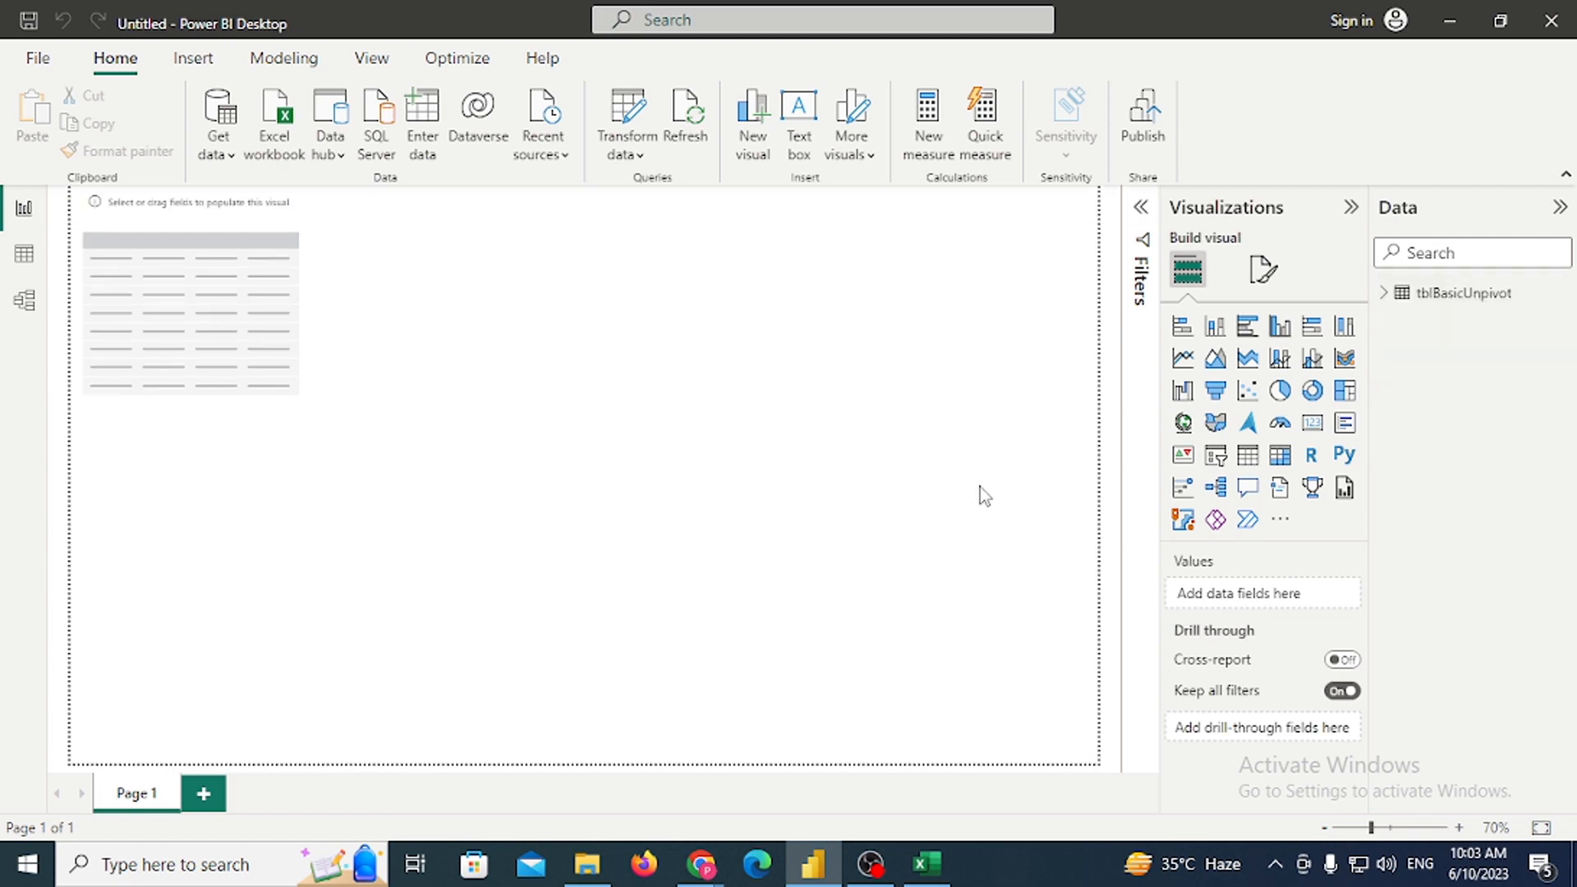
Add a new table visual to the page and delete the empty table above it
left_click(1250, 464)
left_click(228, 308)
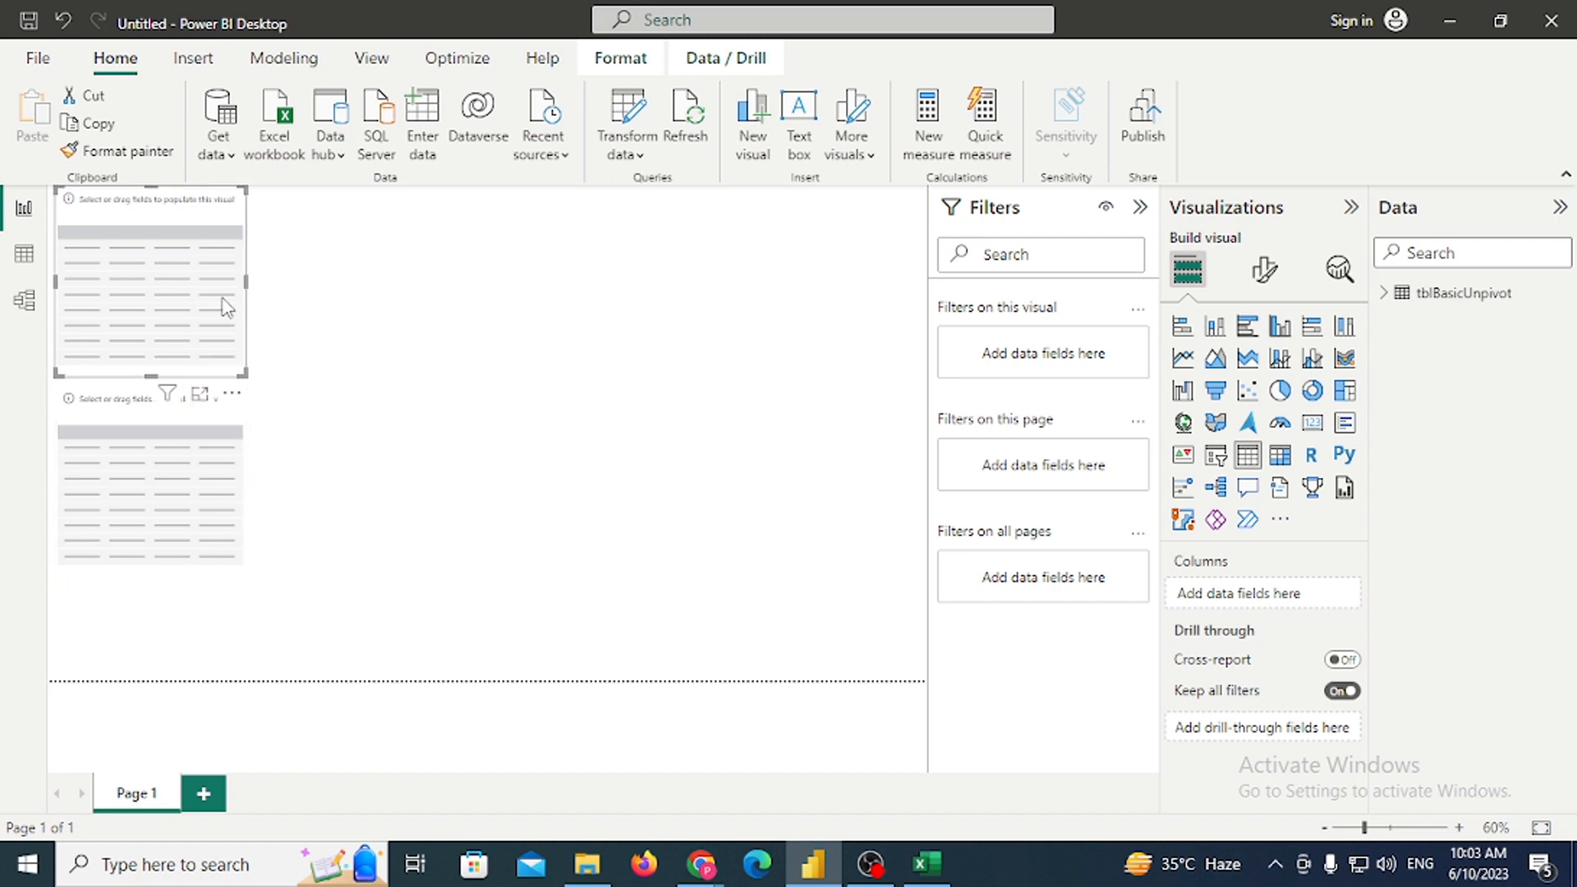
key("Delete")
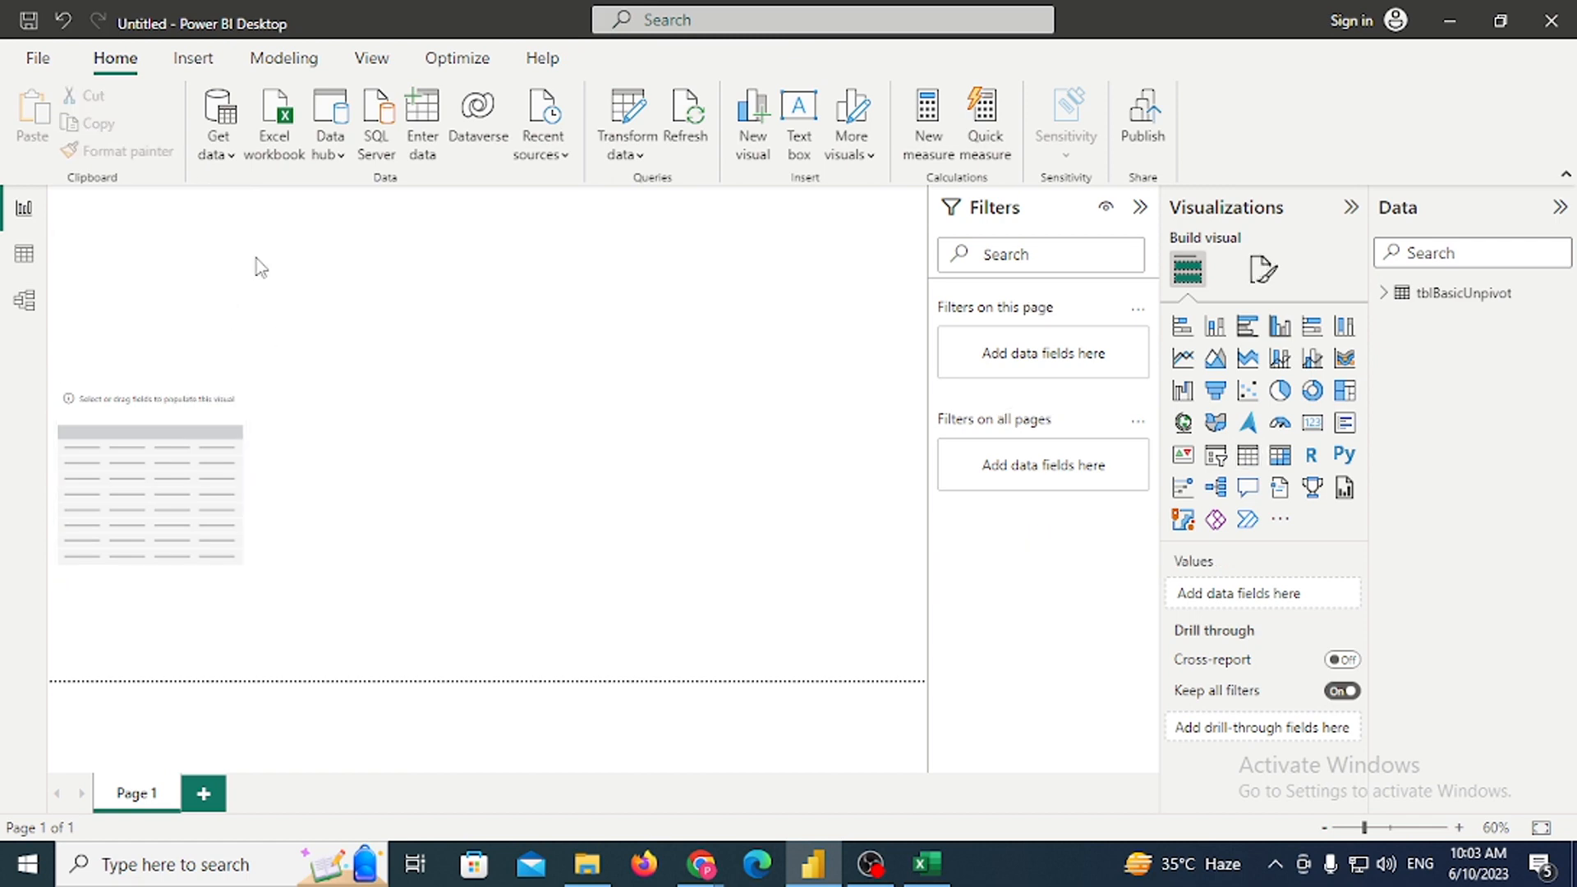
Move the remaining empty table toward the middle of the page and enlarge it
left_click(173, 496)
left_click_drag(177, 423, 335, 304)
left_click_drag(393, 450, 749, 604)
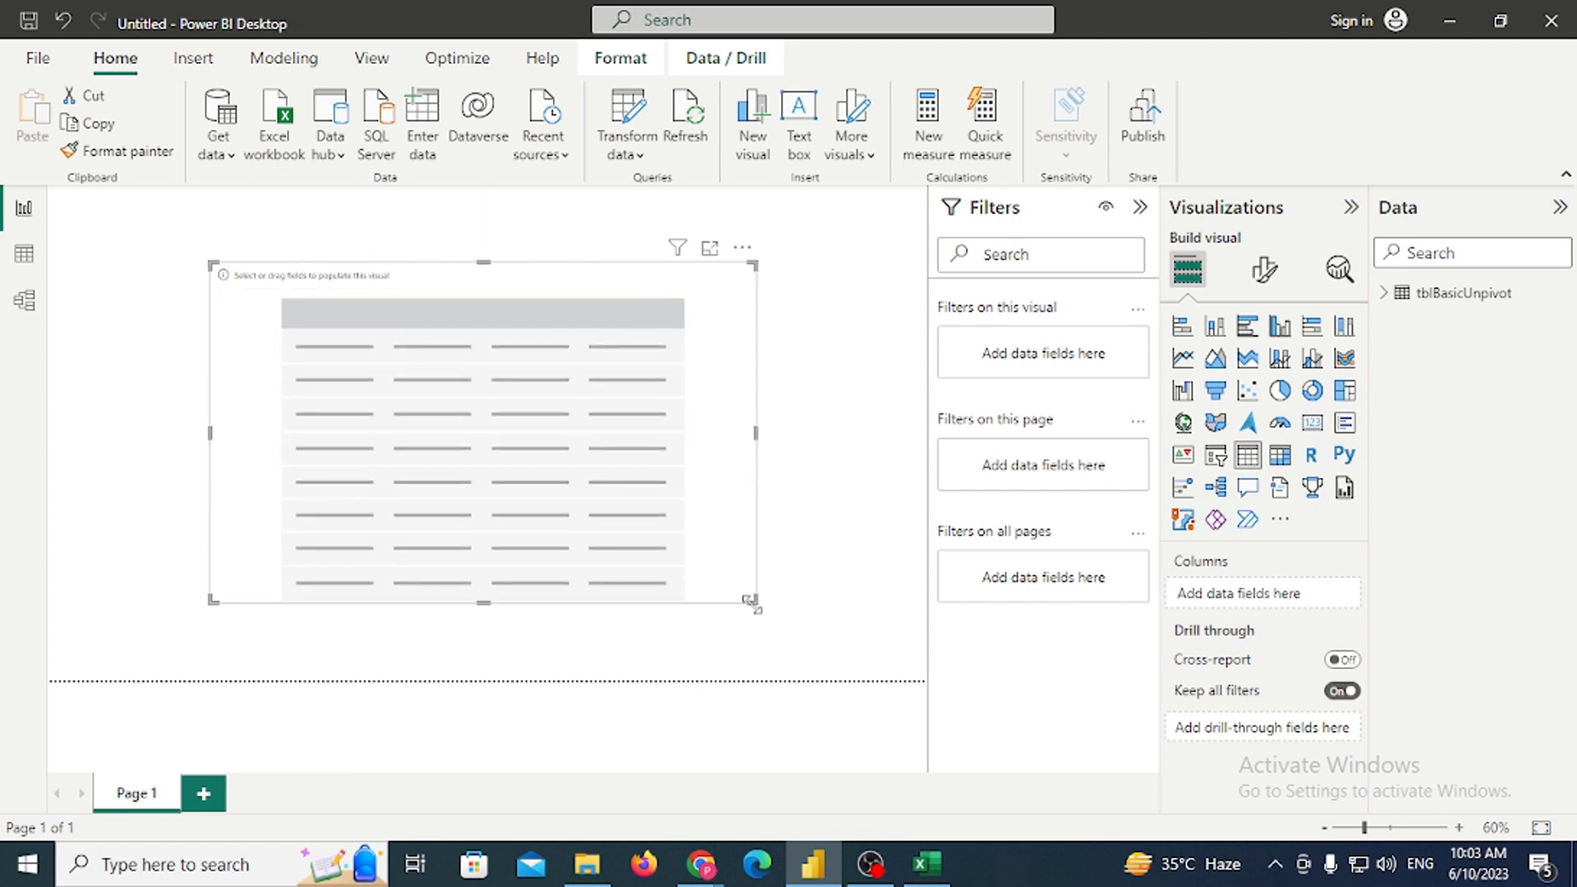
Expand the tblBasicUnpivot fields, then capture them with Snipping Tool and circle Salesperson, Value and Year in the snip
left_click(1385, 294)
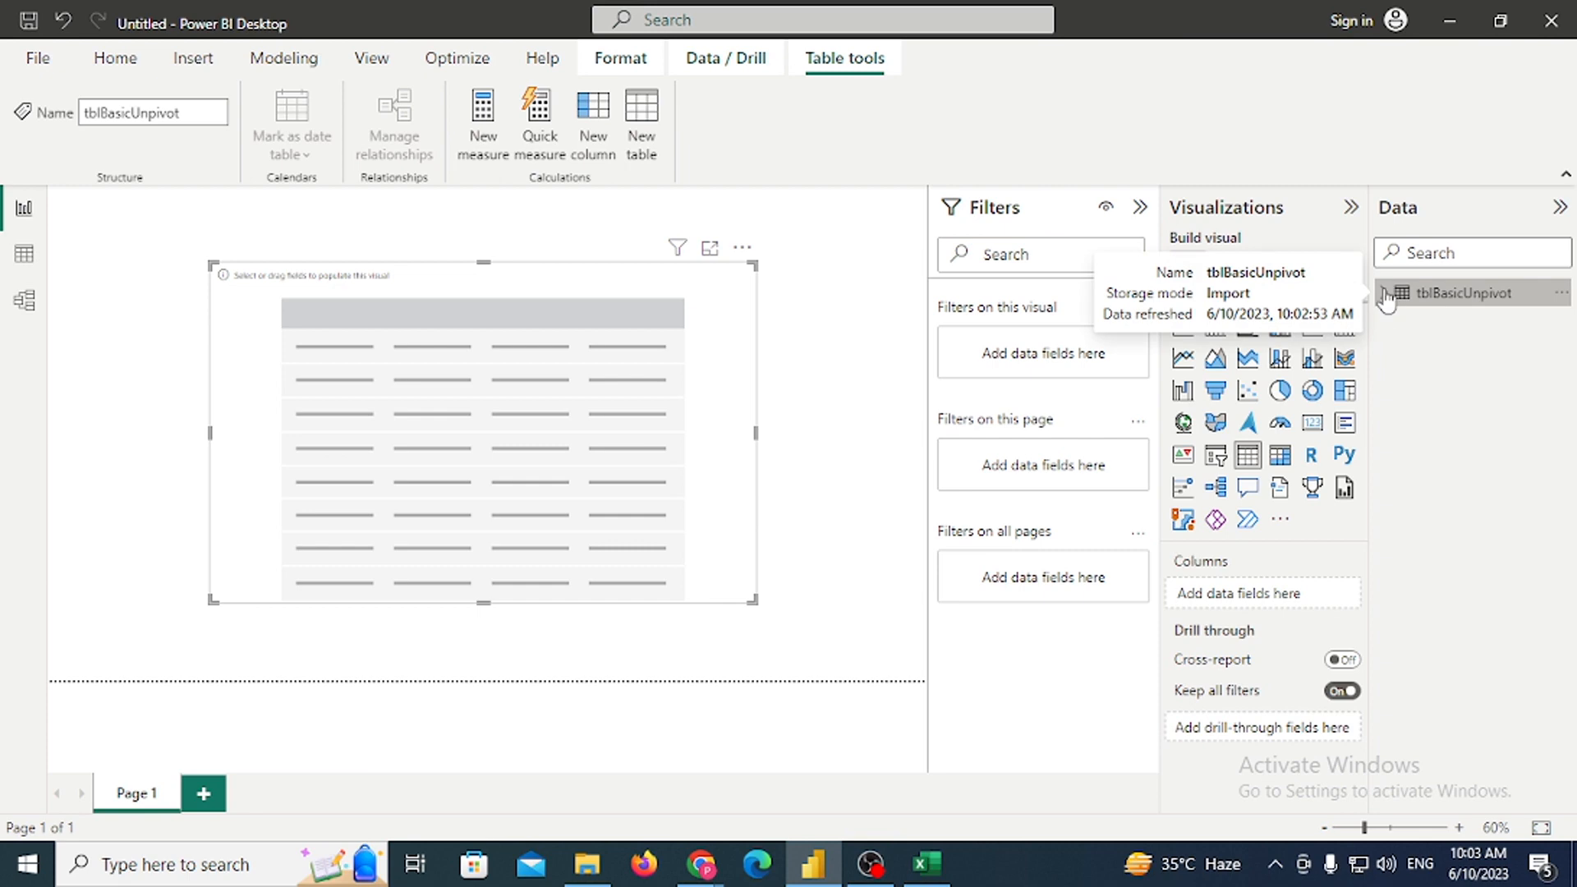
left_click(1386, 294)
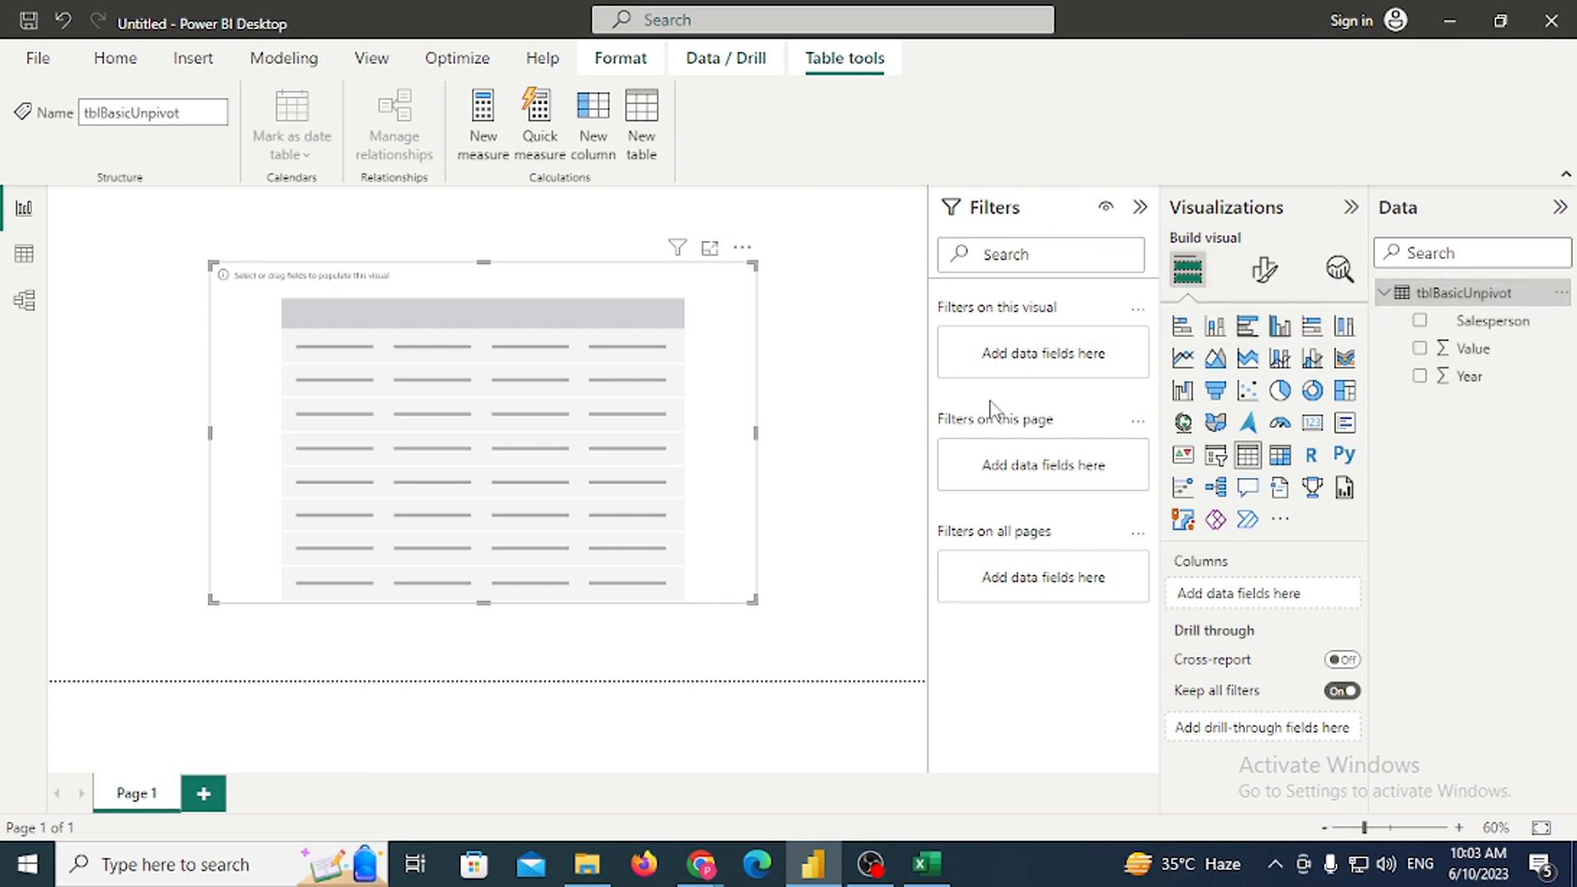
key("super")
type("SNIP")
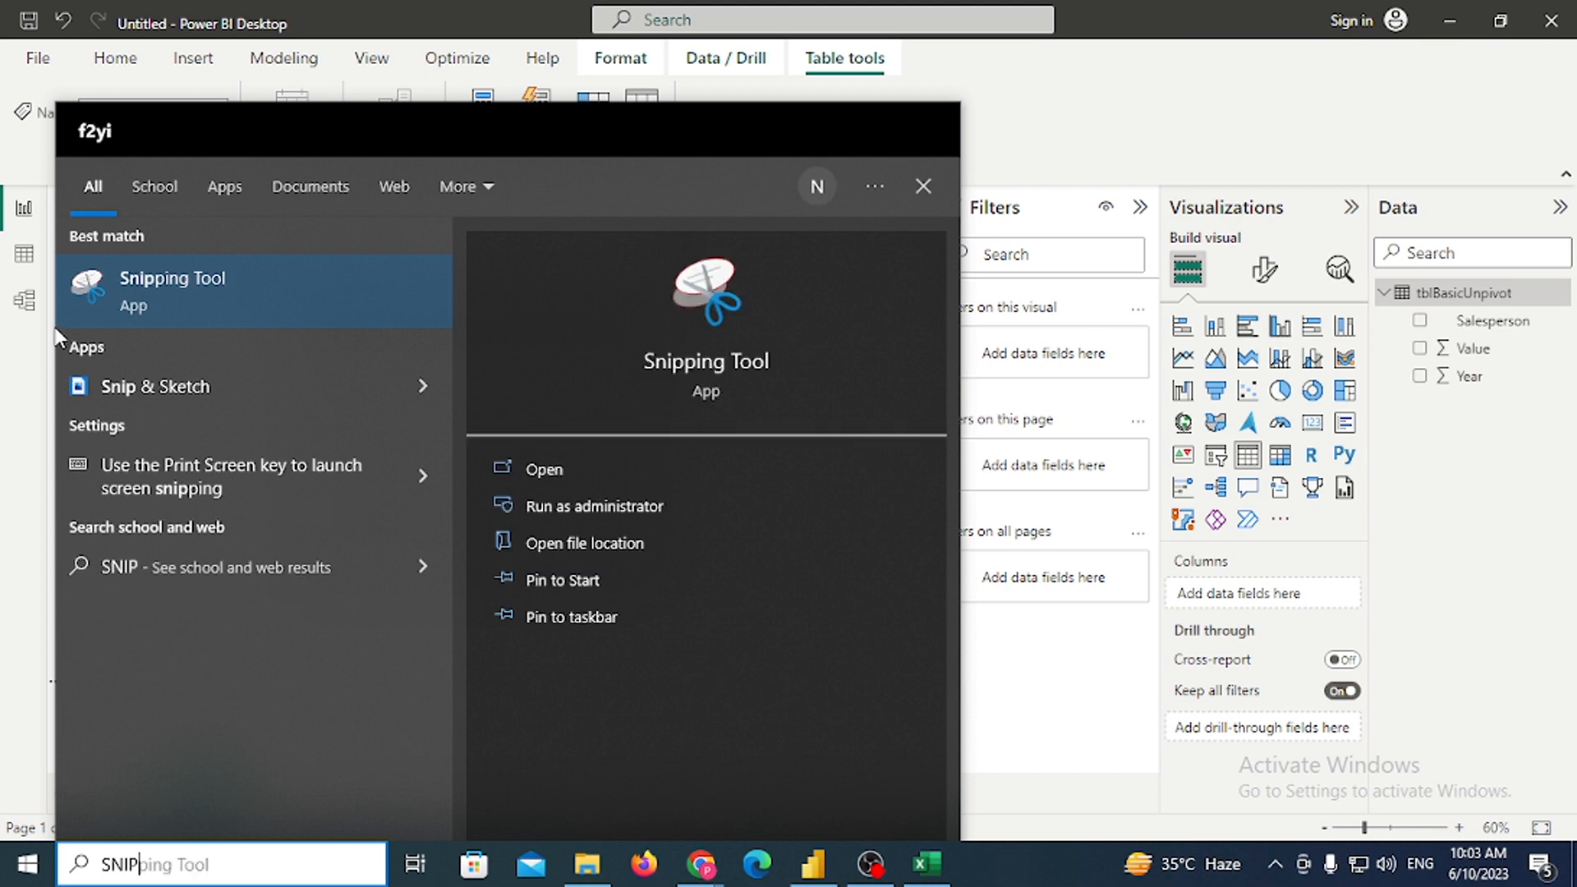
left_click(115, 302)
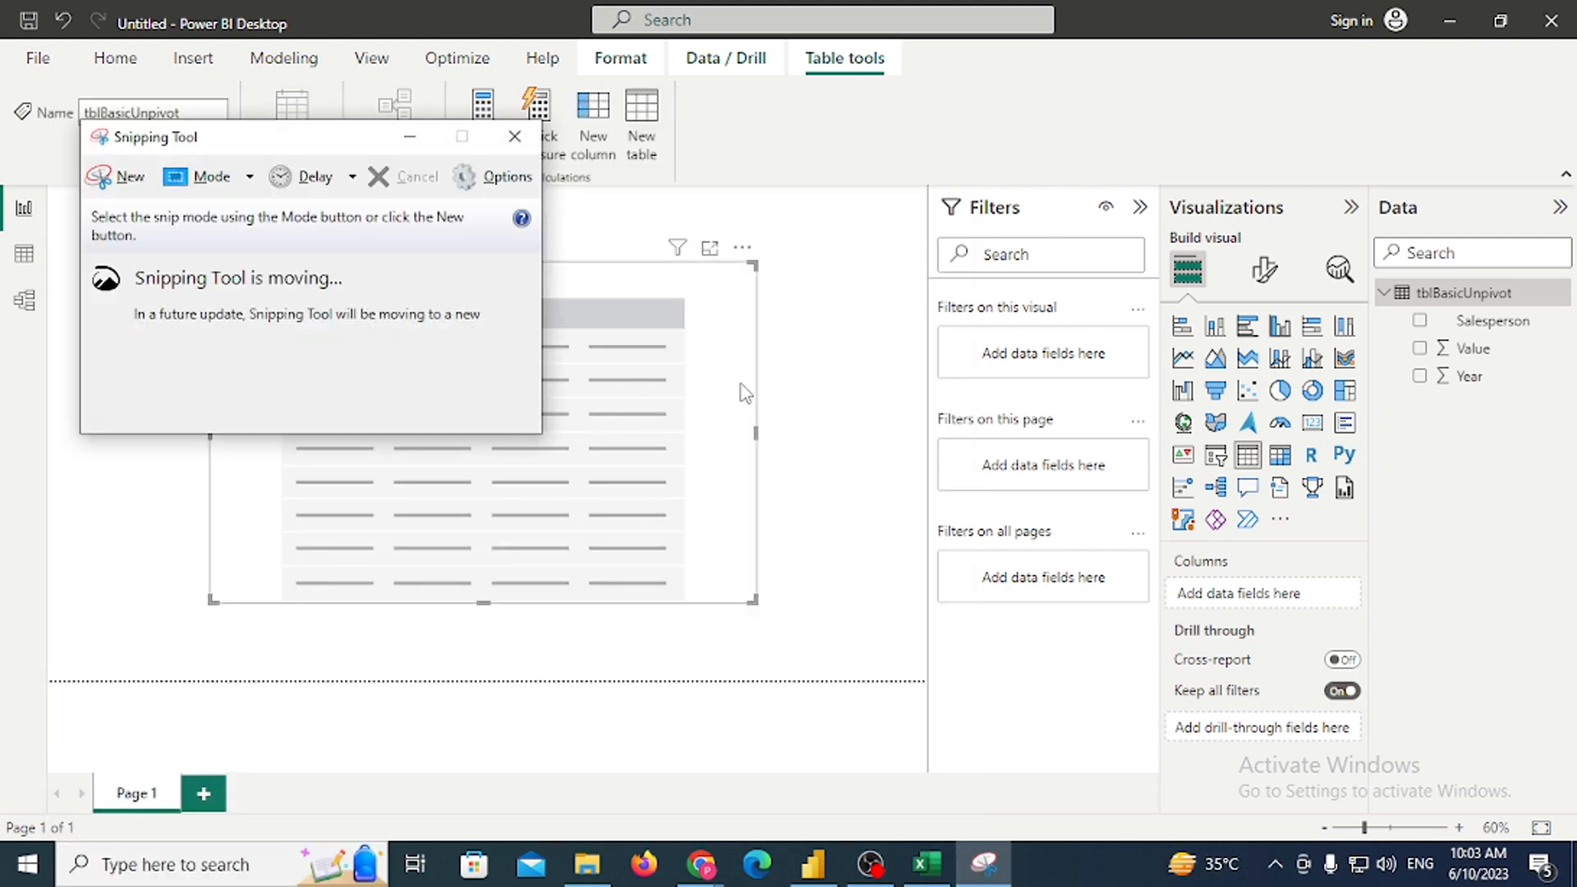
left_click(123, 176)
left_click_drag(1161, 59, 1576, 845)
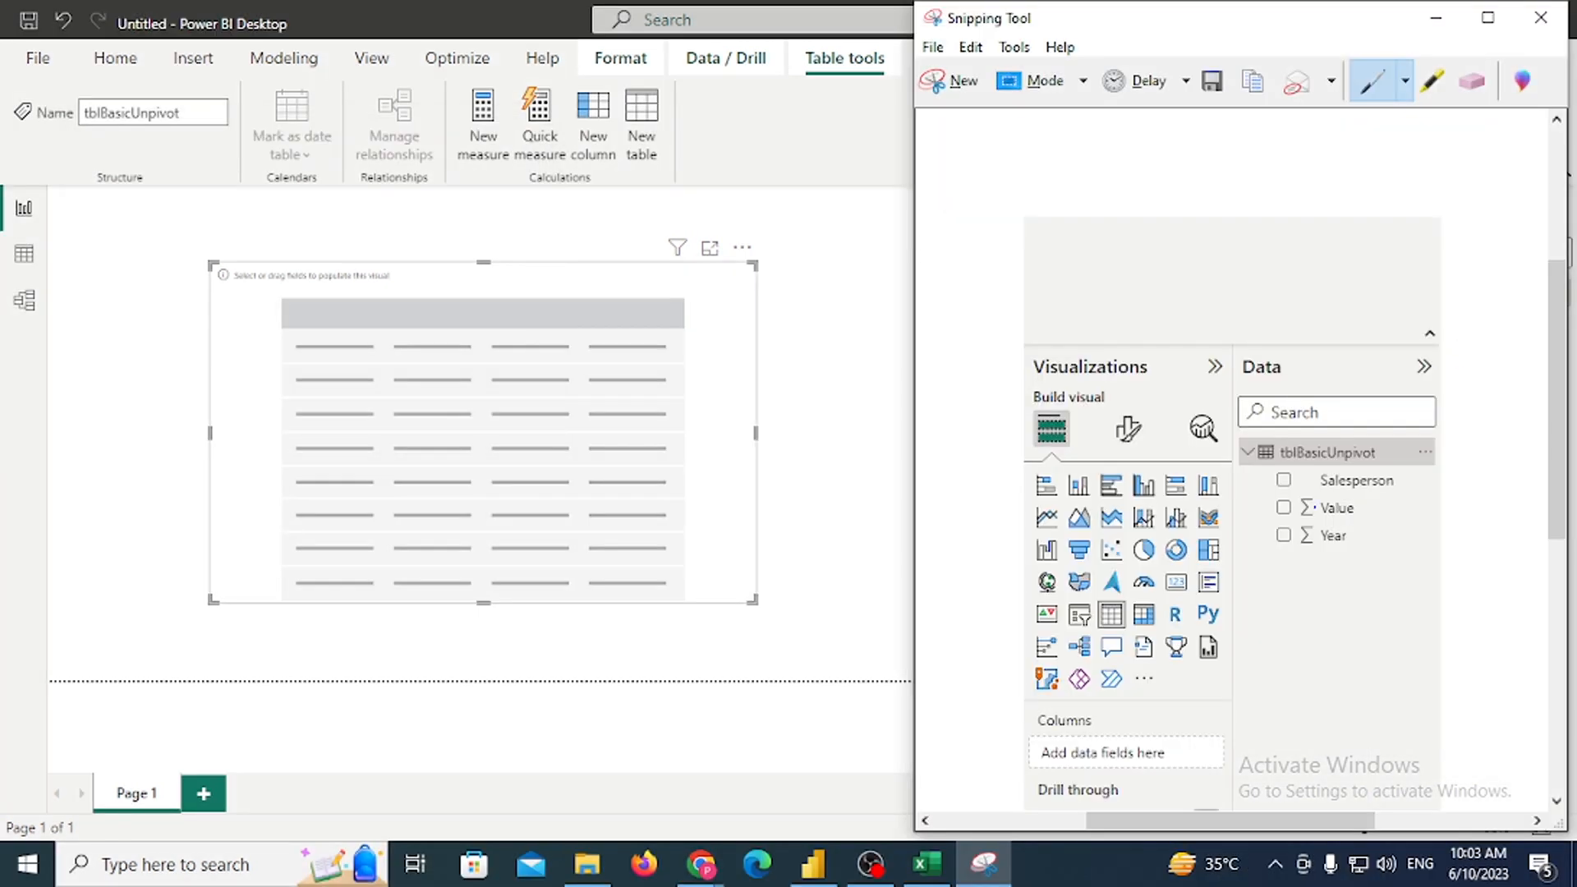
mouse_move(1324, 470)
left_mouse_down()
mouse_move(1265, 476)
mouse_move(1333, 493)
mouse_move(1337, 459)
mouse_move(1267, 491)
mouse_move(1336, 529)
mouse_move(1298, 484)
mouse_move(1257, 534)
mouse_move(1392, 525)
mouse_move(1335, 516)
left_mouse_up()
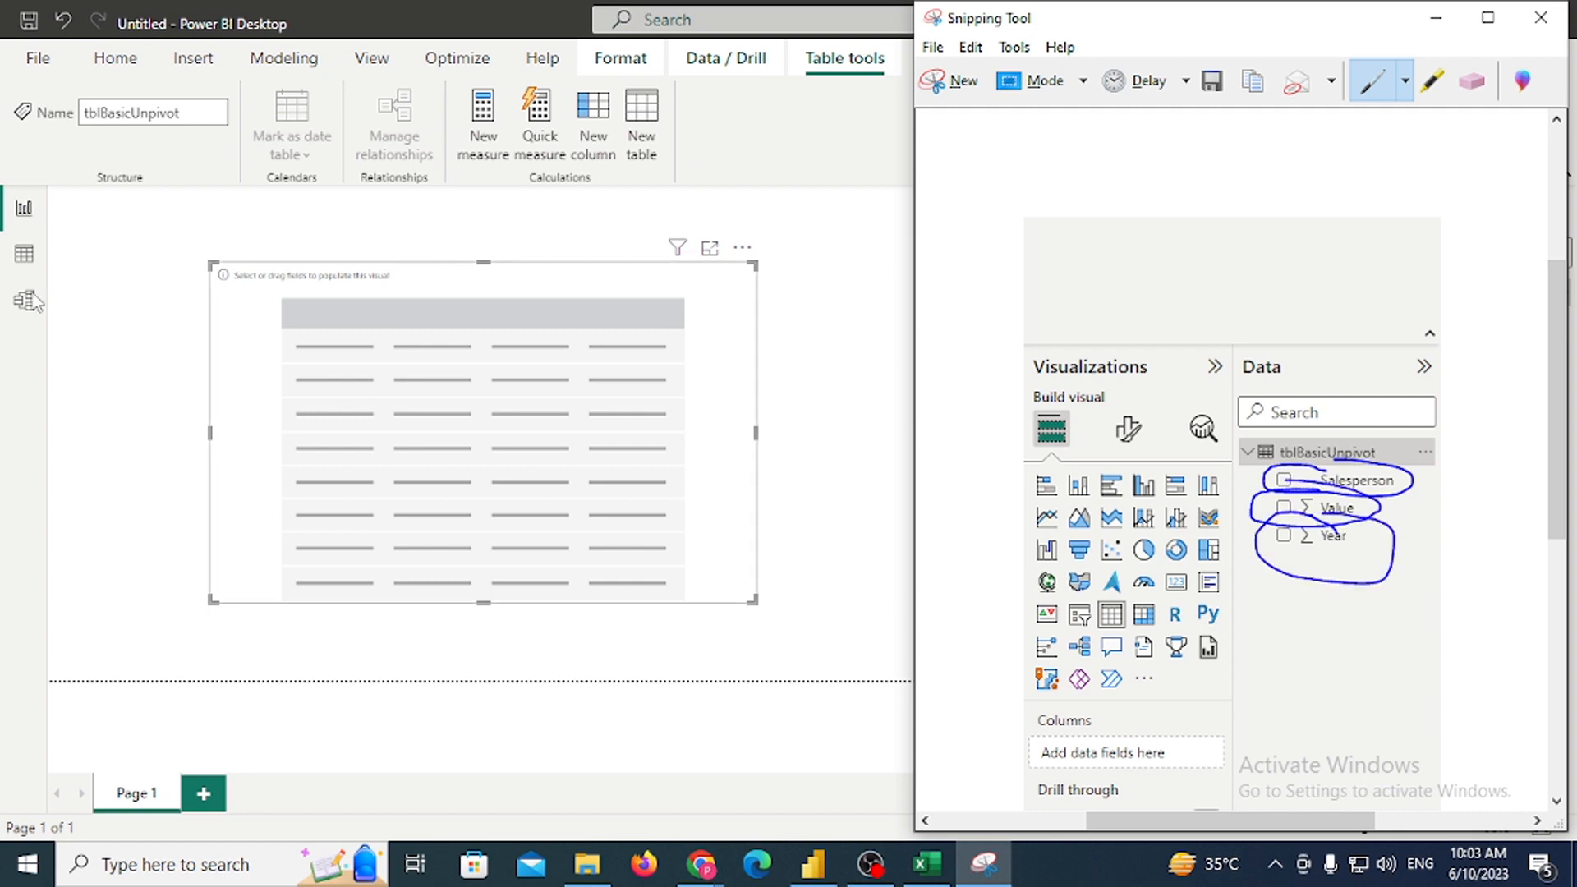
Examine the Year and Value columns of tblBasicUnpivot in the table data view
left_click(10, 255)
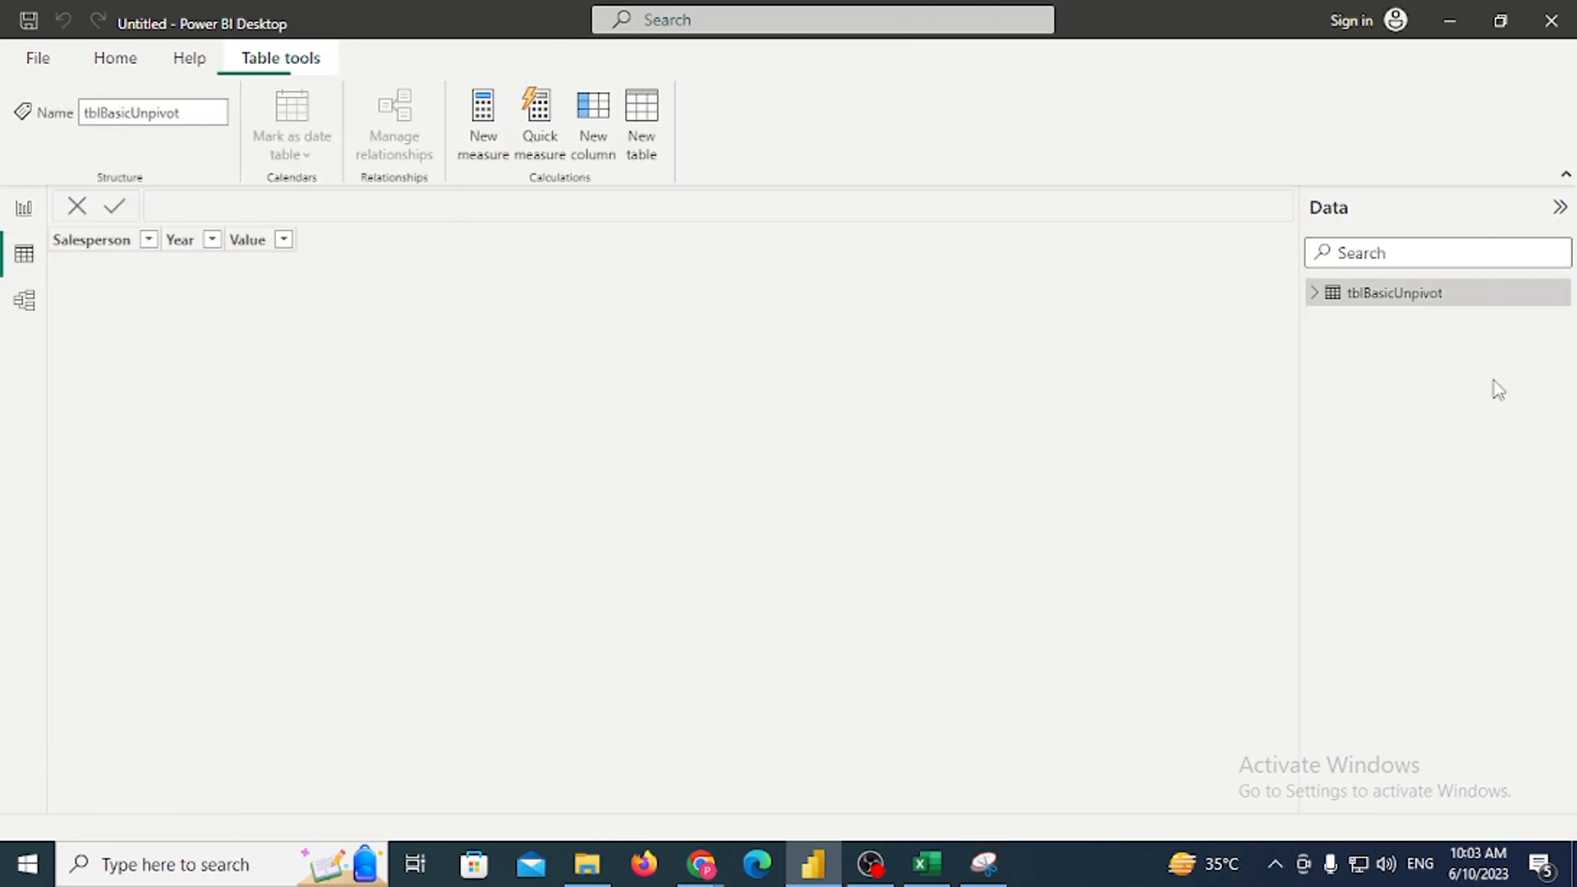
left_click(182, 245)
left_click(183, 246)
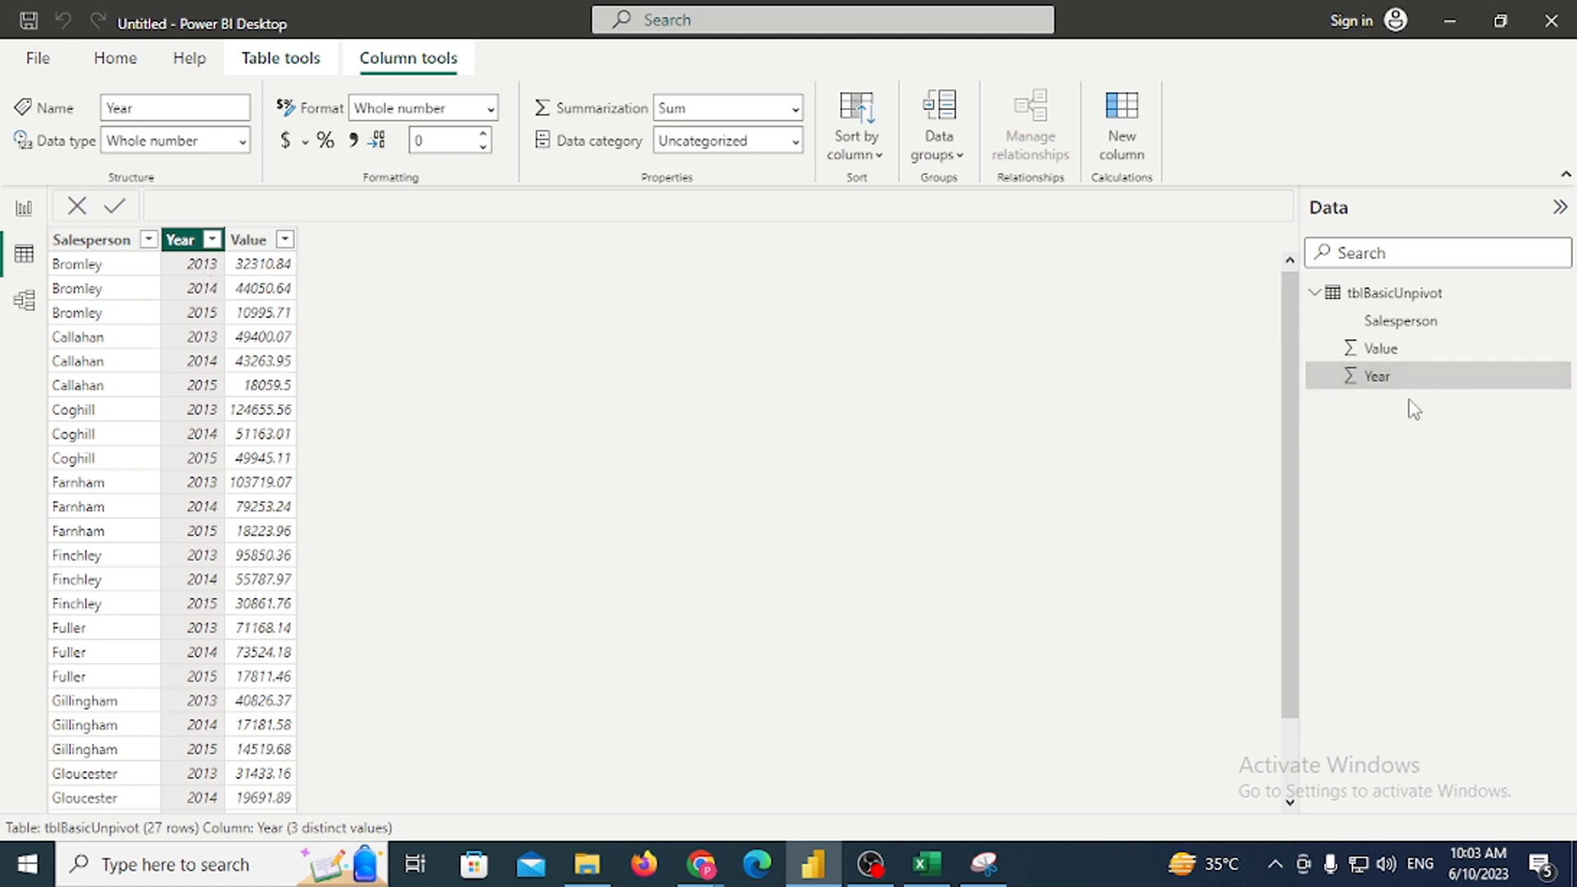
left_click(1399, 352)
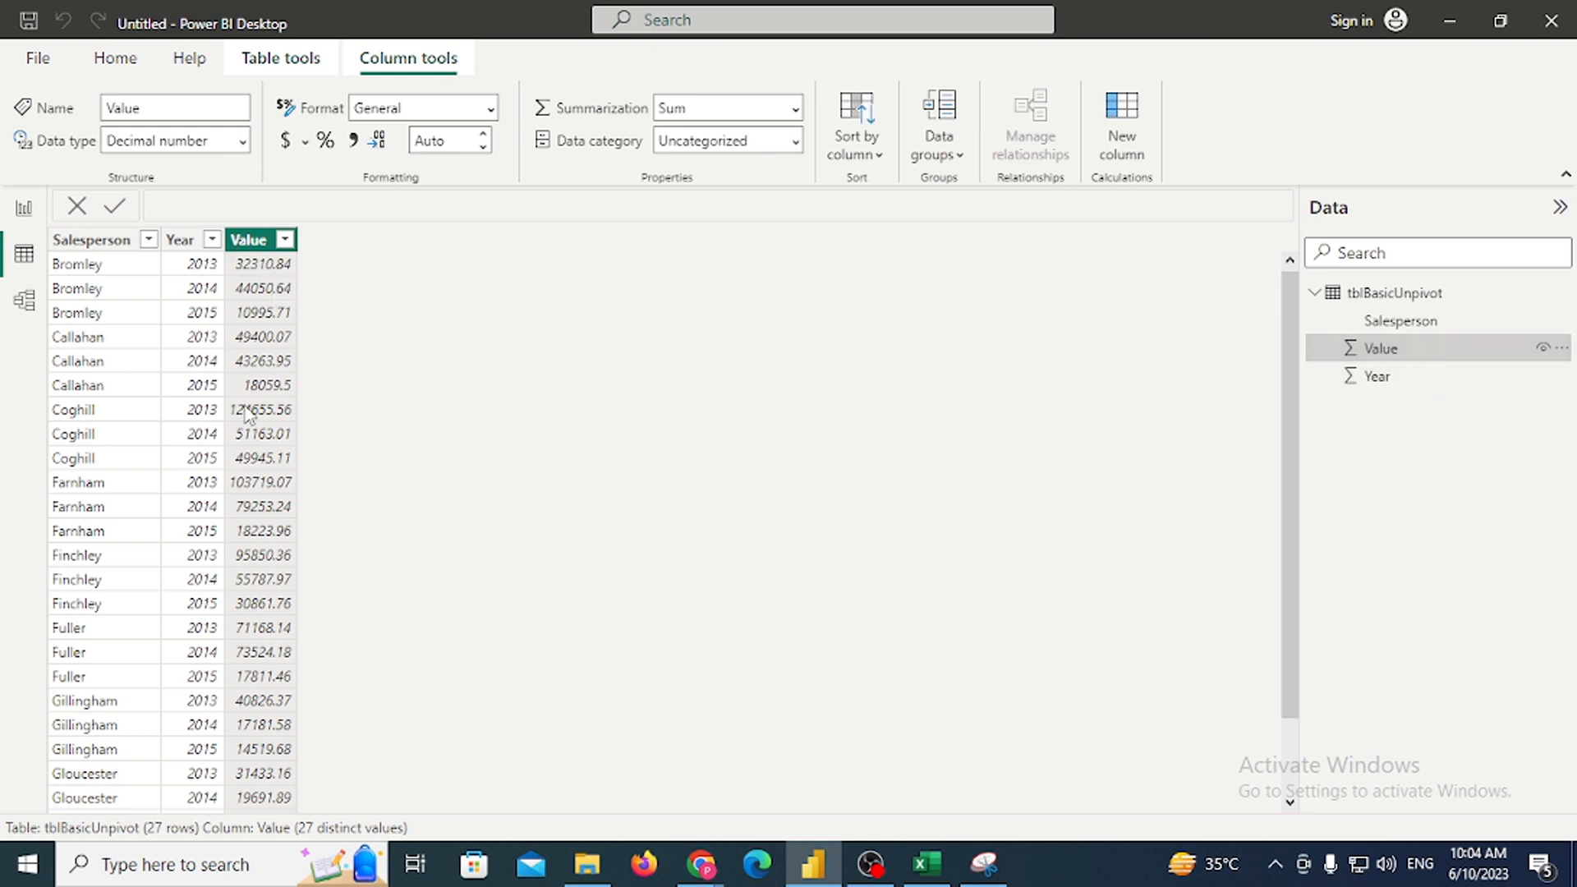
Return to the report page and add the Value field to the empty table visual
left_click(24, 208)
left_click_drag(1485, 360, 448, 371)
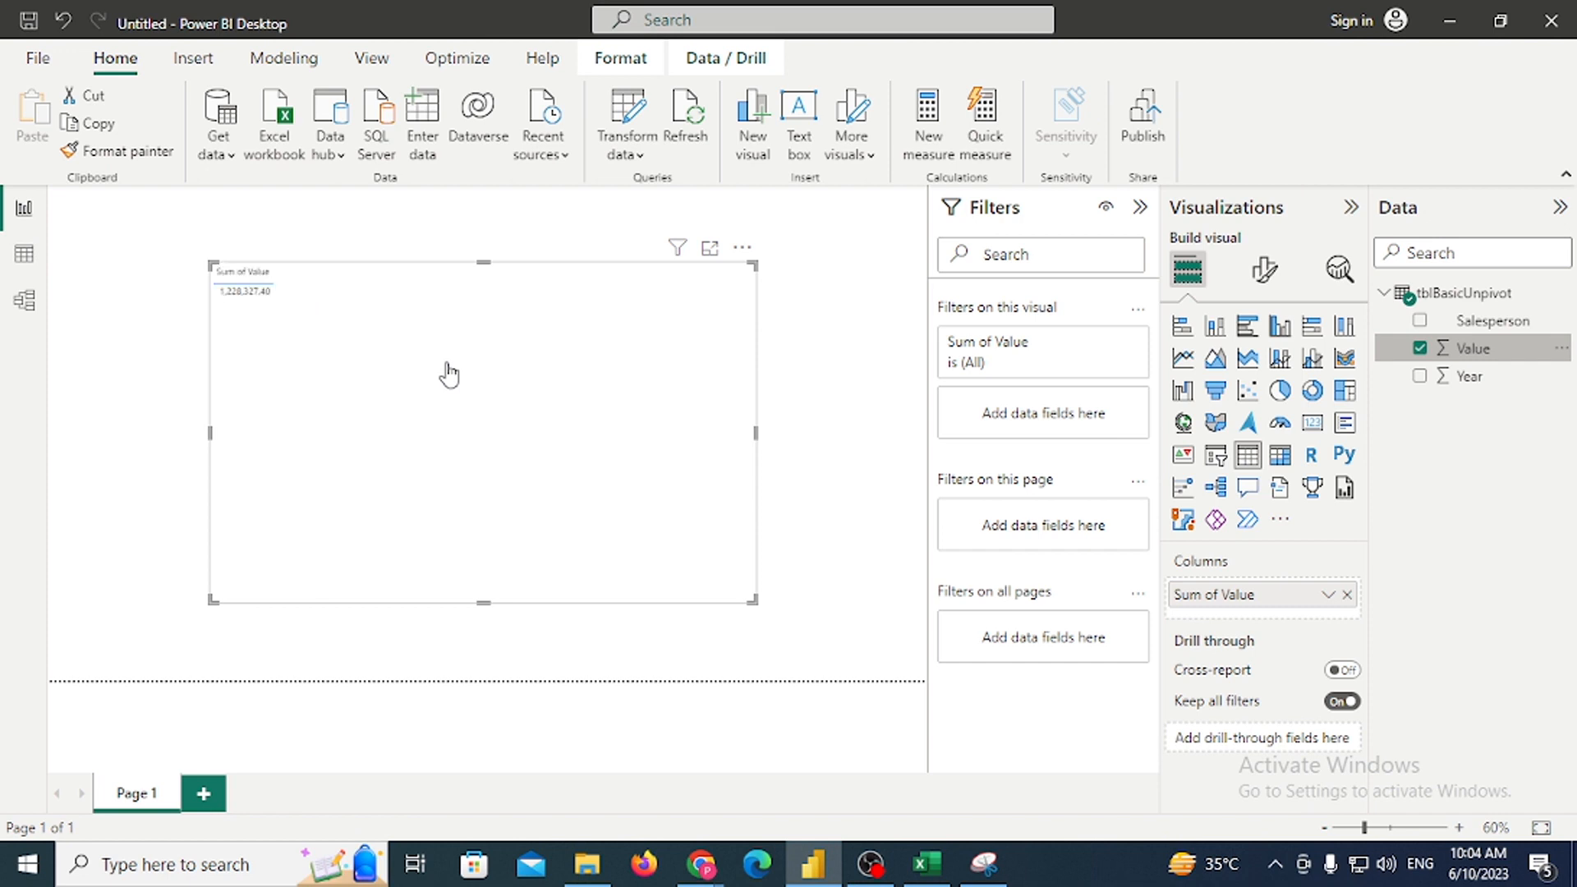
Set the table's values font size to 19 and make the visual narrower
left_click(1267, 276)
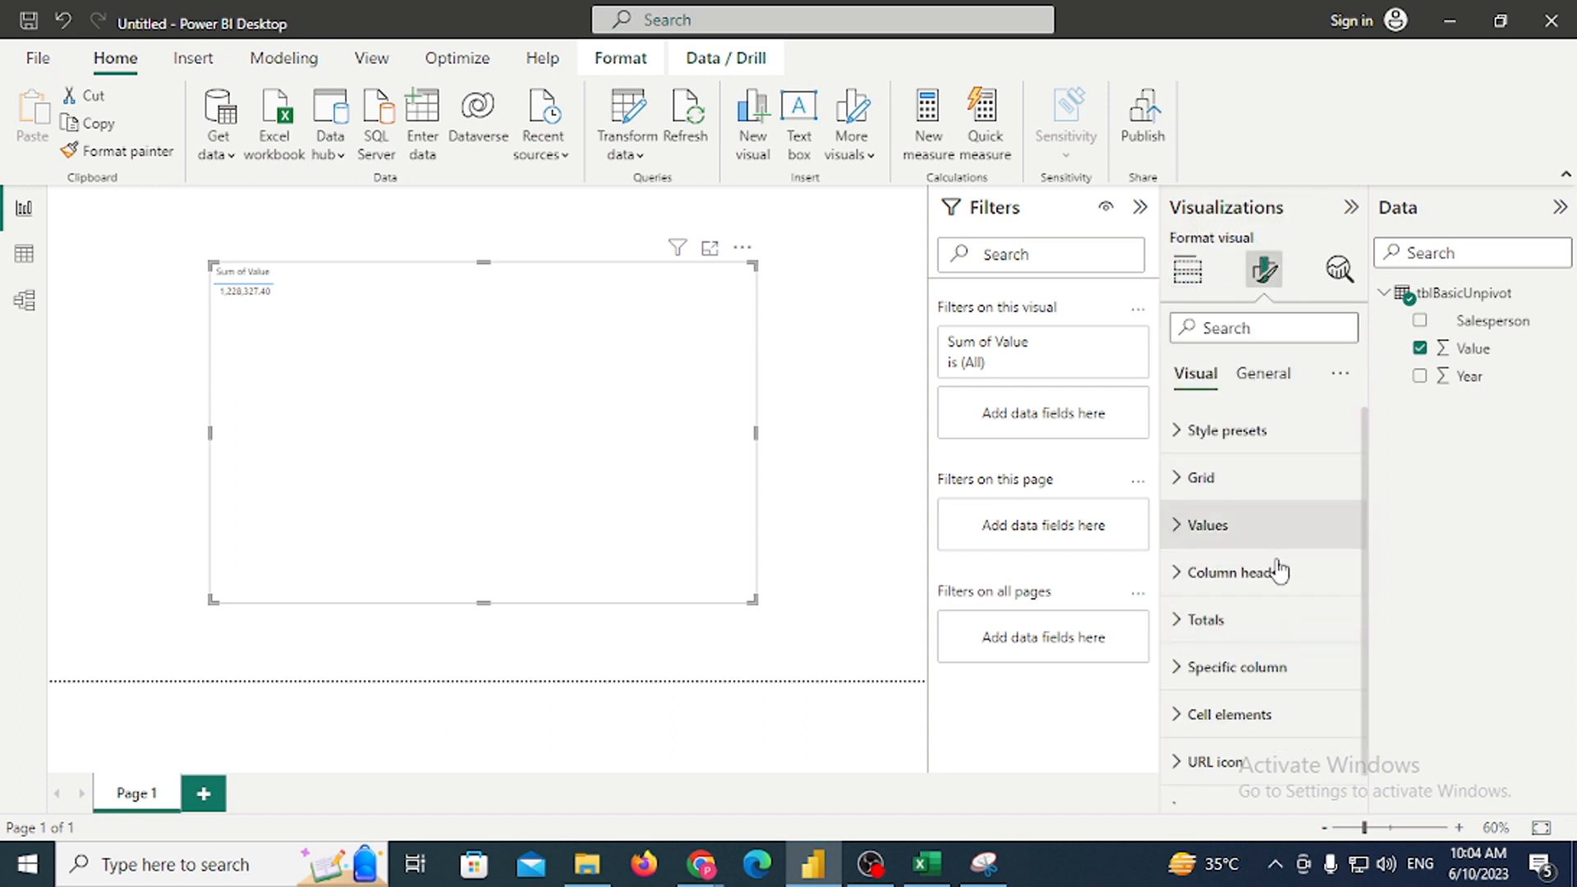
left_click(1277, 544)
left_click(1341, 635)
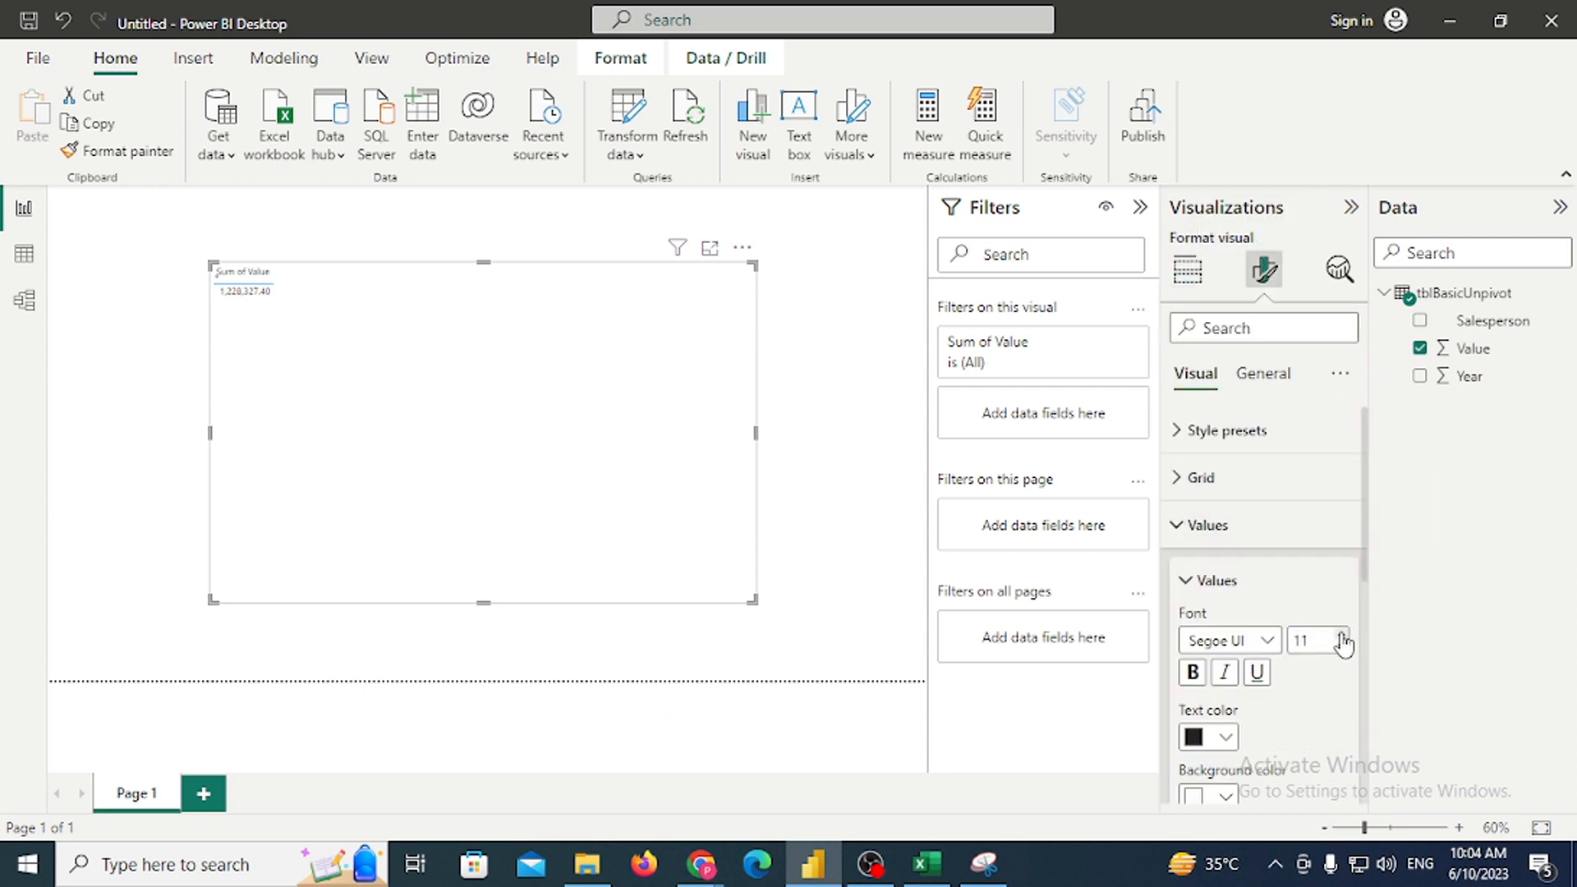
left_click(1341, 636)
left_click(1342, 636)
left_click(1341, 636)
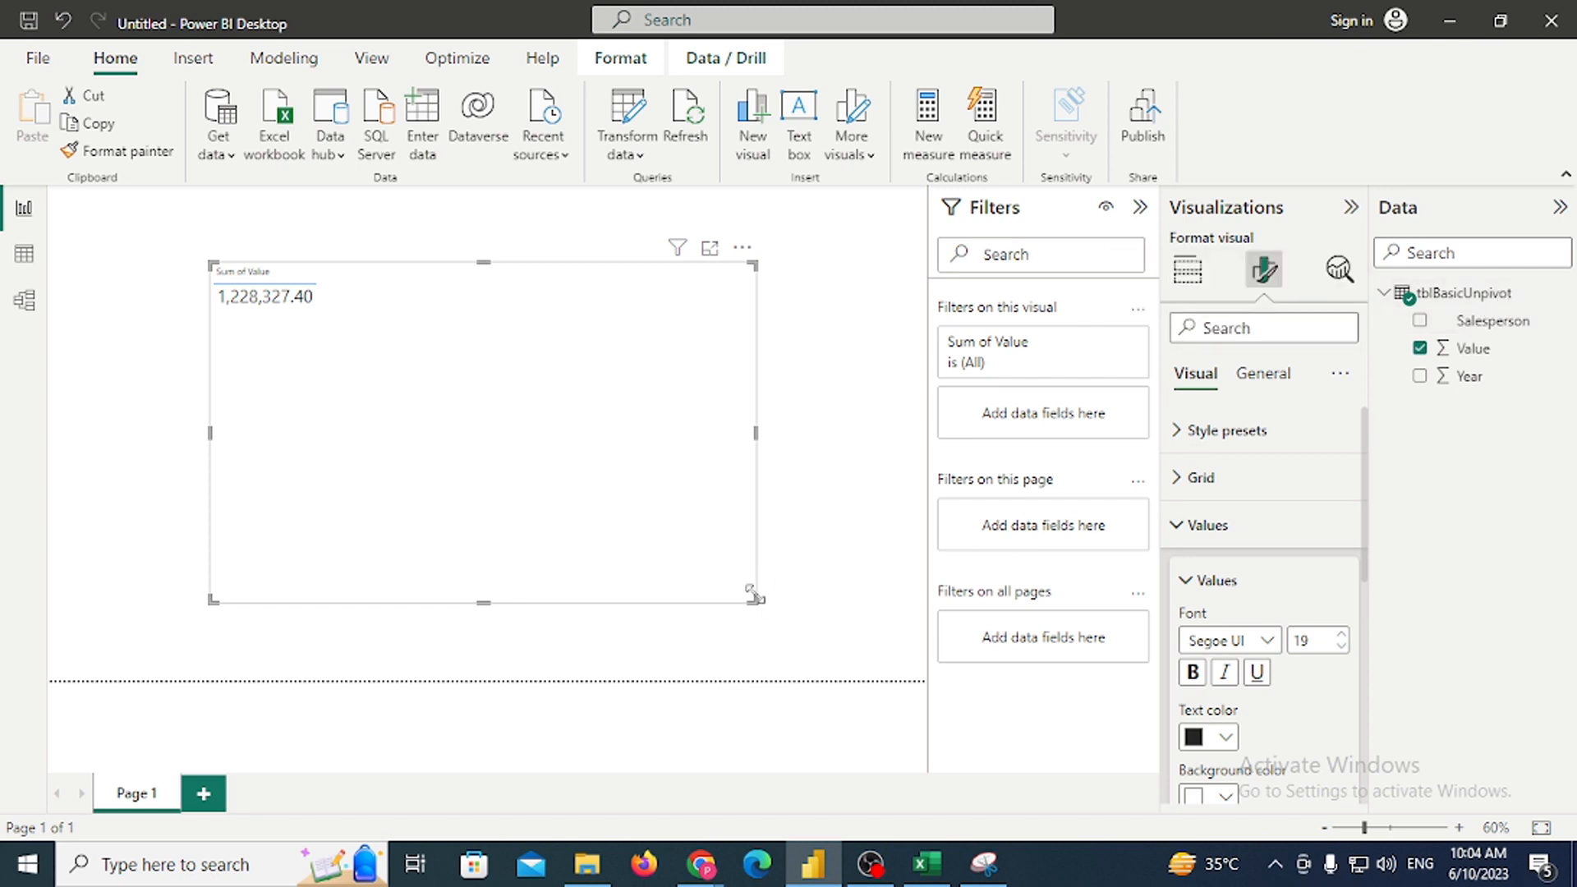
left_click_drag(752, 597, 513, 579)
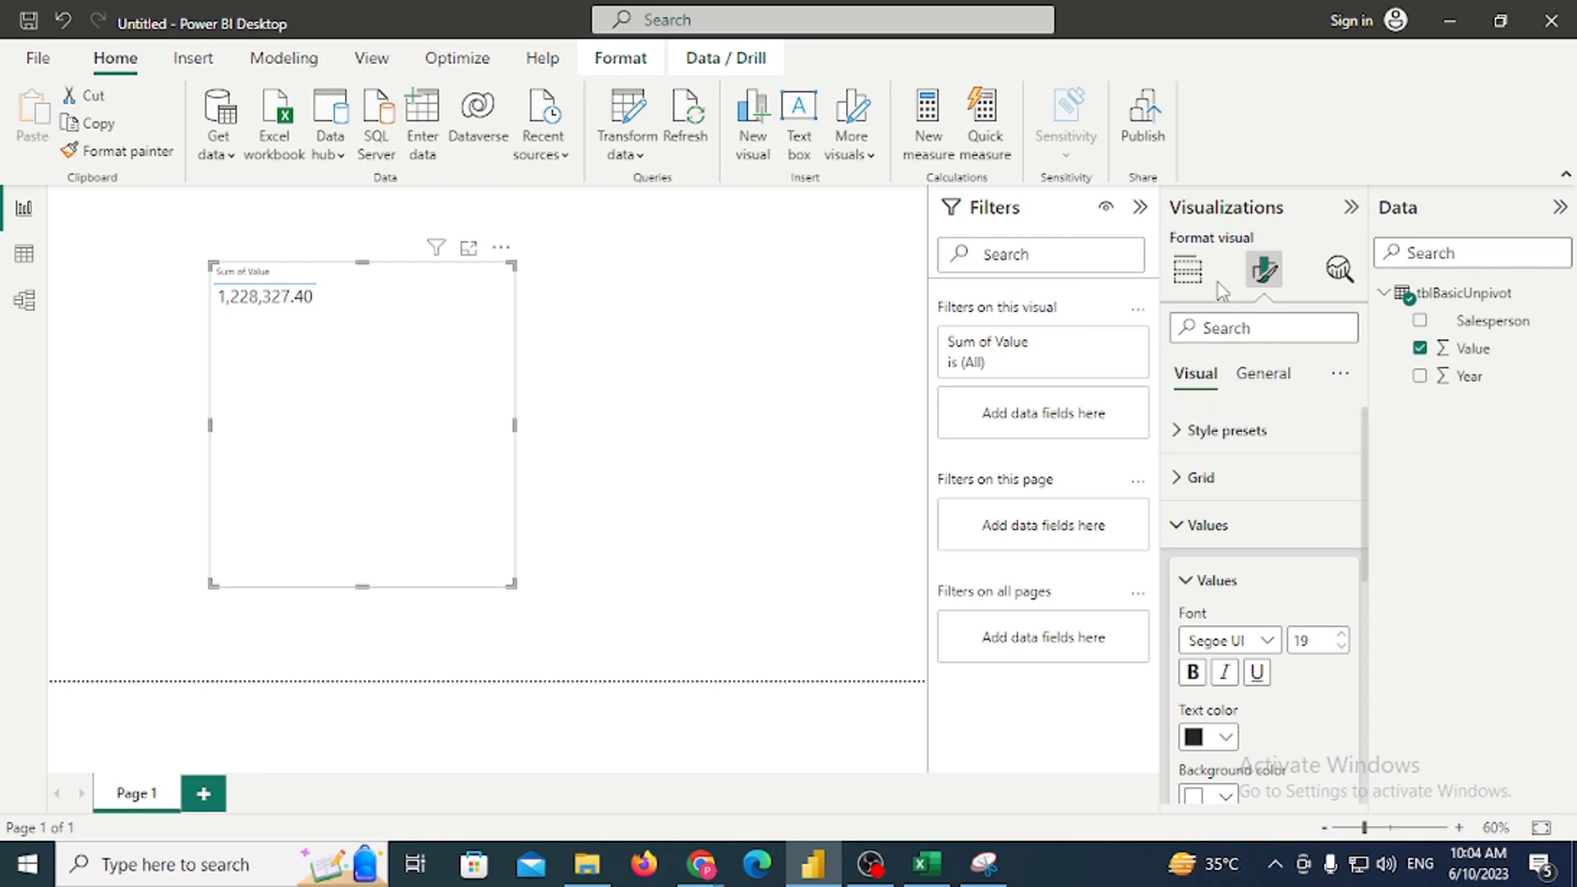
Summarize the table's Value field by Average and move the visual to the left edge of the page
left_click(1190, 271)
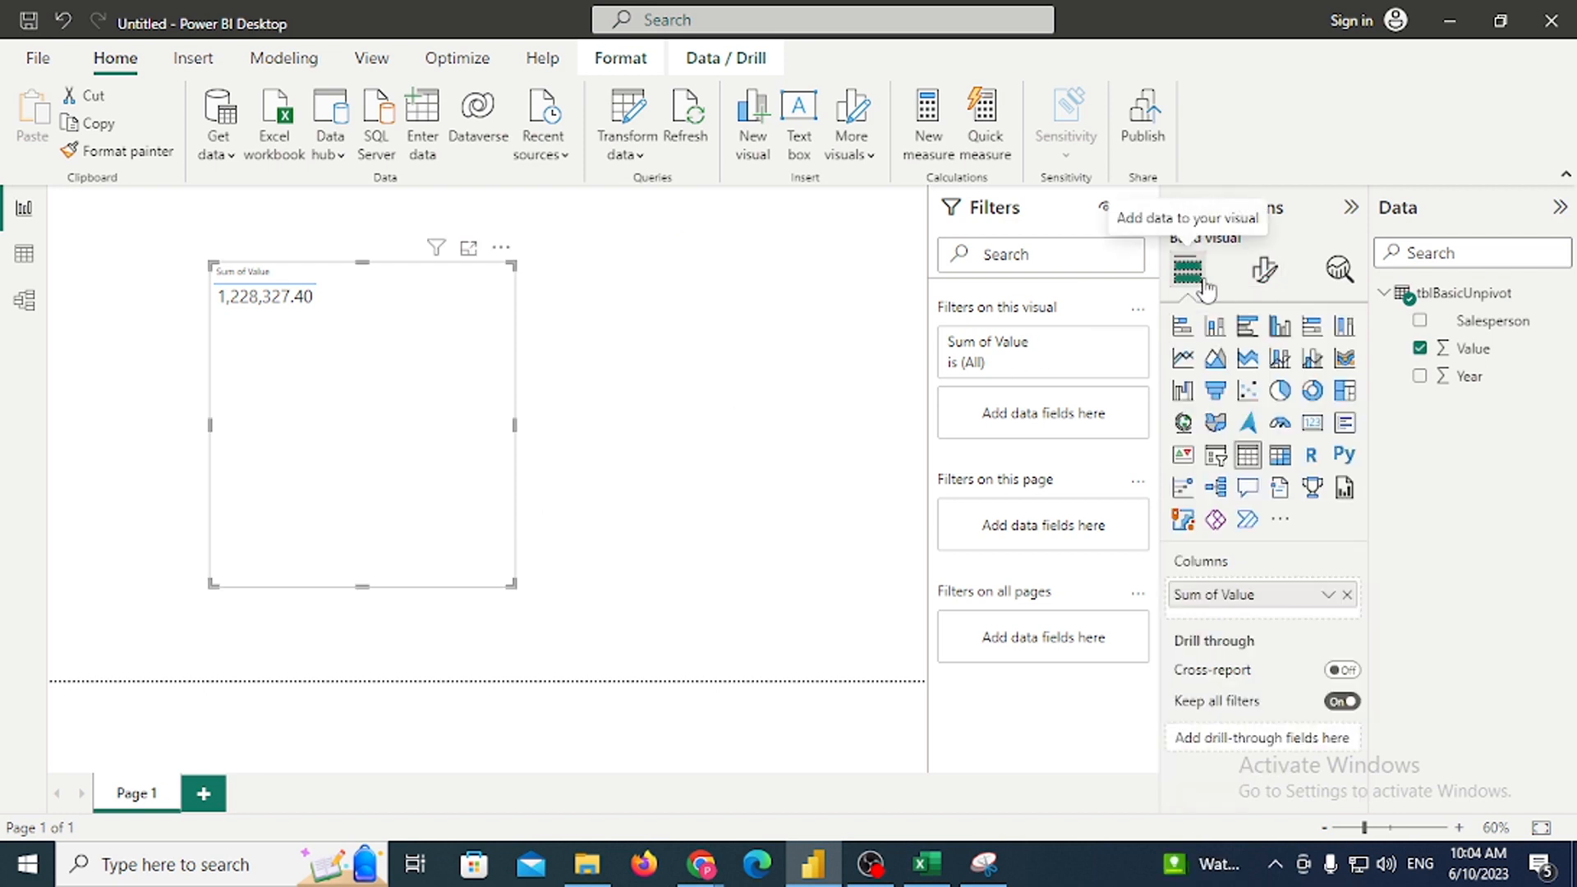
left_click(1329, 594)
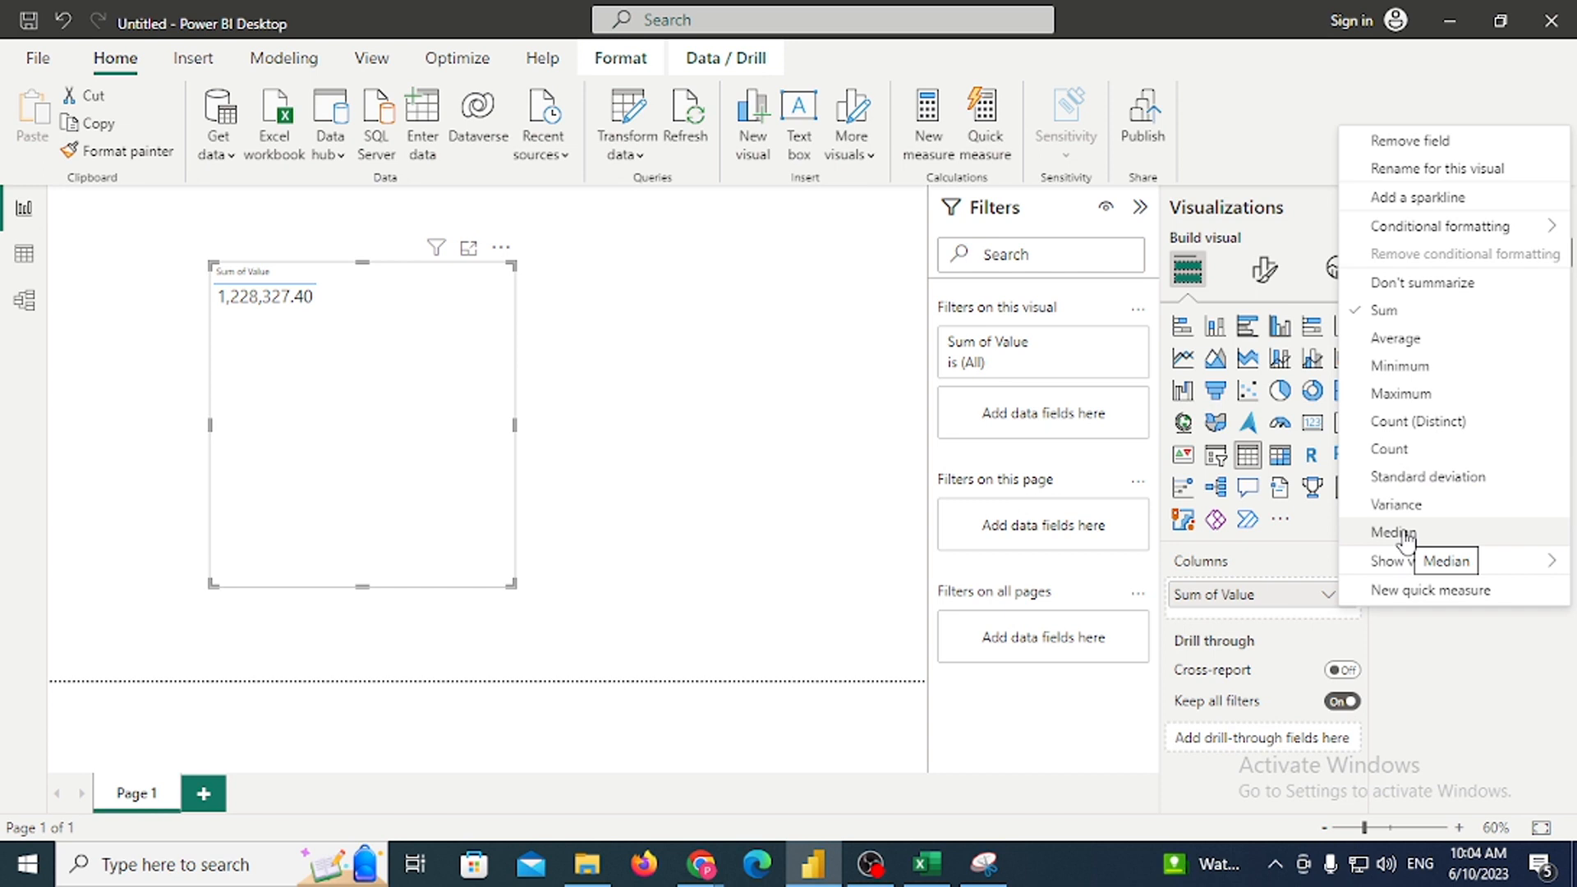
left_click(1406, 339)
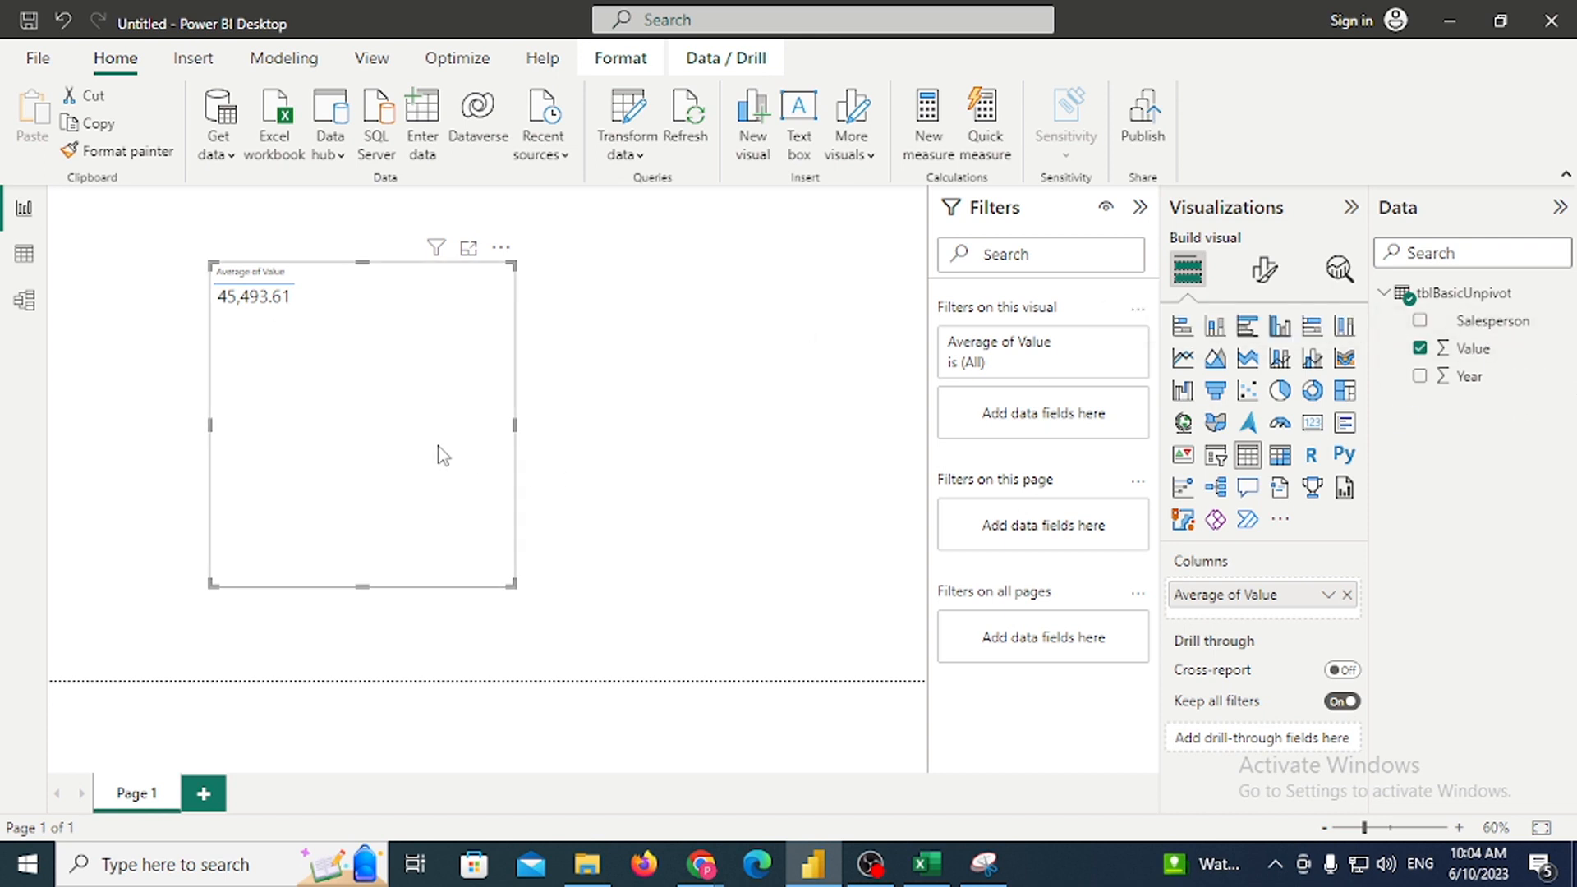
left_click_drag(437, 454, 299, 448)
Add a second table visual to the page and fill it with the Salesperson field
left_click(544, 409)
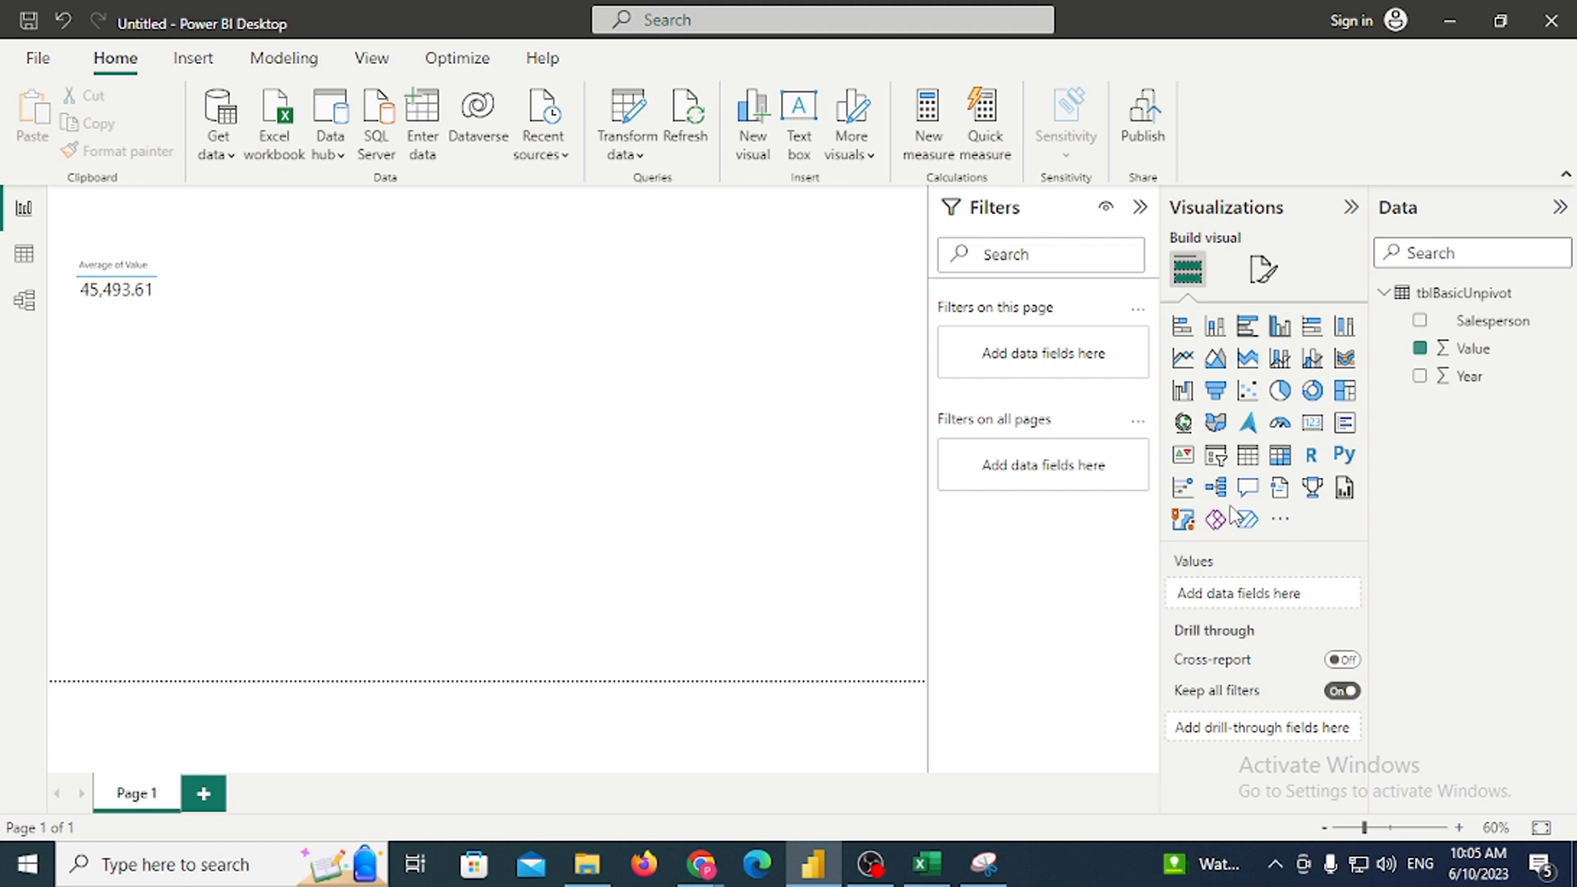
left_click(1247, 455)
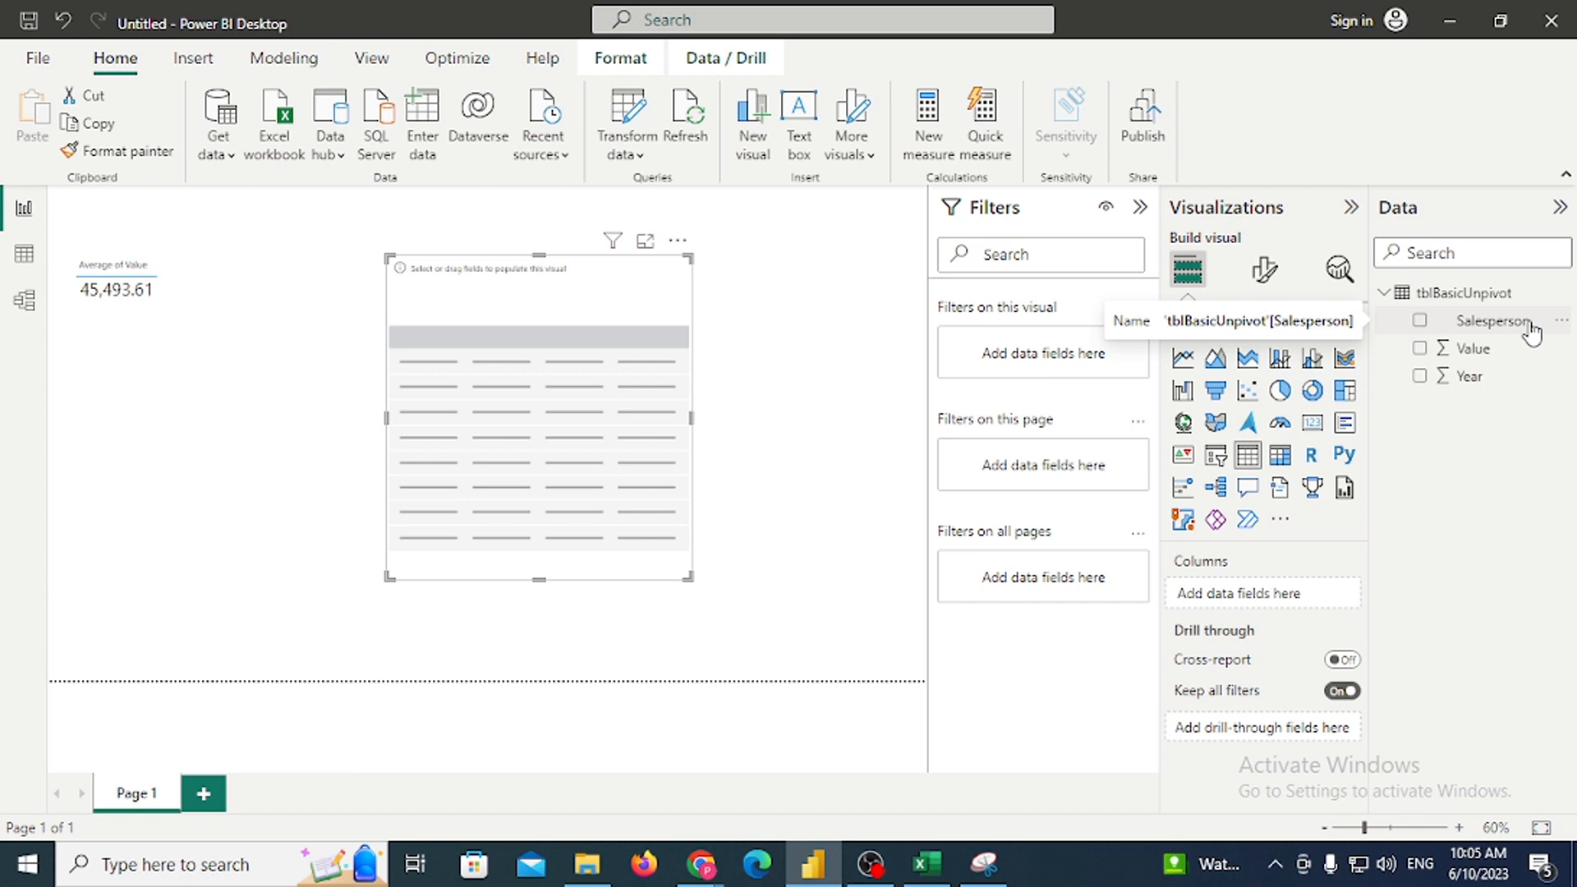
left_click_drag(1531, 328, 547, 398)
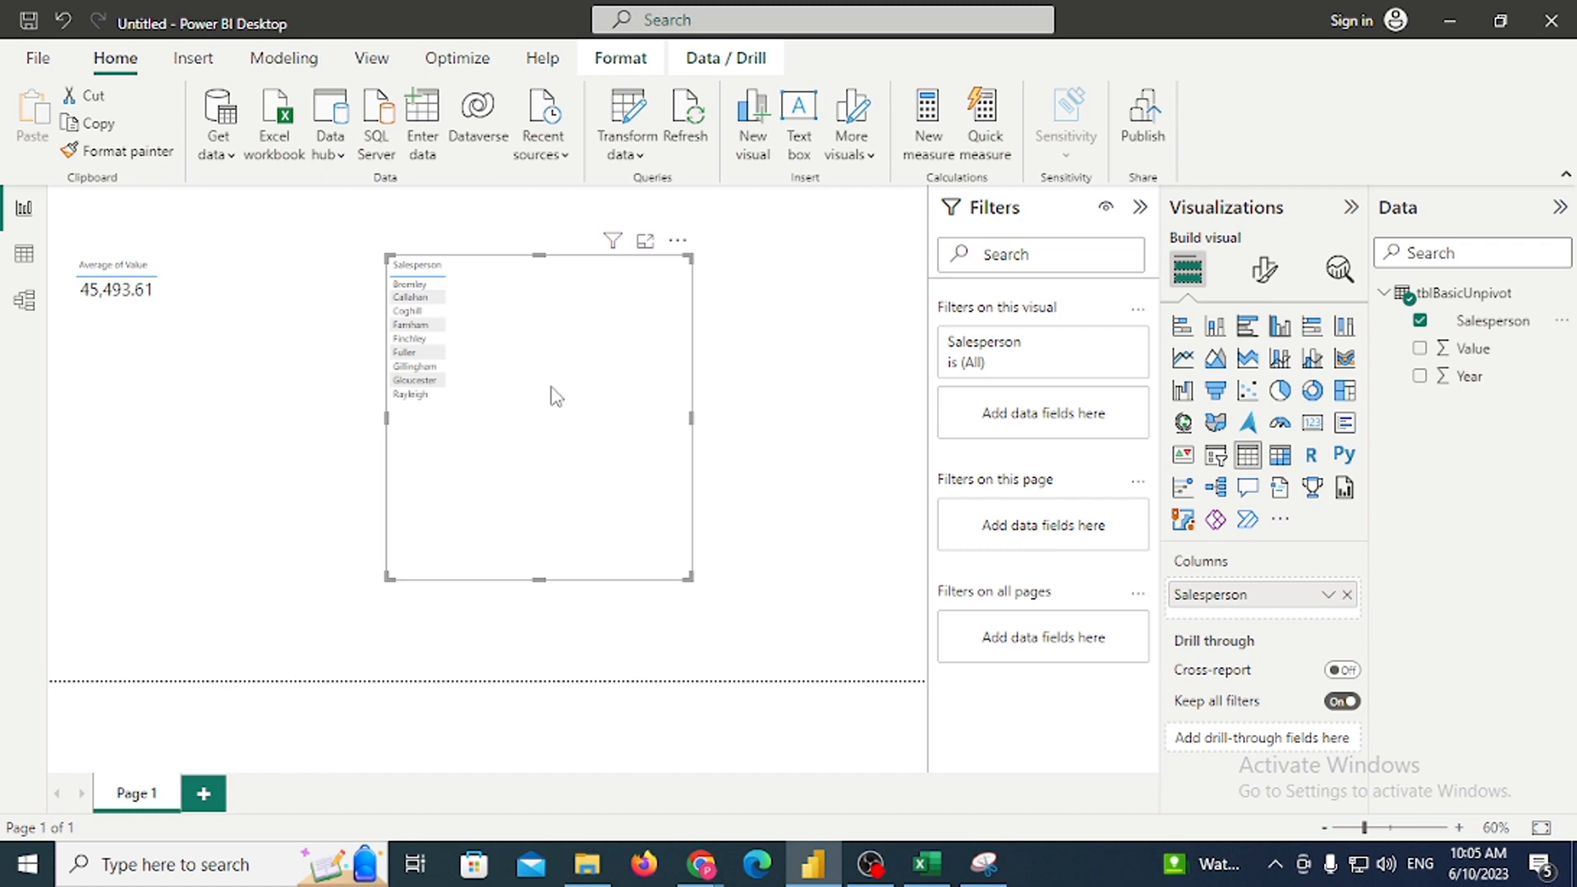
Set the Salesperson table's values font size to 17
left_click(1266, 277)
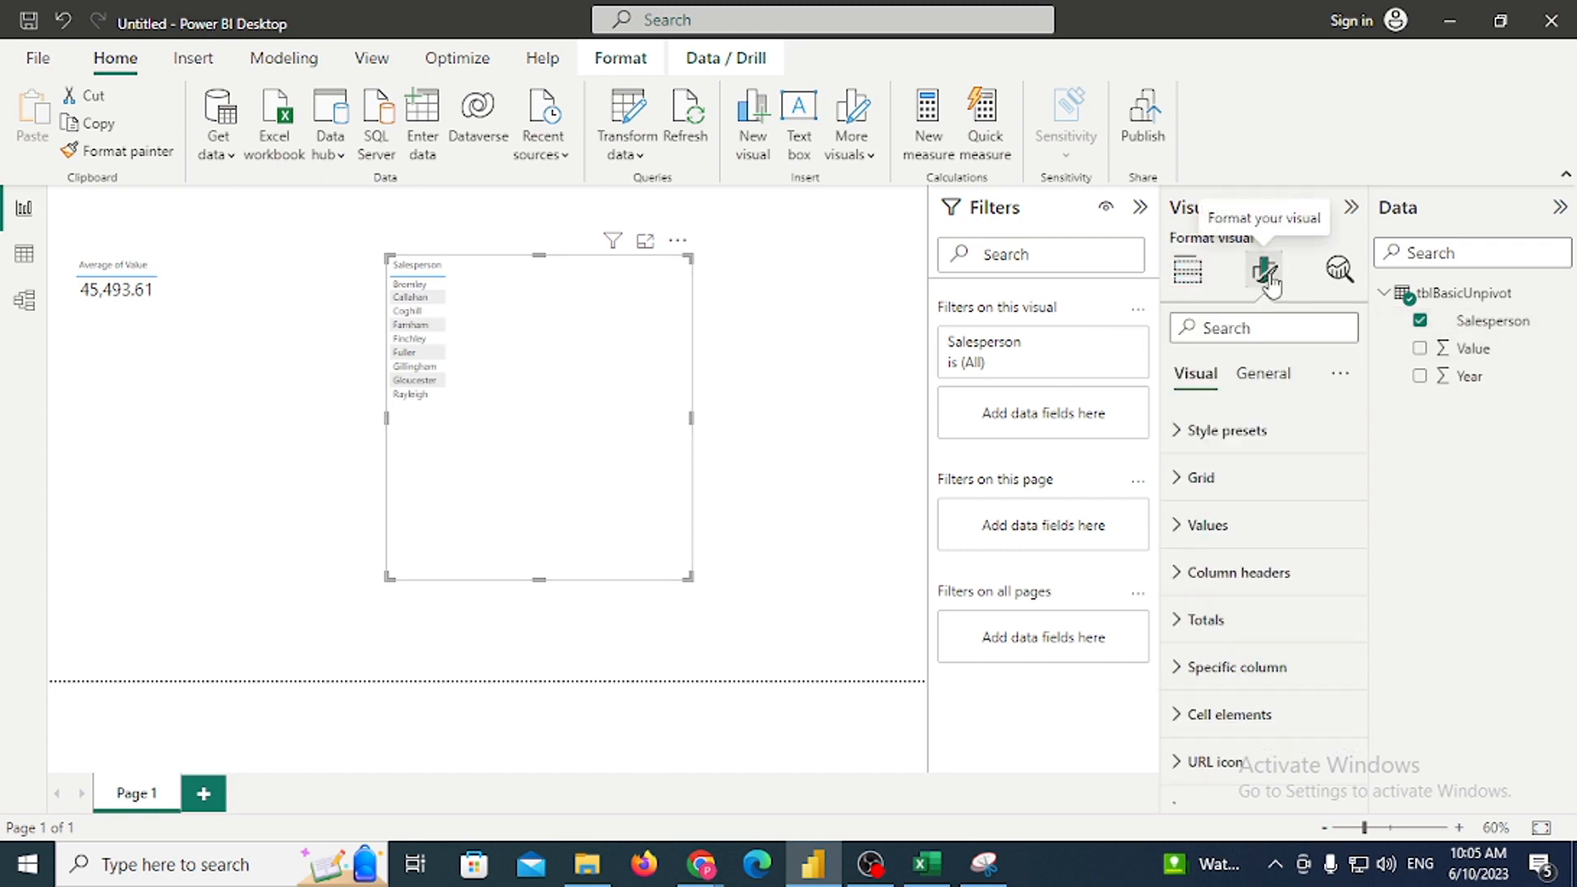
left_click(1179, 528)
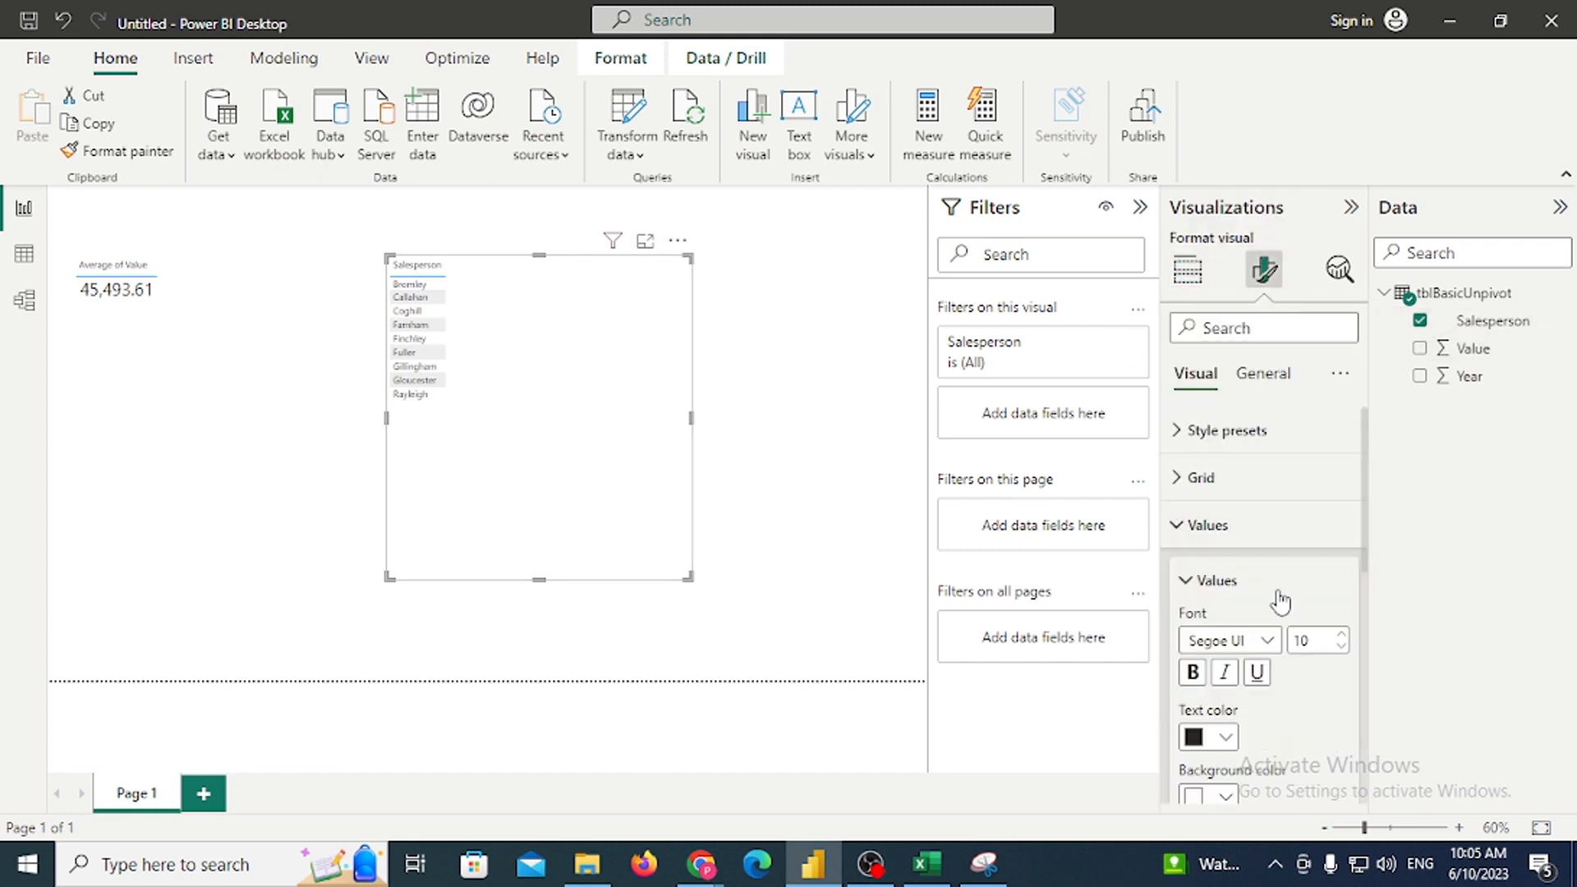
left_click(1343, 635)
left_click(1343, 635)
left_click(1343, 634)
left_click(1343, 635)
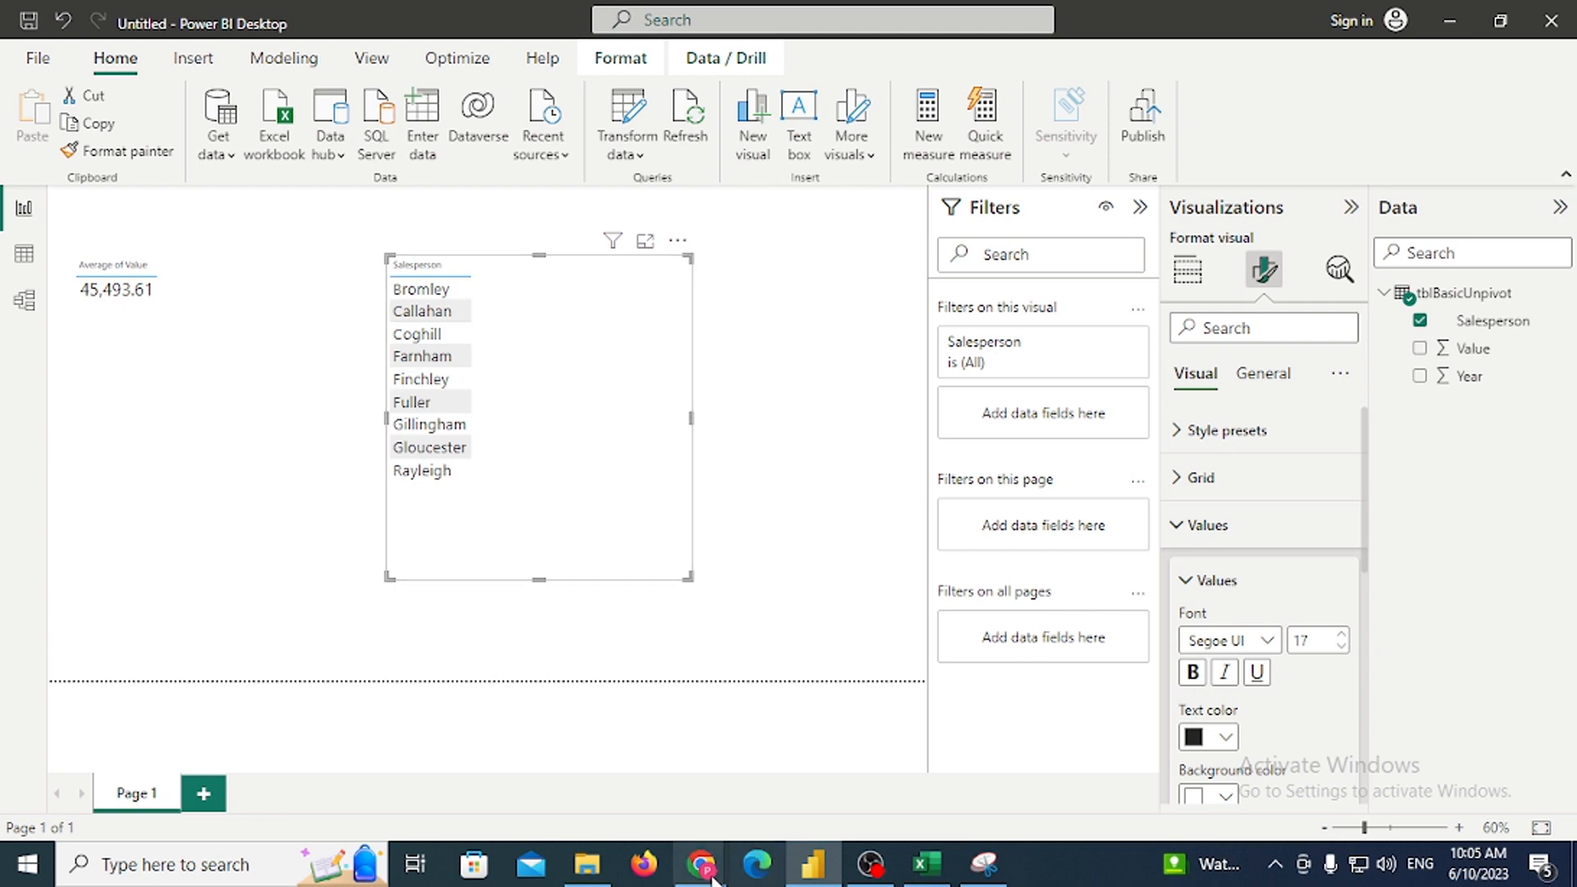
Switch to the Google Meet call, admit the participants waiting to join, and return to Power BI Desktop
mouse_move(701, 864)
left_click(618, 822)
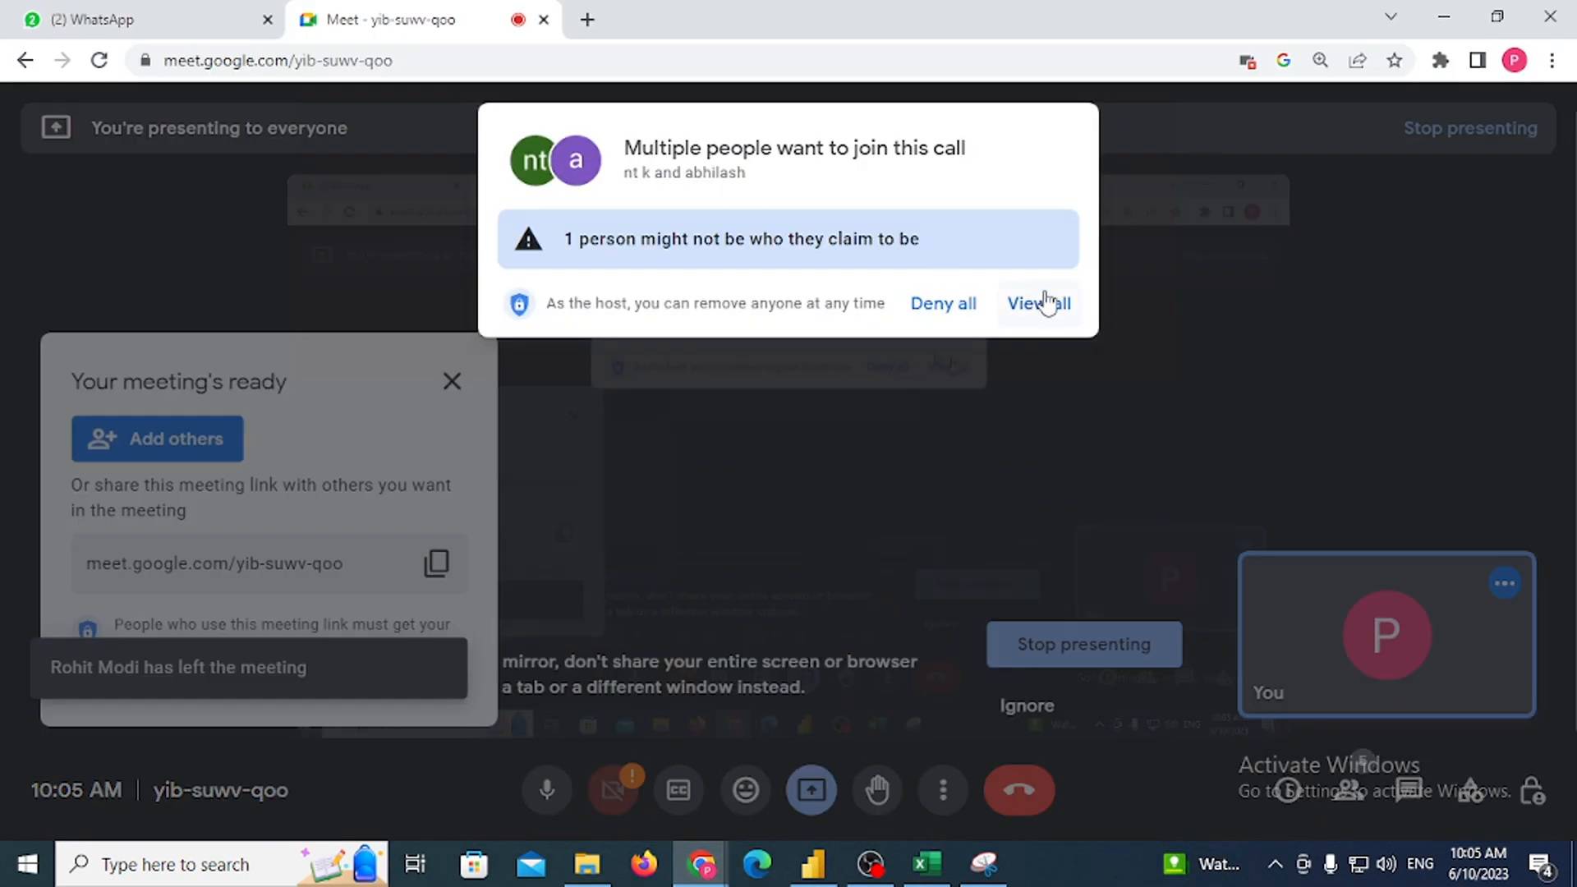
left_click(1043, 297)
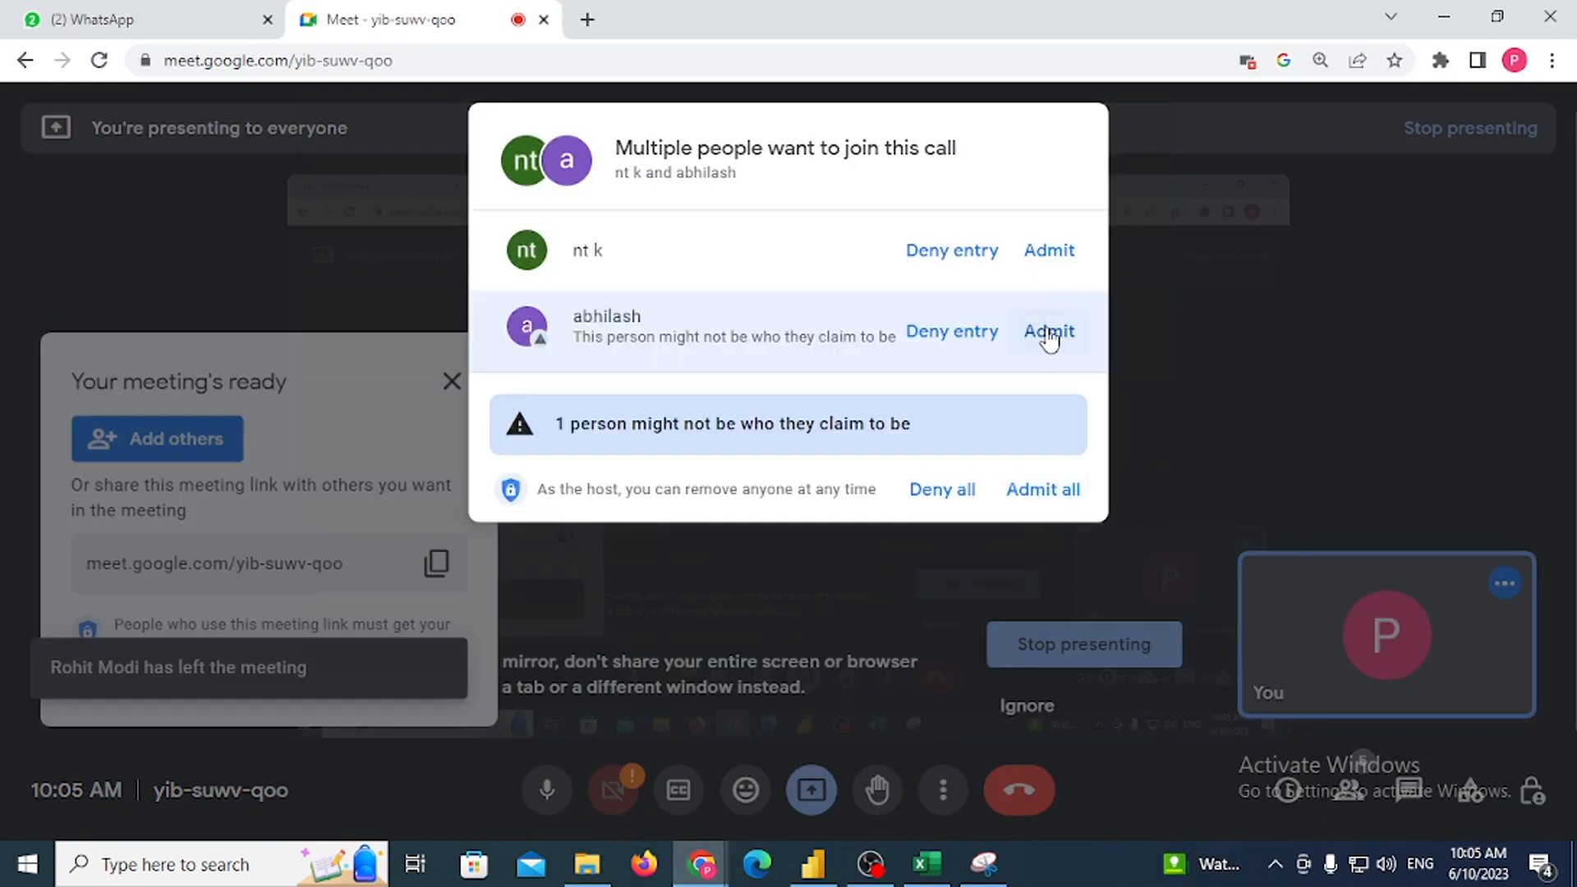
left_click(1049, 331)
left_click(1049, 230)
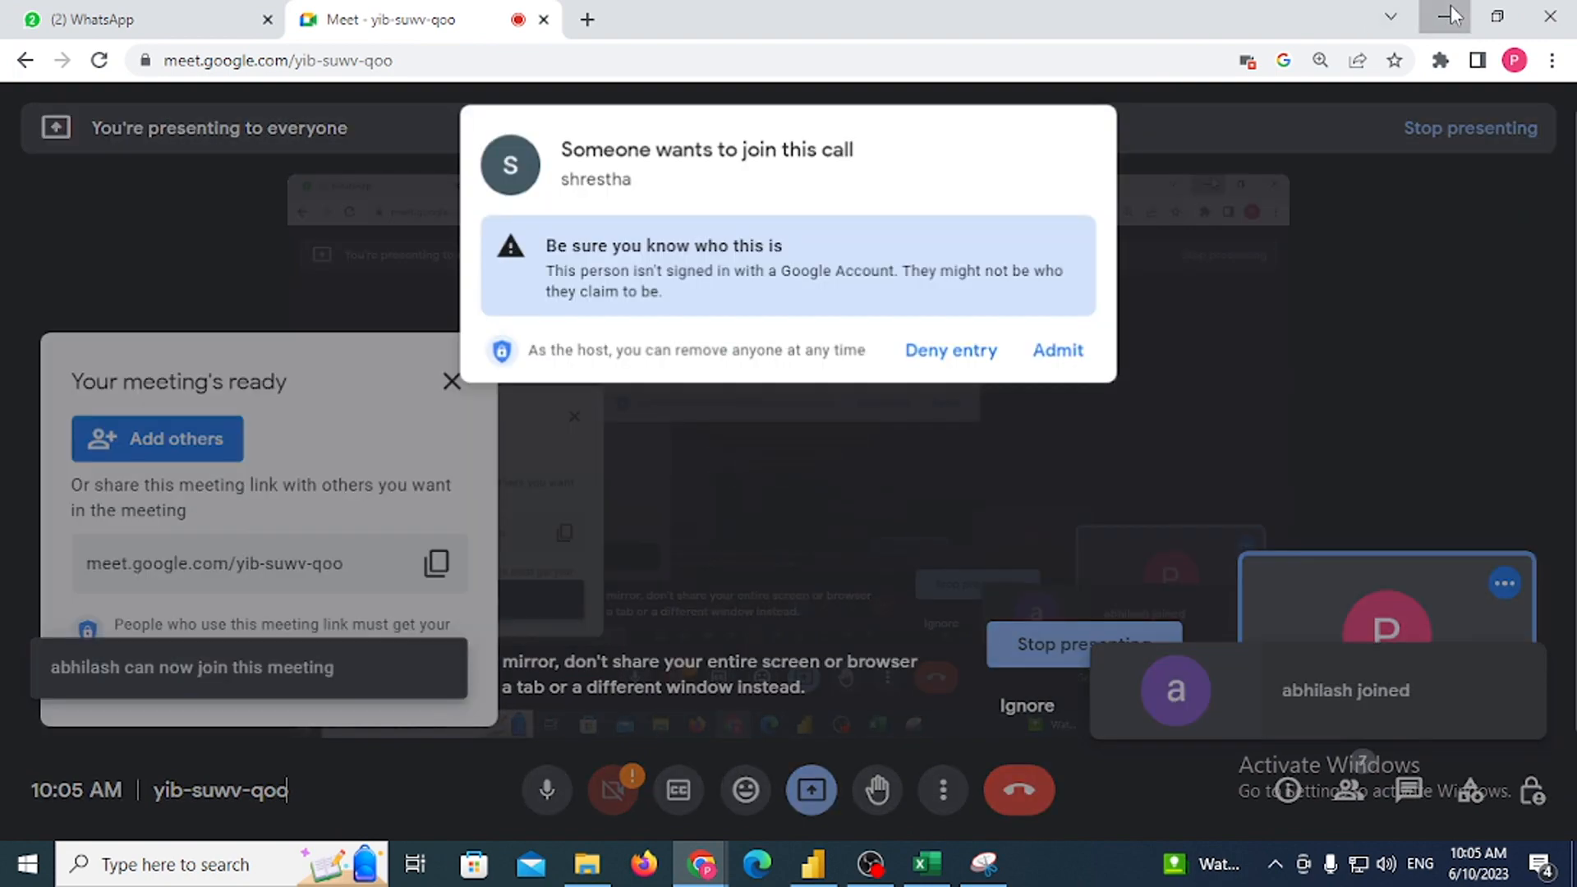
left_click(1446, 15)
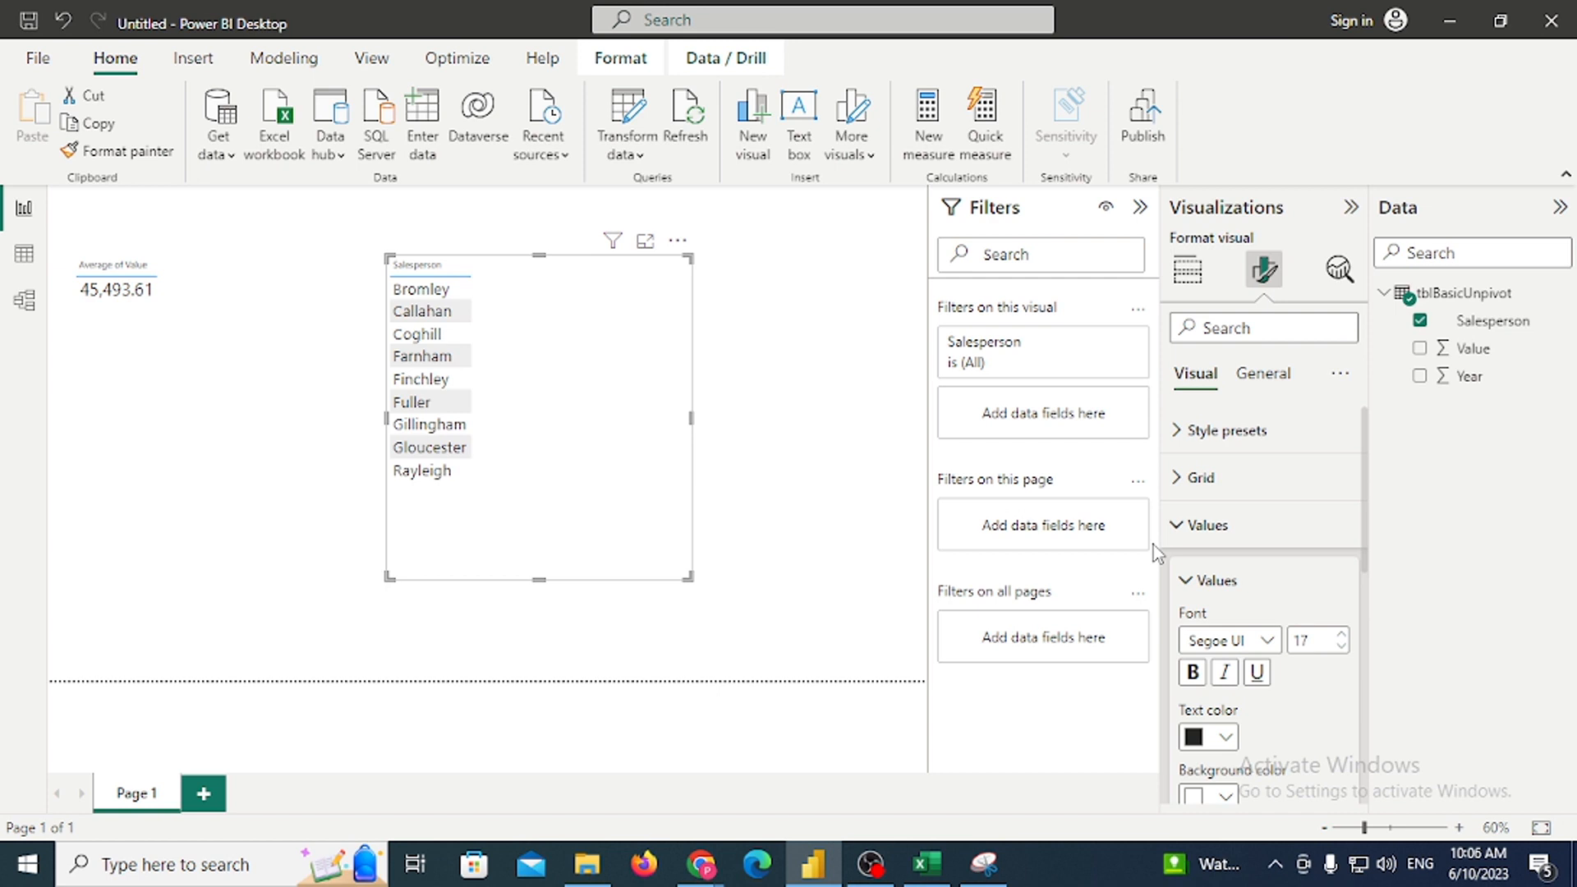
Replace the Salesperson field in the second table with the Value field
left_click(1187, 269)
left_click(1348, 595)
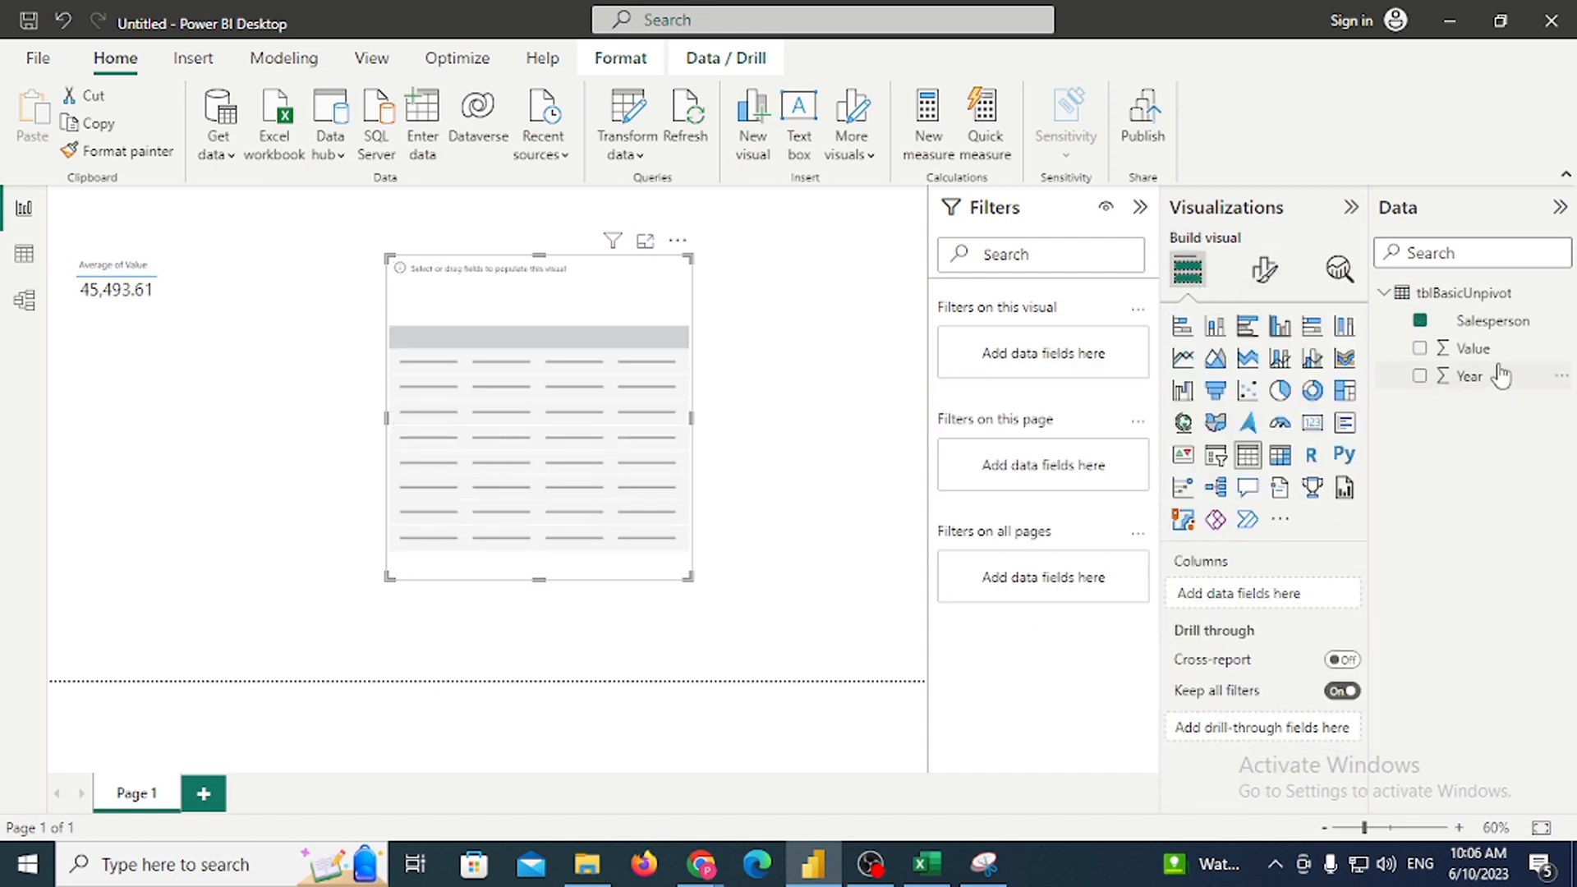
left_click_drag(1462, 348, 579, 376)
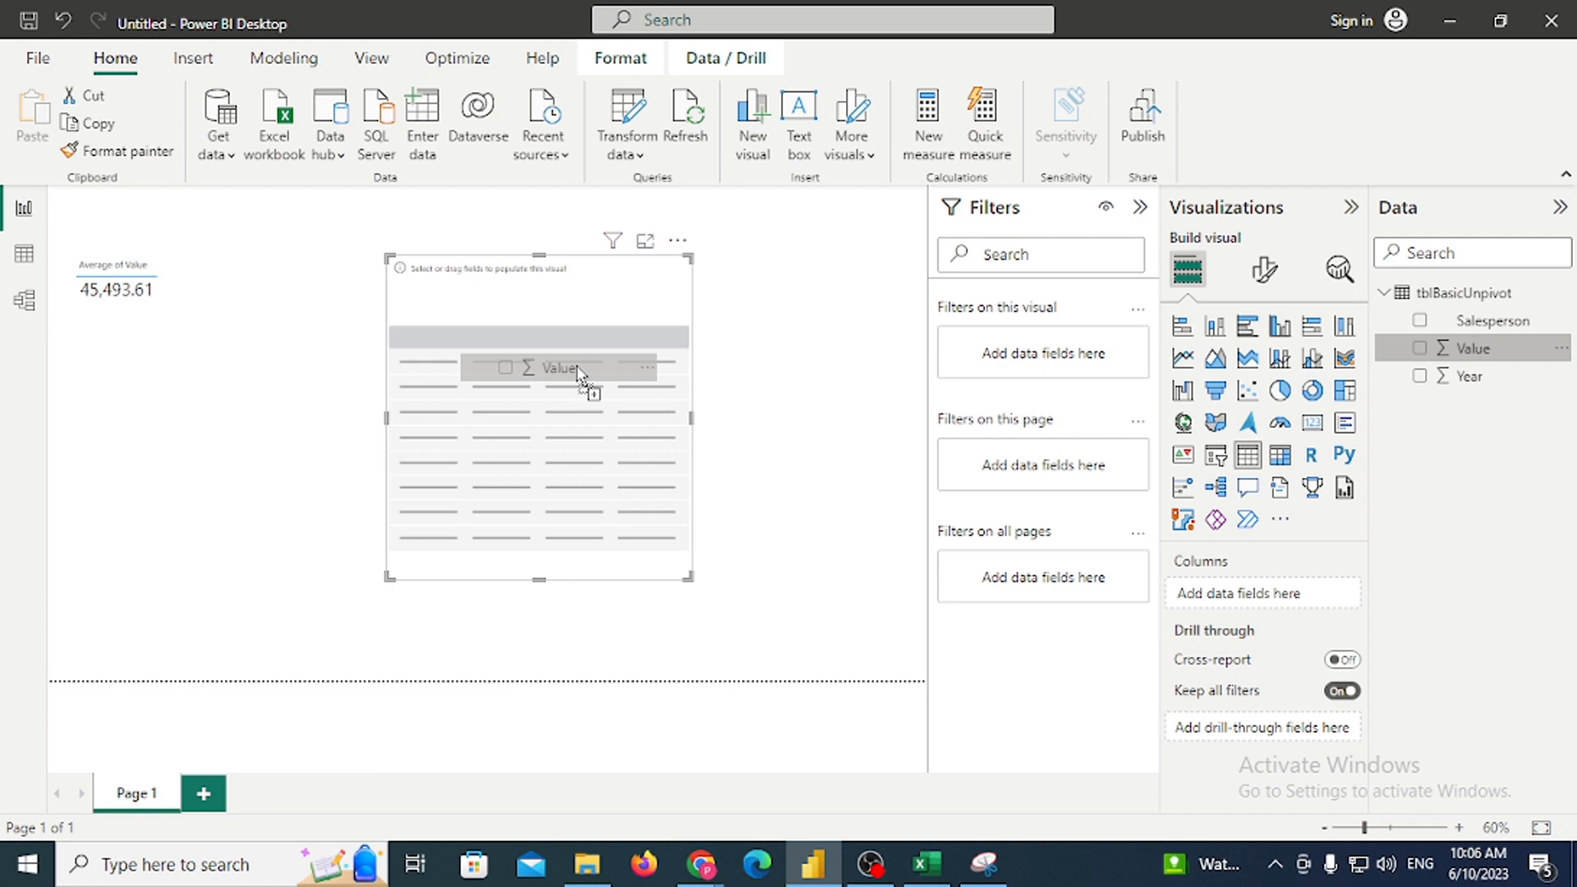
left_click_drag(579, 372, 584, 355)
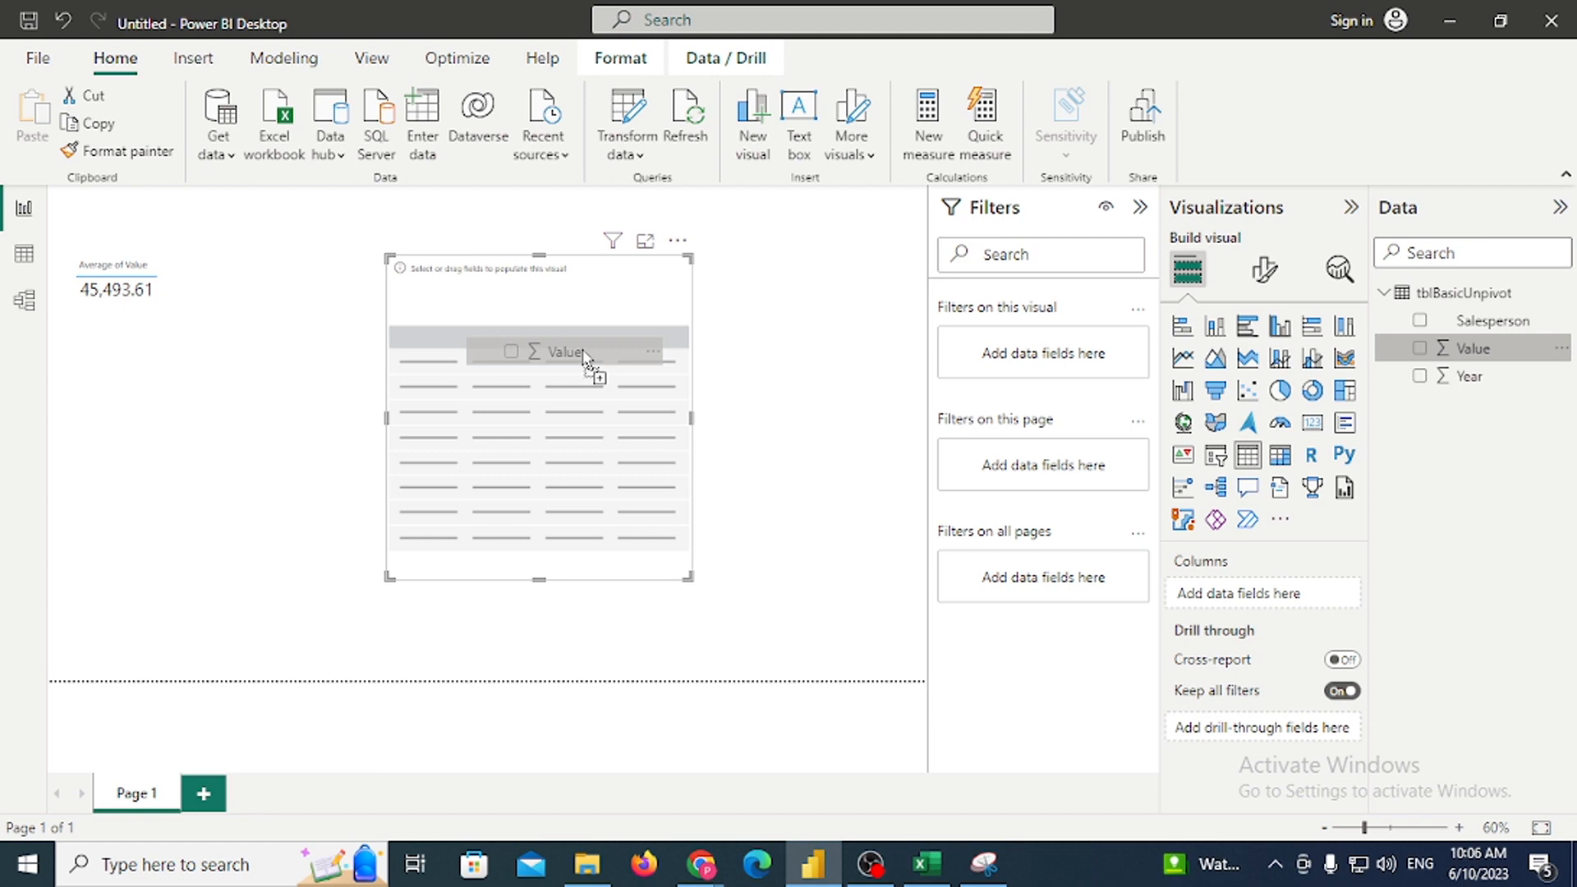
left_click_drag(584, 355, 581, 356)
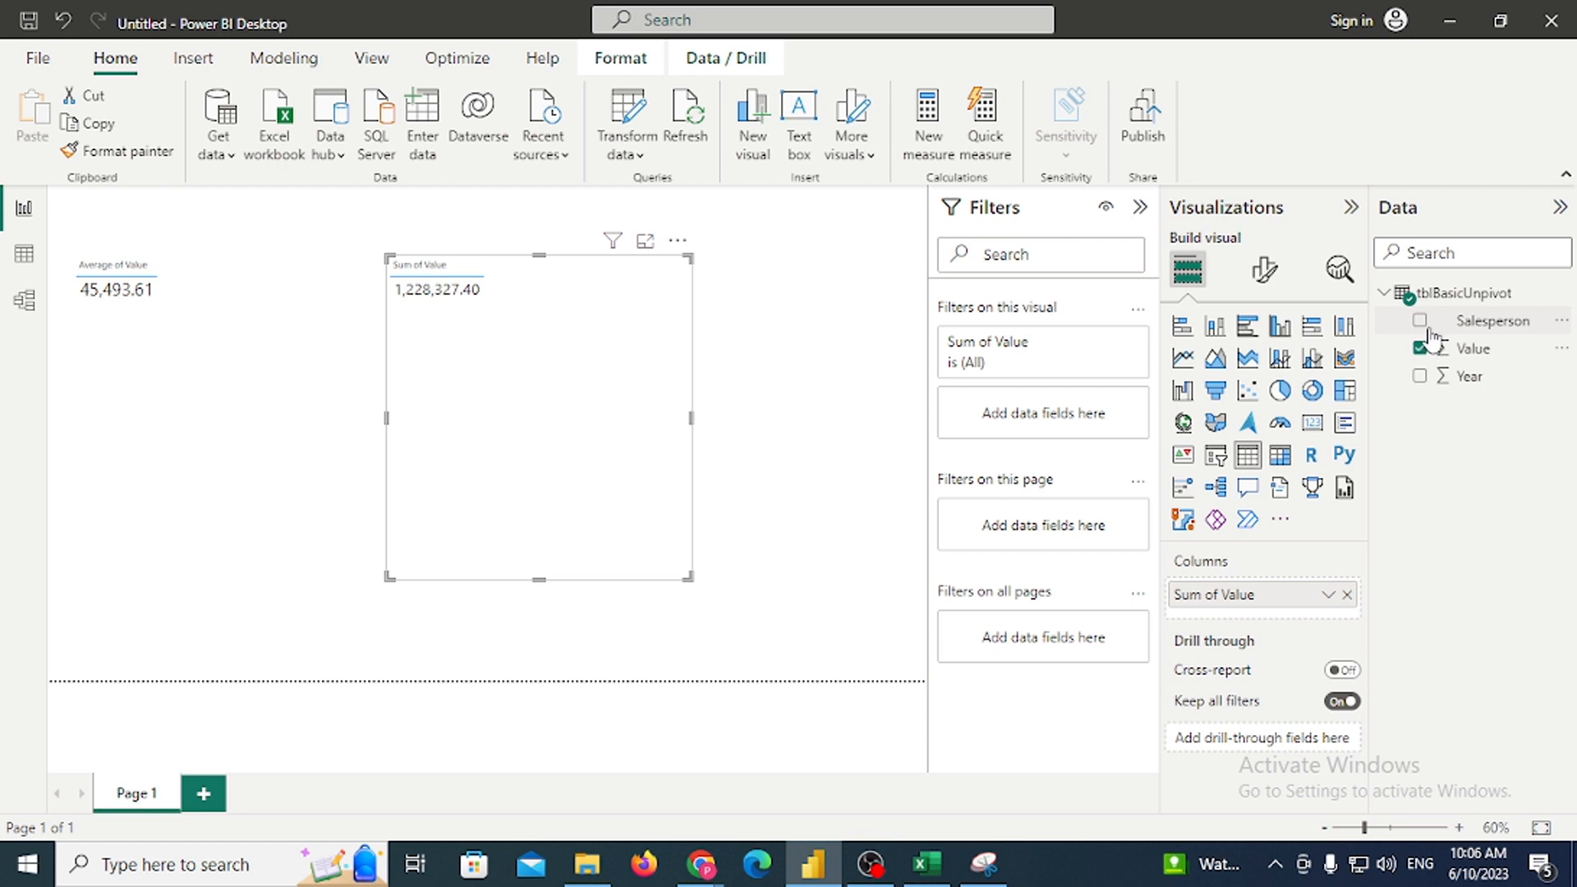
Set the Value field in the second table to Don't summarize
left_click(1326, 595)
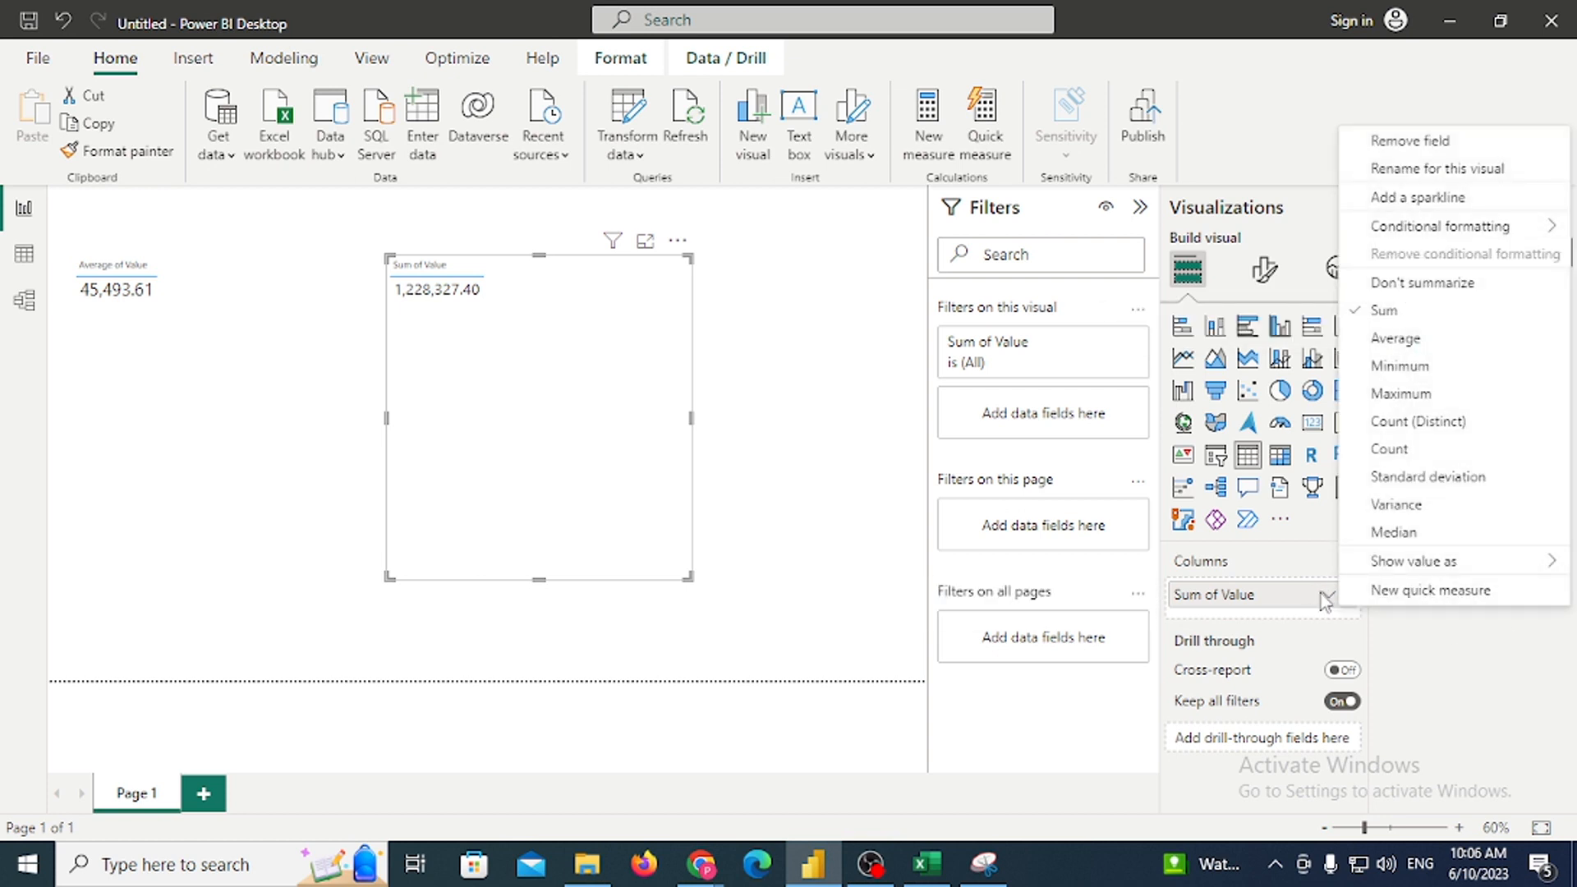
left_click(1447, 287)
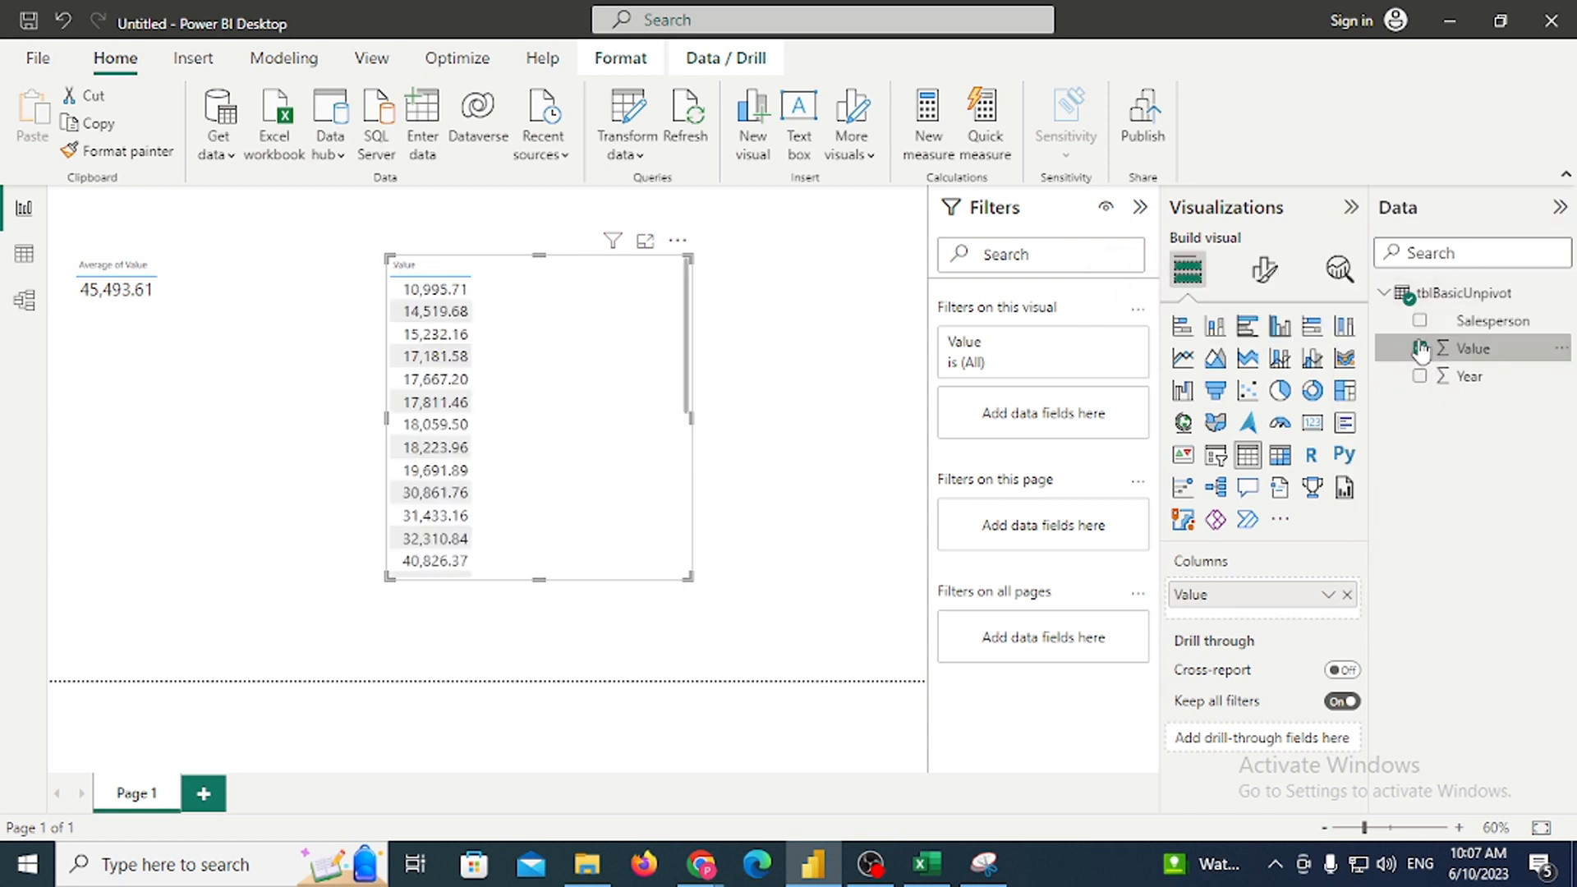
Replace the Value field in the second table with the Year field and set it to Don't summarize
left_click(1420, 348)
left_click_drag(1444, 386, 542, 411)
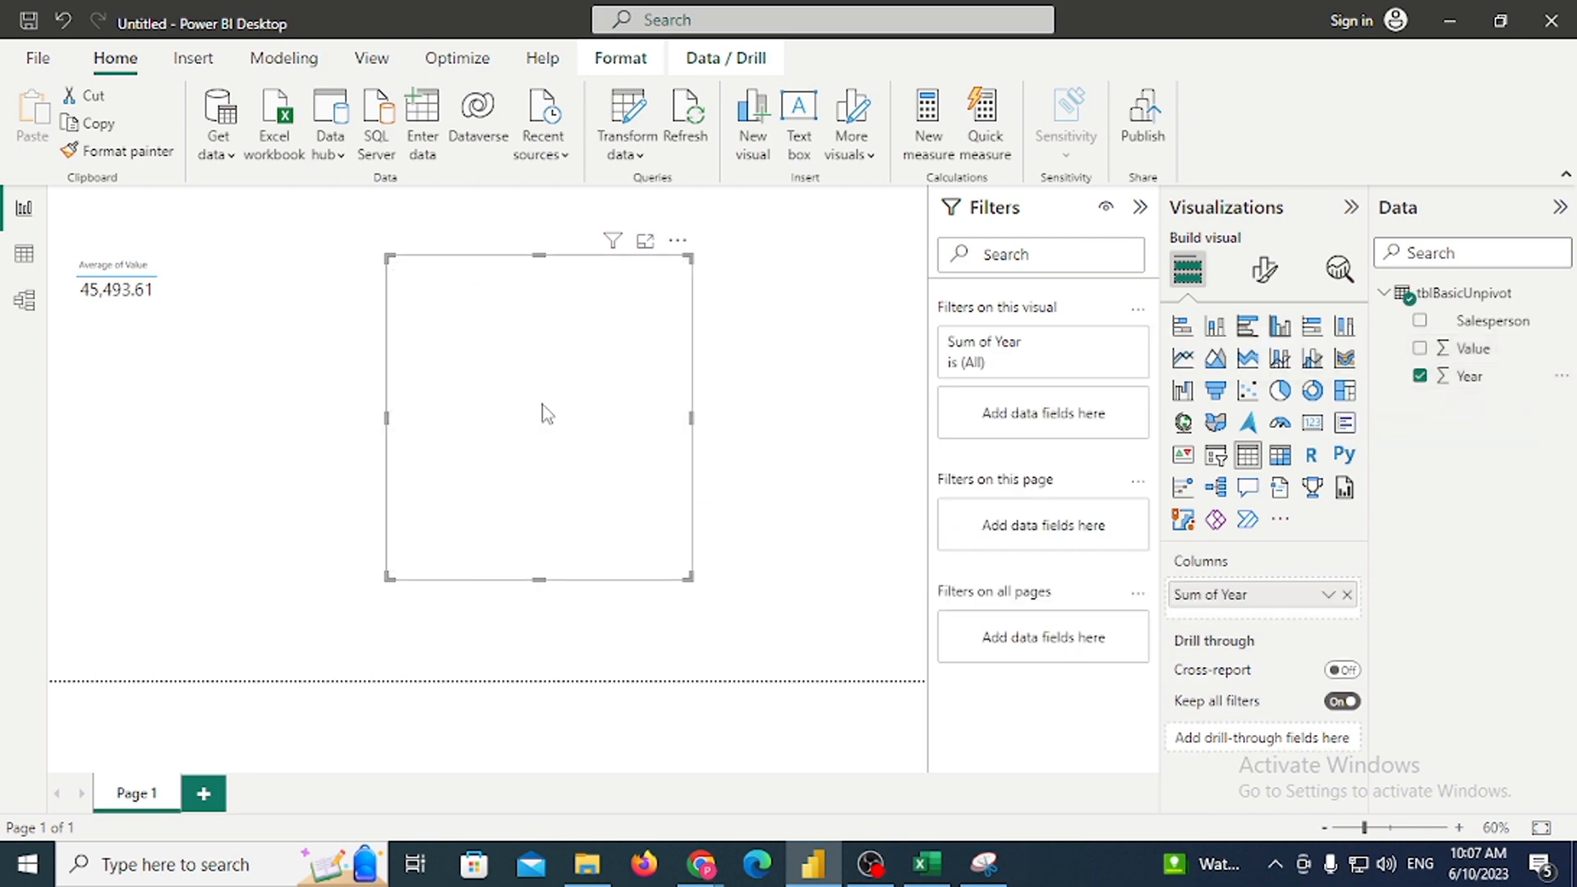
left_click(1328, 594)
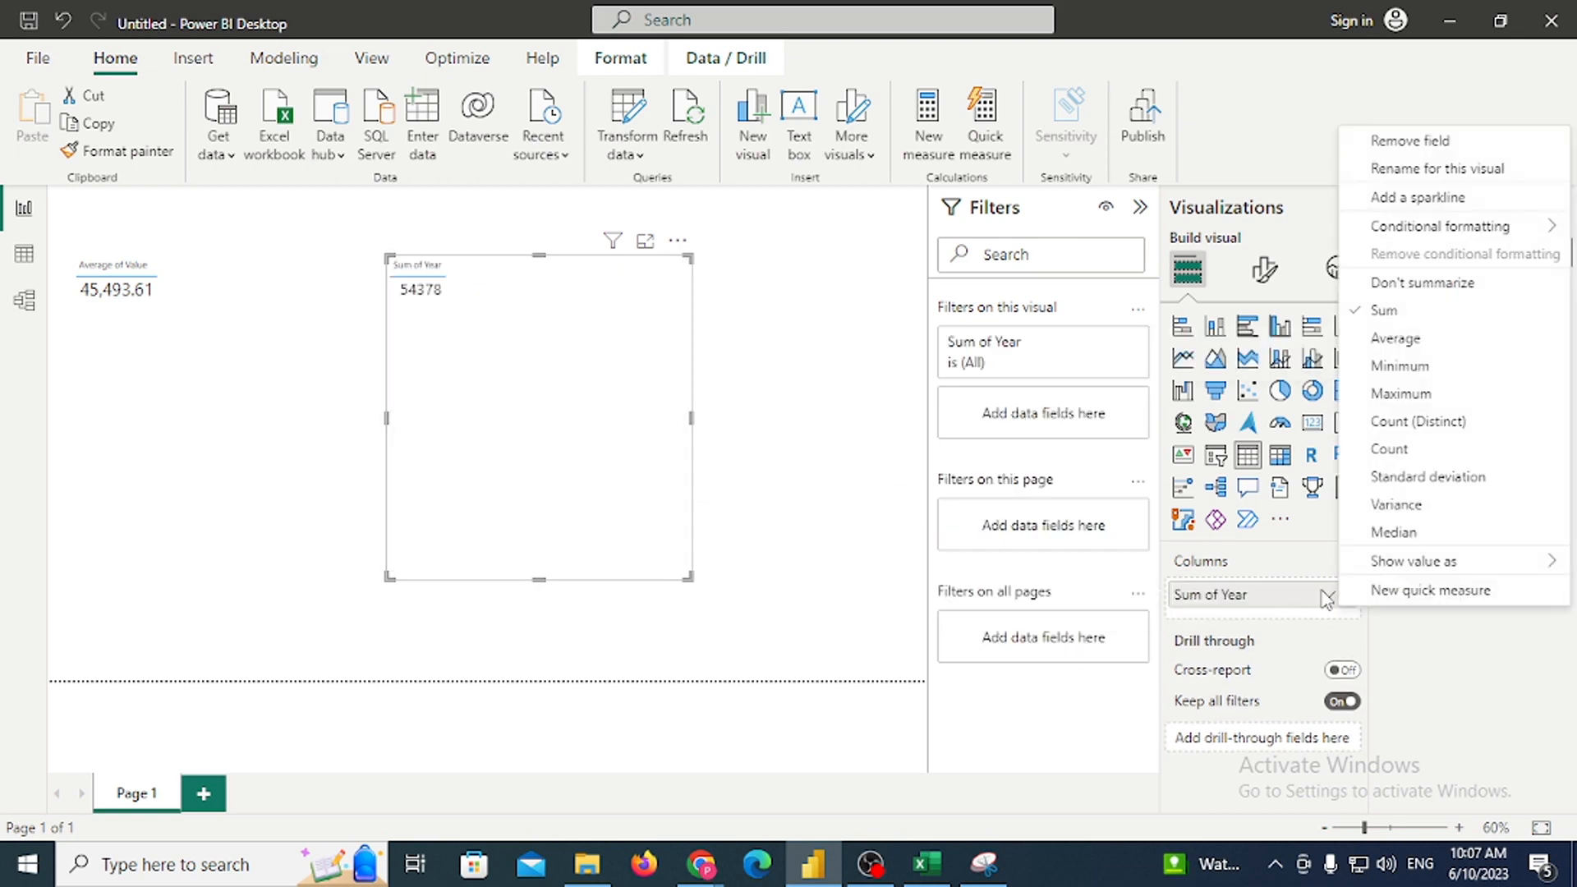
left_click(1445, 281)
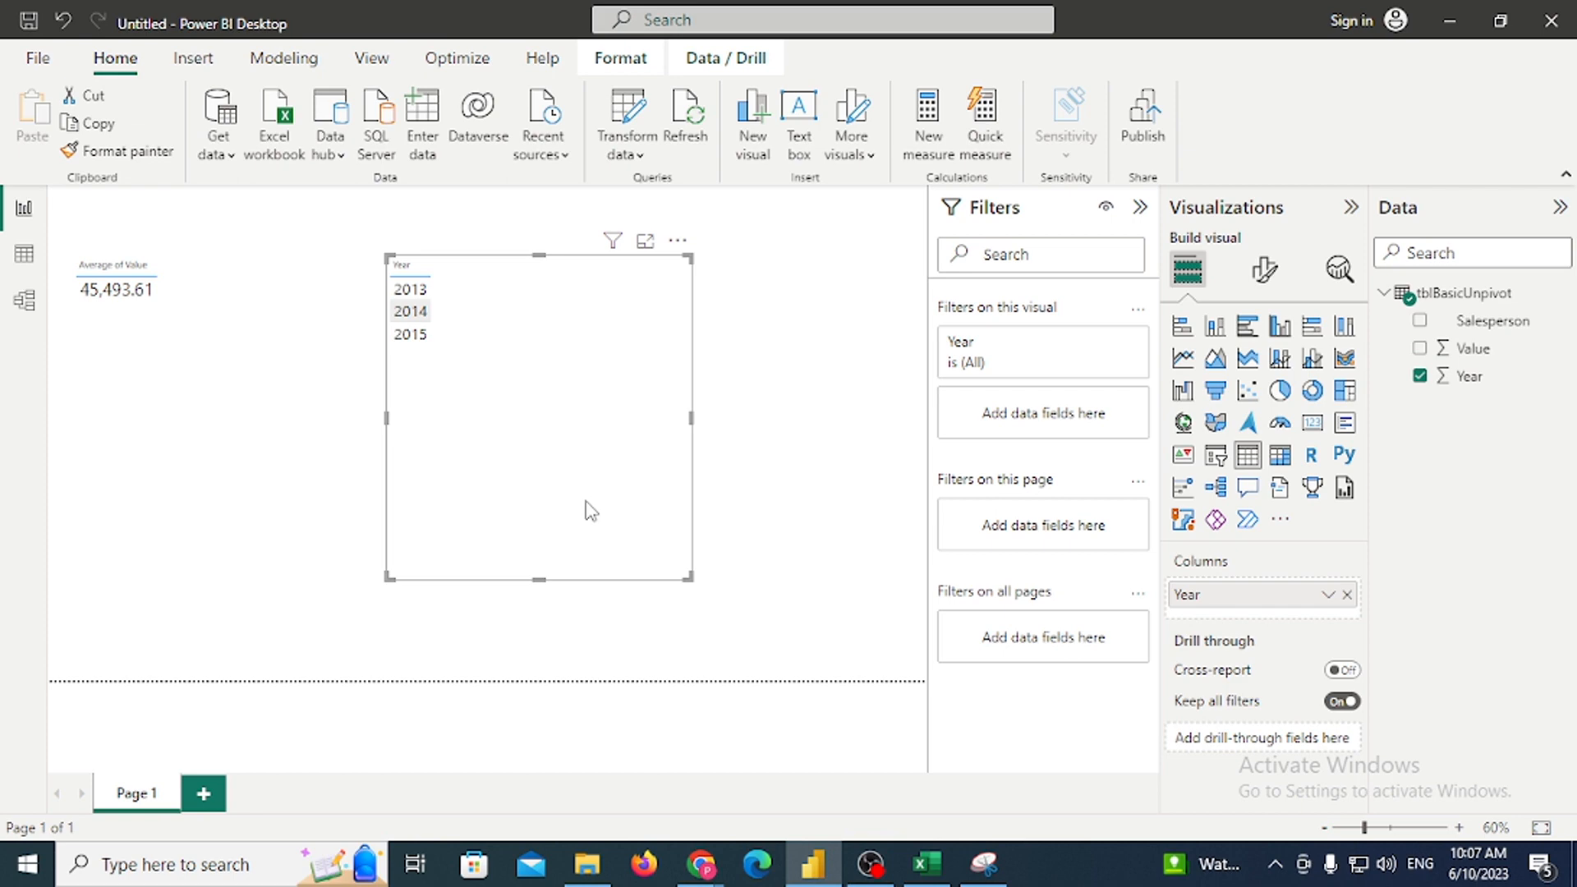
Switch to the Excel workbook and examine the Entitlements table and unpivot instructions on the Repeating Rows sheet
left_click(926, 864)
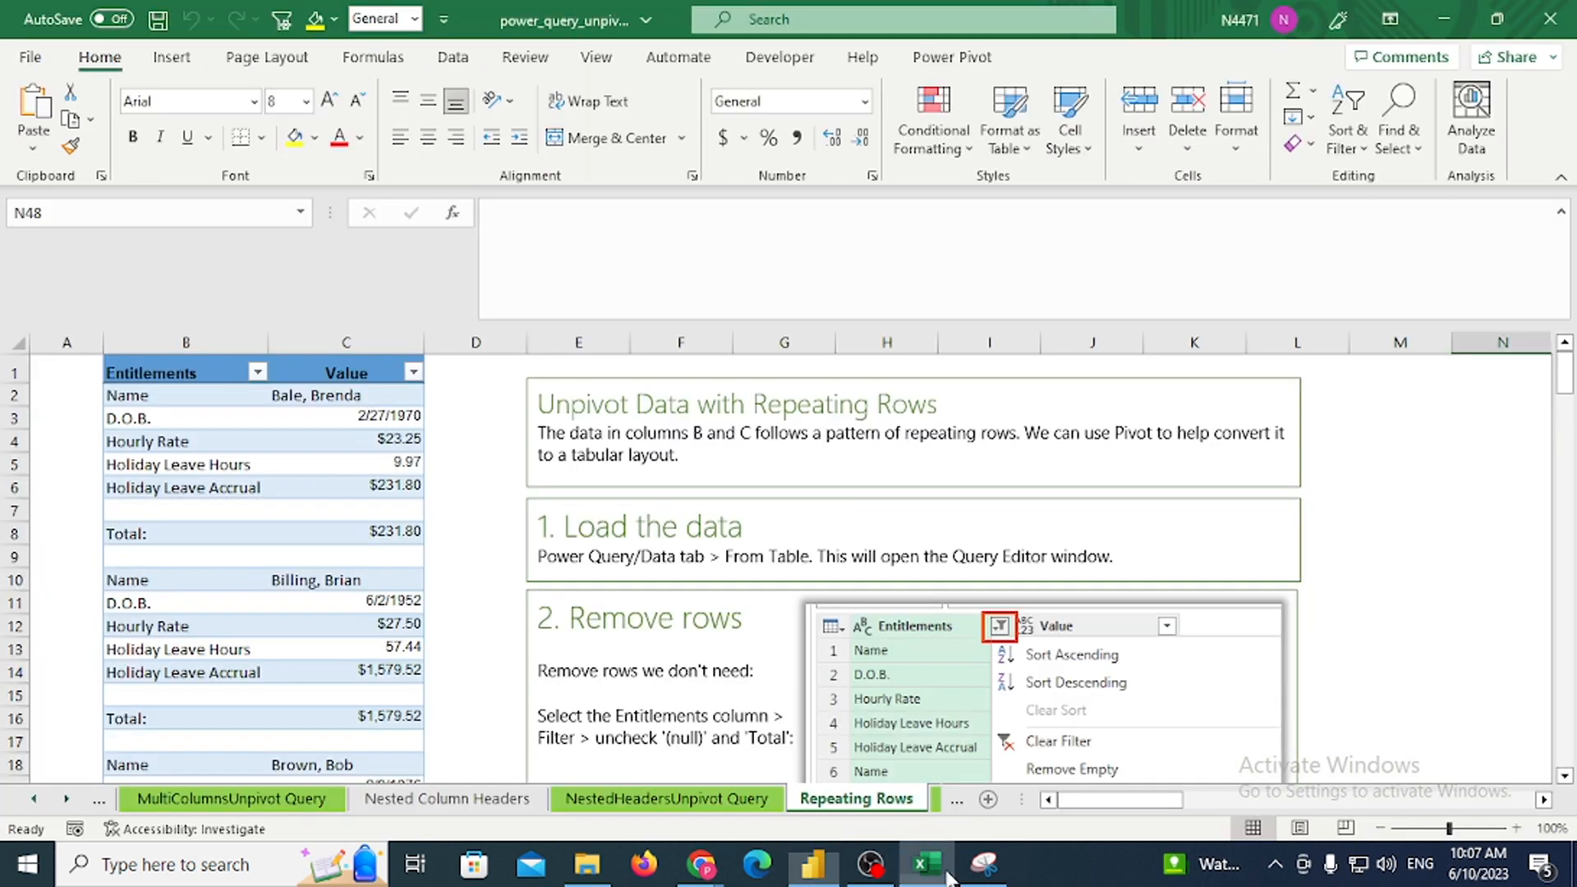
left_click(1062, 550)
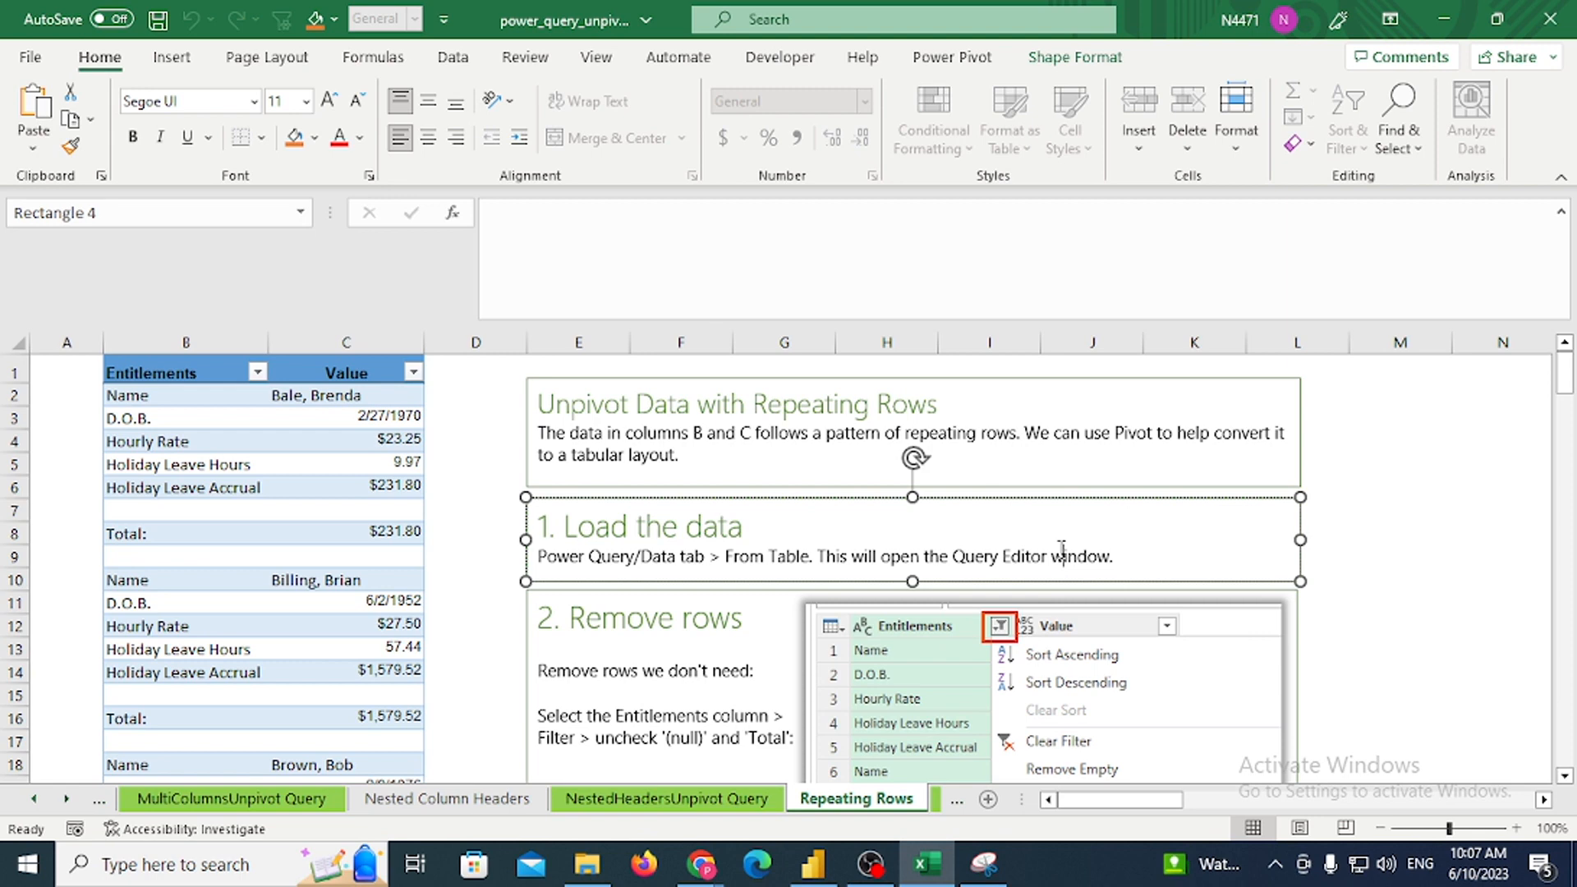
scroll(1059, 550, "down", 2)
scroll(1018, 575, "up", 2)
left_click(215, 380)
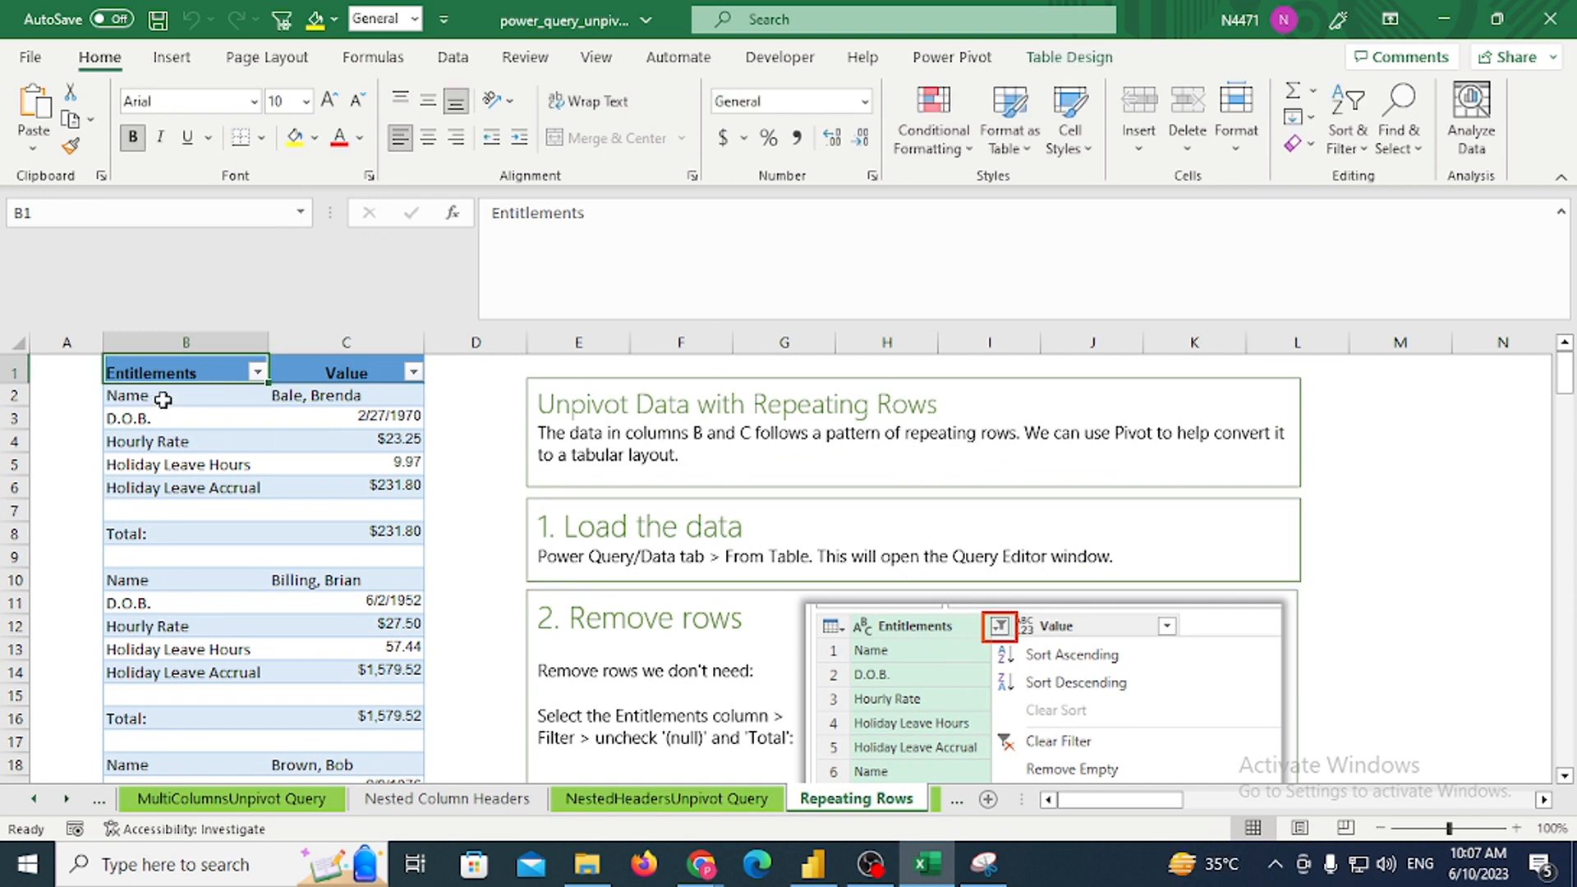
left_click(780, 524)
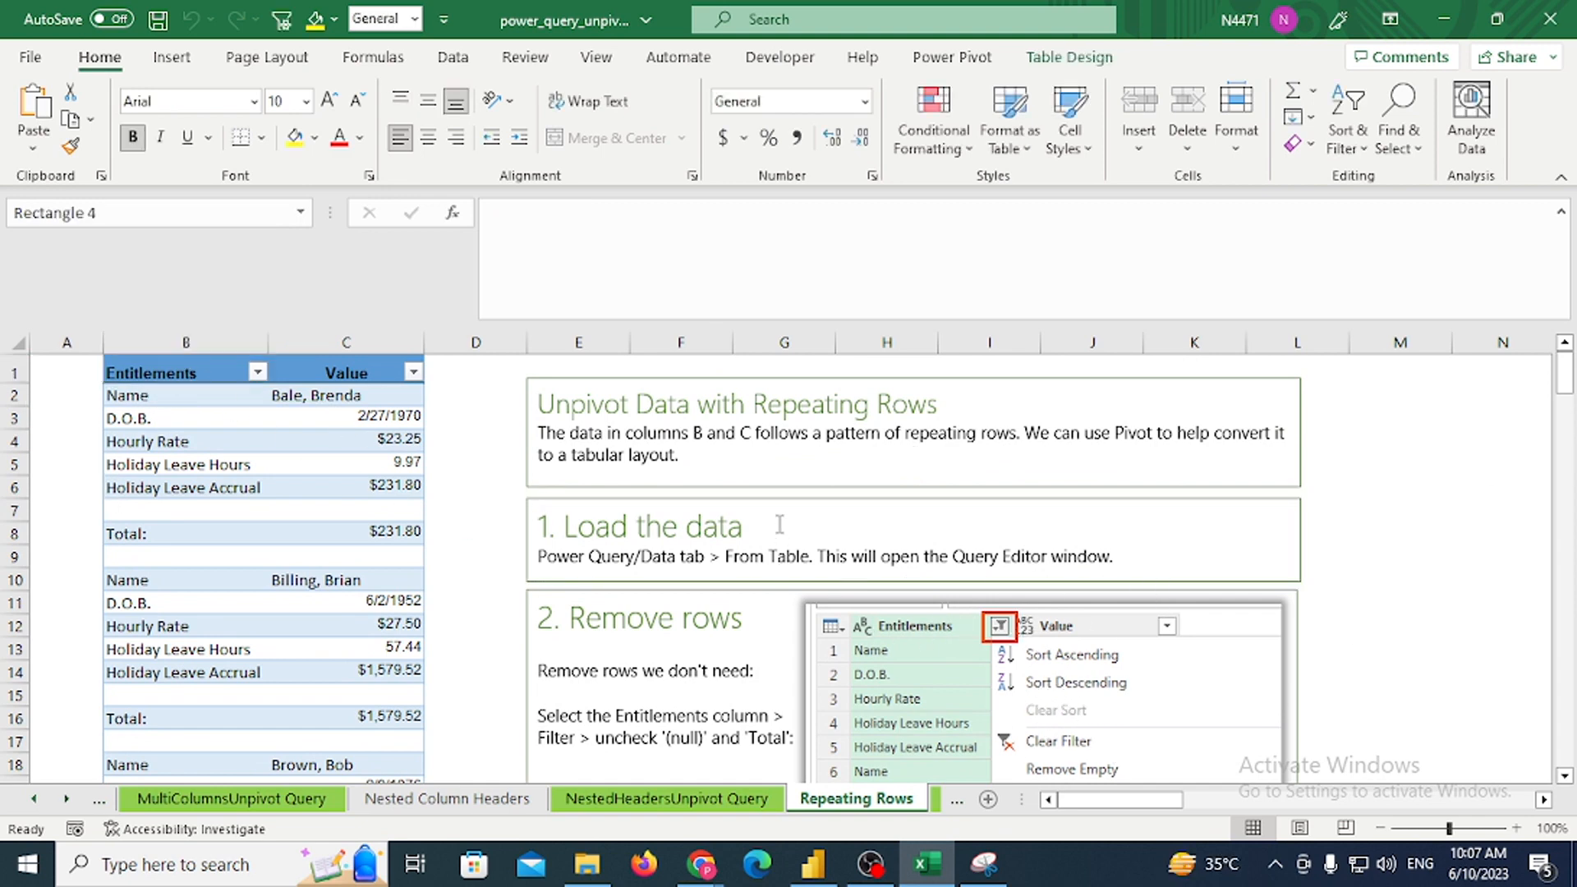
left_click(1372, 582)
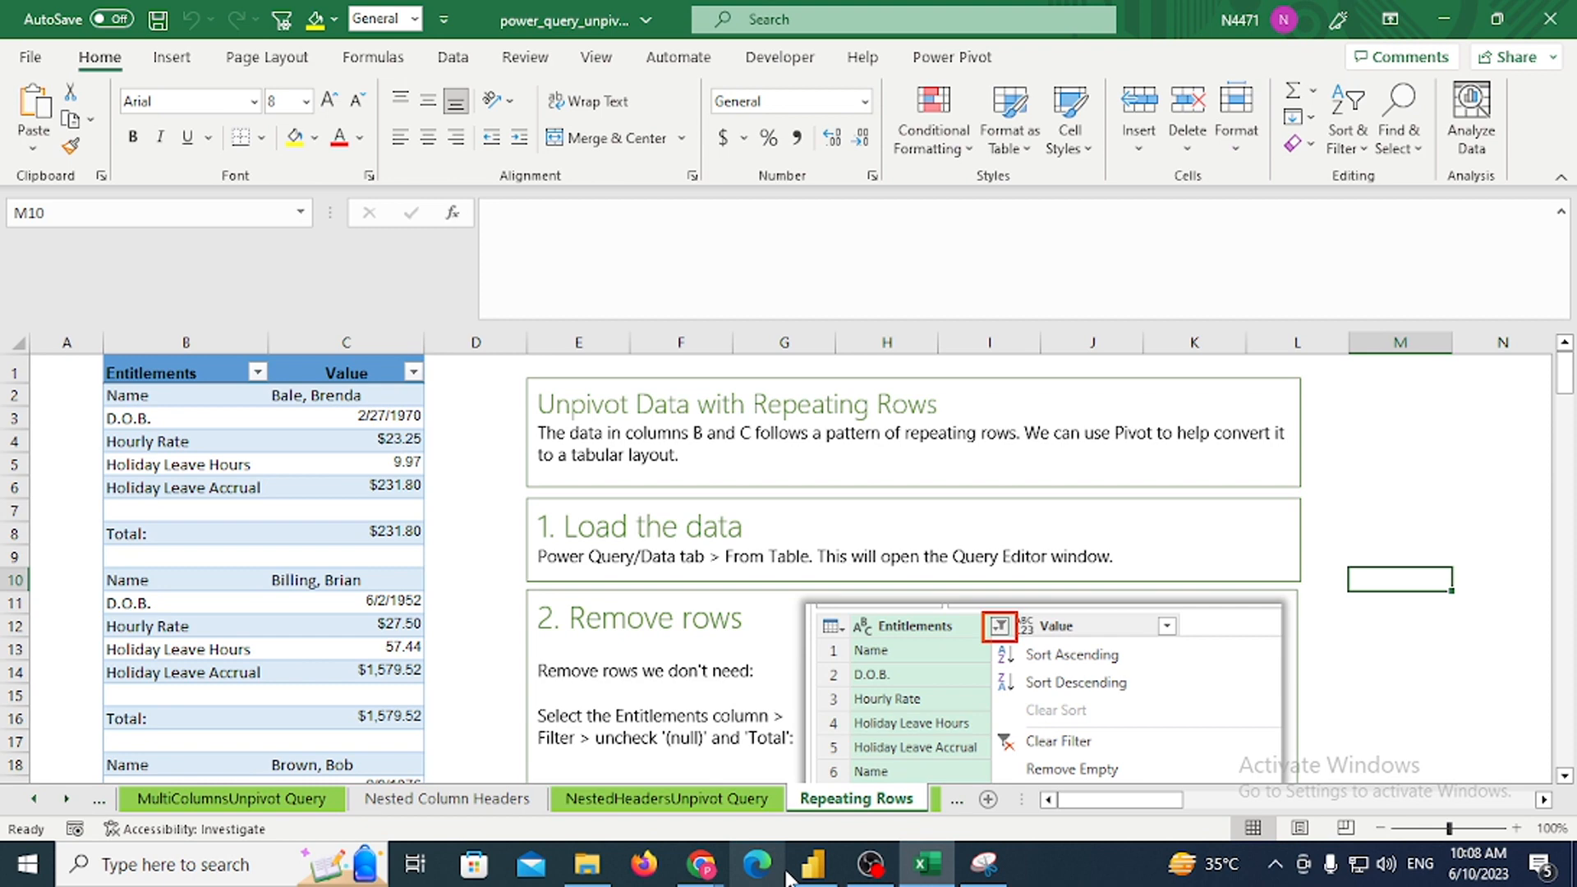
left_click(187, 376)
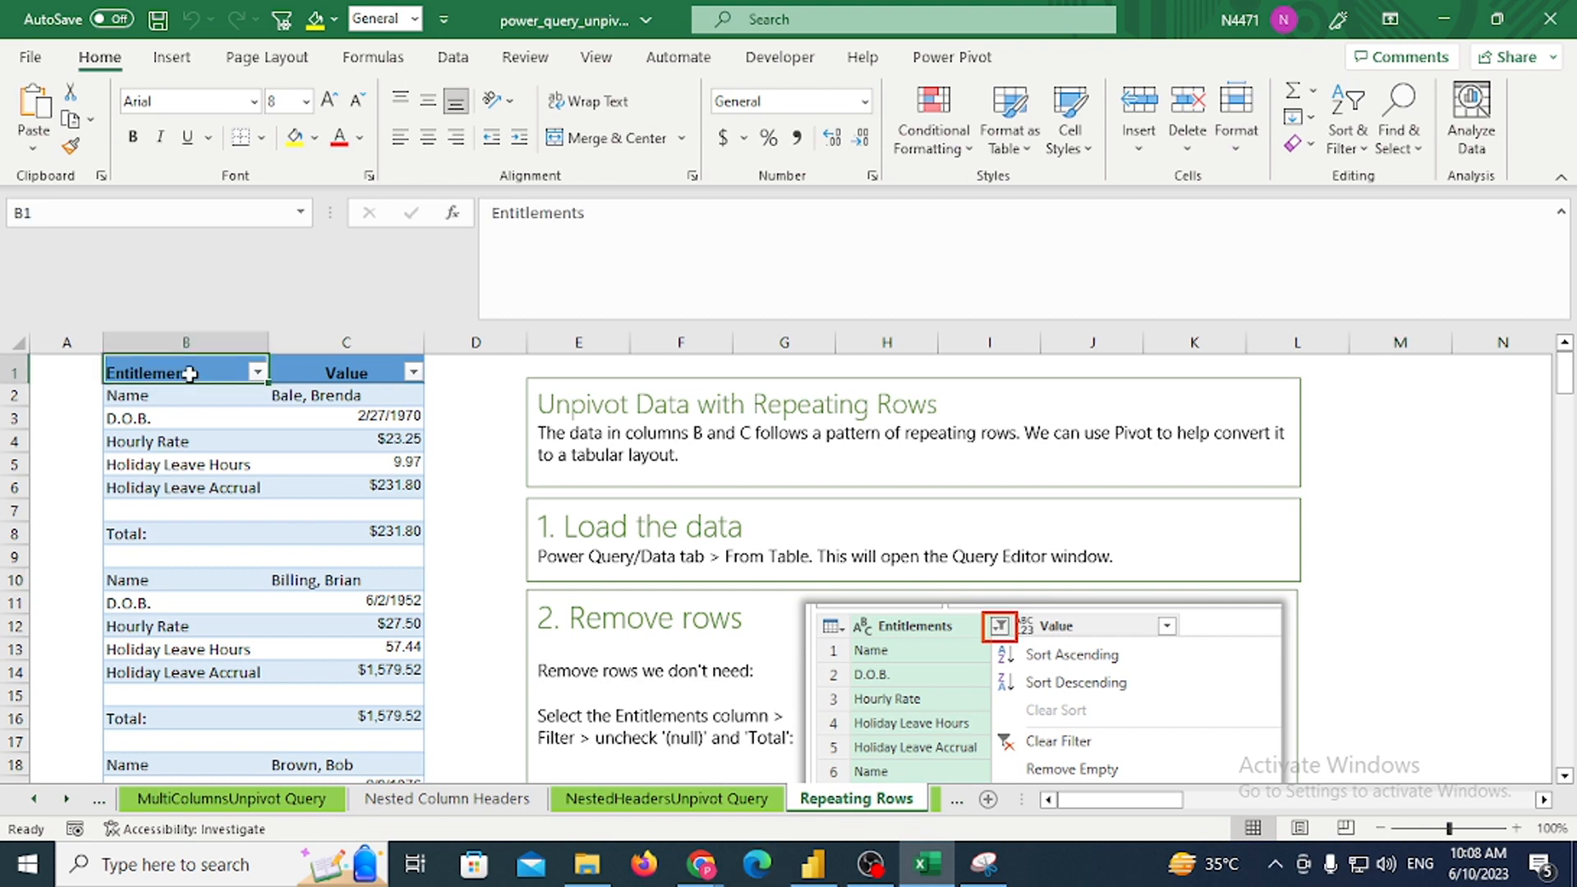
key("ctrl+shift+Right")
key("ctrl+shift+Down")
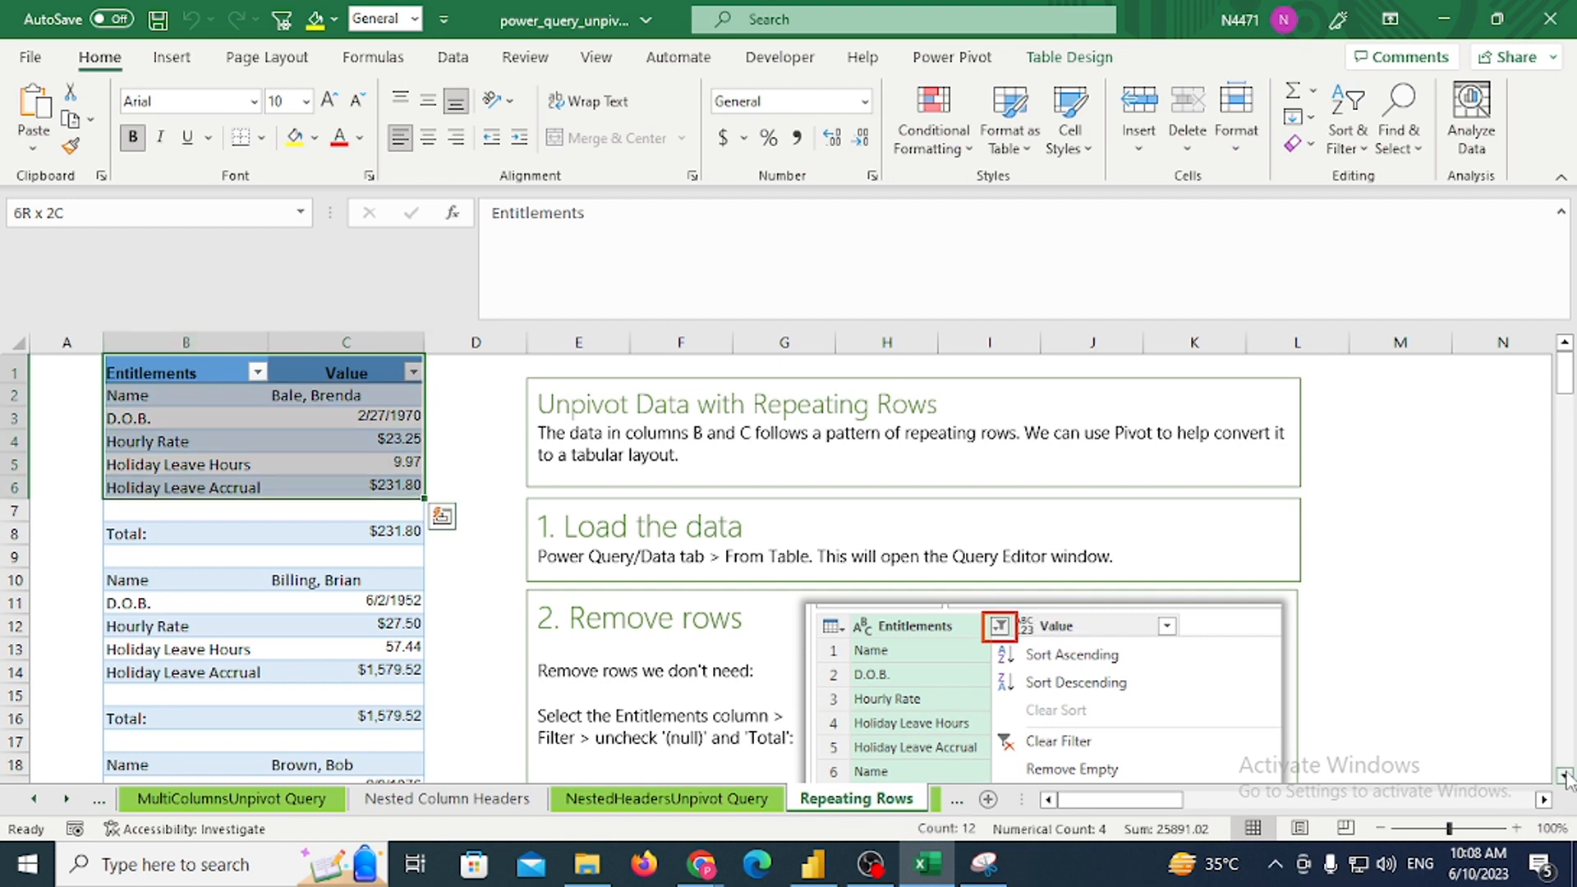
scroll(410, 485, "down", 1)
left_click(359, 453)
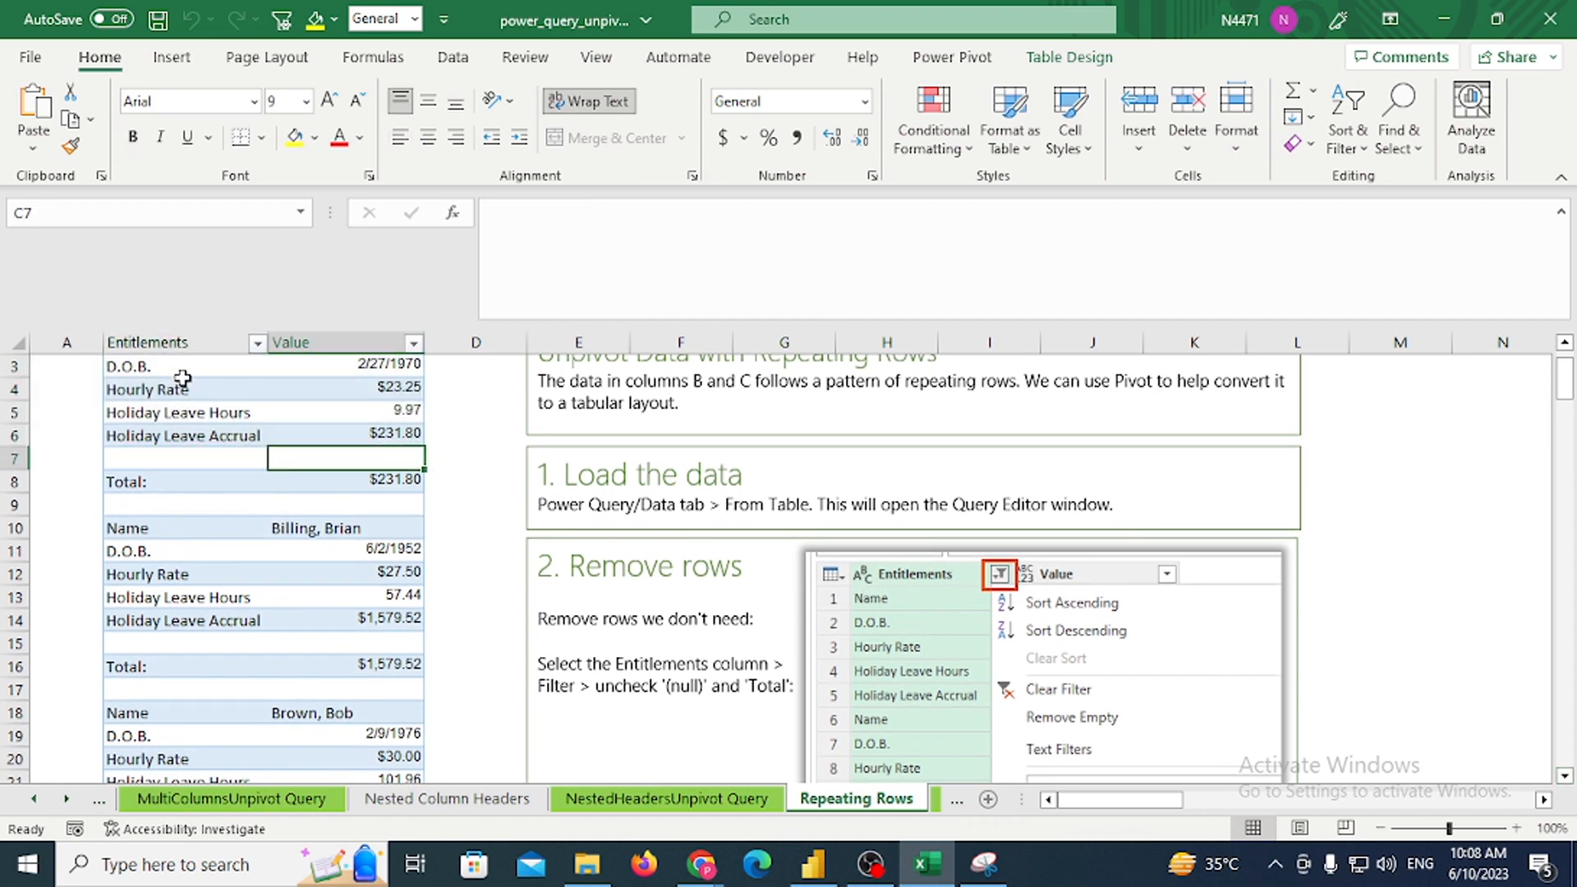
Select the header and first employee record of the Entitlements table, cells B1 to C6
left_click(201, 411)
key("ctrl+Up")
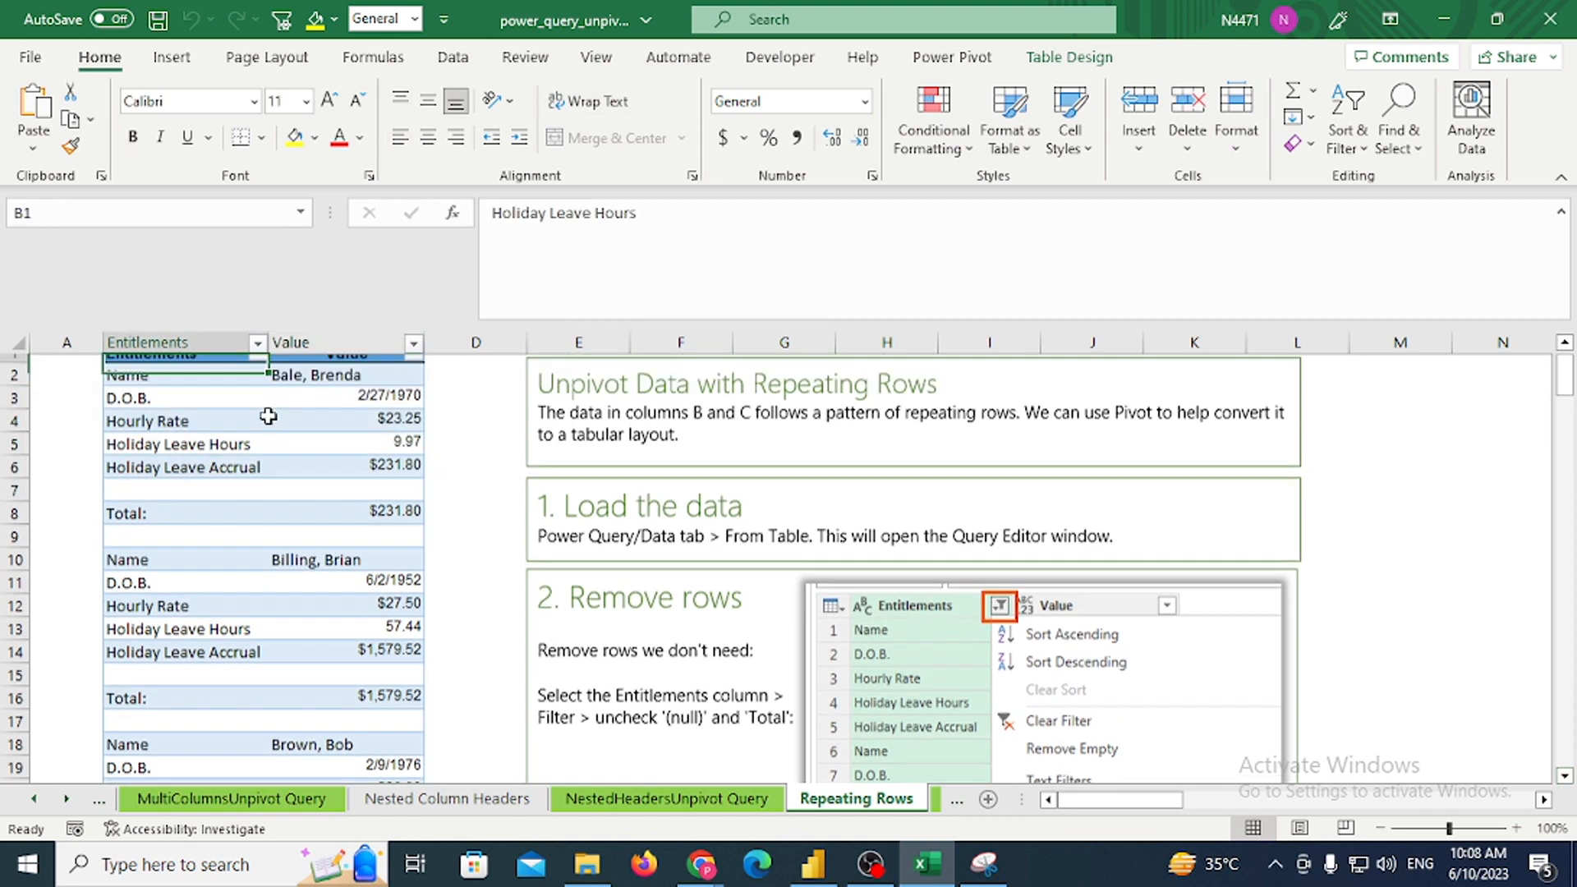
key("ctrl+shift+Right")
key("ctrl+shift+Down")
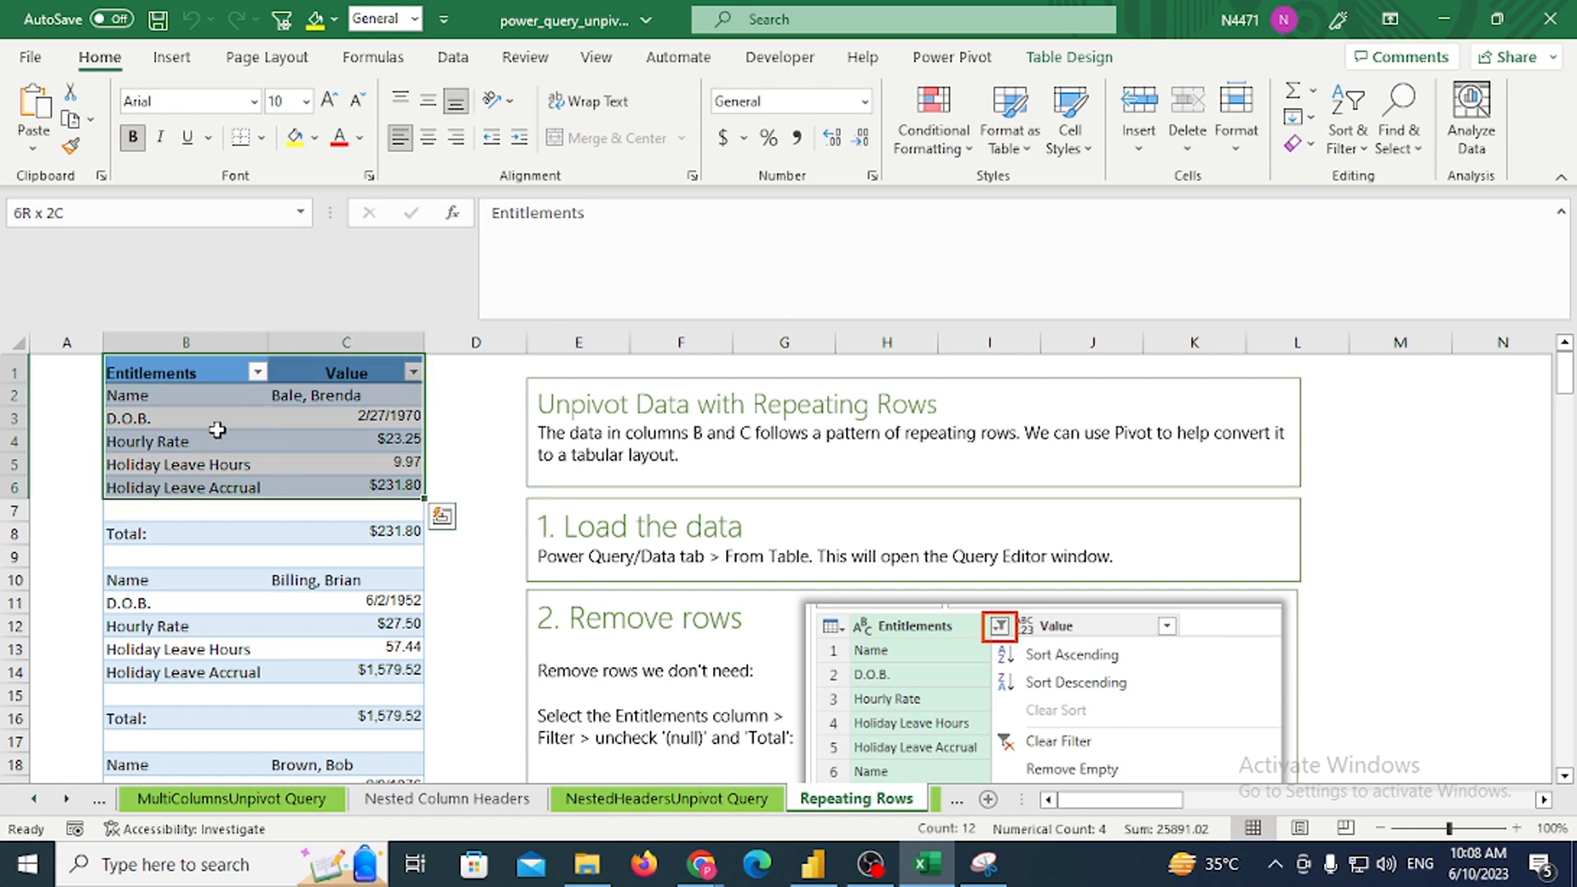
Switch to the Google Meet call, admit the participant waiting to join, and return to the Excel workbook
mouse_move(701, 864)
left_click(571, 777)
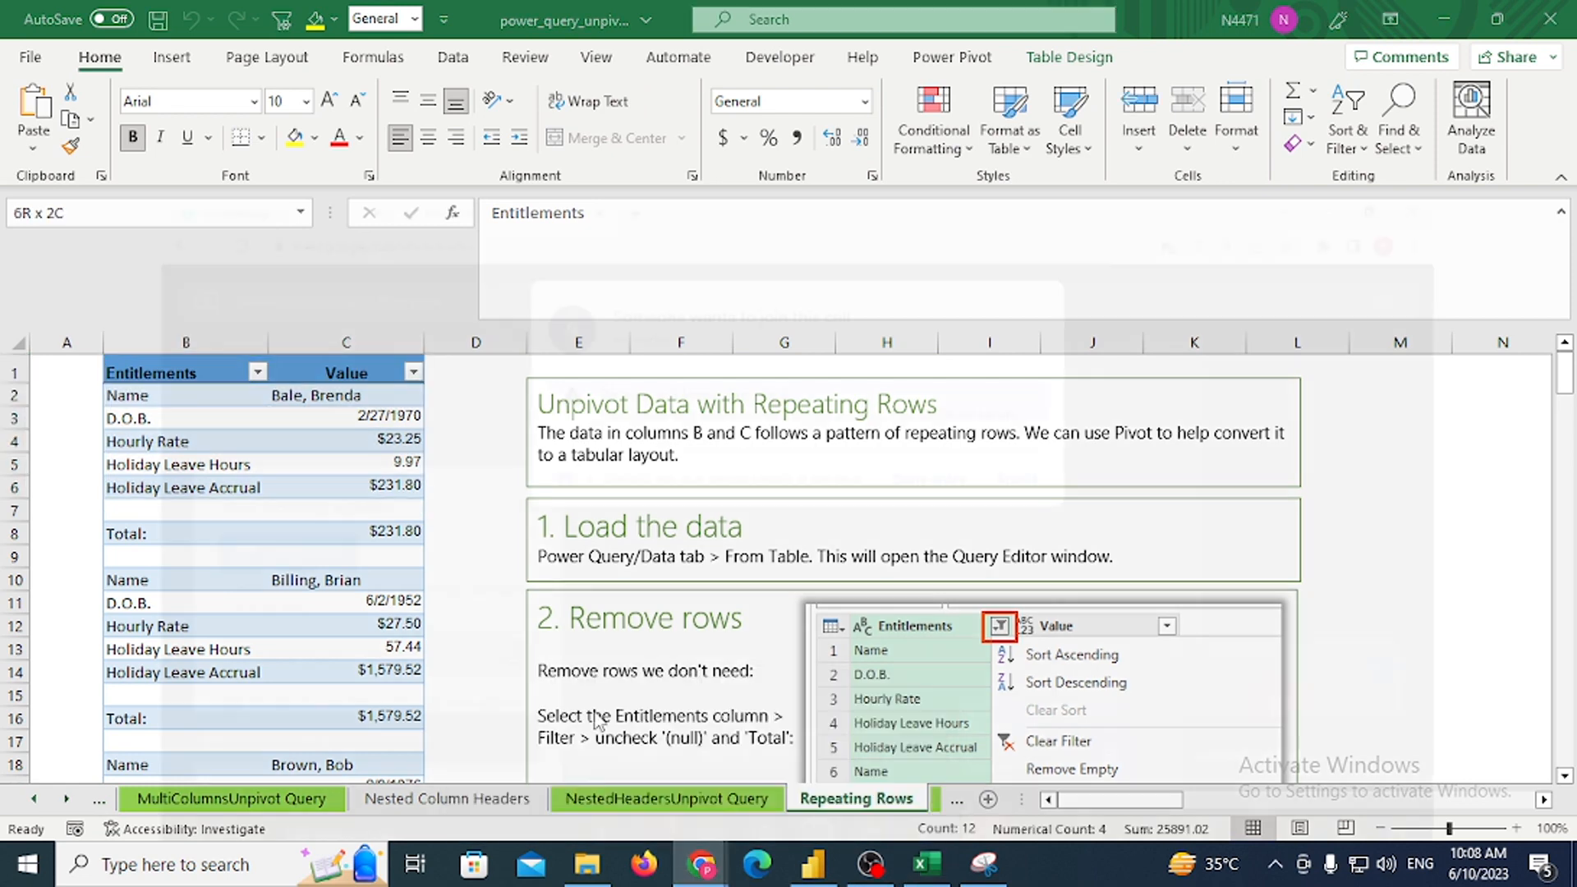
left_click(1058, 349)
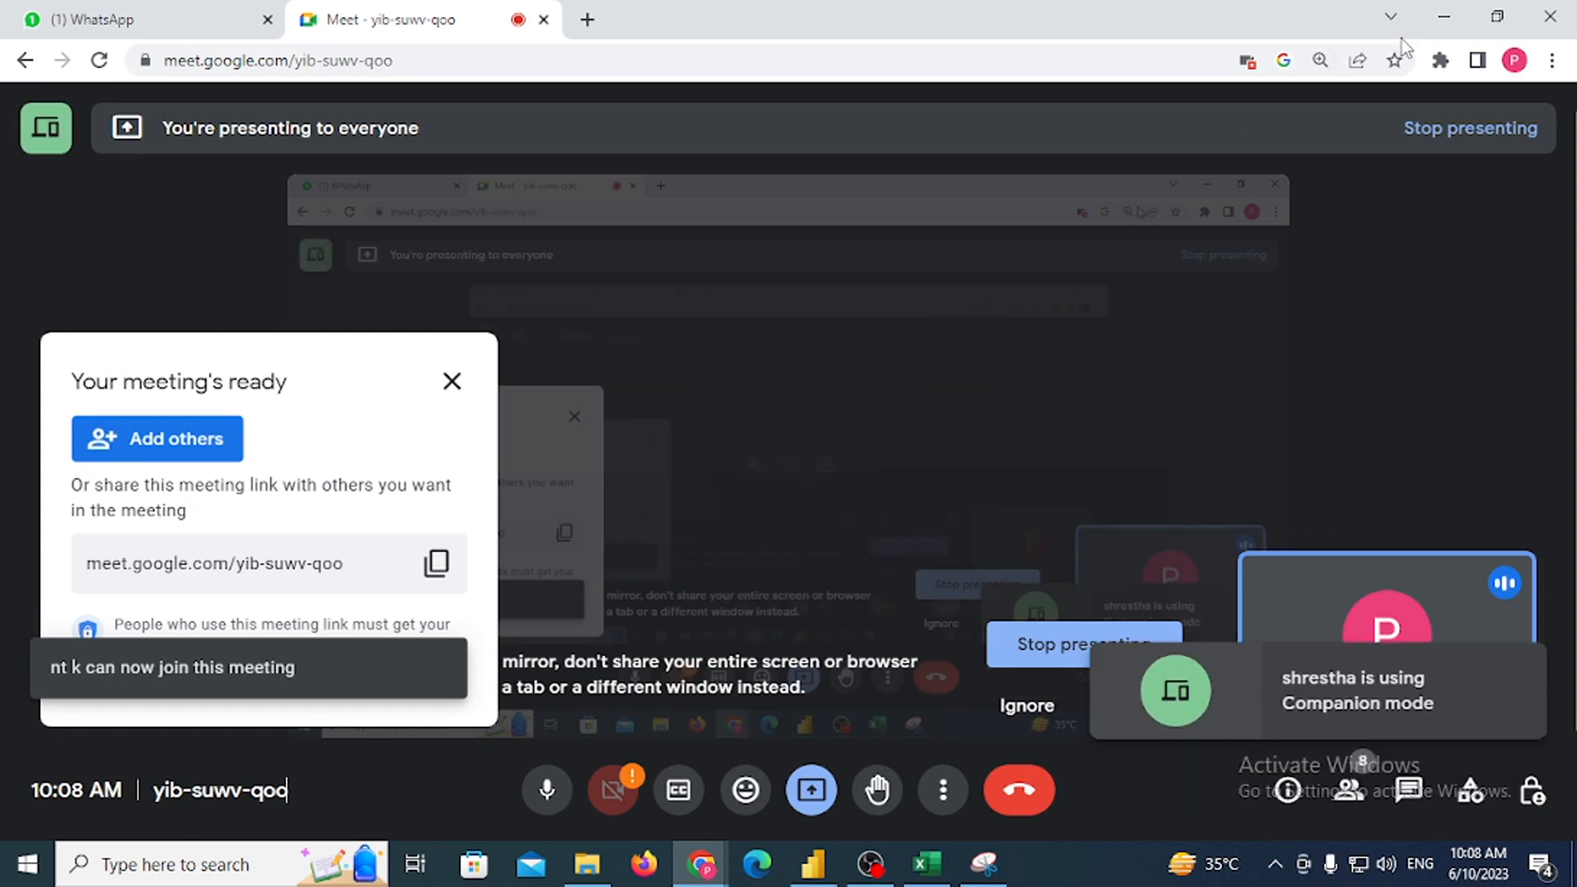
left_click(1443, 17)
Copy the whole Entitlements and Value table into a new workbook and autofit column B
key("ctrl+shift+End")
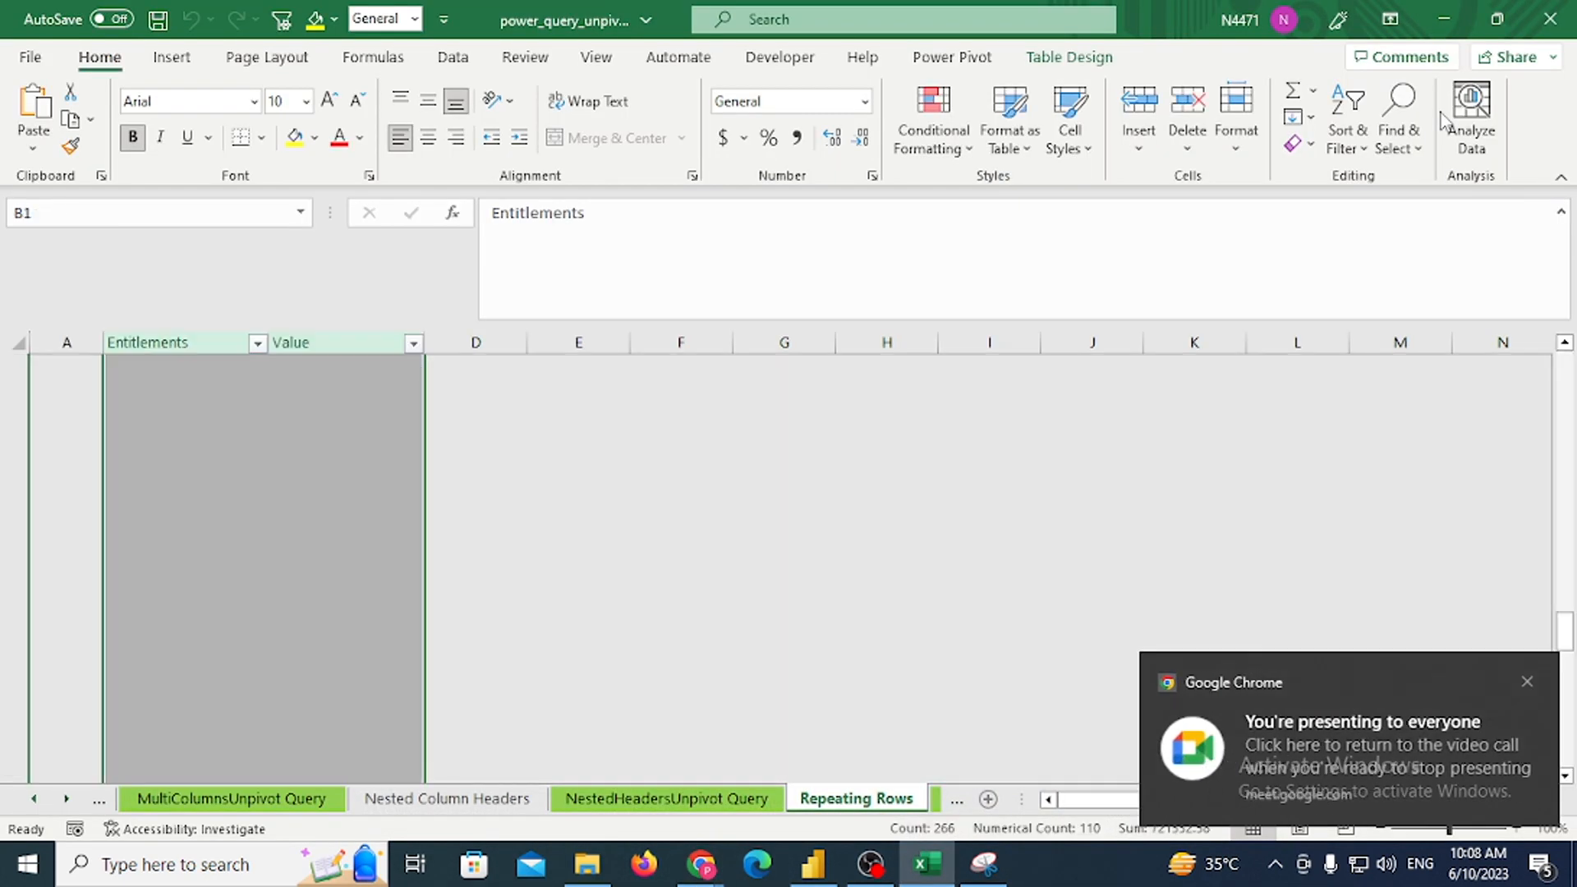
key("ctrl+c")
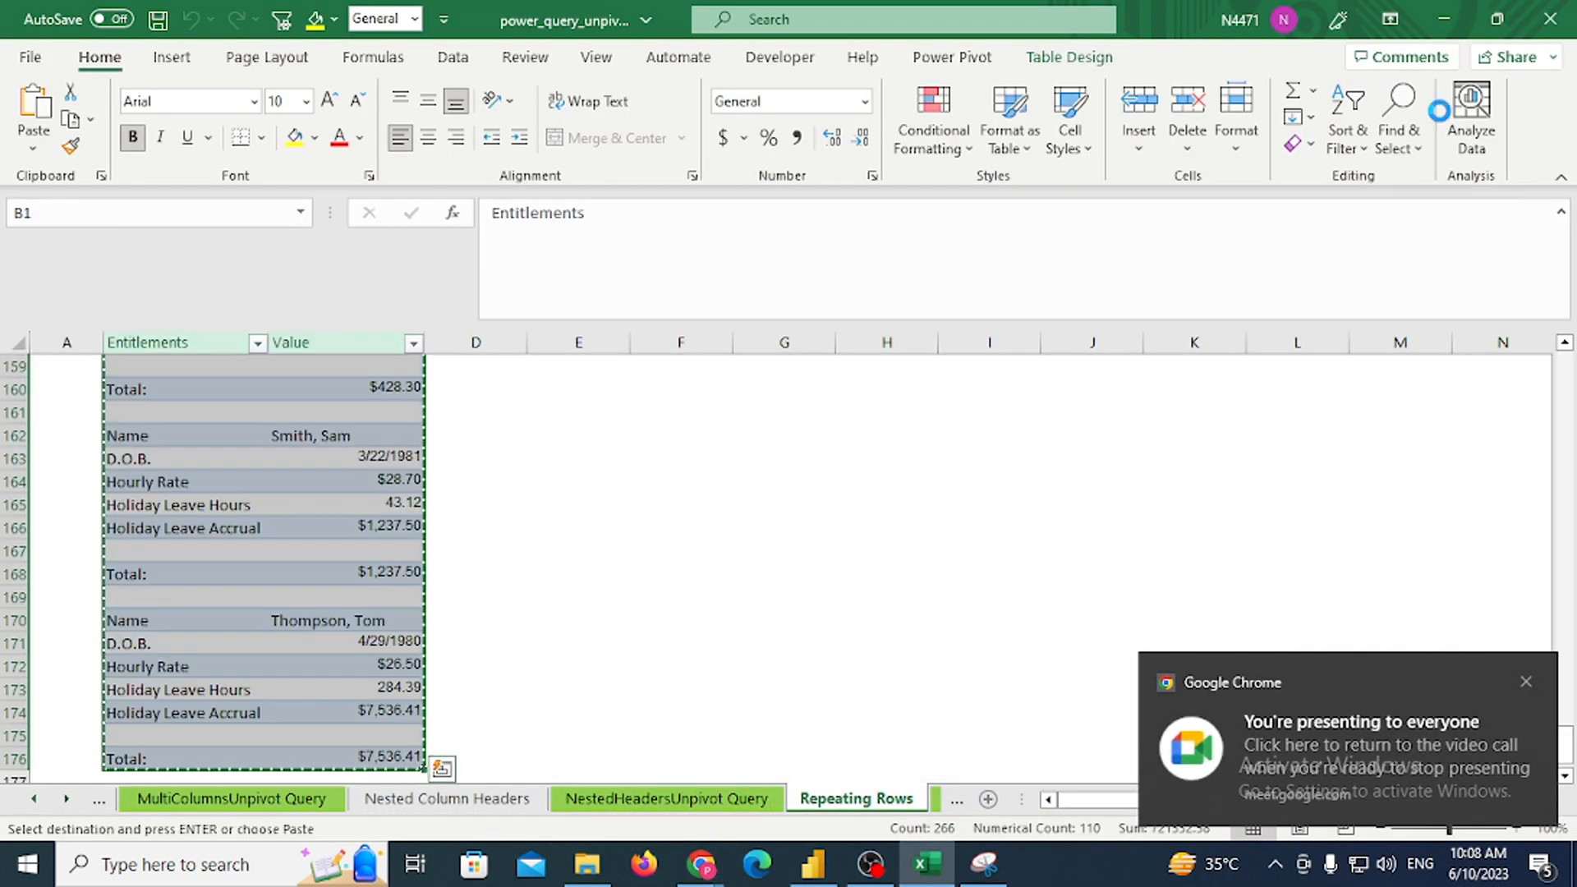
key("ctrl+n")
key("ctrl+v")
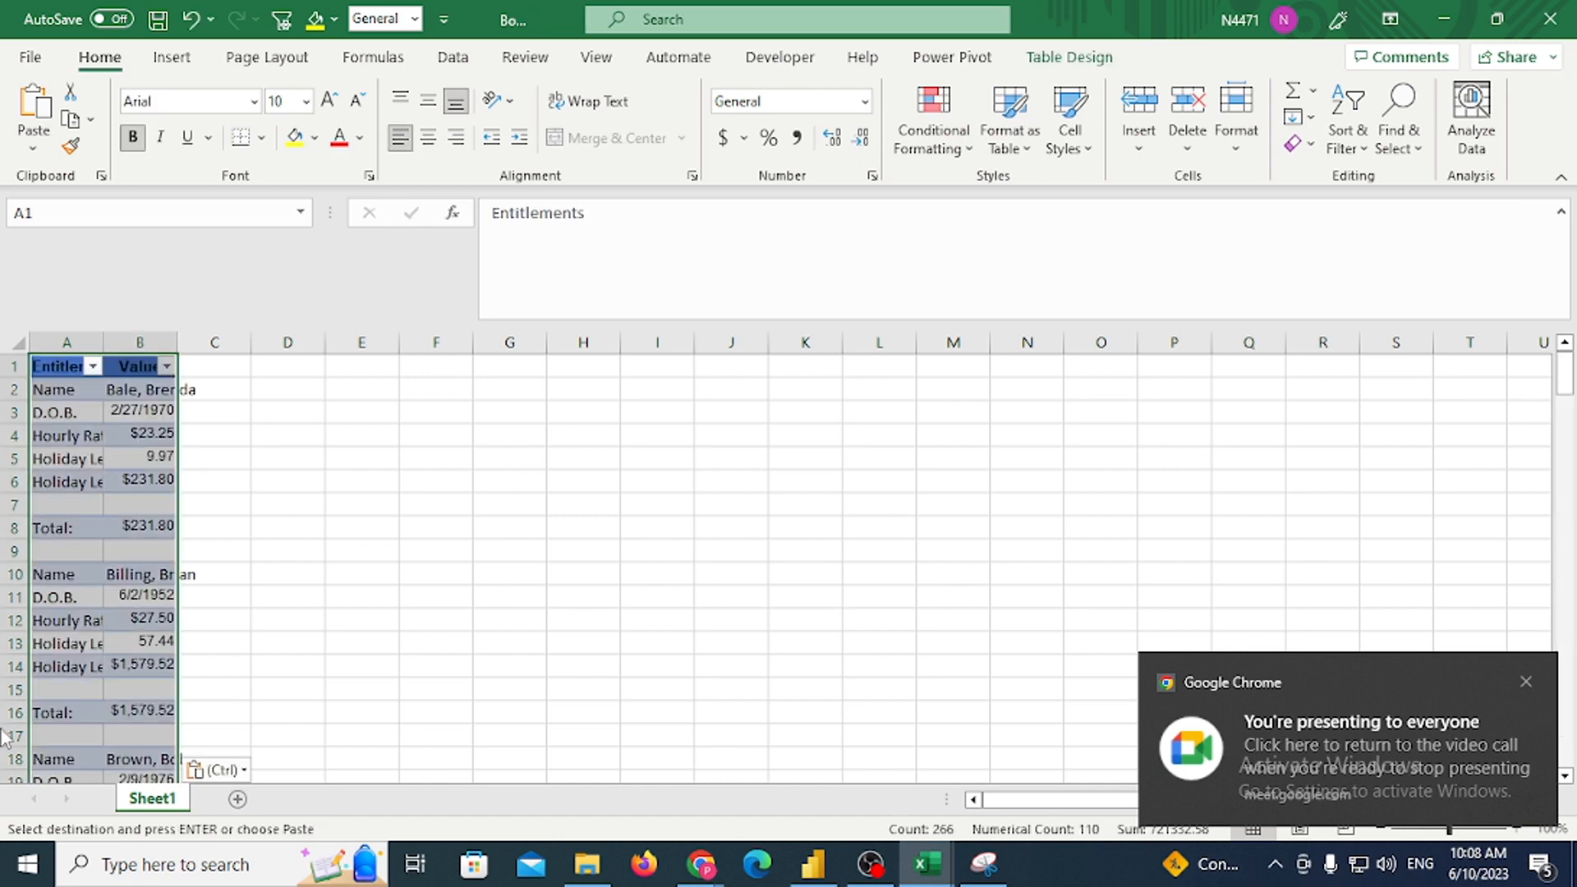
double_click(177, 337)
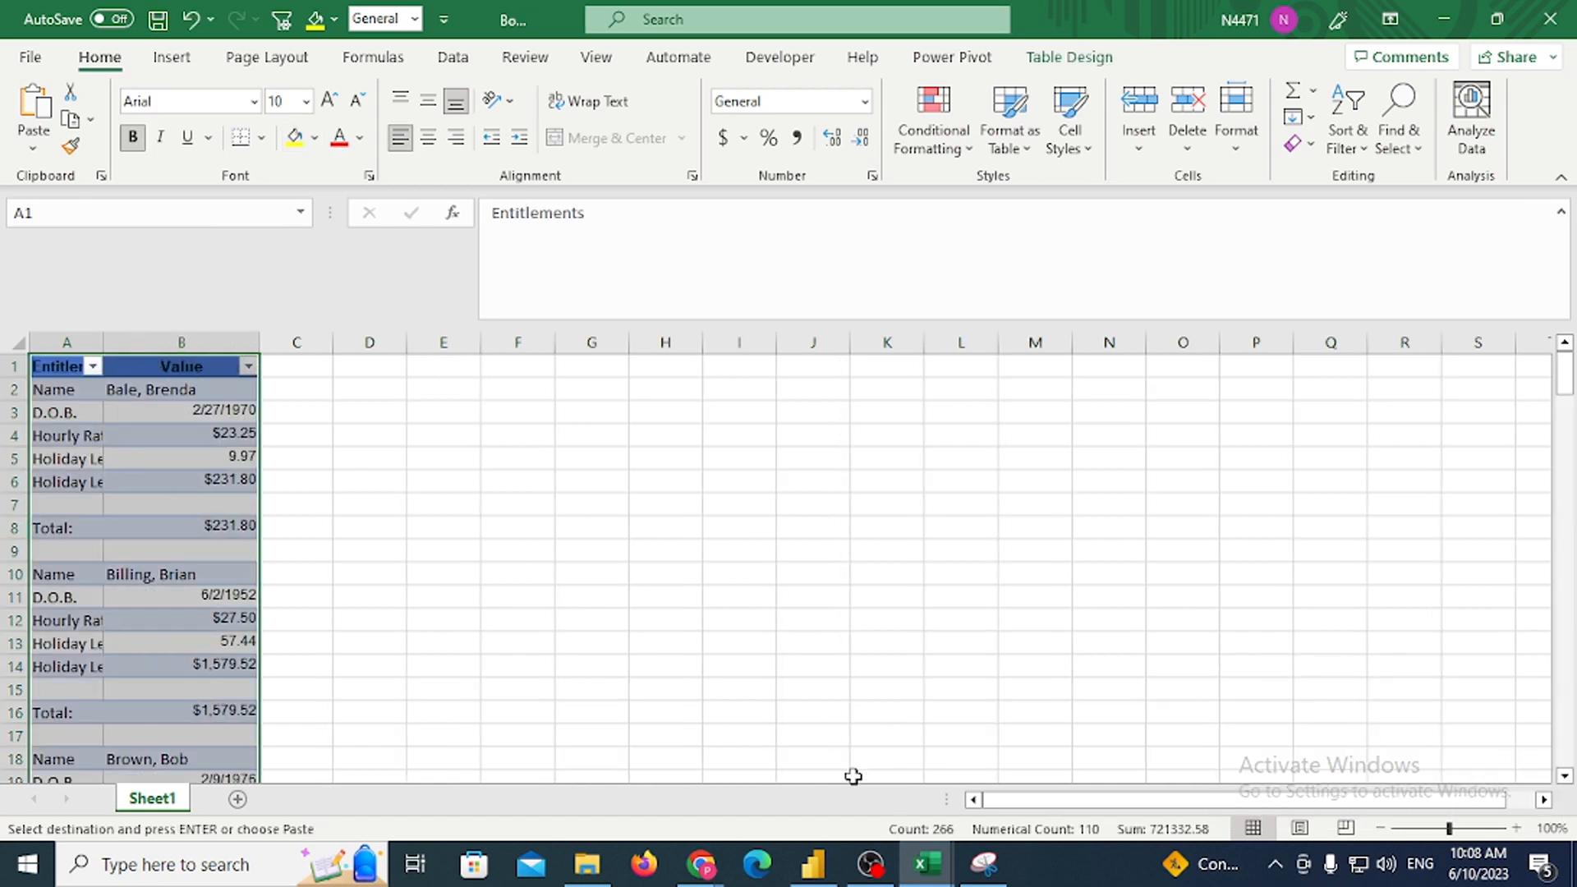
Return to the source workbook and review the Remove rows instructions on the Repeating Rows sheet
key("alt+Tab")
left_click_drag(556, 616, 551, 608)
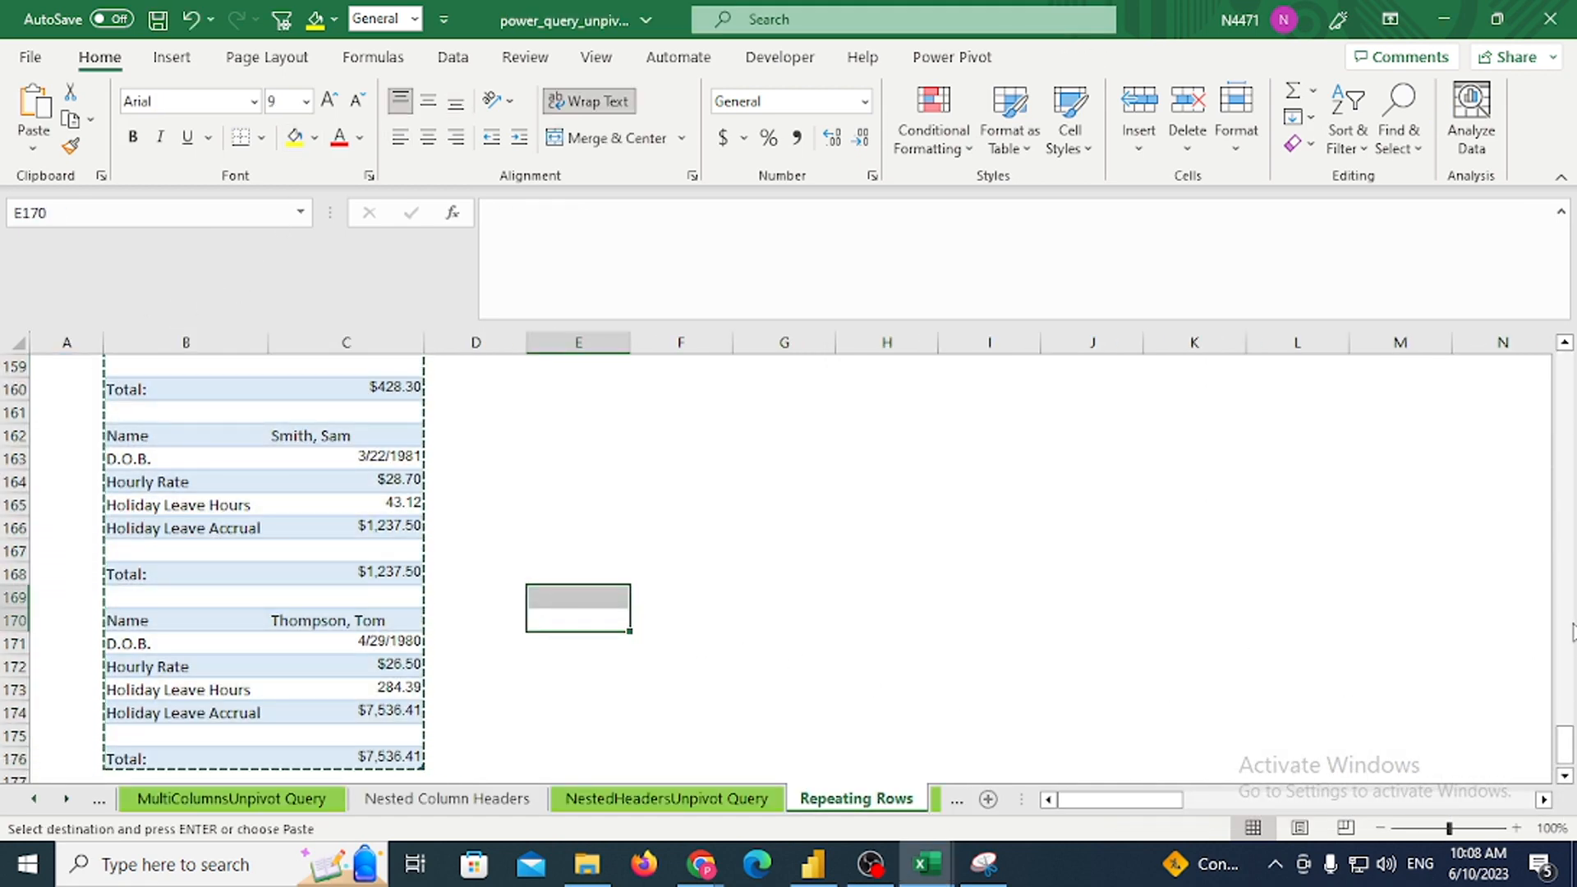
left_click_drag(1565, 744, 1505, 339)
left_click(1056, 718)
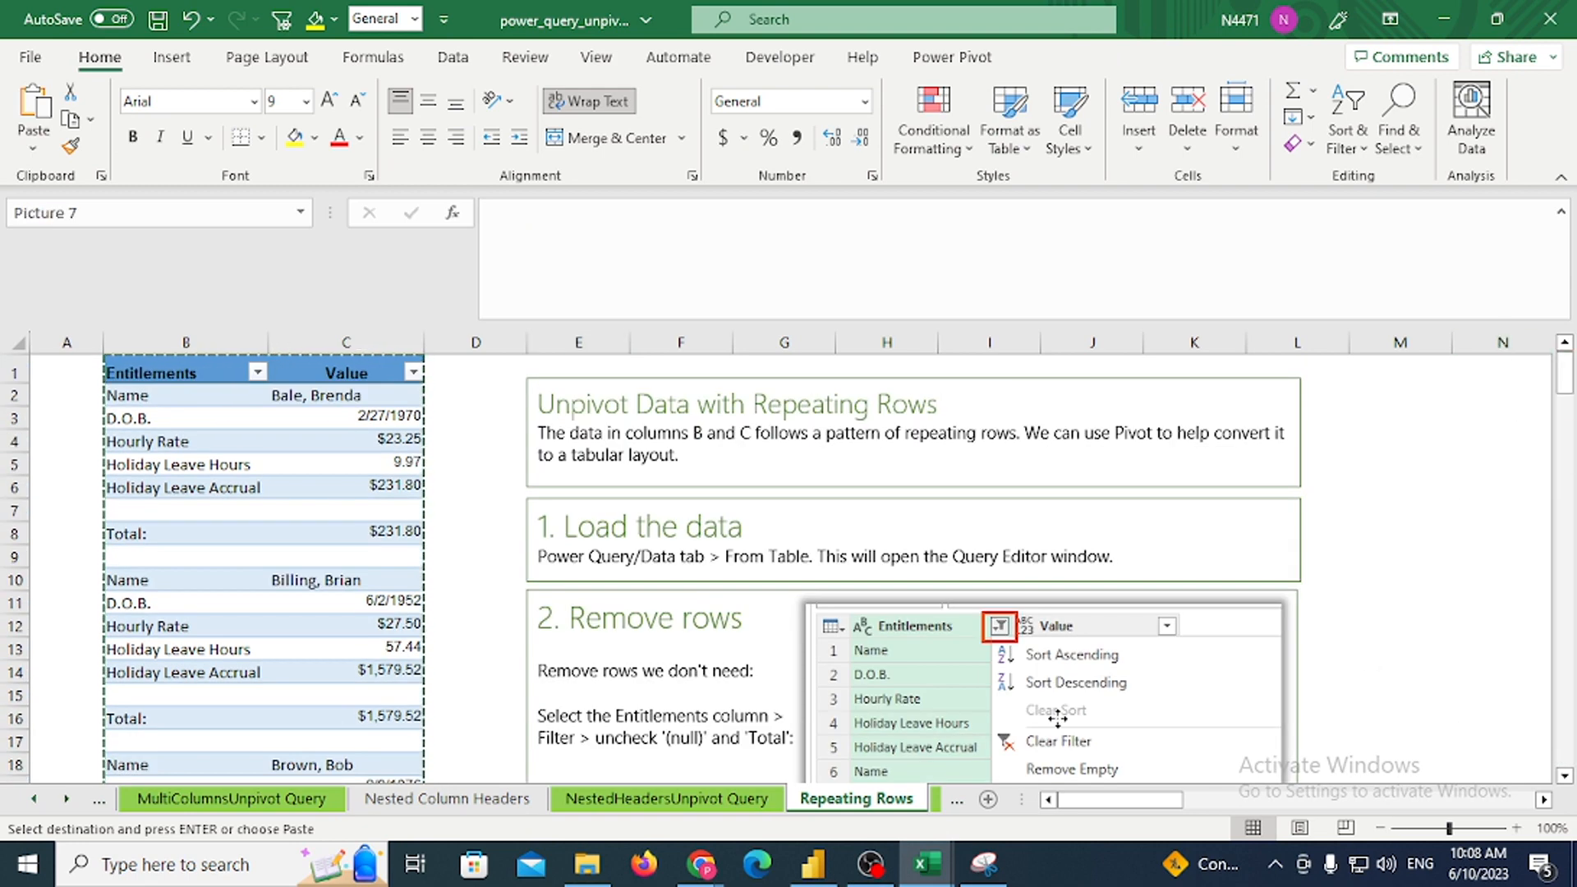
left_click(1564, 779)
left_click(1564, 779)
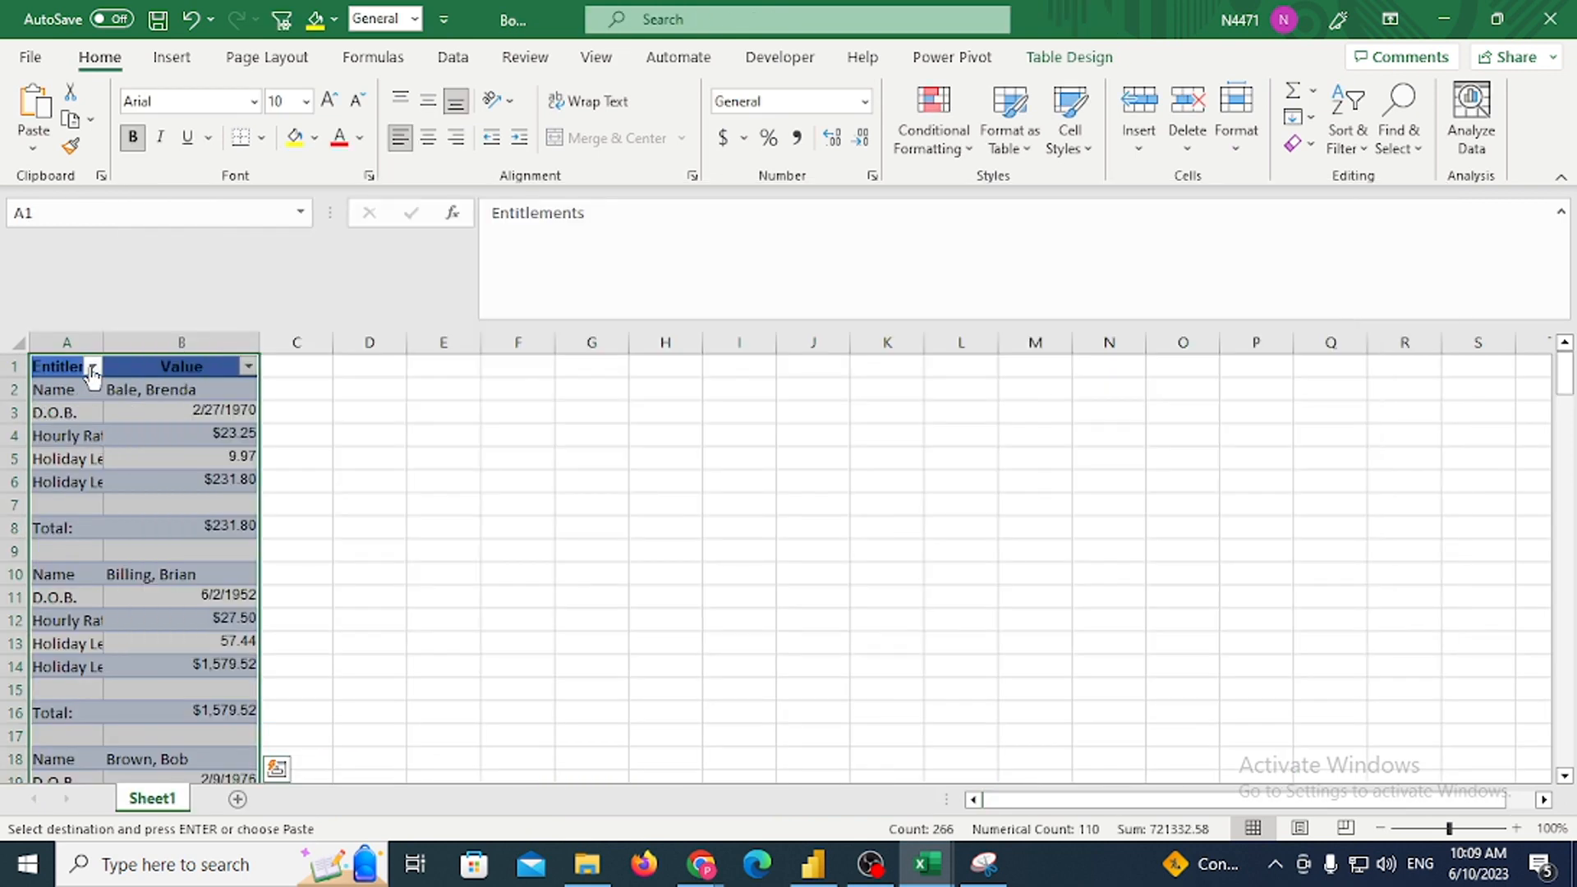
In the new workbook, filter the Entitlements column to exclude the Total: and blank rows
left_click(92, 367)
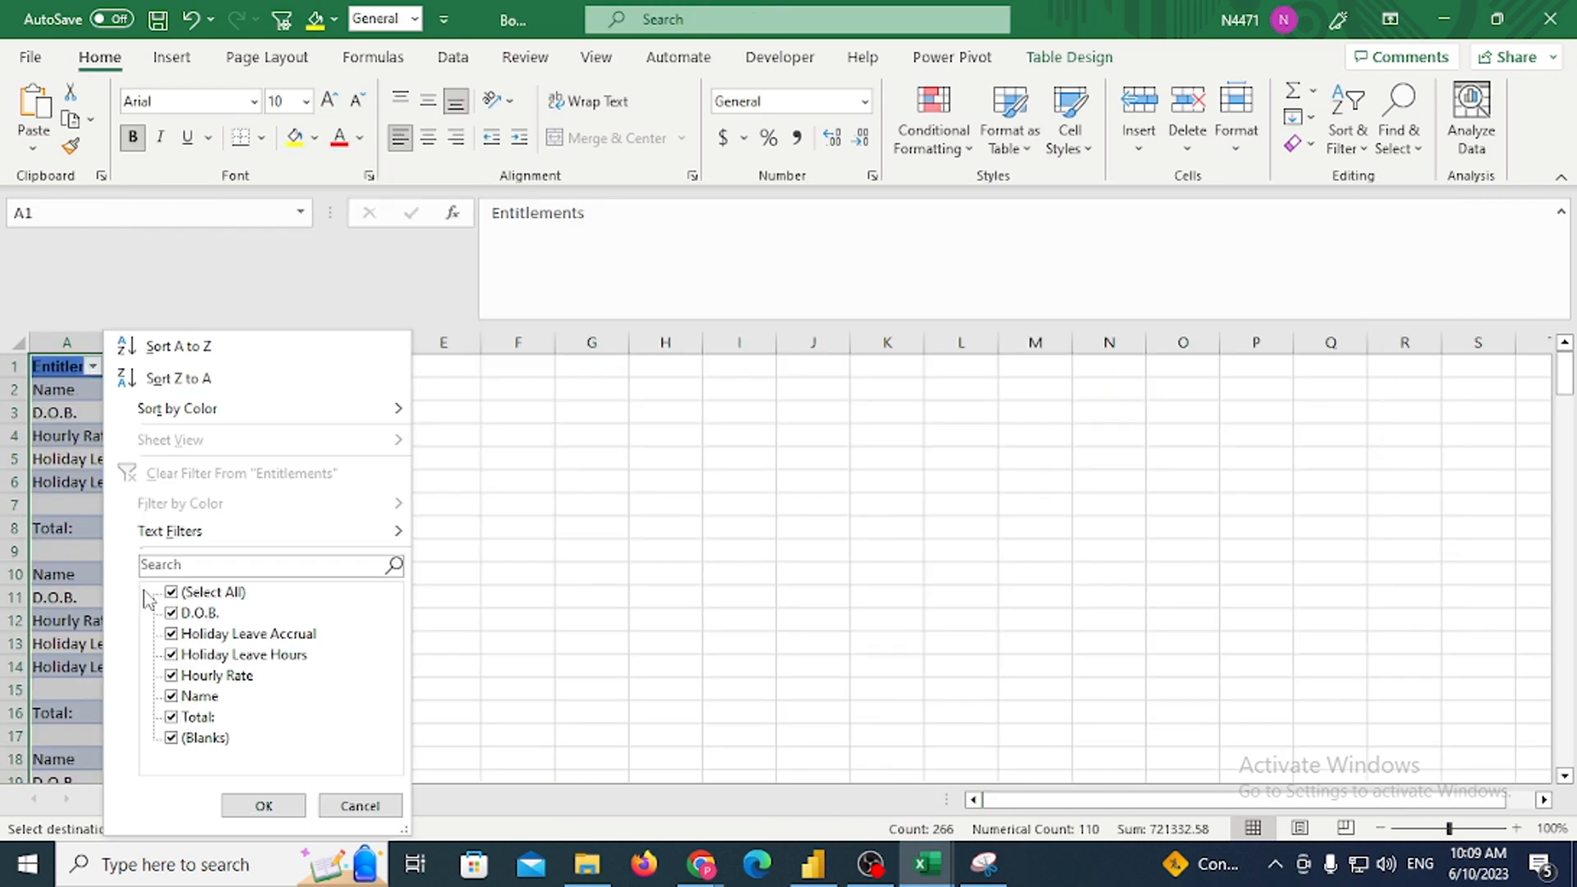
left_click(190, 737)
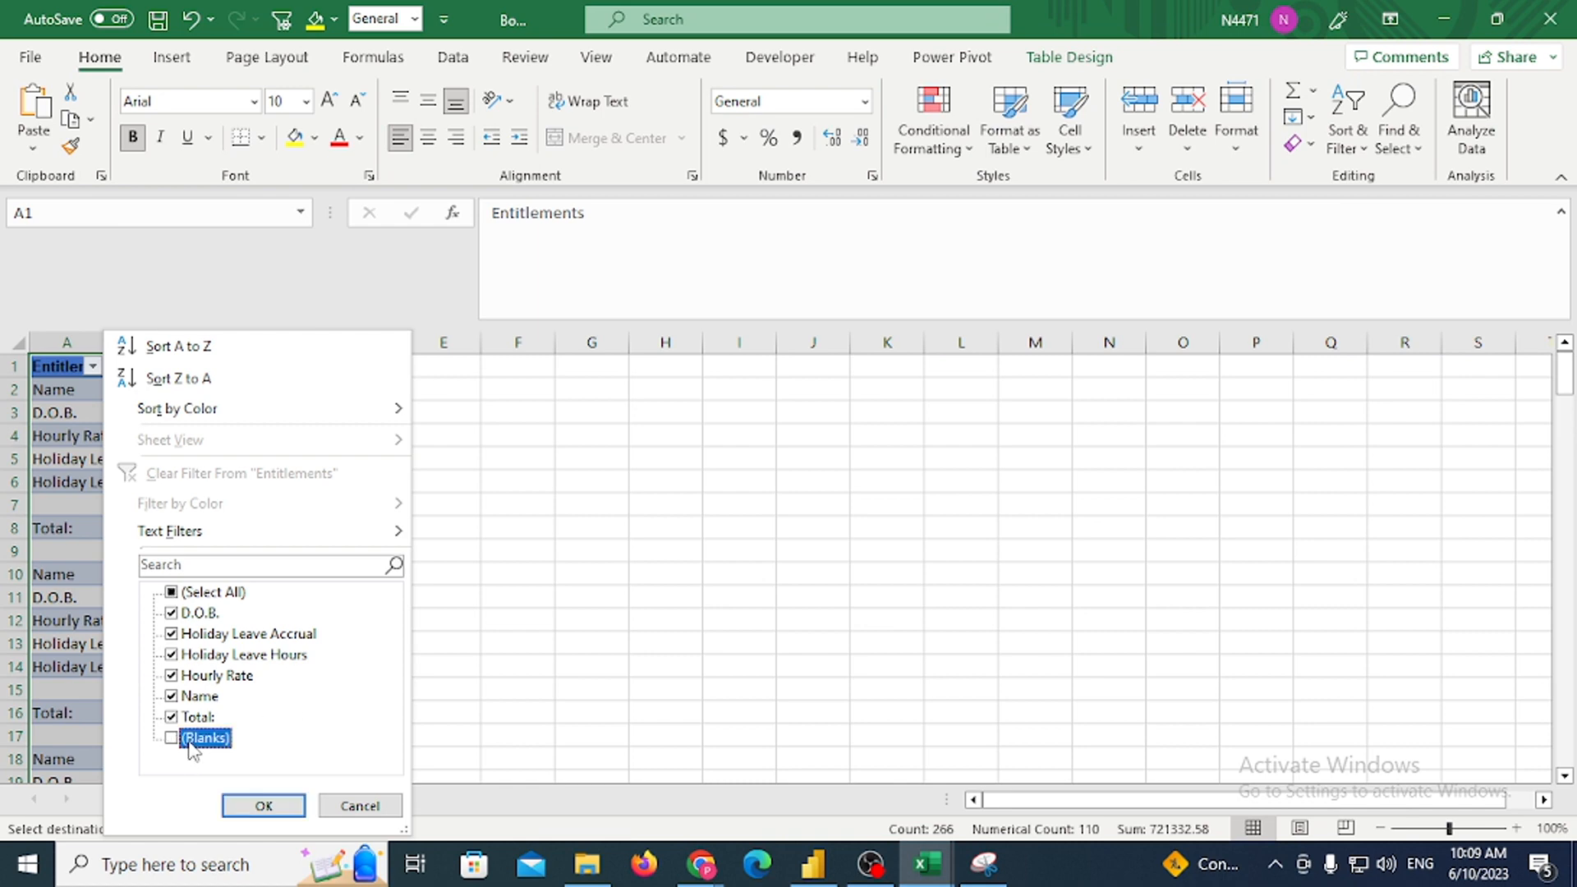
left_click(170, 720)
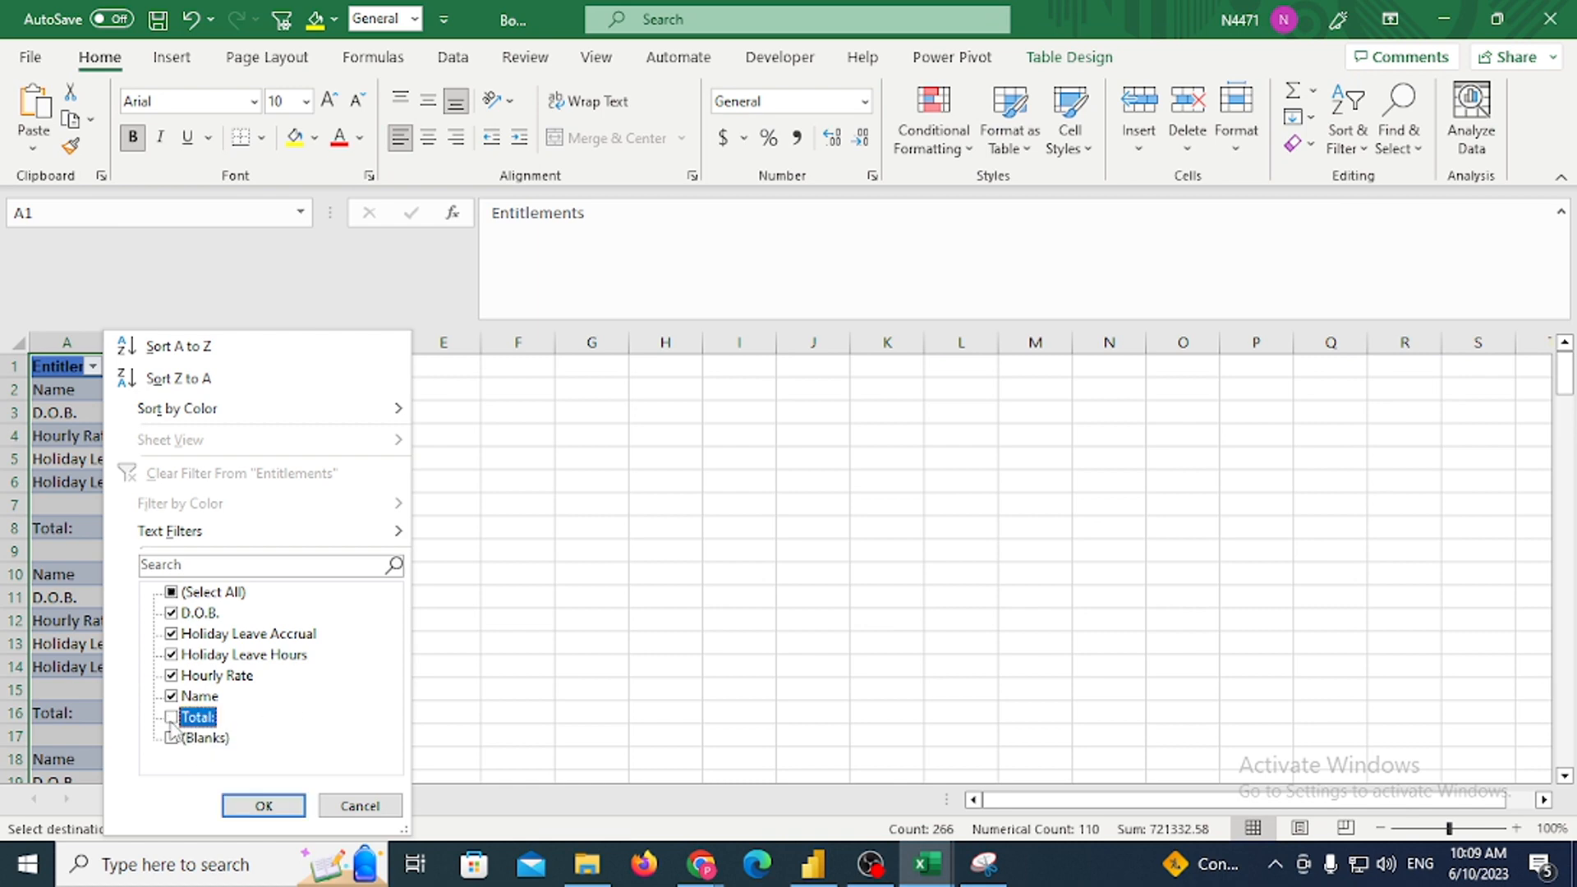
left_click(264, 804)
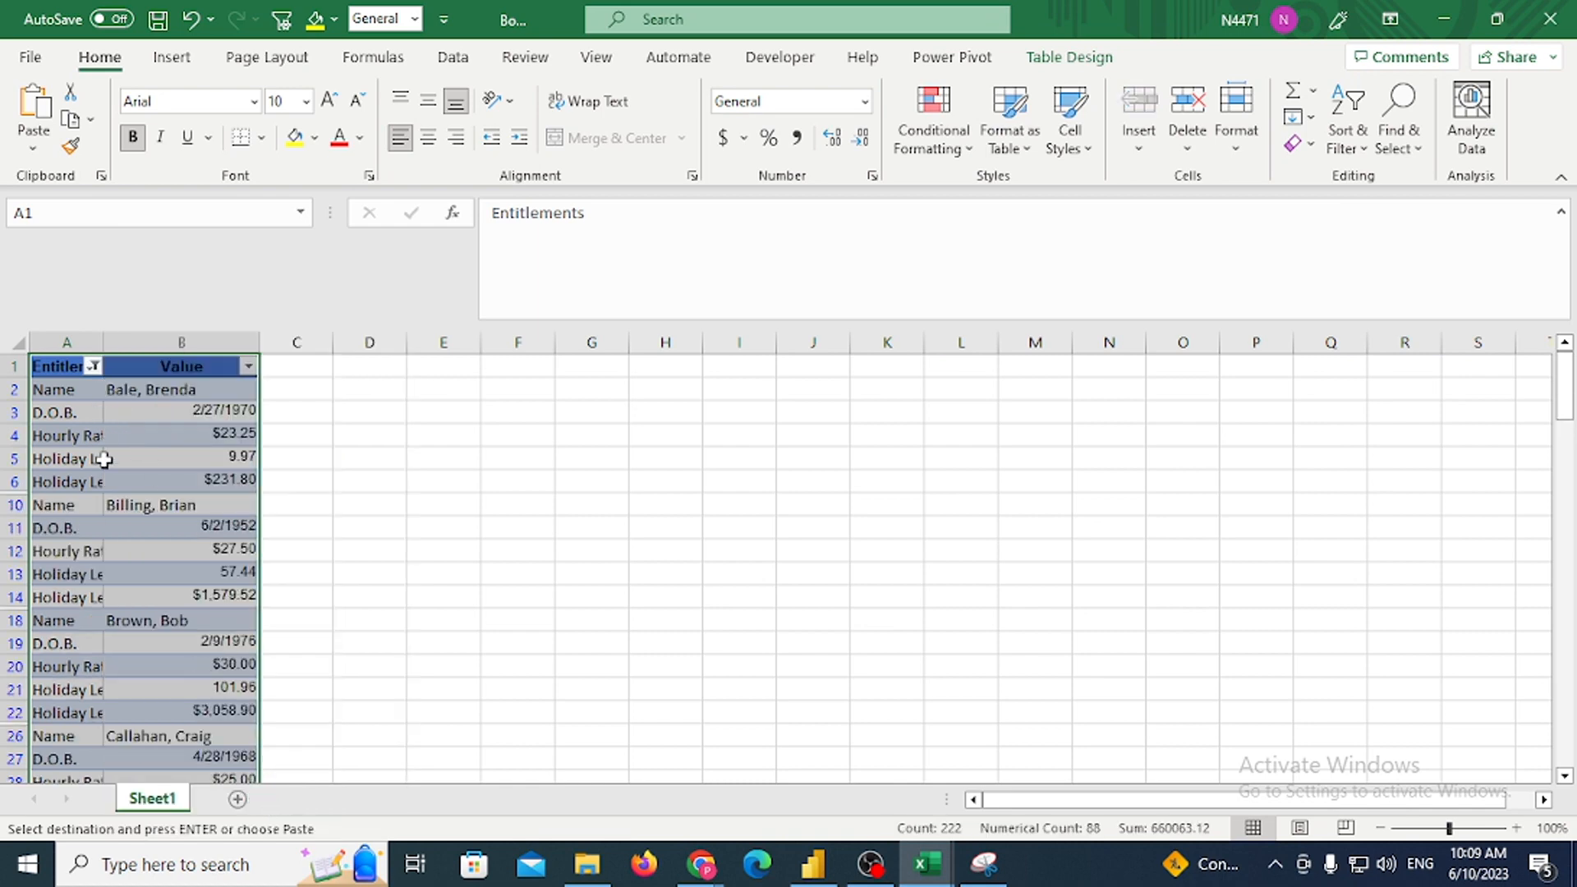
Remove the Entitlements filter by turning the table's filtering off and on again
key("alt+a")
key("t")
key("alt+a")
key("t")
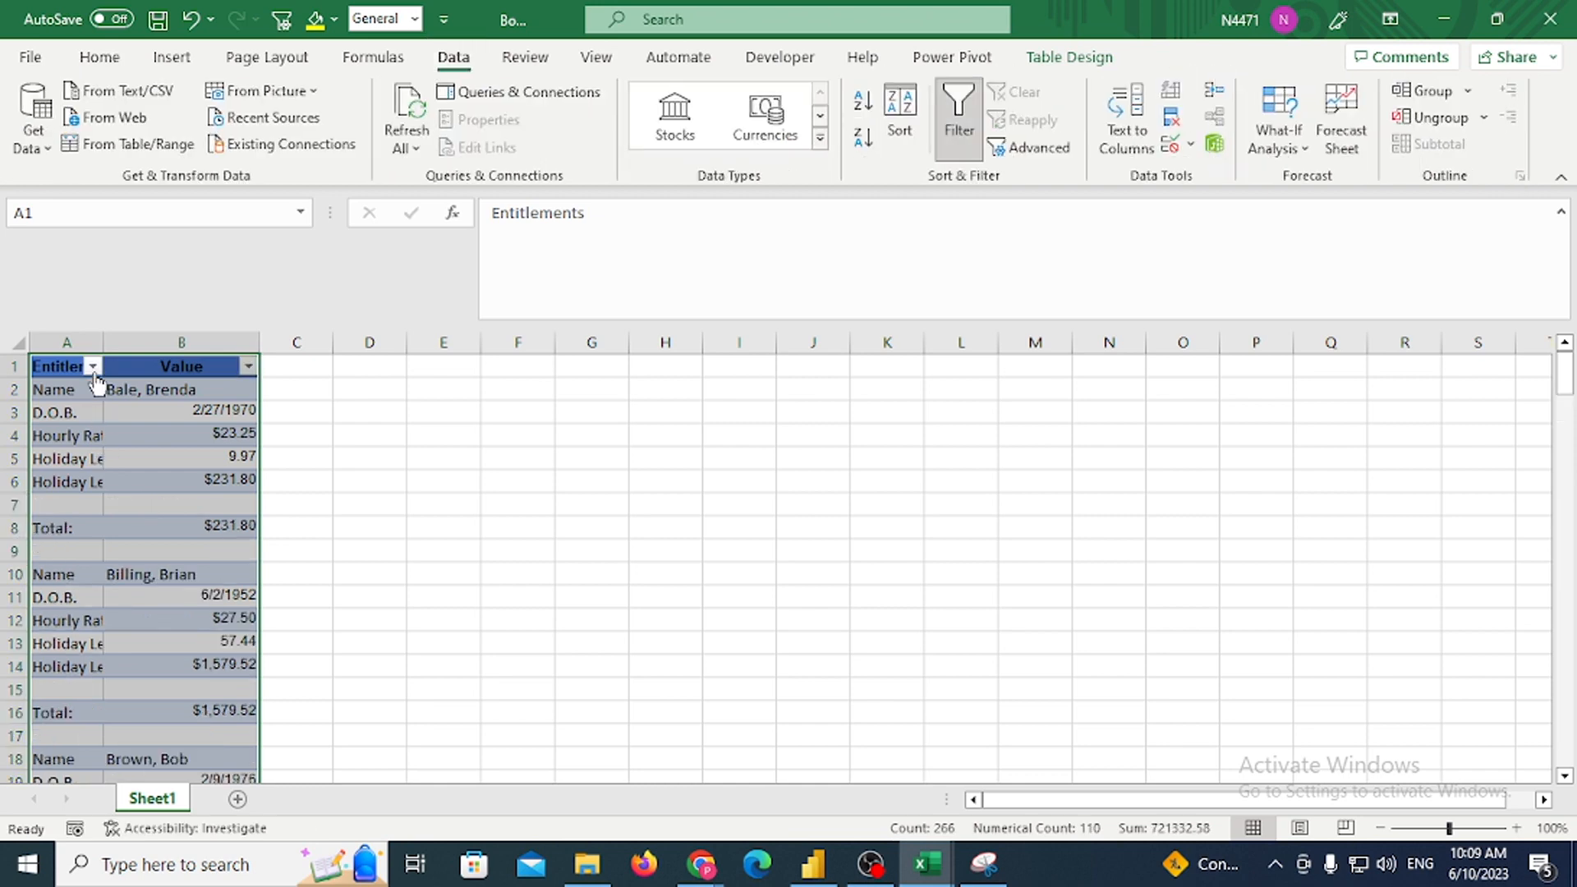
Filter the Entitlements column to show only the Total: and blank rows
left_click(92, 368)
left_click(184, 595)
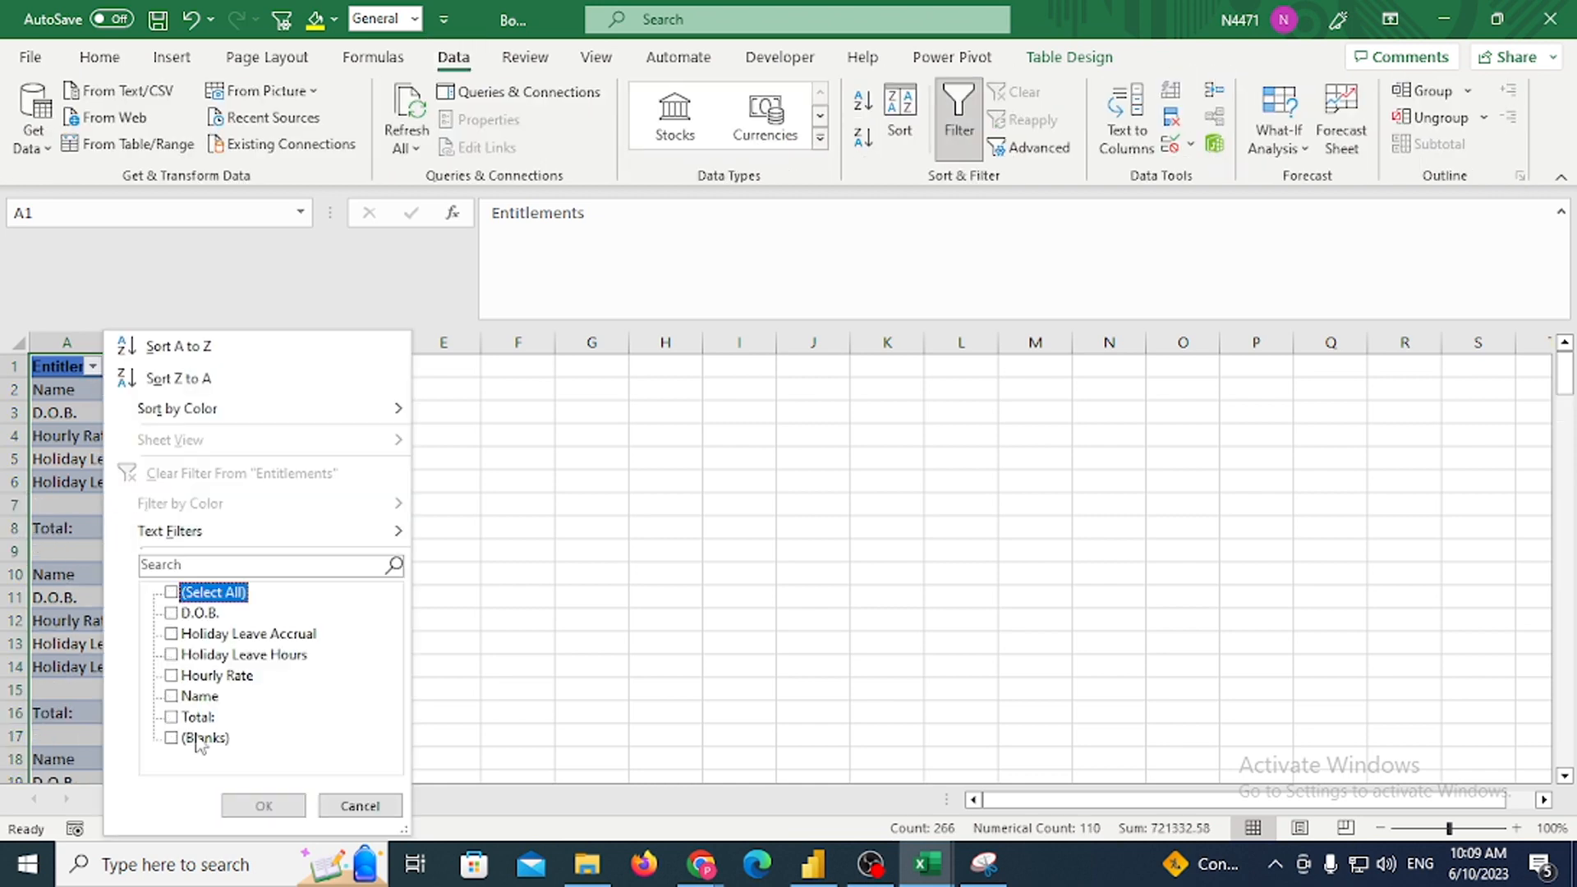
left_click(197, 718)
left_click(201, 738)
left_click(263, 805)
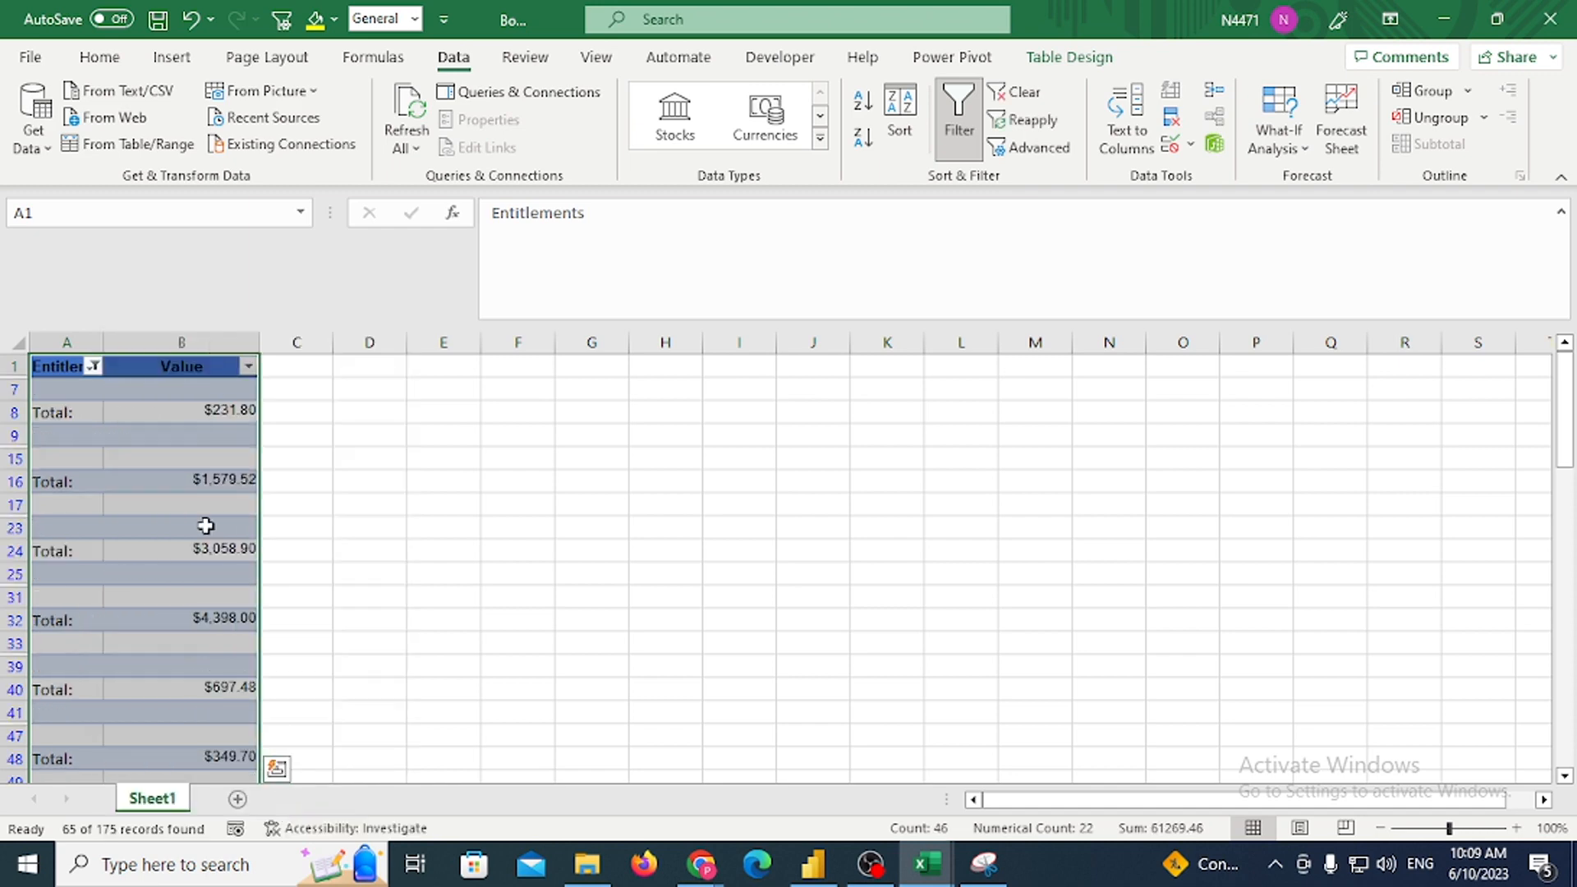
Delete all the filtered Total: and blank rows from row 7 down and return to cell A1
left_click(6, 388)
key("ctrl+shift+Down")
key("ctrl+shift+Down")
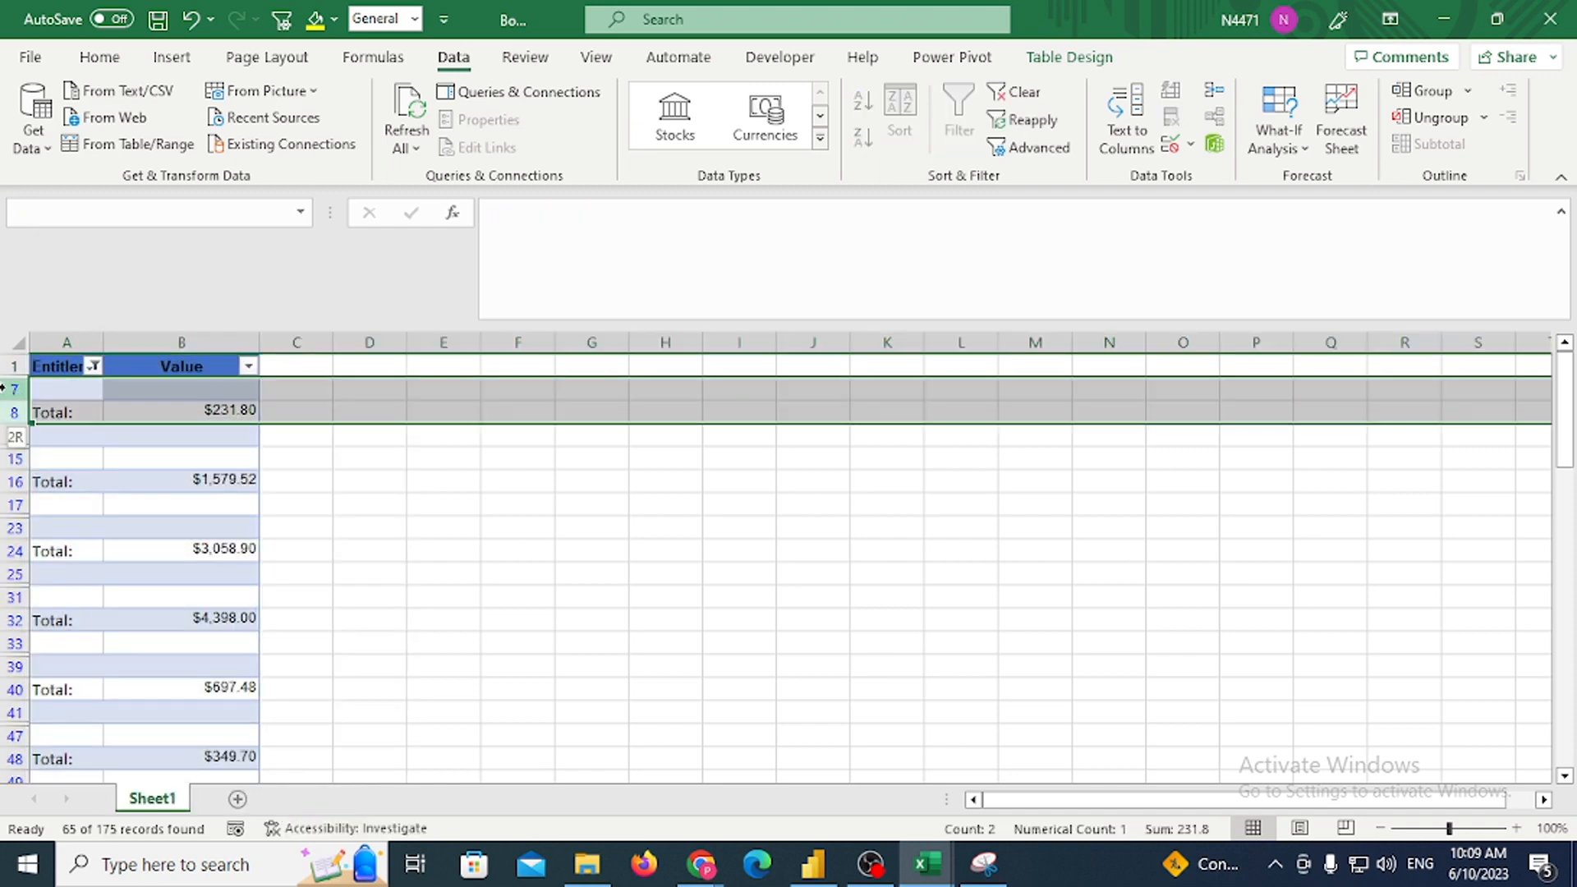
left_click_drag(15, 506, 15, 783)
key("ctrl+shift+Down")
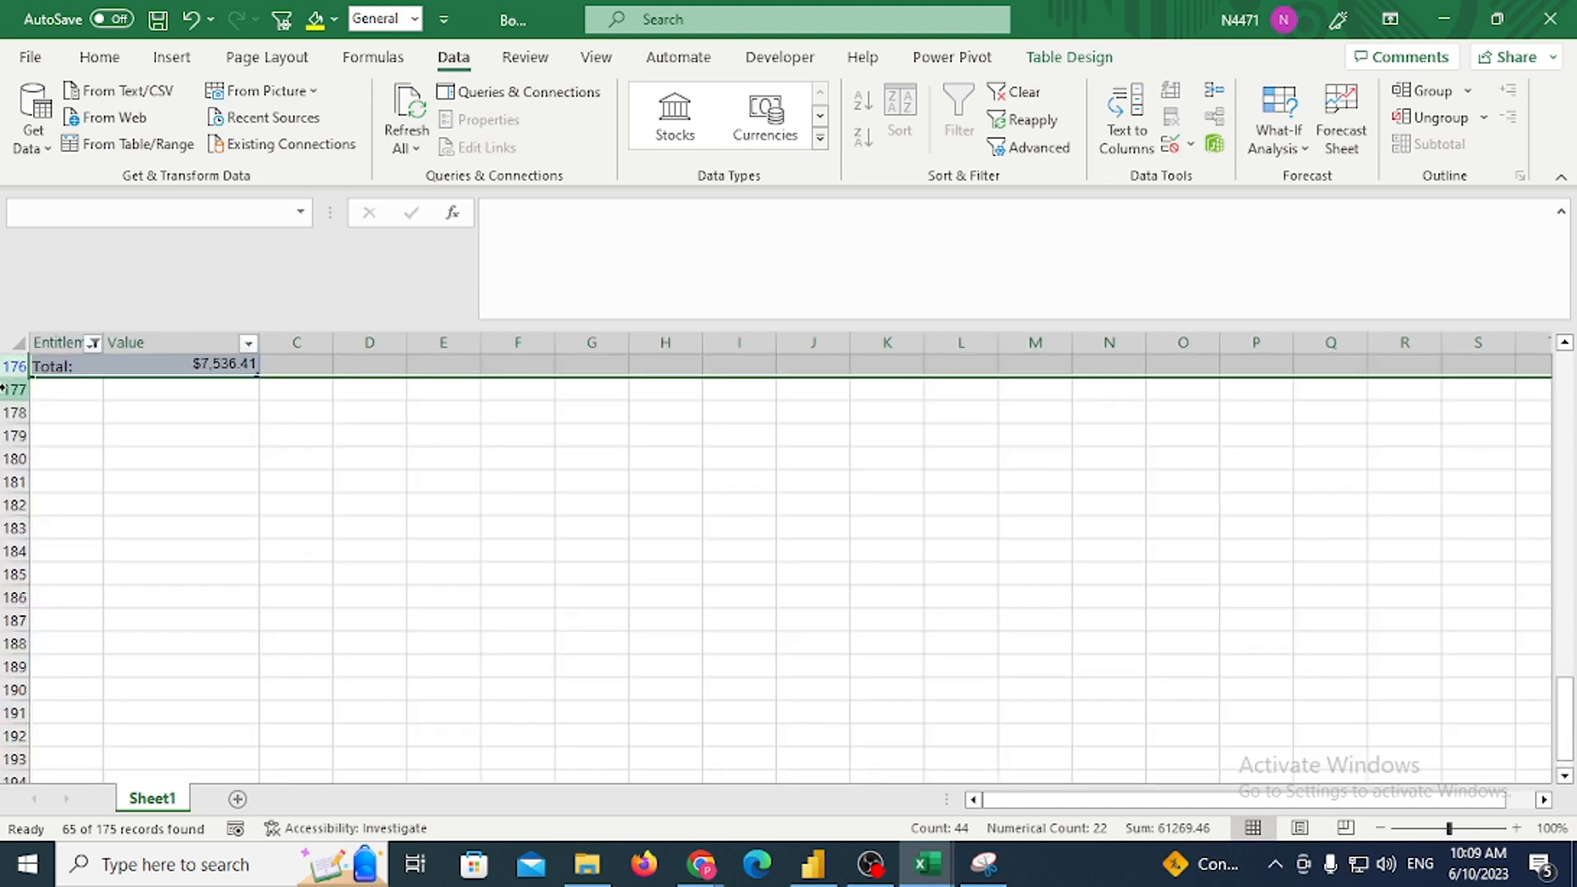
key("ctrl+minus")
key("ctrl+Home")
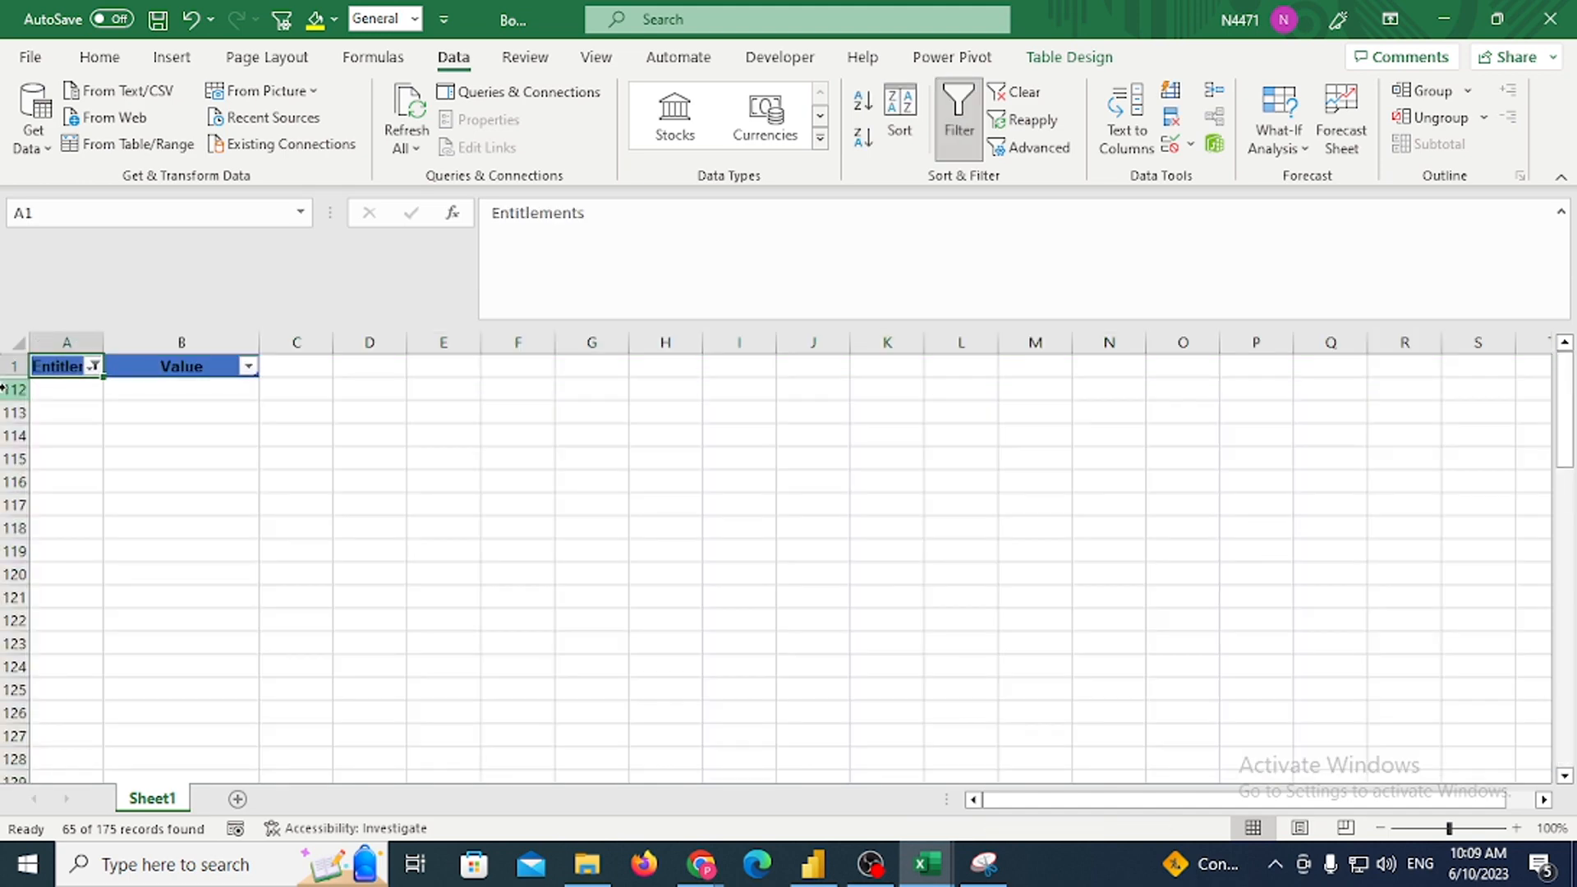
Turn off the table's filter and move down through the first record in the Entitlements column
key("ctrl+shift+l")
key("Down")
key("Down")
key("Down")
key("Down")
key("Down")
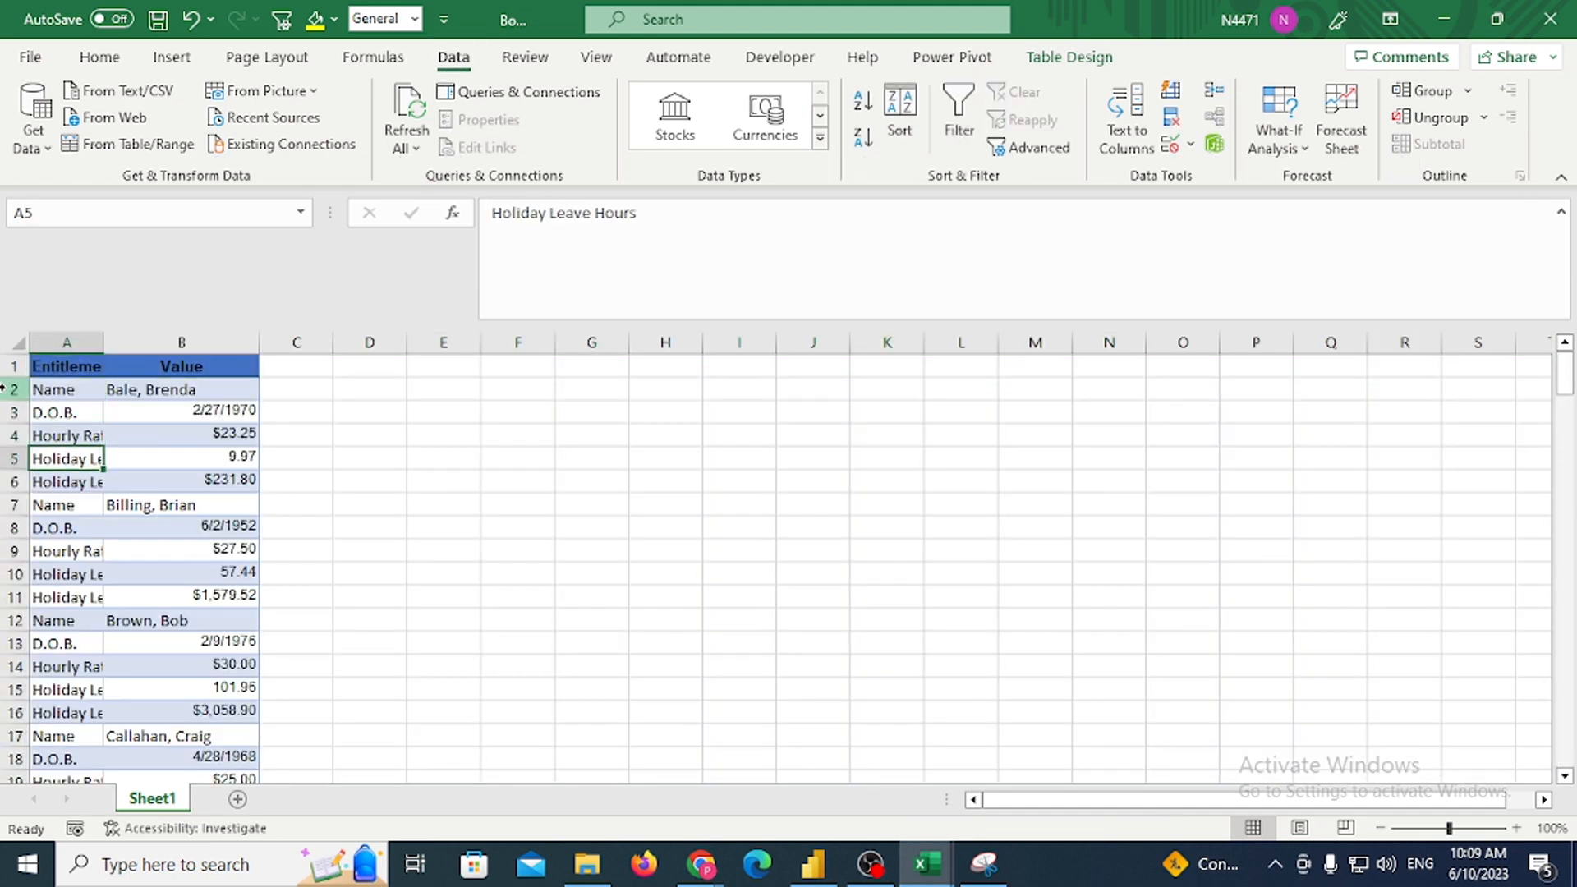
Switch to the power_query_unpivot_yt workbook and read the Remove rows and Add an Index Column instructions on the Repeating Rows sheet
key("alt+Tab")
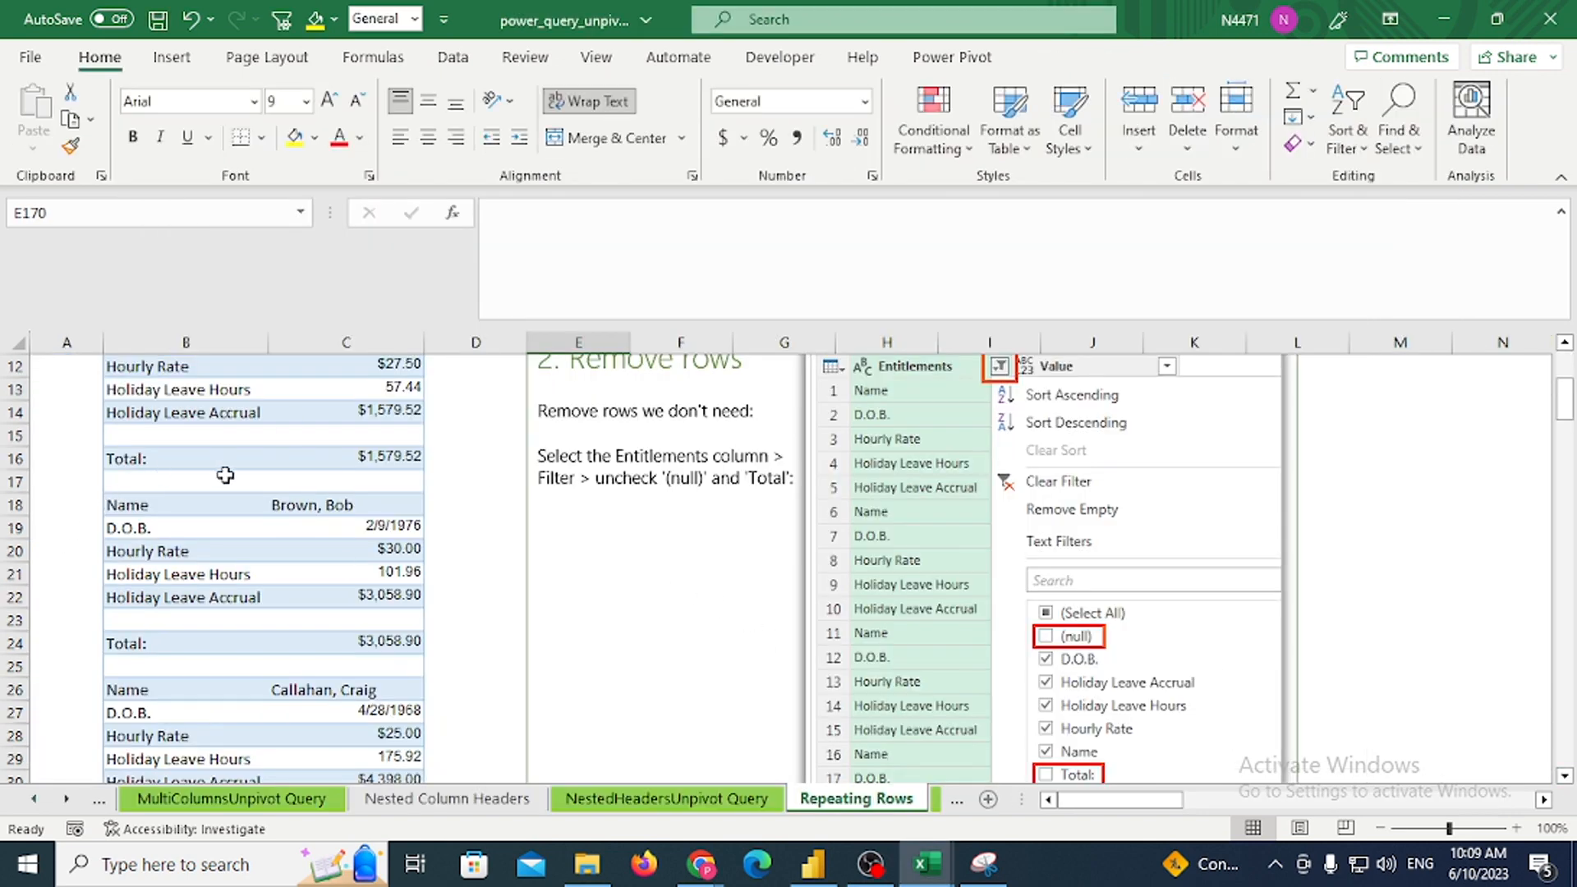
left_click(391, 415)
scroll(390, 419, "up", 1)
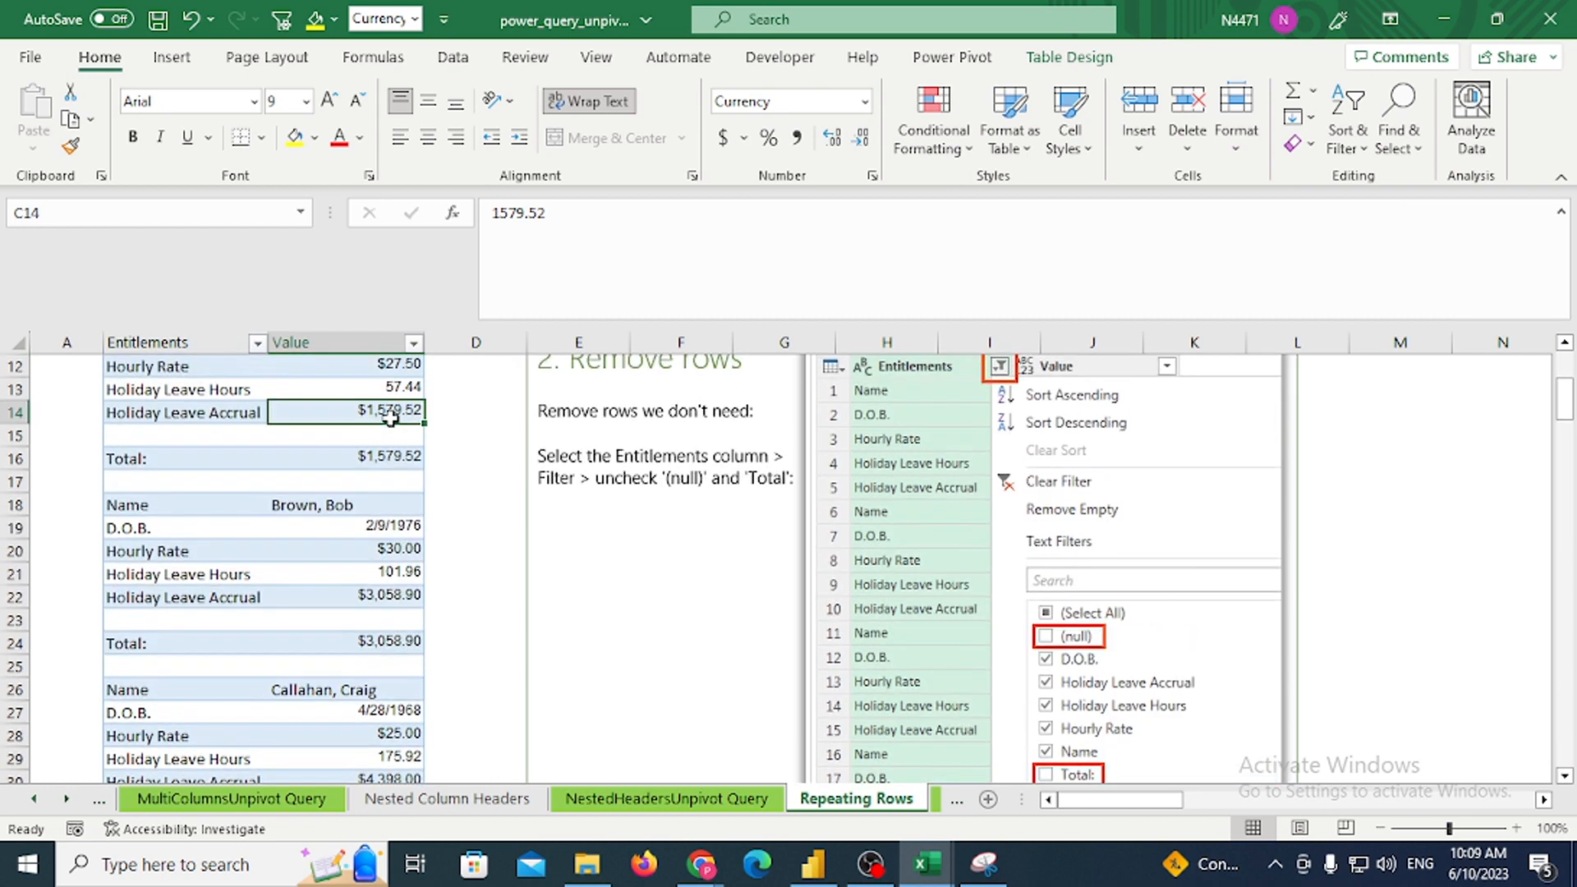
scroll(391, 411, "down", 1)
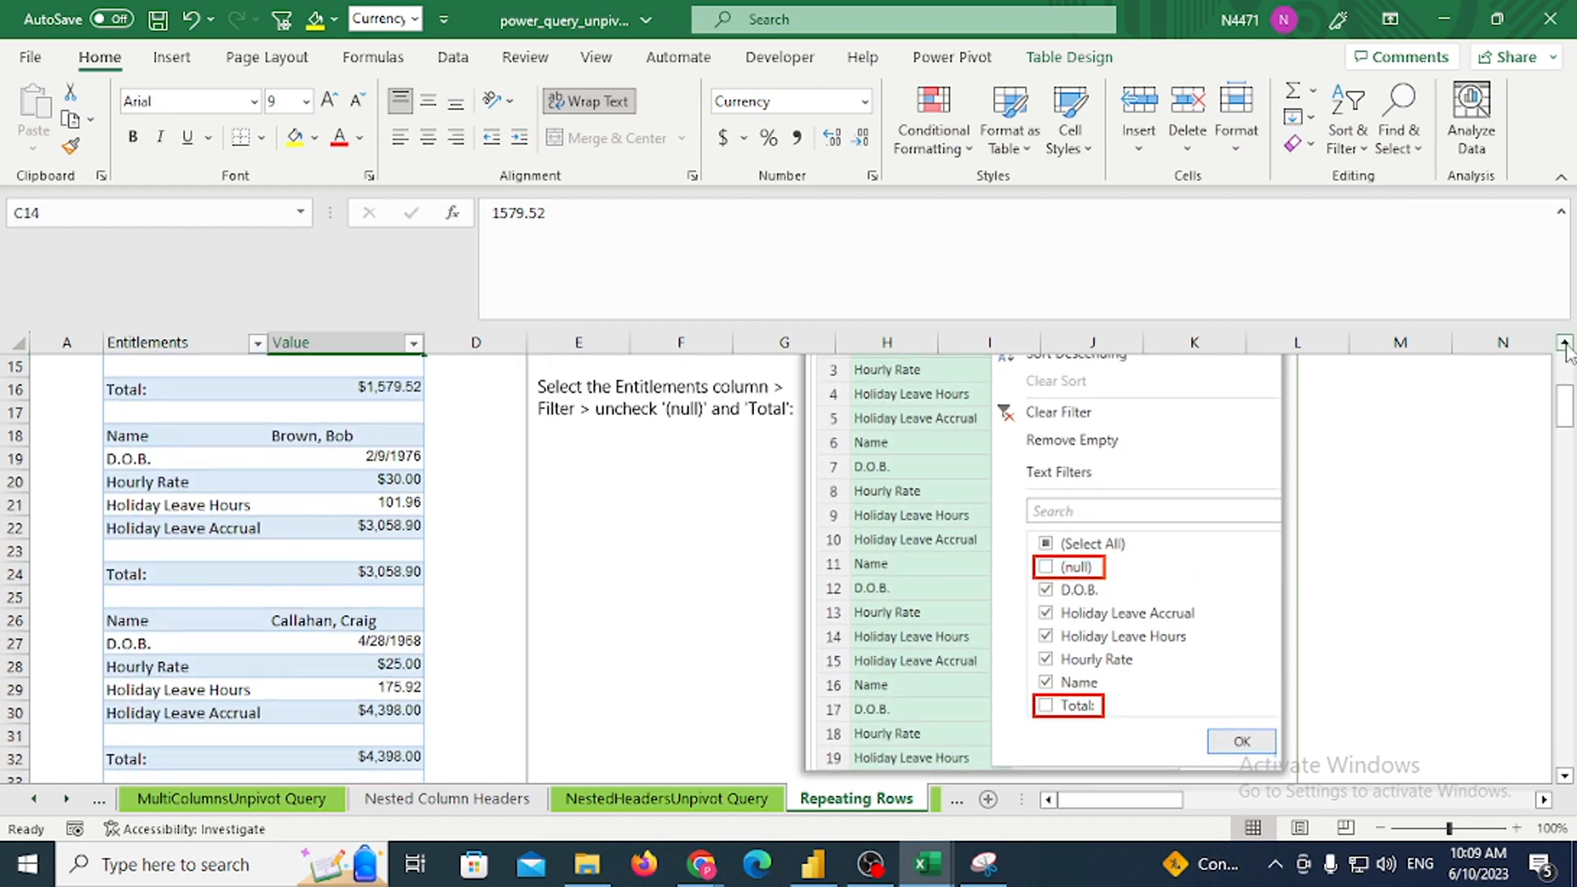
left_click(1565, 777)
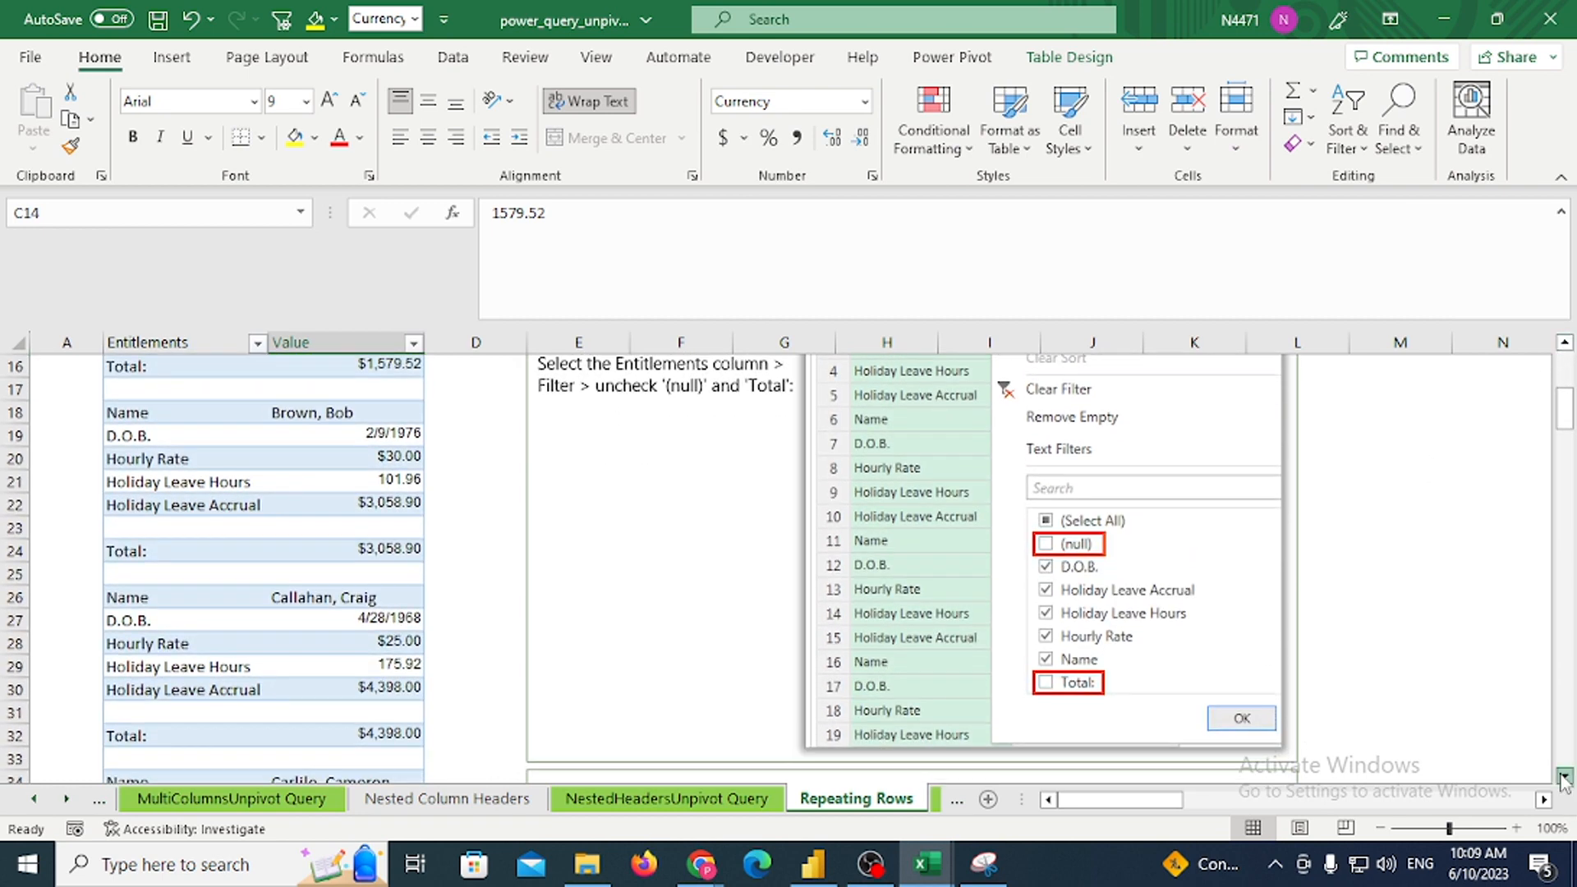
left_click(1565, 777)
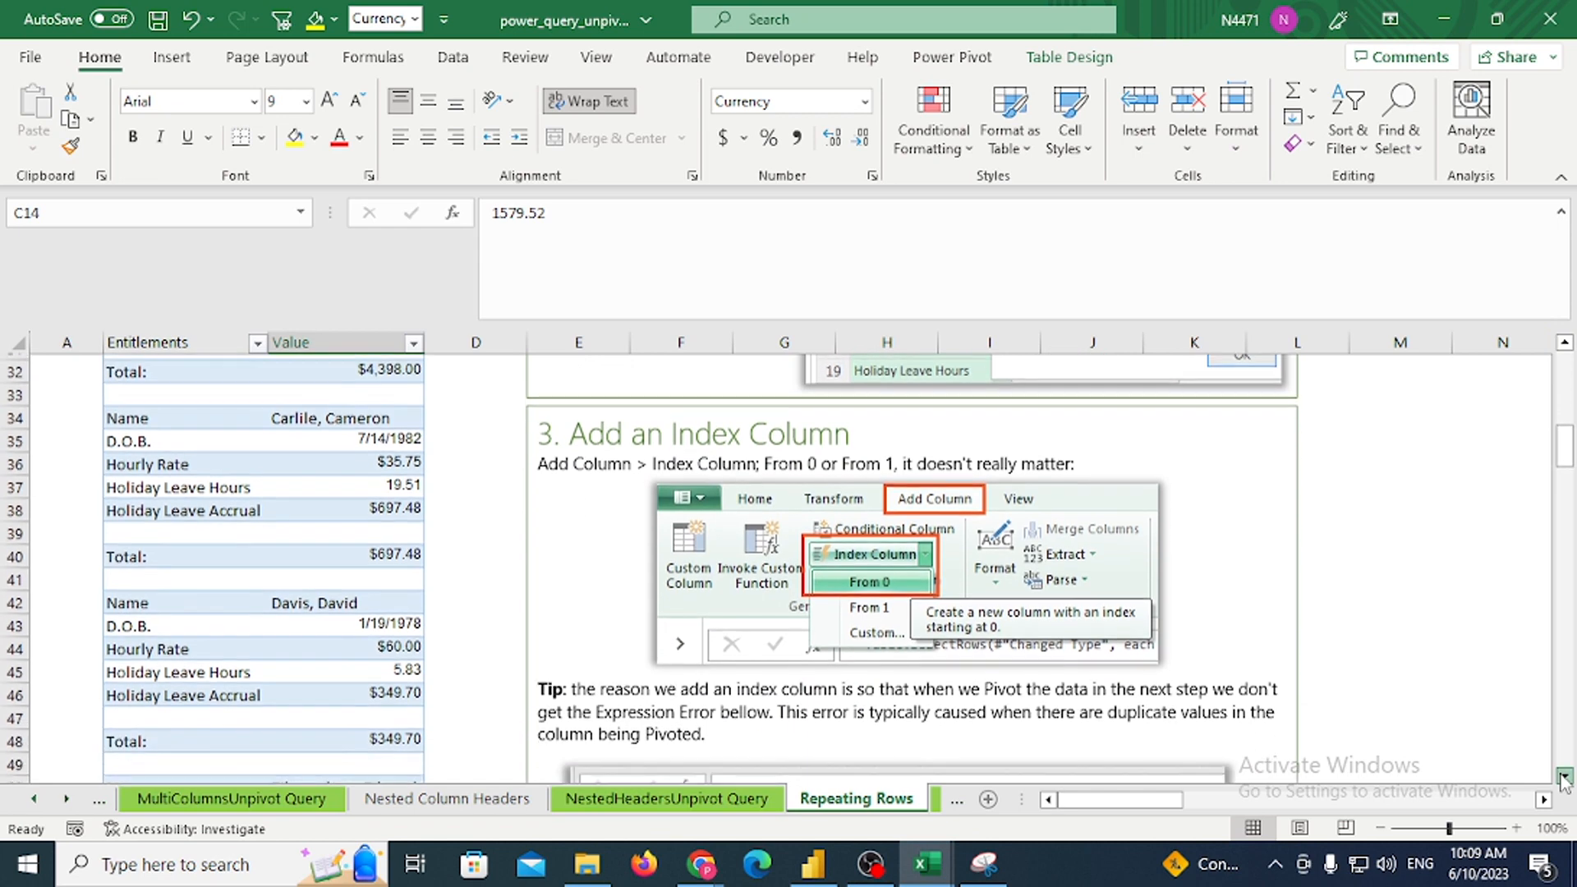
Return to the Sheet1 workbook and number the table rows in column C, entering 1 and 2 from C2 and filling the series down
key("alt+Tab")
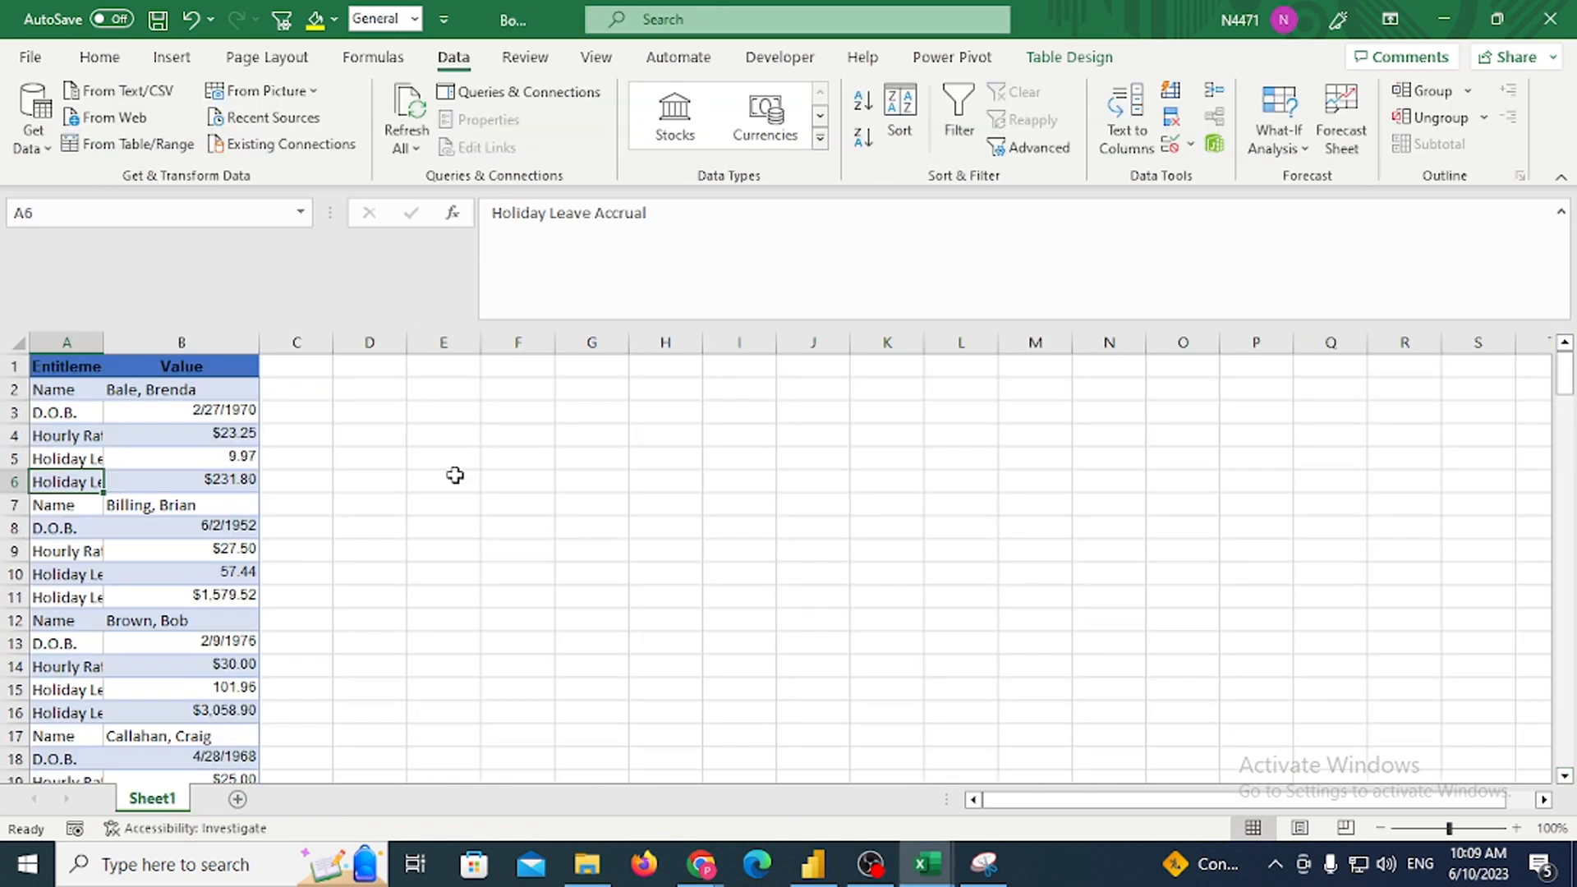
left_click(304, 386)
type("1")
key("Return")
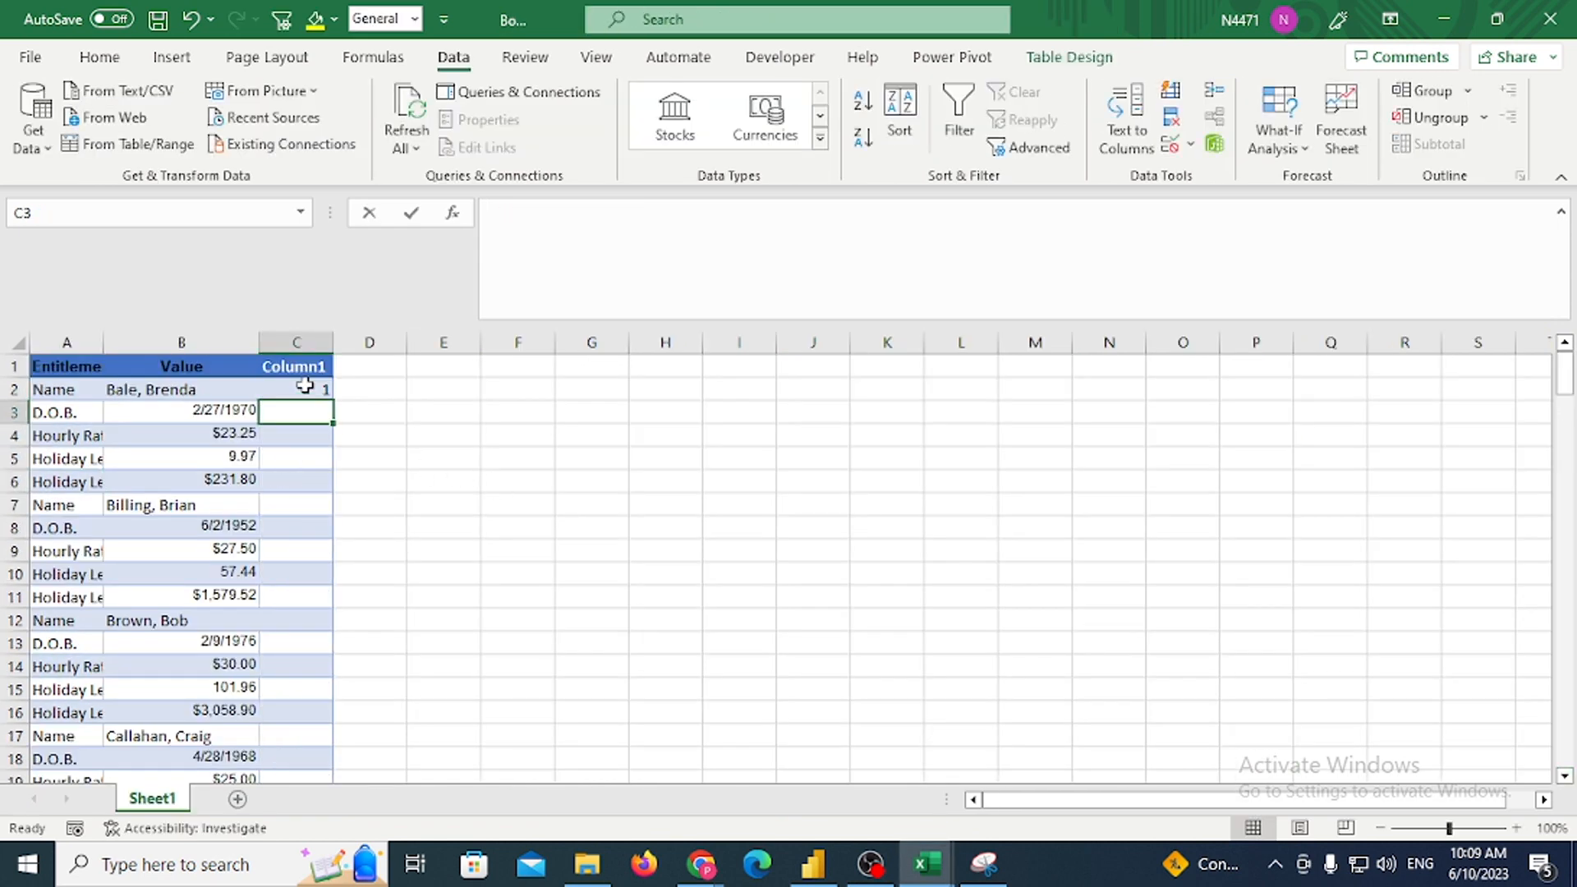
type("2")
left_click(305, 386)
key("shift+Down")
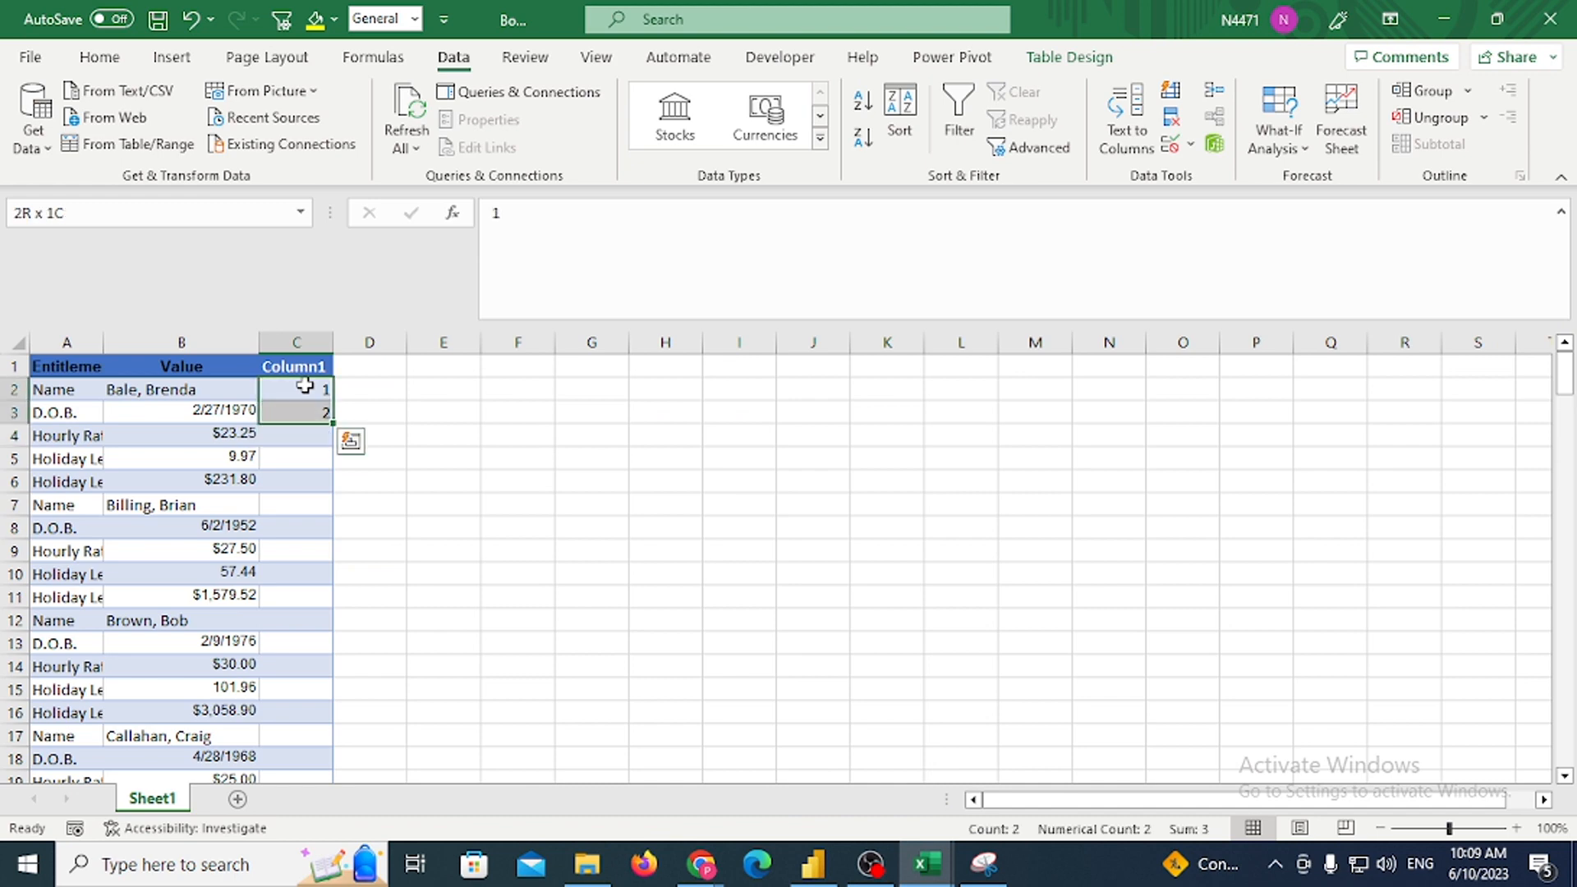
double_click(333, 422)
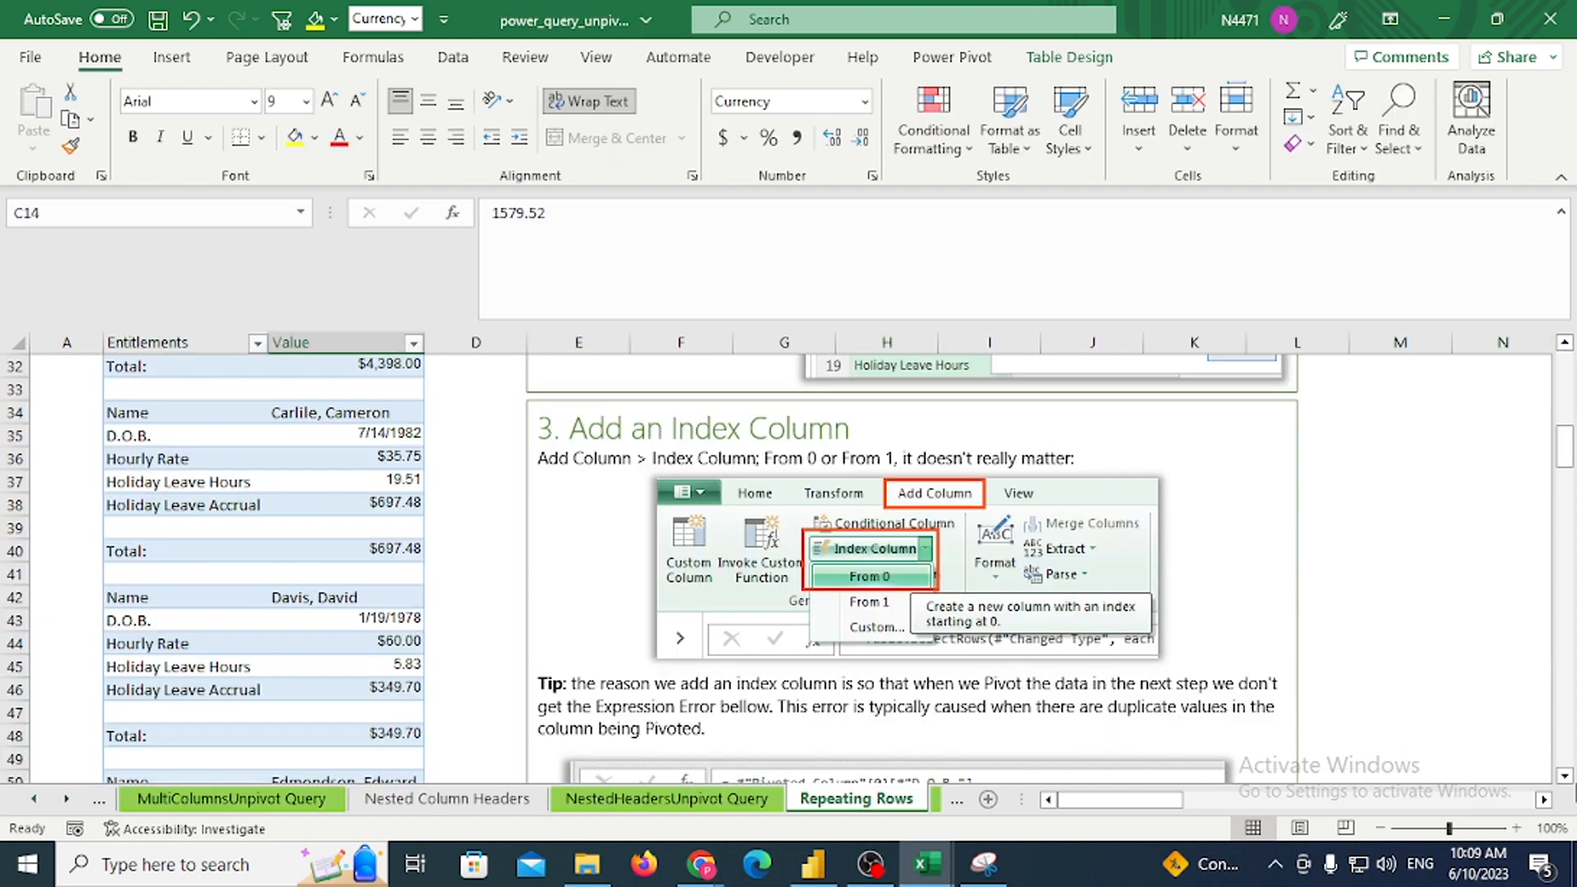
Read the Pivot the Value column instructions on the Repeating Rows sheet, down to the Fill Up section
scroll(1565, 776, "down", 6)
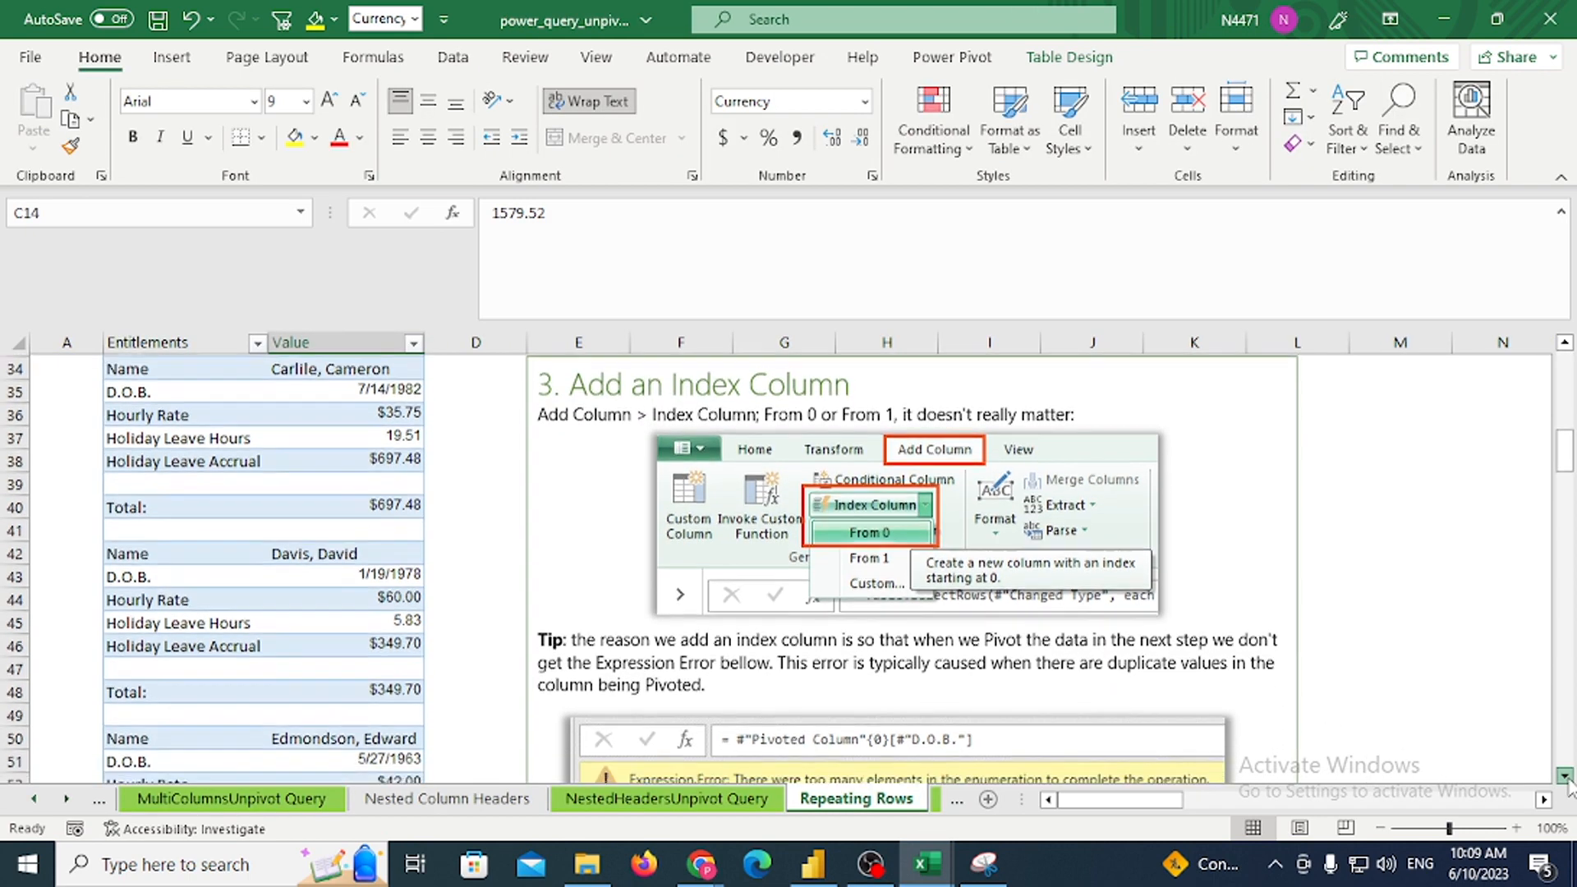
left_click(1565, 776)
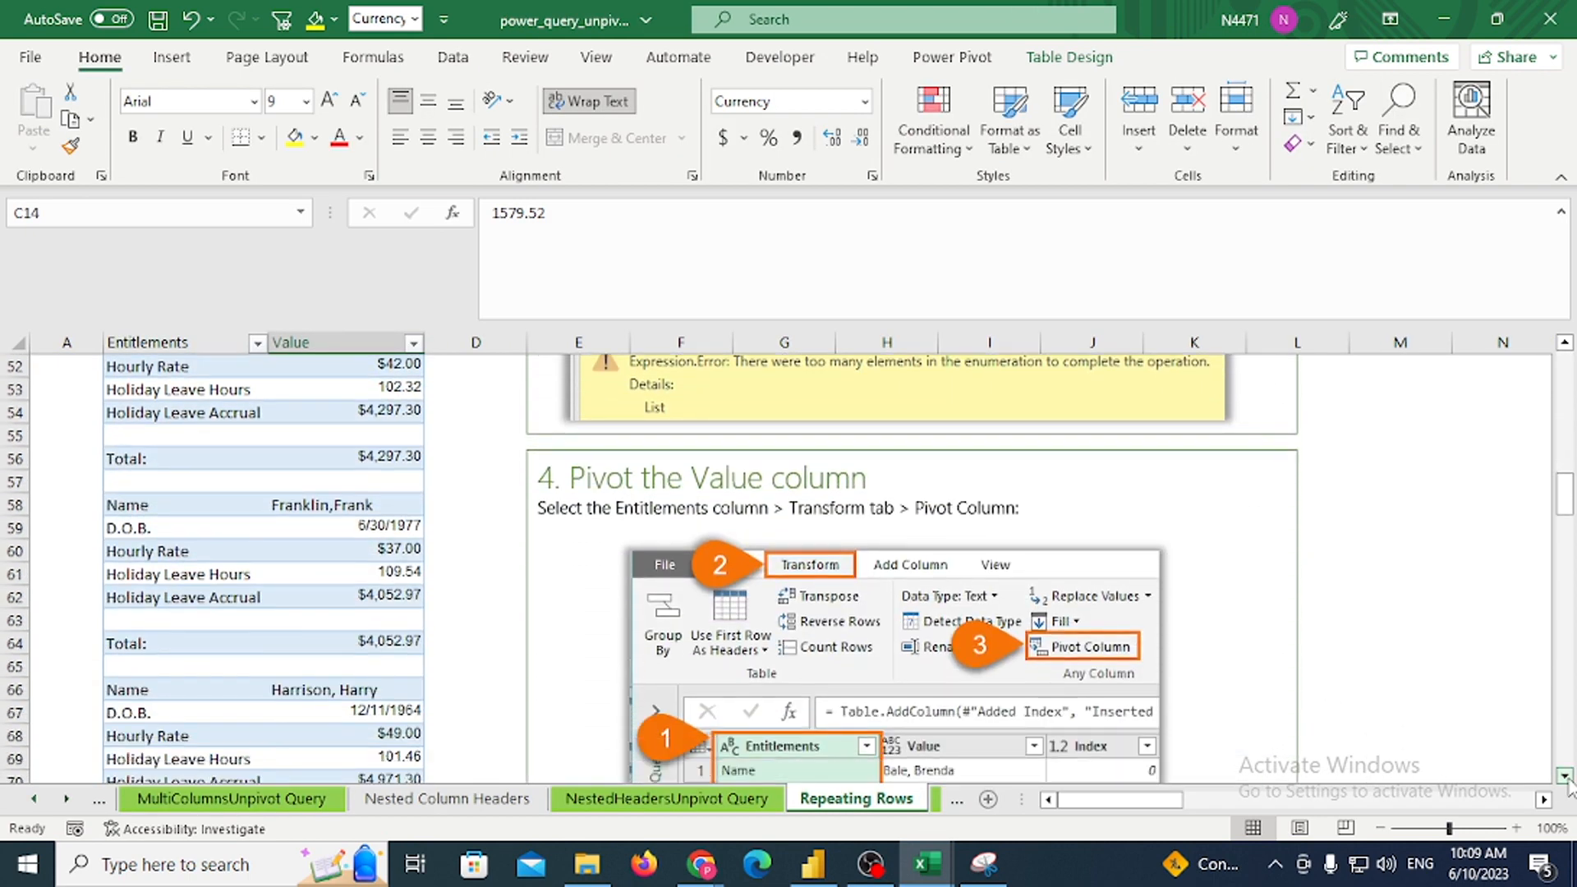
scroll(1568, 782, "down", 3)
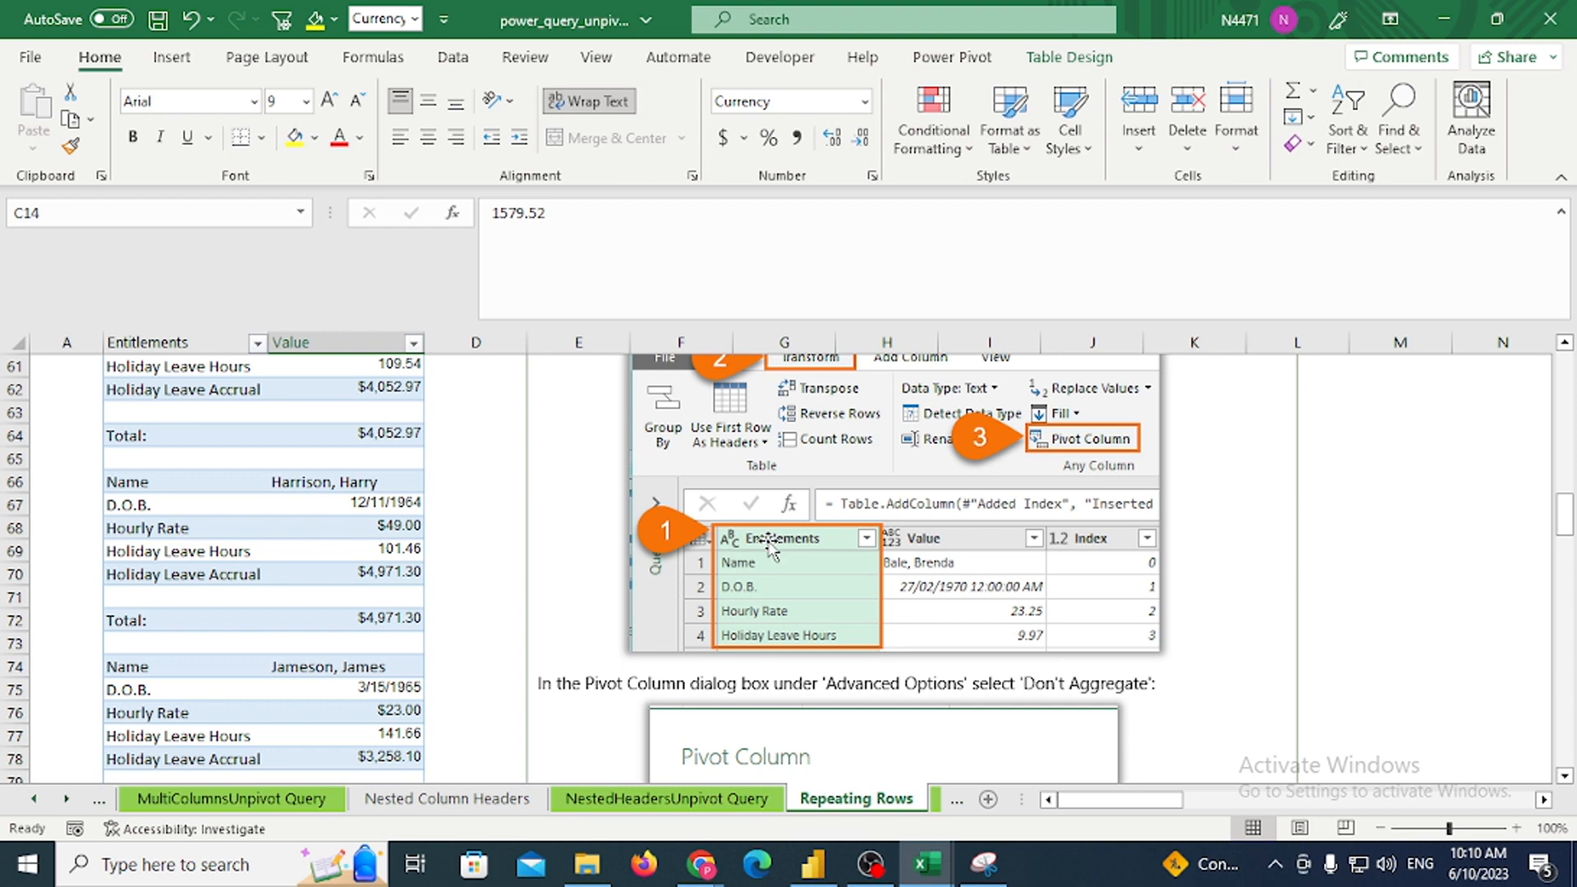
left_click(1565, 776)
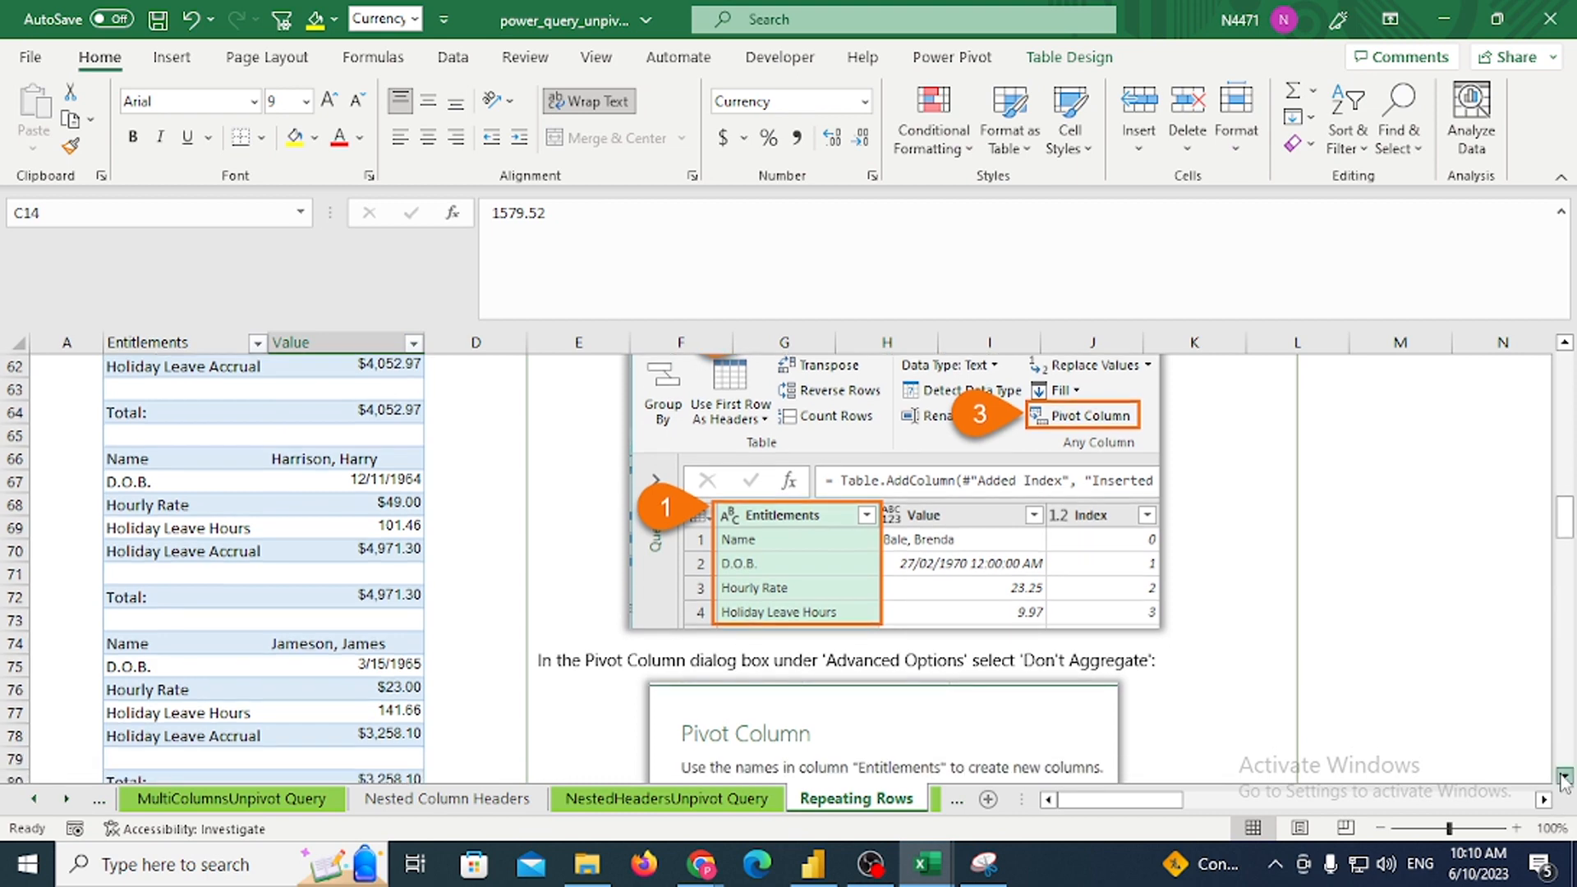
left_click(1565, 775)
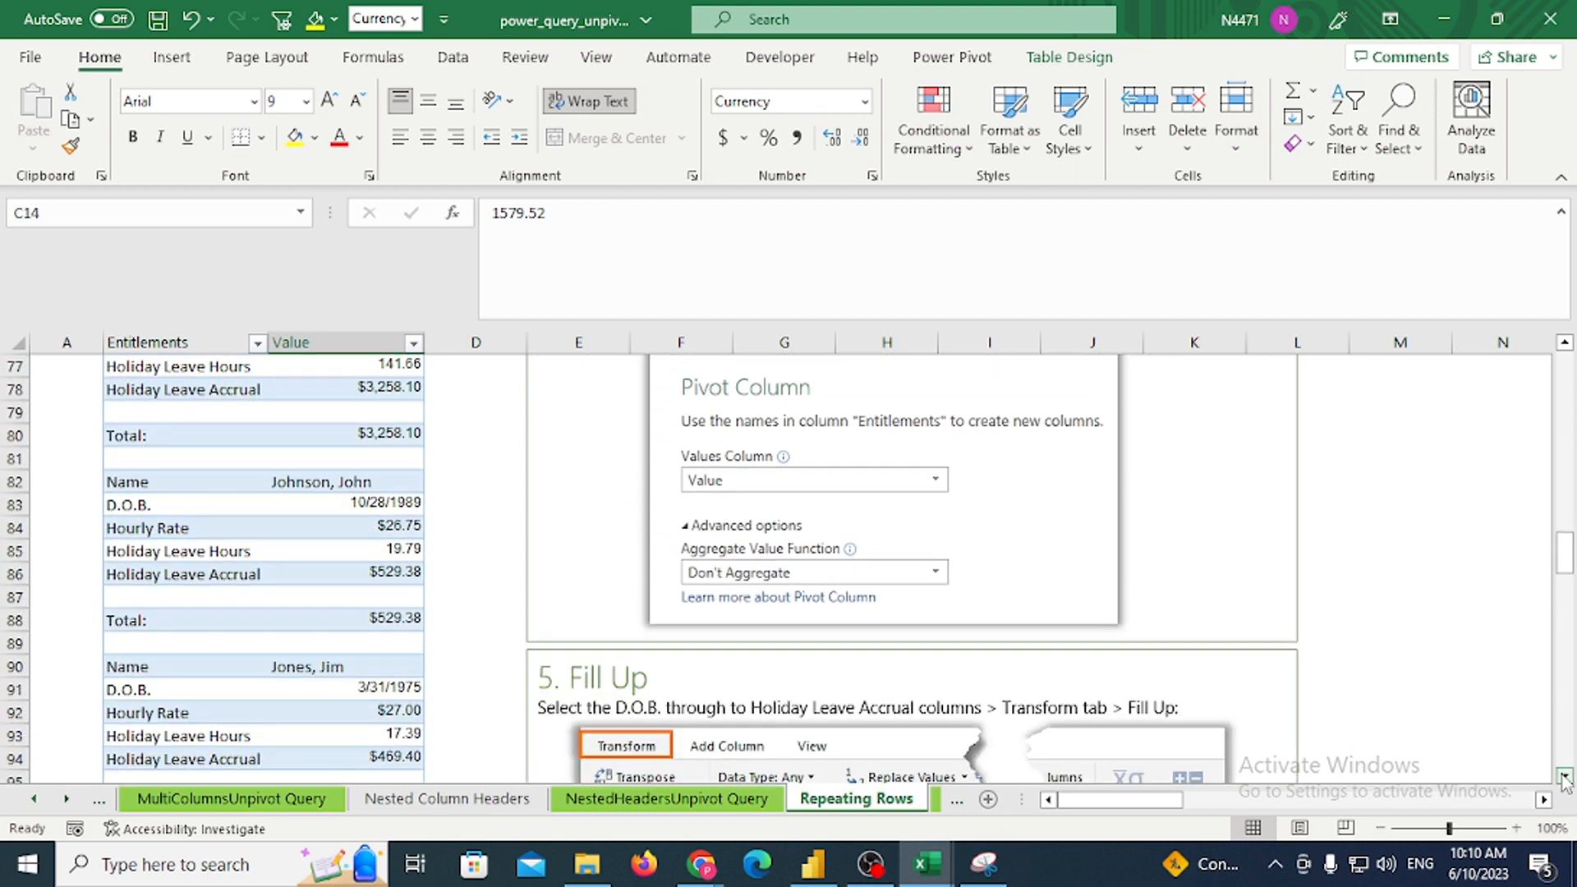
left_click(1565, 776)
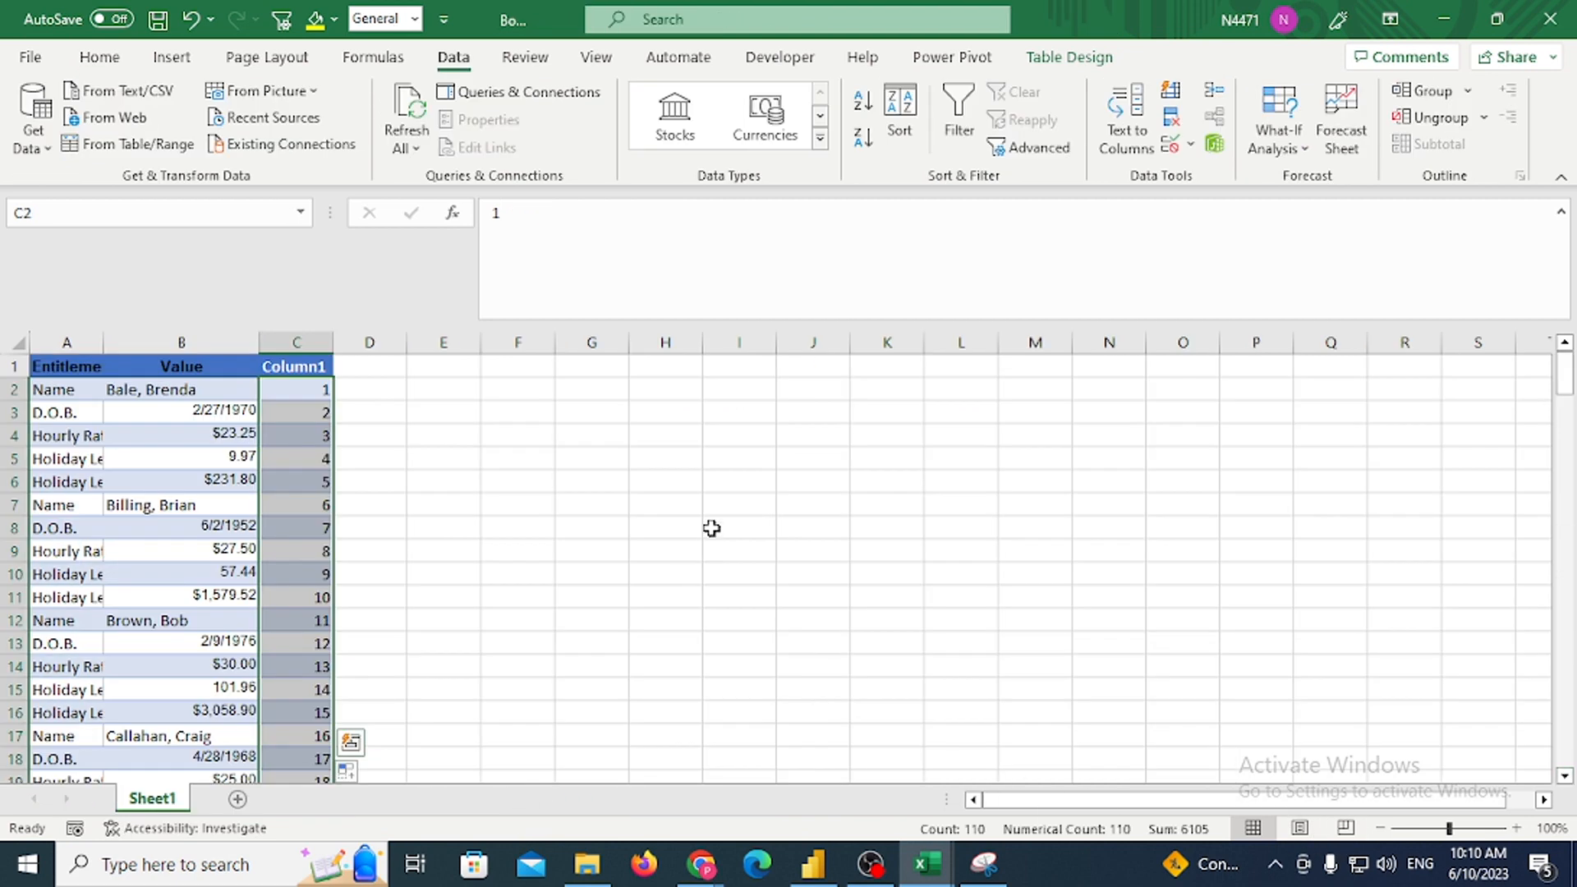
On Sheet1, enter the sample values 1, 2, 3 and 4 in cells I7 to I10
left_click(713, 505)
type("1")
key("Return")
type("2")
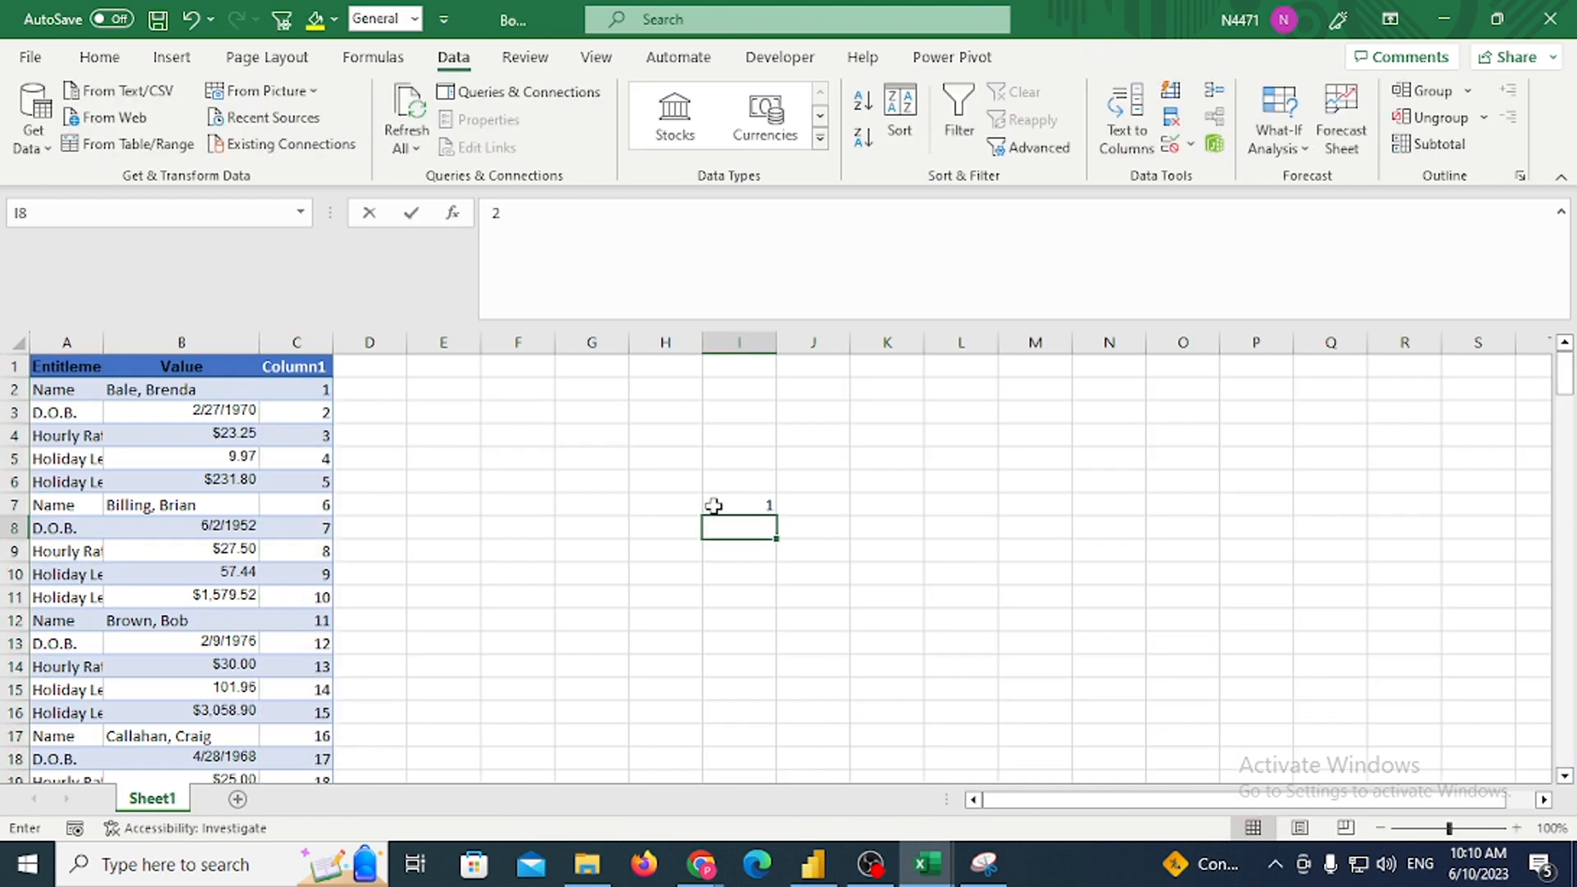
key("Return")
type("3")
key("Return")
type("4")
key("Up")
Copy the sample values in I7:I10 and paste them transposed as a row starting at K7
key("Up")
key("Up")
key("shift+Down")
key("shift+Down")
key("shift+Down")
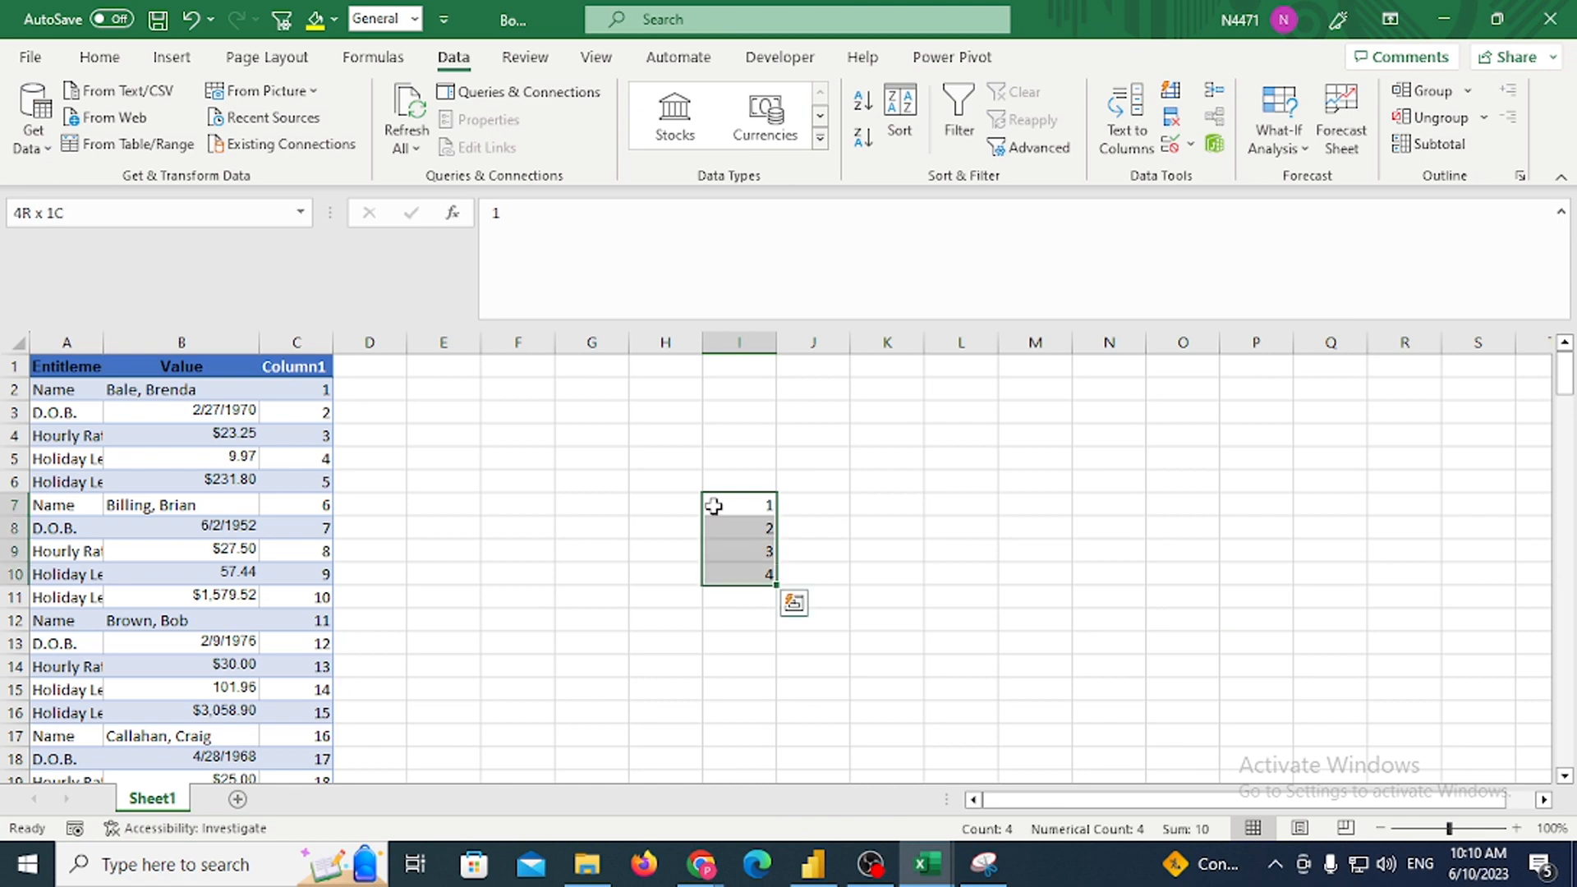
key("ctrl+c")
key("Right")
key("Right")
key("ctrl+alt+v")
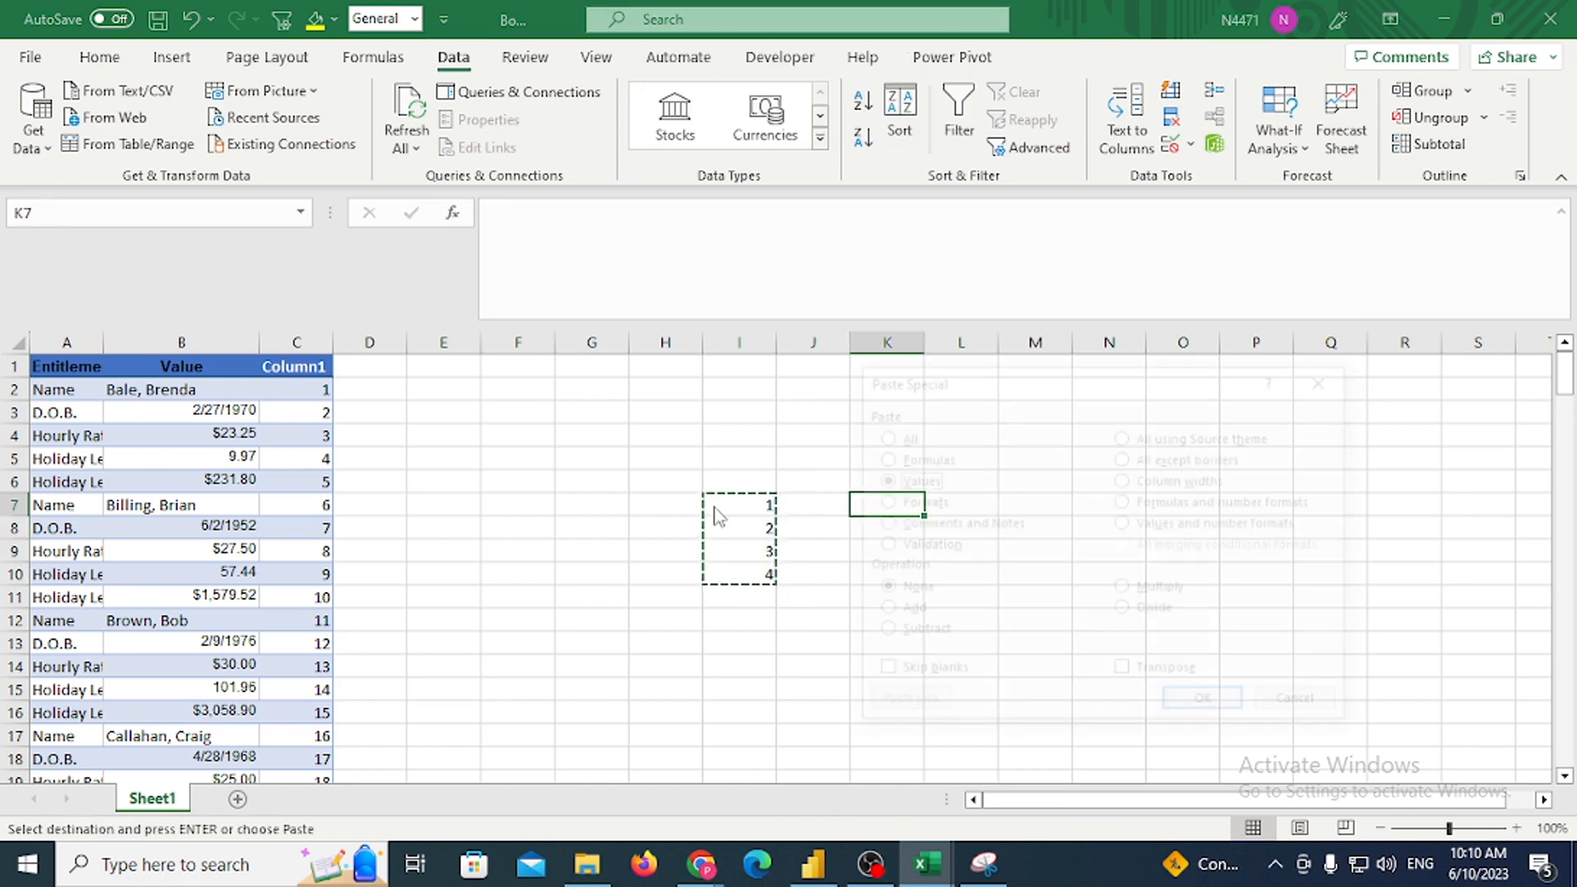
key("e")
key("Return")
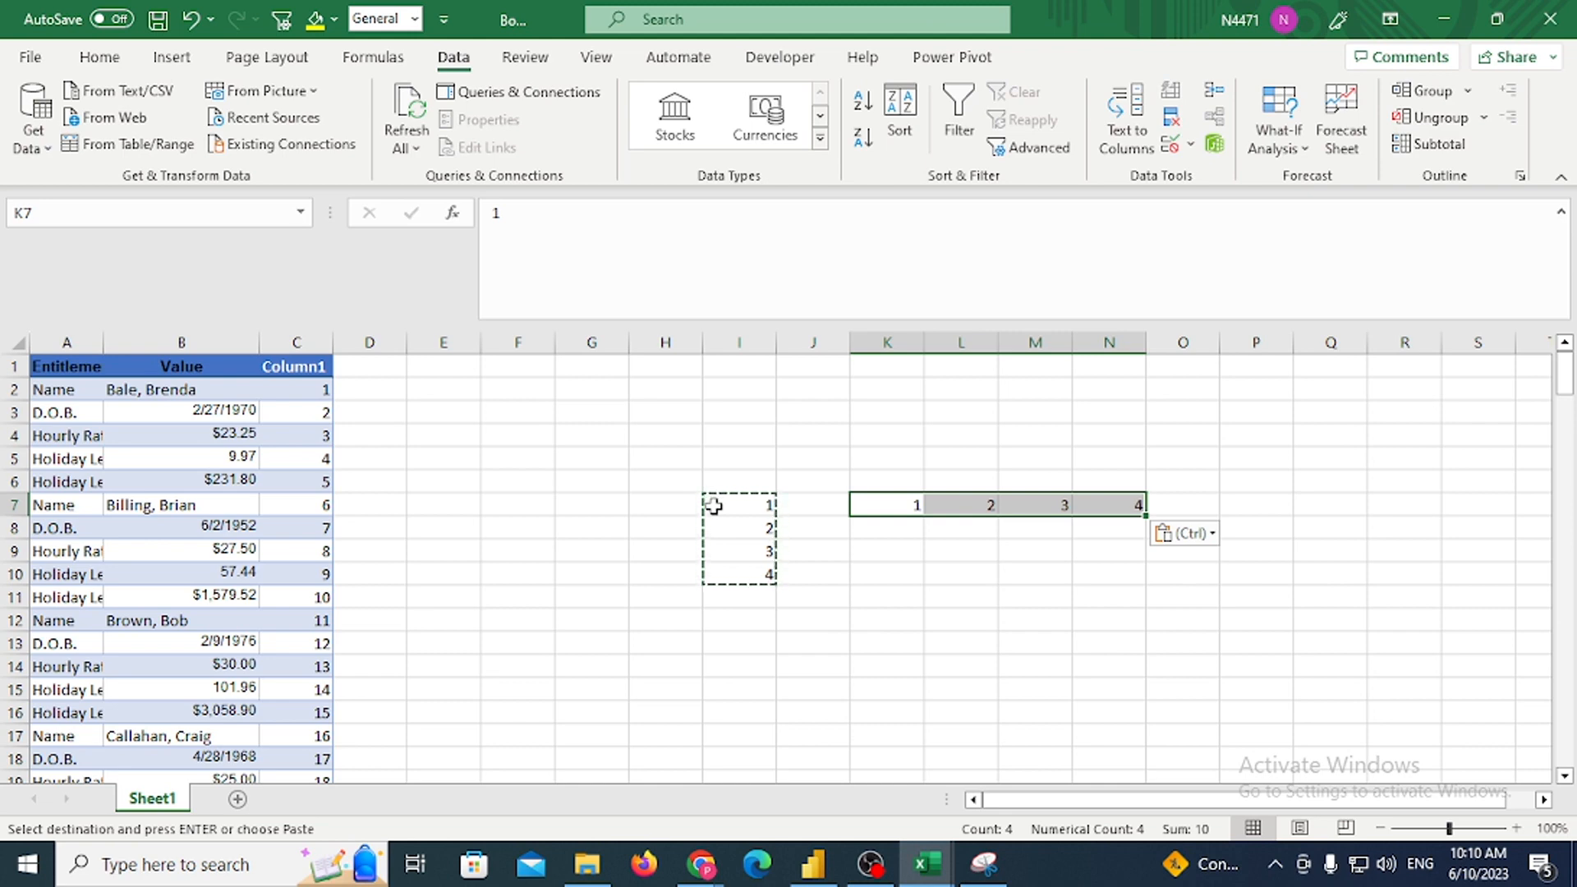
Copy the row K7:N7 and paste its values transposed as a column starting at K10
key("ctrl+c")
key("Down")
key("Down")
key("Down")
key("alt+e")
key("s")
key("v")
key("e")
key("Return")
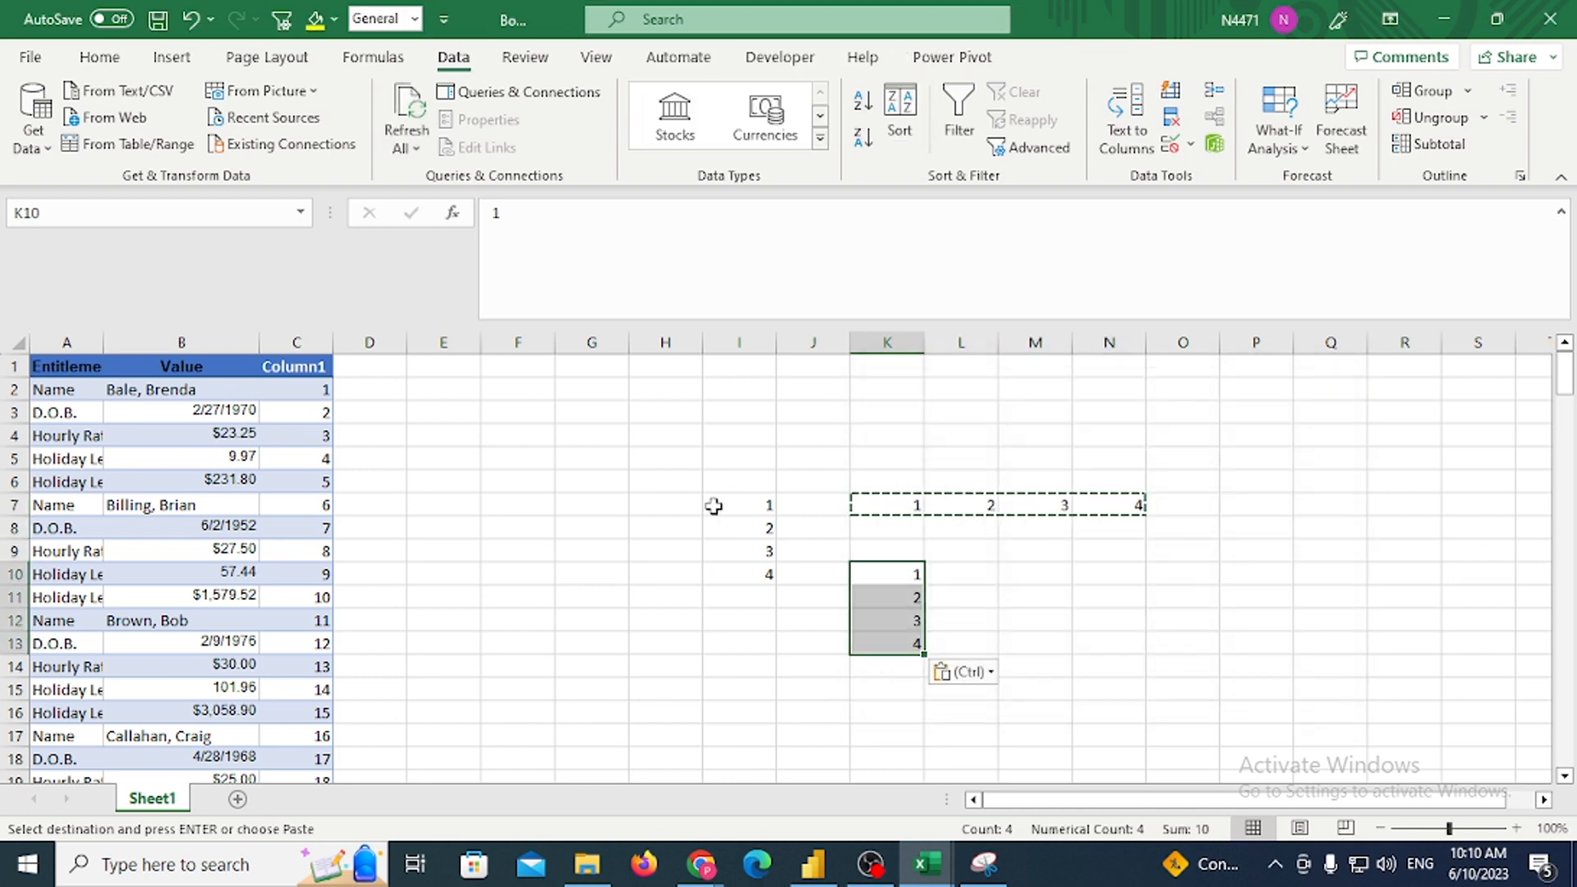
In File Explorer, browse to C:\KP\Power Query and open the Power Query presentation
left_click(598, 867)
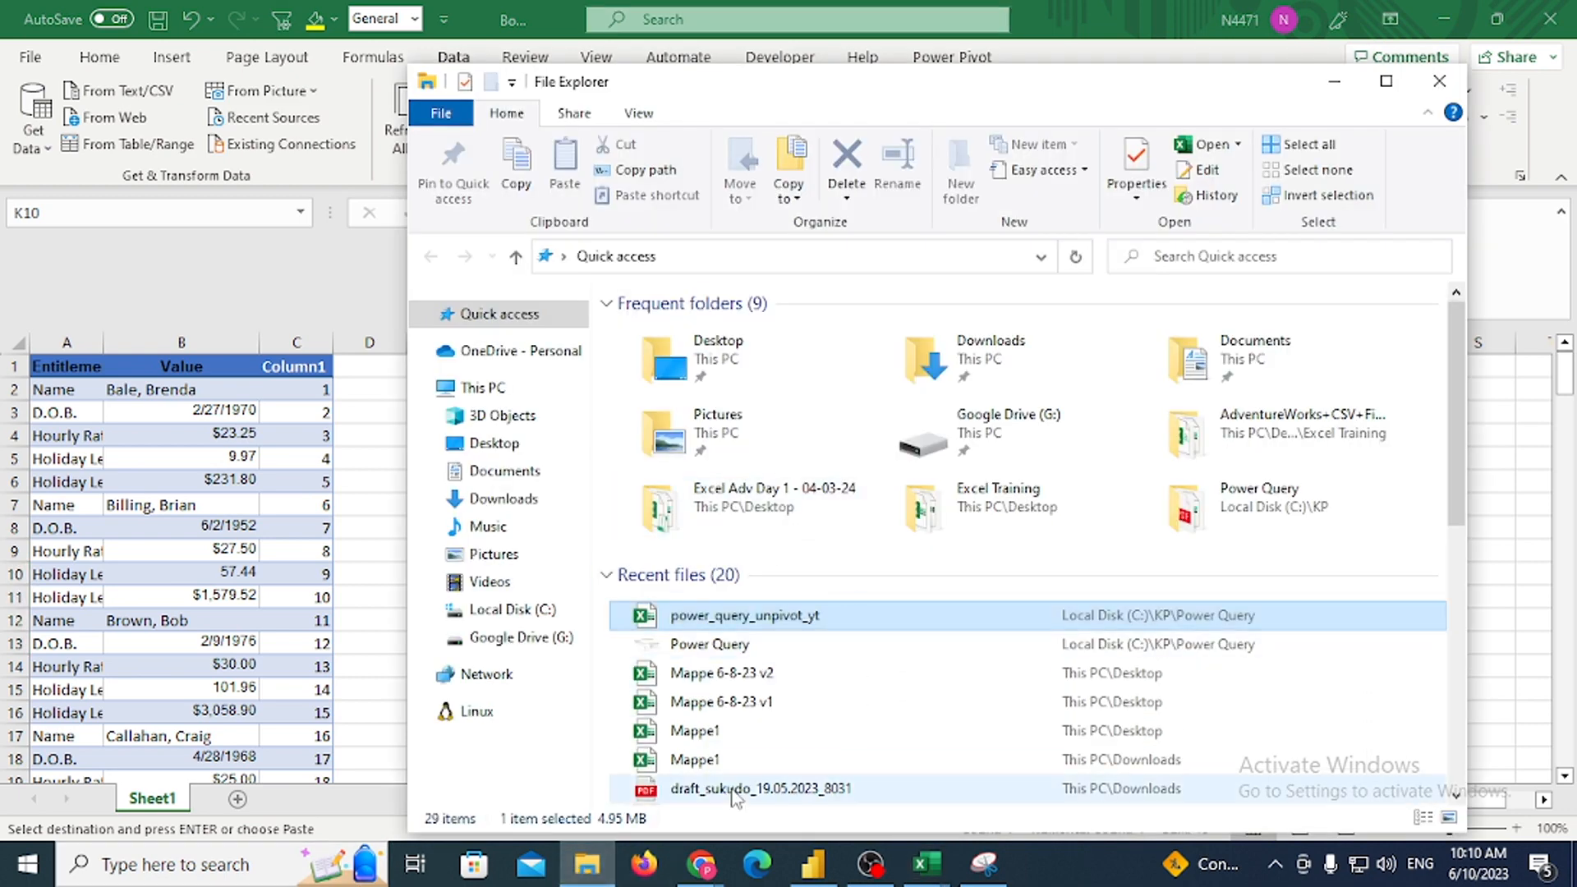
left_click(496, 614)
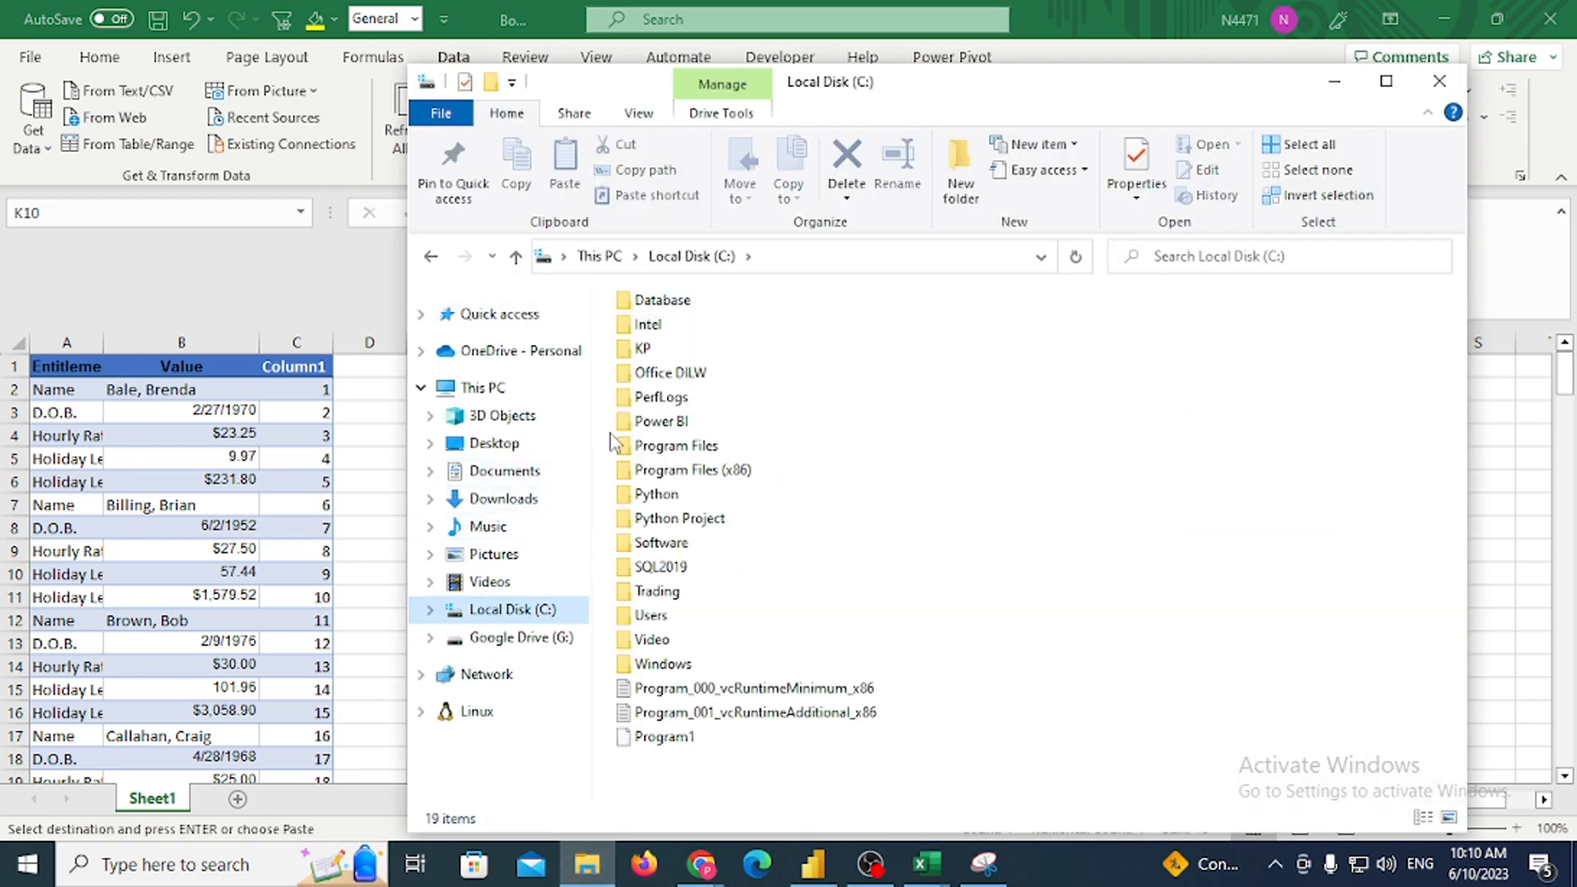
double_click(670, 349)
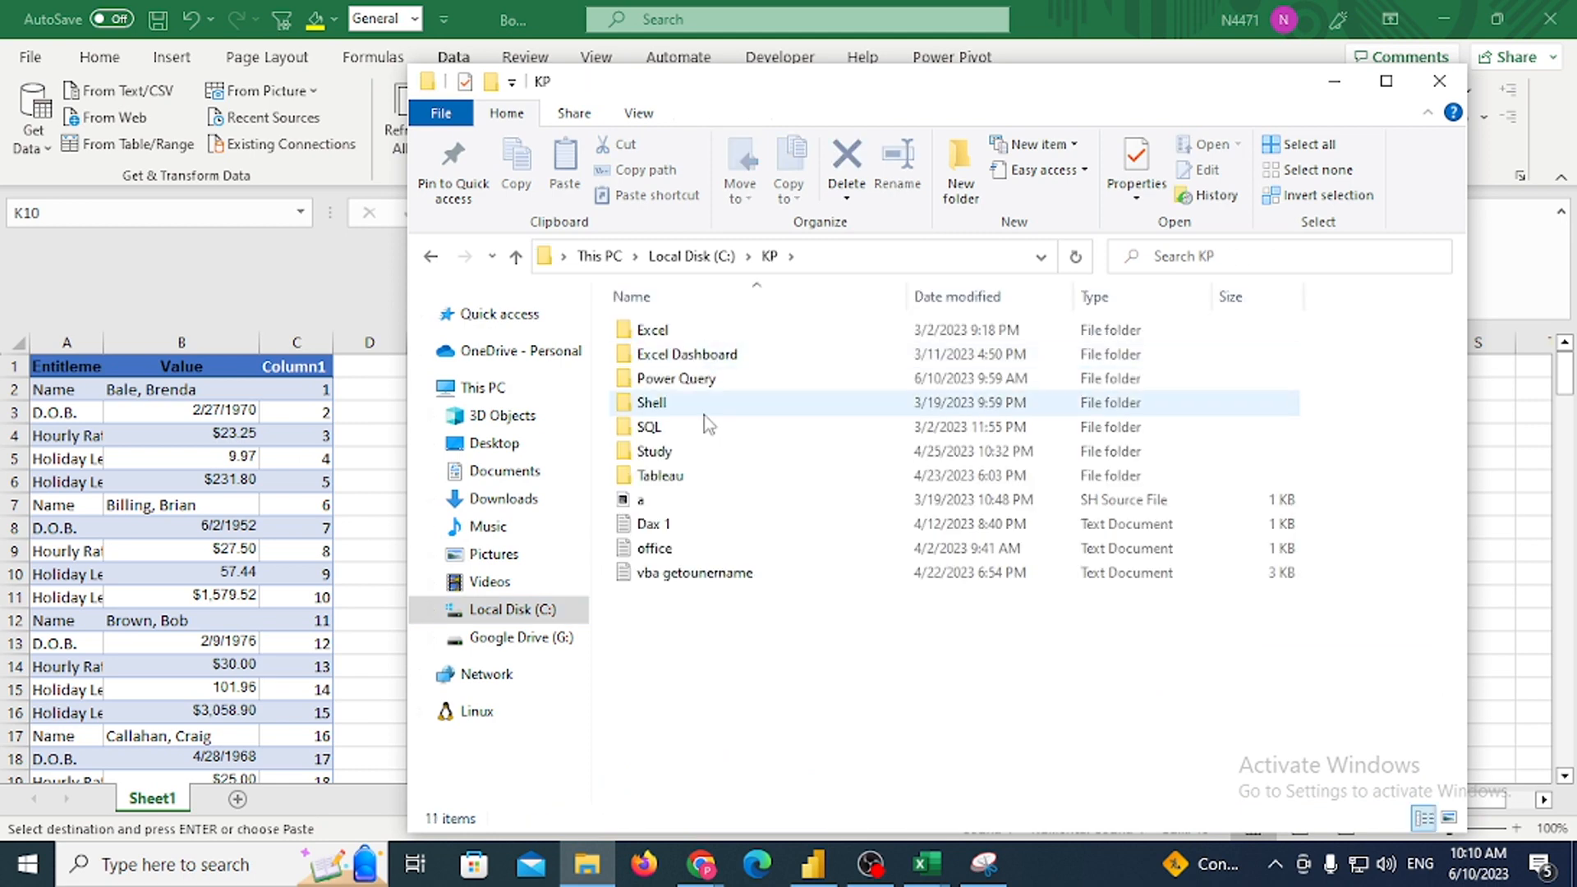
left_click(702, 383)
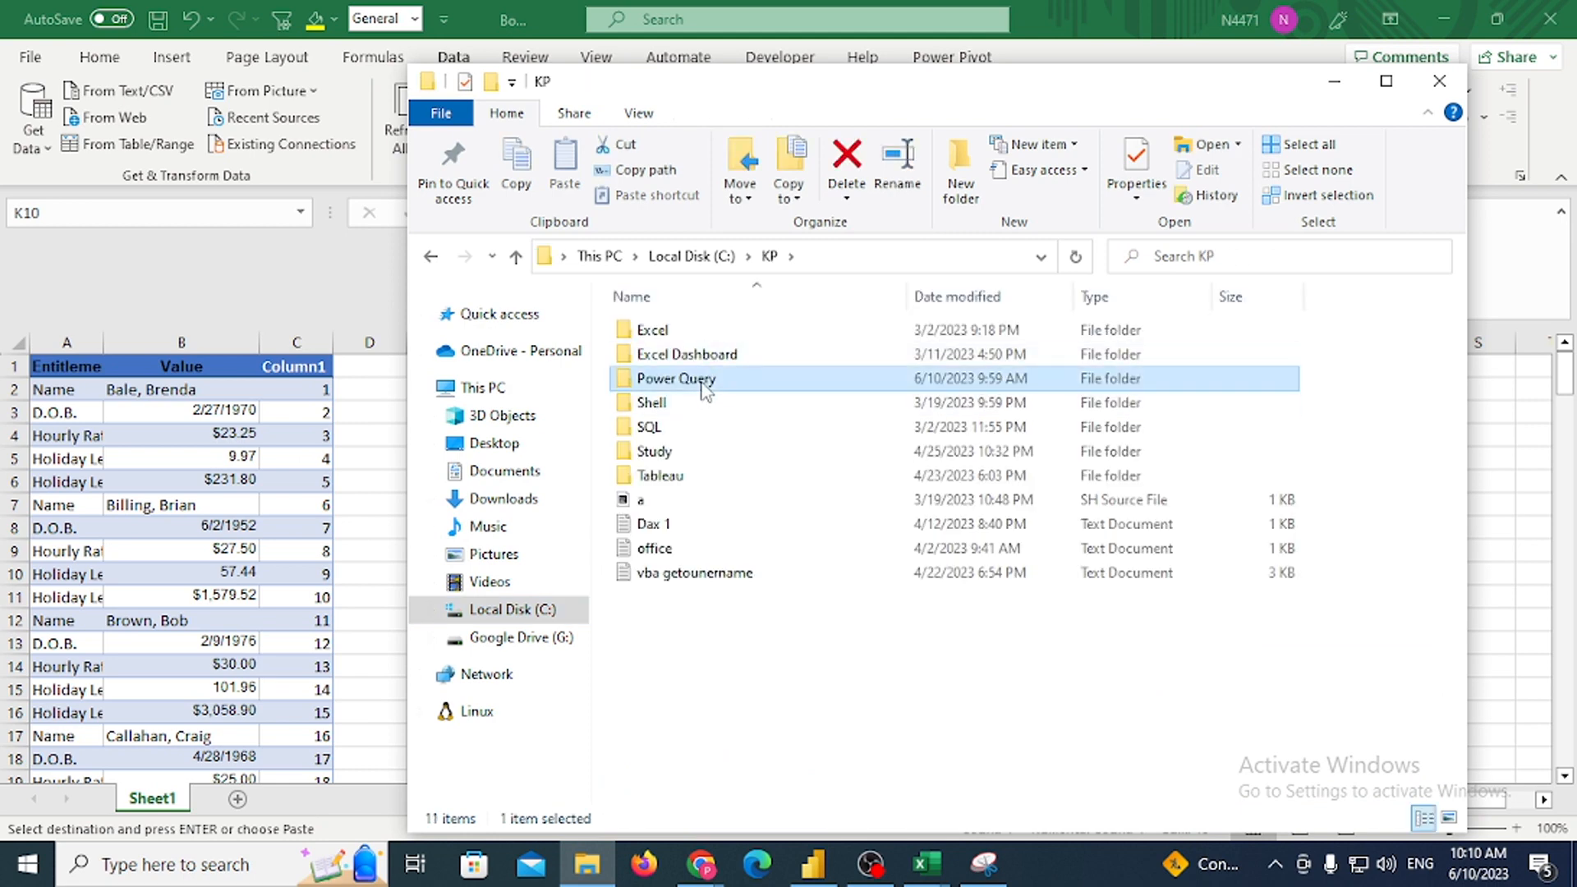
double_click(702, 386)
left_click(713, 531)
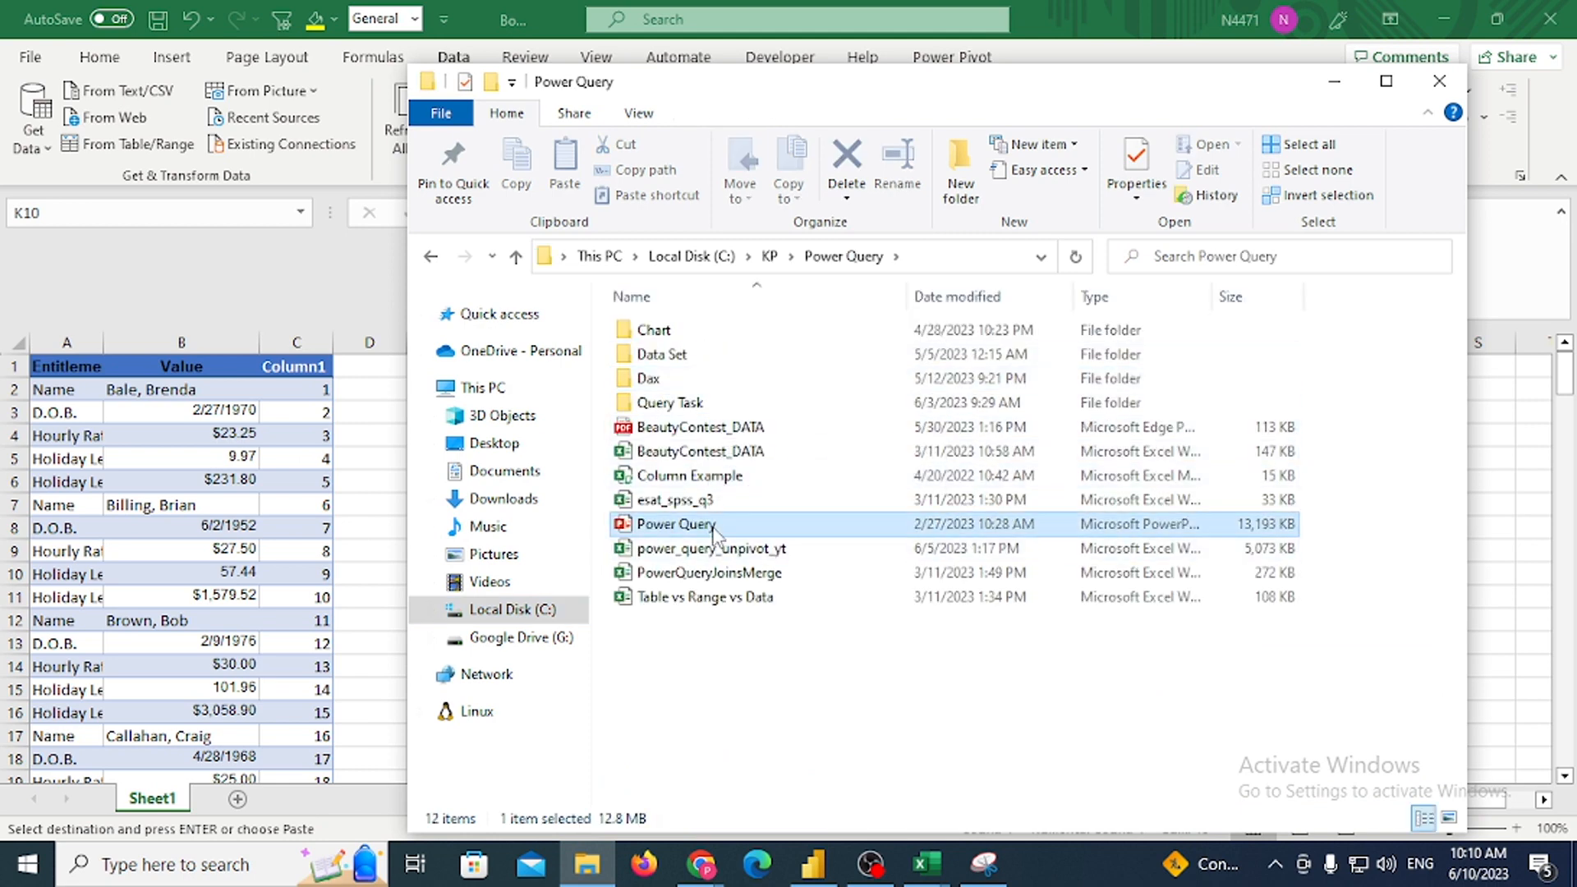
double_click(713, 527)
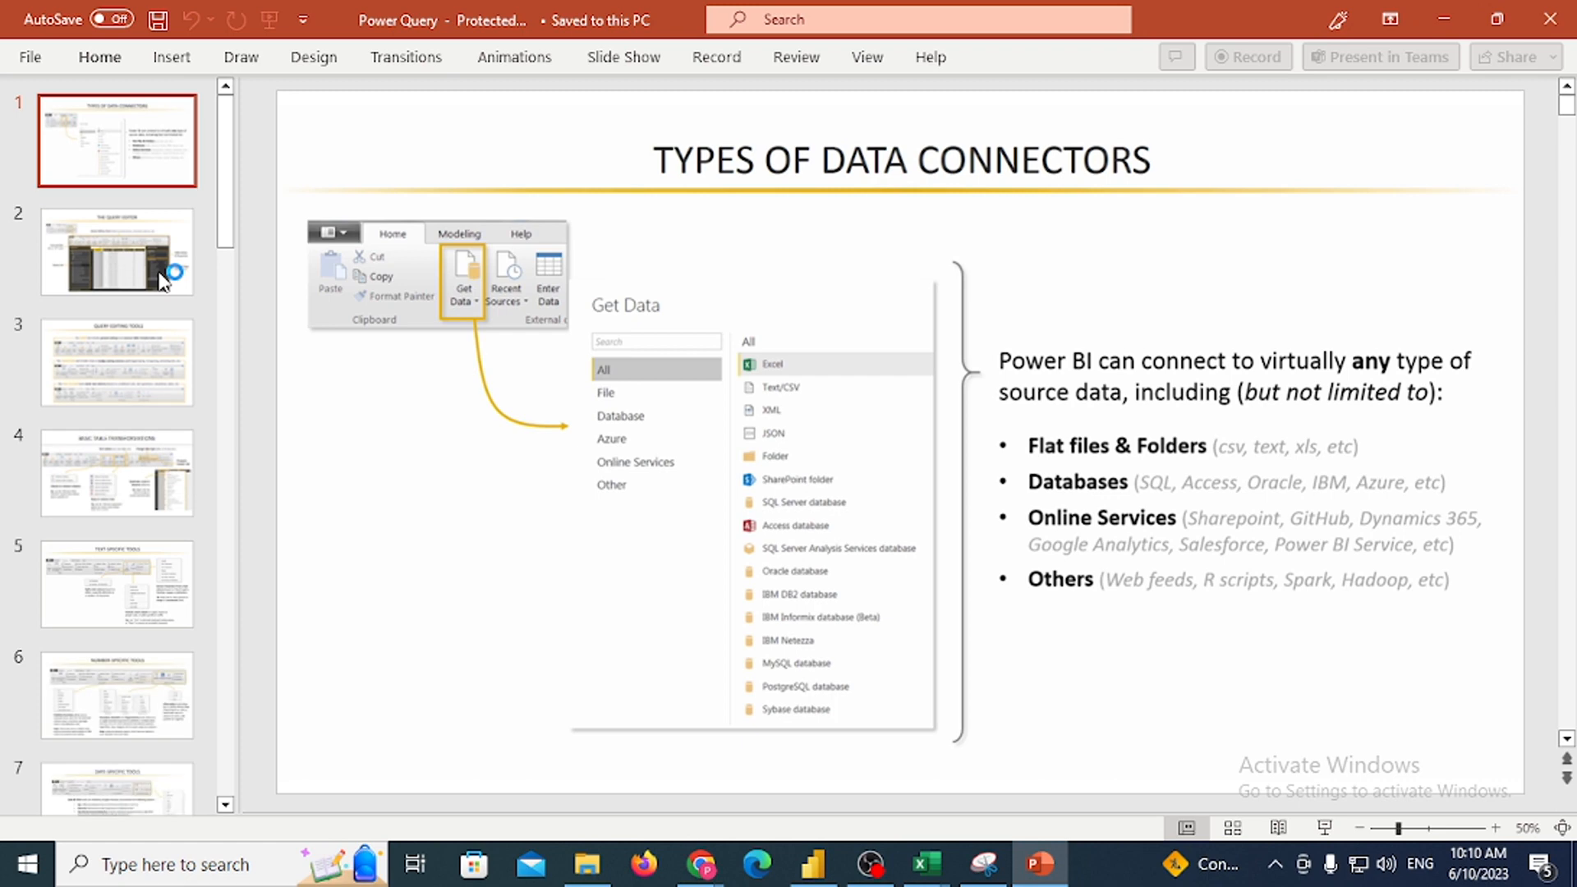
Browse the presentation from slide 2 to slide 5 on text-specific tools
left_click(161, 280)
key("Down")
key("Down")
key("Down")
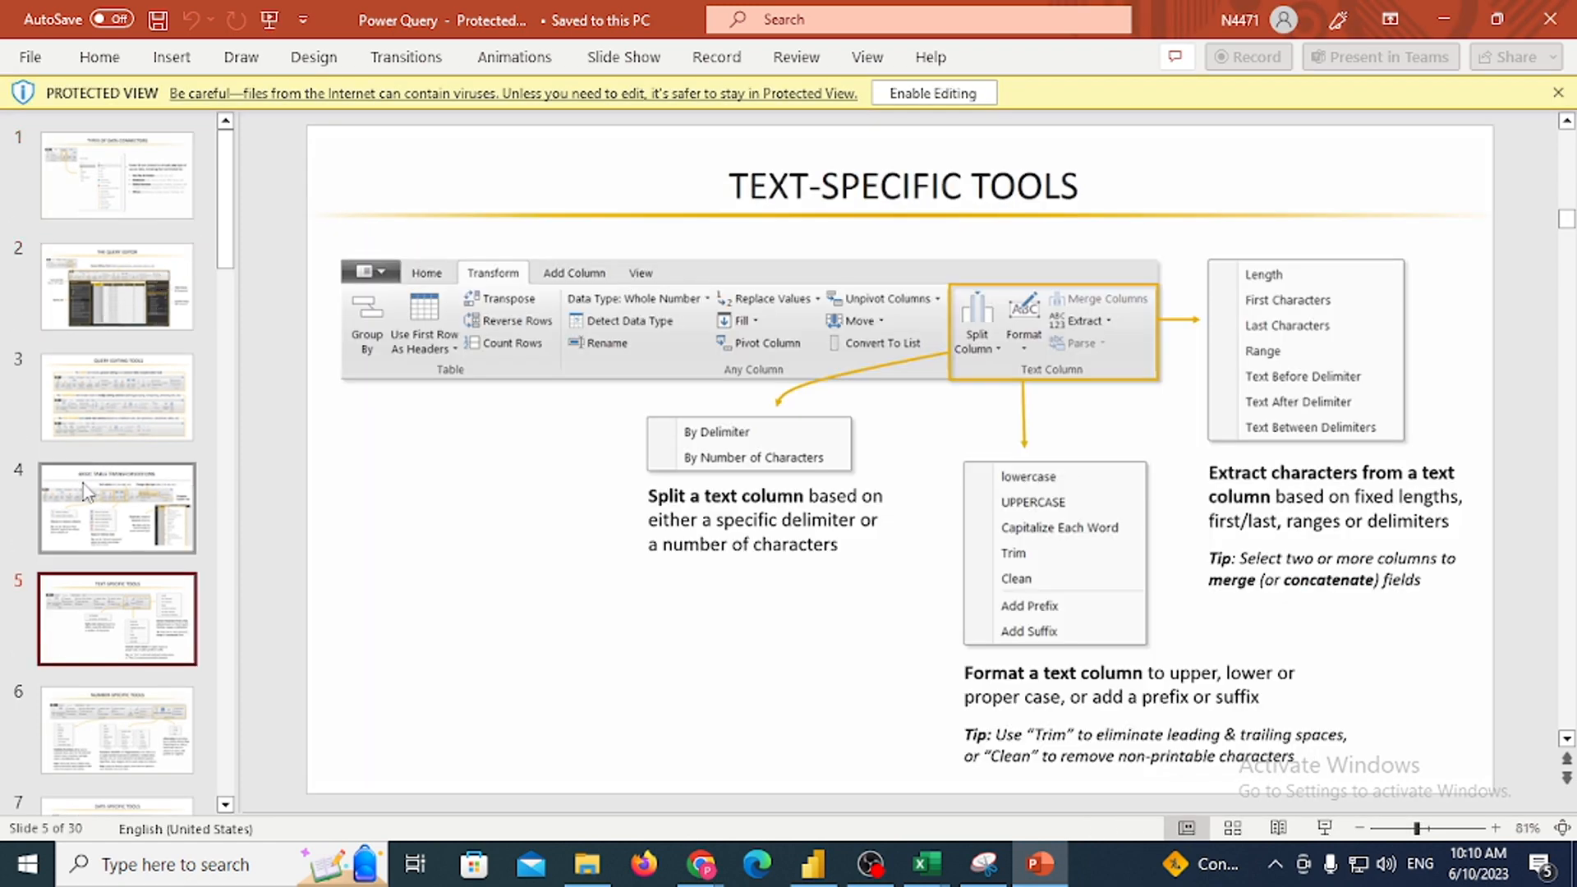
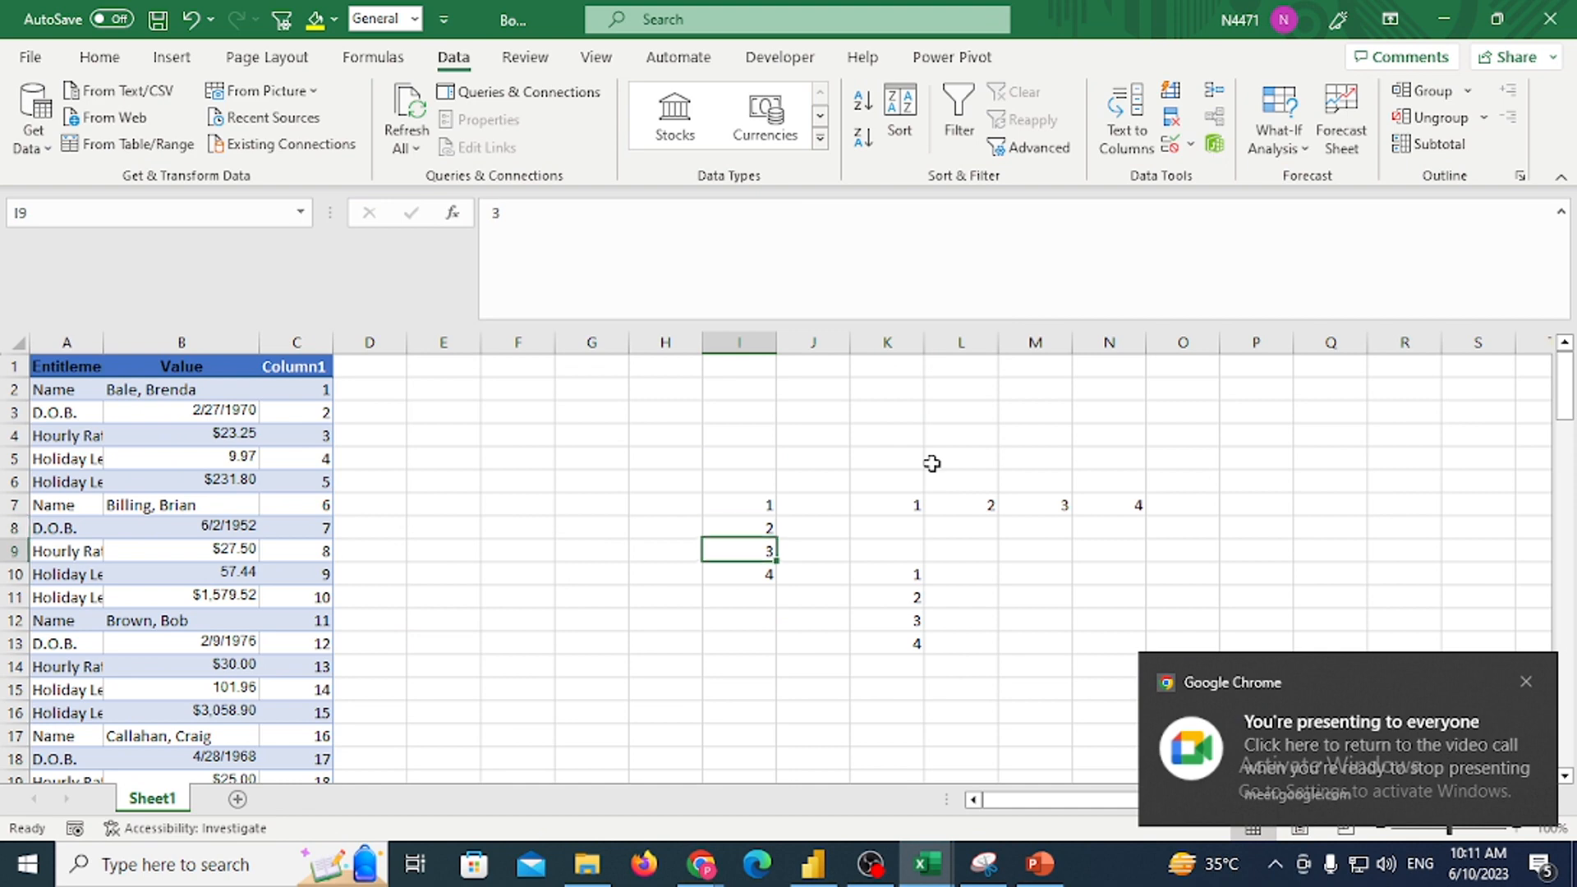
Add the duplicate value 2 beneath the vertical sample series in cell I11 and go back to I7
type("2")
key("Up")
key("Up")
key("Up")
key("Up")
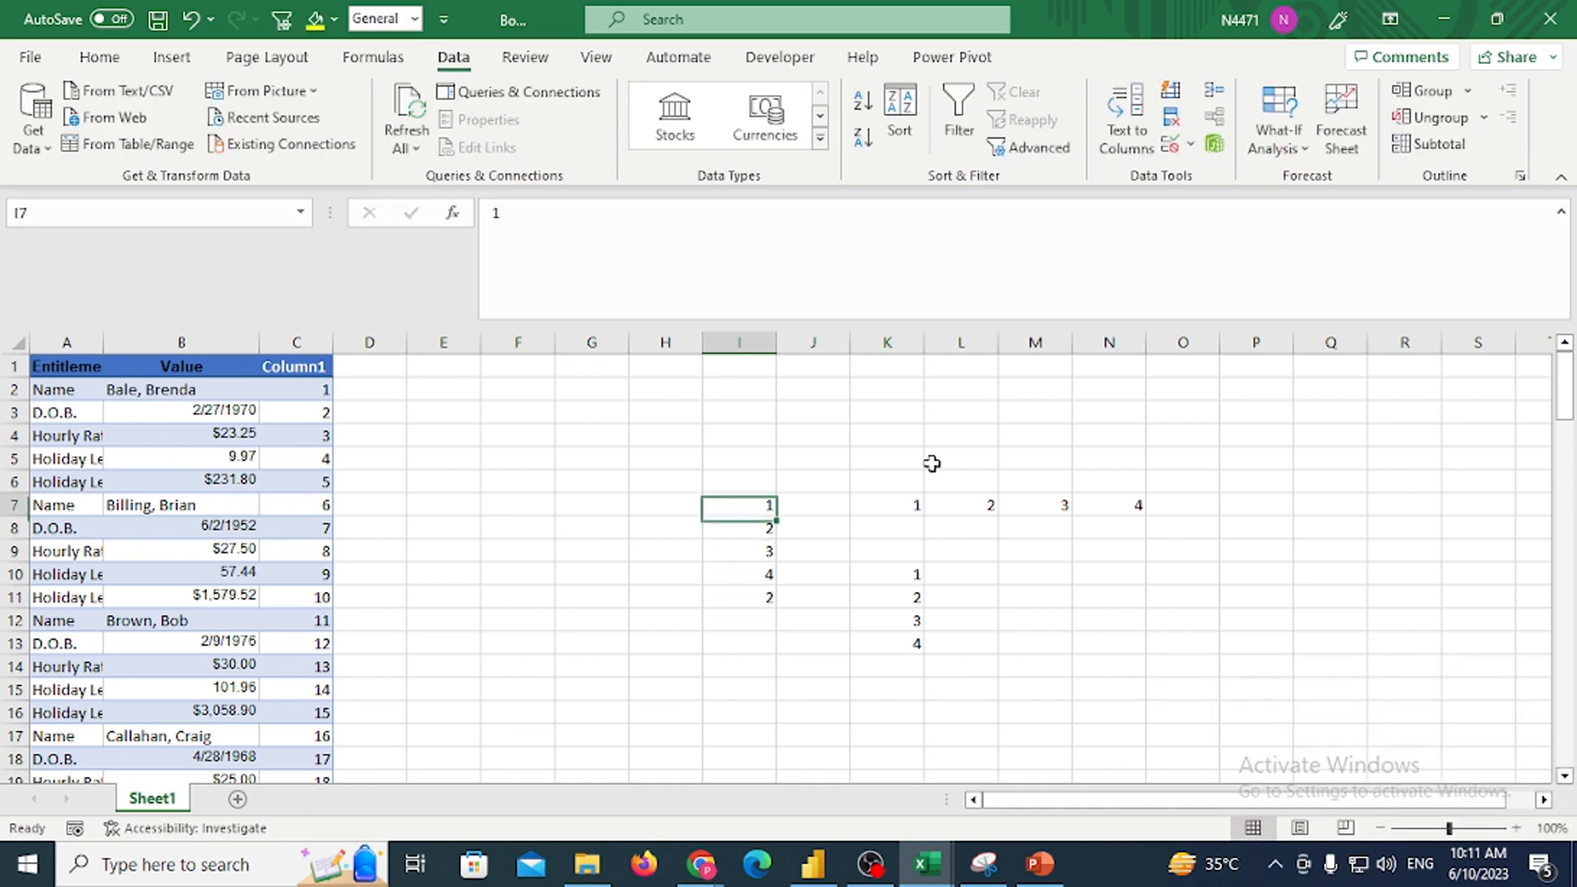
Clear the transposed sample values from K10:K13
key("Up")
key("Right")
key("Right")
key("Down")
key("Down")
key("Down")
key("Down")
key("shift+Down")
key("shift+Down")
key("shift+Down")
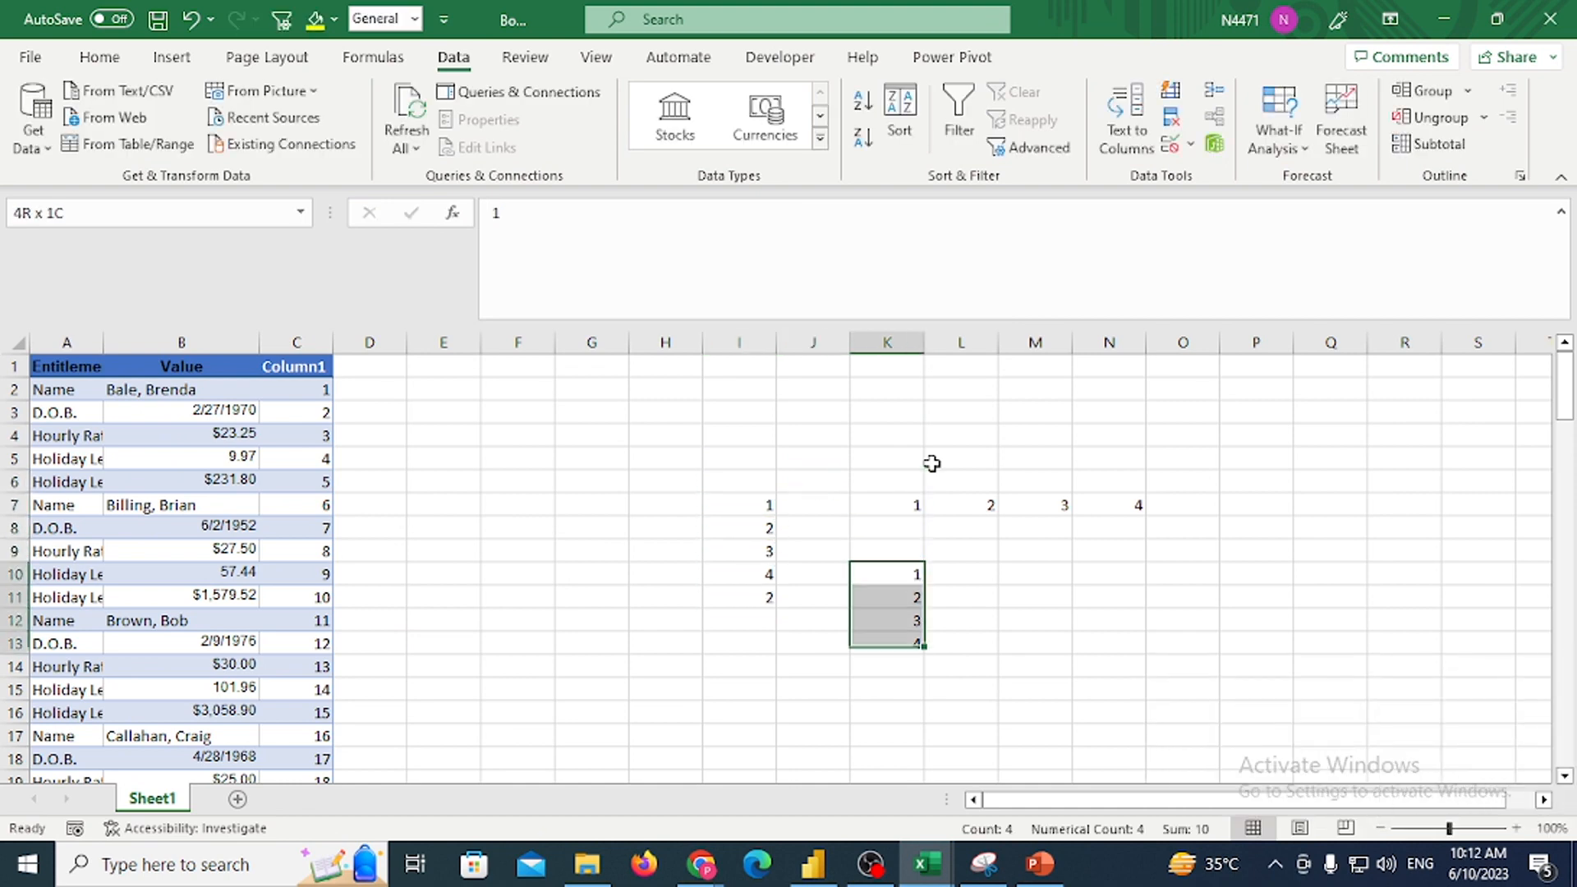
key("Delete")
Compare the vertical sample series in I7:I11 with the horizontal series in K7:N7 by selecting each in turn
key("Up")
key("Up")
key("Up")
key("Left")
key("Left")
key("shift+Down")
key("shift+Down")
key("shift+Down")
key("shift+Down")
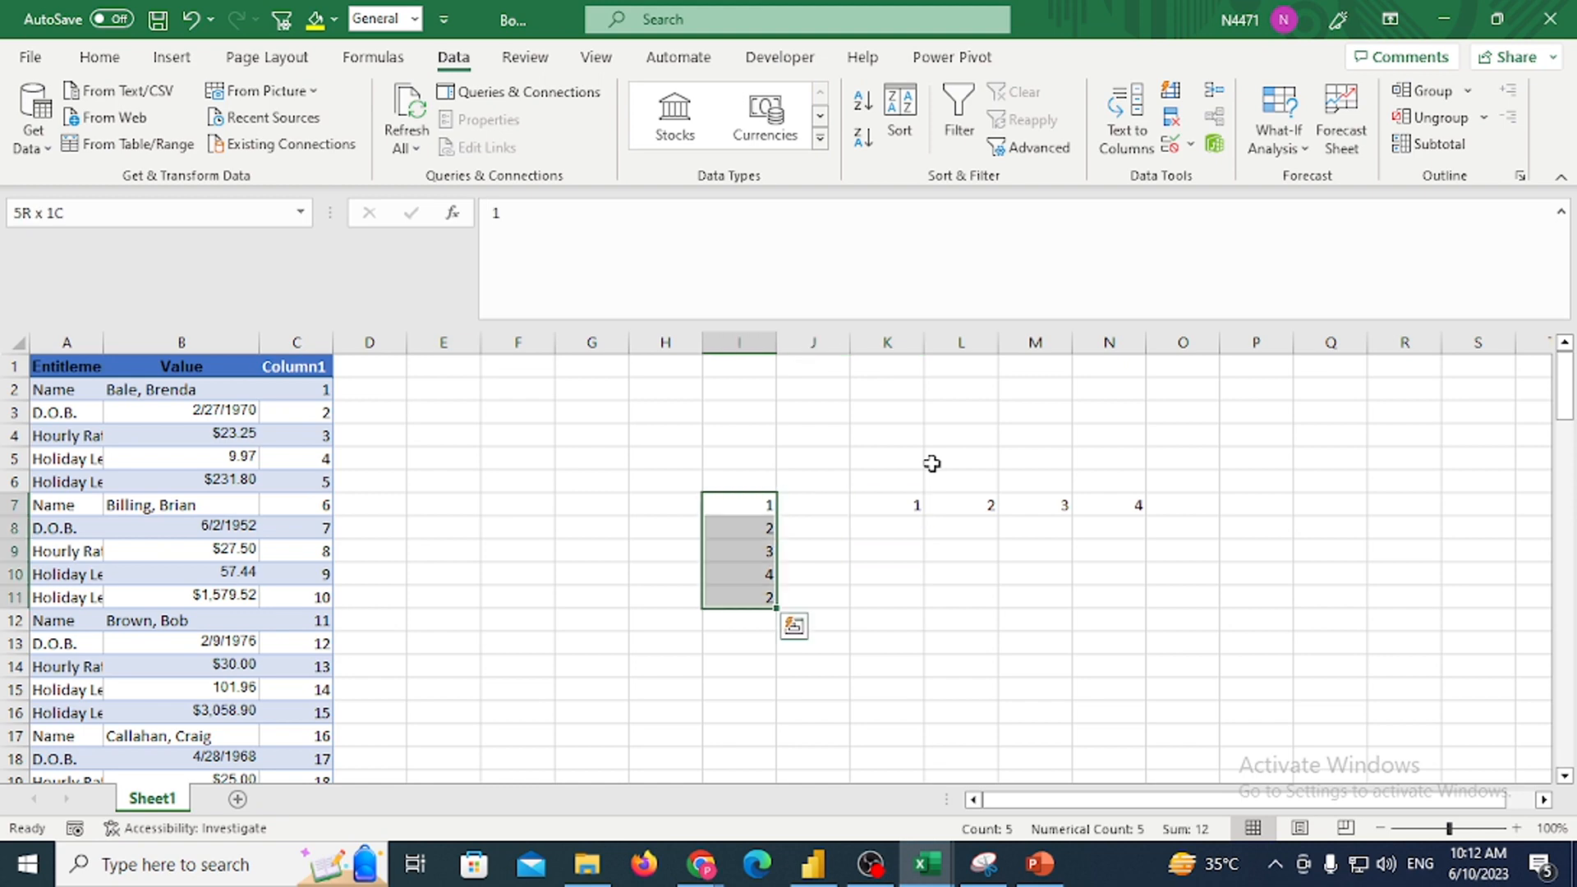
key("Right")
key("Right")
key("shift+Right")
key("shift+Right")
key("shift+Right")
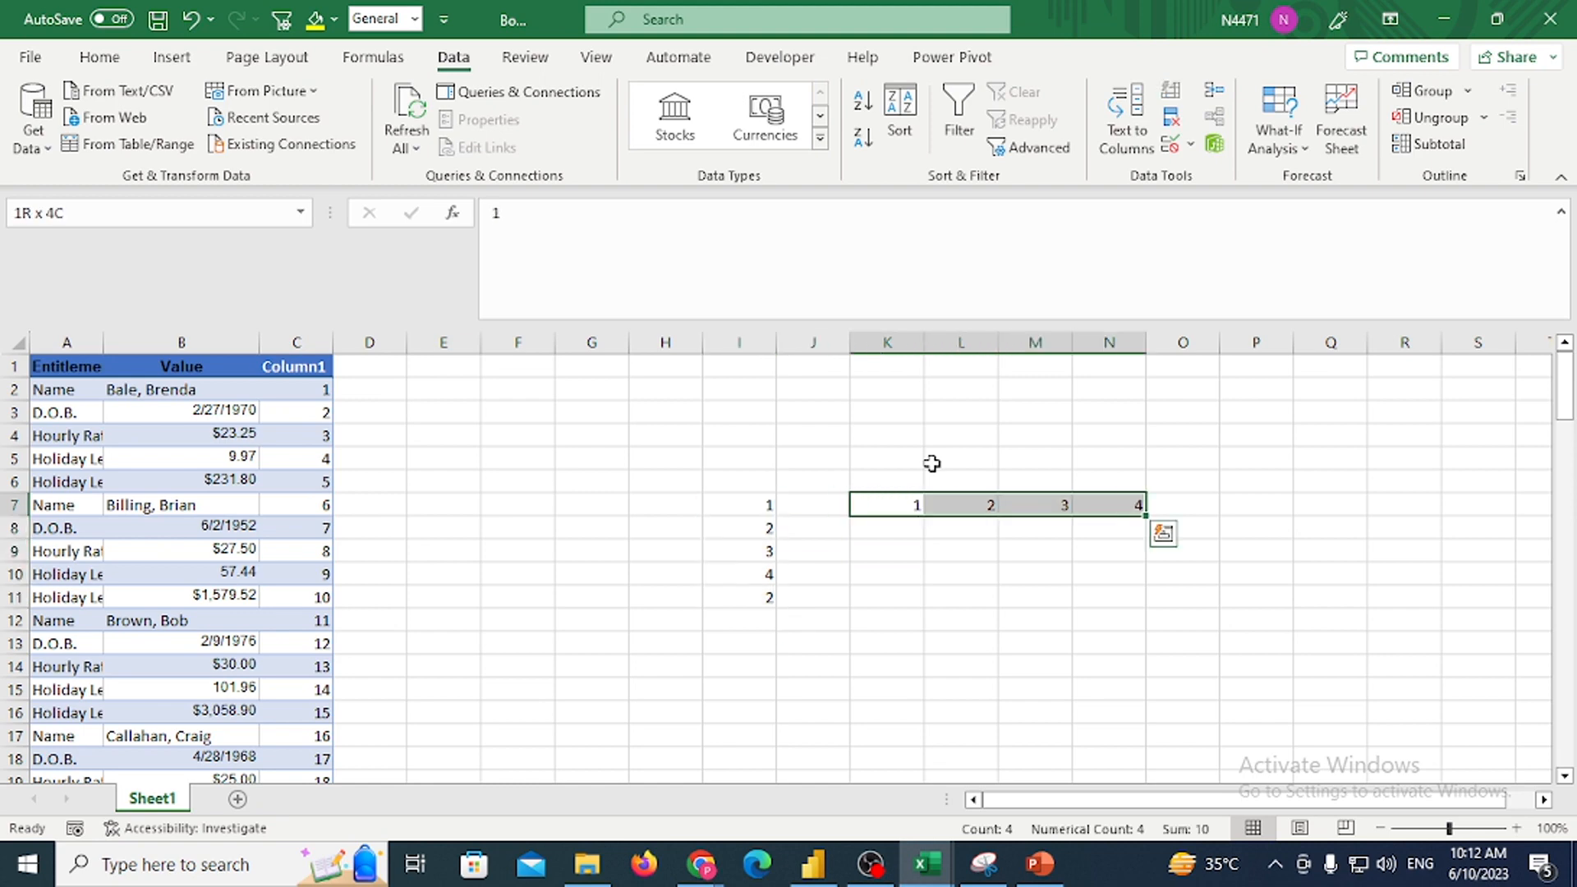
Enter the label PIVOT in K9 below the horizontal series and go back to K7
key("Left")
key("Down")
key("Down")
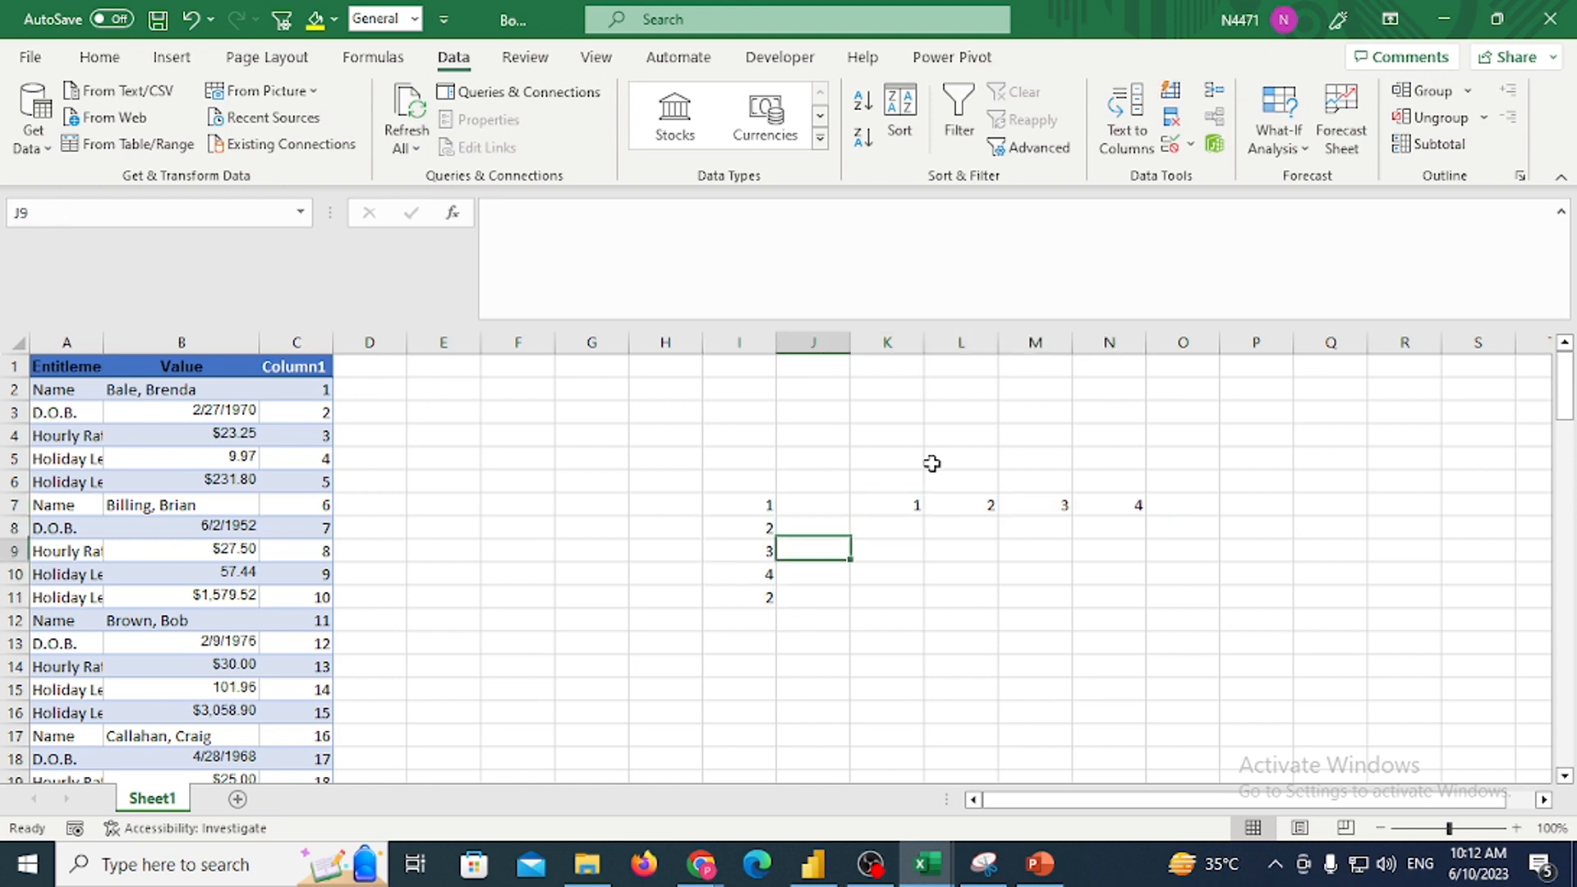
key("Right")
type("PIV")
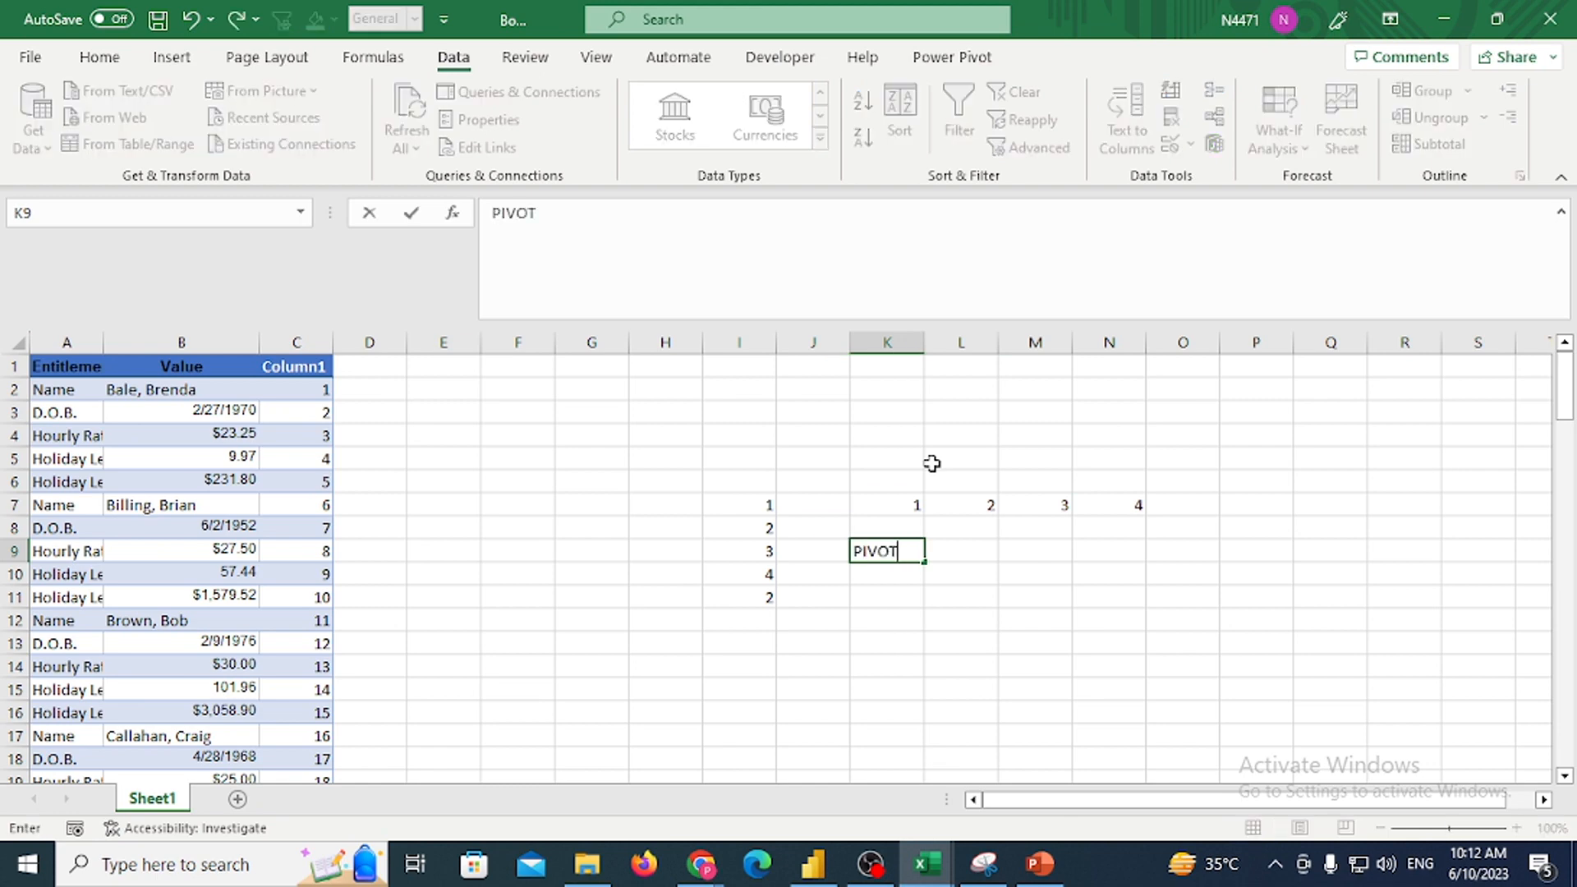
key("Tab")
key("Up")
key("Up")
key("Left")
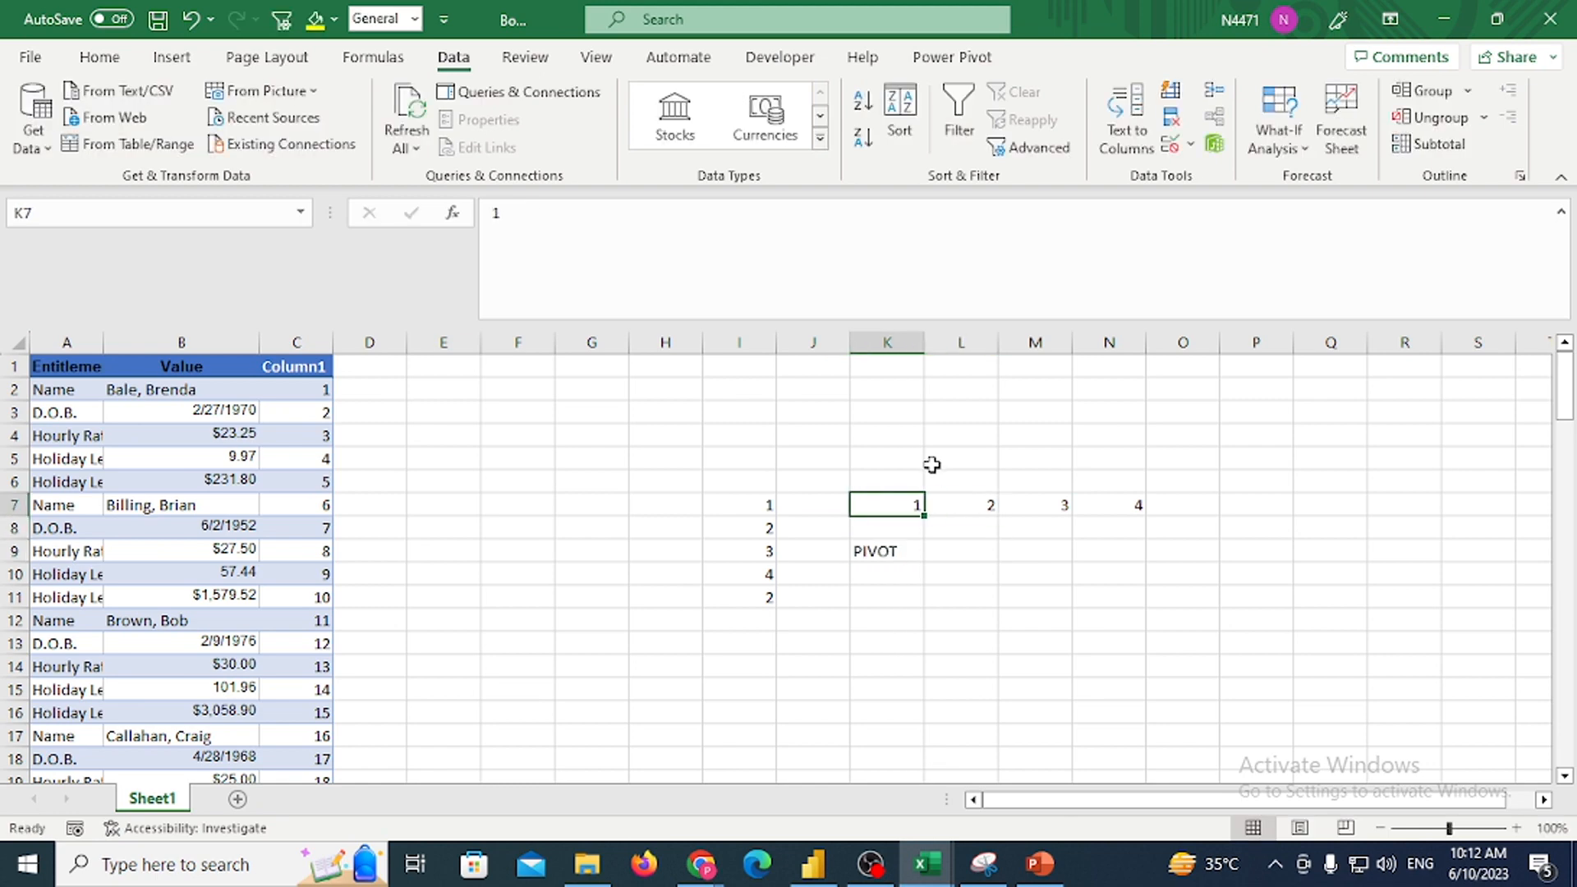
Copy the horizontal series K7:N7 and paste its values transposed as a vertical list starting at K12
key("ctrl+shift+Right")
key("ctrl+c")
key("Down")
key("Down")
key("Down")
key("Down")
key("Down")
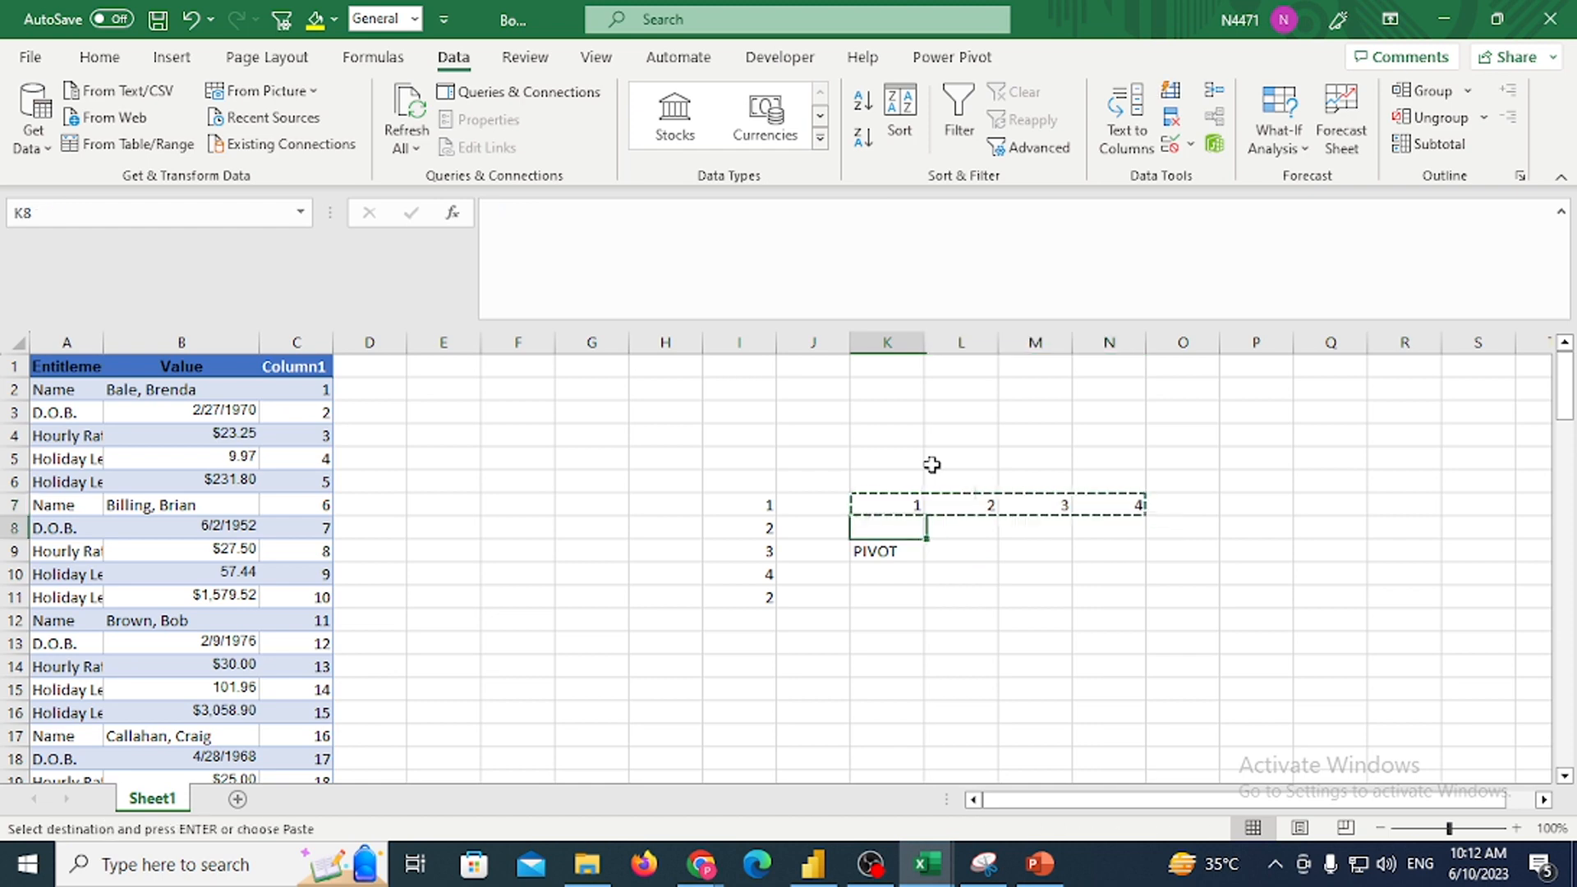
key("ctrl+alt+v")
key("v")
key("e")
key("Return")
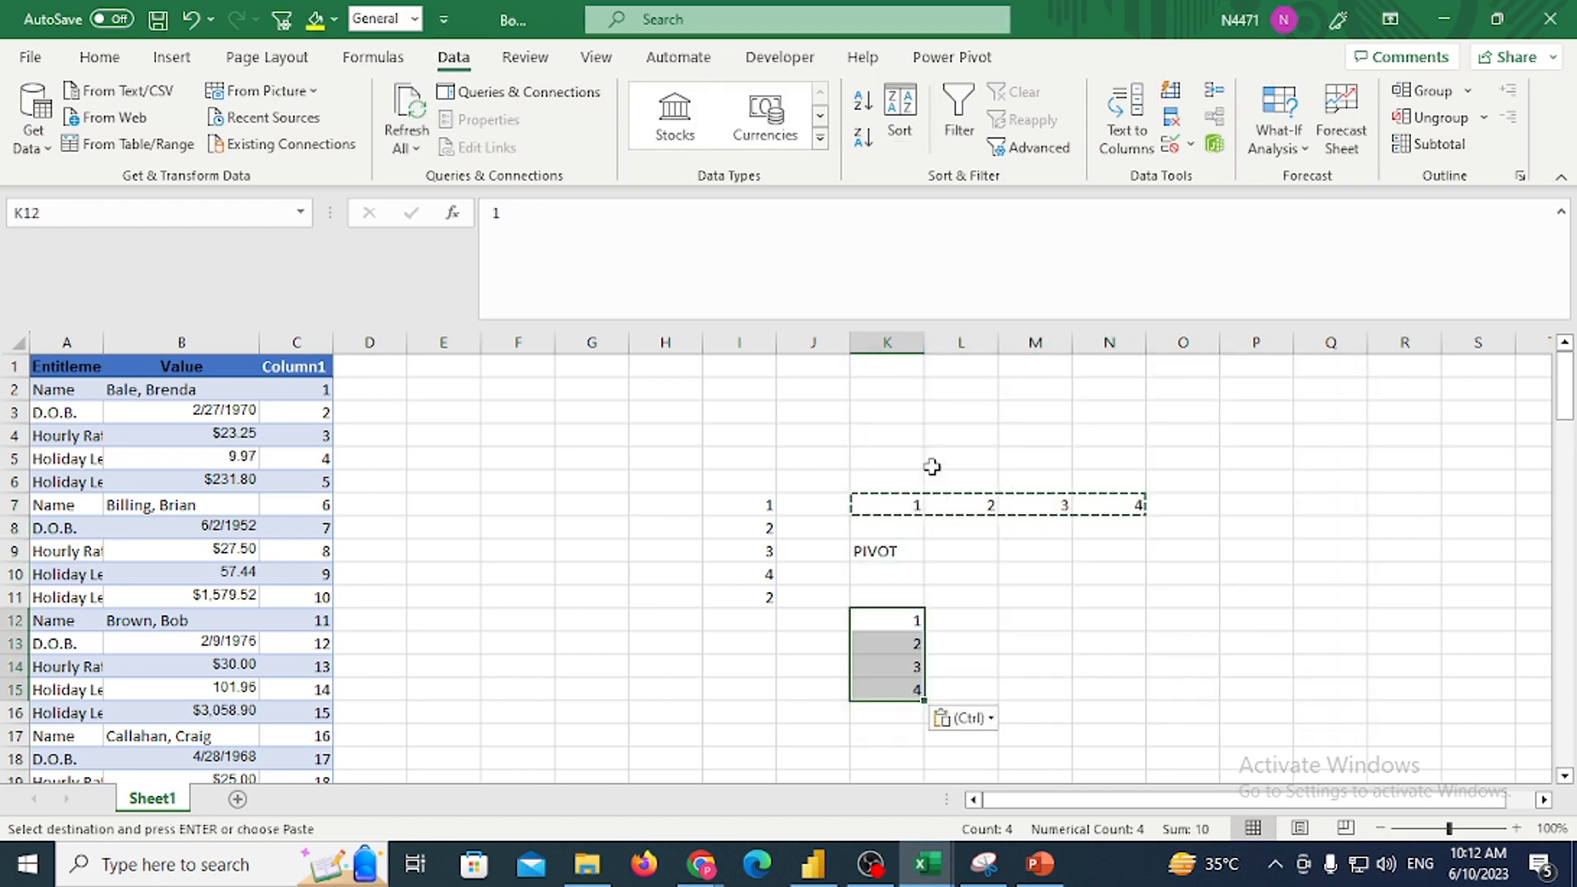
Clear the transposed values from K12:K15 and move back up beside the vertical sample series
key("Delete")
key("Up")
key("Up")
key("Up")
key("Up")
key("Left")
key("Up")
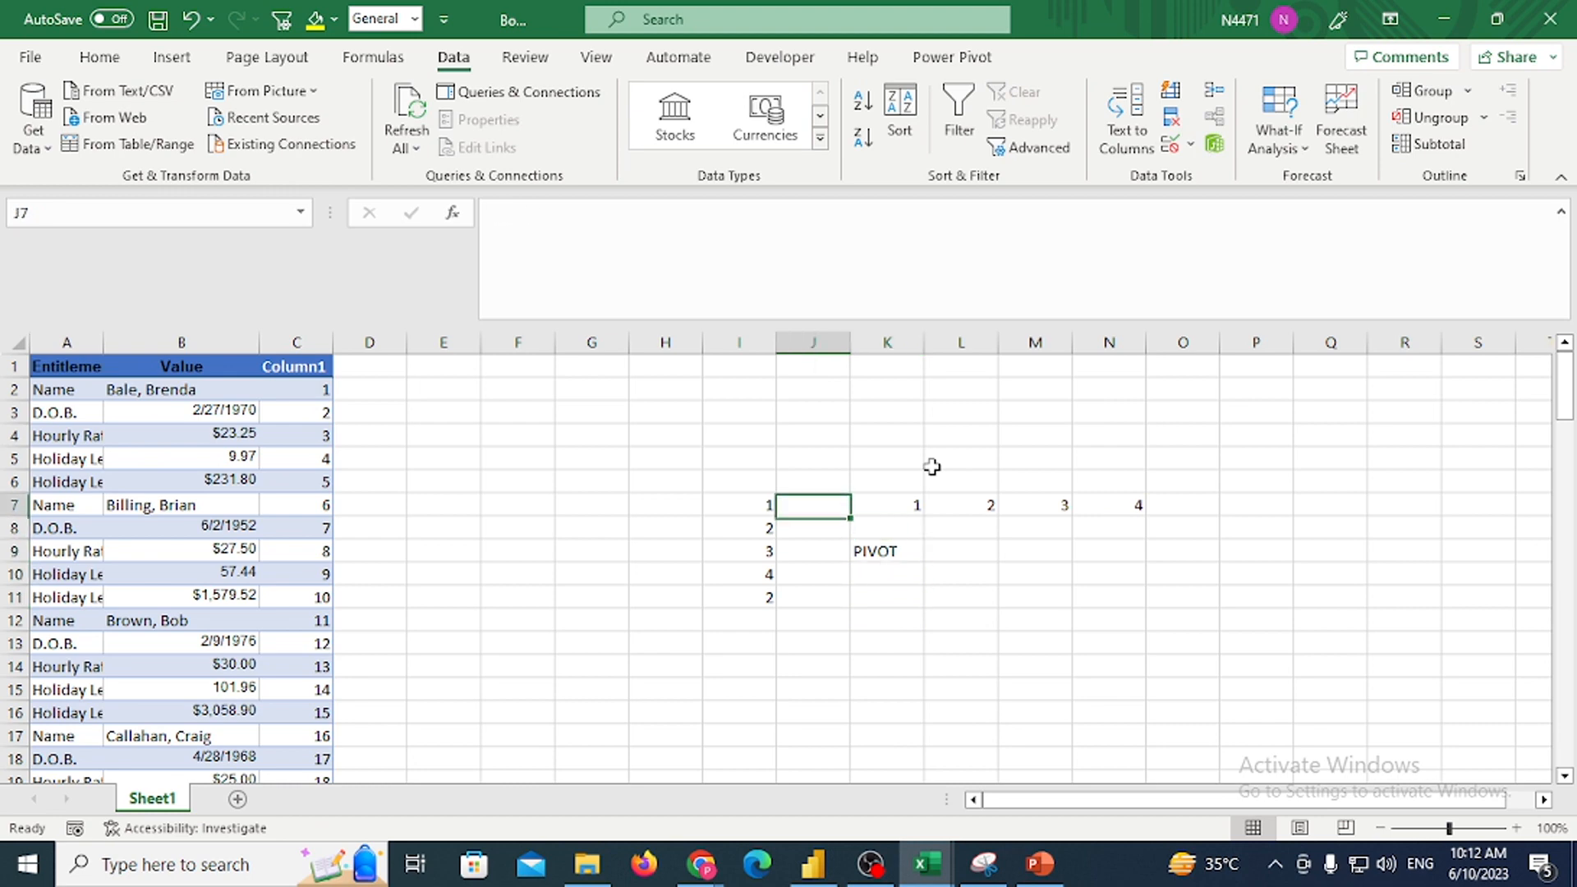
Copy the vertical sample series I7:I11 and paste it transposed as a row starting at K11, below the PIVOT label
key("Left")
key("shift+Down")
key("shift+Down")
key("shift+Down")
key("shift+Down")
key("ctrl+c")
key("Down")
key("Down")
key("Down")
key("Down")
key("Down")
key("Down")
key("Down")
key("Down")
key("Down")
key("Down")
key("Down")
key("Down")
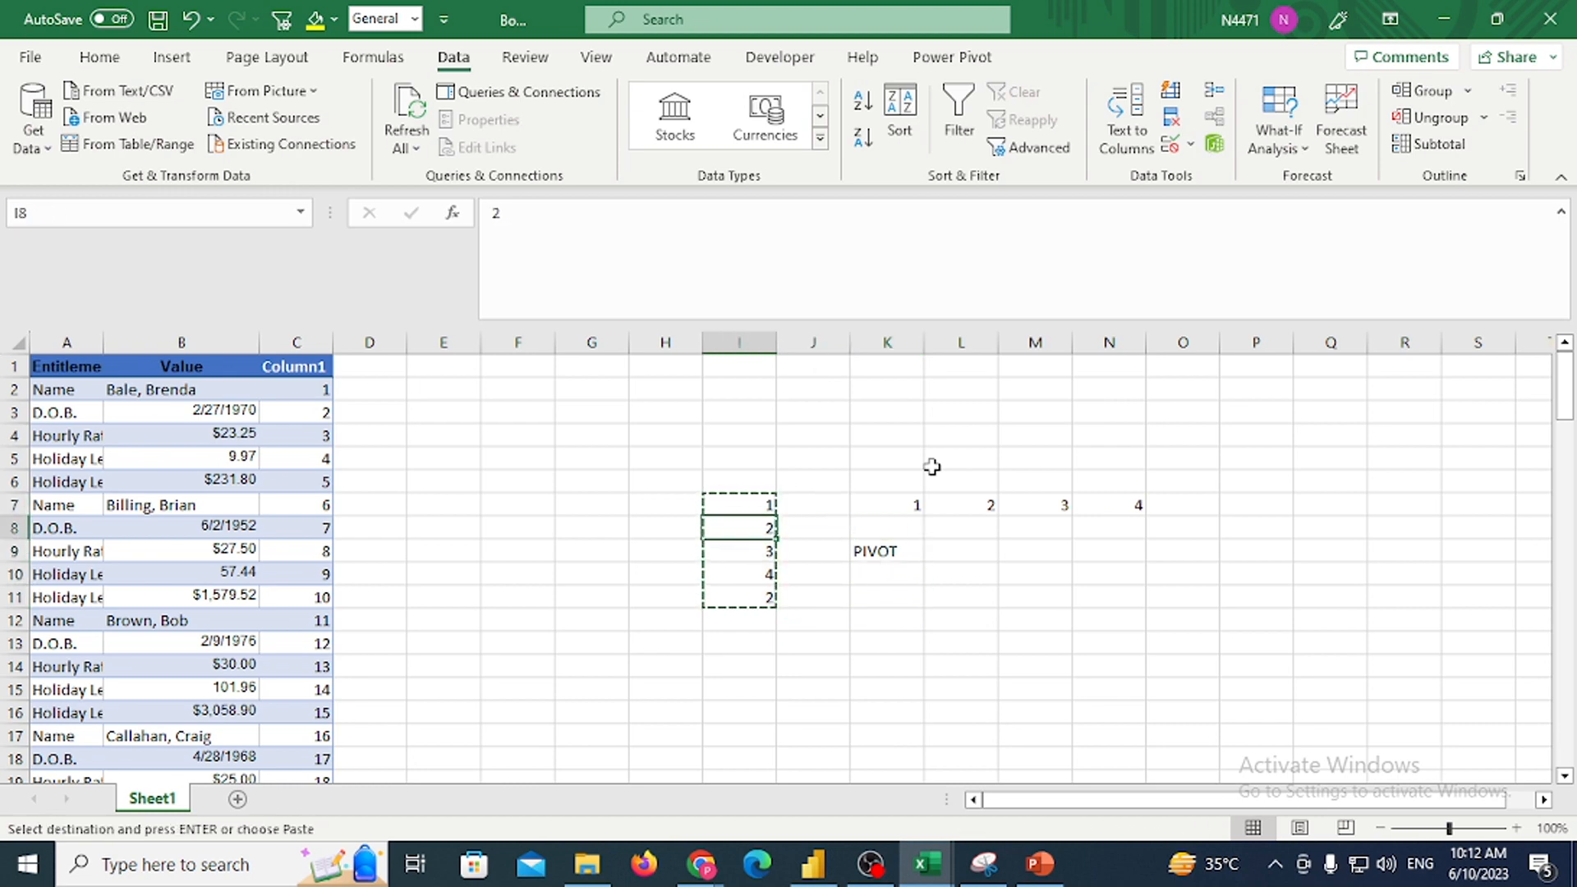
key("Right")
key("Right")
key("Up")
key("Up")
key("Up")
key("Up")
key("Up")
key("Up")
key("Up")
key("Up")
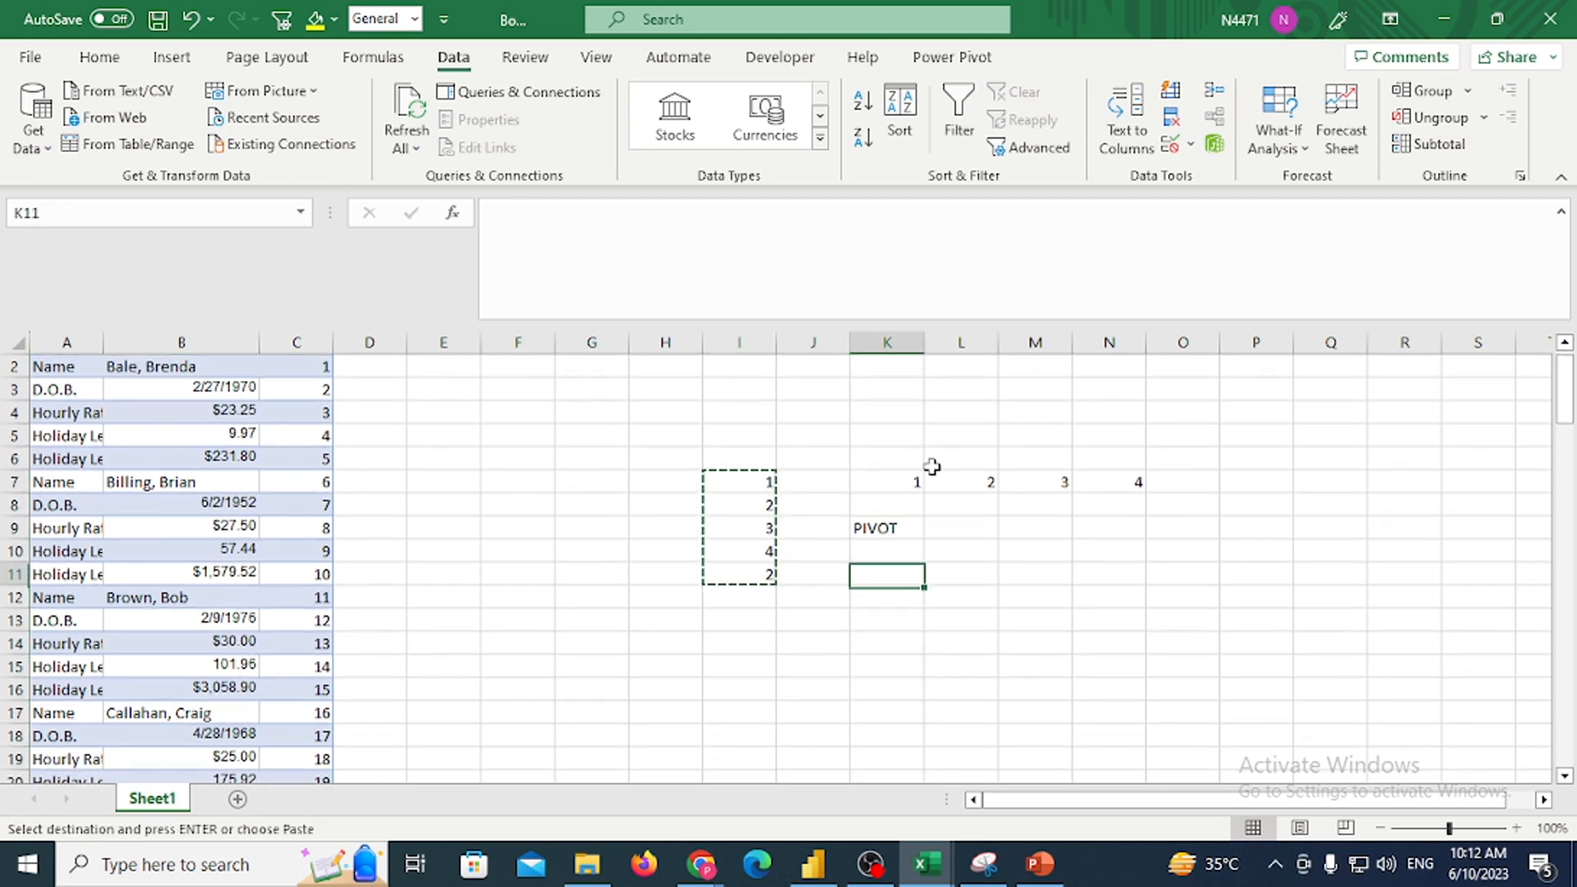
key("alt+e")
key("s")
key("e")
key("Return")
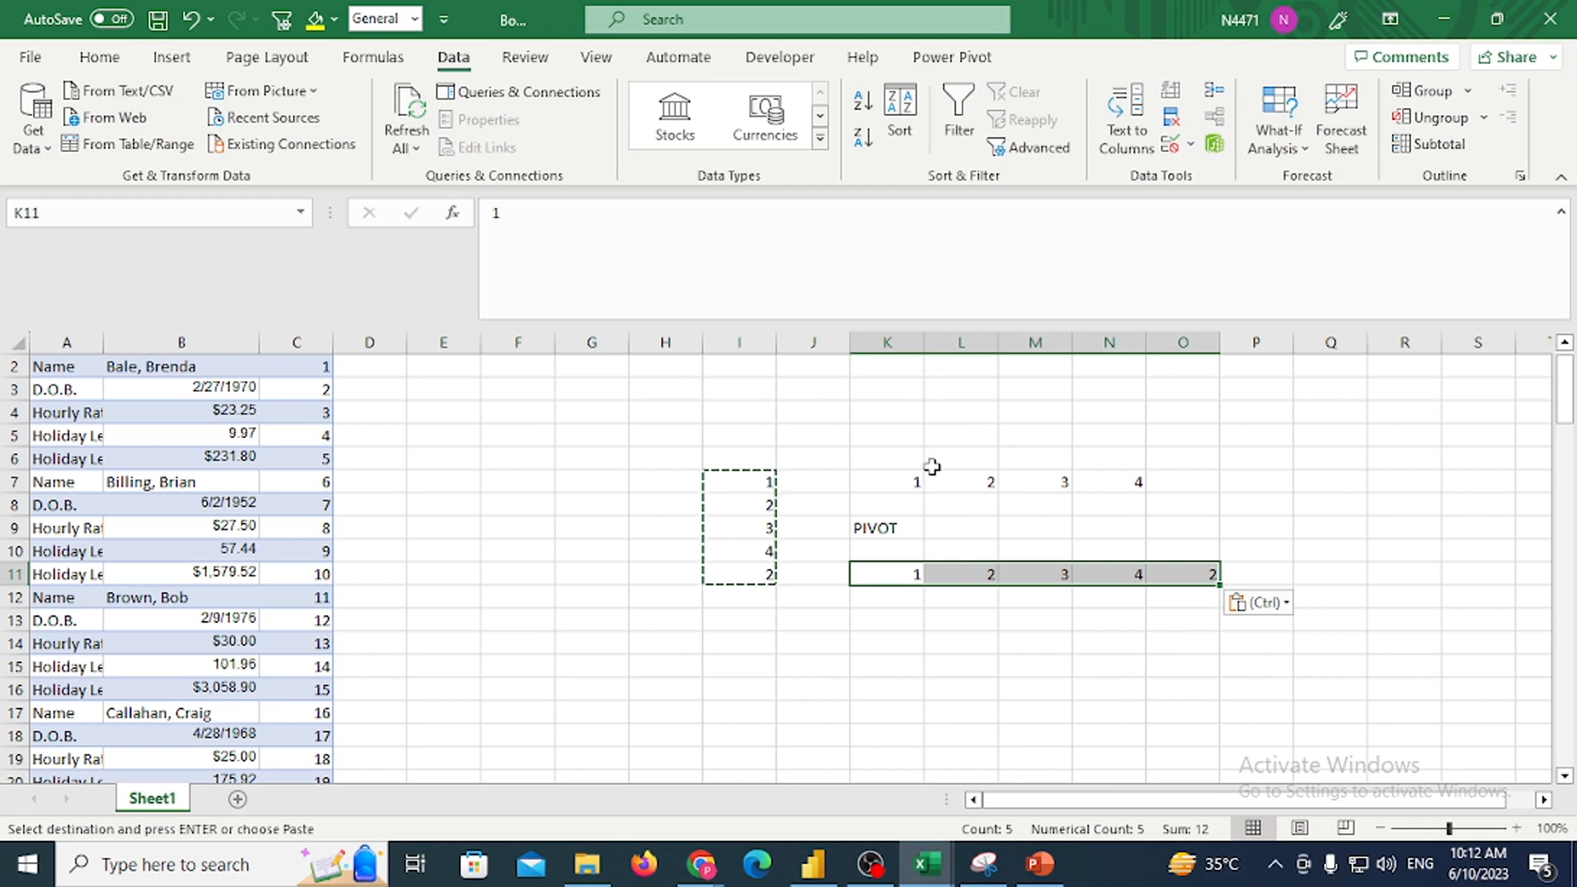
Compare the vertical series with the transposed row, then select both occurrences of 2 in L11 and O11
left_click(895, 596)
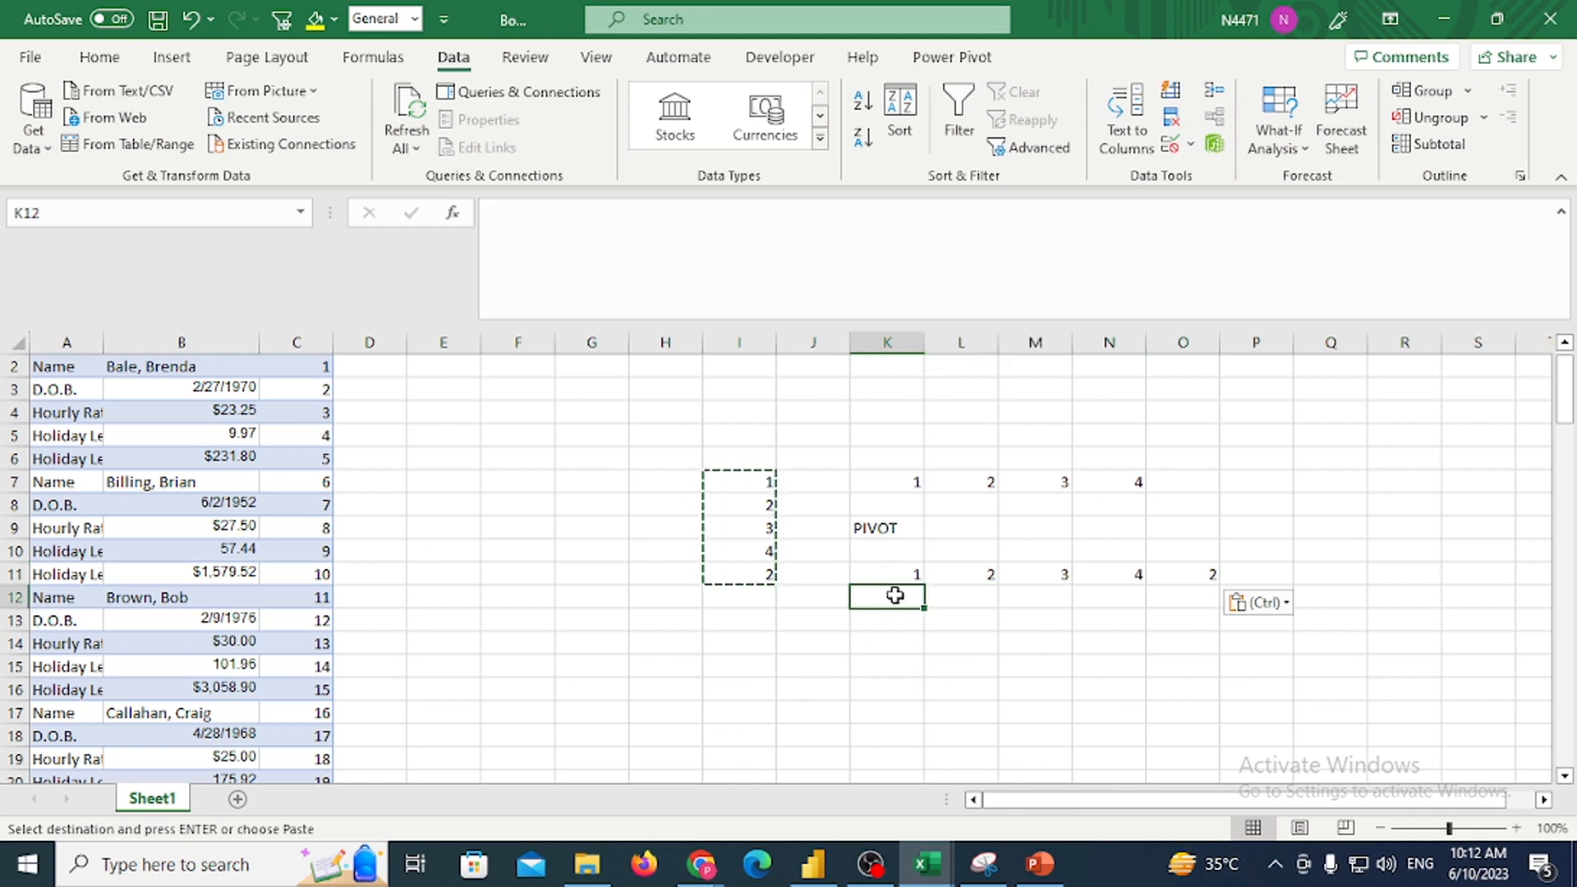
left_click_drag(737, 481, 745, 548)
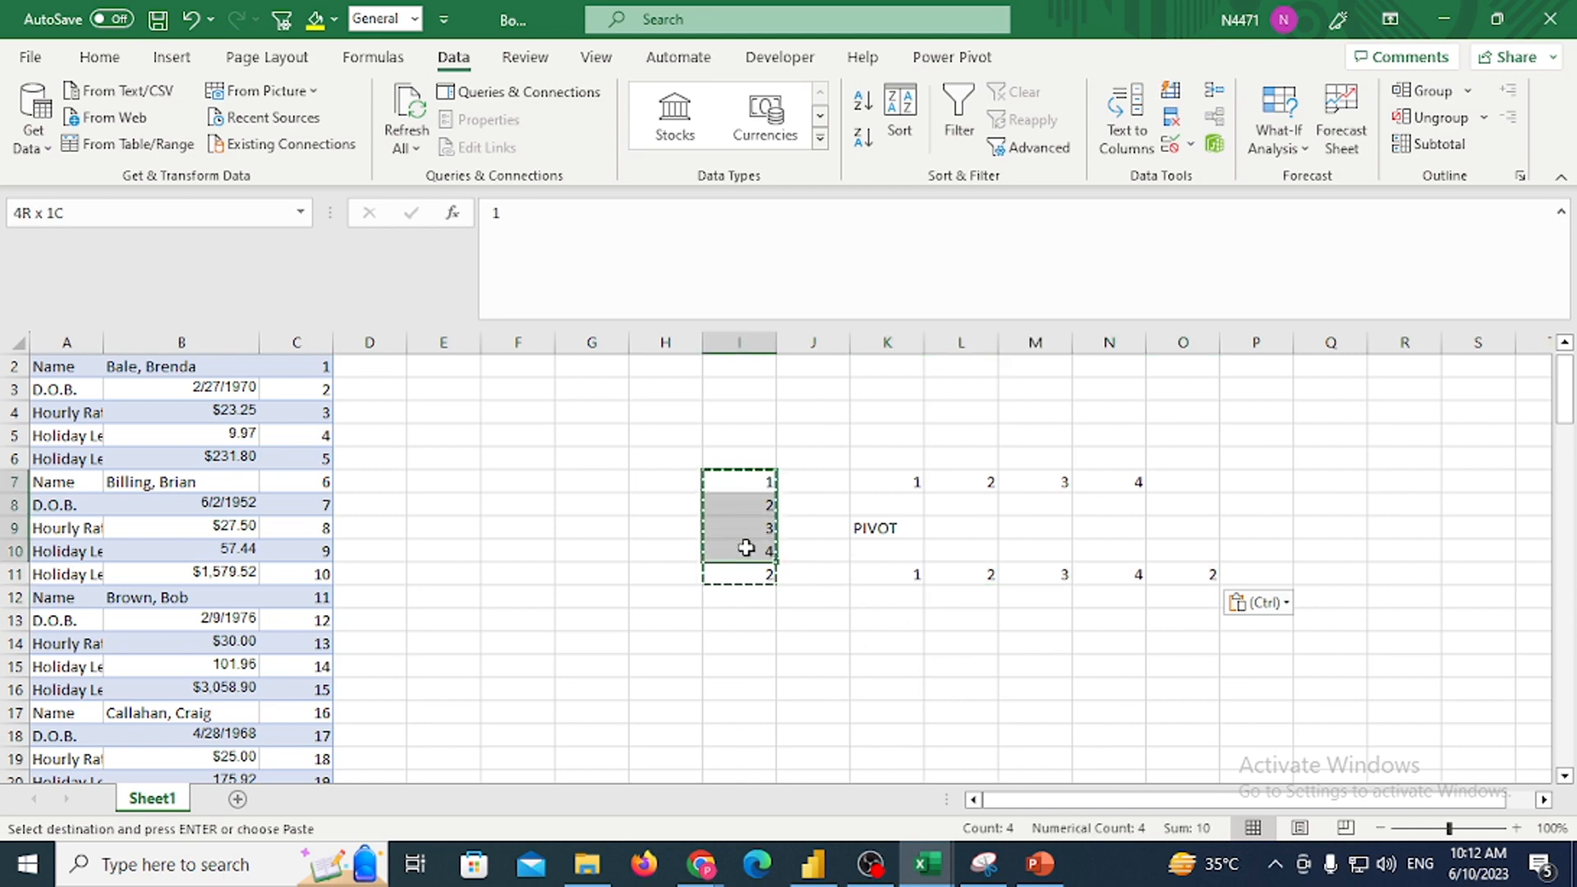
left_click(903, 573)
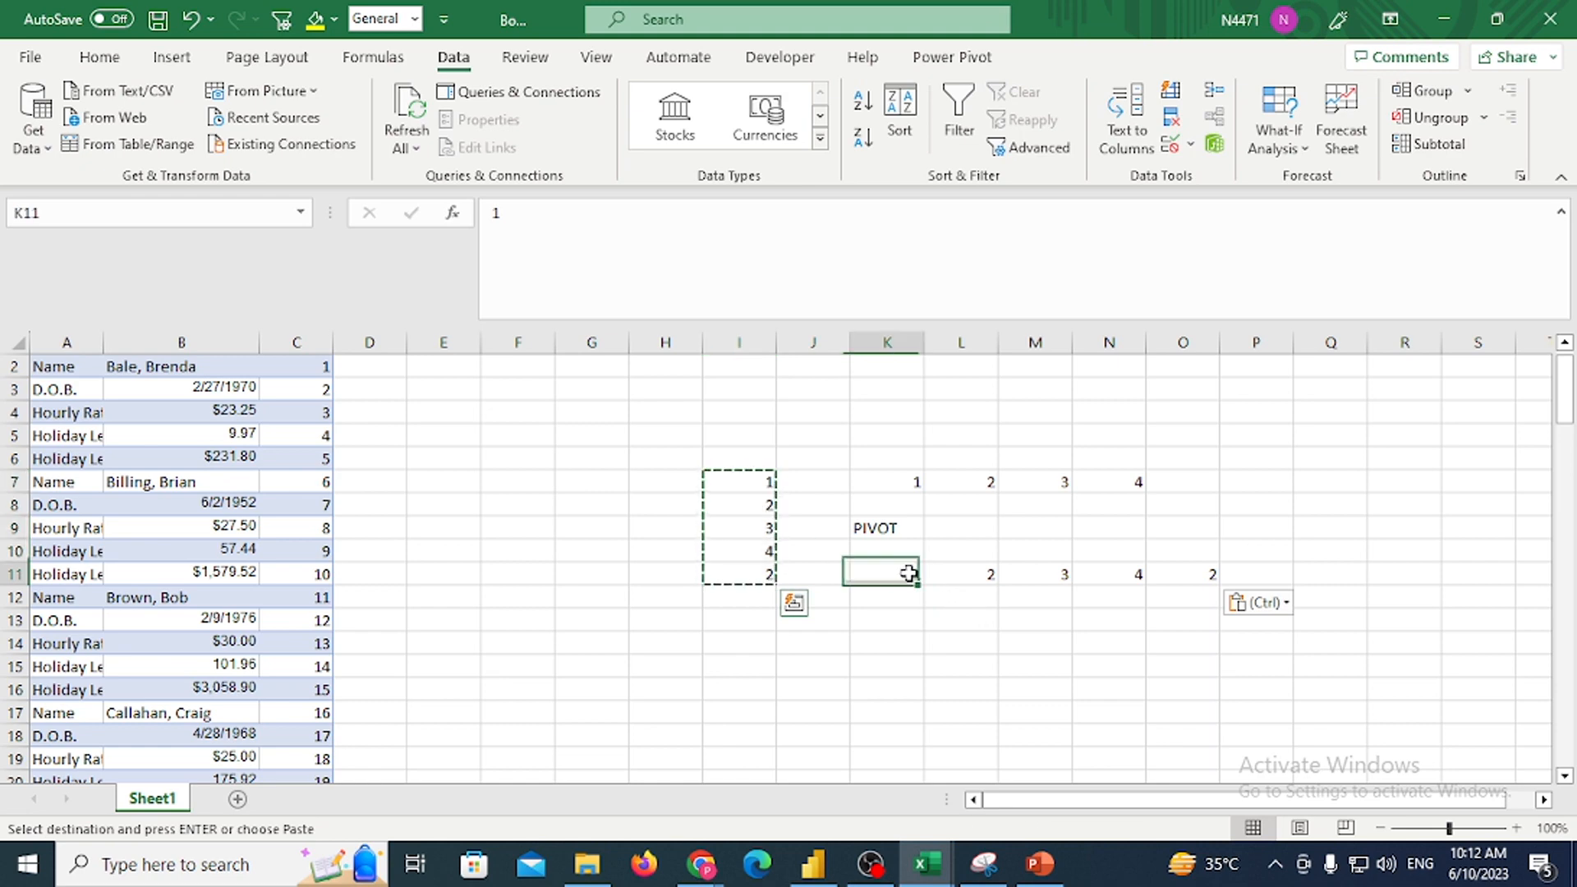
left_click(988, 572)
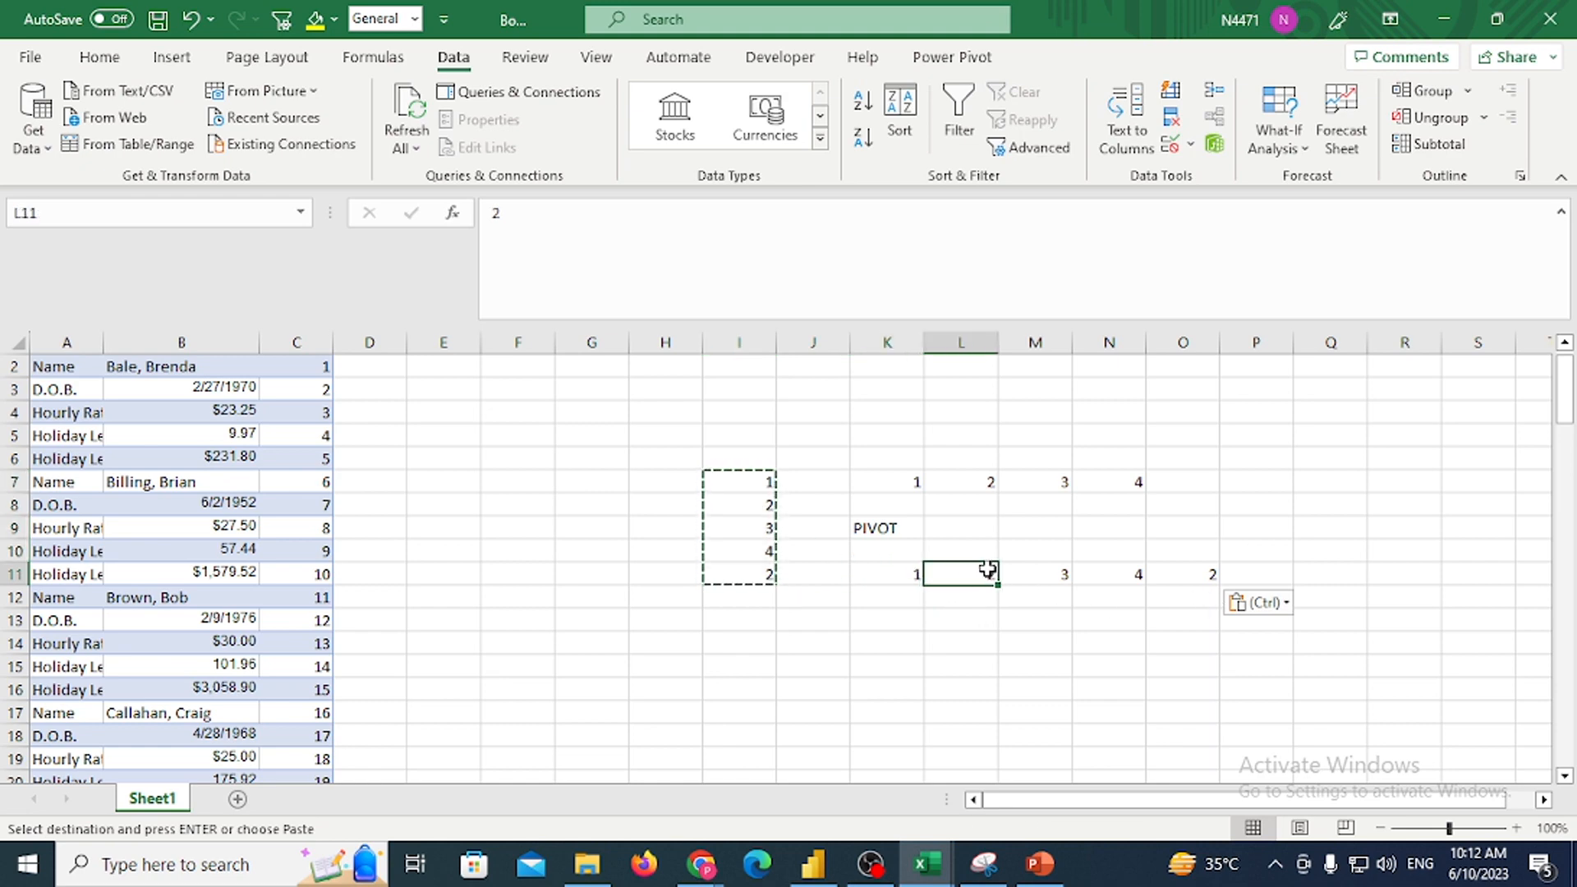
left_click(1189, 580, "ctrl")
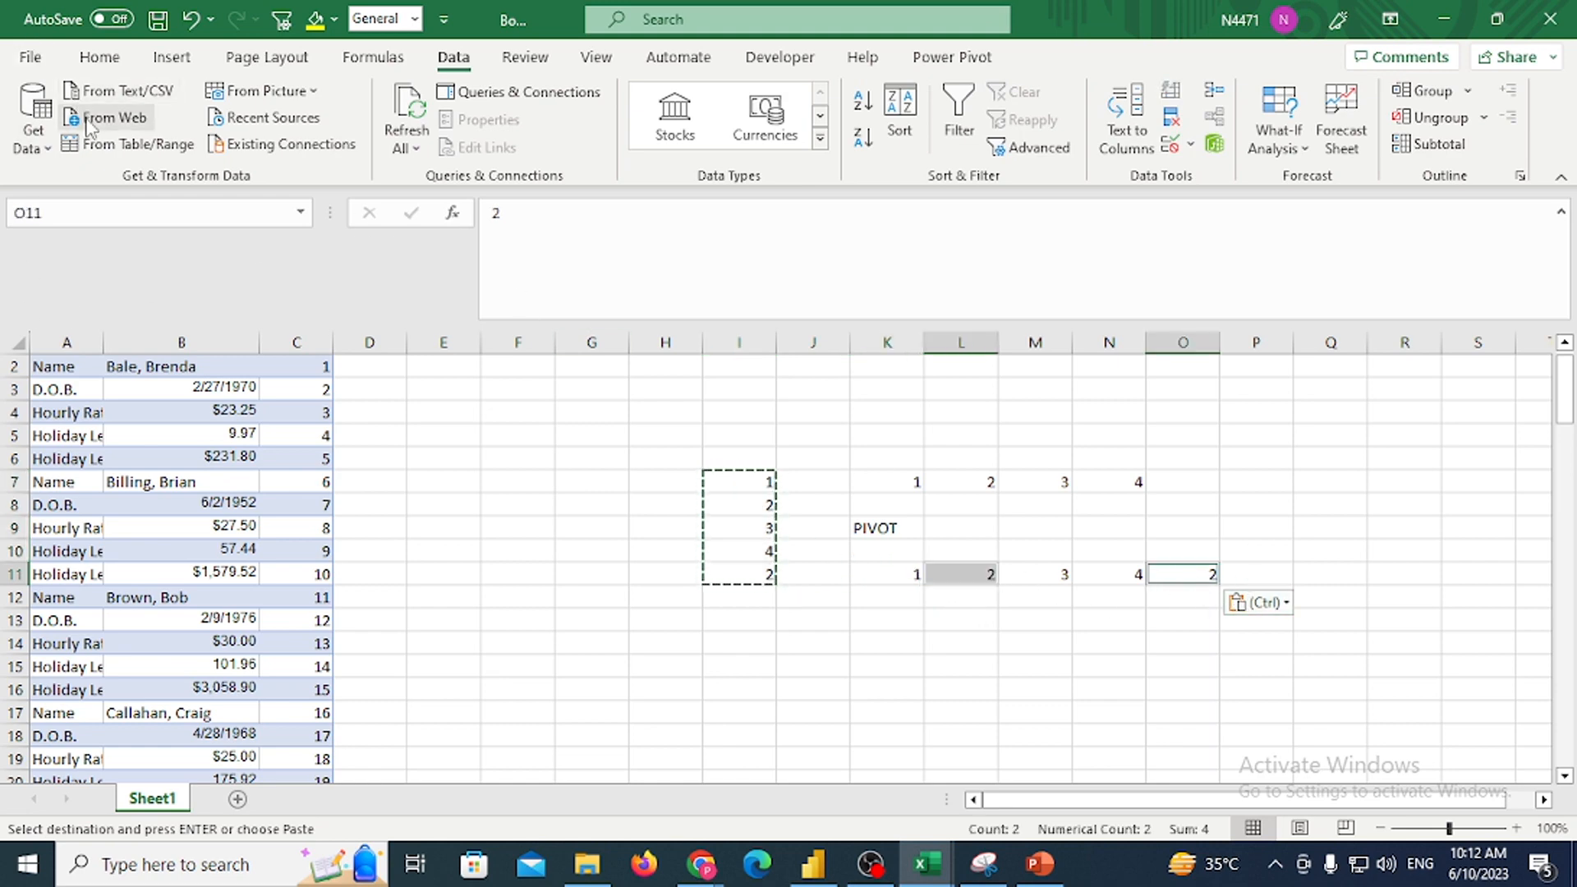
Switch to the power_query_unpivot_yt workbook and review instruction 4, Pivot the Value column, on the Repeating Rows sheet
key("alt+Tab")
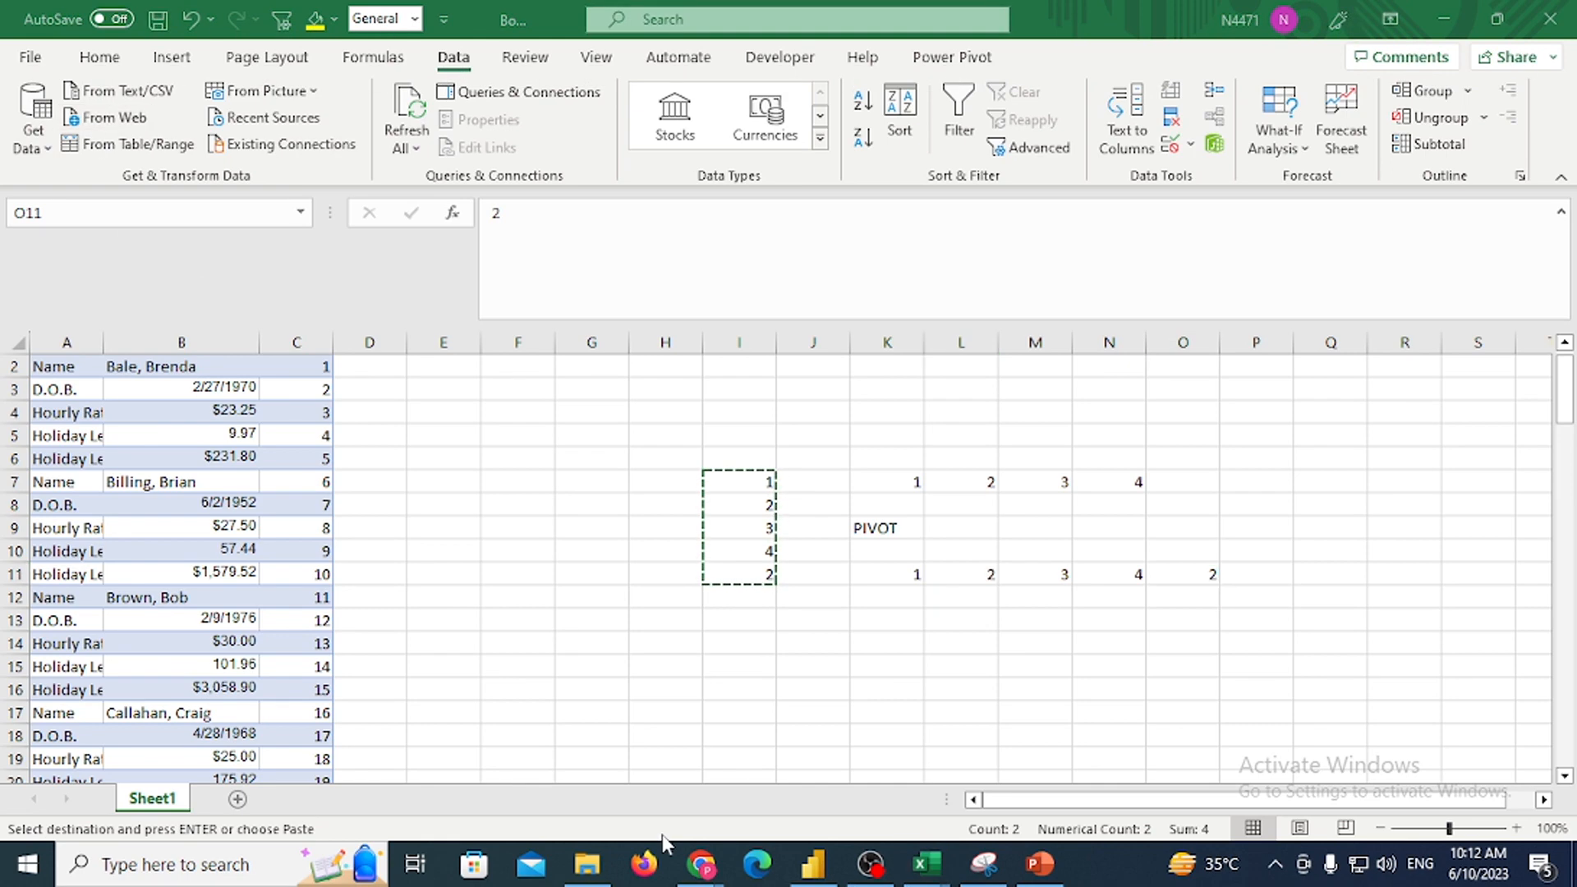
mouse_move(926, 864)
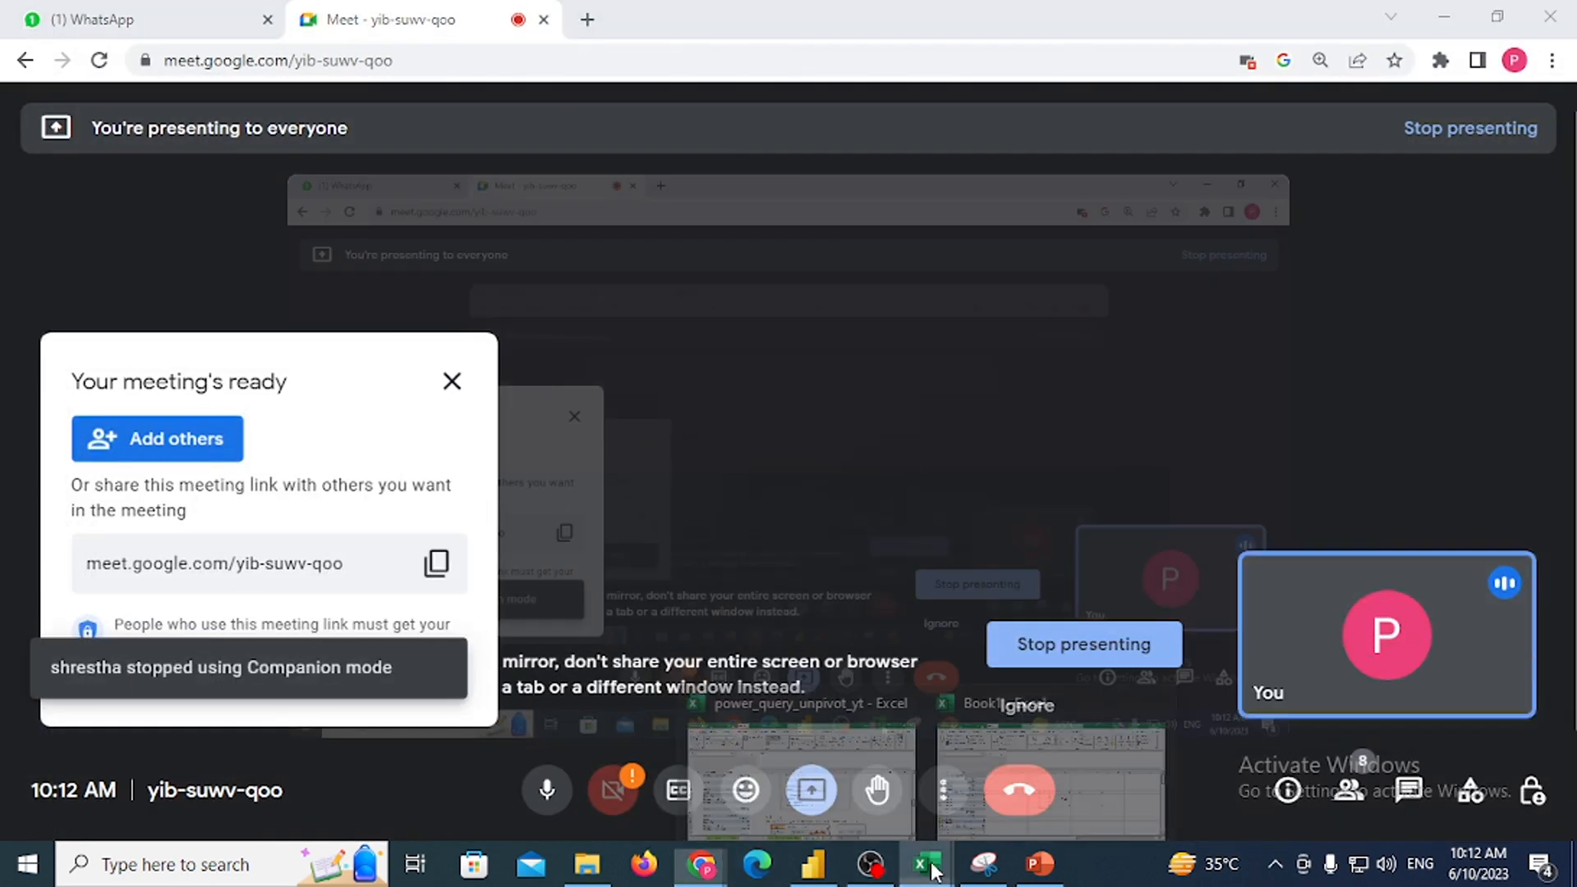
left_click(818, 760)
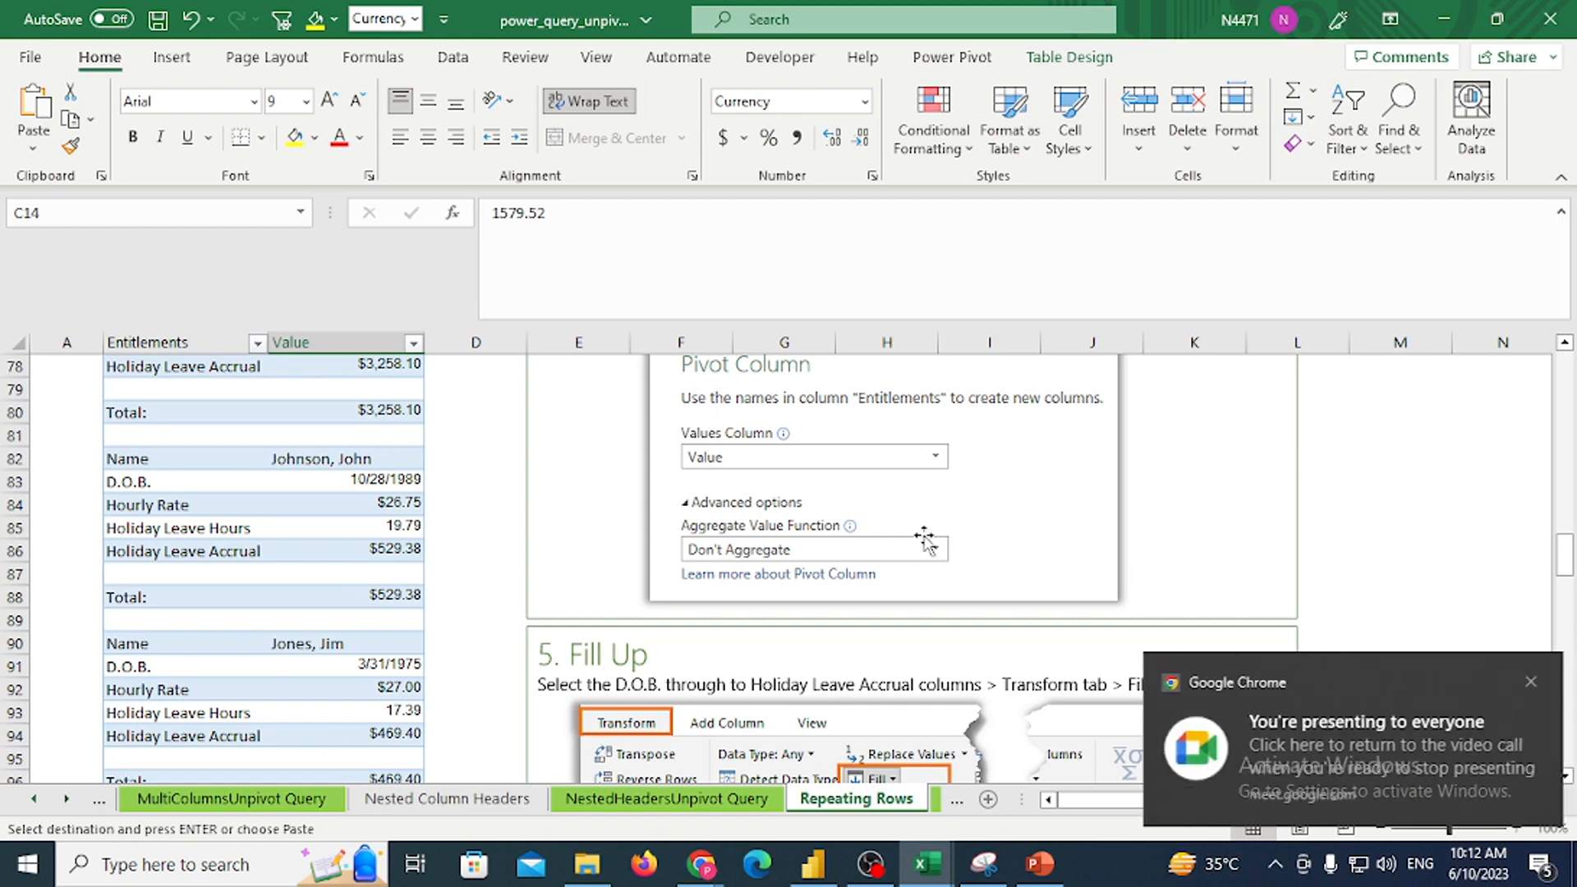
scroll(1565, 353, "up", 4)
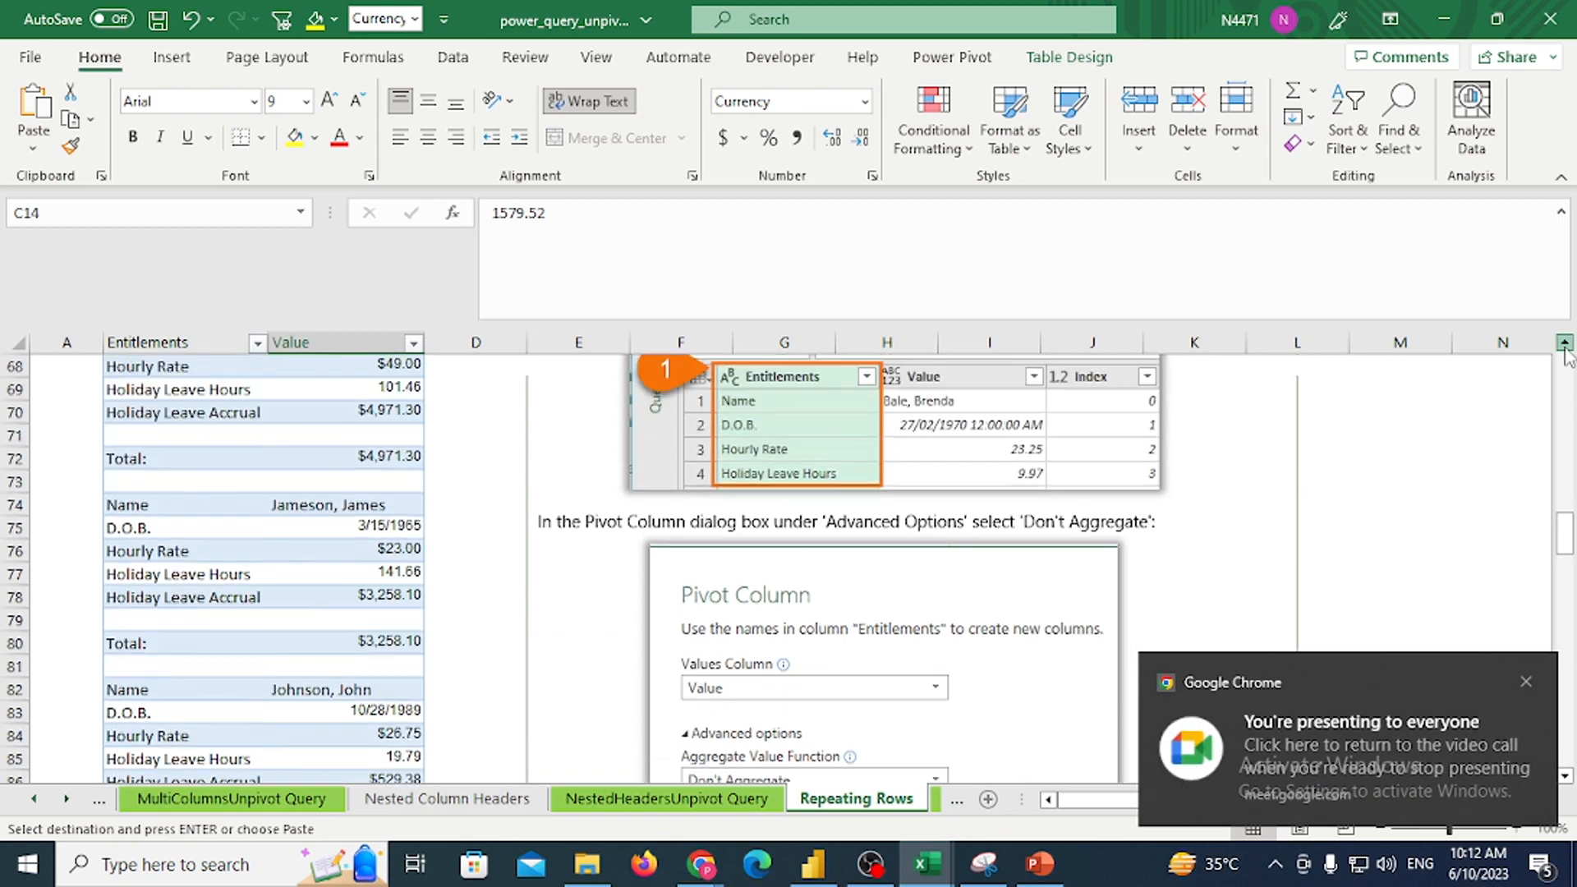
scroll(1474, 410, "up", 4)
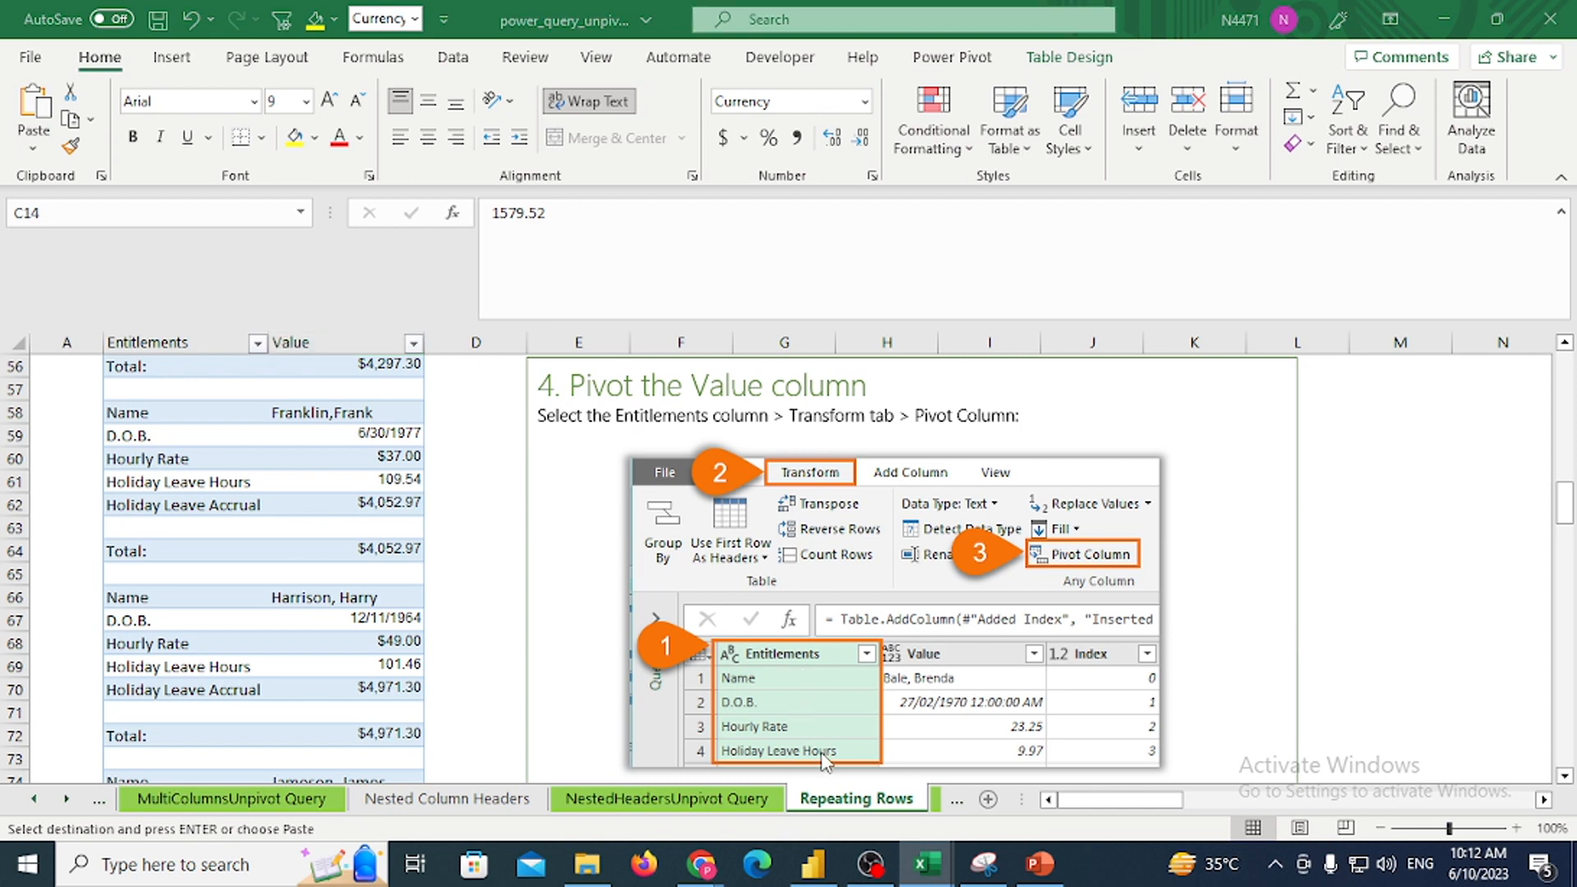
Return to the Book1 workbook and enter the labels NAME, DOB and HOUR in H15:H17
key("alt+Tab")
key("alt+Tab")
key("Tab")
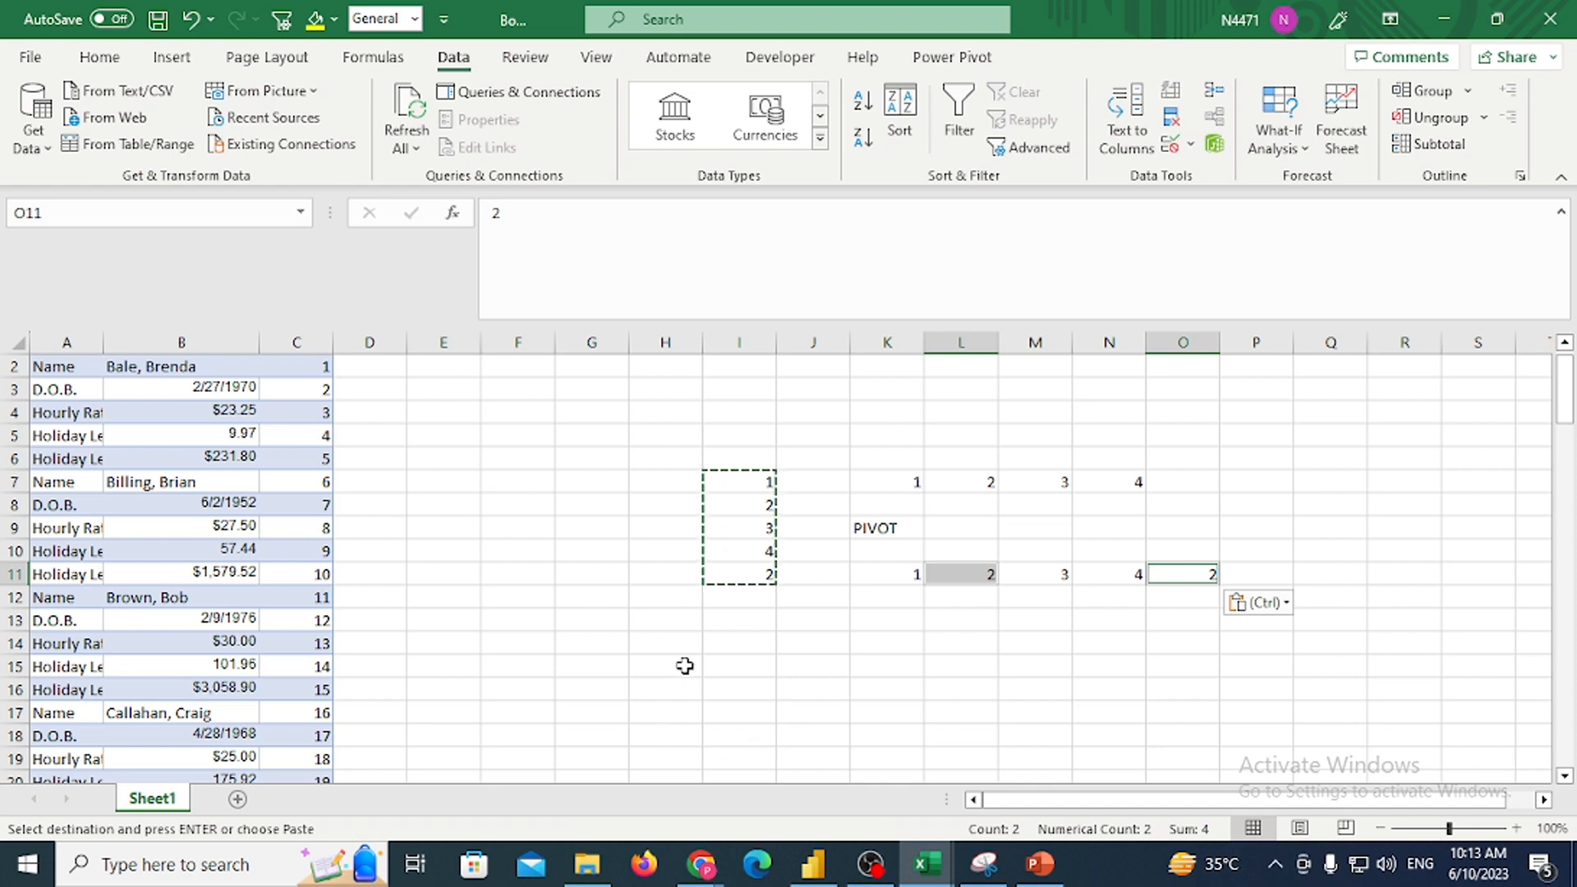
left_click(685, 666)
type("NAME")
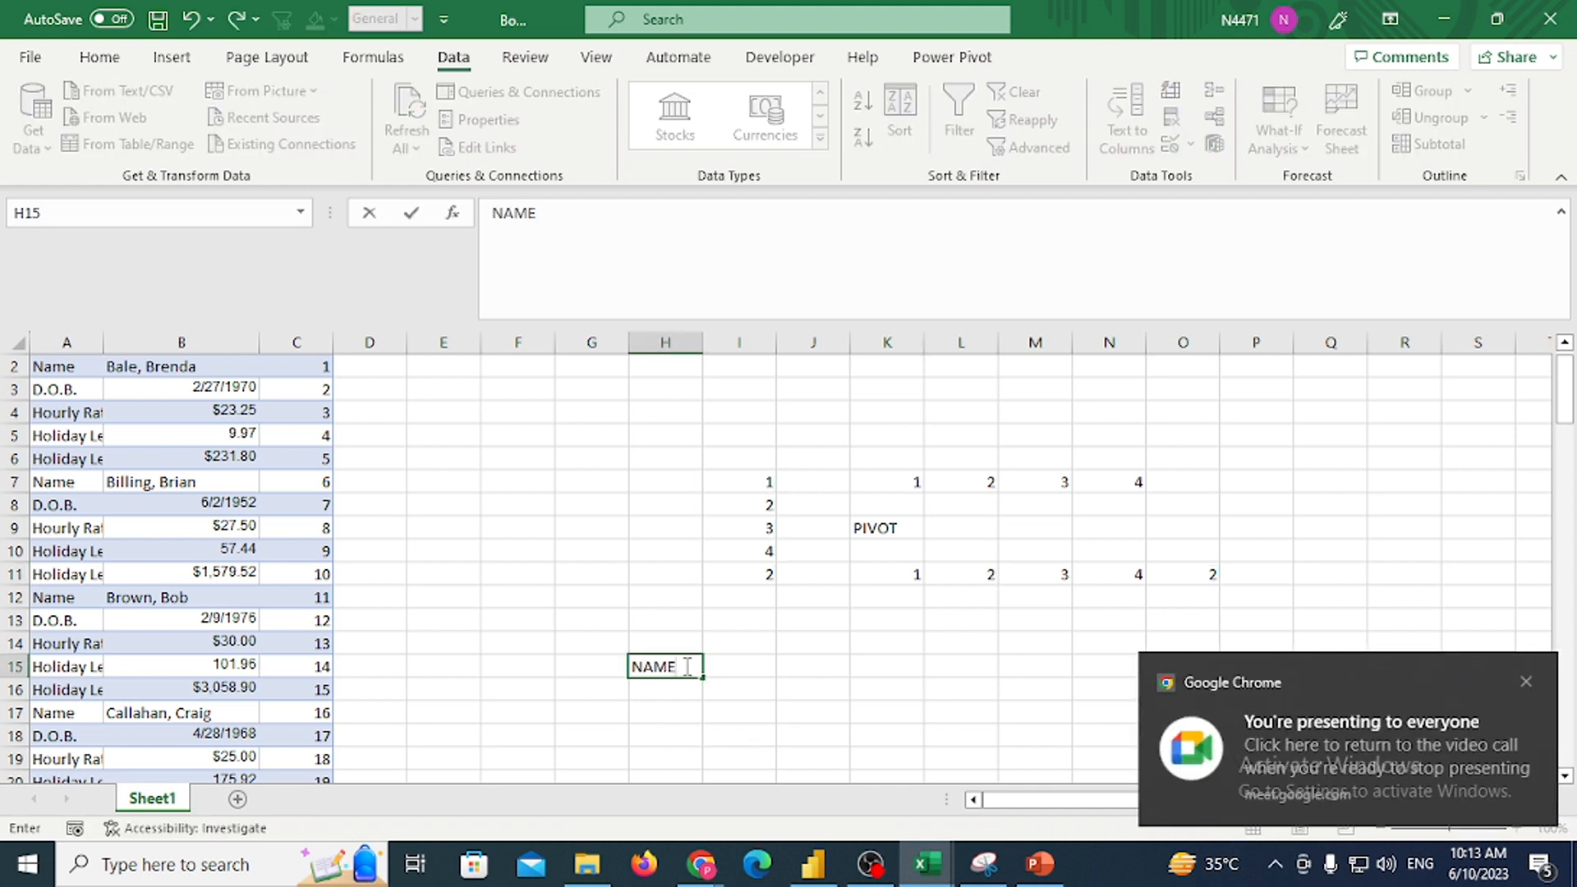
key("Return")
type("D")
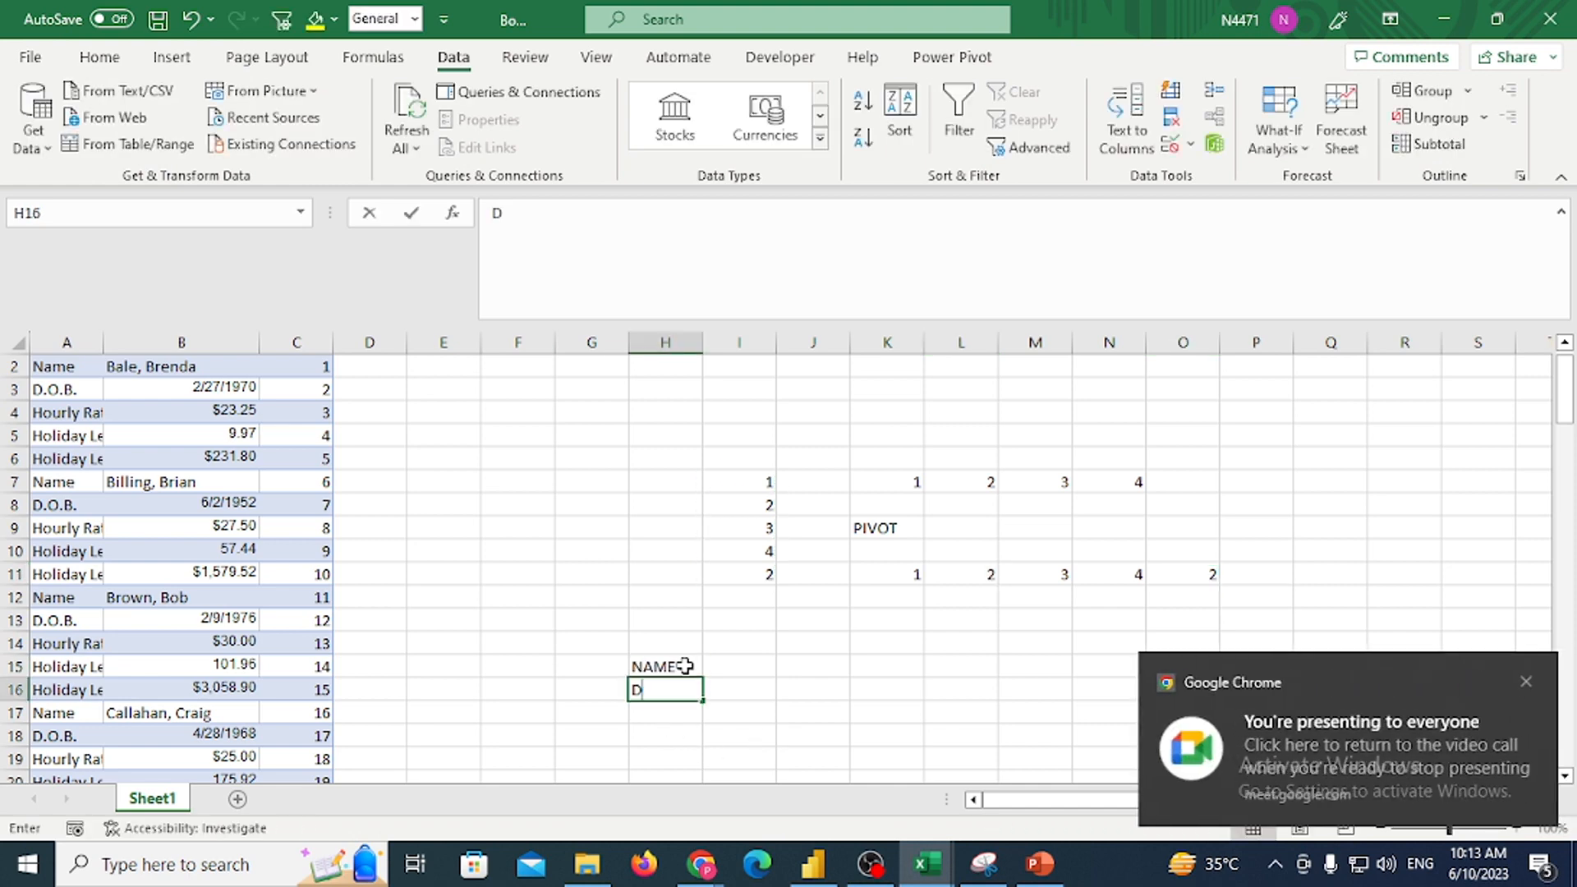
type("OB")
key("Return")
type("H")
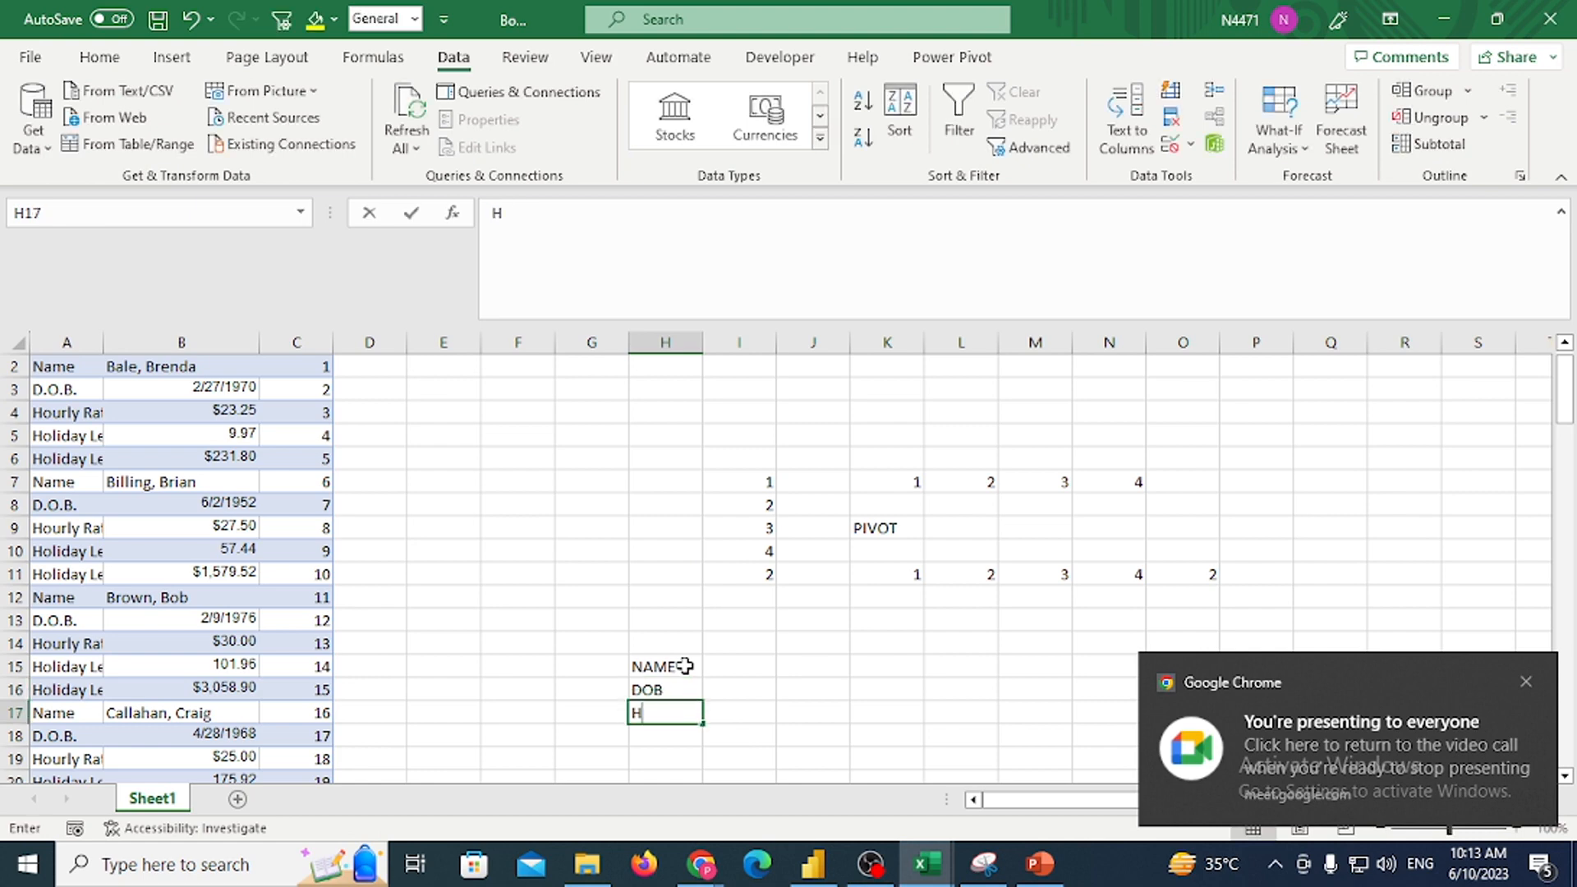
type("OUR")
key("Return")
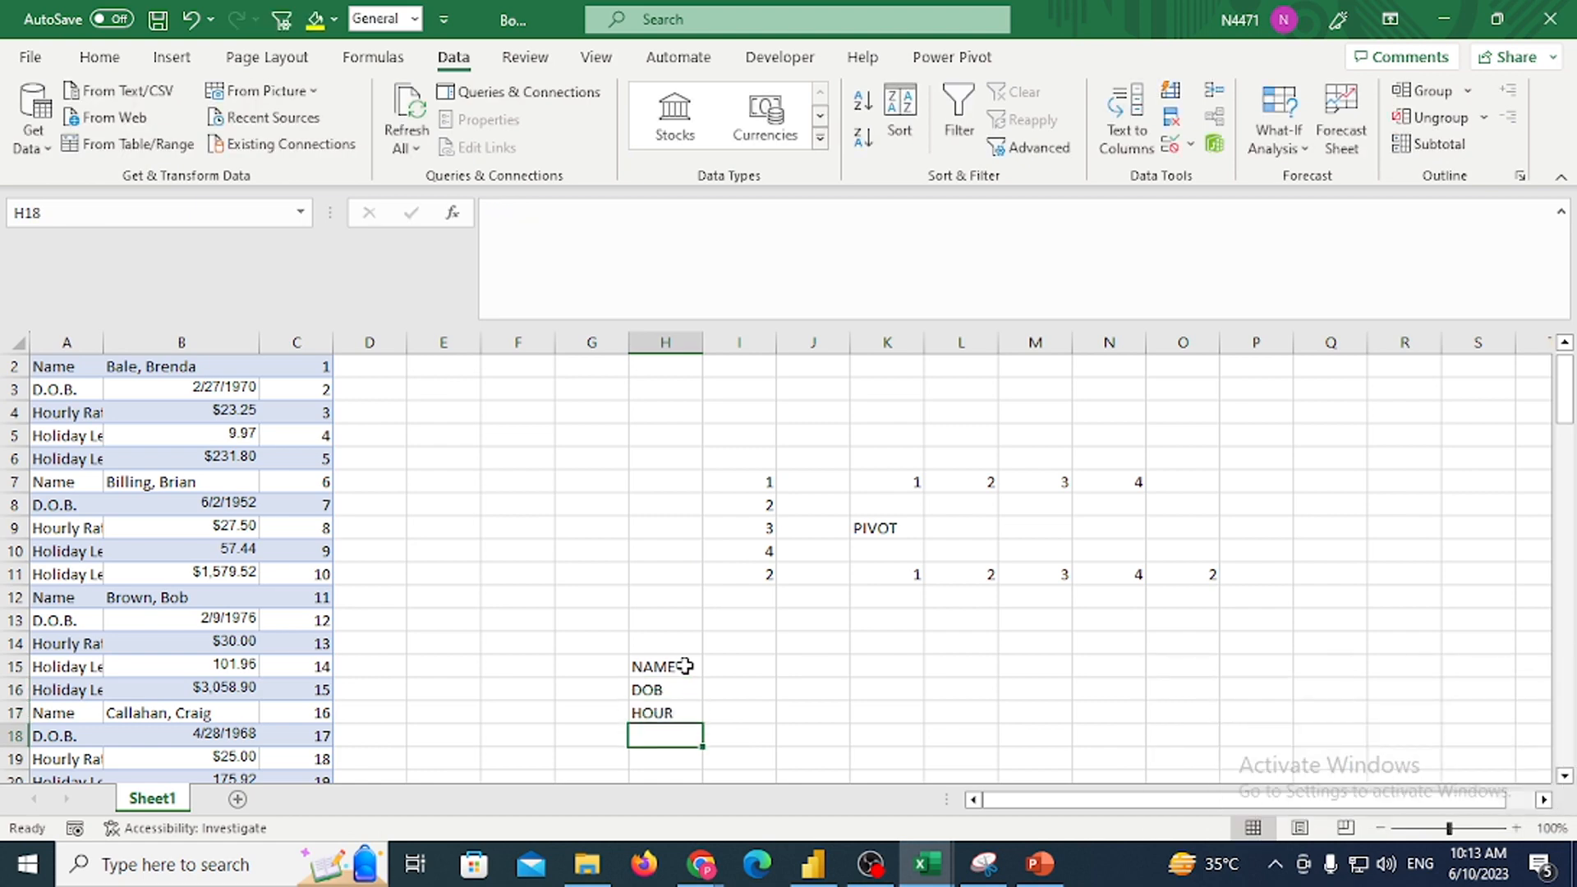
Copy the labels in H15:H17 and paste them transposed as a header row starting at K15
left_click(685, 666)
key("shift+Down")
key("shift+Down")
key("ctrl+c")
key("Right")
key("Right")
key("Right")
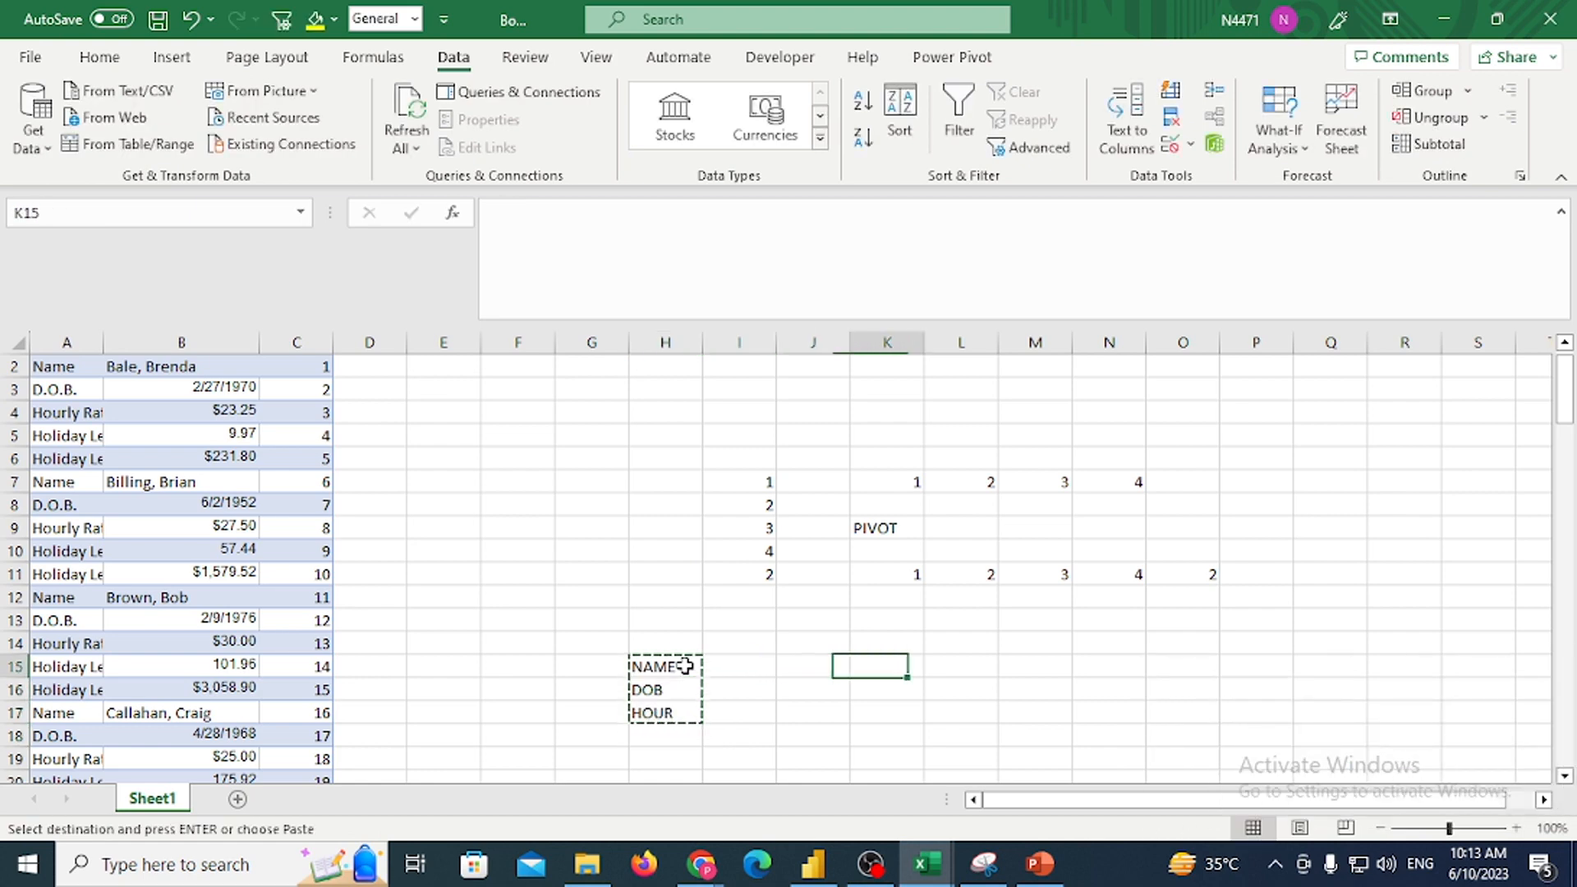
key("alt+e")
key("s")
key("e")
key("Return")
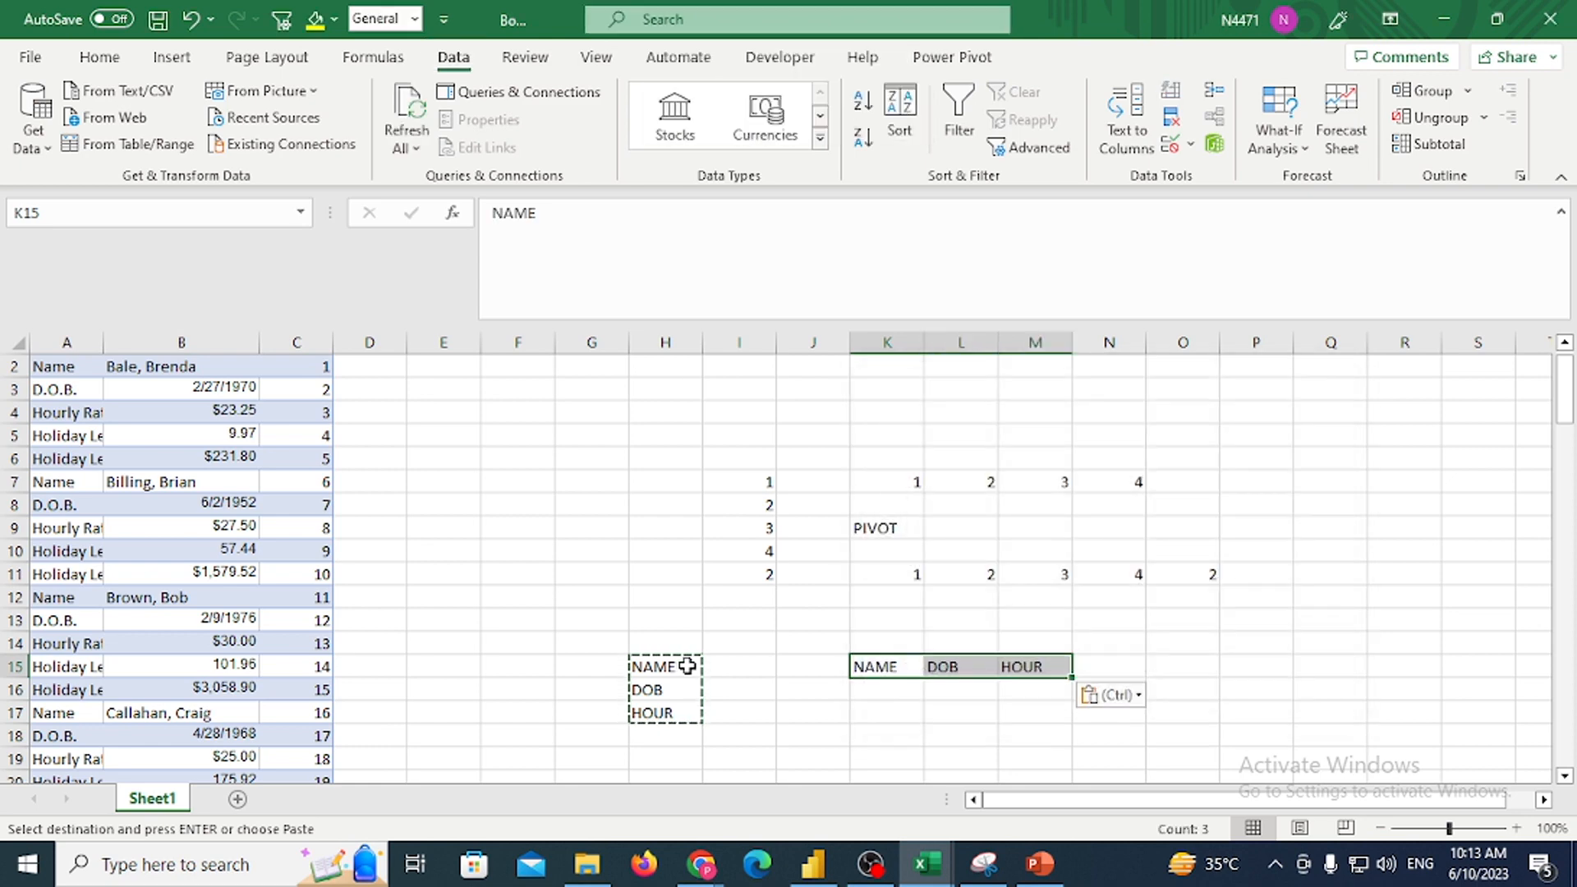
Copy the first record's name and date of birth from B2 and B3 into K16 and L16, under NAME and DOB
left_click(154, 366)
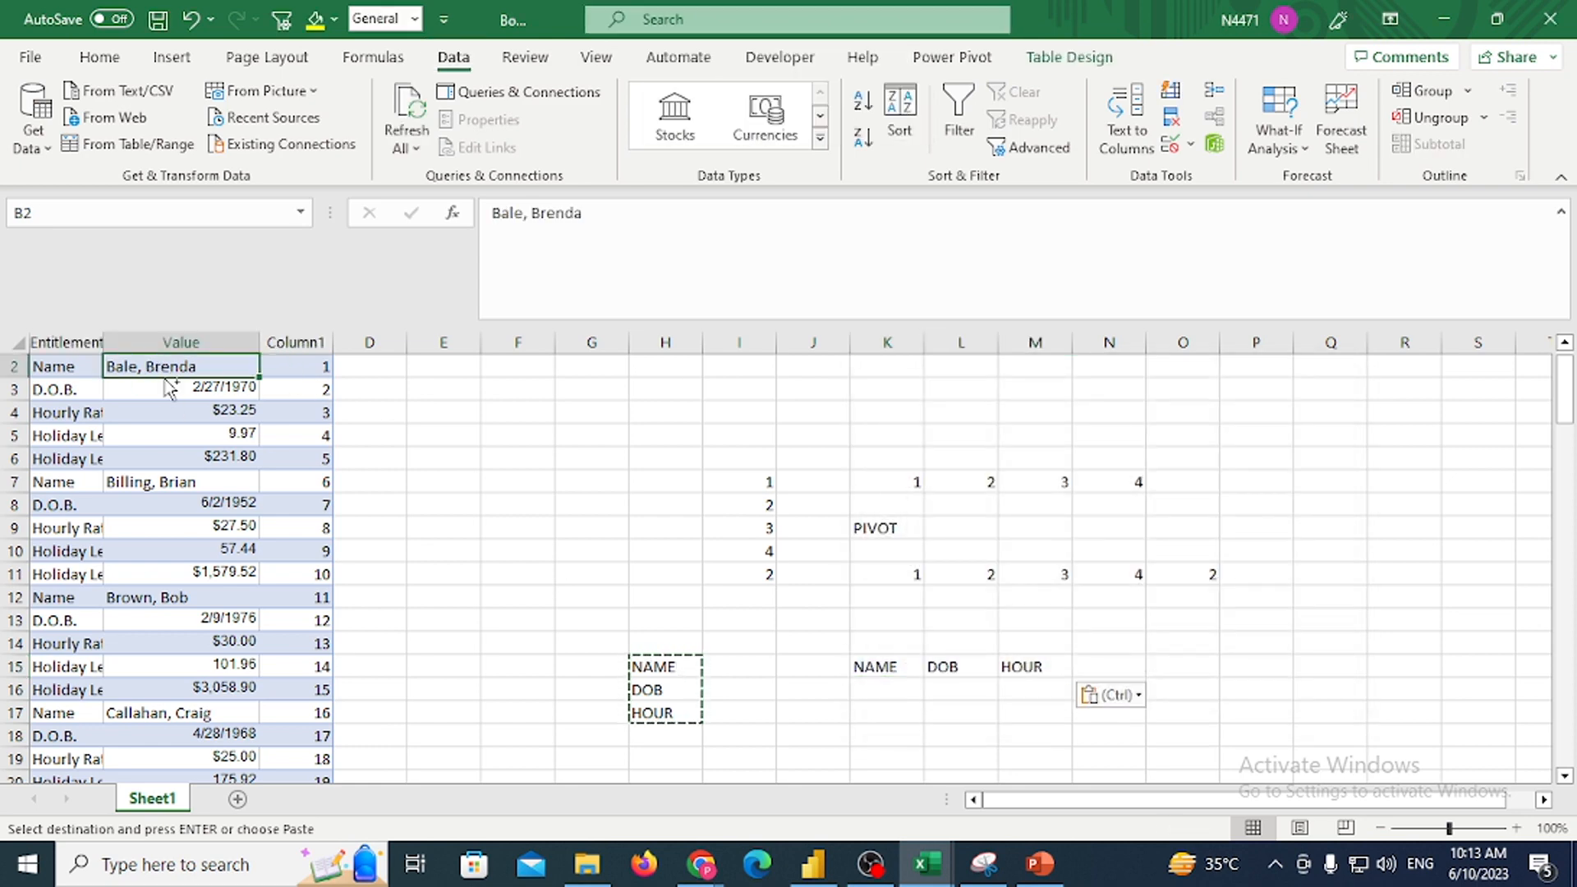
key("ctrl+c")
left_click(883, 690)
key("ctrl+v")
left_click(160, 386)
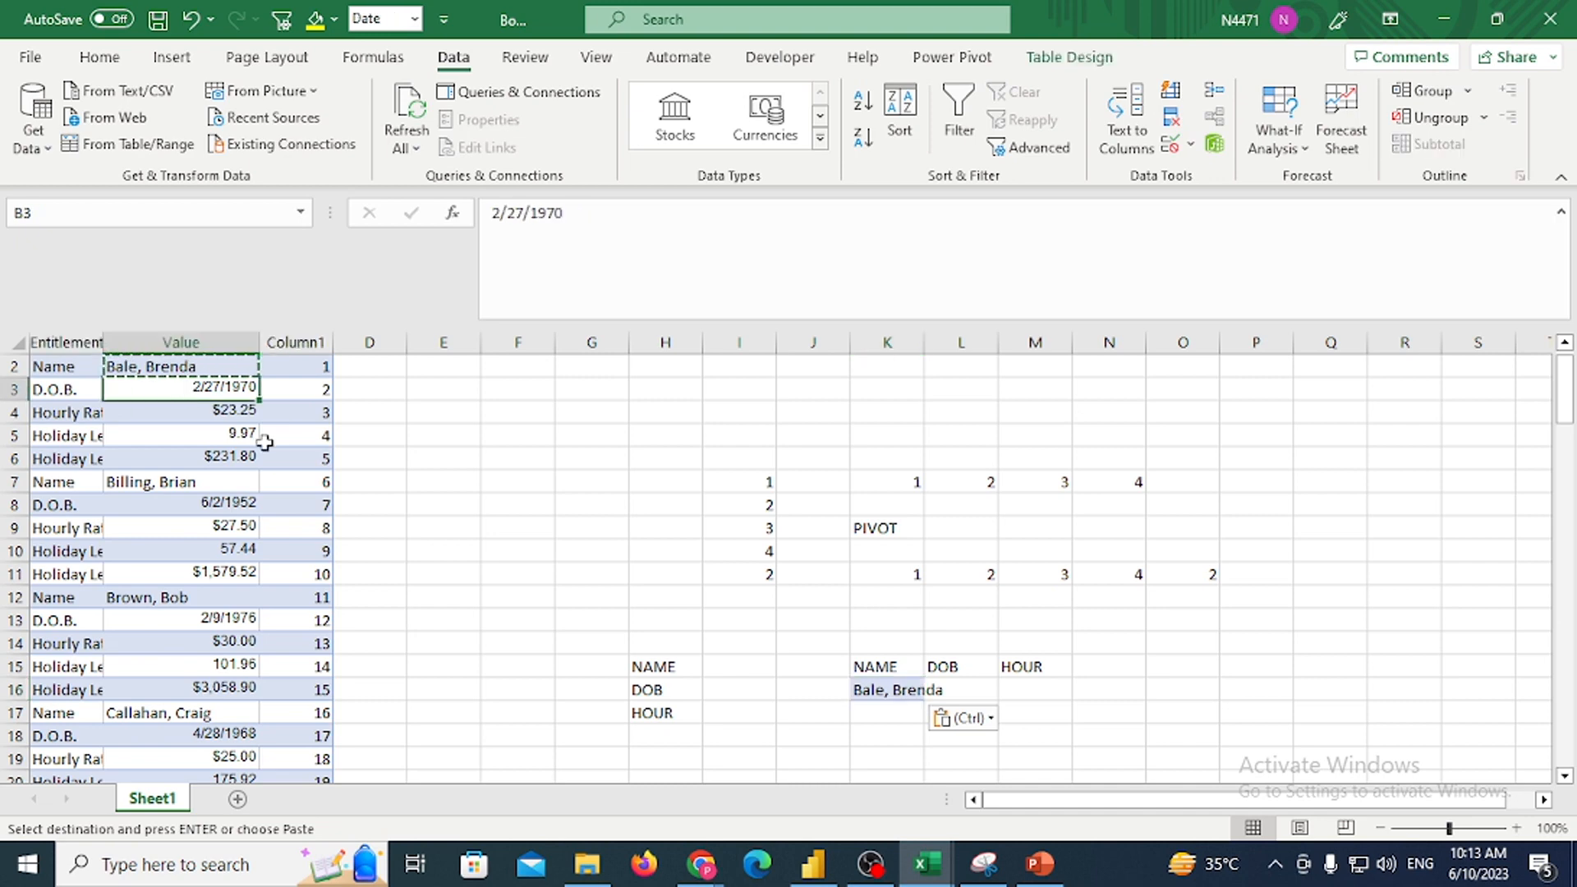
key("ctrl+c")
left_click(957, 691)
key("ctrl+v")
Copy the first record's Holiday Leave Hours value from B5 into M16, under the HOUR header
left_click(202, 388)
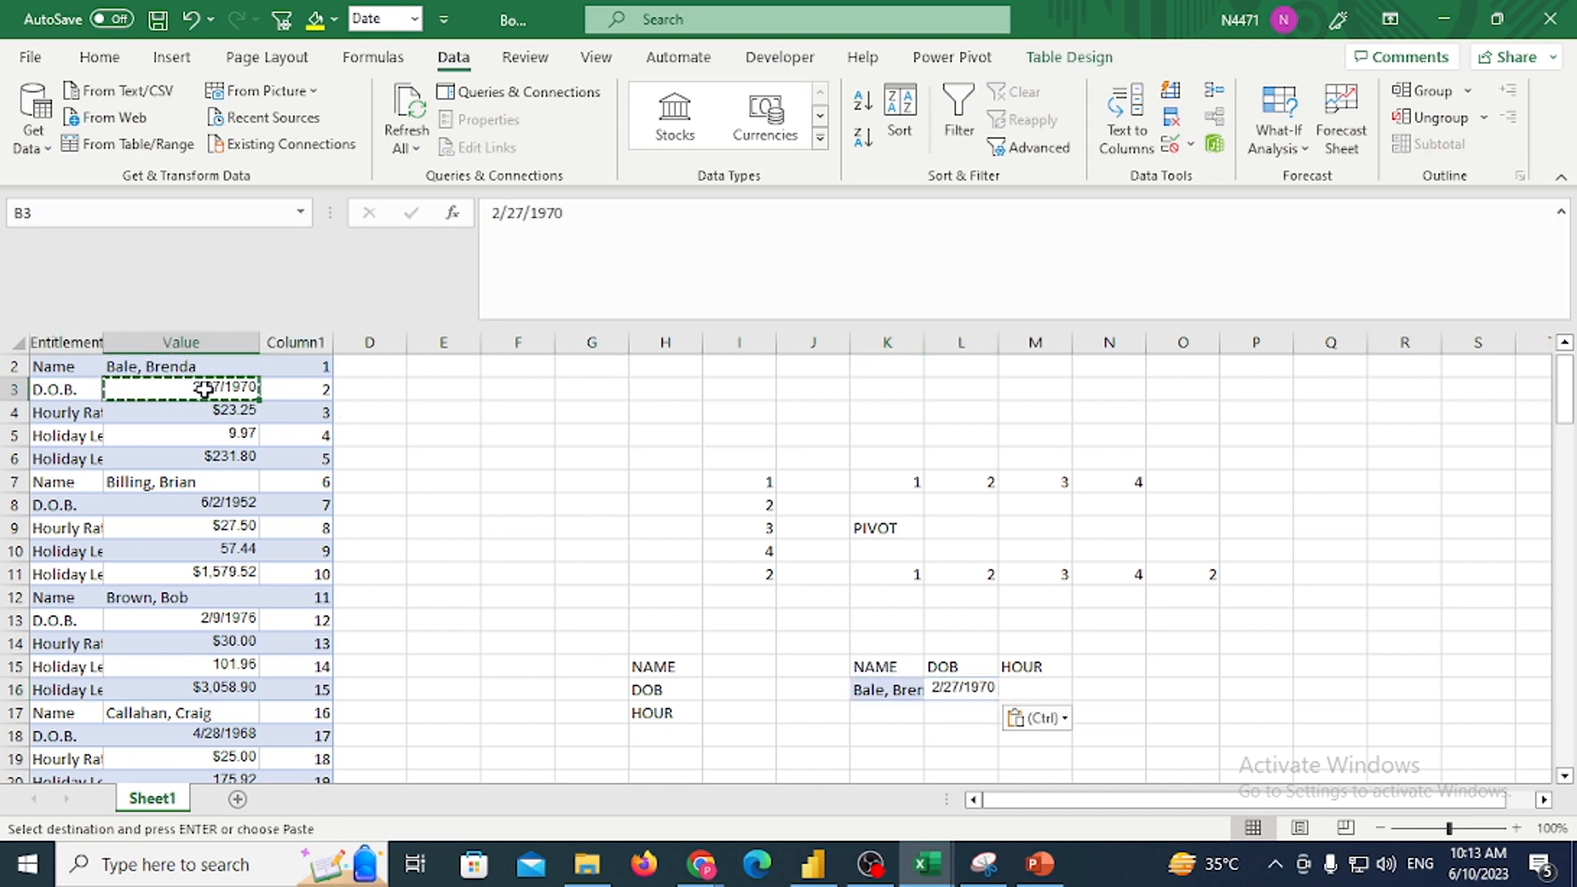
left_click(202, 409)
left_click(202, 389)
left_click(202, 408)
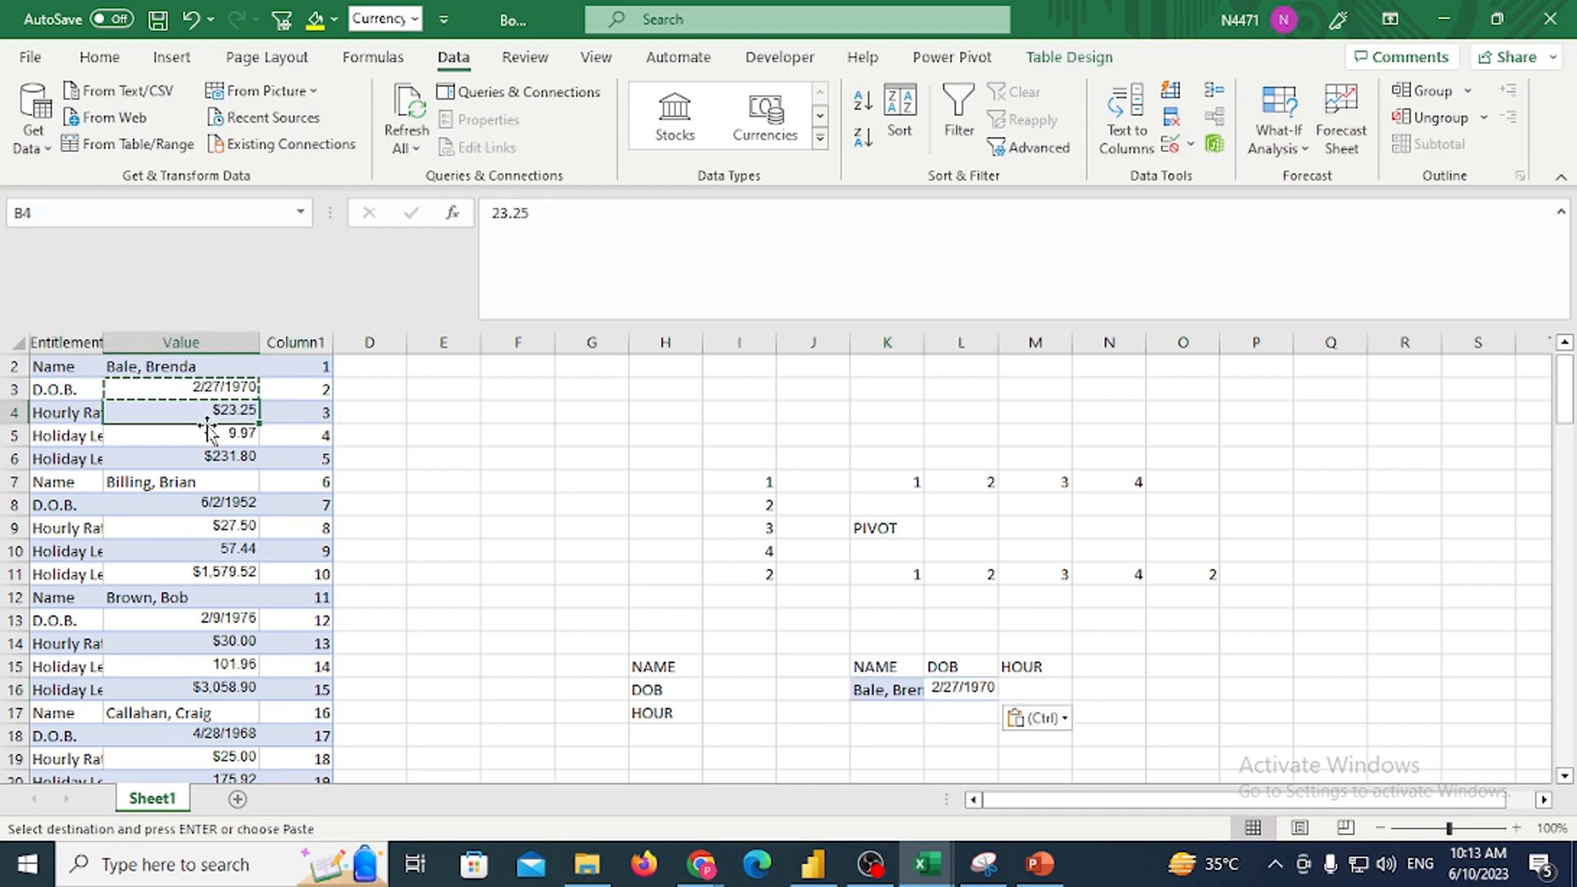
left_click(215, 433)
key("ctrl+c")
left_click(1038, 696)
key("ctrl+v")
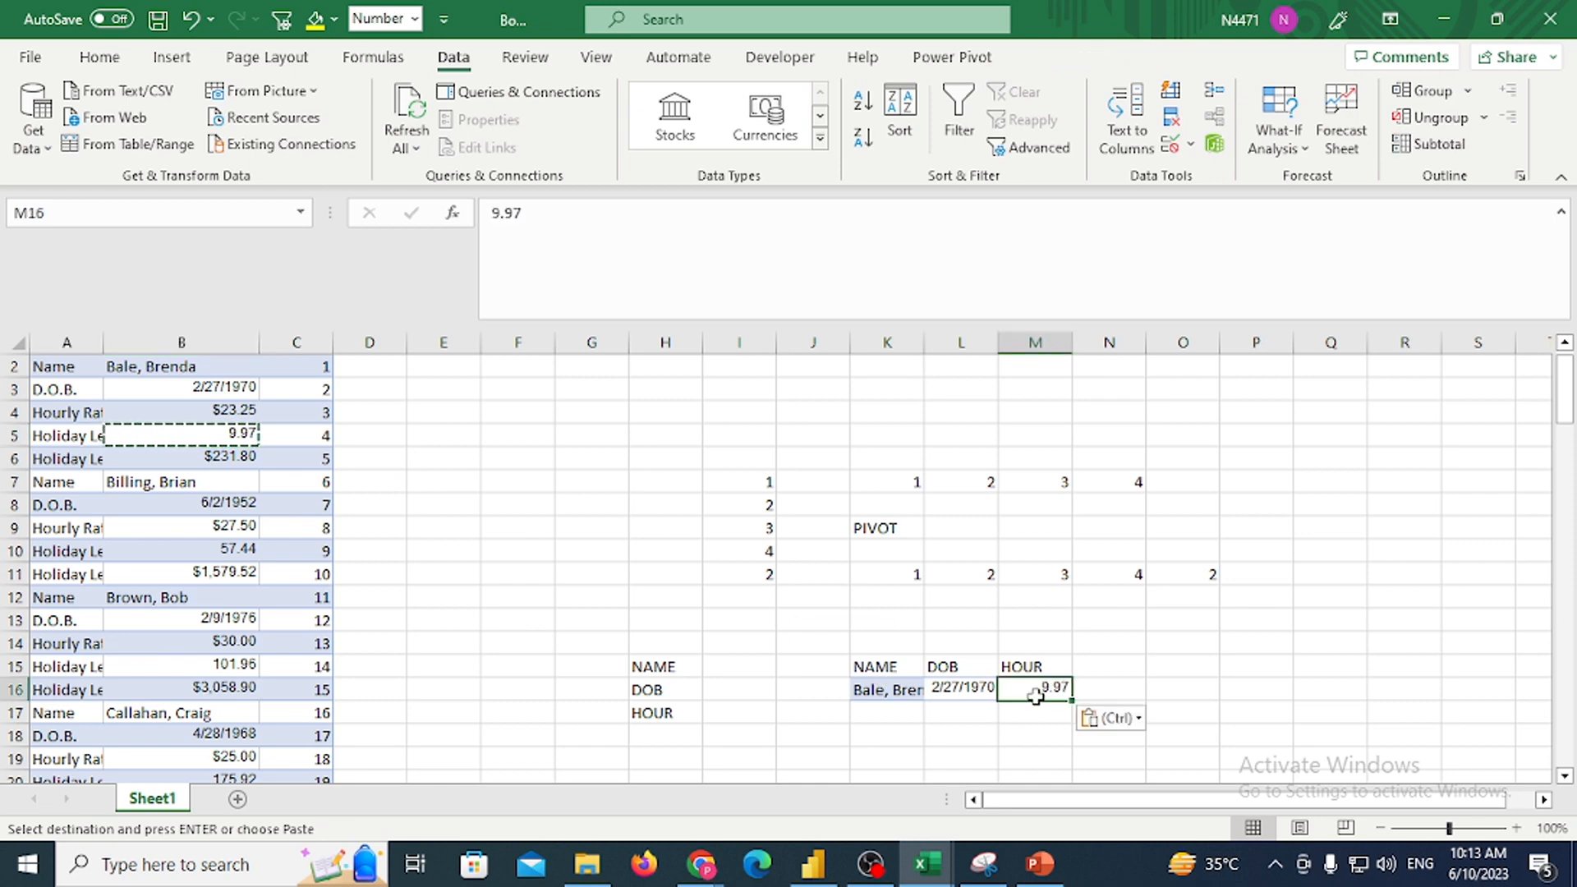
Switch to the power_query_unpivot_yt workbook and review the instructions from the Pivot Column options through Delete Index Column
key("alt+Tab")
key("alt+Tab")
key("Tab")
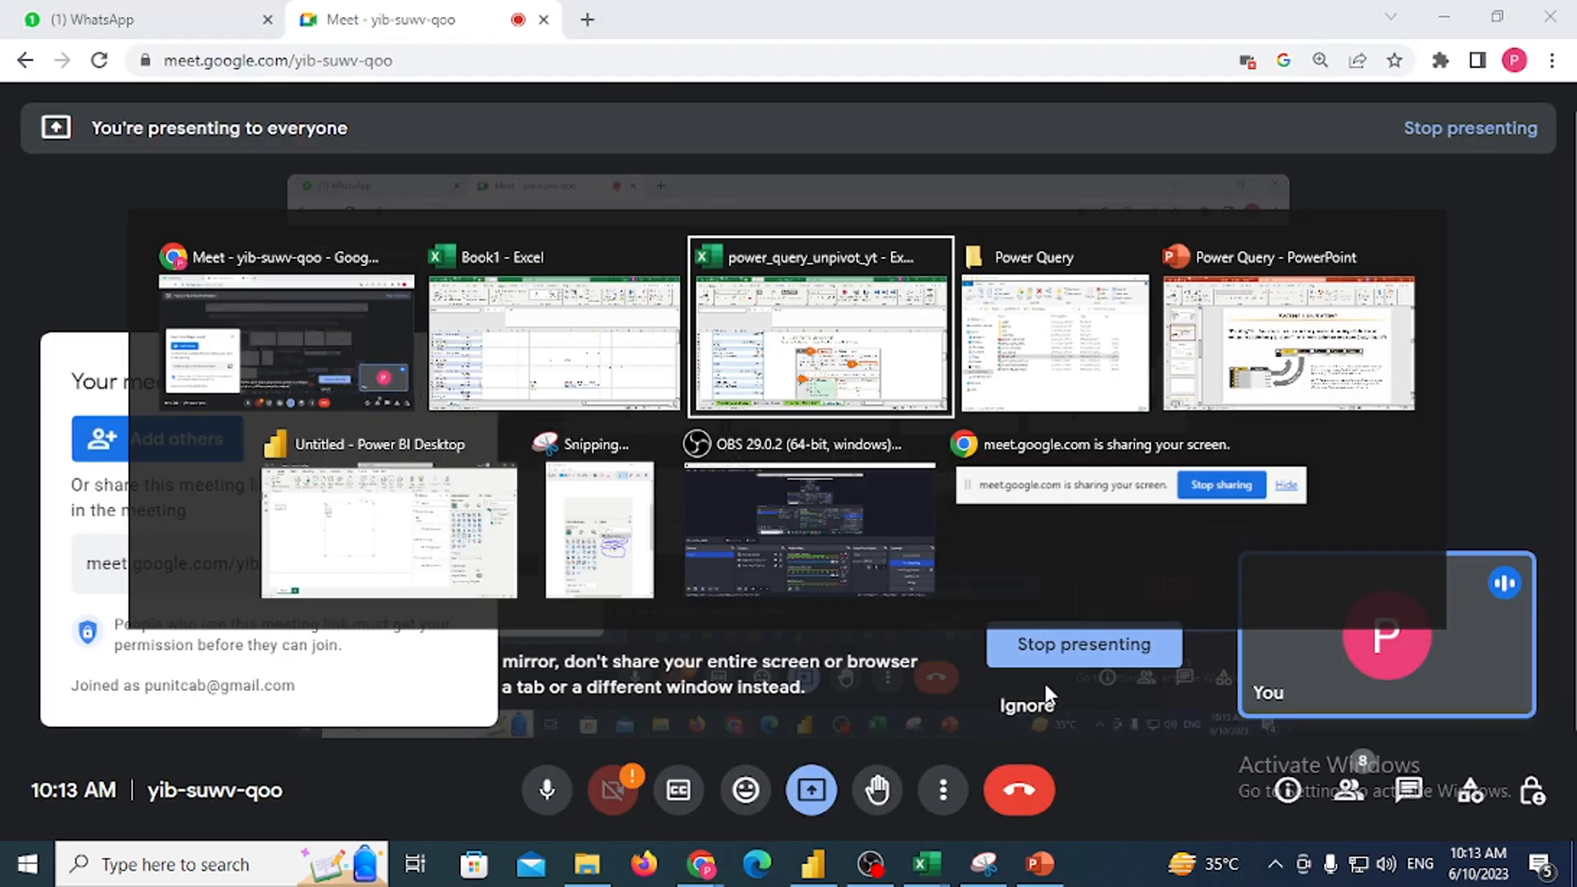
left_click(1526, 682)
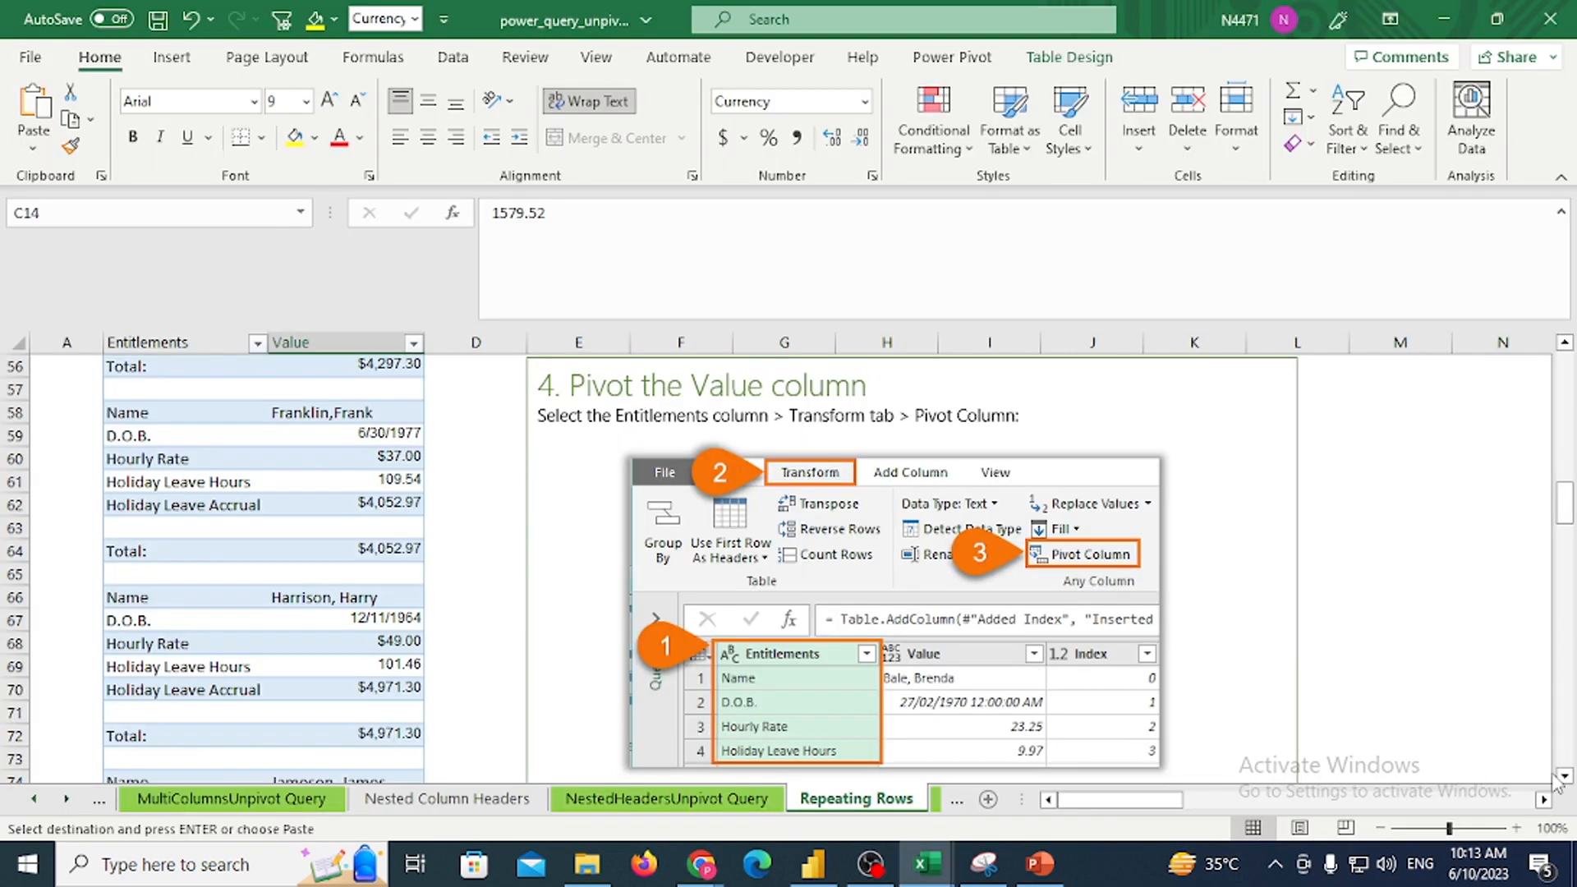
left_click(1565, 776)
scroll(1497, 763, "down", 2)
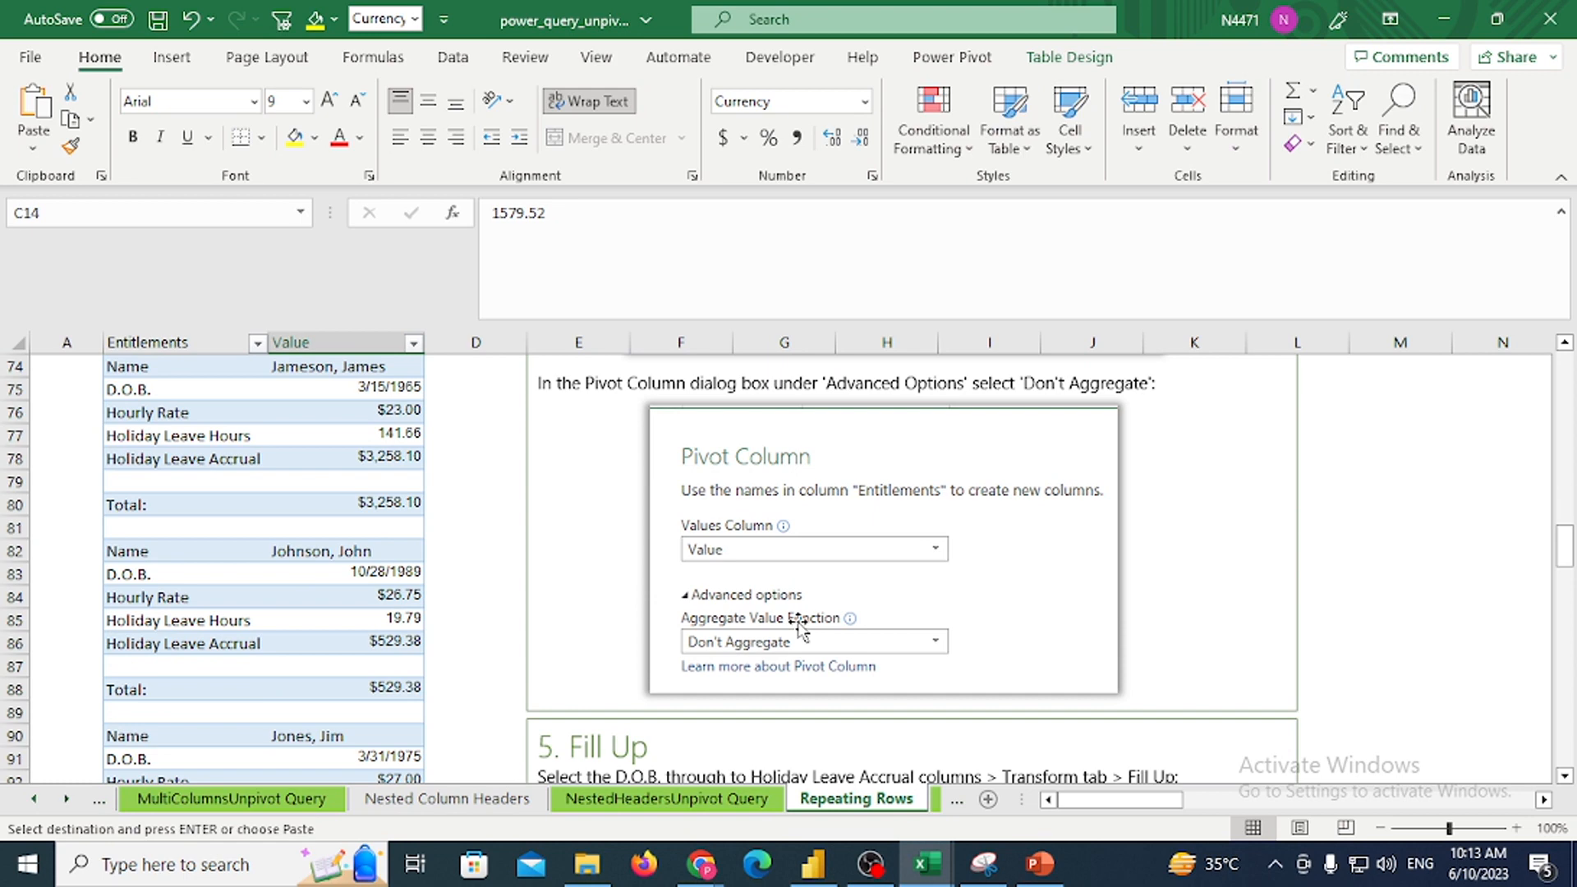
left_click_drag(346, 367, 351, 578)
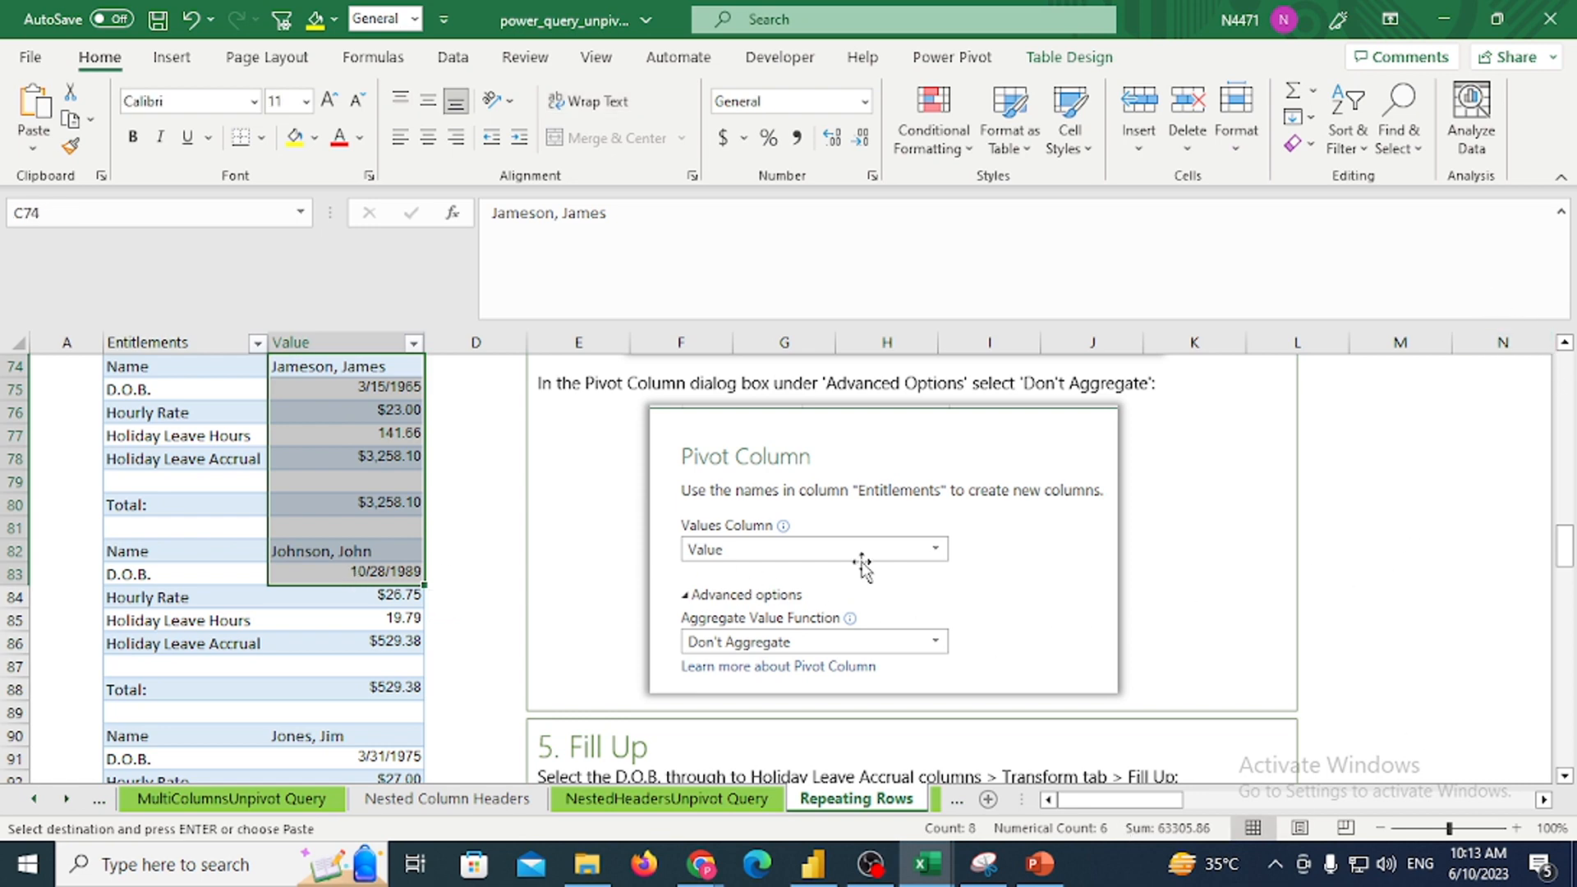
left_click_drag(1564, 776, 1564, 776)
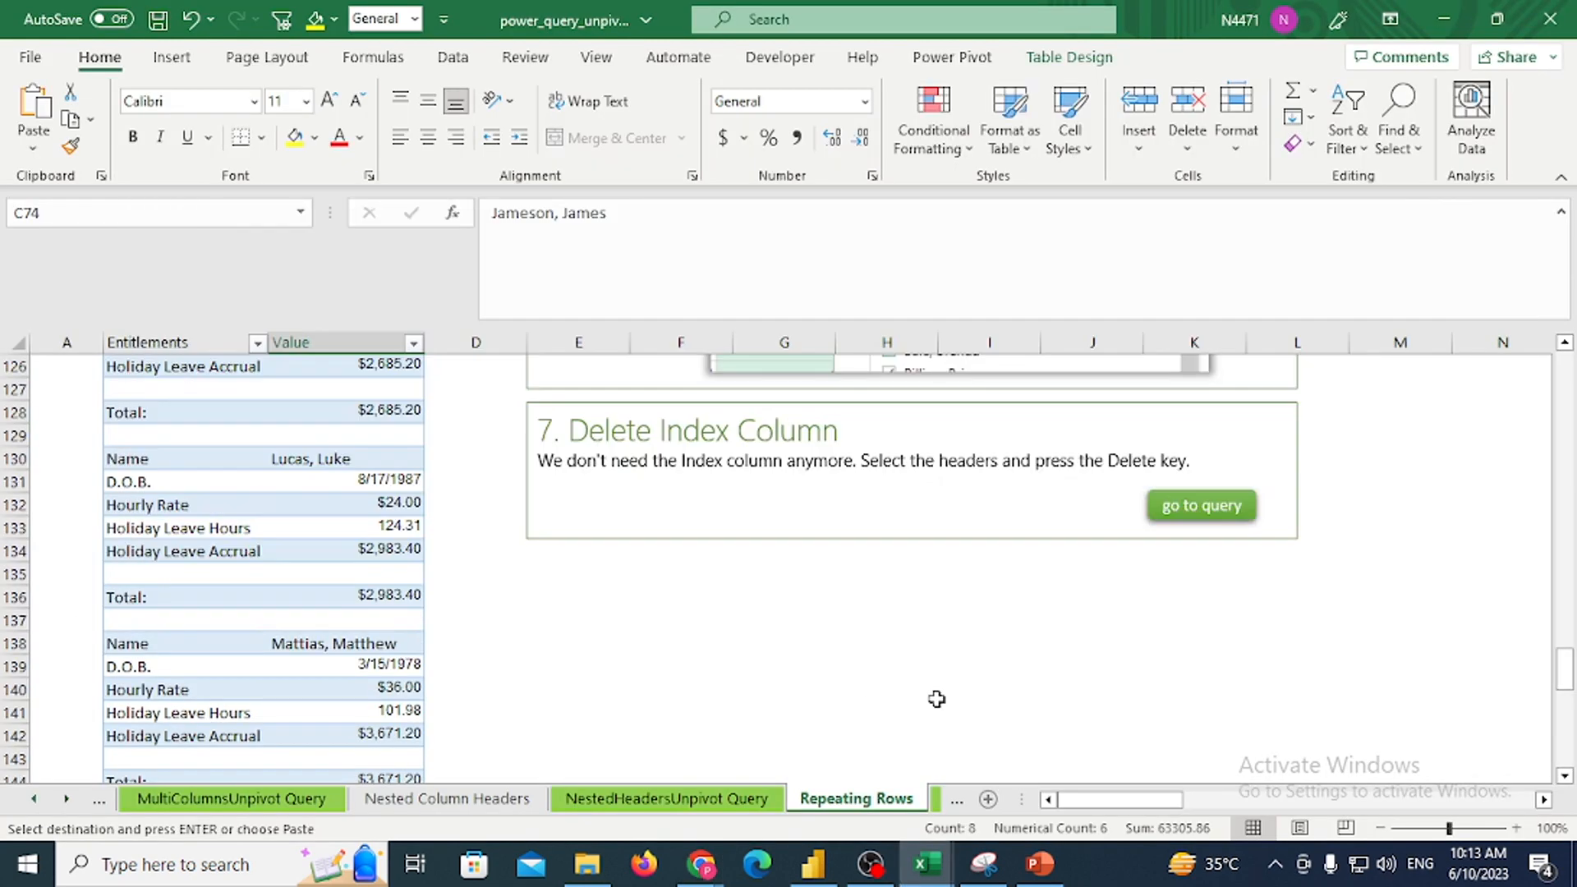
Return to the Book1 workbook containing the indexed Entitlements table
left_click(934, 872)
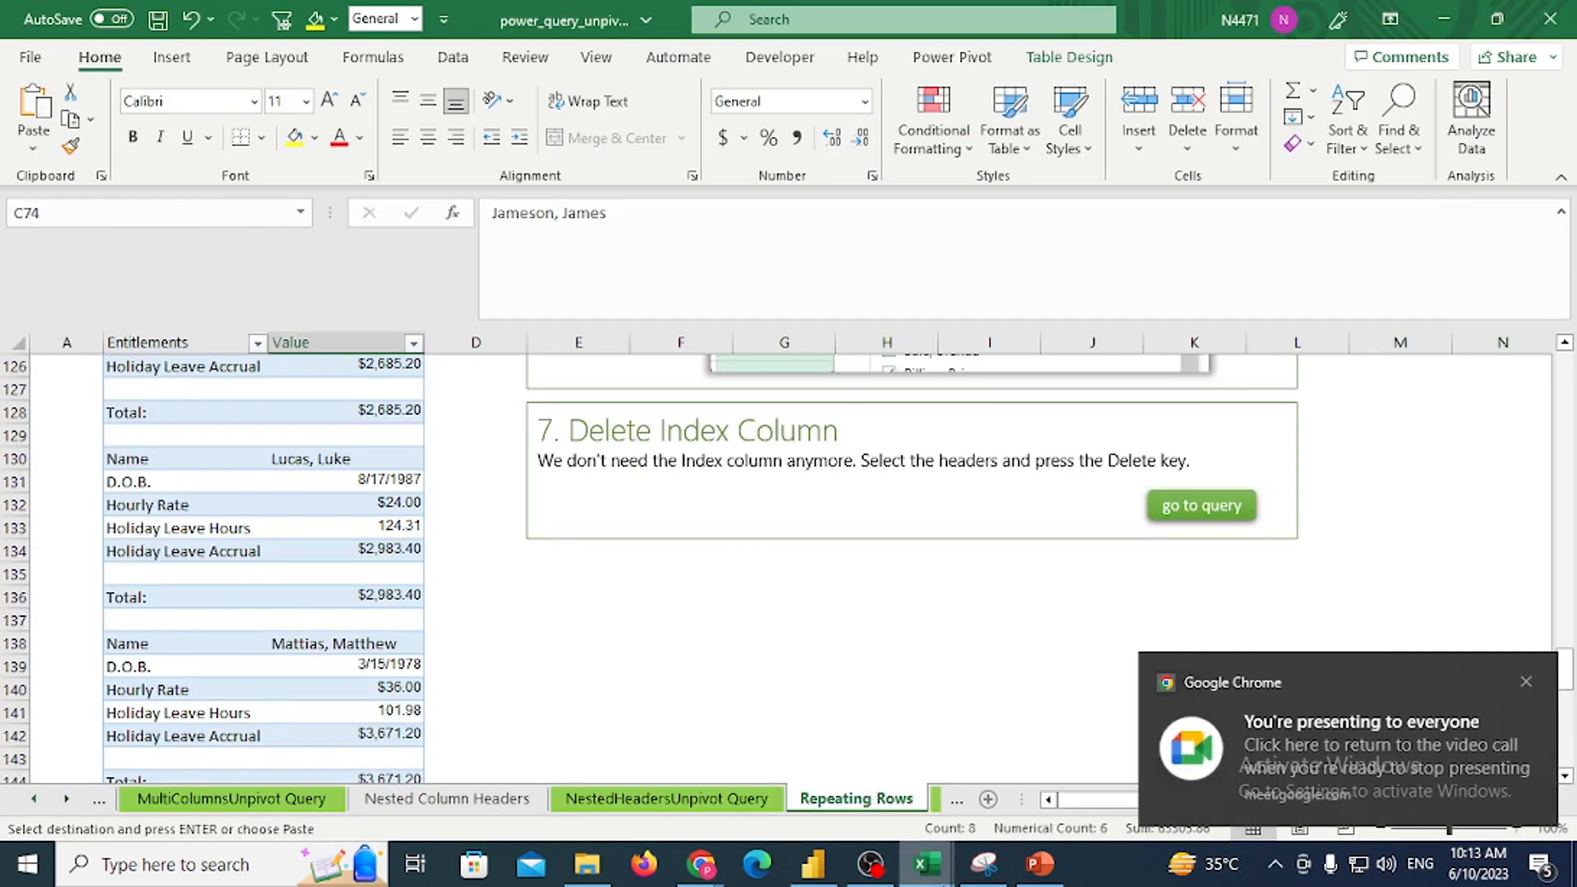
mouse_move(934, 870)
left_click(990, 772)
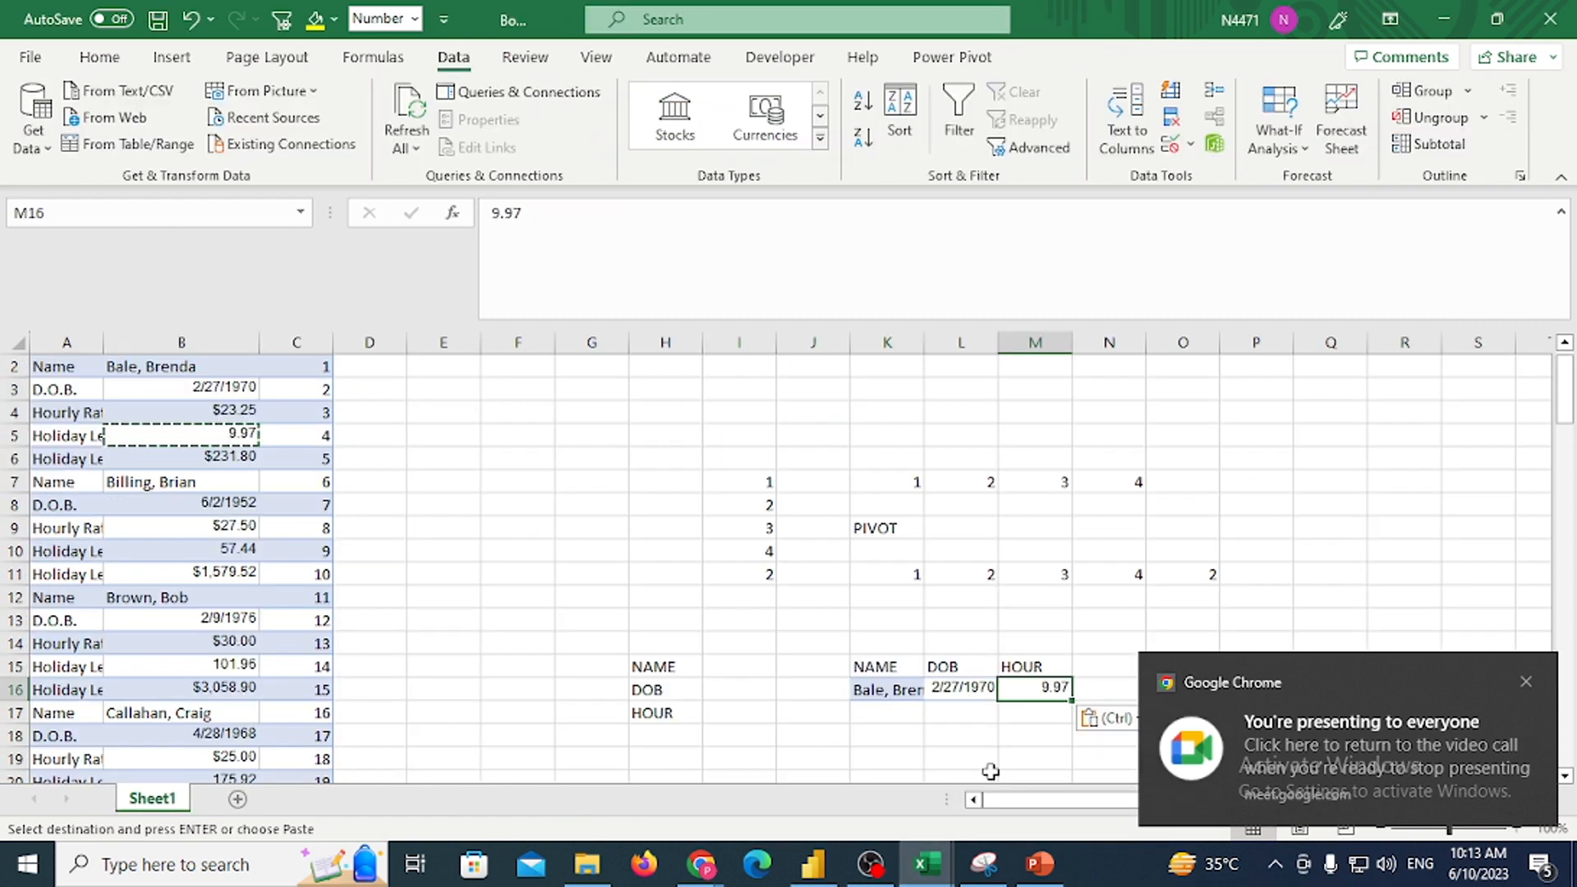
Dismiss the screen-sharing notification, clear the copy marker and return to the Entitlements header in A1
left_click(1525, 682)
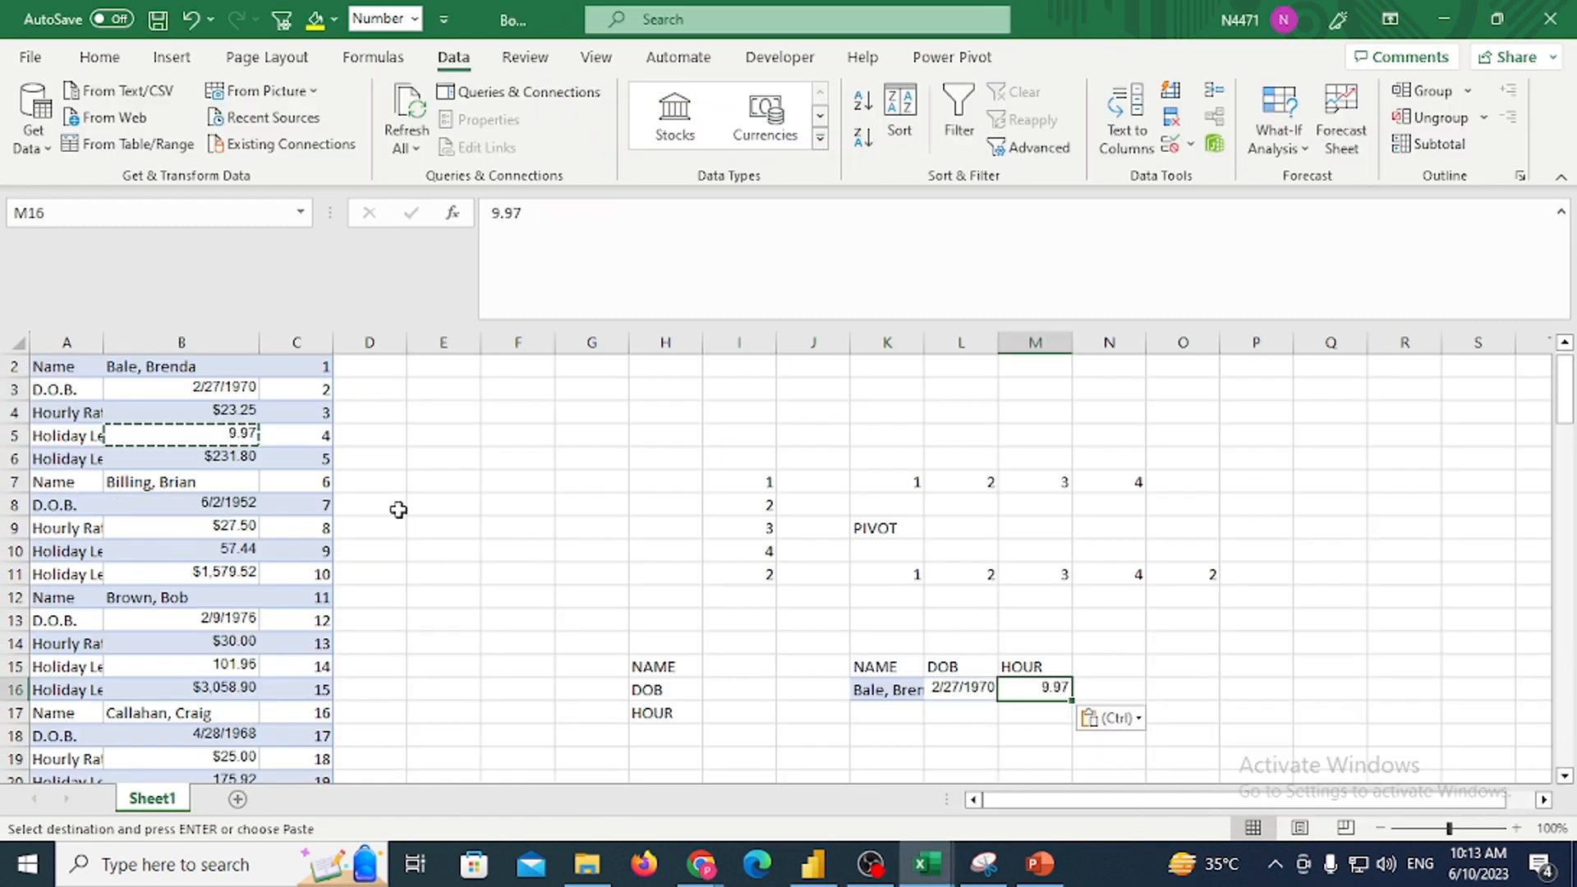
key("Escape")
key("ctrl+Up")
key("ctrl+Up")
key("ctrl+Up")
key("ctrl+Up")
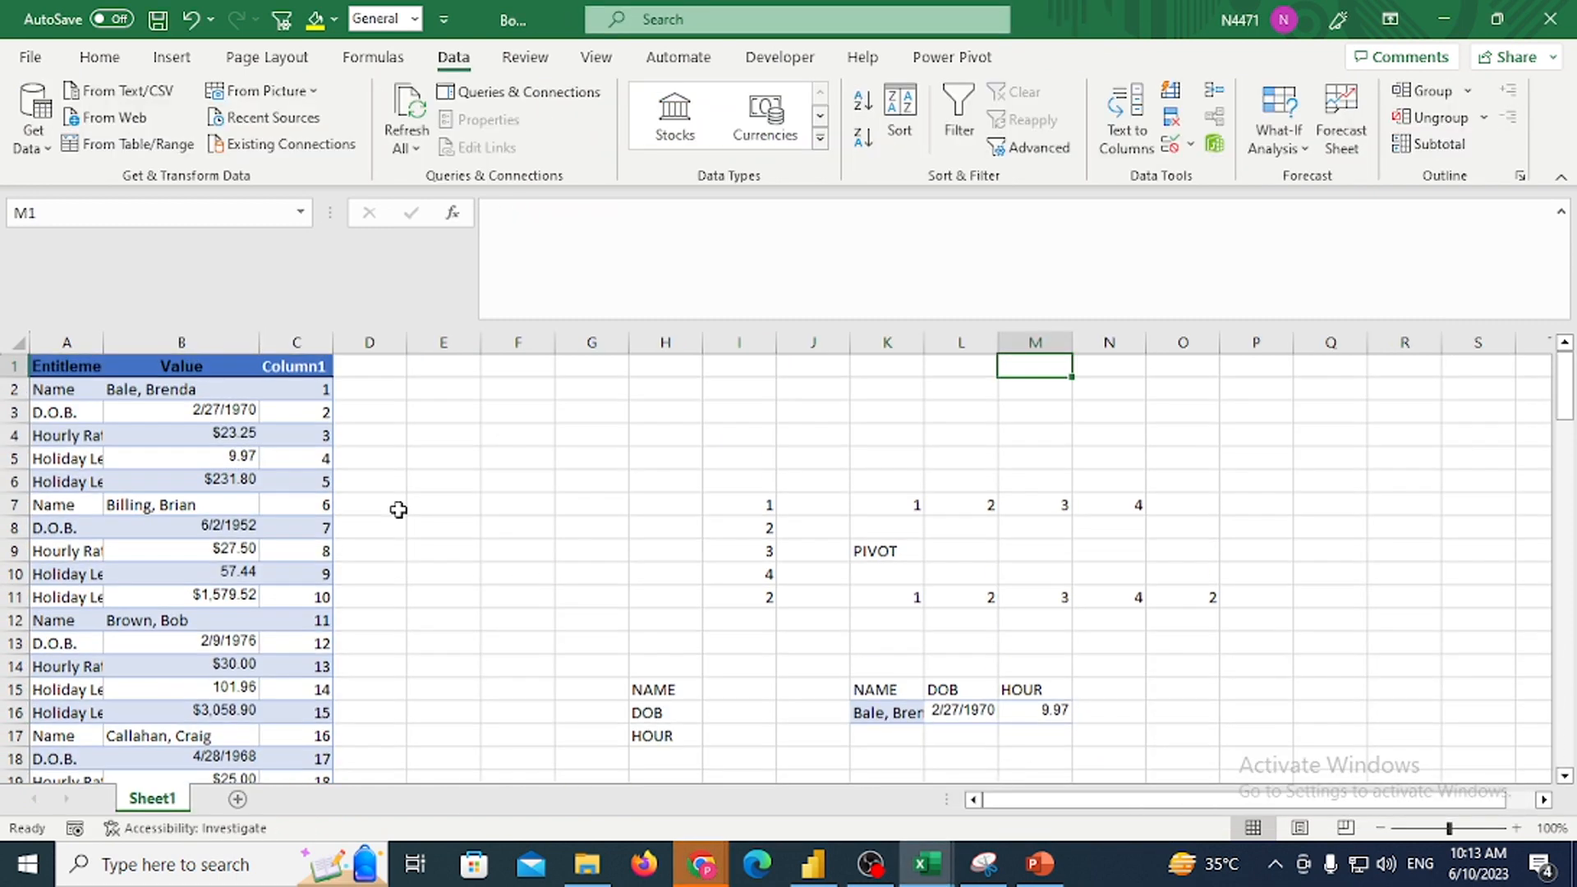
key("ctrl+Left")
key("ctrl+Left")
key("Right")
key("Right")
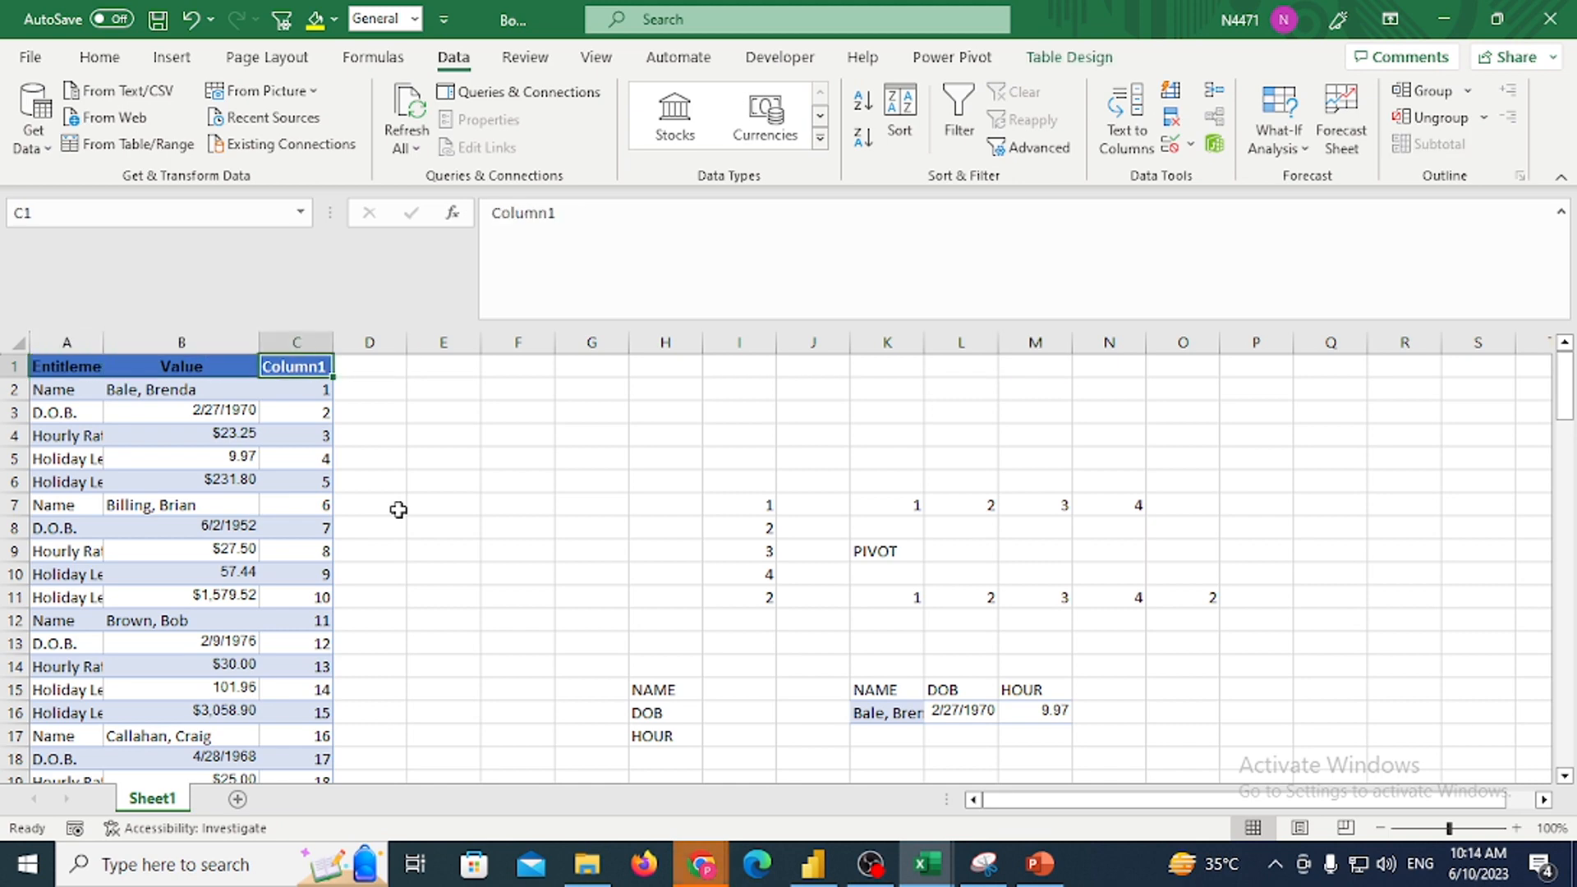
key("ctrl+Left")
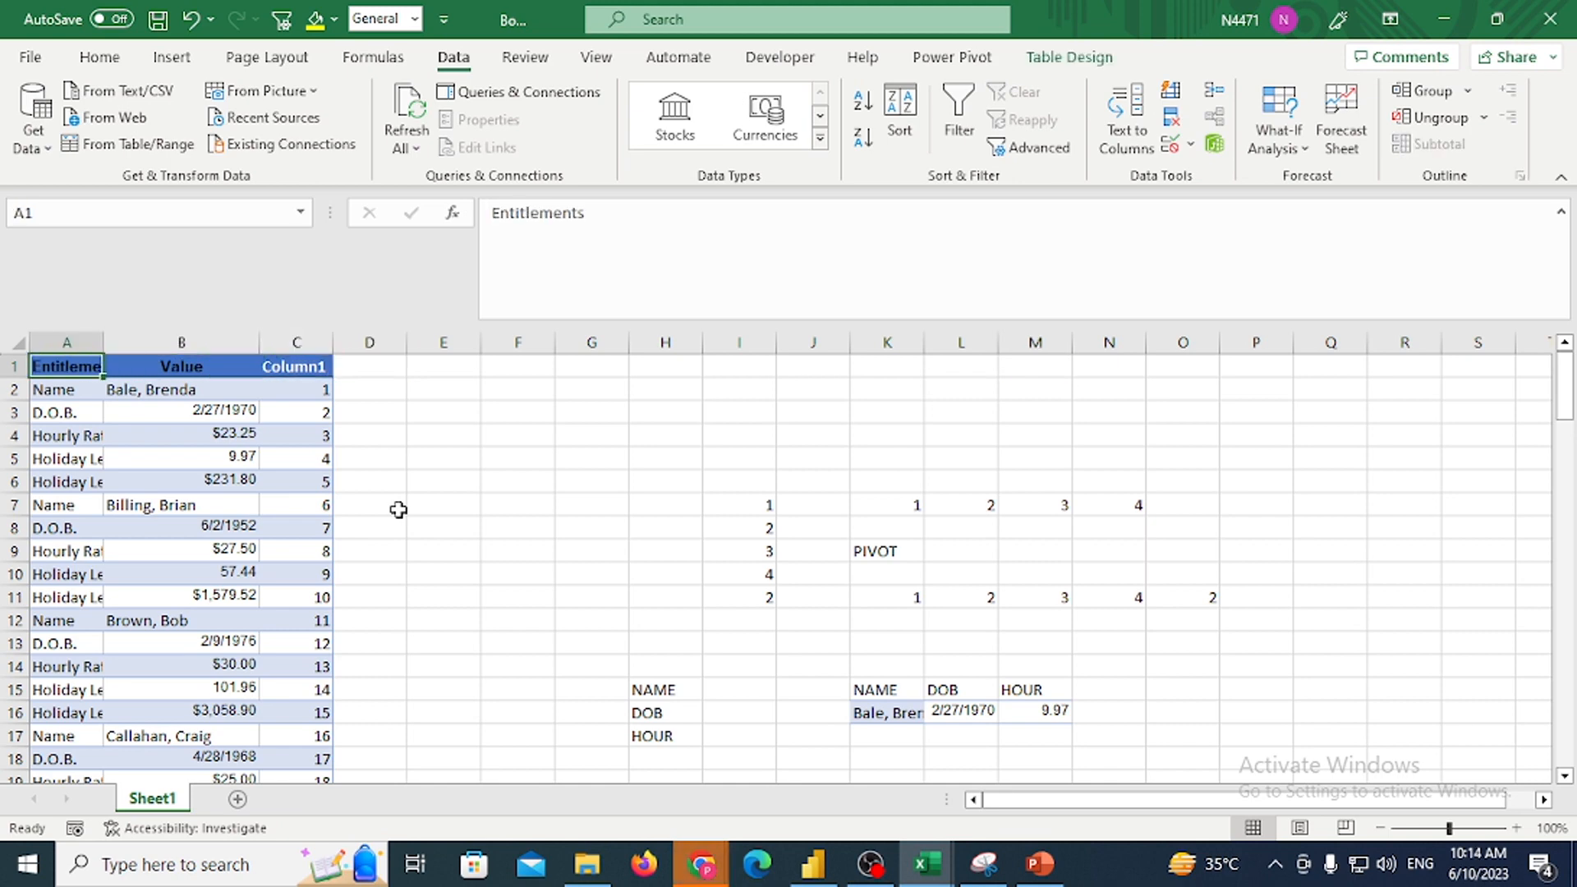
Select the Entitlements, Value and Column1 columns in turn to examine the table's full data ranges
key("ctrl+shift+Down")
key("ctrl+c")
key("ctrl+Up")
key("Right")
key("Right")
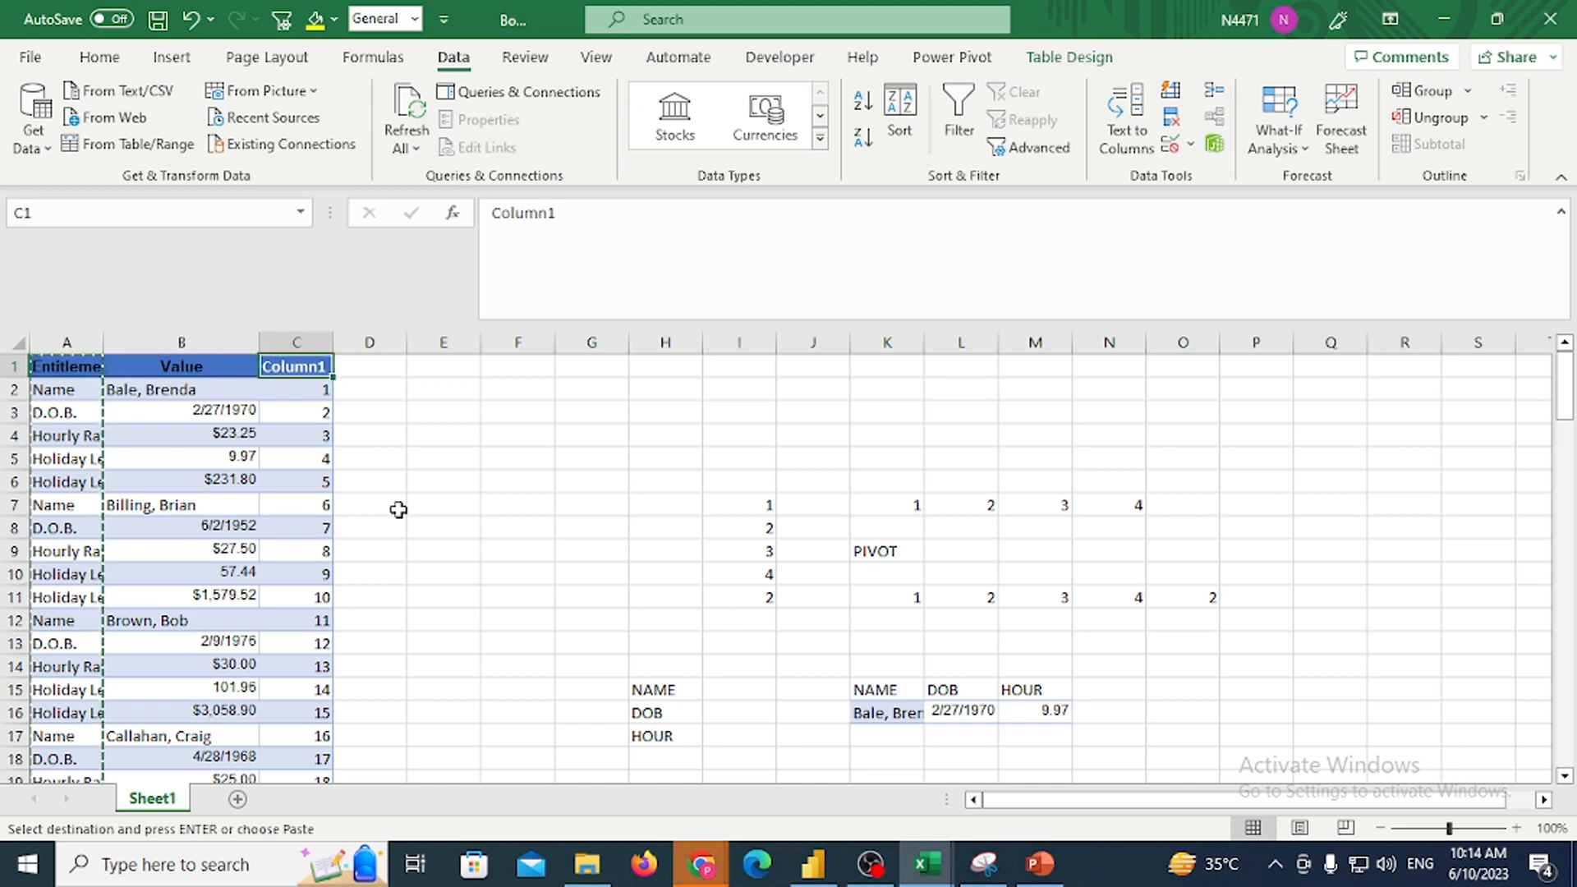
key("ctrl+shift+Down")
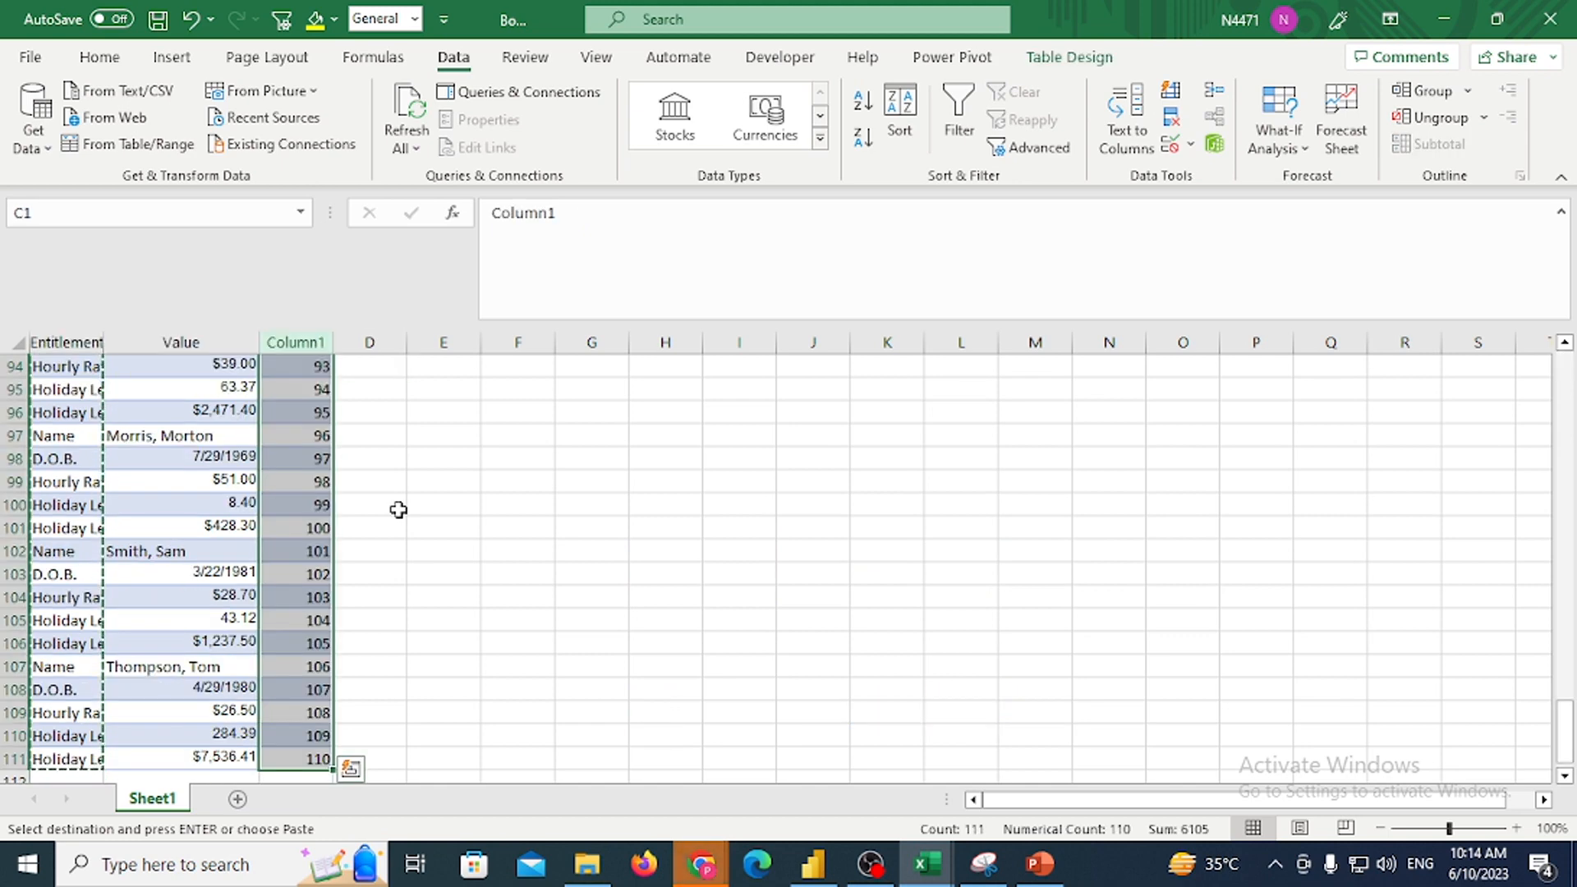
key("ctrl+Up")
key("Left")
key("ctrl+shift+Down")
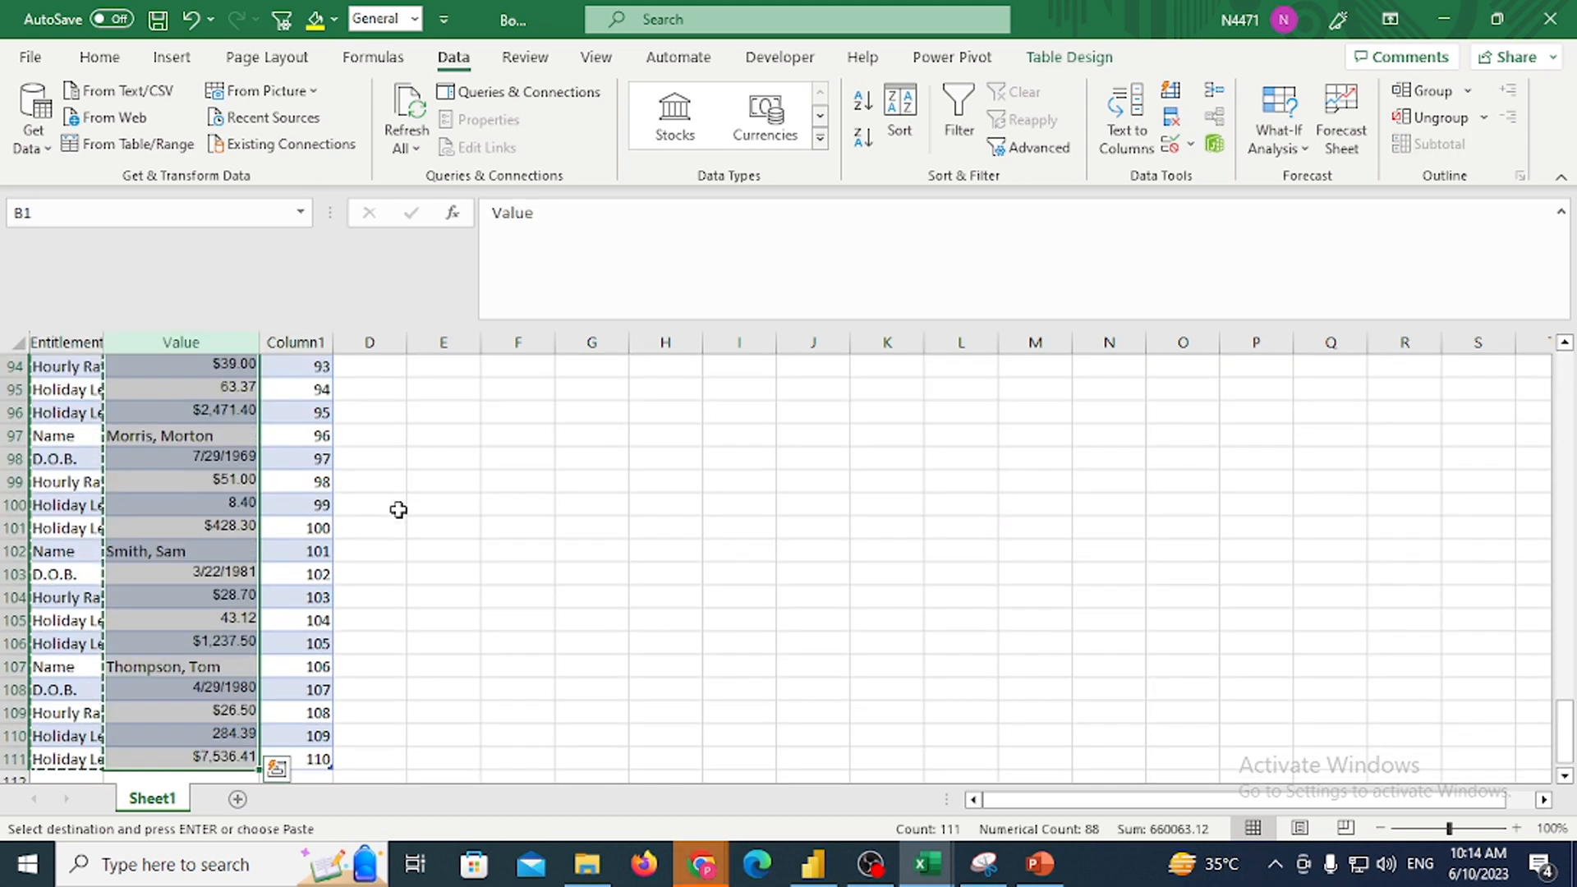
key("ctrl+Up")
key("Right")
key("ctrl+shift+Down")
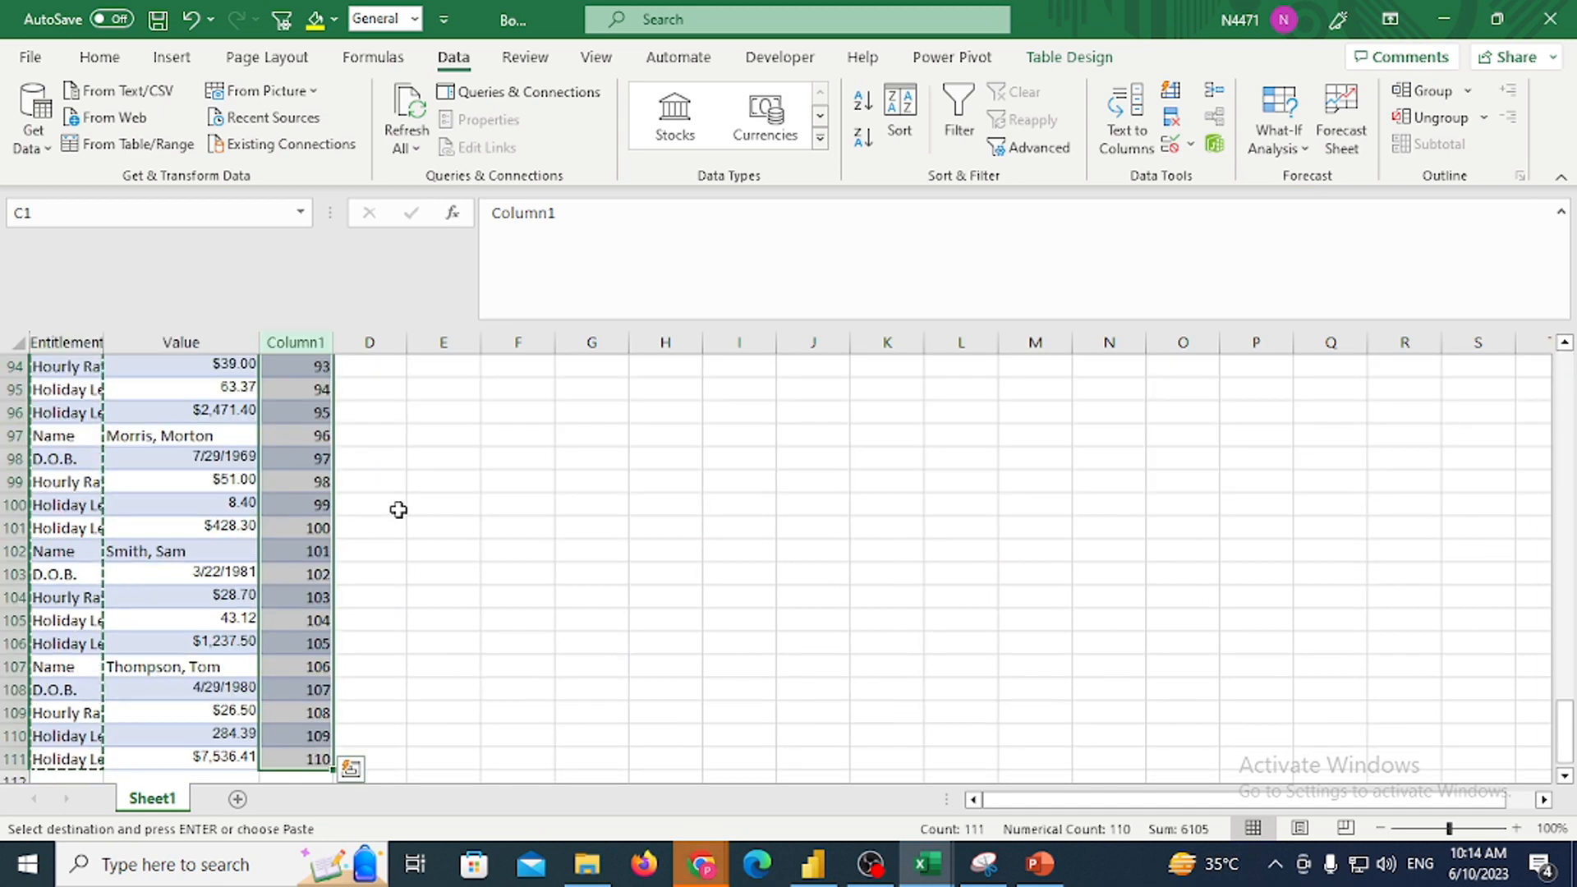
key("ctrl+Up")
key("ctrl+shift+Down")
Enter the sample keys 1, 2, 1 and 3 down cells G99 to G102
left_click(603, 484)
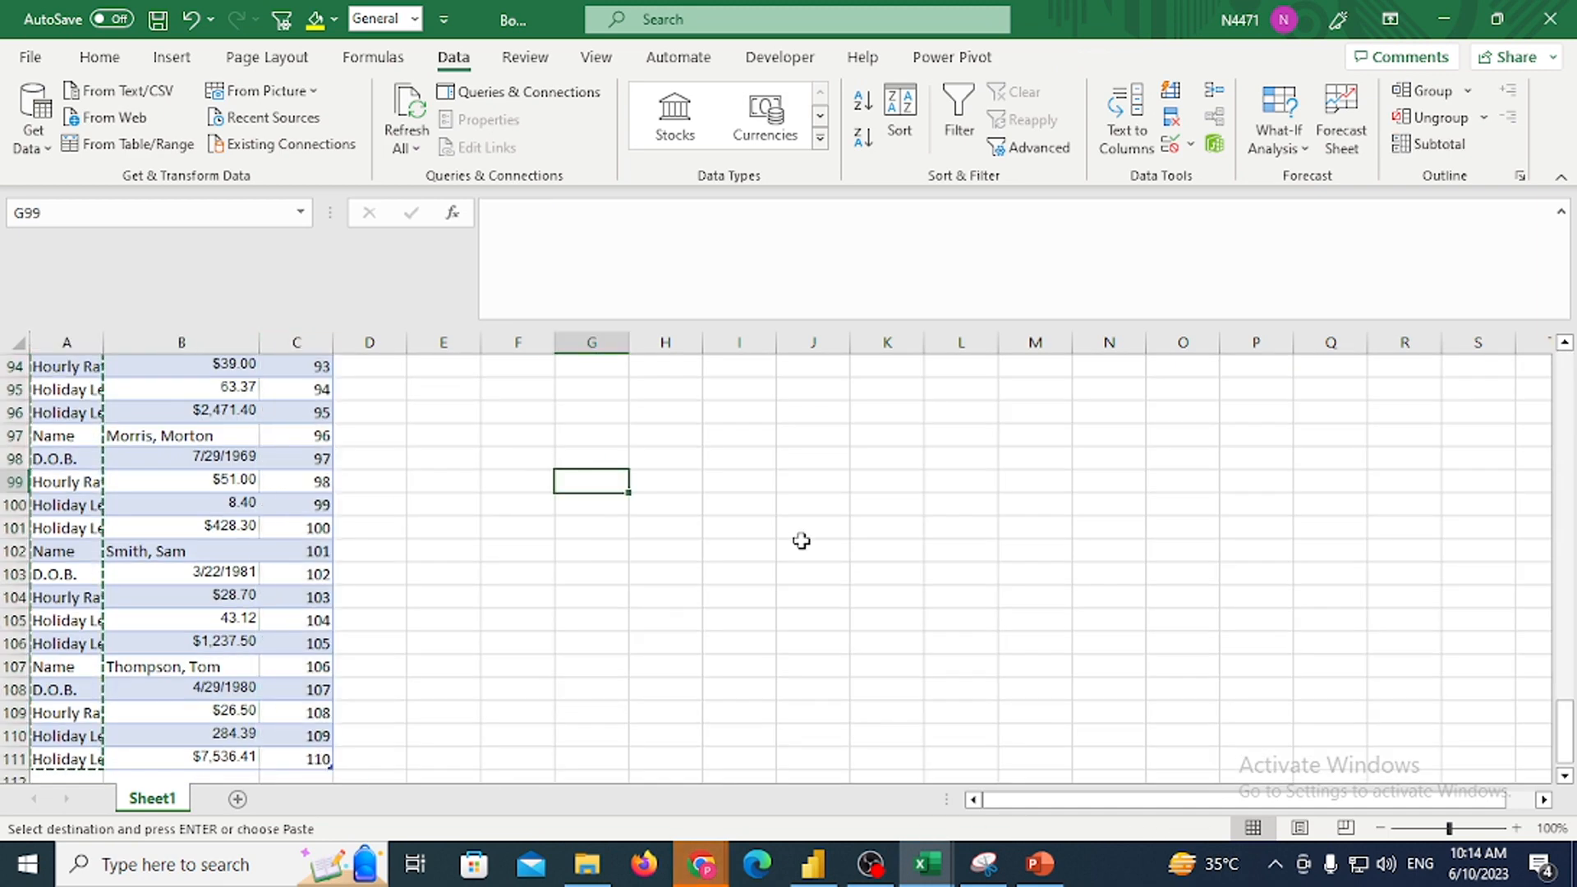
type("1")
key("Return")
type("2")
key("Return")
type("1")
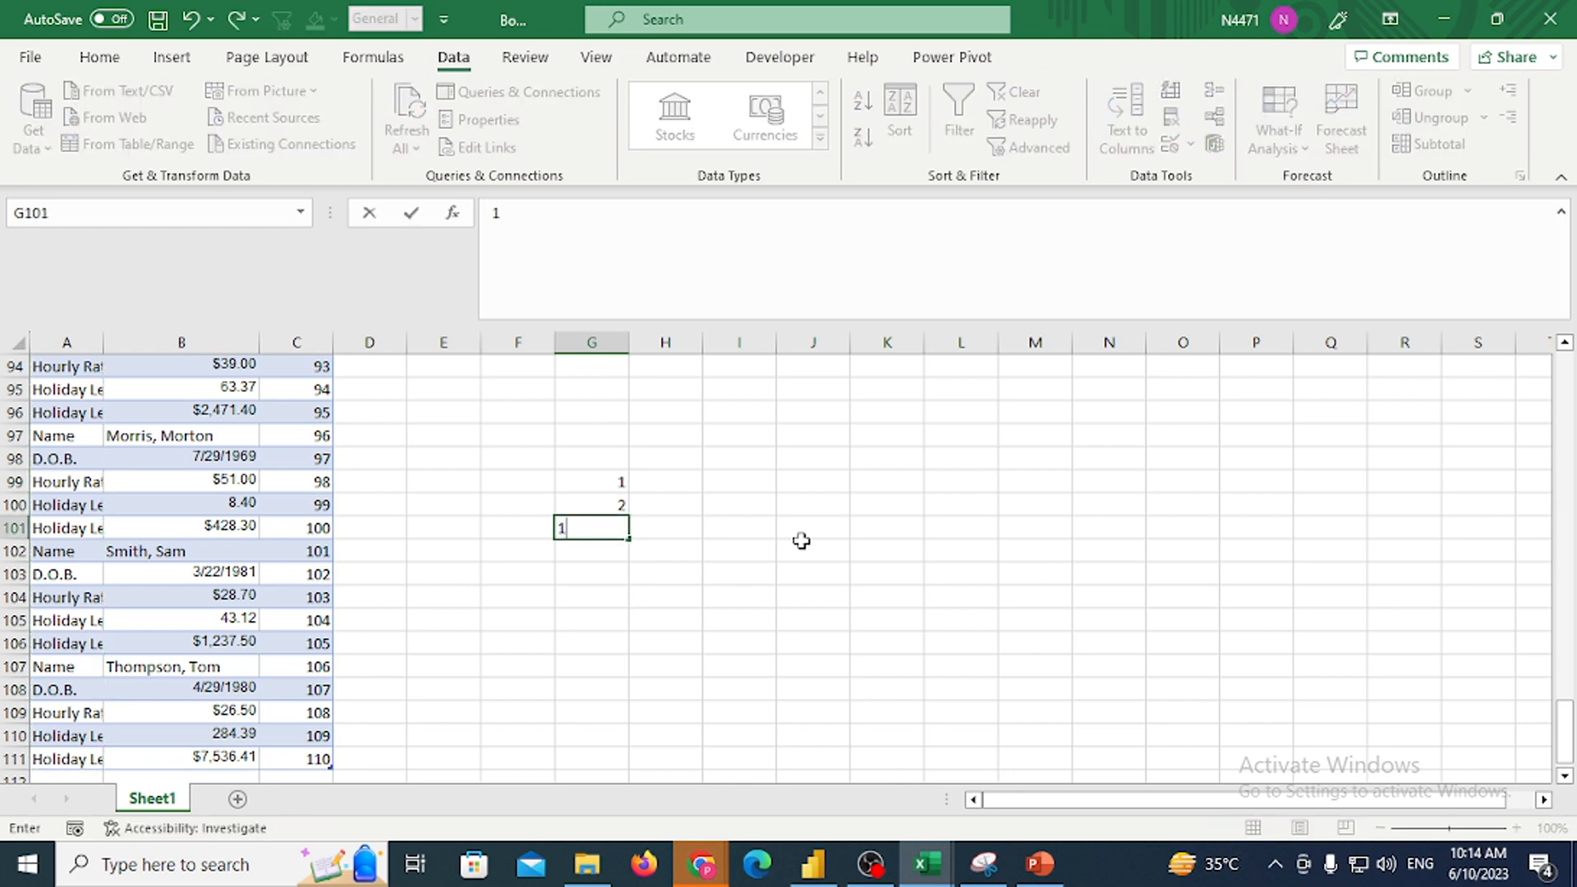
key("Return")
type("3")
key("Up")
Enter the letters A, B, C and D beside the sample keys in cells H99 to H102
key("Up")
key("Up")
key("Up")
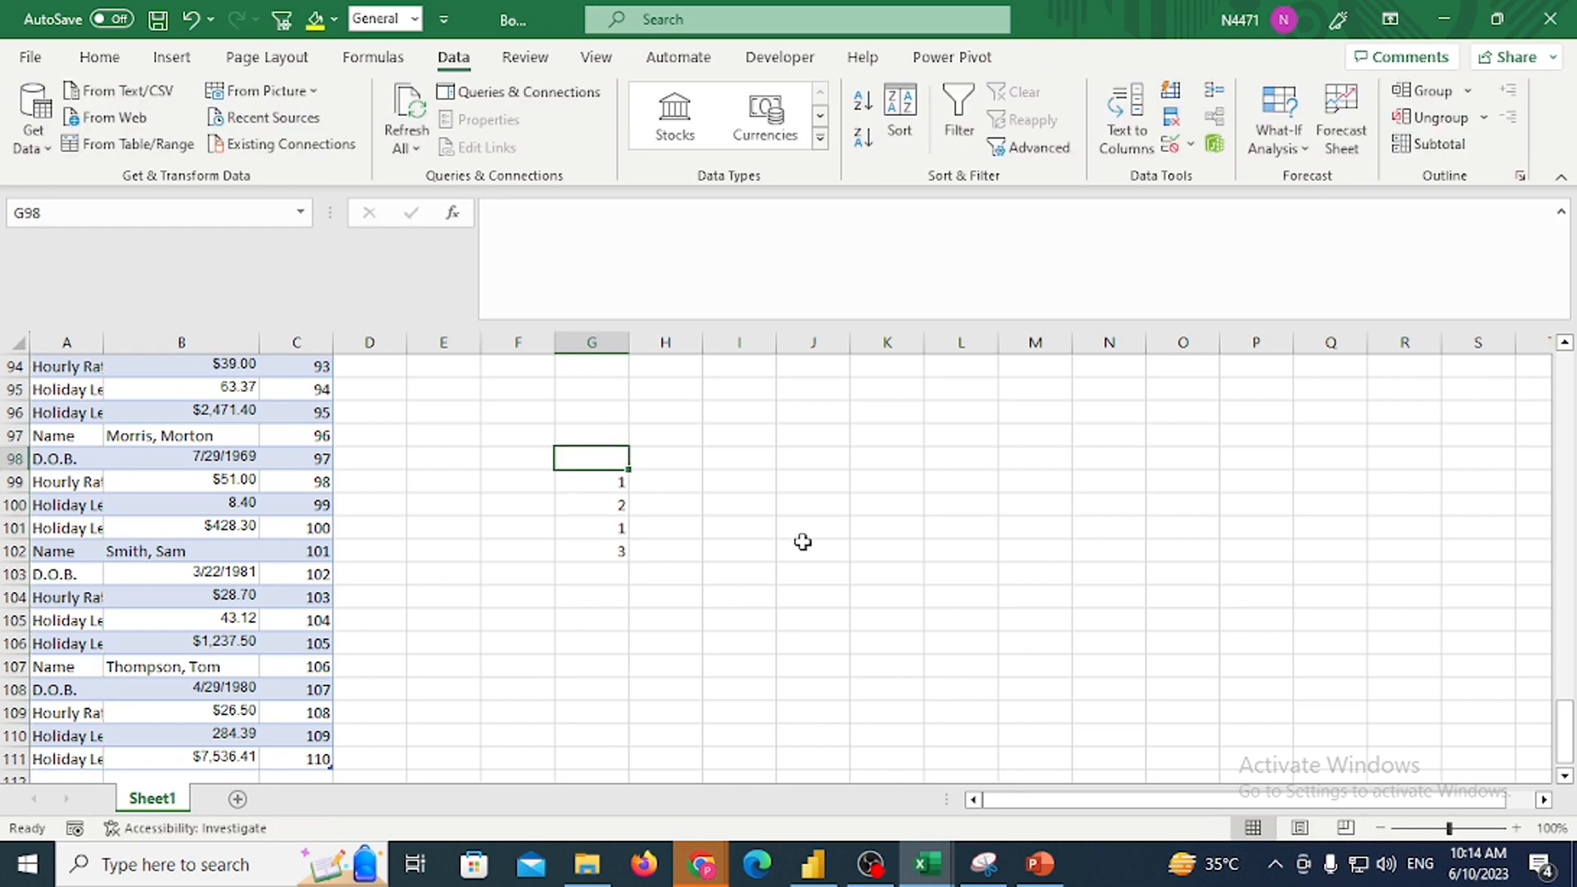
key("Right")
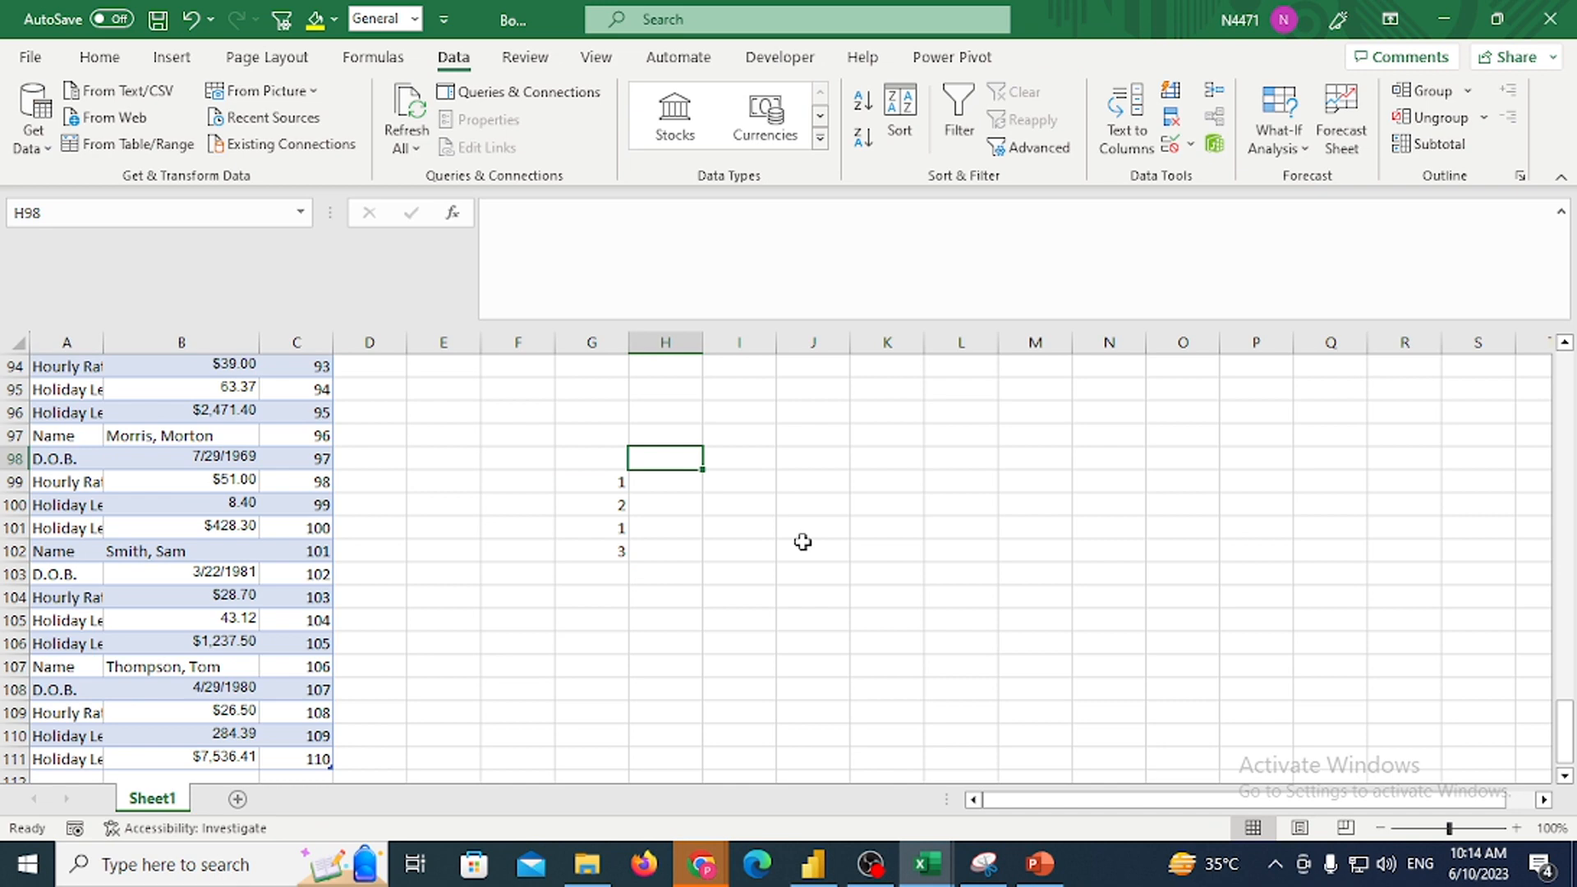
key("Down")
type("A")
key("Return")
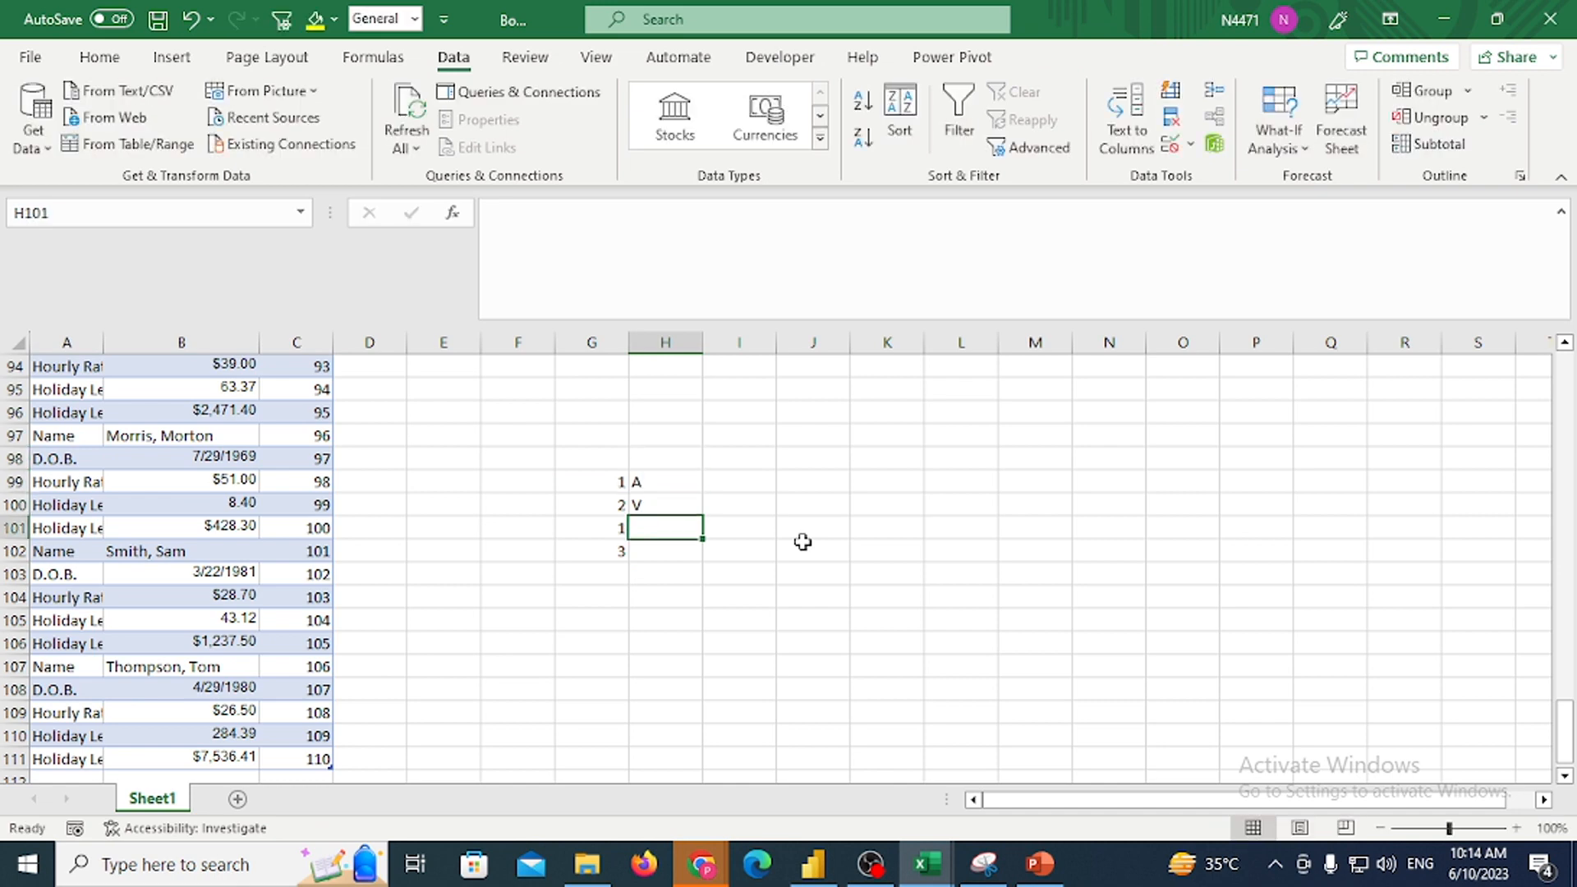
key("ctrl+Return")
type("B")
key("Return")
type("C")
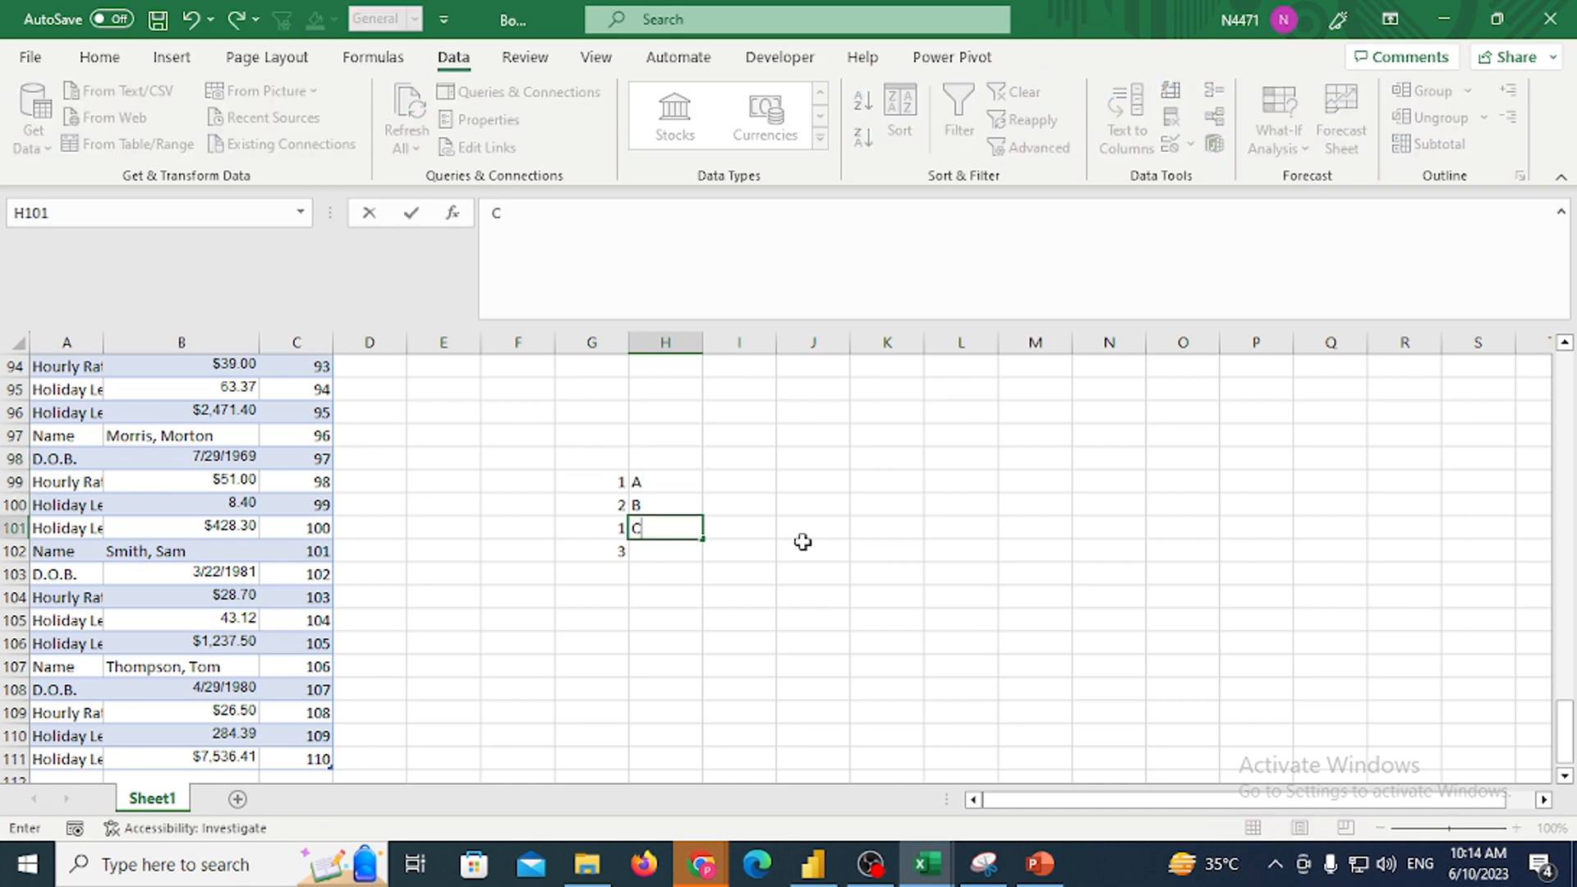
key("Return")
type("D")
key("Up")
Copy the key 1 from G99 into K97 as a pivoted header and enter A beneath it in K98
key("Up")
key("Up")
key("Left")
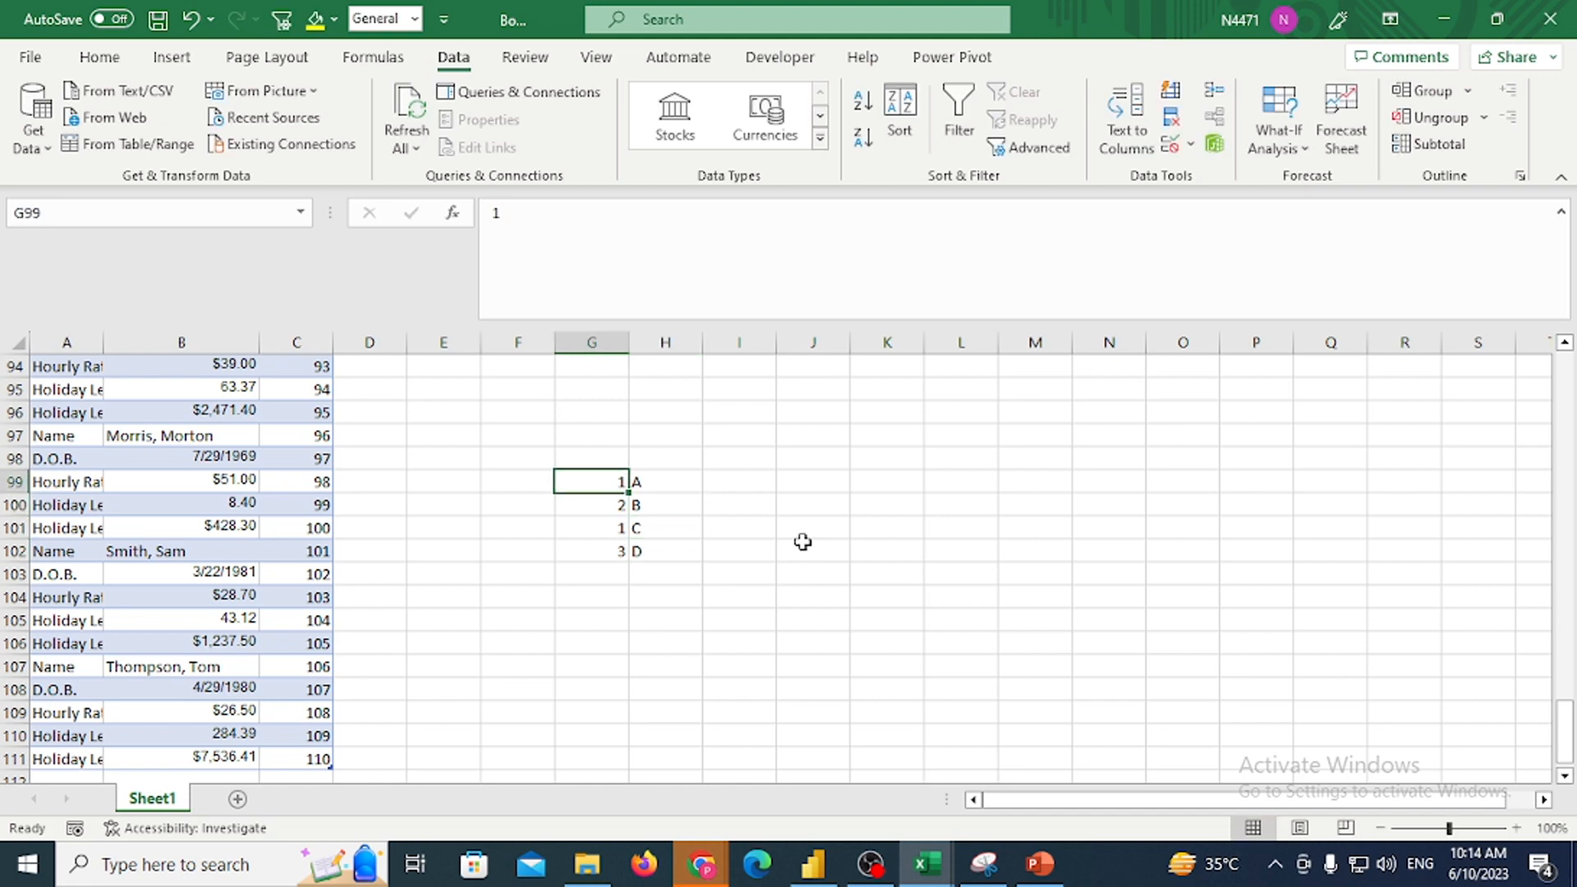
key("ctrl+c")
key("Right")
key("Right")
key("Up")
key("Up")
key("Right")
key("Right")
key("ctrl+v")
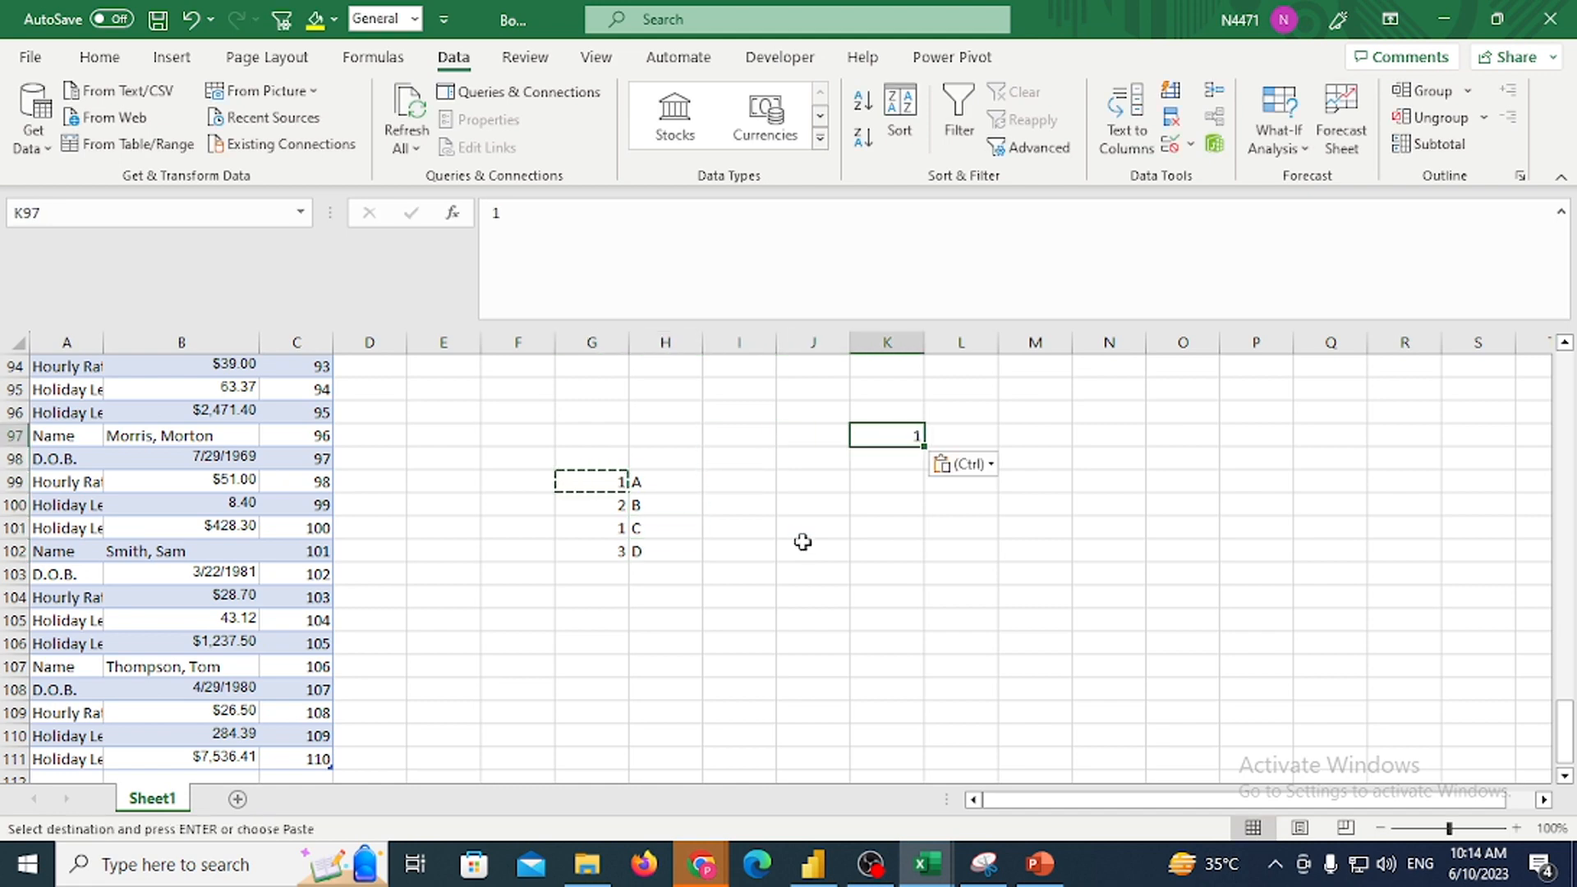
key("Down")
type("A")
key("Return")
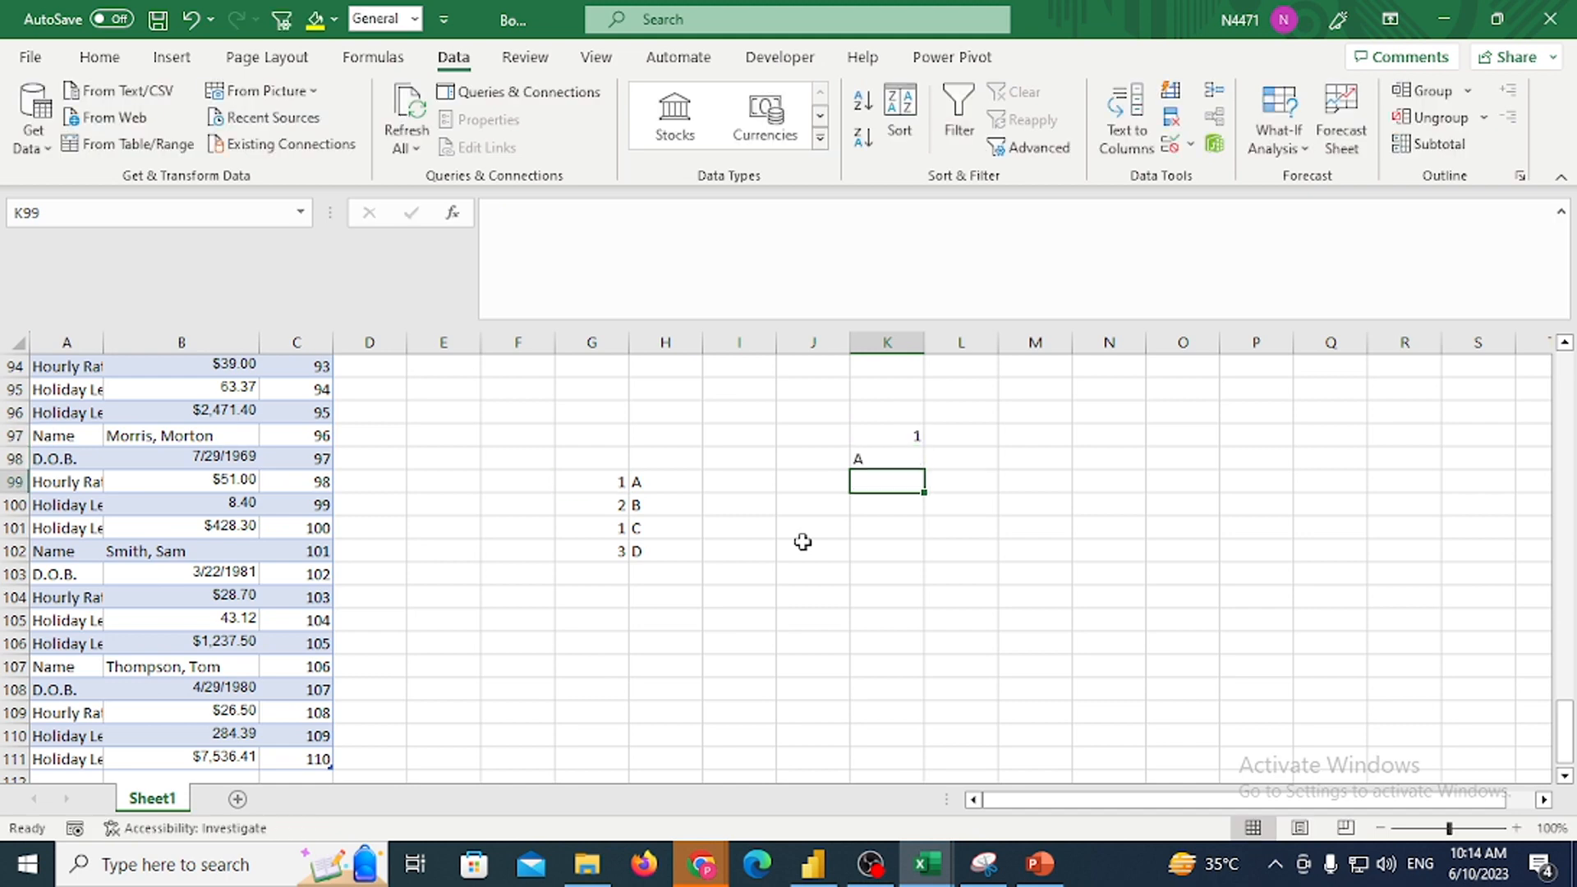
Complete the pivoted header row with 2 in L97 and 3 in M97
key("Up")
key("Up")
key("Left")
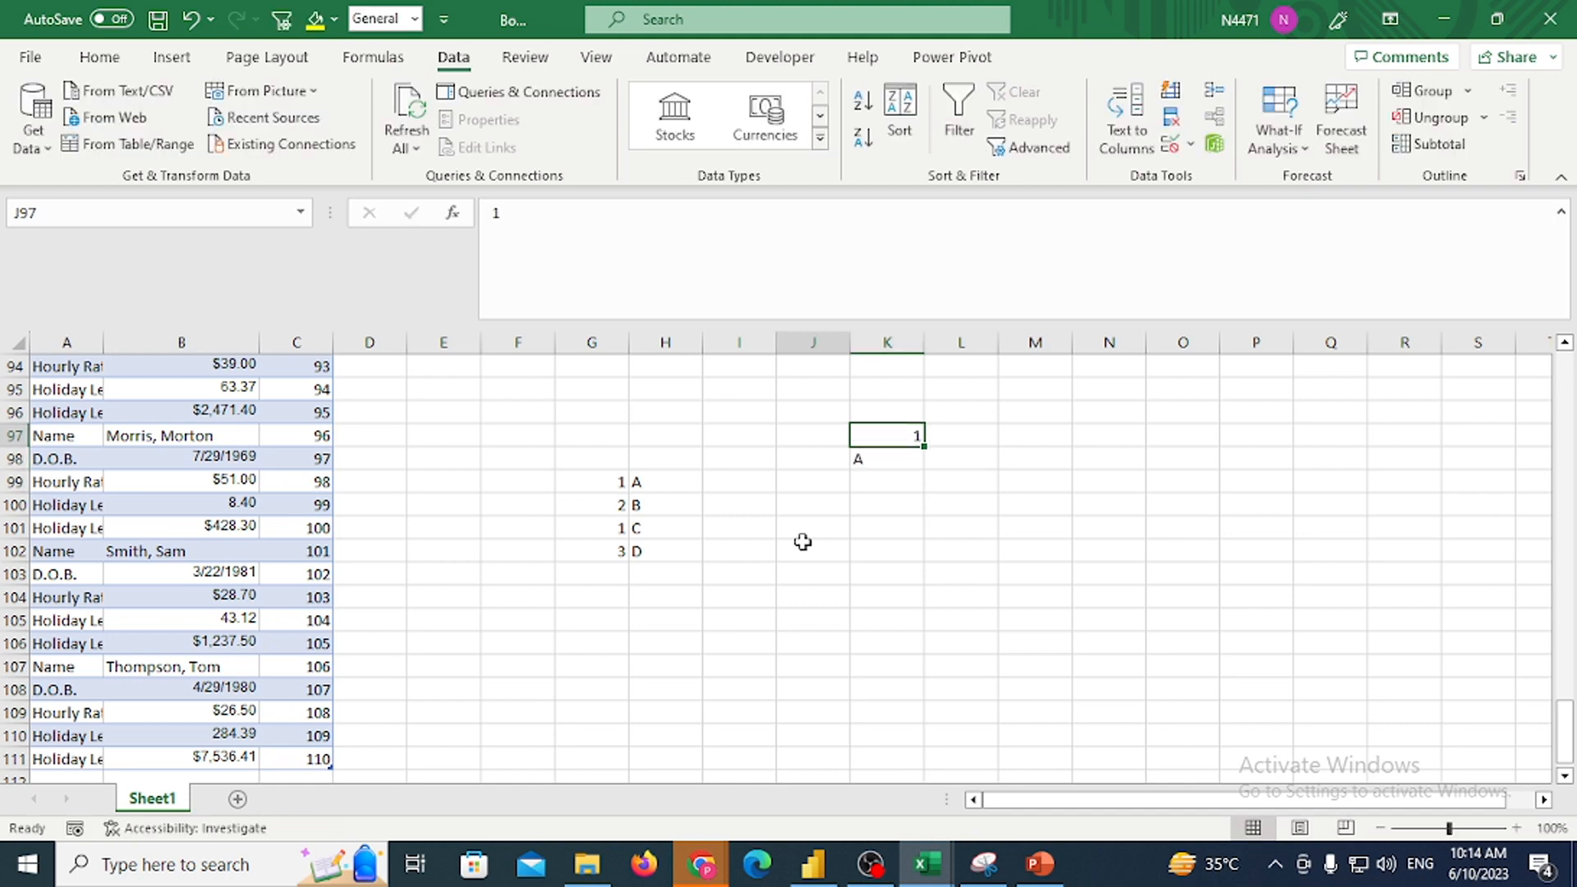
key("Down")
key("Right")
key("Up")
key("Right")
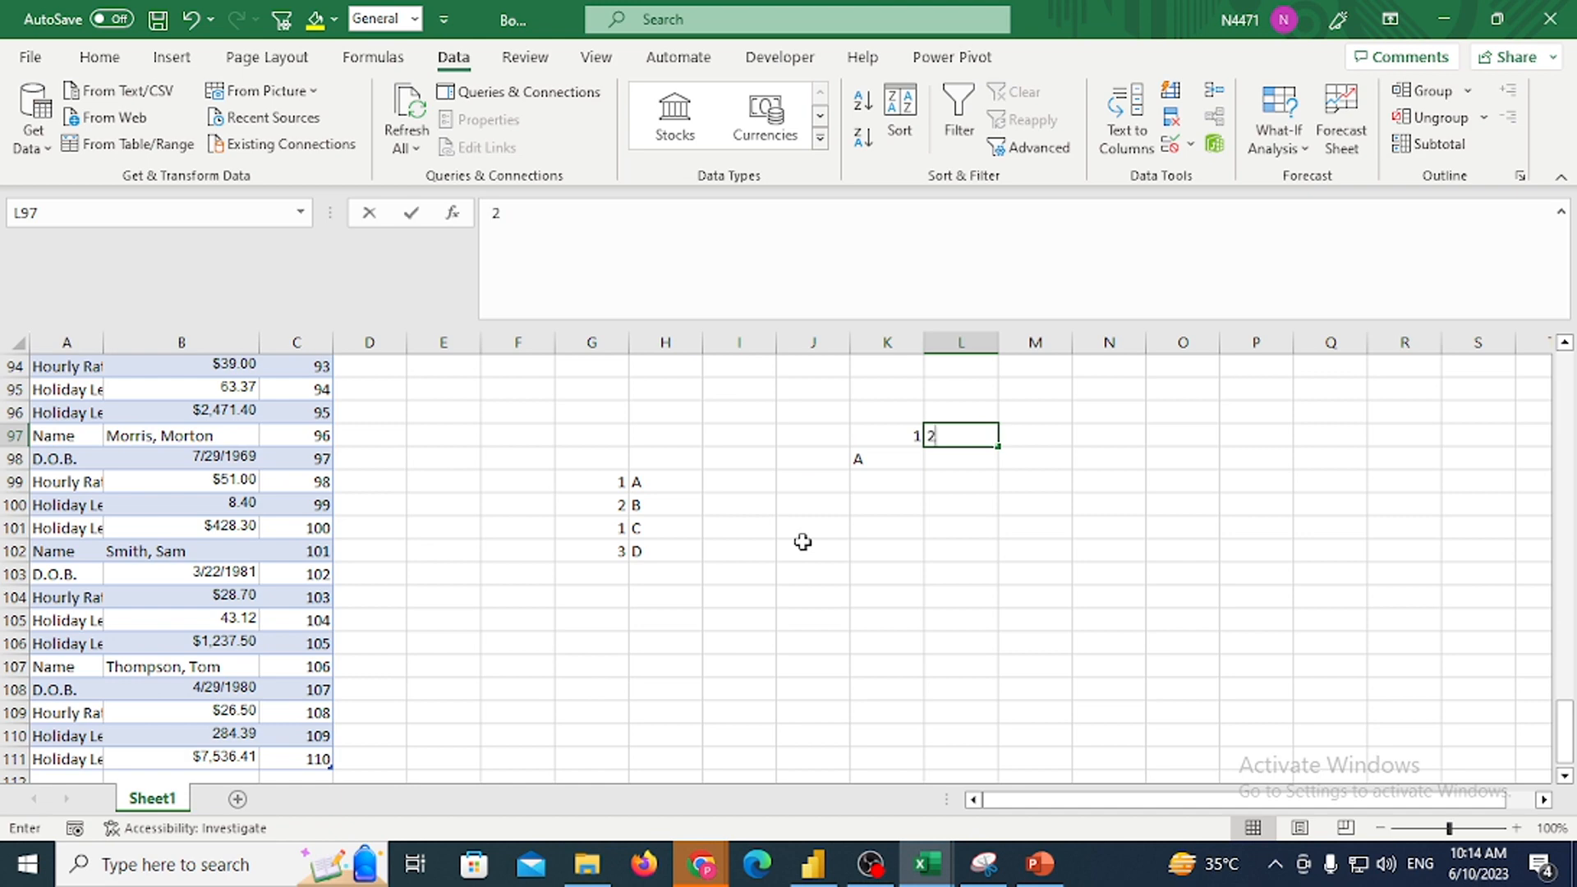
key("Right")
type("3")
key("Down")
Enter C in K99 as a second value under header 1
key("Left")
key("Left")
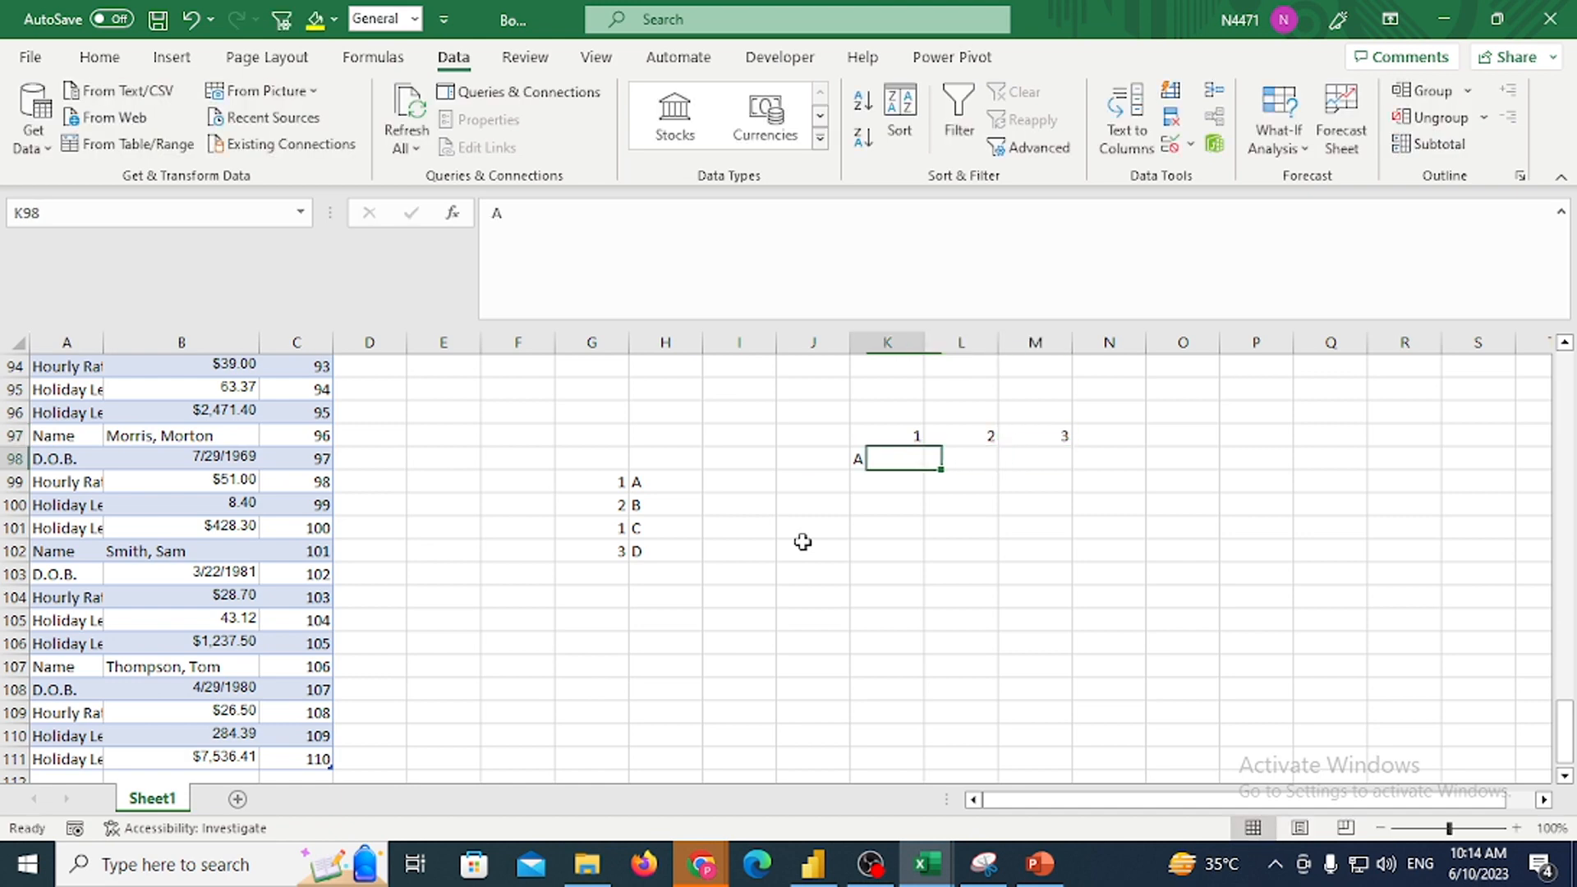
key("Down")
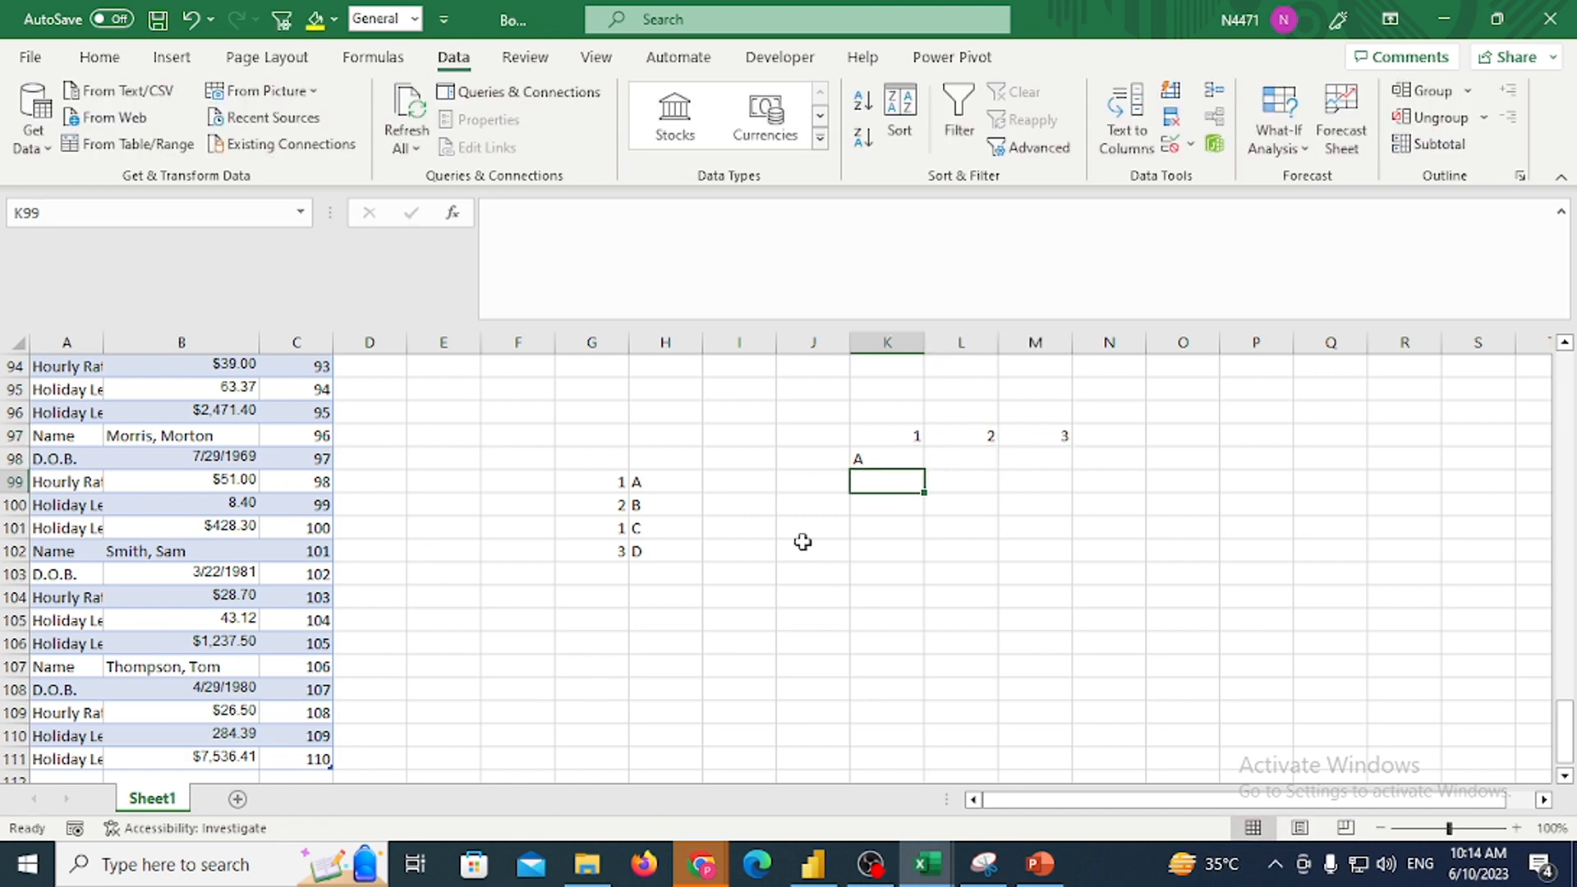
type("V")
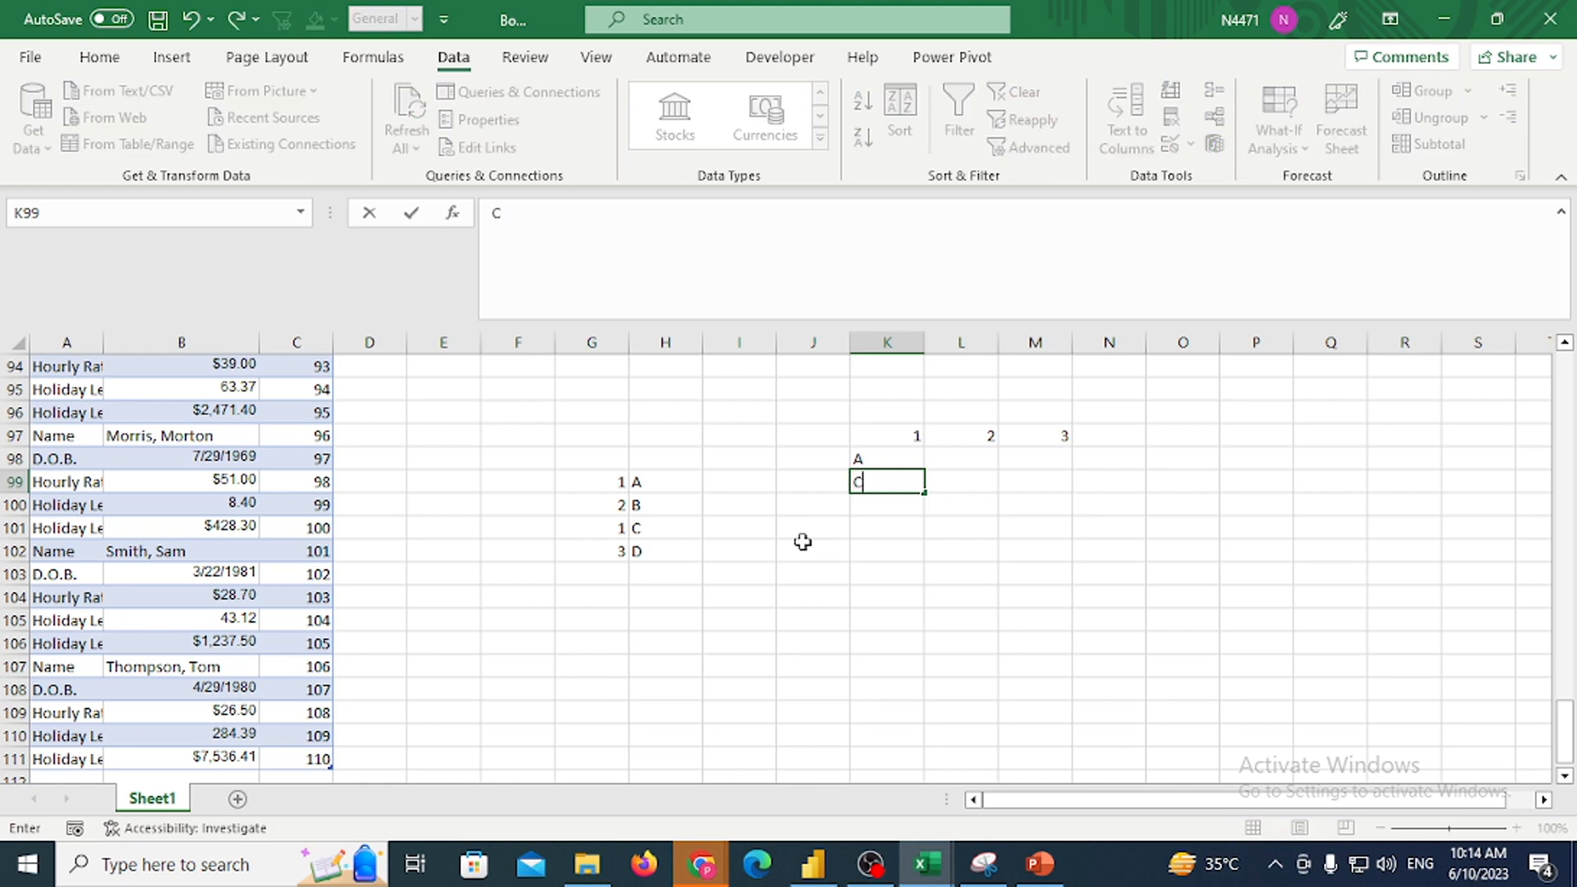
key("Up")
Enter D in K100 under header 1, below the C value
key("Right")
key("Left")
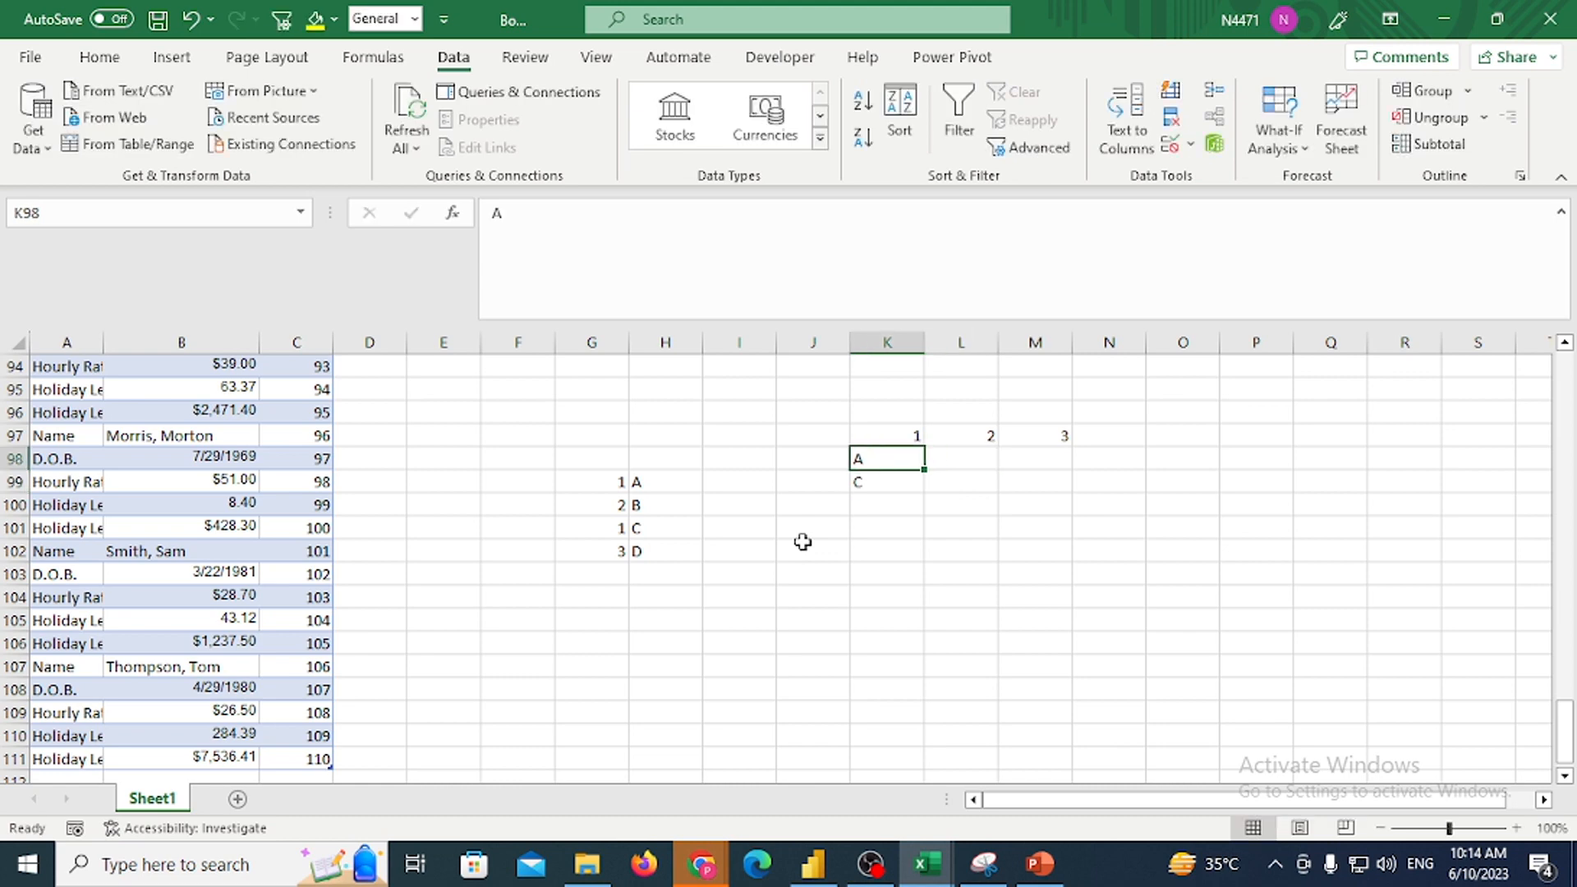
key("Down")
key("Up")
key("Down")
key("Up")
key("Right")
key("Left")
key("Left")
key("Down")
key("Down")
key("Right")
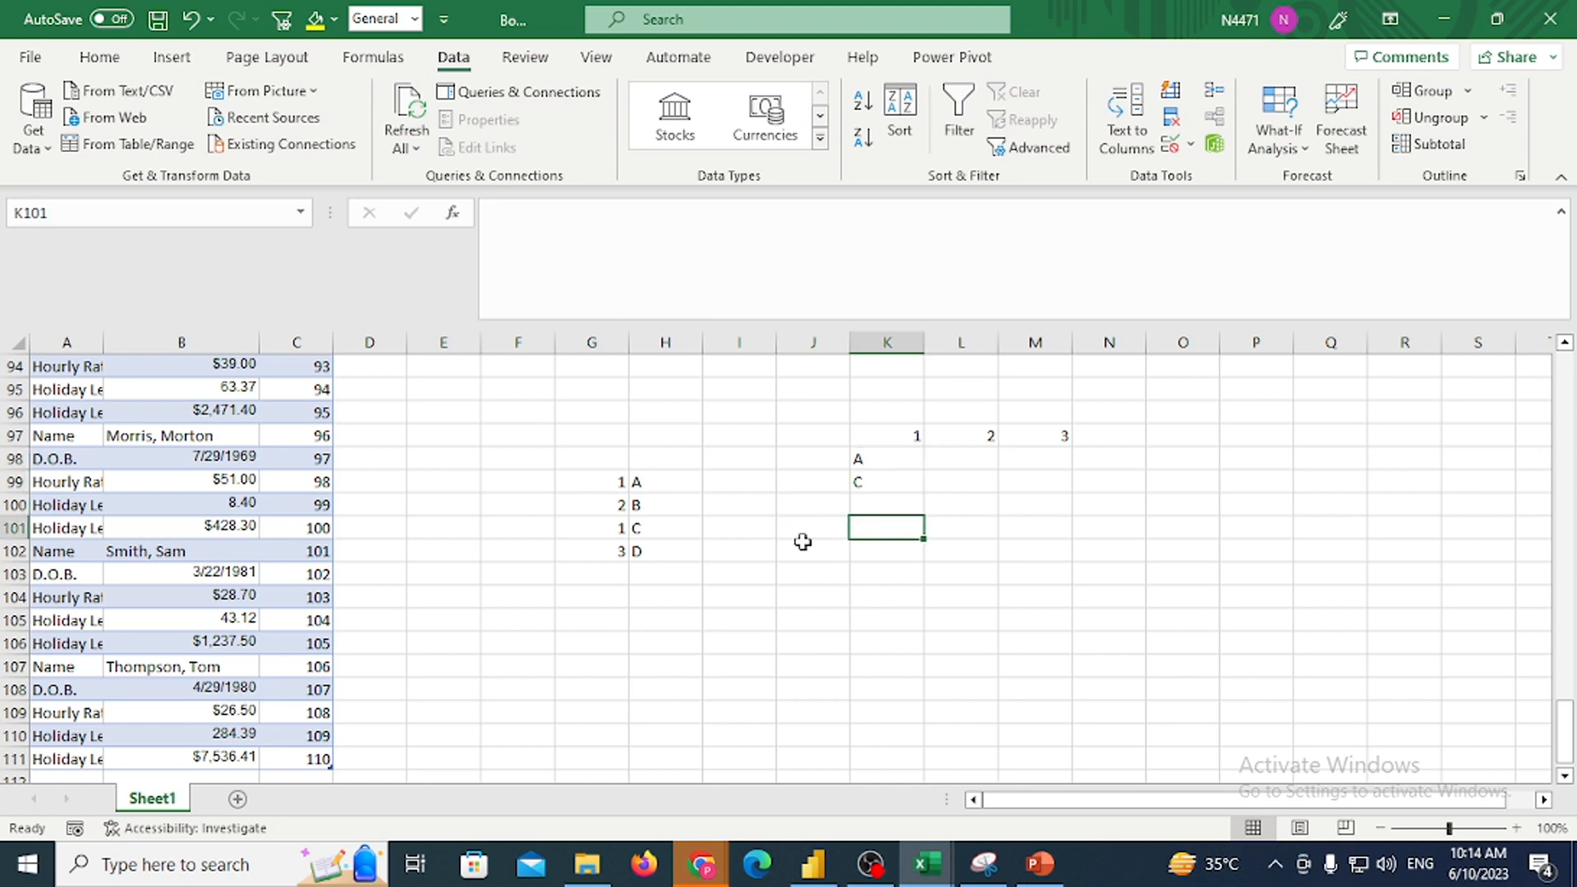
type("D")
key("Return")
Clear the C and D values from K99 and K100, keeping A under header 1
key("Up")
key("Up")
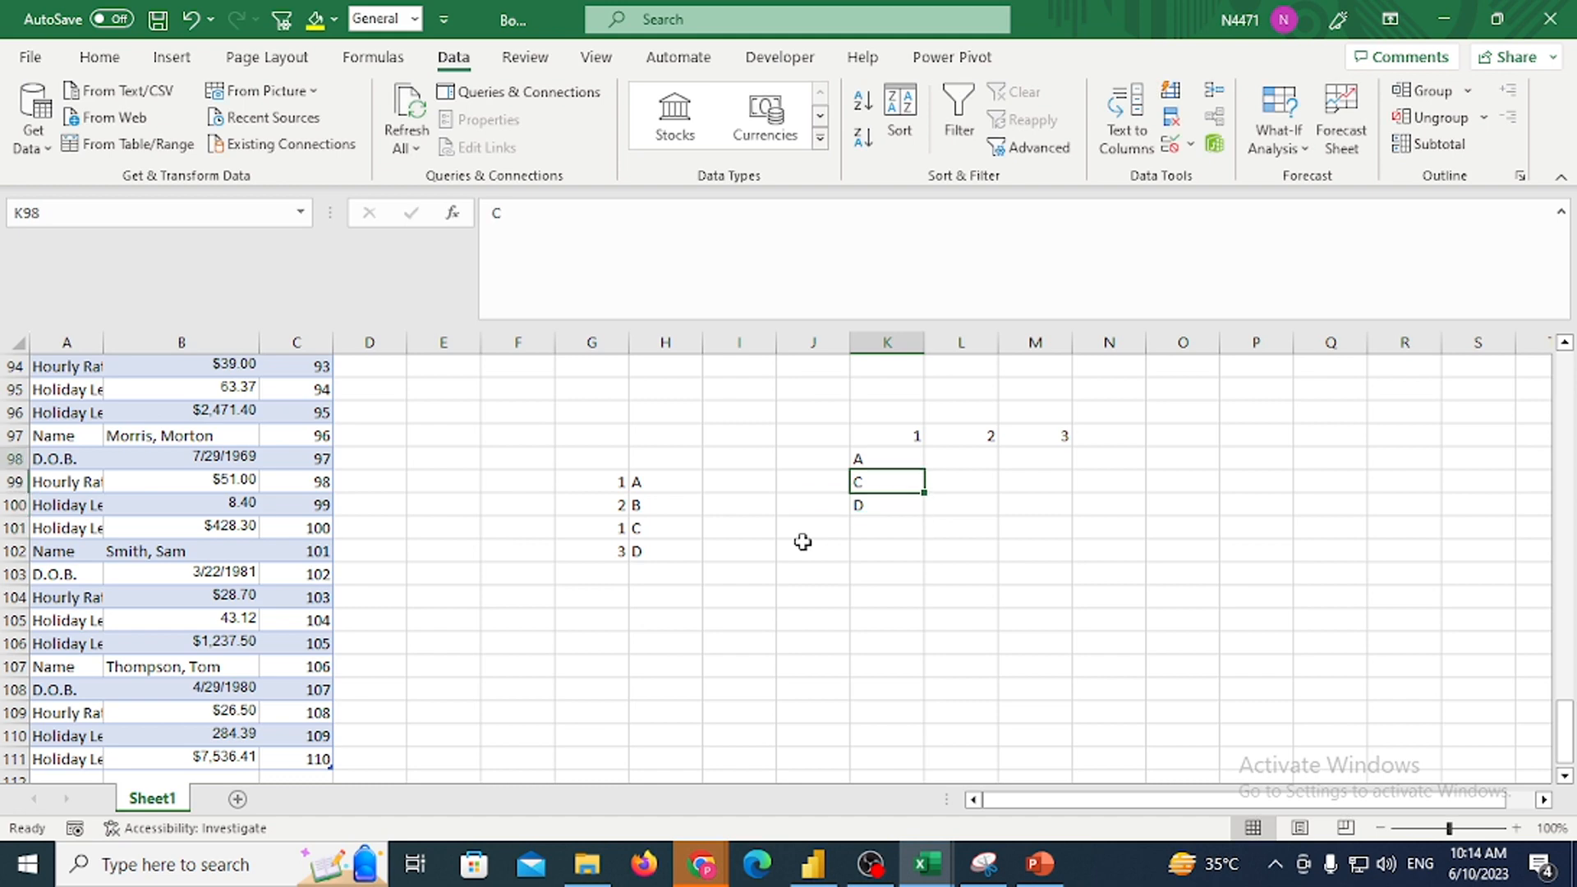
key("Up")
key("Up")
key("Down")
key("Down")
key("Down")
key("shift+Down")
key("ctrl+q")
key("Escape")
key("Delete")
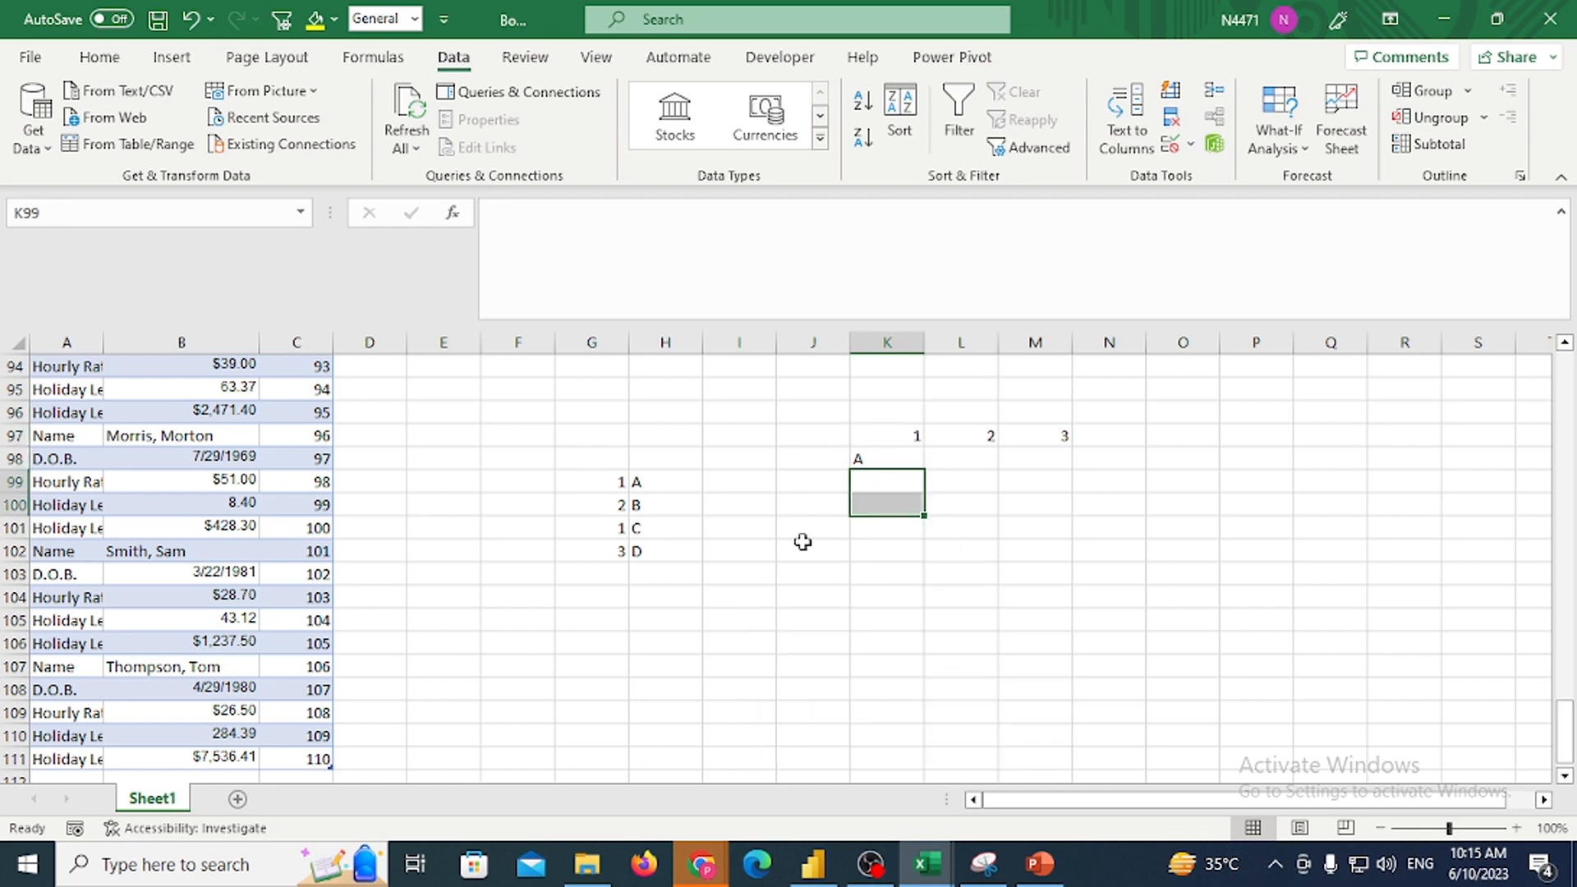
Enter B in L98 under header 2 and D in M98 under header 3
key("Up")
key("Right")
key("Up")
key("Down")
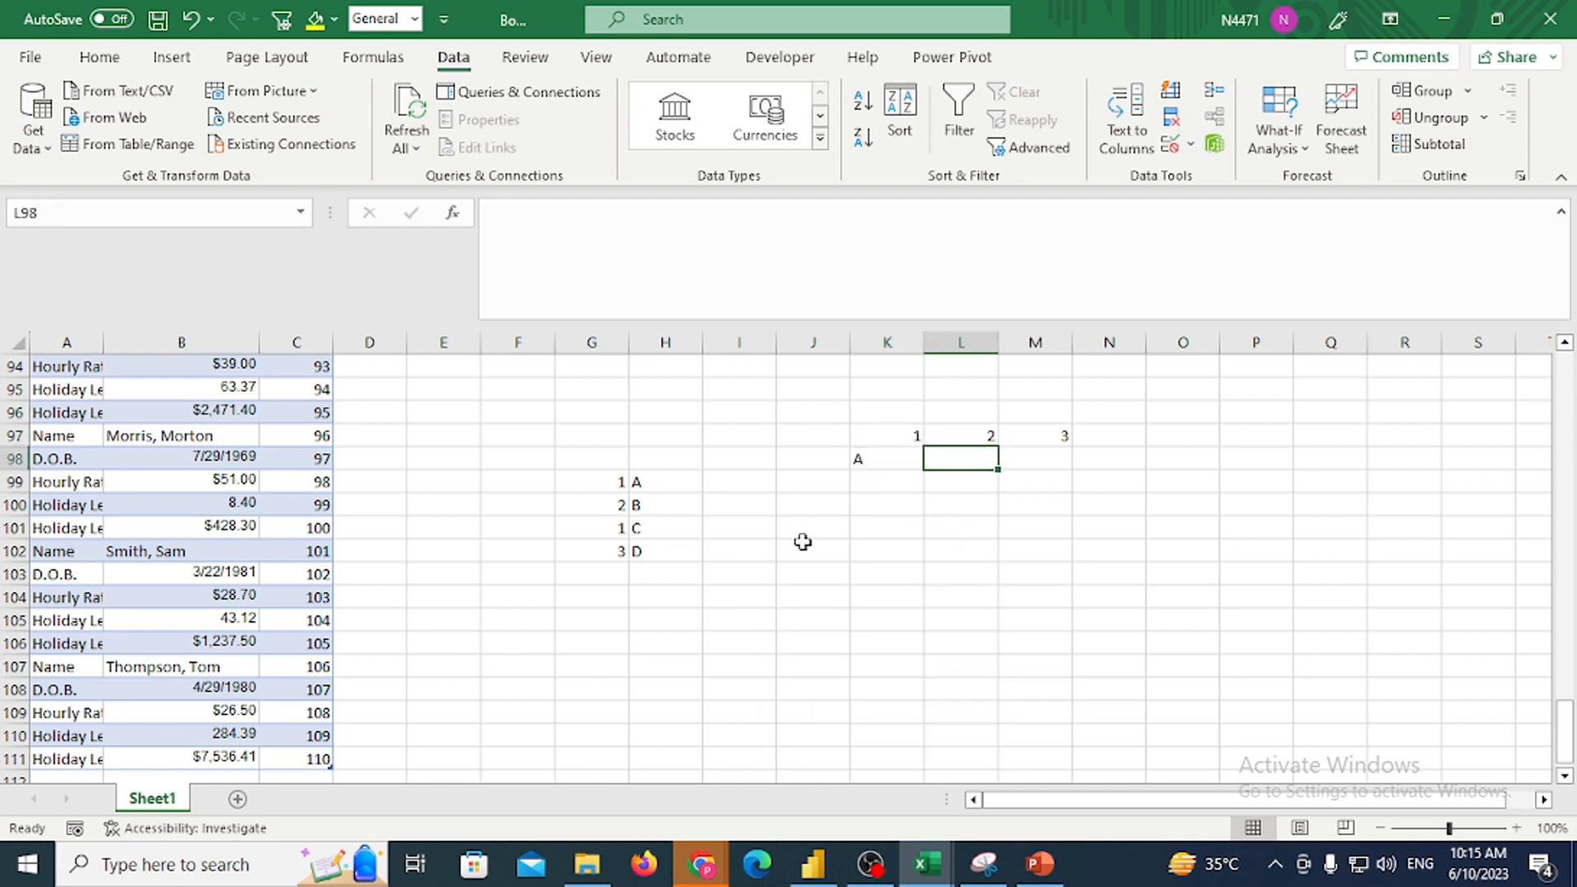
type("B")
key("Right")
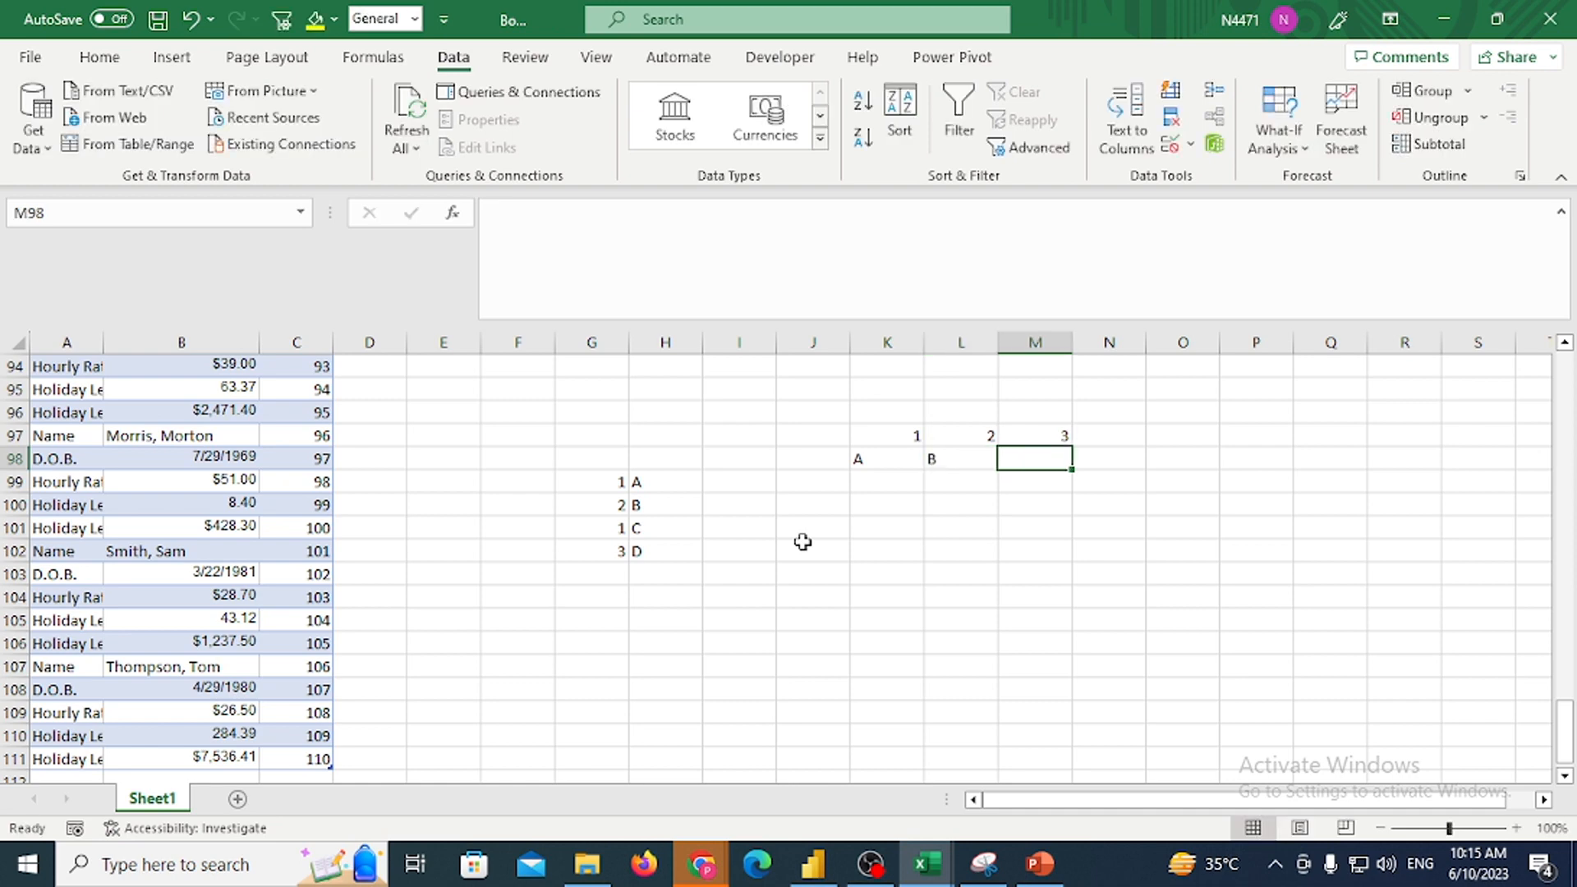
type("D")
key("Left")
Compare the key and letter pairs in G99:H102 with the pivoted values in K97:M98
key("Left")
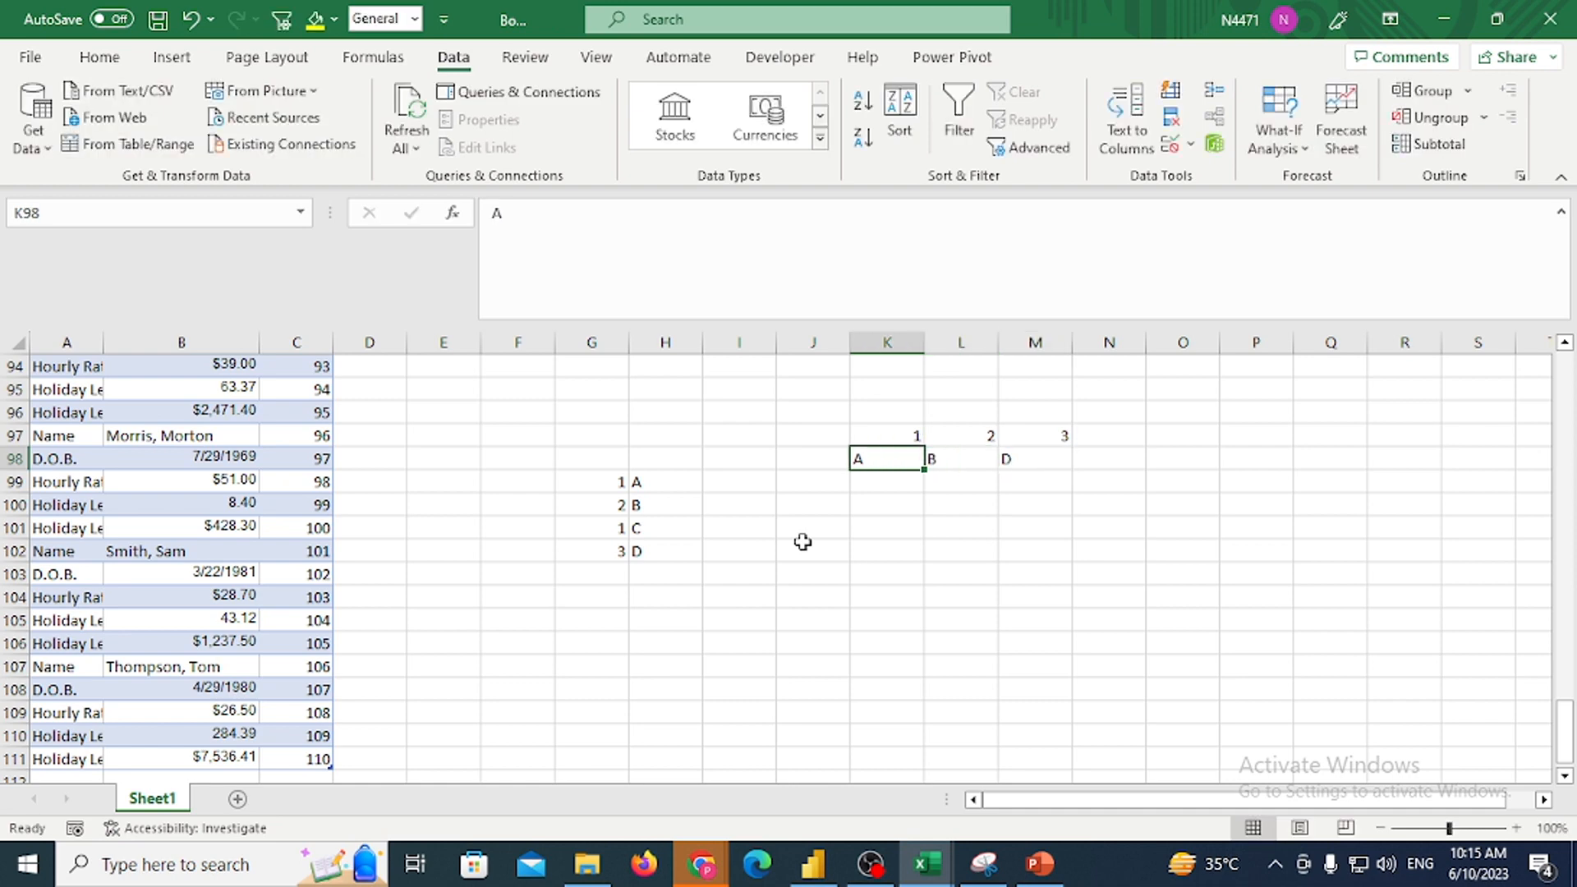
key("Down")
key("Up")
key("Down")
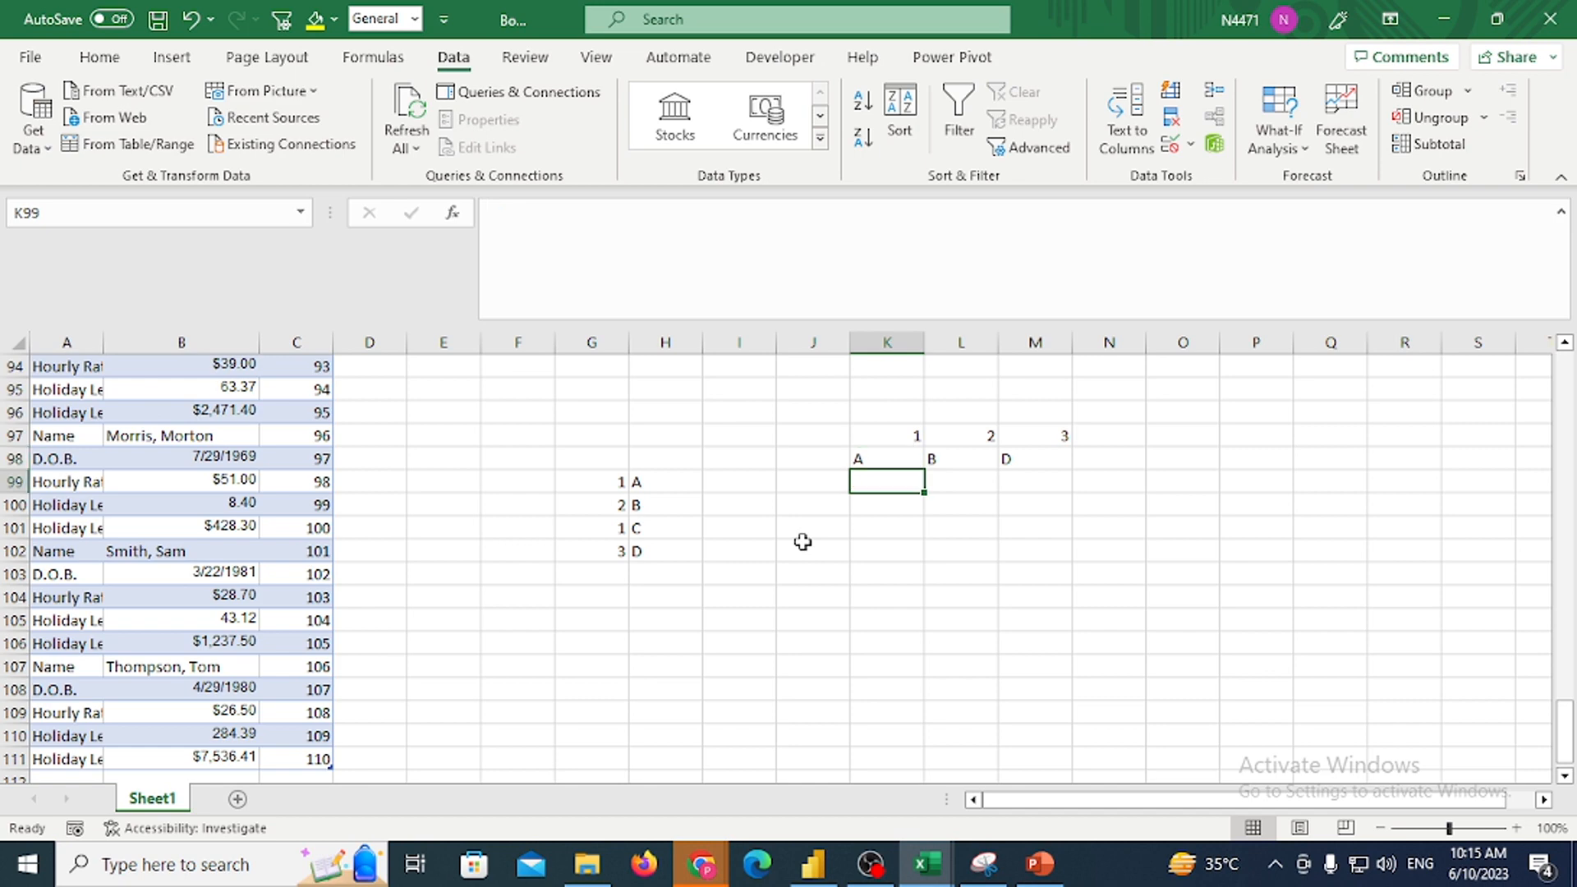
key("Left")
key("Left")
key("Left")
key("Left")
key("Down")
key("Down")
key("Down")
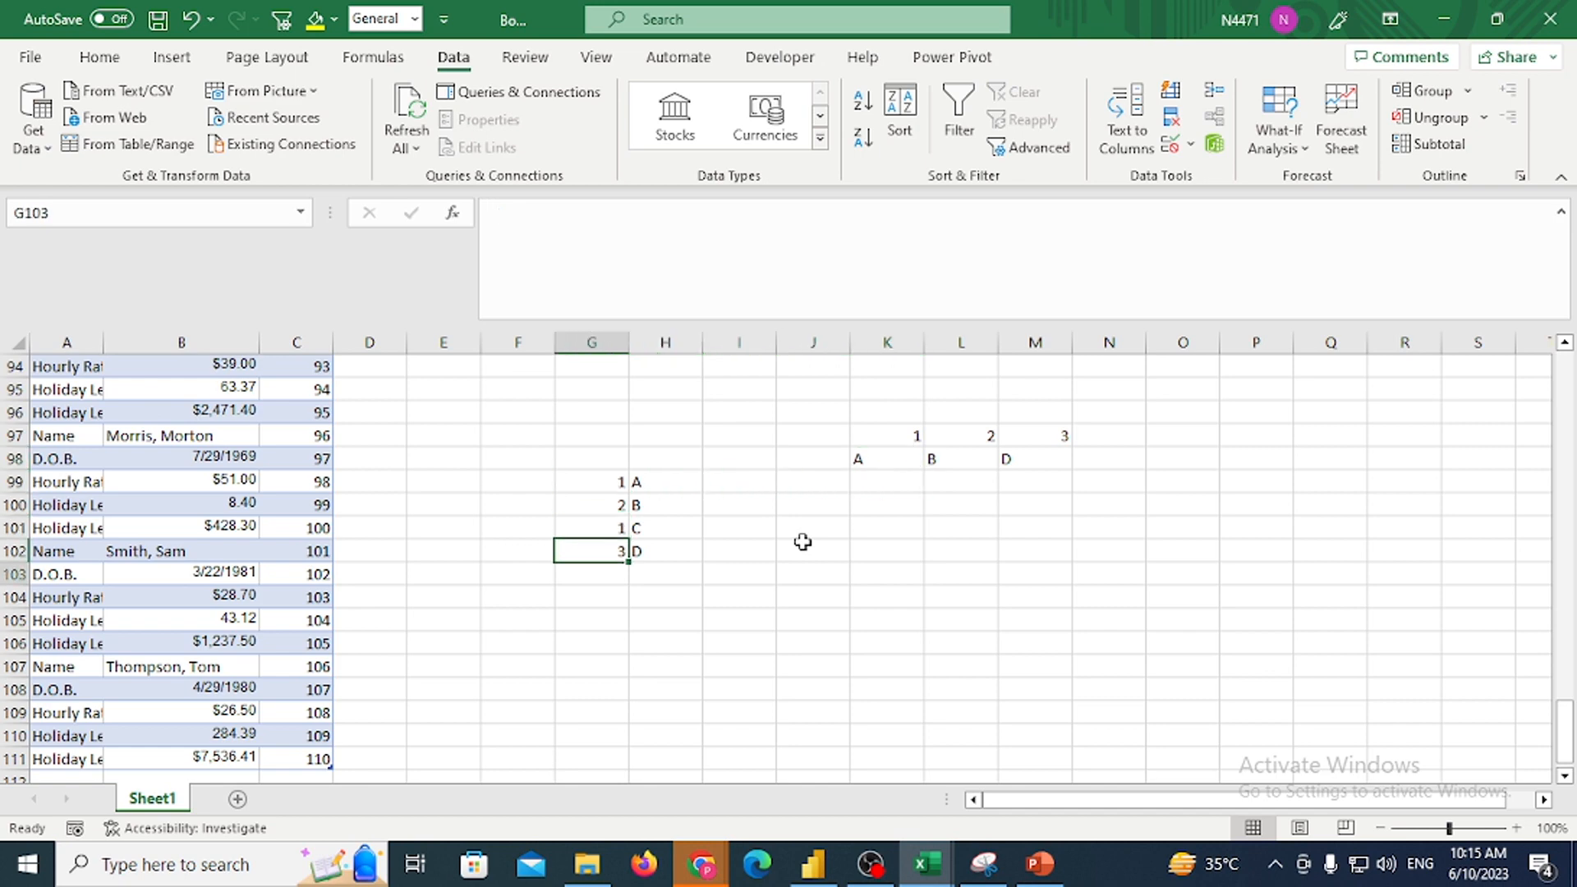
key("Down")
key("Down")
key("Up")
key("Up")
key("Right")
key("Right")
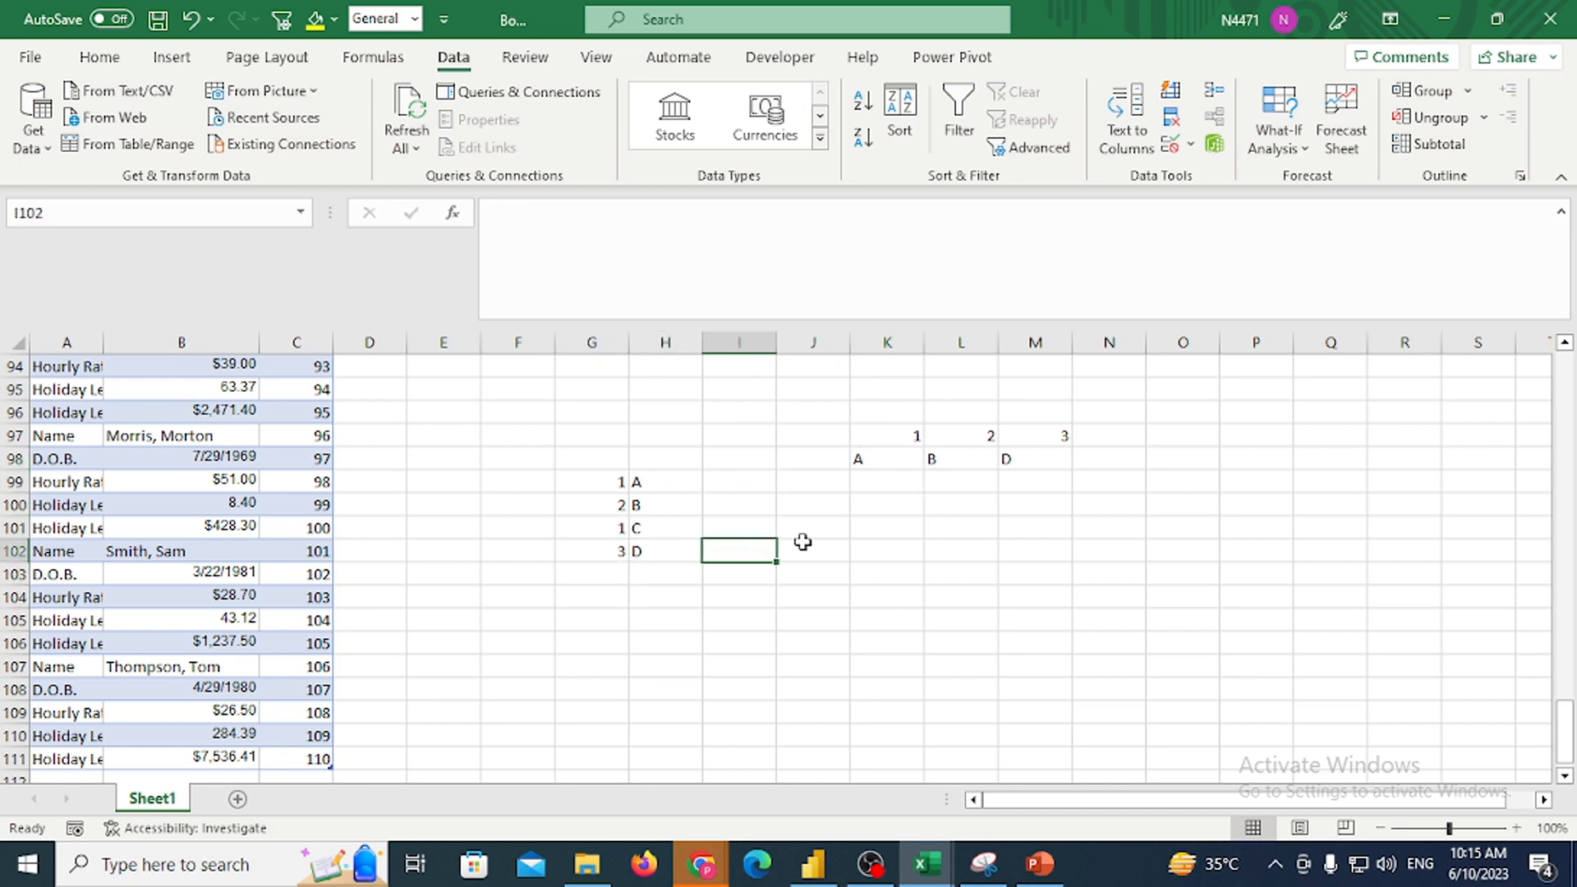
key("Right")
key("Right")
key("Right")
key("Right")
key("Up")
key("Up")
key("Up")
key("Up")
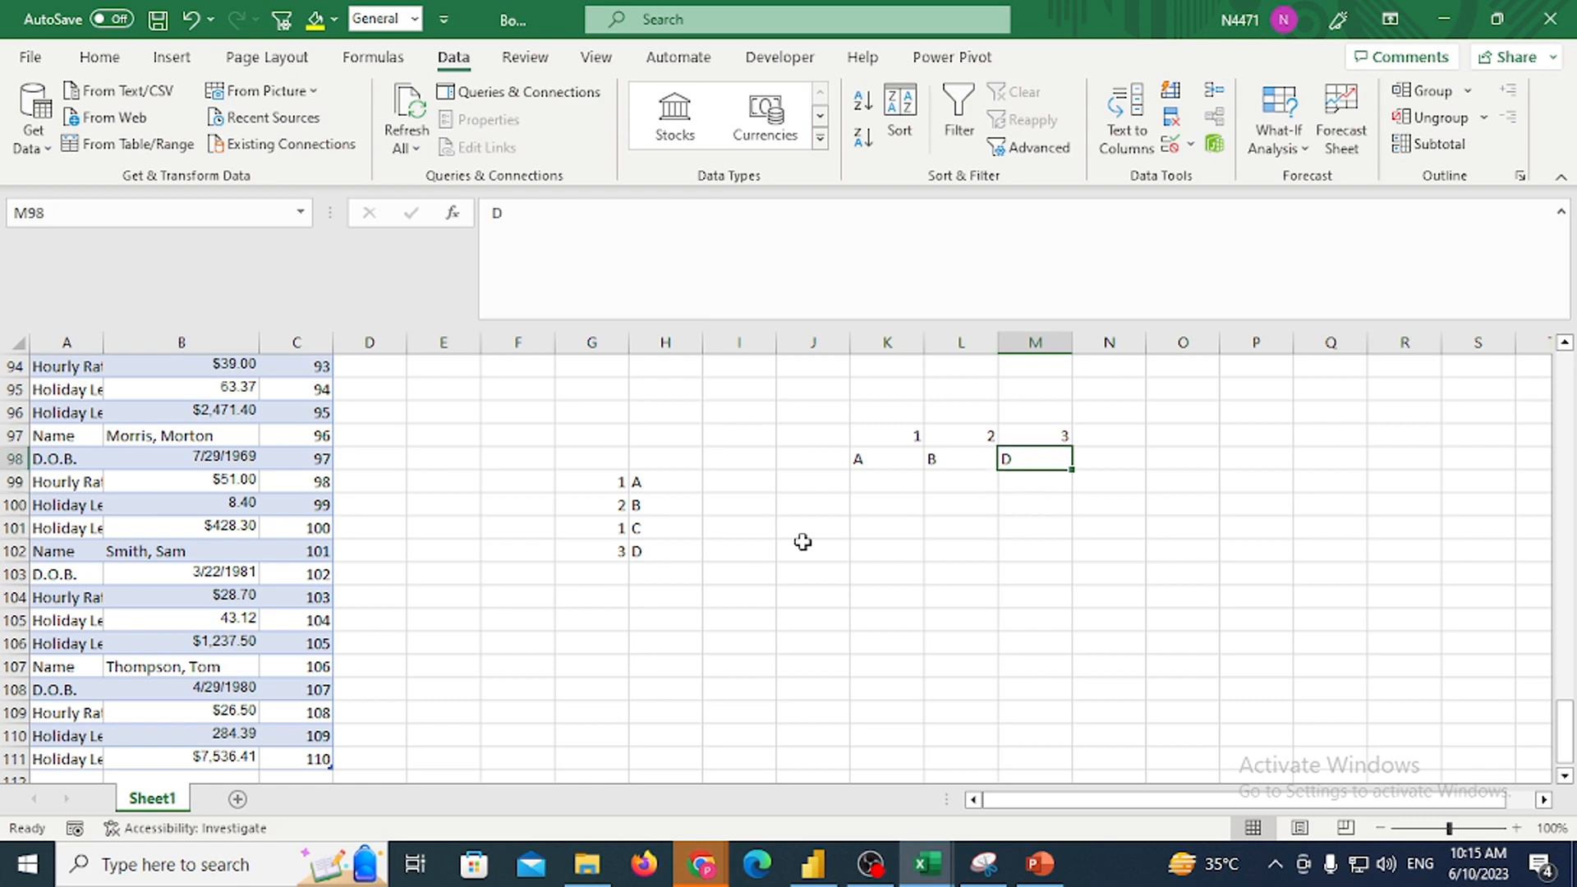
Enter C in K99 as the second value under header 1
key("Down")
key("Left")
key("Left")
key("Up")
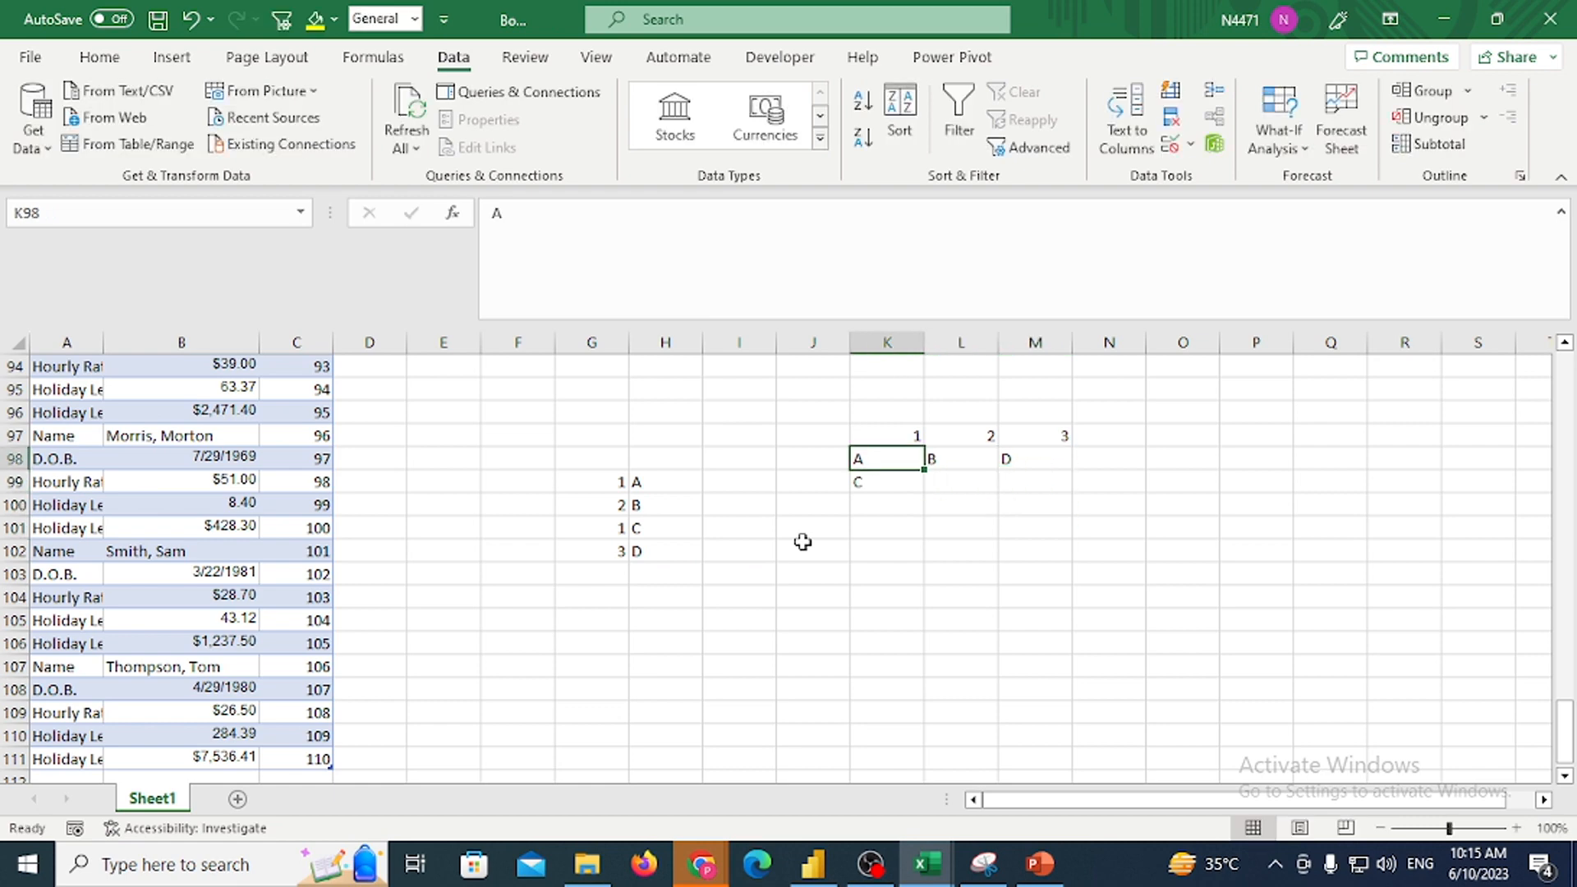
key("Right")
key("Left")
key("Up")
key("Left")
key("Left")
key("Left")
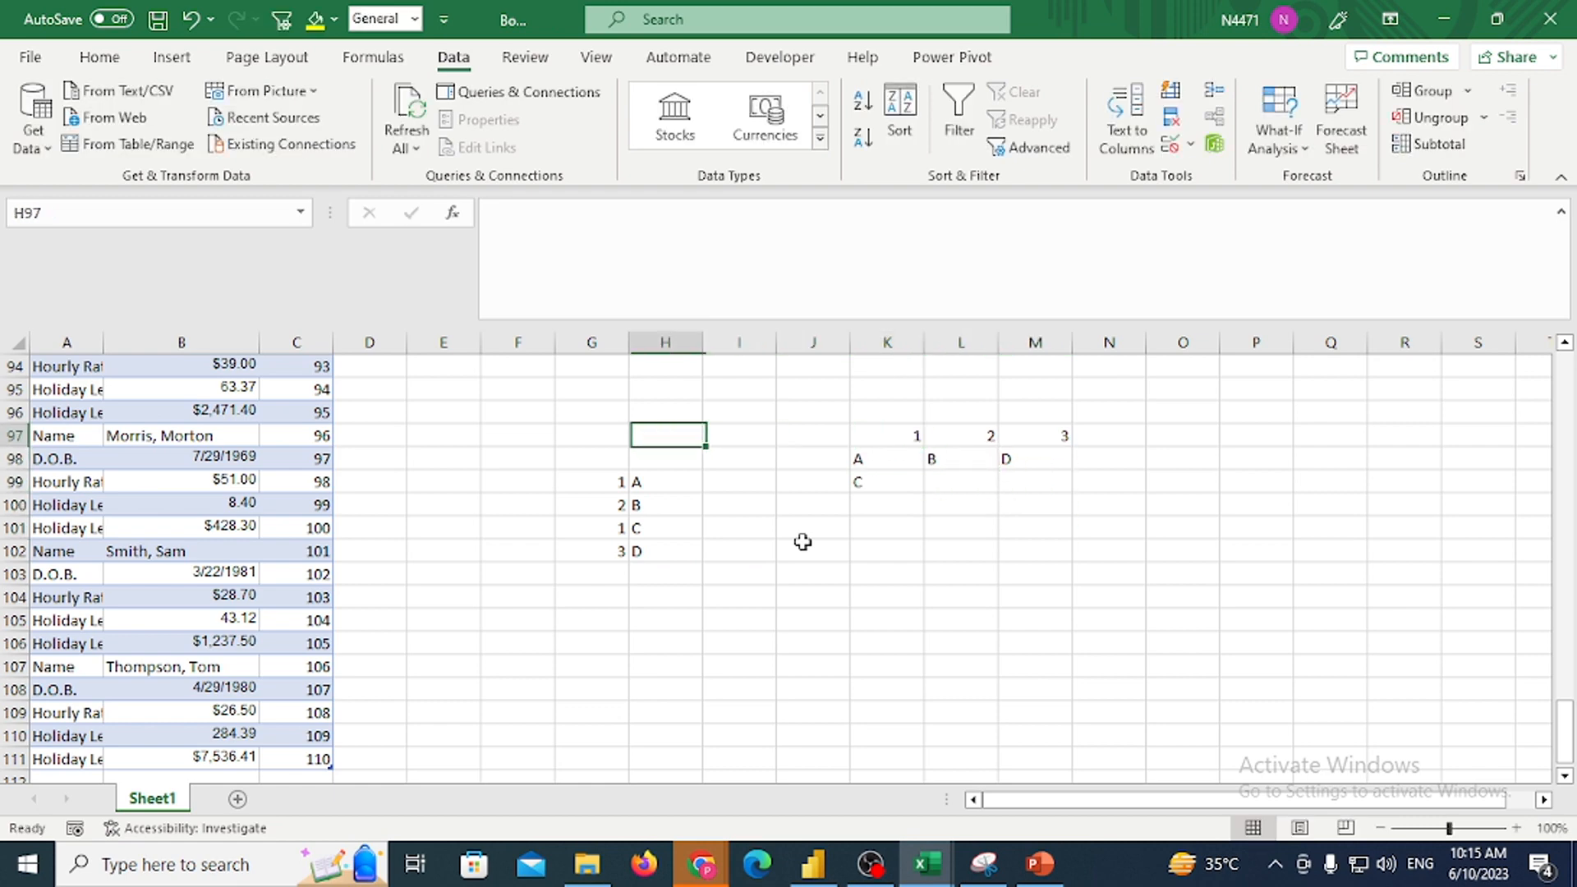
key("Left")
key("Down")
key("shift+Right")
key("shift+Right")
key("shift+Right")
key("shift+Right")
key("shift+Right")
key("shift+Up")
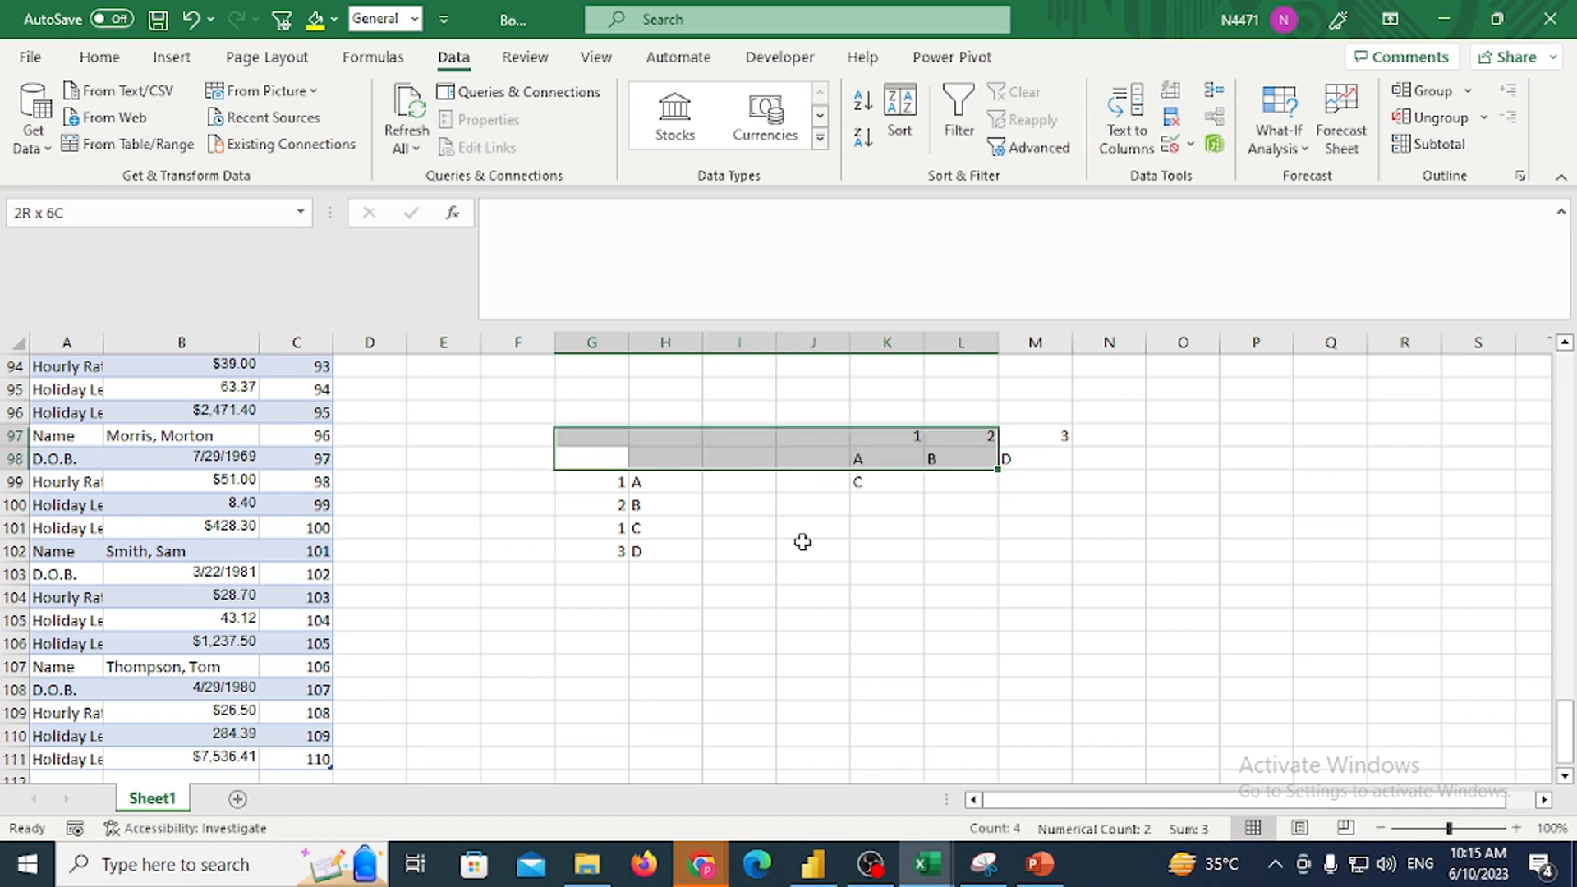
Clear the repeated-key pivot sample from G97:M104
key("Up")
key("Down")
key("Up")
key("shift+Right")
key("shift+Right")
key("shift+Right")
key("shift+Right")
key("shift+Right")
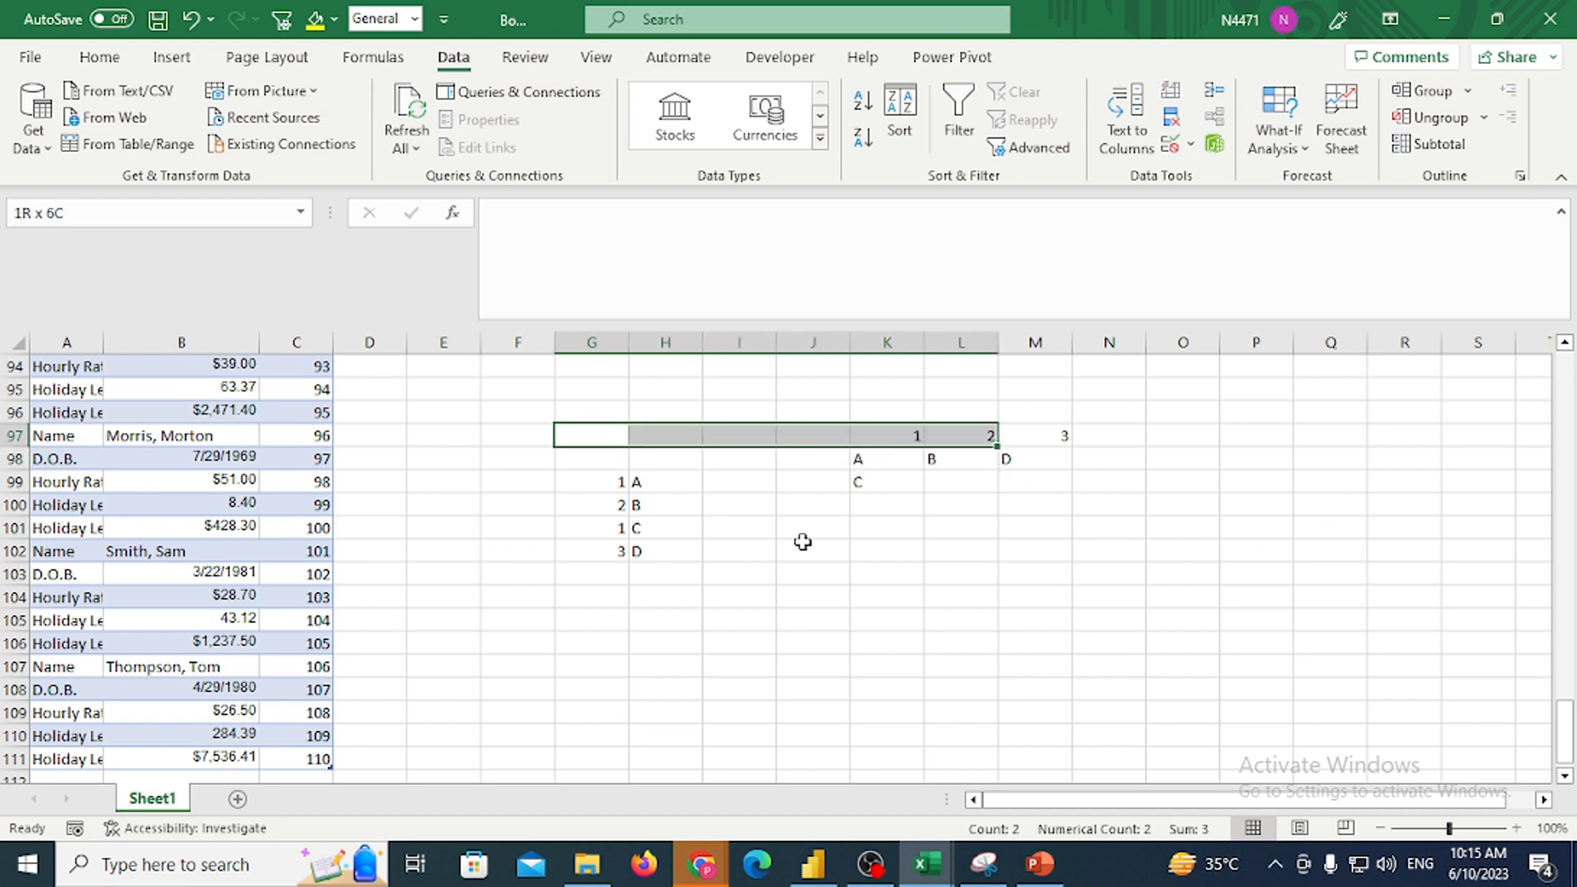
key("shift+Right")
key("shift+Right")
key("shift+Down")
key("shift+Left")
key("shift+Down")
key("shift+Down")
key("shift+Down")
key("shift+Down")
key("shift+Down")
key("shift+Down")
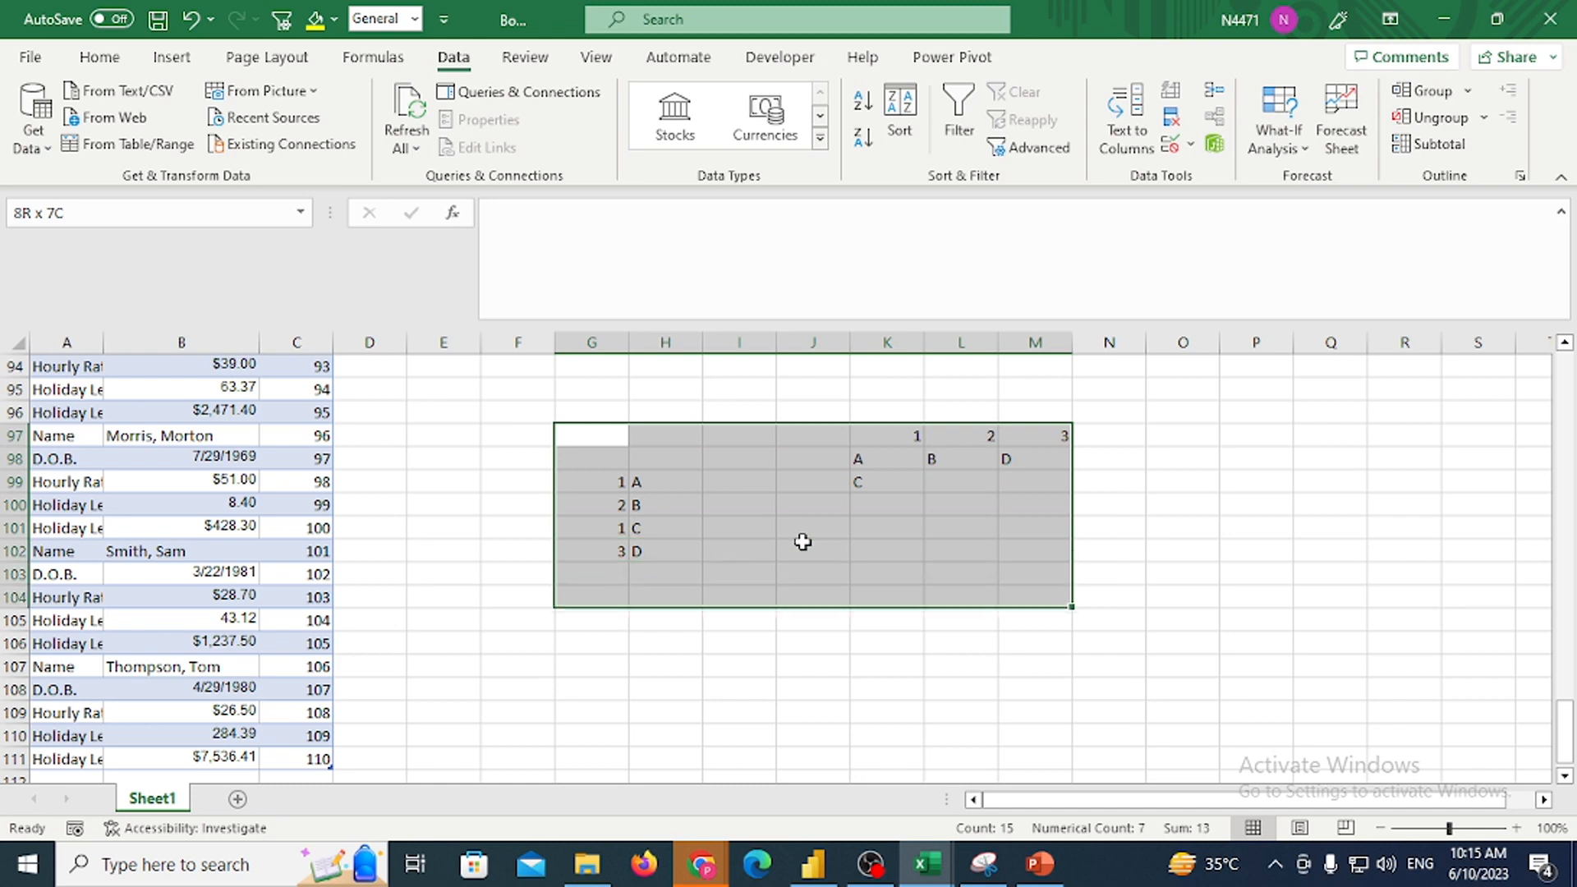
key("Delete")
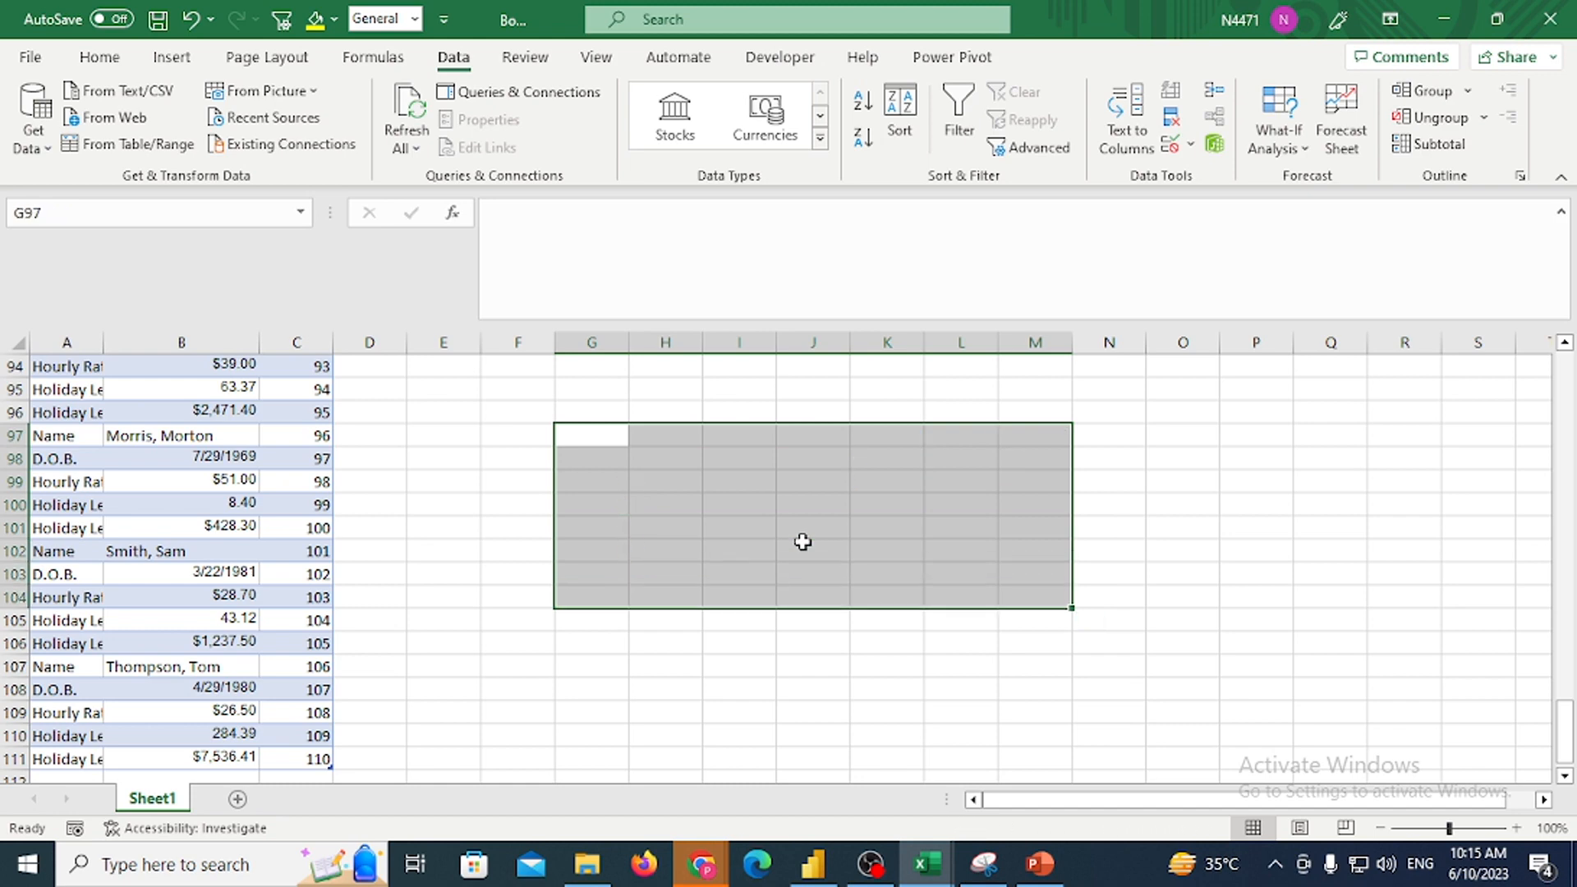
left_click(616, 741)
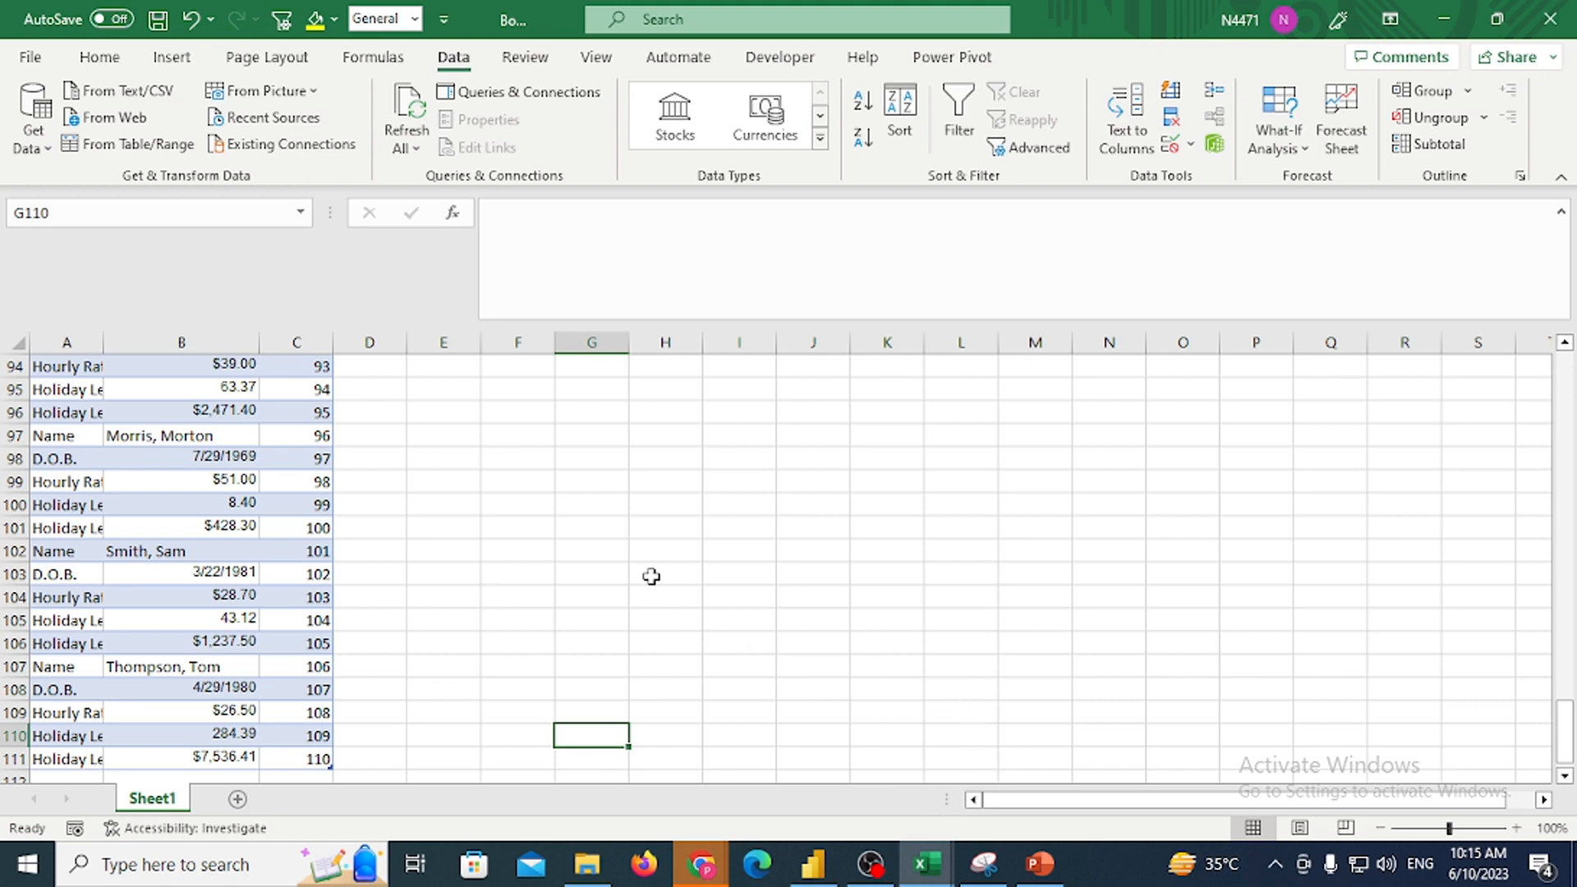
left_click(952, 418)
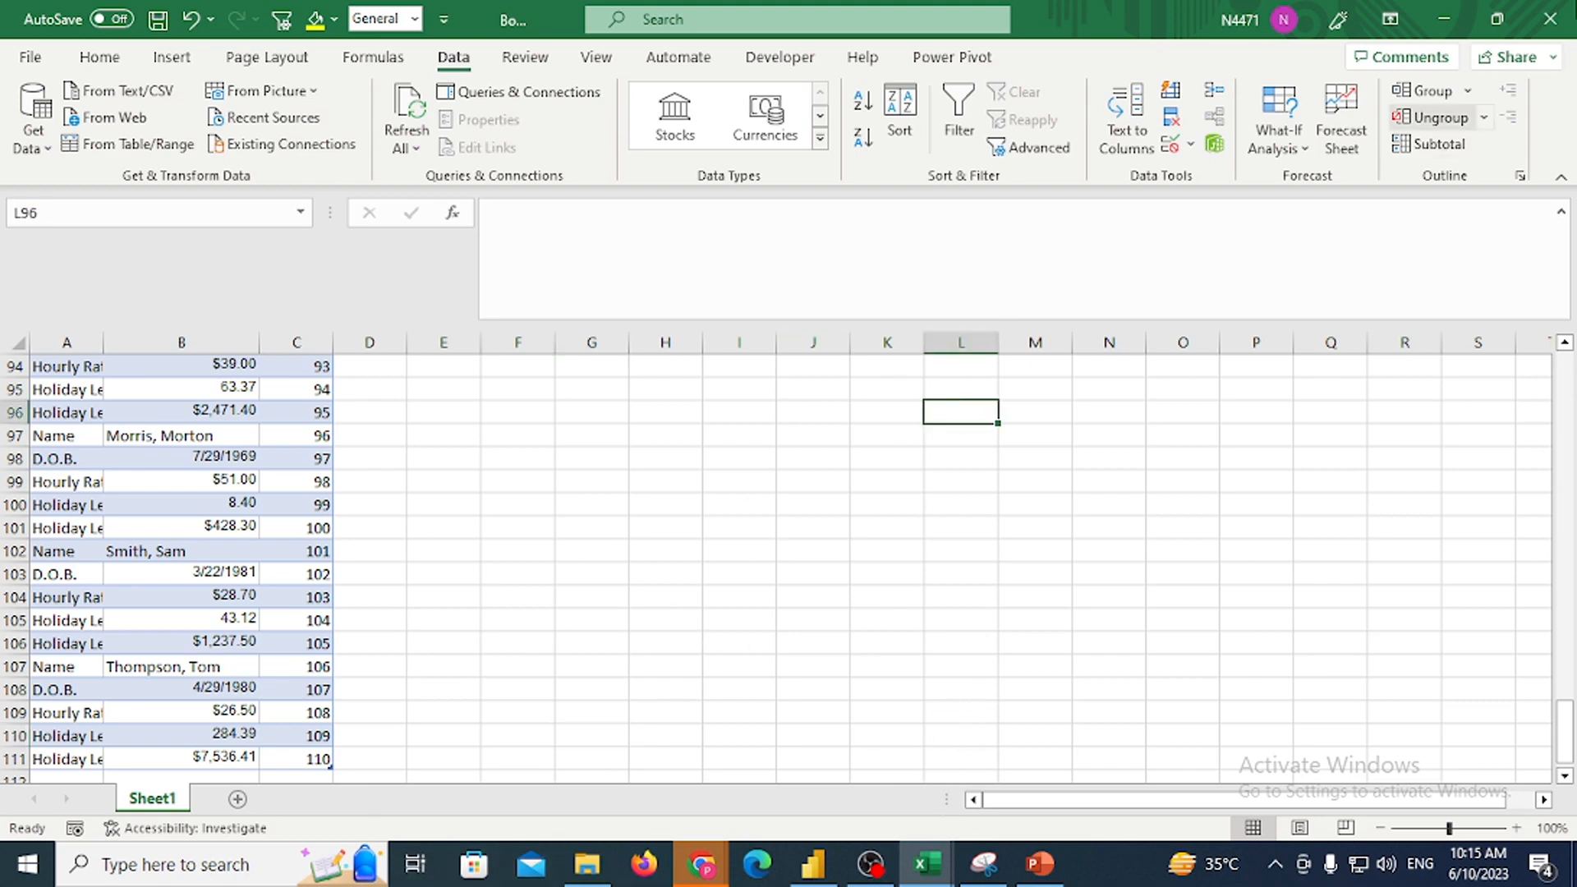
left_click(855, 514)
left_click(718, 477)
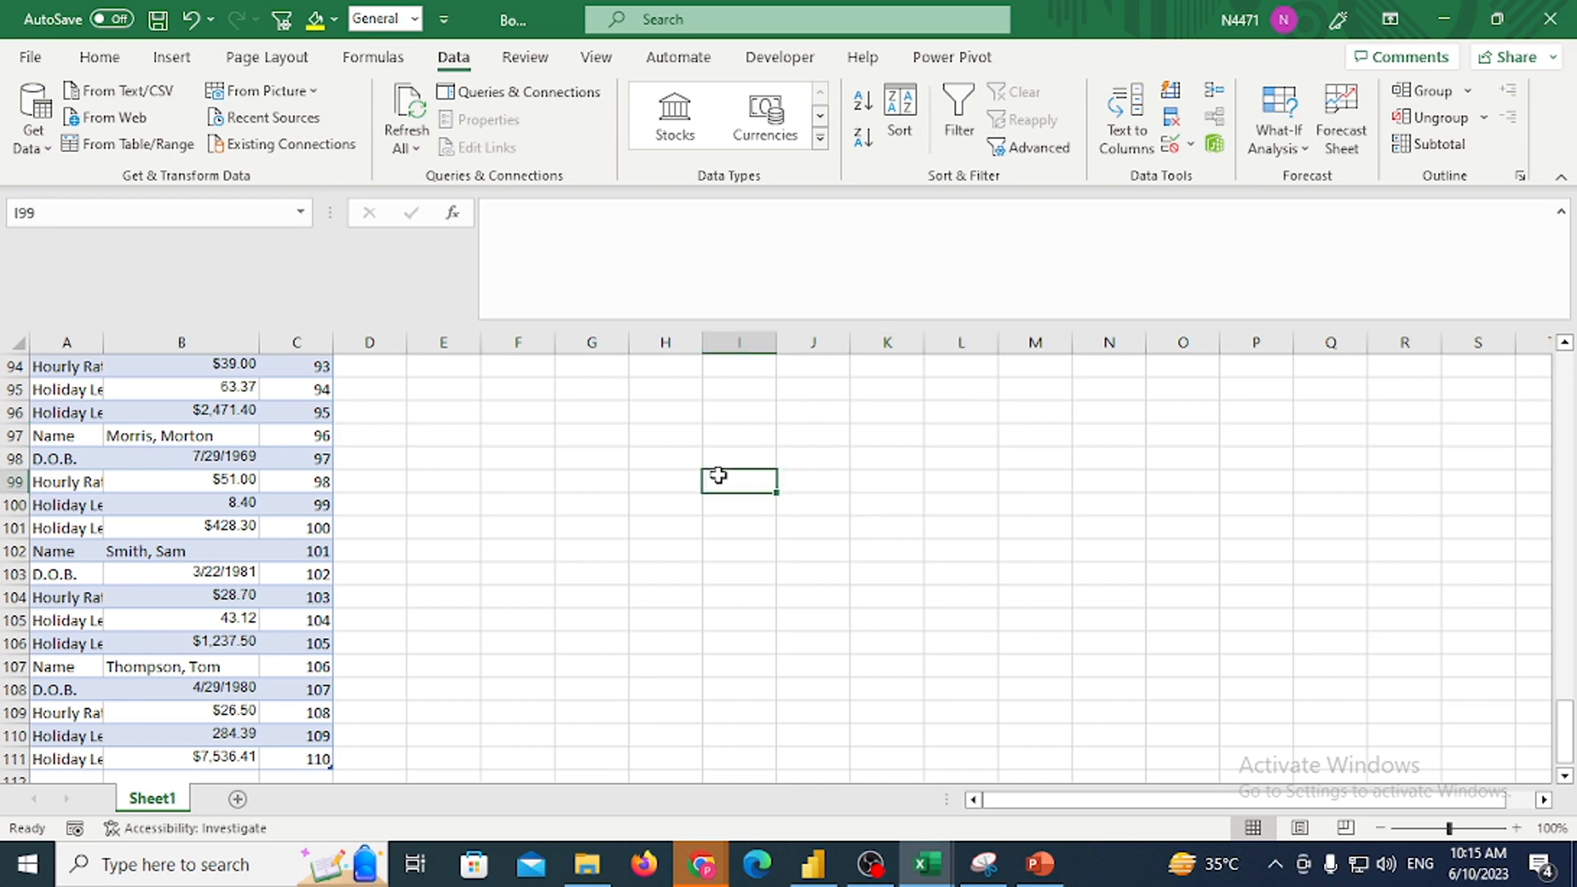
left_click(659, 565)
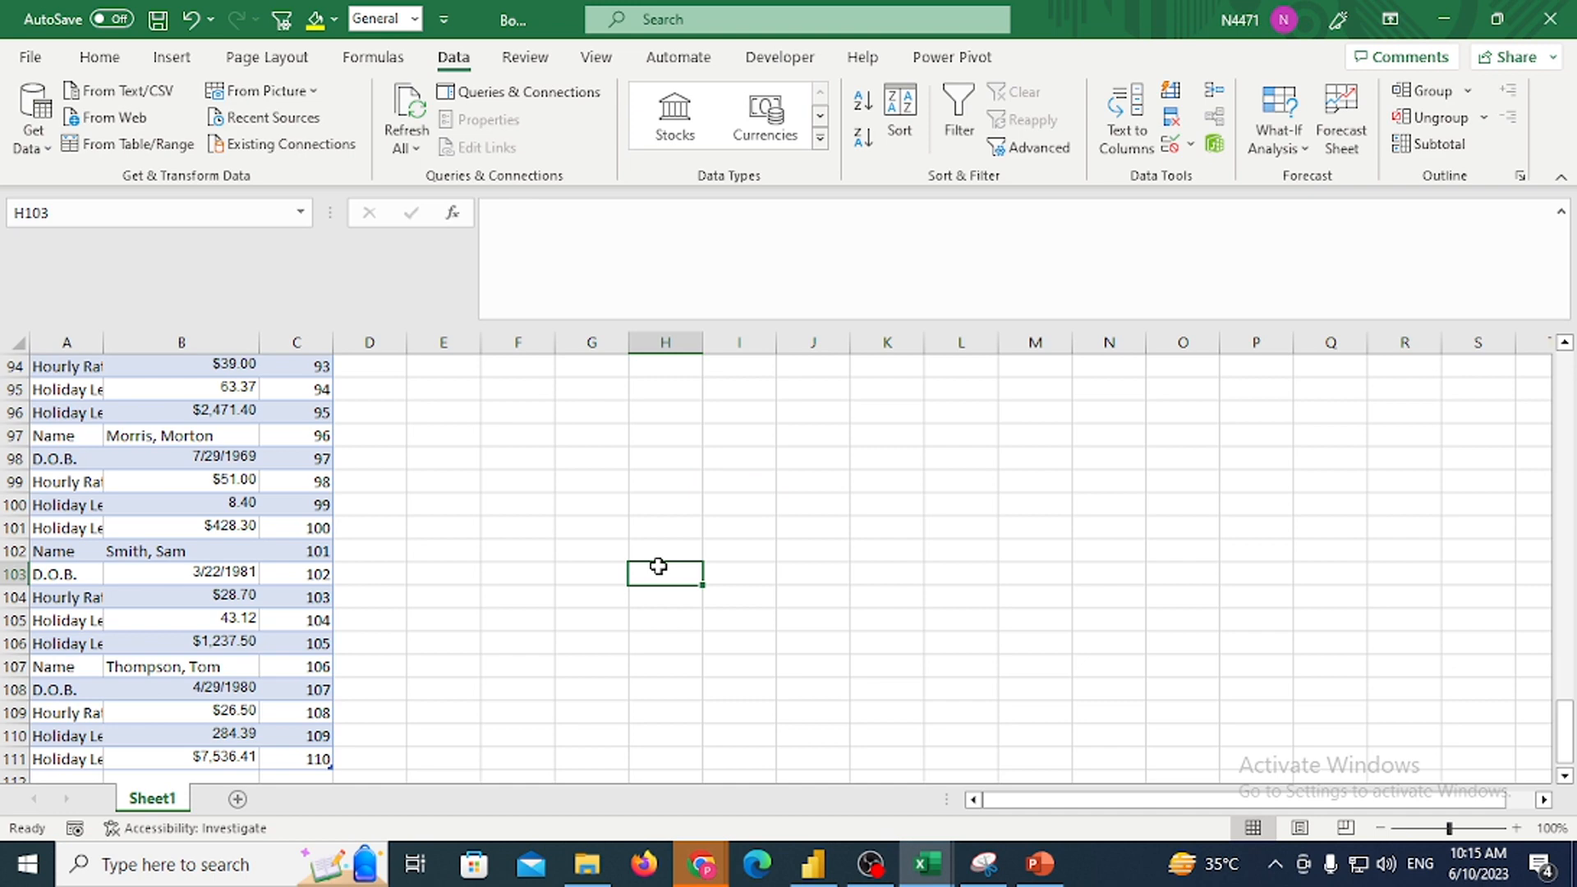
left_click(615, 597)
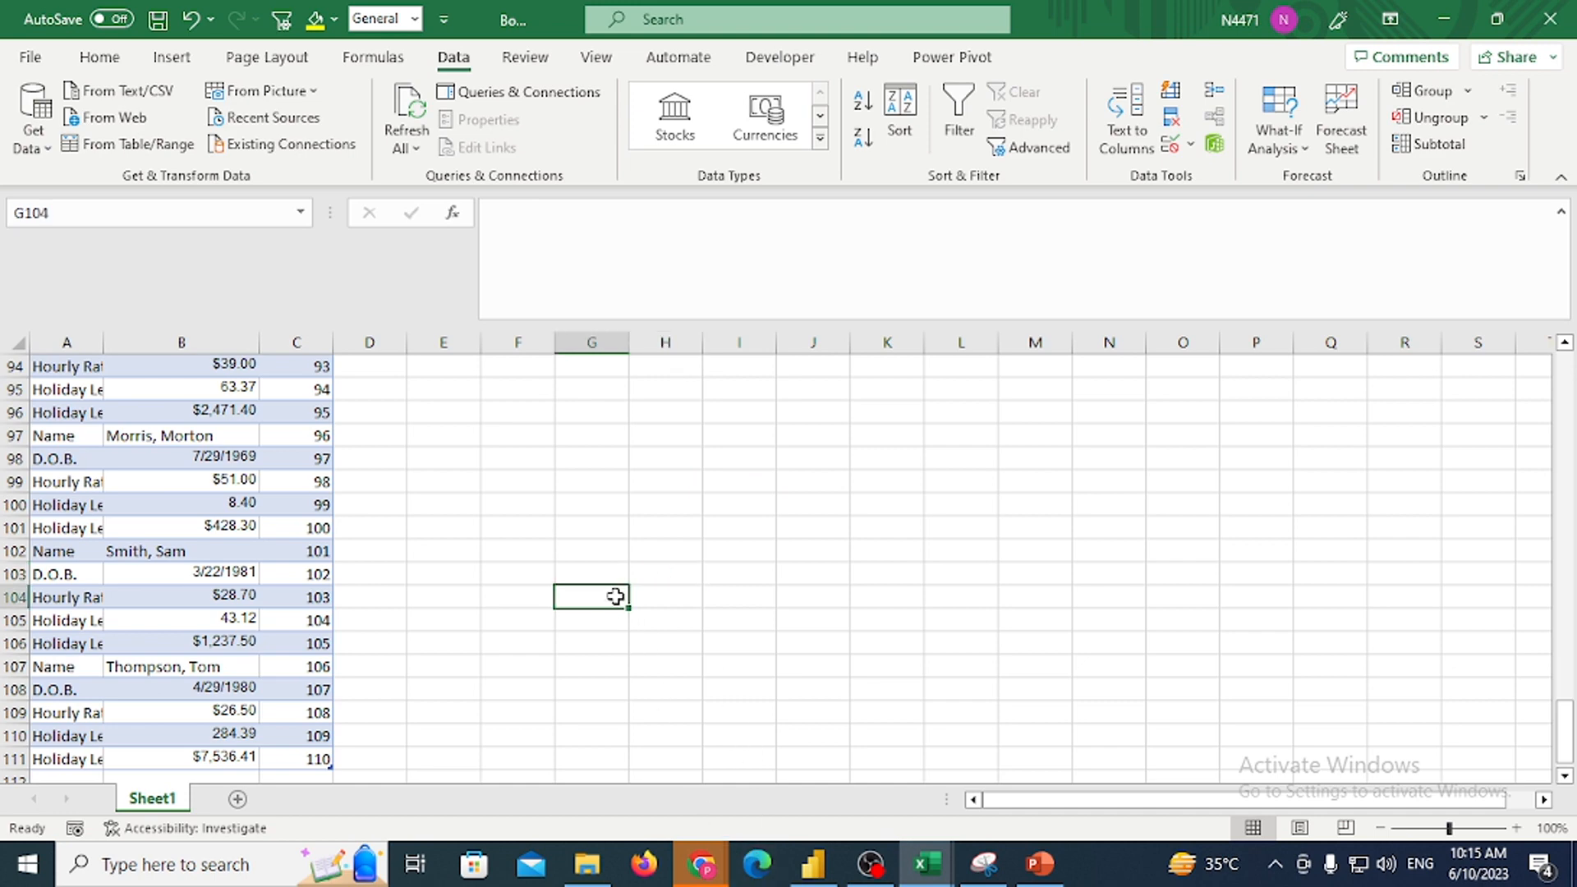
Clear the contents of columns H through O, removing the number and NAME/DOB/HOUR pivot samples beside the Entitlements table
key("ctrl+Left")
key("ctrl+Left")
key("ctrl+Up")
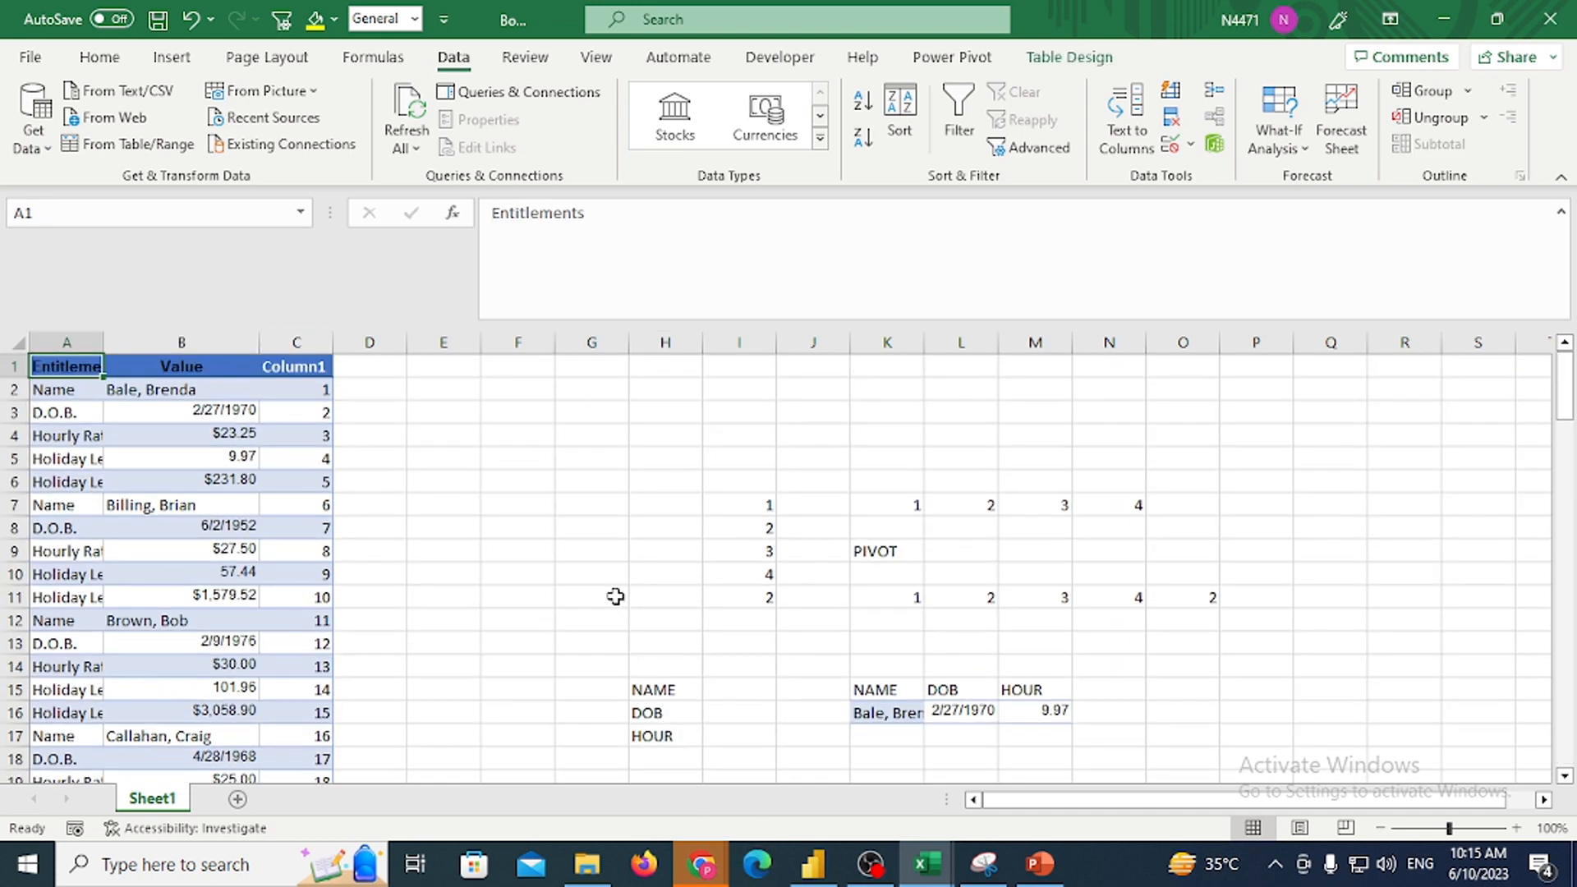
key("Right")
key("Right")
key("Right")
key("Right")
key("Right")
key("Right")
key("Right")
key("Right")
key("Left")
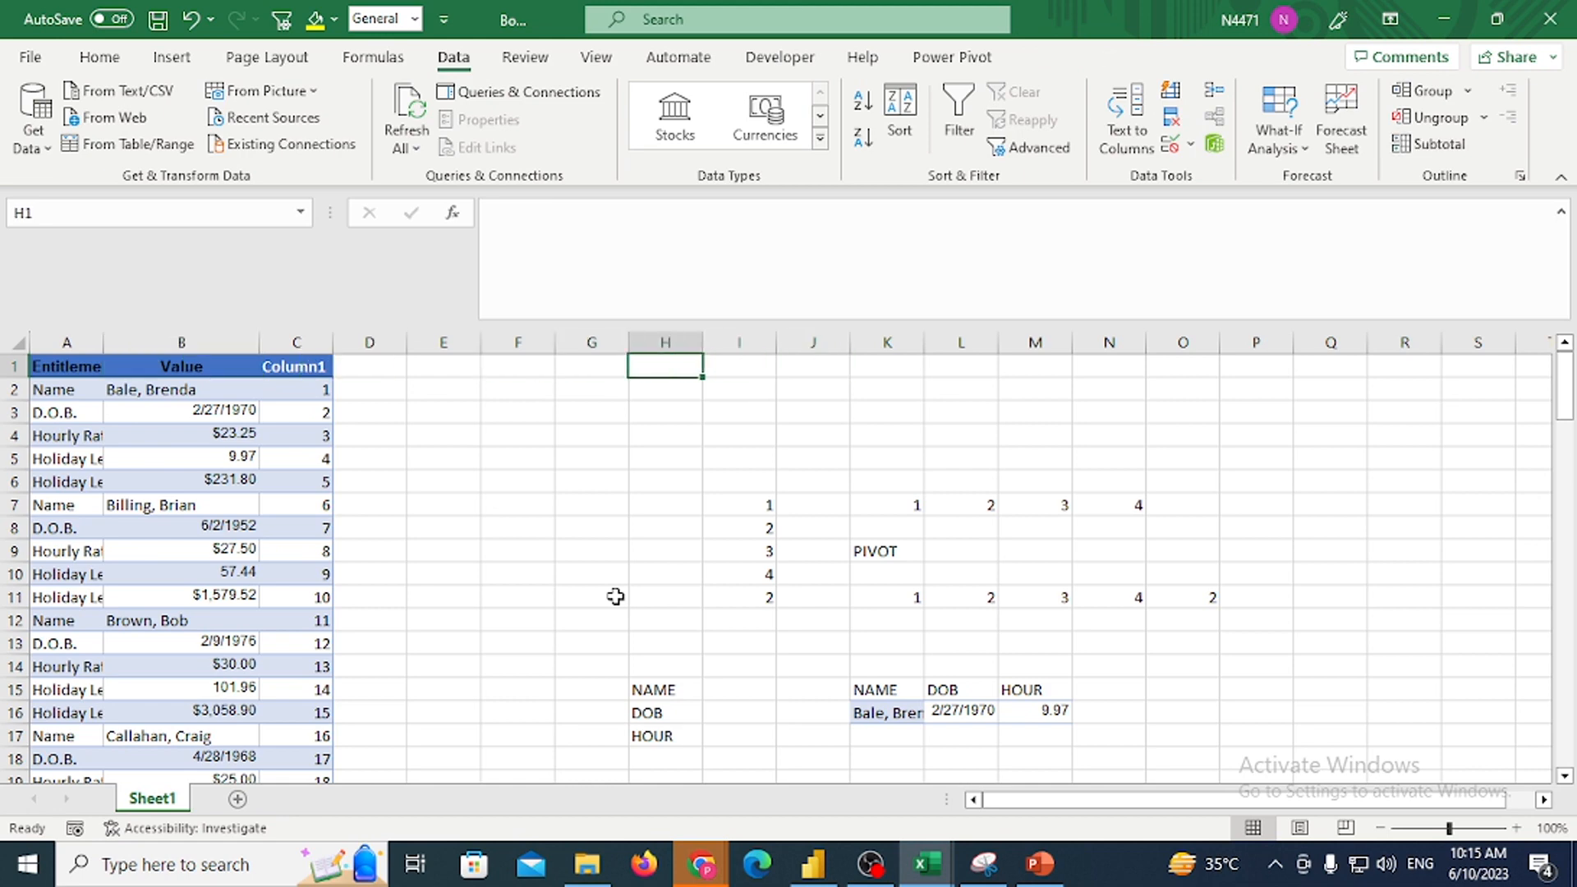
key("ctrl+space")
key("shift+Right")
key("shift+Right")
key("shift+Right")
key("shift+Right")
key("shift+Right")
key("shift+Right")
key("shift+Right")
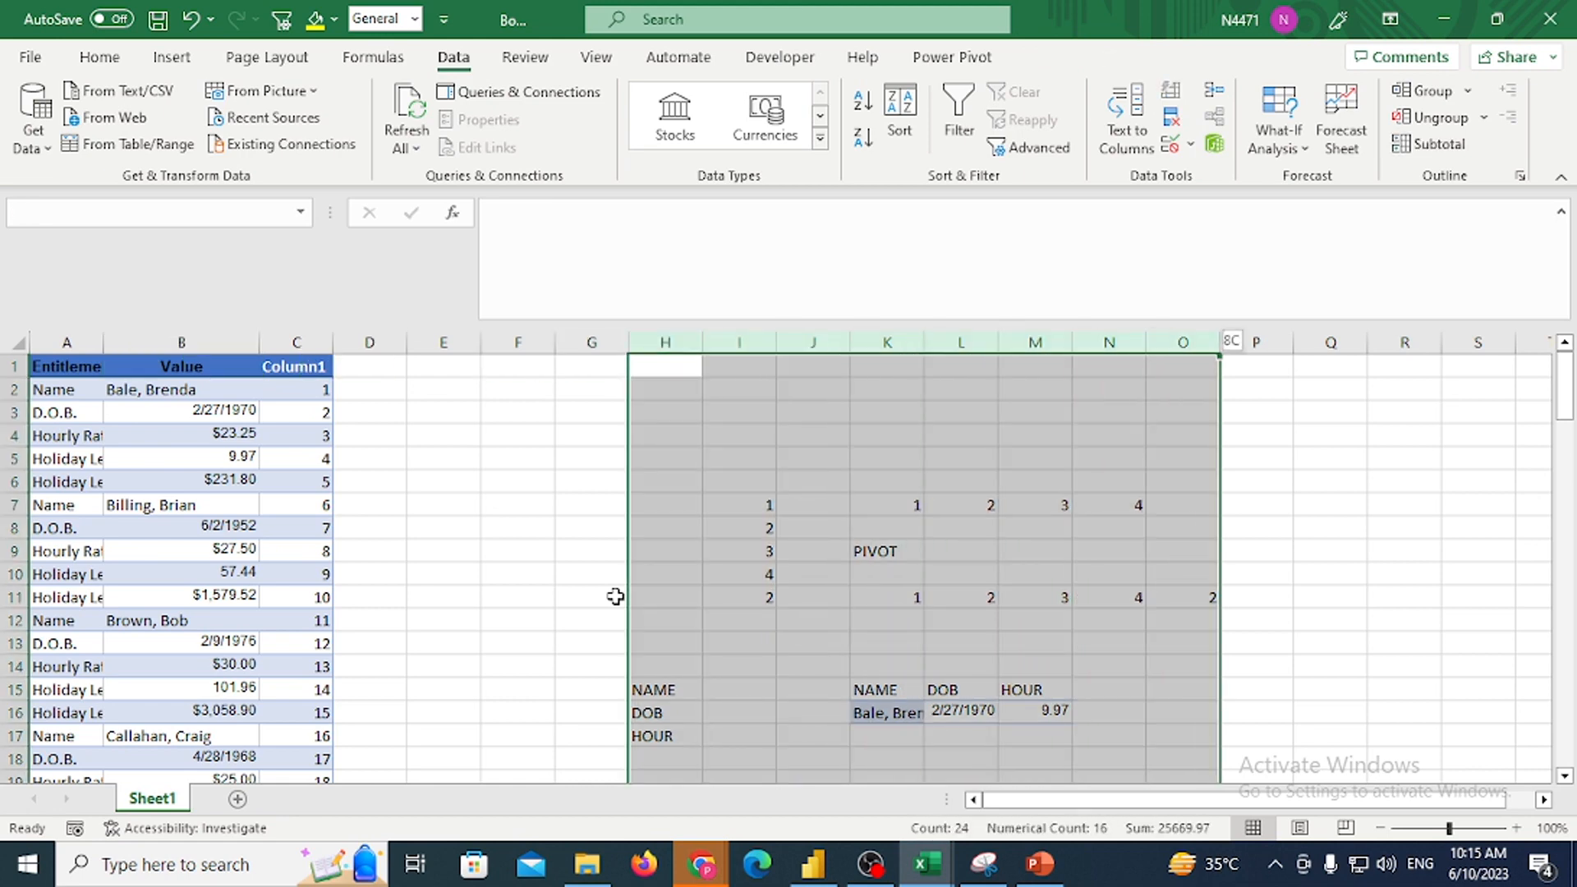
key("Delete")
key("Left")
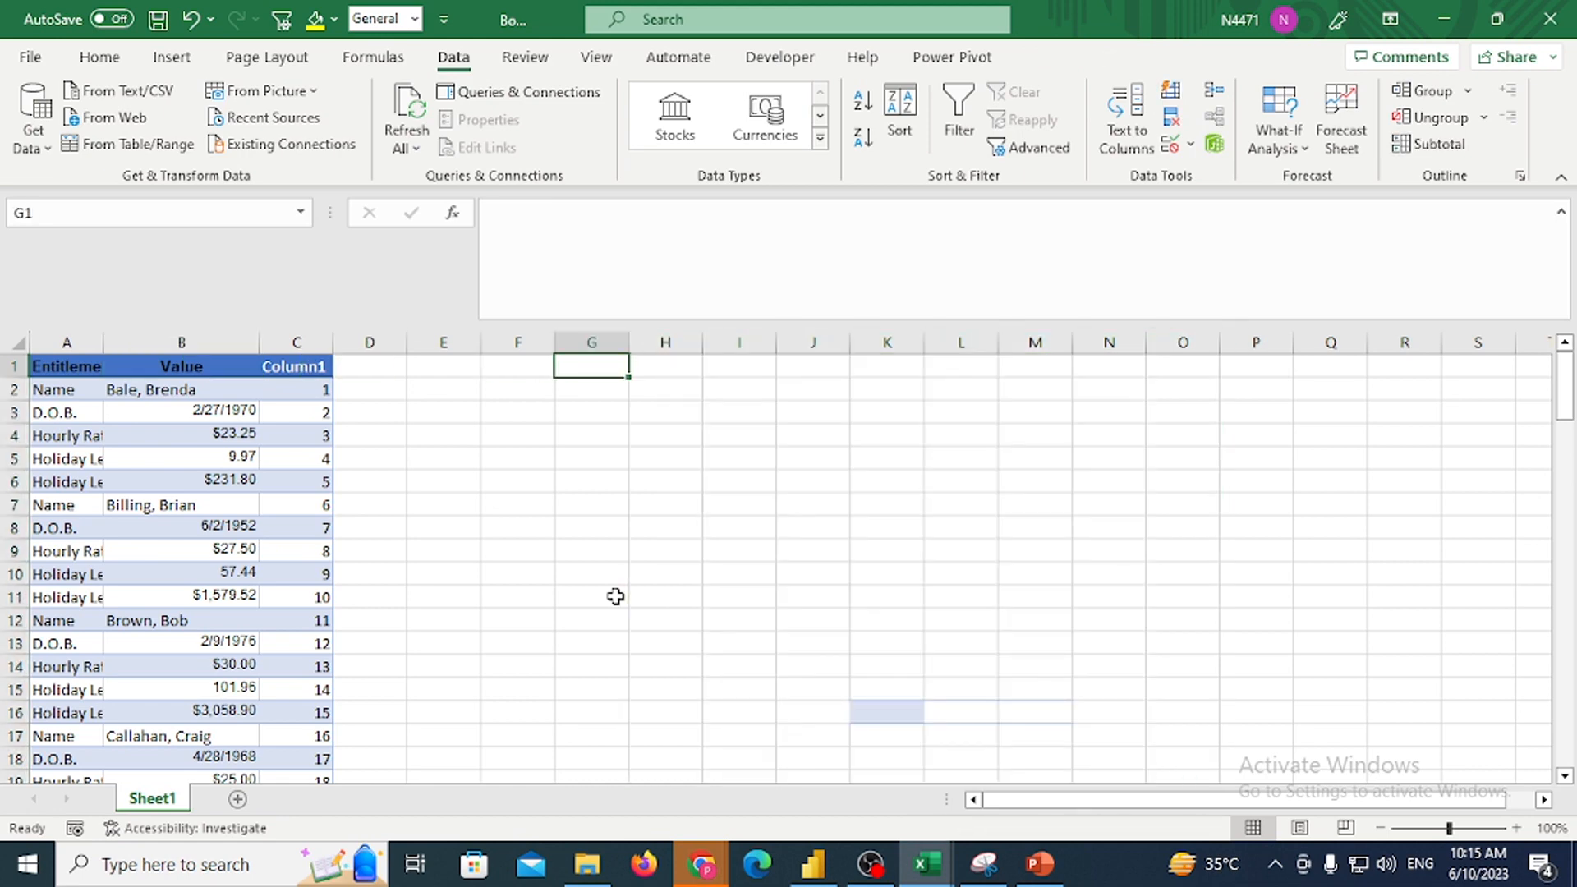
Cancel closing Book1 at the save prompt and switch to the open power_query_unpivot workbook
left_click(1550, 18)
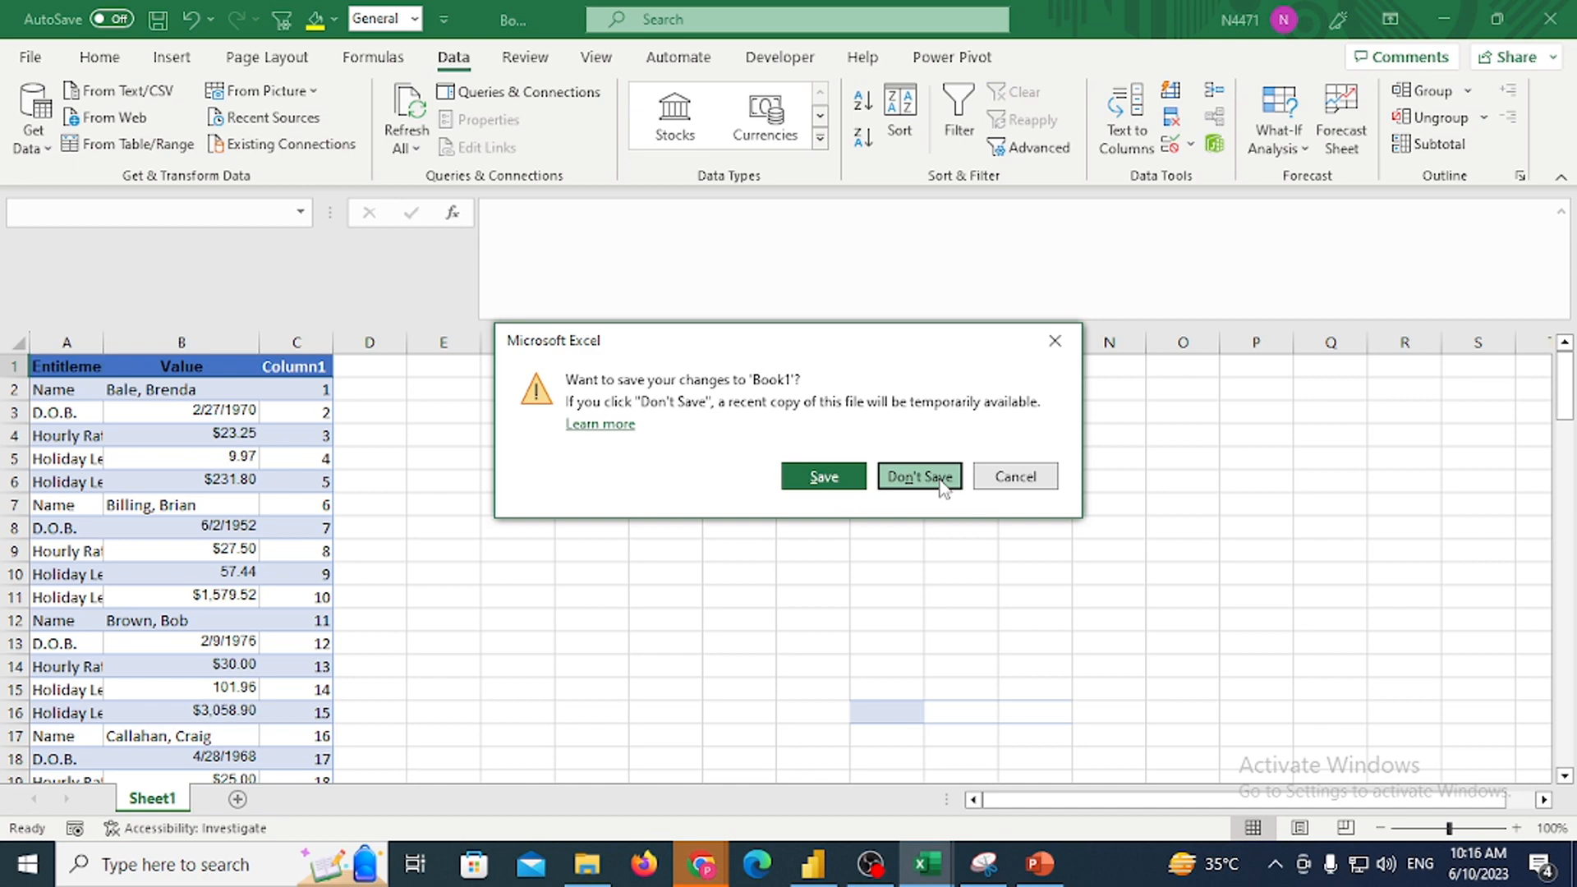
left_click(1015, 476)
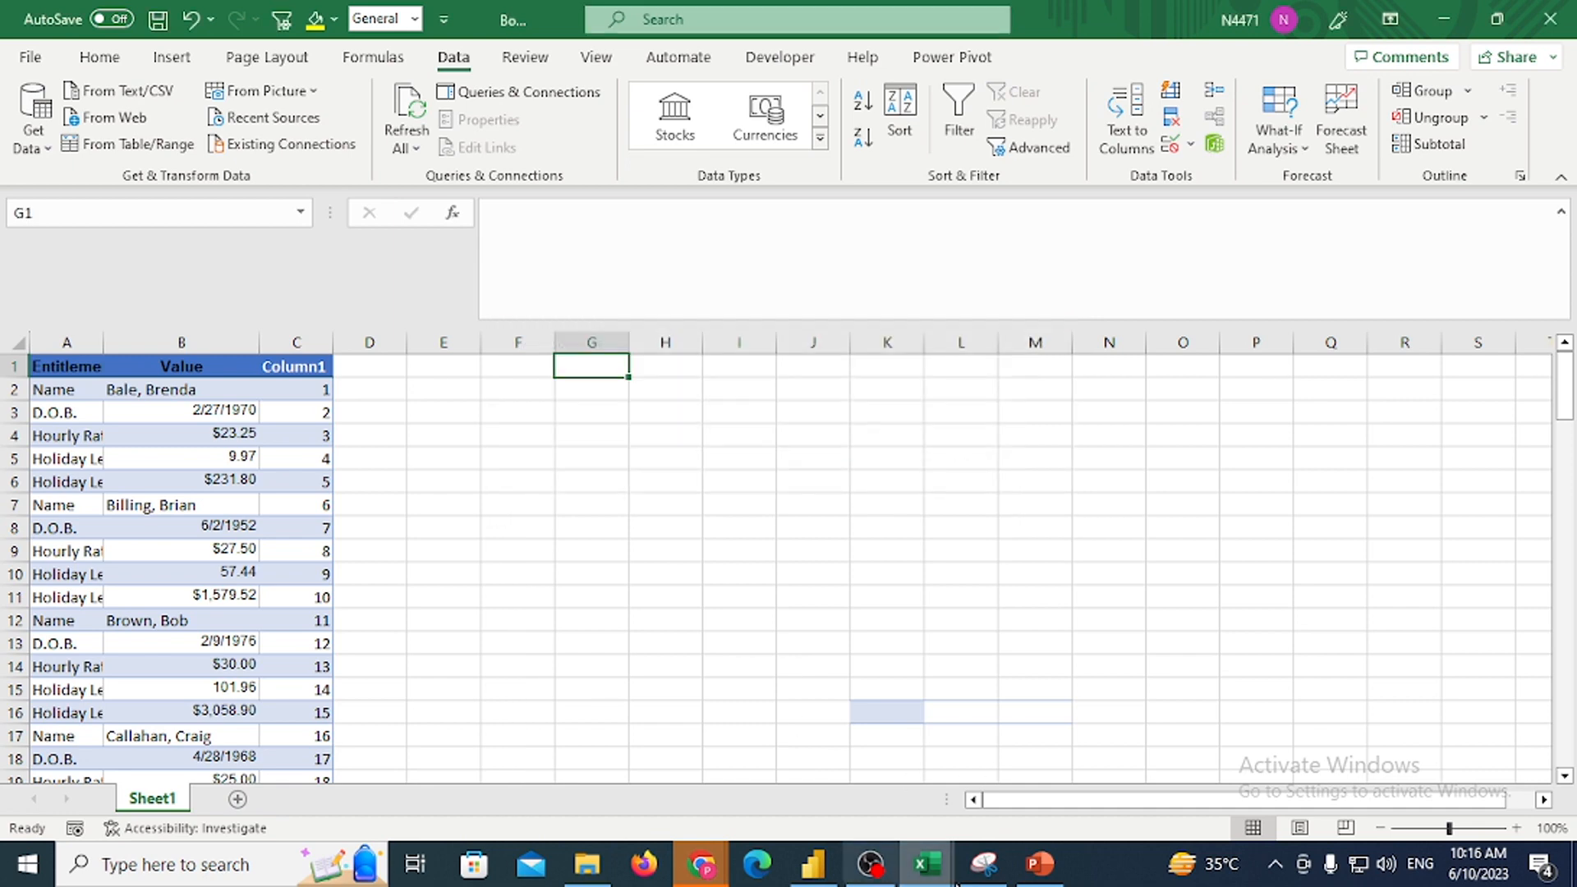
mouse_move(953, 879)
left_click(792, 768)
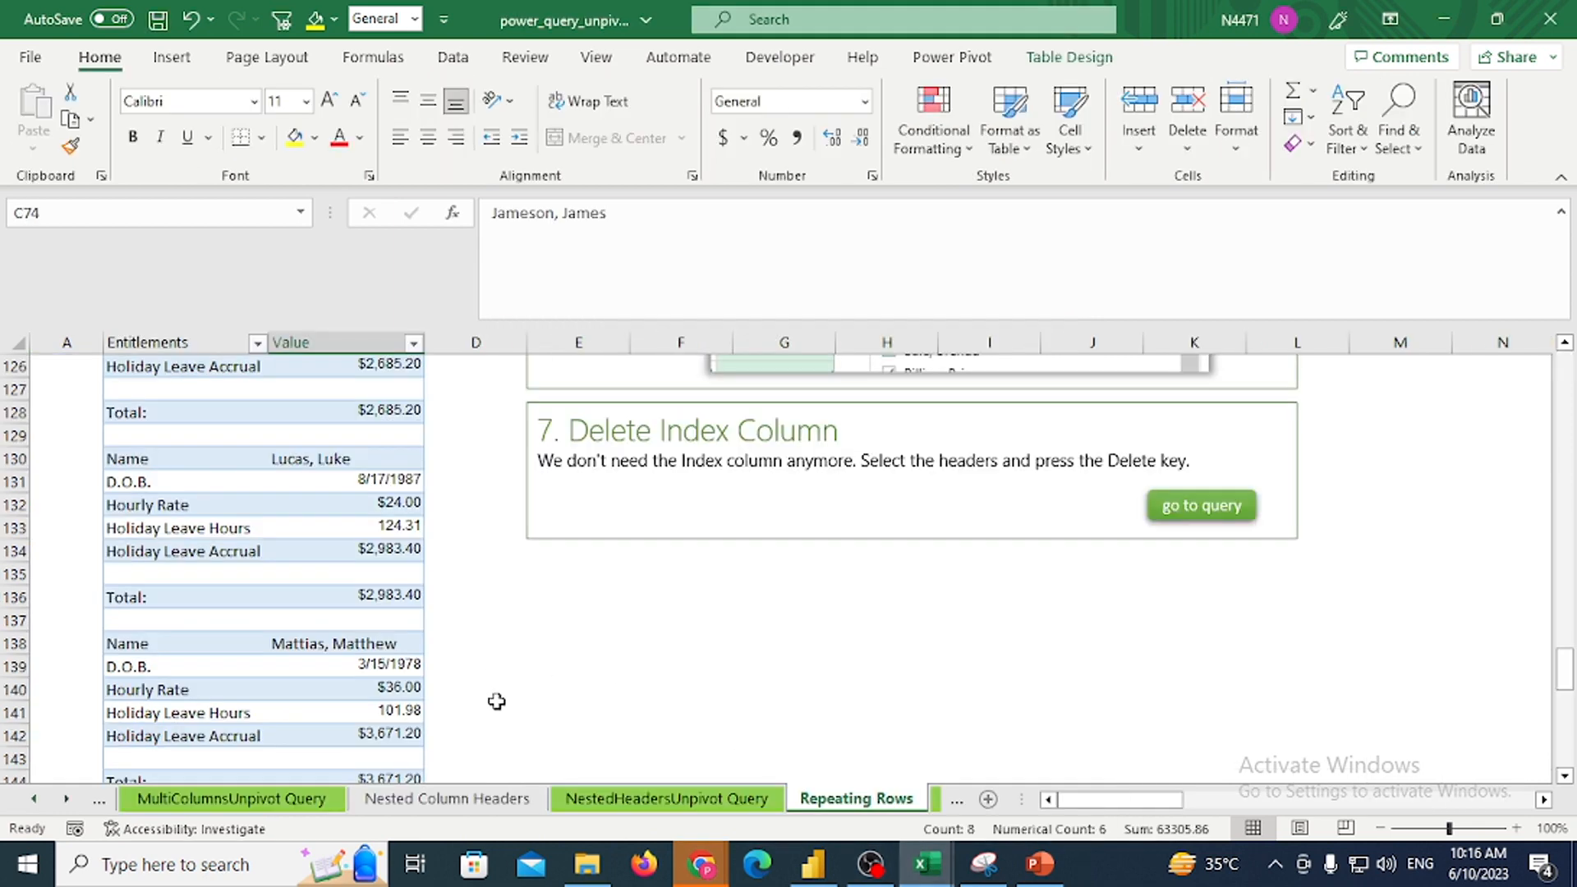
Look through the unpivot example sheets from Straightforward Unpivot to Customer Data
left_click(657, 800)
key("ctrl+Up")
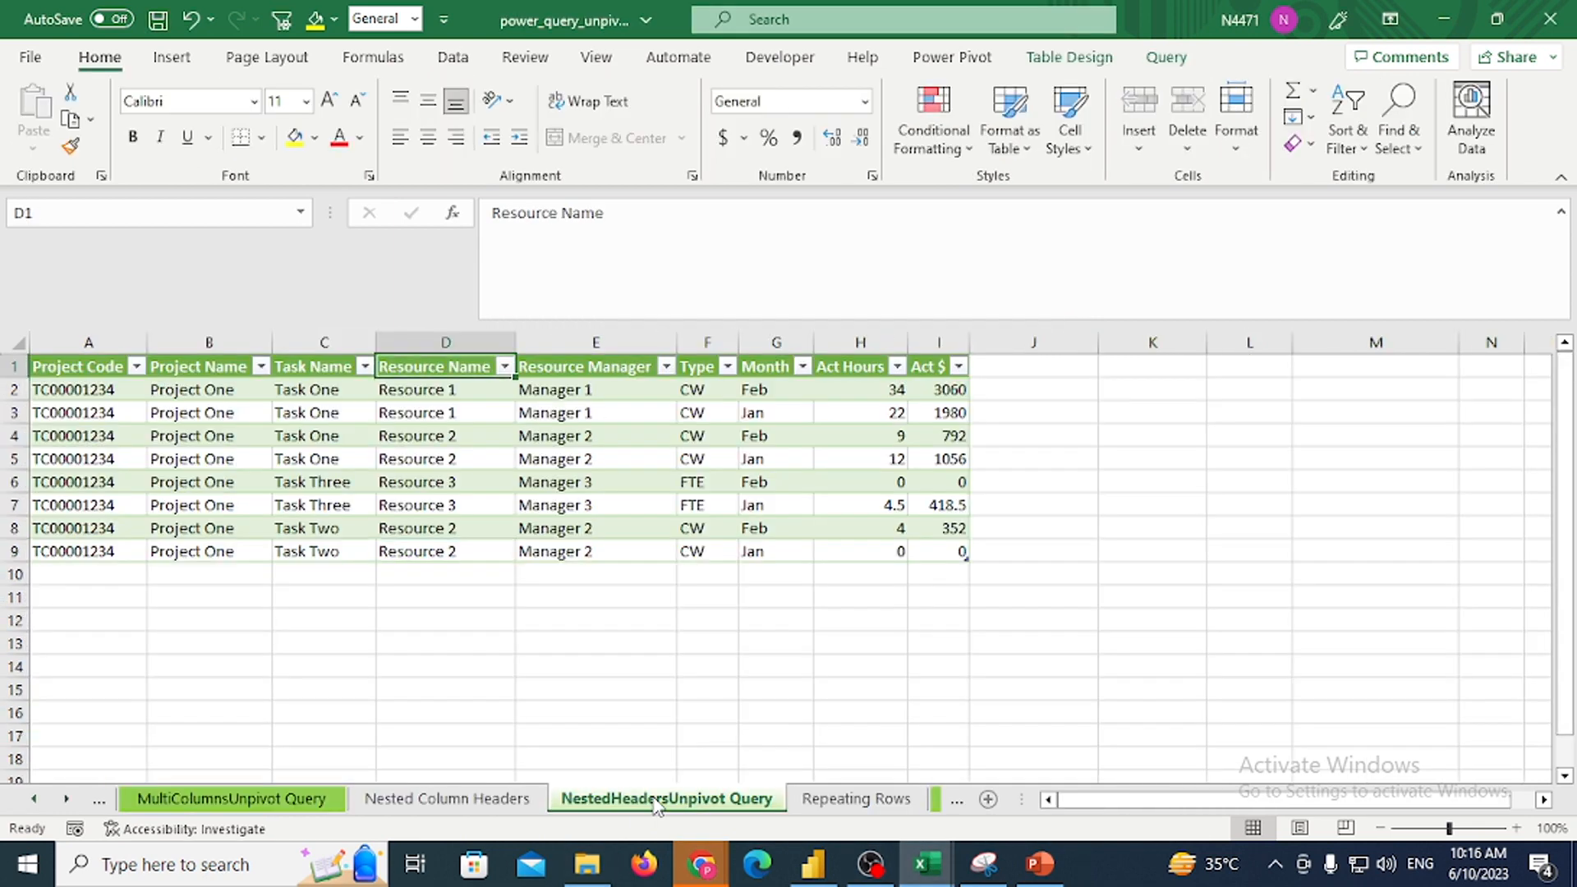
key("ctrl+Page_Up")
key("ctrl+Page_Down")
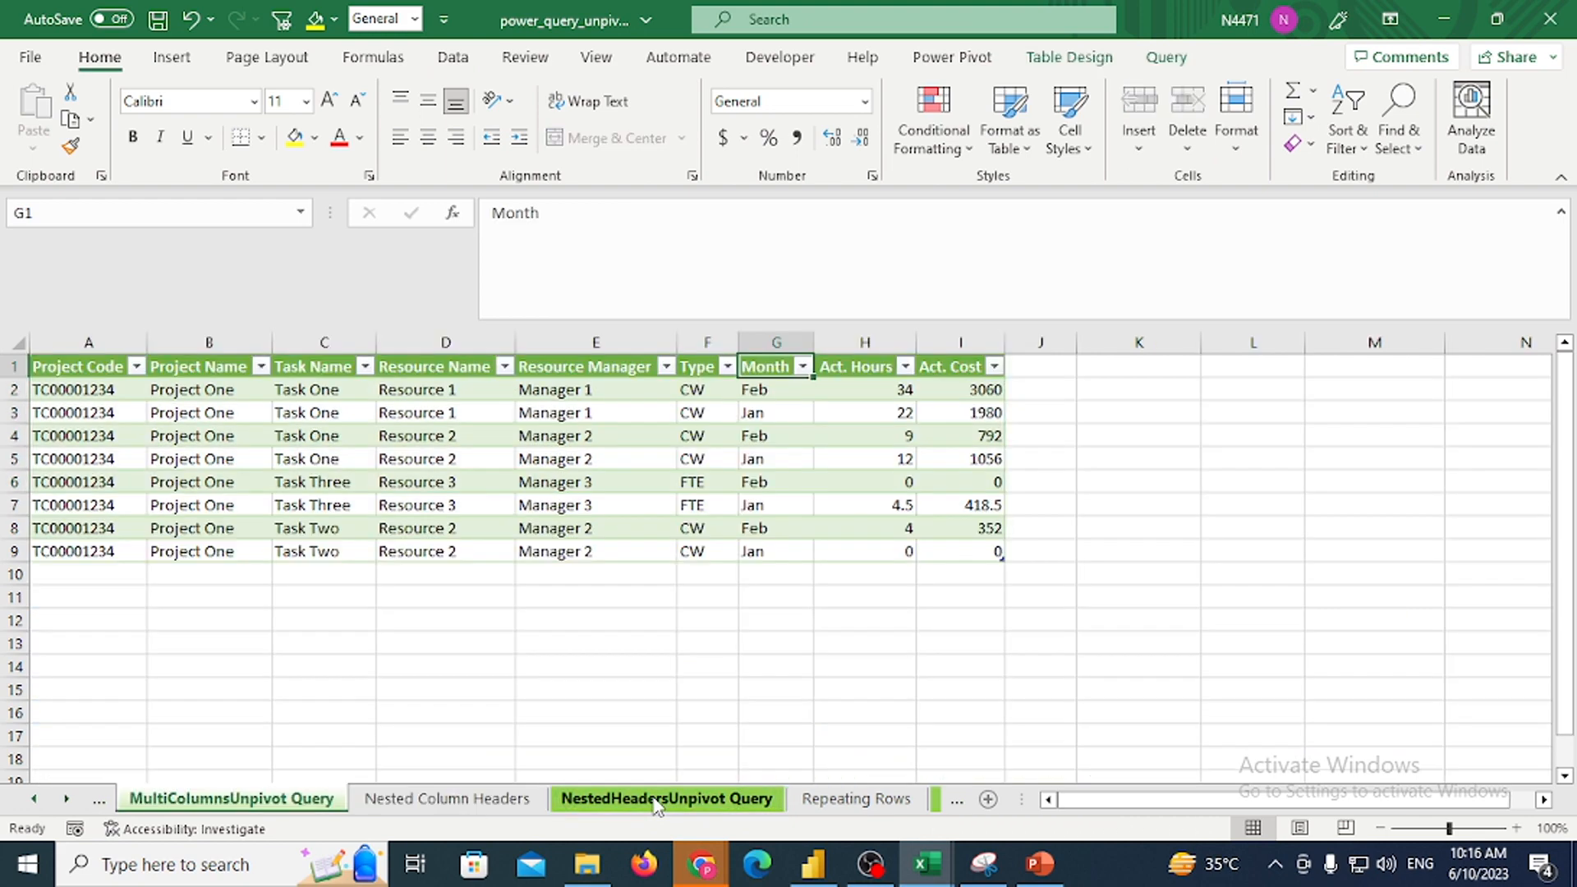
key("ctrl+Page_Up")
key("ctrl+Page_Up")
key("ctrl+Page_Up")
key("ctrl+Page_Up")
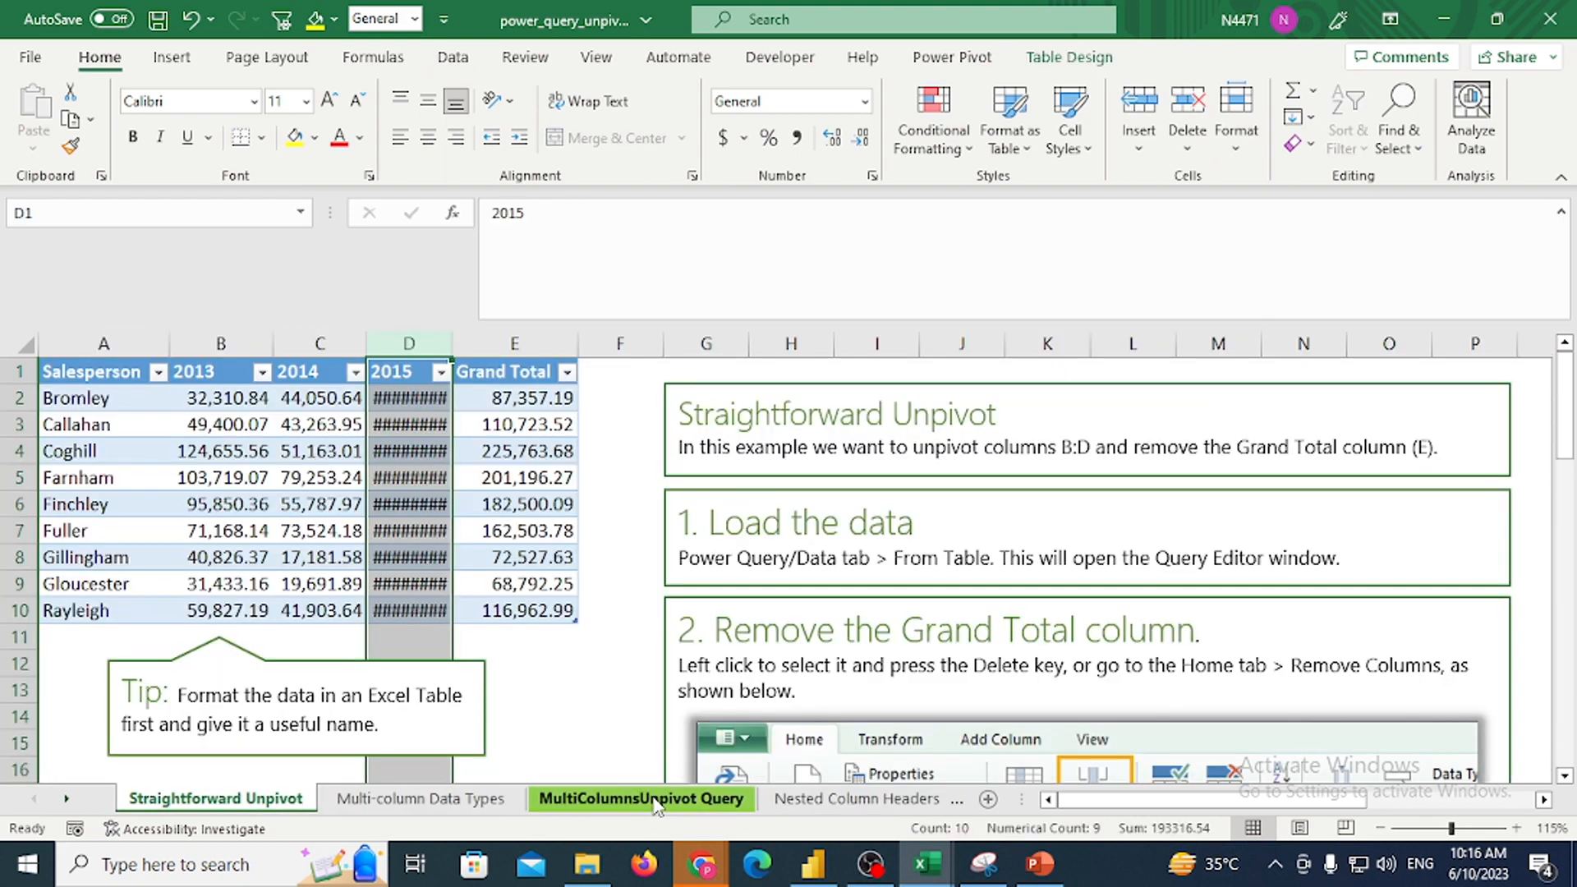
key("ctrl+Page_Down")
key("ctrl+Page_Down")
key("ctrl+Page_Down")
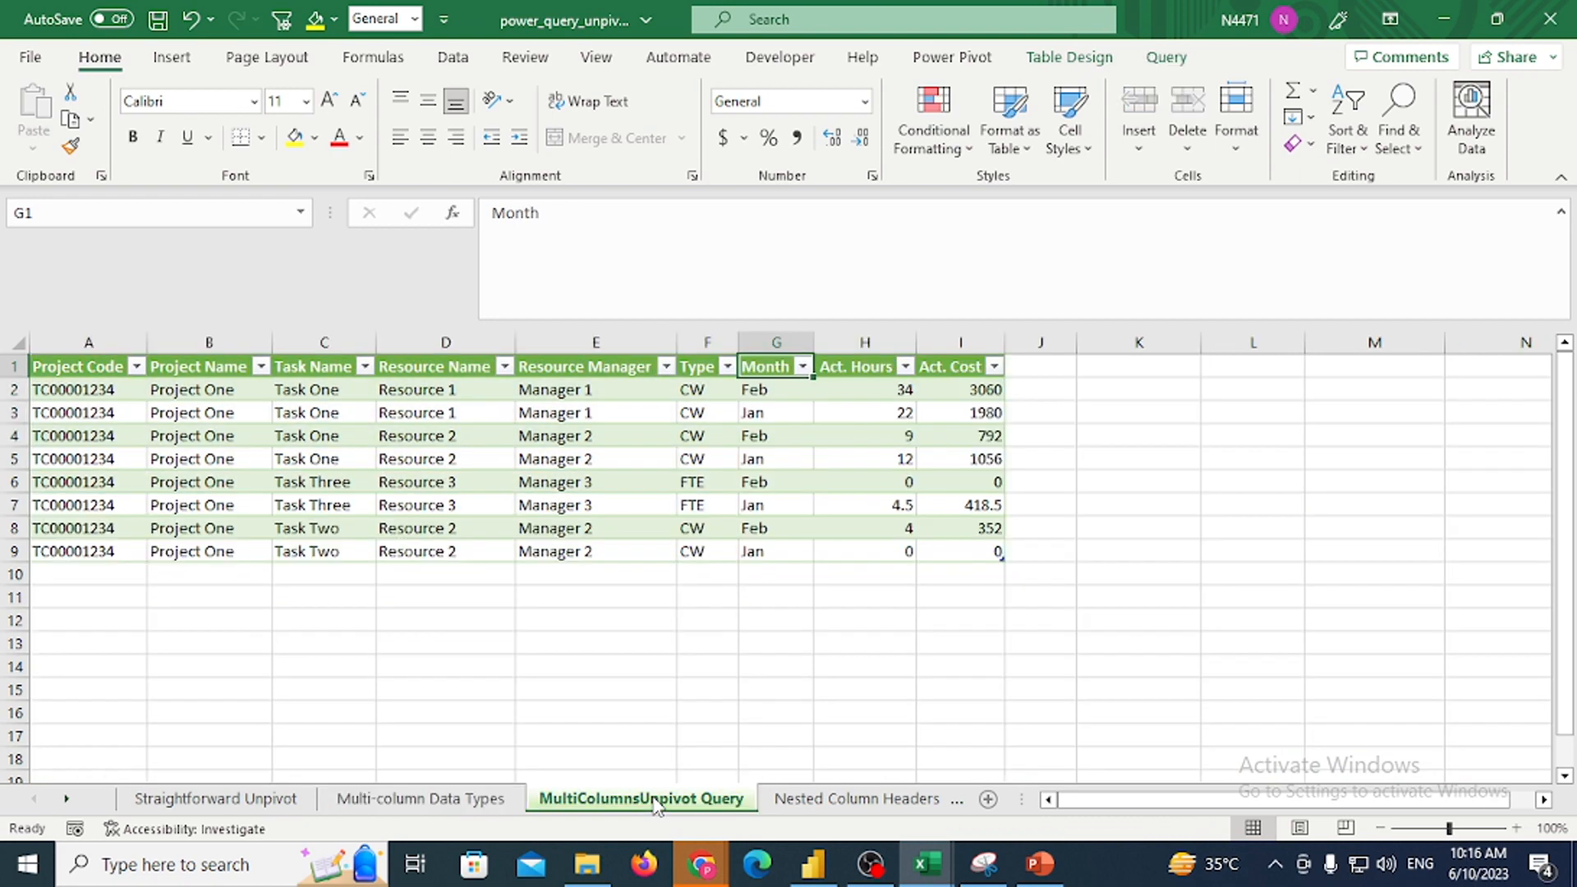
key("ctrl+Page_Down")
key("ctrl+Page_Down")
key("ctrl+Page_Down")
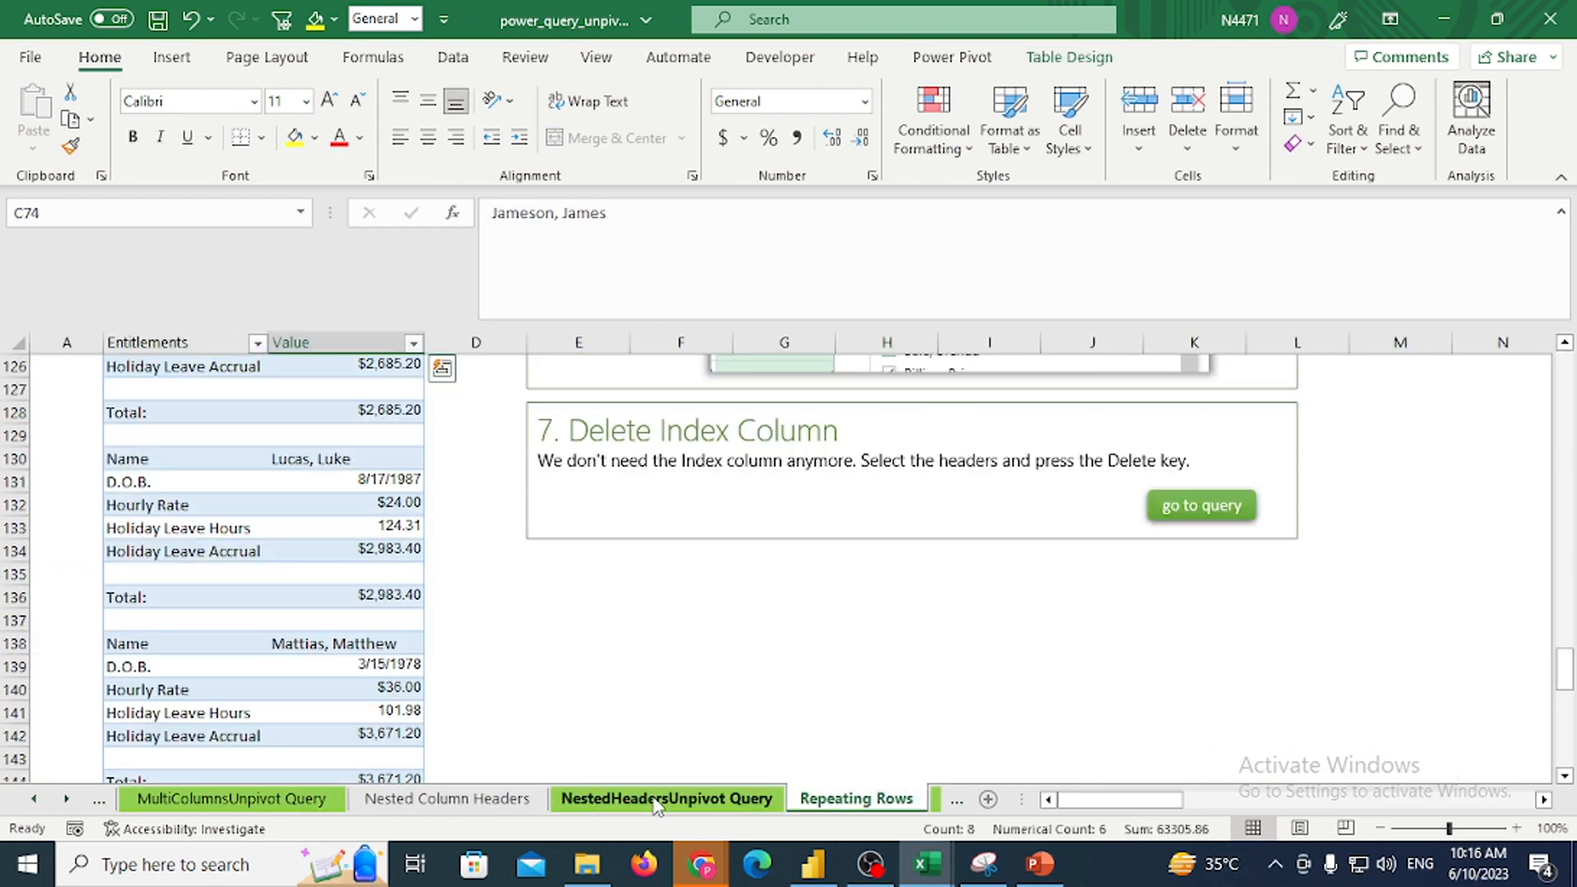
key("ctrl+Page_Down")
key("ctrl+Page_Down")
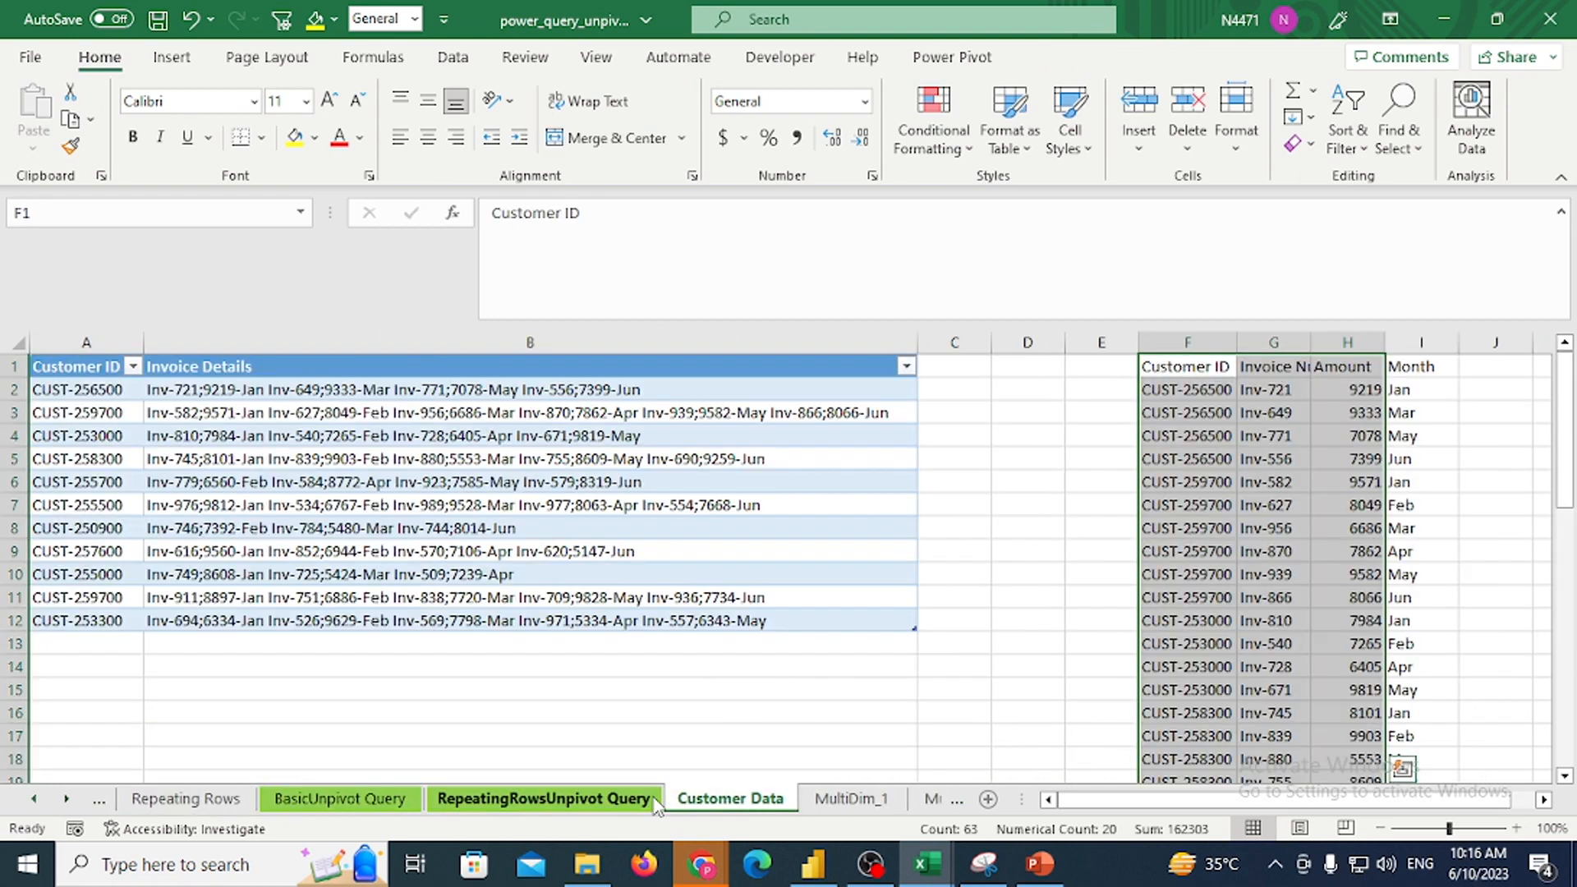
Select the Customer ID and Invoice Details table in A1:B12 for review, and view the MultiDim_1 sheet
key("ctrl+Left")
key("Left")
key("ctrl+shift+Right")
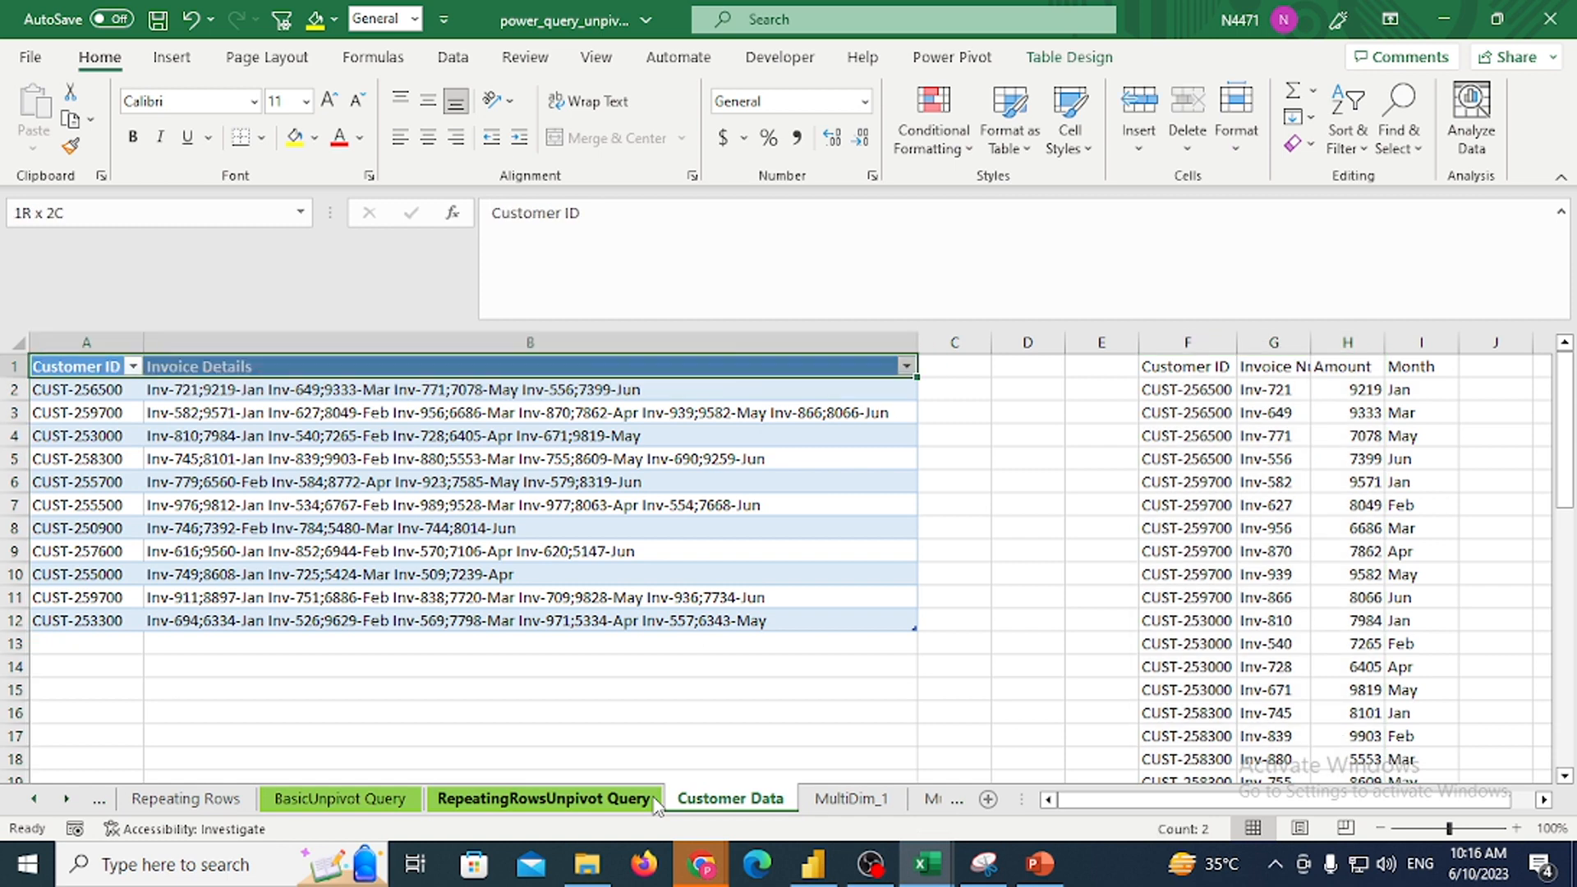
key("ctrl+shift+Down")
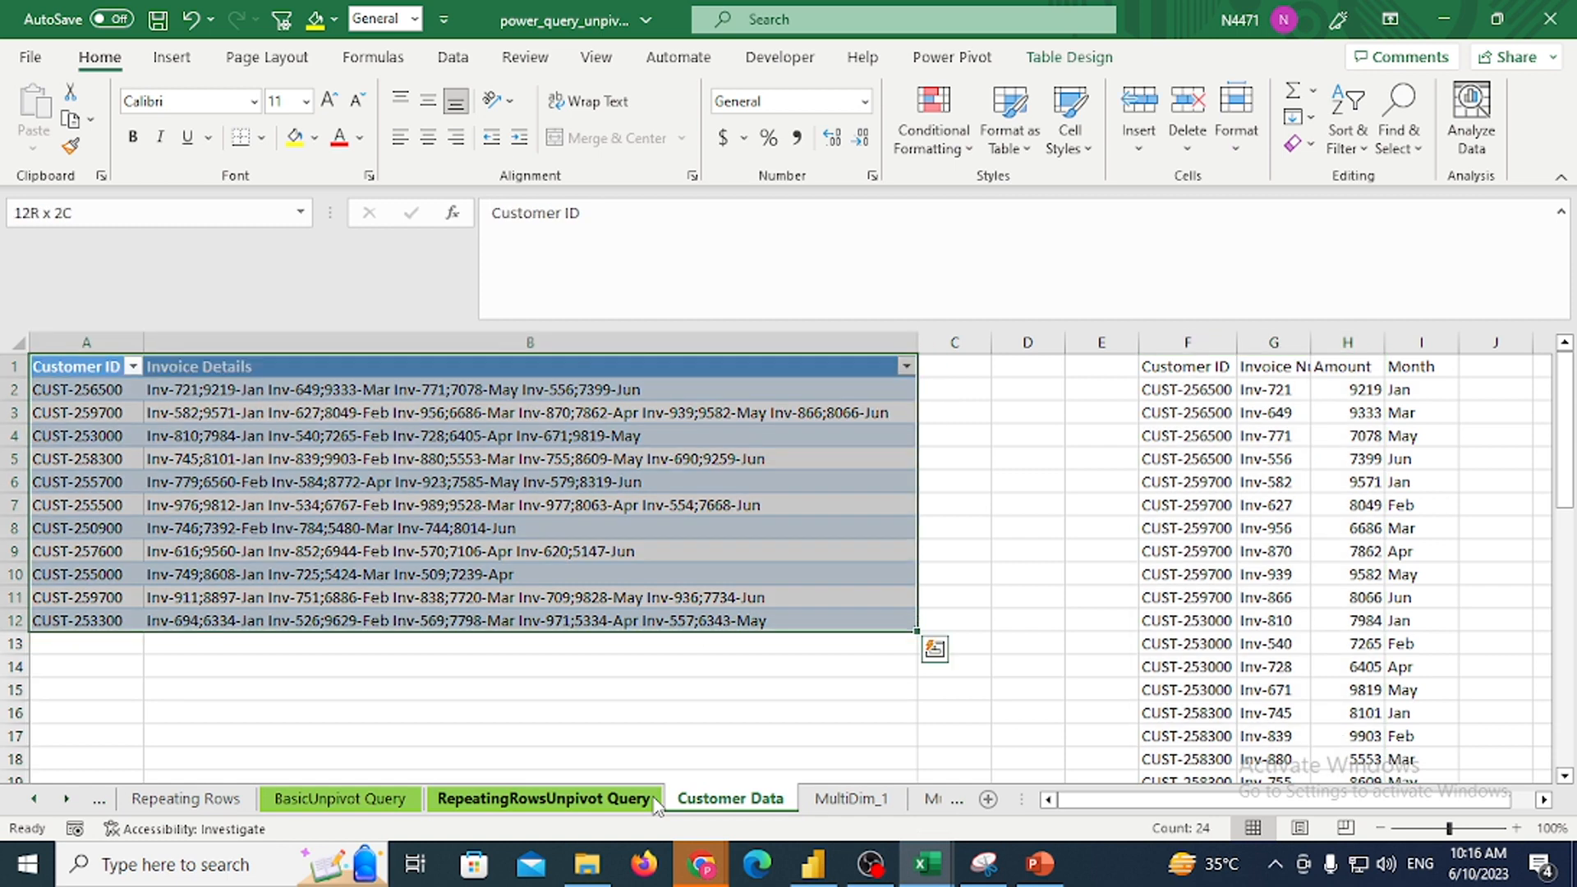
key("ctrl+q")
key("Escape")
key("ctrl+Page_Down")
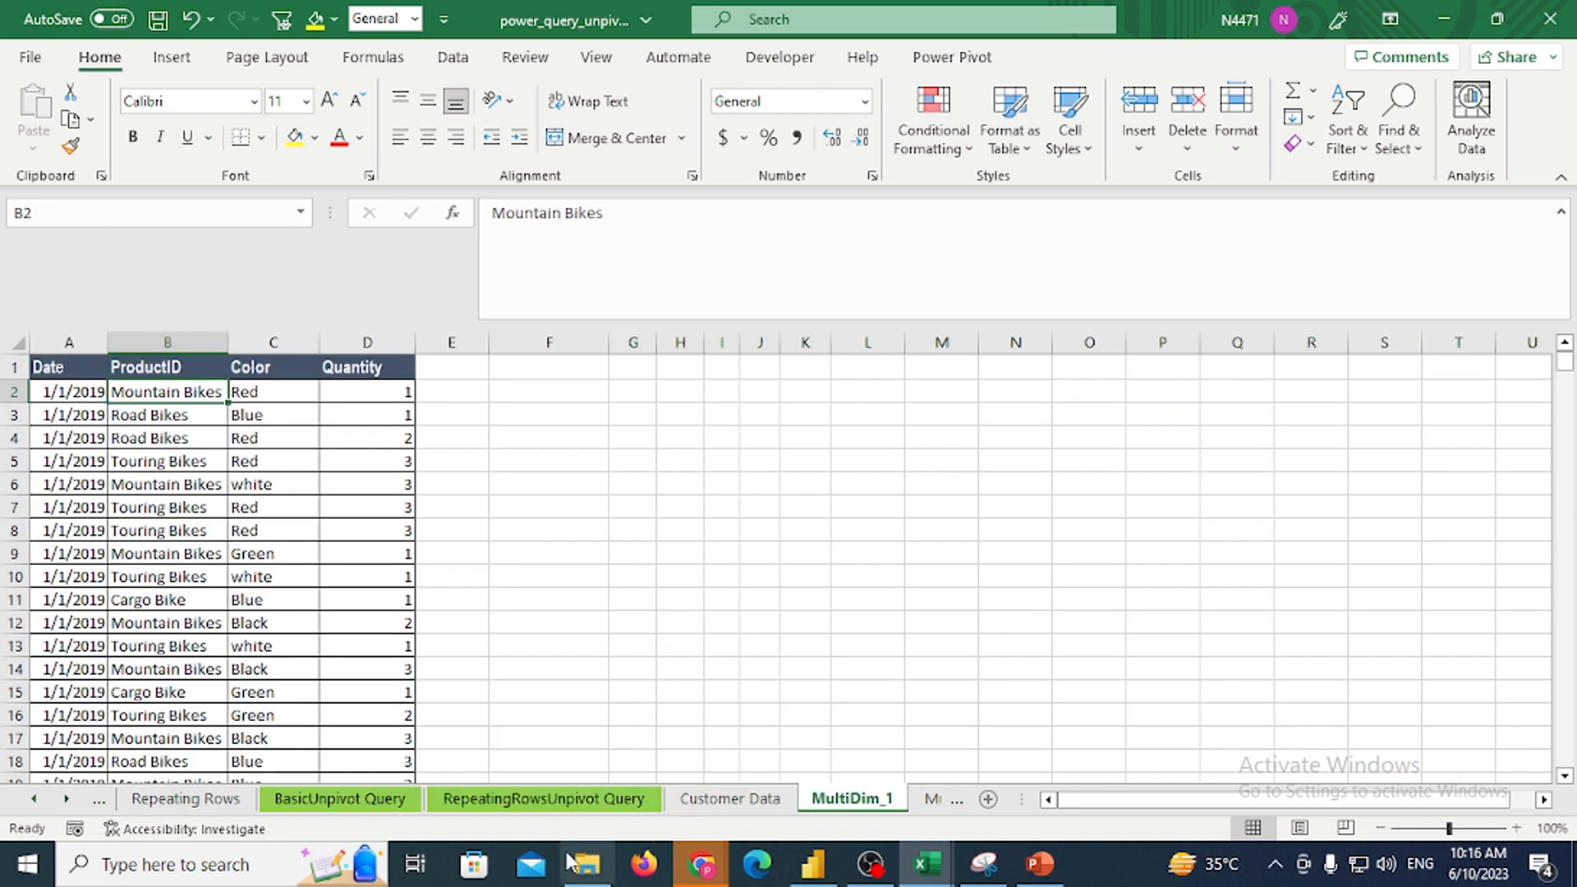
Close the power_query_unpivot workbook, and close Book1 without saving its changes
left_click(1552, 23)
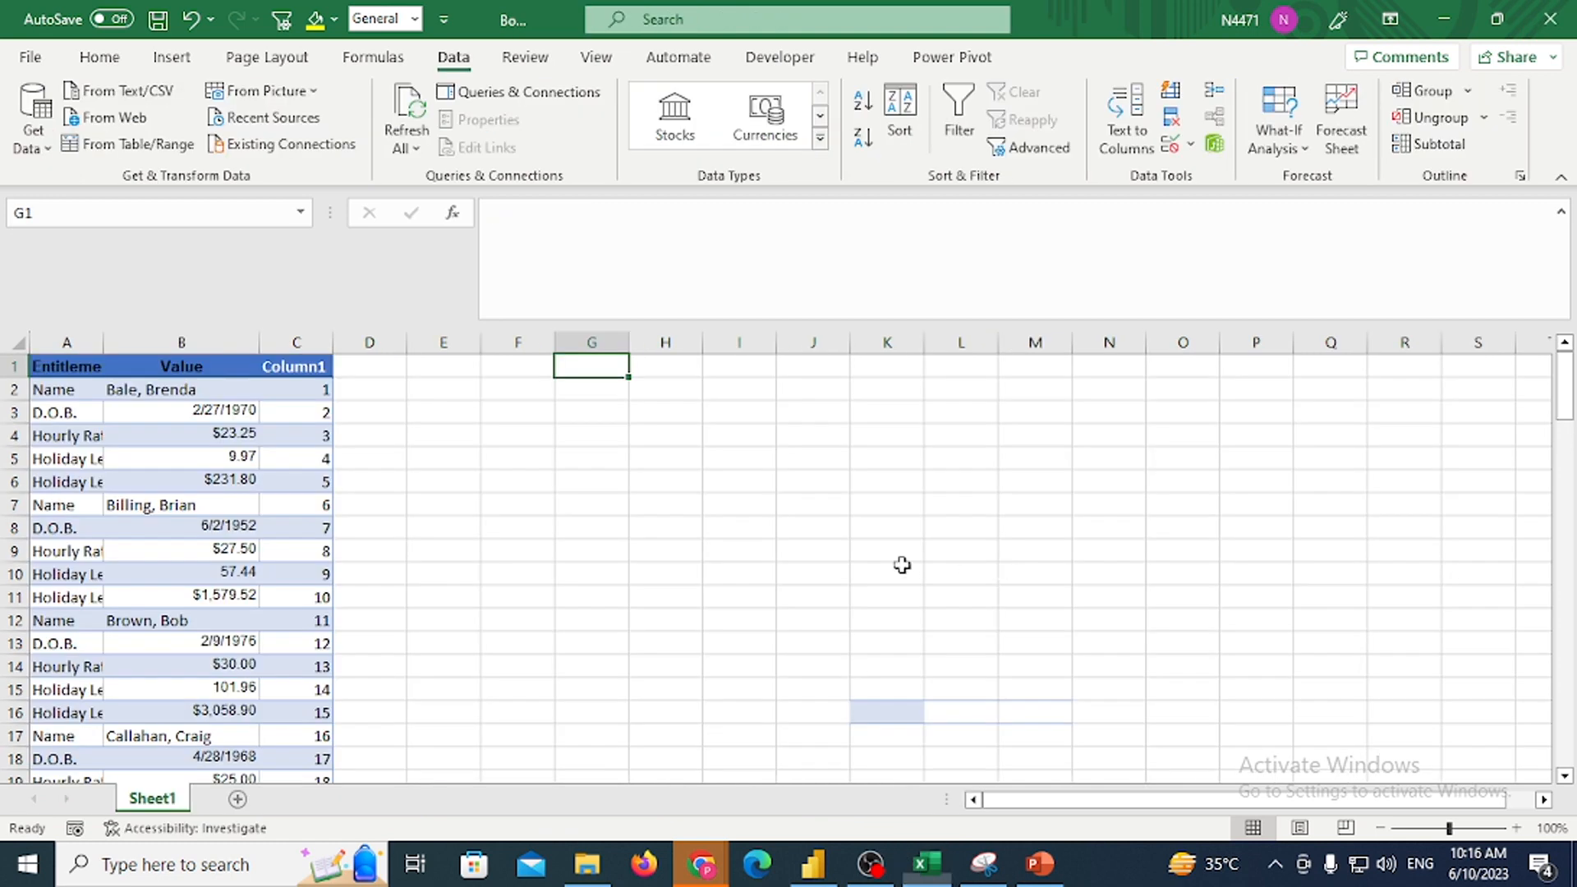
left_click(1568, 23)
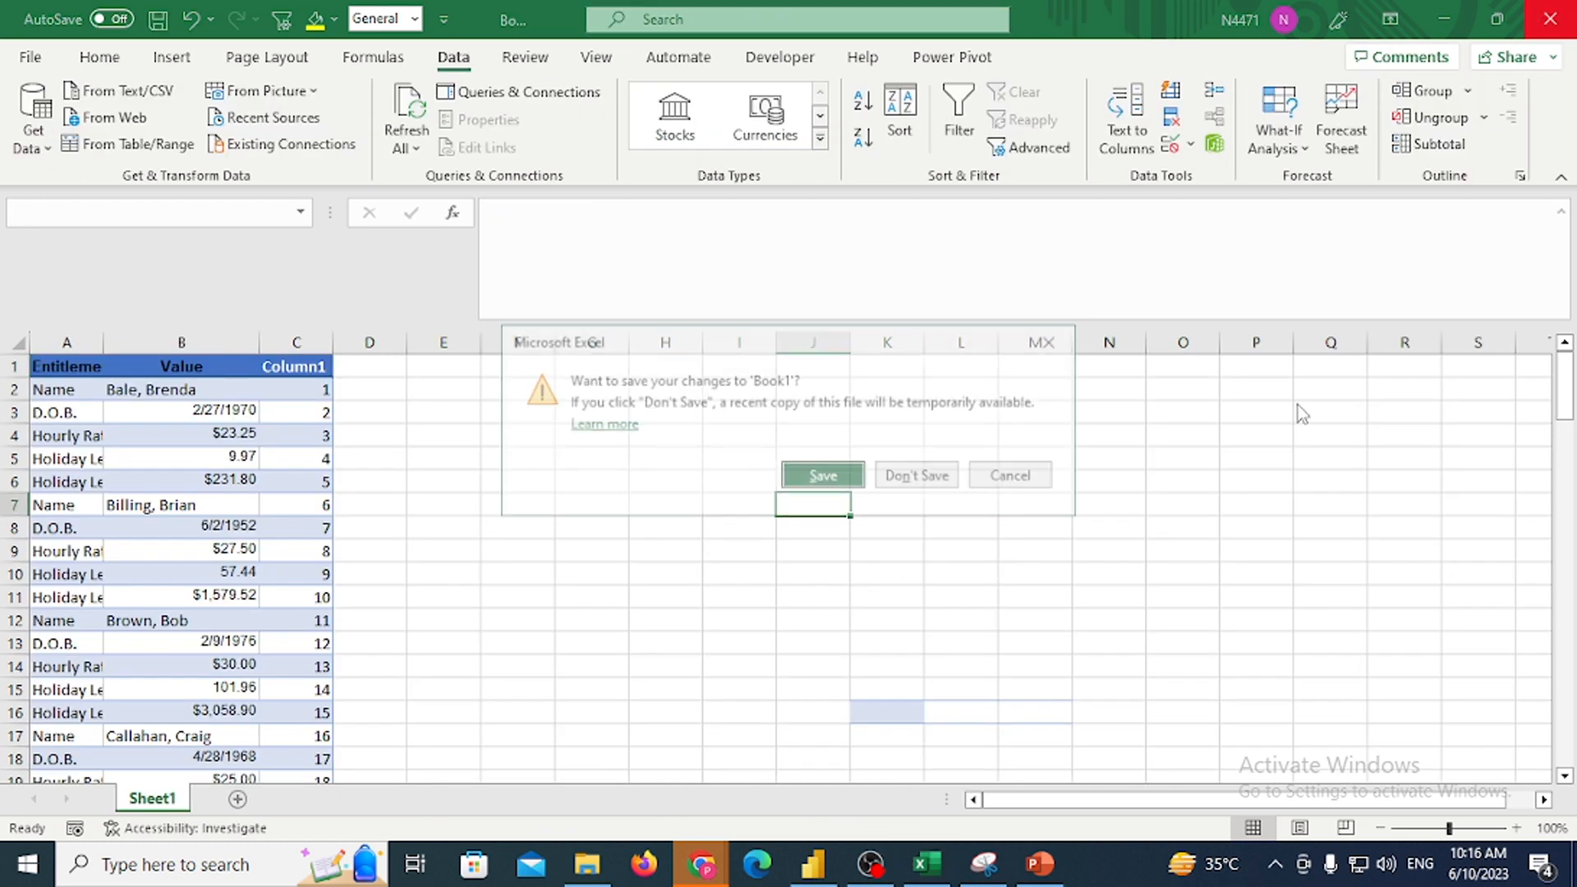
left_click(923, 481)
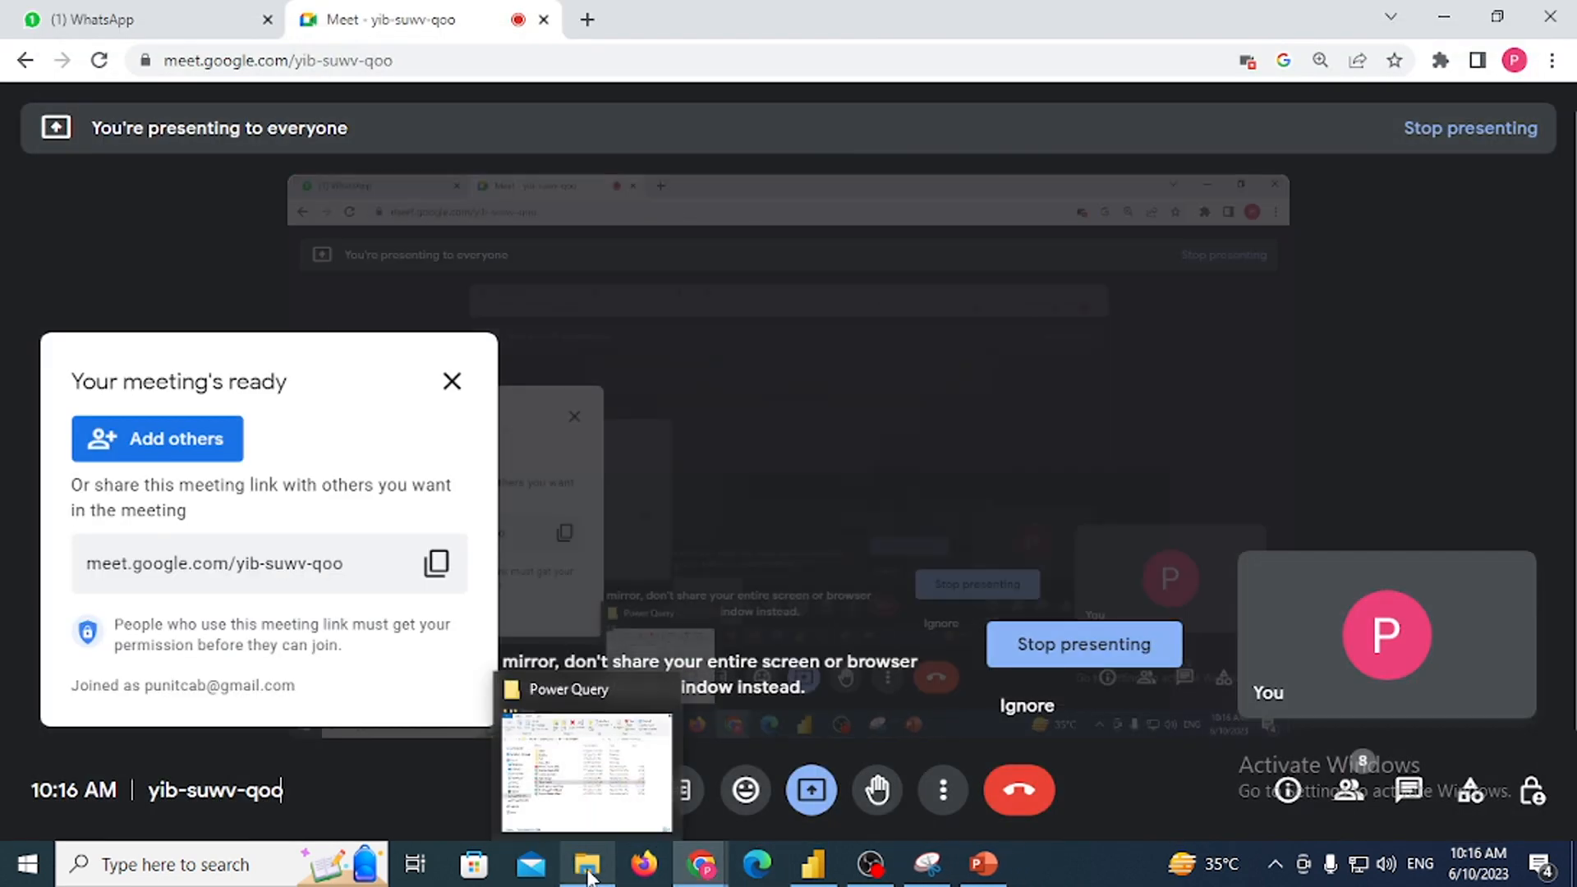
Switch to the Power Query folder in File Explorer and select the Power Query presentation file
left_click(590, 877)
key("Up")
key("Up")
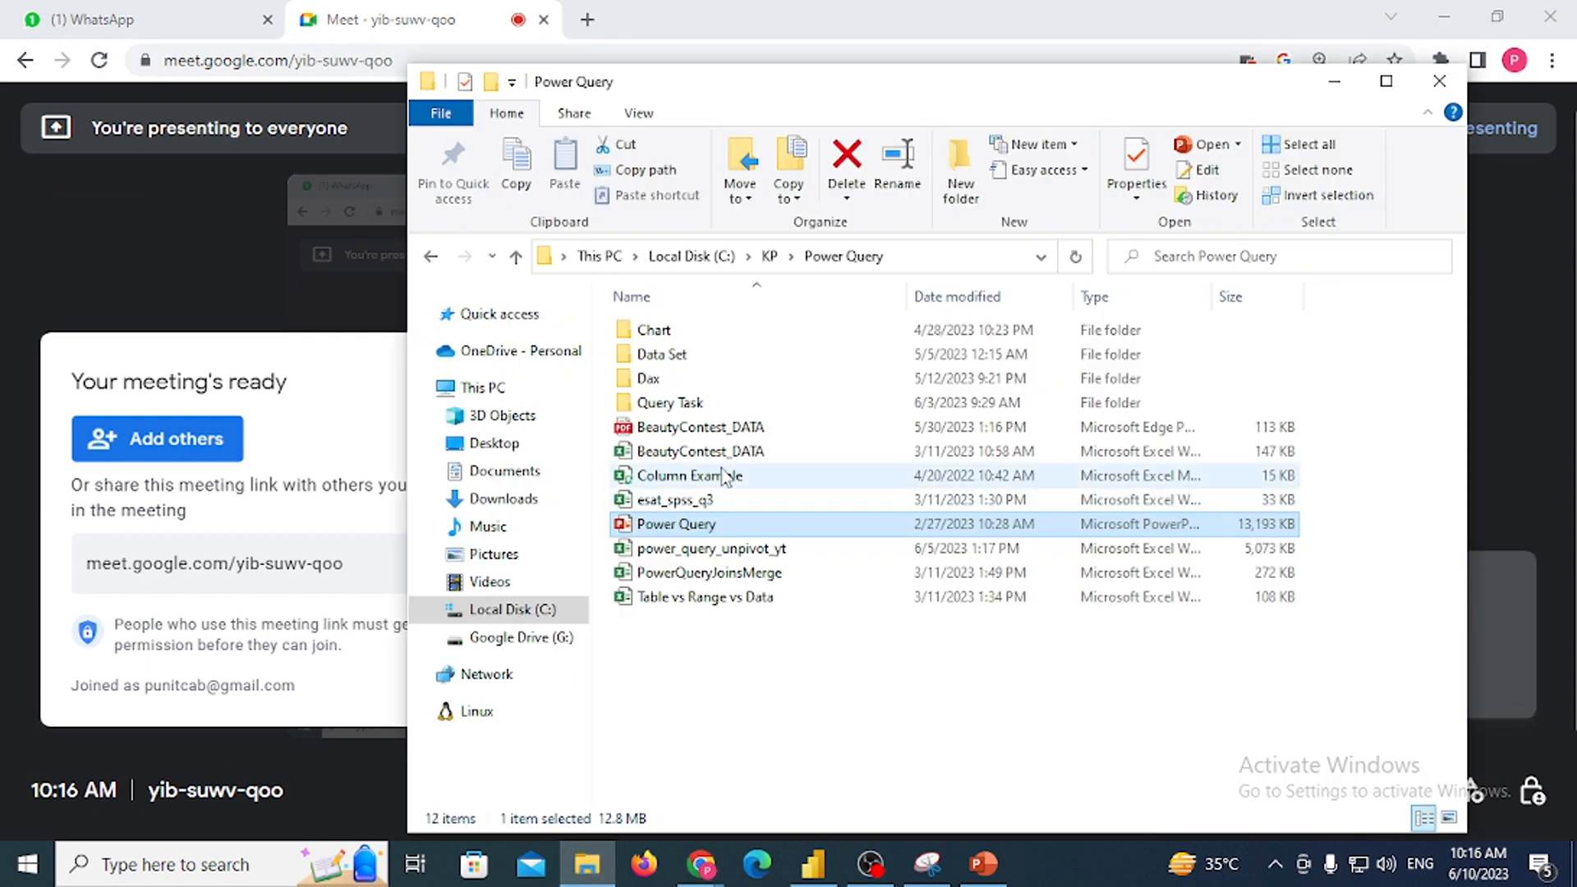
Switch to Power BI Desktop and delete the Year table and the Average of Value visual from Page 1
left_click(814, 864)
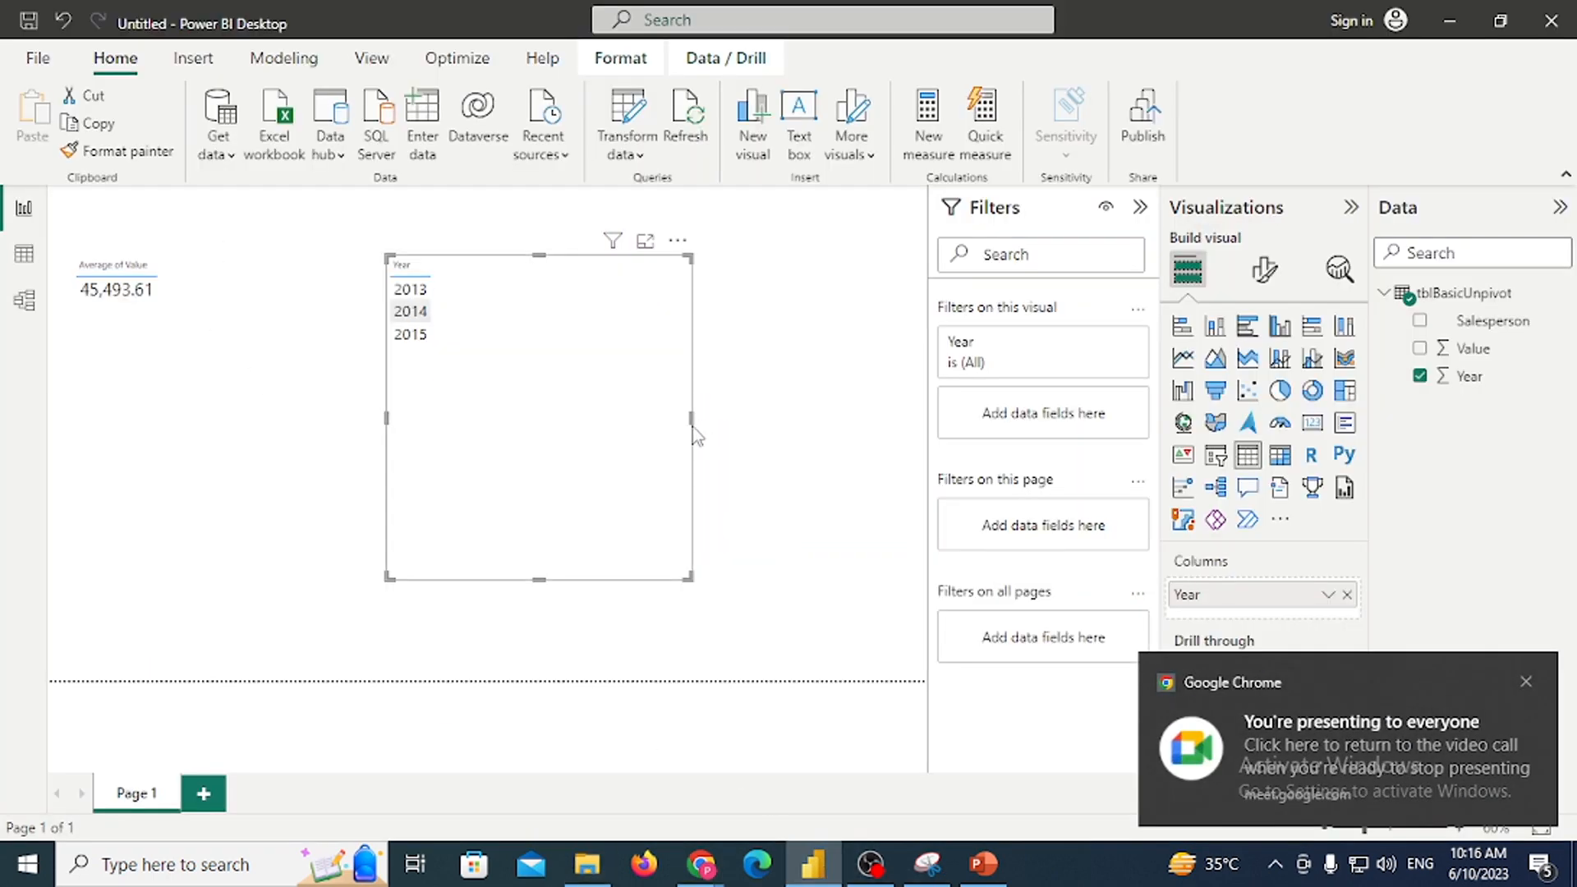
key("Delete")
left_click(164, 296)
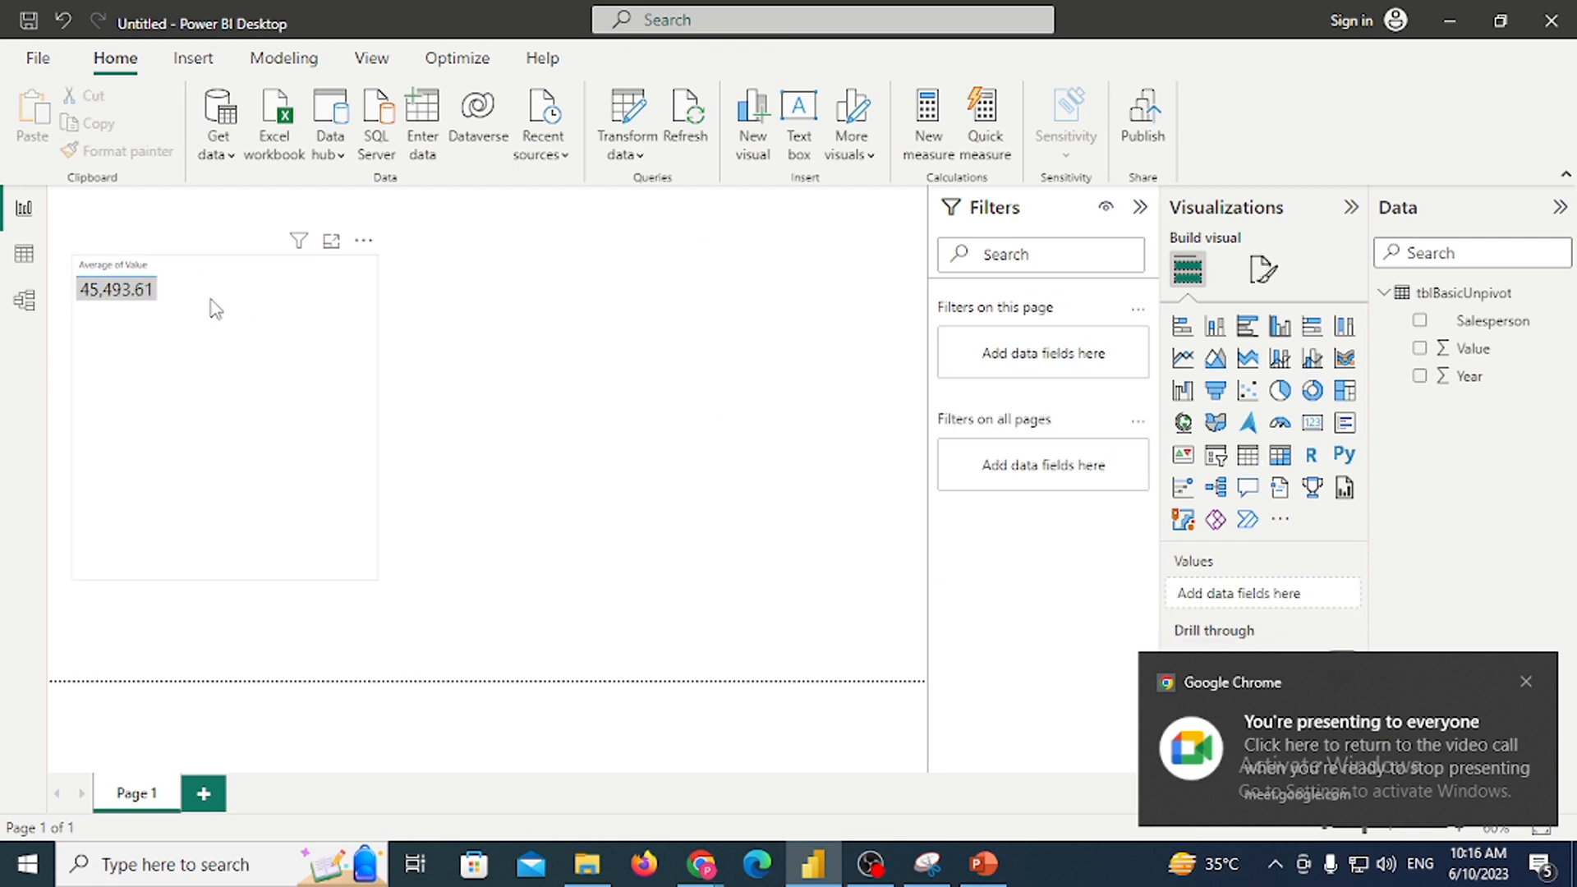
key("Delete")
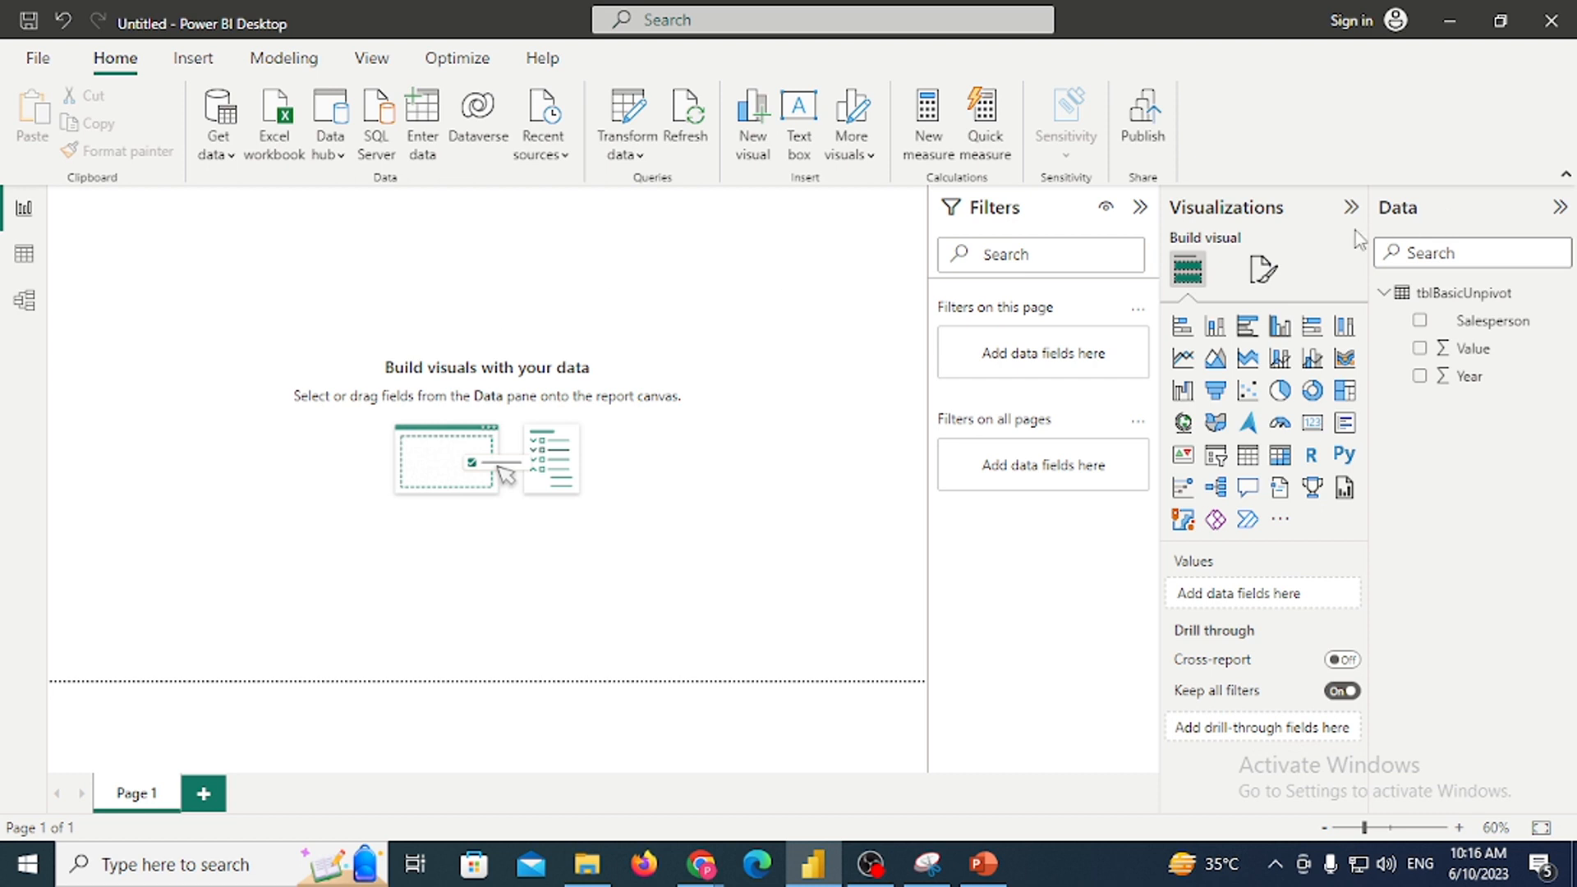
Collapse the Visualizations, Data and Filters panes around the empty report canvas, and show the Windows desktop
left_click(1352, 209)
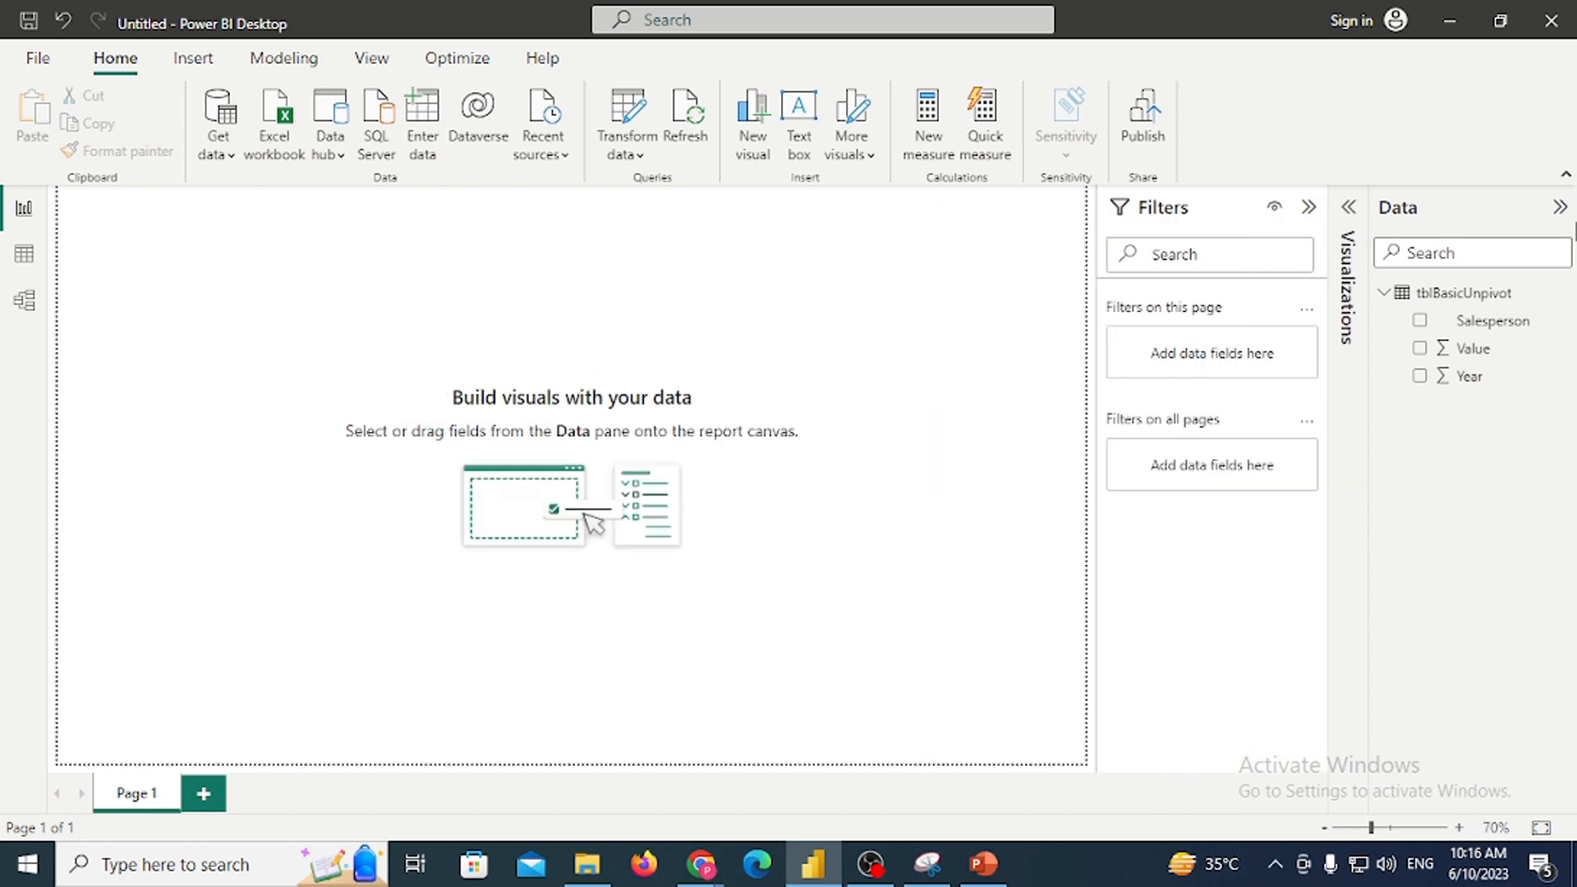
left_click(1559, 207)
left_click(1479, 208)
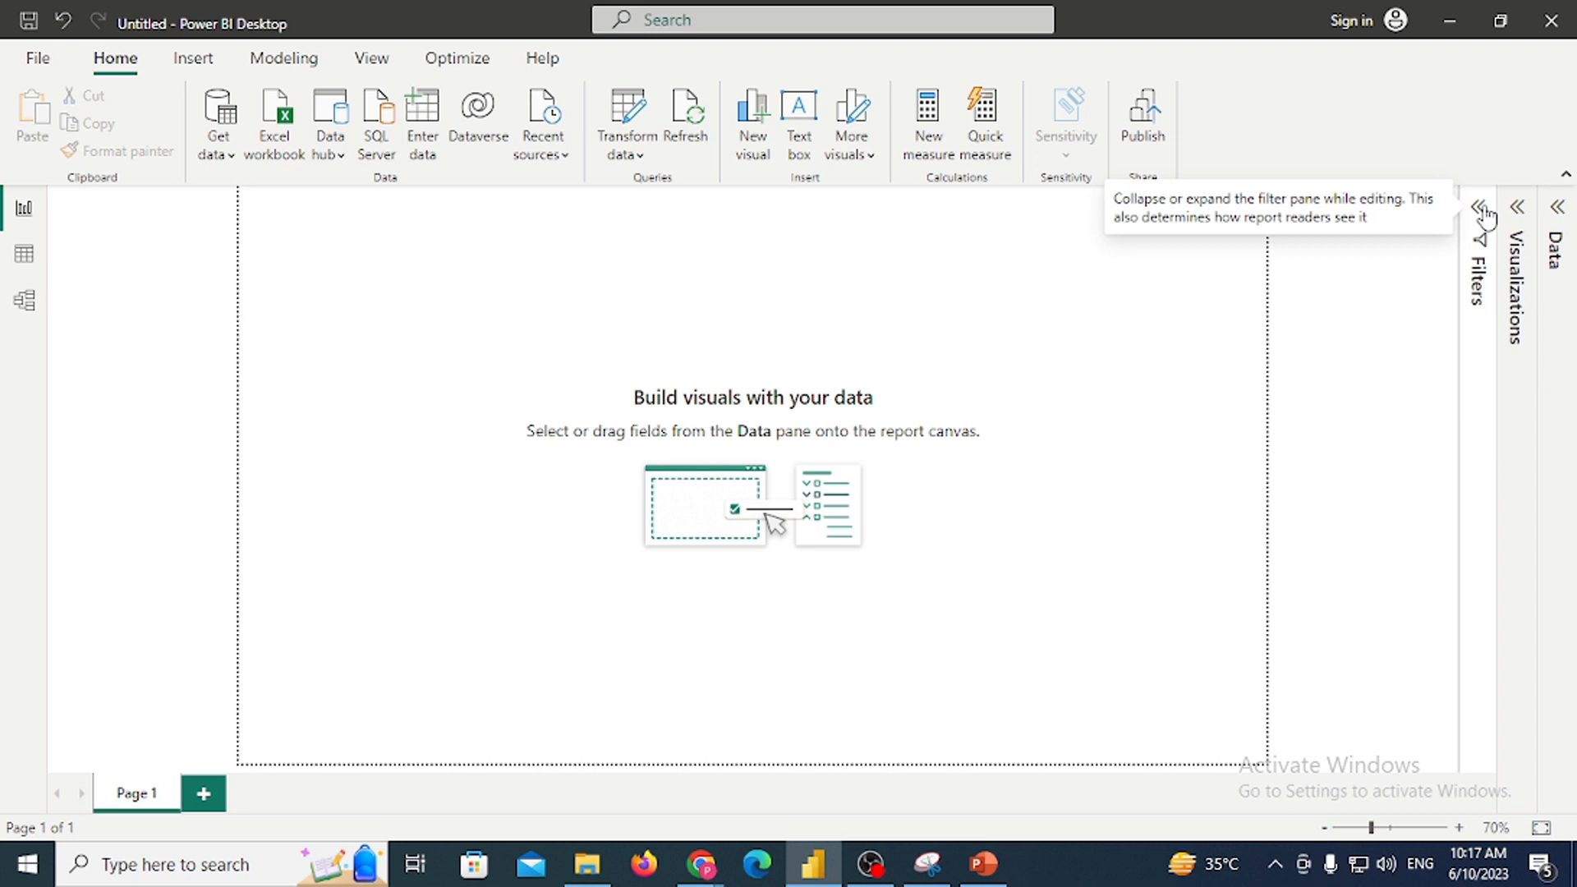
key("super+d")
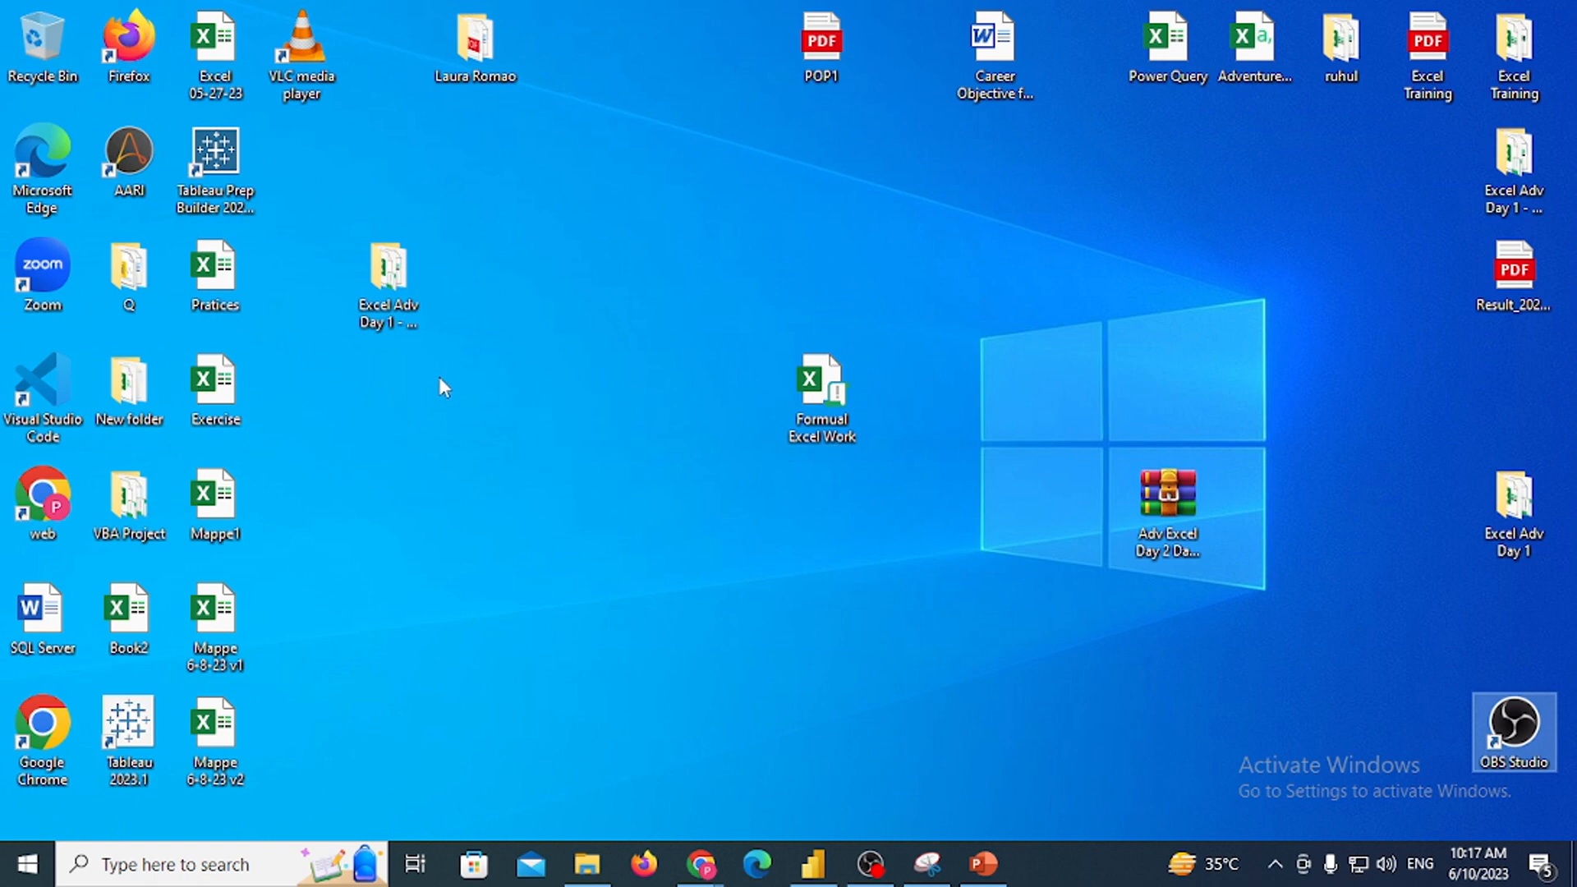
Create a new folder named aBC on the desktop
right_click(455, 587)
mouse_move(398, 521)
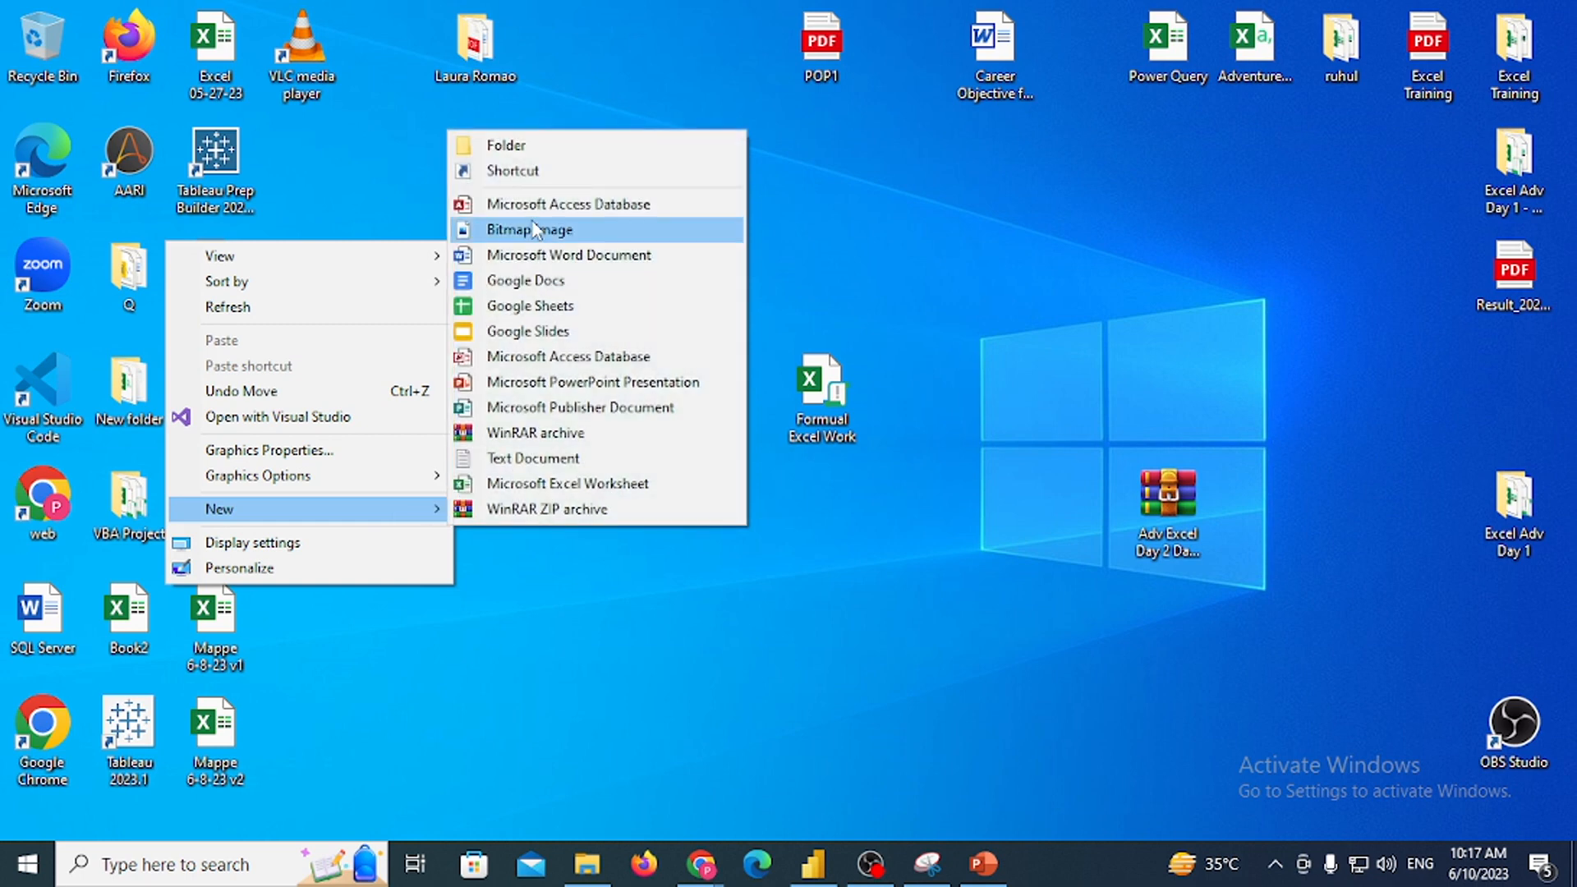
left_click(532, 146)
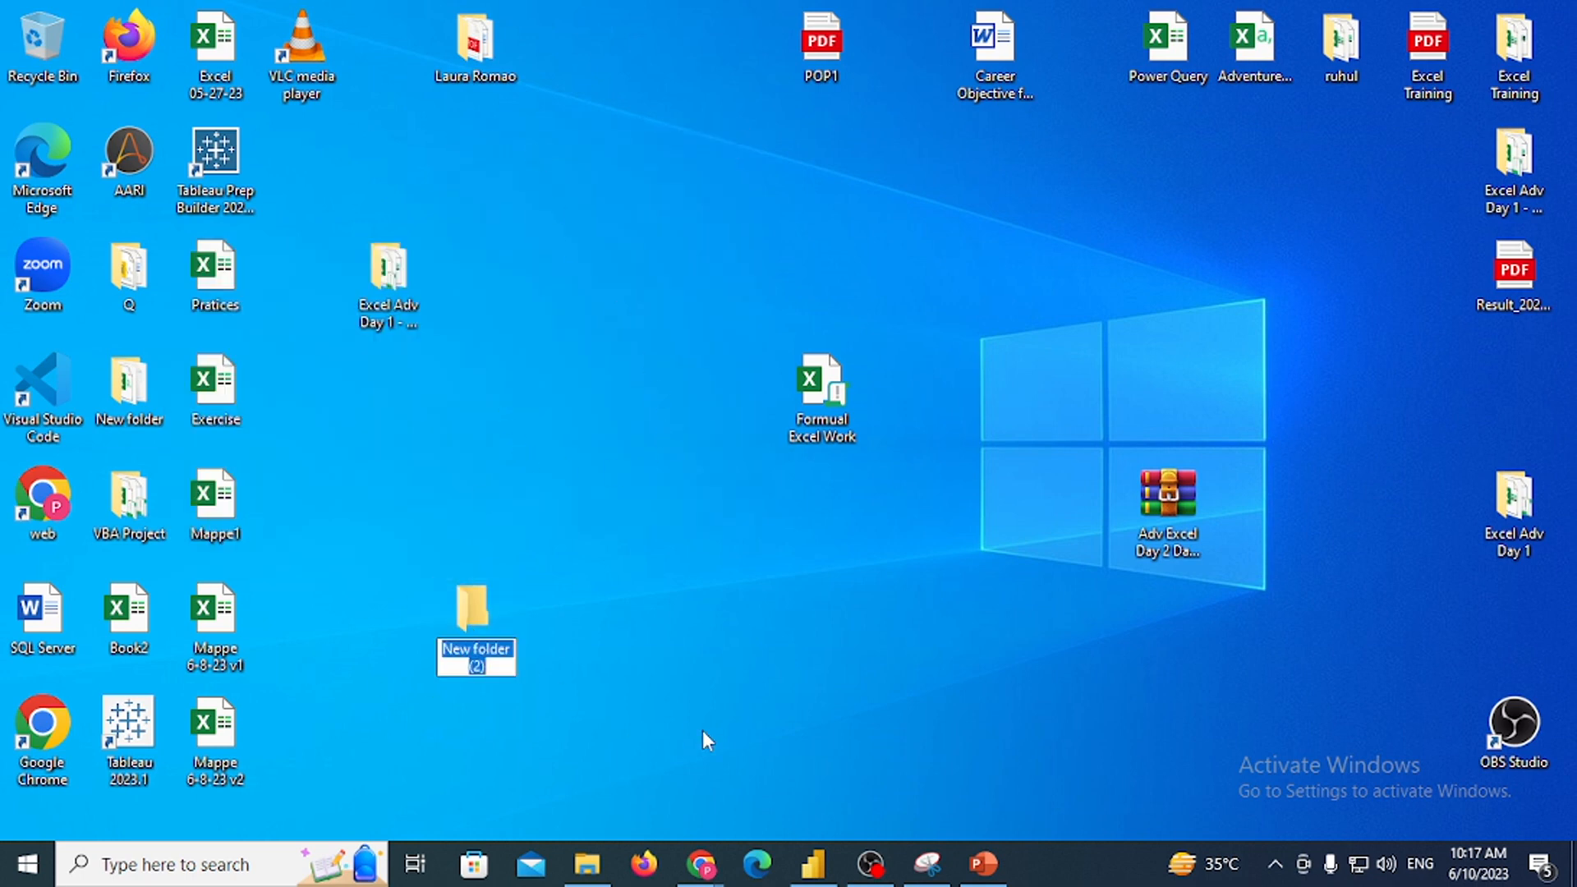
key("BackSpace")
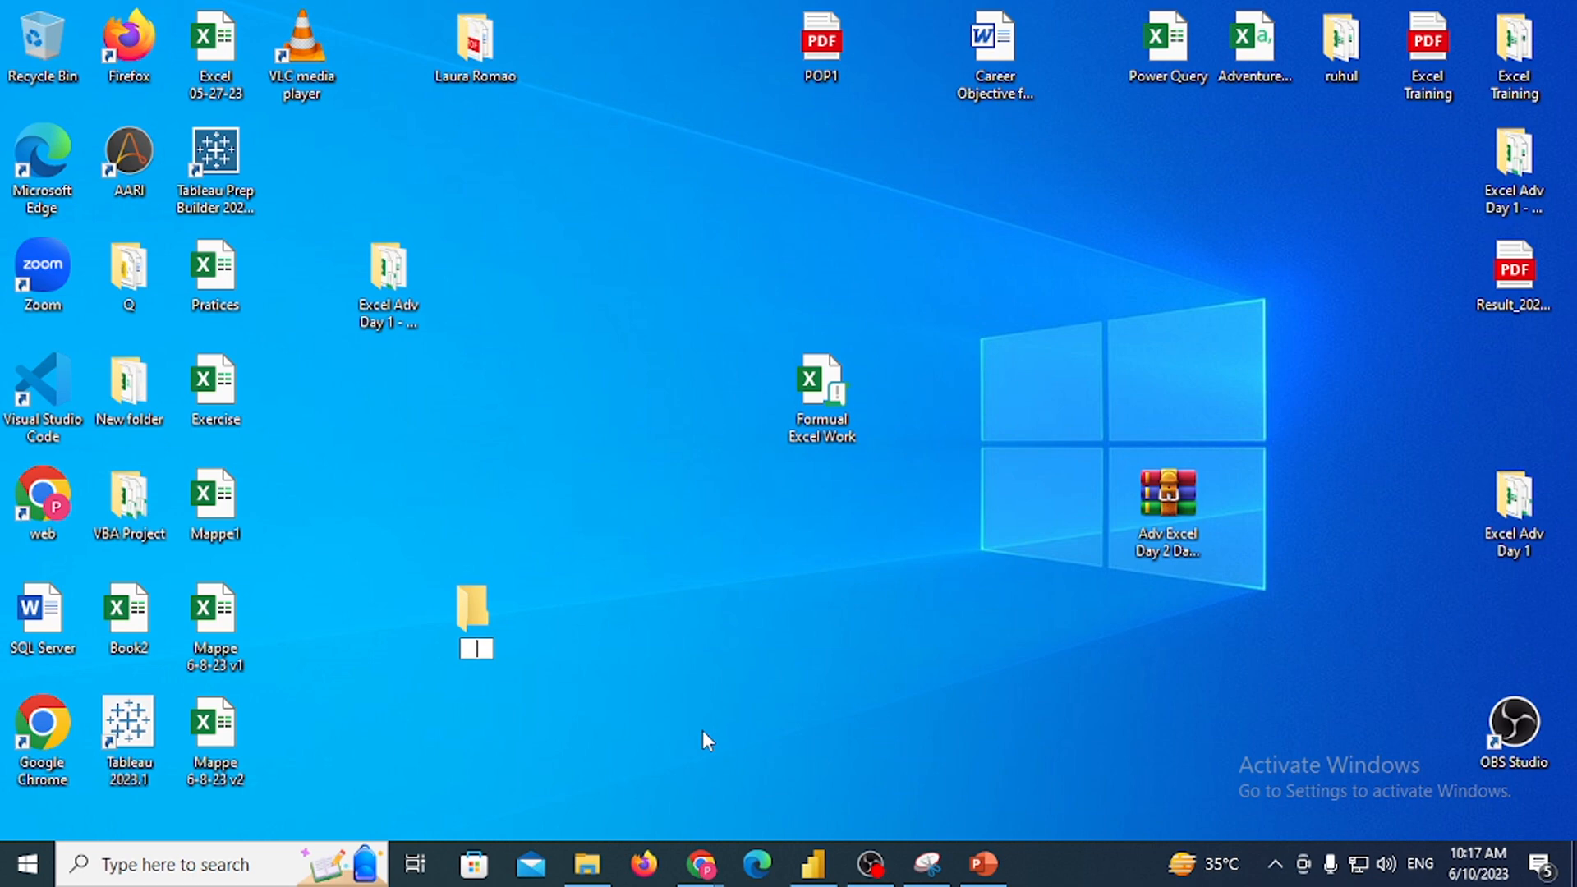
type("aBC")
key("Return")
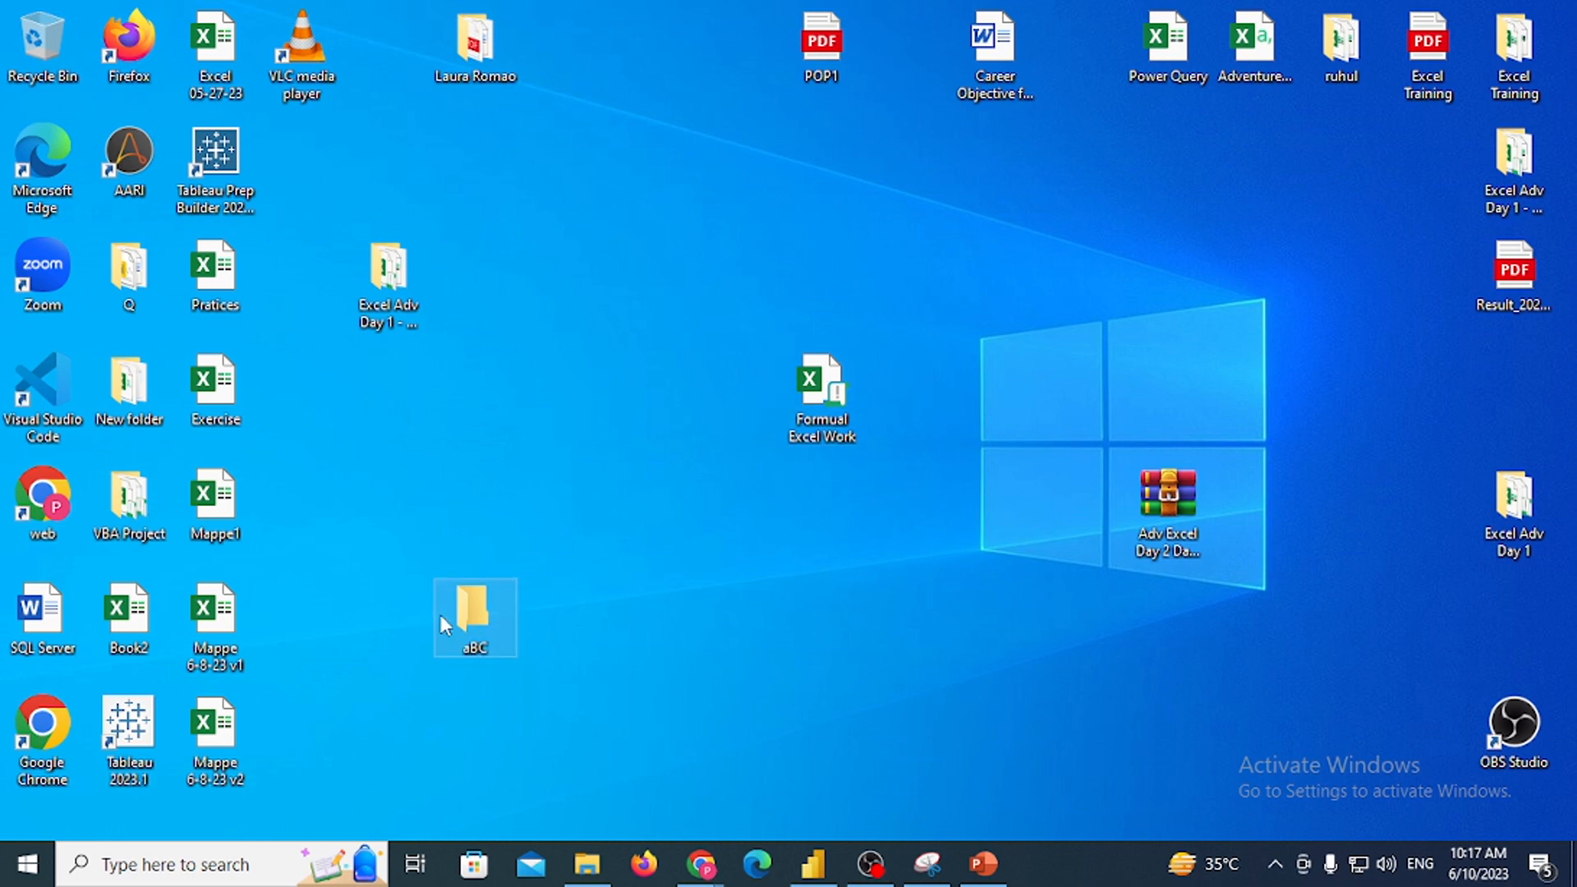
Open the aBC folder and create a subfolder named 2010 in it
double_click(476, 611)
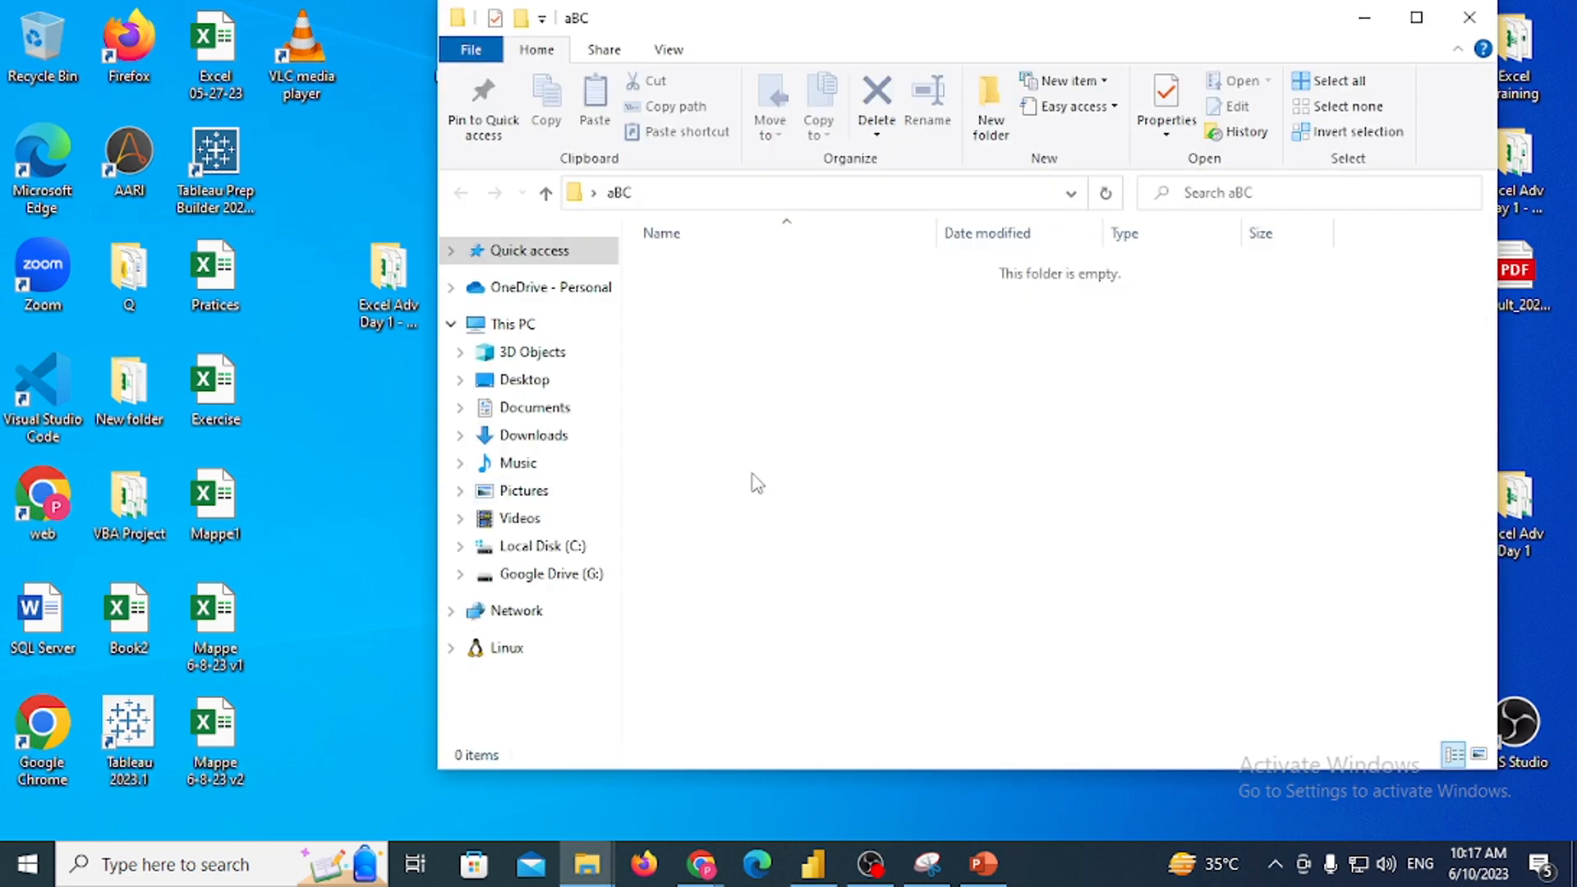
right_click(759, 480)
mouse_move(637, 771)
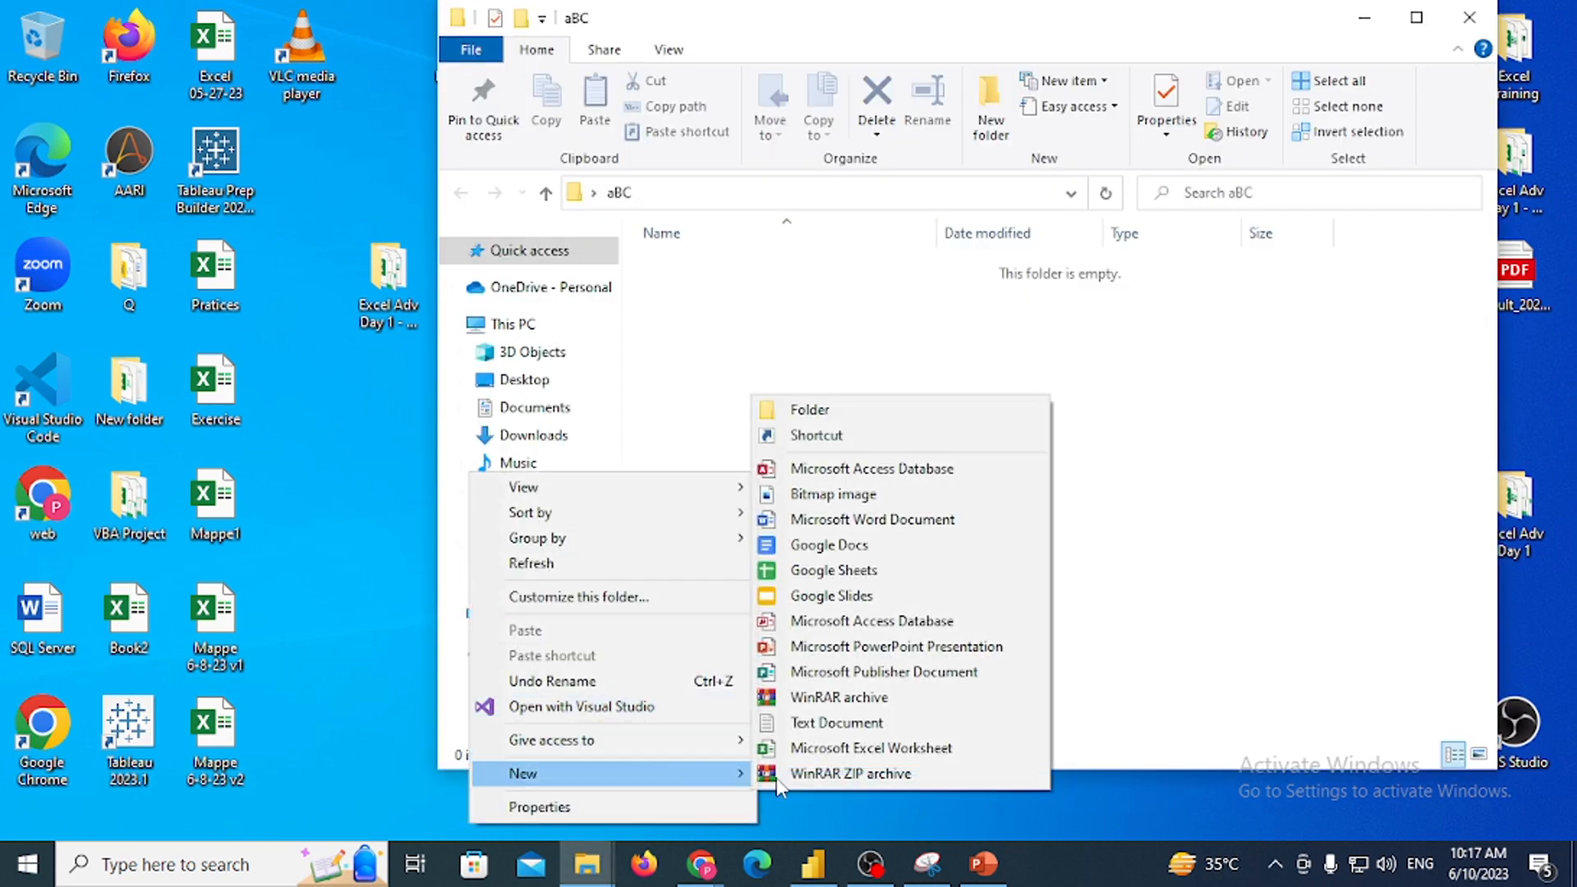
left_click(901, 410)
type("2")
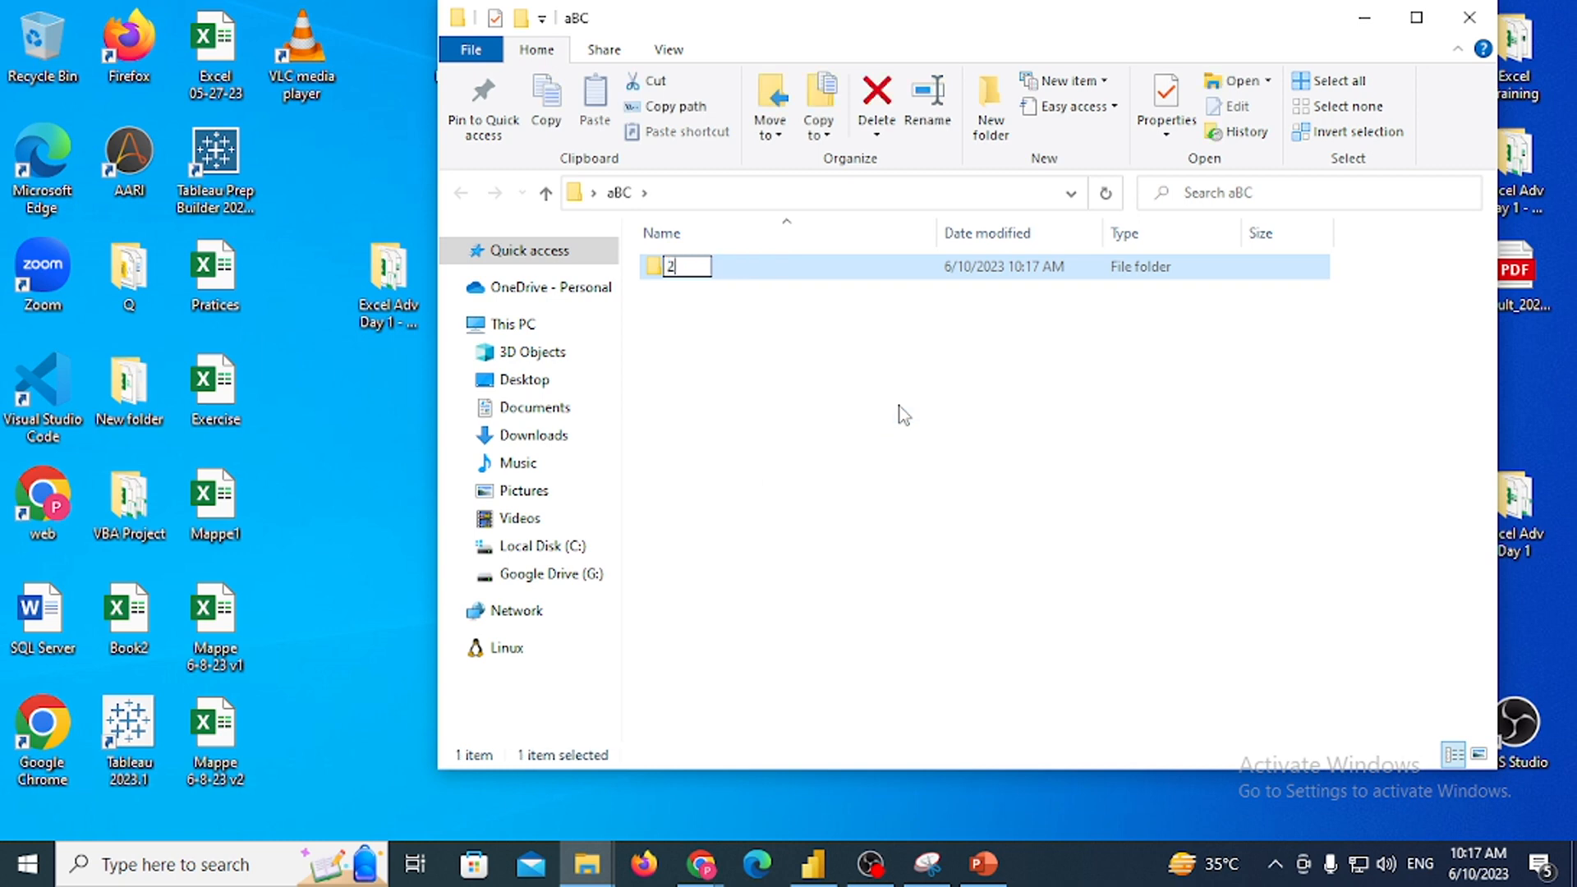
type("010")
key("Return")
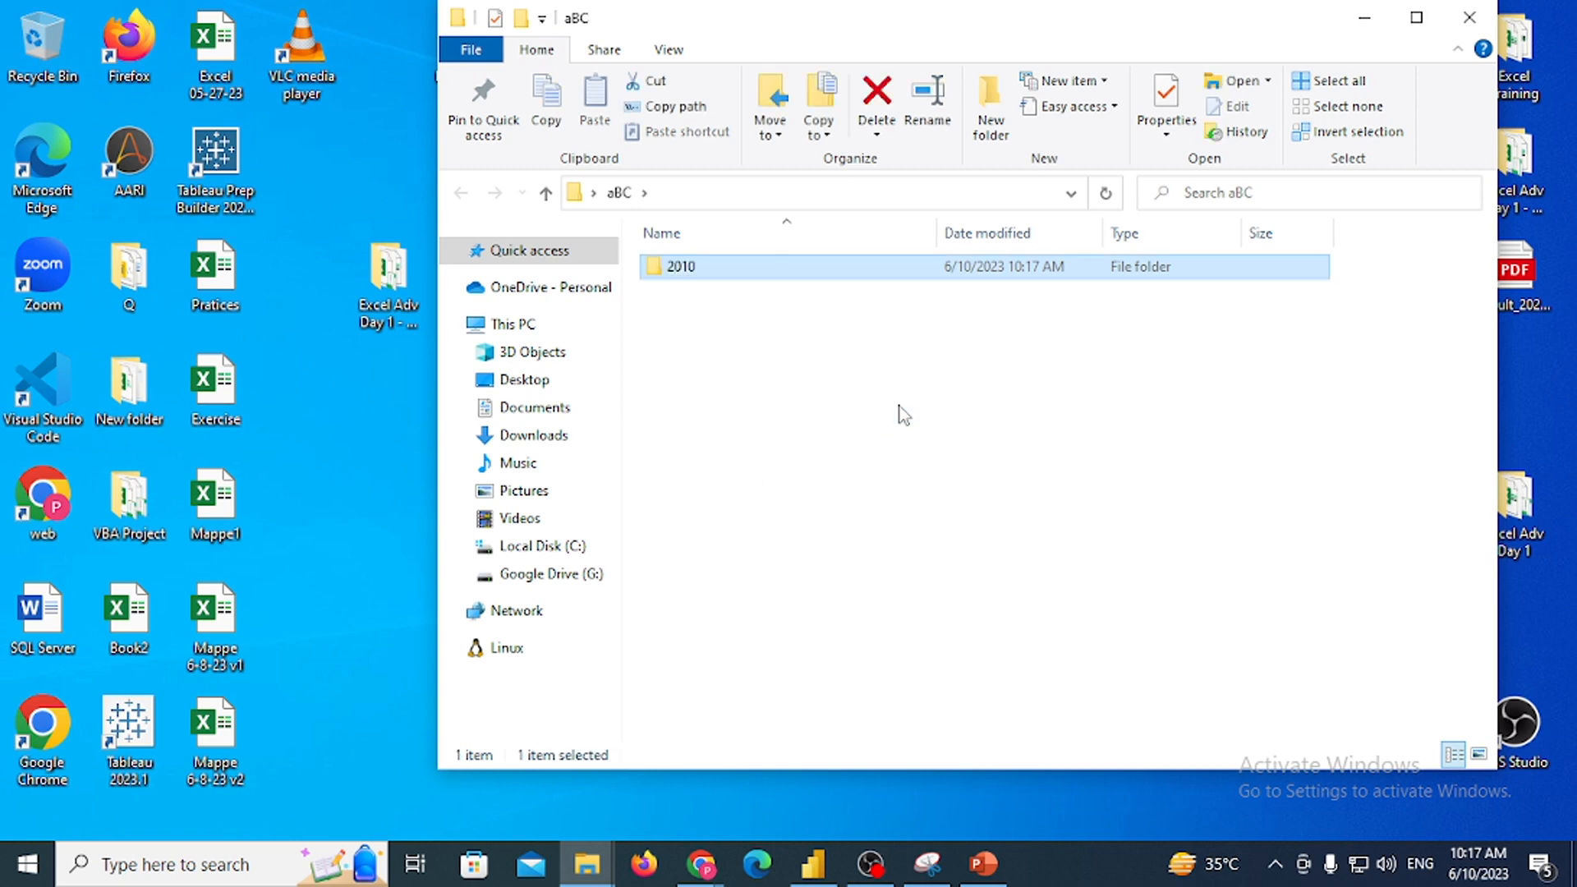
Duplicate the 2010 folder inside aBC and rename the copy as 2011
key("ctrl+c")
key("ctrl+v")
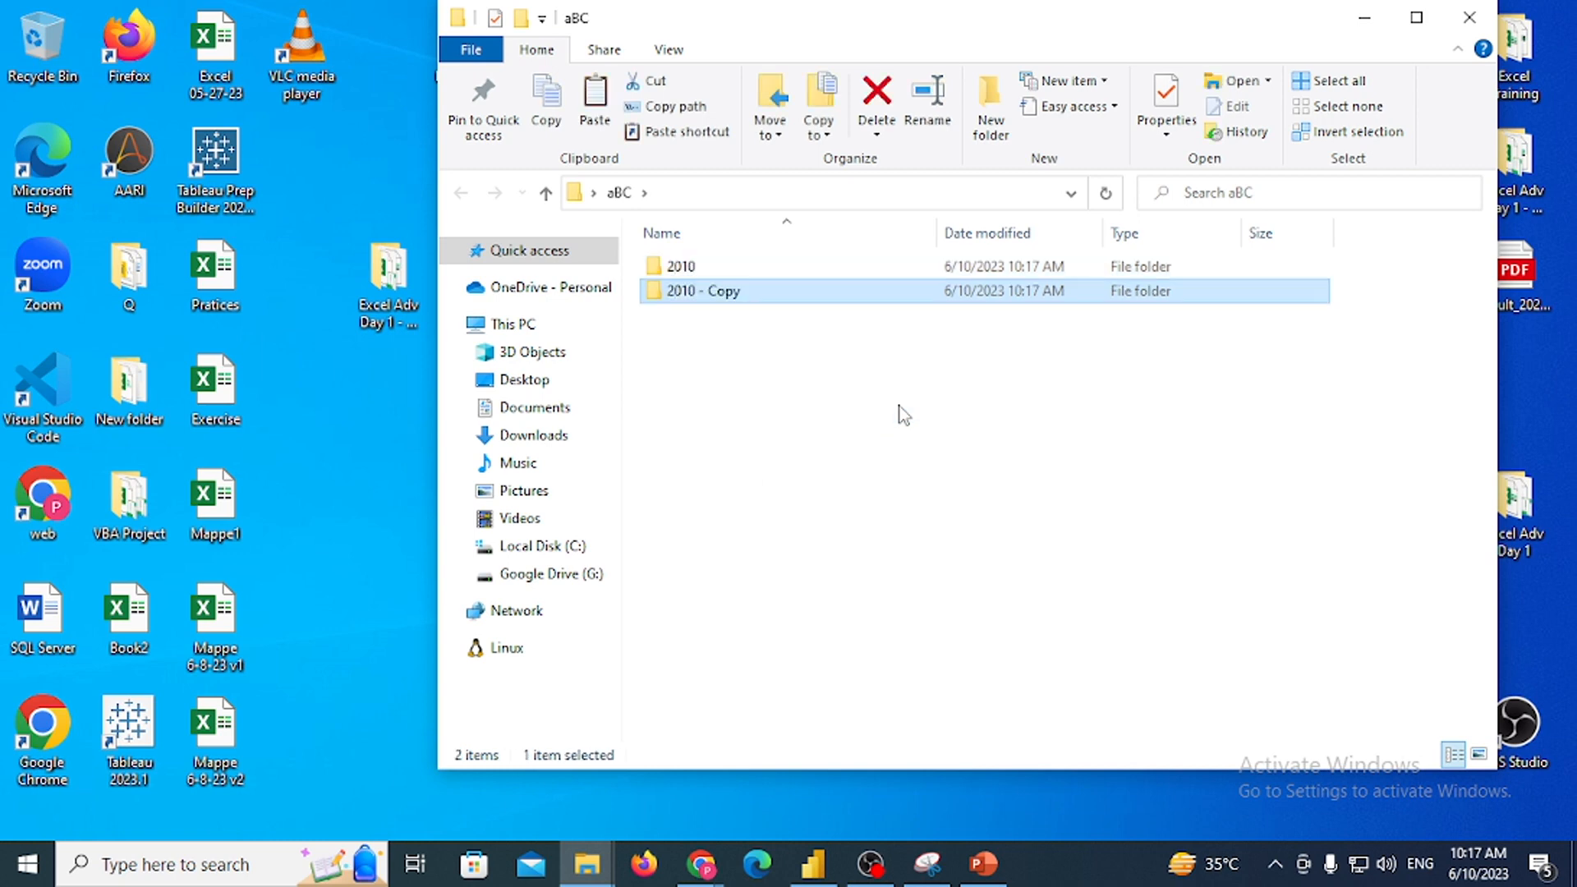
key("F2")
type("2011")
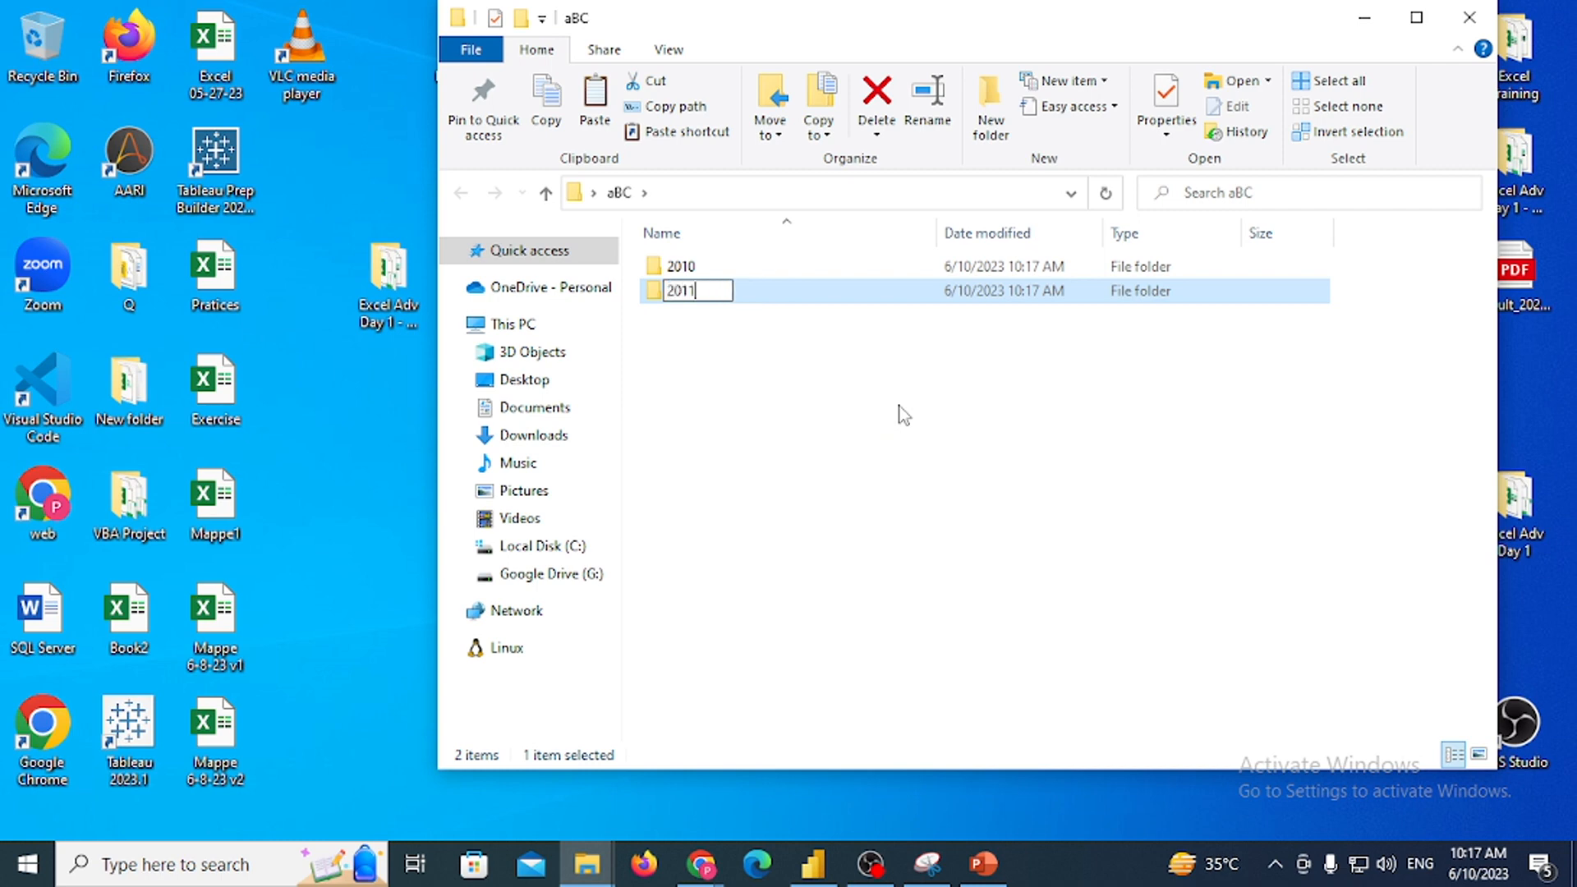
key("Return")
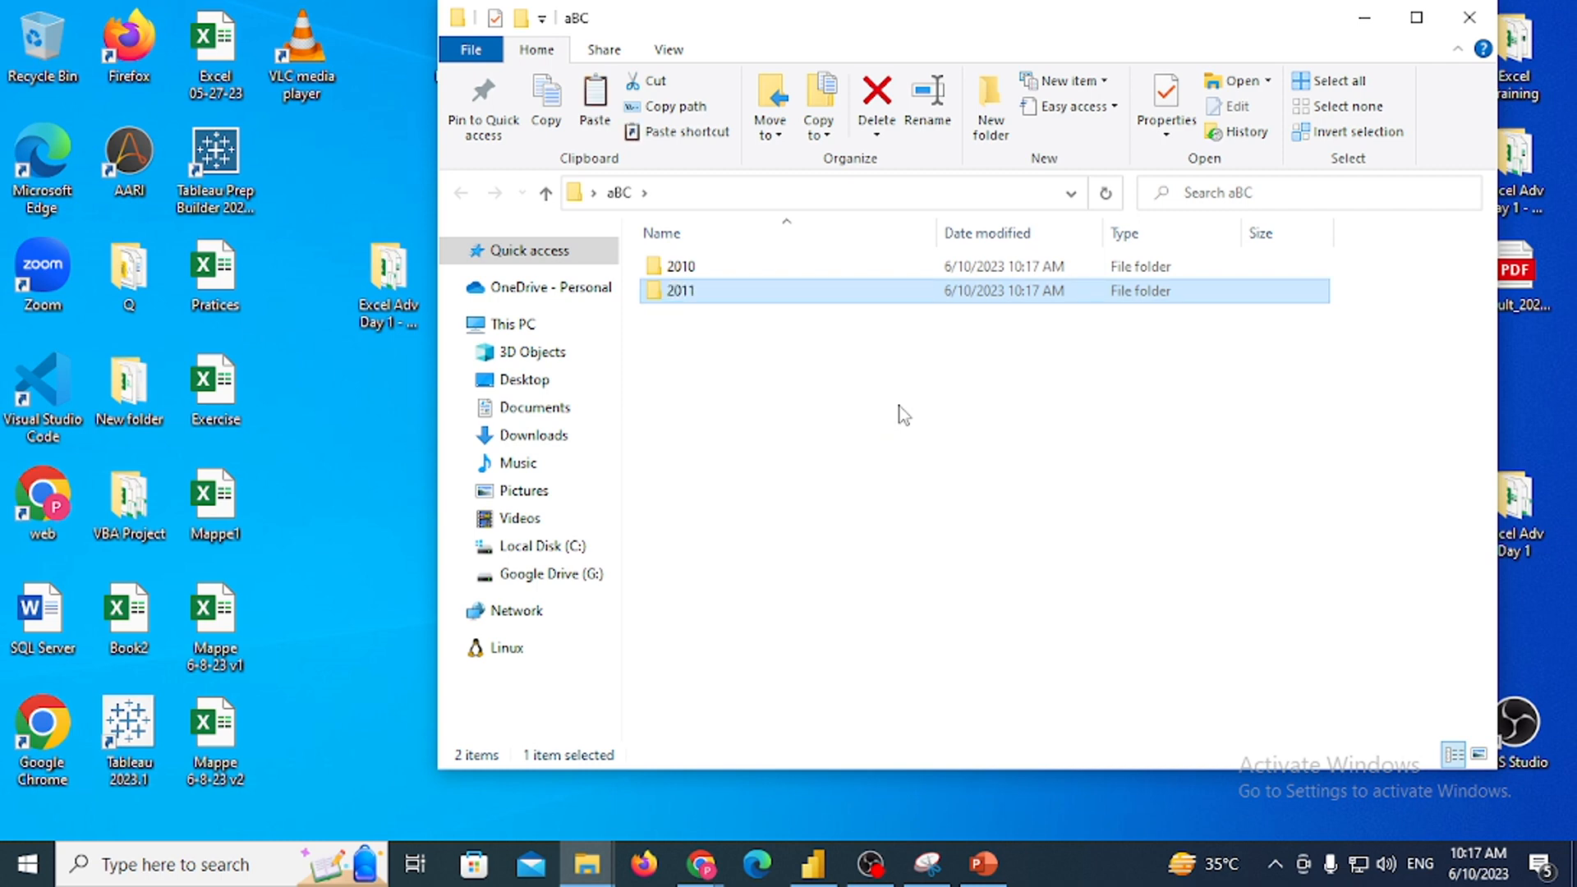
Duplicate the 2011 folder inside aBC and rename the copy as 2012
key("ctrl+c")
key("ctrl+v")
key("F2")
type("2012")
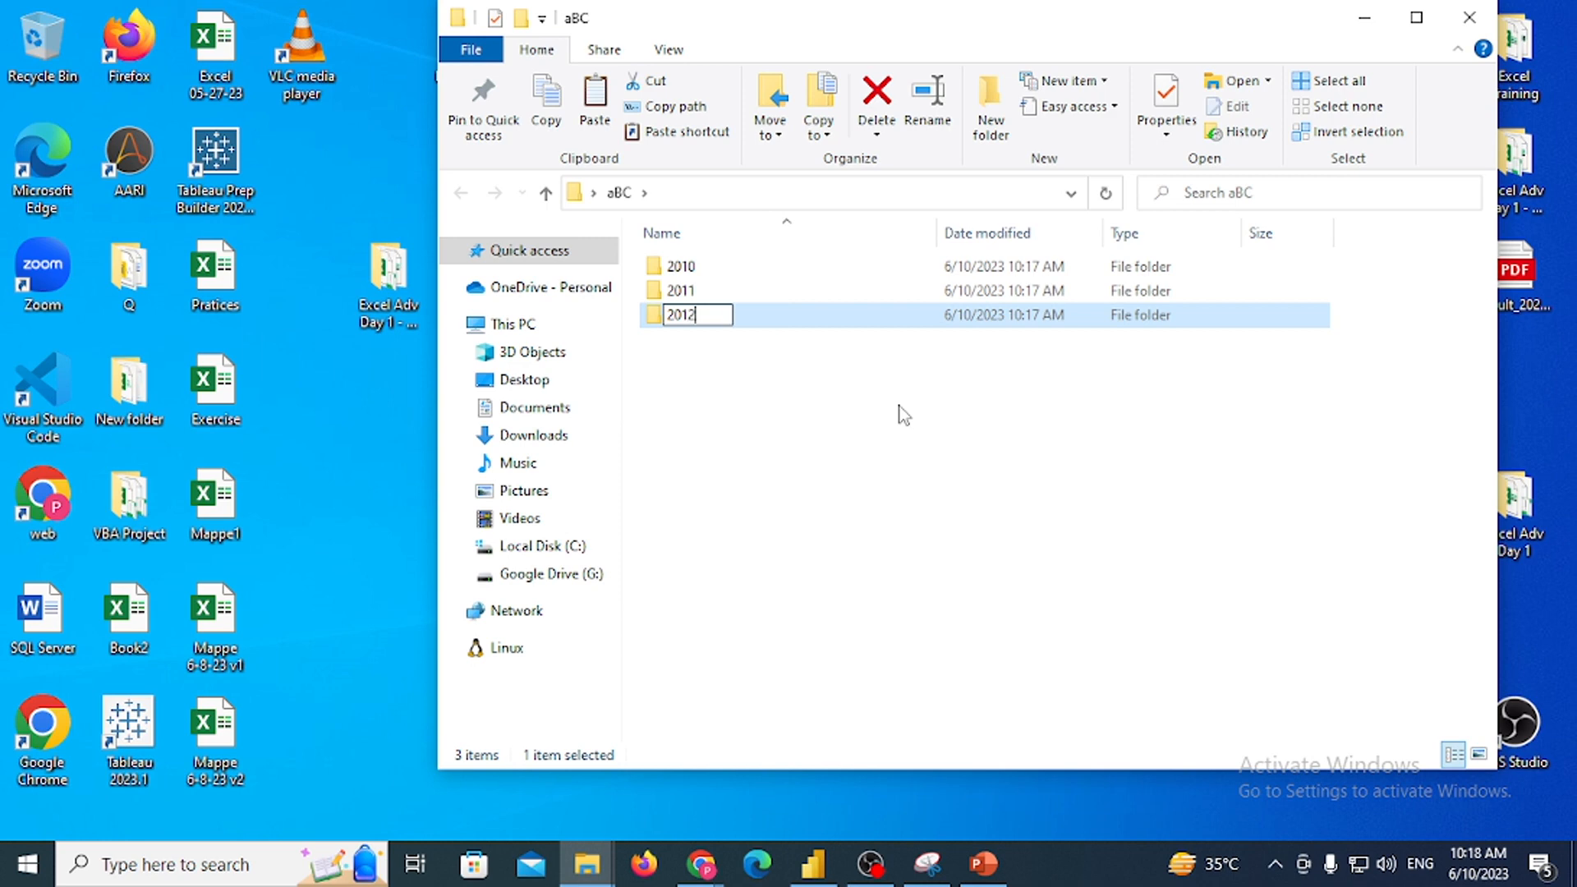
key("Return")
Open the 2010 folder, copy the Pratices workbook from the desktop into it, and dismiss the interrupted action
key("Home")
key("Return")
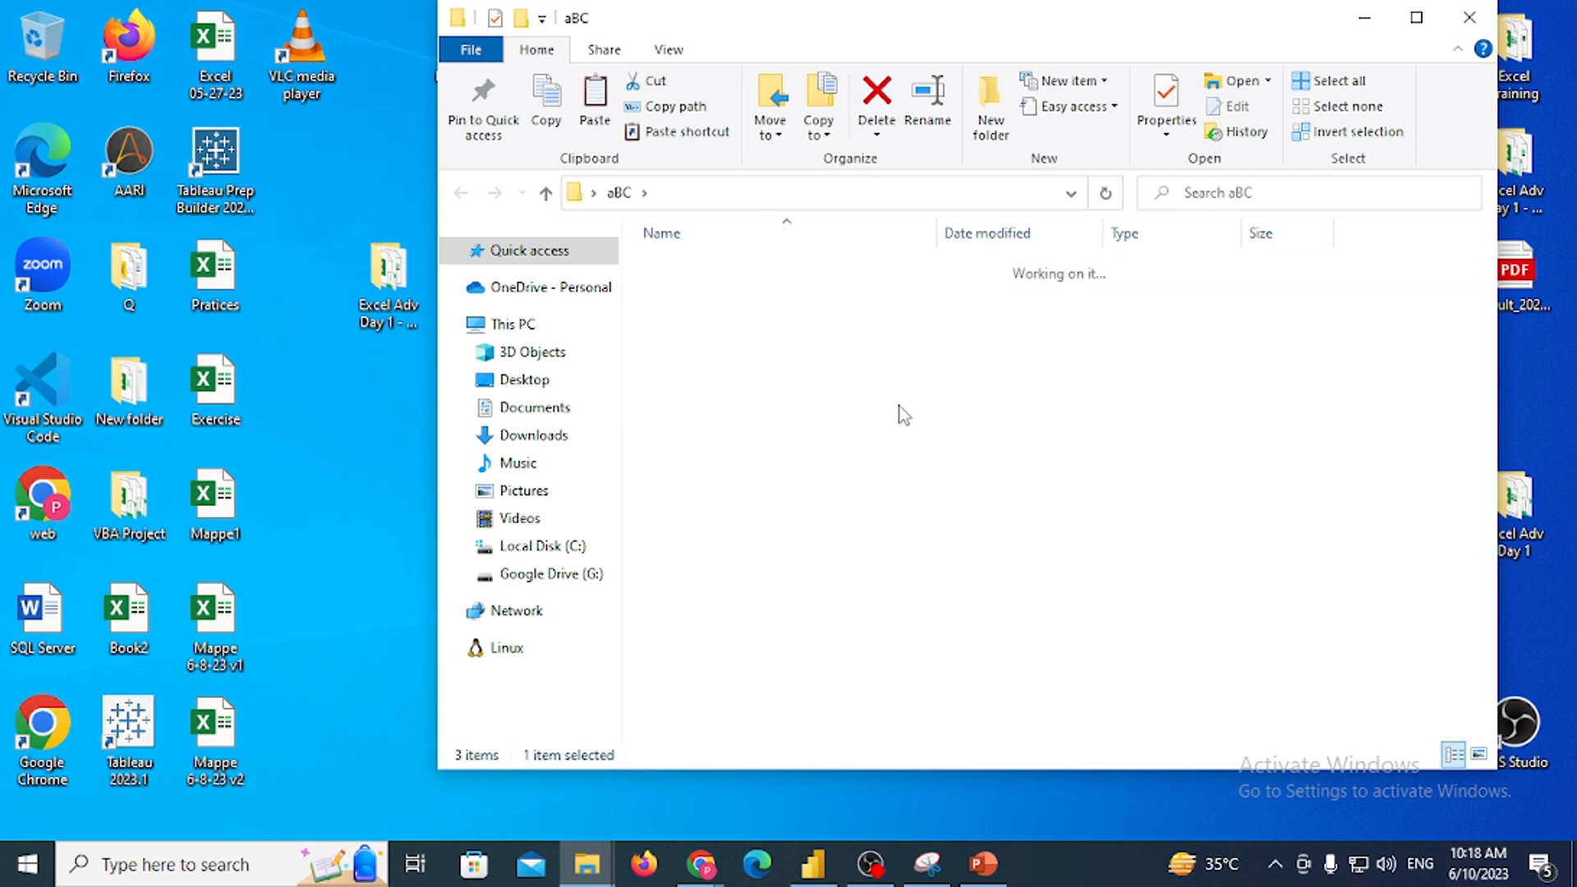
left_click_drag(215, 271, 848, 348)
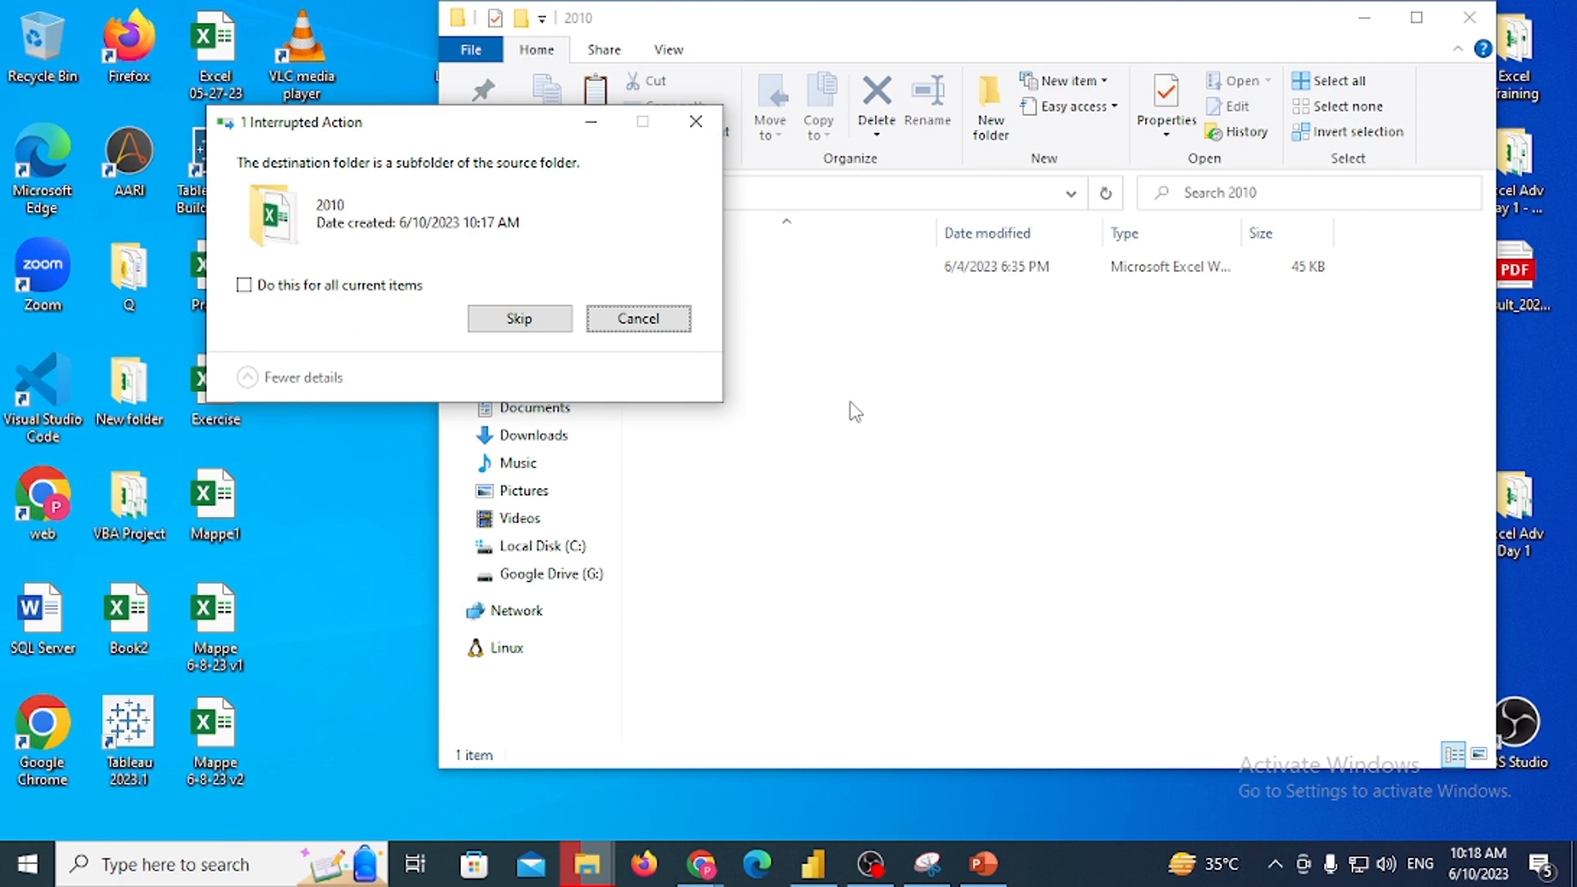
key("Escape")
left_click(705, 271)
key("F2")
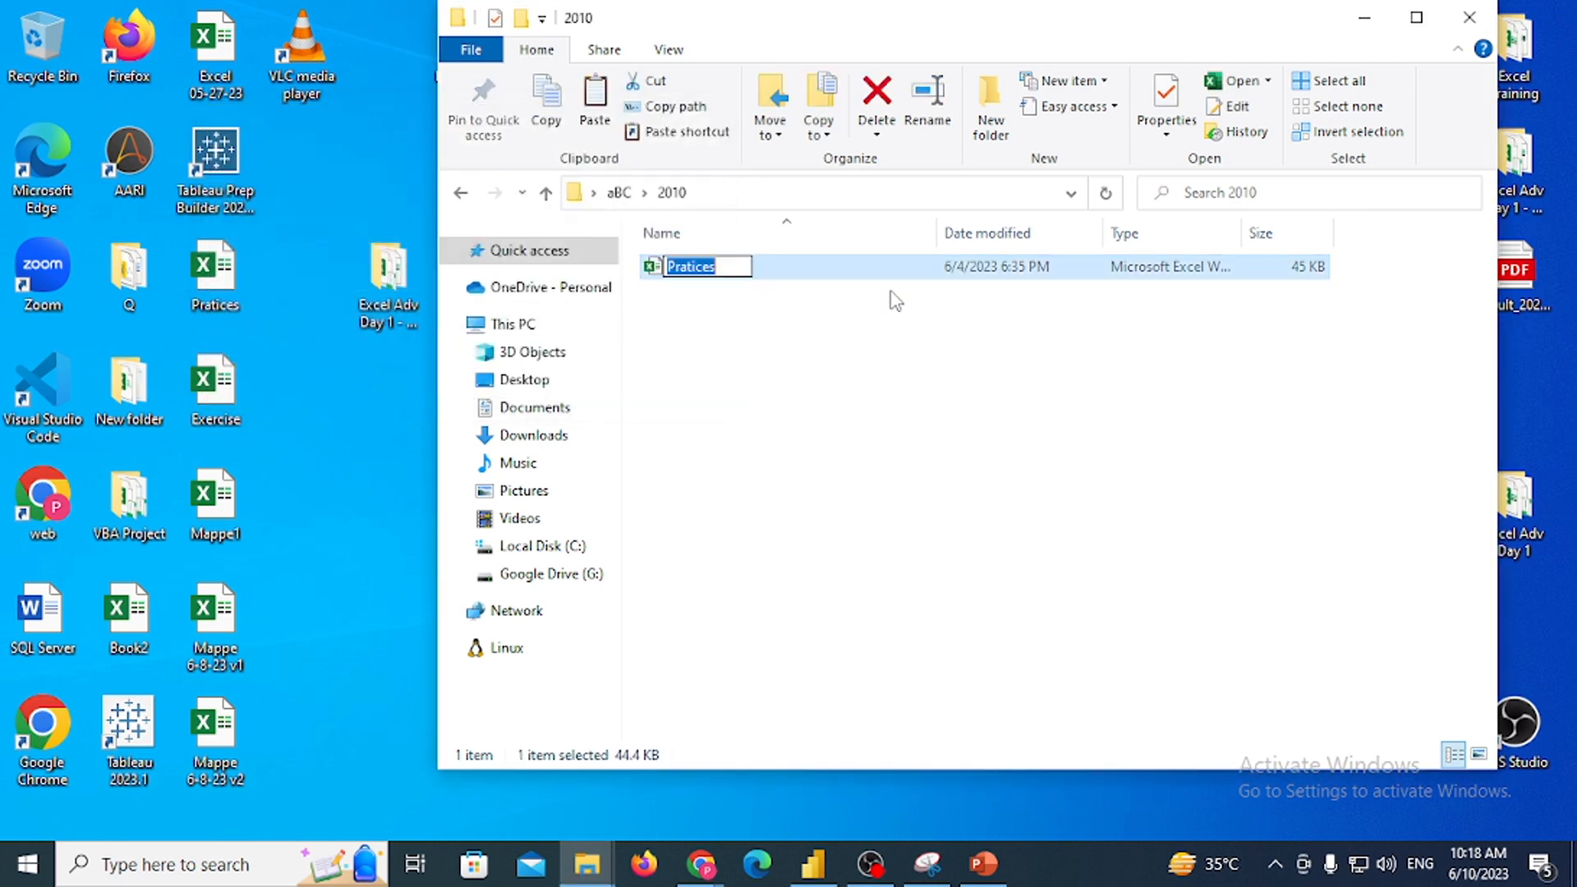
key("Return")
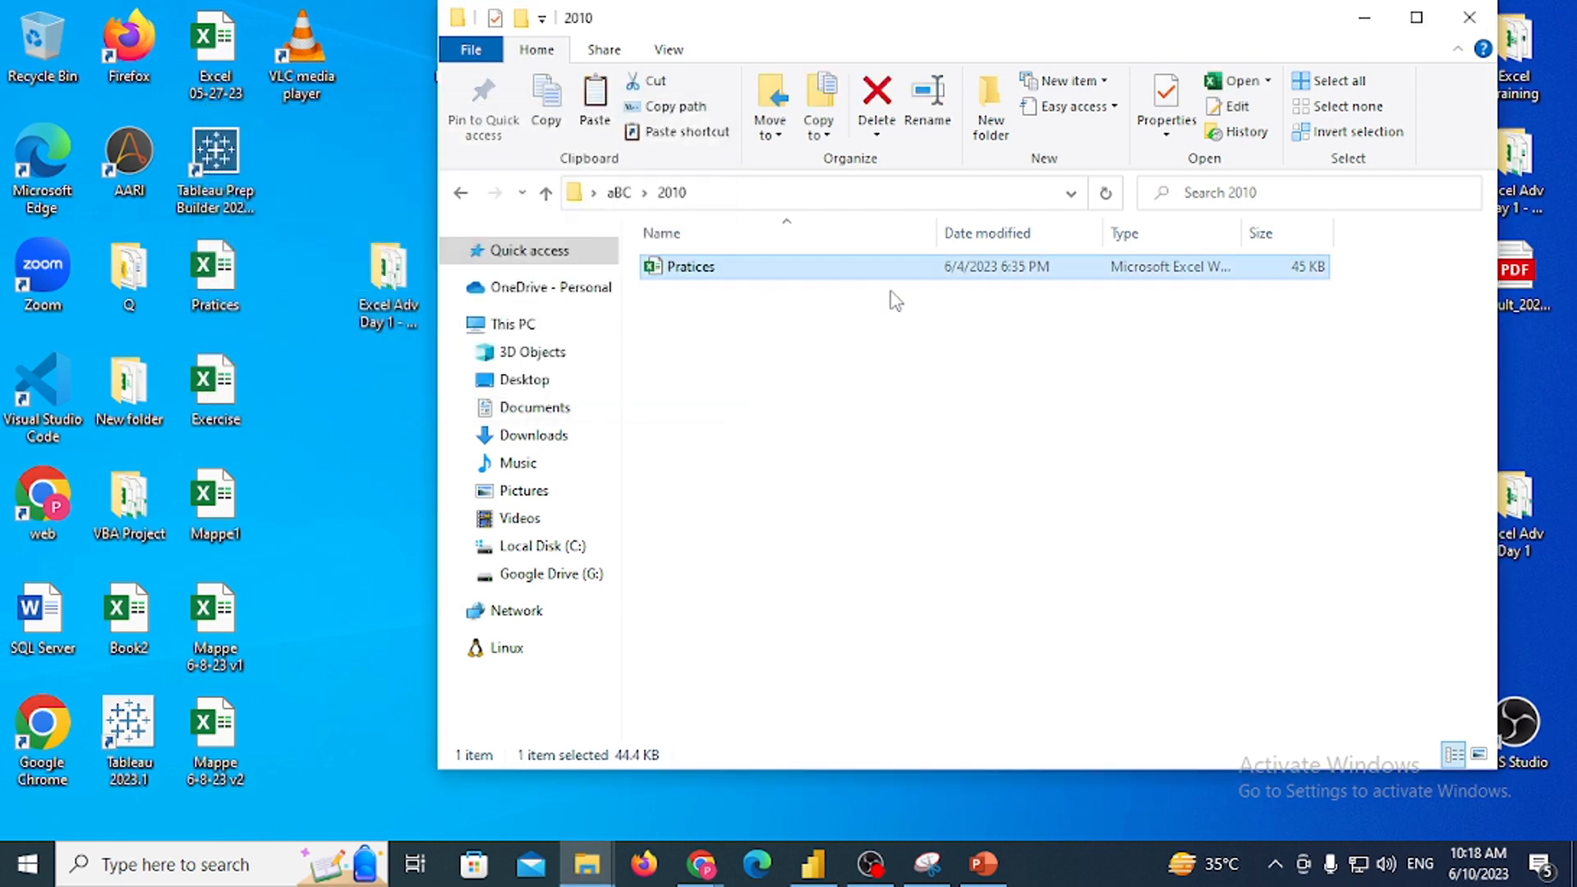
key("F1")
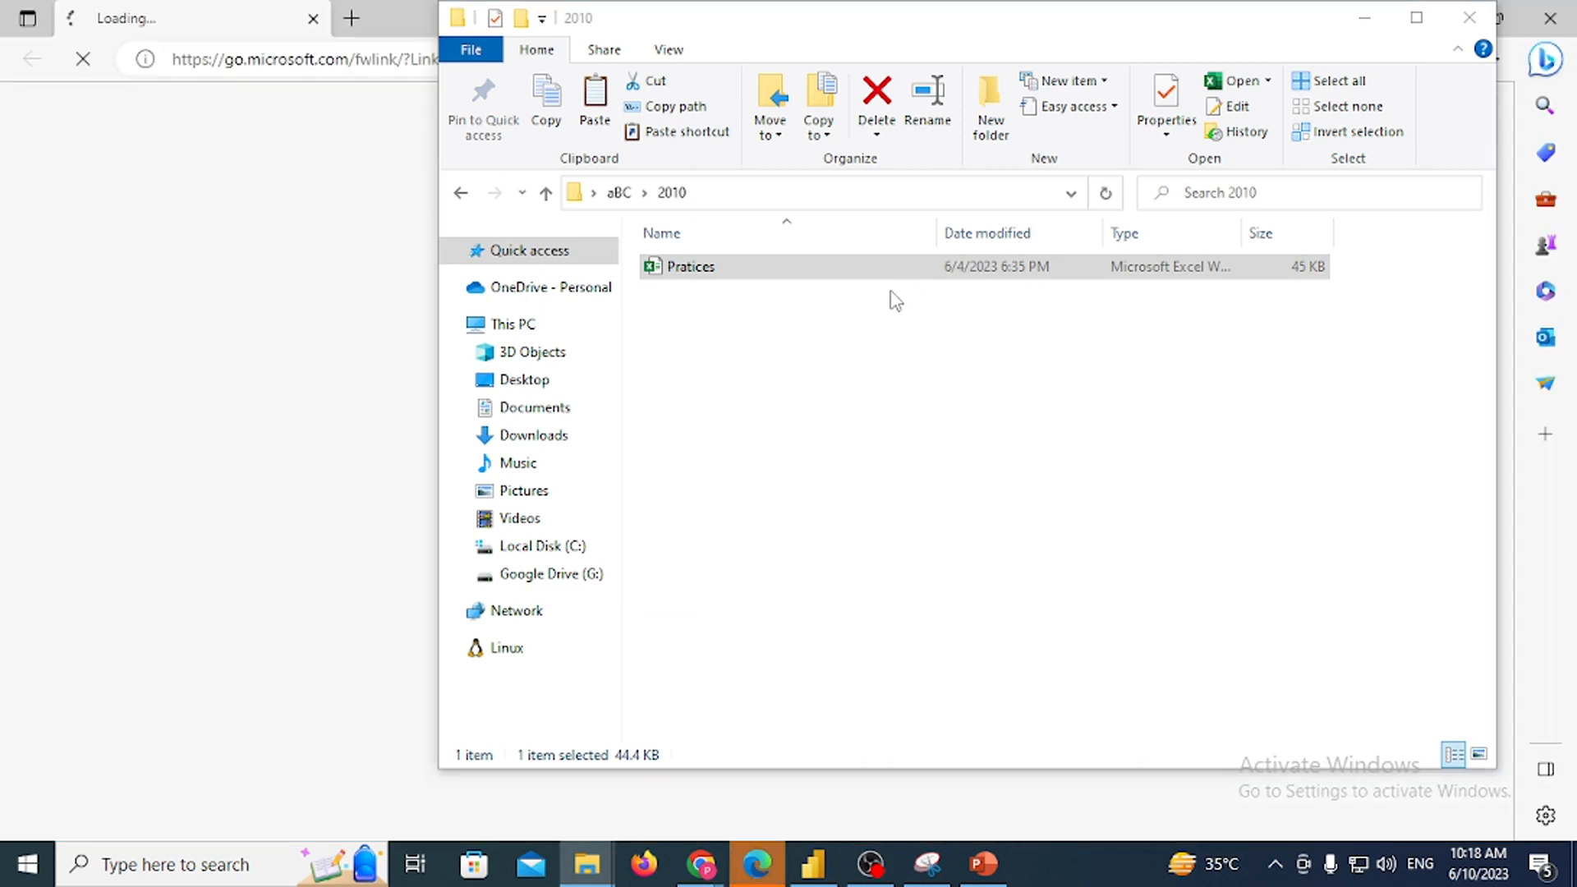
left_click(314, 19)
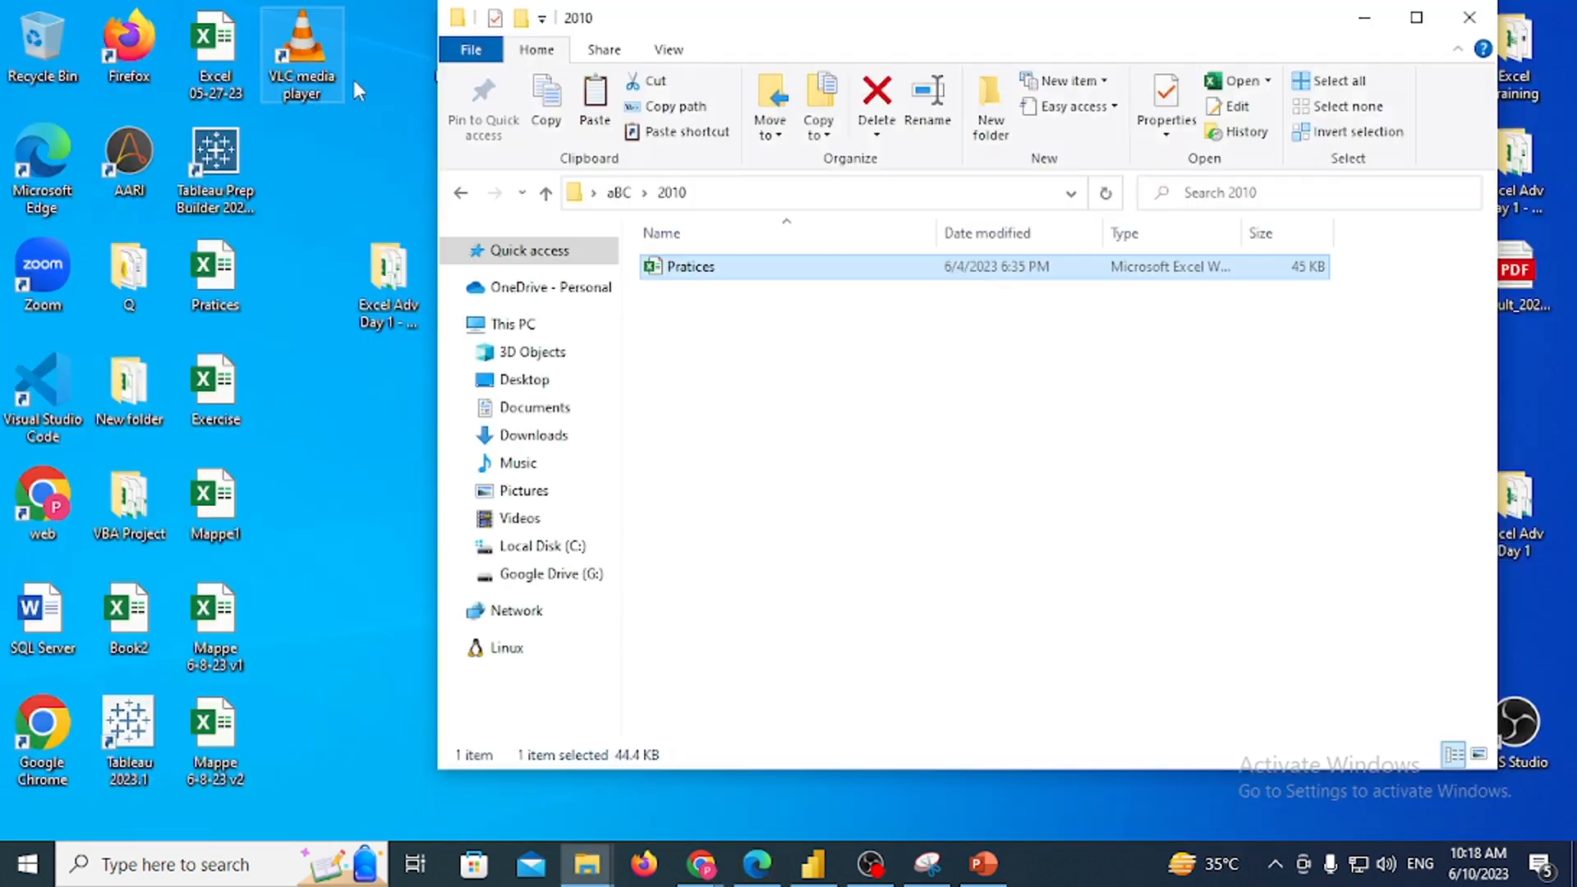
left_click(721, 274)
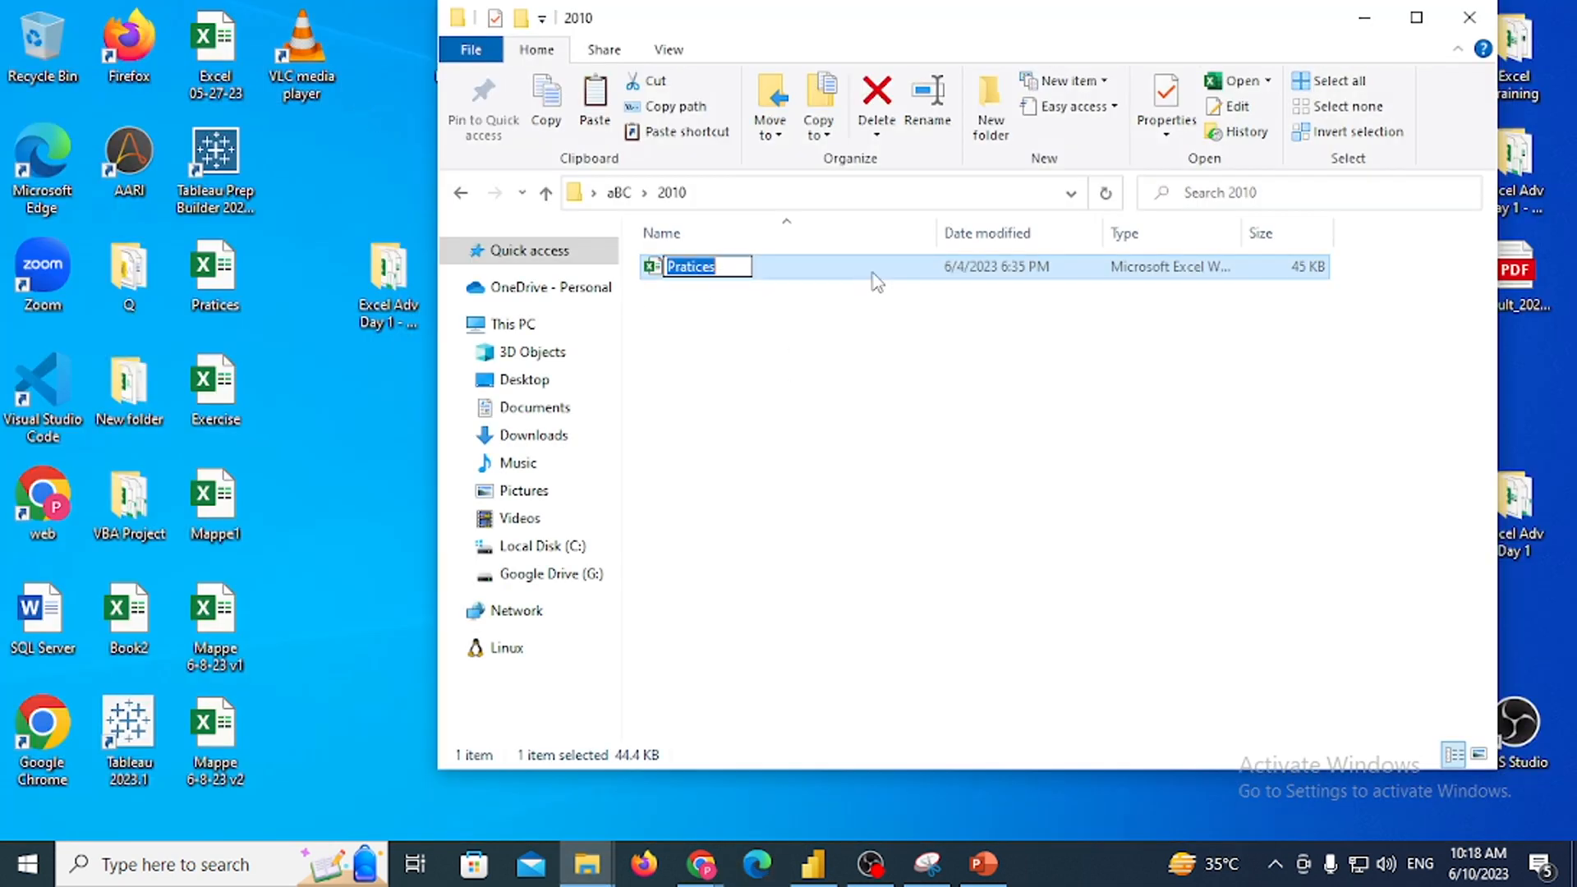
key("Return")
Go back to the aBC folder, close its window, and move the aBC folder higher on the desktop
left_click(620, 193)
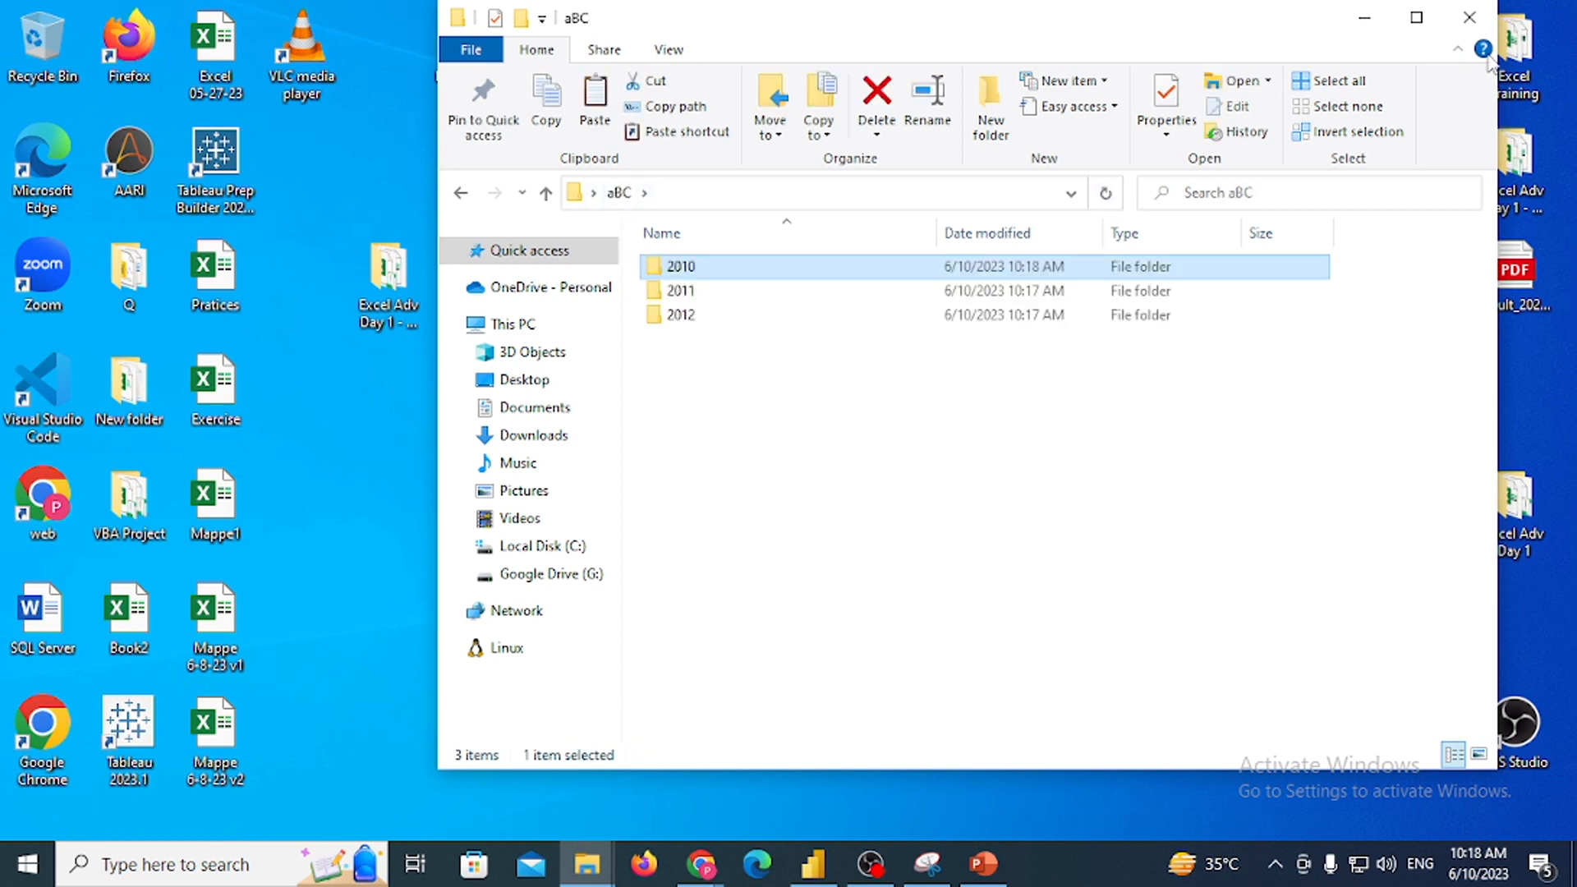
left_click(1470, 17)
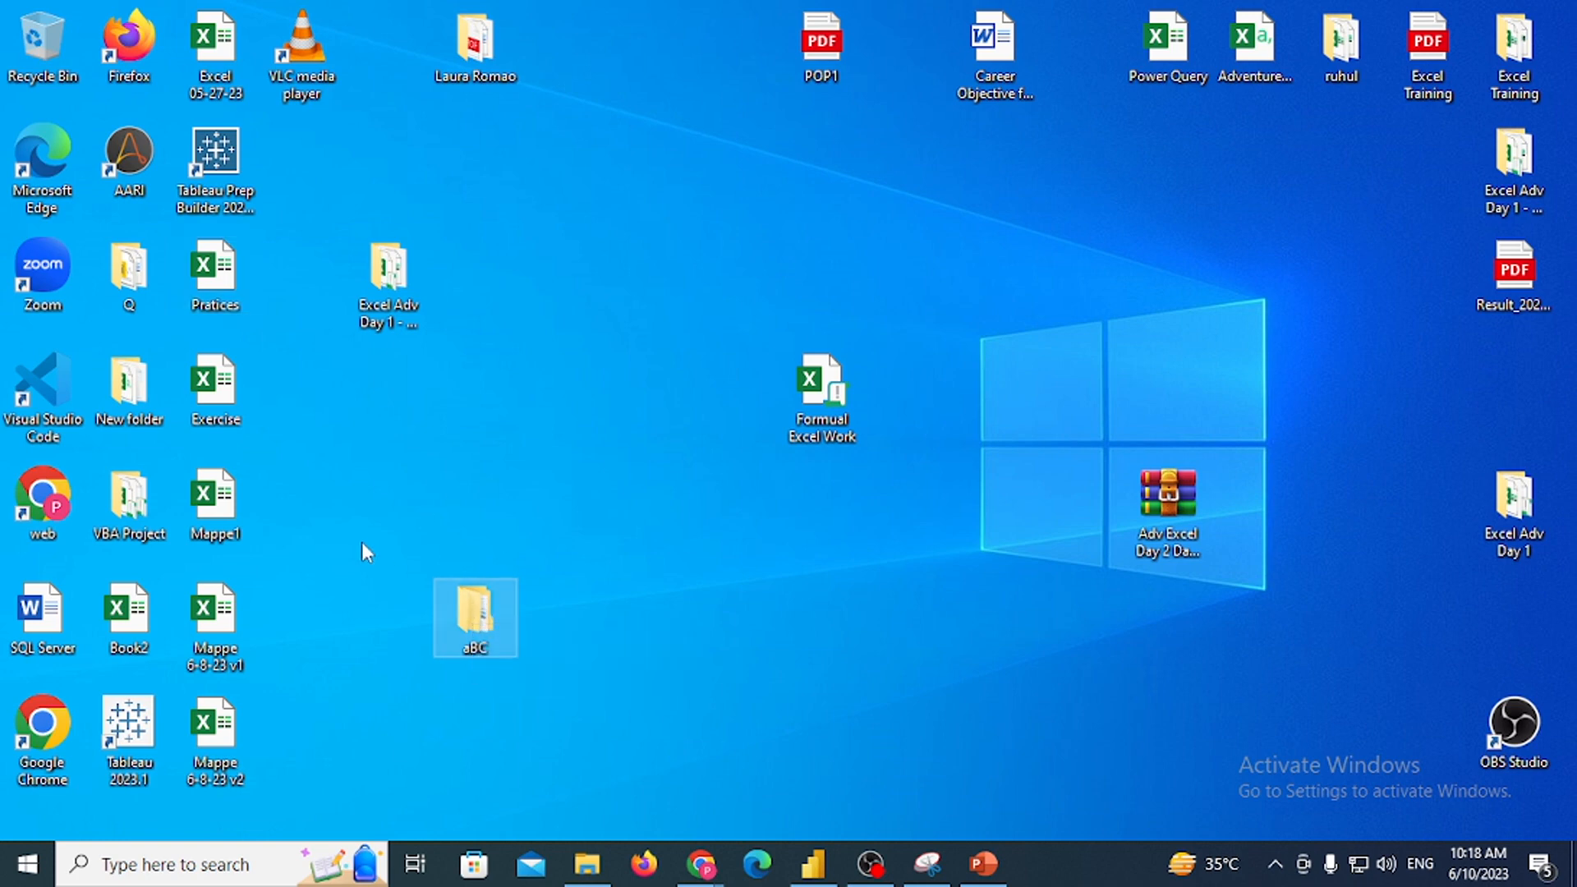
left_click_drag(546, 406, 549, 416)
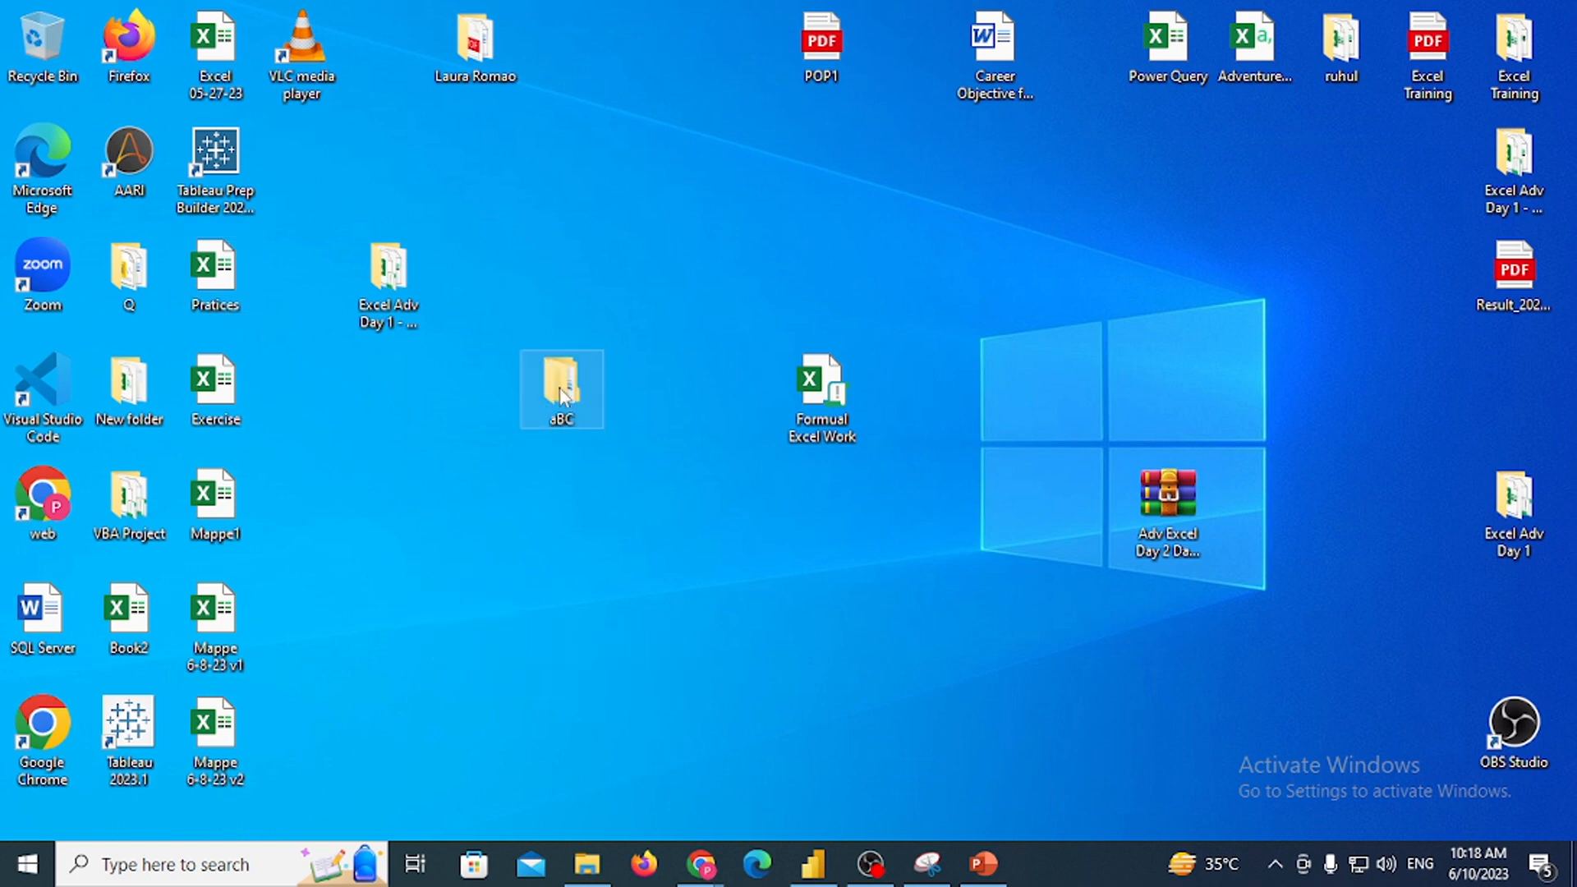
Reopen the aBC folder and copy the desktop Pratices workbook into the 2010 subfolder, replacing the existing file
double_click(561, 396)
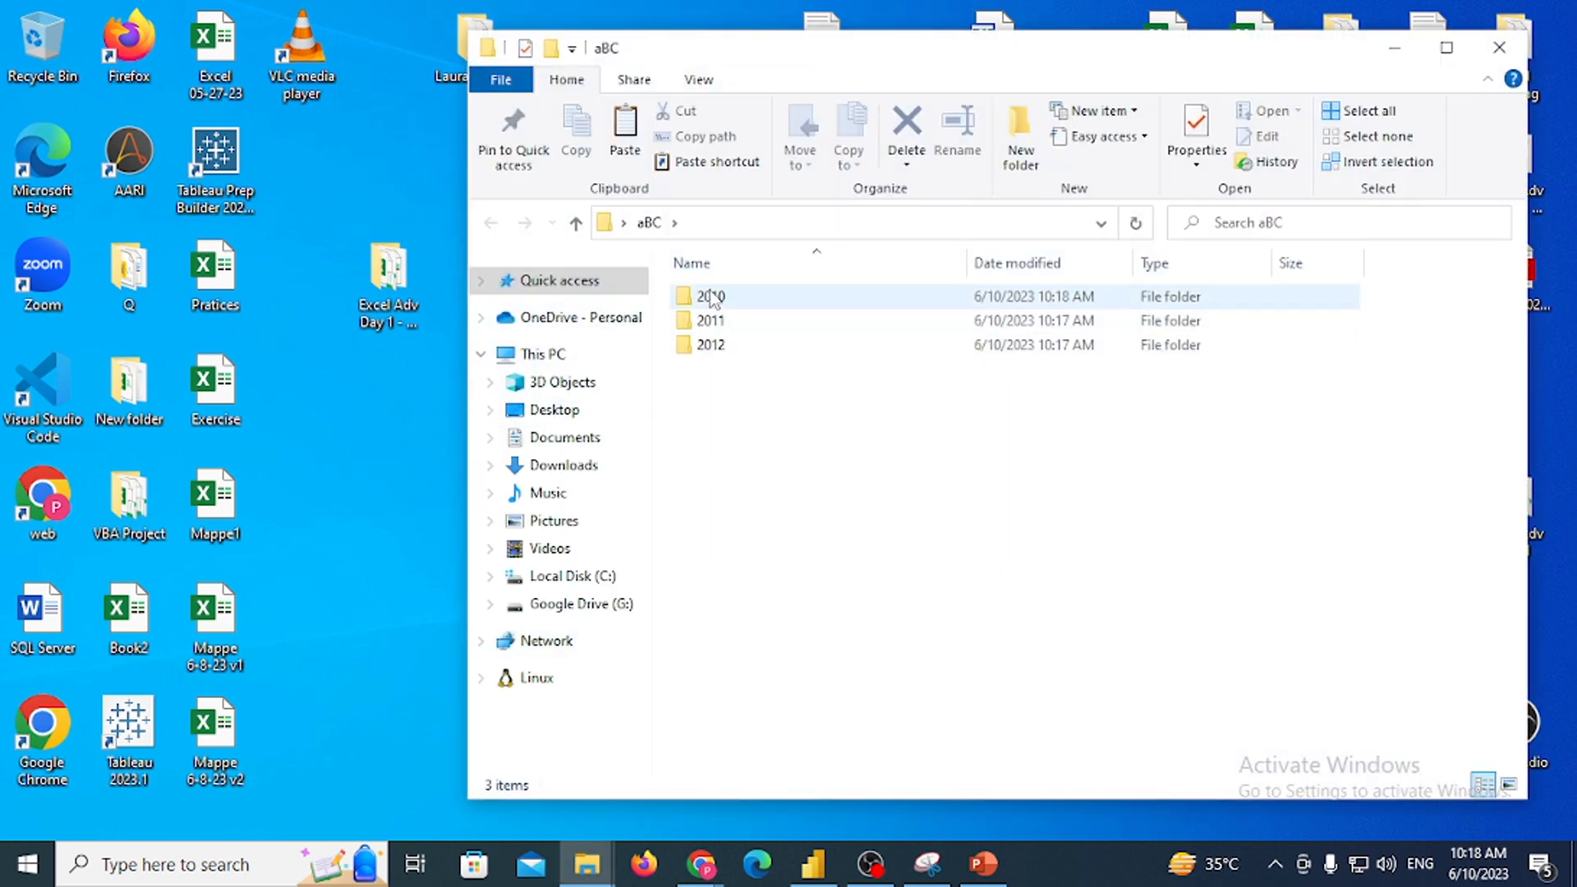
left_click(707, 298)
left_click(721, 323)
left_click(713, 345)
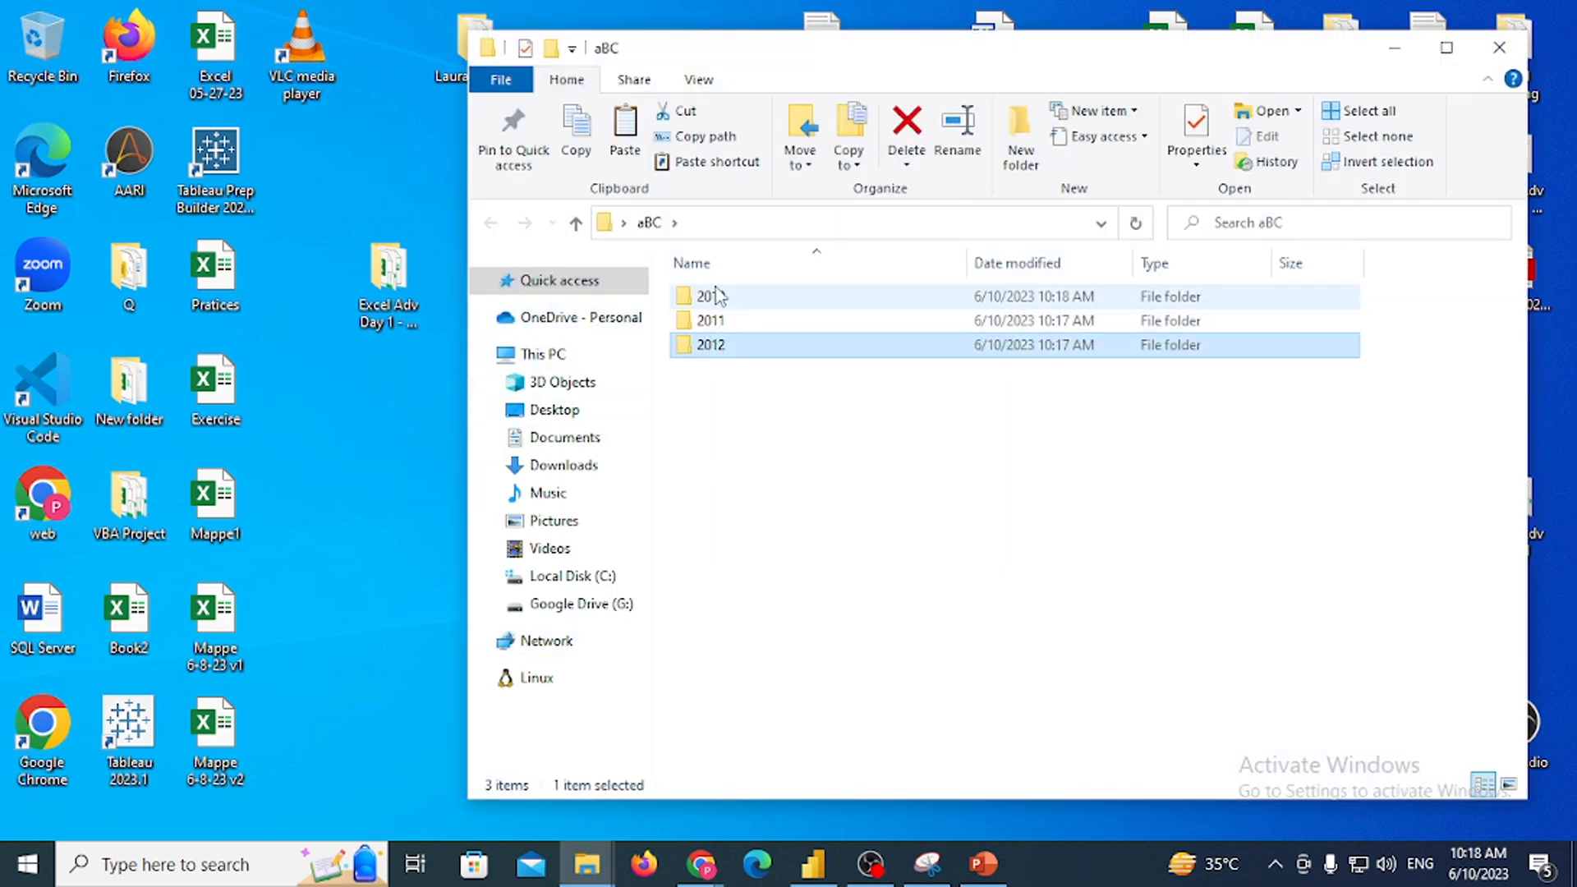
mouse_move(717, 295)
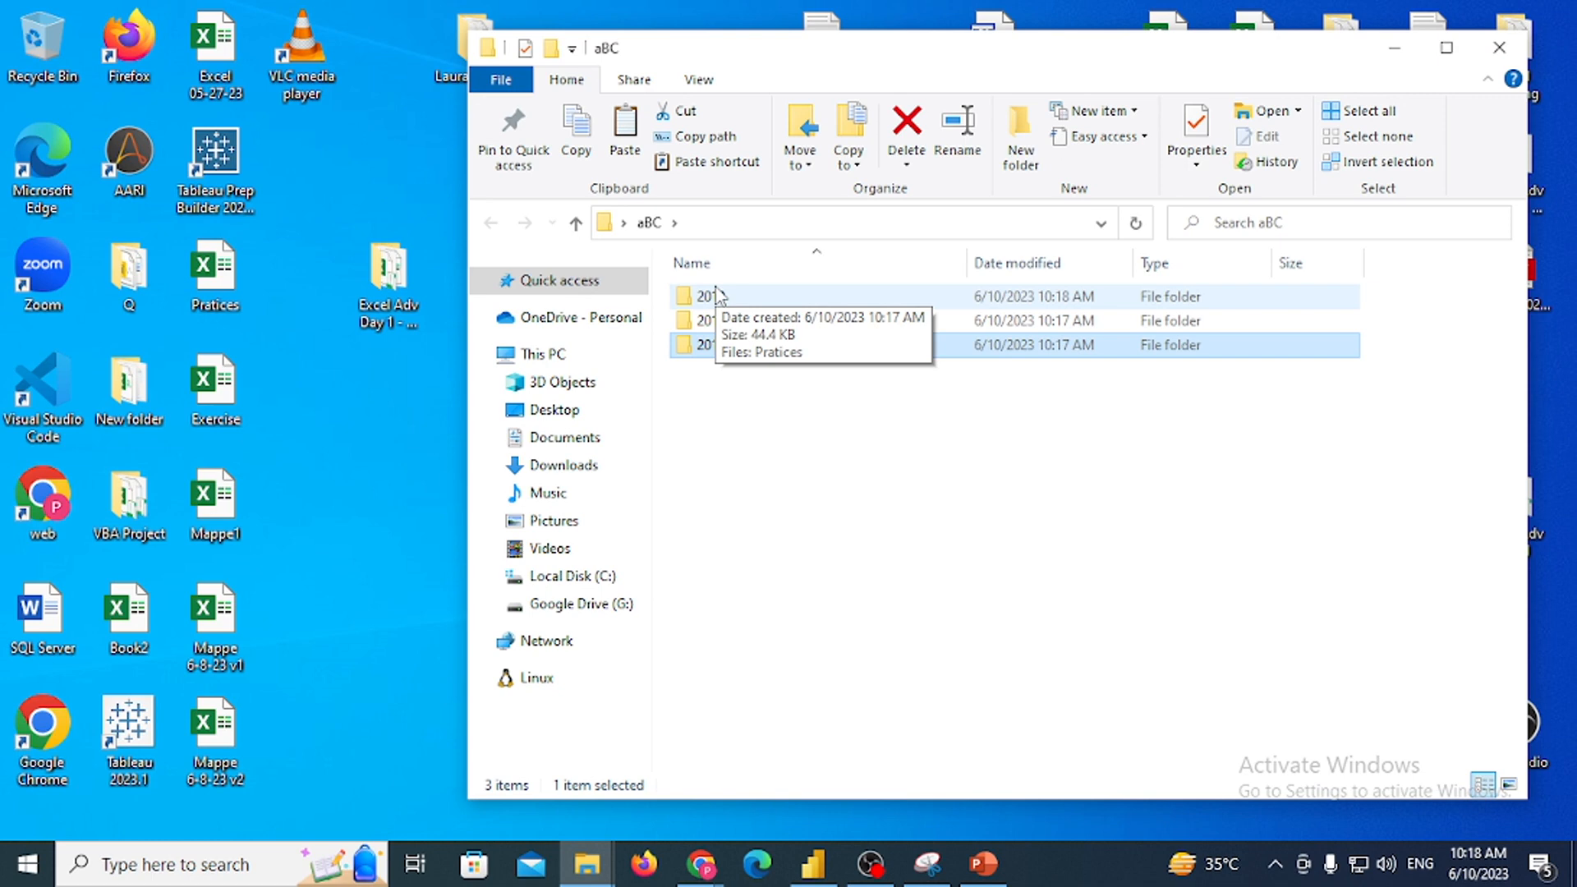
left_click(213, 277)
left_click_drag(220, 277, 778, 321)
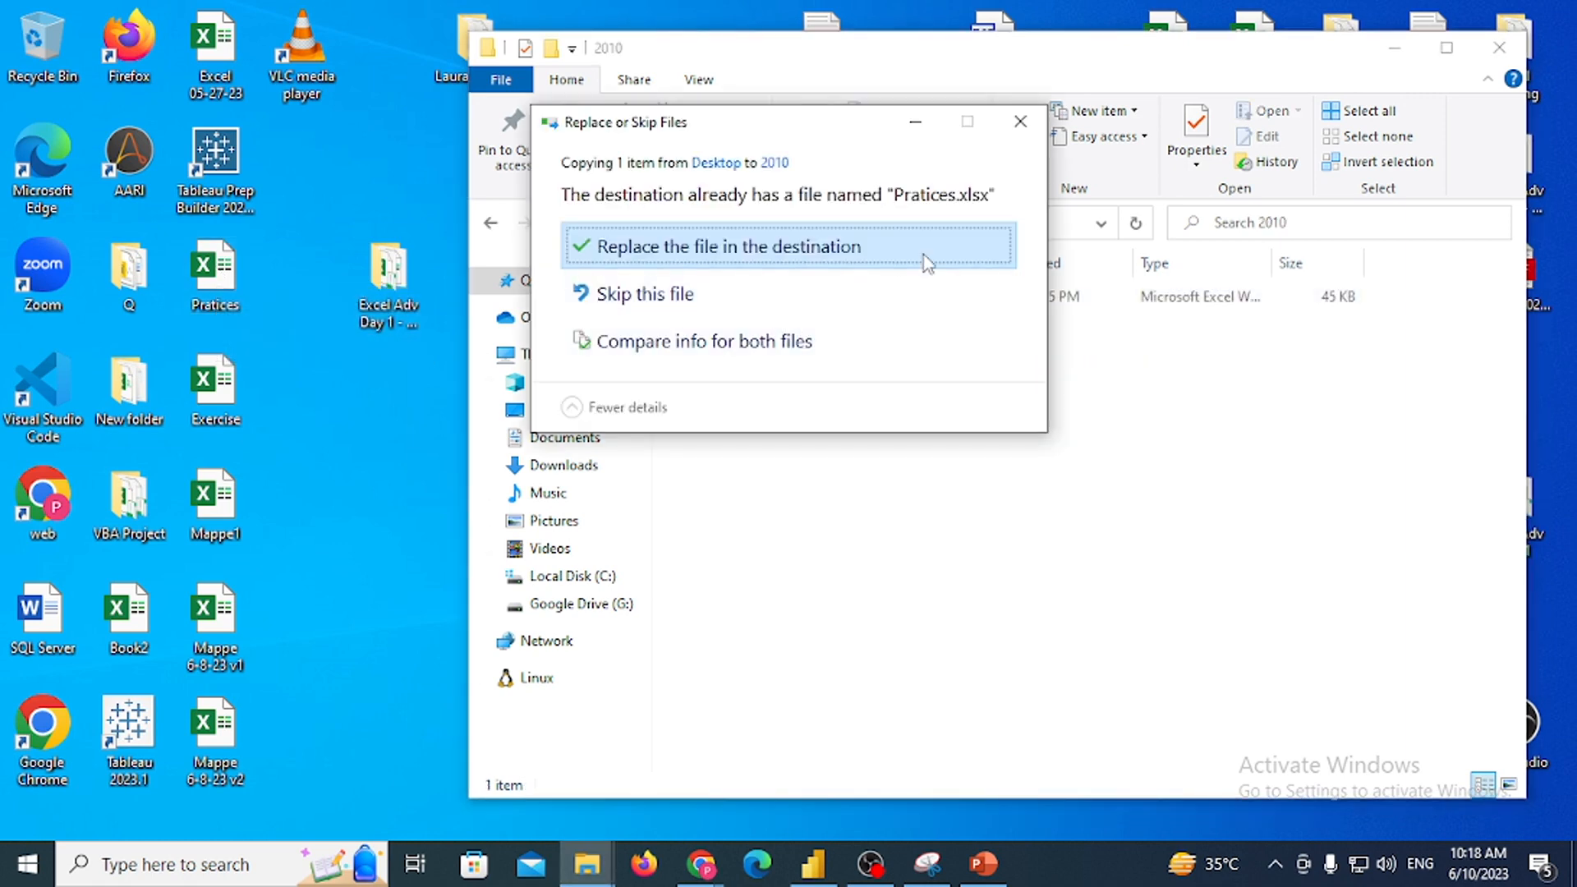
left_click(926, 257)
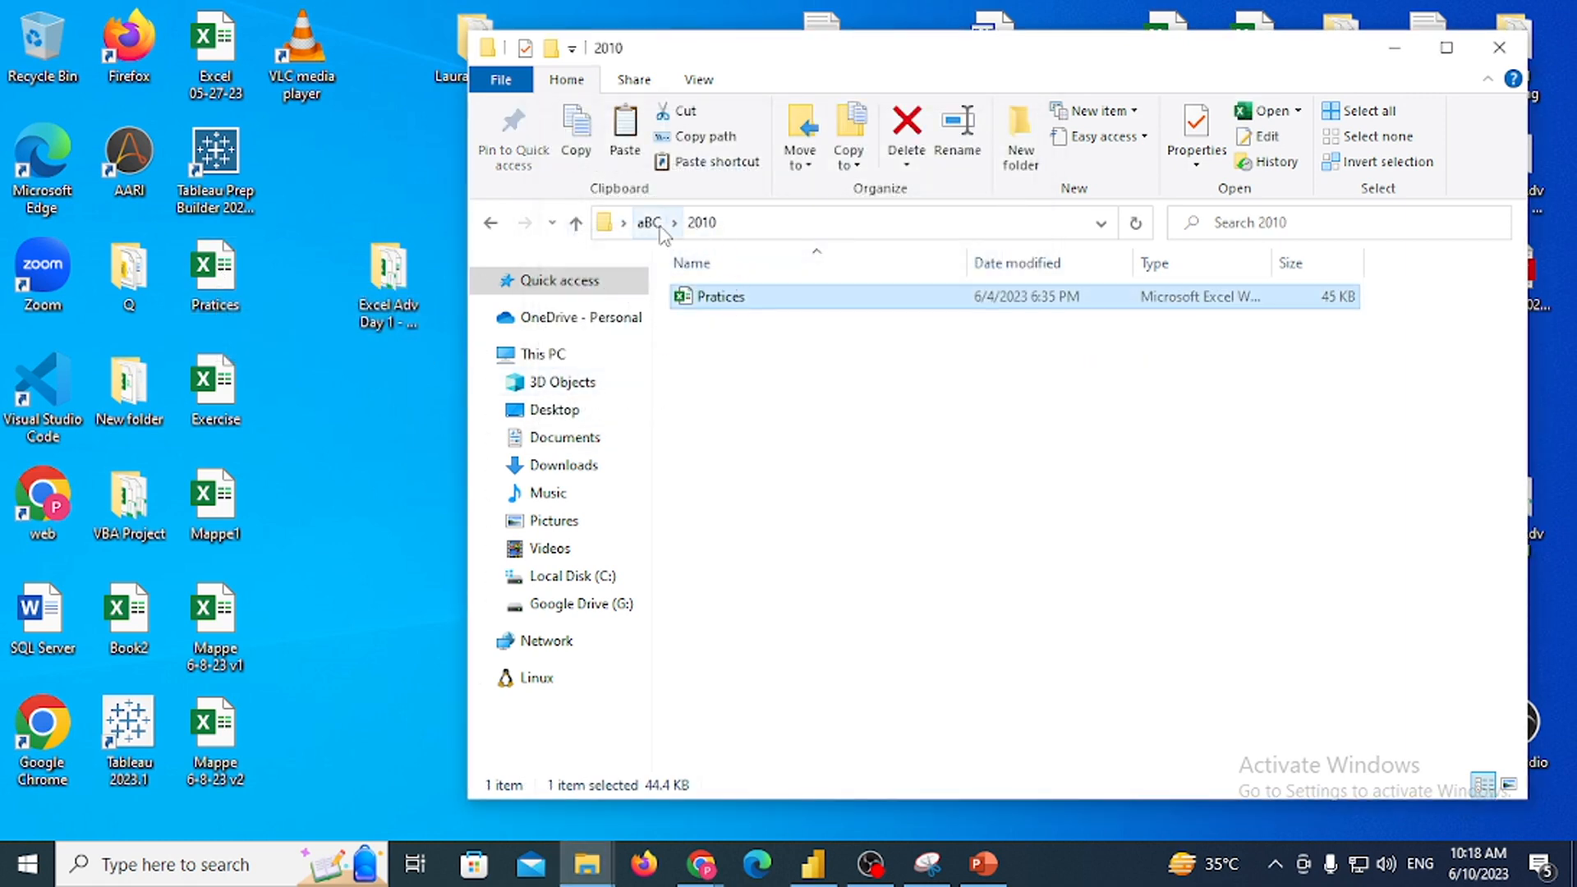
Paste the Pratices workbook into the 2011 and 2012 subfolders, and return to the aBC folder
left_click(648, 221)
double_click(720, 322)
key("ctrl+v")
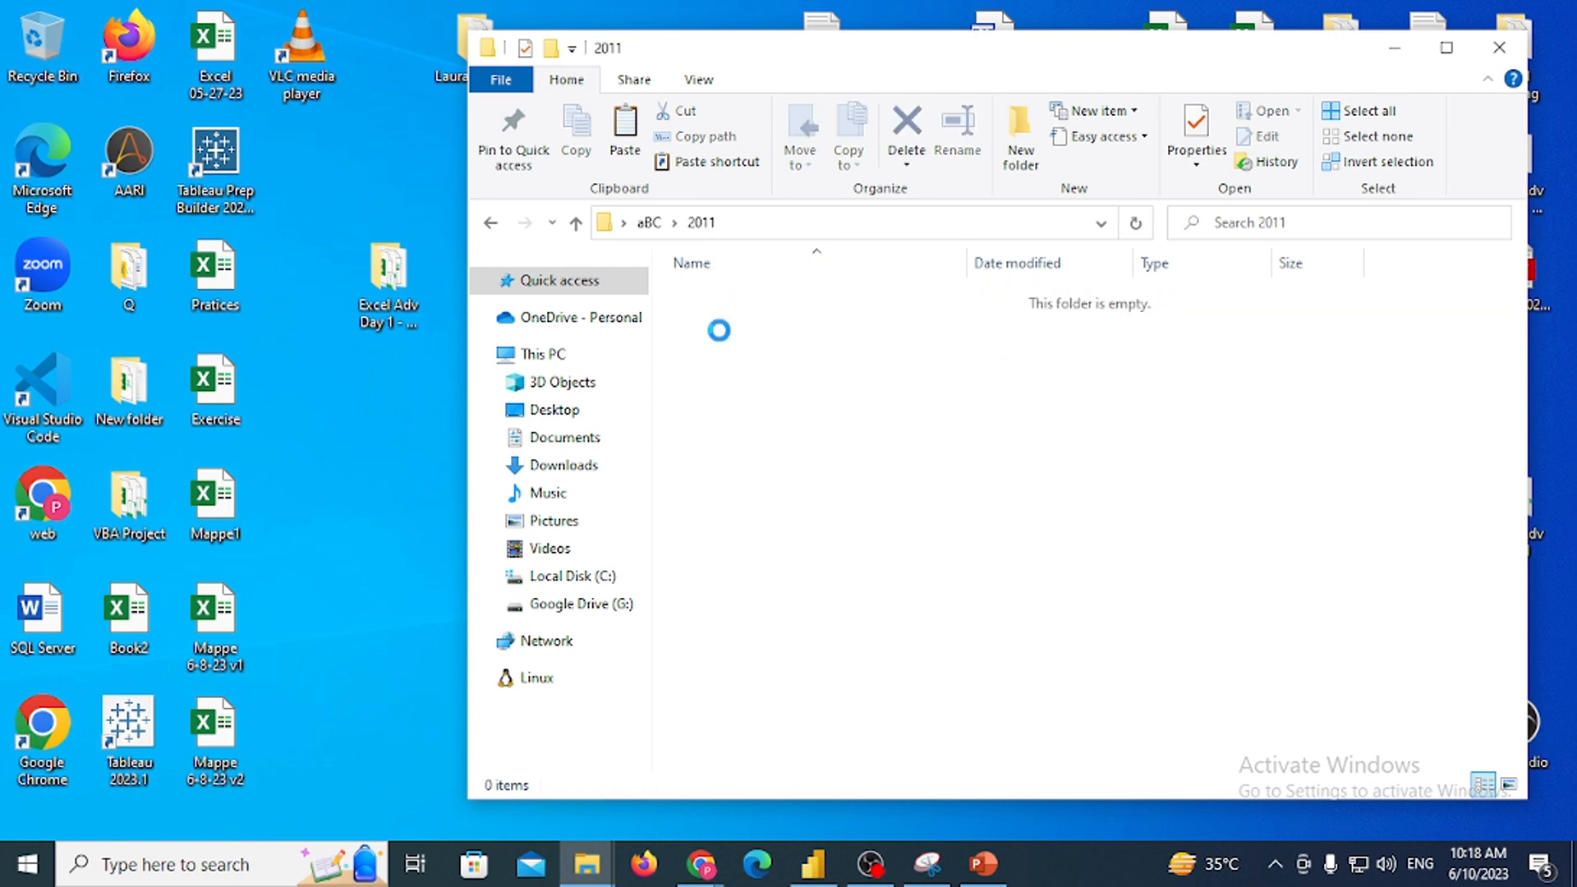
left_click(653, 221)
double_click(720, 346)
key("ctrl+v")
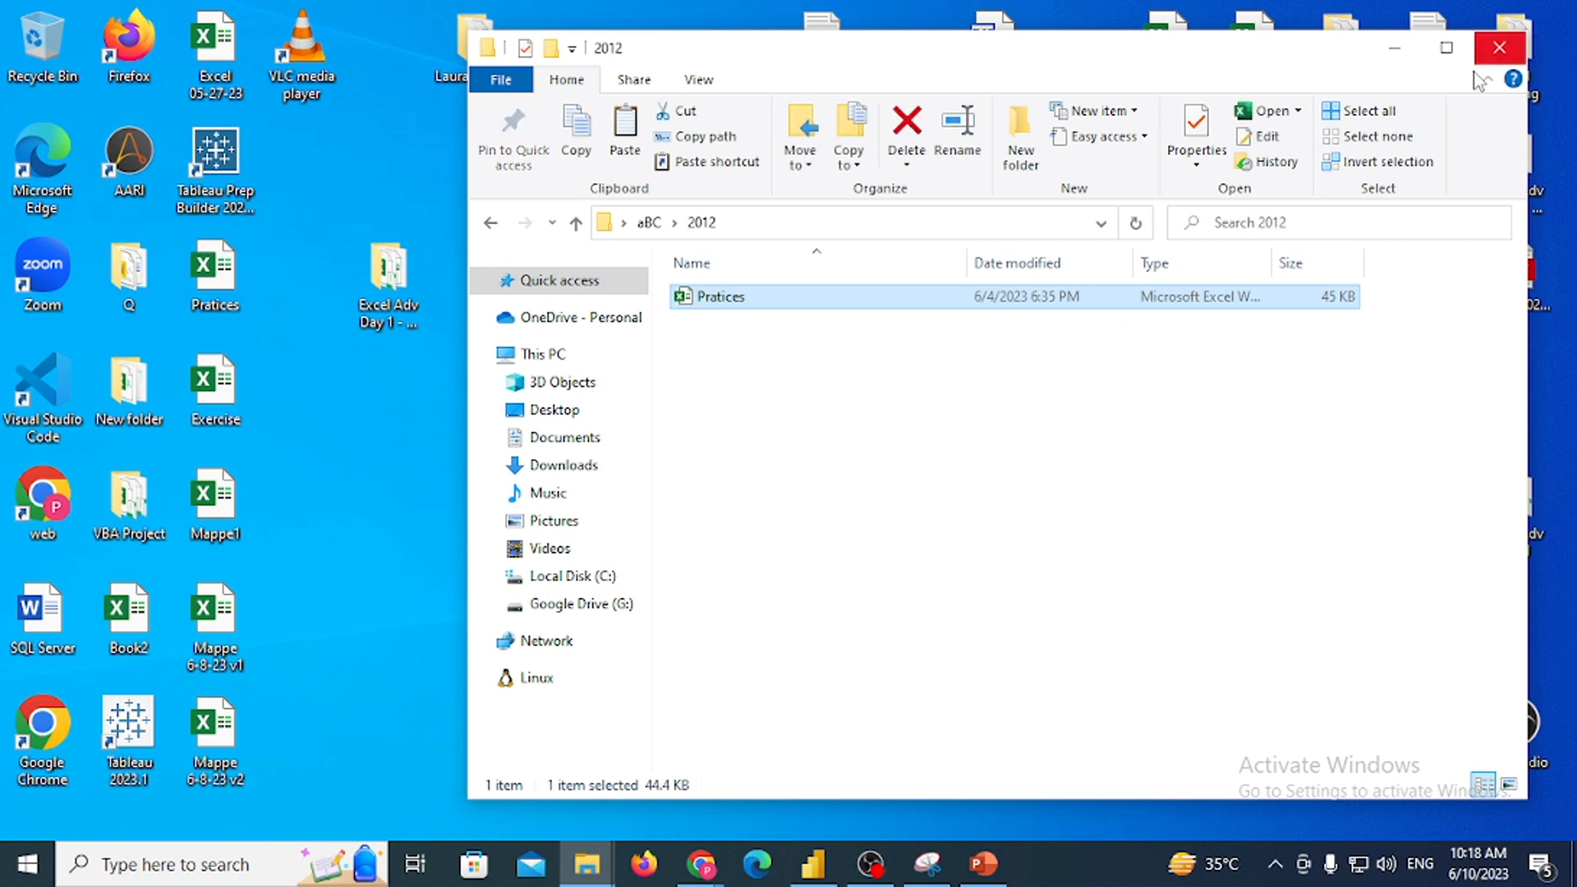
left_click(649, 222)
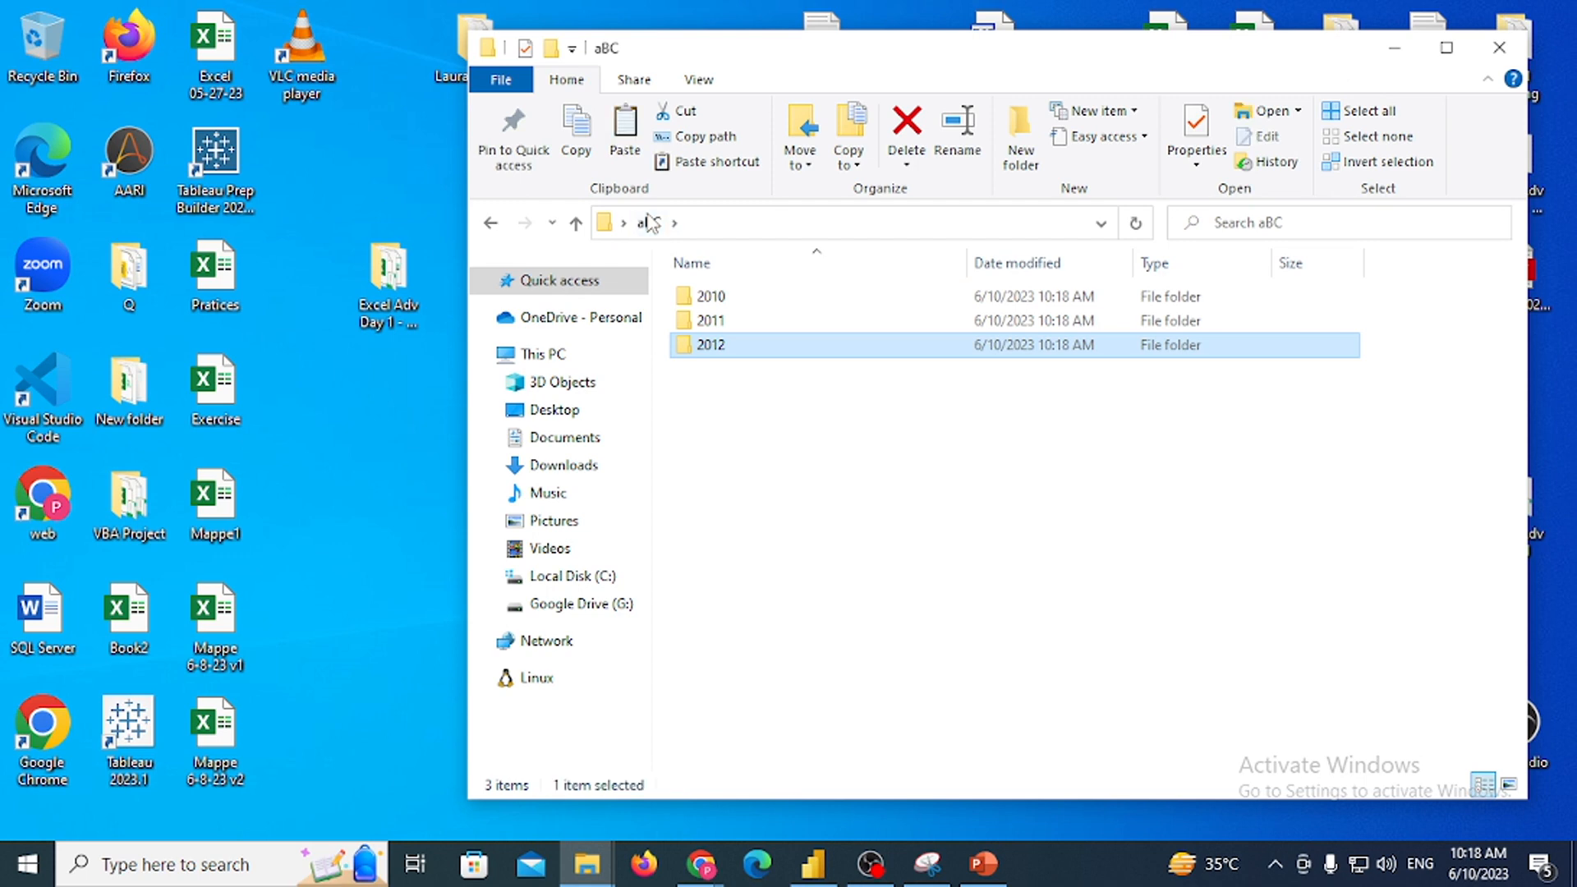
Check the contents of the 2010 and 2011 subfolders of aBC, and select the 2012 subfolder
left_click(714, 296)
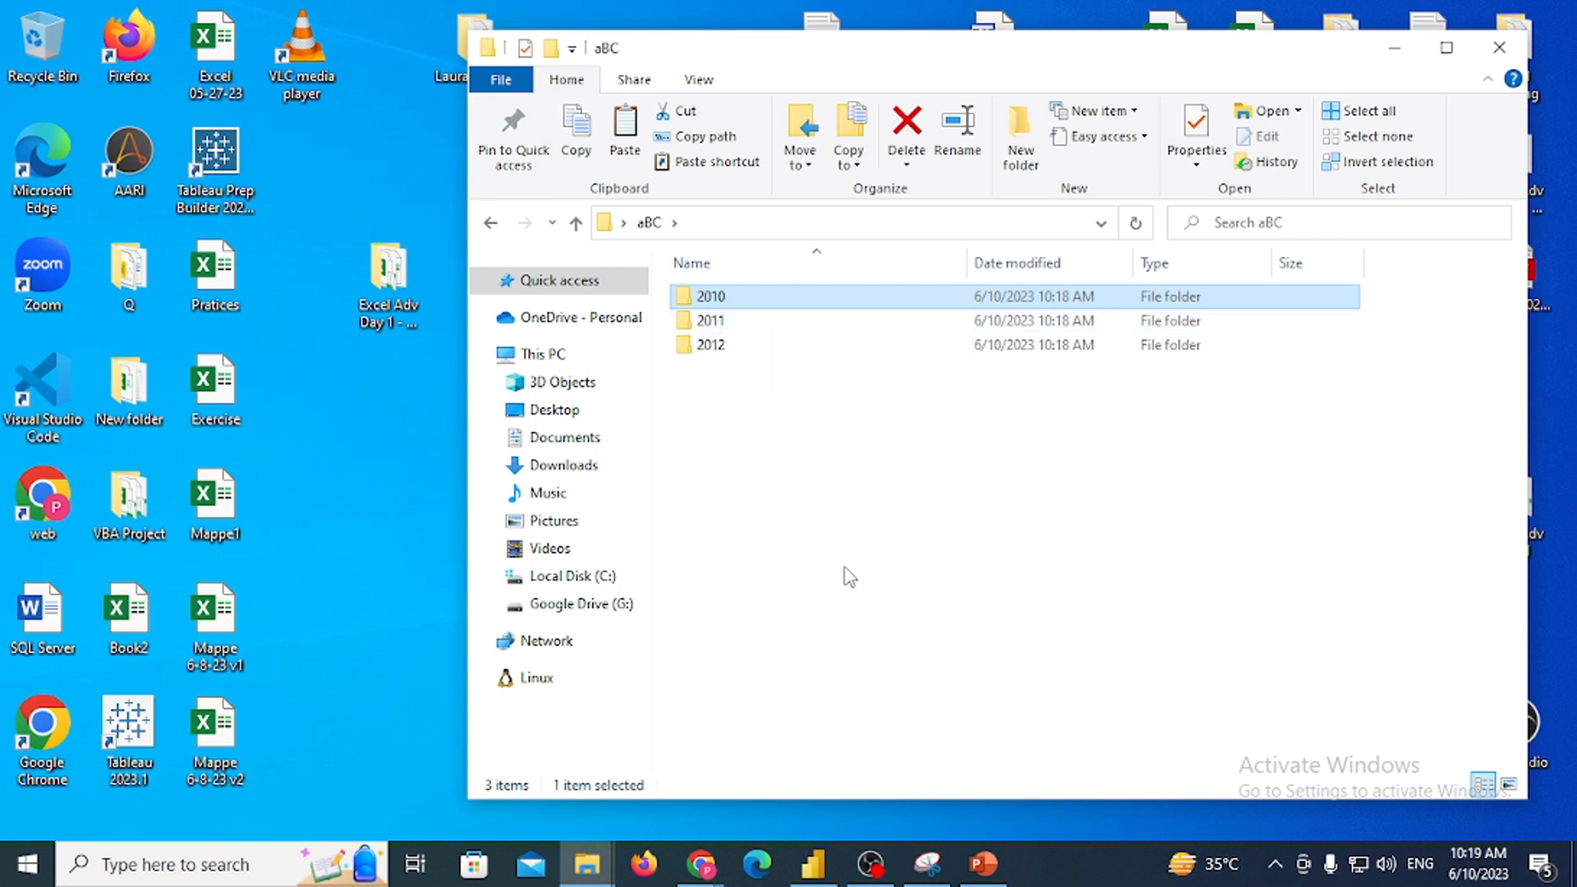
double_click(754, 300)
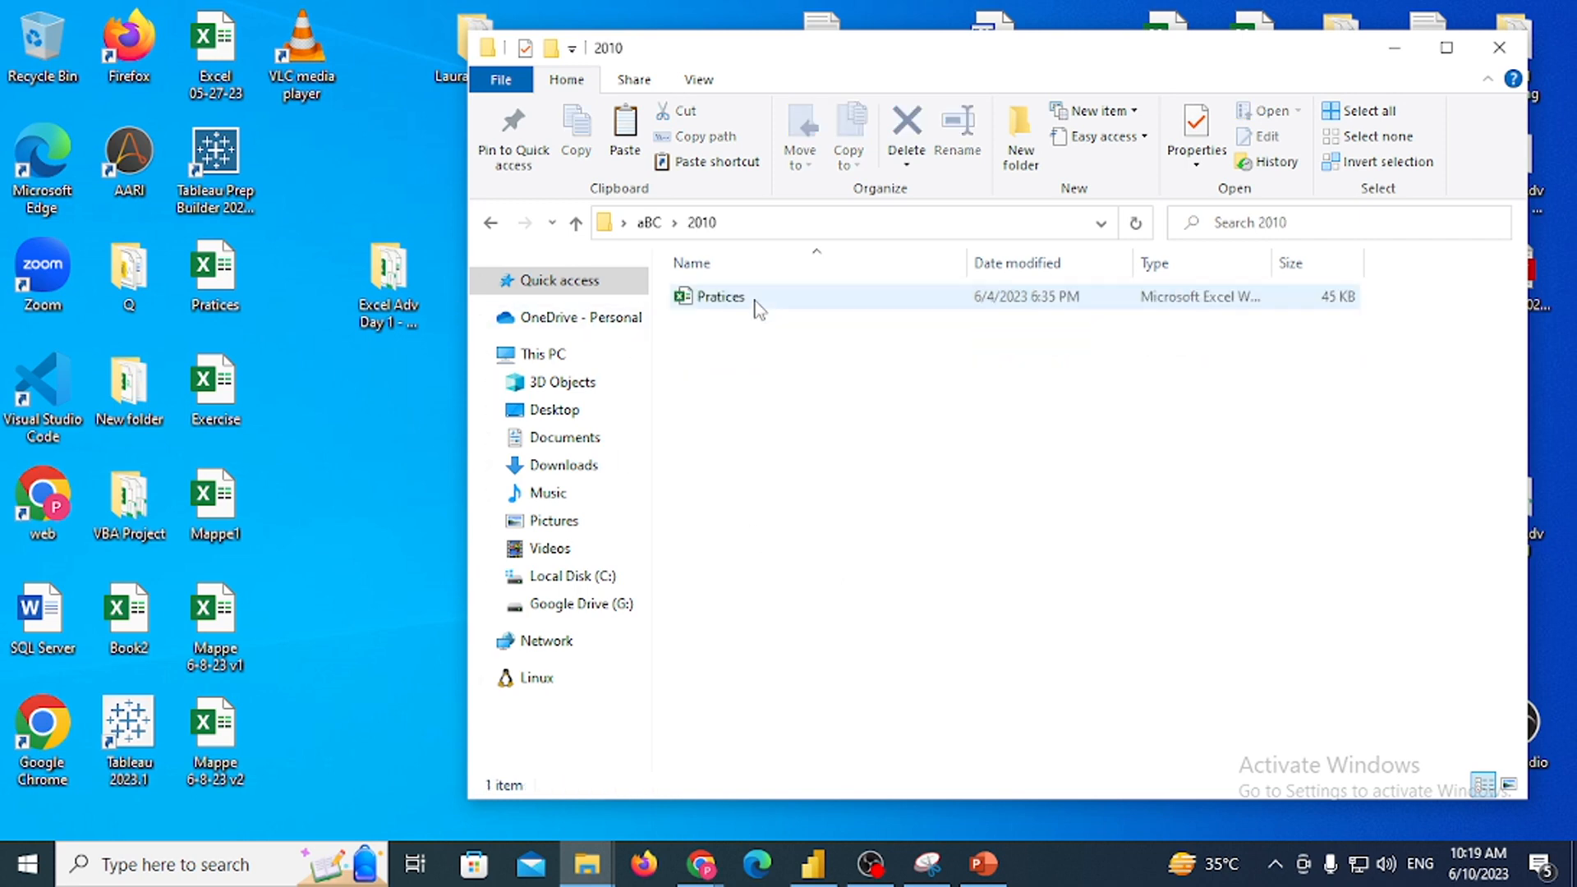
left_click(755, 308)
left_click(648, 222)
double_click(712, 329)
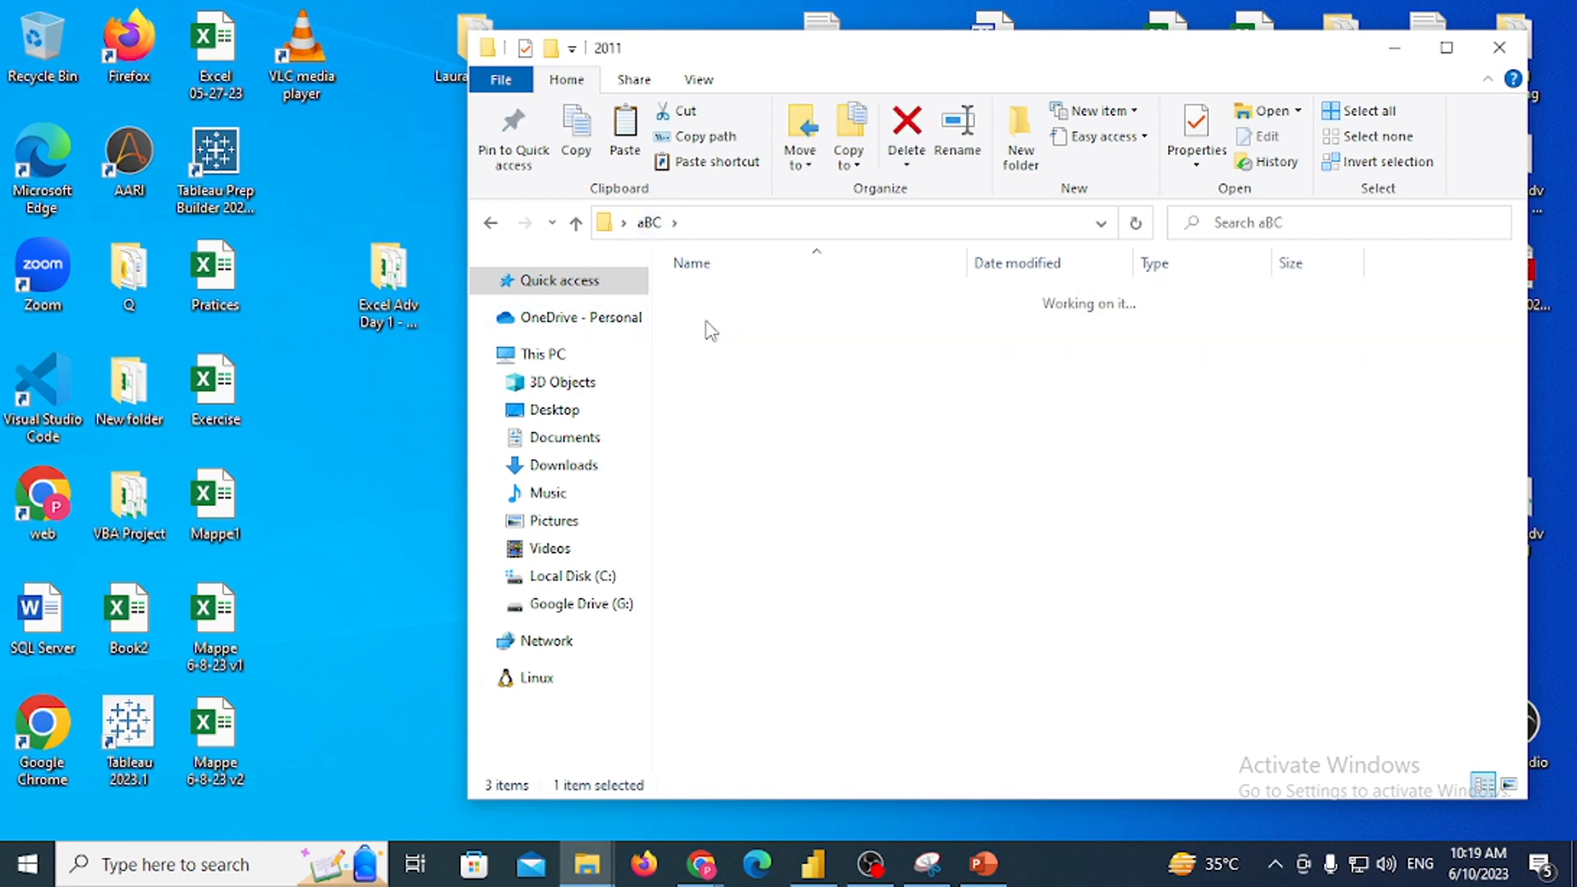
left_click(649, 223)
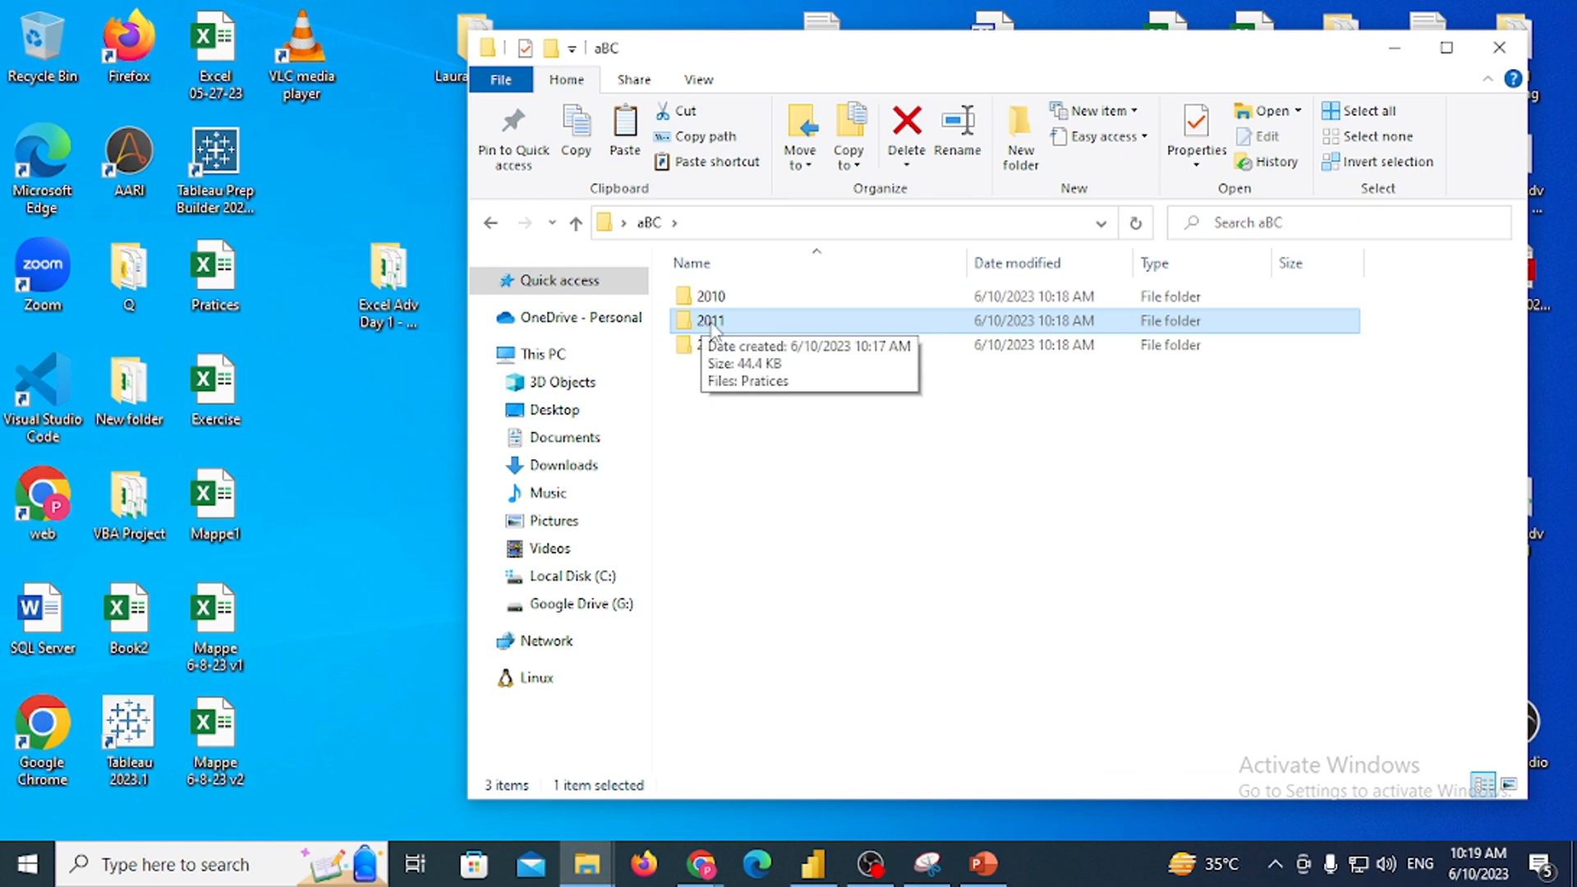
left_click(731, 351)
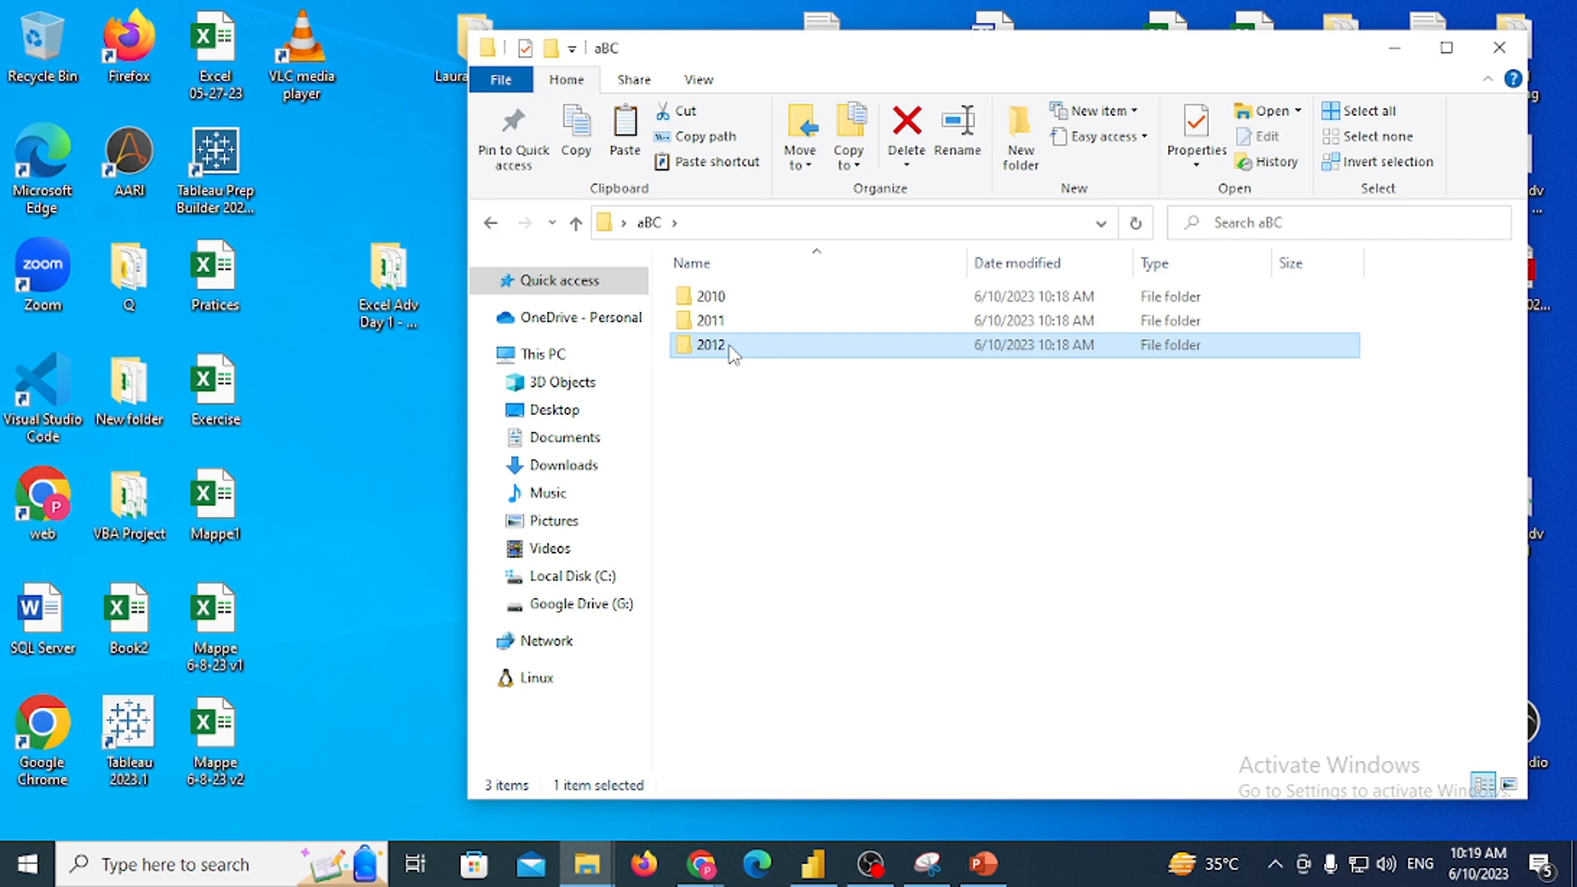
Reopen the aBC folder, view the Pratices workbook in its 2010 subfolder, and close the workbook
left_click(731, 301)
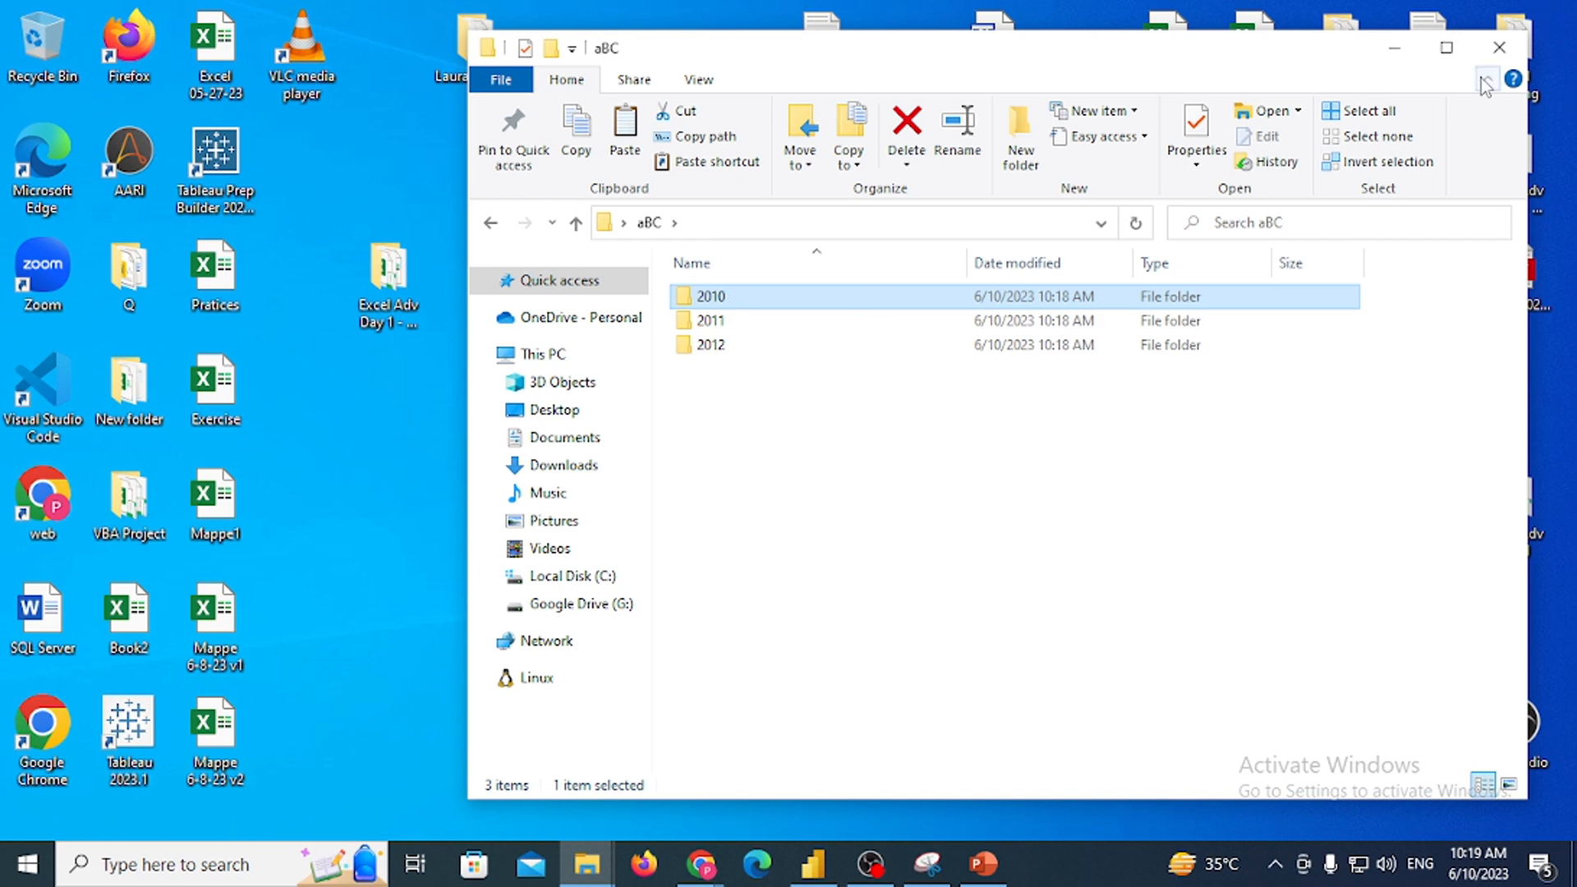
left_click(1500, 51)
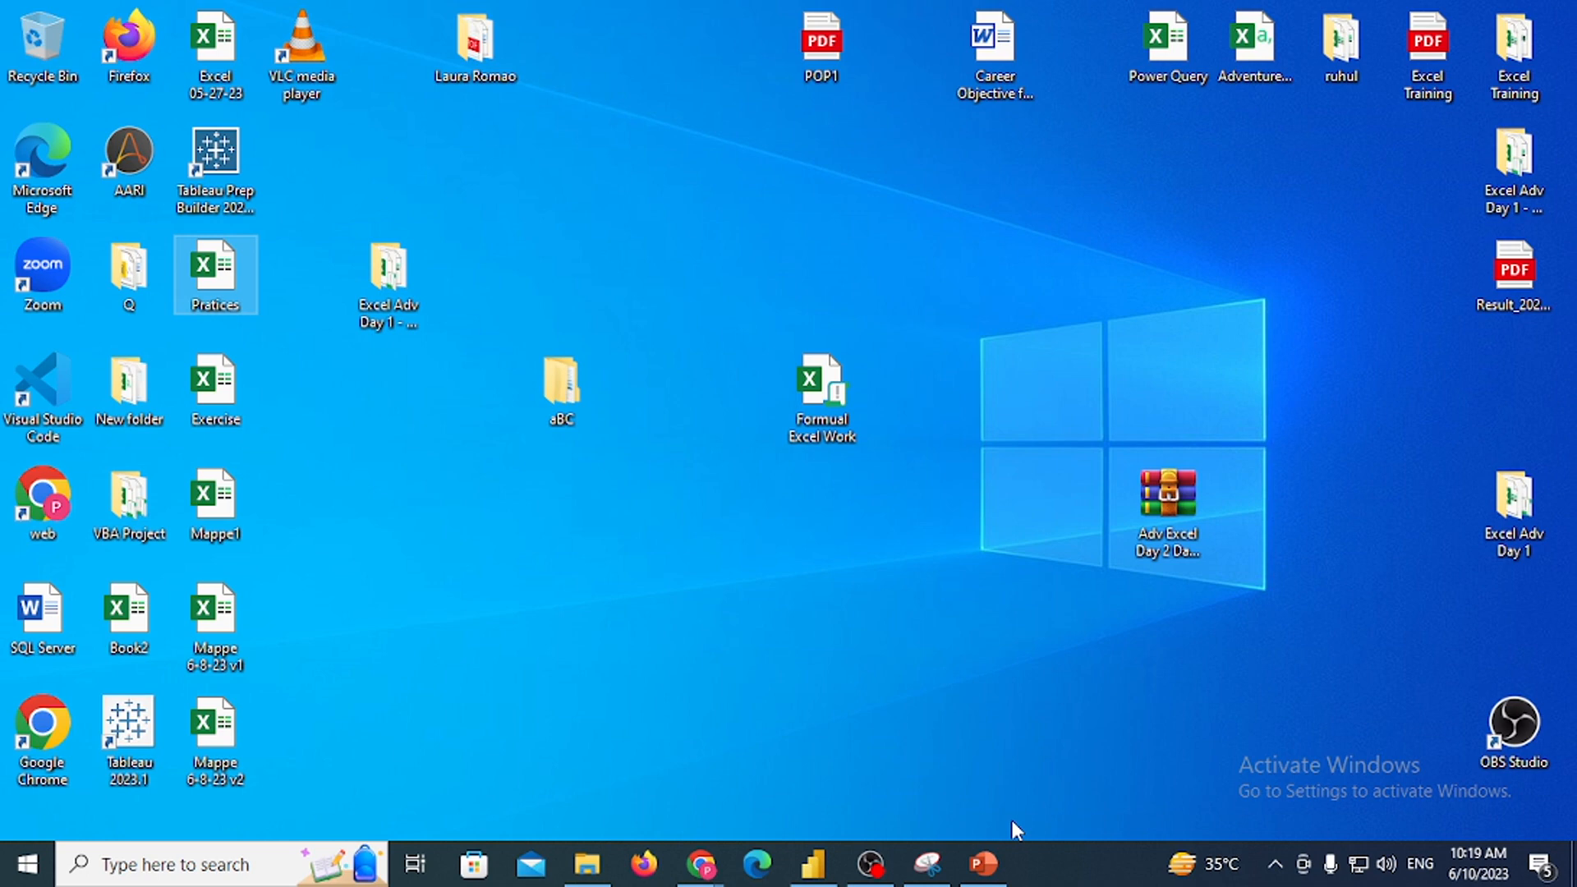
double_click(530, 401)
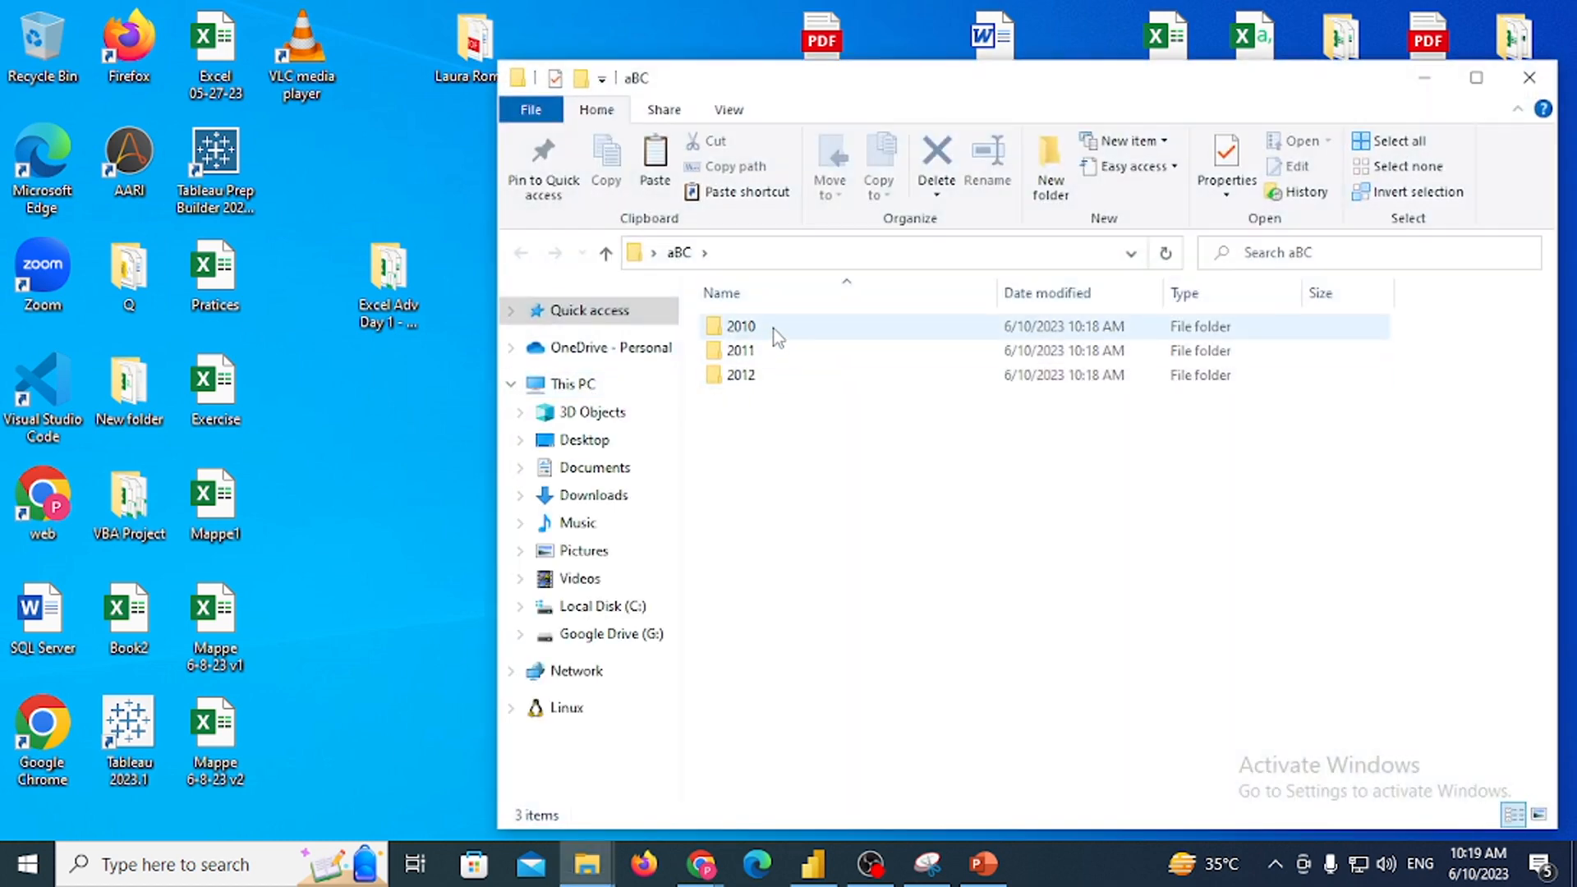
double_click(775, 333)
double_click(775, 329)
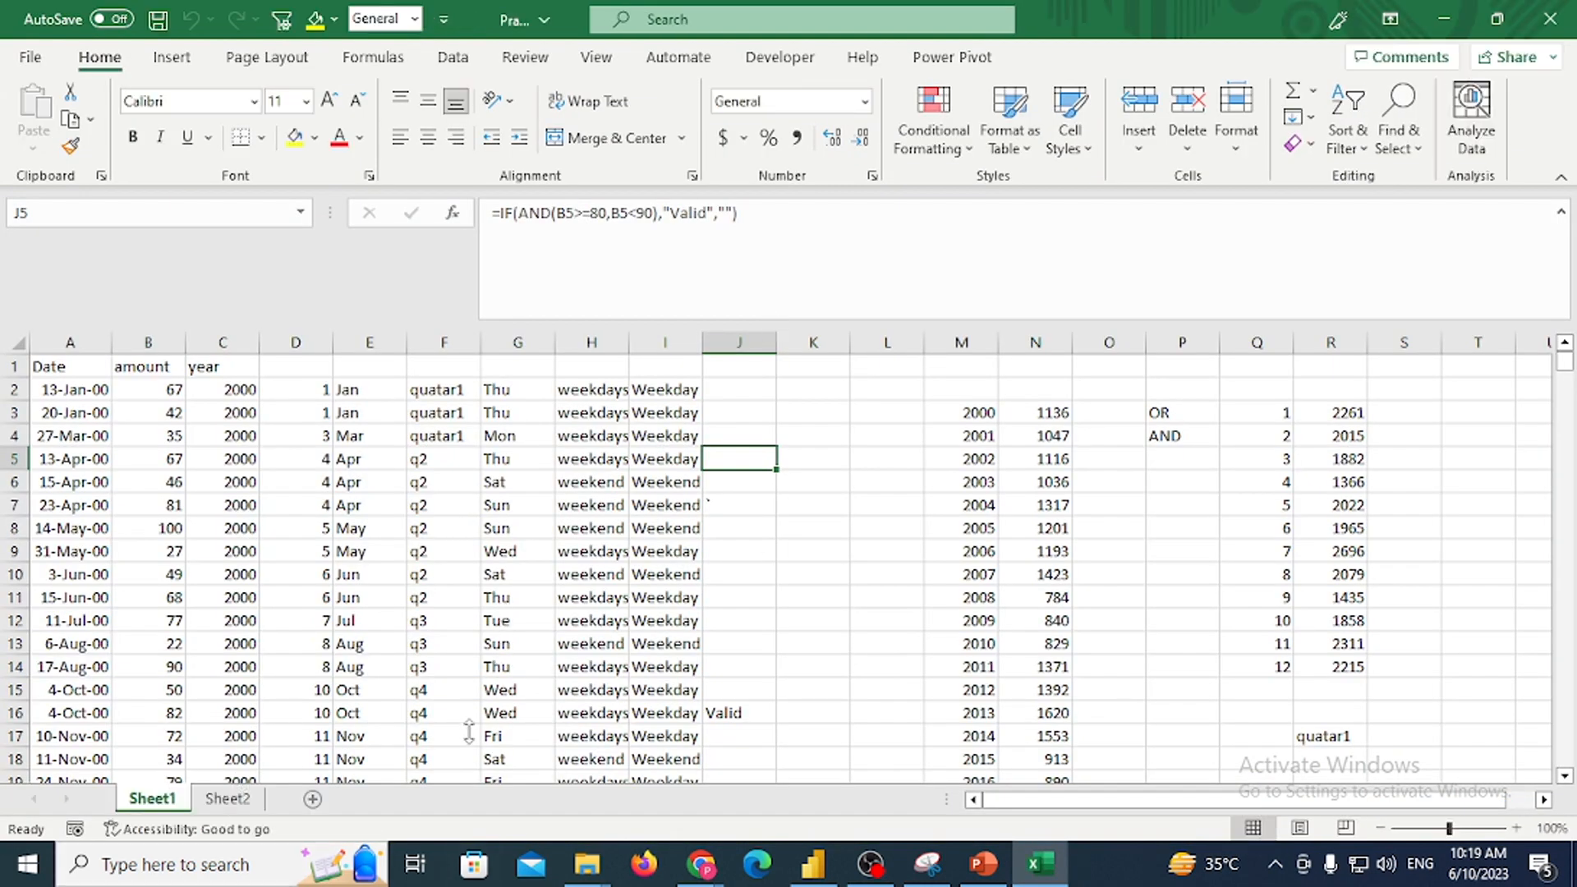
left_click(1550, 18)
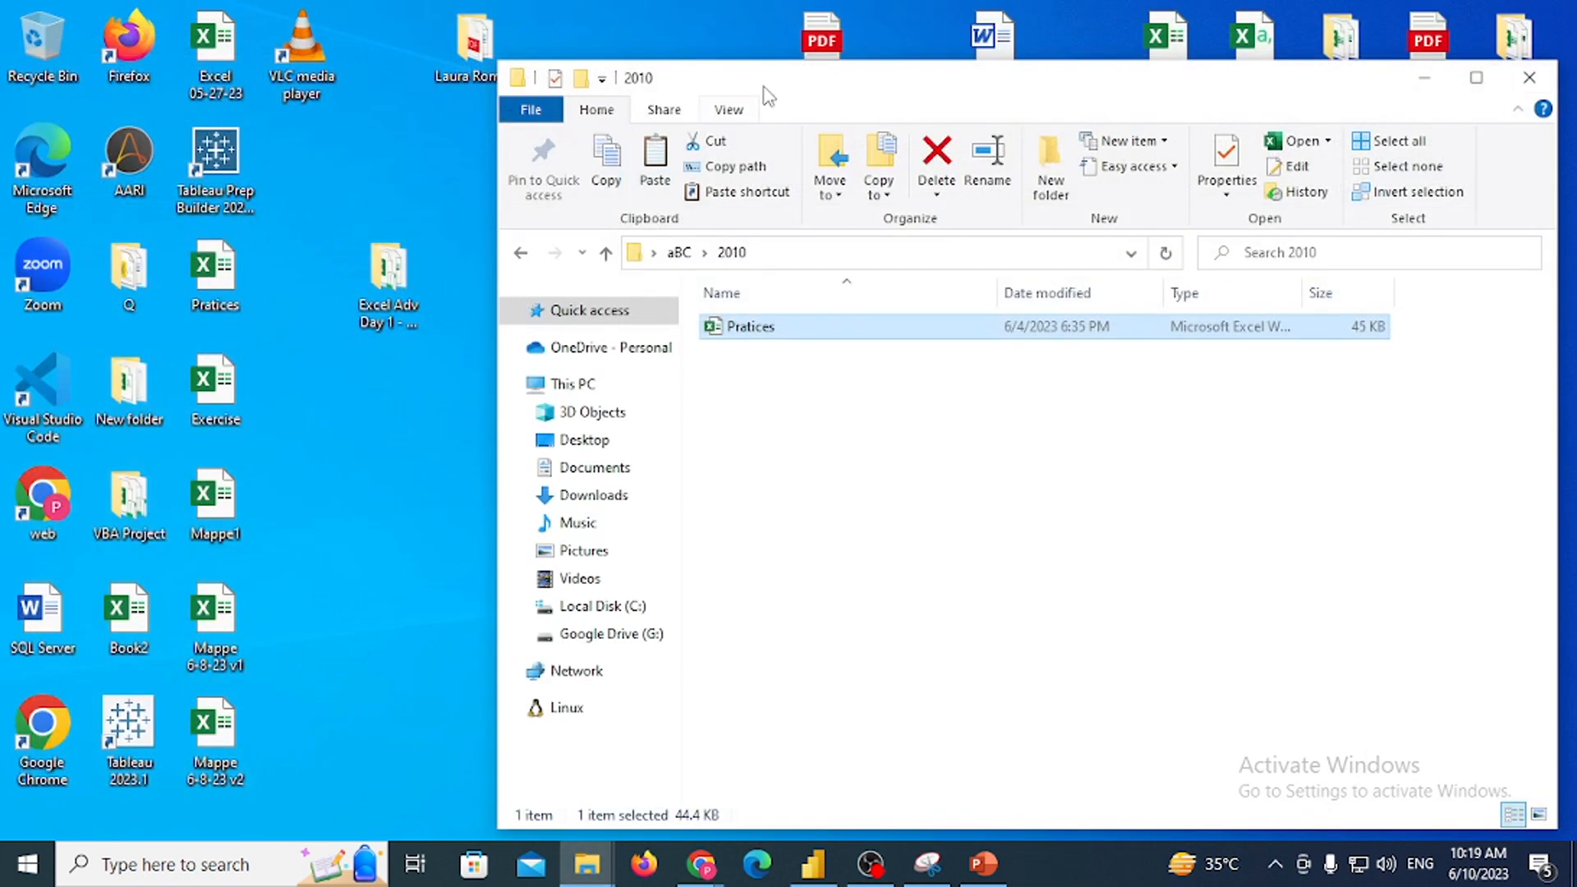
Copy the AdventureWorks_Sales_2015, AdventureWorks_Sales_2016 and AdventureWorks_Sales_2017 CSV files from Excel Training's AdventureWorks+CSV+Files folder into the 2010 subfolder
left_click_drag(768, 82, 1011, 150)
left_click(497, 70)
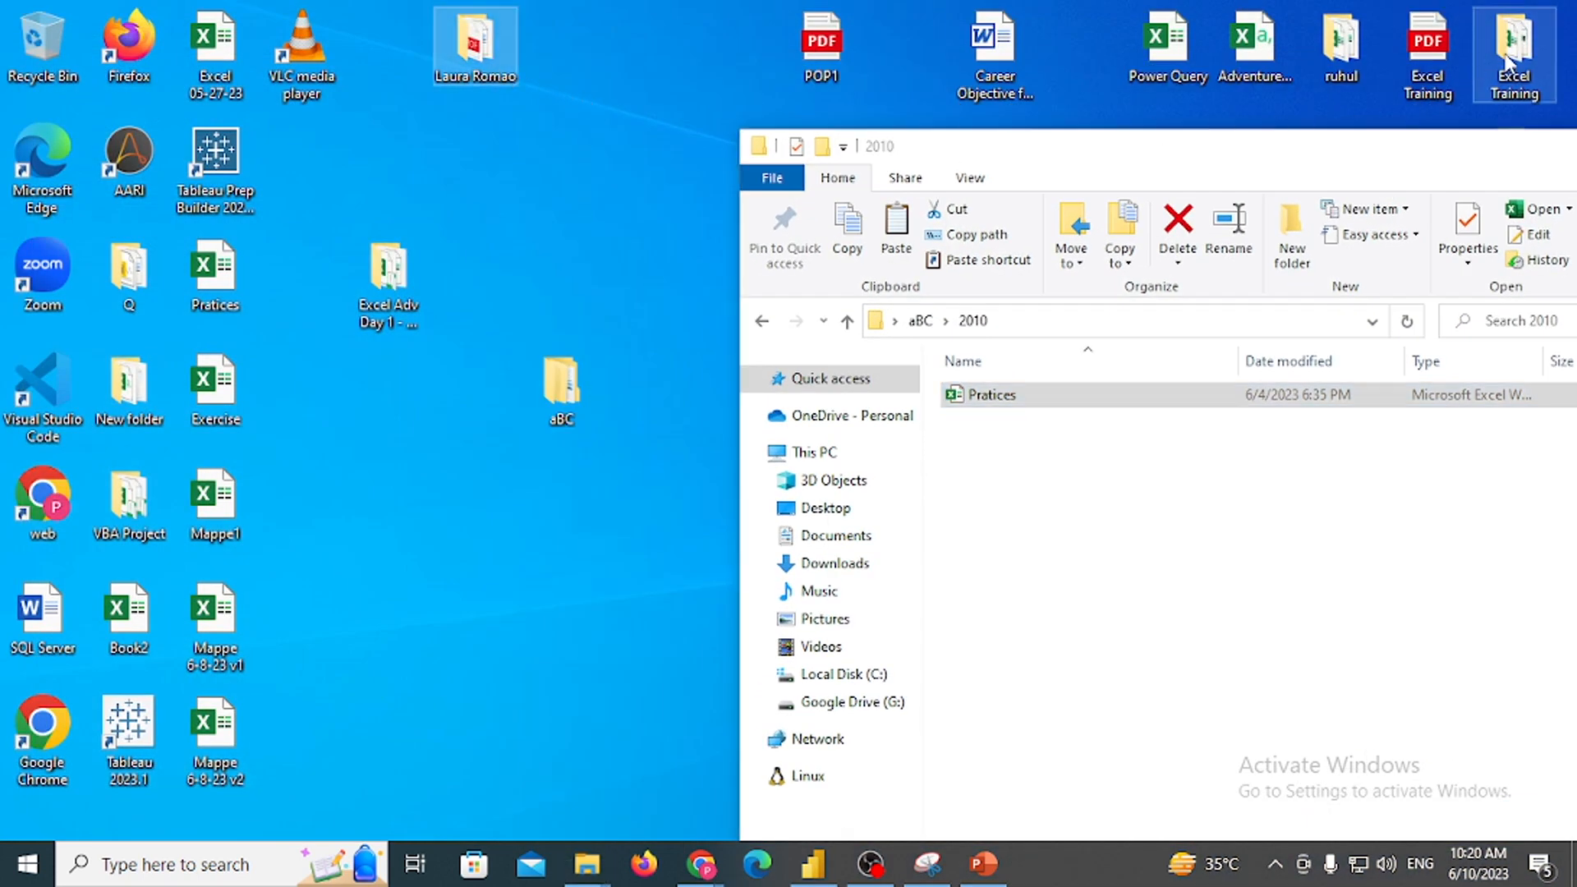
double_click(1479, 100)
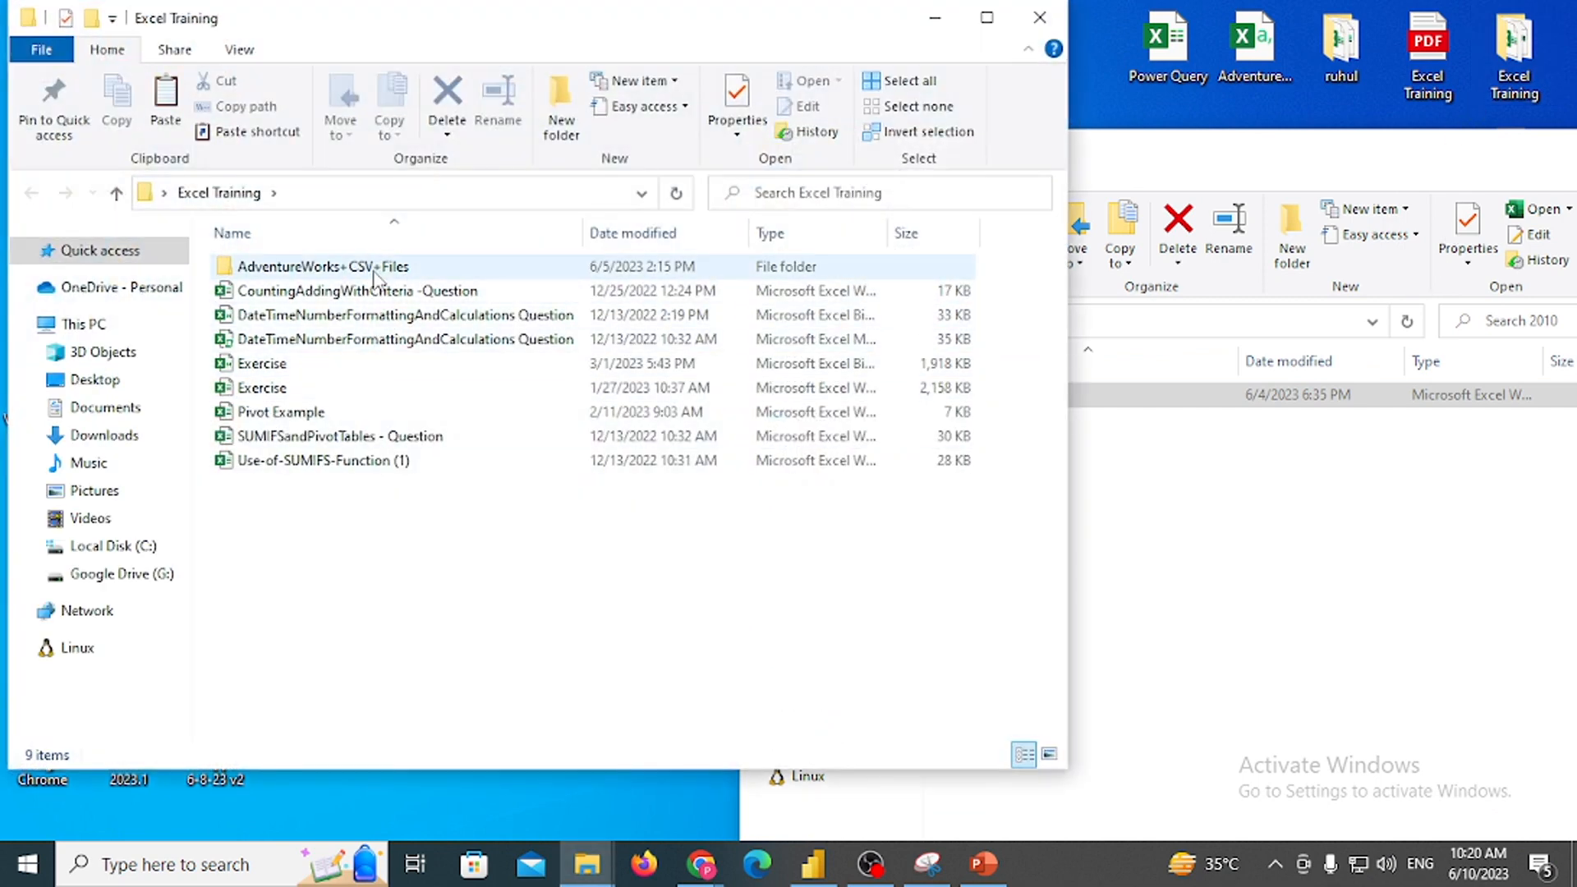
double_click(349, 267)
left_click(386, 461)
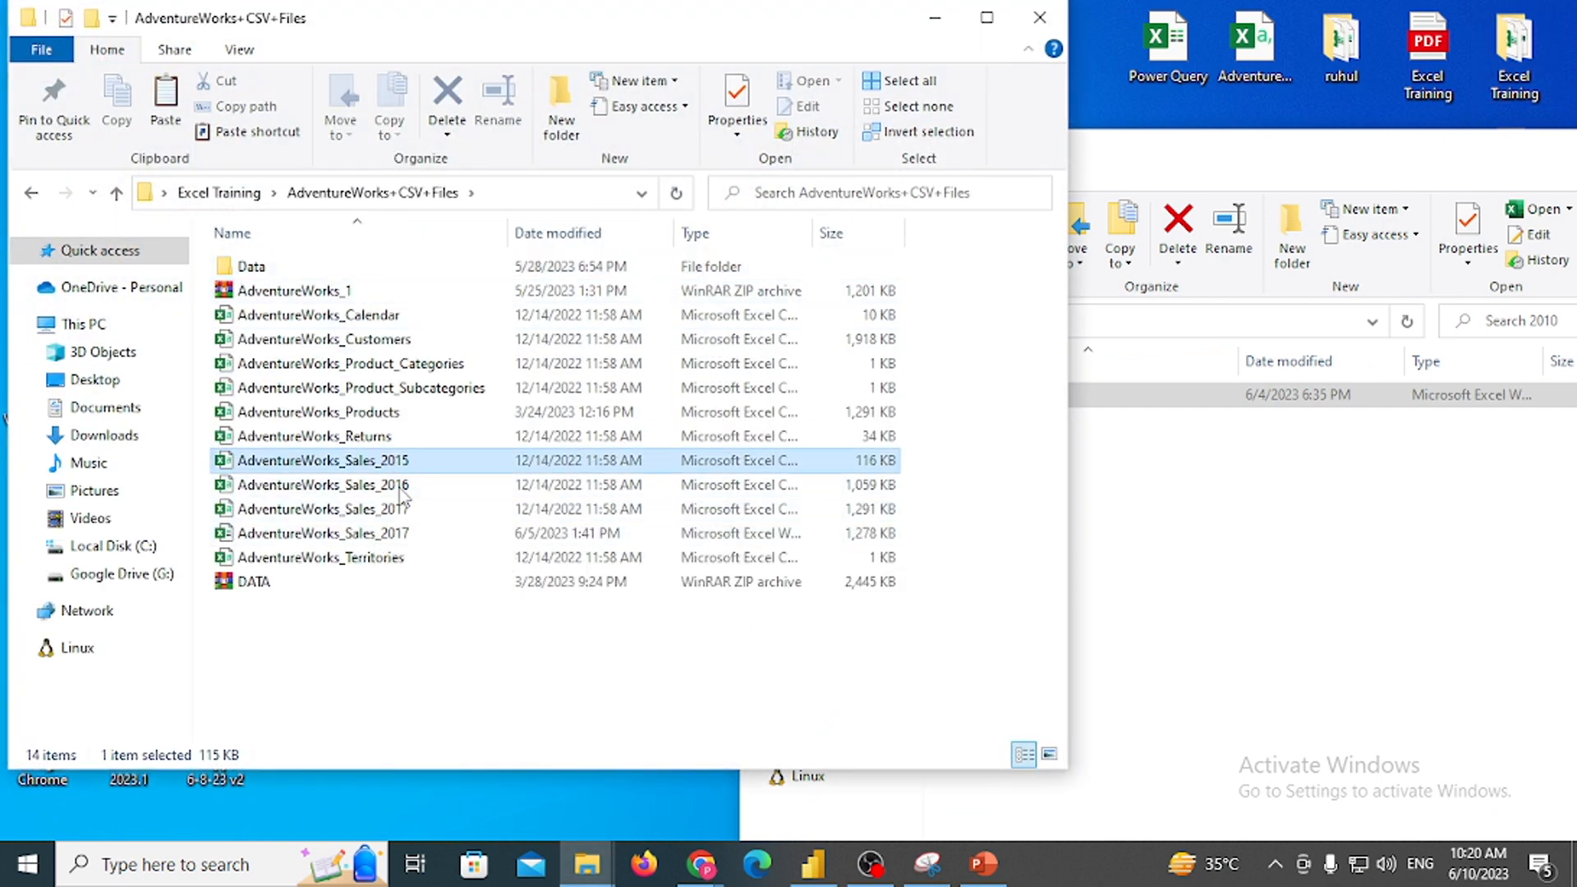
left_click(394, 485, "ctrl")
left_click(394, 509, "ctrl")
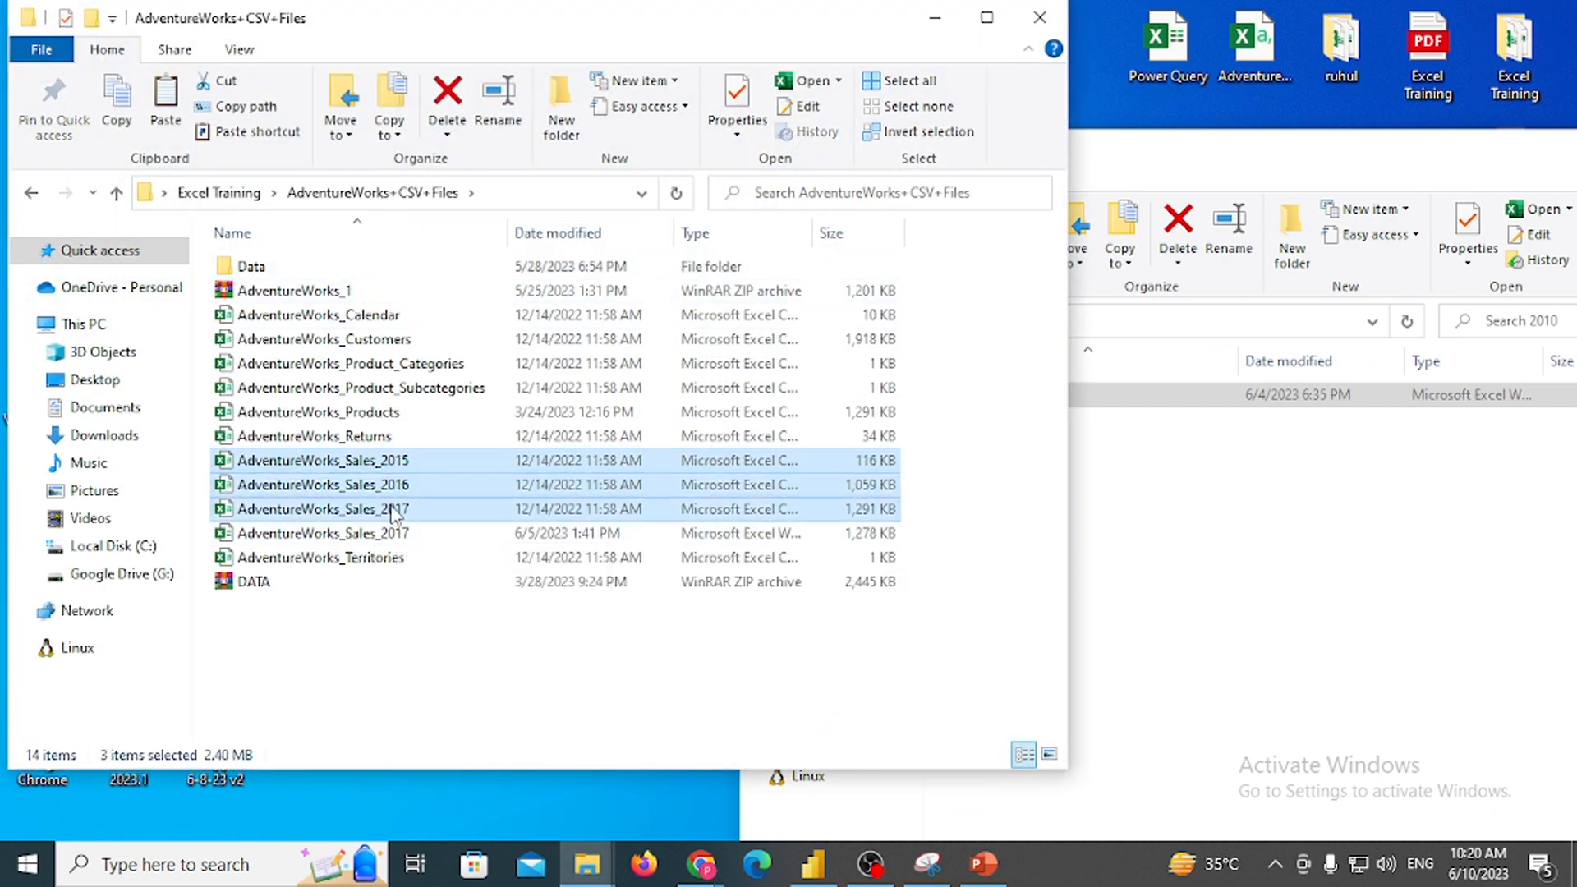
left_click(1222, 430)
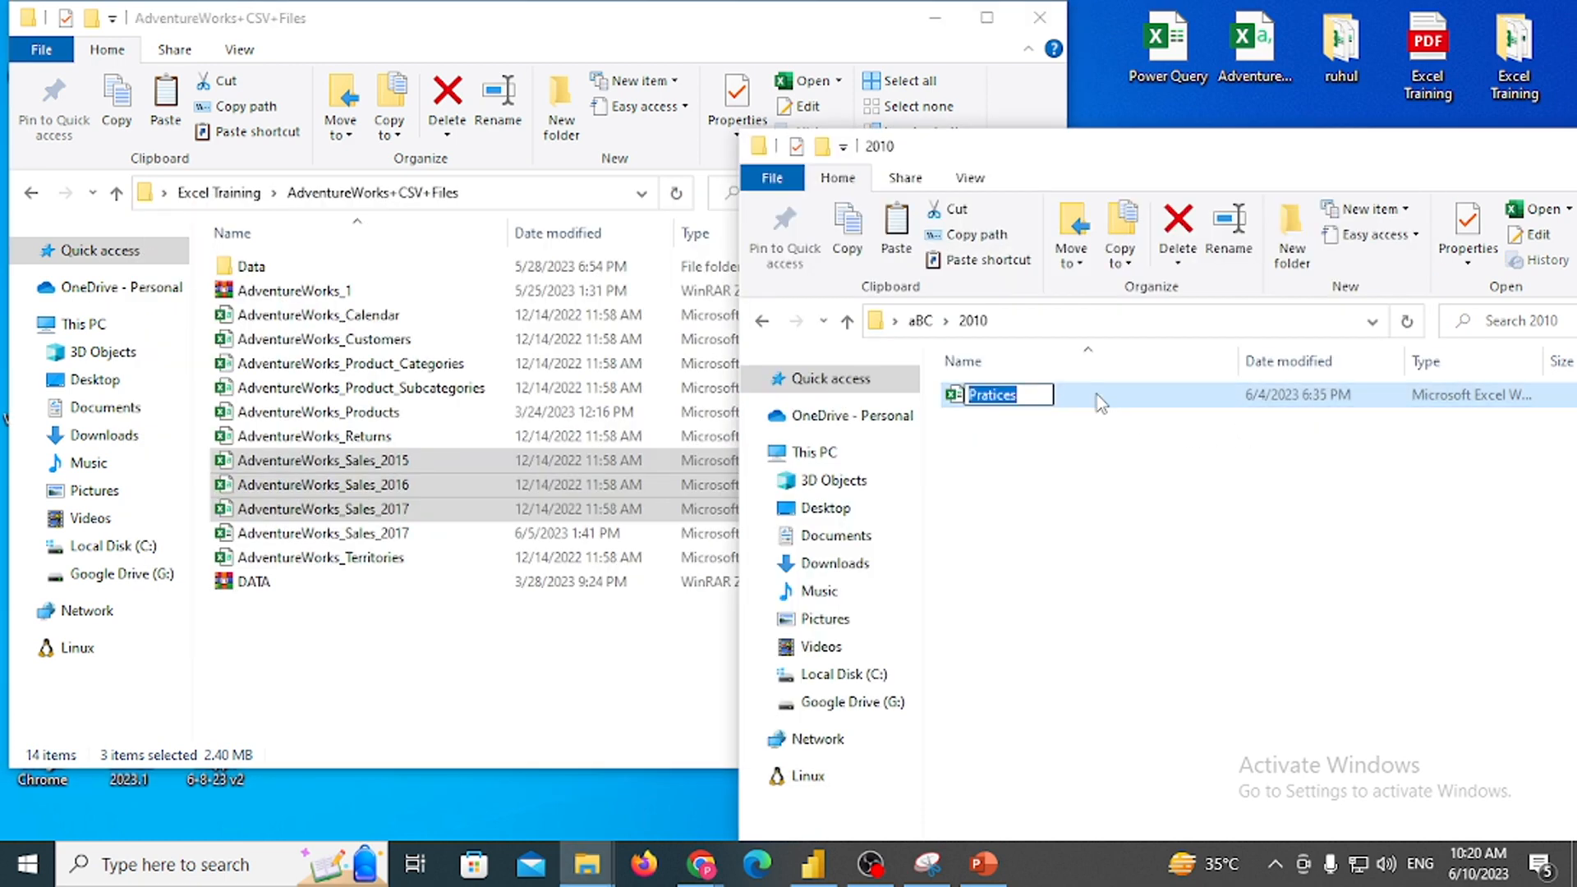
key("ctrl+v")
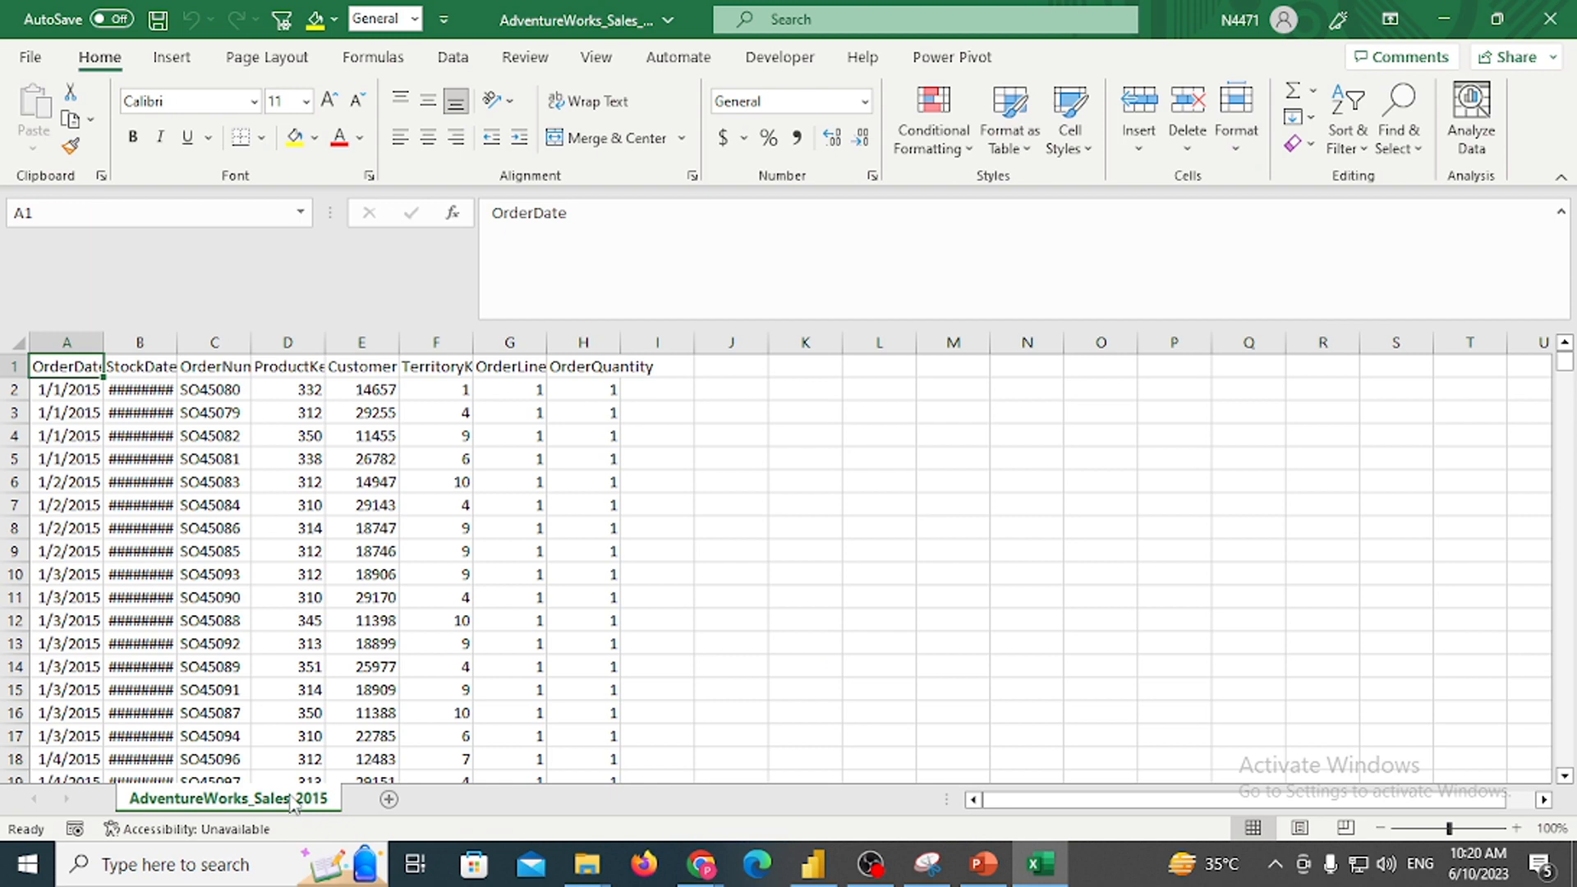
Close and reopen AdventureWorks_Sales_2015 from the 2010 subfolder, and duplicate its worksheet
left_click(1550, 18)
left_click(1550, 18)
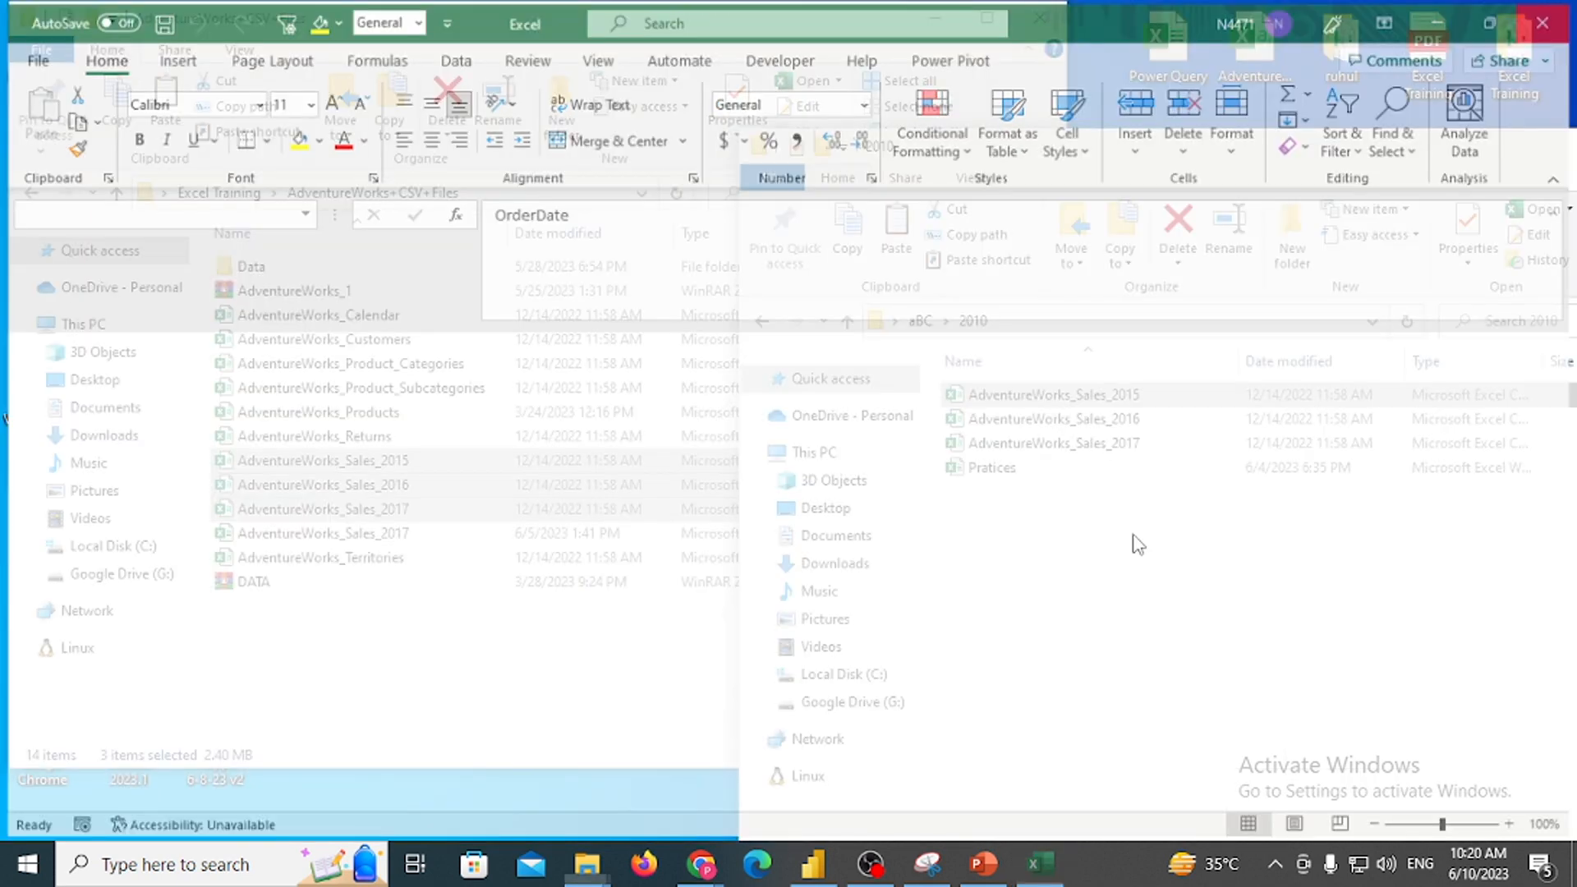
double_click(1045, 395)
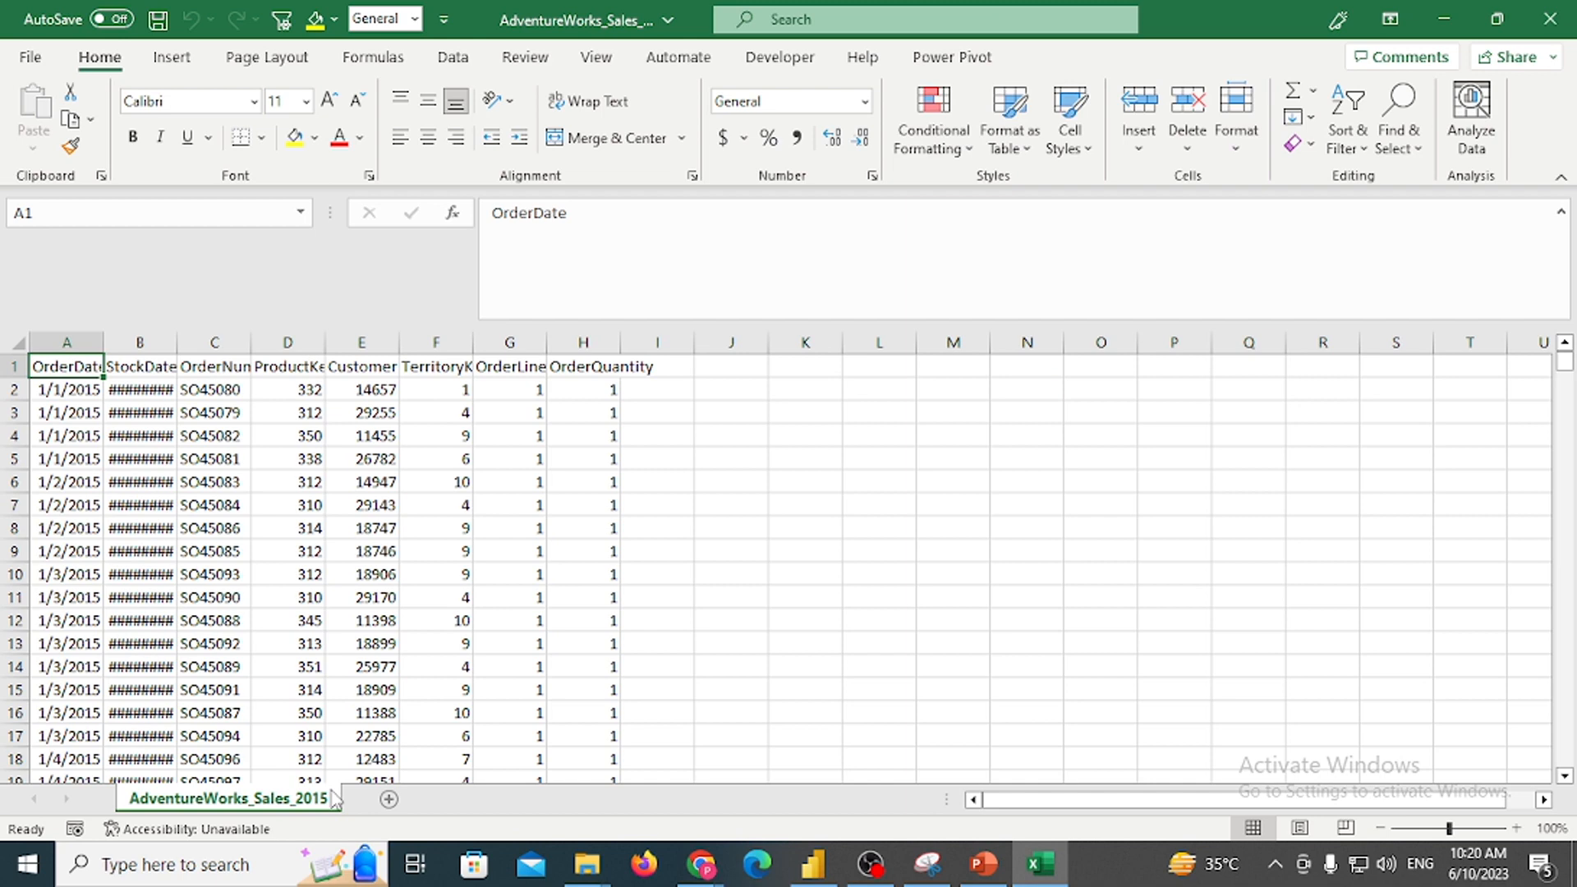
left_click_drag(333, 801, 418, 796)
Rename the original worksheet as Jan and its duplicate as Feb
double_click(220, 801)
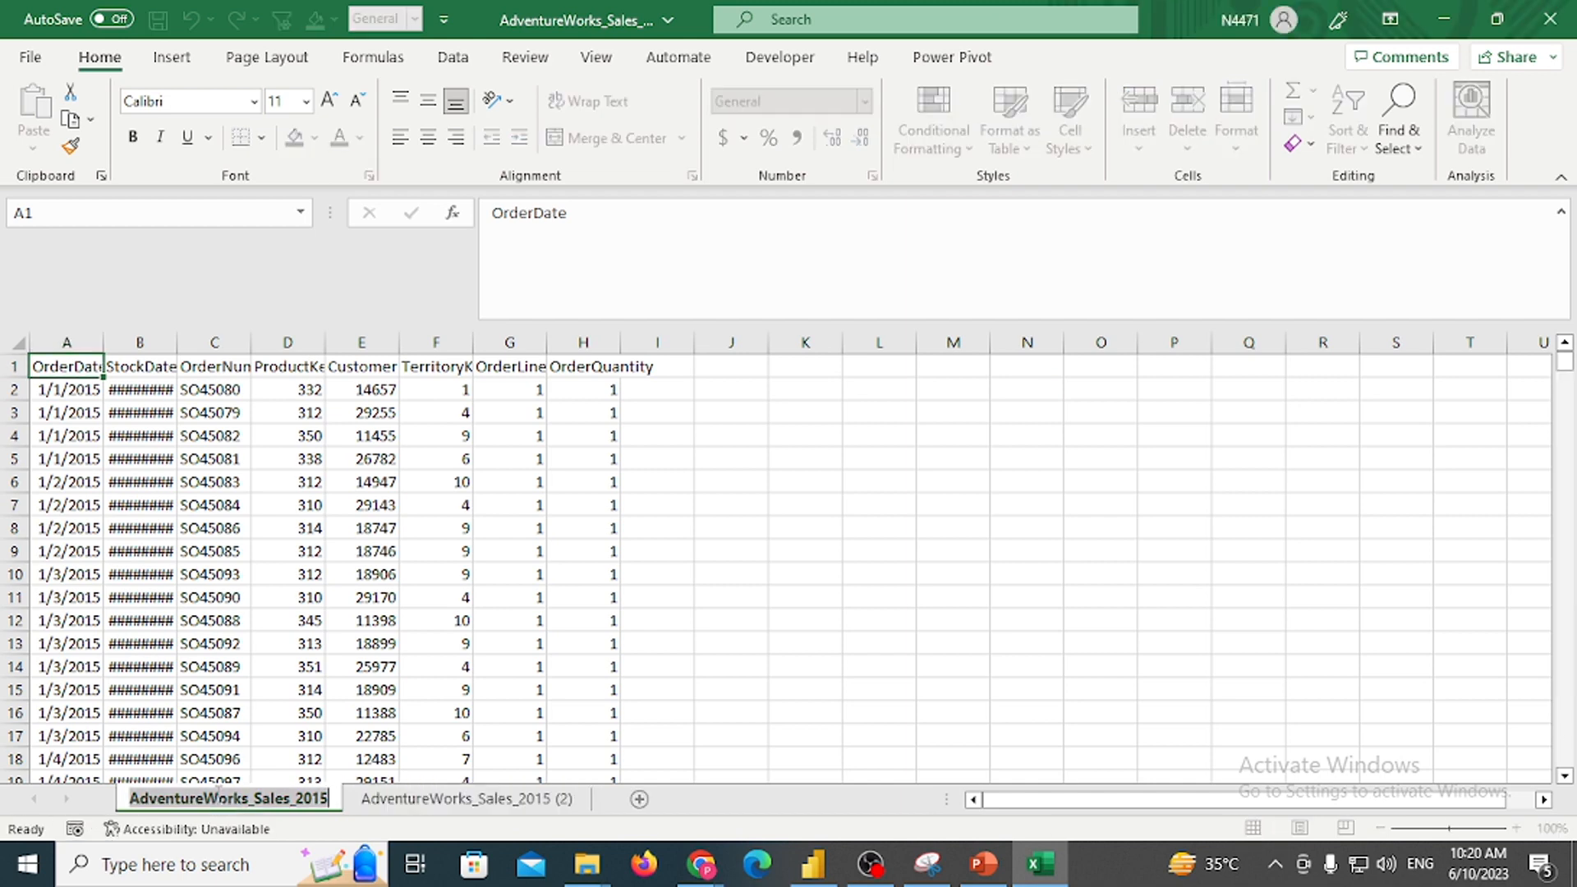
type("Jan")
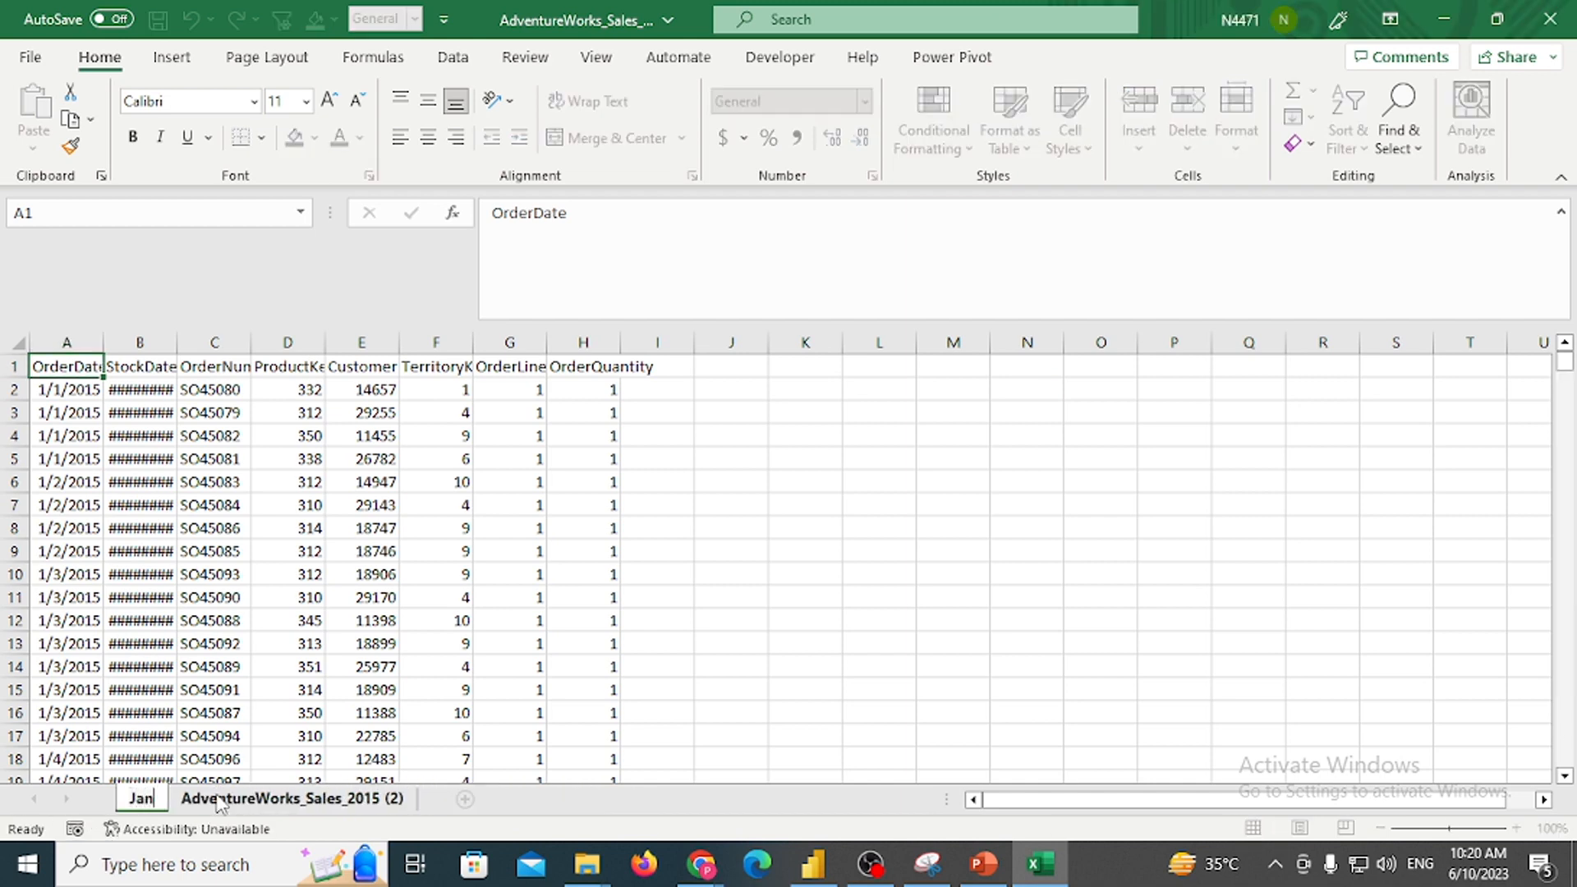
key("Return")
double_click(222, 801)
type("F")
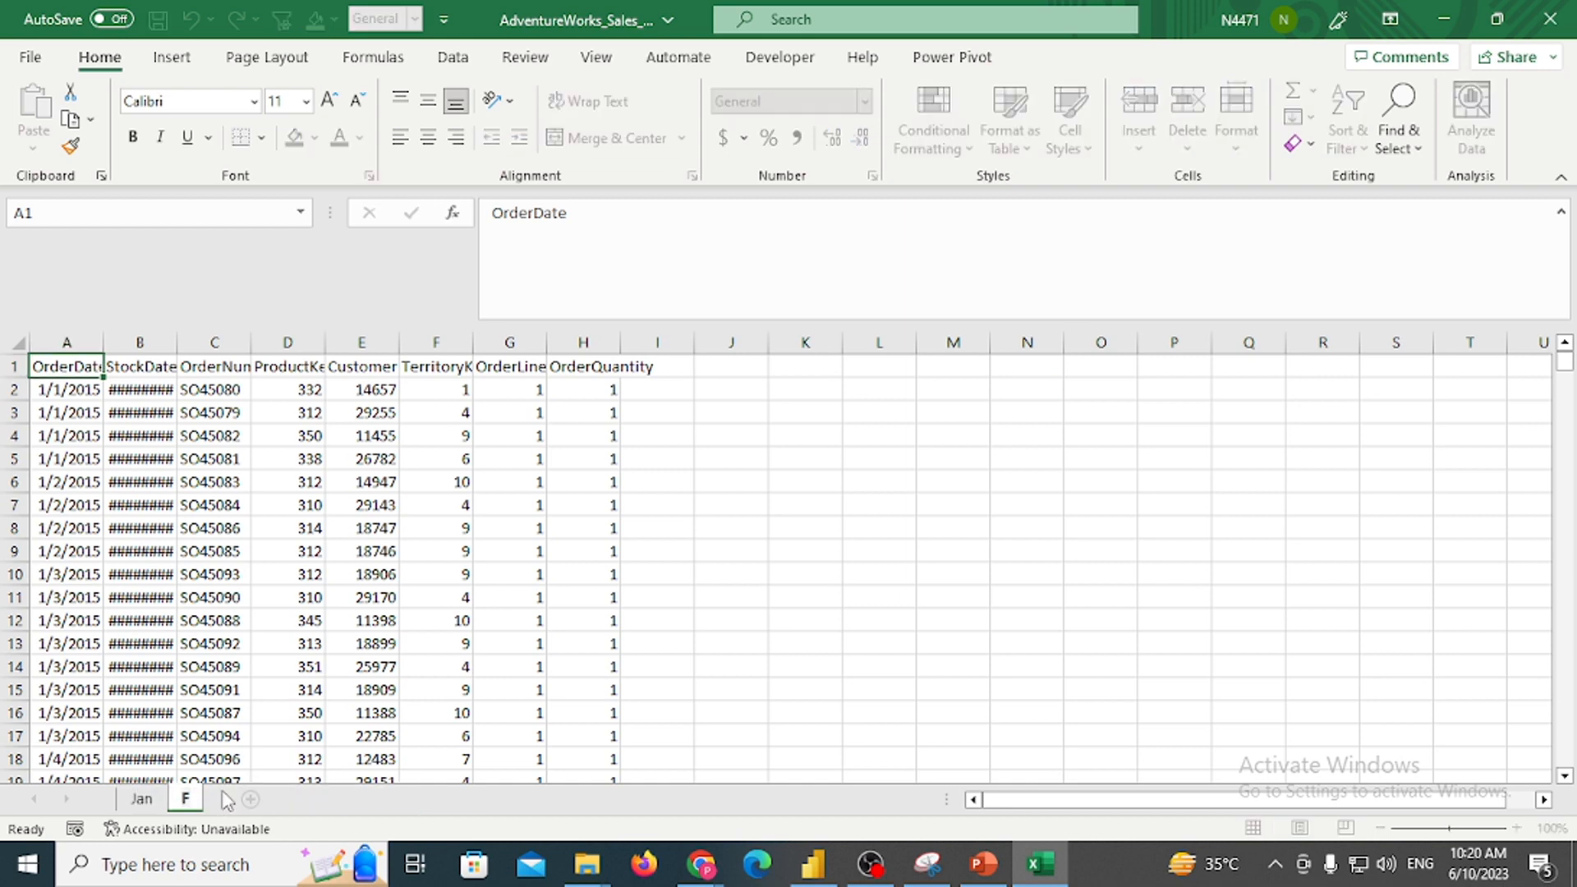
type("eb")
key("Return")
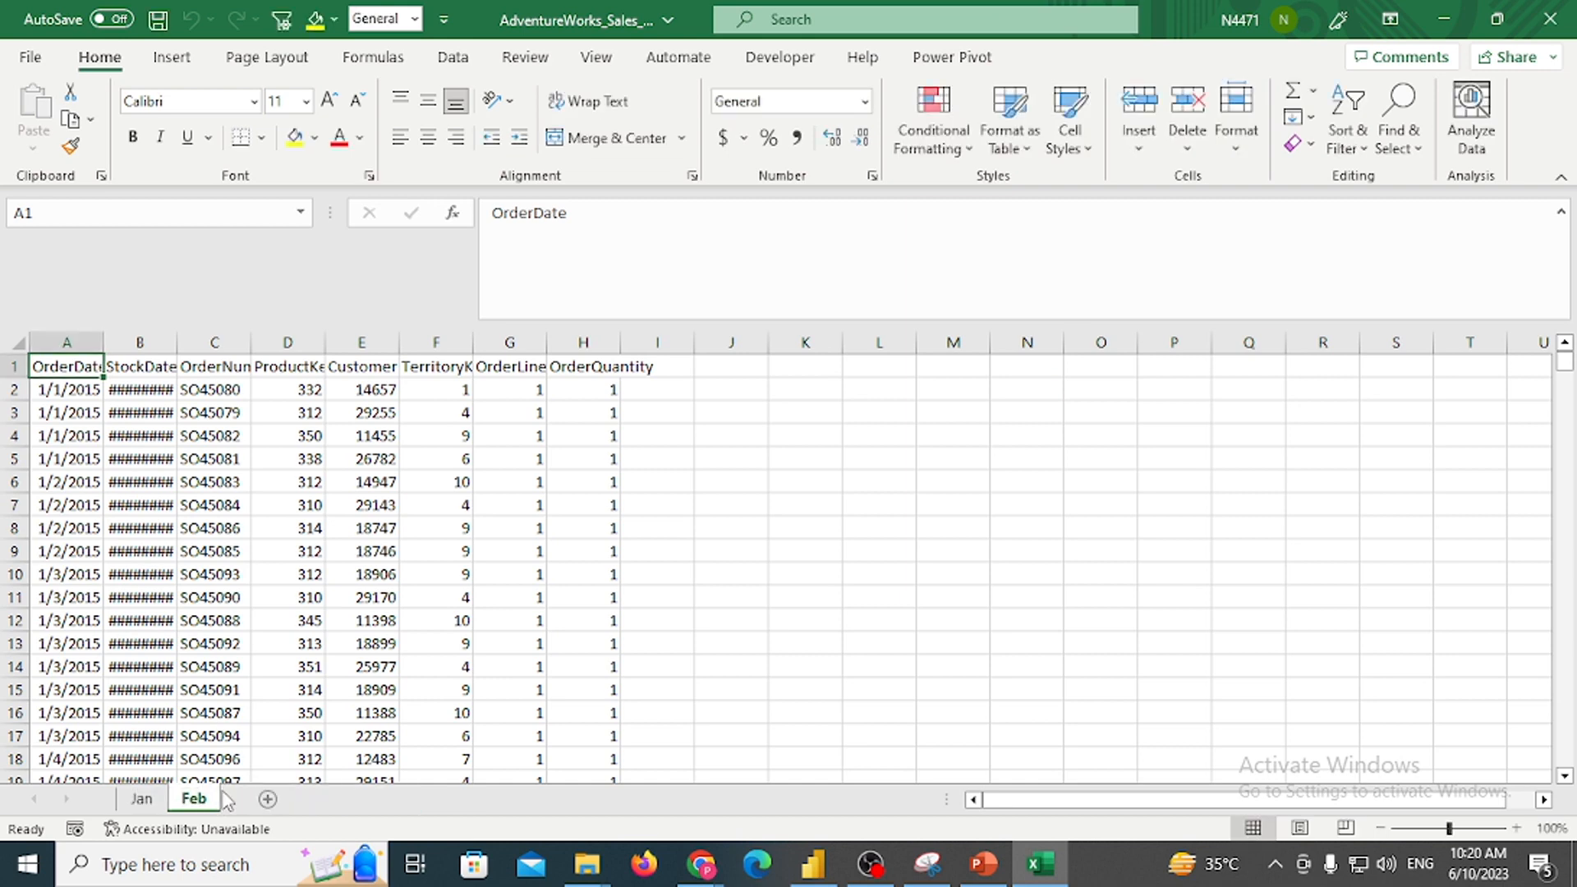
left_click(259, 800)
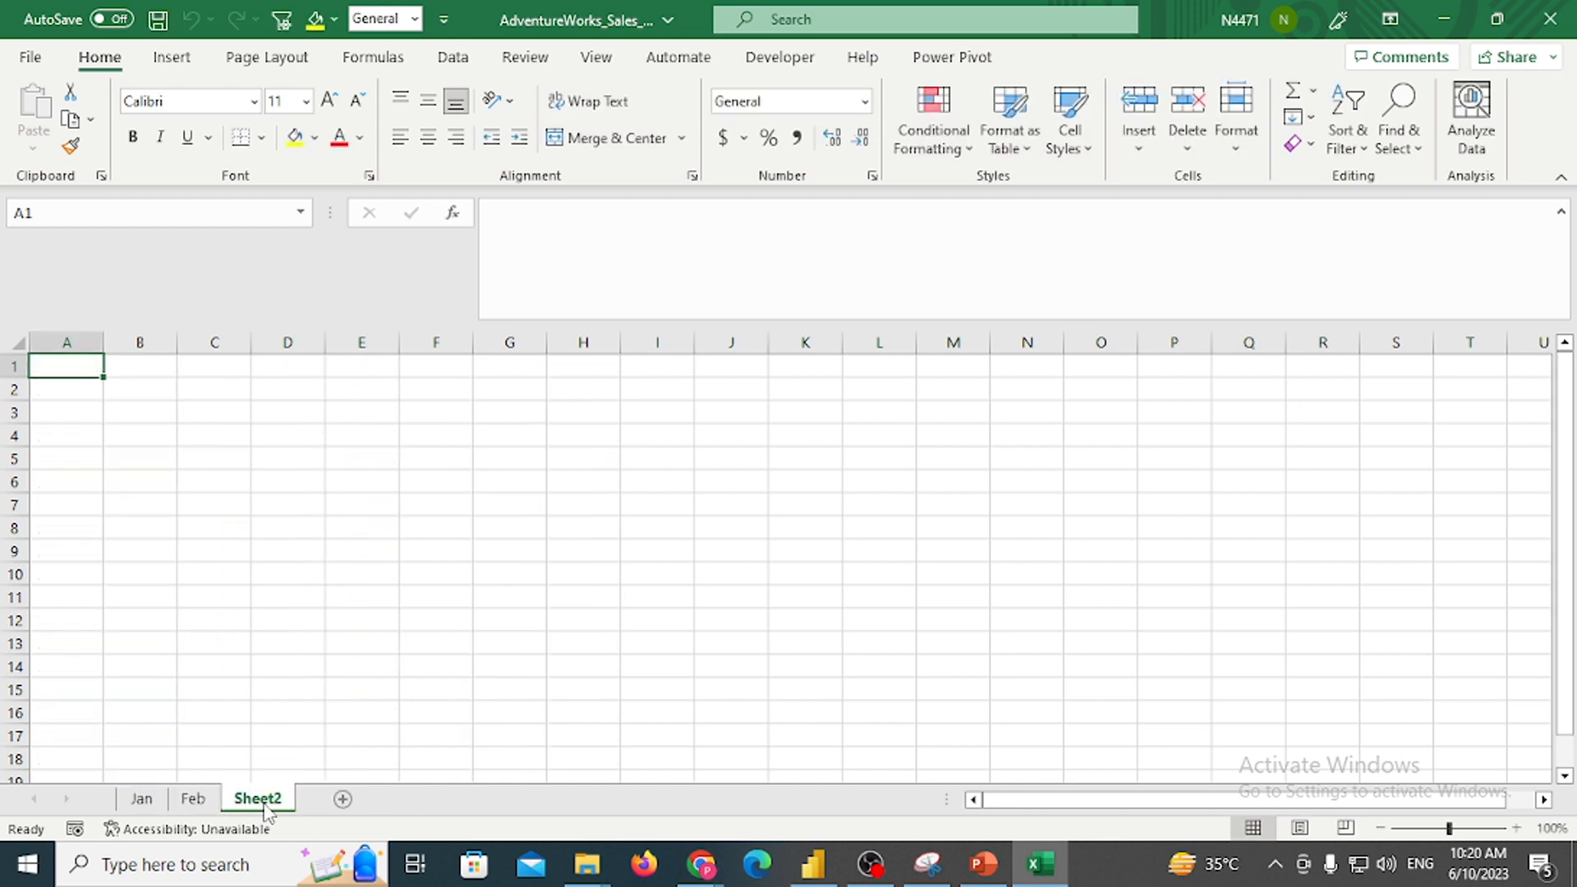
right_click(265, 809)
left_click(349, 526)
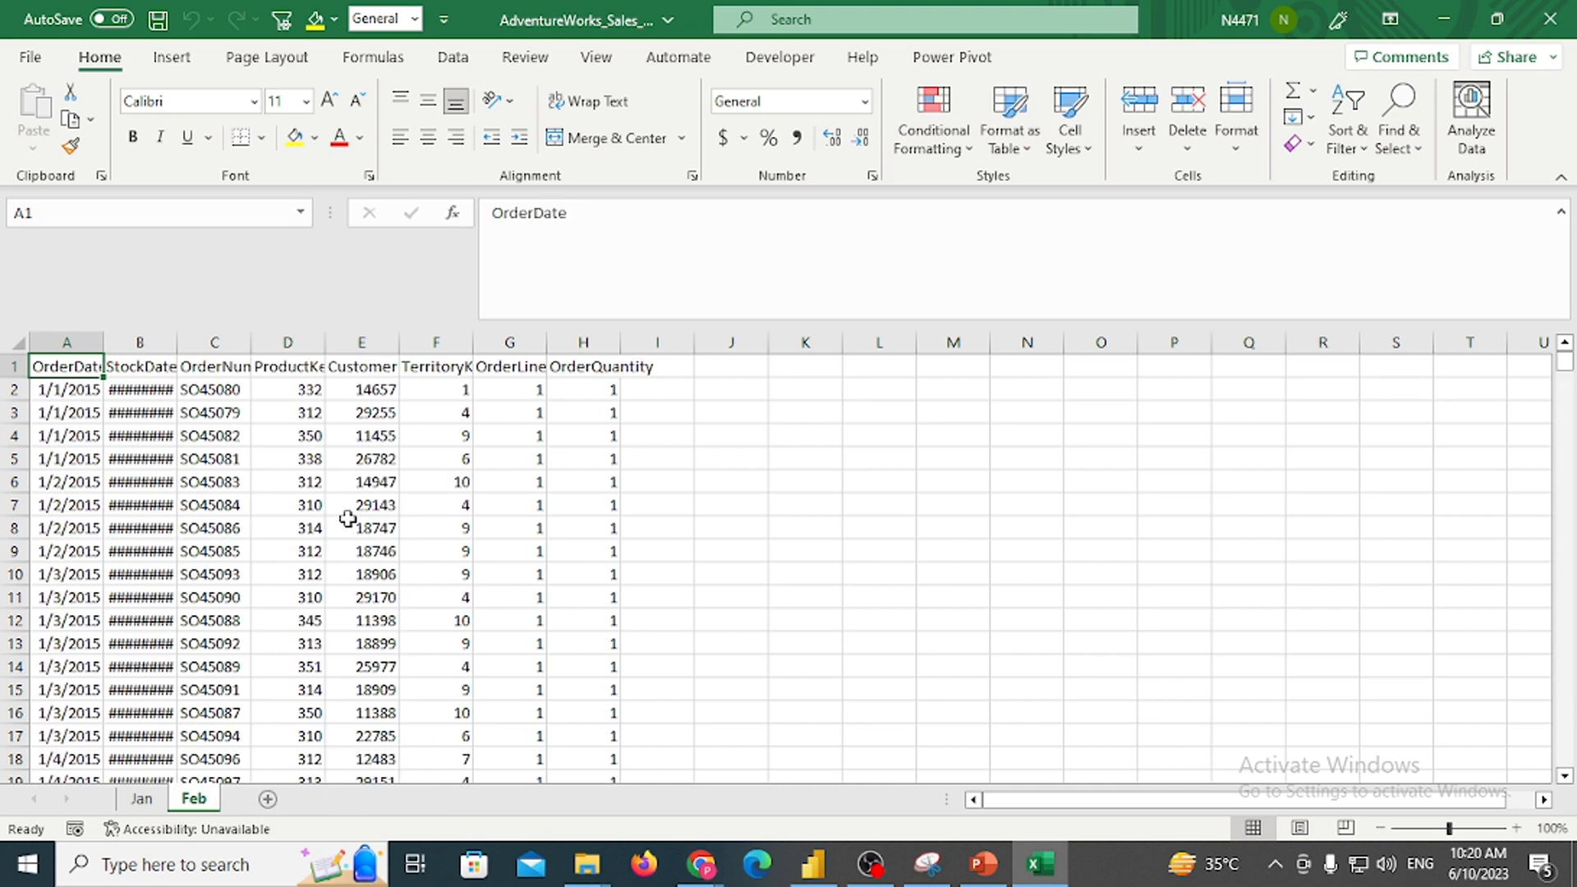
View the Jan sheet and return to the Feb sheet
left_click(142, 798)
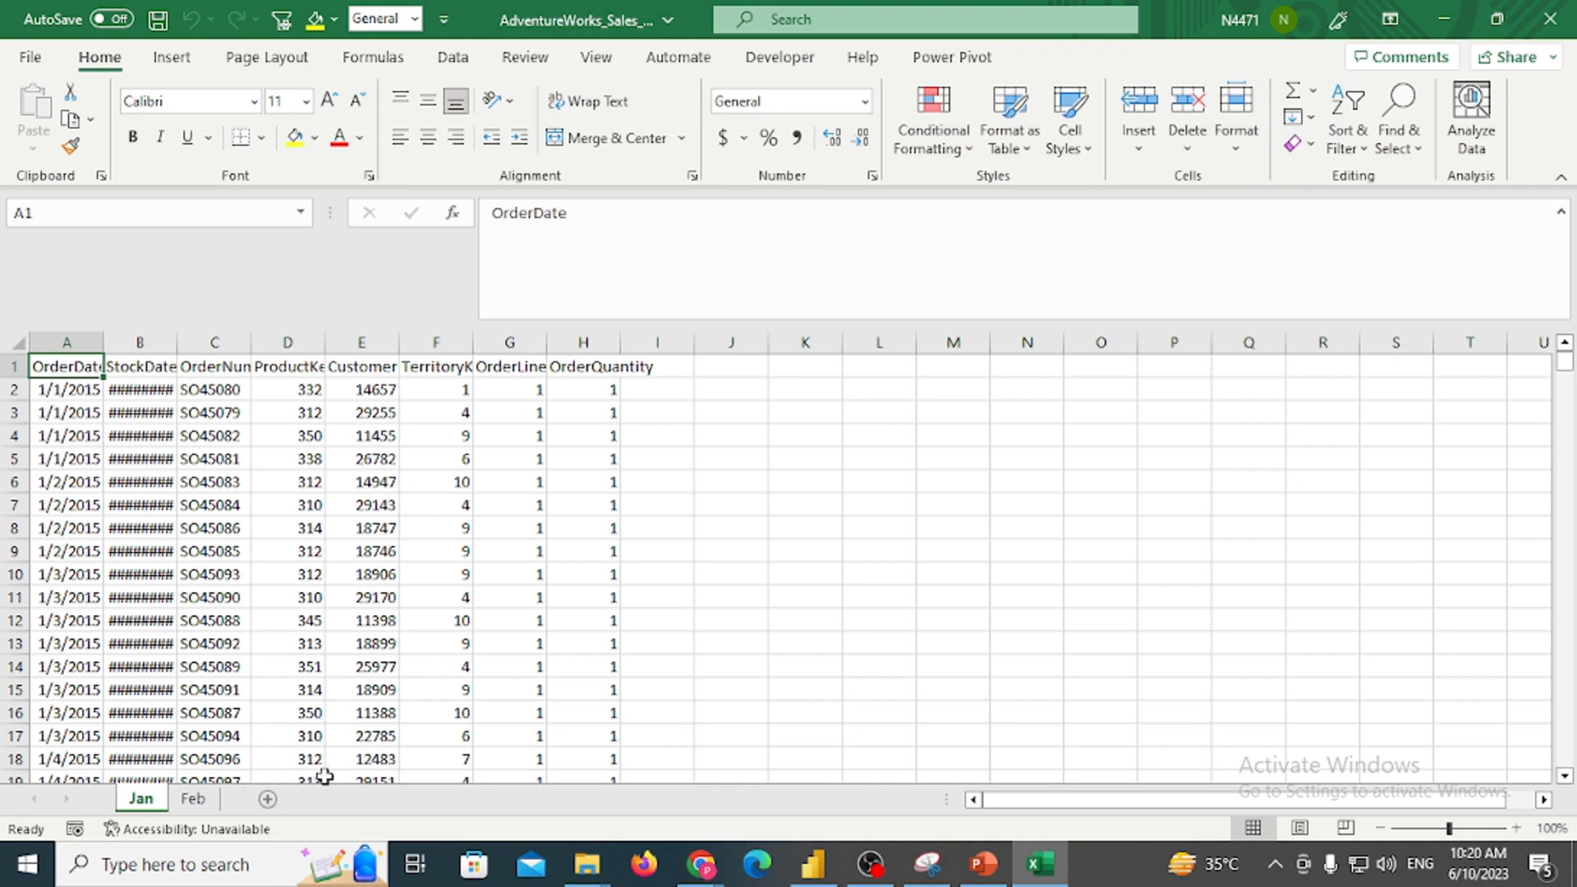
left_click(189, 804)
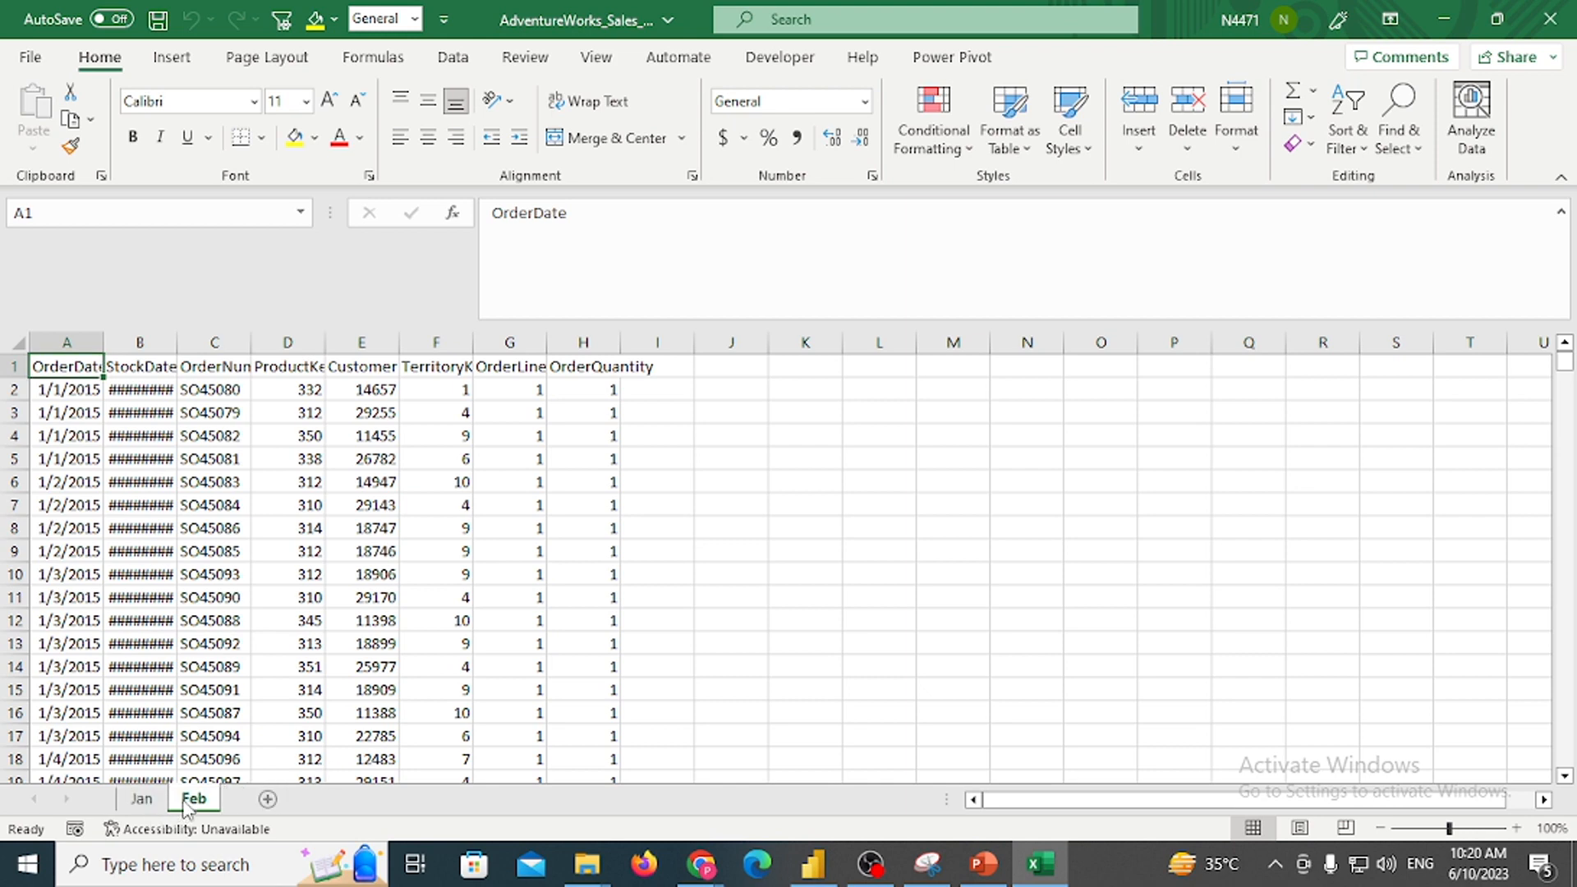
left_click(1560, 23)
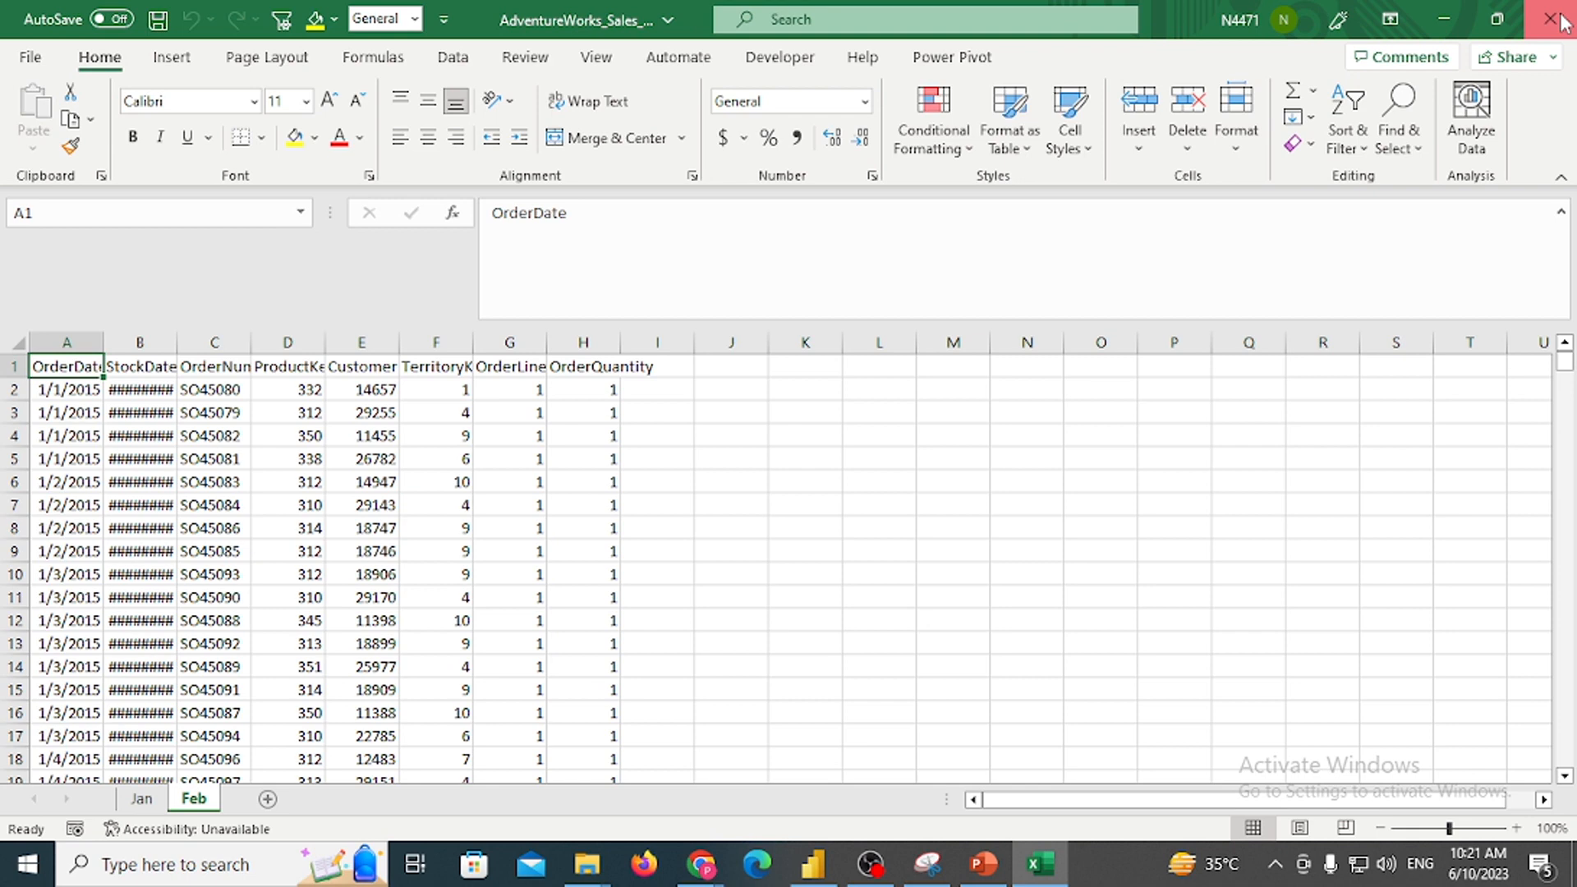
left_click(1560, 23)
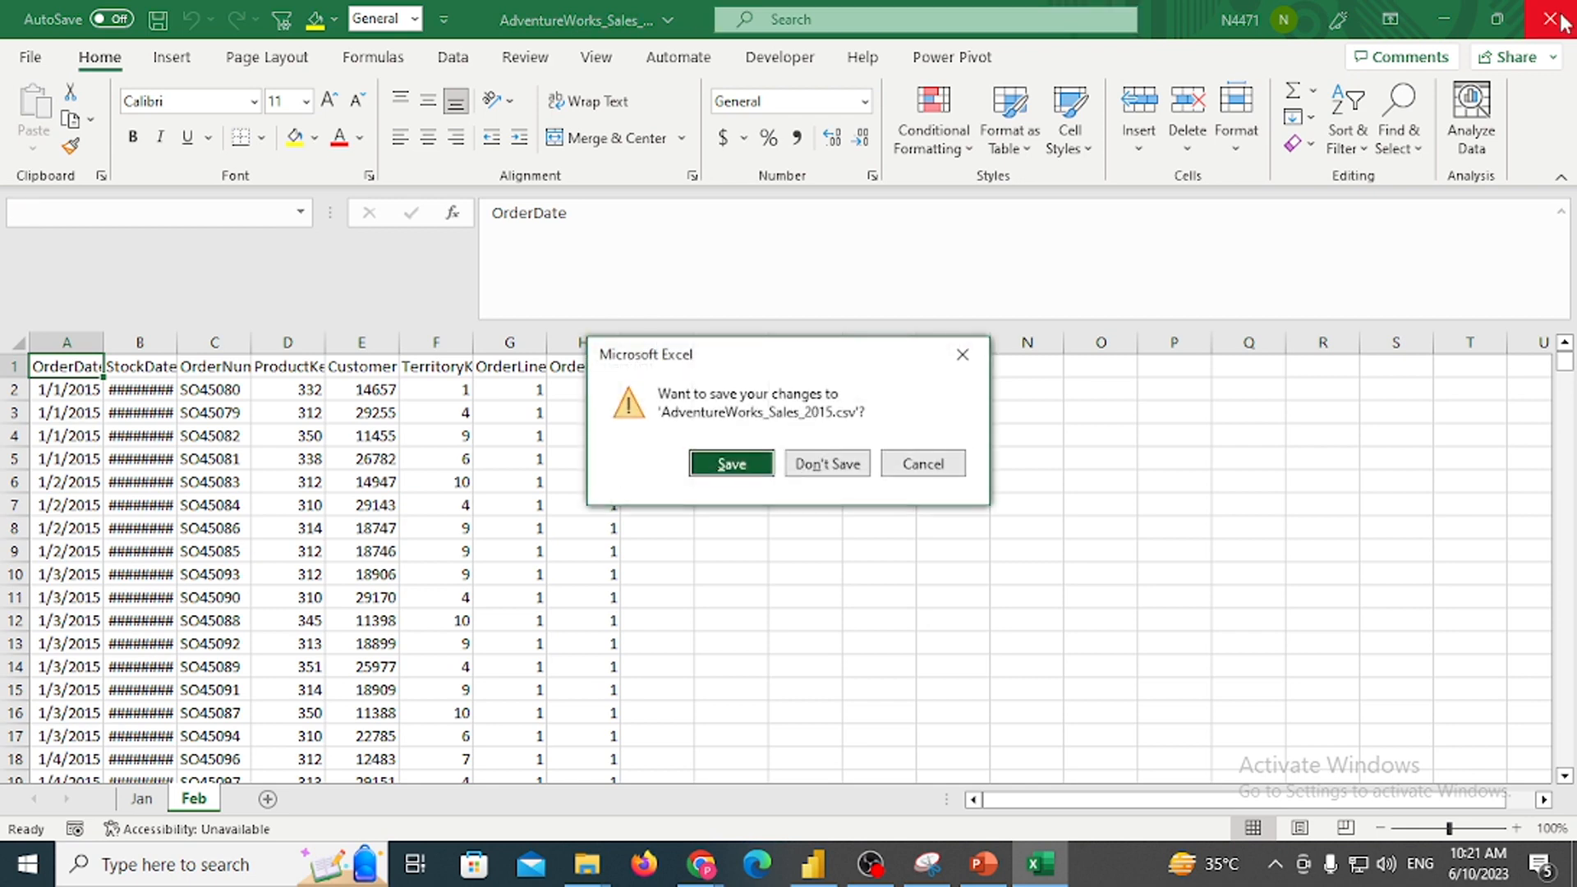
left_click(886, 456)
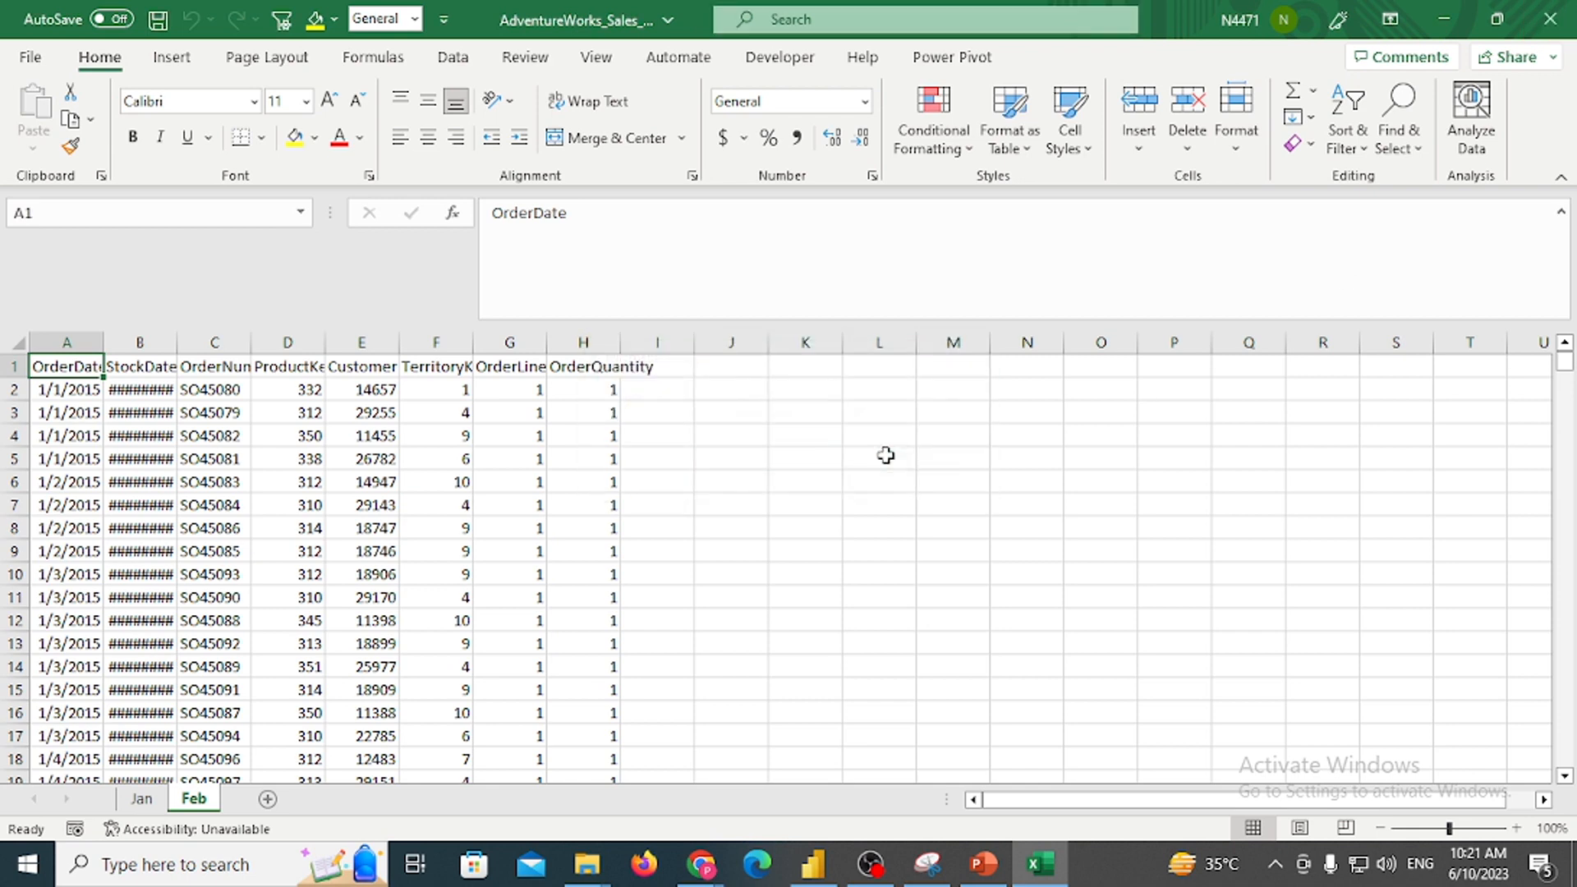
Compare the column layout and order data on the Jan and Feb sheets
left_click(721, 547)
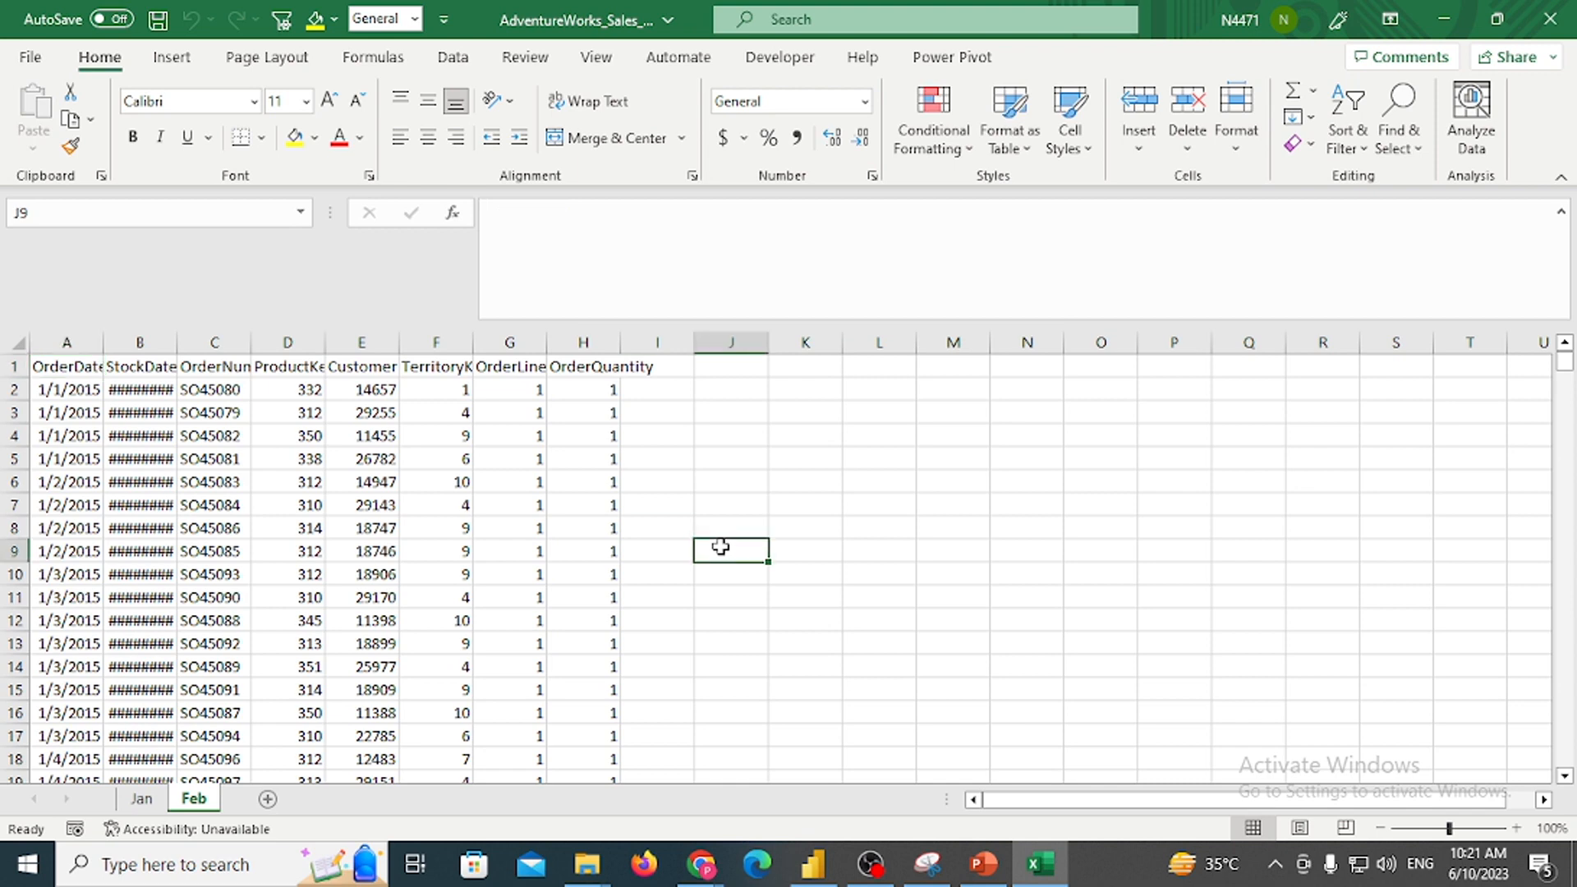
left_click(158, 801)
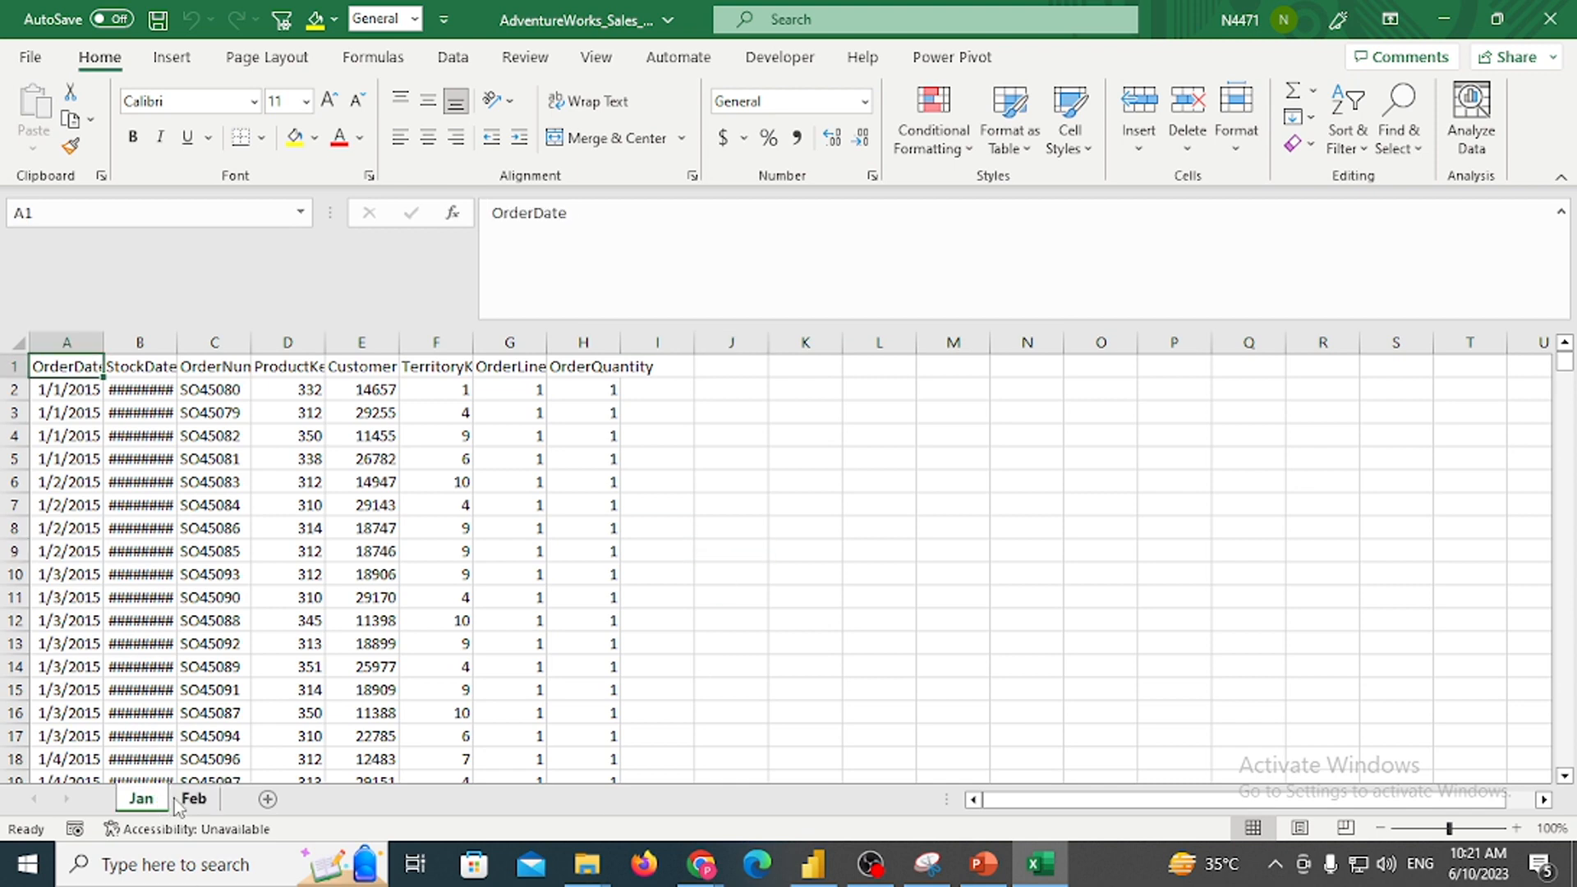
left_click(193, 801)
left_click(140, 801)
left_click(192, 801)
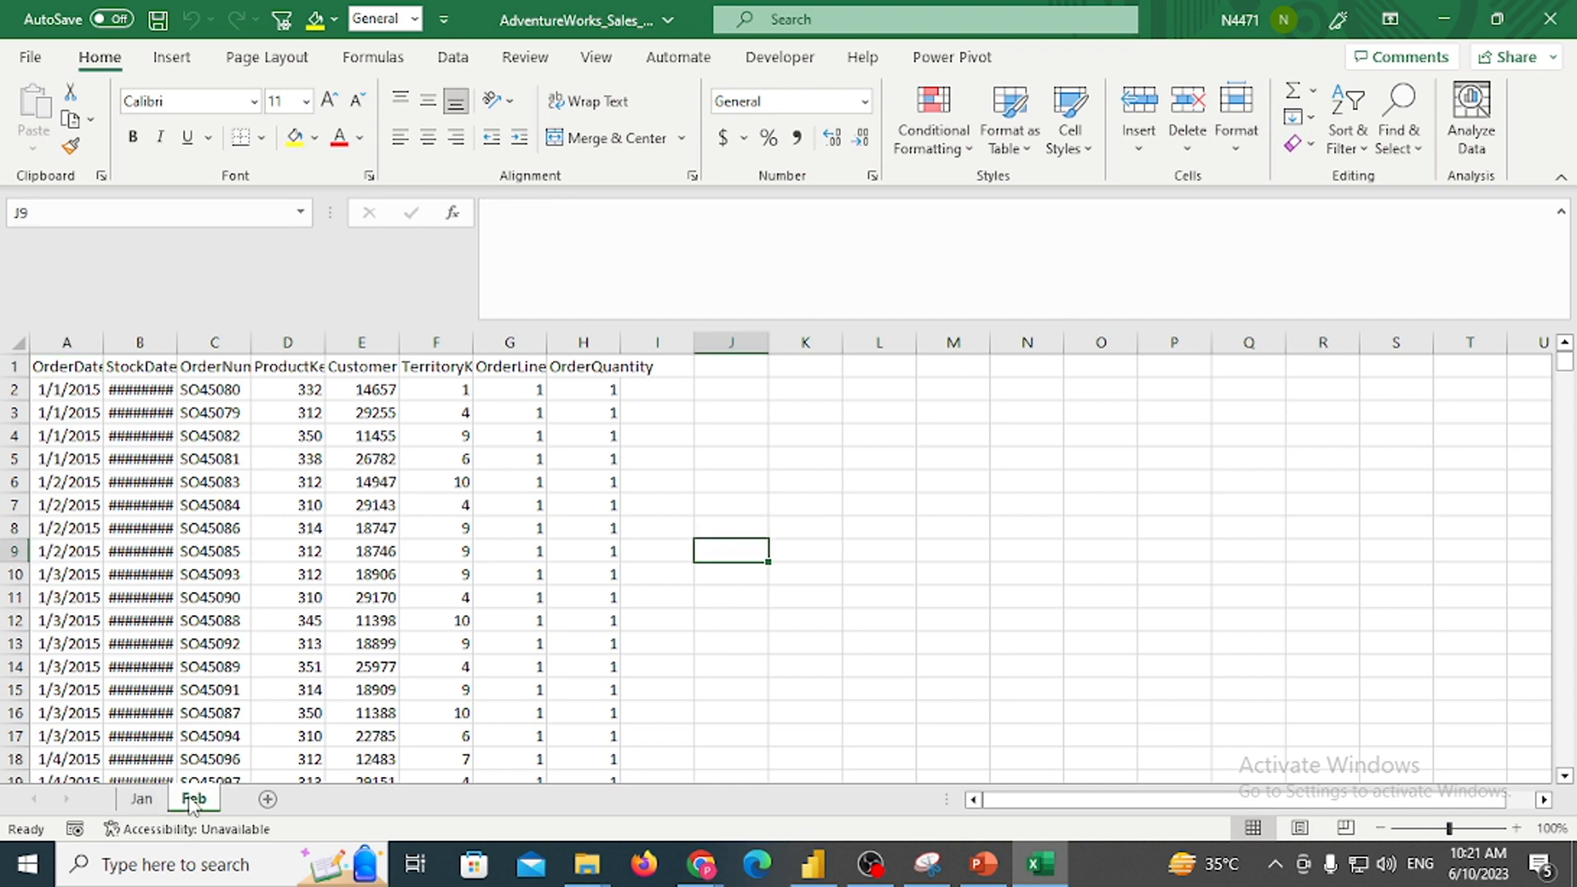
left_click(142, 800)
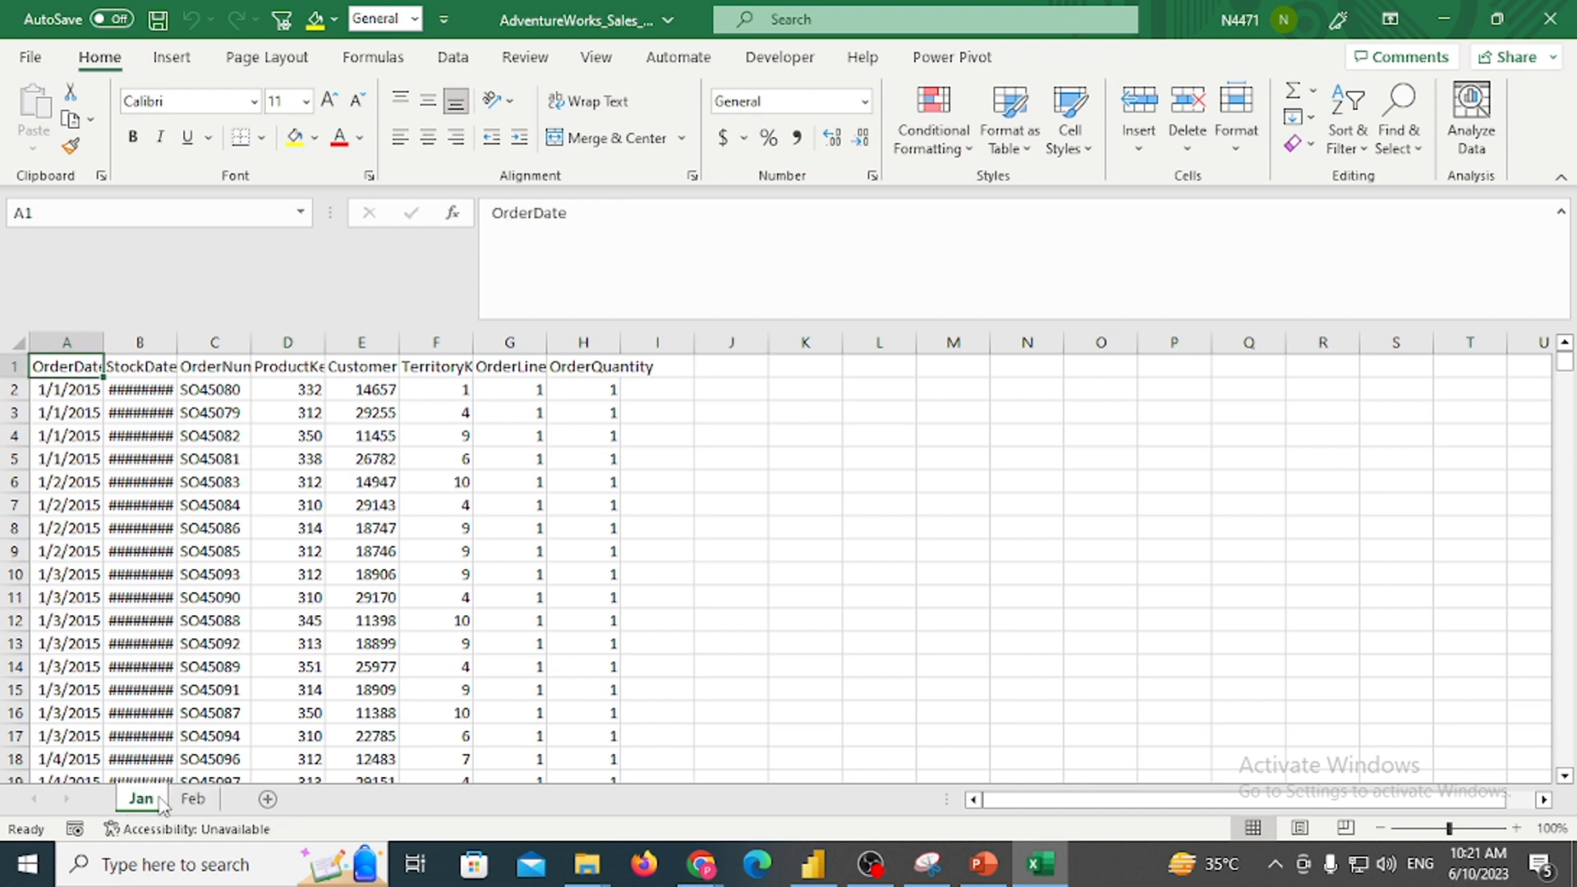
left_click(203, 802)
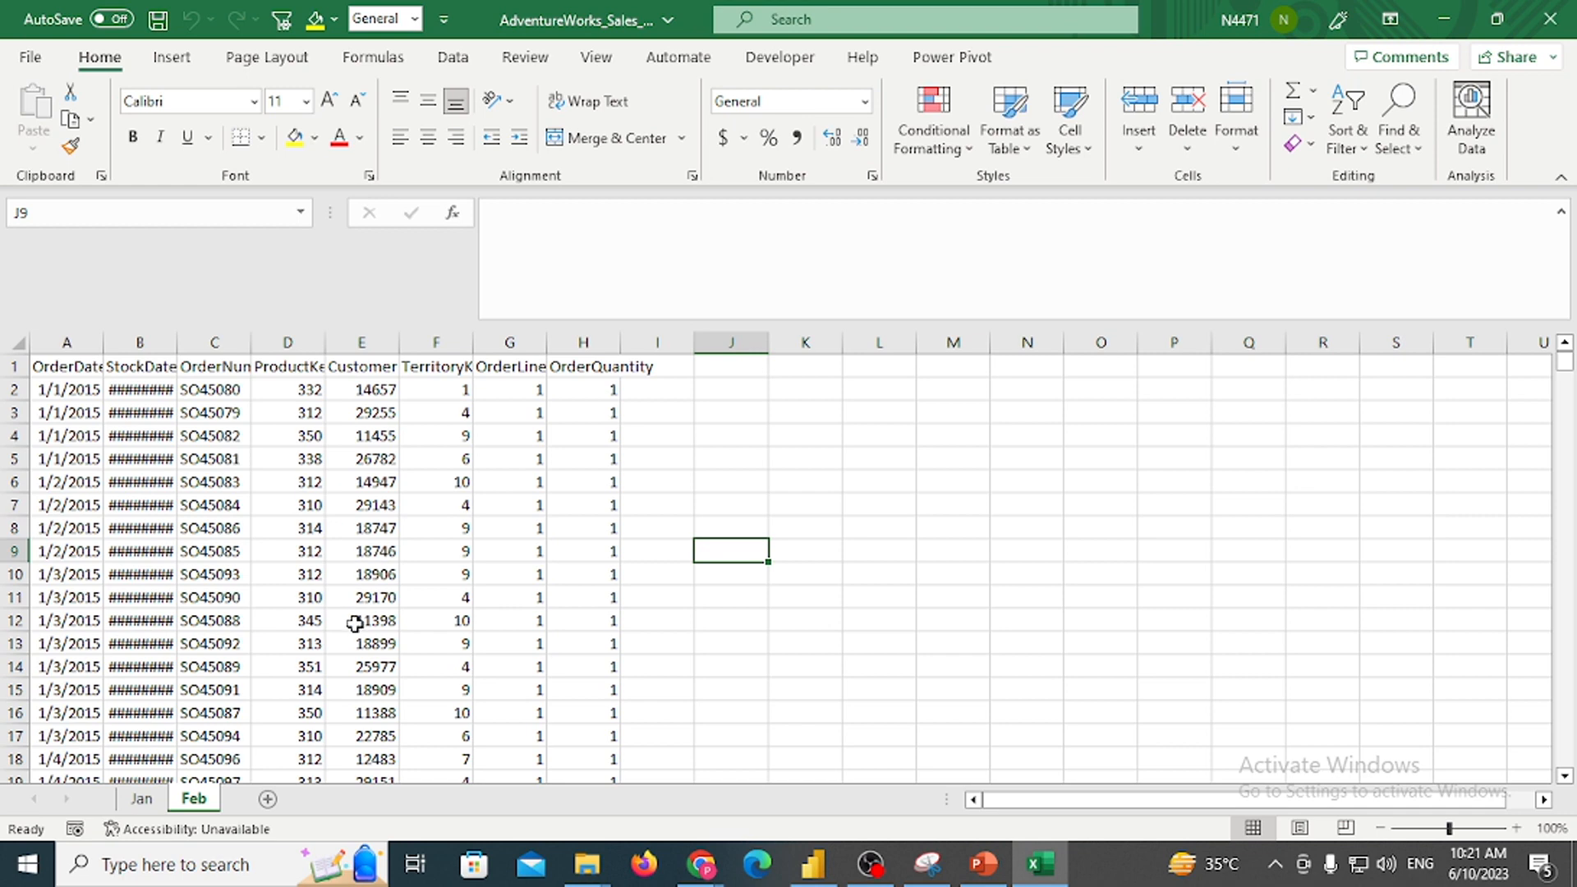
left_click(343, 643)
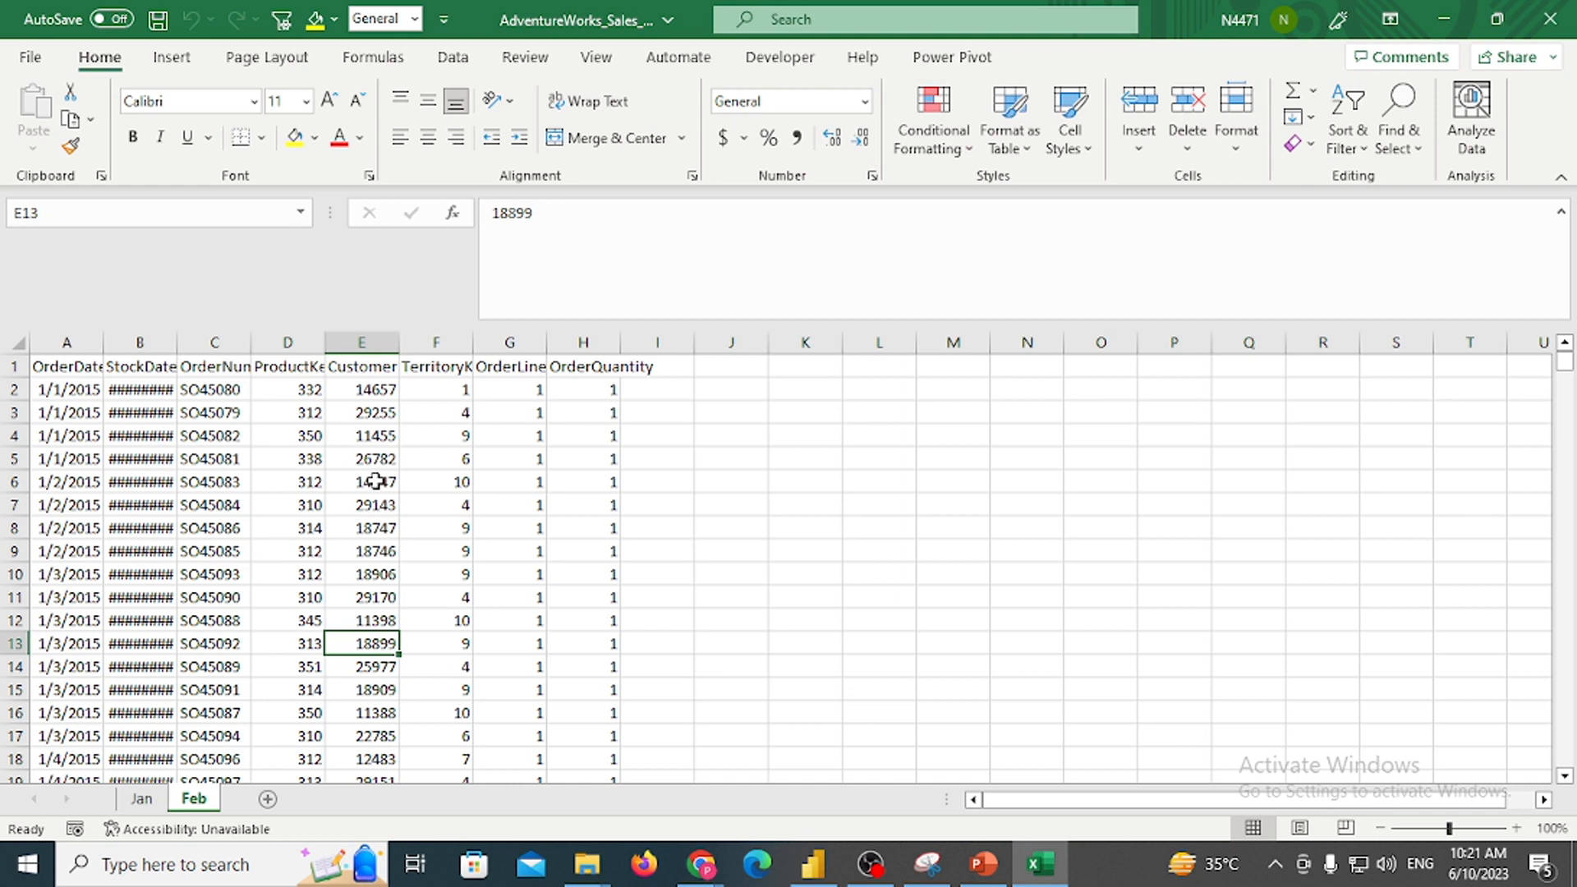
Switch to Power BI Desktop, browse for an Excel workbook to import, select BeautyContest_DATA, and cancel the import
left_click(814, 864)
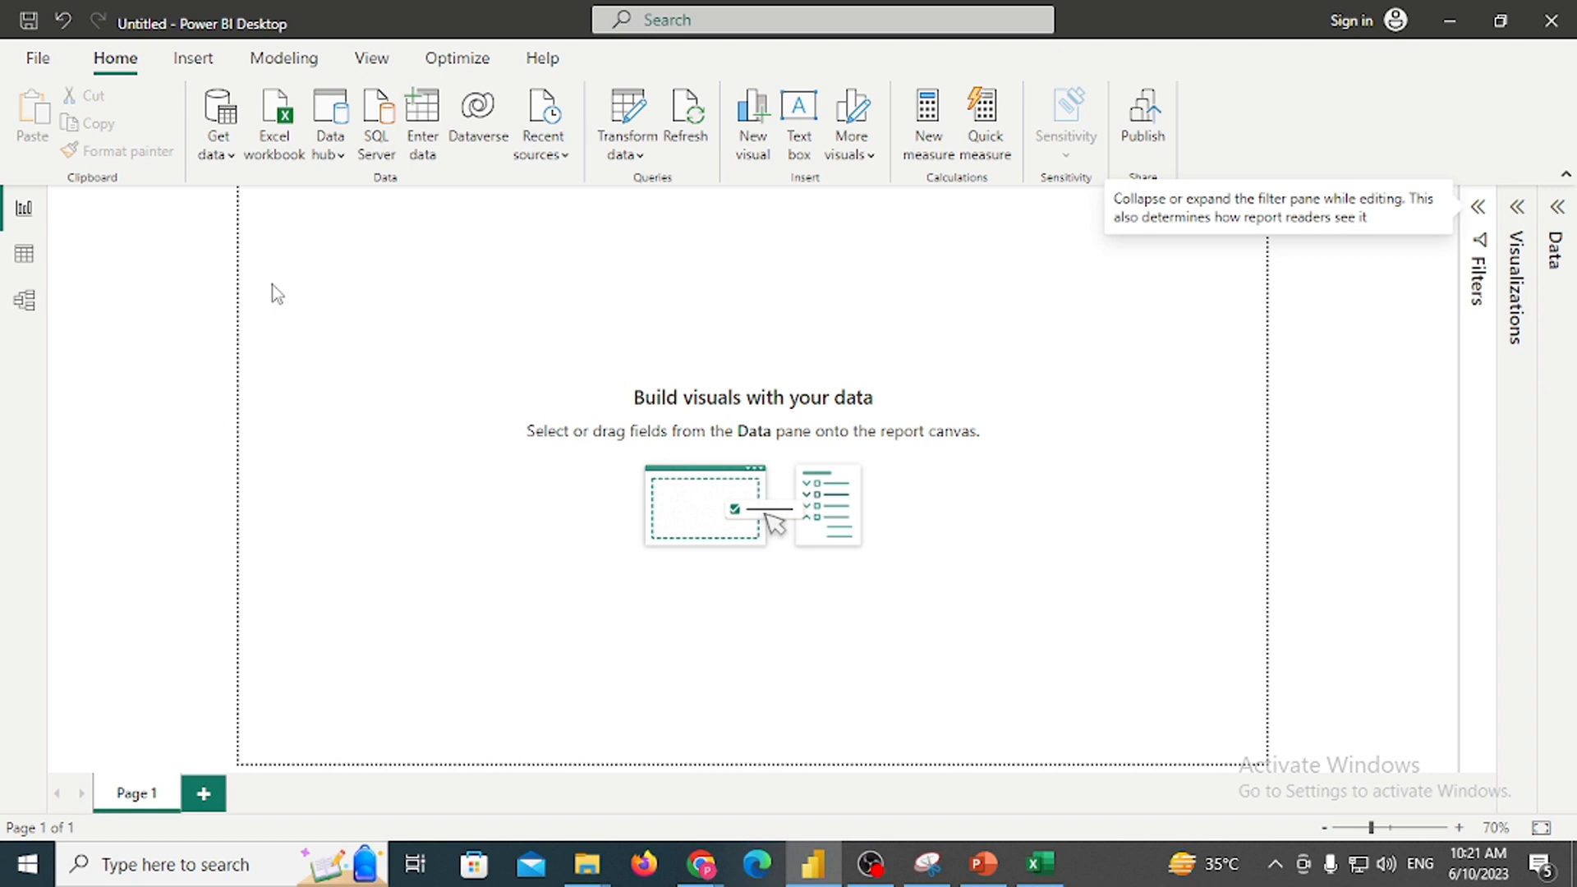
left_click(217, 153)
left_click(277, 232)
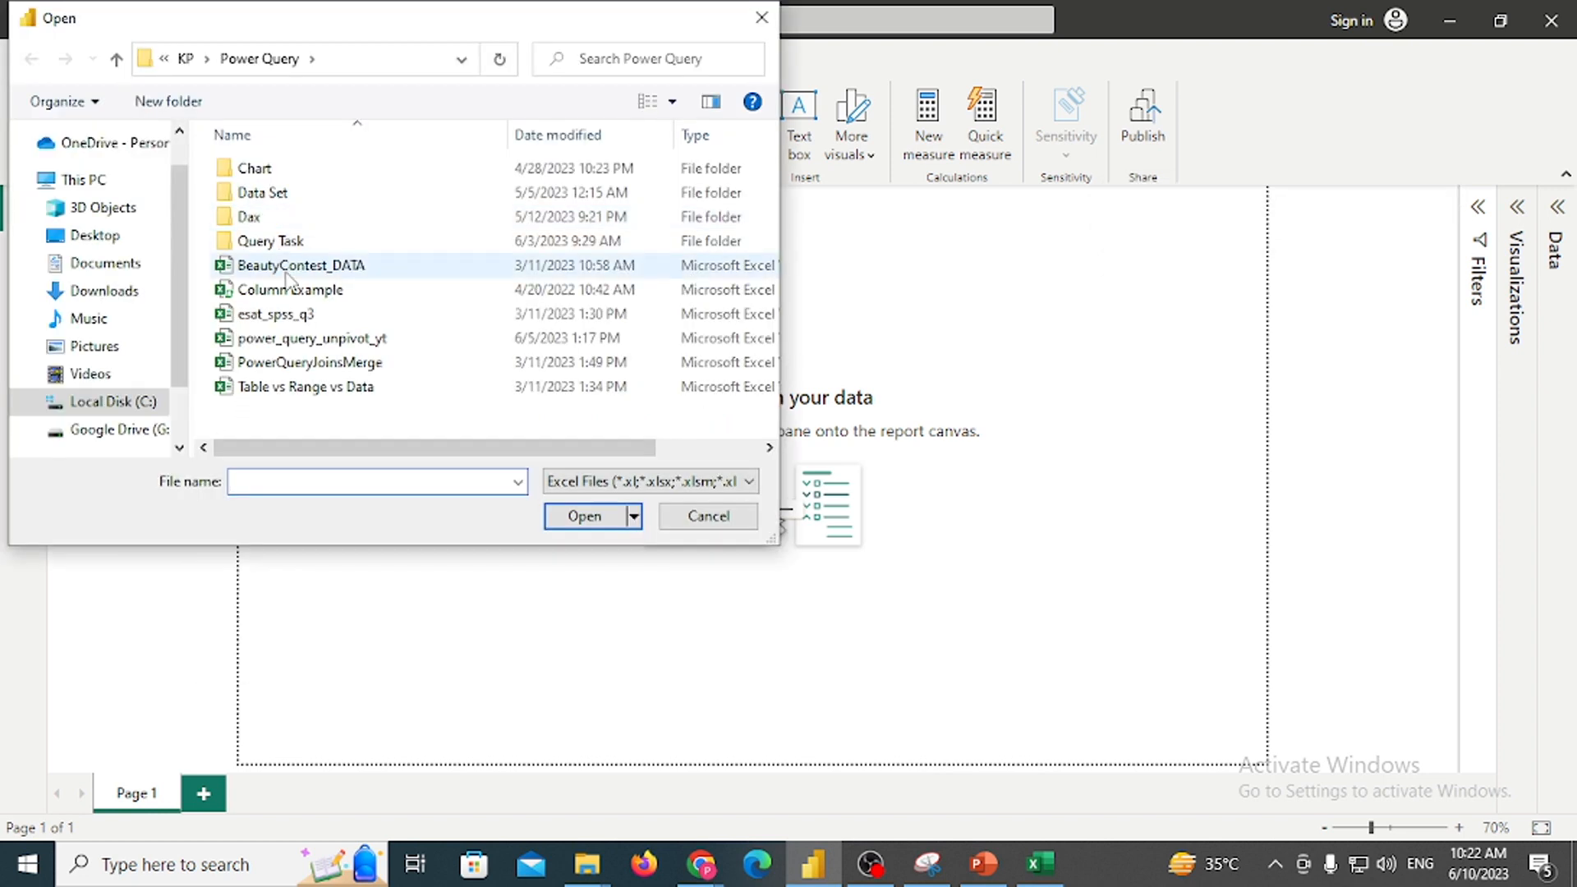
left_click(288, 268)
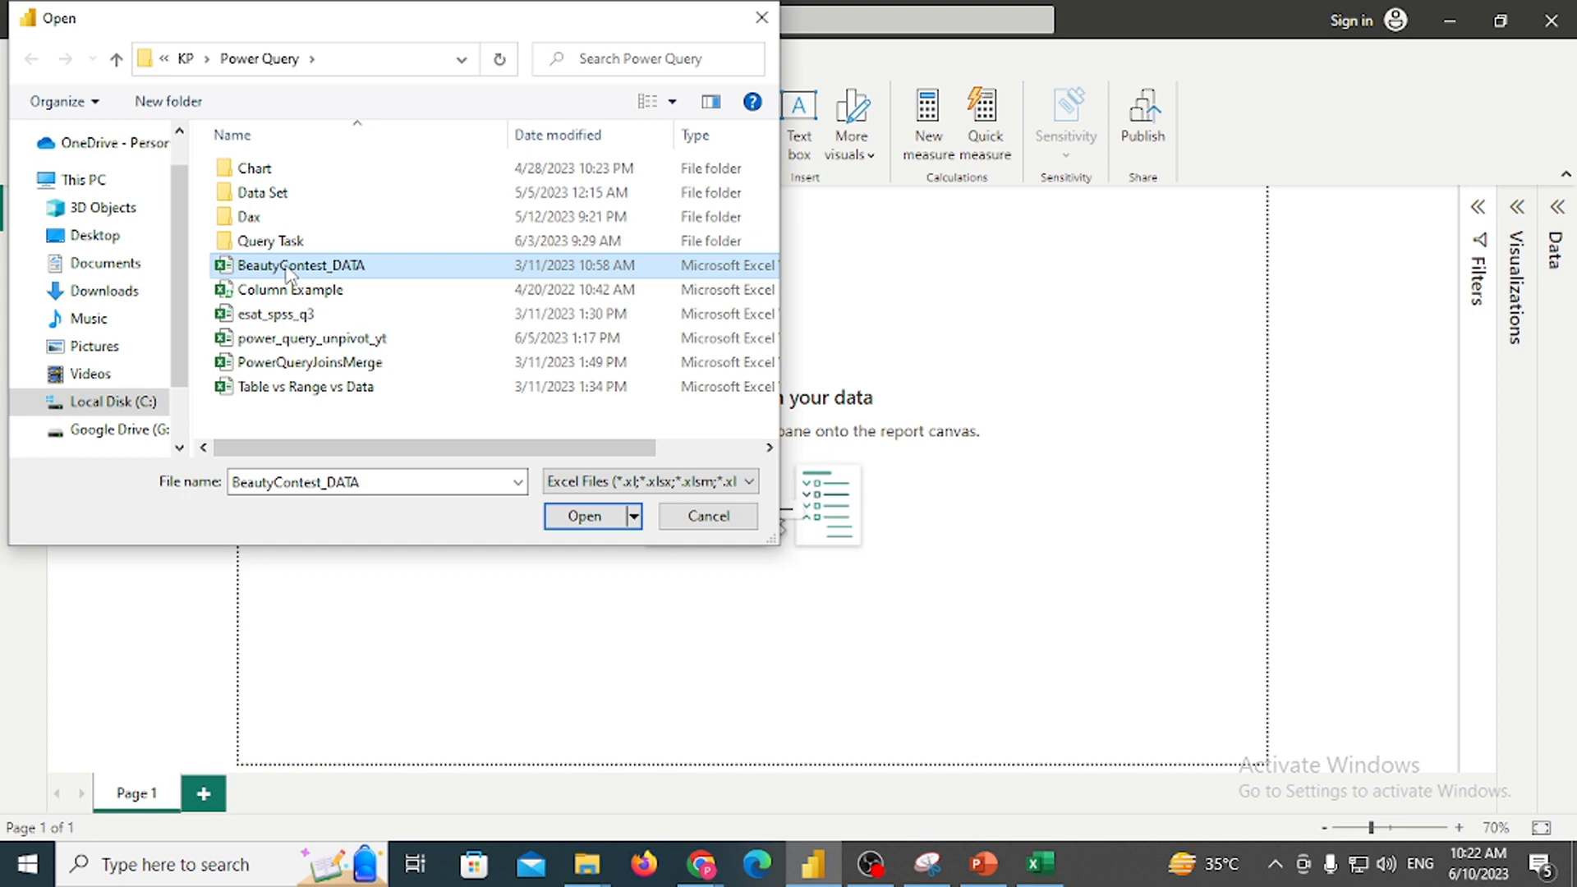
left_click(708, 517)
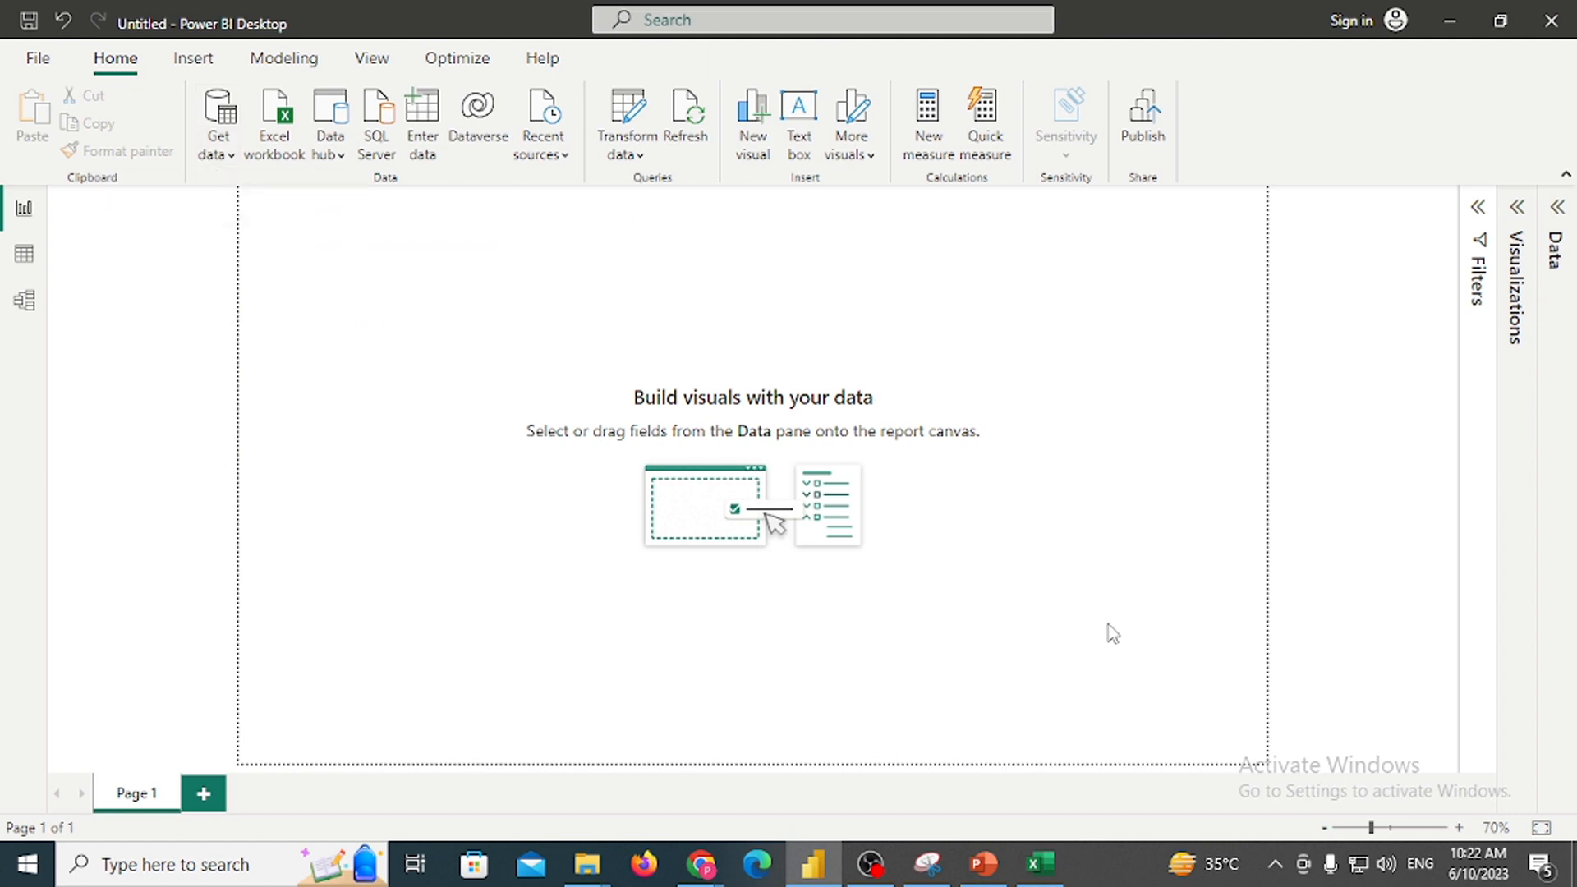
mouse_move(606, 878)
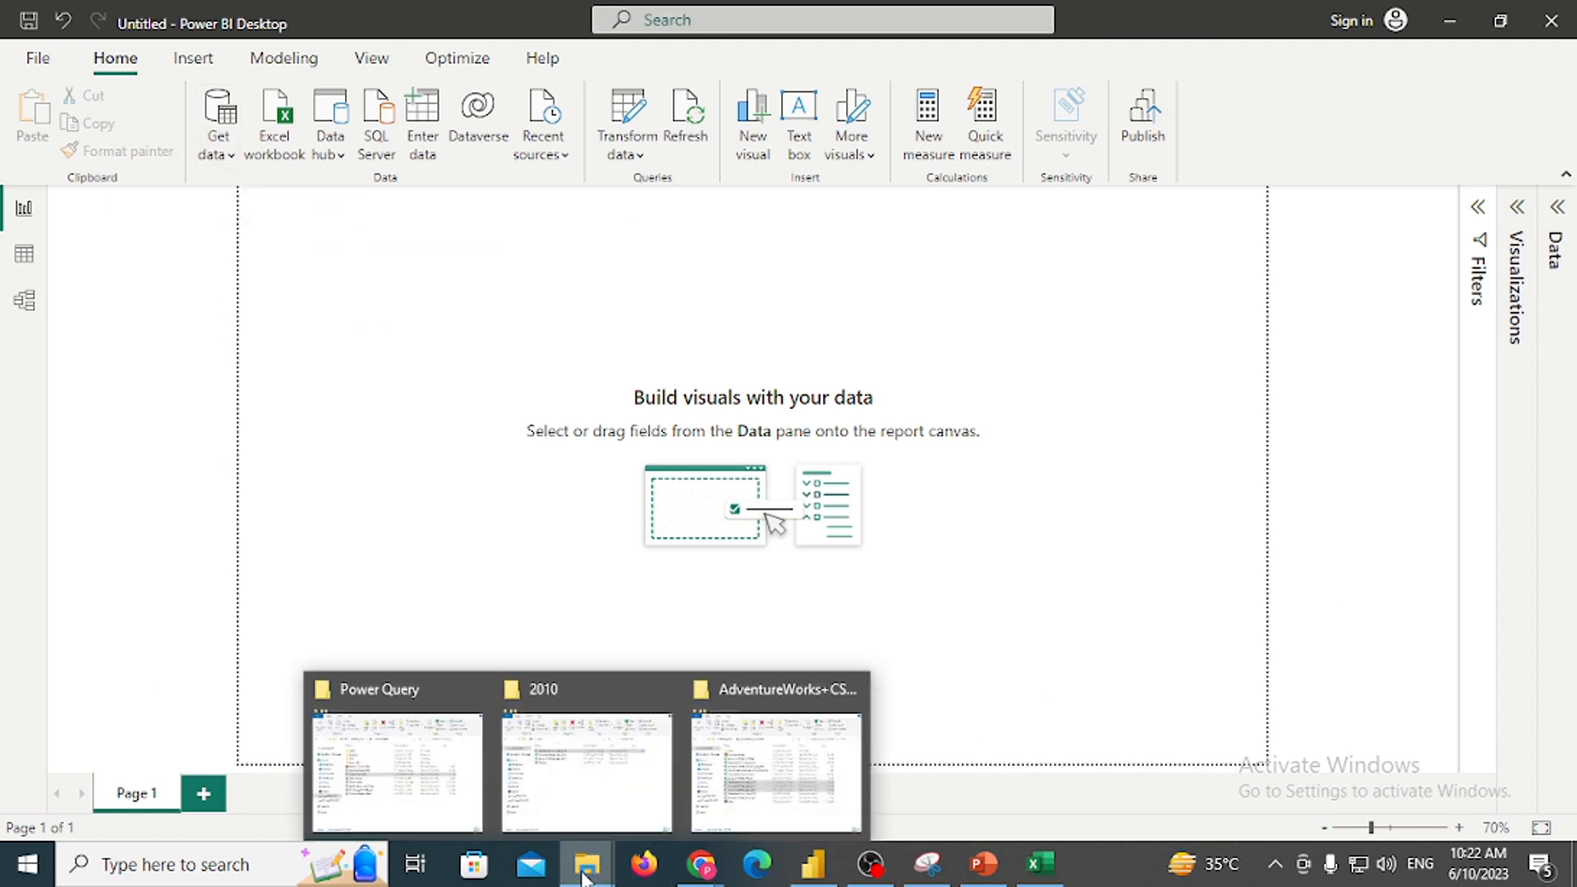
Close the AdventureWorks+CSV+Files folder window and open the esat_spss_q3 workbook from the Power Query folder
left_click(801, 798)
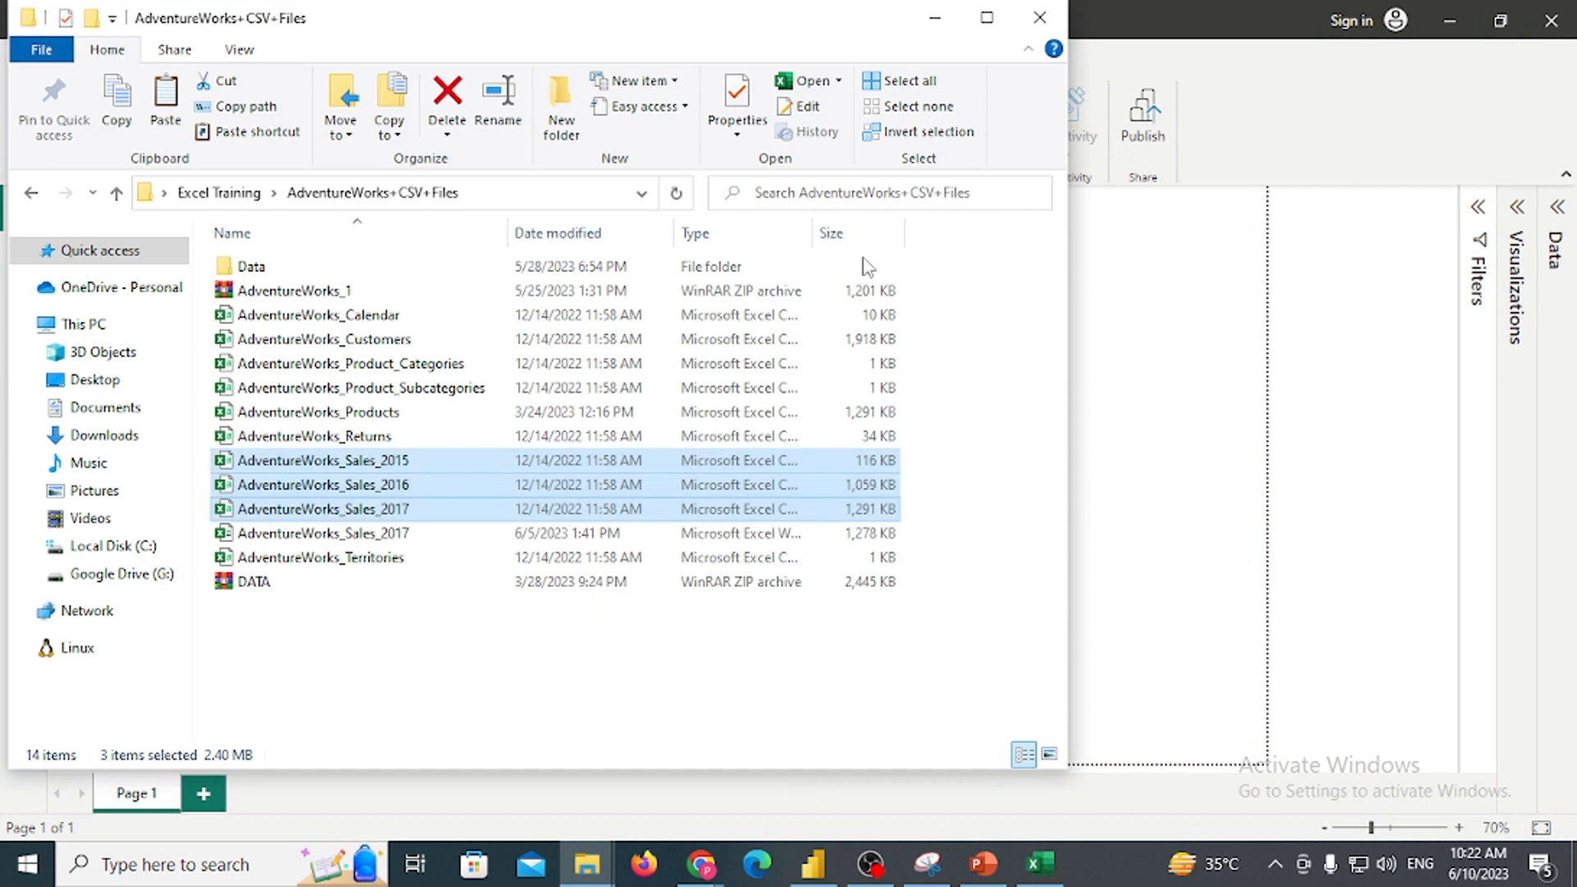
left_click(1040, 18)
mouse_move(588, 864)
left_click(515, 782)
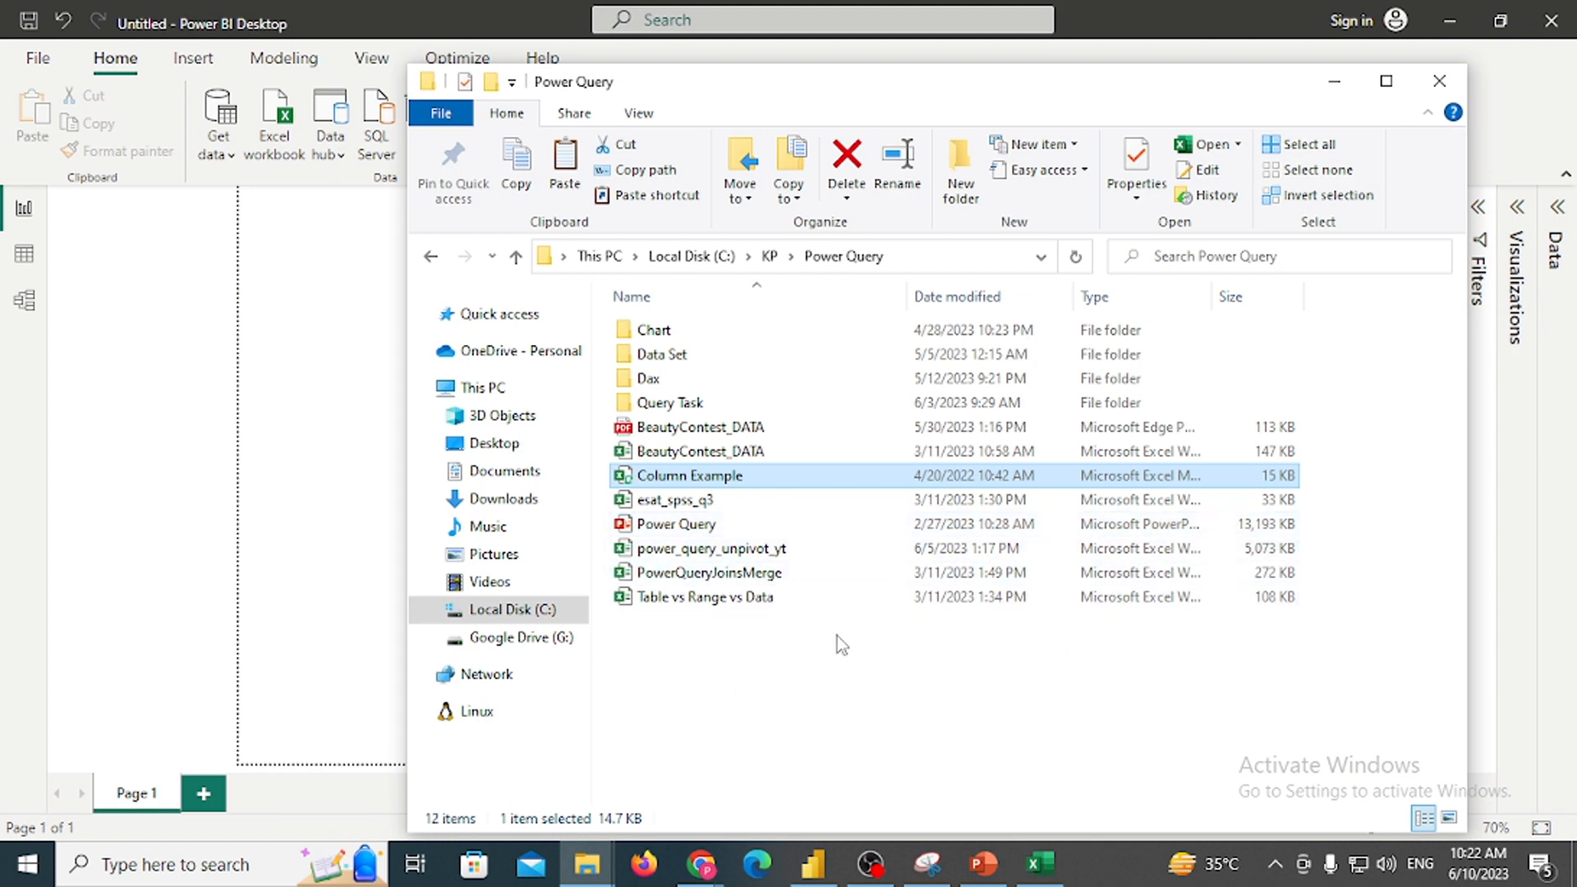
double_click(727, 503)
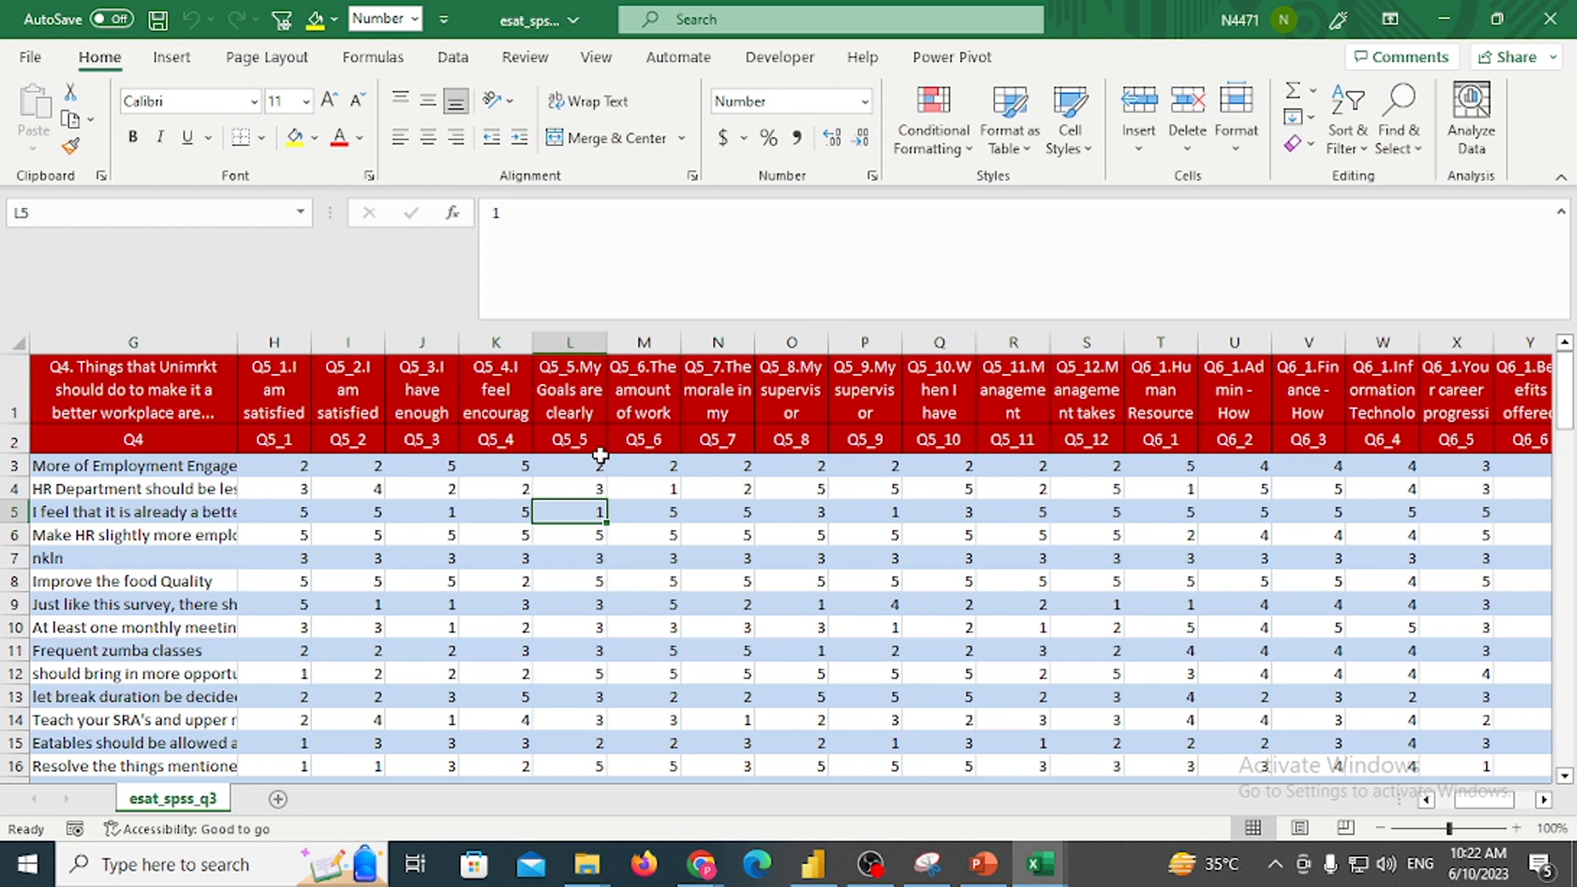
Examine the two header rows and the response data under question Q4 in esat_spss_q3
left_click(191, 490)
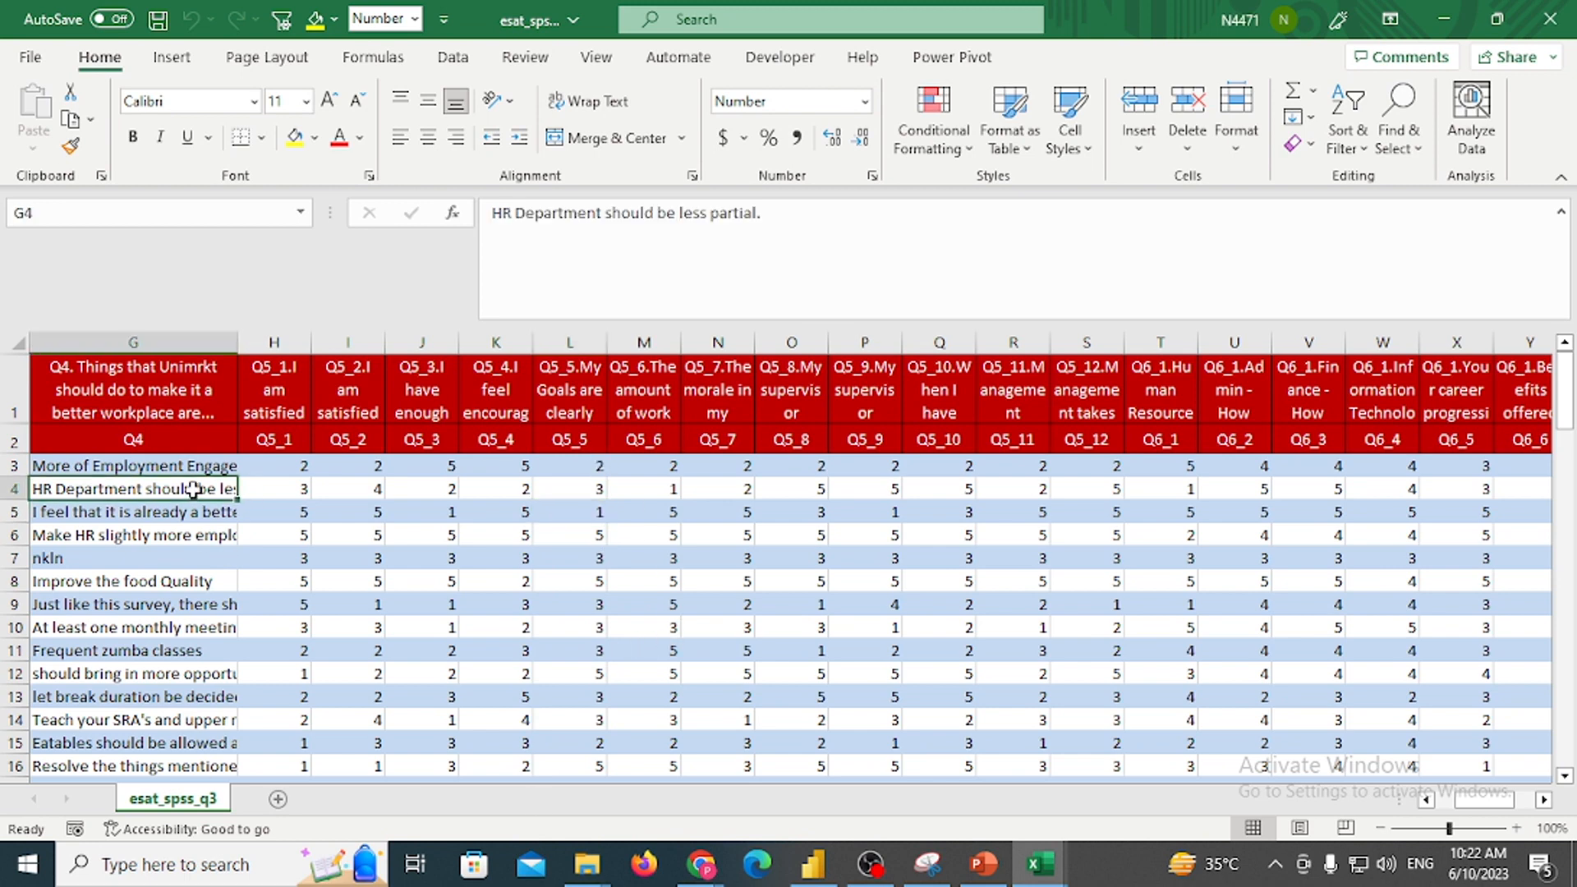
left_click(191, 429)
left_click(187, 395)
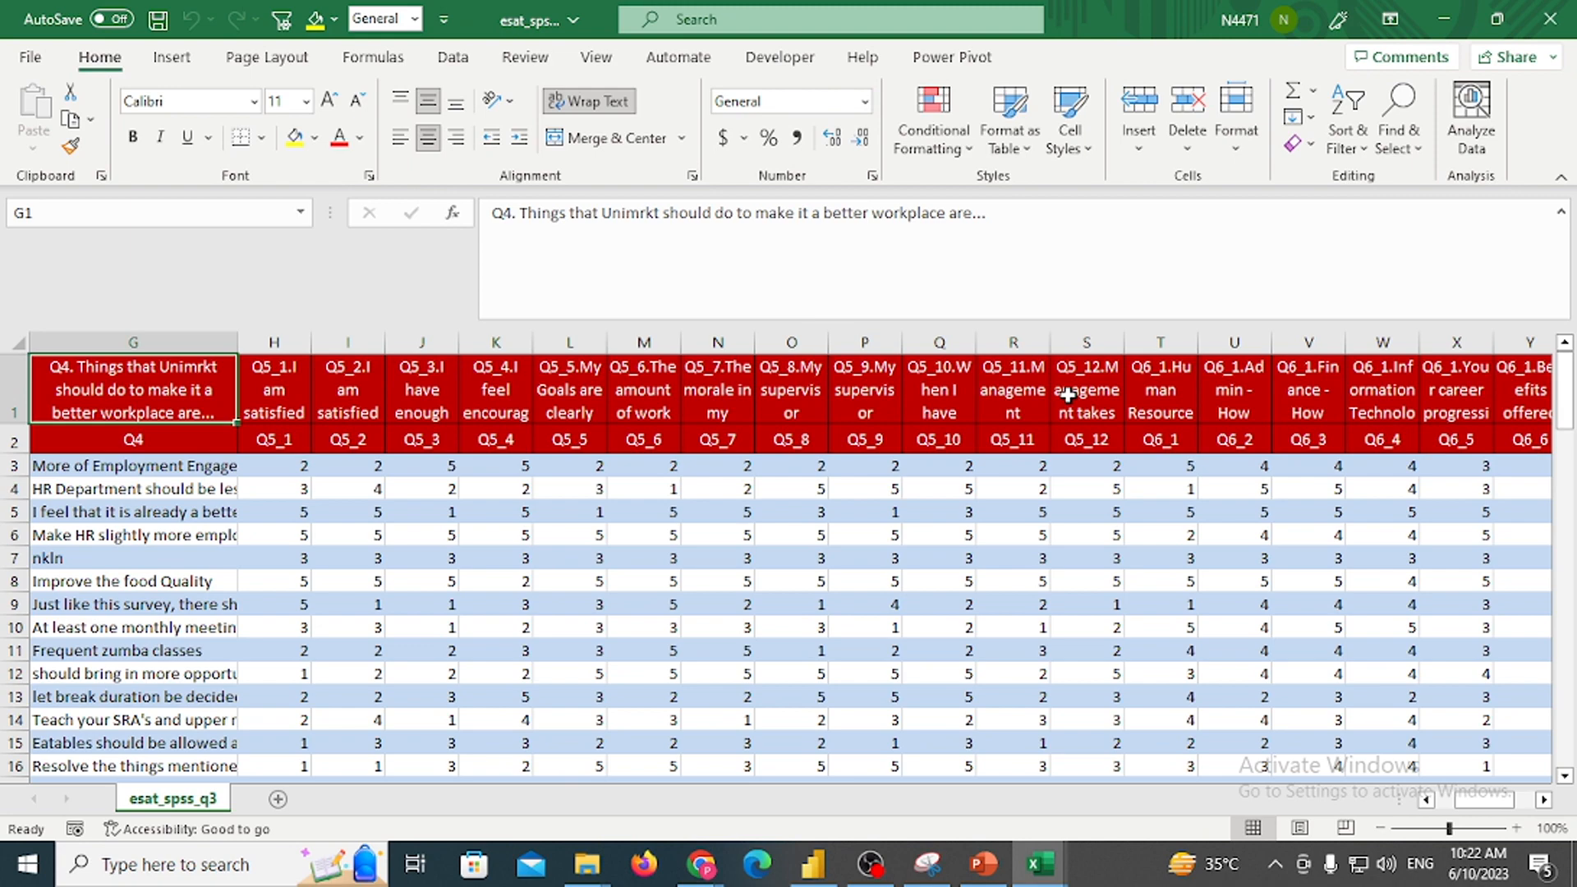
Close the esat_spss_q3 and AdventureWorks sales workbooks and return to Power BI Desktop
left_click(1550, 18)
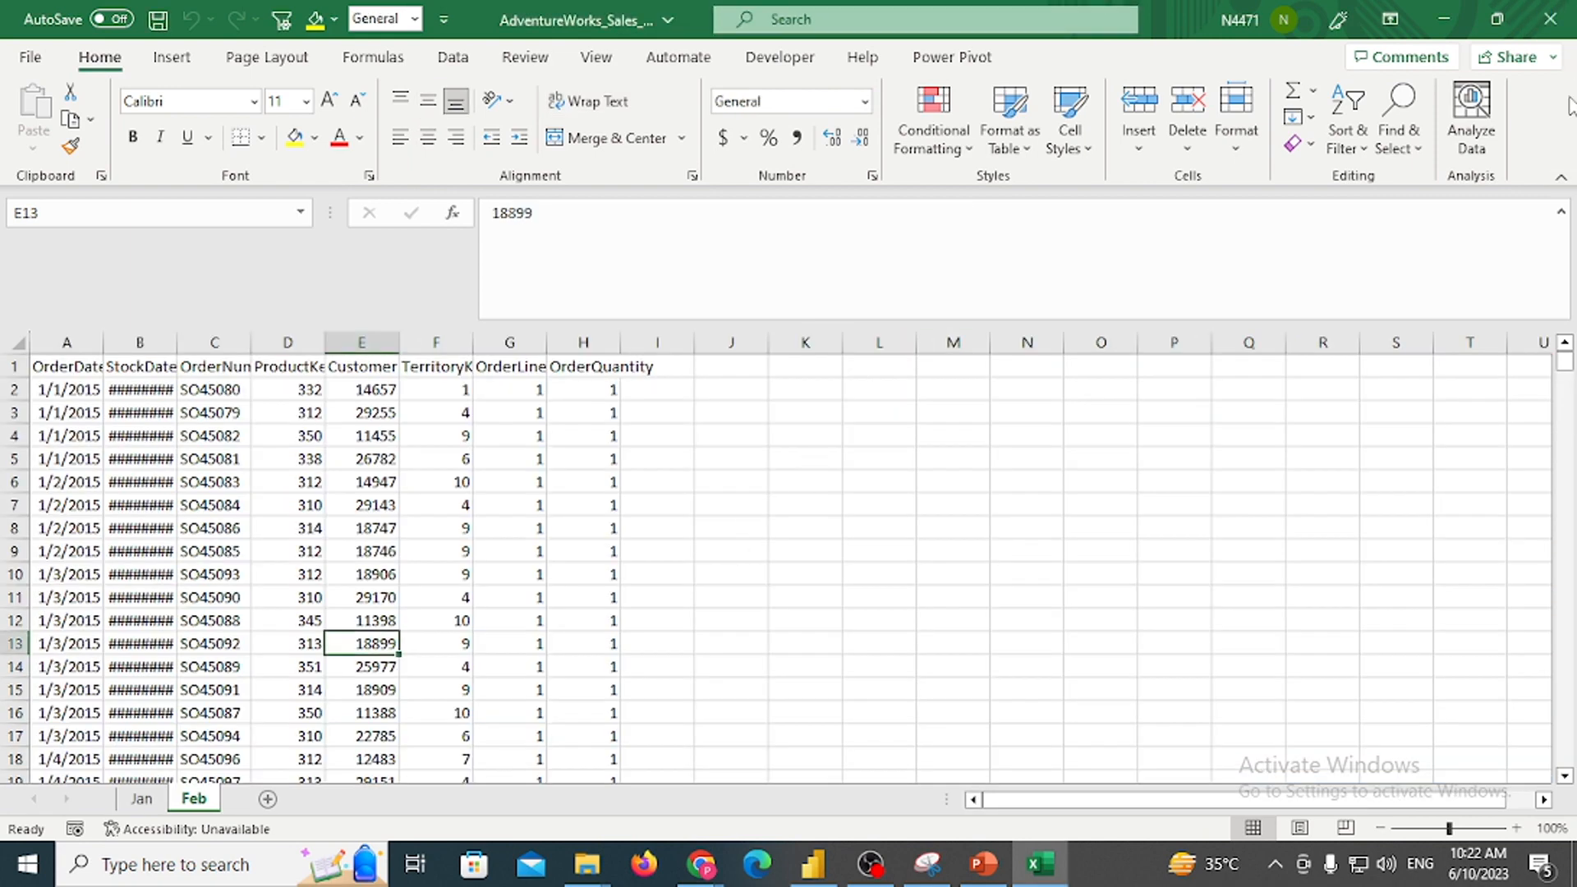
left_click(1550, 18)
left_click(826, 461)
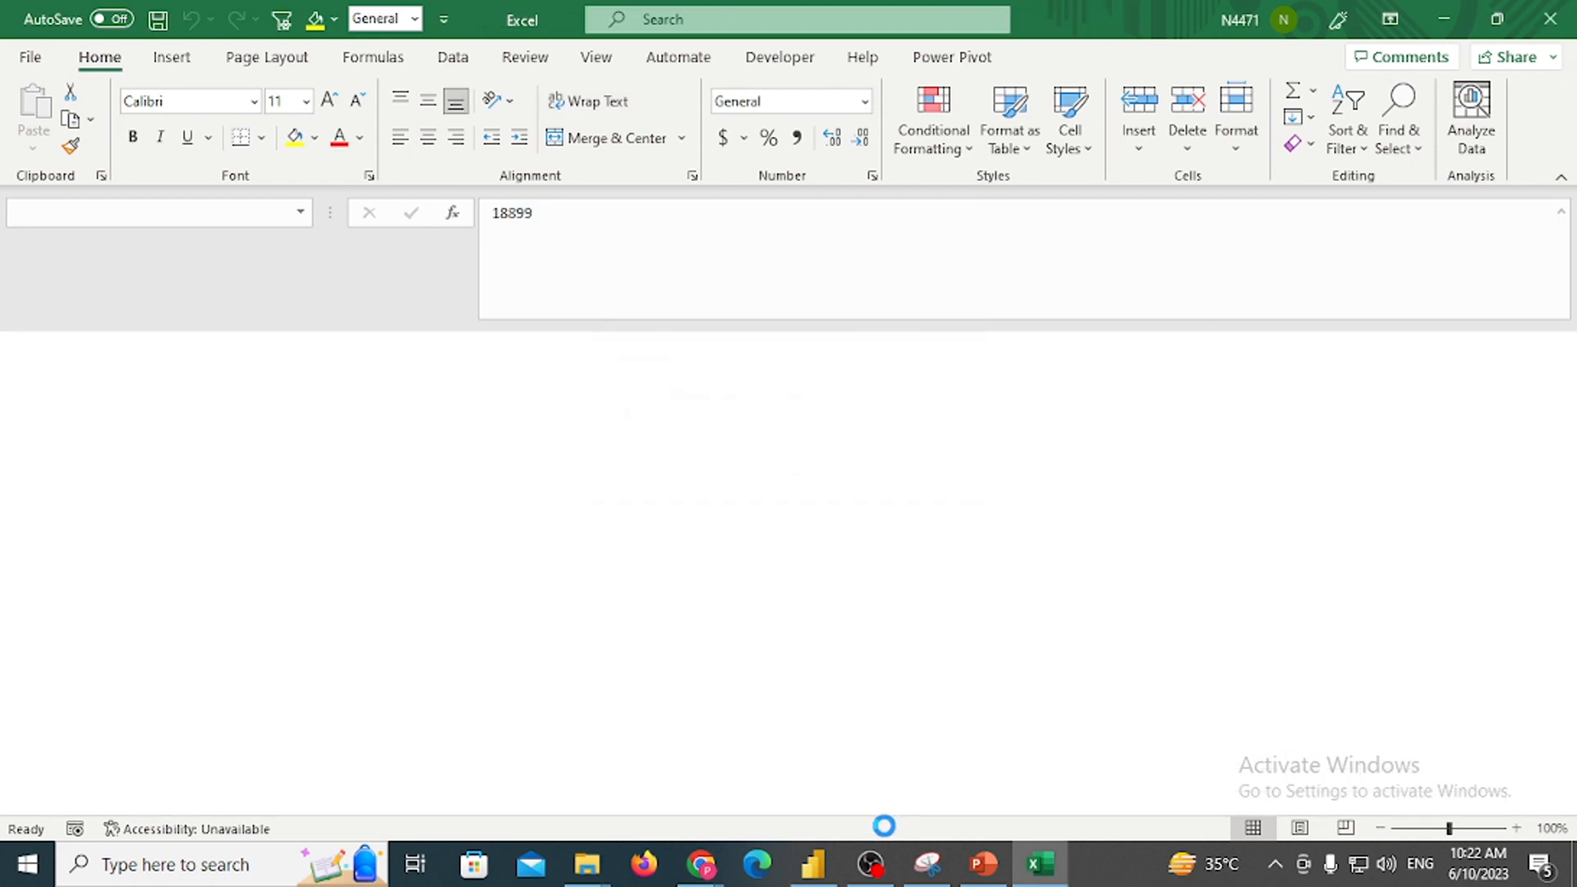
left_click(319, 224)
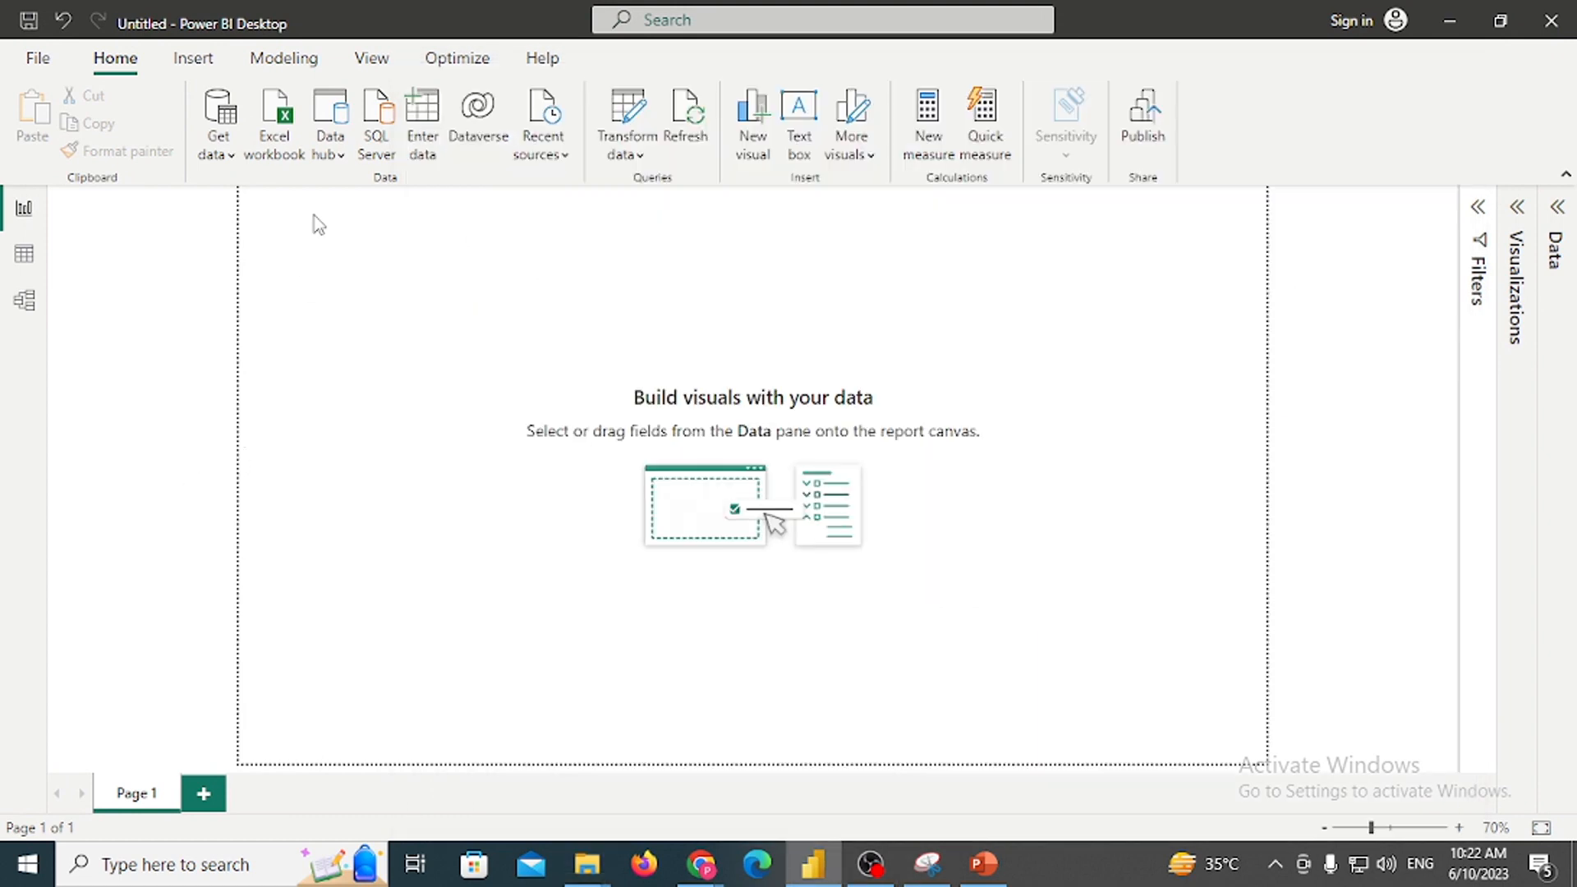
Import the esat_spss_q3 sheet from the esat_spss_q3 Excel workbook and bring it into Power Query Editor for transformation
left_click(215, 154)
left_click(250, 239)
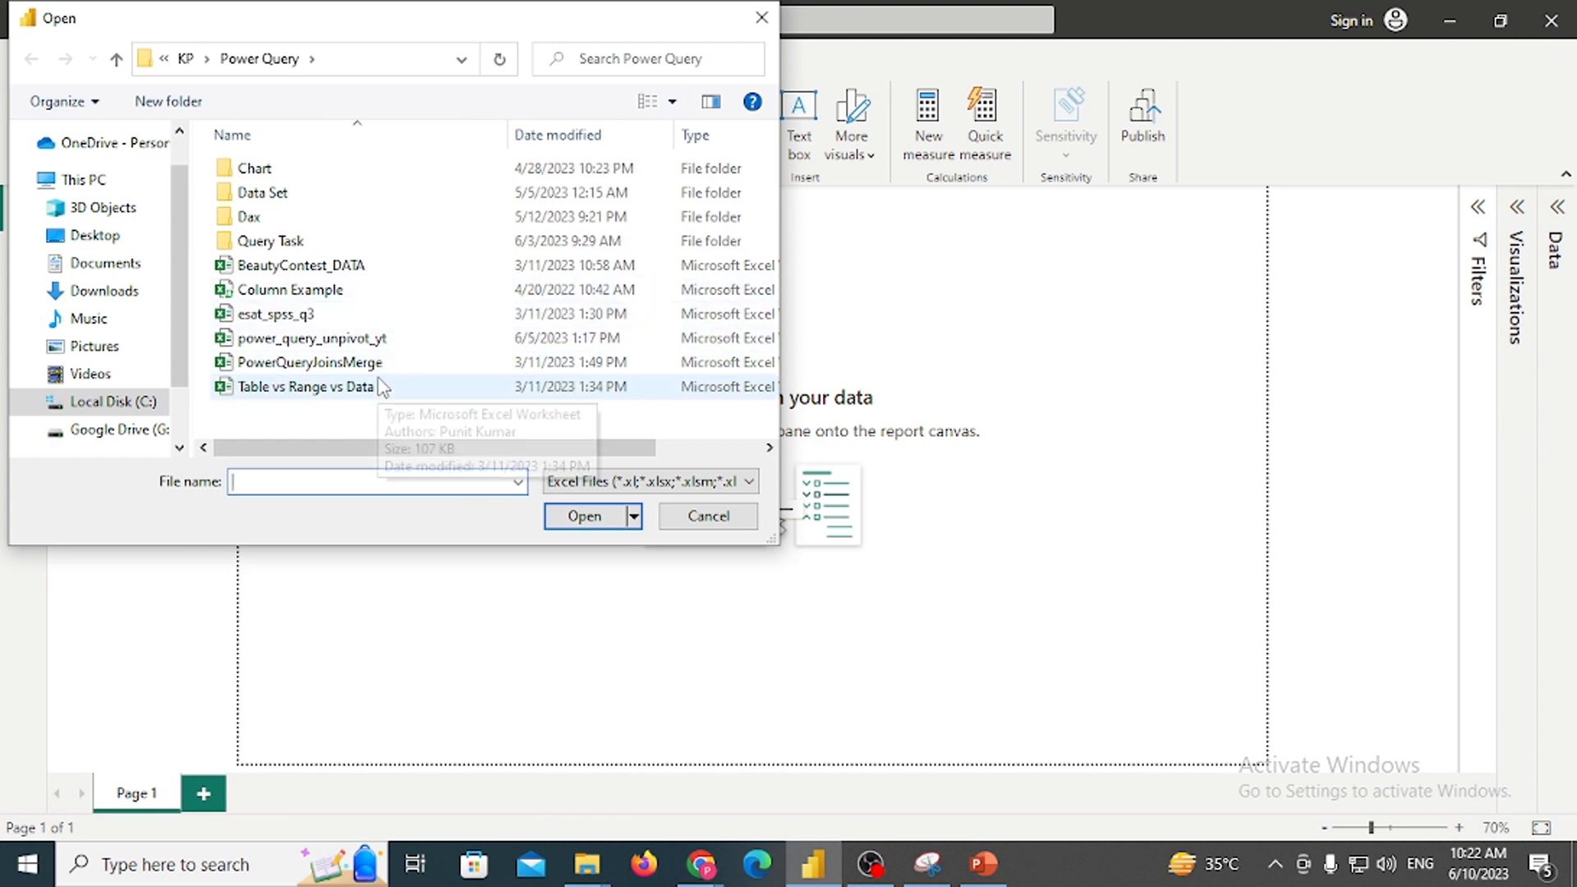
left_click(390, 321)
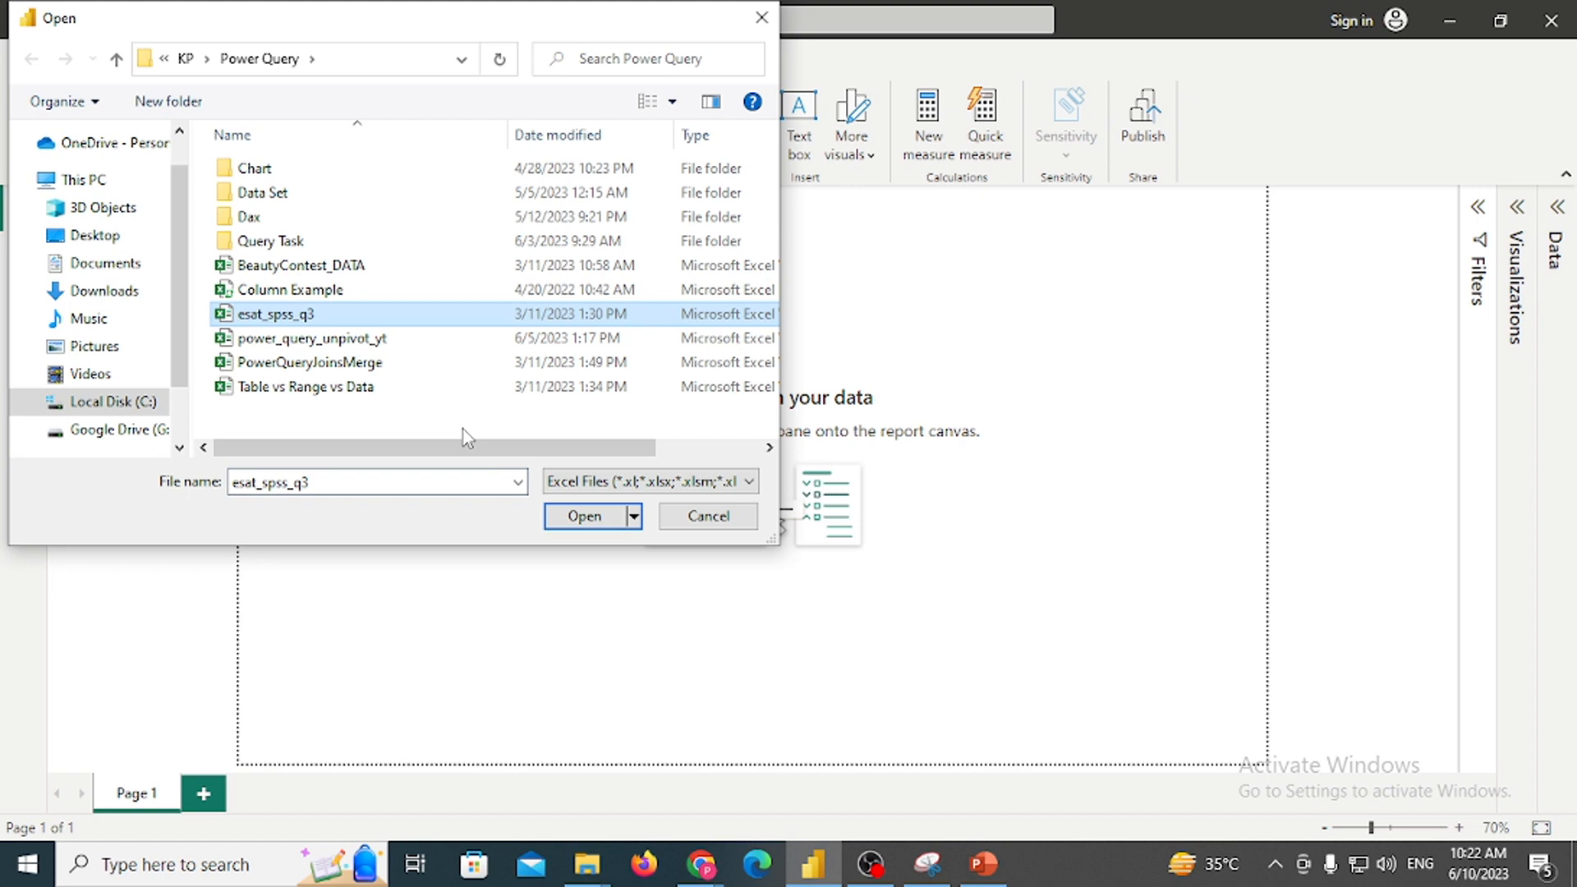
left_click(582, 516)
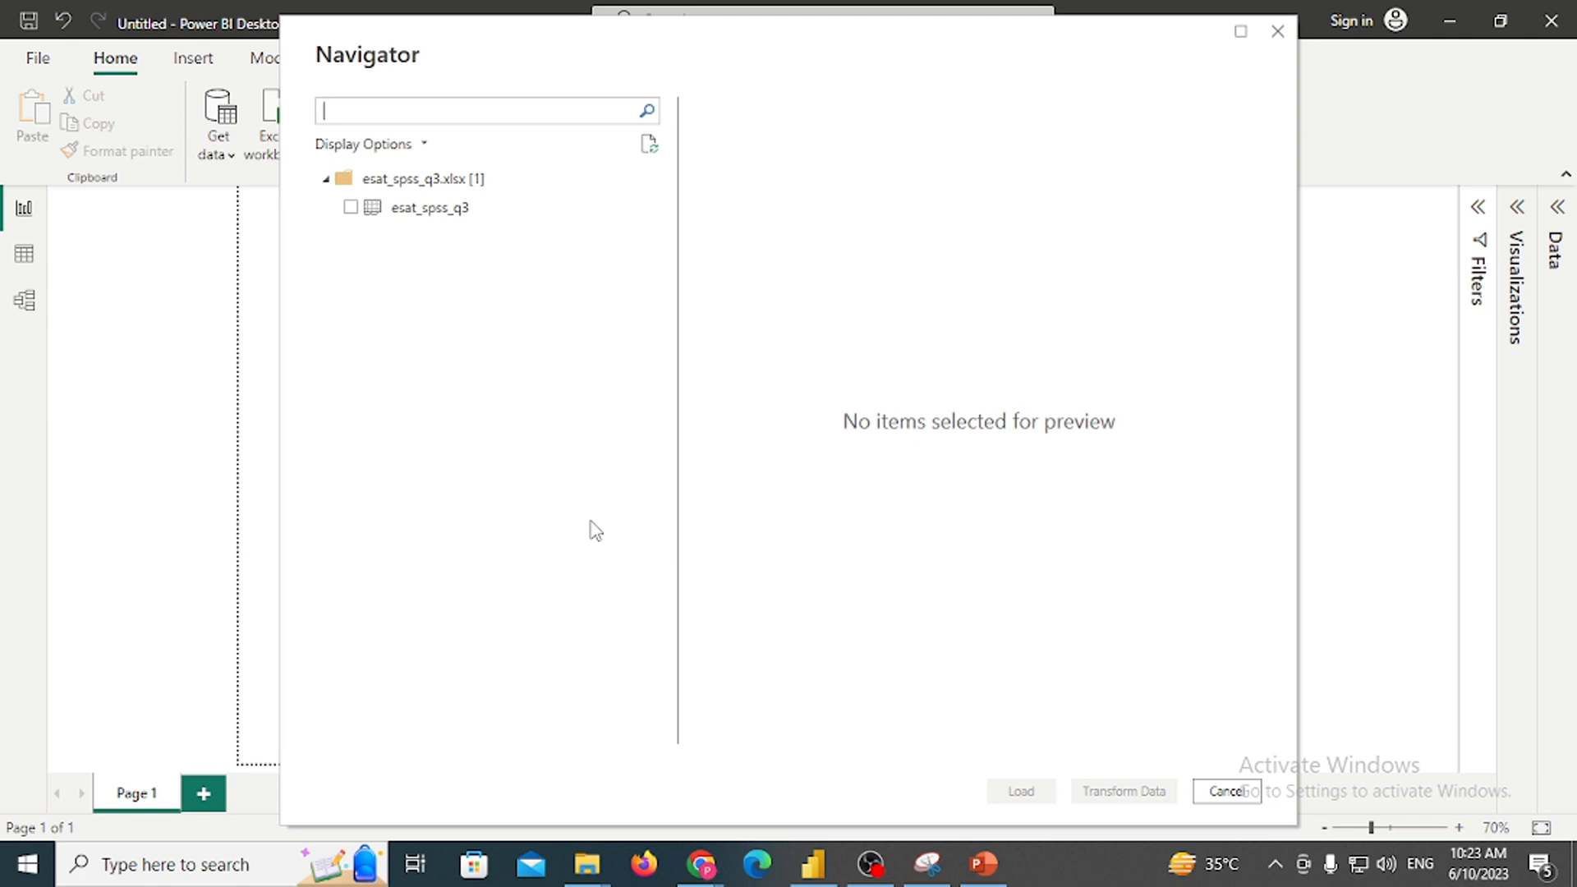
left_click(350, 208)
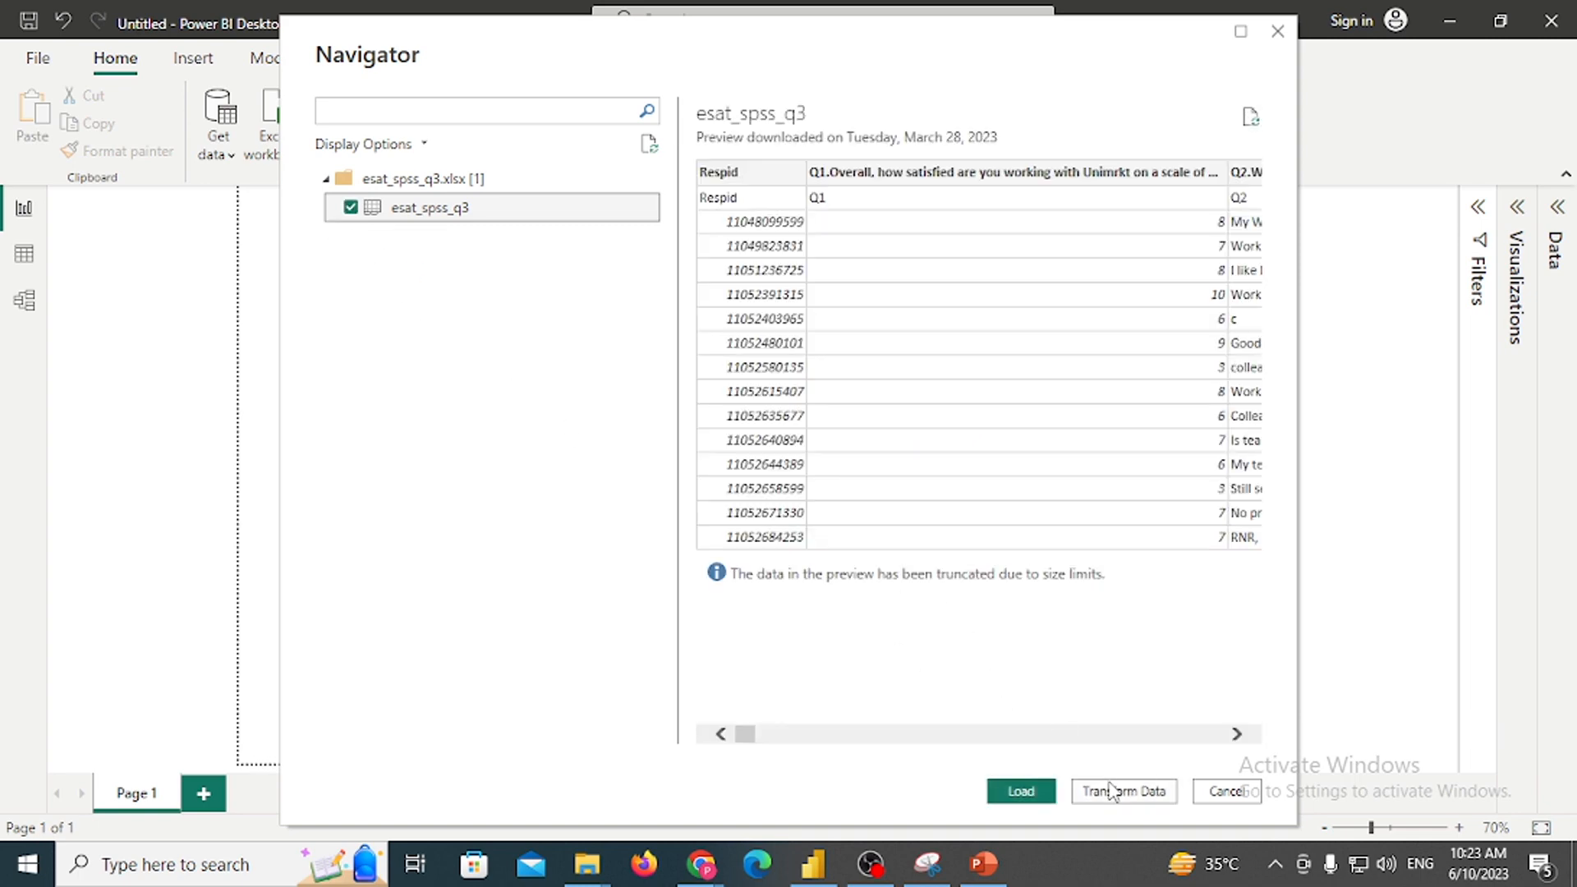
left_click(1117, 791)
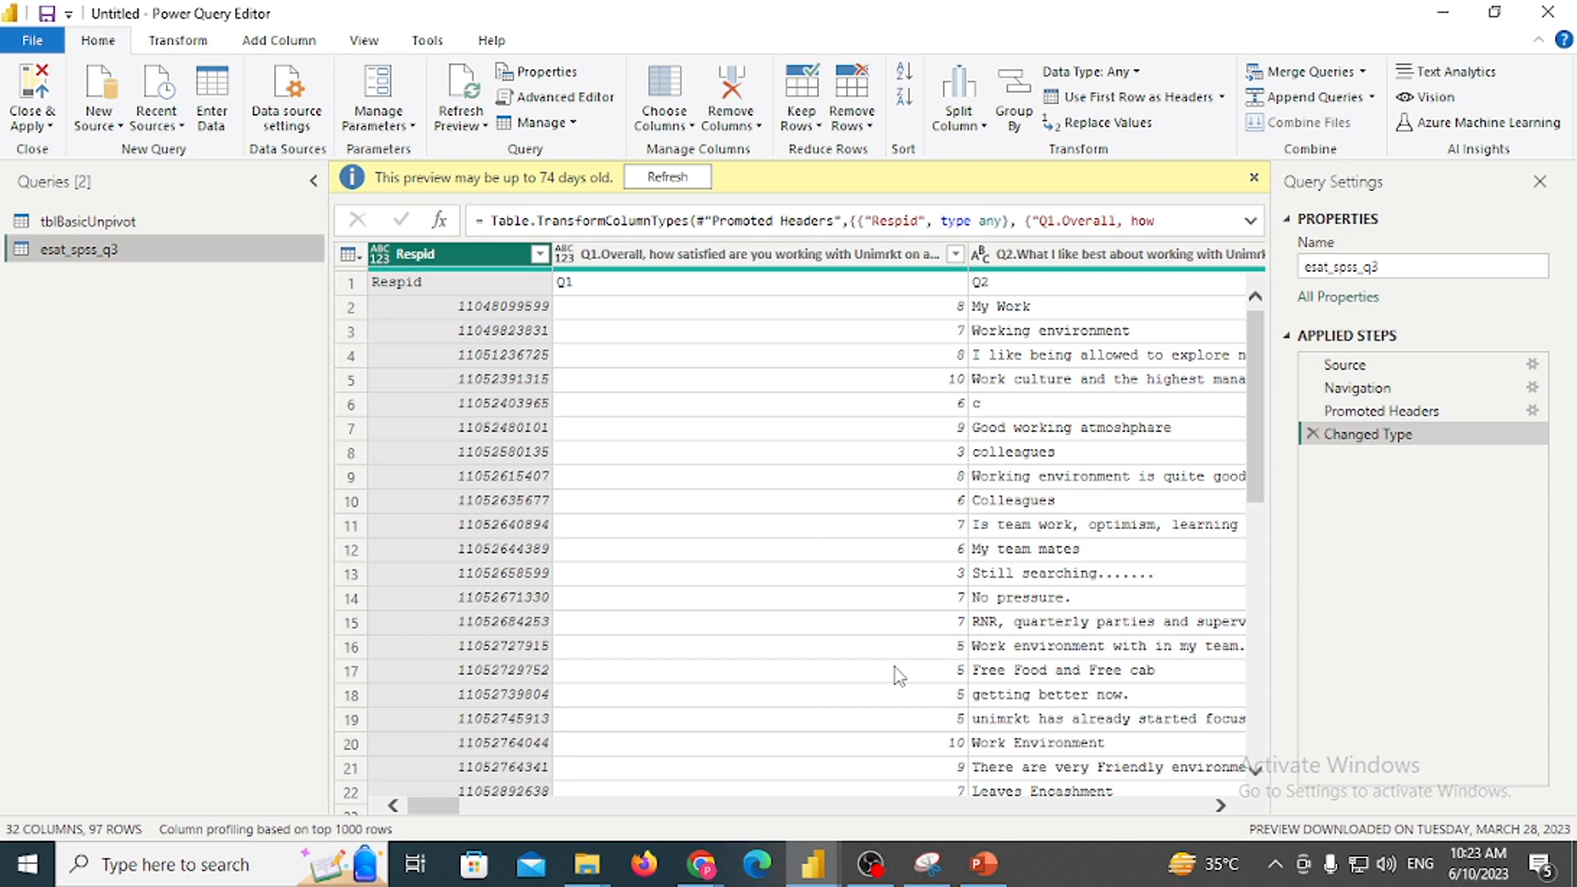
Refresh the outdated data preview, duplicate the esat_spss_q3 query, and compare the original with its copy
left_click(686, 181)
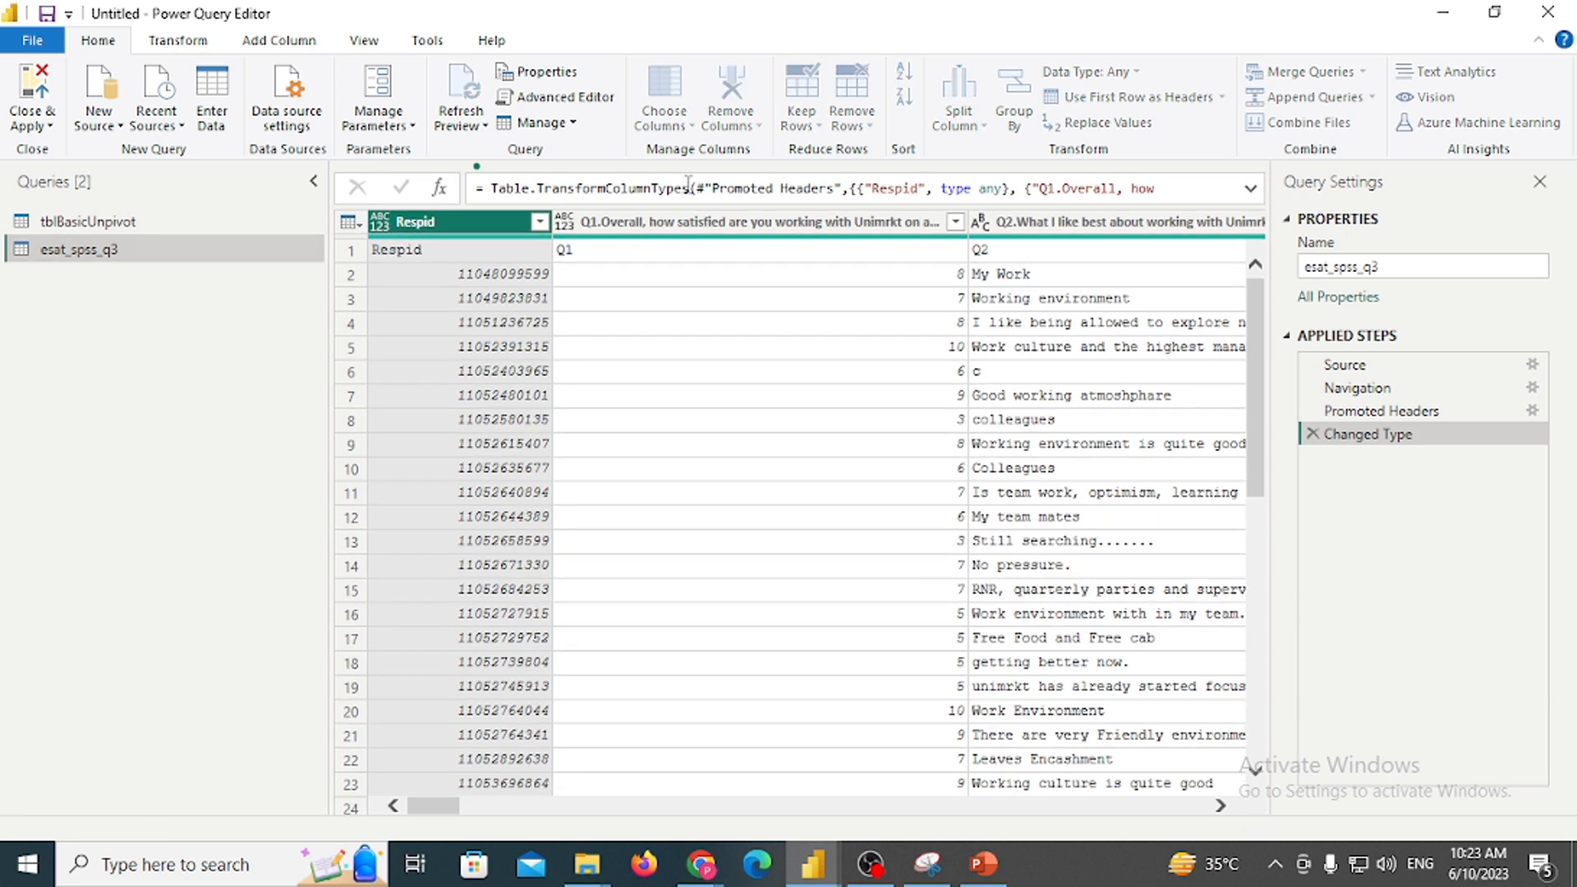
right_click(132, 251)
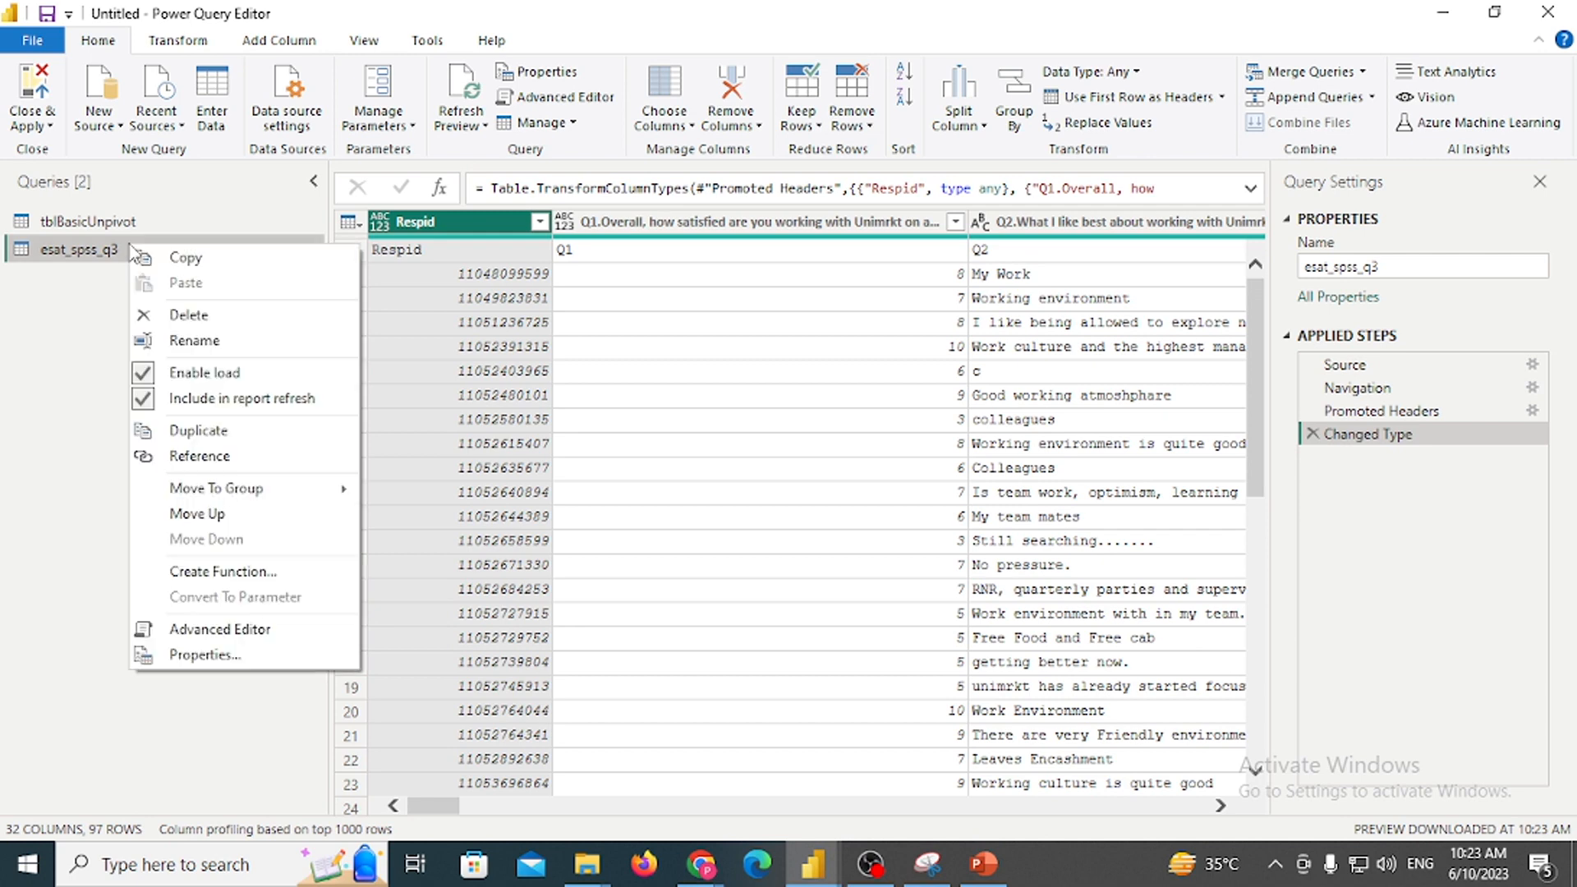
left_click(197, 431)
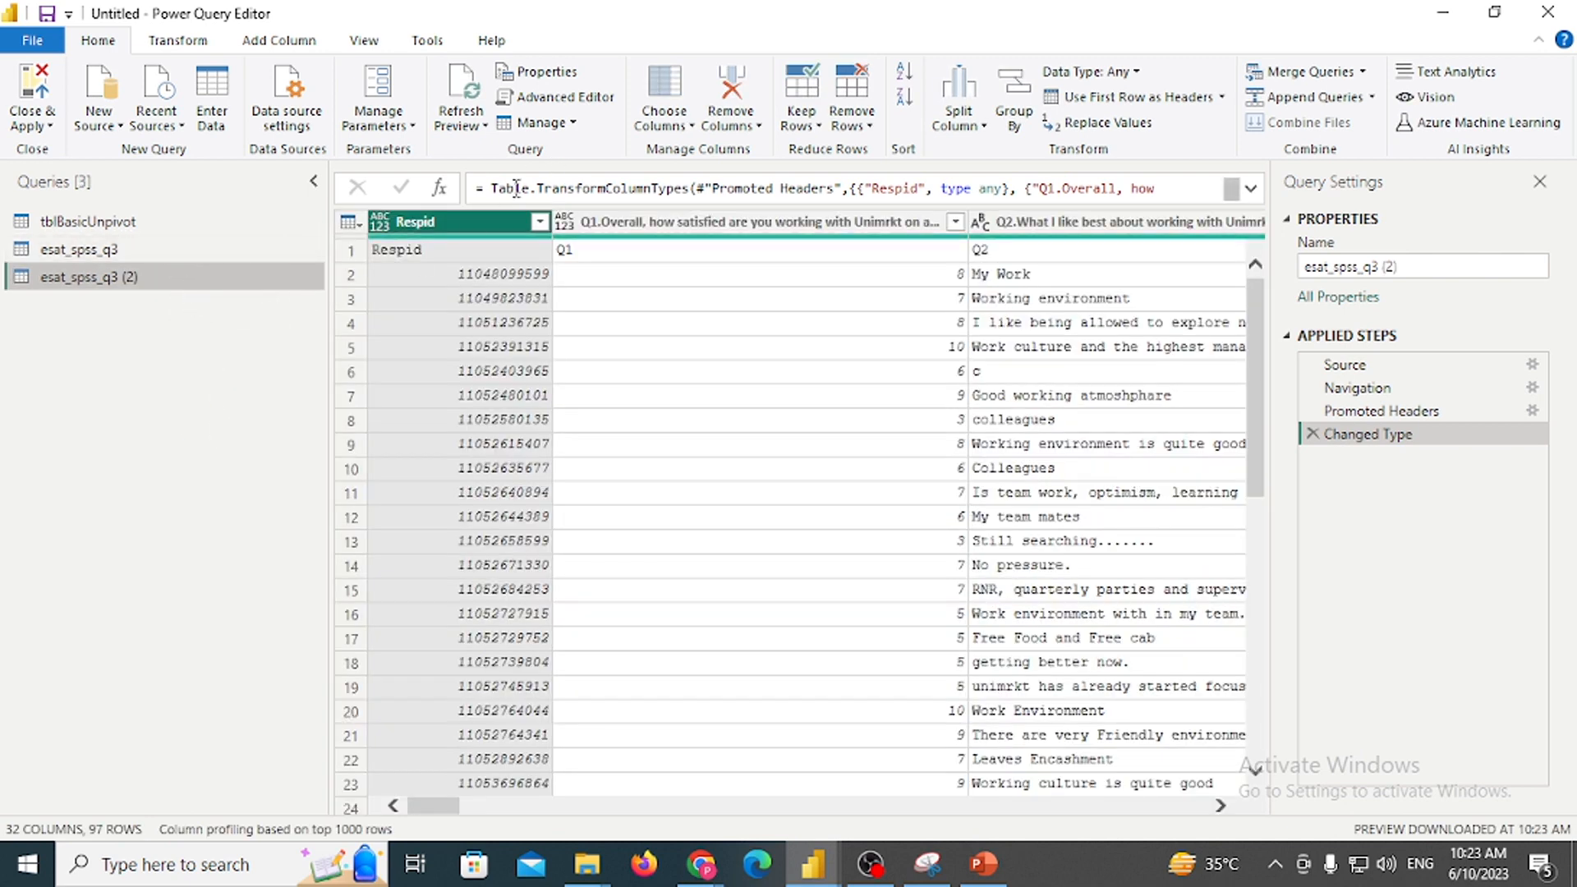
left_click(148, 253)
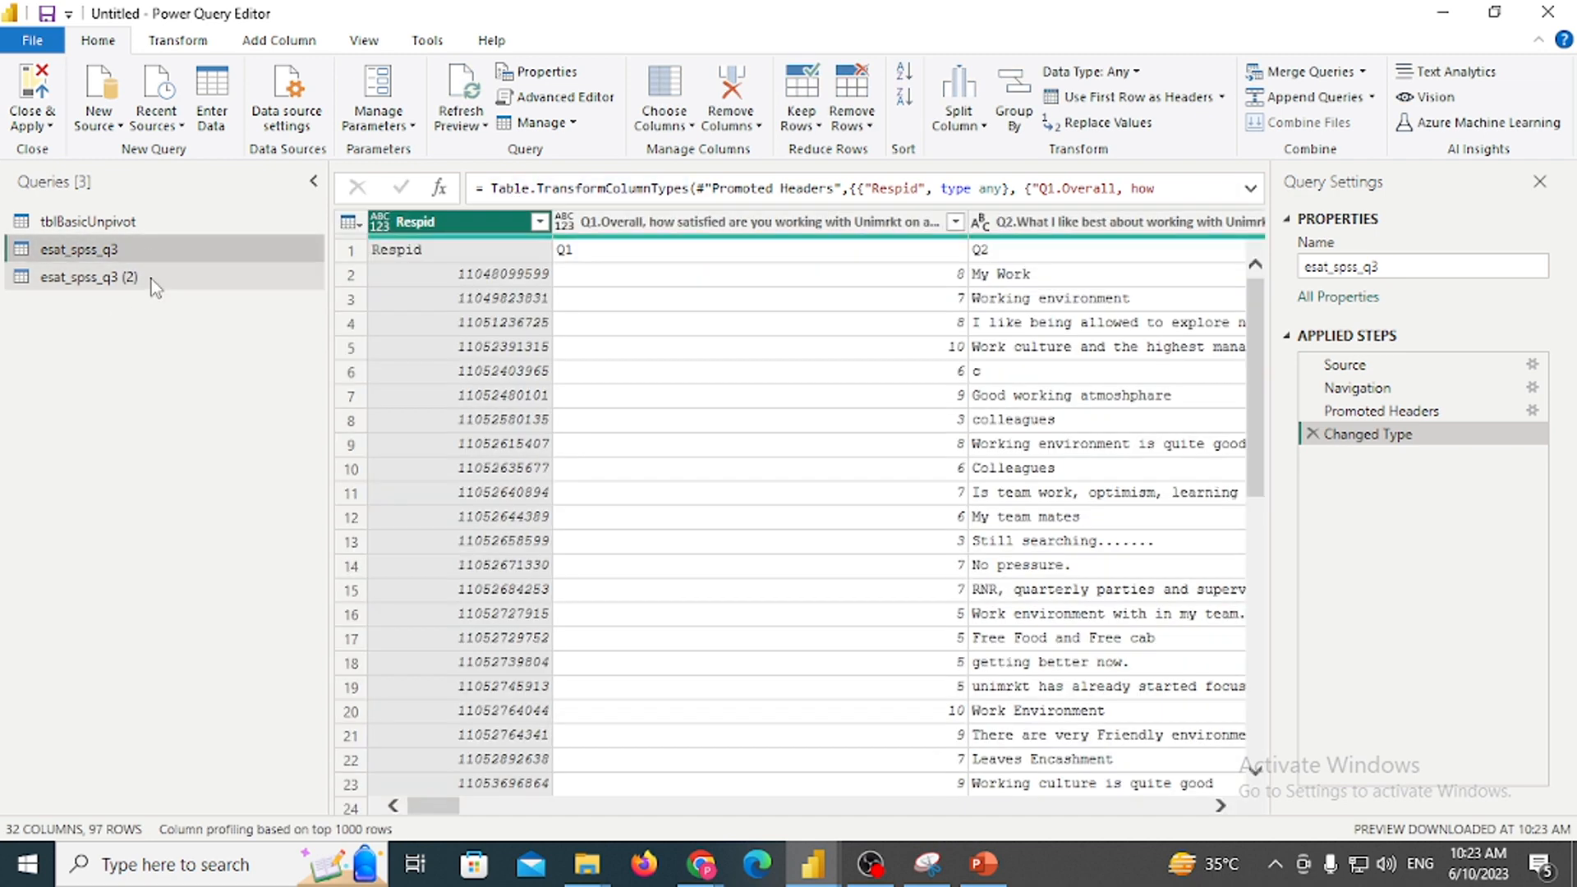
left_click(152, 279)
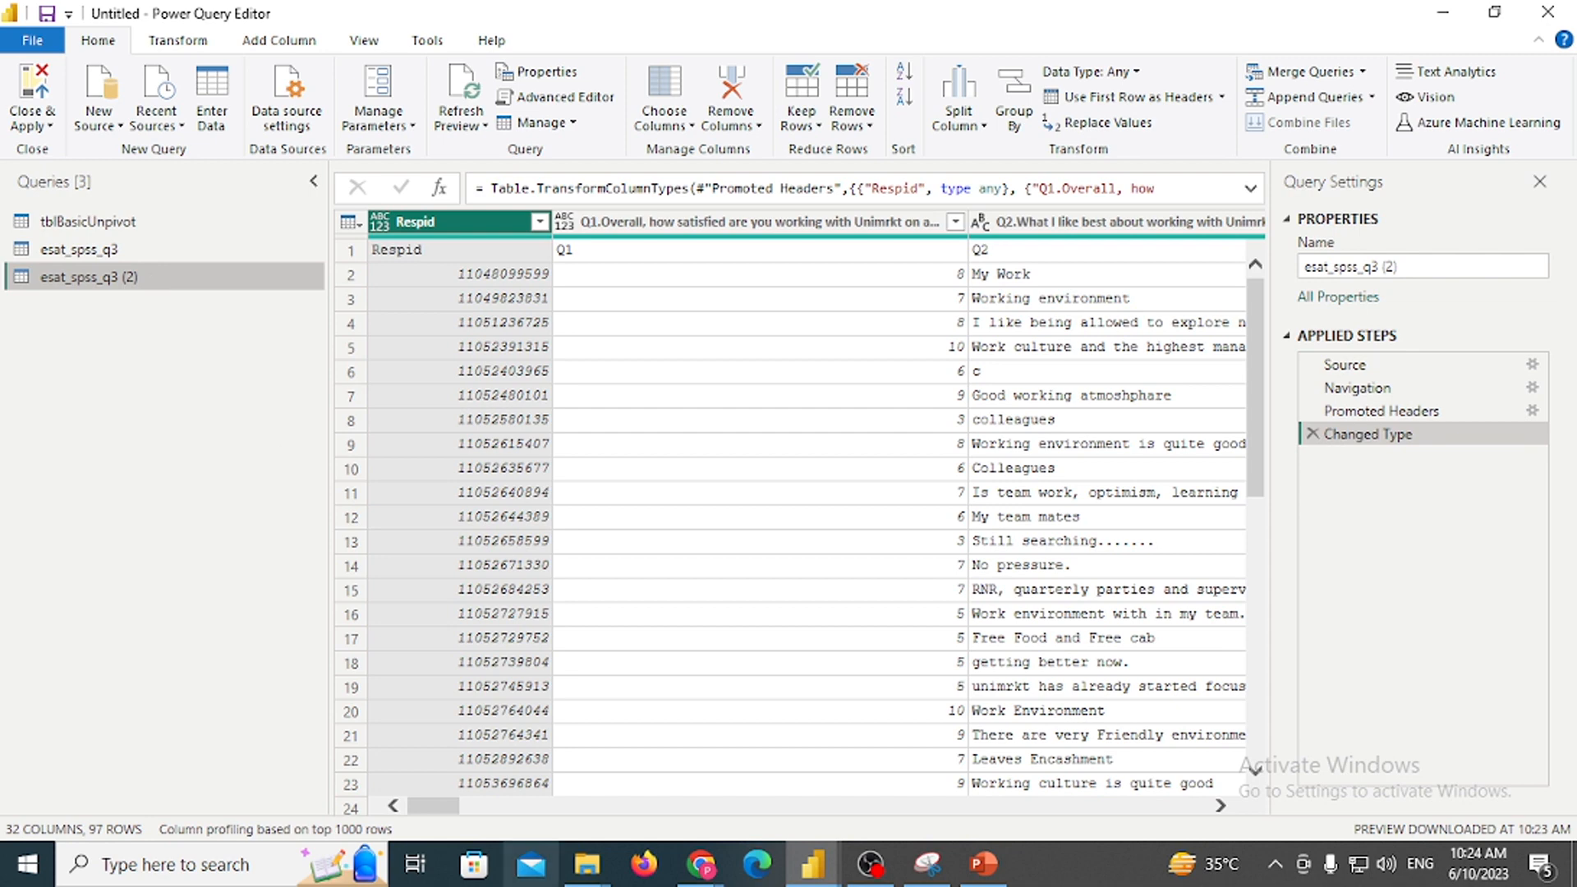
Try removing columns Q1 through Q12 from the duplicated query, inspect the first row, and delete the removal step
left_click(778, 222)
left_click_drag(453, 808, 1183, 808)
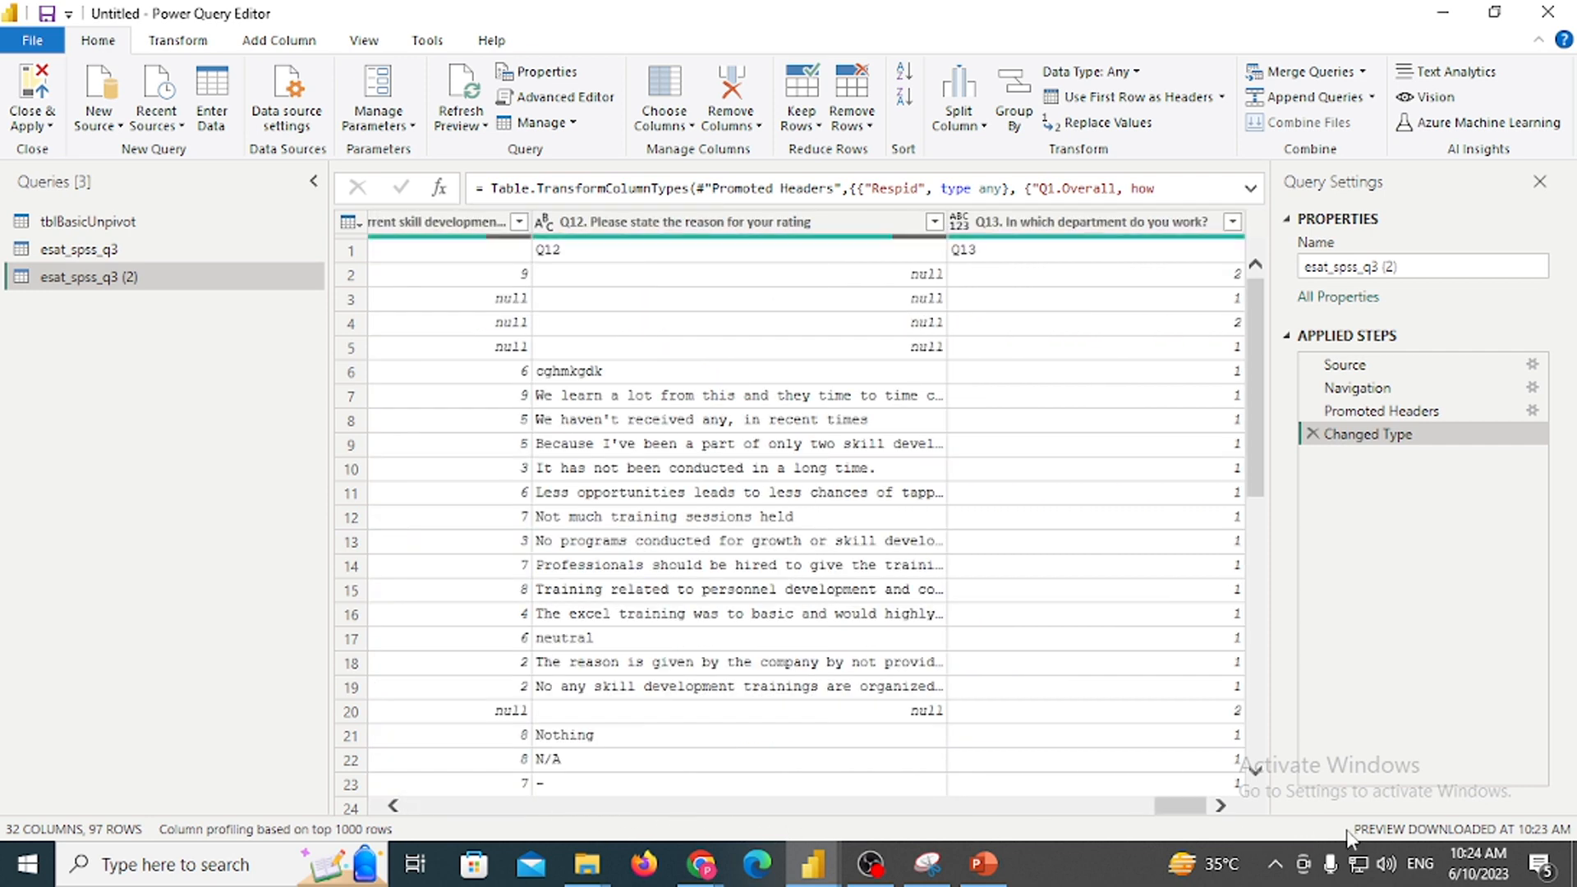
left_click(629, 224, "shift")
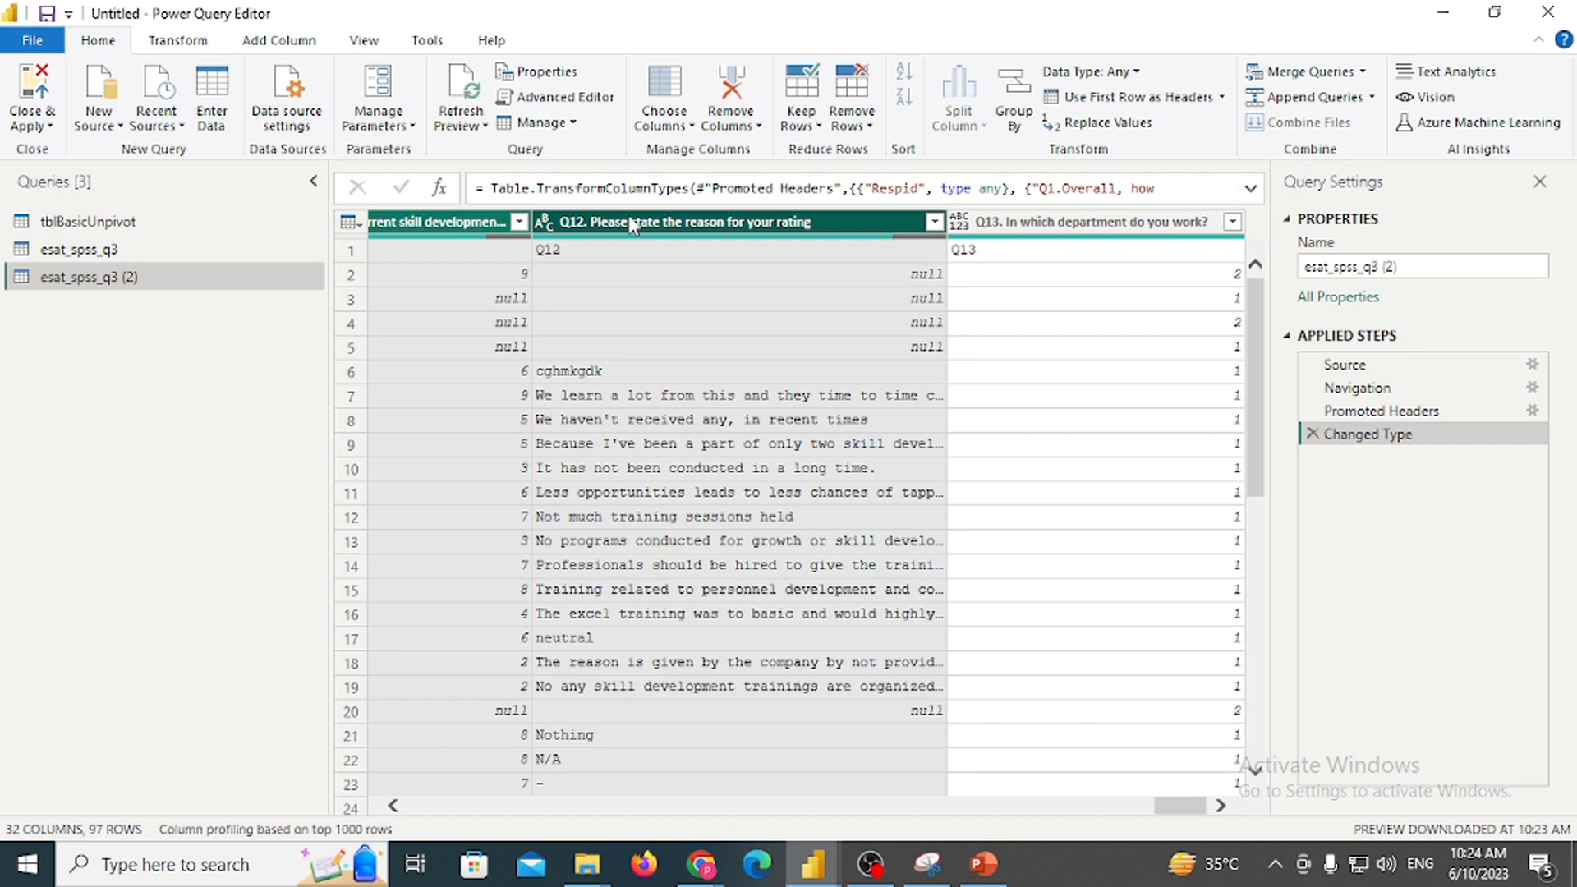
right_click(633, 224)
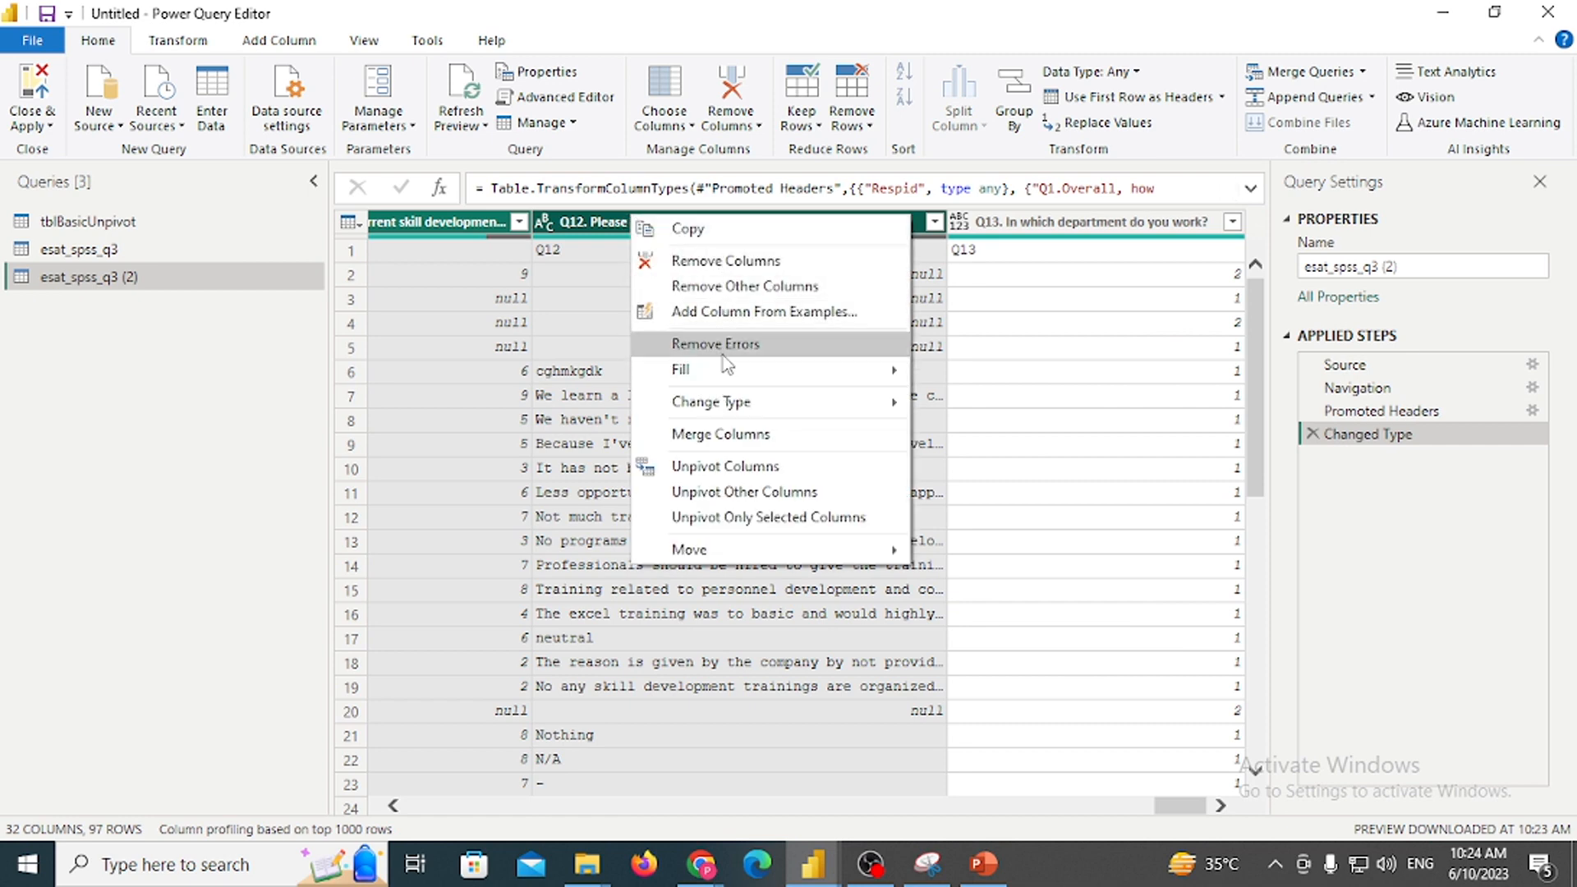
left_click(739, 262)
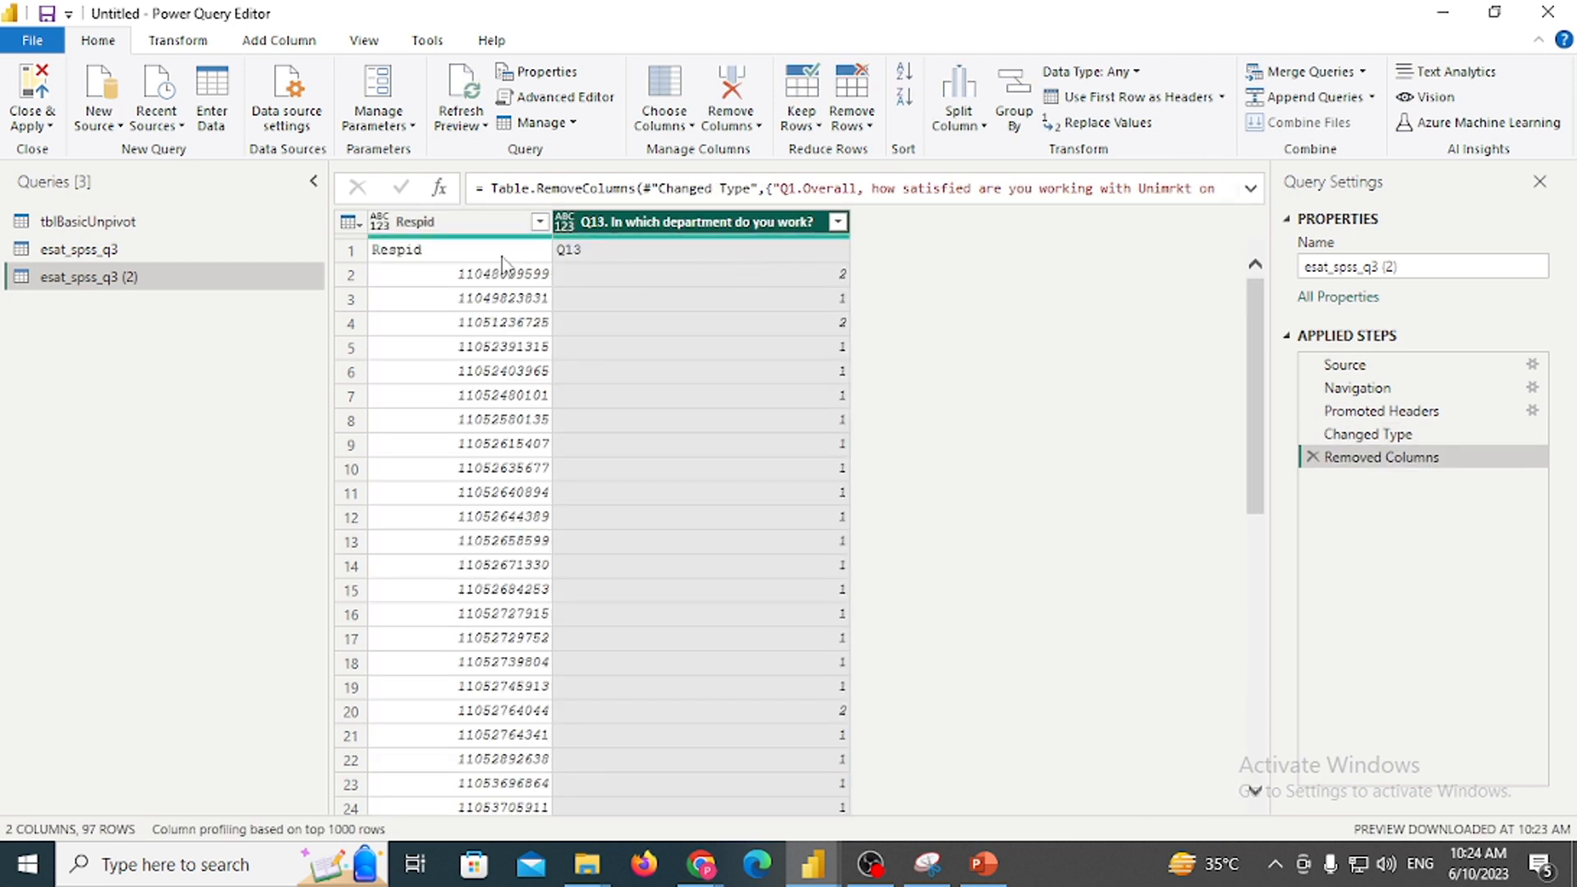
left_click(737, 256)
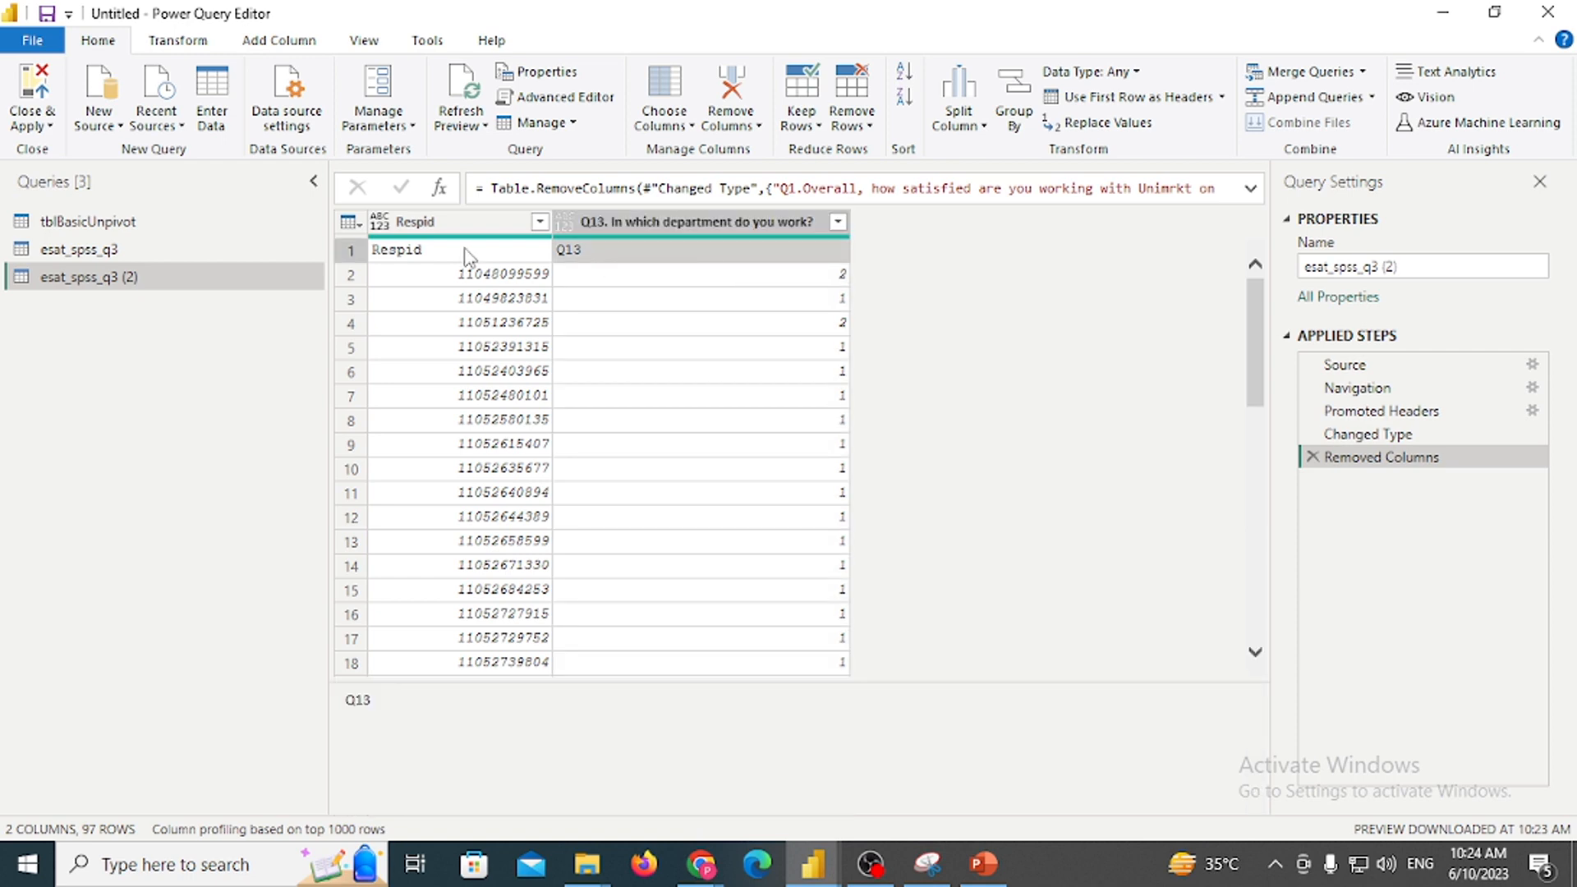
left_click(1307, 458)
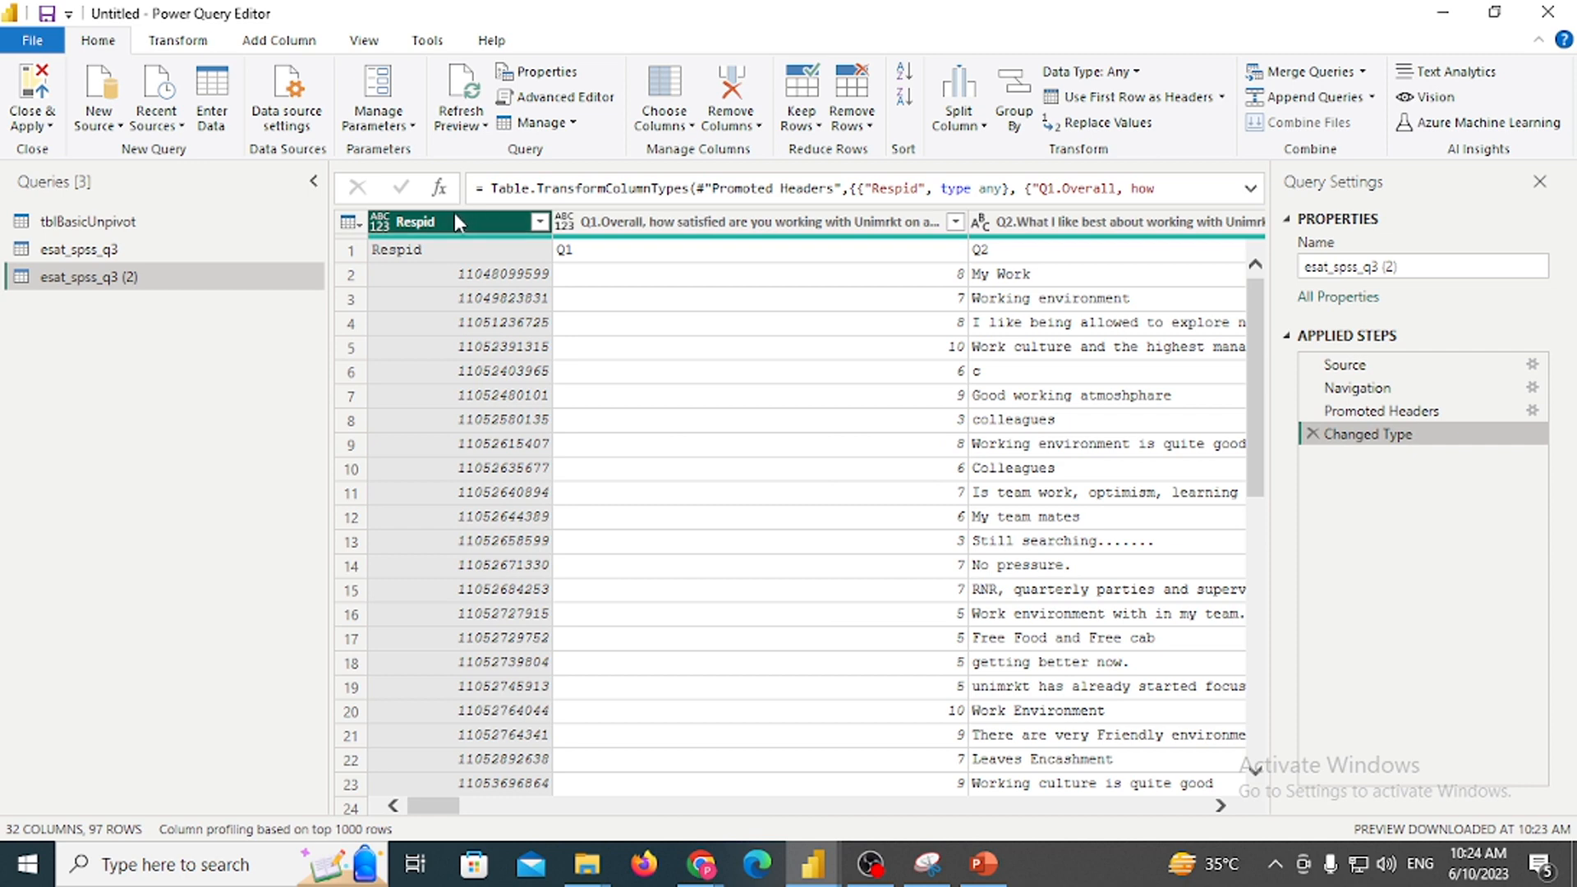
Remove columns Q1 through Q12 from the duplicated query, keeping only Respid and the Q13 department column
left_click(674, 223)
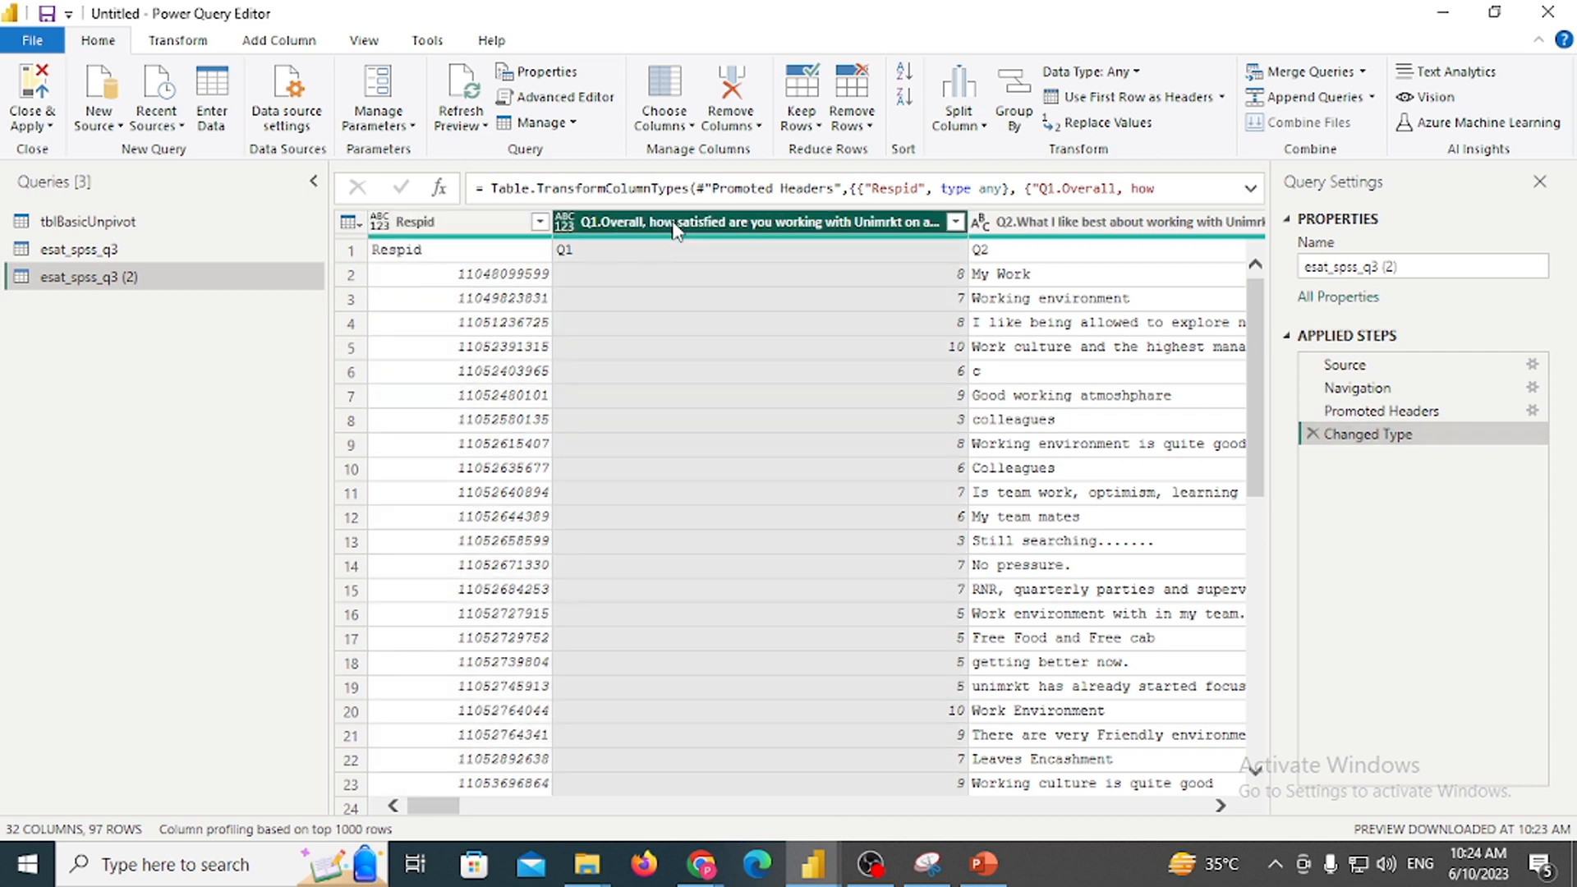
left_click_drag(456, 809, 1234, 810)
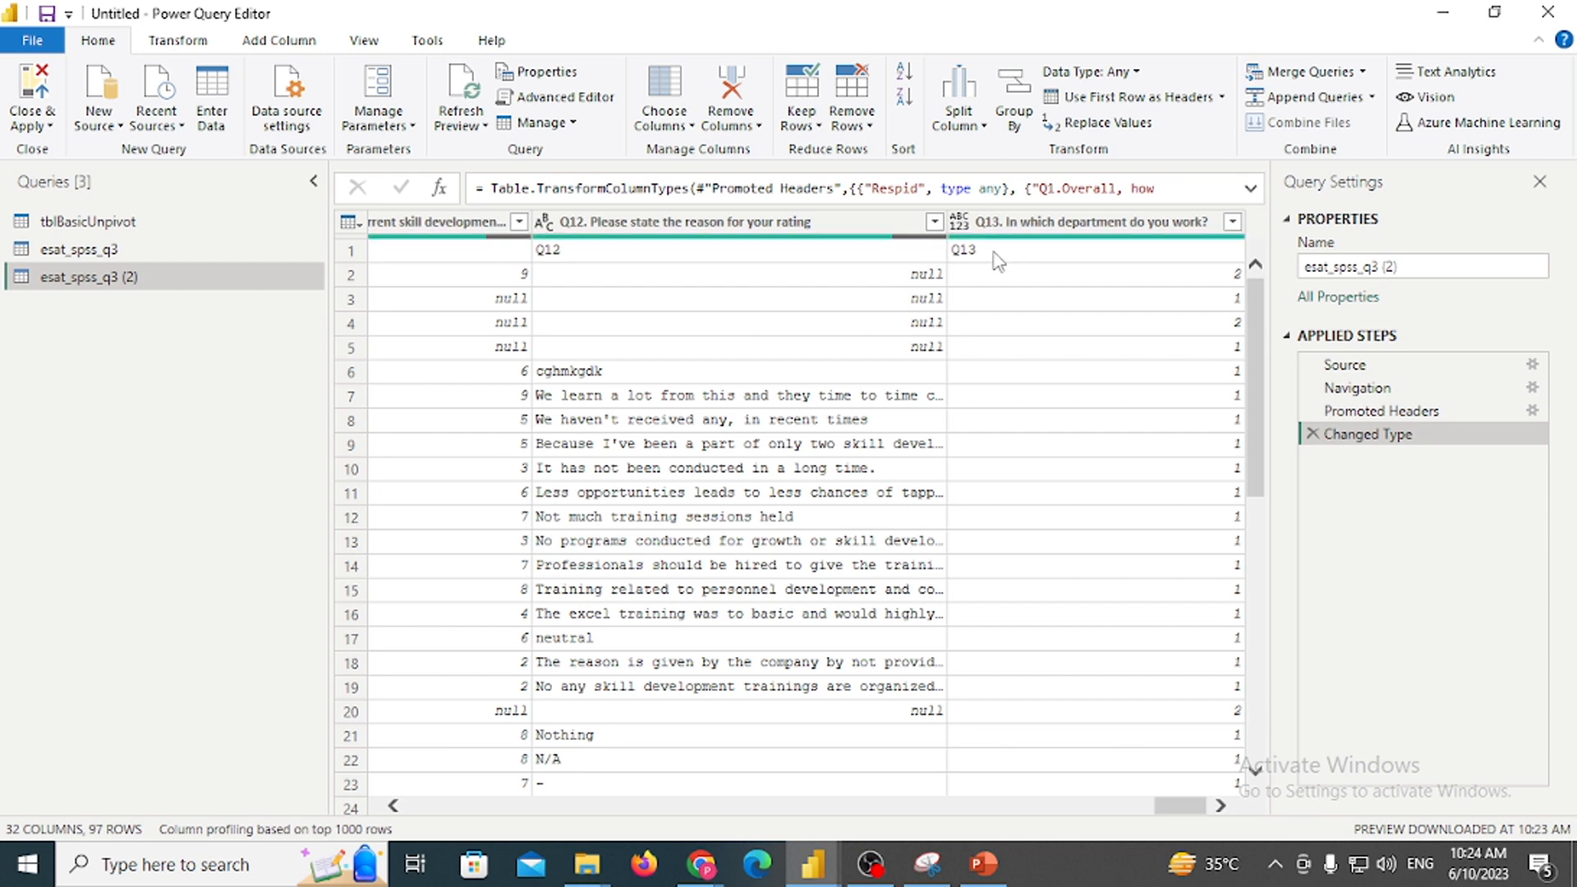
left_click(715, 224)
left_click(715, 223, "shift")
right_click(711, 222)
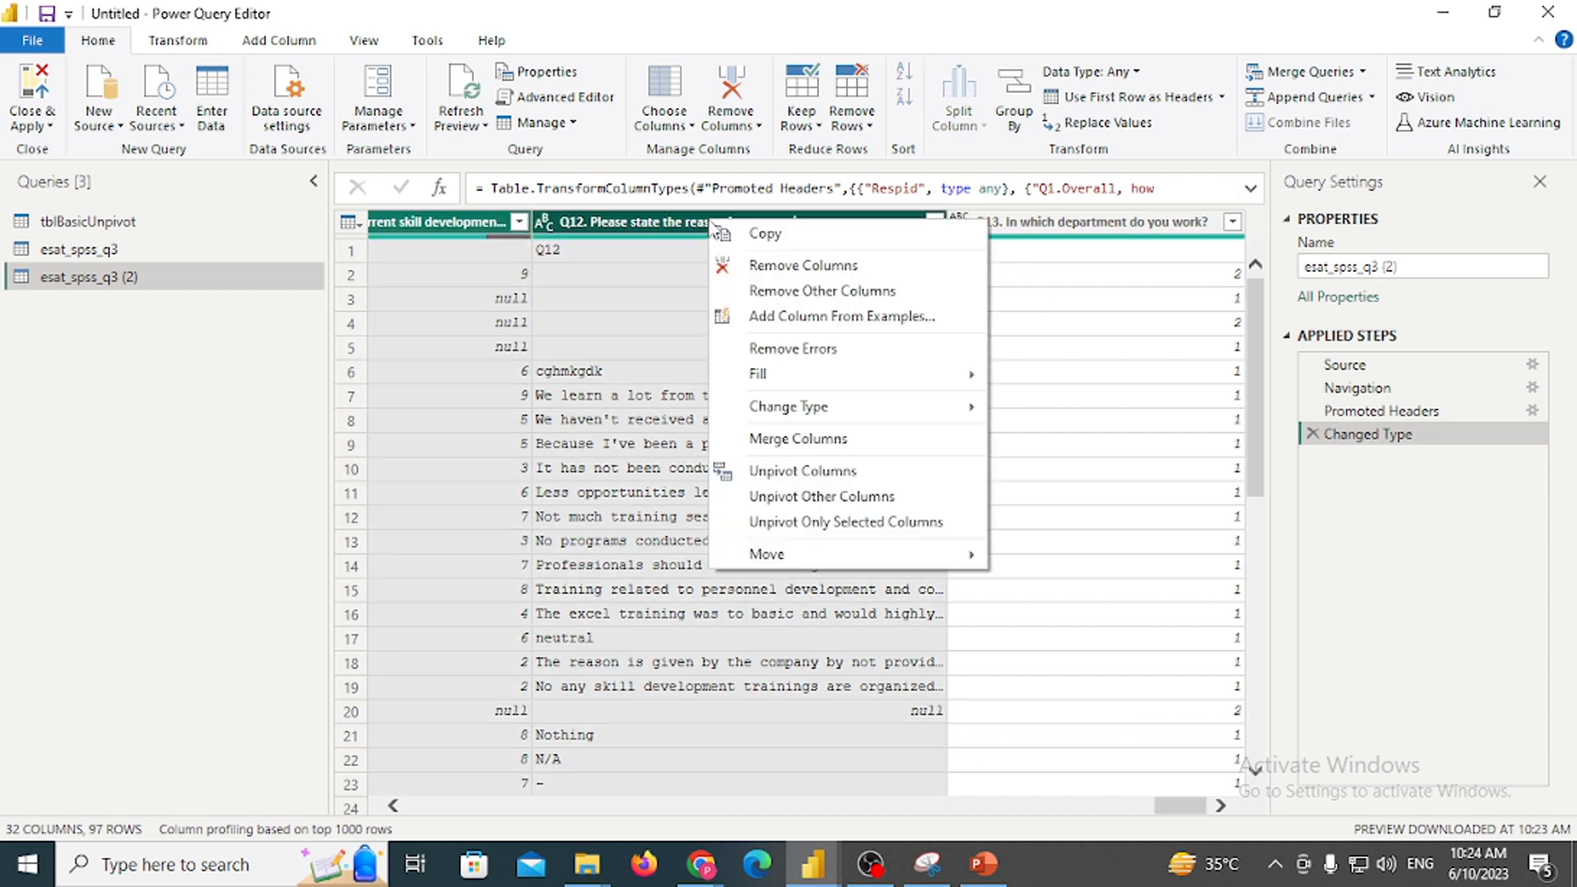
left_click(775, 267)
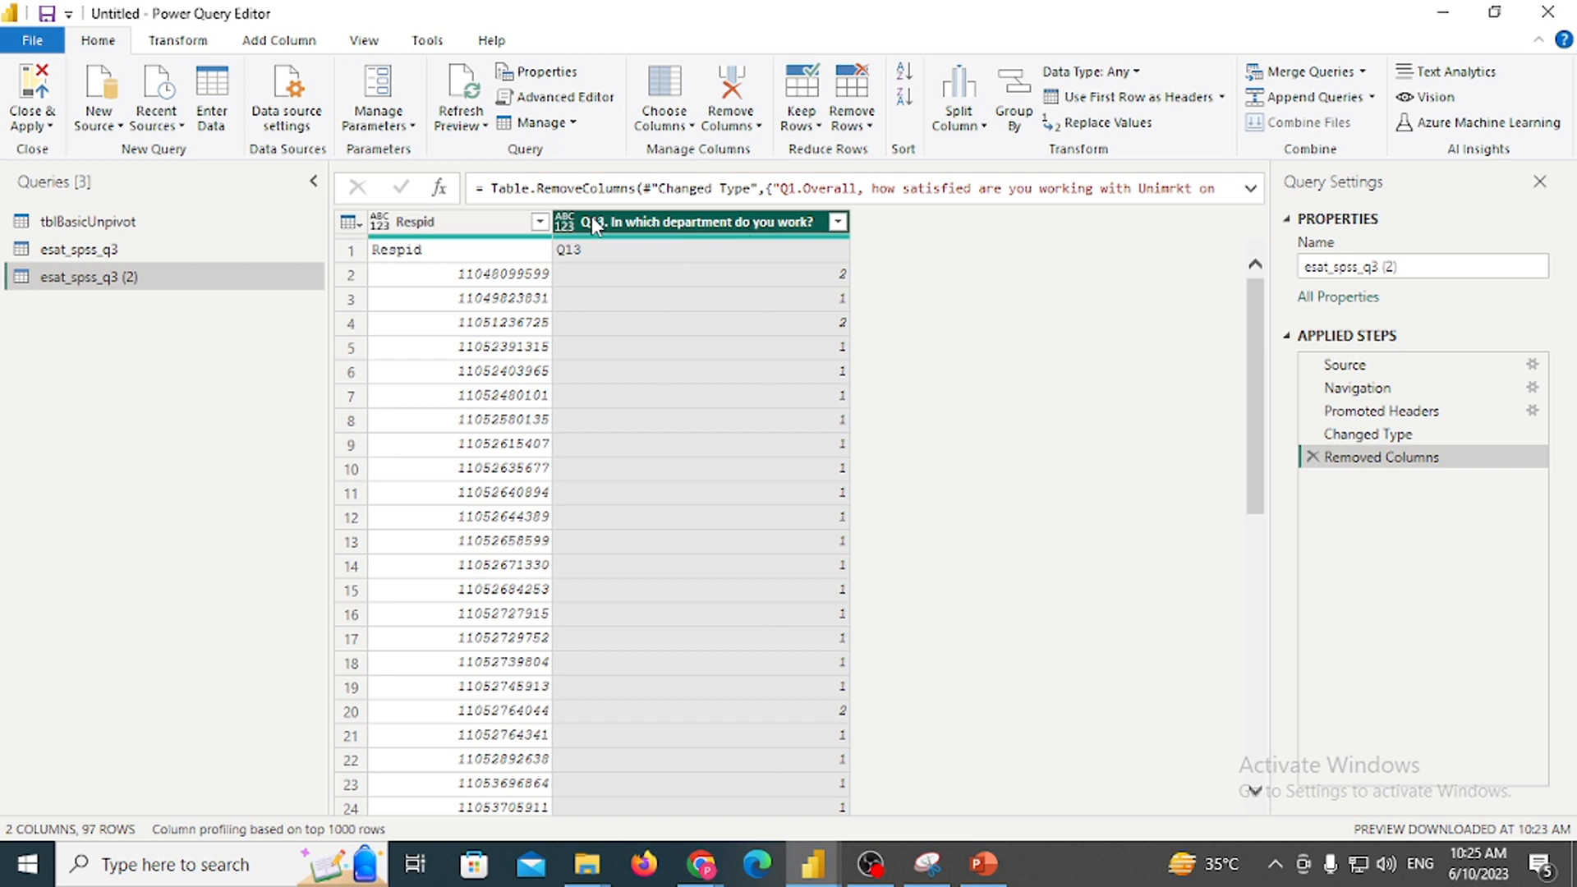
Promote the first row of the duplicated query to column headers and delete the automatically added type-change step
left_click(345, 259)
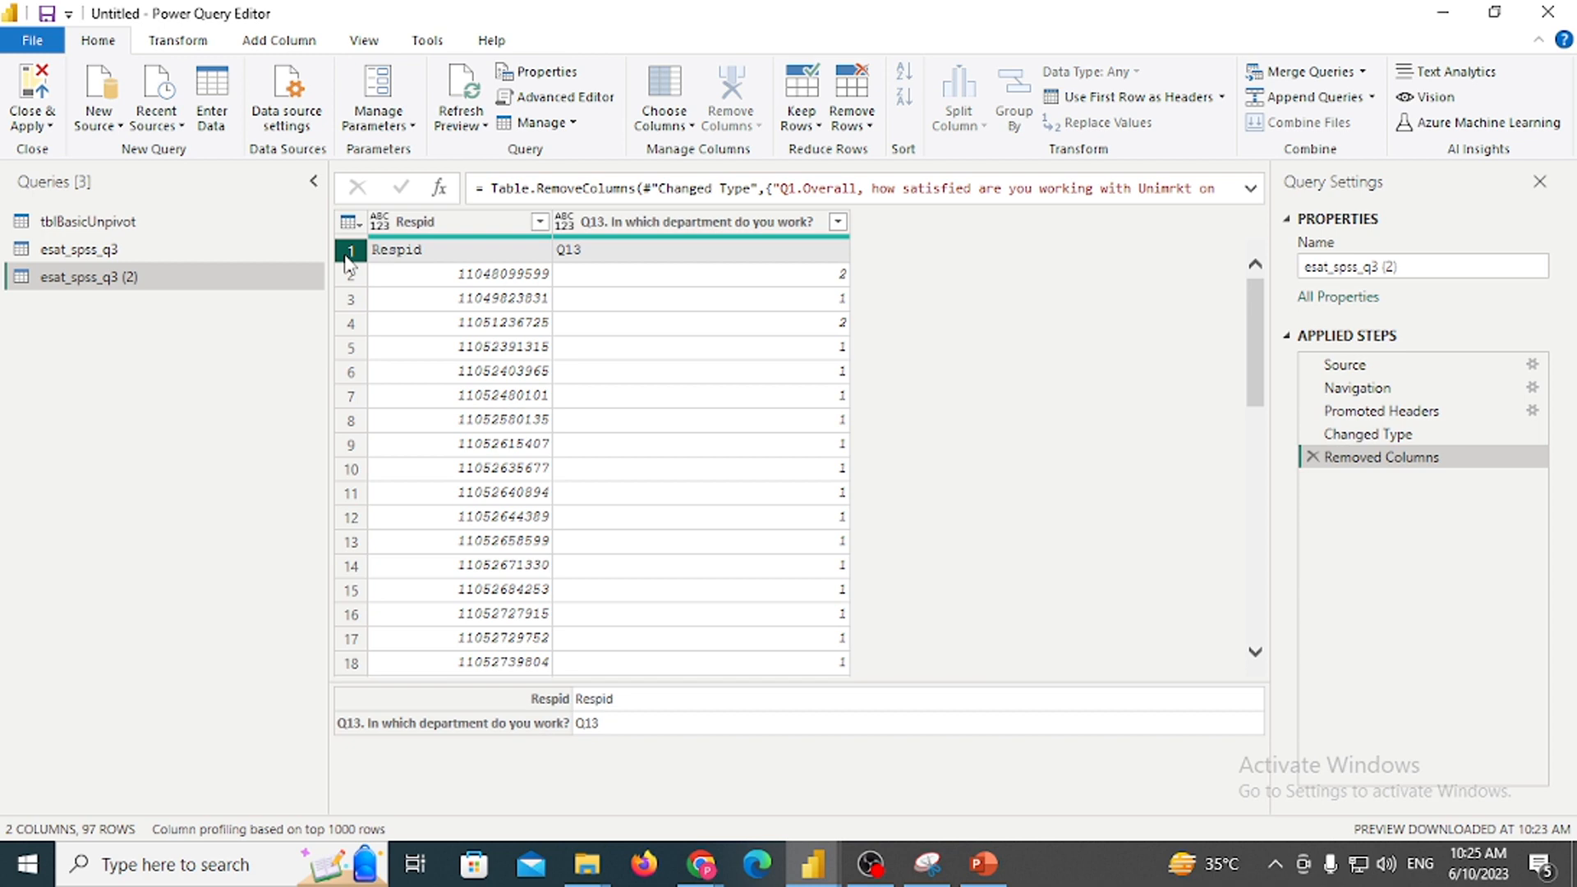
left_click(392, 249)
left_click(428, 223)
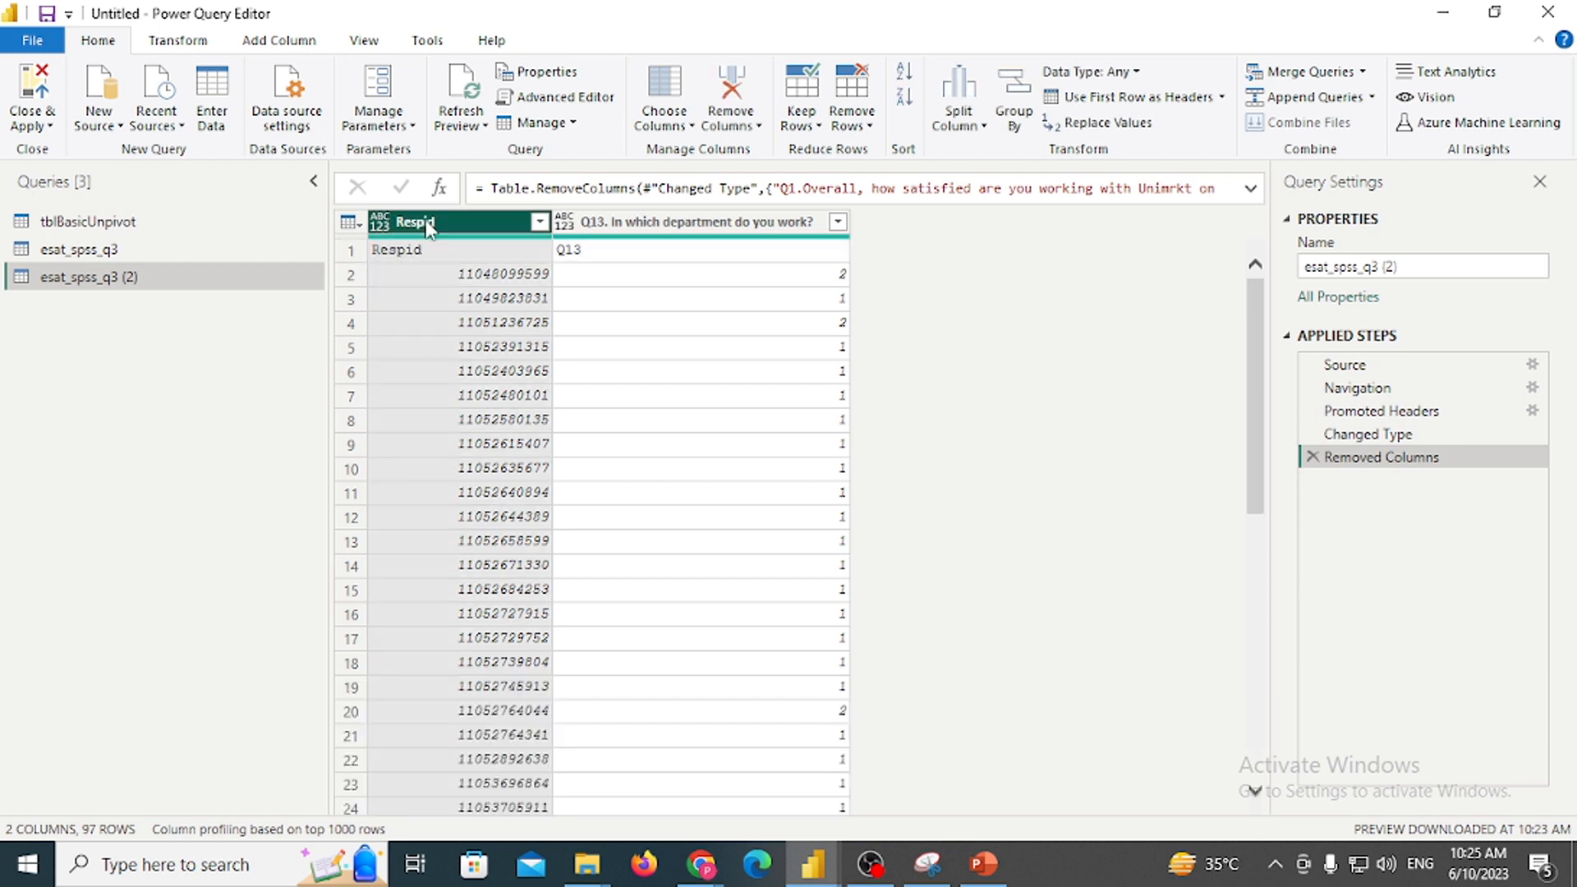
left_click(427, 251)
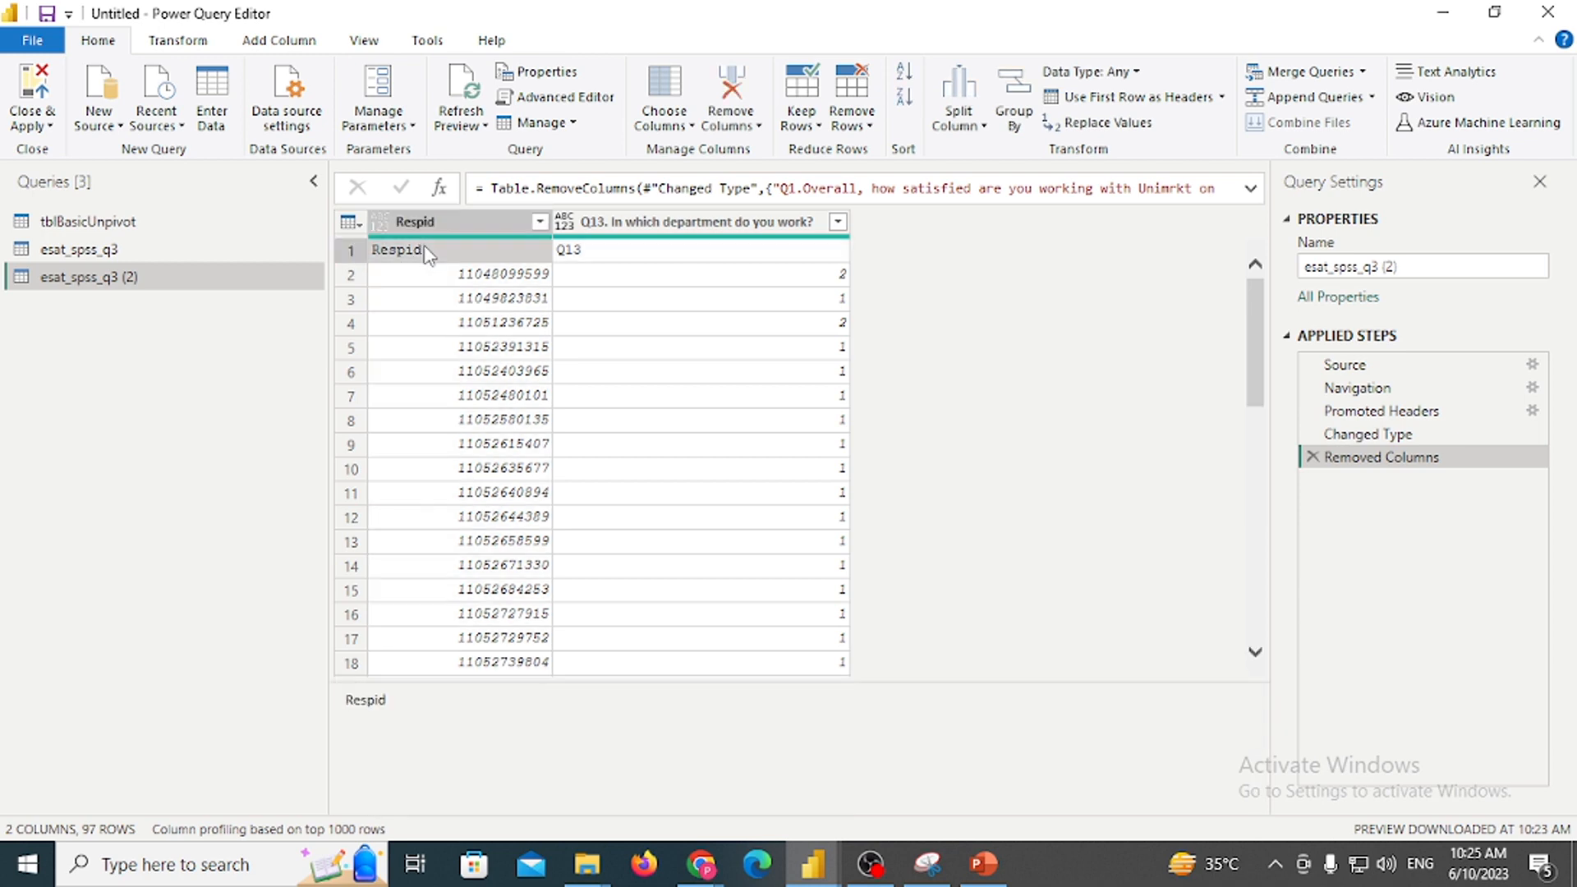
left_click(362, 256)
left_click(292, 42)
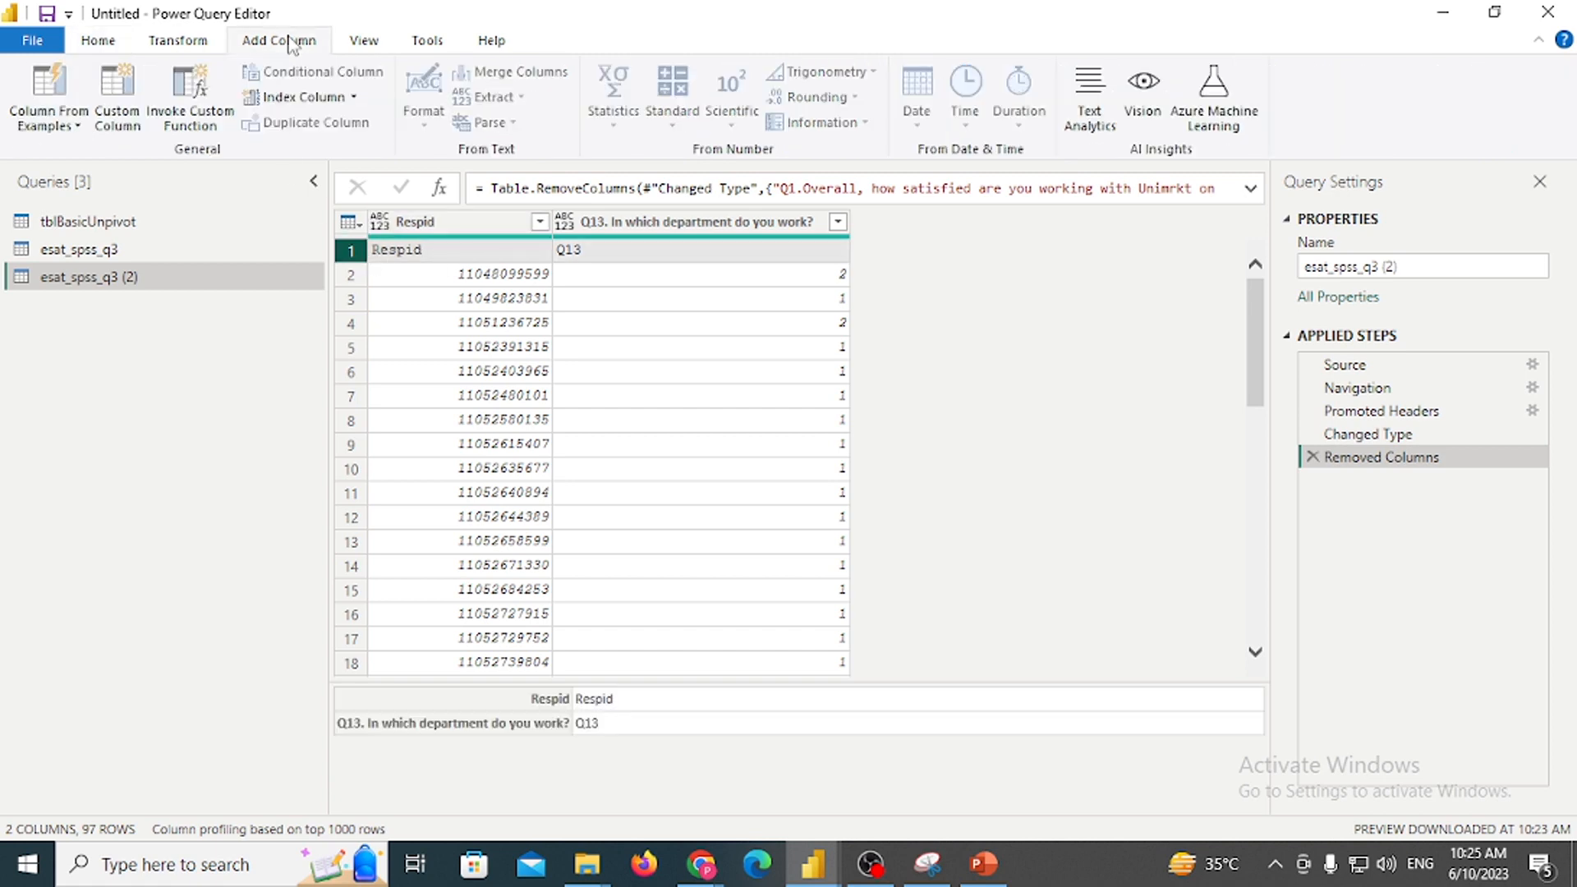
left_click(152, 45)
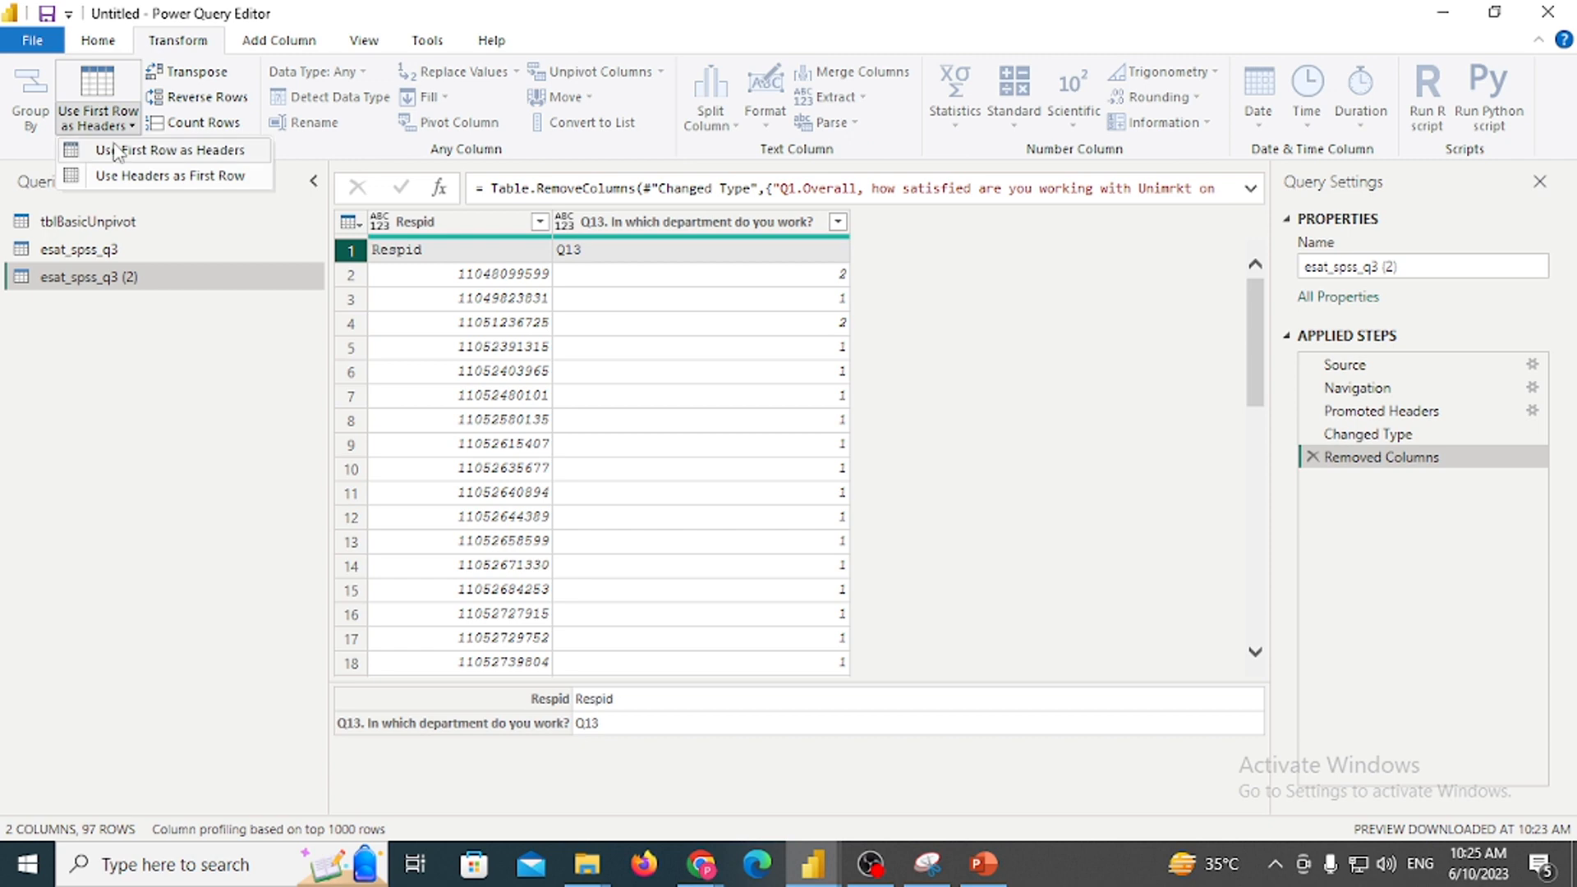
left_click(111, 149)
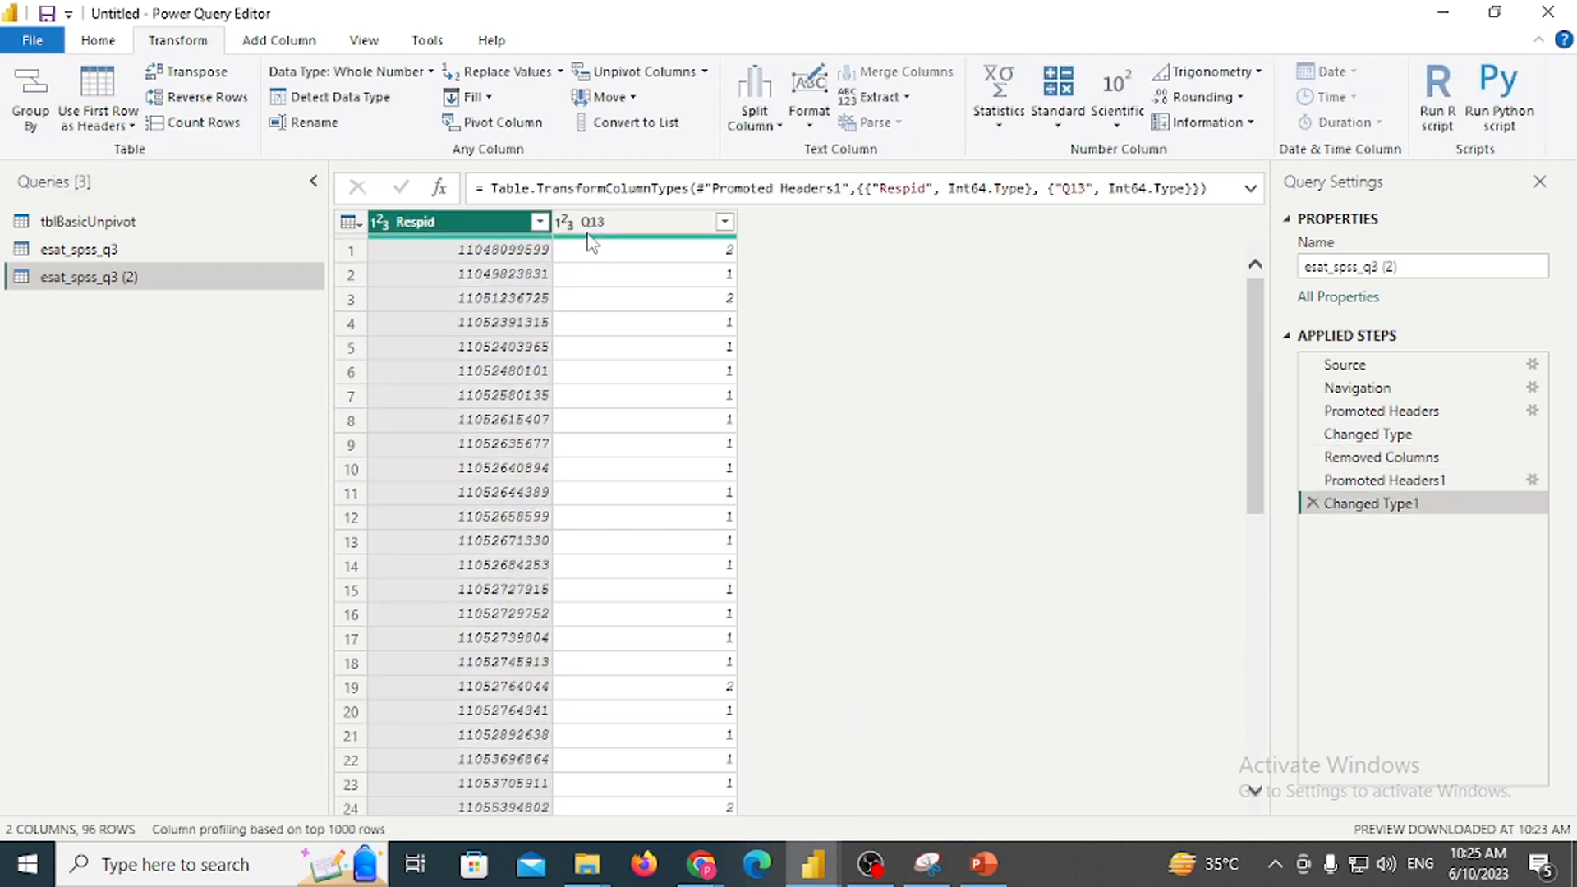
left_click(1312, 503)
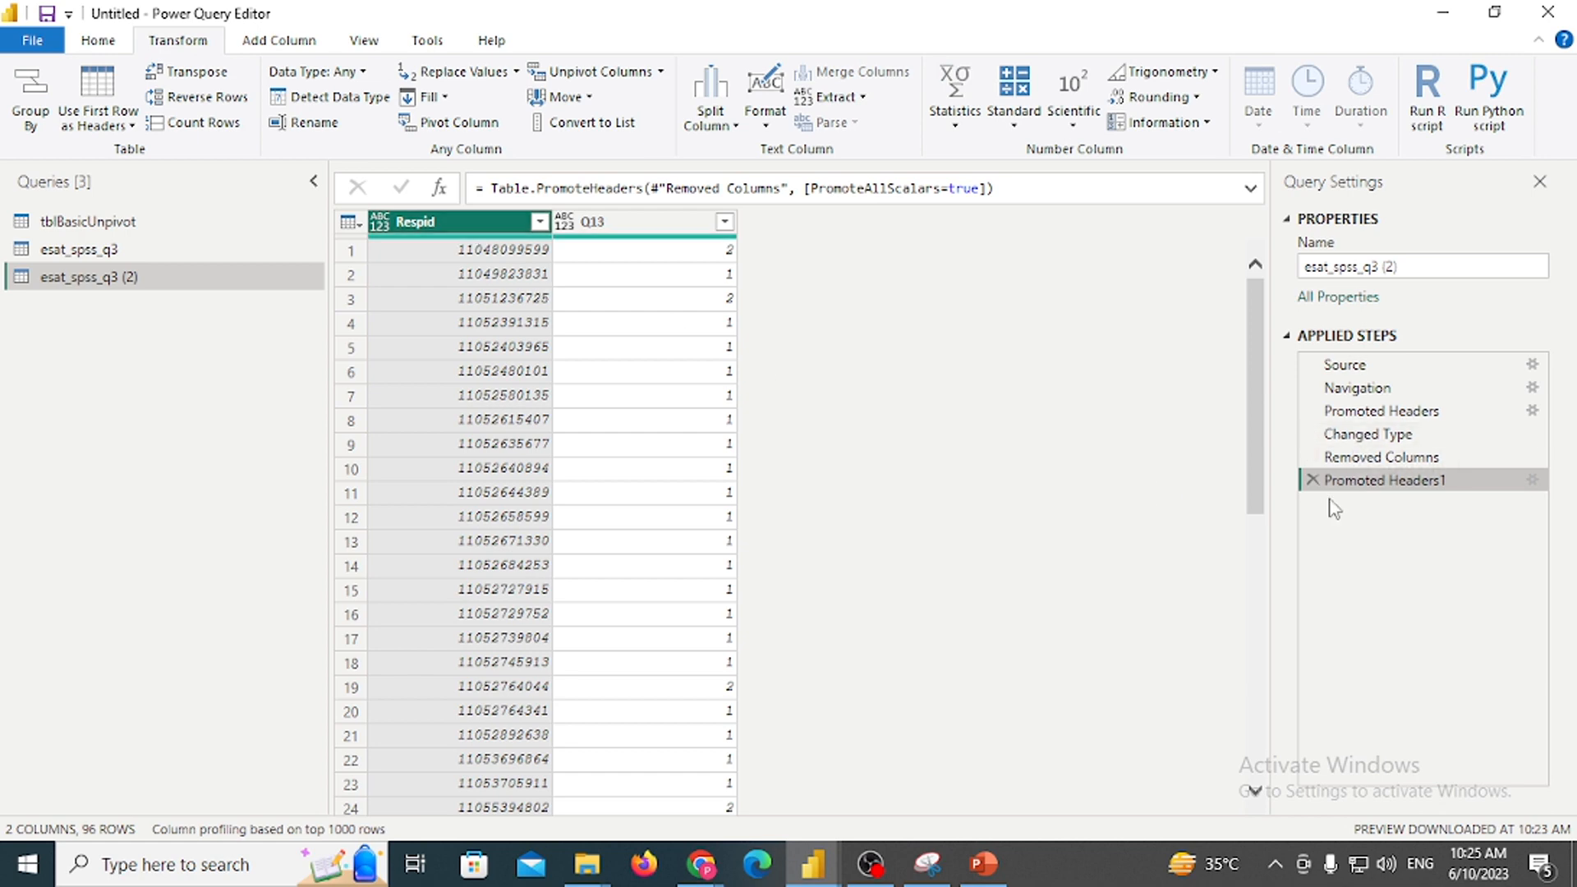
Delete the second header-promotion step from the duplicated query and remove its top 1 row instead
left_click(1313, 480)
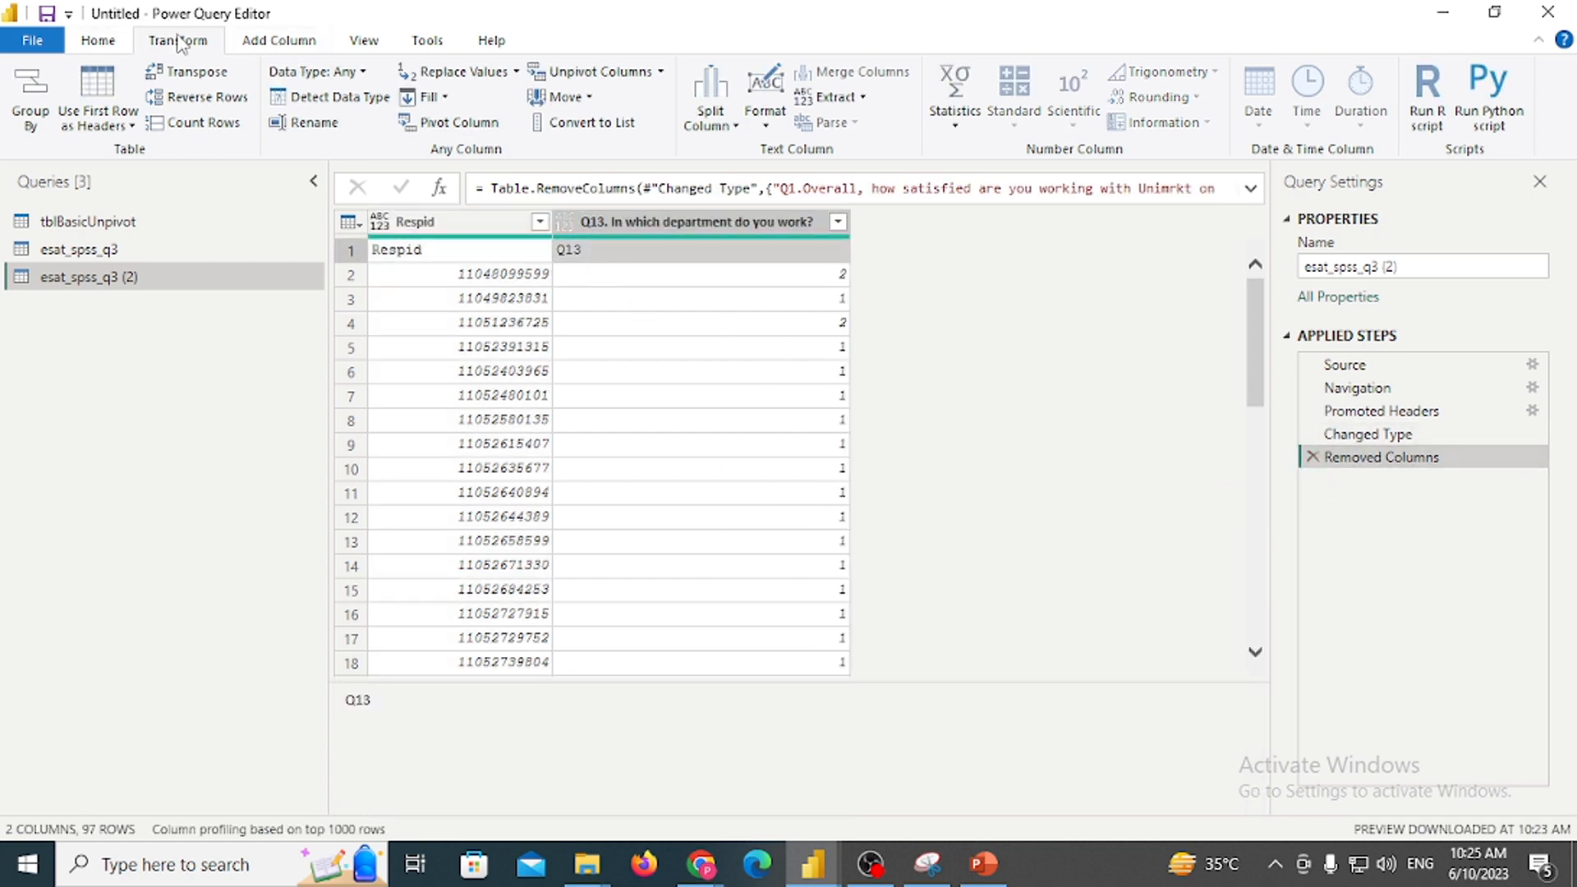
left_click(106, 41)
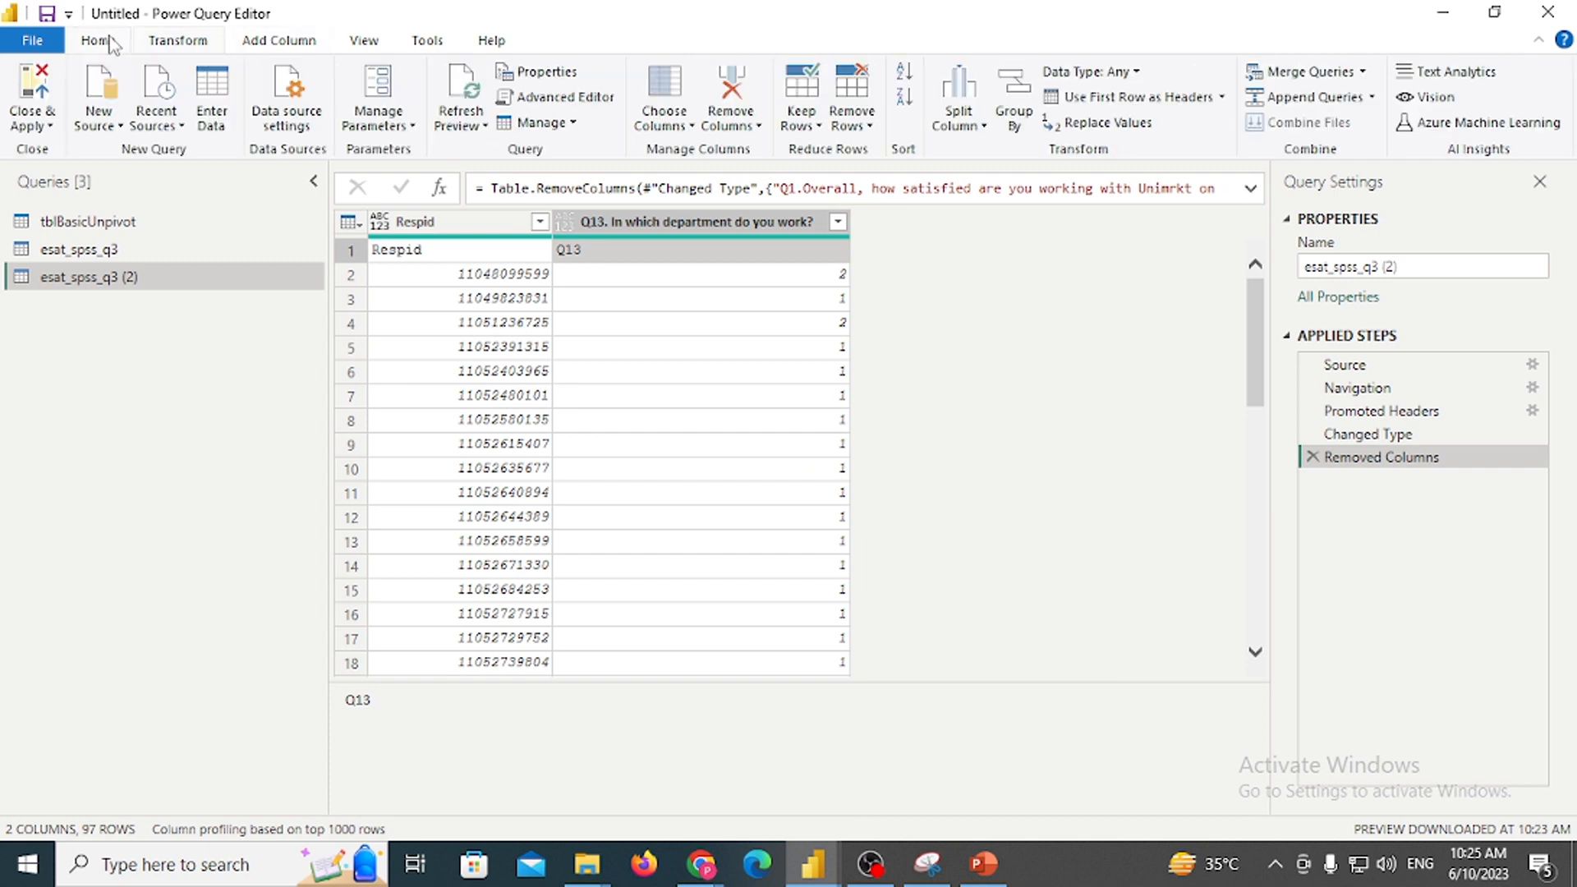
left_click(852, 115)
left_click(879, 153)
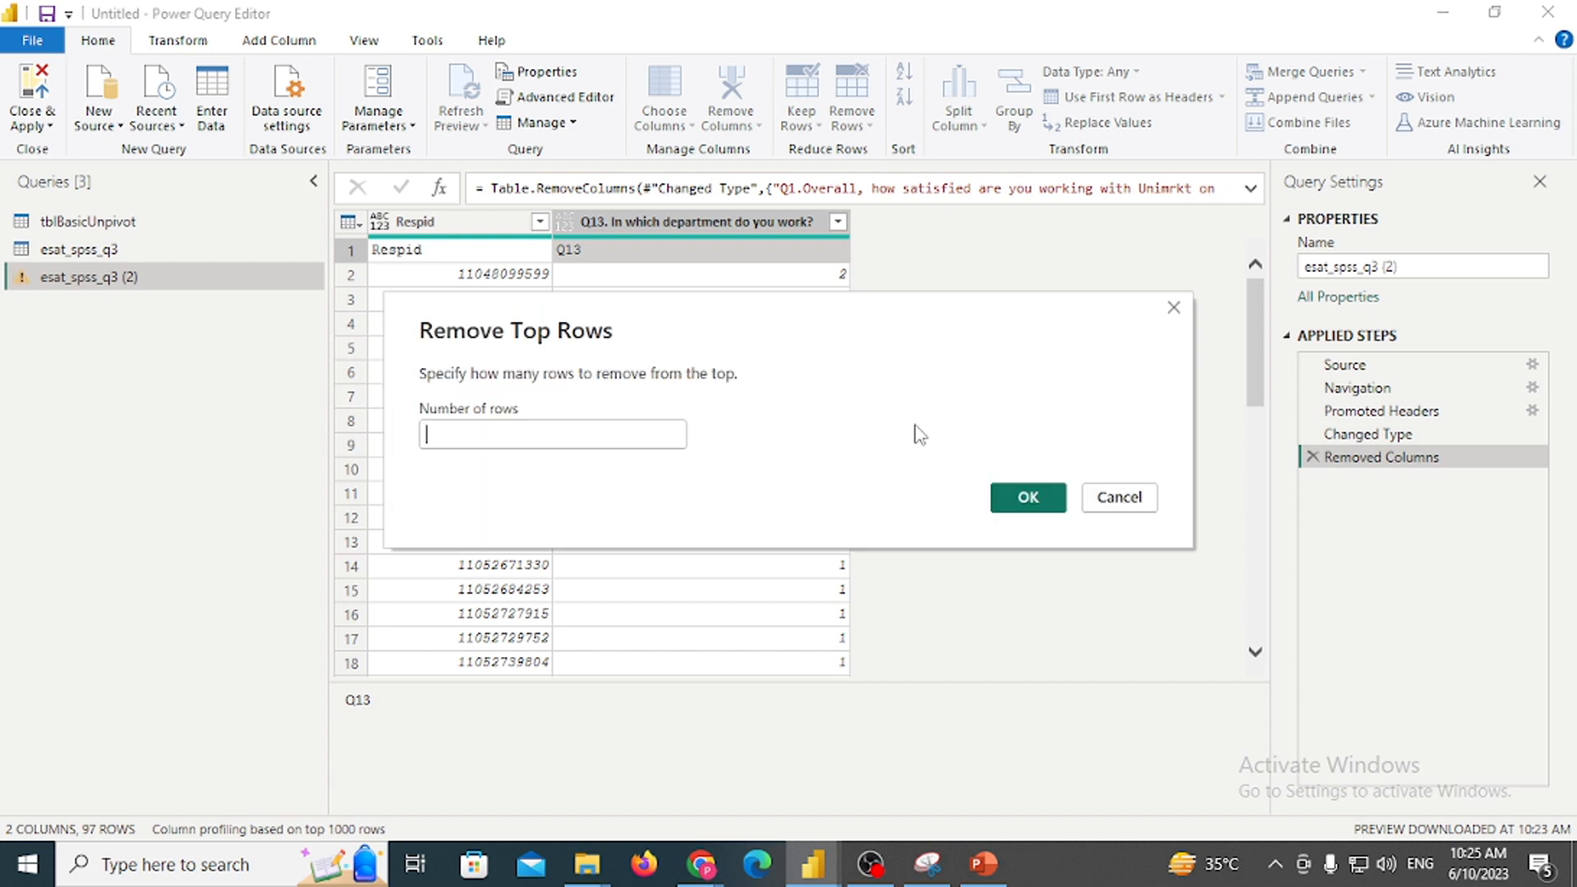
type("1")
left_click(1026, 496)
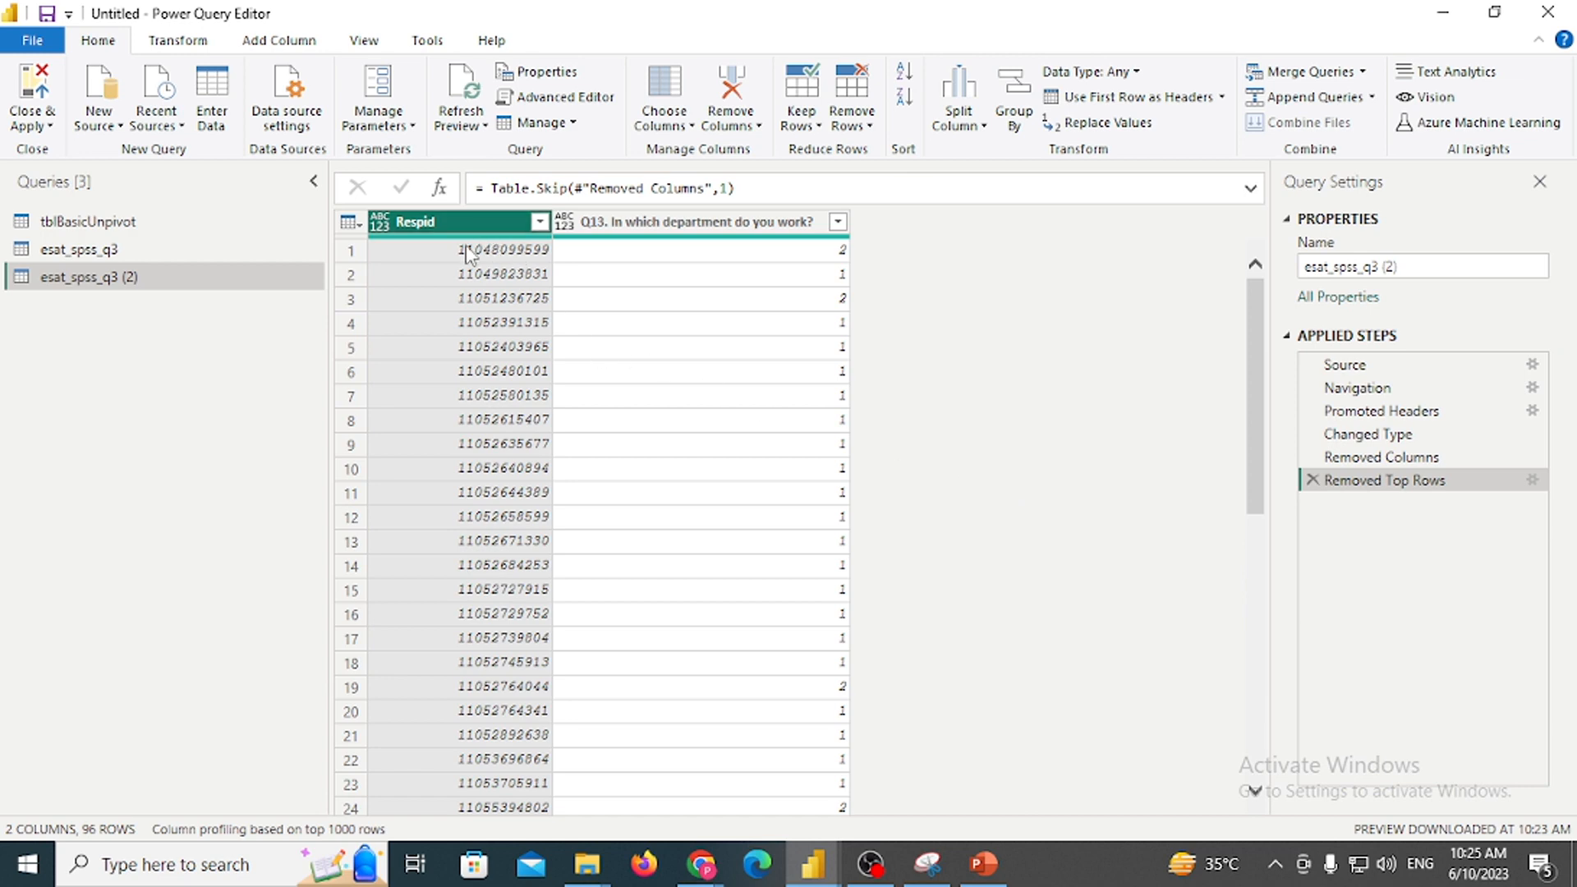
Examine the distinct values in the Q13 department column and compare the duplicated query with the original esat_spss_q3
left_click(837, 222)
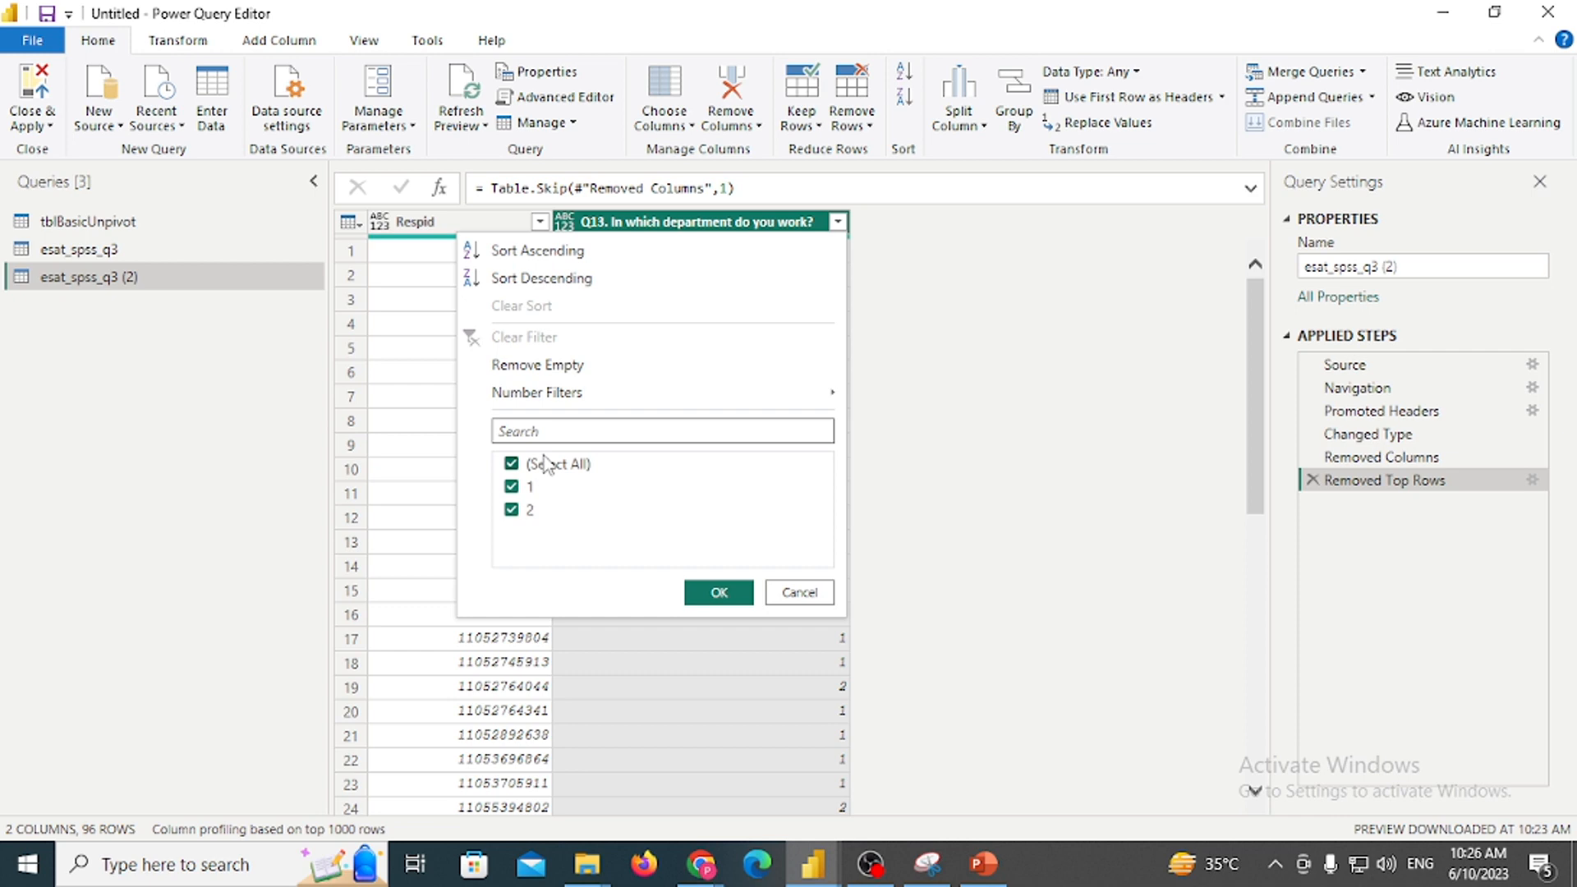
left_click(822, 596)
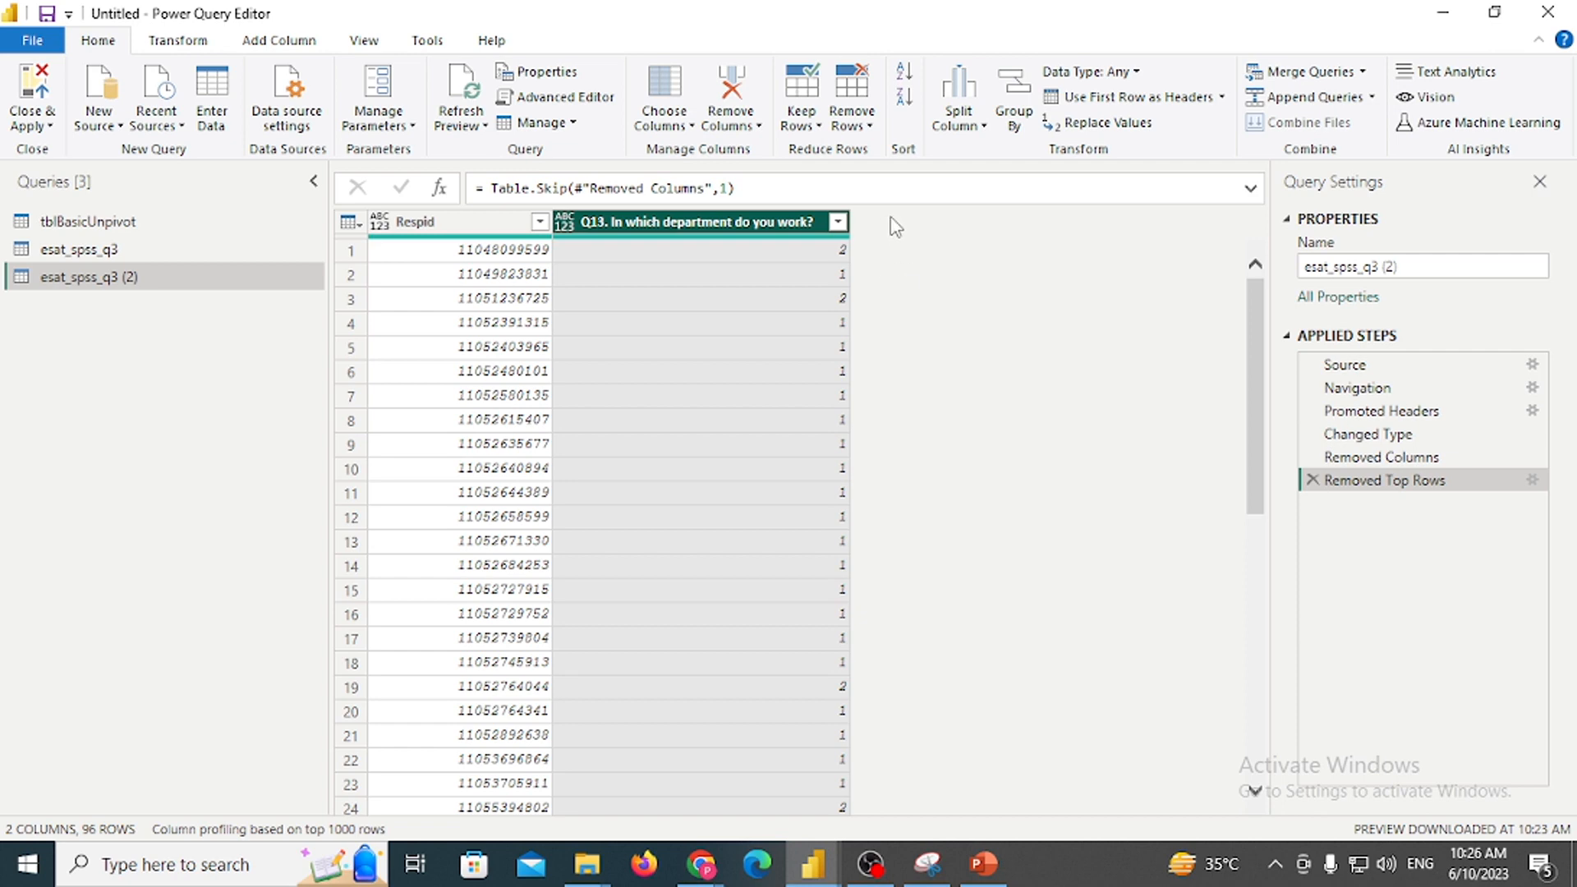
left_click(833, 248)
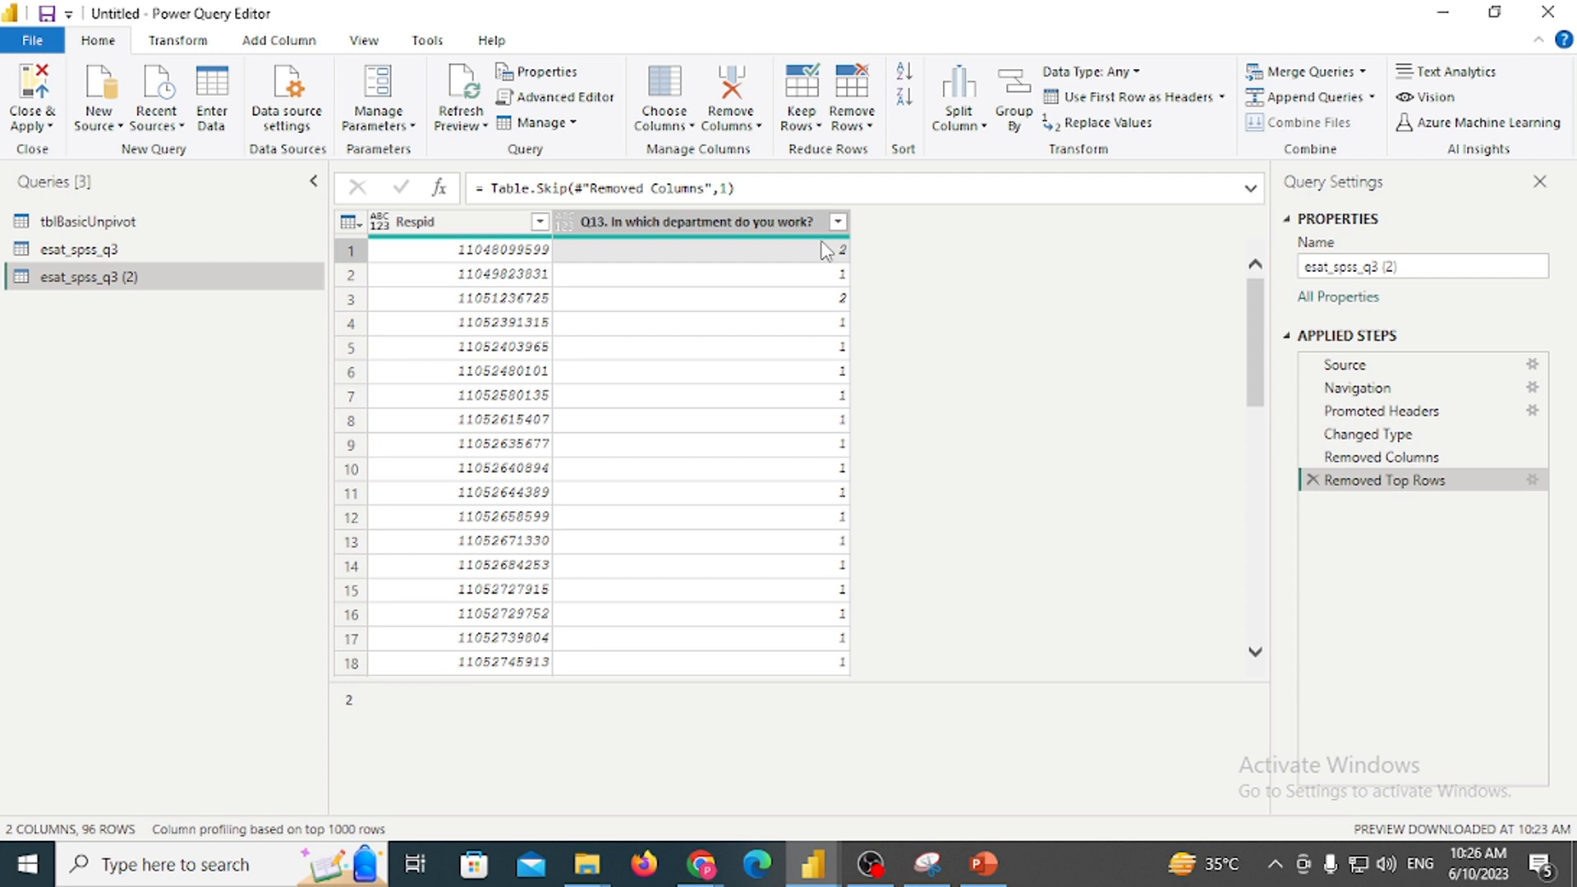
left_click(121, 253)
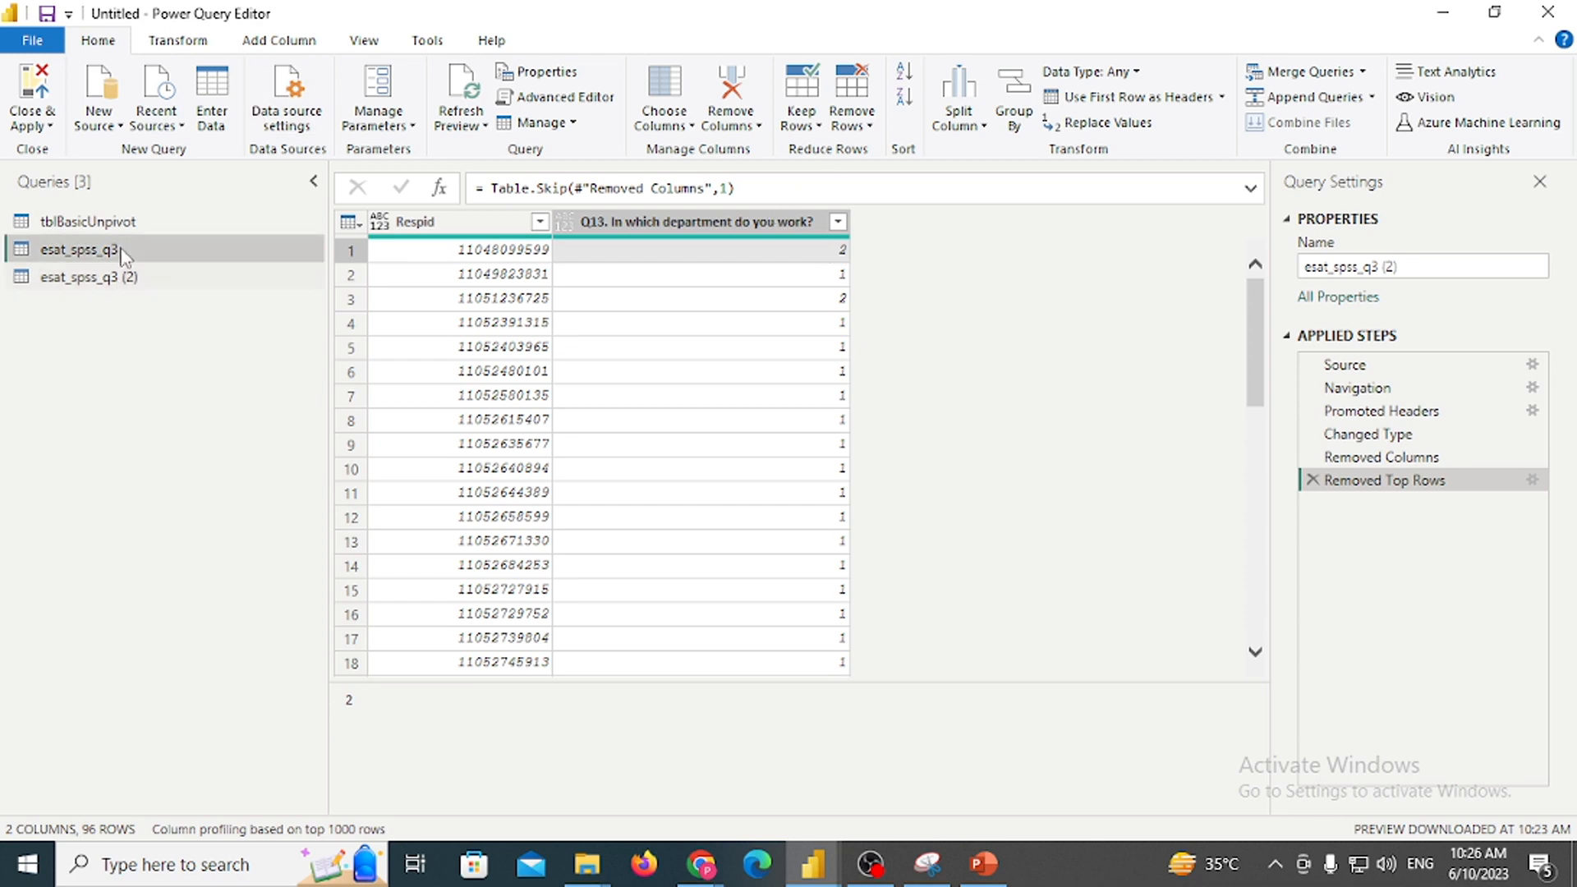
left_click(132, 223)
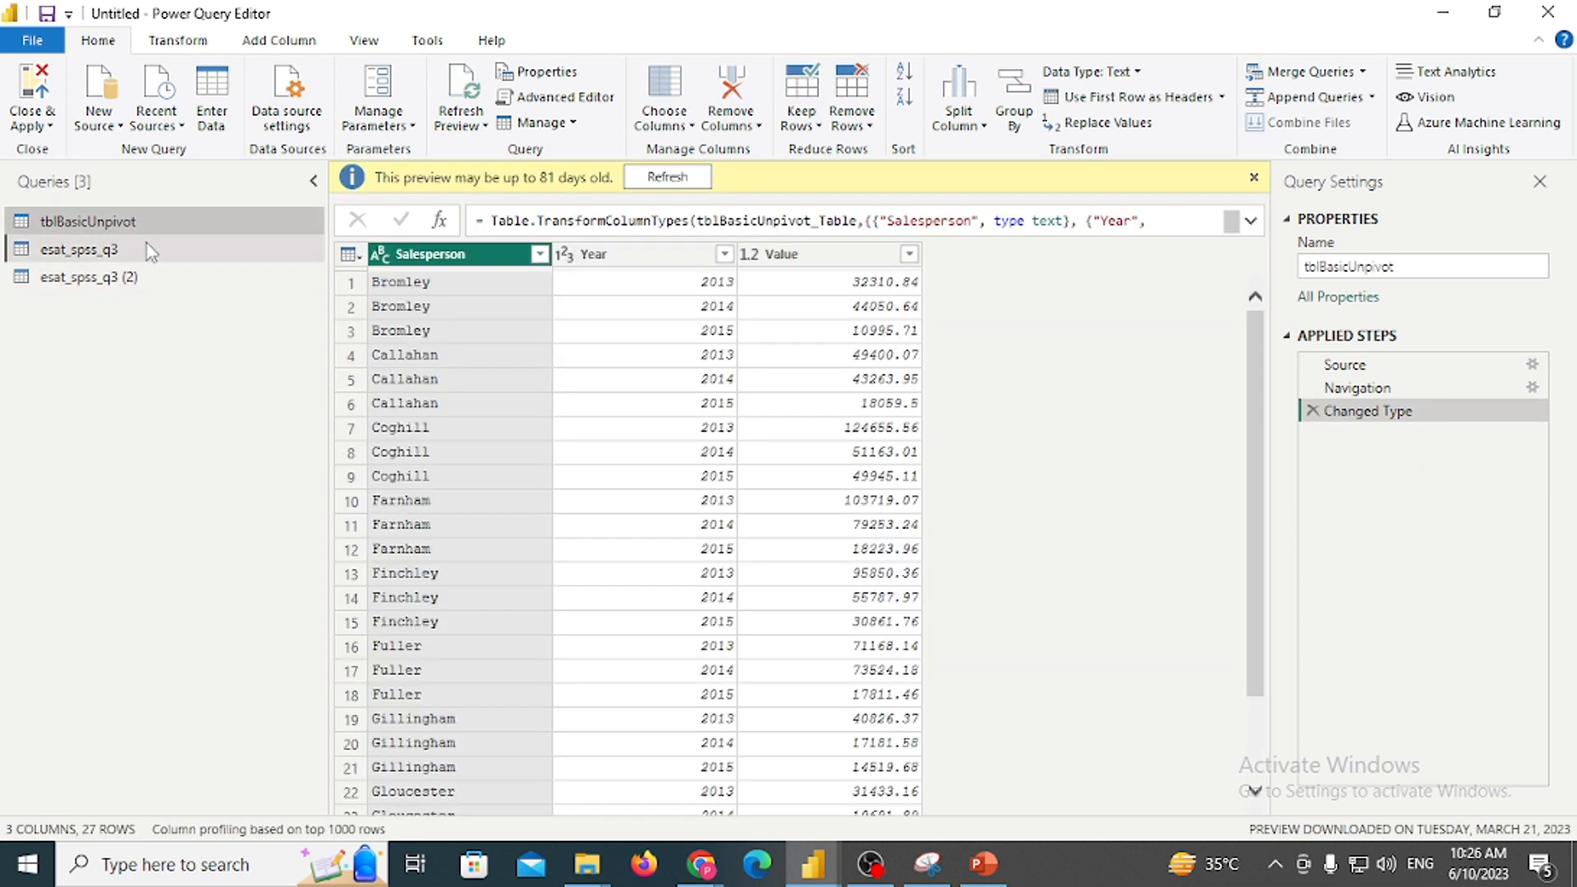
left_click(138, 281)
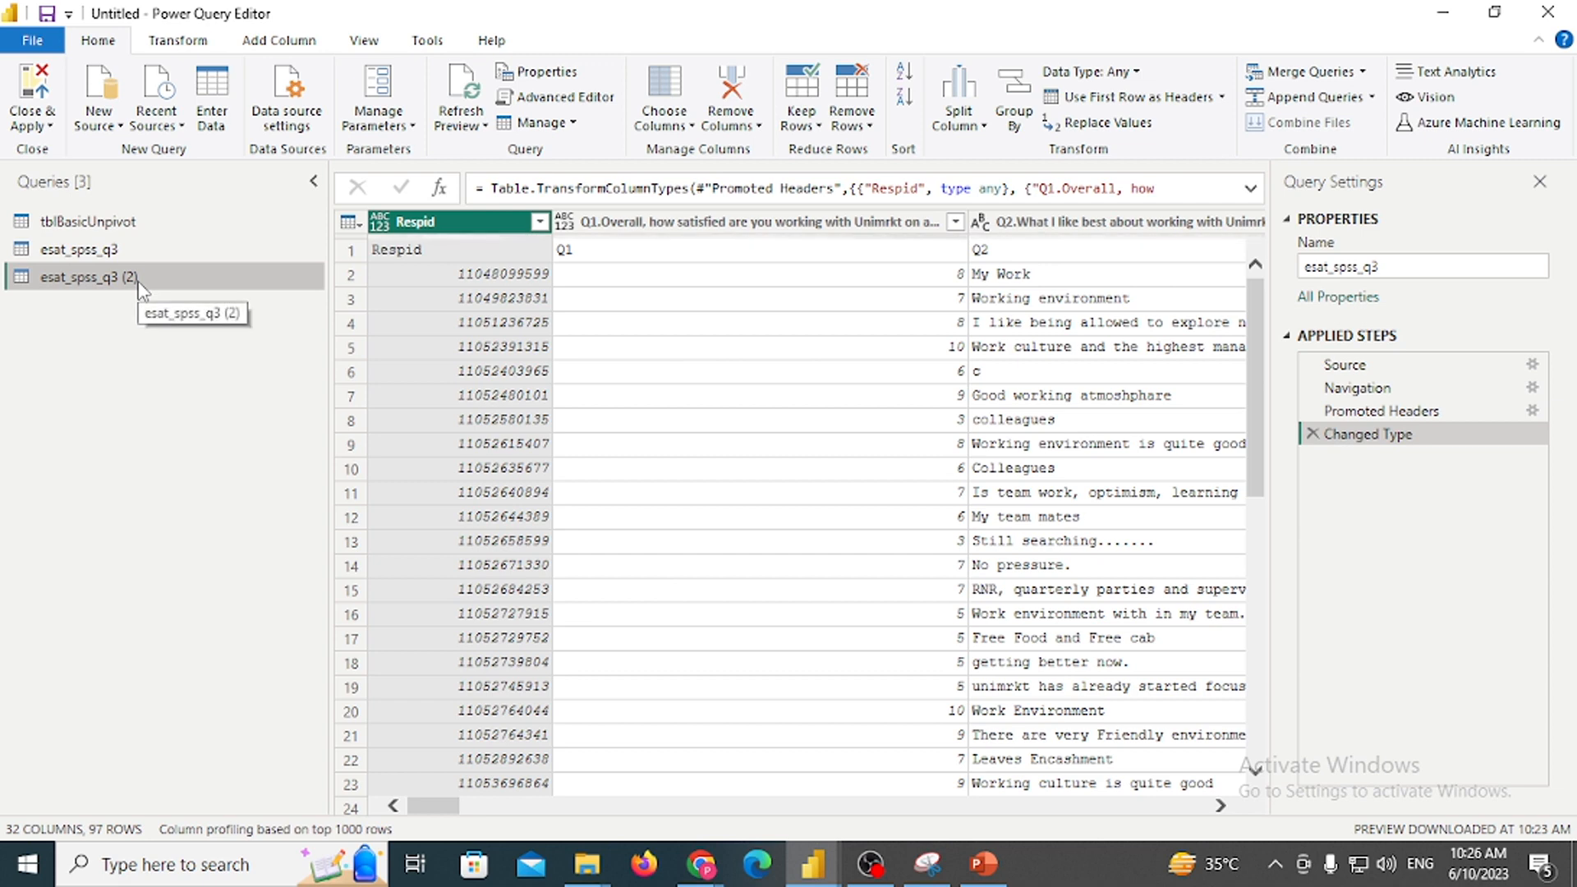
mouse_move(138, 282)
left_mouse_down()
mouse_move(182, 338)
mouse_move(565, 670)
mouse_move(151, 258)
left_mouse_up()
left_click(150, 260)
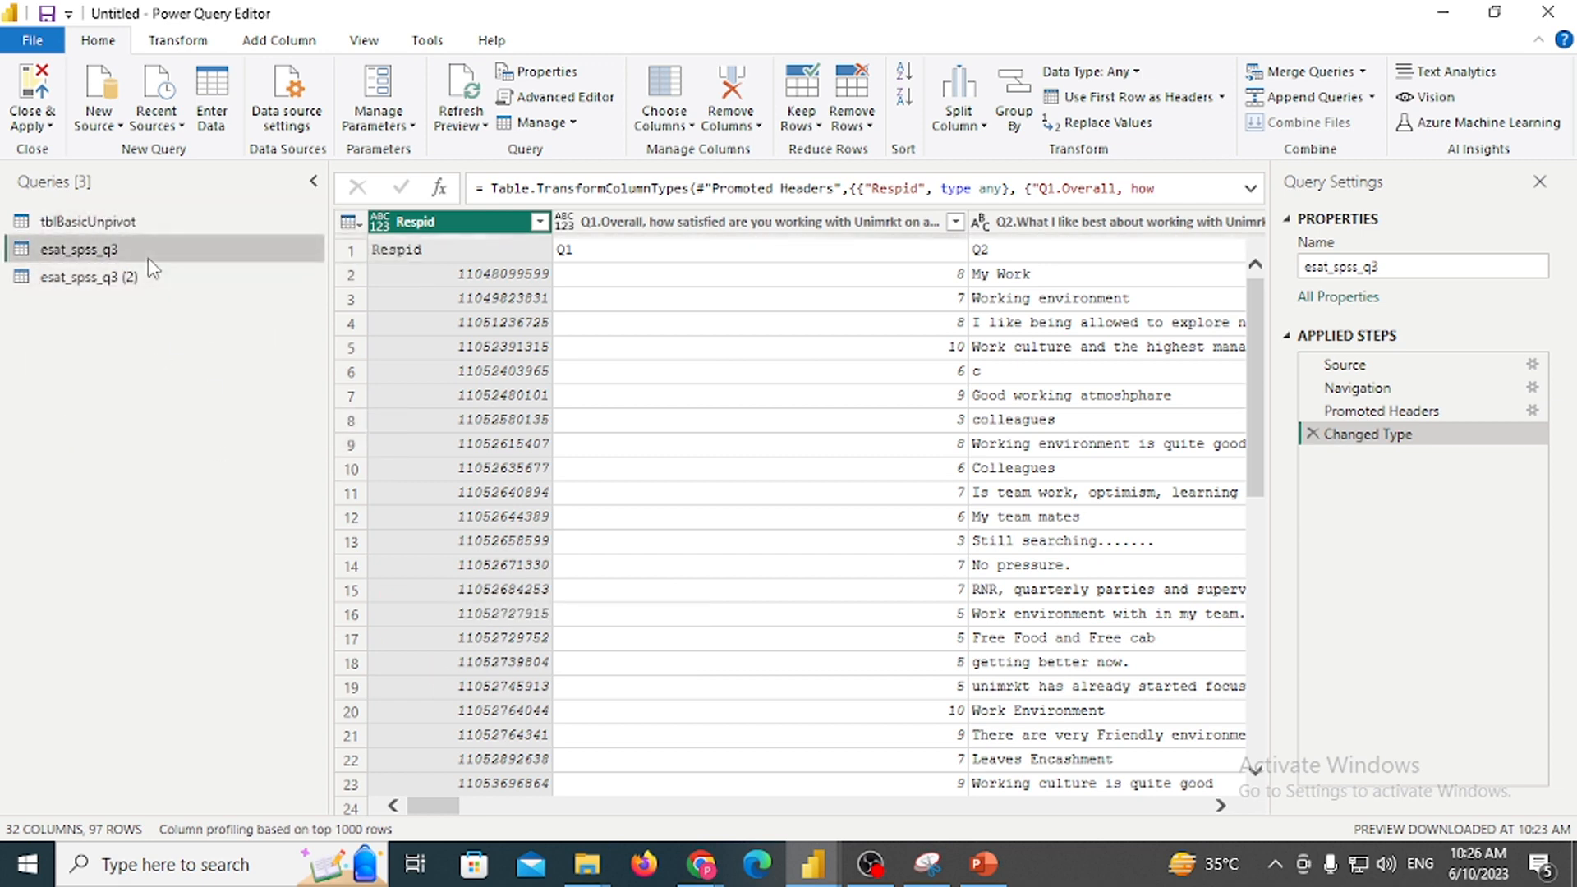
left_click(123, 277)
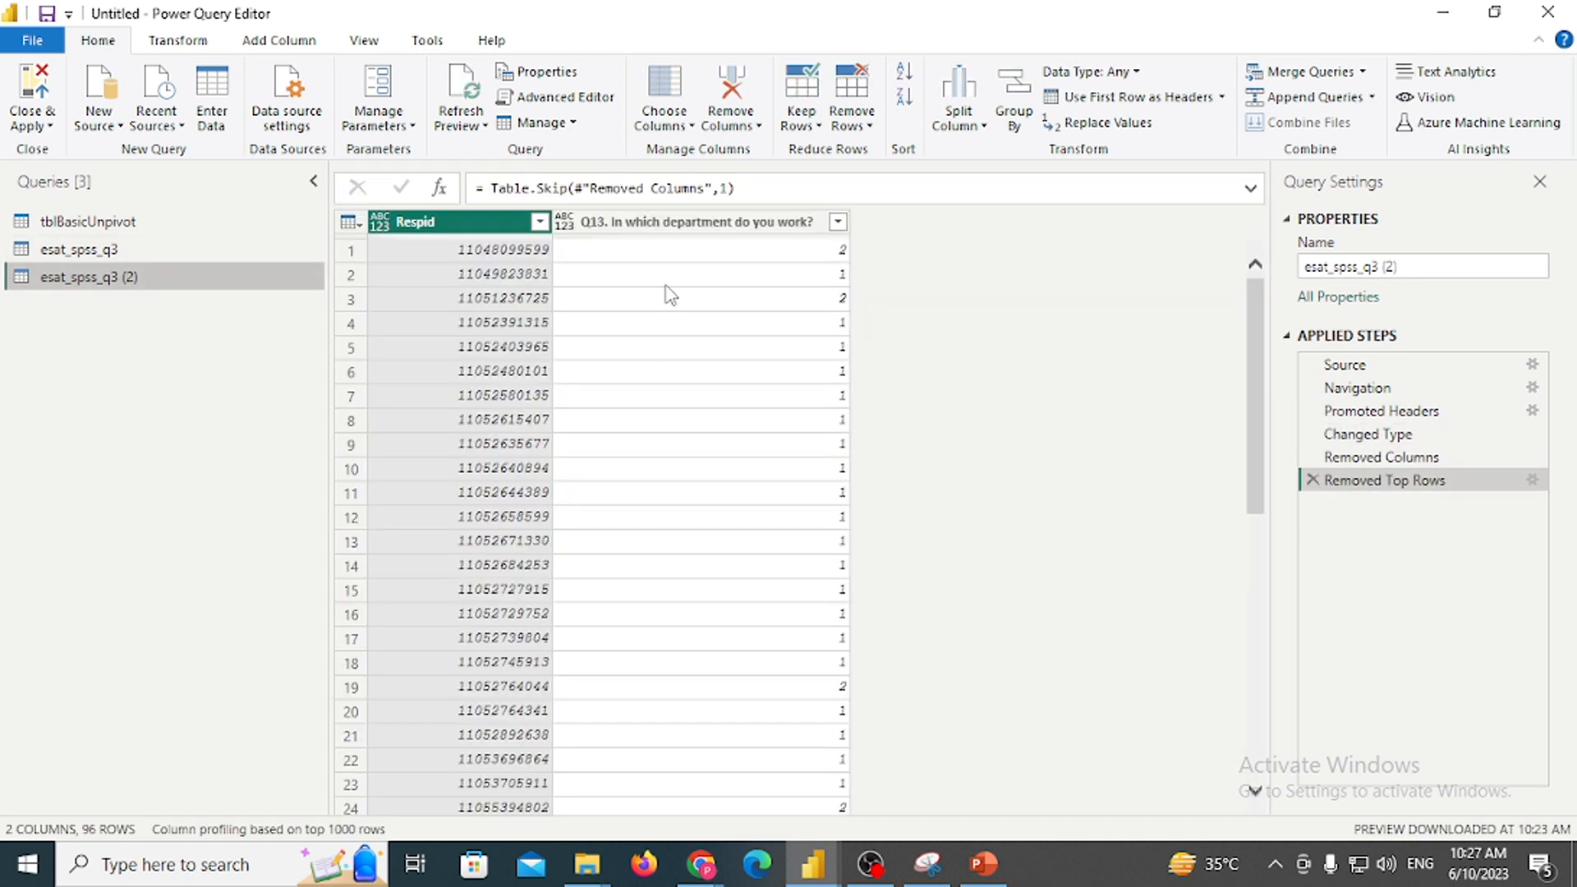
Try to replace the value 1 with IT in the duplicated query's Q13 department column
left_click(674, 221)
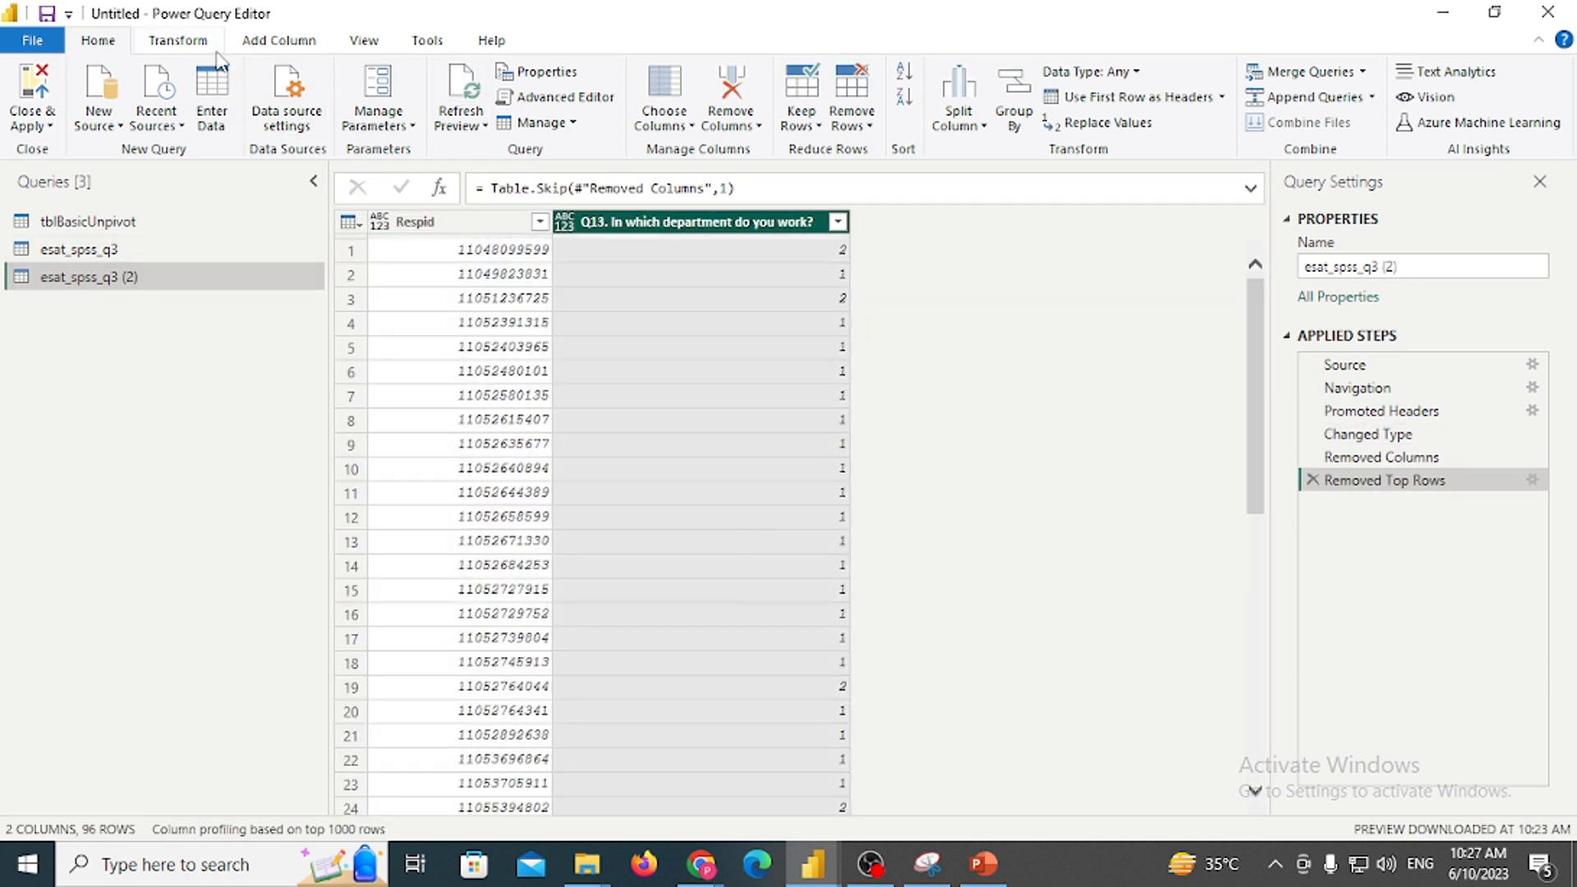
left_click(278, 40)
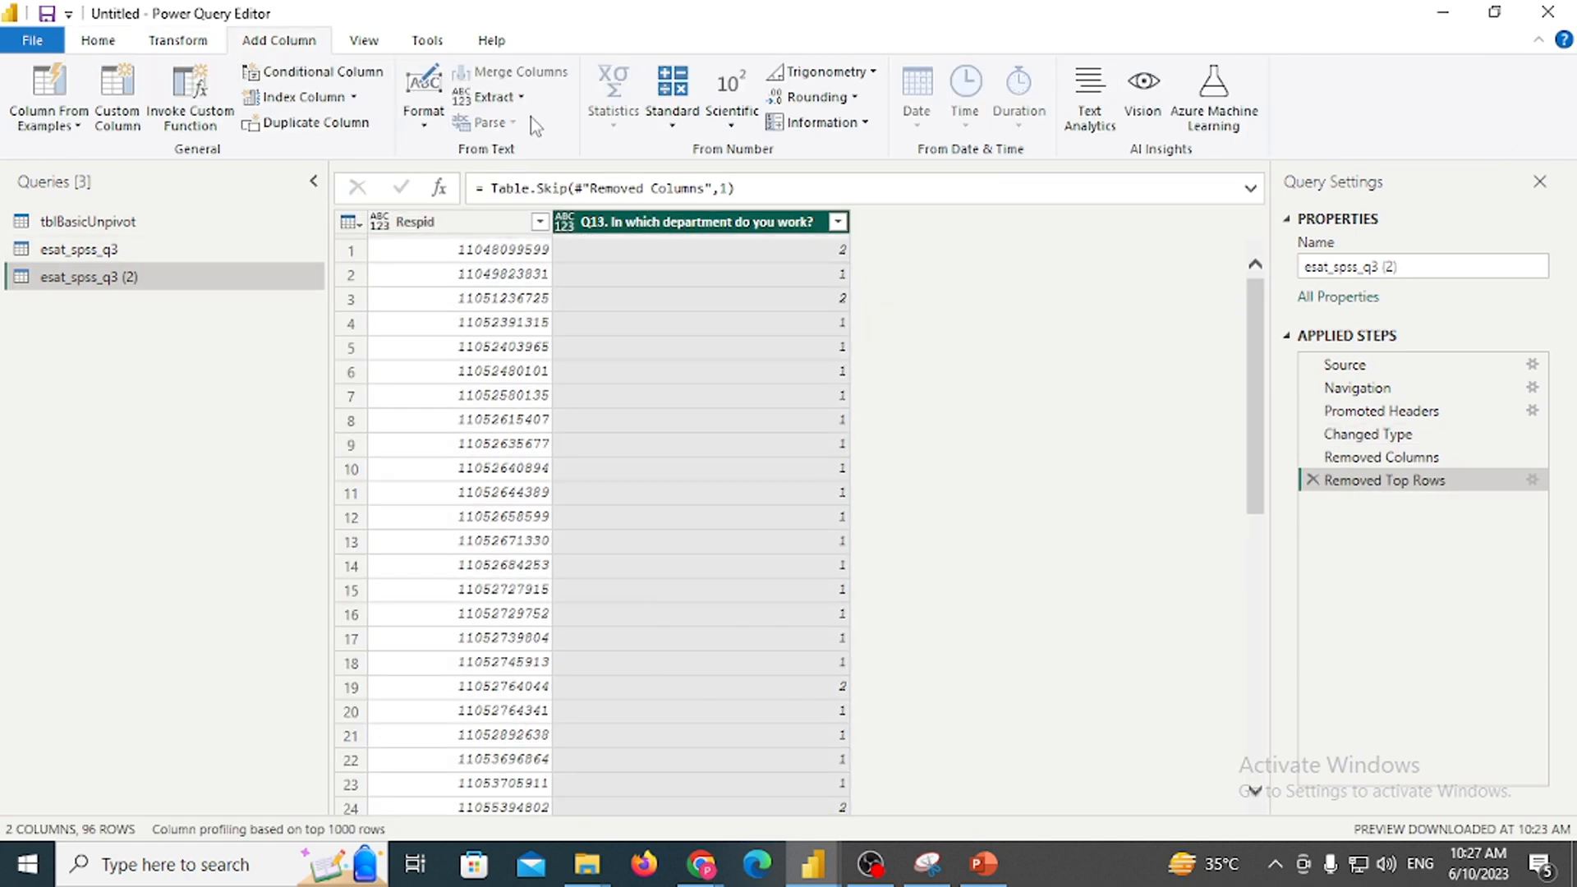
right_click(622, 227)
left_click(721, 491)
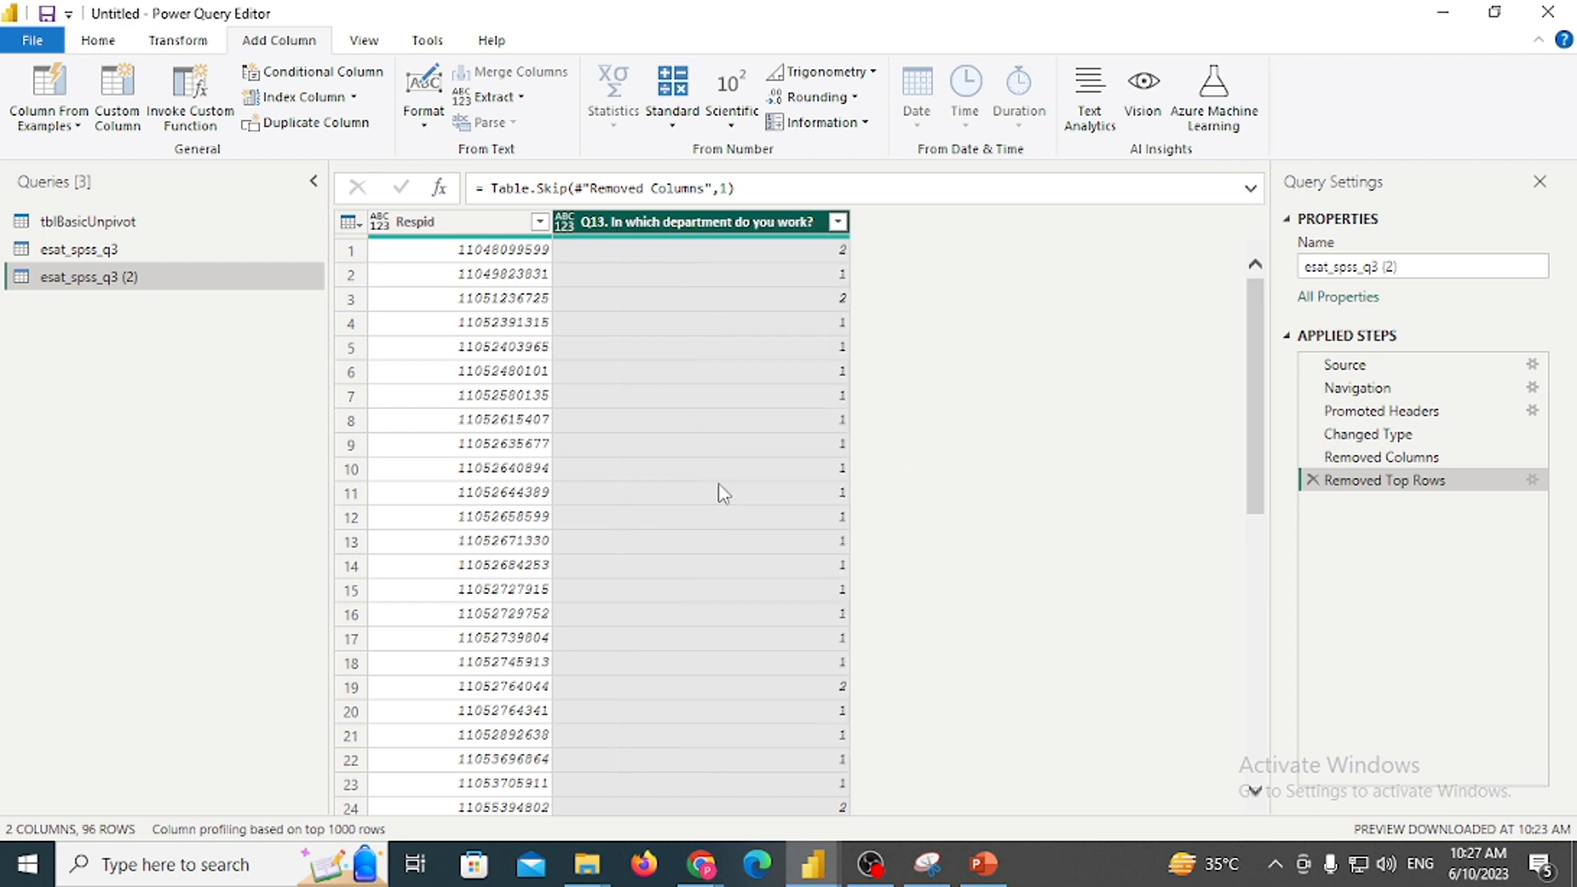
type("1")
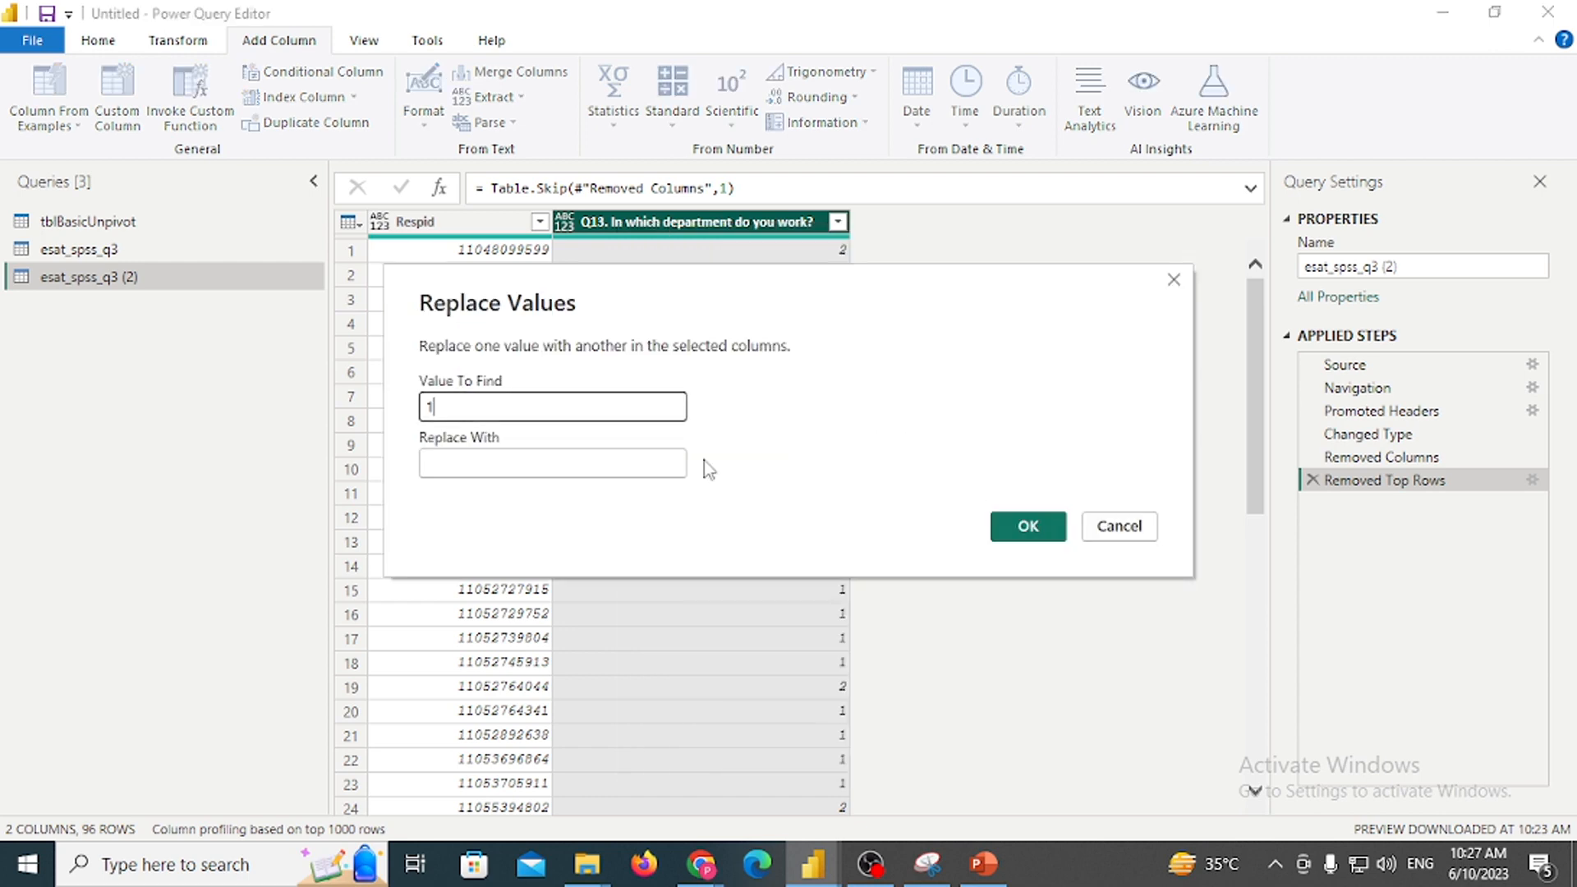
left_click(637, 471)
left_click(637, 471)
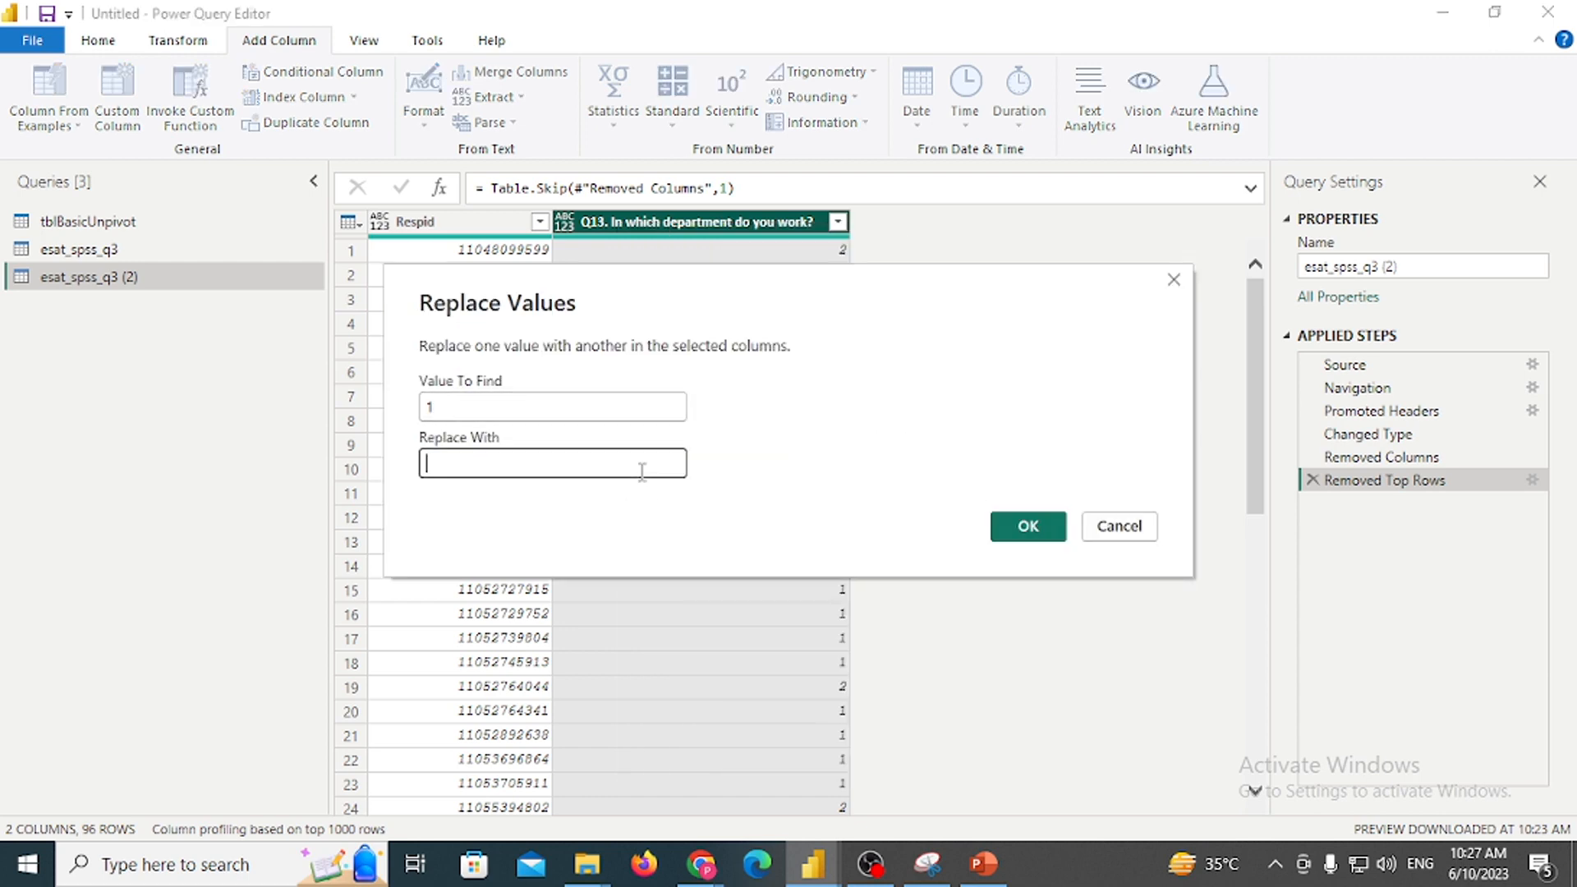
type("IT")
key("BackSpace")
key("BackSpace")
type("it")
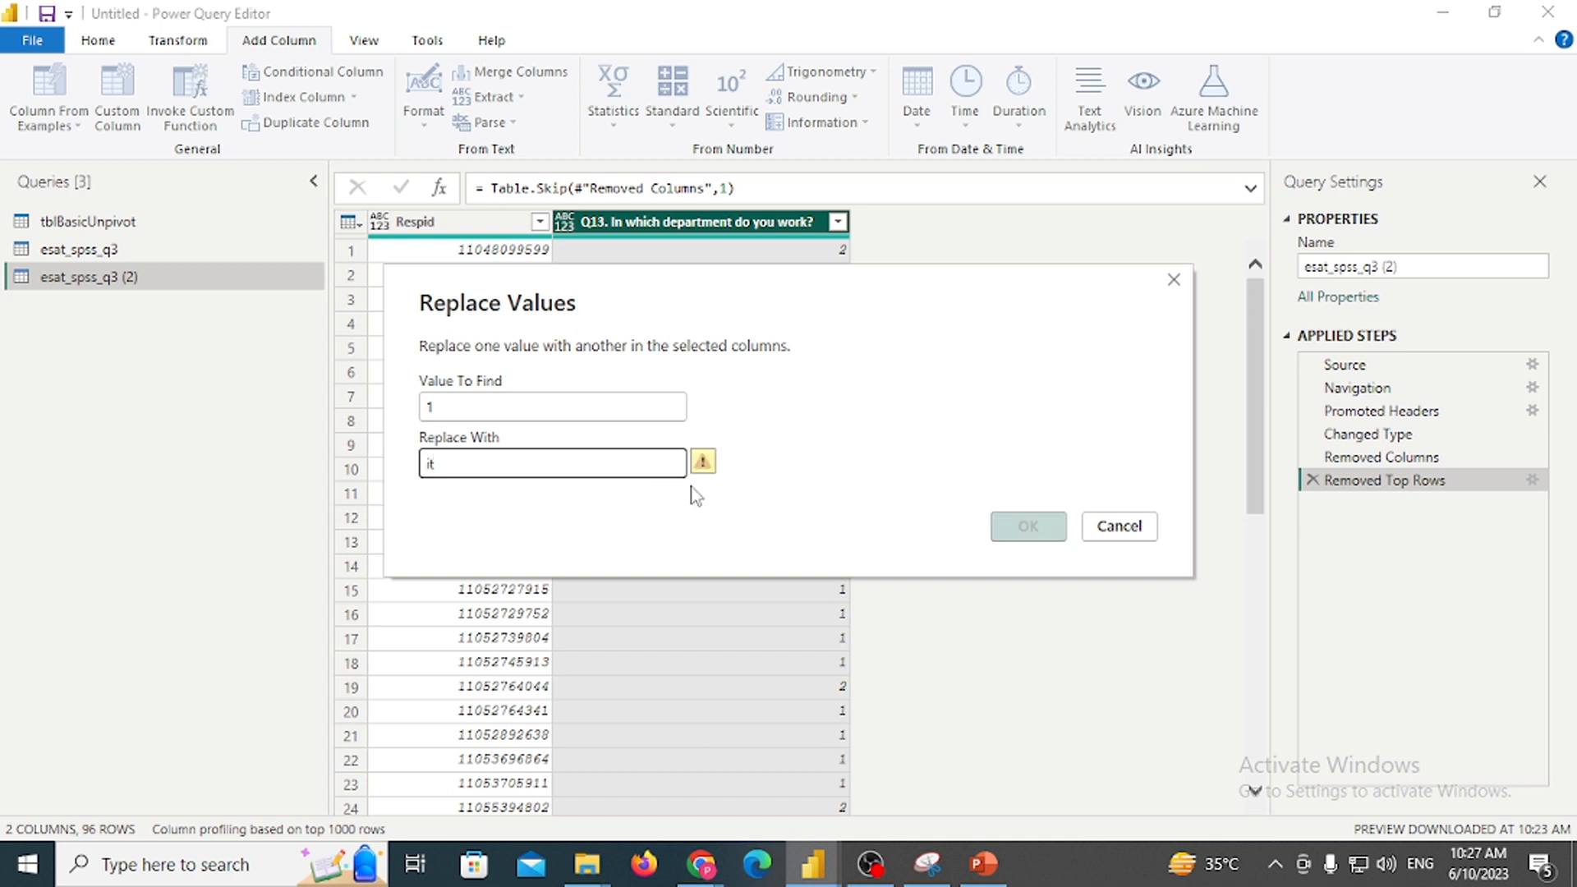
key("BackSpace")
key("BackSpace")
type("IT")
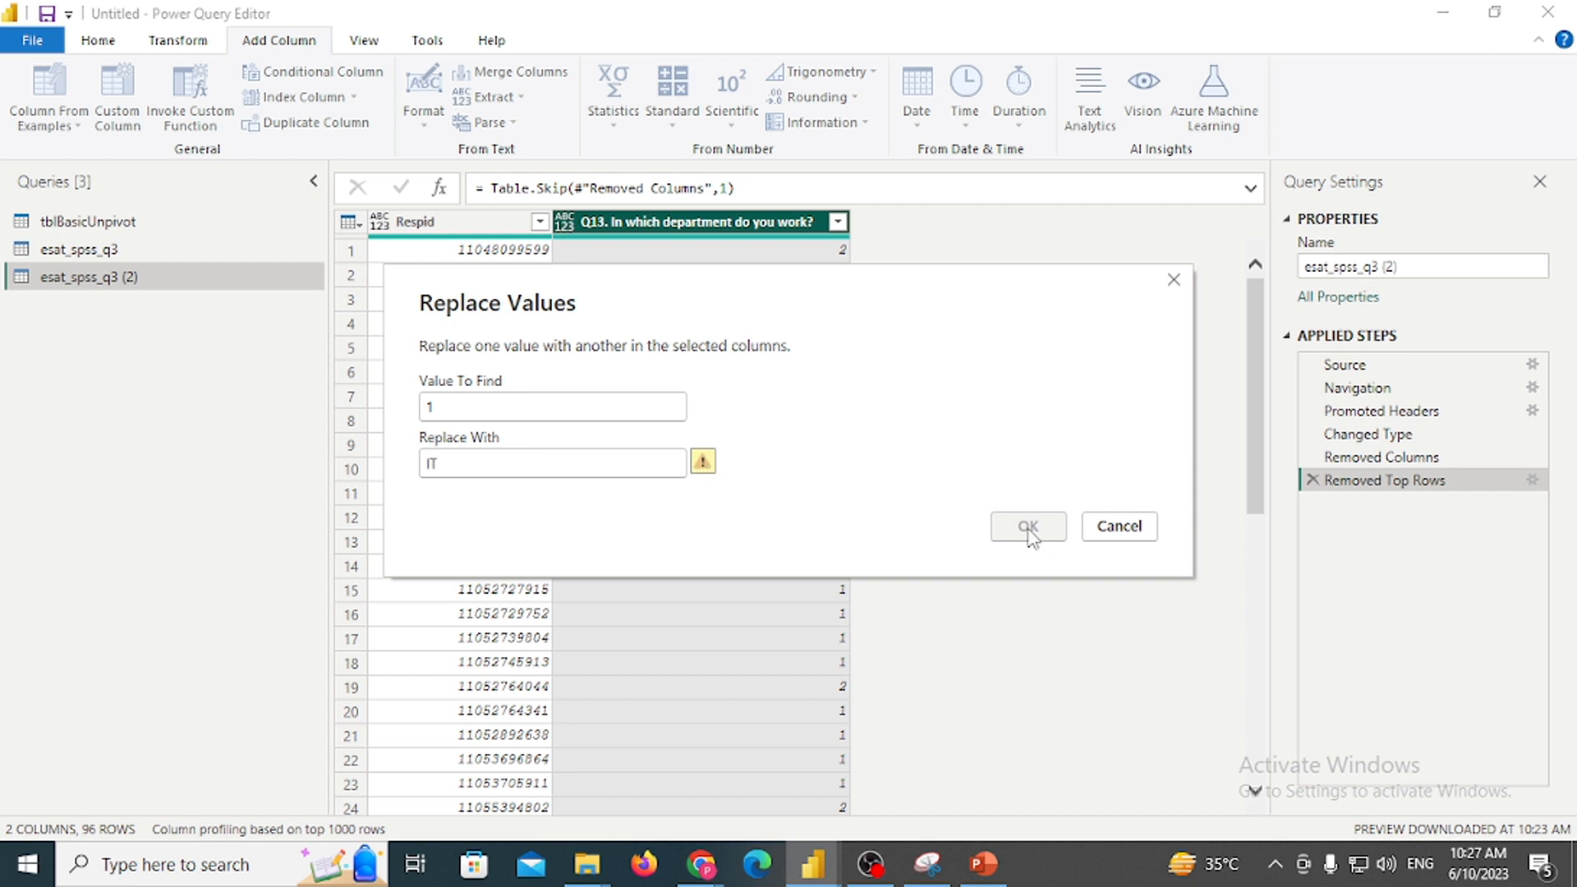
left_click(1135, 529)
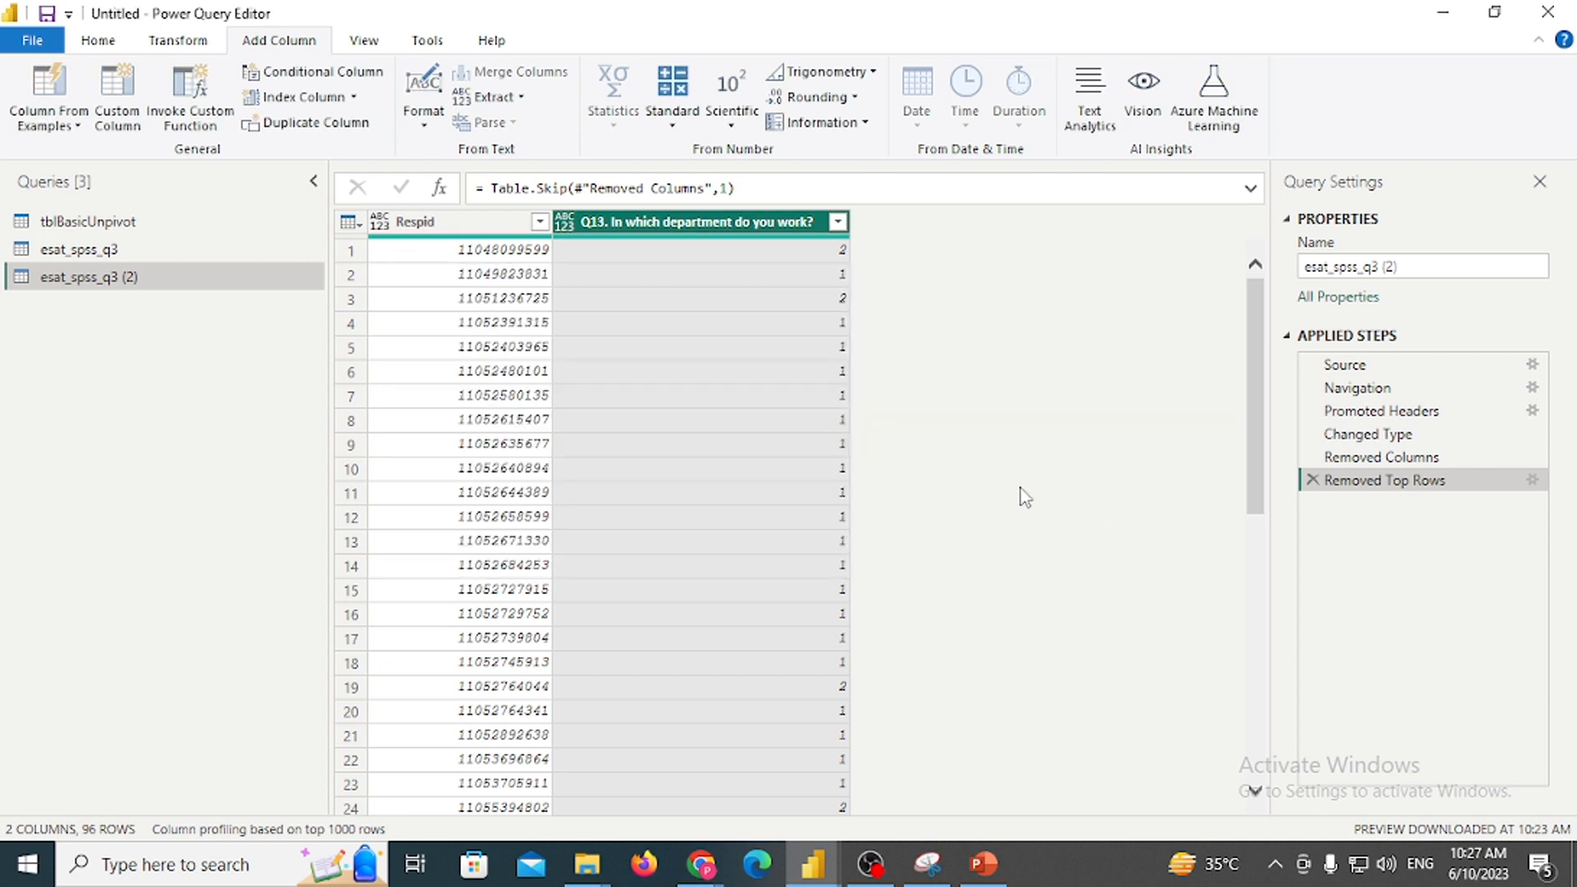
Retry replacing 1 with "it" in the Q13 department column, check the warning on the replacement value, and cancel
left_click(707, 398)
left_click(747, 229)
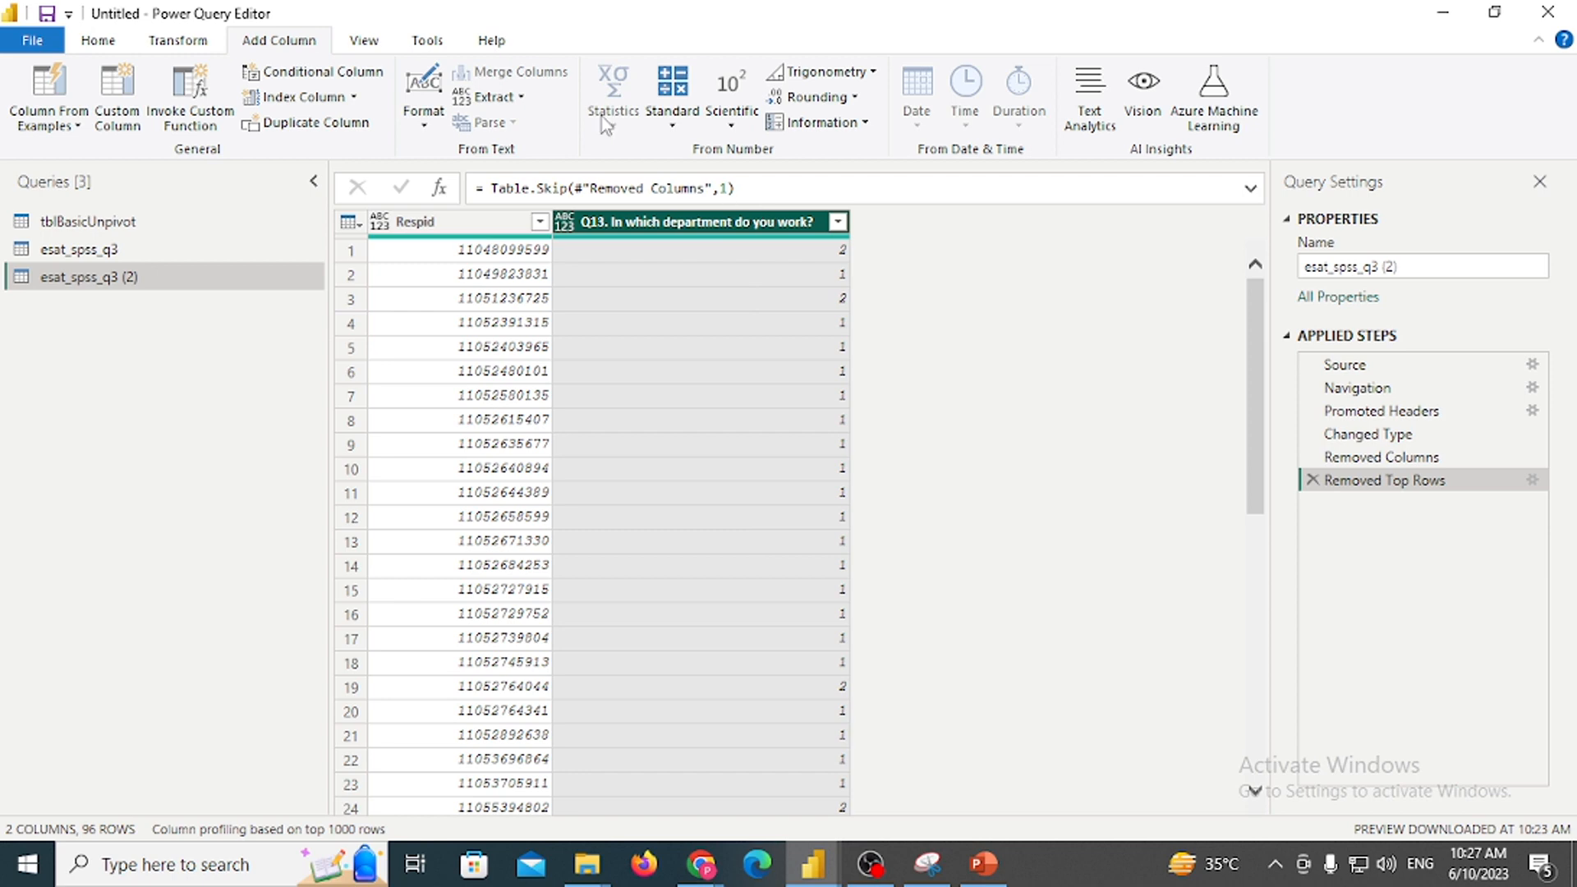
right_click(666, 222)
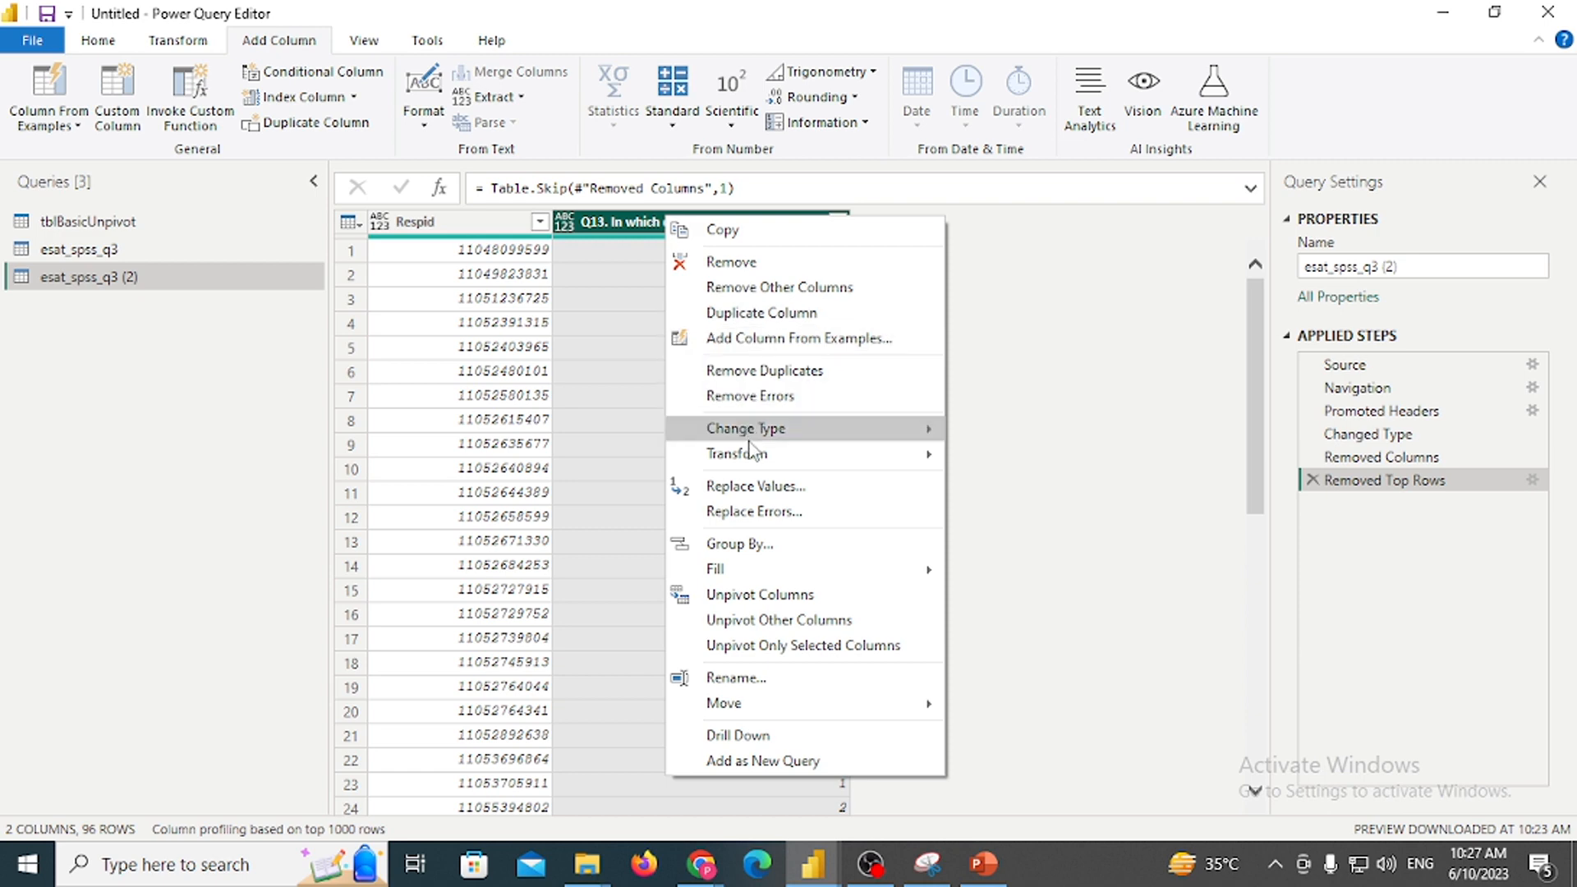
left_click(756, 491)
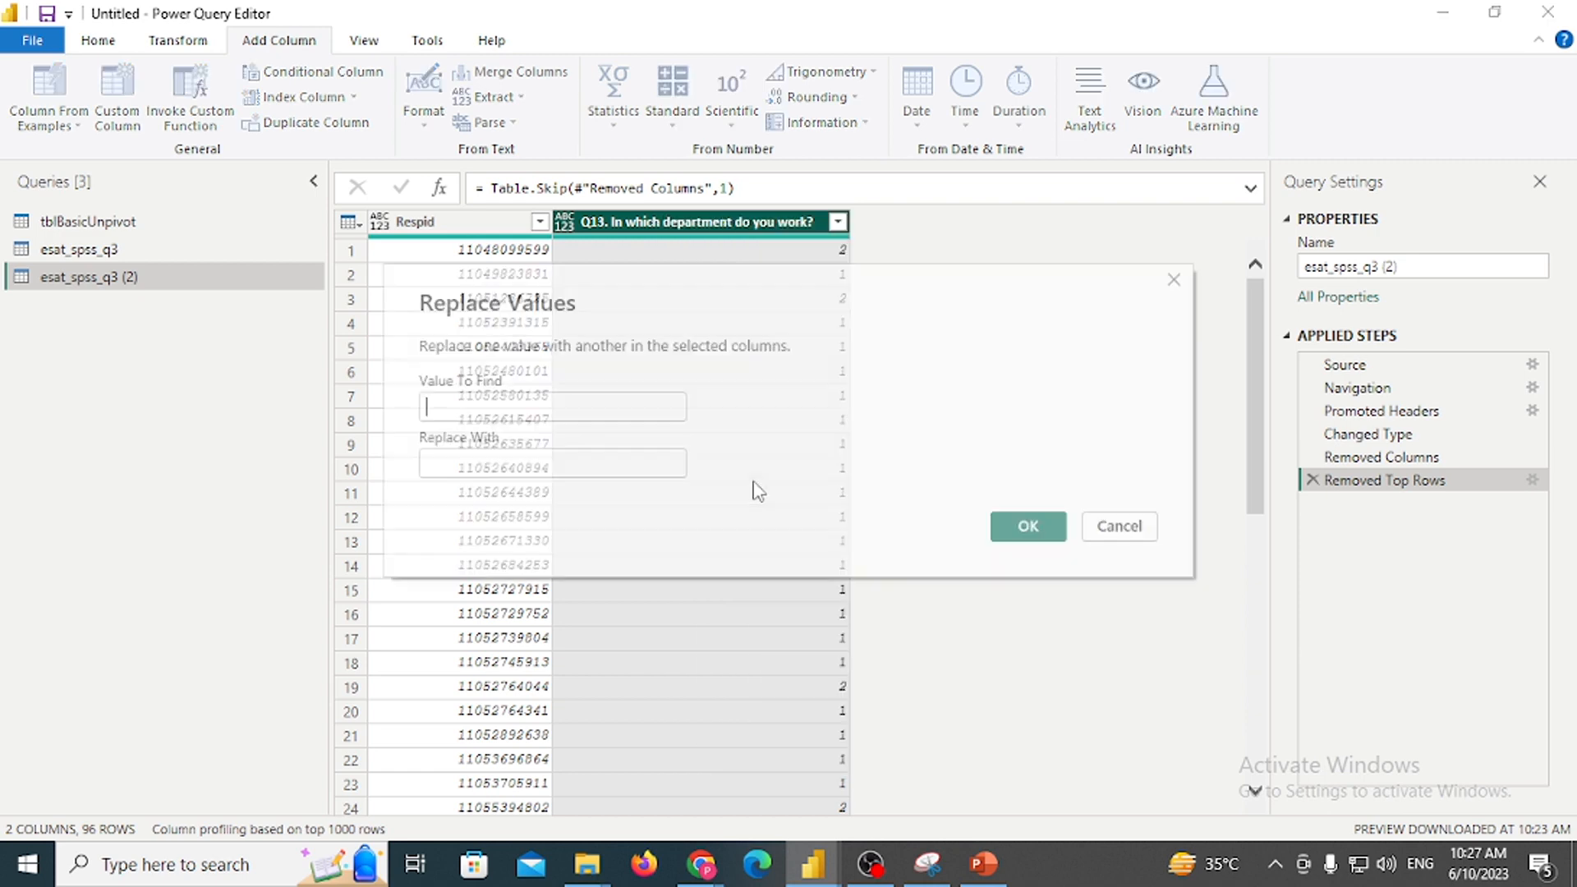
type("1")
left_click(519, 464)
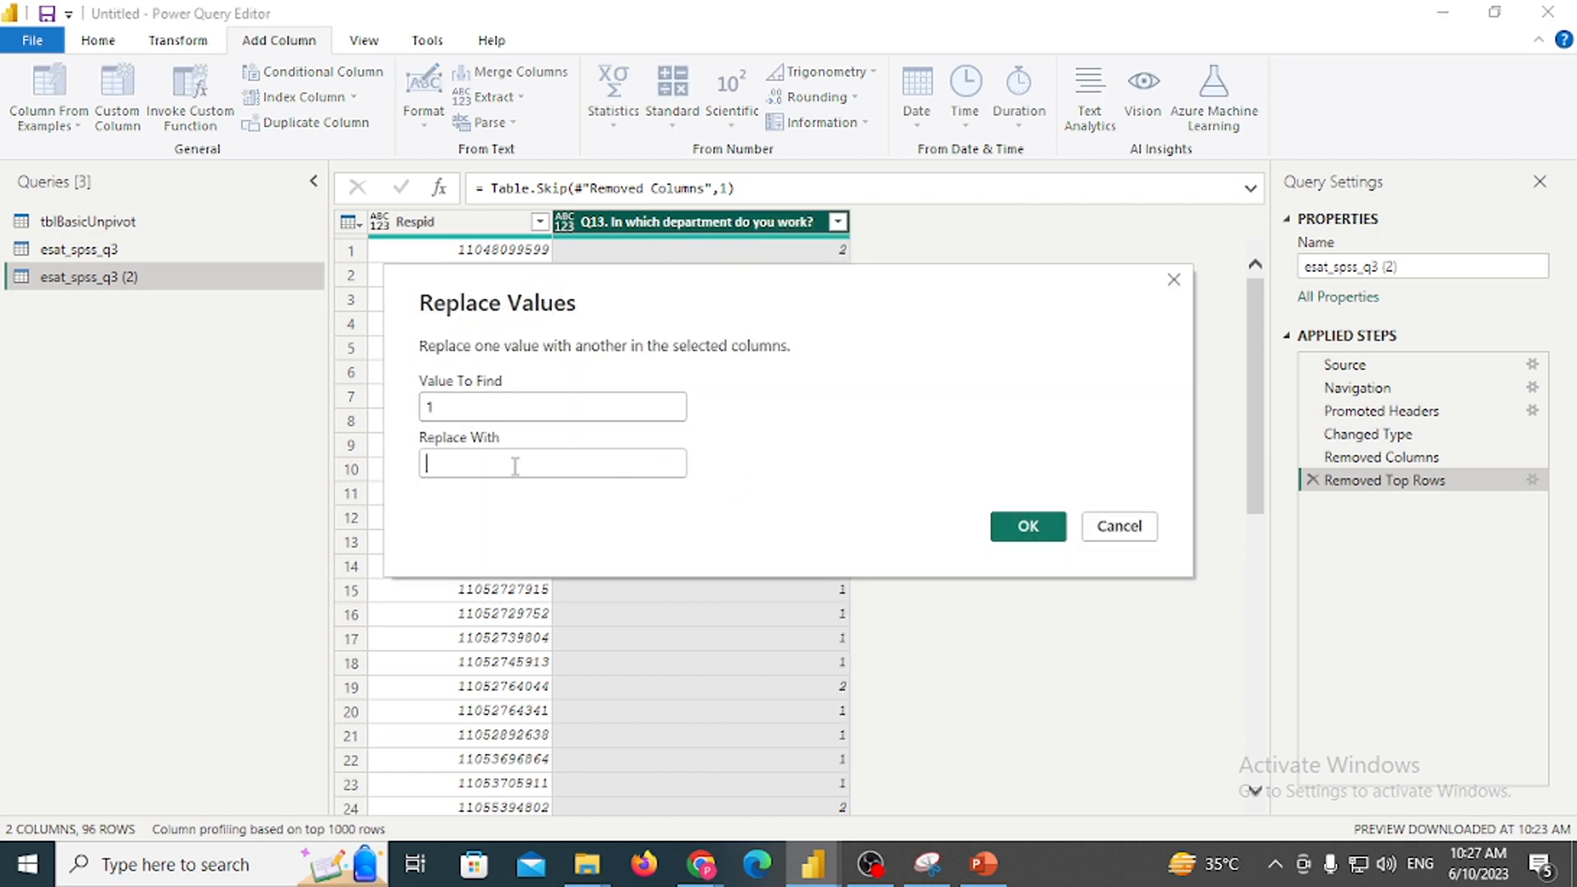
type("it")
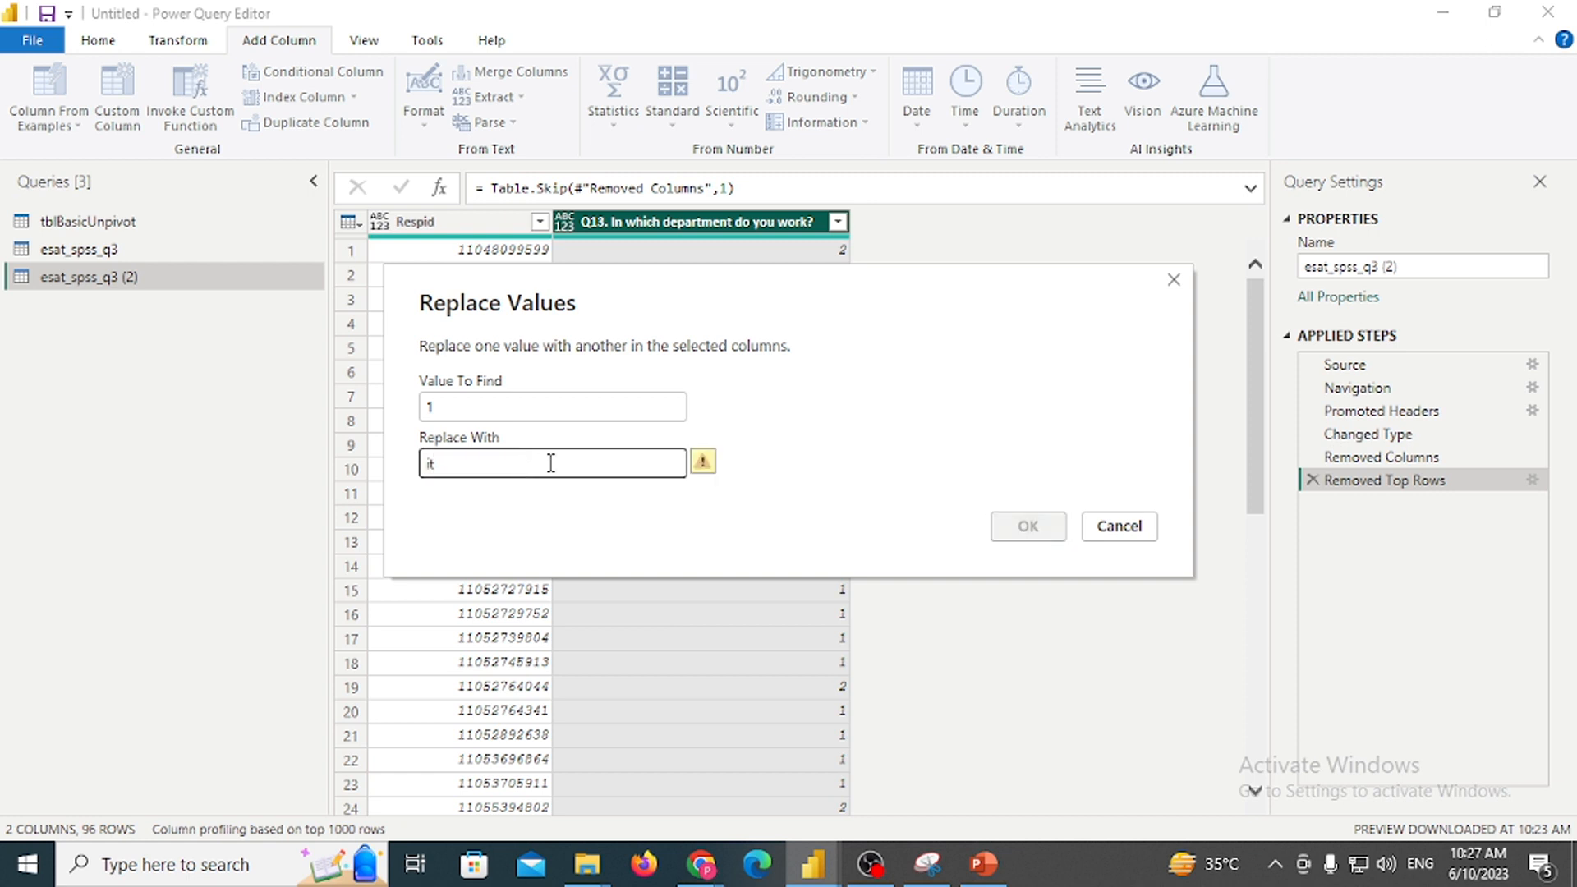
mouse_move(700, 466)
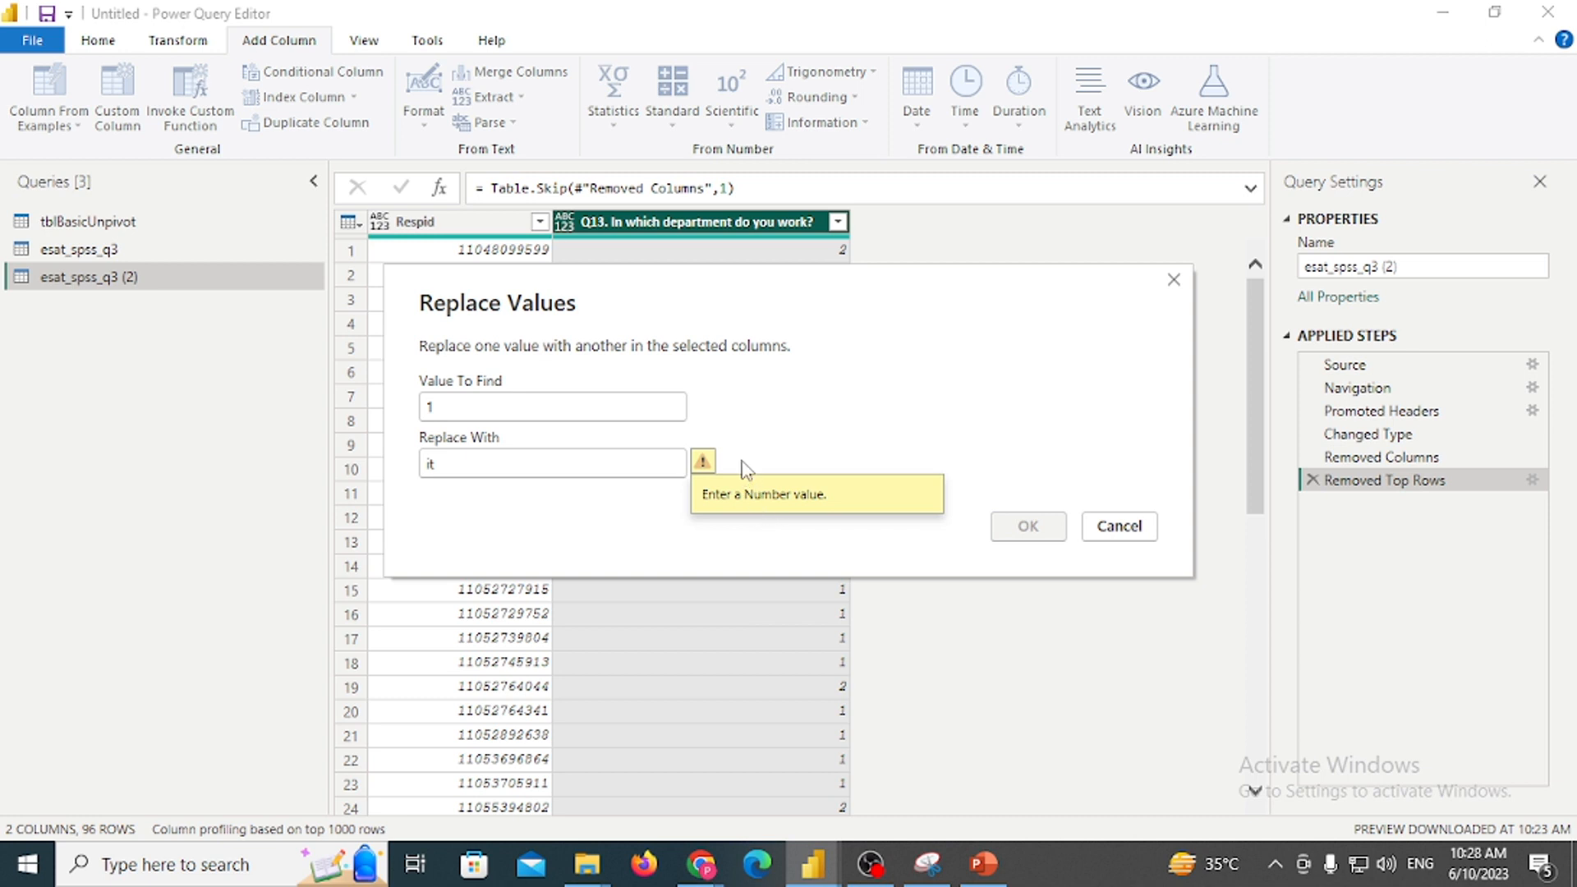
left_click(1105, 533)
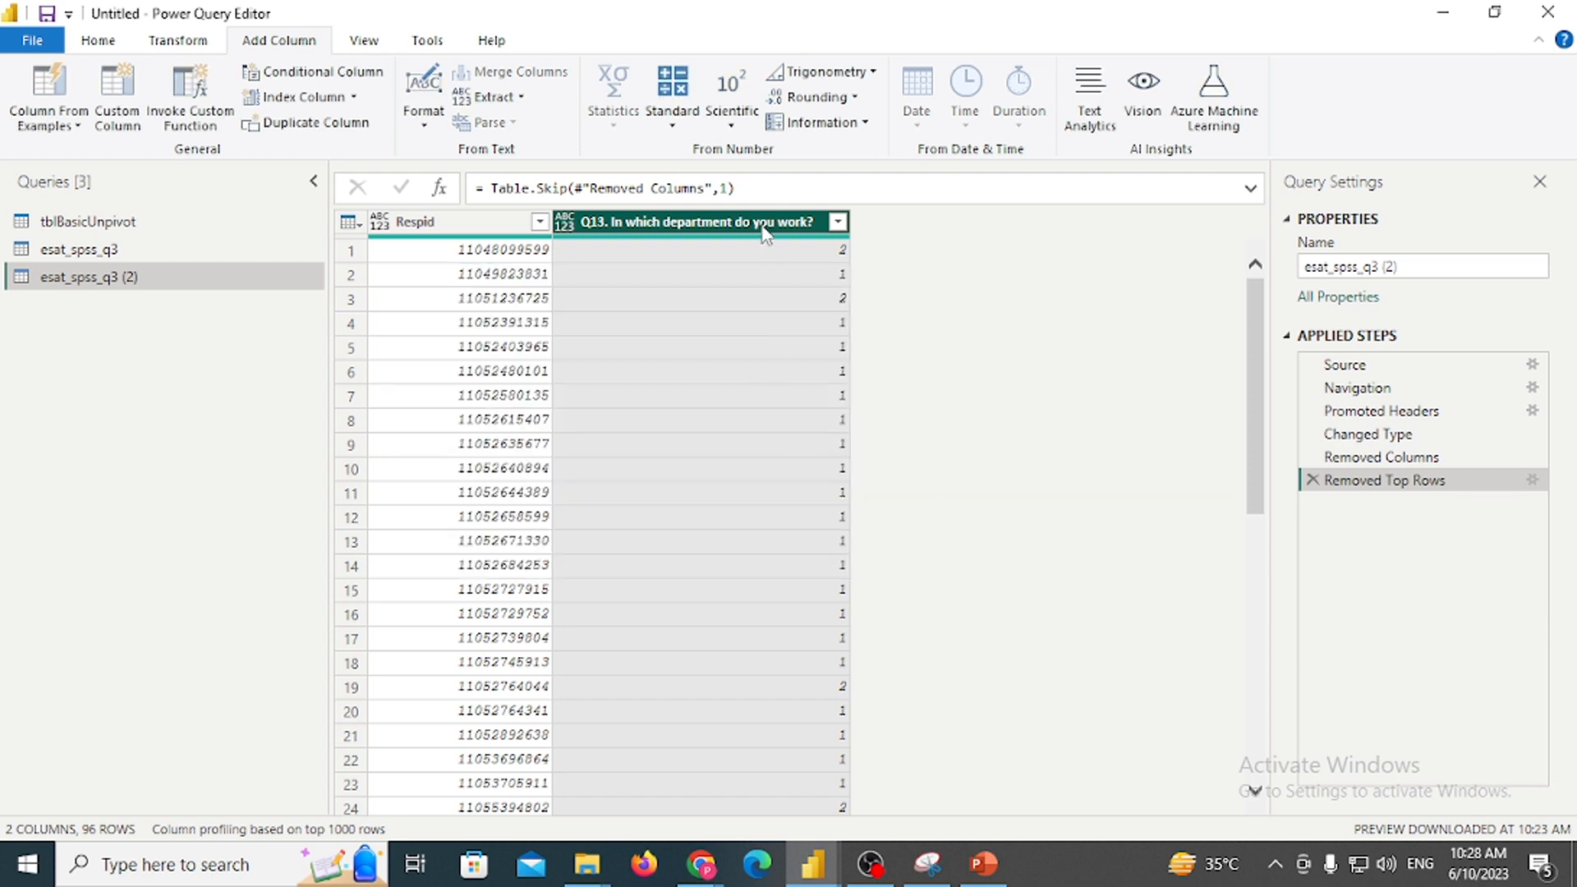
Start a conditional column named DeptNam that outputs IT when the Q13 department column equals 1
left_click(354, 75)
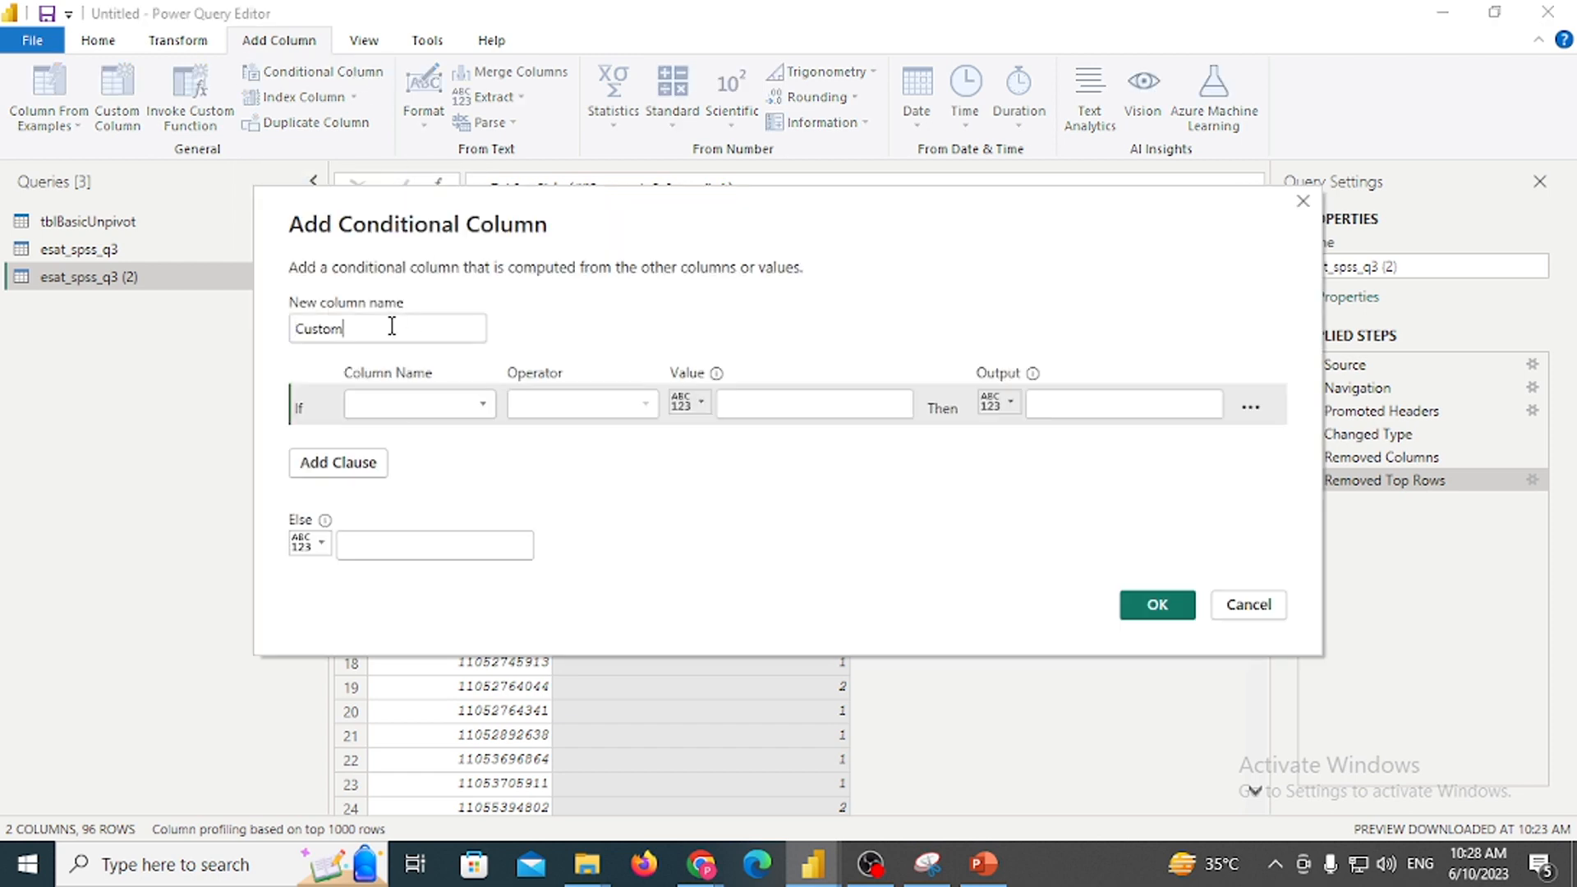
double_click(392, 326)
type("Dep")
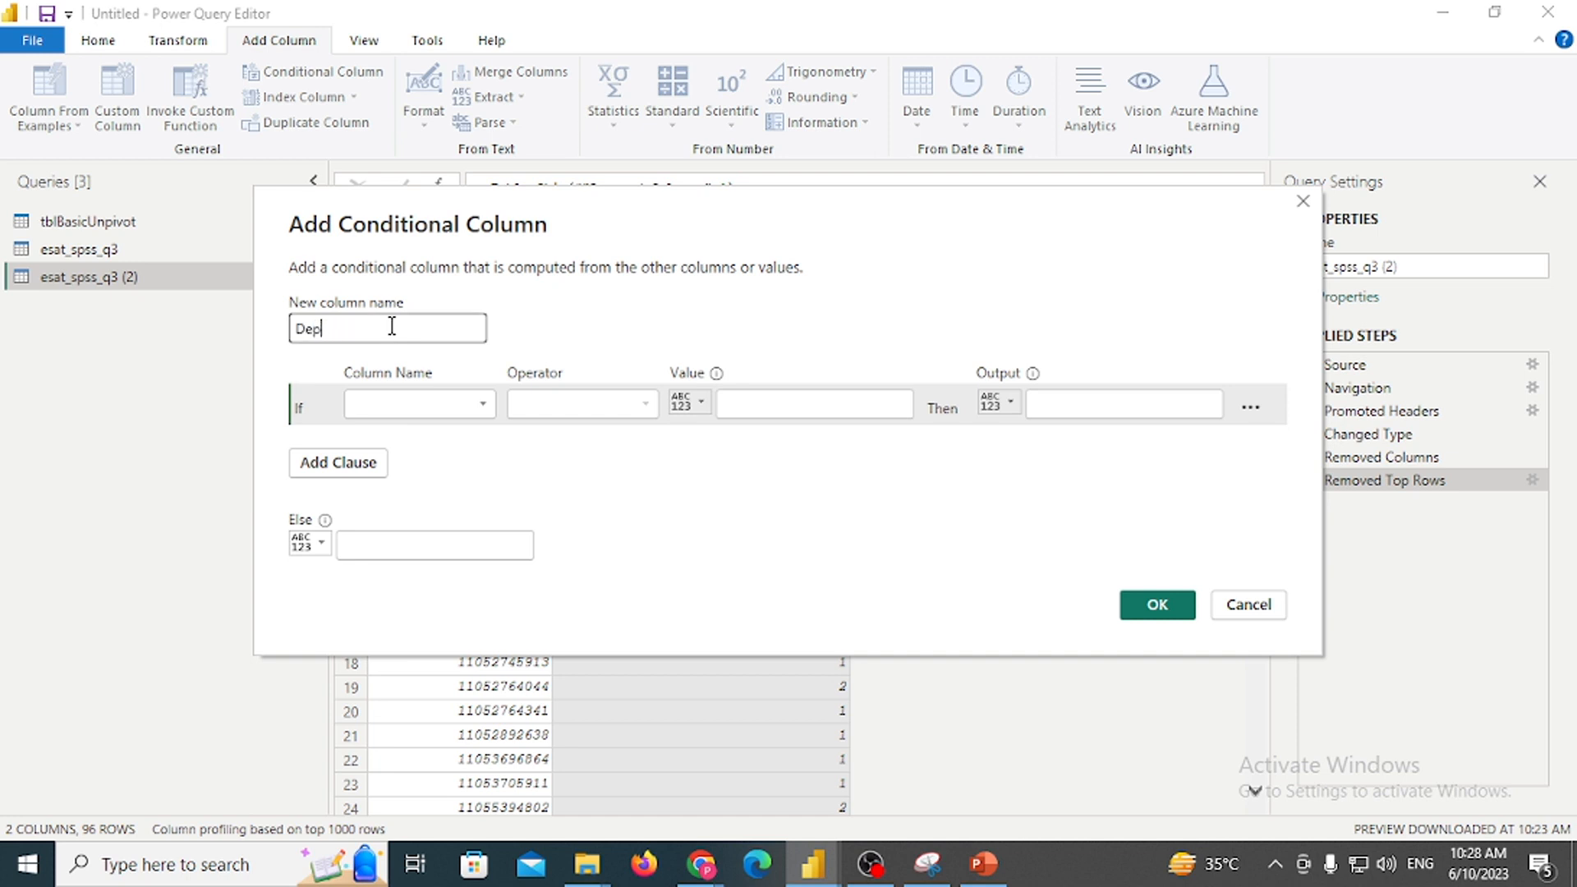
type("tNam")
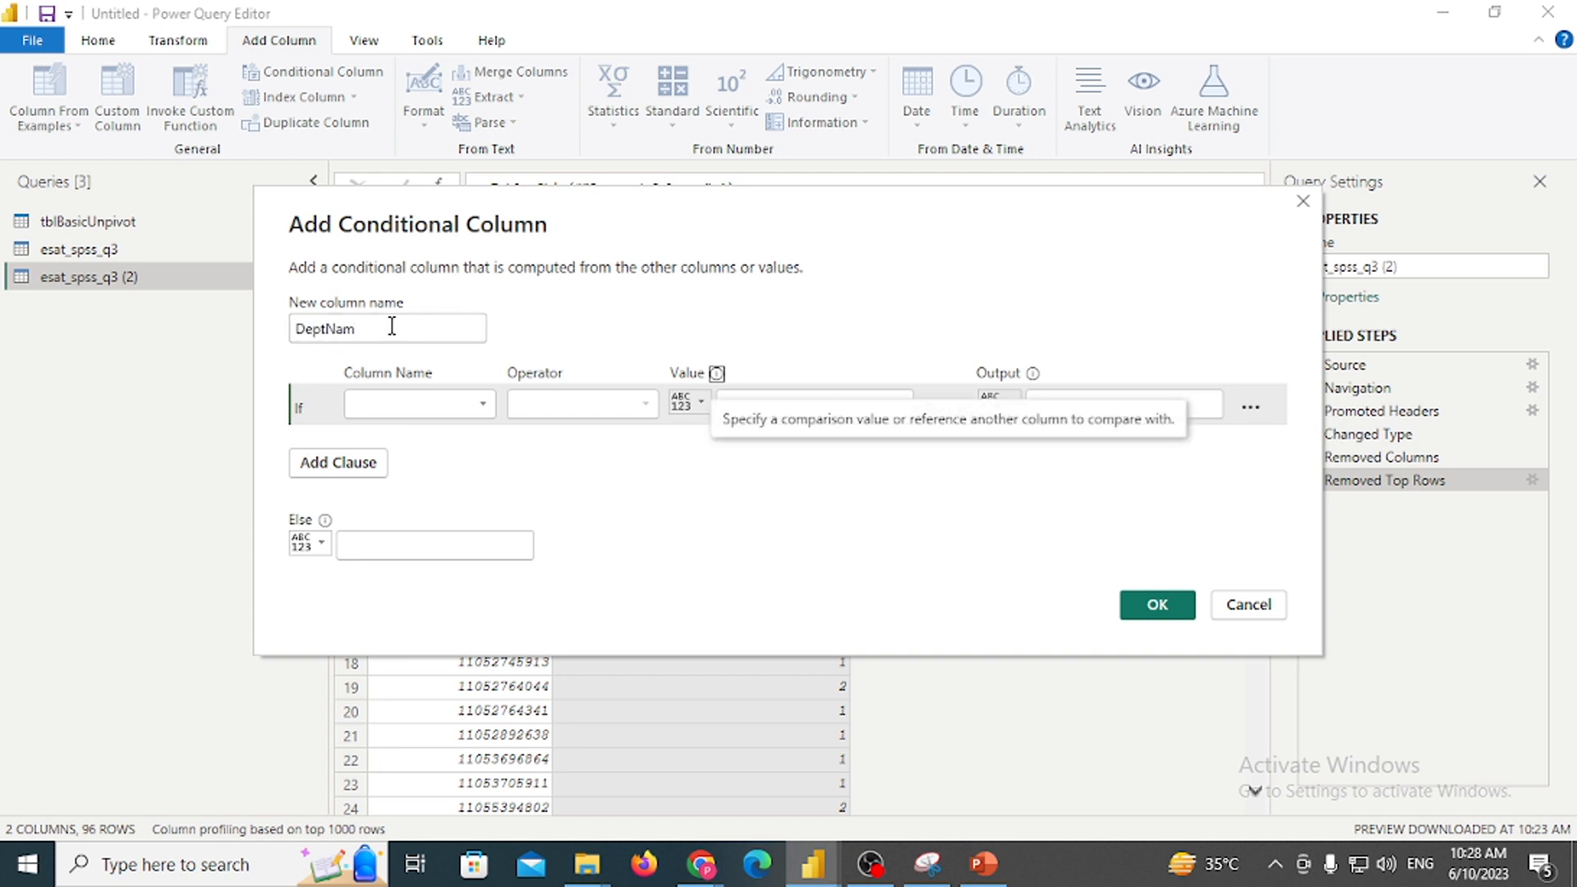
left_click(426, 406)
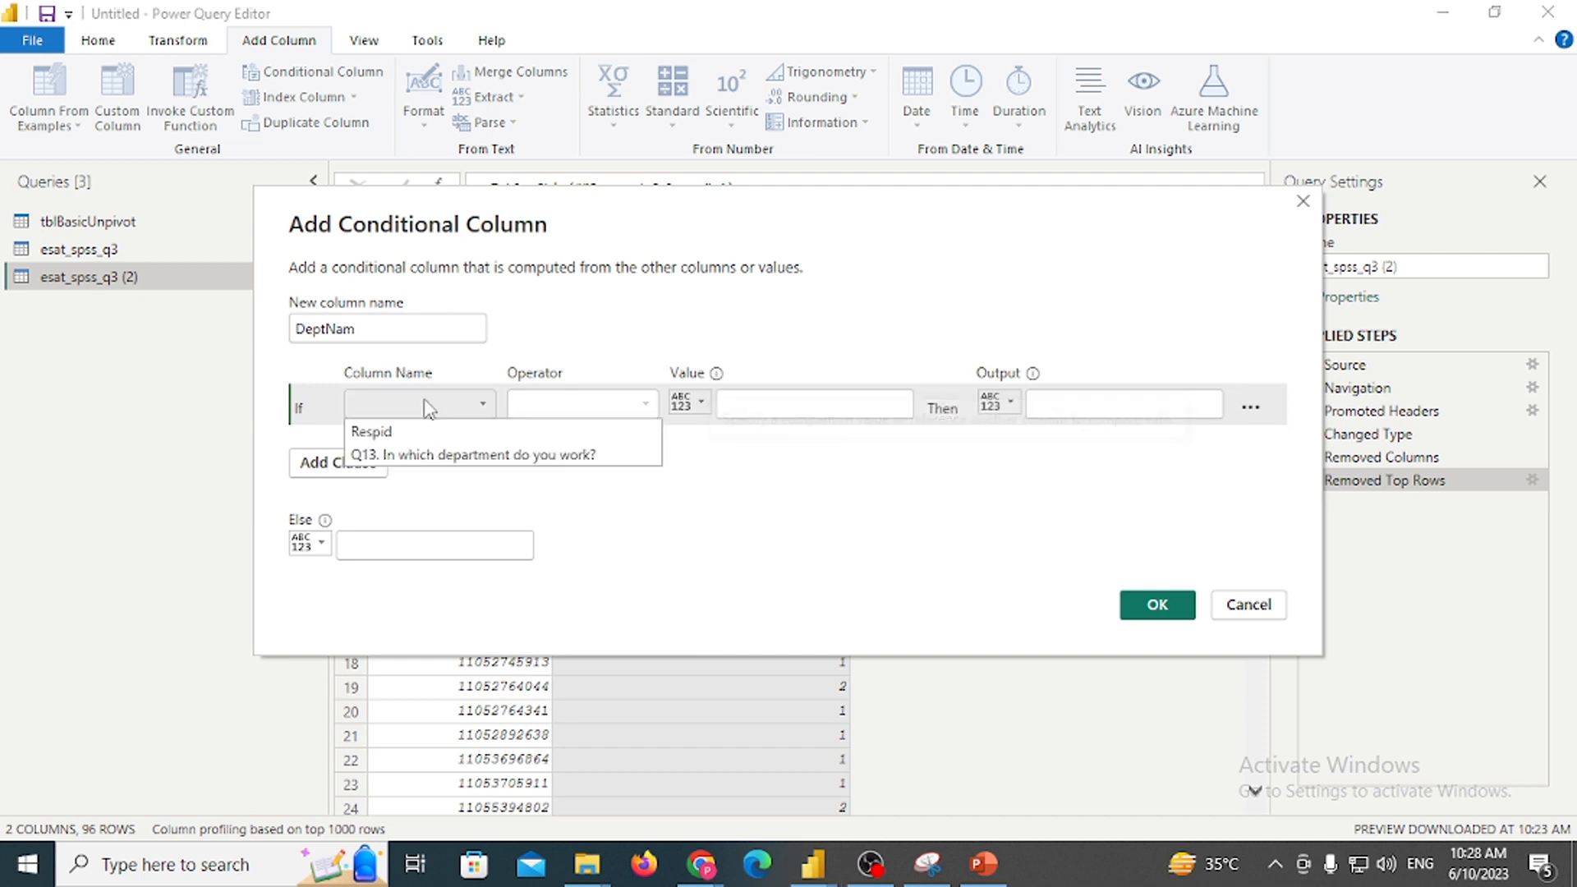
left_click(421, 454)
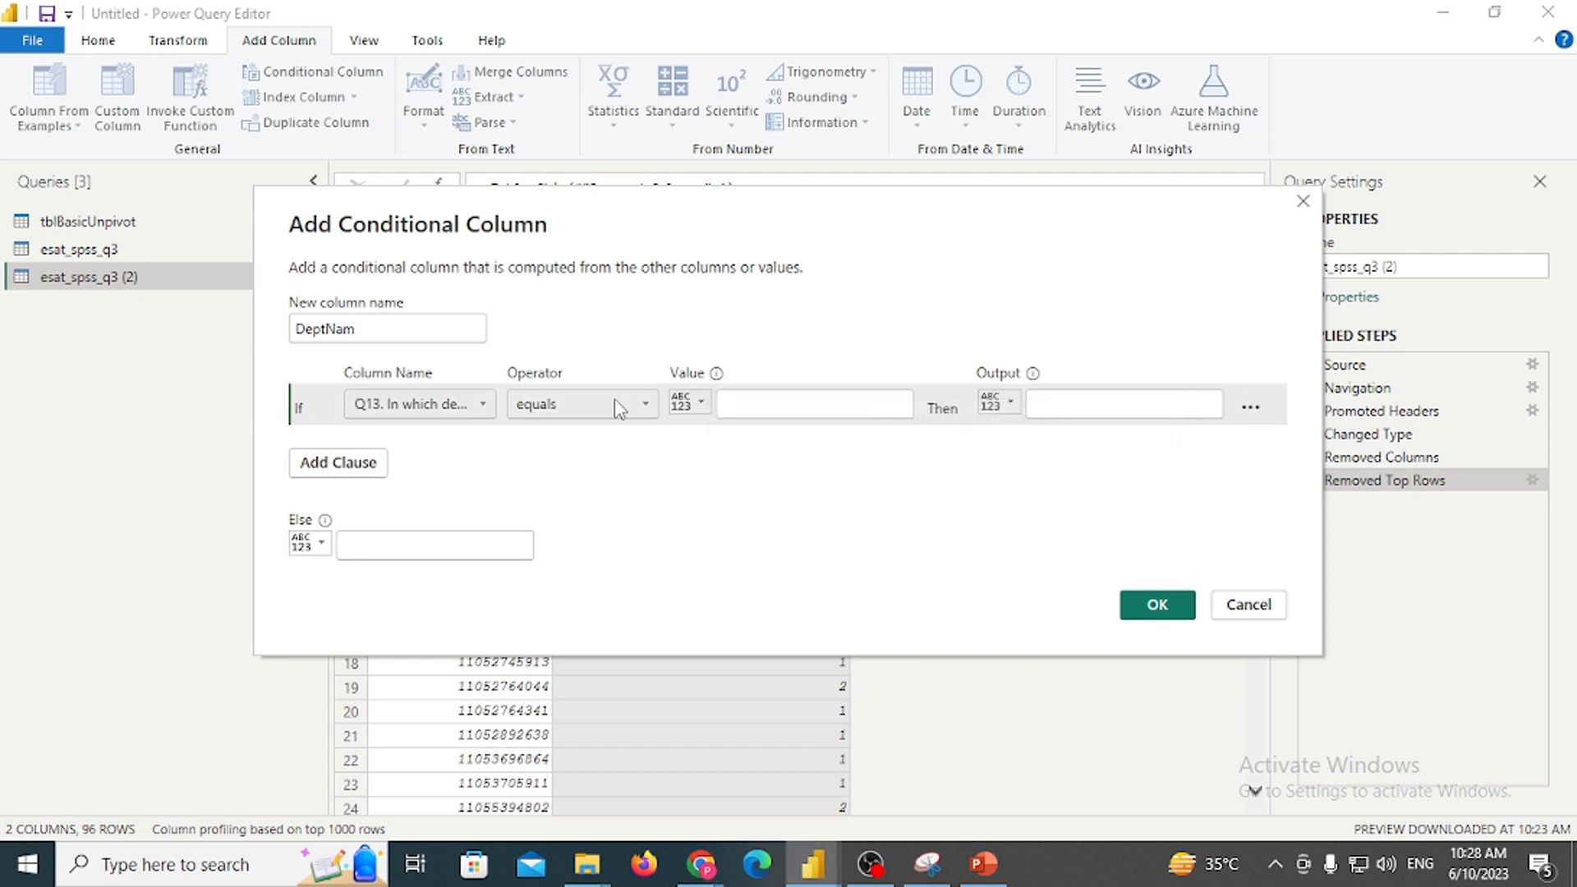
left_click(775, 403)
type("1")
left_click(1124, 405)
type("IT")
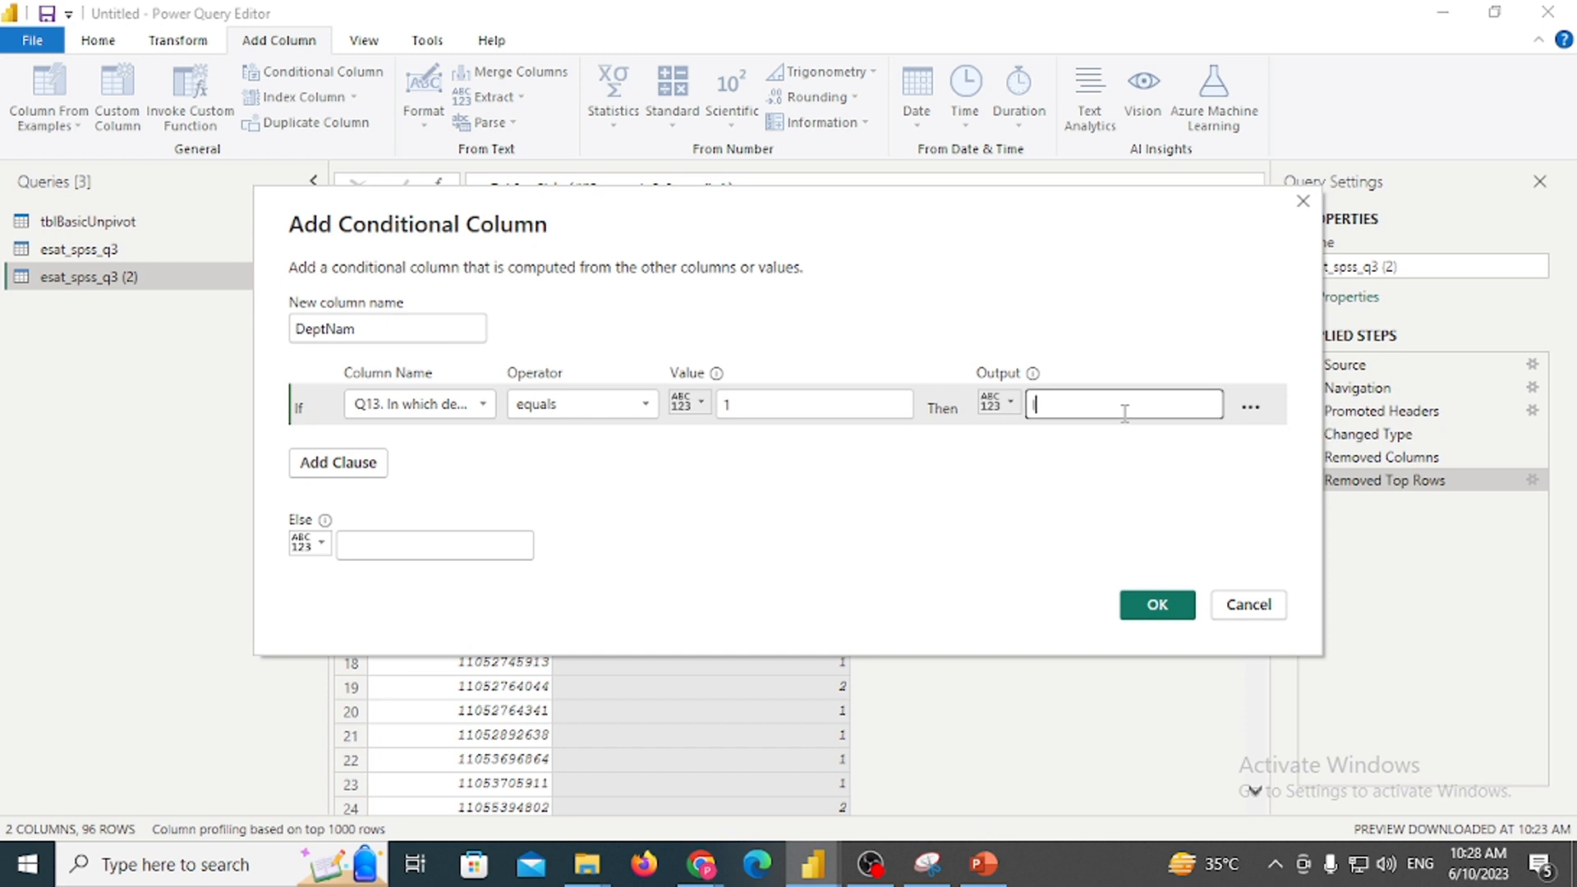
Add an else-if clause that outputs Admin when the Q13 department column equals 2, and create the DeptNam conditional column
left_click(356, 468)
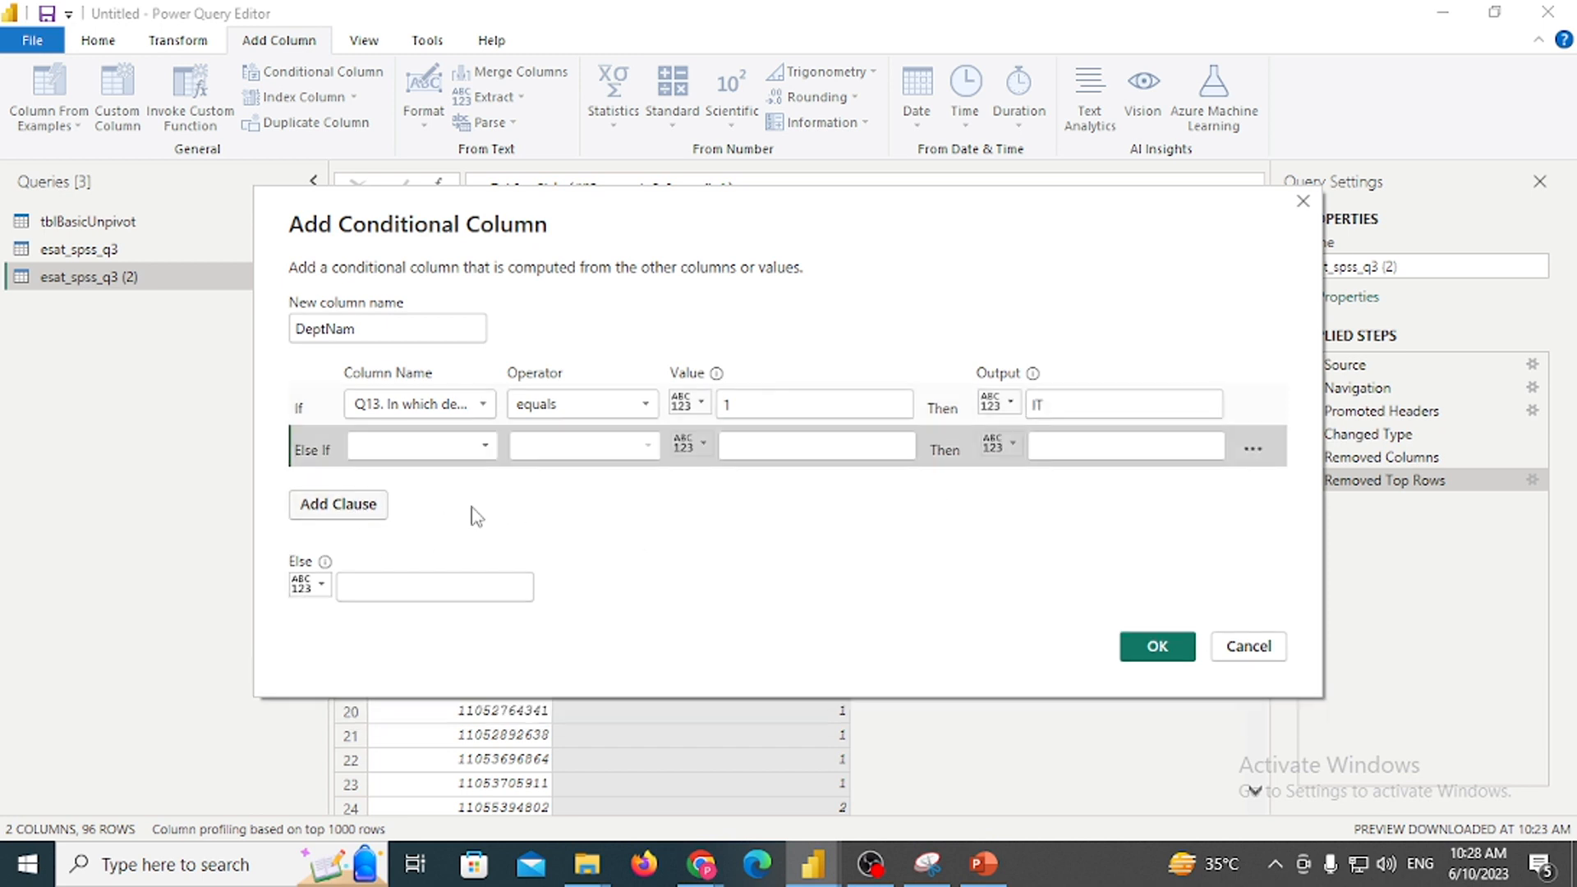
left_click(419, 446)
left_click(455, 496)
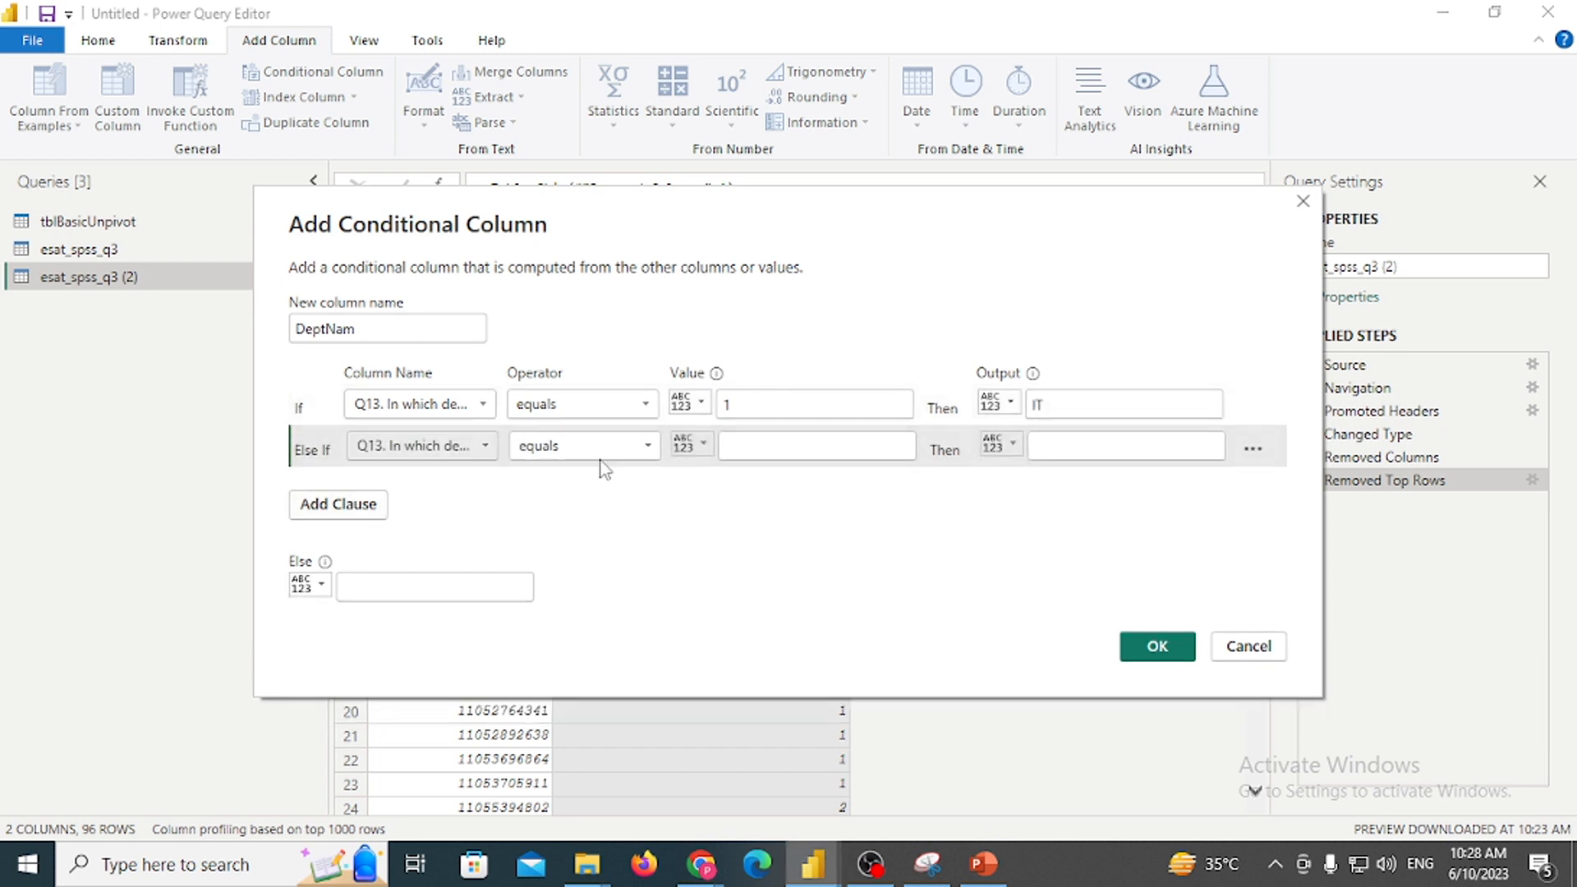
left_click(824, 444)
type("2")
left_click(1123, 451)
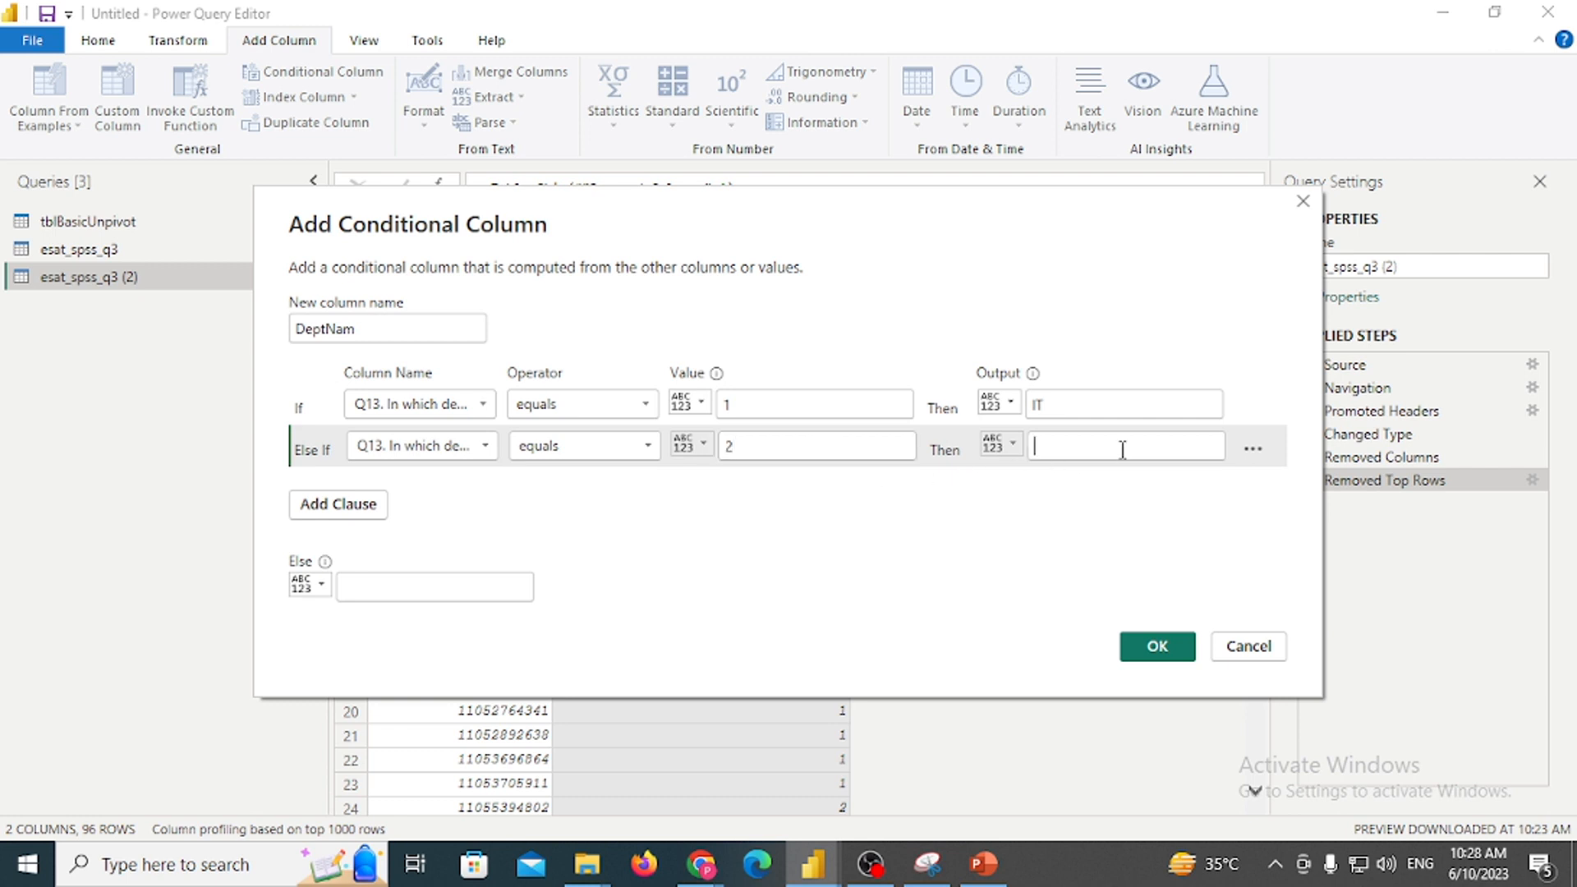
type("Ad")
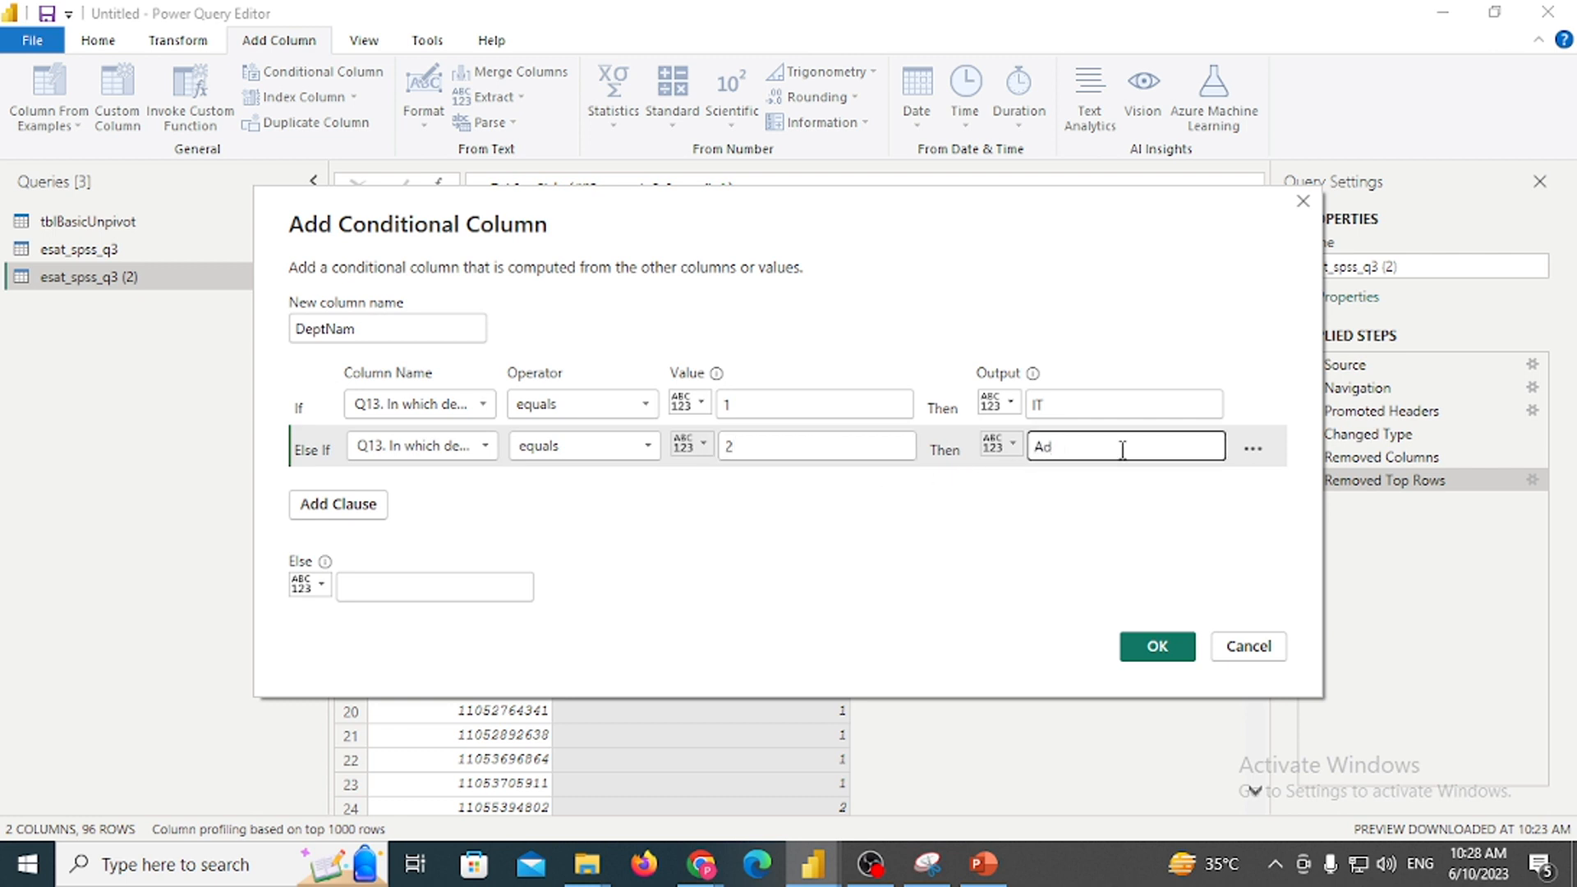
type("min")
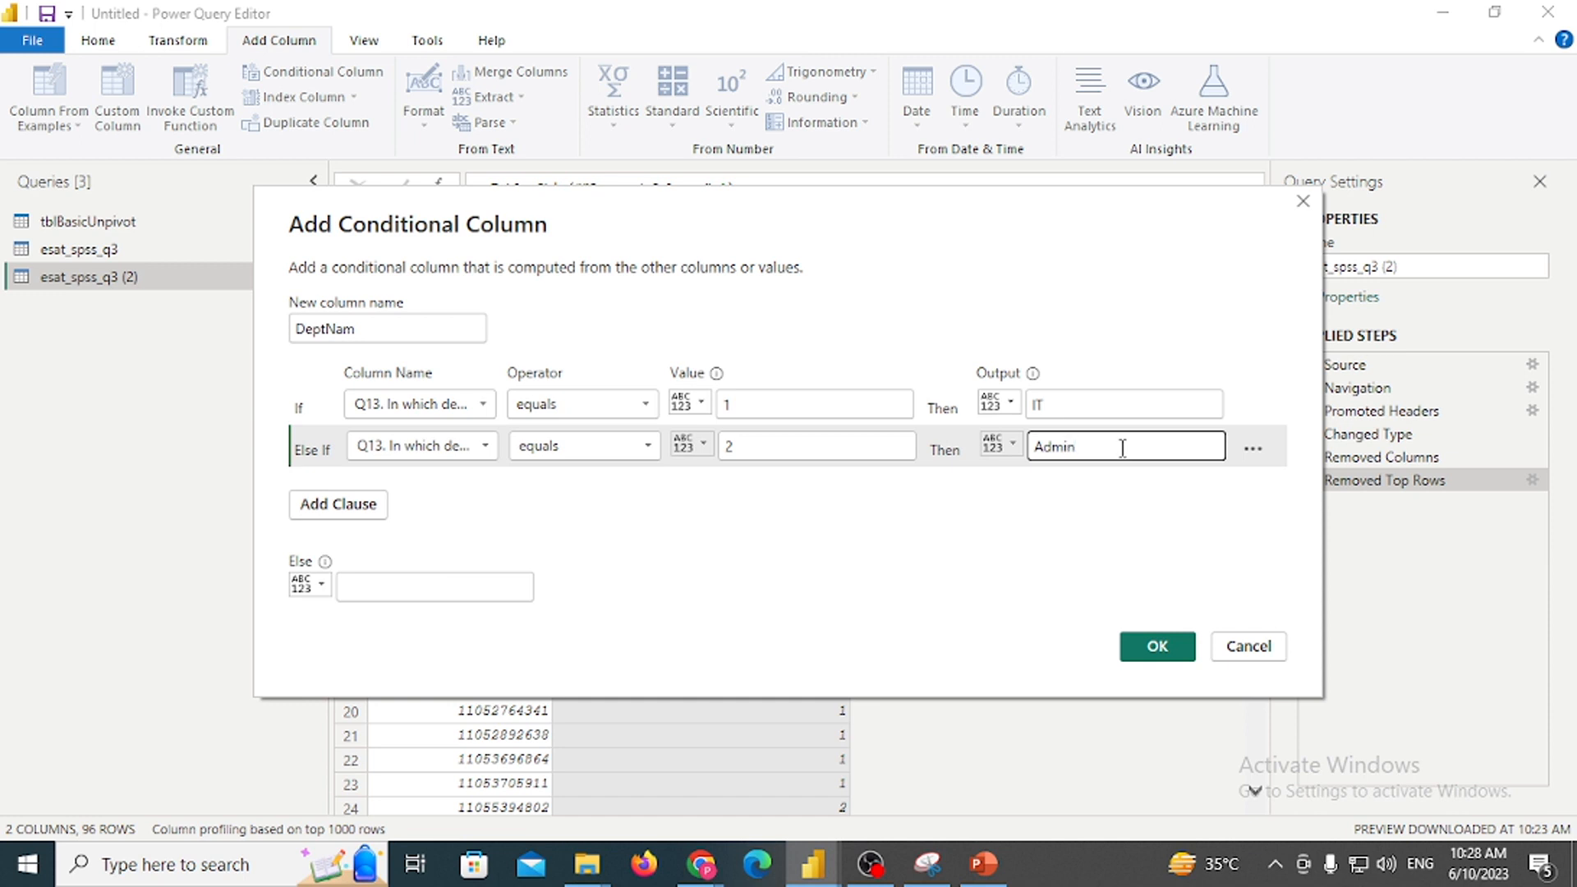
left_click(1157, 647)
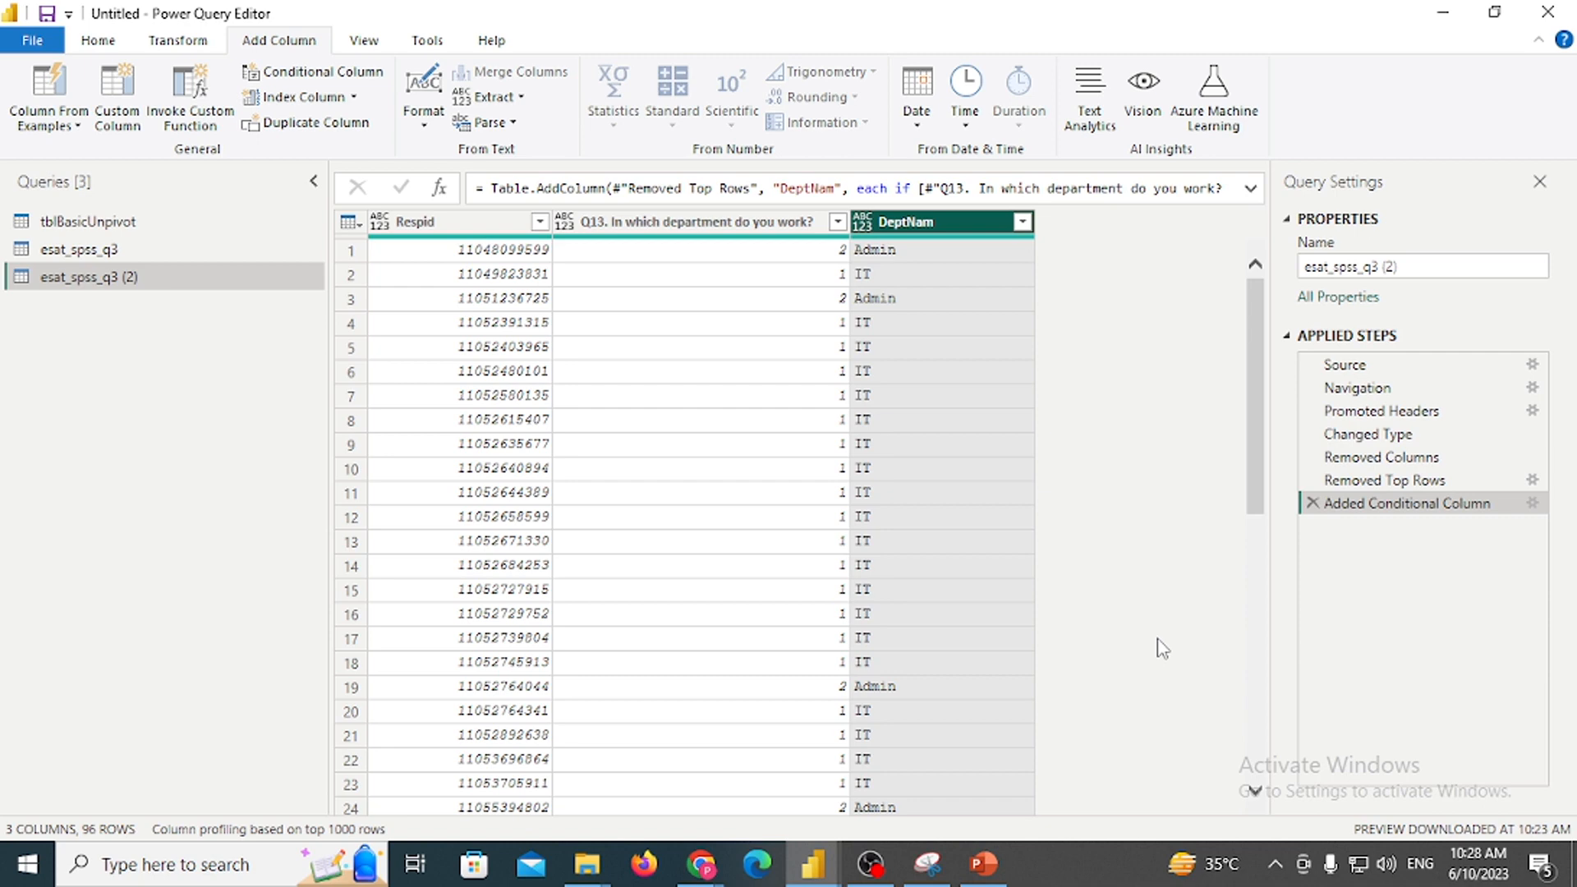
Select the Q13 department column in the duplicated query and bring up its available column operations
left_click(571, 226)
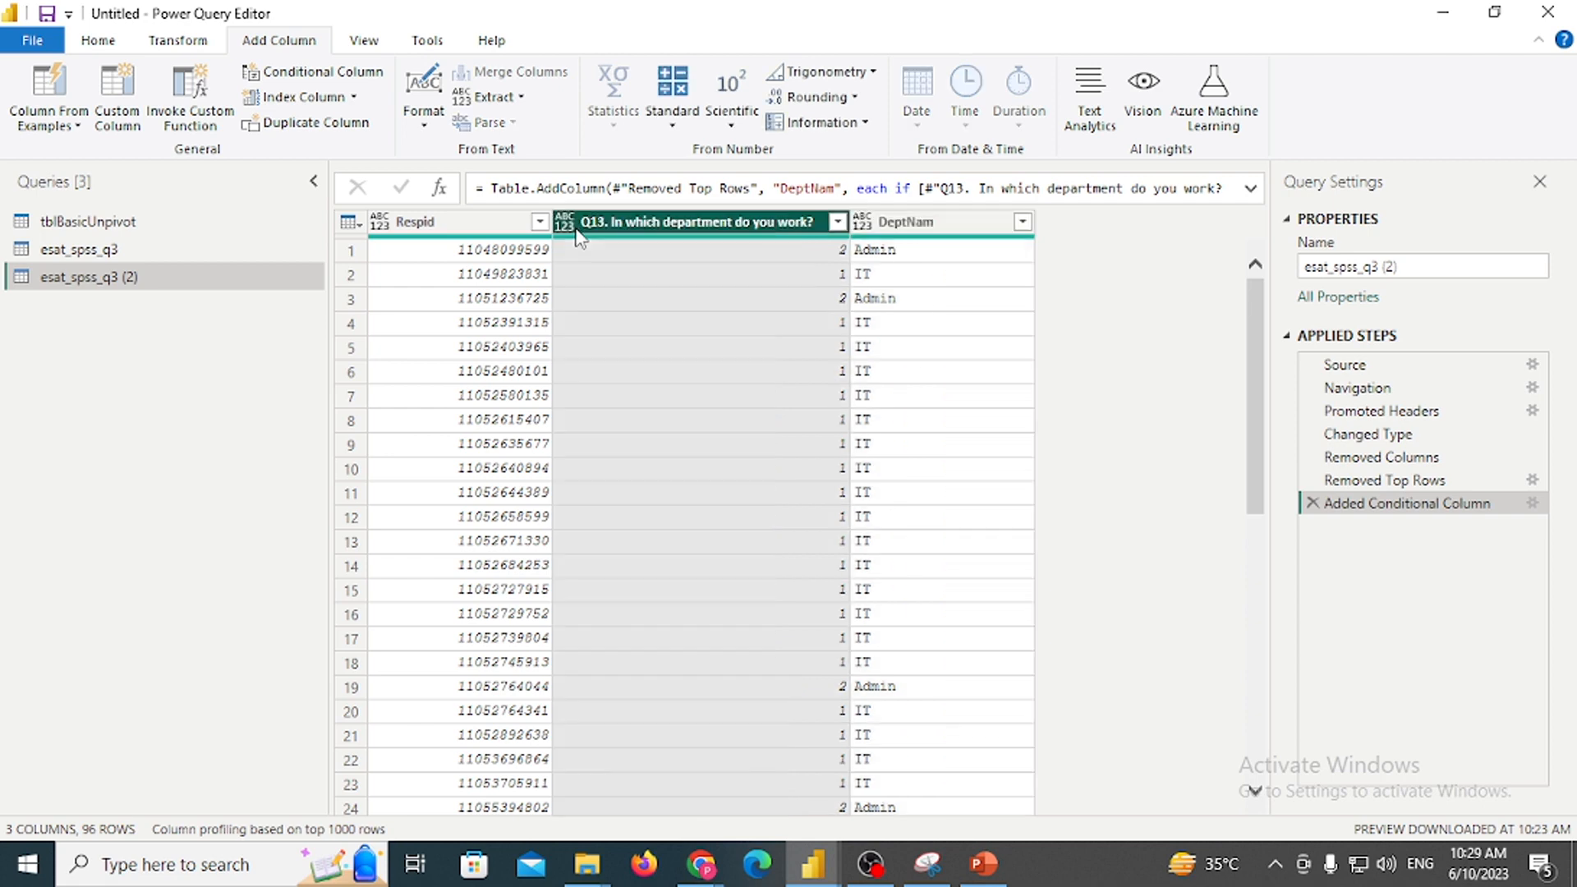
right_click(571, 229)
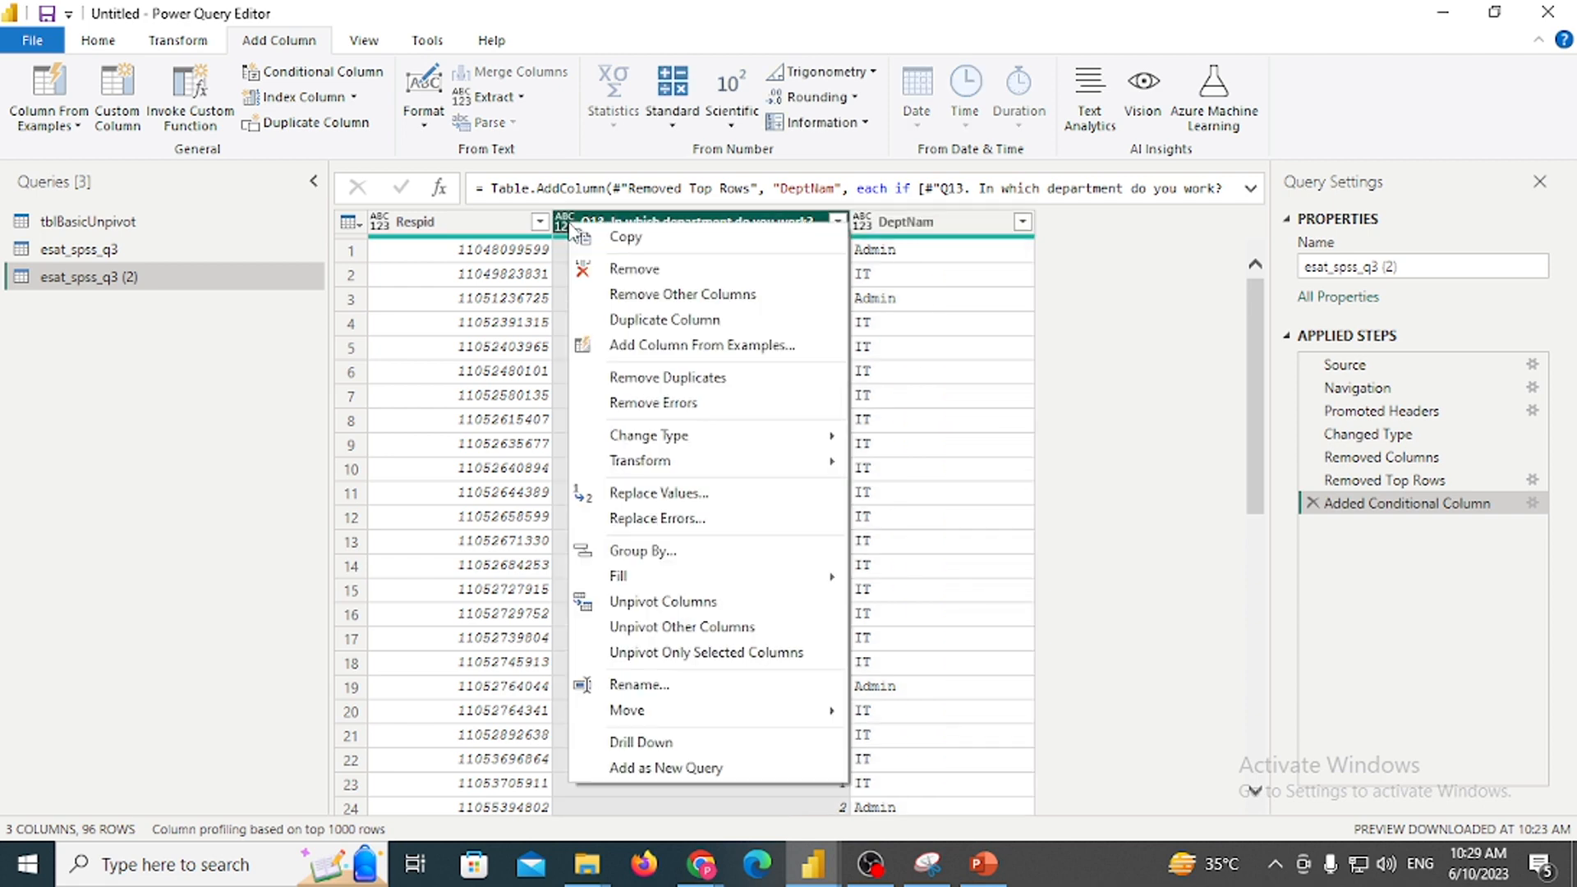
Try changing the Q13 department column's data type to Text, and remove that type change from the query
left_click(567, 224)
left_click(567, 223)
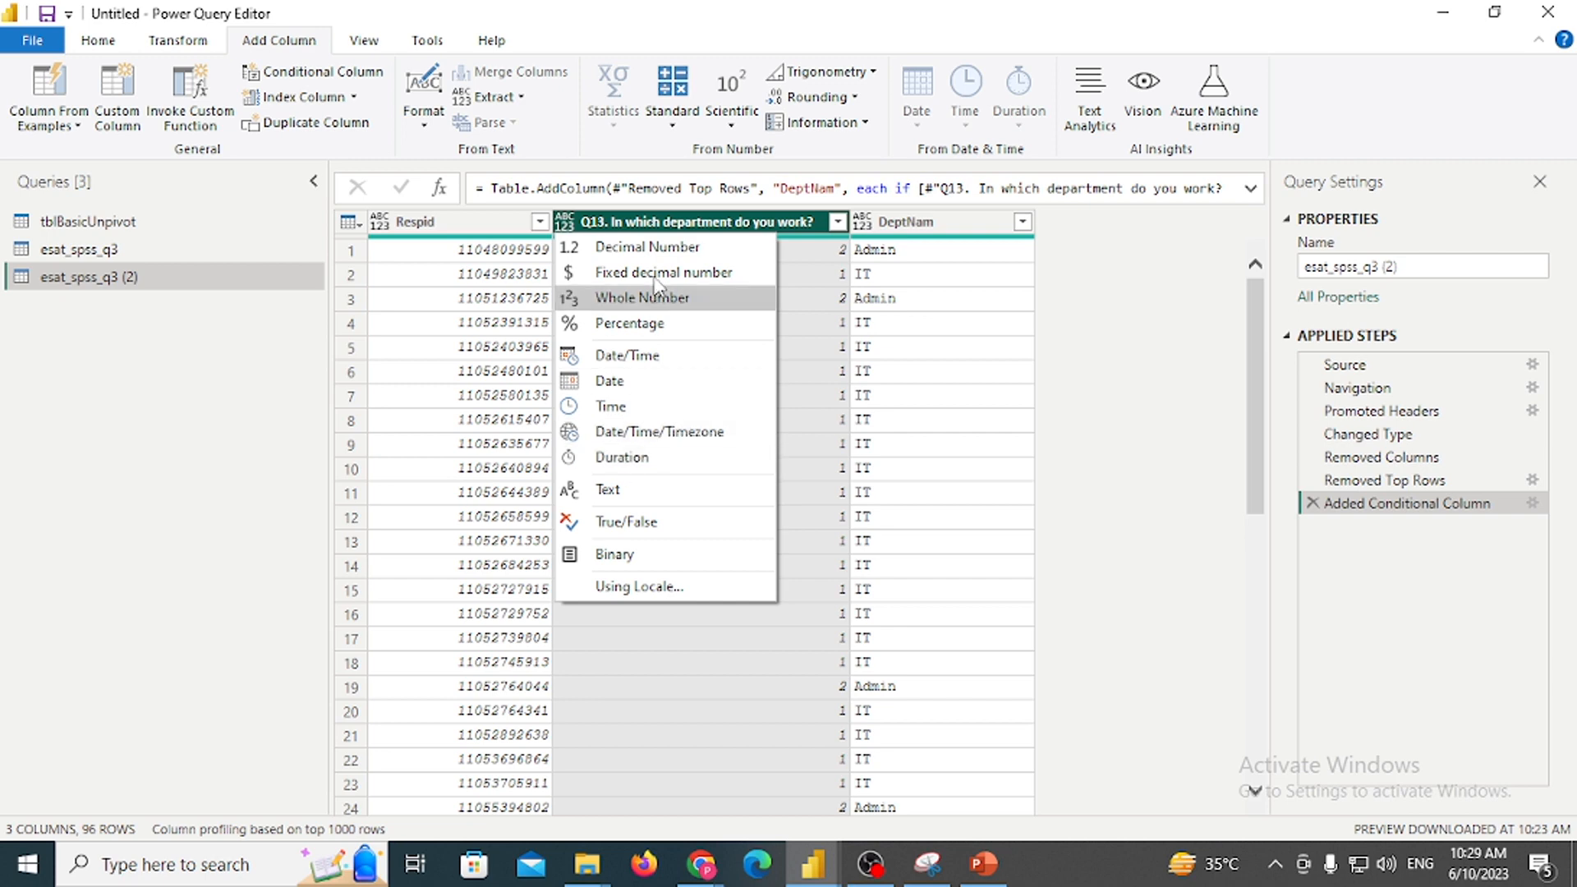
left_click(653, 497)
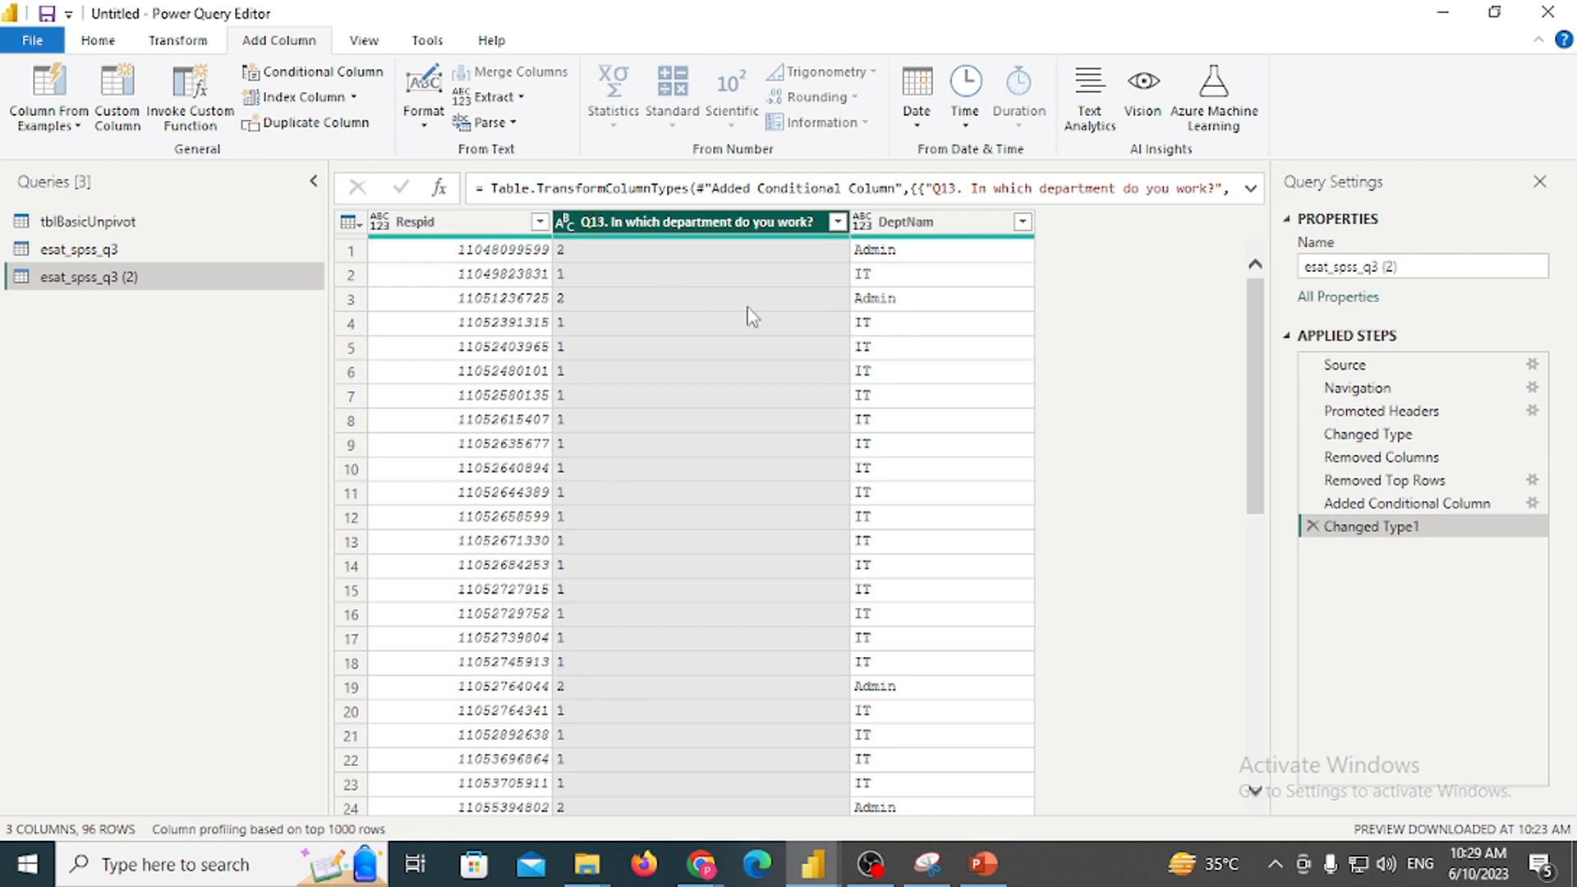
left_click(1312, 526)
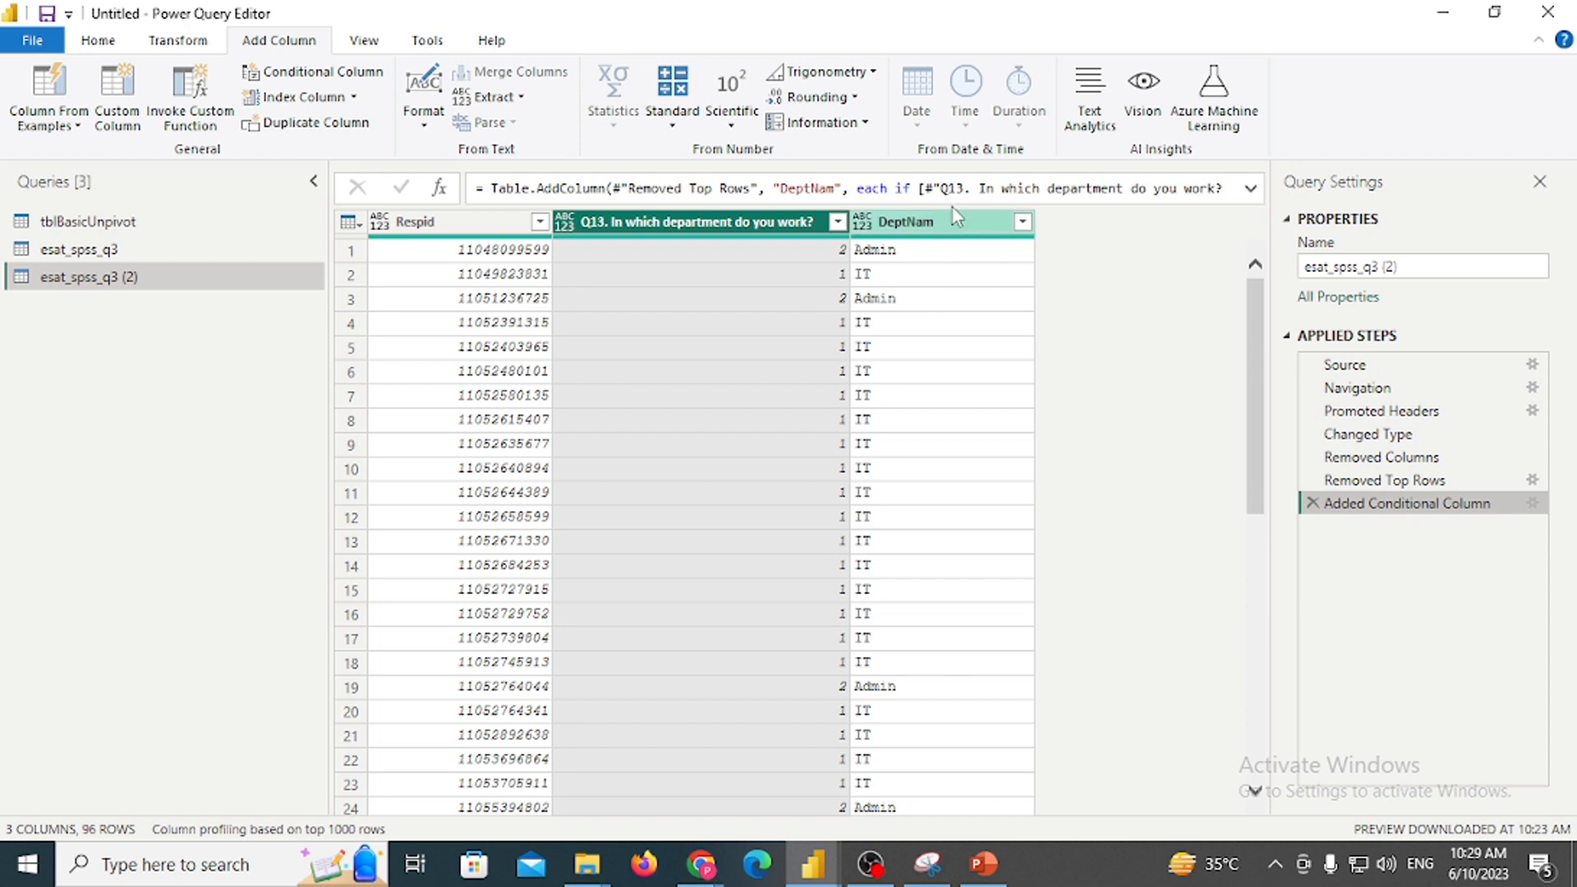
Remove the conditional DeptNam column from esat_spss_q3 (2) by deleting the applied step that added it
left_click(945, 230)
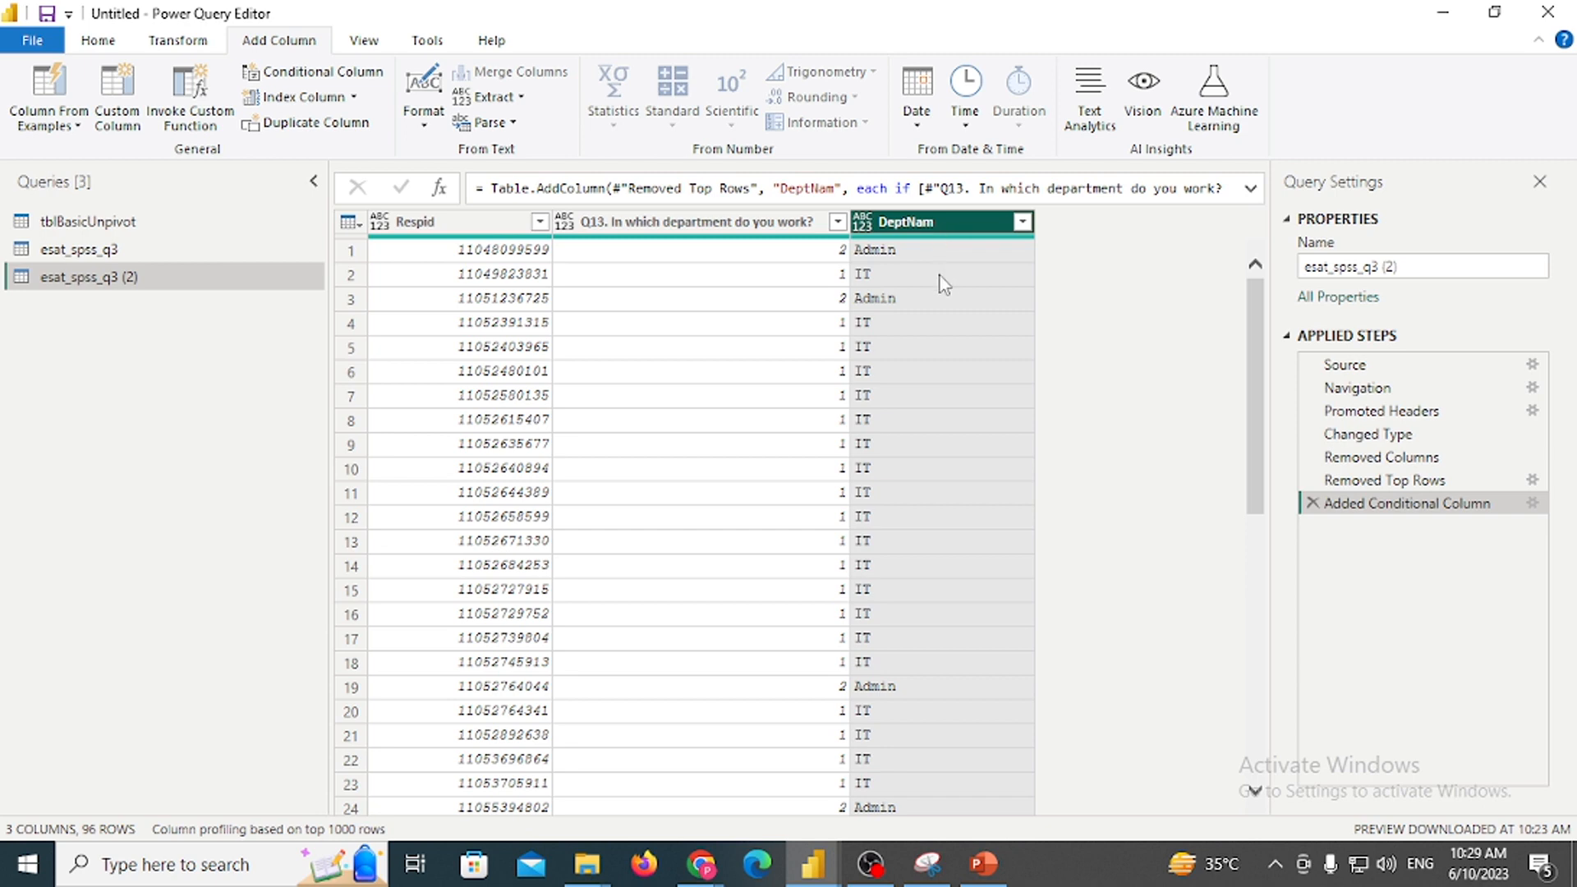
left_click(938, 256)
left_click(936, 224)
left_click(938, 258)
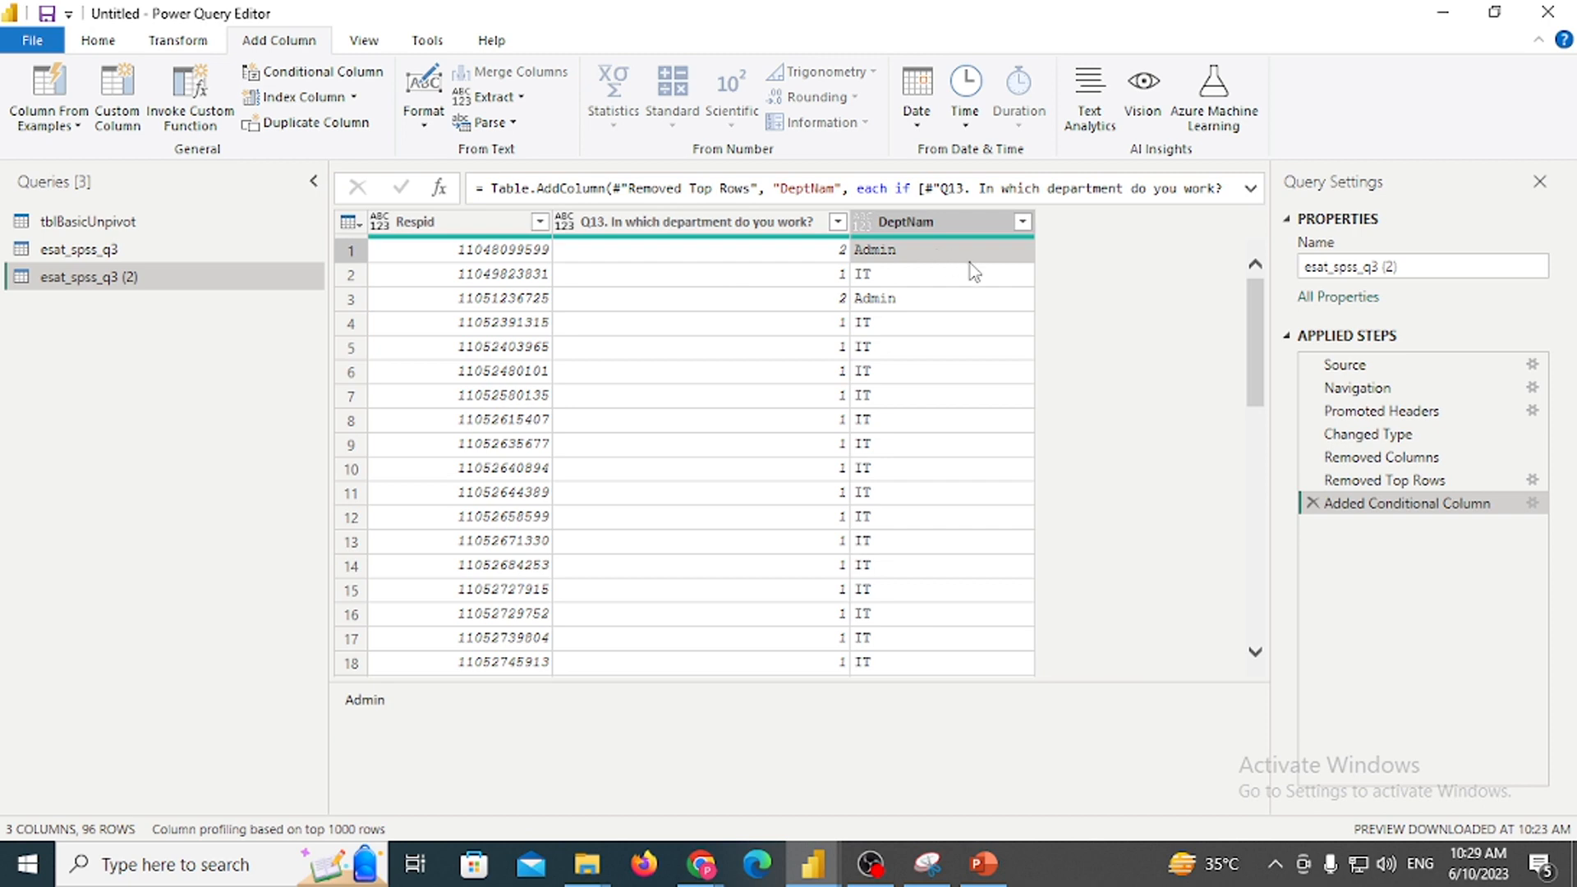
left_click(972, 230)
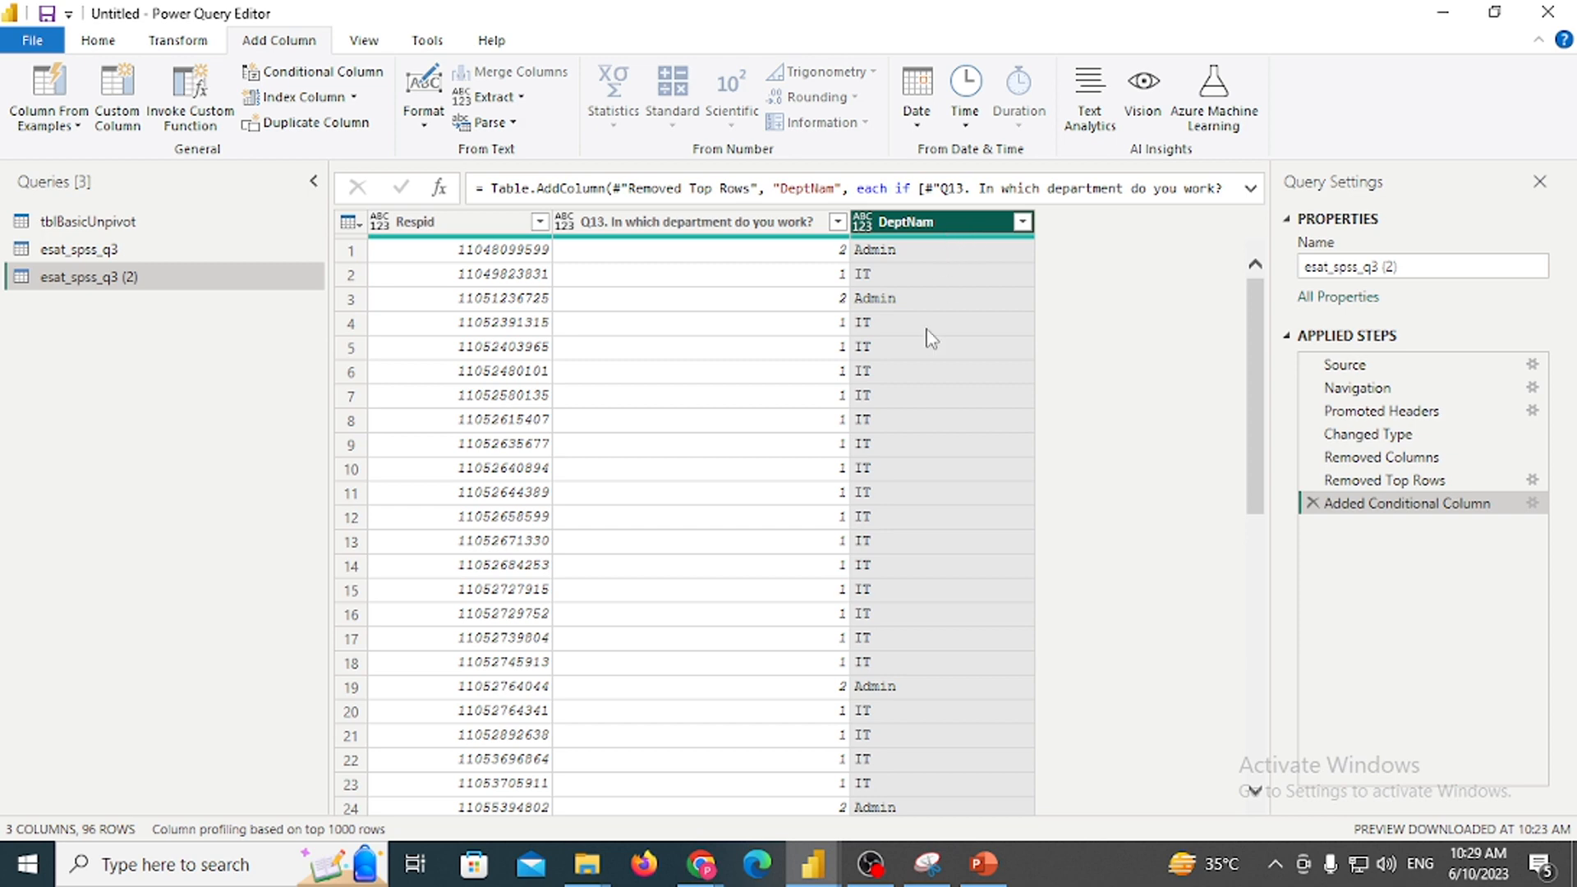
left_click(1311, 504)
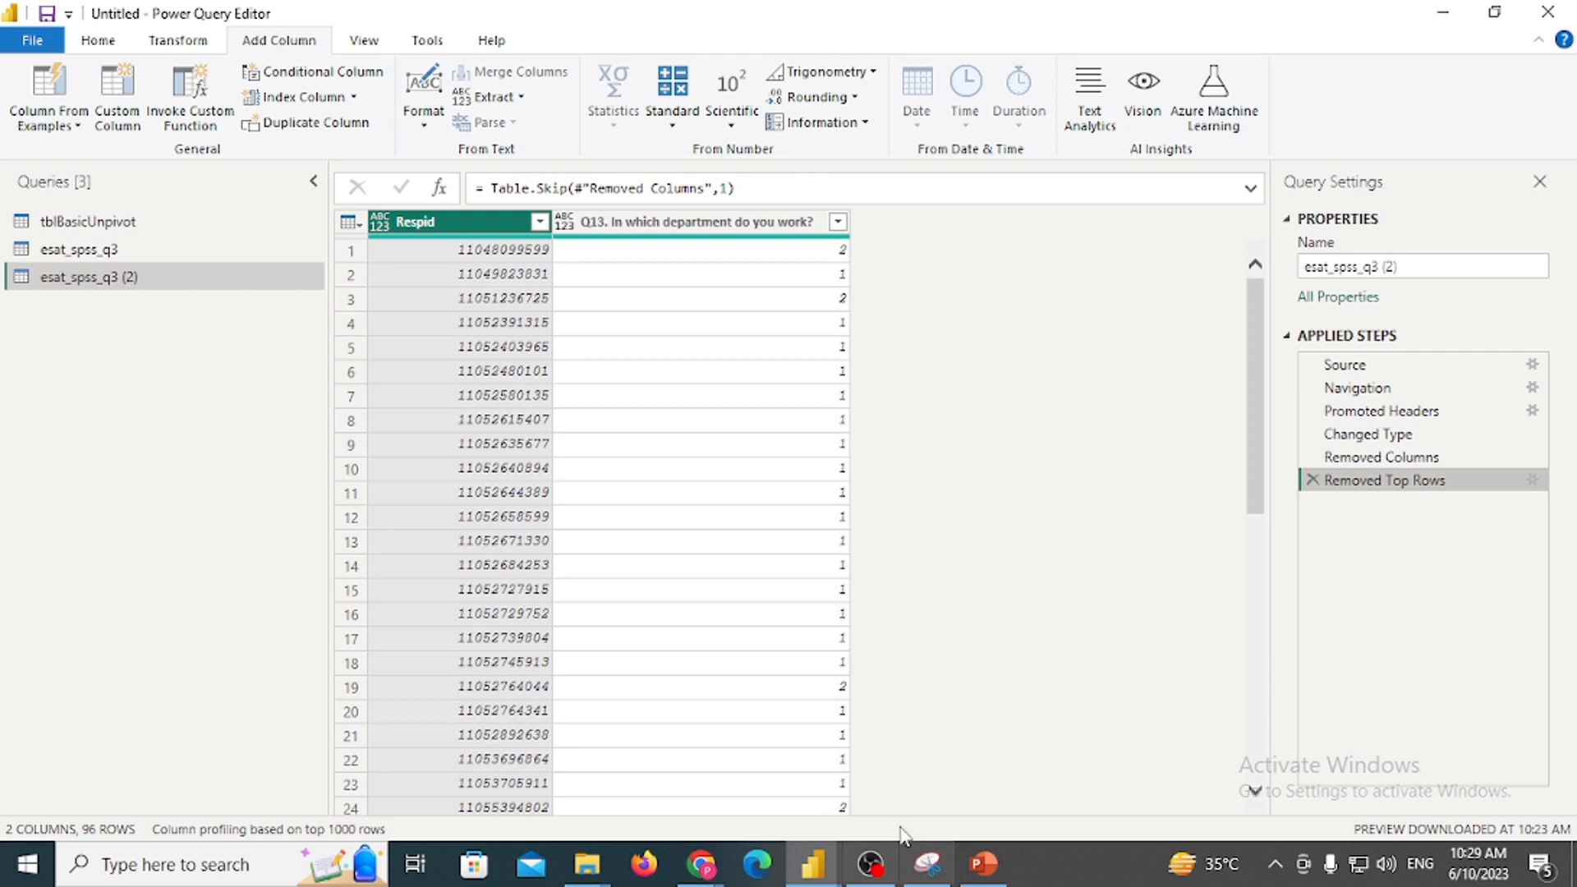
Open Excel and create a blank workbook
key("super")
type("excel")
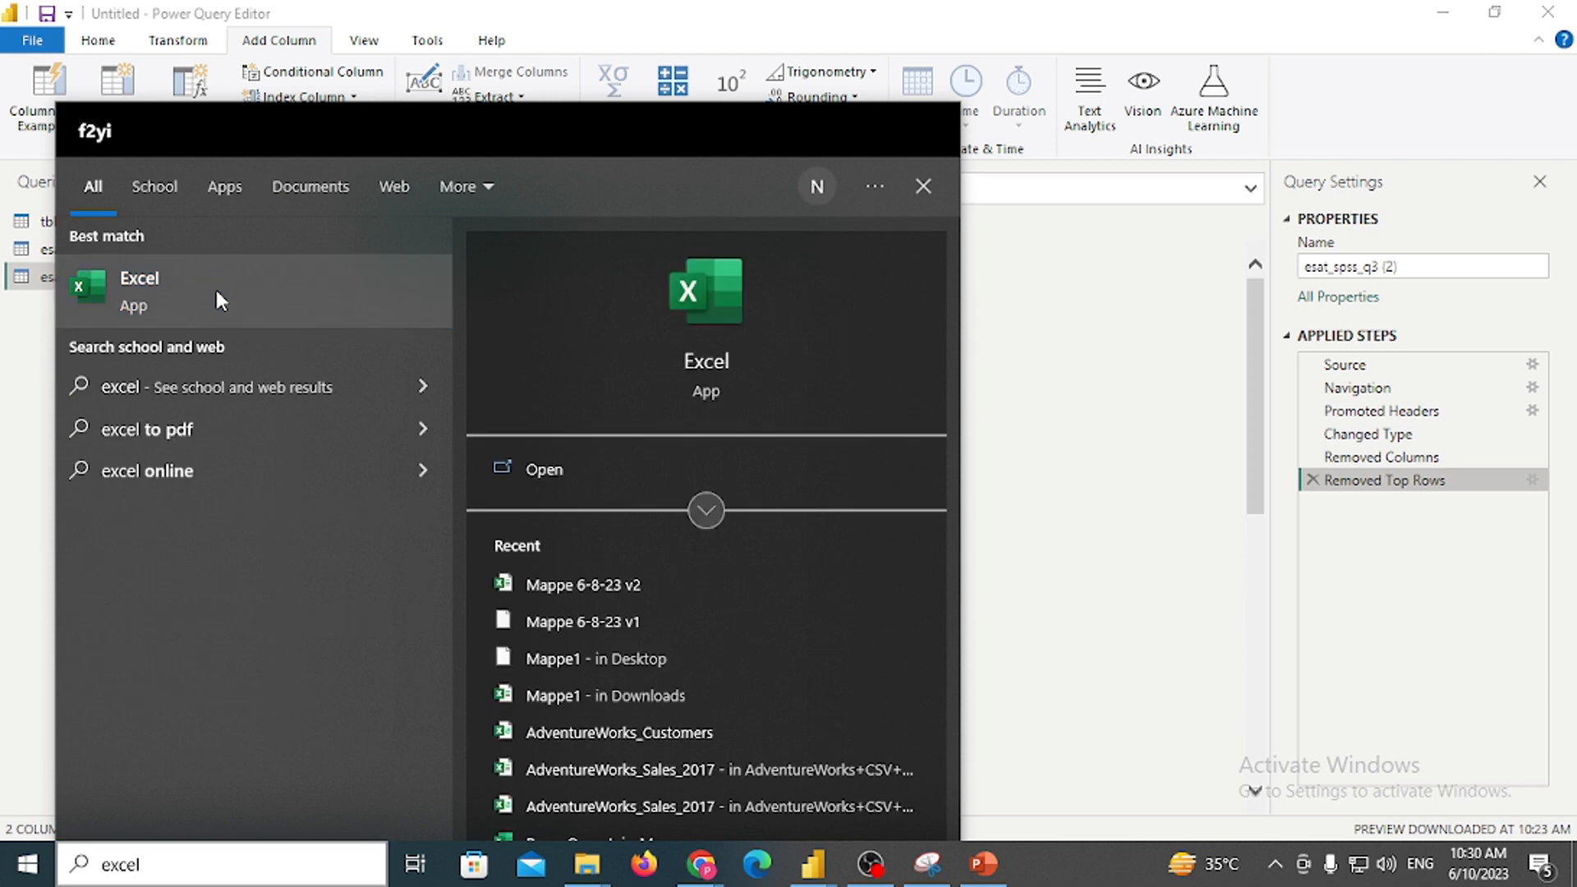
left_click(204, 278)
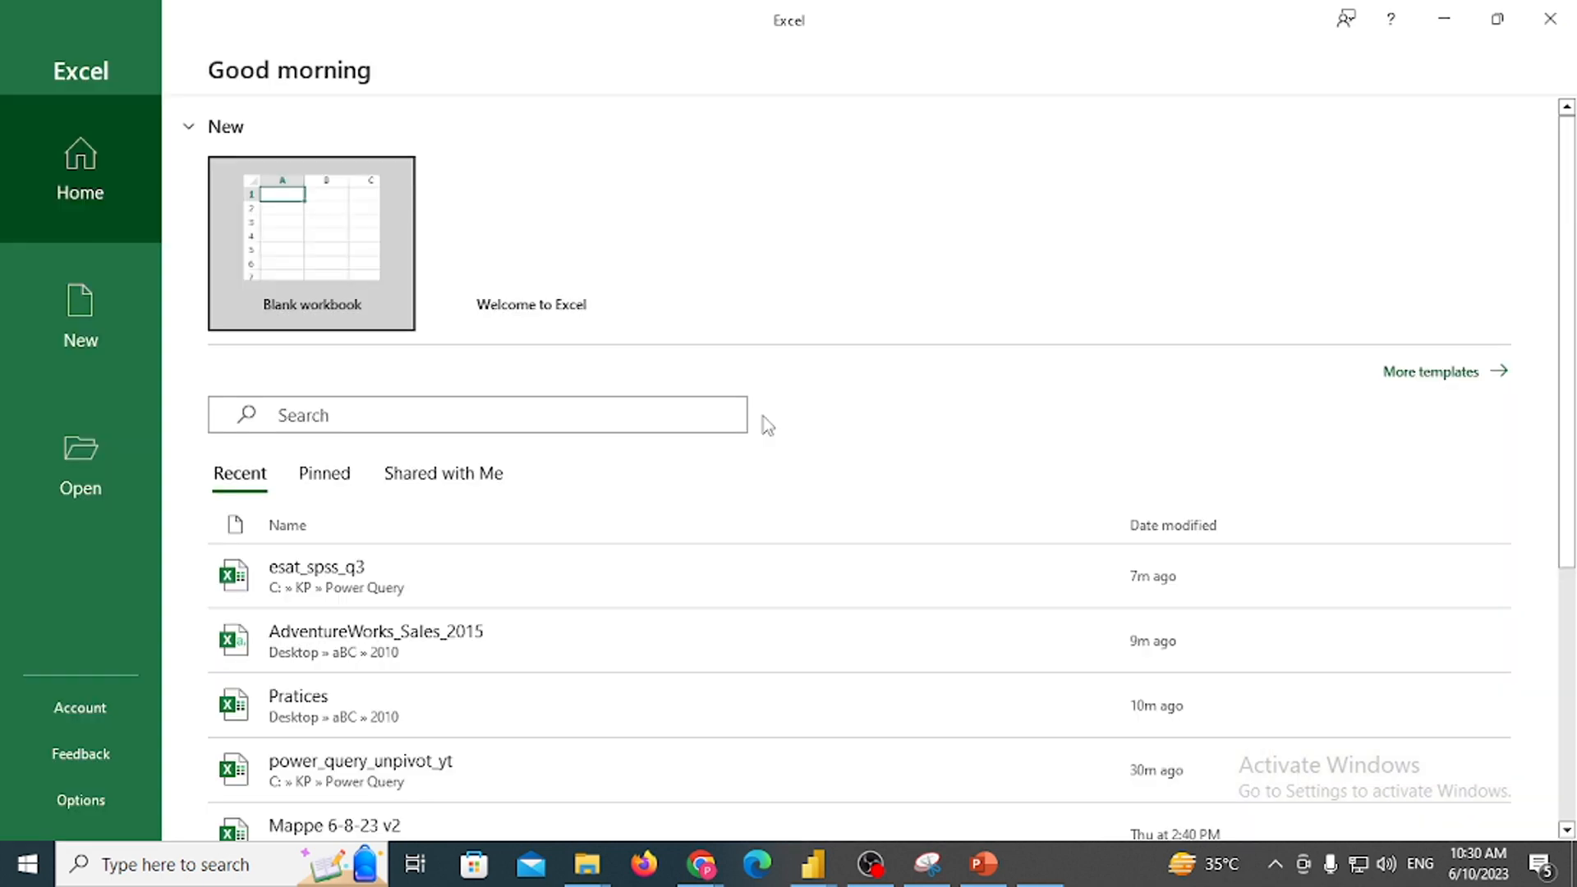
left_click(337, 234)
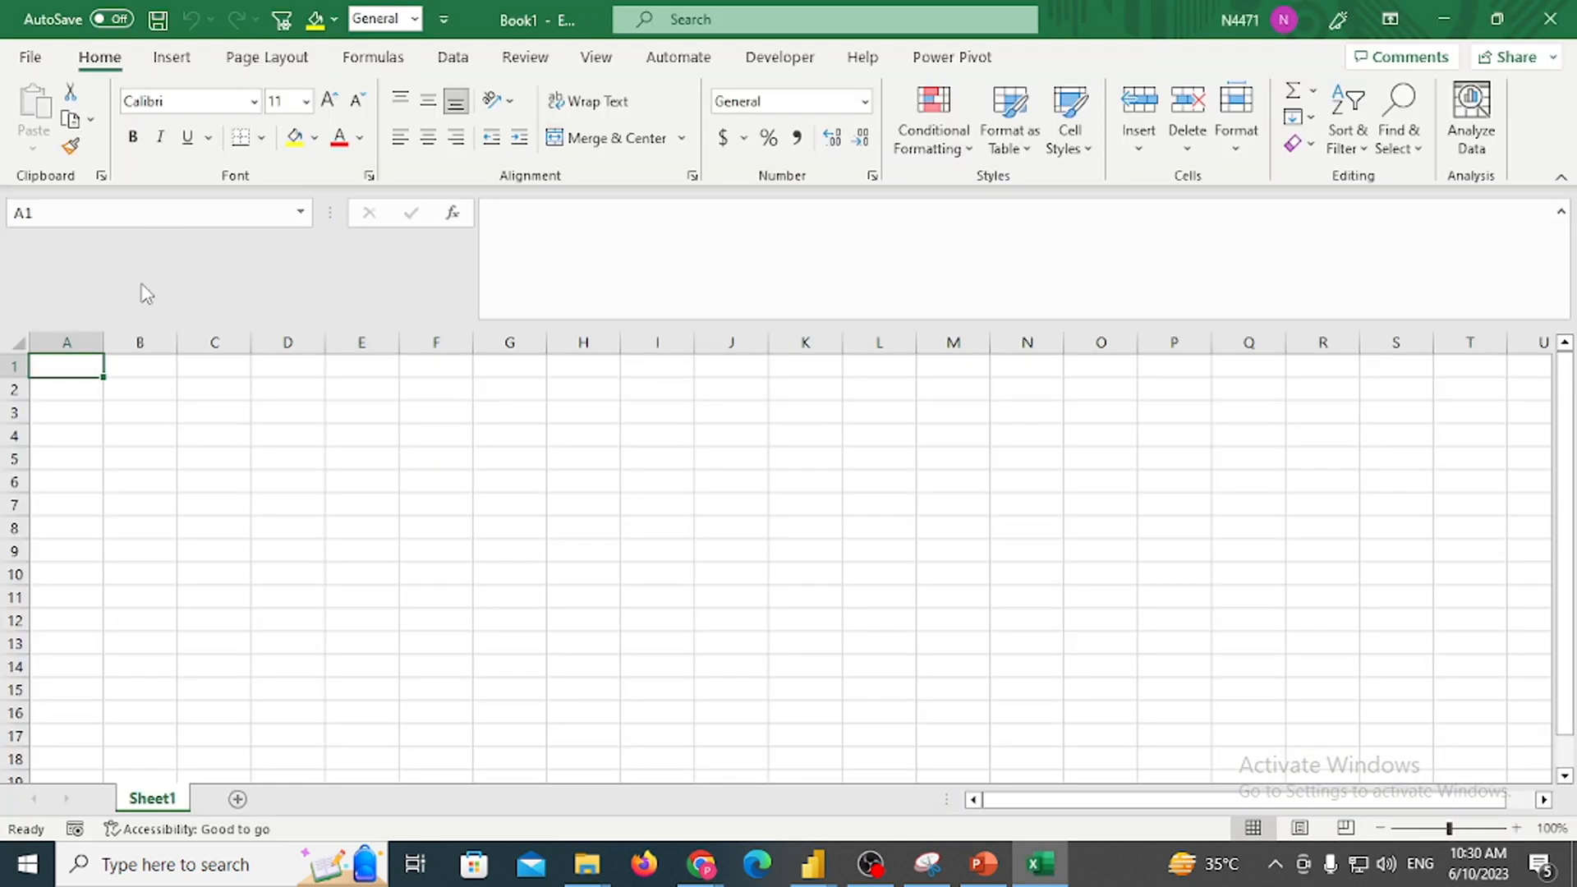
Enter the headers id in A1 and DepartName in B1 of the blank sheet
type("id")
key("Tab")
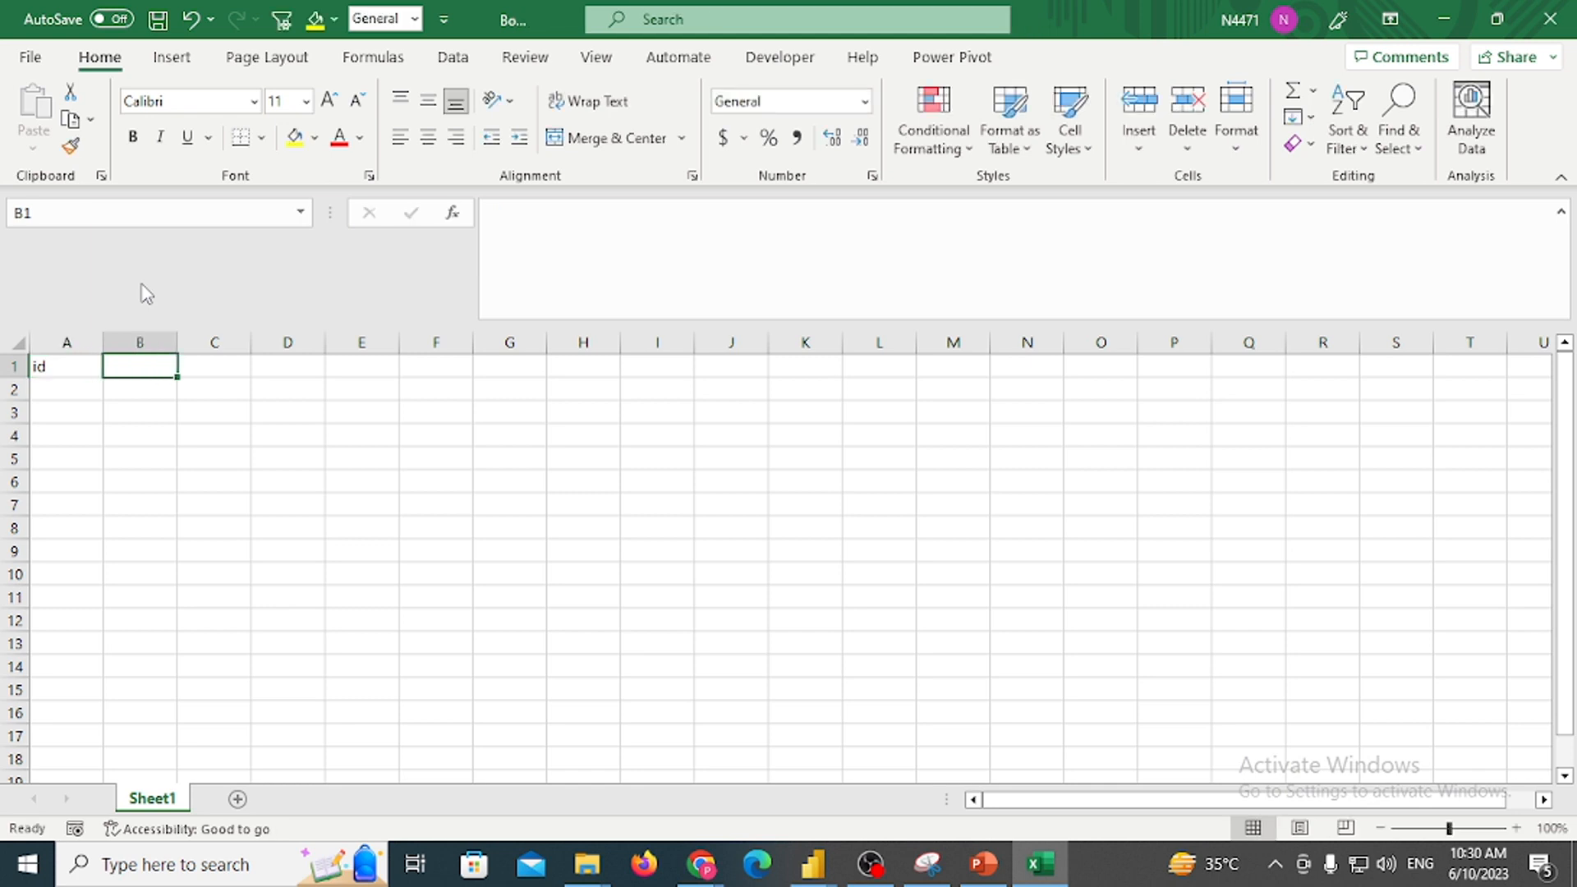
type("DepartN")
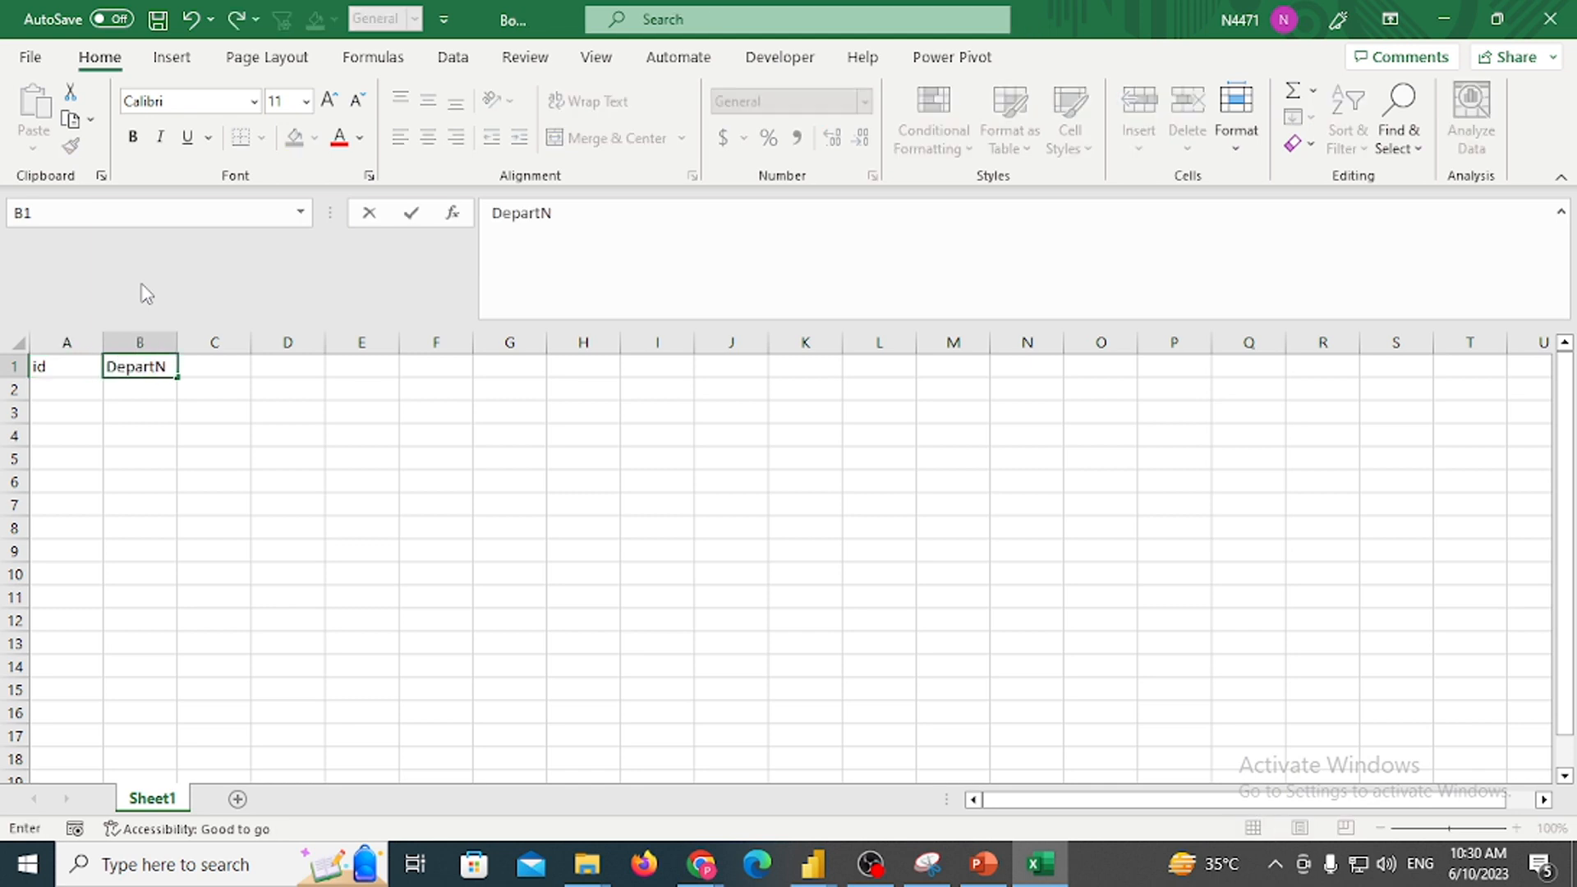
type("ame")
key("Tab")
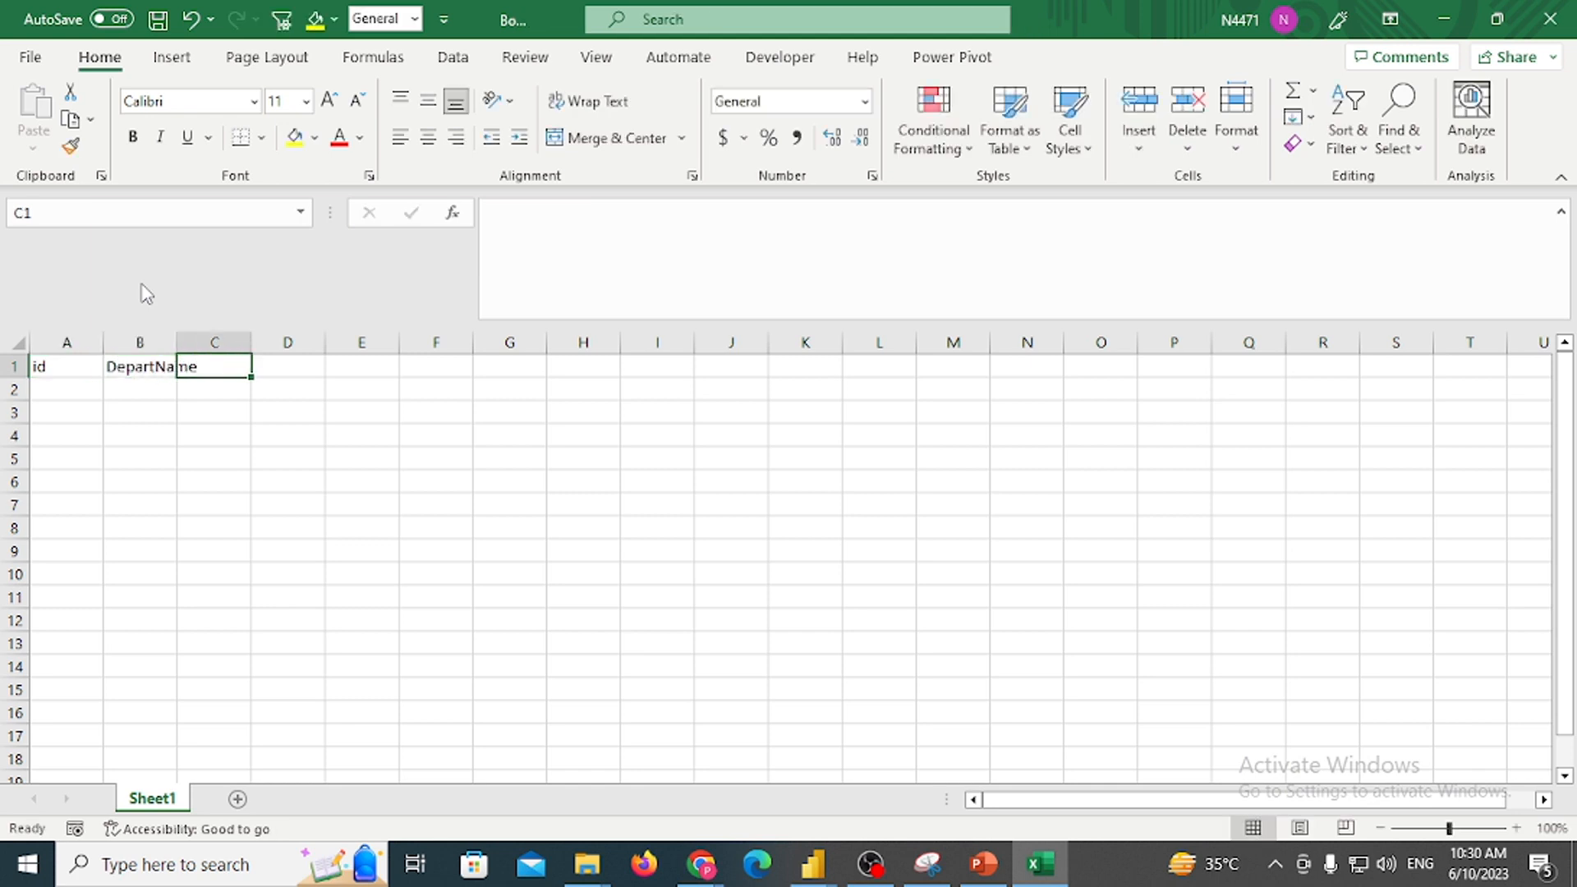
Enter the department ids 1 and 2 in cells A2 and A3 under the id header
key("Left")
key("Down")
key("Left")
type("1")
key("Return")
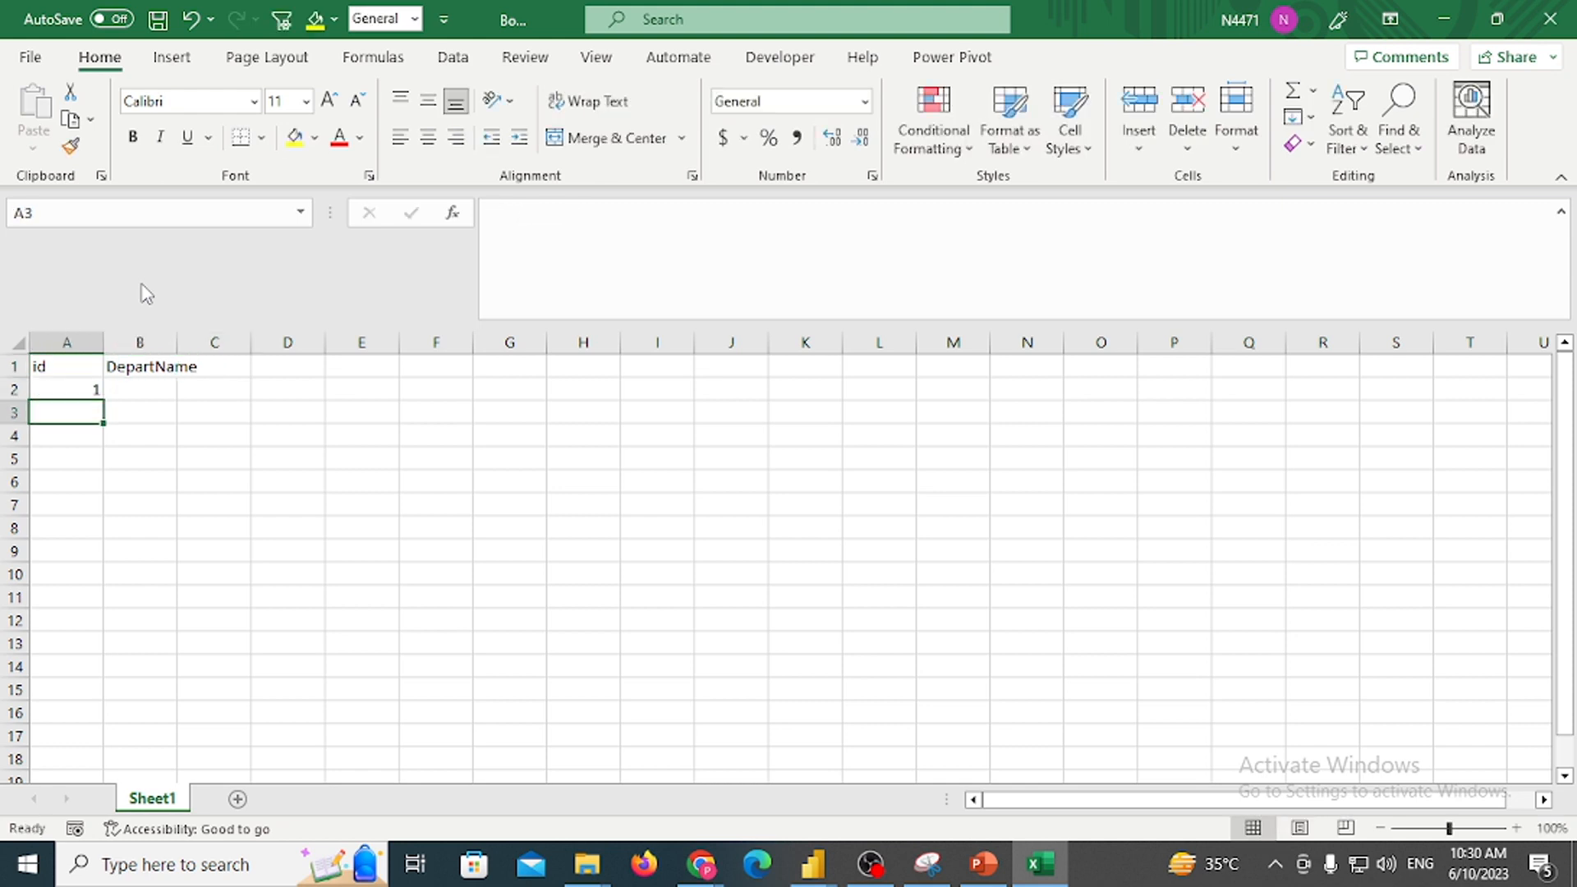
type("2")
key("Up")
key("Right")
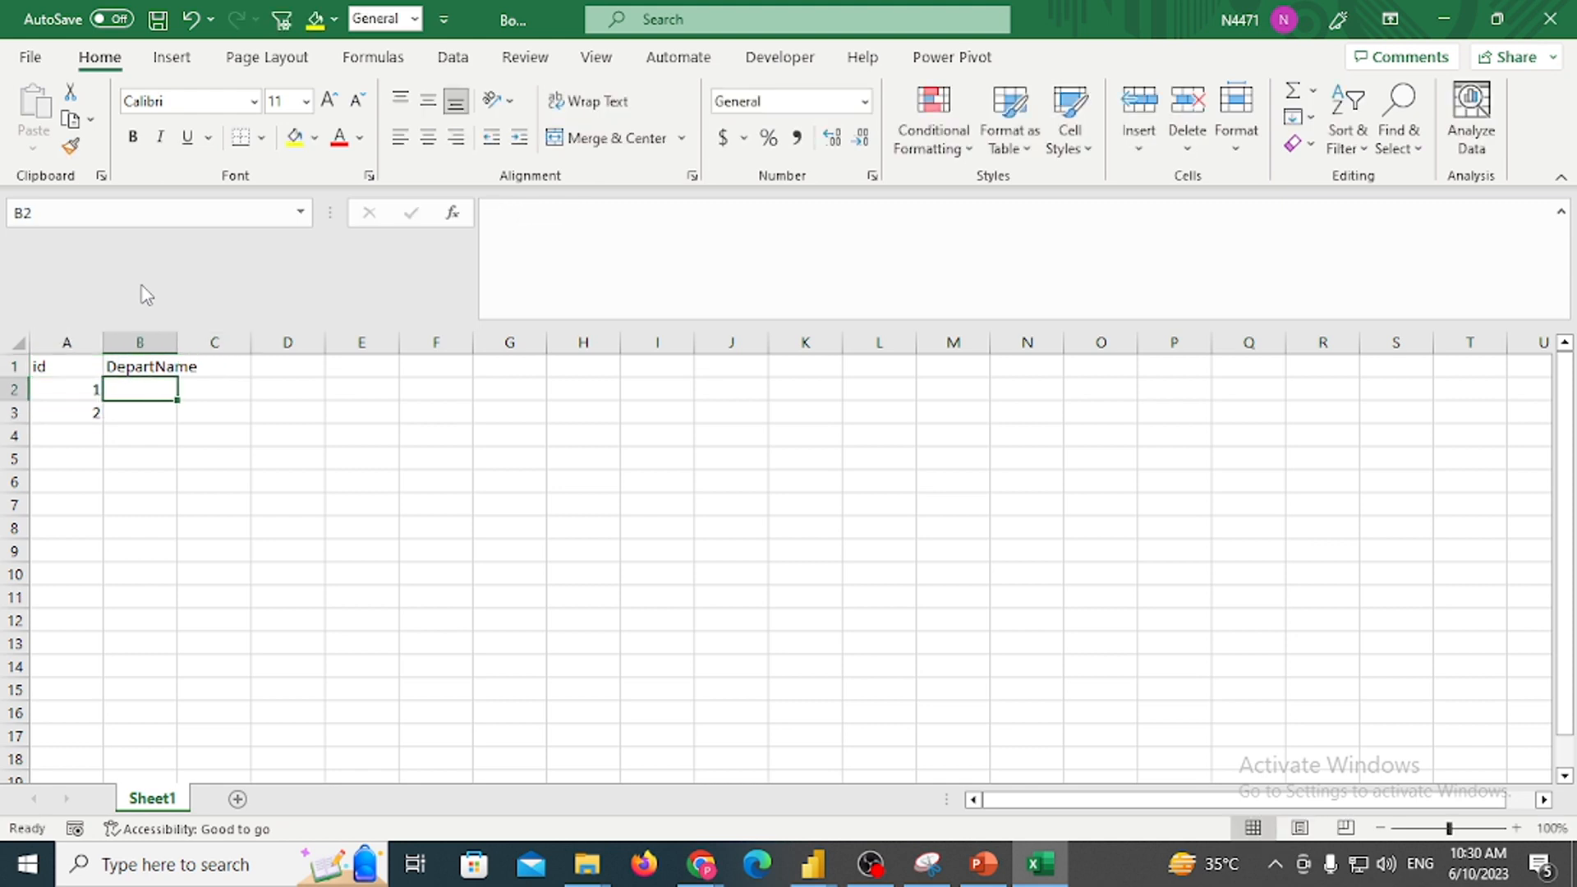
Fit column B to its header and enter the department names IT in B2 and Admin in B3
left_click(191, 340)
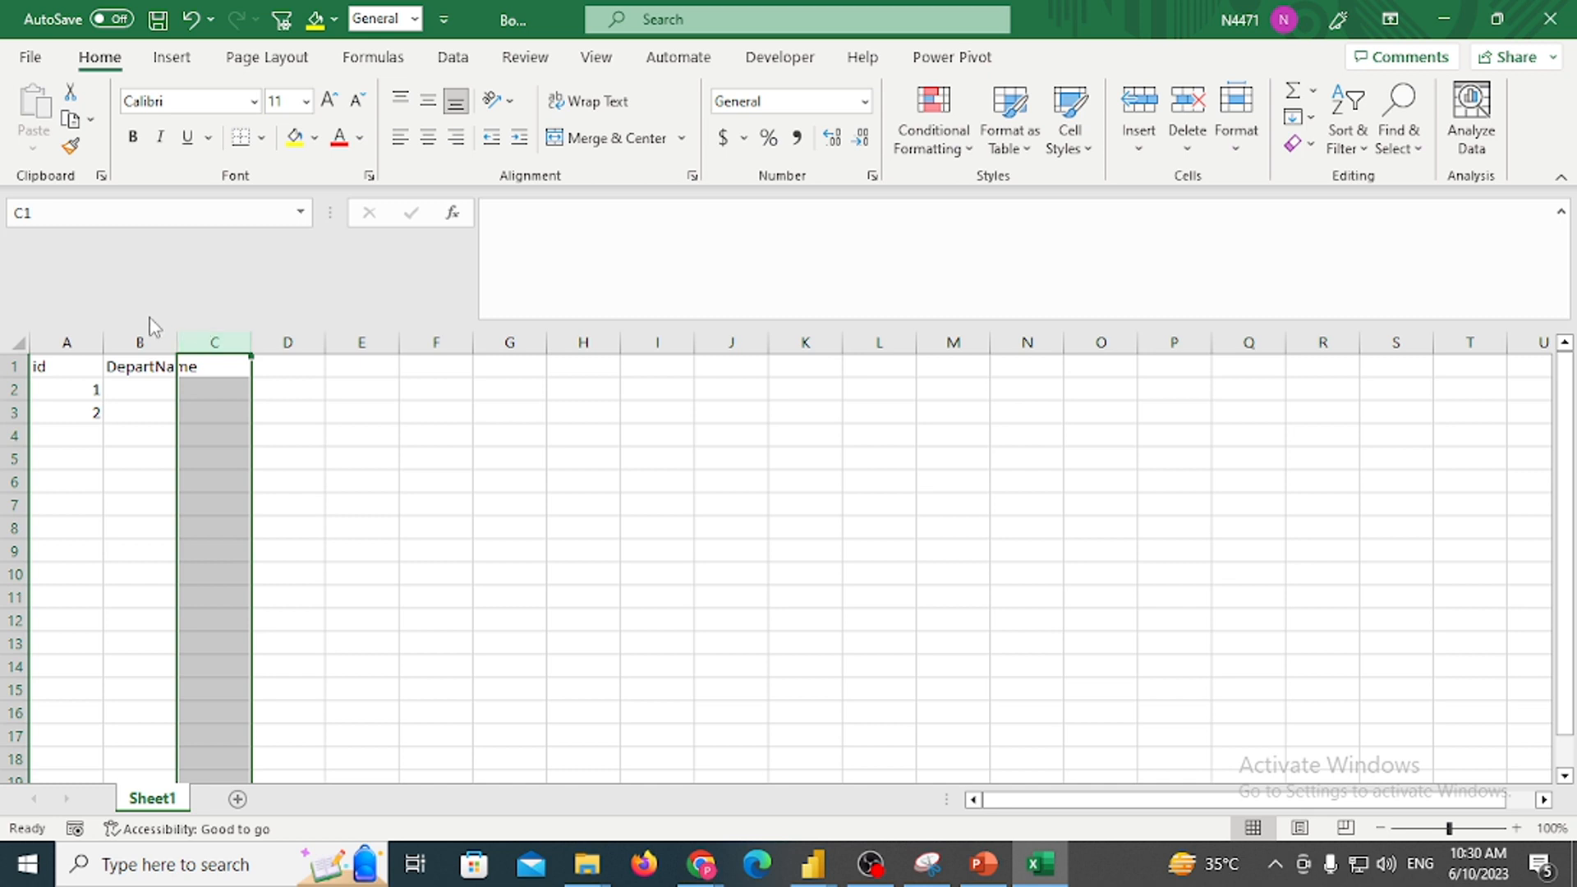
double_click(177, 342)
left_click(183, 393)
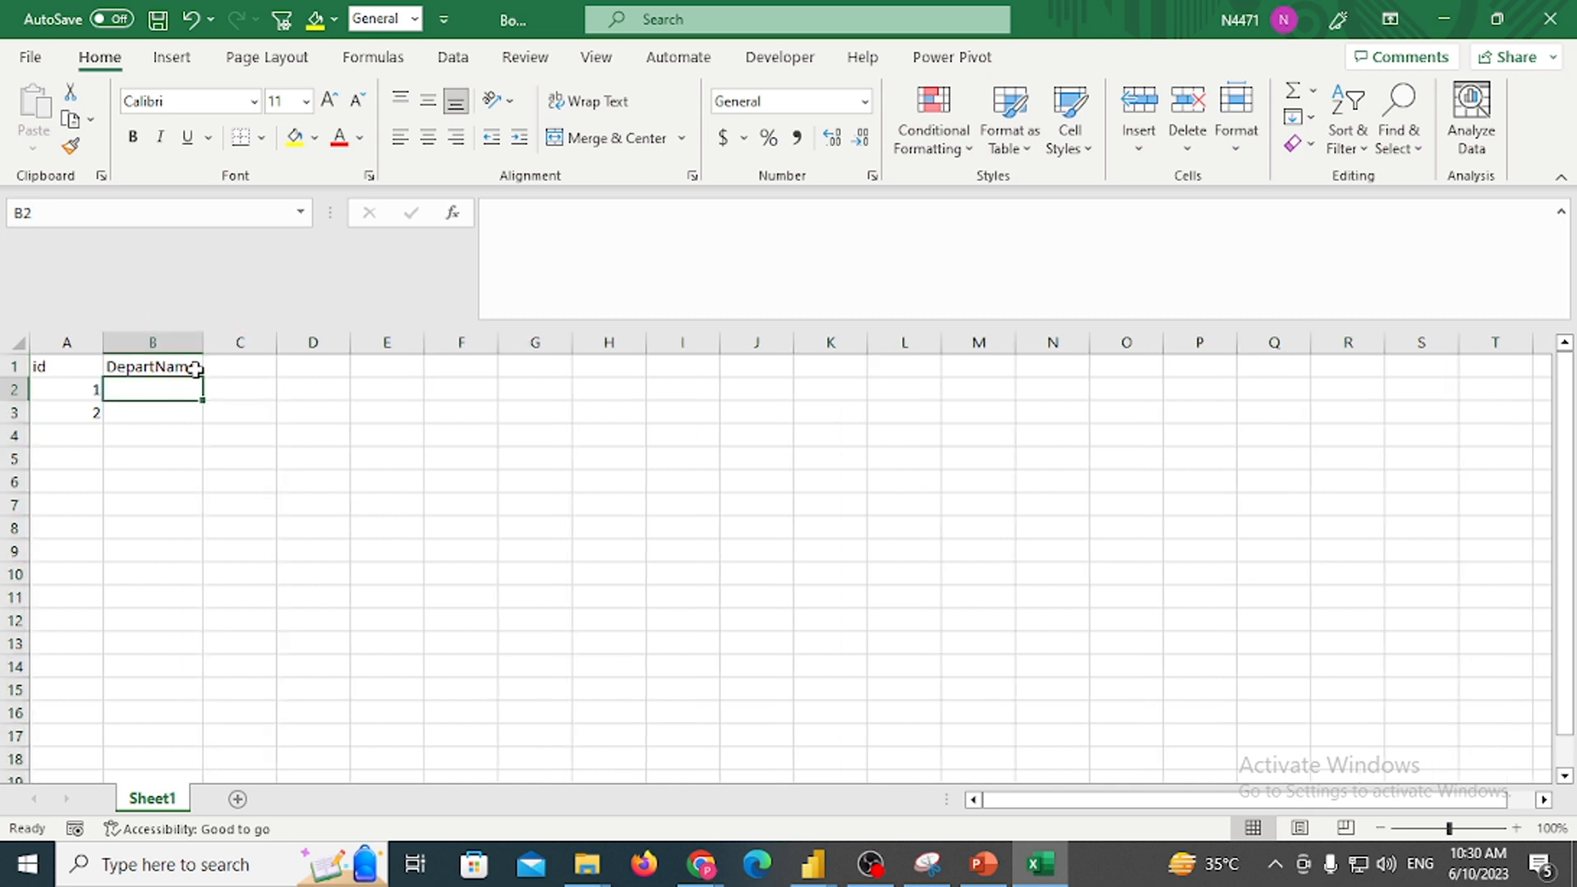
type("IT")
key("Return")
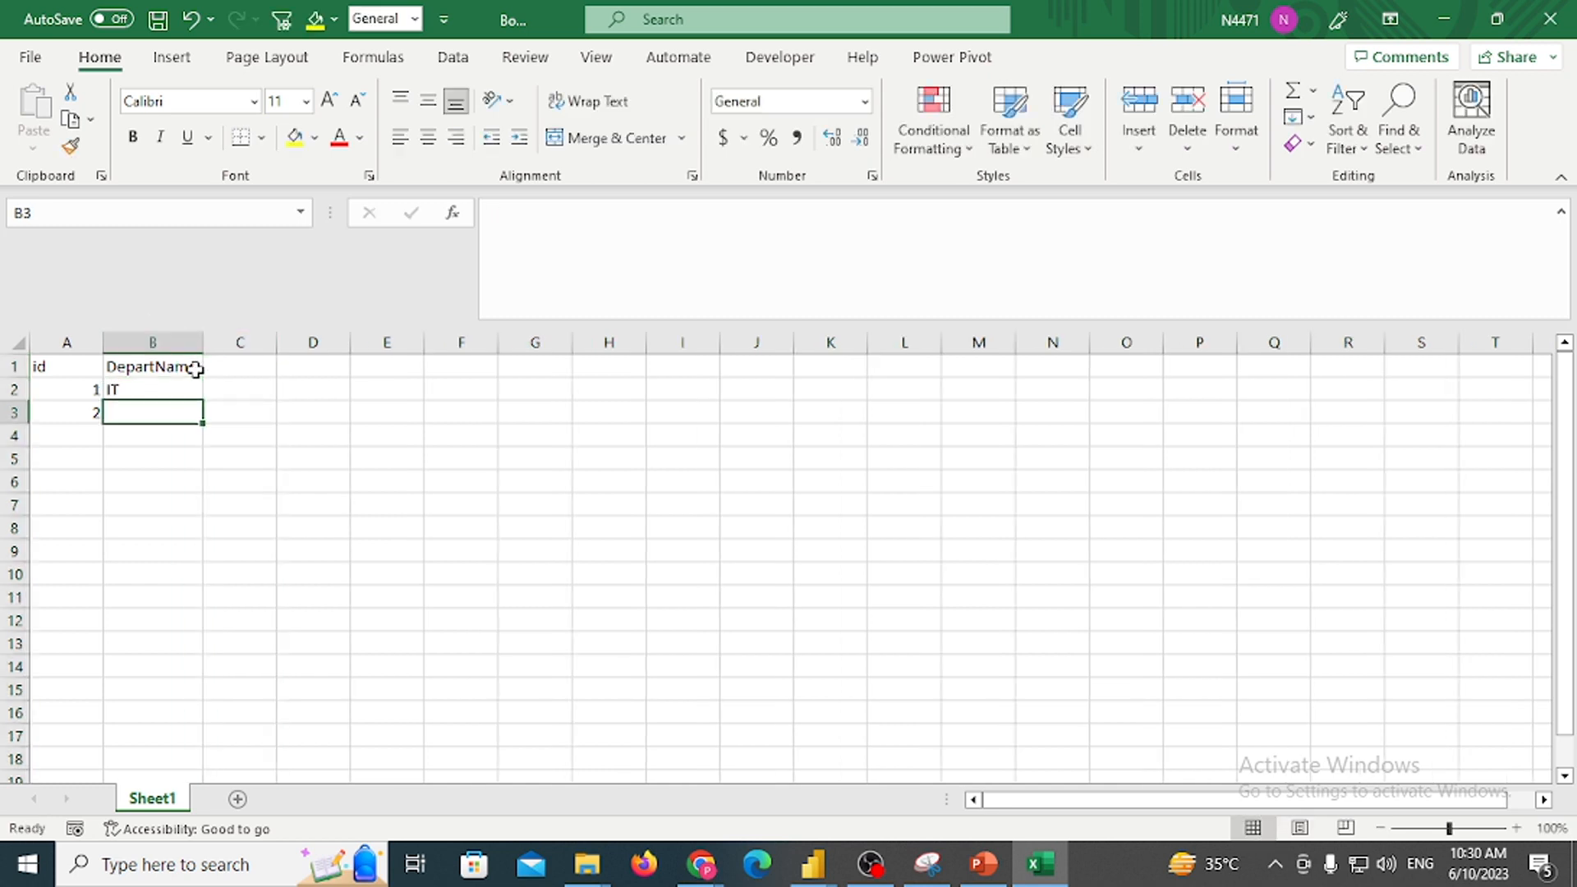
type("Admin")
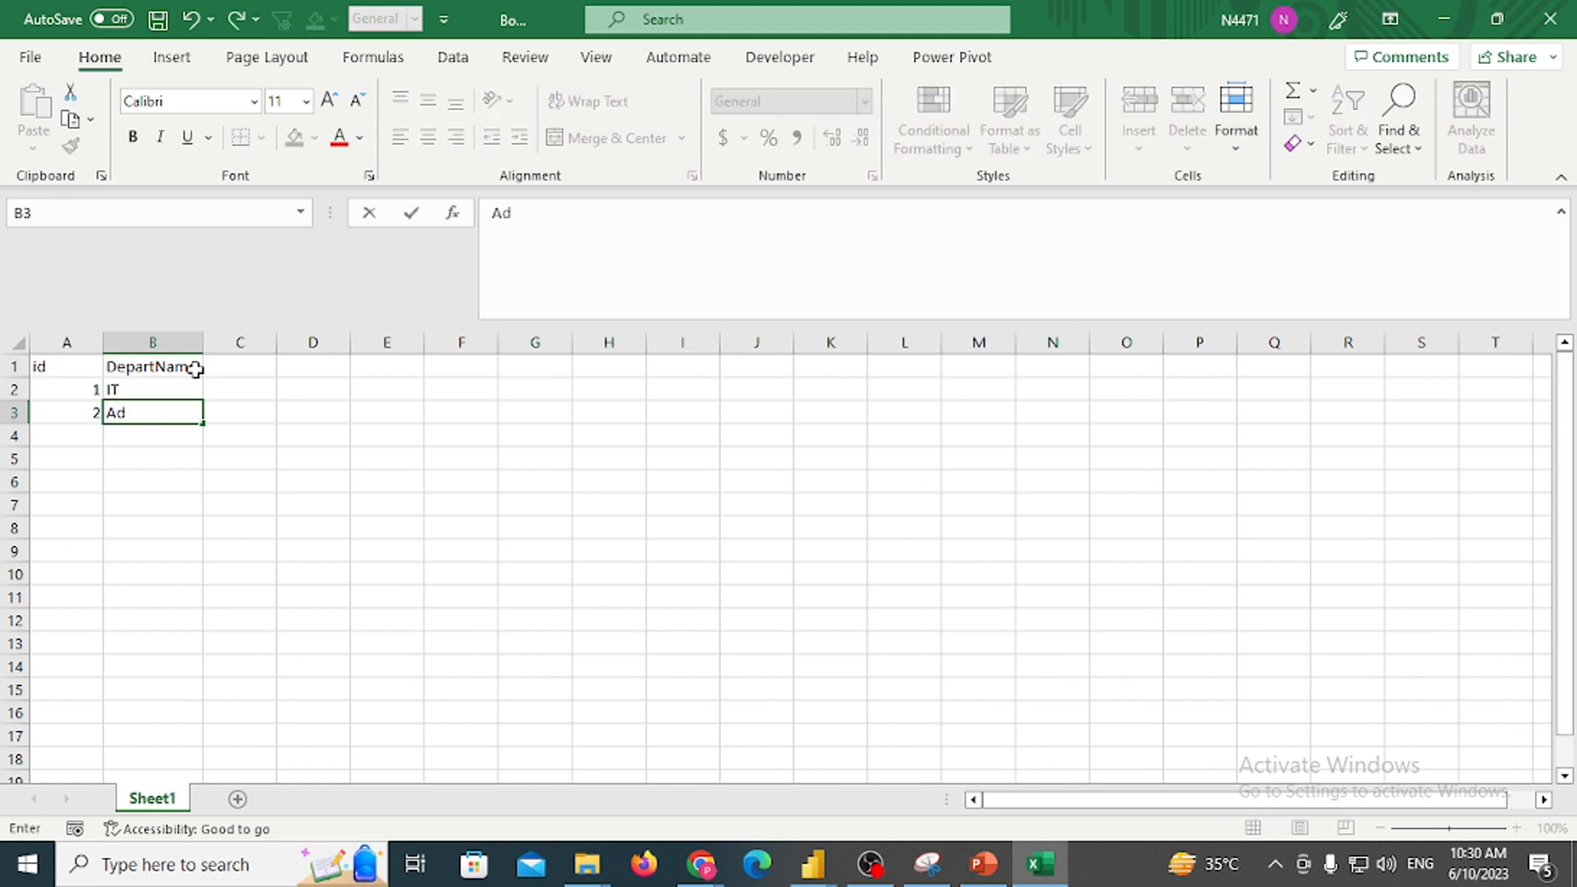
key("Tab")
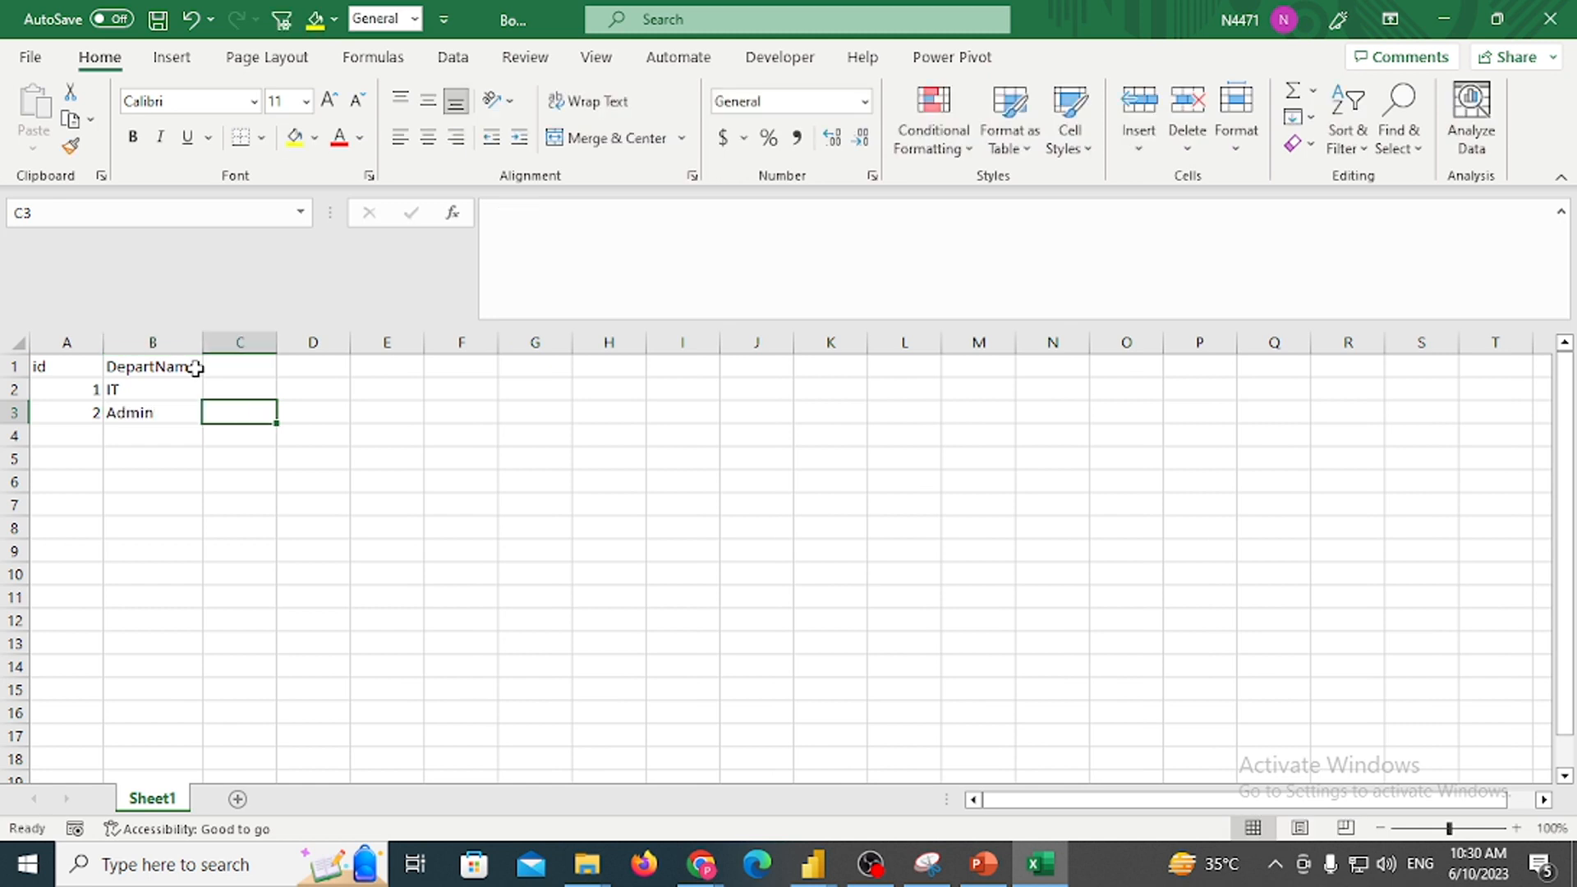
Copy the lookup range A1:B3 with its headers and switch back to Power Query Editor
key("Left")
key("Left")
key("Up")
key("Up")
key("shift+Right")
key("shift+Down")
key("shift+Down")
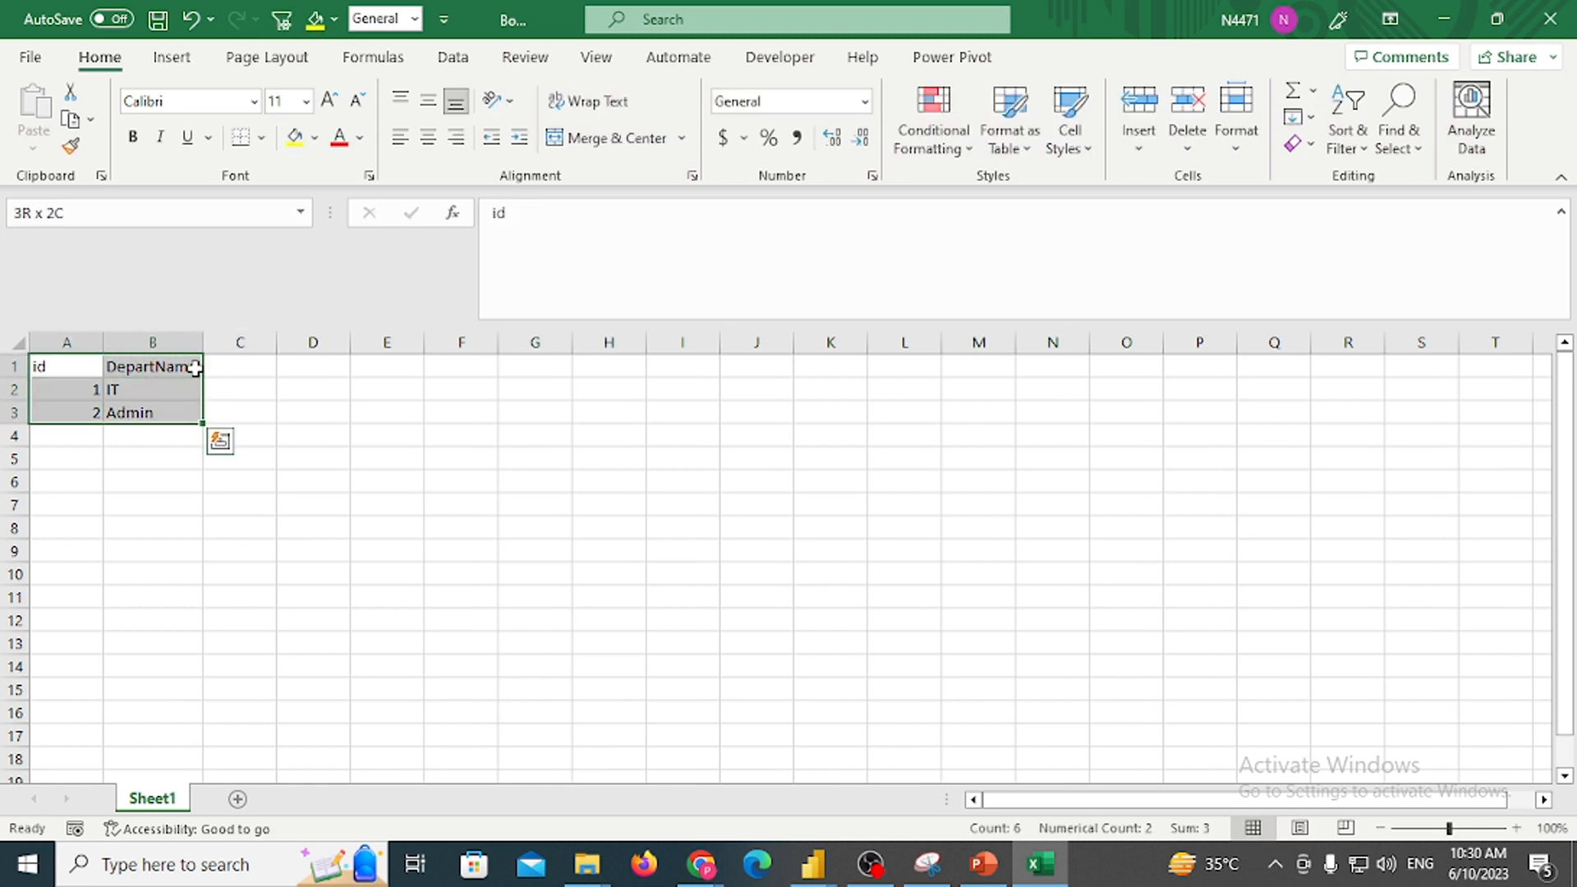
key("ctrl+c")
key("alt+Tab")
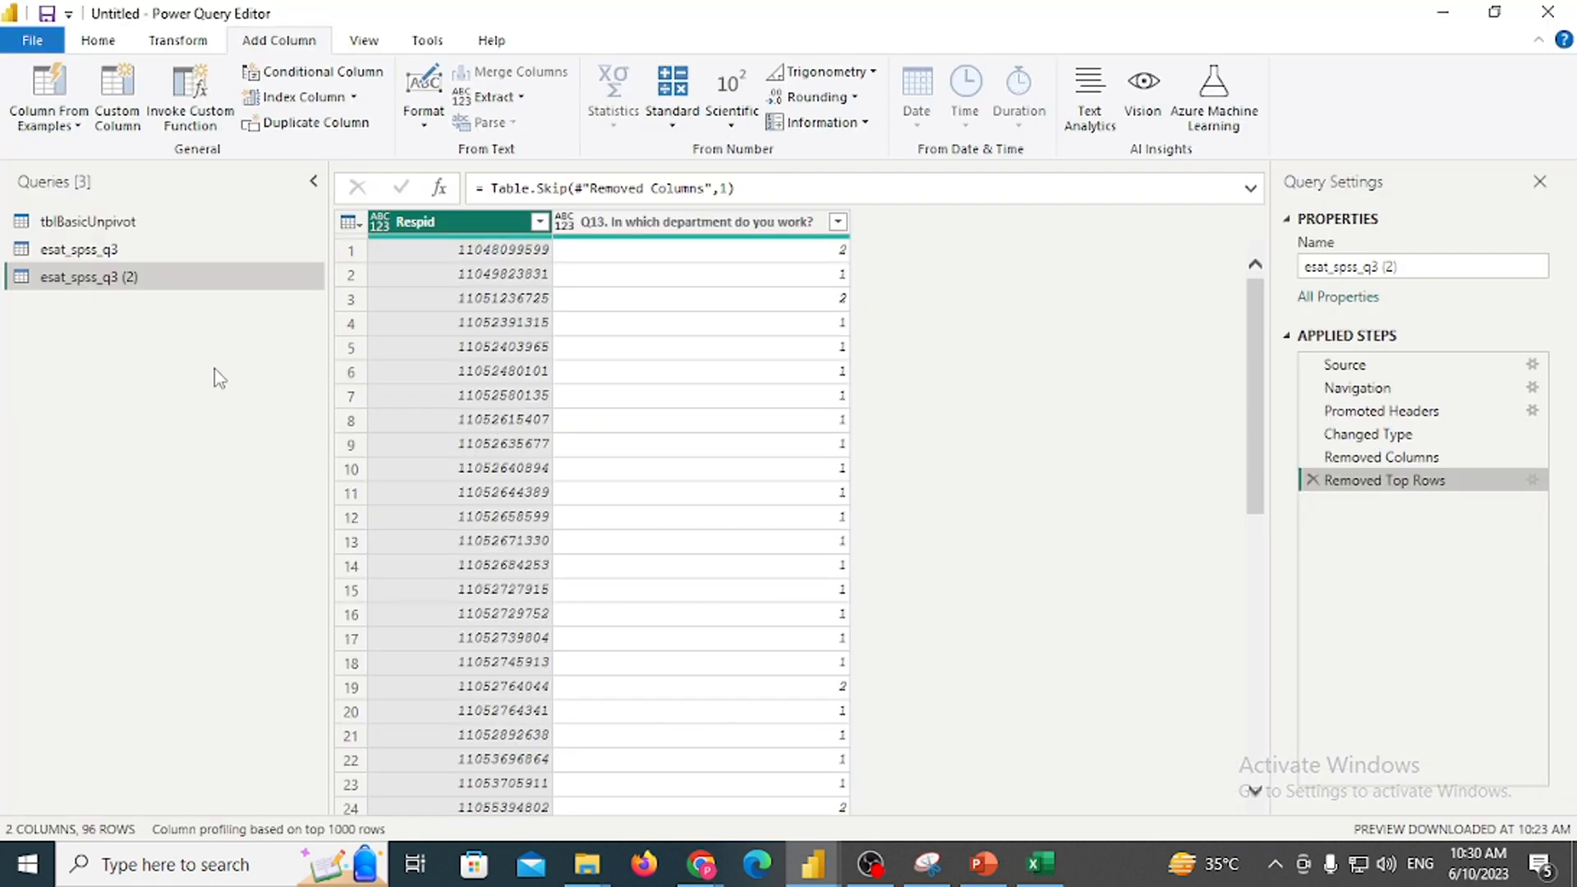
Create a manually entered table from the copied department data and name it DeptDim
left_click(172, 43)
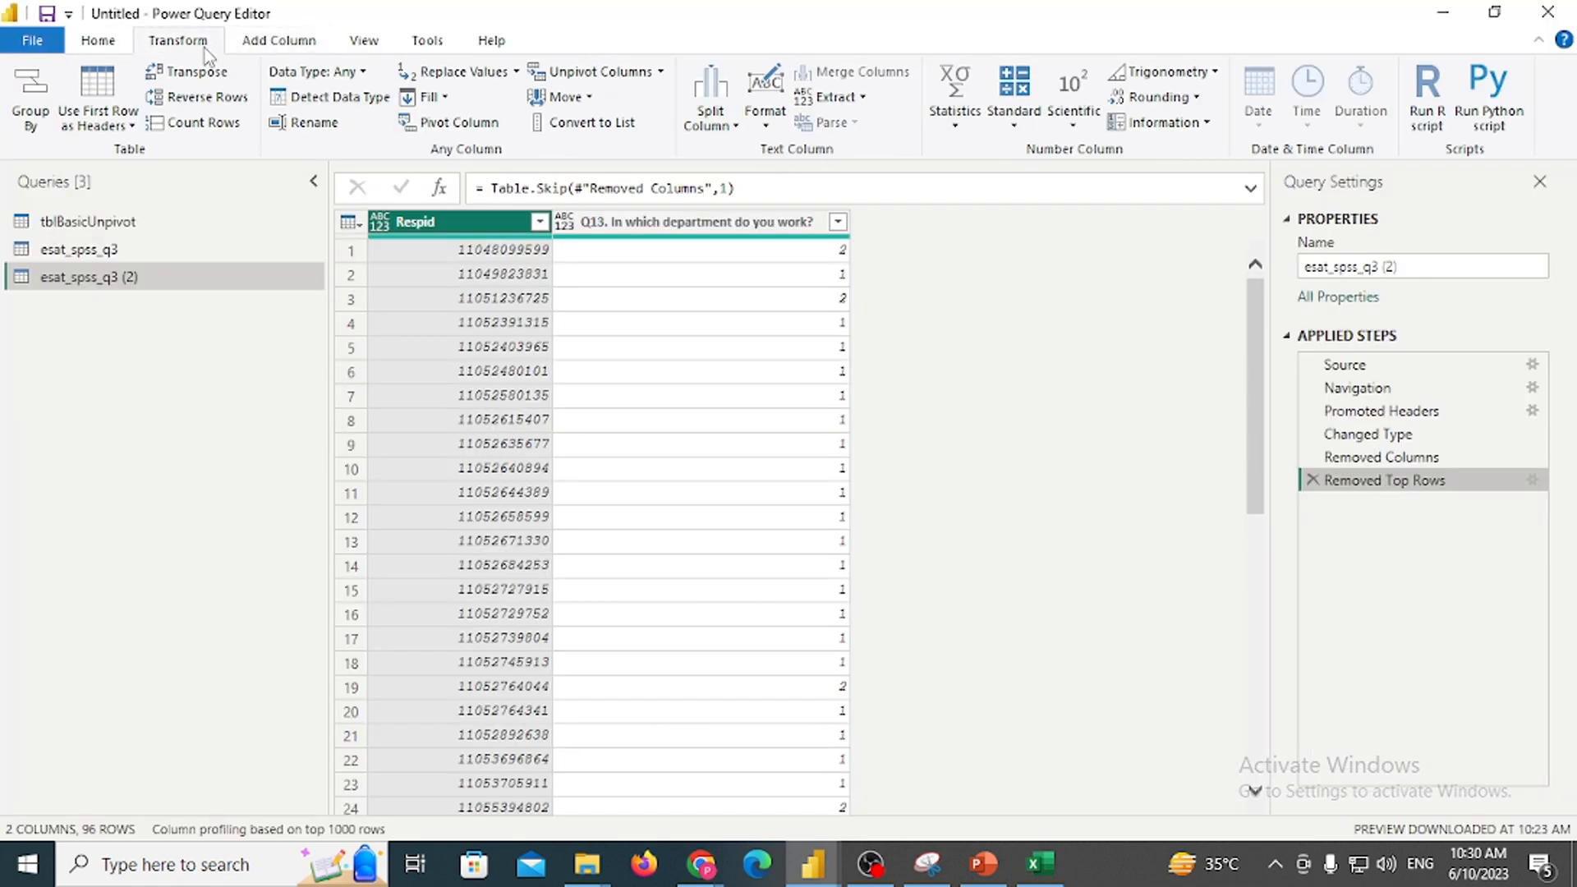
left_click(98, 40)
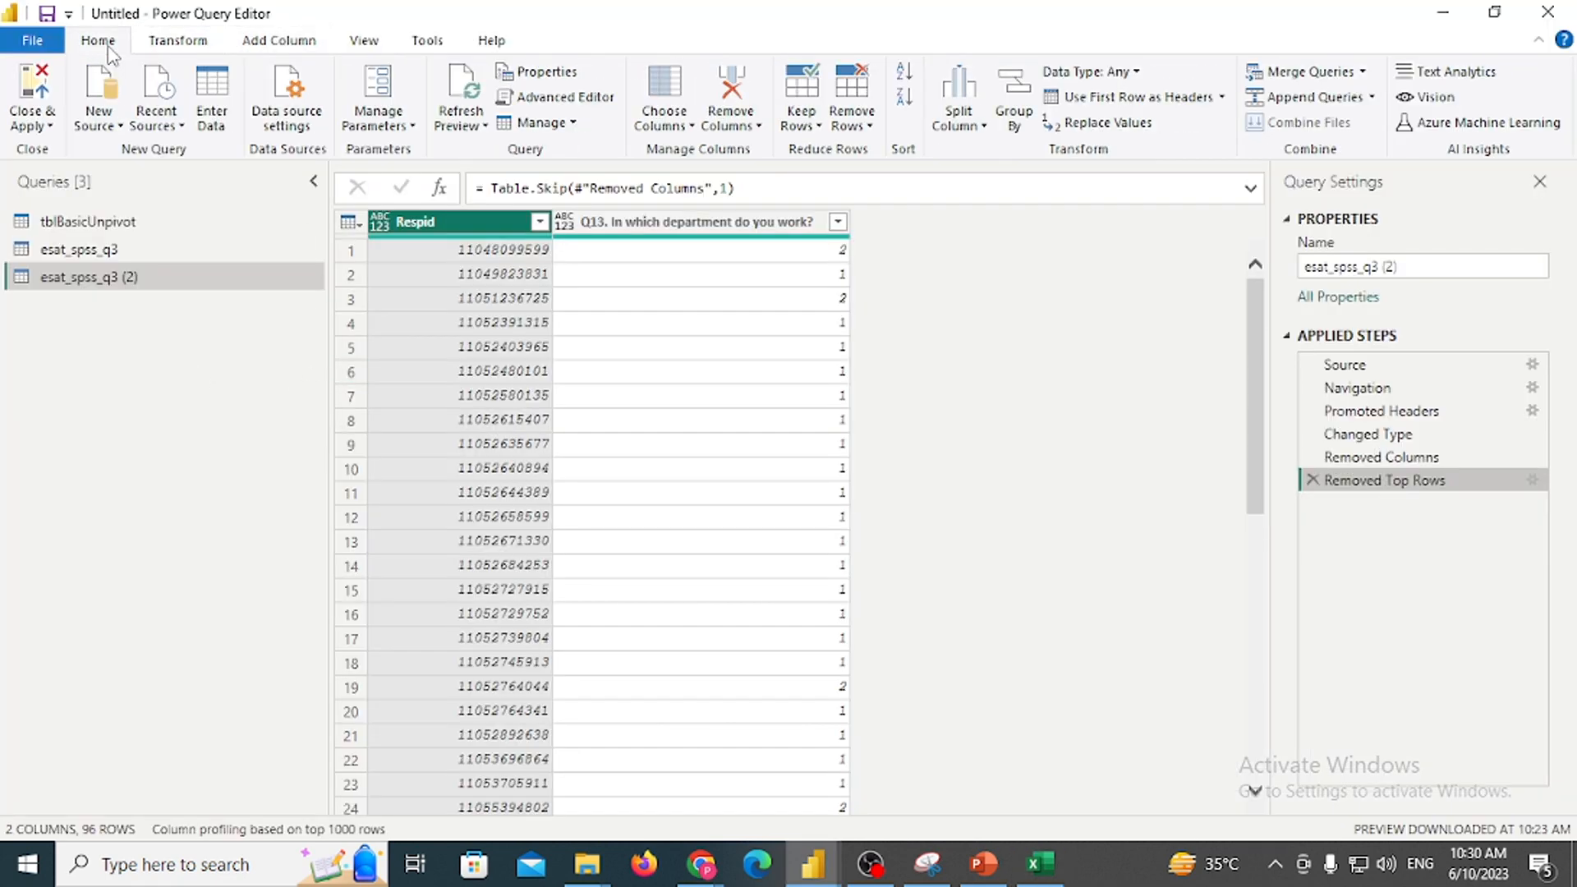
left_click(211, 116)
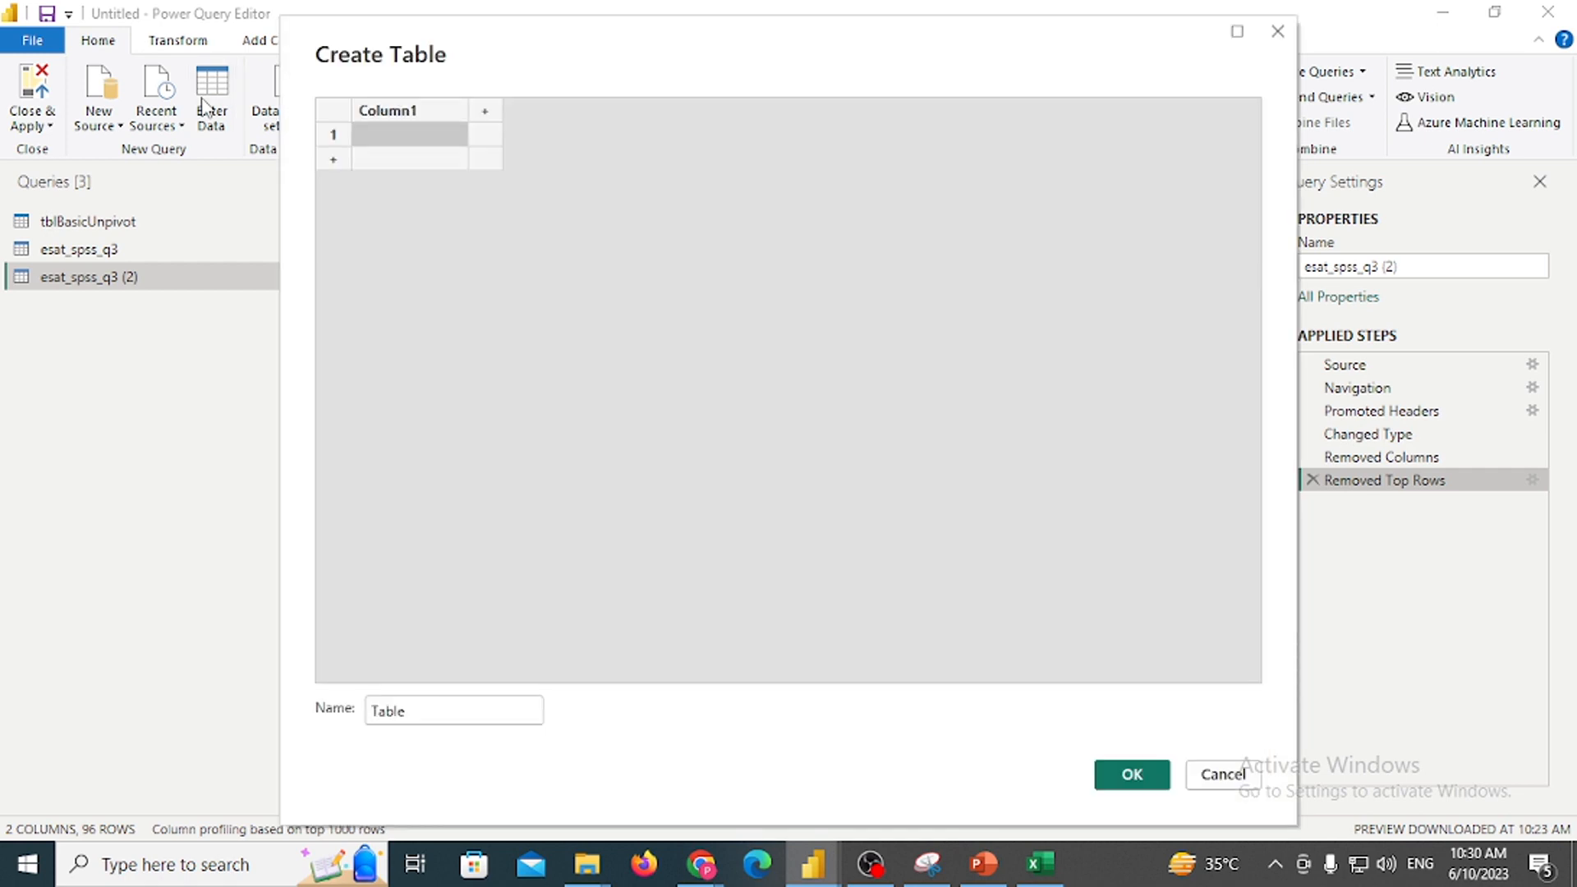
key("ctrl+v")
double_click(444, 706)
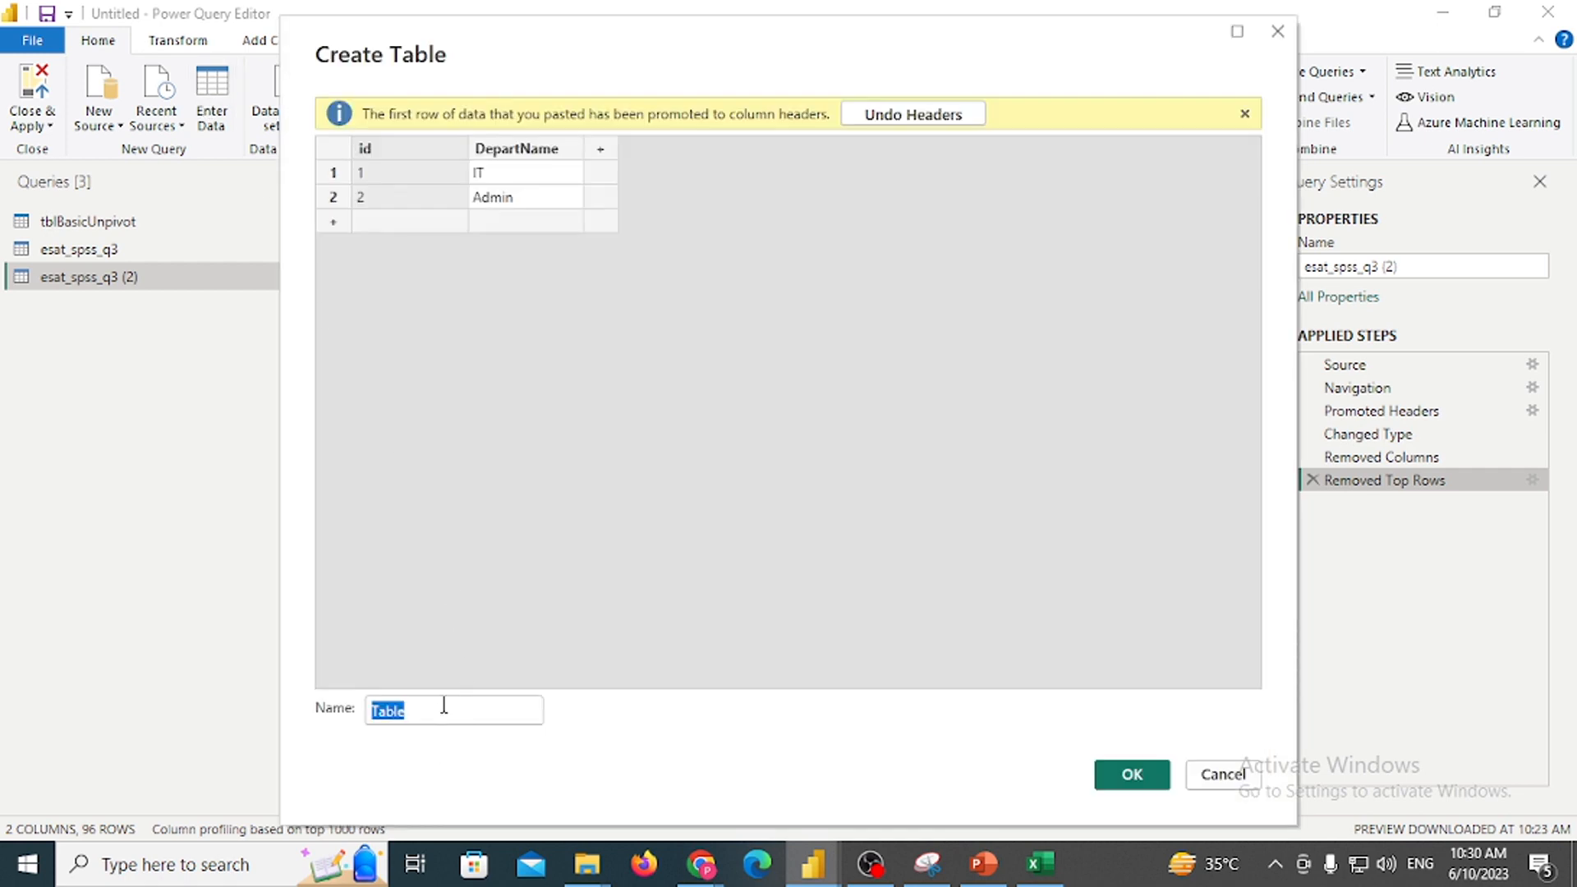
type("Dept")
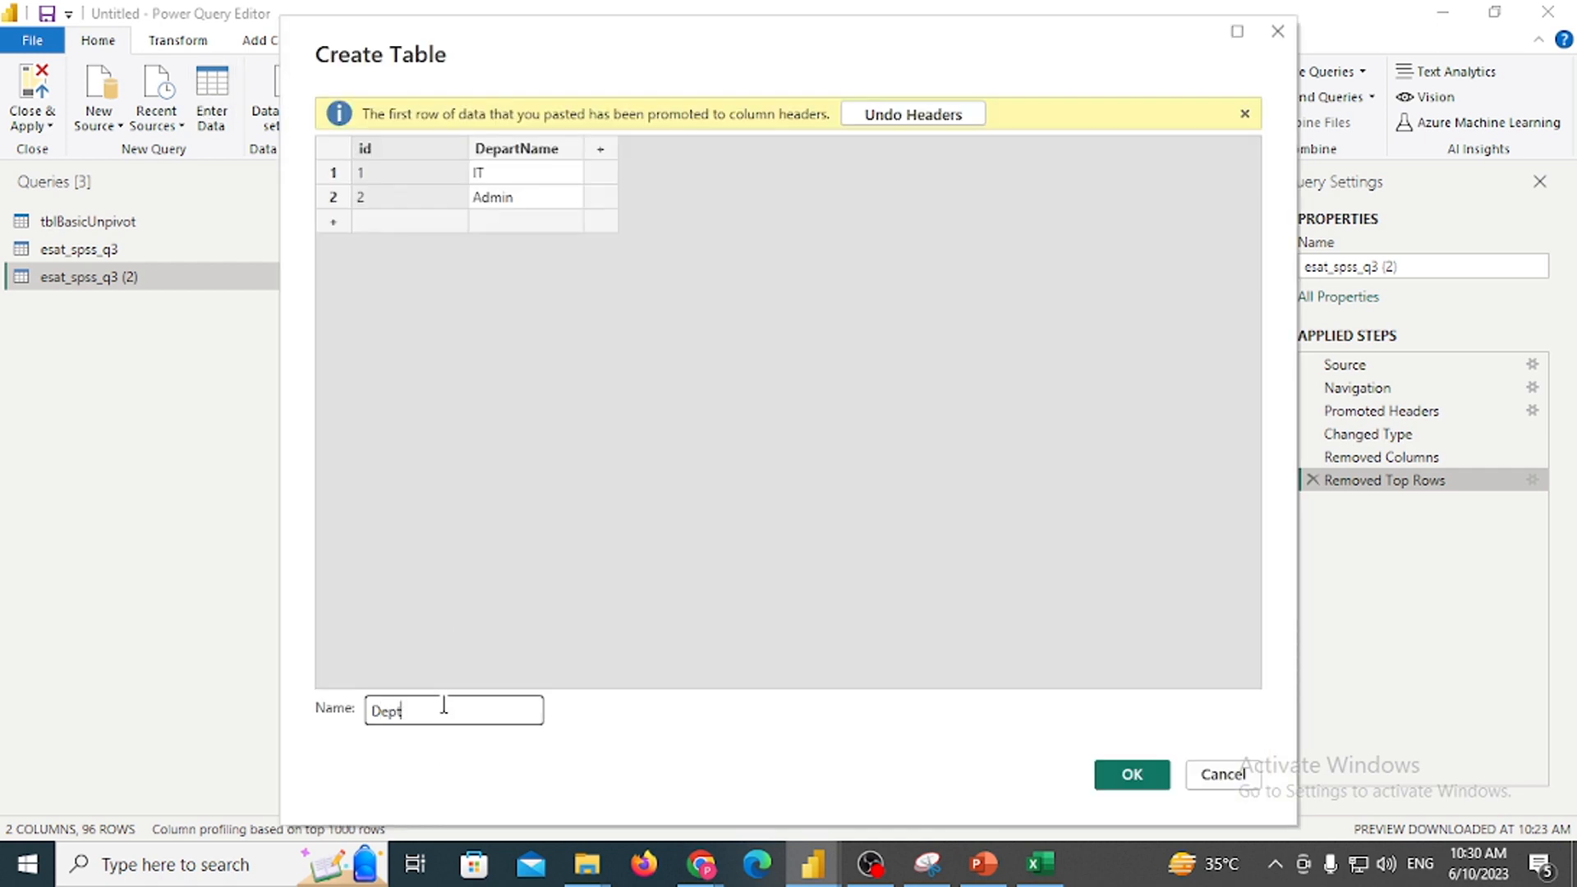
type("Dim")
key("Return")
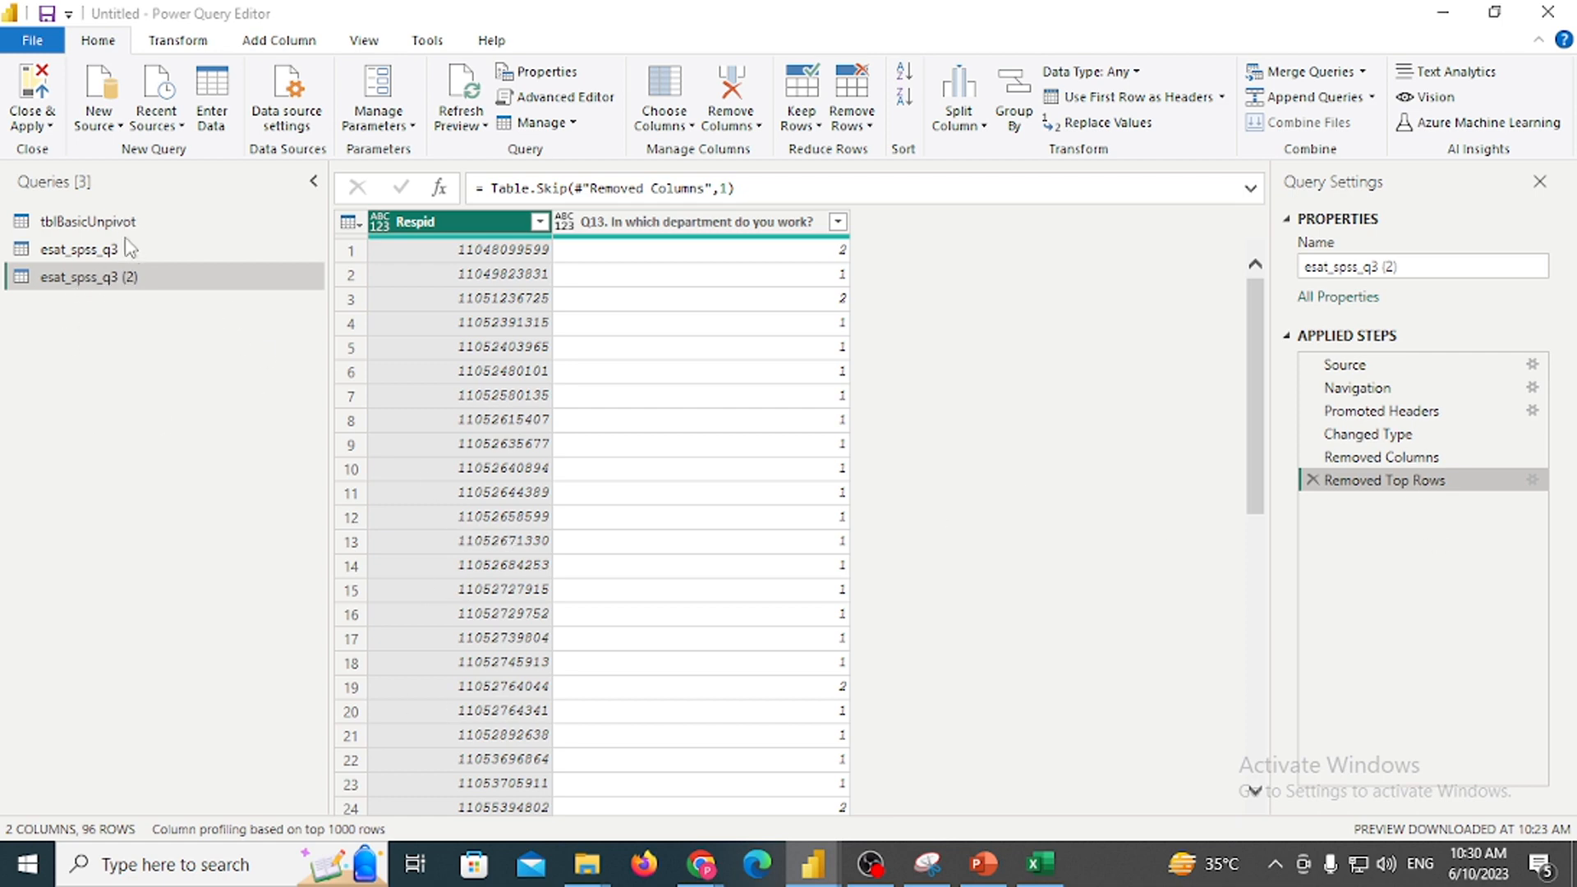
key("ctrl+v")
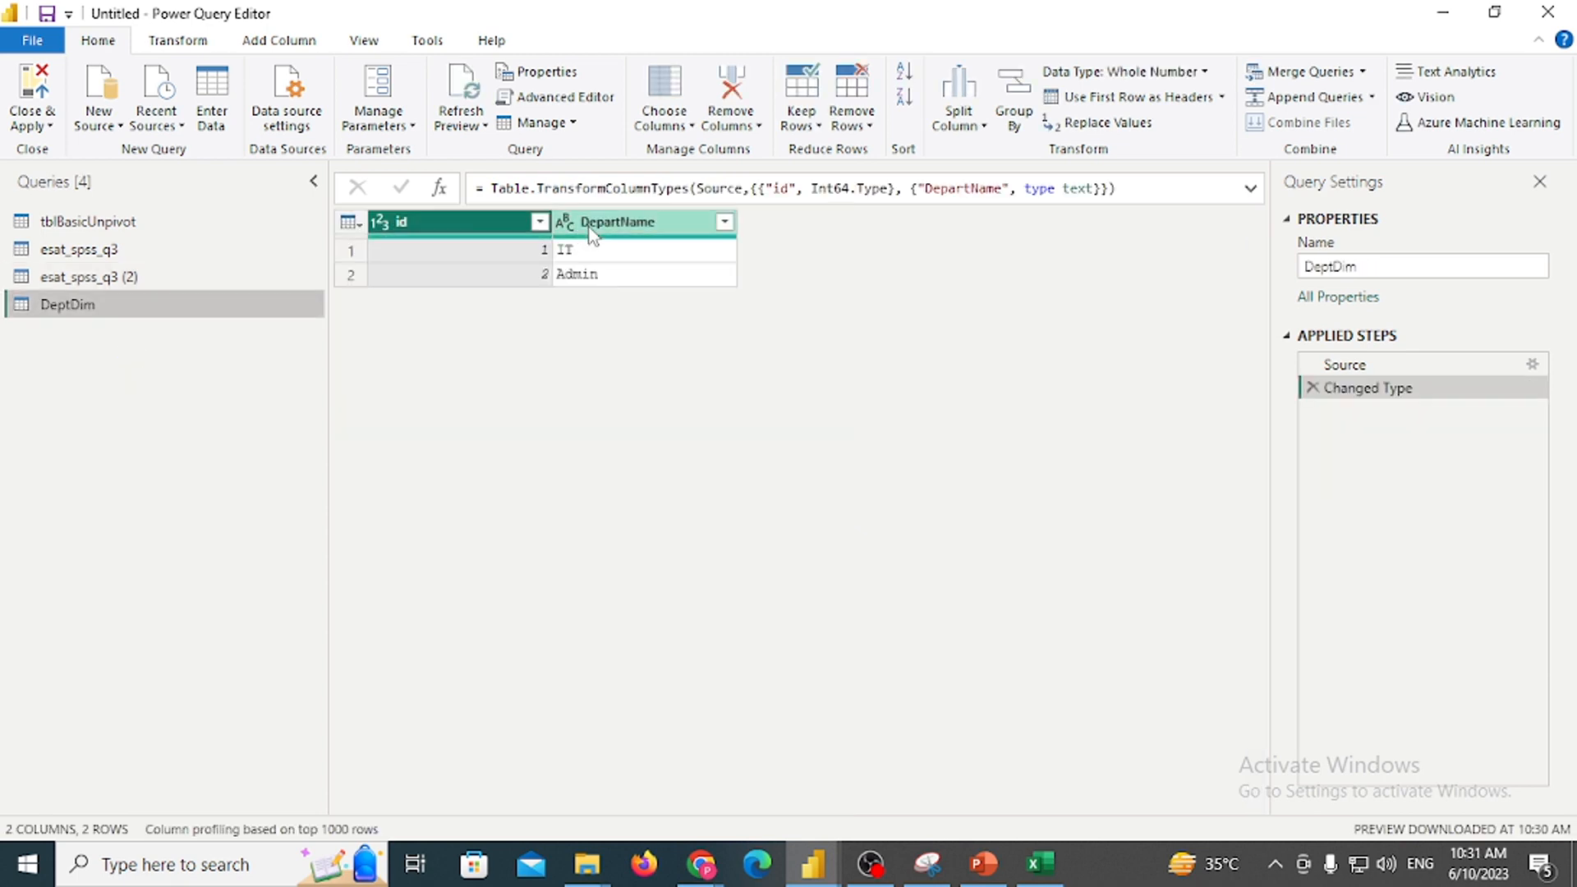
Merge the esat_spss_q3 (2) query with DeptDim, matching the Q13 department column to id with a Left Outer join
left_click(145, 279)
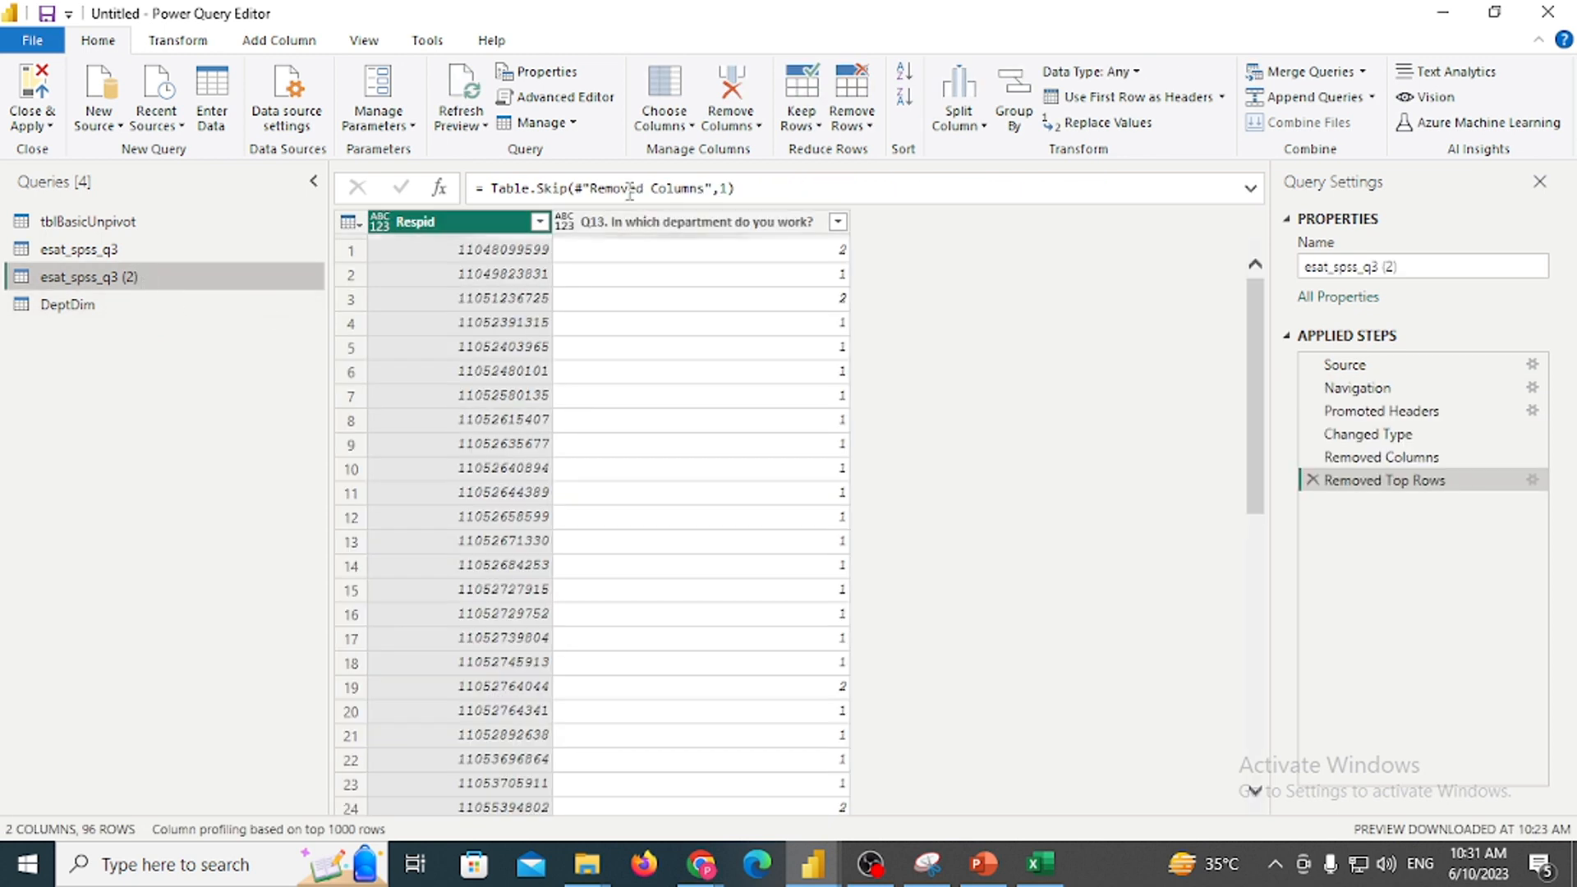
left_click(657, 224)
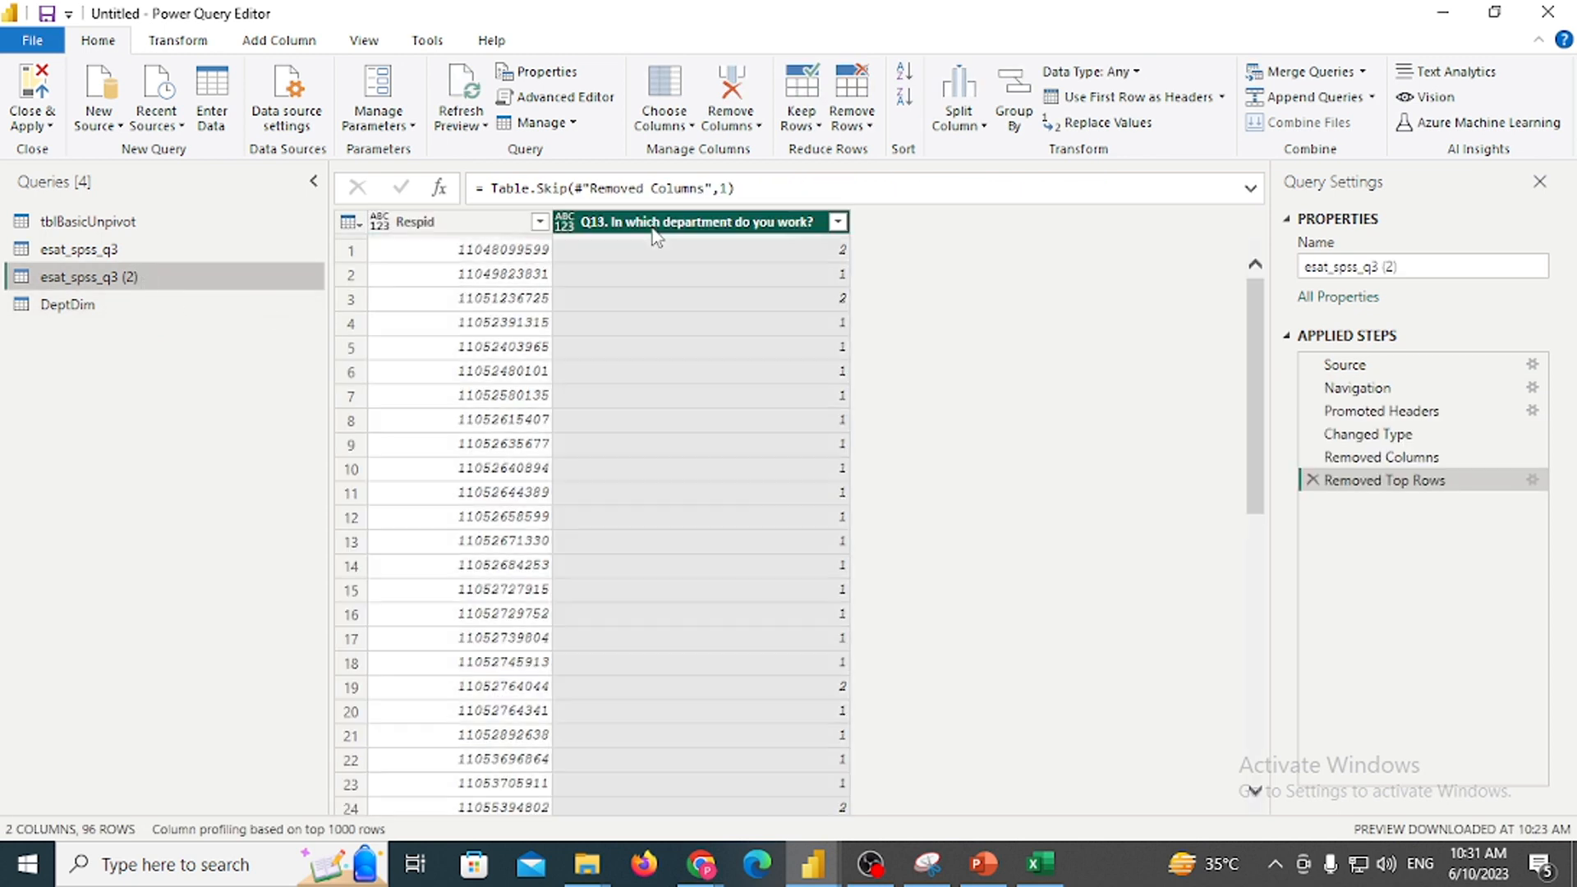
left_click(1362, 72)
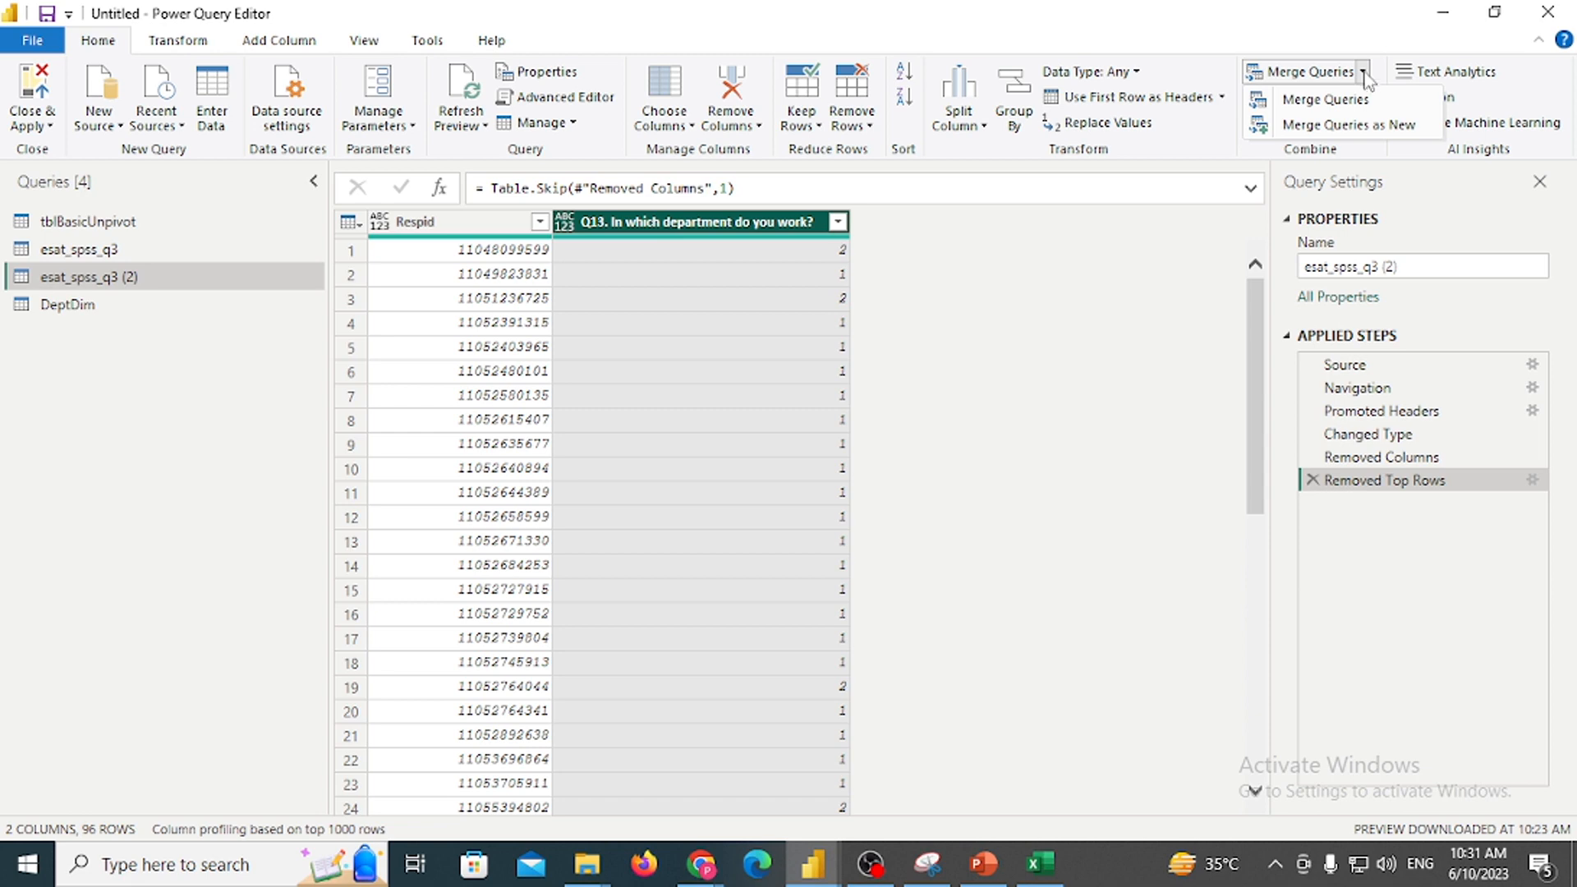
left_click(1361, 105)
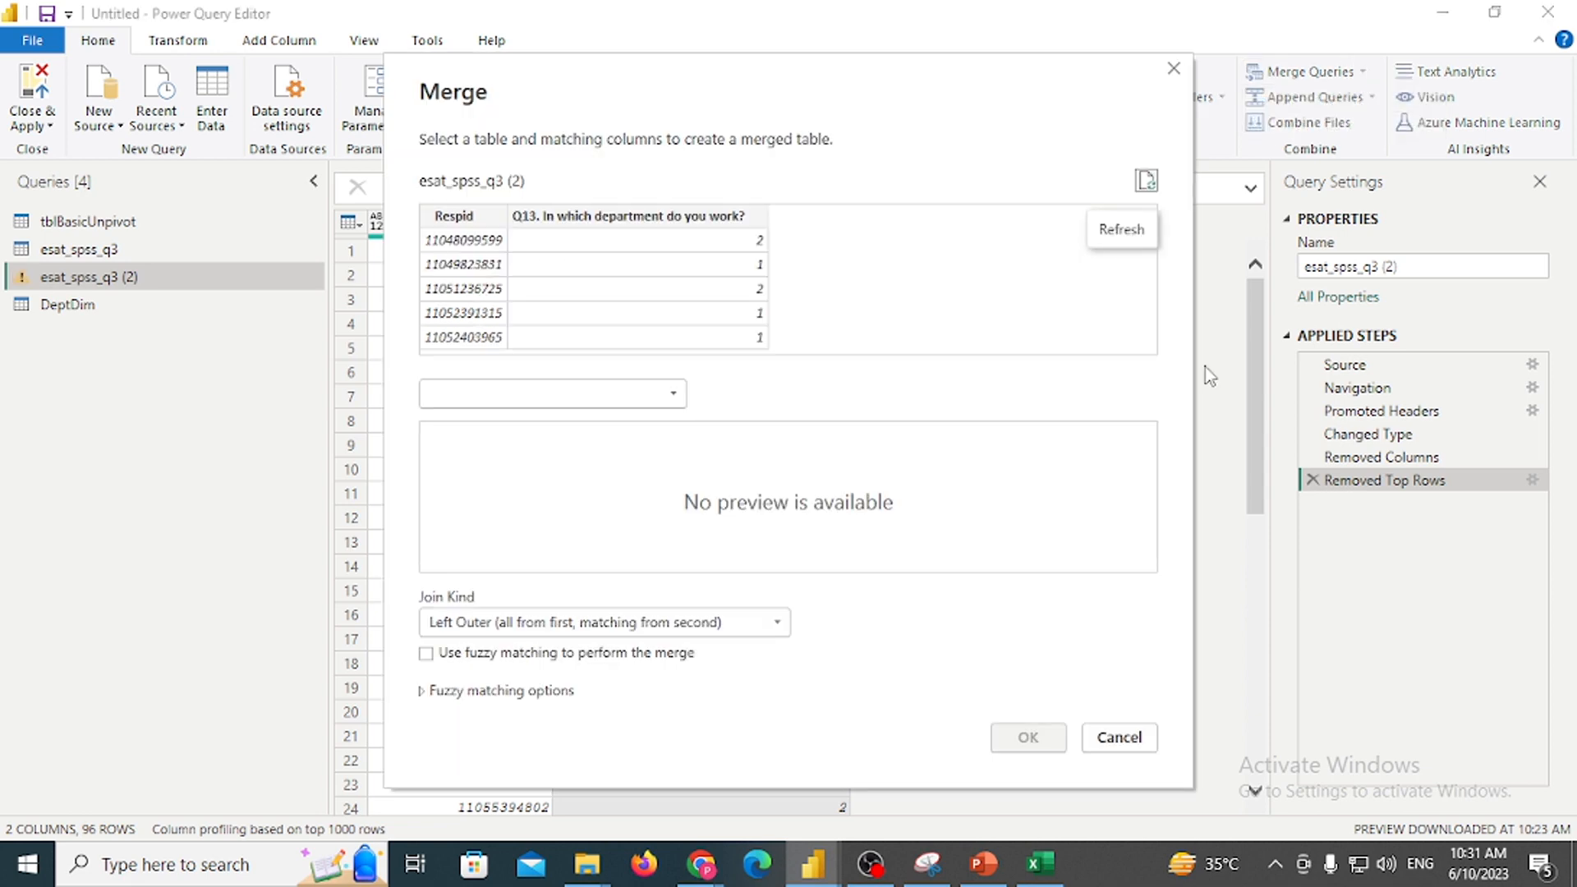
left_click(542, 396)
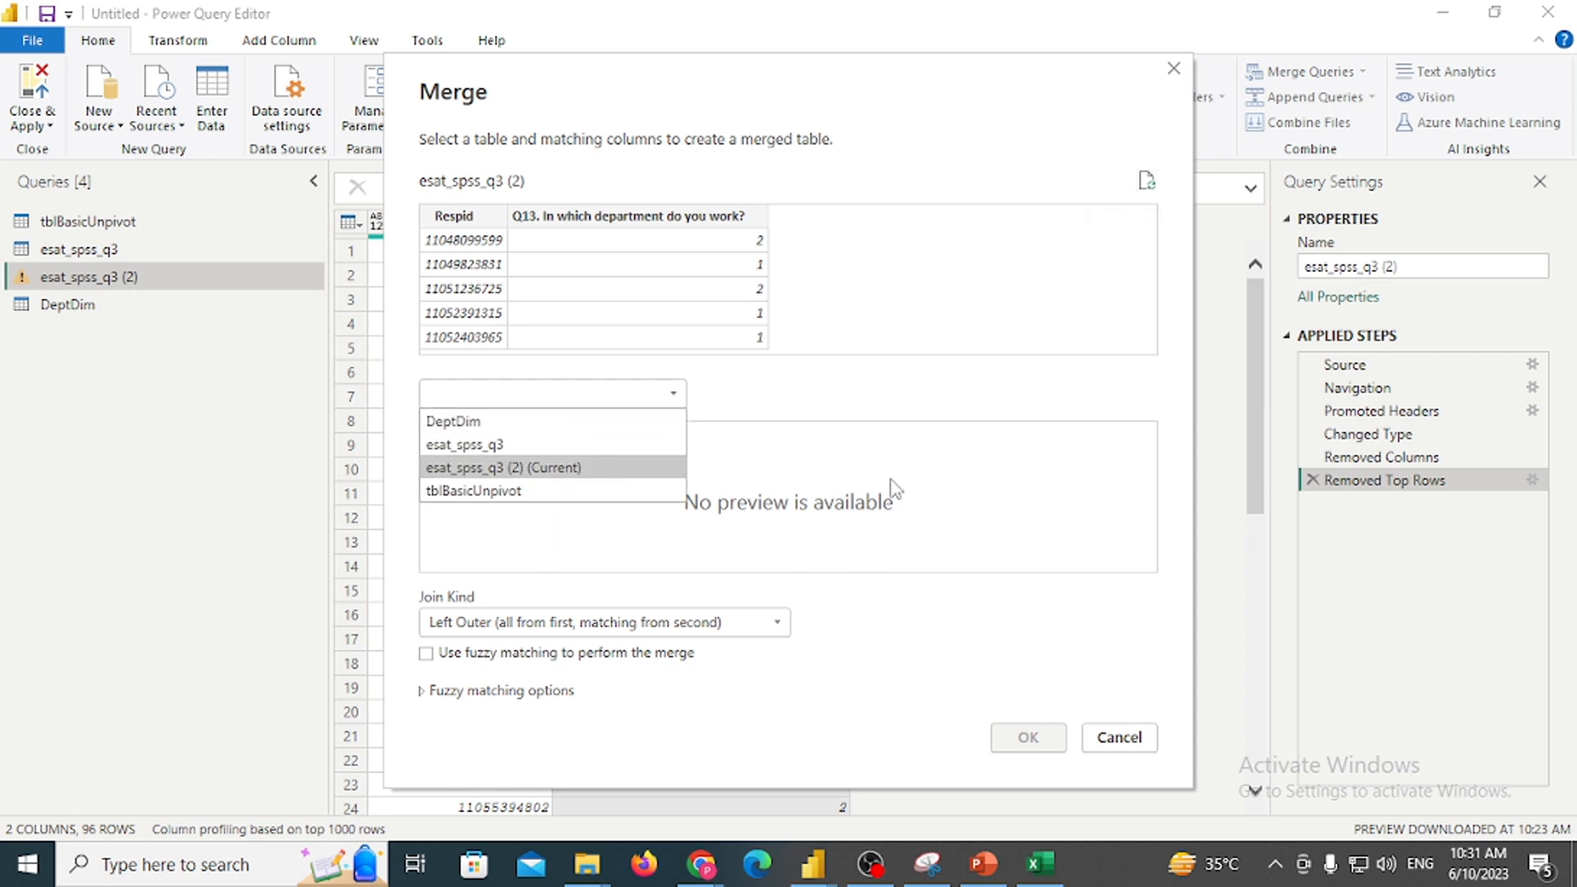
left_click(549, 422)
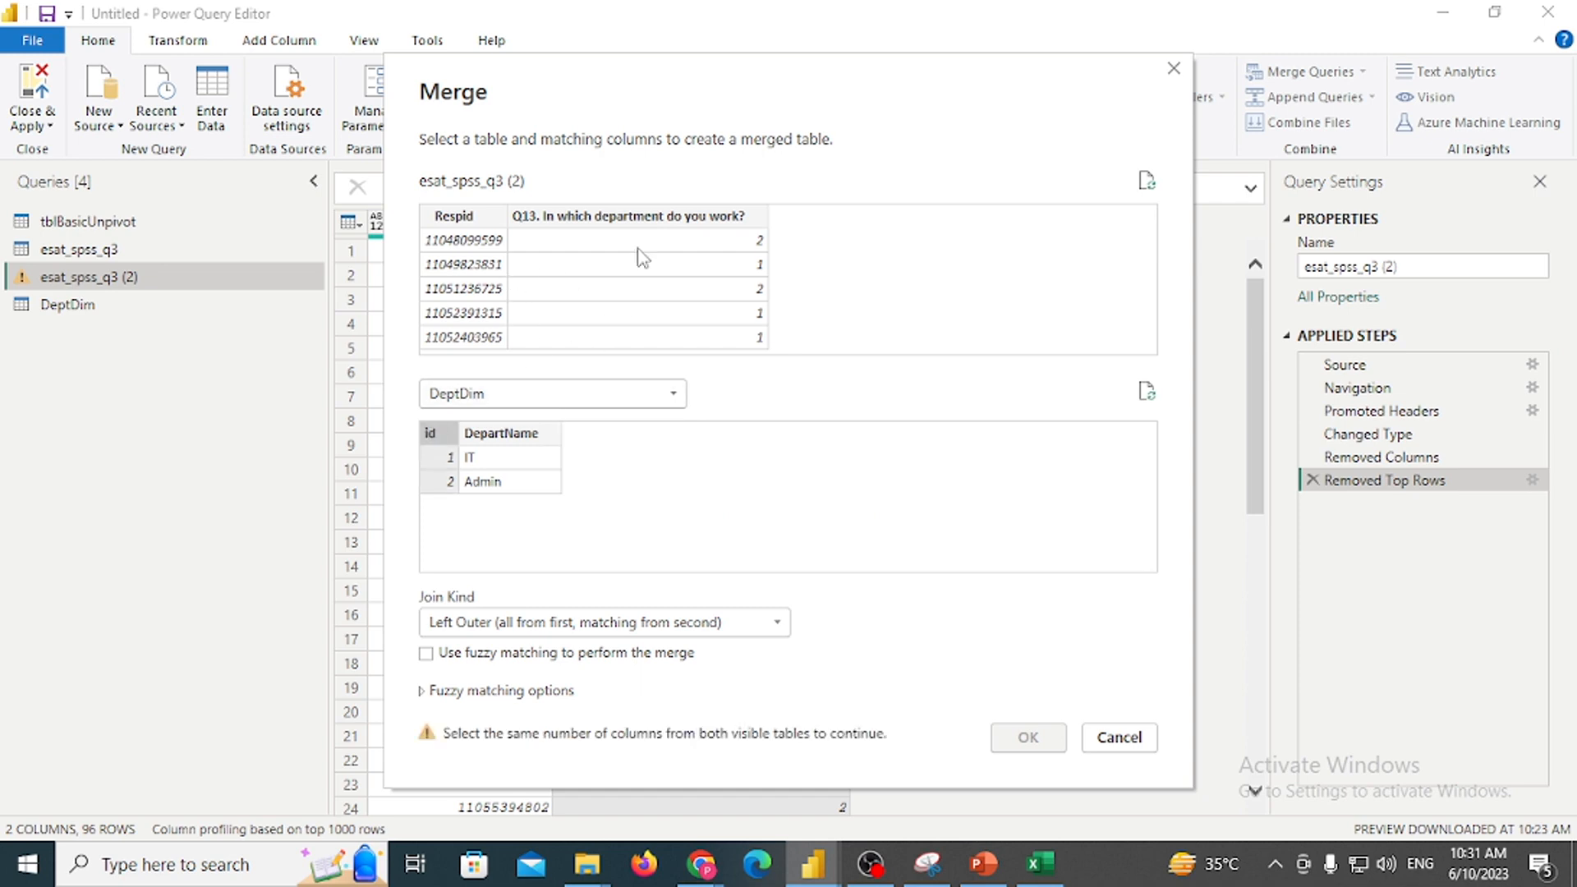
left_click(640, 217)
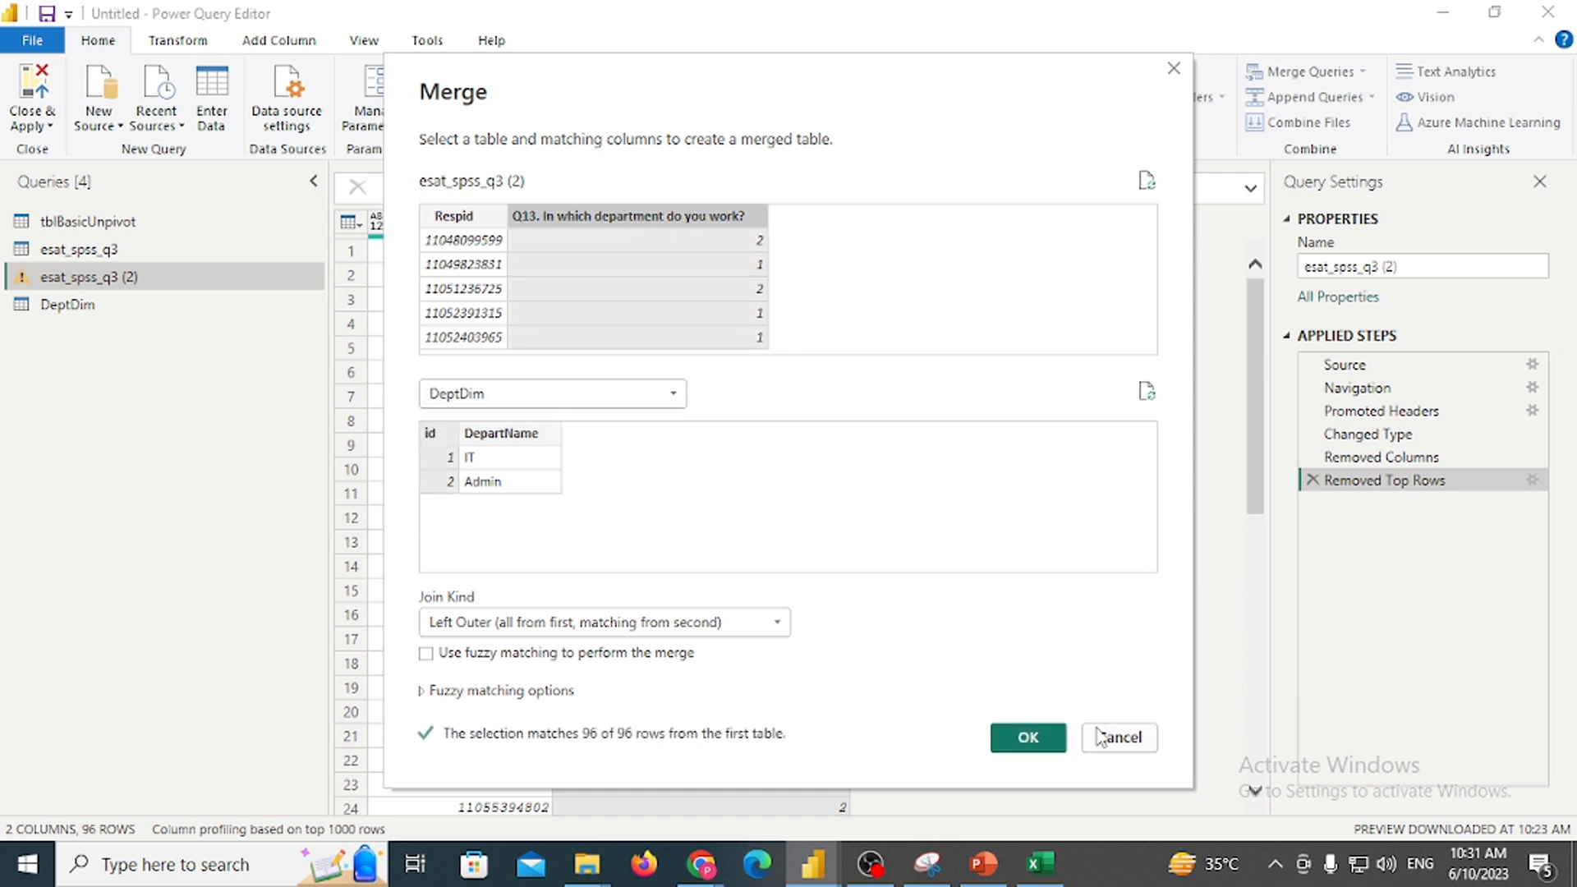
left_click(1023, 737)
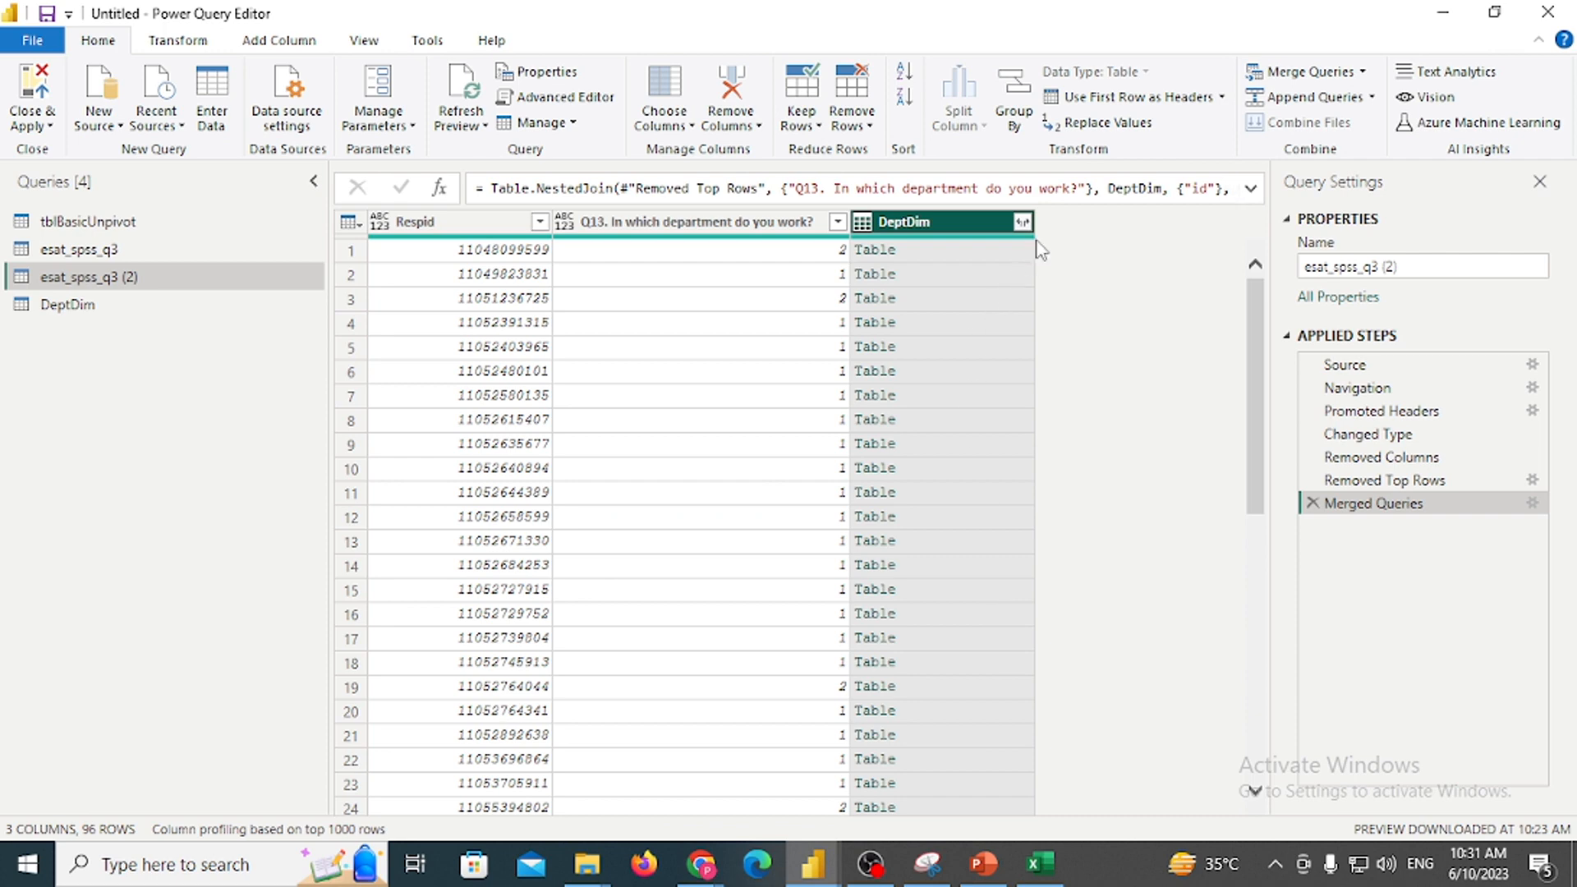
Expand the merged DeptDim column to only DepartName, keeping the original column name as prefix
left_click(1023, 221)
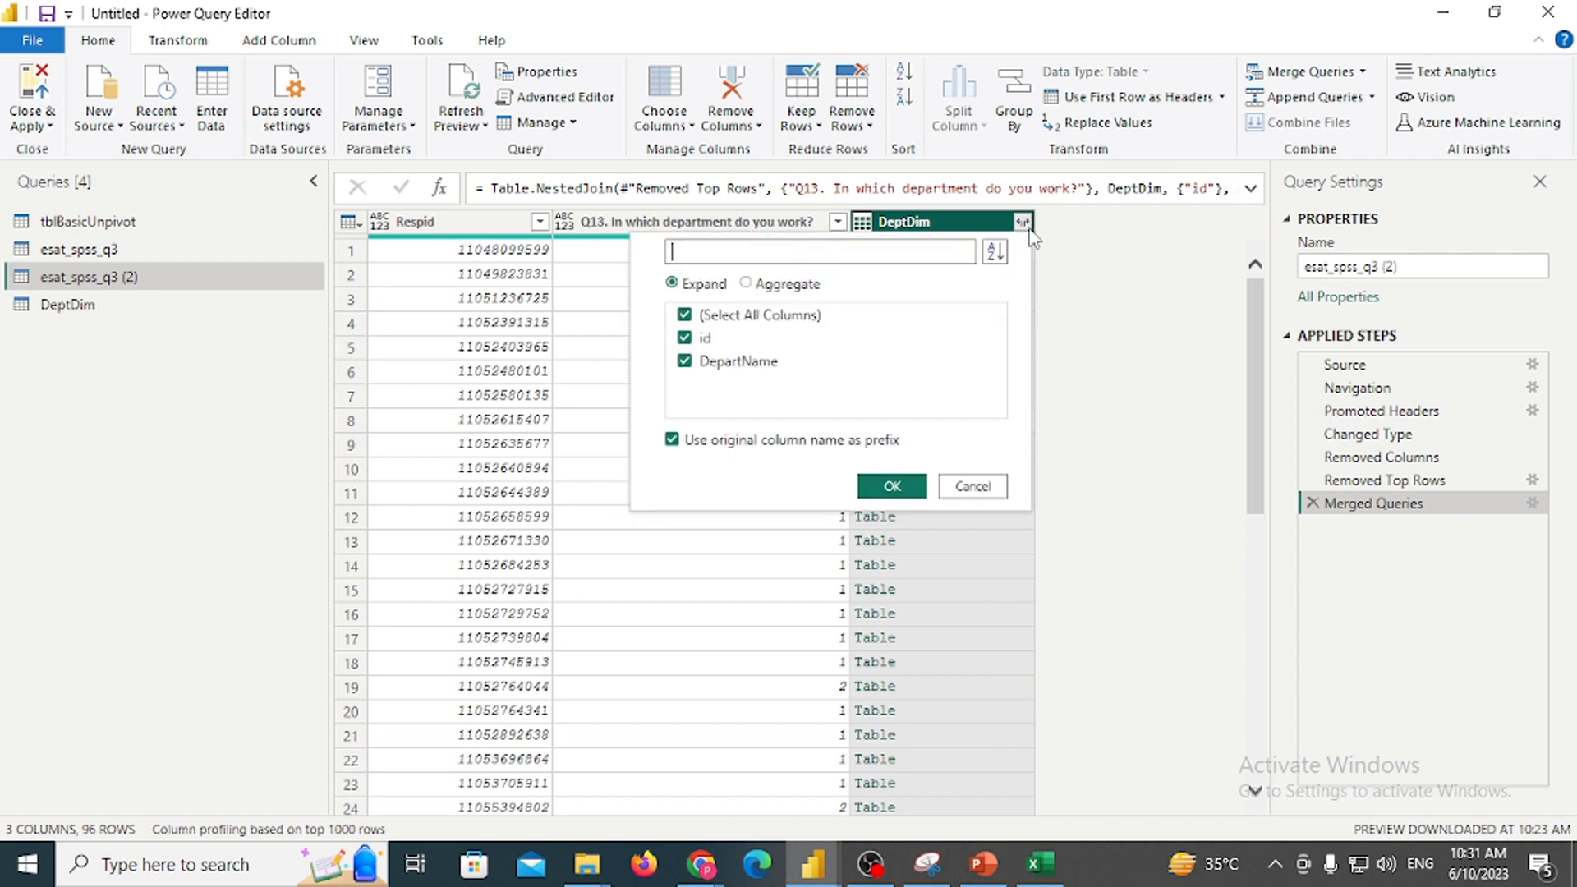
left_click(684, 315)
left_click(686, 362)
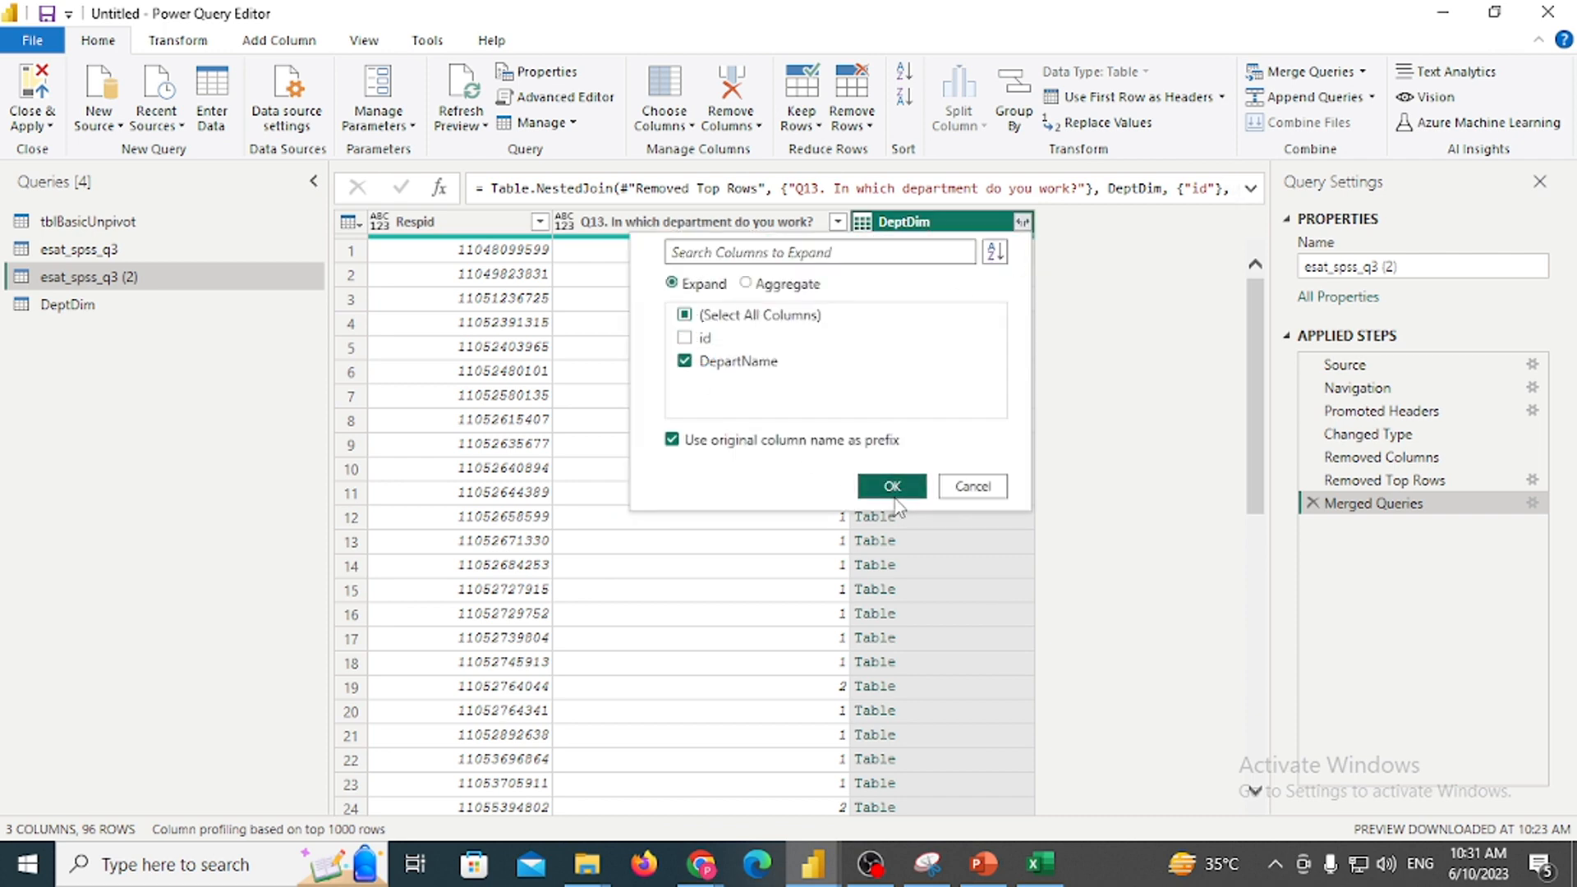
left_click(892, 486)
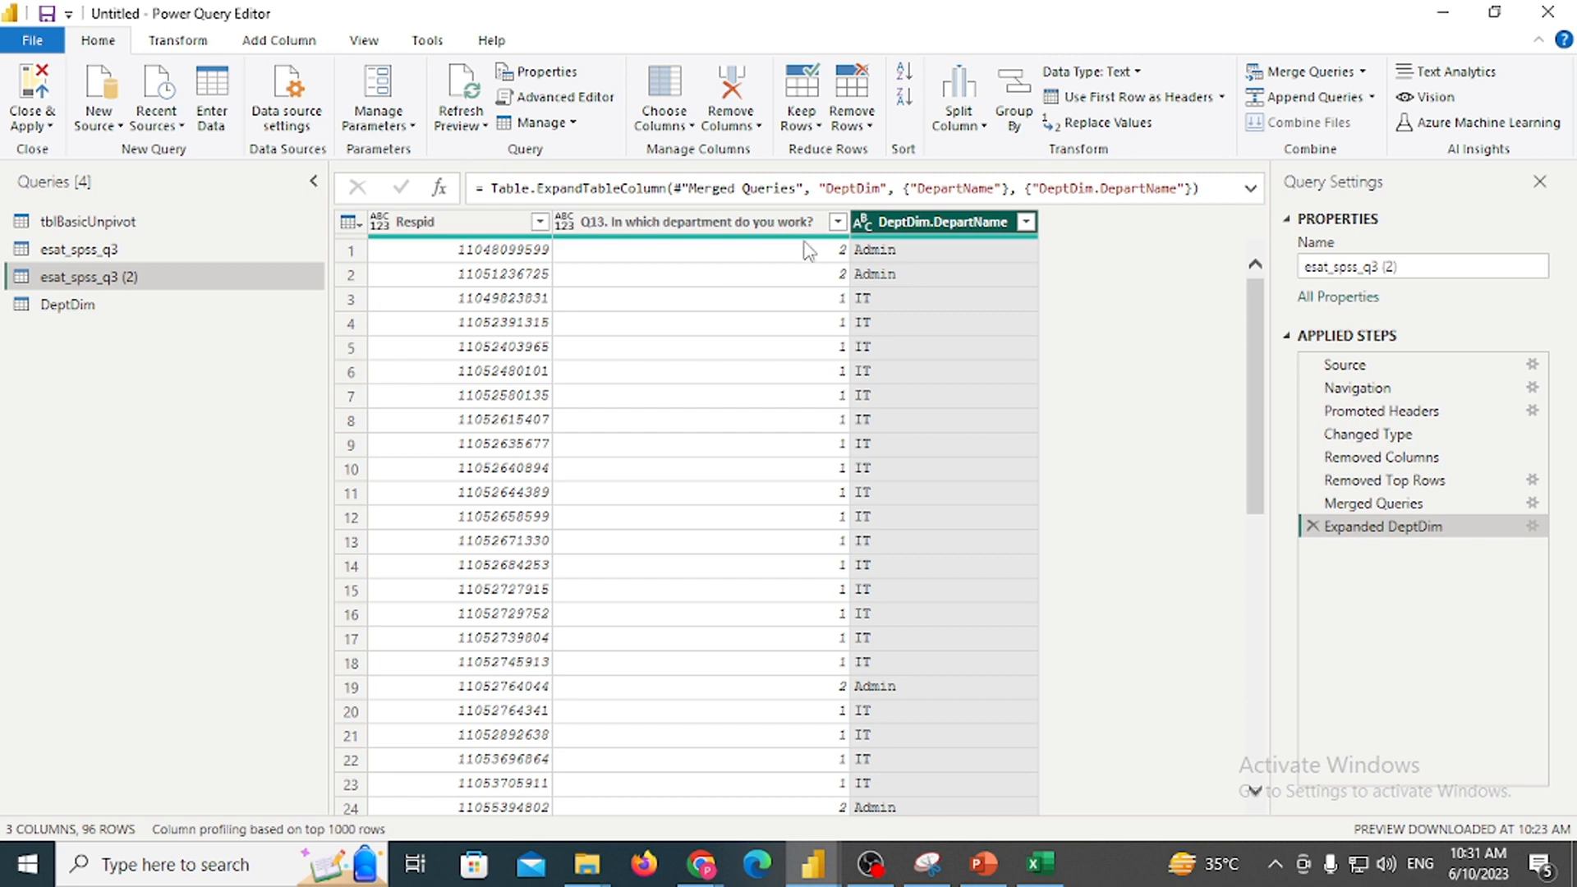
Add a conditional column named Custom that returns IT when the Q13 department column equals 1 and ADMIN otherwise
left_click(771, 229)
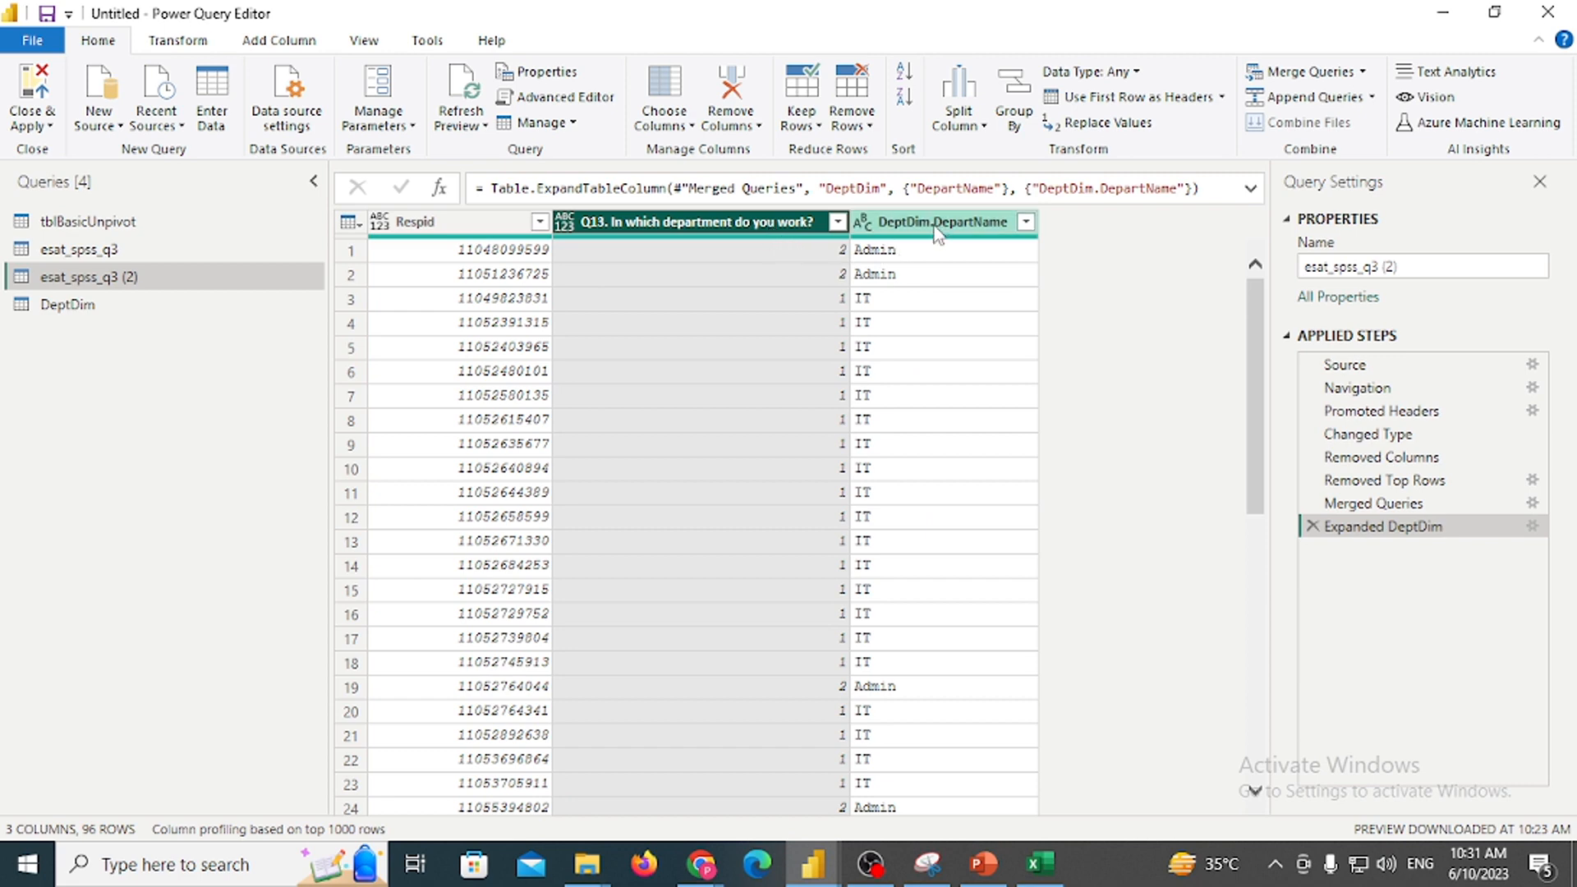
left_click(278, 40)
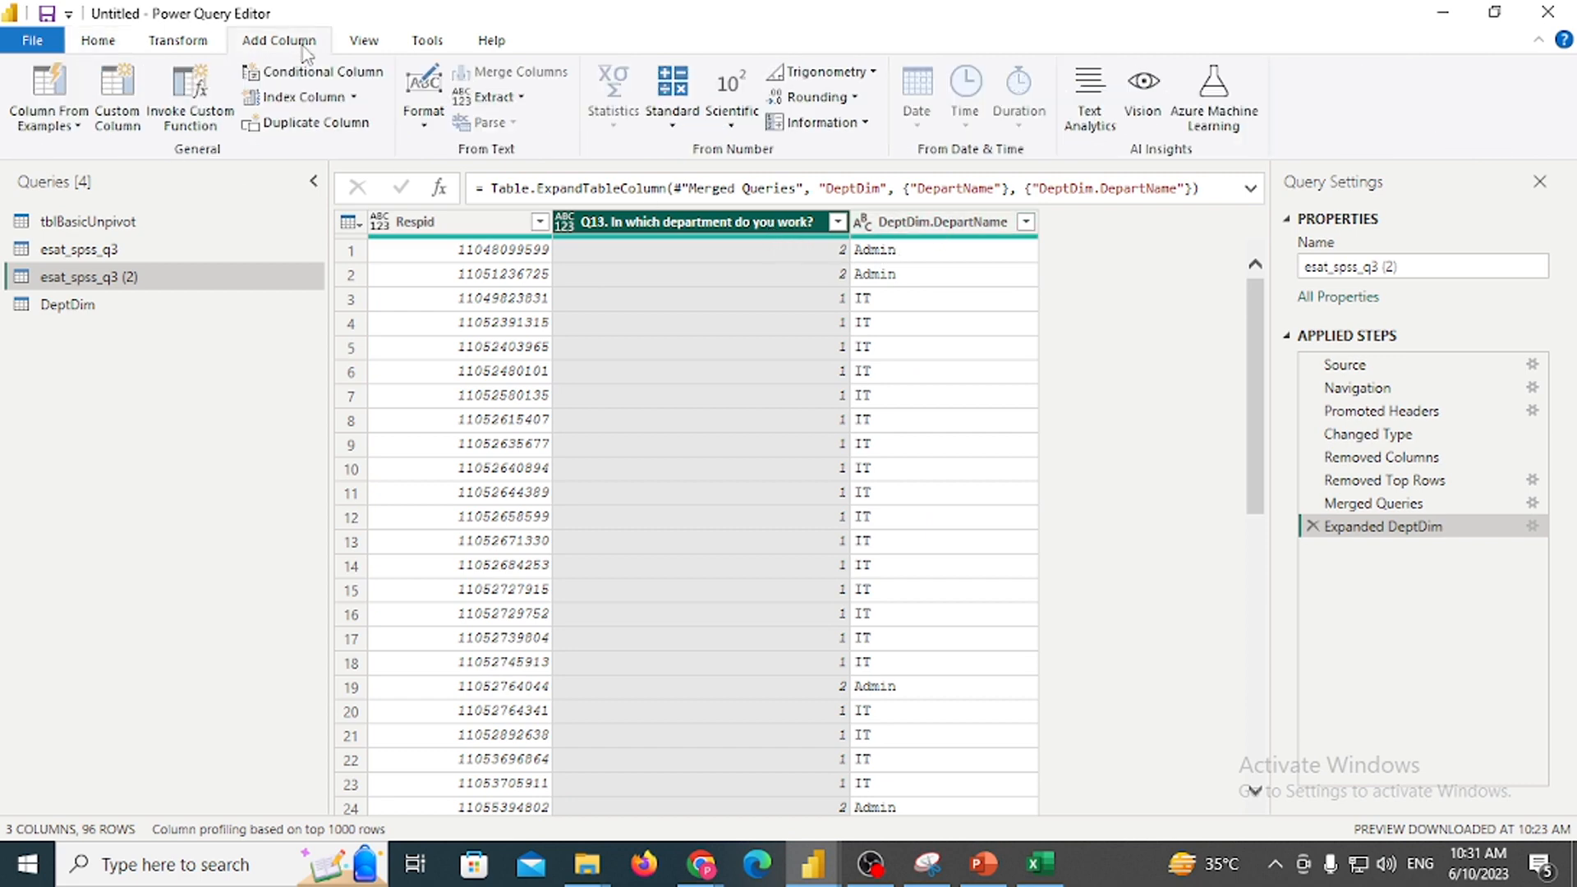
left_click(379, 75)
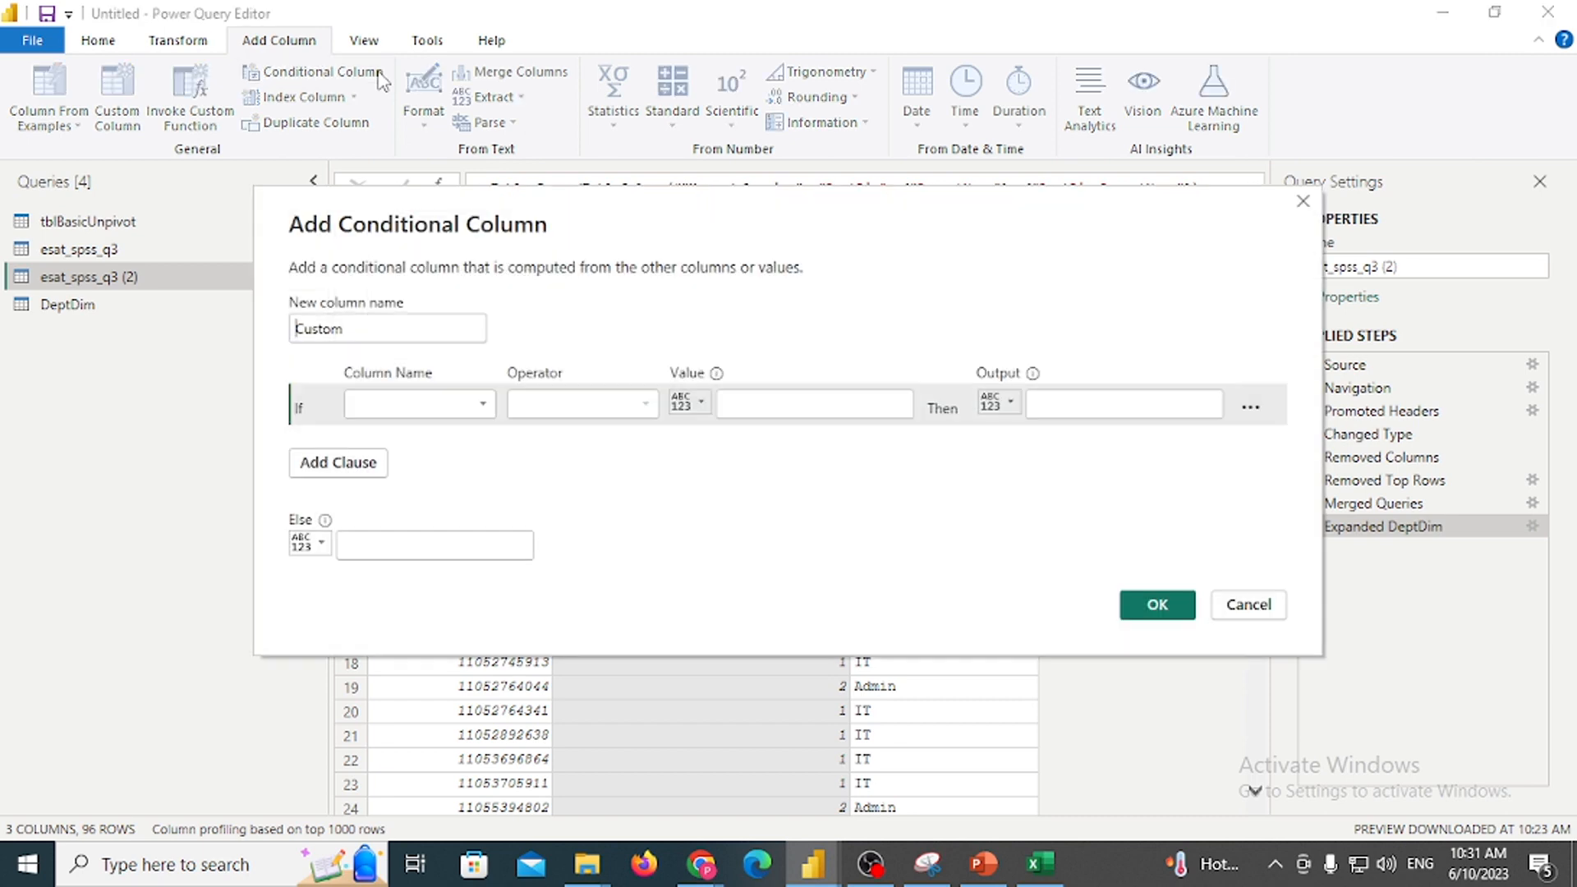
left_click(465, 406)
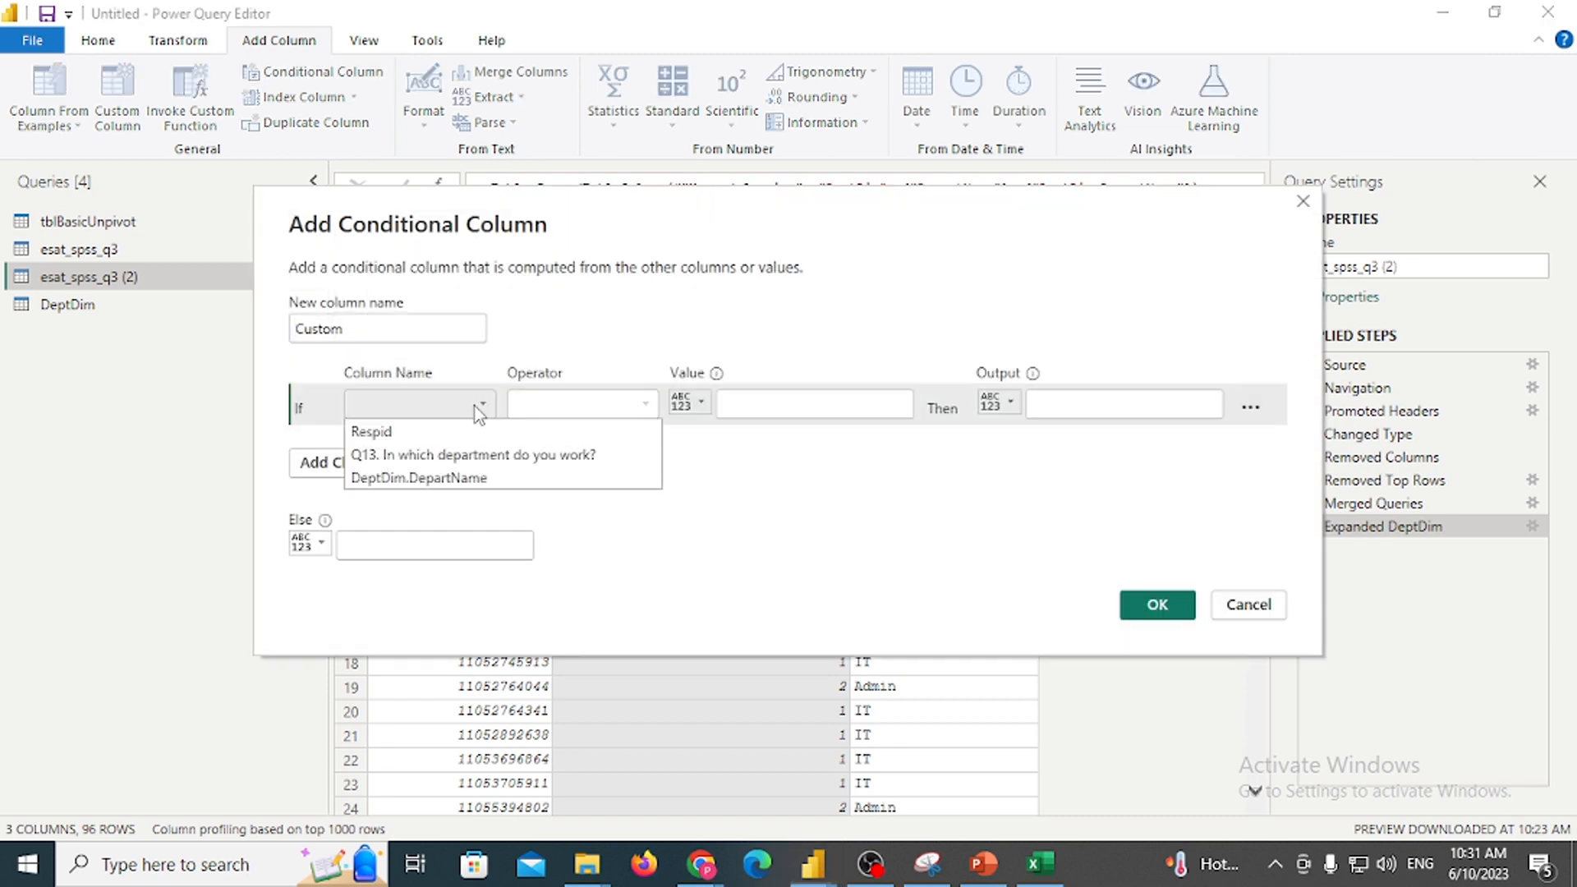
left_click(468, 448)
left_click(852, 404)
left_click(852, 405)
type("IT")
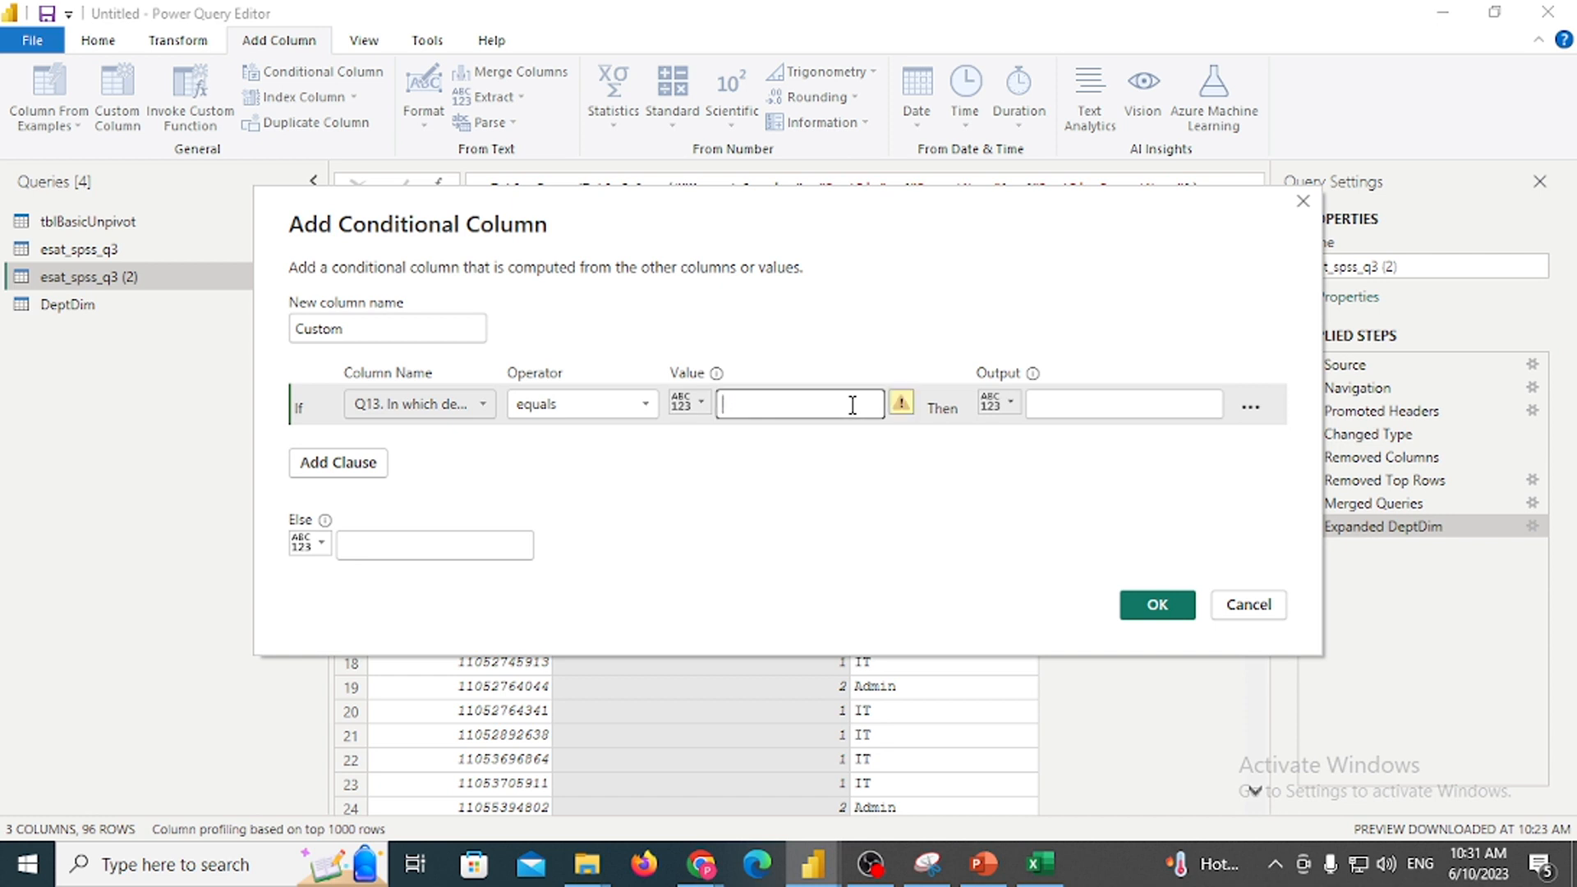
type("1")
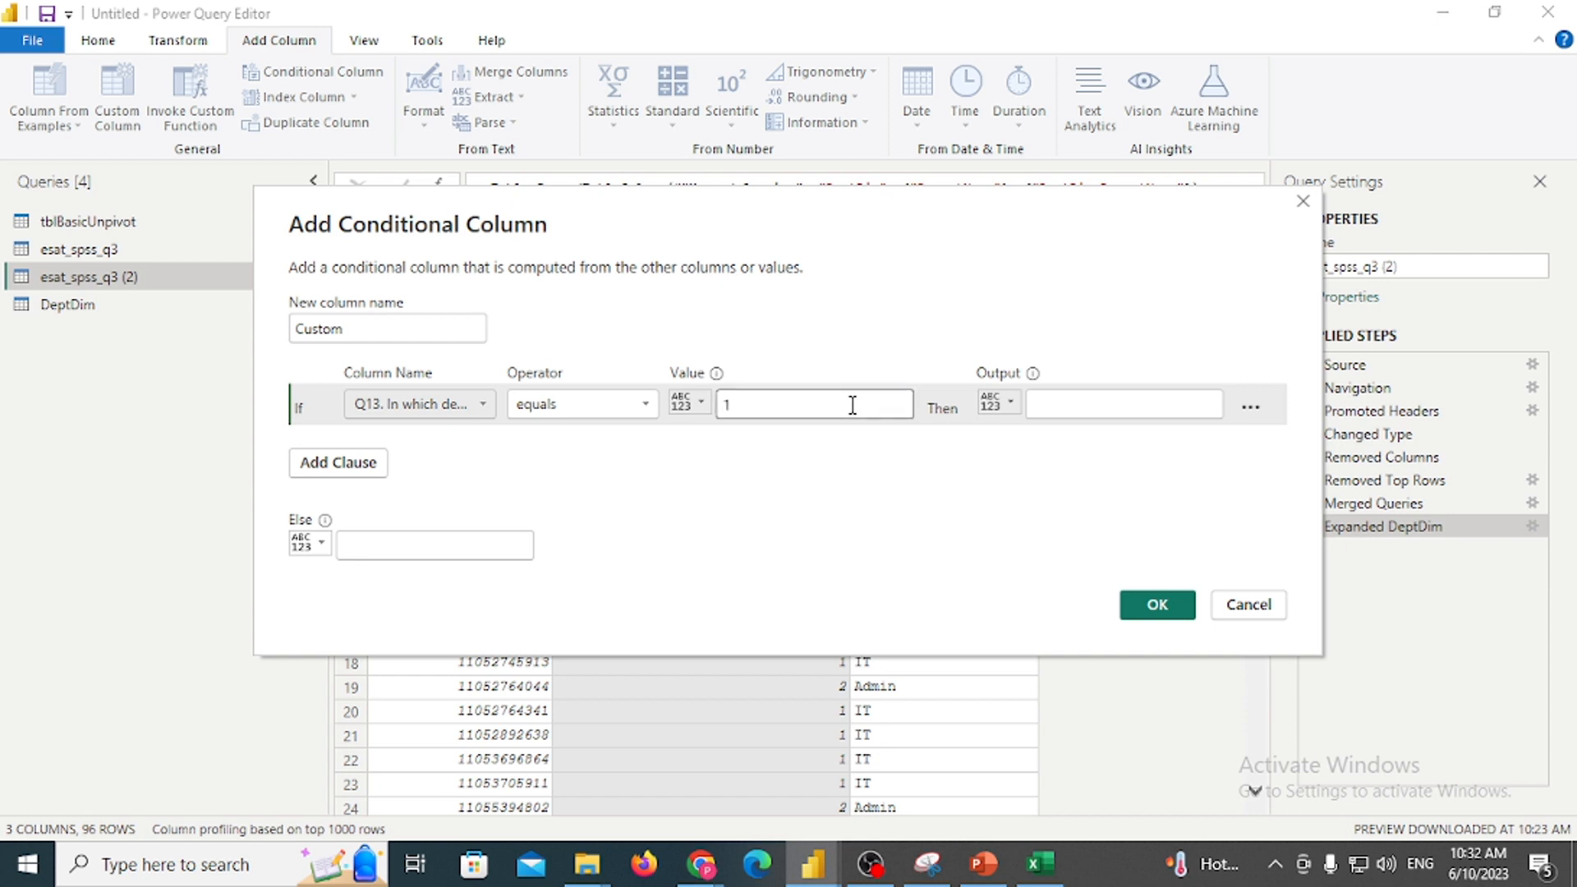
left_click(1122, 413)
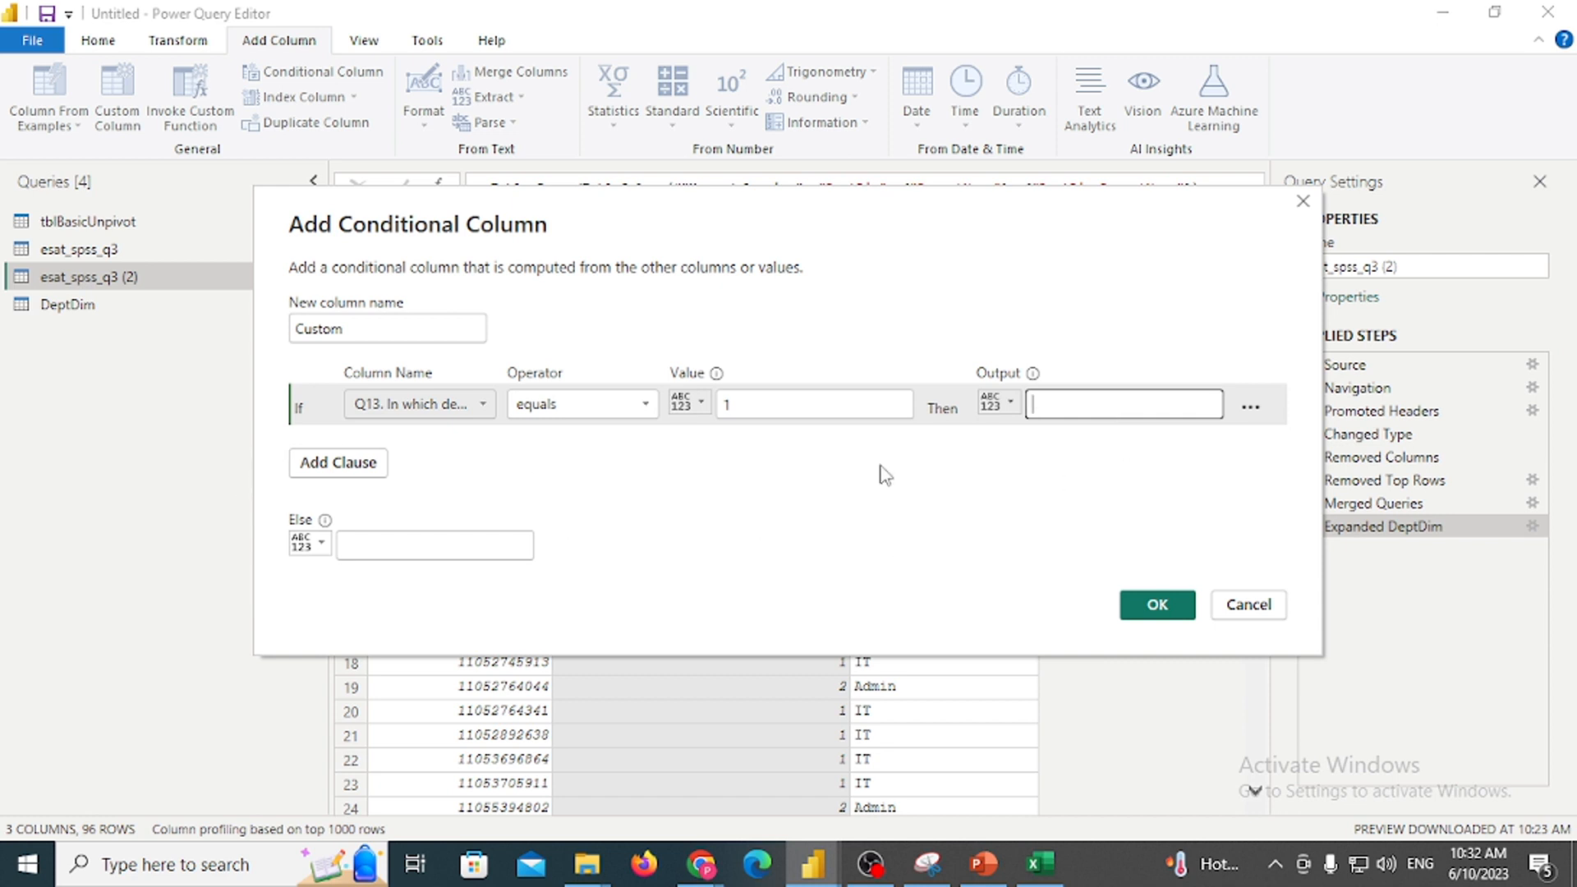
left_click(426, 543)
type("ADMIN")
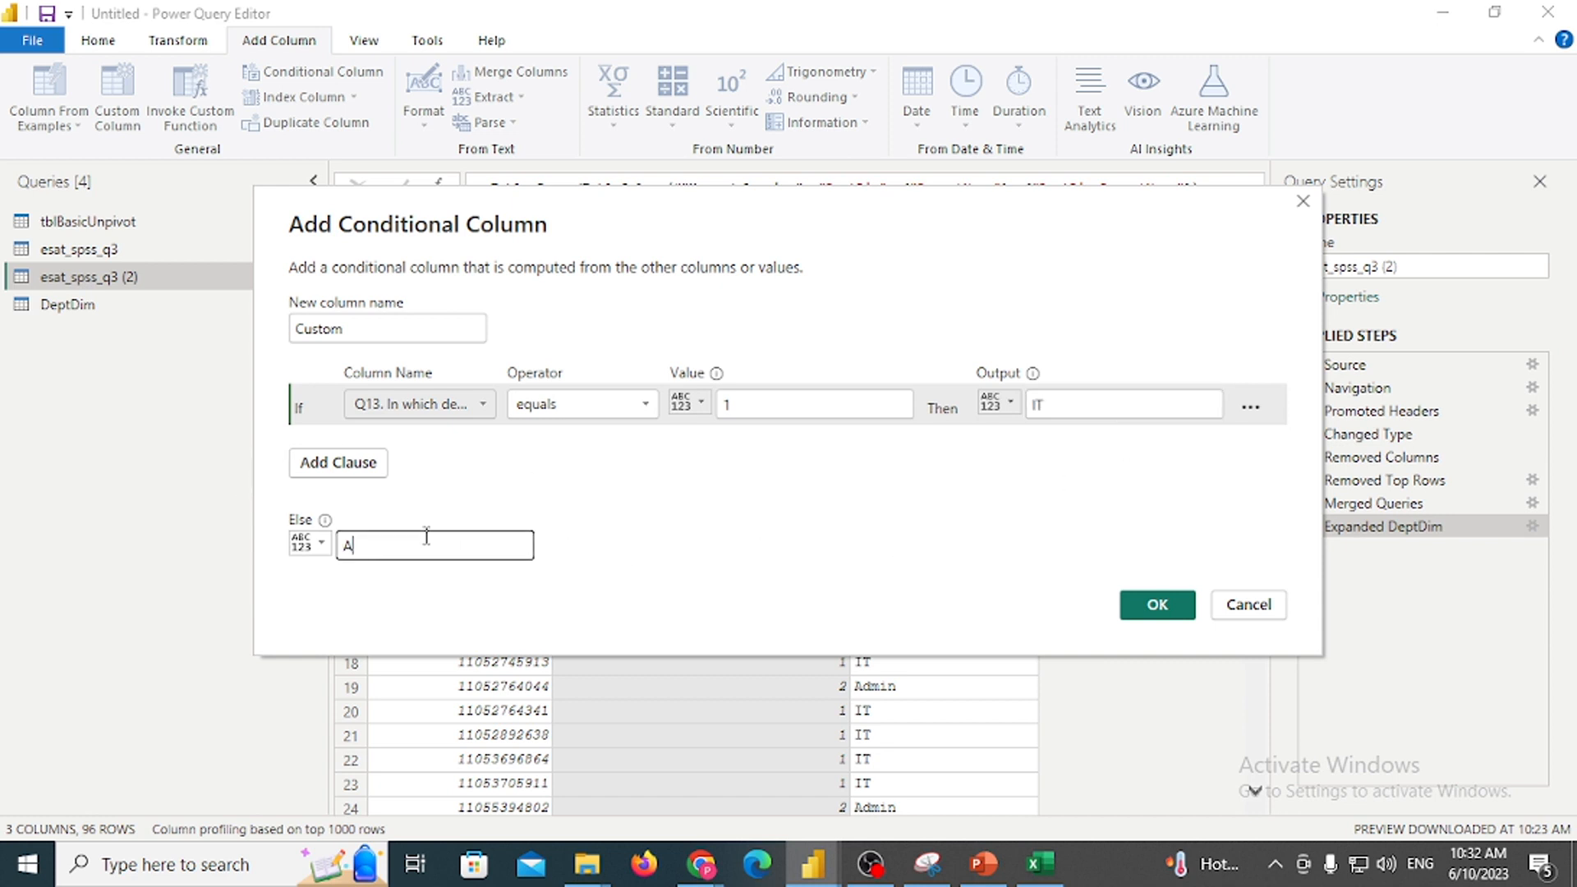
left_click(1160, 608)
Compare the DeptDim.DepartName and Custom columns and review the tblBasicUnpivot, DeptDim and esat_spss_q3 queries
left_click(907, 224)
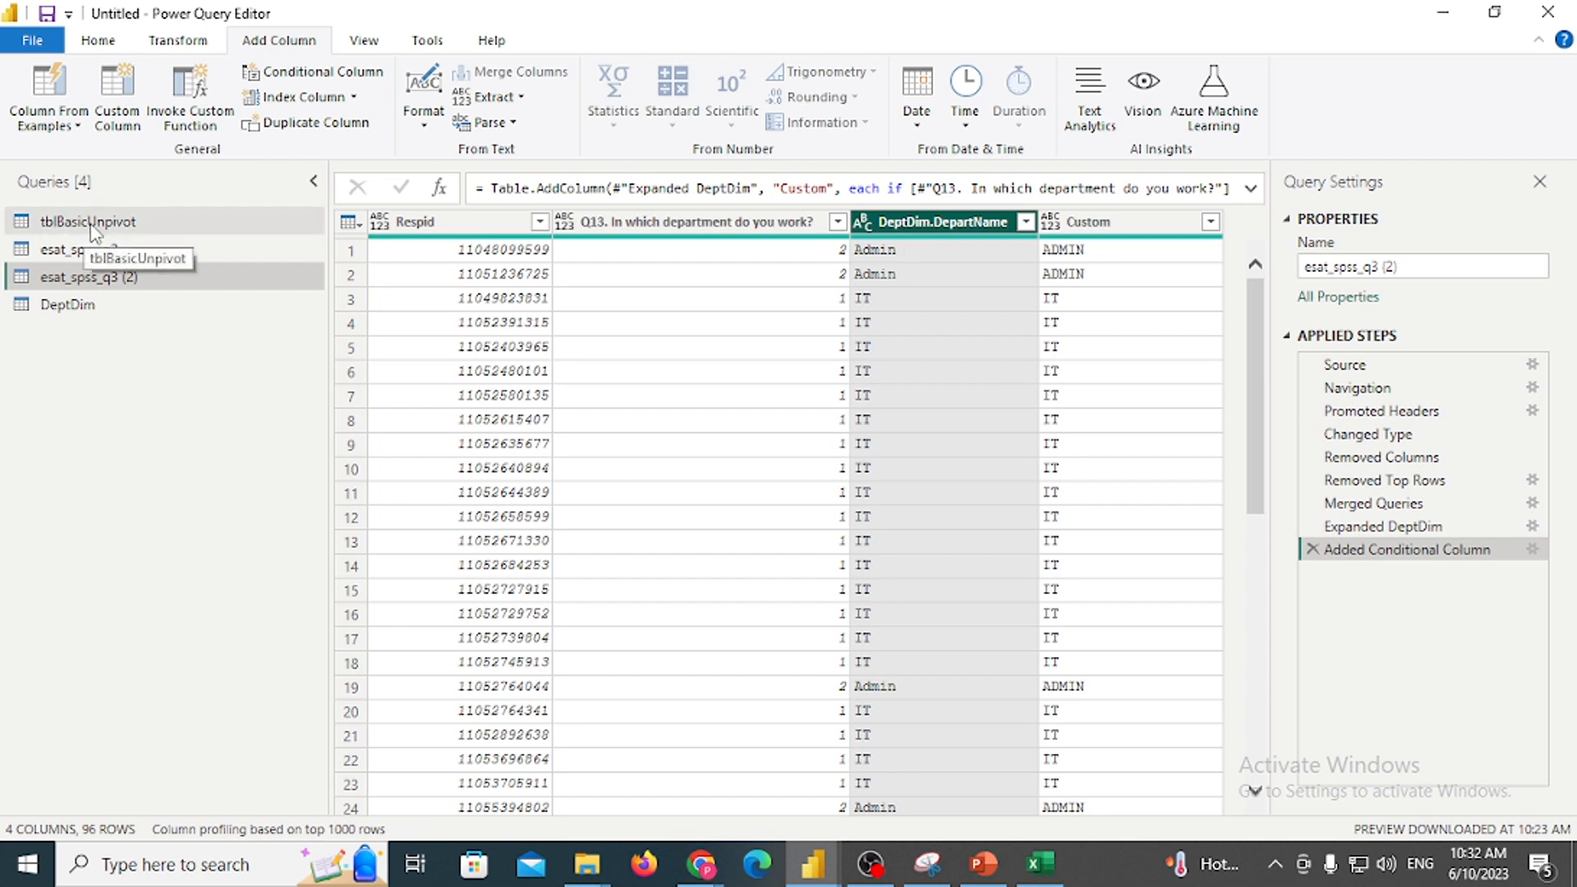
left_click(1105, 223)
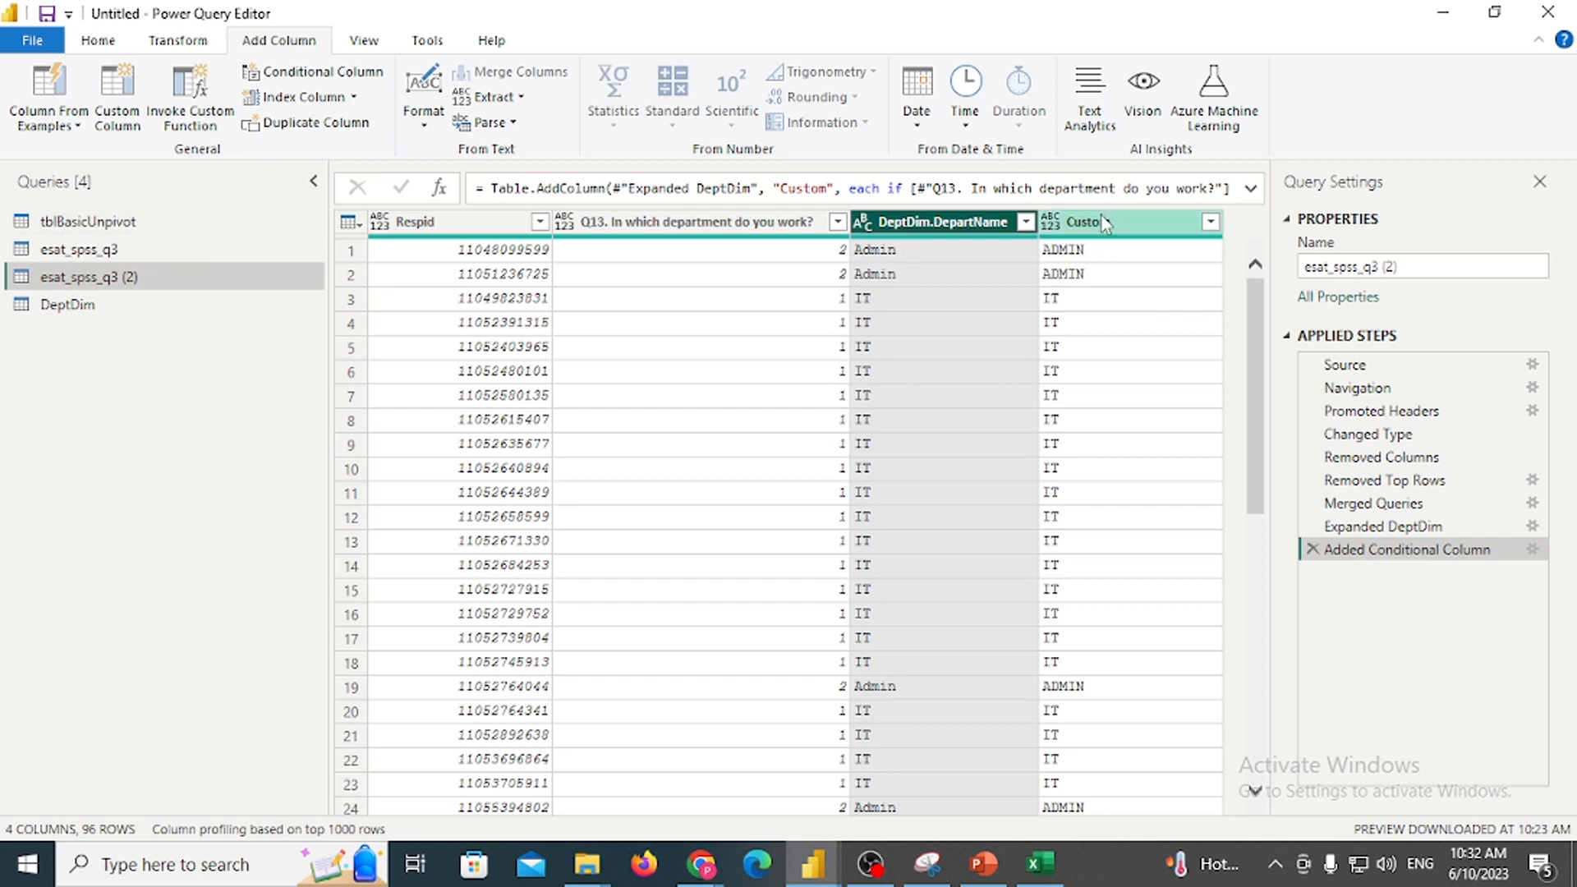
left_click(181, 223)
double_click(181, 224)
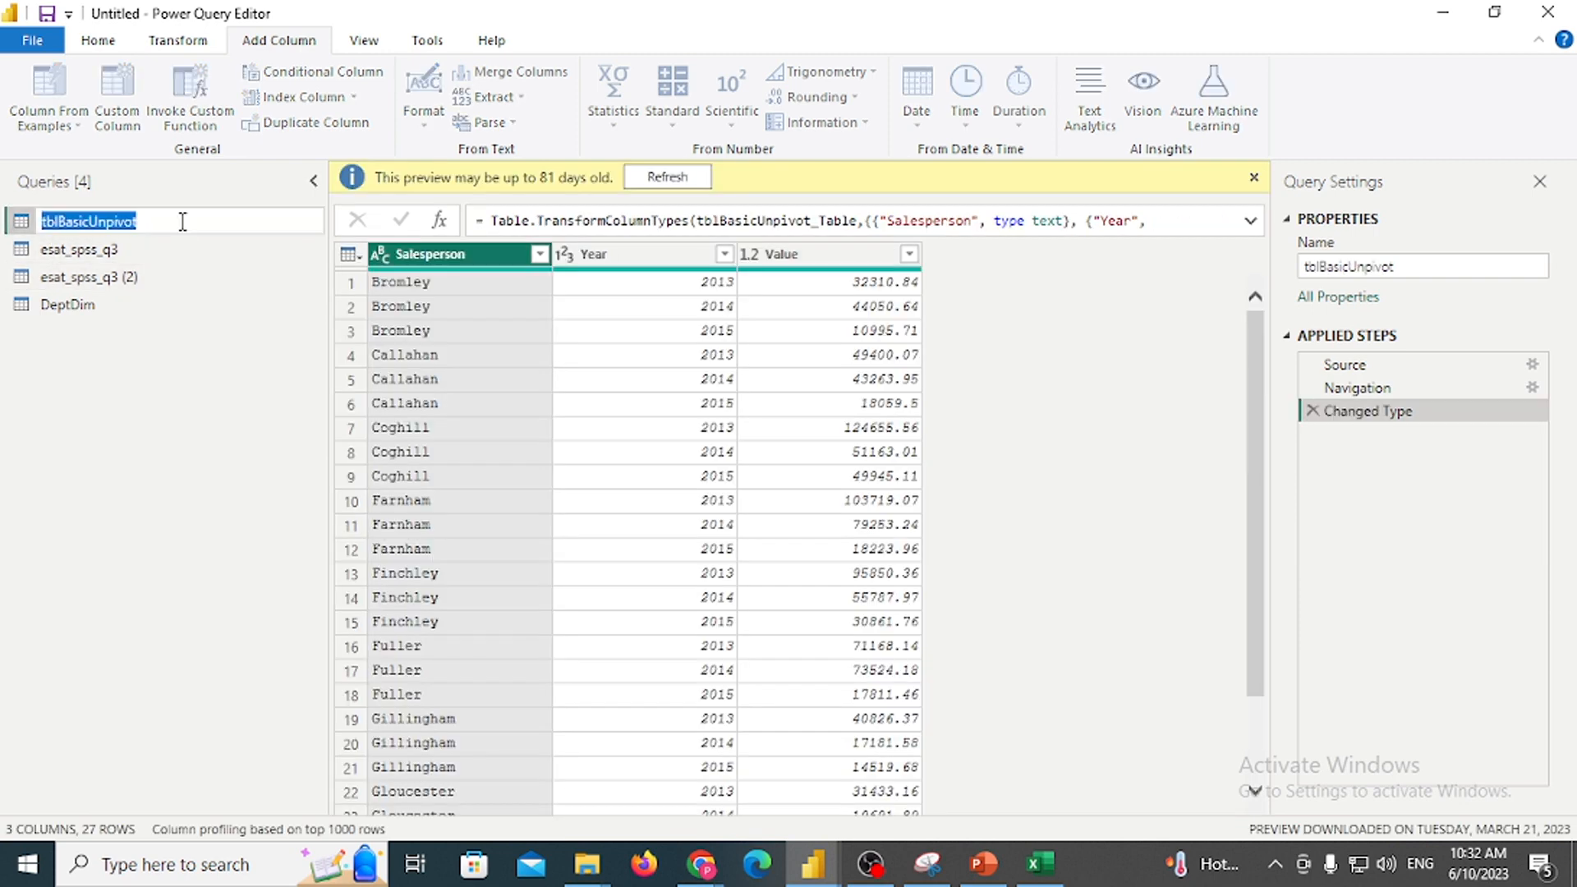
key("Return")
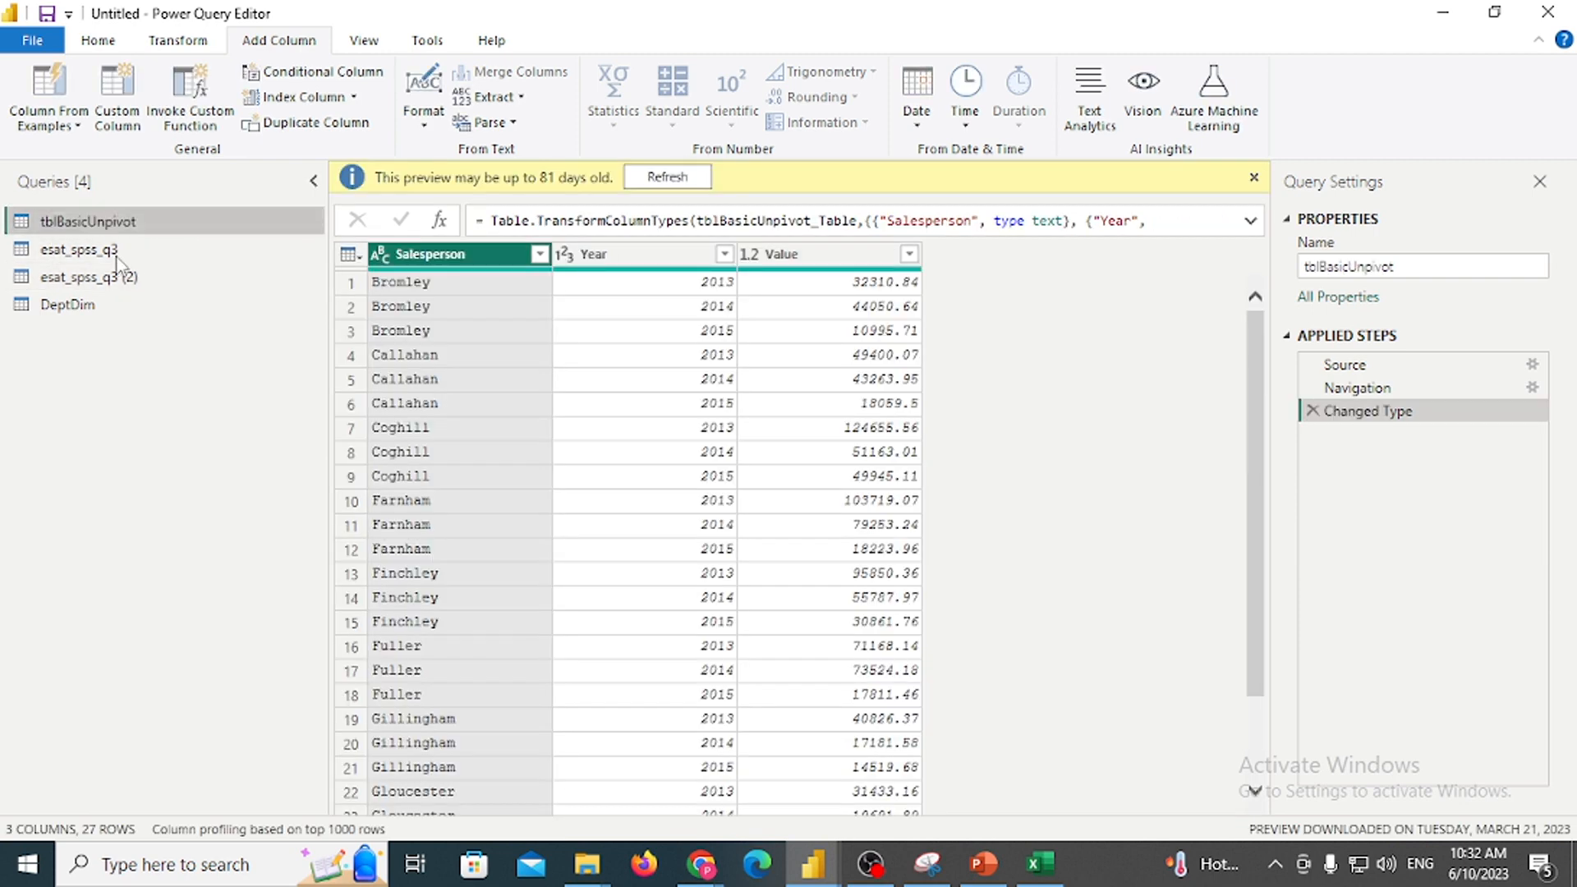
left_click(136, 310)
double_click(138, 314)
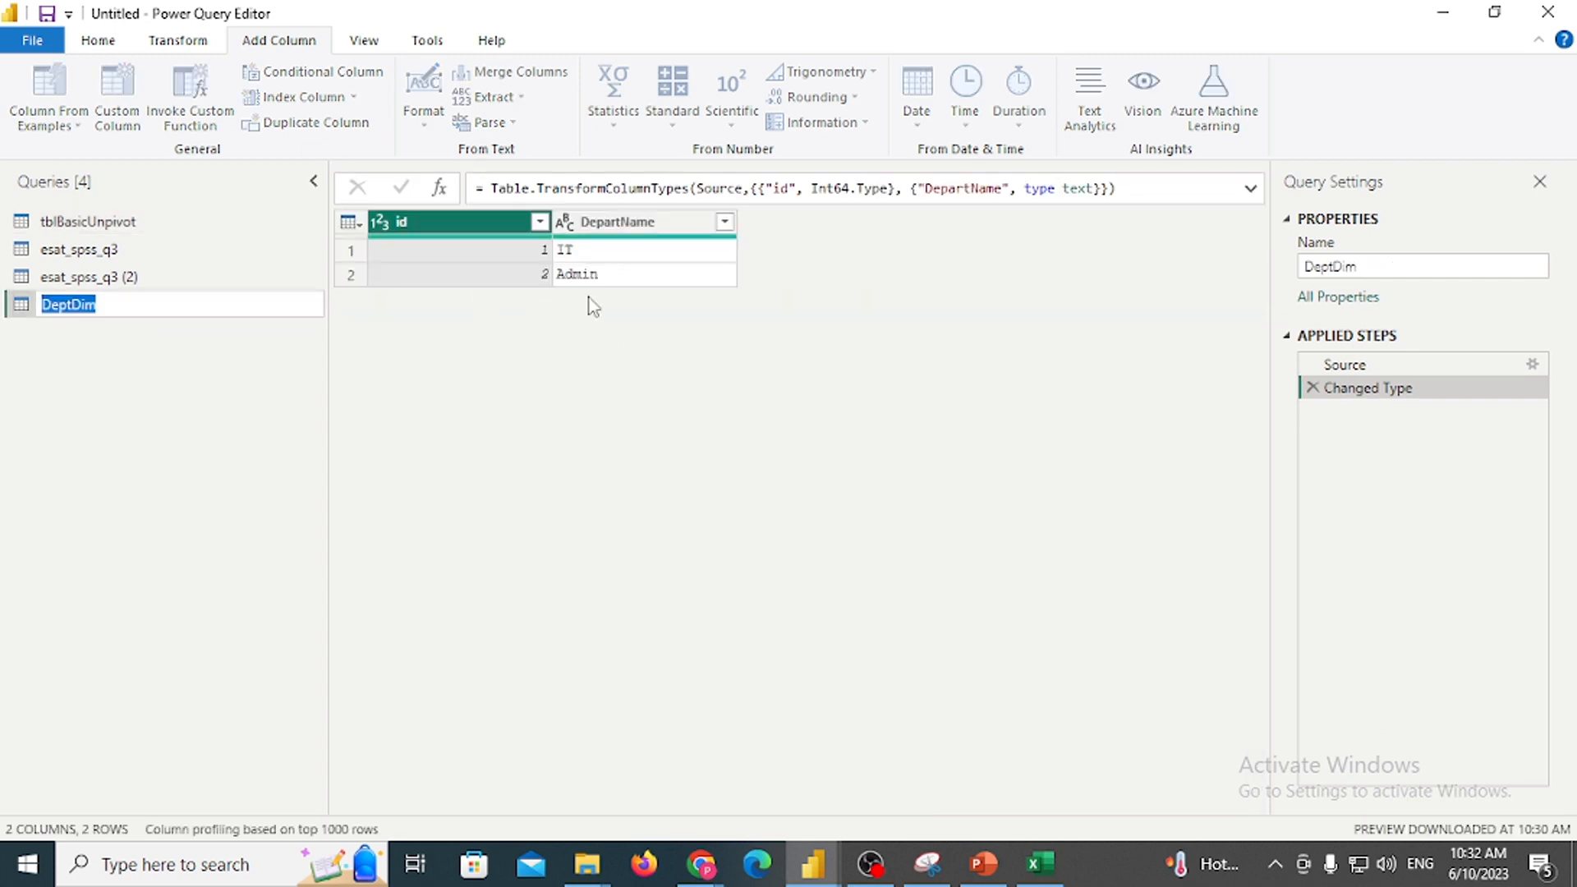
key("Return")
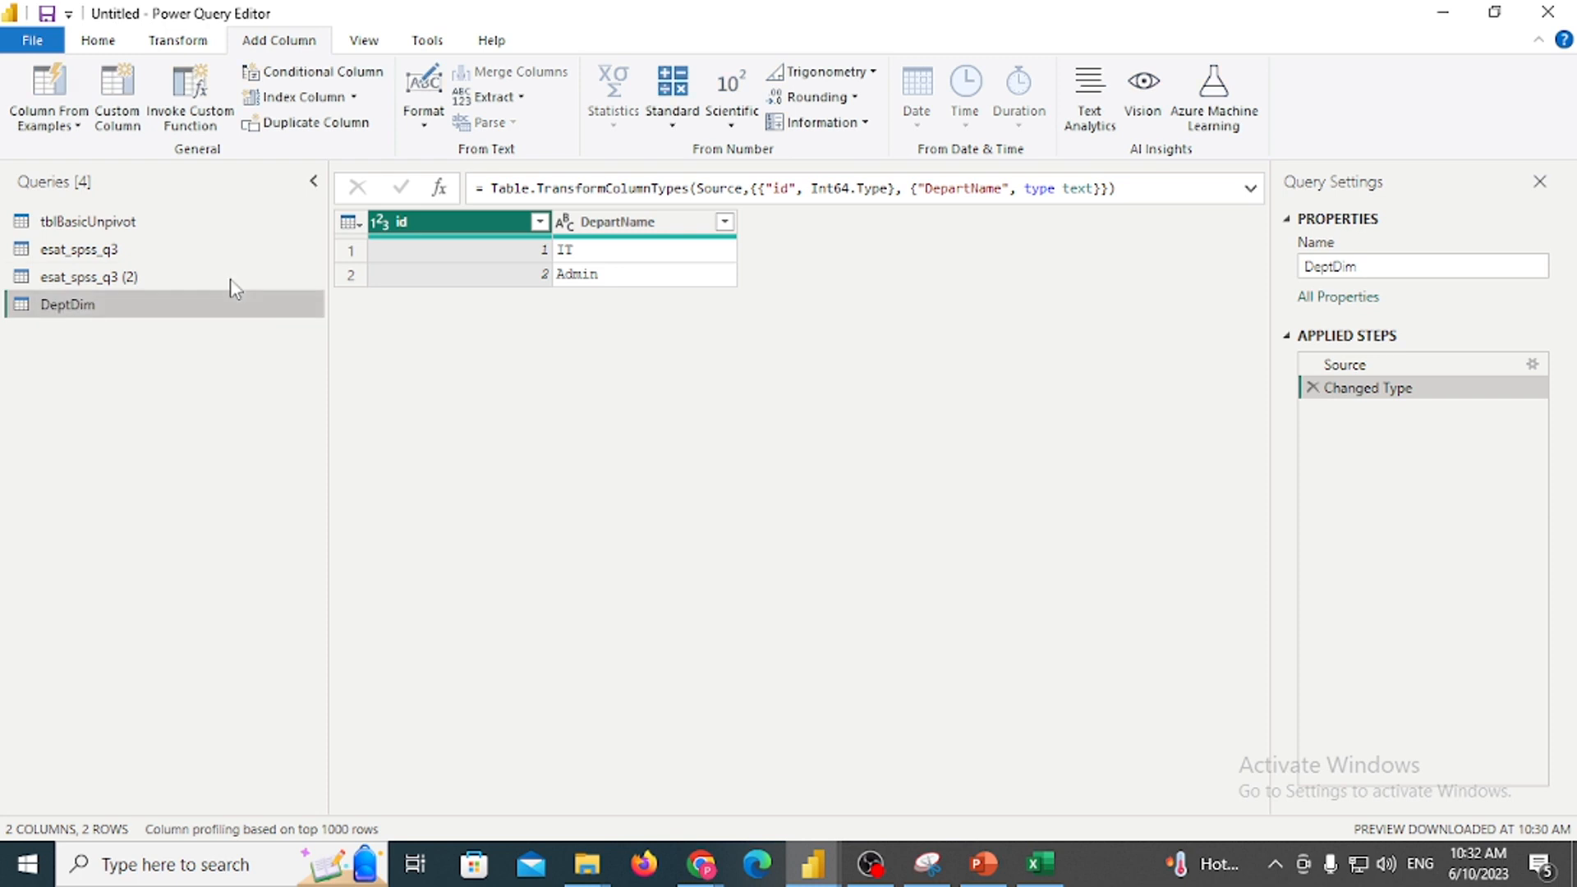
left_click(99, 250)
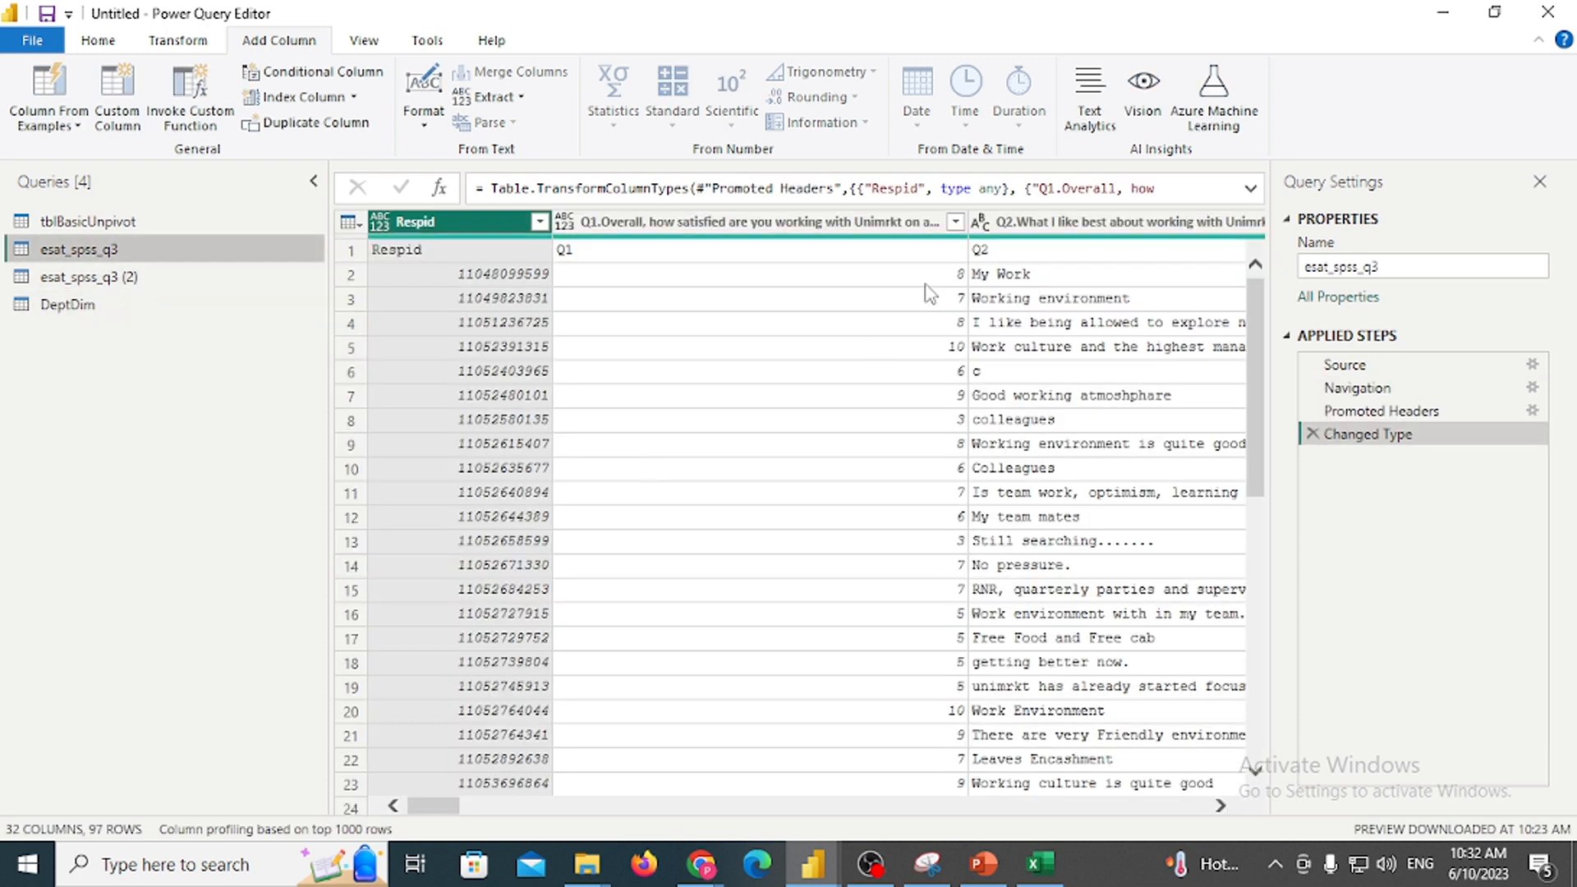
left_click(131, 279)
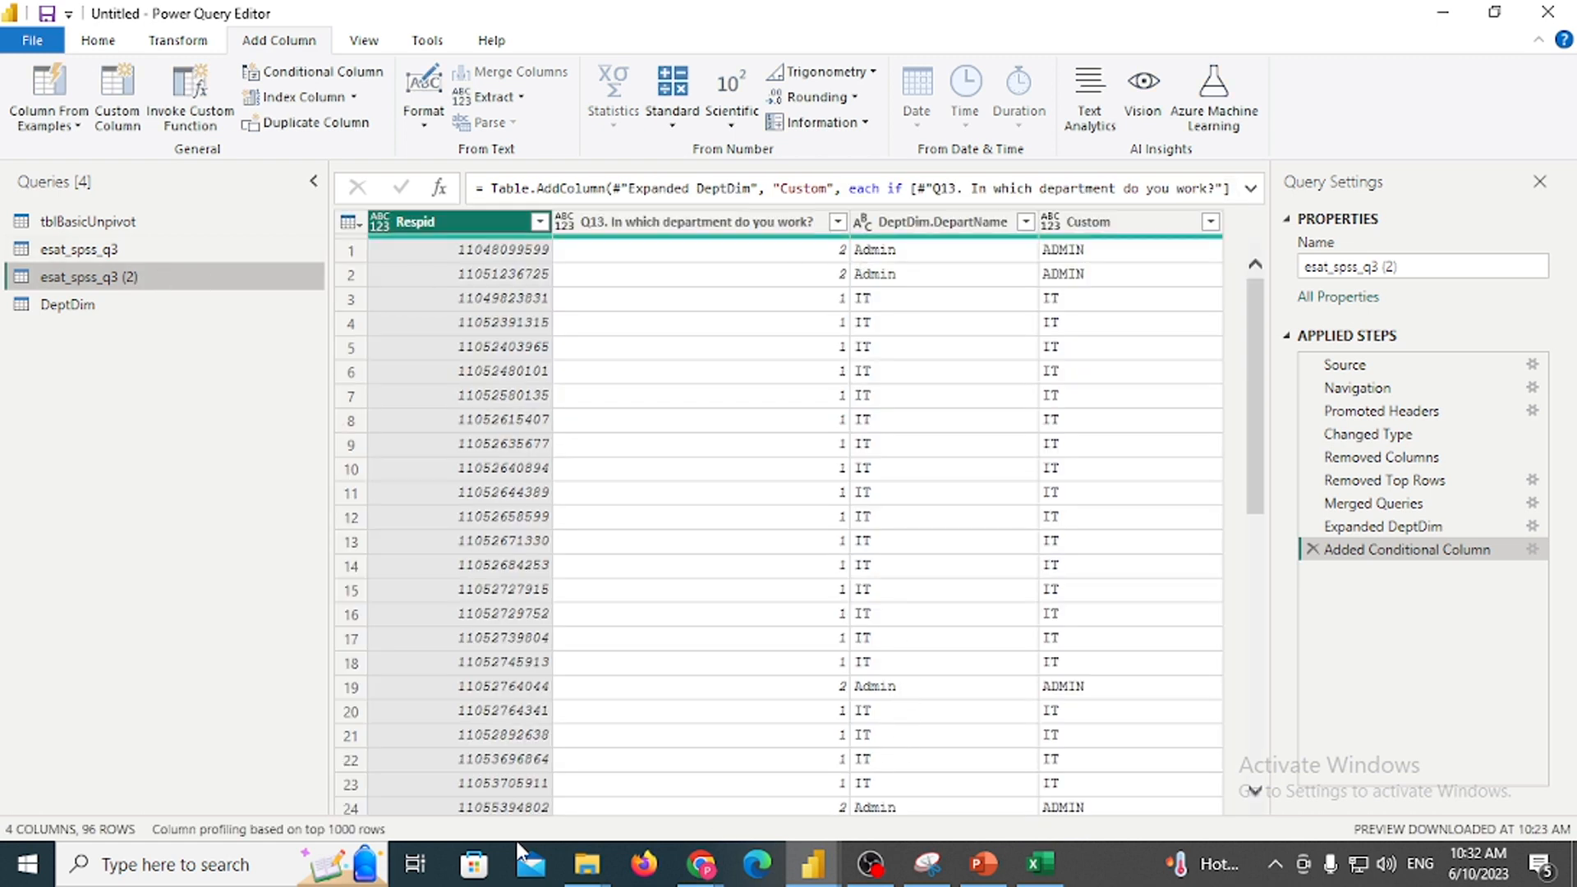
left_click(1077, 224)
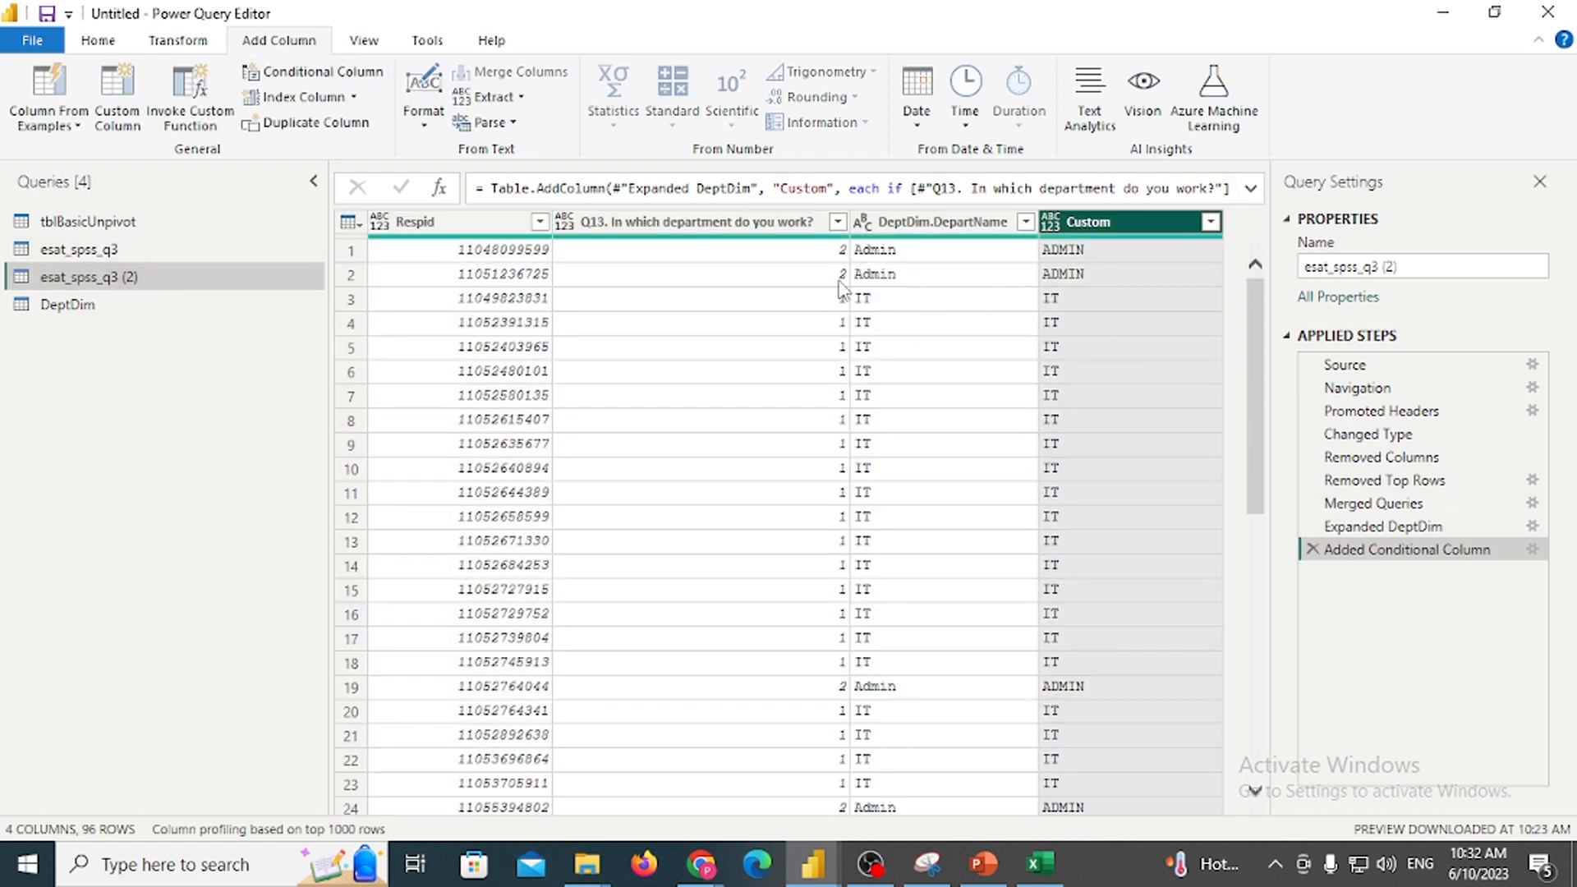
Review the rule behind the Custom conditional column without changing it, and inspect the DeptDim lookup table
left_click(1532, 549)
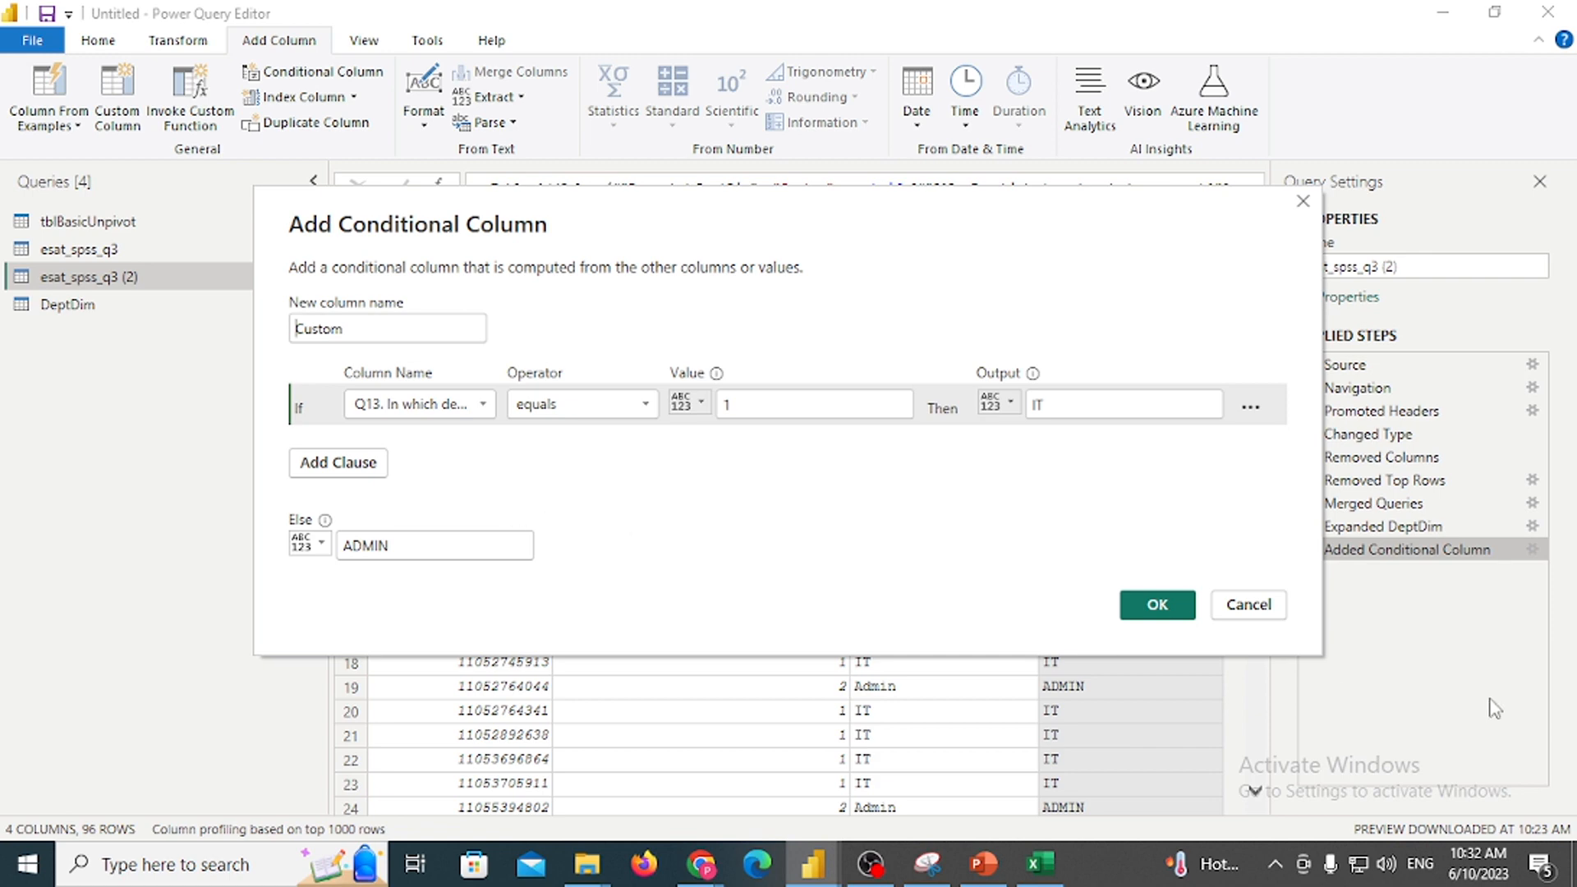
left_click(1248, 605)
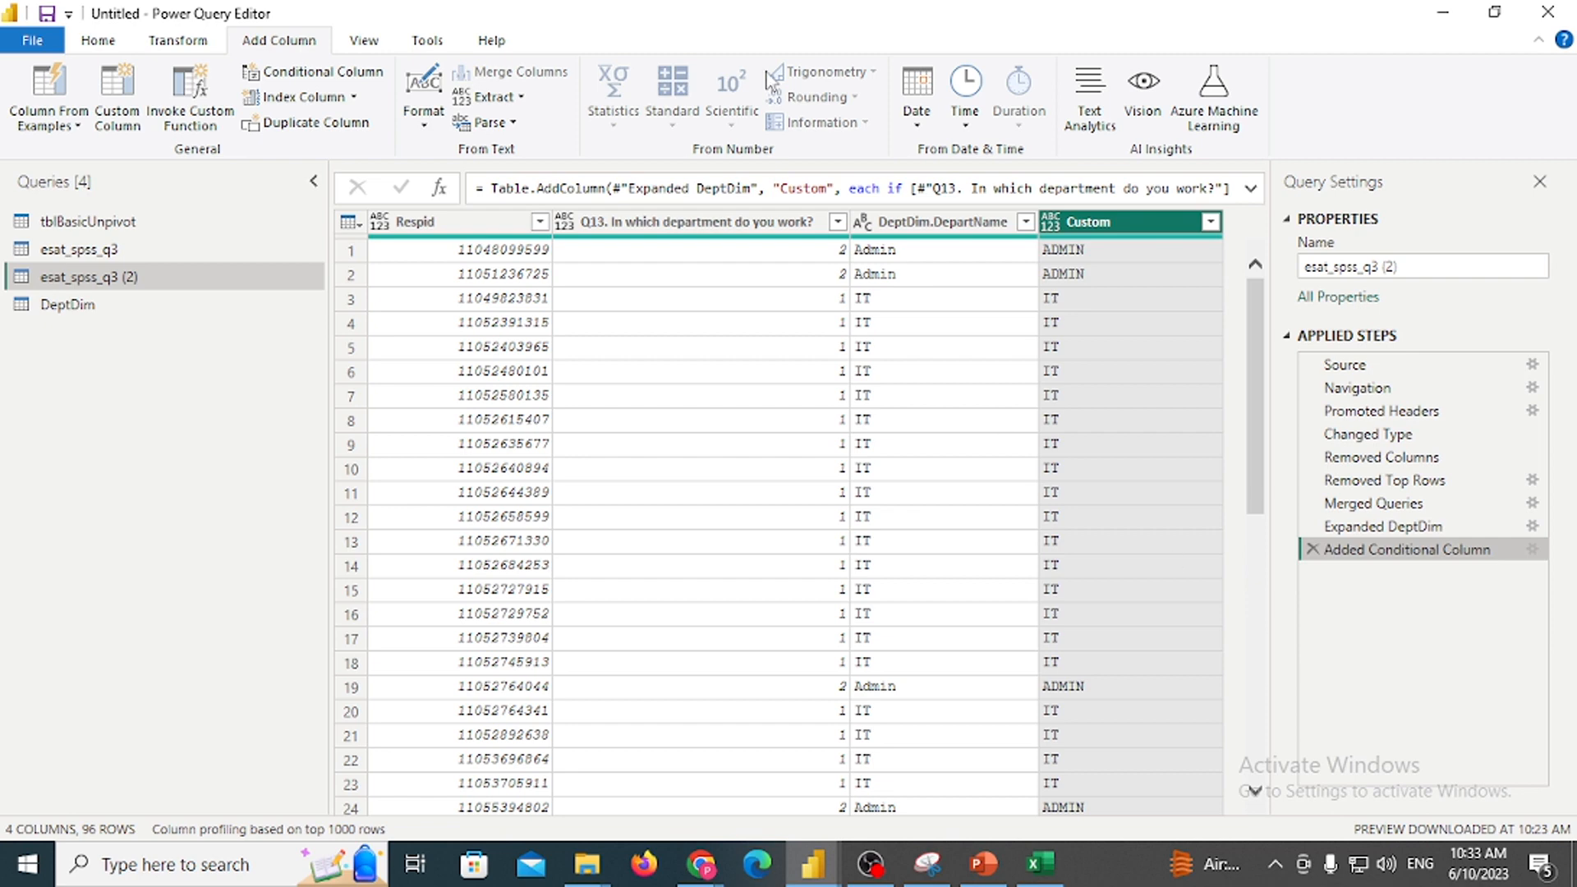
left_click(889, 251)
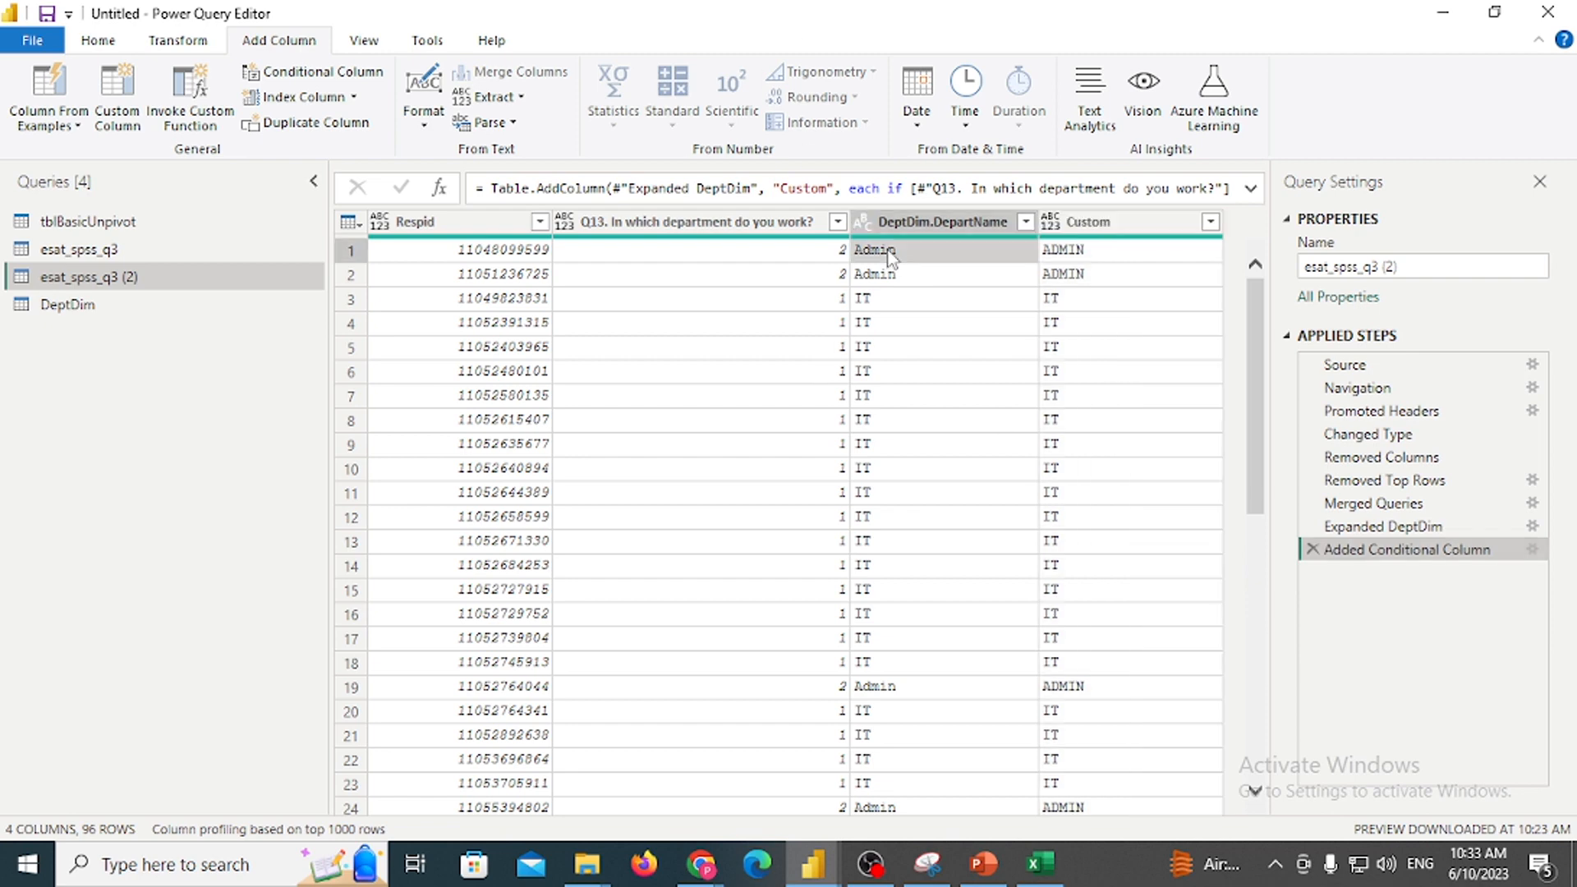
left_click(69, 220)
left_click(109, 306)
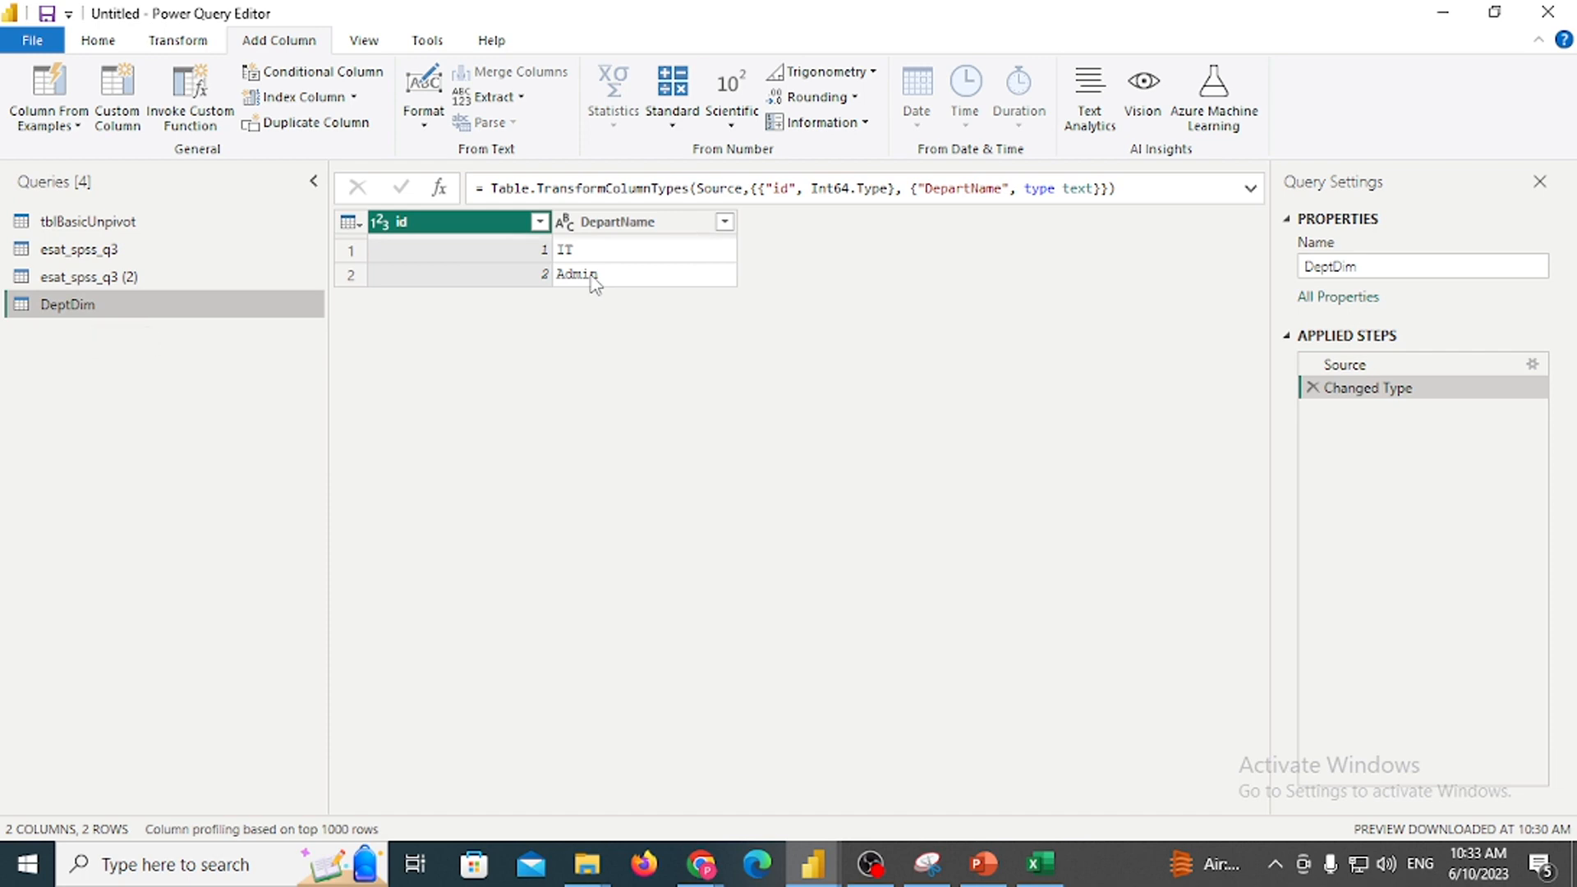
Check the original id and DepartName range in Excel and return to the DeptDim query in Power Query Editor
left_click(1040, 862)
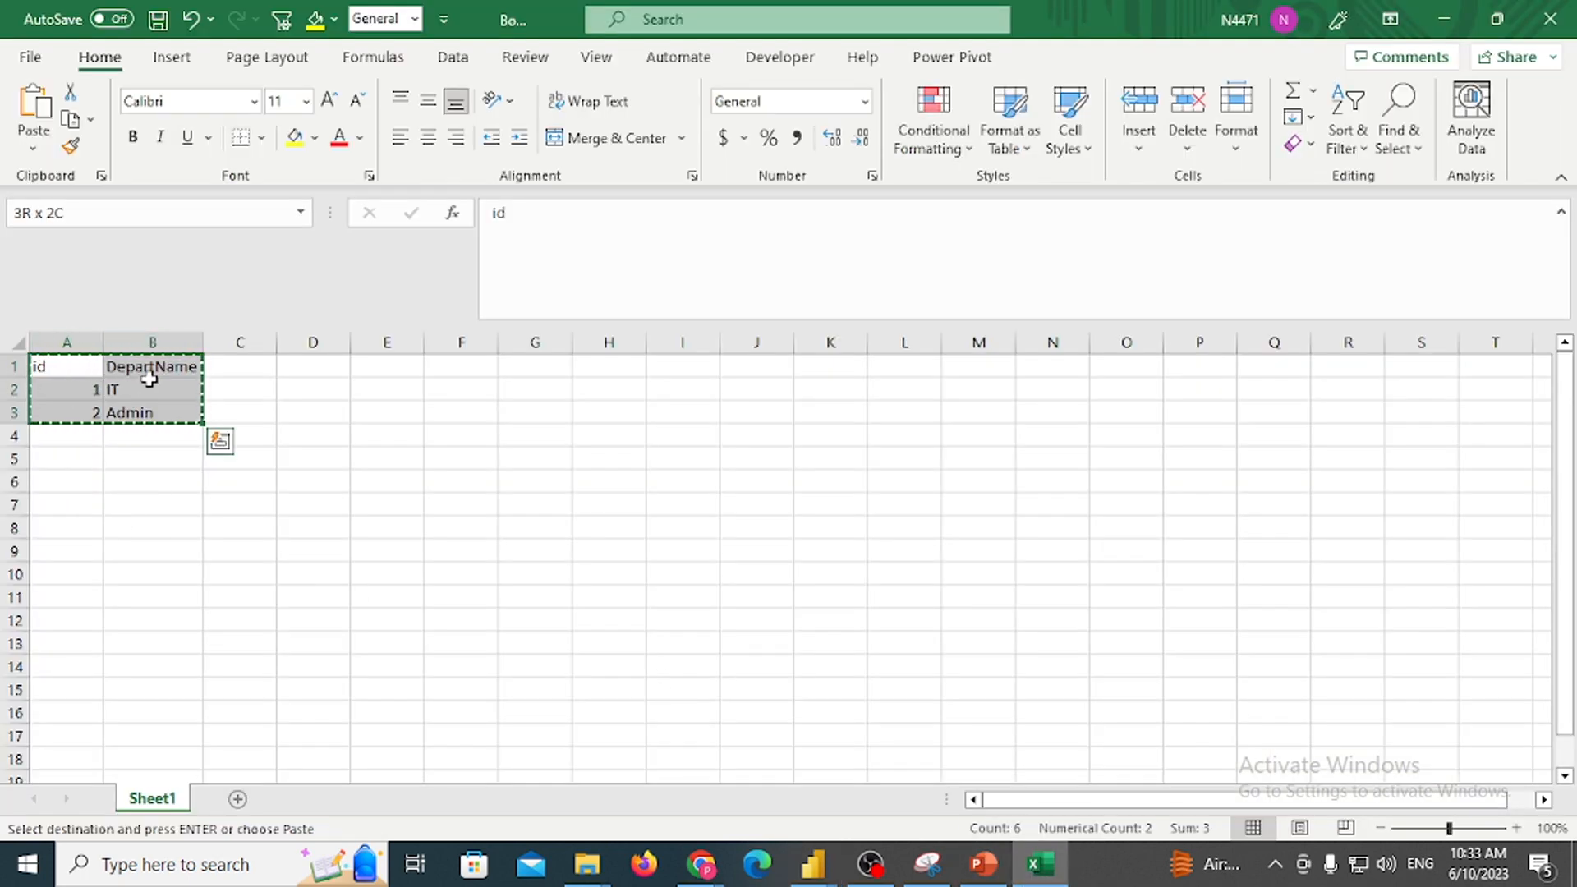
left_click(1450, 18)
left_click(1040, 862)
left_click(1439, 17)
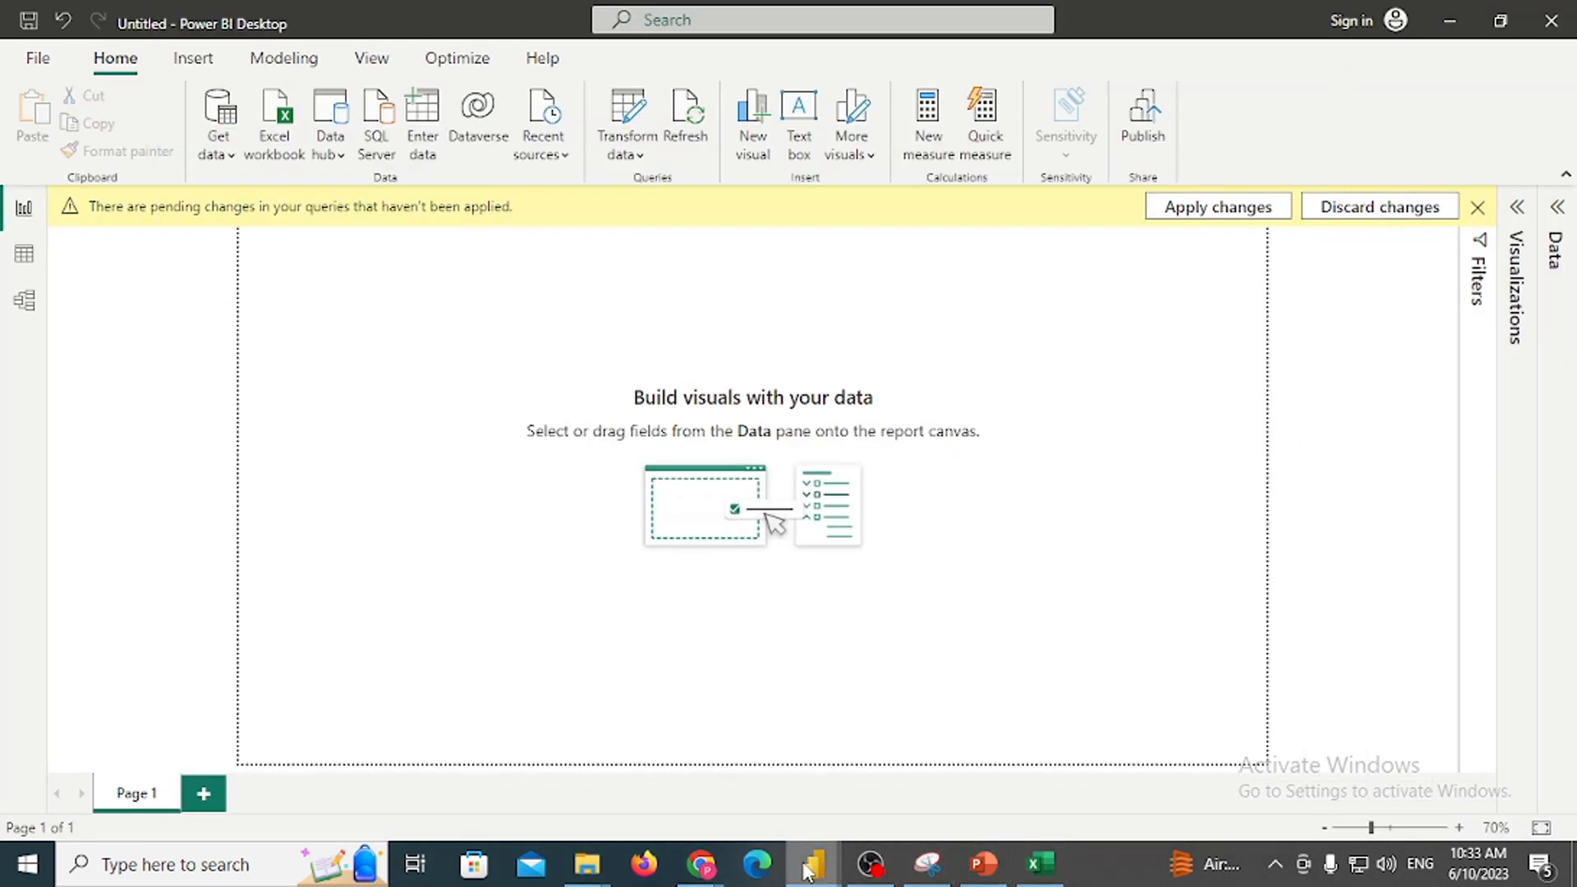
mouse_move(812, 862)
left_click(871, 793)
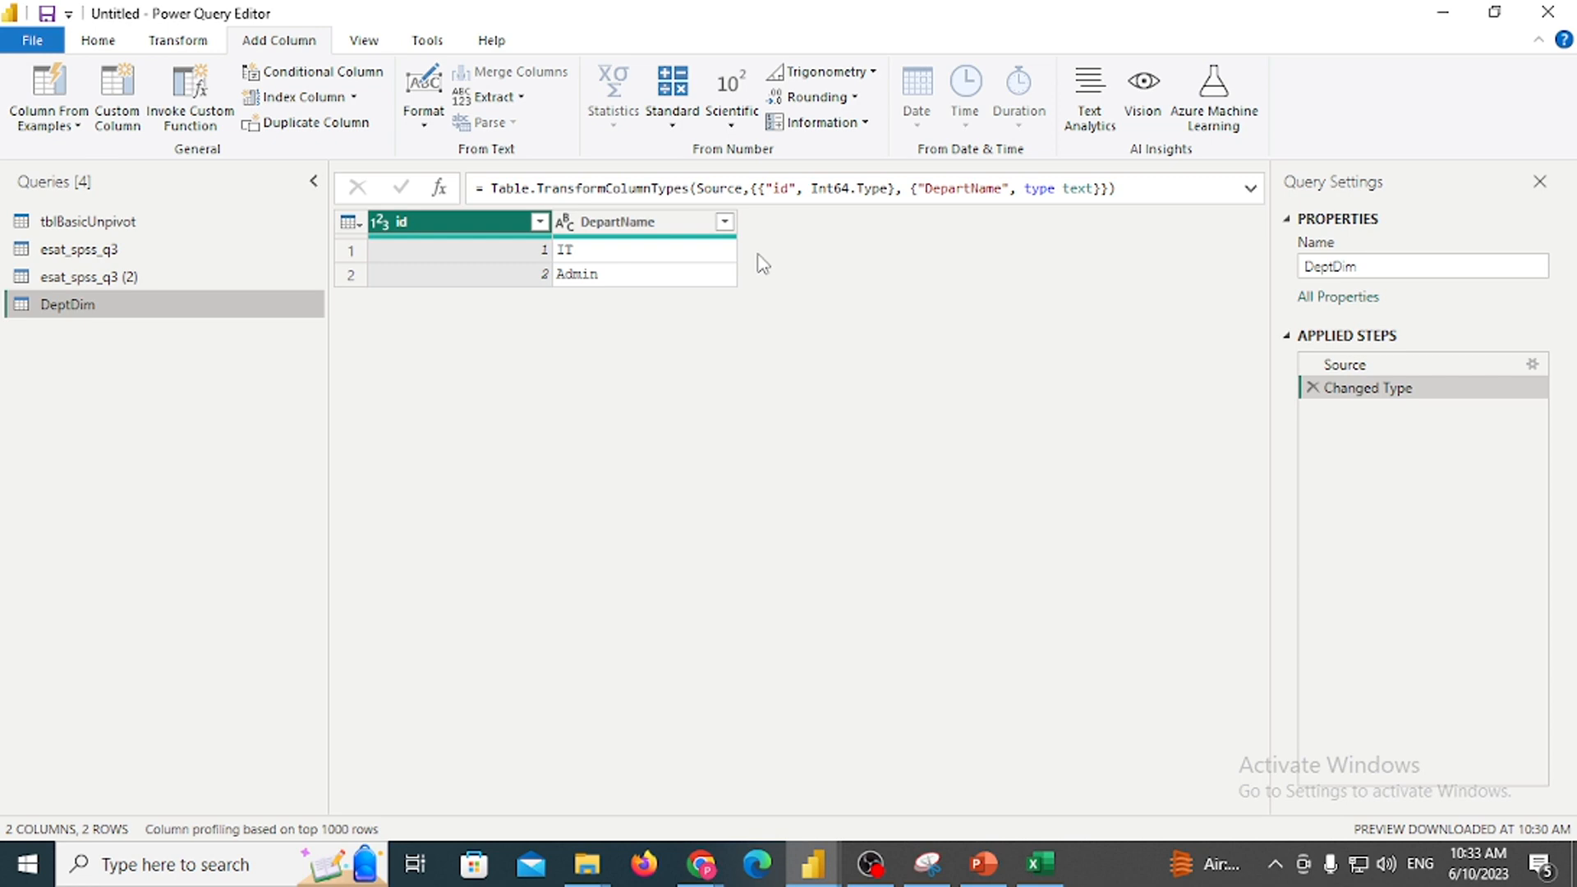
Examine the Q13, Q11 and Q10 columns of the esat_spss_q3 query, including the distinct values in the Q10 designation column
left_click(105, 251)
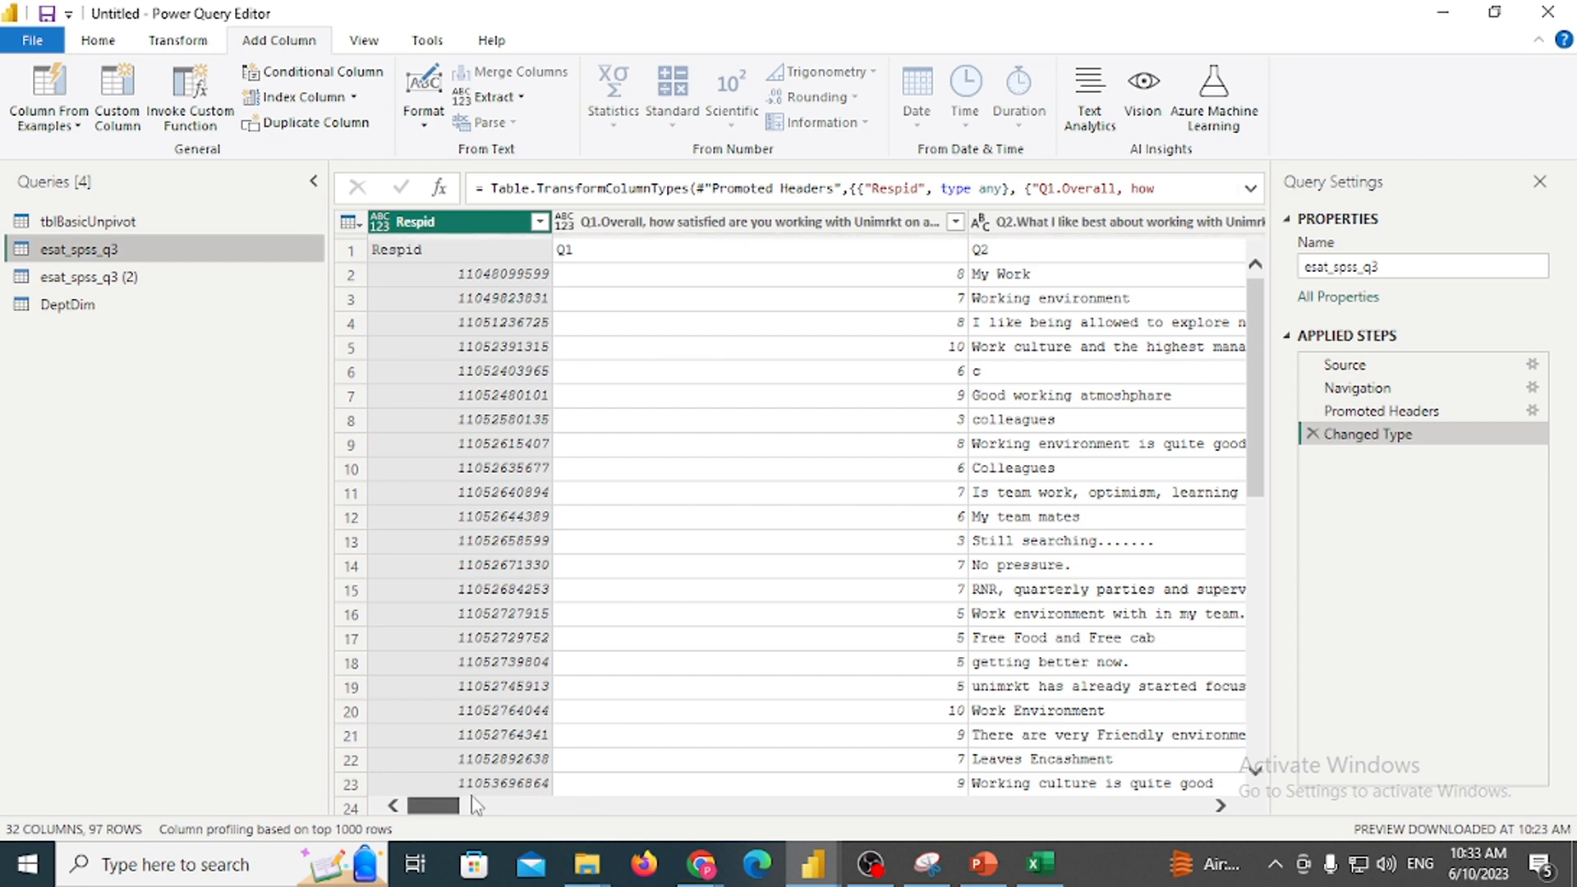
left_click_drag(475, 808, 1217, 801)
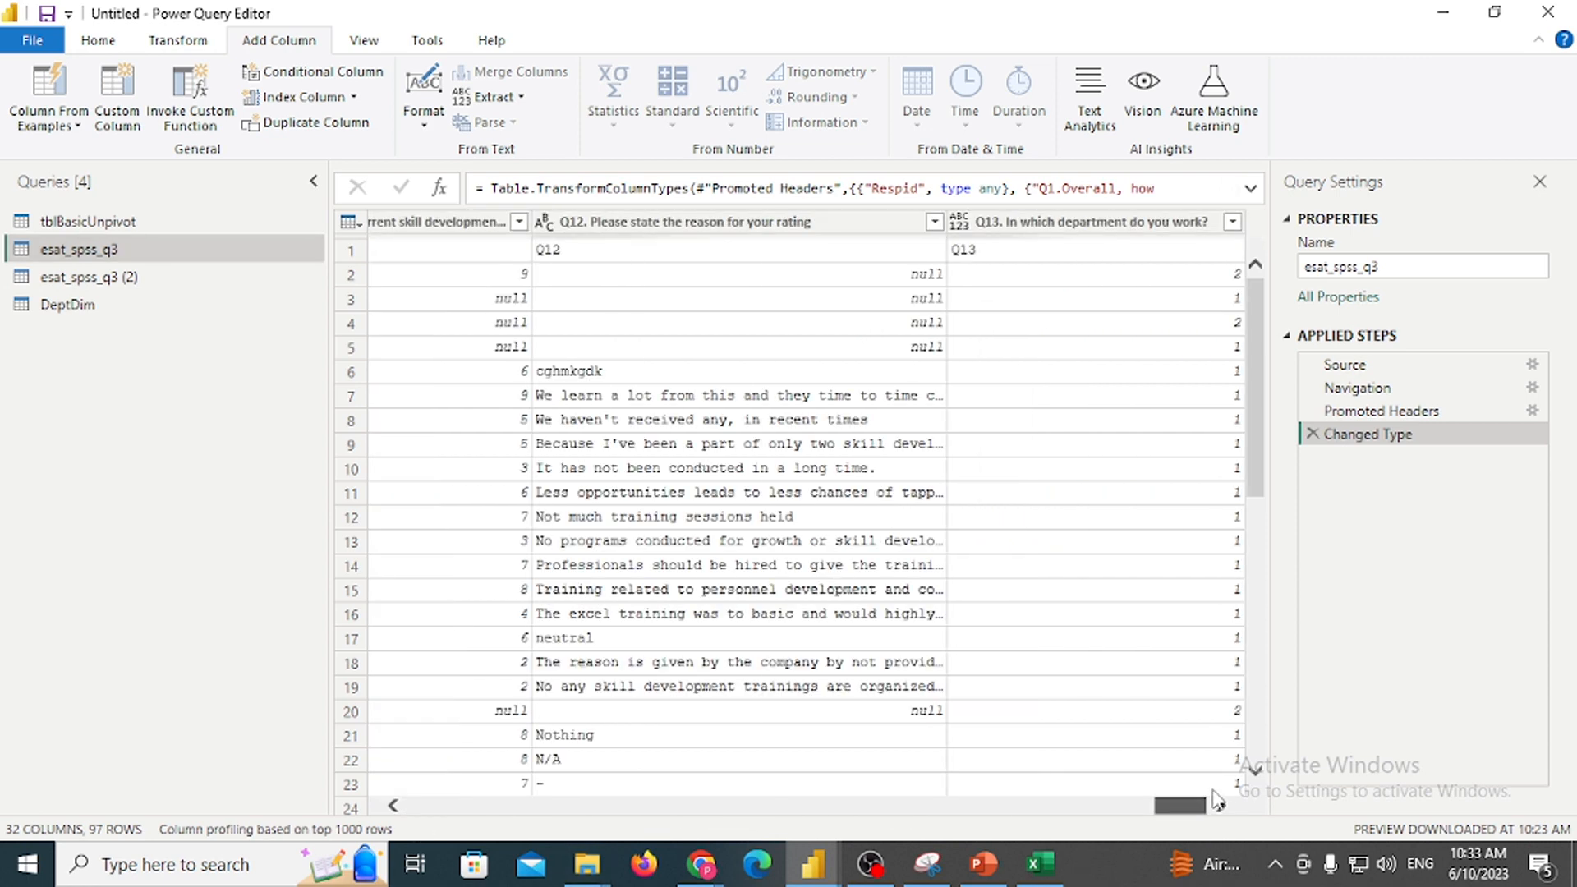
left_click(1117, 226)
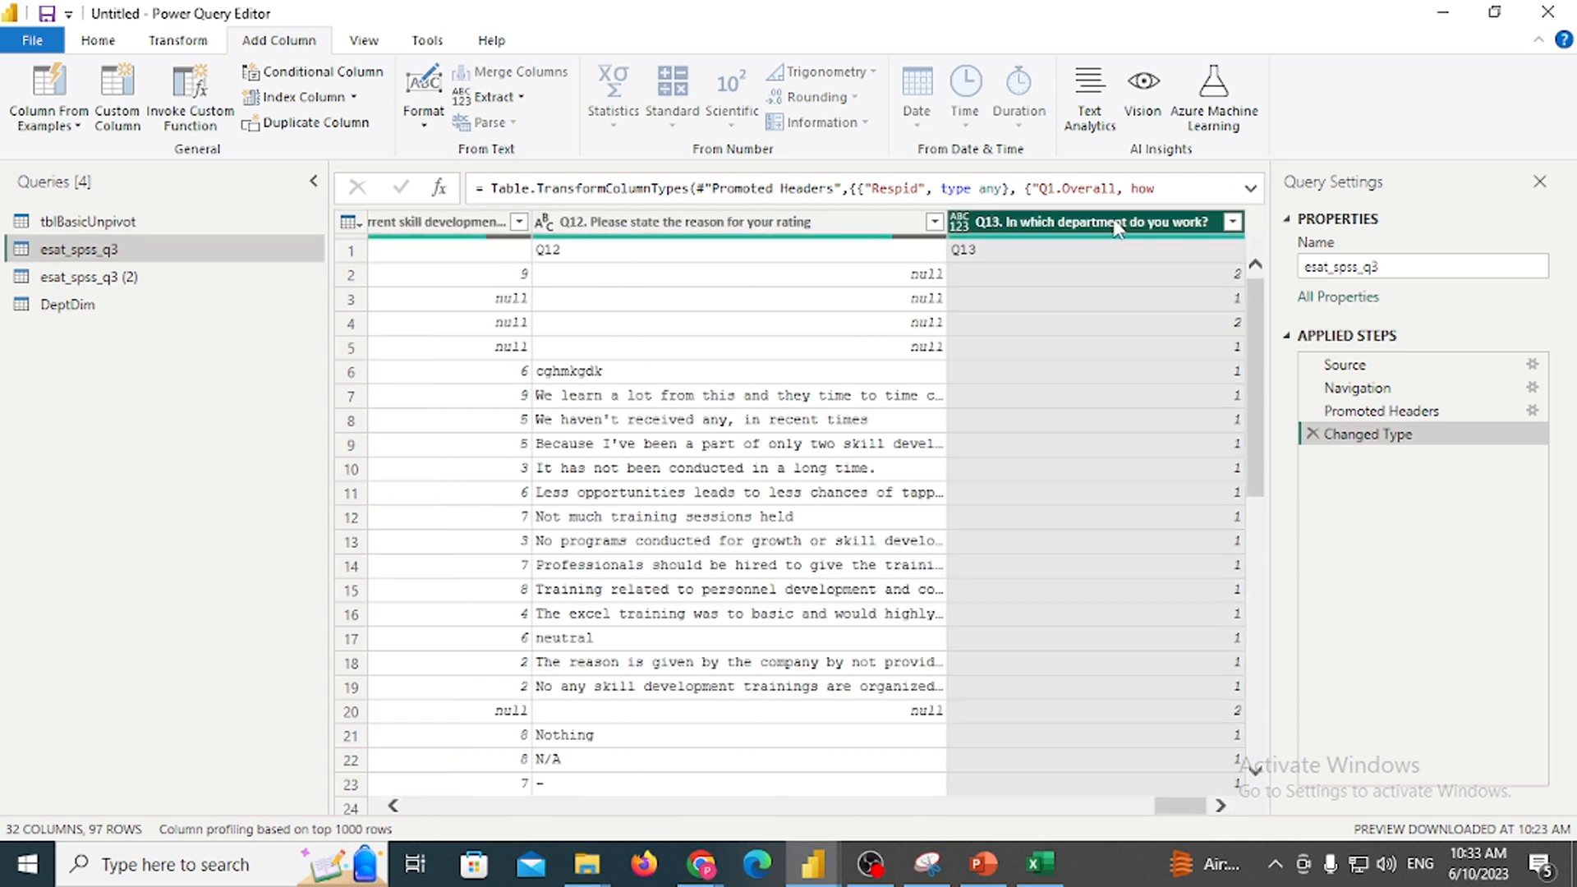
left_click(392, 807)
left_click(392, 806)
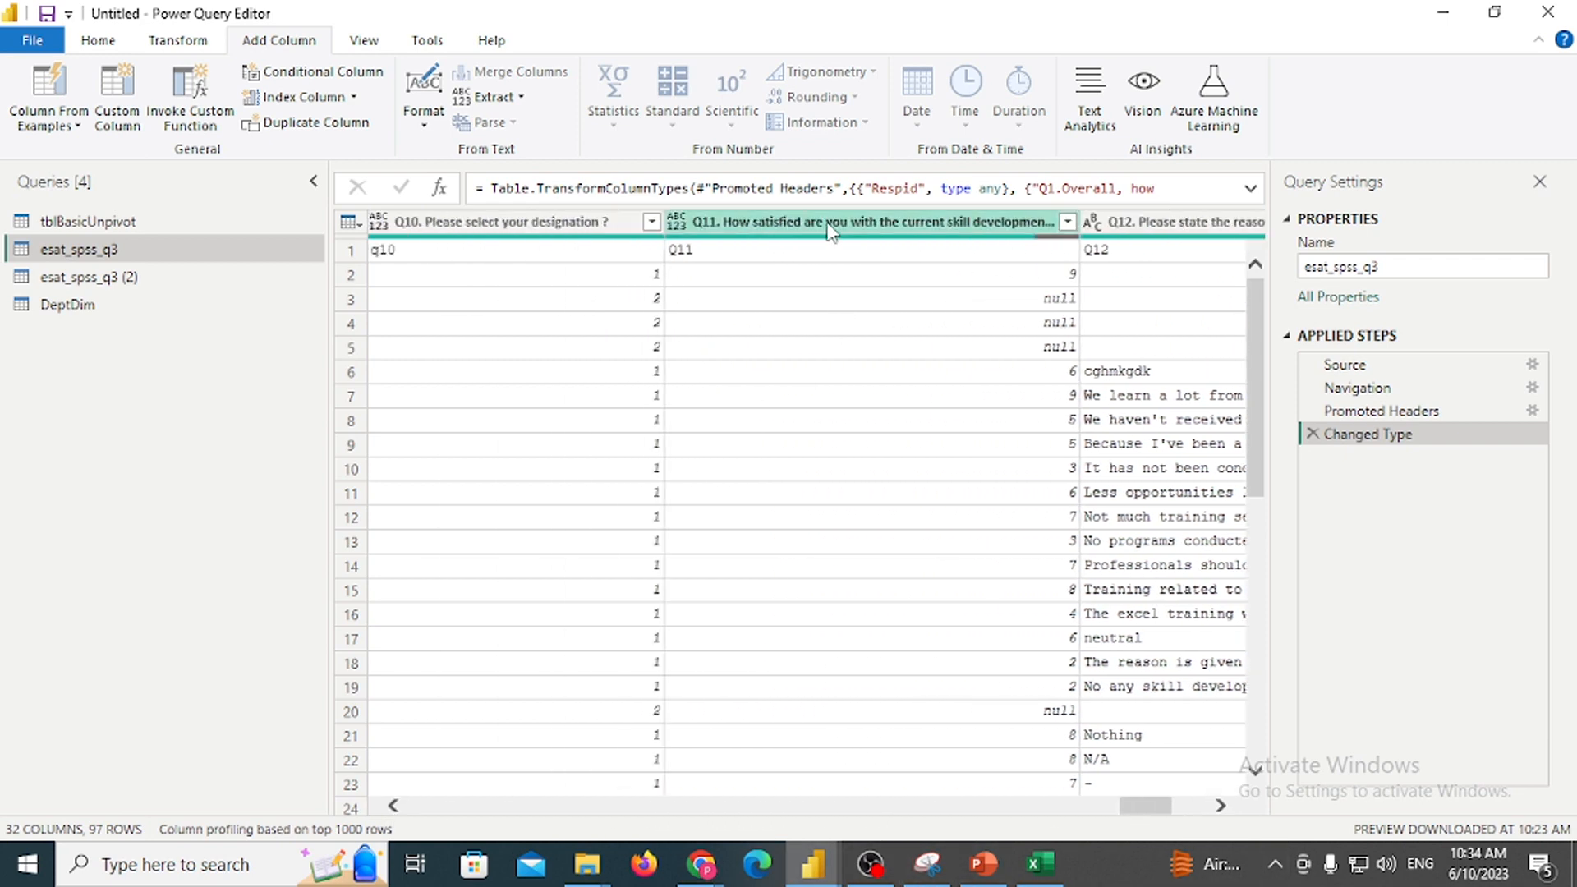
left_click(829, 226)
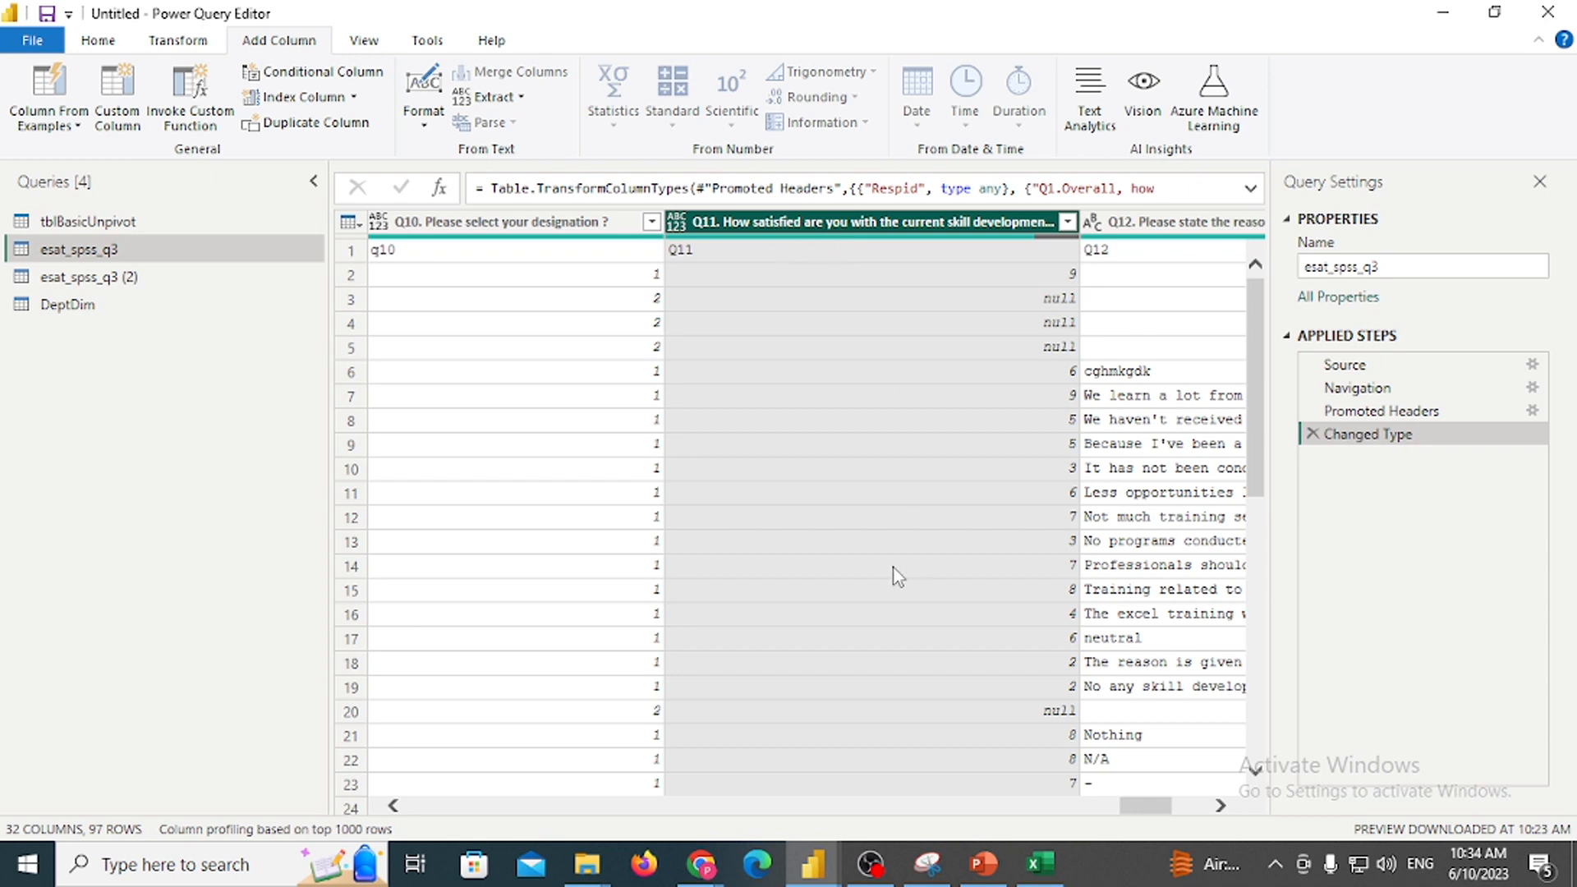
left_click(603, 222)
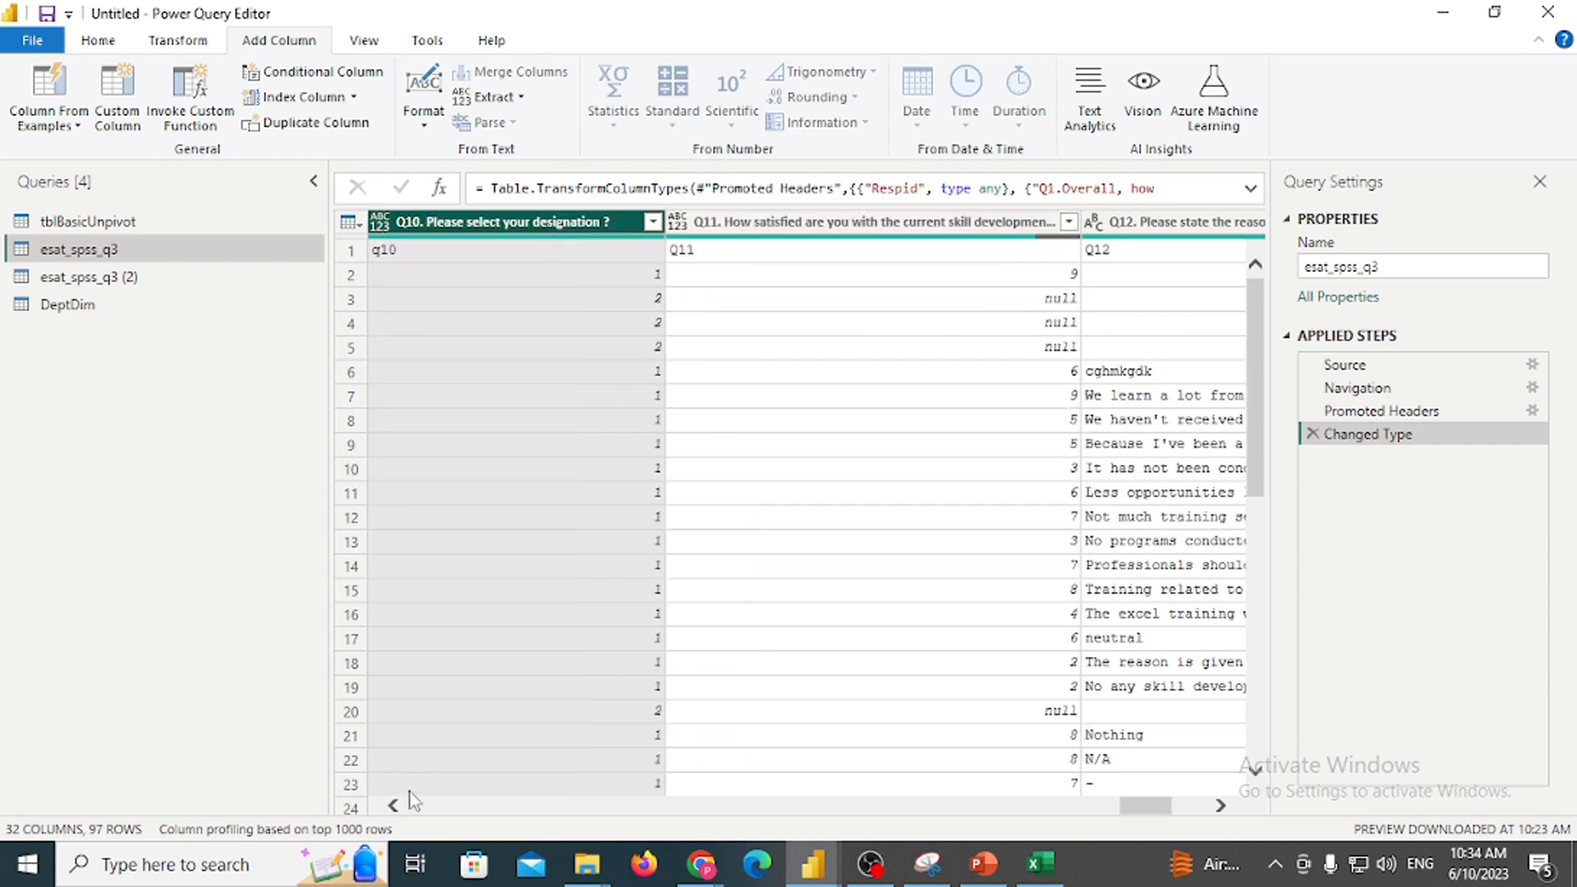
left_click(394, 806)
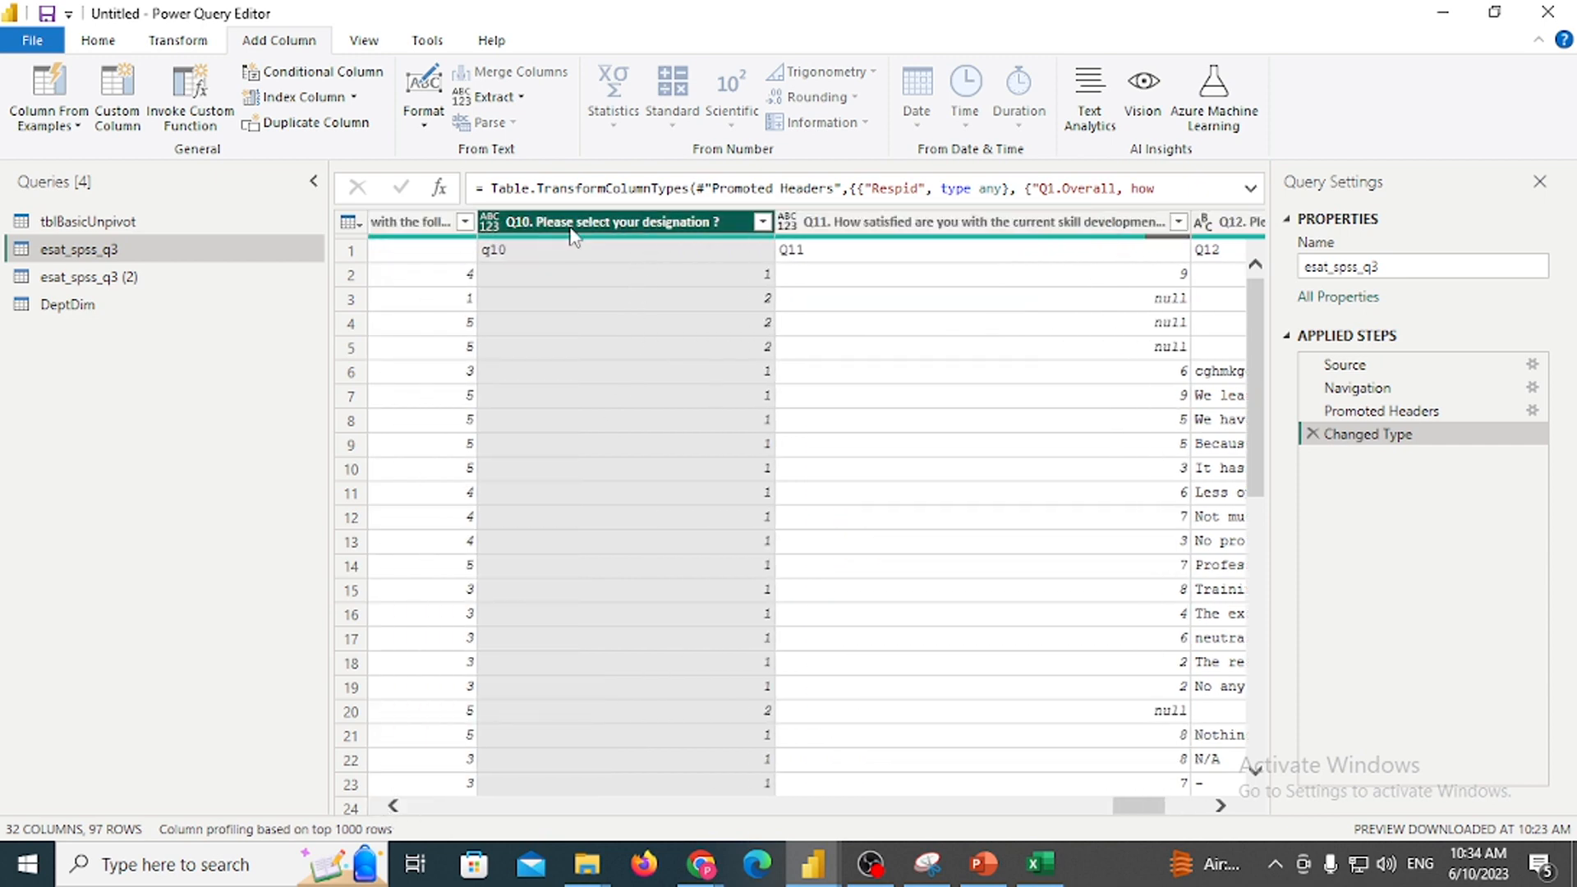
left_click(763, 222)
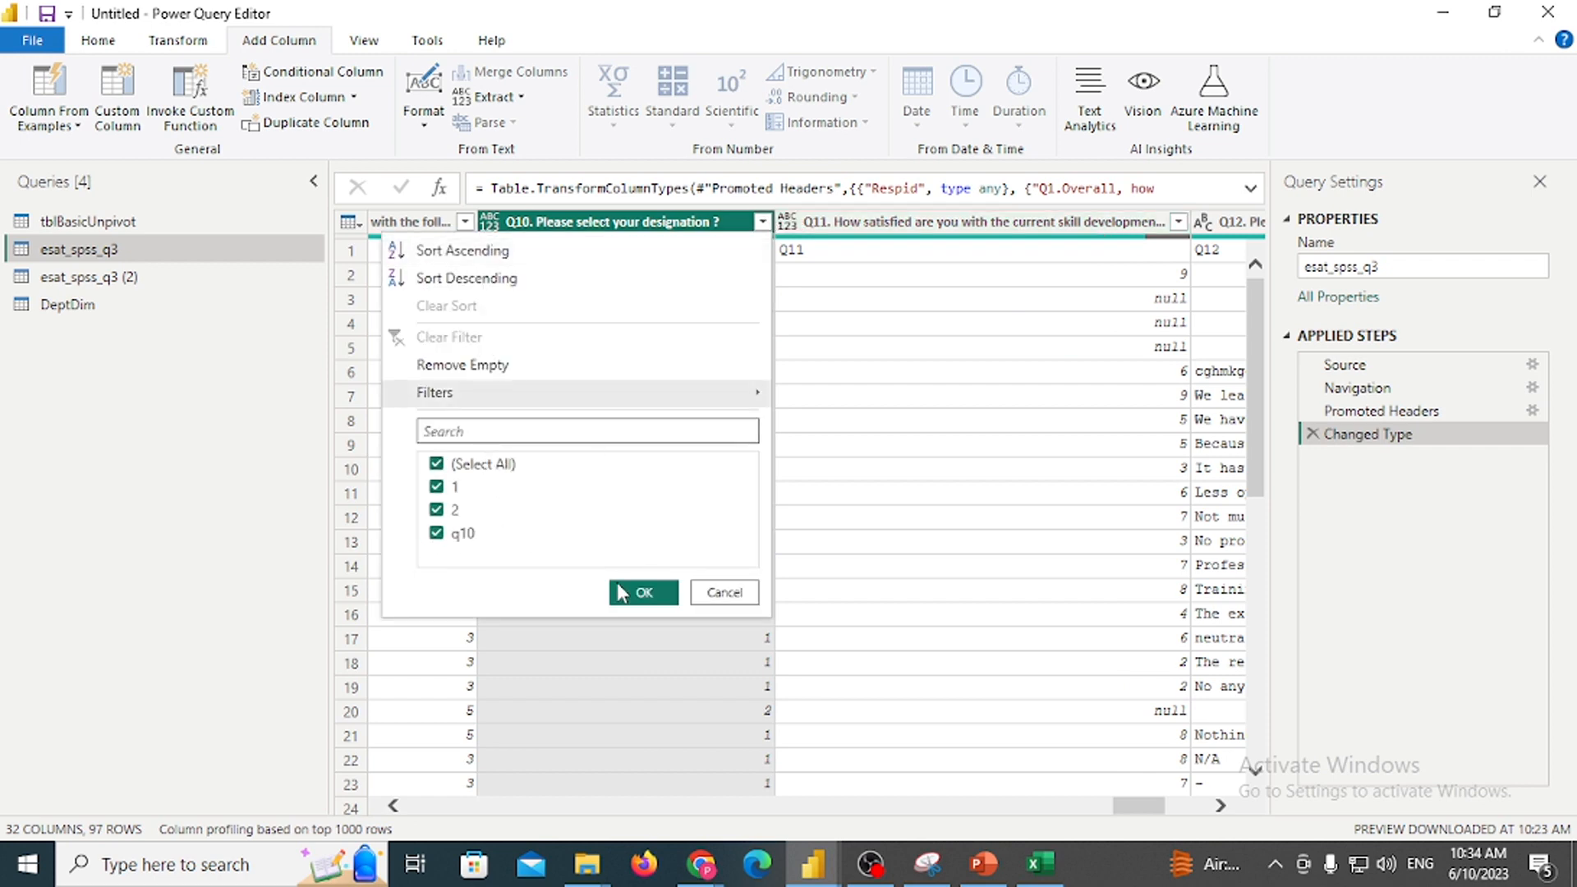
left_click(702, 594)
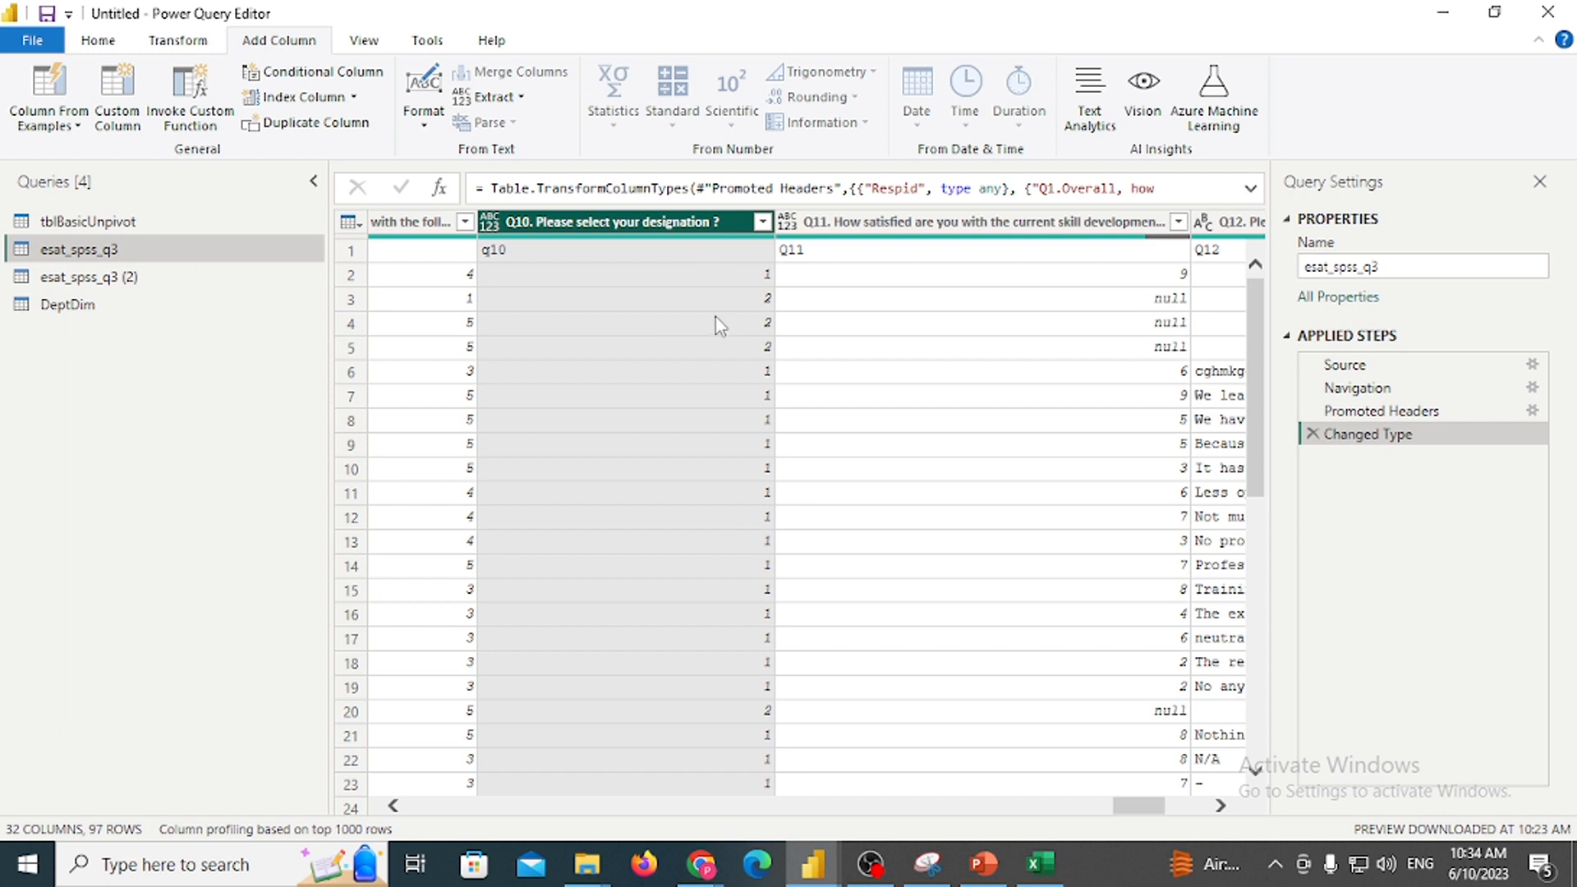
left_click(735, 279)
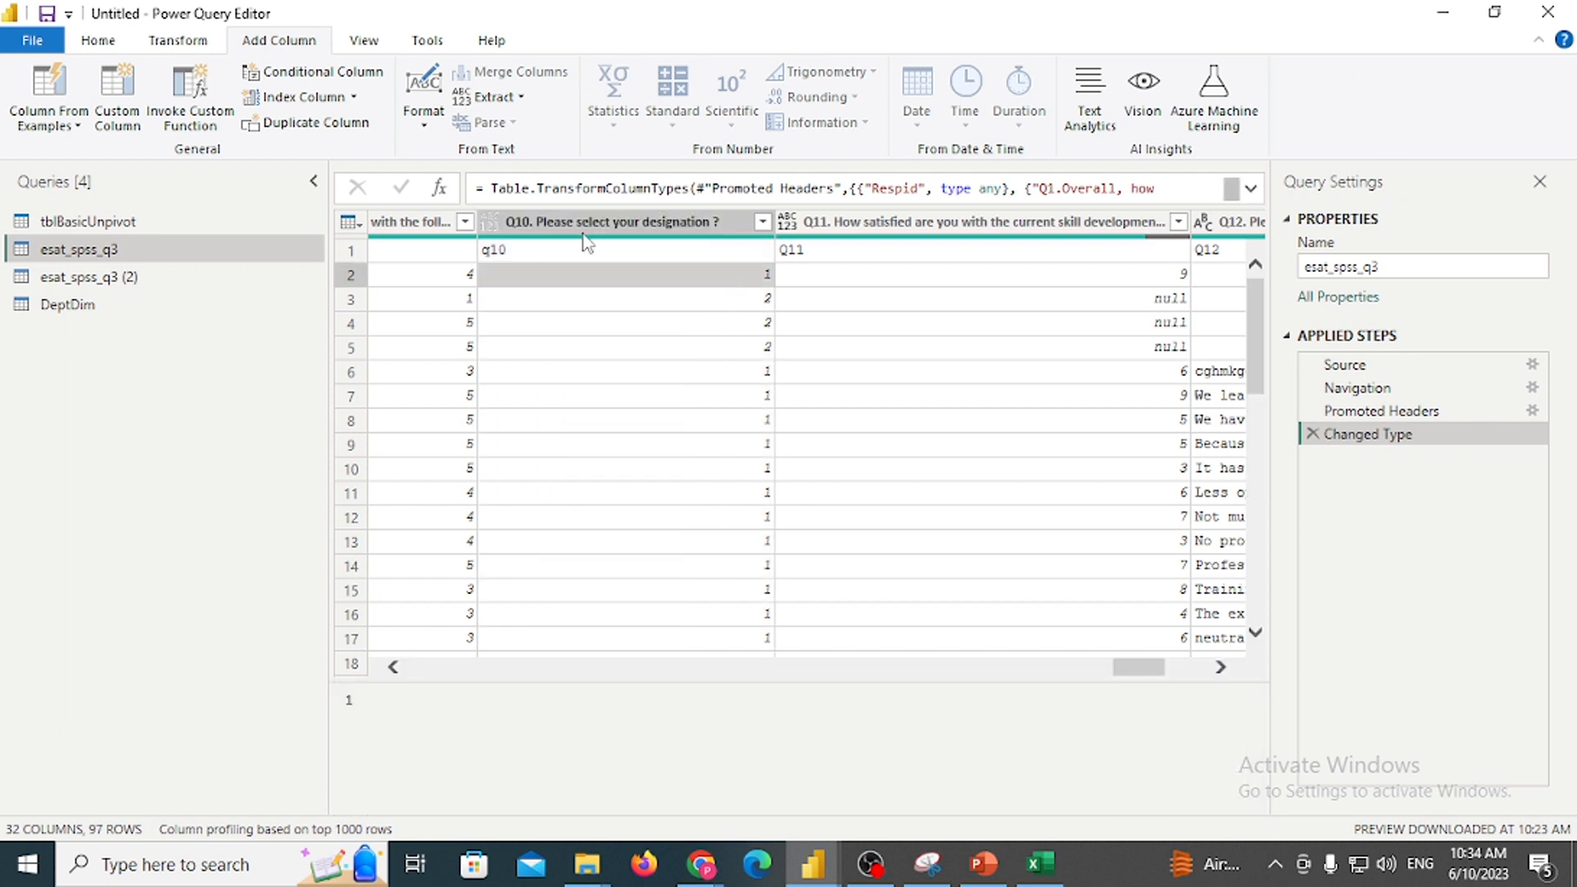
Close the Power Query Editor without applying the pending query changes
left_click(98, 41)
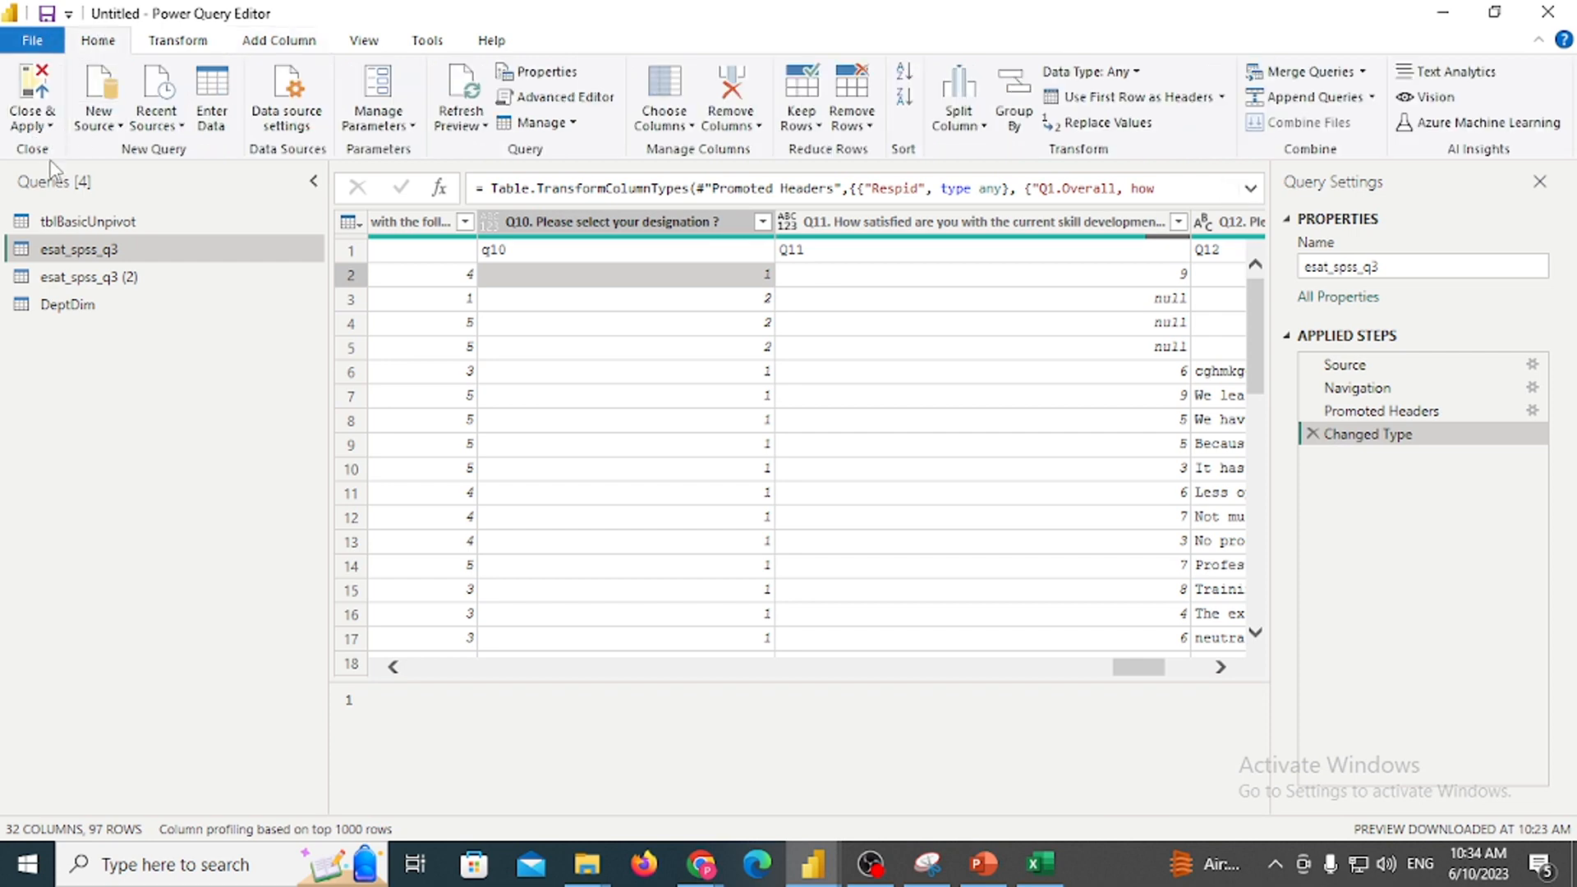
left_click(31, 123)
left_click(51, 154)
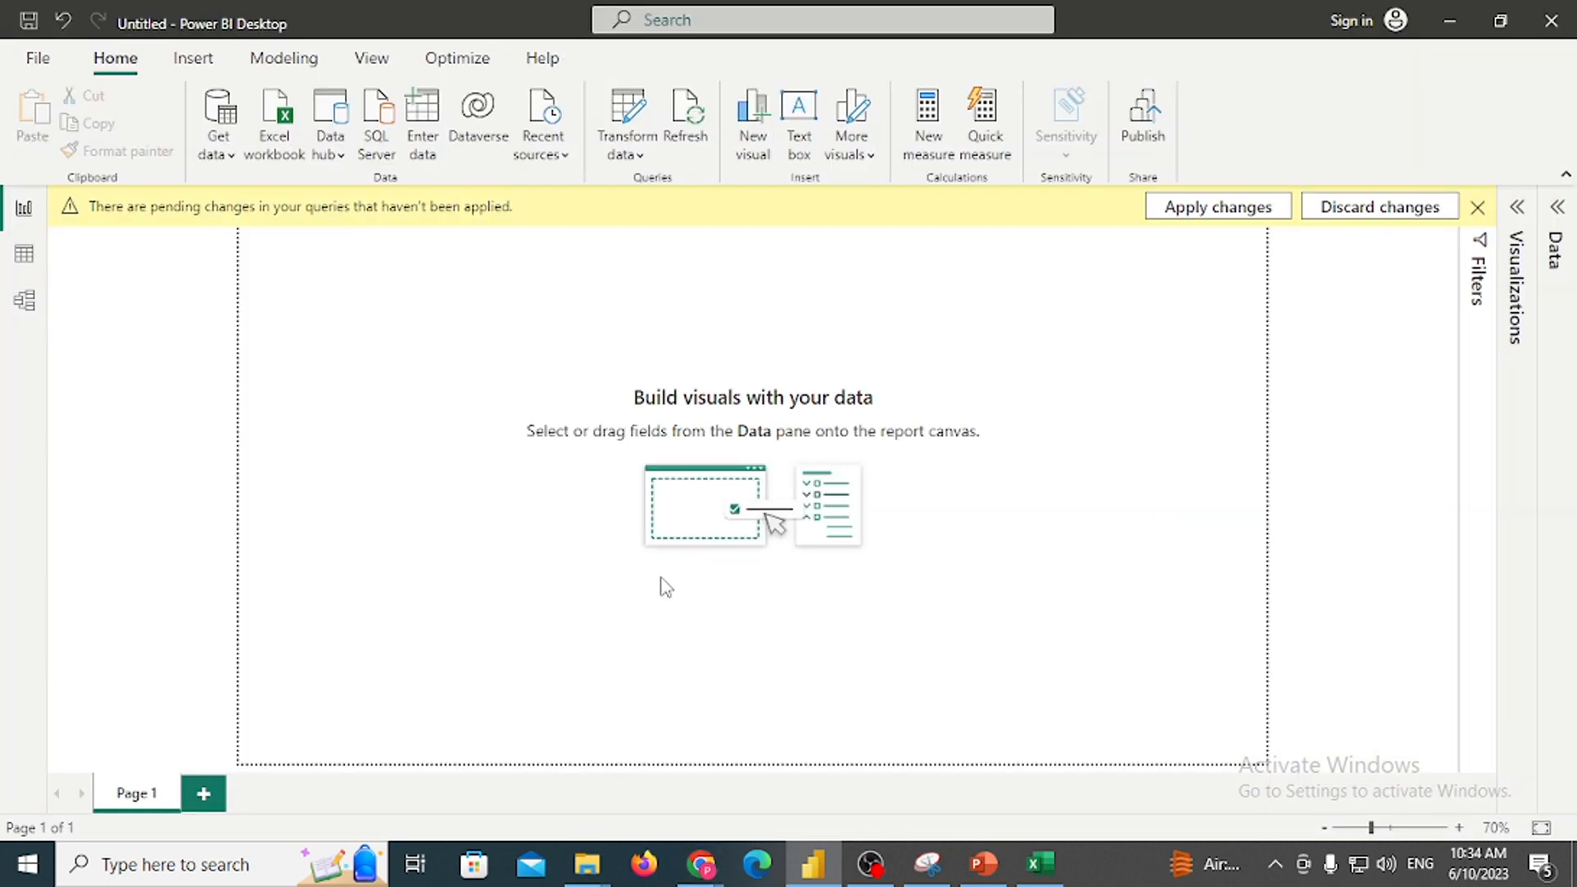
Open the esat_spss_q3 workbook in Excel from the Power Query folder
mouse_move(587, 864)
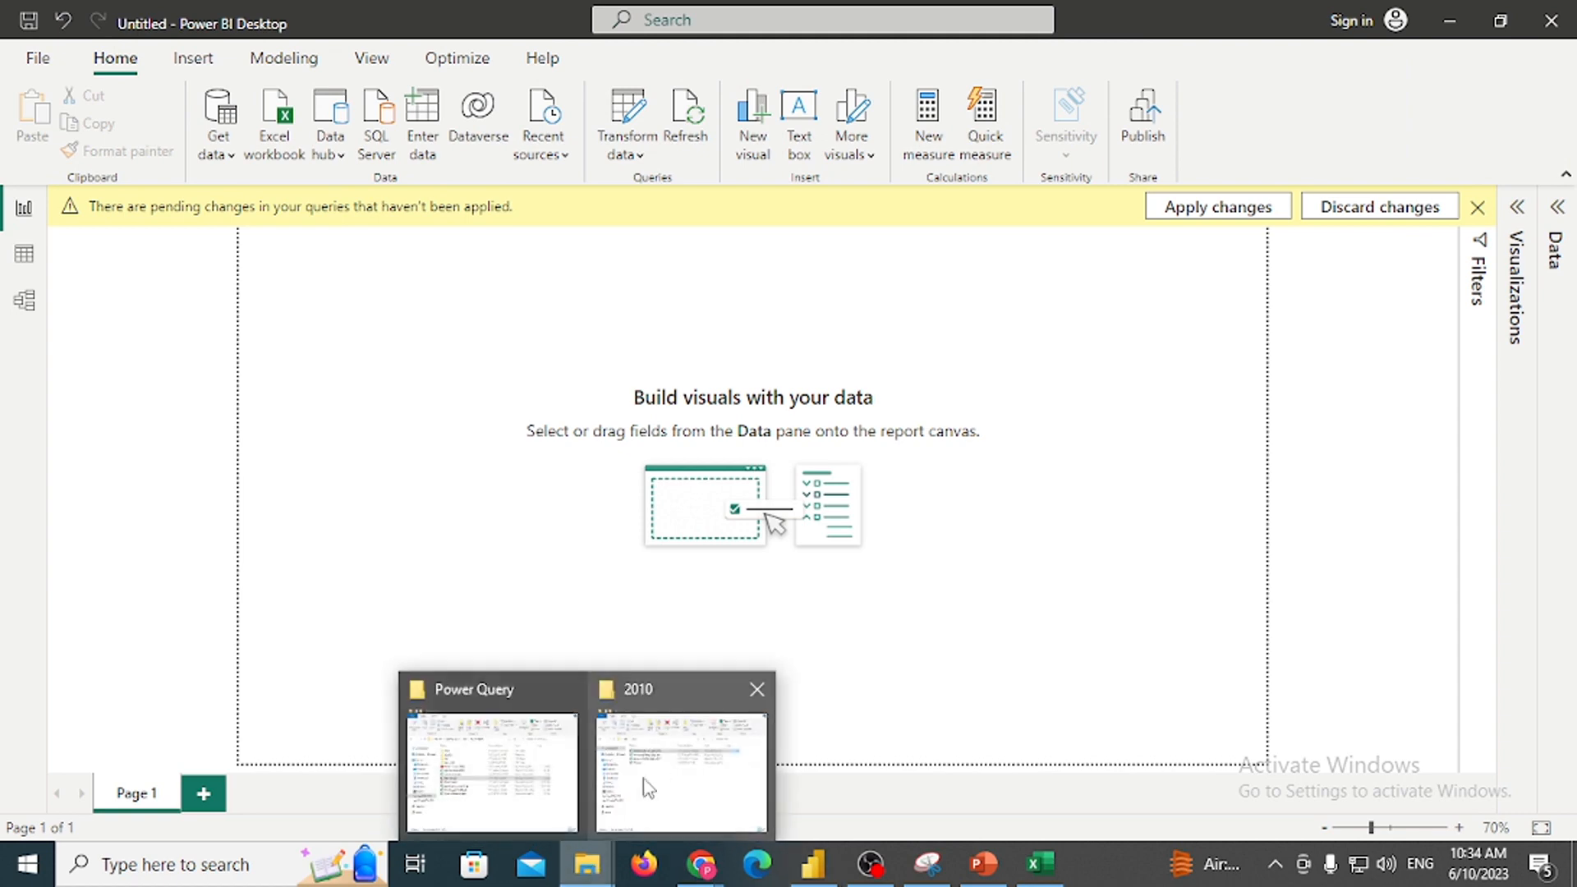
left_click(645, 780)
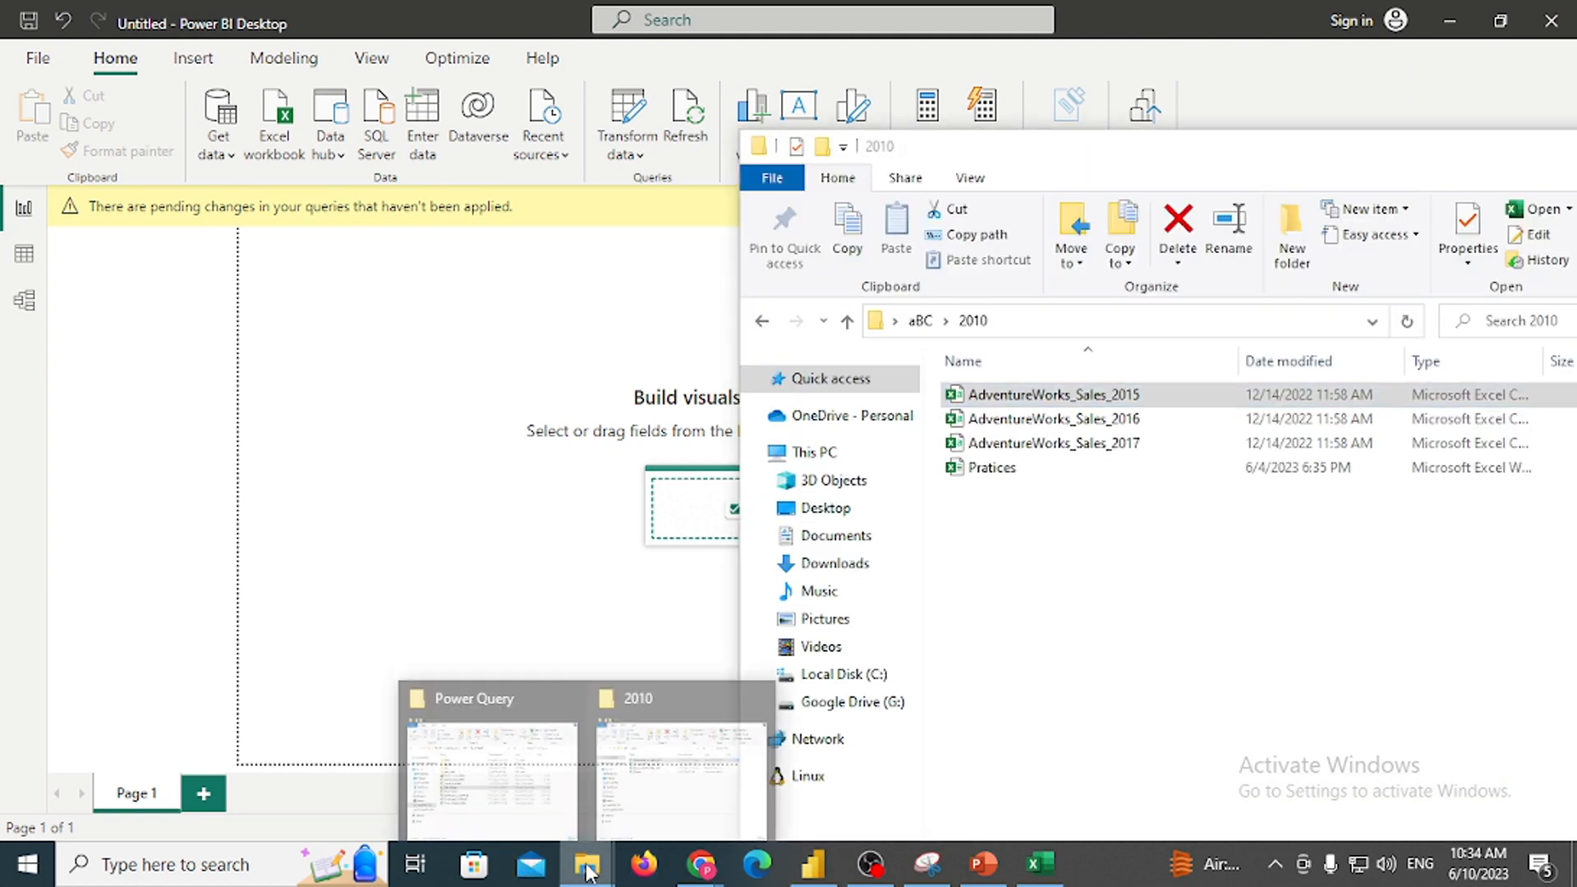
left_click(493, 764)
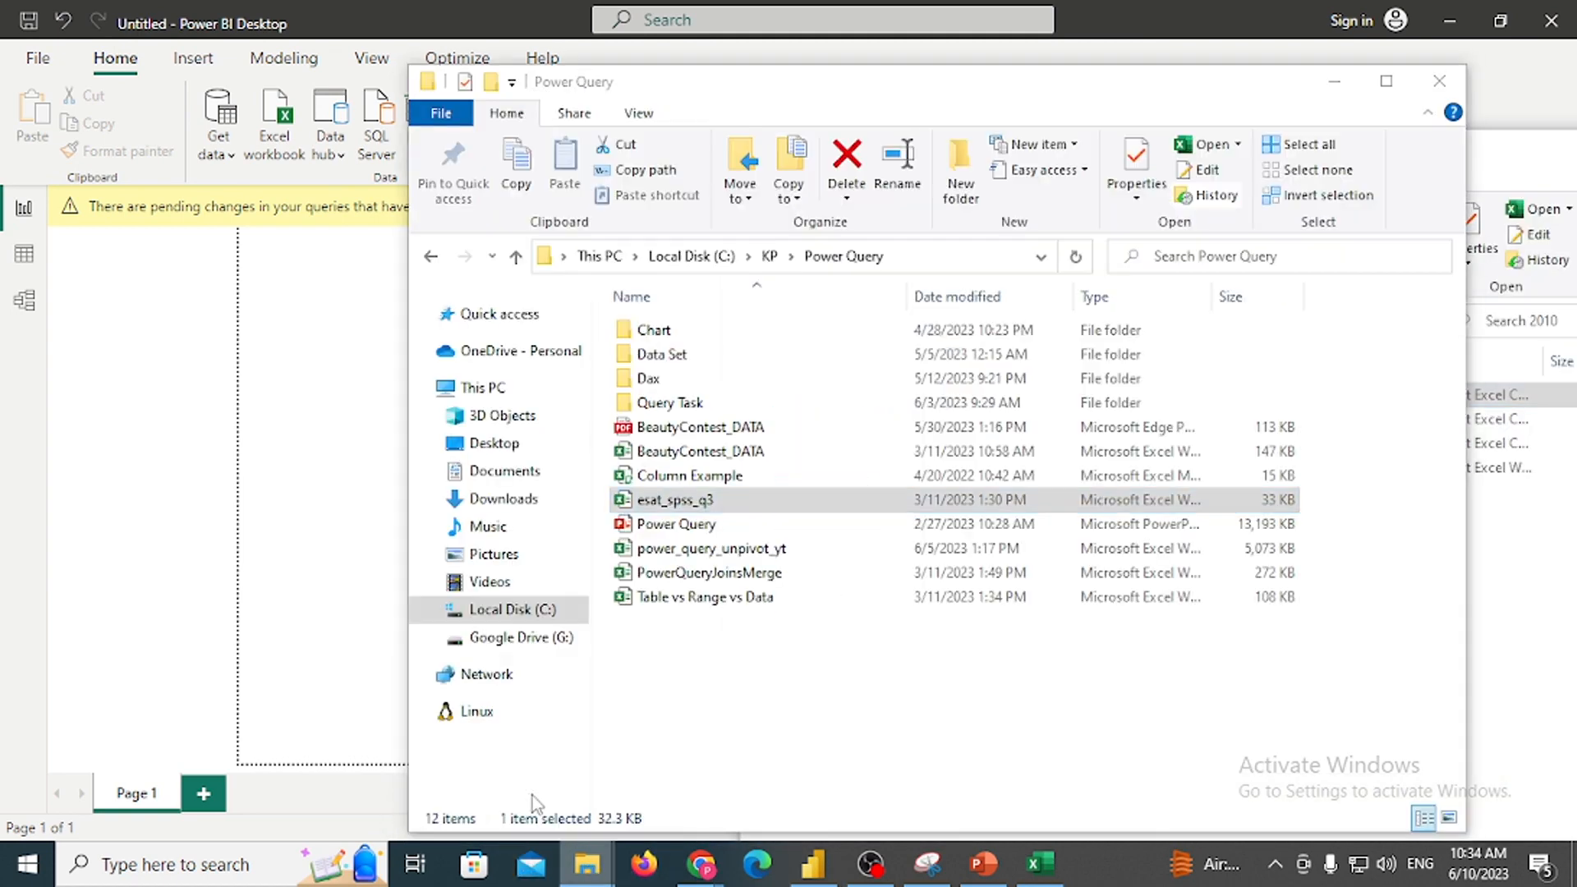
left_click(732, 500)
left_click(732, 500)
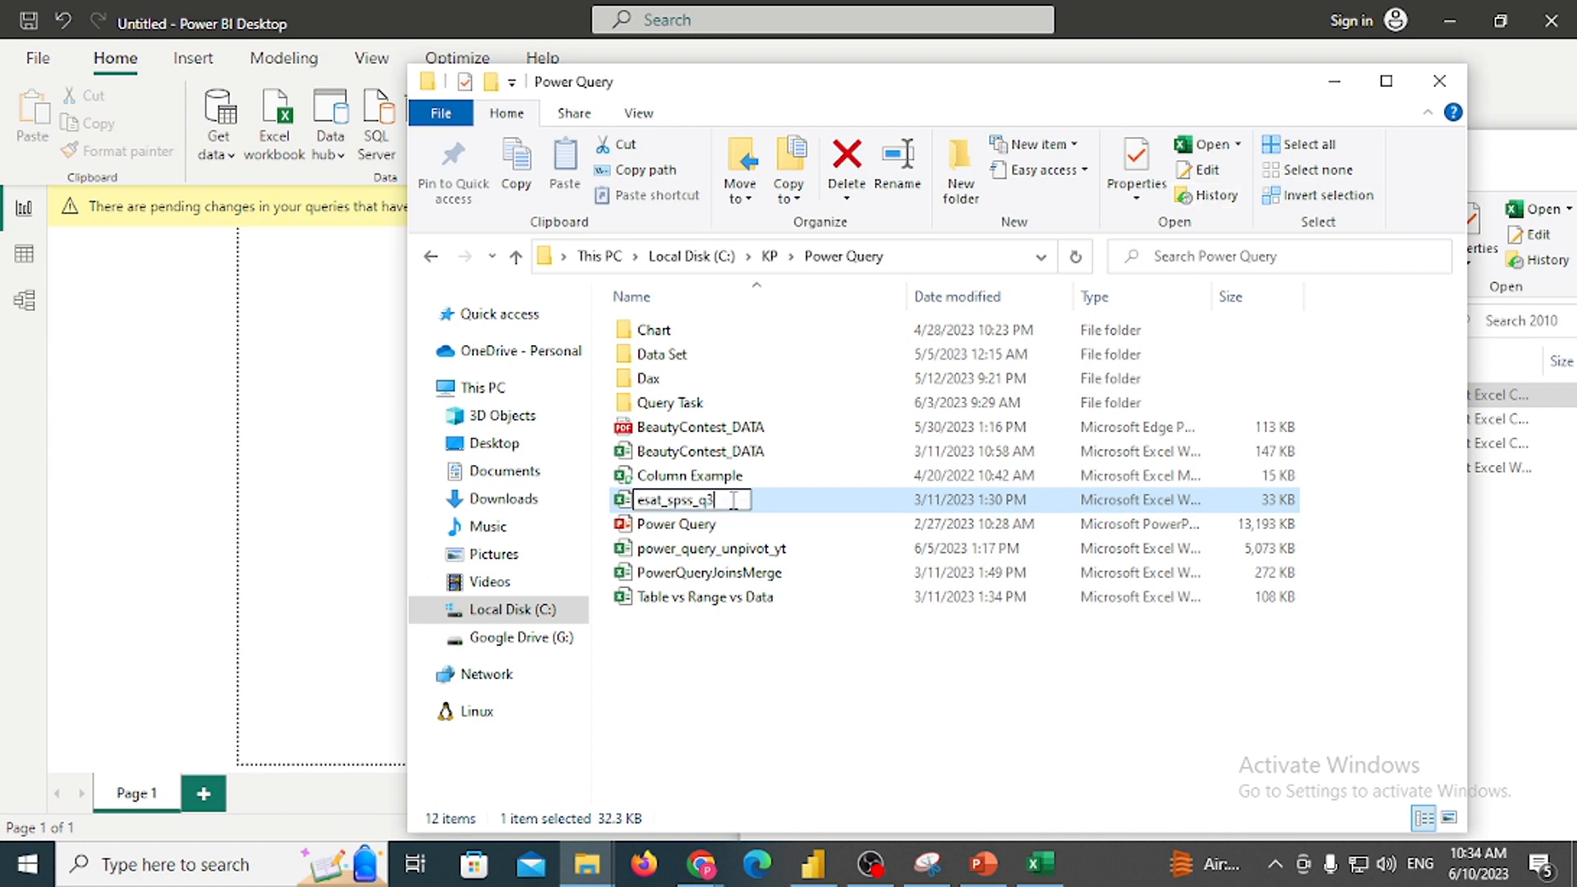
left_click(797, 522)
left_click(722, 494)
double_click(727, 500)
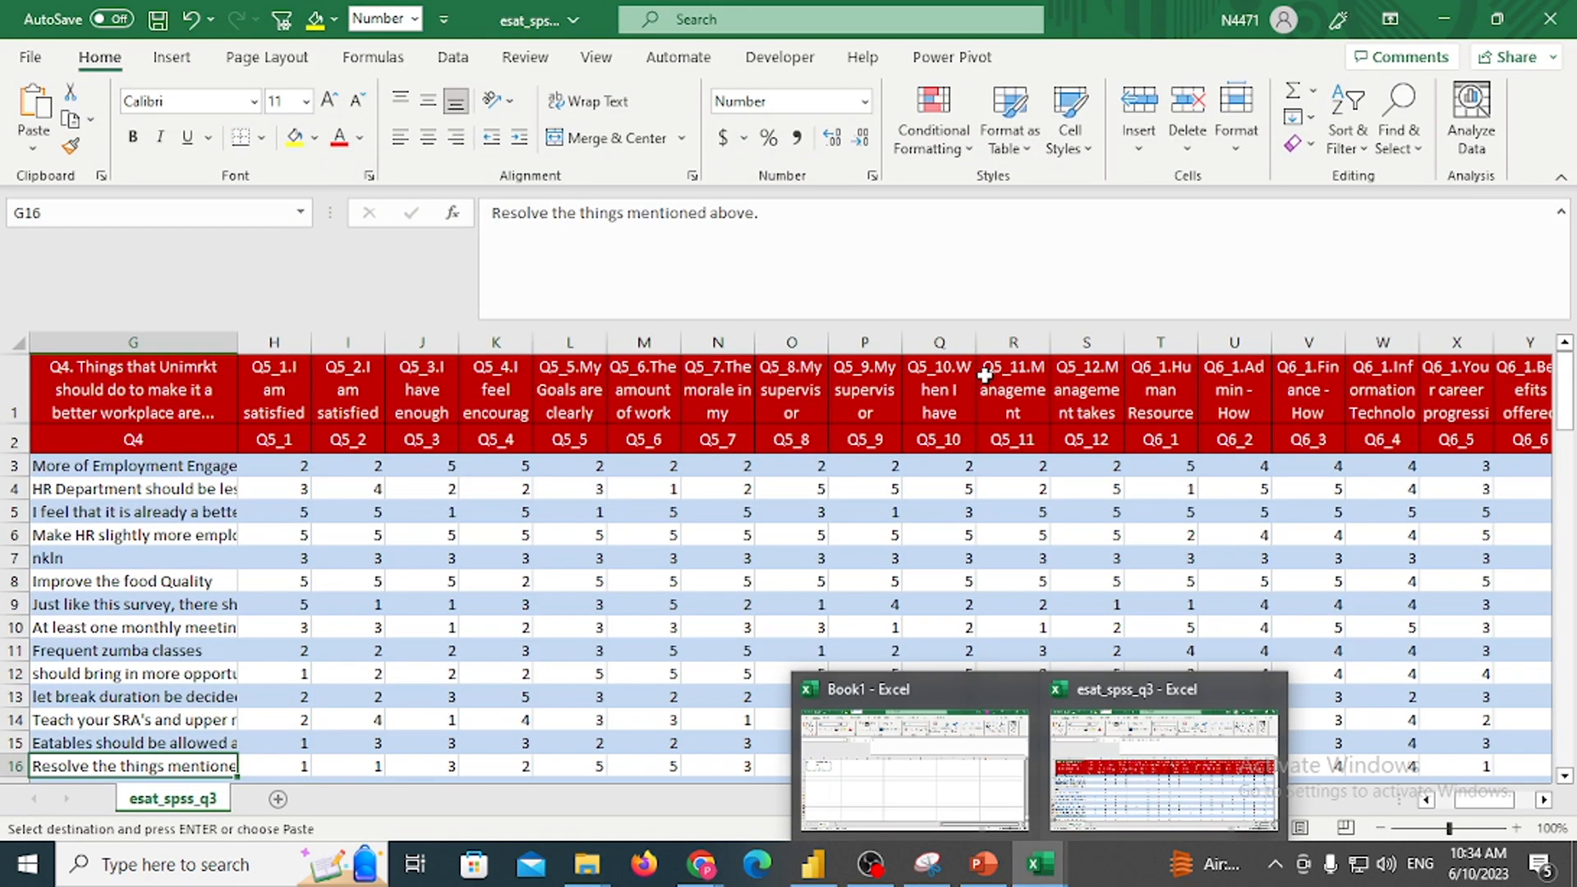
Duplicate the esat_spss_q3 worksheet within the same workbook
left_click(864, 390)
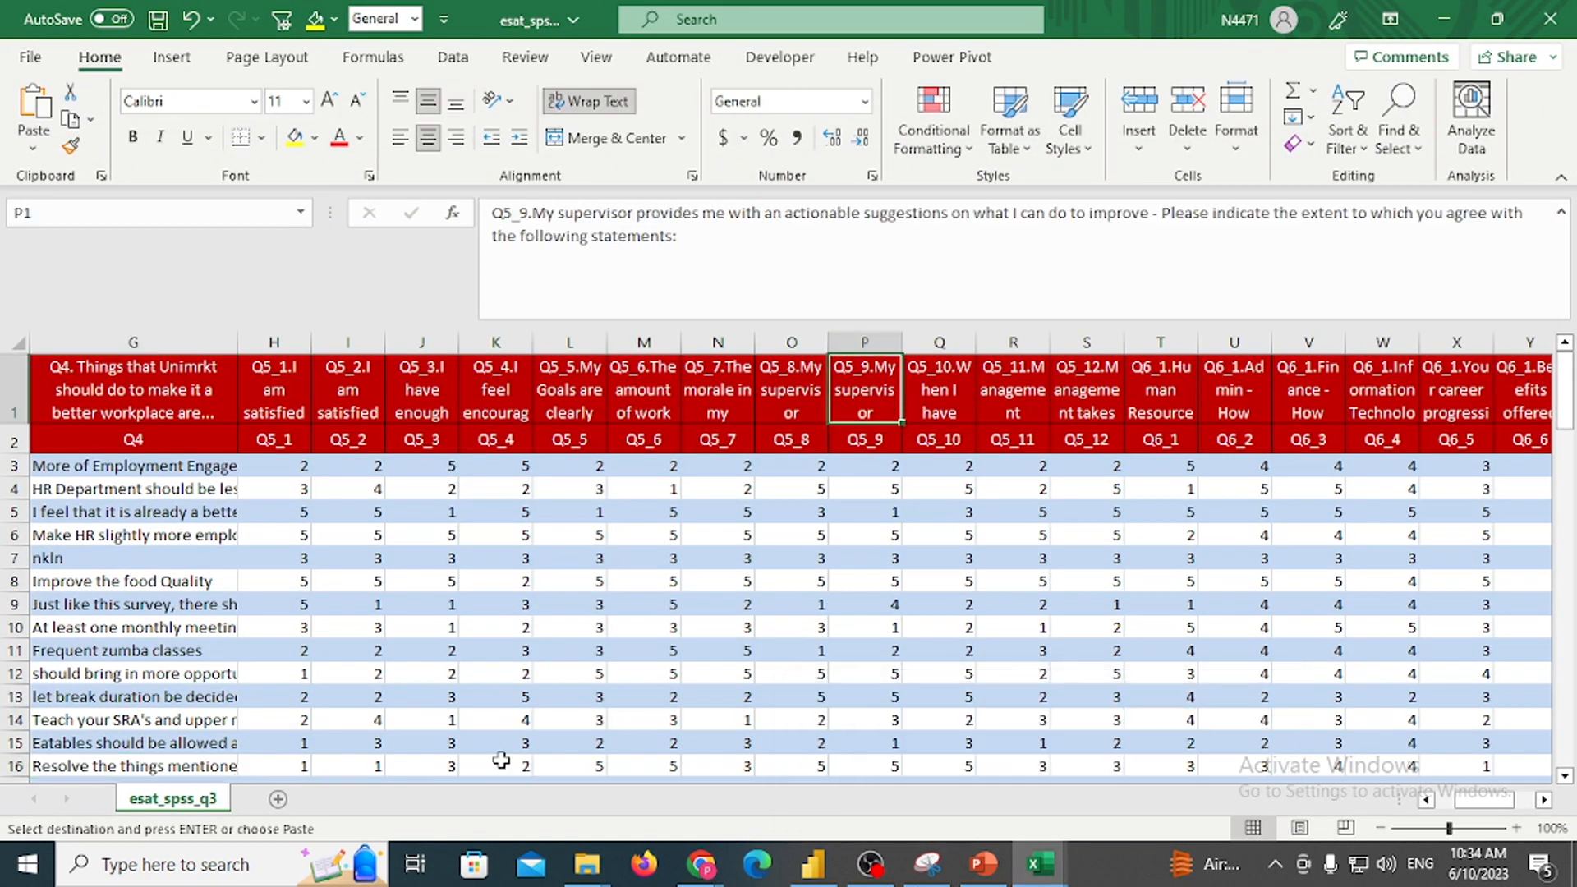
key("Escape")
left_click_drag(197, 808, 299, 802)
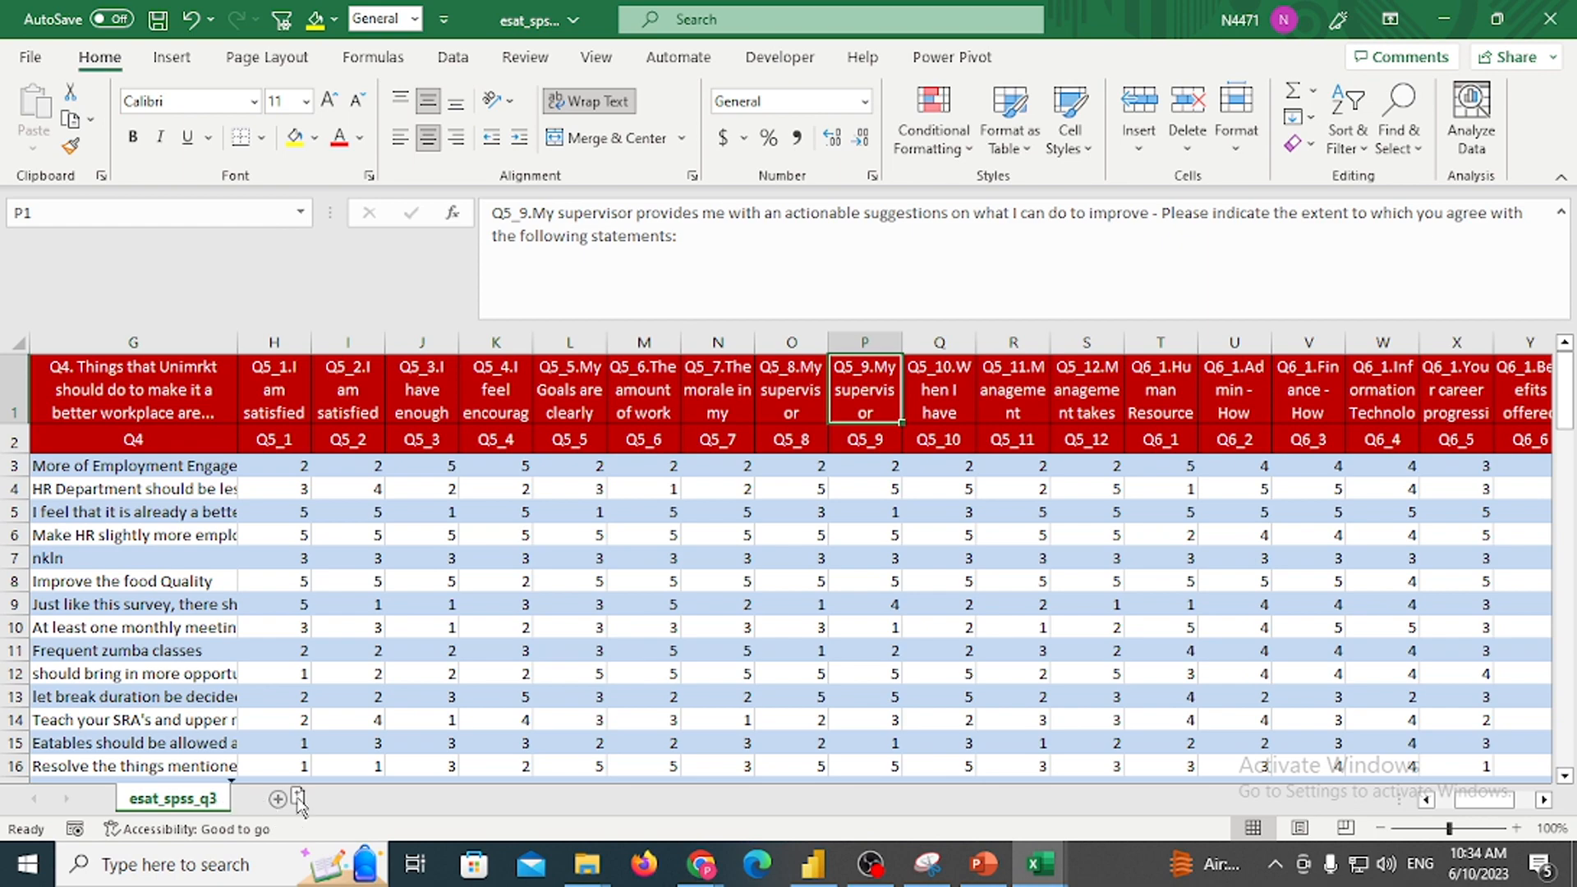
Delete all columns from Q1 through Q6_9 on the esat_spss_q3 (2) sheet, keeping Respid and Q10 to Q13
left_click(302, 528)
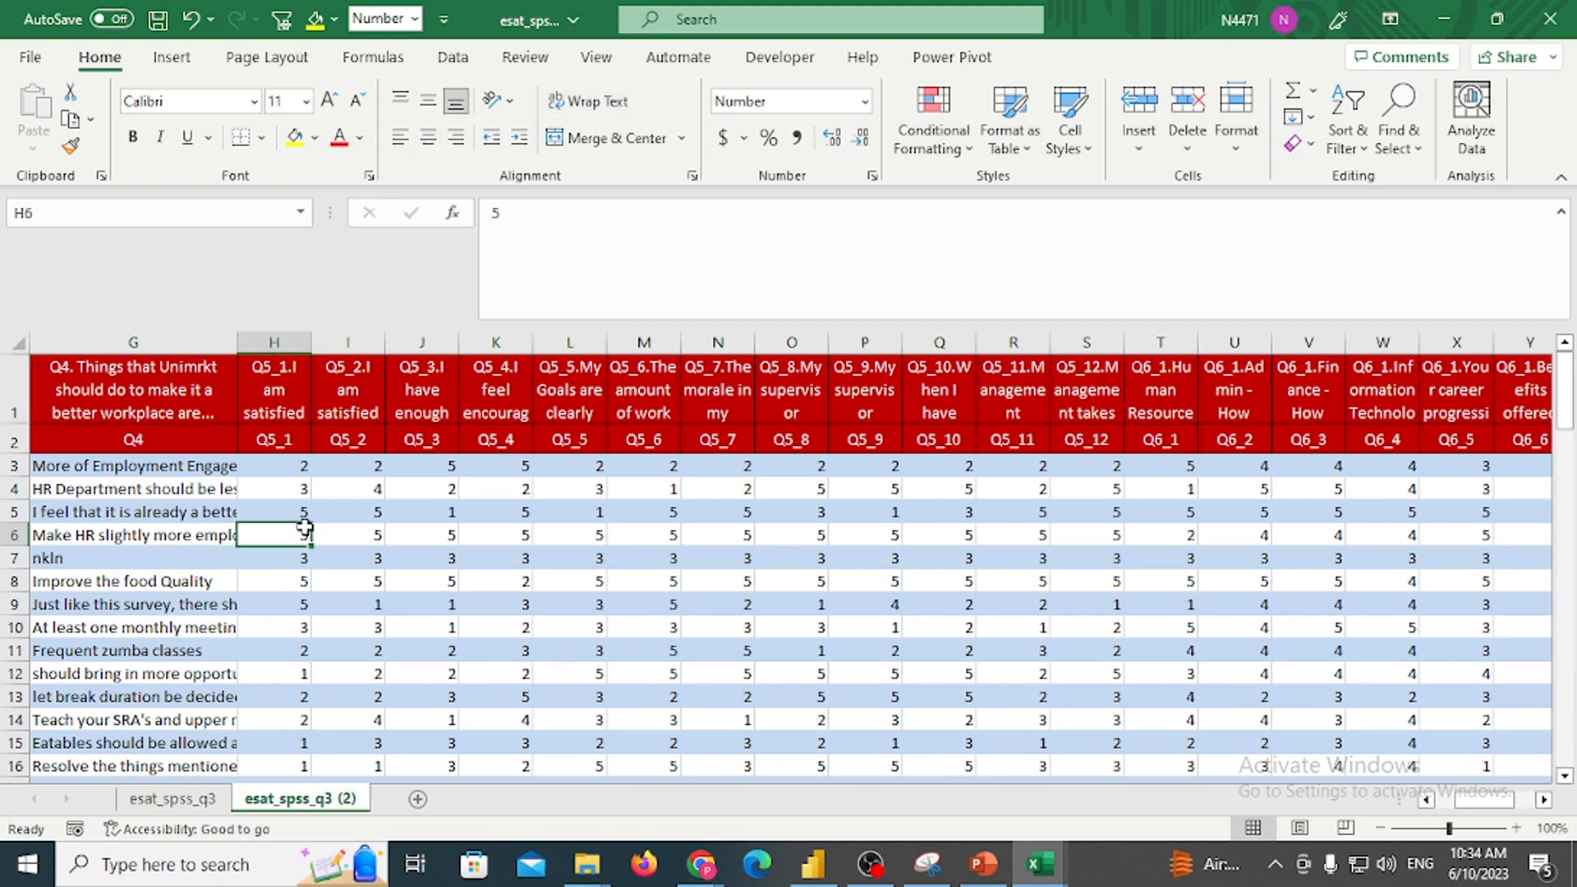
key("ctrl+Left")
key("ctrl+Up")
key("Right")
key("ctrl+space")
key("ctrl+shift+Right")
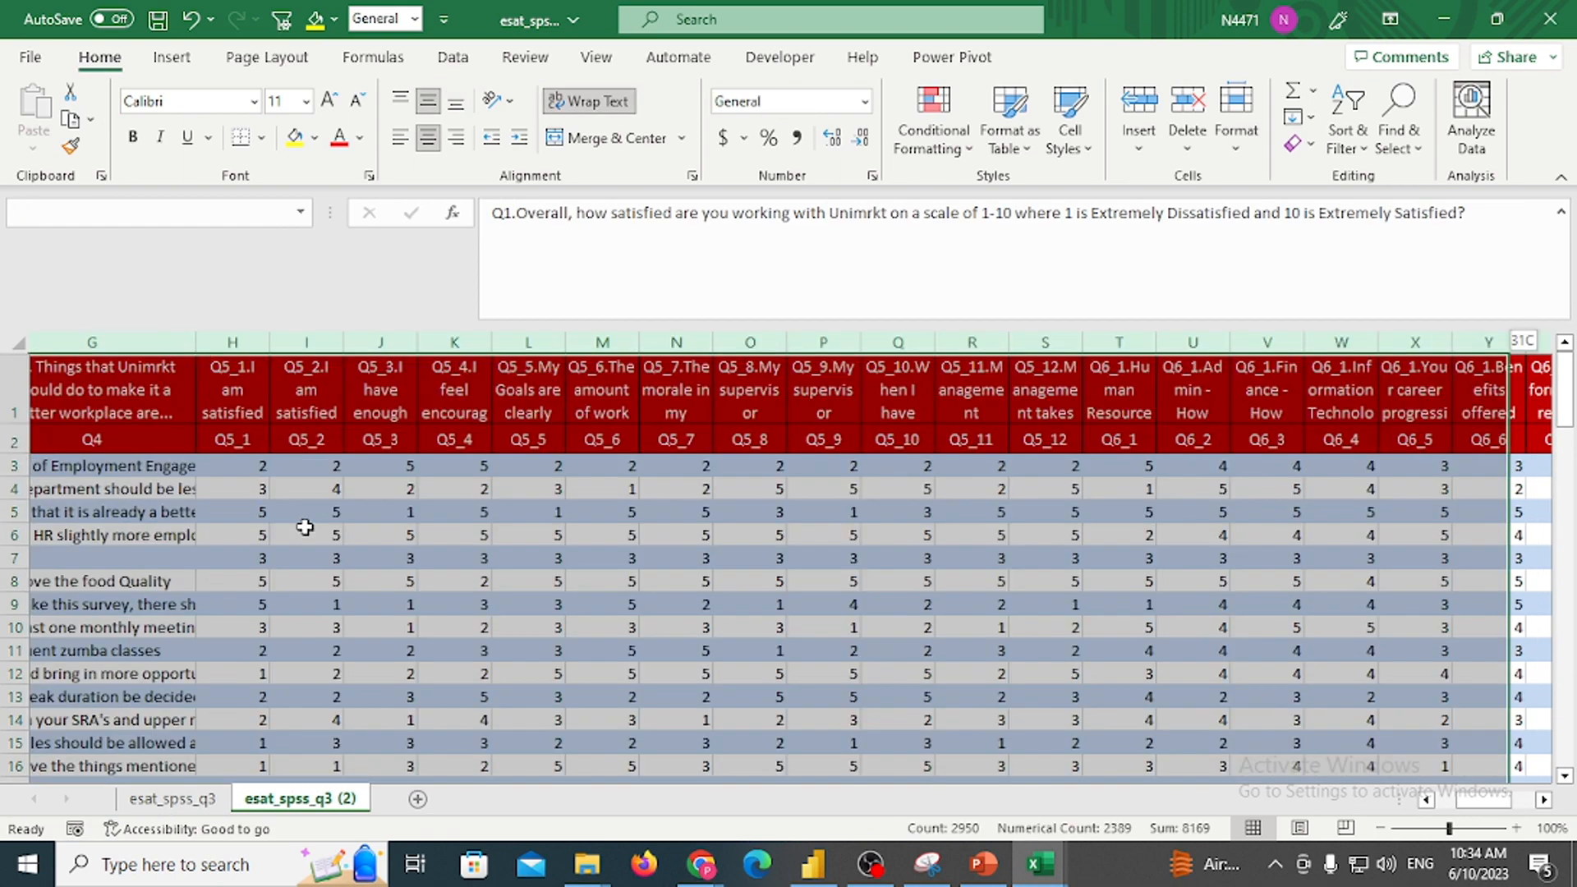
key("shift+Left")
key("shift+Left")
key("shift+Left")
key("shift+Left")
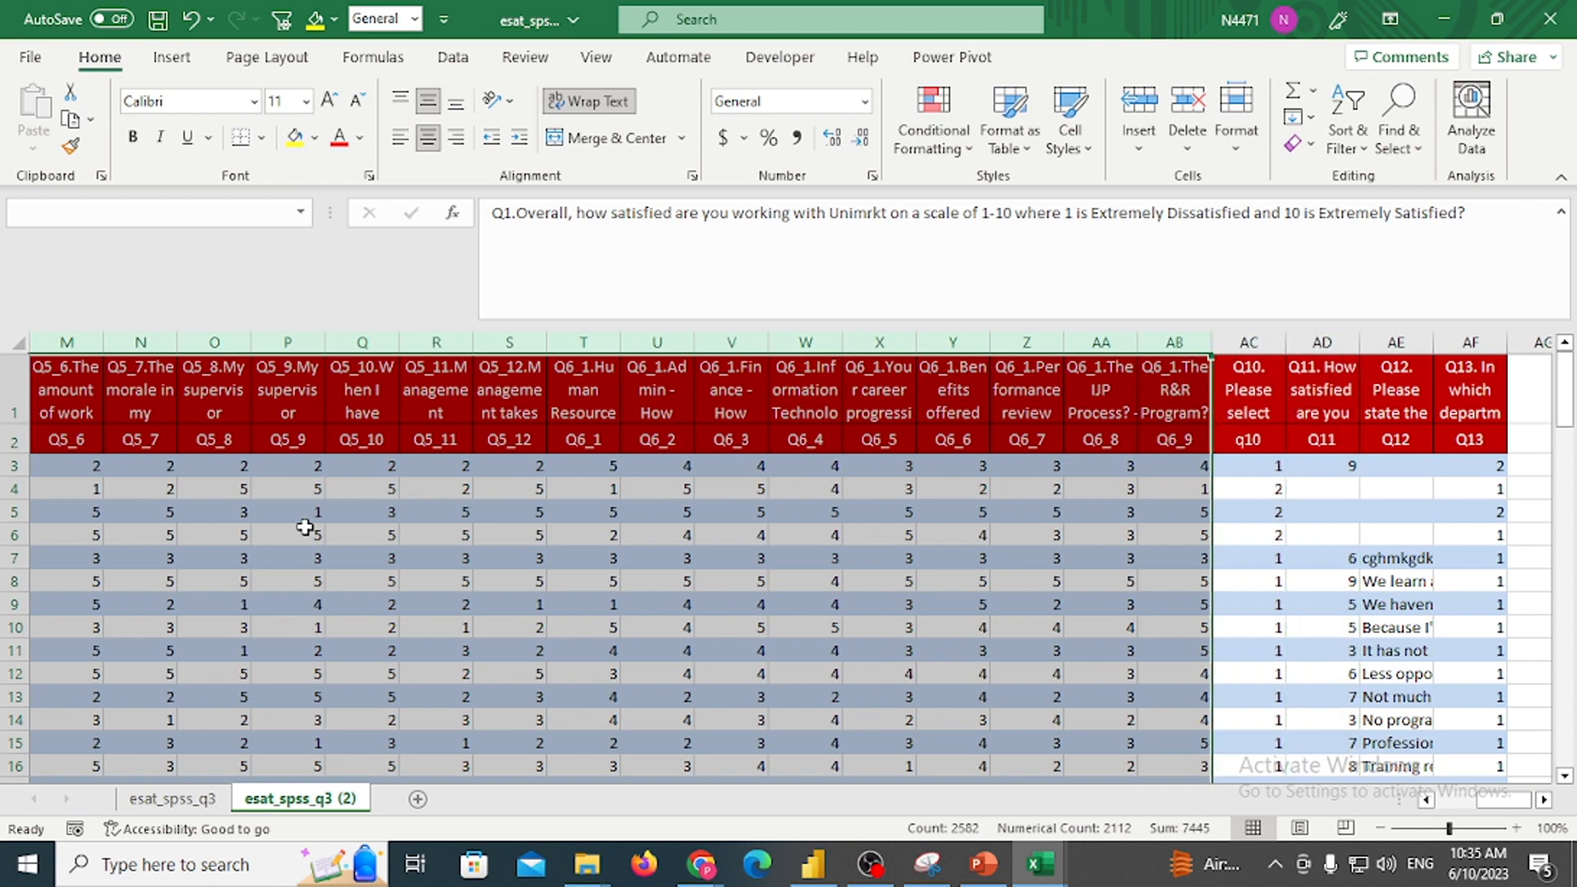
key("ctrl+minus")
Delete the Q11 and Q12 columns so that only Respid, Q10 and Q13 remain
key("Right")
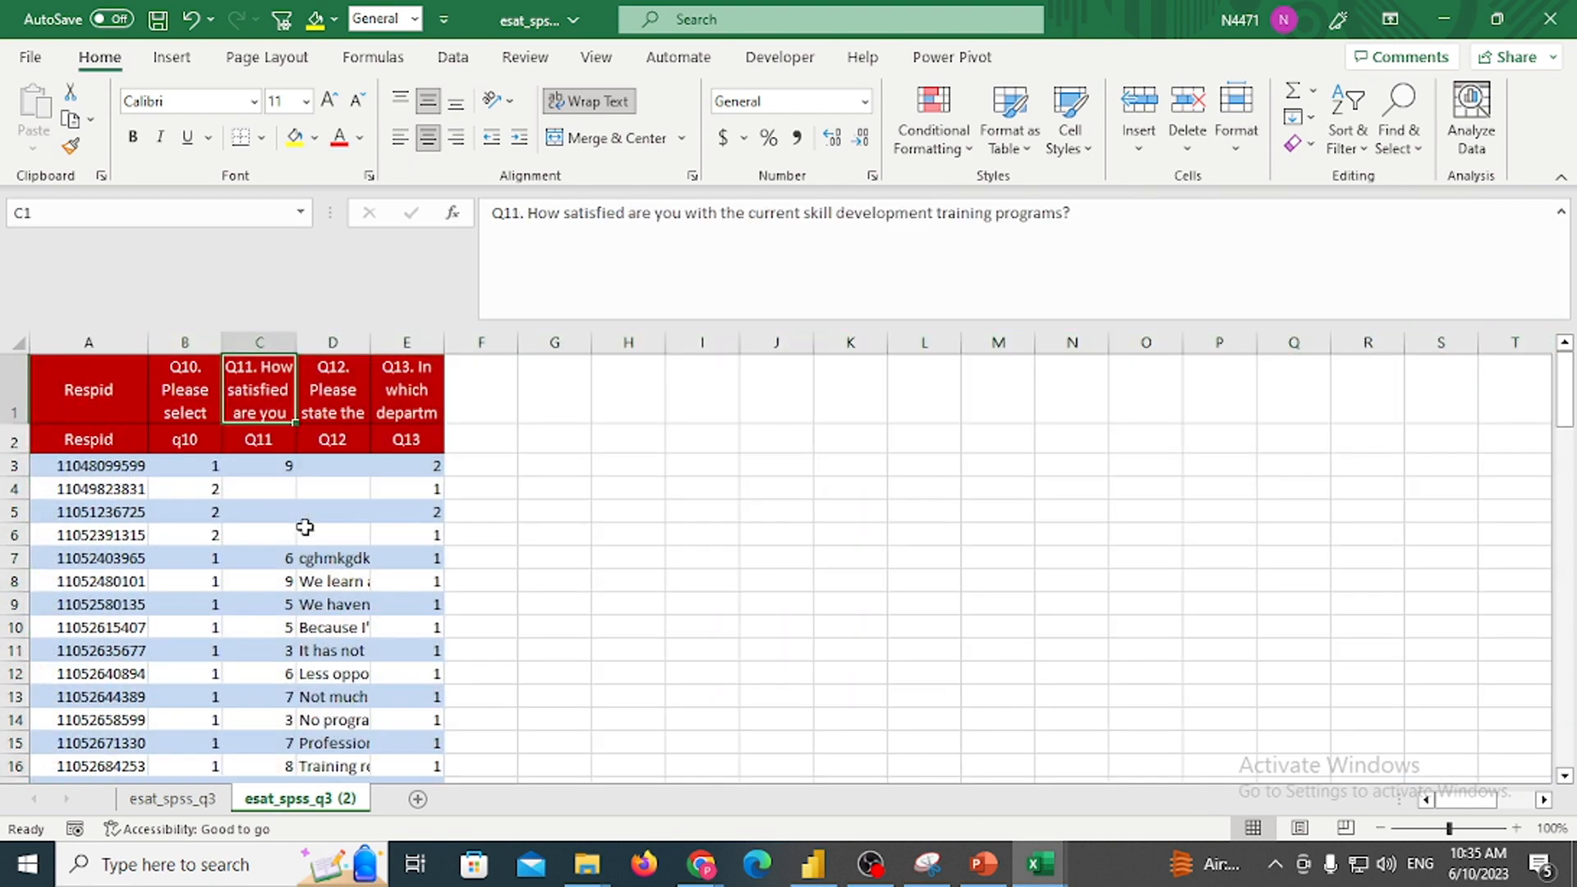
key("ctrl+space")
key("shift+Right")
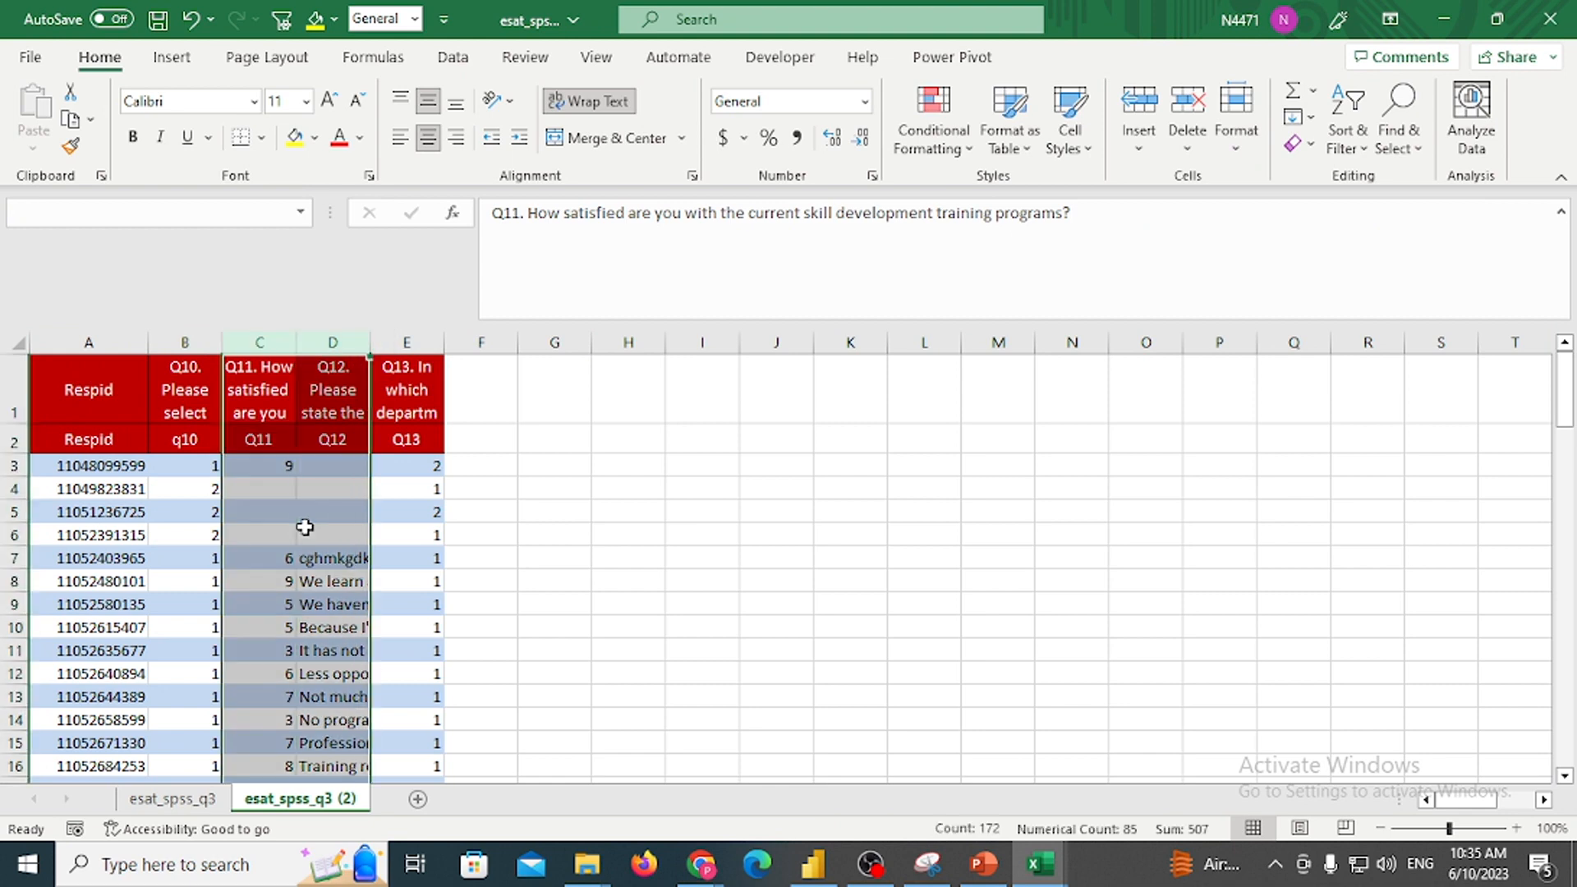
key("ctrl+minus")
key("Left")
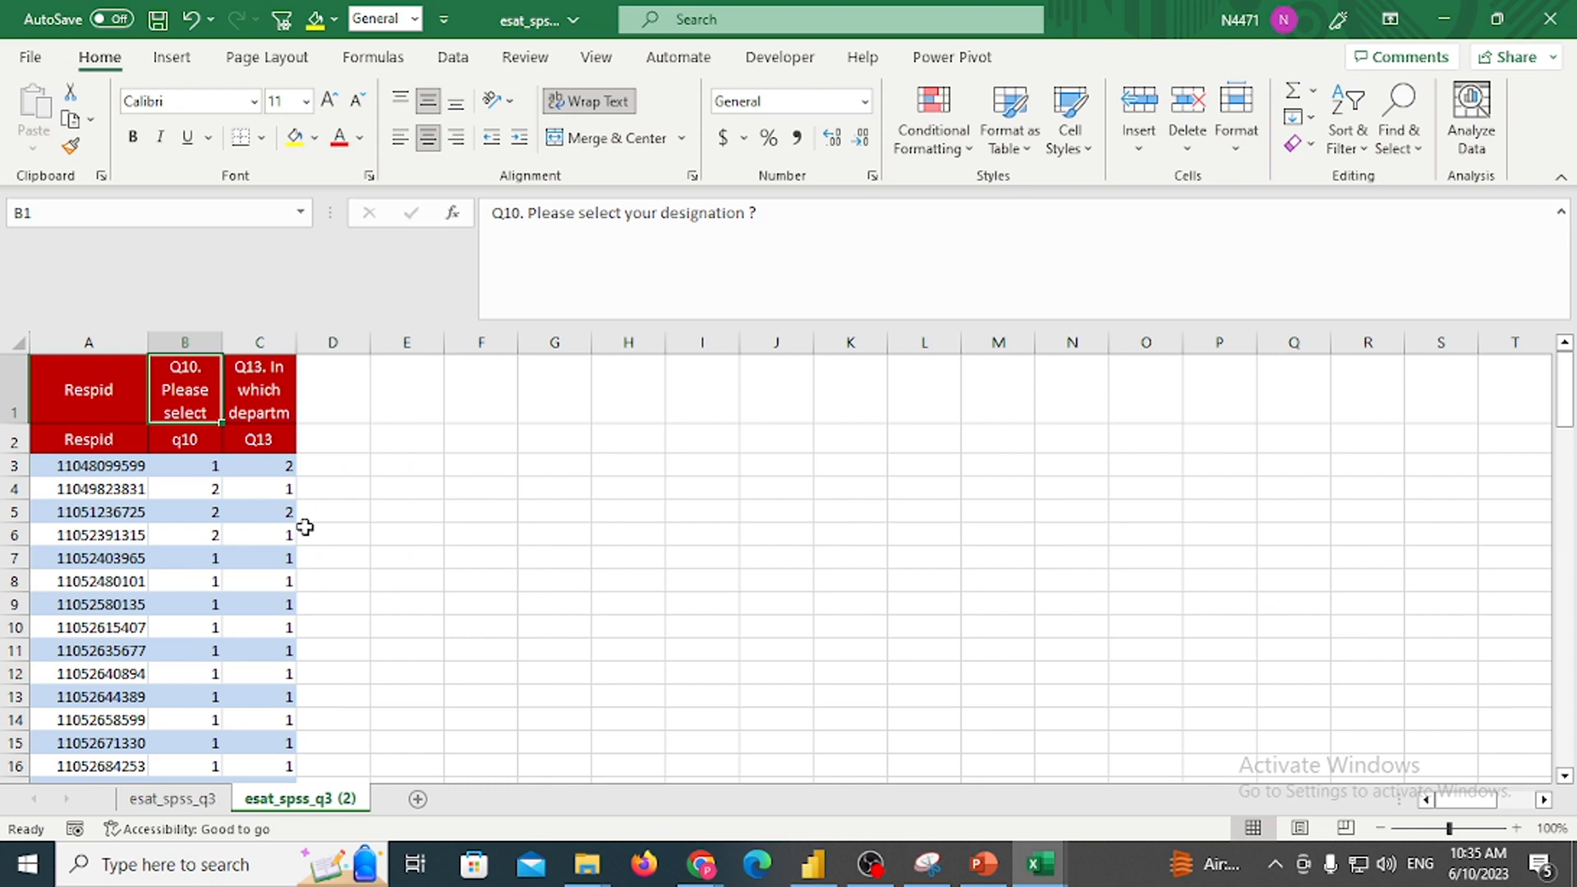
Add a new worksheet and enter the headers ID in A1 and DEPT in B1
left_click(417, 798)
type("ID")
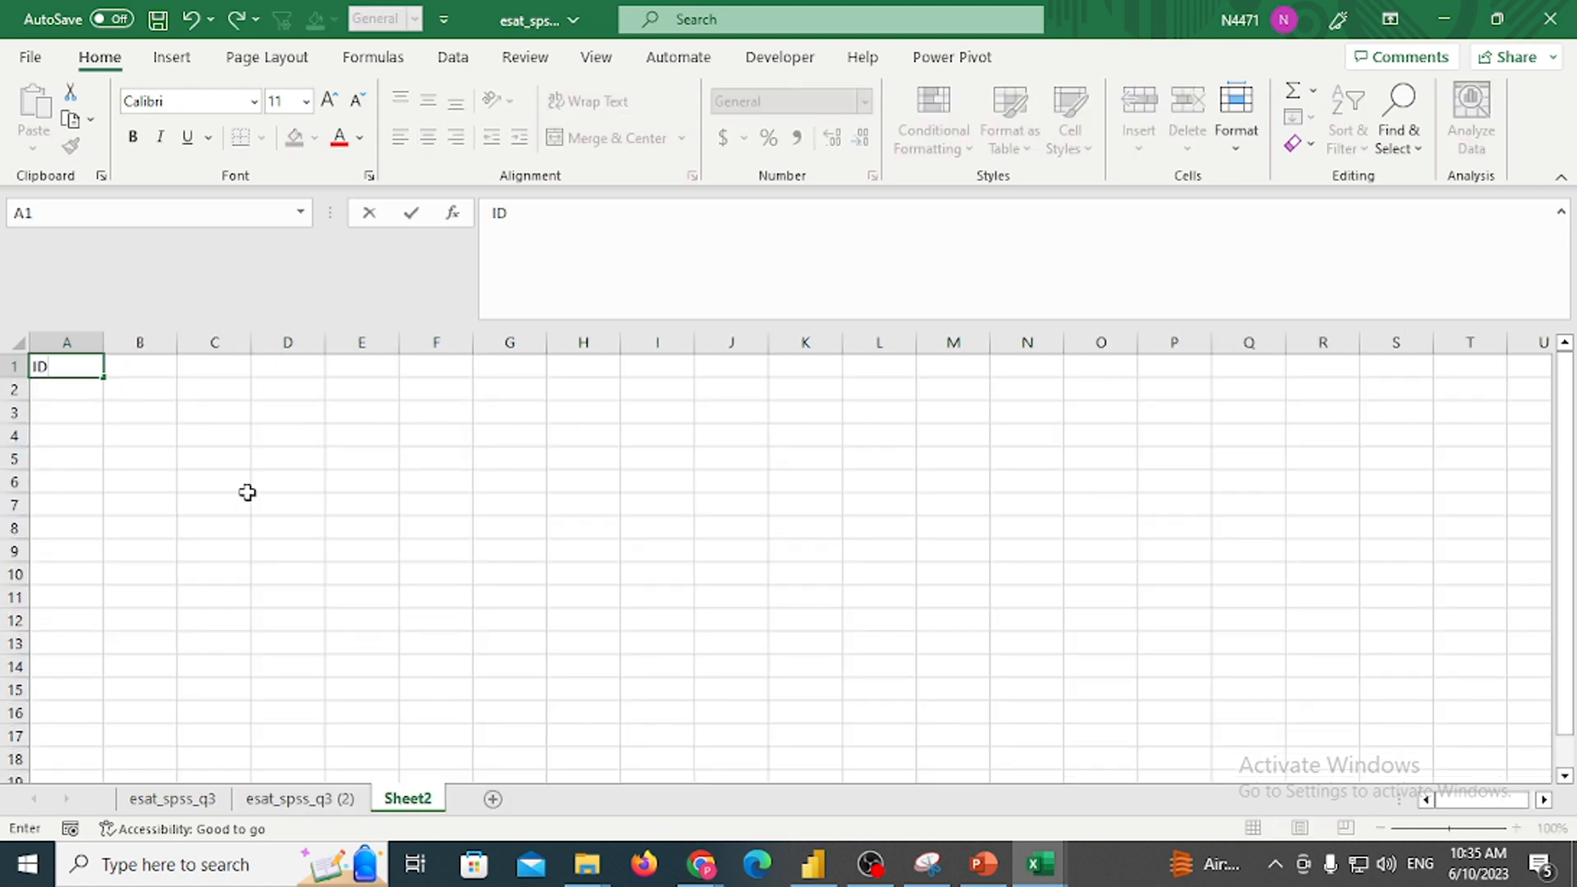
key("Tab")
type("D")
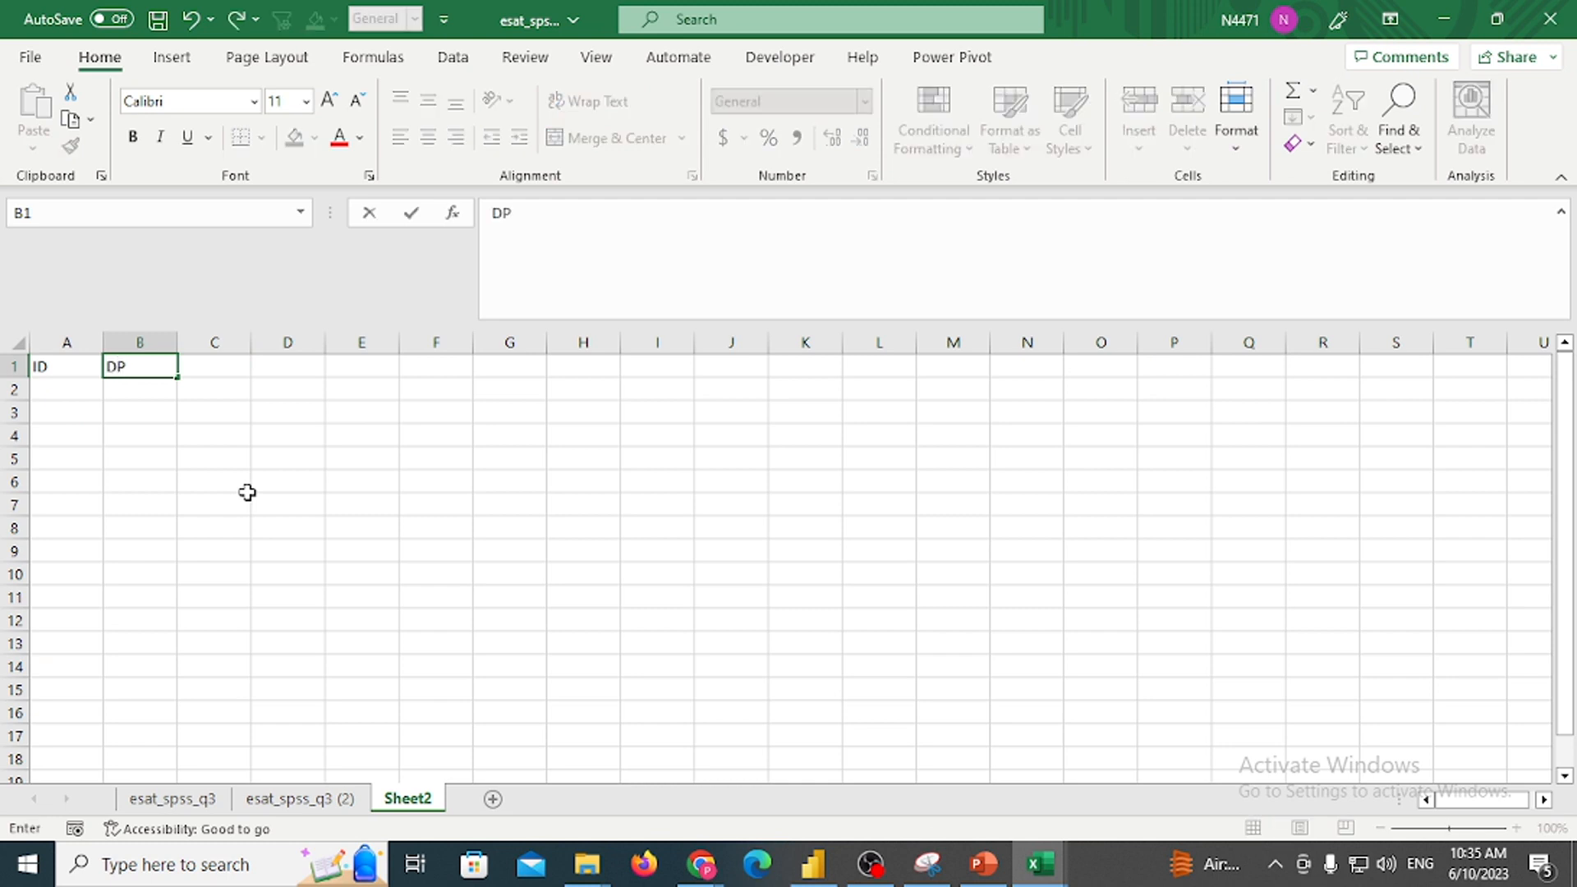
type("PE")
key("BackSpace")
key("BackSpace")
type("E")
key("Return")
Fill the lookup table with ID 1 as IT and ID 2 as ADMIN
type("1")
key("Return")
key("Tab")
key("Left")
type("2")
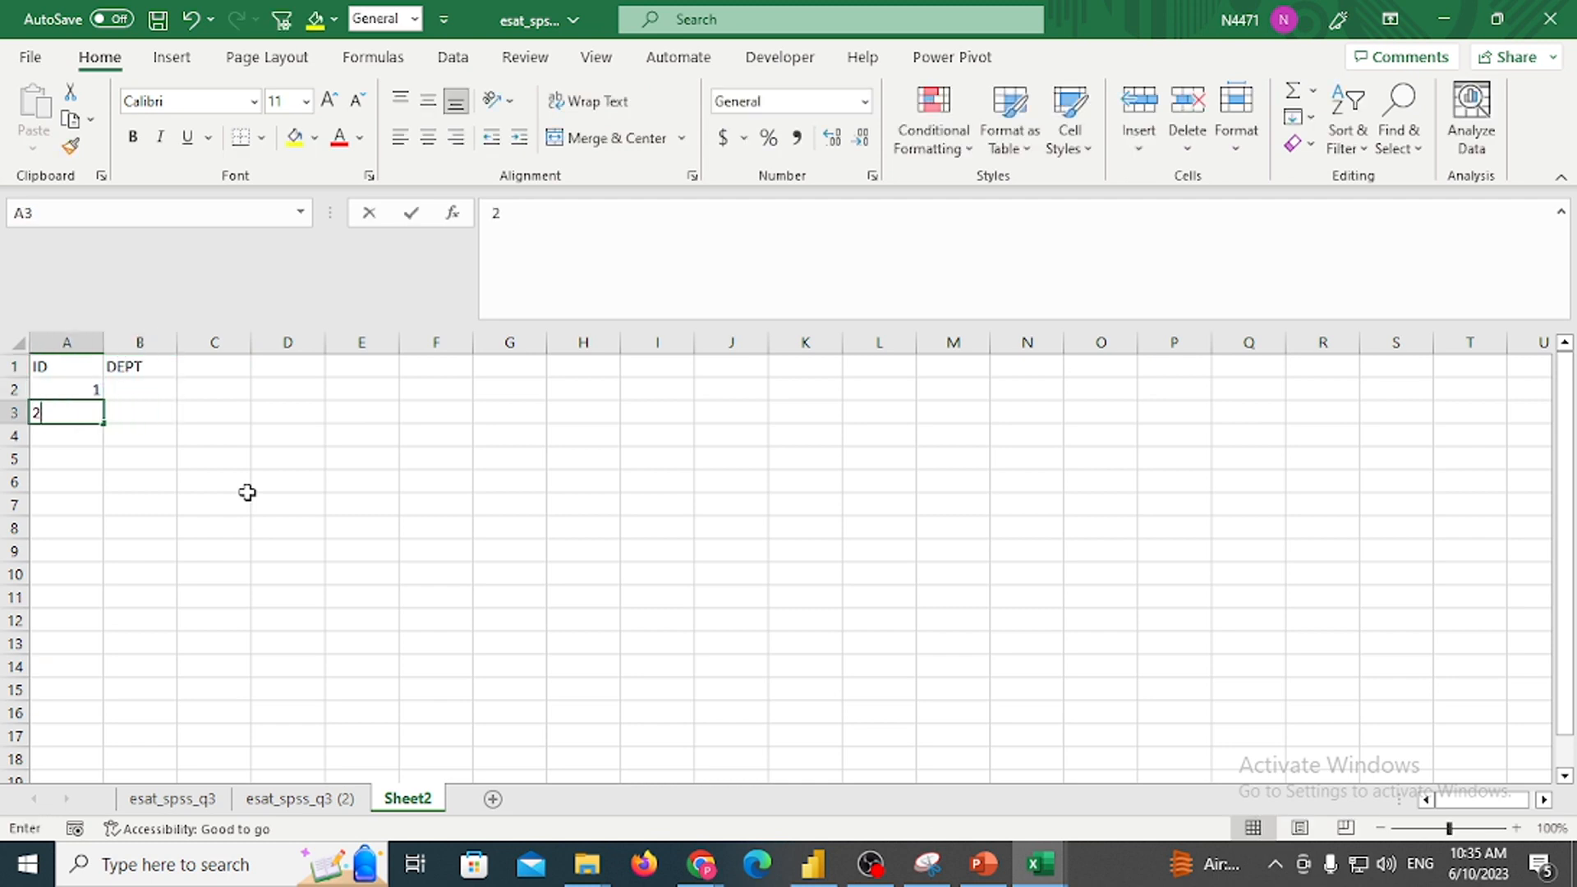
key("Tab")
key("Up")
type("IT")
key("Return")
type("A")
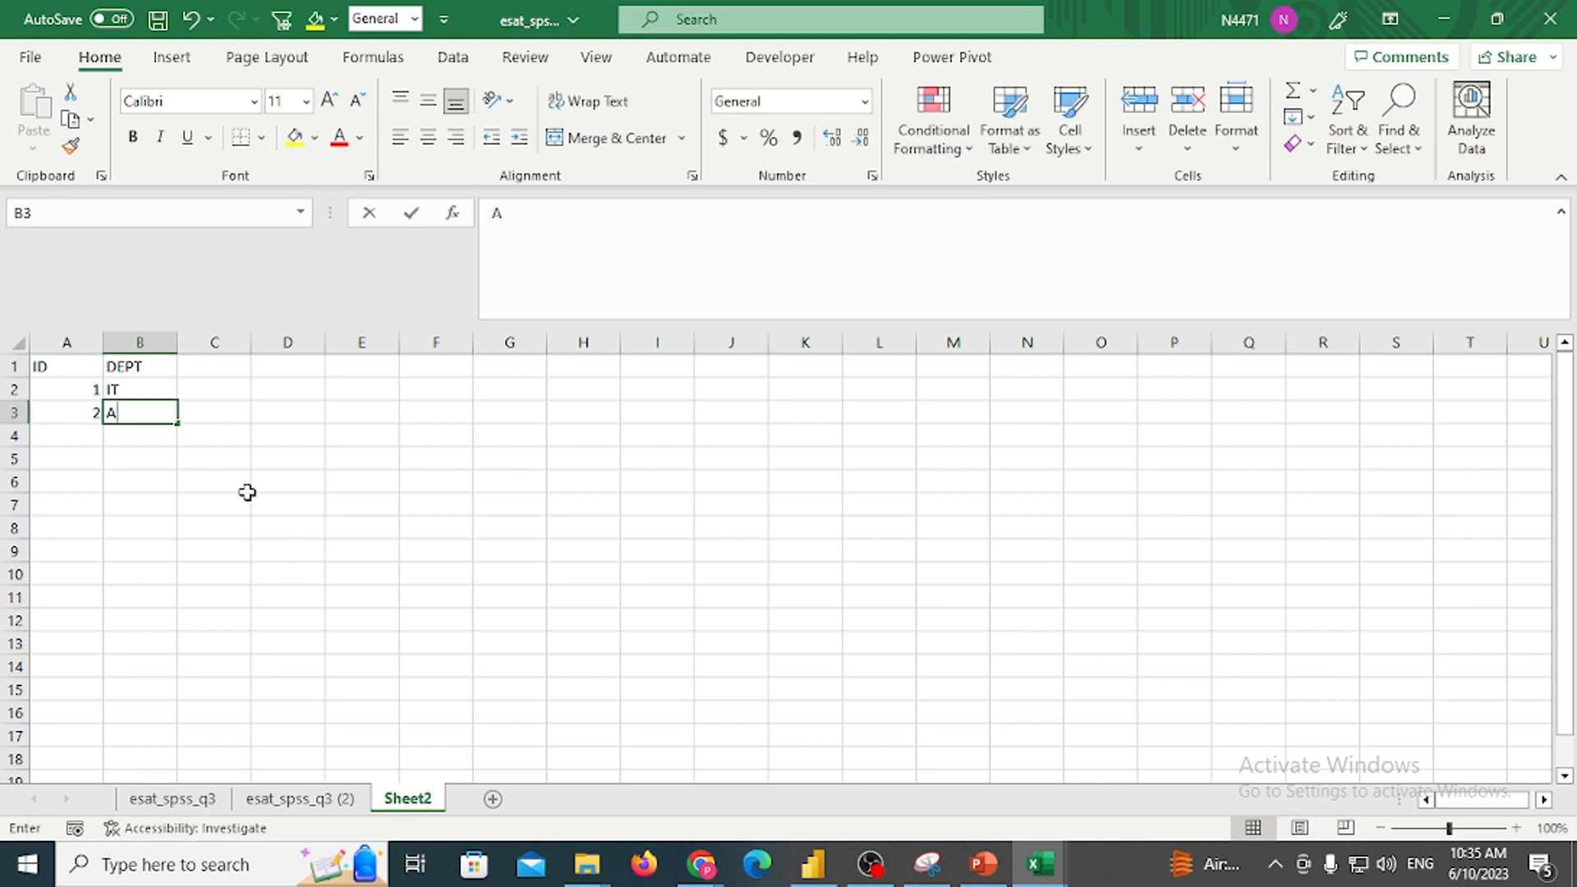
type("DMIN")
key("Tab")
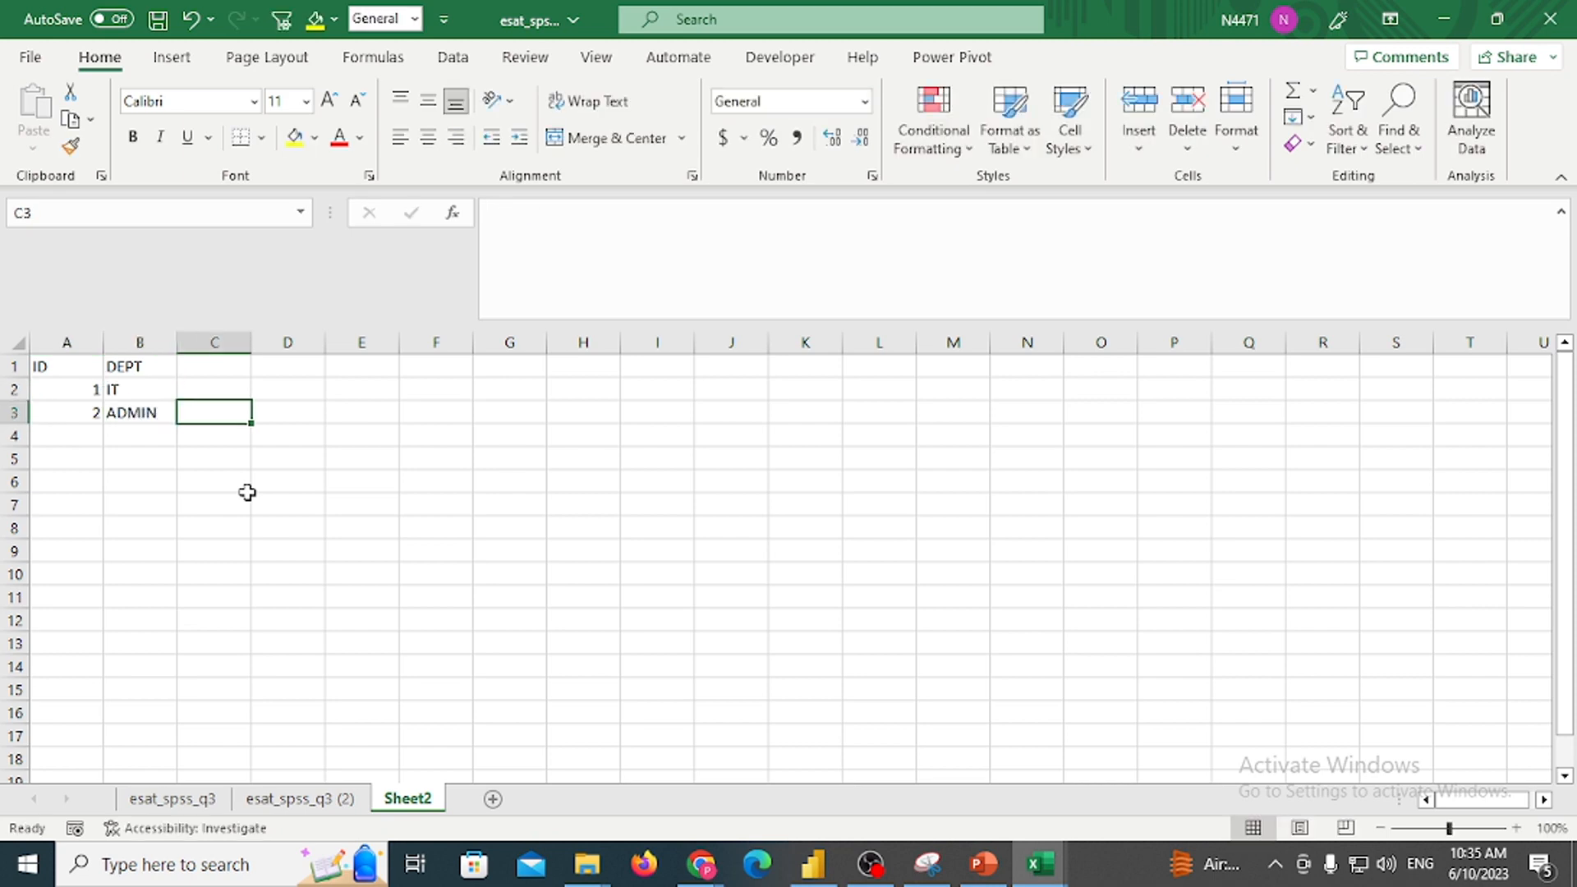
Return to the esat_spss_q3 (2) sheet and select cell D3 beside the first Q13 response
key("ctrl+Page_Up")
key("Right")
key("Right")
key("Down")
key("Down")
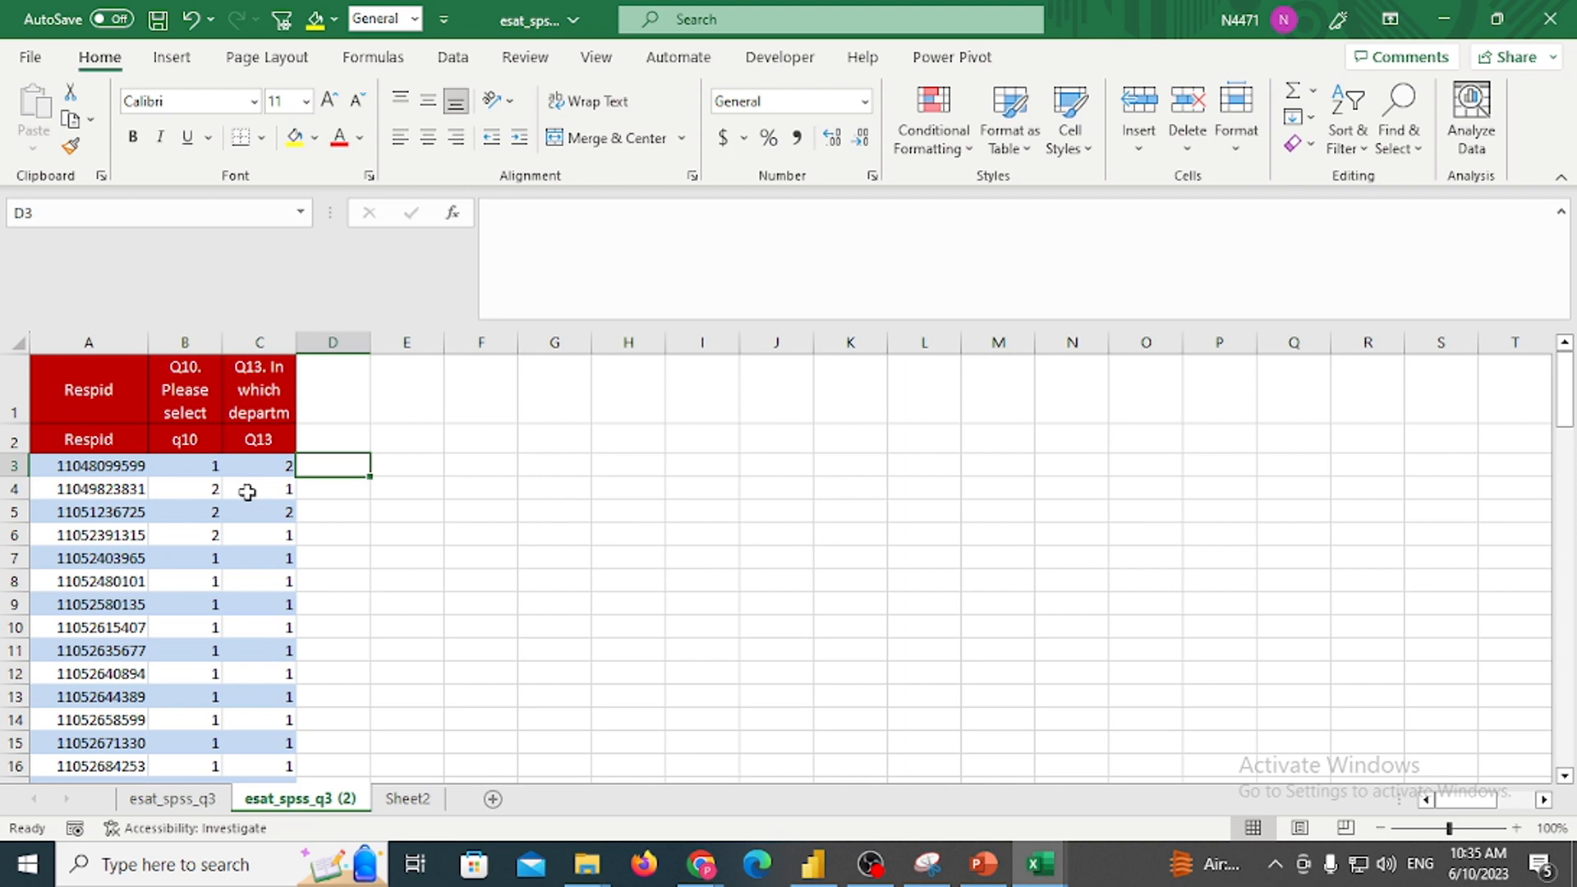
type("-V=")
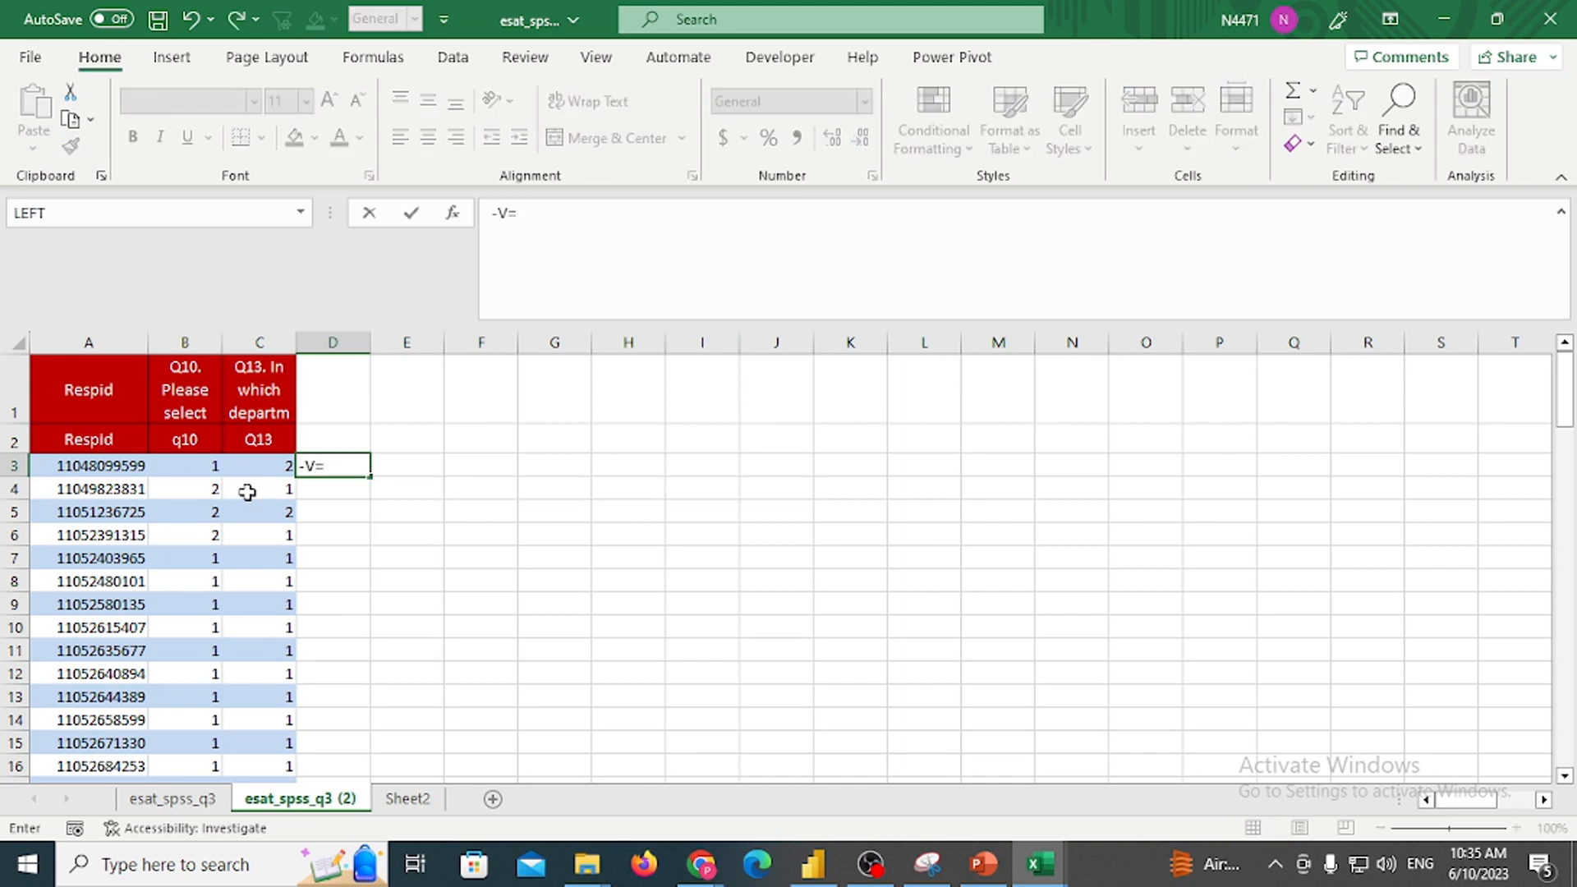
type("VLOOKUP(C3")
key("Escape")
Enter =VLOOKUP(C3,Sheet2!A:B,2,0) in D3 to look up the department name for the first Q13 code
type("=VL")
key("Tab")
key("Left")
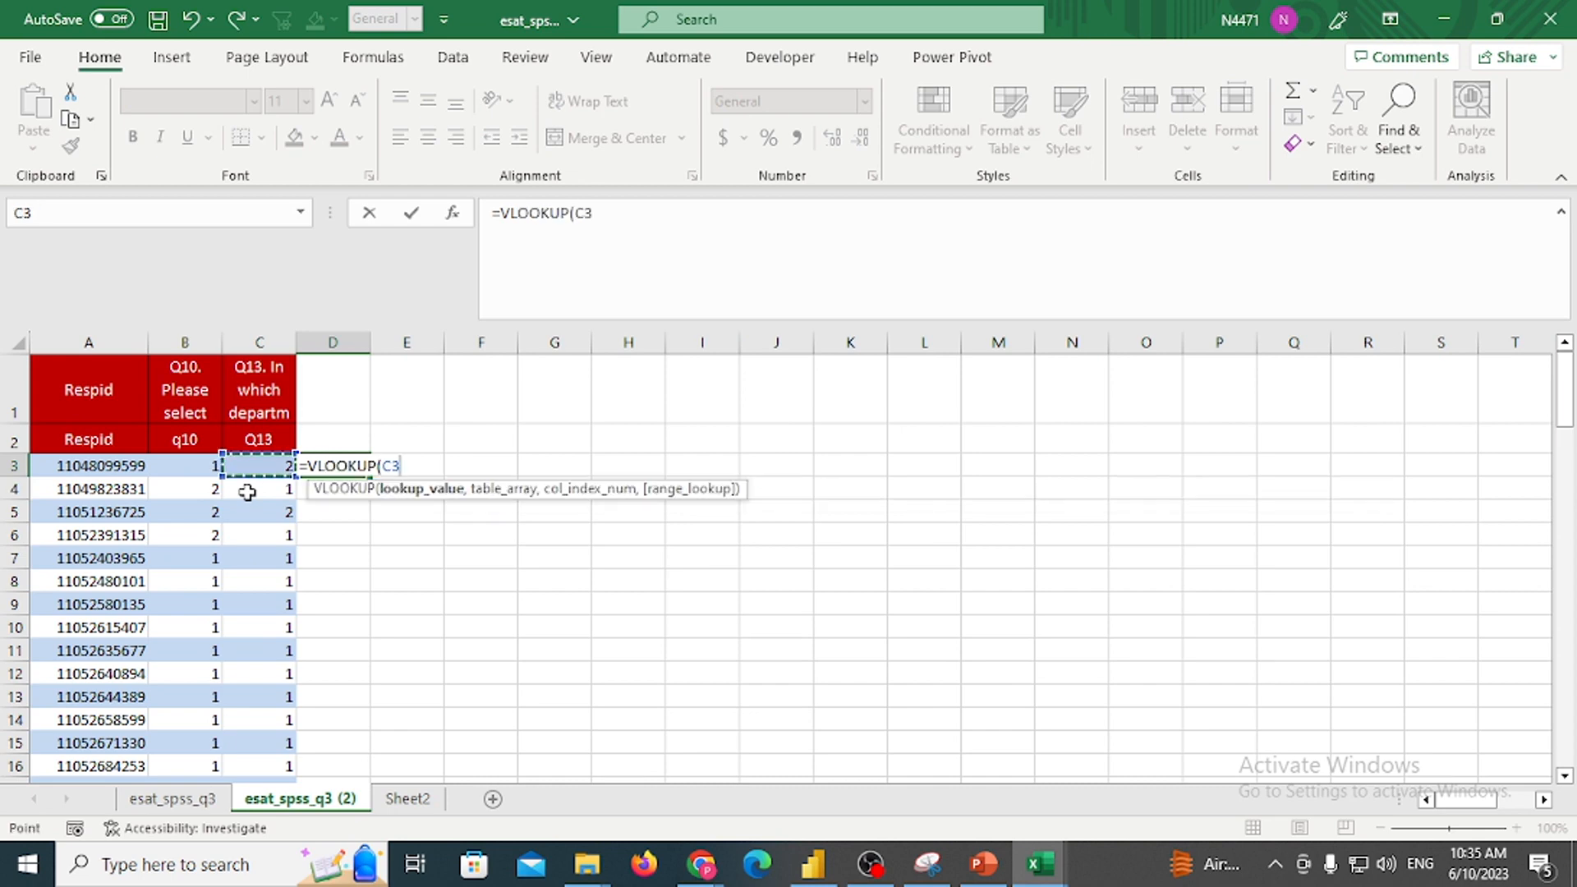
type(",")
key("ctrl+Page_Down")
key("Left")
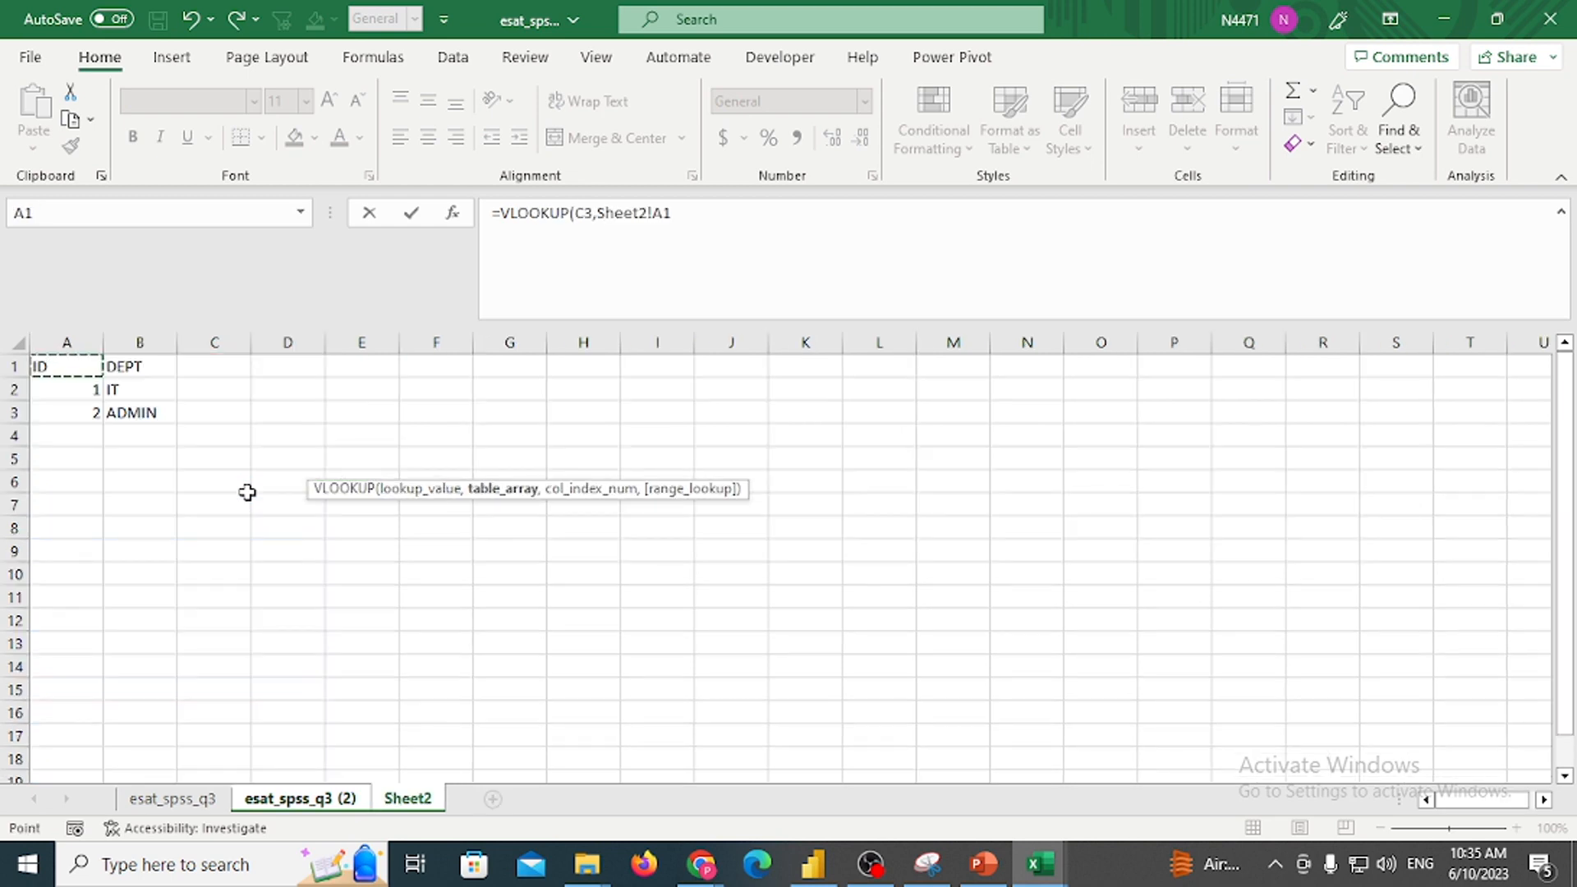
key("ctrl+space")
key("shift+Right")
type(",2,0")
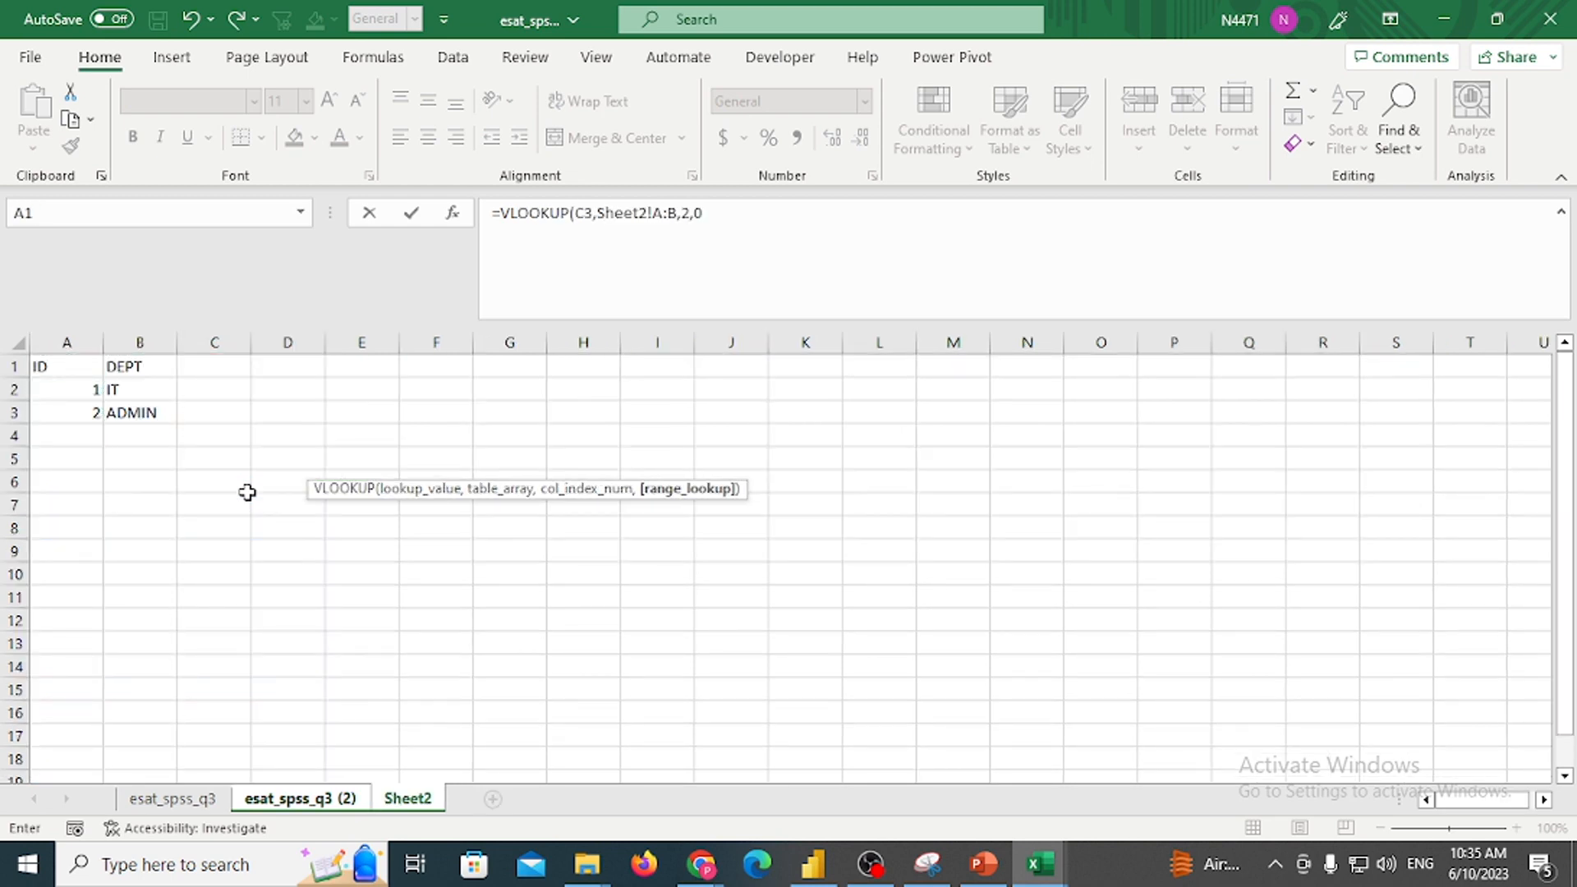
key("Tab")
Copy the department VLOOKUP from D3 down column D to row 98
key("Left")
key("ctrl+c")
key("Left")
key("ctrl+Down")
key("Right")
key("ctrl+v")
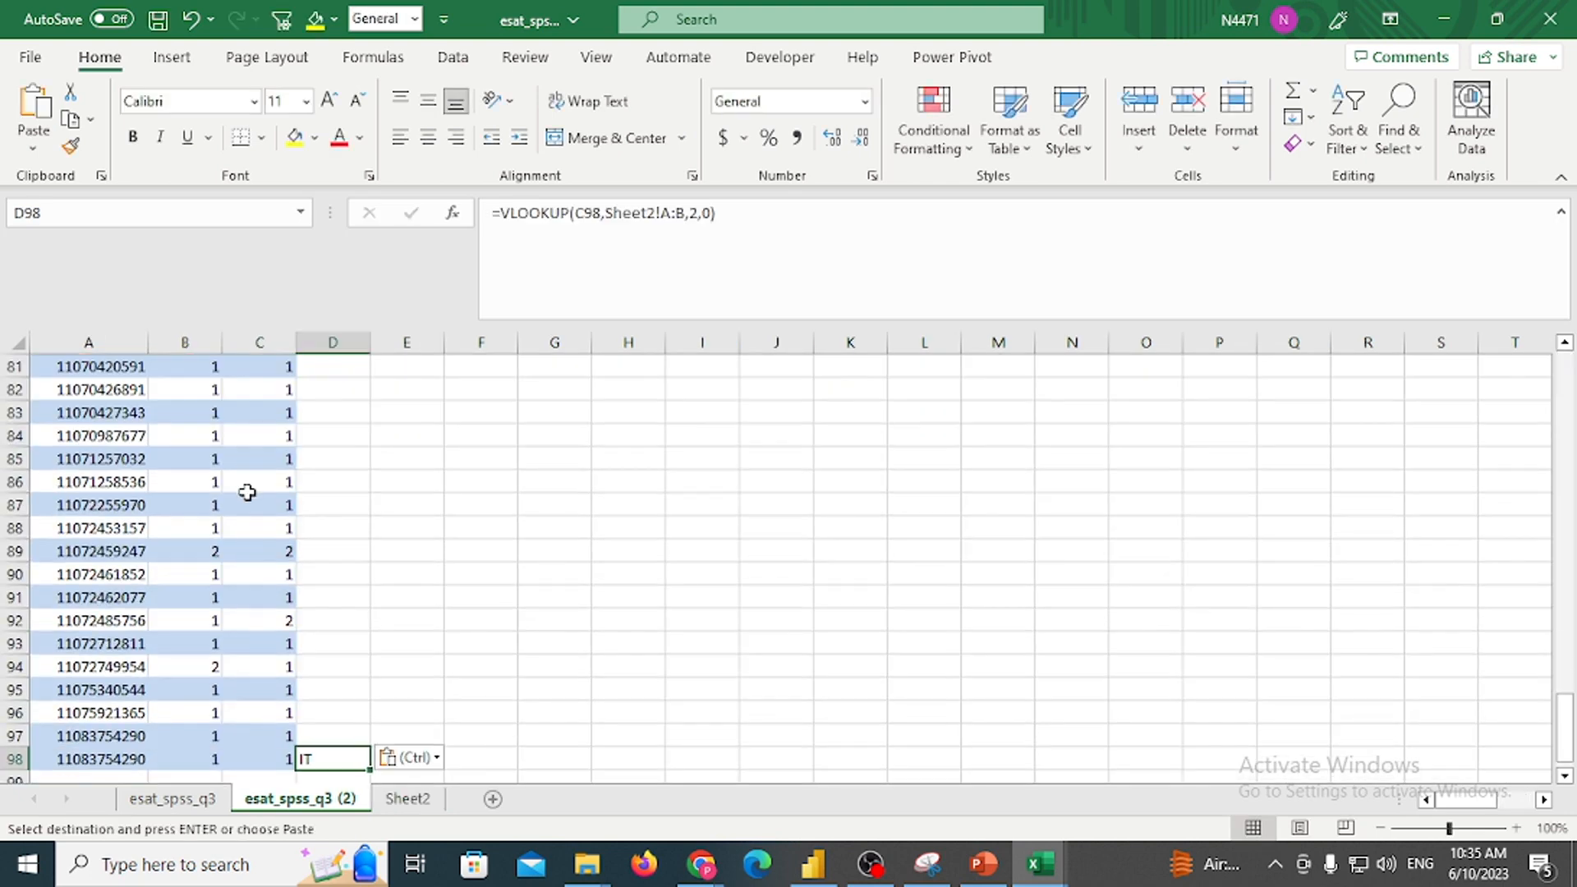
key("ctrl+shift+Up")
key("Return")
scroll(247, 491, "up", 1)
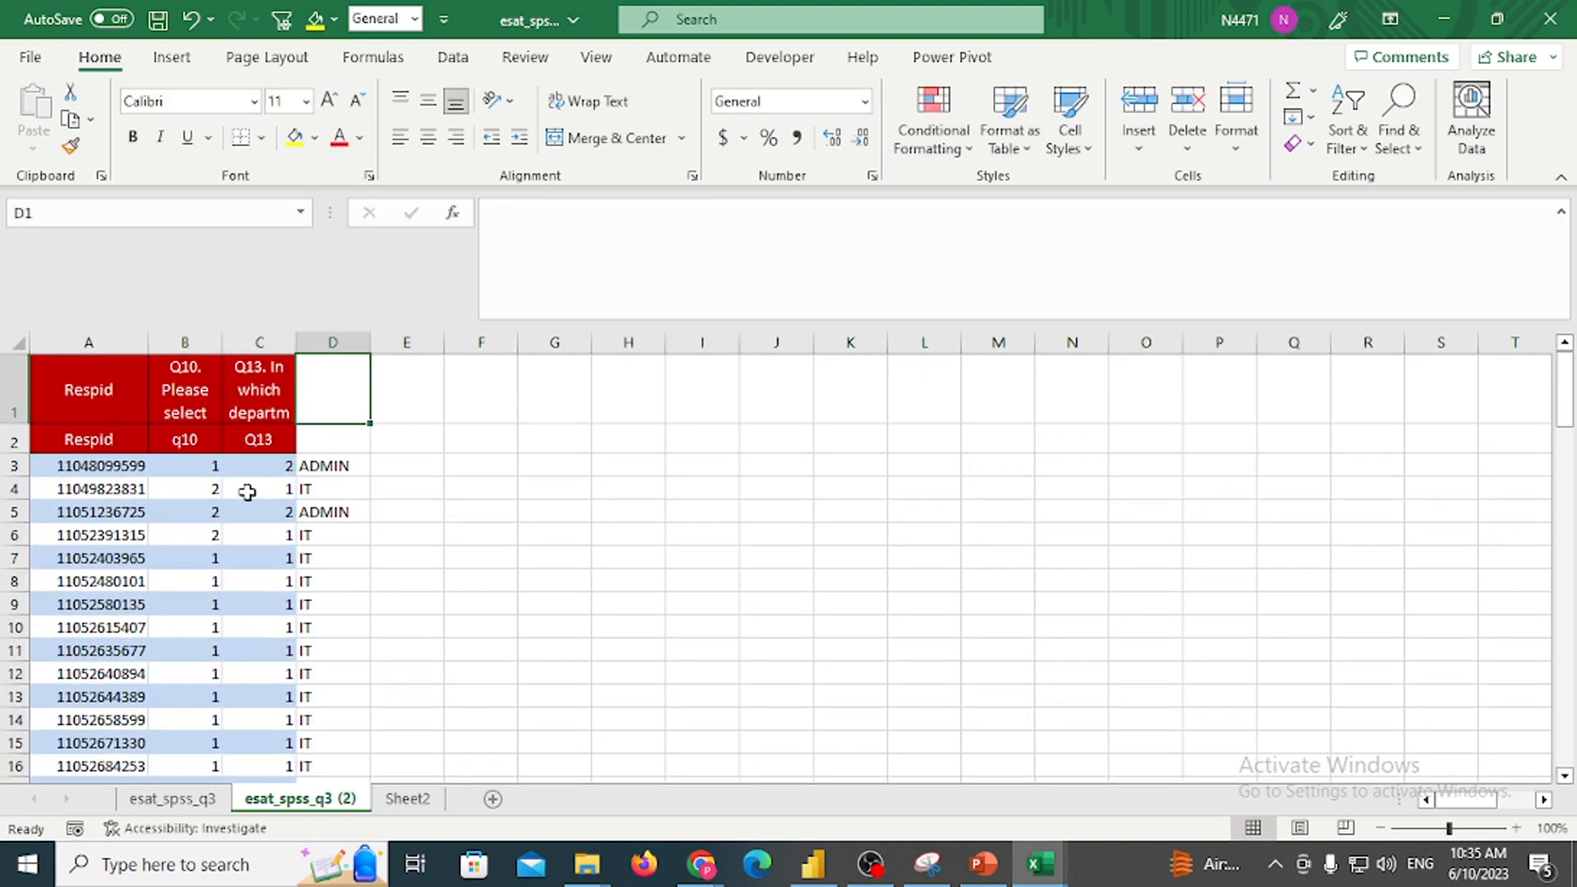
Add a new worksheet after Sheet2 and name it DESIG
key("Left")
key("Left")
key("Up")
key("ctrl+Page_Down")
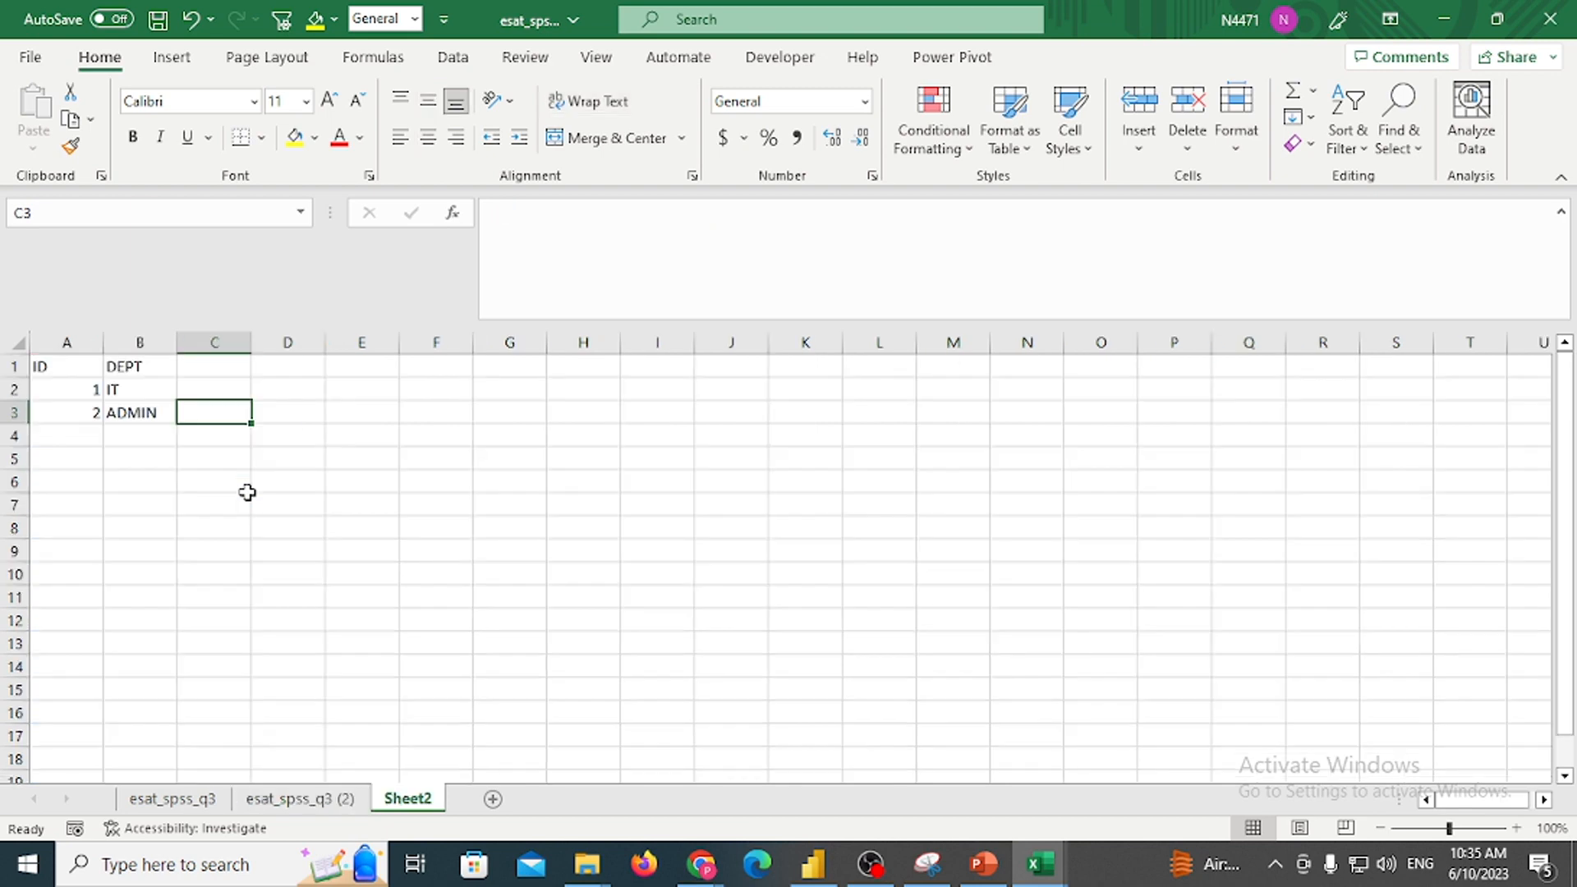
key("Right")
key("Right")
key("Right")
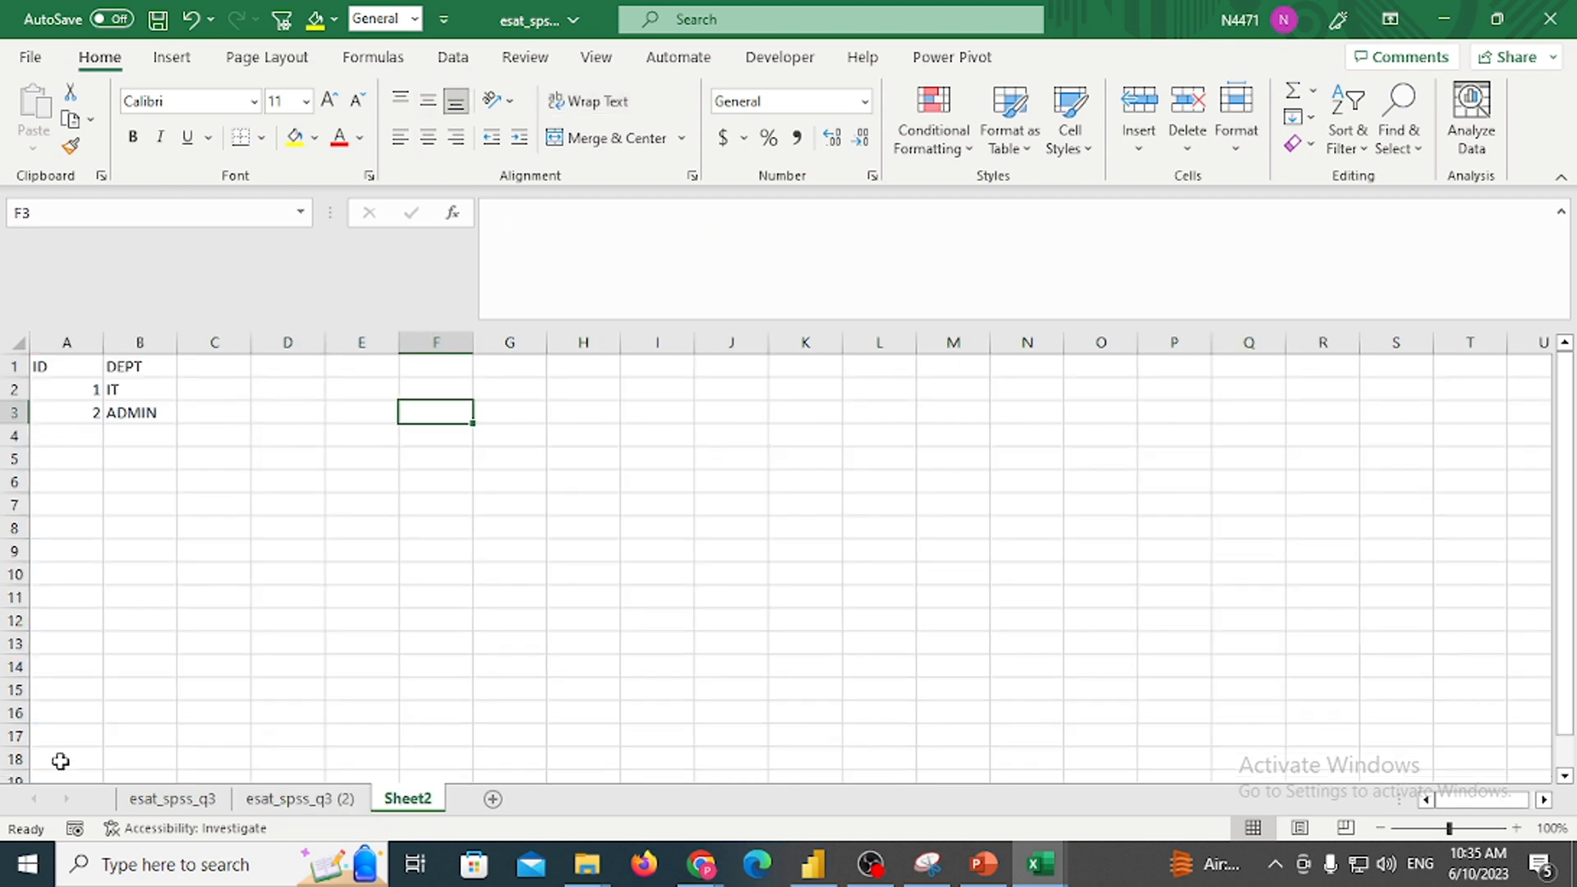
left_click(494, 801)
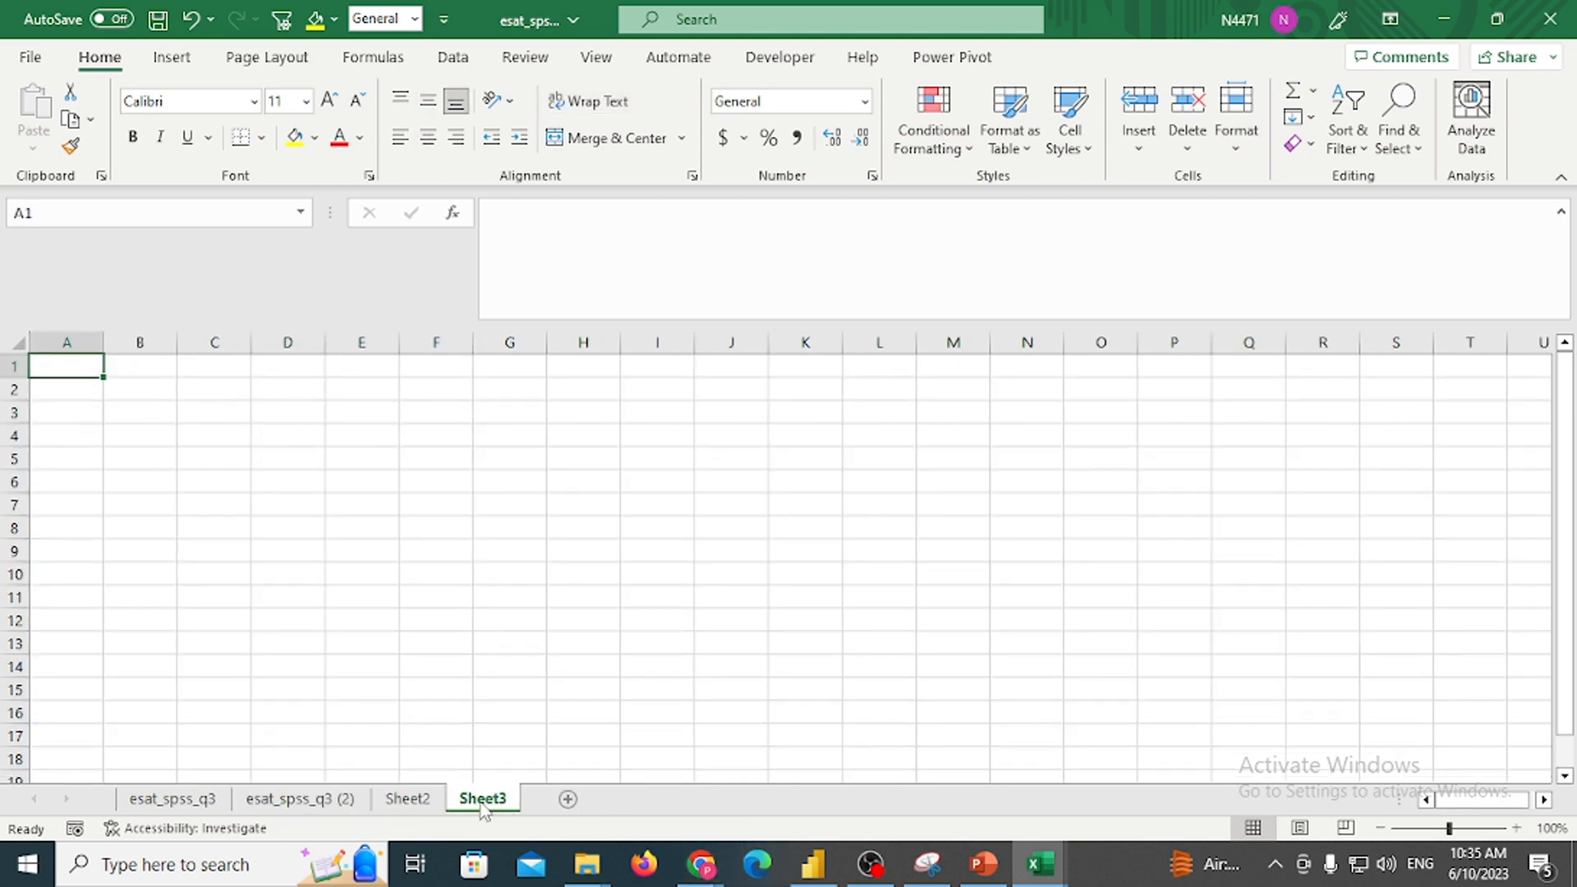
double_click(483, 801)
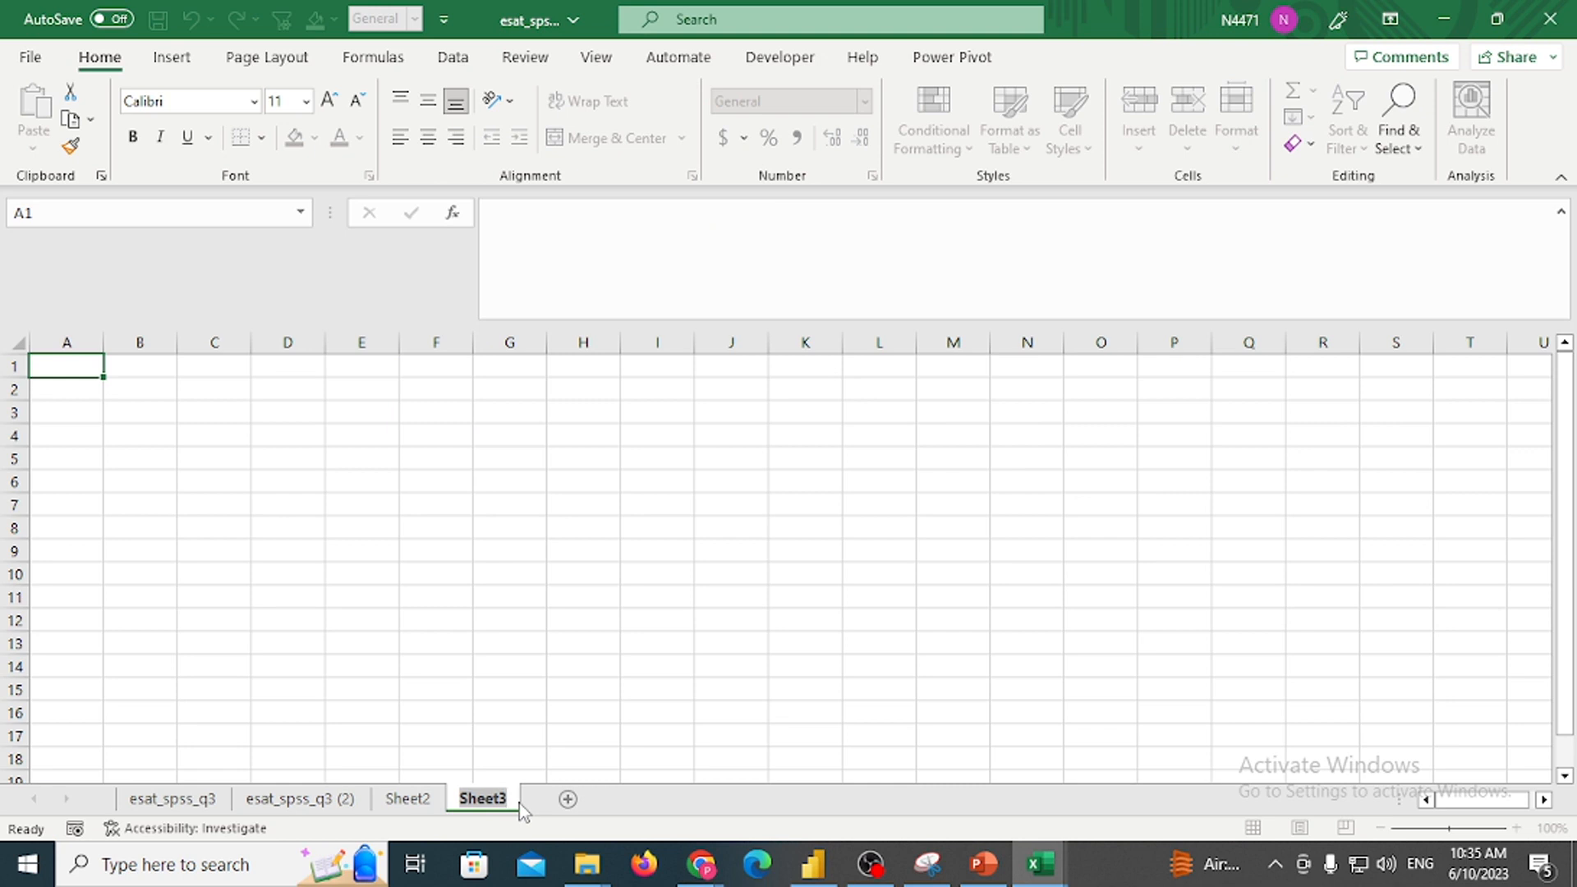
type("DESIG")
key("Return")
Enter the headers ID in A1 and NAME in B1 of the DESIG sheet
type("ID")
key("Tab")
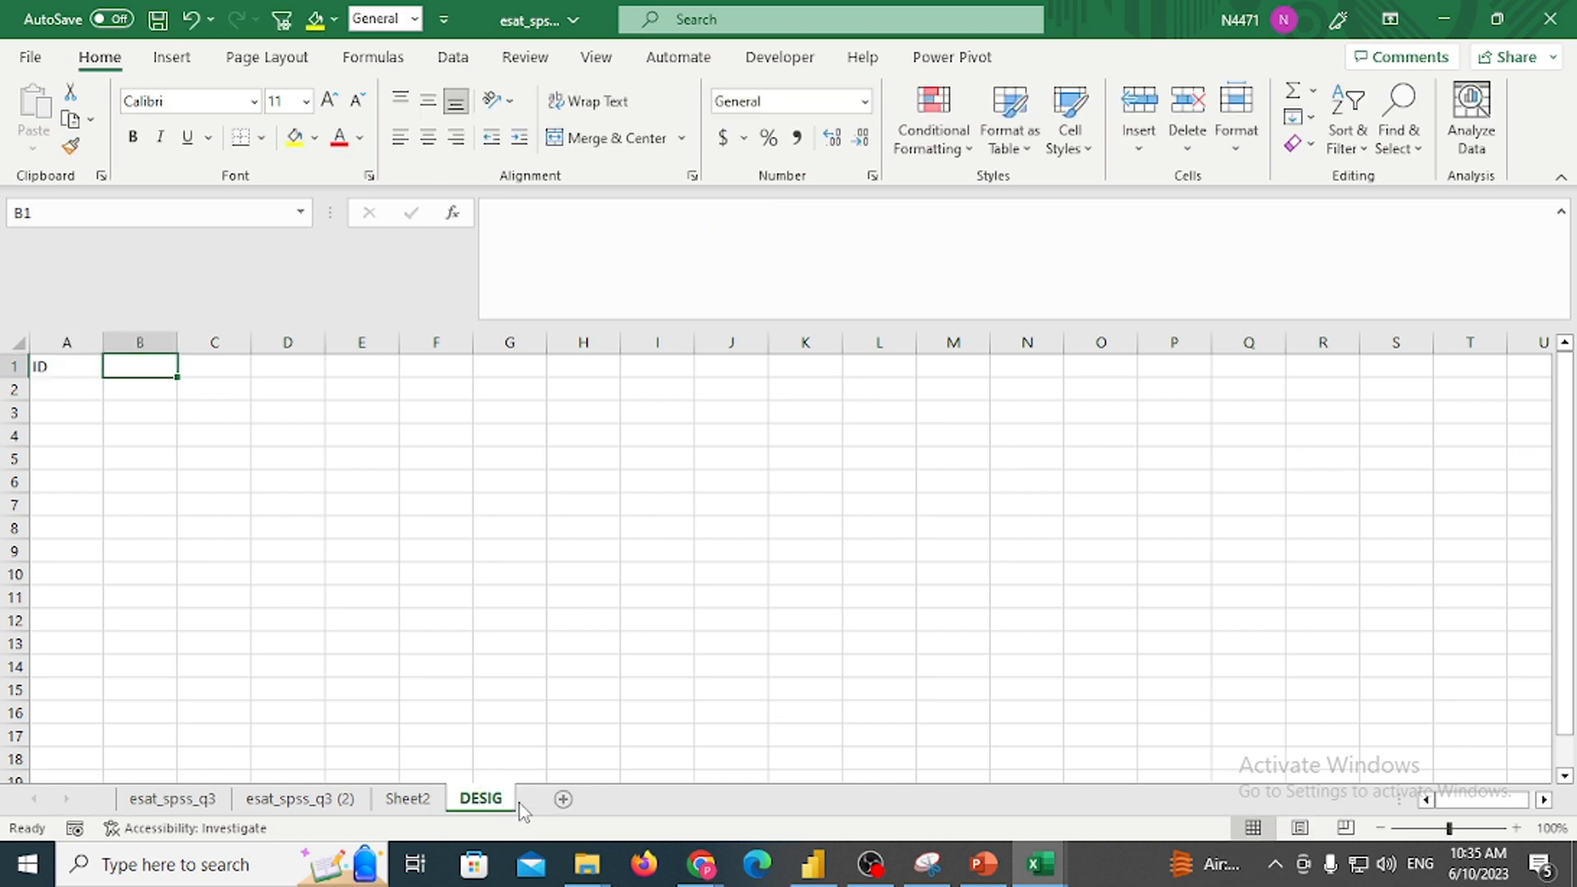
type("NAME")
key("Return")
Fill the designation table with ID 1 as Sr. Consultant and ID 2 as Consultant
type("1")
key("Tab")
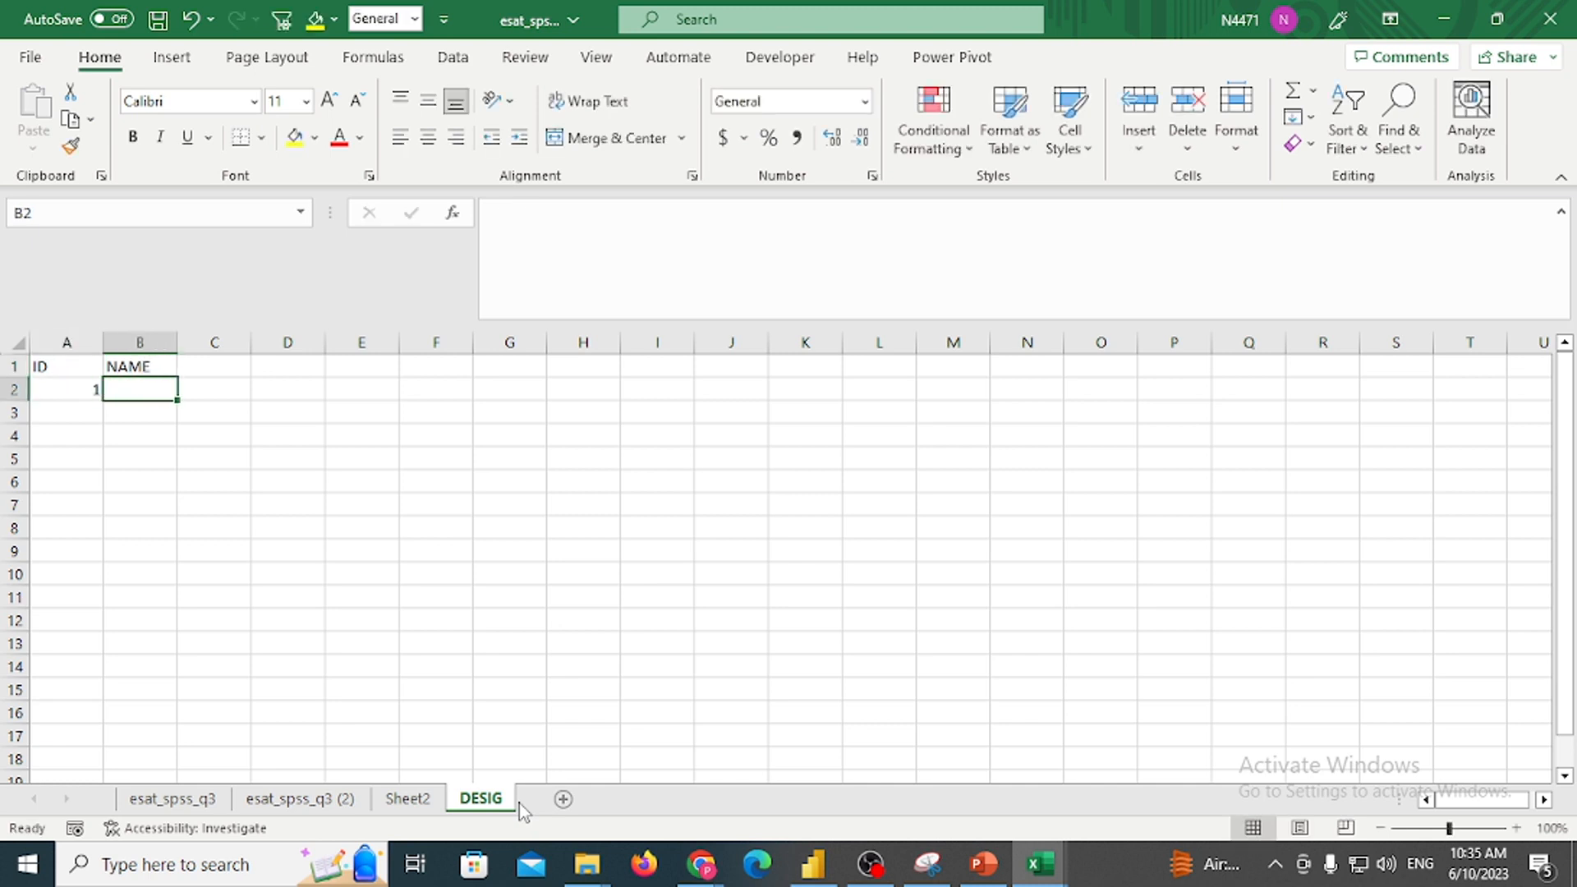
type("Sr. Cons")
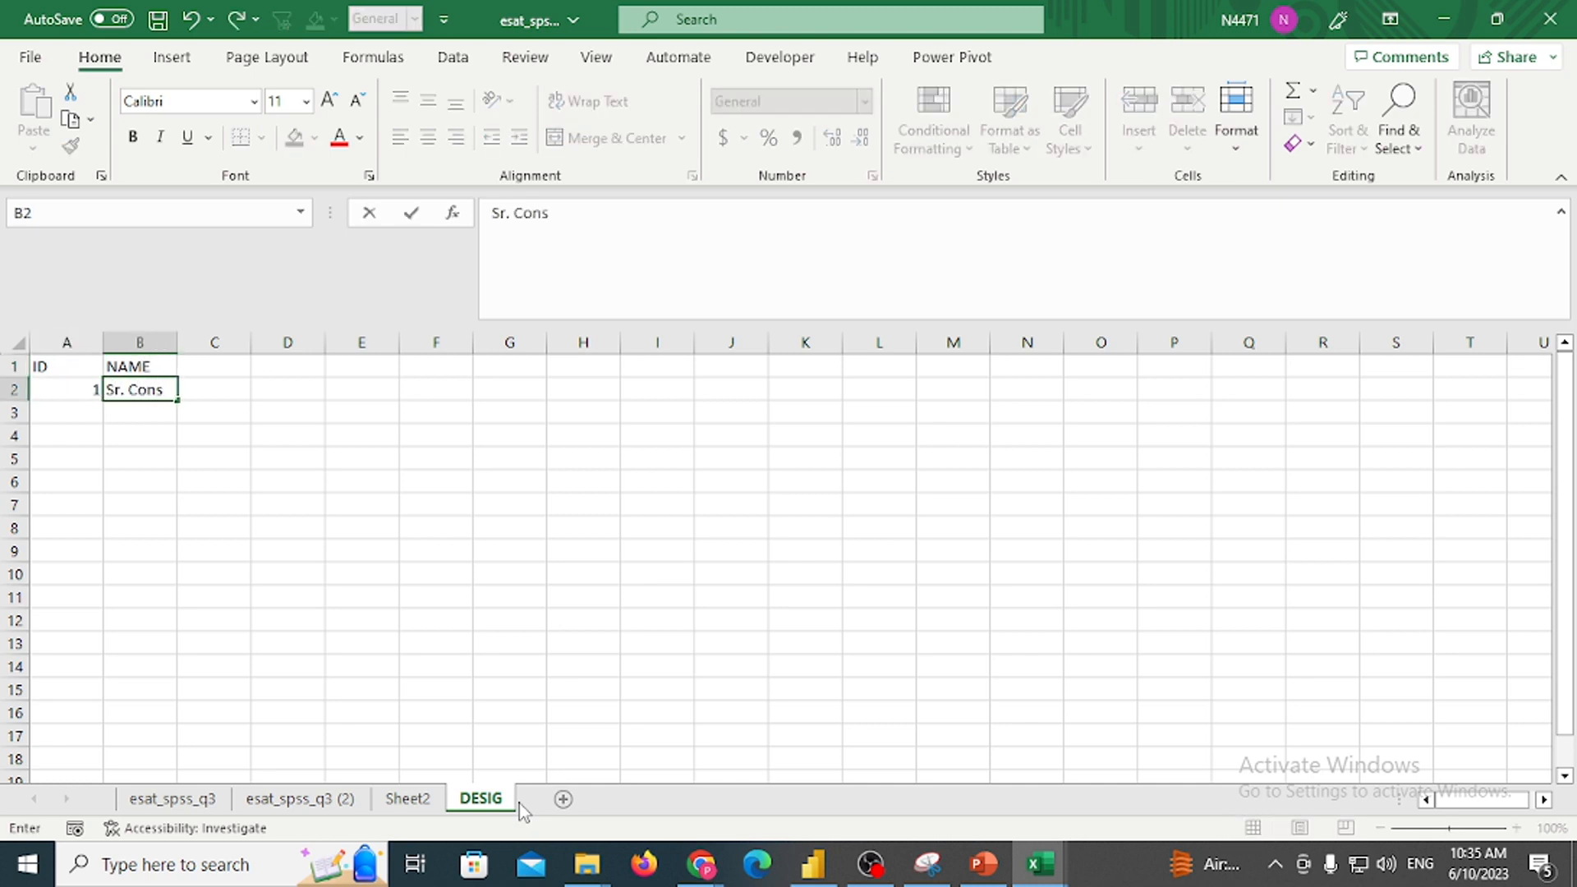
type("ultant")
key("Tab")
key("Return")
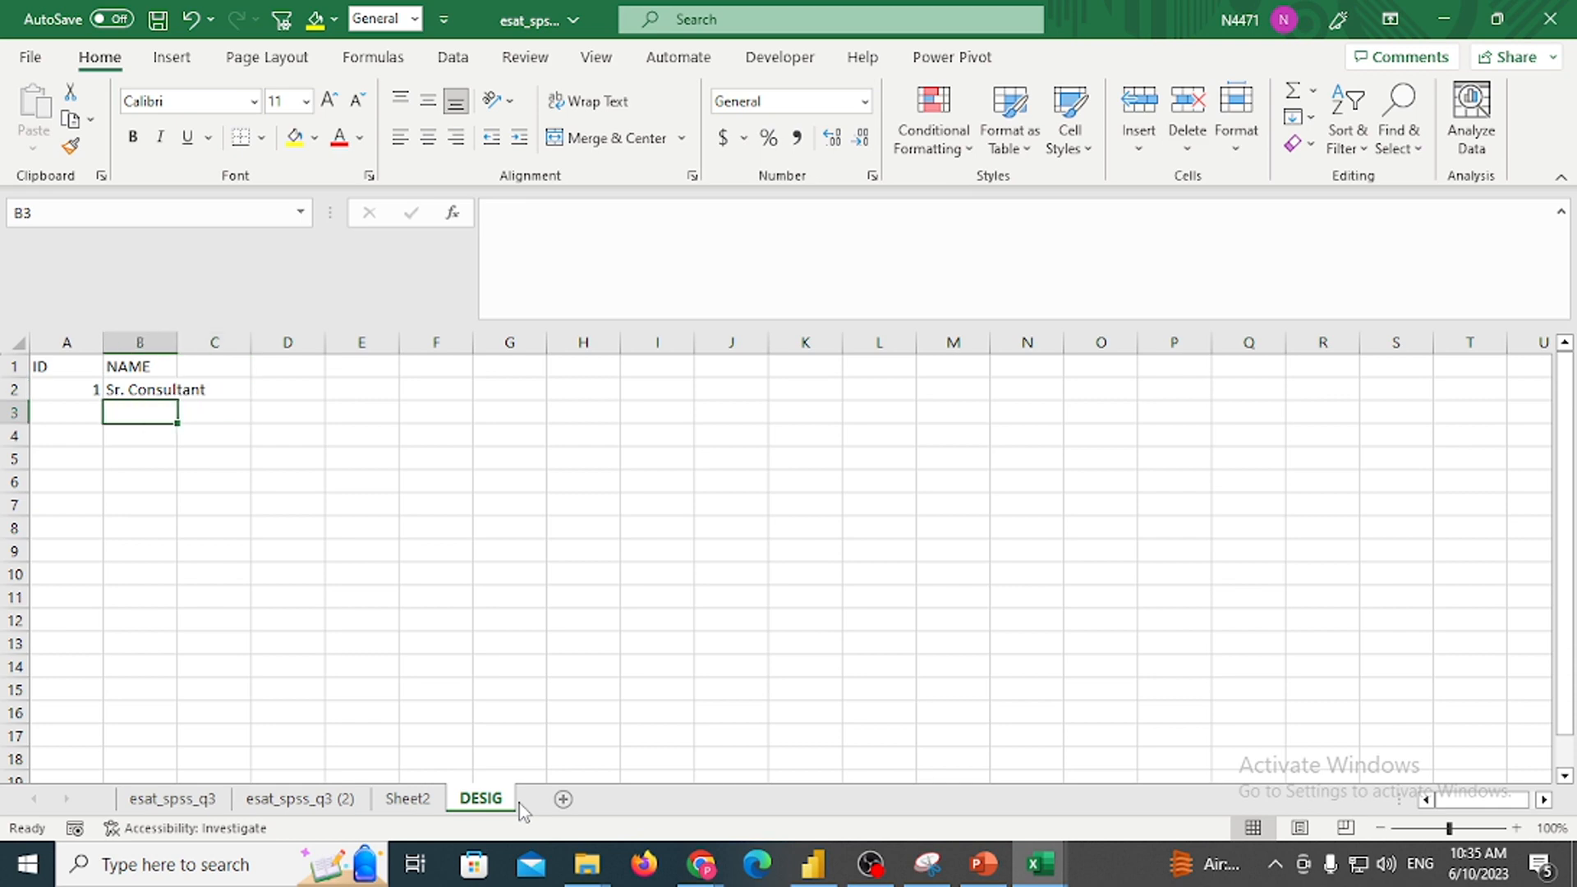
type("2")
key("Tab")
type("Co")
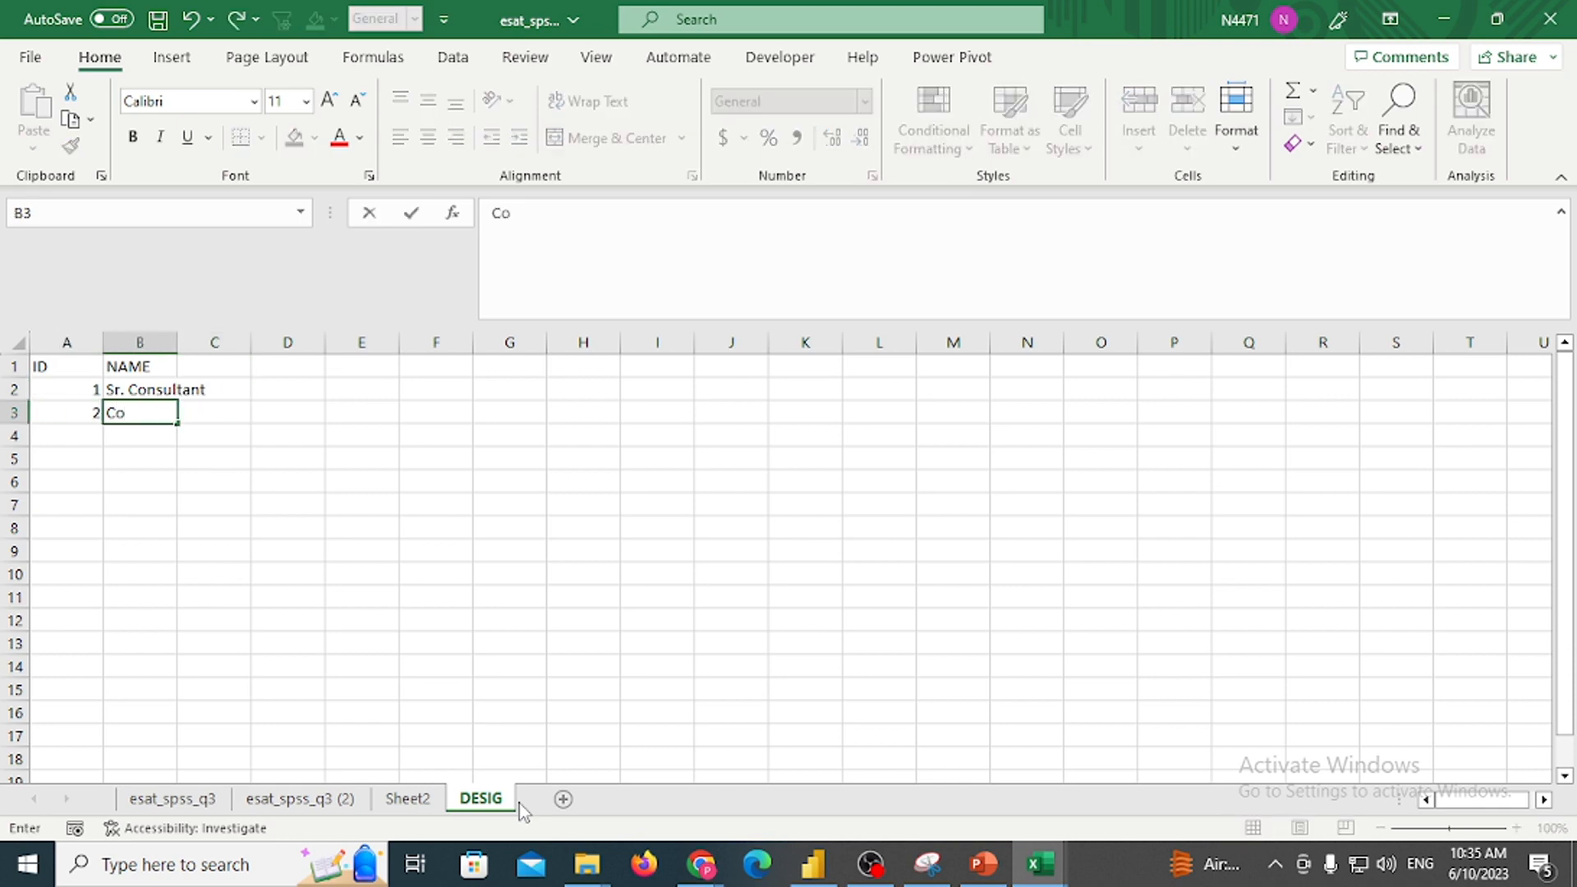
type("nsultant")
key("Tab")
Start a VLOOKUP formula in E3 of the esat_spss_q3 (2) sheet with the Q10 code in B3 as lookup value
key("ctrl+Page_Up")
key("ctrl+Page_Up")
key("ctrl+Page_Up")
key("ctrl+Page_Down")
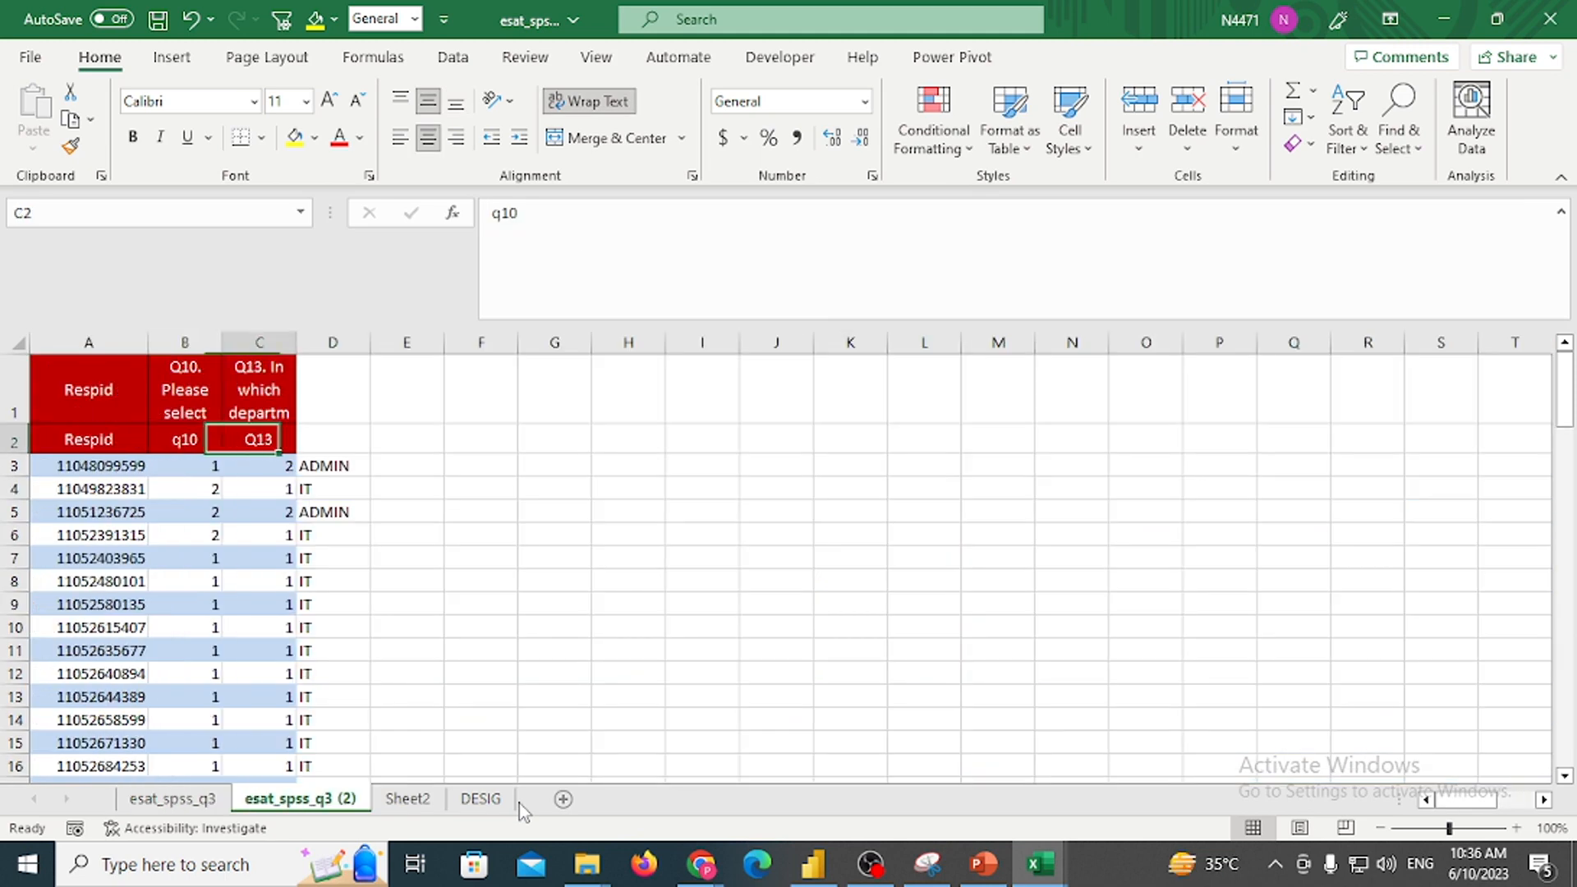
key("Down")
key("Right")
key("Right")
type("=v;l")
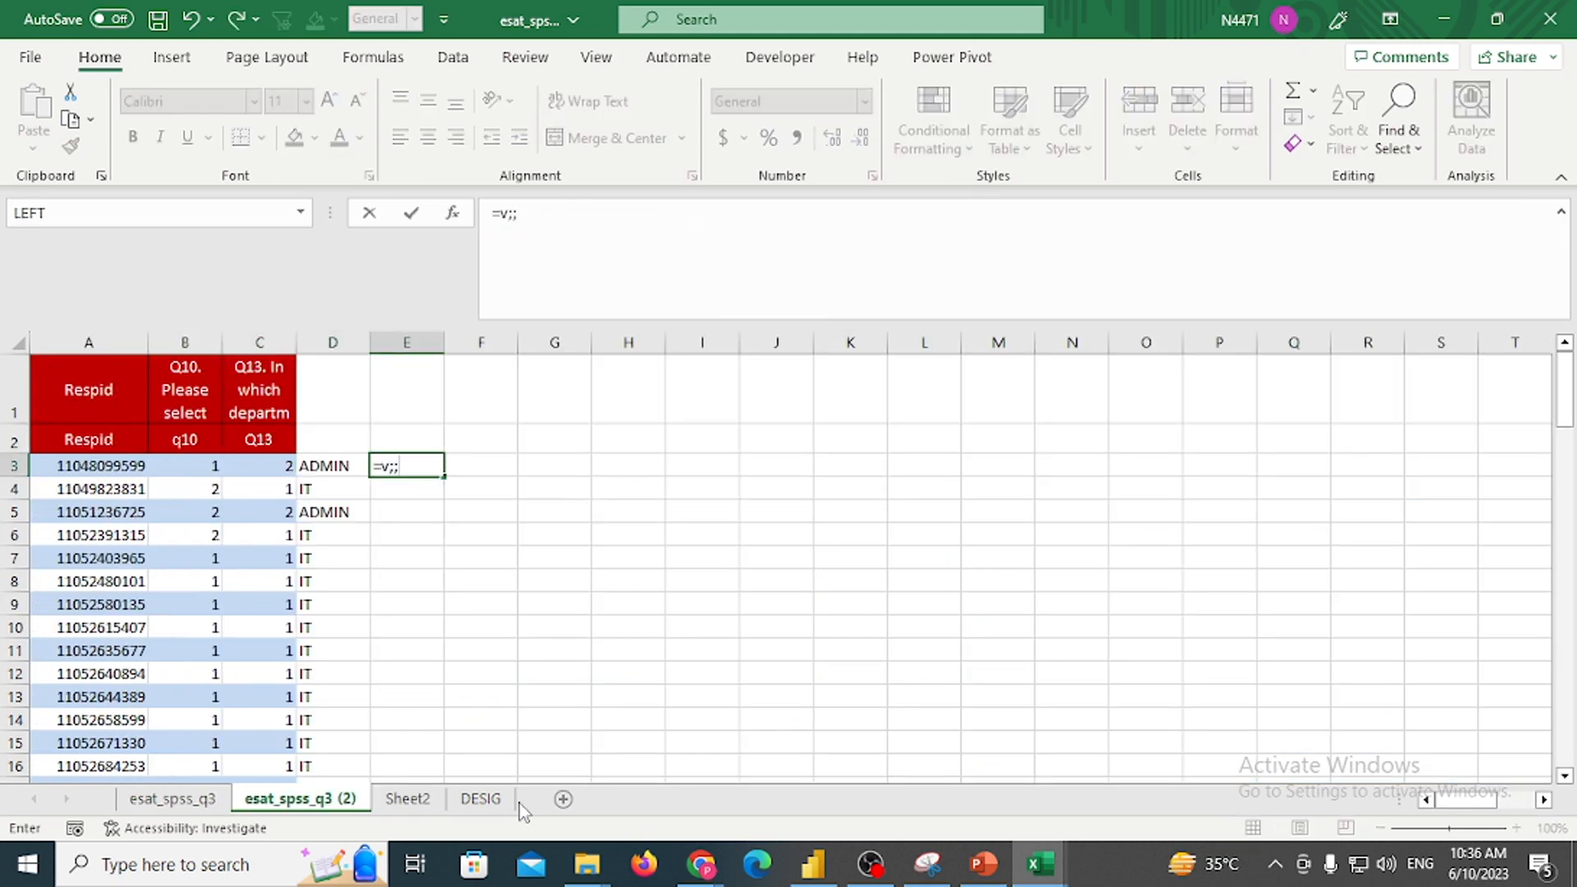
key("BackSpace")
key("BackSpace")
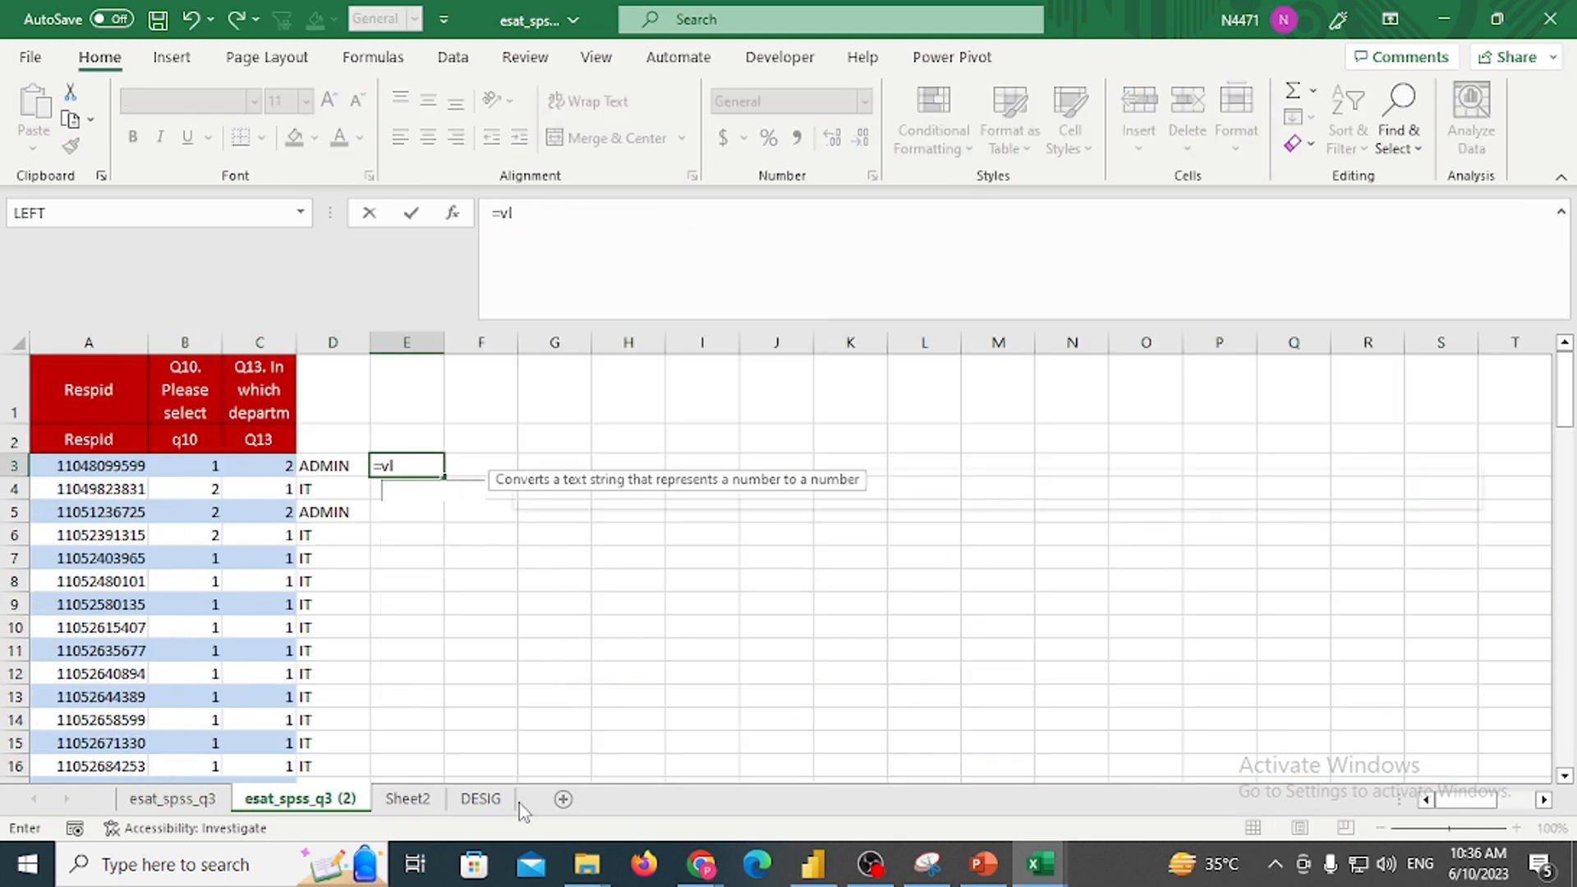
type("l")
key("Tab")
key("Left")
key("Left")
key("Left")
type(":")
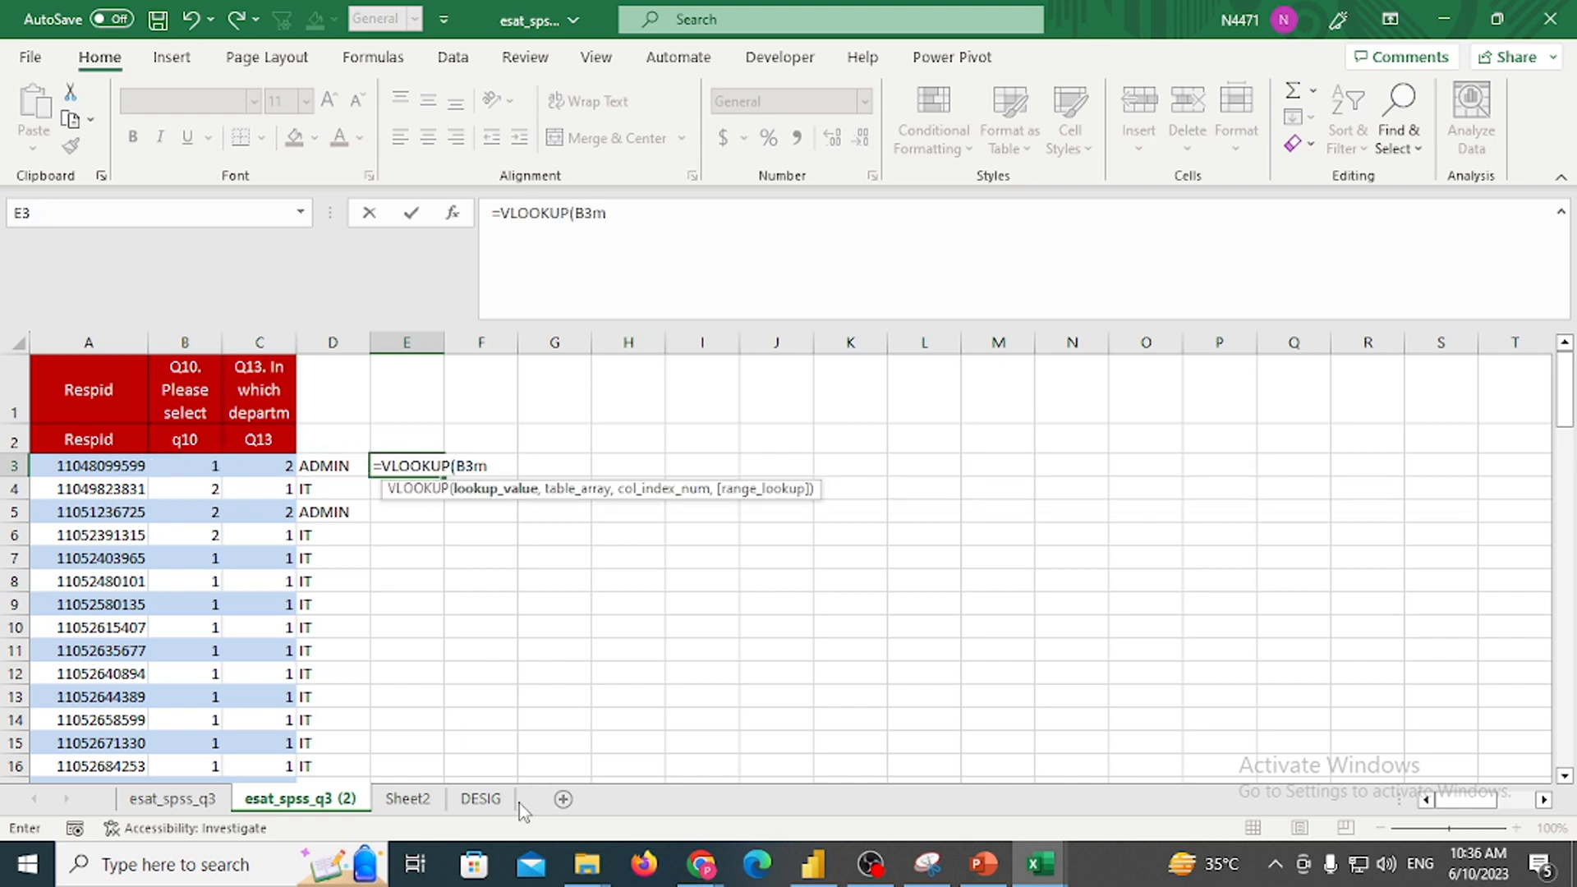
key("BackSpace")
type(",")
Complete the E3 formula with DESIG columns A:B as table array, column index 2 and exact match 0
key("ctrl+Page_Down")
key("ctrl+Page_Down")
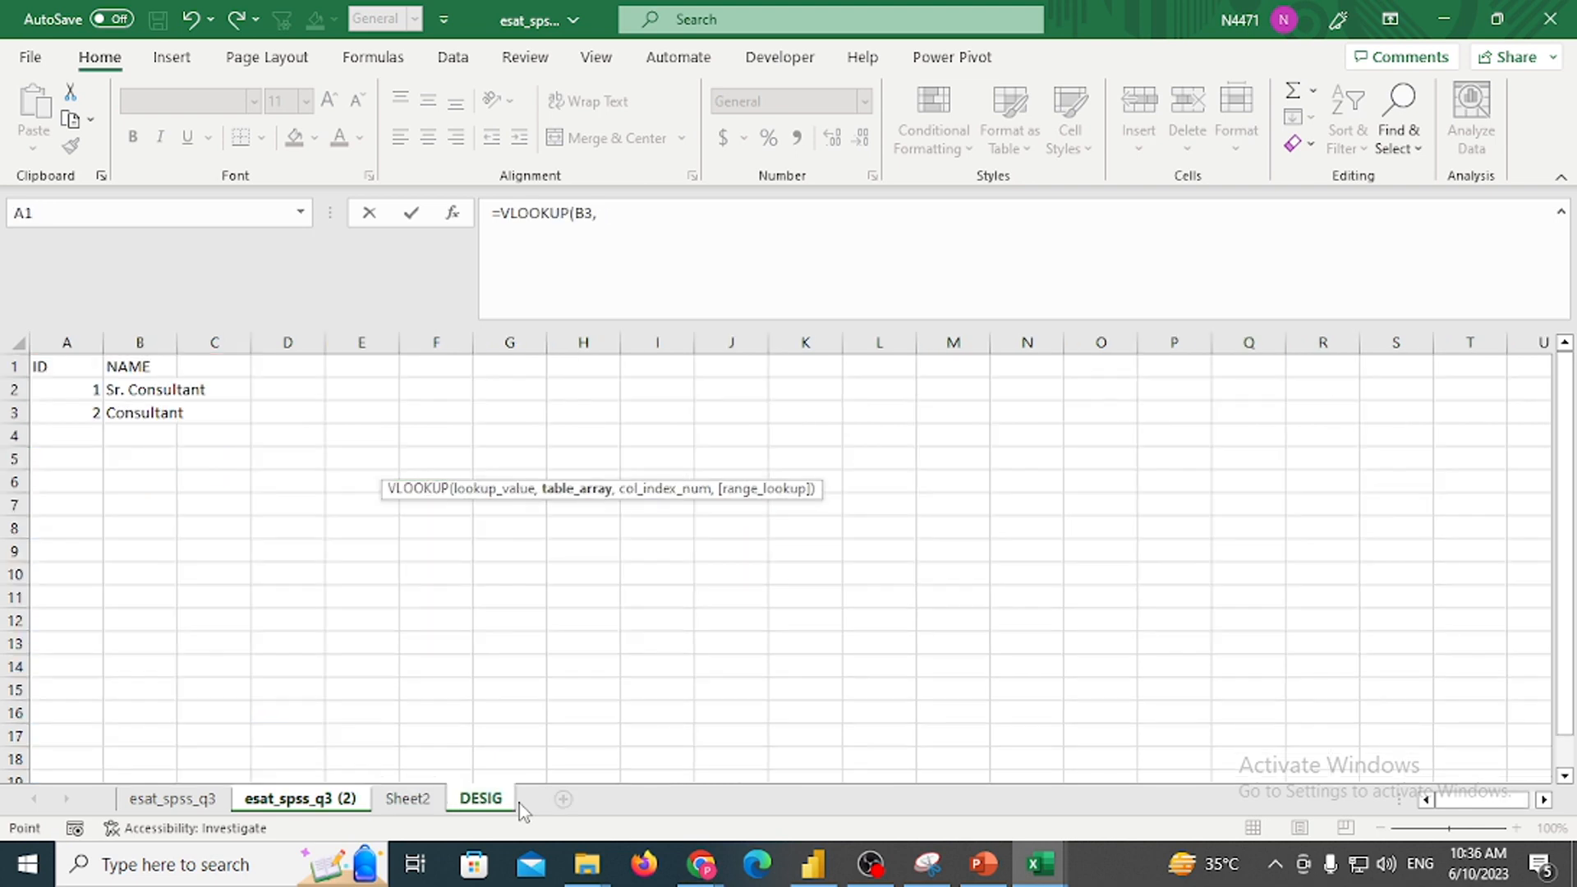
key("Left")
key("ctrl+space")
key("shift+Right")
type(",2,0")
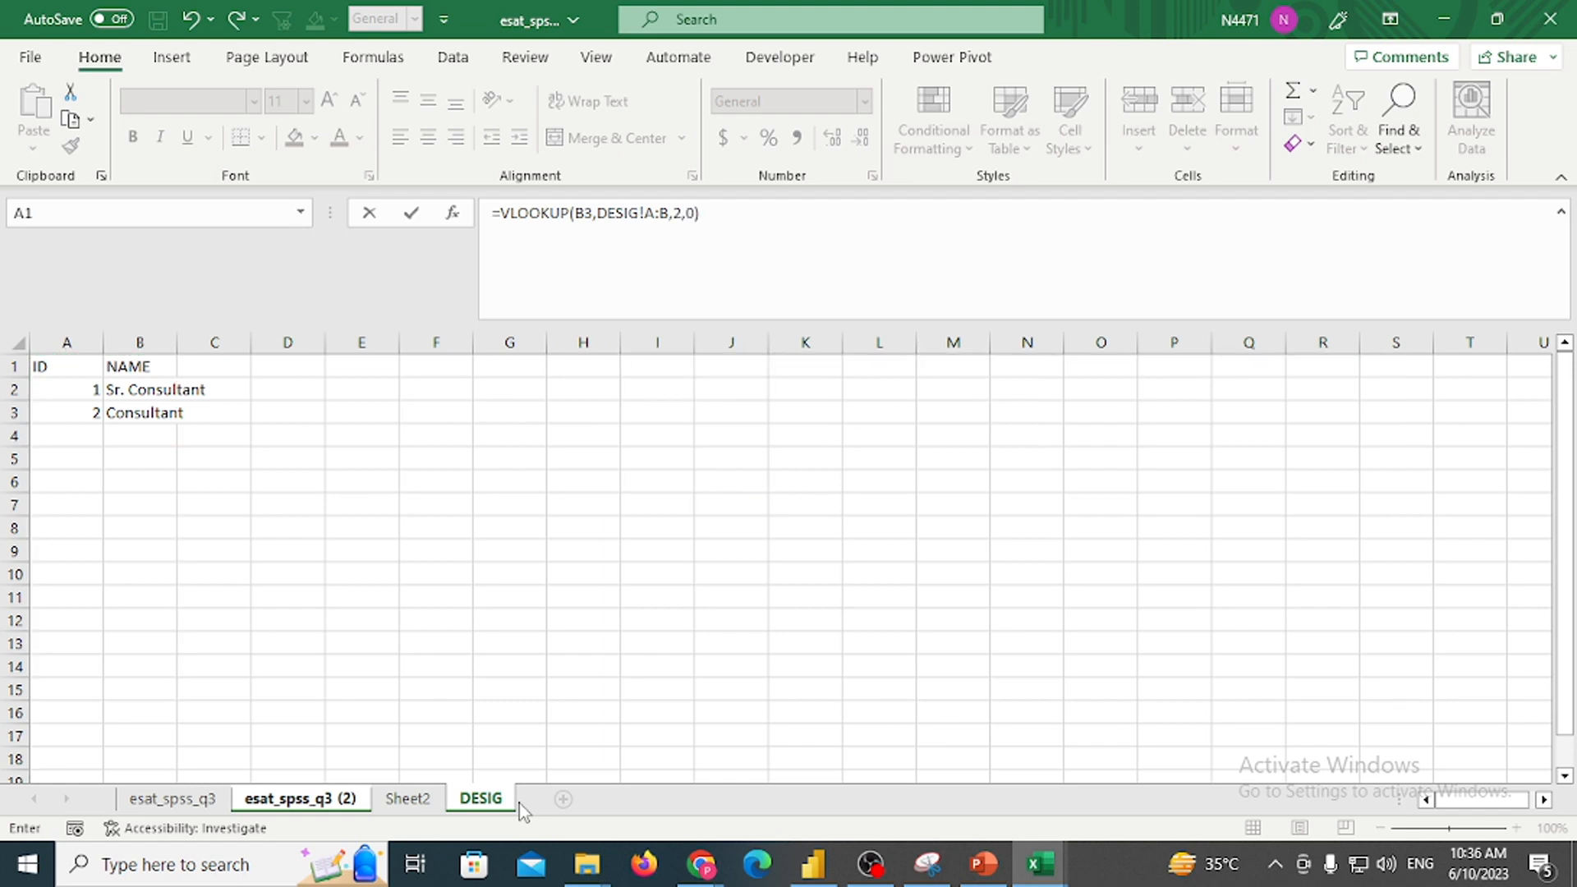
key("Return")
Copy the designation VLOOKUP from E3 down column E to row 98
key("ctrl+c")
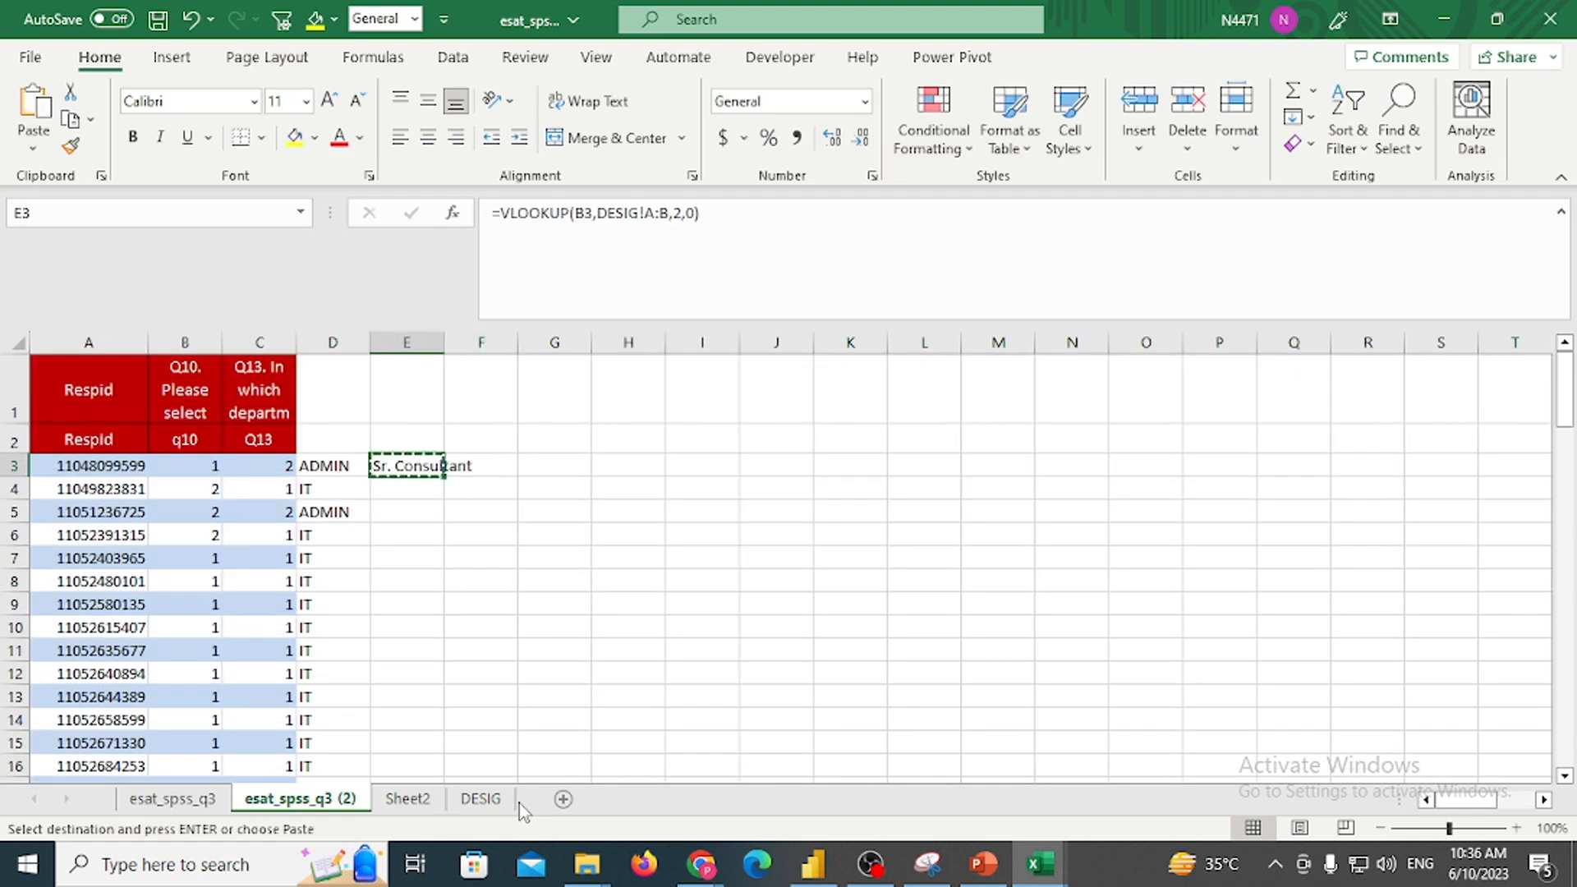
key("Left")
key("ctrl+Down")
key("Right")
key("ctrl+v")
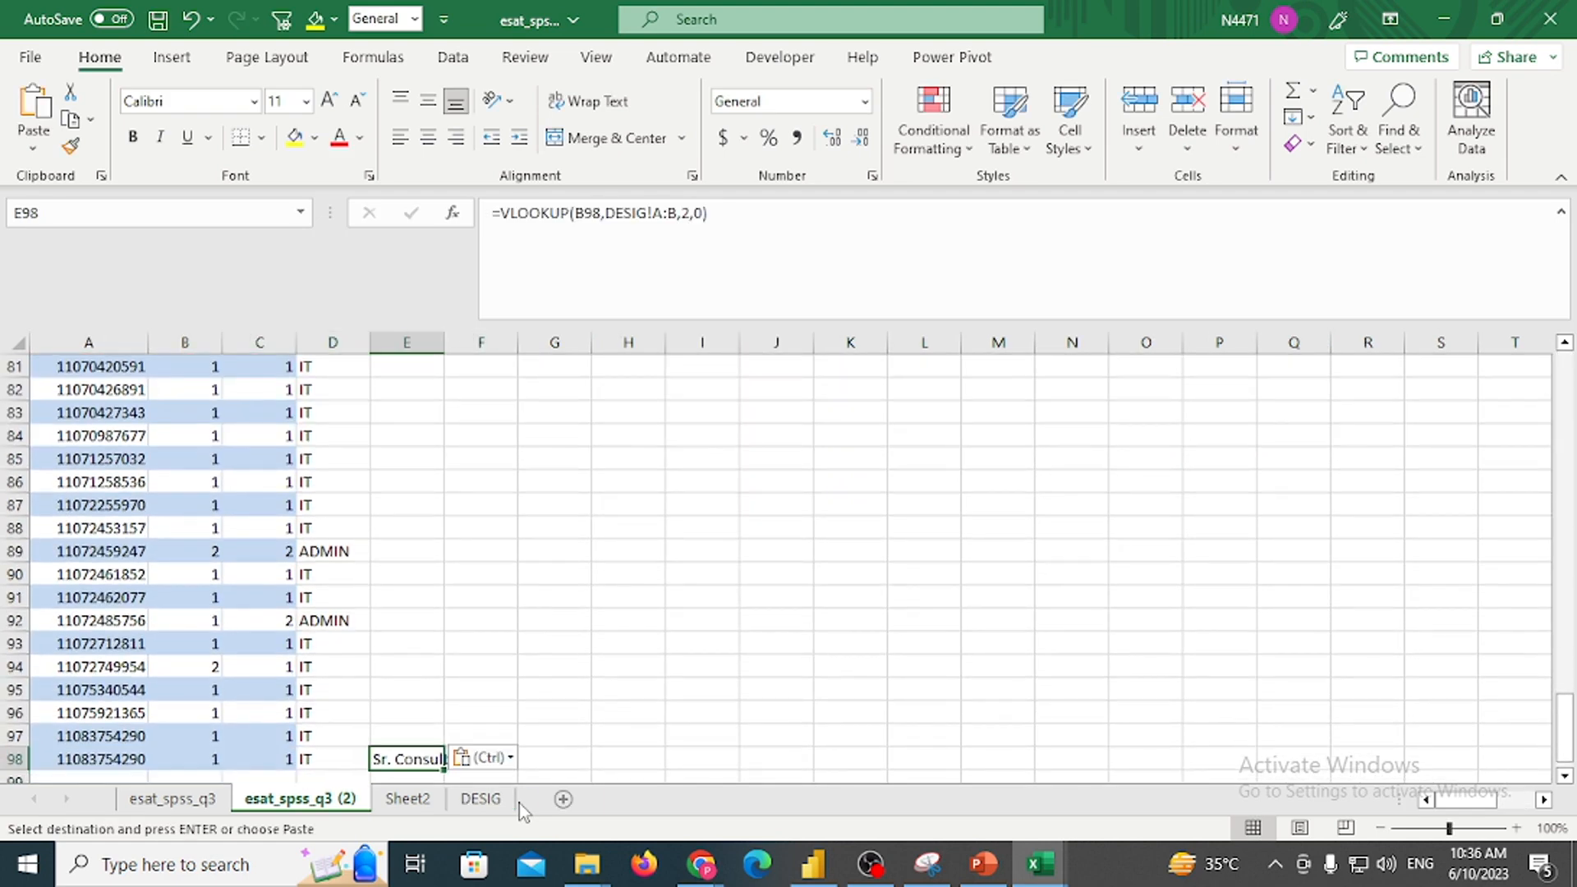
key("ctrl+shift+Up")
key("Return")
key("ctrl+Up")
key("Down")
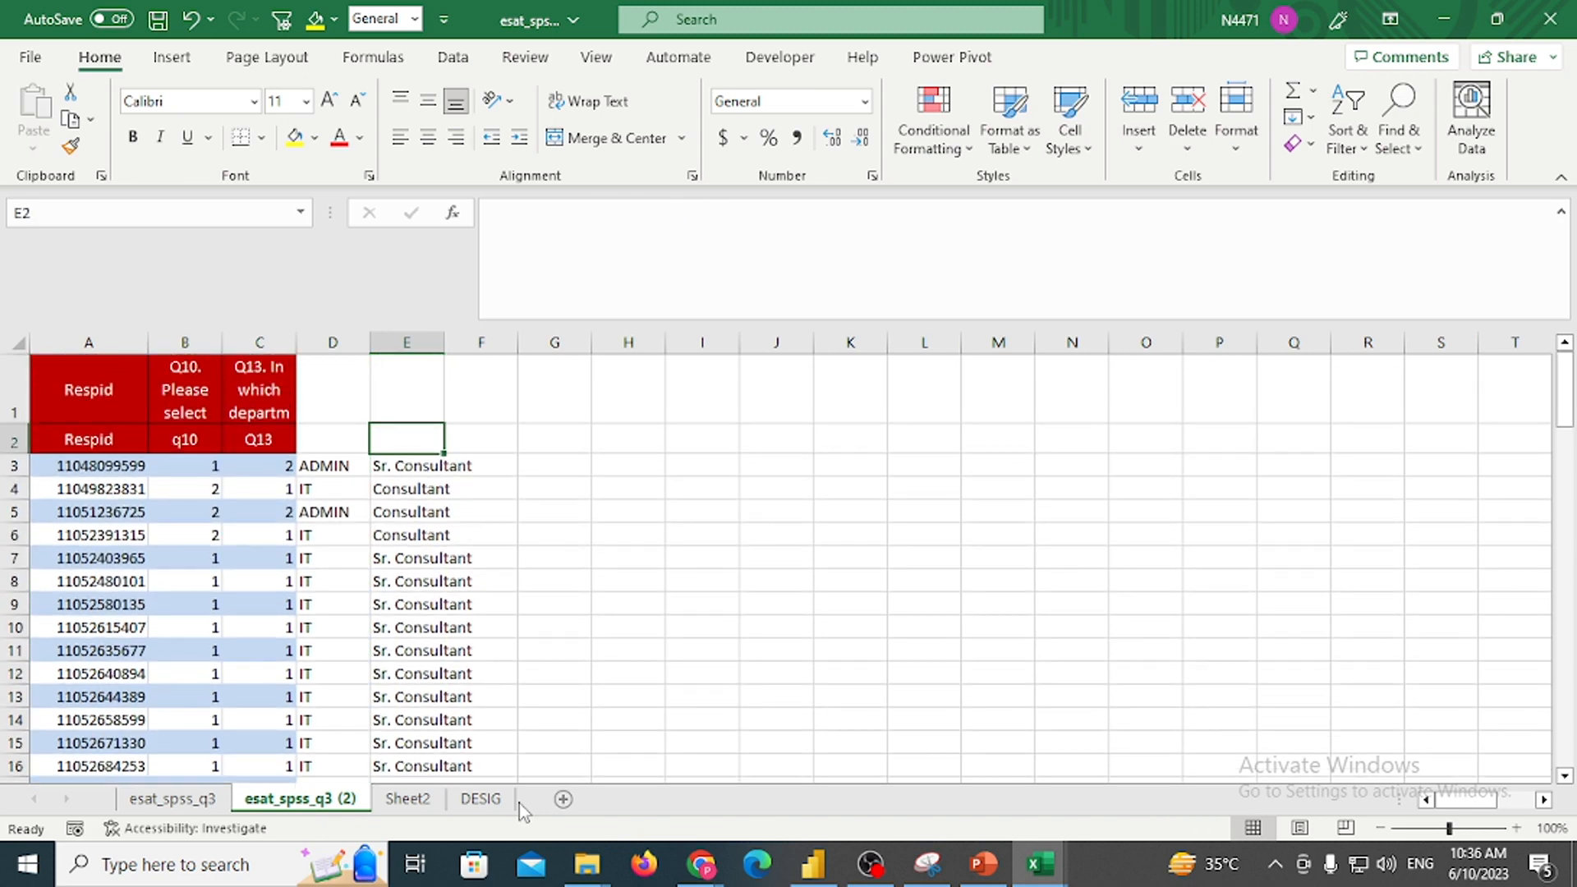
Examine the looked-up departments and designations against the Q10 and Q13 codes in the first rows
key("Left")
key("Left")
key("Left")
key("Down")
key("Down")
key("Right")
key("Right")
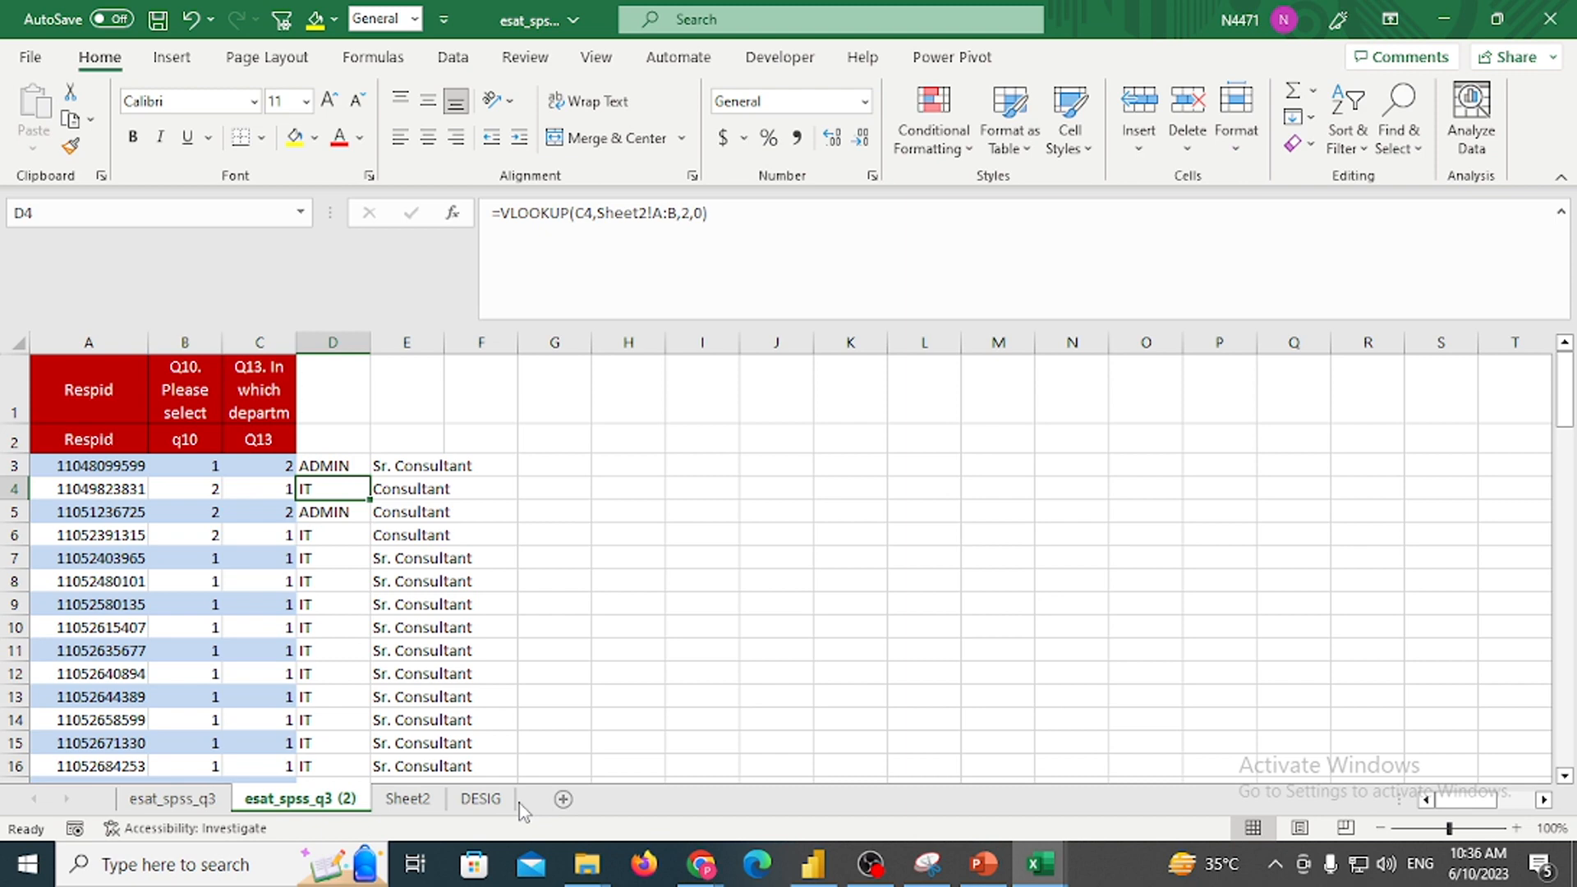
key("Up")
key("Up")
key("Up")
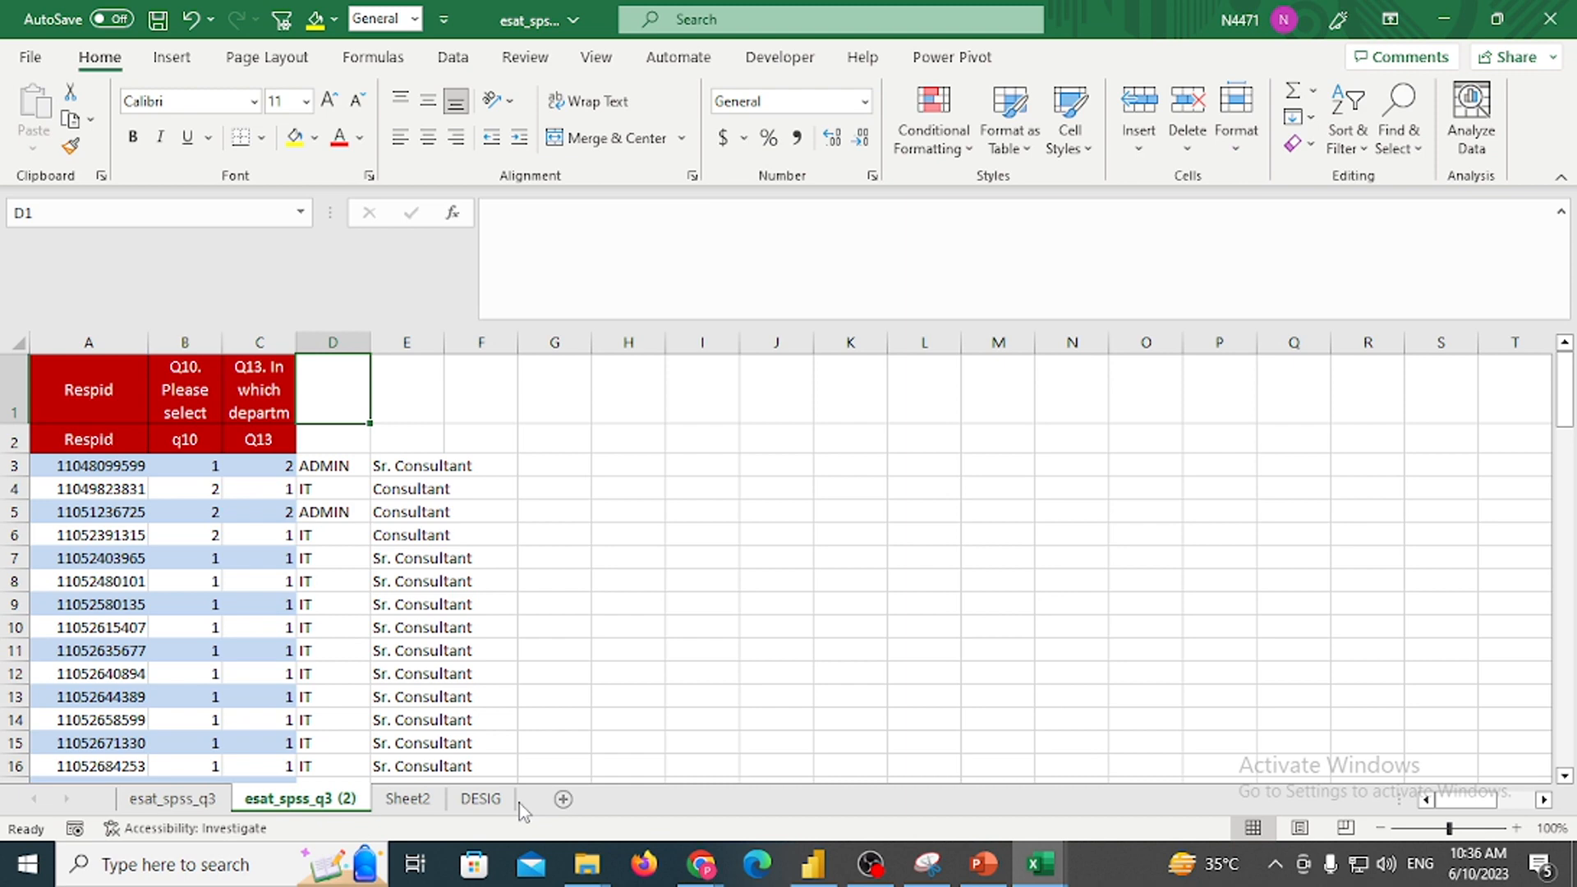
key("Left")
key("Left")
key("Left")
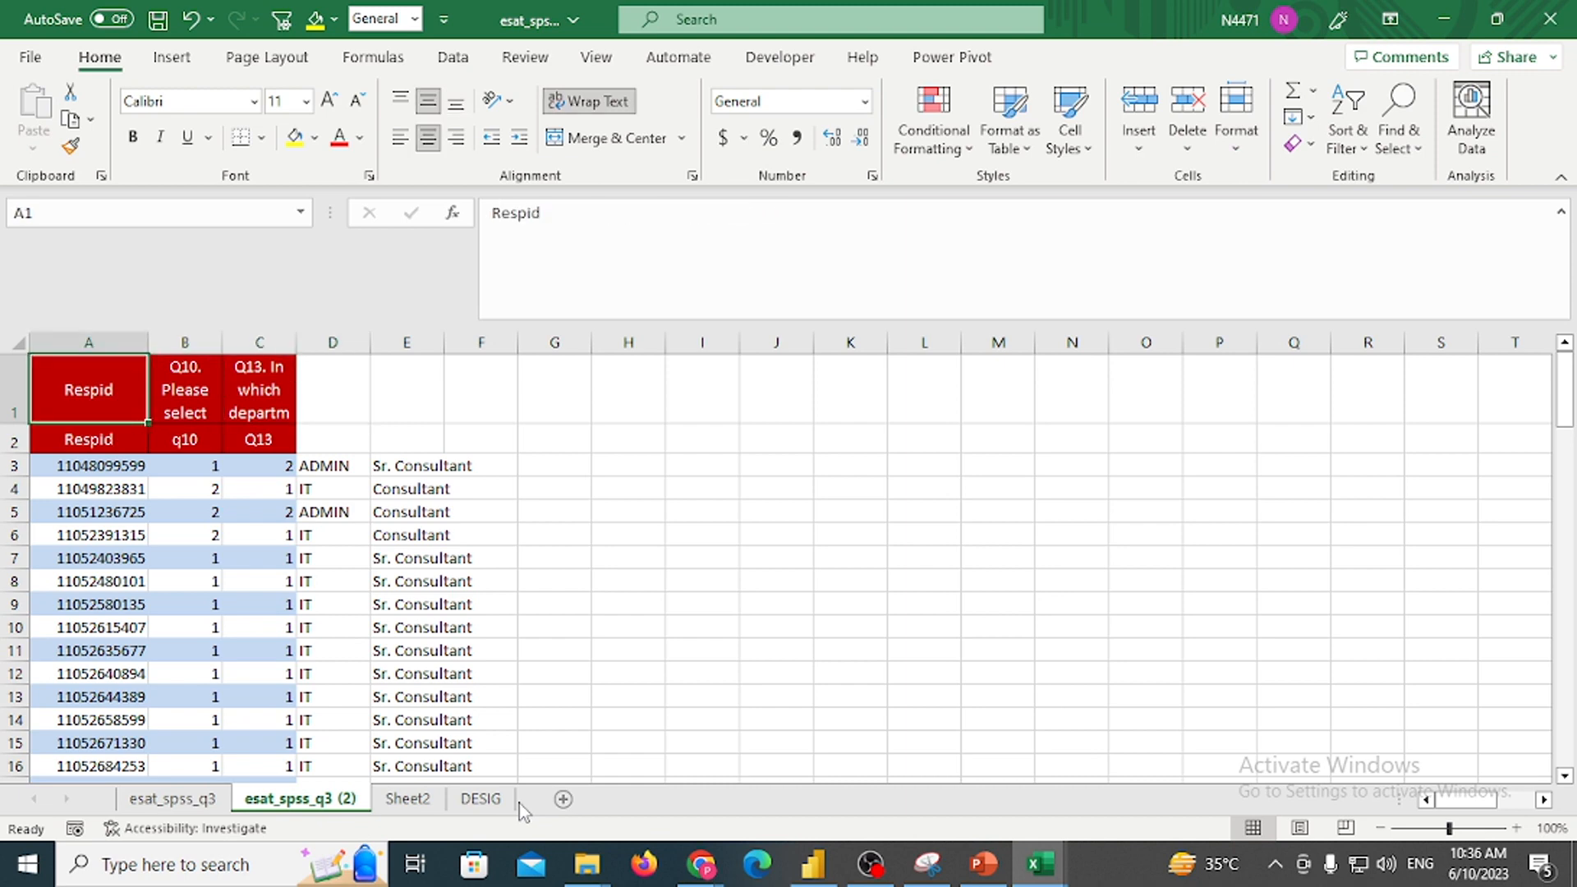
Close the esat_spss_q3.xlsx workbook without saving the changes
left_click(1550, 18)
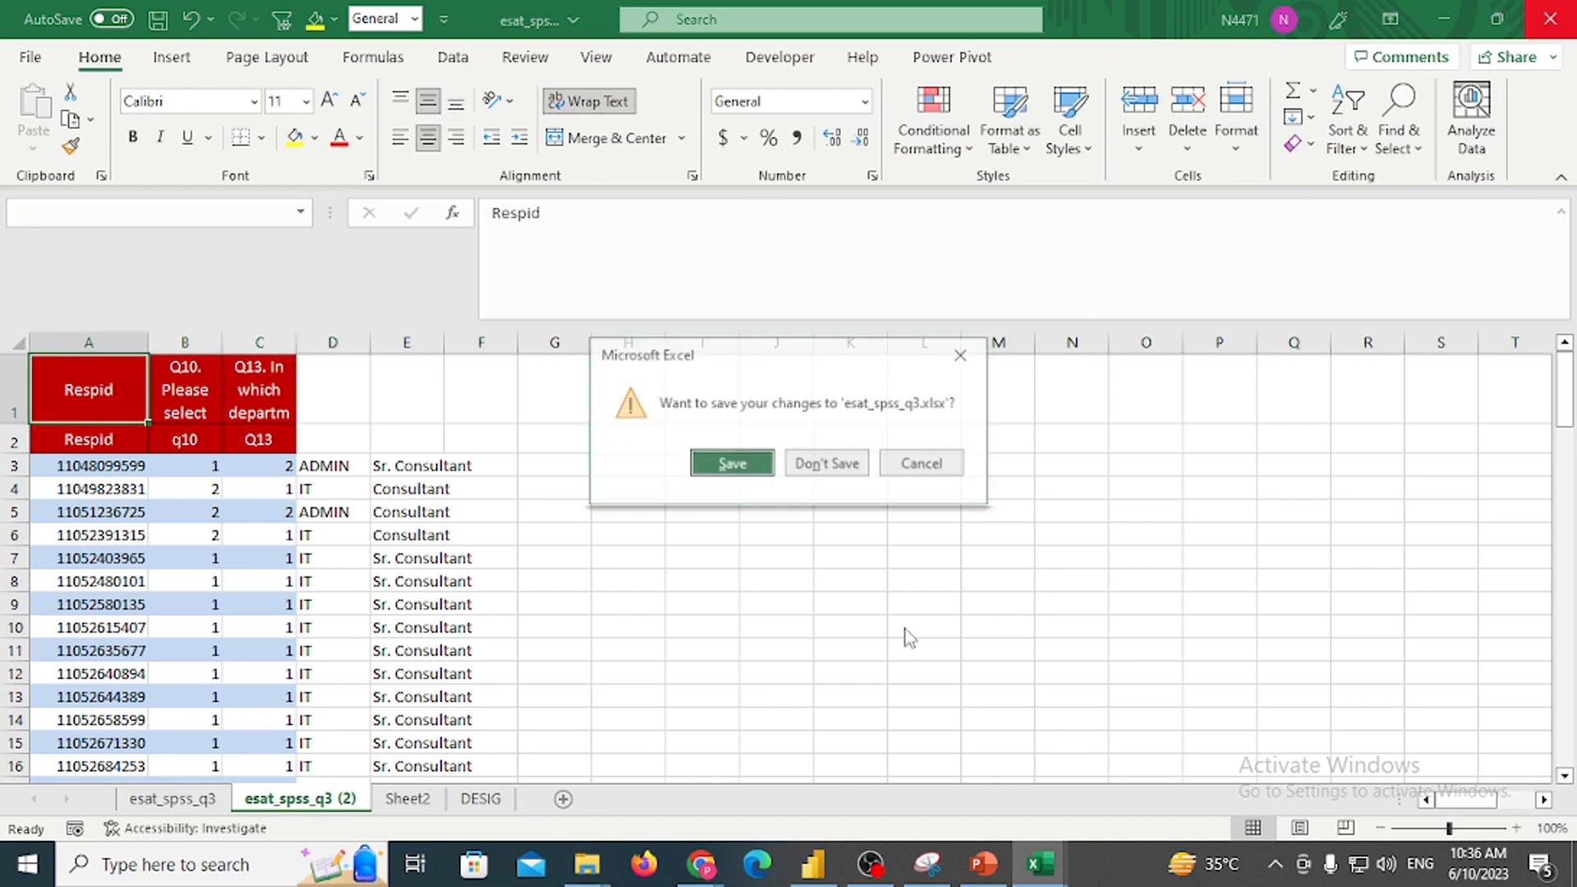
left_click(831, 462)
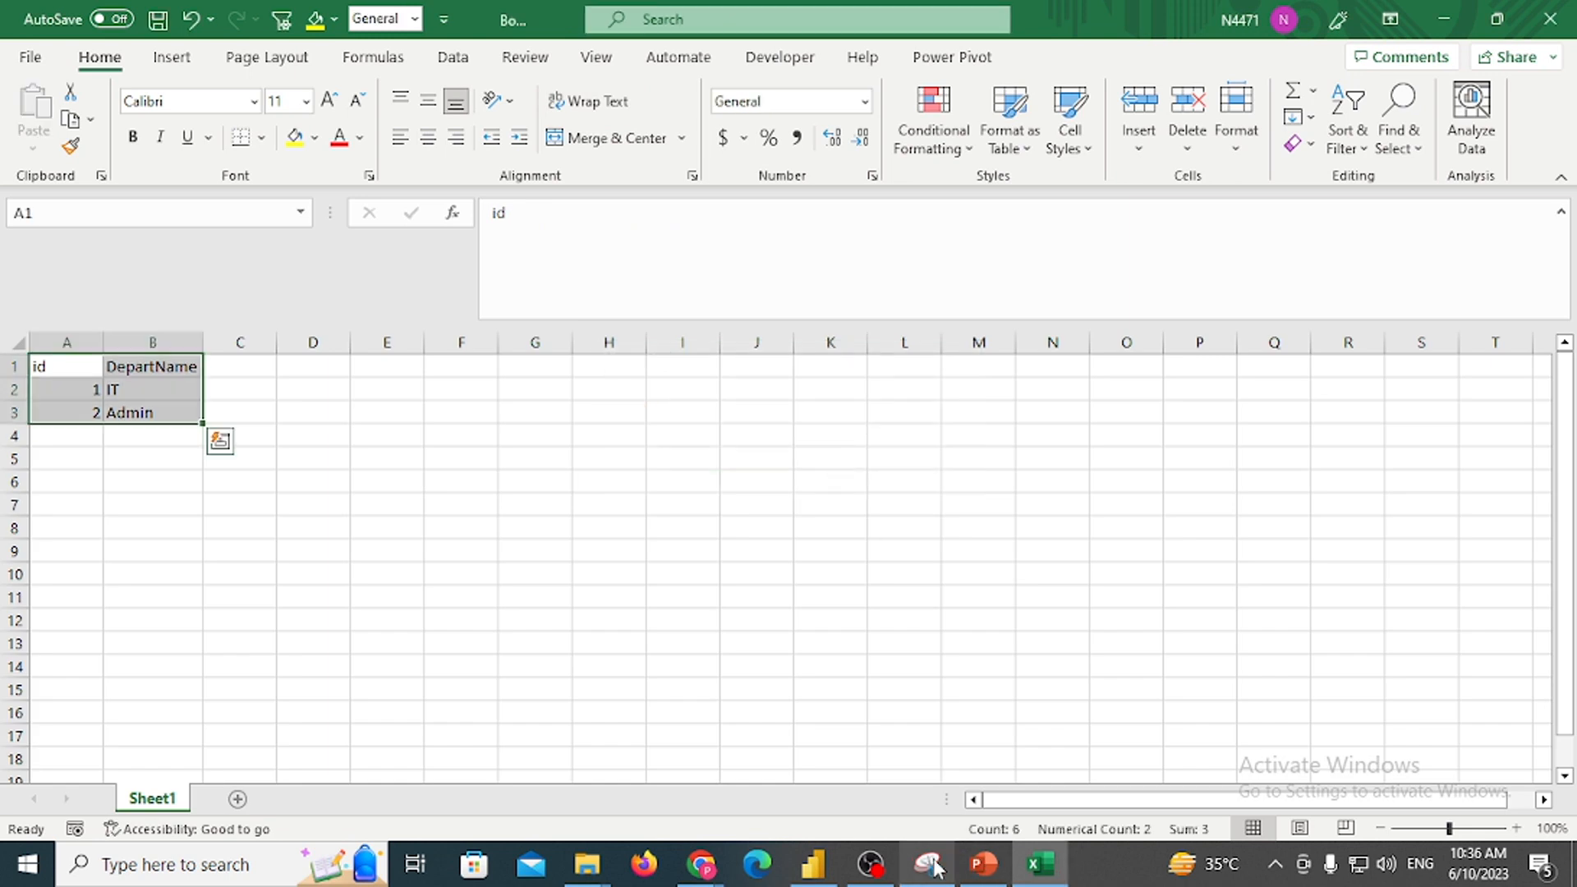
Switch to Power BI Desktop, examine the loaded tblBasicUnpivot and both esat_spss_q3 tables as data, and return to the report view
left_click(828, 876)
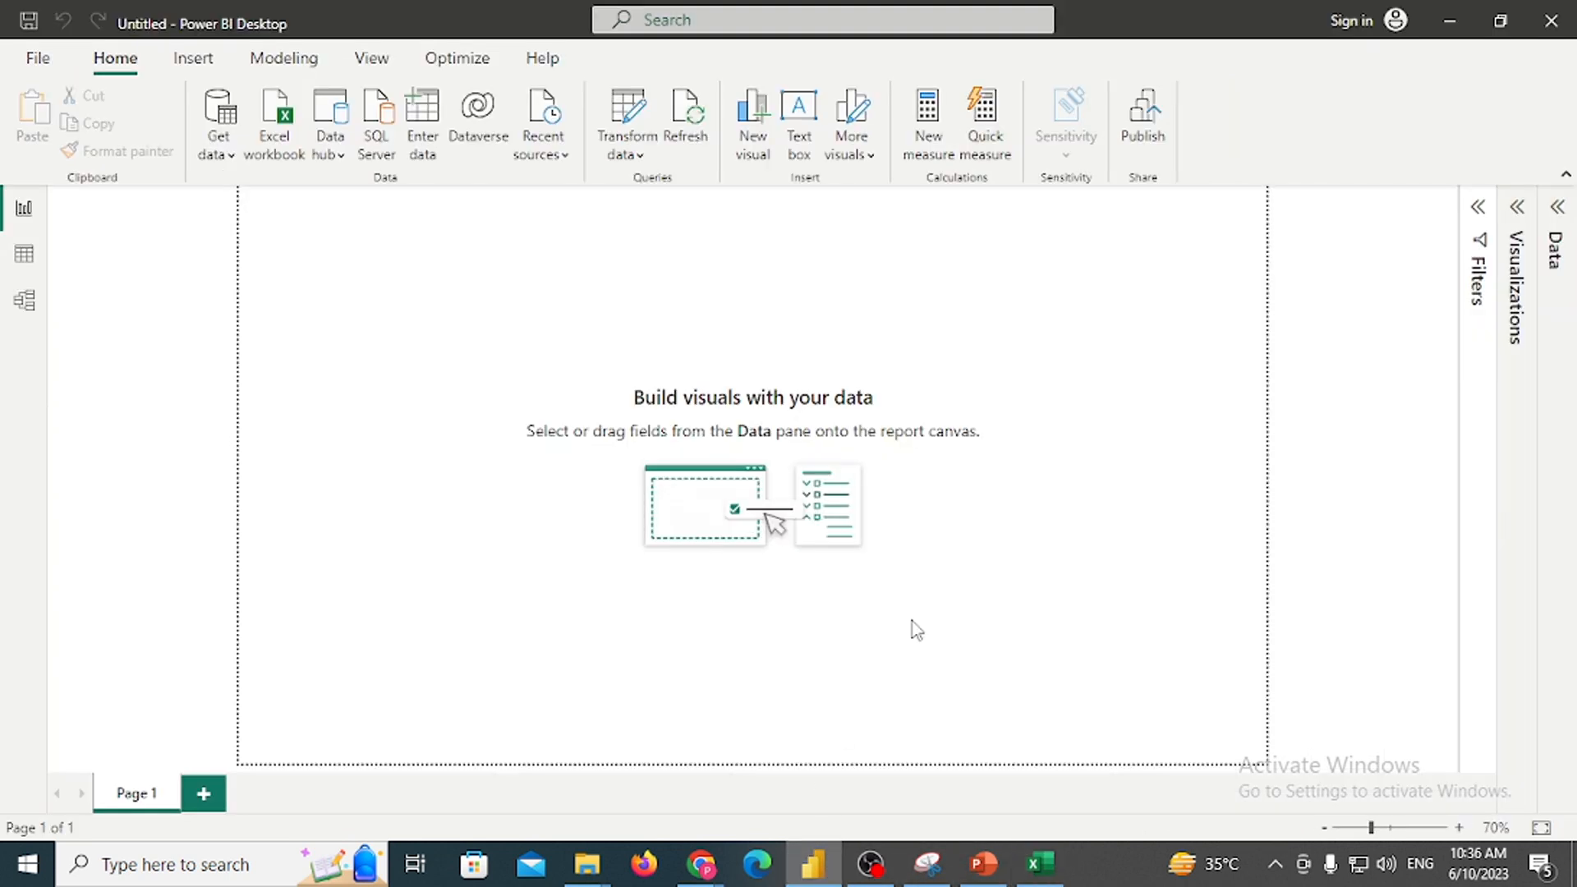
left_click(1560, 211)
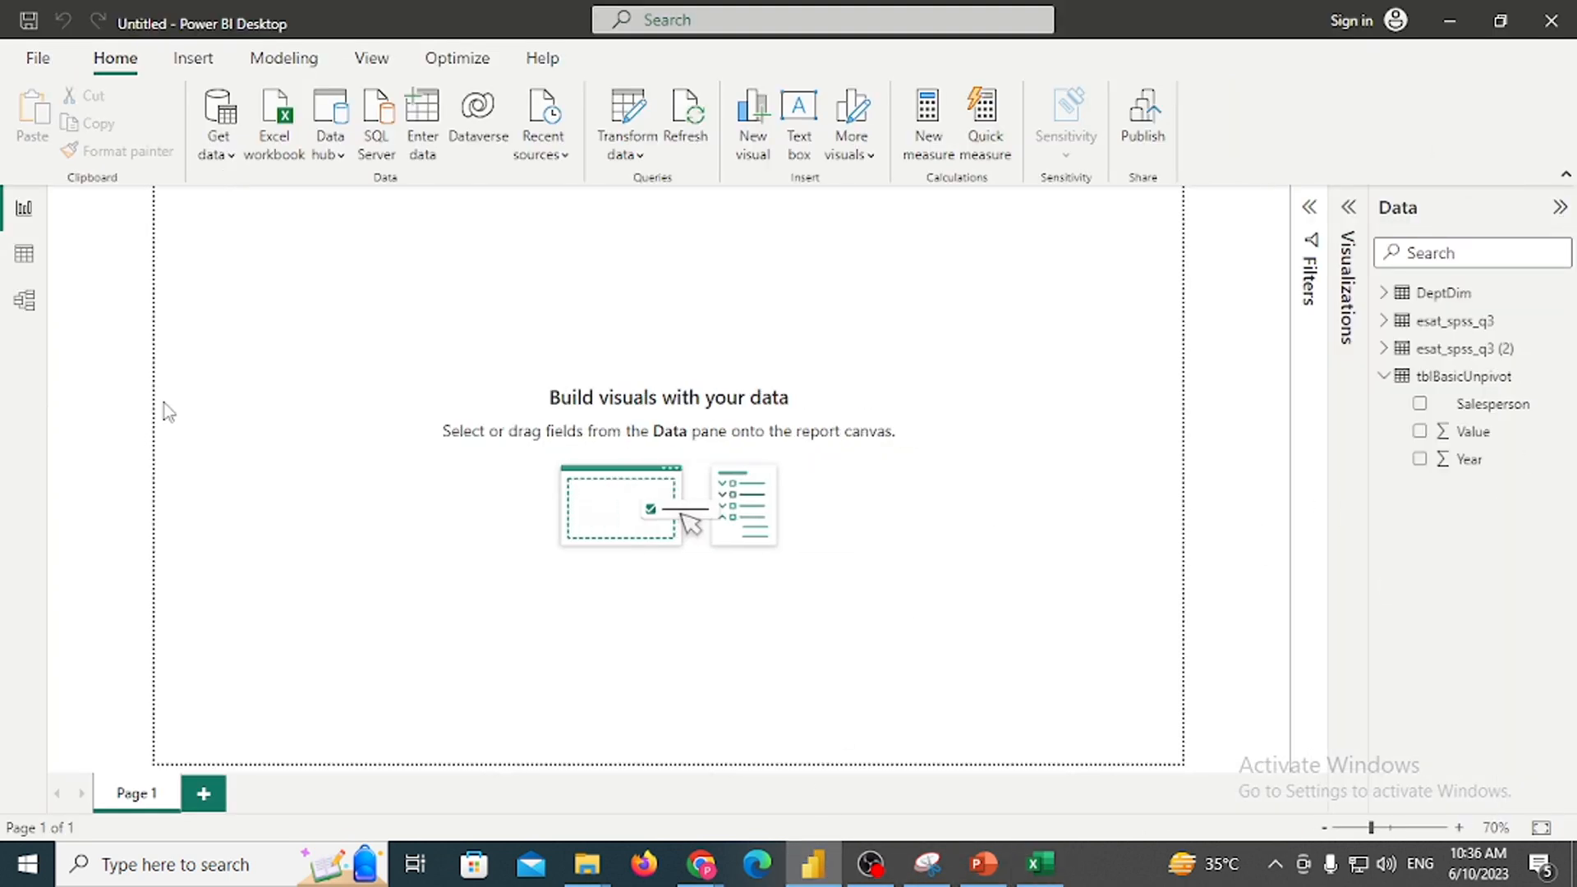
left_click(24, 254)
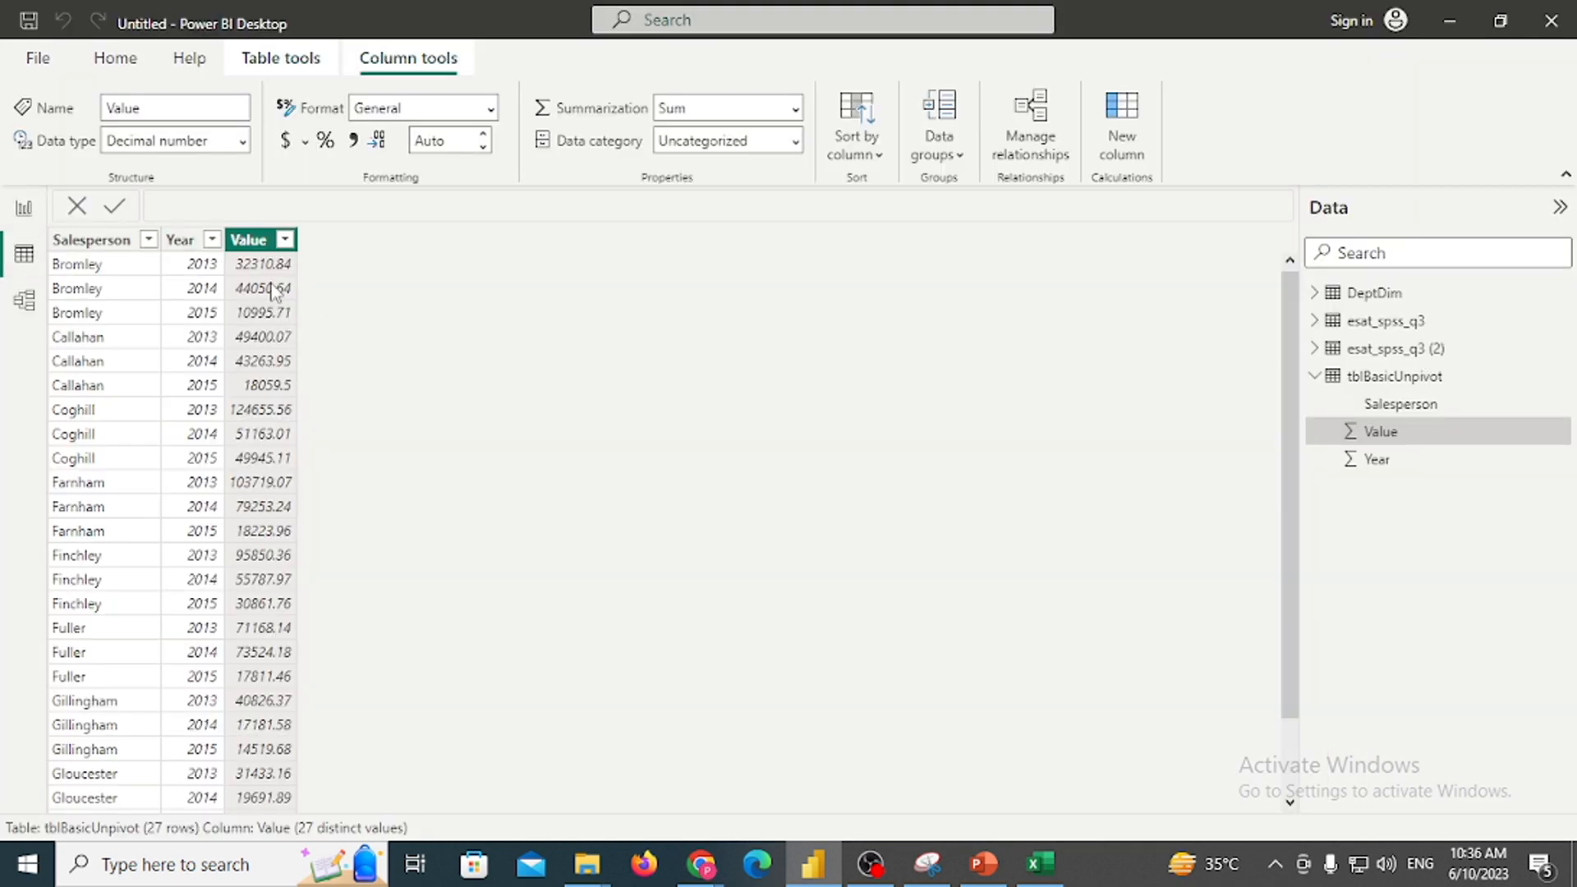
left_click(1400, 377)
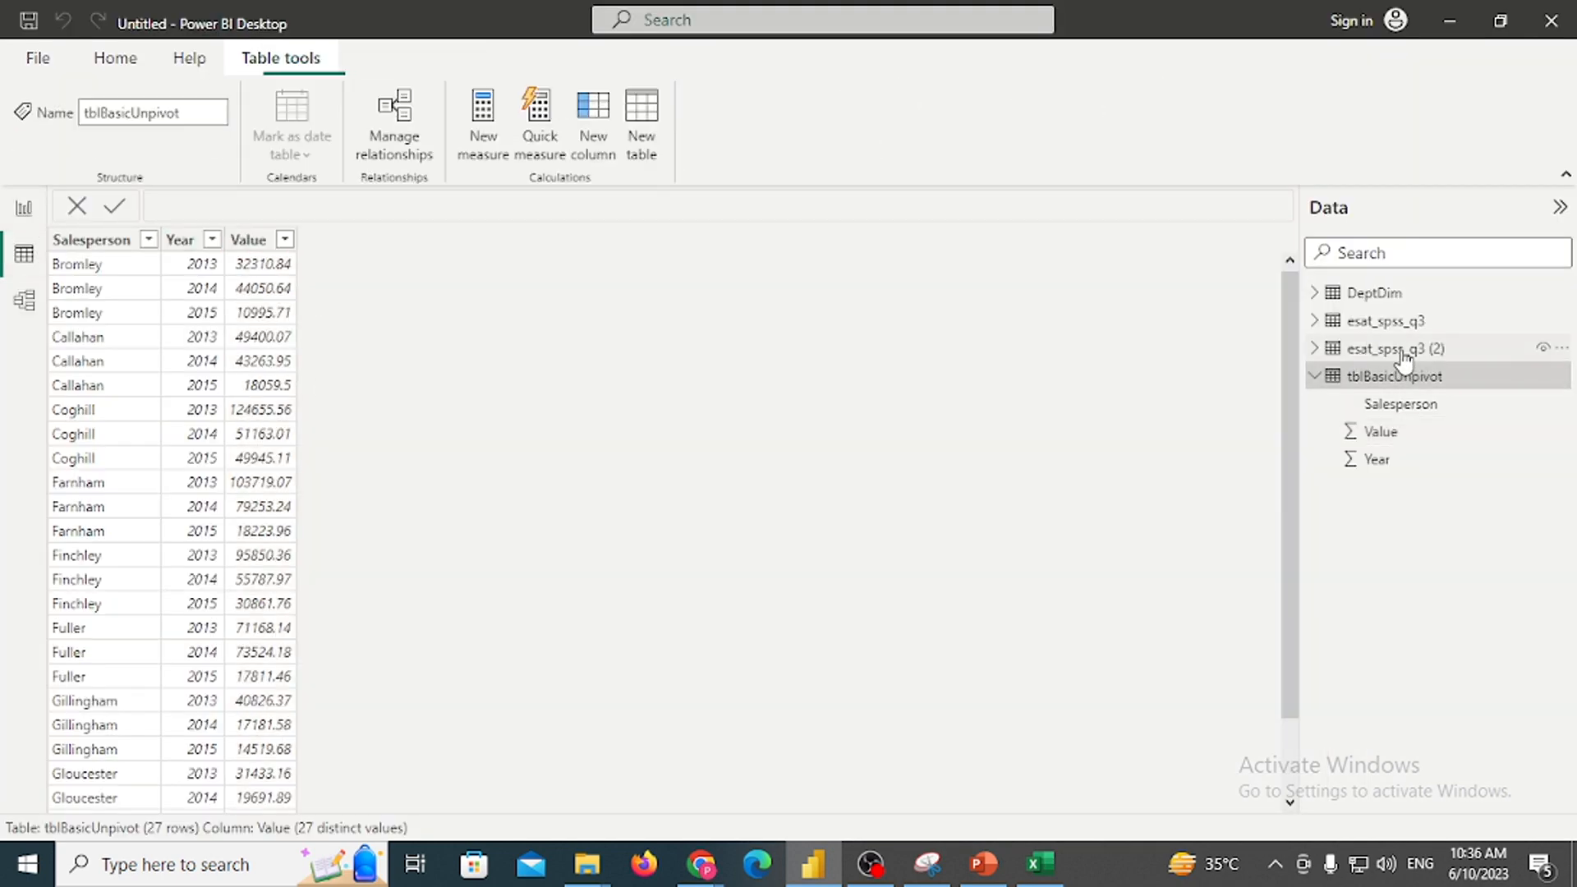
left_click(1403, 349)
left_click(1401, 321)
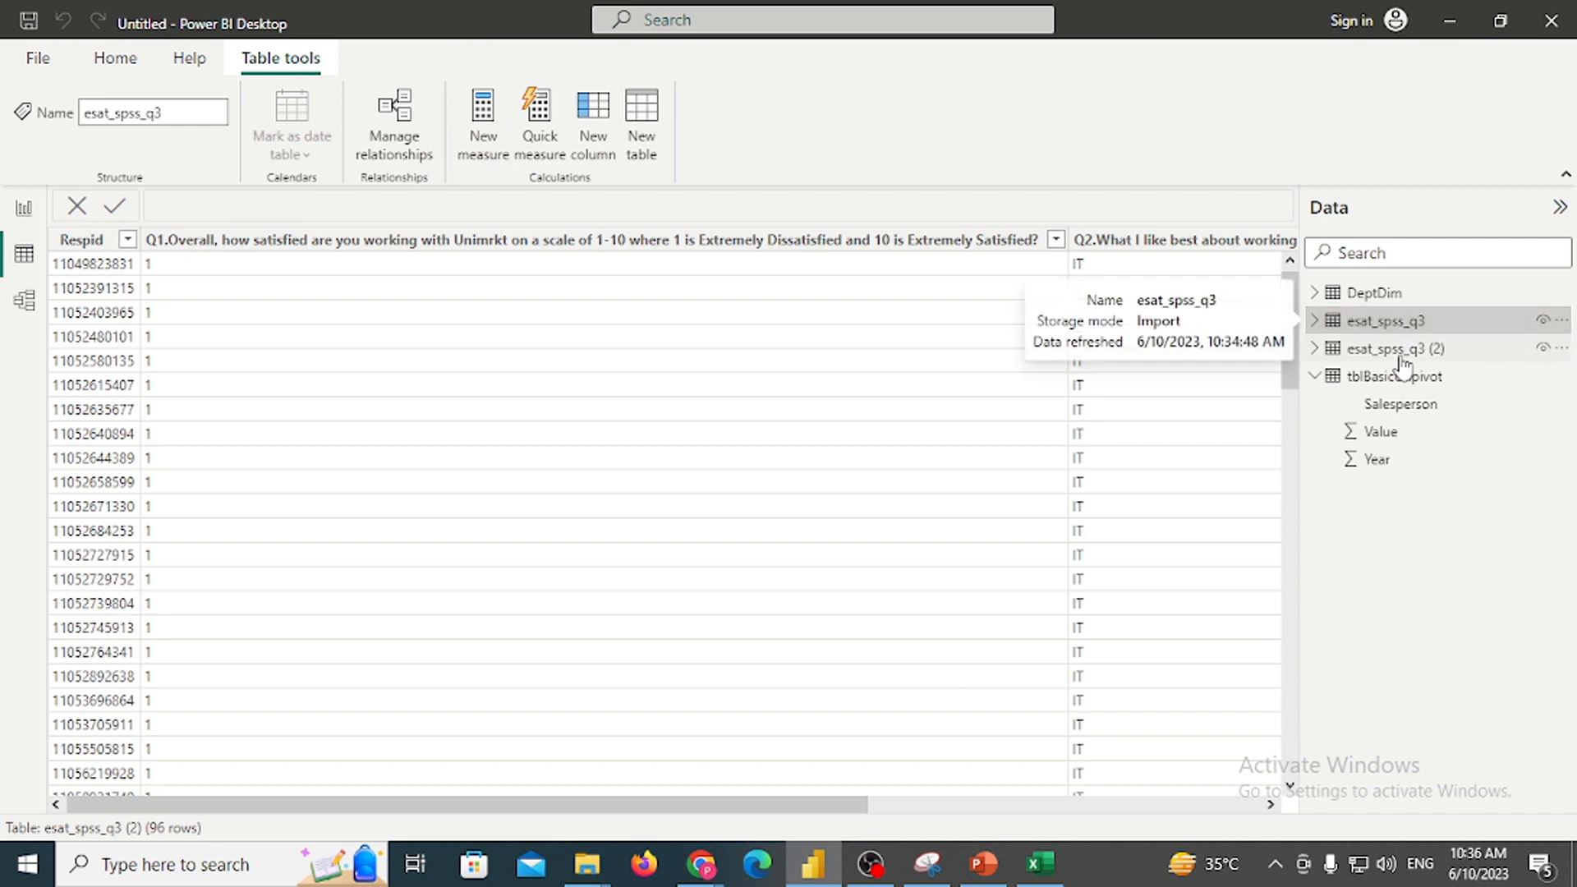
left_click(1401, 350)
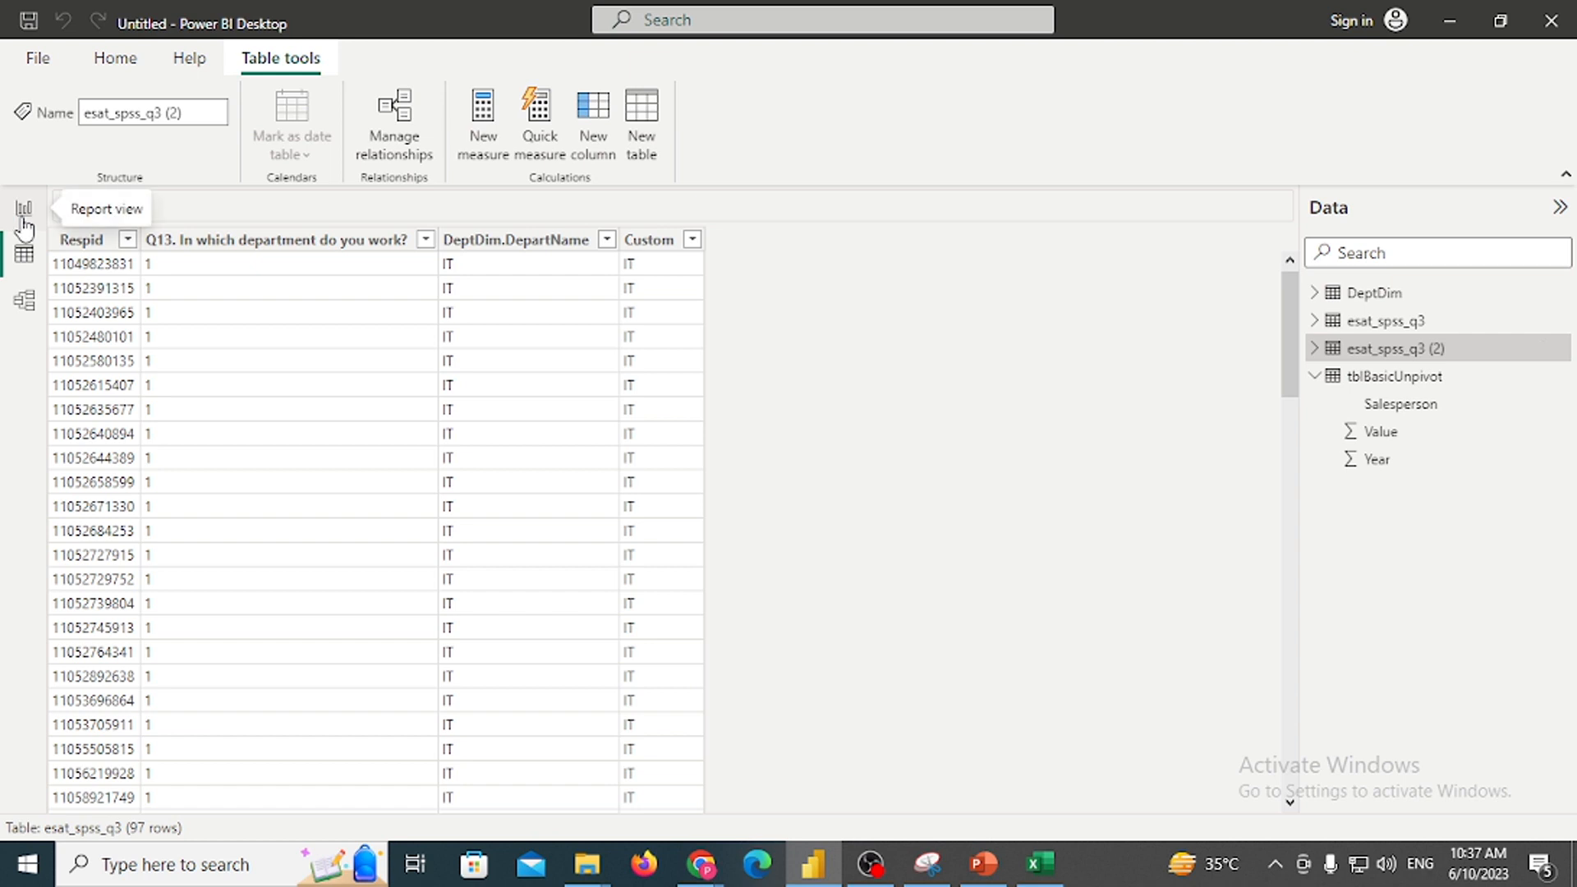
left_click(23, 216)
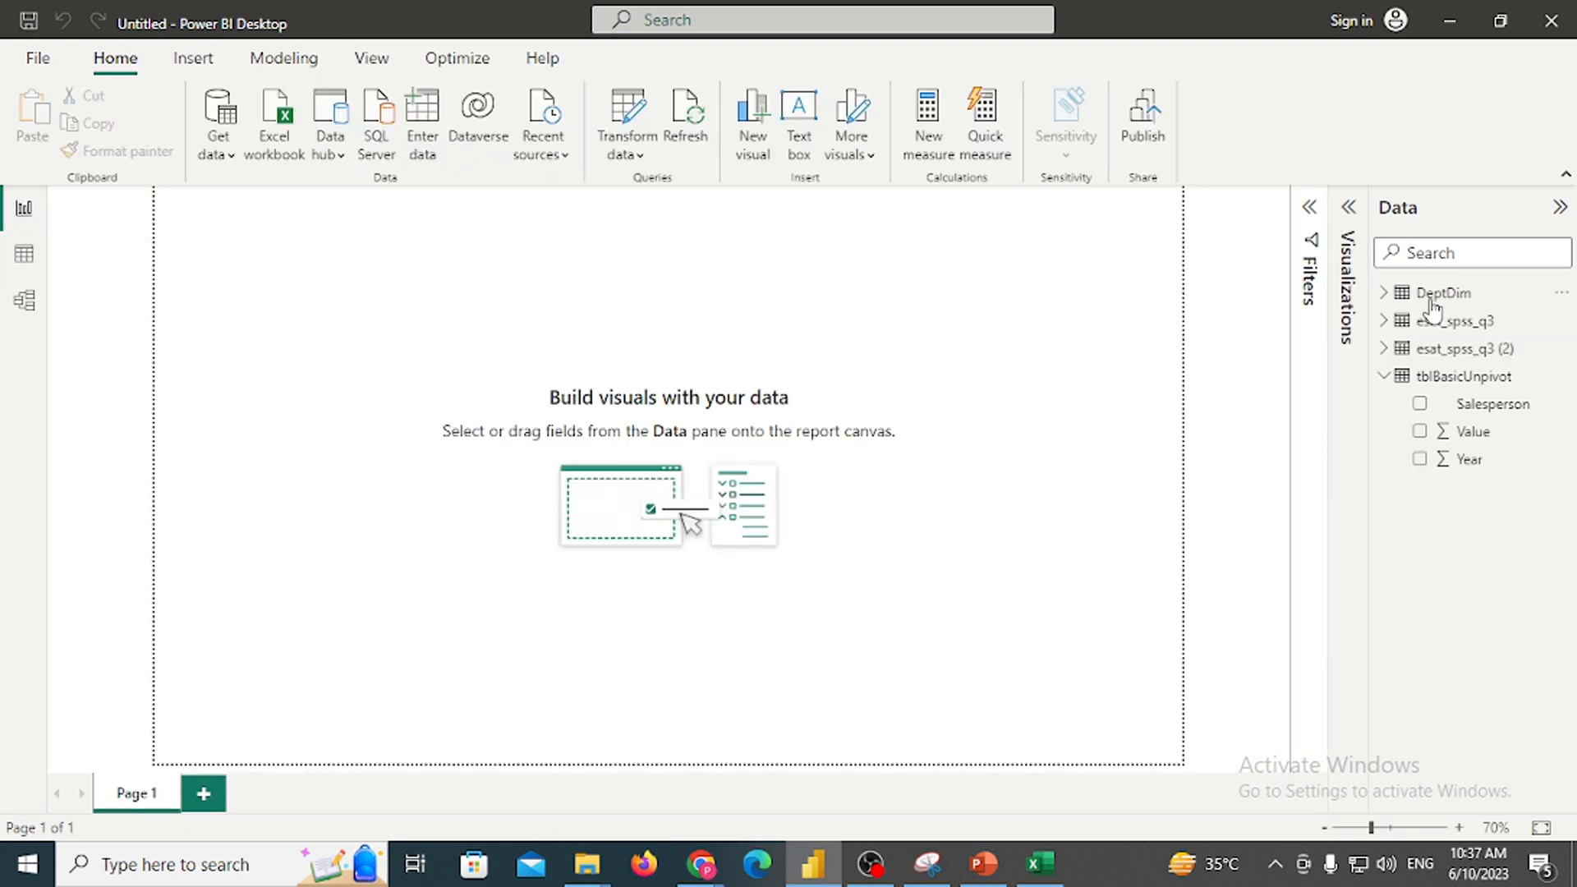
Add an empty table visual to the report page and enlarge it across the middle of the canvas
left_click(1348, 207)
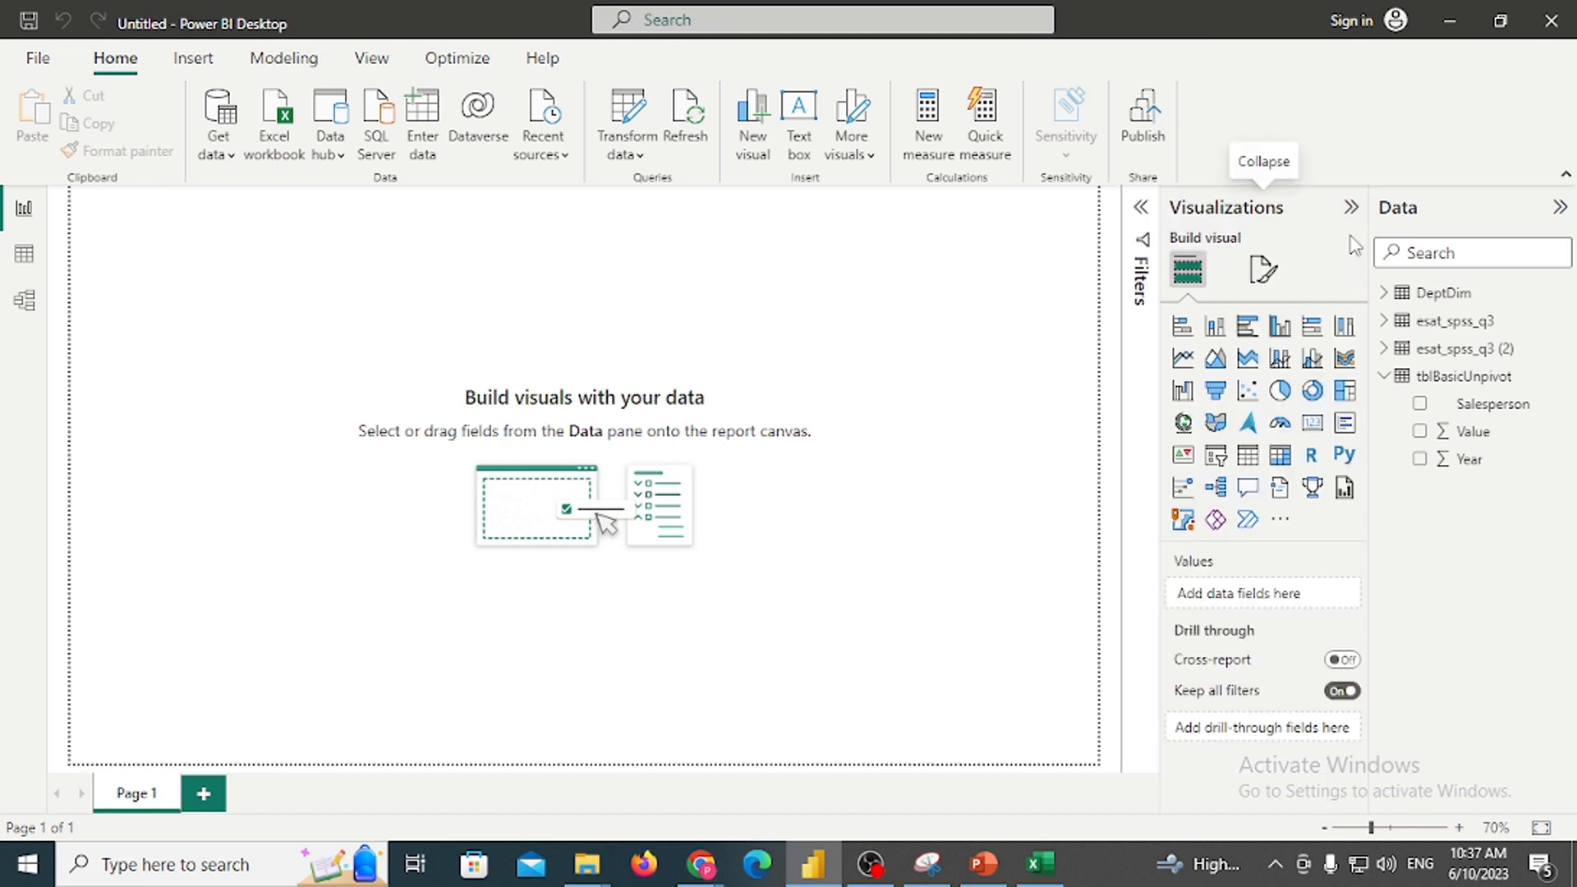
left_click(1248, 456)
left_click_drag(235, 328, 355, 383)
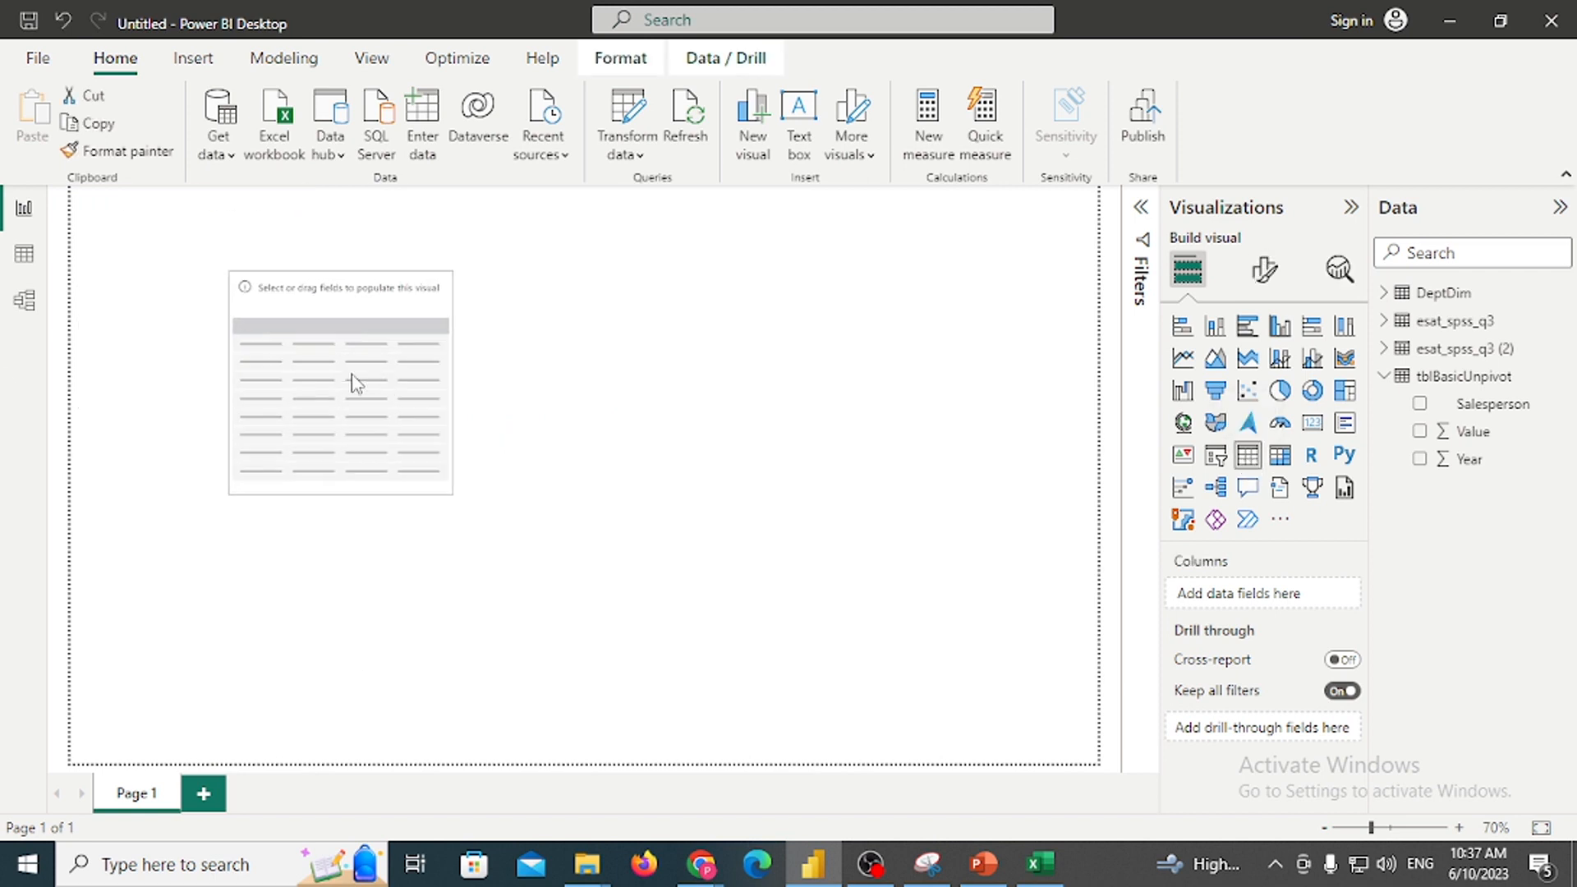
left_click_drag(448, 493, 780, 664)
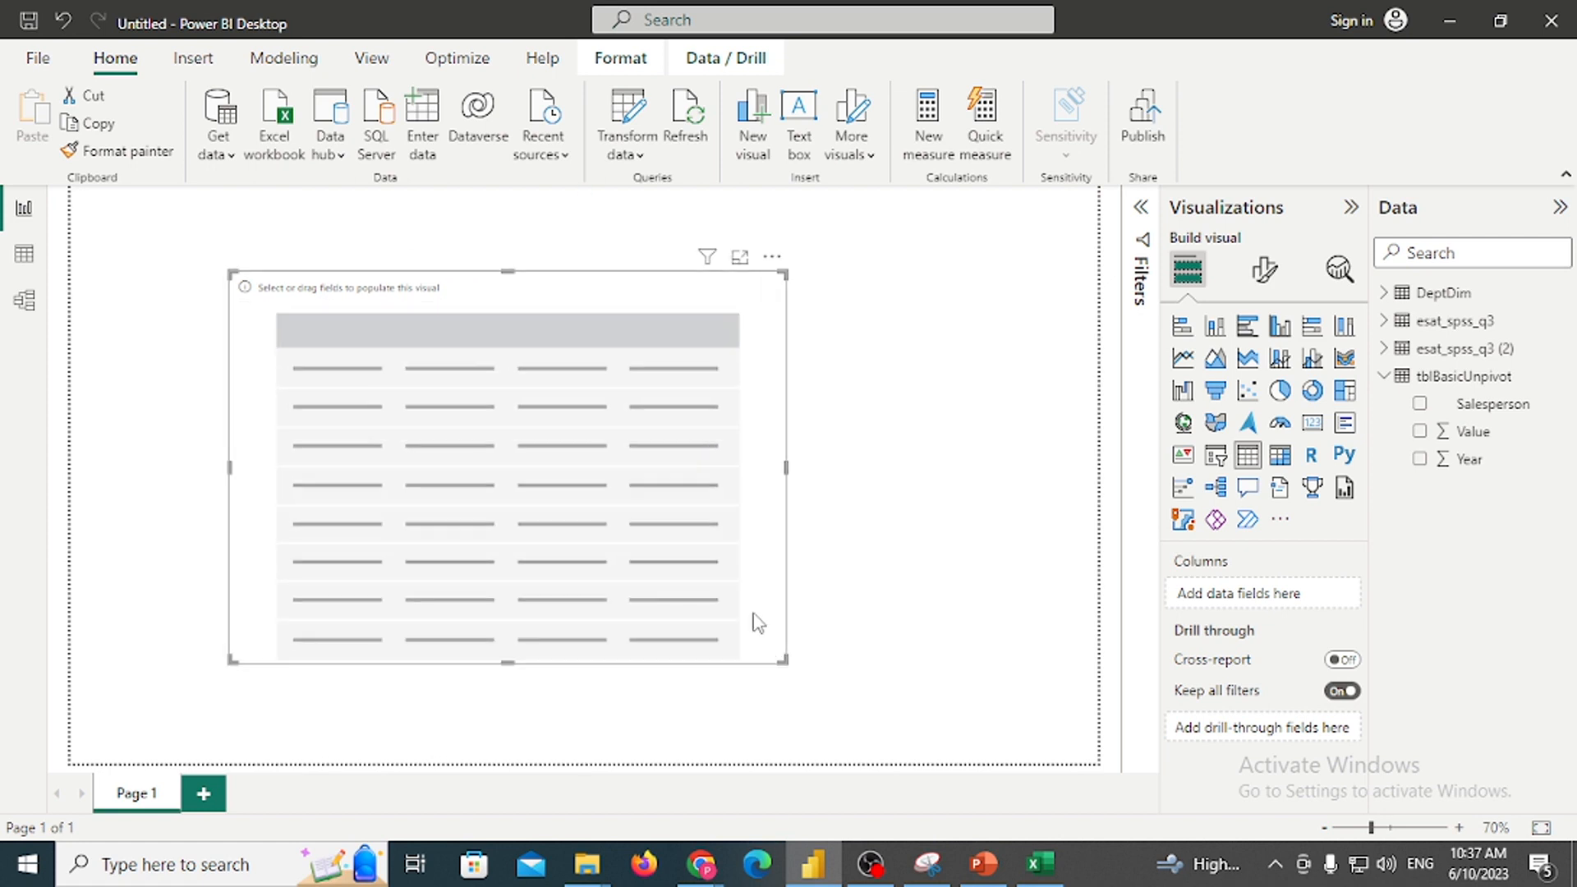
Examine the esat_spss_q3 (2) table as data and as report fields, and select its Q13 department column in the data
left_click(24, 254)
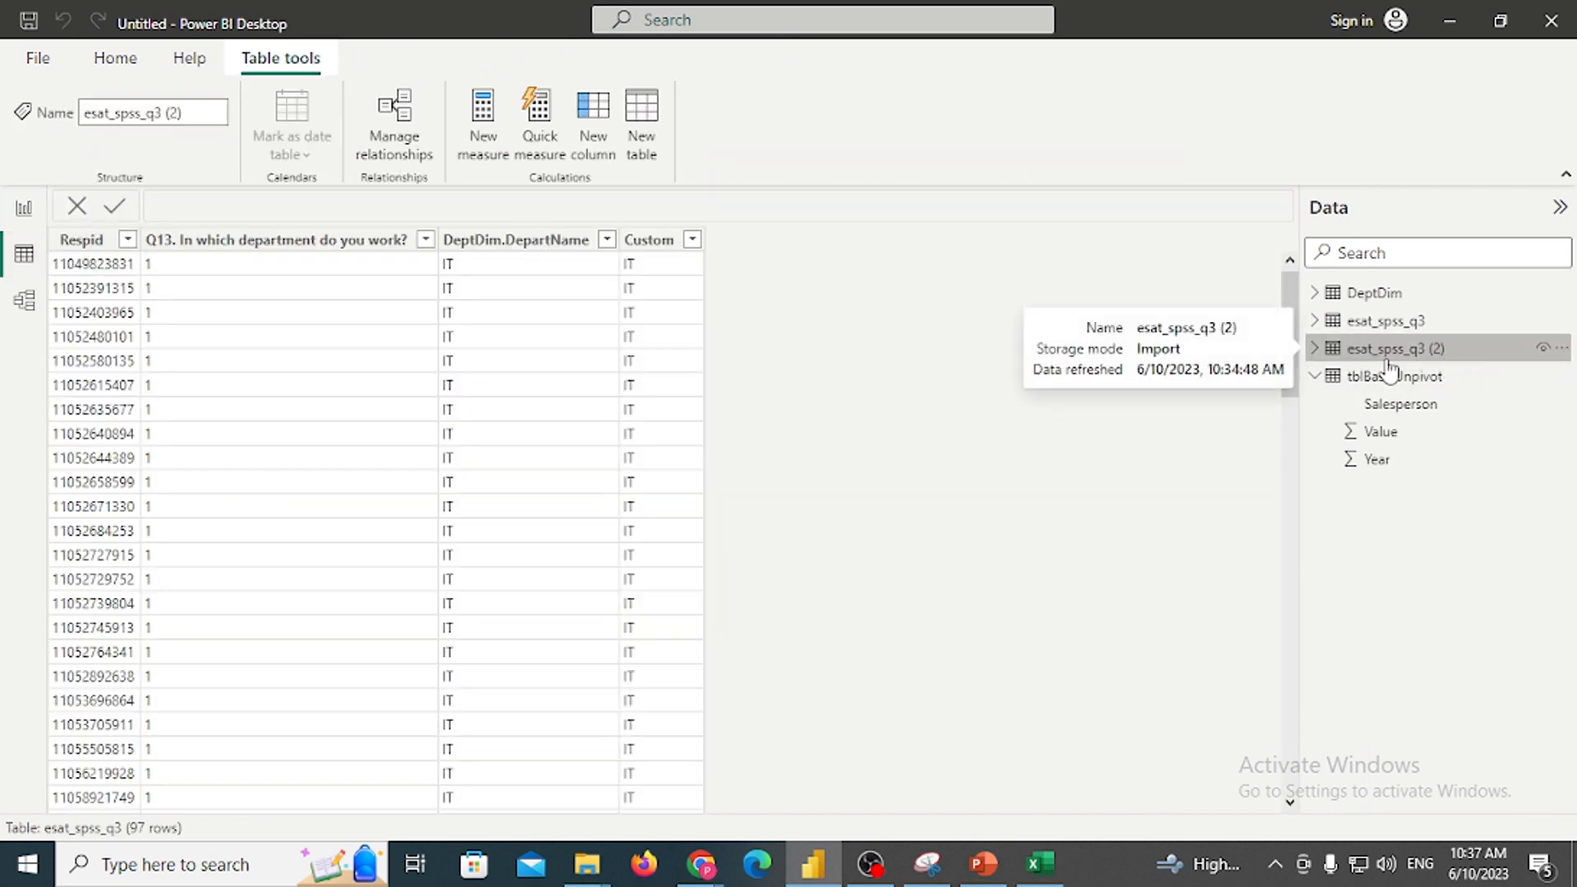
left_click(23, 215)
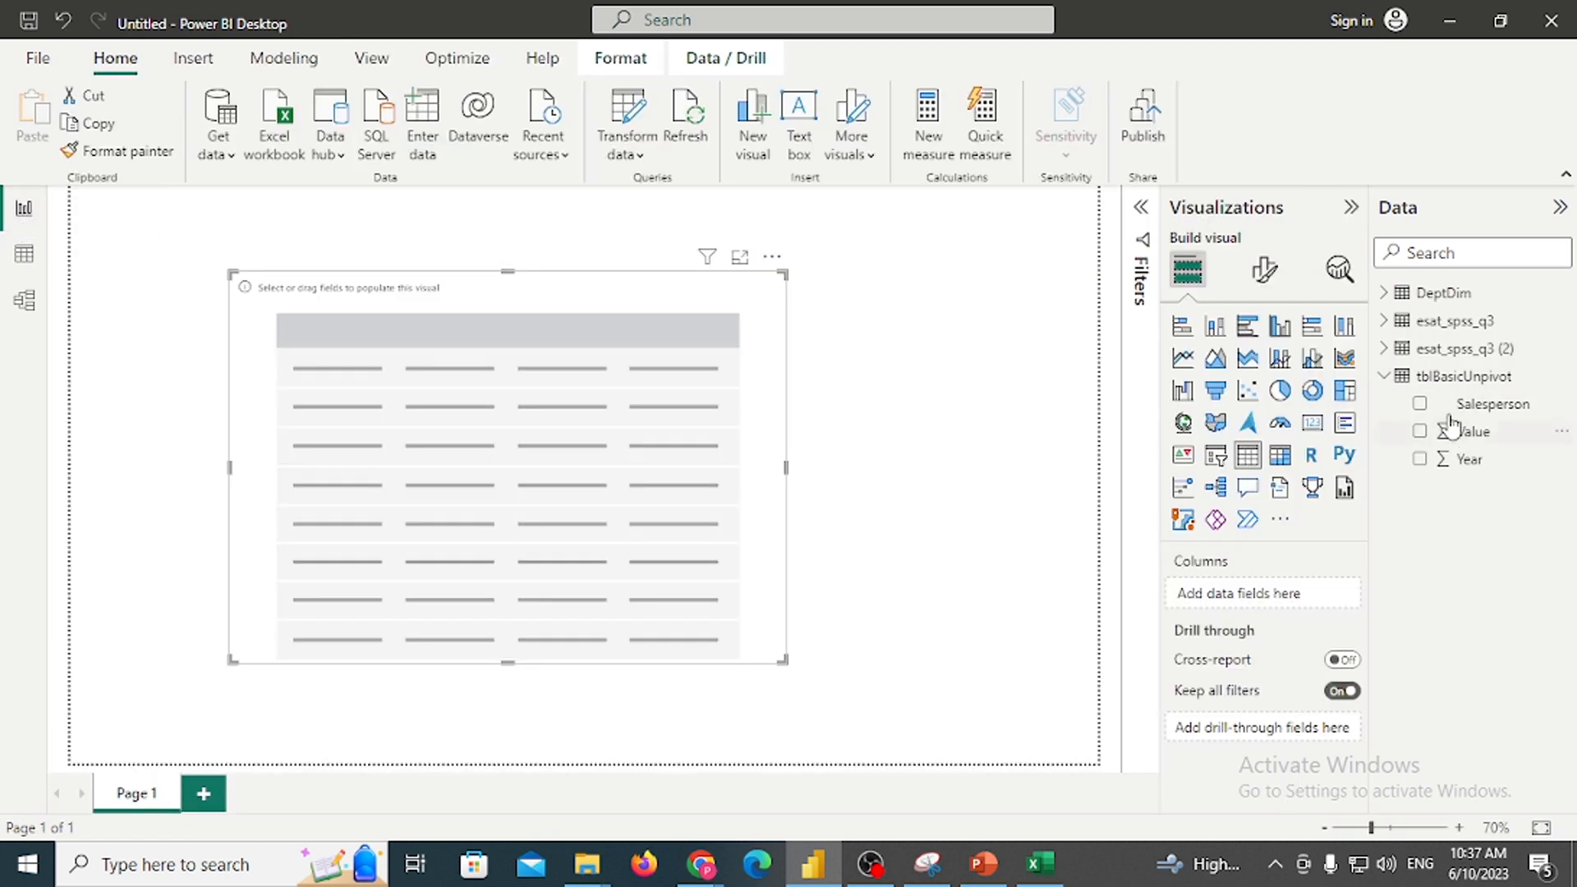
left_click(1385, 376)
left_click(1384, 350)
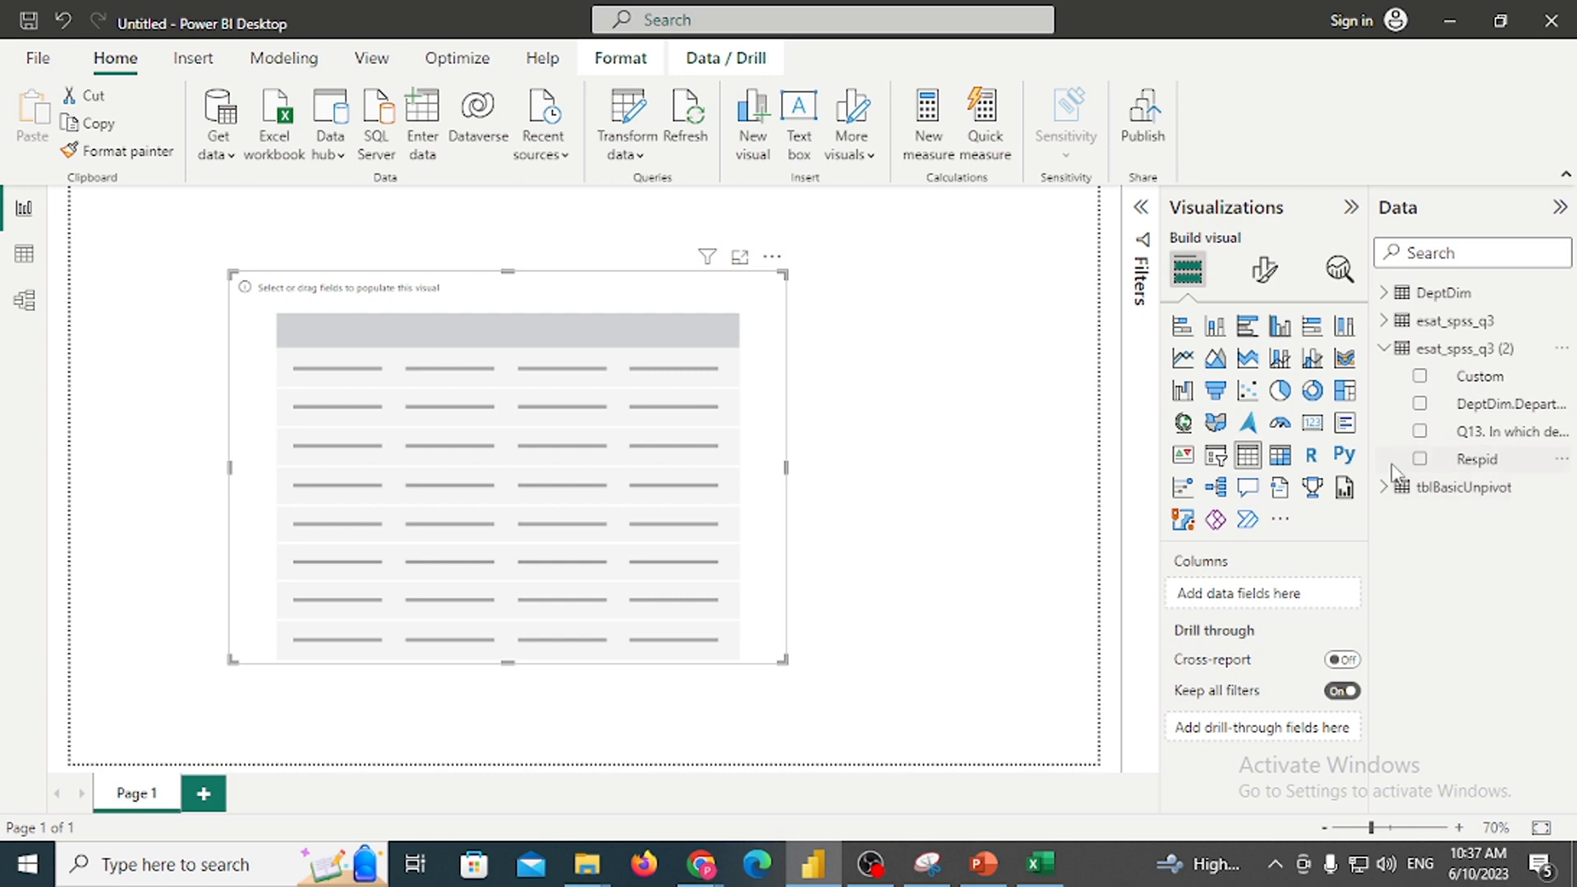
left_click(24, 252)
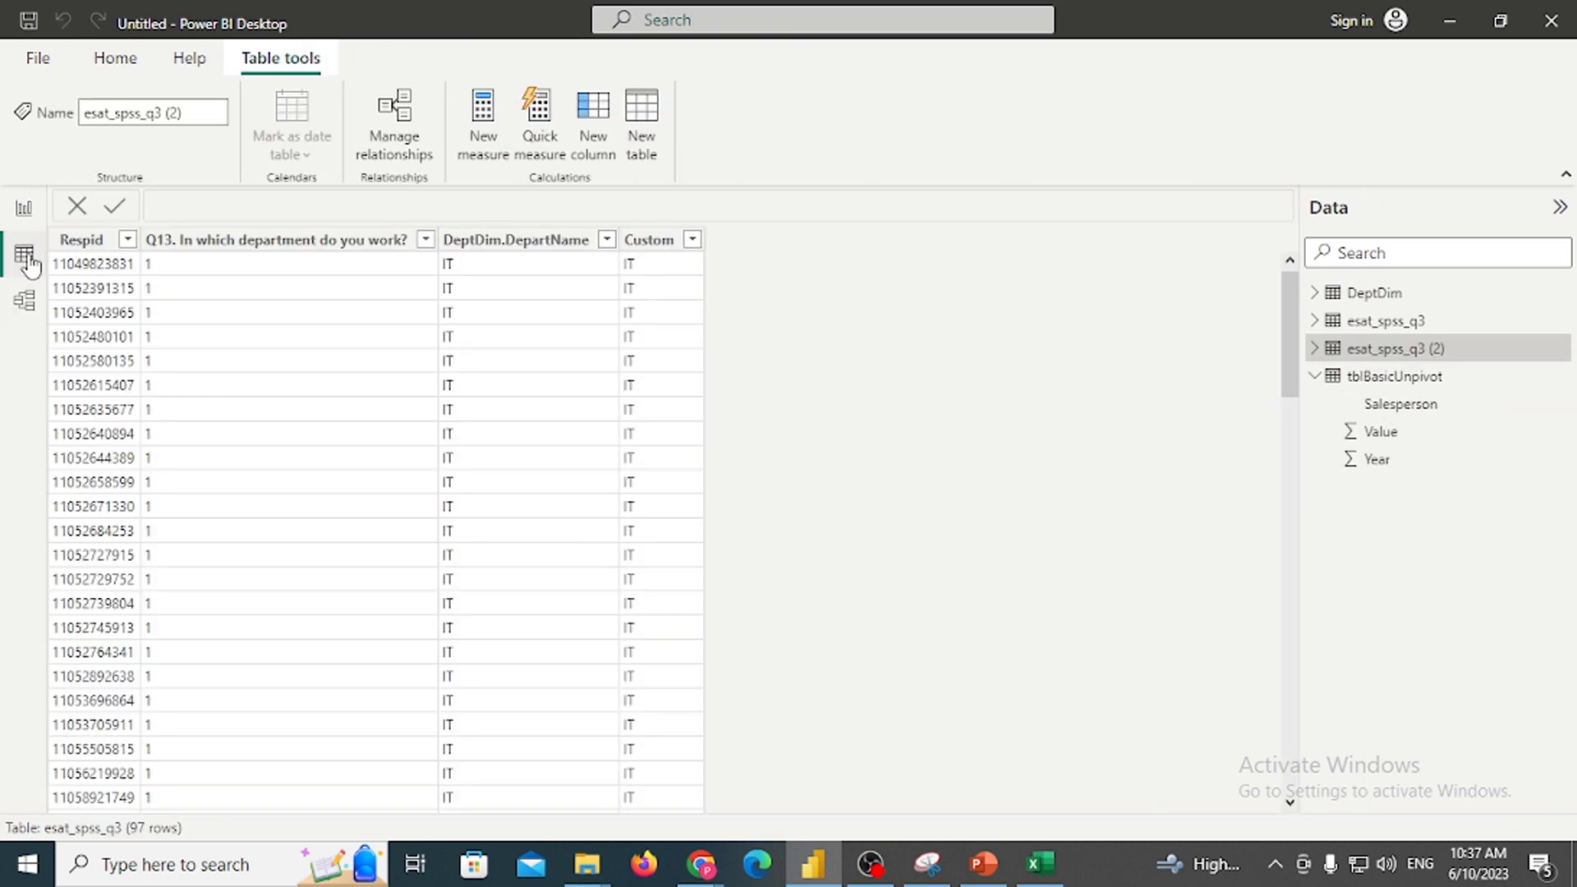
left_click(235, 240)
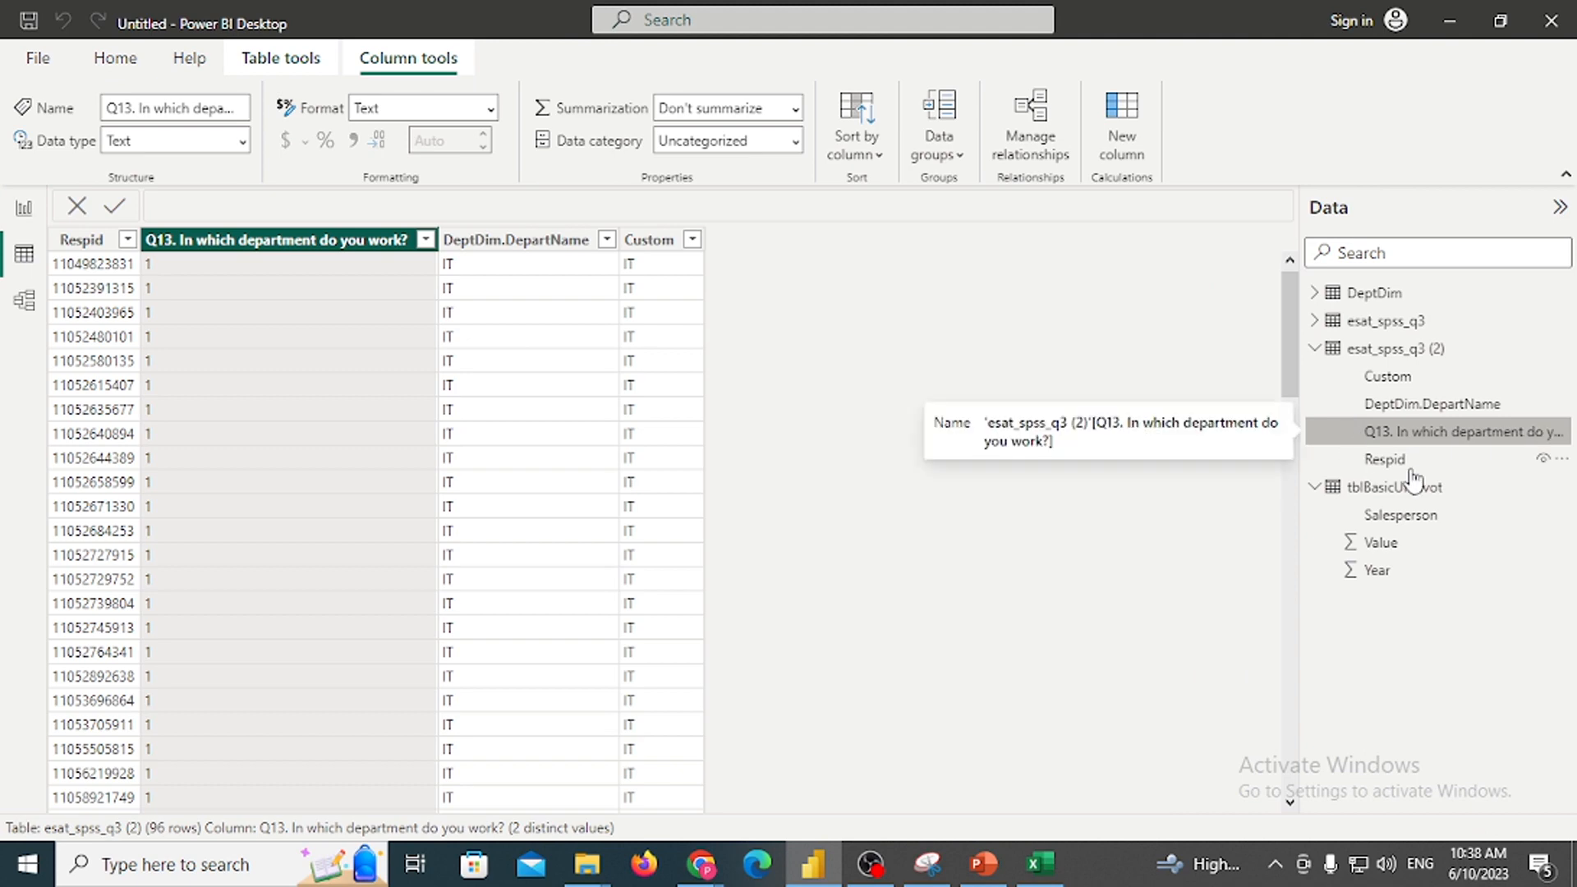
Capture the data view with Snipping Tool, mark the Q13 field in the snip, and return to Power BI's report view
left_click(934, 873)
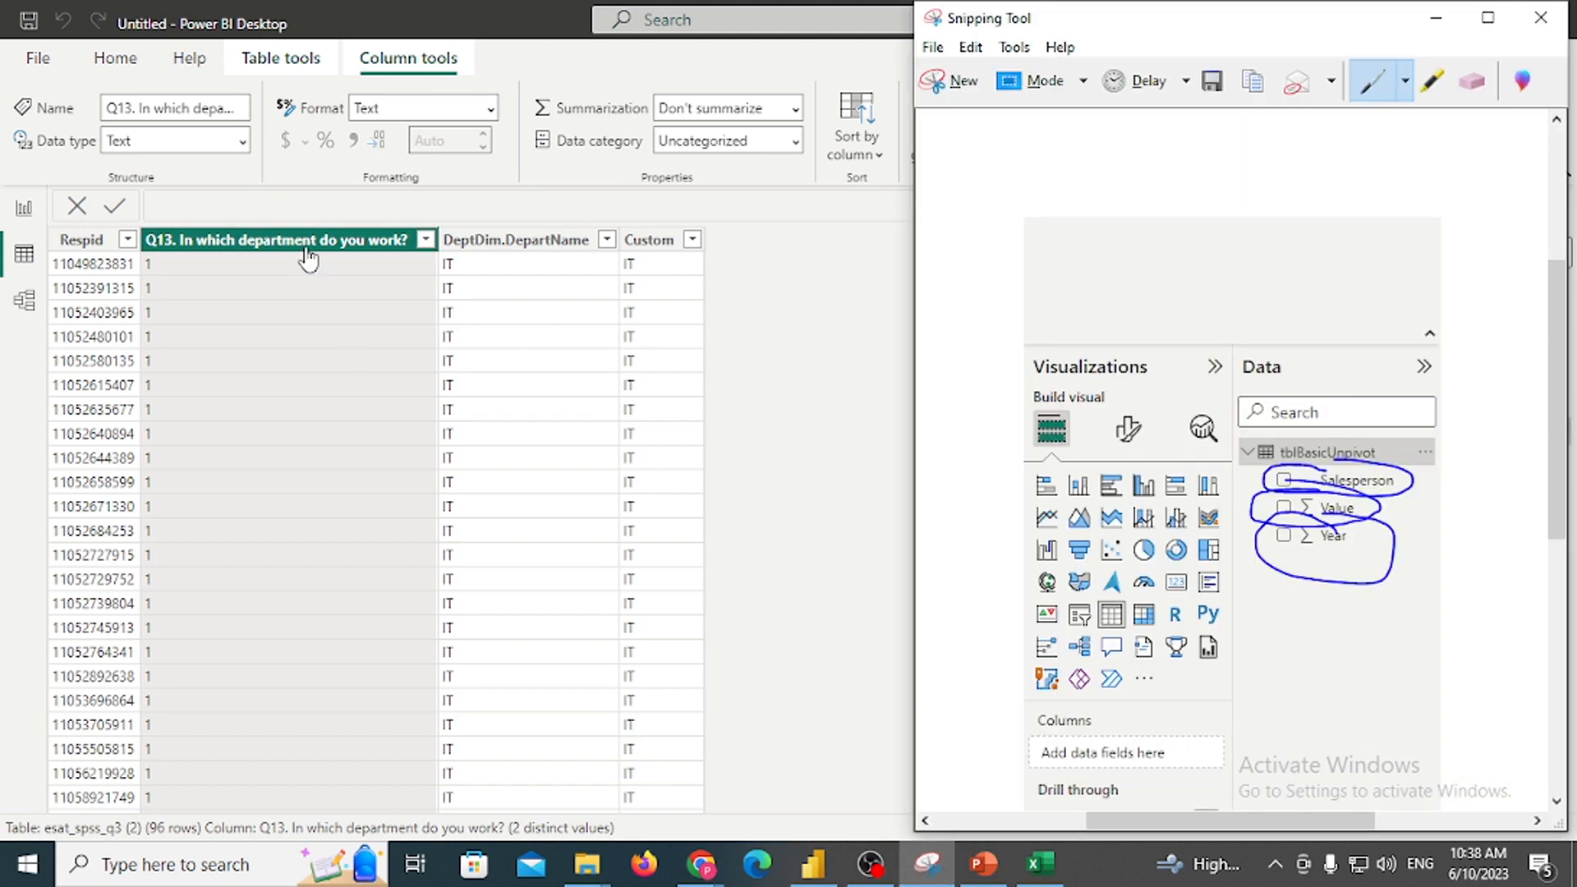
left_click(957, 83)
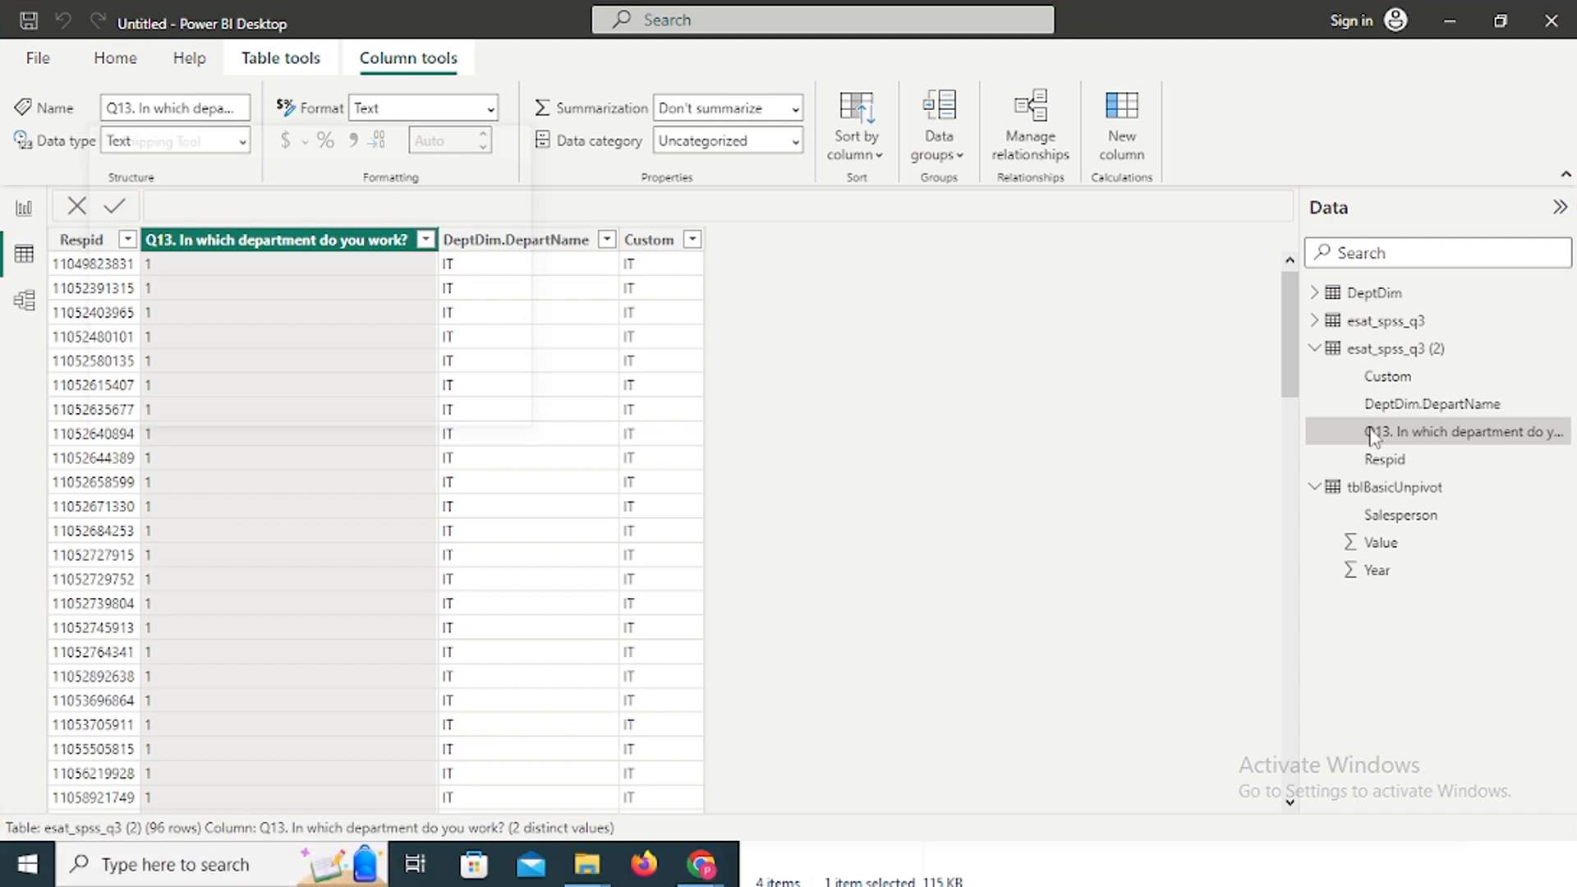
left_click(1372, 436)
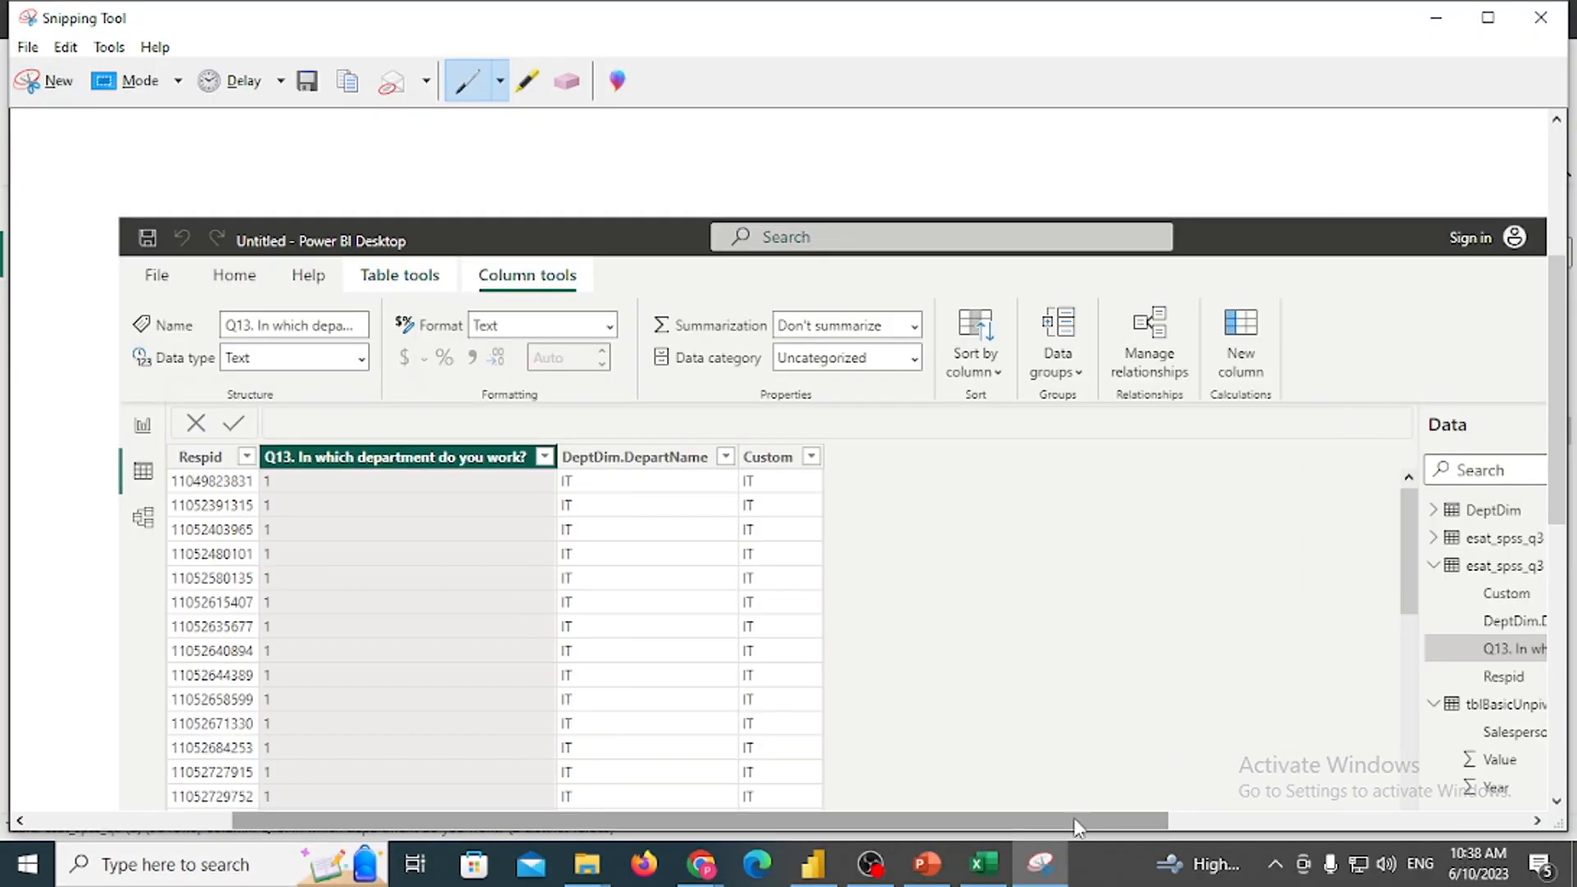
left_click_drag(1072, 822, 1261, 821)
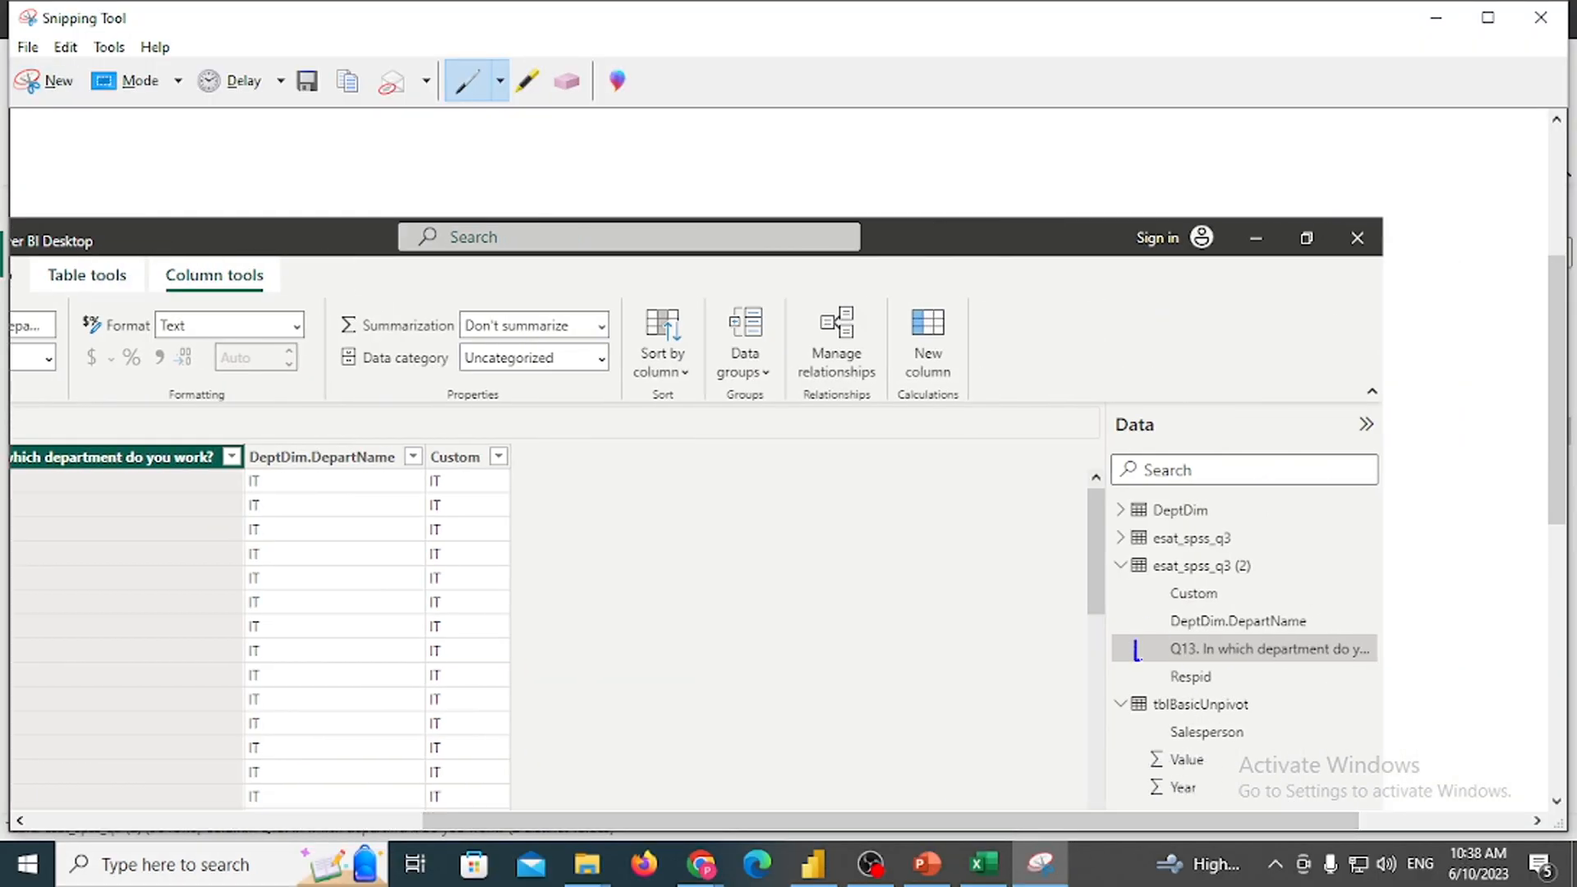
left_click_drag(1124, 821, 733, 821)
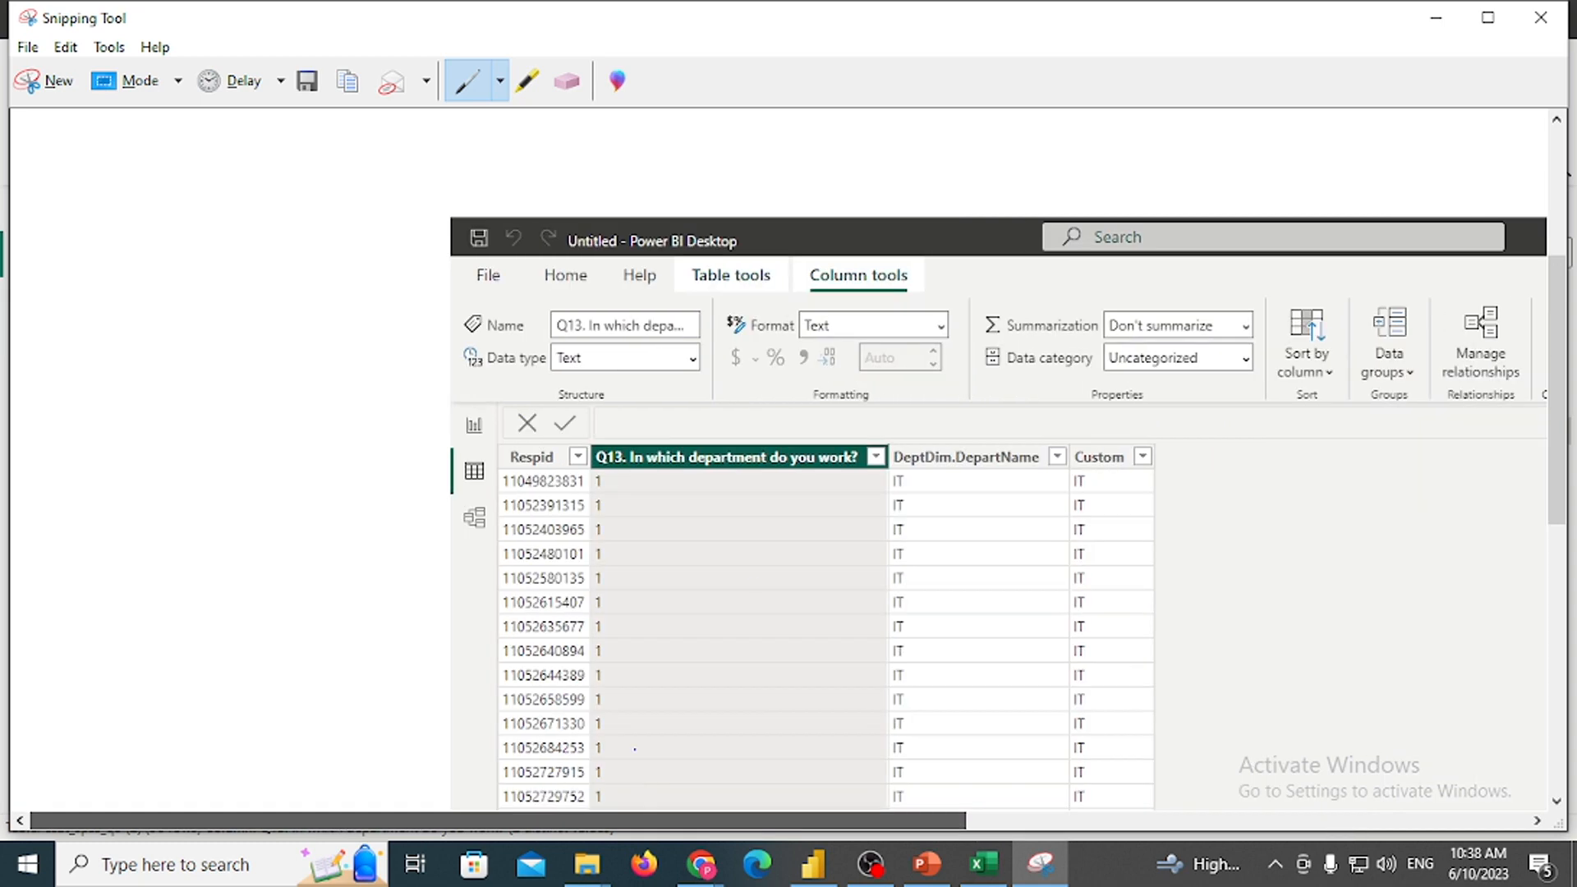
left_click(1438, 15)
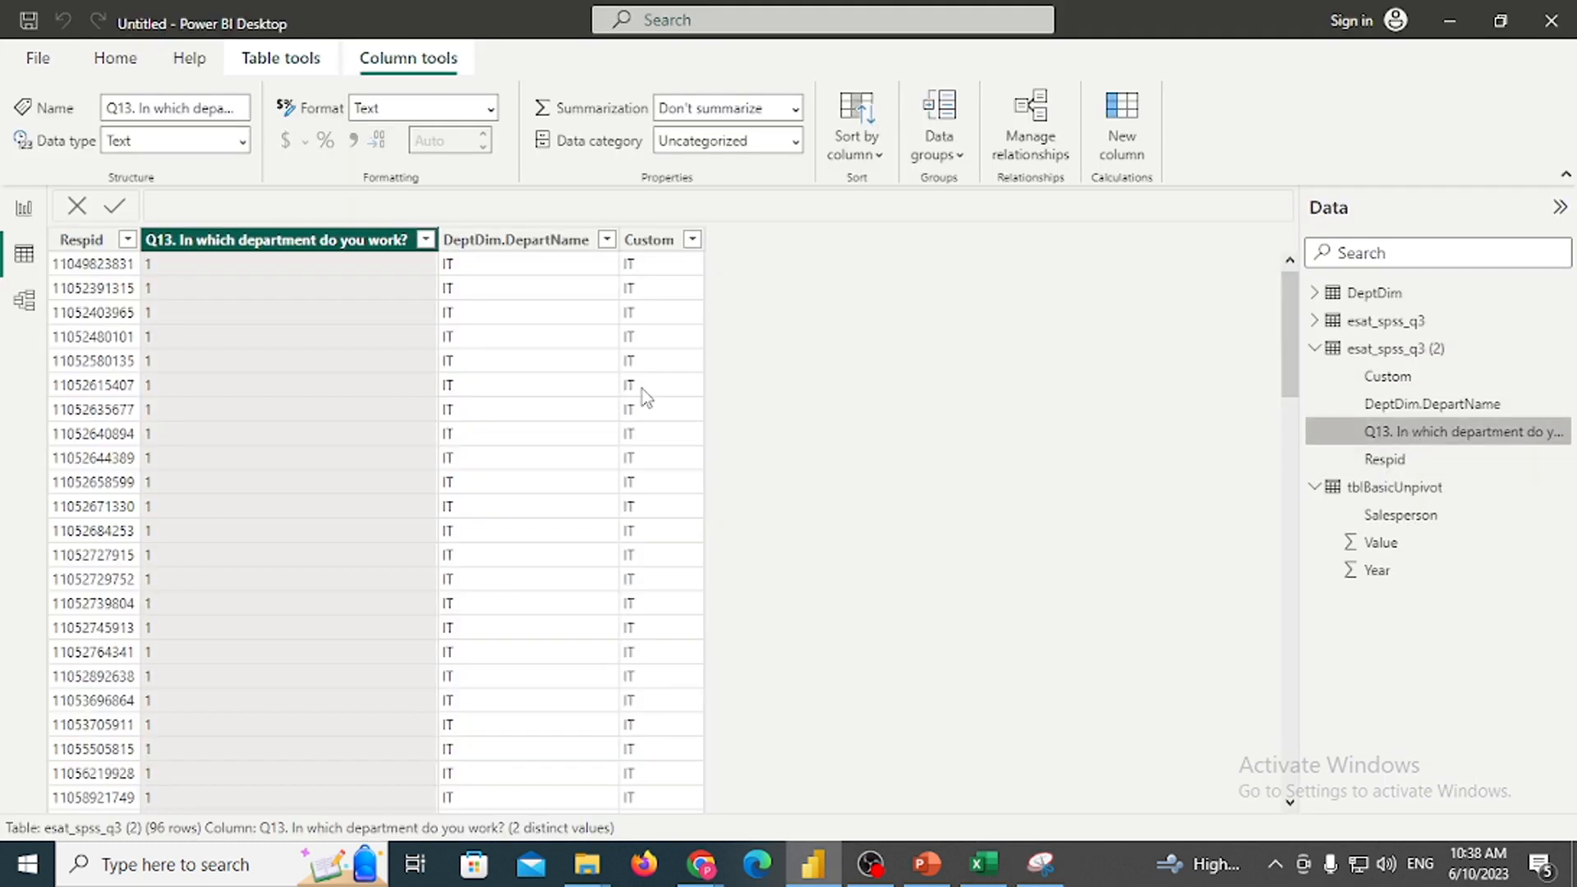
left_click(23, 208)
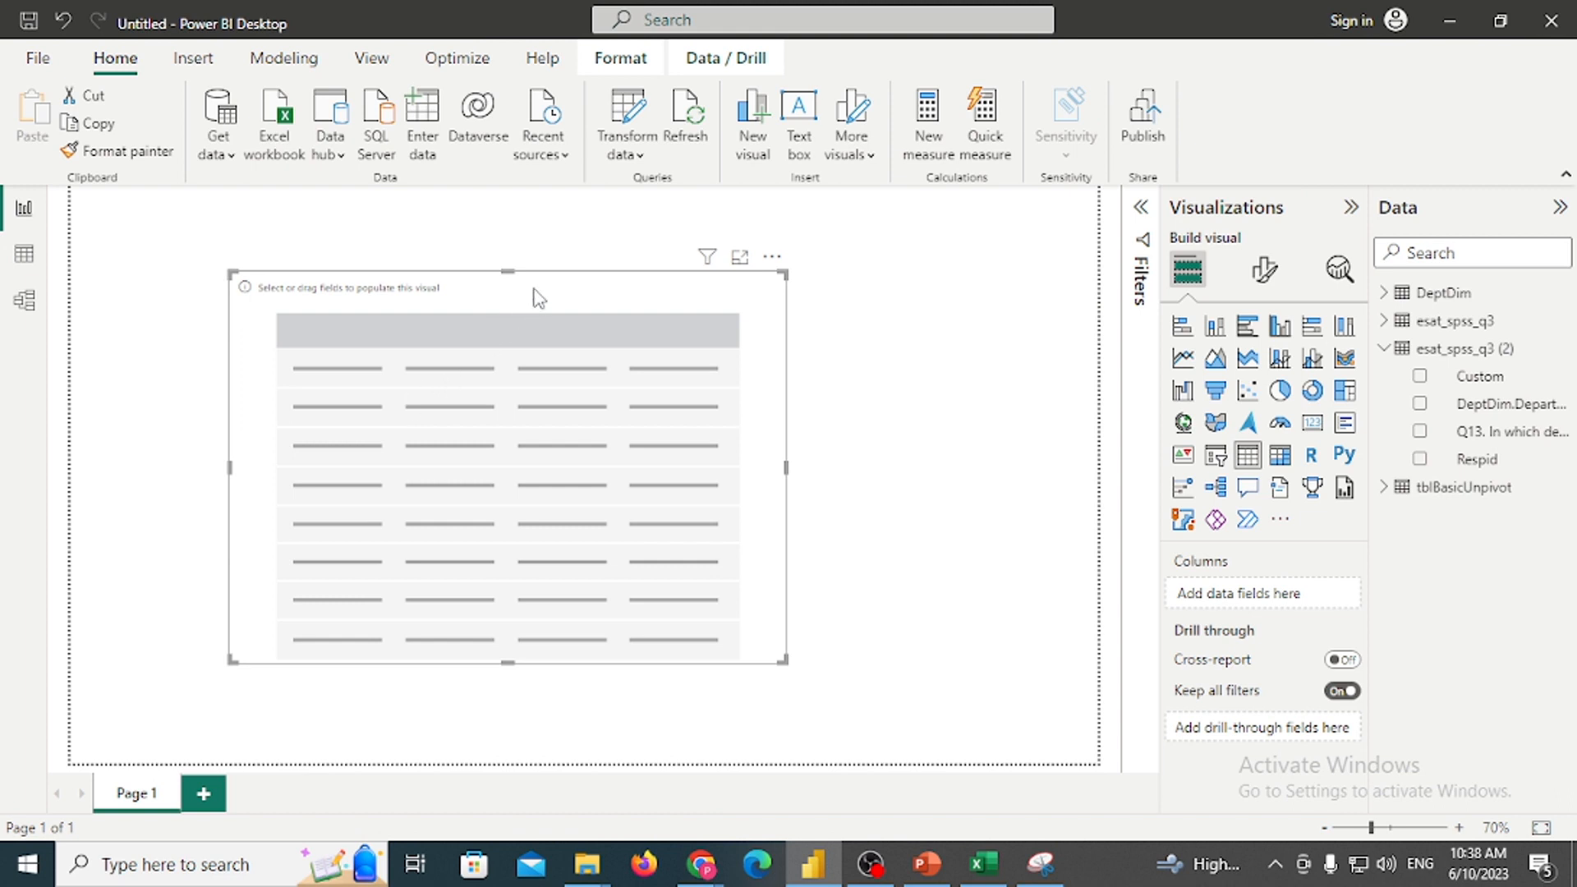
Try the Q13 department field as a column of the table visual, and remove it again
left_click(1424, 435)
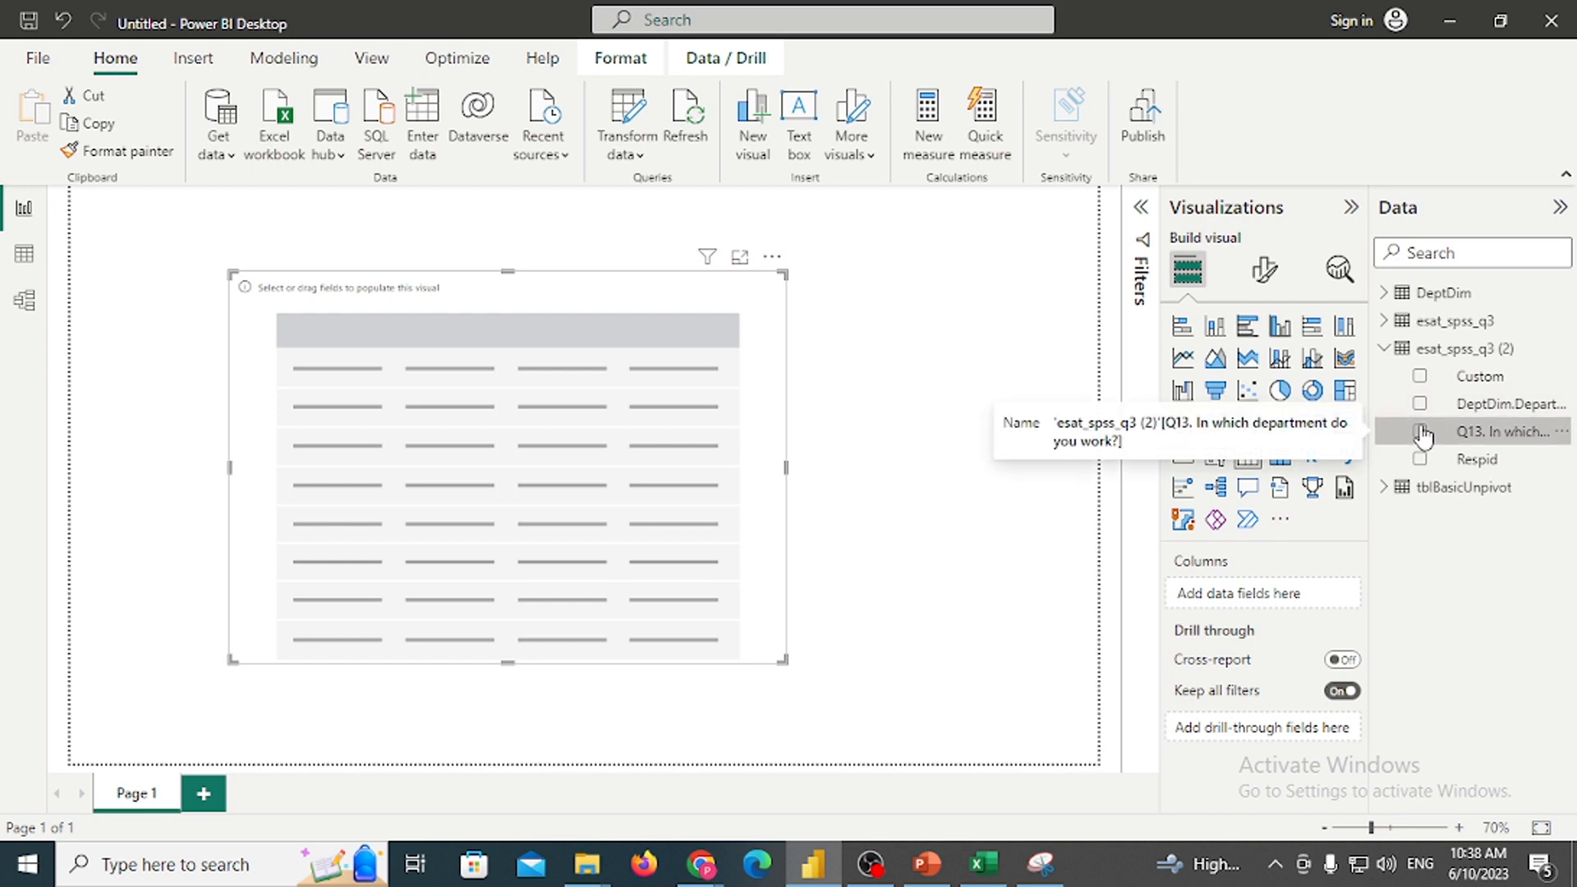
left_click_drag(1423, 435, 682, 470)
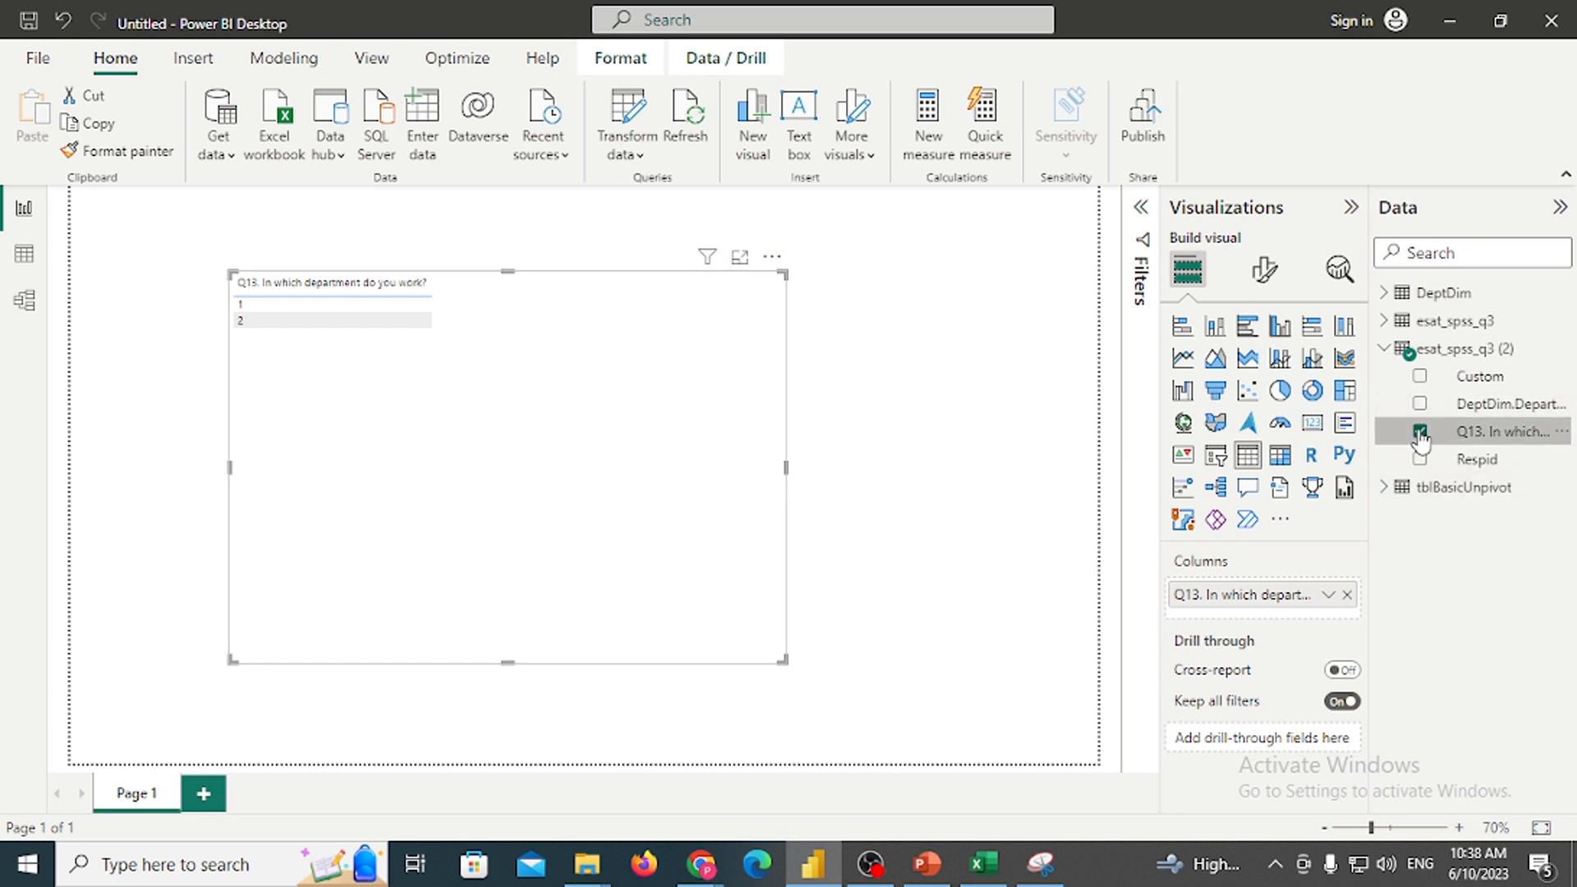
left_click(1417, 431)
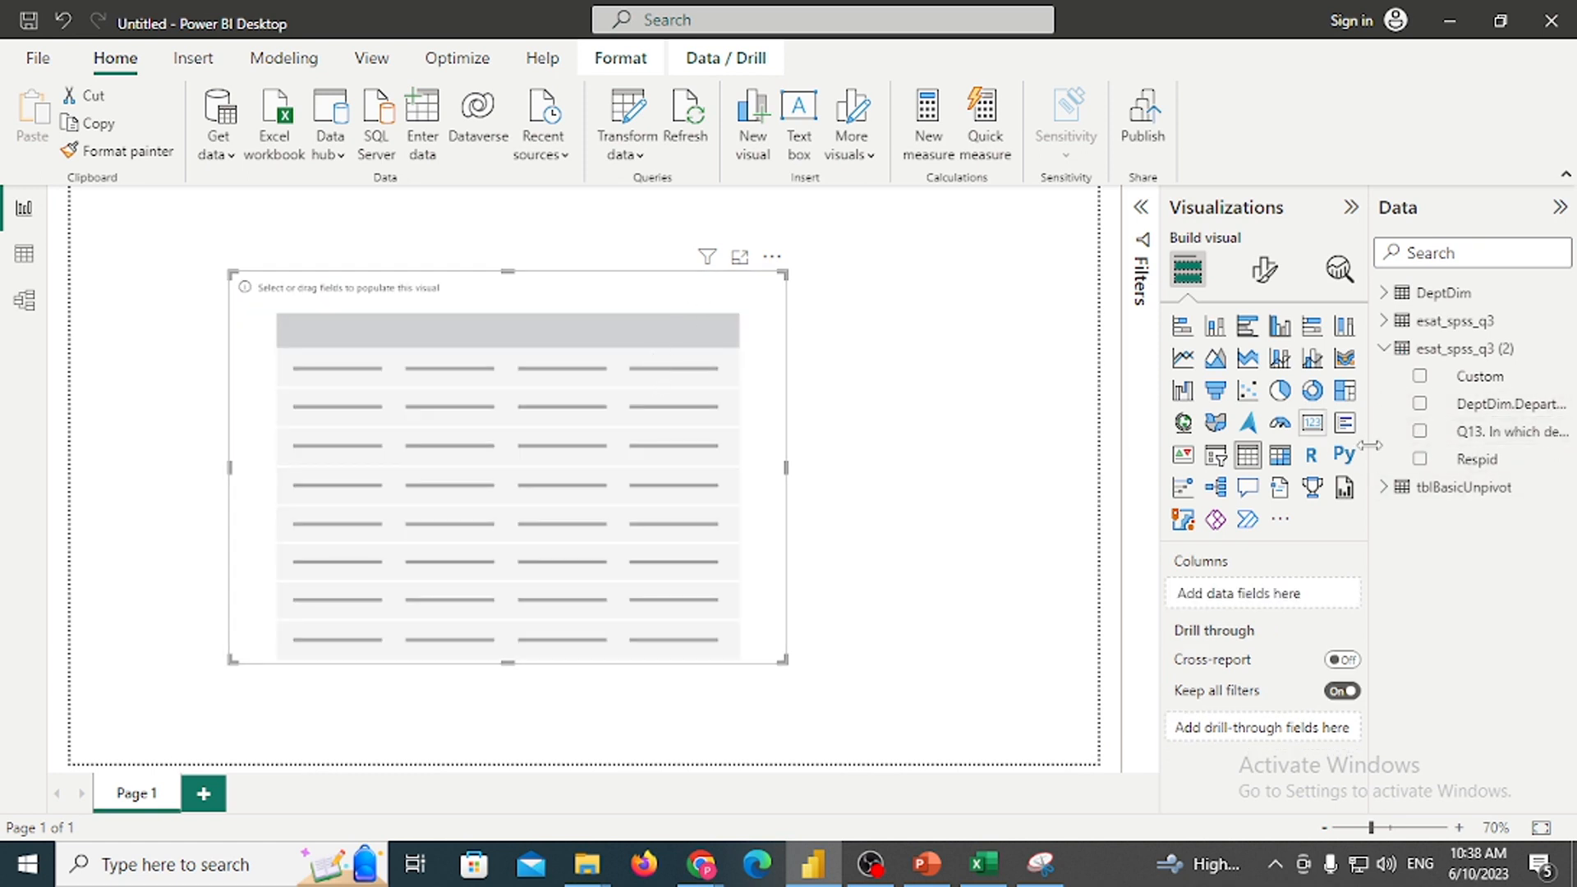
left_click(1419, 432)
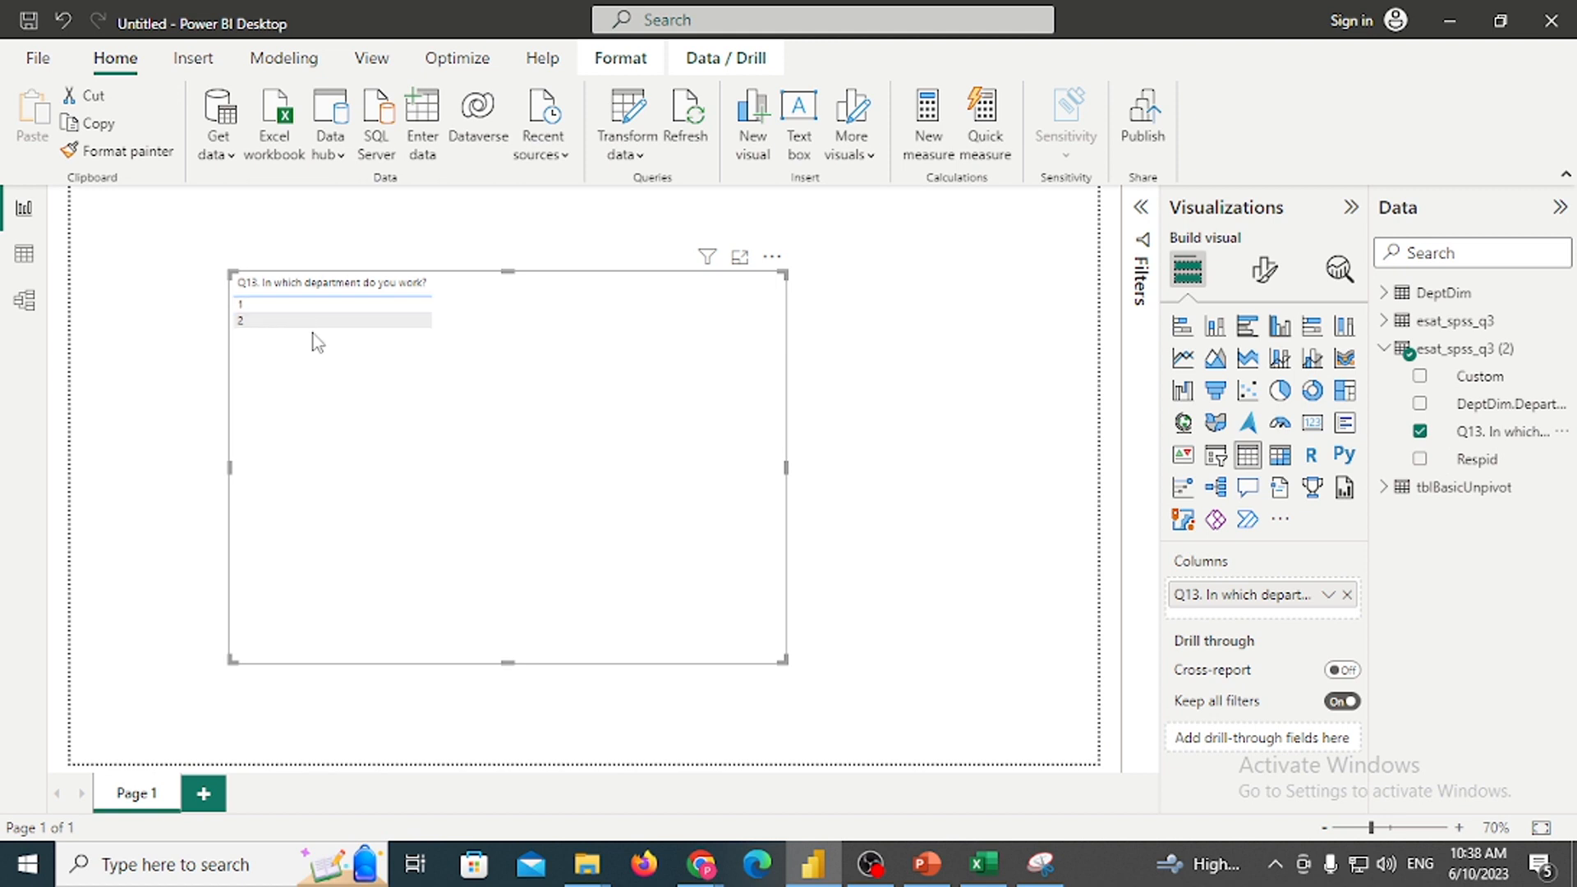
left_click(1419, 431)
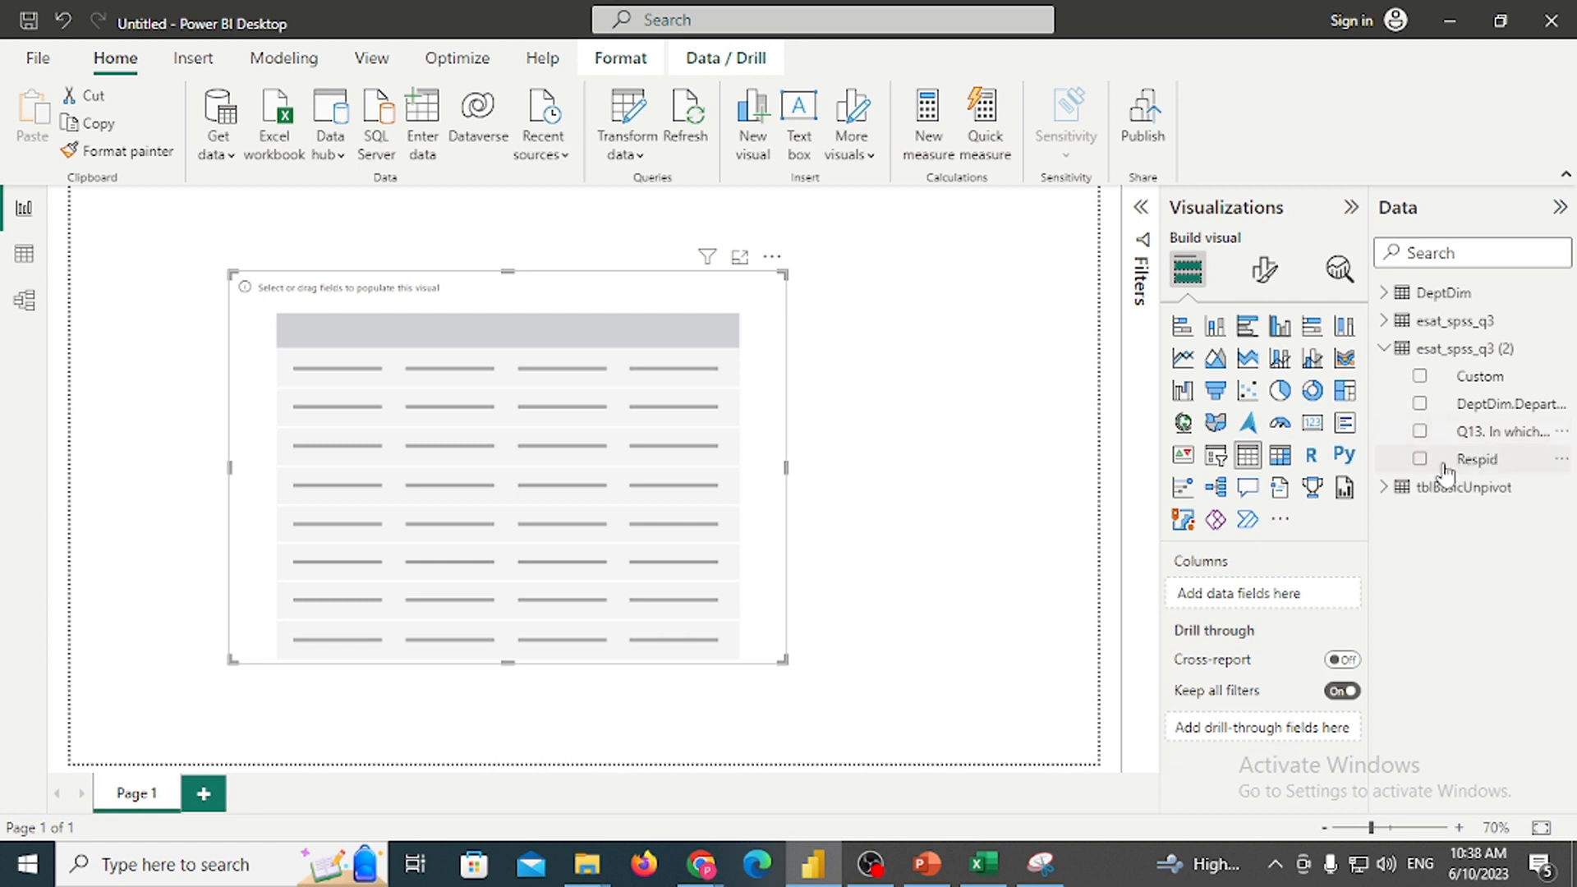
Add the Respid field from esat_spss_q3 (2) to the table visual and select that field
left_click(1420, 459)
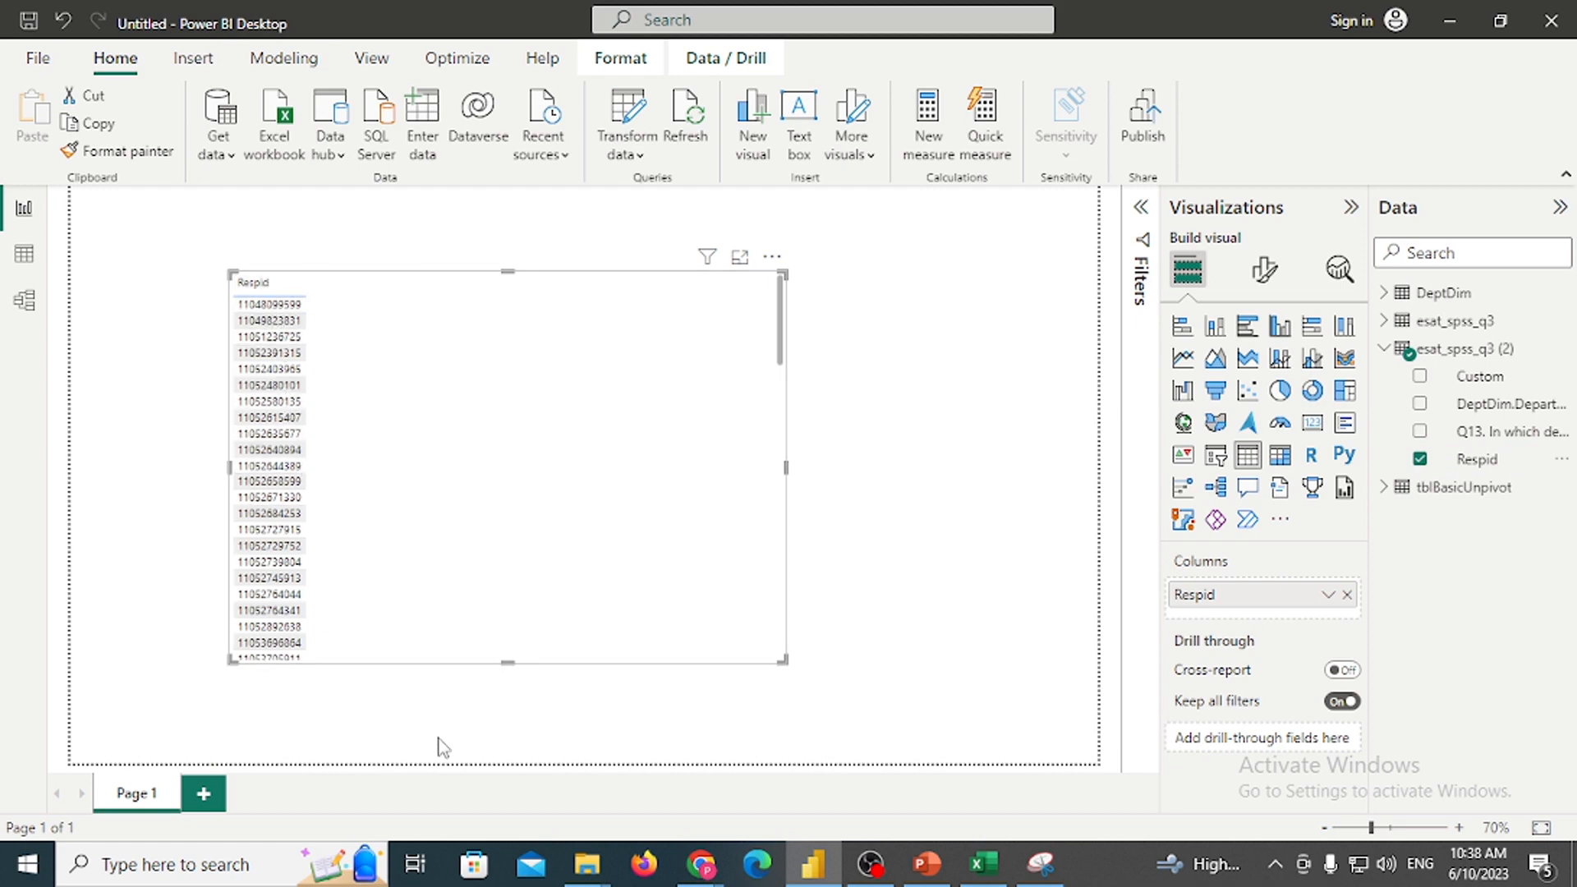
left_click_drag(780, 329, 747, 276)
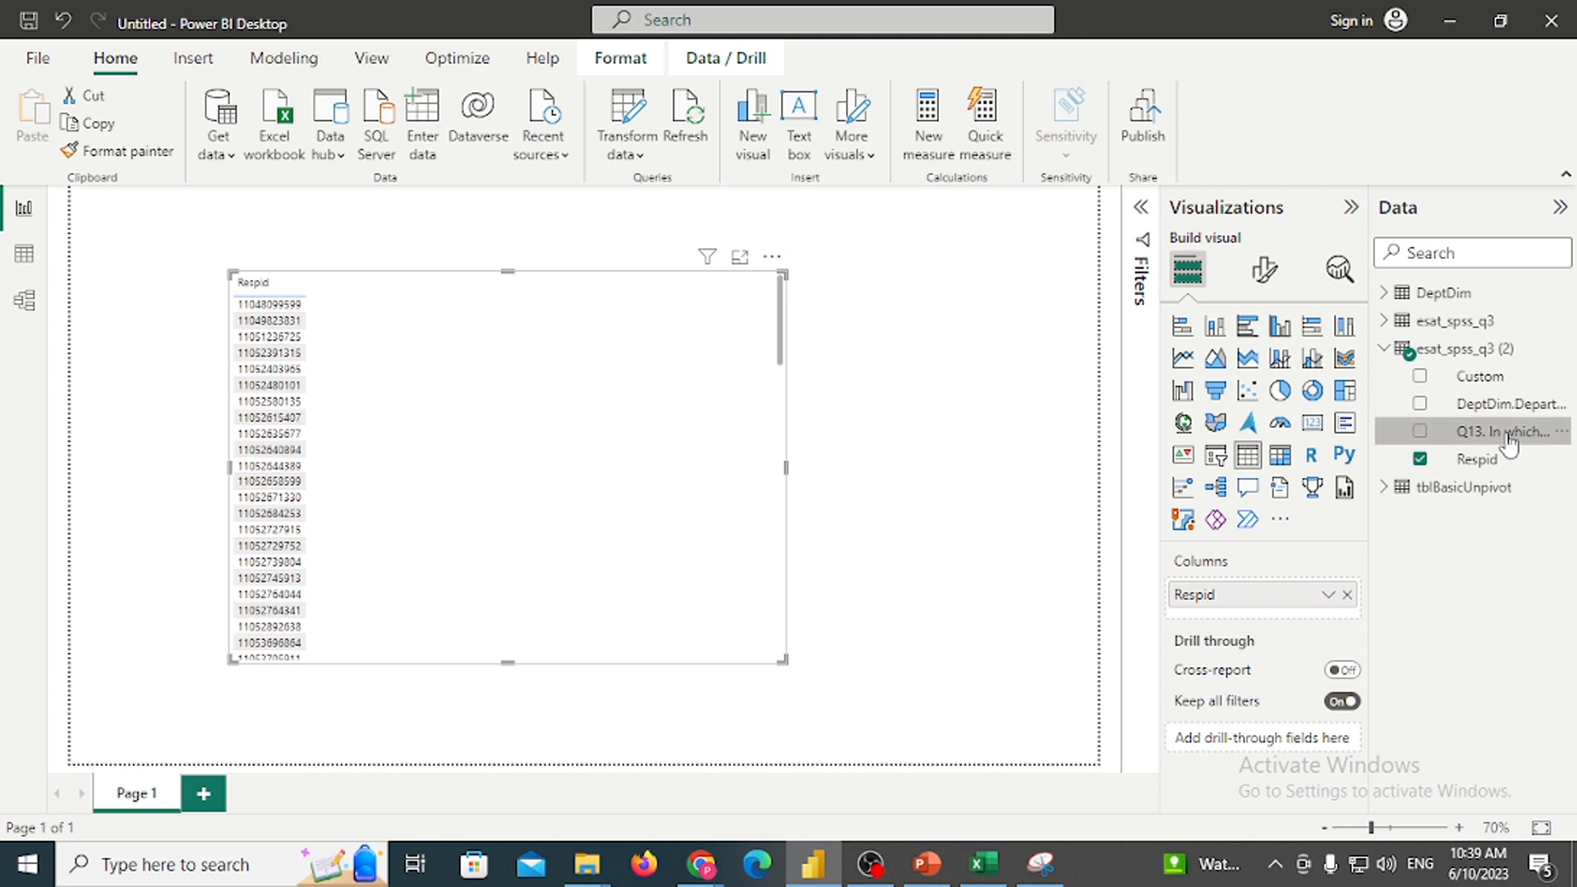
left_click(1508, 435)
left_click(1492, 462)
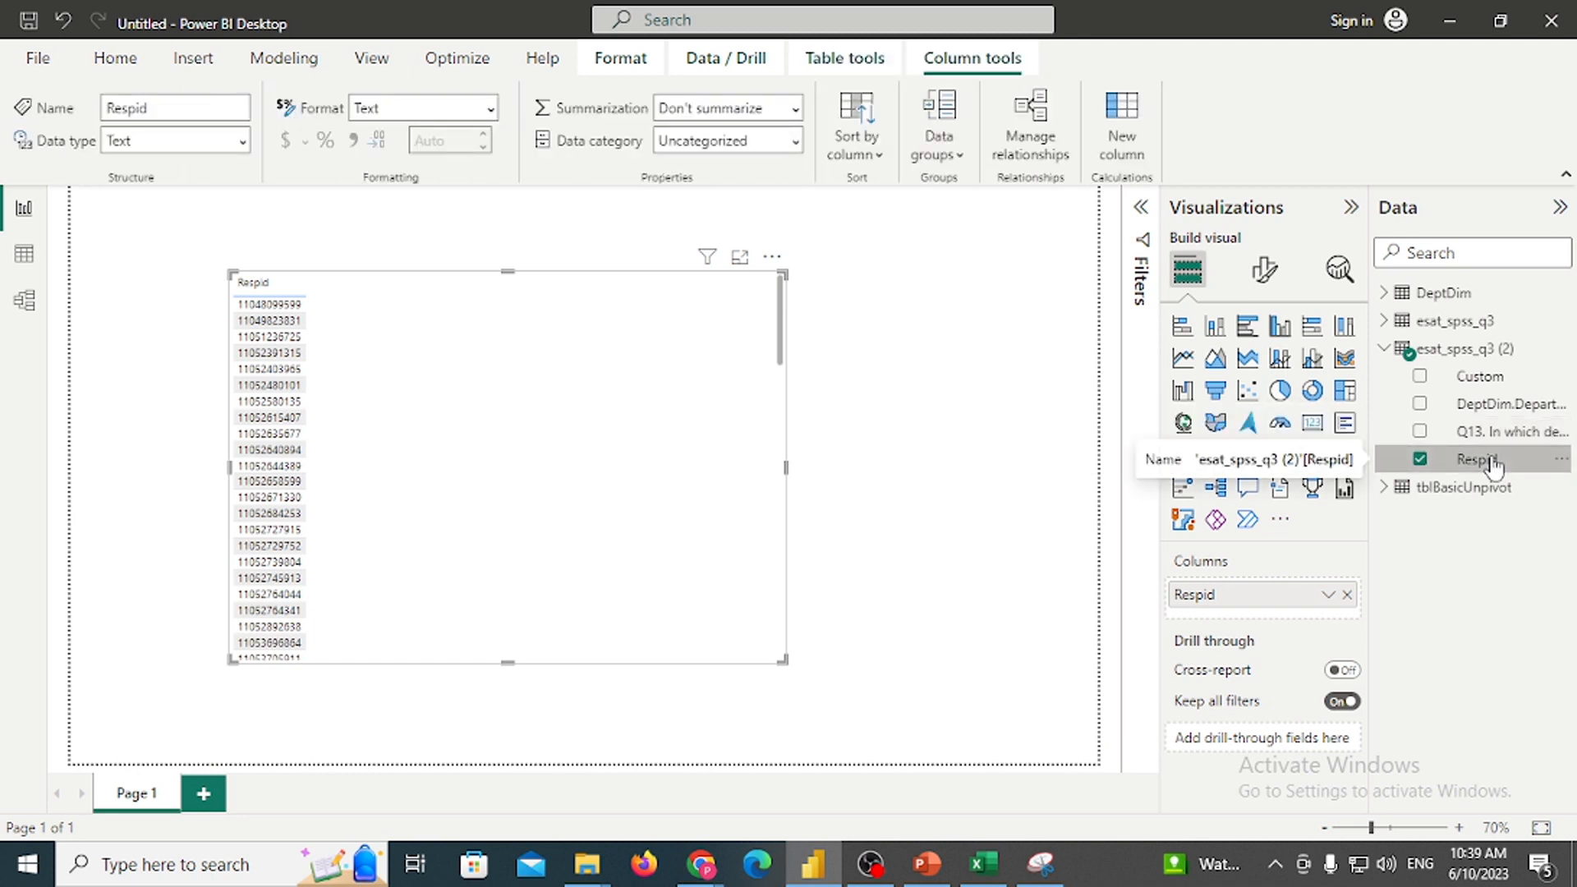
Capture the report view with Snipping Tool, circle the Respid column entry and box its options arrow, and return to Power BI
mouse_move(1023, 860)
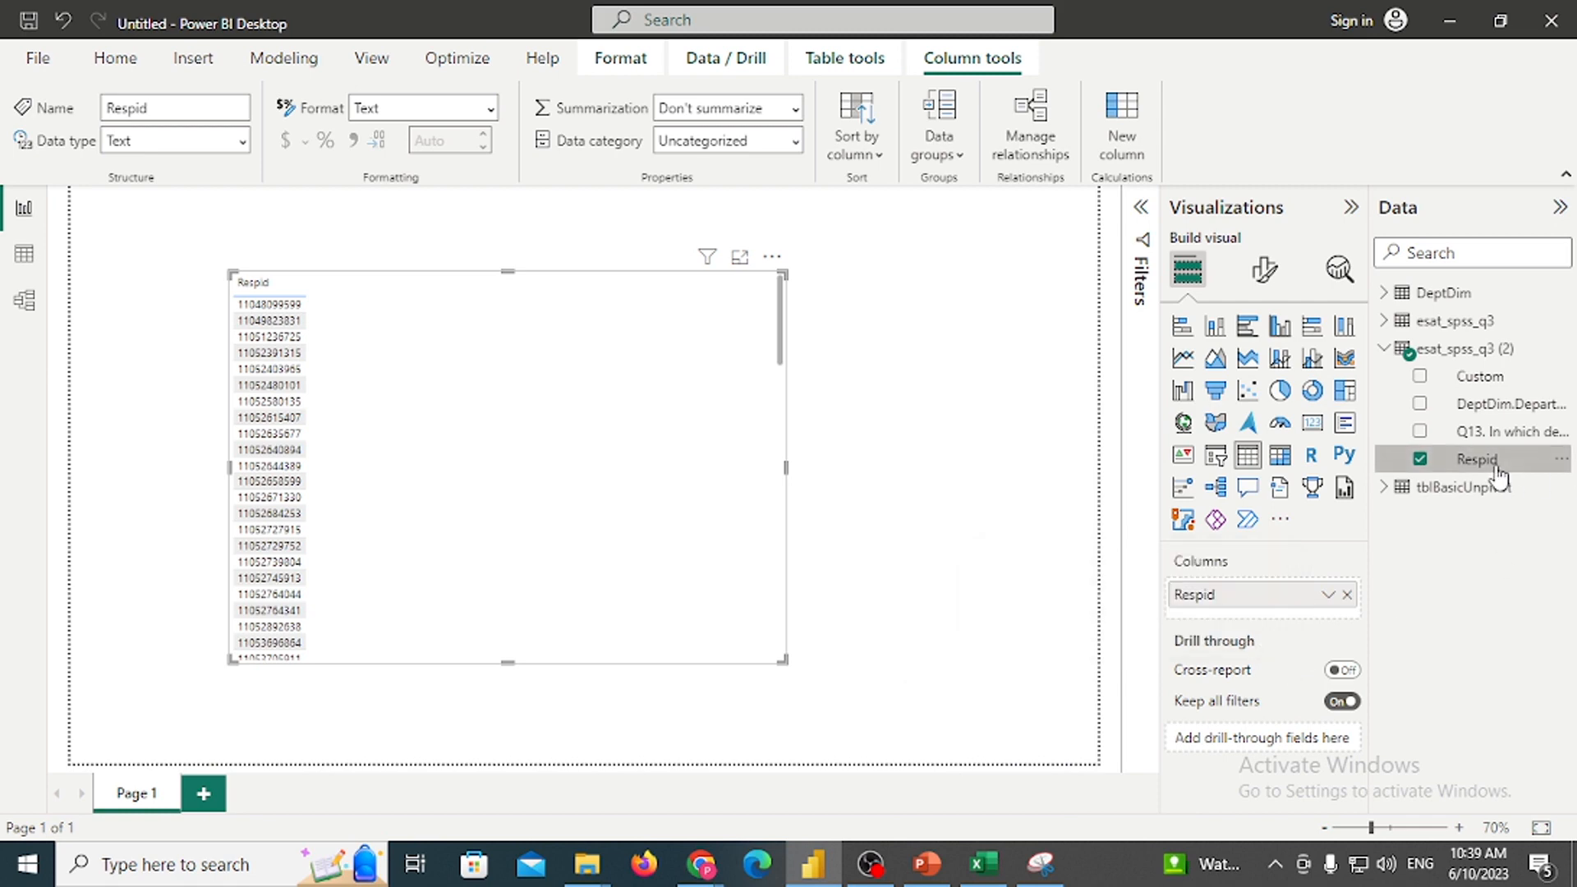
left_click(1042, 862)
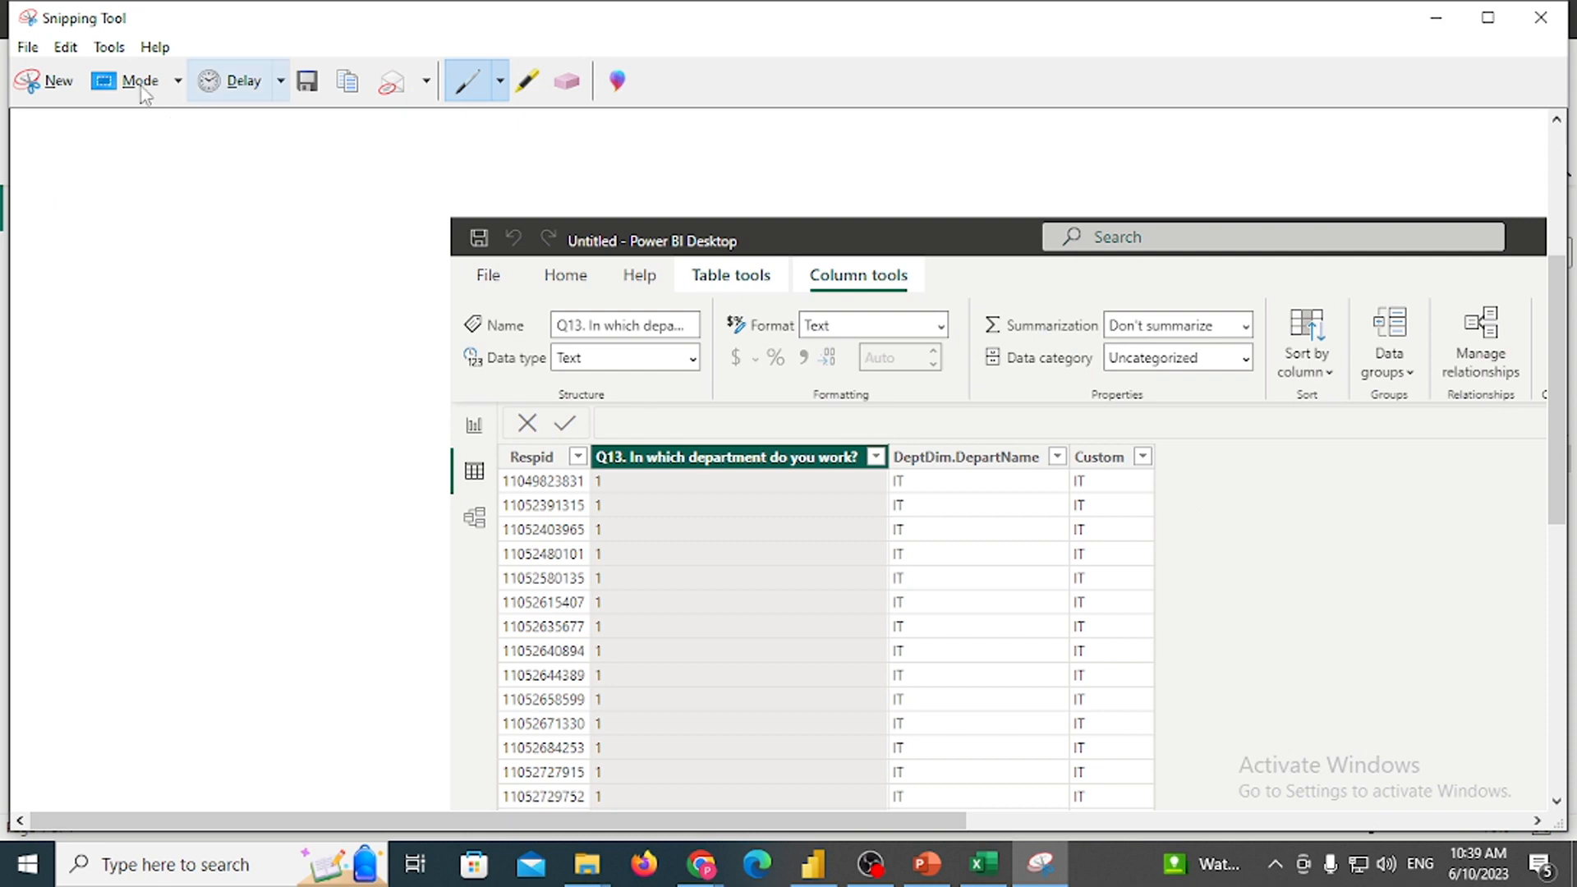
left_click(45, 80)
left_click_drag(27, 22, 1290, 645)
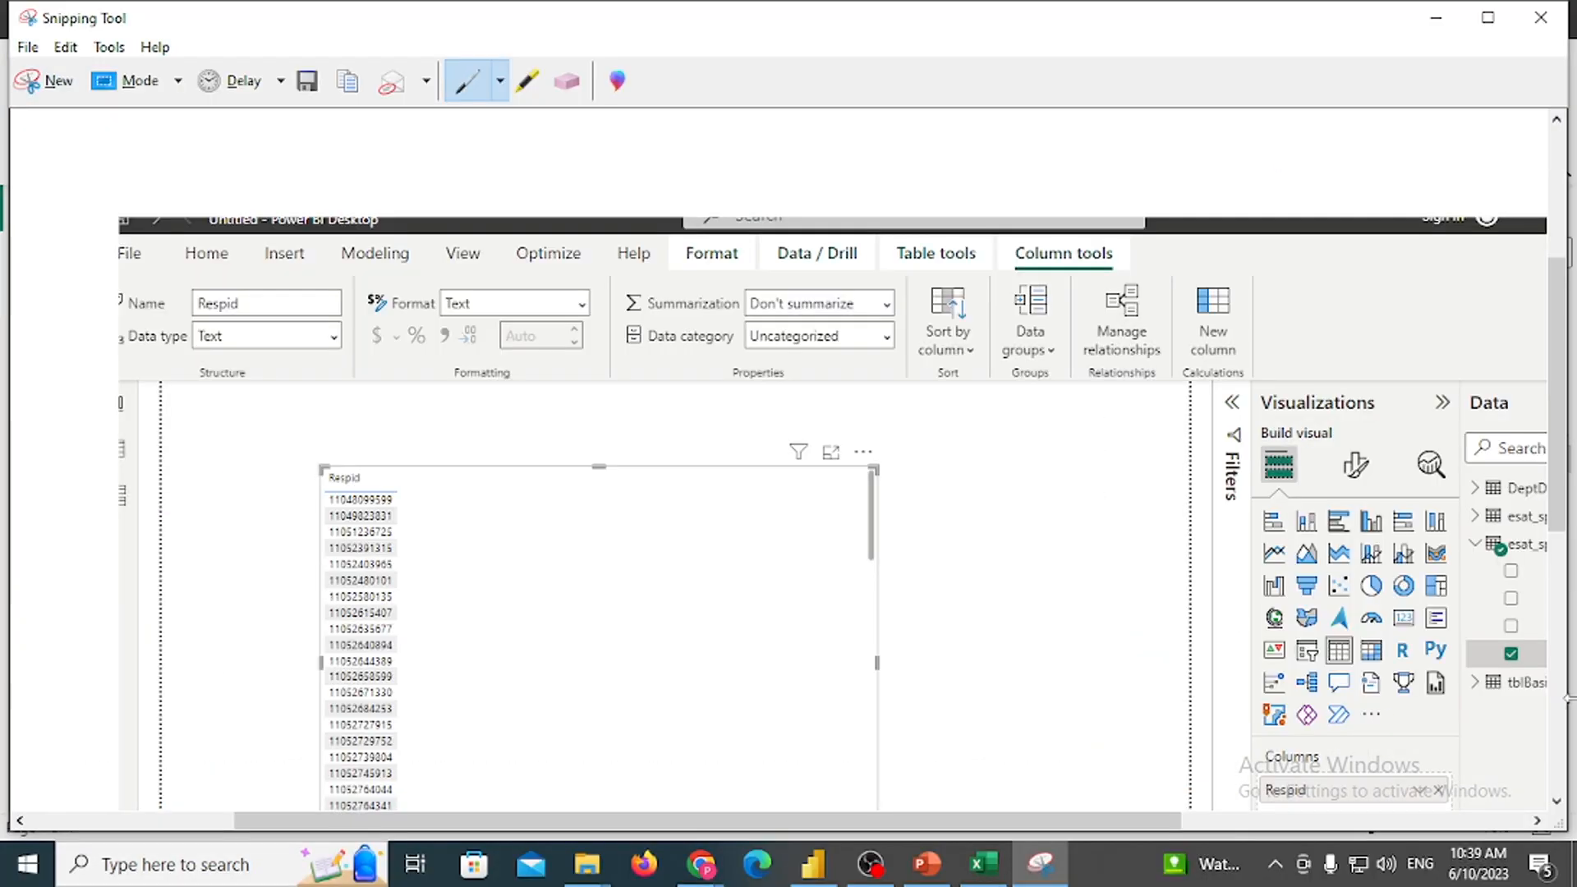
left_click_drag(1567, 575, 1564, 575)
left_click_drag(1555, 519, 1553, 630)
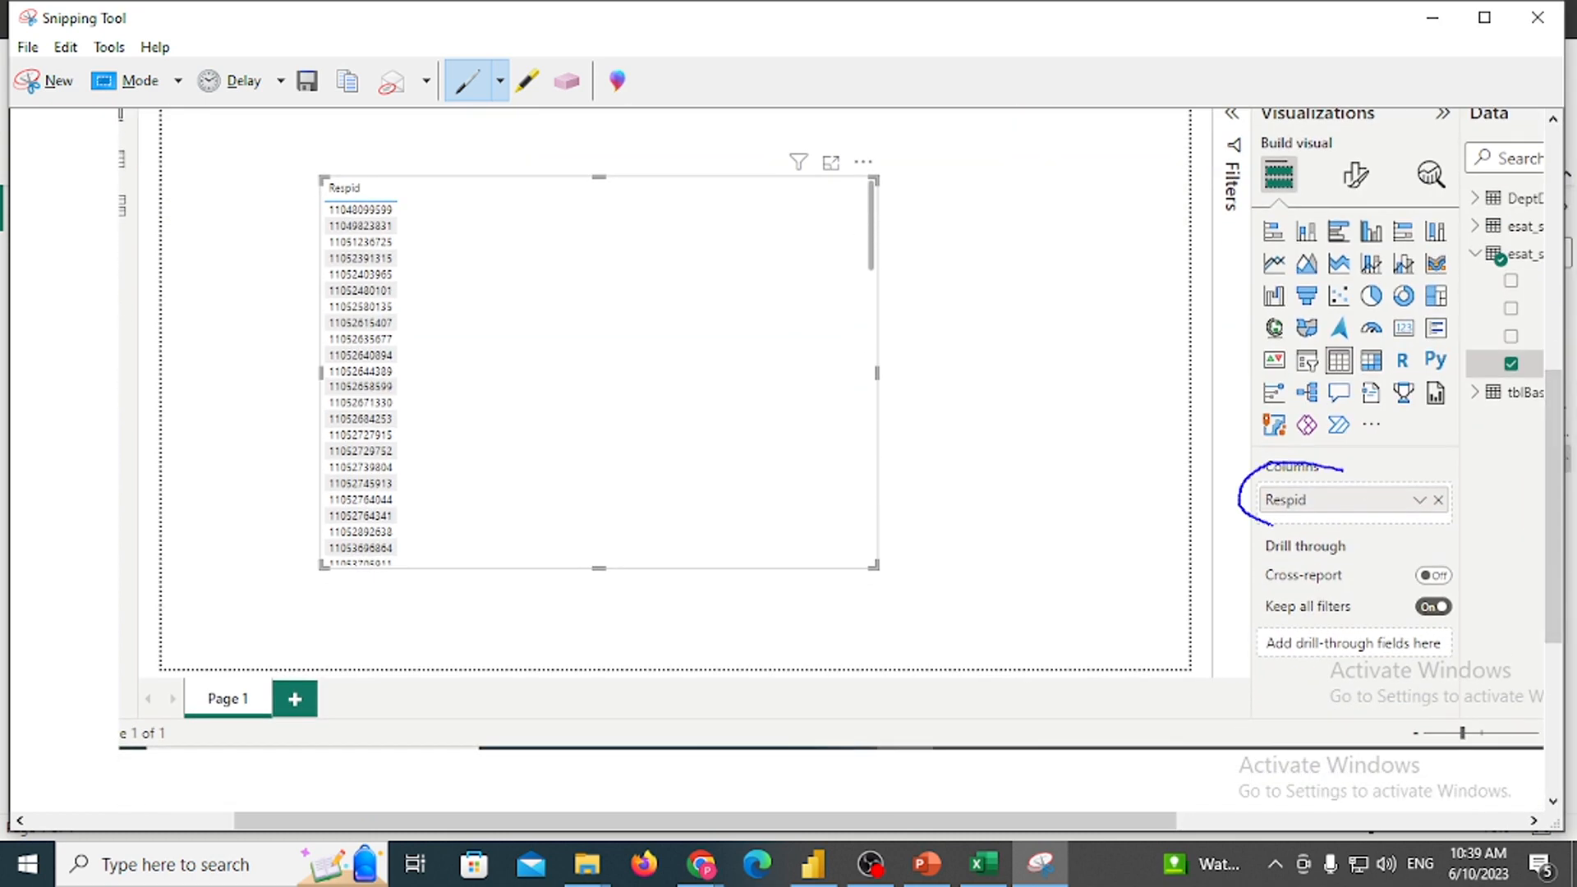
mouse_move(1272, 522)
left_mouse_down()
mouse_move(1473, 507)
mouse_move(1332, 468)
left_mouse_up()
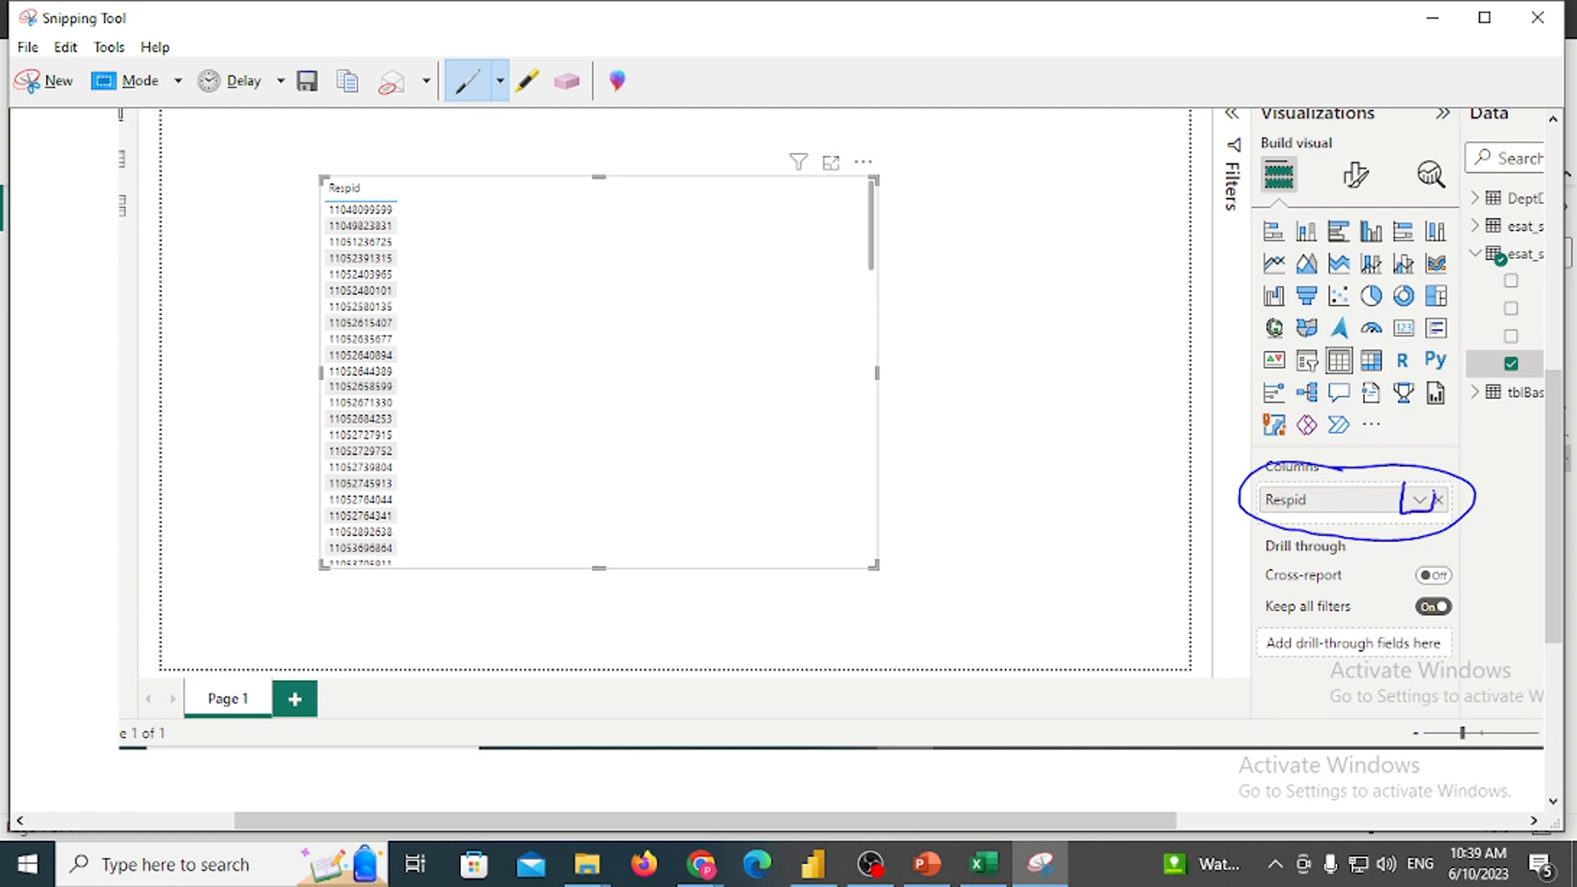
left_click_drag(1434, 496, 1393, 485)
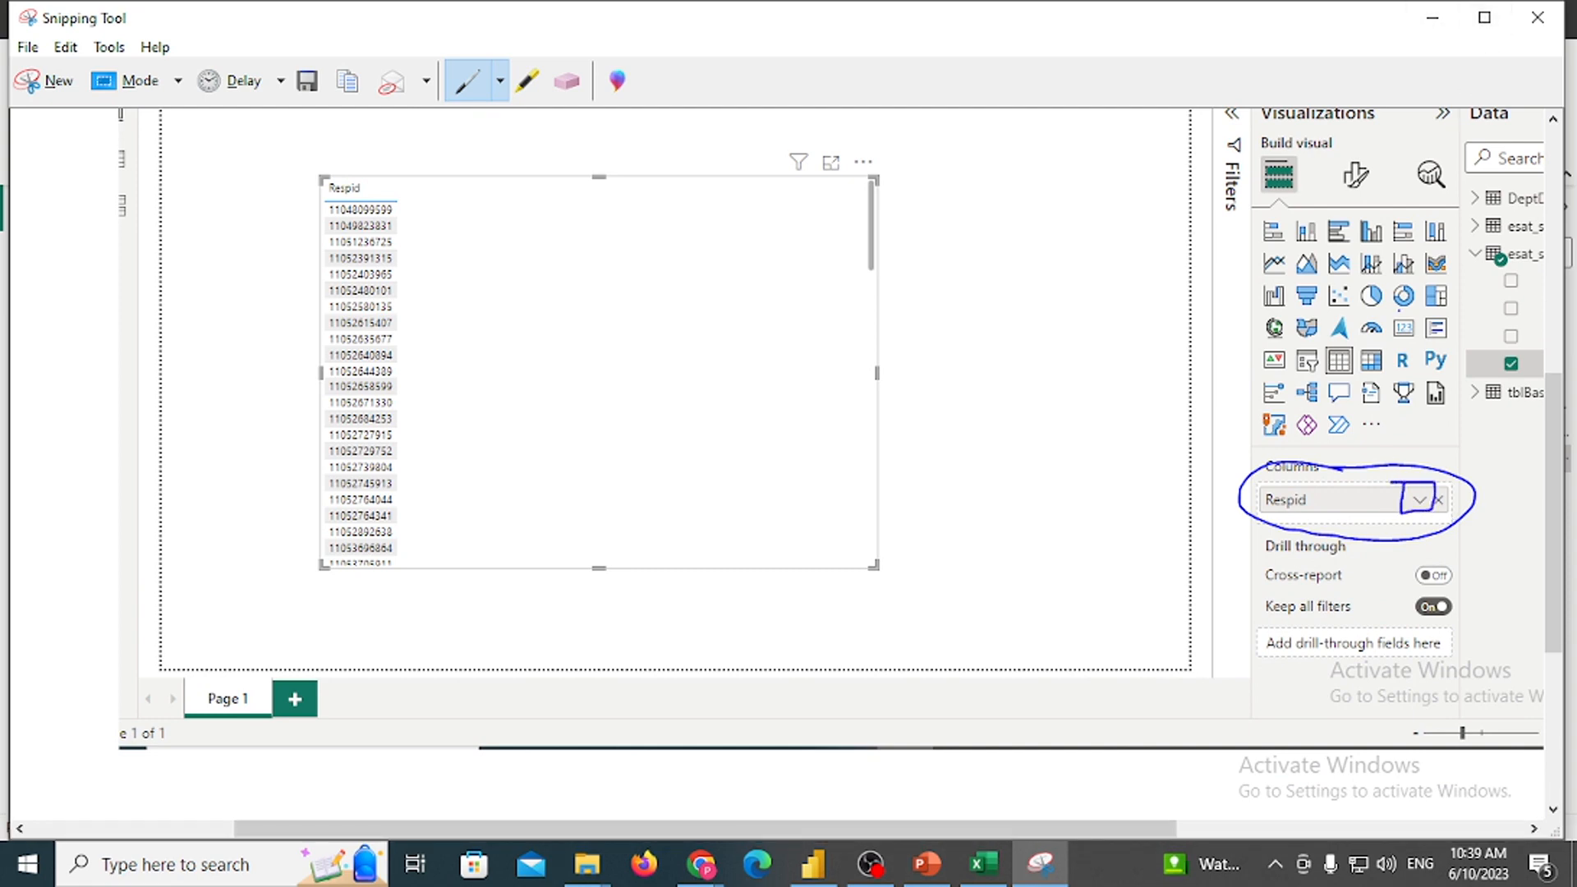
left_click(1433, 18)
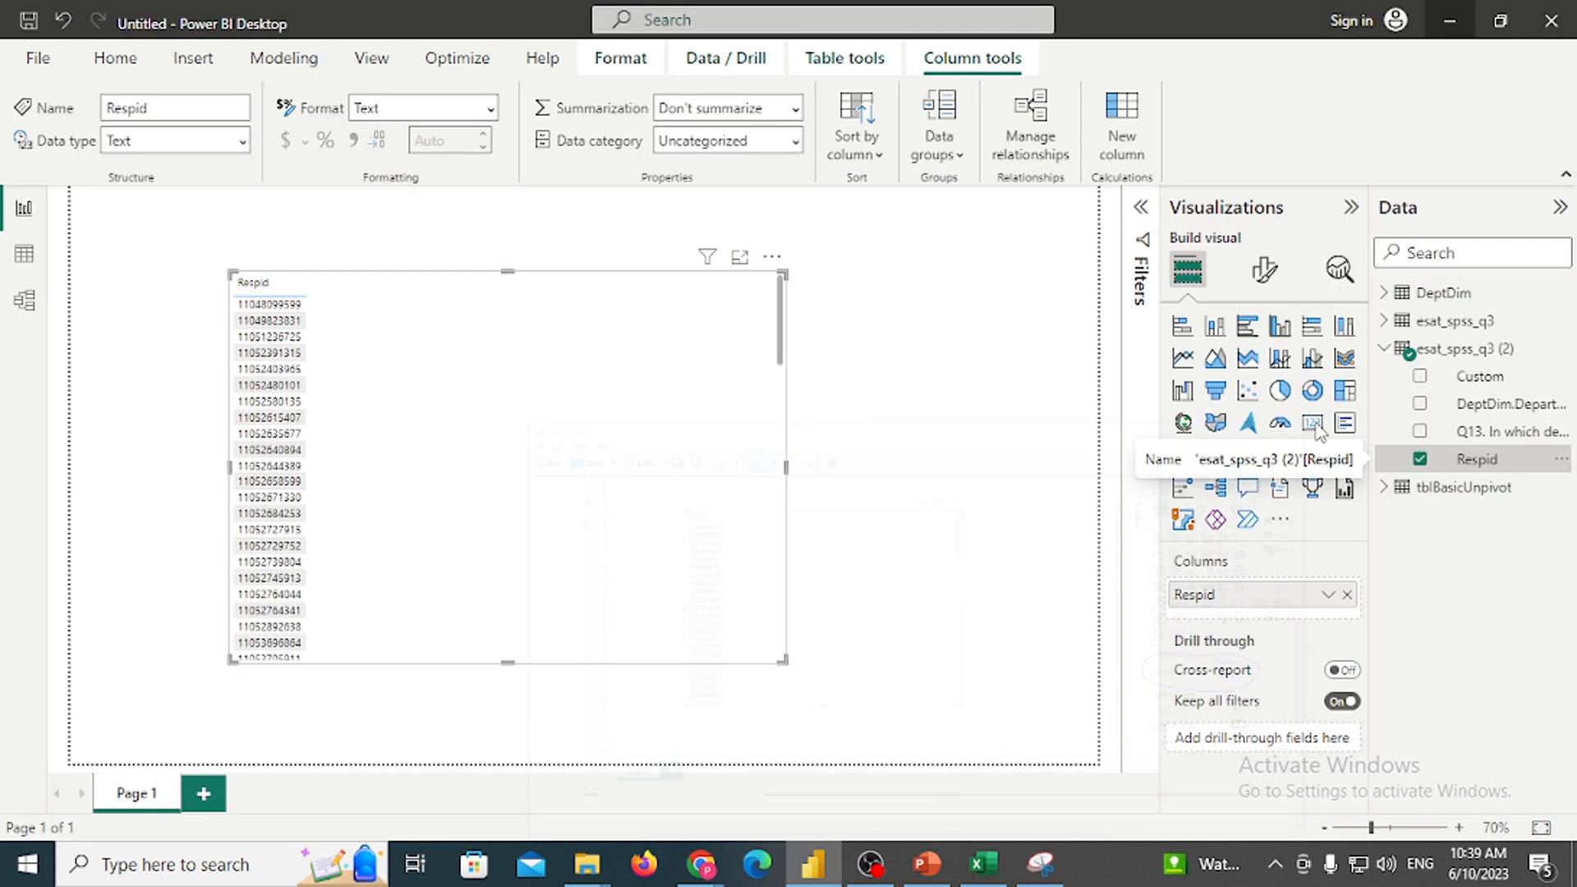
Summarize the table visual's Respid column as Count and enlarge the font of its values to 17
left_click(1327, 595)
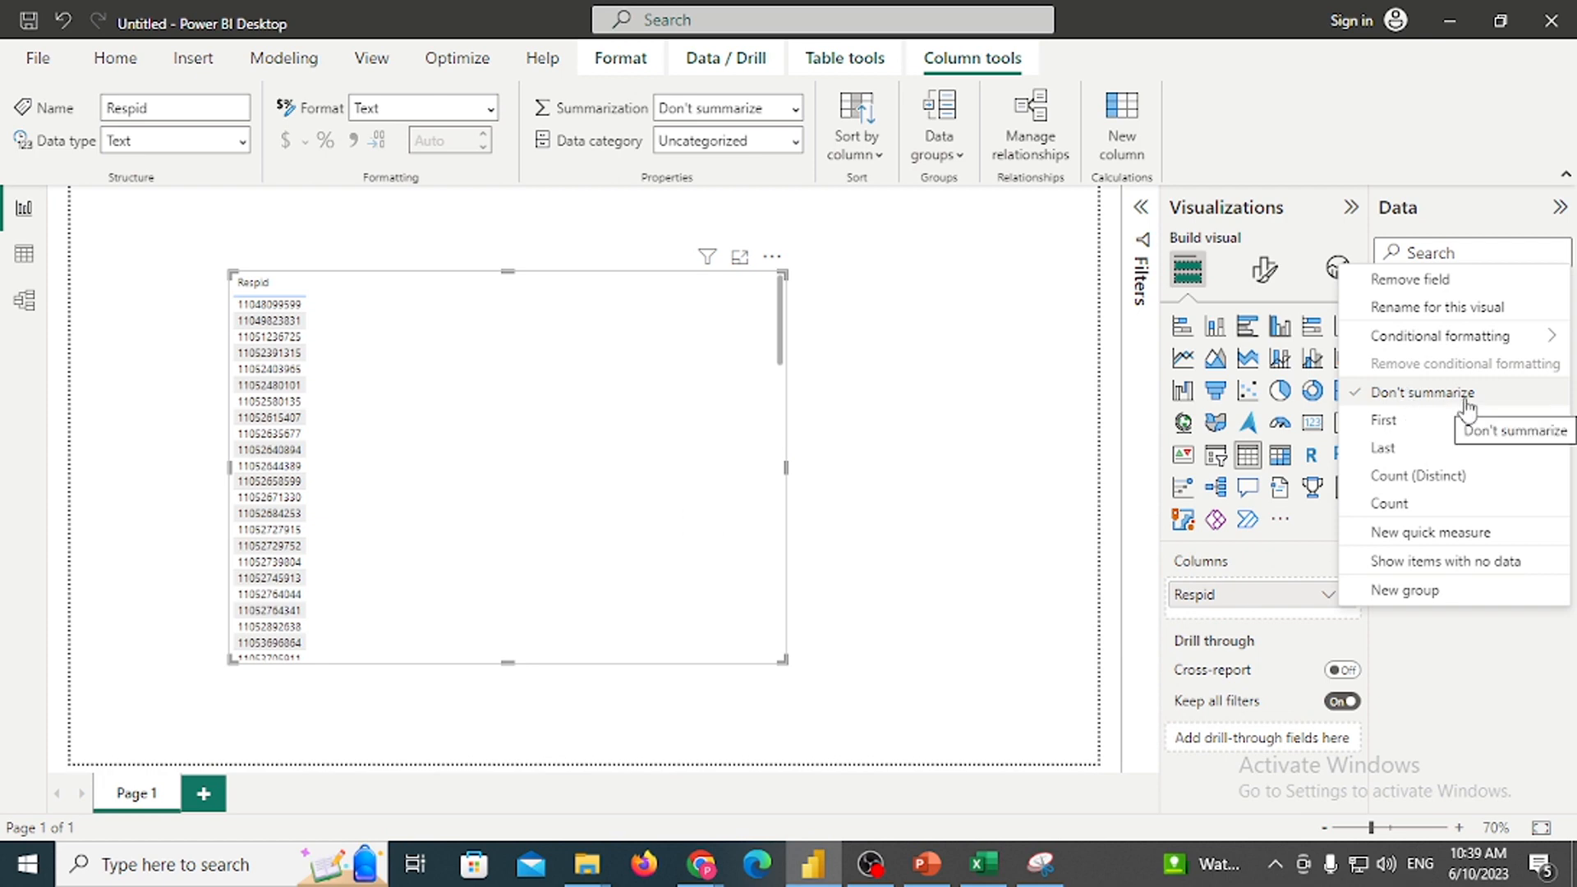
left_click(1425, 510)
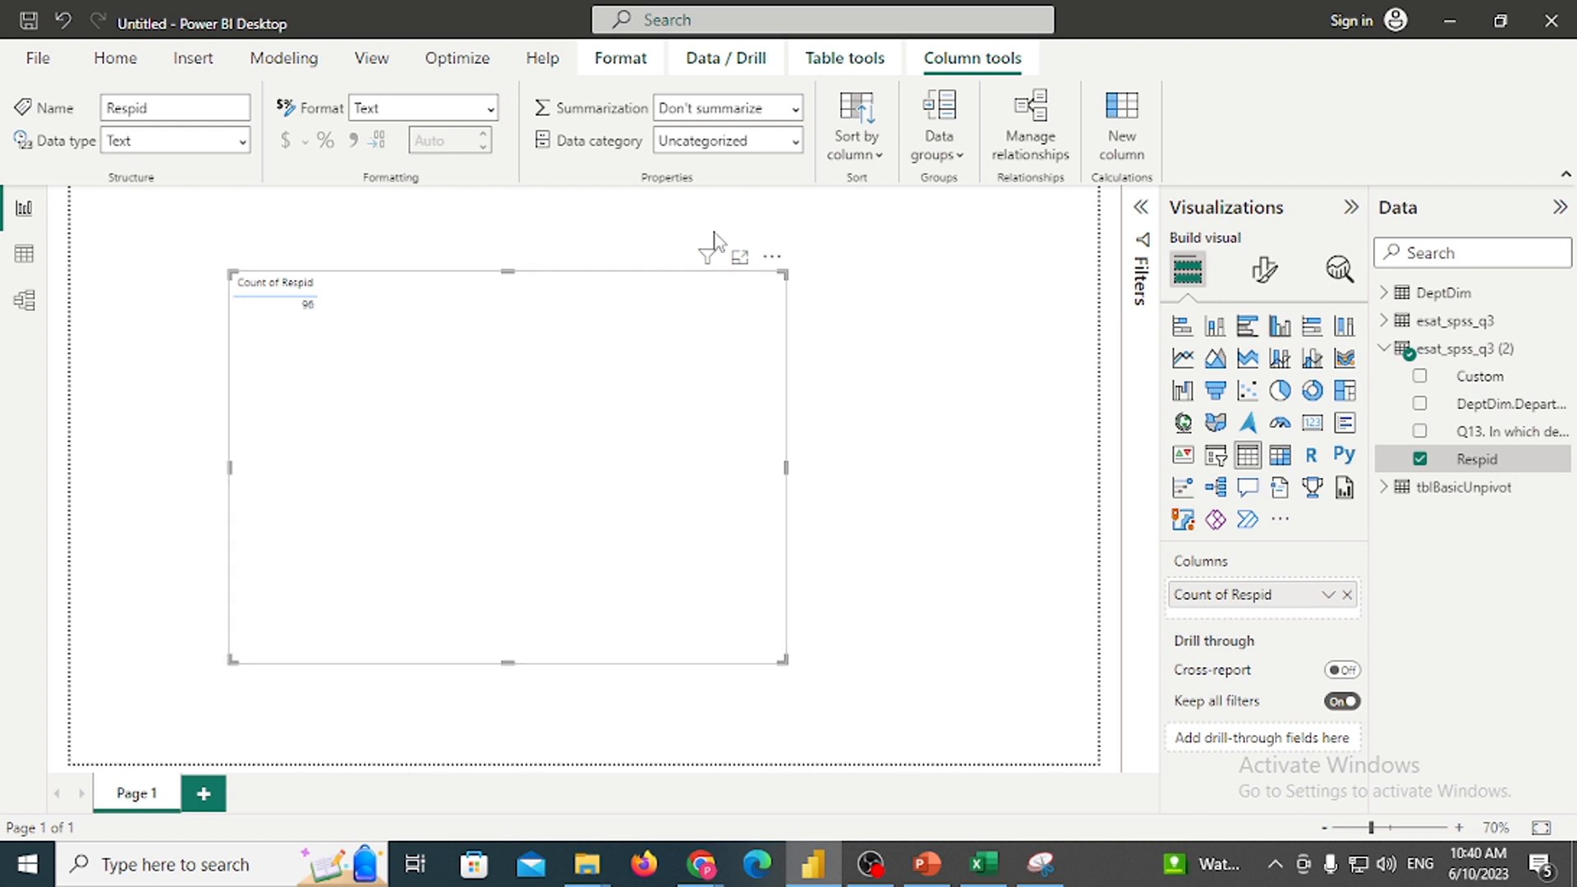
left_click(1271, 286)
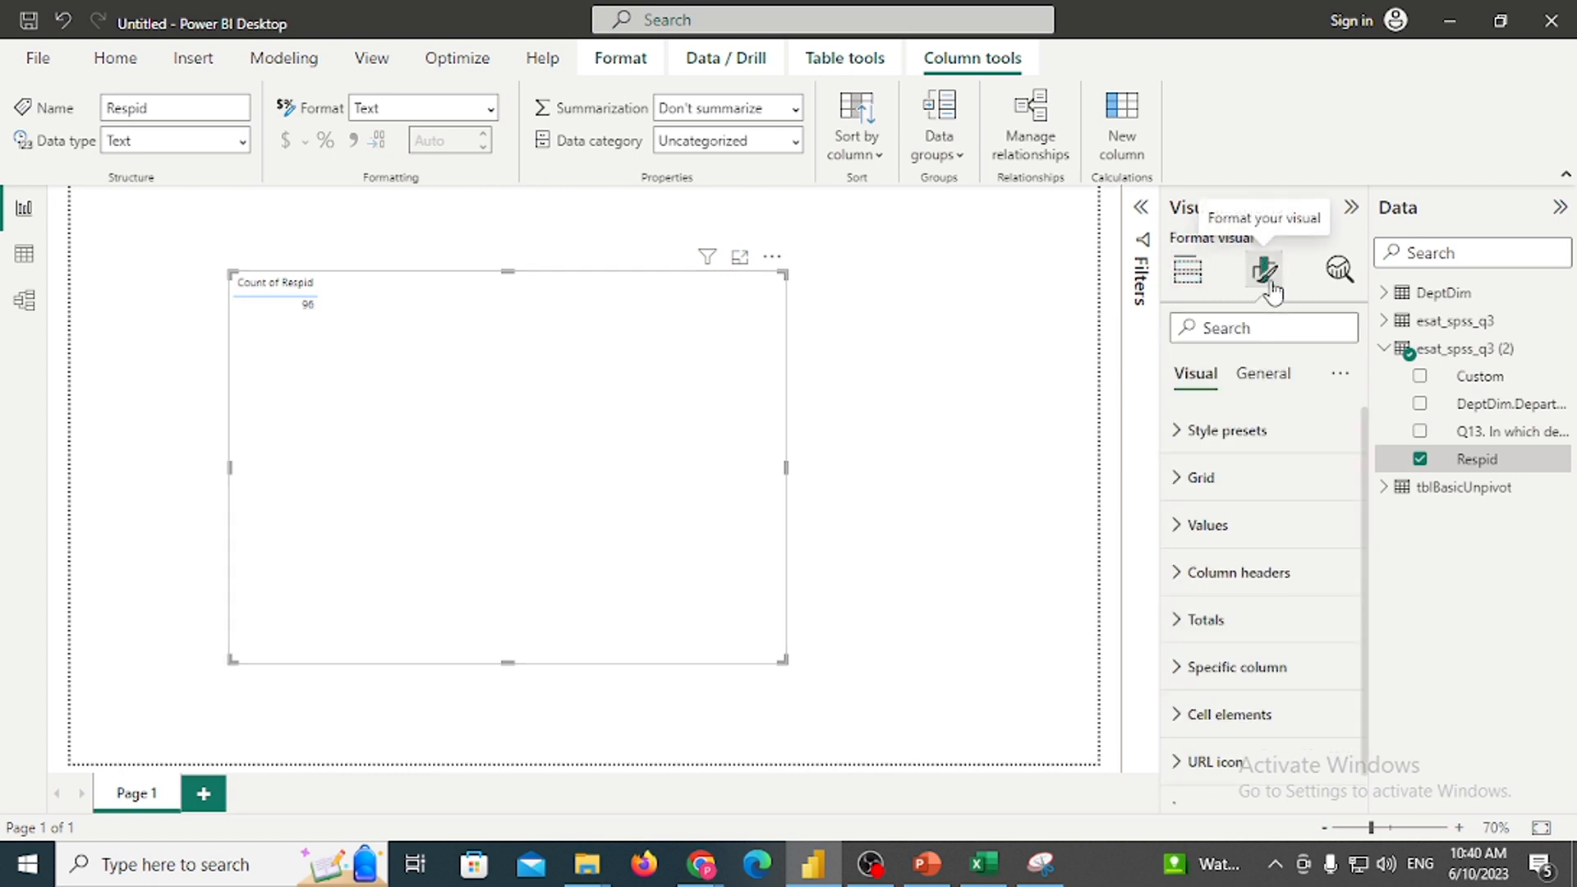
left_click(1179, 527)
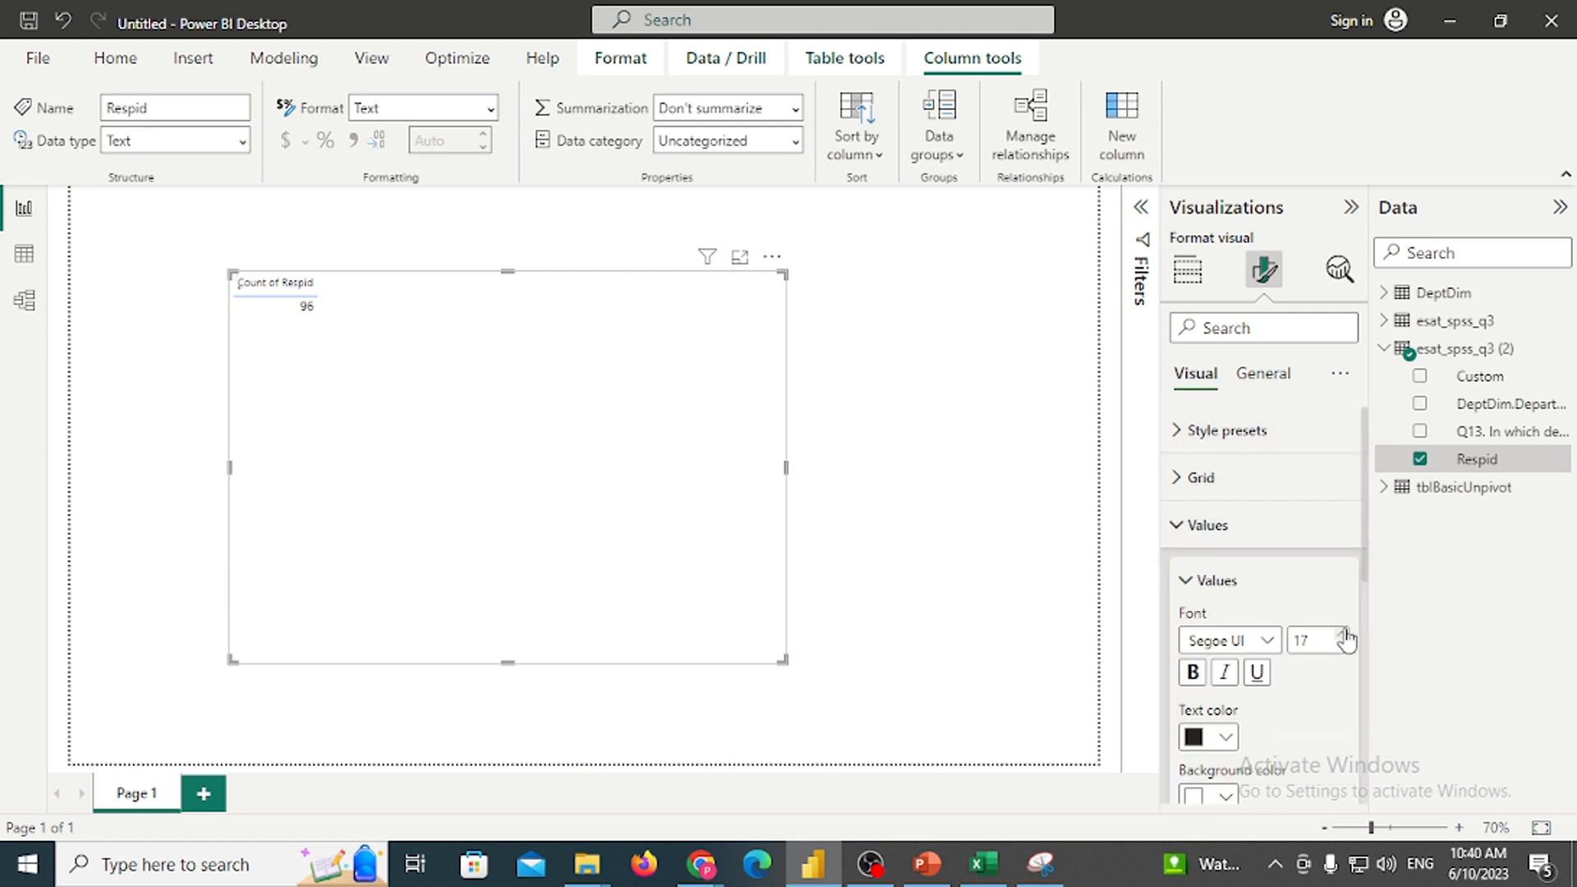
left_click(1187, 281)
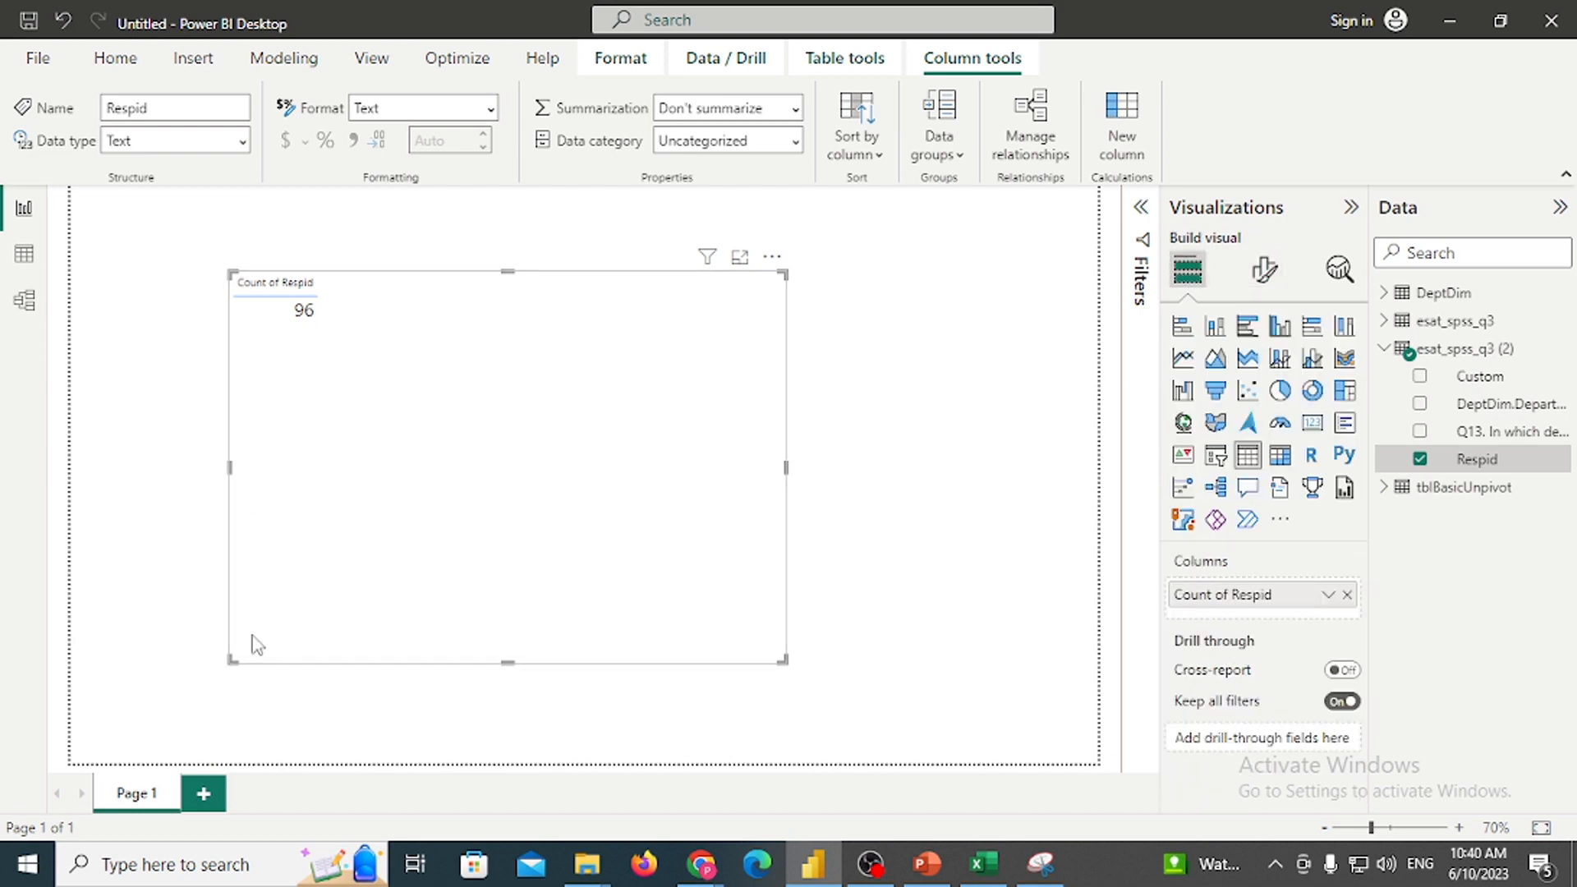
mouse_move(587, 864)
left_click(692, 801)
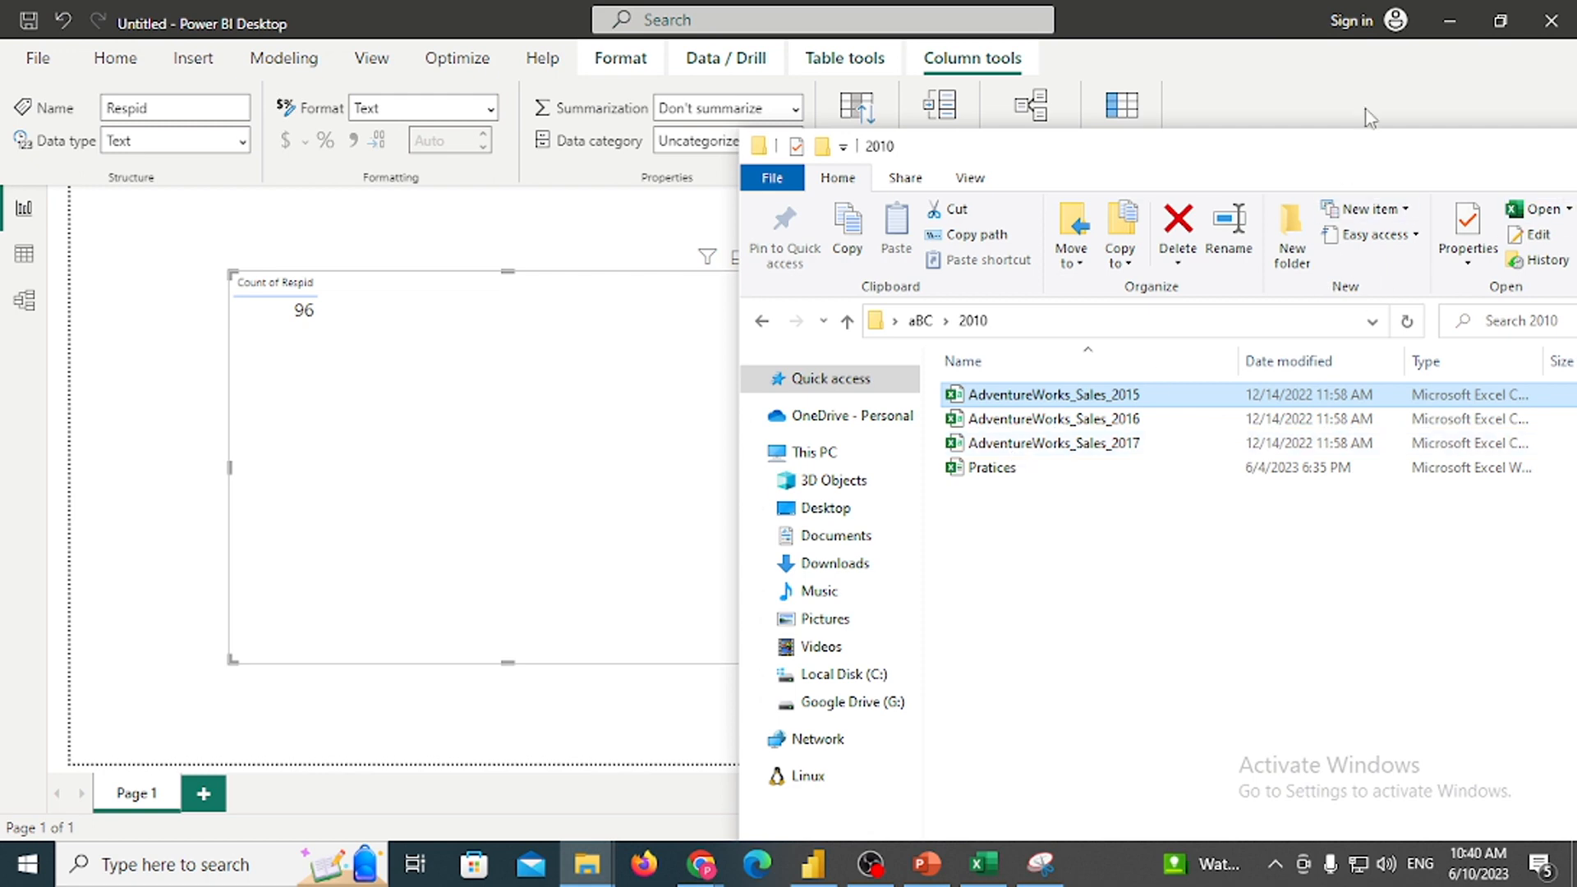
left_click_drag(1391, 151, 1080, 505)
left_click(1076, 500)
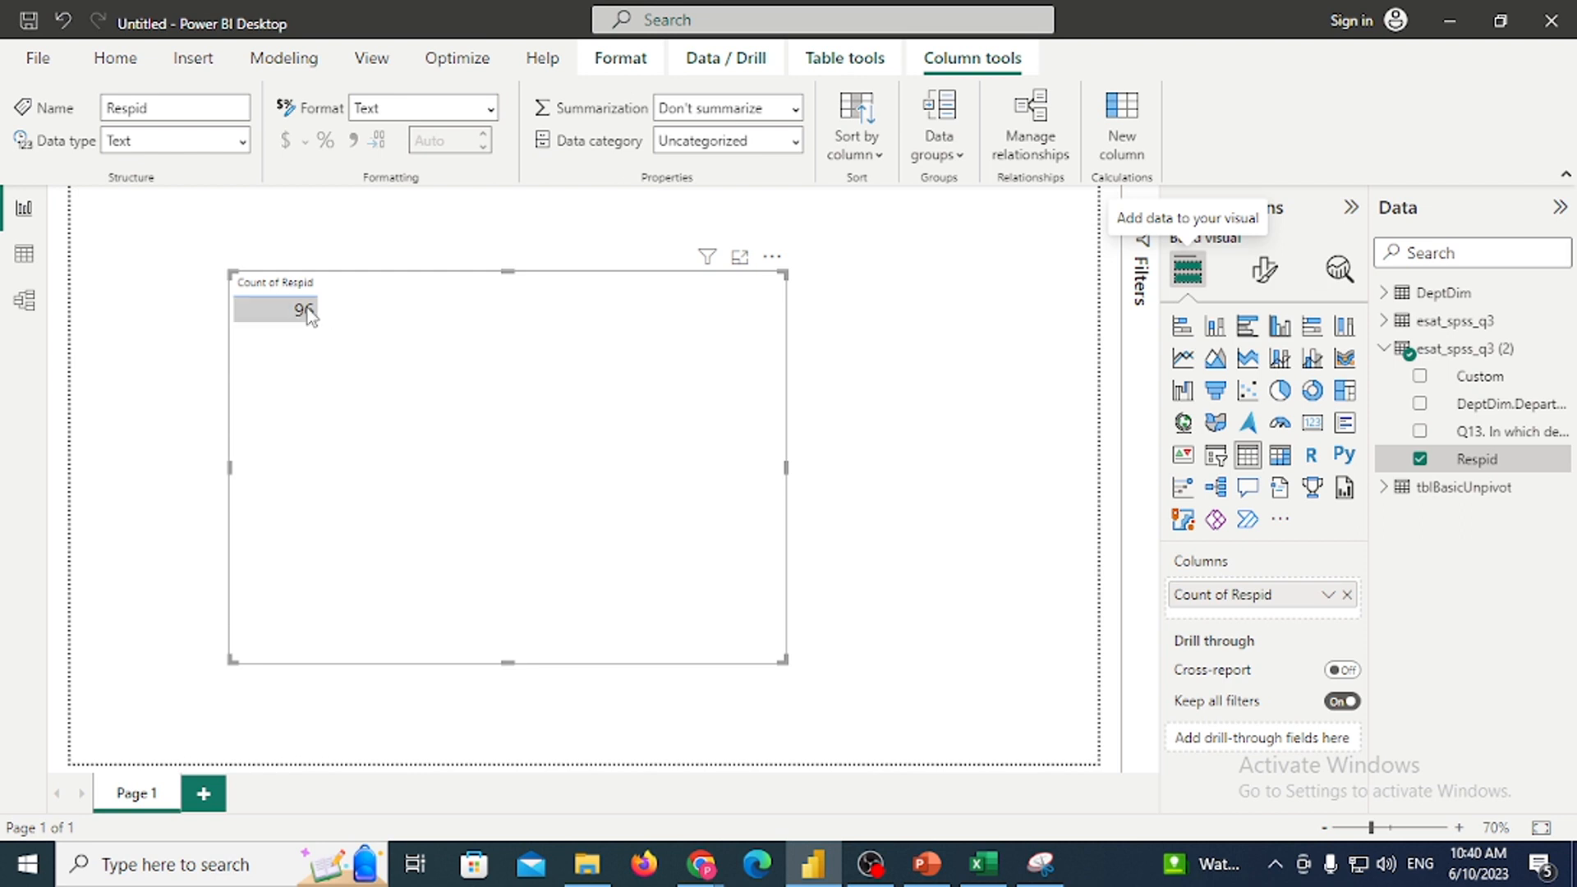
Remove the Respid count from the table visual and delete the emptied visual from the report page
left_click(1347, 595)
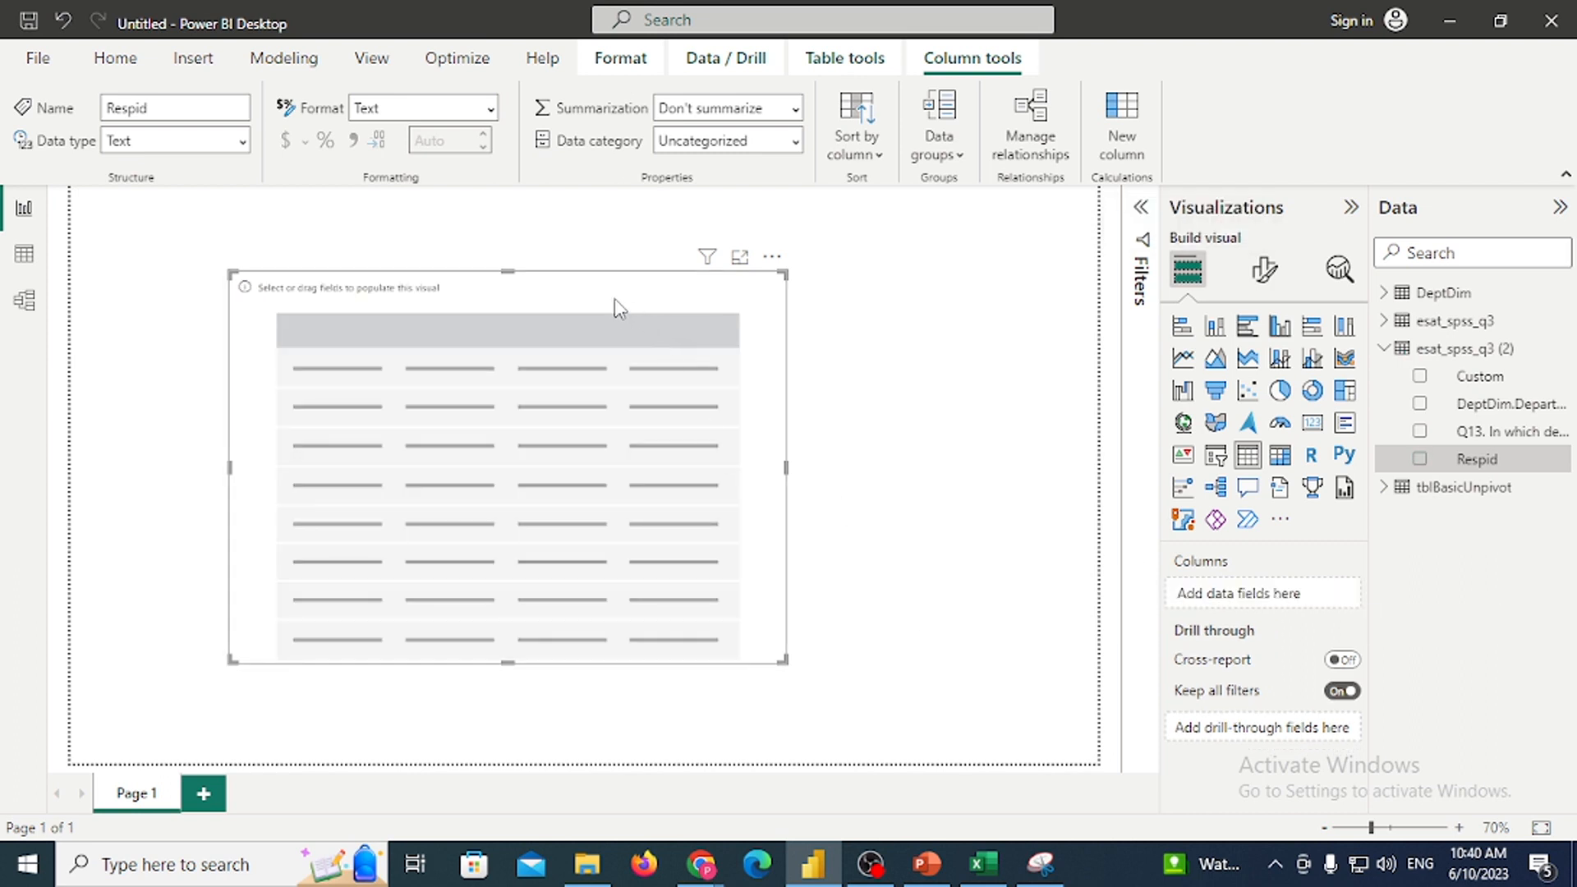
key("Delete")
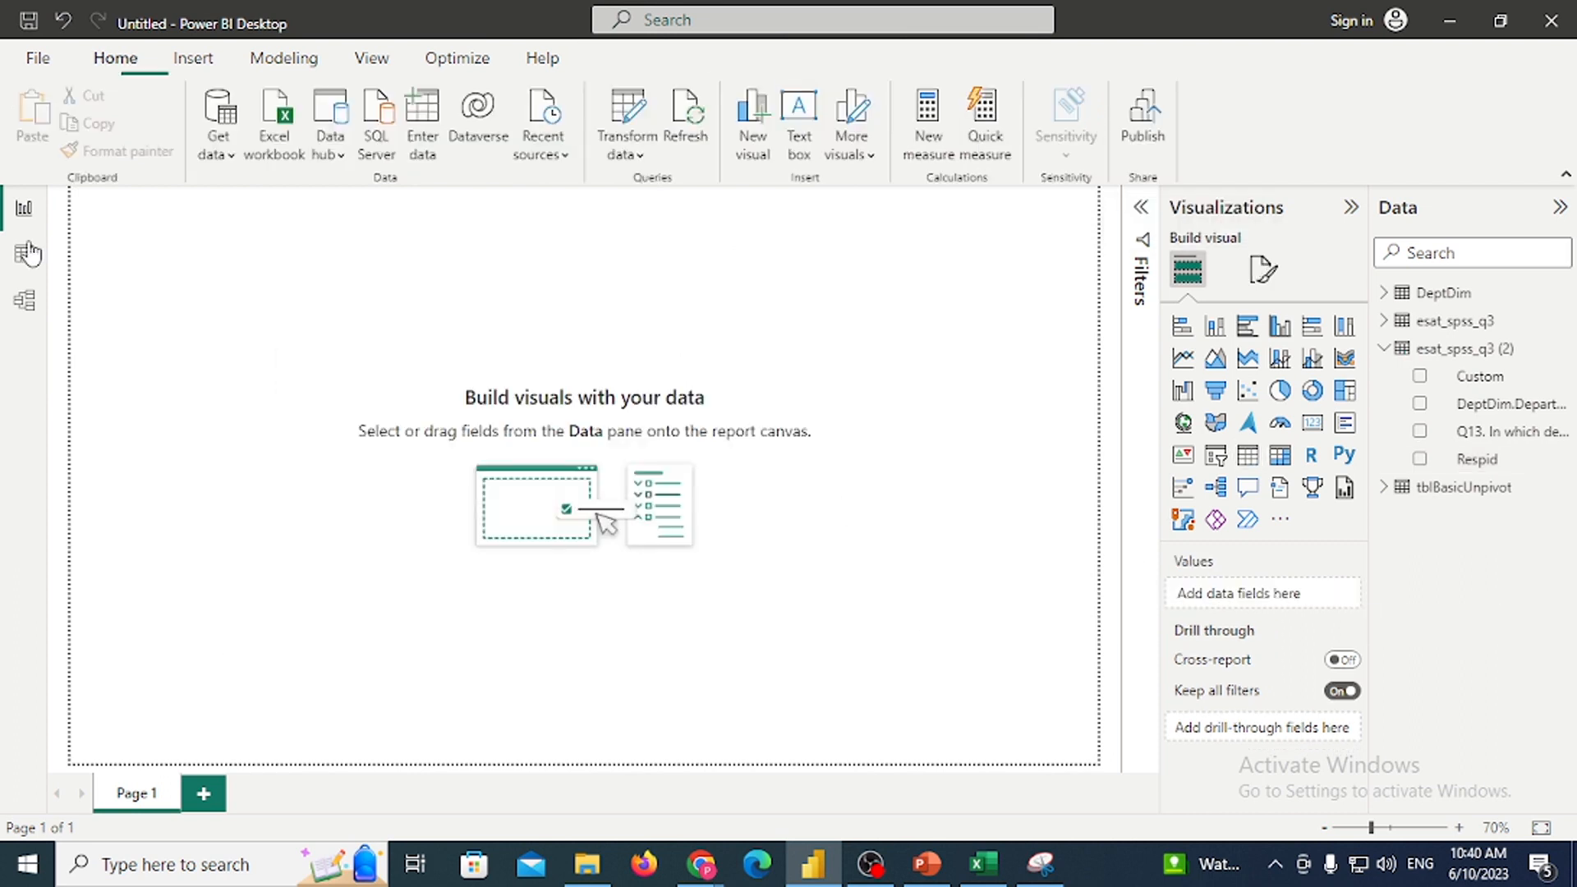
View the esat_spss_q3 (2) table in the data view and the tables in the model view, and return to the report view
left_click(24, 254)
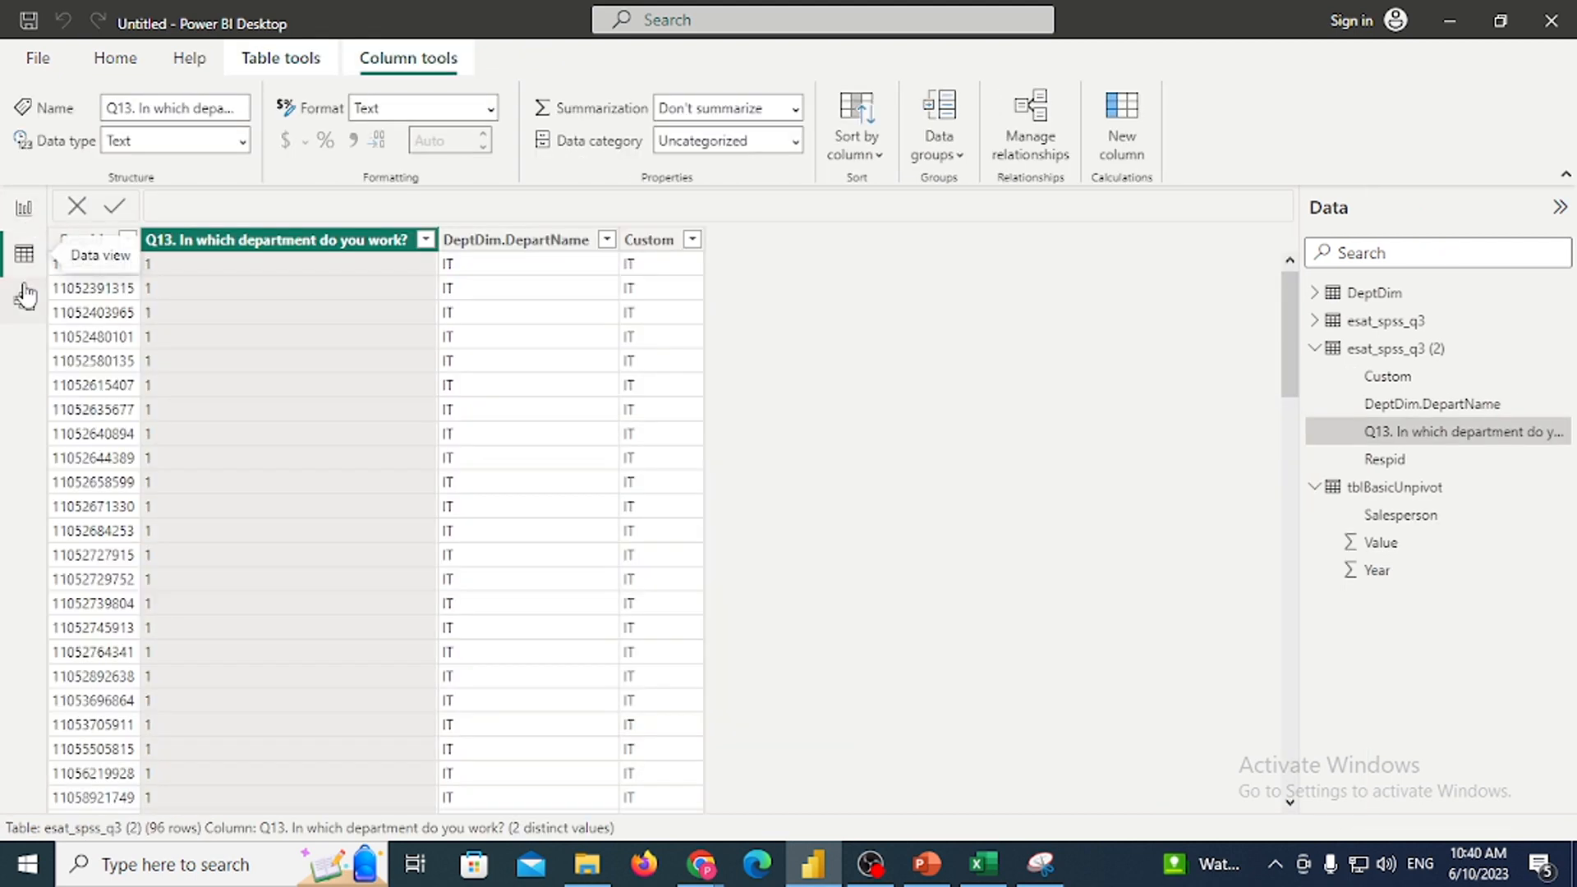
left_click(25, 295)
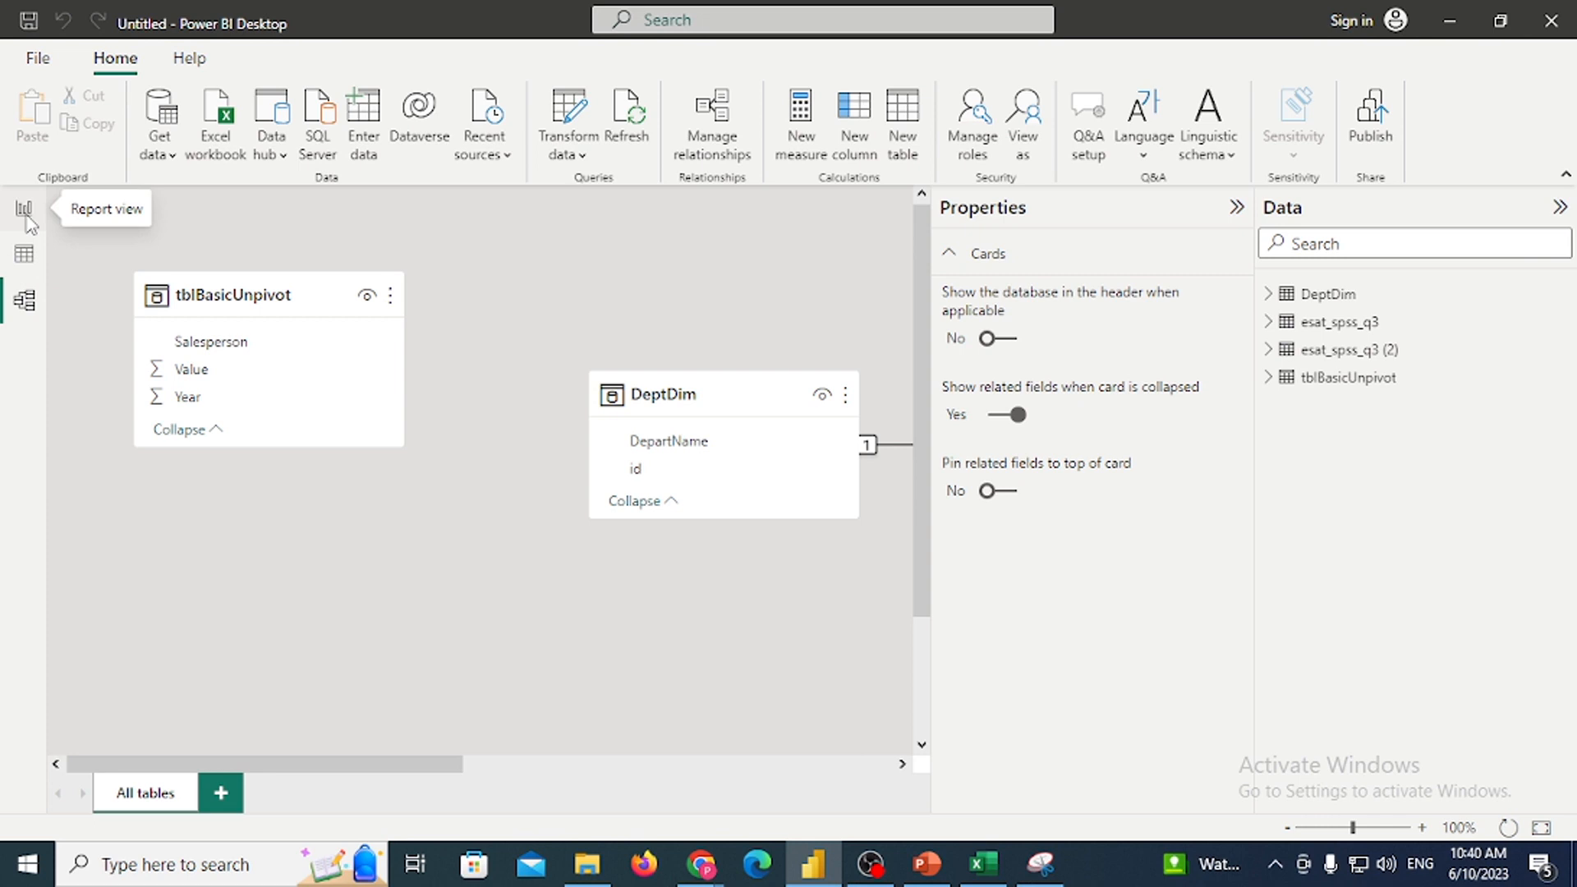
left_click(24, 215)
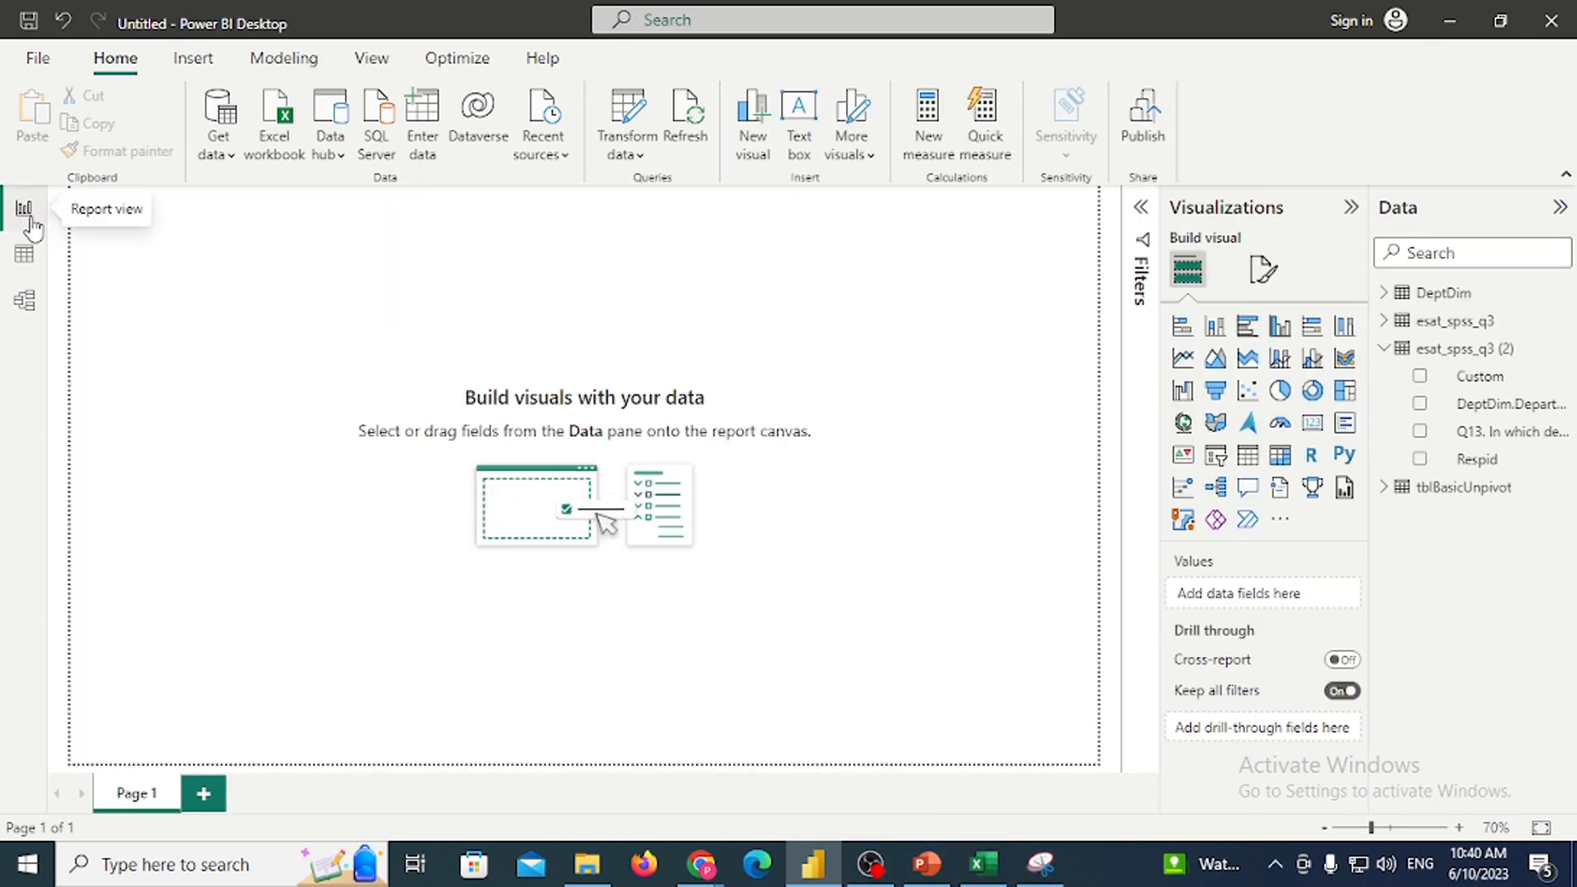
Insert a new table visual, enlarge it in the middle of the page, and add the Respid field from esat_spss_q3 (2)
left_click(1247, 460)
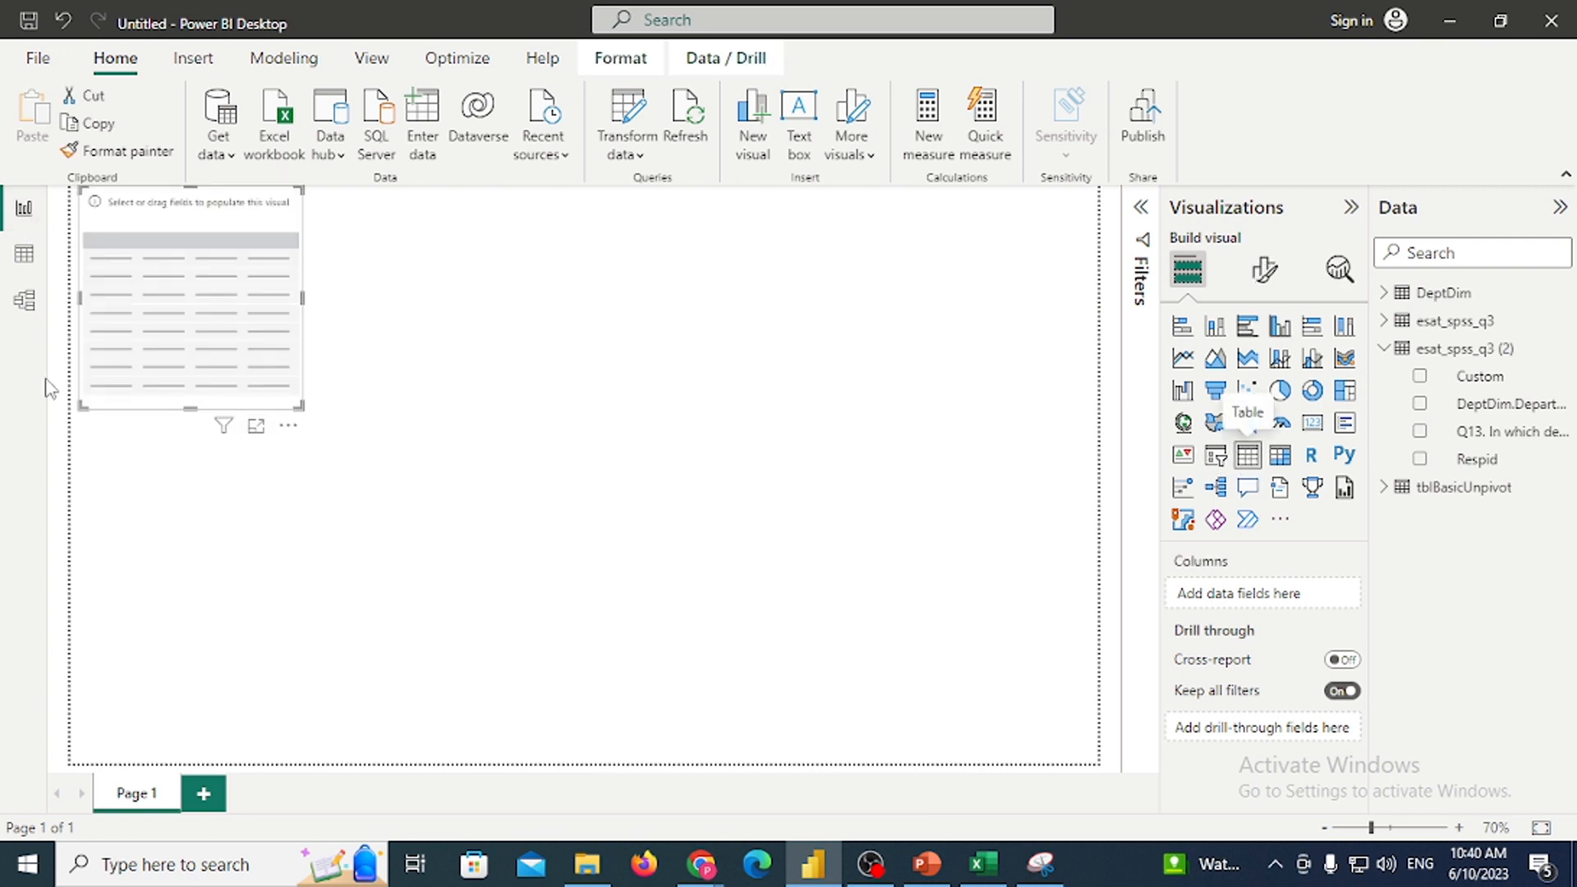
left_click_drag(215, 310, 521, 427)
left_click_drag(569, 487, 945, 682)
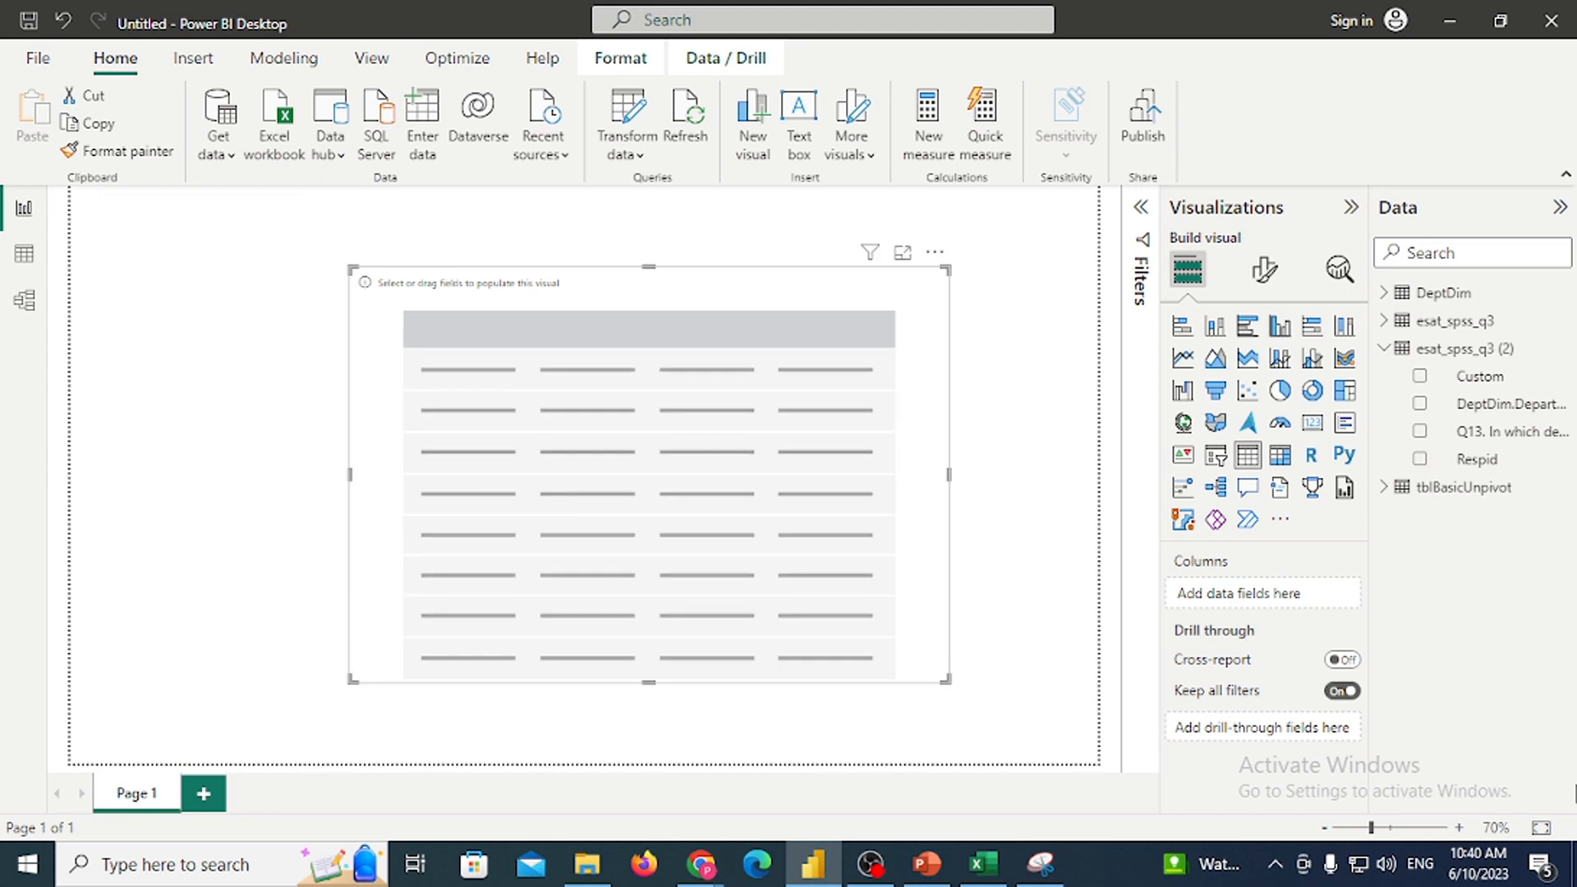
left_click(1420, 460)
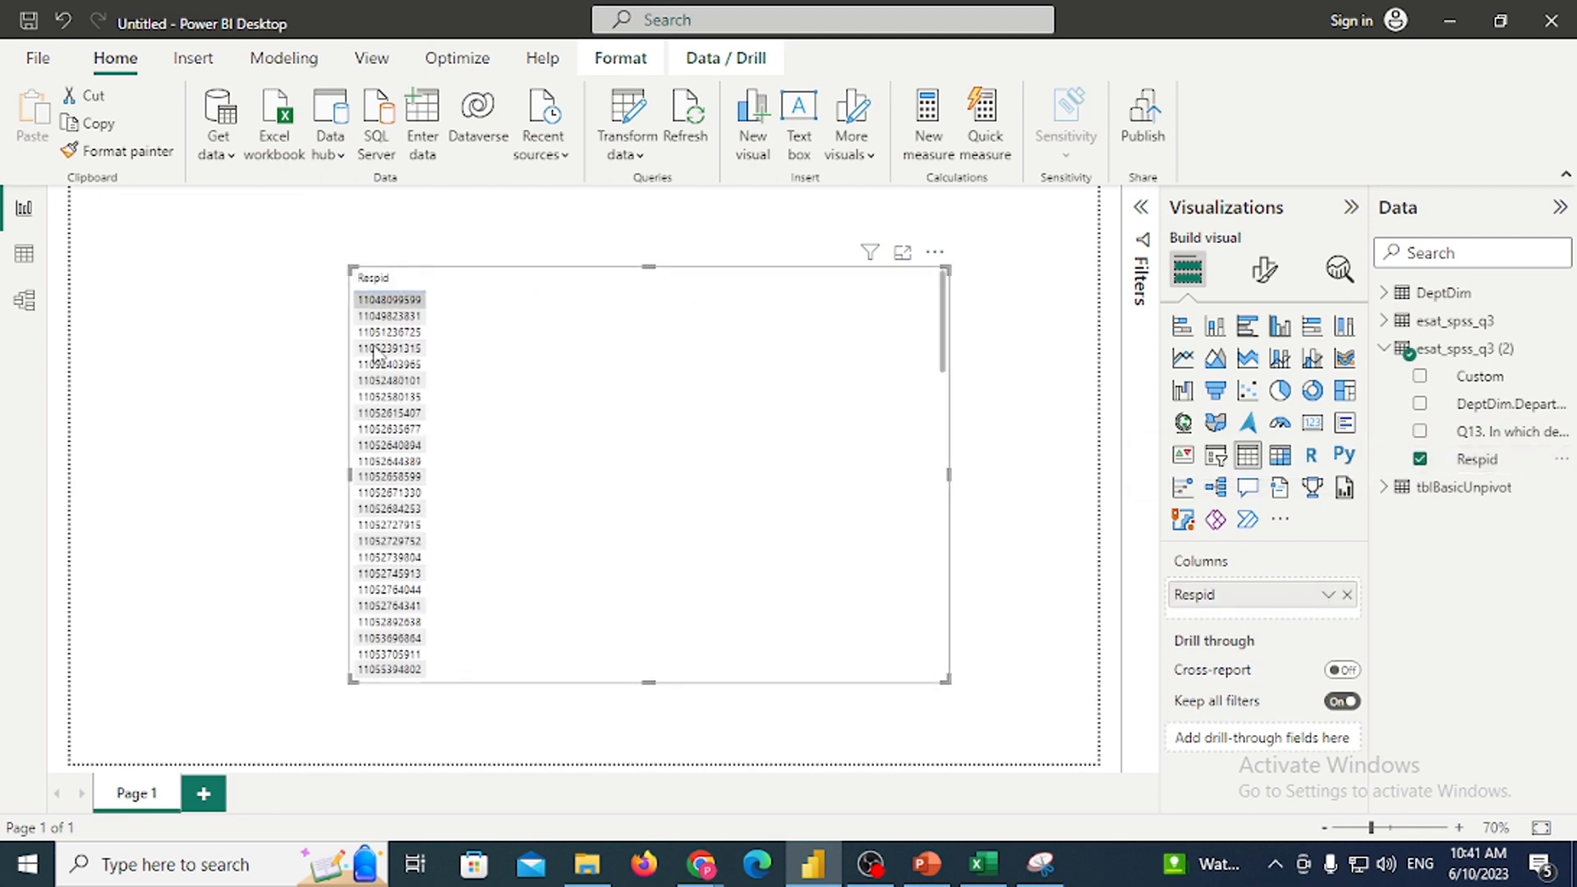
Switch to the Snipping Tool capture, outline the Visualizations area, mark the Respid column entry with strokes, and return to Power BI
left_click(1041, 864)
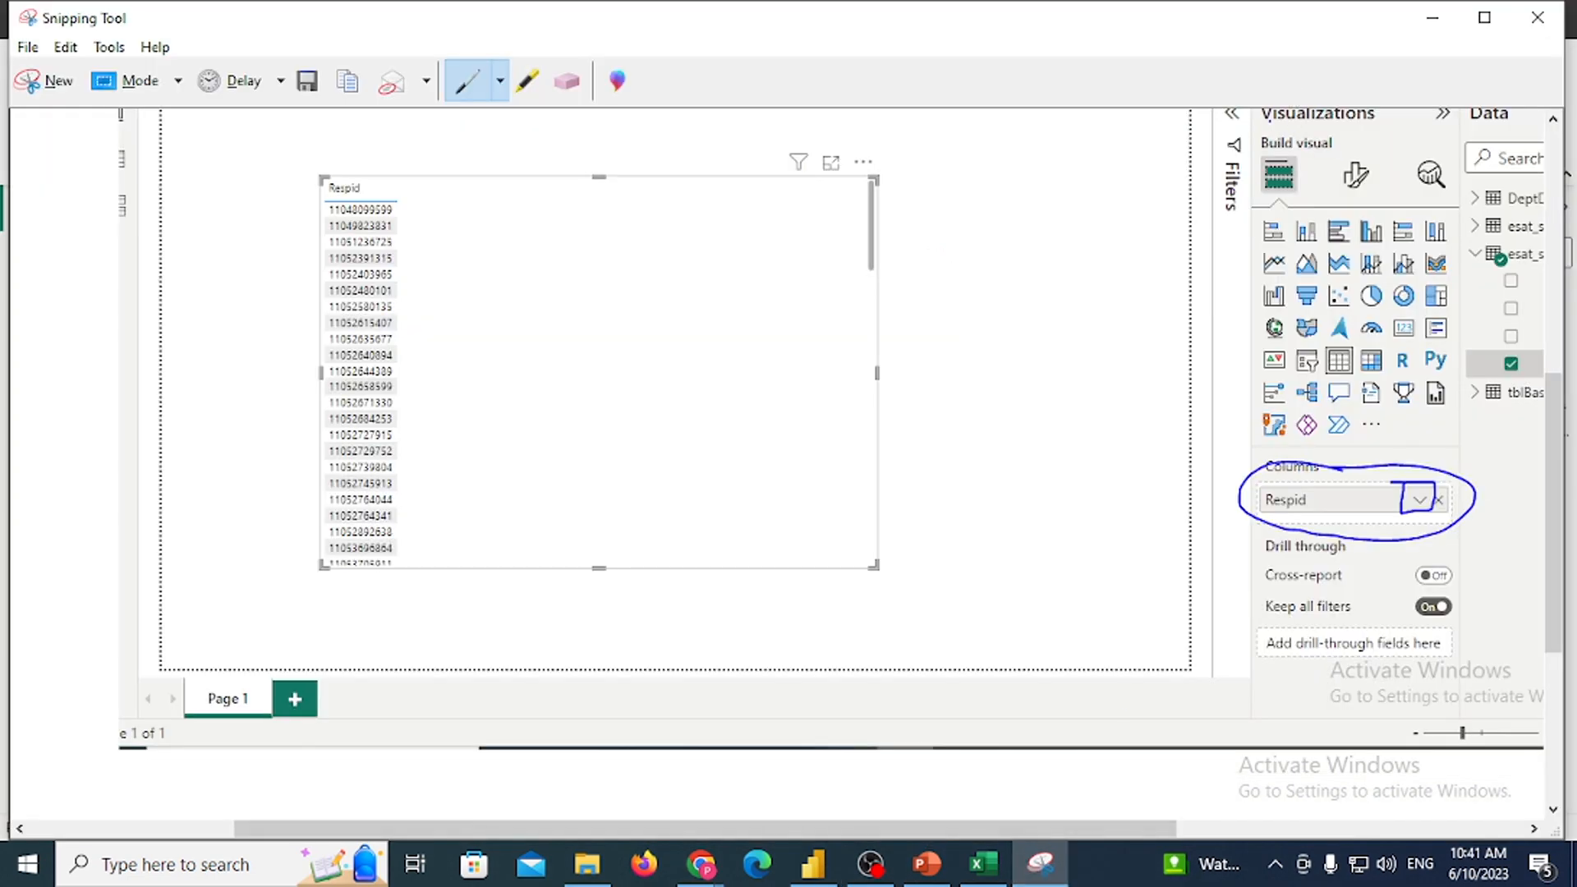
mouse_move(1234, 109)
left_mouse_down()
mouse_move(1230, 362)
mouse_move(1314, 703)
mouse_move(1503, 439)
mouse_move(1261, 138)
left_mouse_up()
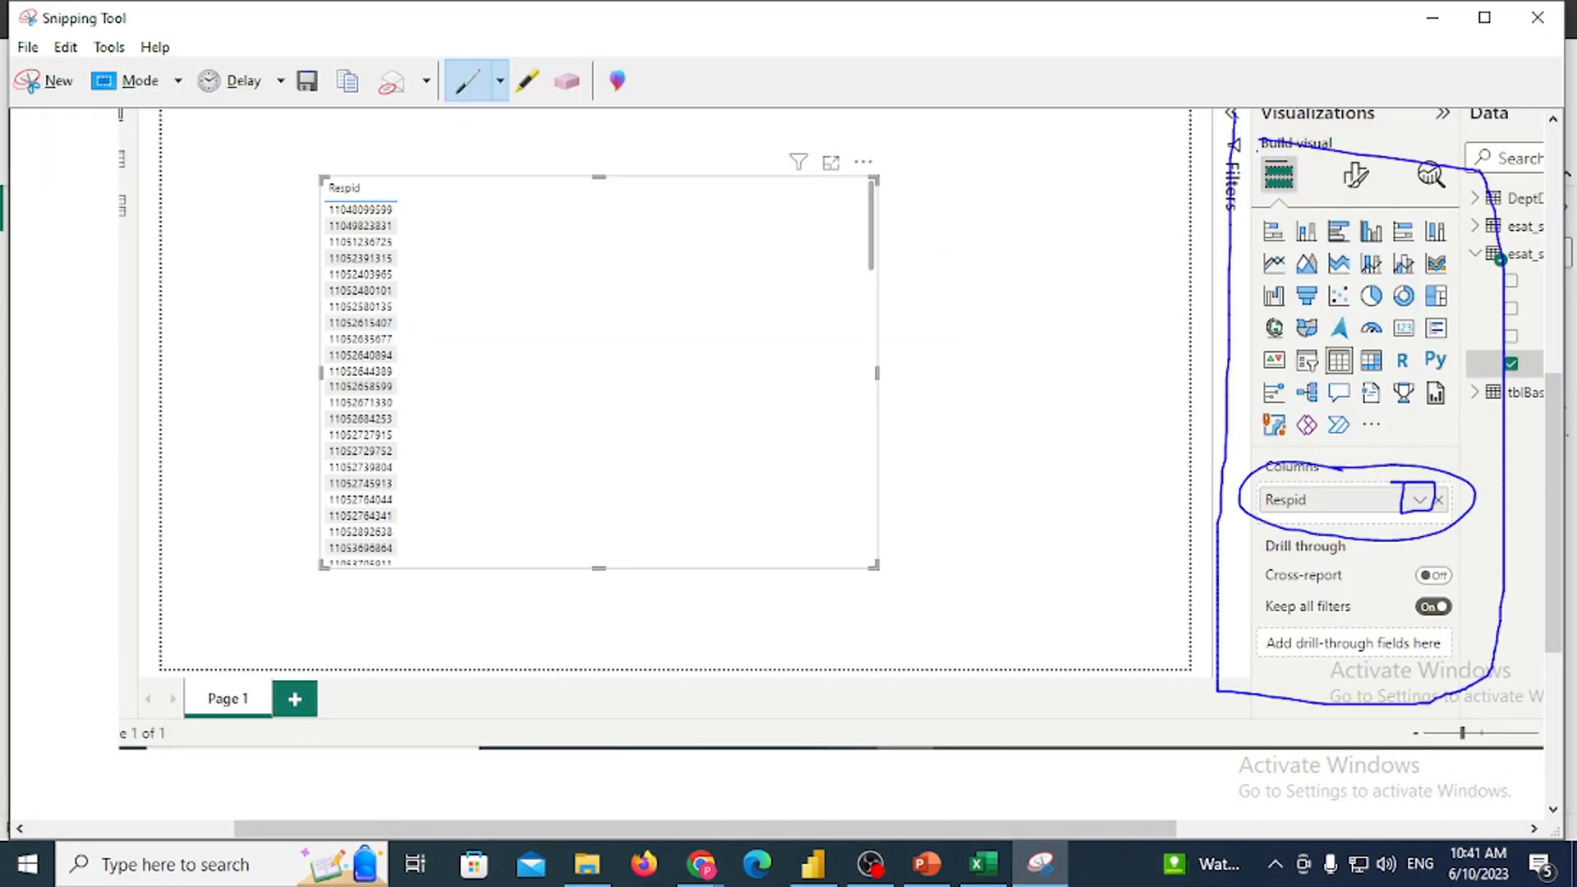
mouse_move(1177, 633)
left_mouse_down()
mouse_move(1255, 506)
mouse_move(1267, 538)
mouse_move(1279, 518)
left_mouse_up()
left_click_drag(1245, 650, 1297, 555)
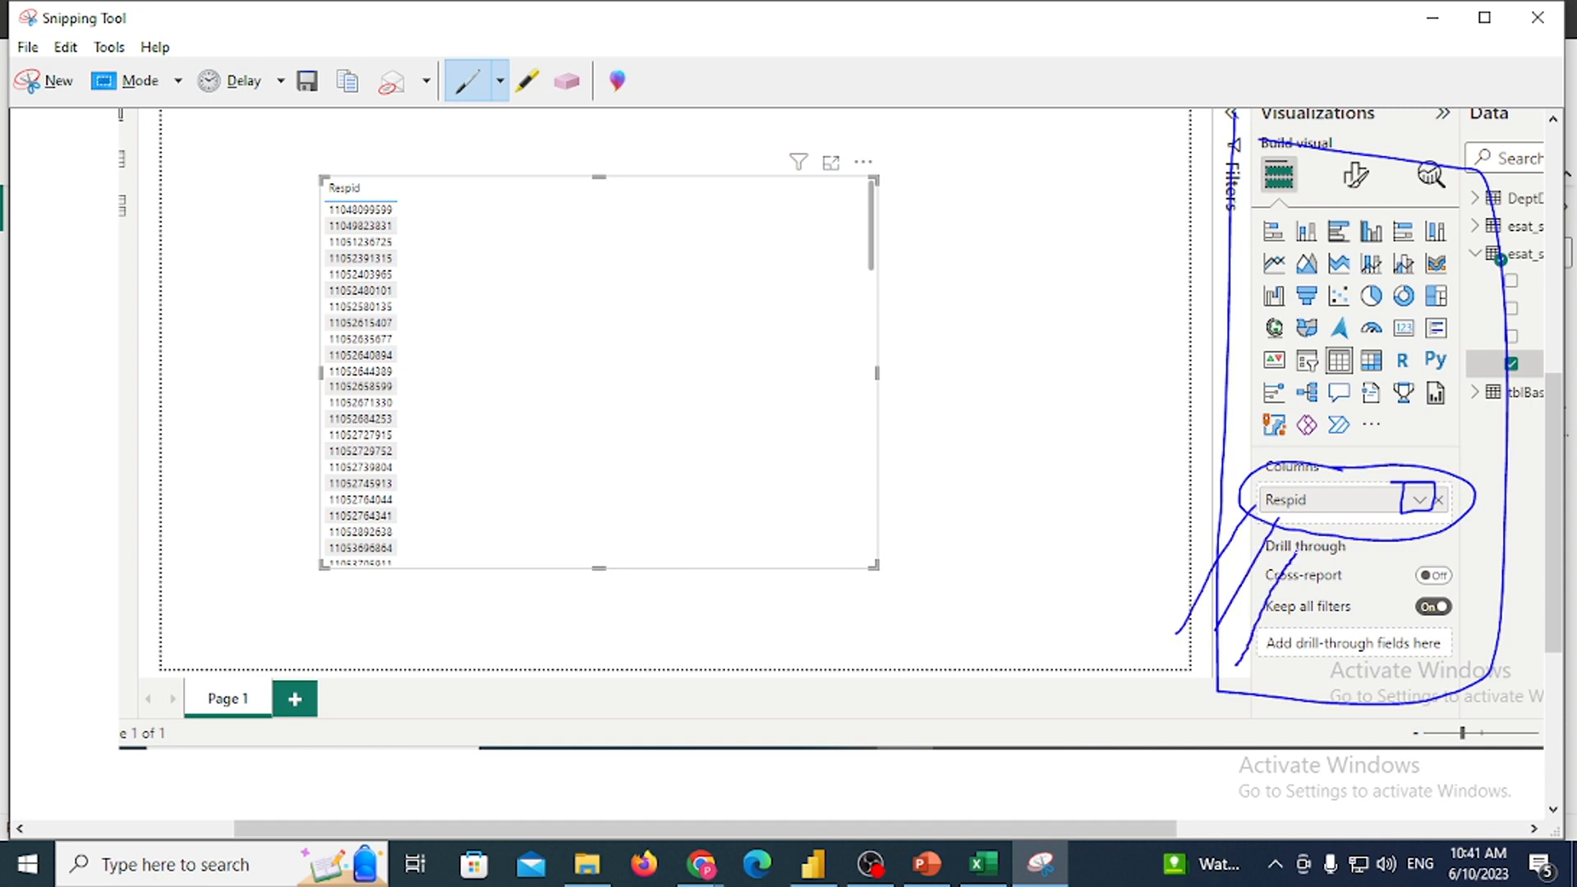
left_click(1432, 18)
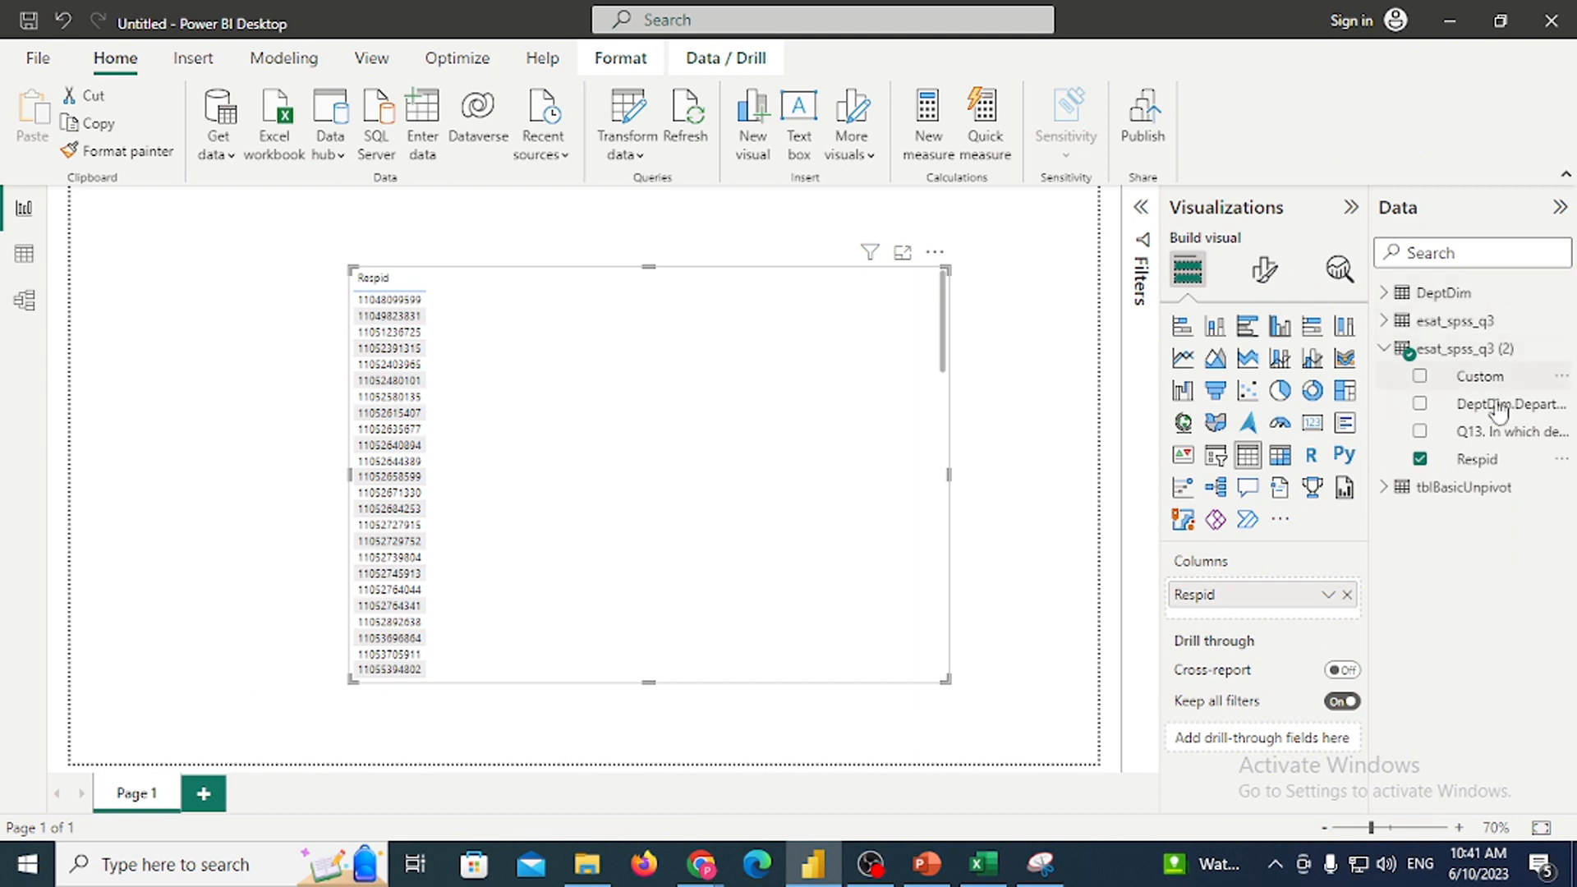
Try the DeptDim.DepartName field beside Respid in the table visual, and remove both columns
left_click_drag(1509, 408, 1274, 623)
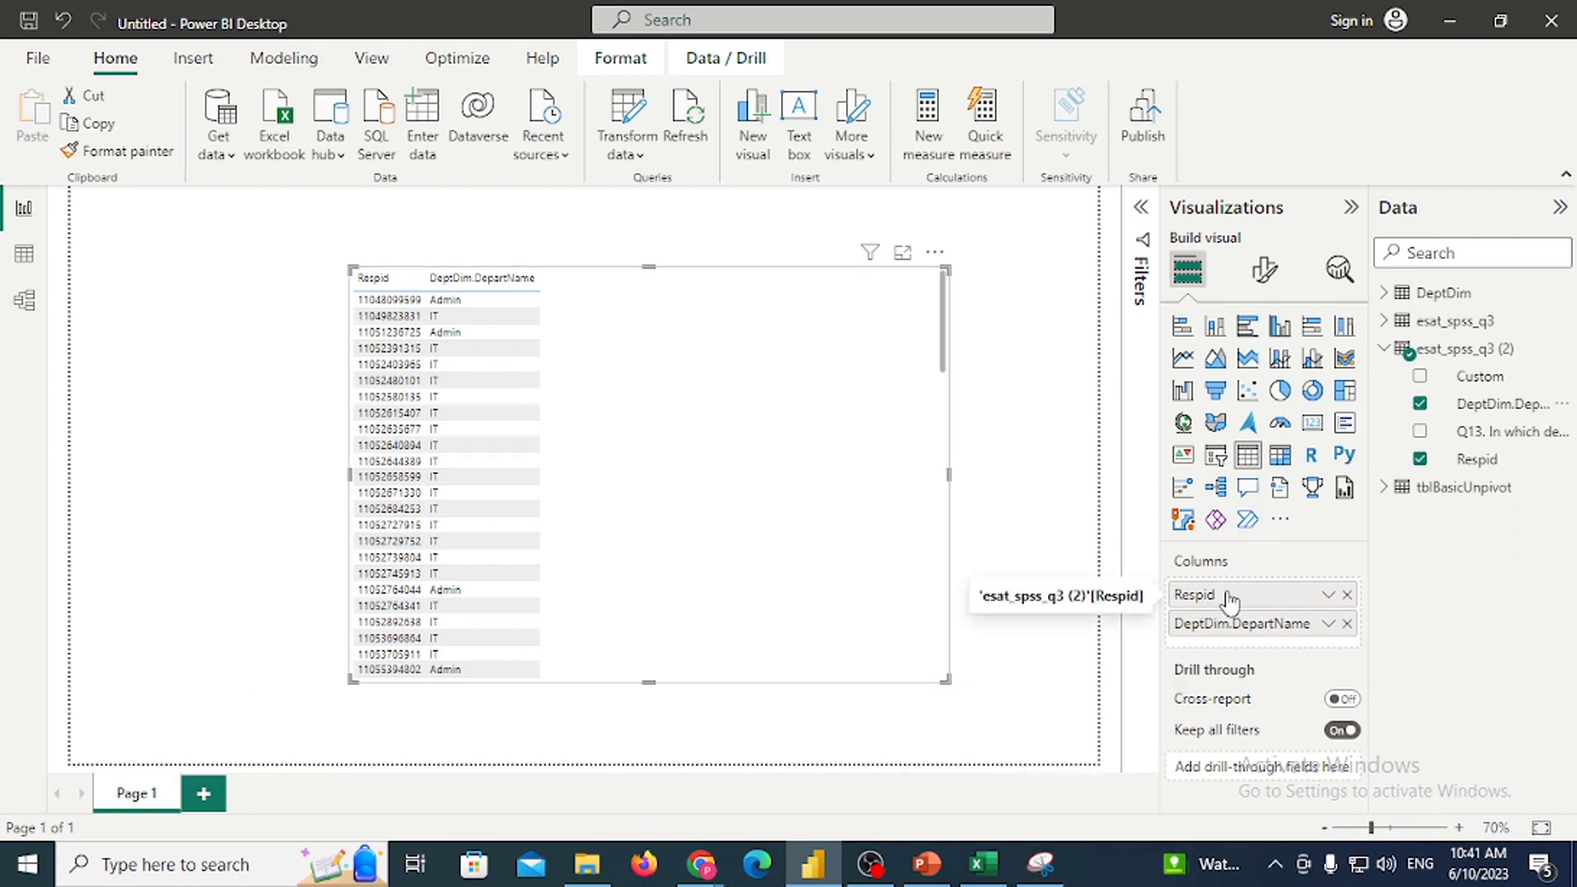
left_click(1348, 596)
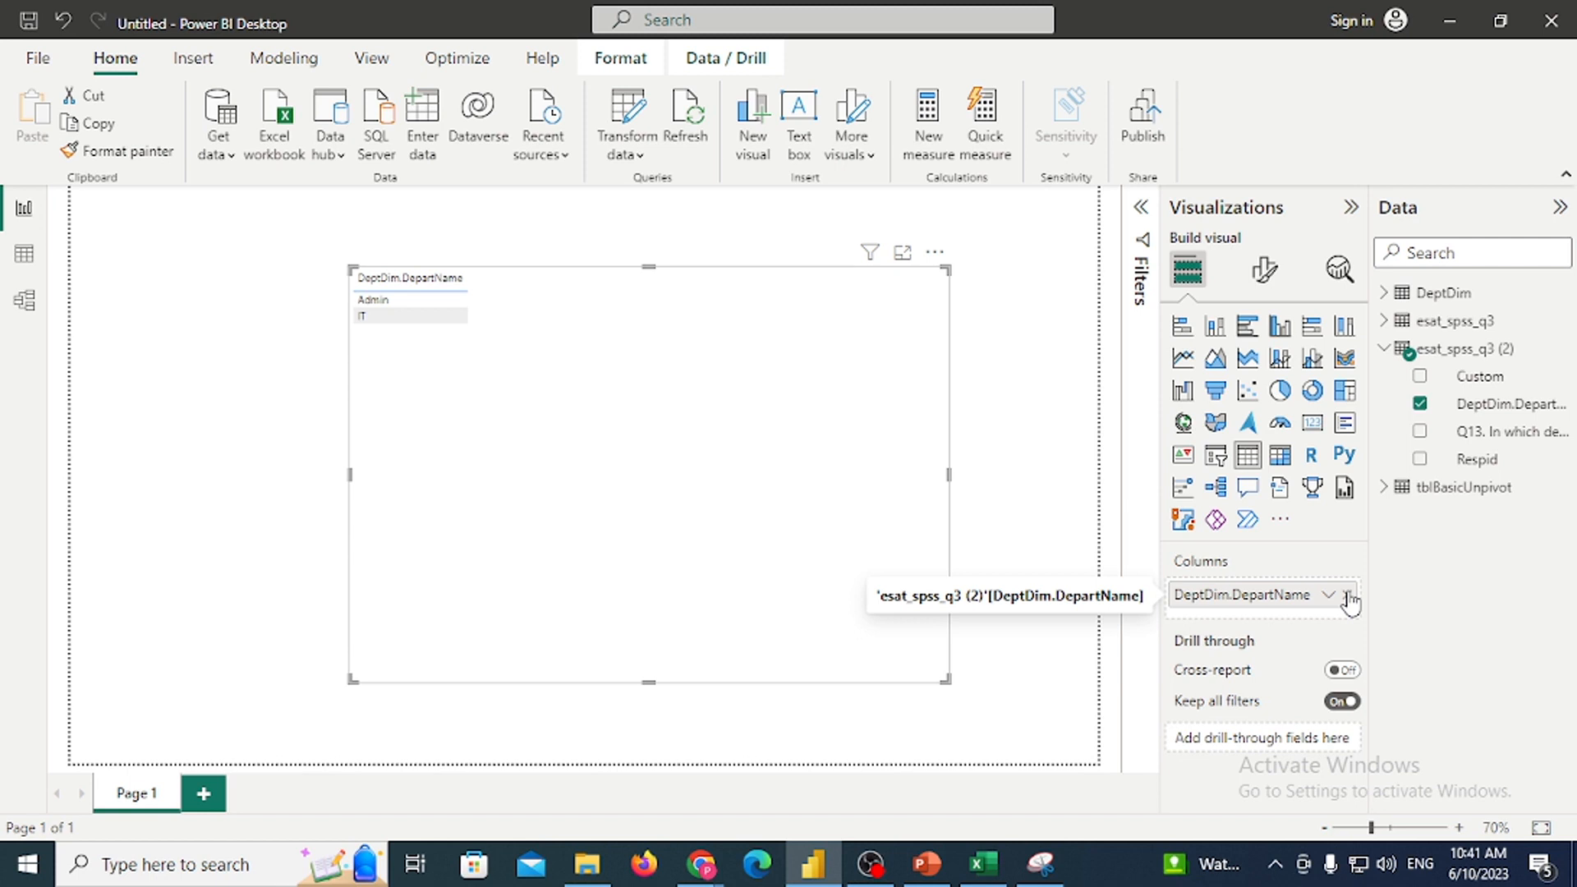
left_click(1348, 596)
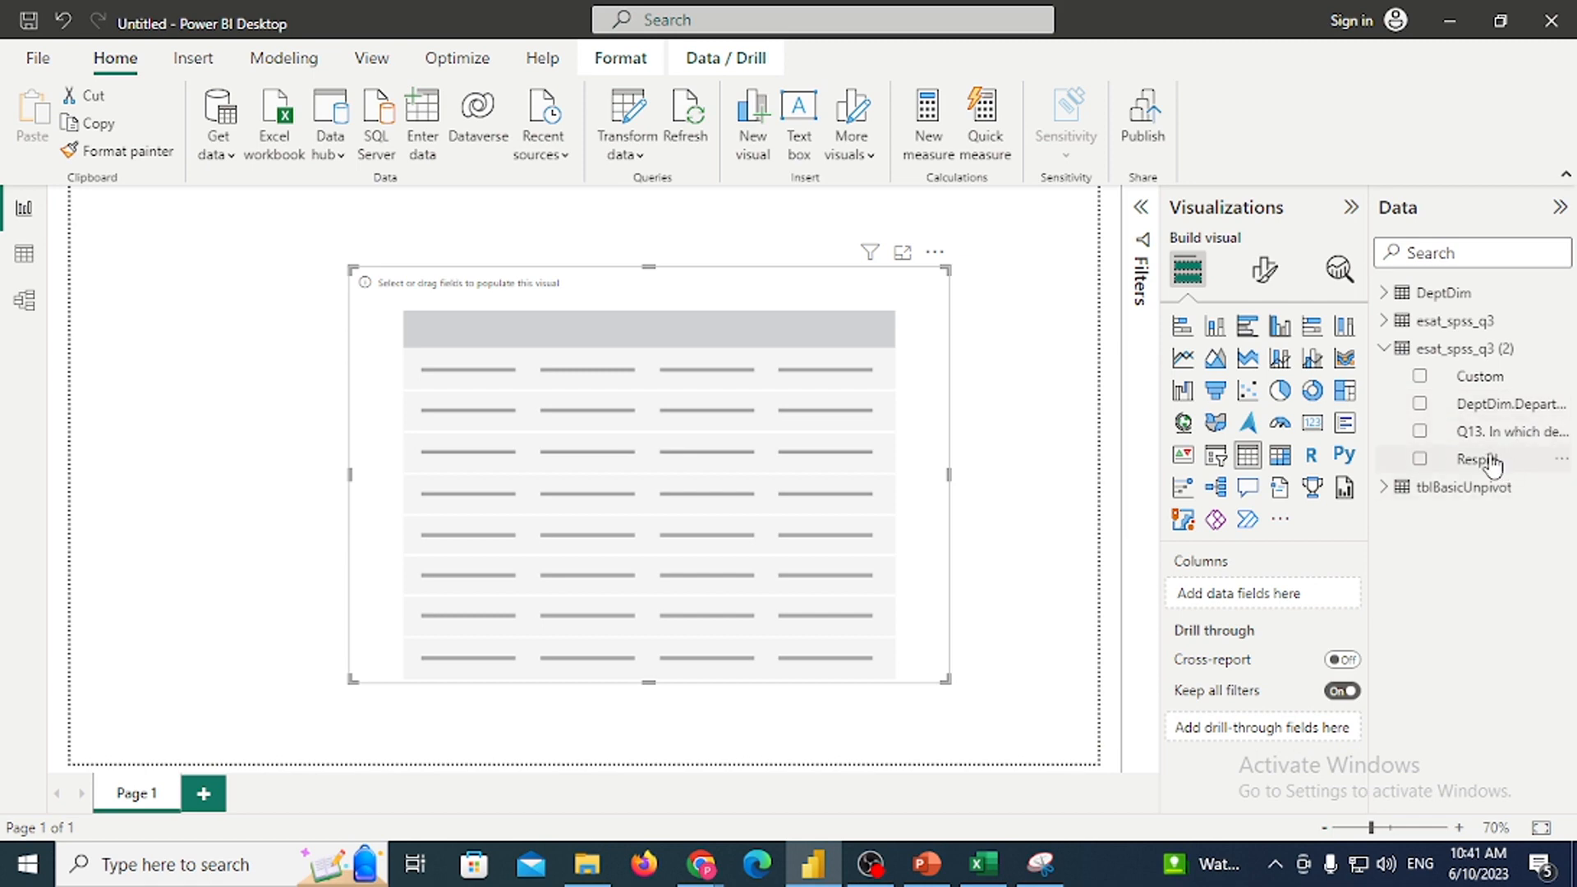
Add the Respid field to the empty table visual and summarize it as Count
left_click_drag(1492, 462, 543, 368)
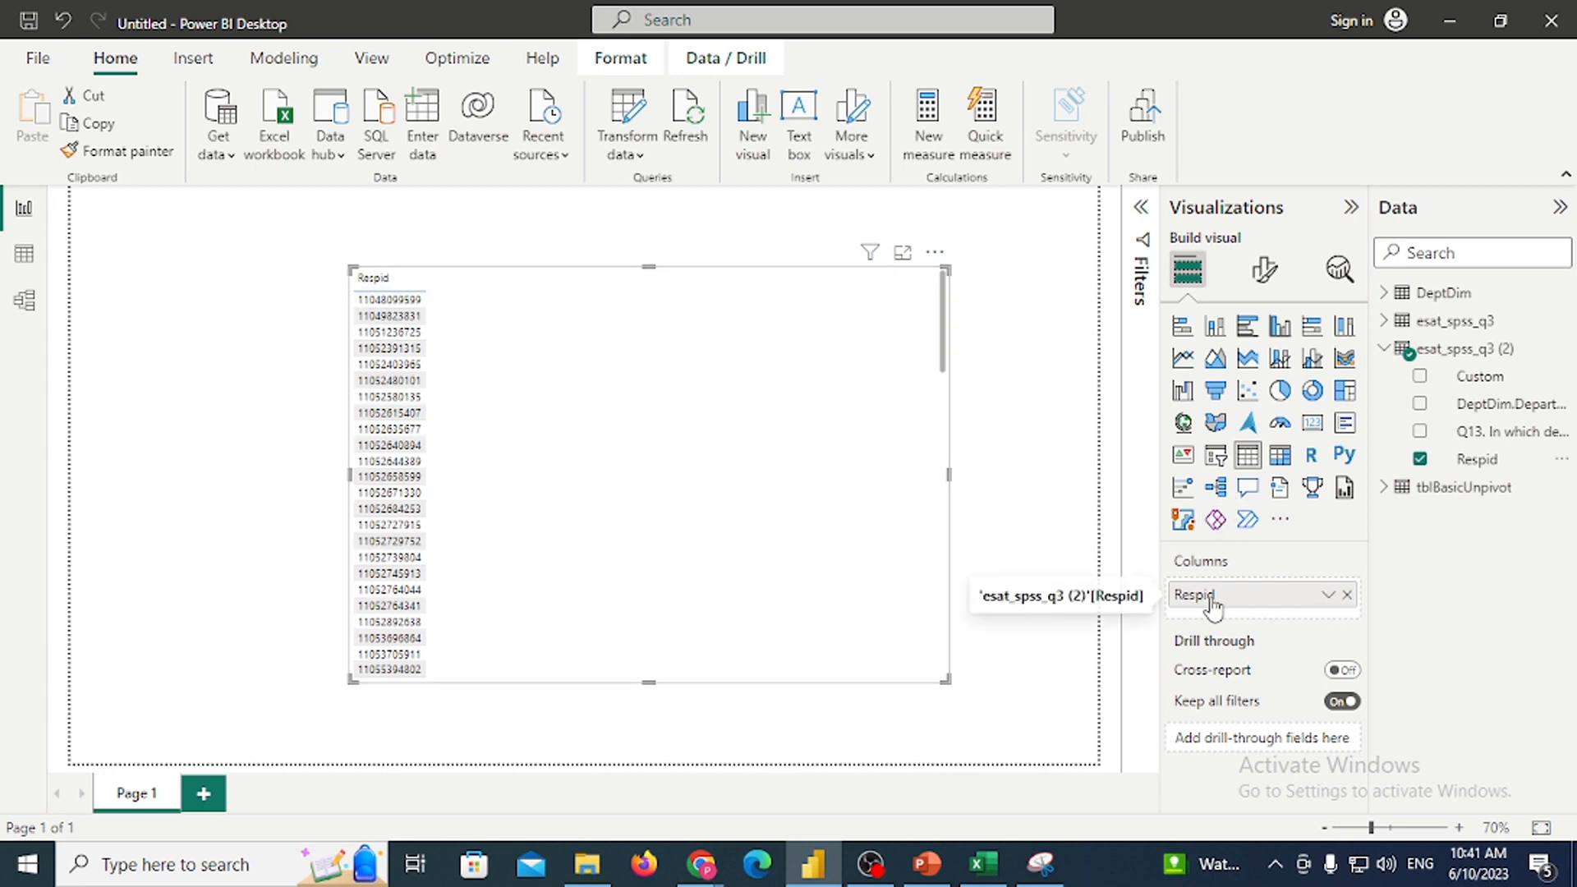
left_click(1328, 597)
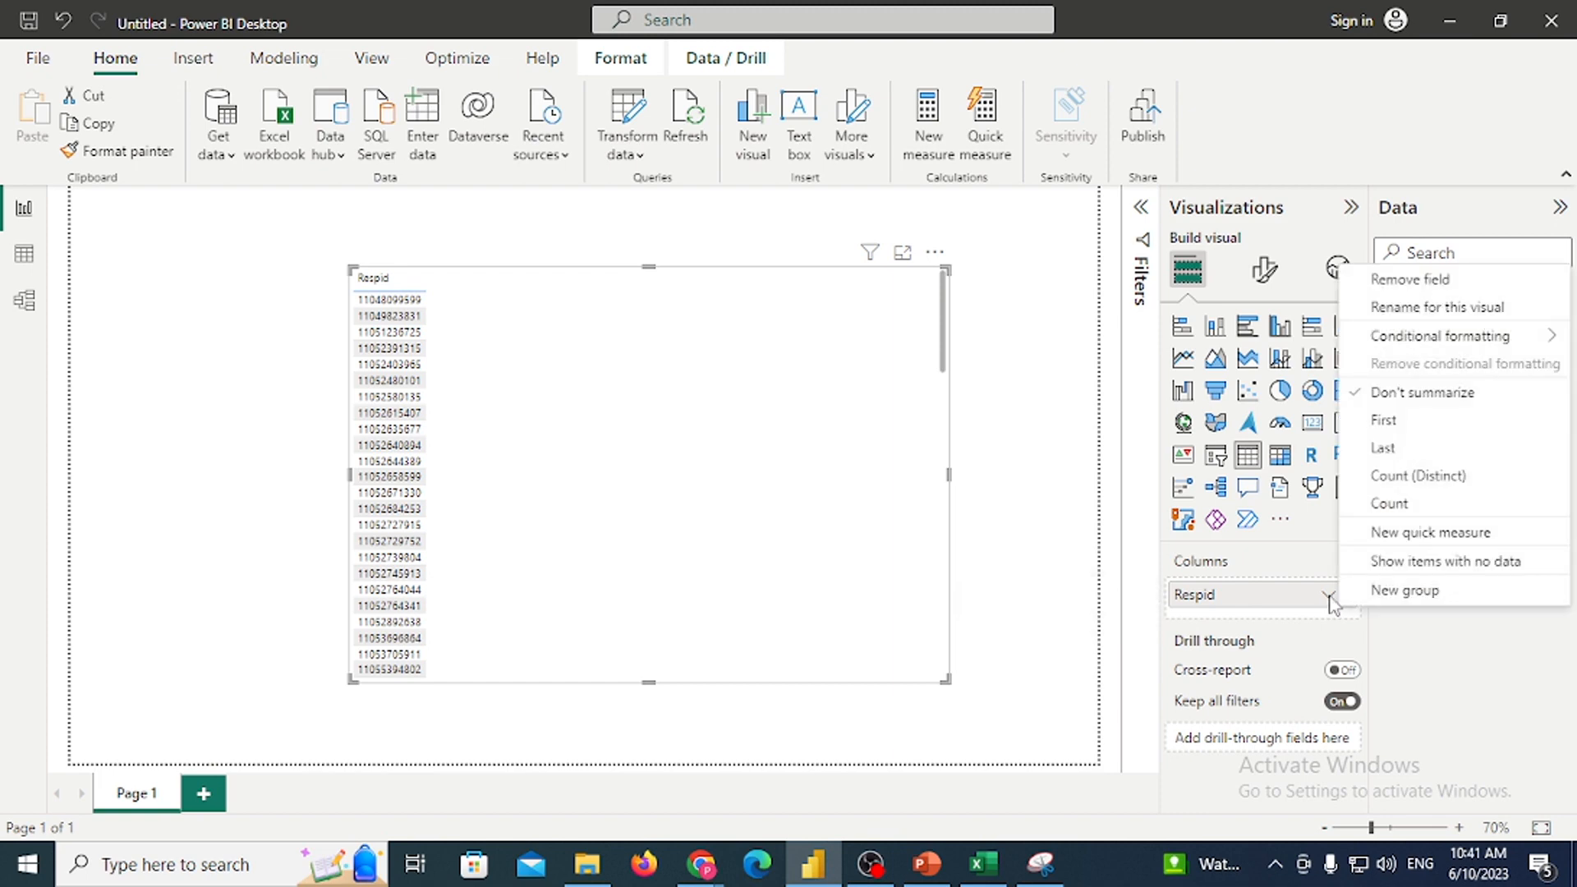
left_click(1396, 504)
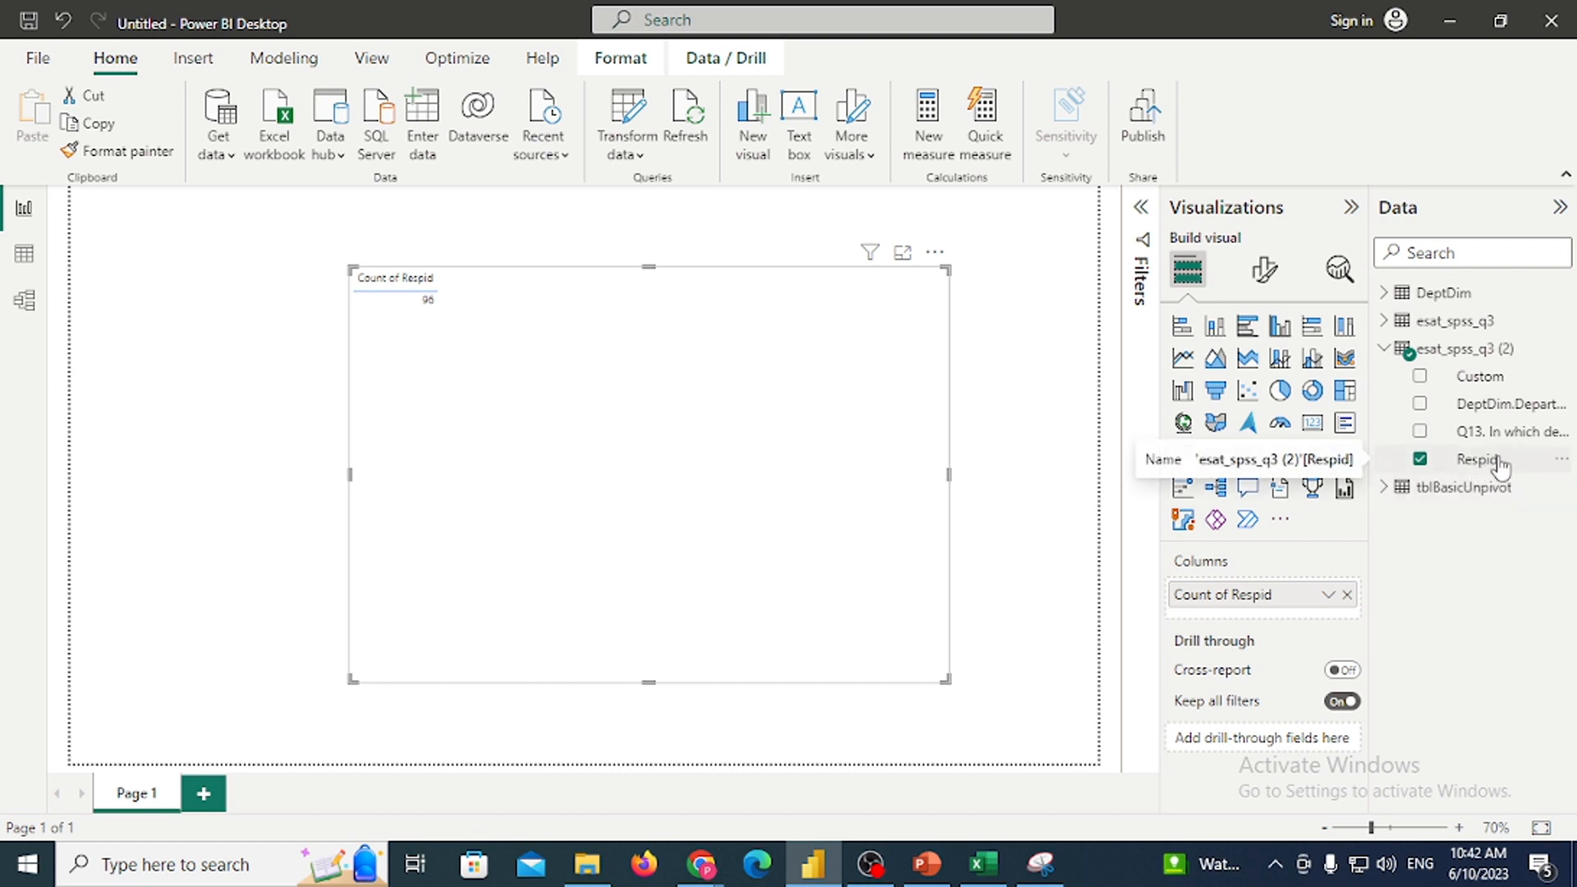
Replace the Respid count with the Q13 department field, check its summarization options, and remove the field again
left_click(1349, 596)
left_click_drag(1532, 441, 647, 401)
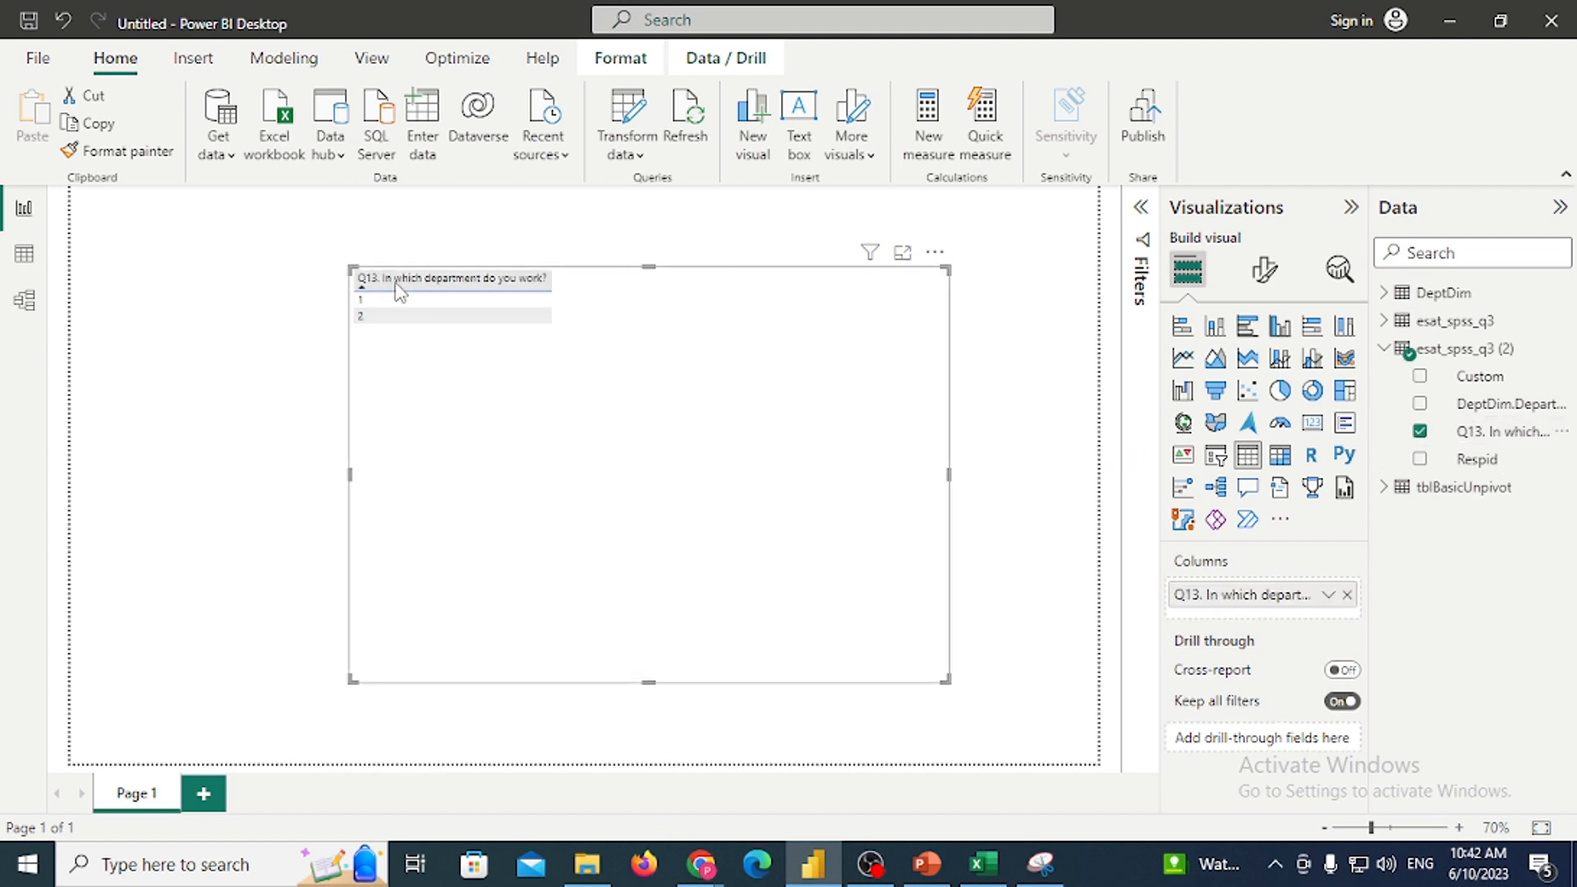
left_click(1328, 595)
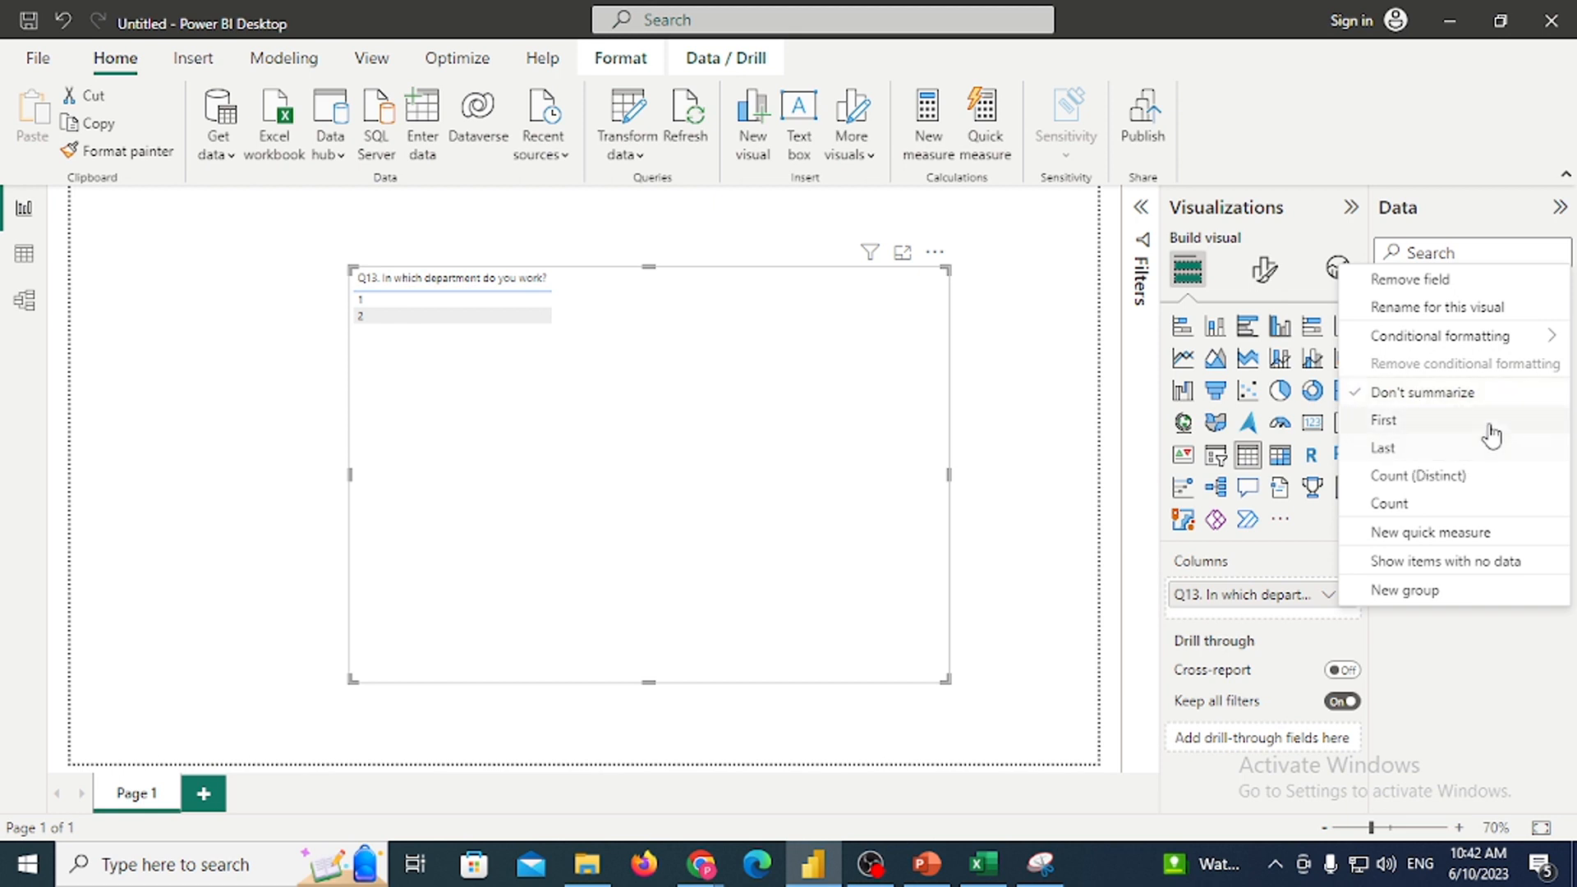
left_click(1355, 184)
left_click(1444, 435)
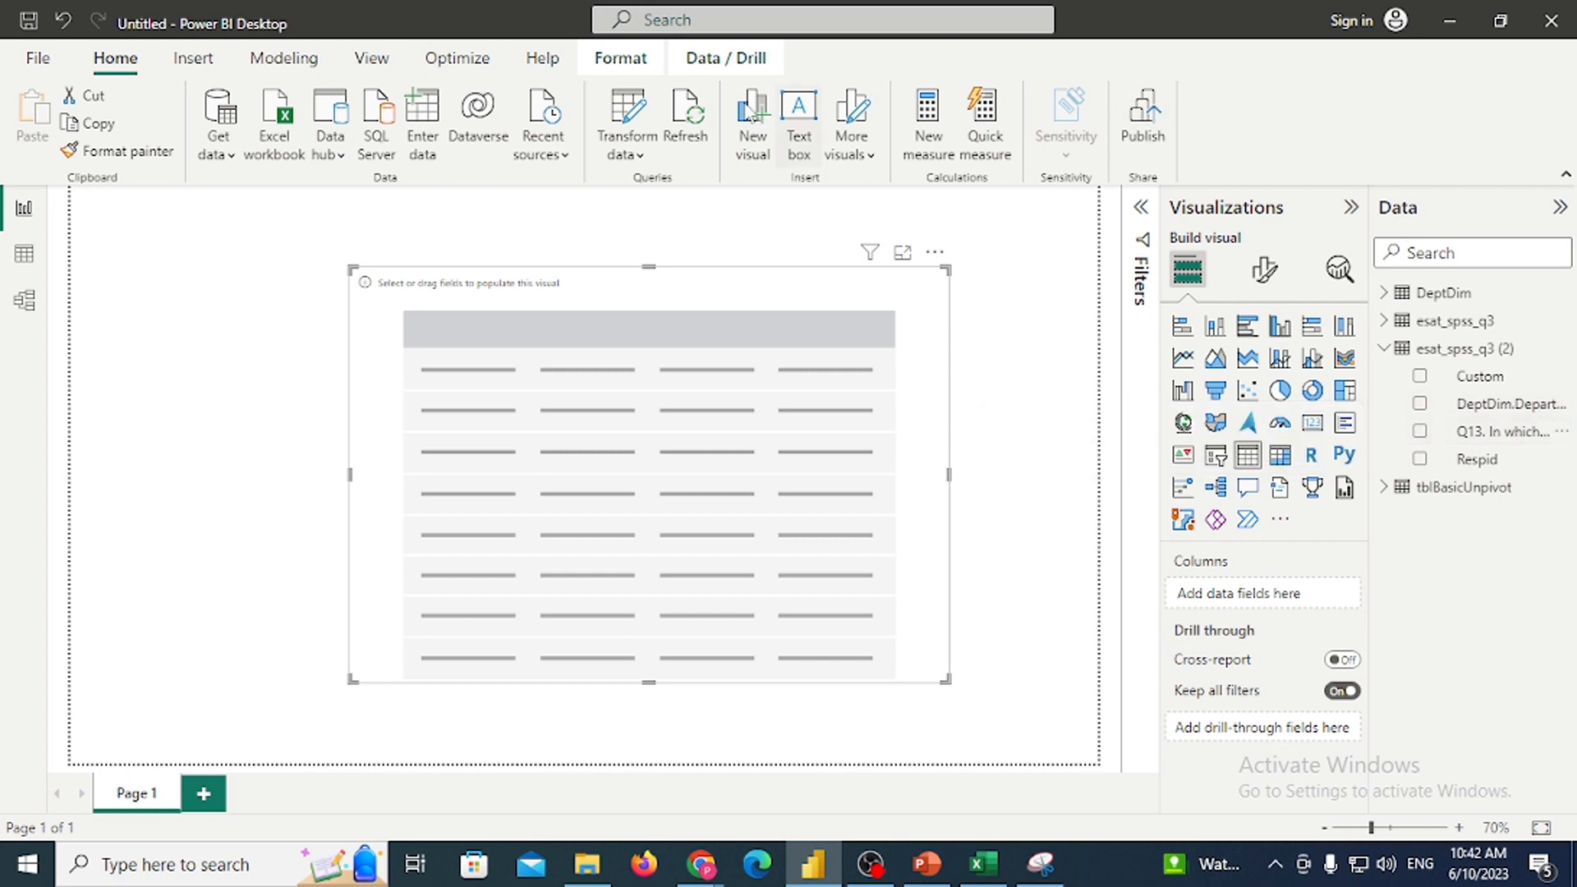
Open the esat_spss_q3 (2) query in Power Query Editor and set the Q13 department column's data type to Whole Number
left_click(622, 153)
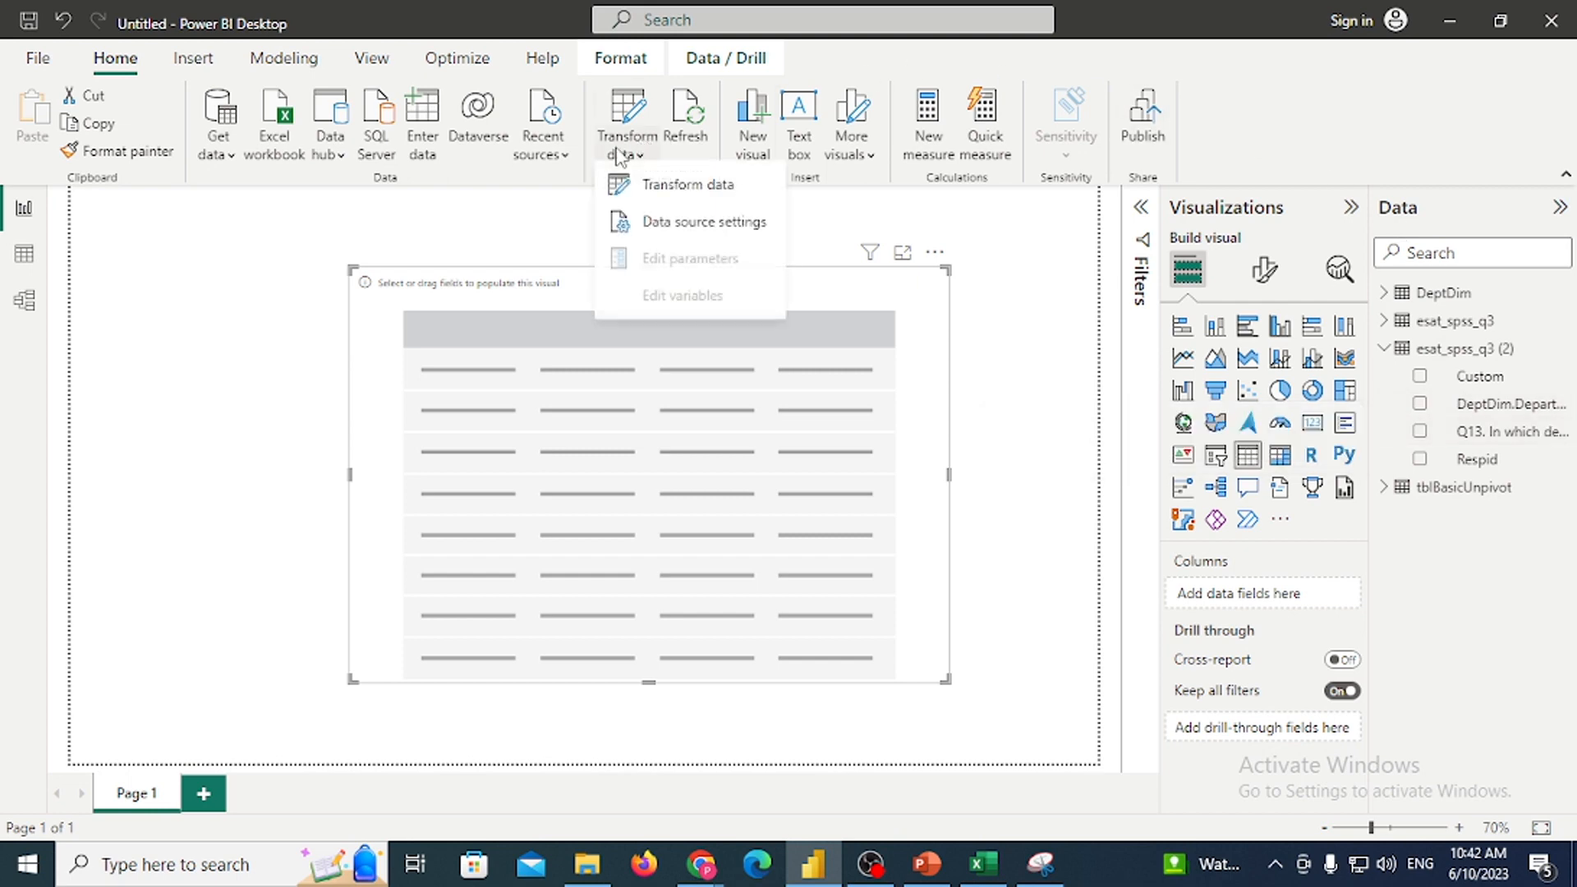
left_click(655, 198)
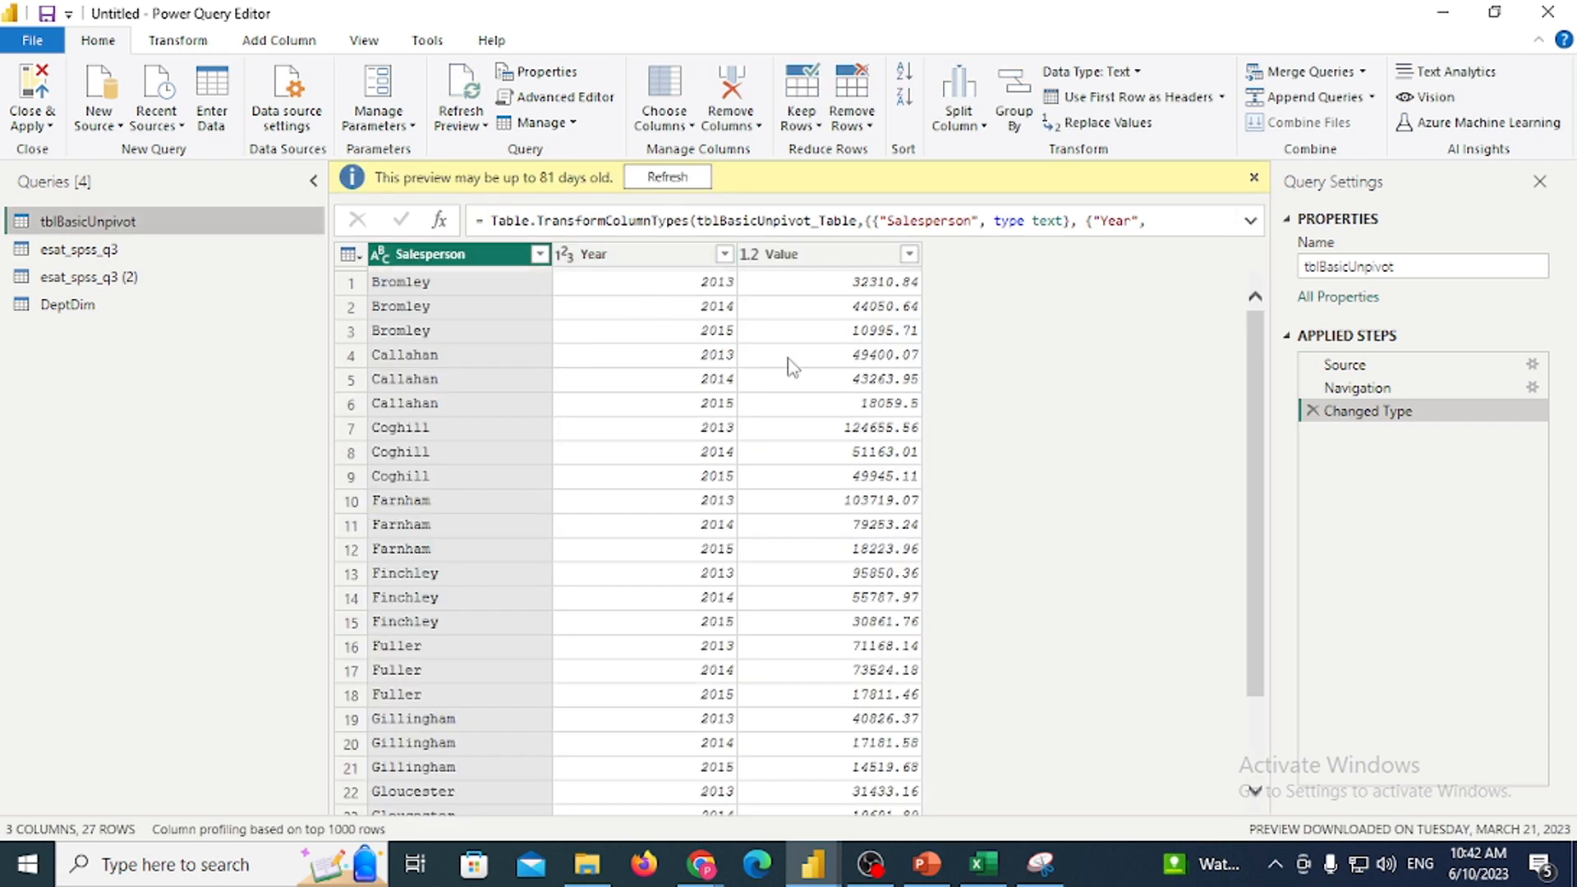
left_click(181, 277)
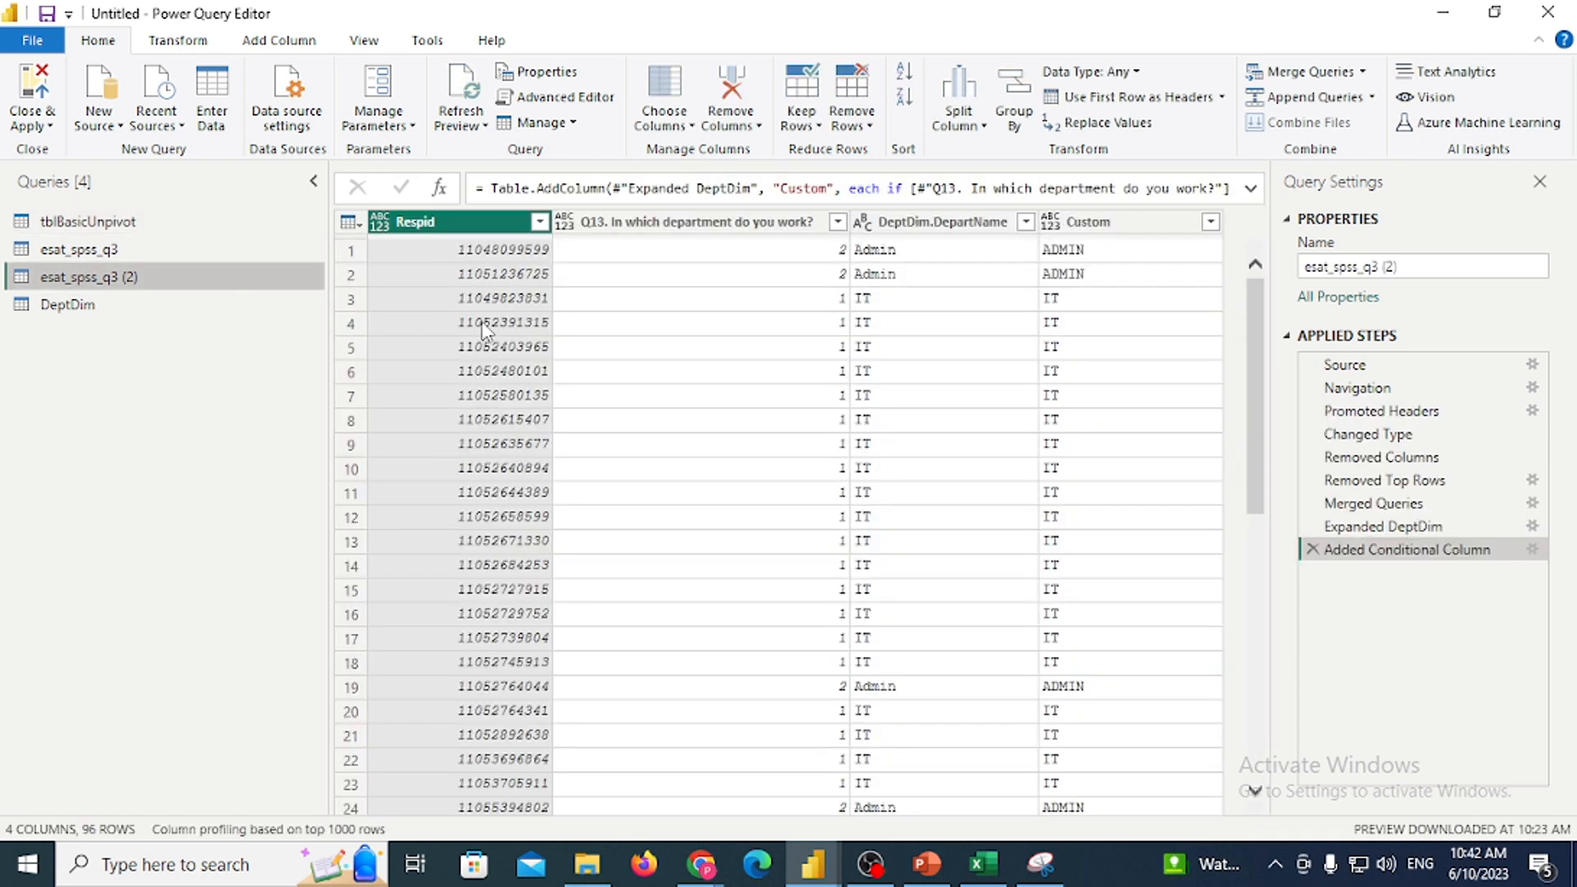
left_click(567, 222)
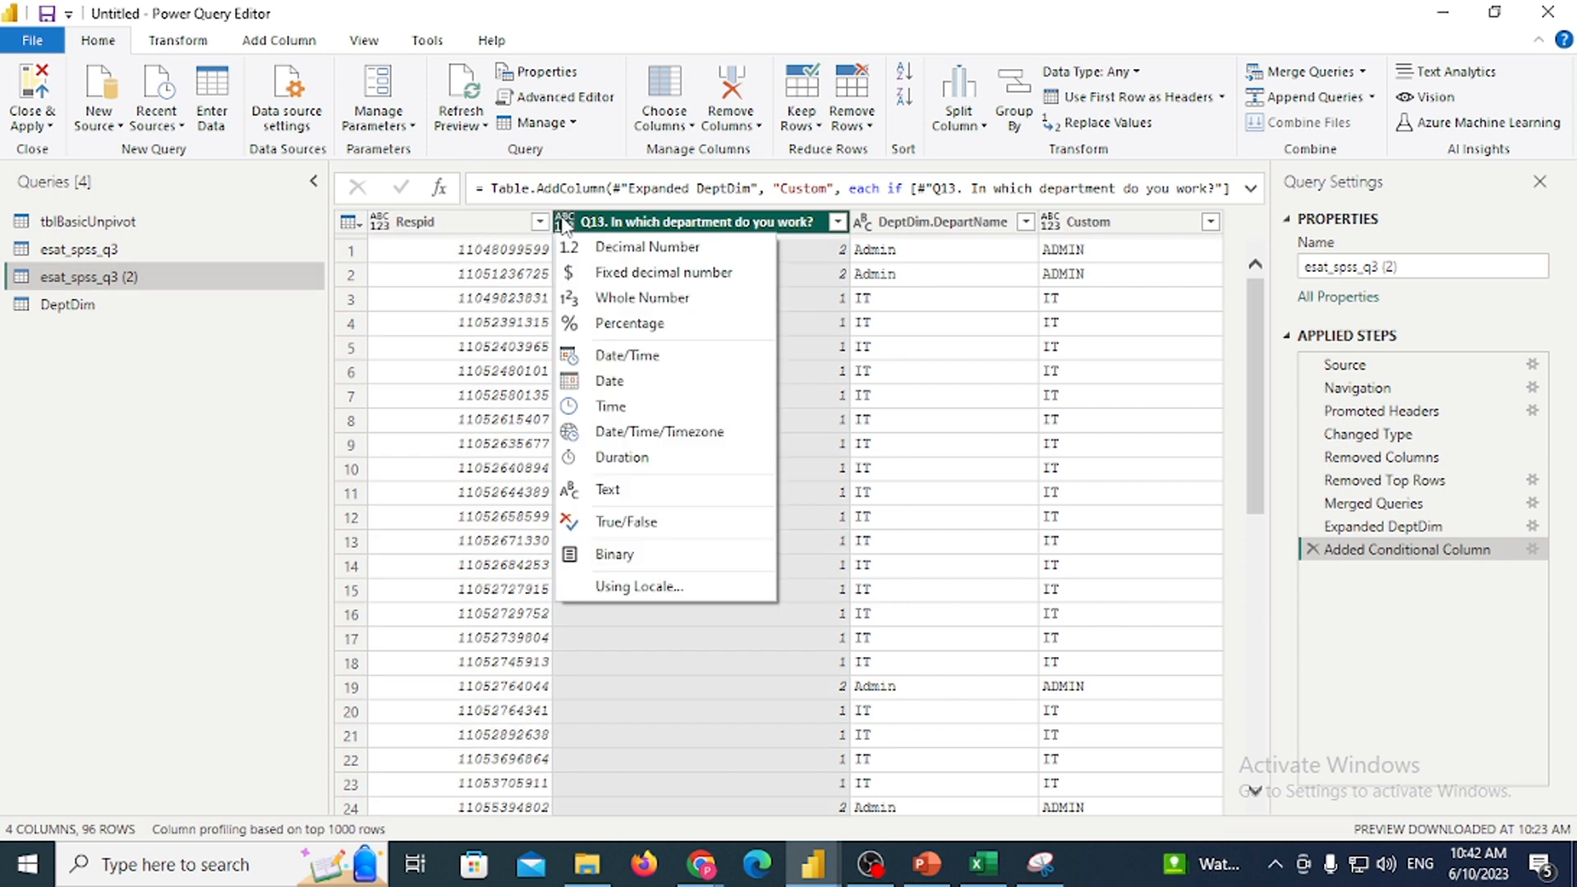
left_click(636, 299)
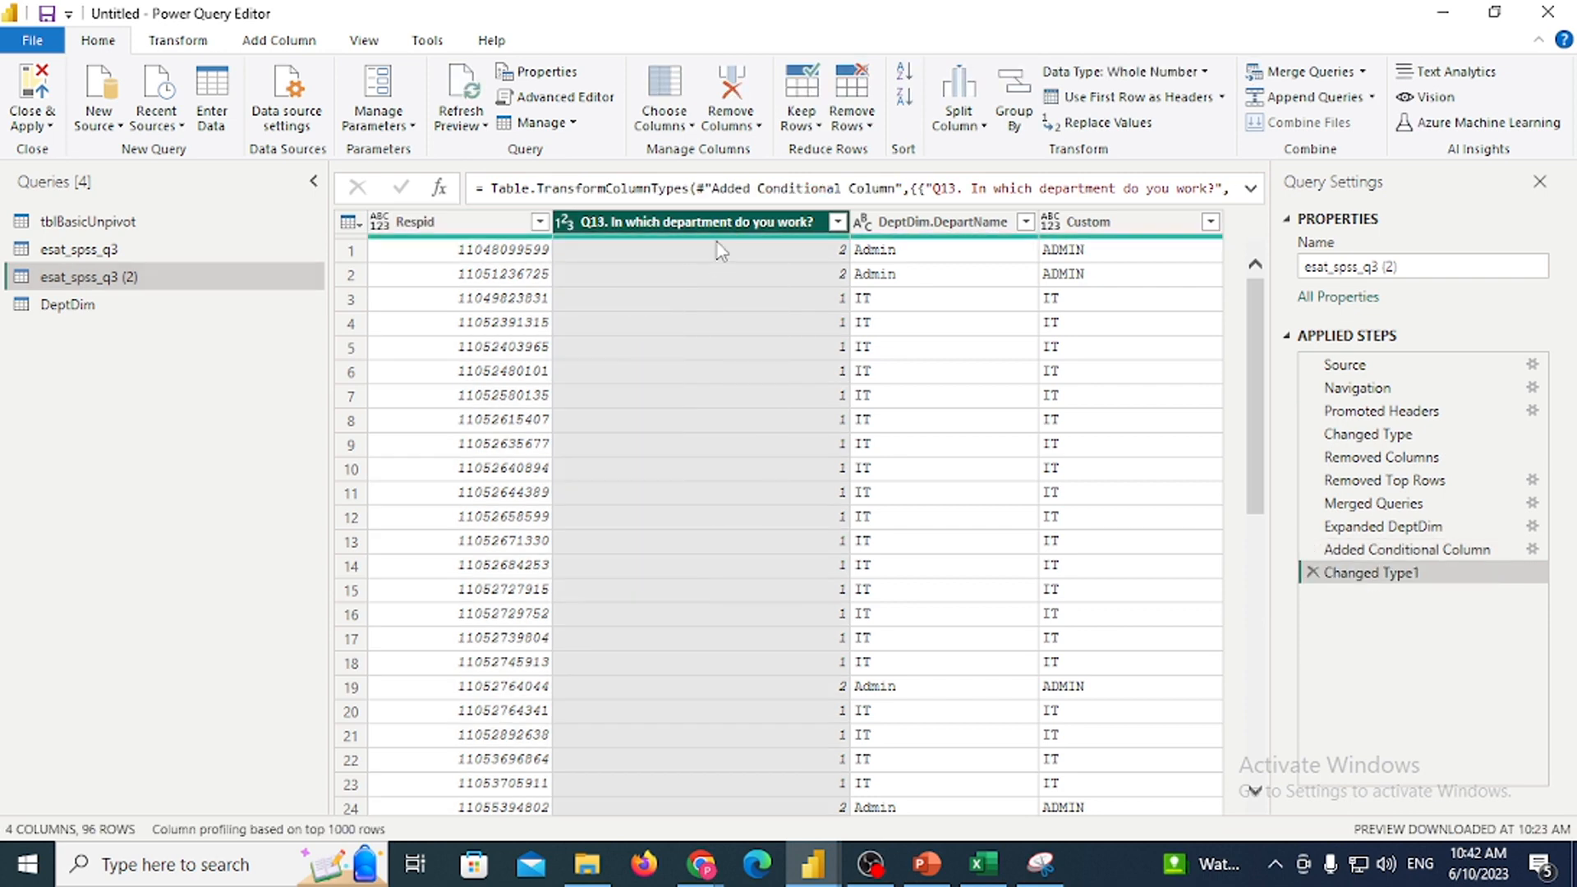
Close Power Query Editor and apply the pending query changes to the report
left_click(39, 129)
left_click(73, 149)
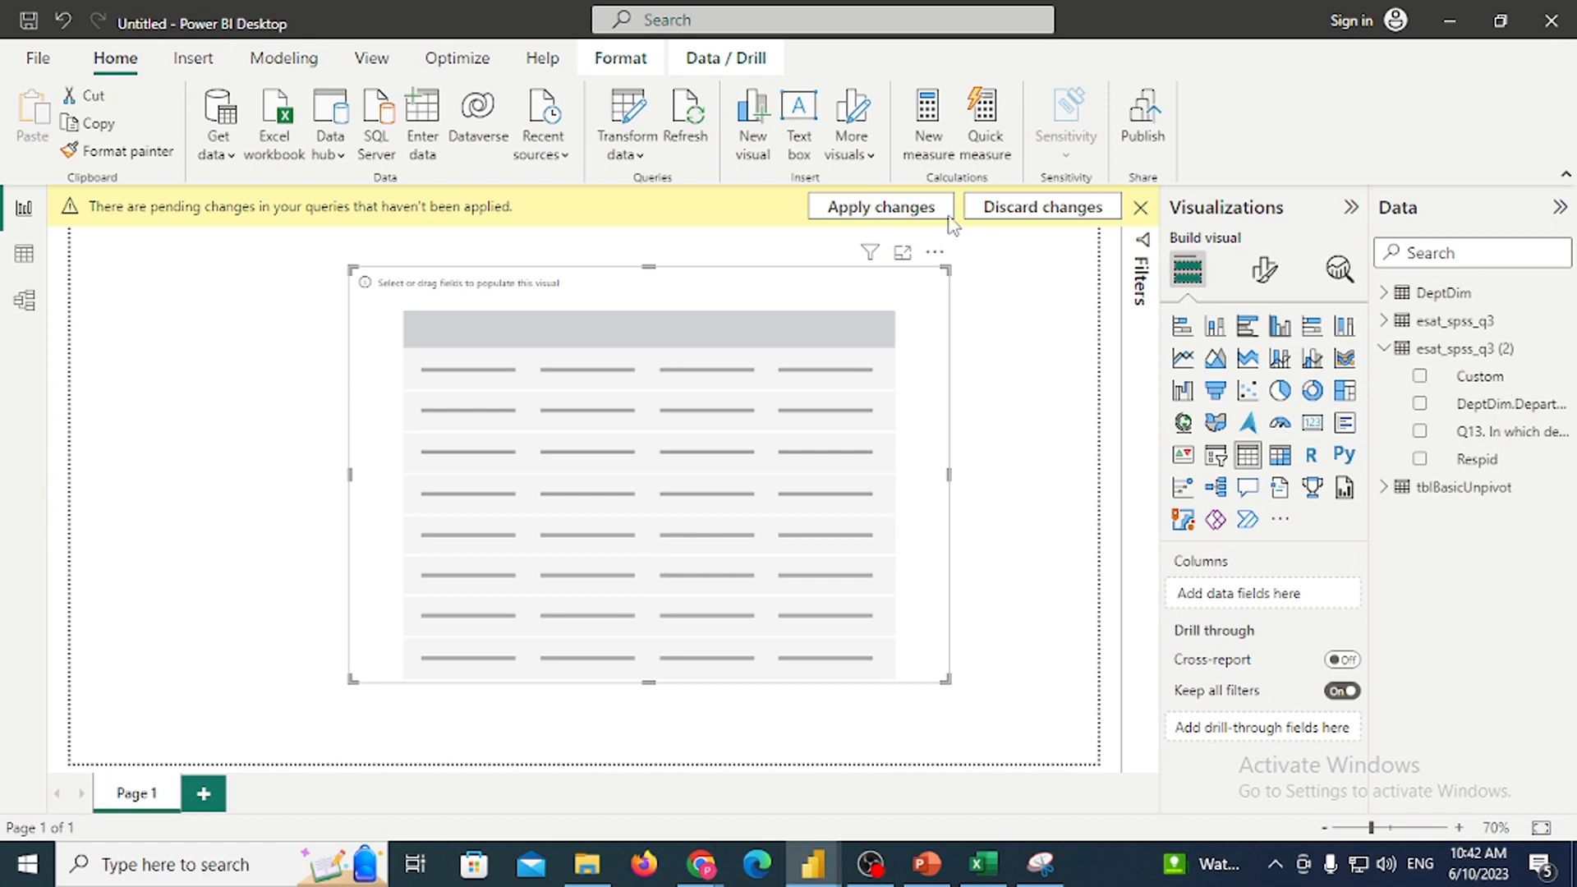
left_click(909, 210)
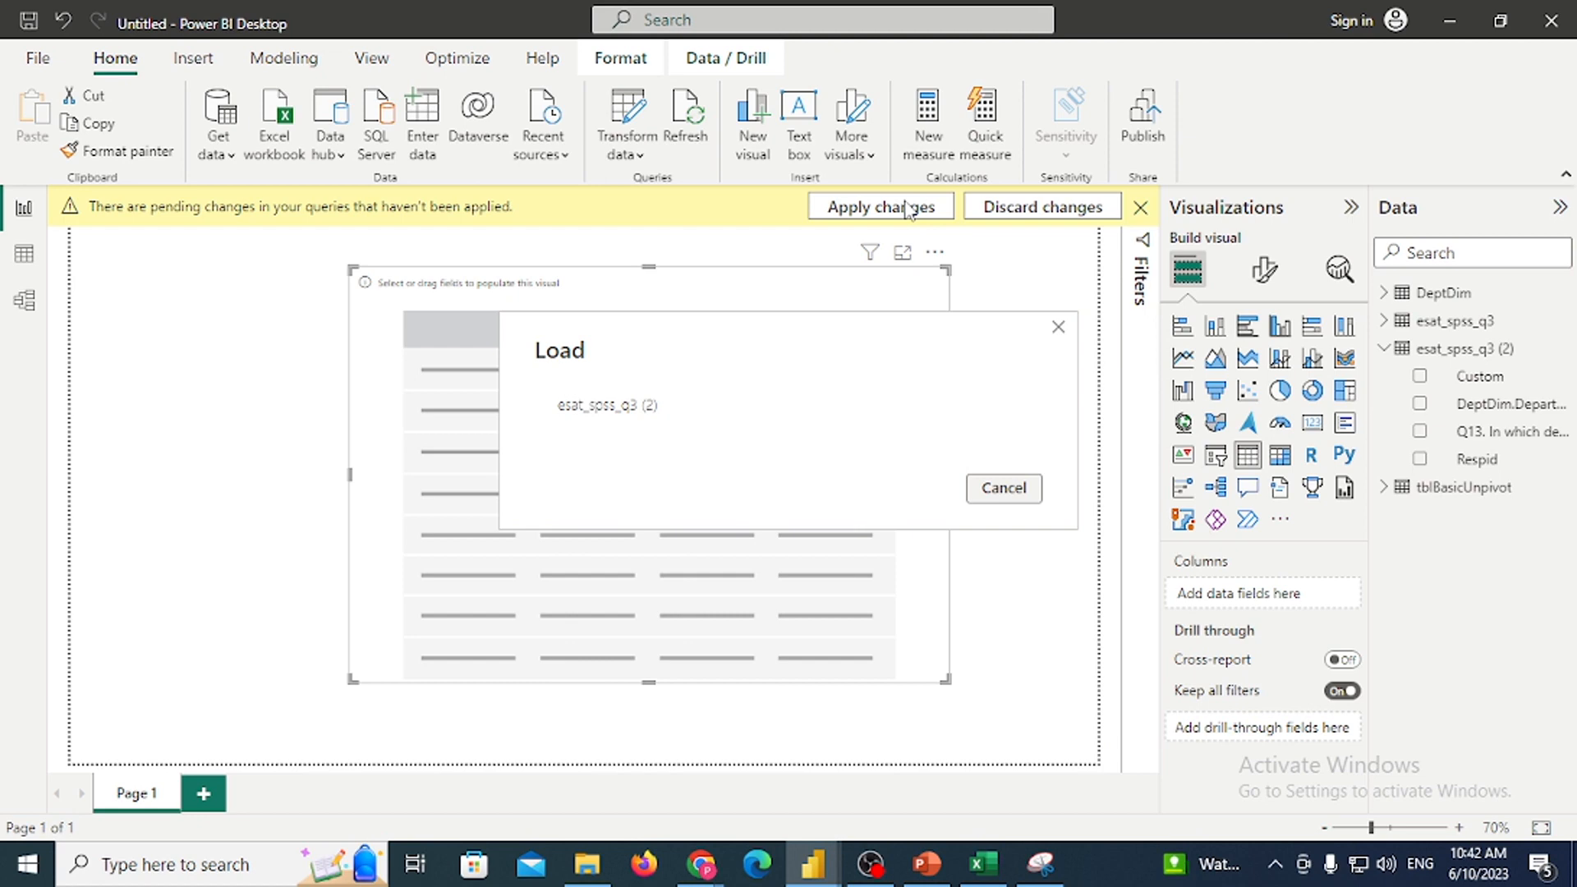
Add the Q13 department field from esat_spss_q3 (2) to the table visual as a sum
left_click(1493, 430)
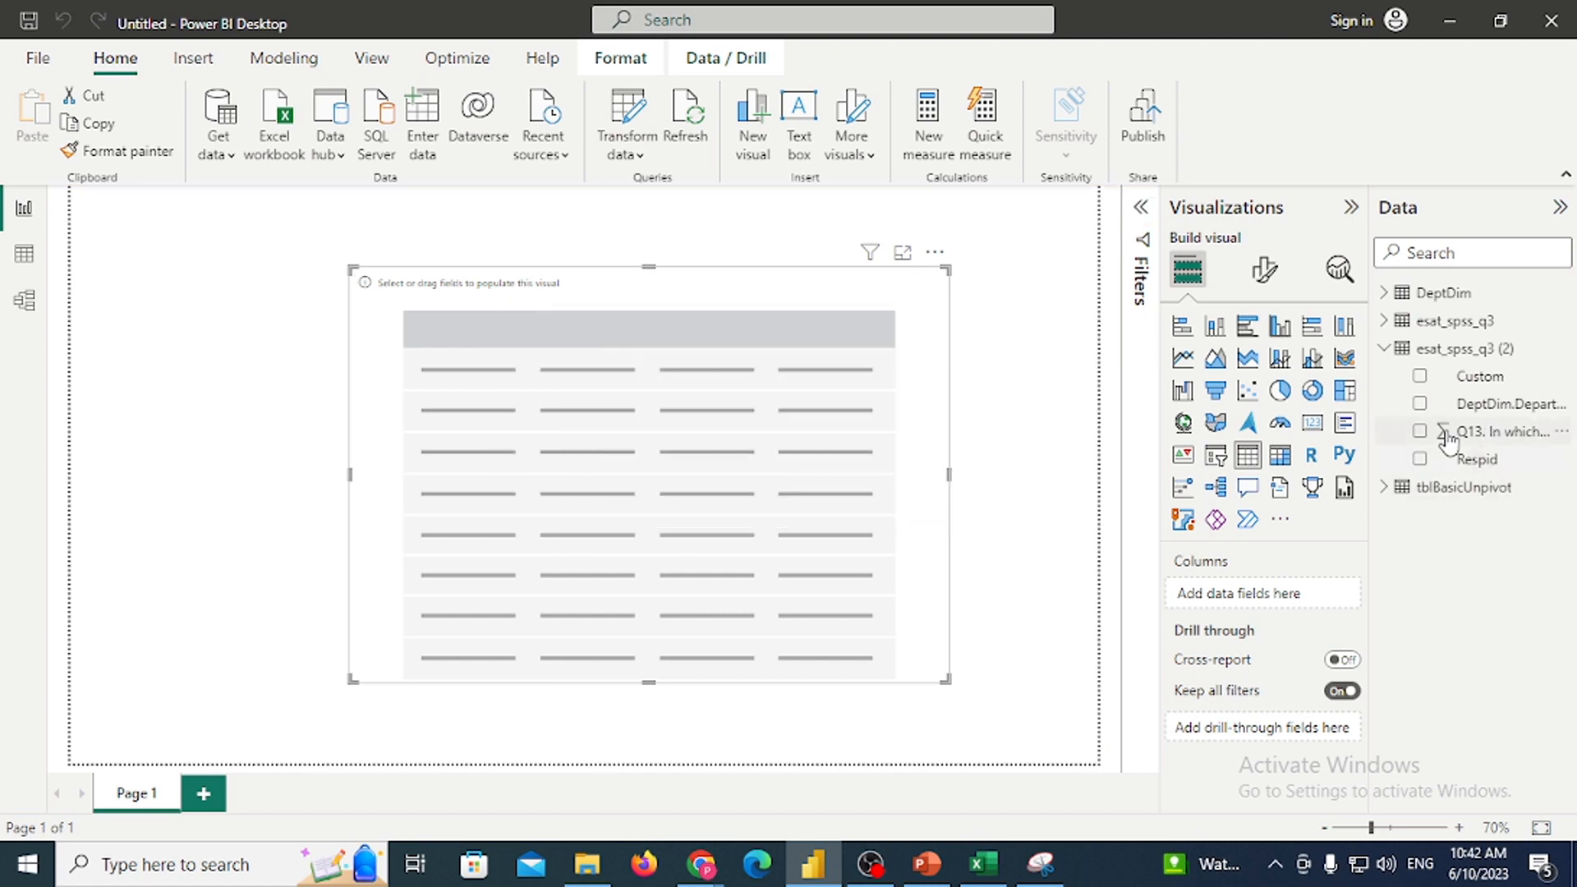
left_click_drag(1526, 433, 567, 395)
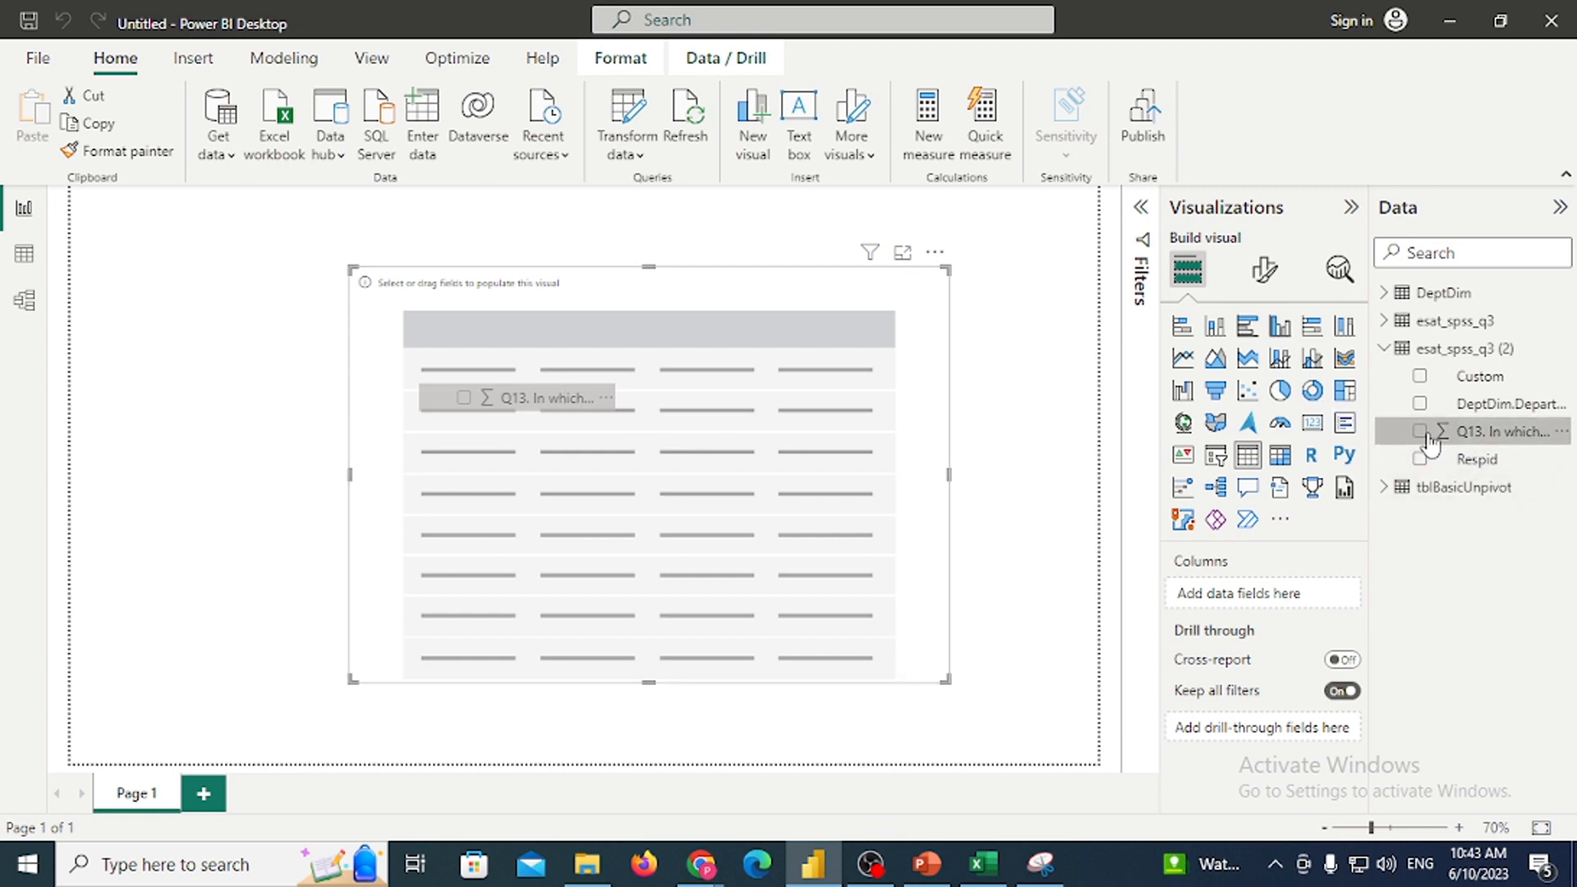
left_click(1420, 376)
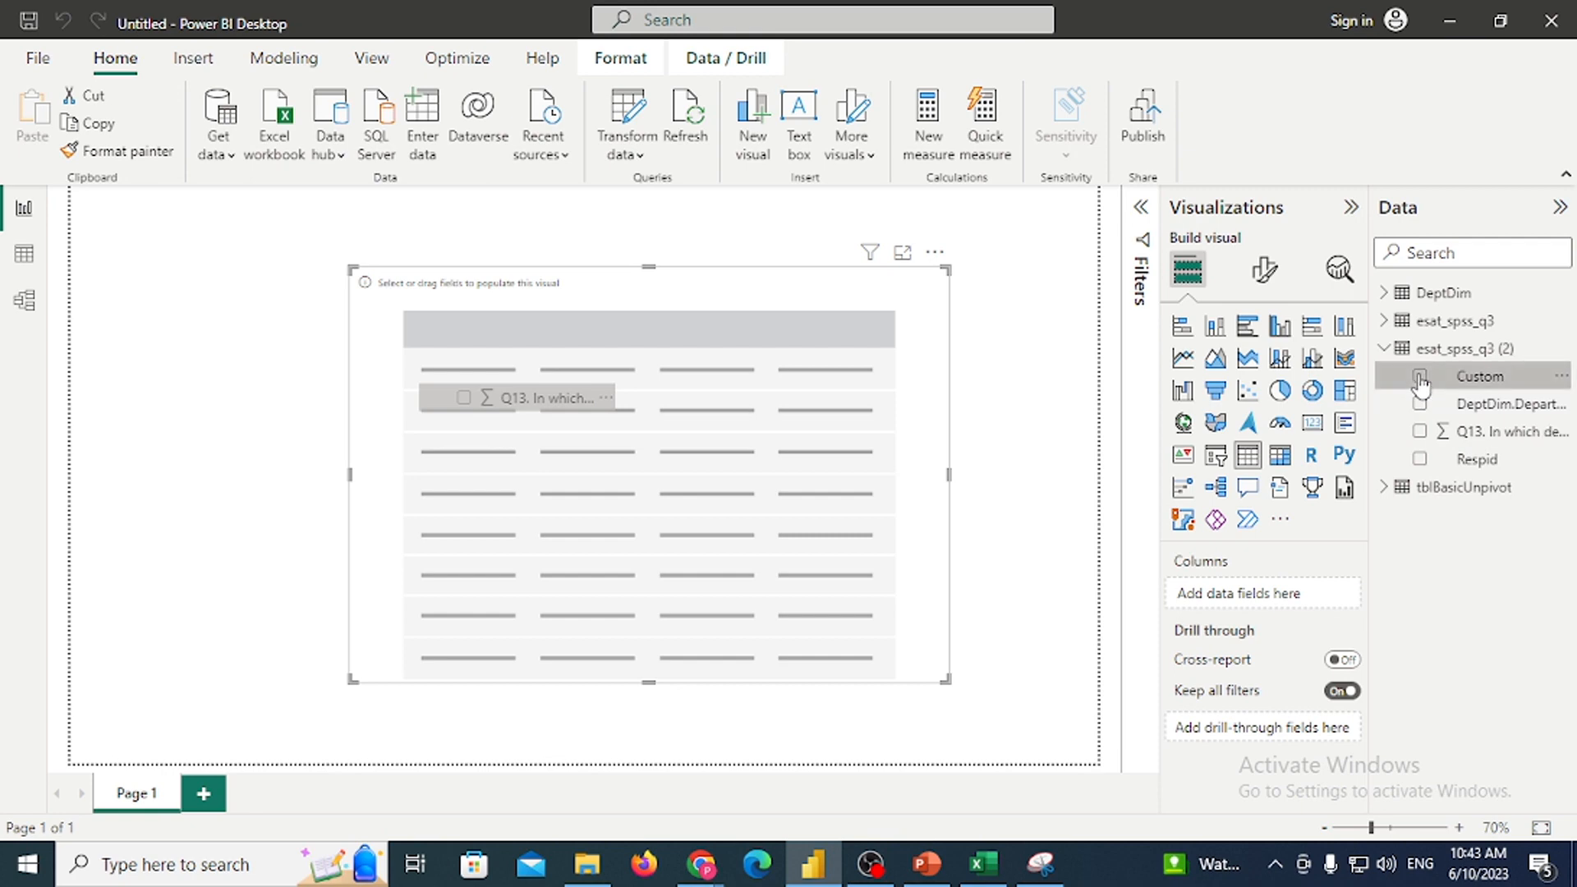
left_click(1419, 376)
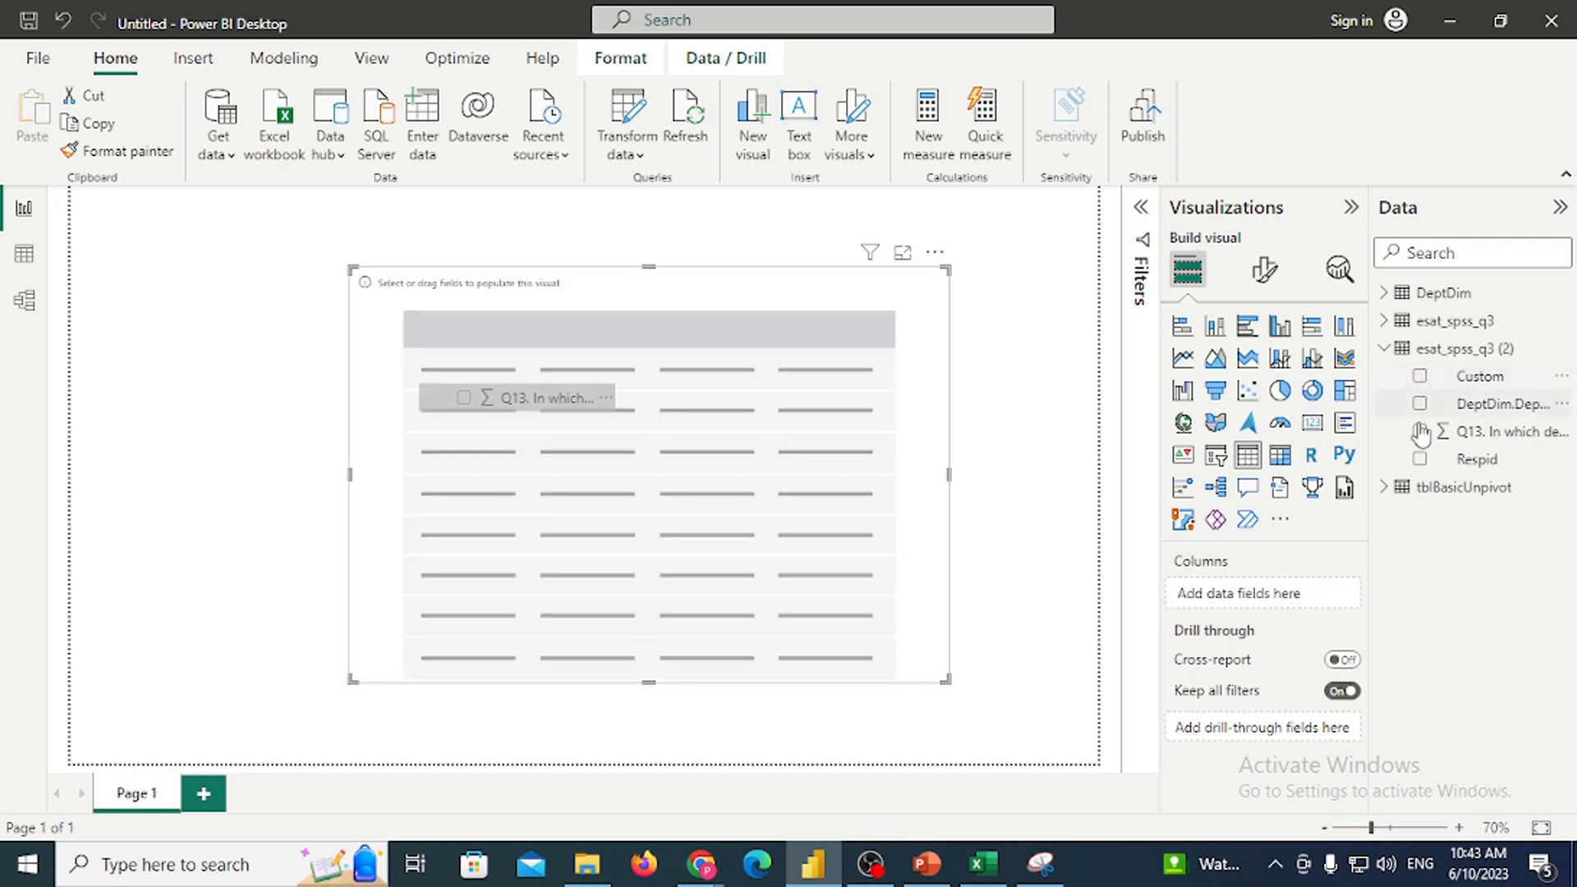
left_click(1419, 432)
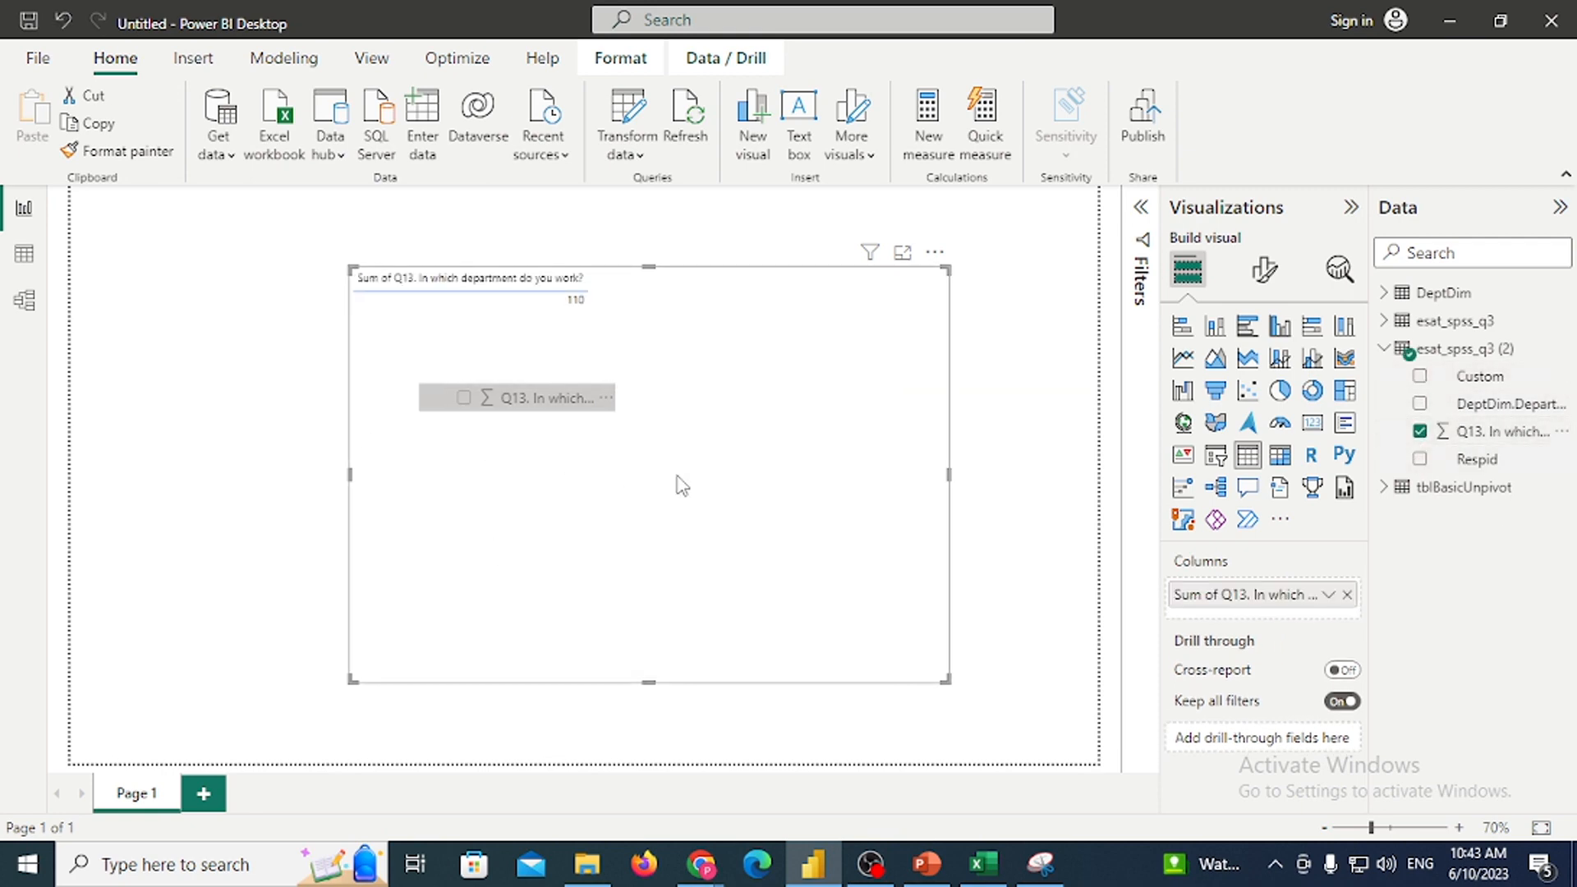
Increase the font size of the table visual's values to 17
left_click(1265, 269)
left_click(1175, 525)
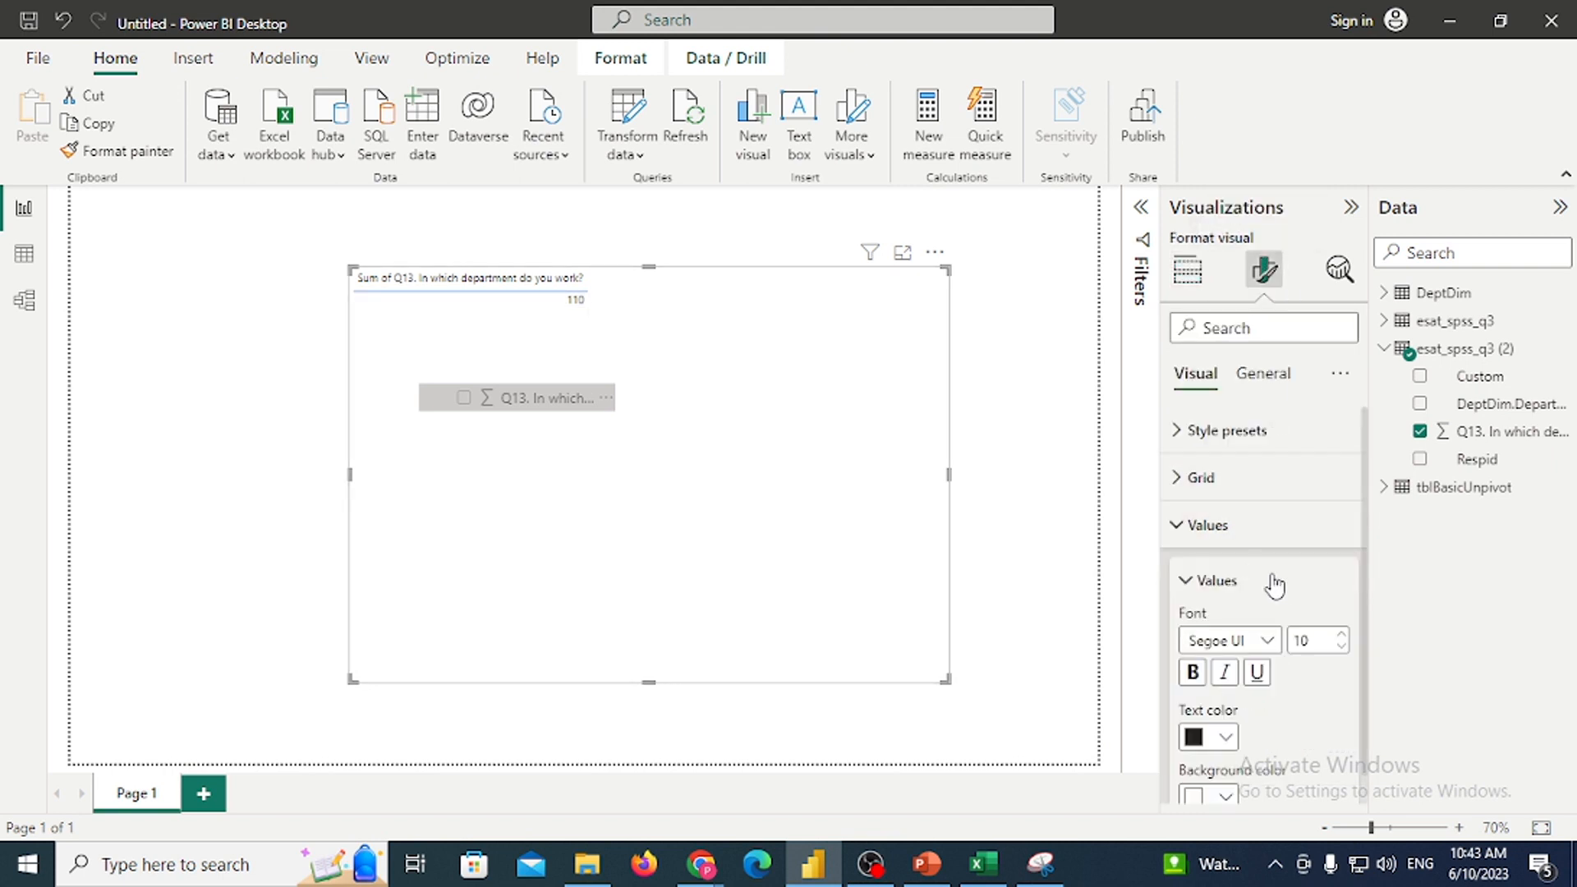
left_click(1343, 636)
left_click(1343, 636)
left_click(1343, 636)
left_click(1343, 636)
left_click(1343, 635)
left_click(1343, 636)
left_click(1343, 635)
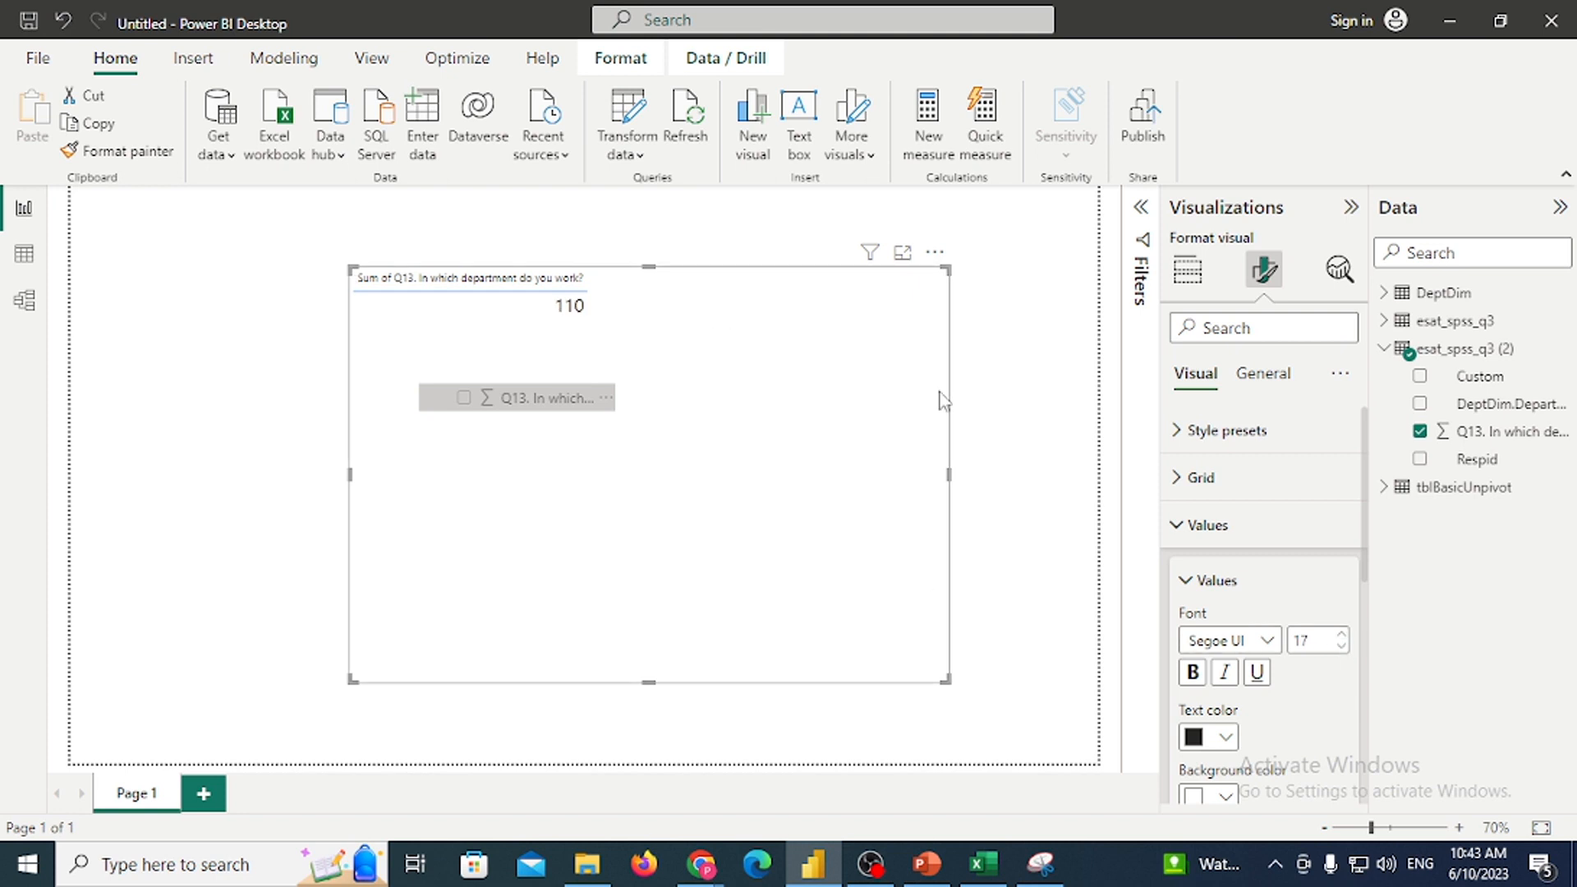
Set the Q13 department field in the table to Don't summarize, and delete the table visual from the page
left_click(1188, 269)
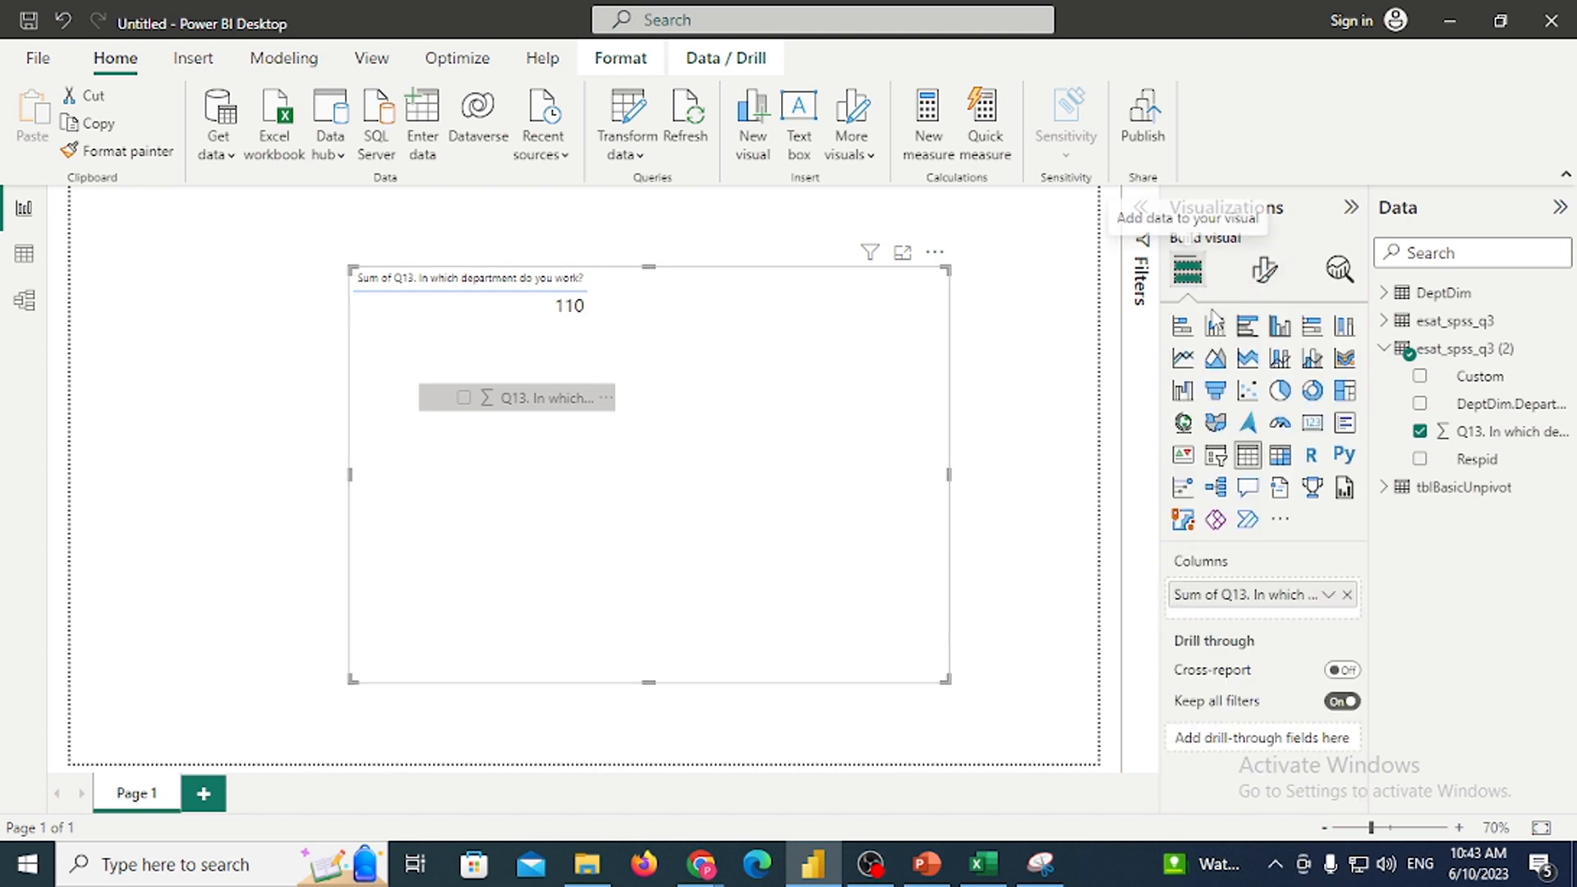
left_click(1326, 597)
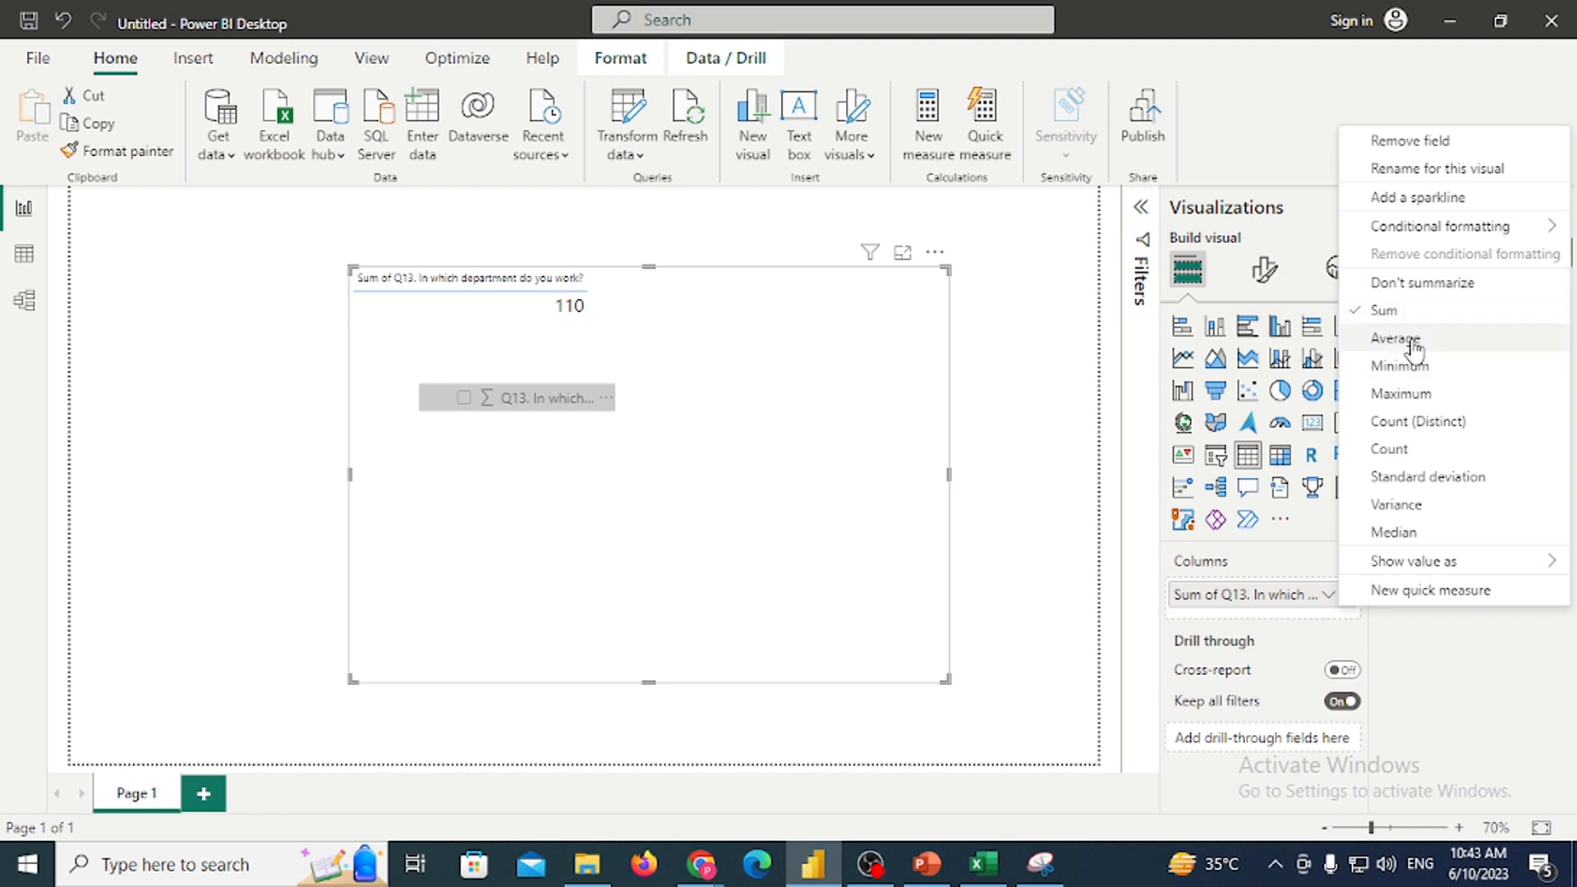
left_click(1388, 284)
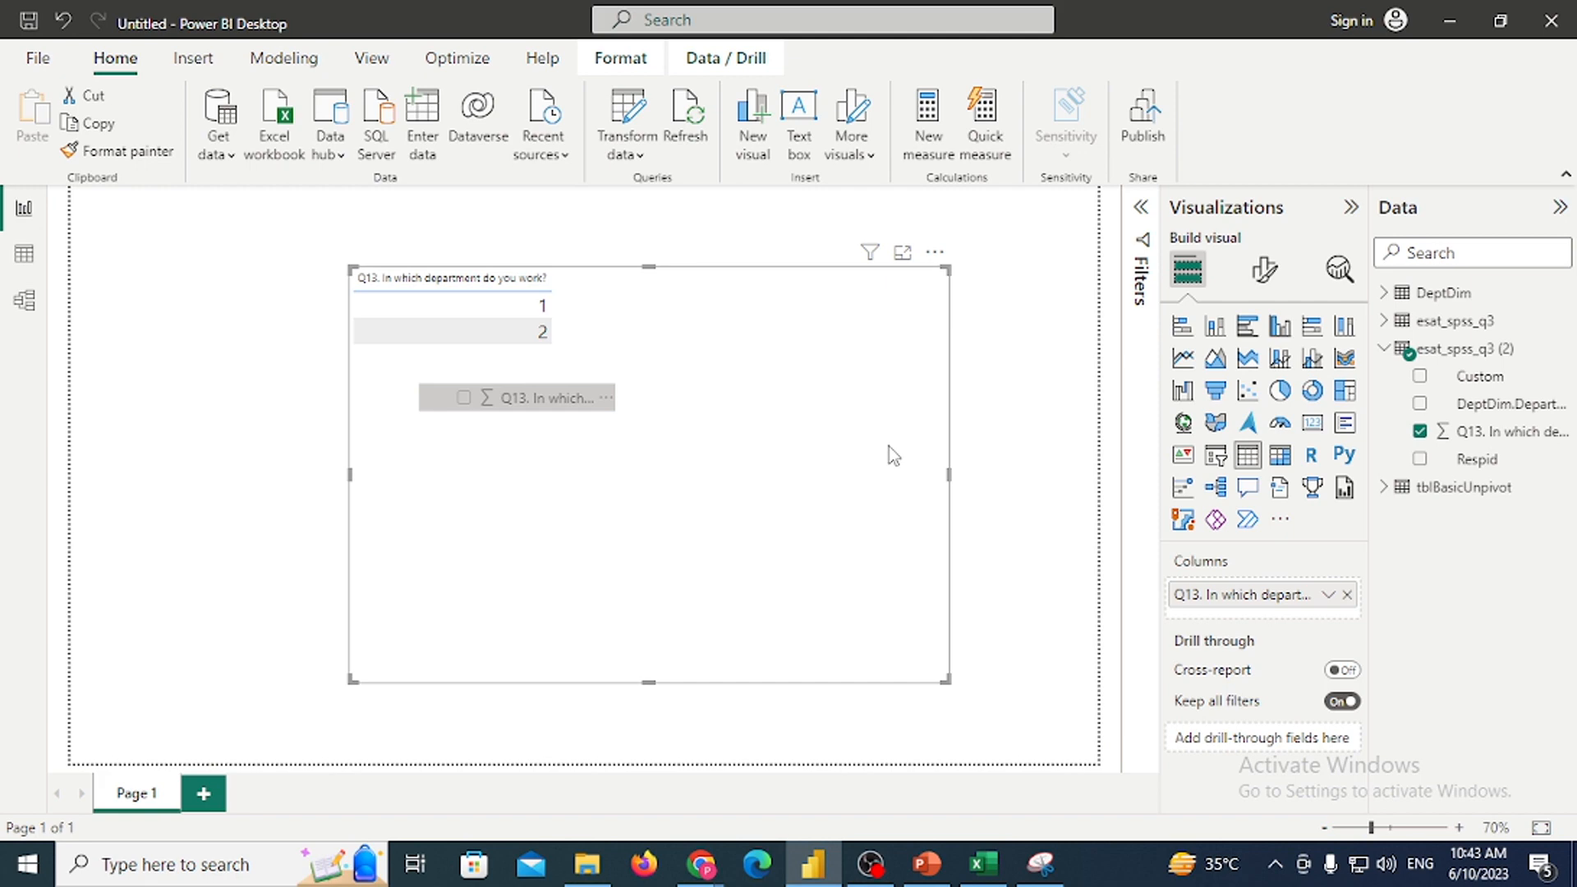
key("Delete")
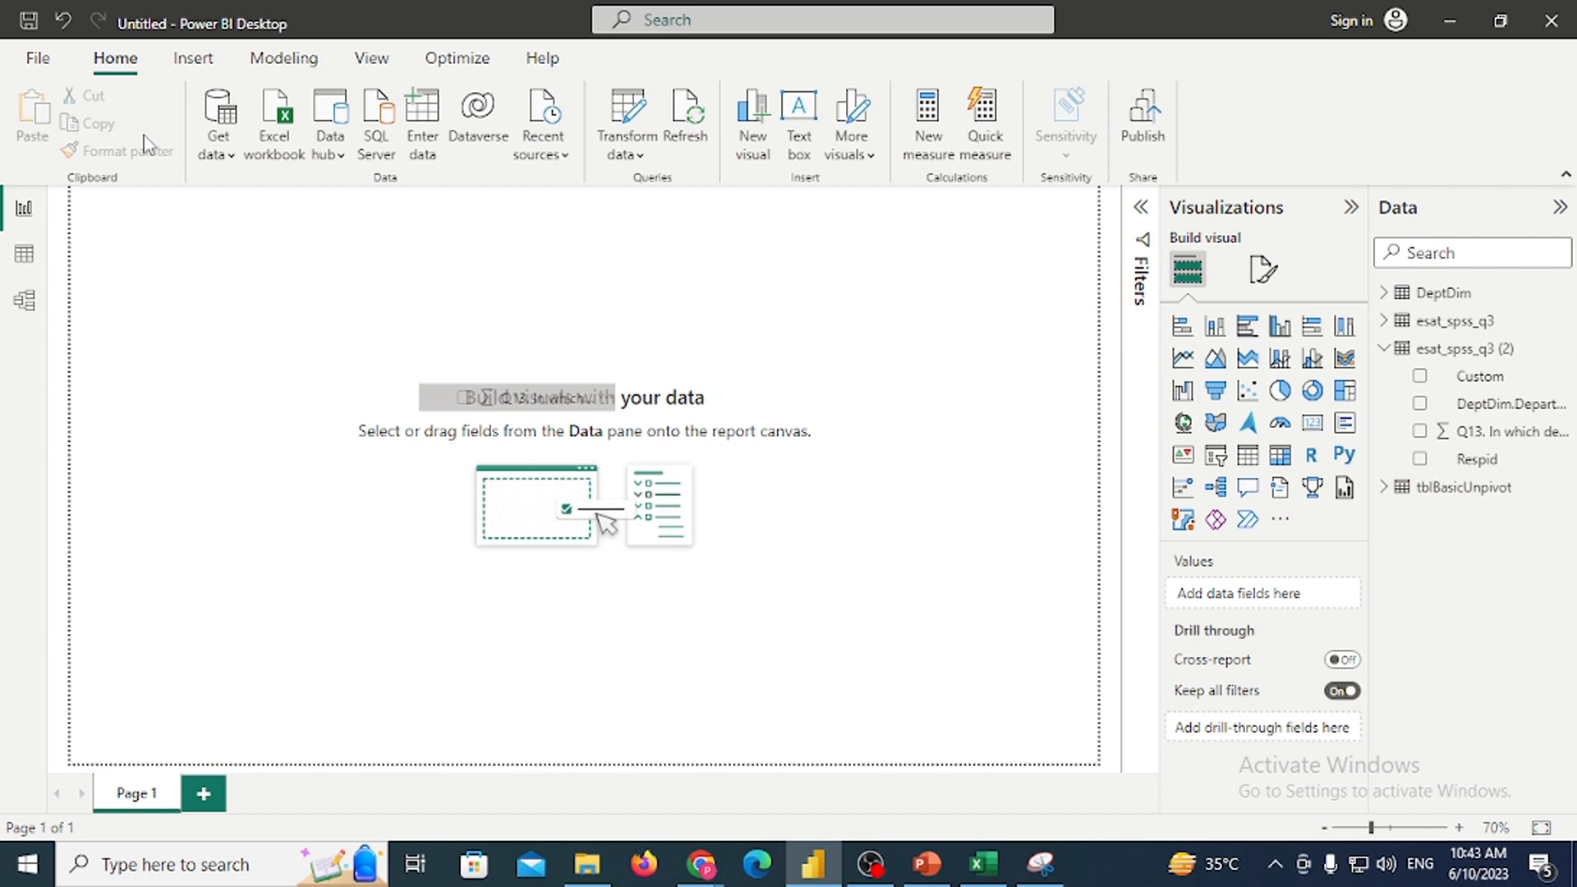
Open the report Options at the Data Load settings for the current file
left_click(40, 59)
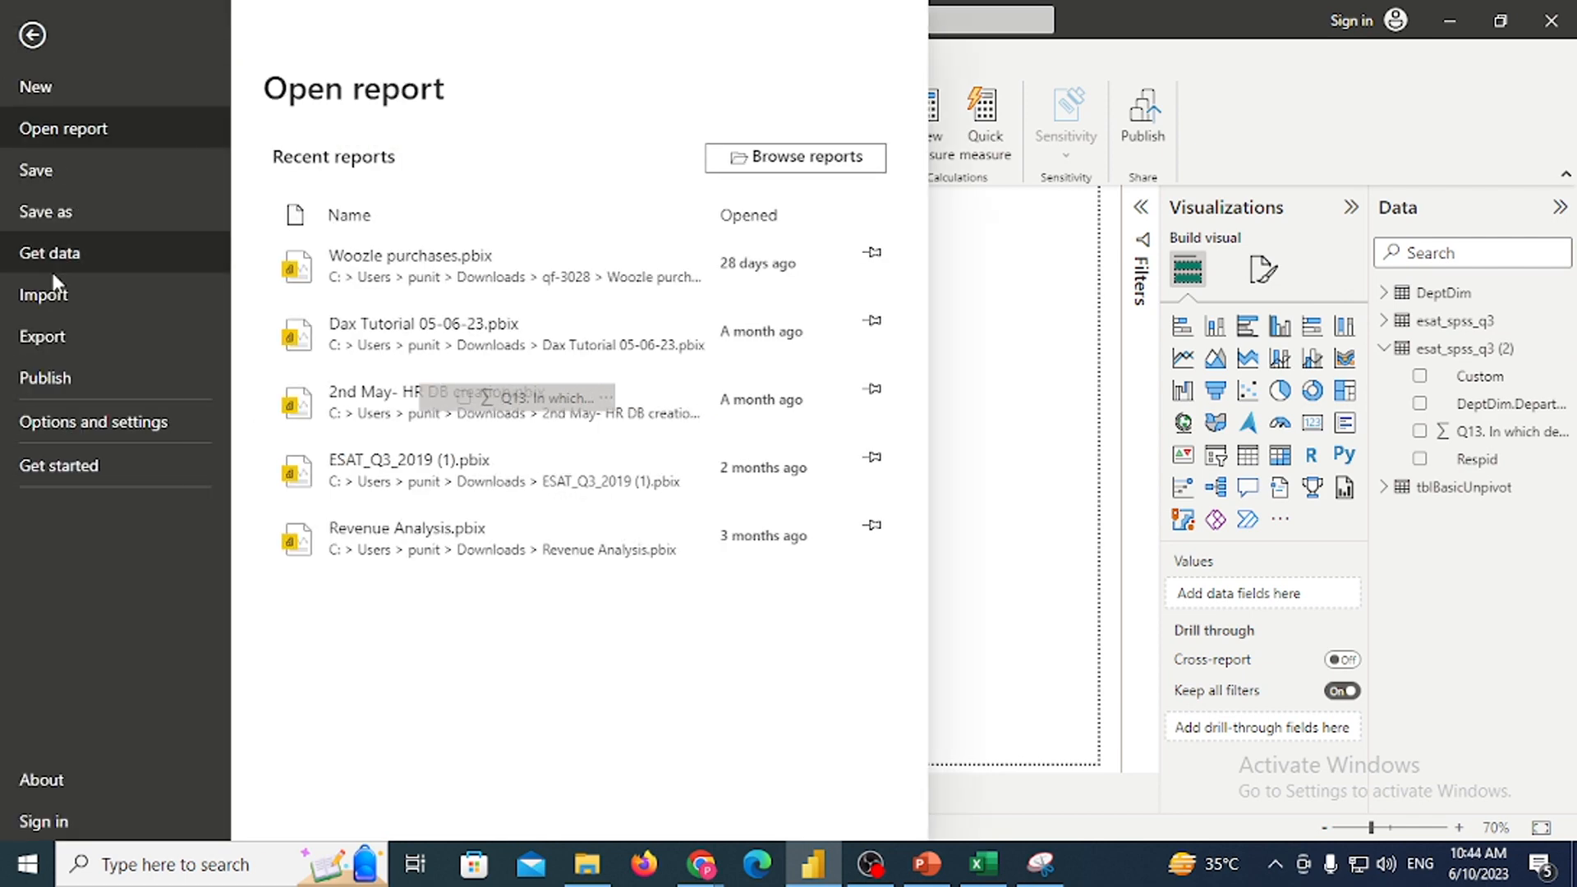
left_click(67, 421)
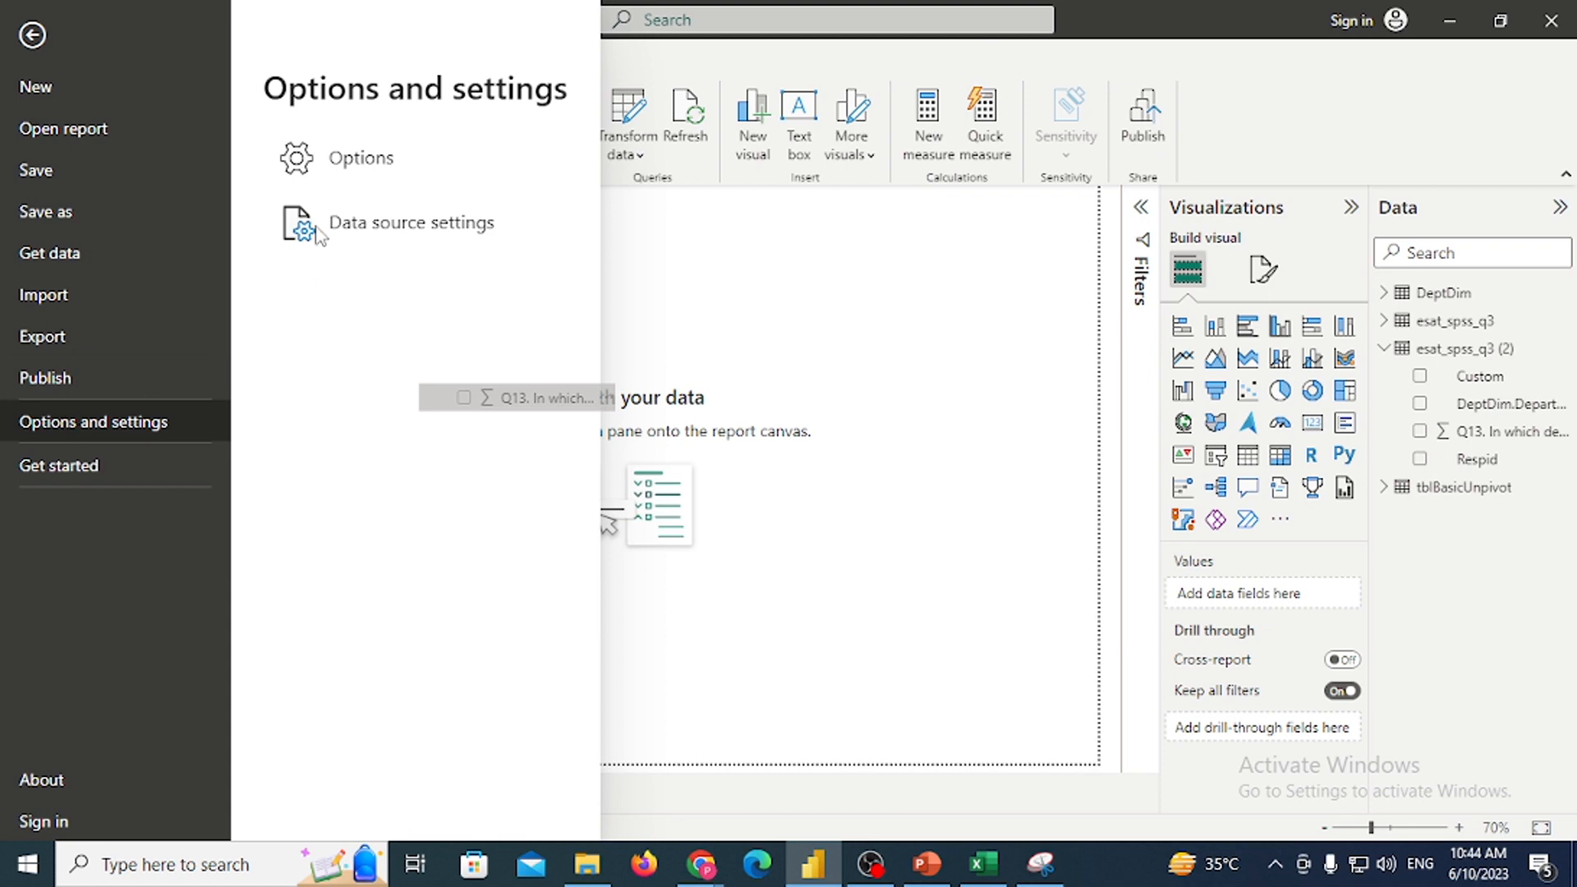
left_click(353, 159)
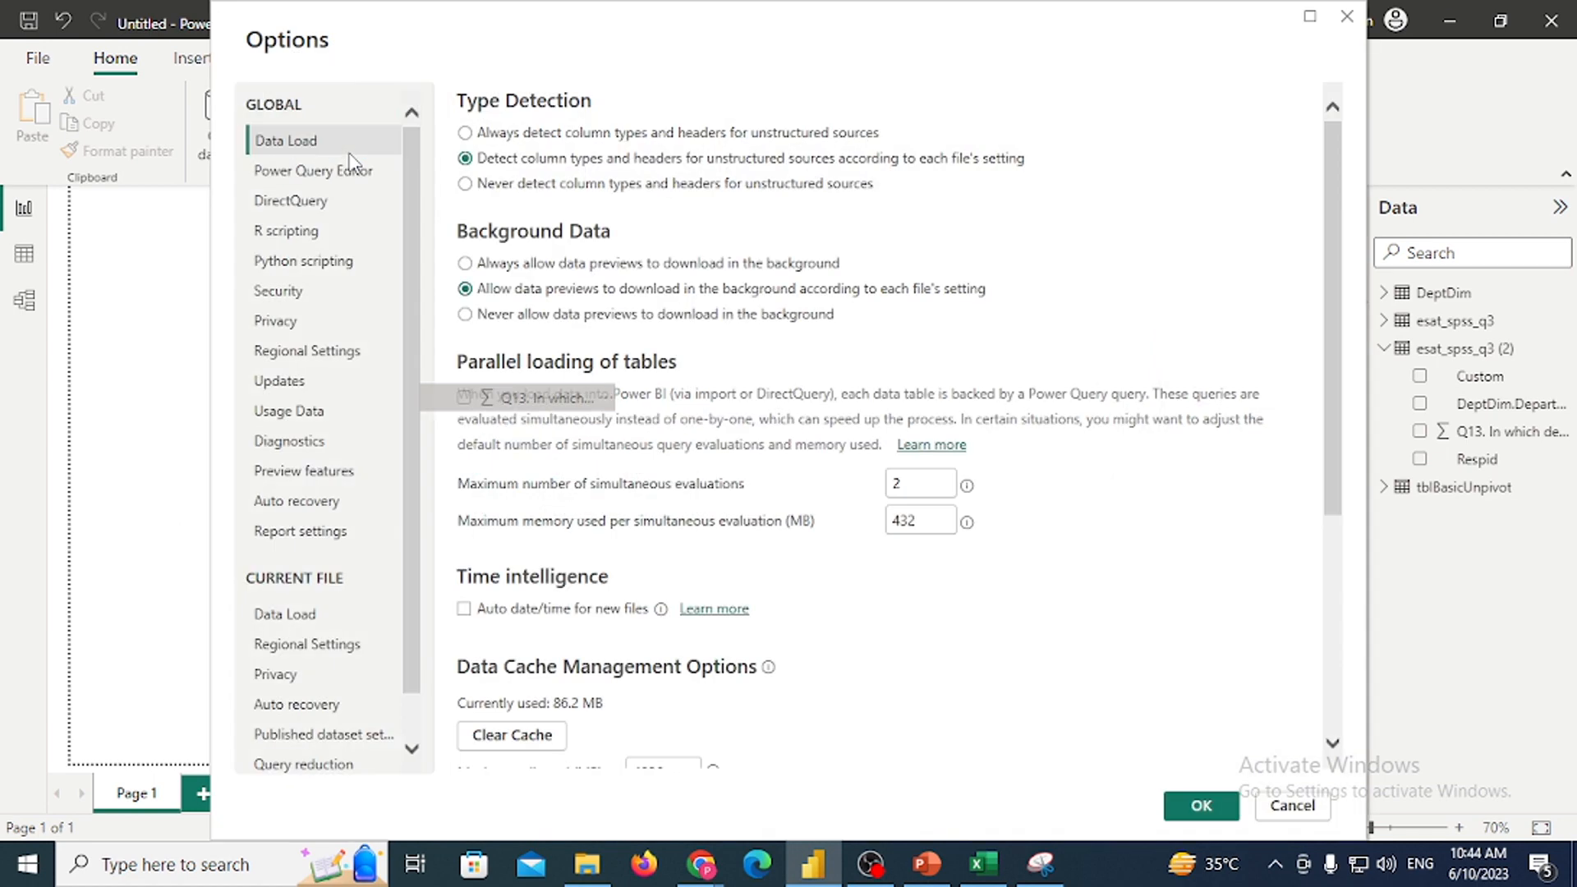
left_click(295, 622)
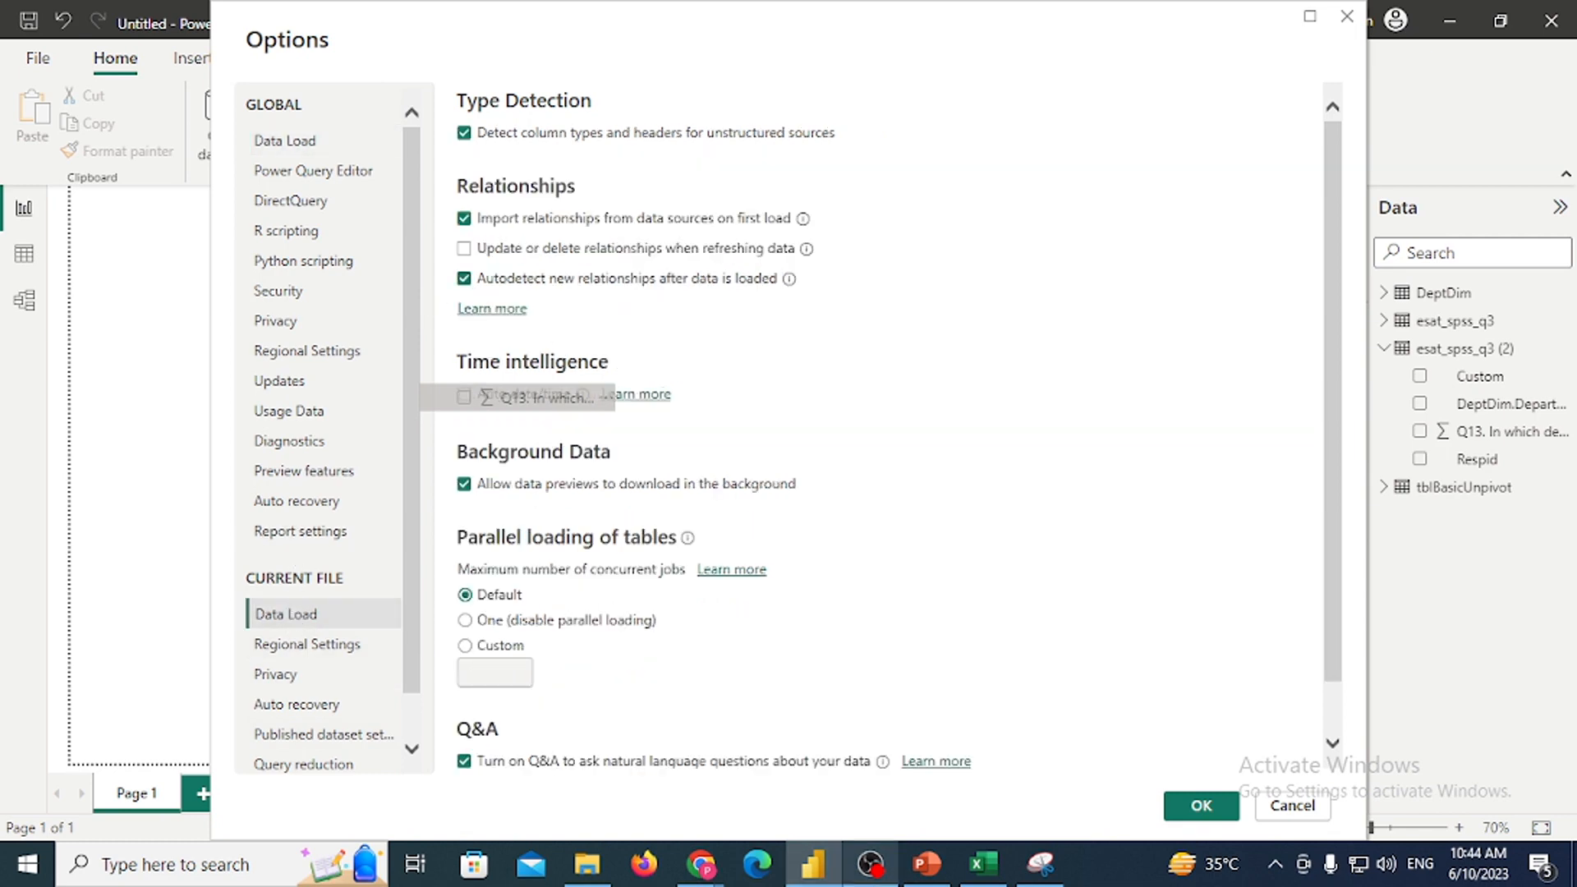
Capture the Options dialog with Snipping Tool and outline the "Autodetect new relationships after data is loaded" setting with the pen
left_click(1041, 862)
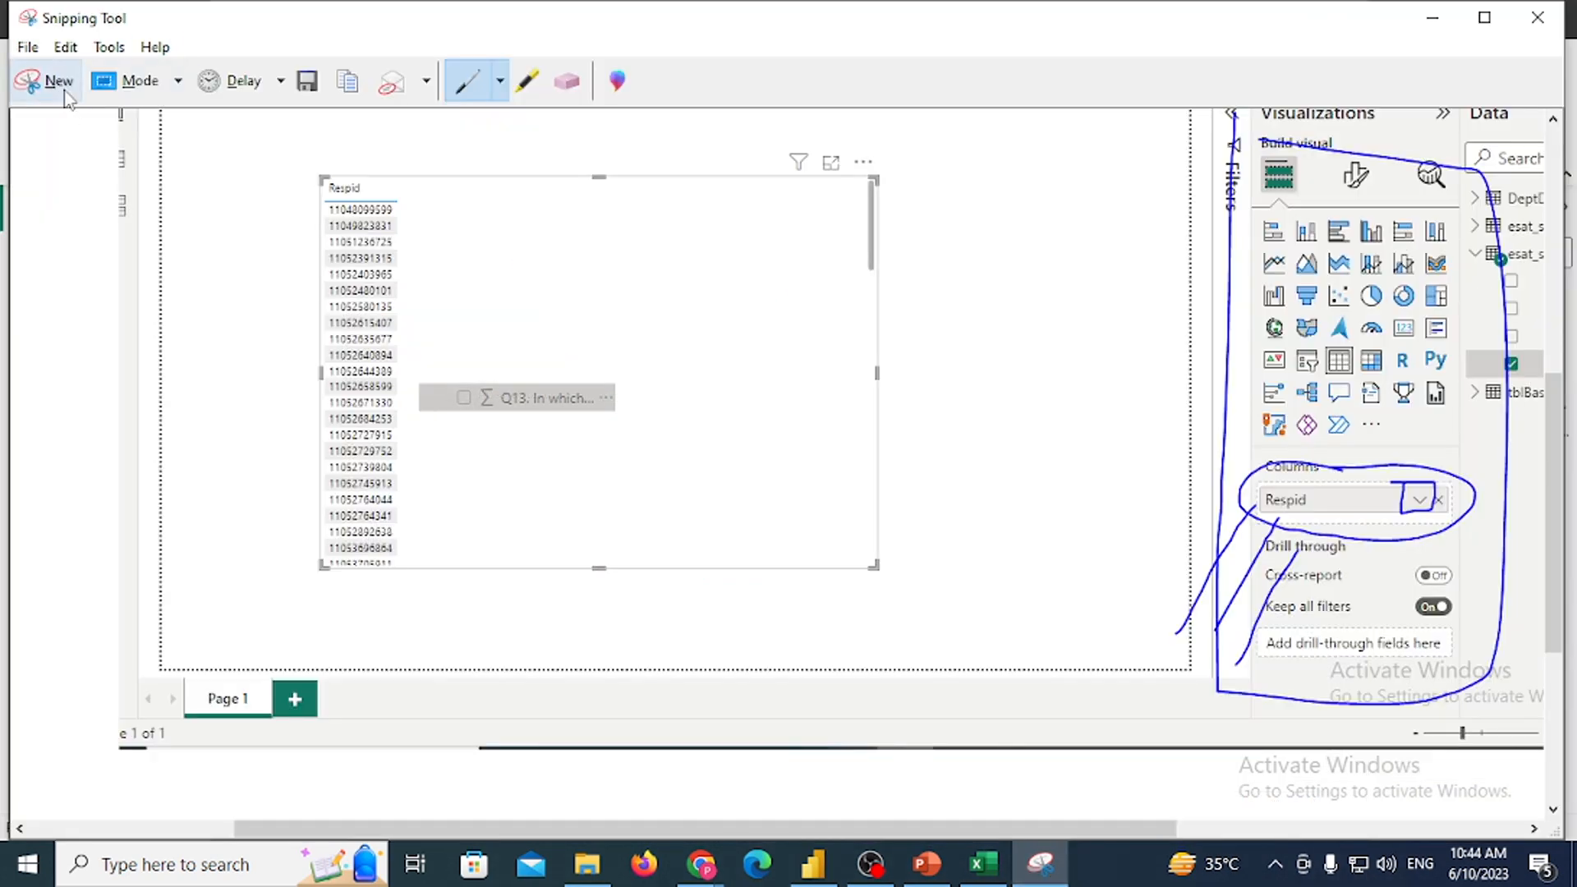
left_click(60, 82)
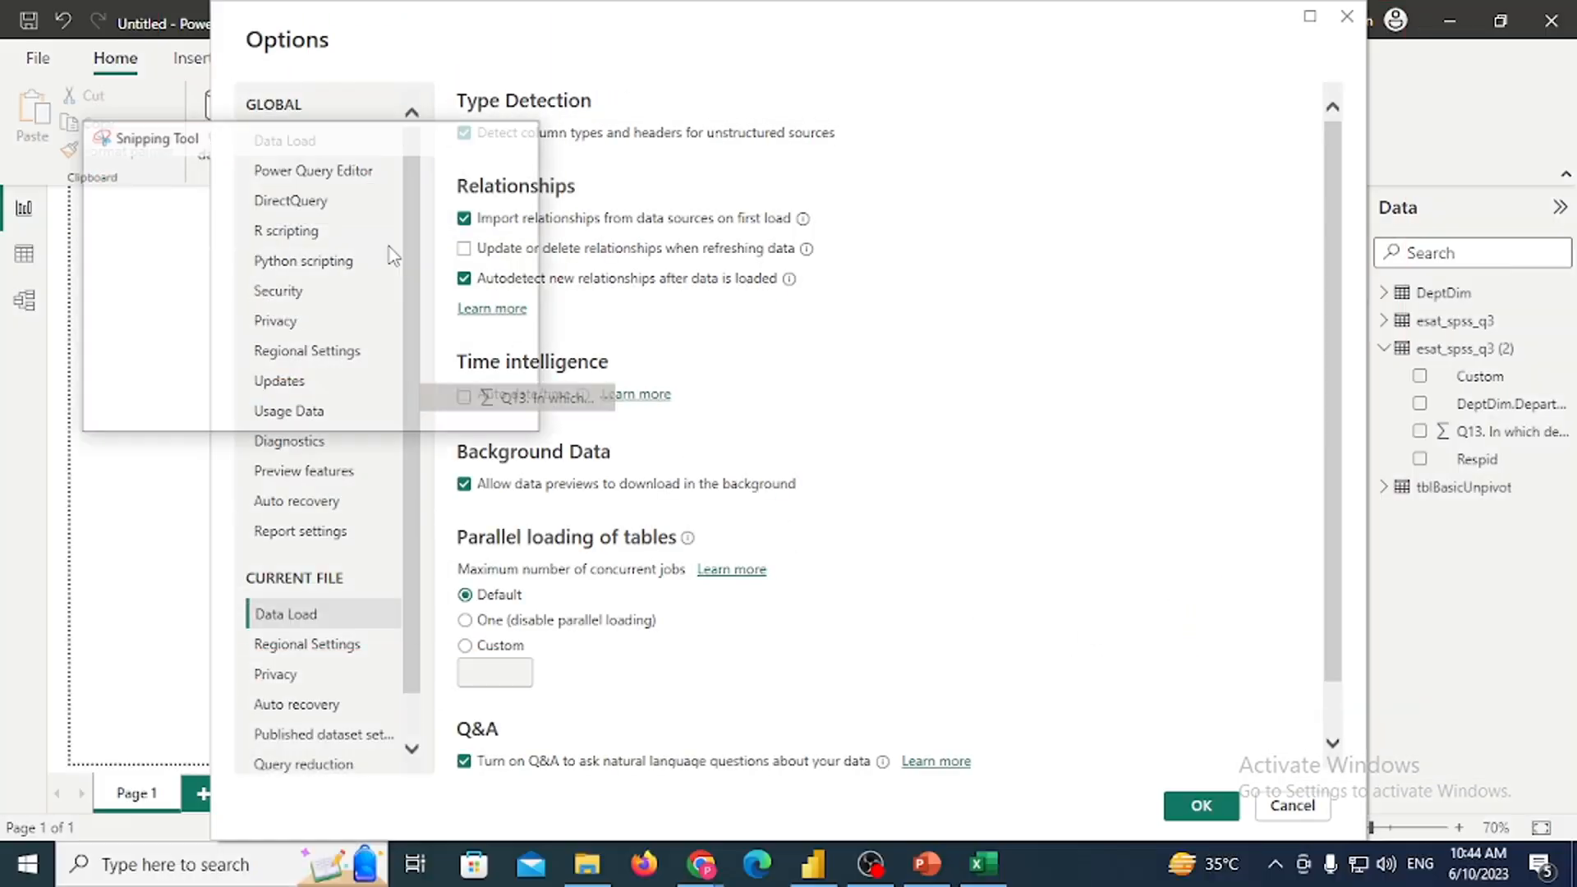
left_click(392, 256)
mouse_move(452, 474)
left_mouse_down()
mouse_move(501, 514)
mouse_move(879, 515)
mouse_move(880, 467)
left_mouse_up()
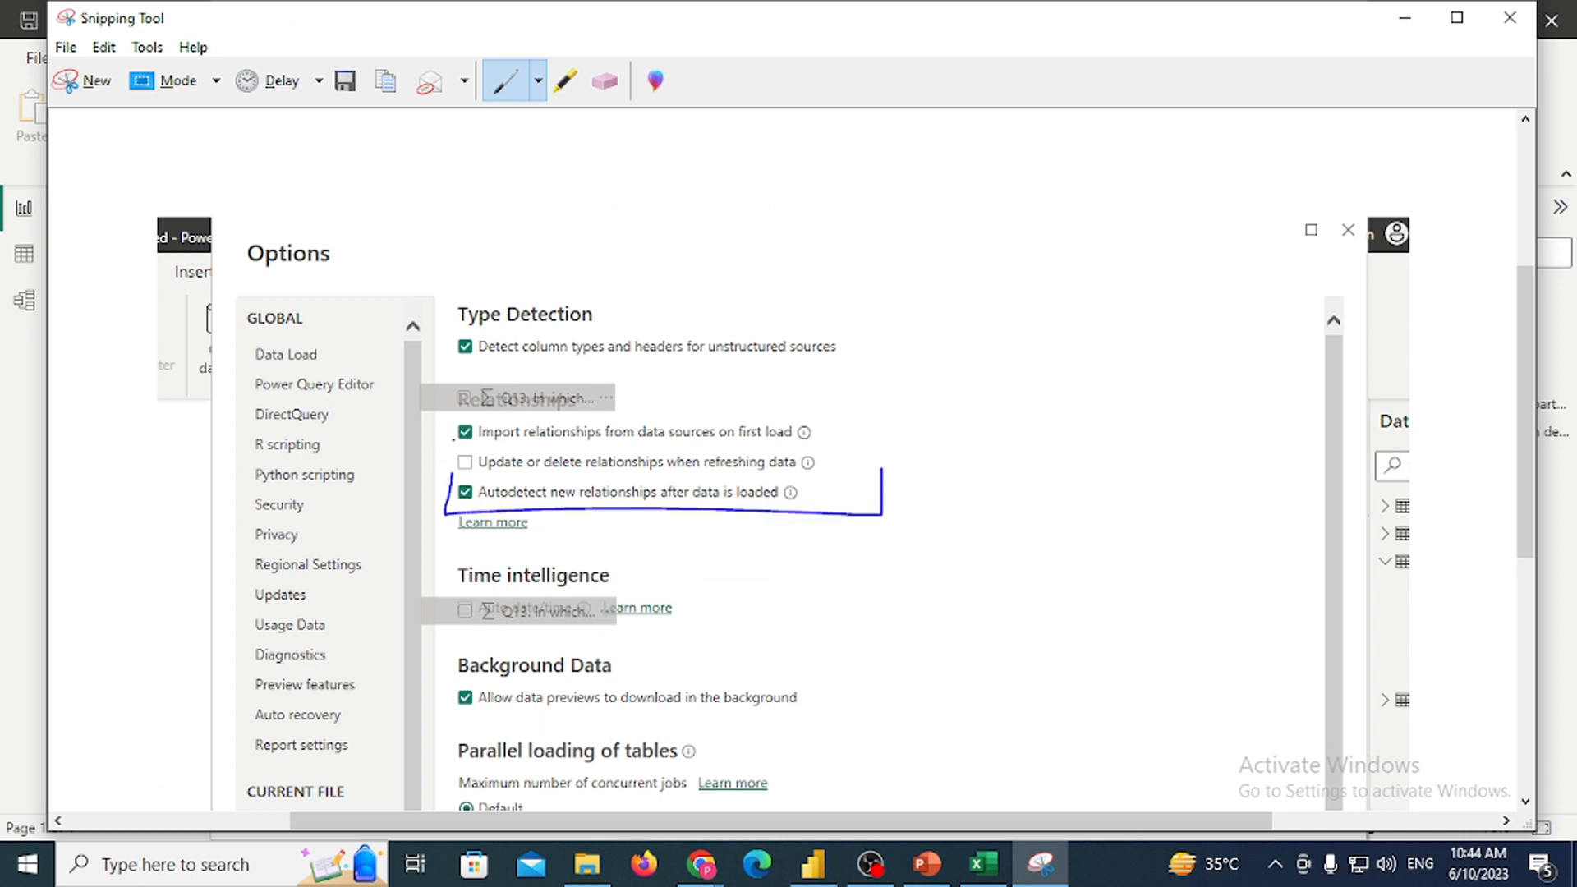
left_click_drag(457, 478, 877, 473)
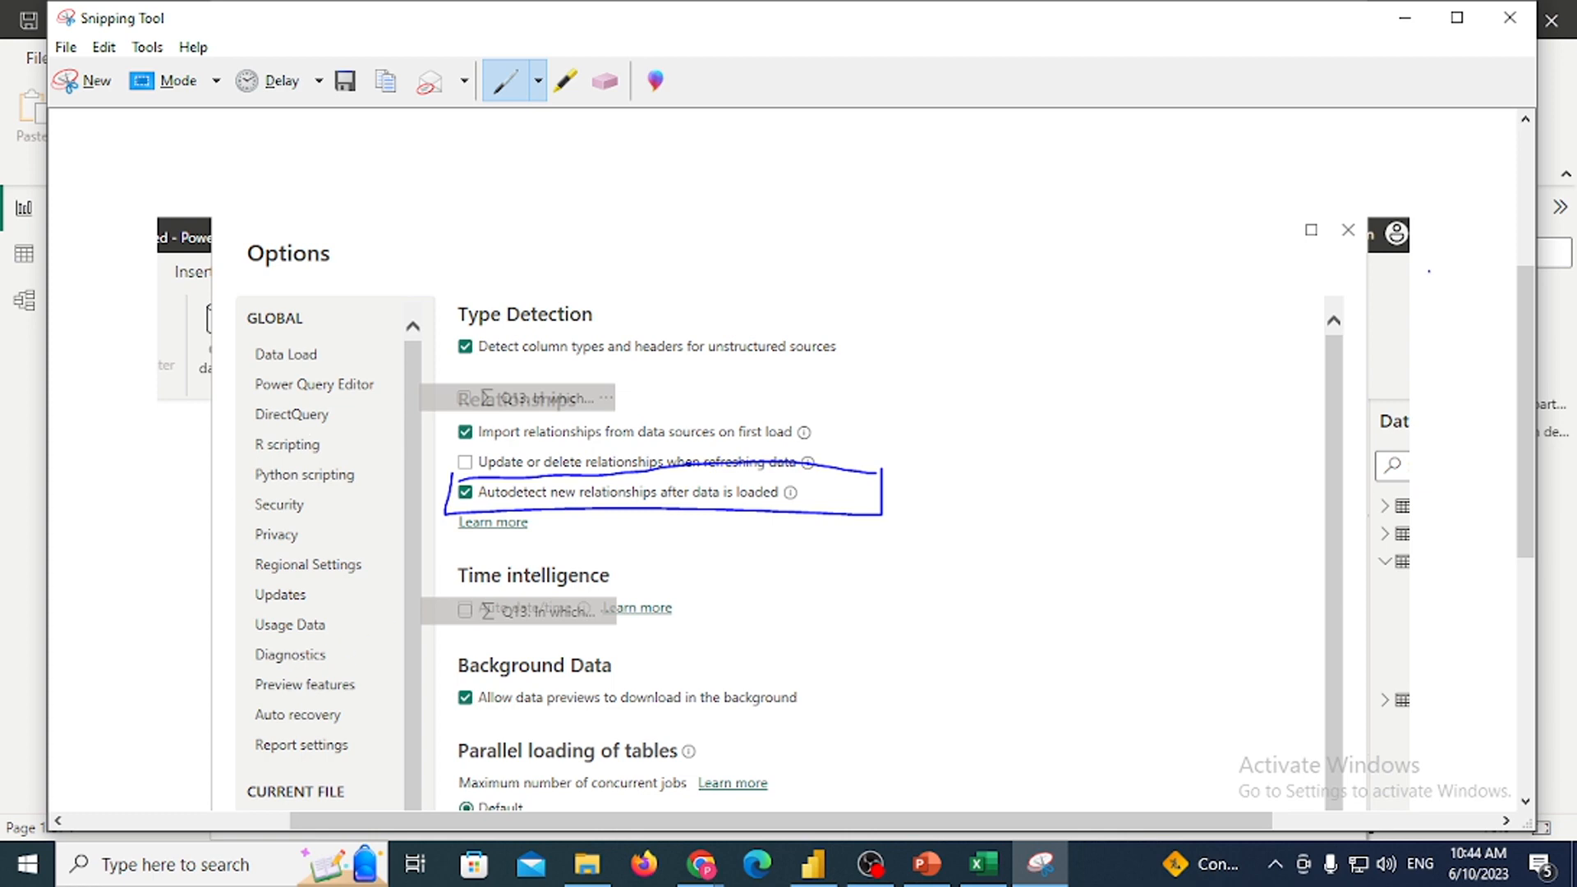
Return to the Power BI Options dialog, turn off autodetection of new relationships after data is loaded, and apply the change
left_click(1404, 17)
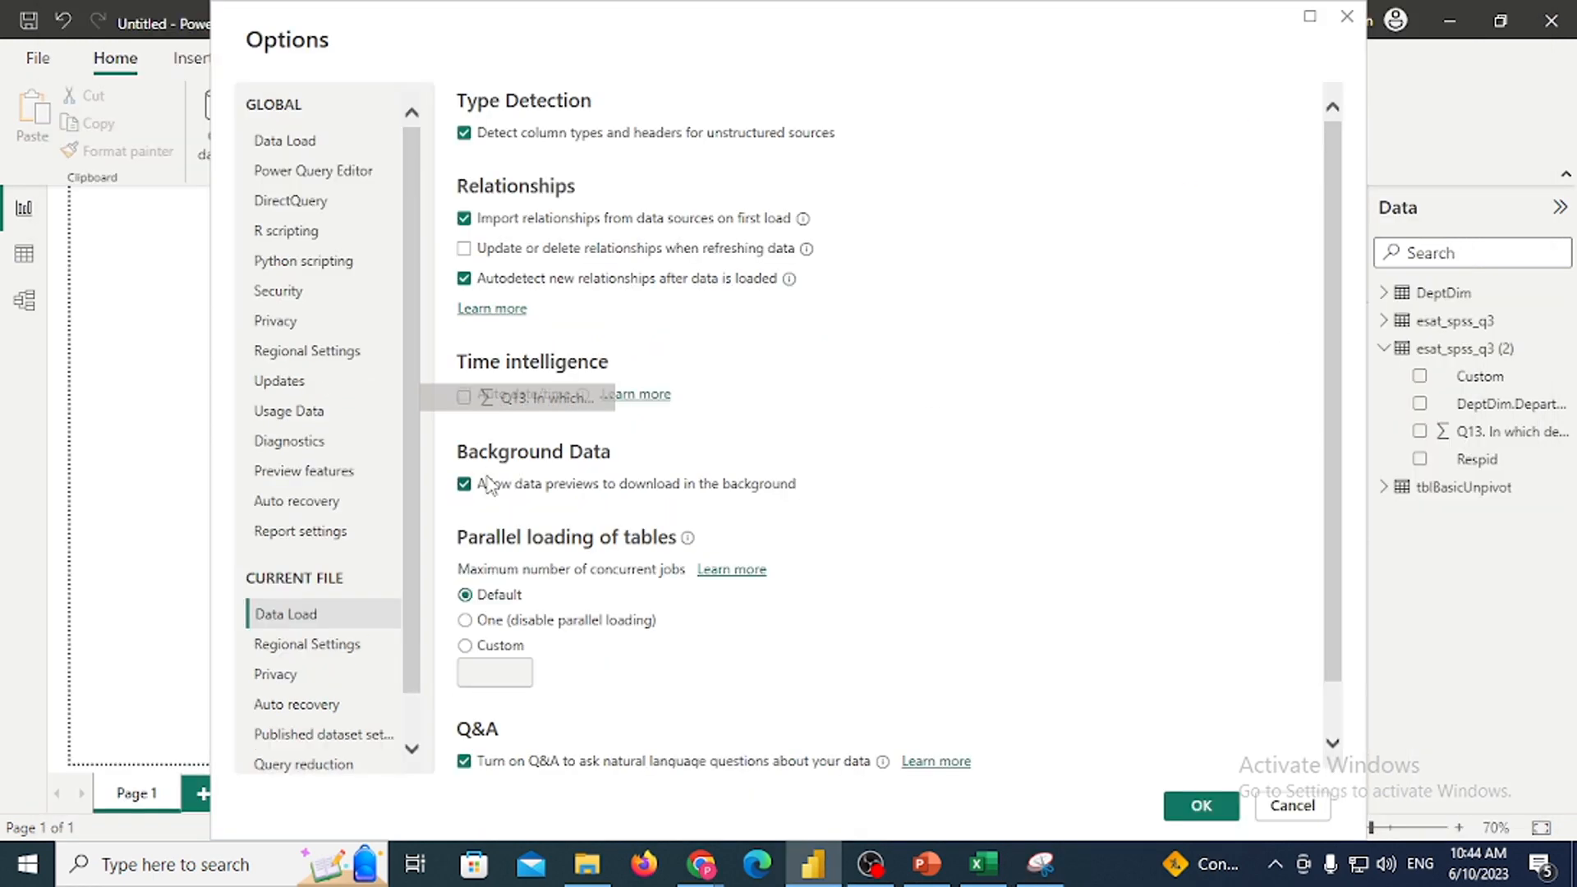
left_click(464, 279)
left_click(1212, 811)
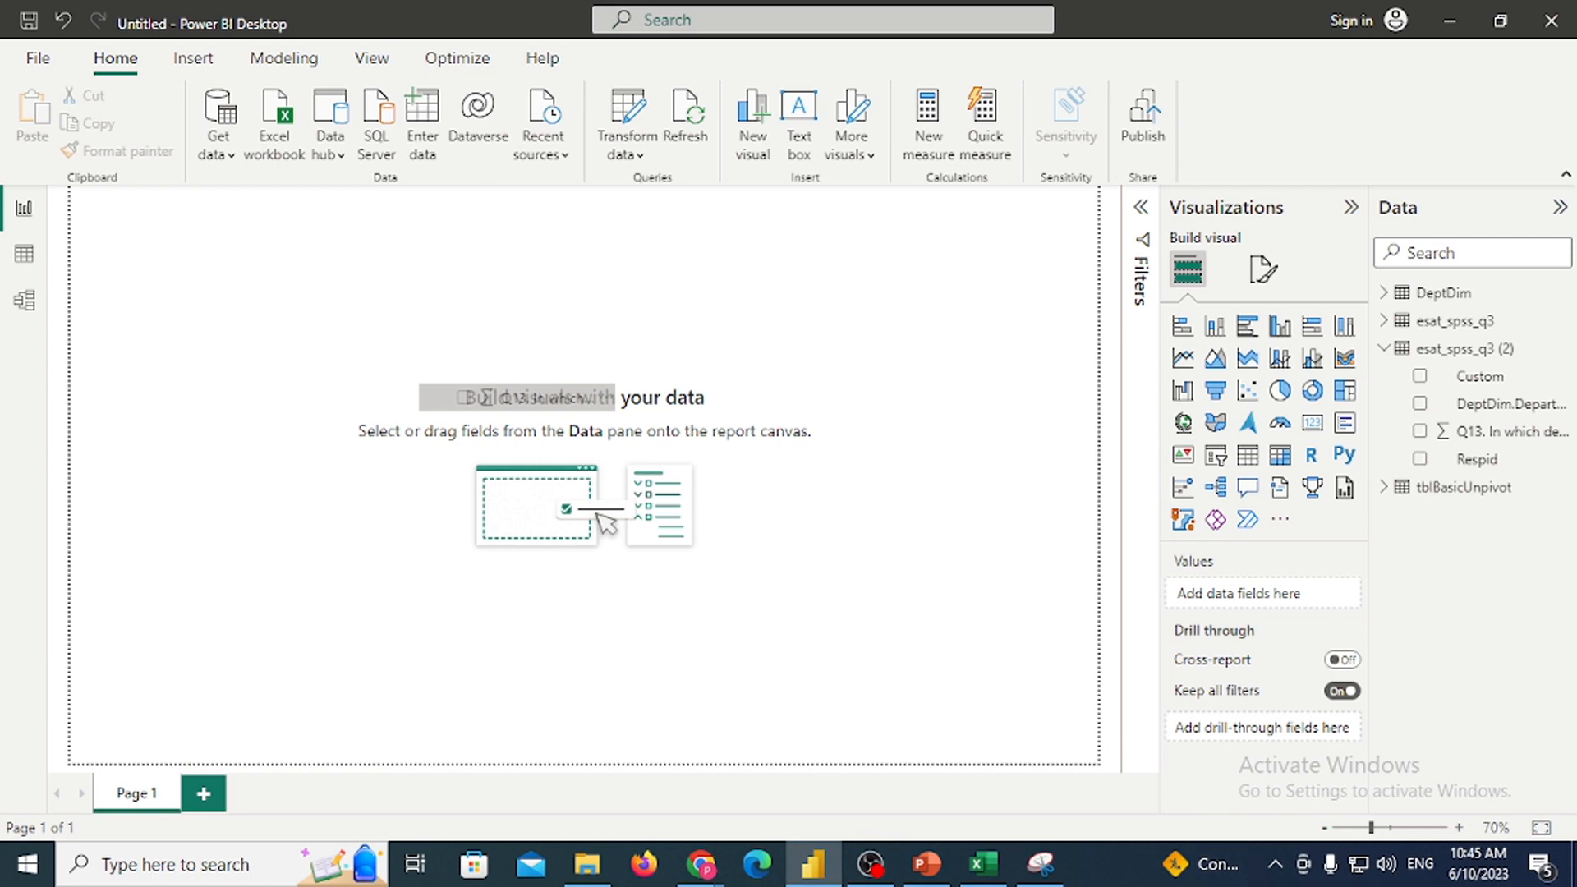
Open the AdventureWorks_Sales_2017 Excel workbook from the AdventureWorks+CSV+Files folder inside the desktop's Excel Training folder
left_click(587, 866)
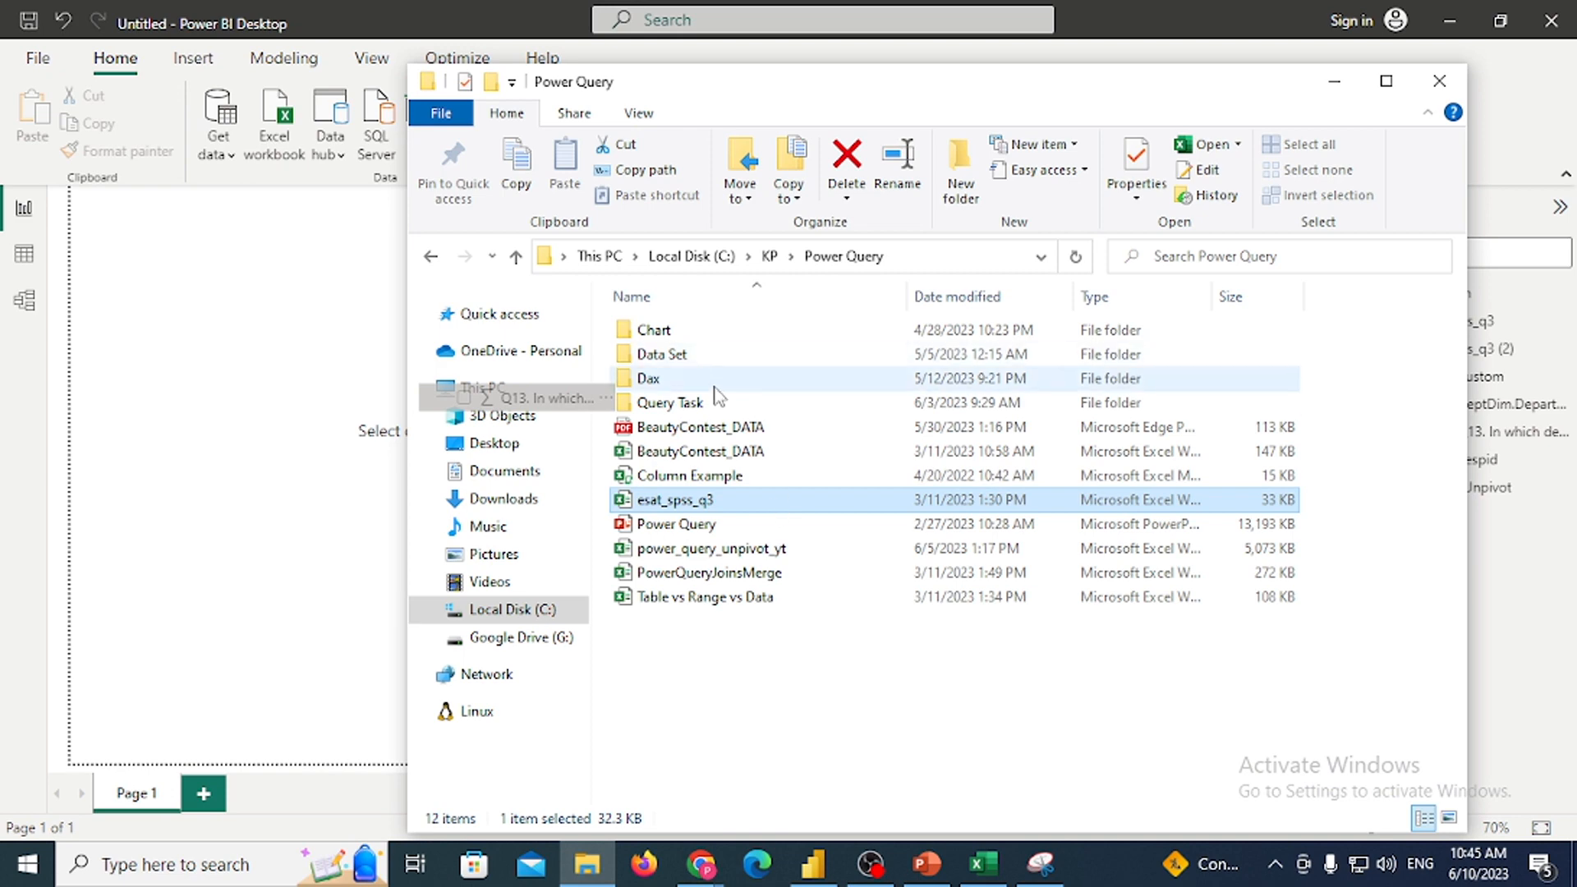
key("super+d")
double_click(1515, 53)
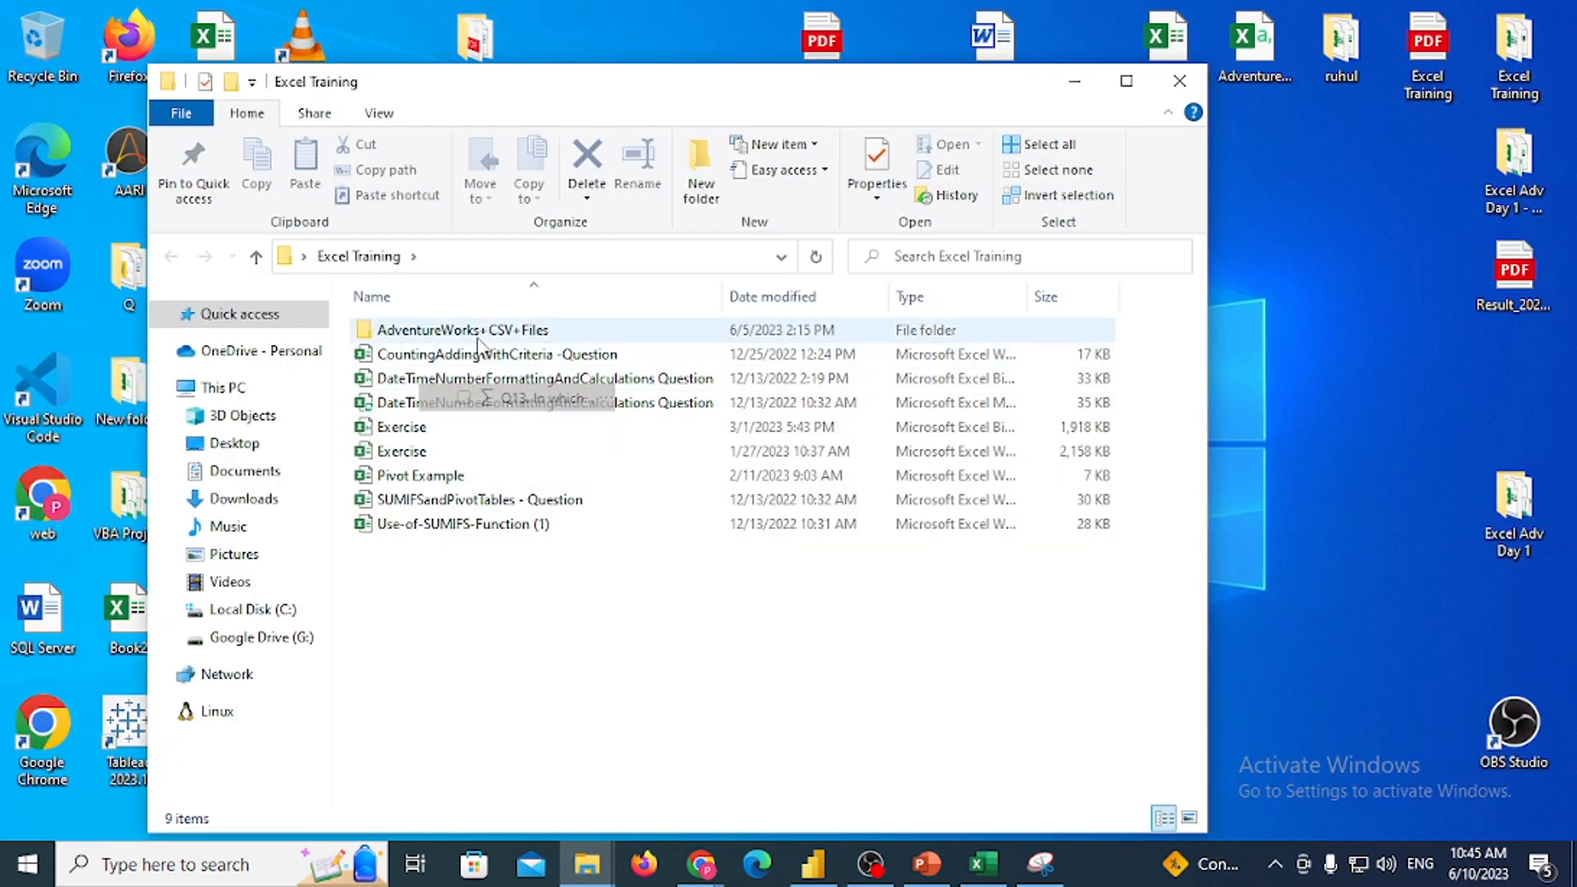
double_click(480, 331)
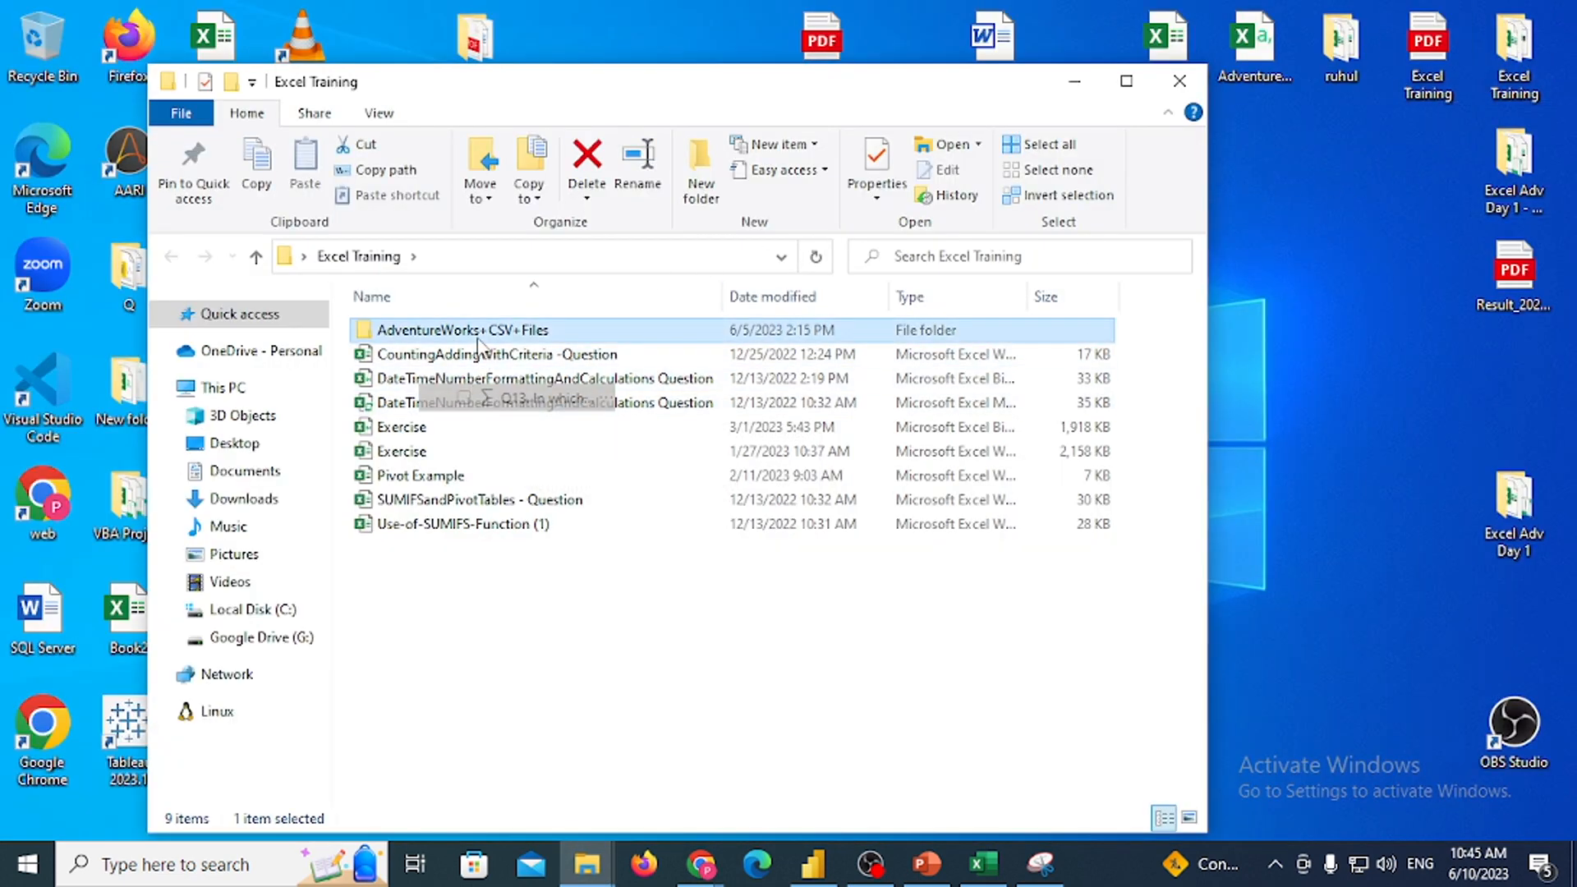
left_click(485, 599)
double_click(484, 603)
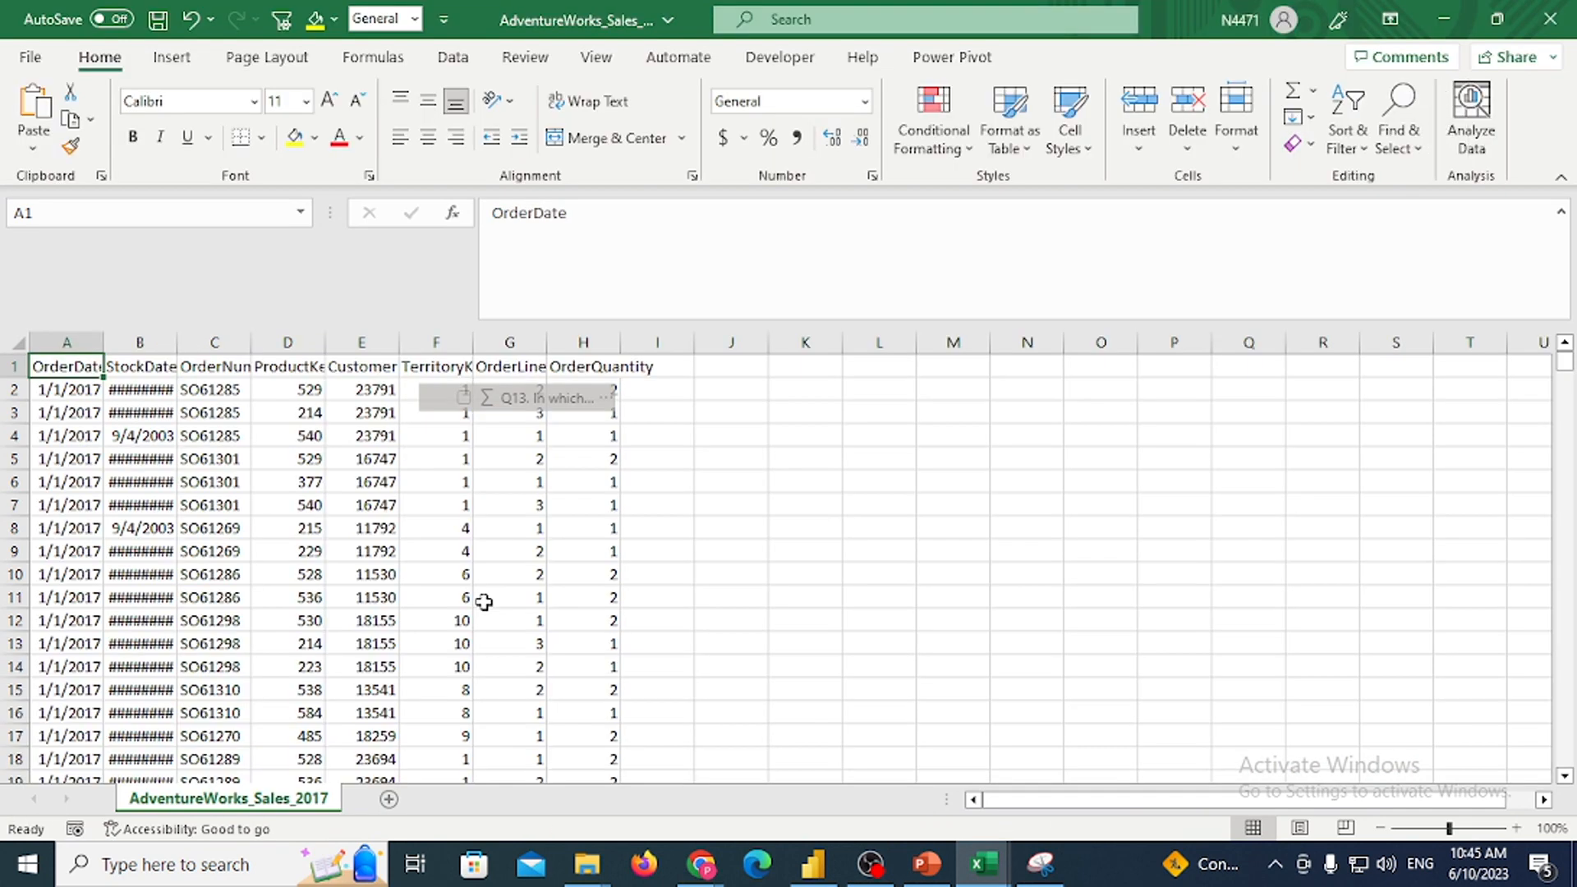
Examine the full extent of the AdventureWorks_Sales_2017 data by selecting the whole range from A1, and return to the first cell
left_click(450, 510)
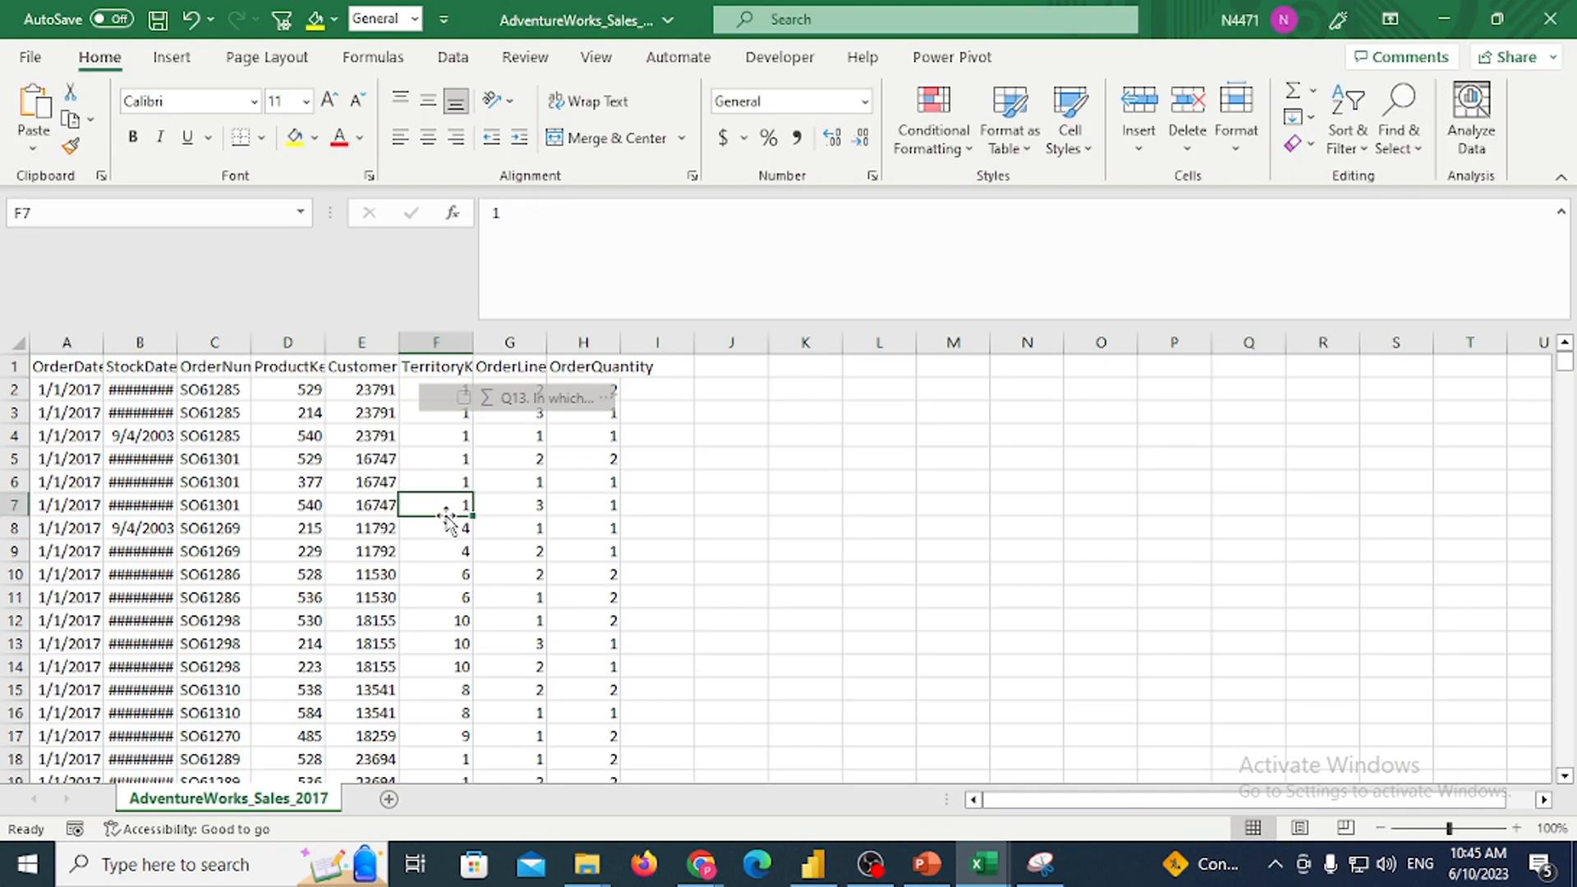
key("ctrl+Left")
key("ctrl+Up")
key("ctrl+shift+Right")
key("ctrl+shift+Down")
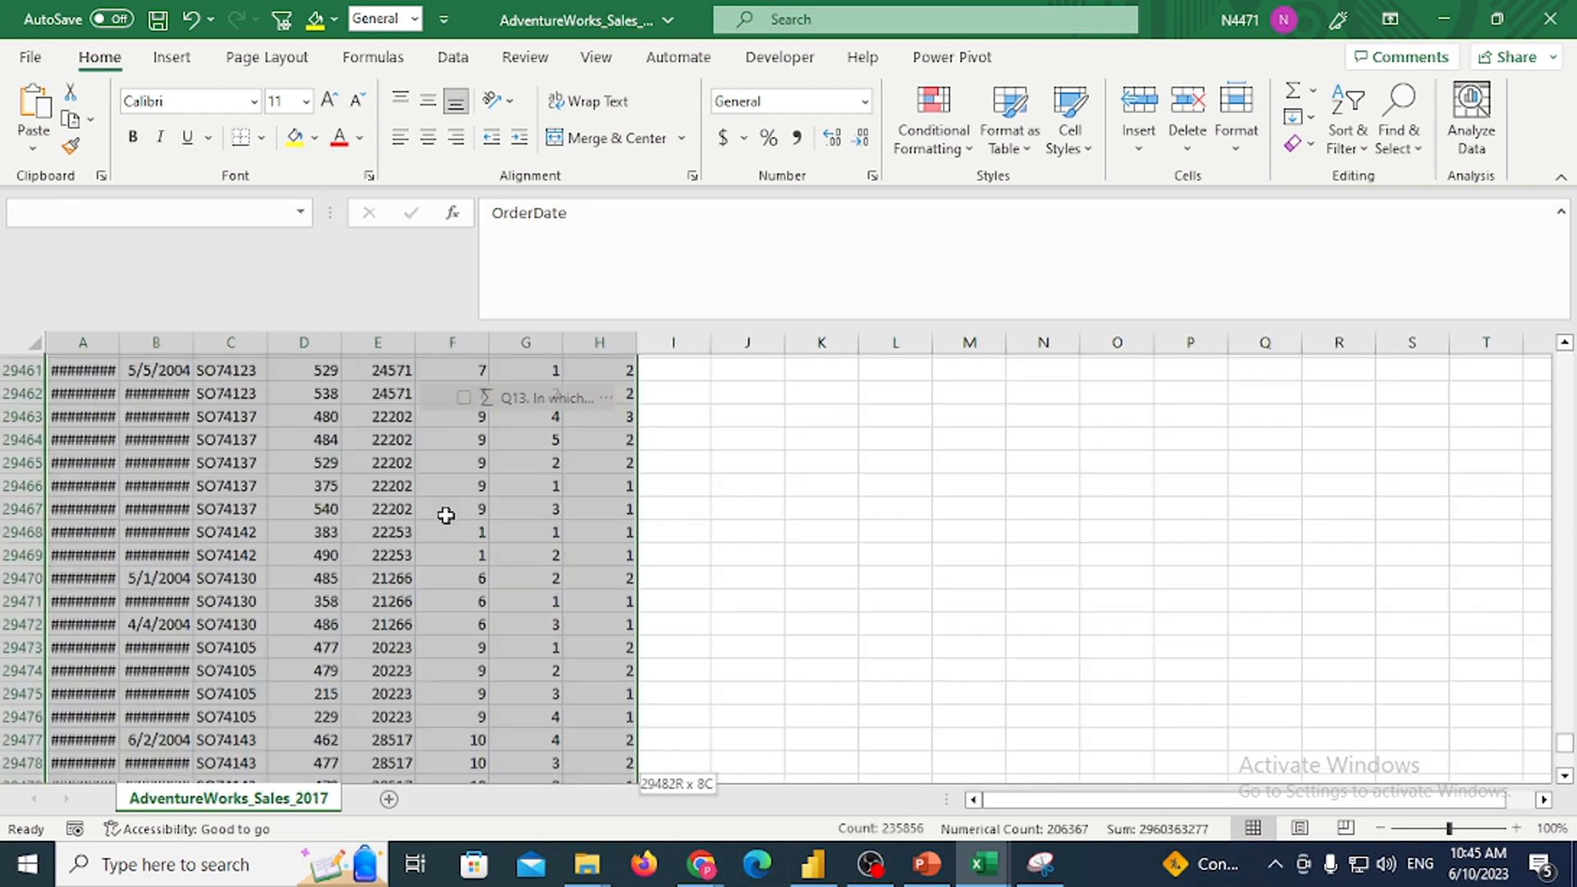
key("ctrl+Home")
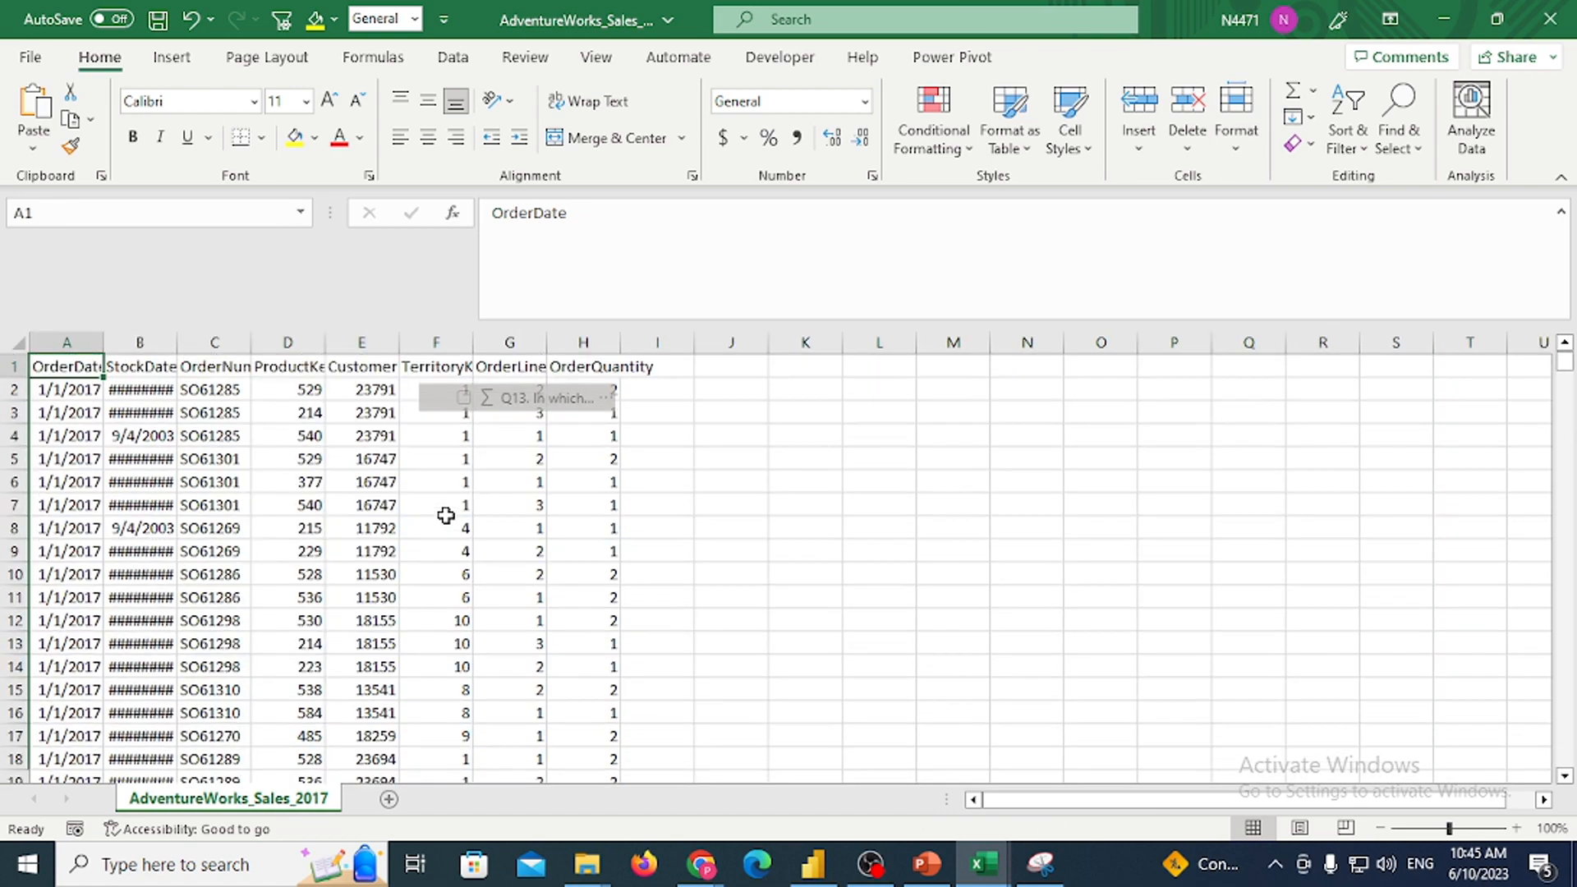
key("ctrl+shift+Right")
key("ctrl+shift+Down")
key("ctrl+Home")
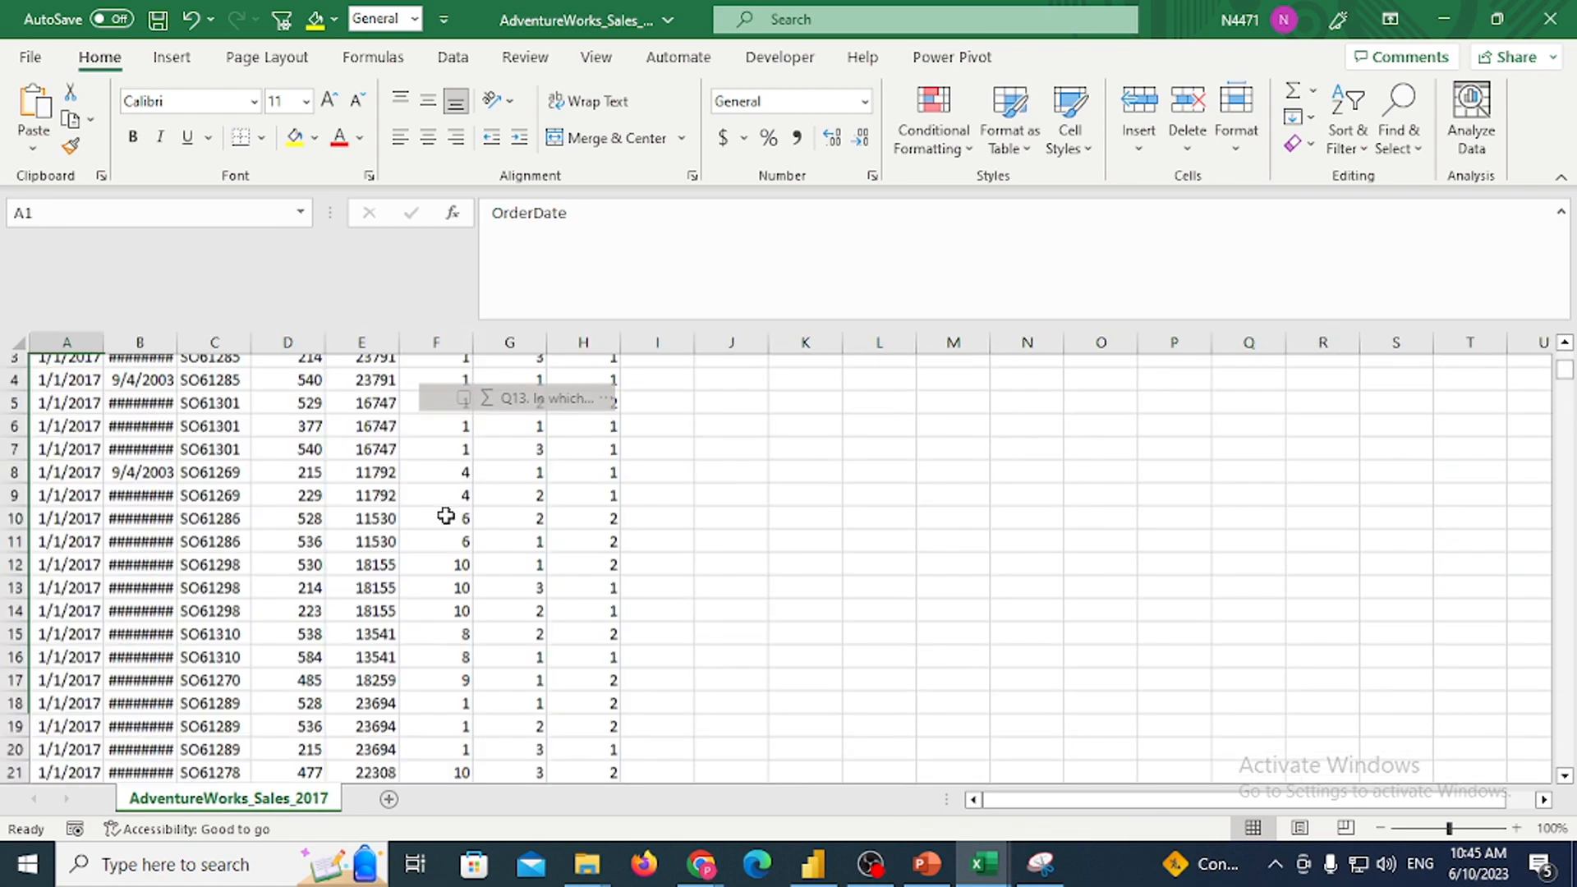
Open the AdventureWorks_Customers file from the AdventureWorks+CSV+Files folder and bring its worksheet to the front
mouse_move(587, 864)
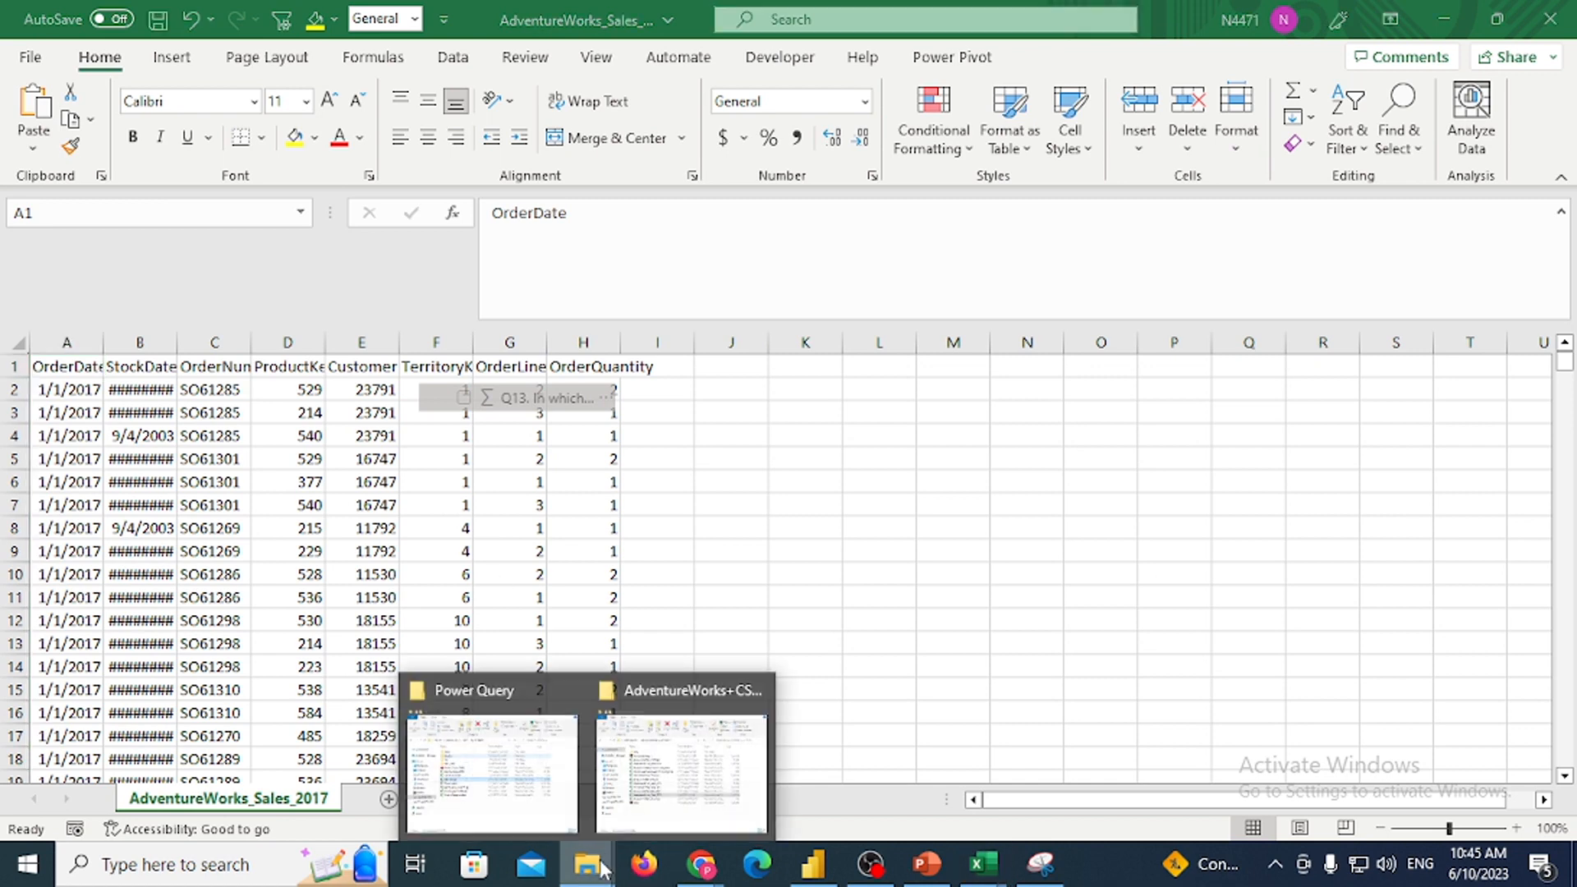
left_click(726, 803)
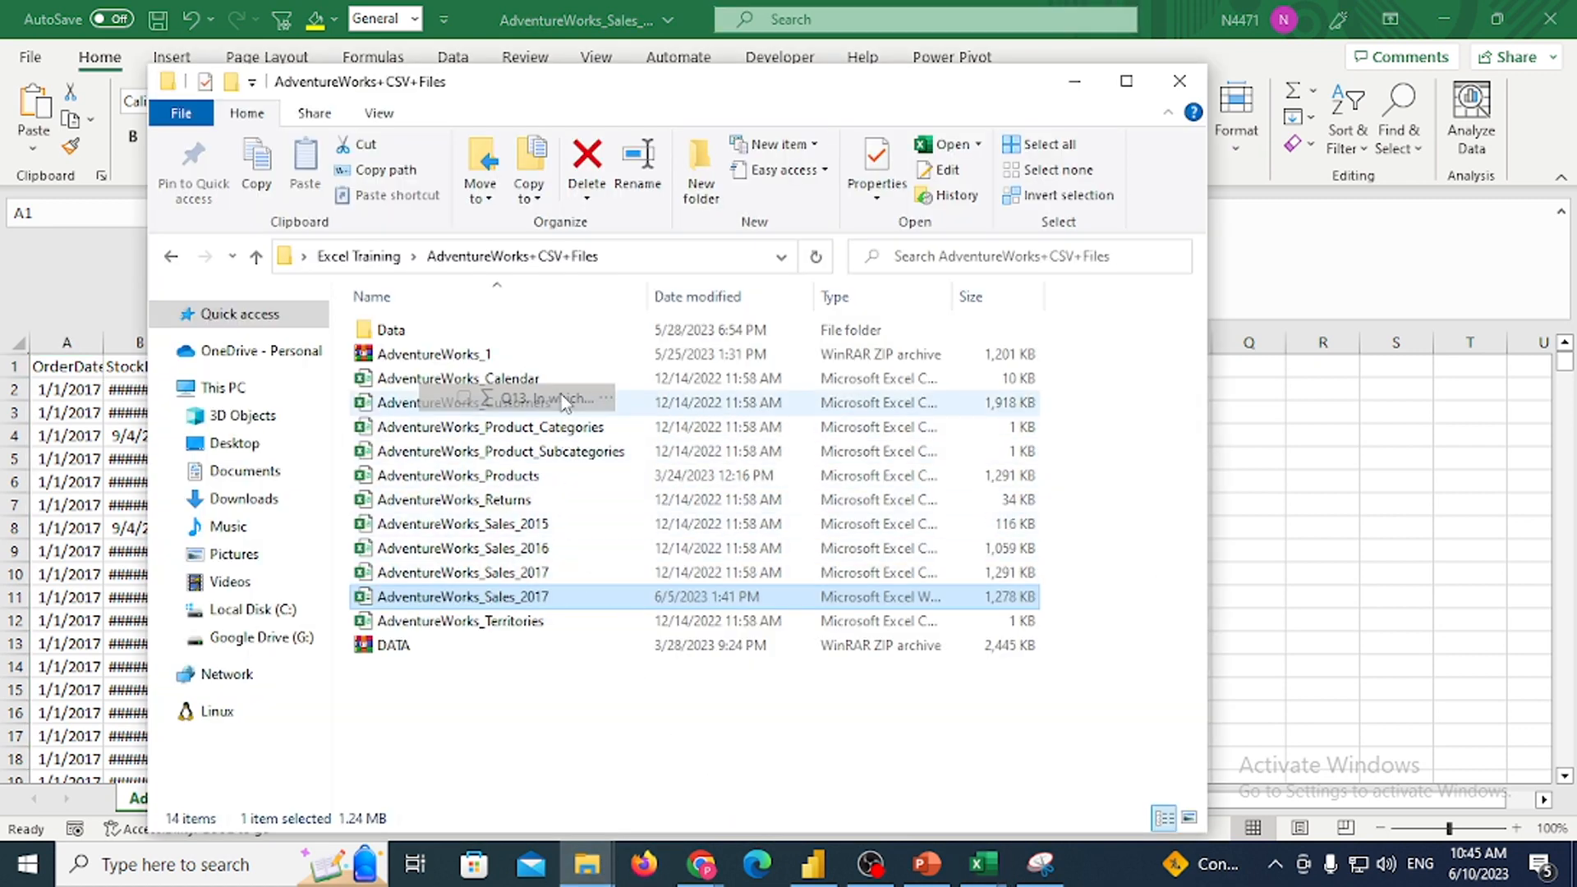
left_click(501, 383)
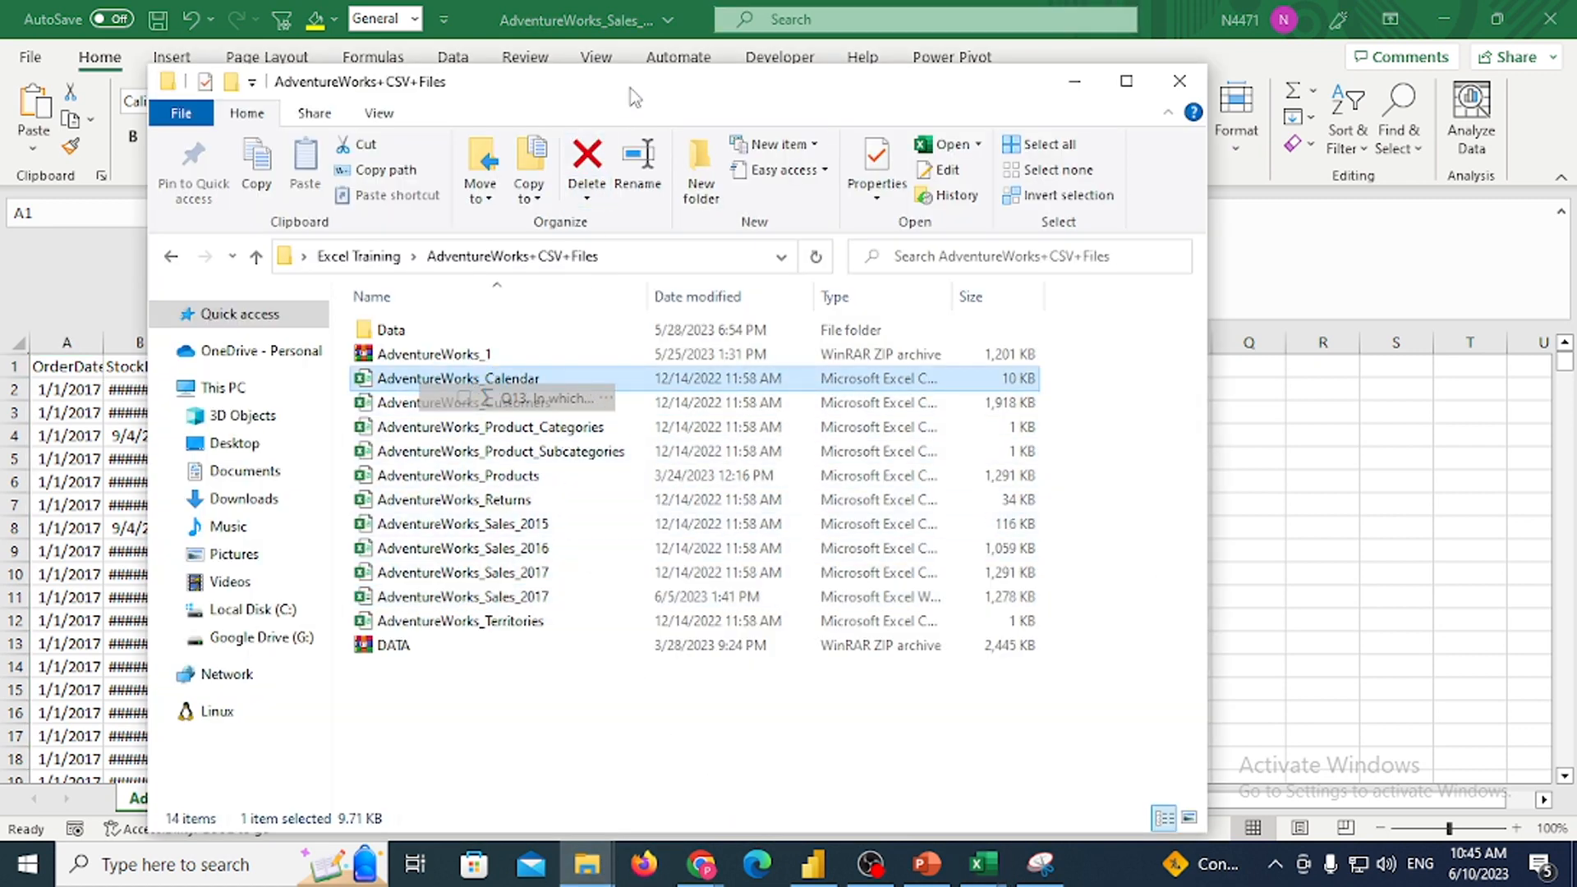
left_click_drag(645, 91, 972, 144)
left_click(860, 453)
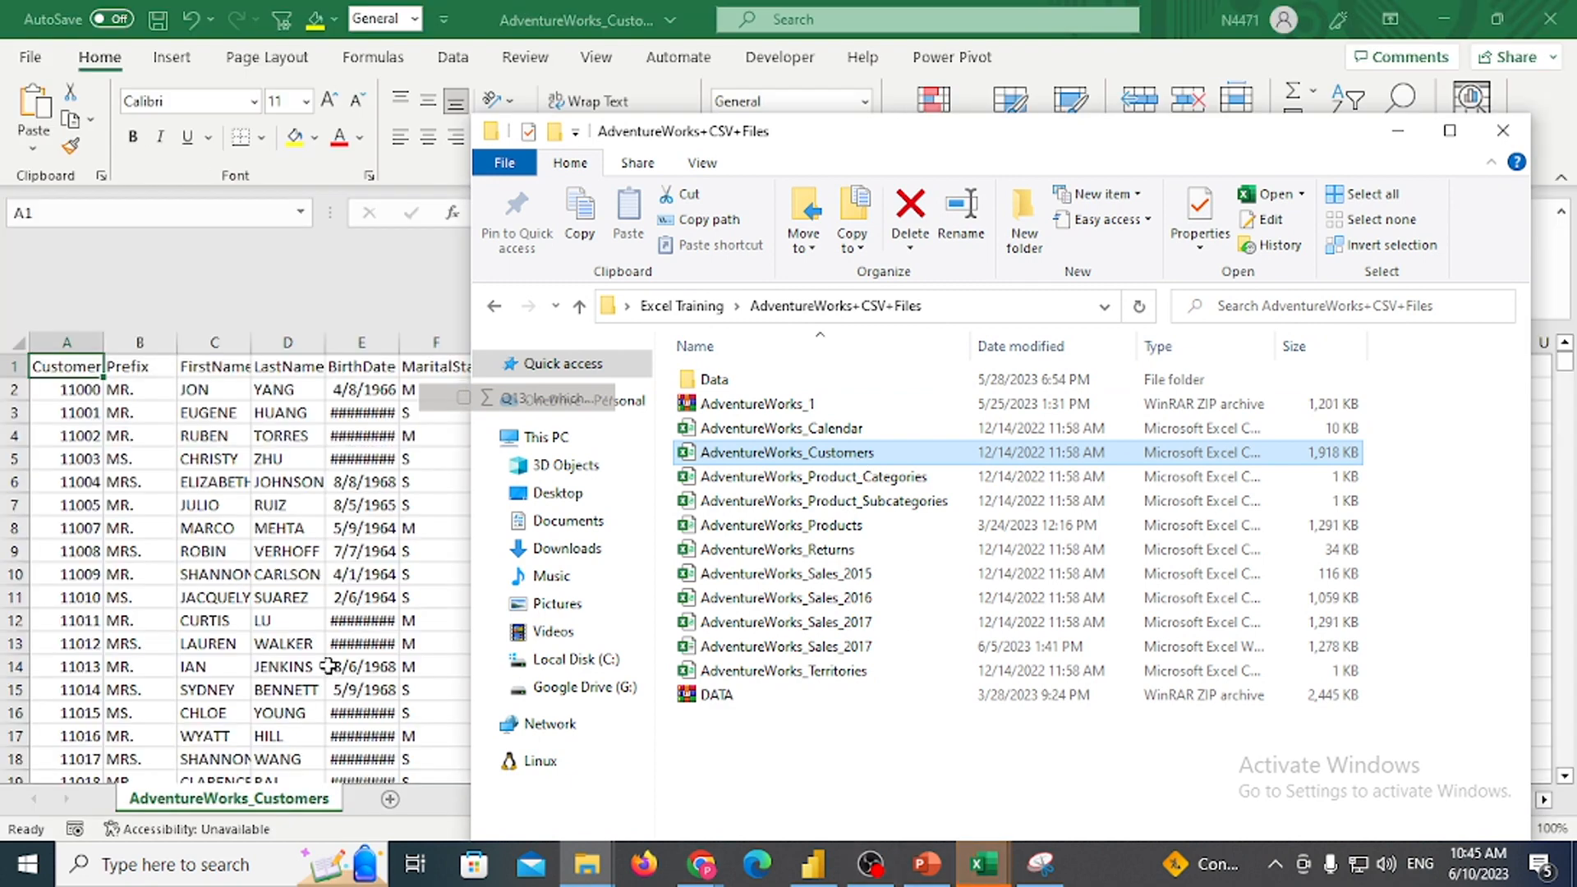
left_click(328, 666)
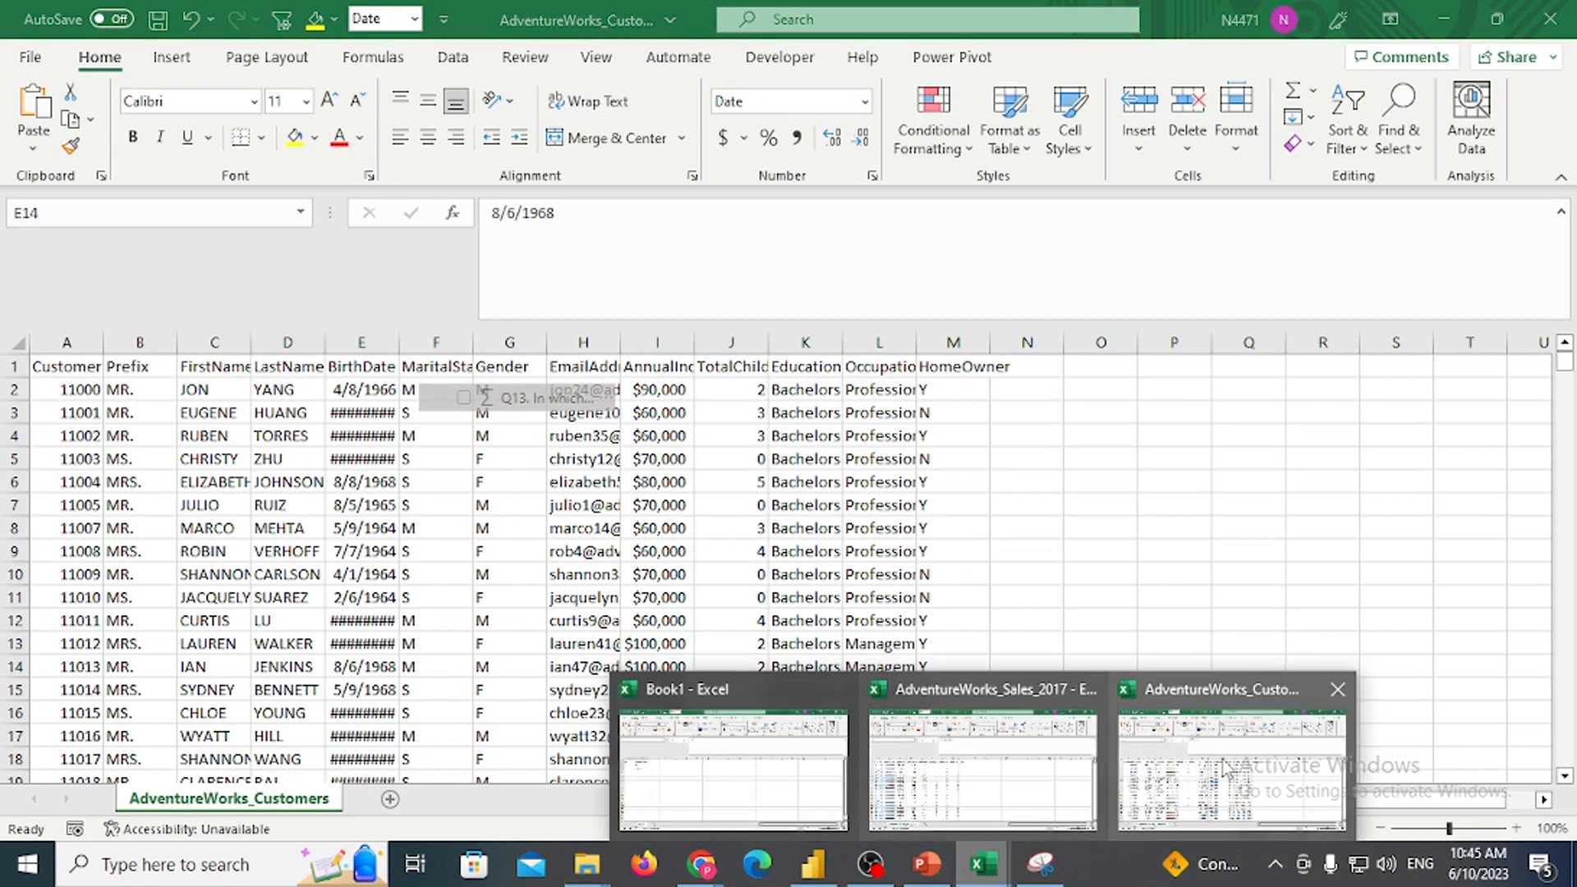
Switch back to Power BI Desktop, collapse esat_spss_q3 (2), and review the four loaded tables by selecting each in turn
left_click(812, 863)
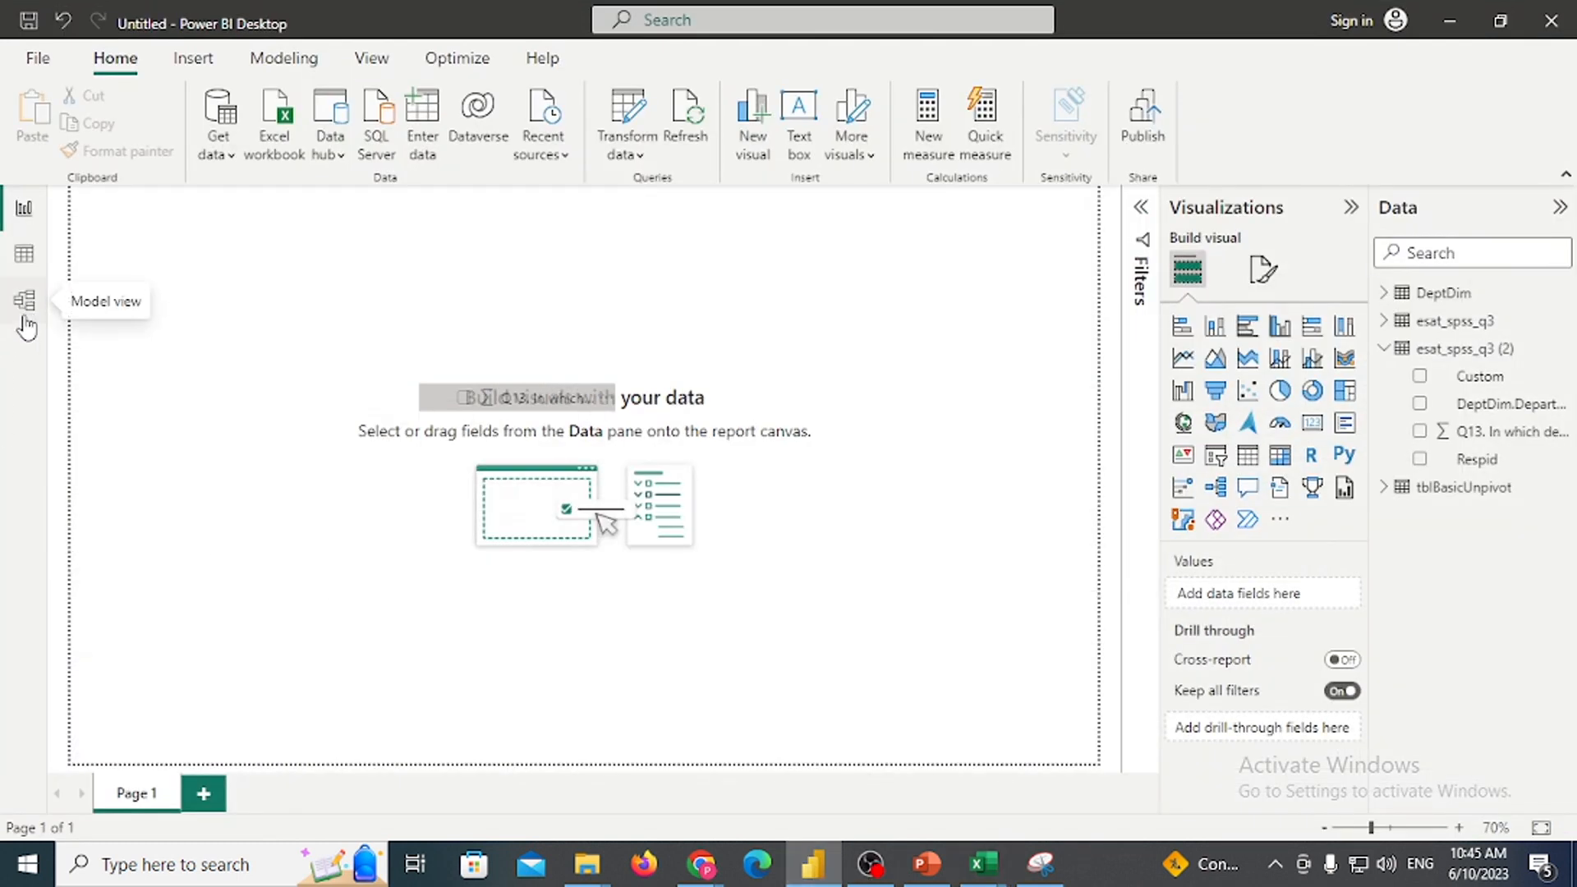
left_click(1386, 350)
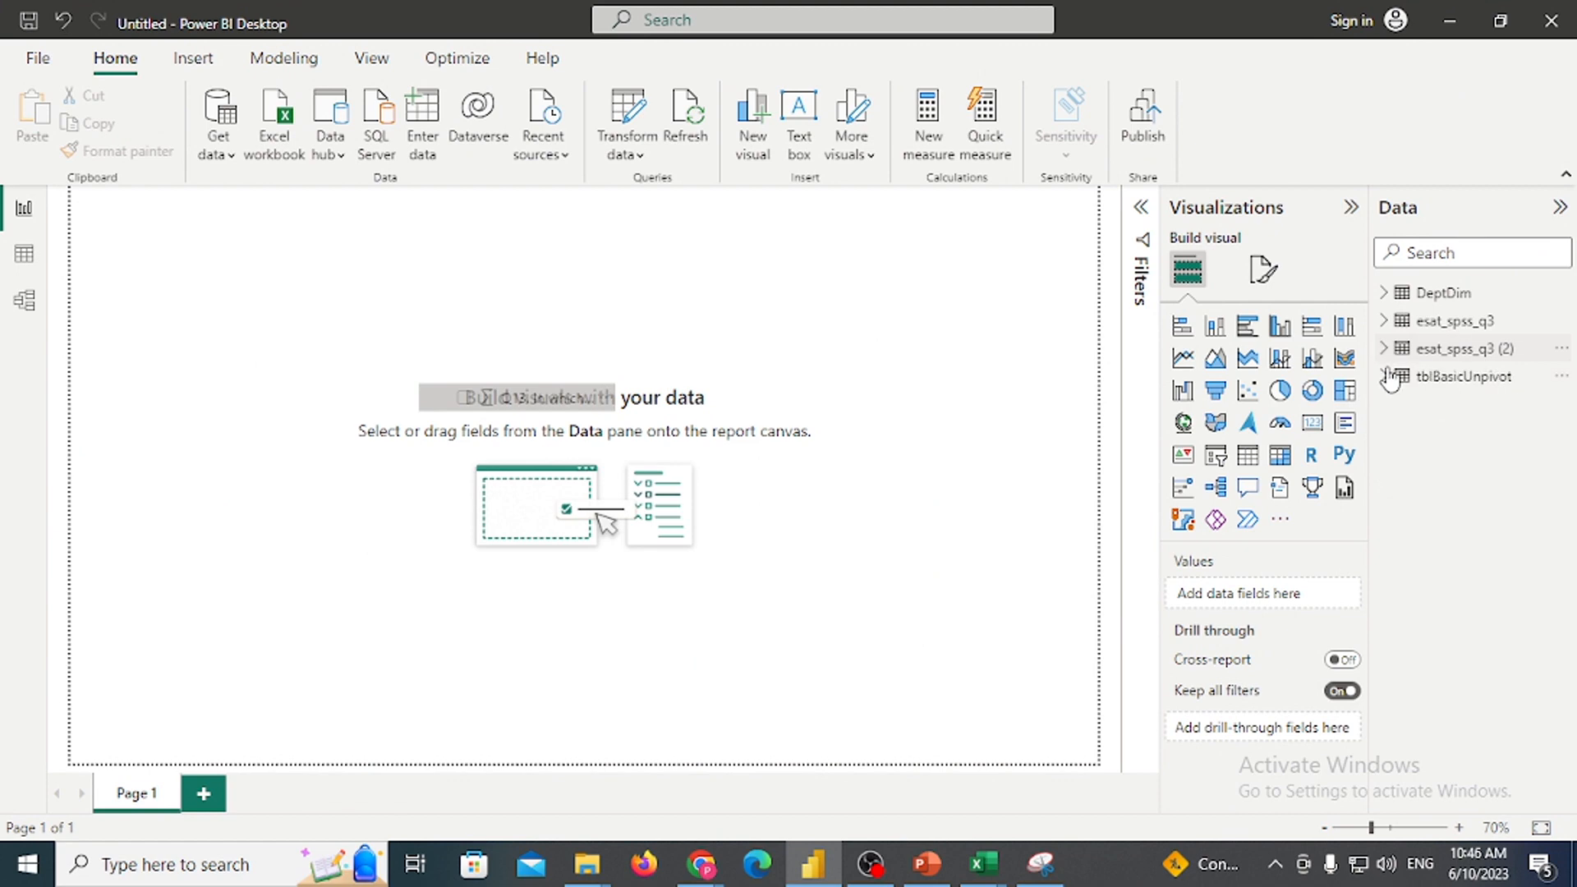
left_click(1439, 294)
left_click(1450, 321)
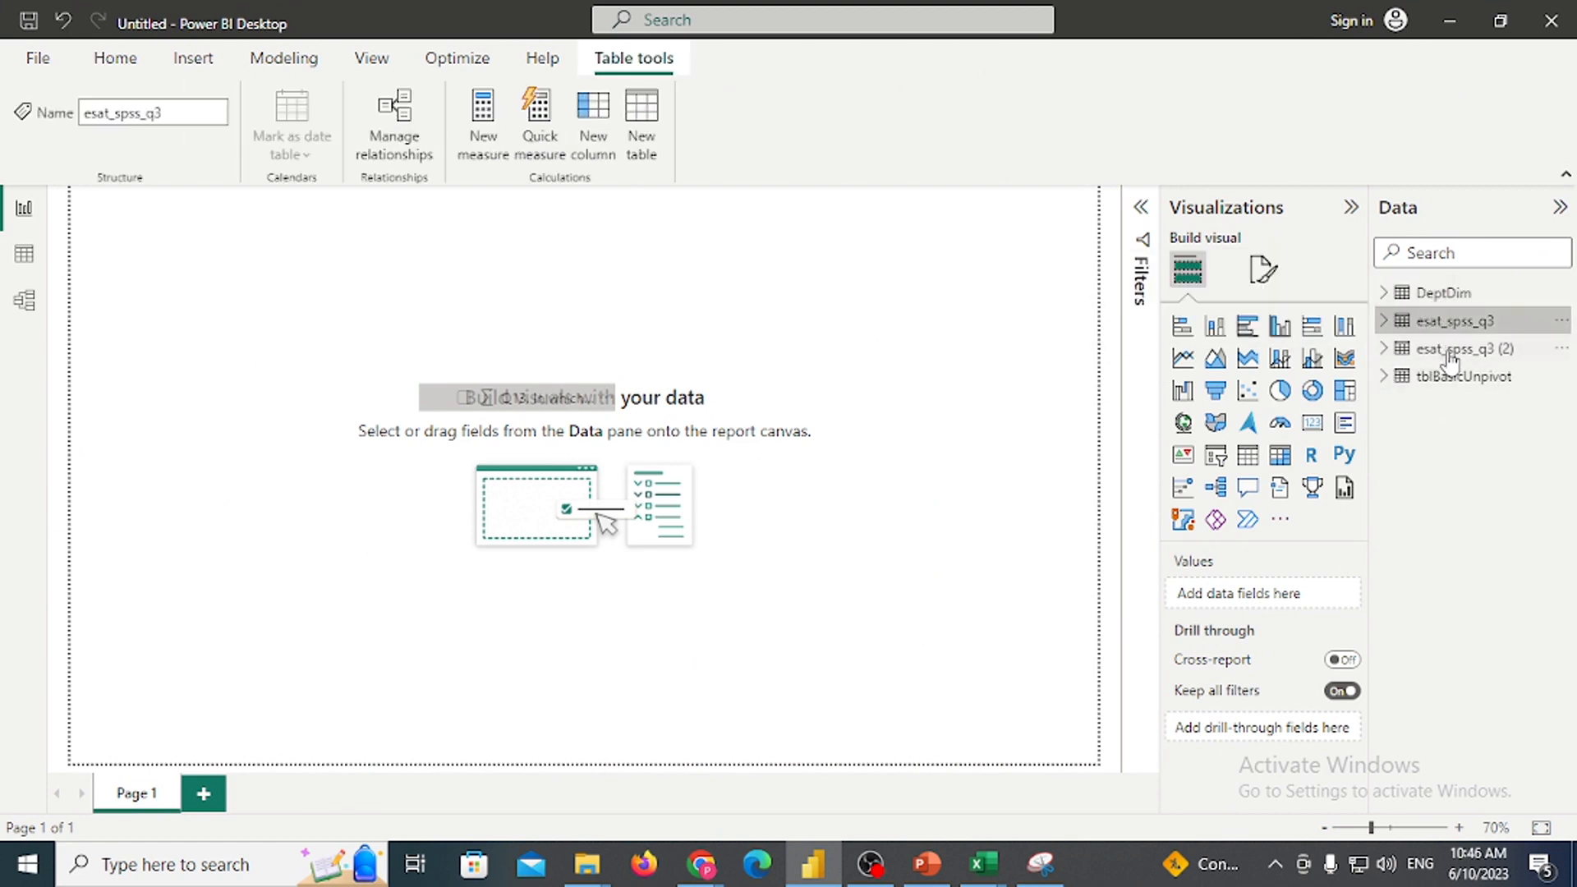
left_click(1452, 350)
left_click(1478, 377)
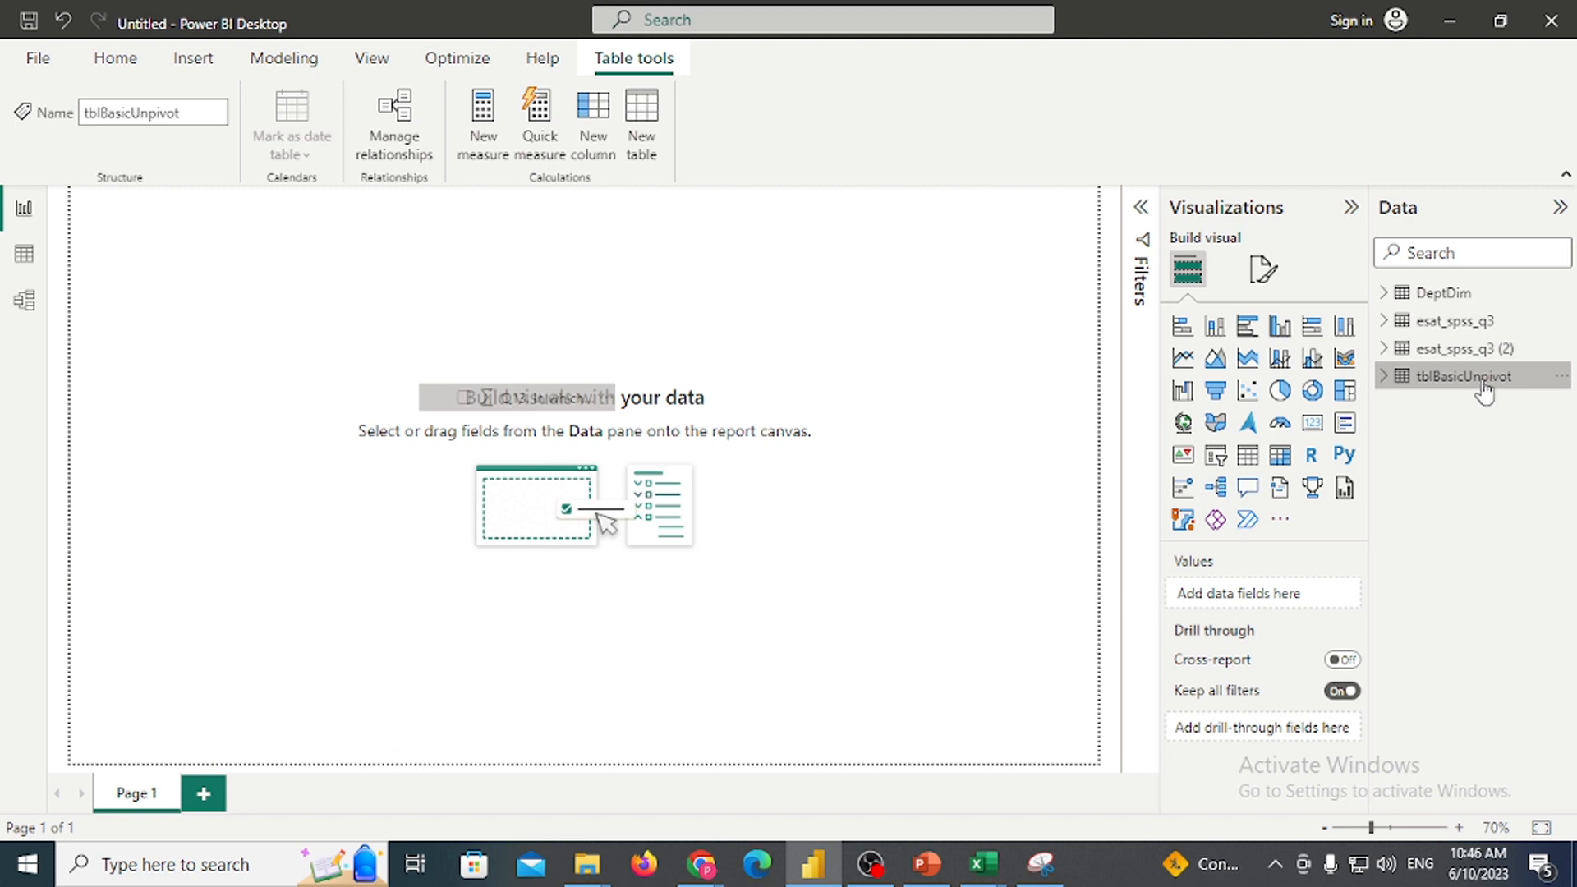
left_click(1456, 294)
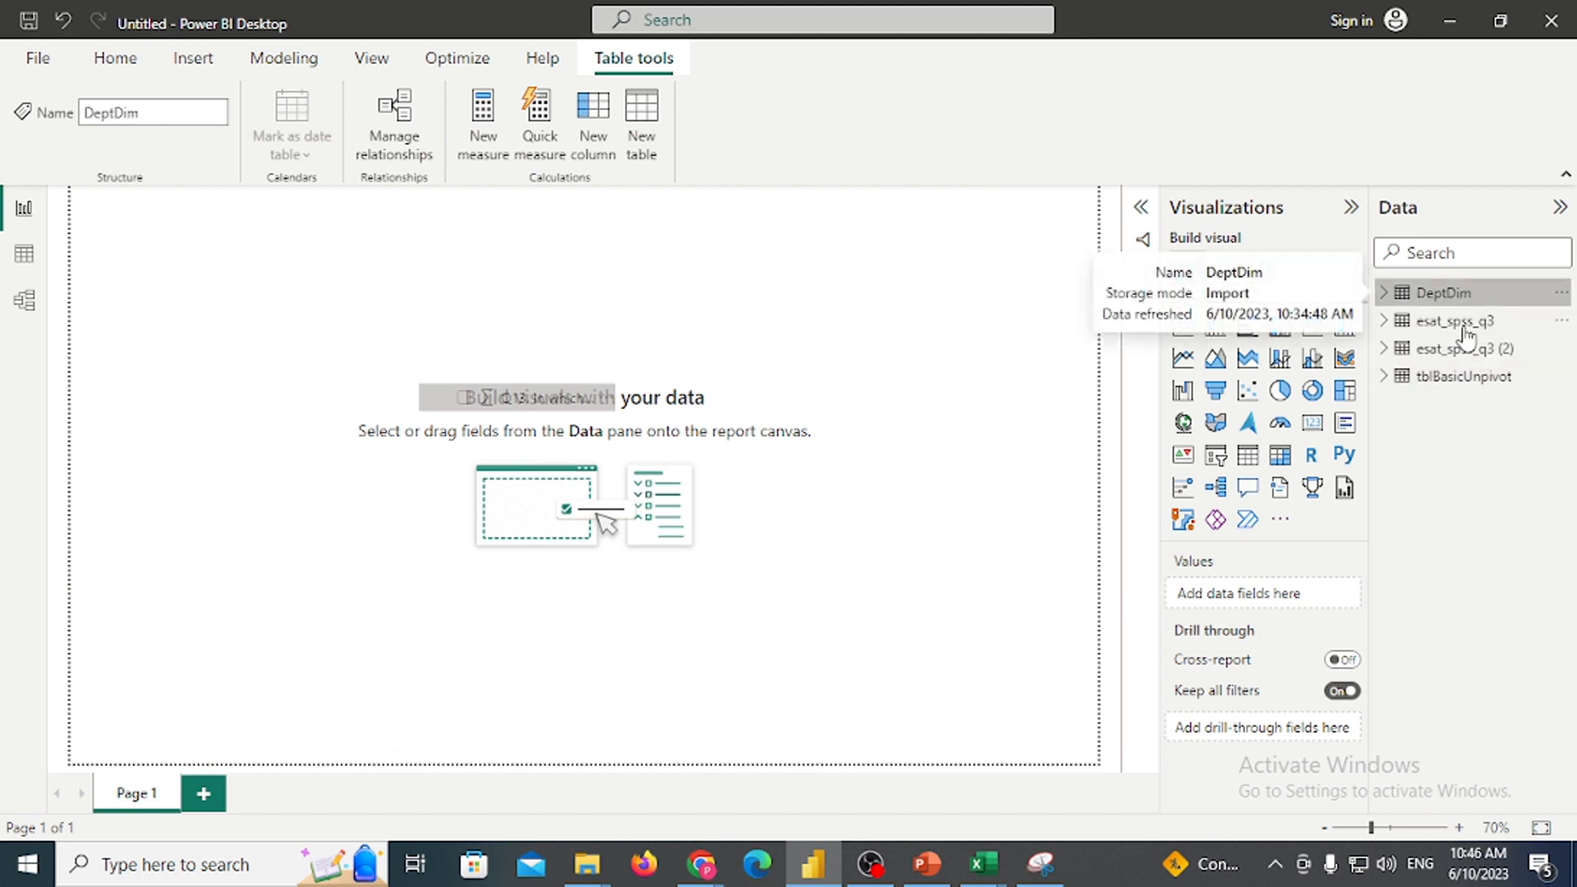
left_click(1467, 322)
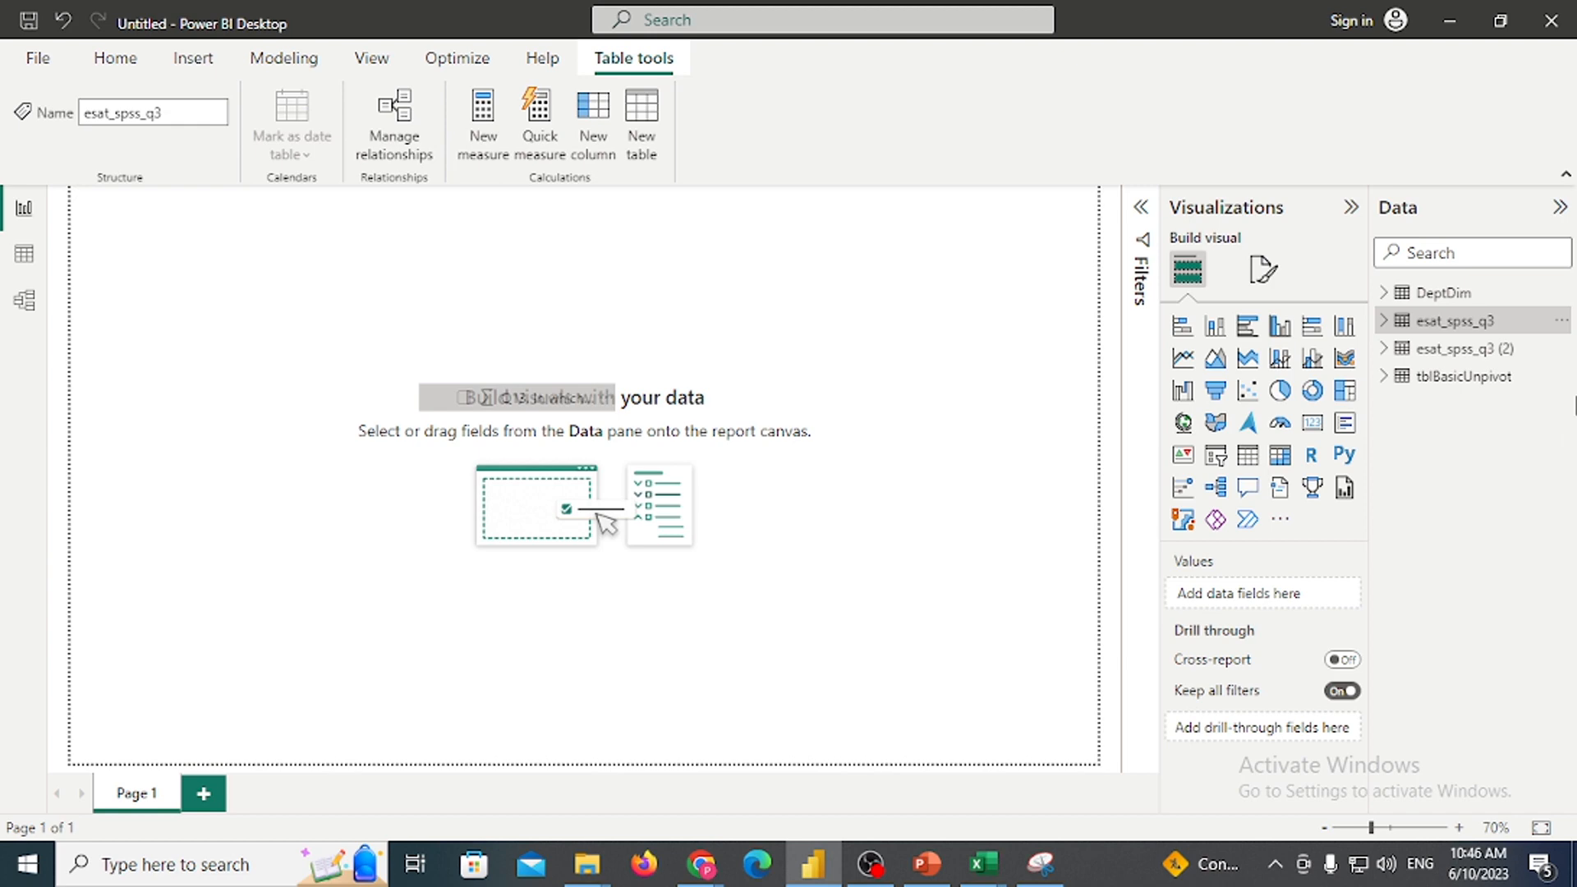
Show the data model diagram and collapse the Properties and Data panes to enlarge the canvas
left_click(24, 302)
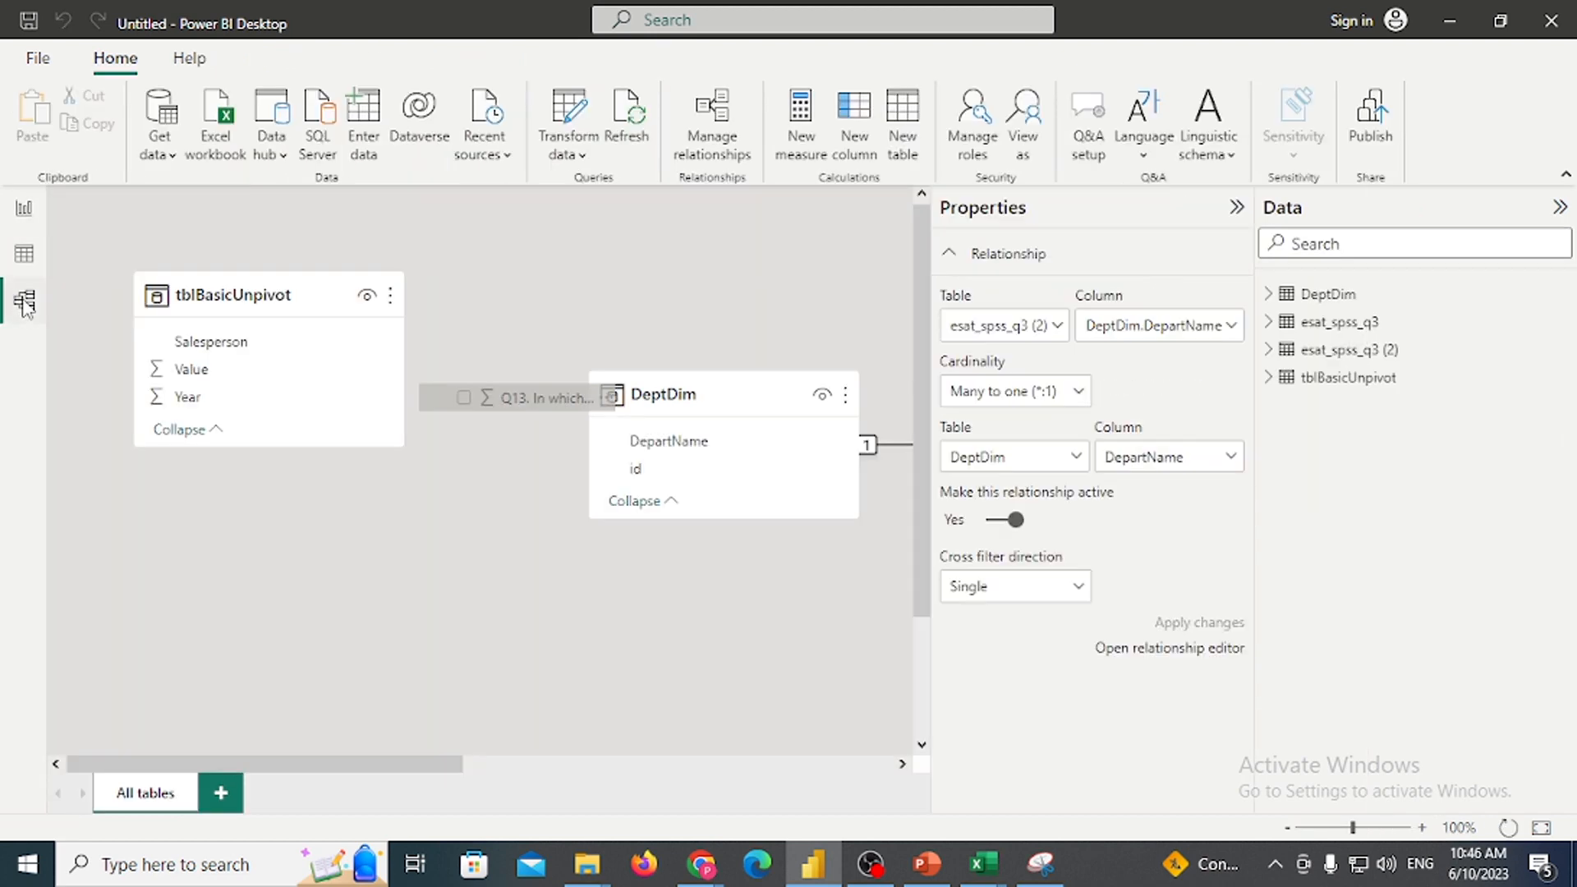
left_click(703, 670)
left_click(1236, 209)
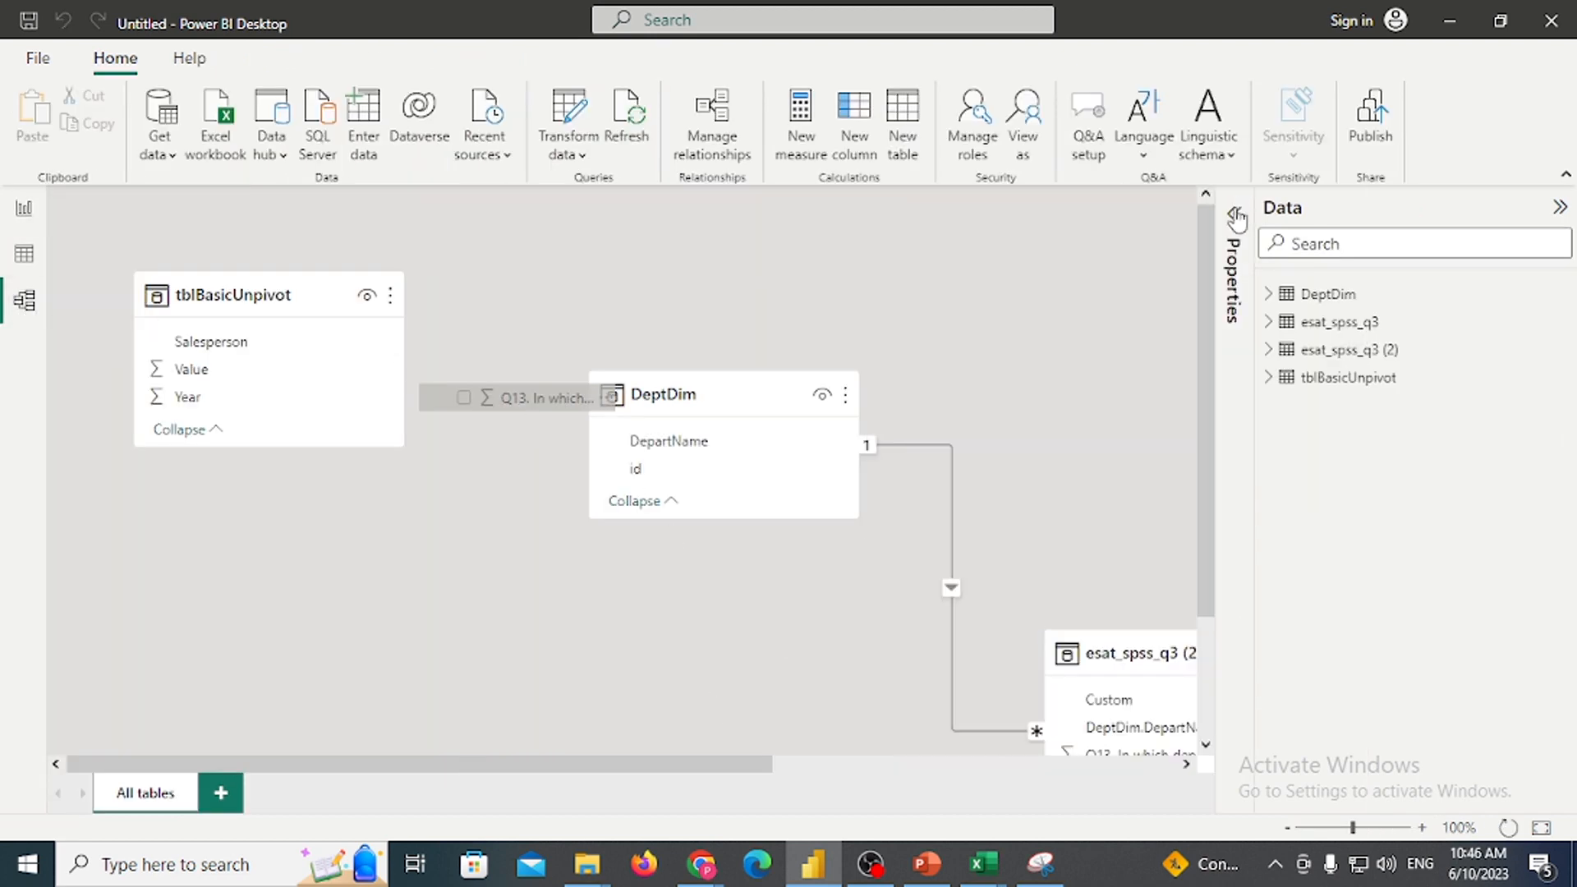
left_click(1559, 207)
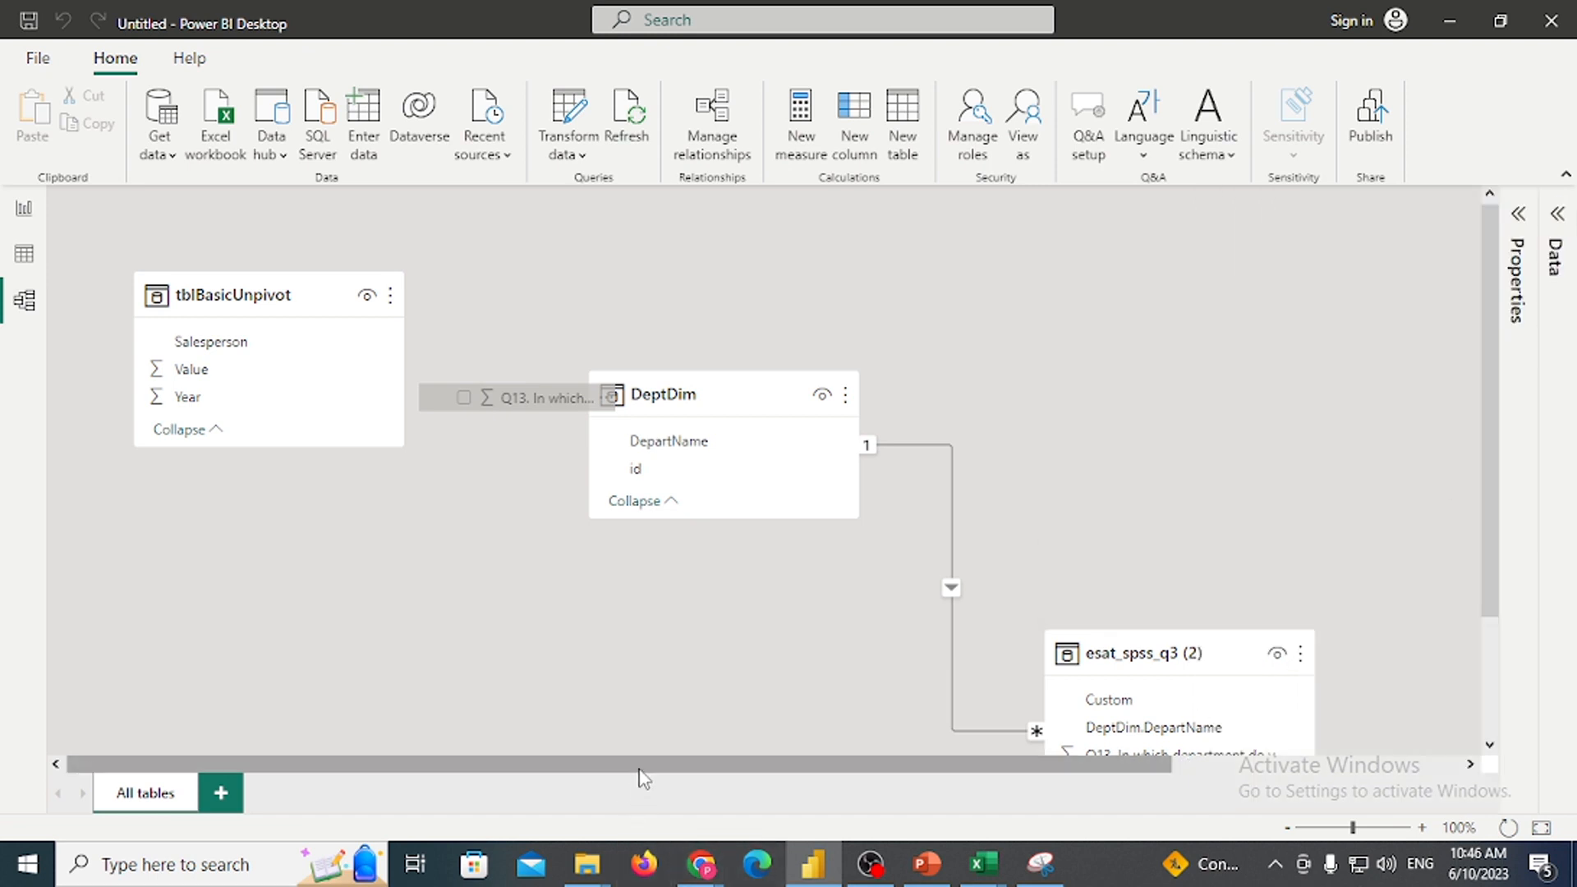
Rearrange the esat_spss_q3 (2) and DeptDim tables in the diagram so the relationship line between them is easy to reach
left_click_drag(643, 778, 830, 779)
left_click_drag(956, 653, 946, 370)
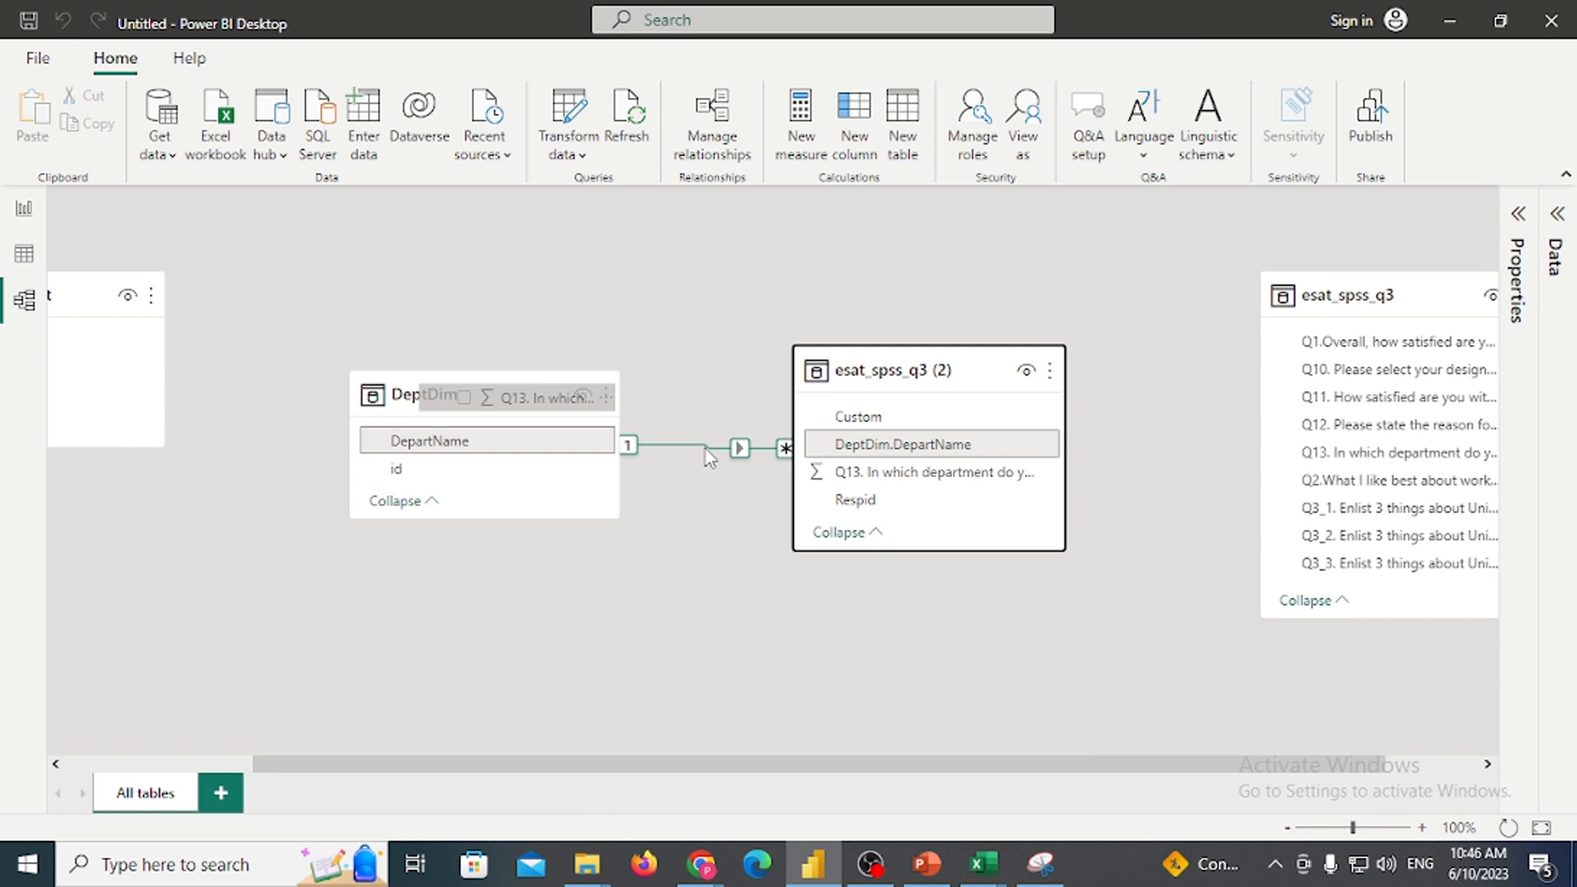
left_click_drag(513, 399, 402, 534)
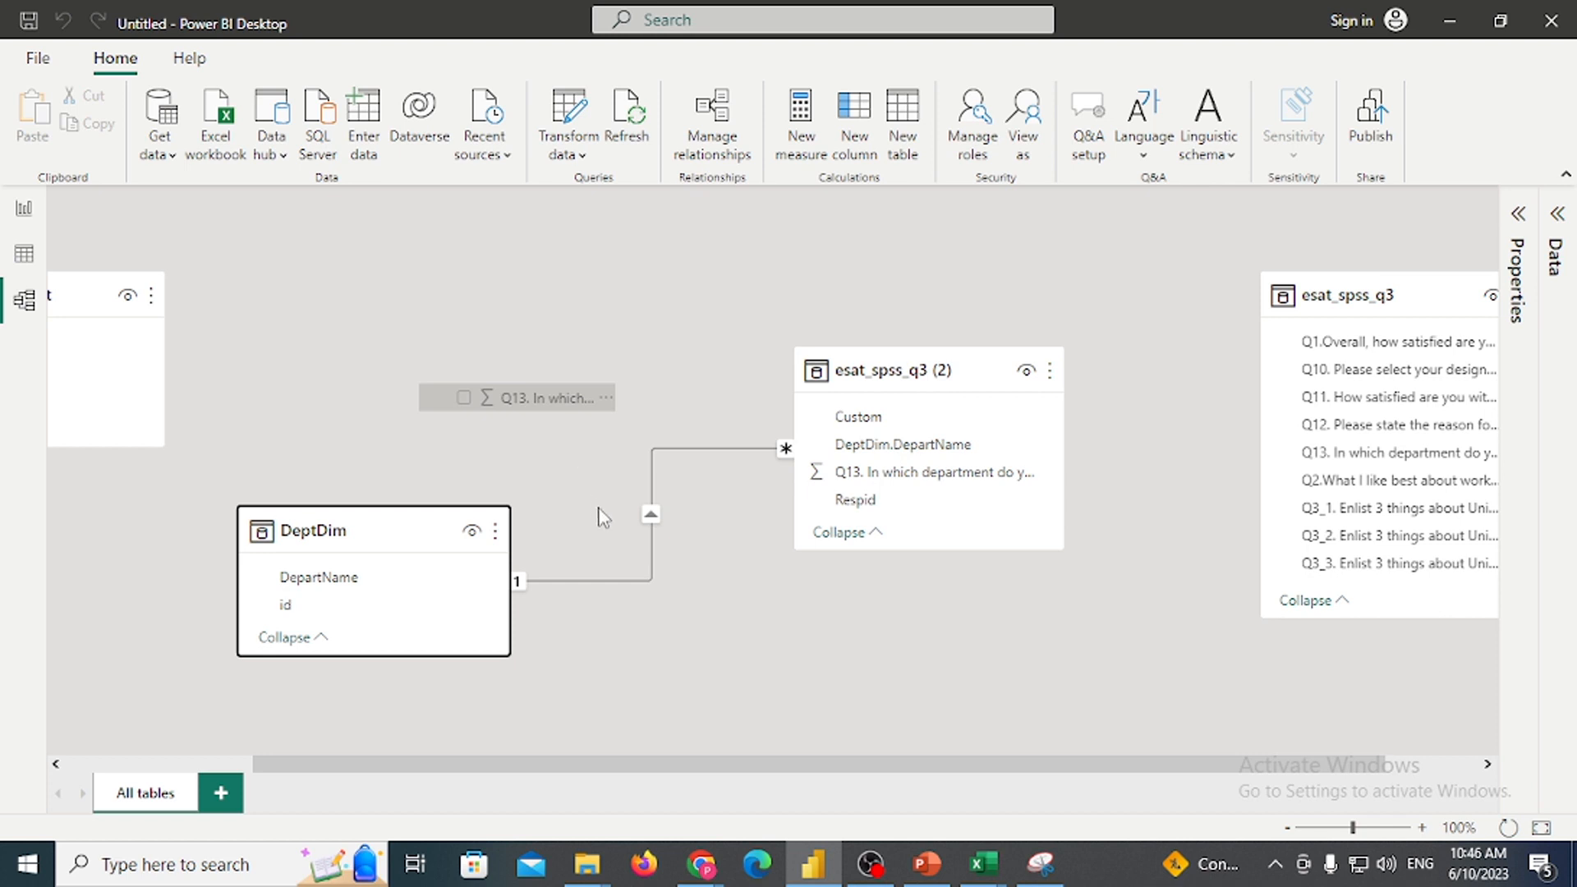
Delete the relationship between DeptDim and esat_spss_q3 (2)
left_click(675, 449)
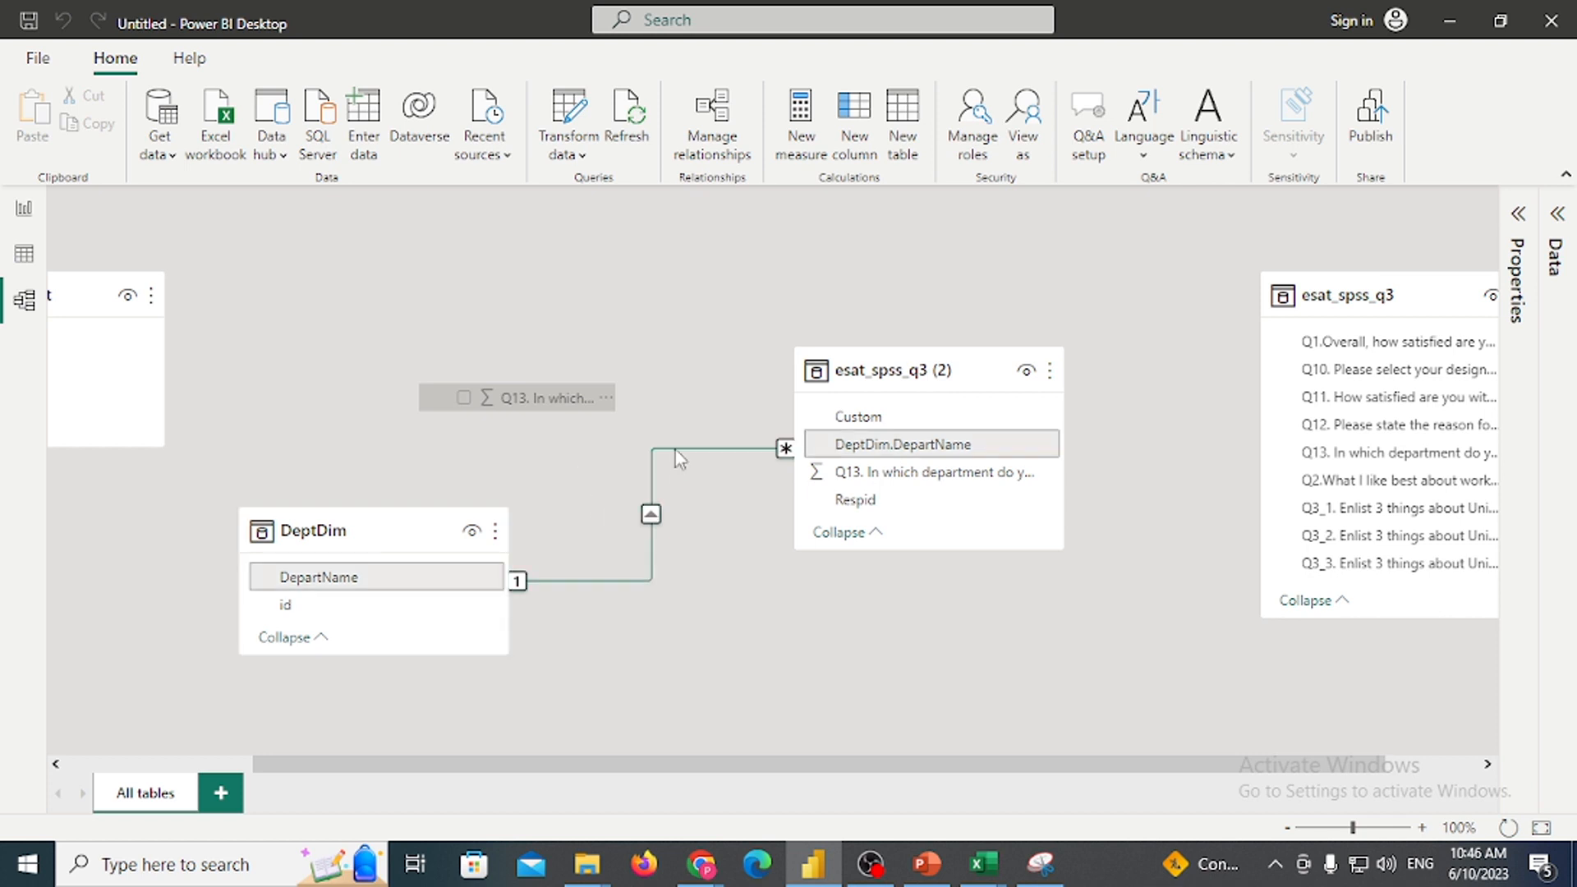
right_click(676, 457)
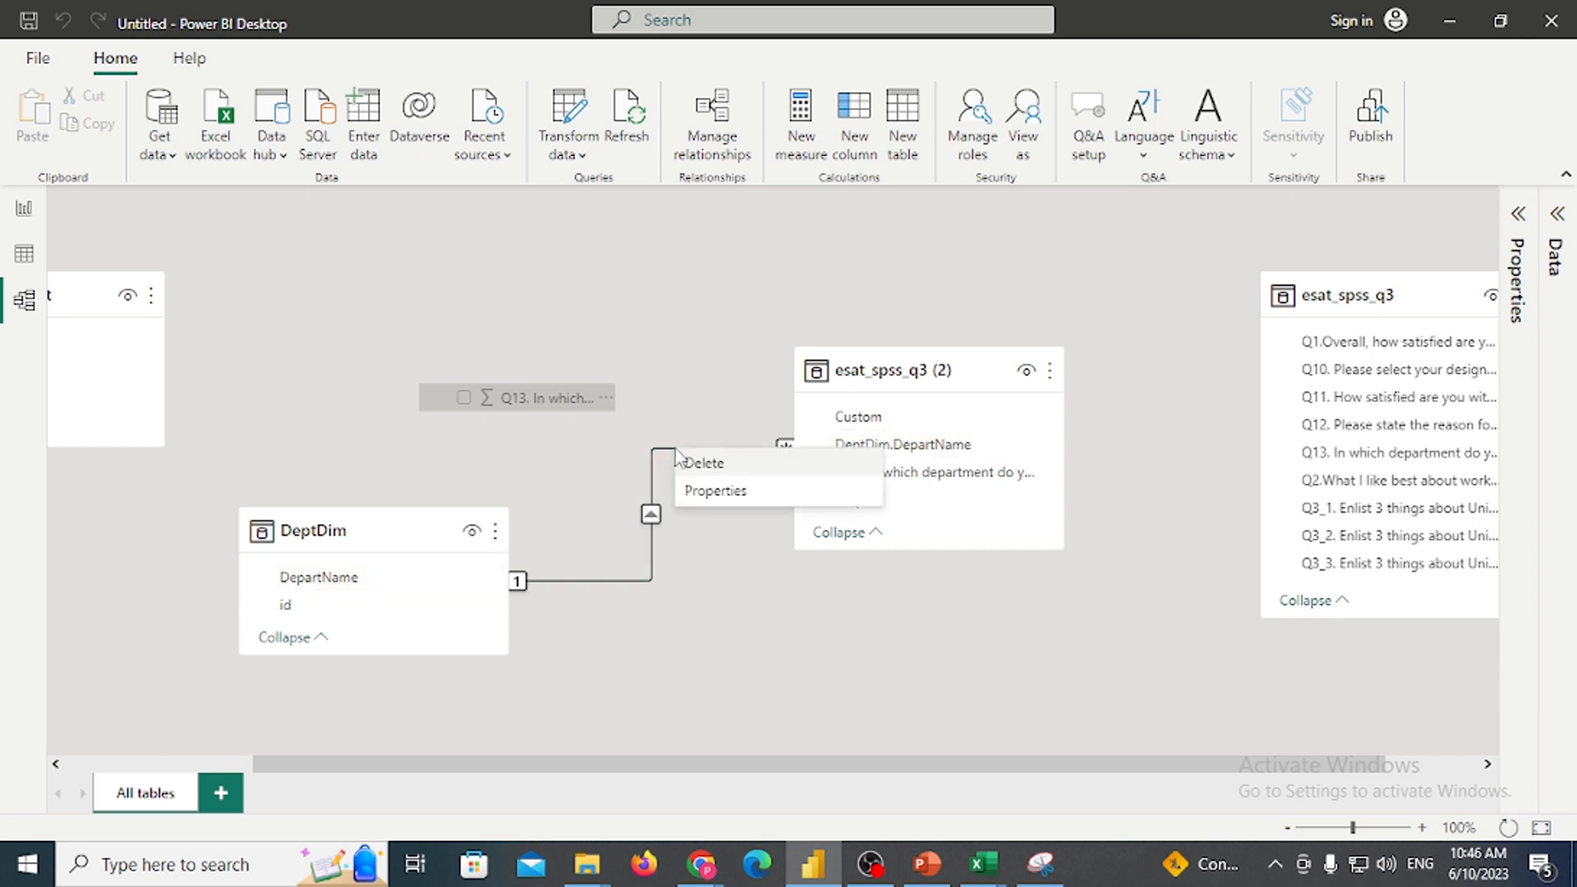
left_click(703, 463)
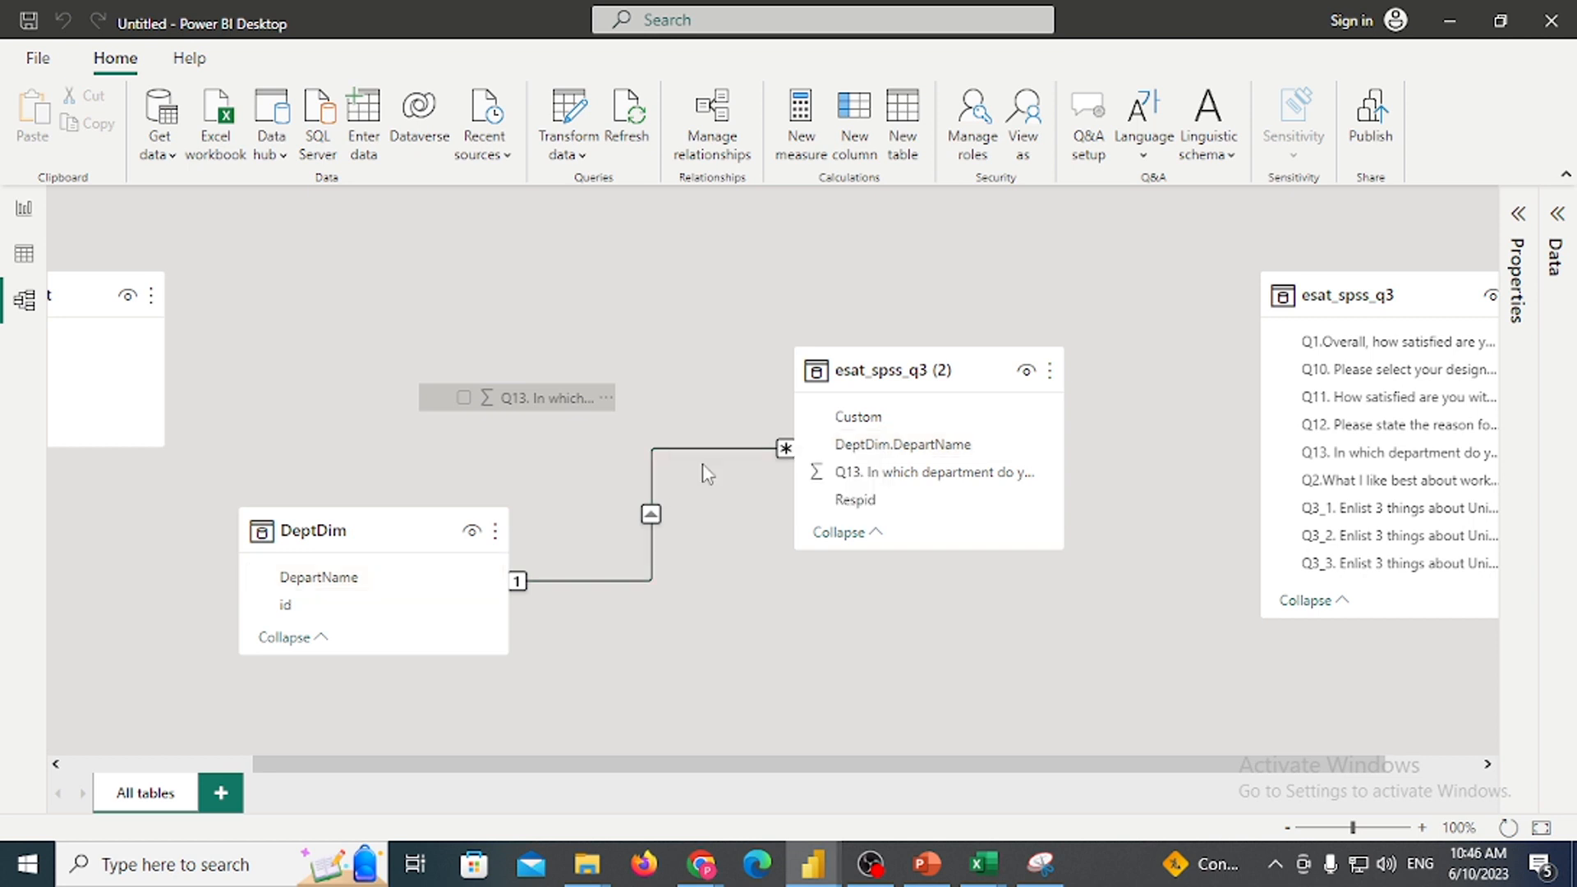
left_click(921, 477)
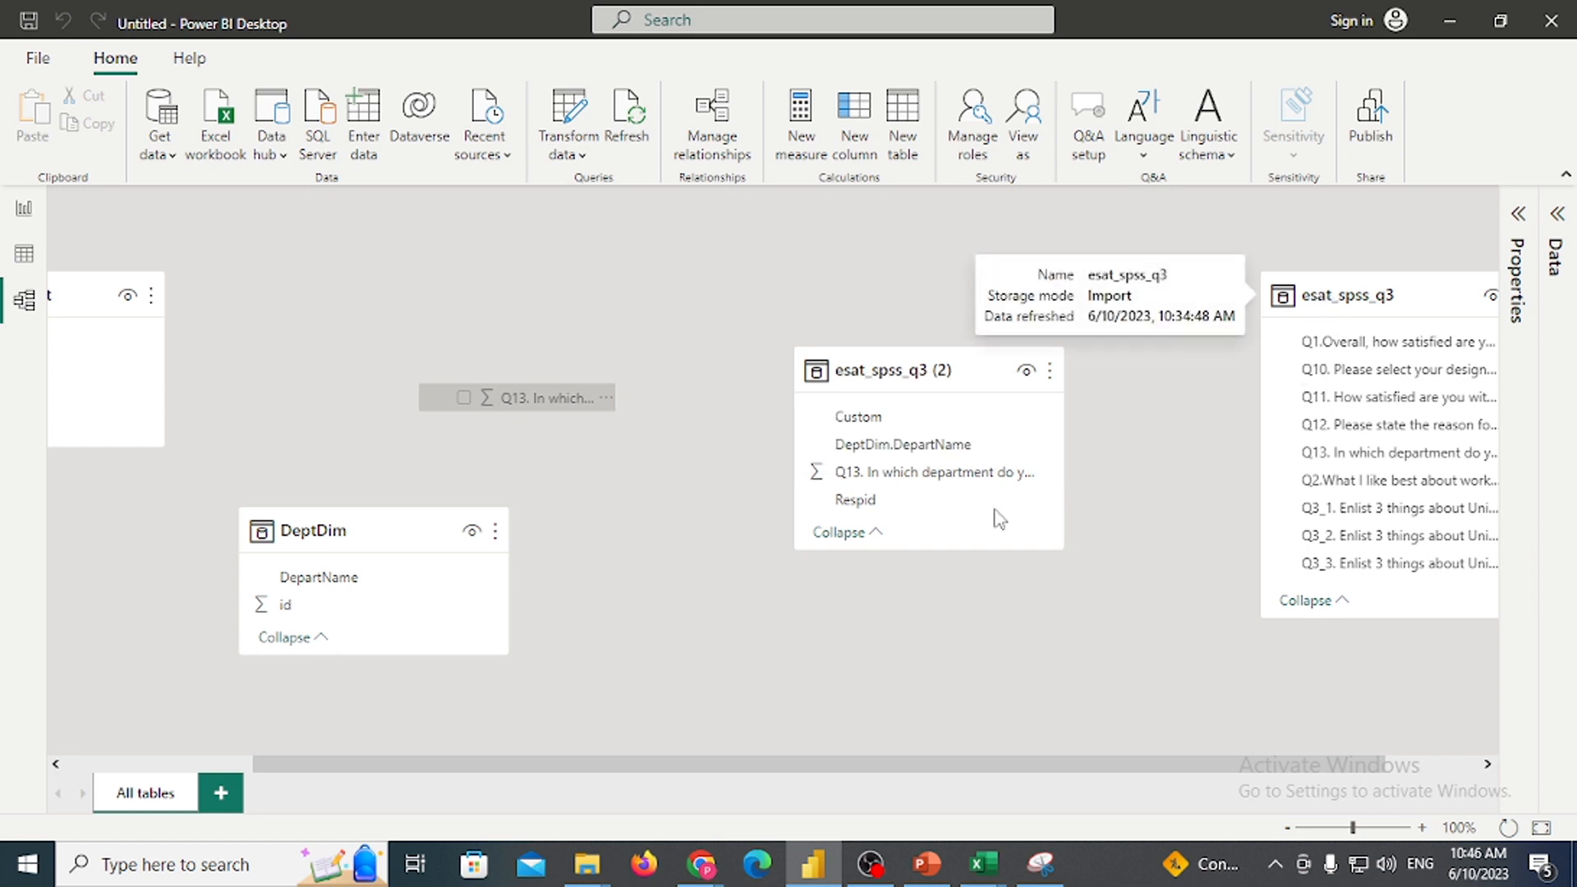
Reposition esat_spss_q3 (2) and esat_spss_q3 so all tables fit in the diagram, and select each of the four tables in turn
left_click_drag(967, 361, 722, 218)
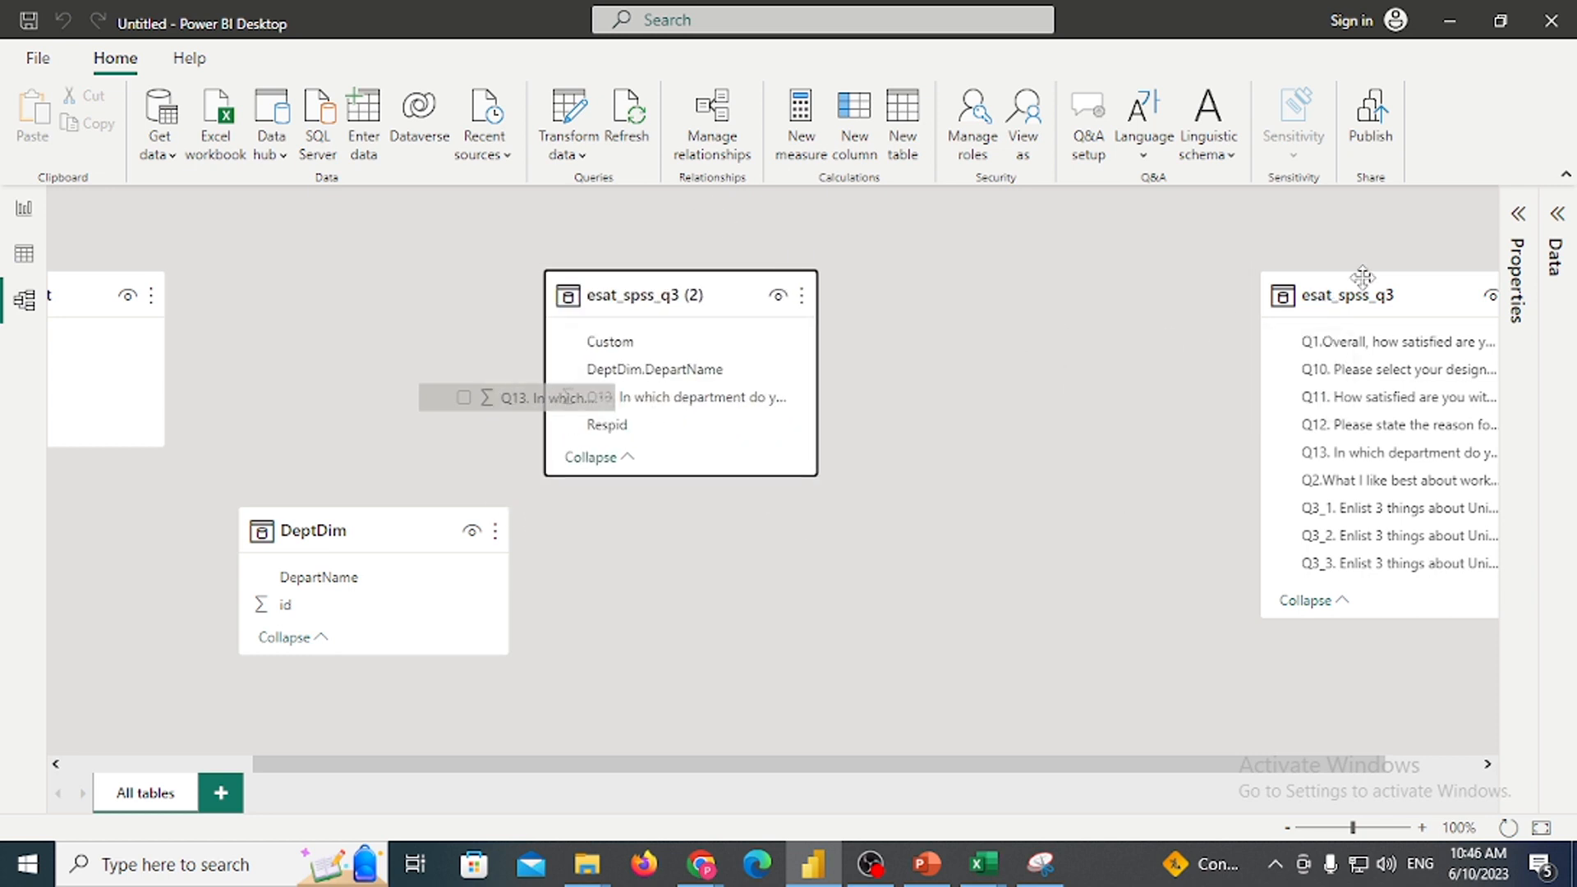
left_click_drag(1347, 283, 1225, 356)
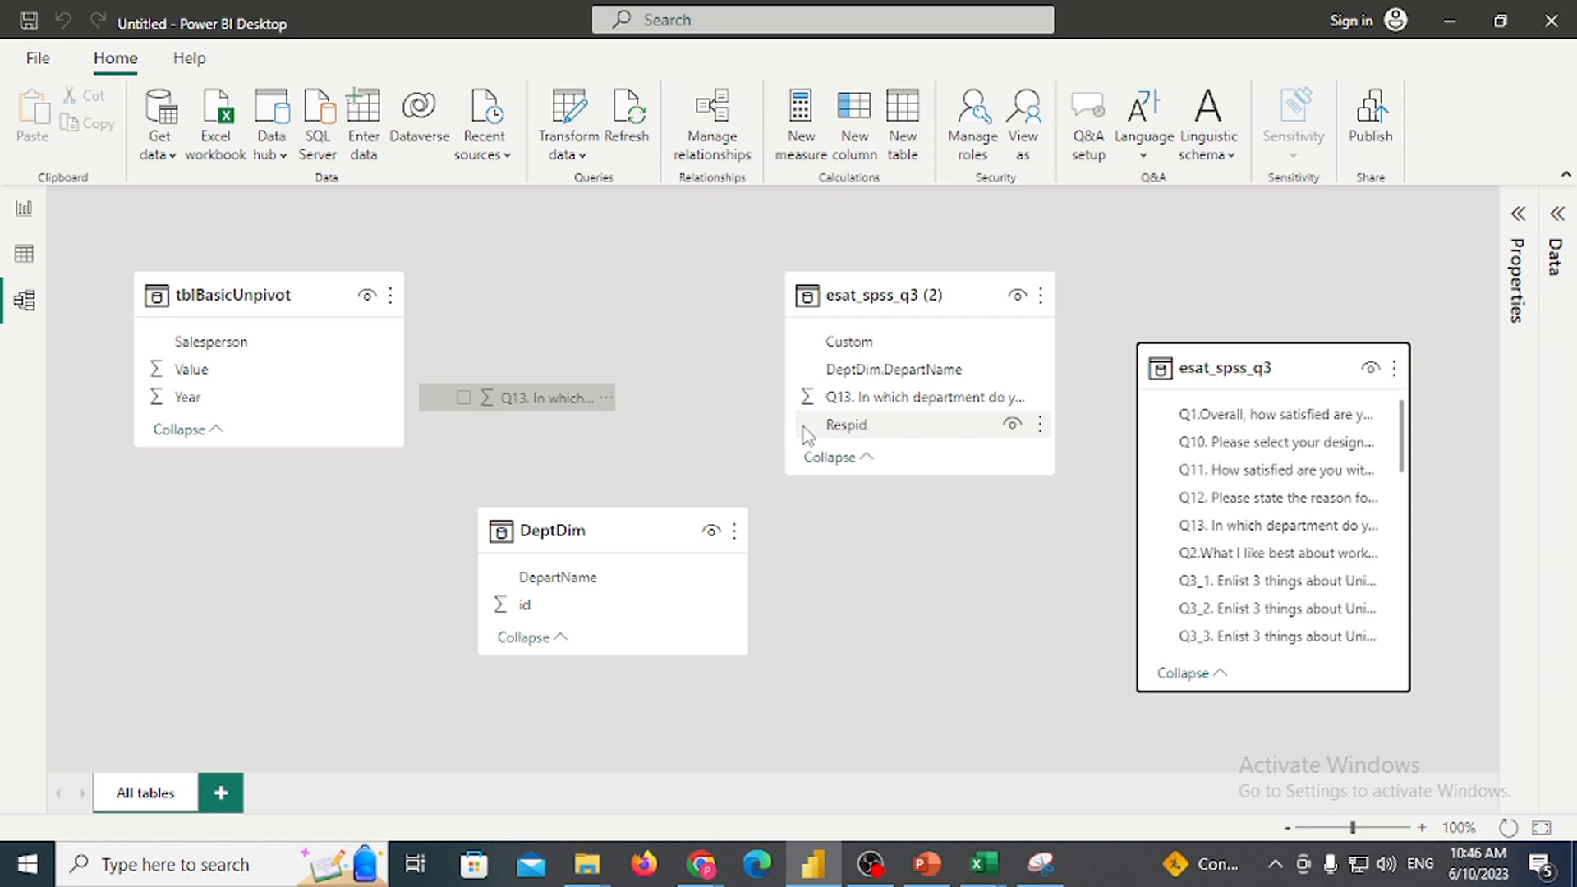
left_click(296, 289)
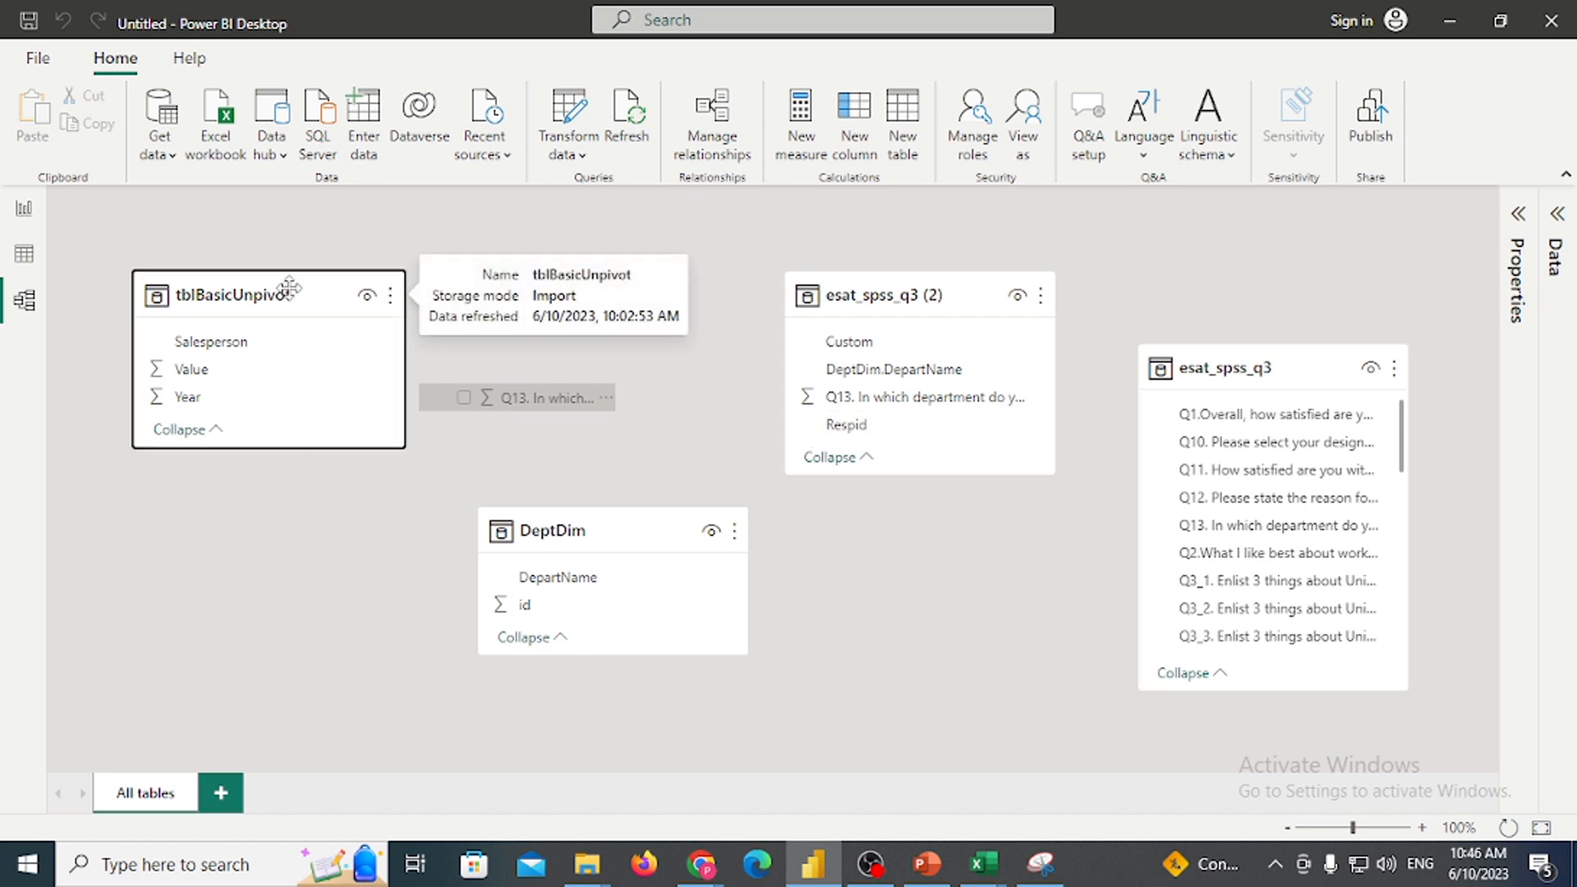
left_click(564, 520)
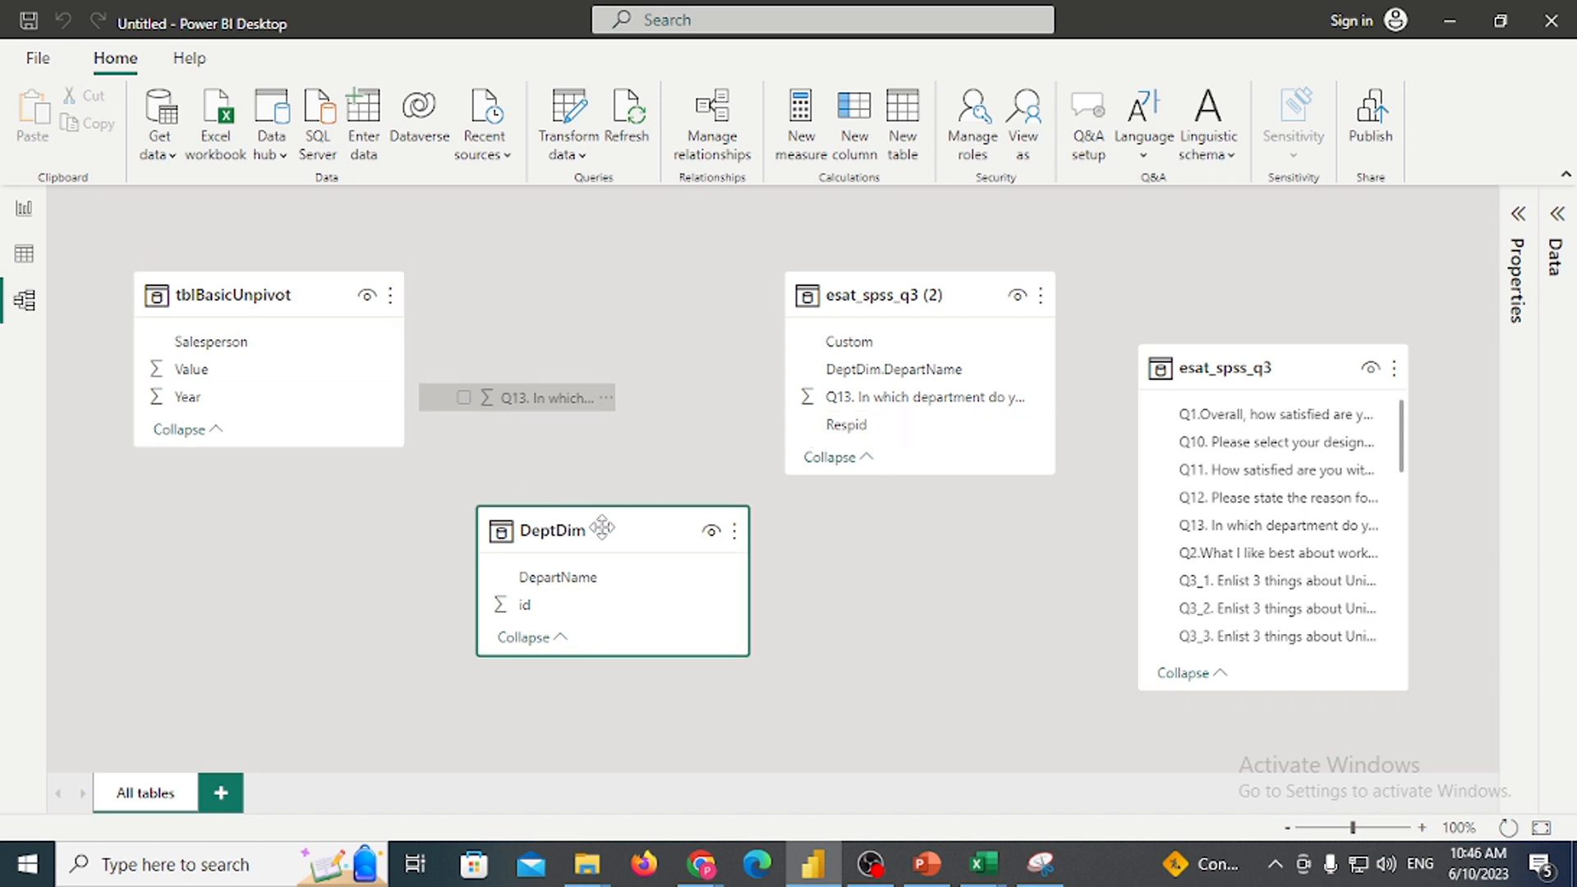
left_click(875, 300)
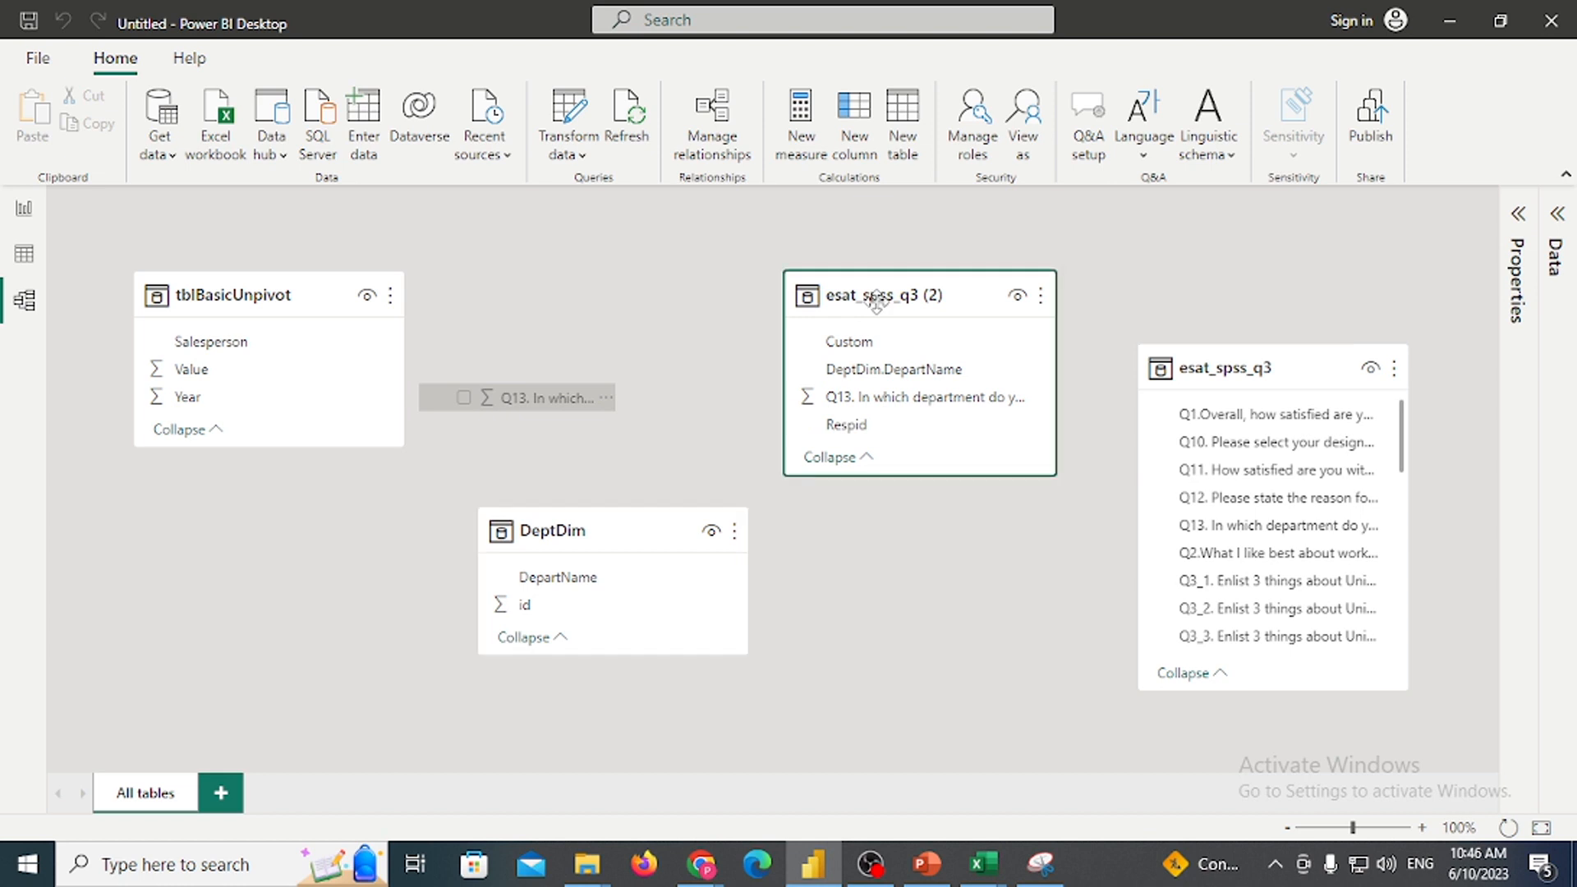
left_click(1224, 346)
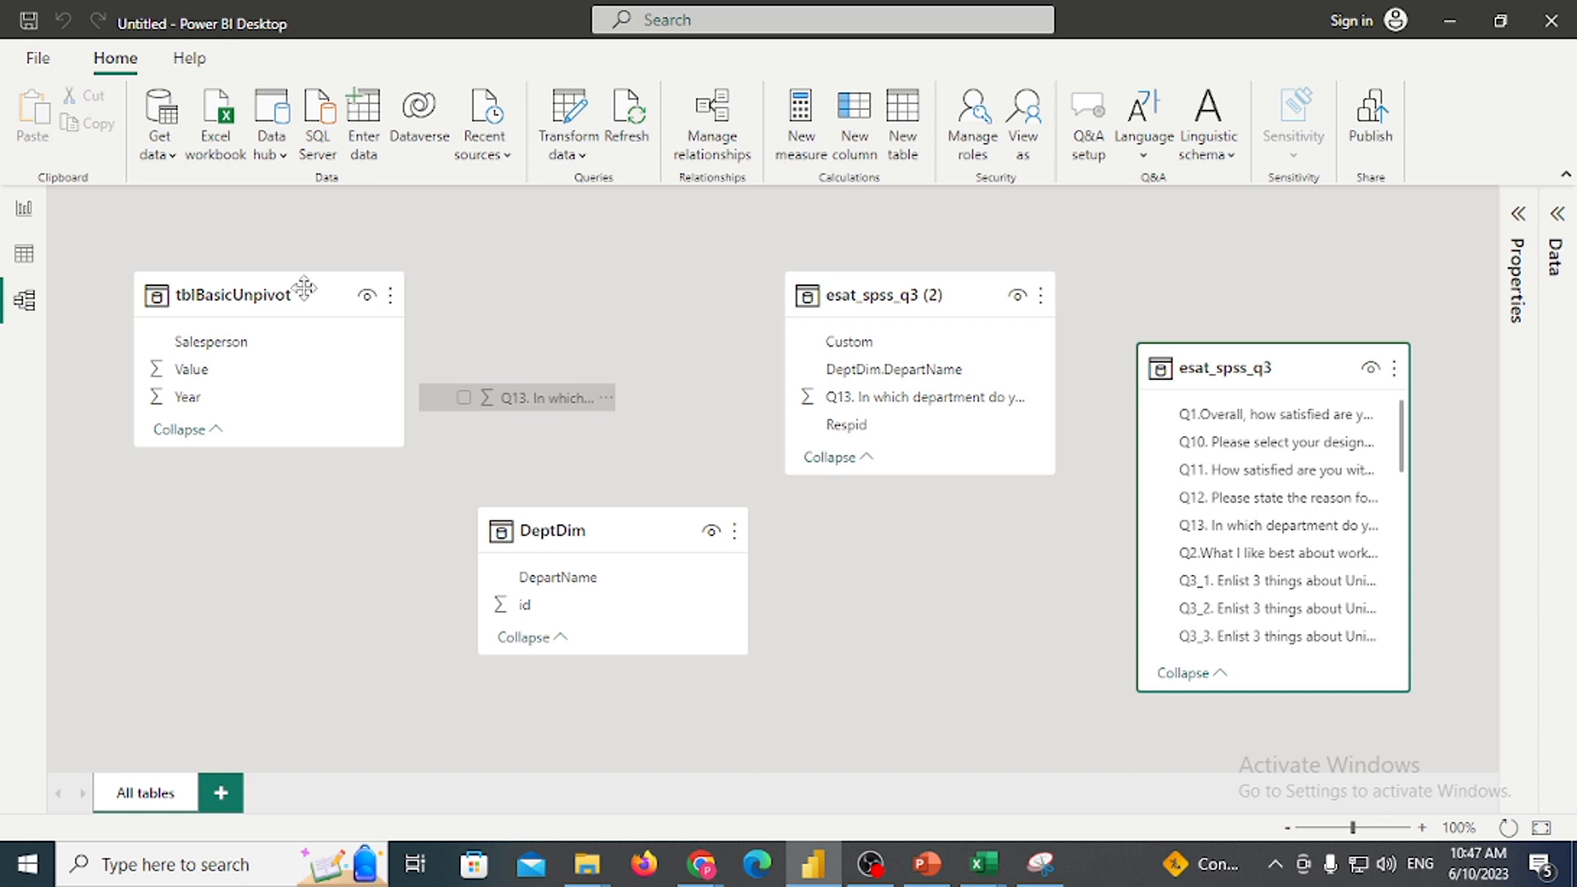
Delete the tblBasicUnpivot table from the model
mouse_move(305, 295)
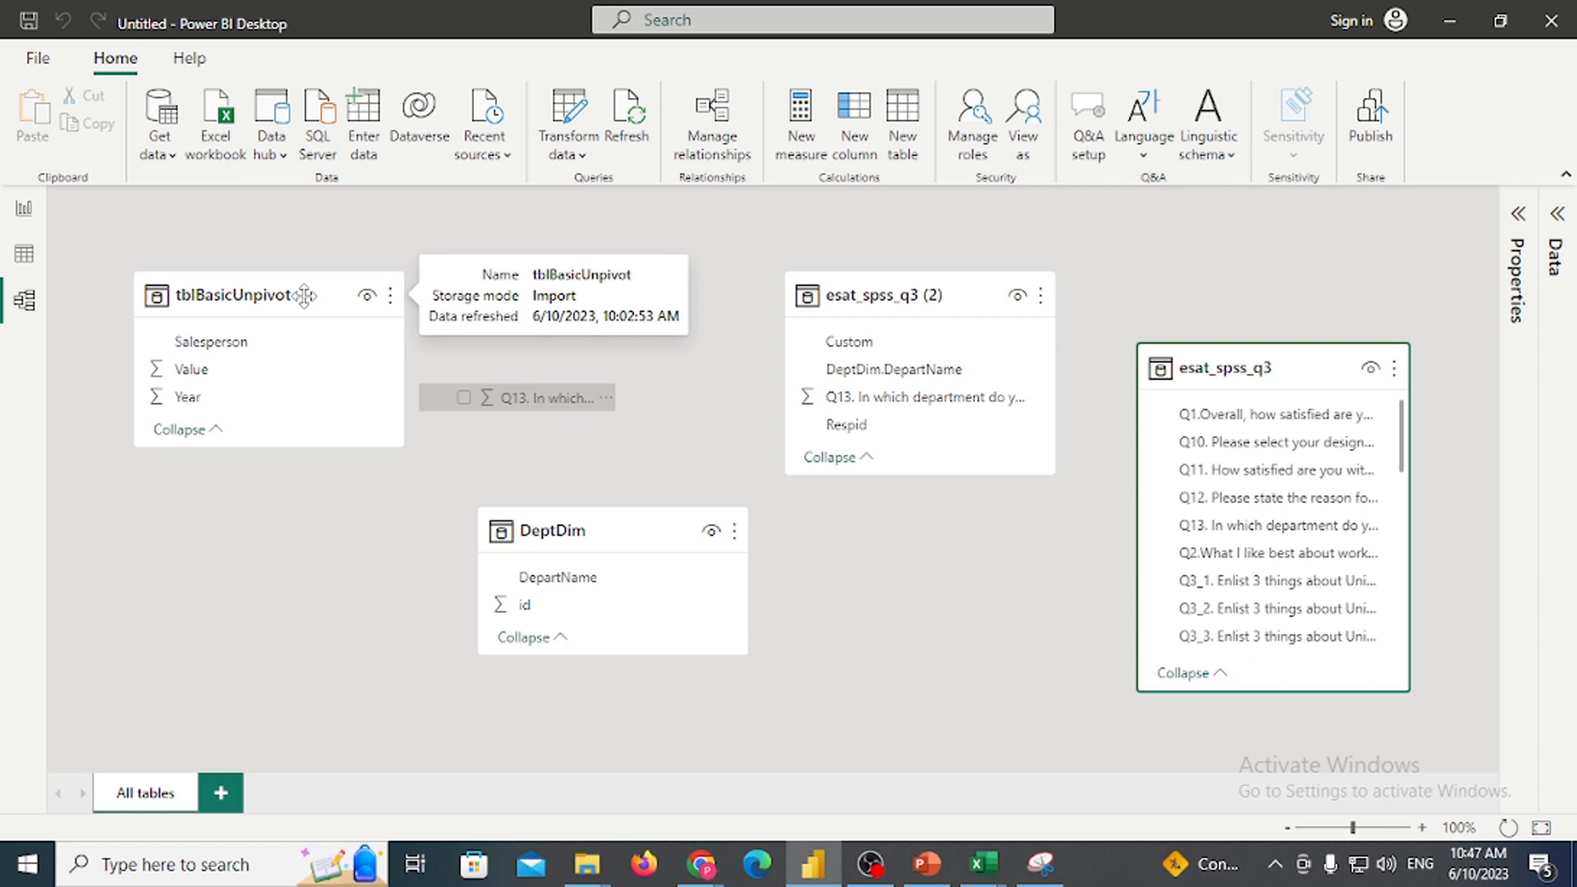
left_click(279, 294)
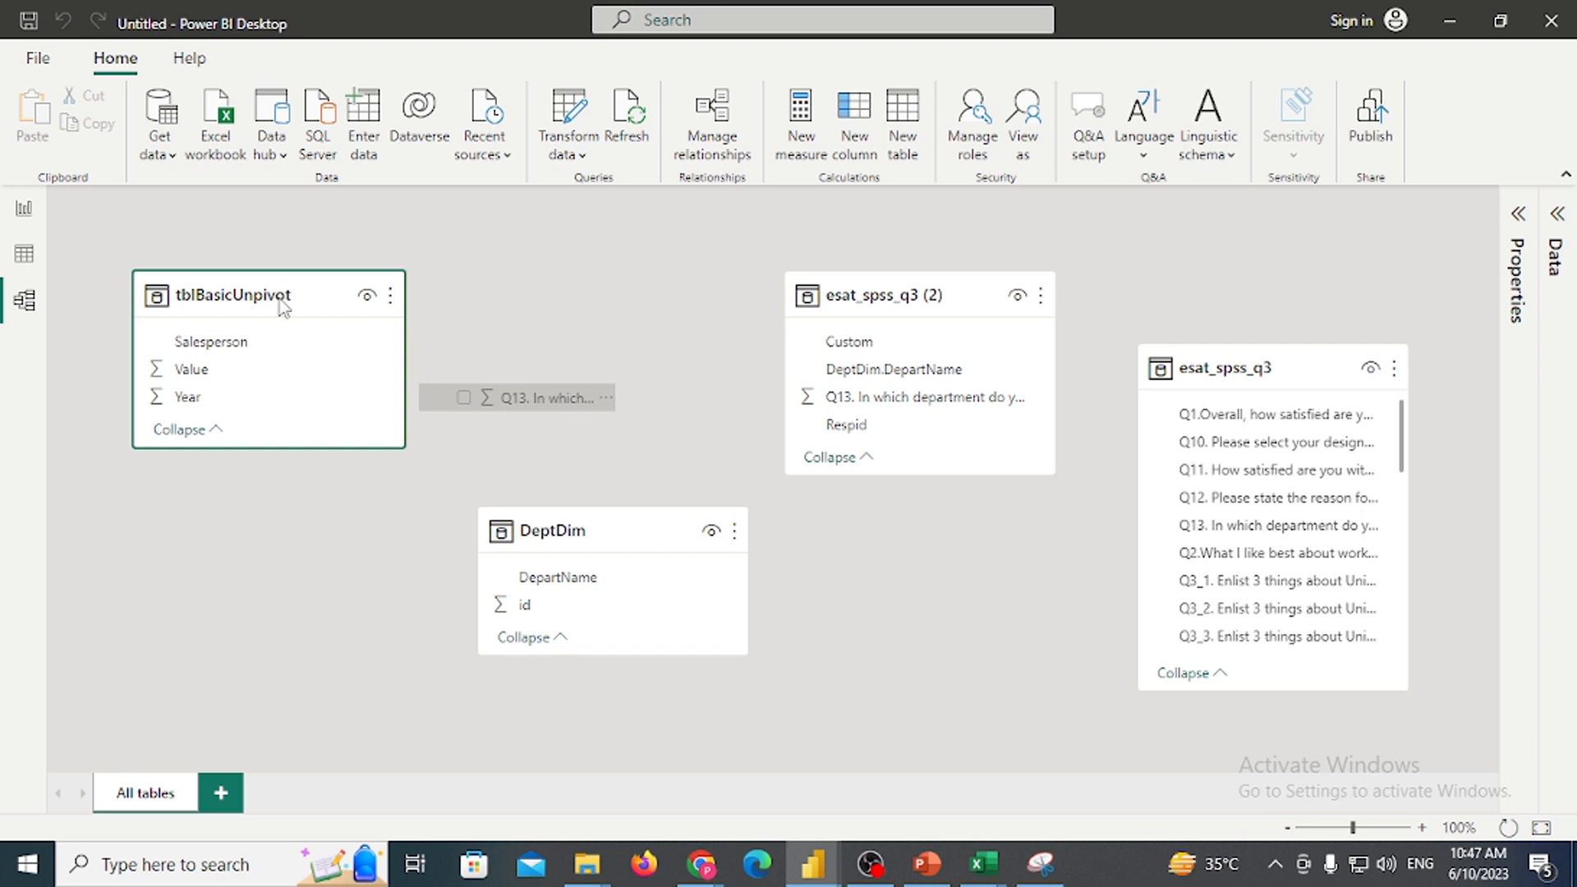
key("Delete")
left_click(893, 482)
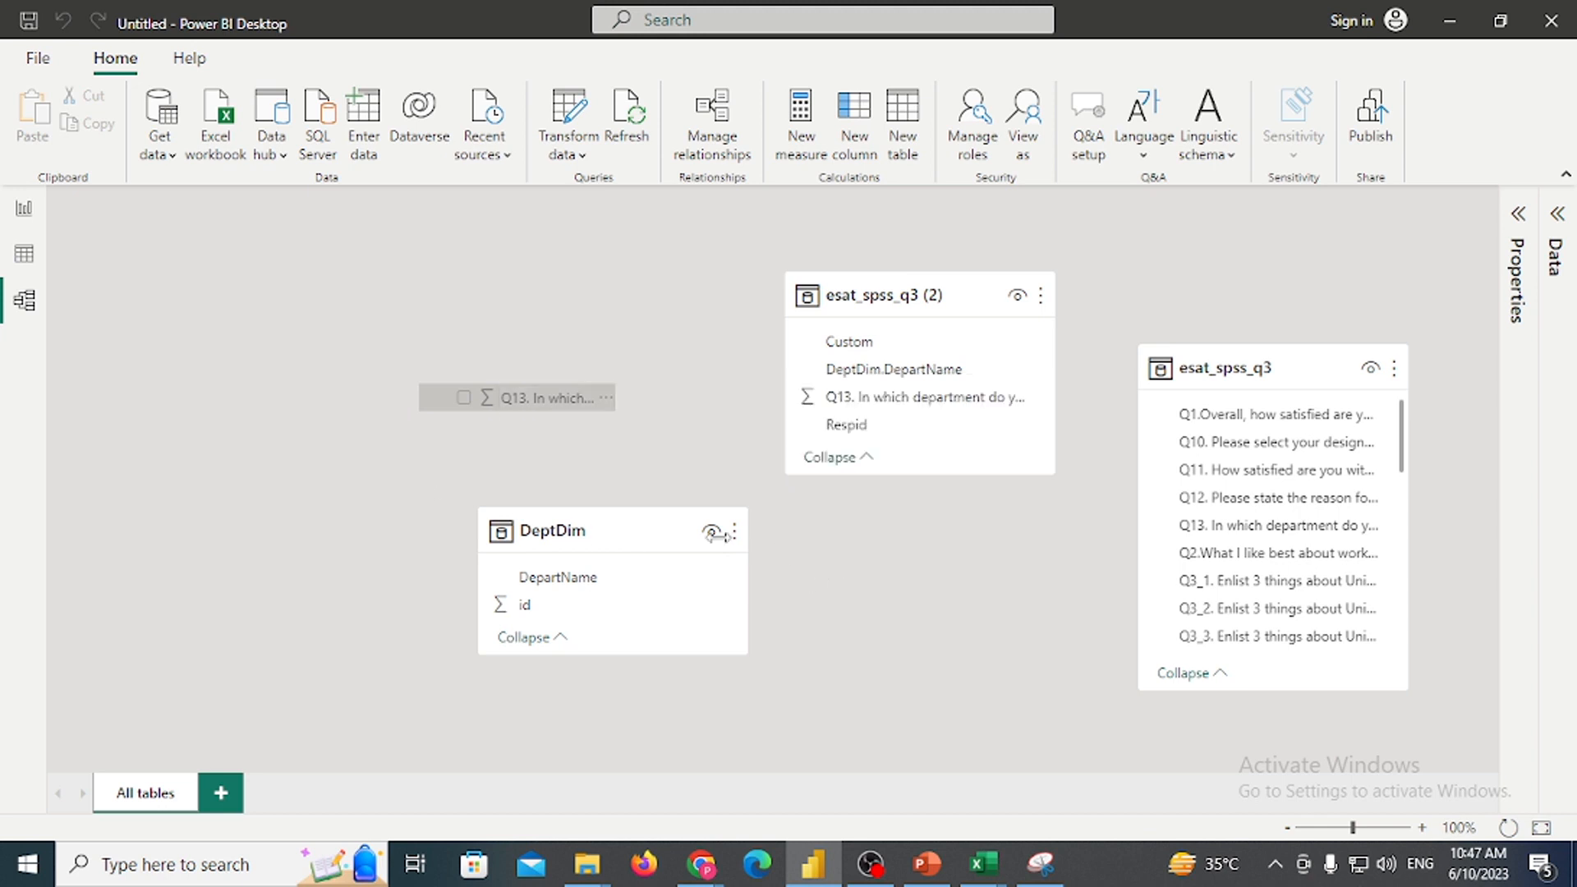
Delete the DeptDim table from the model, accepting that its referenced query remains without being loaded
left_click_drag(625, 519, 430, 417)
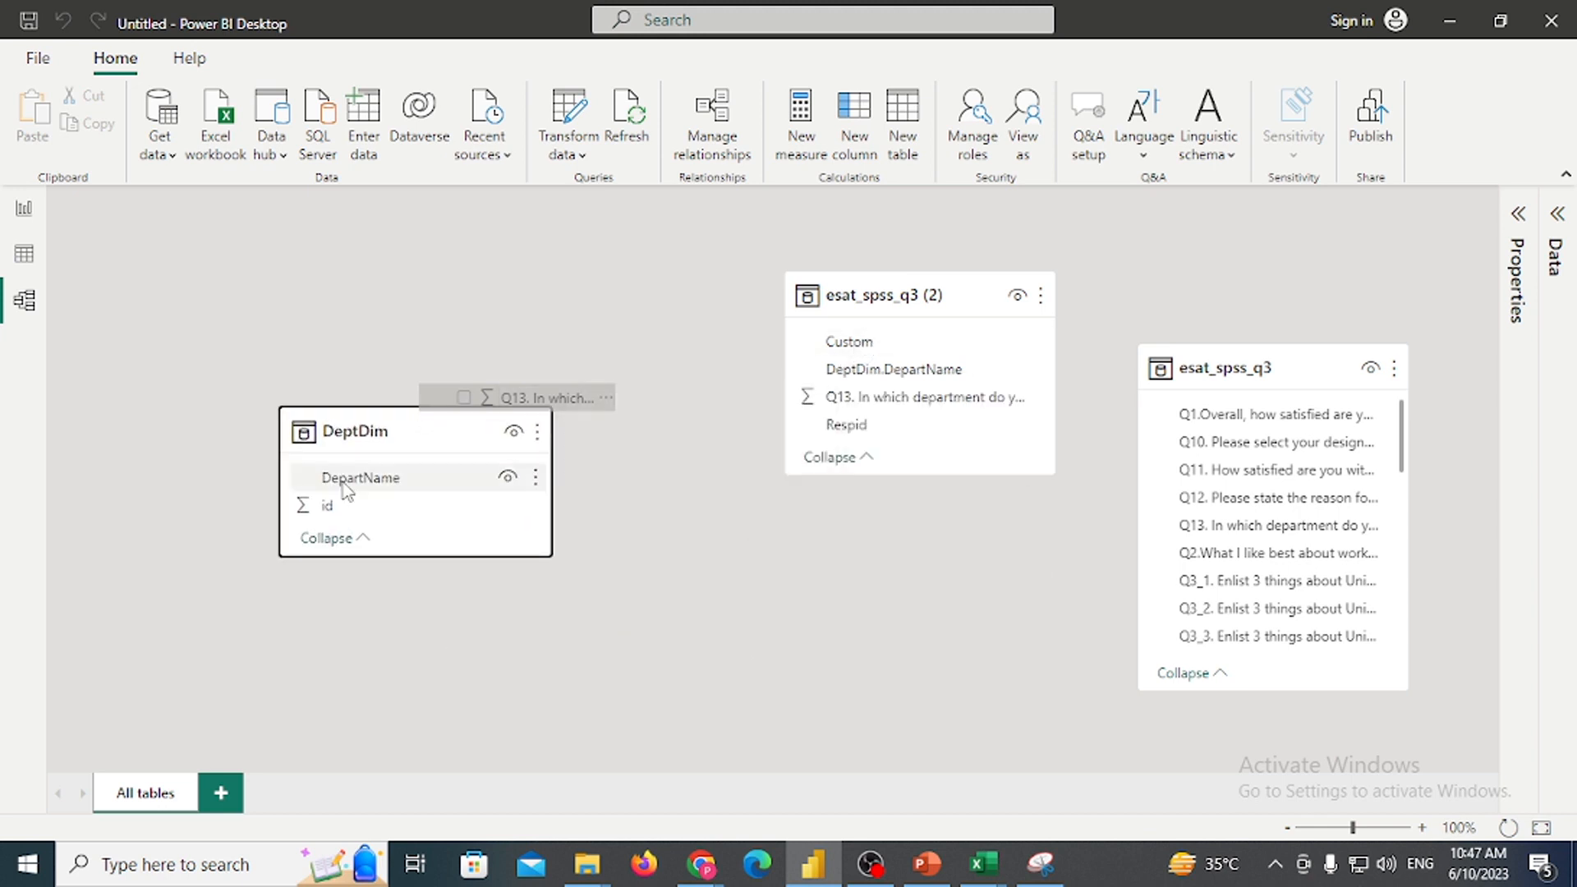
left_click(391, 435)
key("Delete")
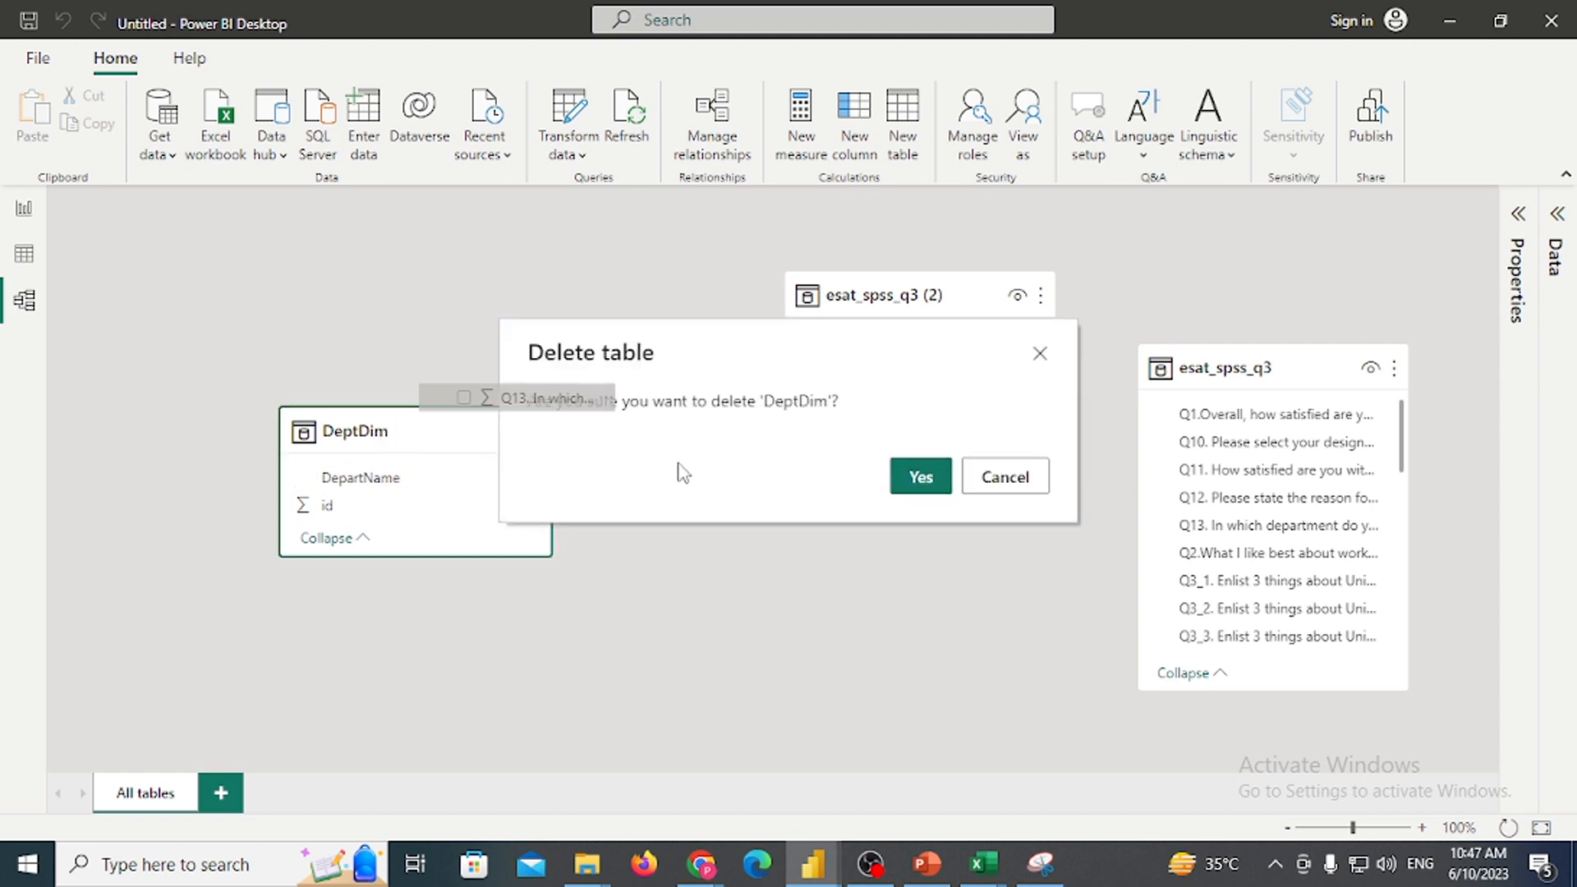
left_click(907, 502)
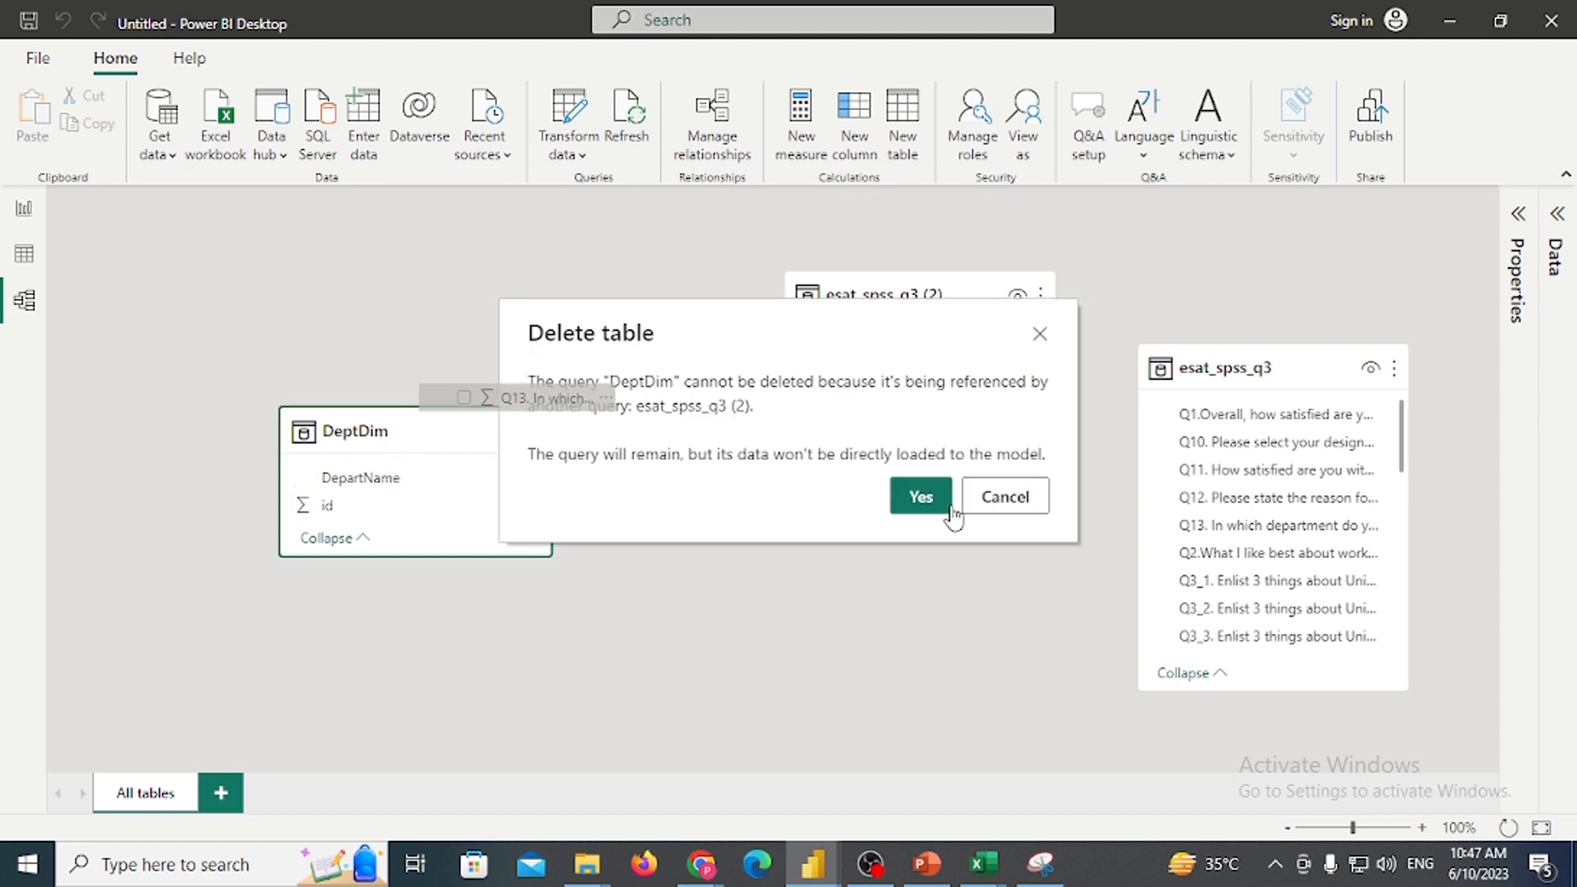
left_click(920, 497)
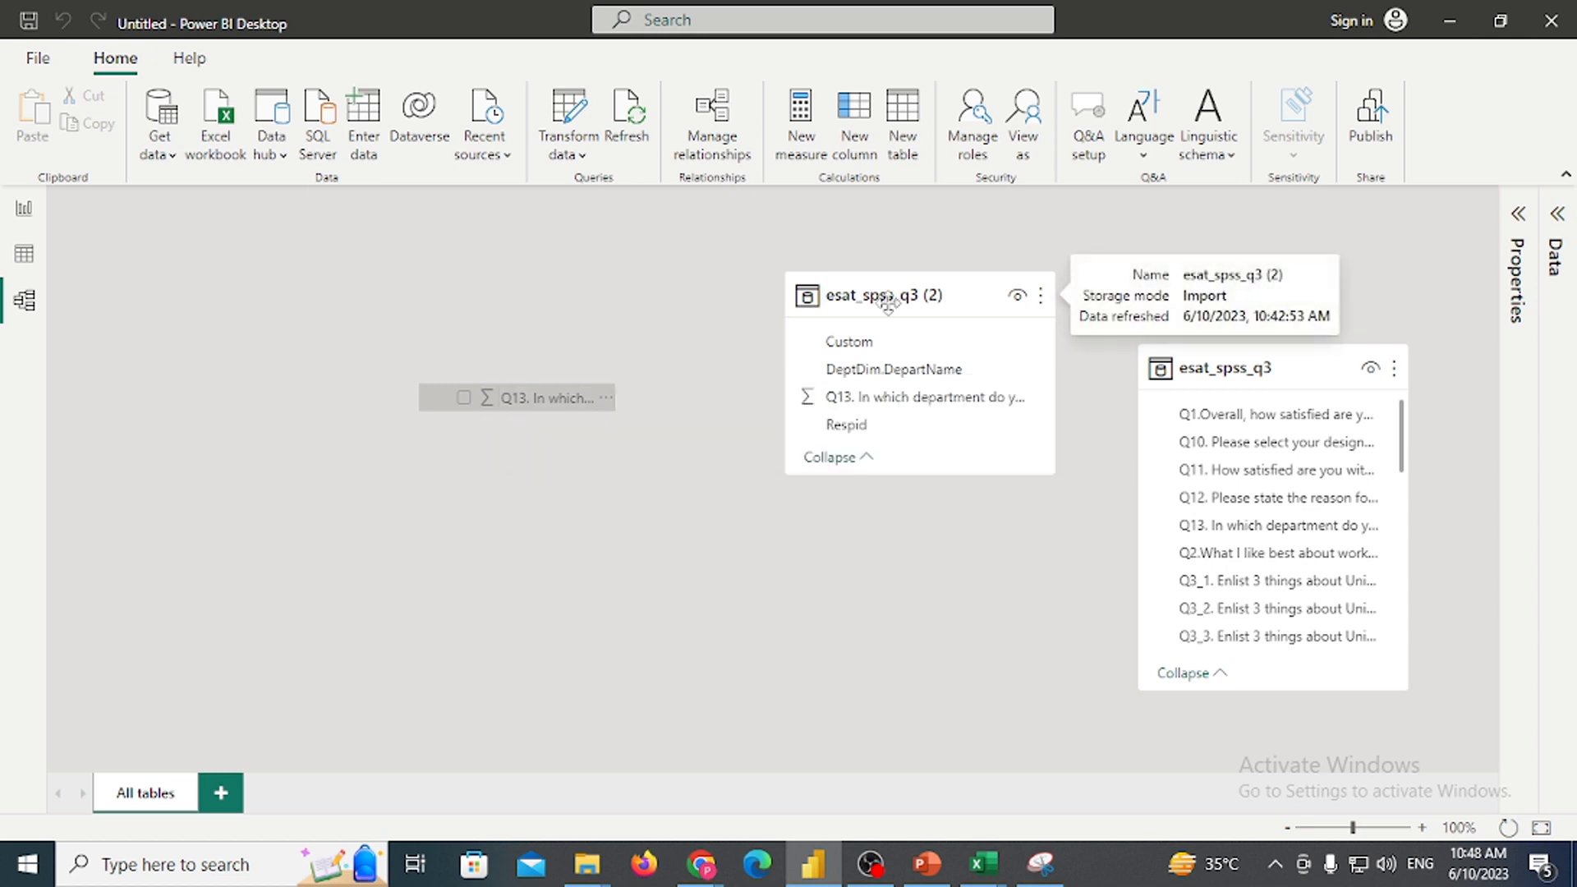
Delete the esat_spss_q3 (2) table from the model
left_click_drag(888, 302, 651, 310)
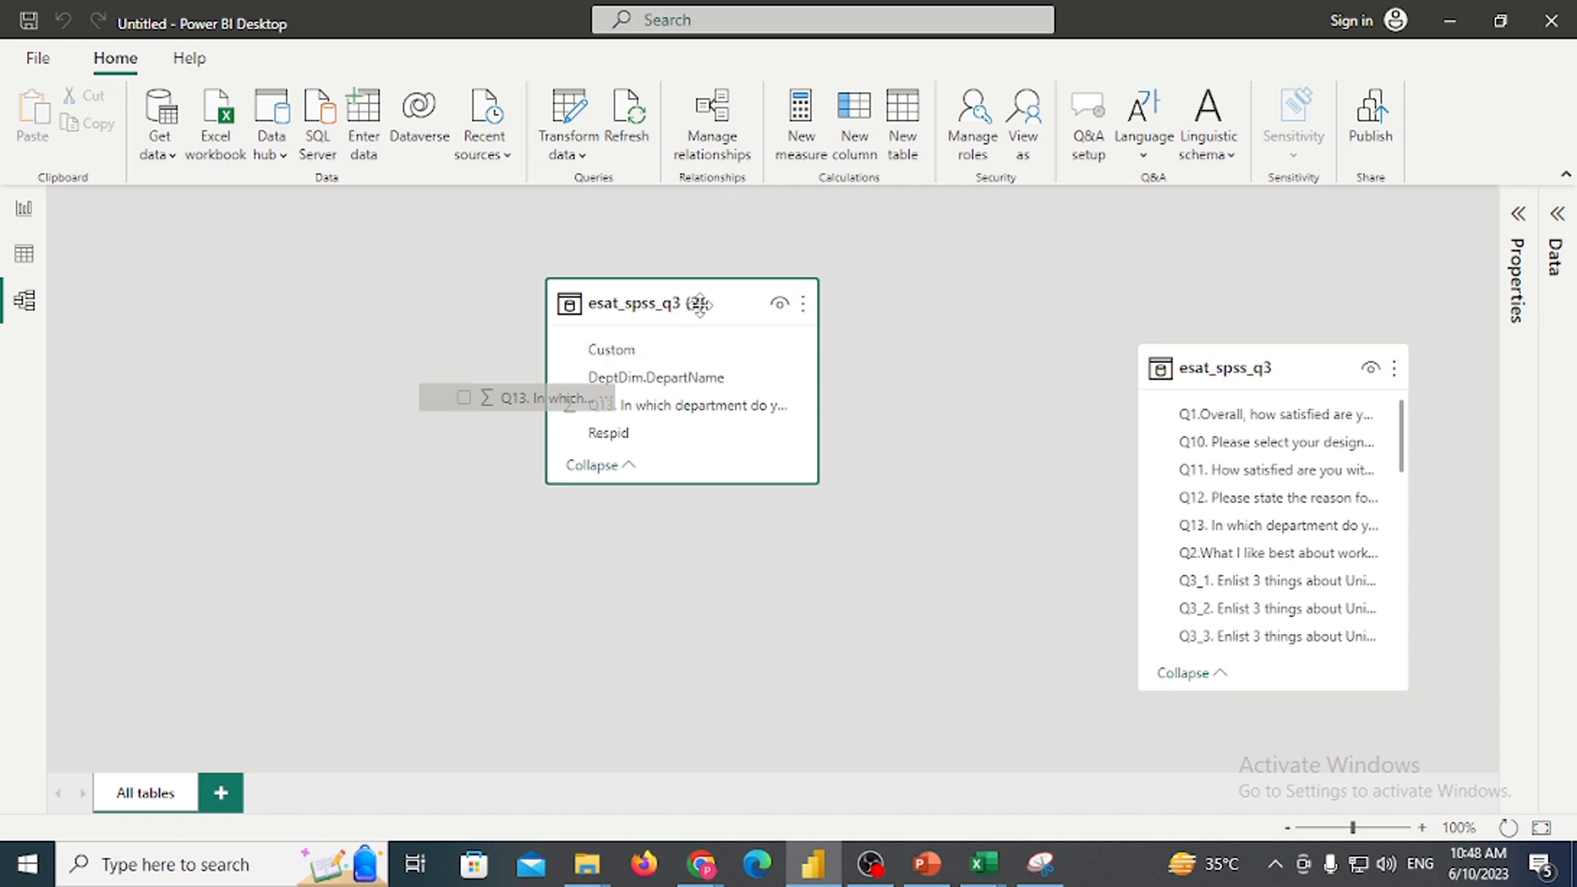
key("Delete")
left_click(928, 480)
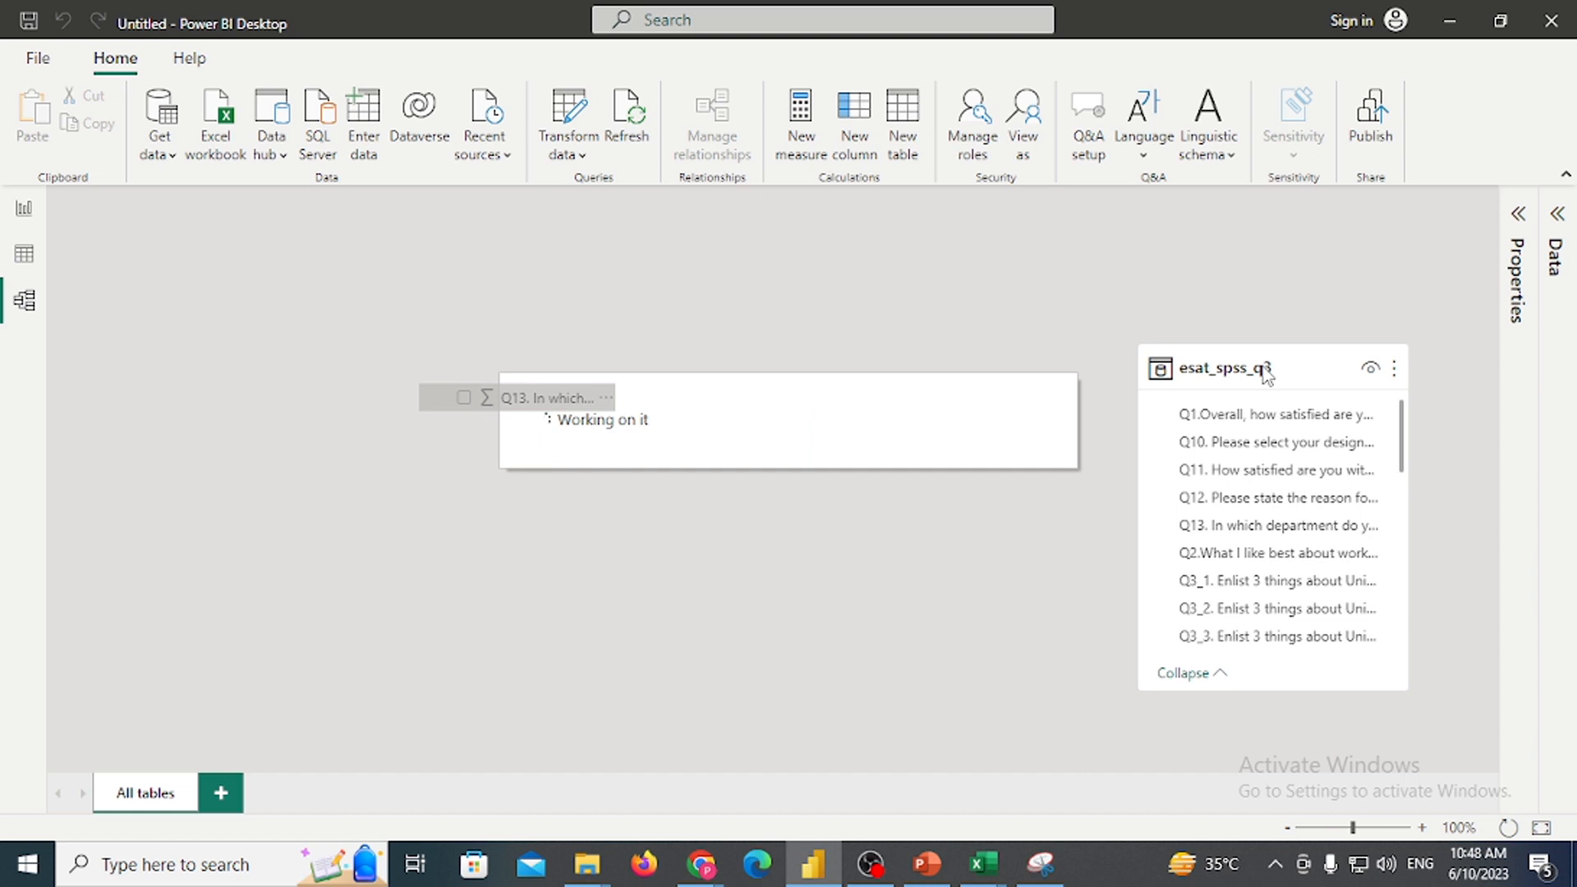
Delete the remaining esat_spss_q3 table from the model
left_click(1267, 367)
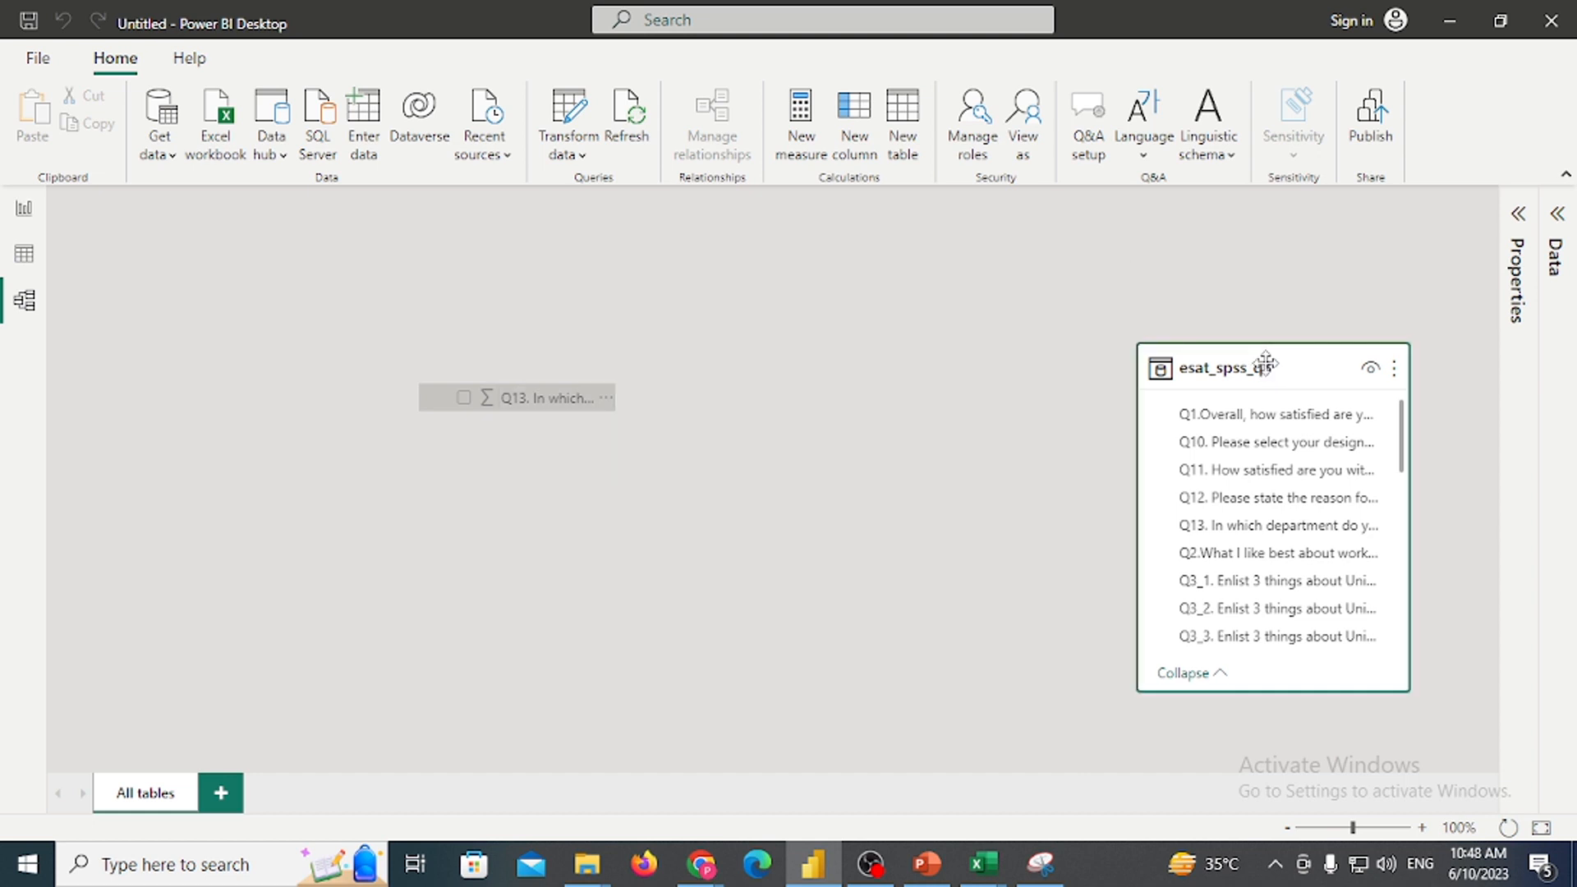
key("Delete")
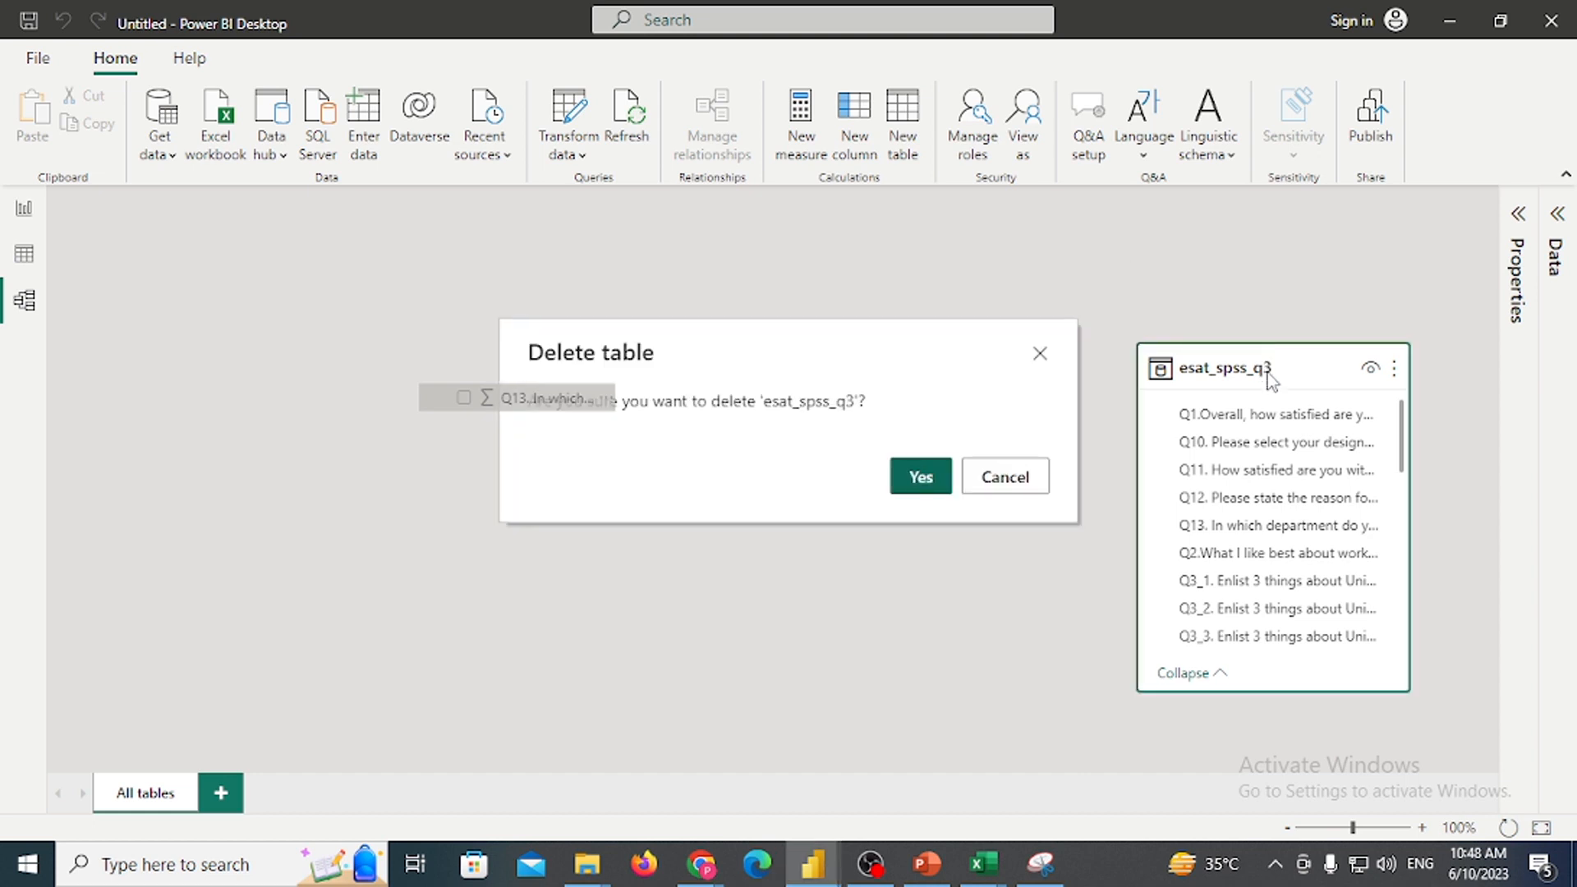
left_click(925, 481)
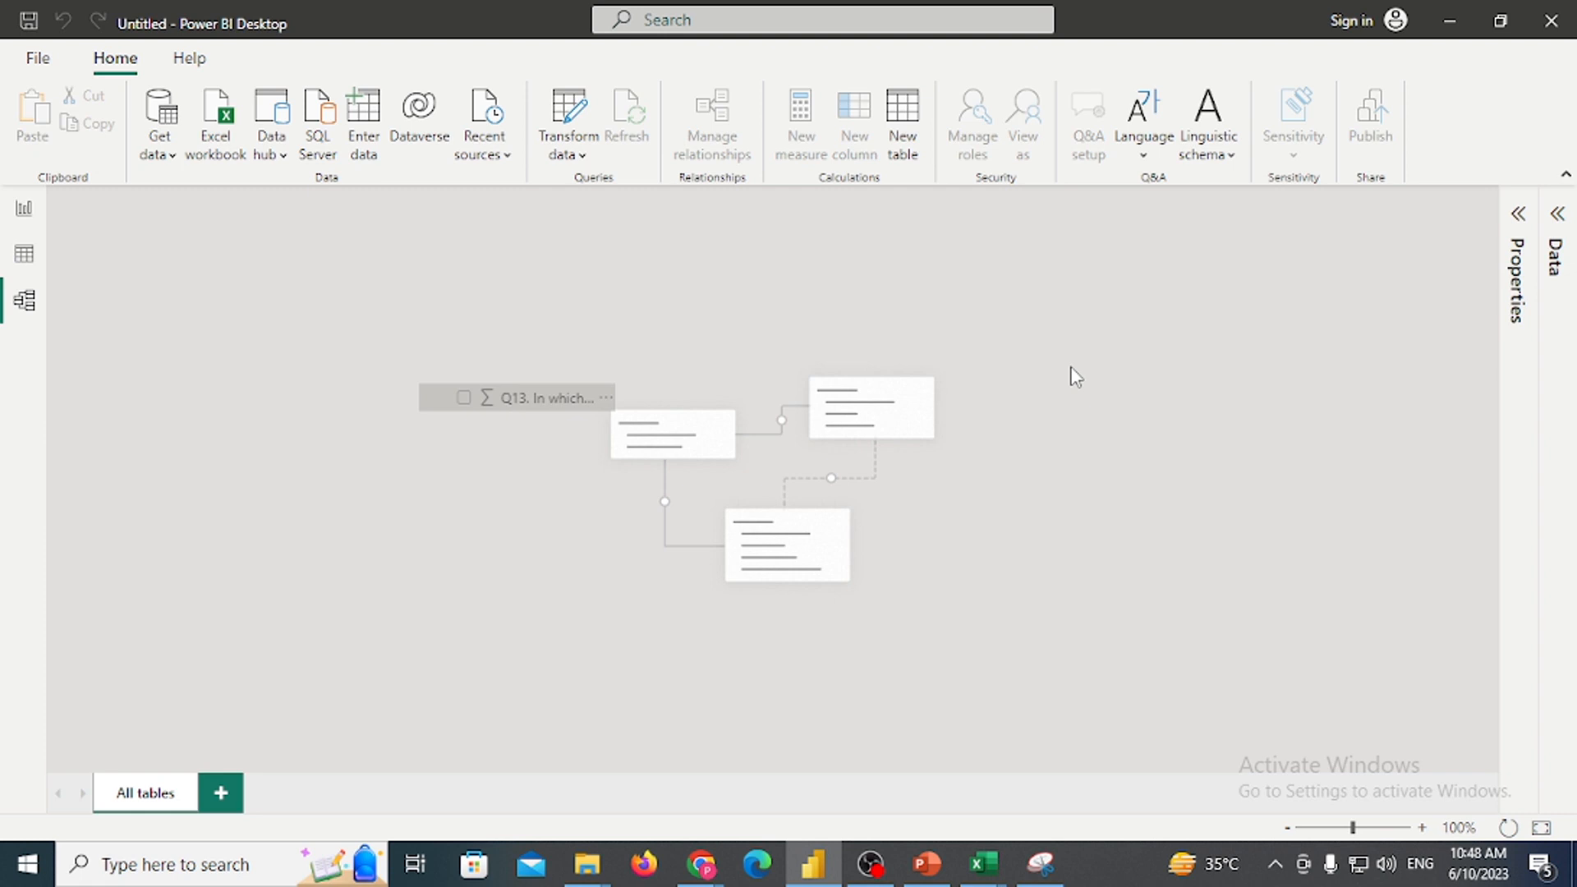
Turn off downloading data previews in the background in the current file's Data Load options
left_click(34, 57)
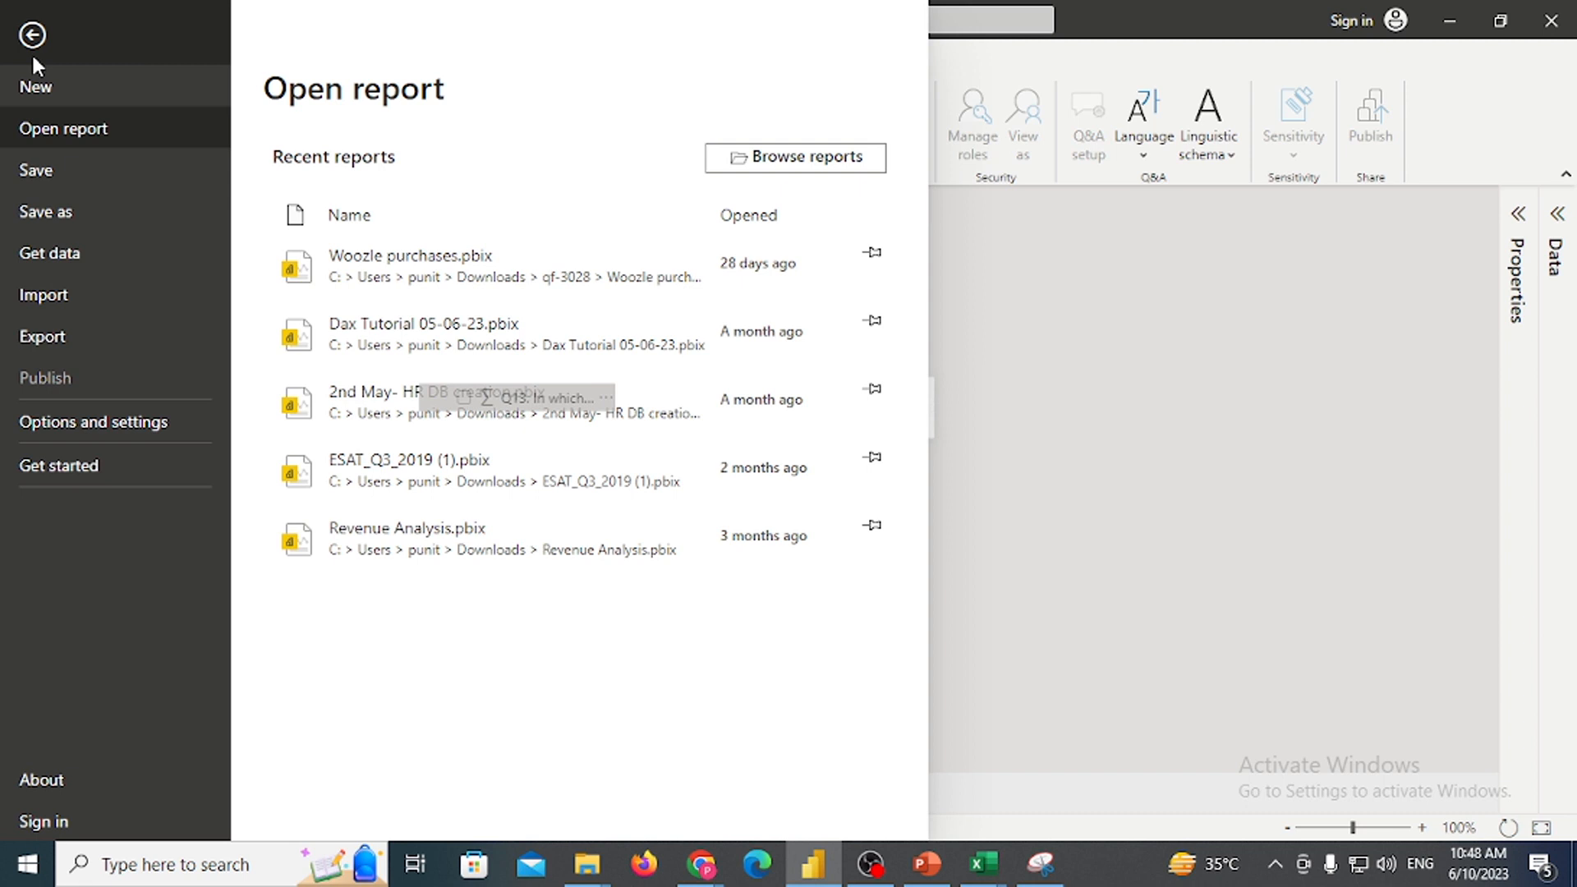
left_click(105, 426)
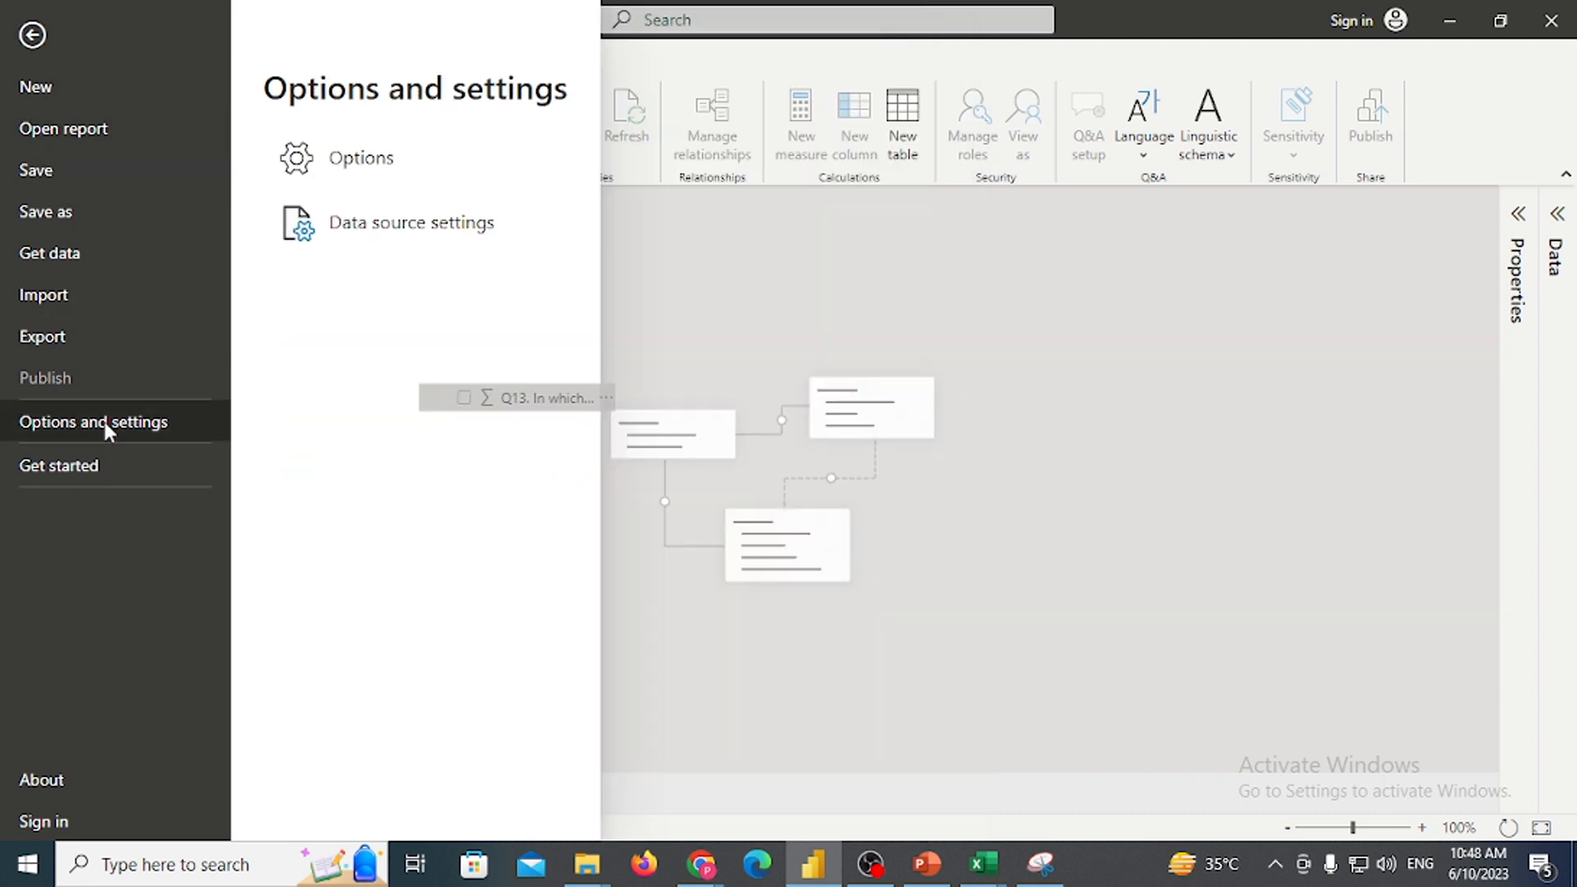
left_click(387, 174)
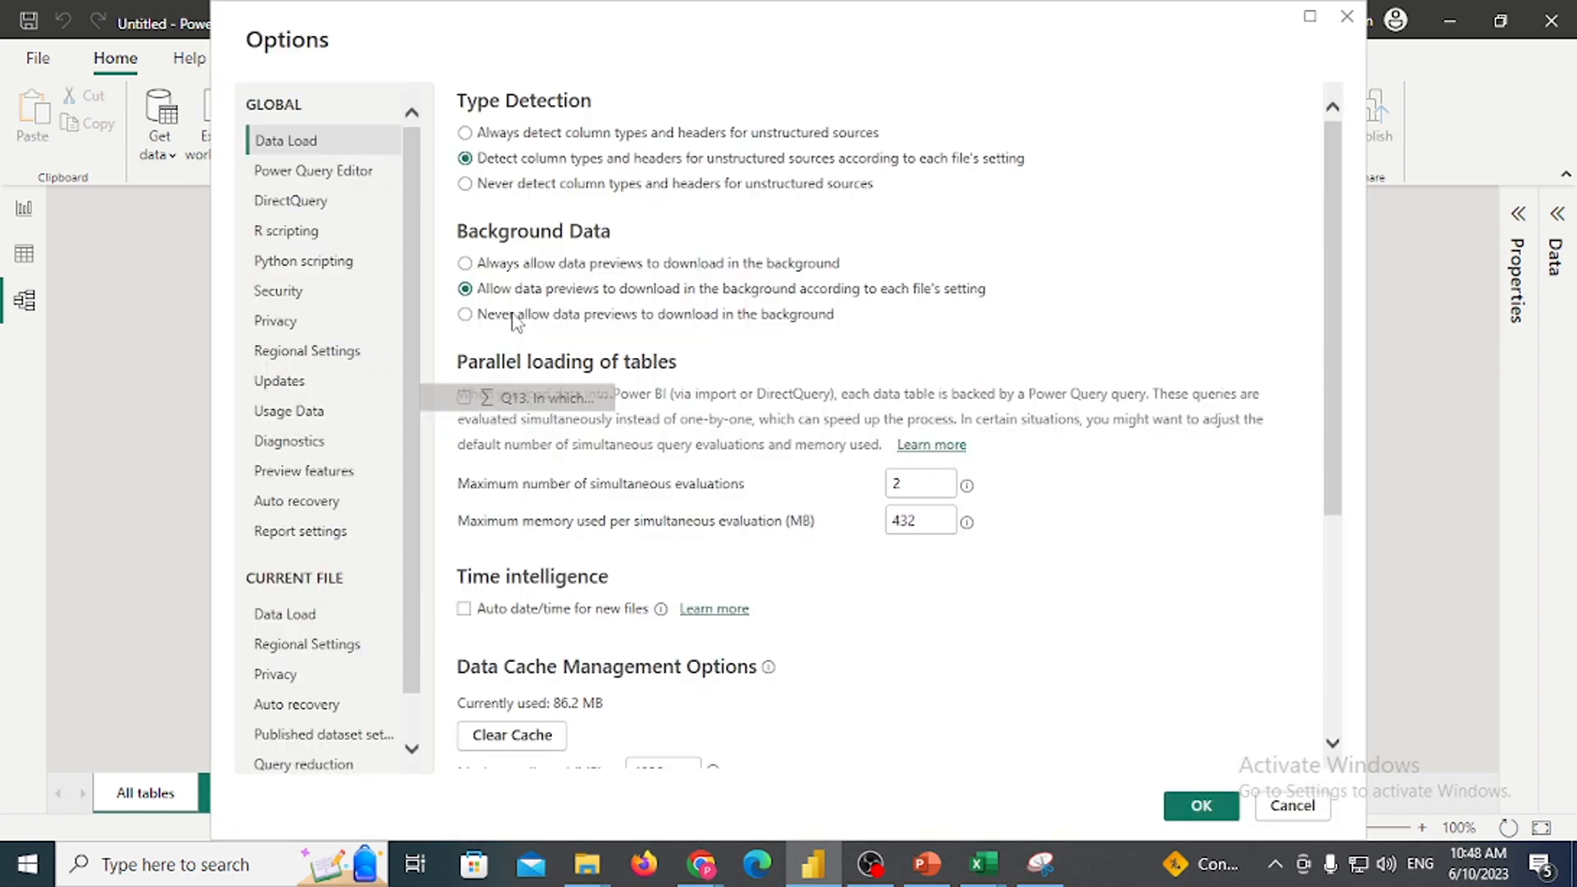
left_click(311, 616)
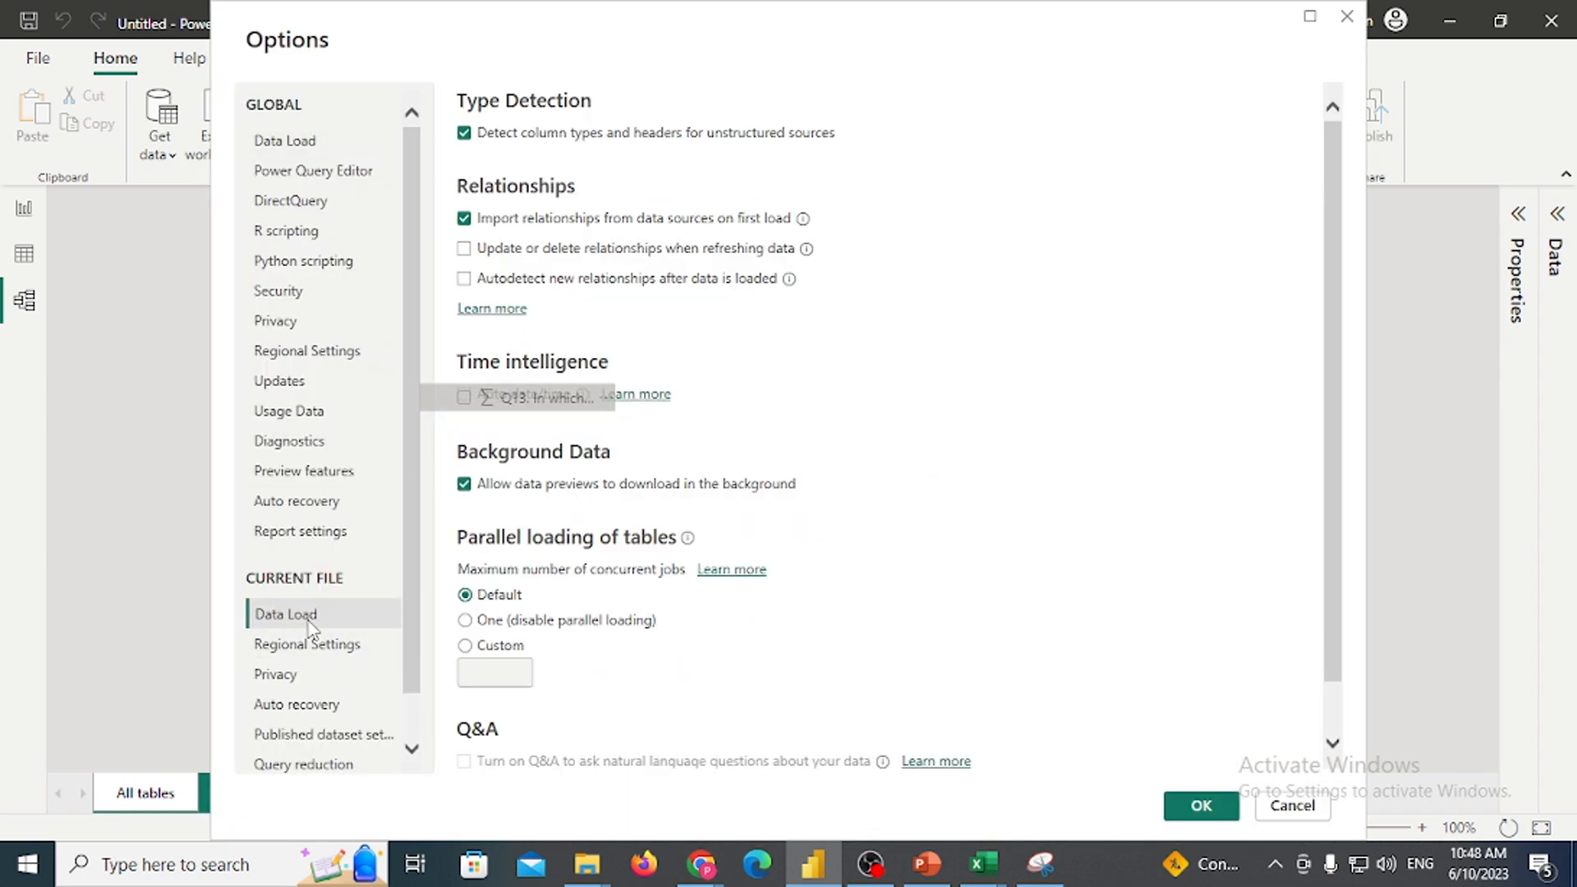
left_click(464, 485)
left_click(1188, 809)
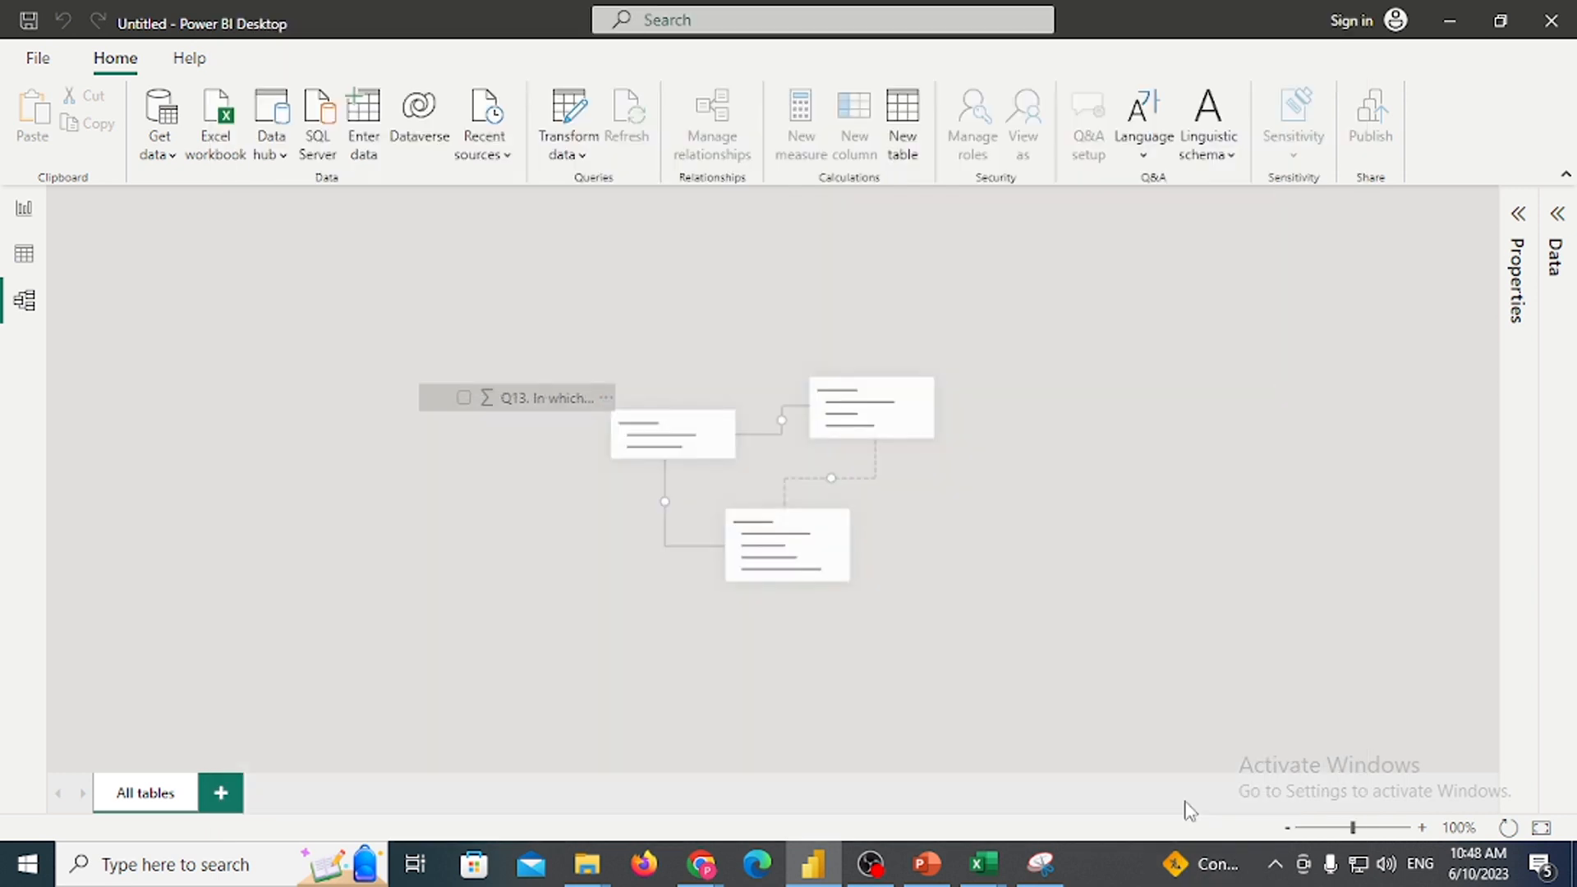
Start a Text/CSV import and browse to the AdventureWorks+CSV+Files folder using its path copied from File Explorer
left_click(167, 156)
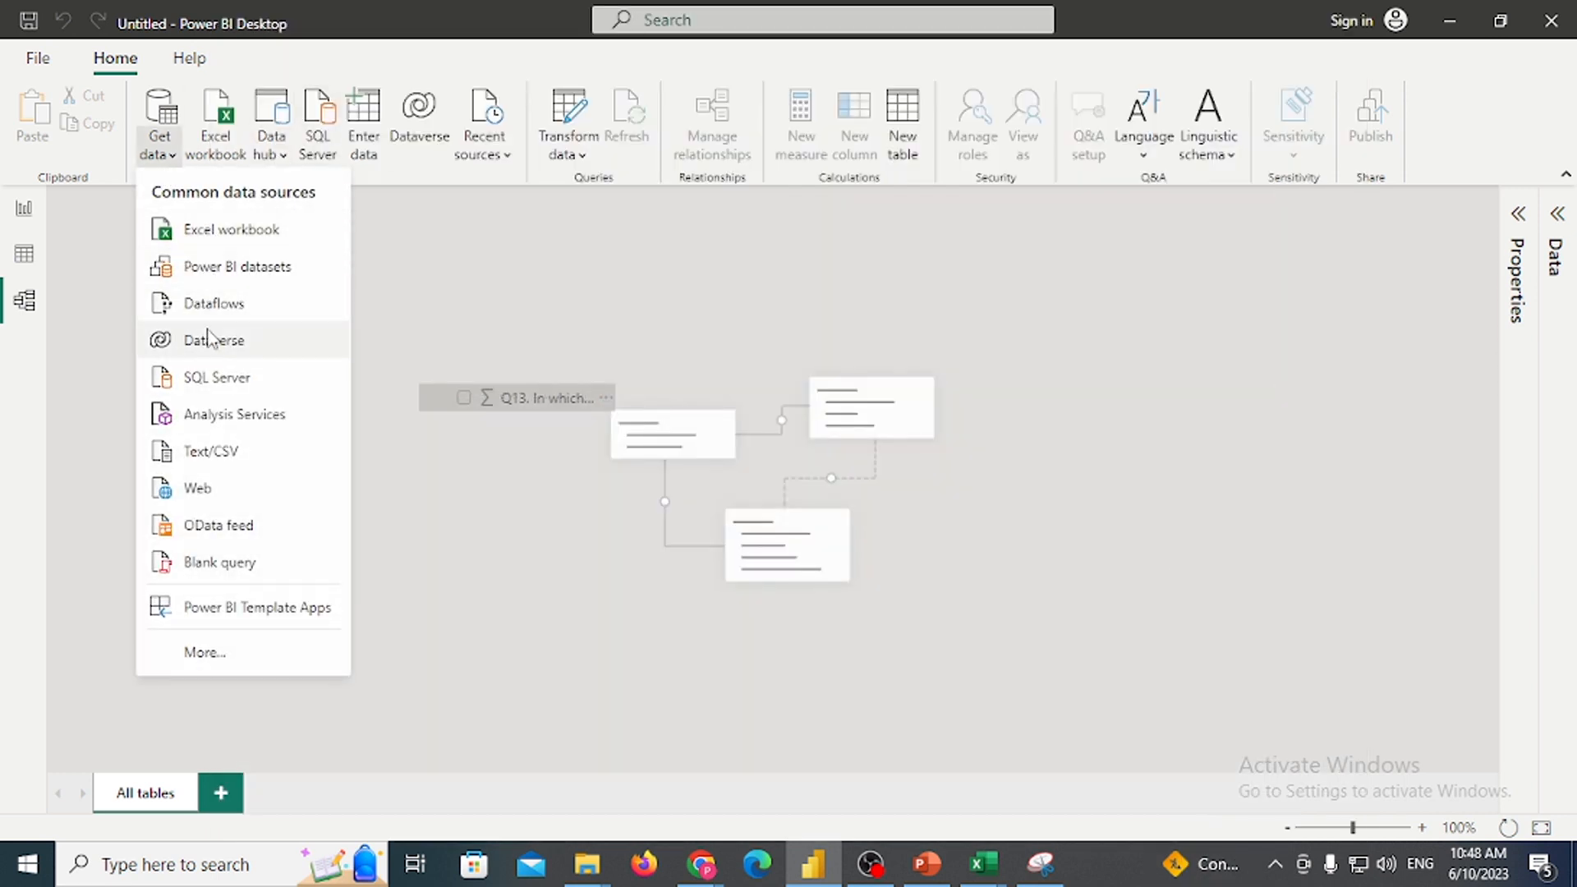
left_click(217, 449)
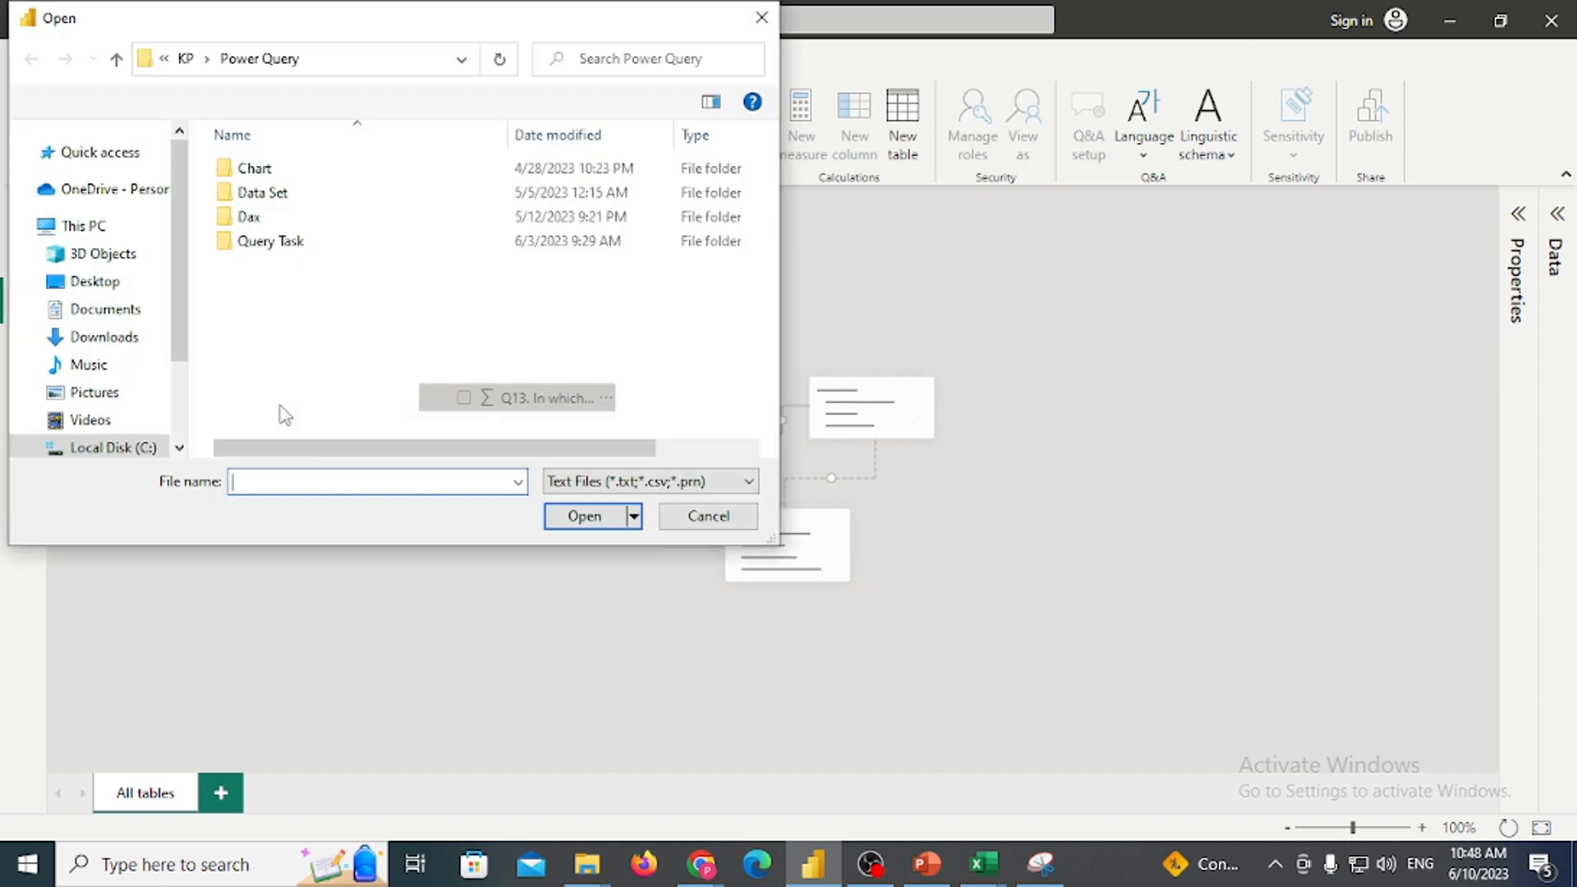
mouse_move(586, 862)
left_click(698, 764)
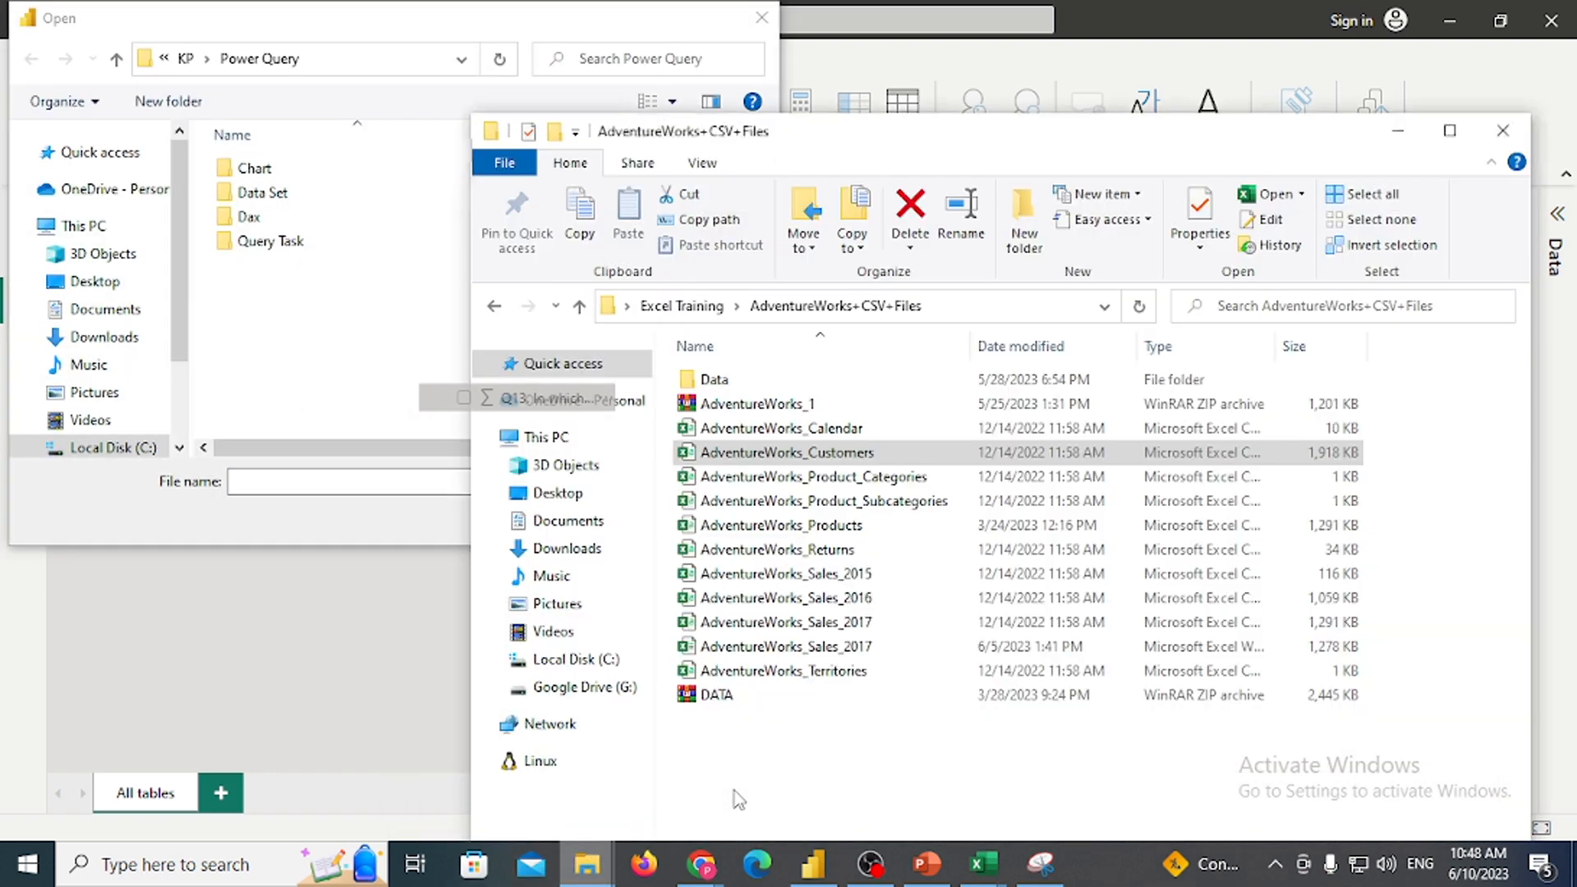
left_click(1018, 305)
key("alt+Tab")
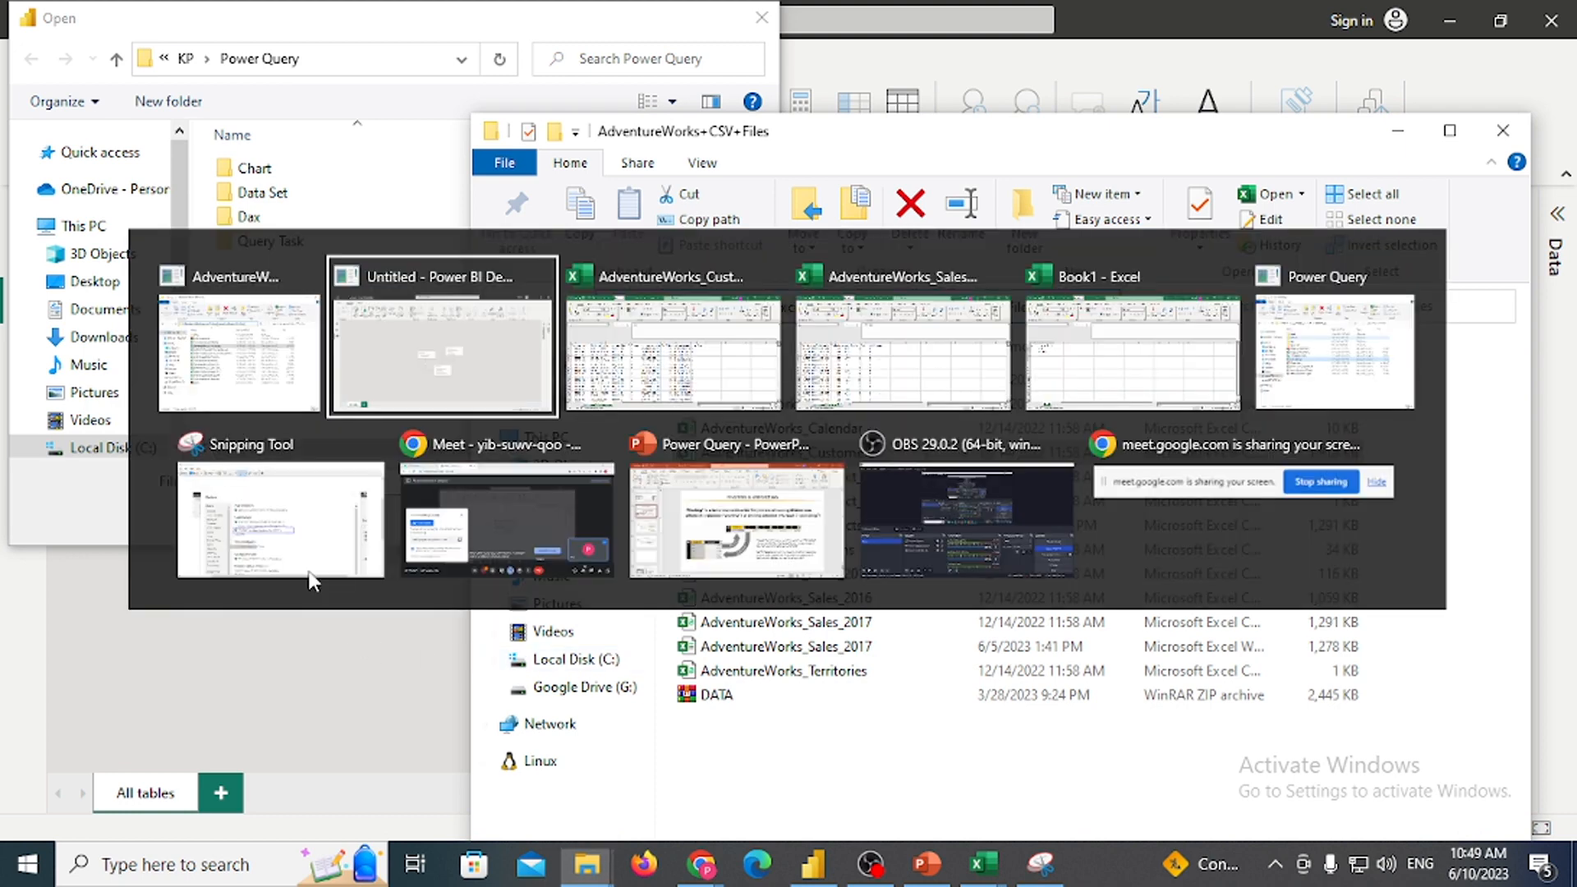
key("ctrl+v")
key("Return")
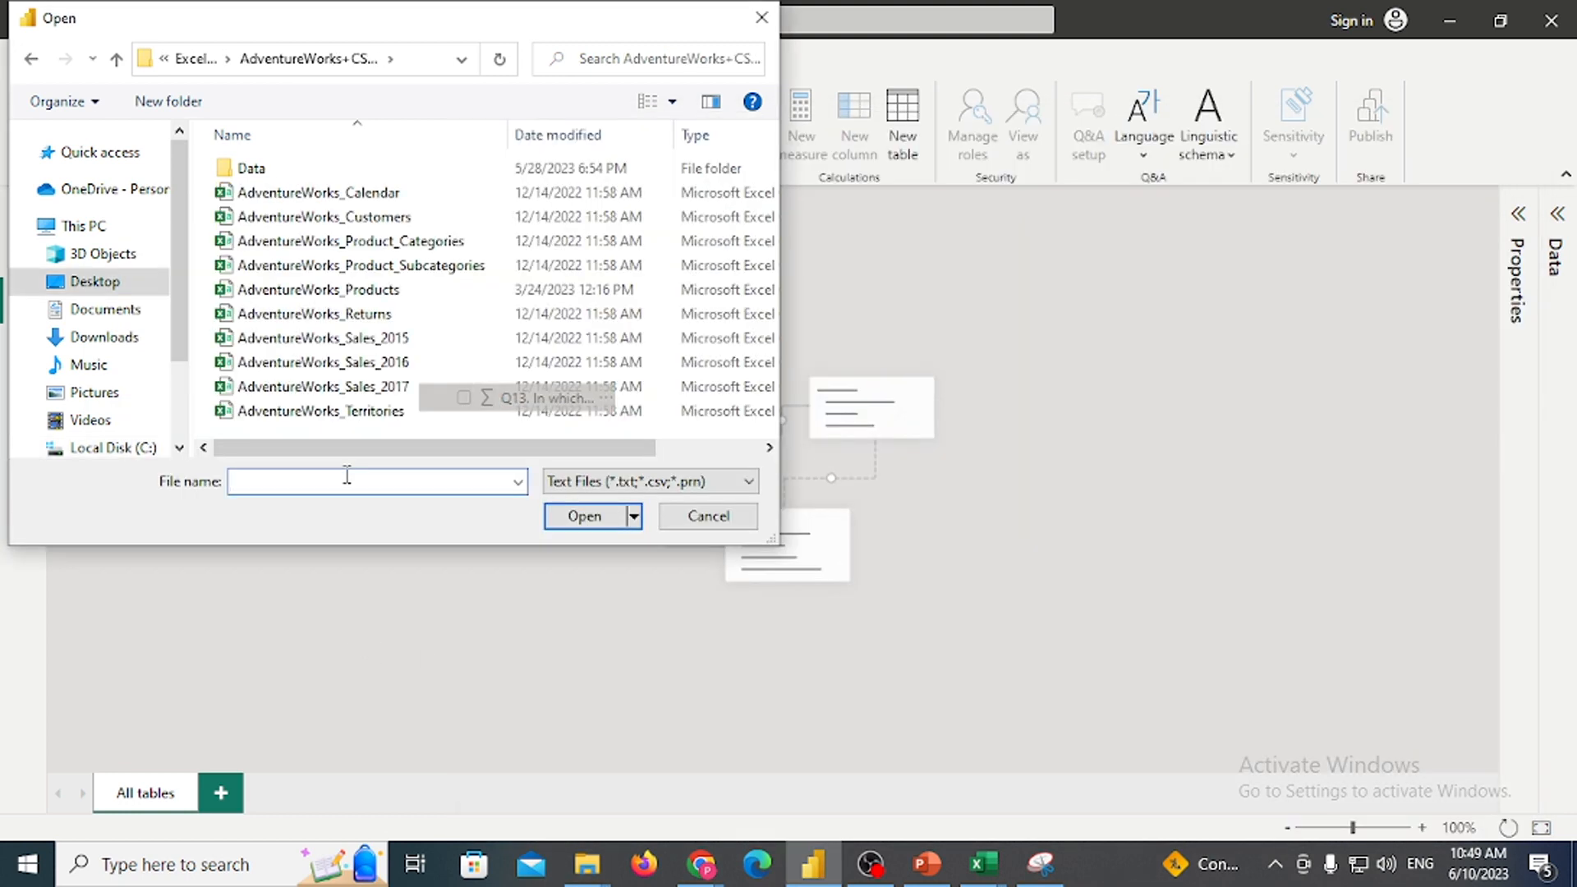
Import the AdventureWorks_Sales_2017 CSV file and load it into the model
left_click(315, 388)
left_click(598, 516)
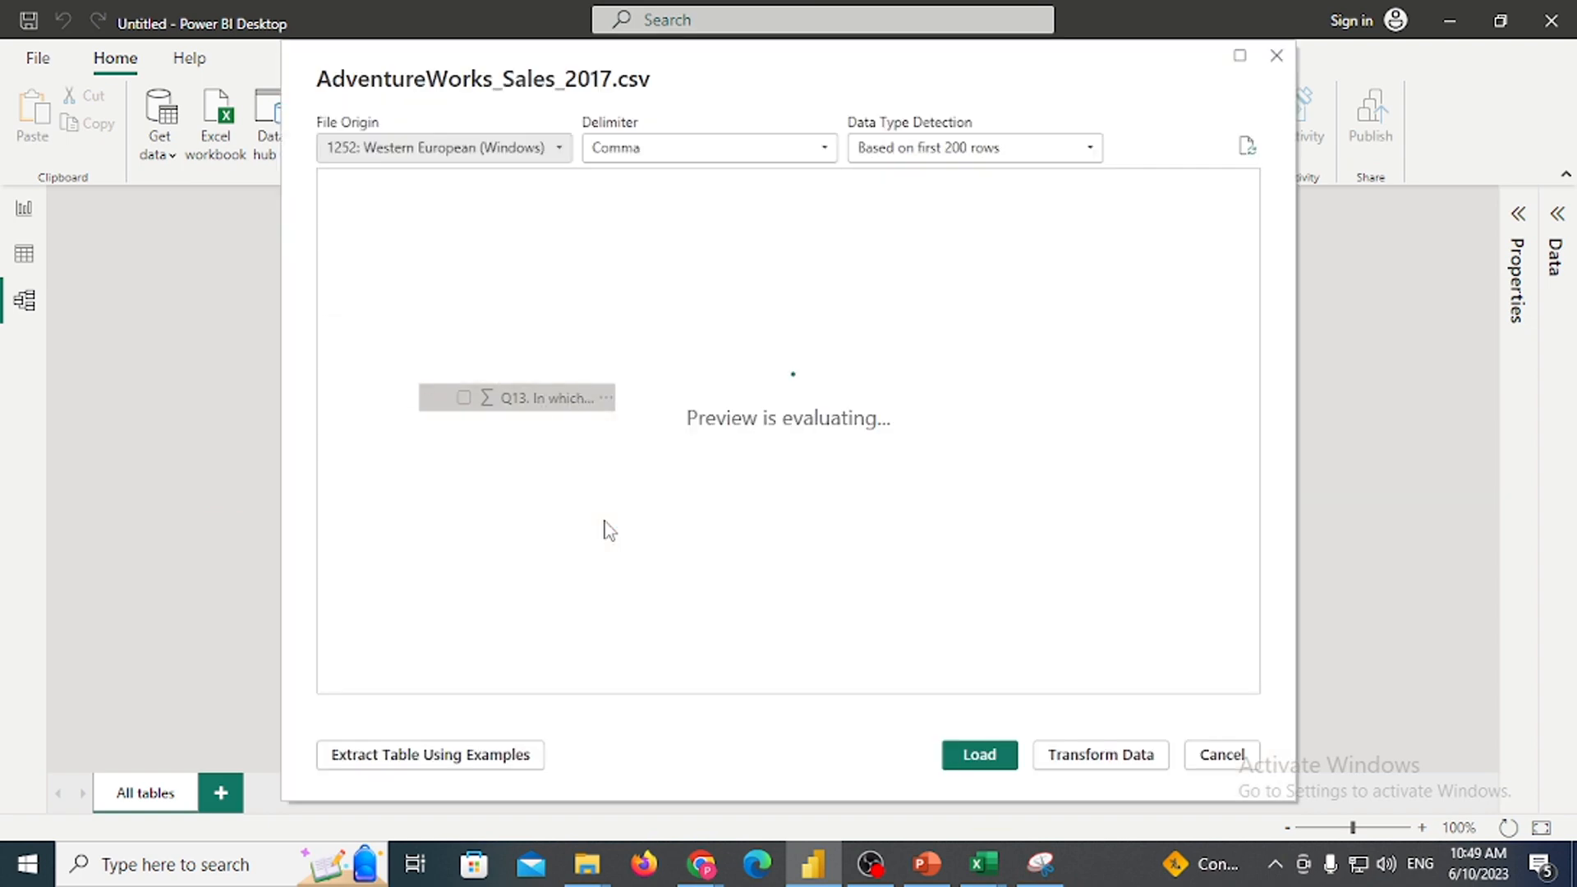
left_click(979, 754)
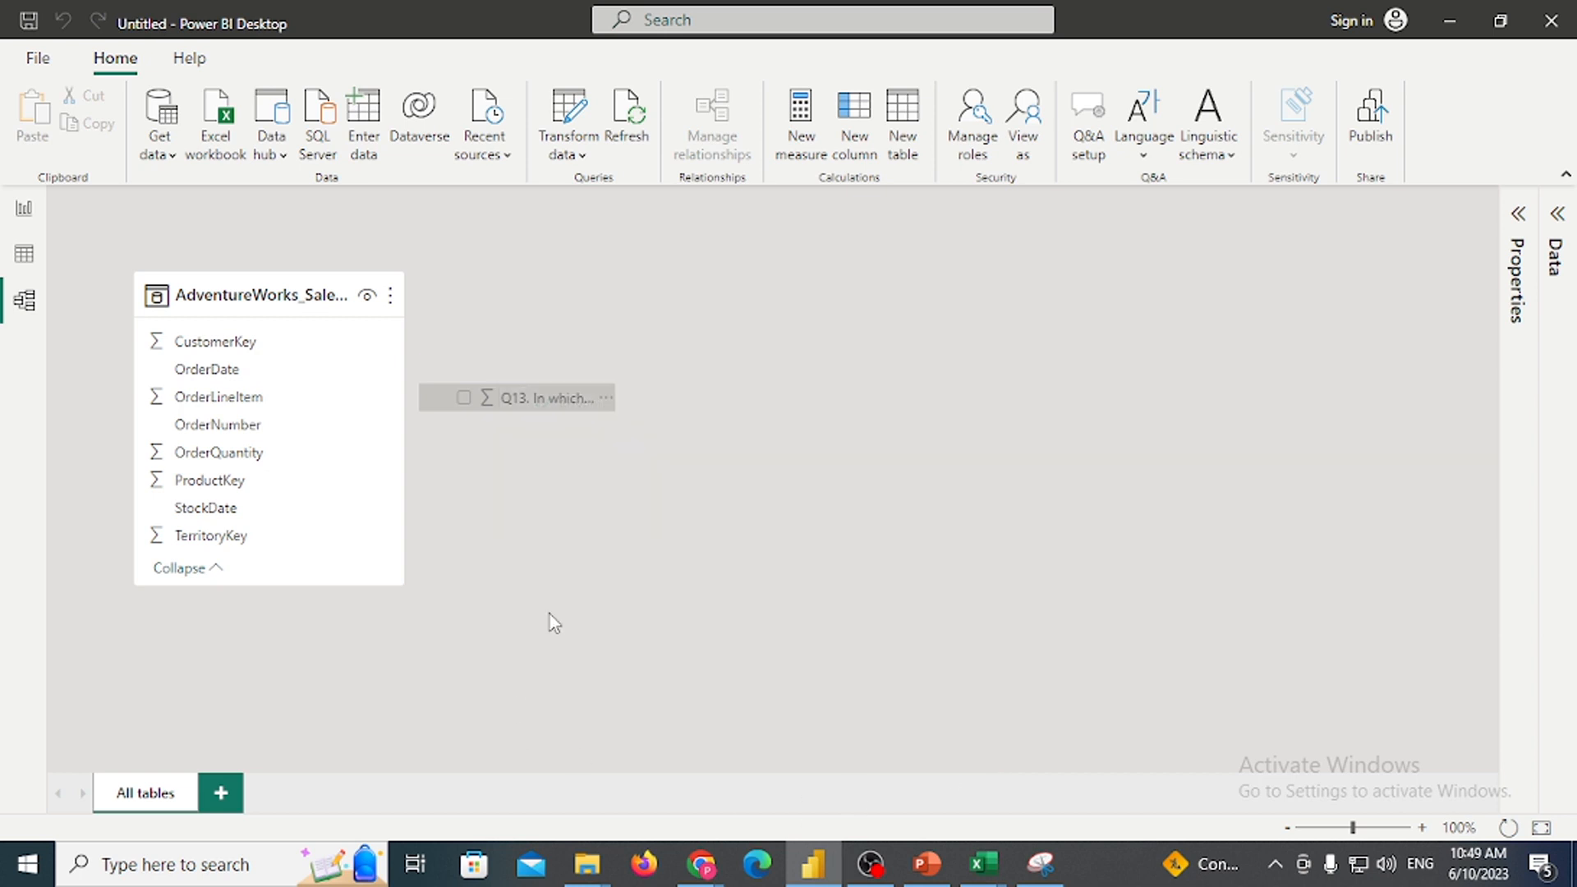
Import and load the AdventureWorks_Customers CSV file, and move its table farther from the Sales table in the diagram
left_click(169, 159)
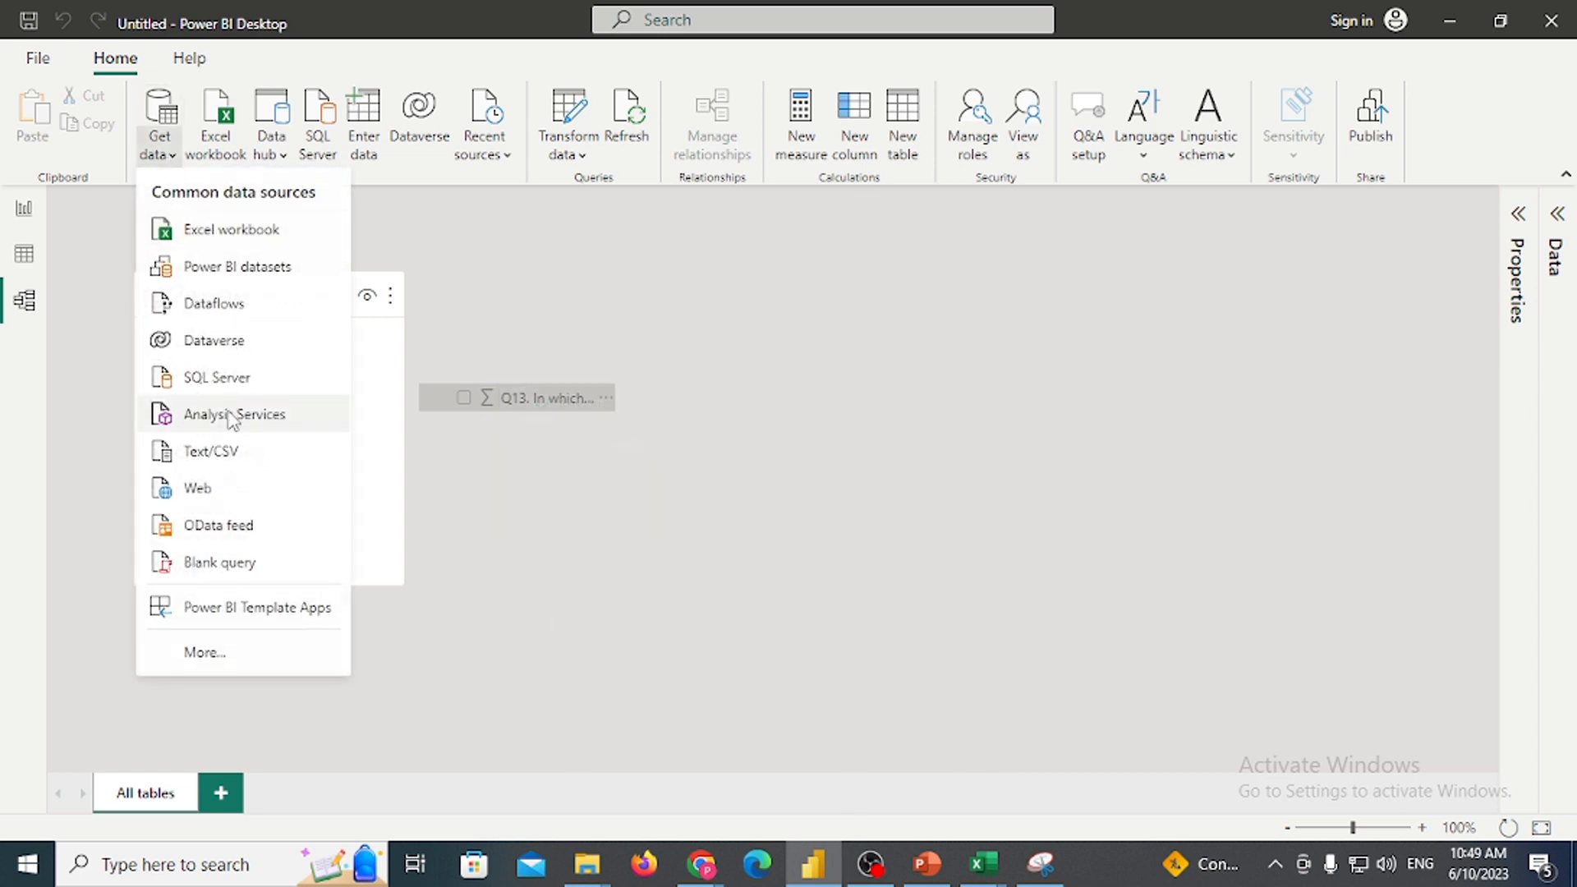
left_click(247, 451)
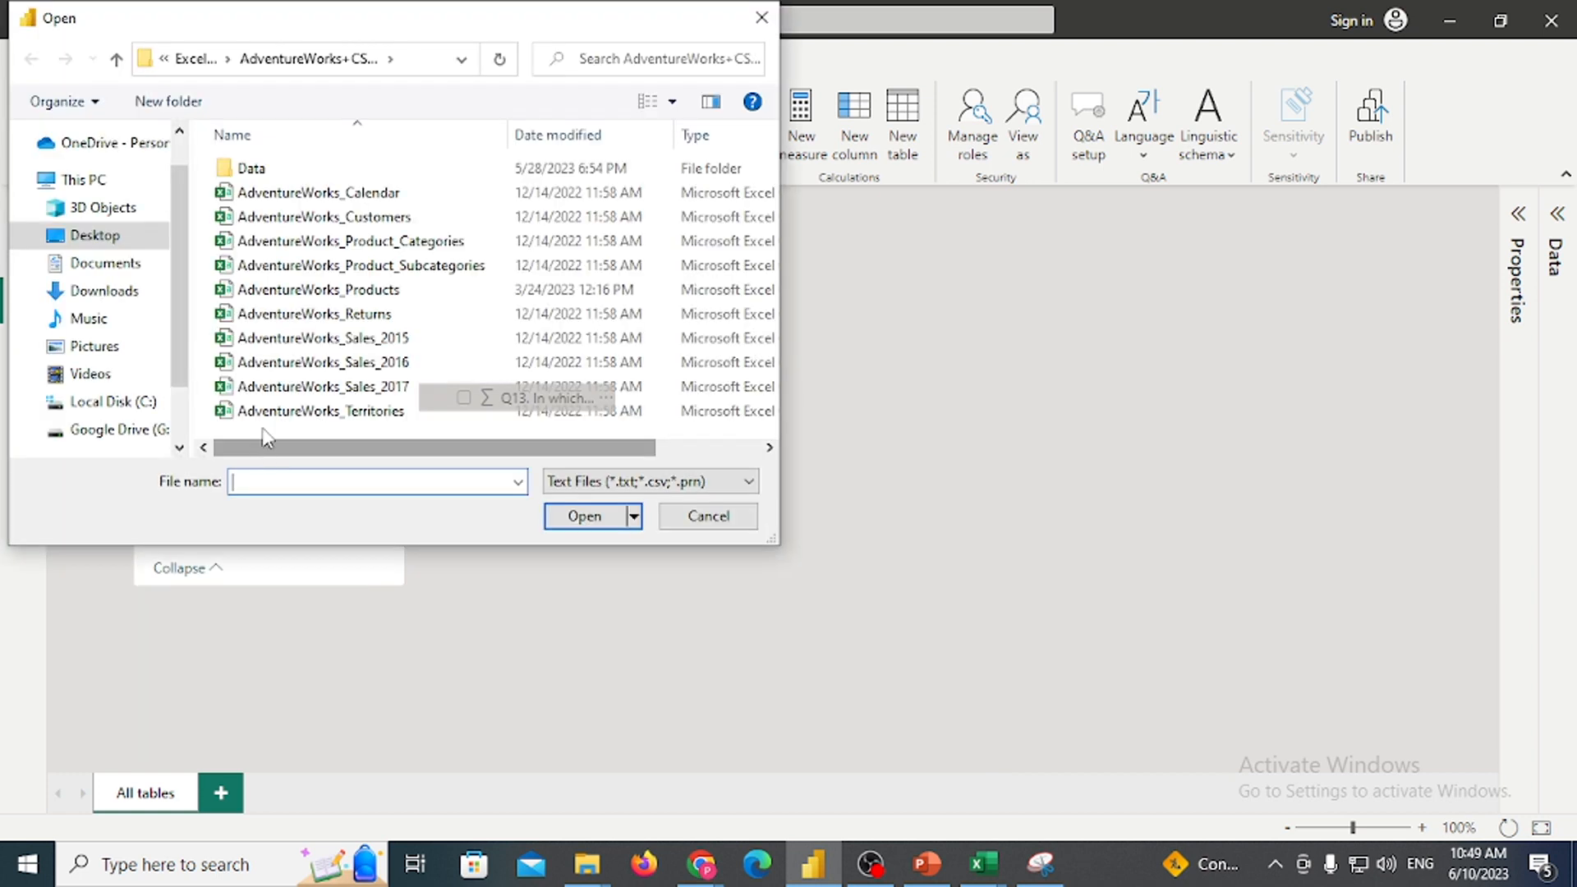
left_click(394, 197)
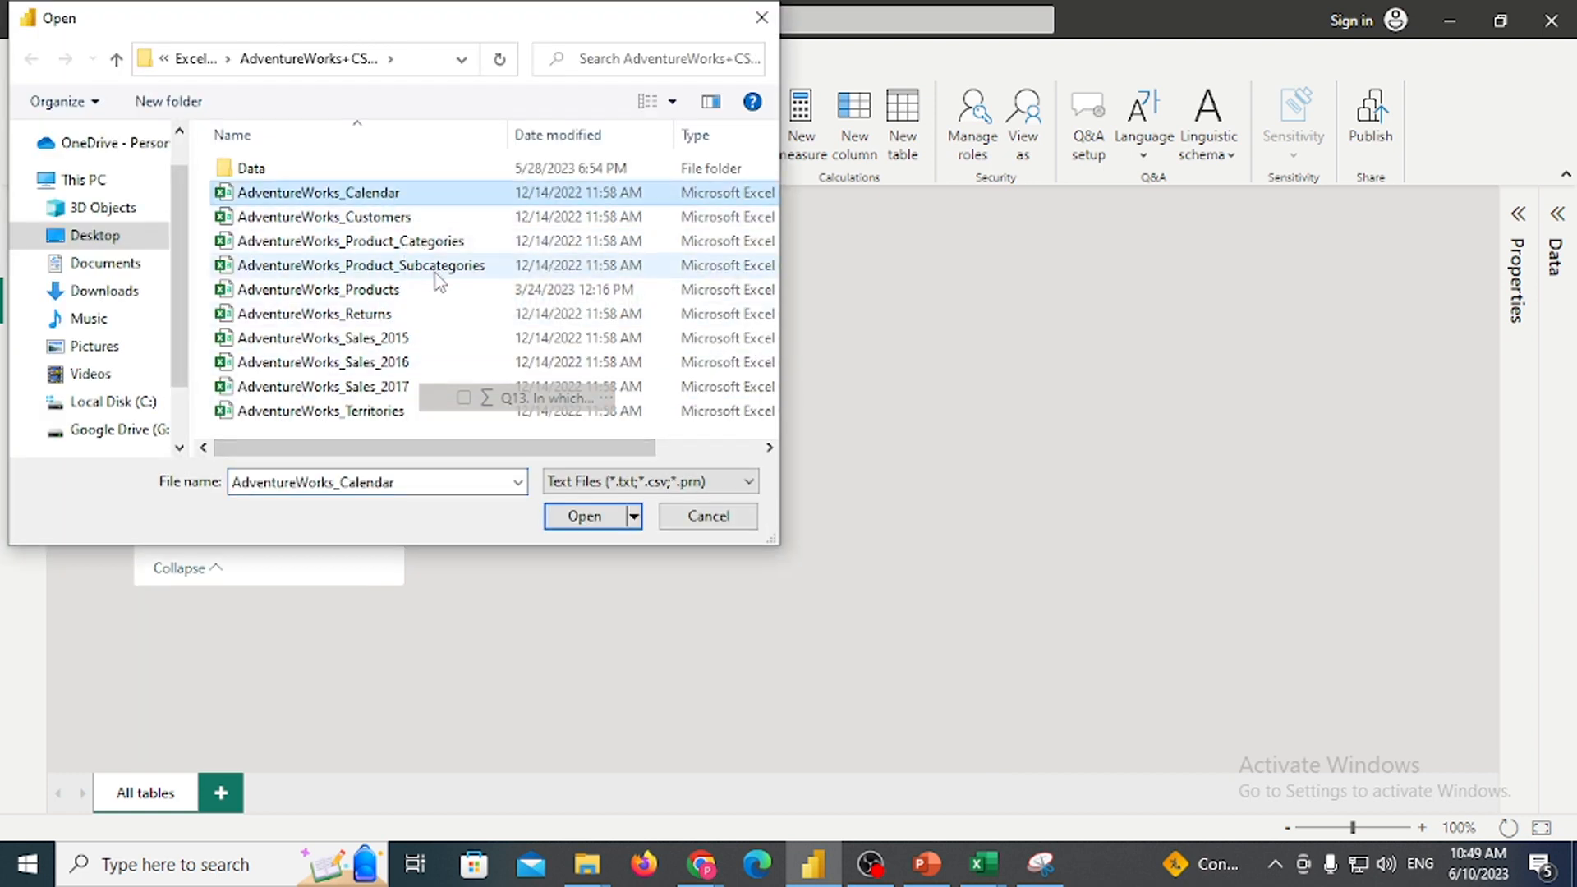
left_click(362, 417)
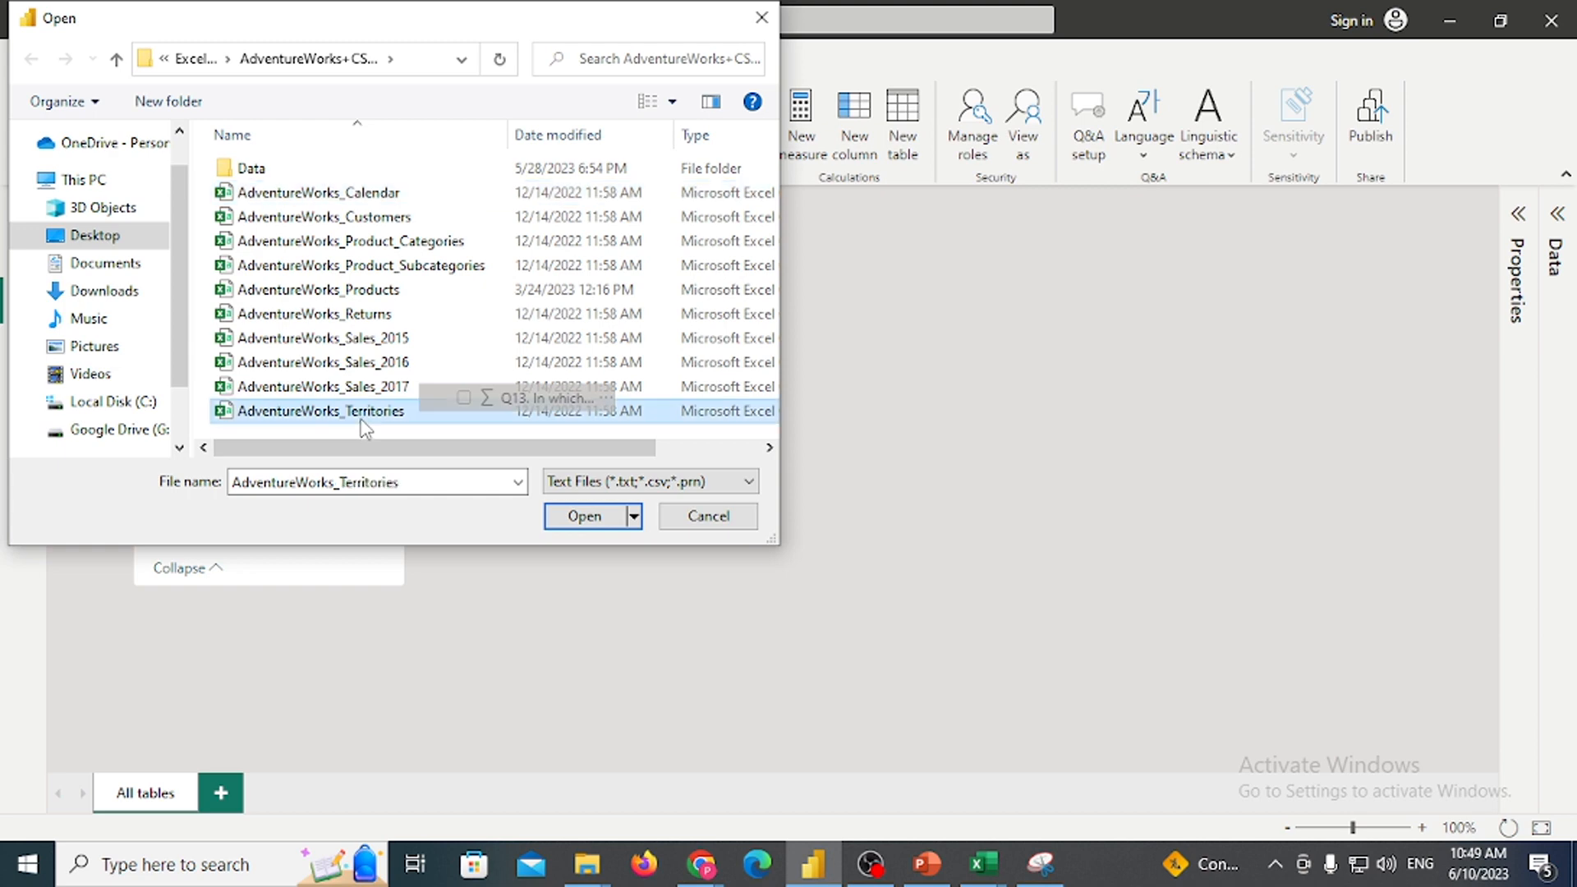
scroll(398, 427, "right", 2)
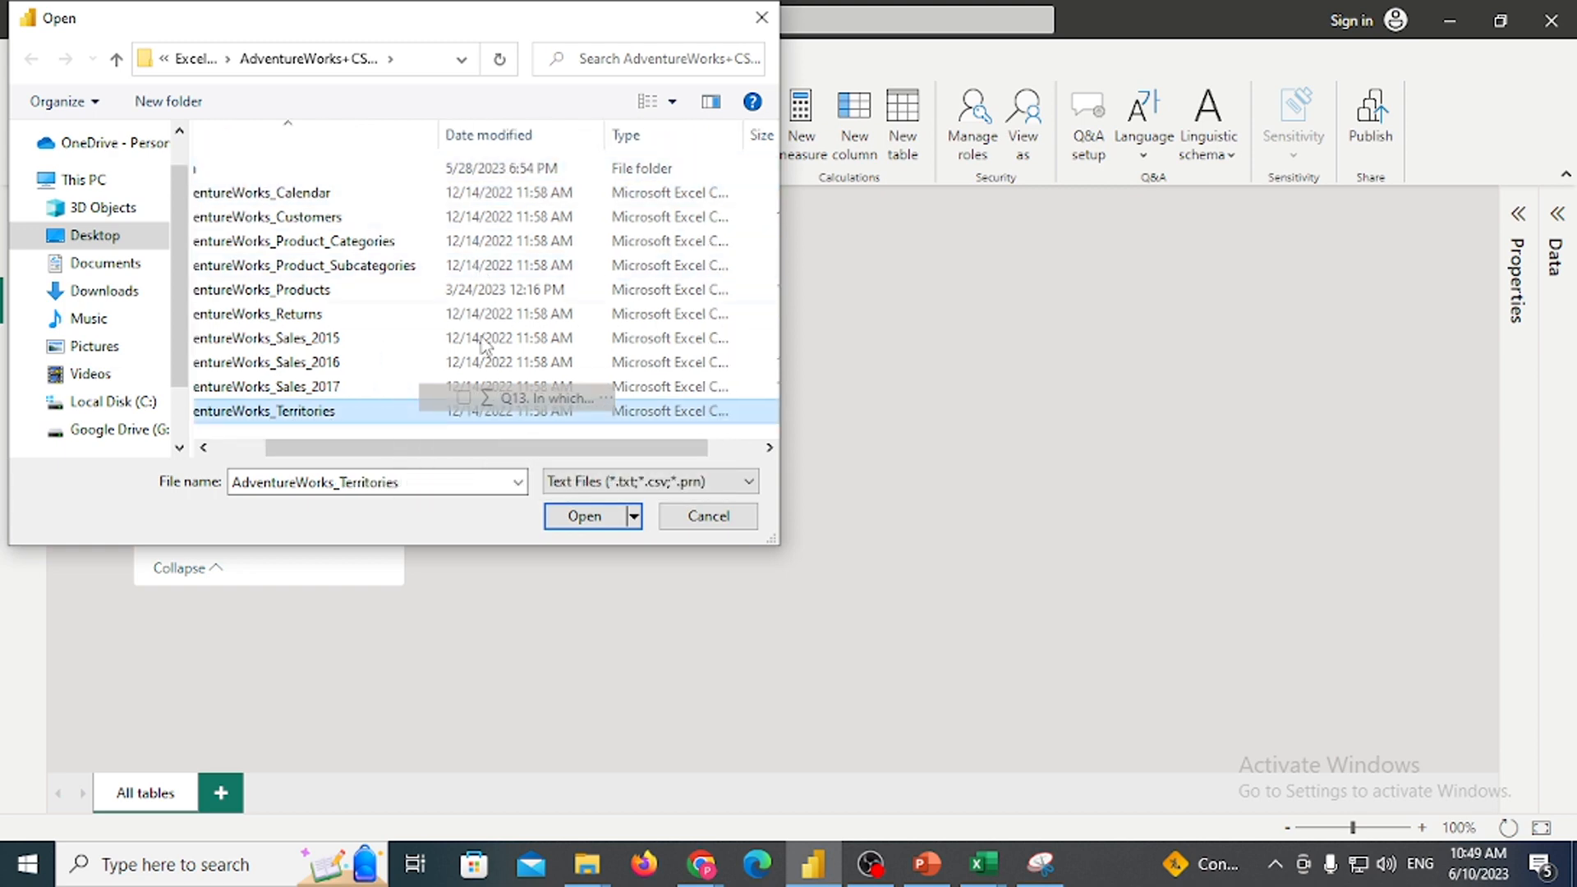
left_click(303, 221)
left_click(566, 527)
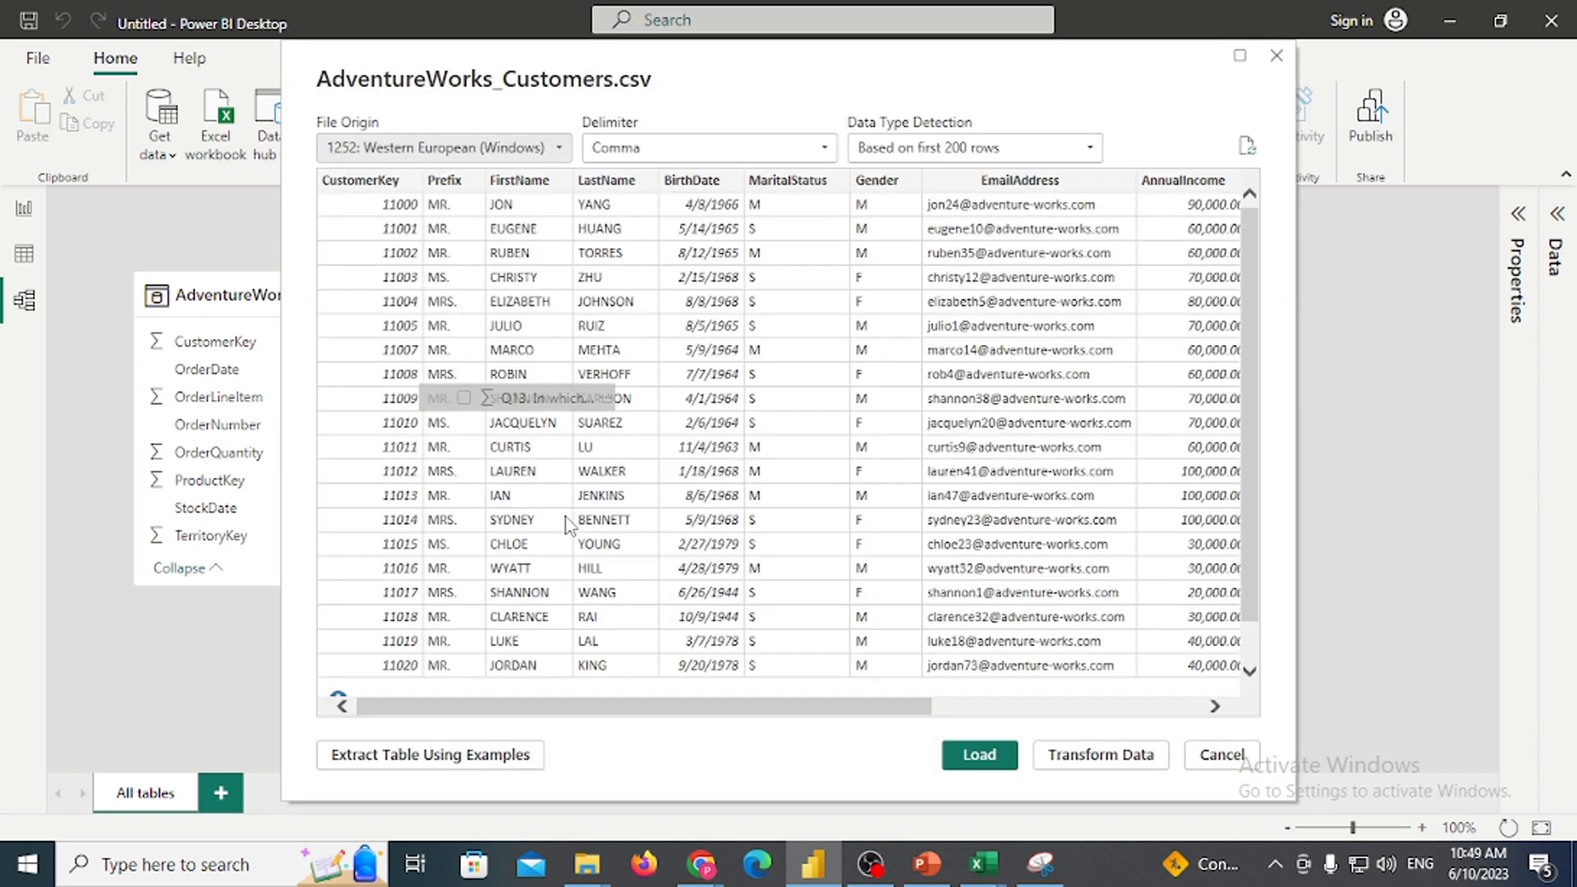
left_click(985, 754)
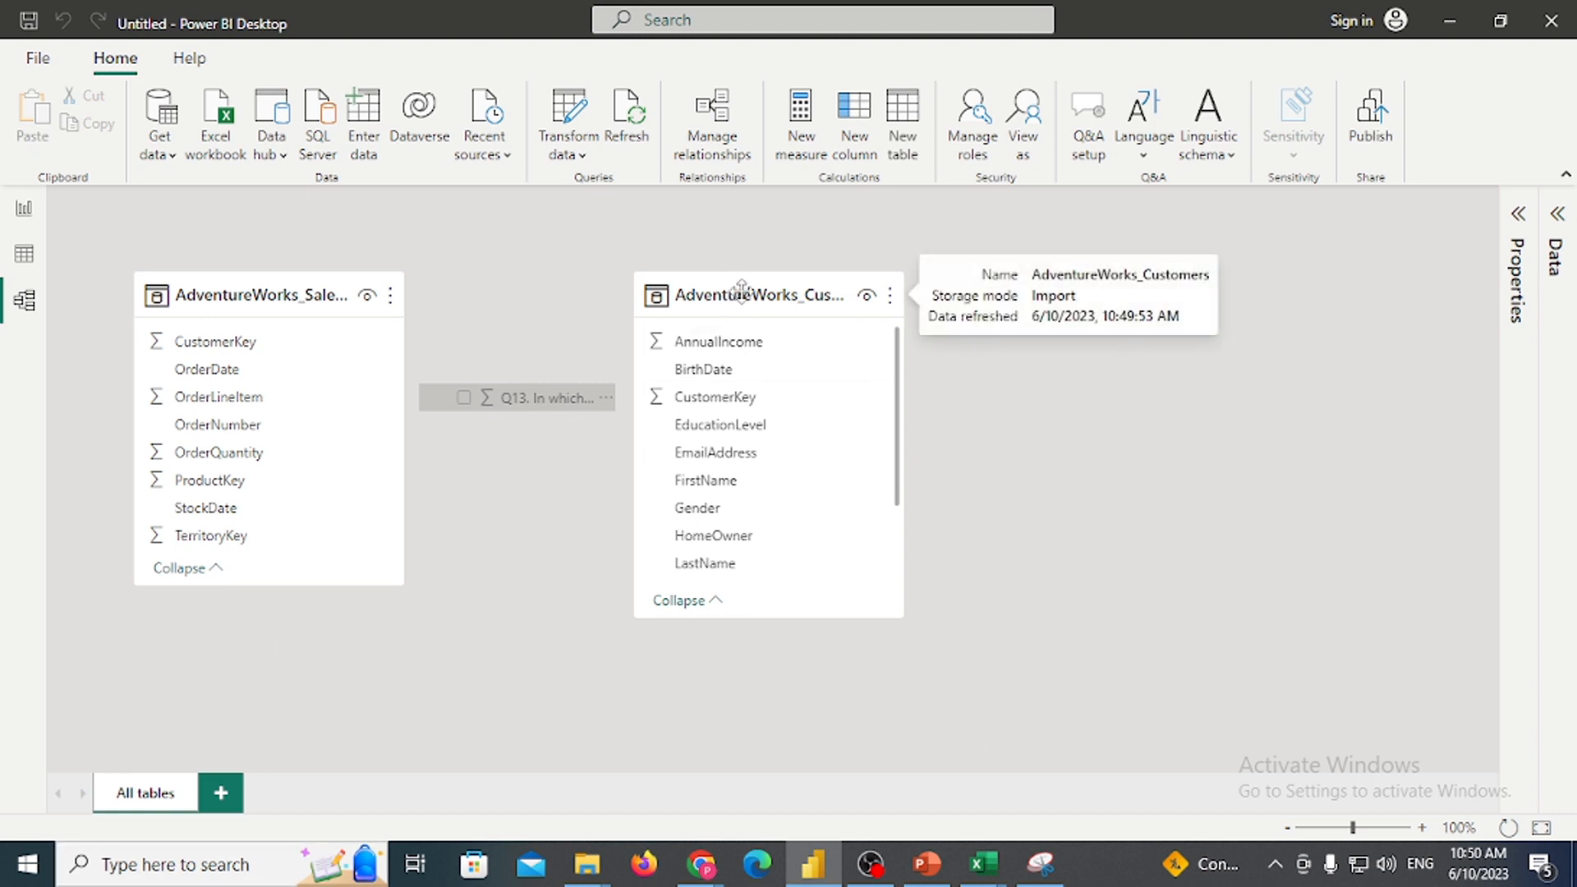
left_click_drag(741, 289, 847, 289)
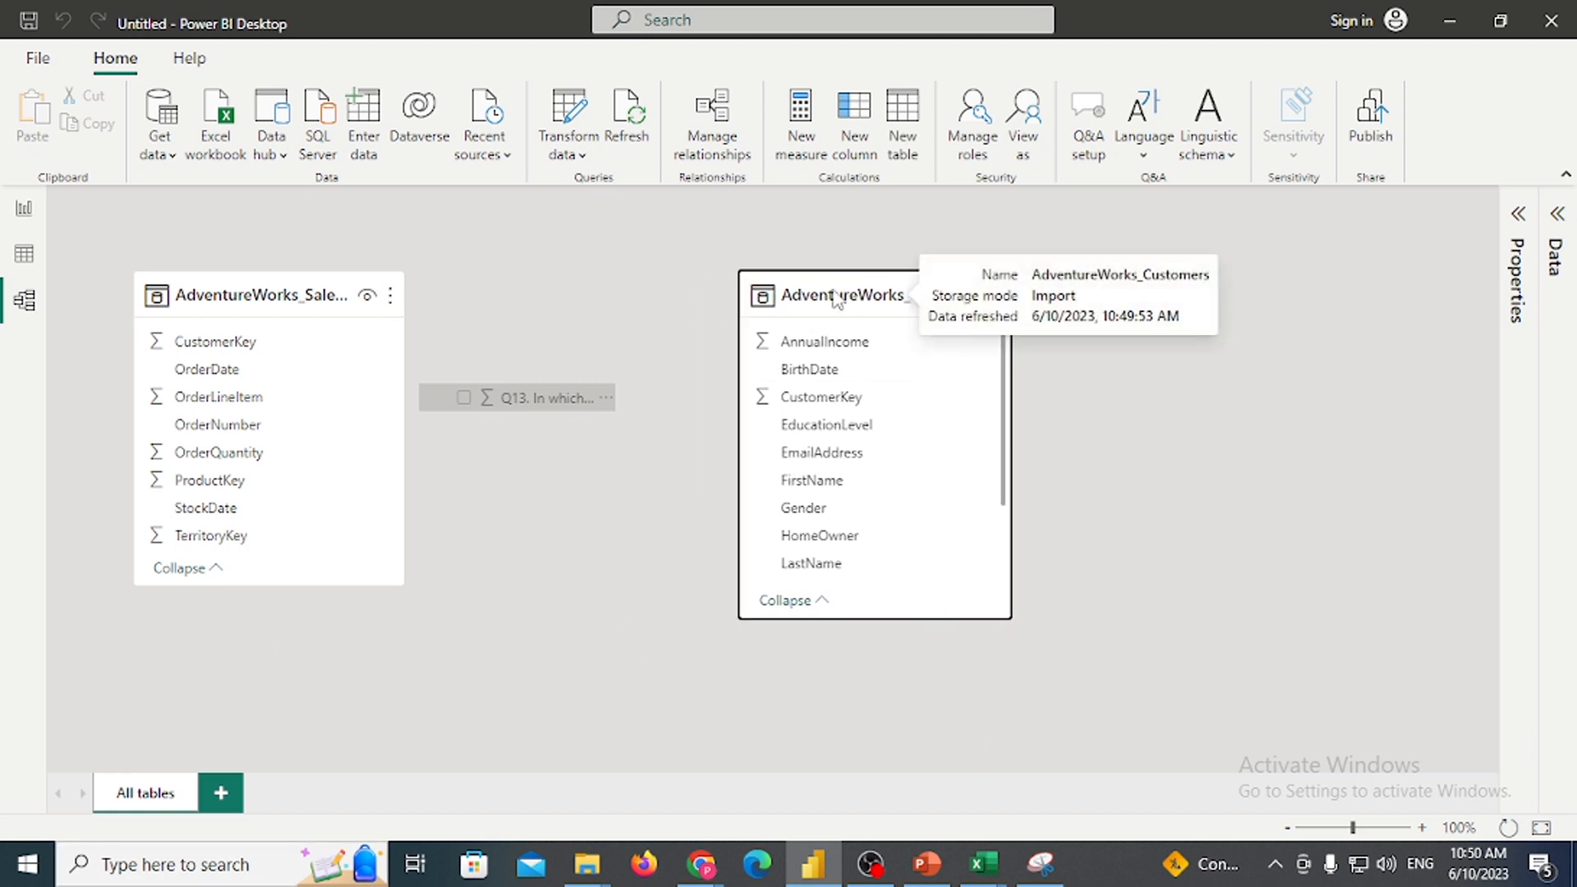
Turn on autodetecting new relationships after data is loaded in the current file's Data Load options
left_click(54, 64)
left_click(116, 419)
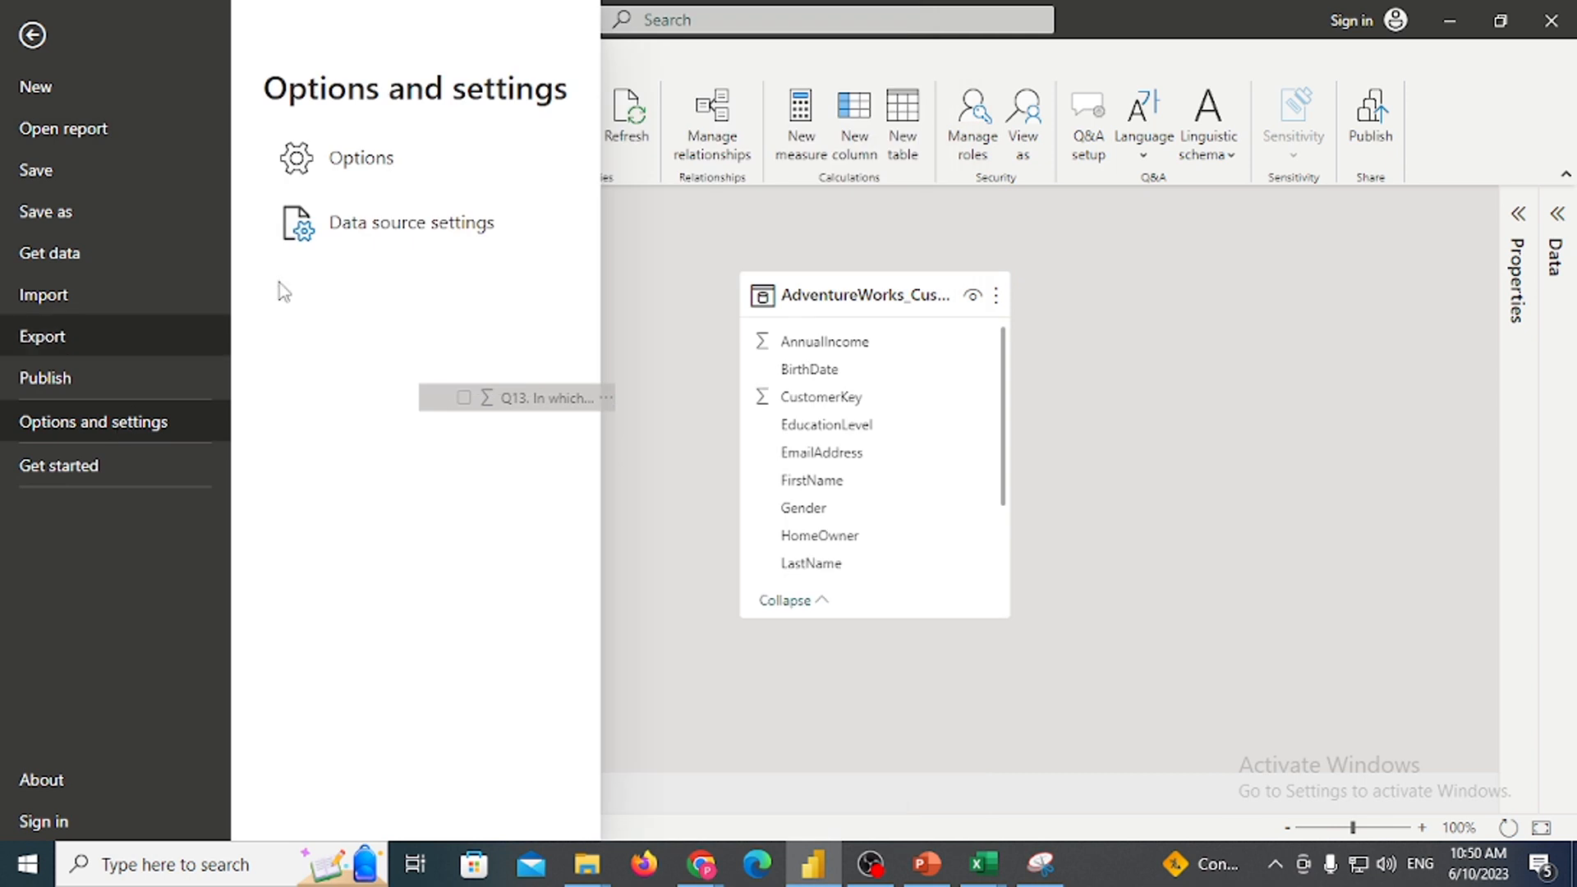
left_click(388, 156)
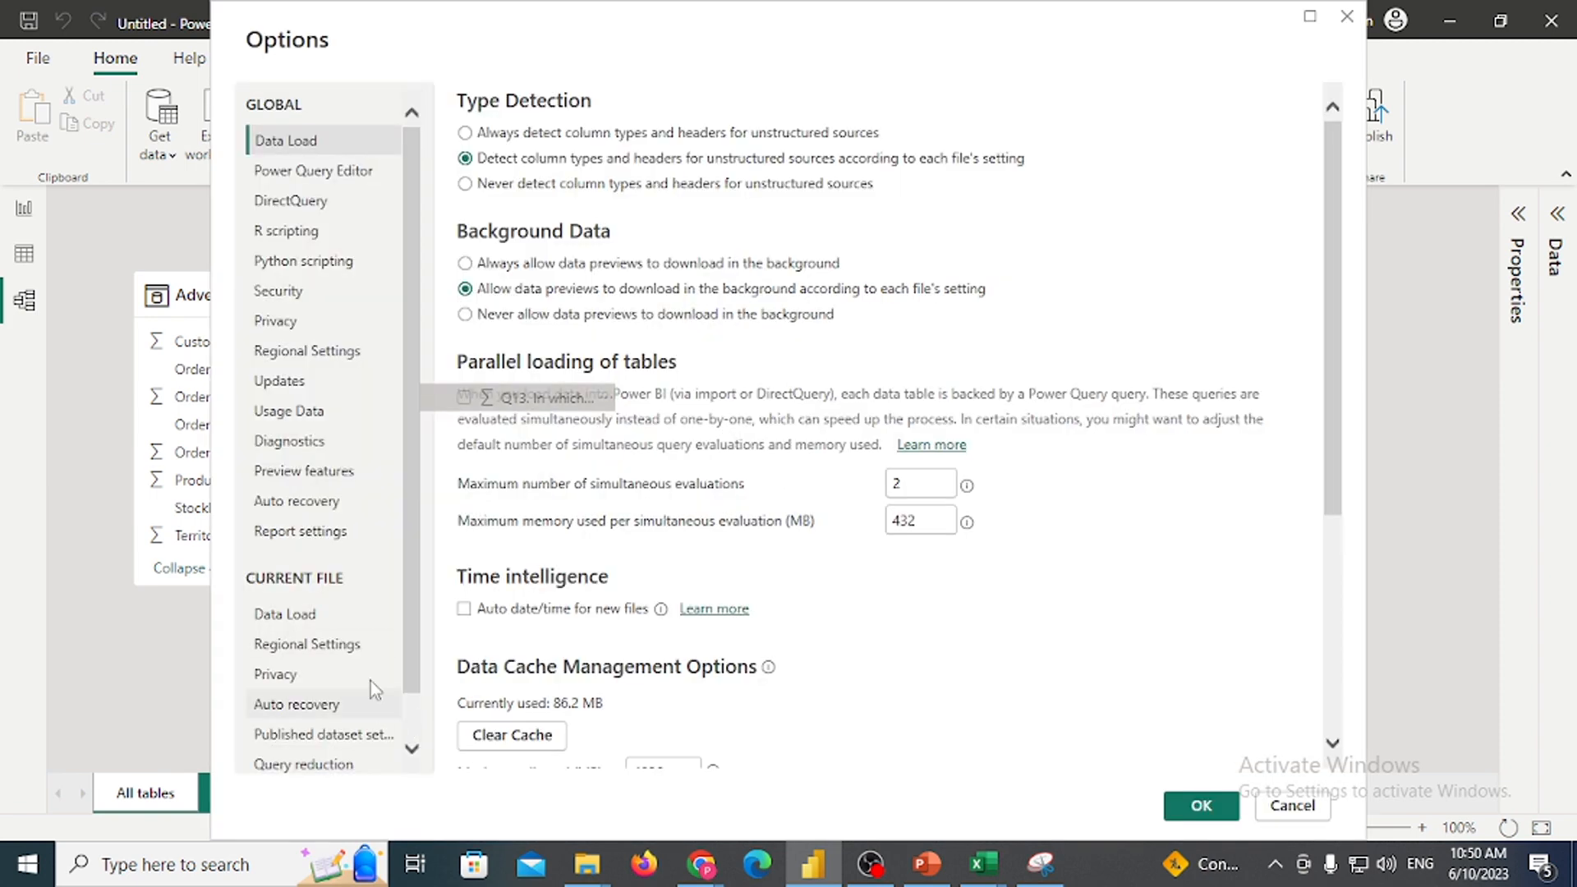
left_click(334, 622)
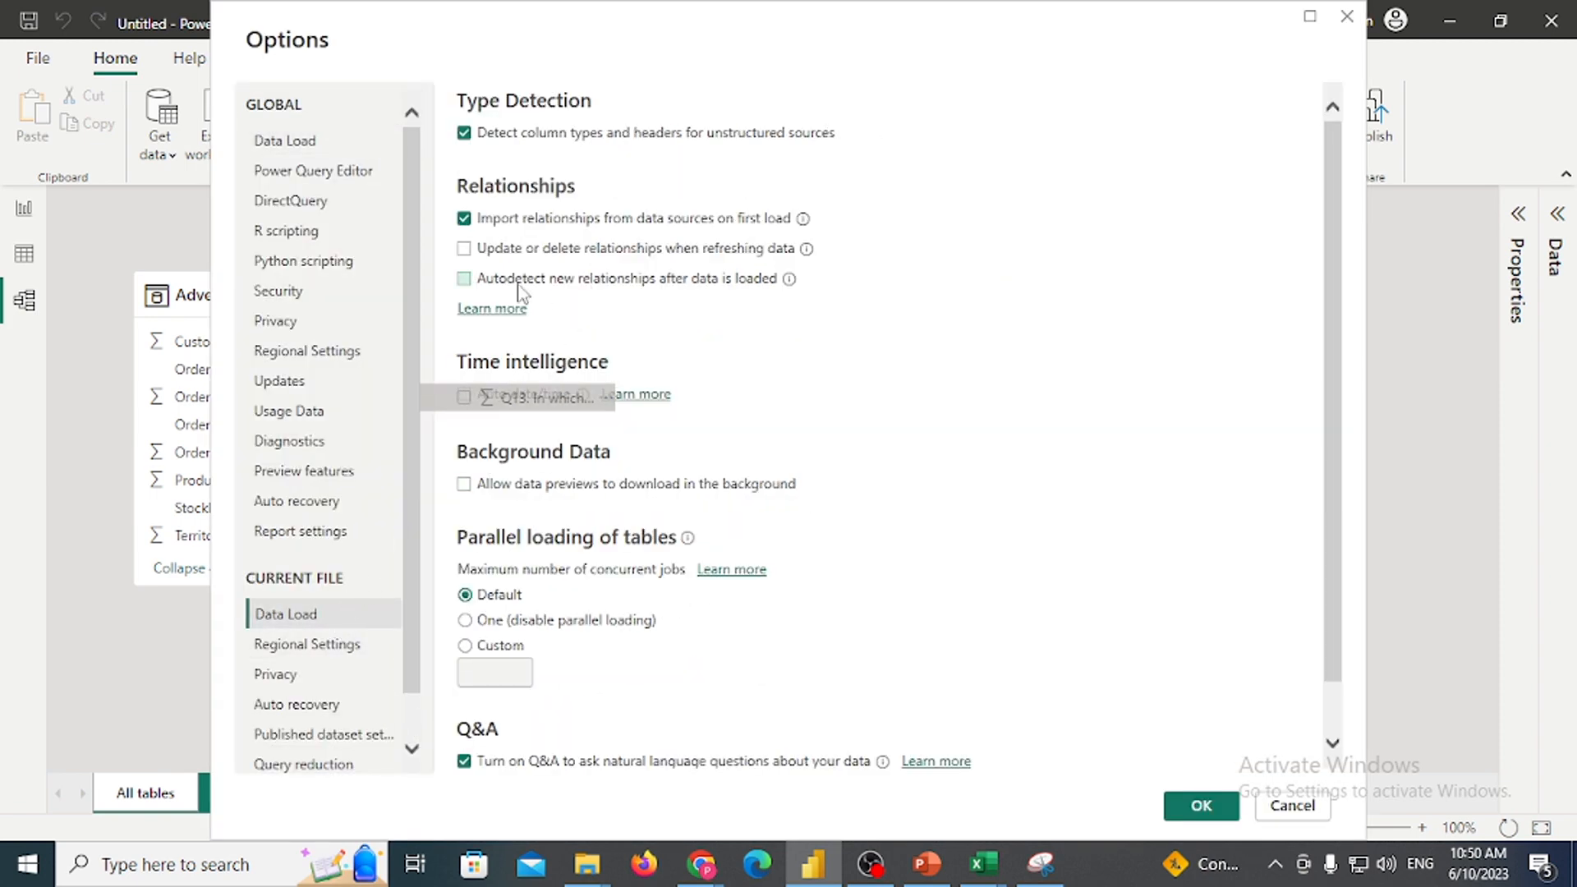
left_click(466, 282)
left_click(1200, 805)
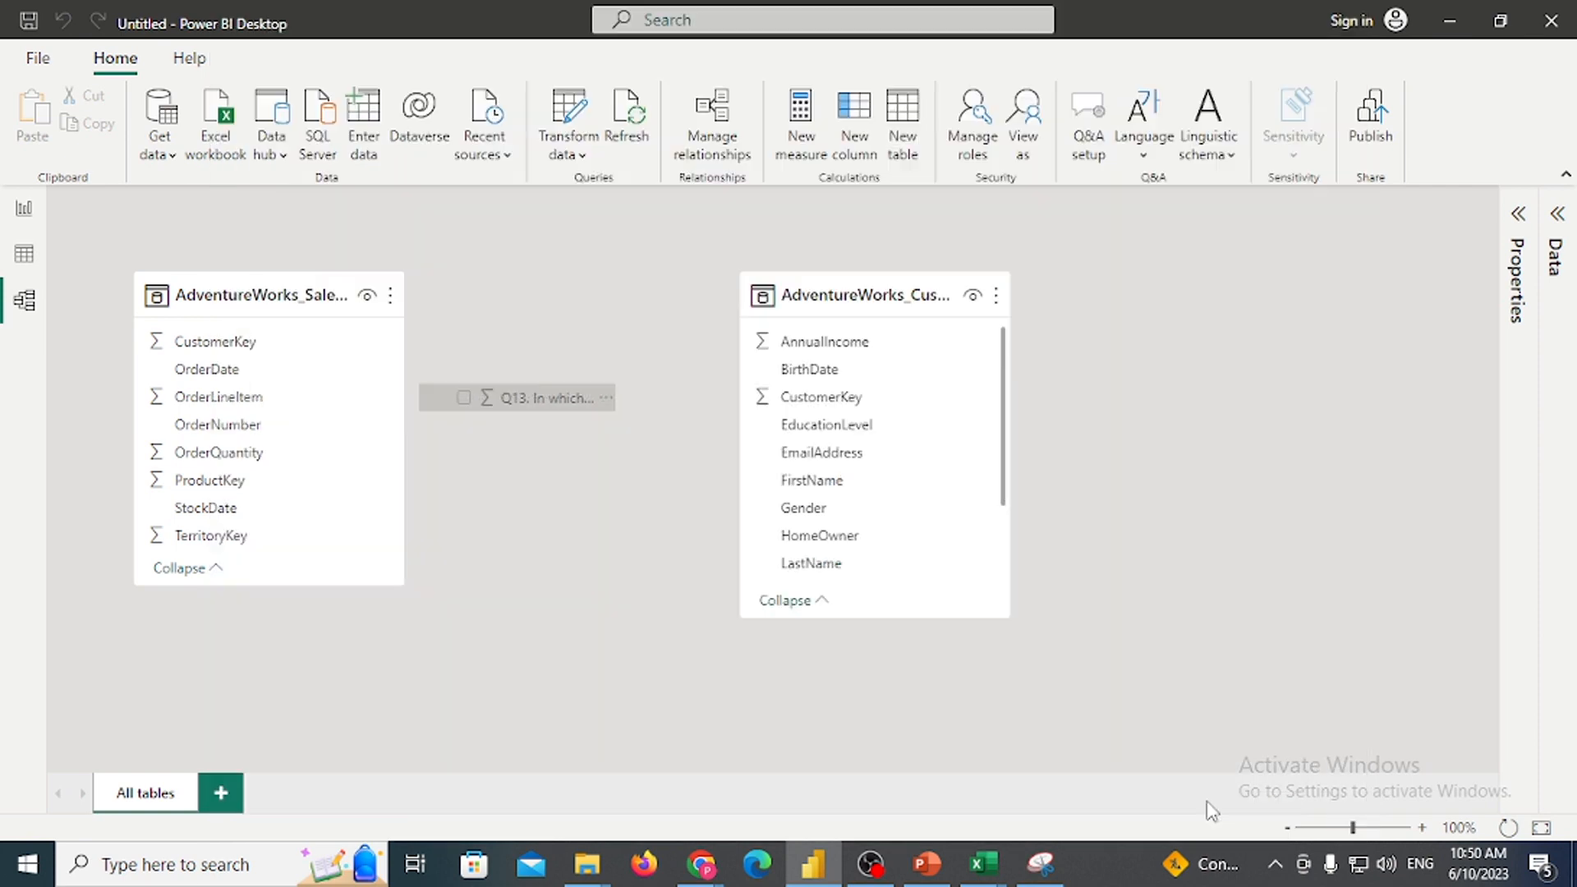
Delete the AdventureWorks_Customers table from the model
left_click(907, 293)
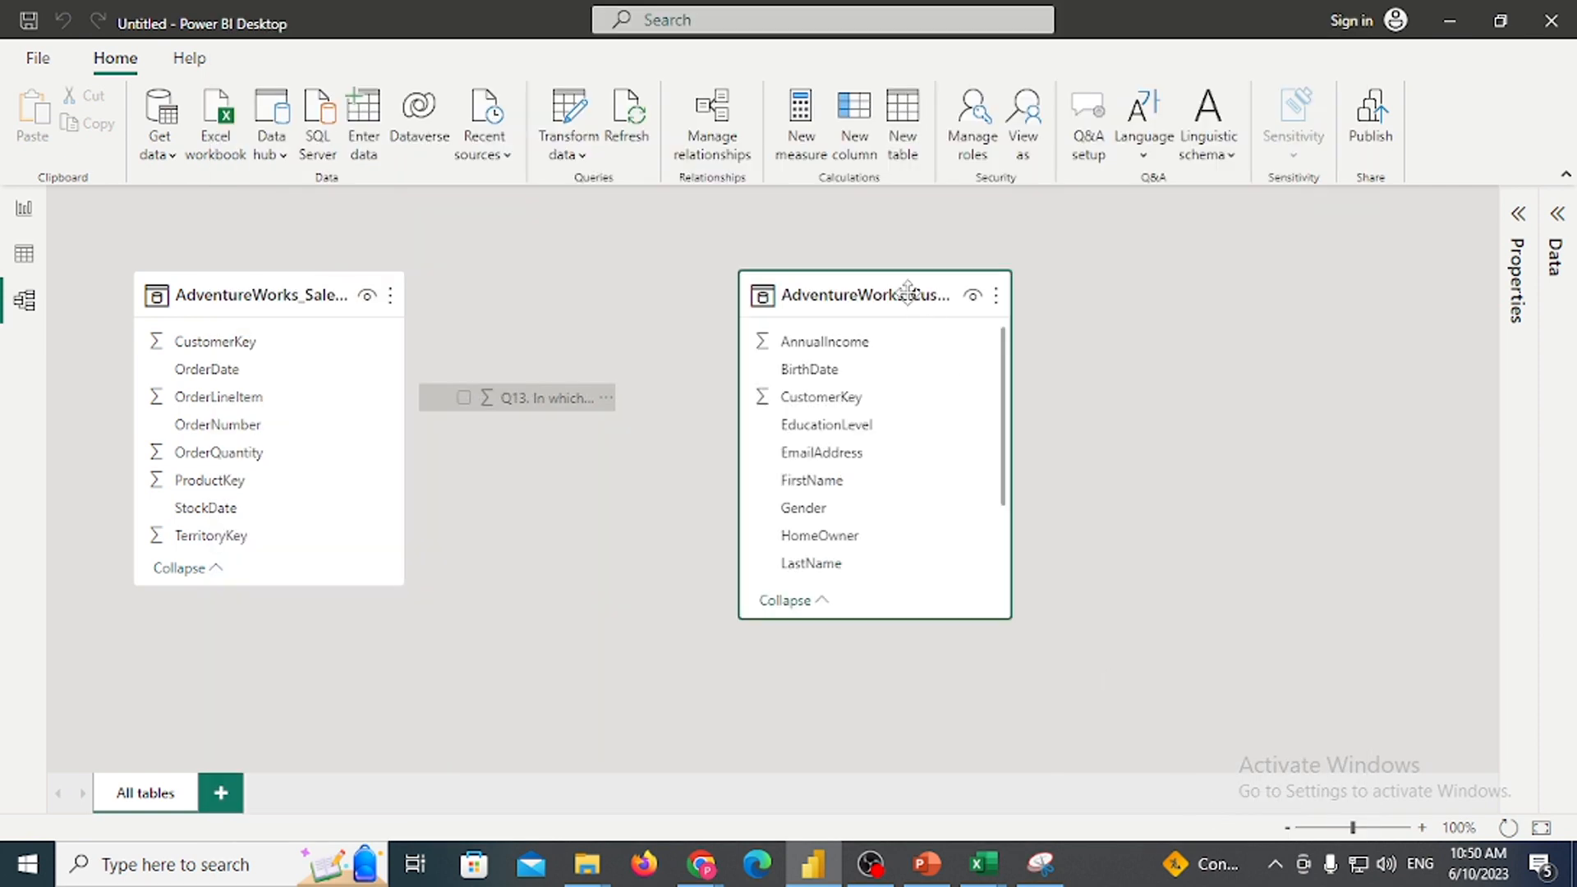
key("Delete")
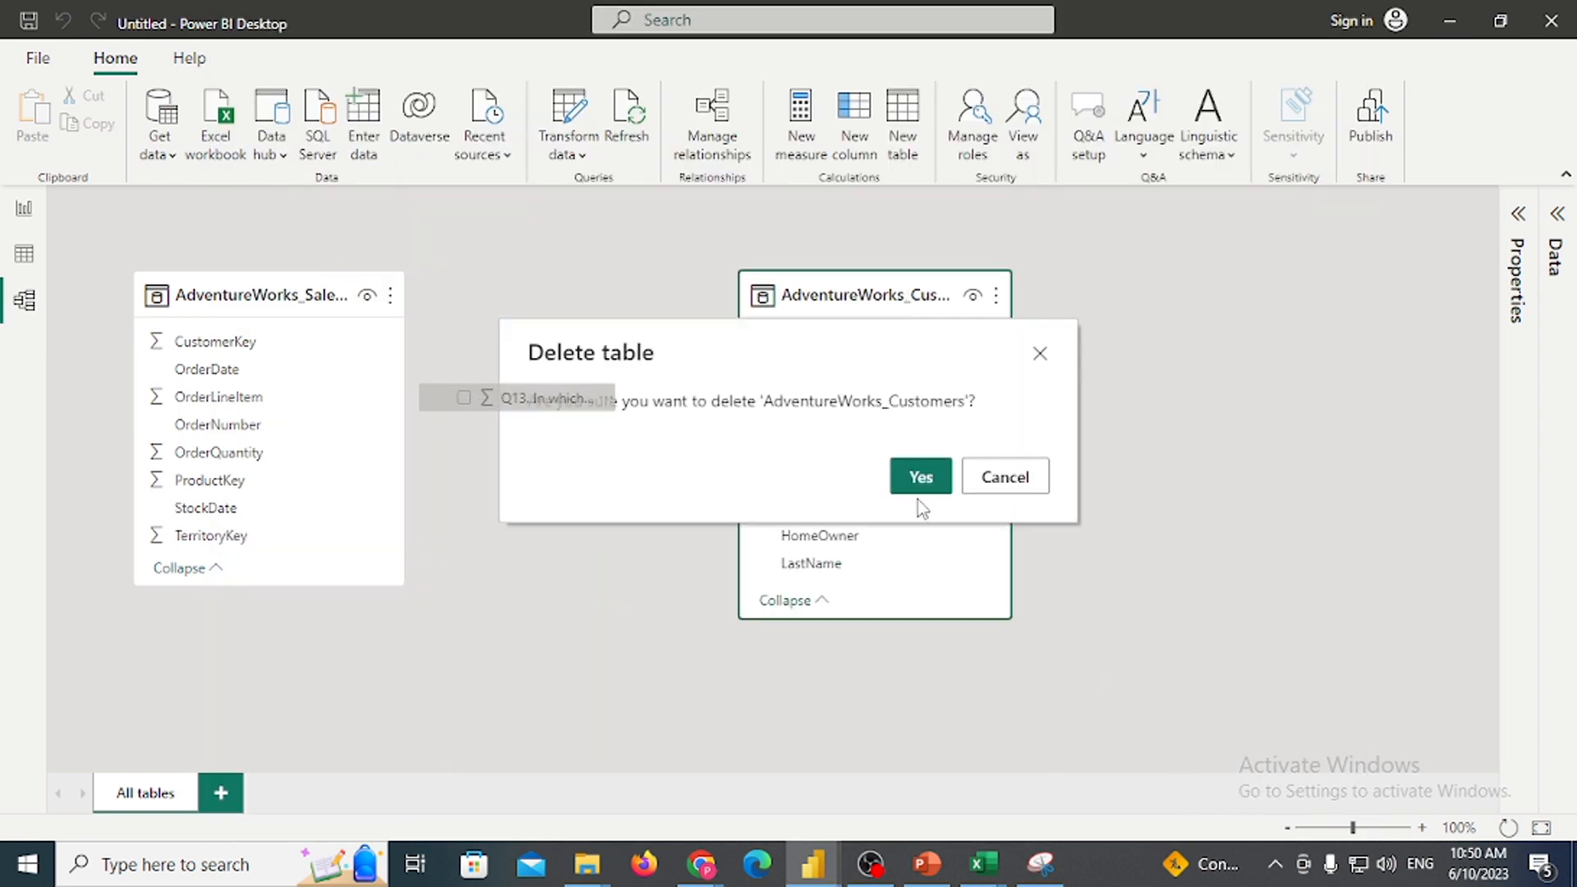
left_click(919, 472)
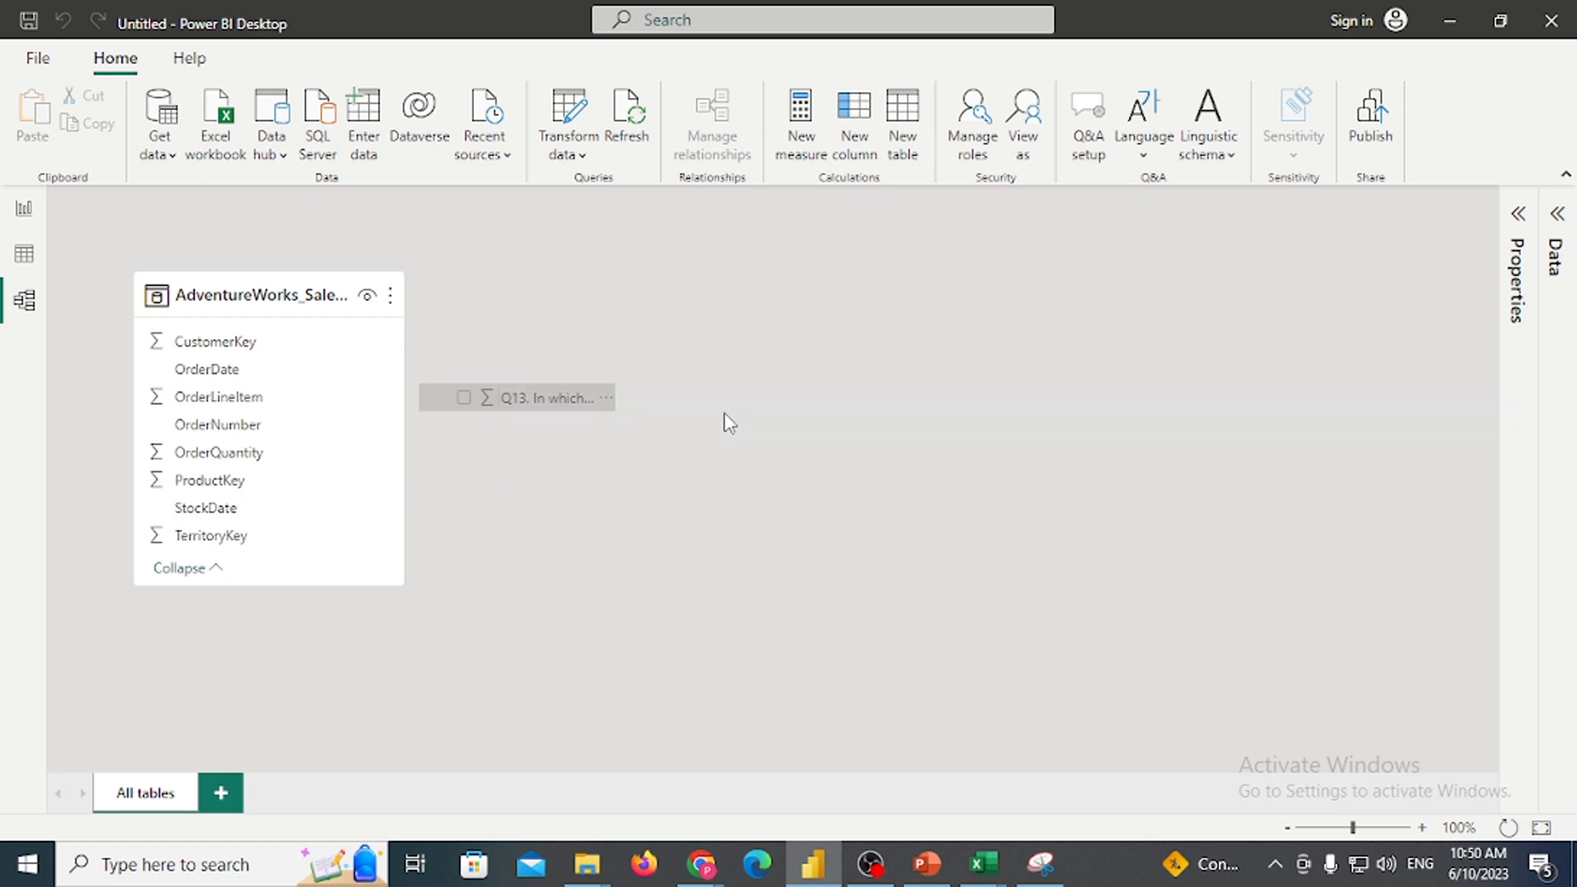
Import the AdventureWorks_Customers CSV file again and load it into the model
left_click(156, 150)
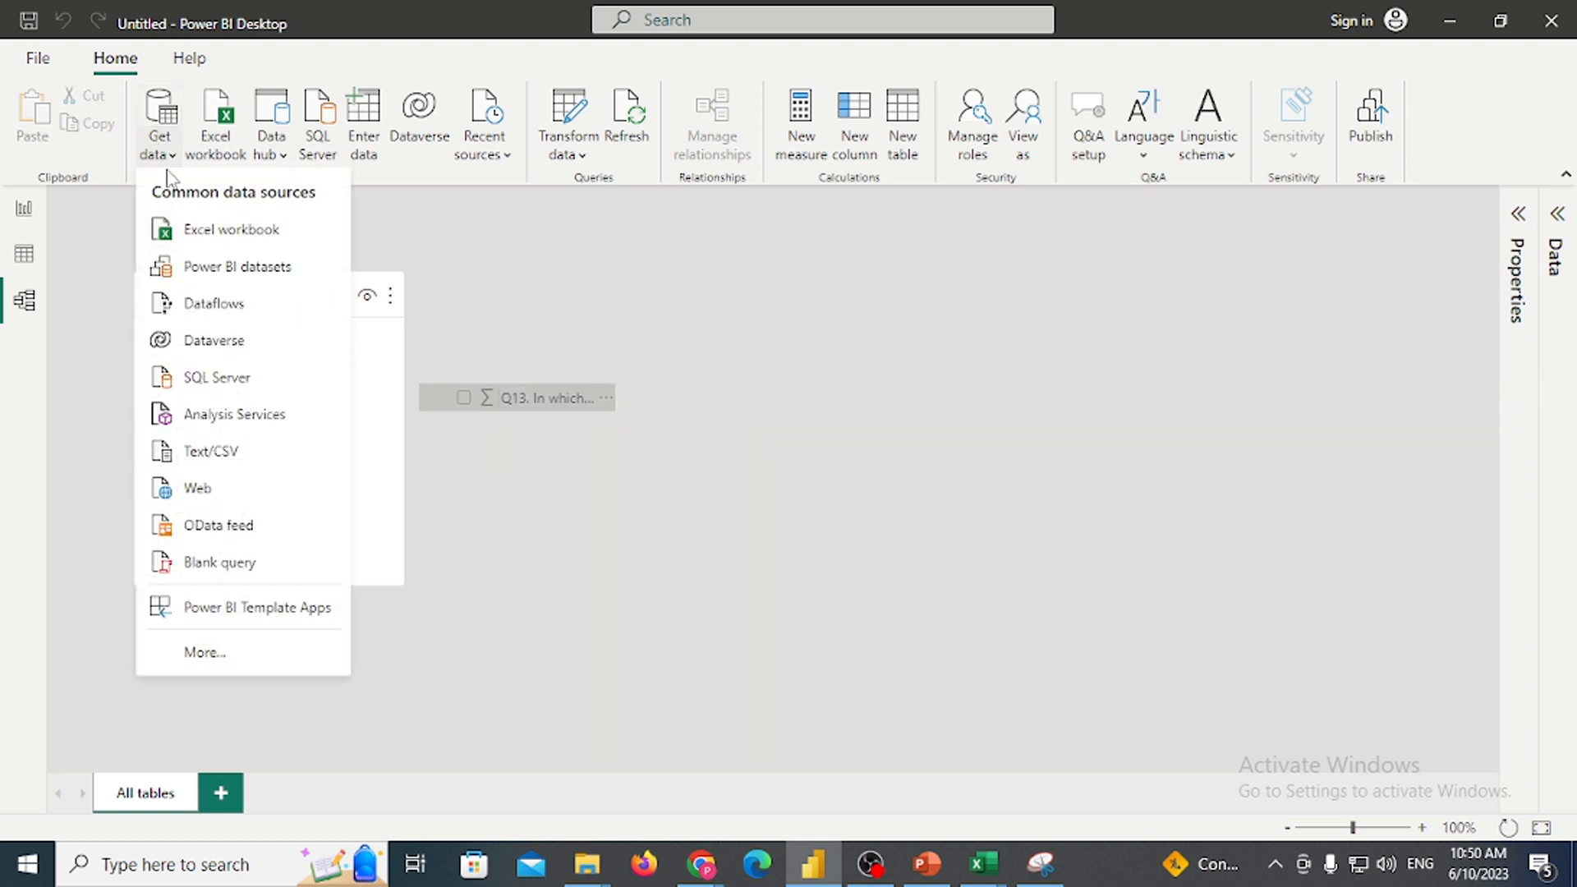
left_click(256, 450)
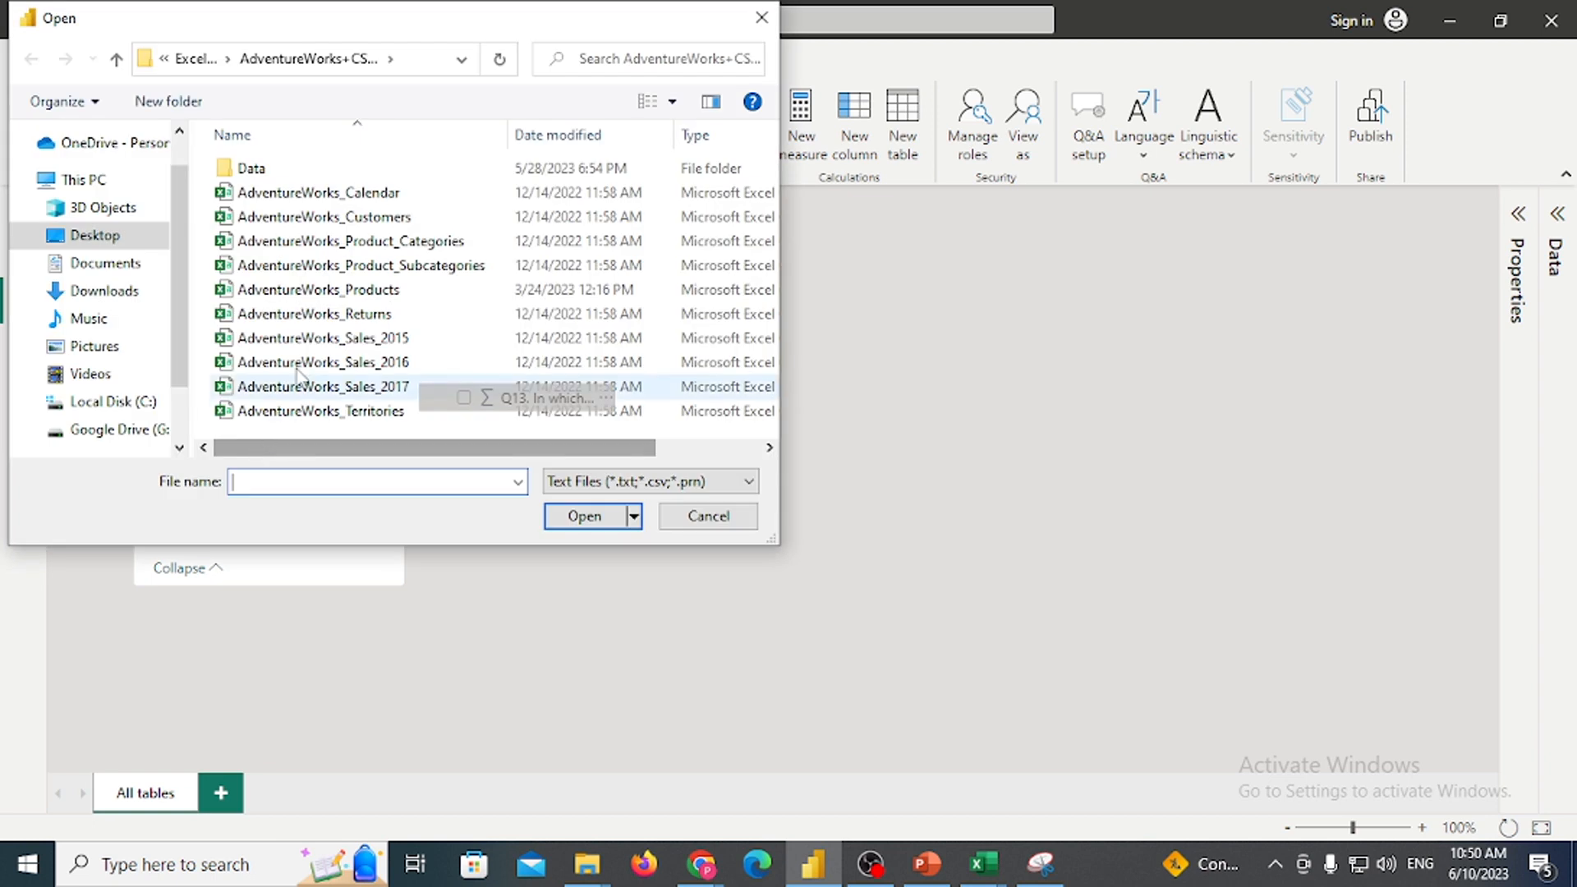
left_click(392, 217)
left_click(601, 524)
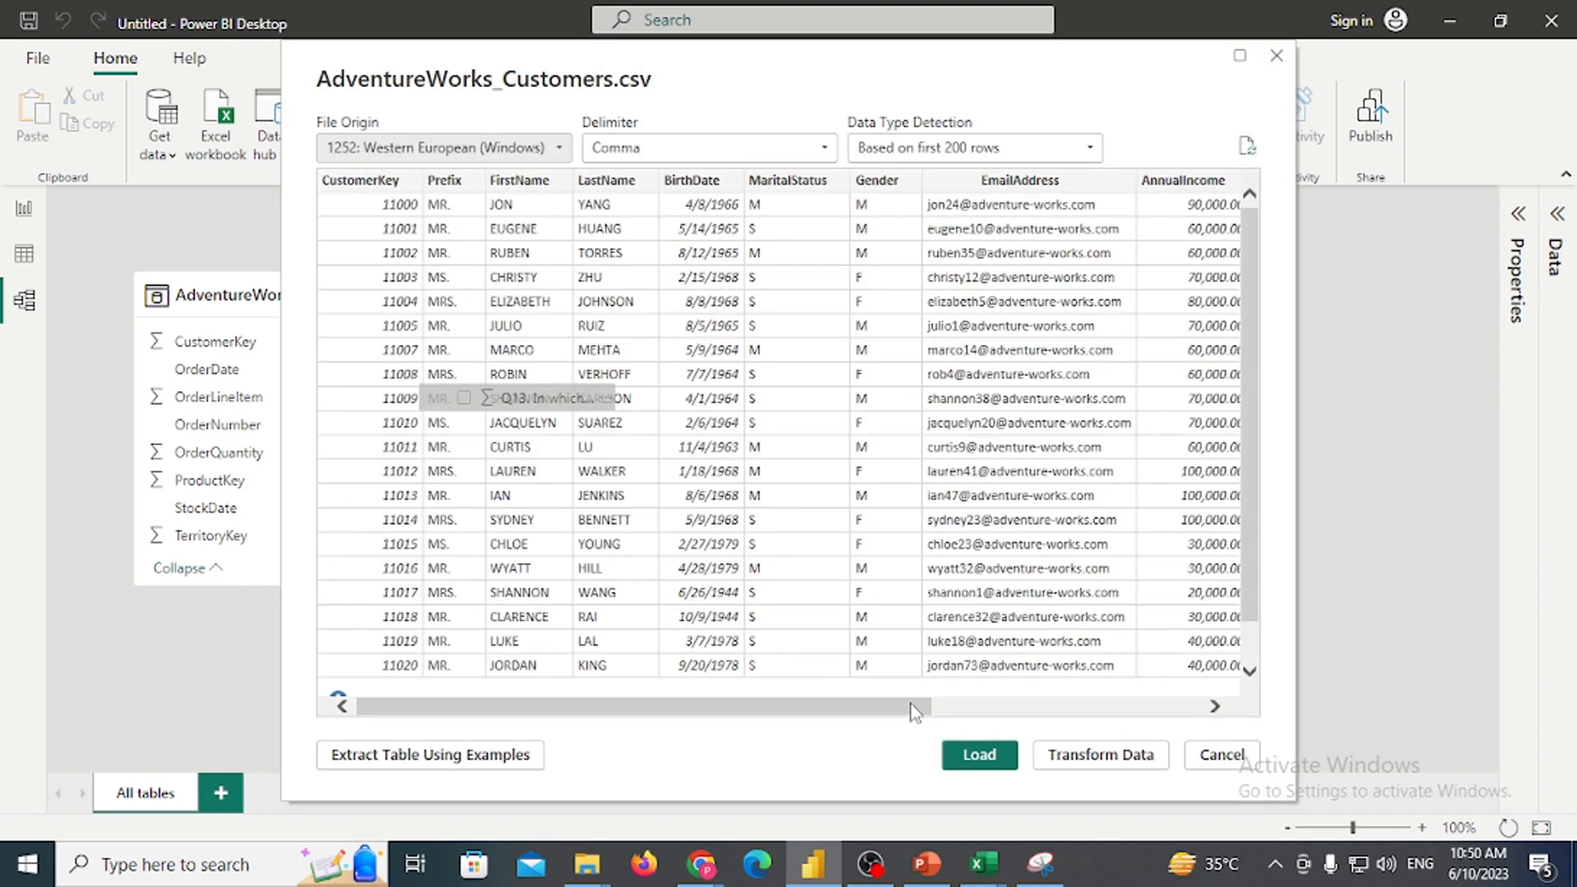
left_click(980, 755)
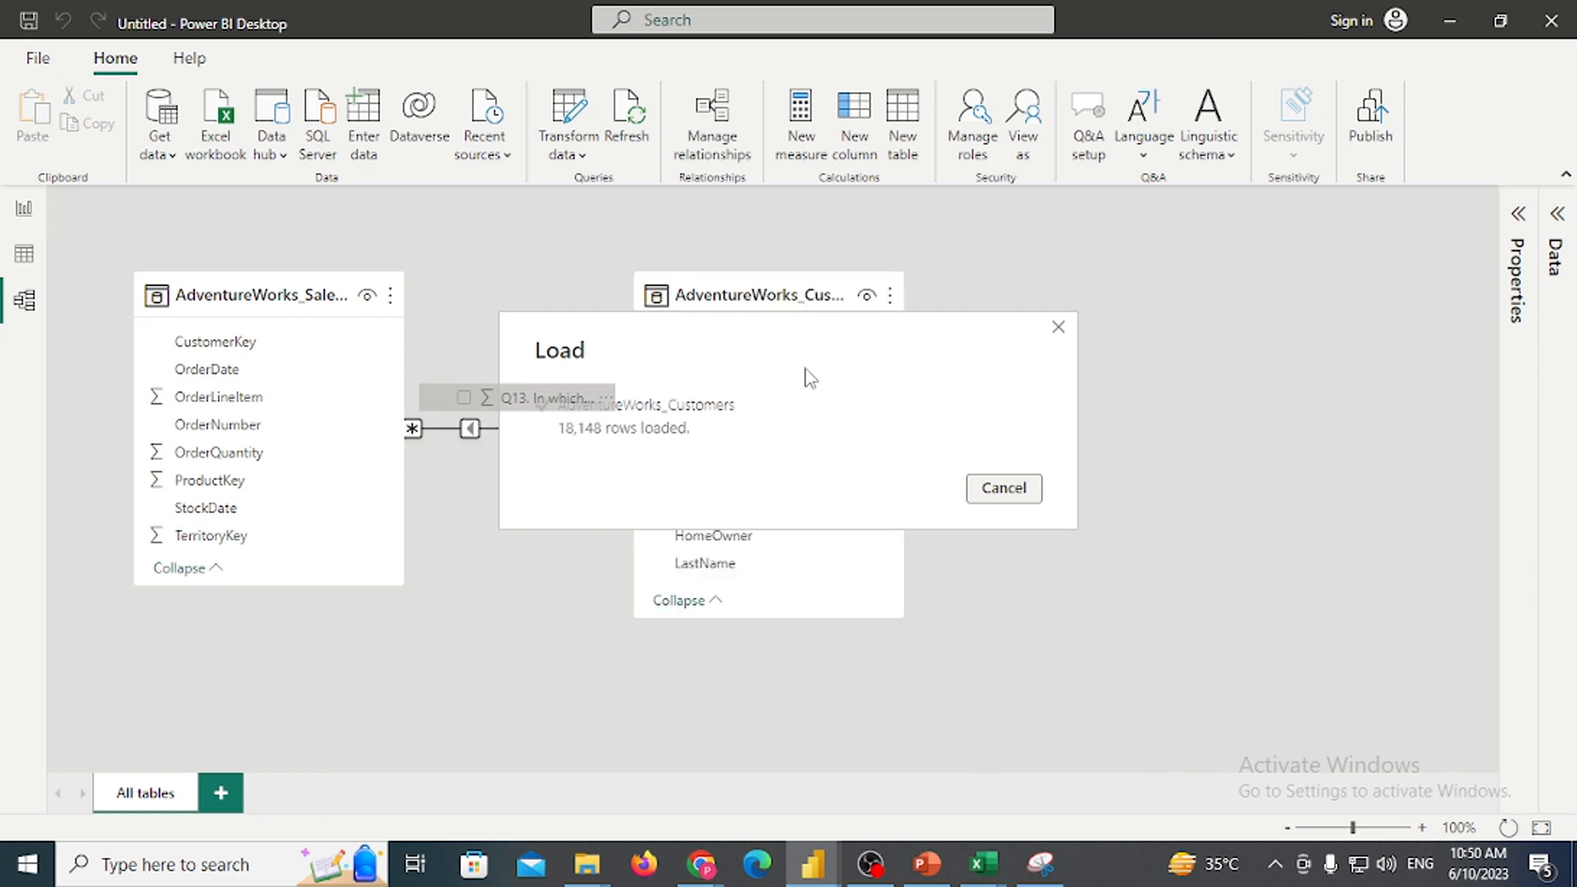
Move the AdventureWorks_Customers table farther away from the Sales table so the relationship line is spread out
left_click_drag(820, 304, 997, 307)
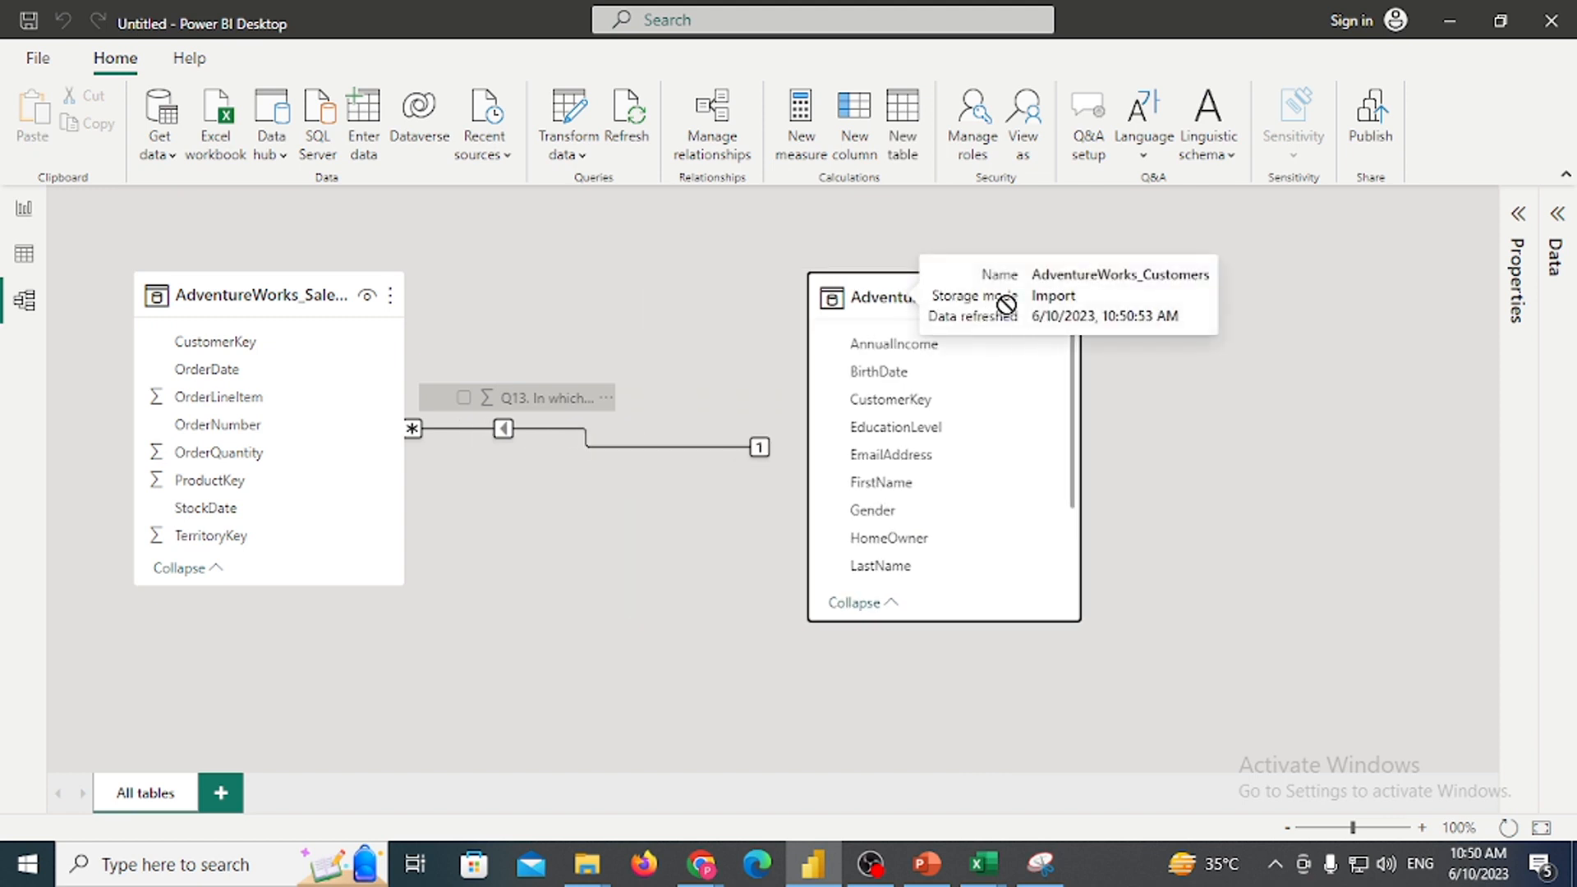
left_click(341, 432)
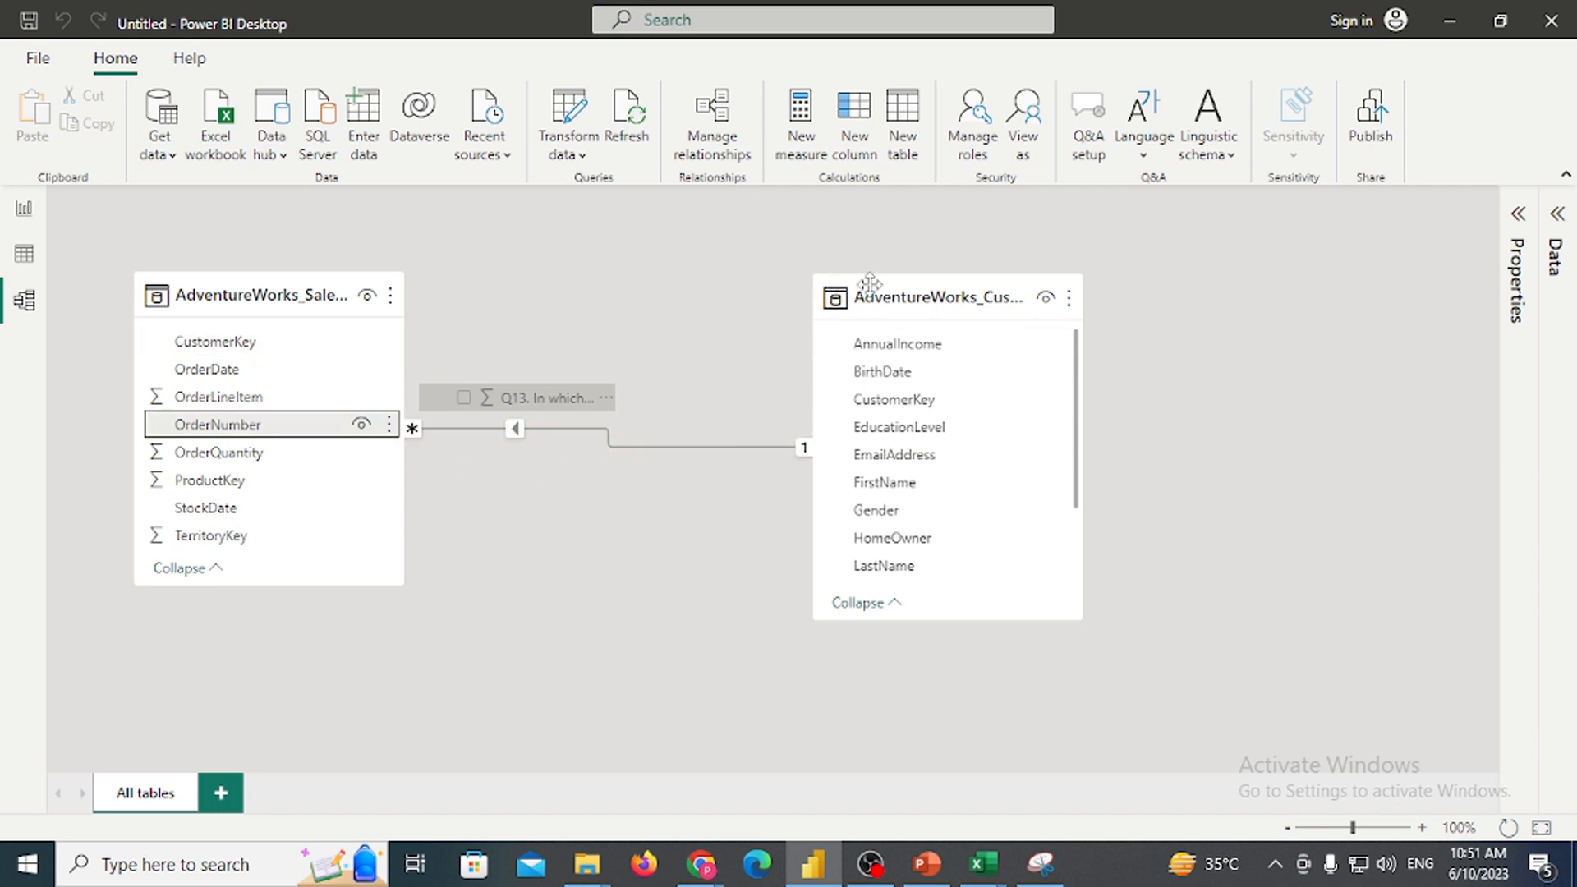
left_click_drag(909, 270, 931, 267)
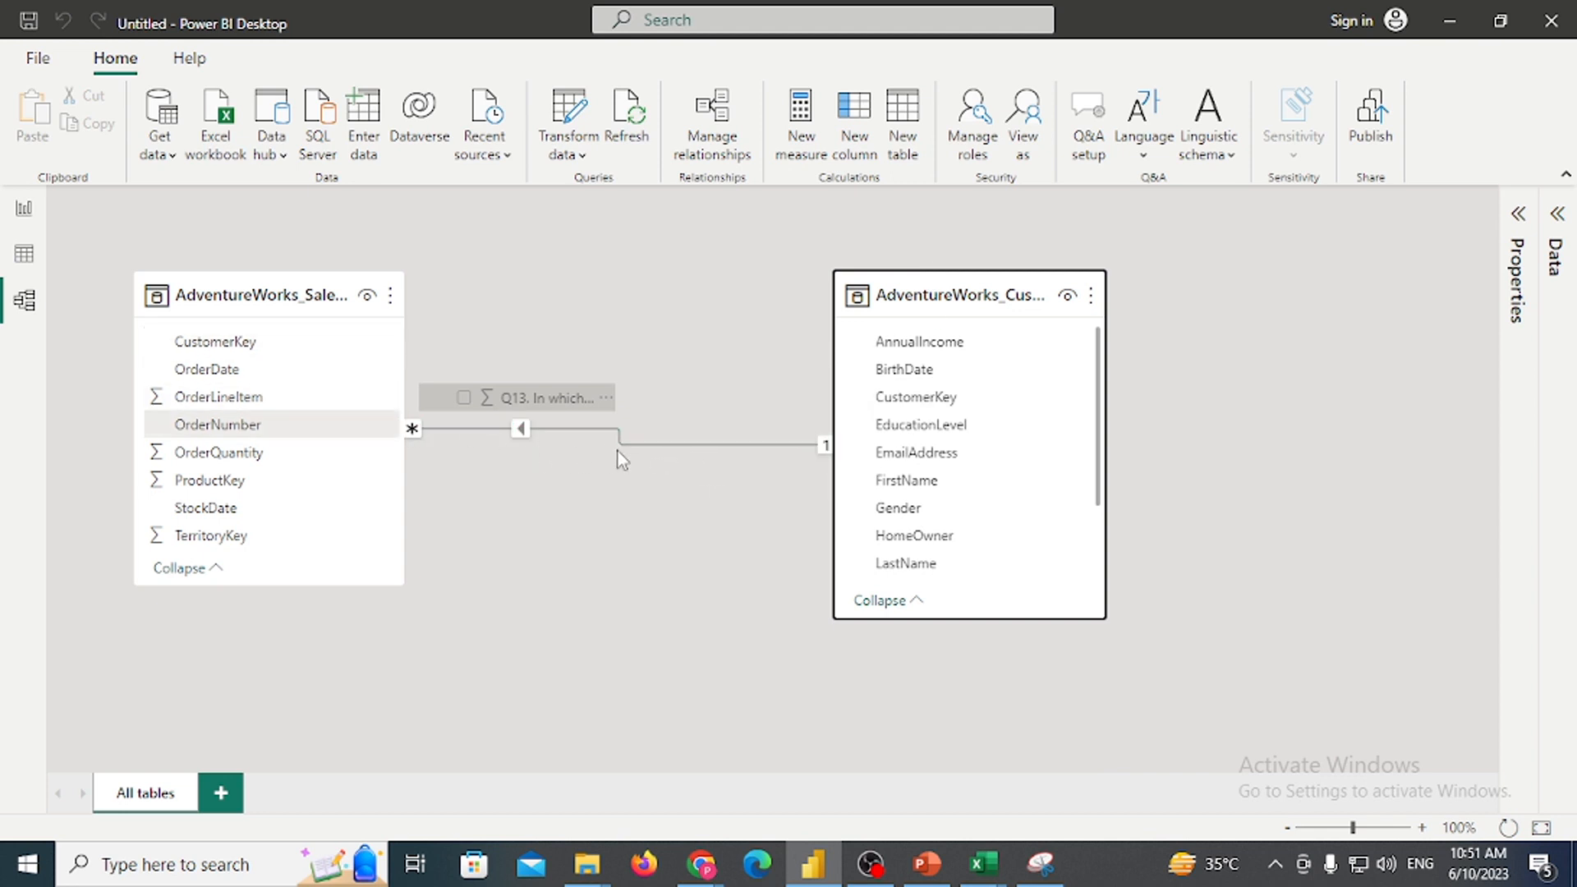
Examine the related columns, cardinality and cross filter direction of the Sales–Customers relationship, and close it without changes
double_click(717, 445)
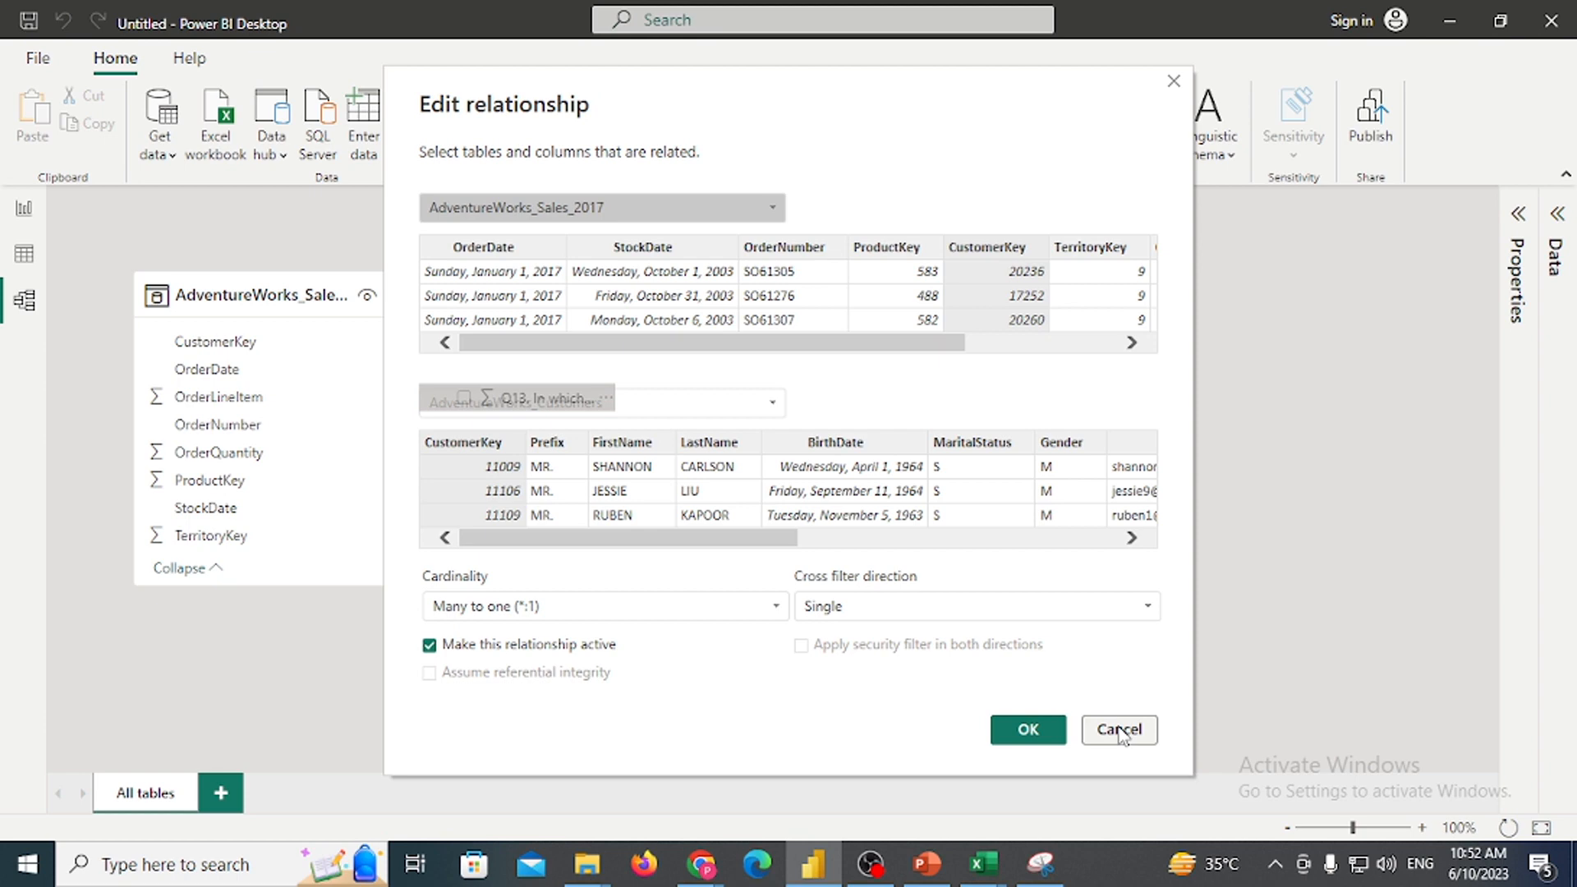
left_click(1120, 731)
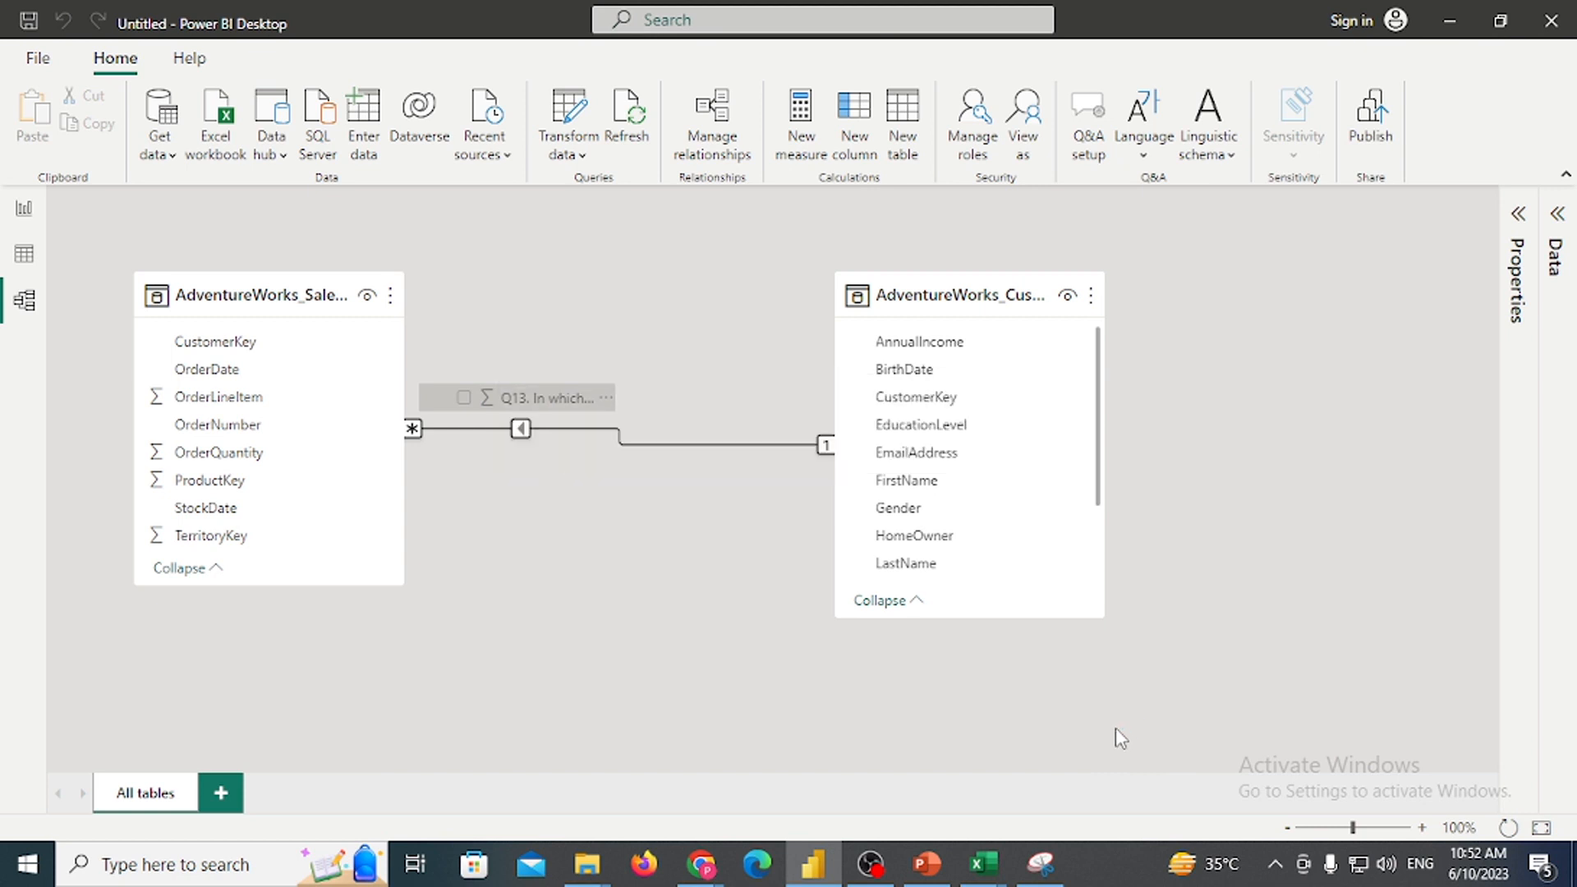
Turn off autodetecting new relationships after data is loaded in the current file's data load options
left_click(47, 57)
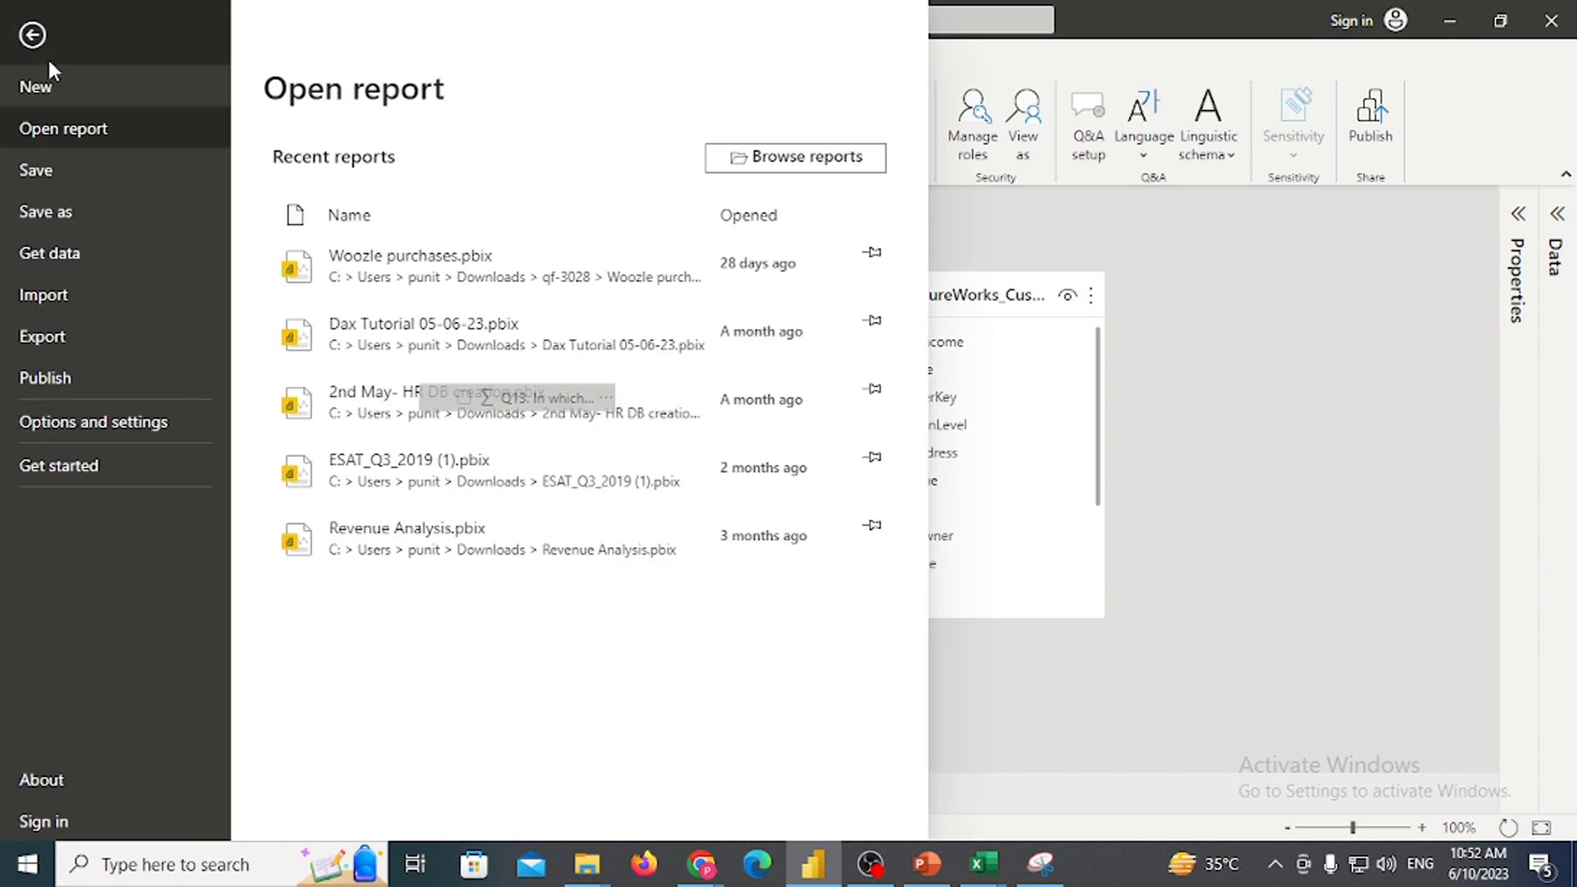
left_click(97, 424)
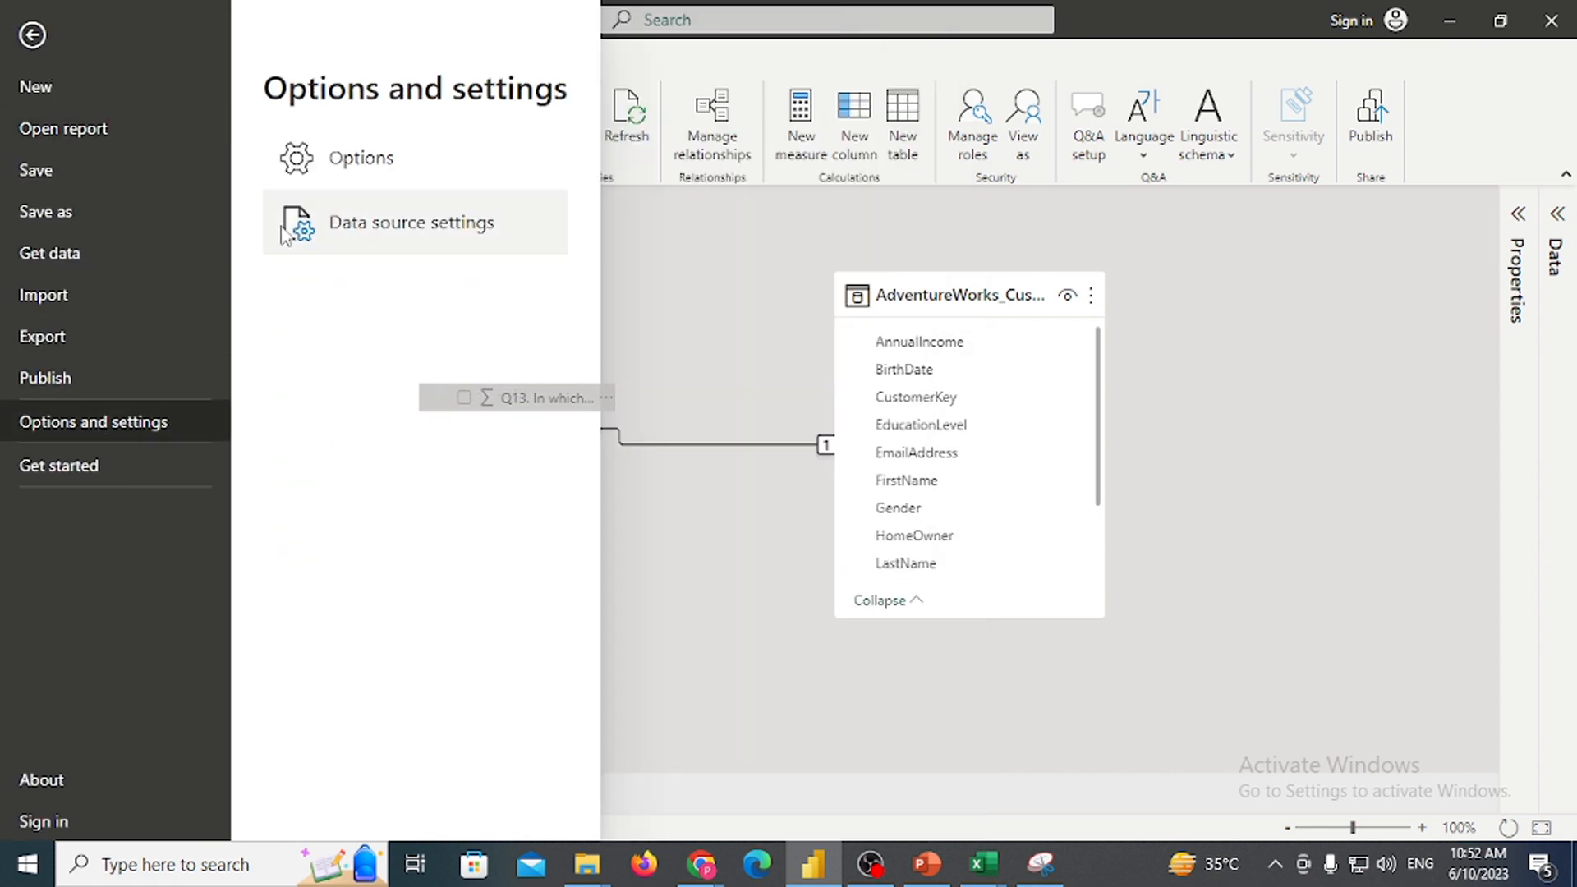
key("Escape")
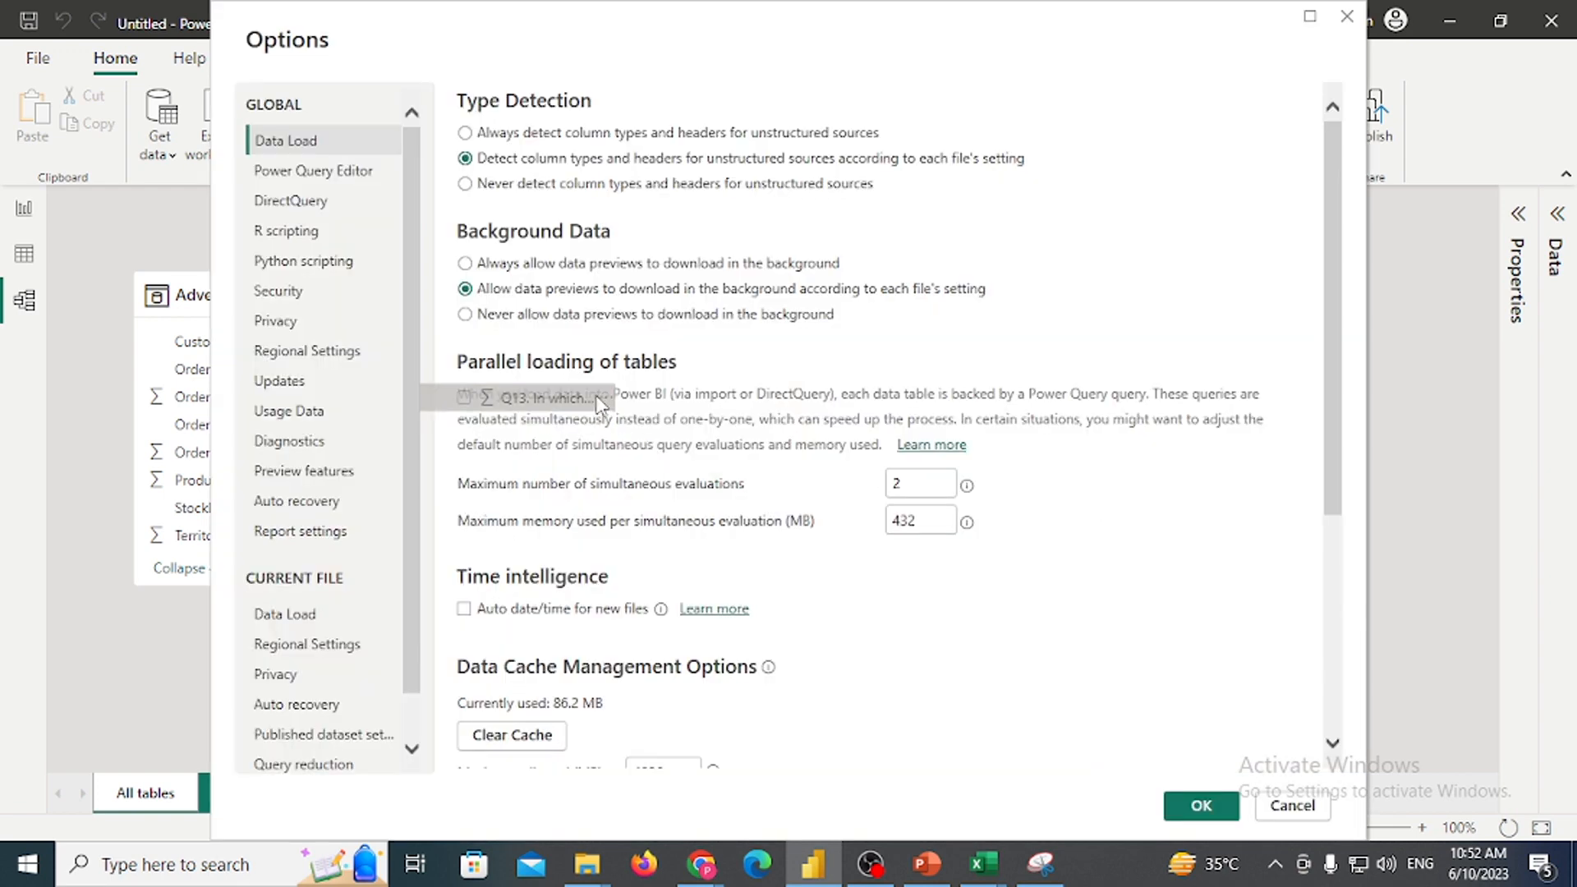
left_click(316, 615)
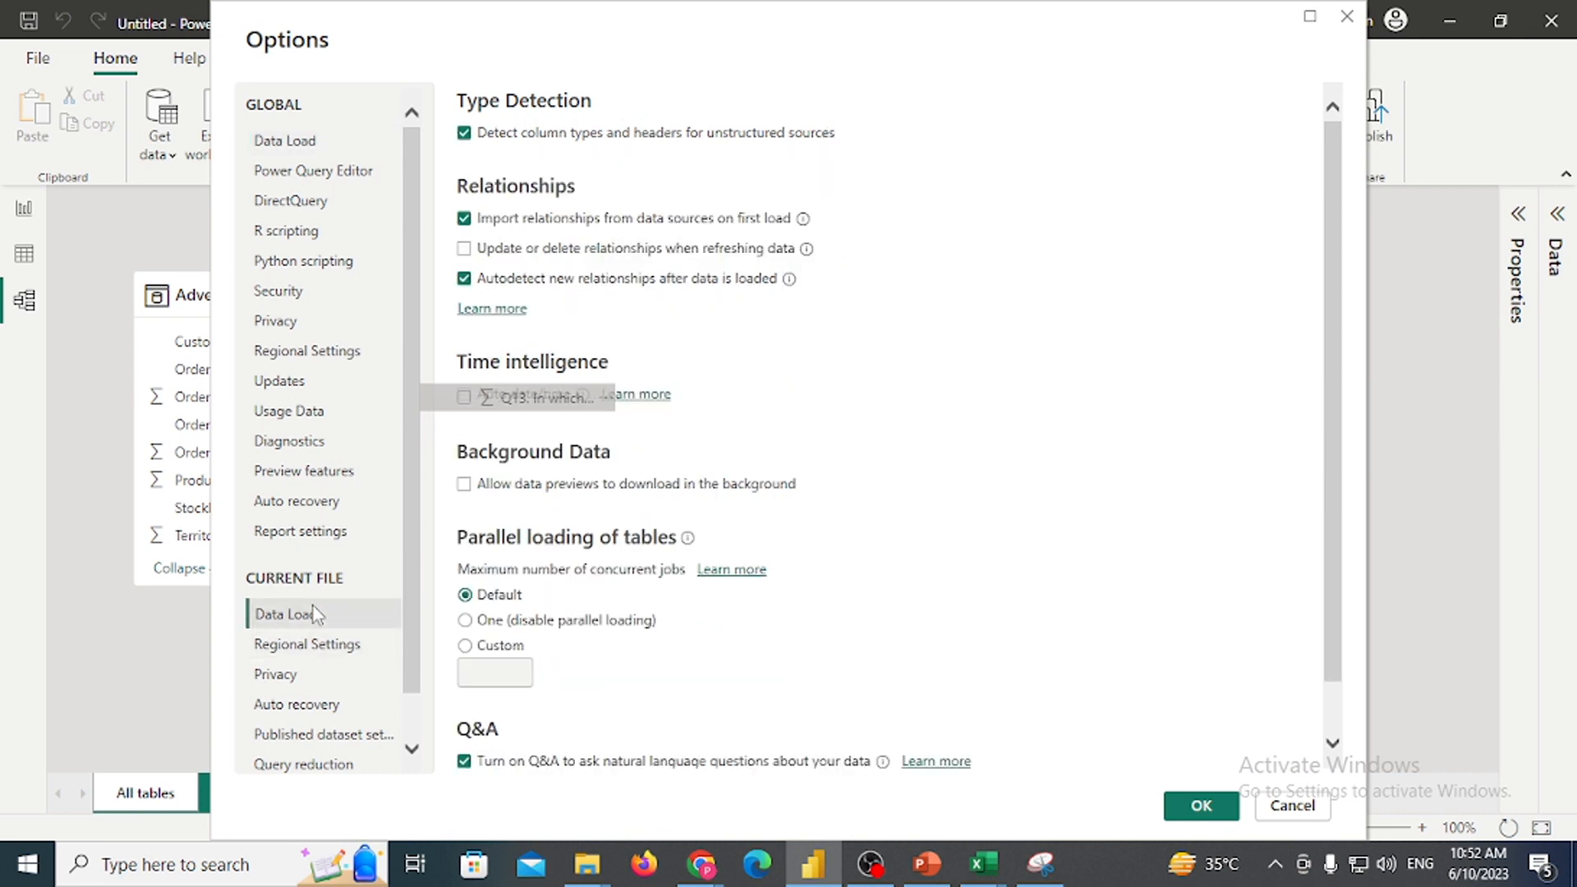
left_click(464, 284)
left_click(1182, 800)
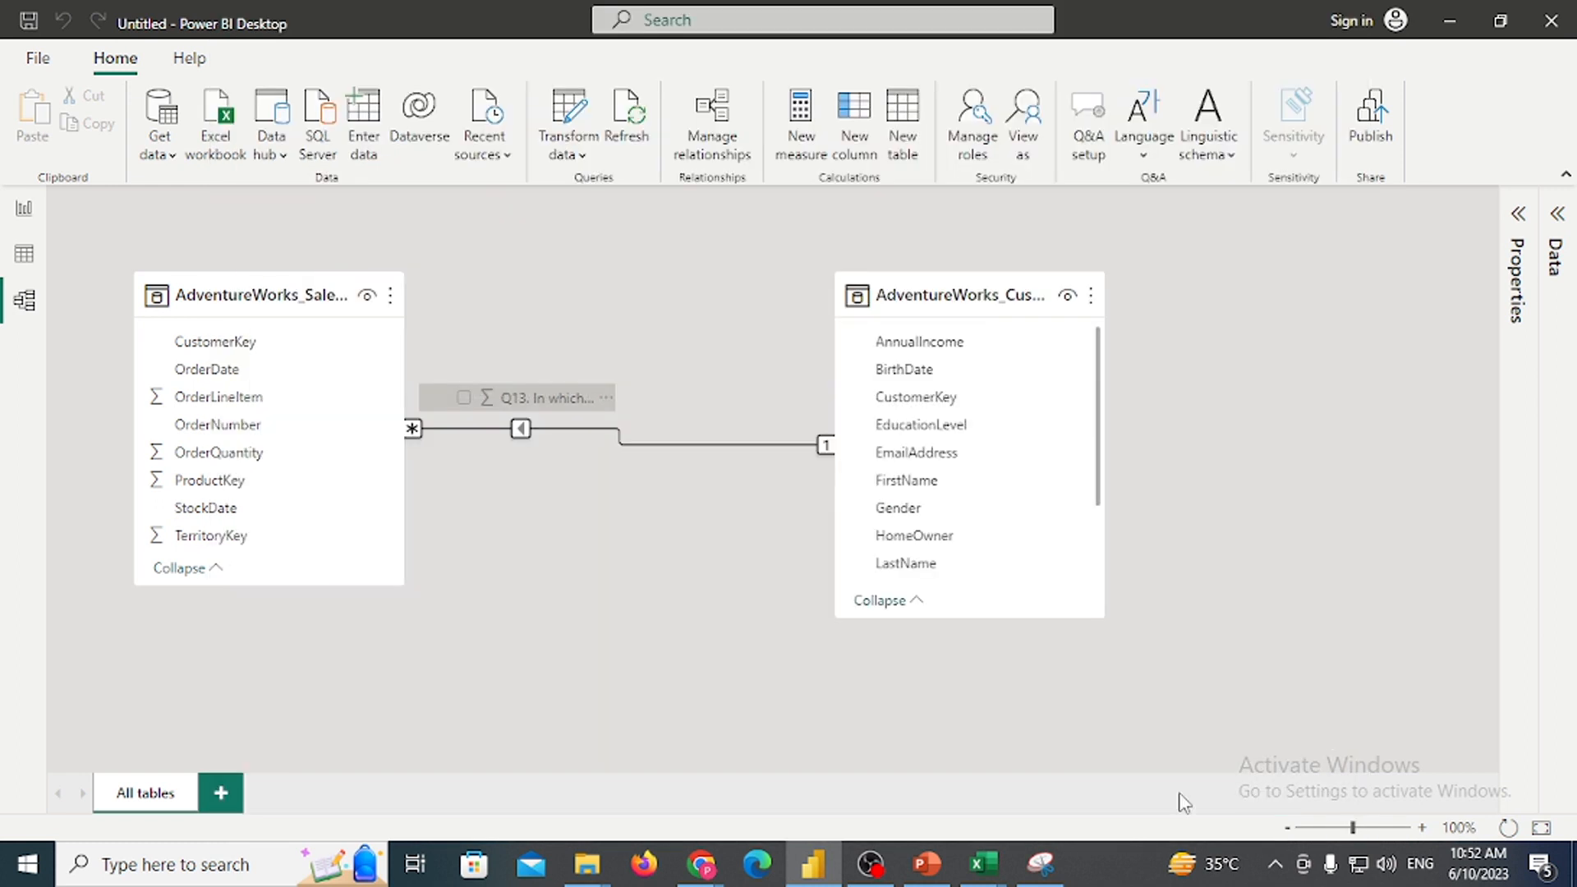
Delete the AdventureWorks_Customers table from the model and confirm the deletion
left_click(938, 294)
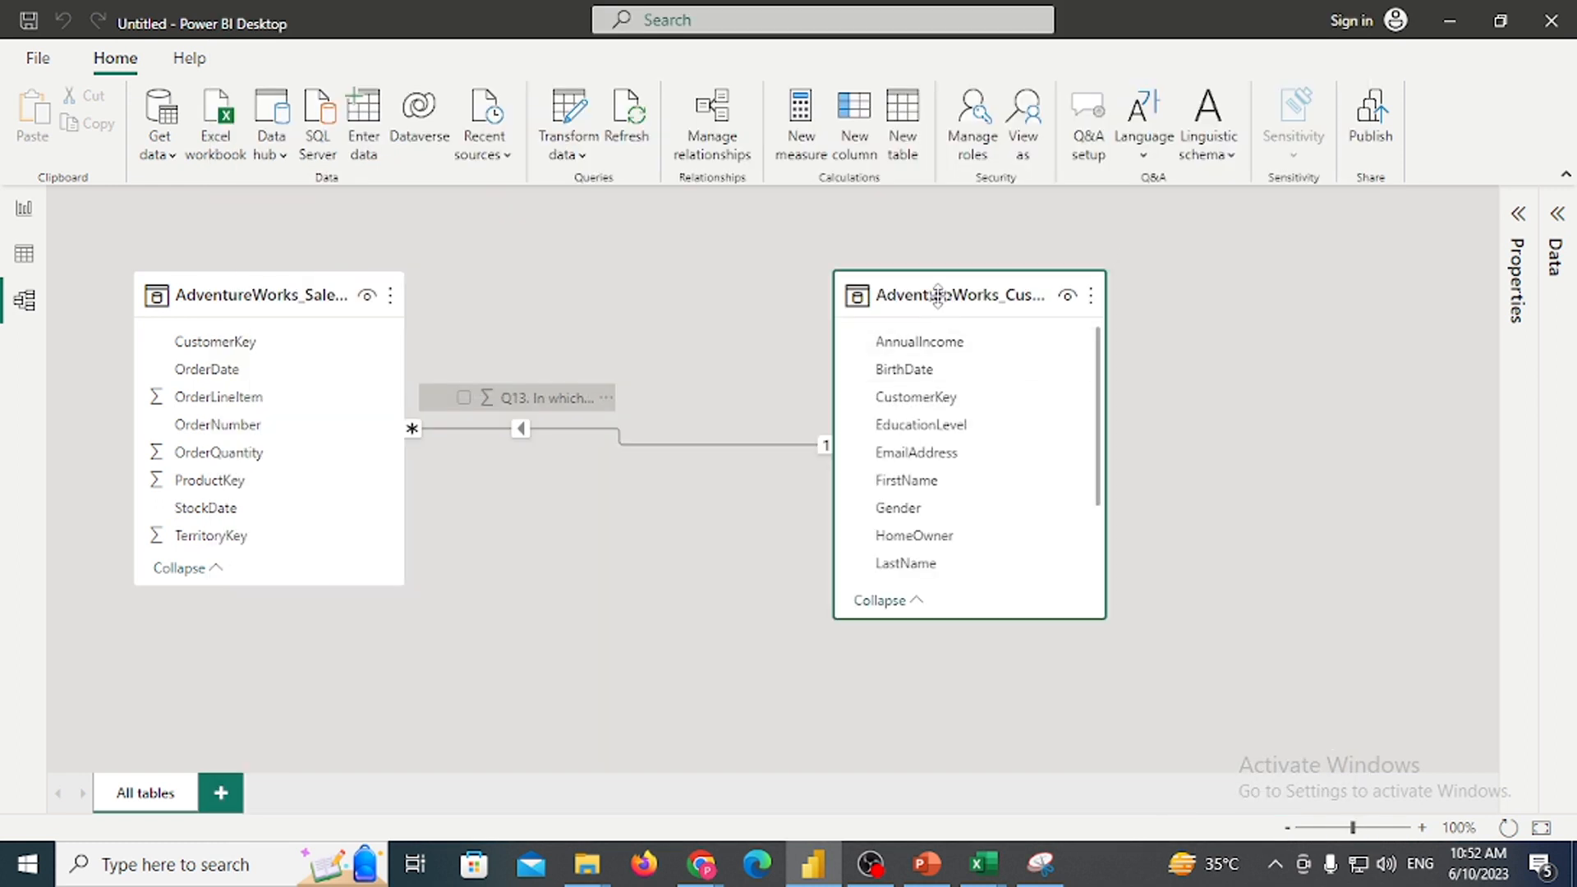
key("Delete")
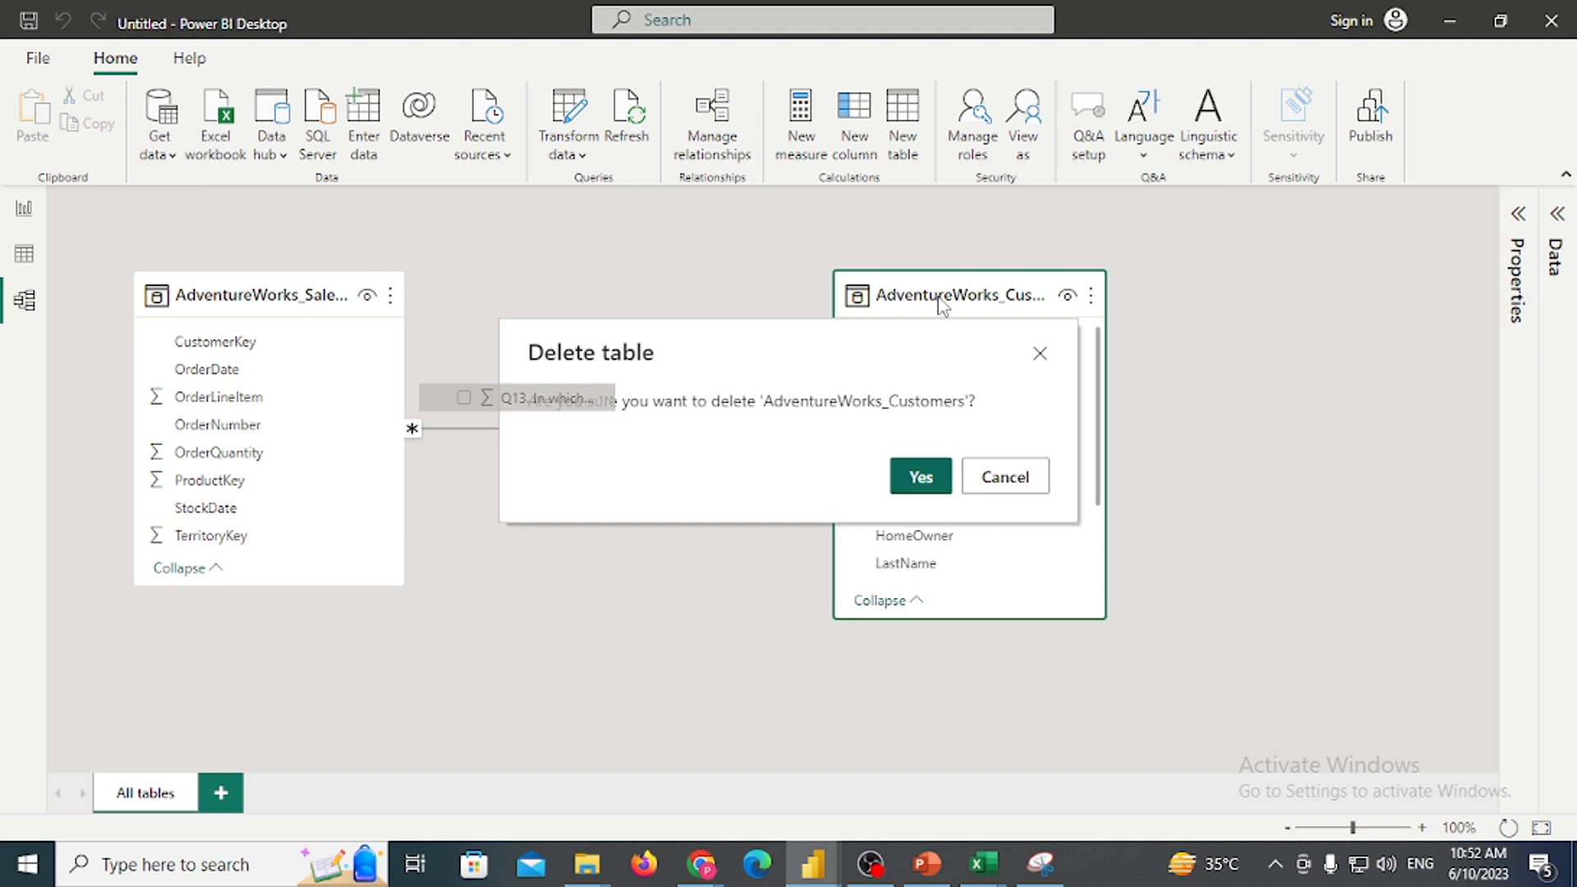
key("Escape")
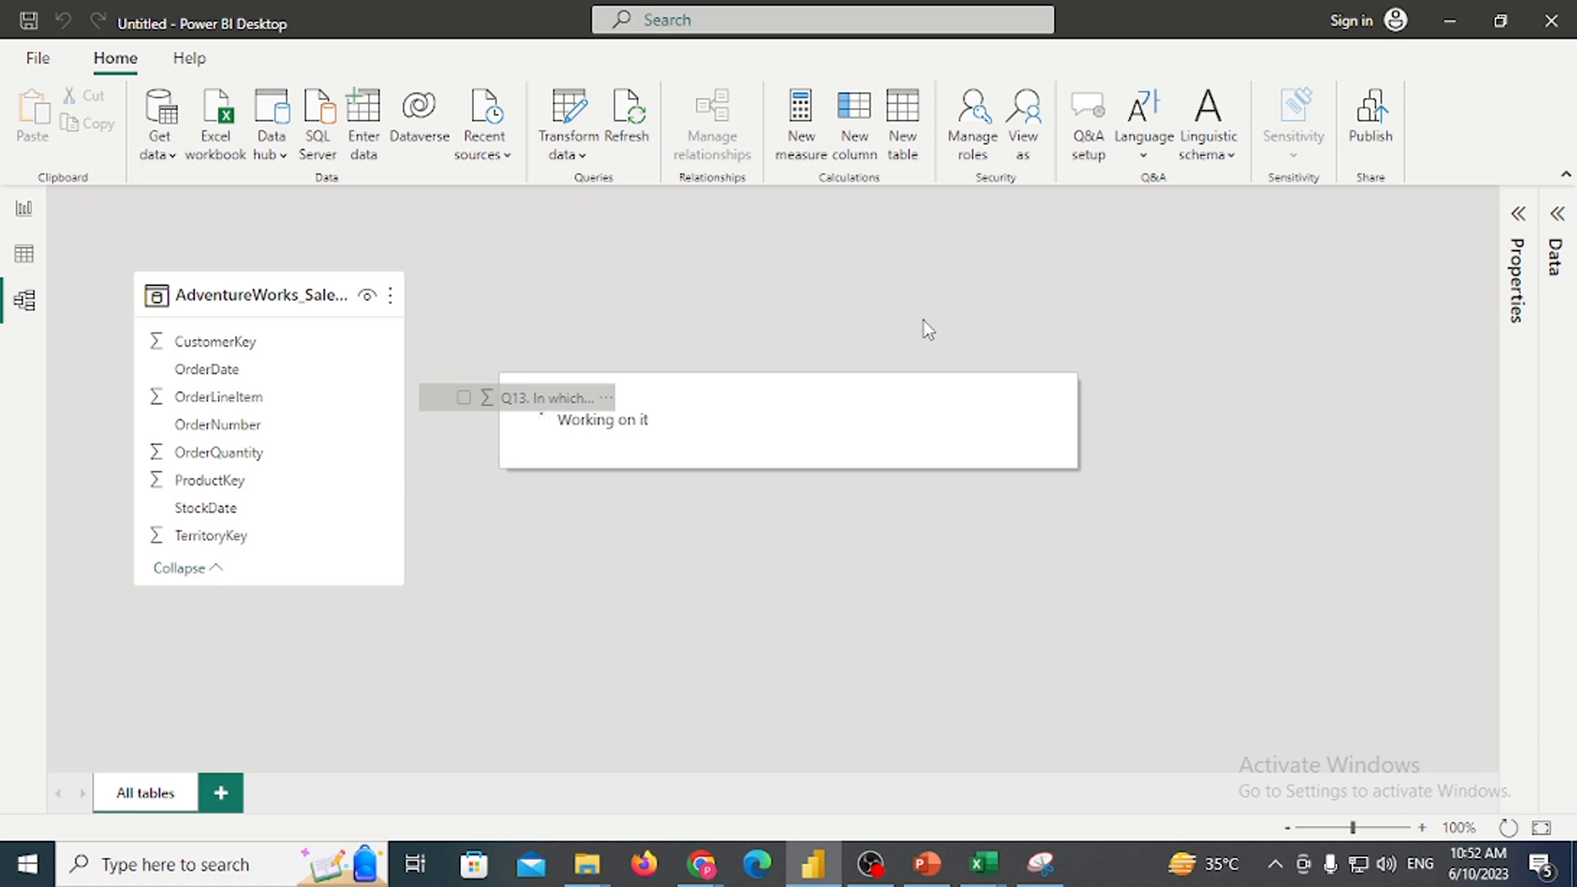
Load the AdventureWorks_Customers CSV file into the model again with autodetection of relationships turned off
left_click(153, 156)
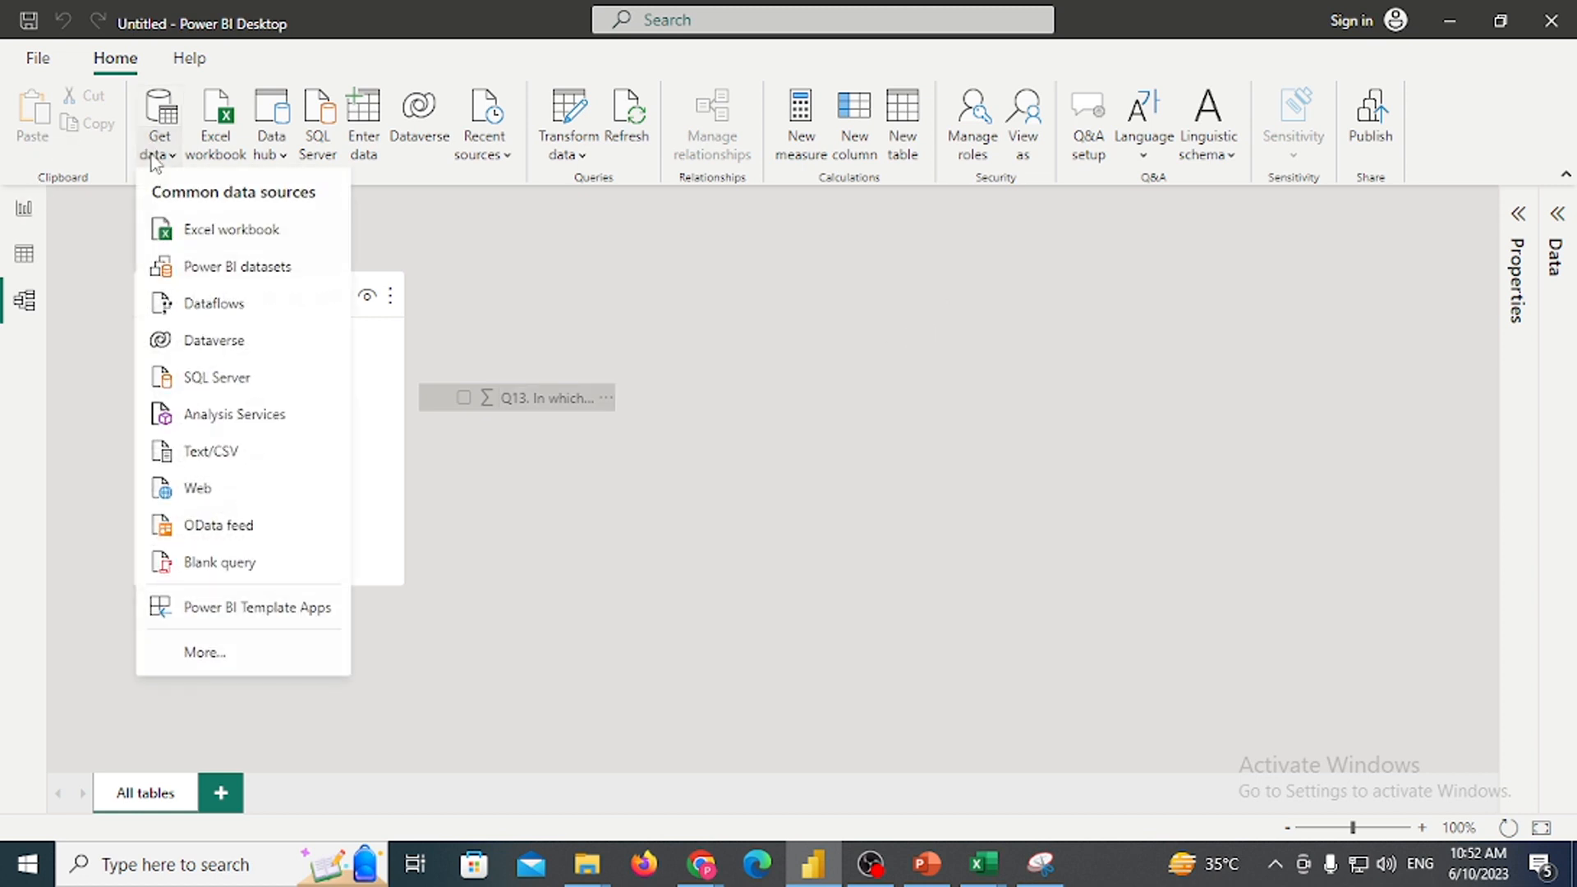
left_click(246, 447)
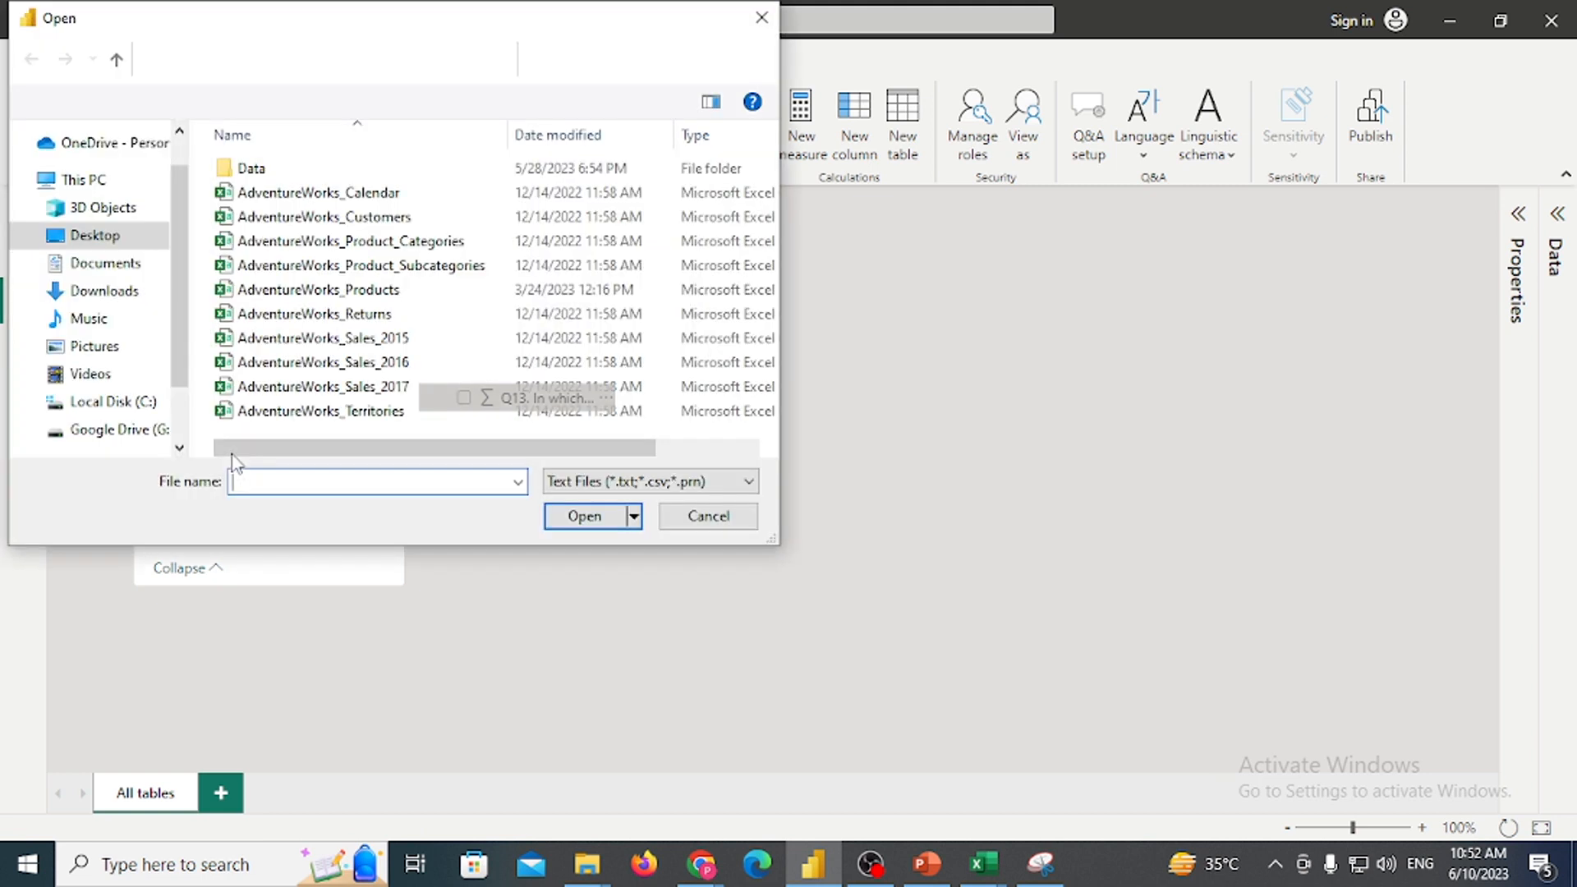
left_click(386, 217)
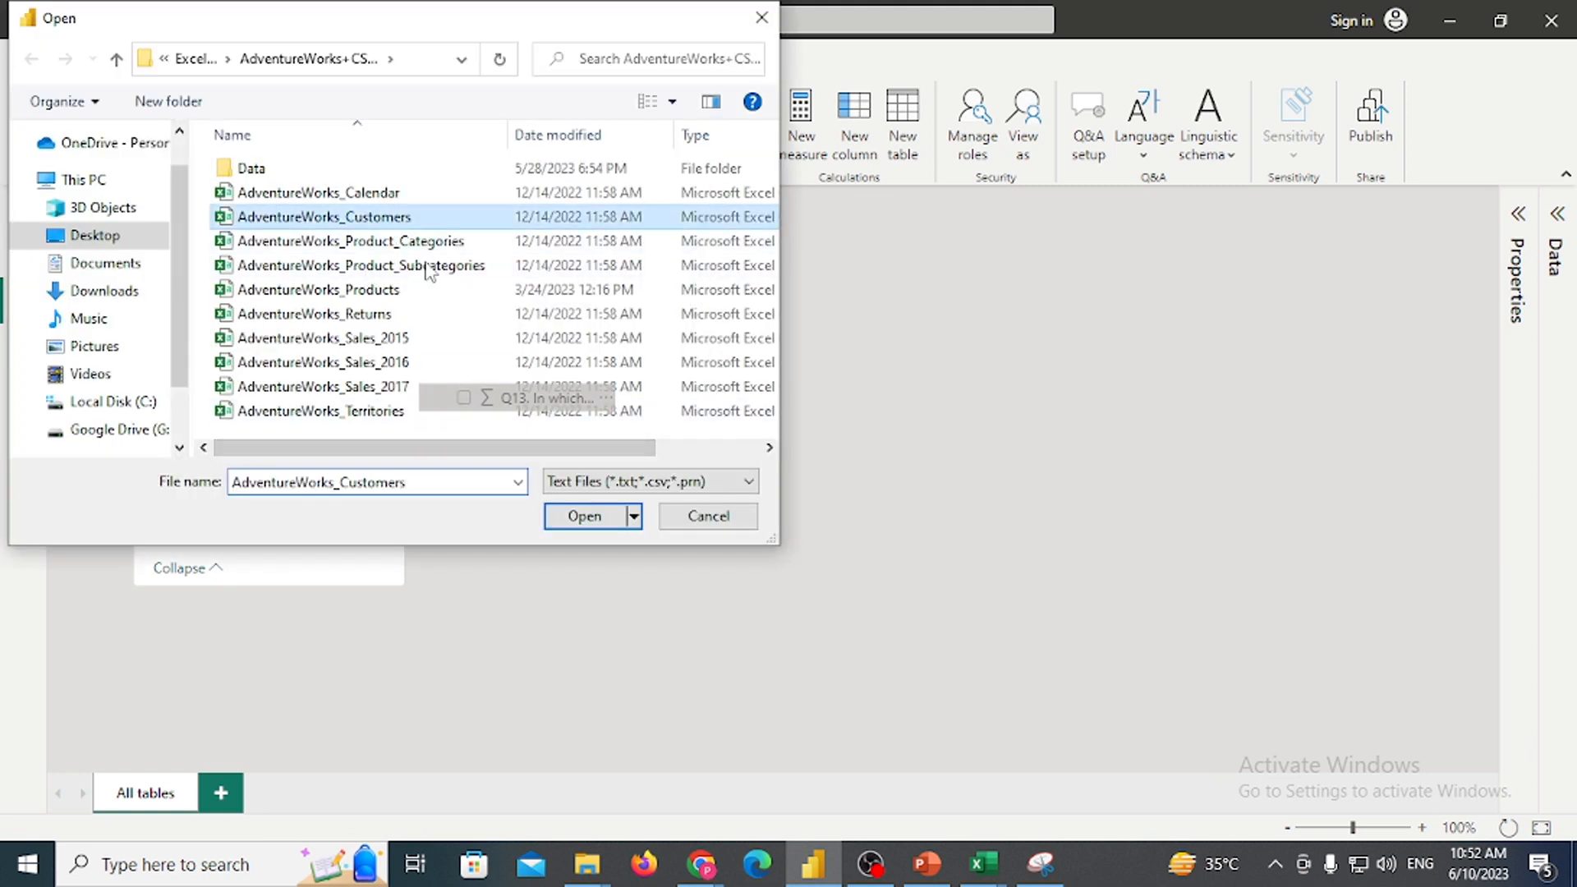
left_click(585, 516)
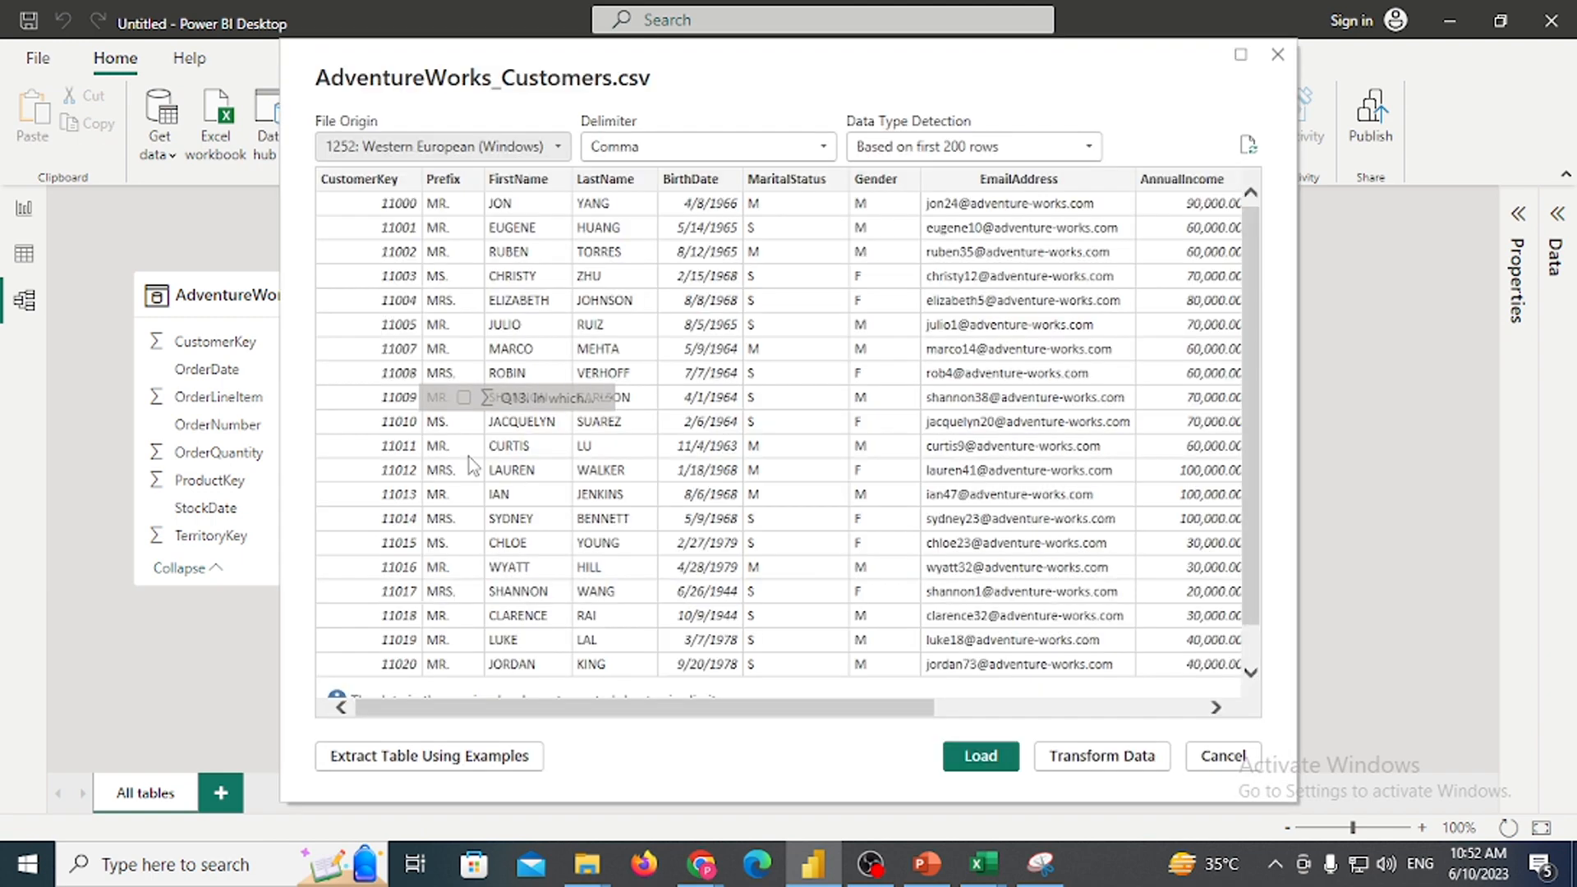
left_click(980, 757)
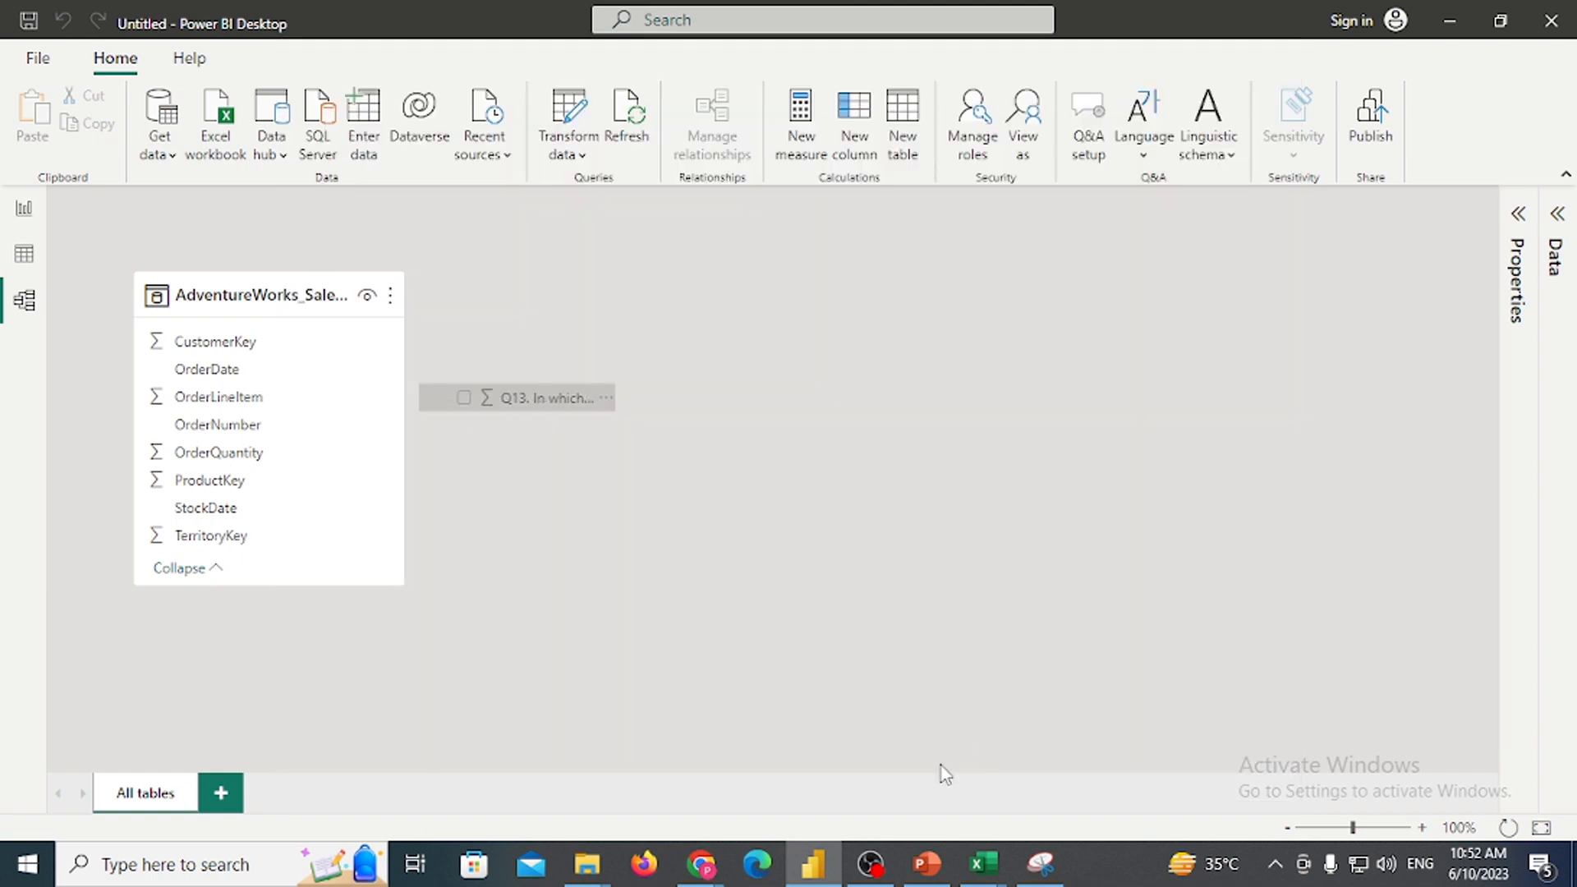
mouse_move(1052, 841)
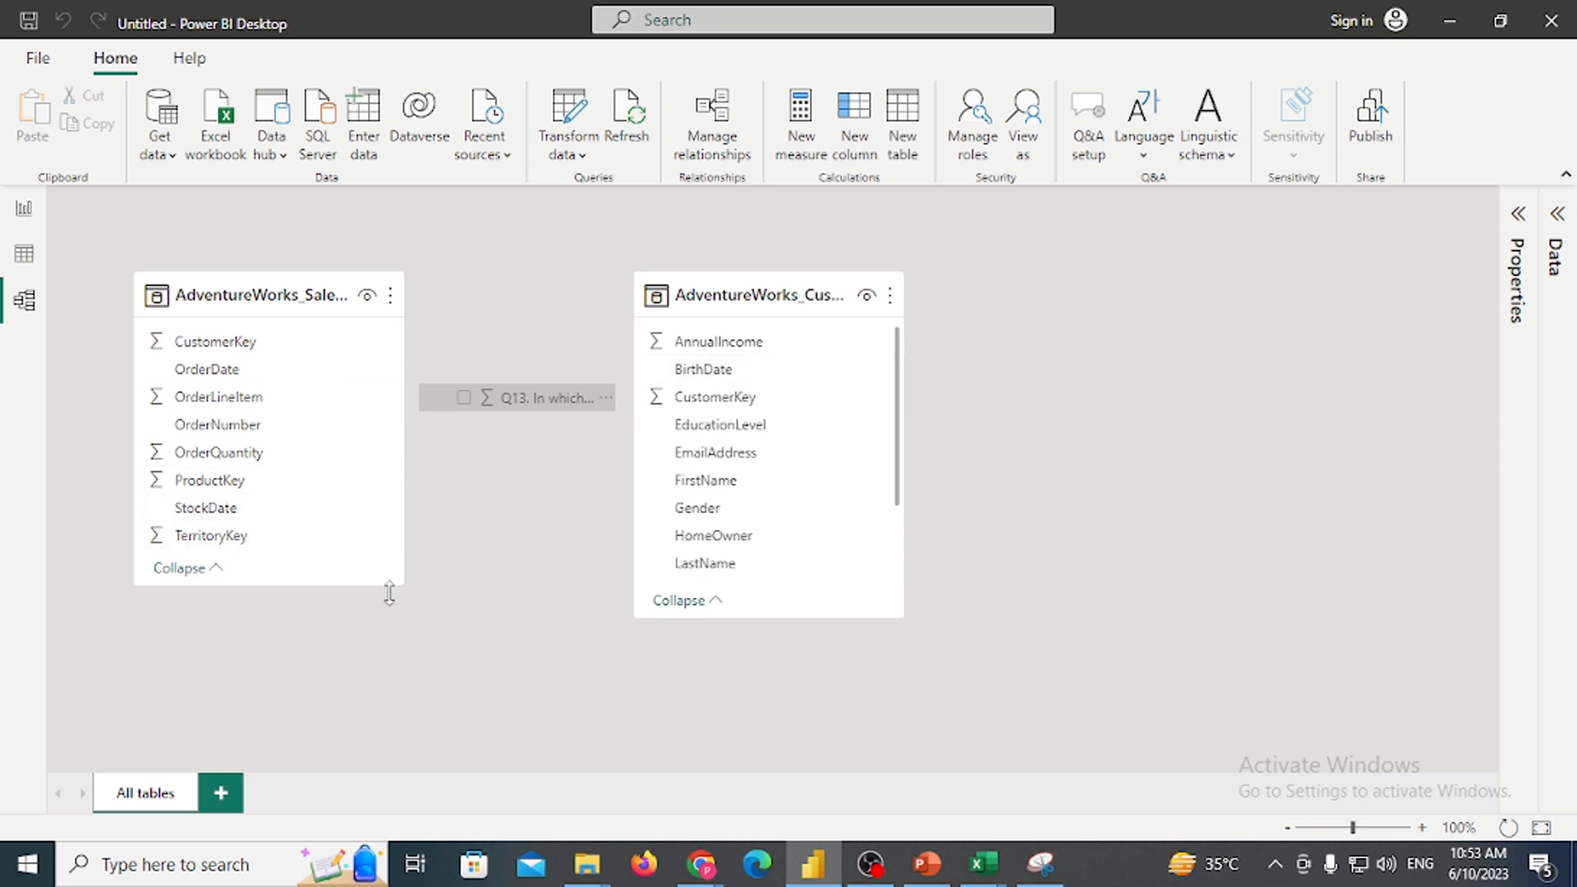
Widen the Sales_2017 and Customers tables, space them apart in the model diagram, and point out the CustomerKey field in each
left_click_drag(399, 584, 554, 710)
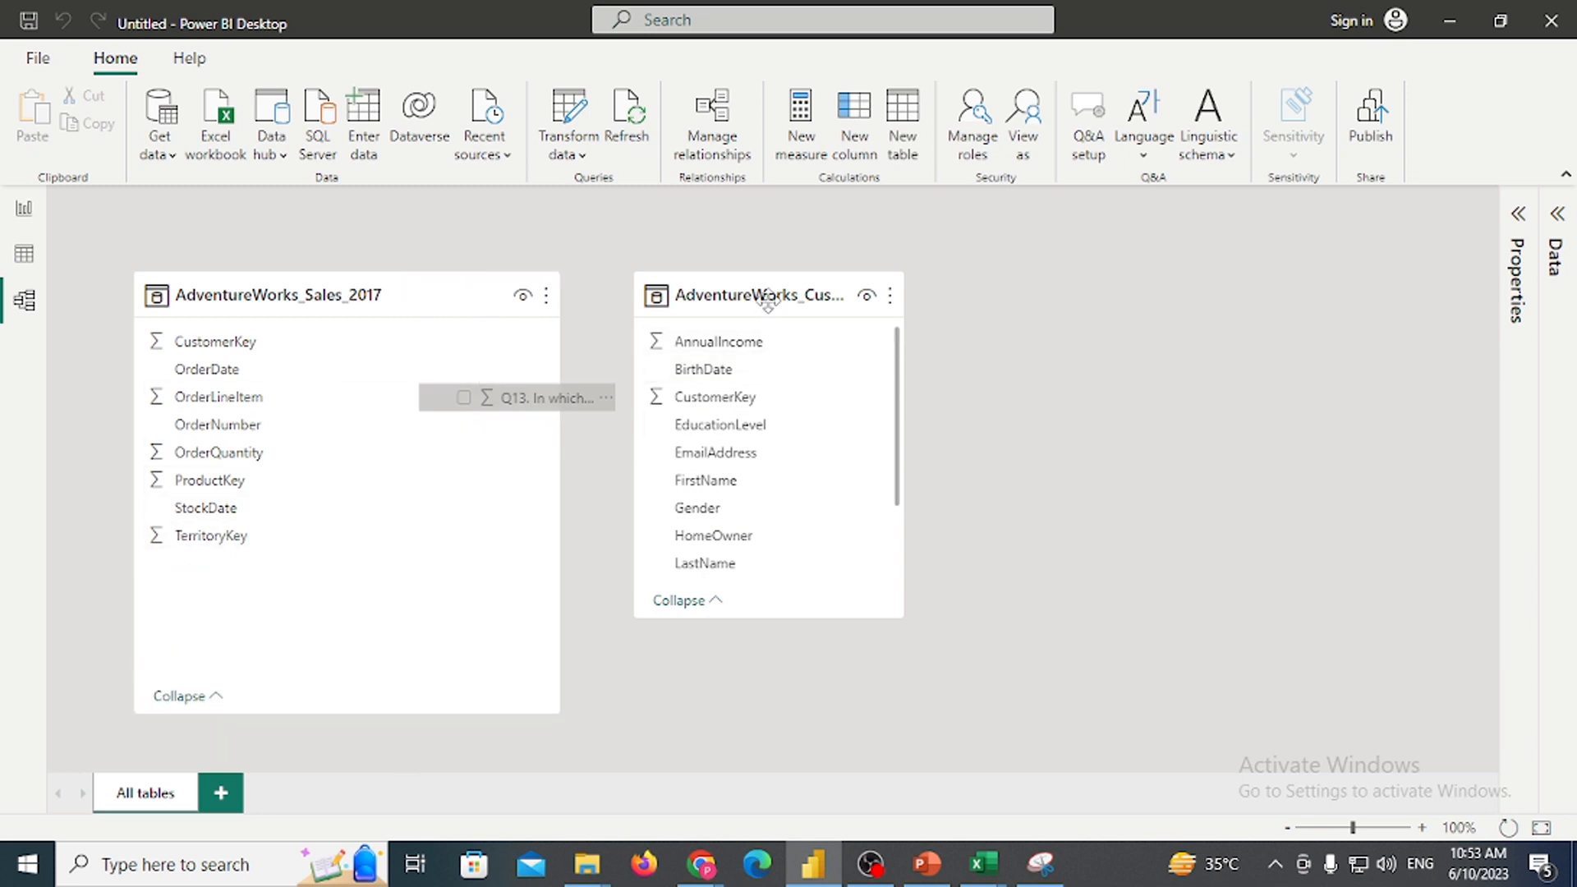
left_click_drag(766, 298, 954, 329)
left_click_drag(1089, 649, 1248, 649)
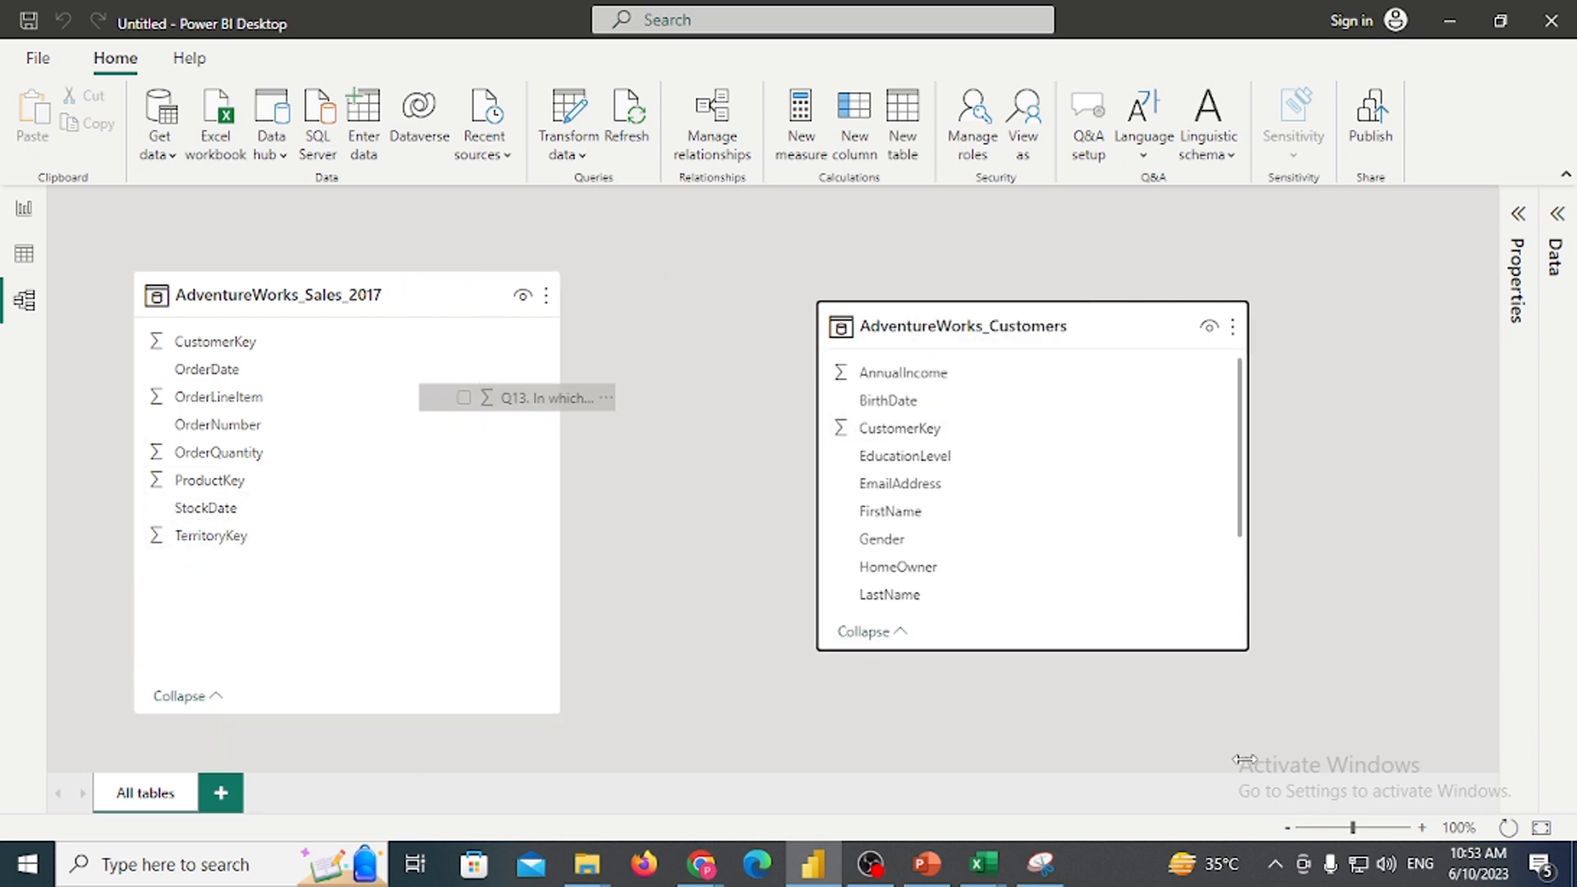
left_click(1050, 328)
left_click(299, 294)
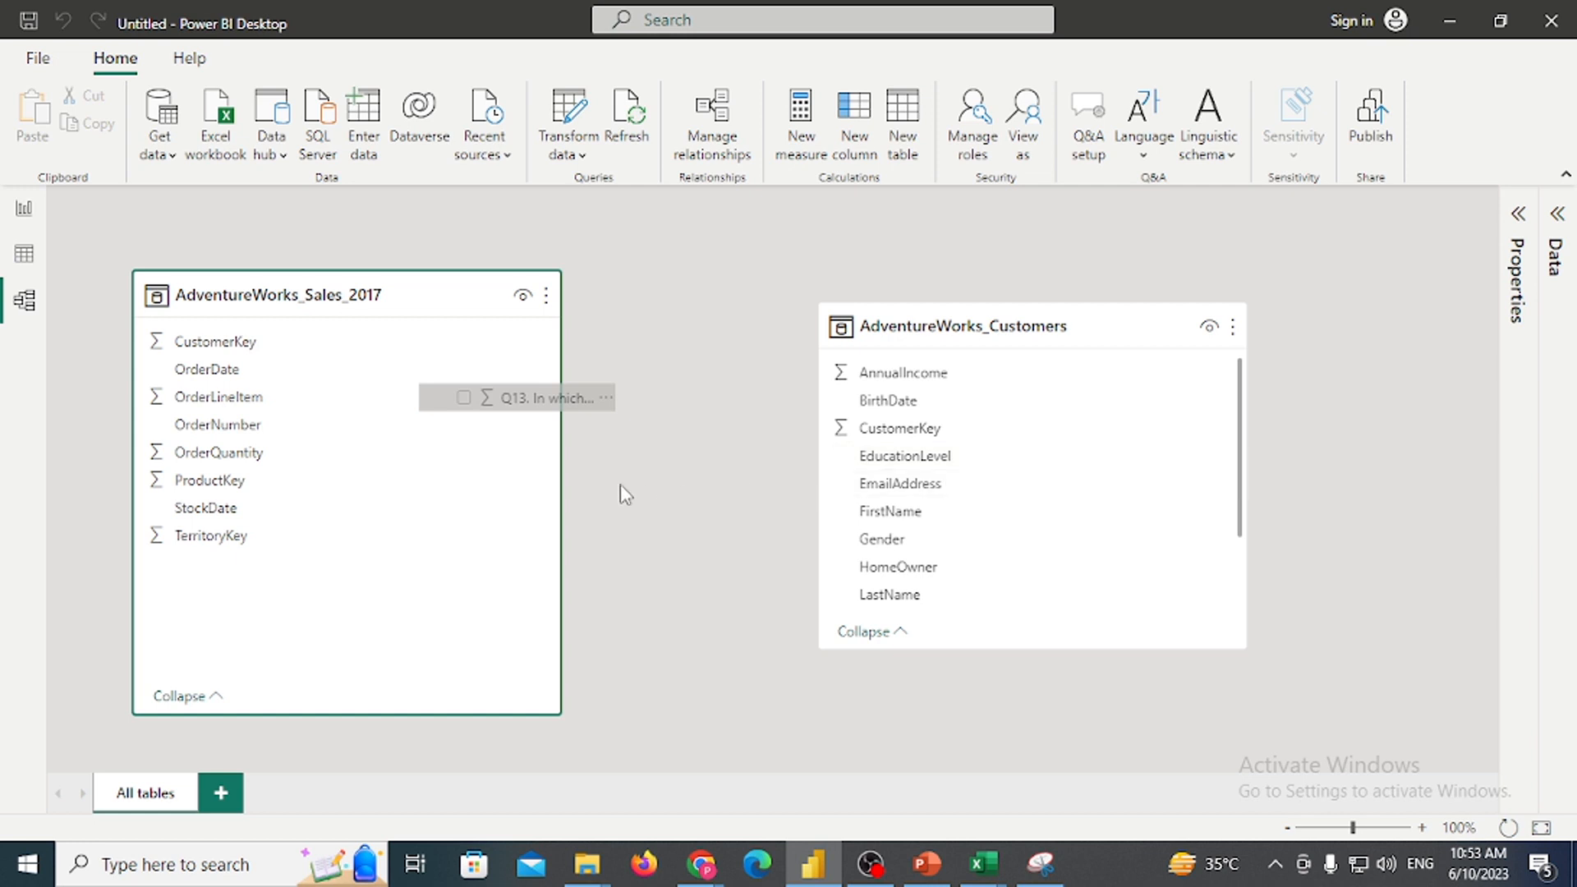
left_click_drag(270, 284, 330, 286)
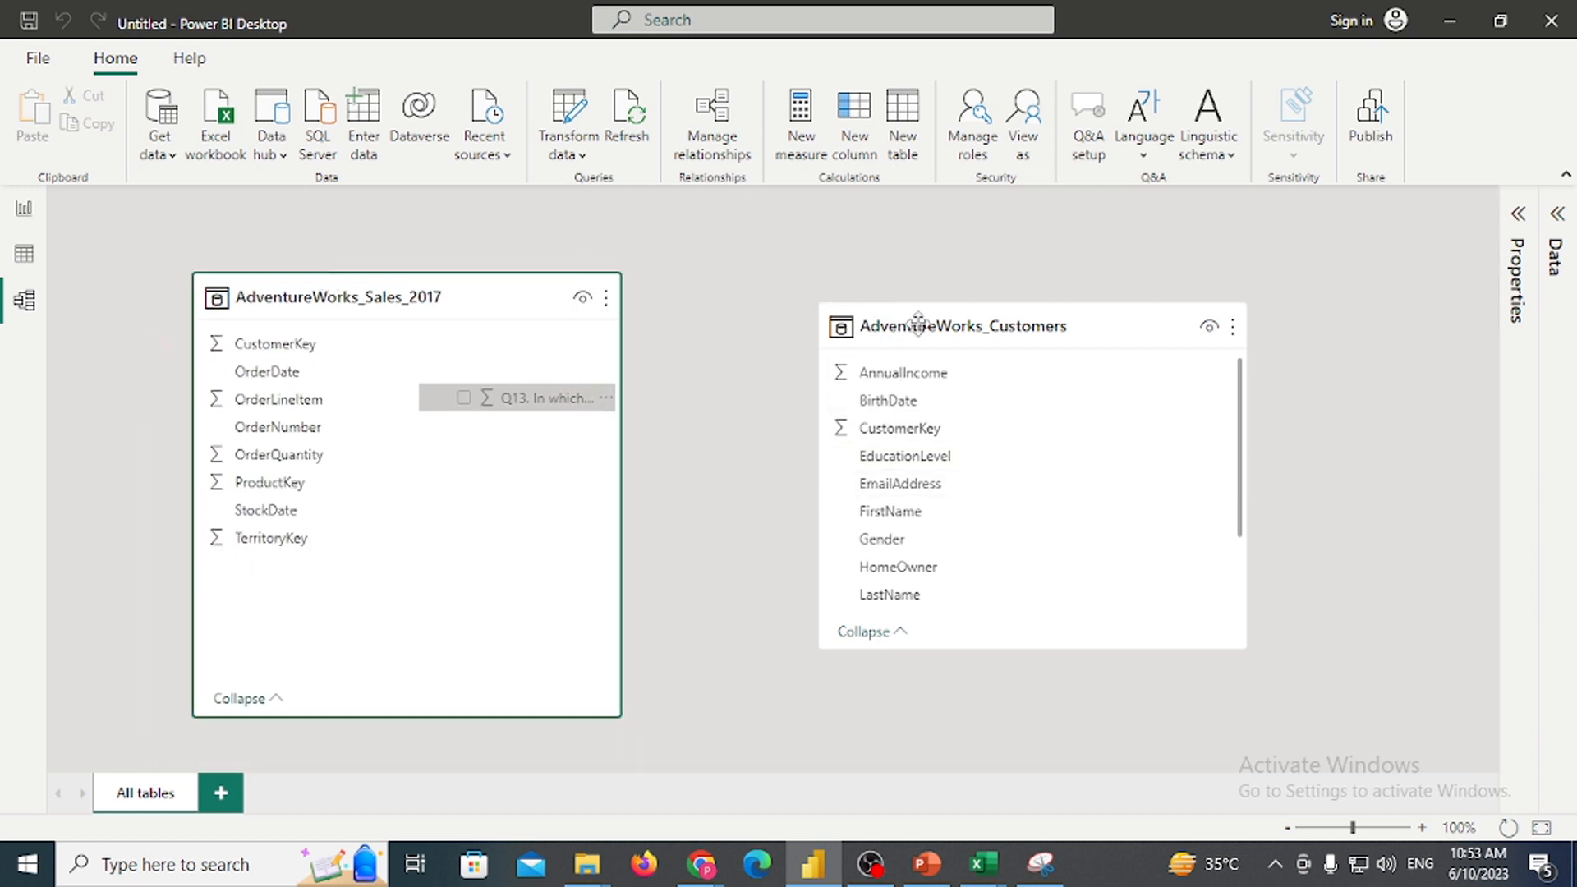
left_click_drag(926, 314, 990, 323)
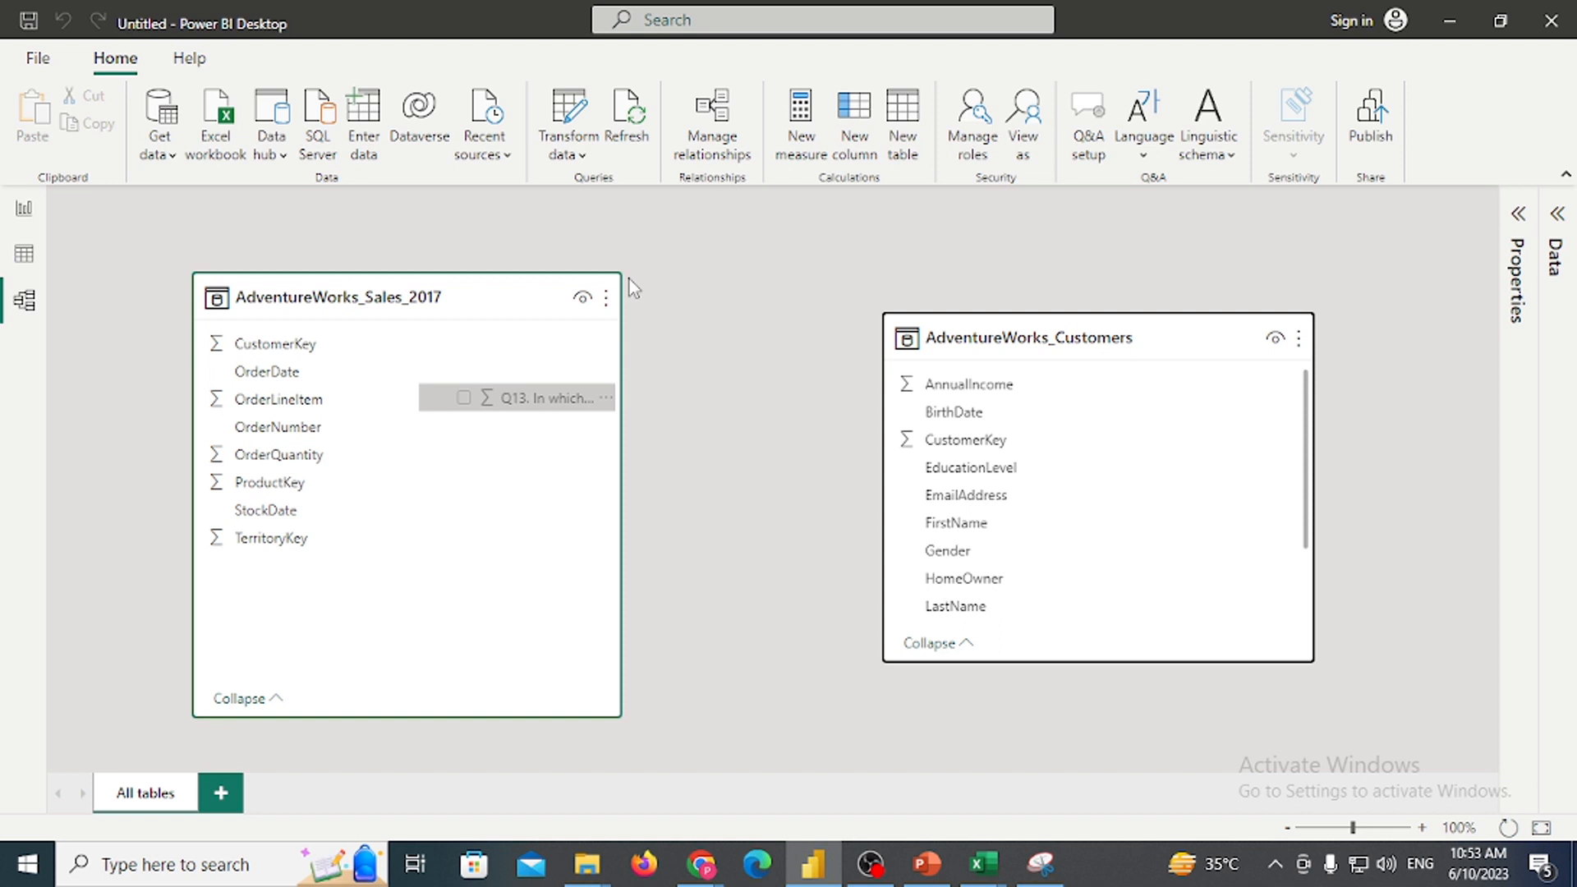
left_click(327, 345)
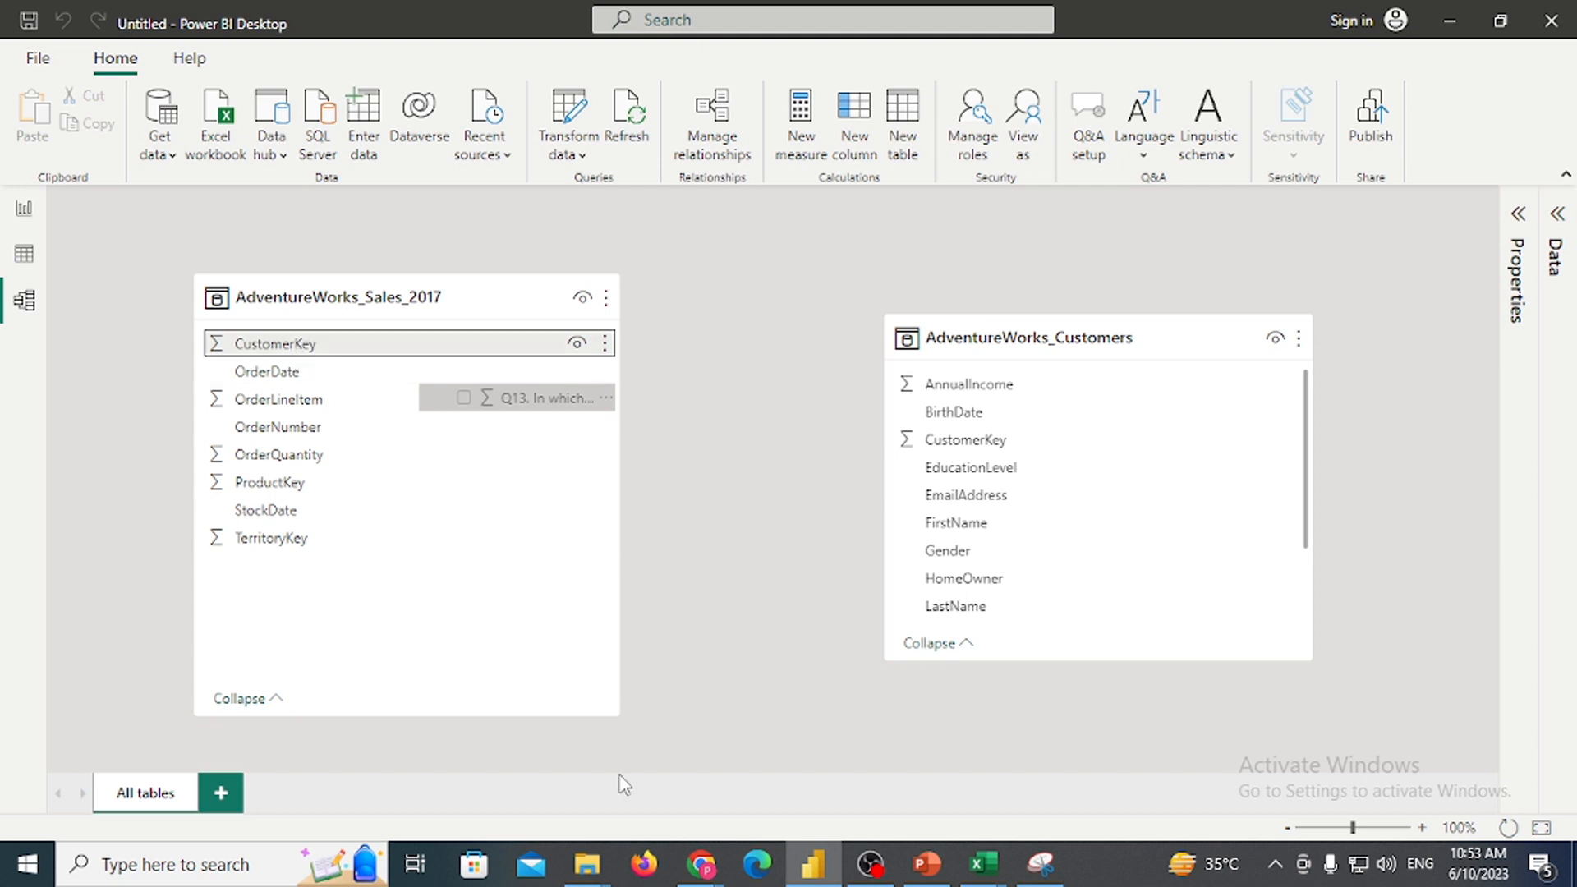
left_click(976, 446)
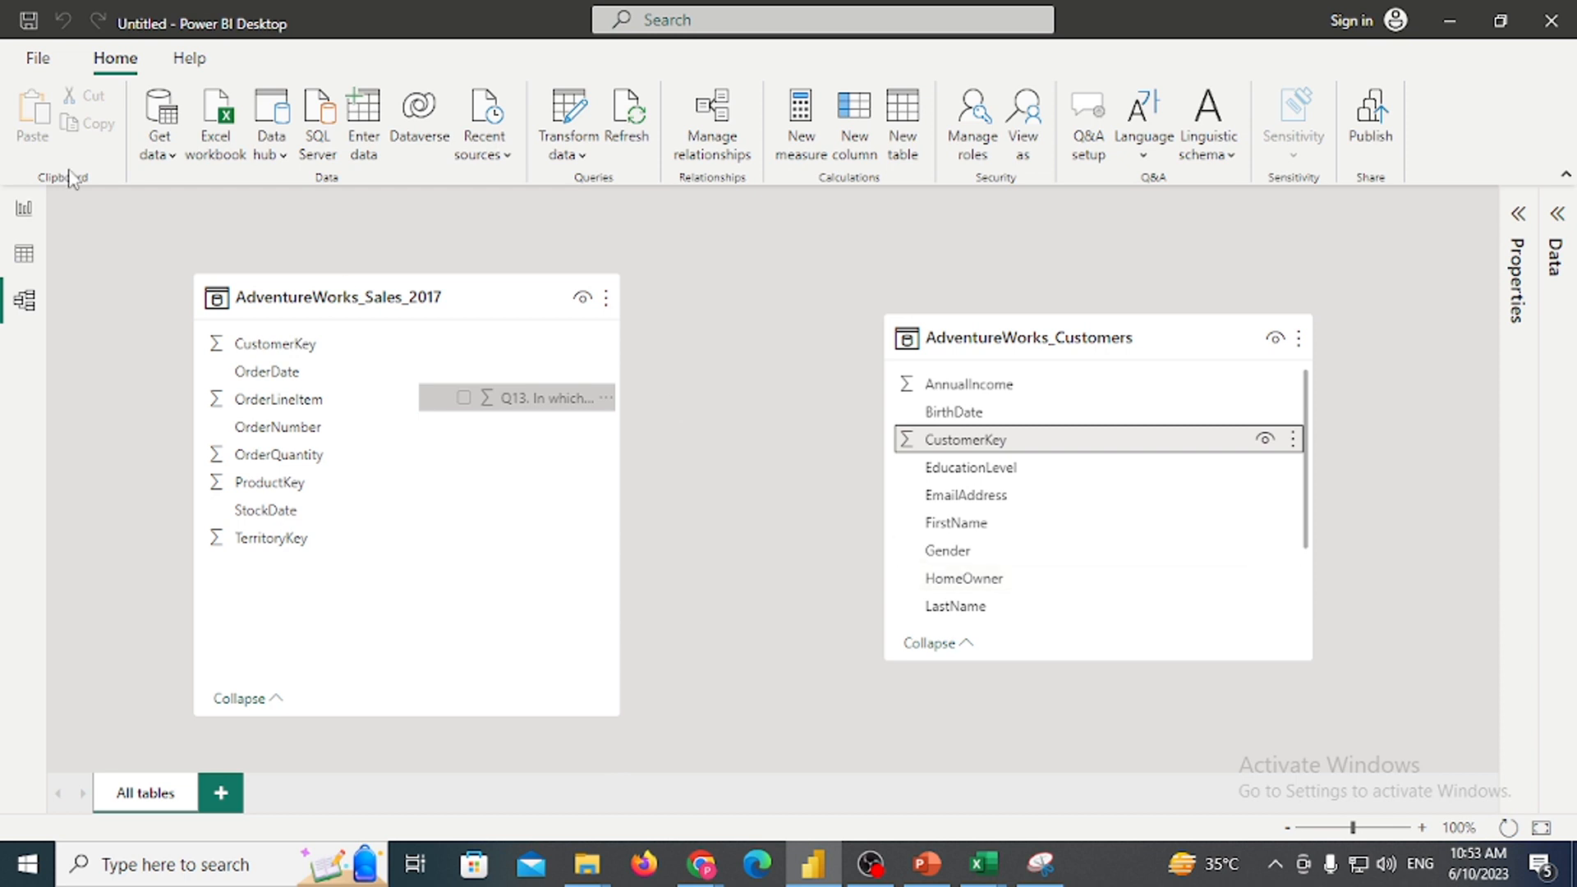
Open the current file's data load options to check the relationship settings
left_click(37, 58)
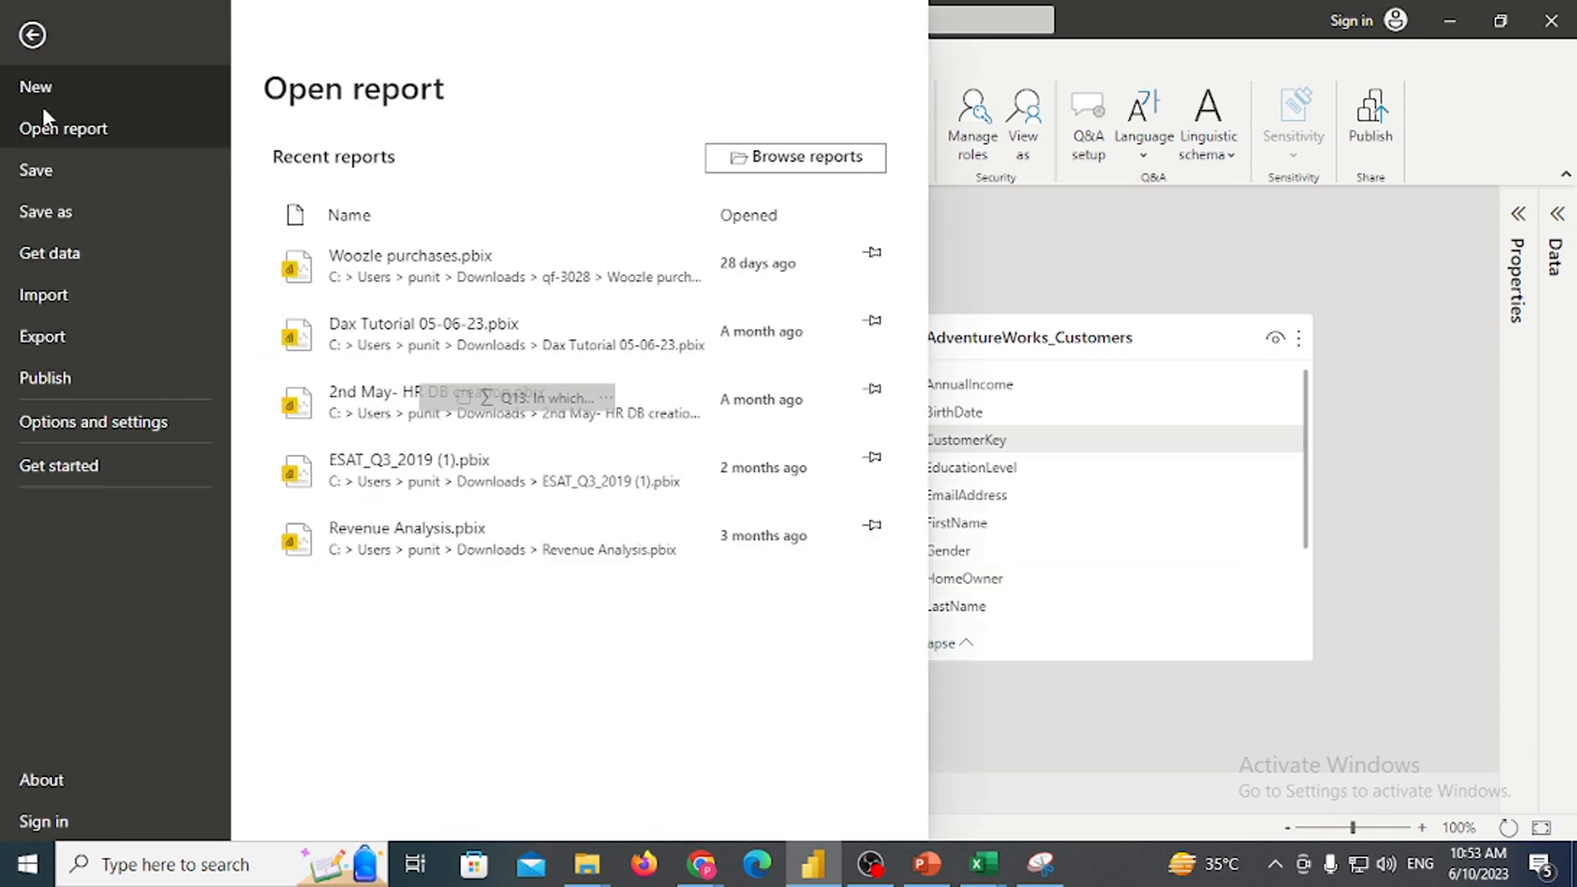
left_click(69, 420)
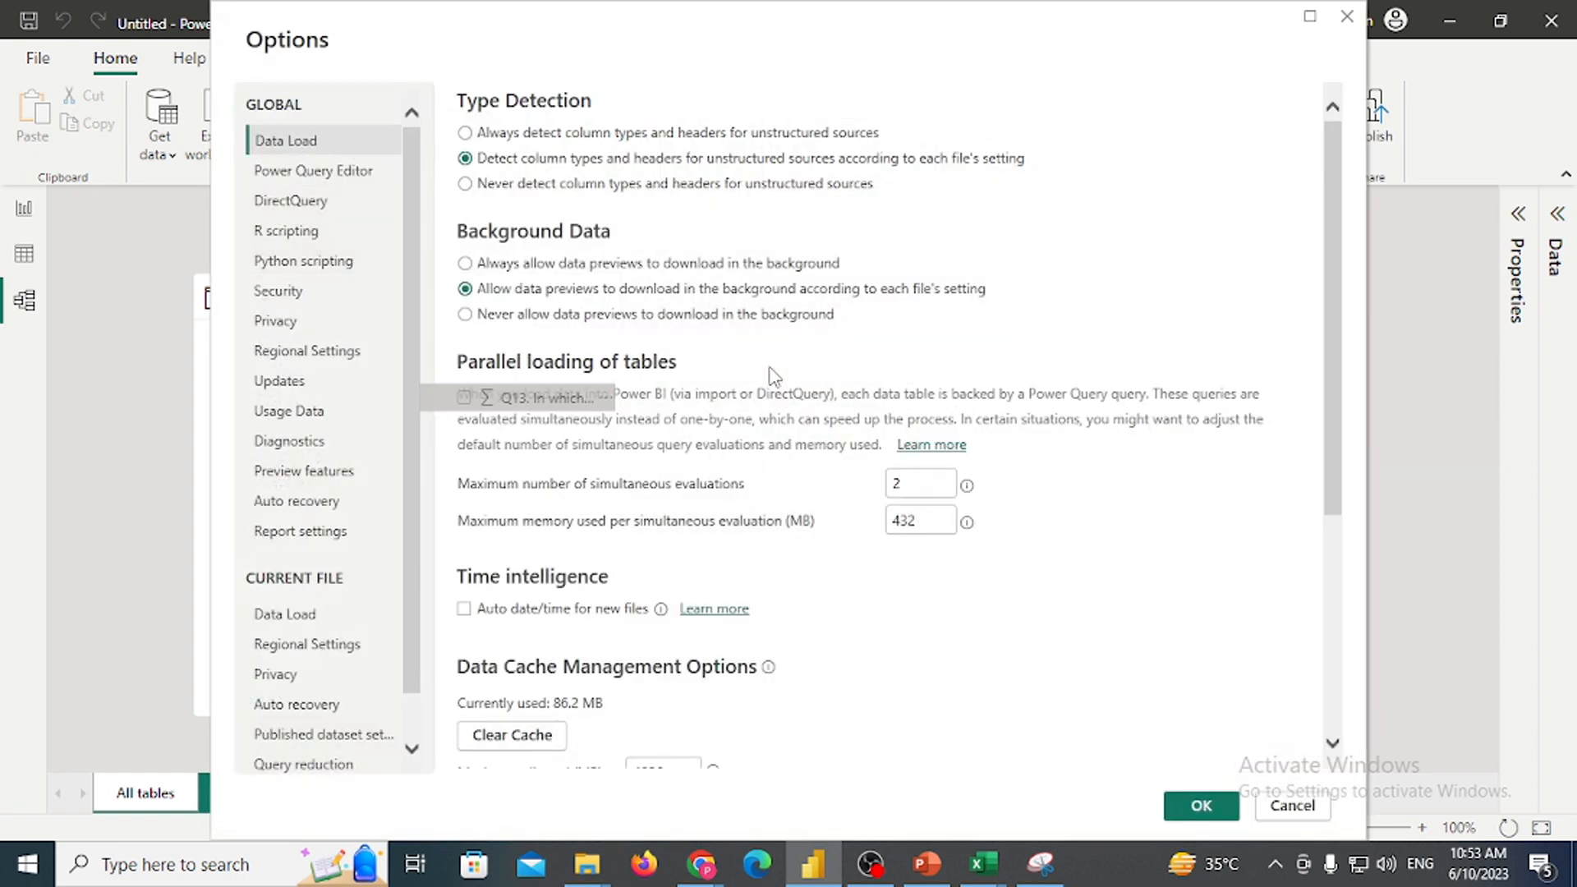
left_click(284, 616)
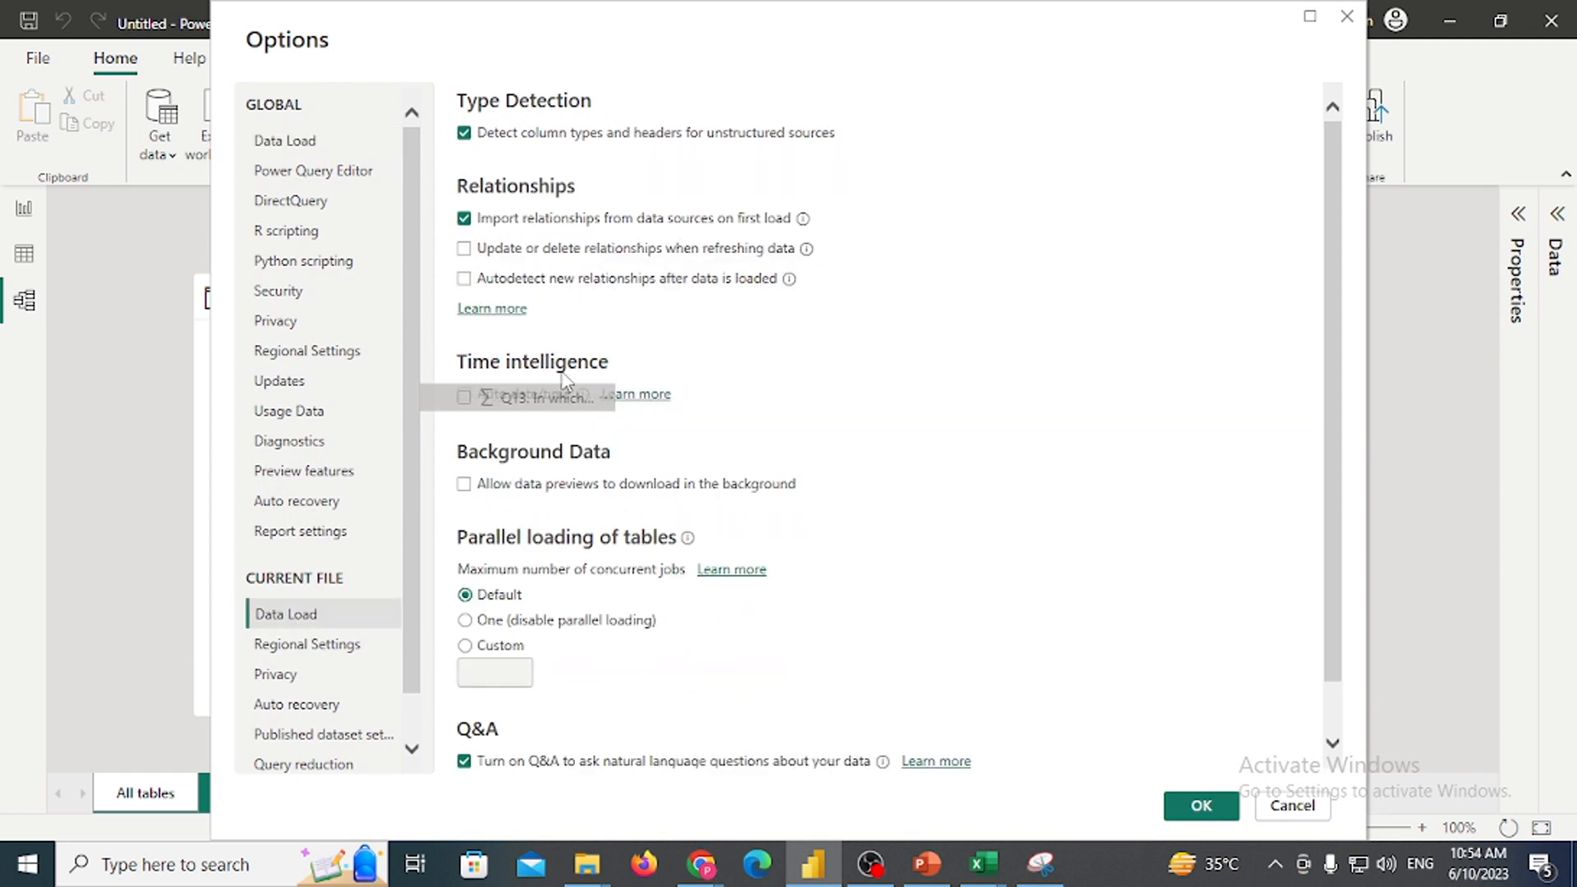
Capture the options in Snipping Tool, outline "Autodetect new relationships after data is loaded" with the pen, and return to the Power BI model
left_click(1040, 865)
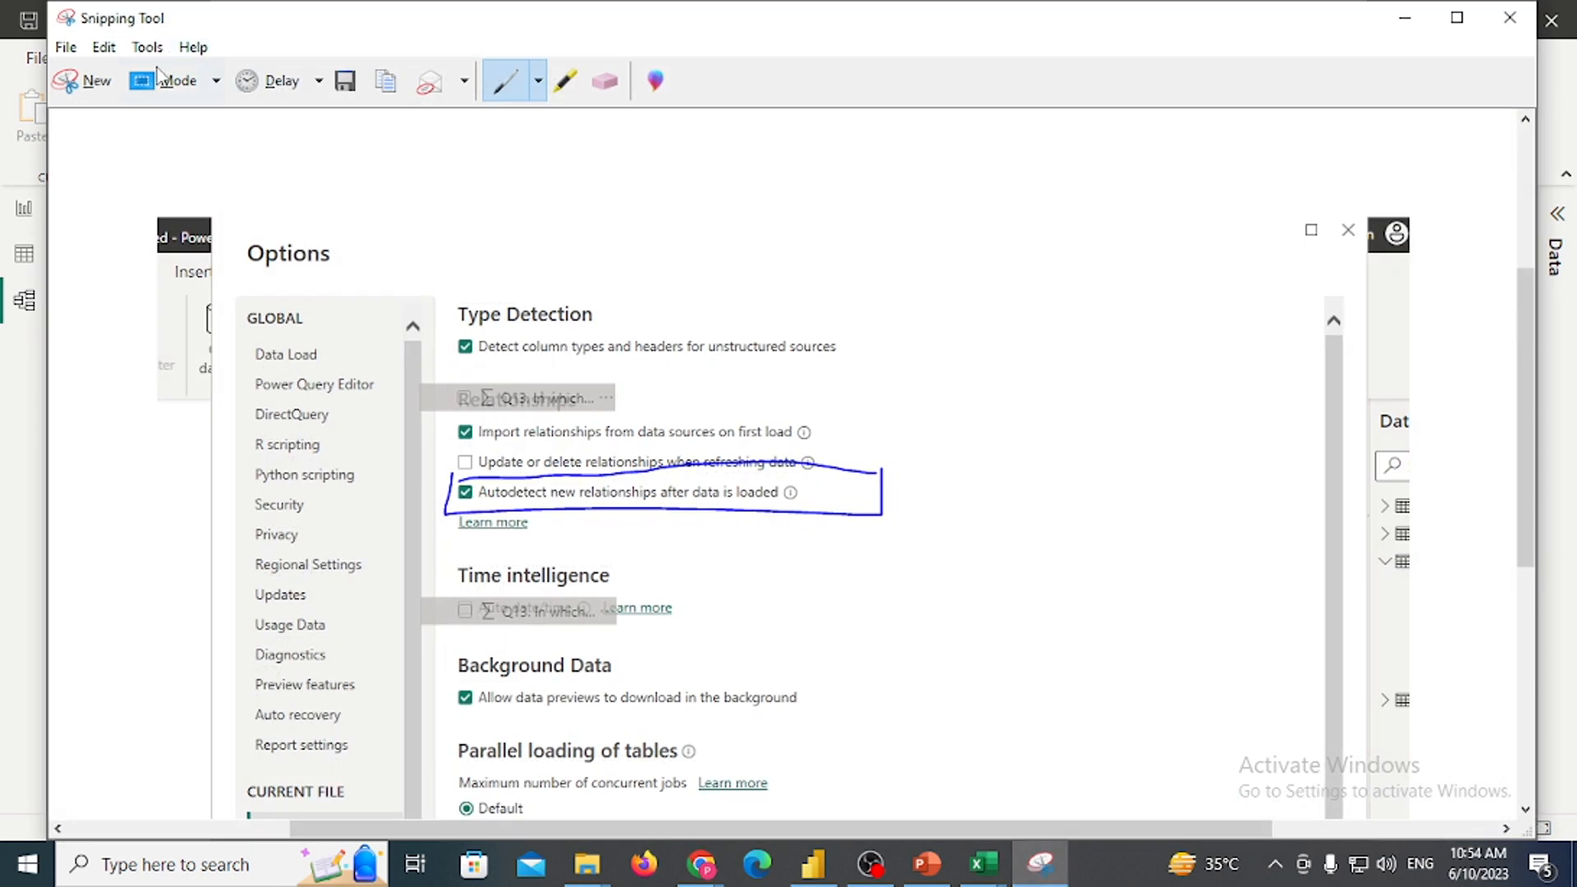
left_click(93, 99)
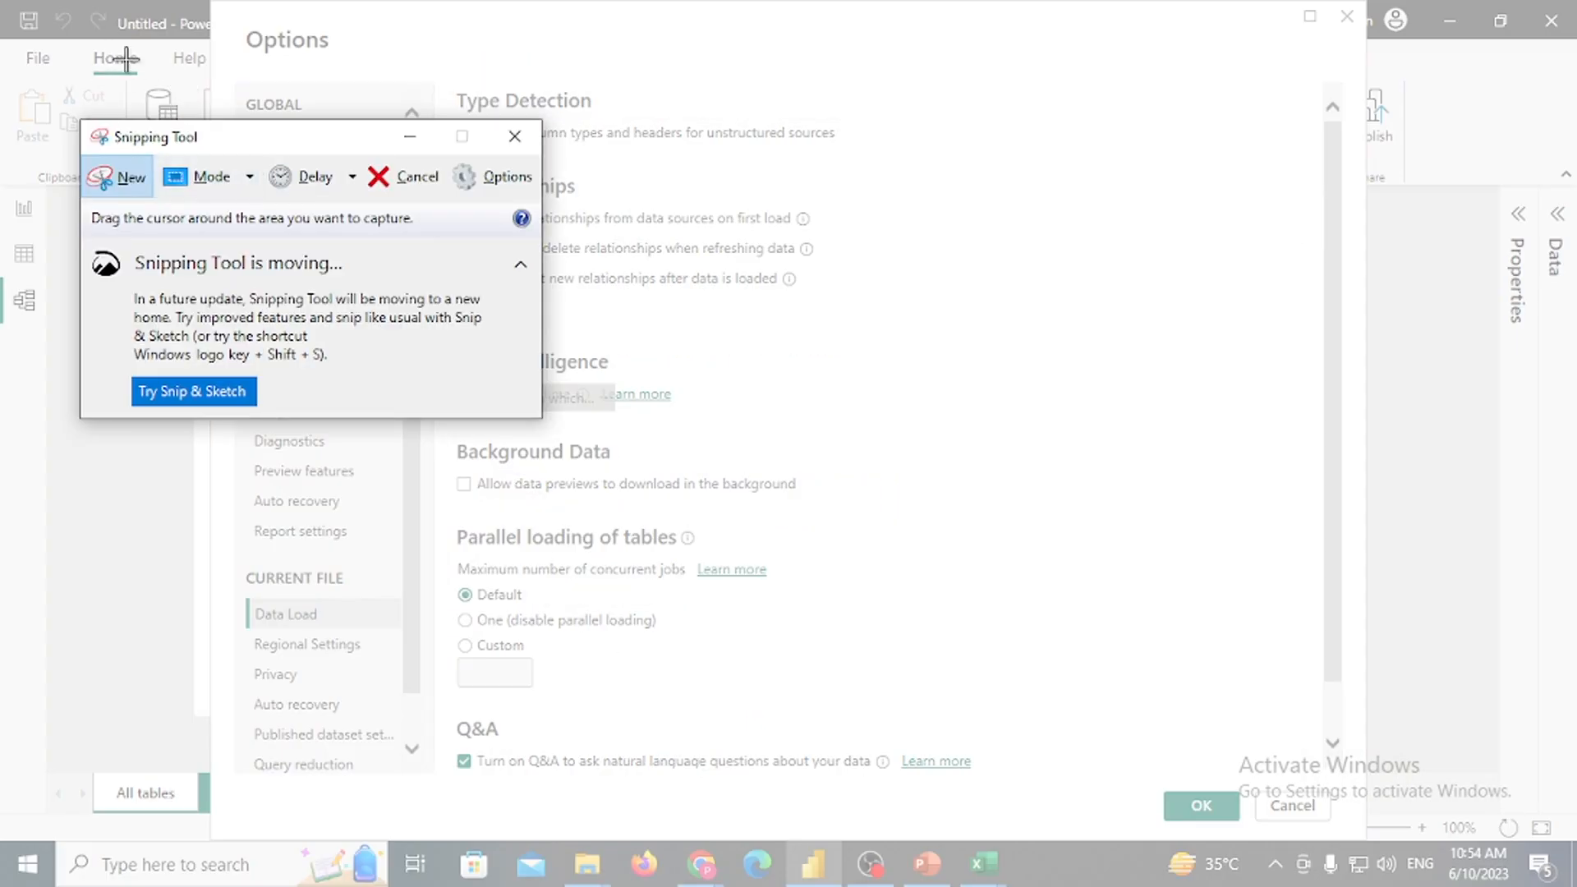
left_click_drag(108, 34, 1401, 746)
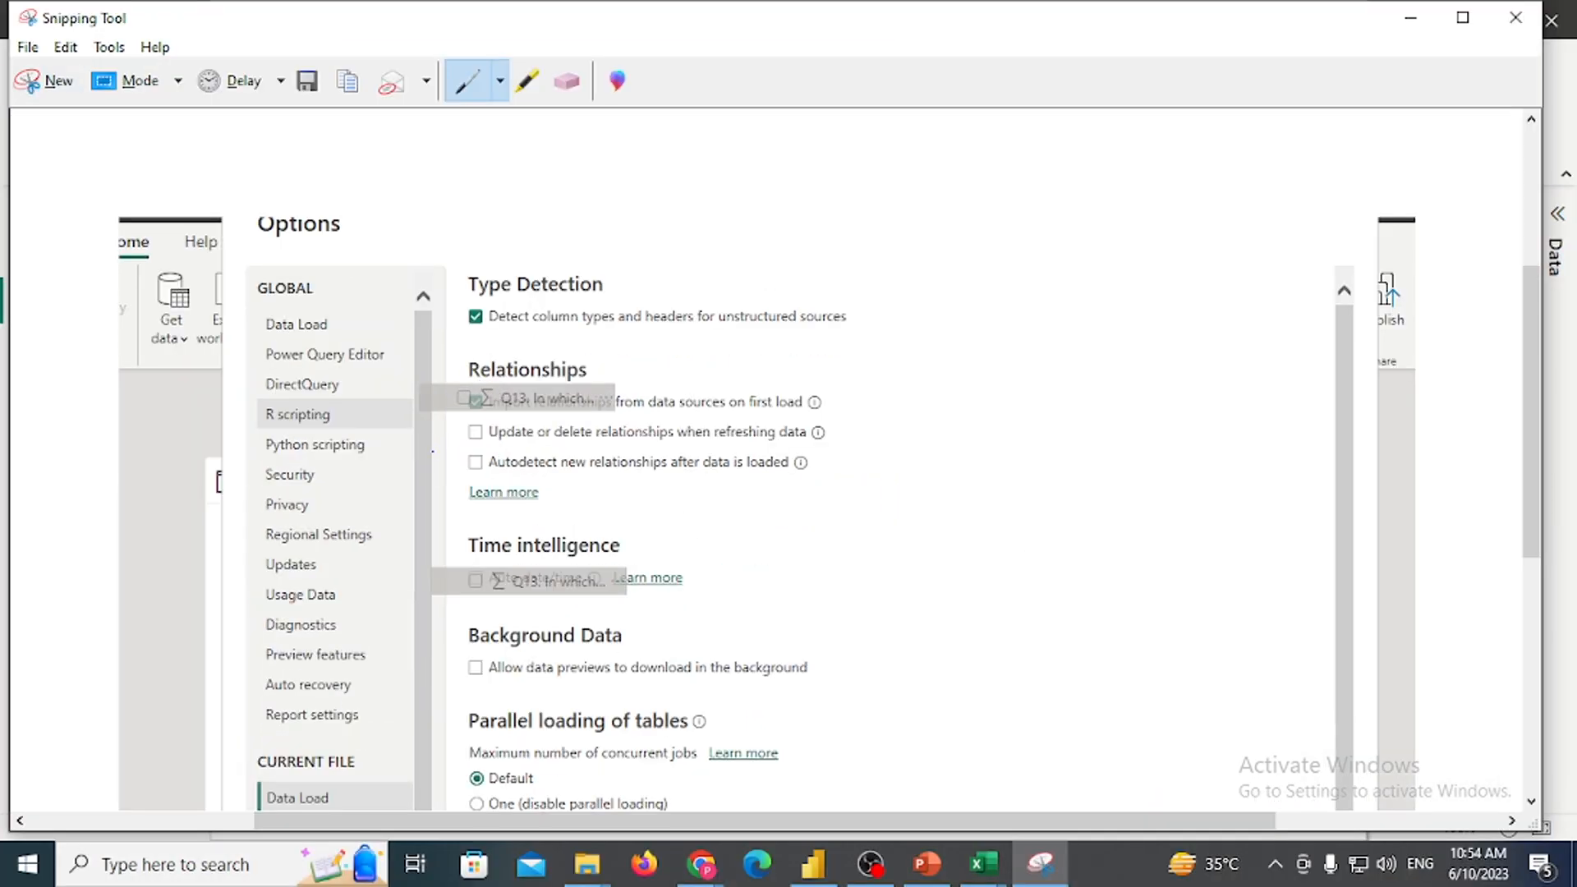
mouse_move(449, 445)
left_mouse_down()
mouse_move(554, 490)
mouse_move(865, 521)
mouse_move(859, 457)
mouse_move(466, 448)
left_mouse_up()
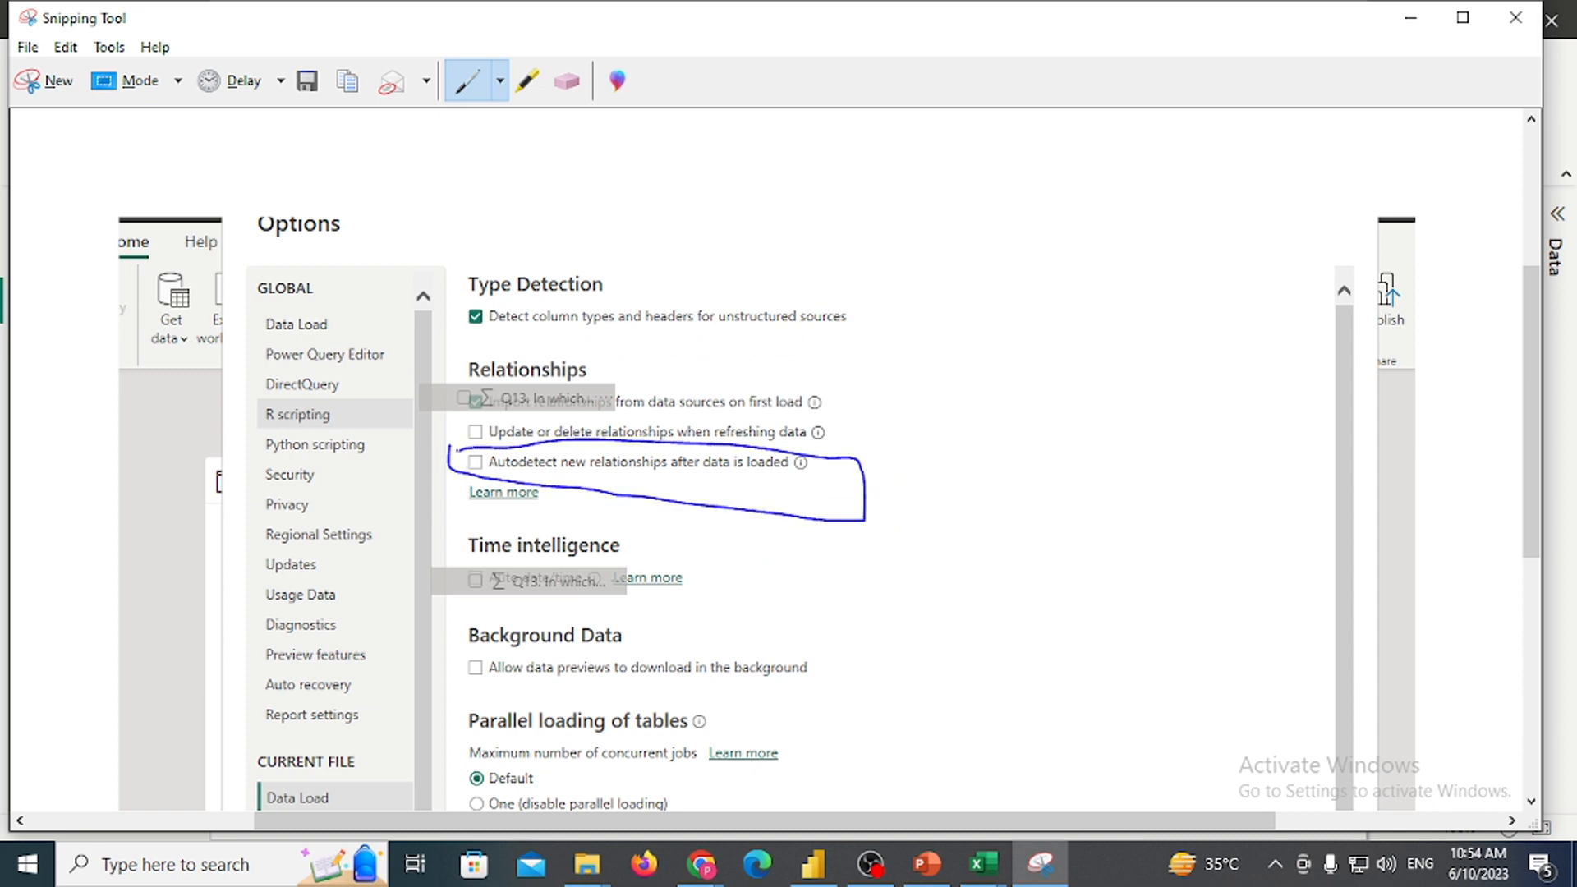
left_click(1412, 17)
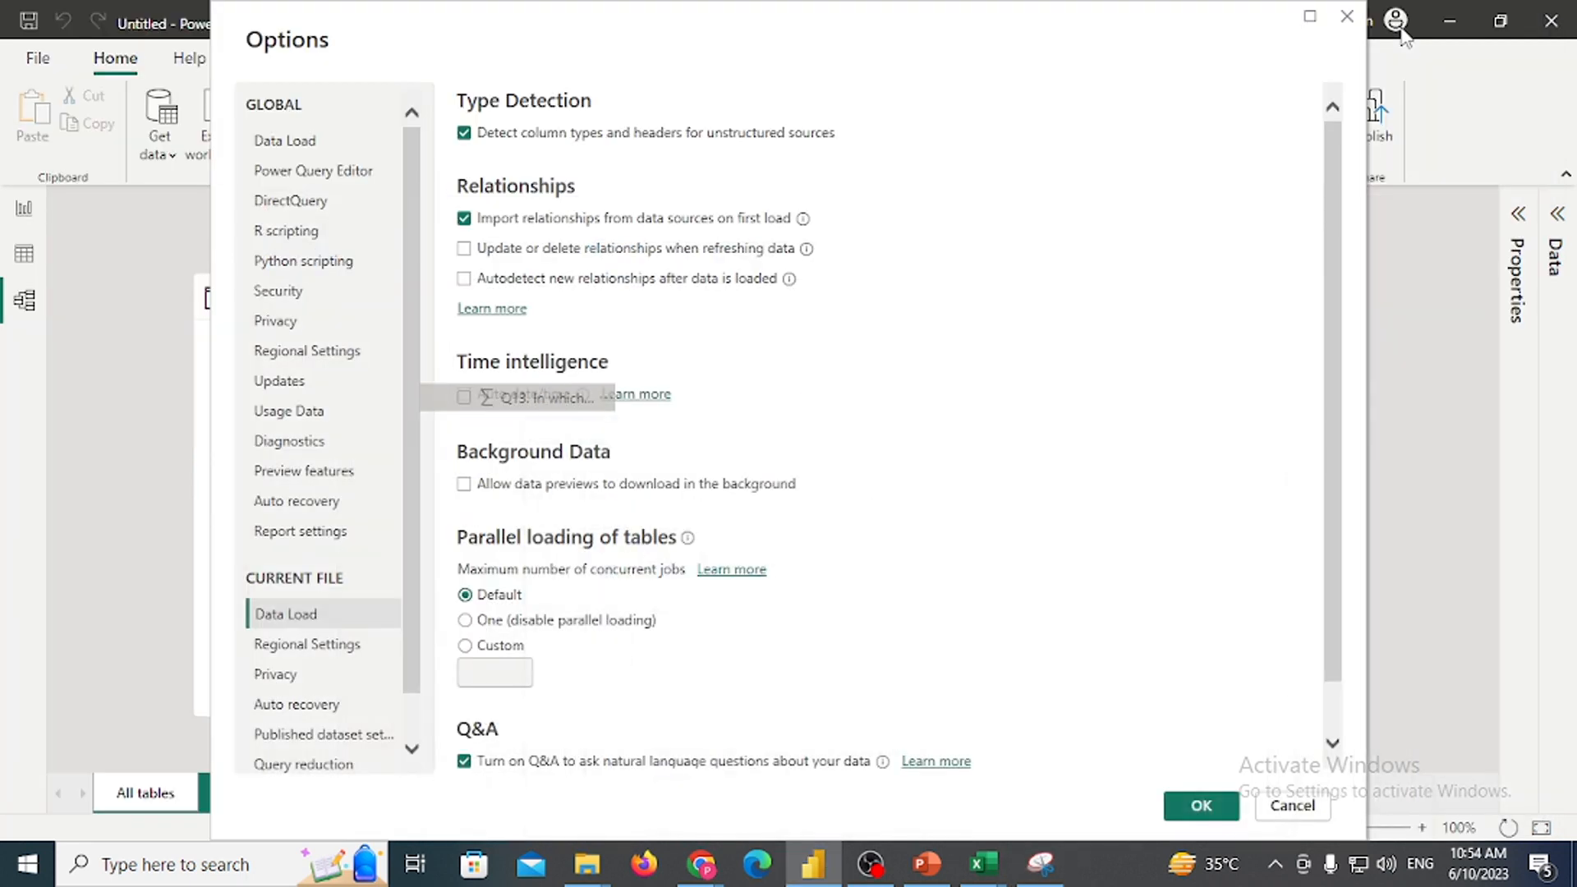
left_click(1347, 17)
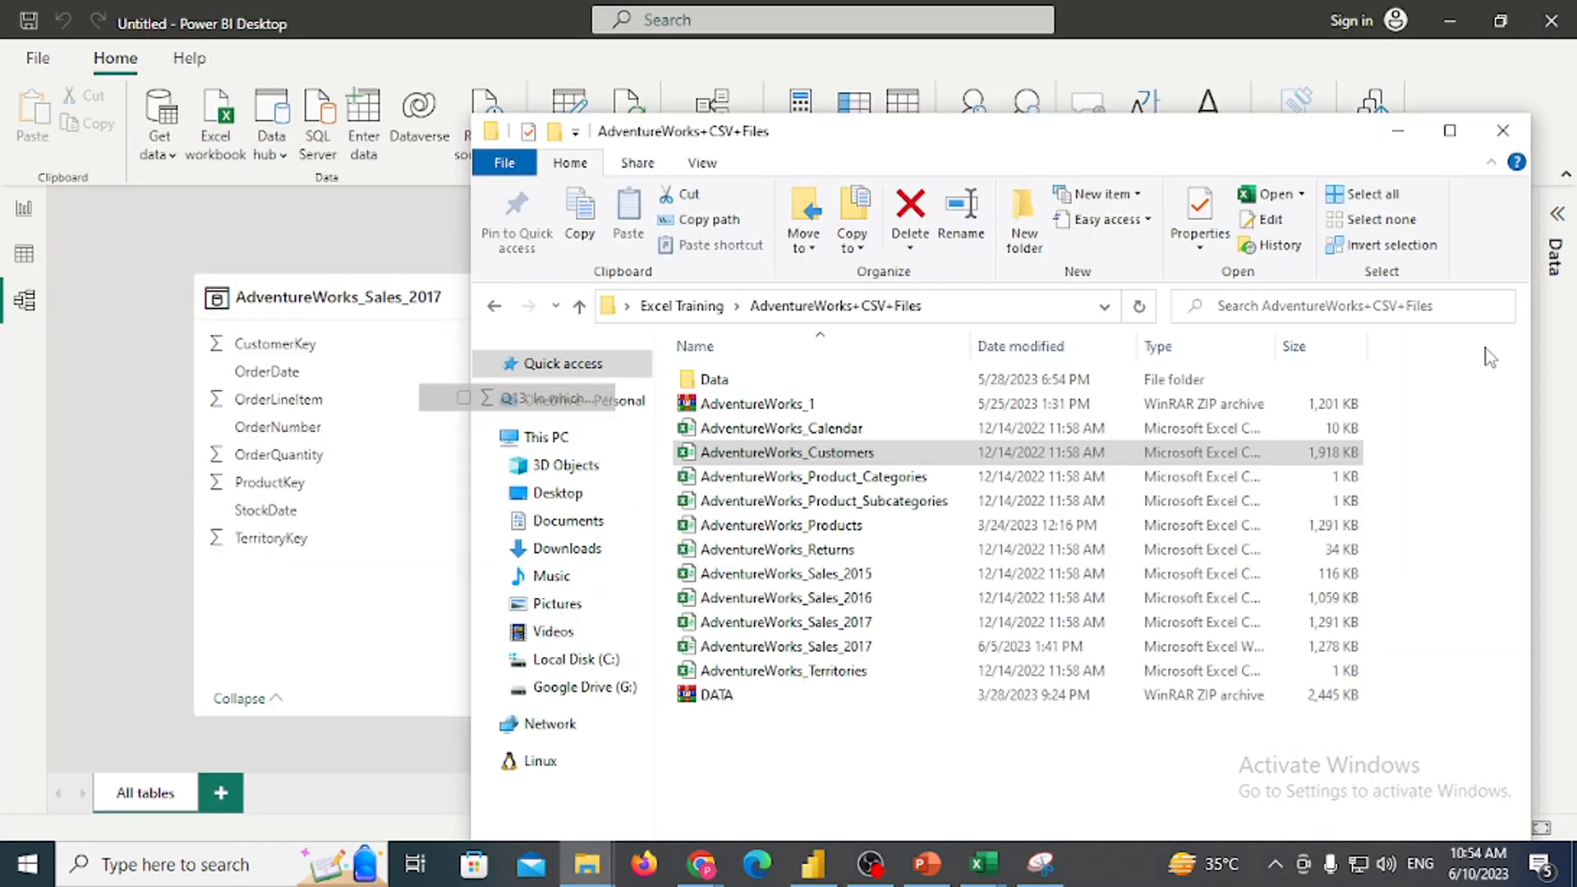
left_click(300, 234)
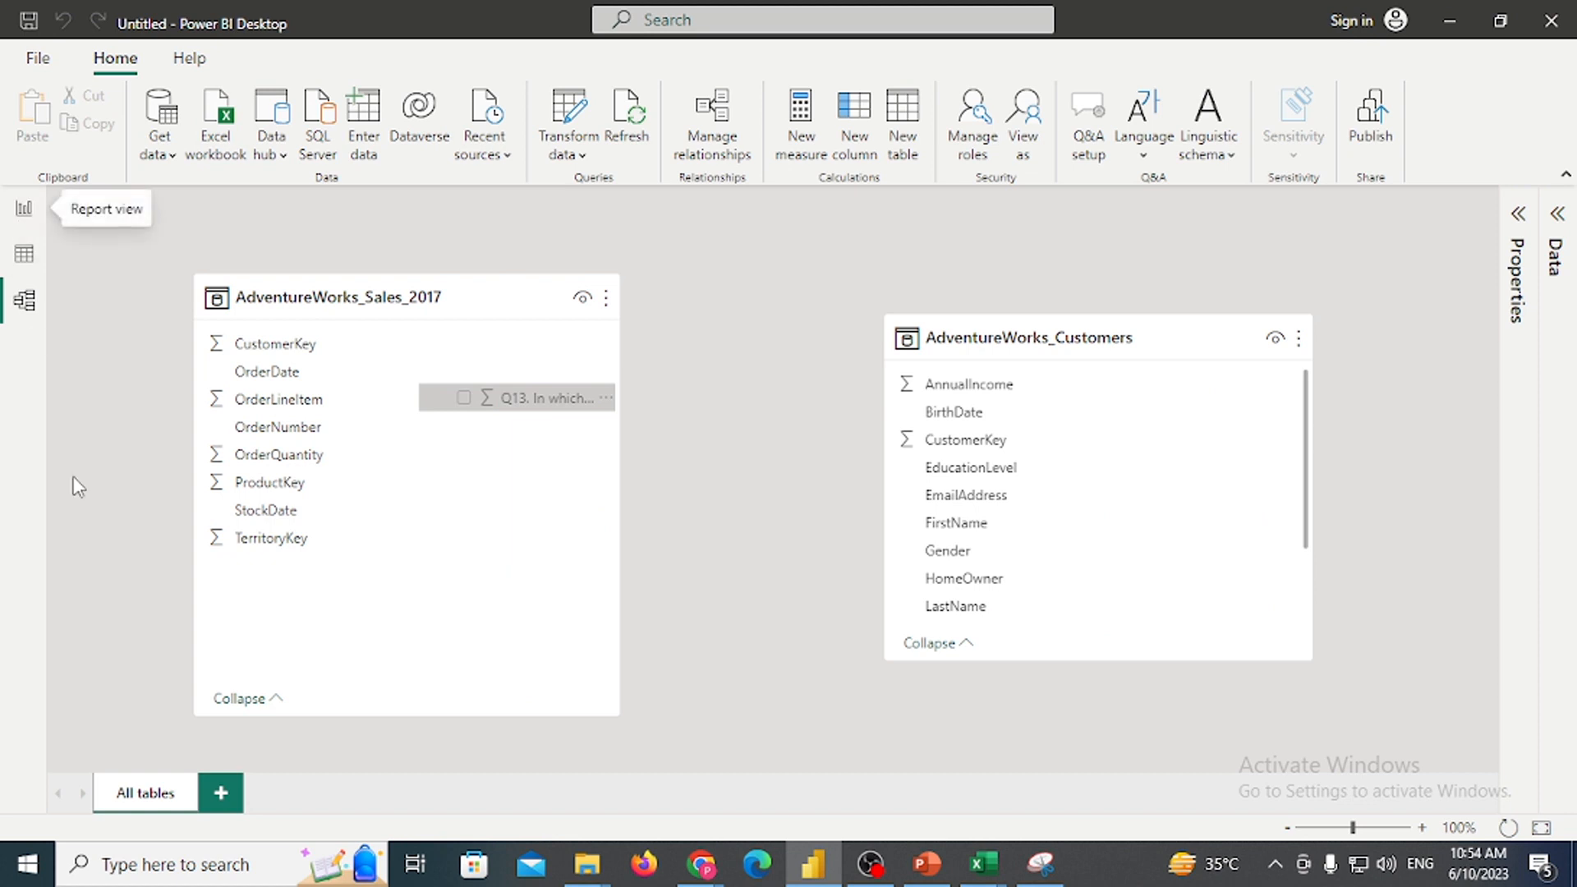
Add an empty table visual to the report page, move it toward the page centre, and enlarge it
left_click(23, 211)
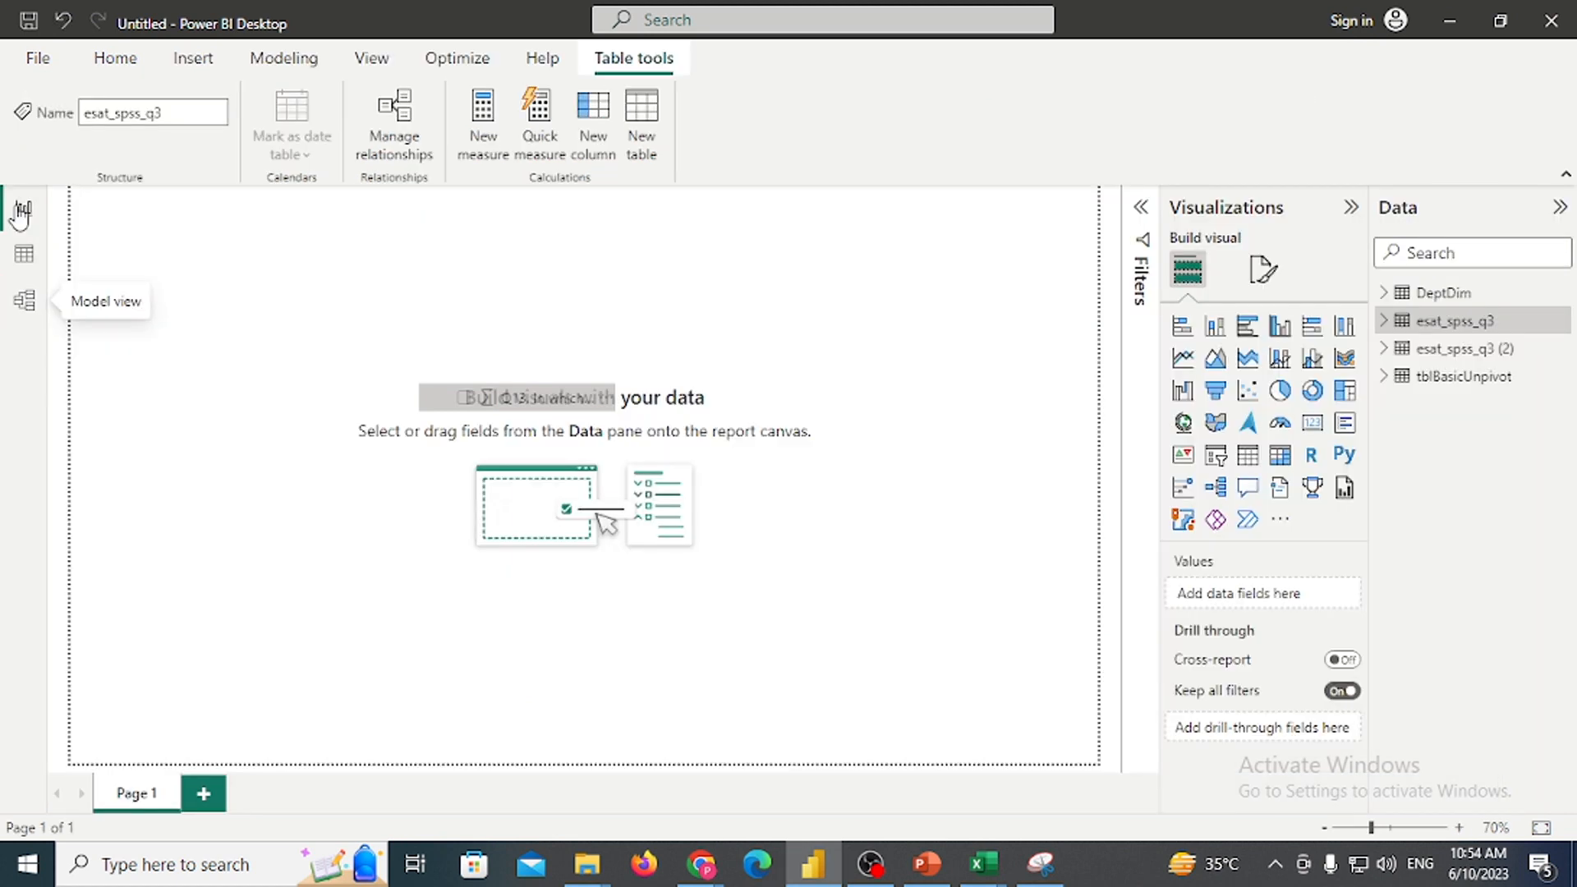
left_click(1247, 458)
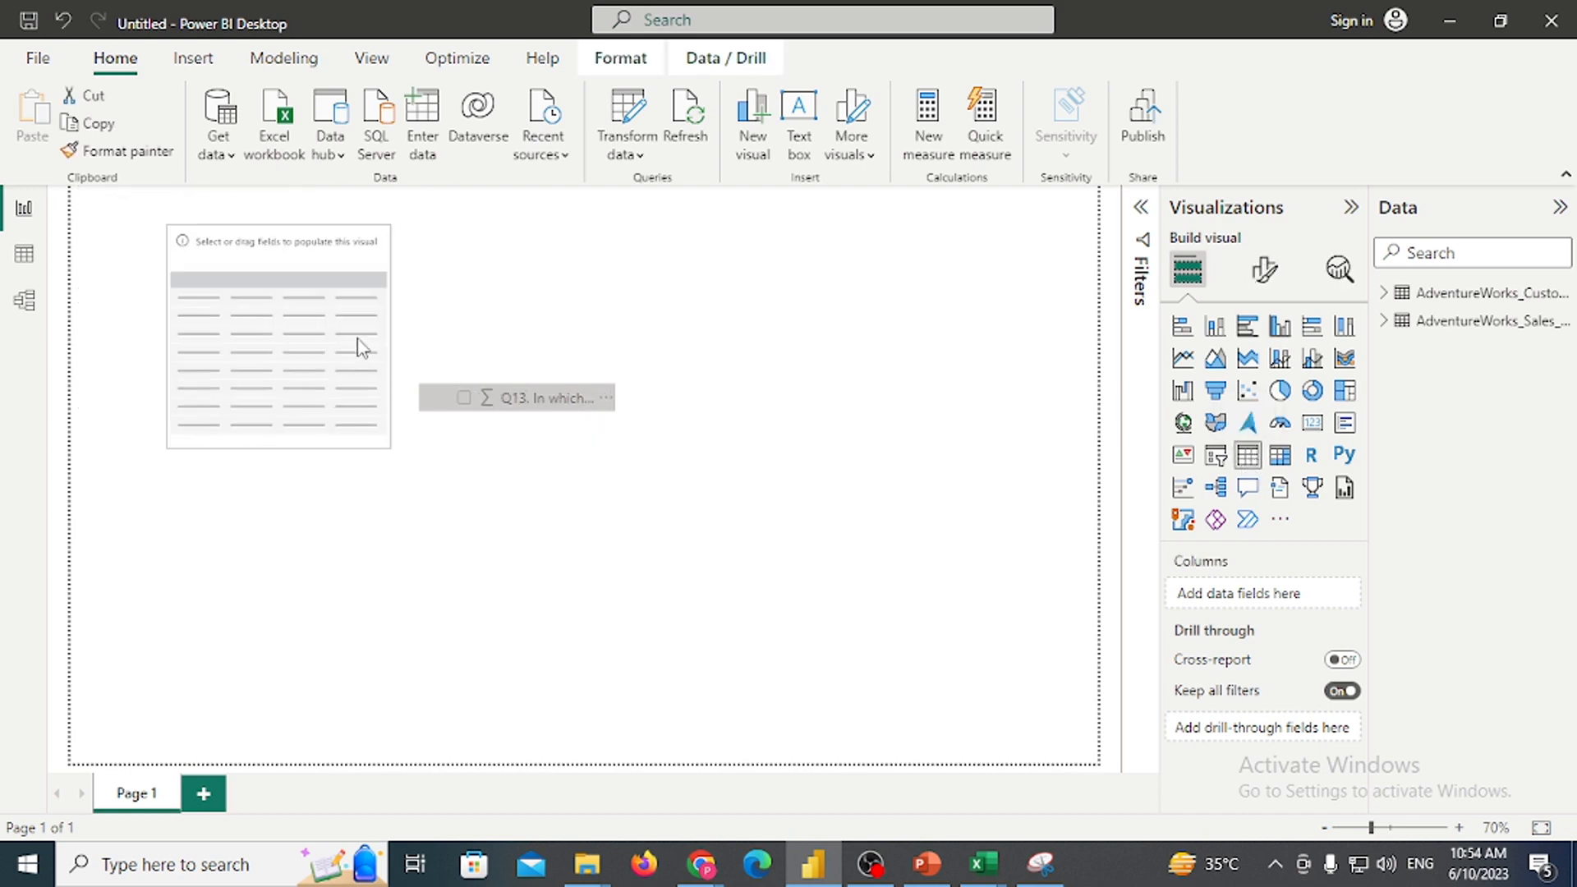
left_click_drag(362, 345, 448, 382)
left_click(510, 468)
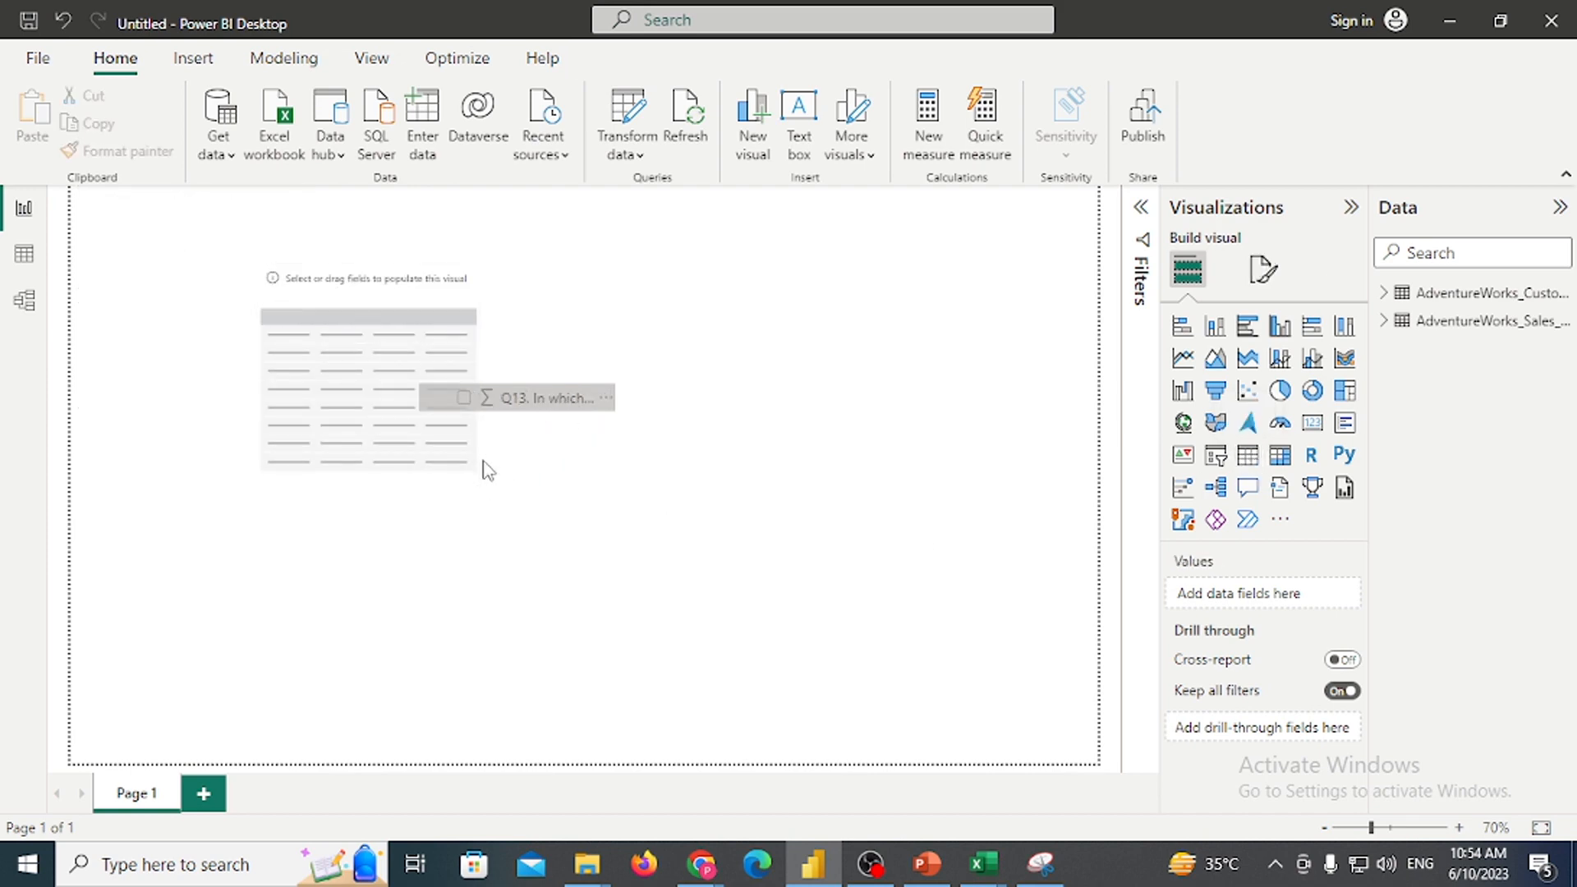
left_click(475, 480)
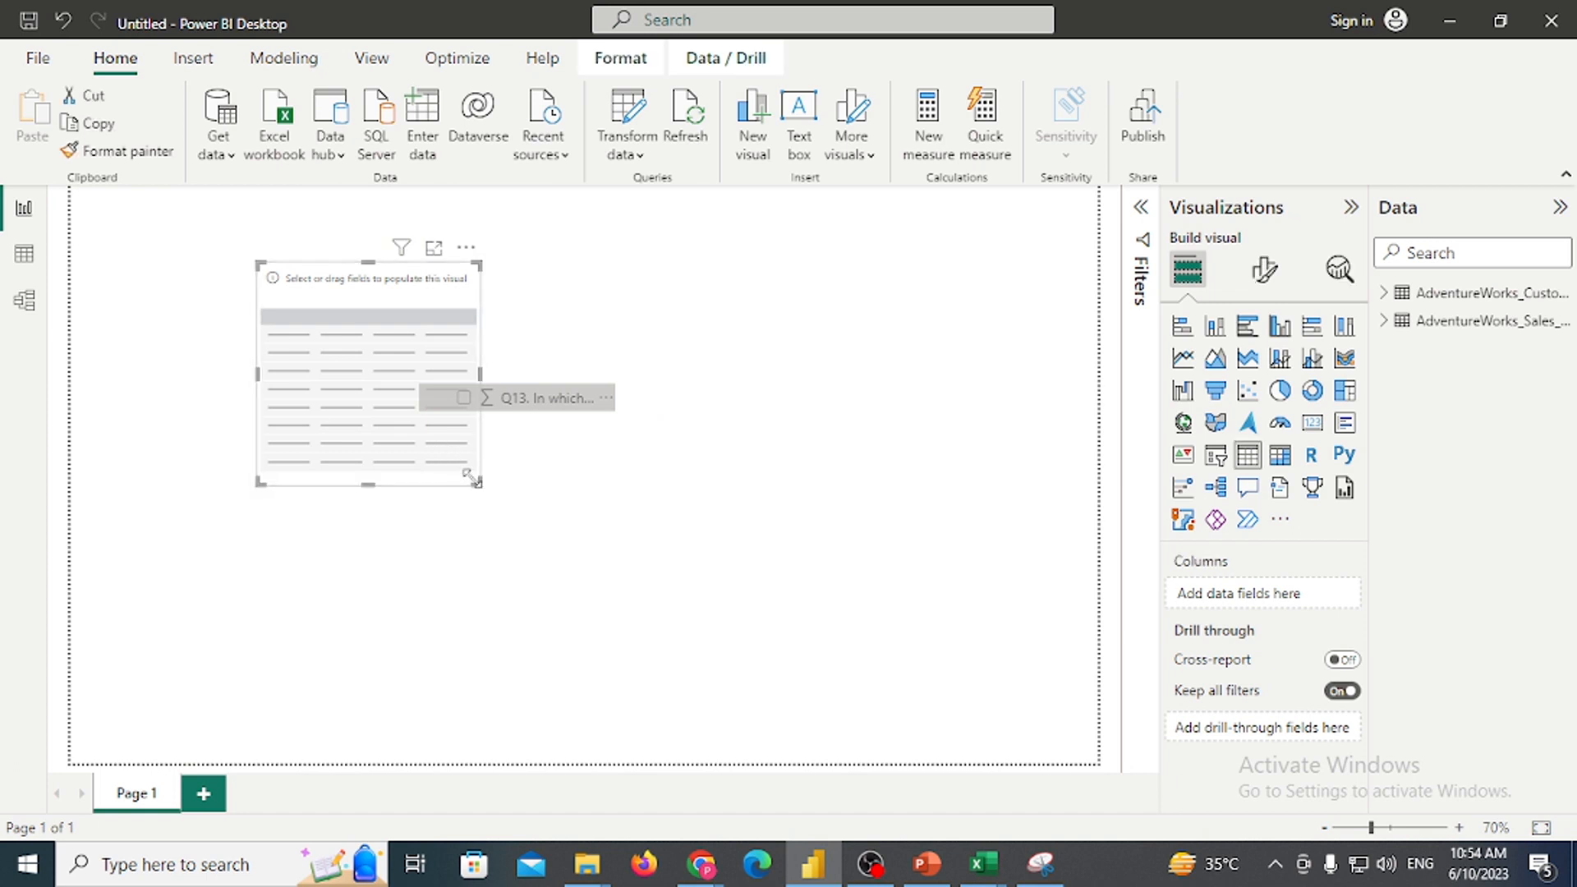
left_click_drag(473, 478, 782, 636)
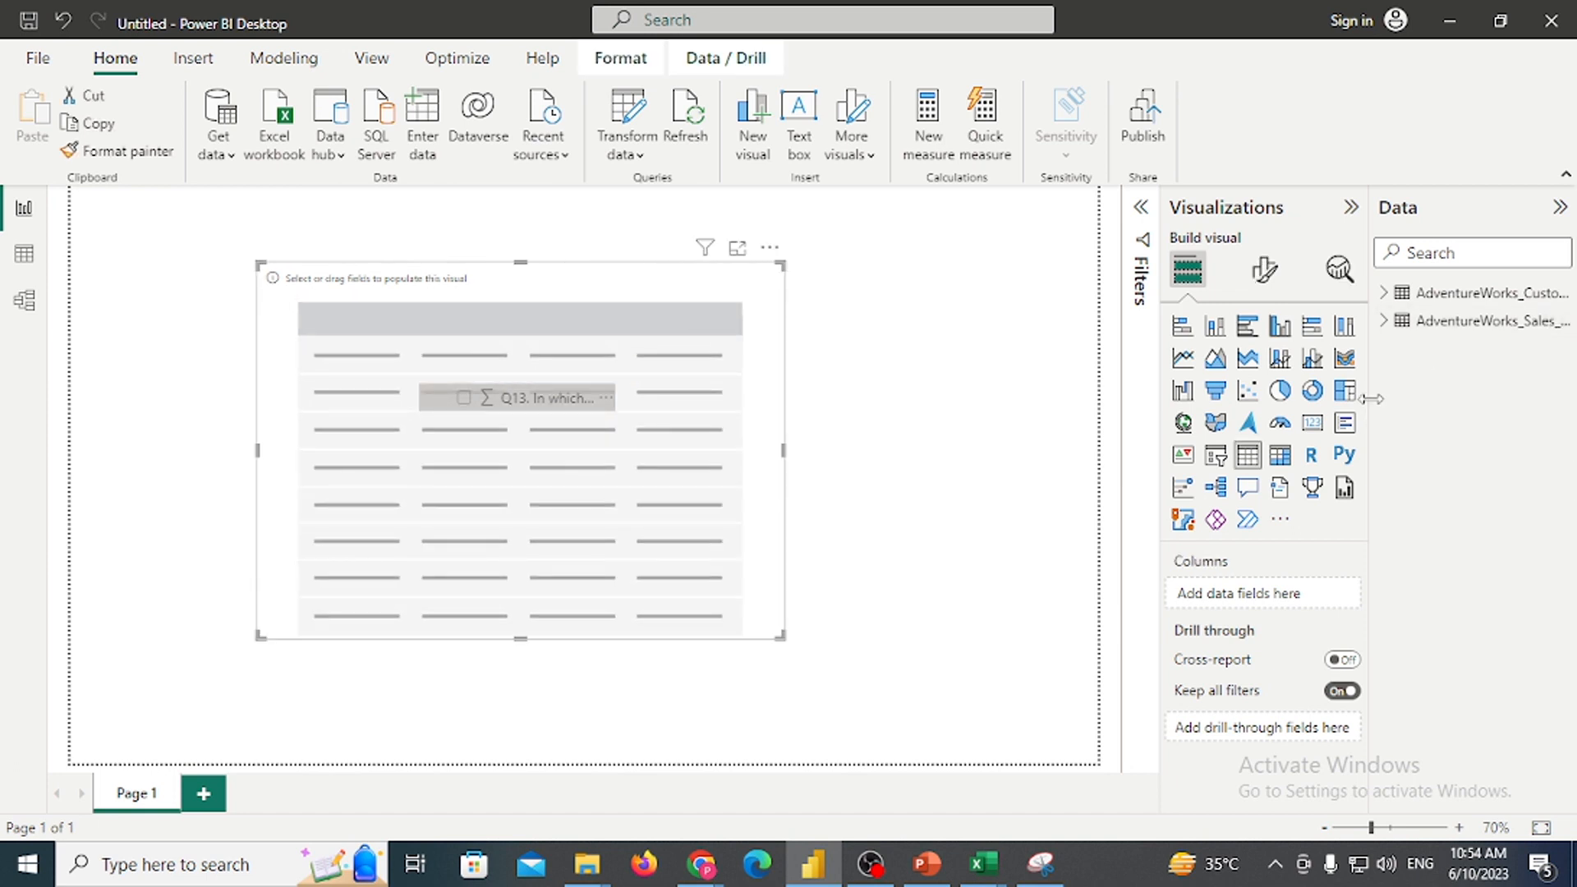
Widen the Data pane and add CustomerKey from AdventureWorks_Sales_2017 to the table visual without summarization
left_click_drag(1370, 398, 1180, 398)
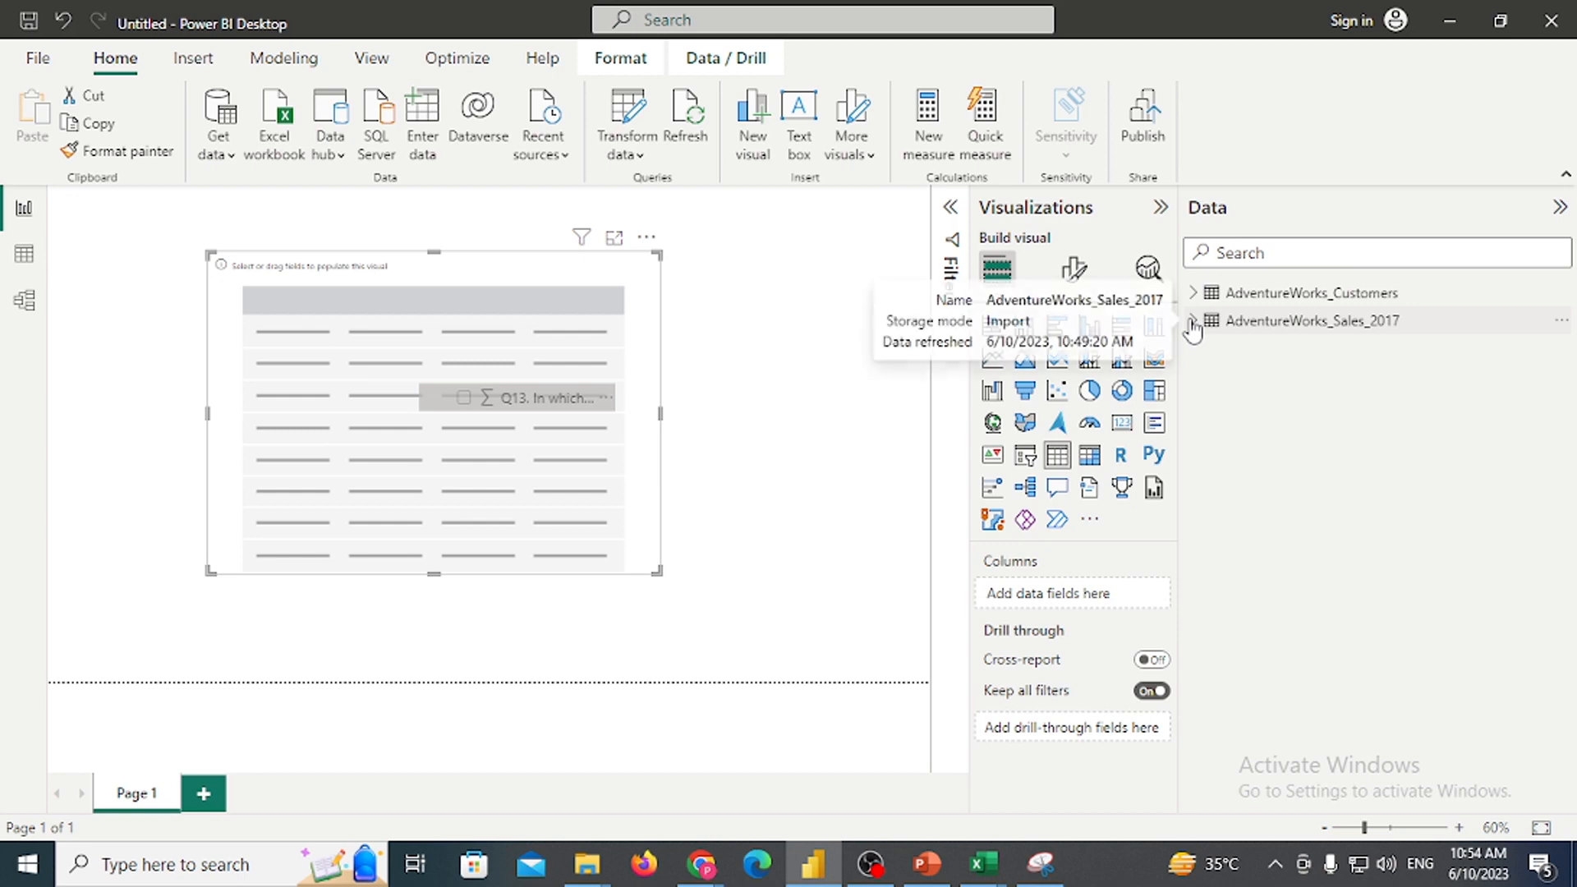
left_click(1191, 322)
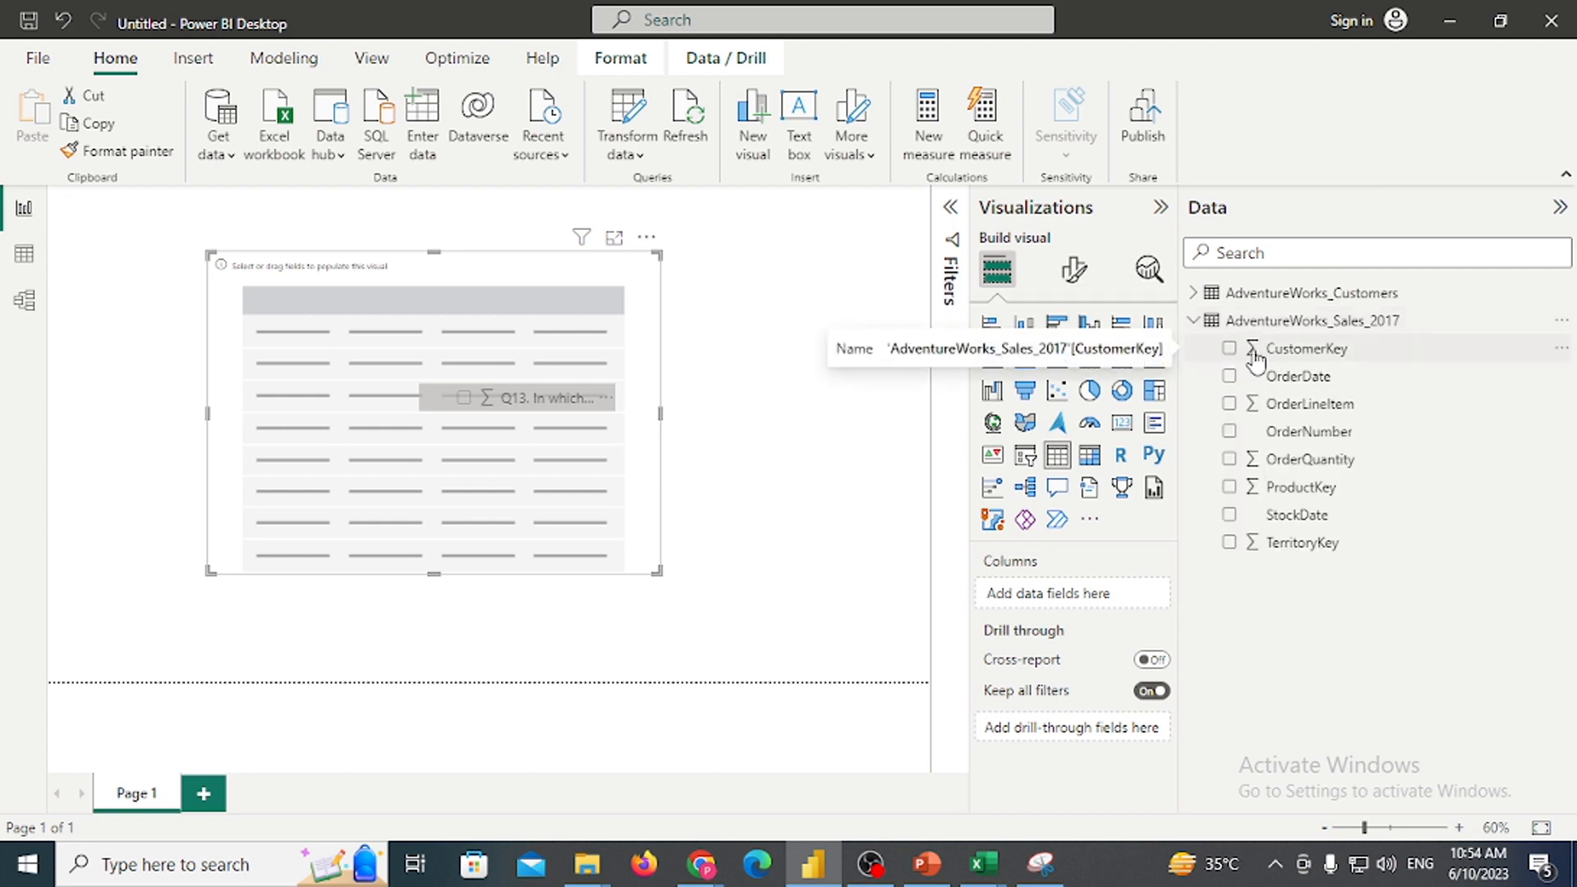
left_click_drag(1340, 353, 348, 343)
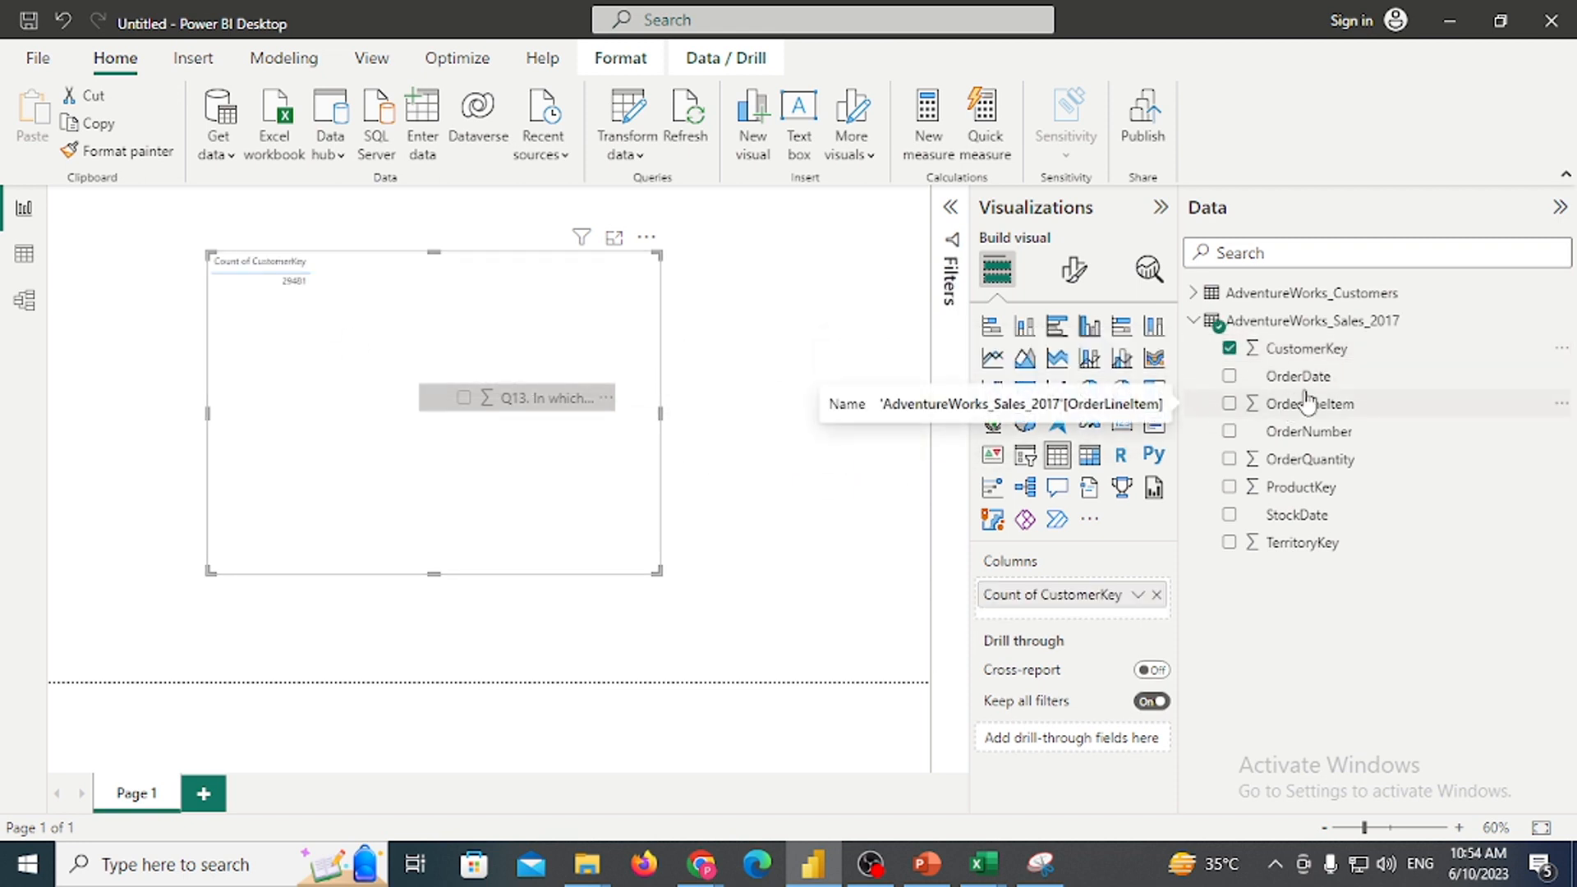
left_click(1137, 595)
left_click(1218, 284)
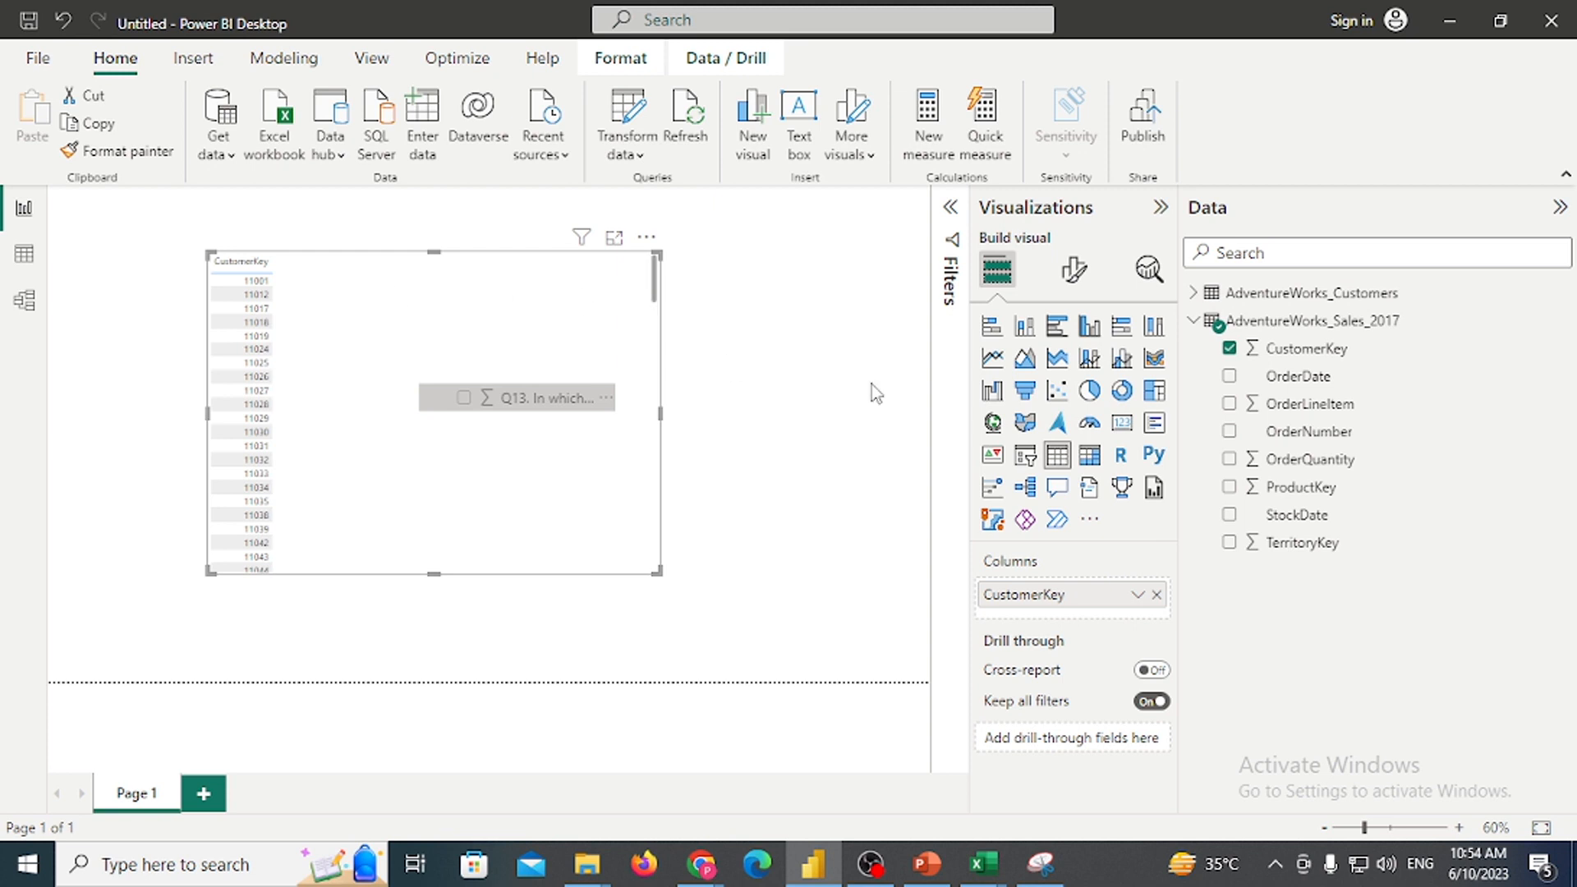
Set the font size of the table visual's values to 18 and return to its field setup
left_click(1073, 267)
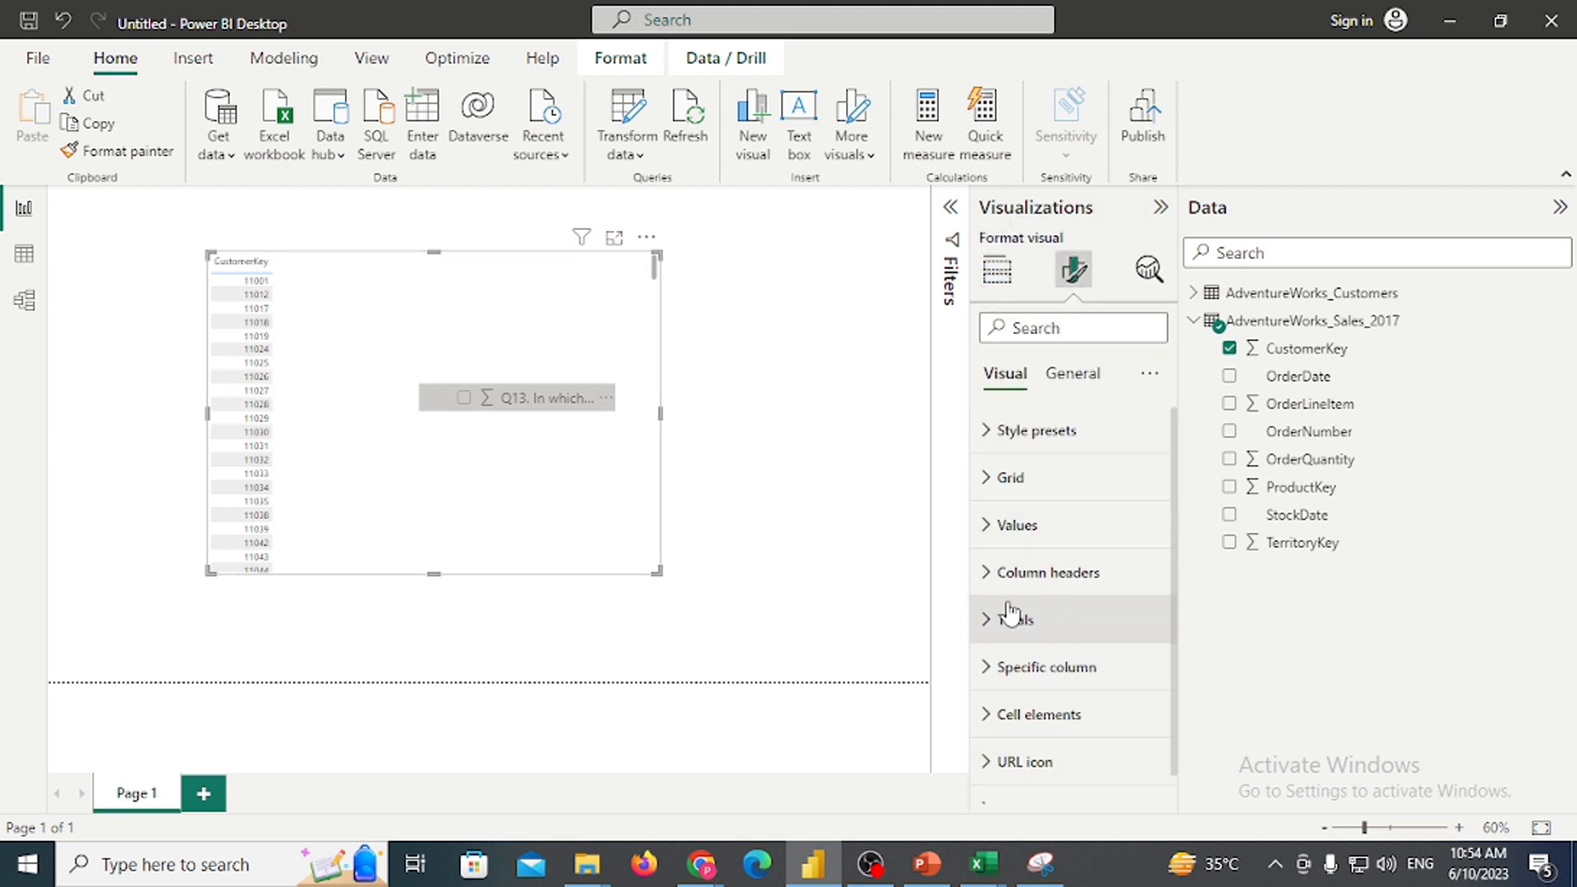
left_click(988, 526)
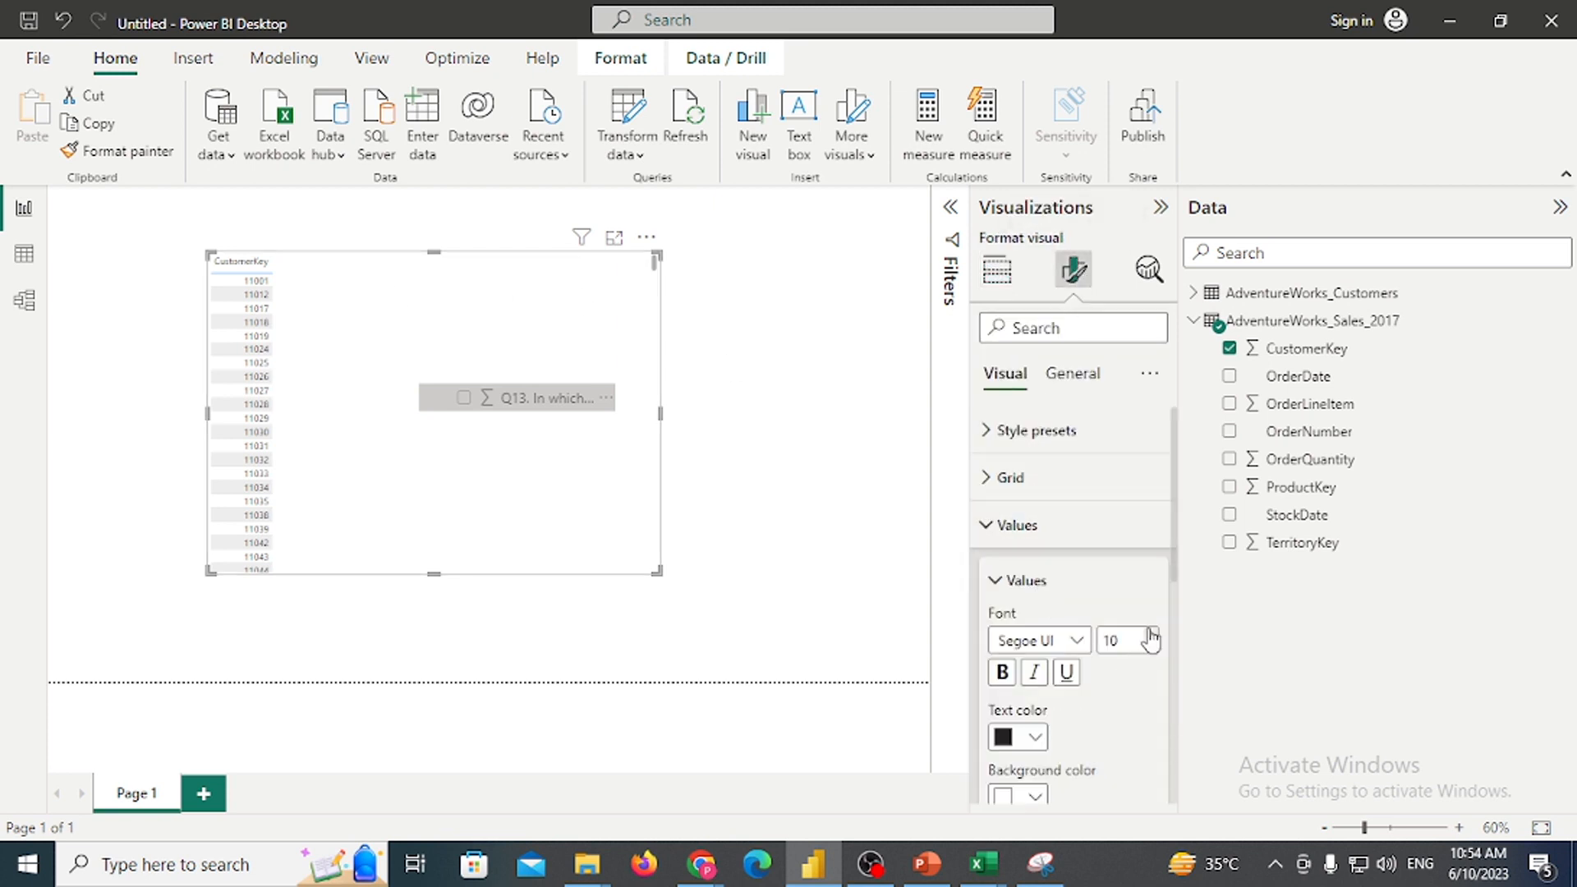
left_click(1151, 634)
left_click(1150, 634)
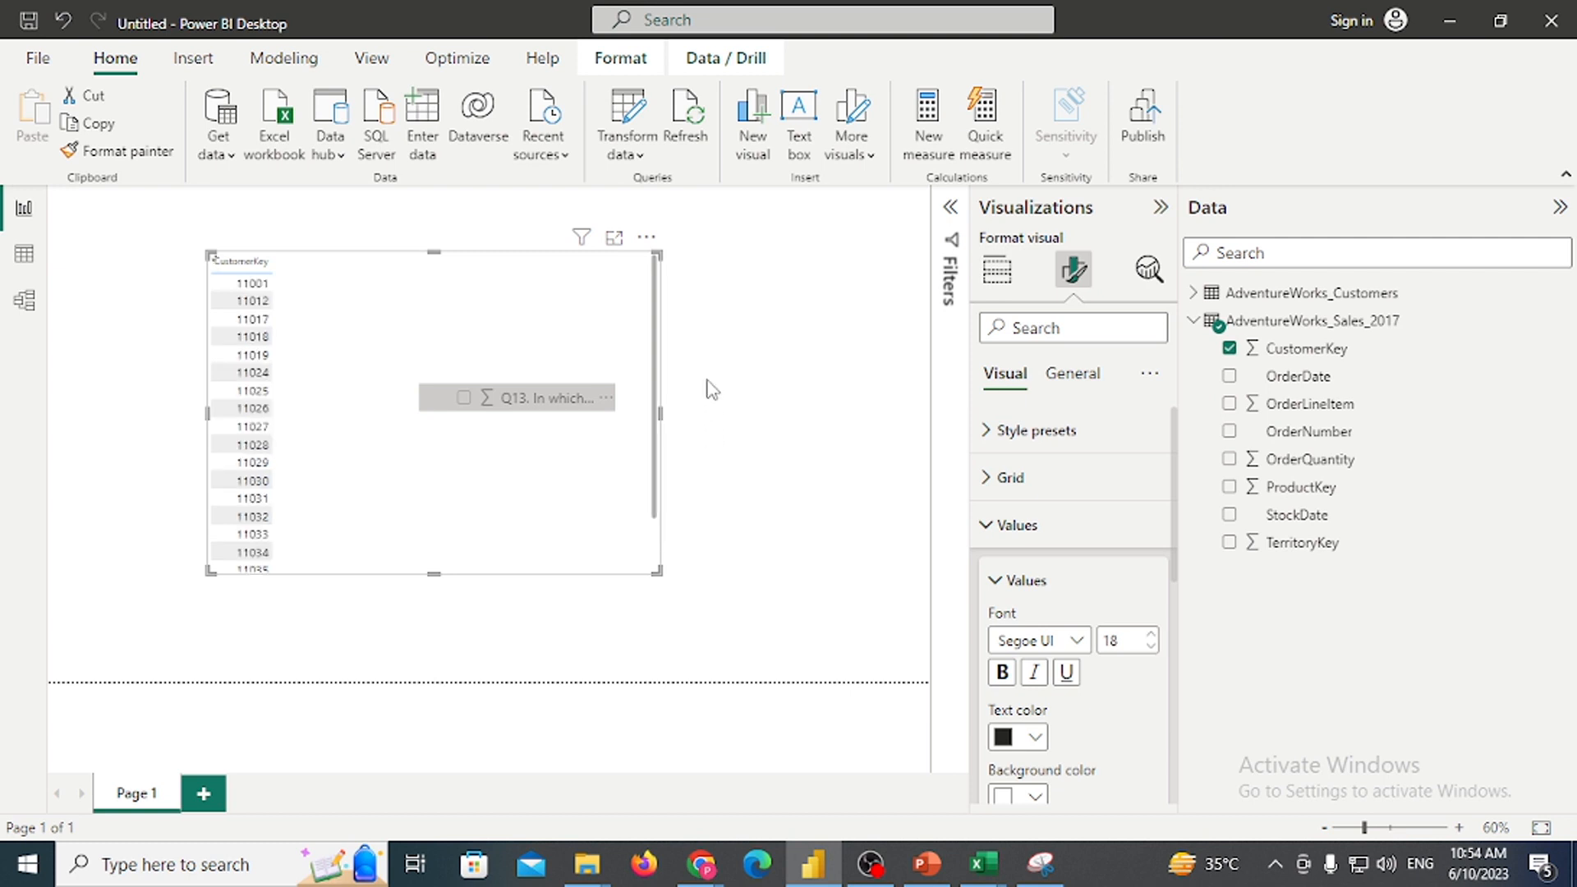
left_click(997, 270)
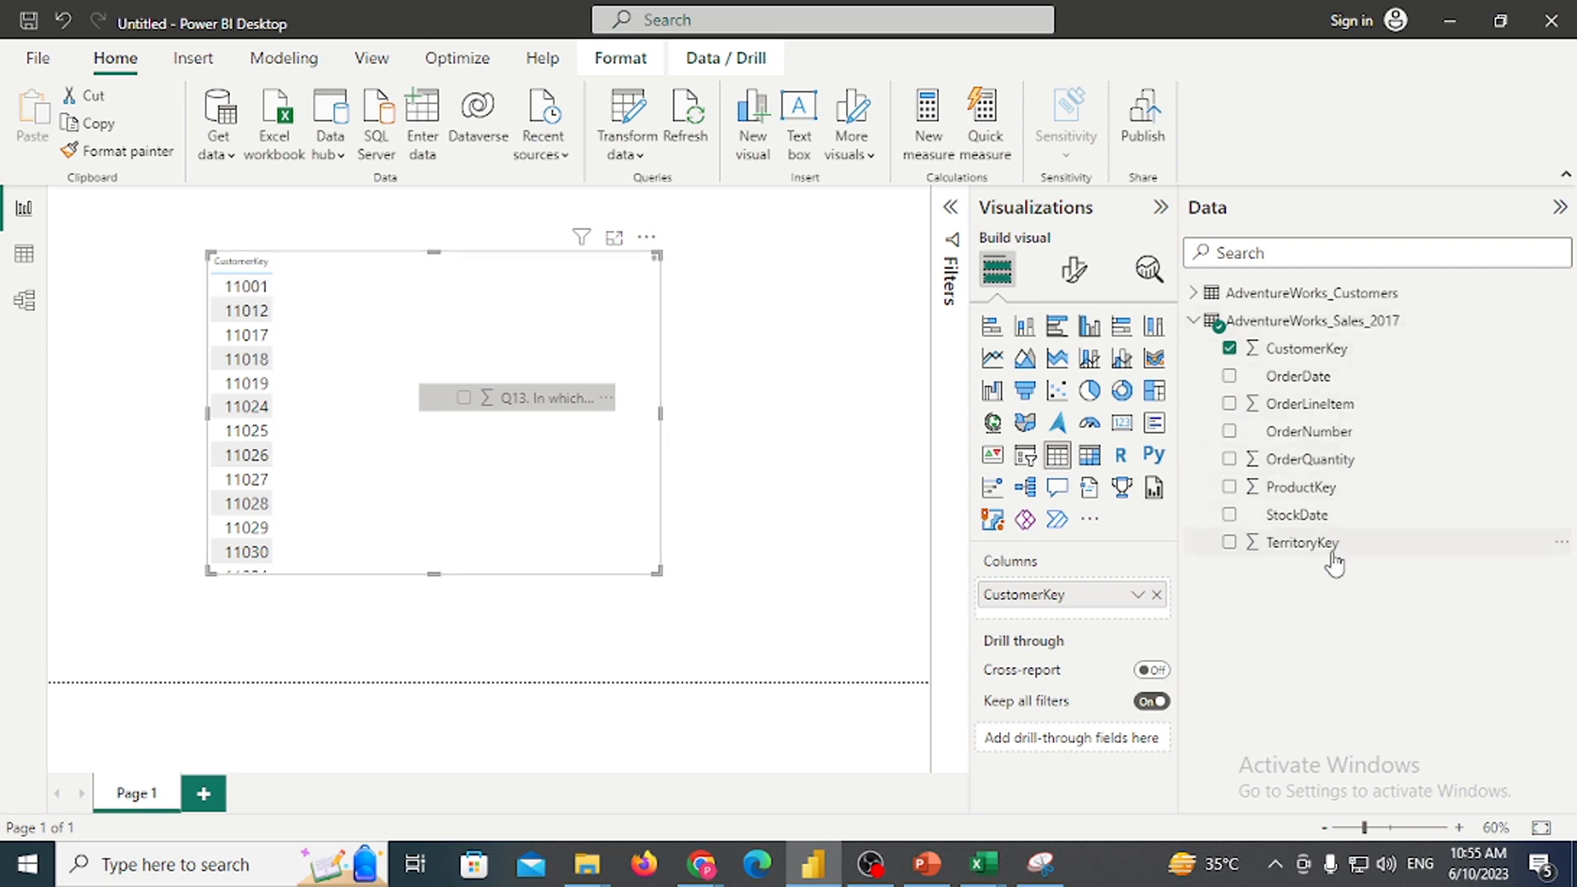
Add OrderQuantity from AdventureWorks_Sales_2017 beside CustomerKey in the table visual, and remove it again
left_click(1332, 460)
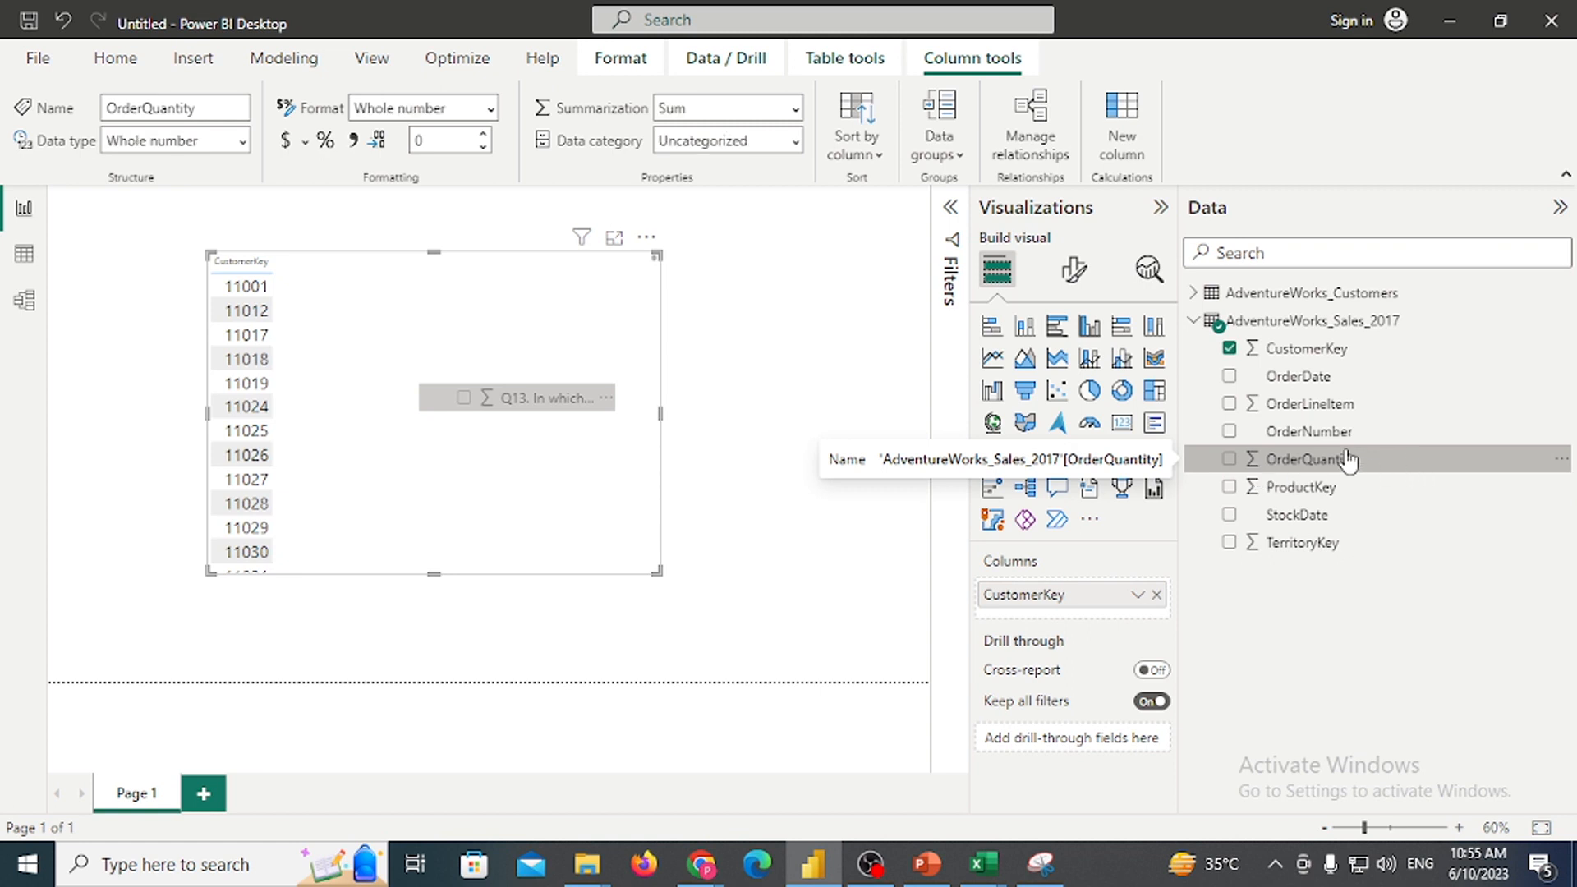
left_click_drag(1348, 457, 415, 328)
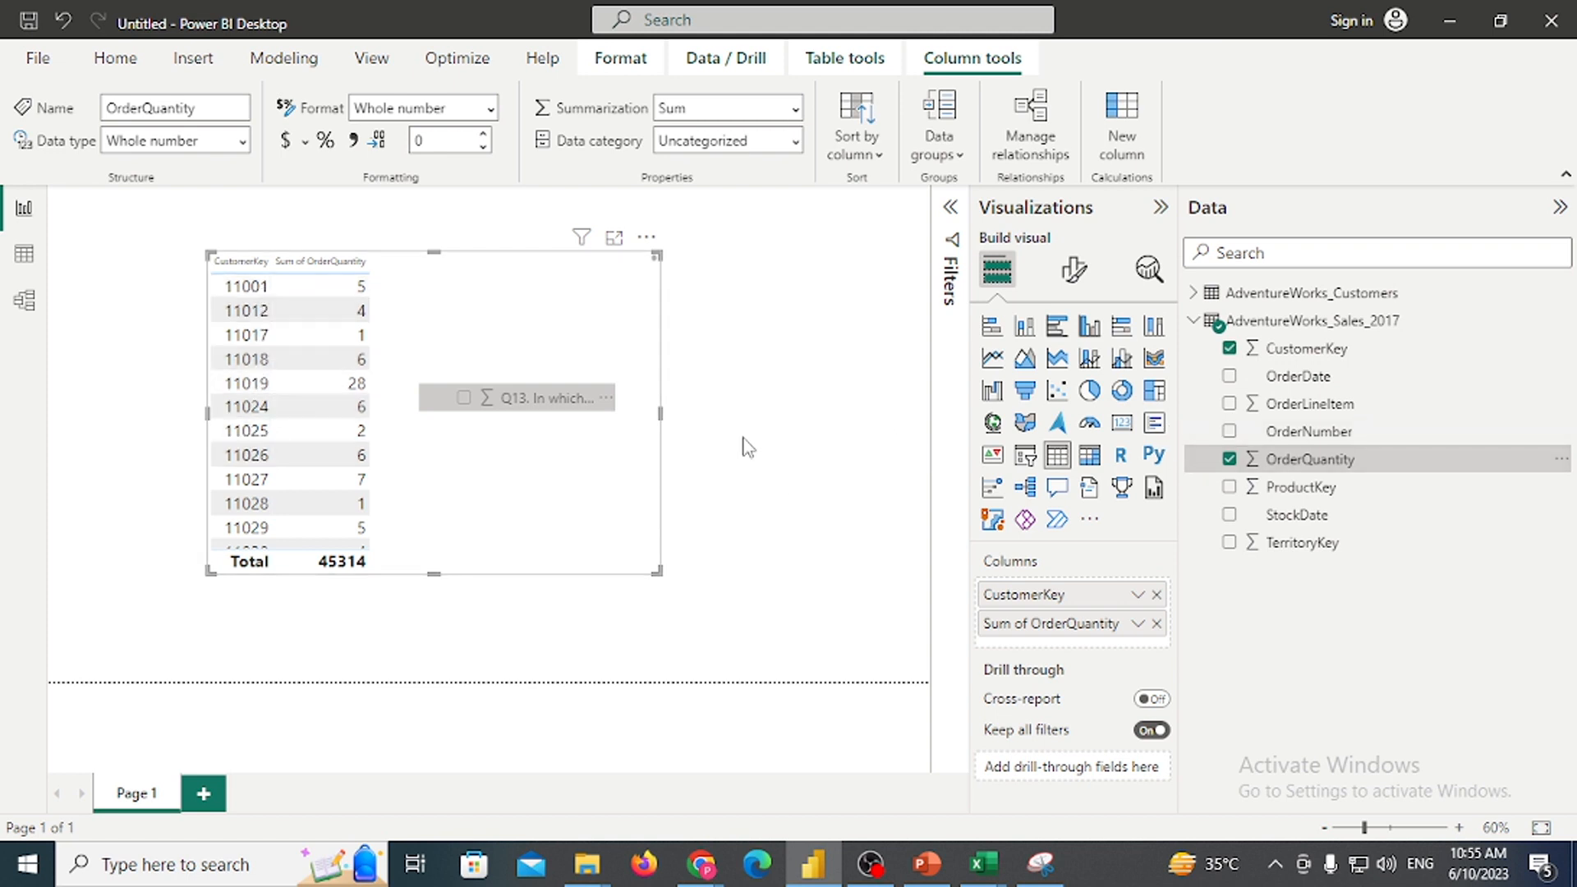
left_click(1229, 458)
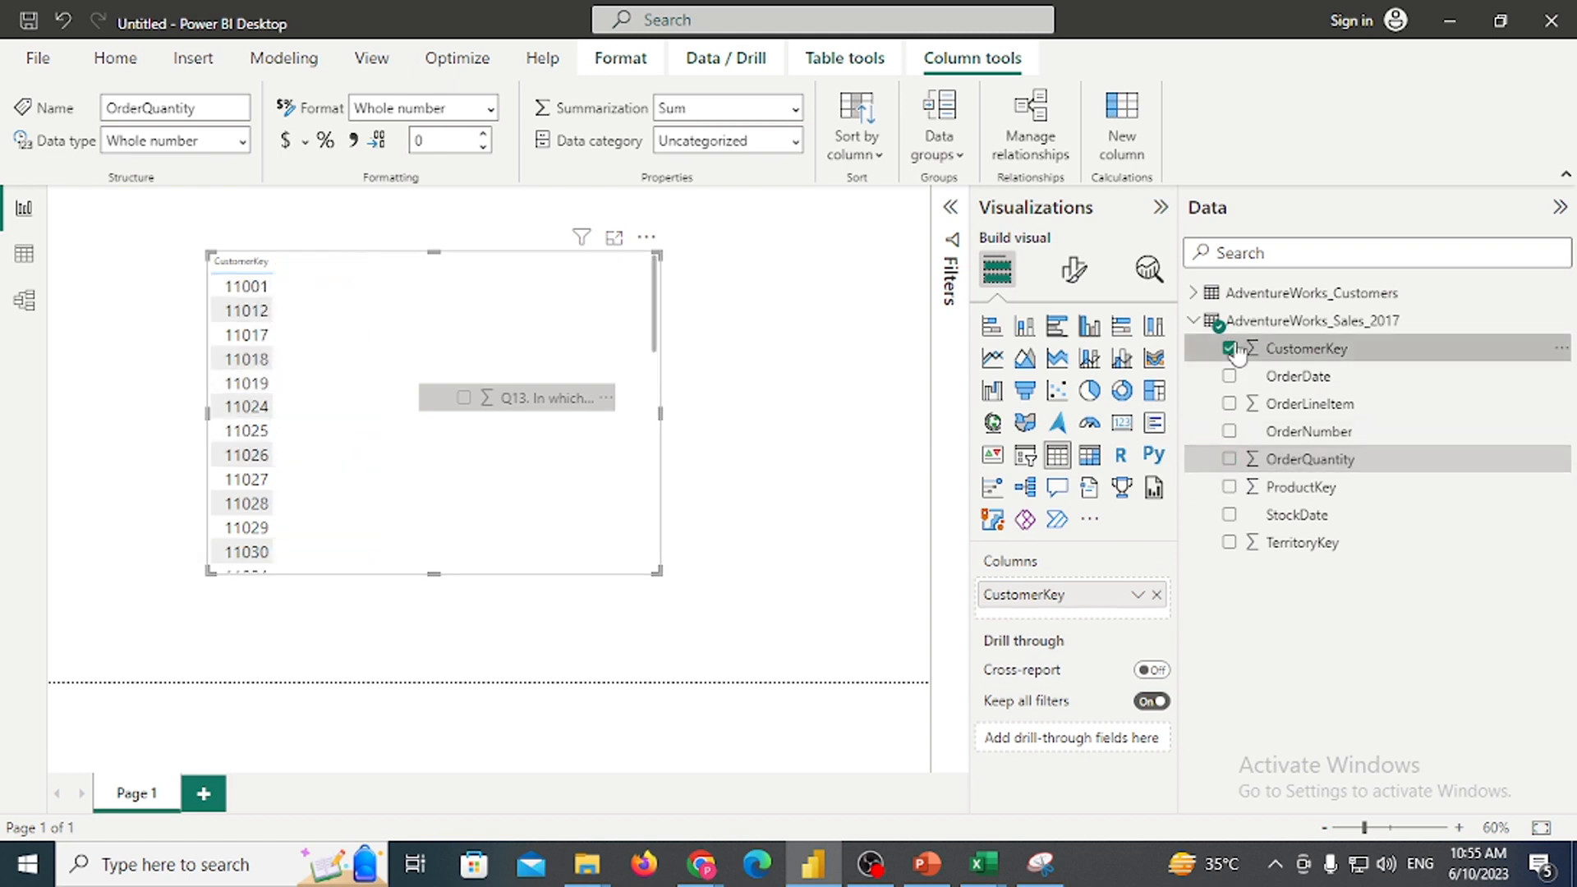
Remove CustomerKey from the table visual and add it back from AdventureWorks_Sales_2017 without summarization
left_click(1236, 349)
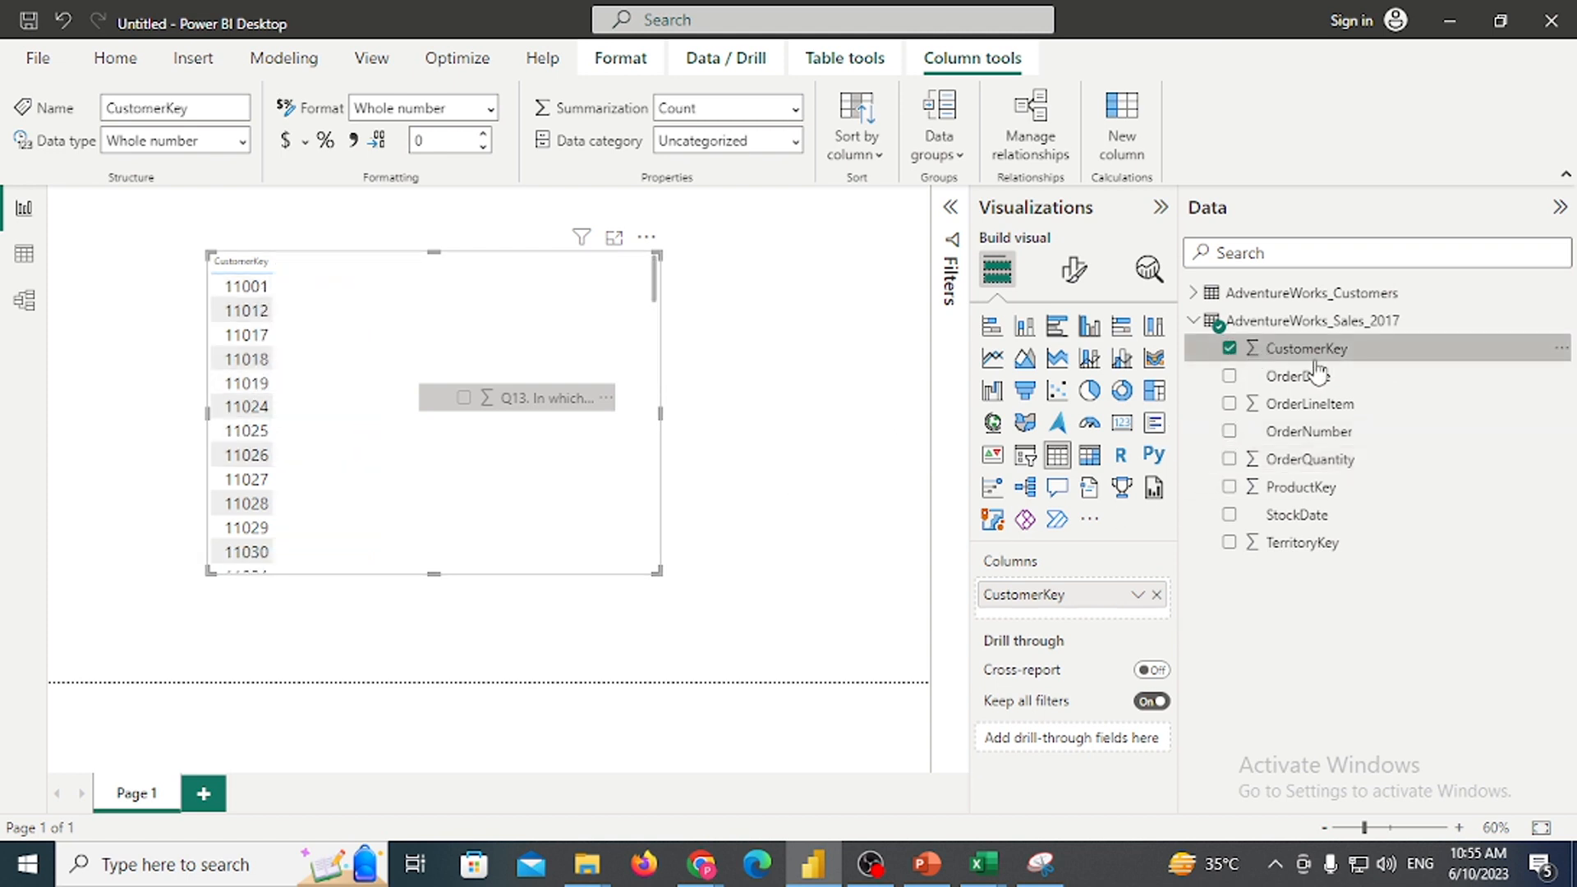
left_click(1230, 349)
left_click_drag(1294, 365, 419, 360)
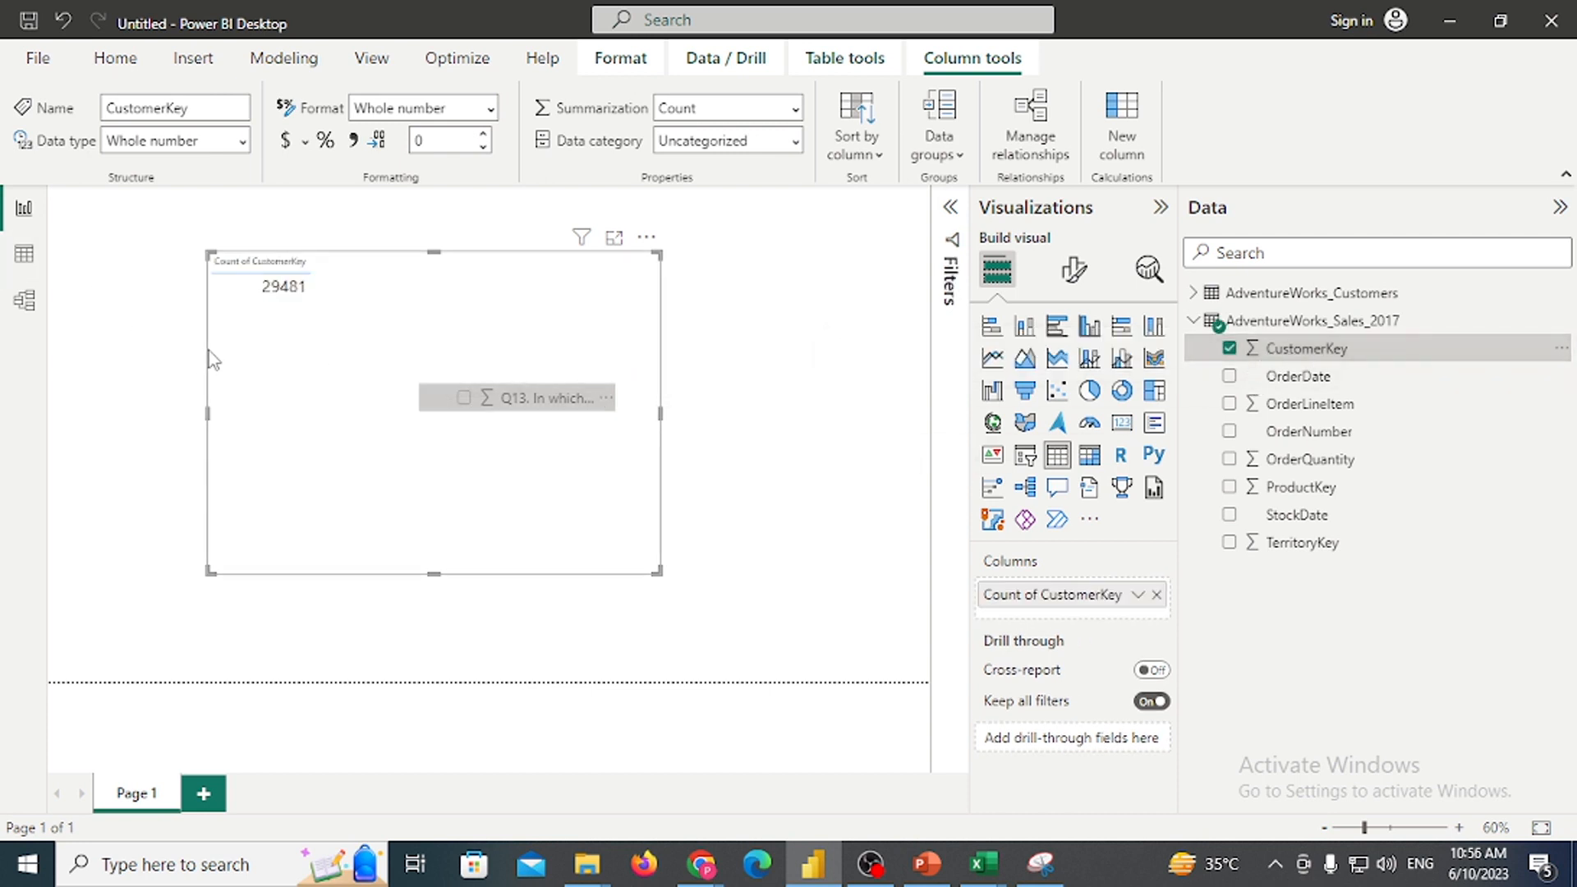
left_click(1137, 595)
left_click(1231, 285)
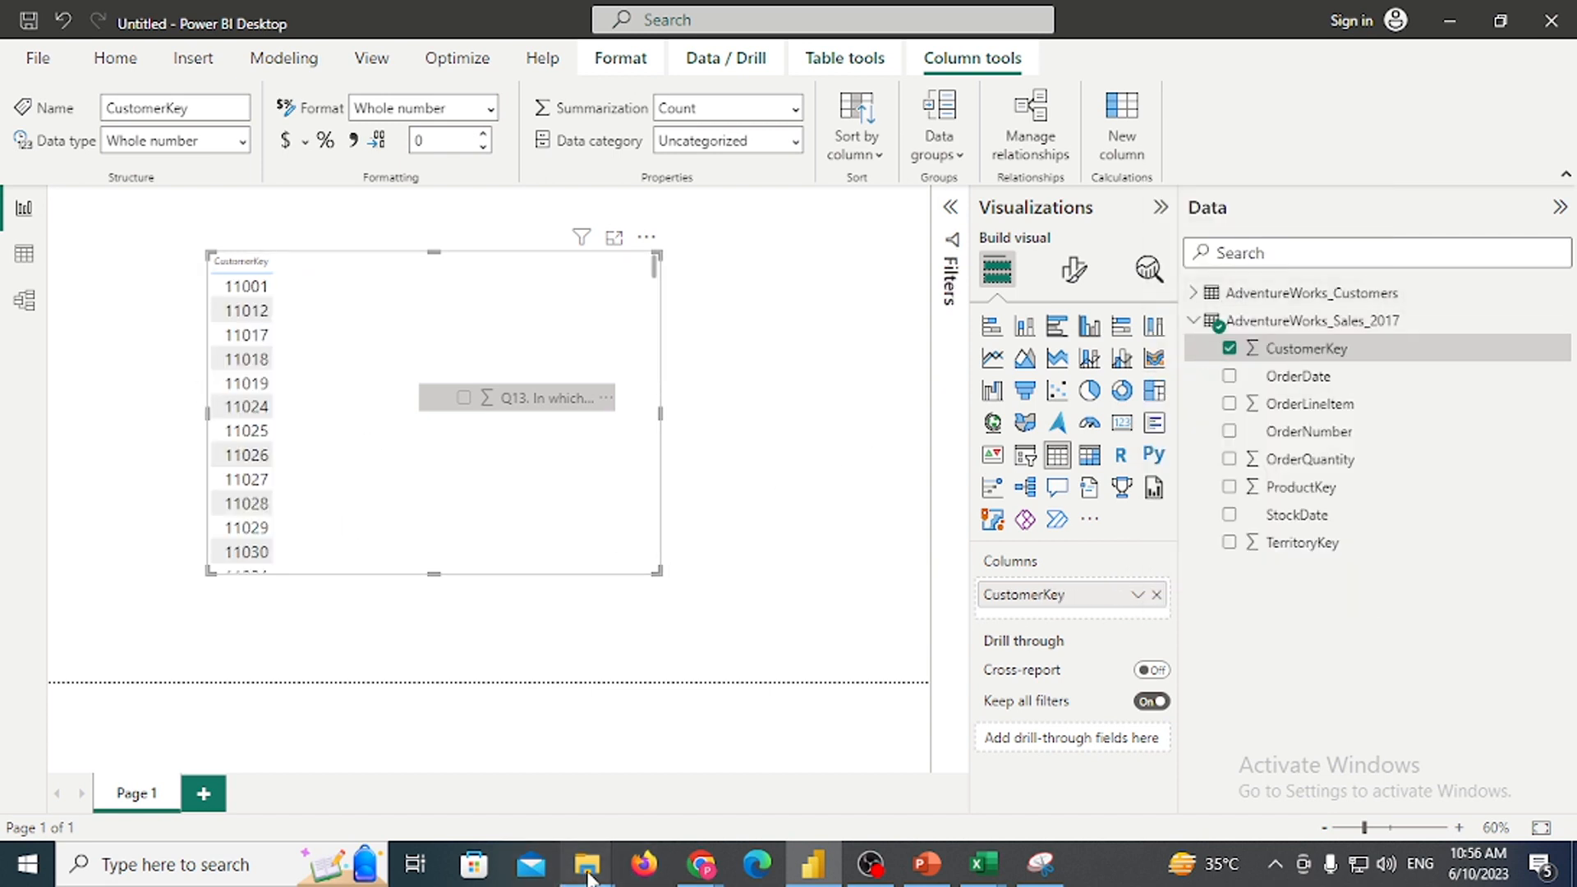
Switch to the AdventureWorks+CSV+Files folder and open the AdventureWorks_Sales_2017 workbook in Excel
mouse_move(586, 864)
left_click(667, 811)
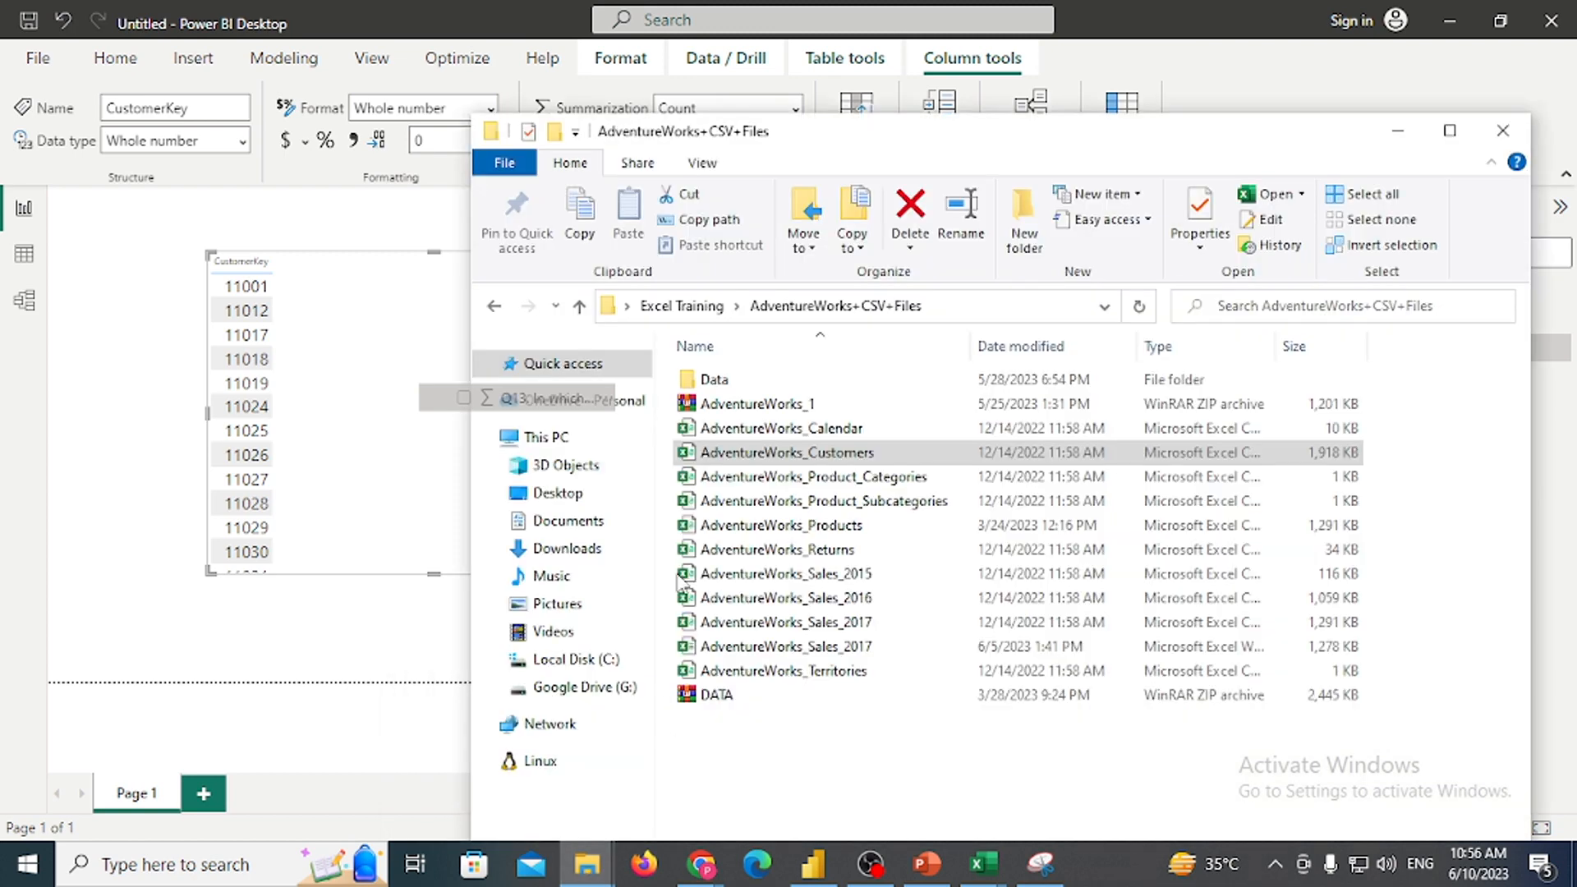
left_click(854, 649)
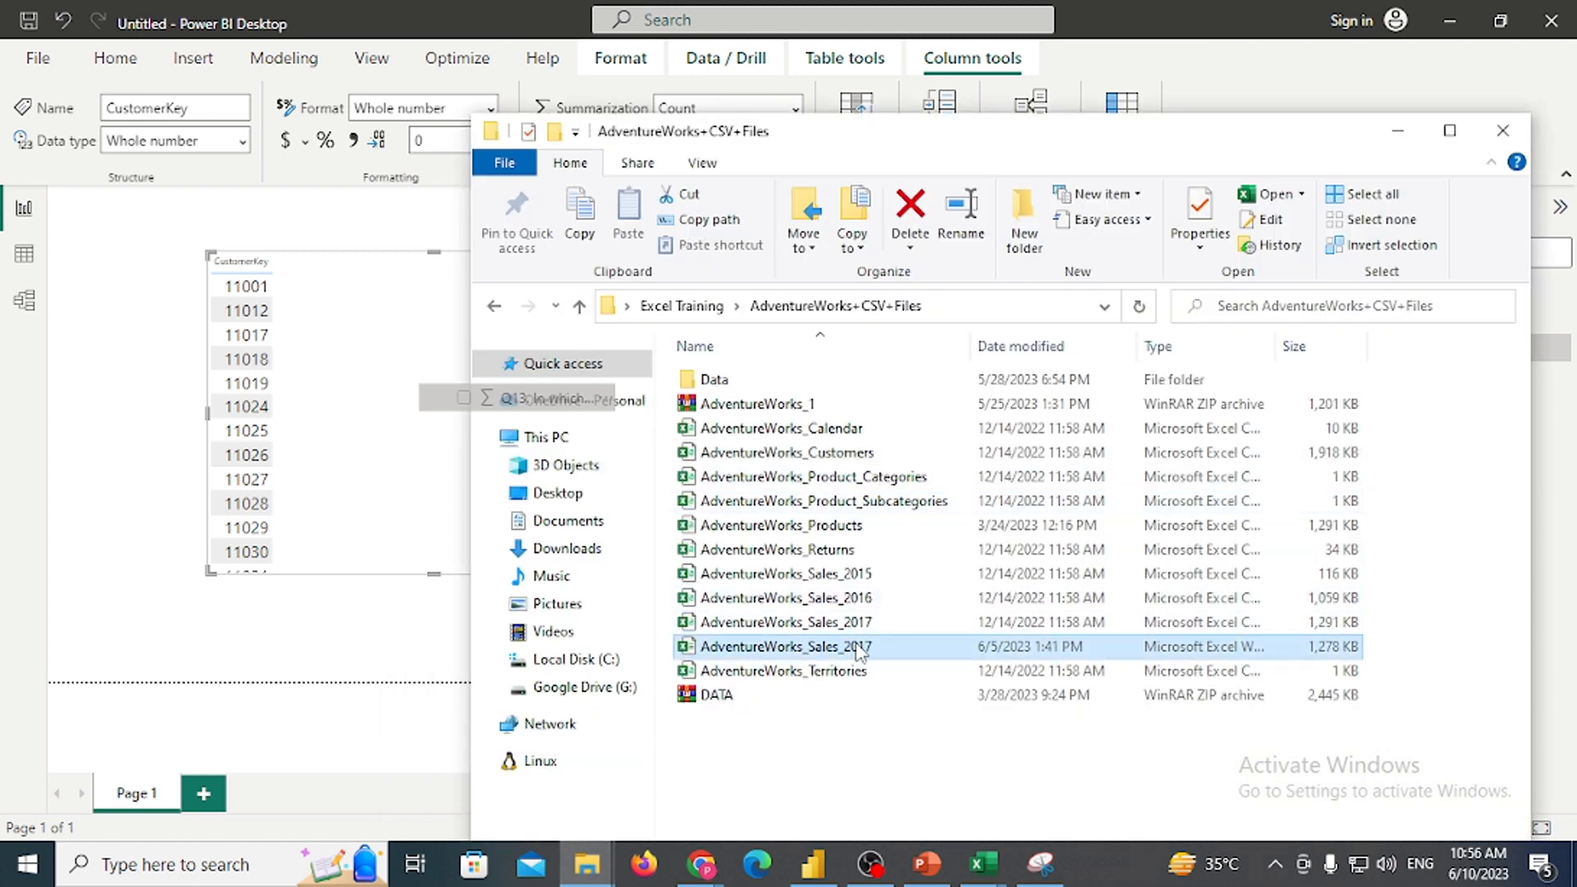
double_click(859, 651)
left_click(367, 511)
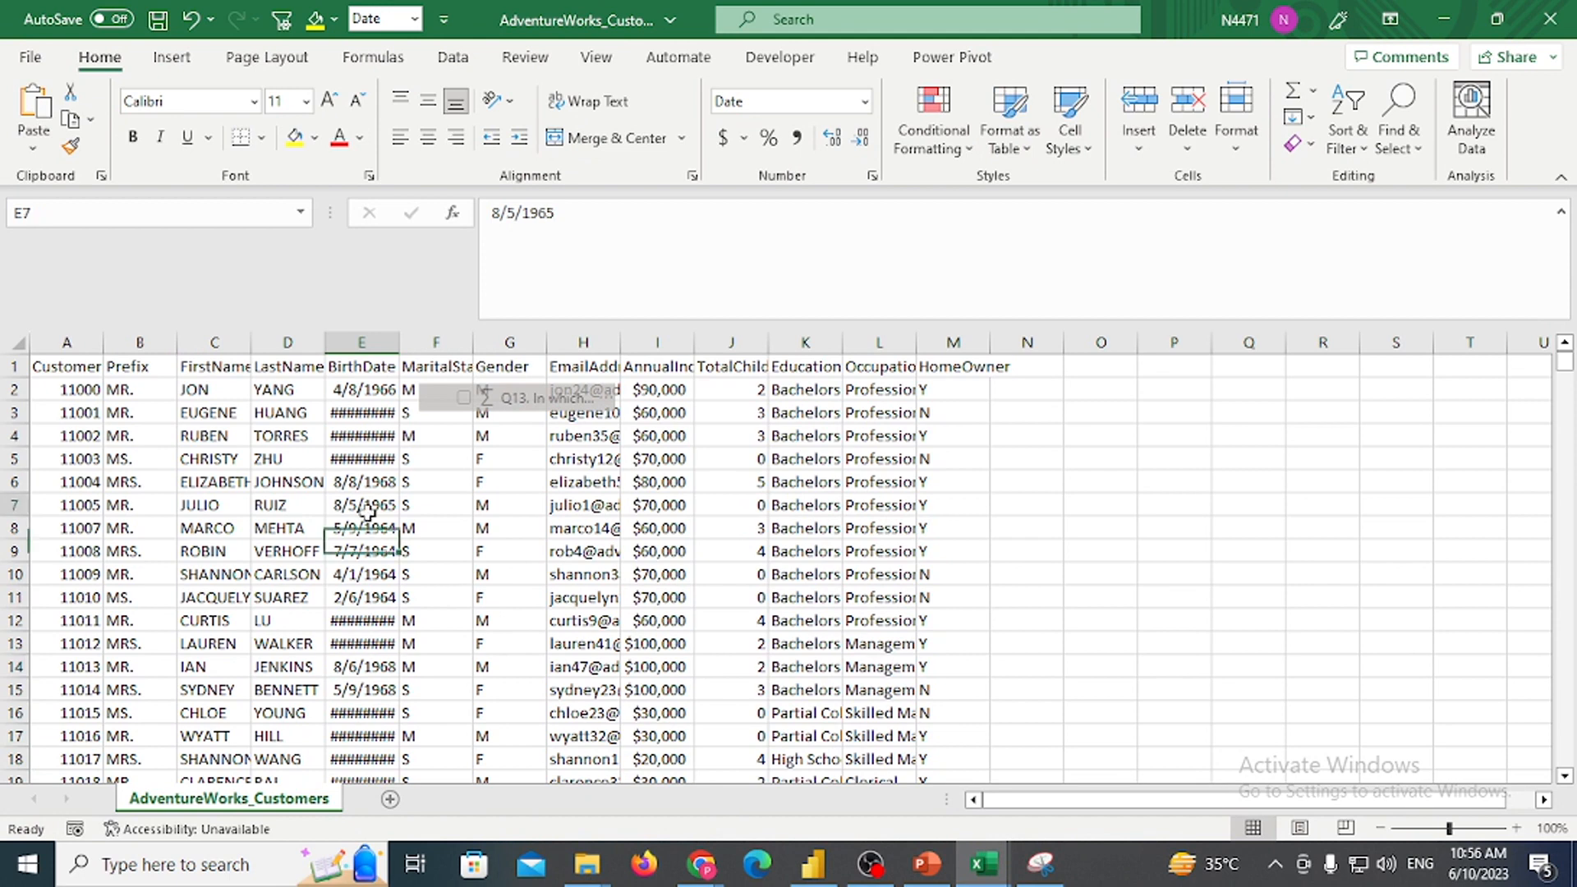
left_click(596, 588)
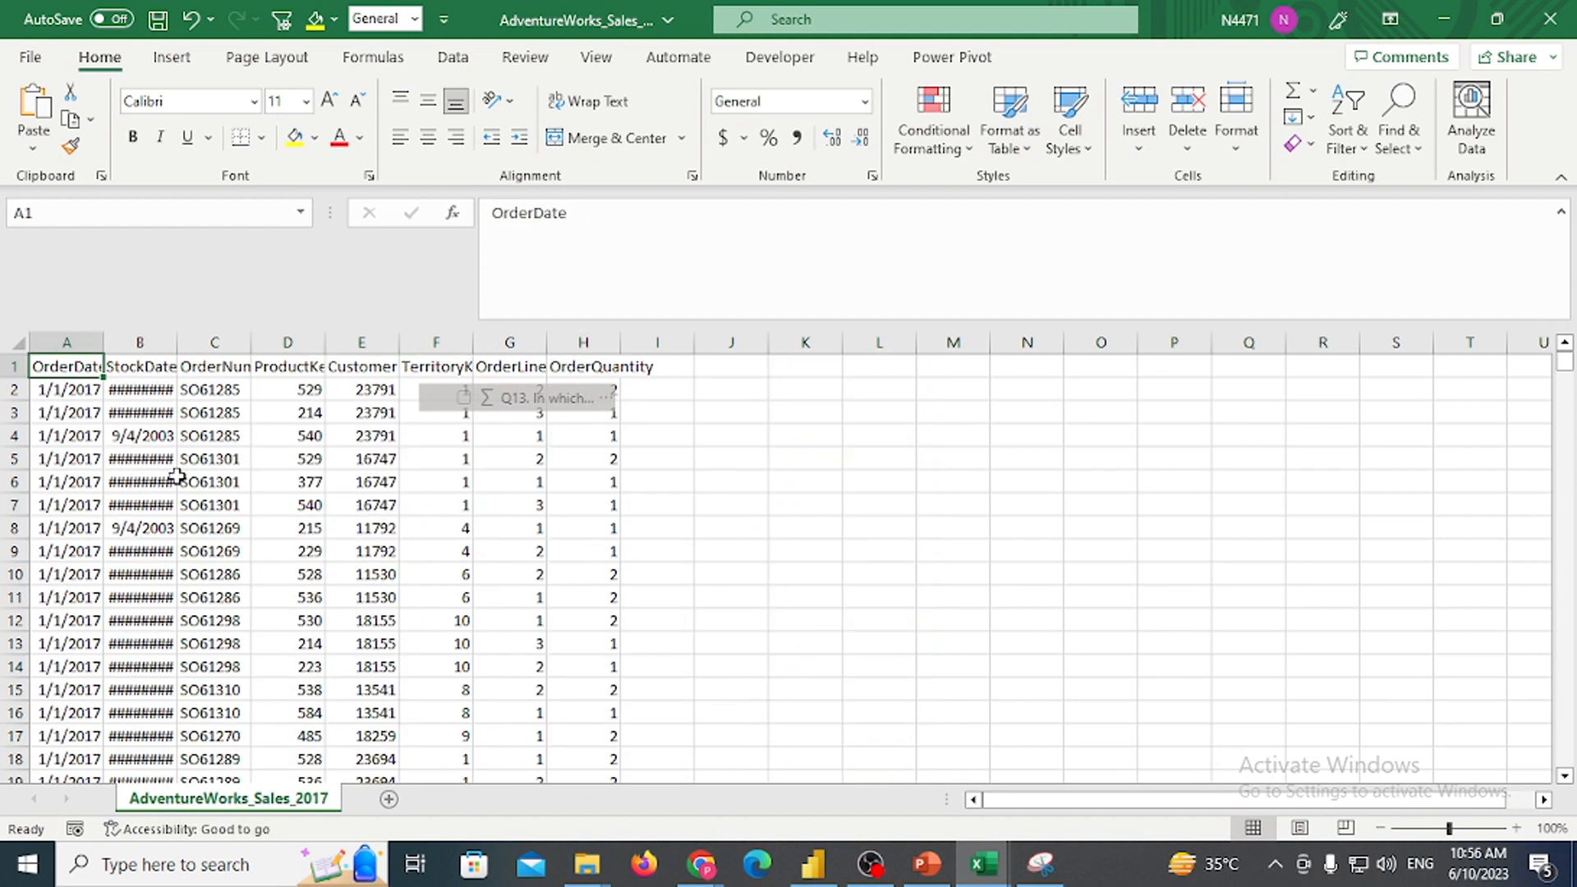
Select a cell inside the sales data and bring up Excel's insertion commands
left_click(176, 478)
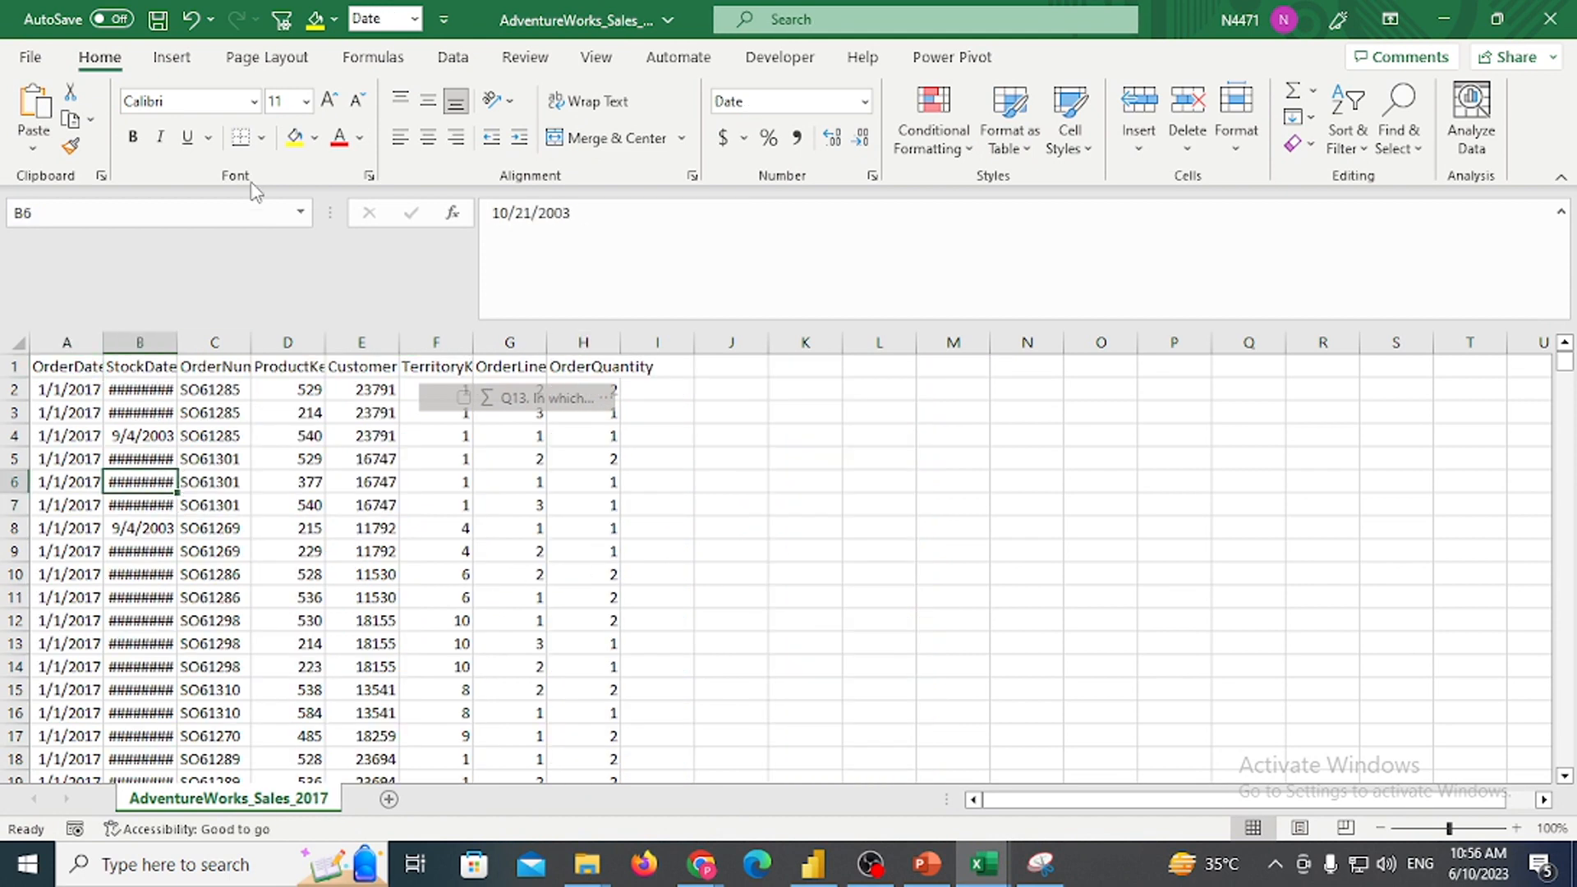
left_click(169, 58)
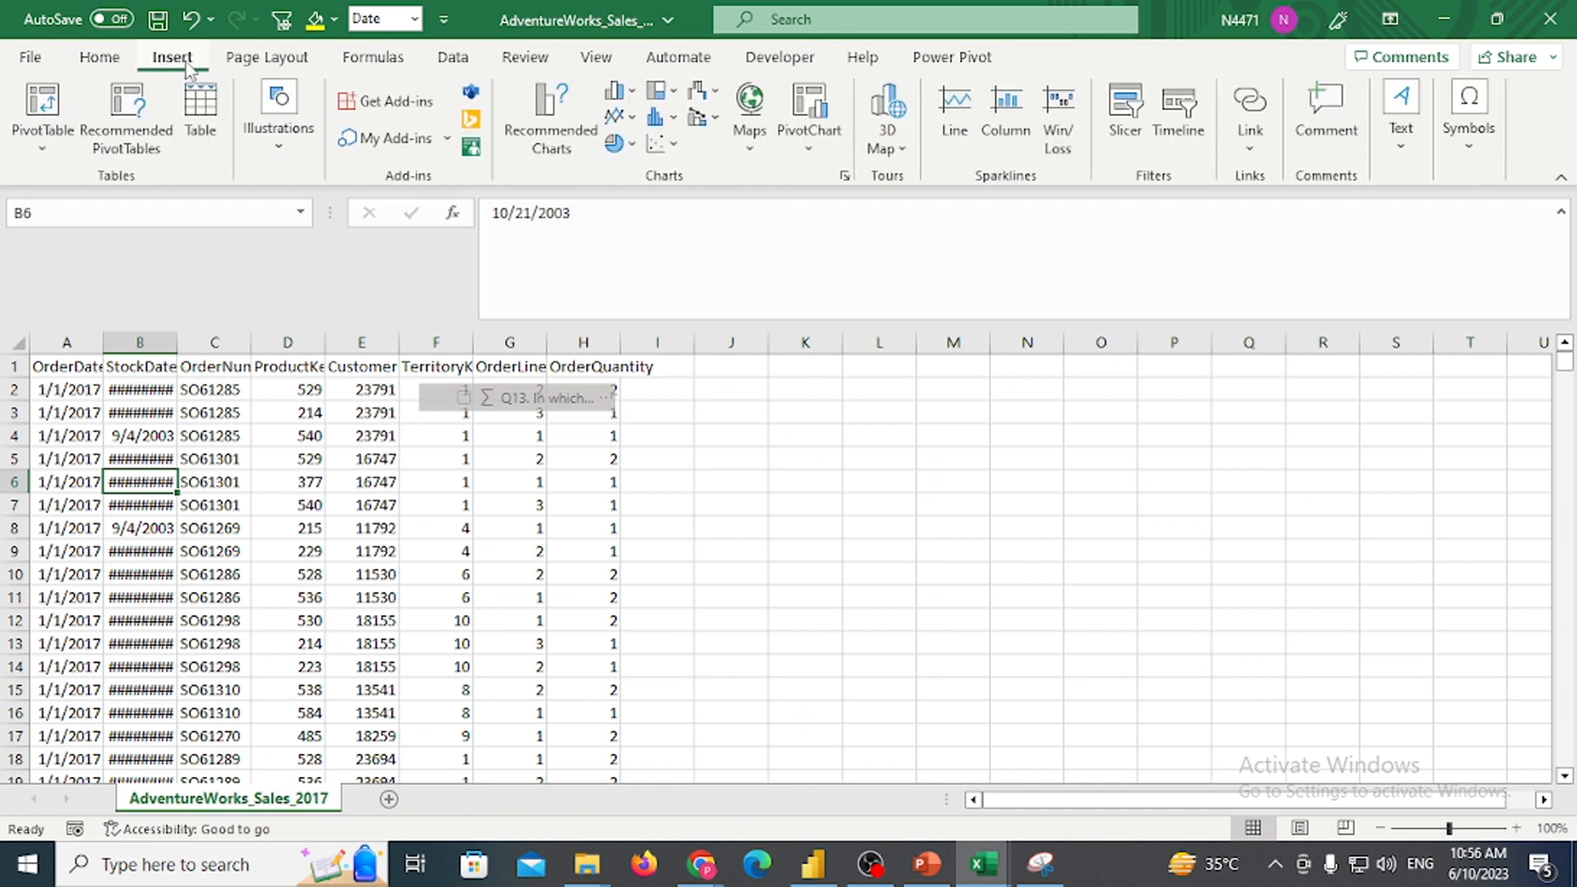
Create a PivotTable on a new worksheet from the AdventureWorks_Sales_2017 data
left_click(168, 592)
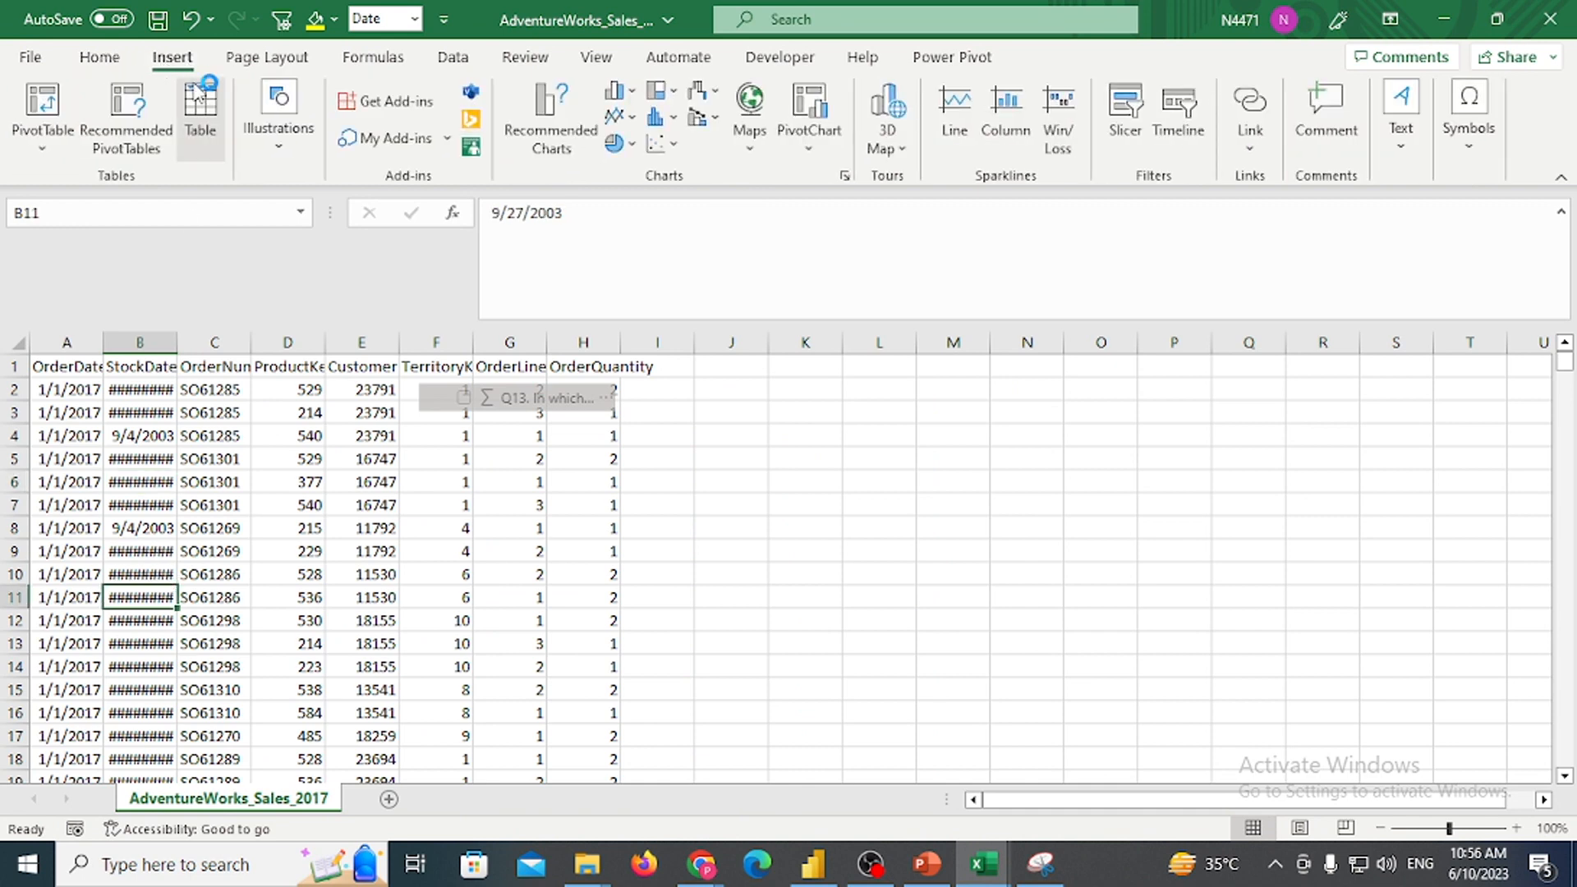
left_click(10, 125)
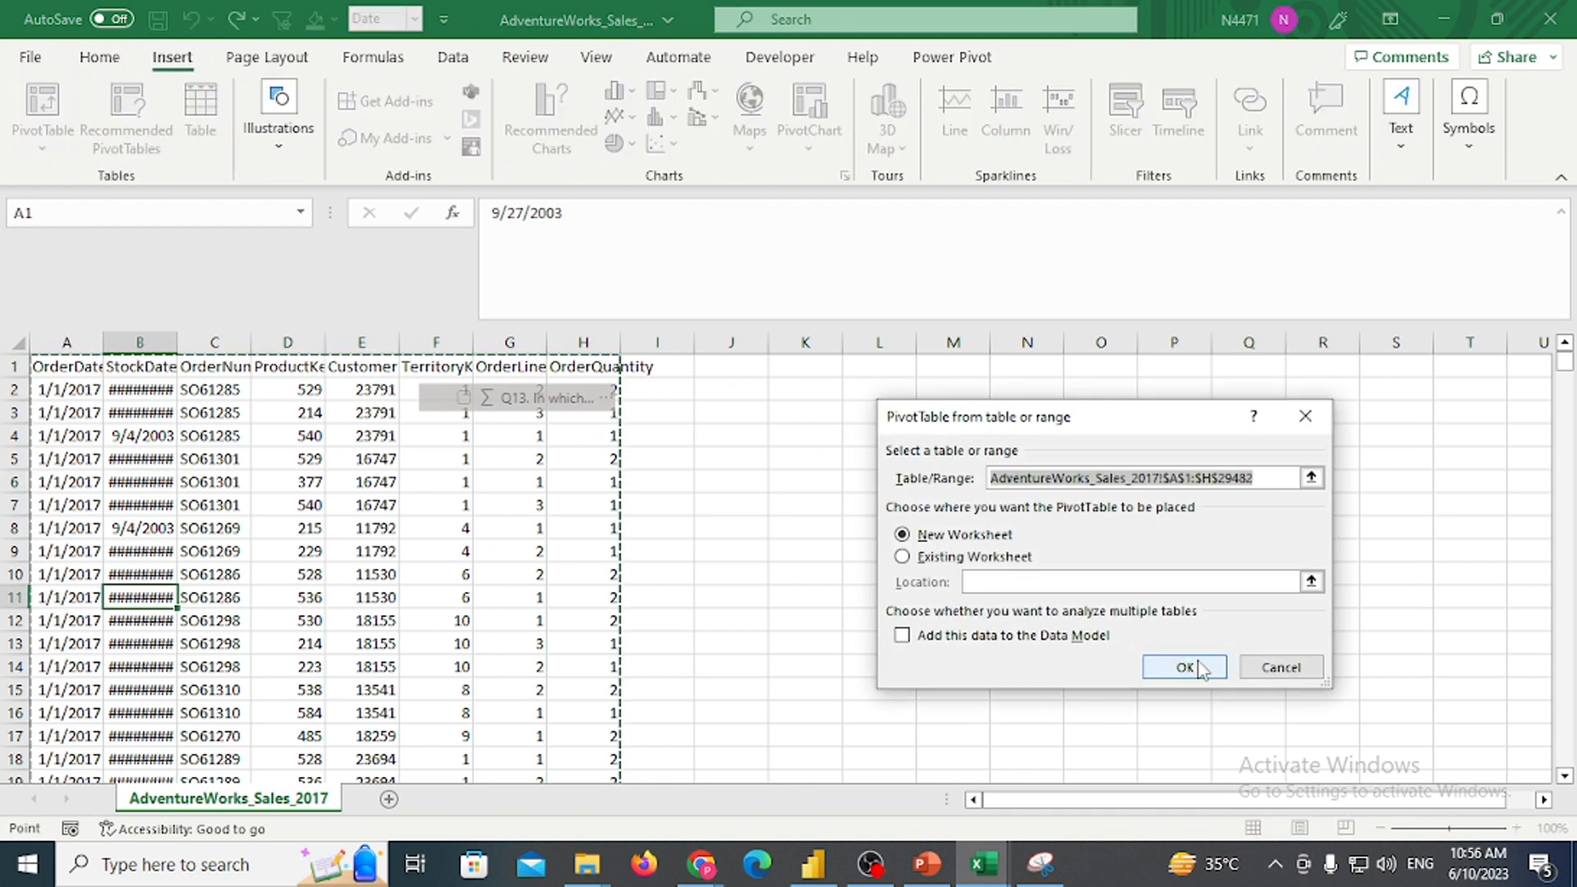
left_click(1198, 668)
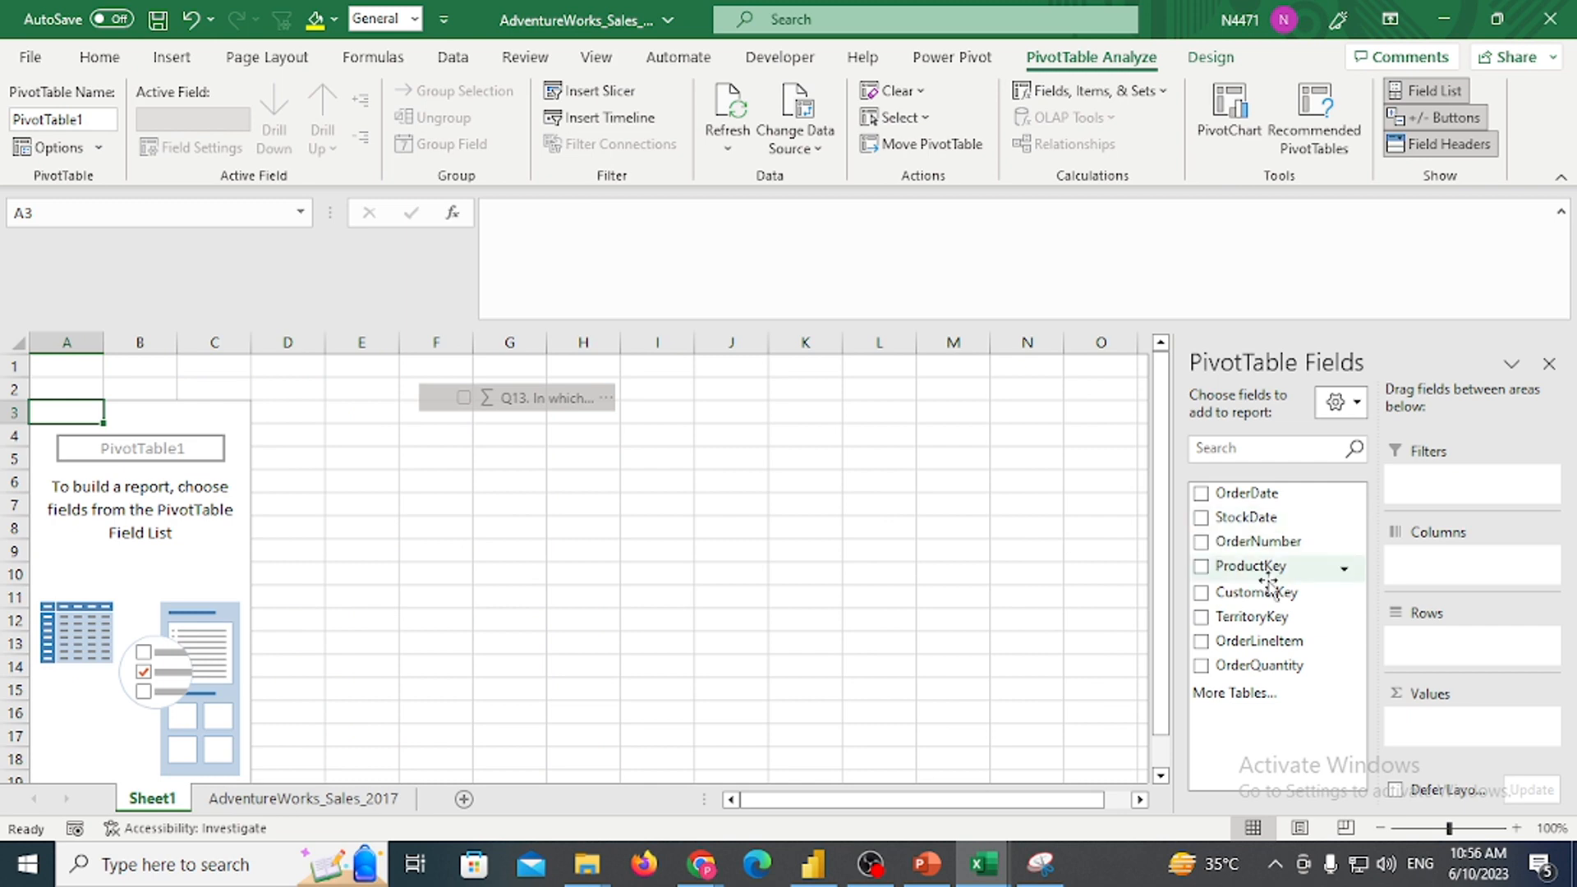
Build the PivotTable with CustomerKey as rows and the sum of OrderQuantity as values
left_click_drag(1257, 592, 1471, 642)
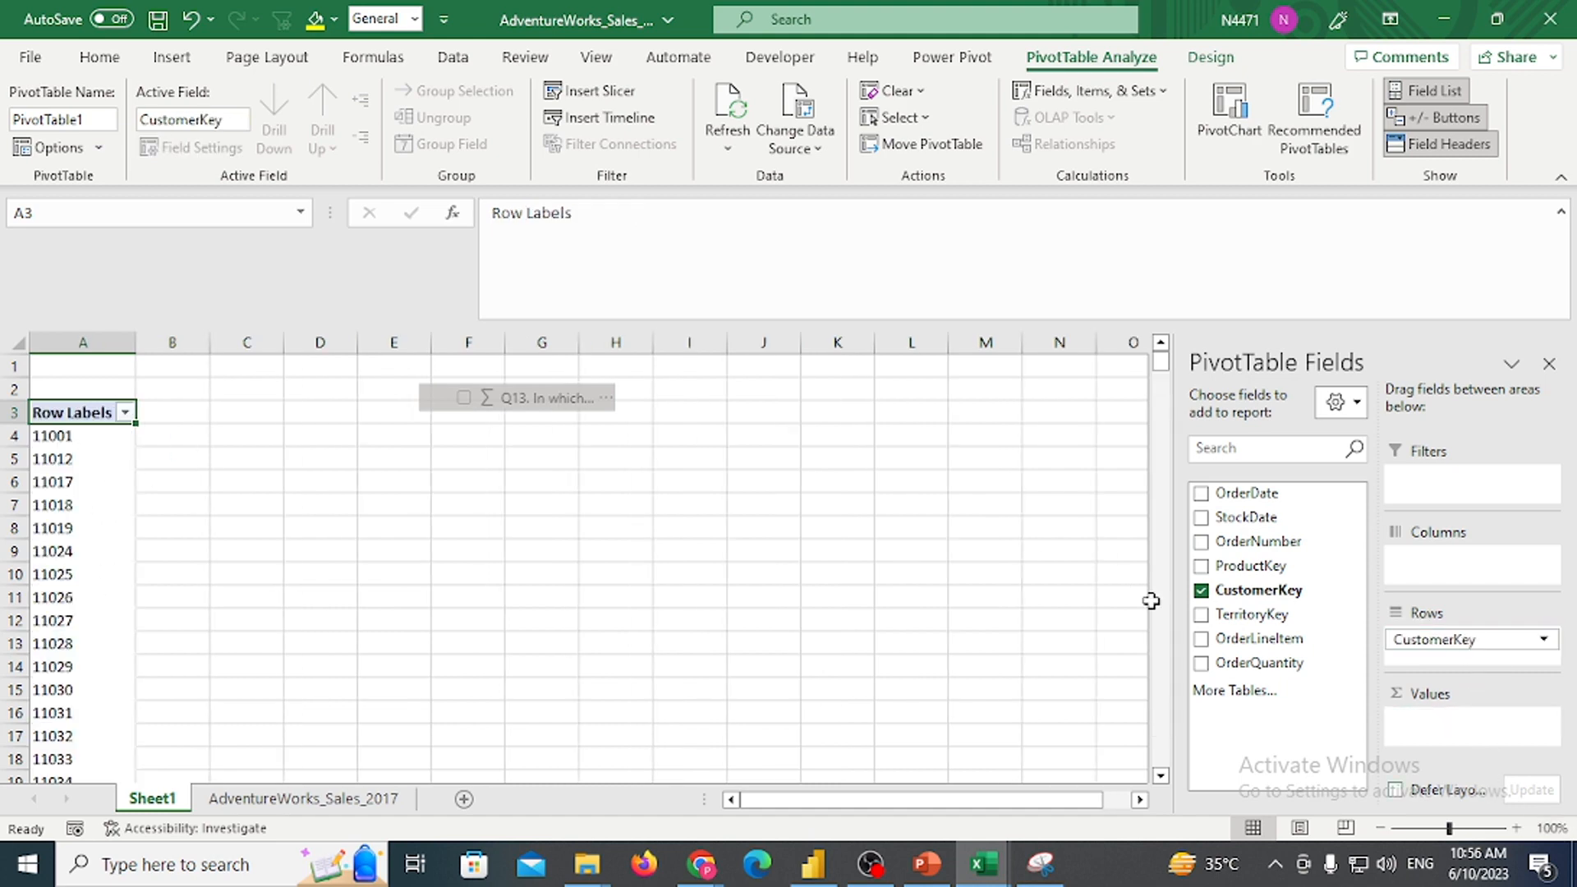
left_click_drag(1278, 670, 1440, 719)
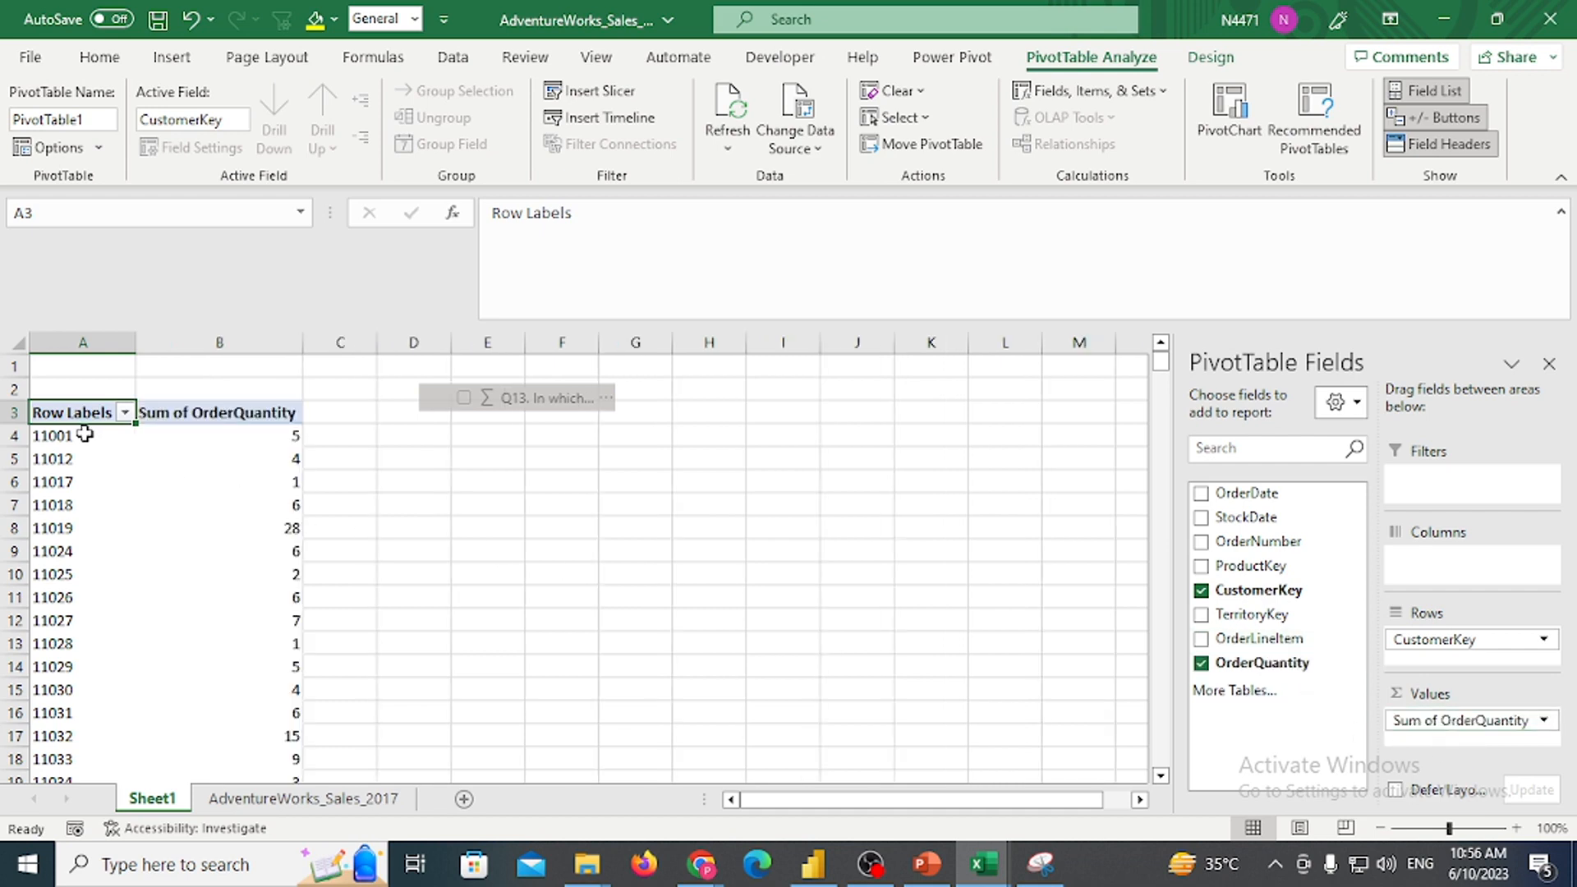
left_click(285, 437)
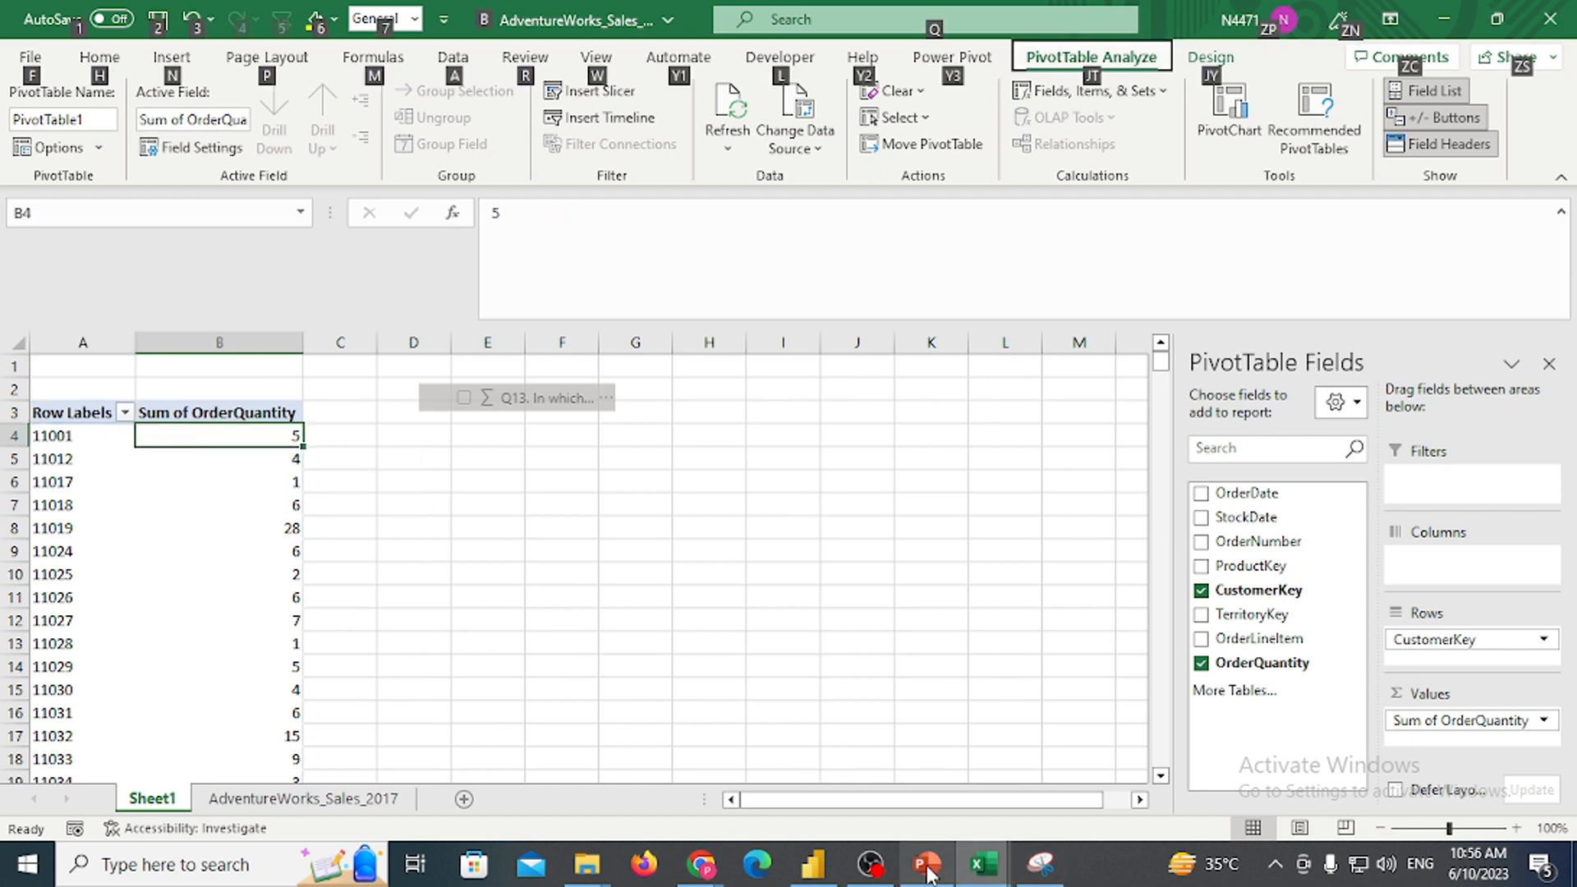
Switch to Power BI Desktop and add OrderQuantity from AdventureWorks_Sales_2017 to the CustomerKey table visual
left_click(812, 862)
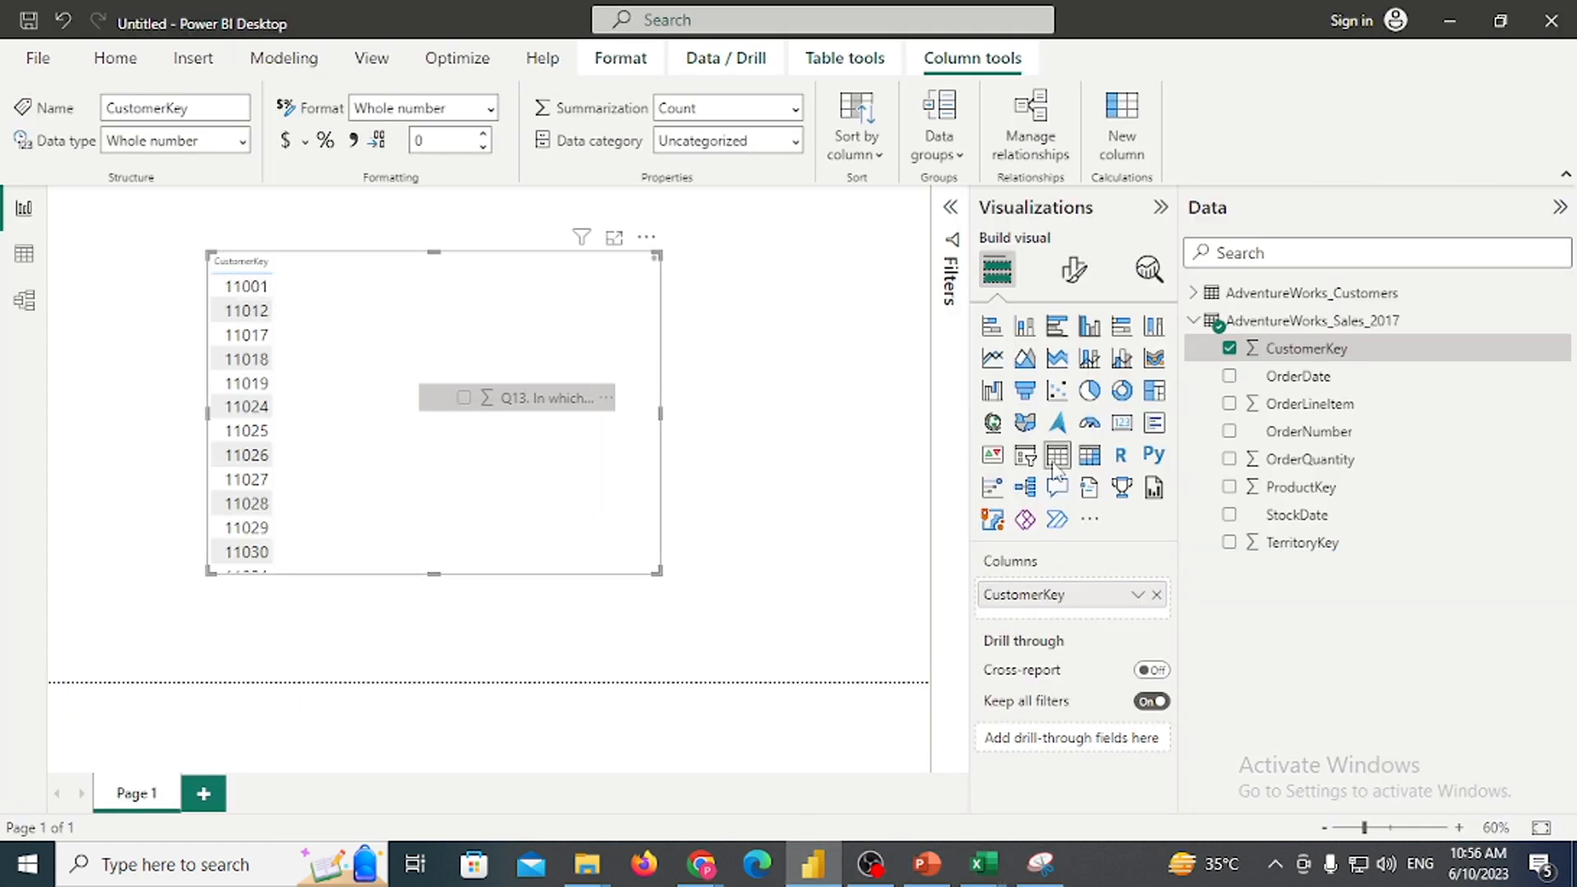
left_click_drag(1322, 459, 453, 331)
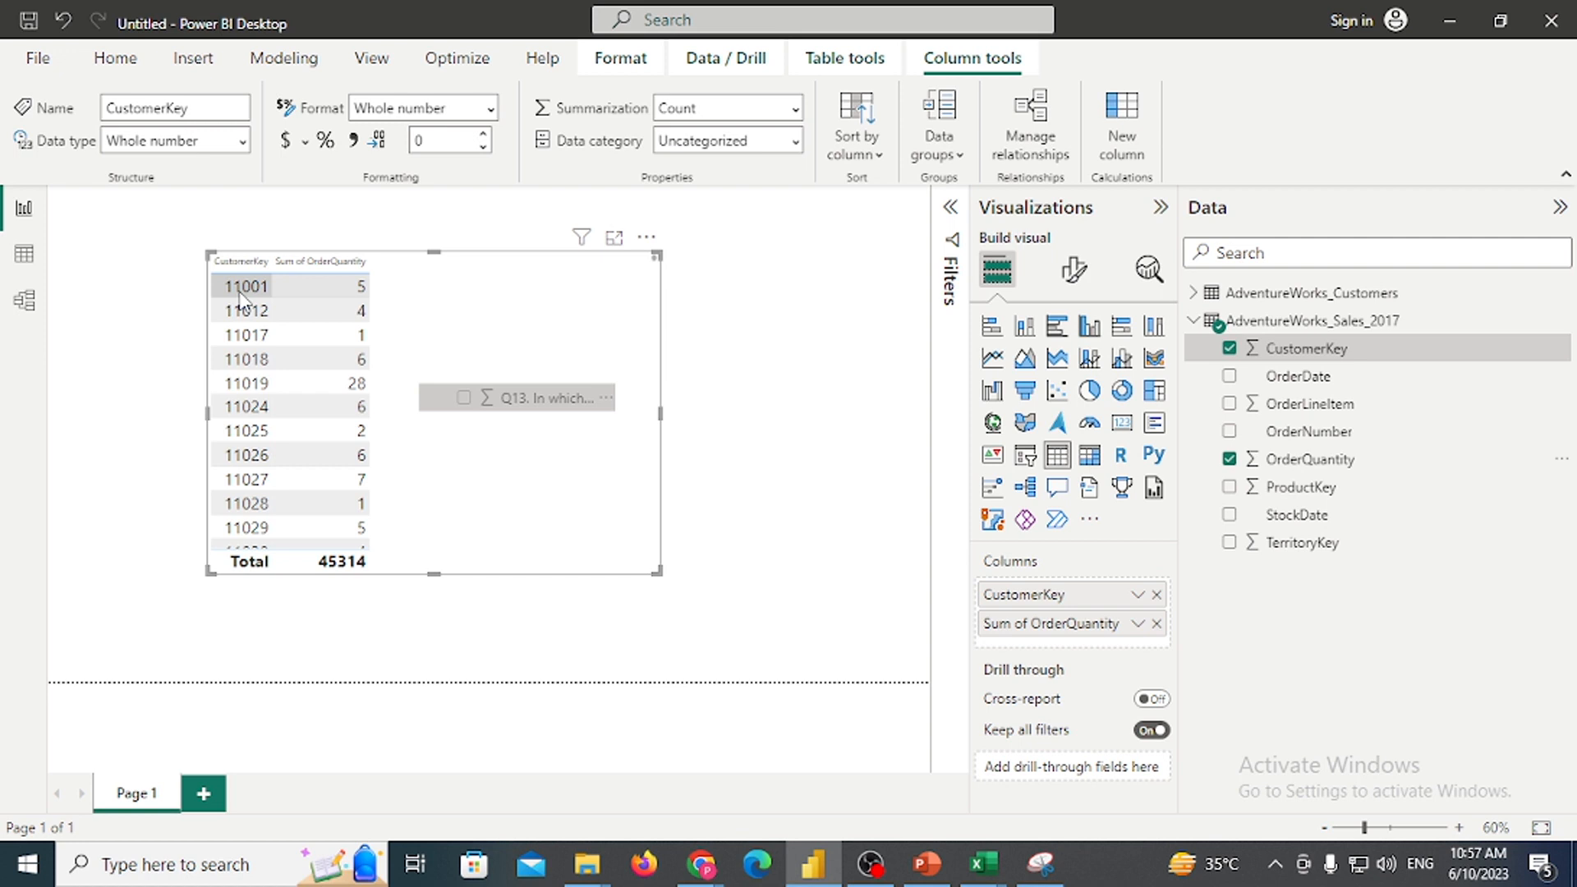
Try to add the FirstName field from AdventureWorks_Customers to the table visual
left_click(1201, 295)
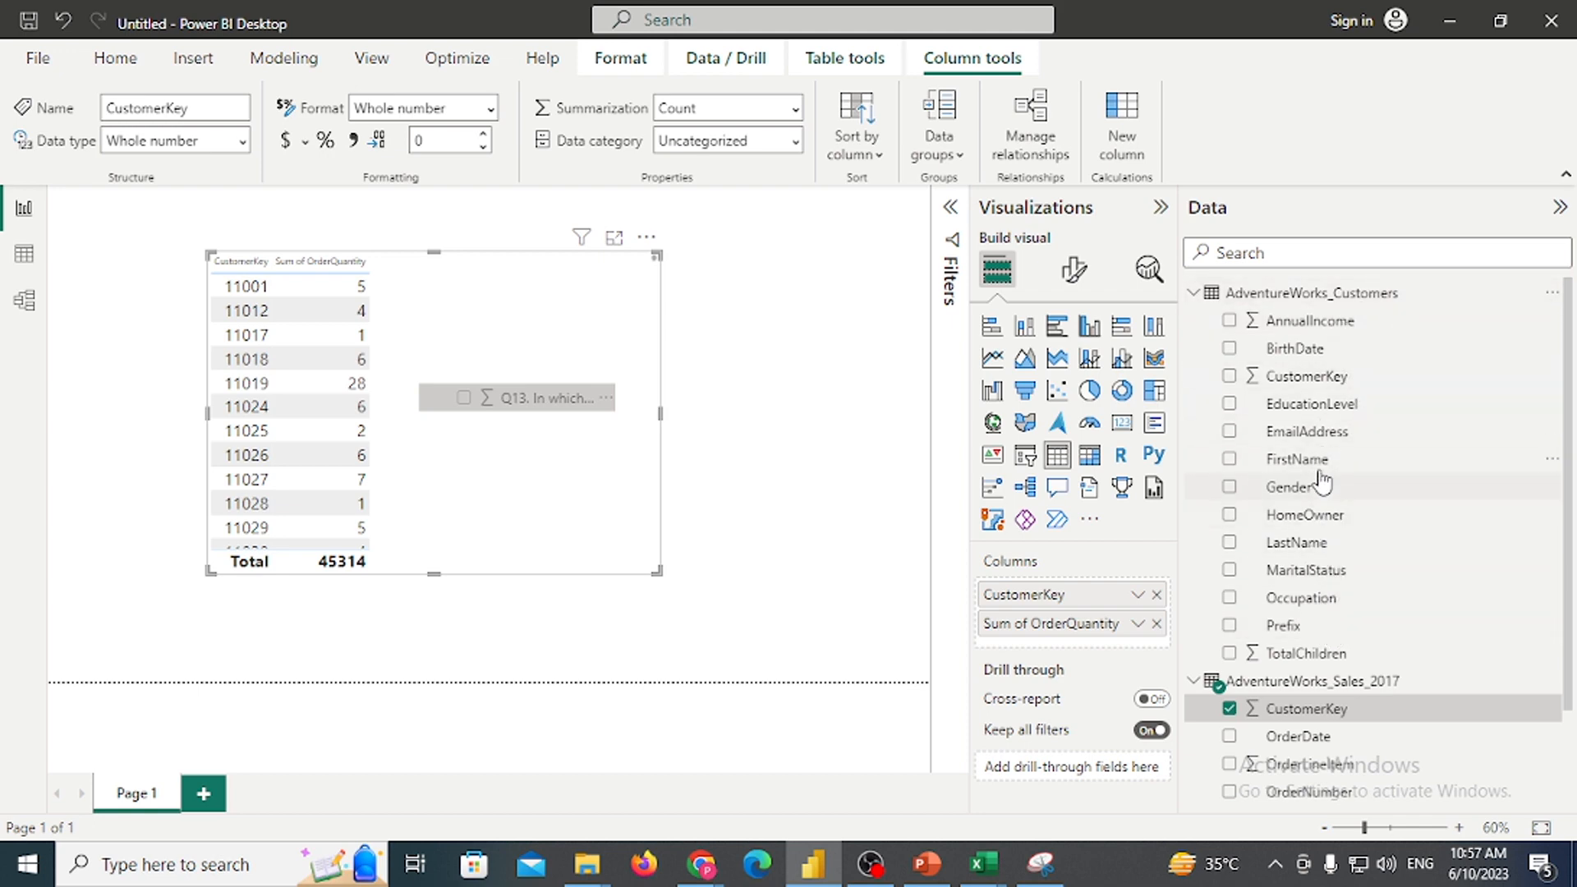
left_click_drag(1298, 459, 495, 323)
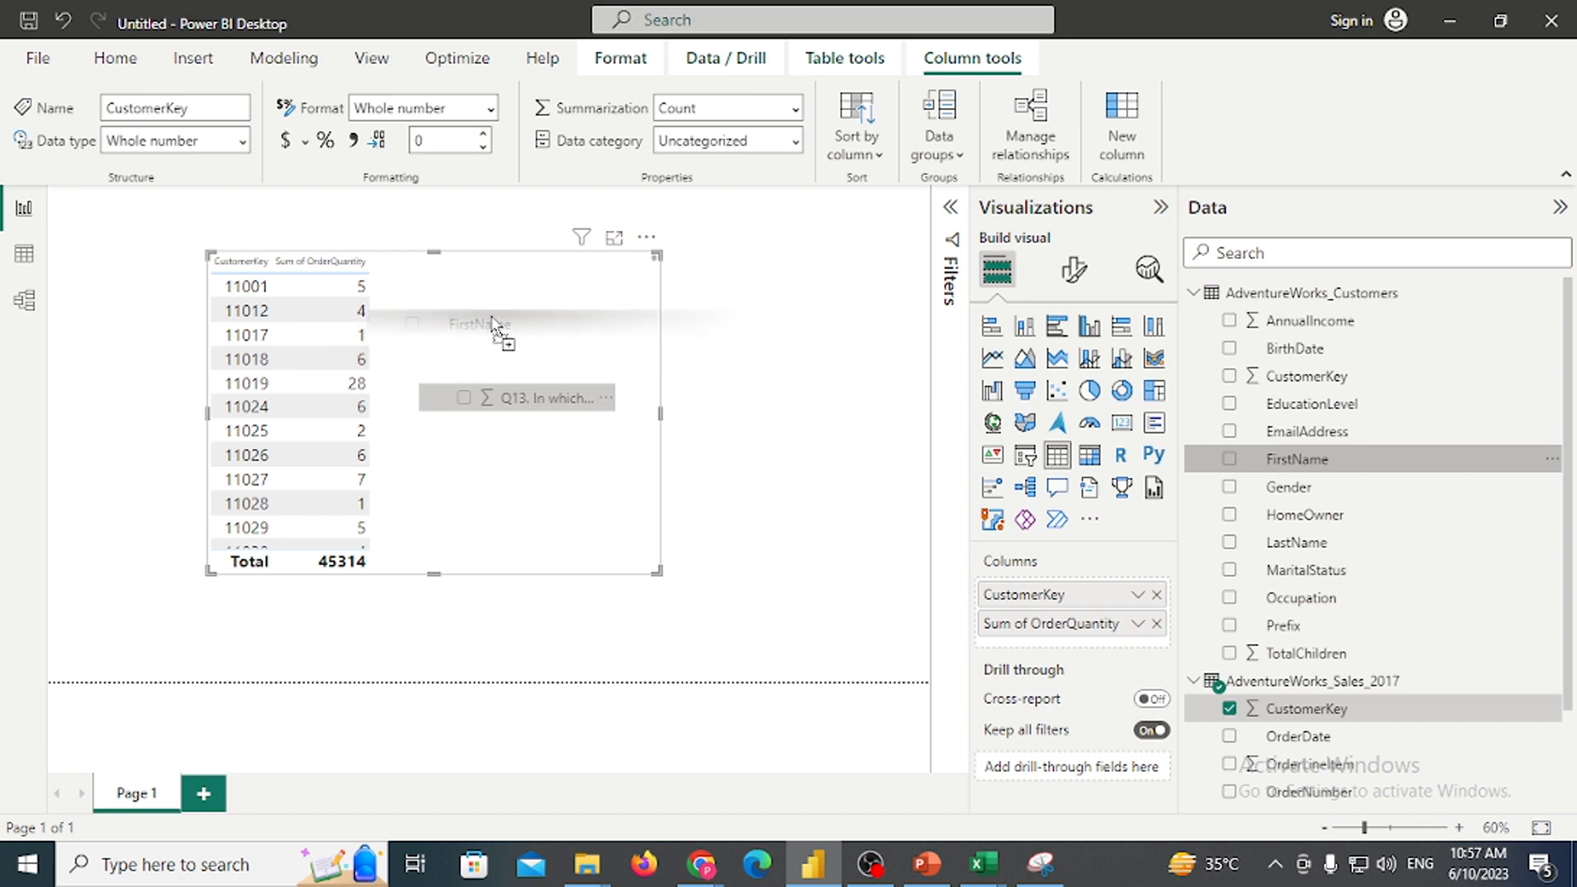
left_click_drag(495, 323, 493, 327)
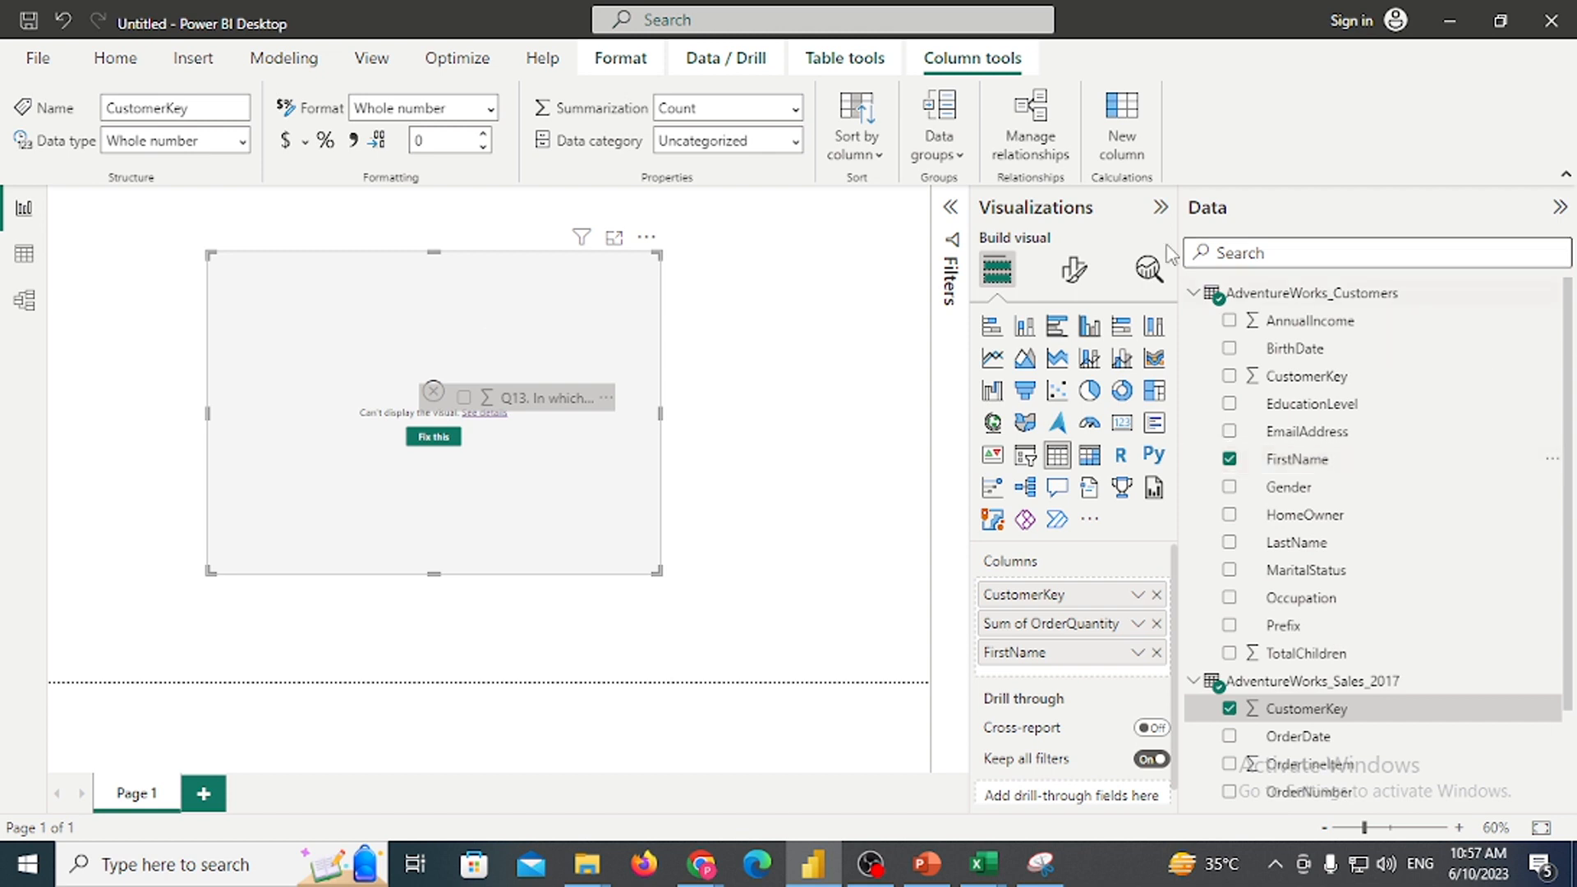
Check the model for a relationship between the sales and customers tables, and remove FirstName from the table visual
left_click(1192, 294)
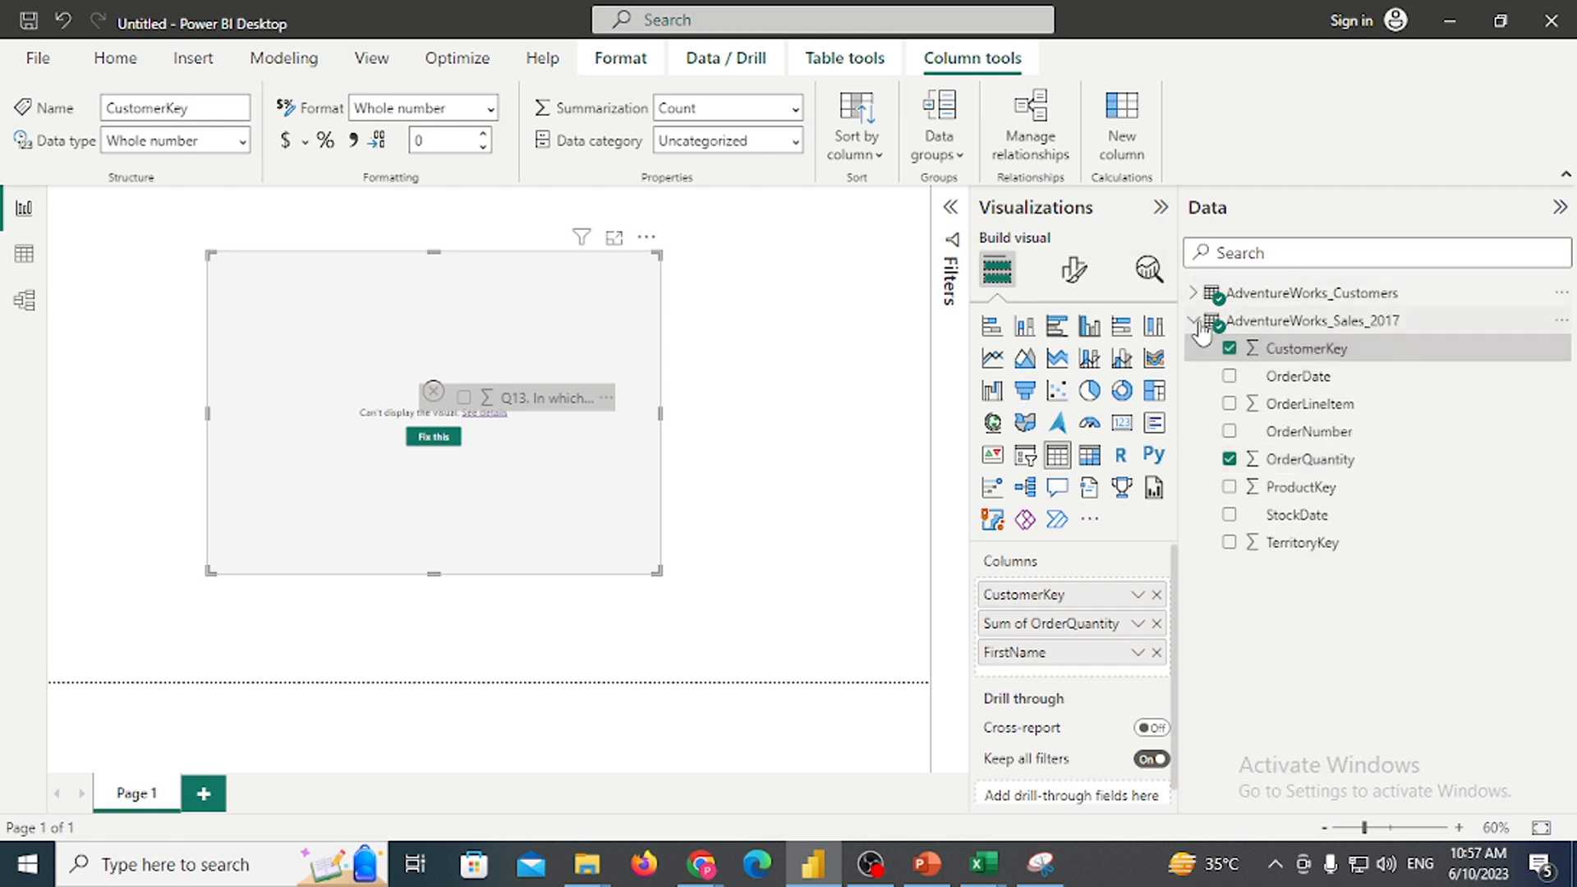
left_click(1194, 321)
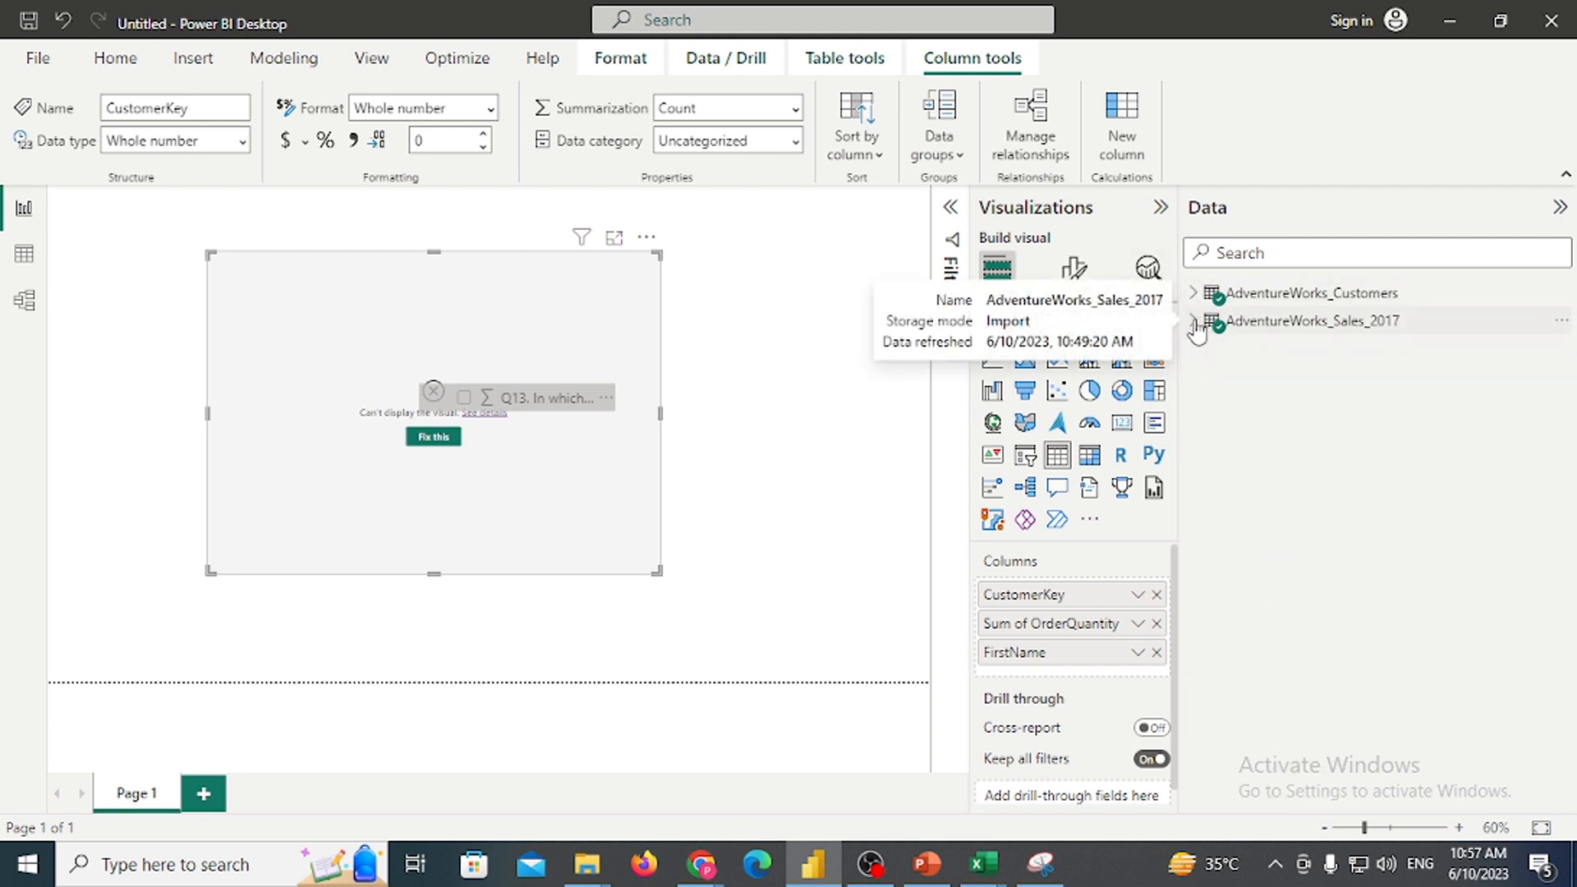
left_click(25, 301)
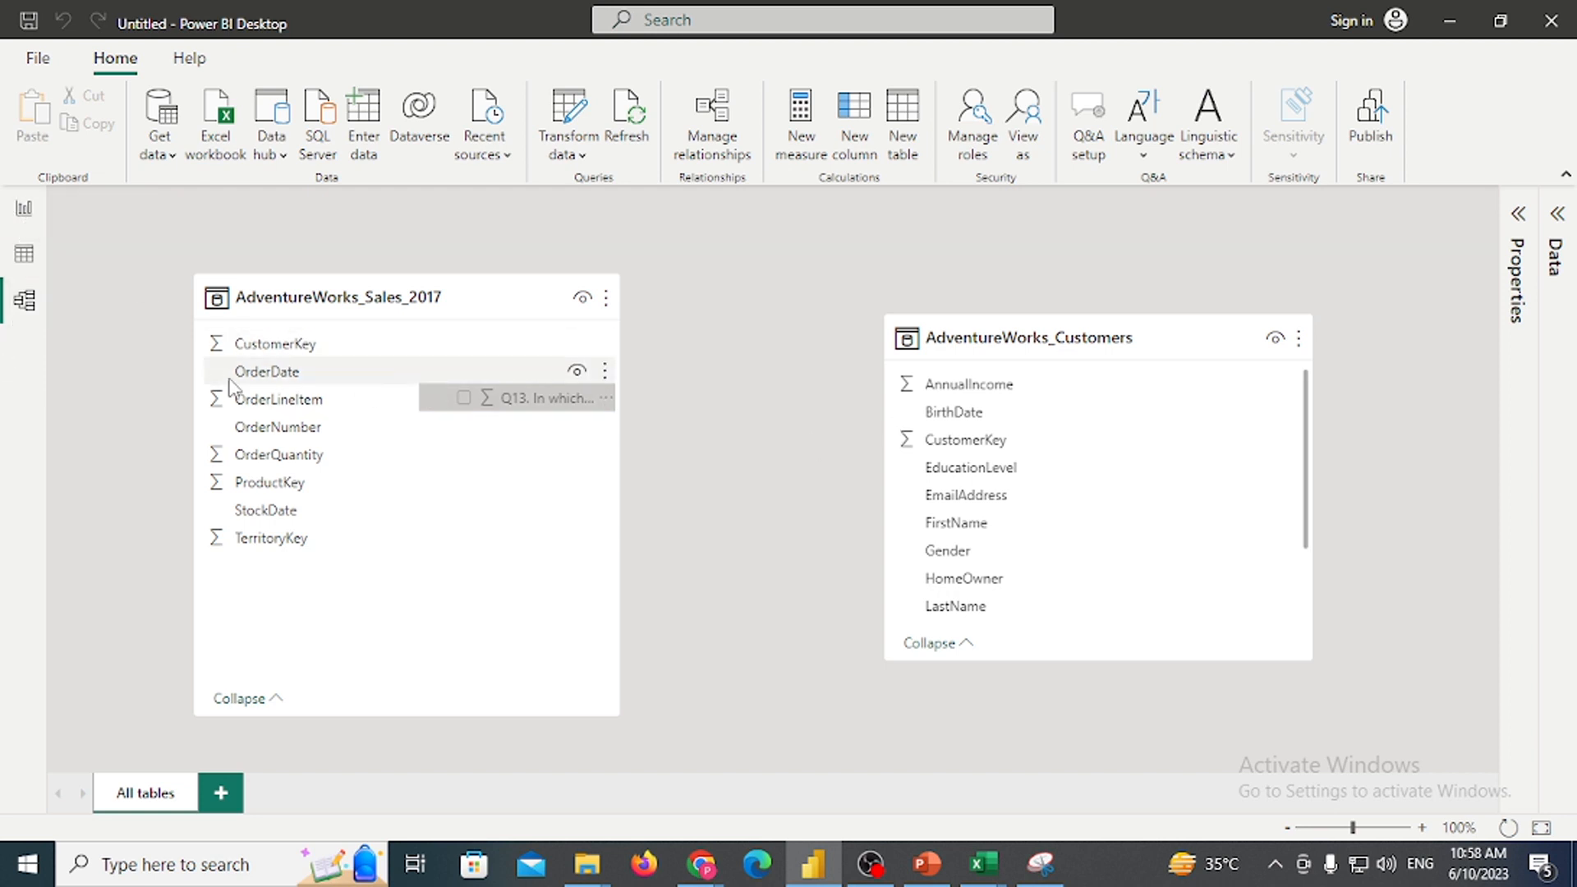
left_click(16, 214)
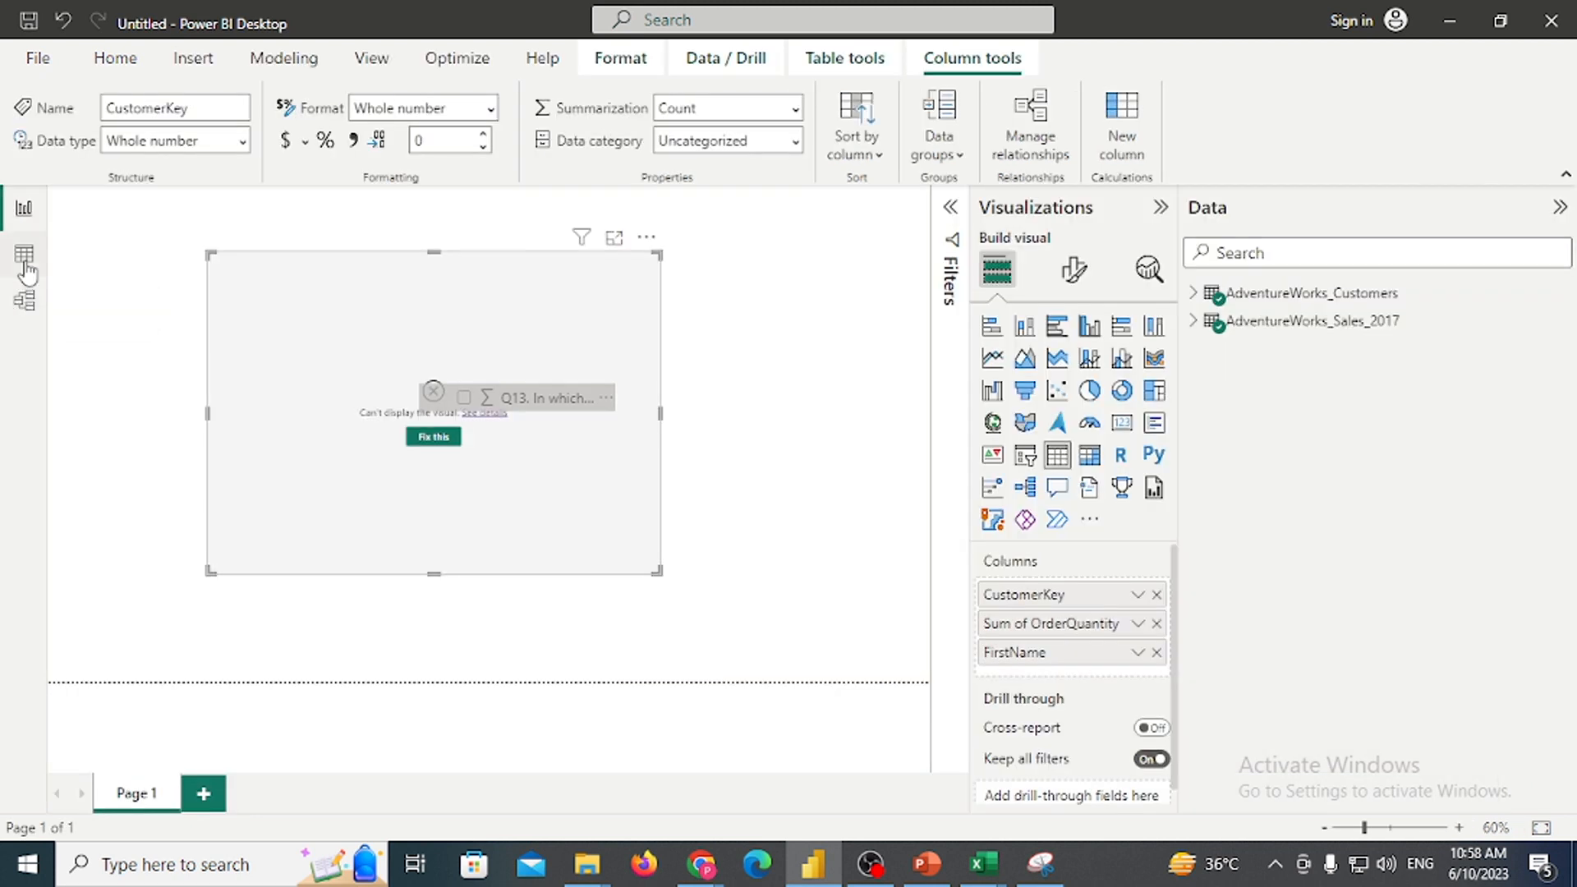
left_click(1157, 653)
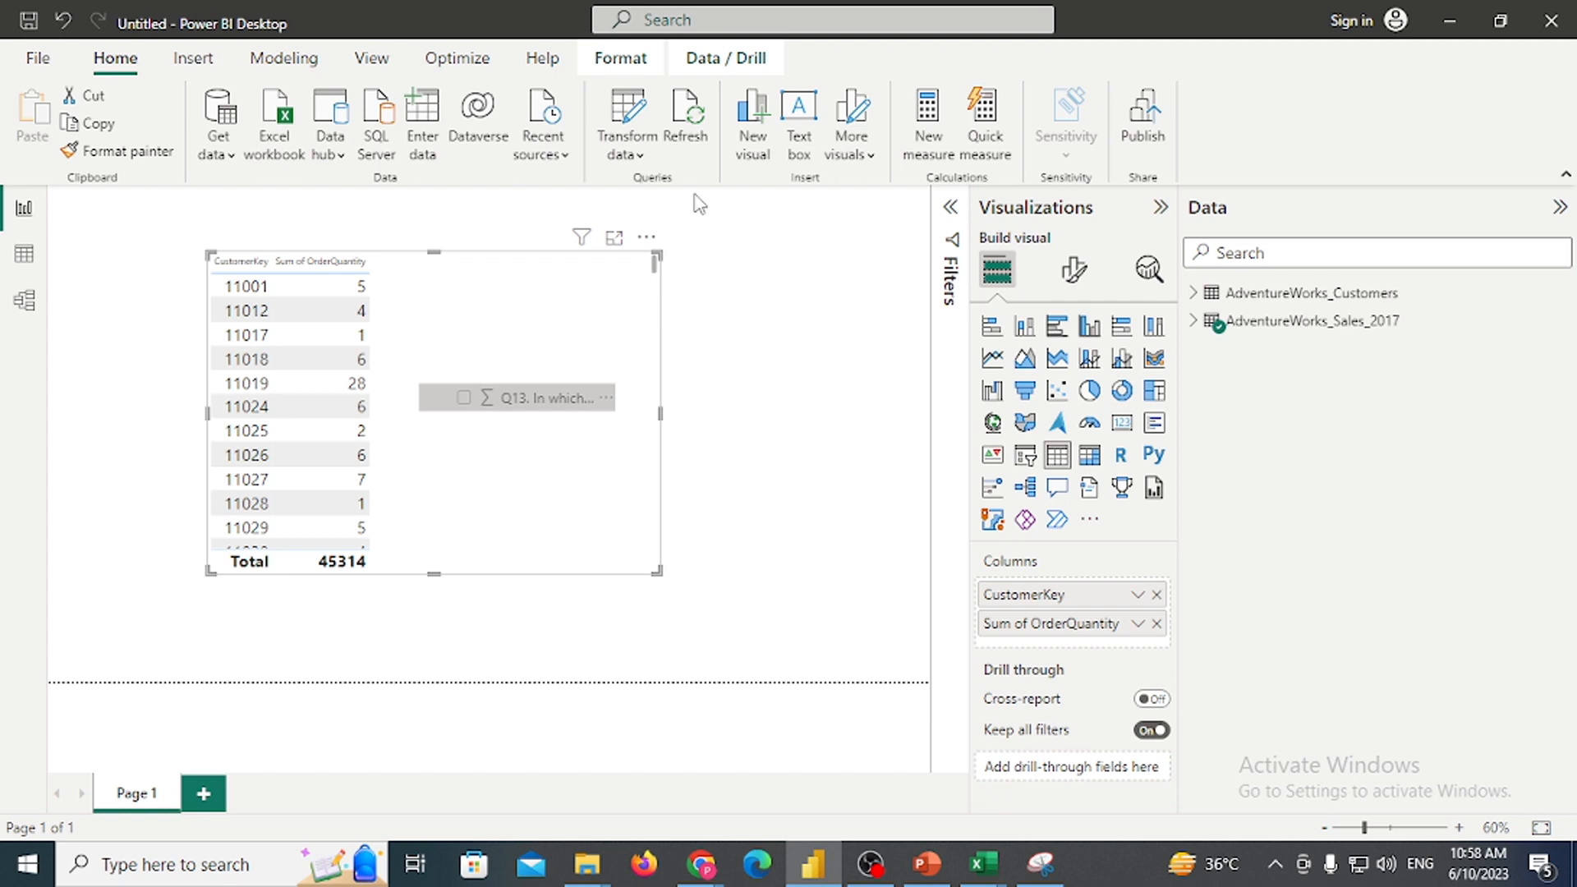
In Power Query, merge AdventureWorks_Customers into the AdventureWorks_Sales_2017 query, matching on CustomerKey with a left outer join
left_click(634, 156)
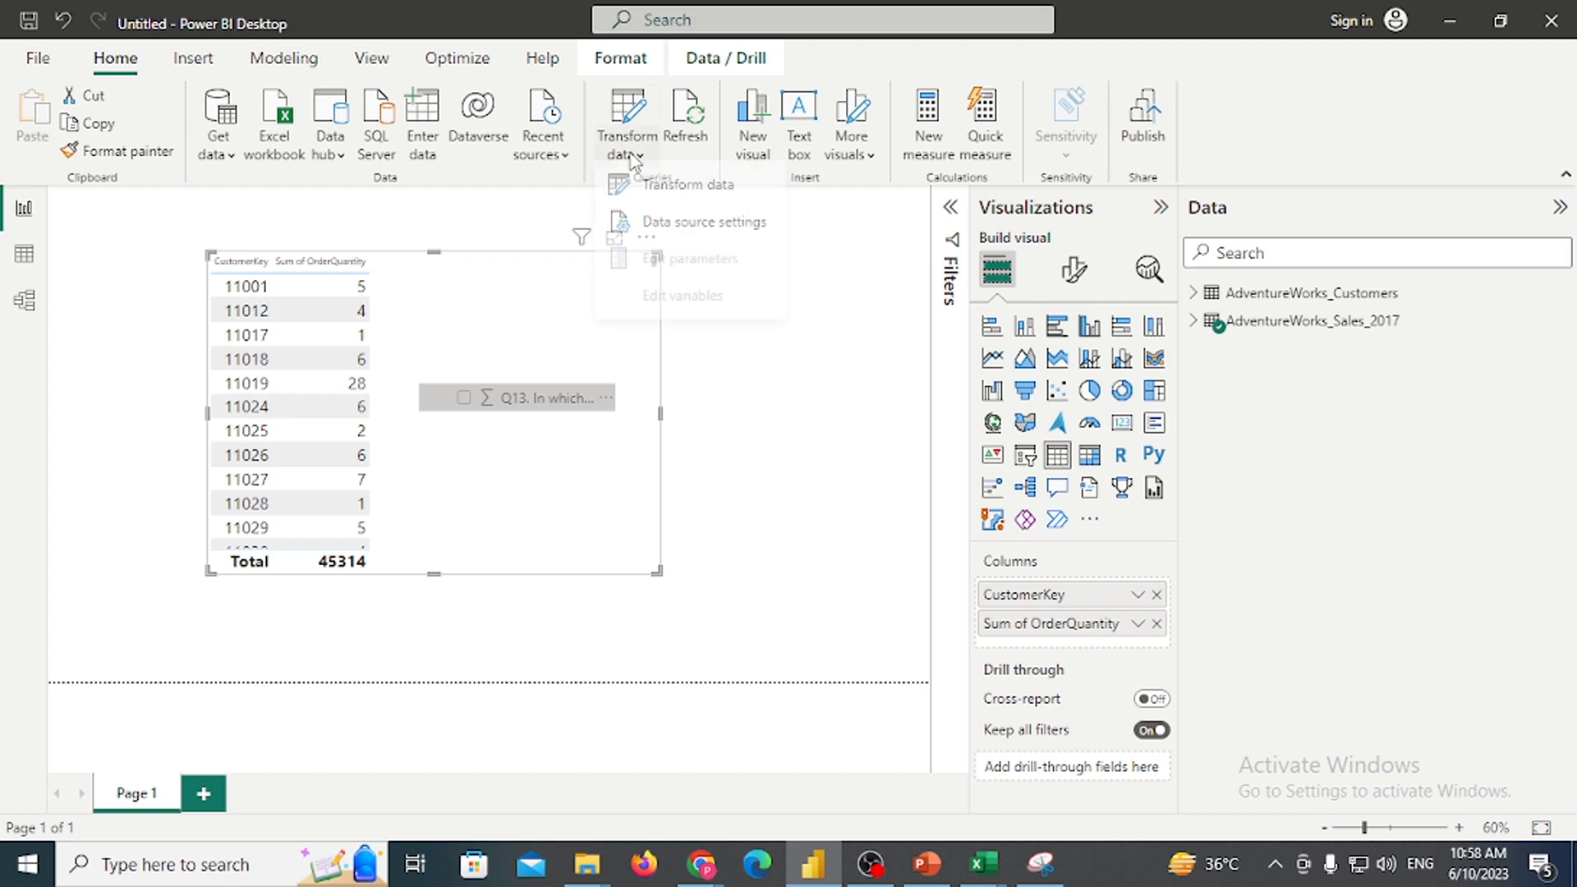
left_click(680, 194)
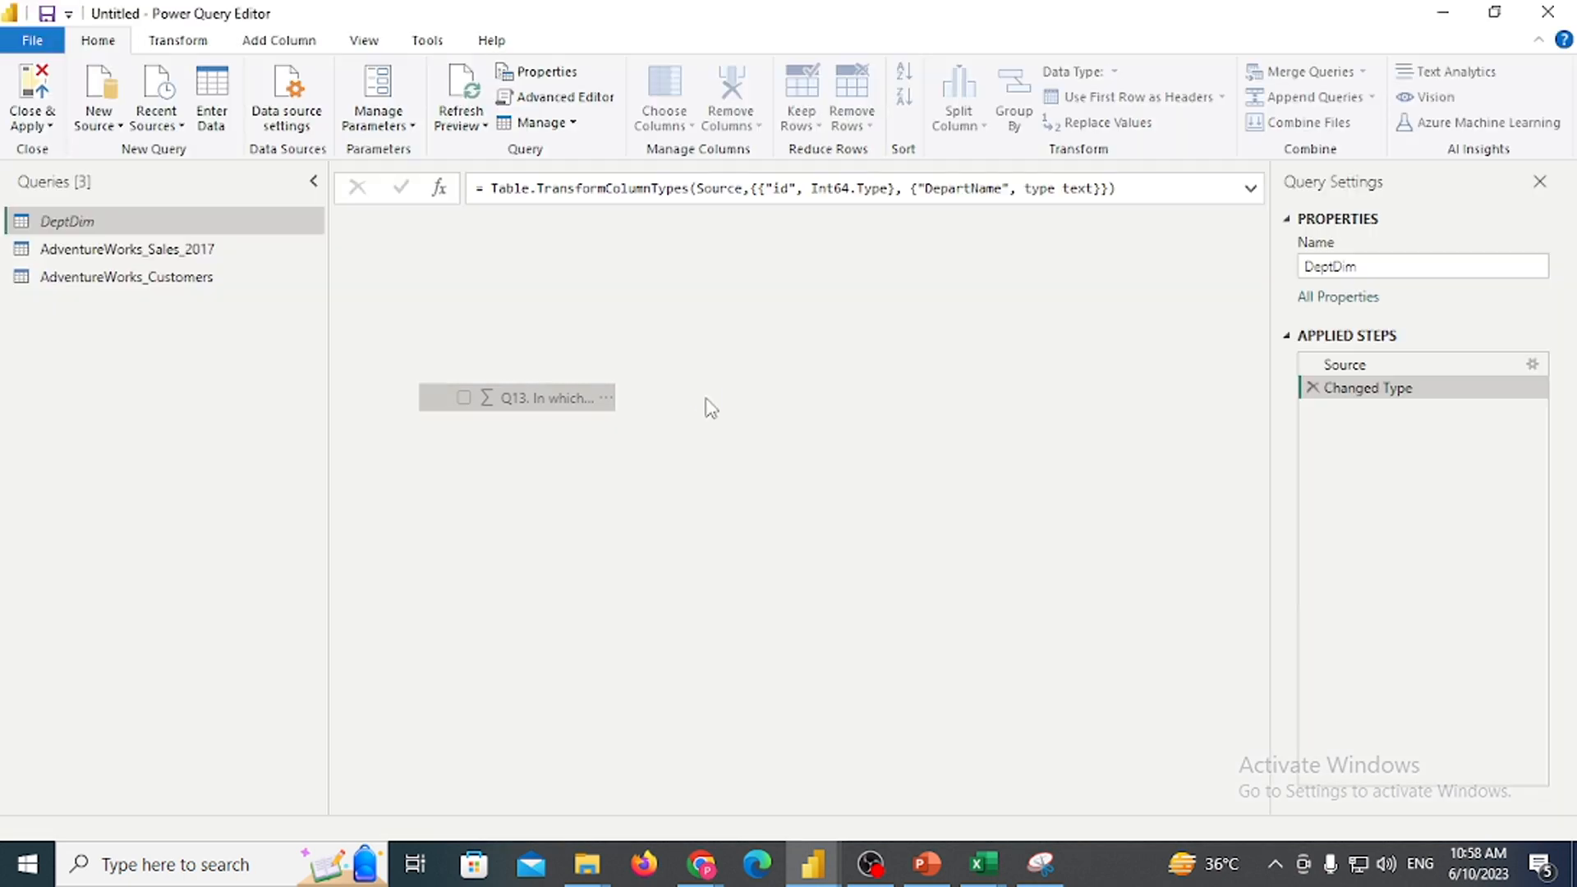
left_click(191, 249)
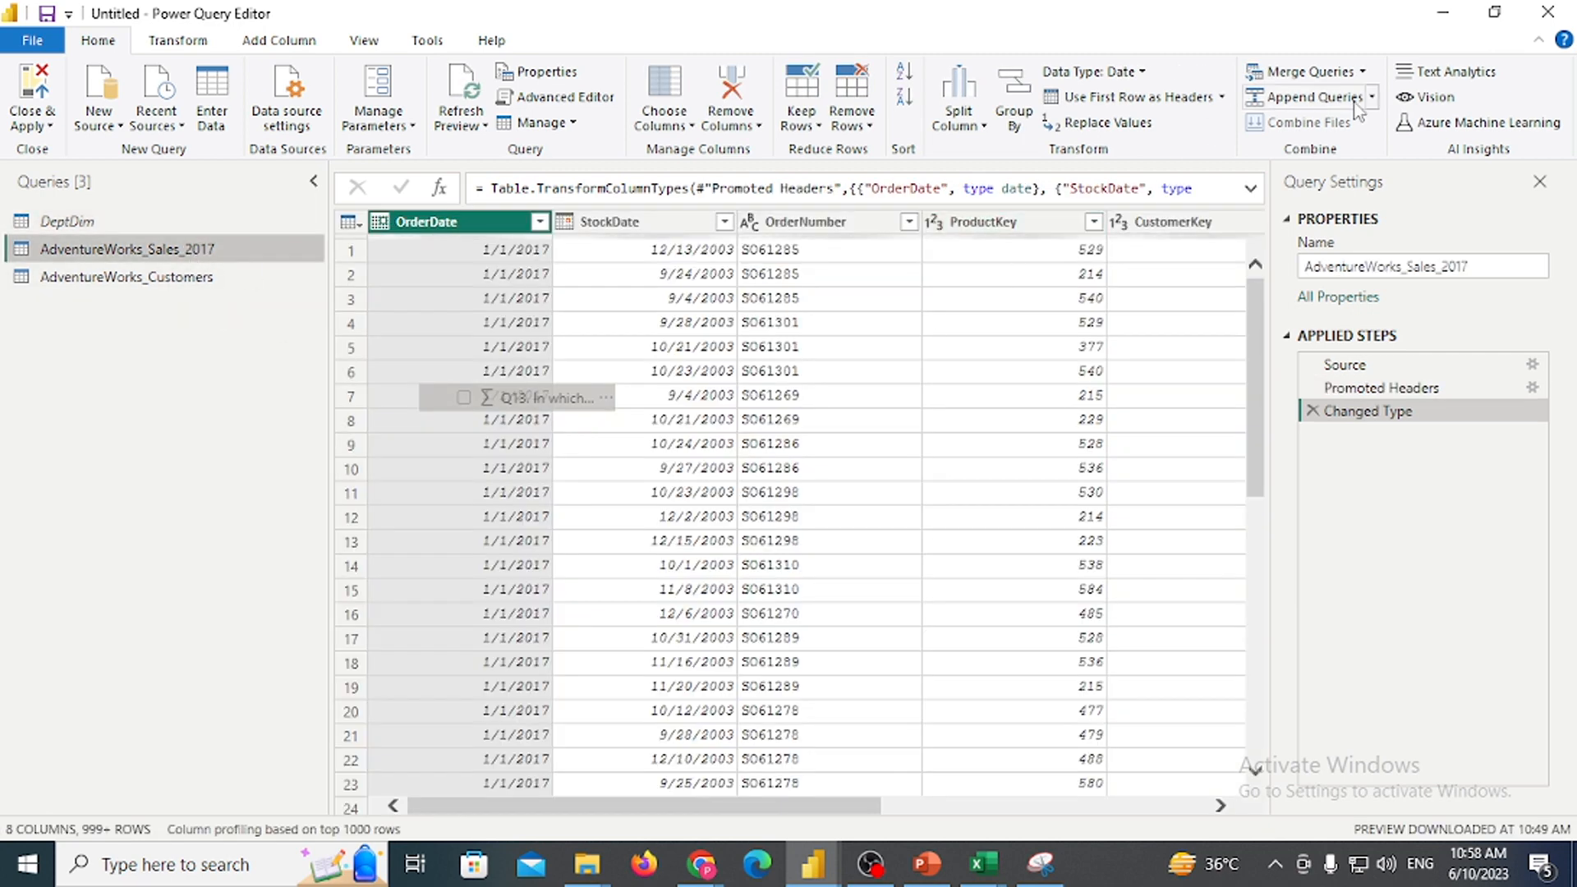
left_click(1363, 72)
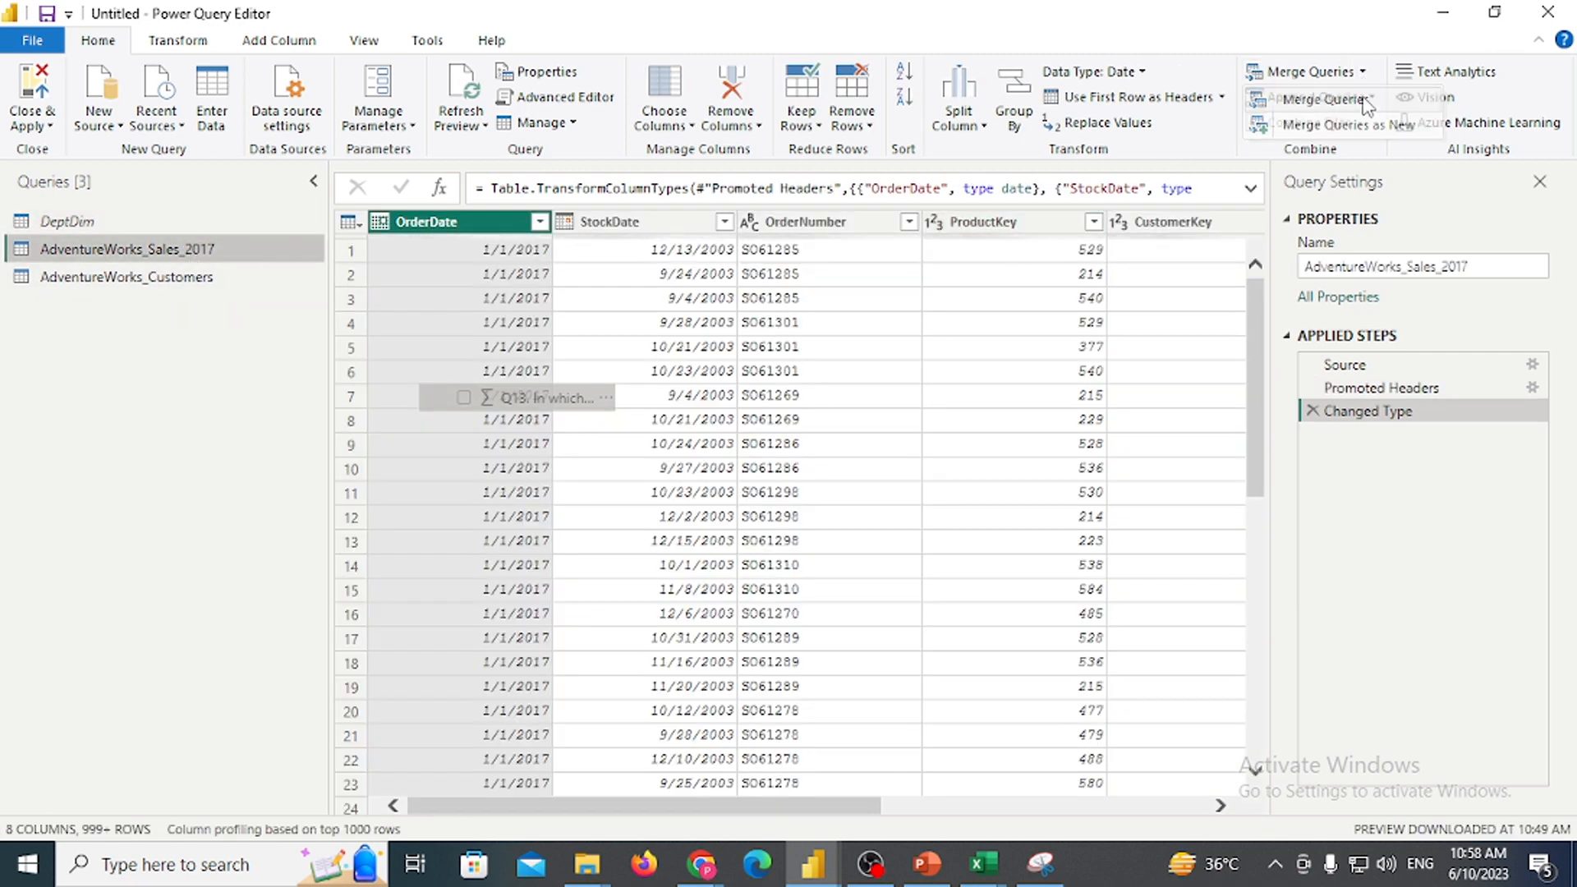
left_click(1363, 100)
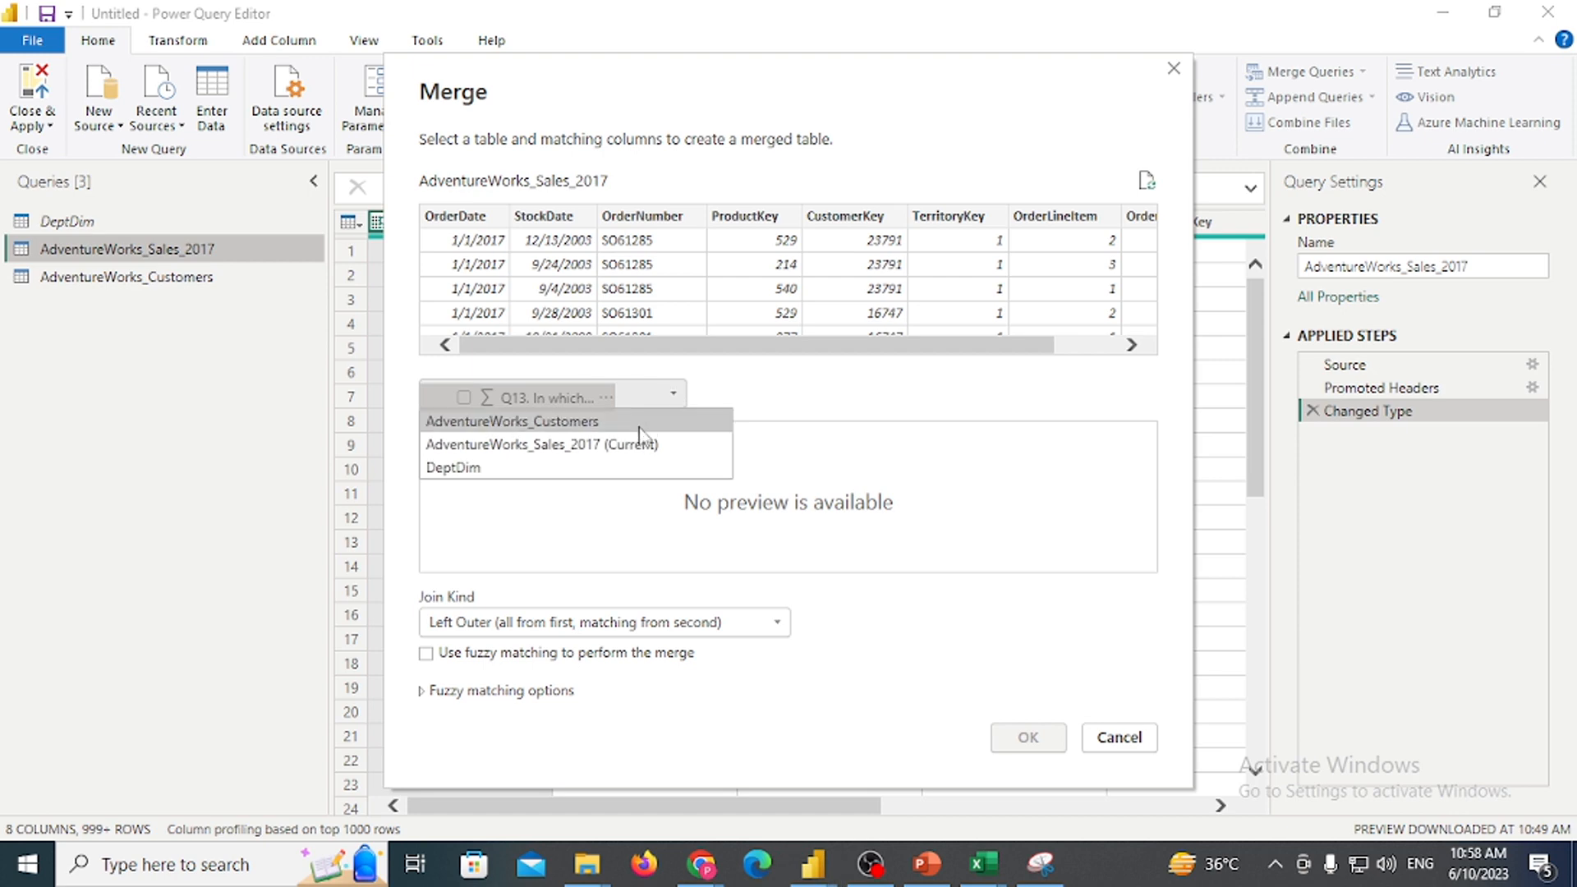
left_click(630, 426)
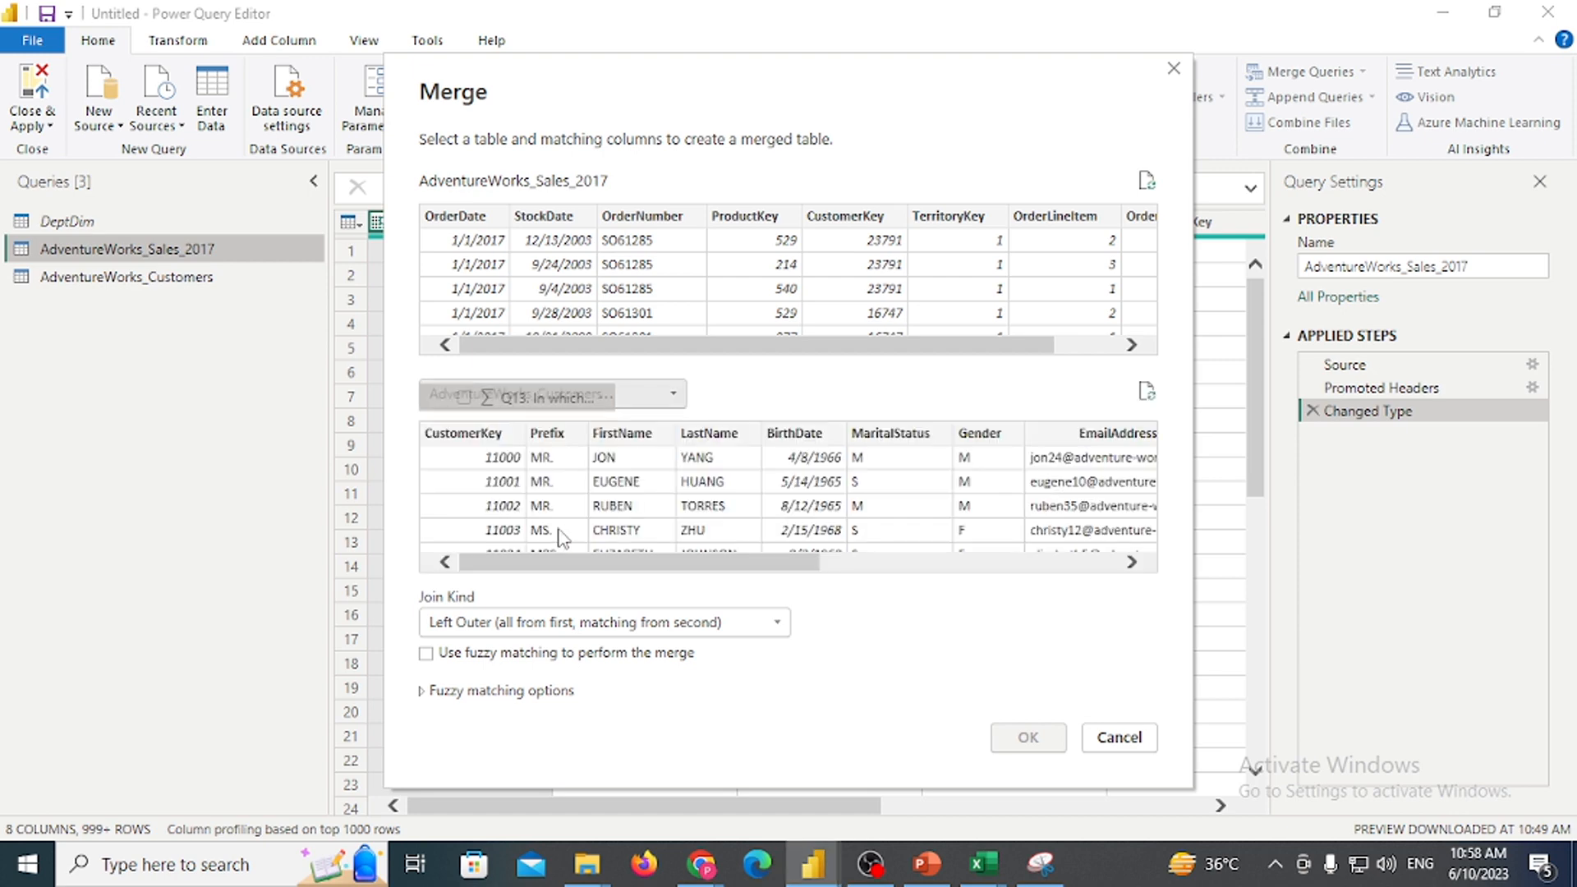
left_click(485, 433)
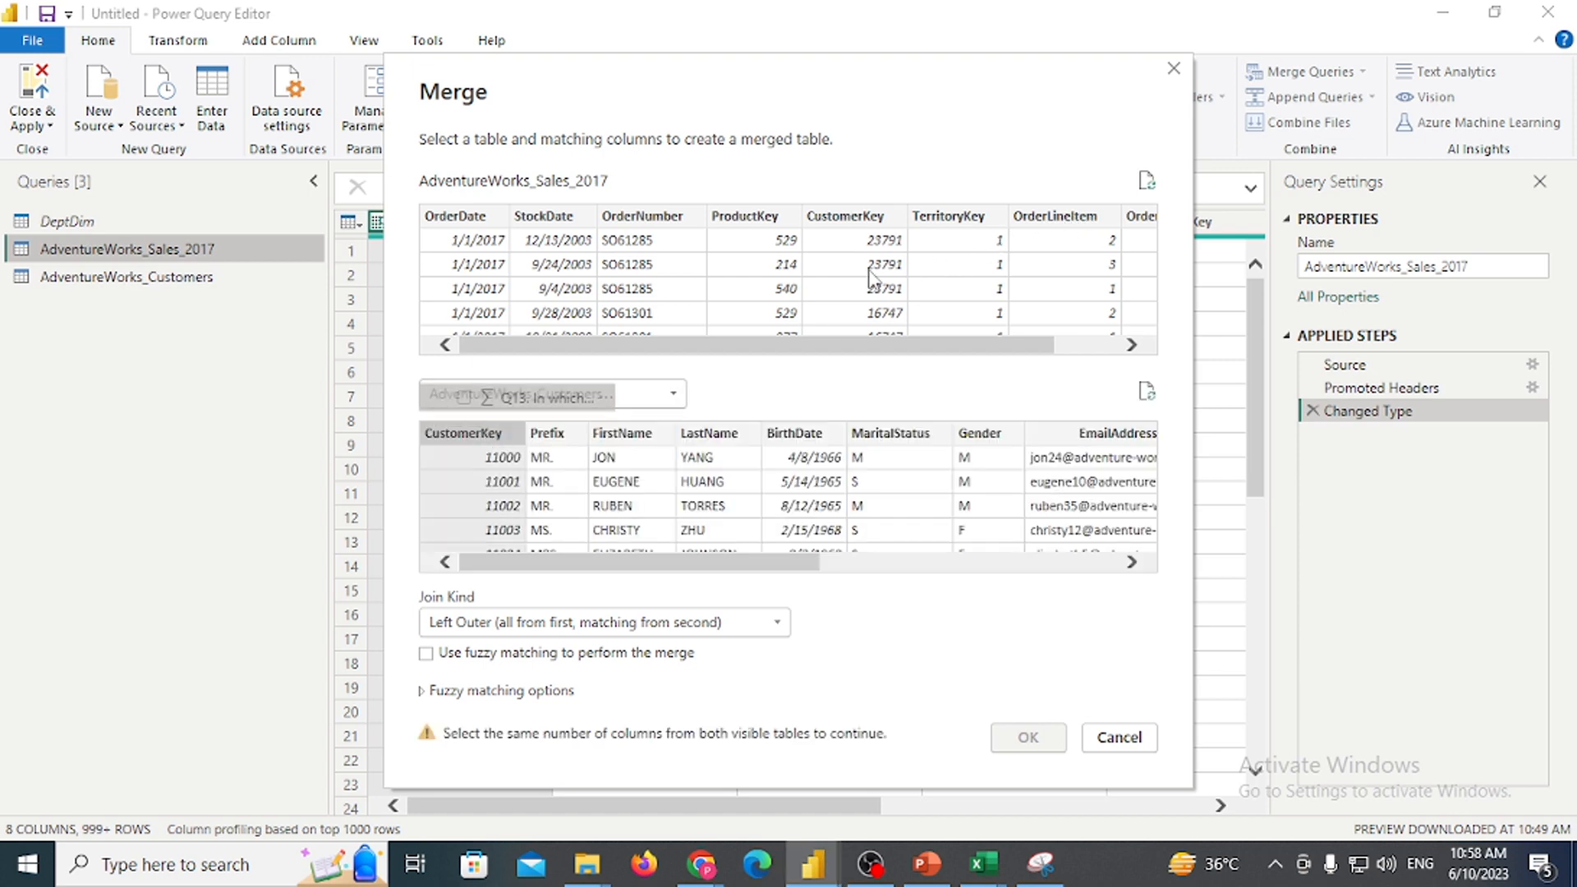
left_click(854, 221)
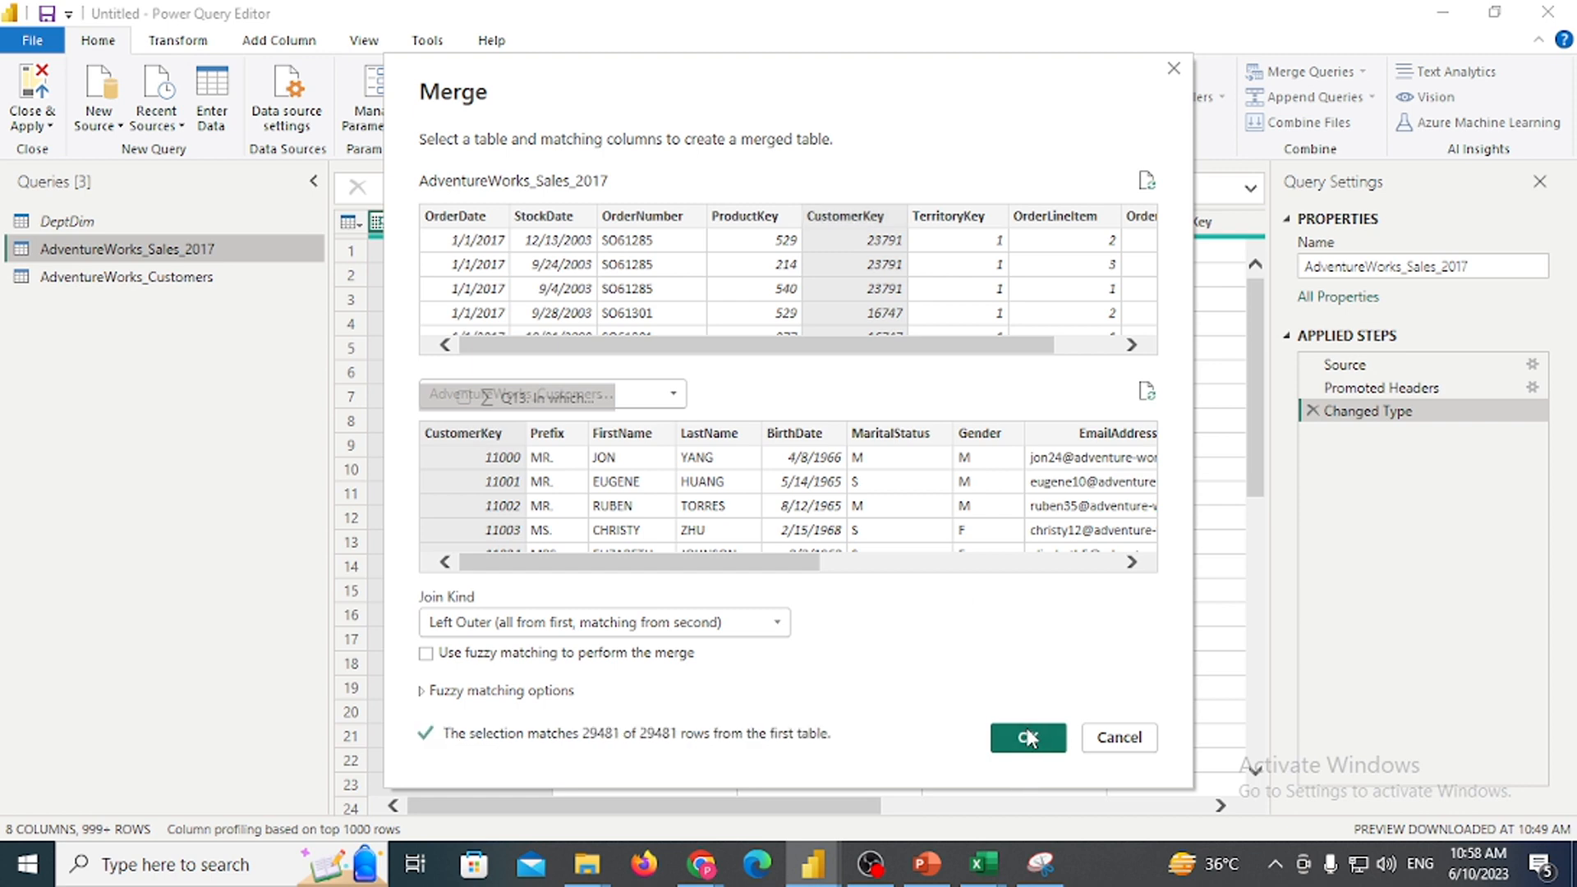
left_click(1028, 724)
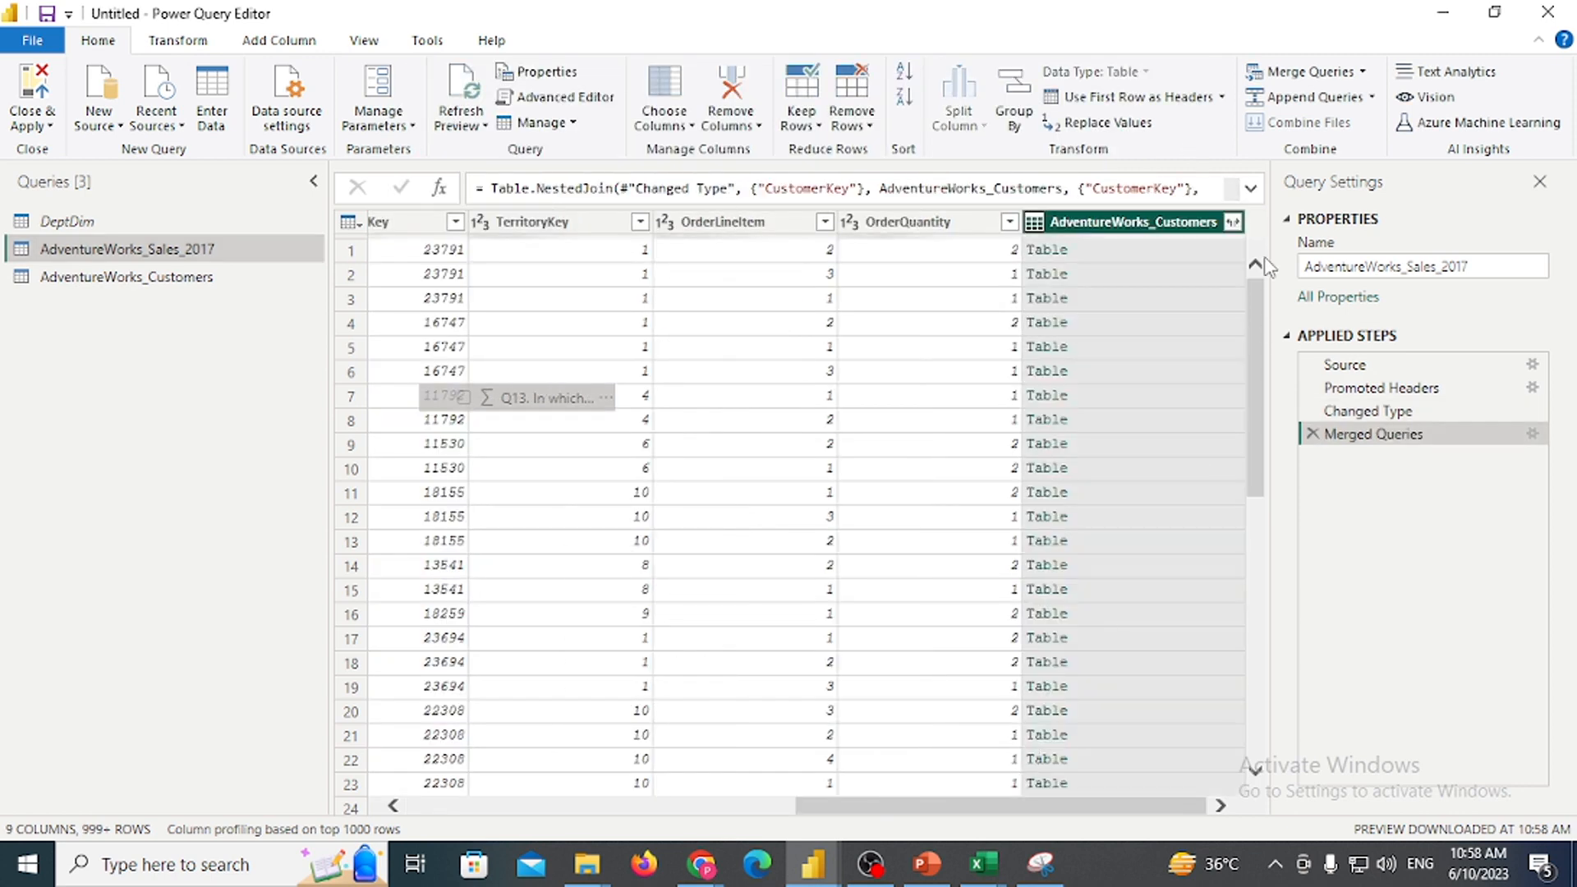
Expand only FirstName from the merged AdventureWorks_Customers column, keeping the original name as prefix, and apply the query changes to the report
left_click(1233, 223)
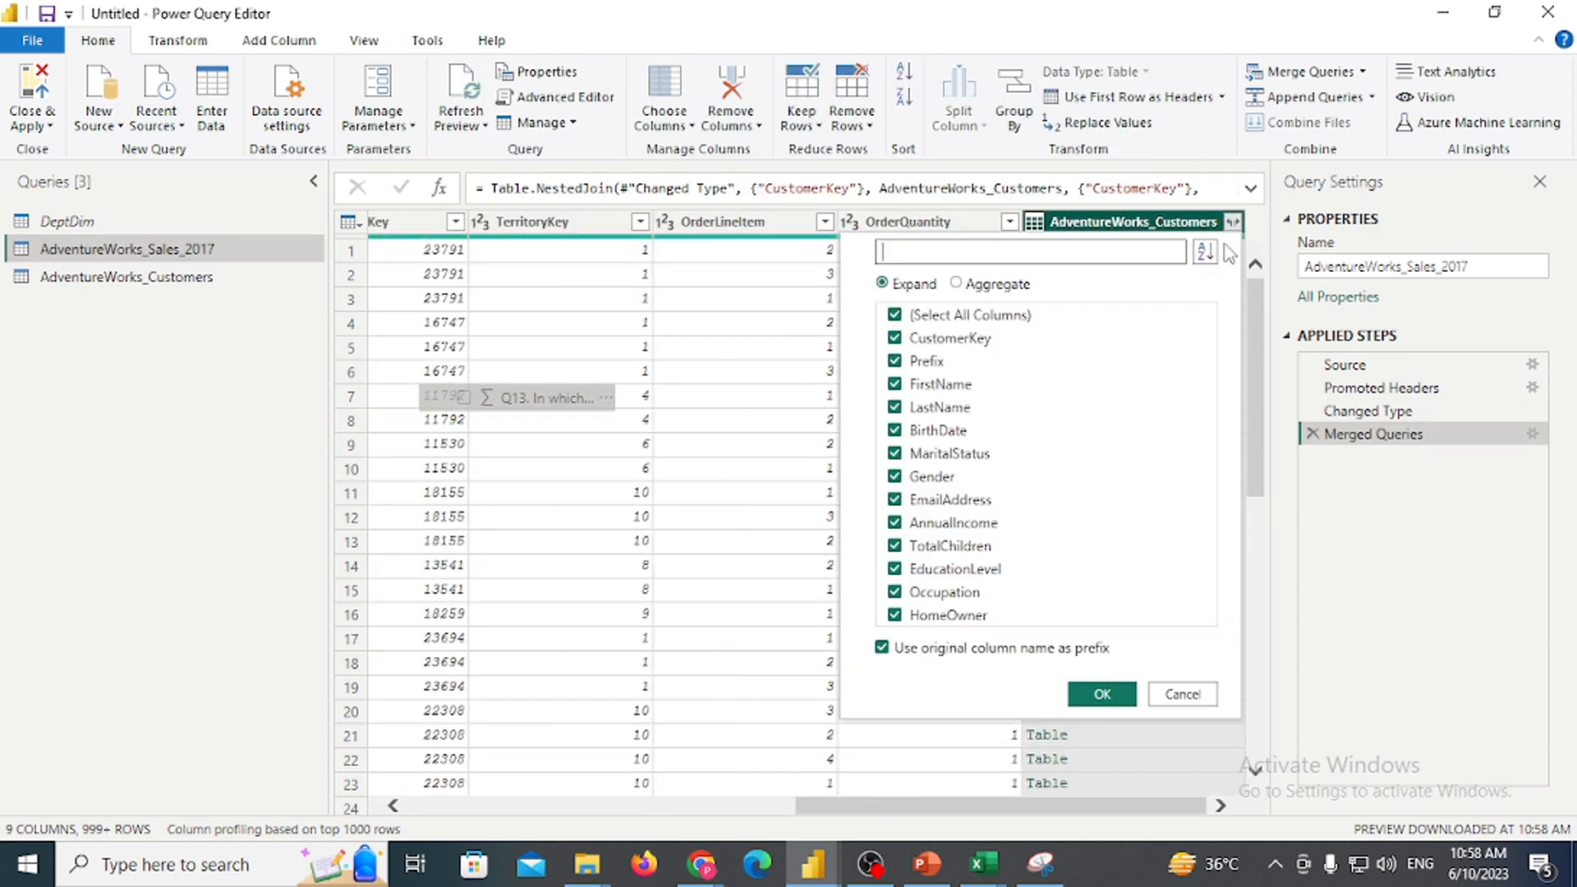
left_click(923, 317)
left_click(1003, 400)
left_click(957, 392)
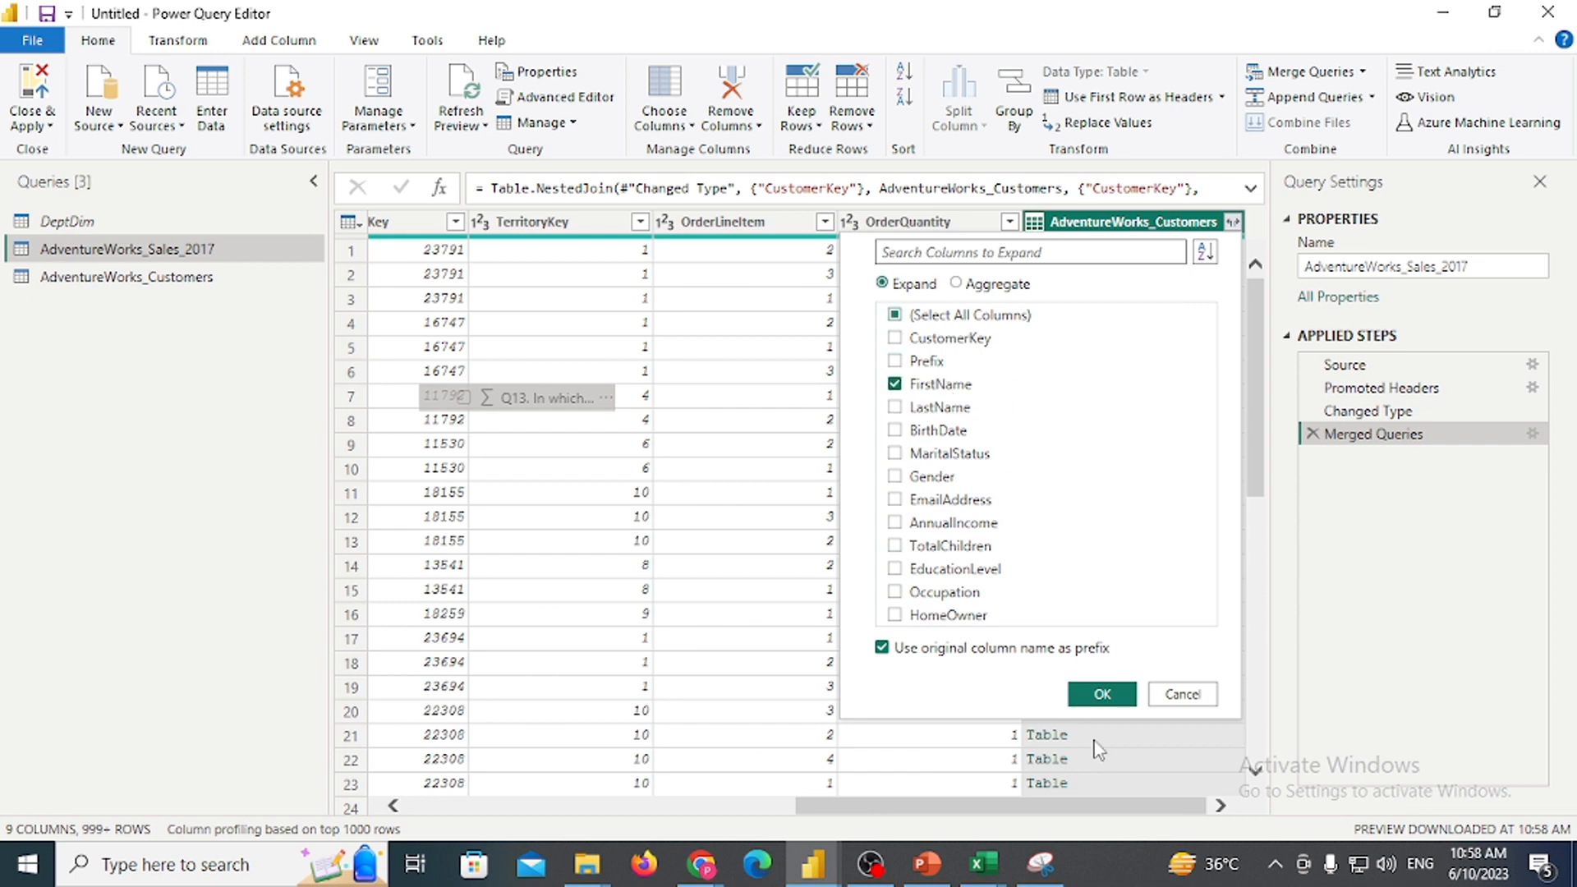
left_click(1103, 694)
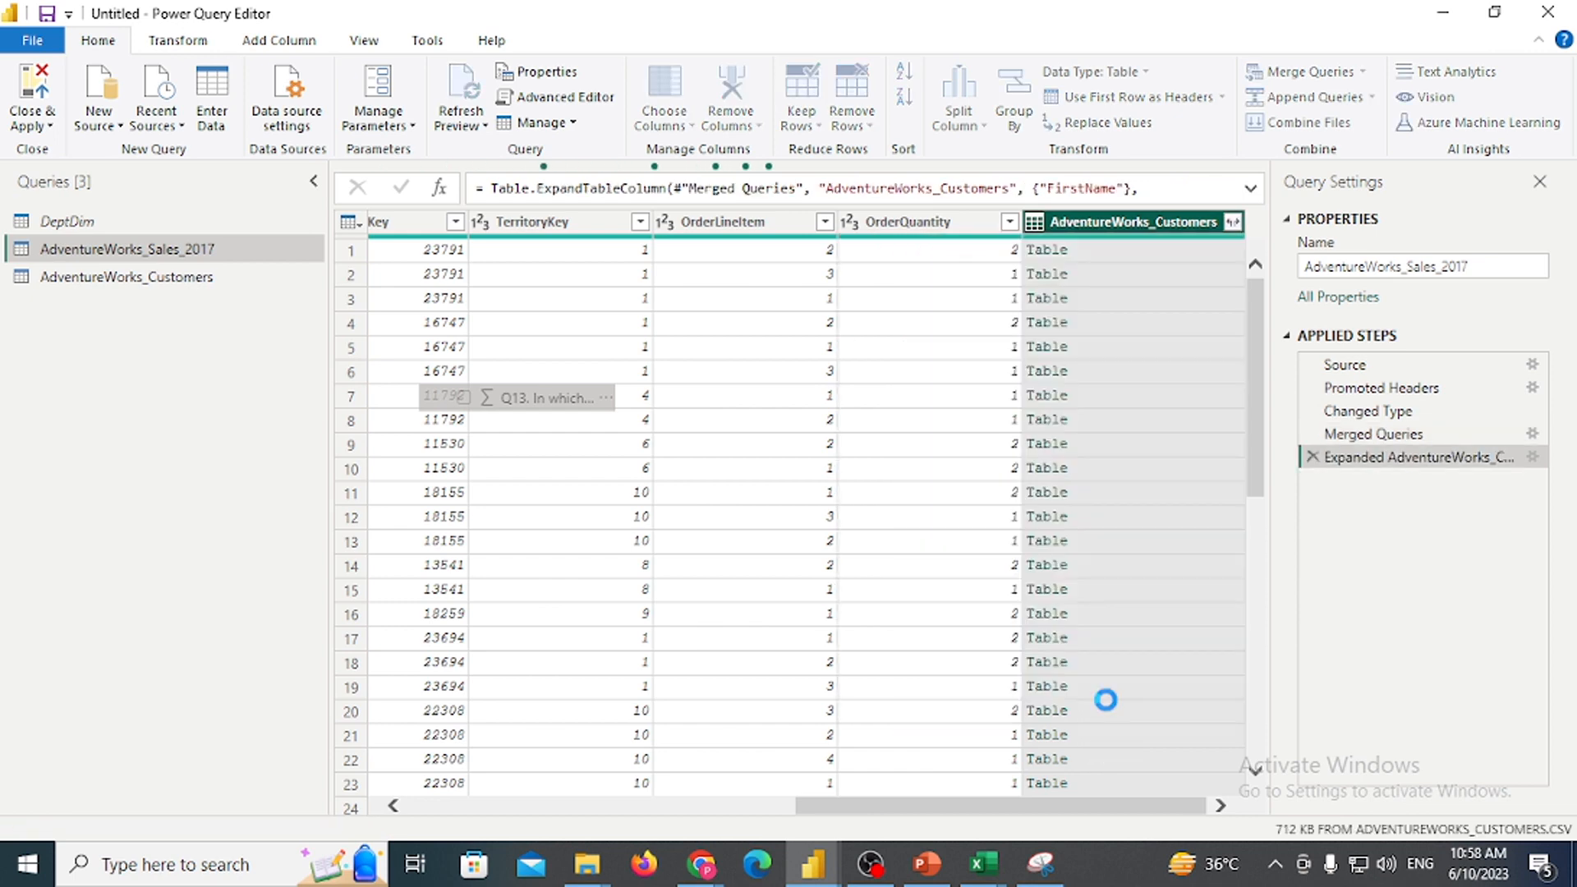
left_click(51, 126)
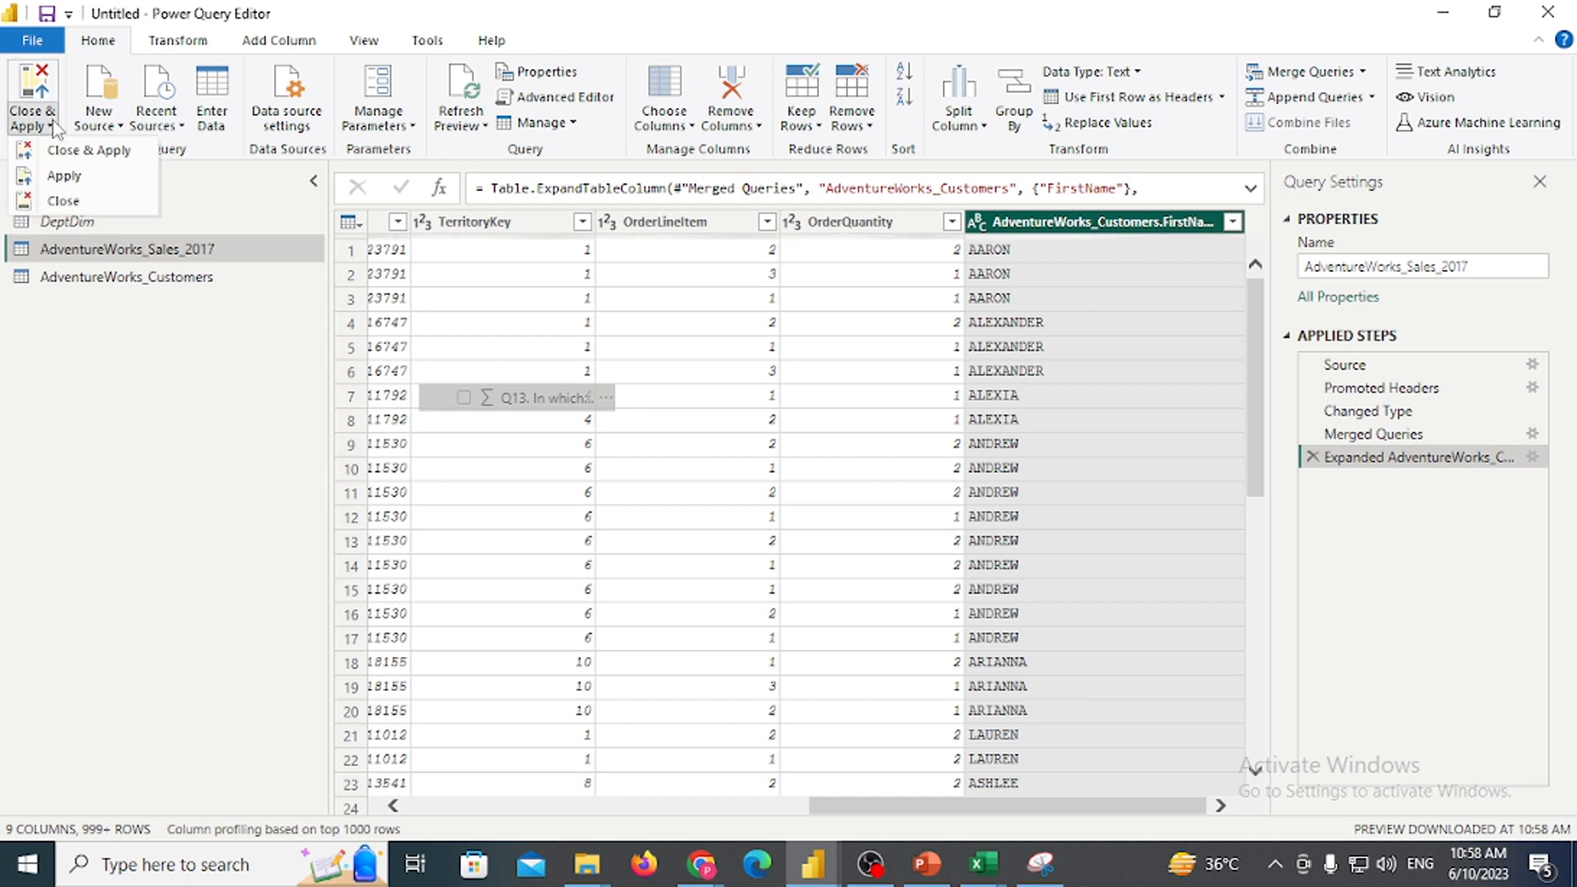
left_click(72, 153)
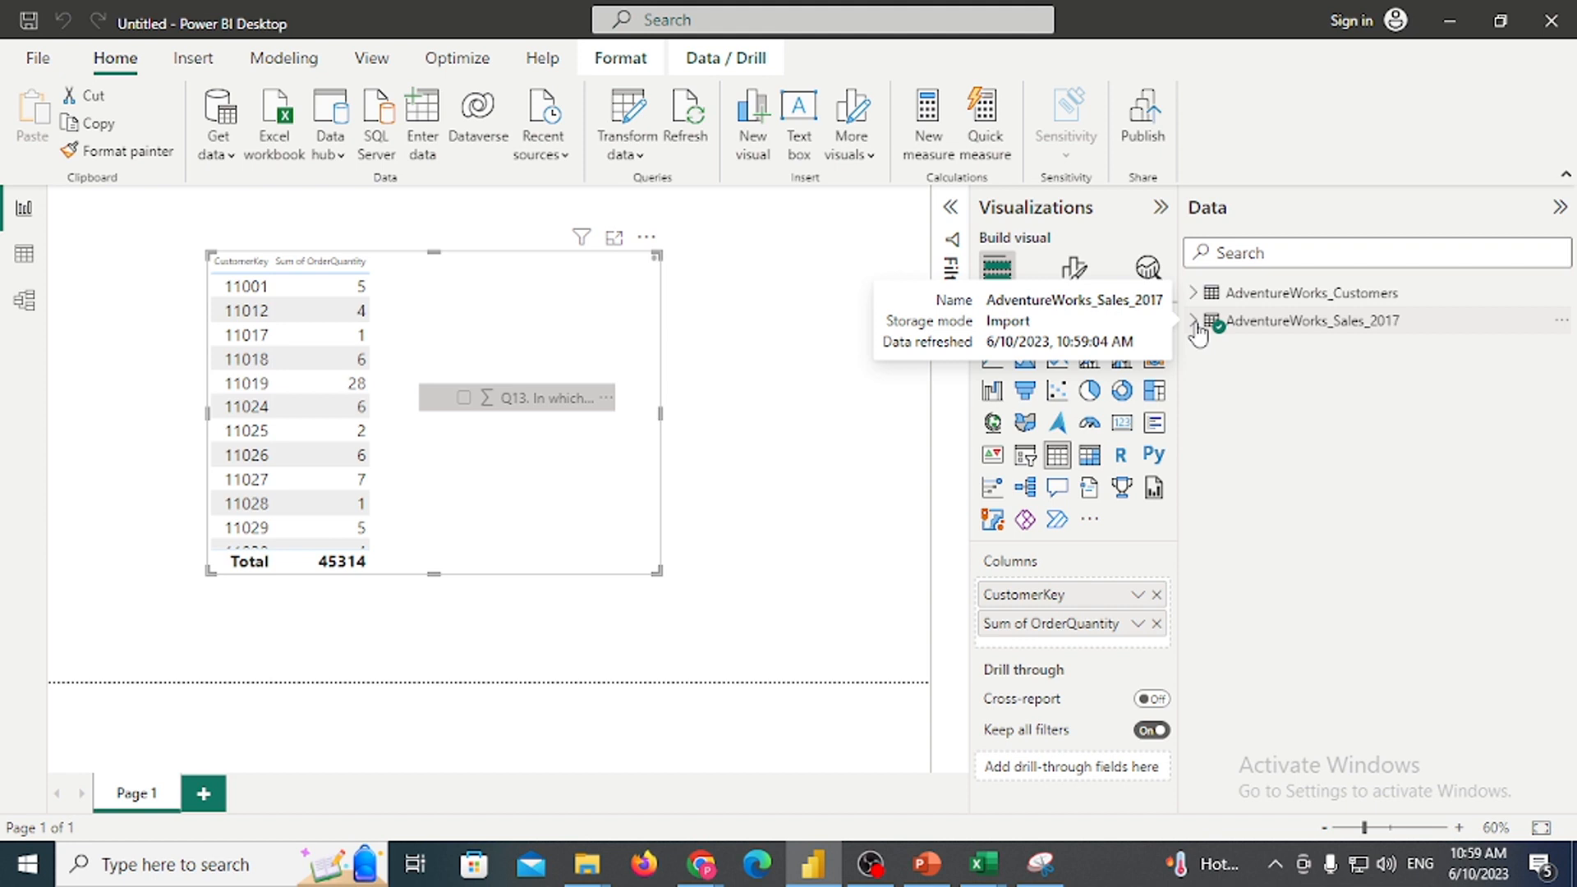
Add the merged AdventureWorks_Customers.FirstName field from AdventureWorks_Sales_2017 to the table visual
left_click(1195, 322)
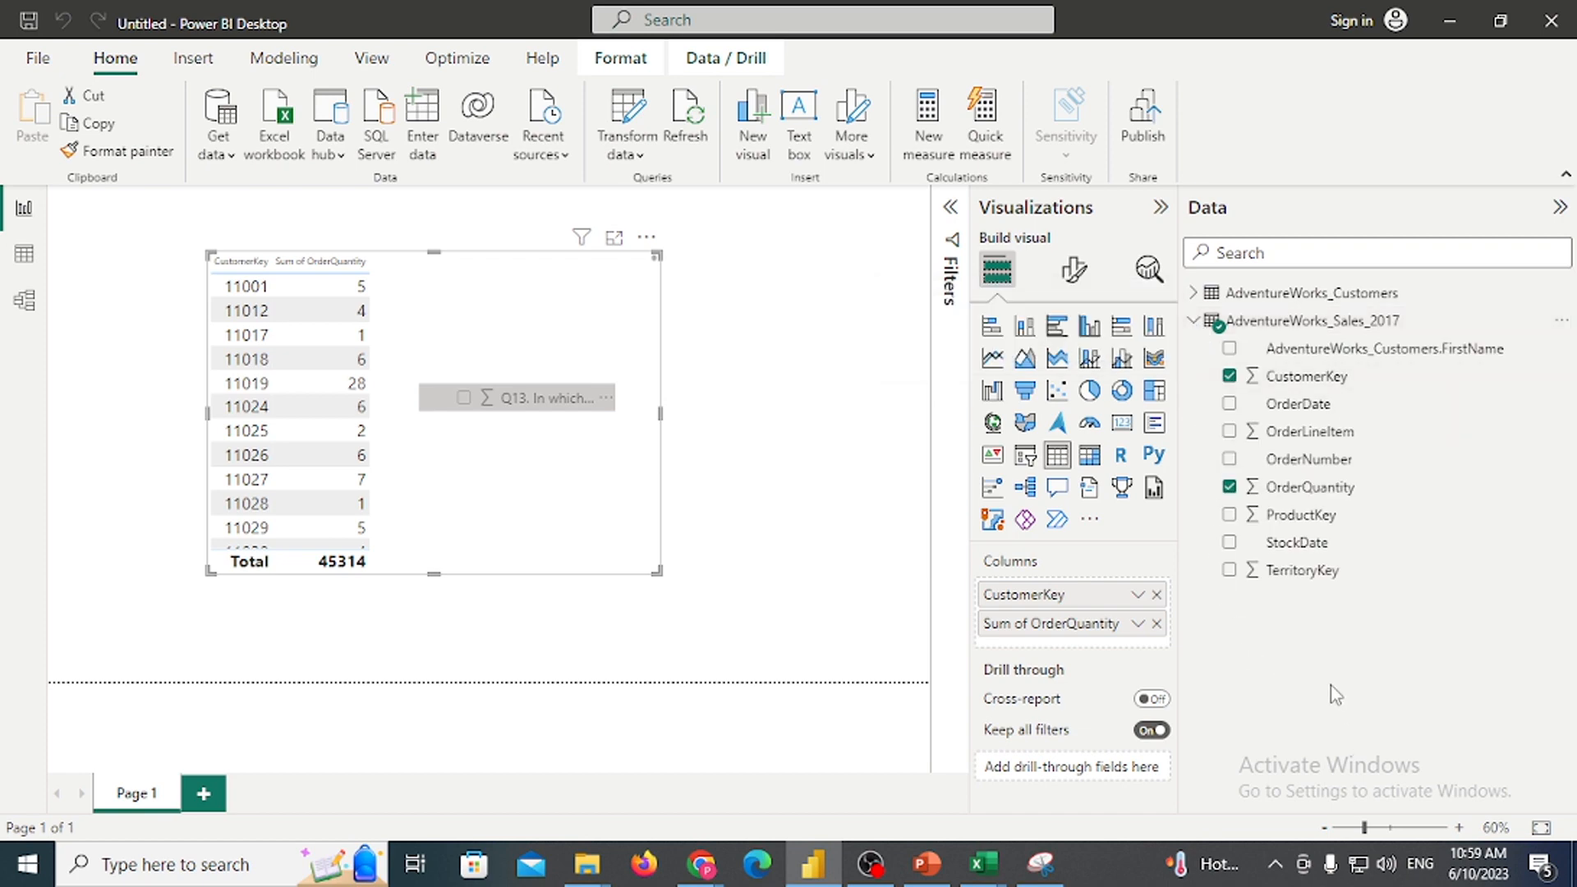
left_click(1195, 294)
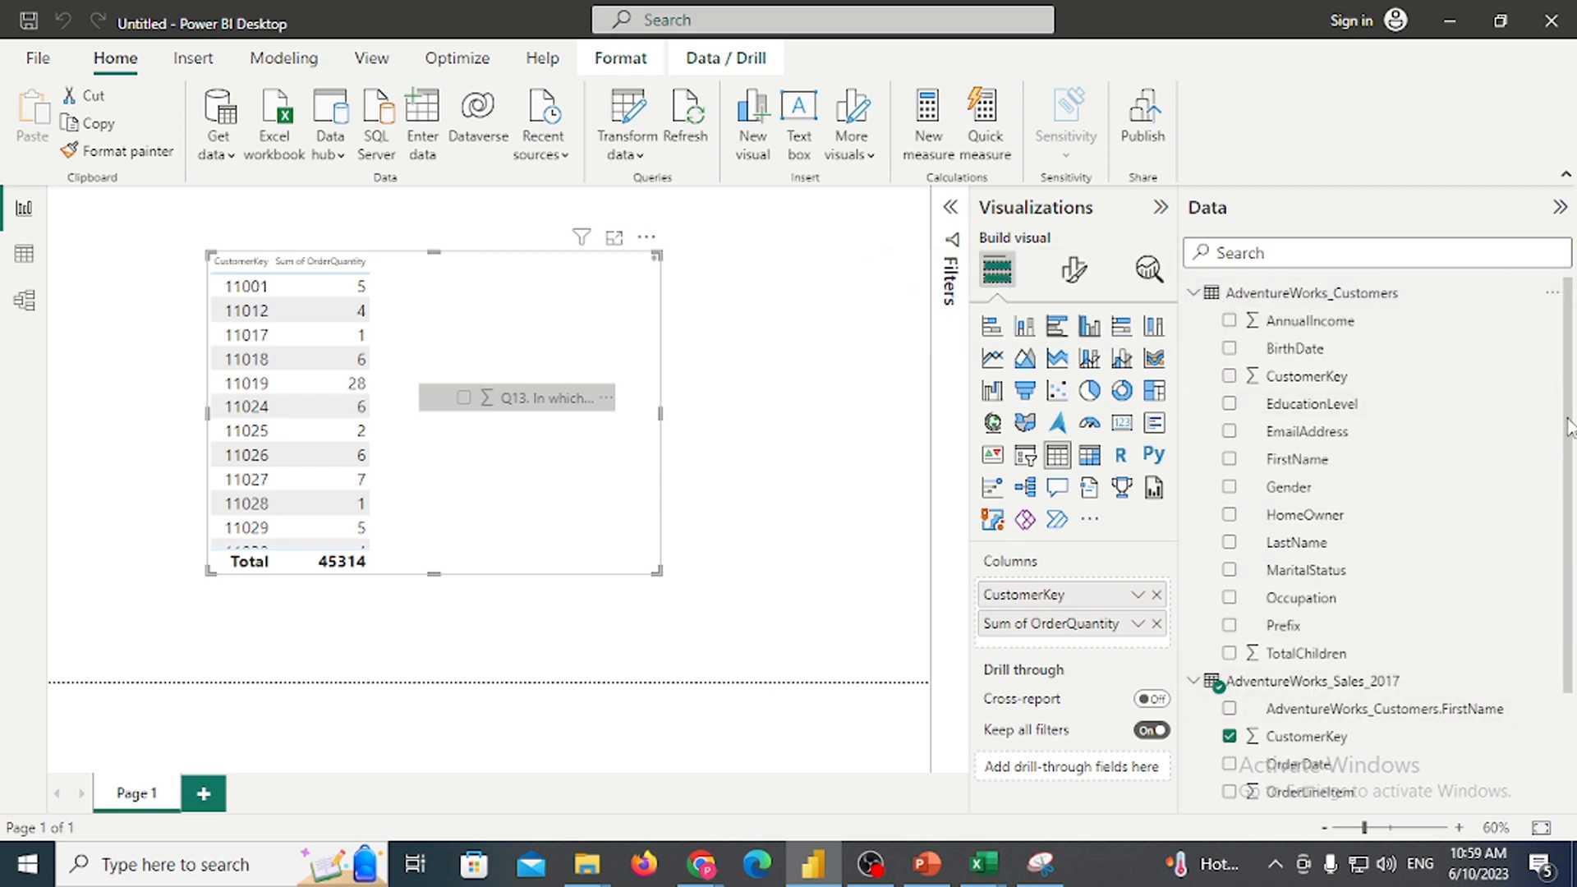
scroll(1551, 597, "down", 3)
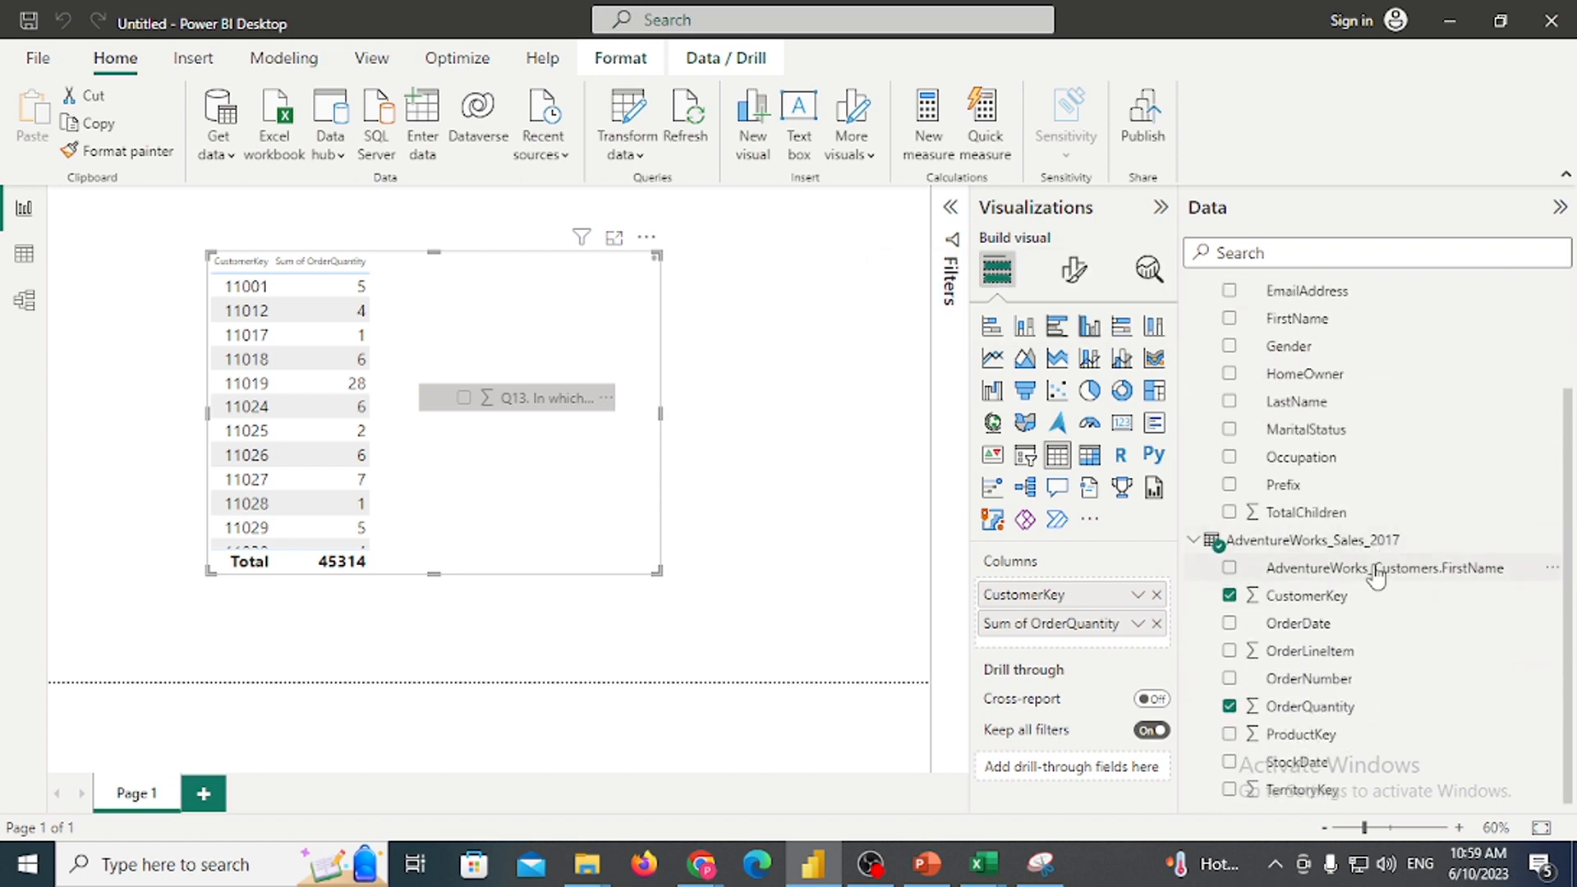
left_click_drag(1386, 574, 460, 328)
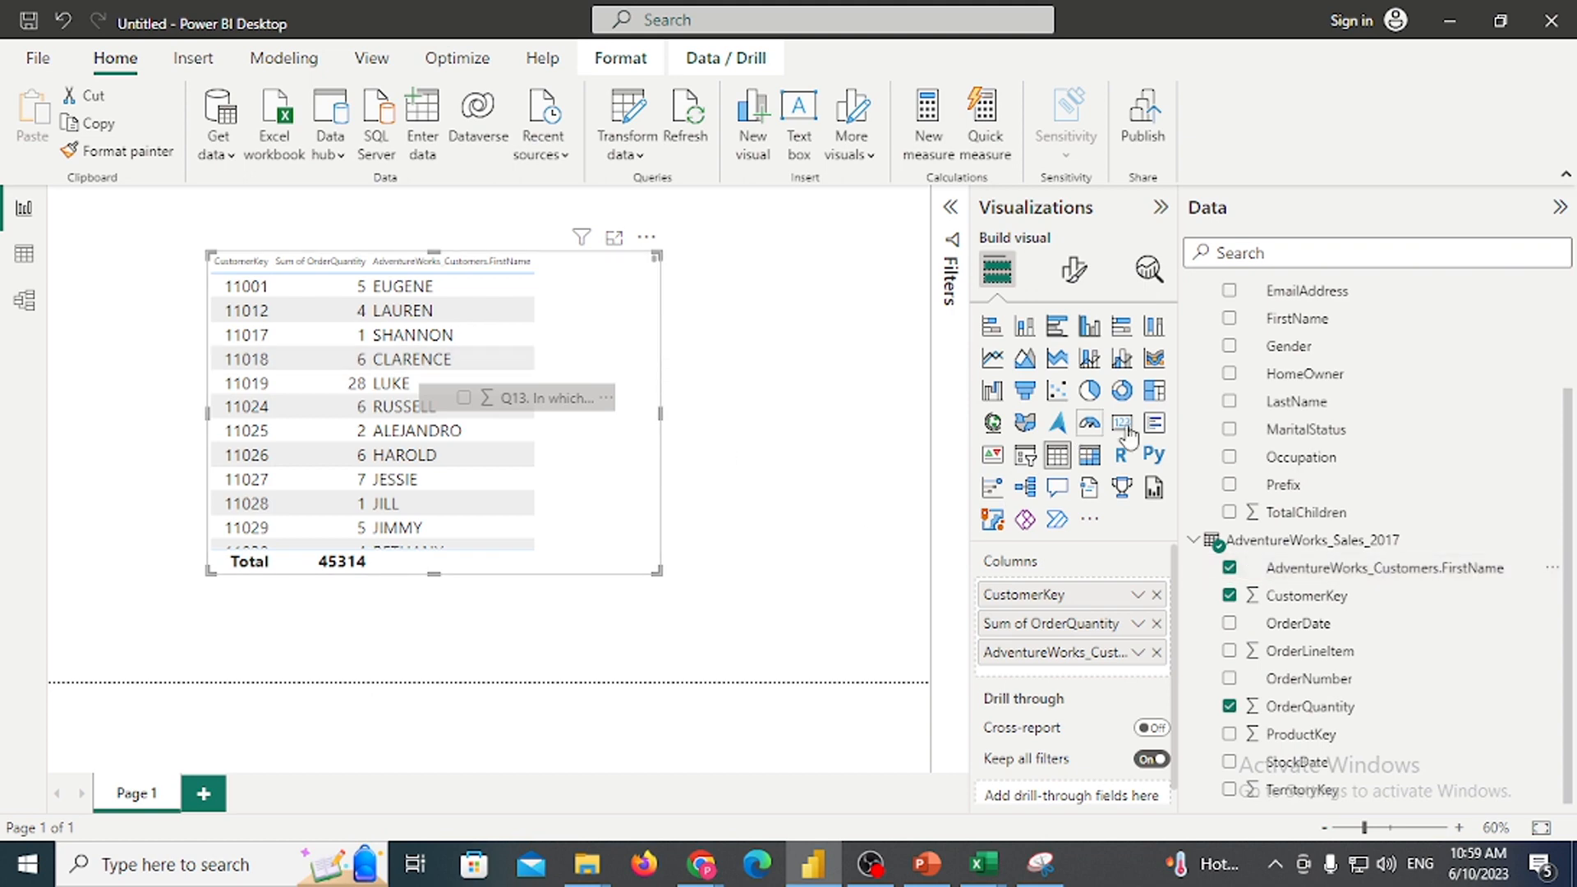
left_click(1348, 546)
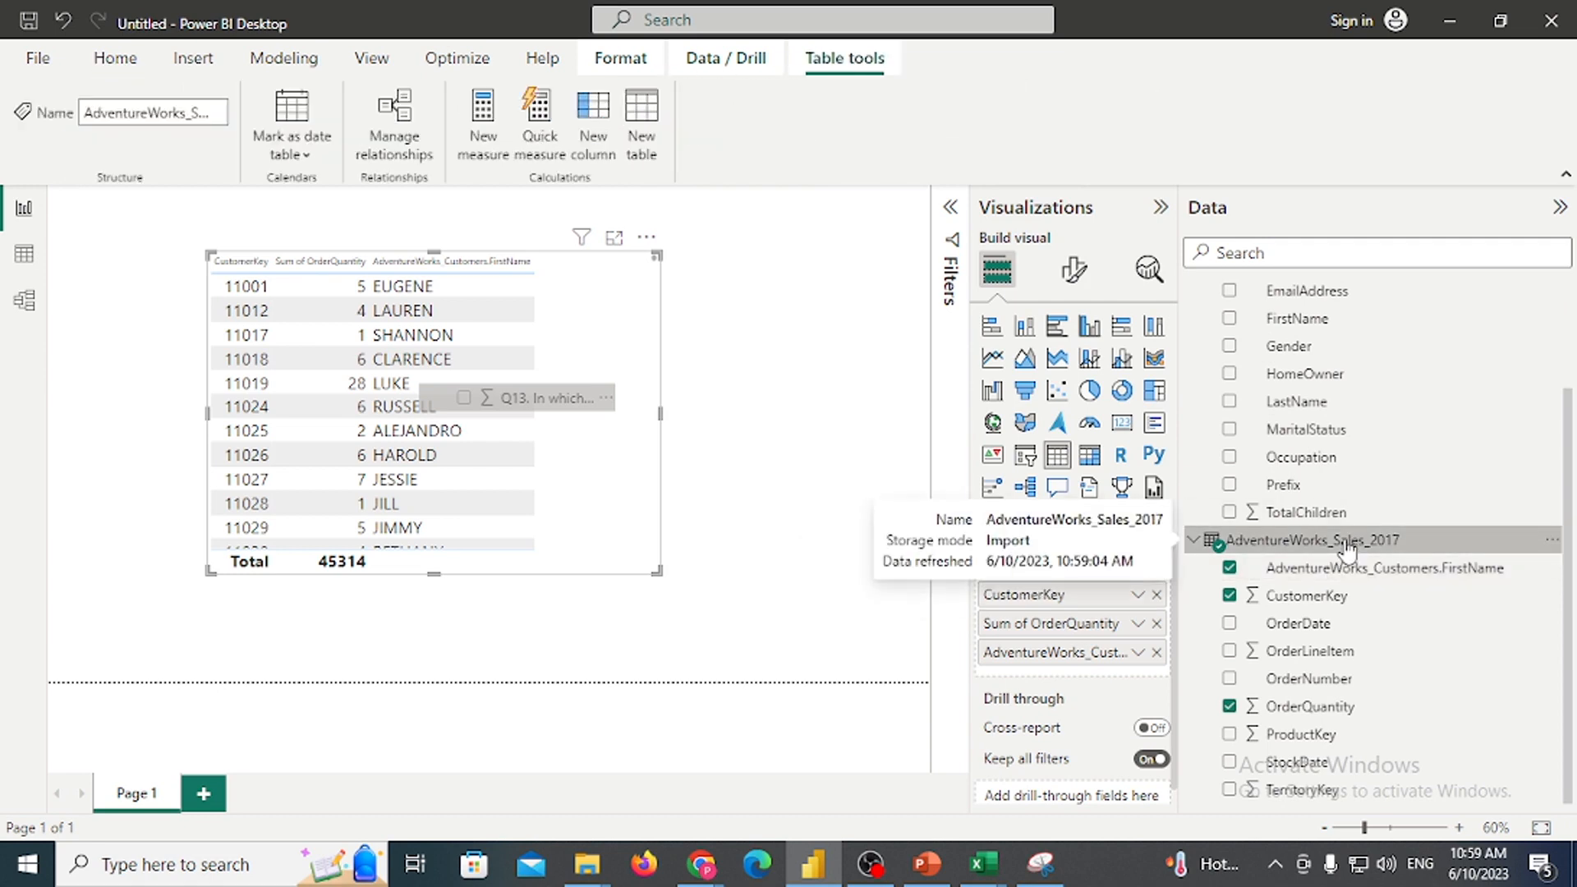
Examine the merged AdventureWorks_Customers.FirstName column in the data of the AdventureWorks_Sales_2017 table, and return to the report
left_click(1363, 574)
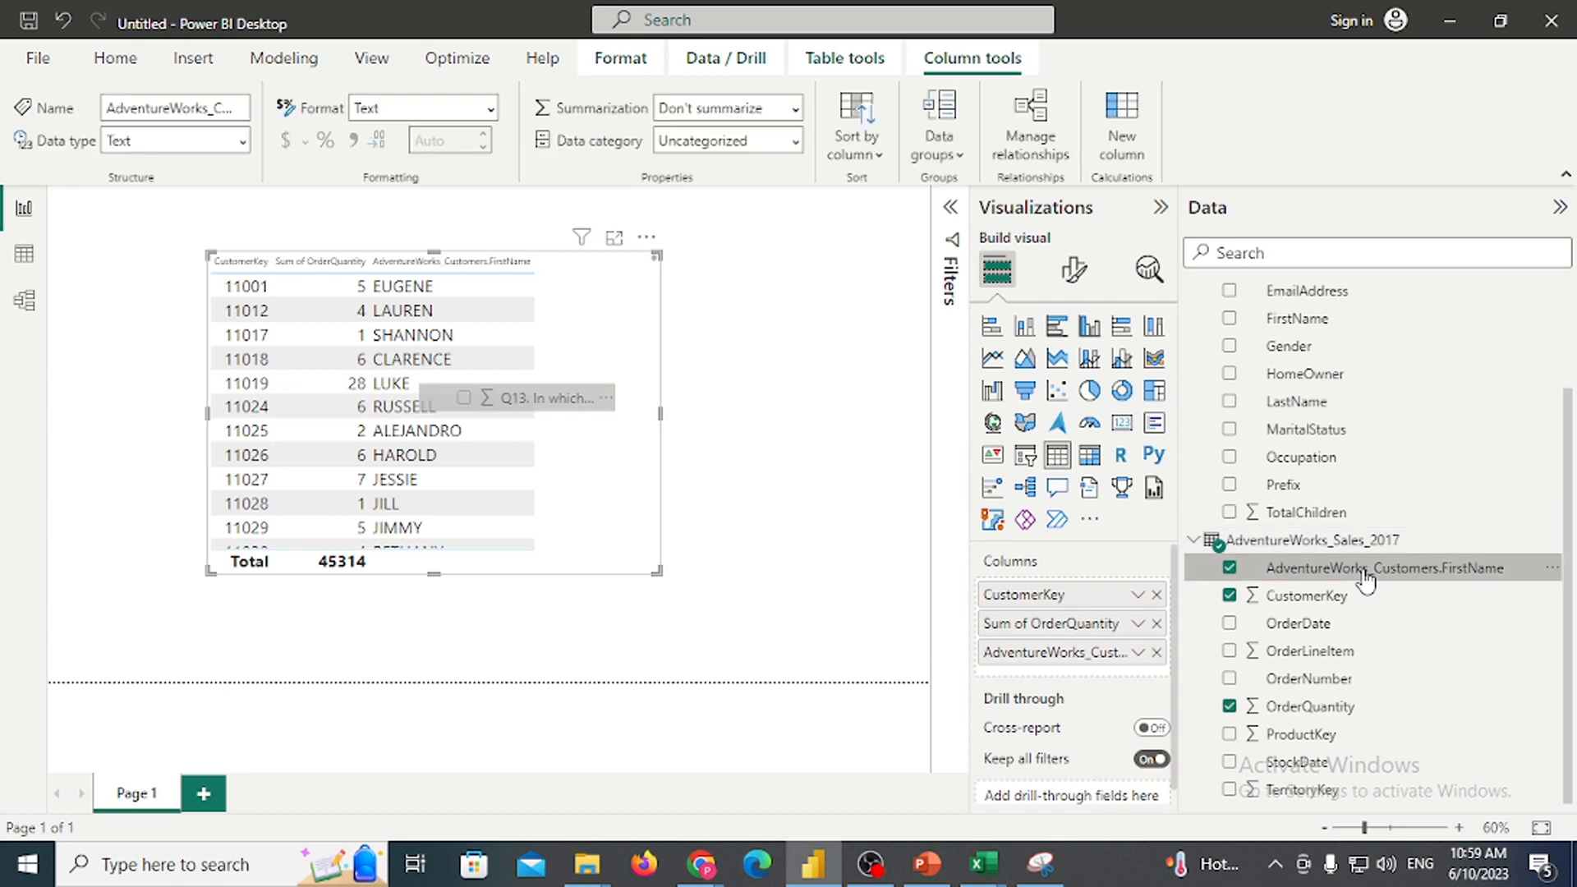
left_click(34, 249)
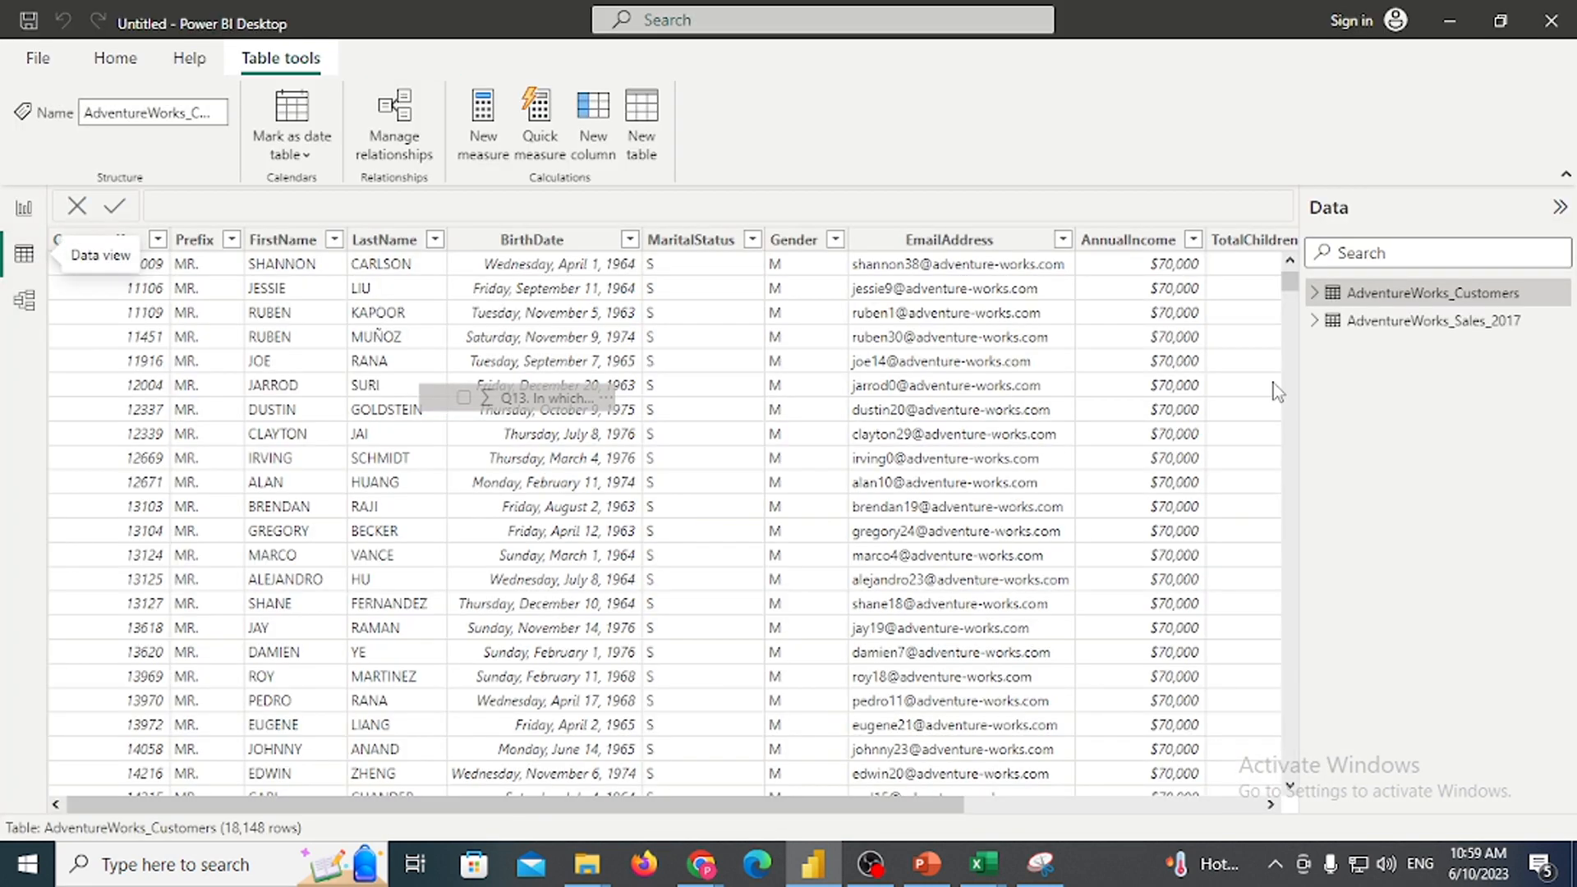
left_click(1429, 320)
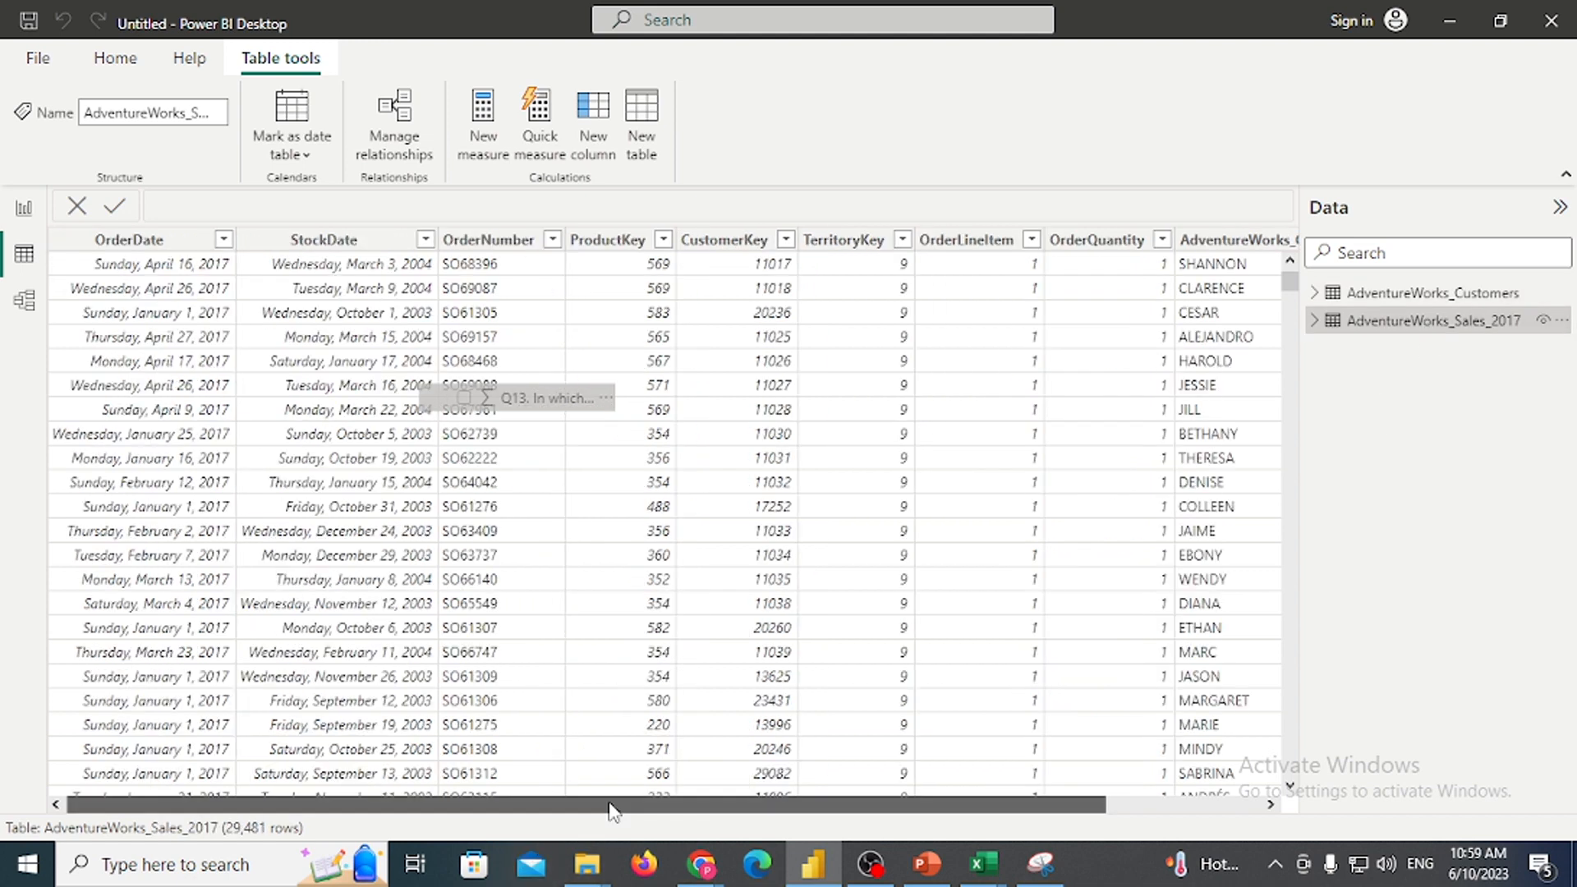
left_click_drag(612, 809, 768, 809)
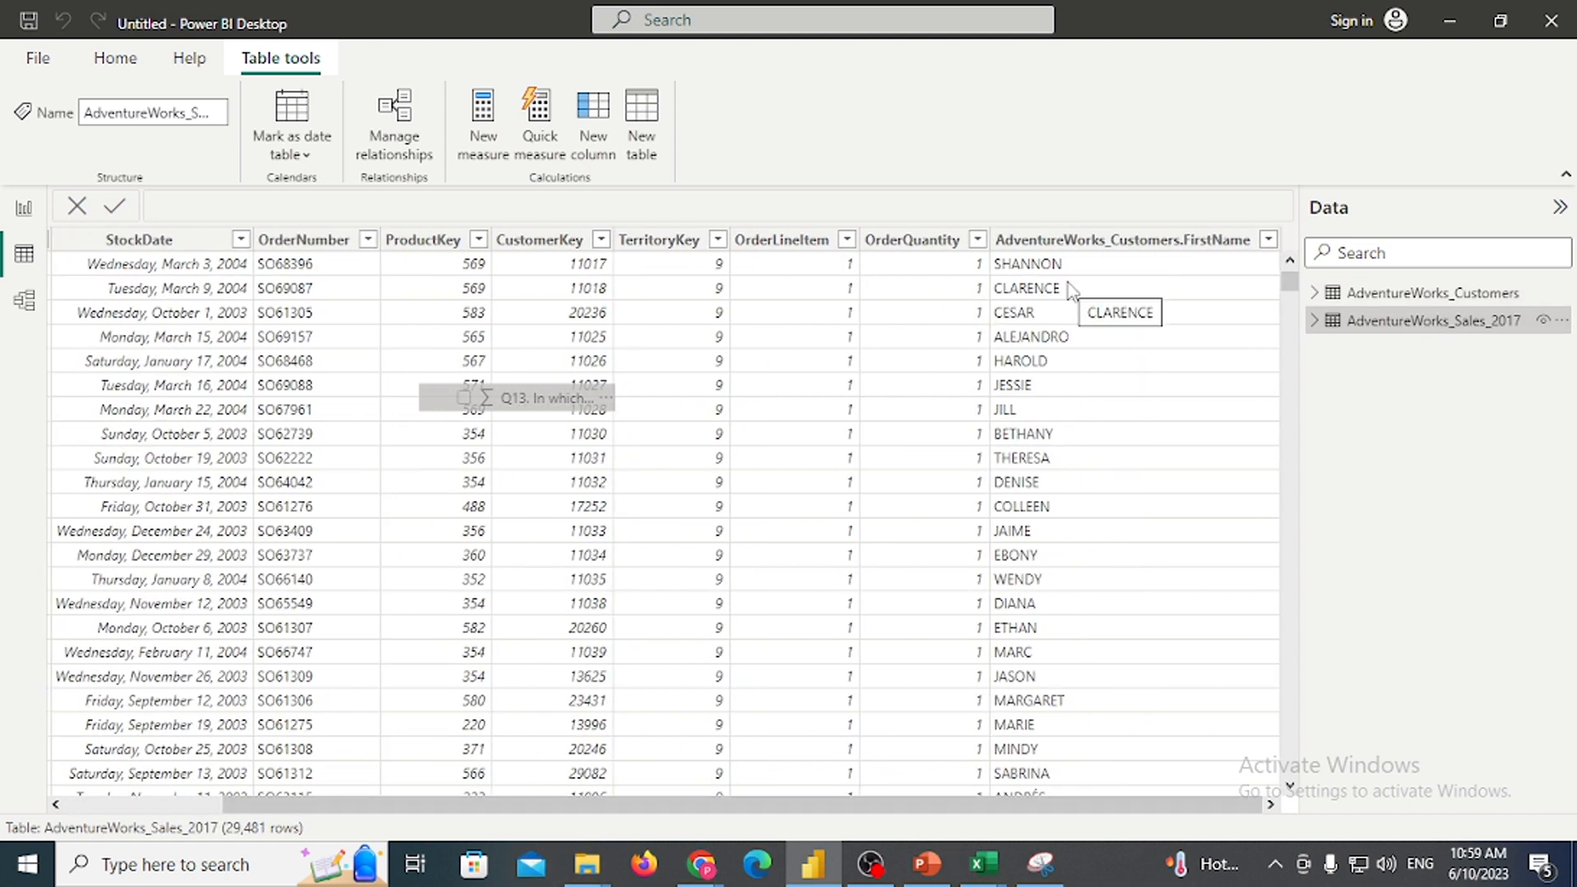
left_click(1068, 247)
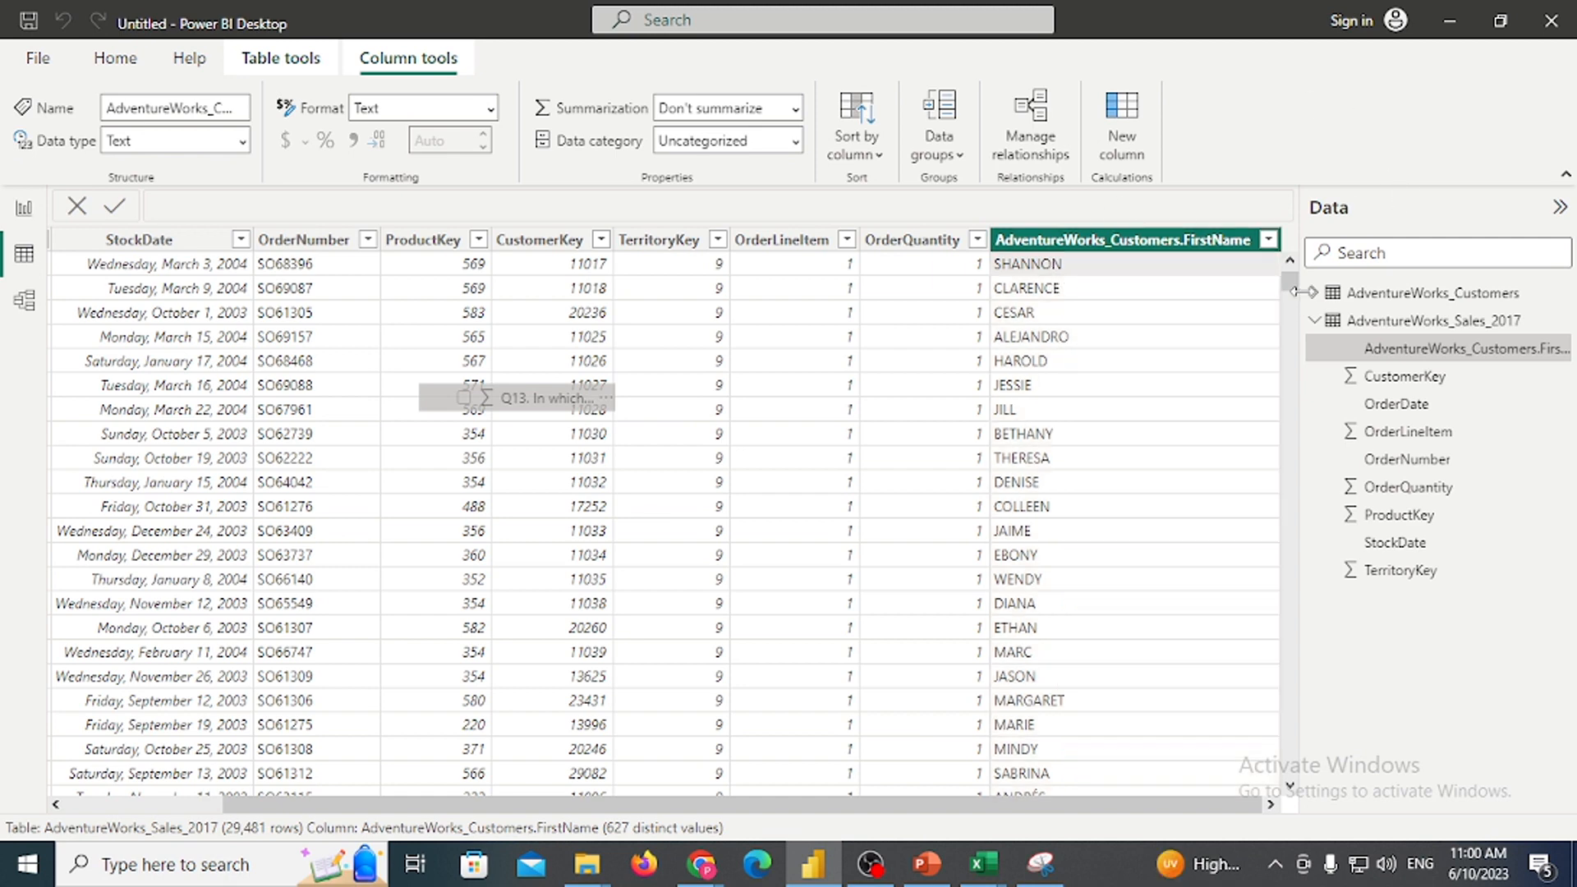
left_click_drag(1295, 292, 1250, 246)
left_click(24, 208)
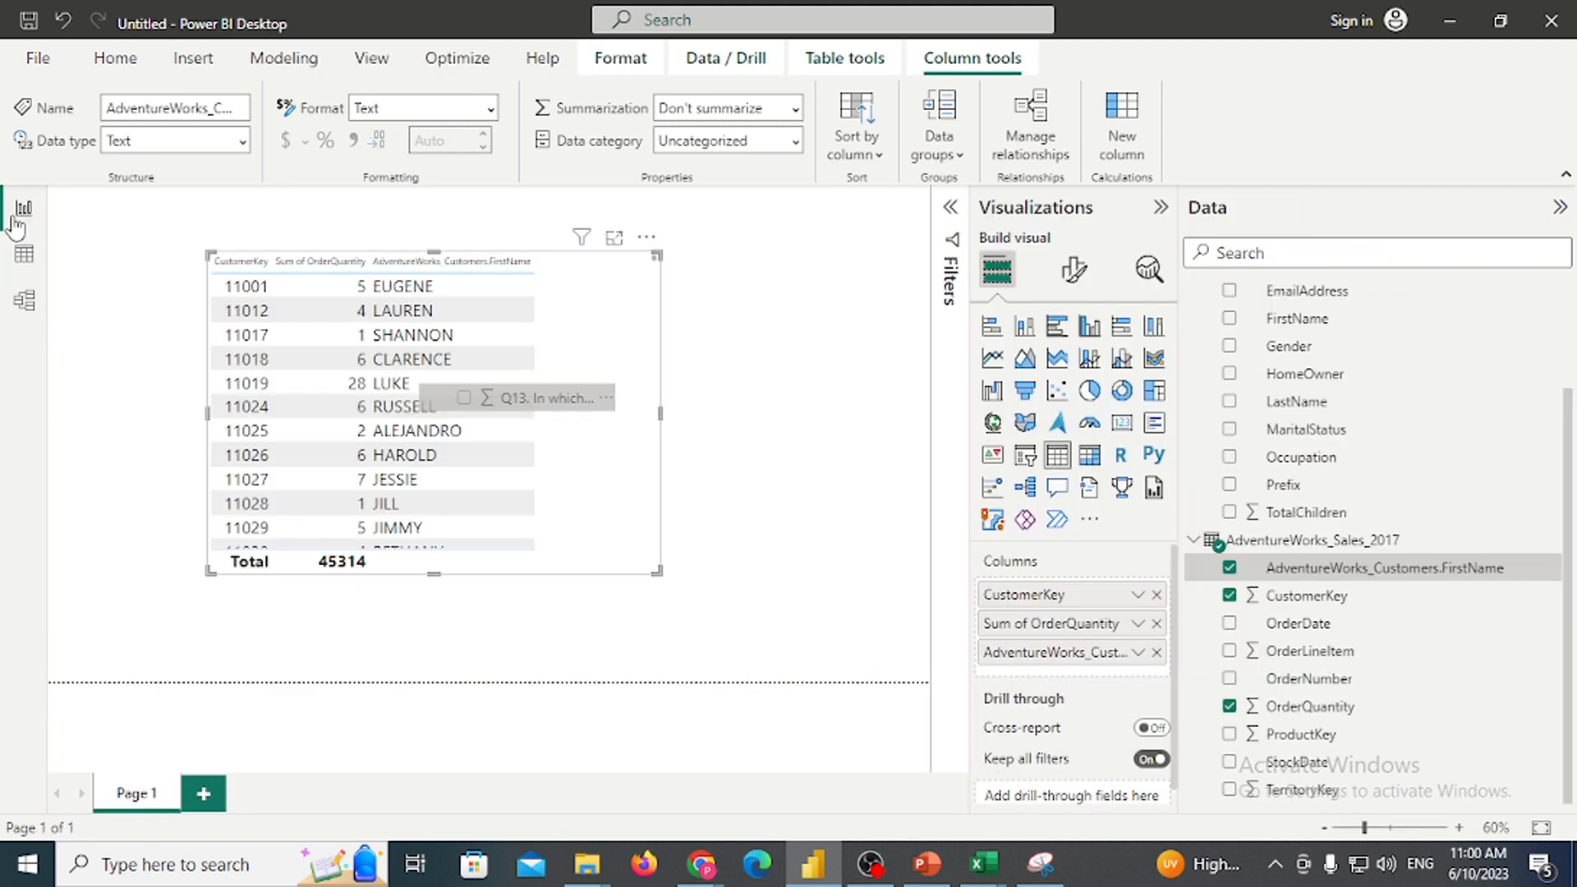
Remove AdventureWorks_Customers.FirstName from the table visual and delete that column from the AdventureWorks_Sales_2017 table in the model
left_click(1229, 568)
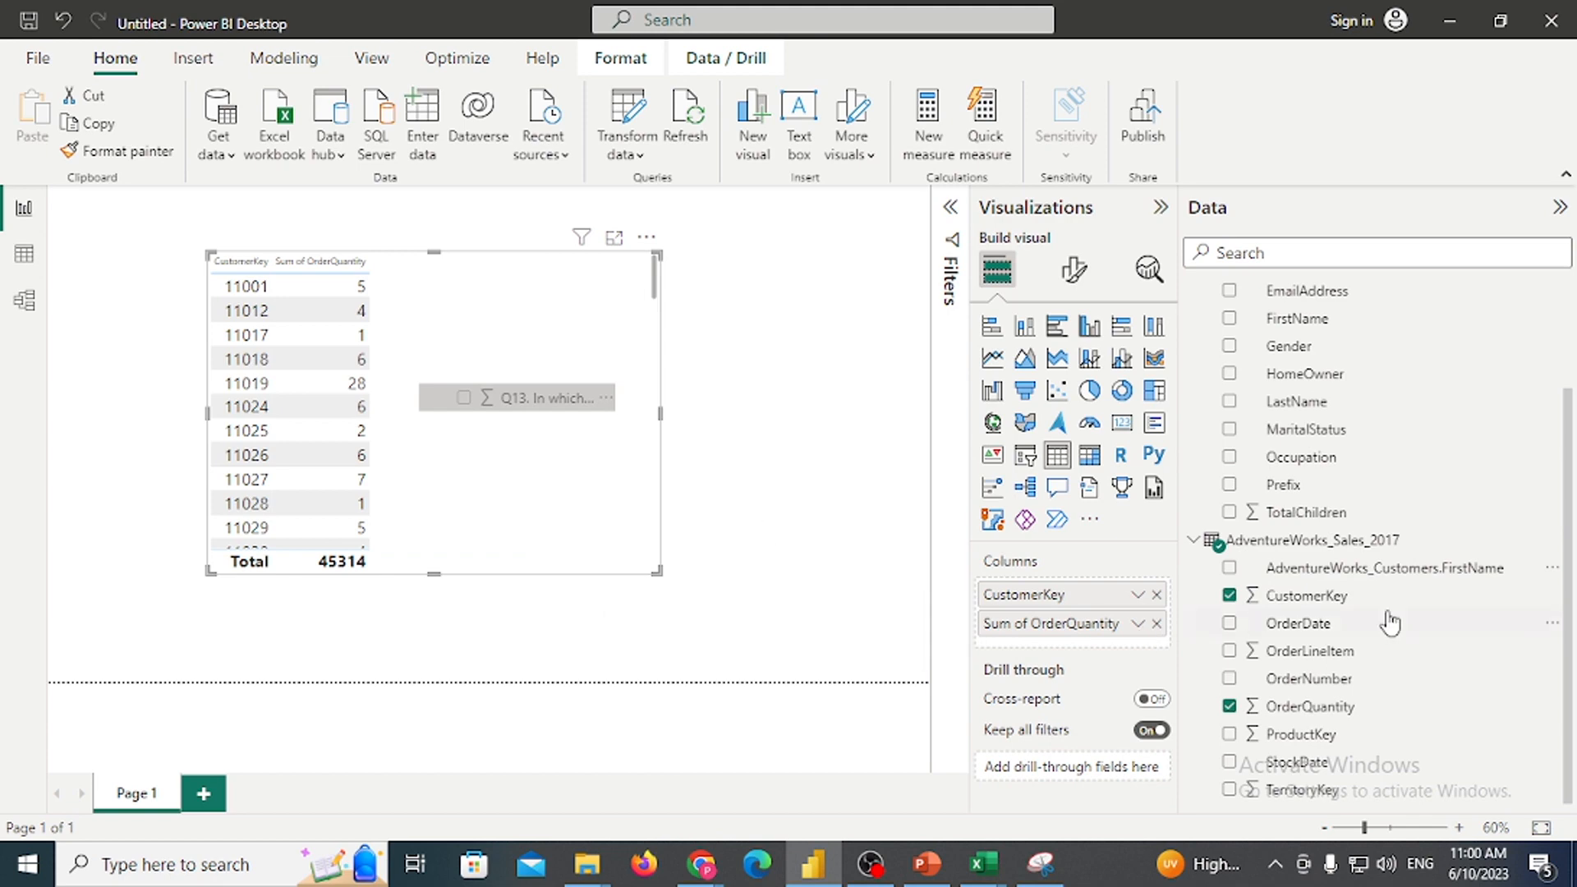
left_click(1553, 568)
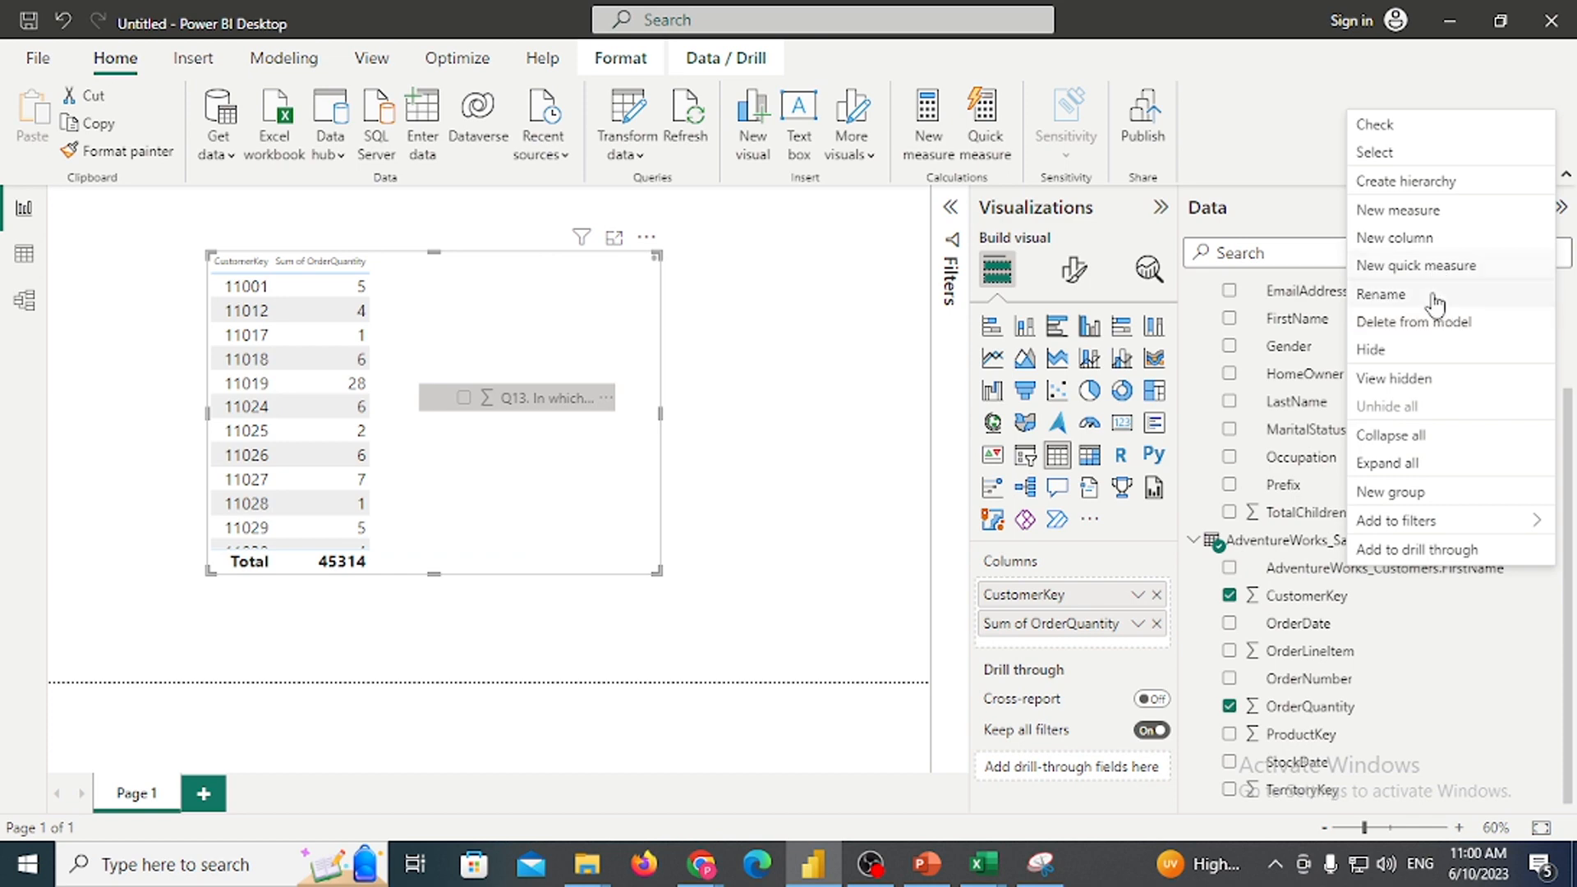
left_click(886, 723)
left_click(1553, 571)
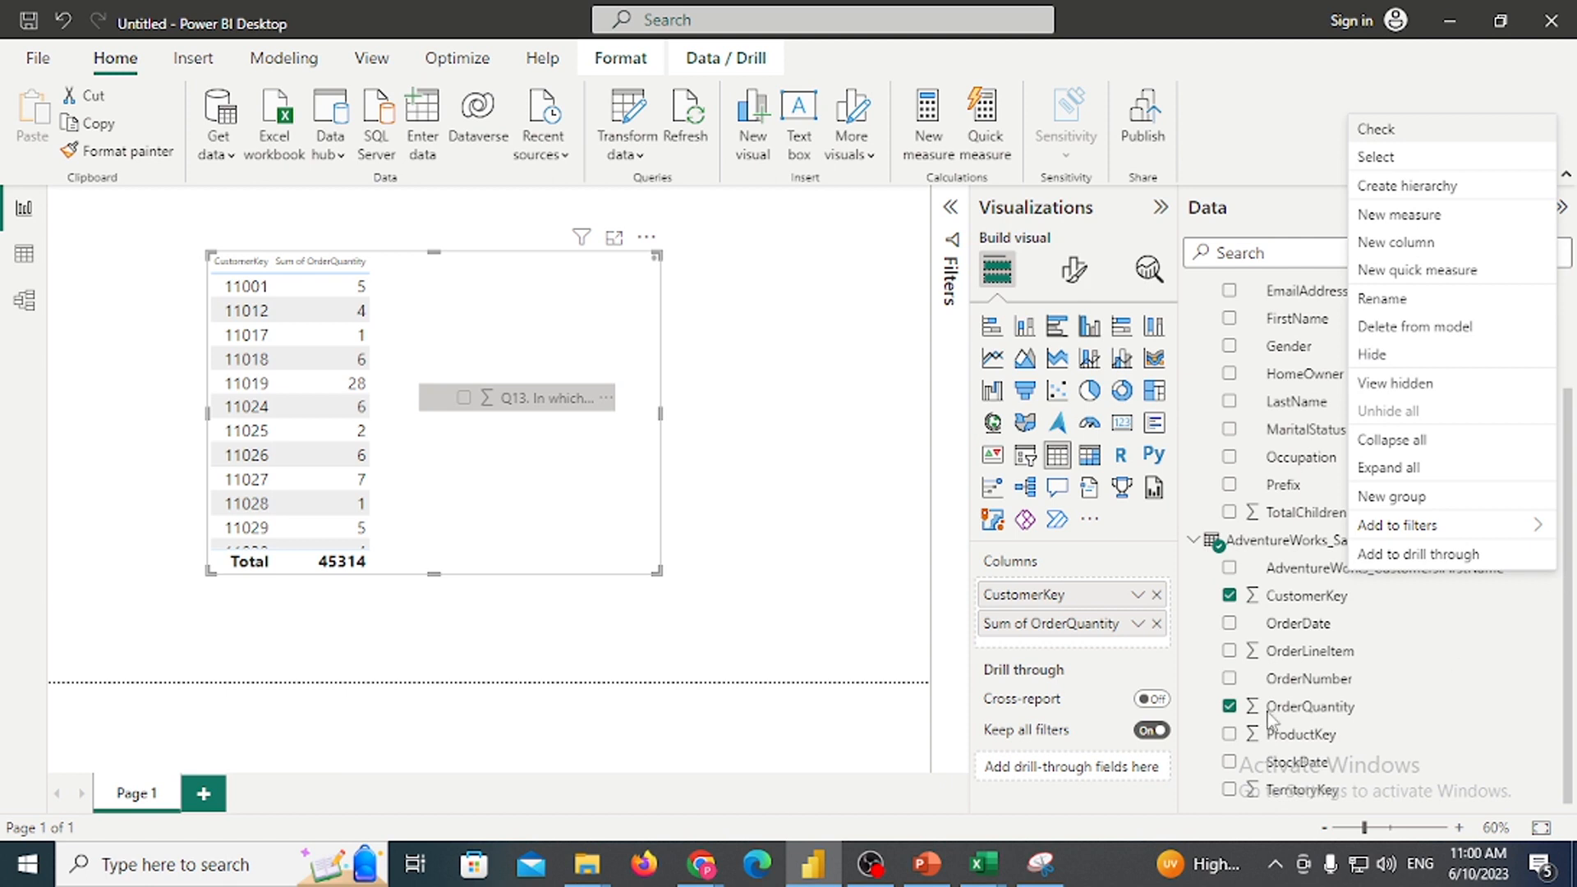
left_click(1300, 577)
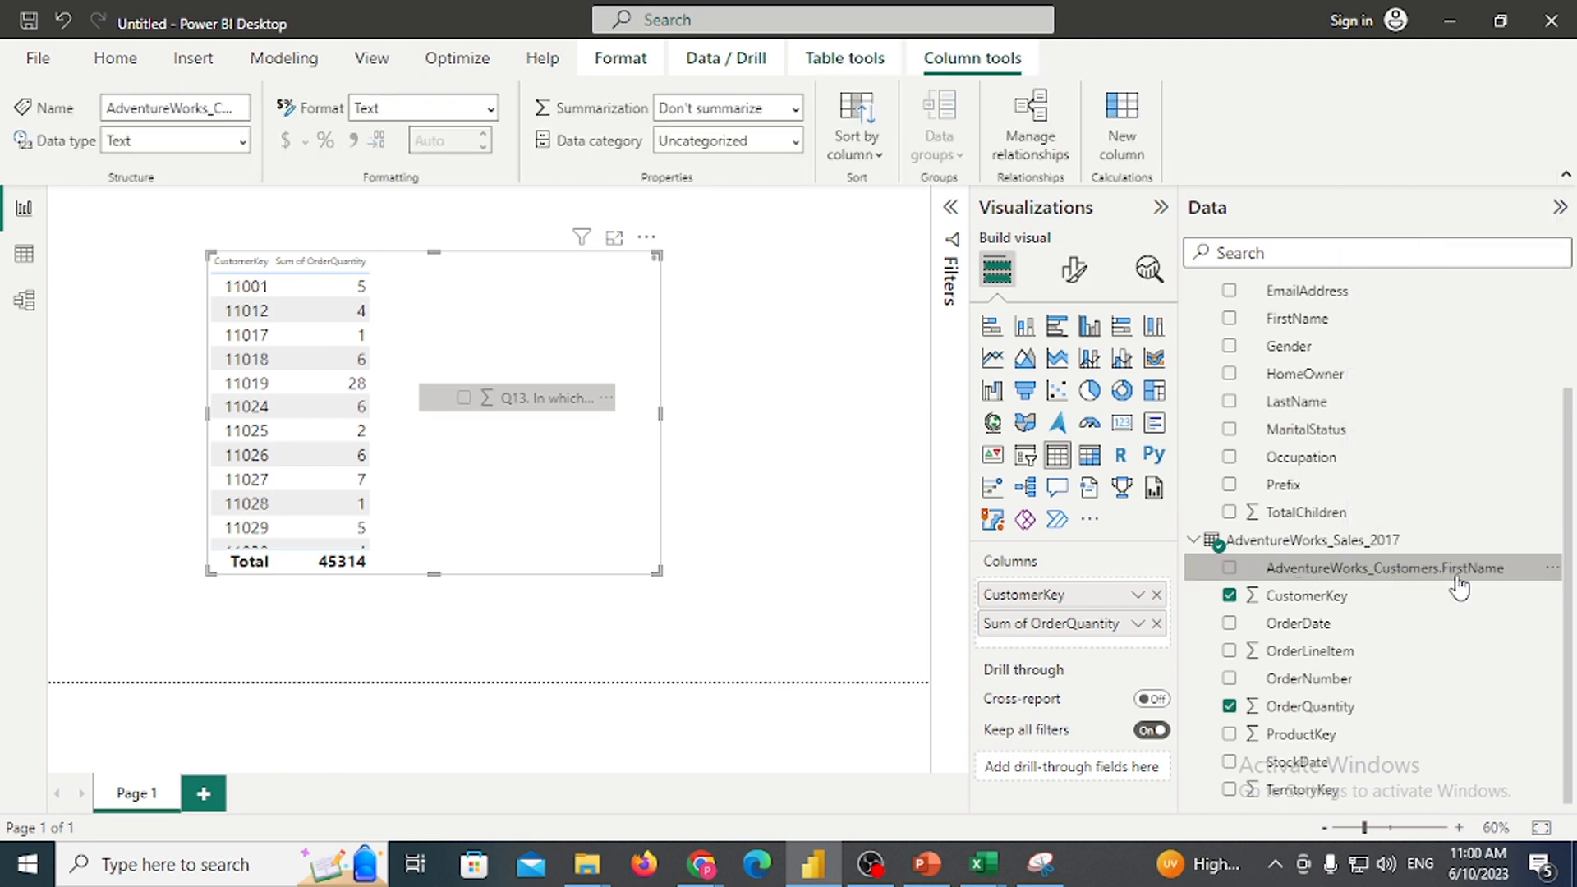
left_click(1551, 569)
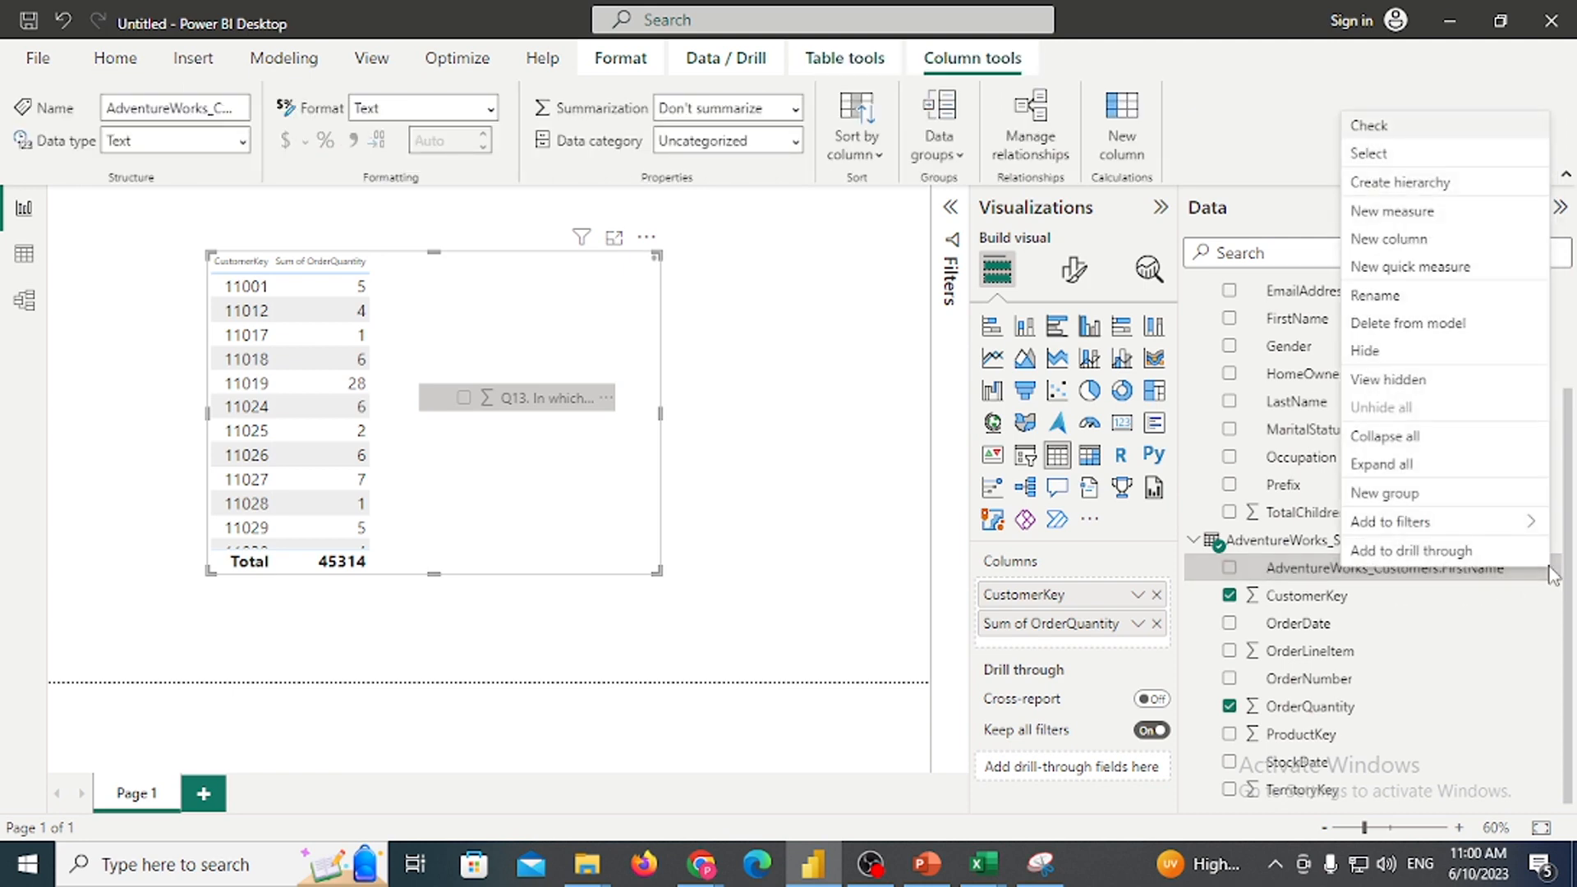
left_click(1481, 324)
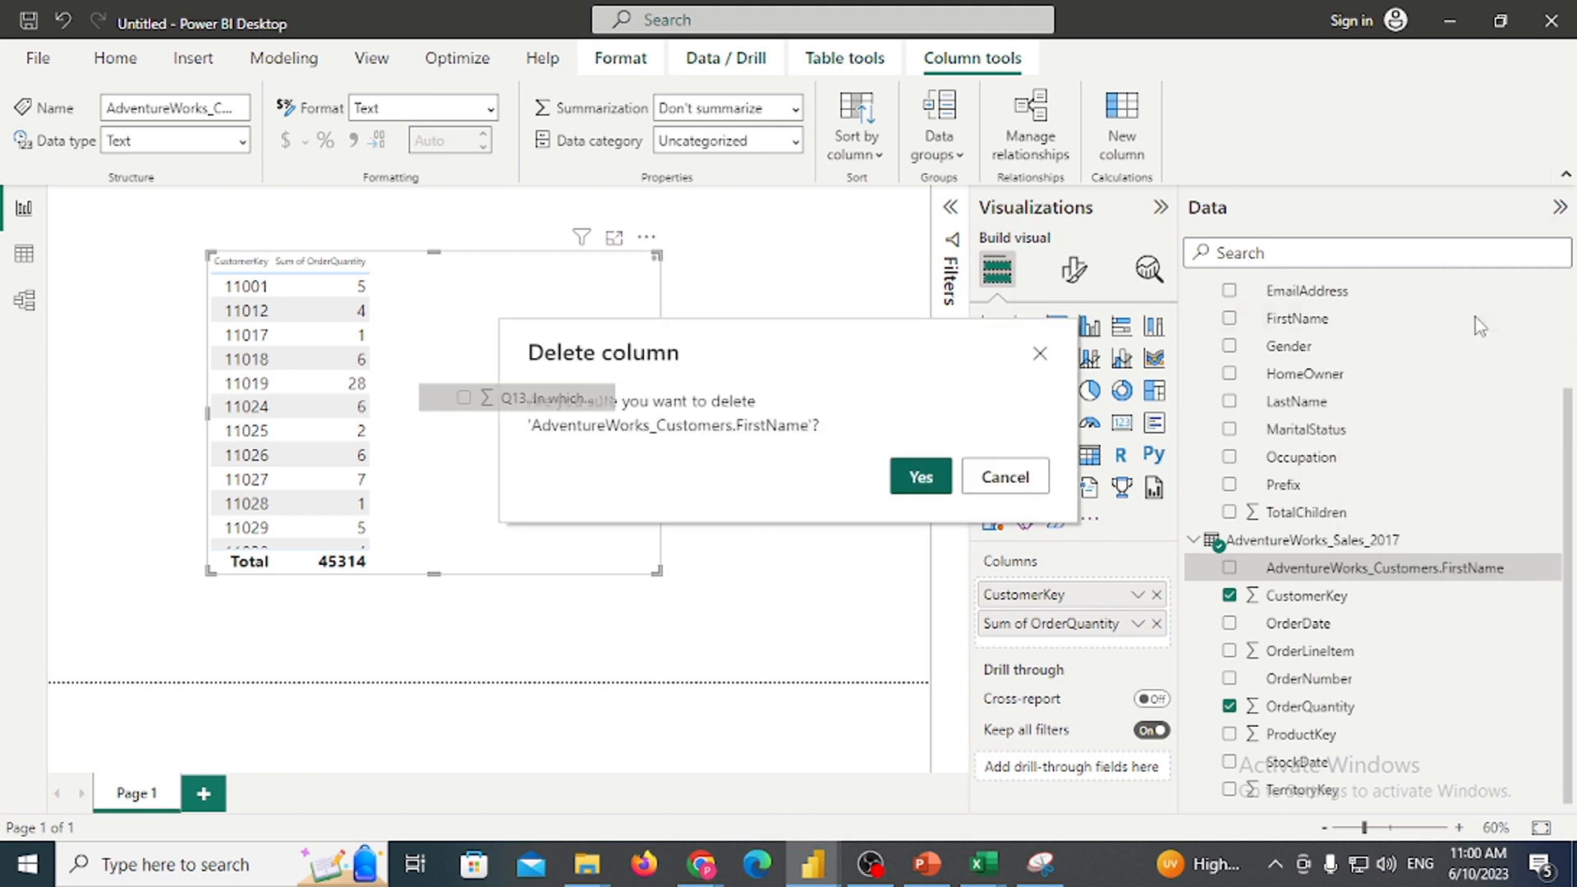
left_click(926, 478)
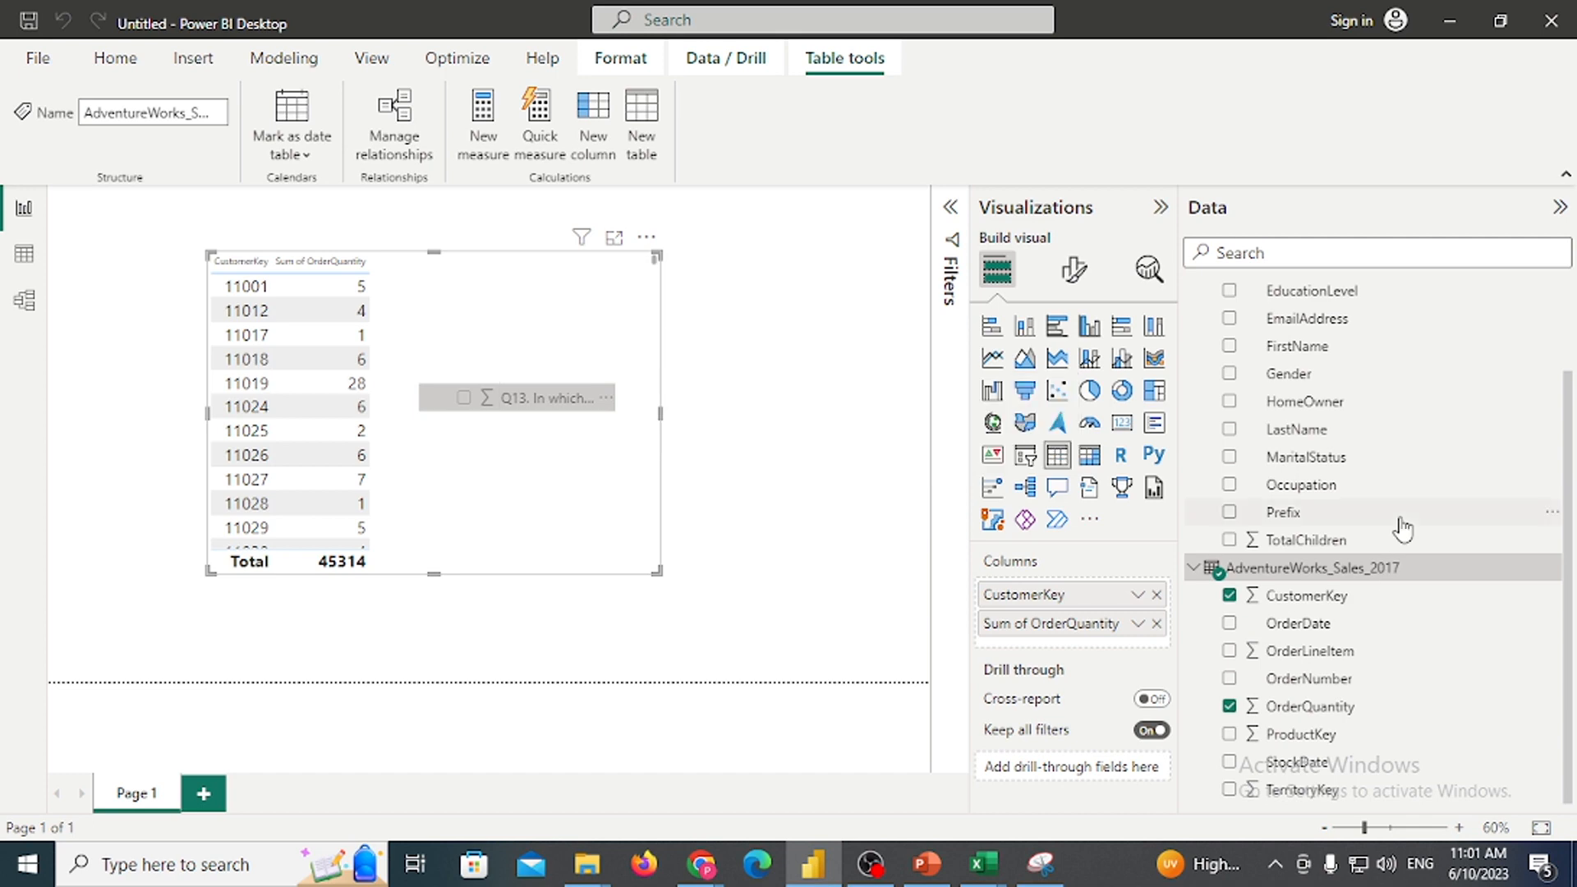
In the model, create a relationship from CustomerKey in AdventureWorks_Customers to CustomerKey in AdventureWorks_Sales_2017
left_click(23, 303)
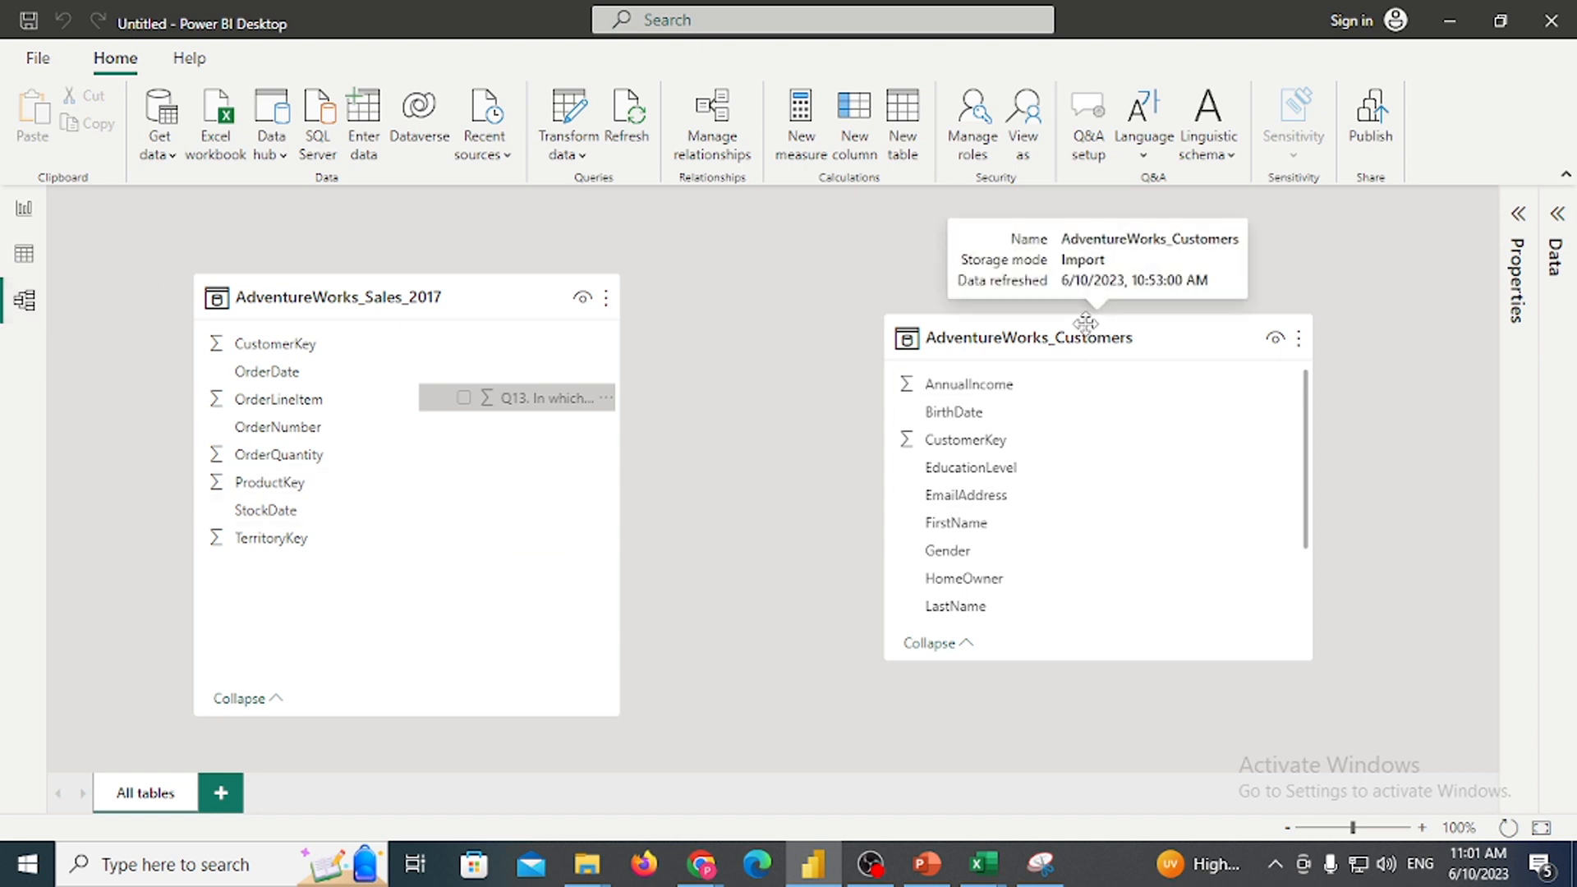
left_click_drag(1040, 308, 1039, 257)
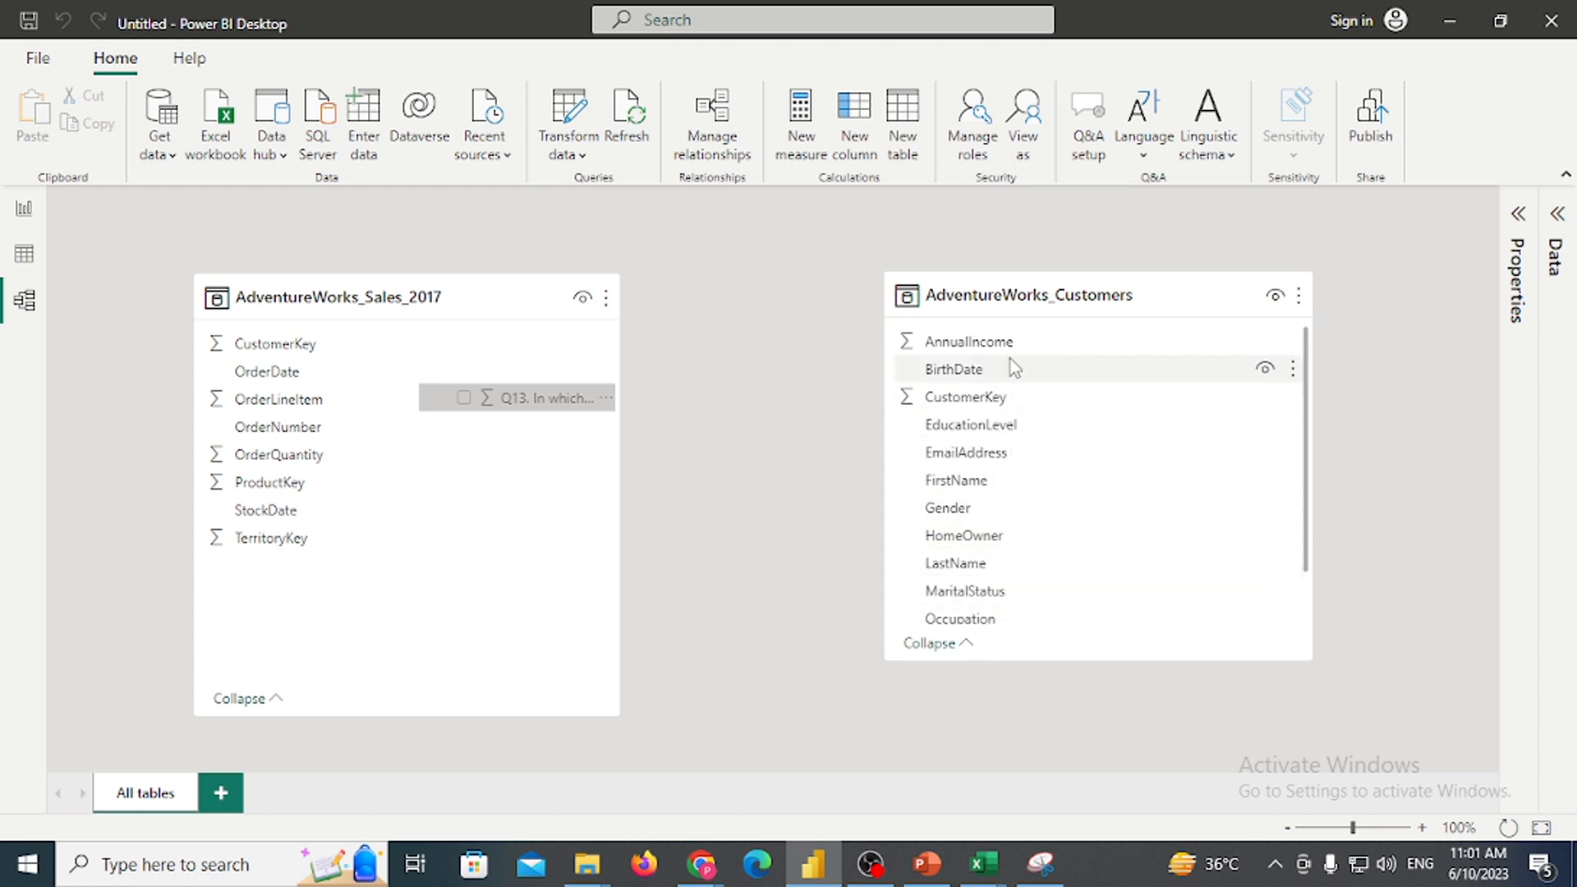
left_click(1243, 426)
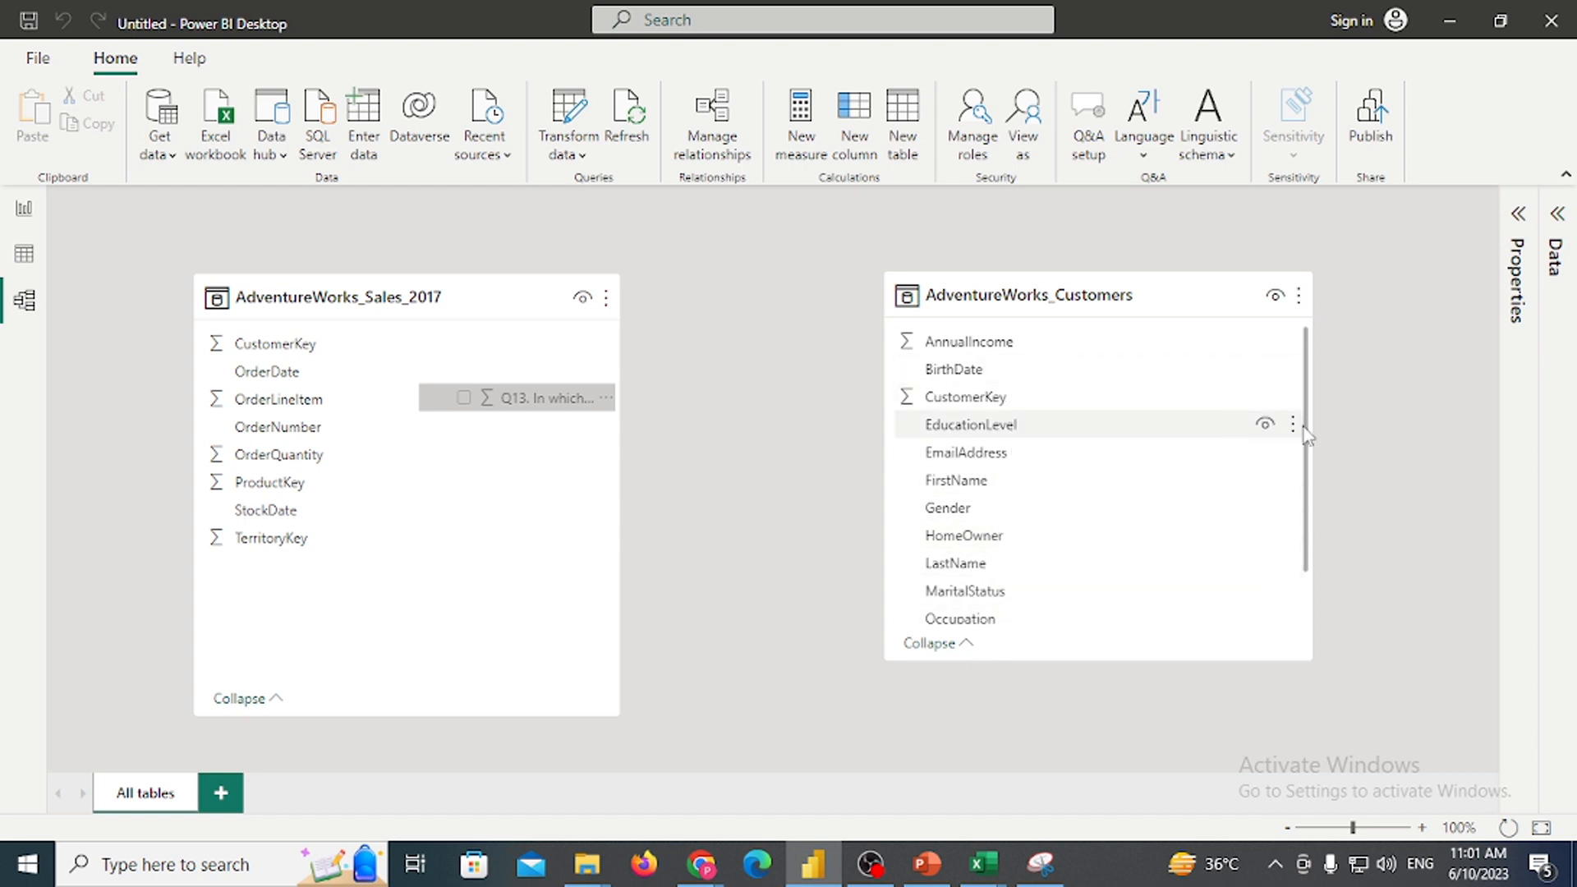
left_click(1021, 399)
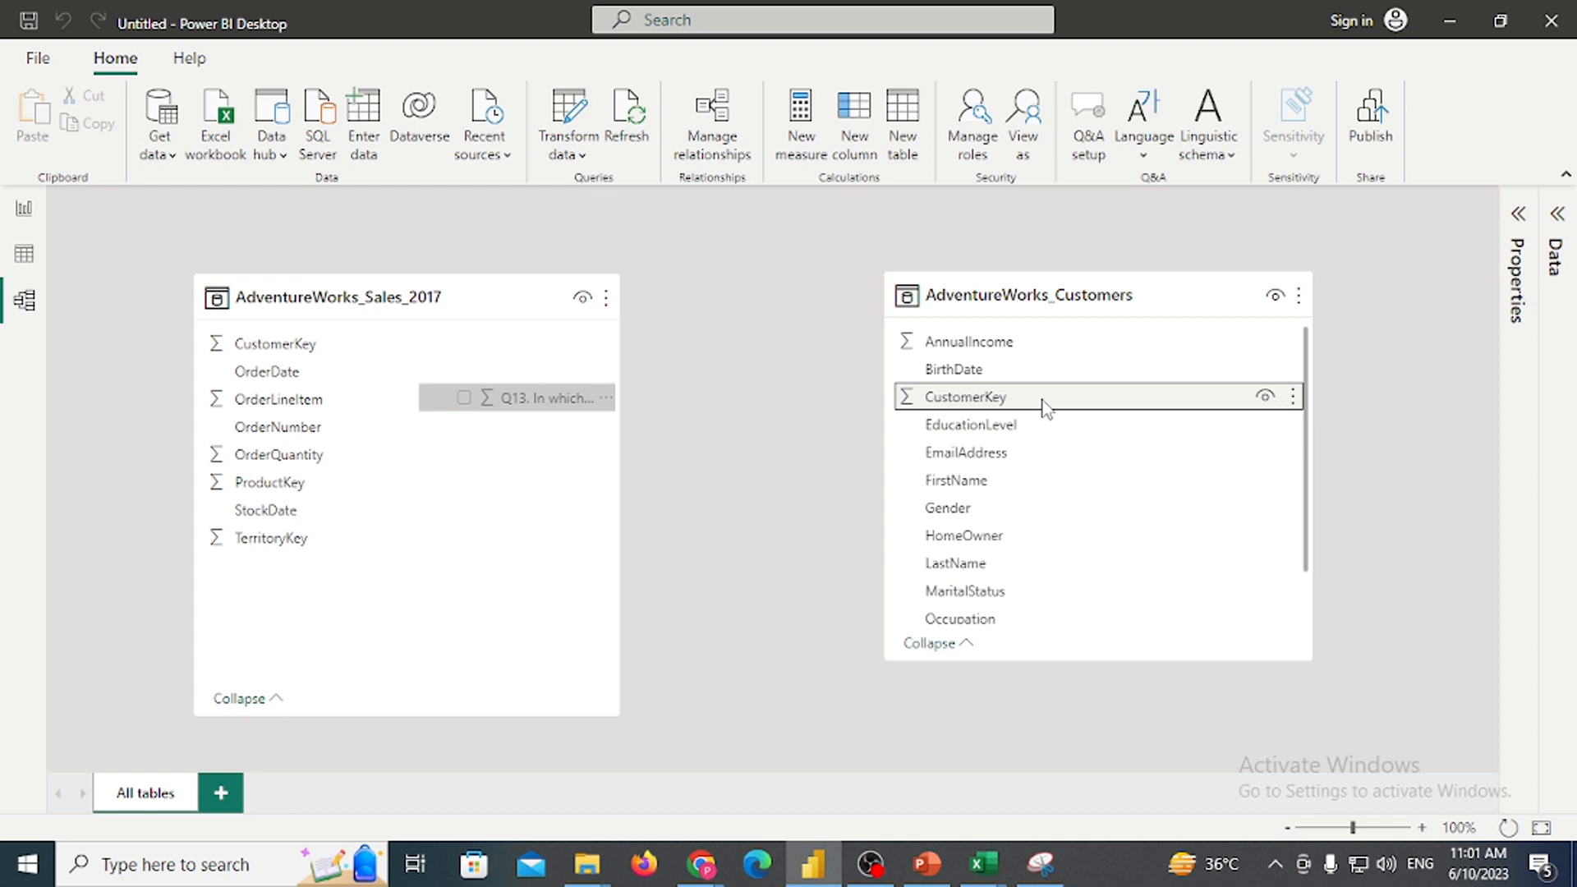
left_click_drag(1046, 407, 317, 353)
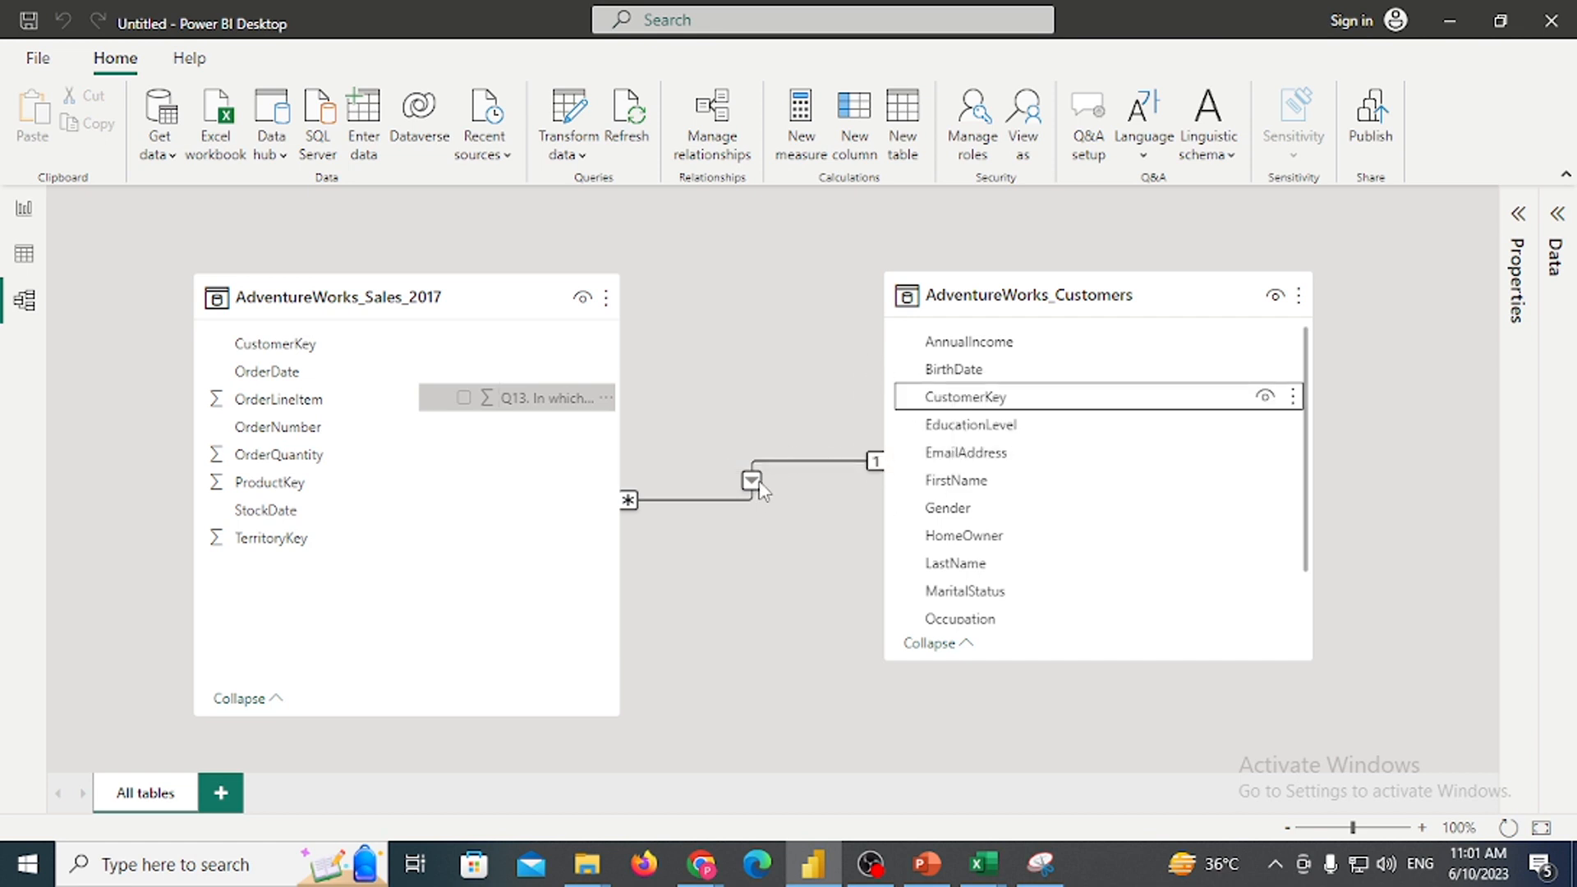
Add FirstName from AdventureWorks_Customers to the report's table visual, and review the CustomerKey relationship in the model
left_click(19, 212)
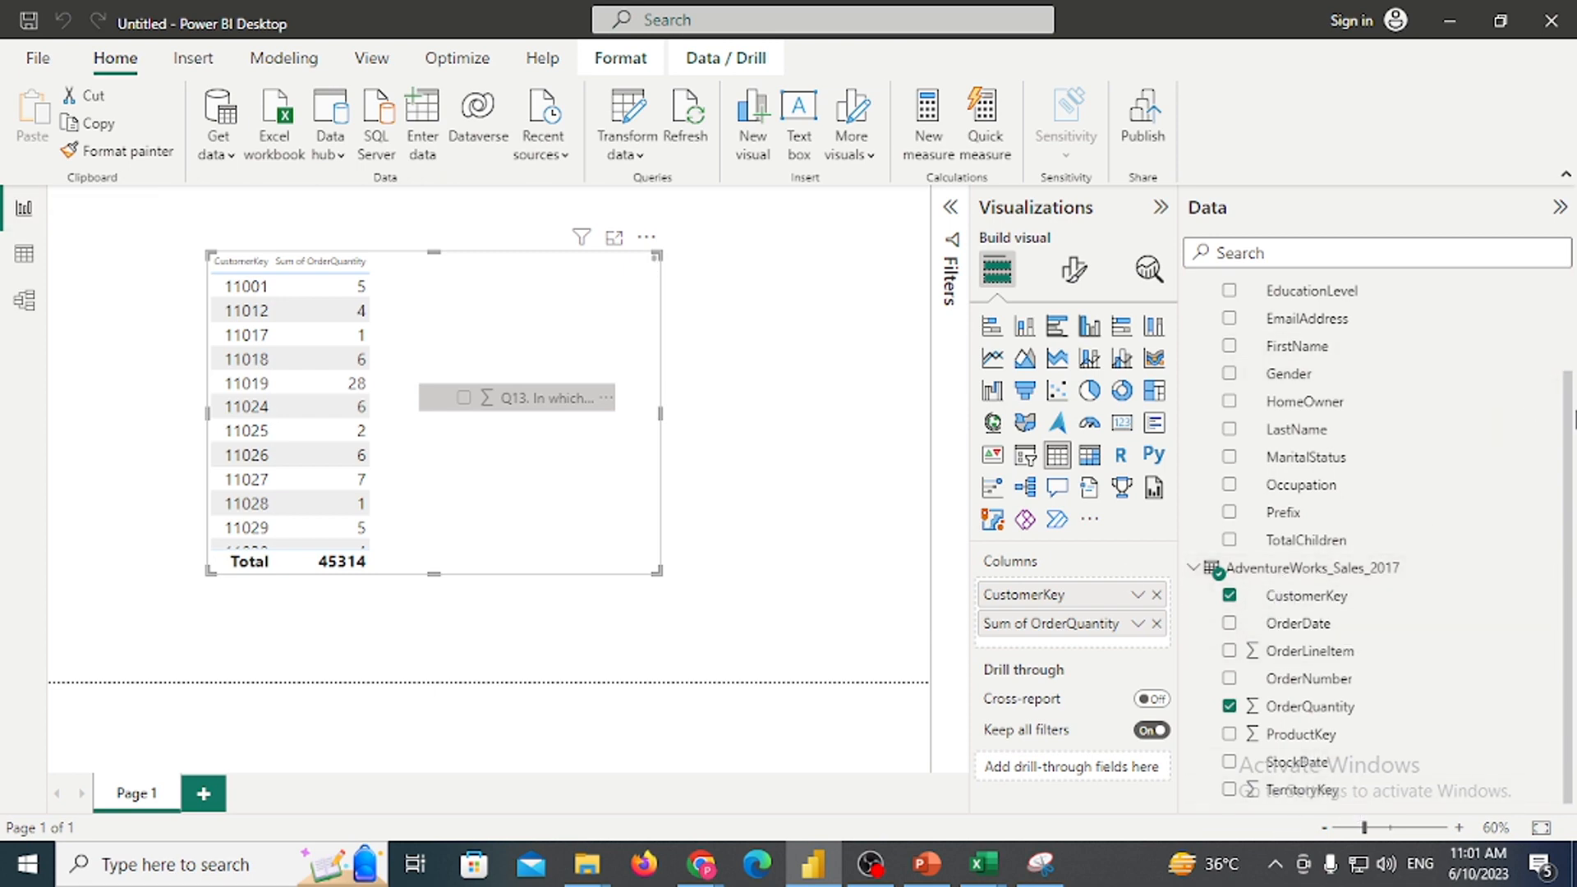
scroll(1569, 418, "up", 3)
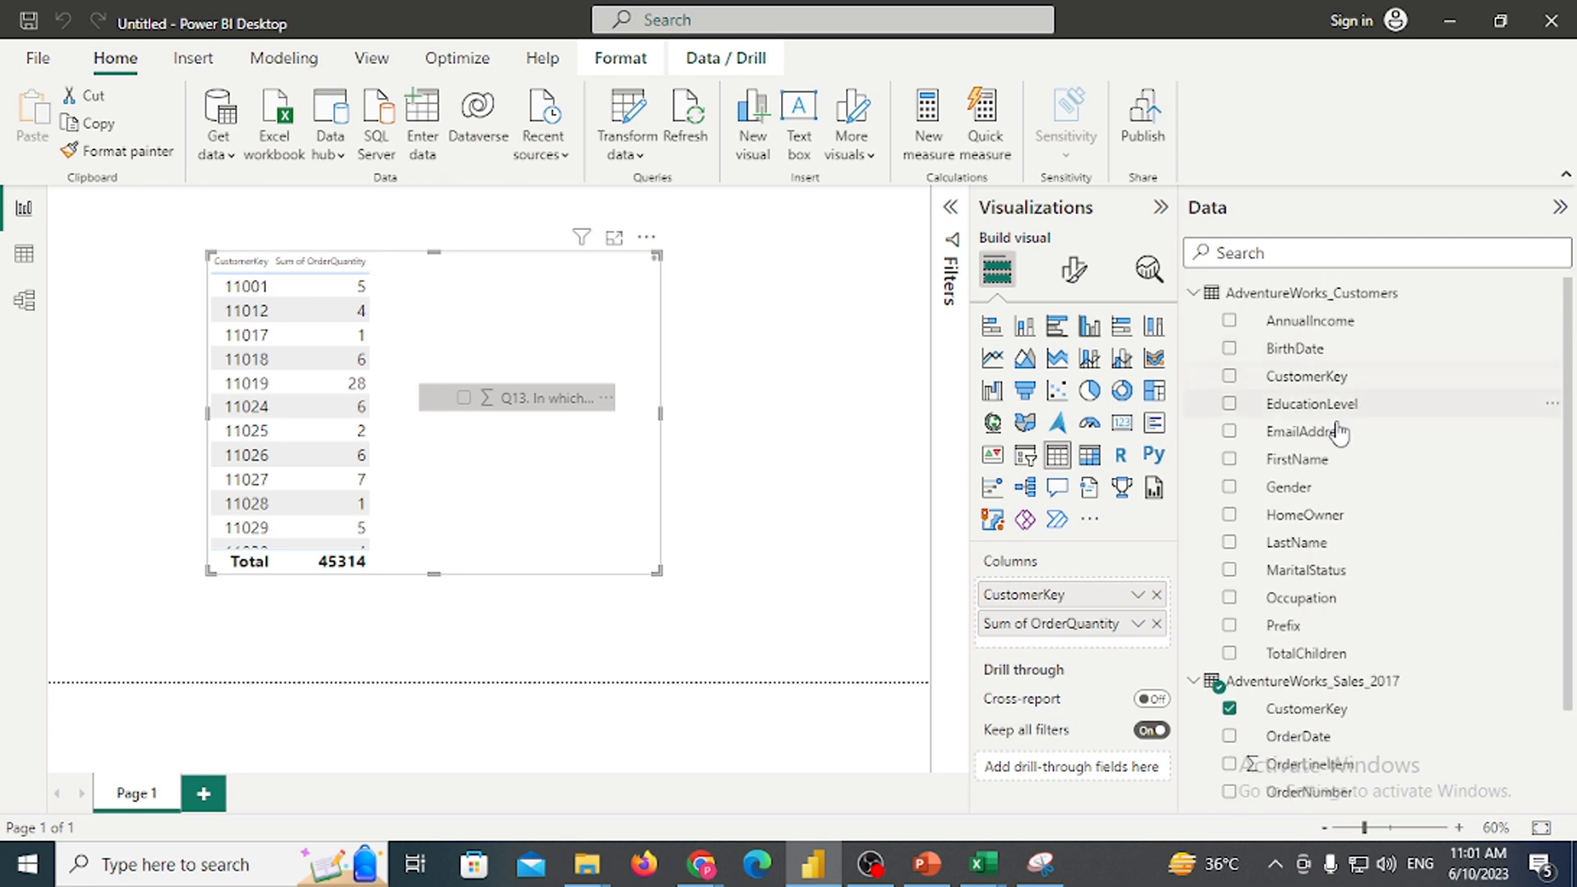
left_click_drag(742, 460, 483, 340)
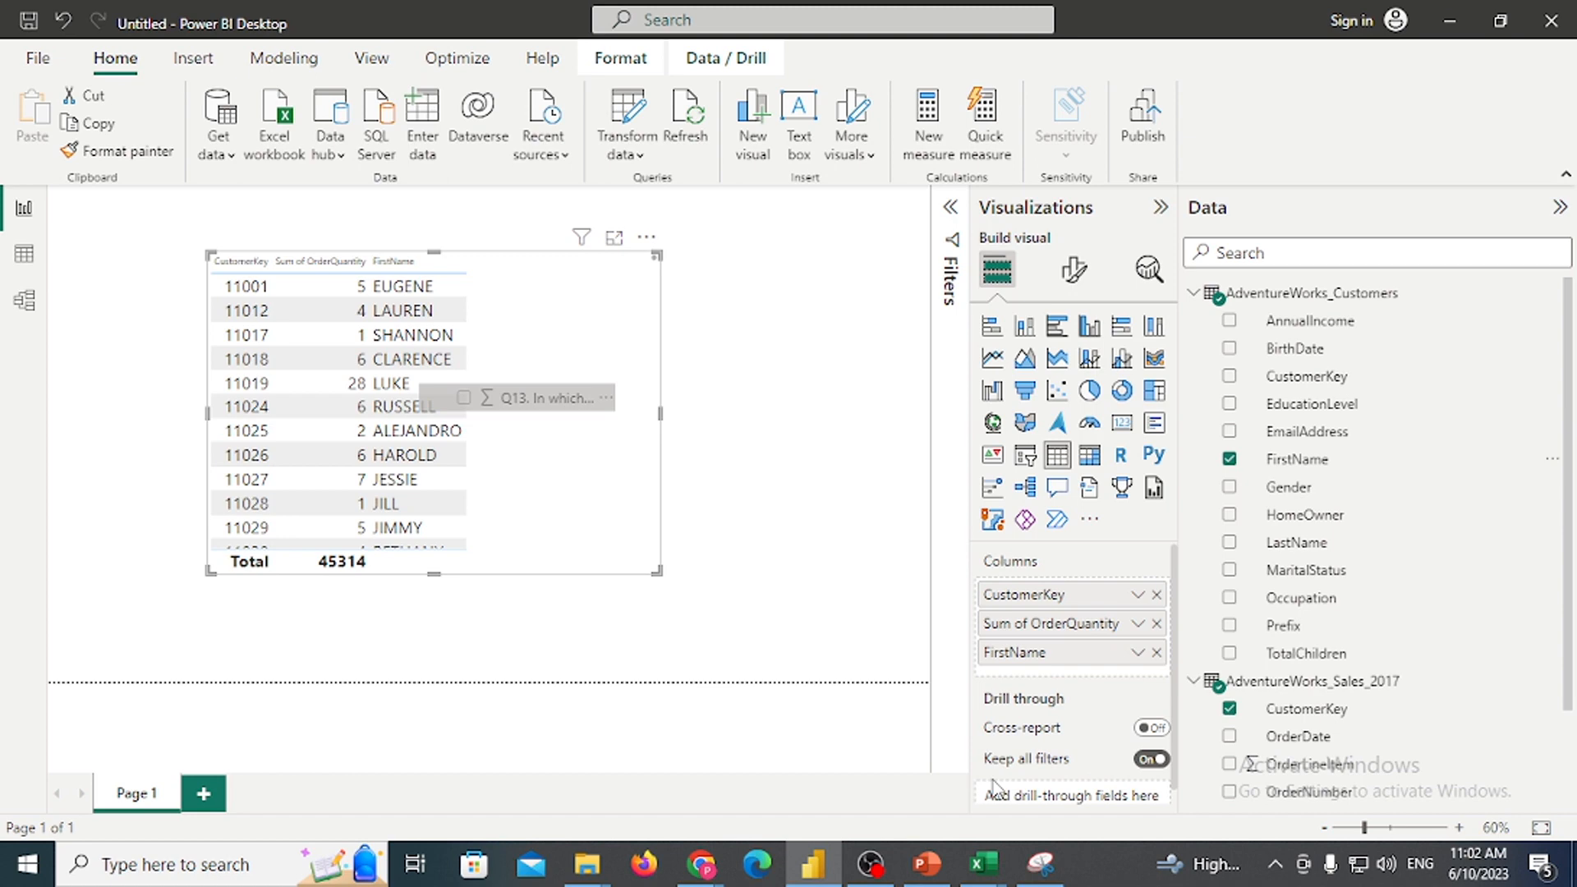
left_click(20, 310)
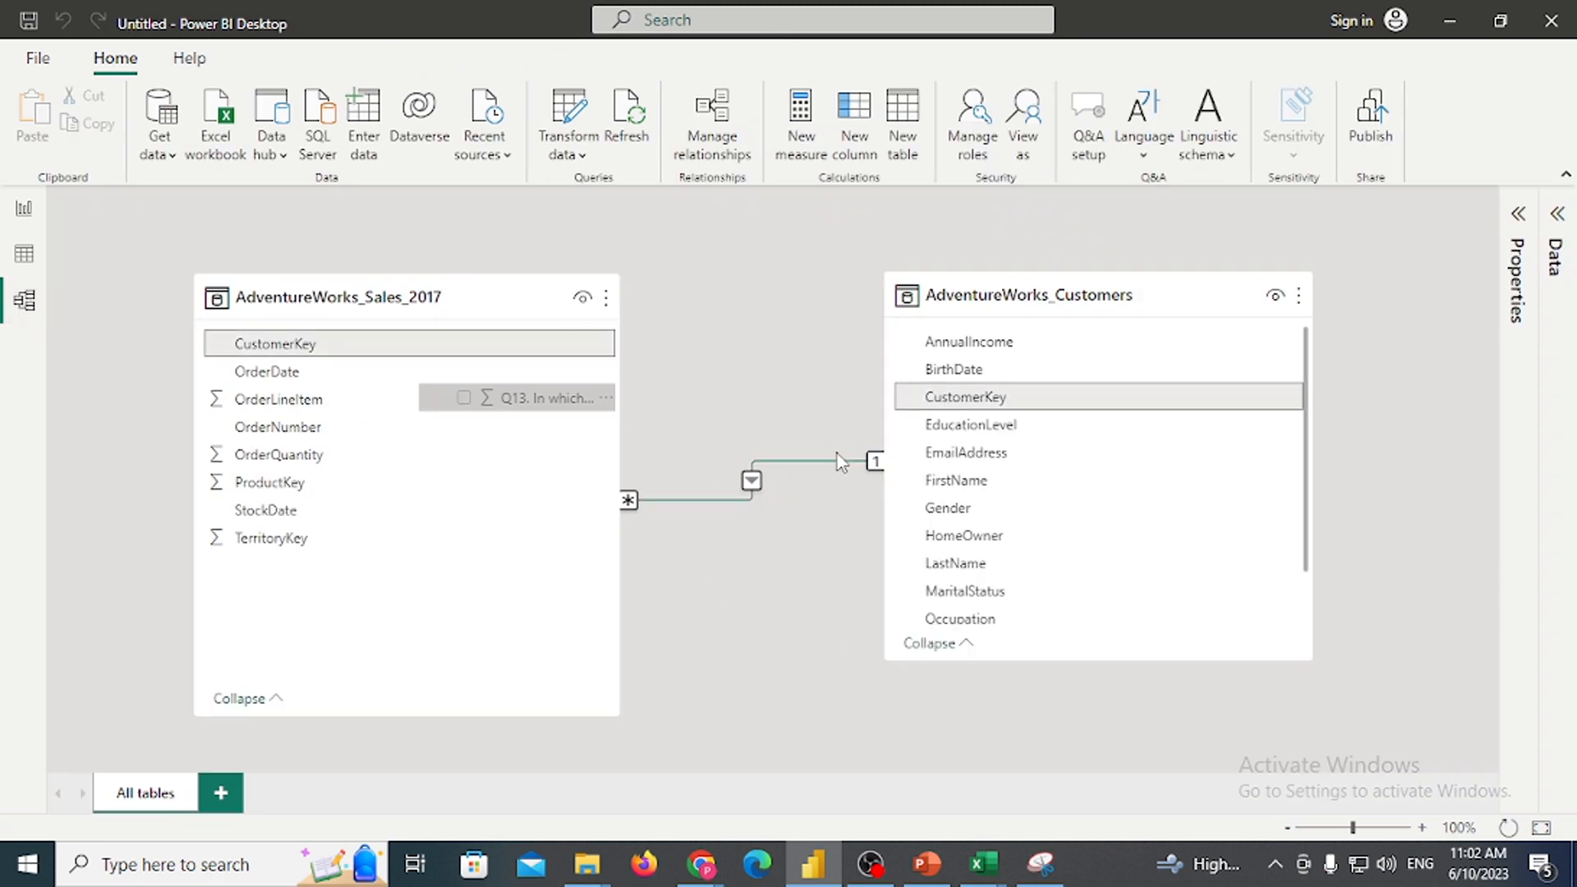
left_click(24, 207)
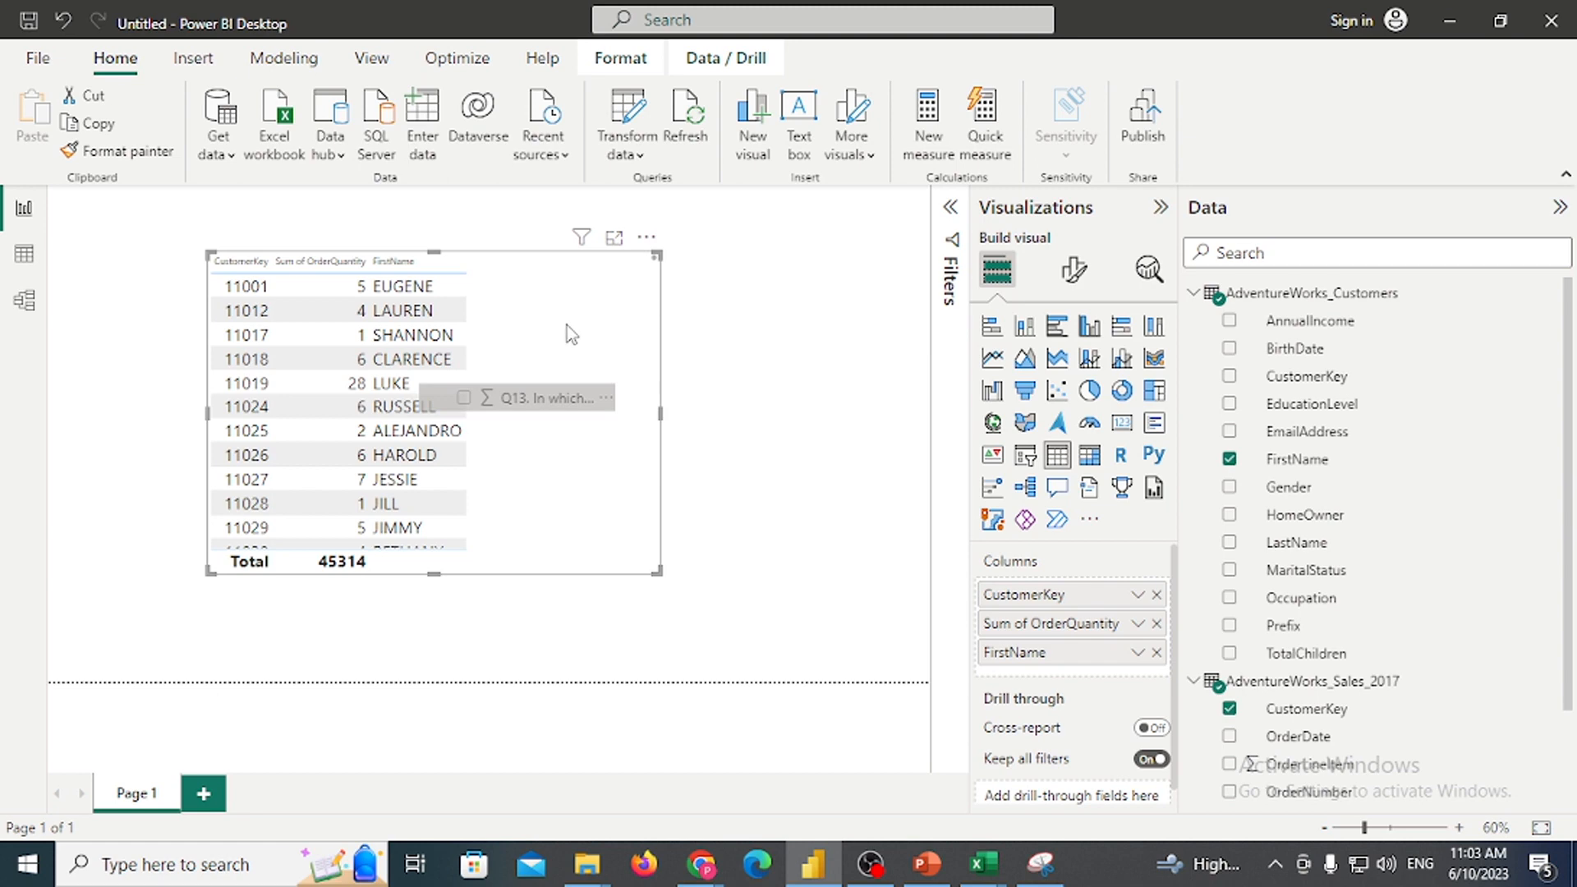
Clear FirstName, OrderQuantity and CustomerKey from the table visual and add Gender from AdventureWorks_Customers
left_click(1157, 652)
left_click(1157, 624)
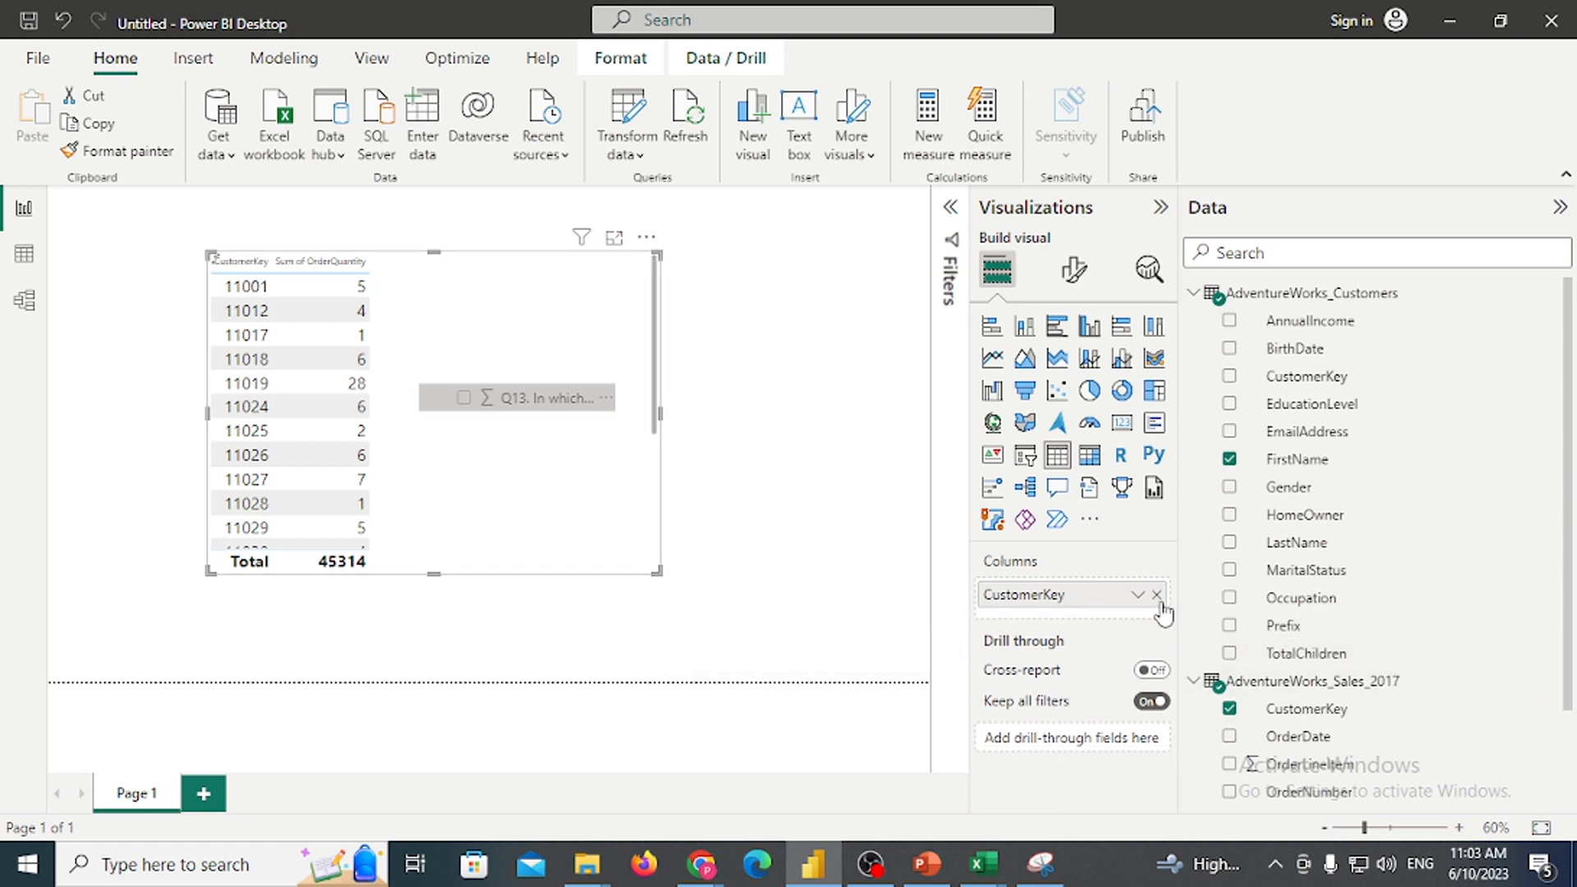
left_click(1157, 594)
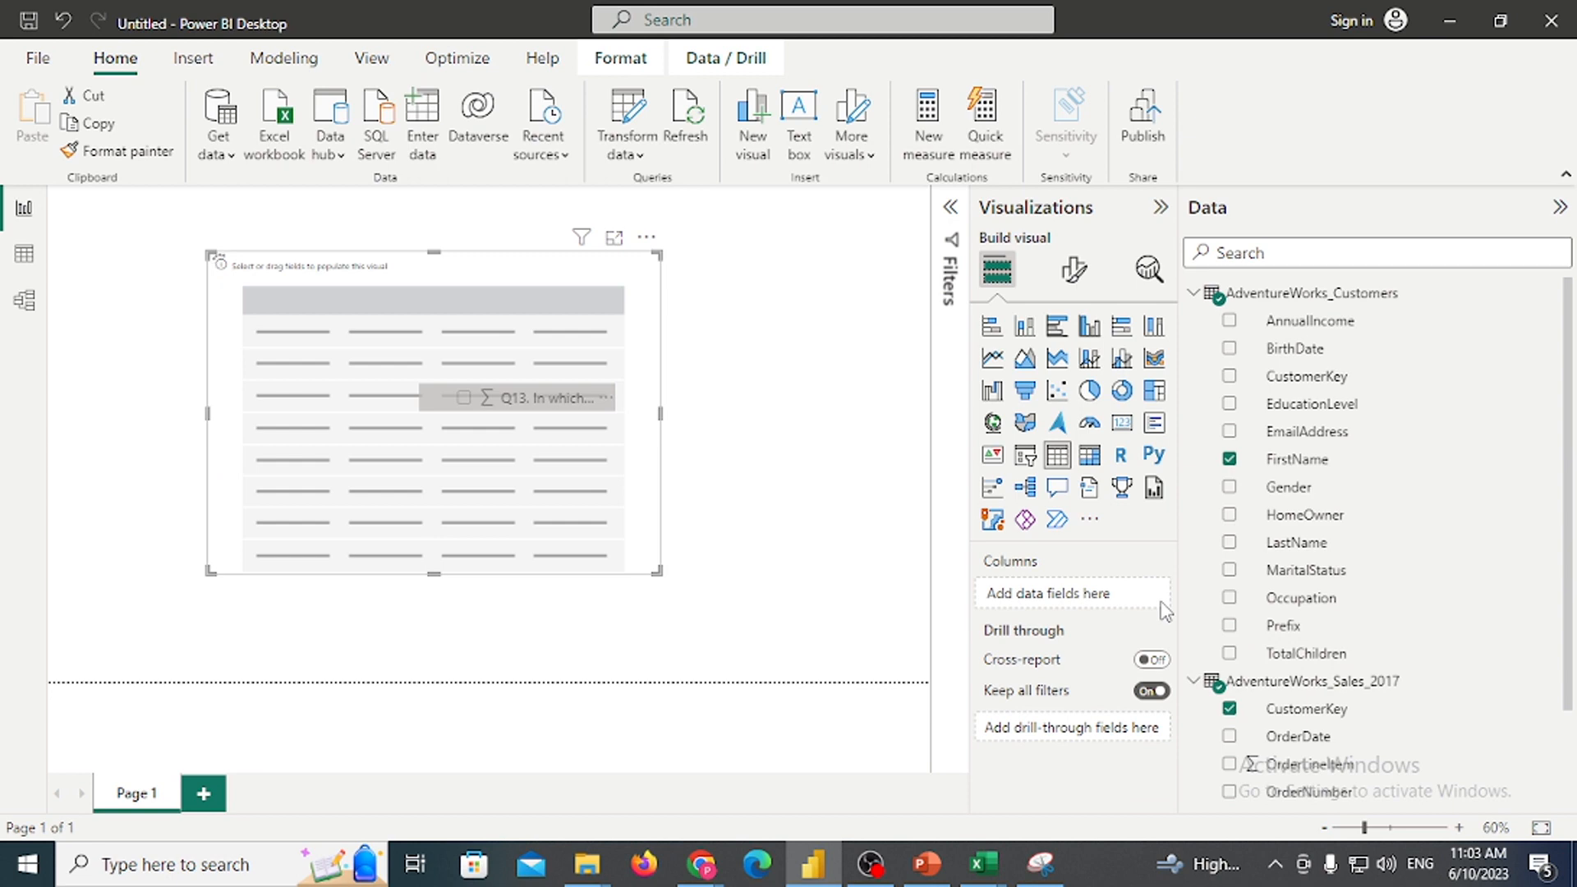
left_click(1192, 293)
left_click(1204, 322)
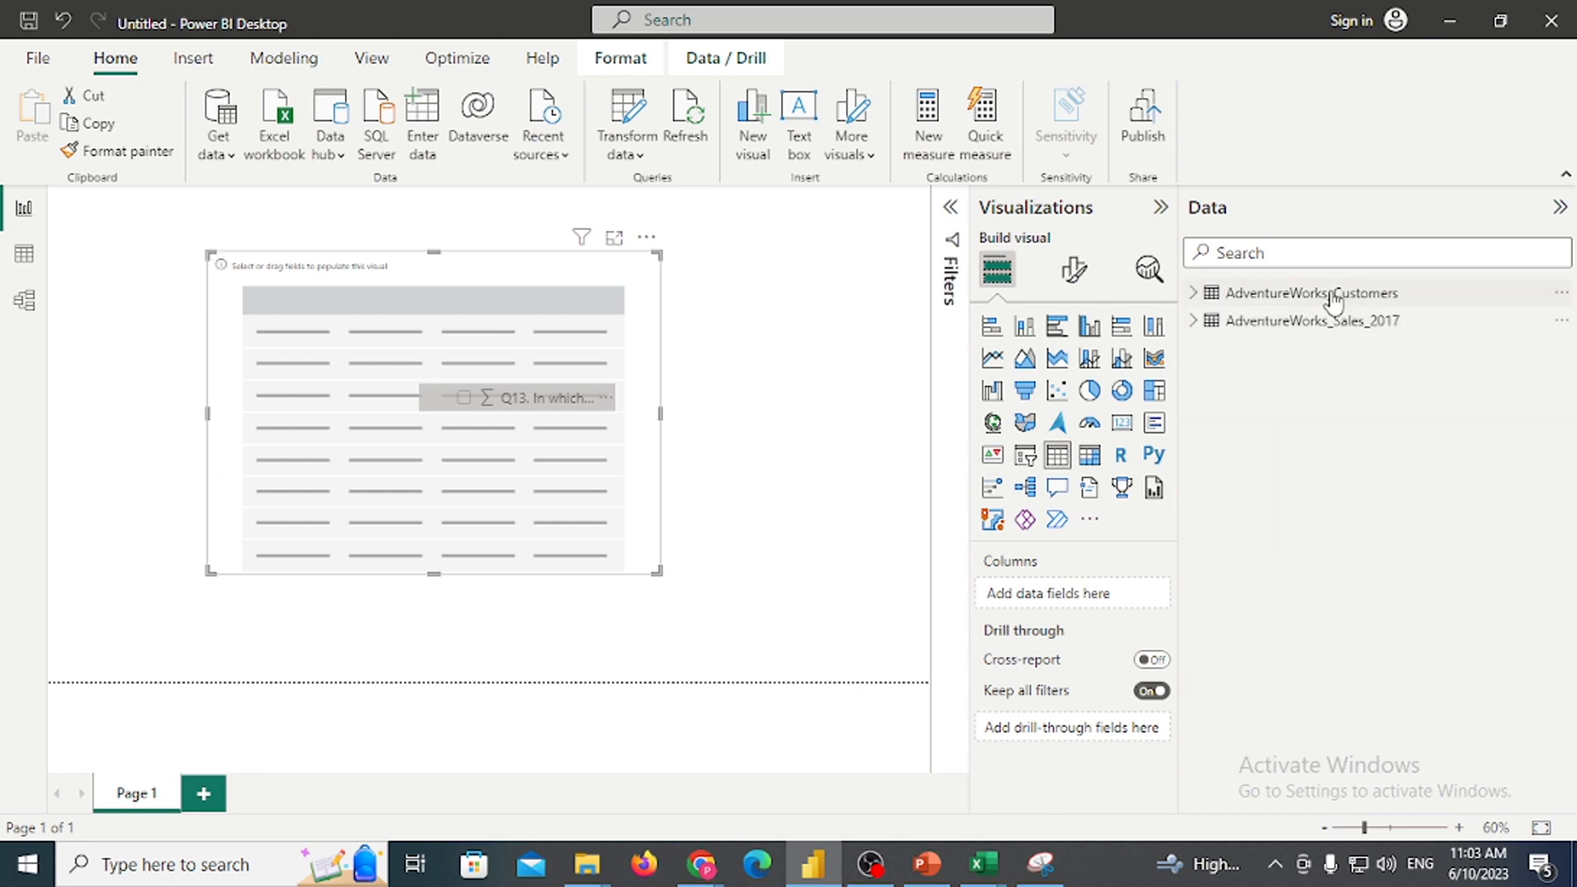
left_click(1196, 296)
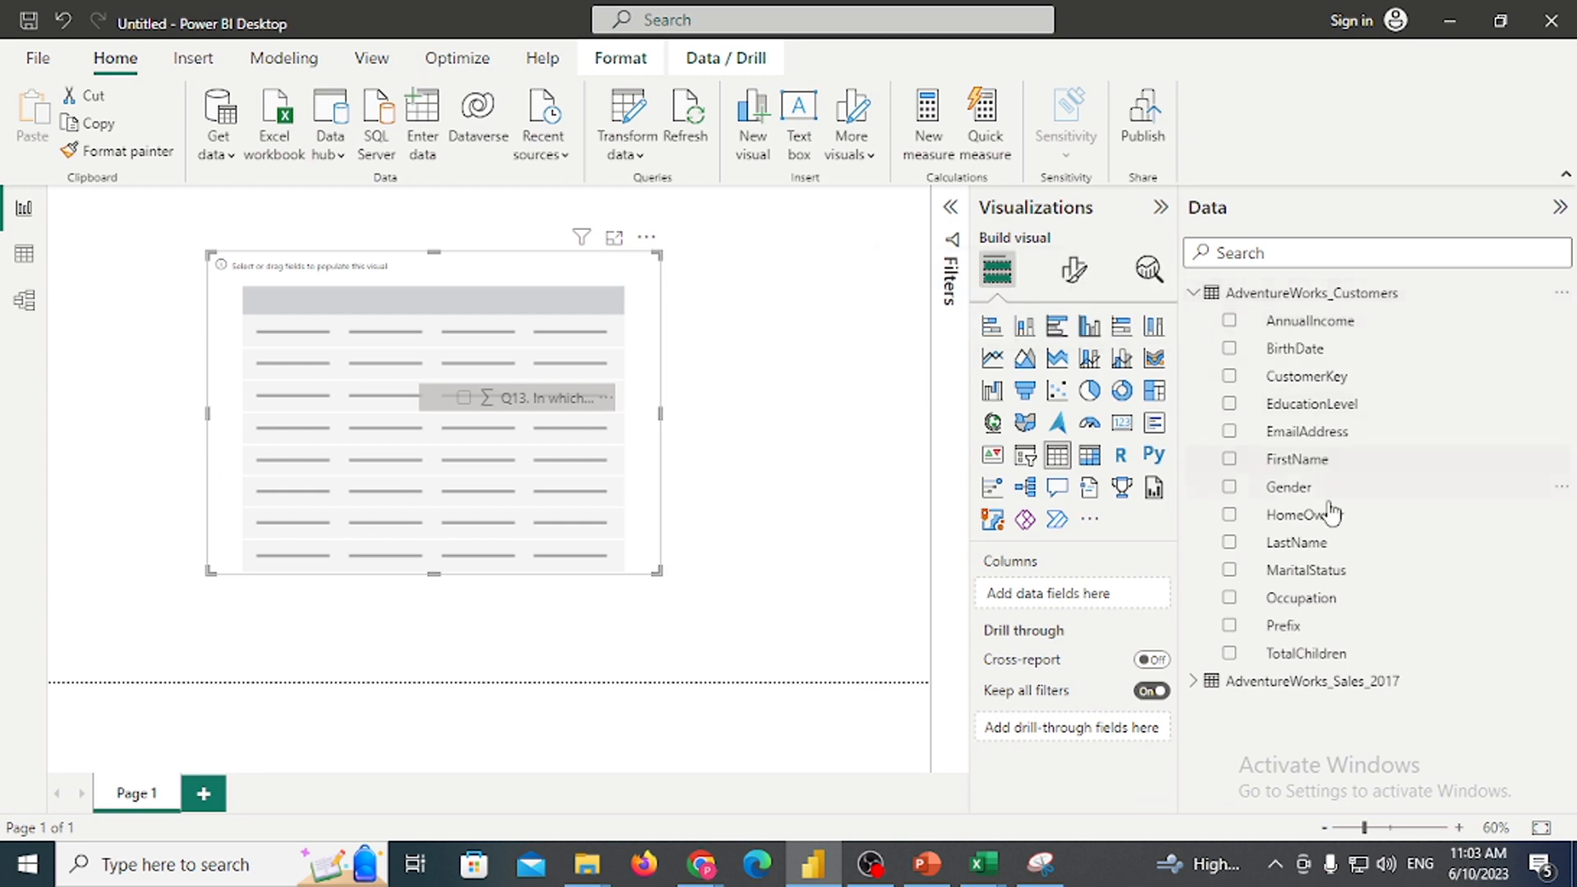
left_click_drag(1288, 495, 337, 402)
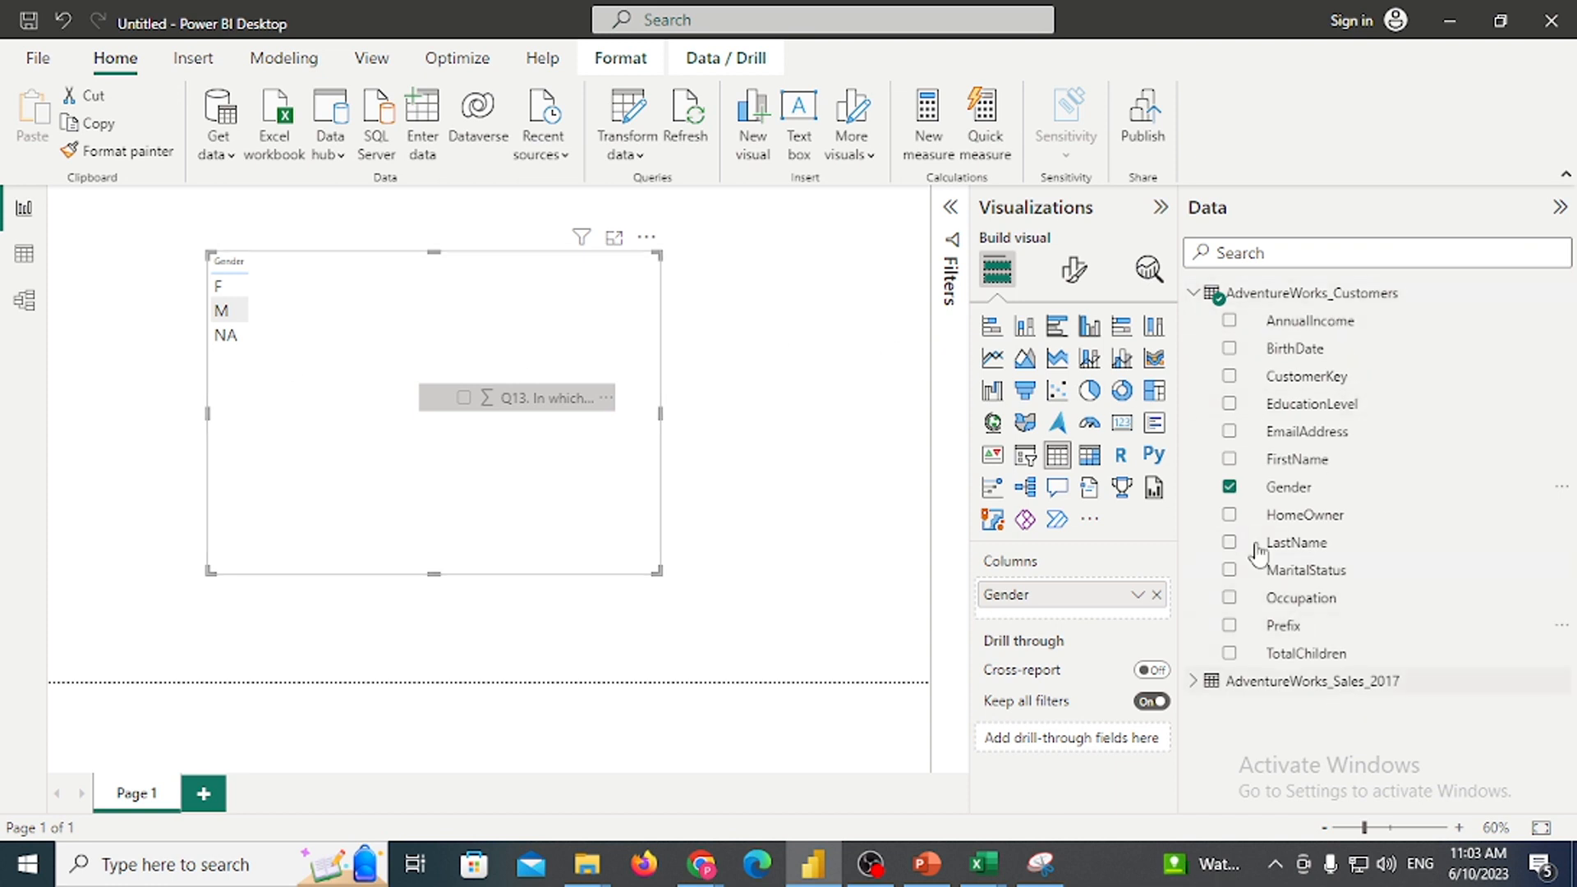
Add CustomerKey from AdventureWorks_Sales_2017 to the Gender table visual and summarize it as Count
left_click(1196, 294)
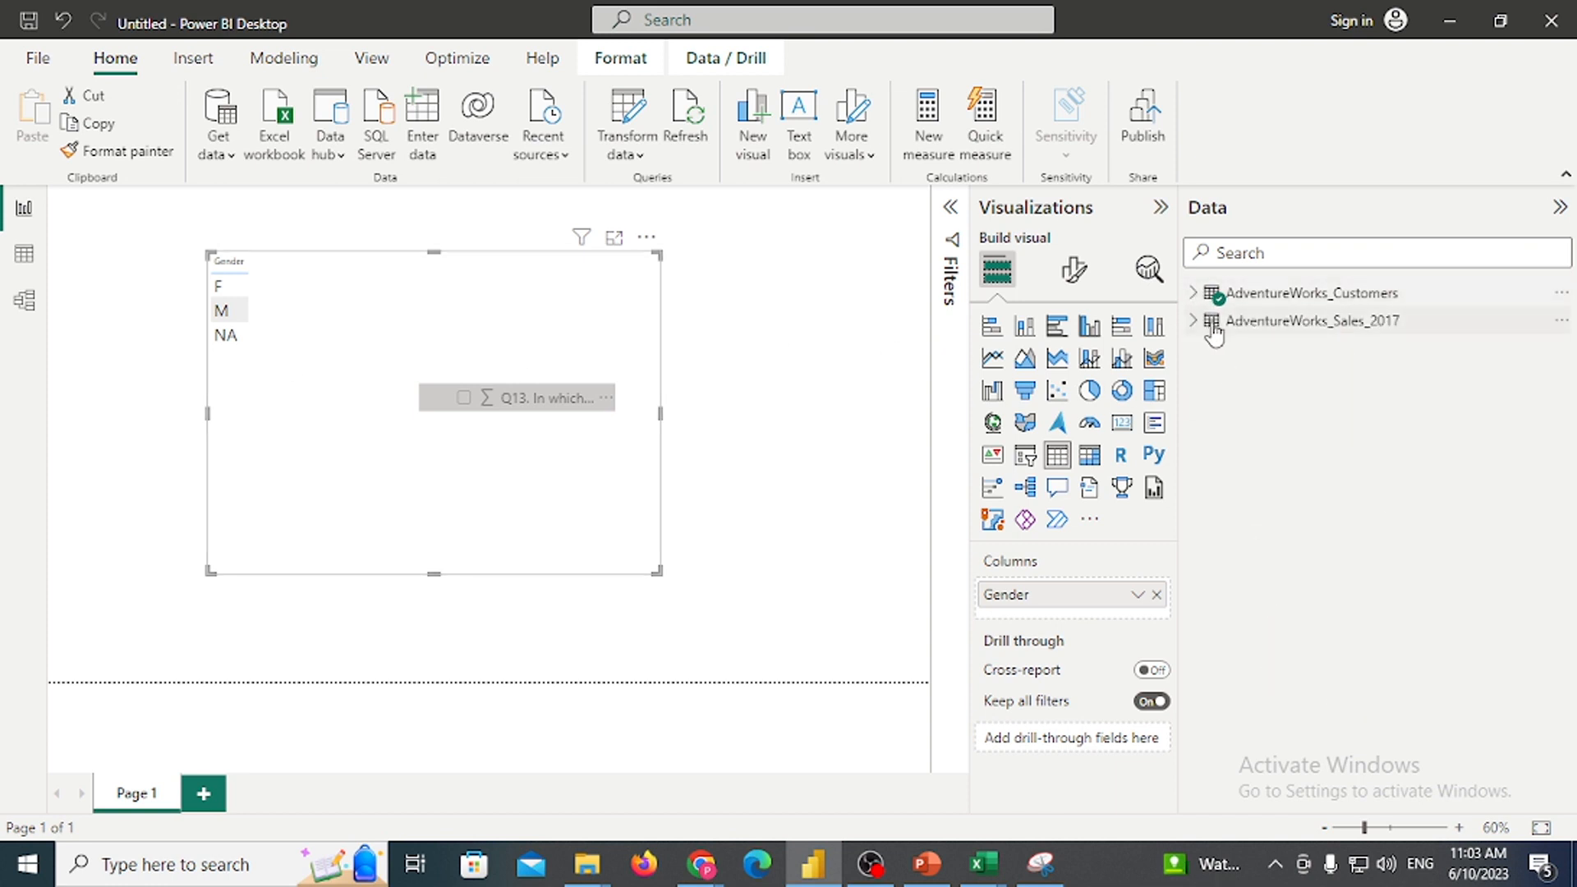
left_click(1212, 325)
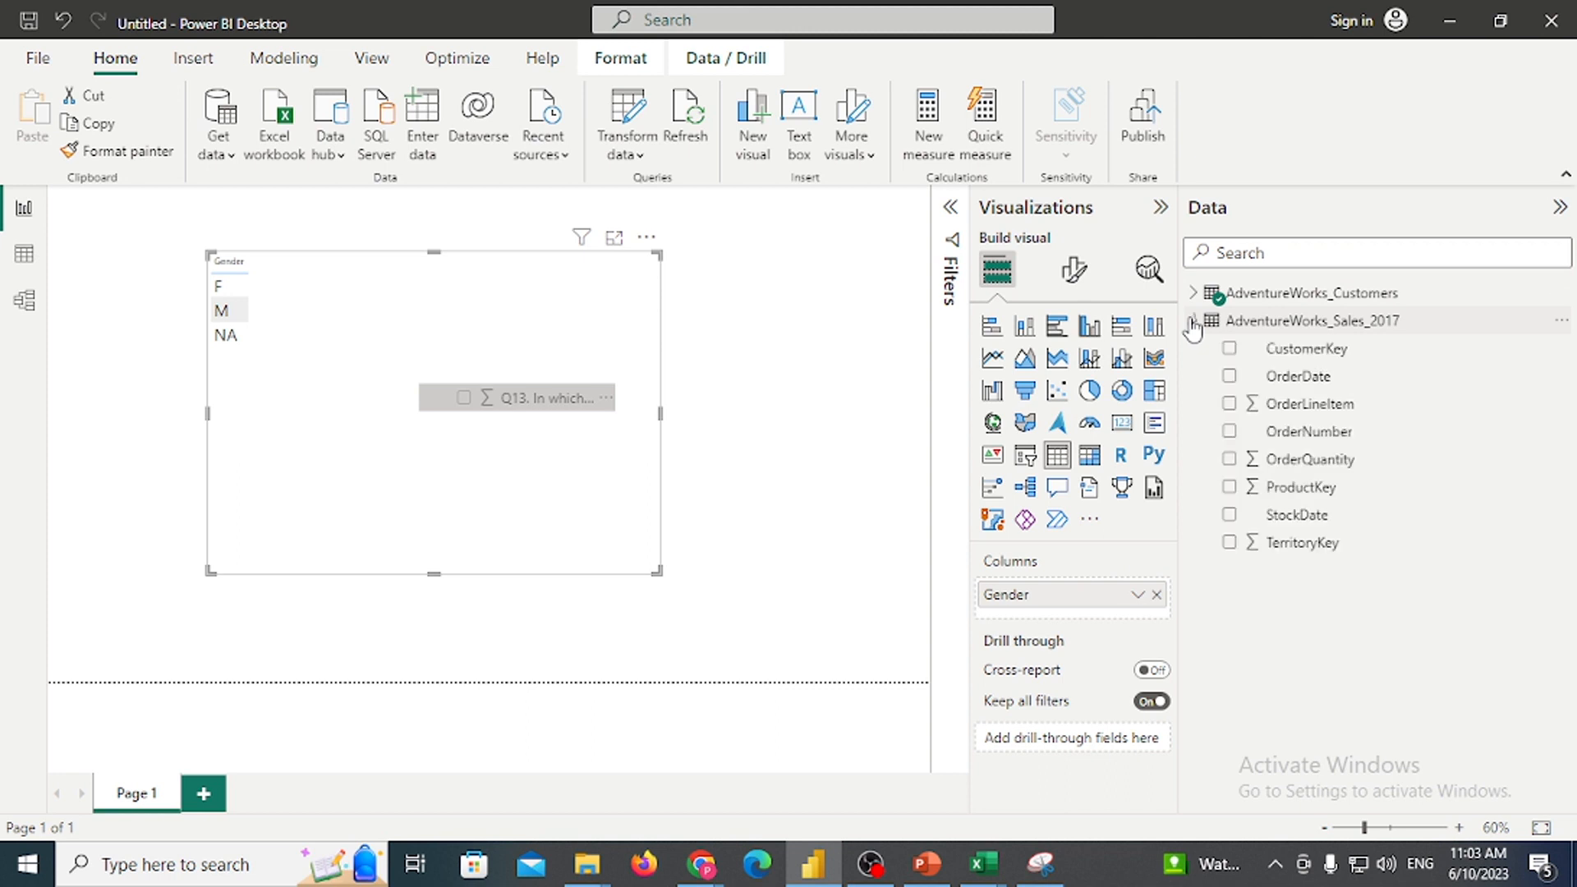
left_click(1315, 354)
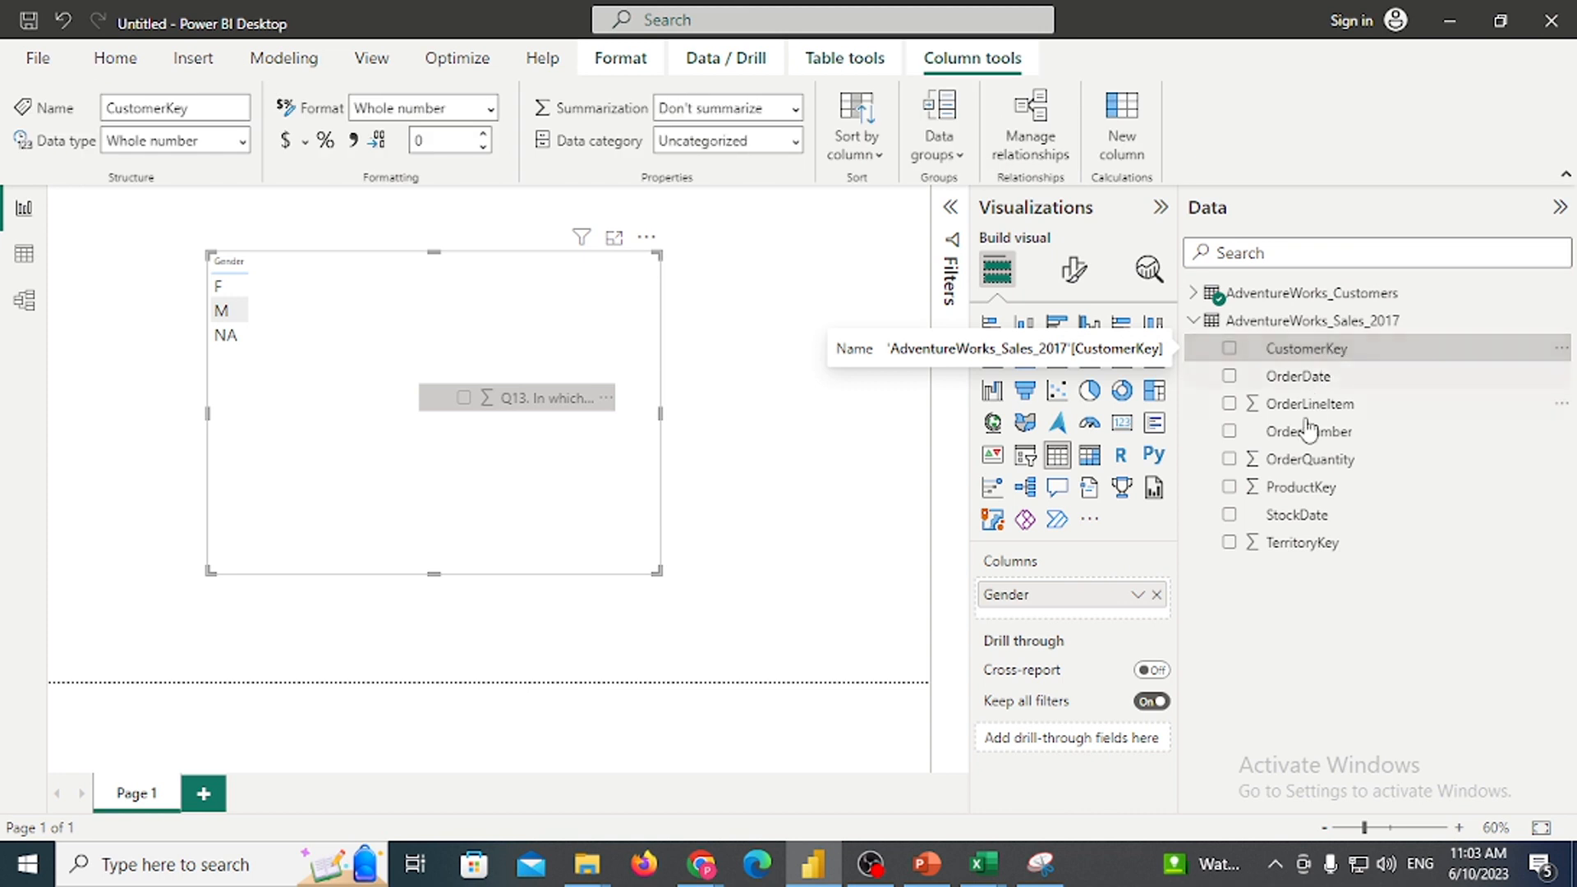
left_click_drag(1296, 367, 426, 327)
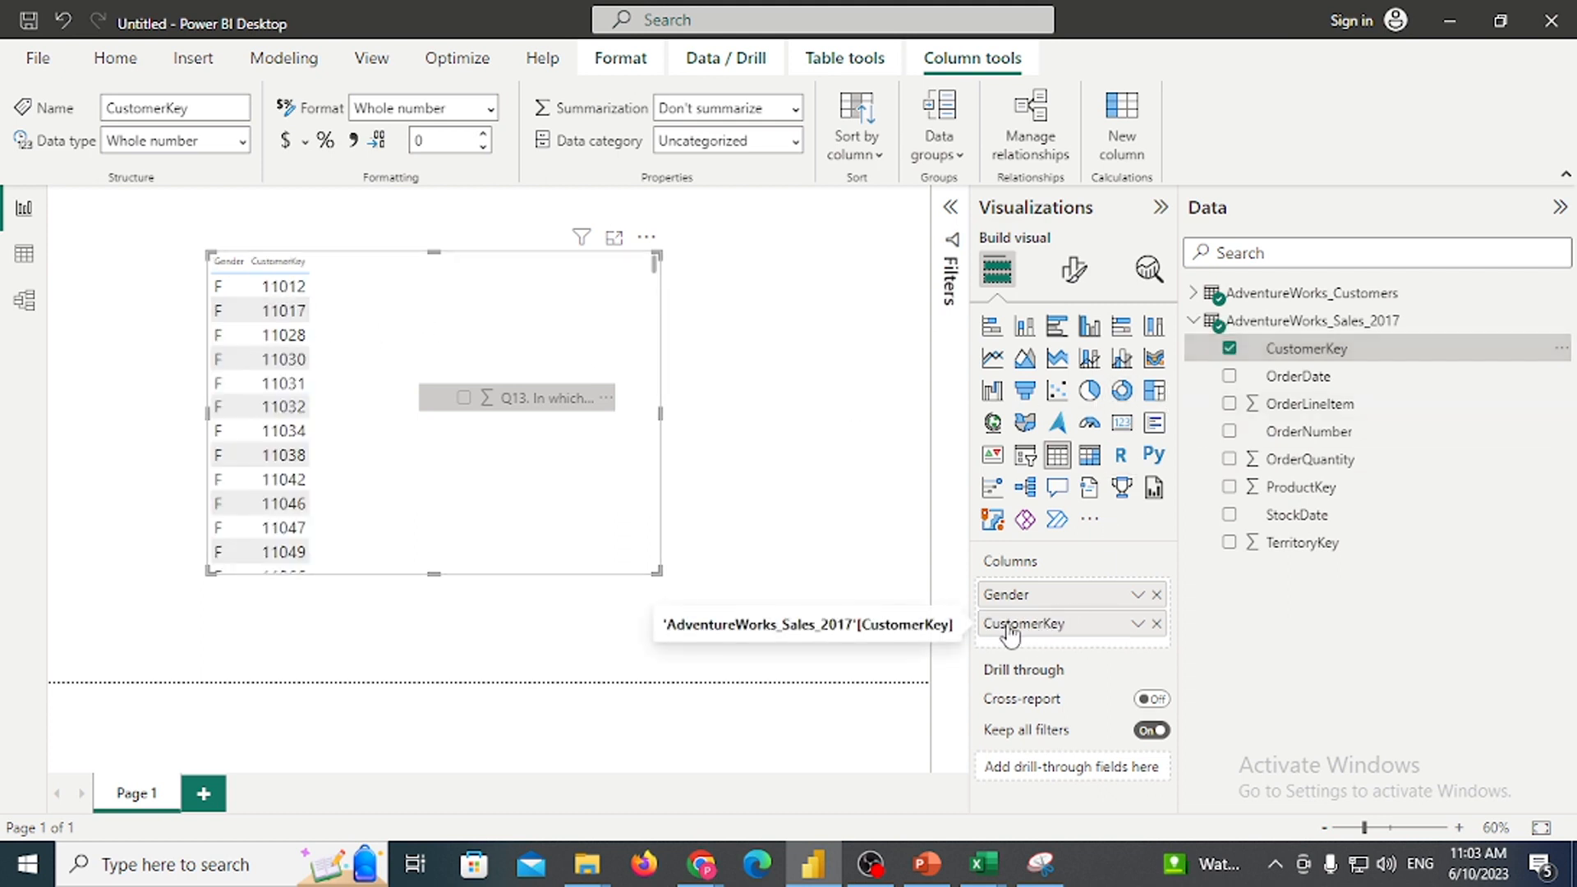
left_click(1137, 626)
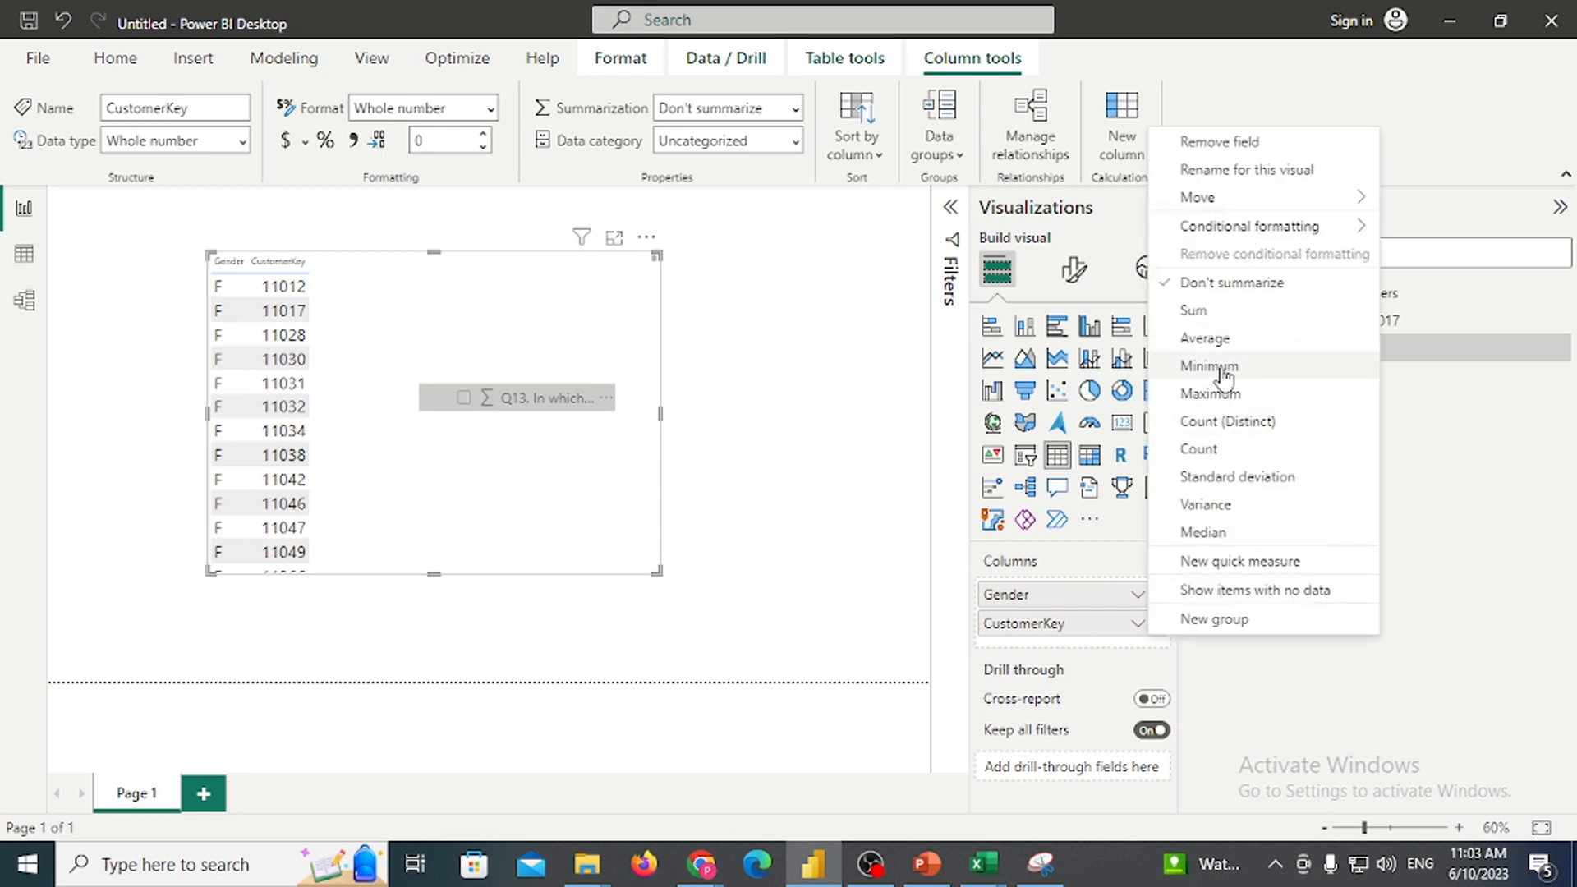
left_click(1222, 456)
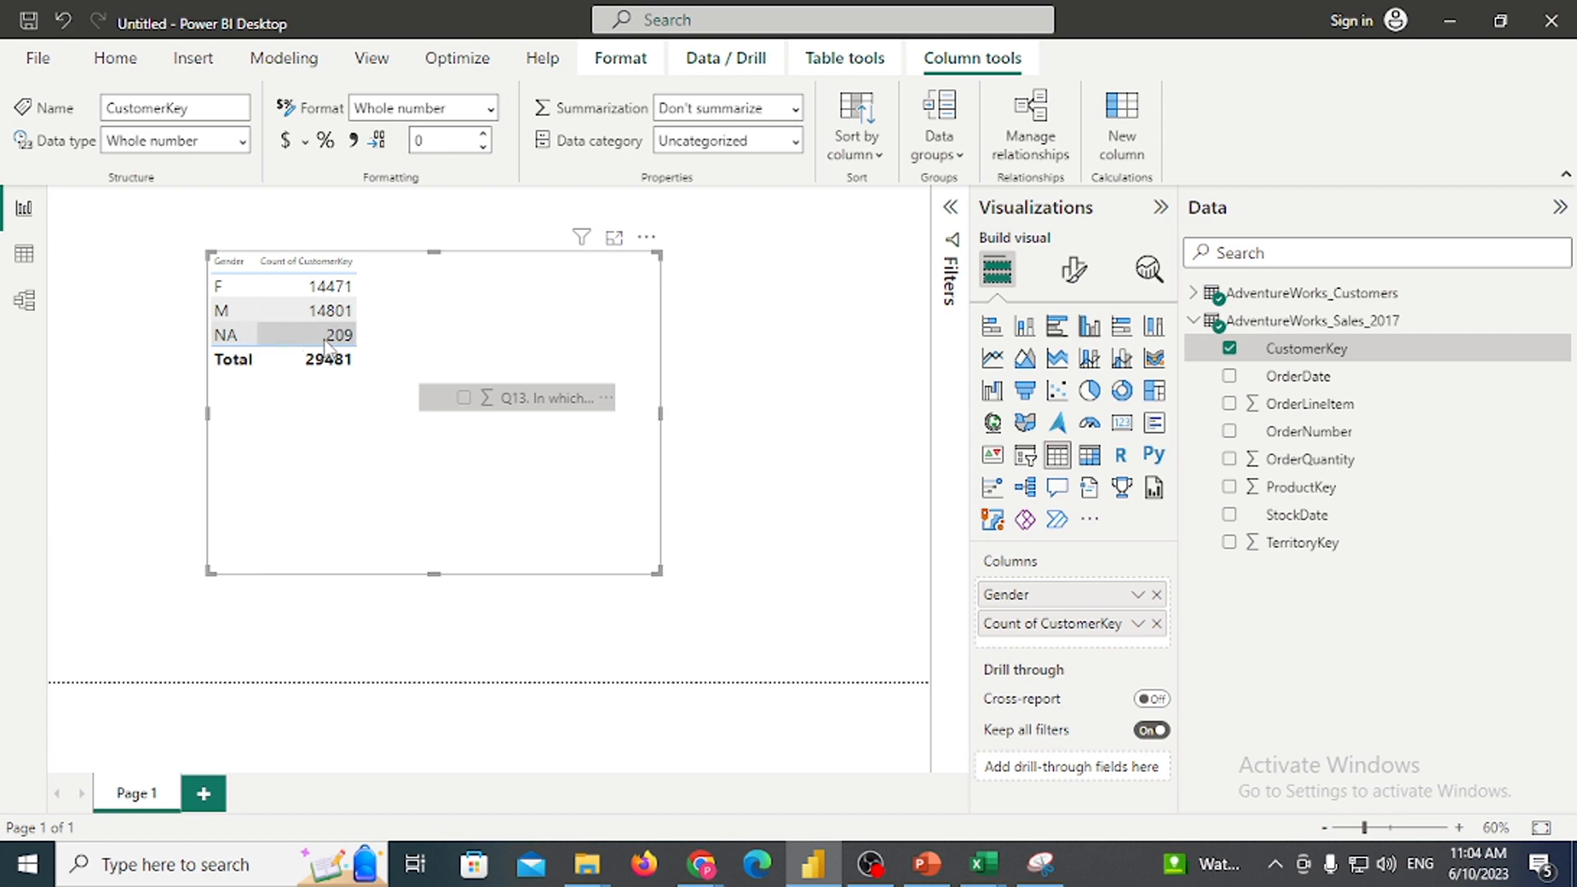
left_click(1193, 321)
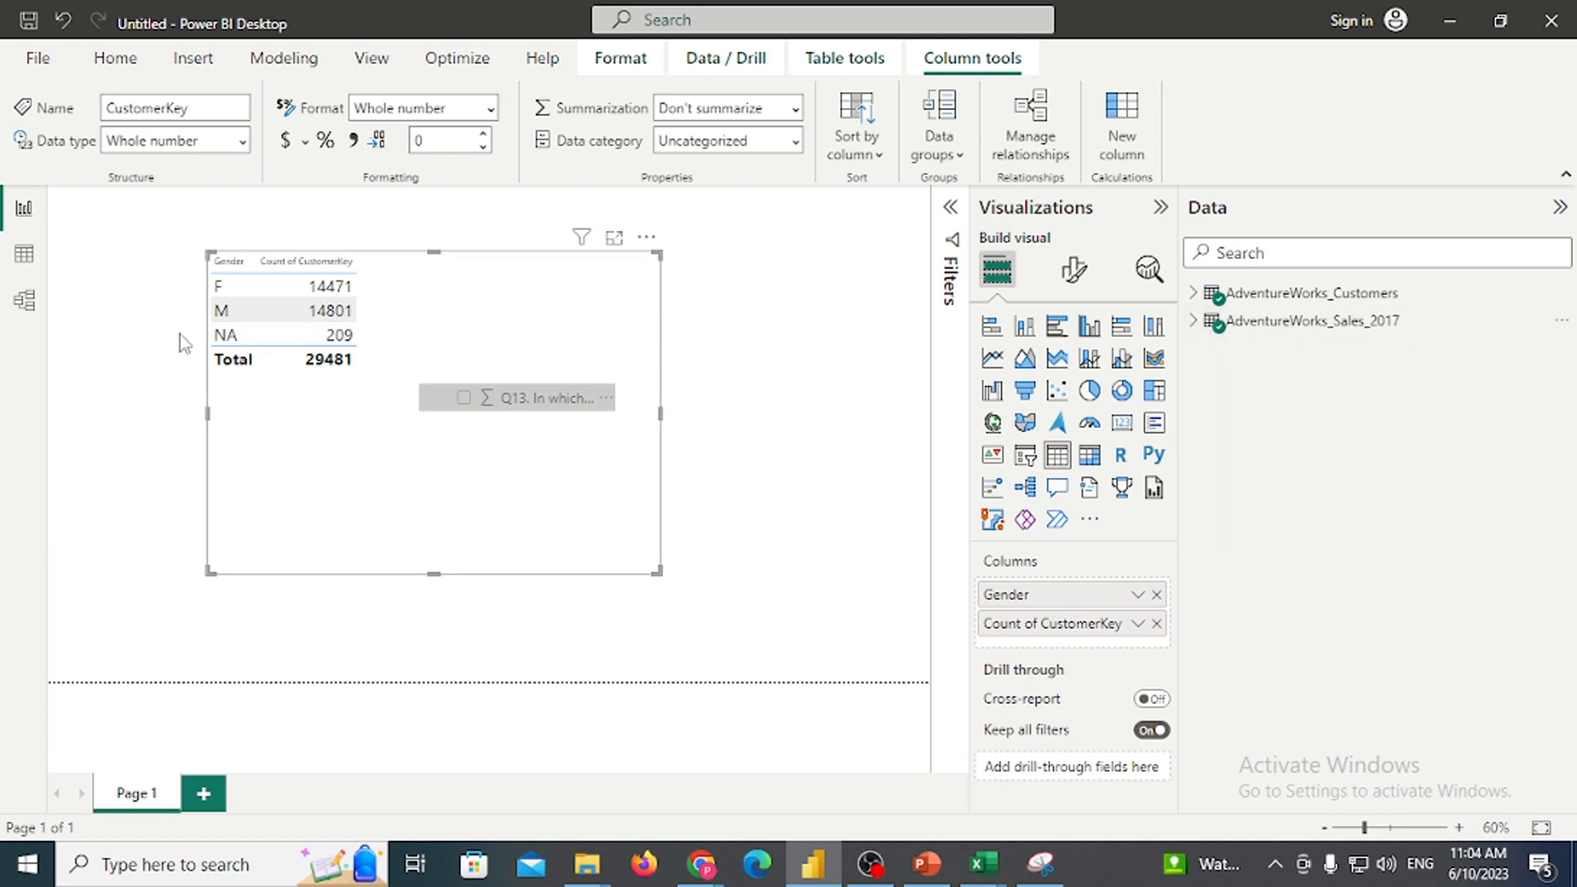
Review the AdventureWorks_Sales_2017 rows, the gender count table in the report, and the CustomerKey relationship in the model
left_click(24, 256)
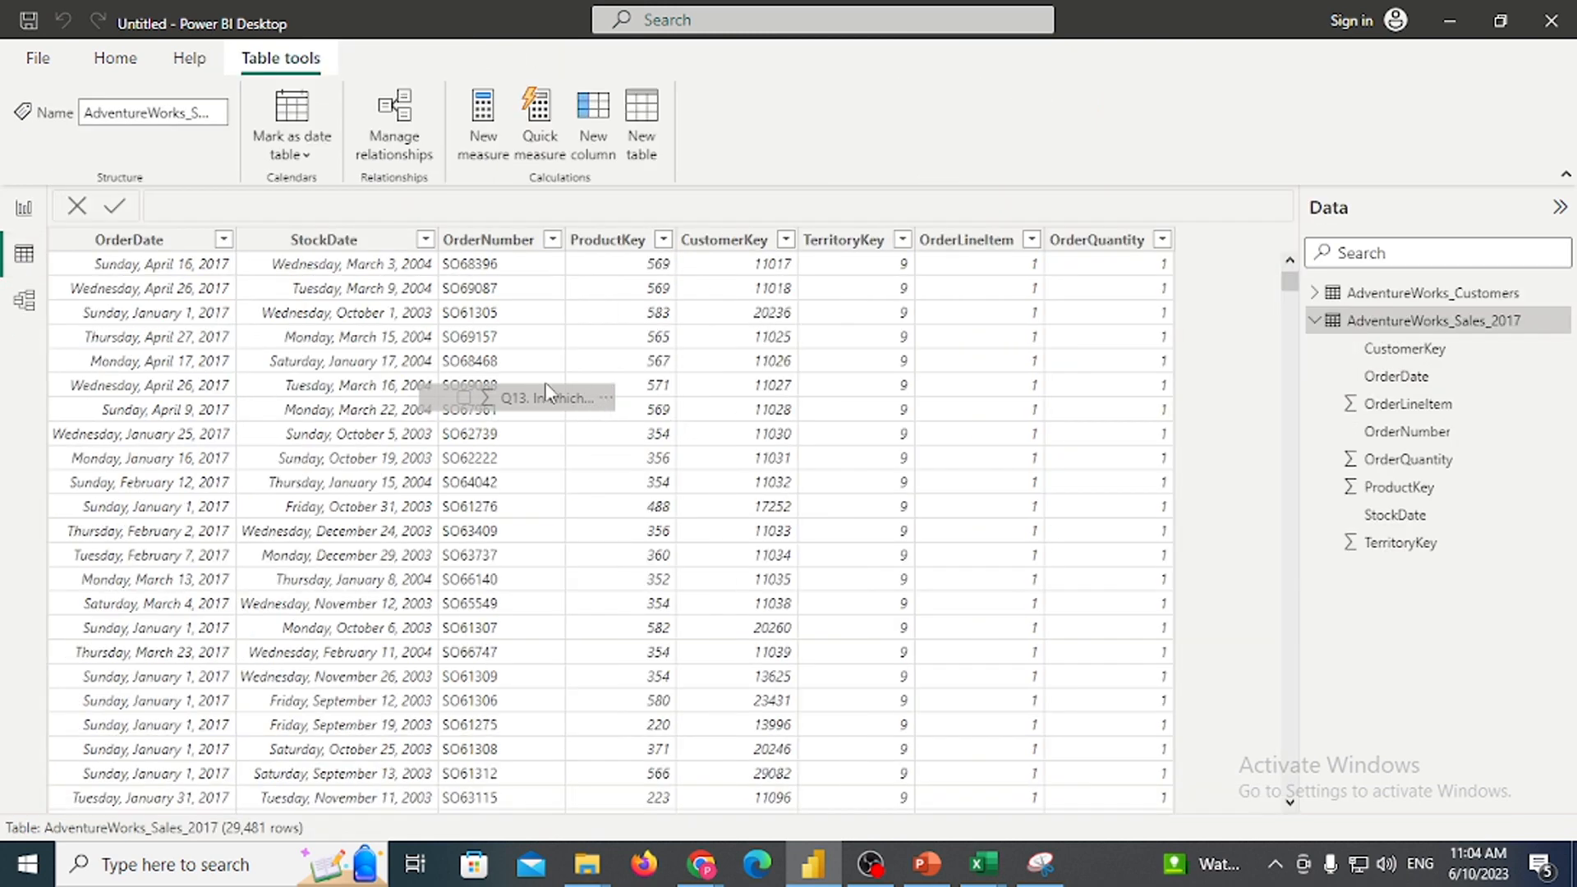
left_click(24, 210)
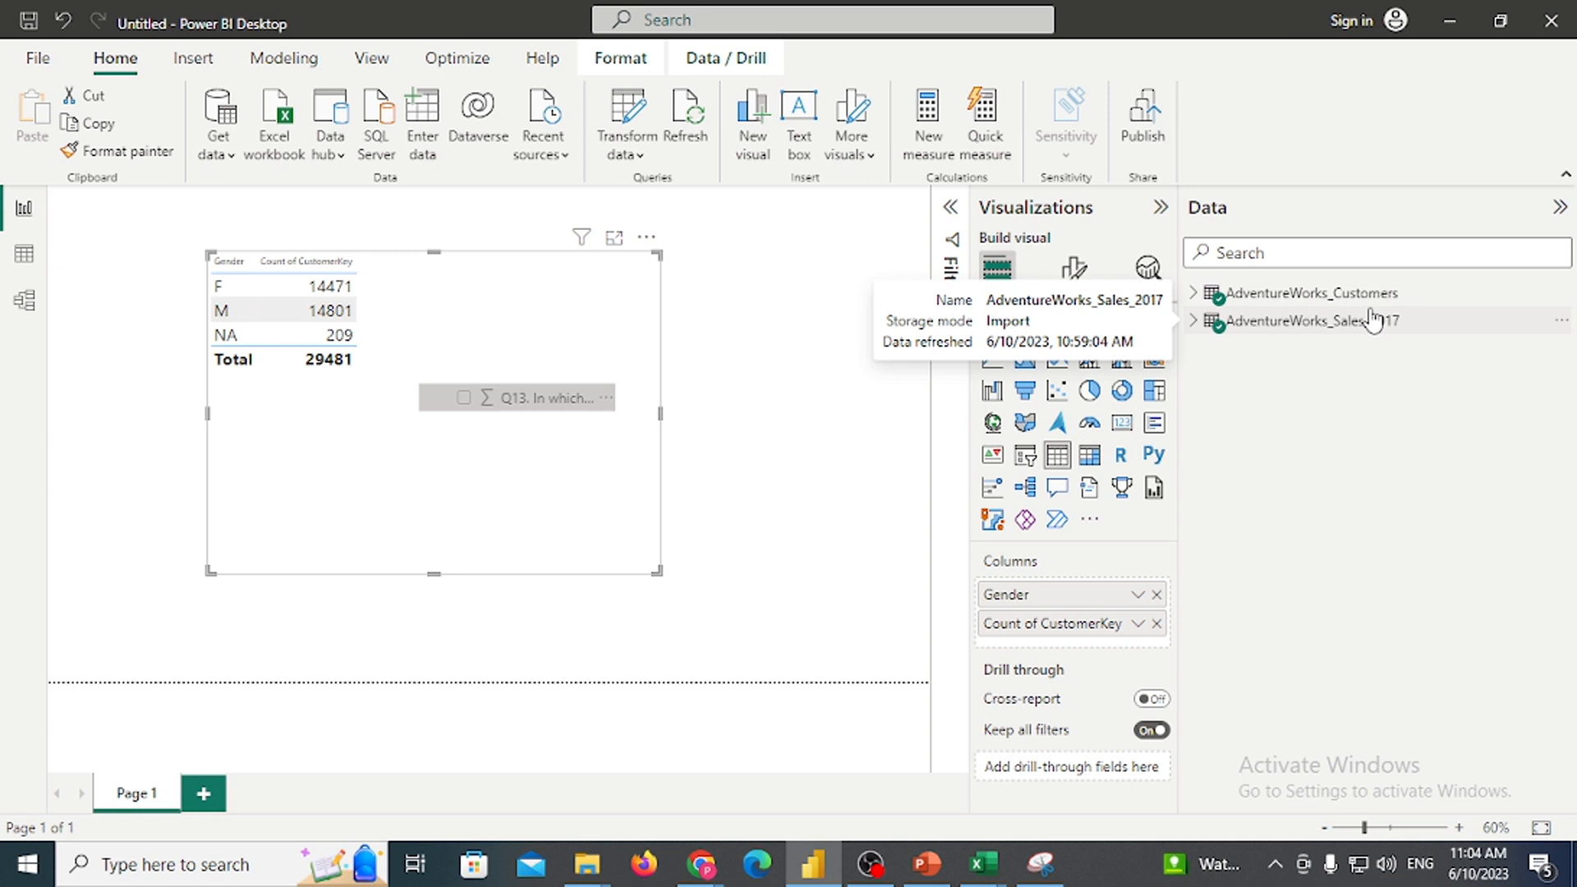
left_click(24, 301)
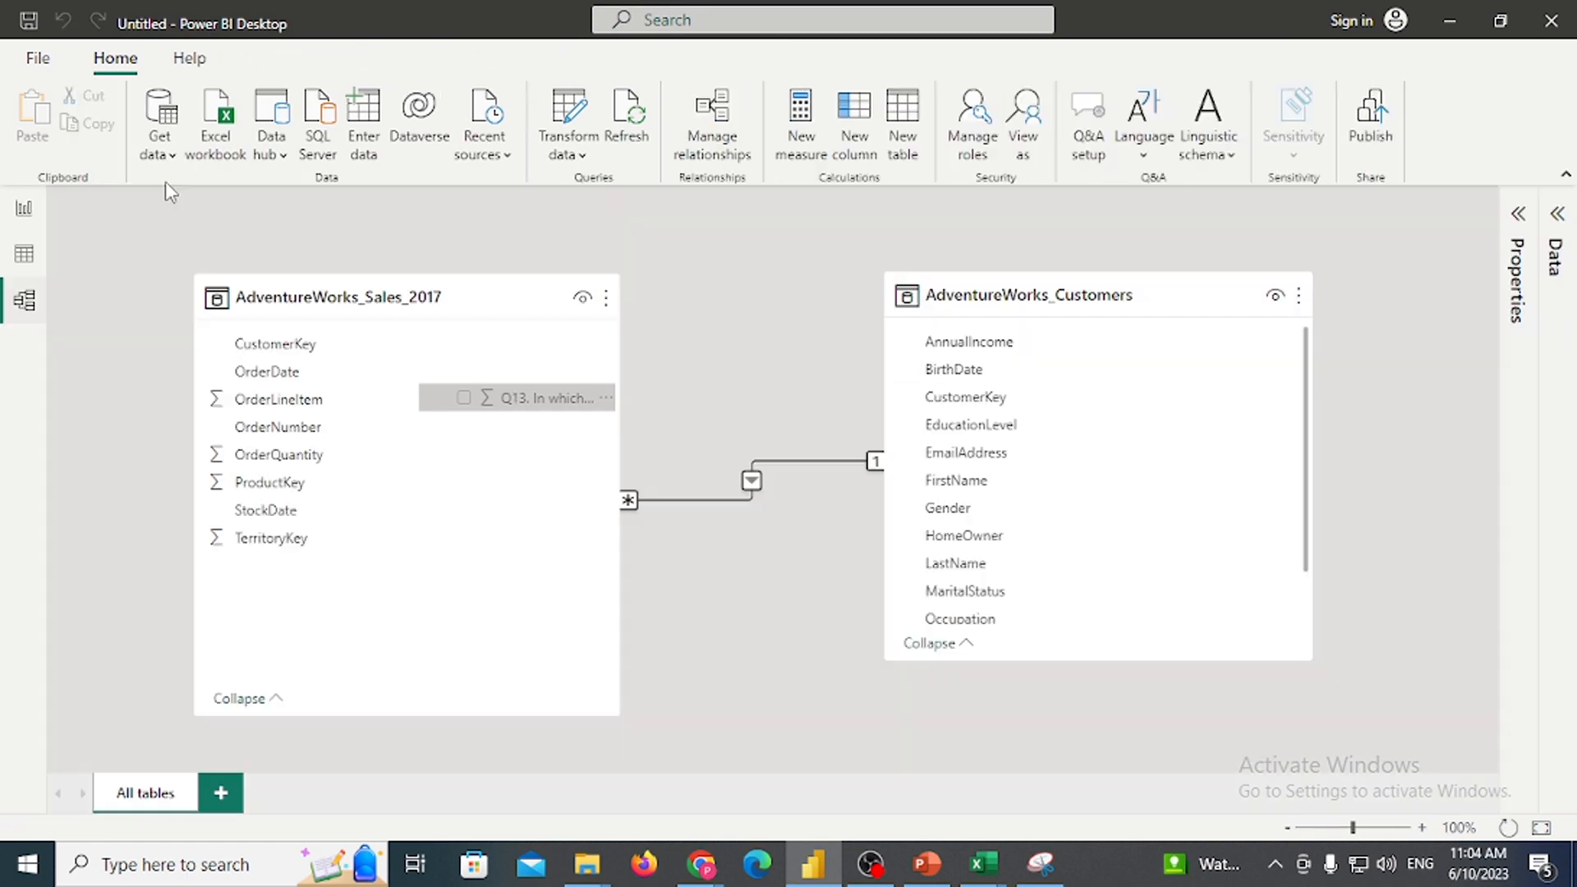
Check the relationship detection settings in the current file's Data Load options, and leave the options unchanged
left_click(38, 58)
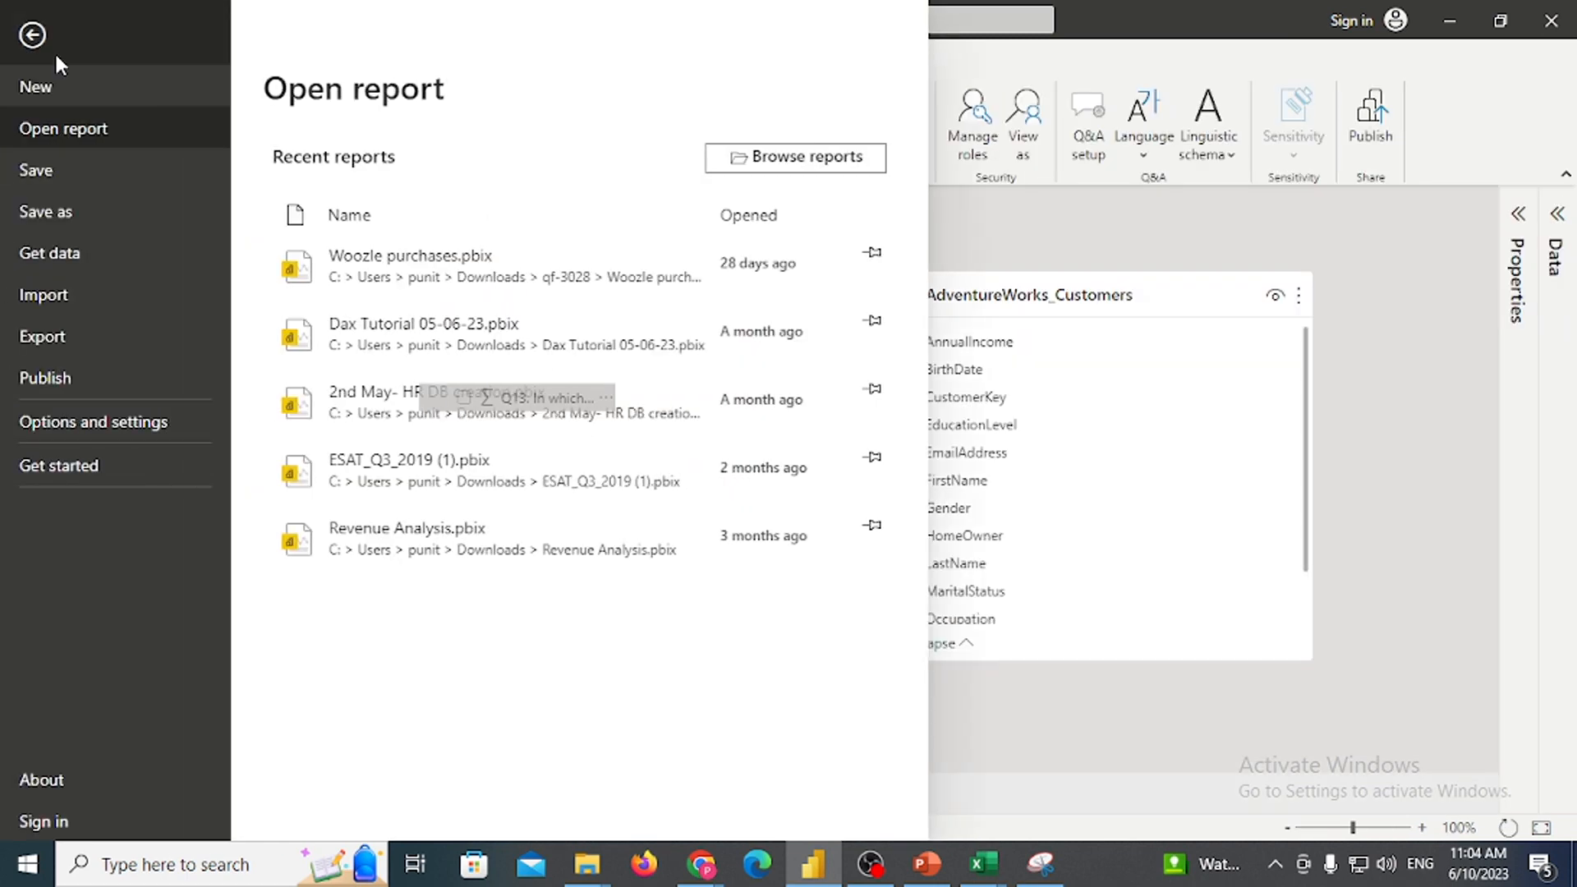
left_click(36, 422)
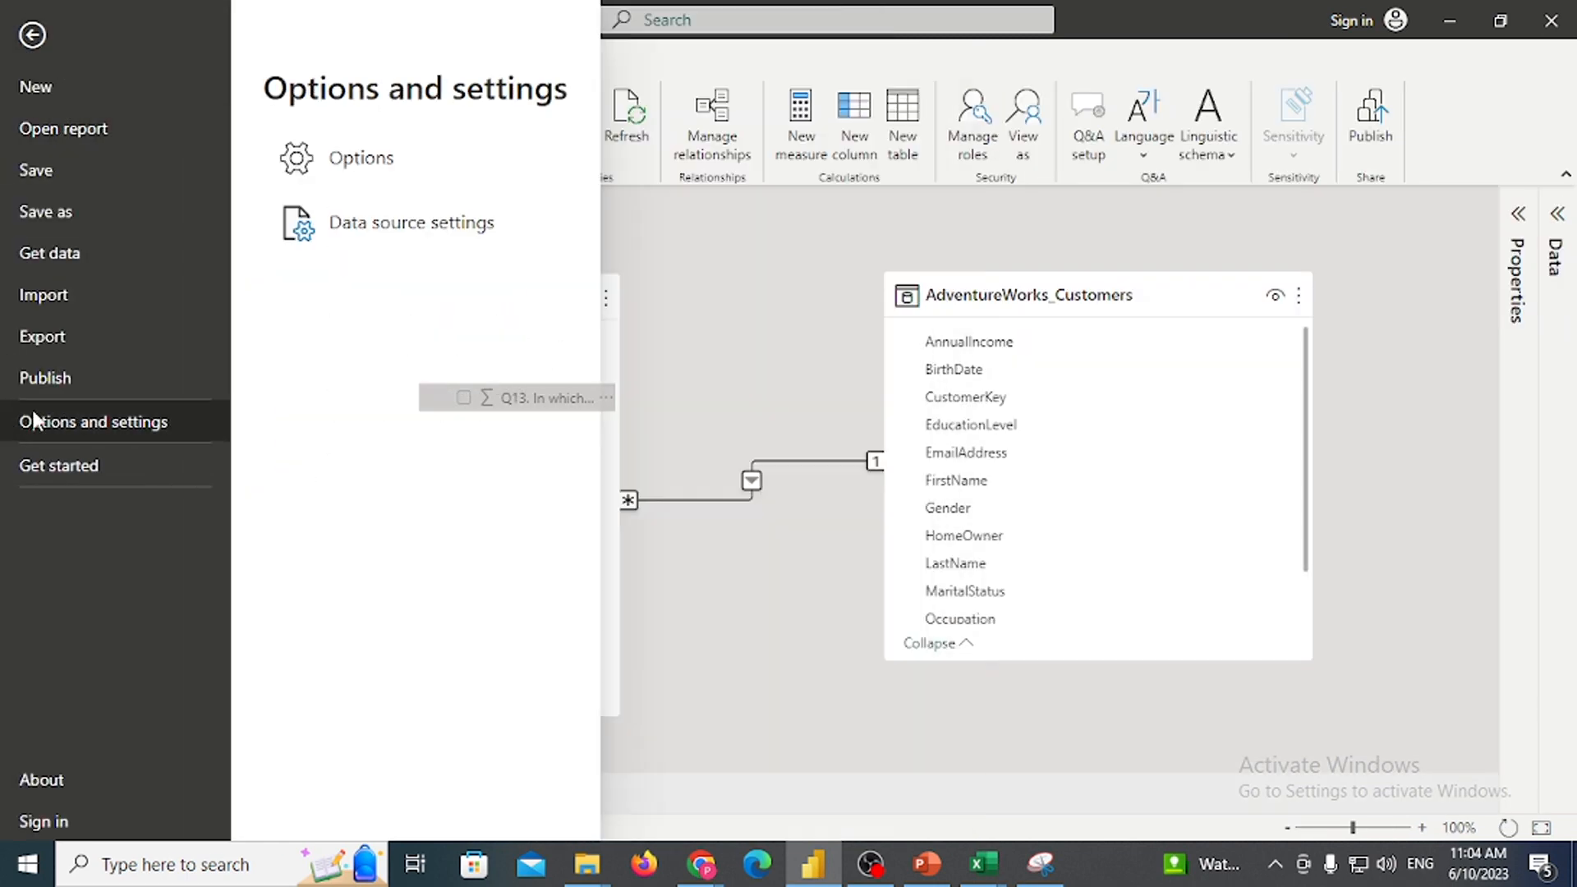
left_click(407, 150)
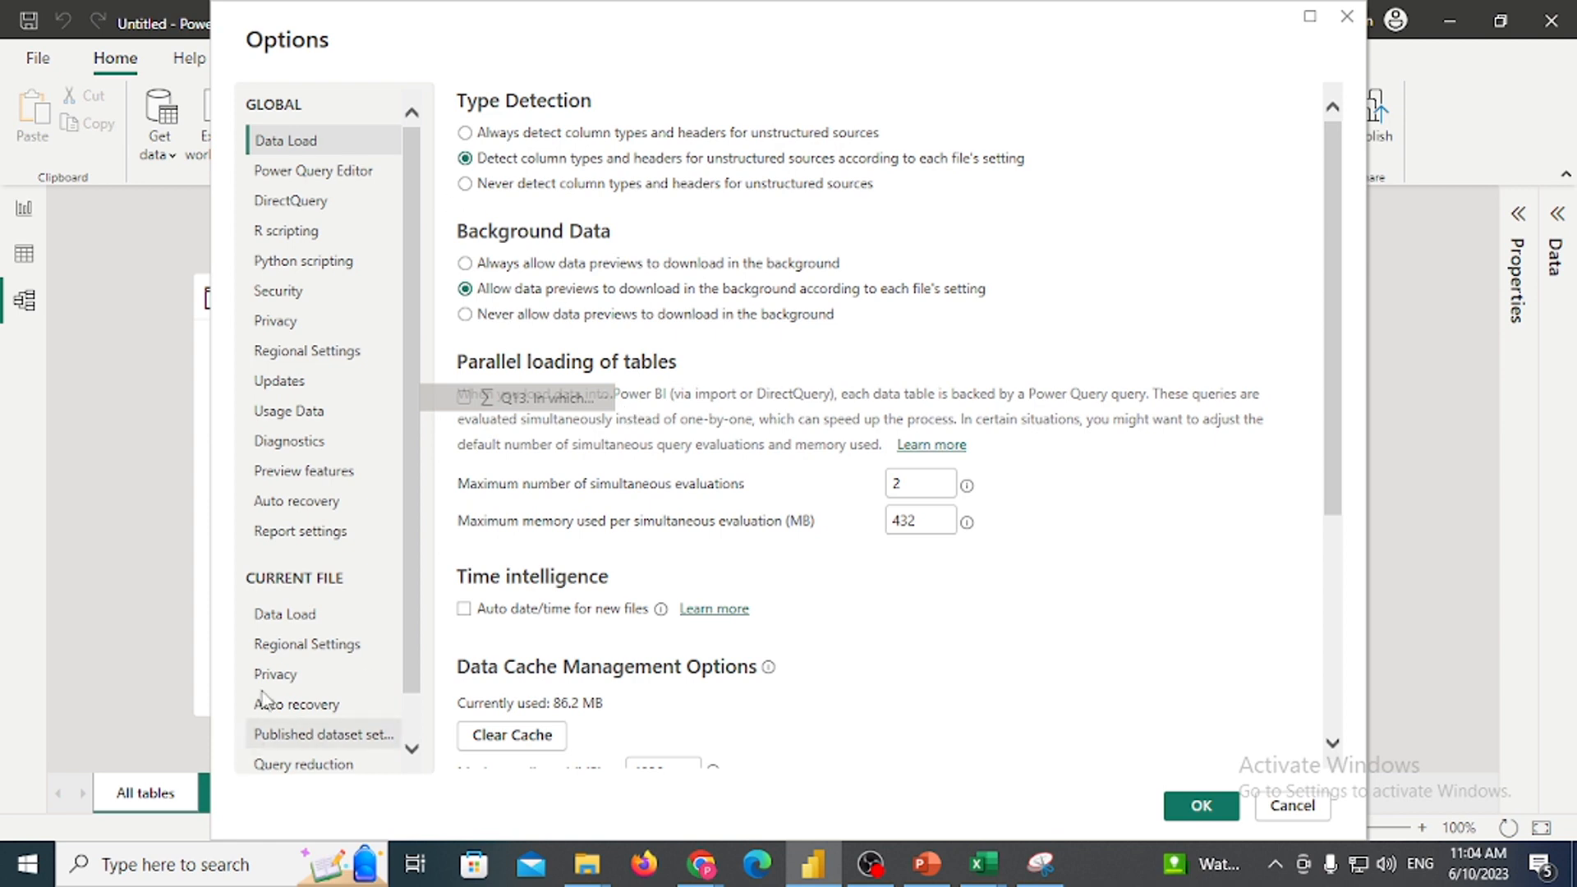
left_click(300, 615)
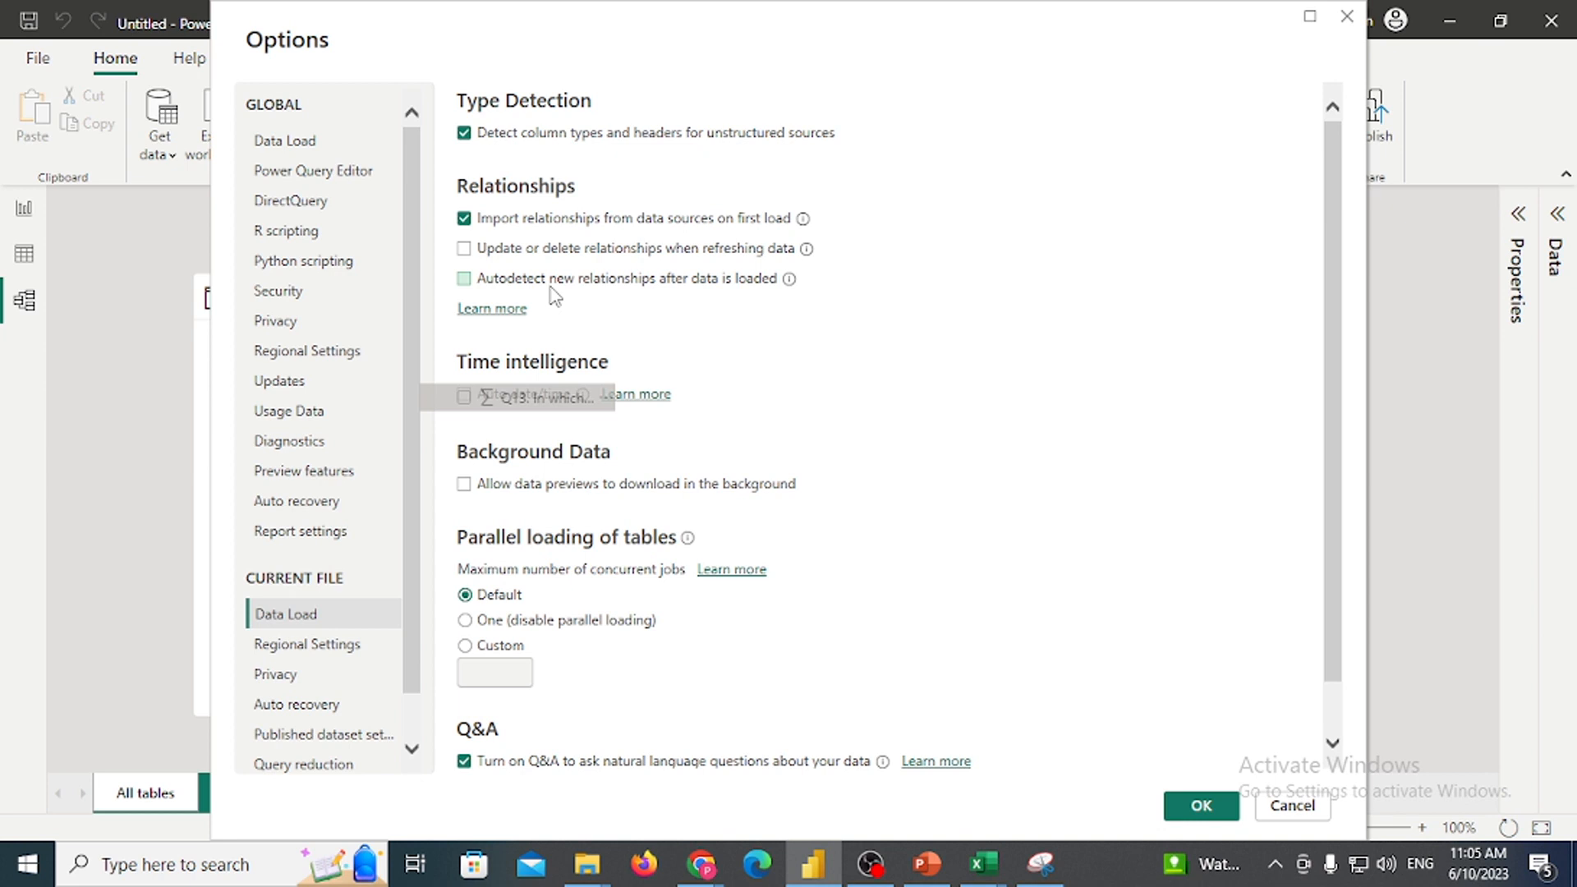
left_click(1292, 805)
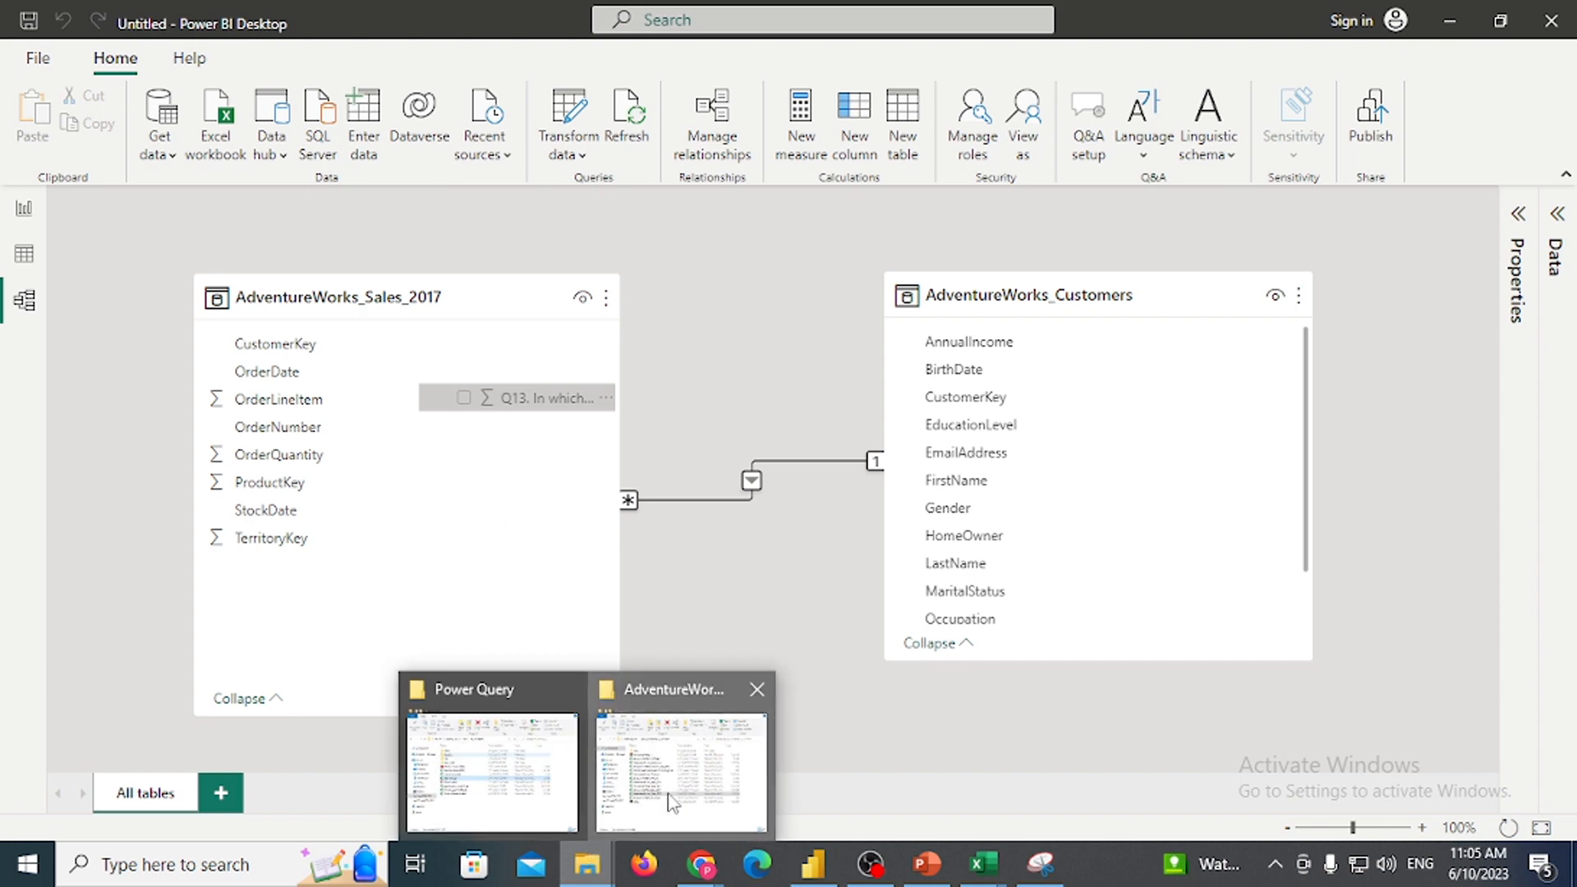
Close the AdventureWorks+CSV+Files folder window, and switch to Excel to close the AdventureWorks sales and AdventureWorks_Customers workbooks
left_click(672, 795)
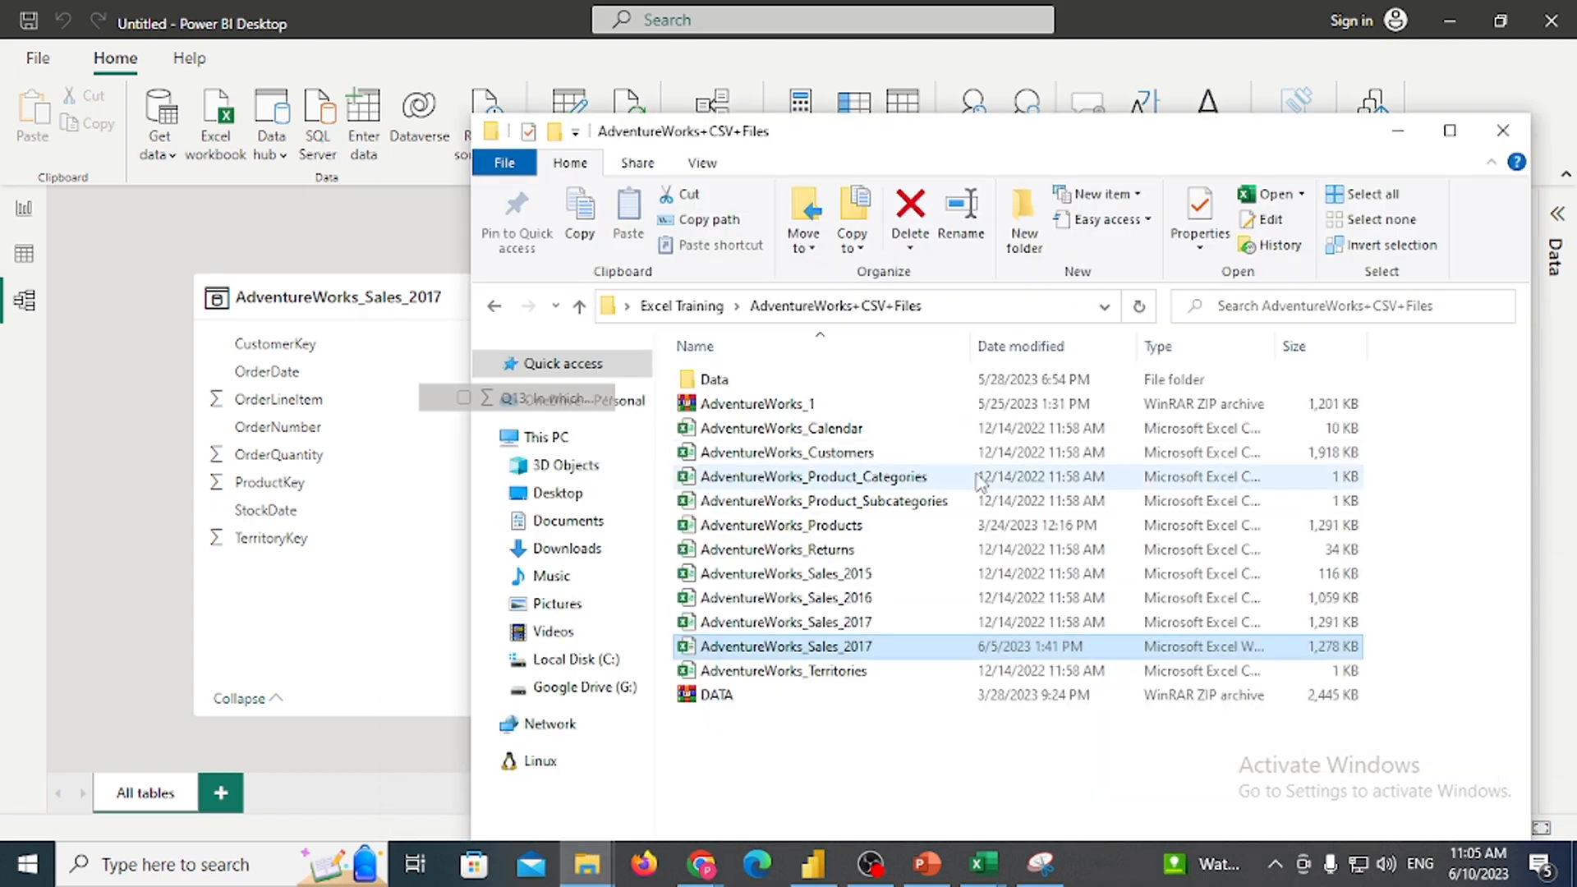
left_click(1502, 130)
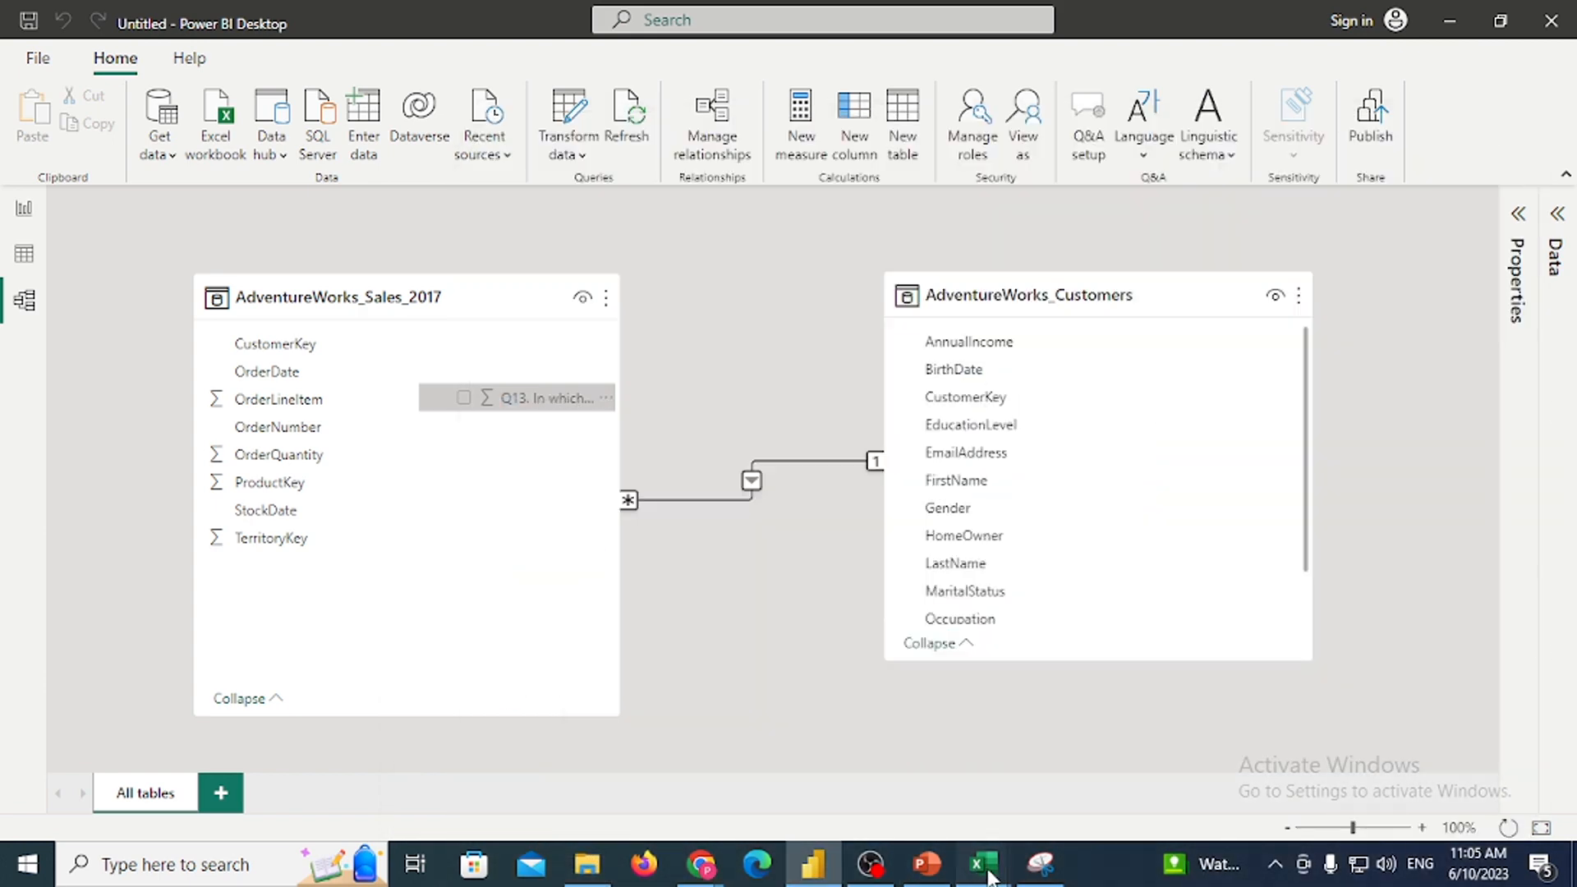
mouse_move(983, 863)
left_click(976, 809)
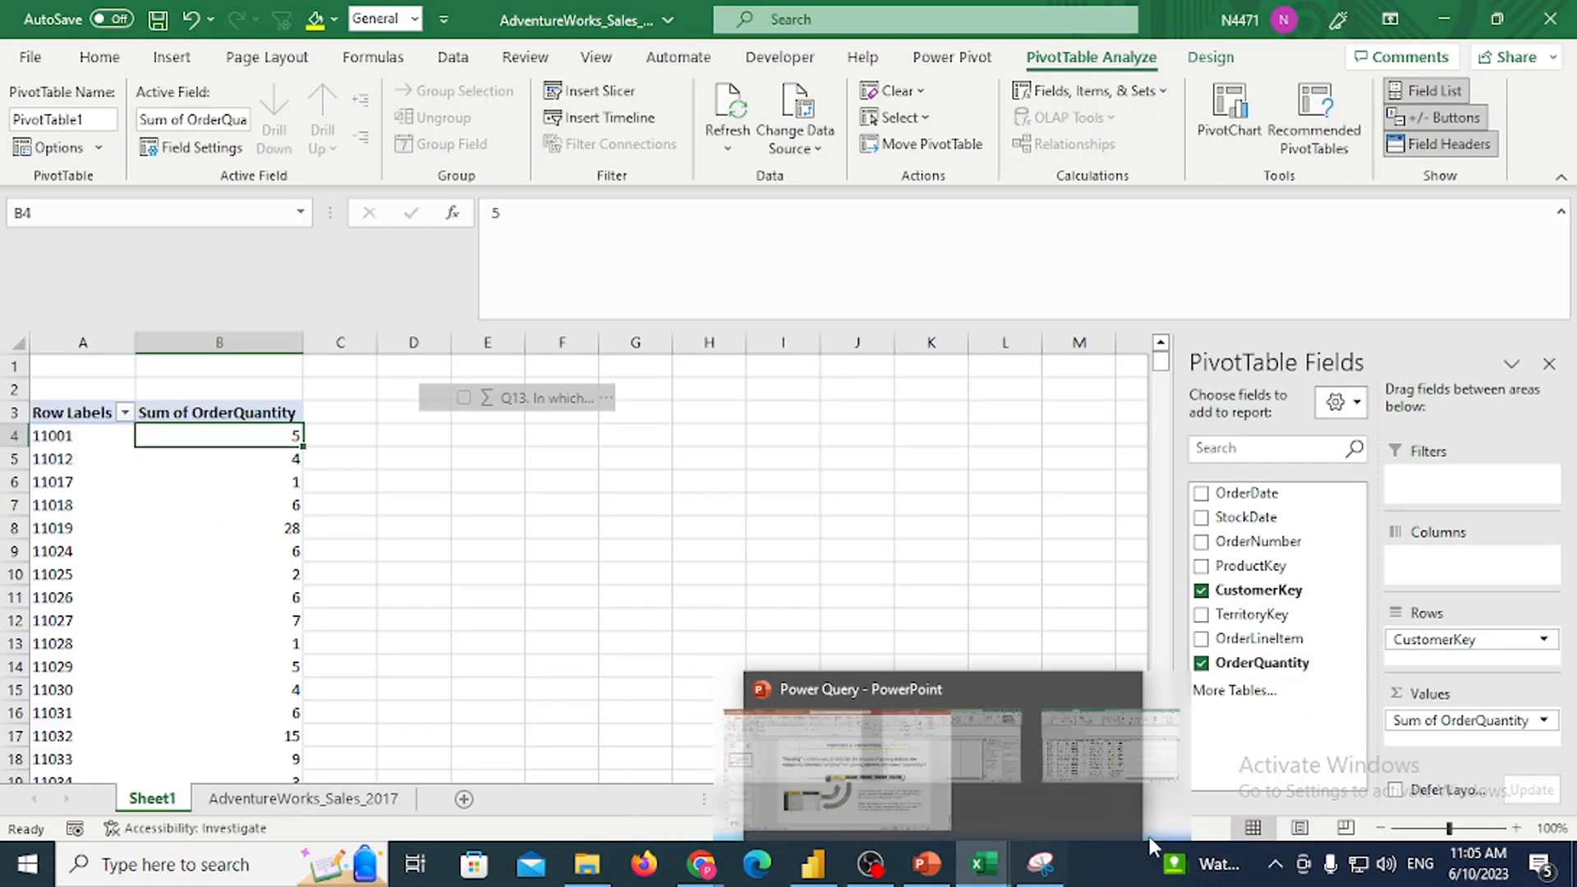
left_click(577, 872)
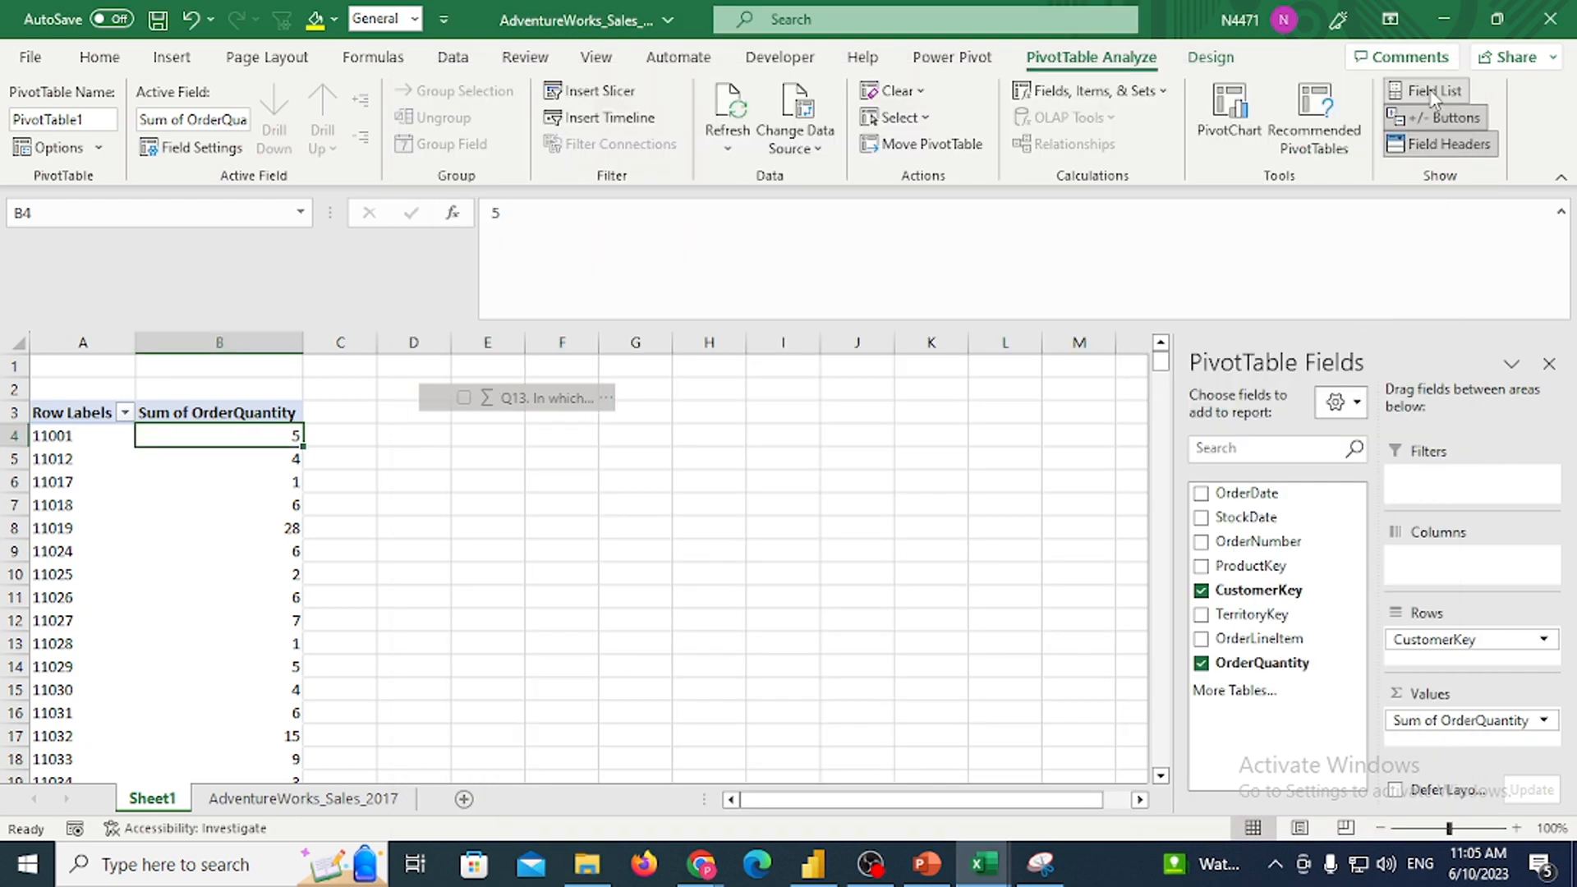
left_click(1439, 81)
left_click(641, 600)
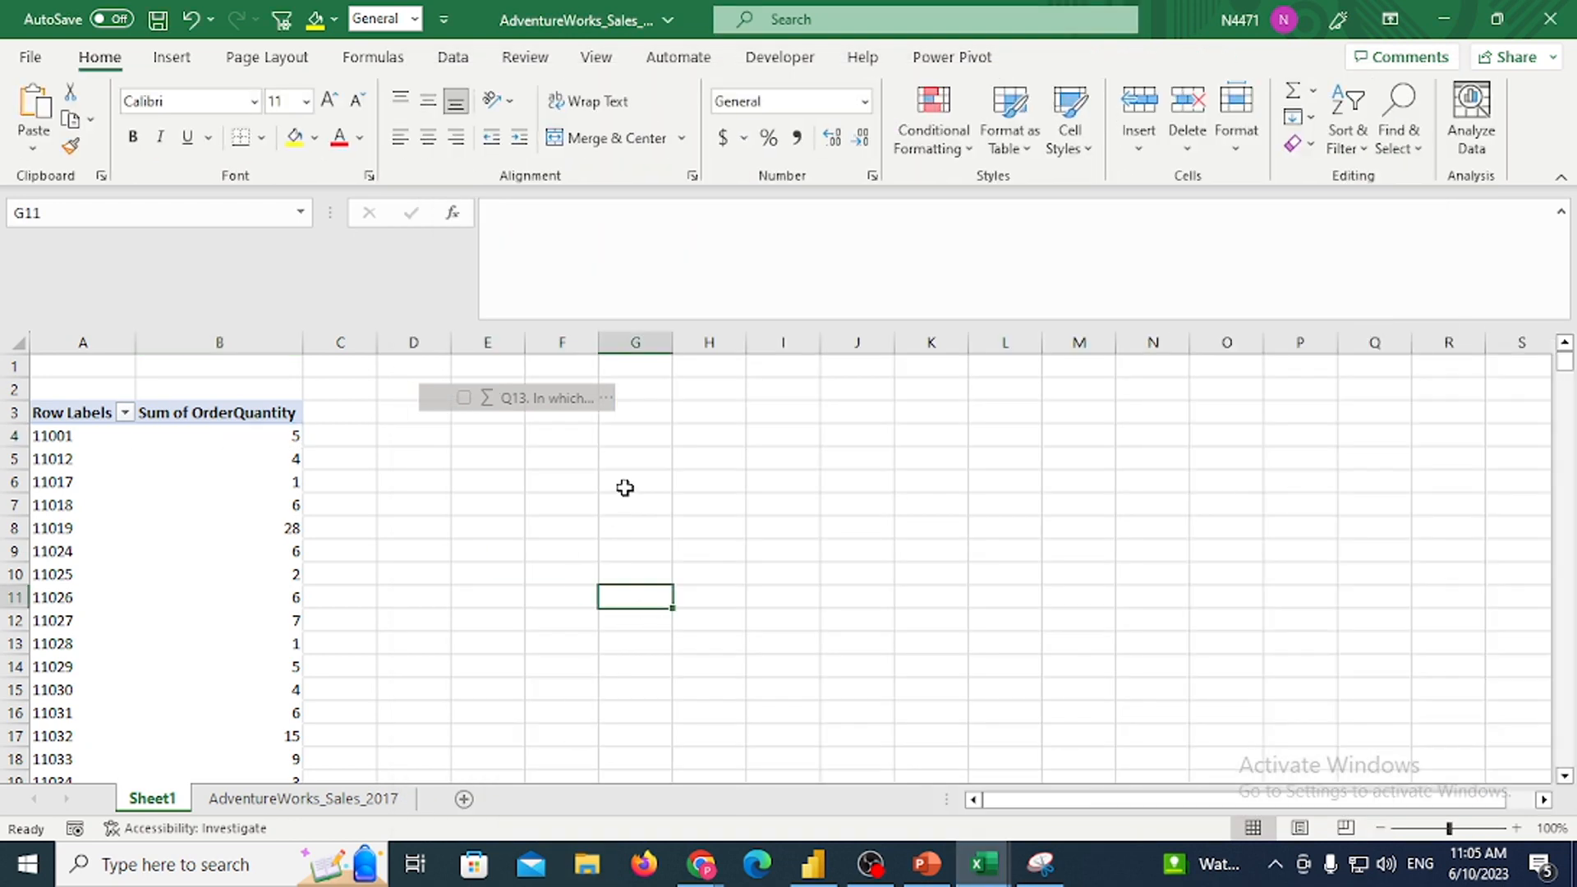
left_click(1550, 19)
left_click(919, 475)
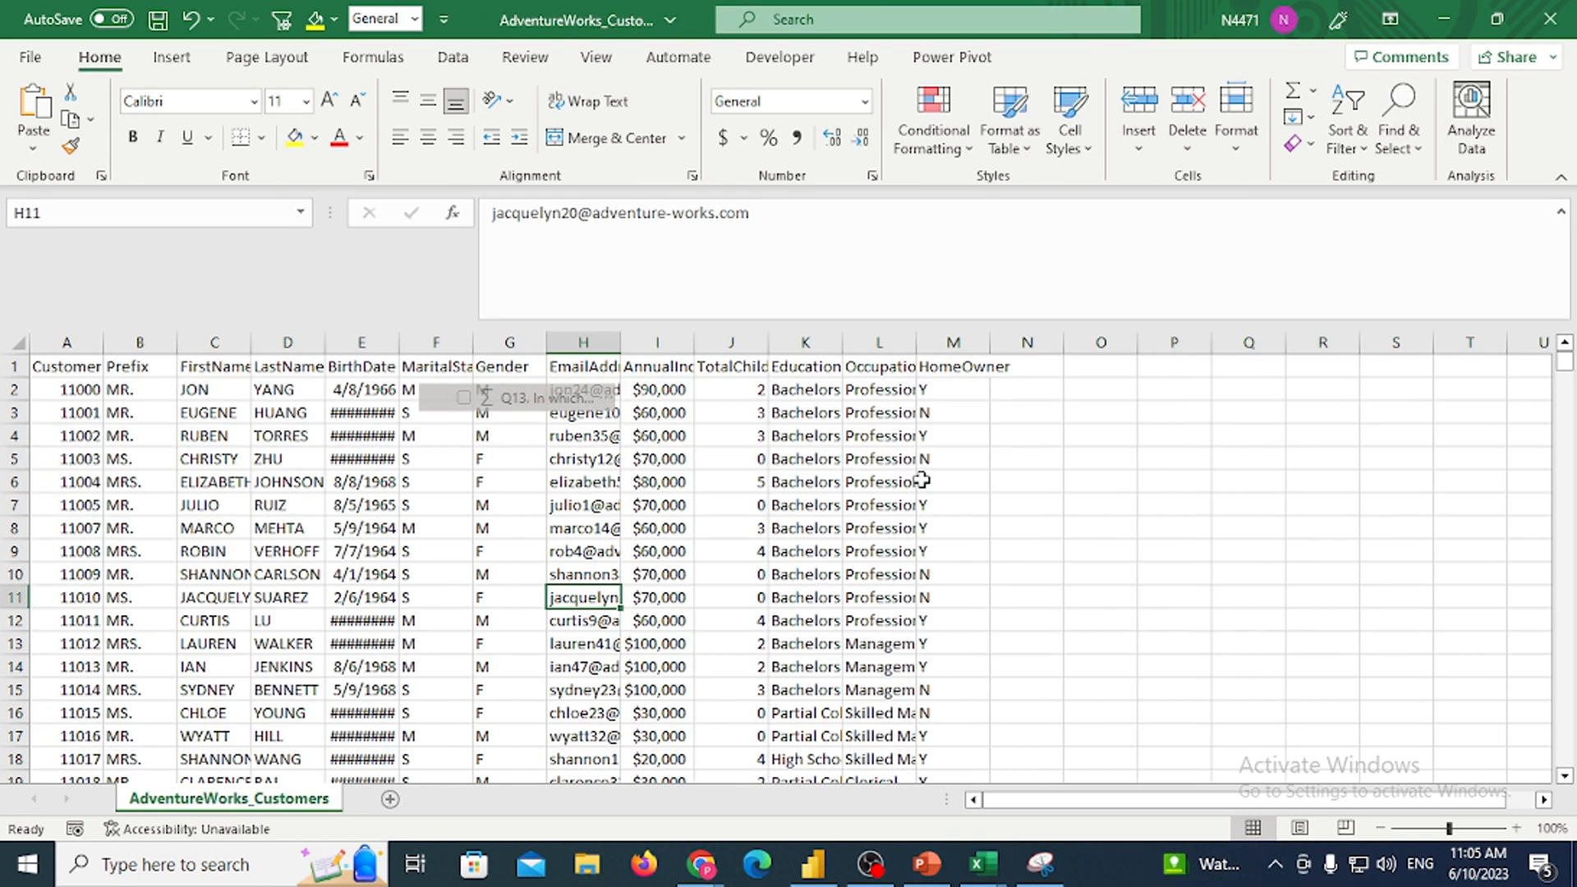
left_click(1550, 18)
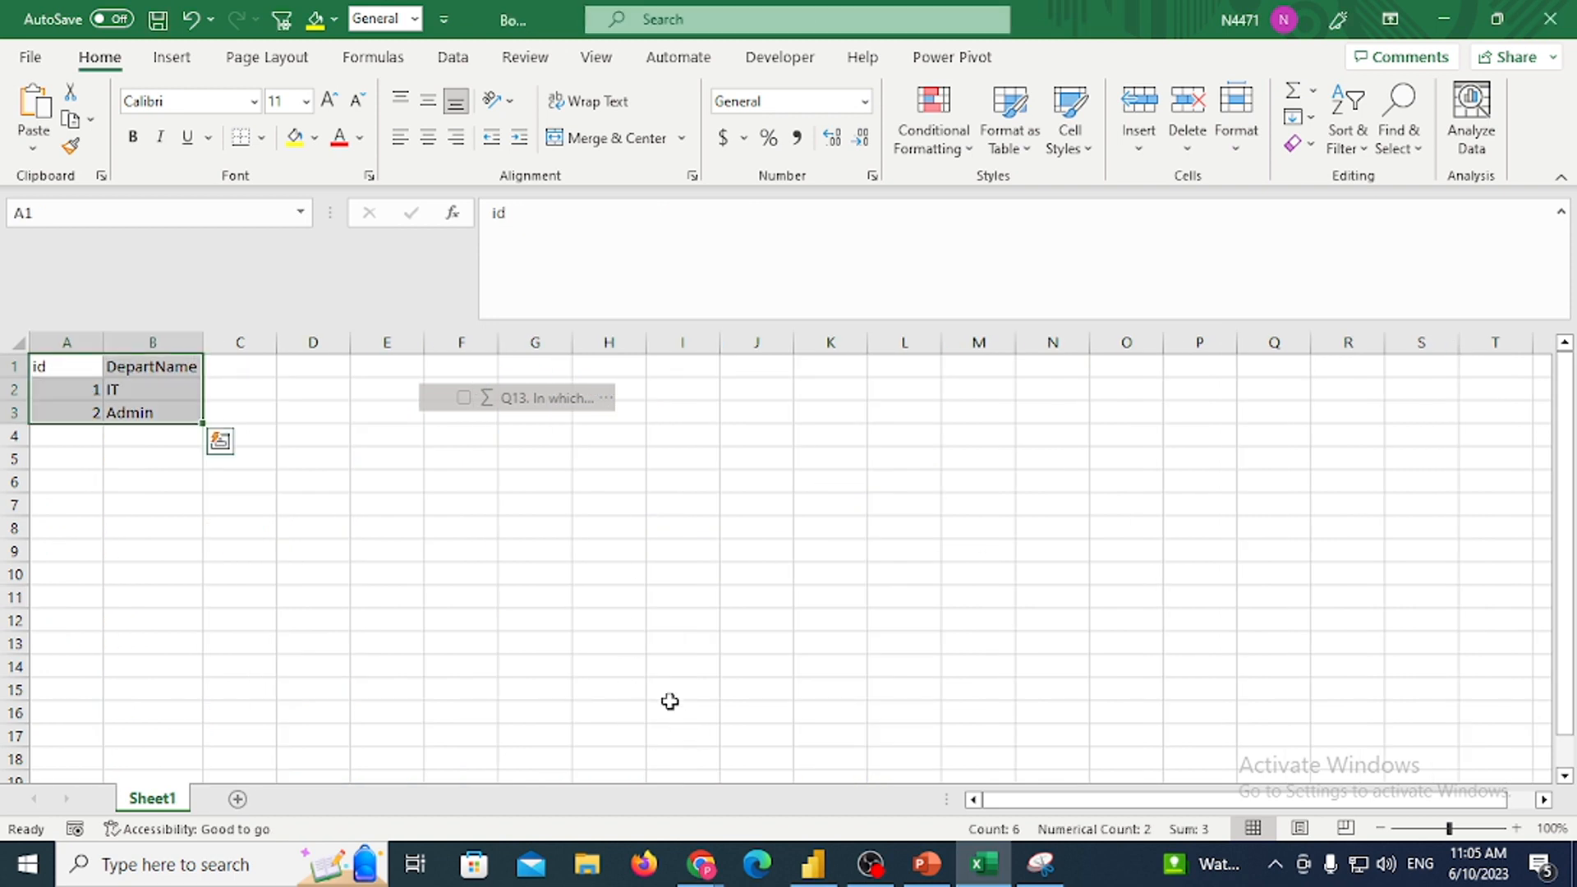
Create a blank workbook and start a table at F6 with the header id and the value 1 beneath it
key("ctrl+n")
left_click(441, 479)
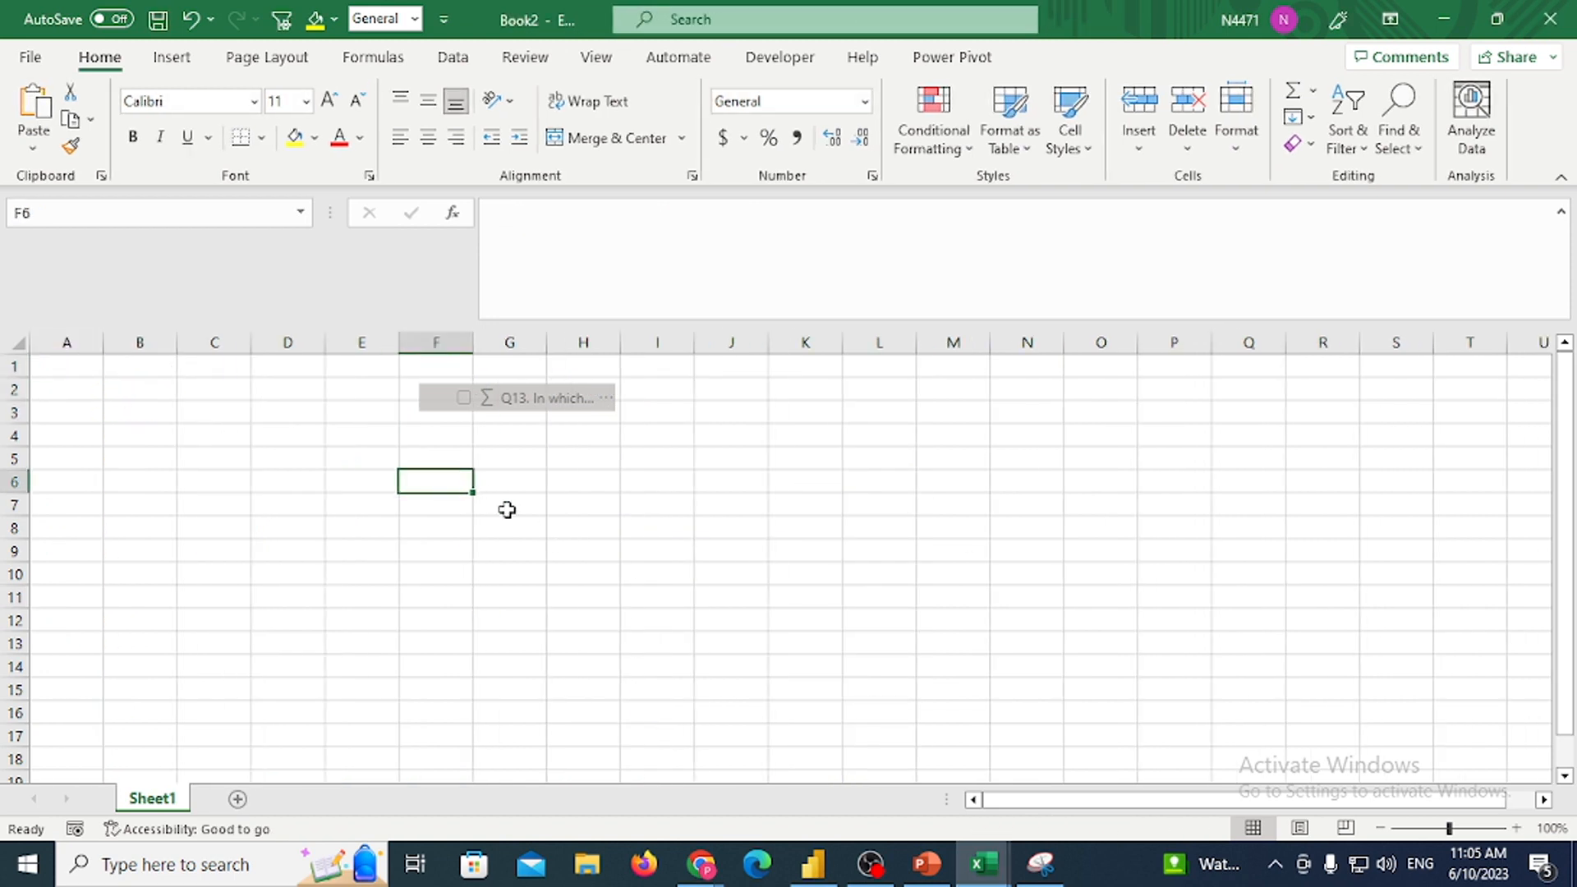
type("id")
key("Return")
type("1")
key("Tab")
key("Up")
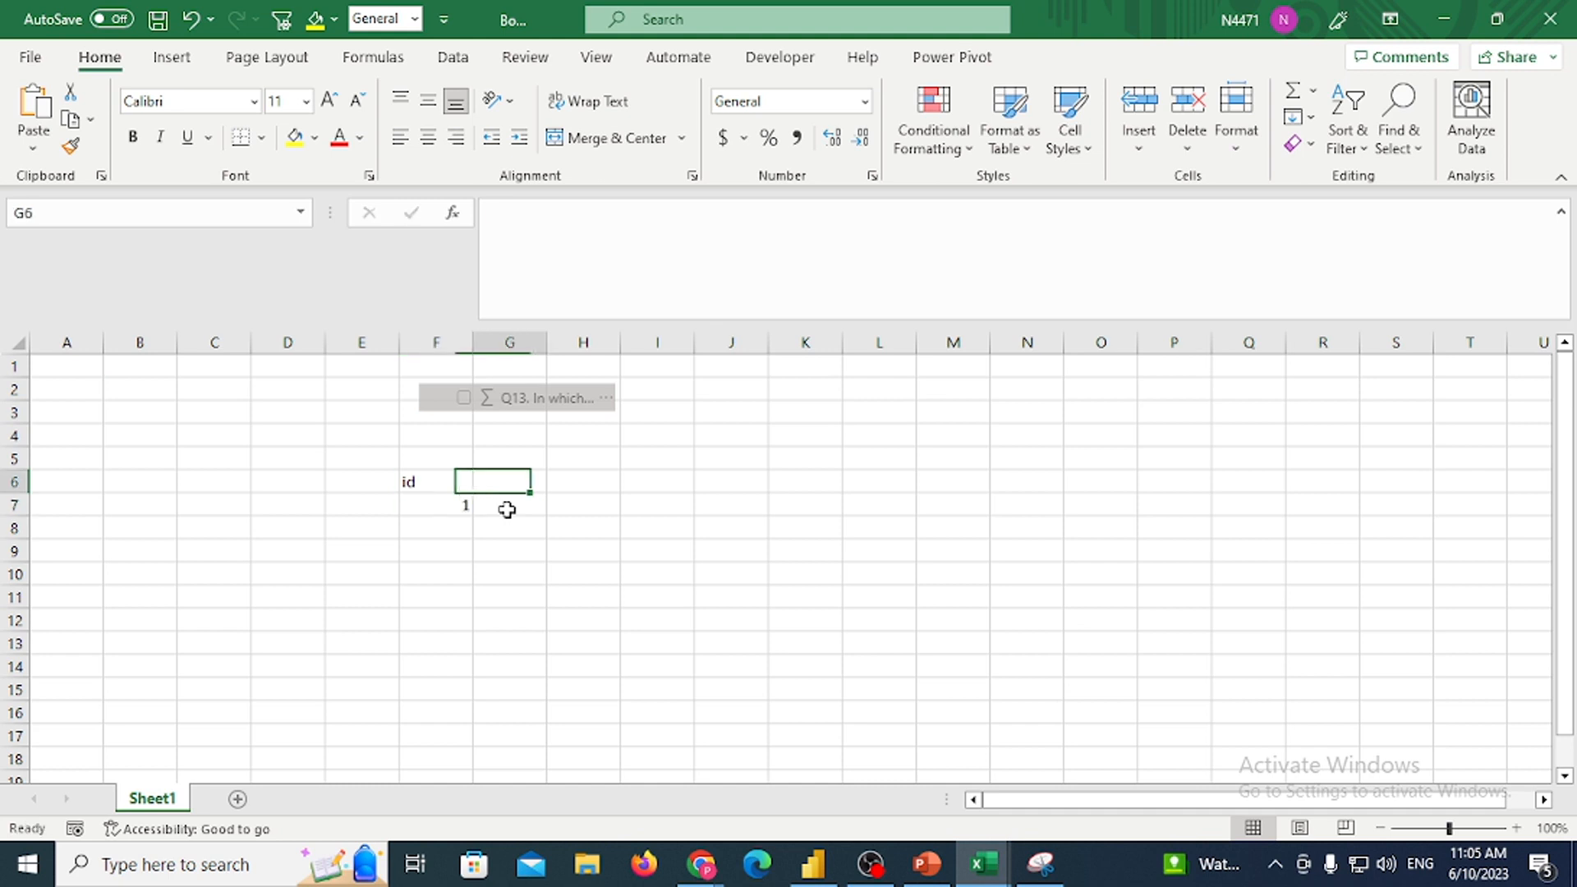
Add the columns name and age in G6:H6, filling row 7 with a person's first name and the age 23
type("name")
key("Return")
type("aman")
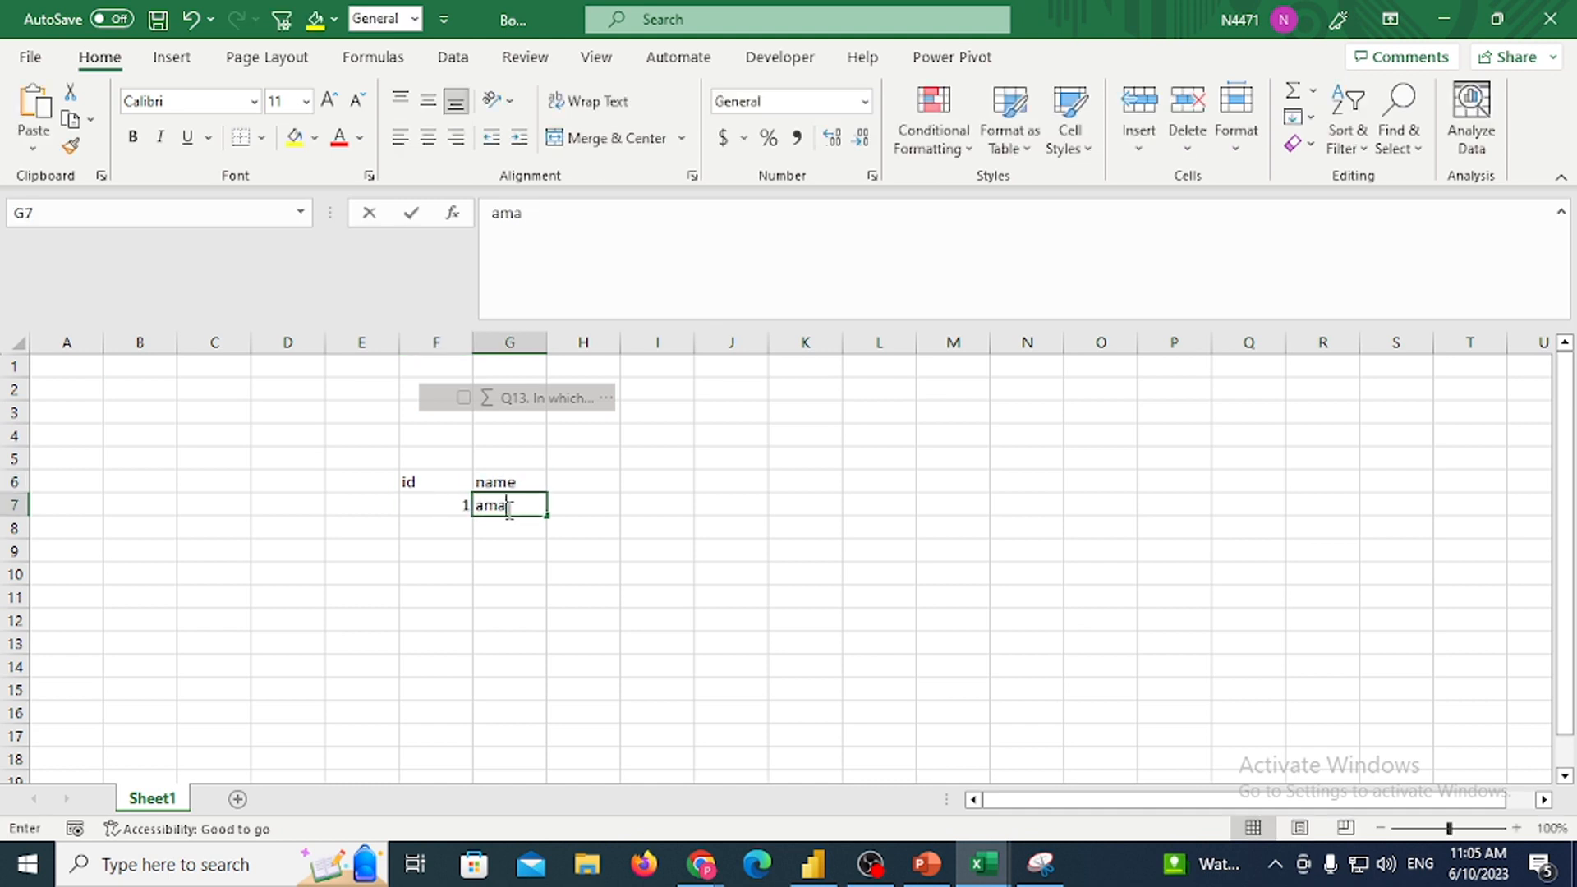
key("Tab")
key("Up")
type("age")
key("Return")
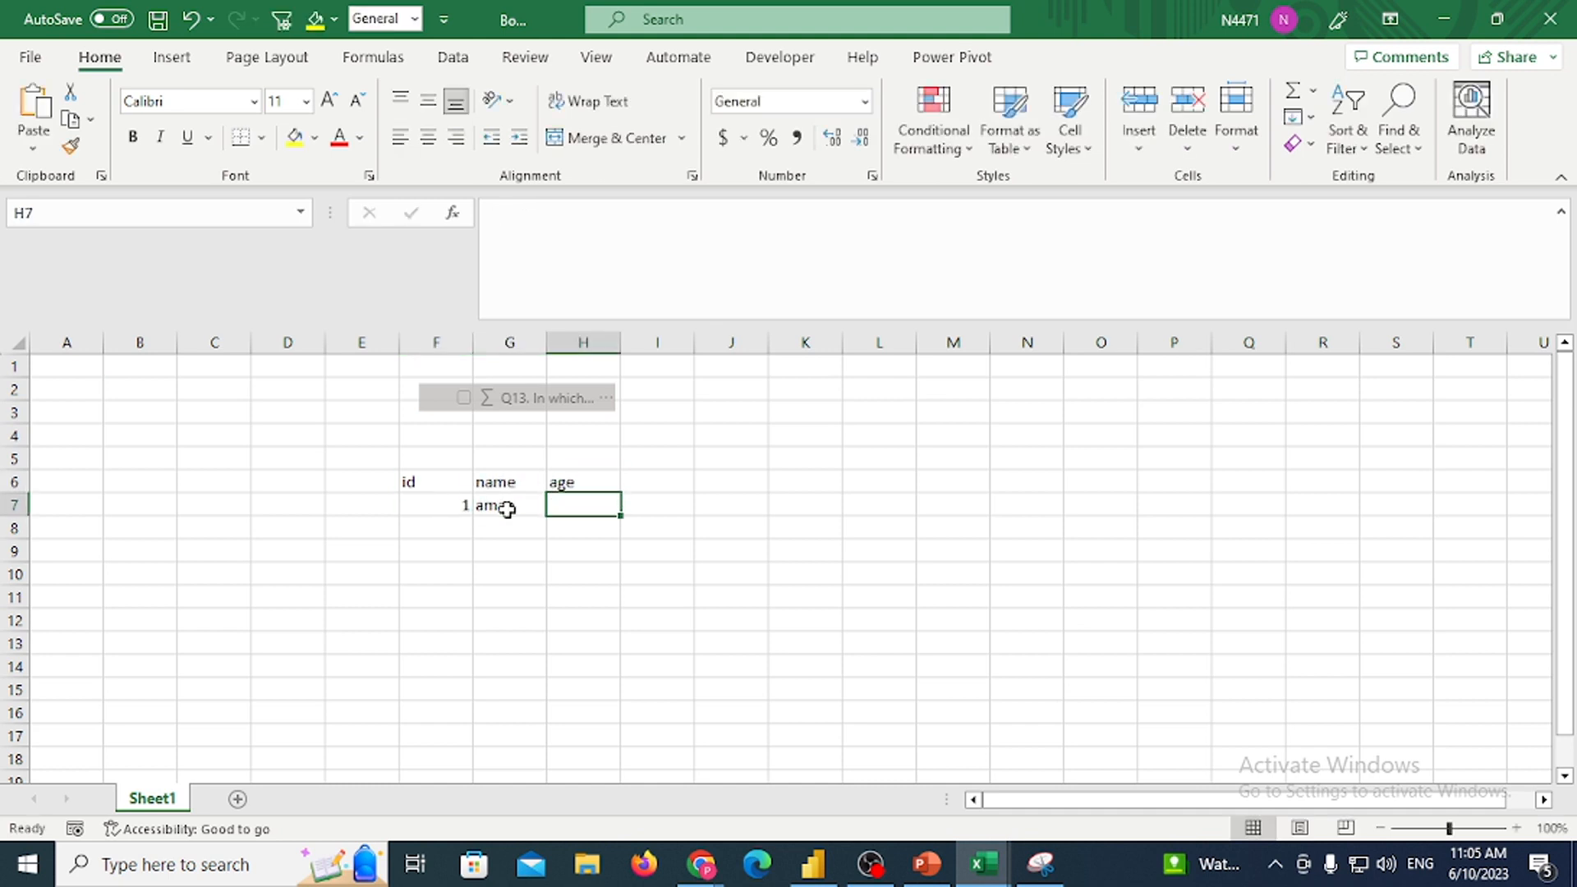
type("23")
key("Tab")
key("Up")
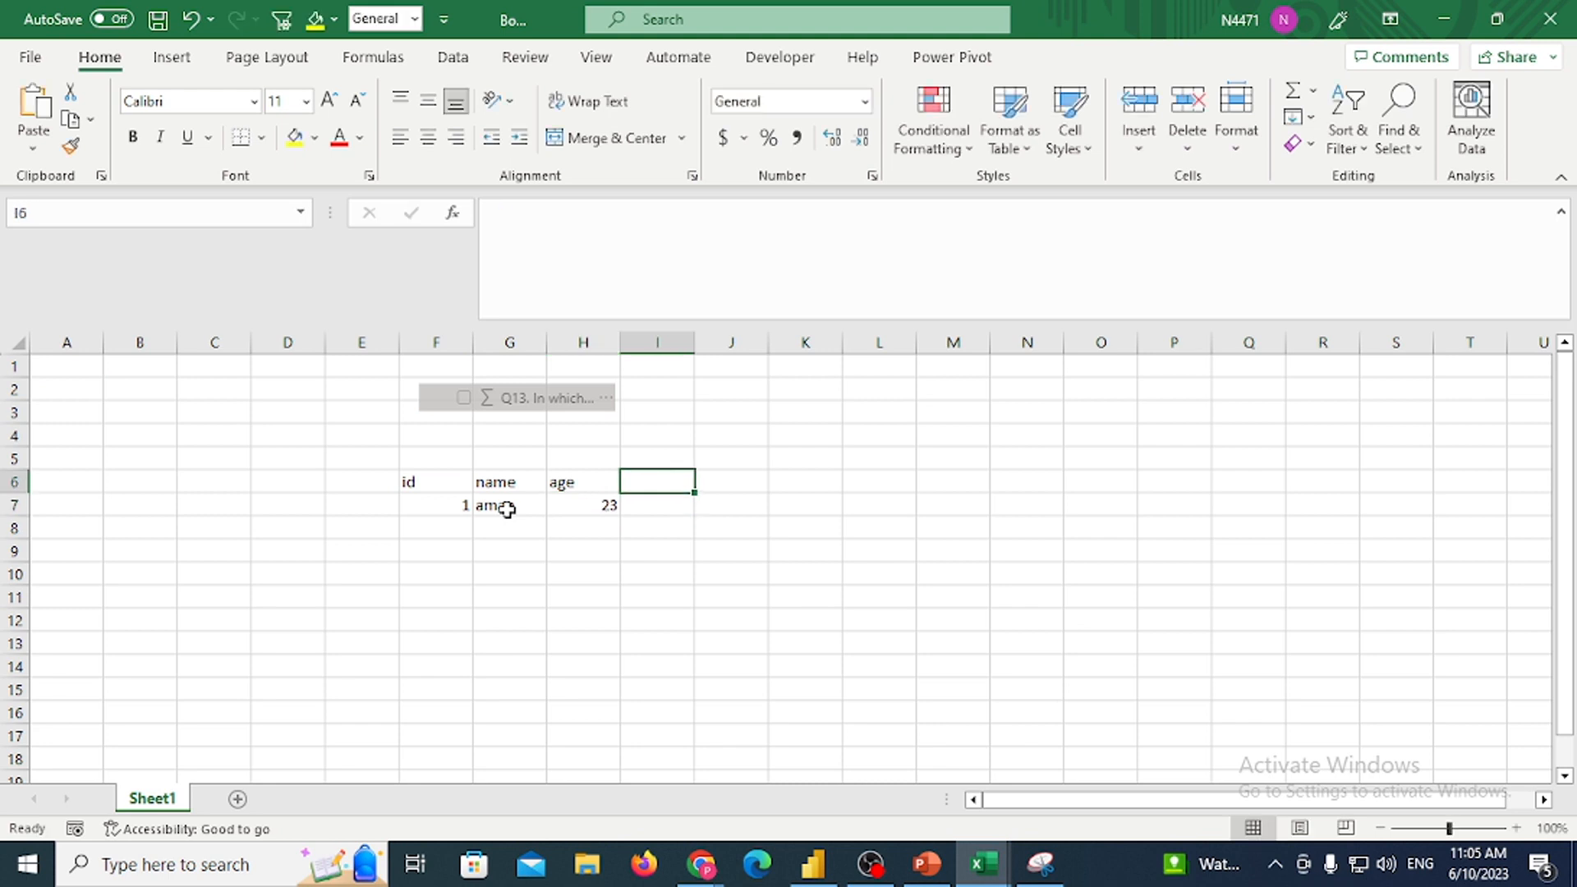
Add an exam column in I6 with the value english in row 7
type("exam")
key("Return")
type("e")
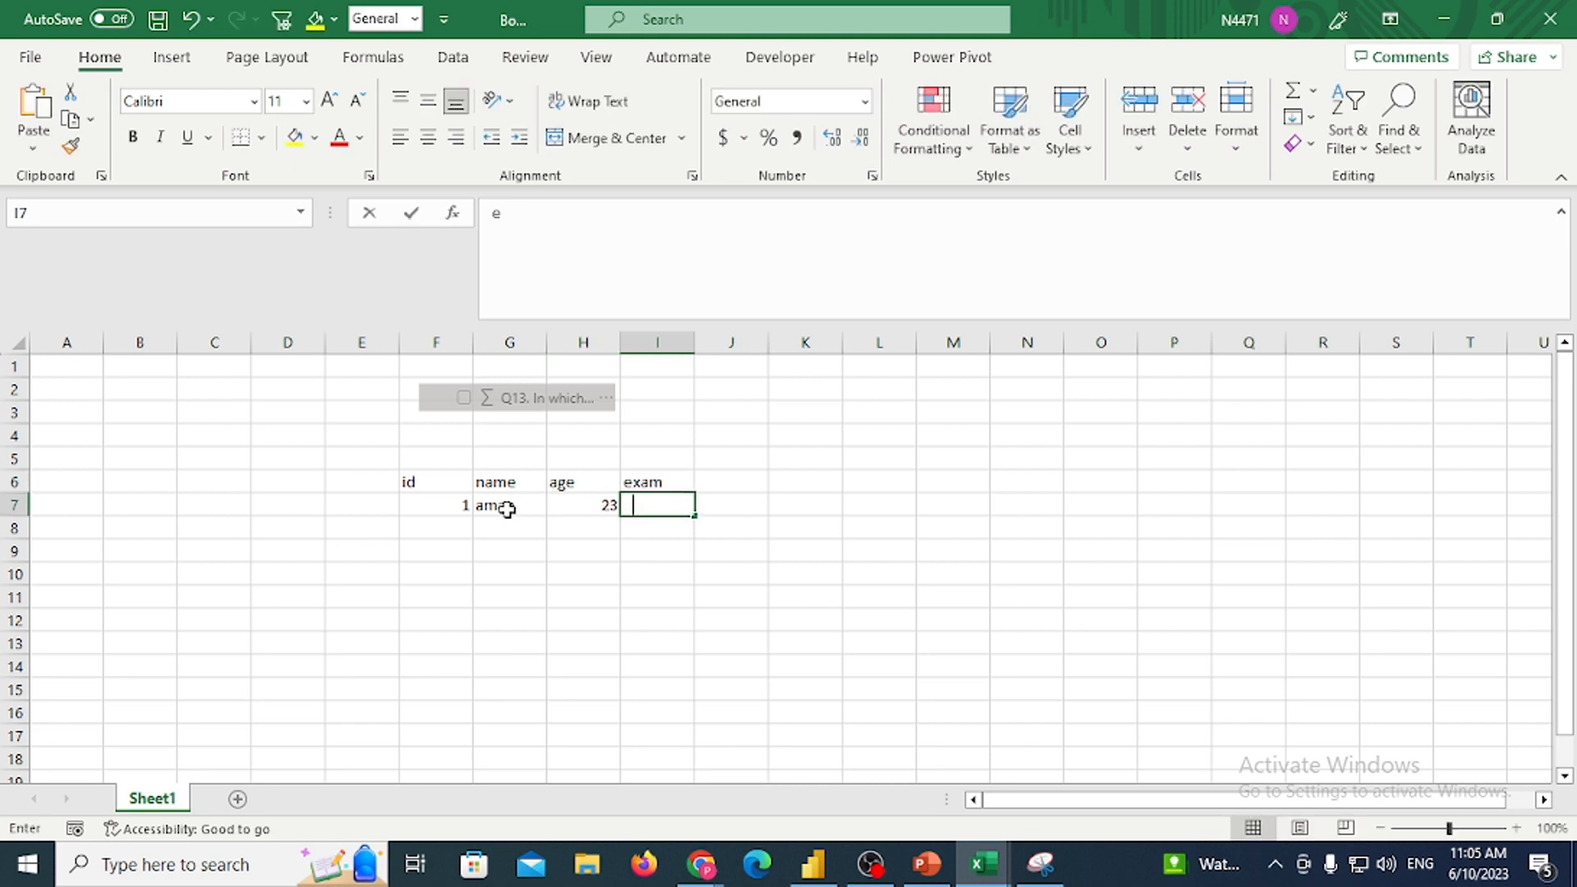
type("nglish")
key("Up")
key("Right")
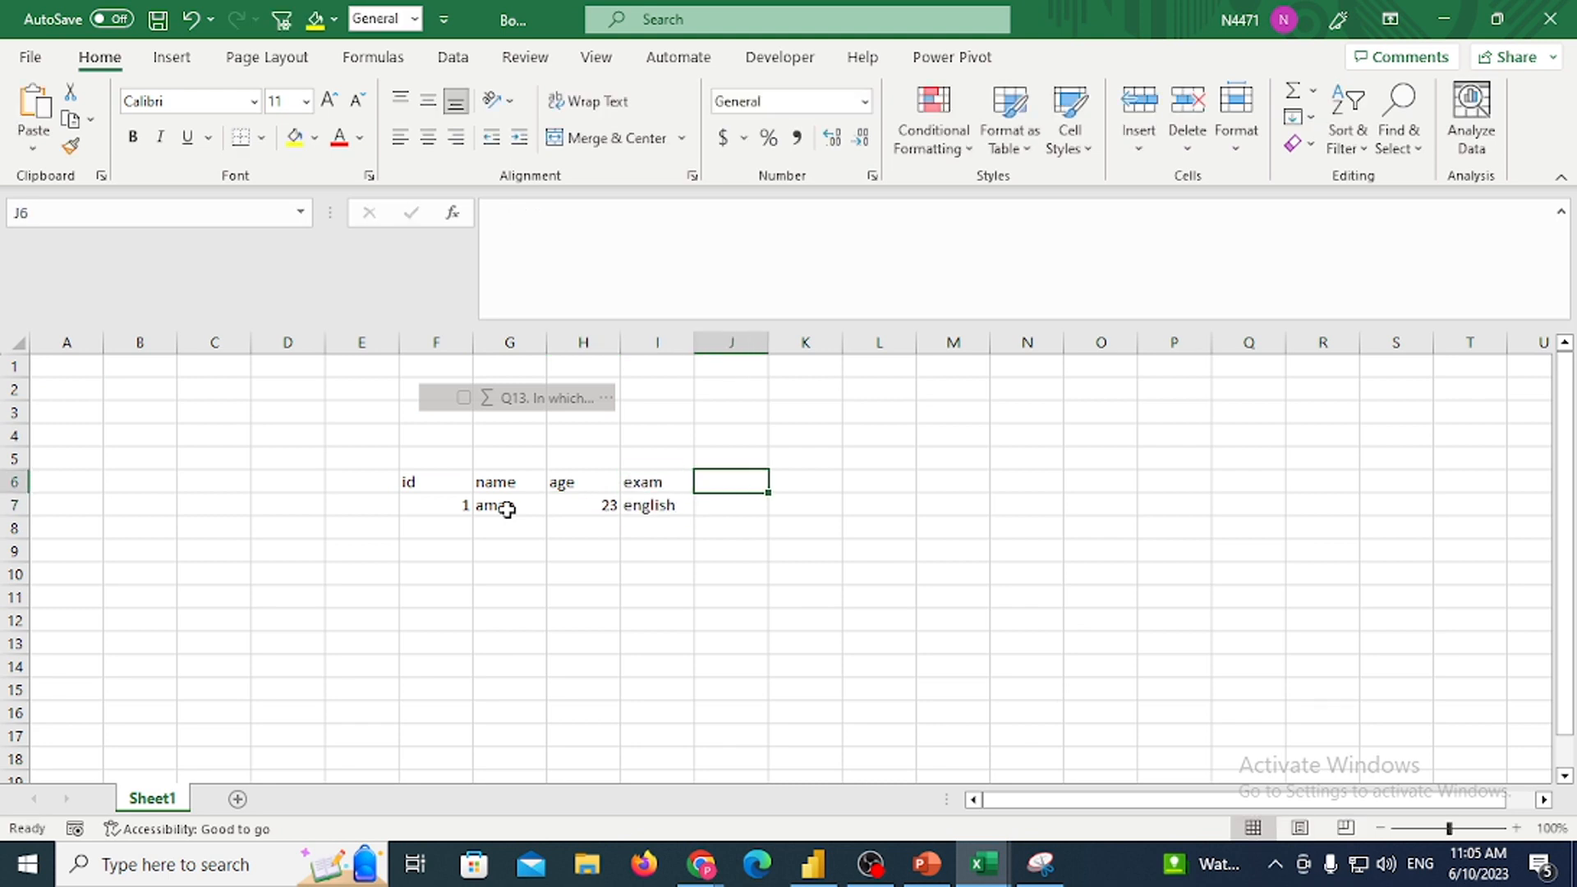
Add a column headed exan in J6 and insert the current date, 6/10/2023, in J7
type("exan")
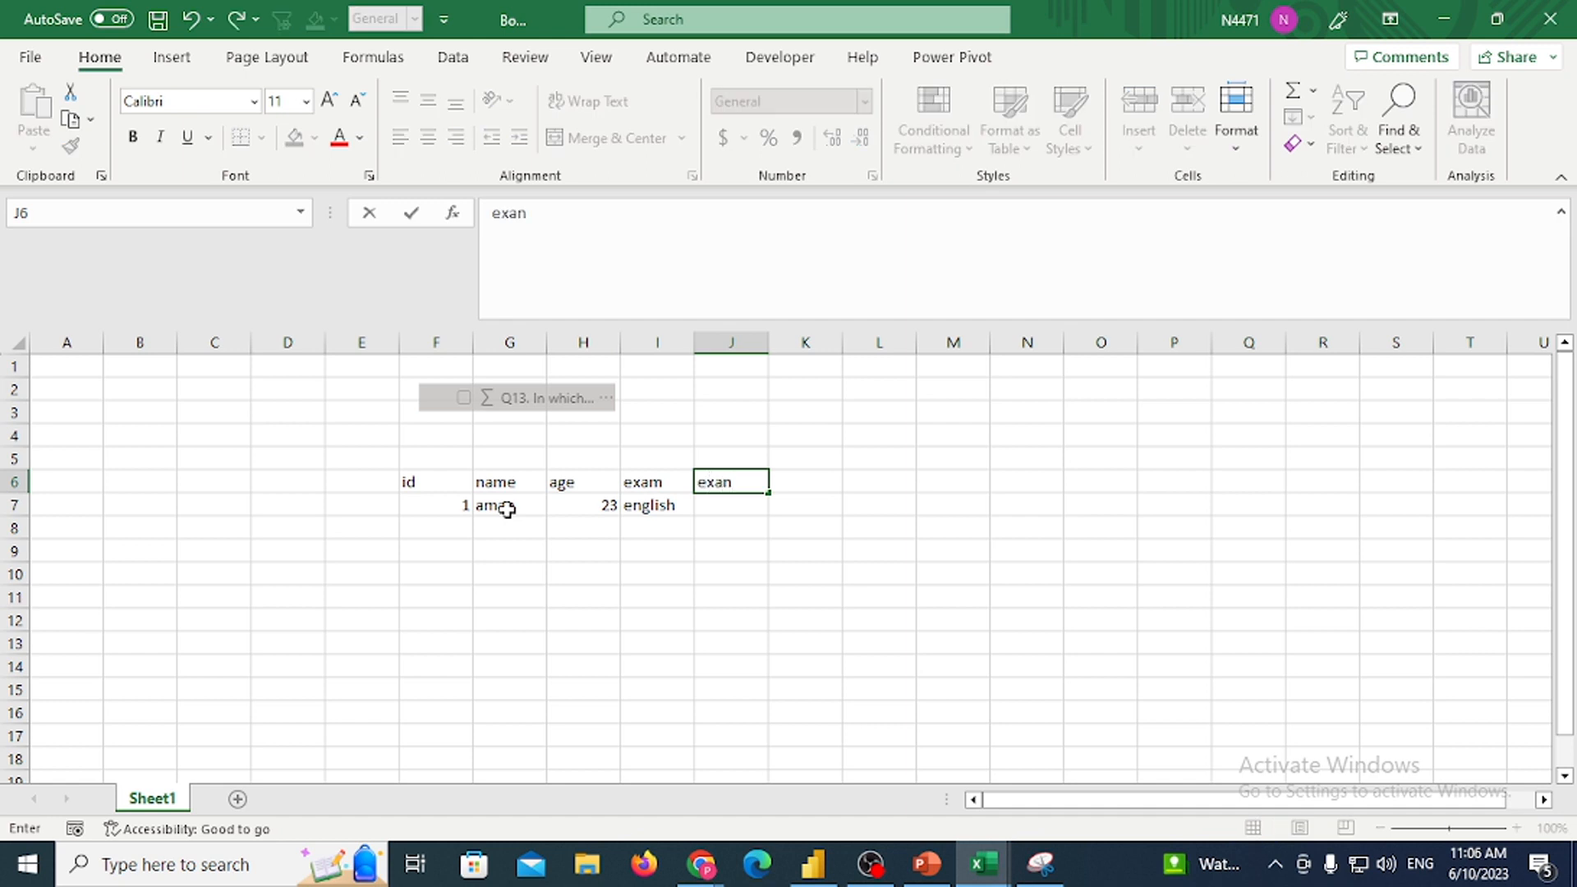
key("Return")
key("ctrl+t")
key("Escape")
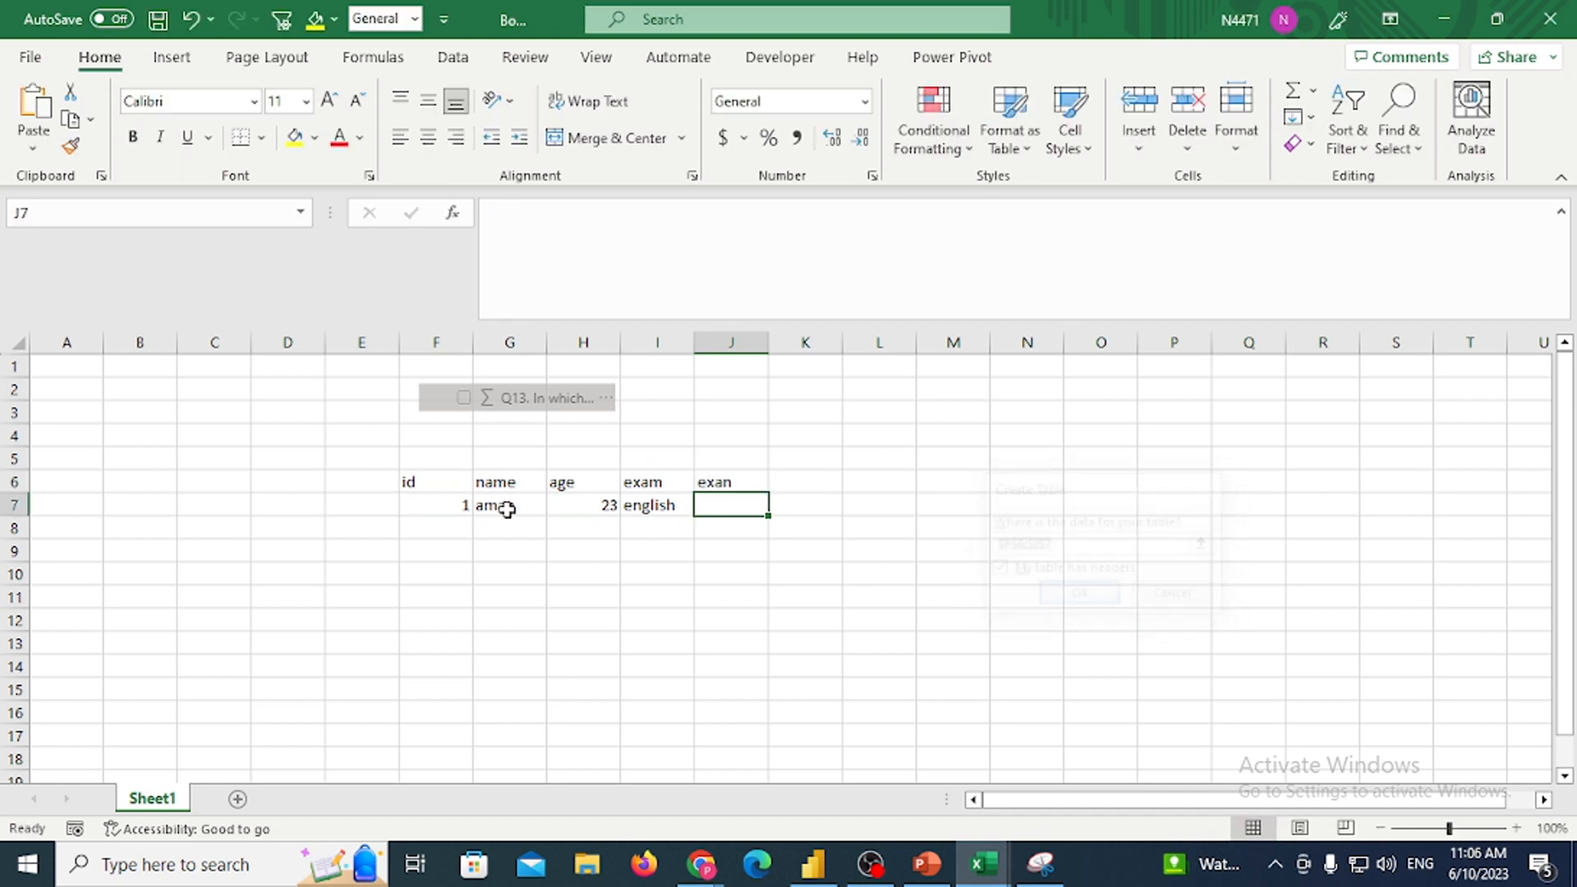
key("ctrl+semicolon")
key("Up")
key("Right")
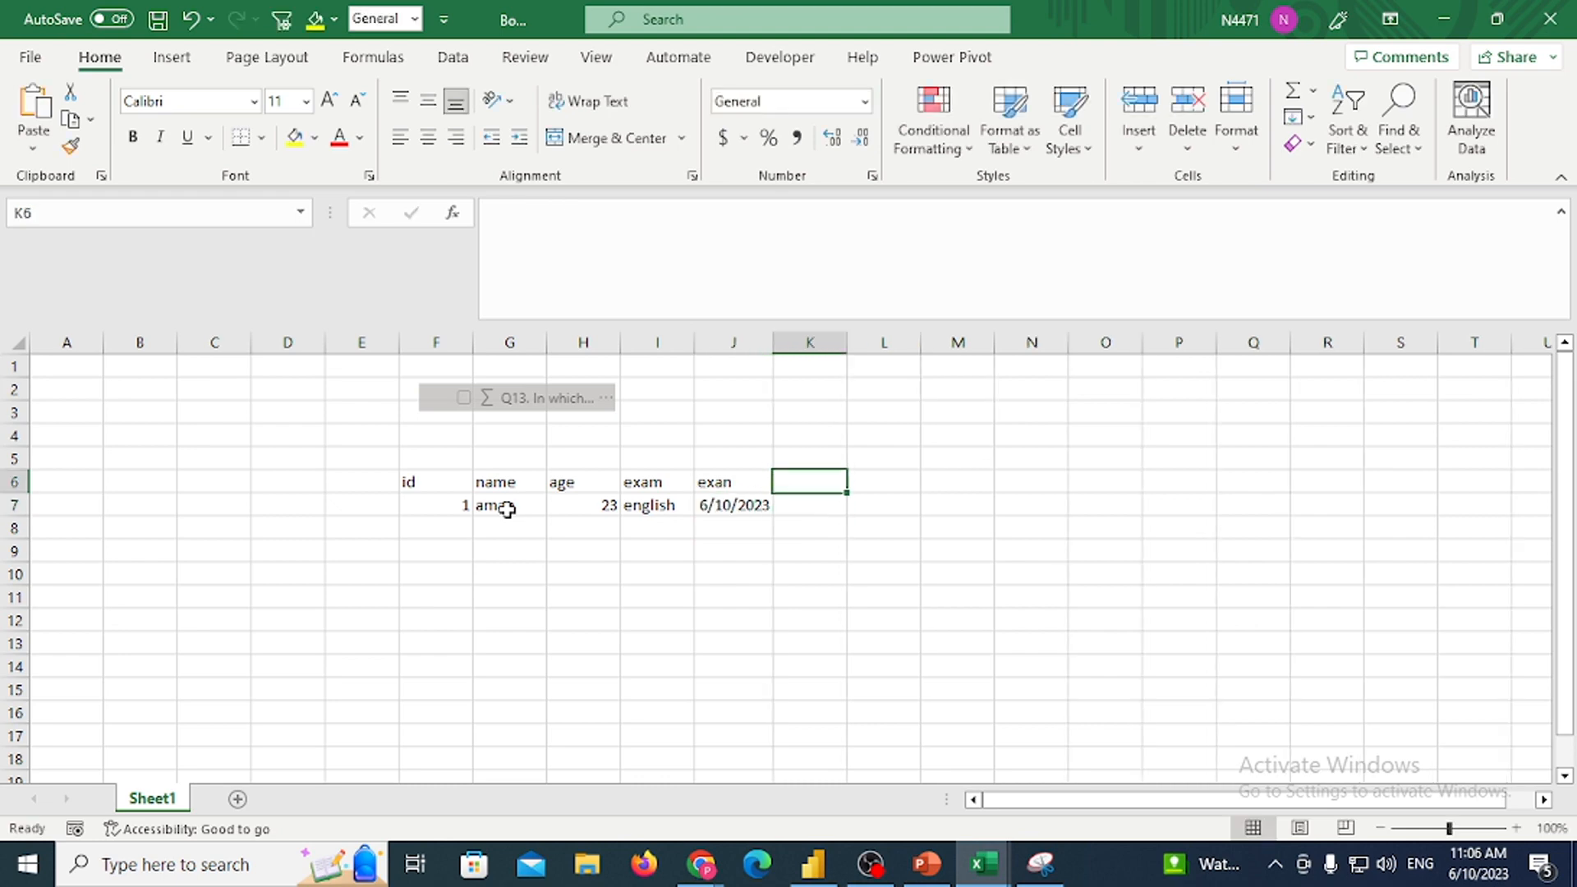
Add a column headed no in K6 with the value 12 in row 7
key("Left")
key("Right")
type("no")
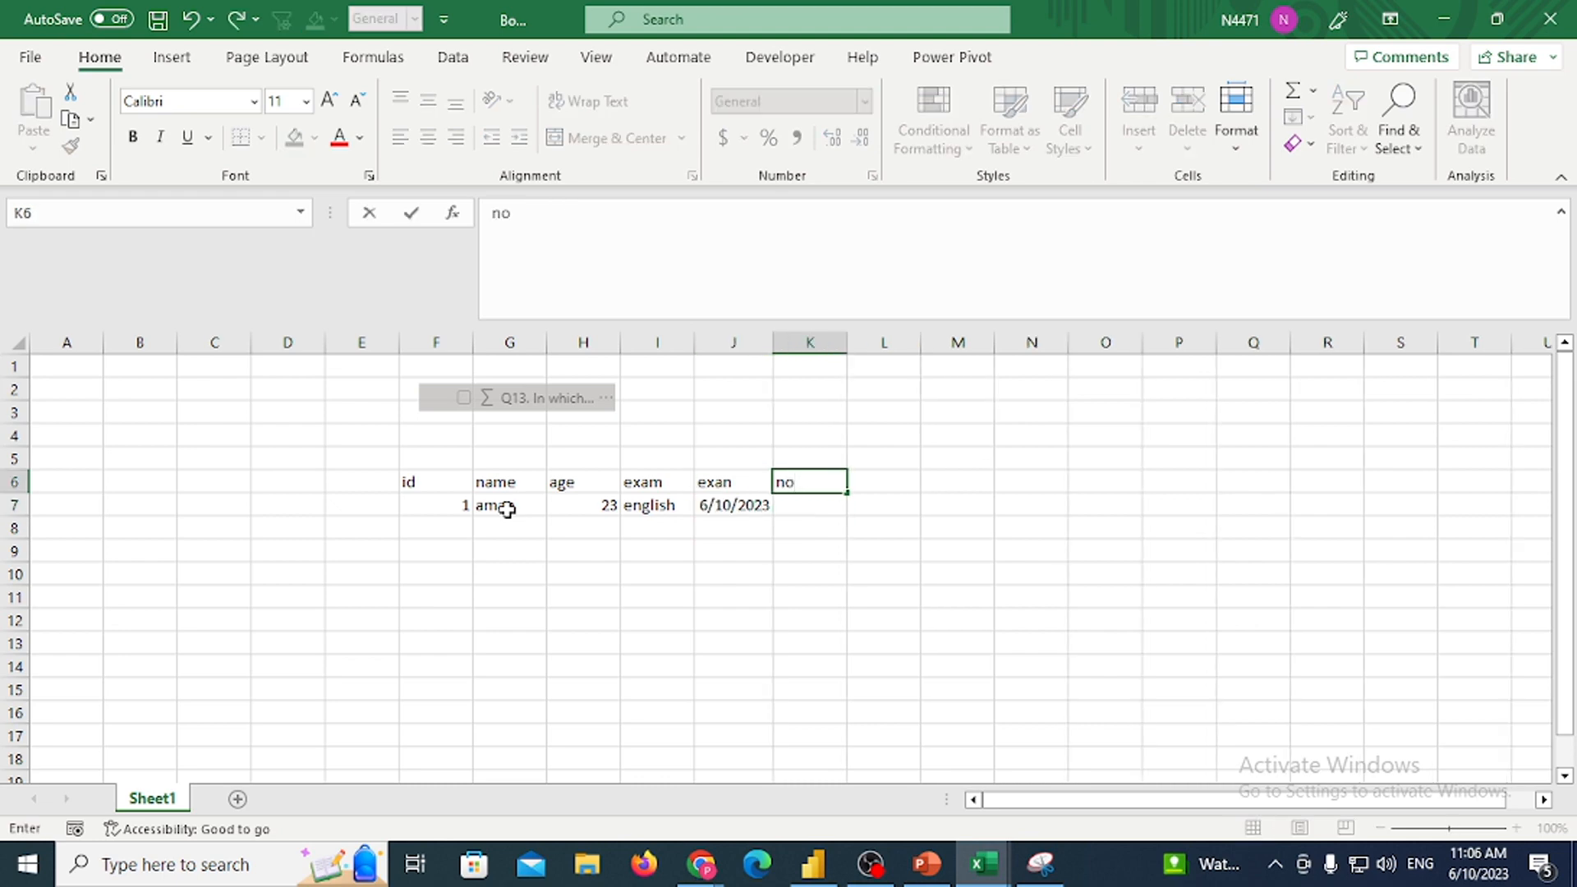
key("Return")
type("12")
key("Return")
key("Up")
Start a second record in row 8 with id 1, the same first name as row 7, and age 23
key("ctrl+shift+Left")
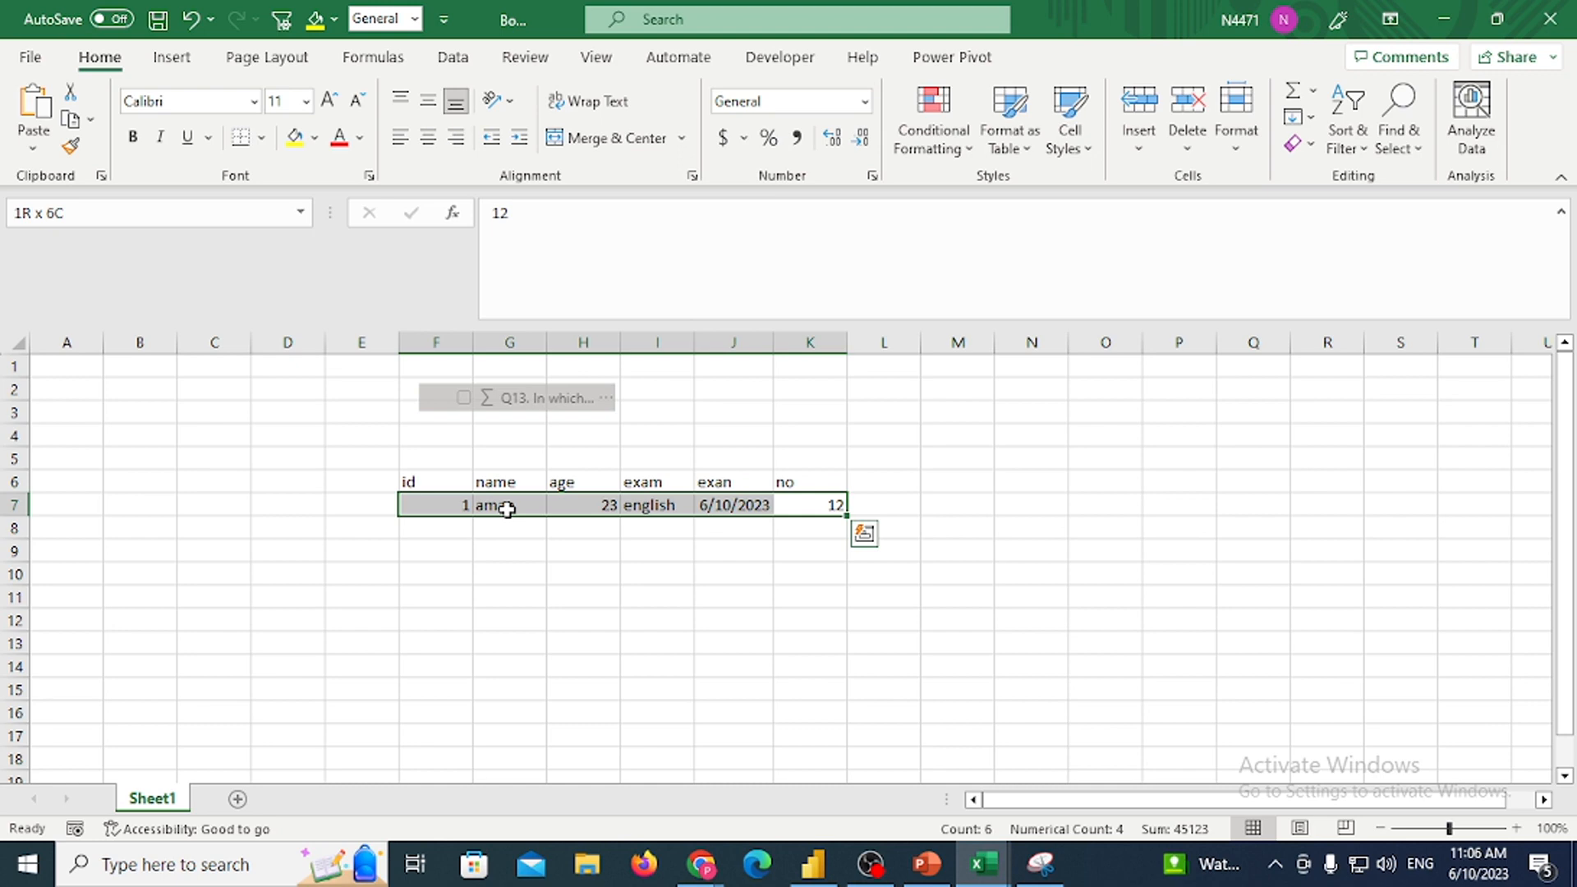
key("Down")
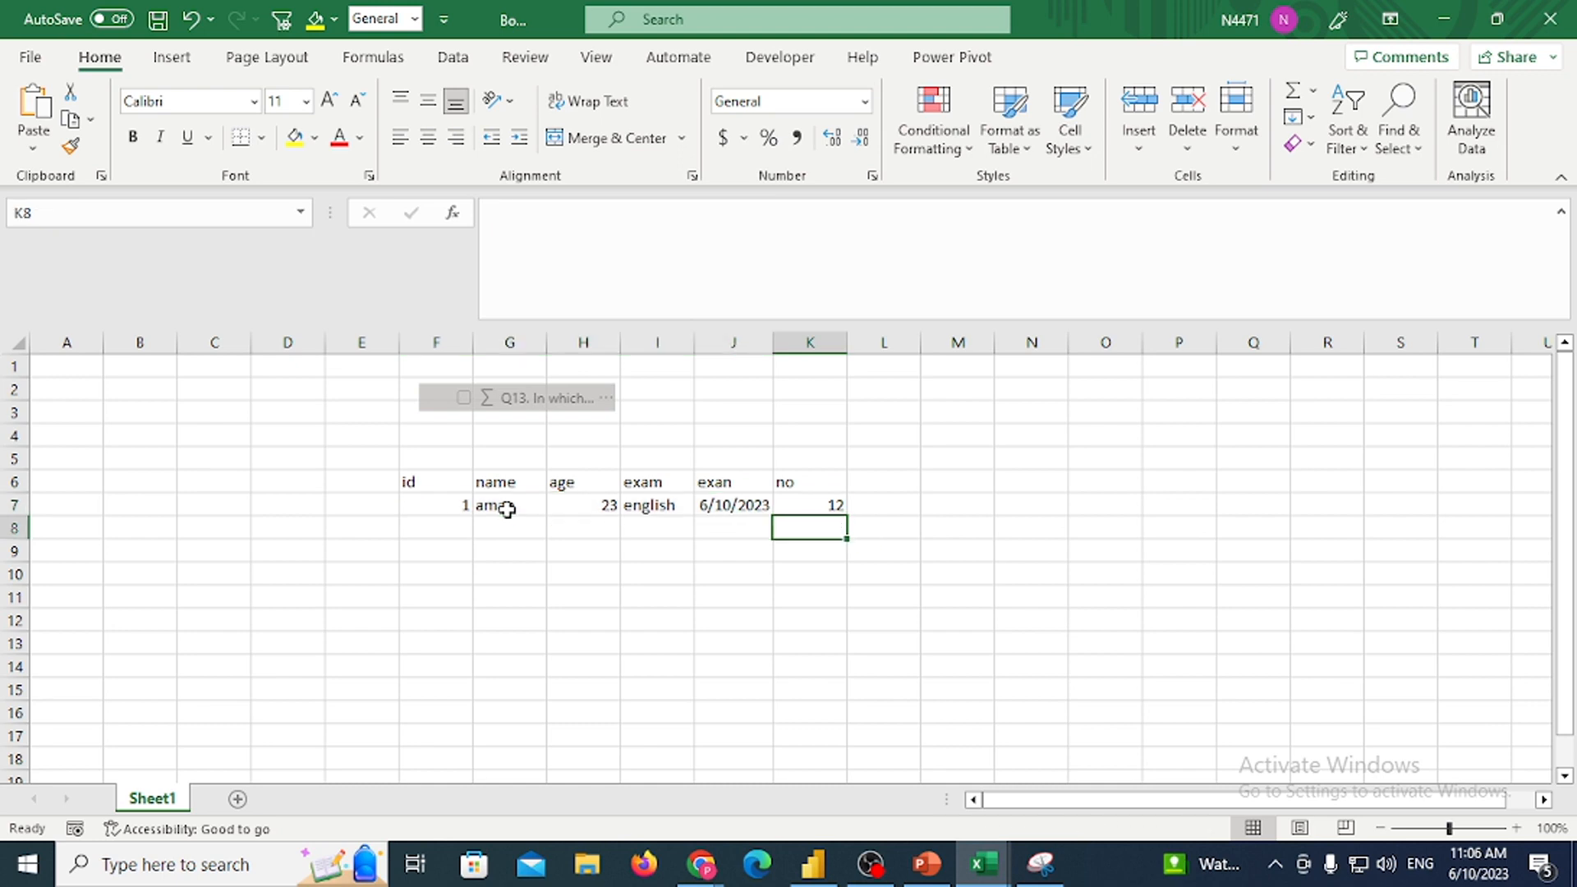
key("Left")
key("Left")
key("Left")
key("Left")
key("Left")
key("Tab")
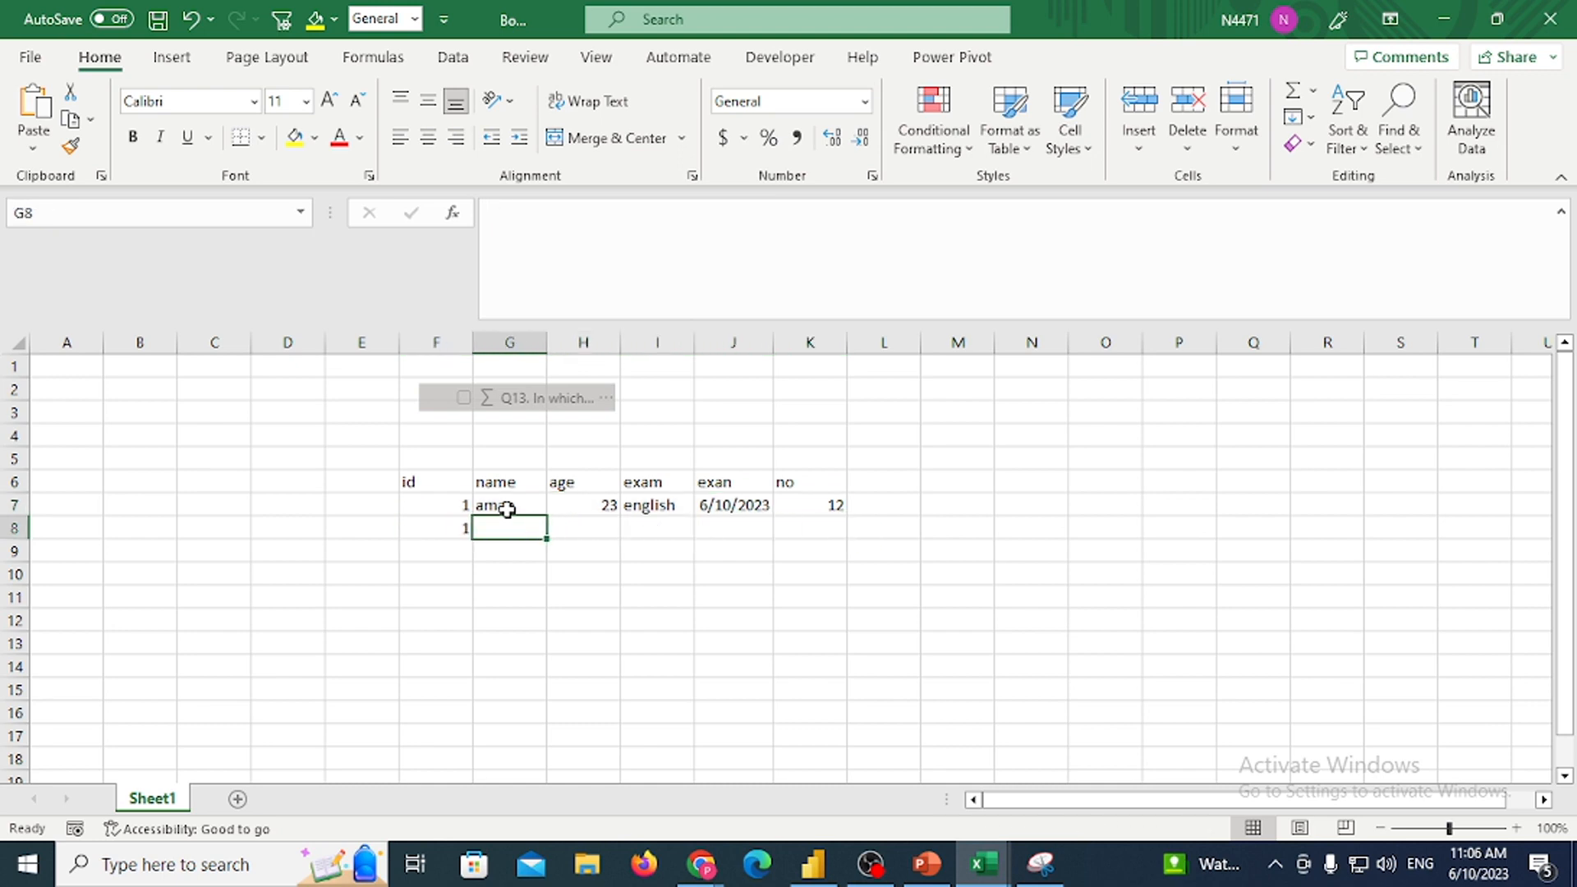
type("aman")
key("Tab")
type("23")
key("Tab")
Complete the row 8 record with the exam hindi, the date 6/11/2023 and the number 34
type("h")
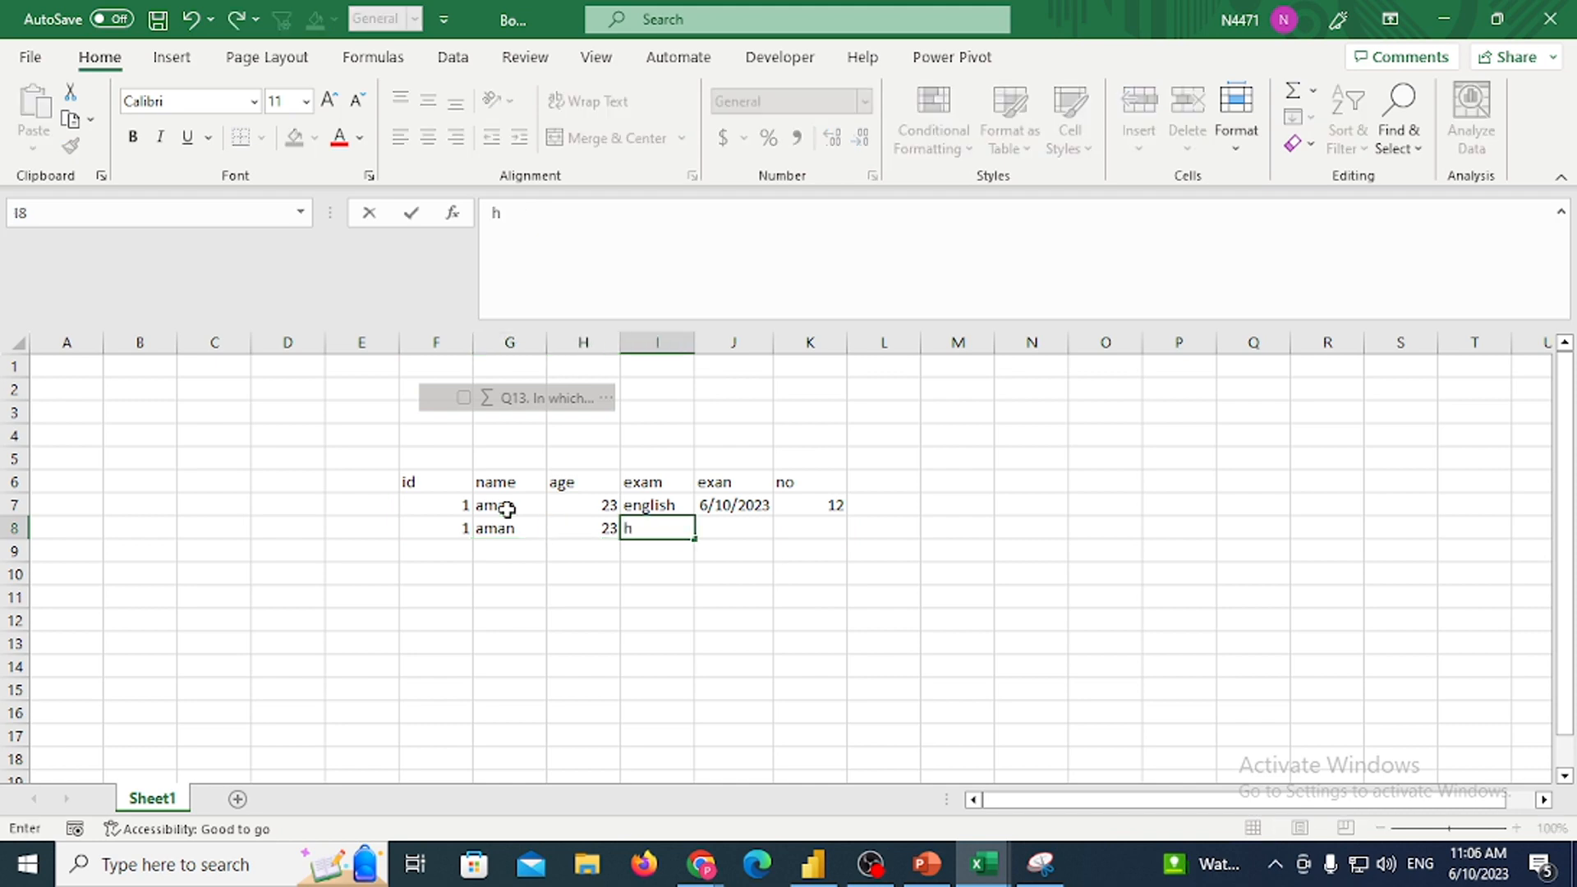
type("indi")
key("Tab")
key("ctrl+semicolon")
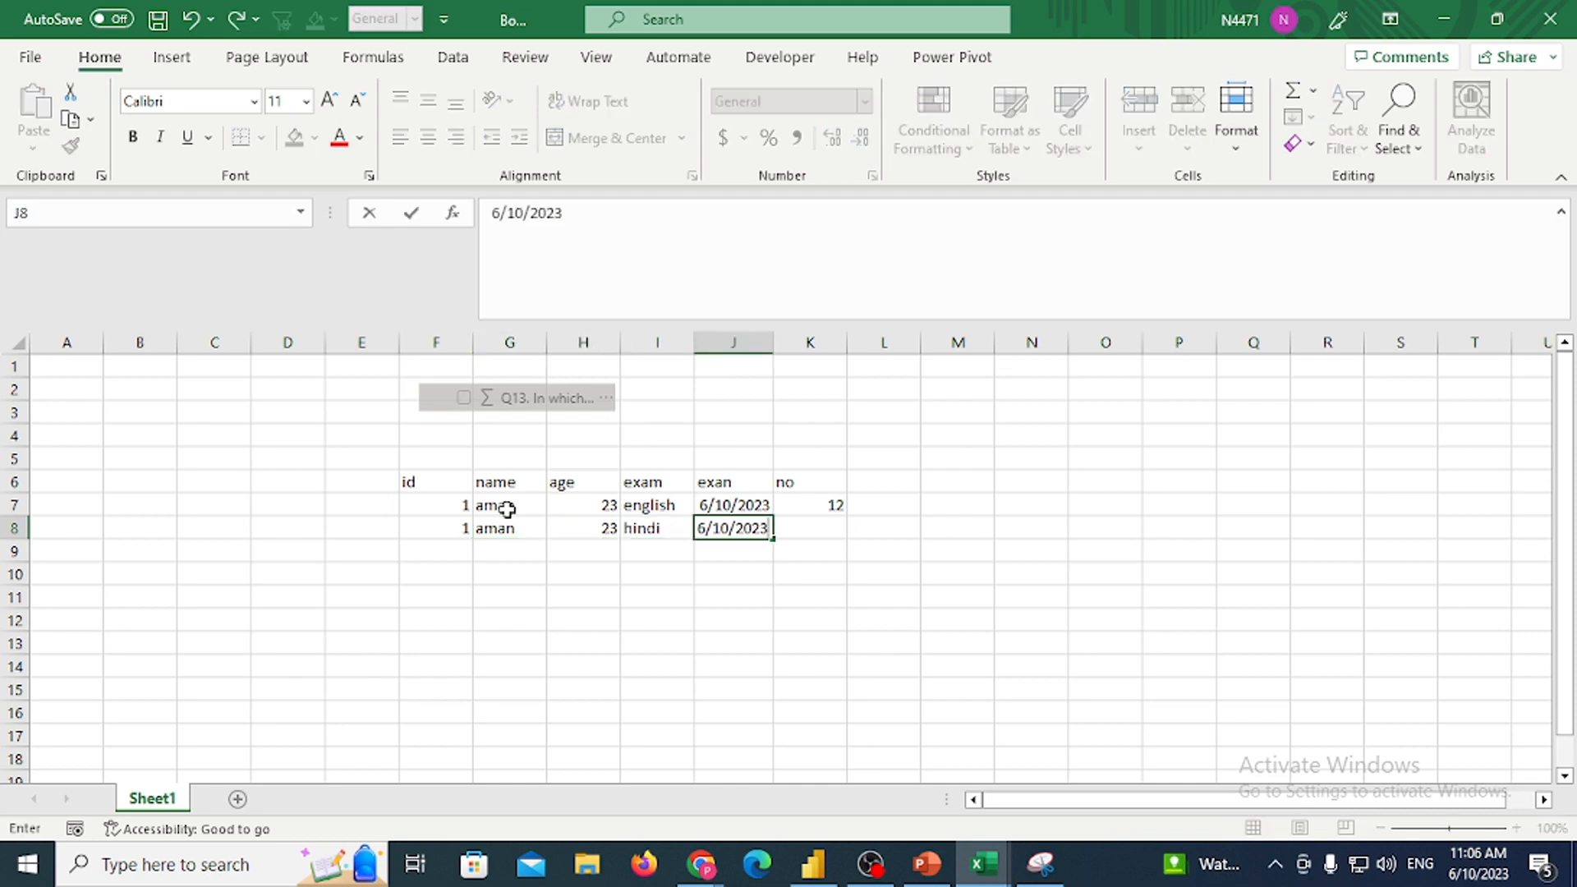
key("Tab")
key("Left")
key("F2")
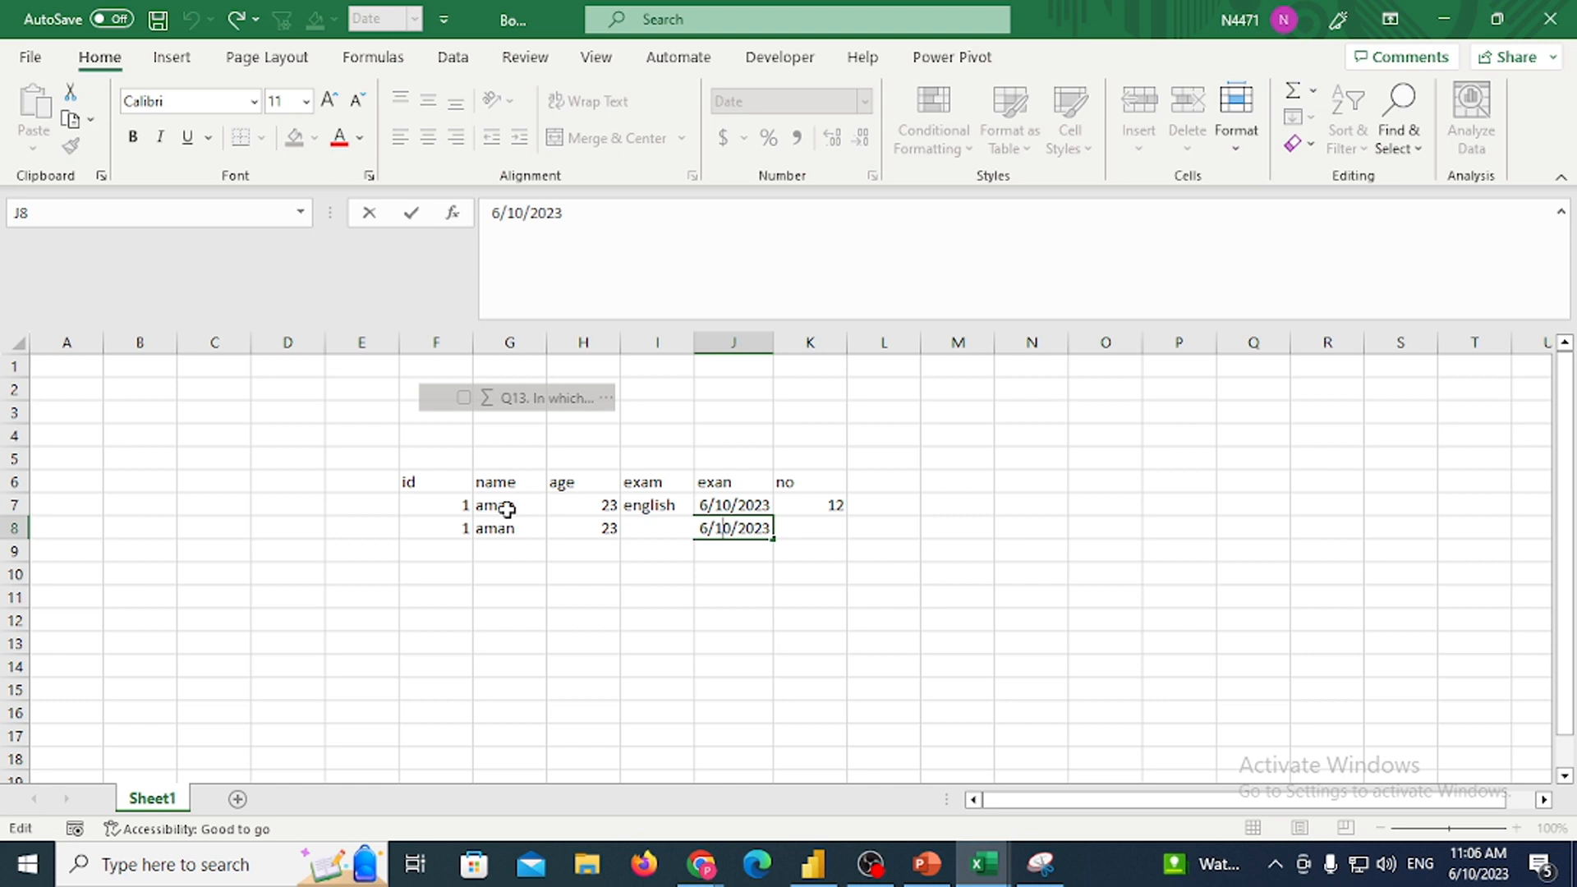
key("Delete")
type("1")
key("Tab")
type("34")
key("Return")
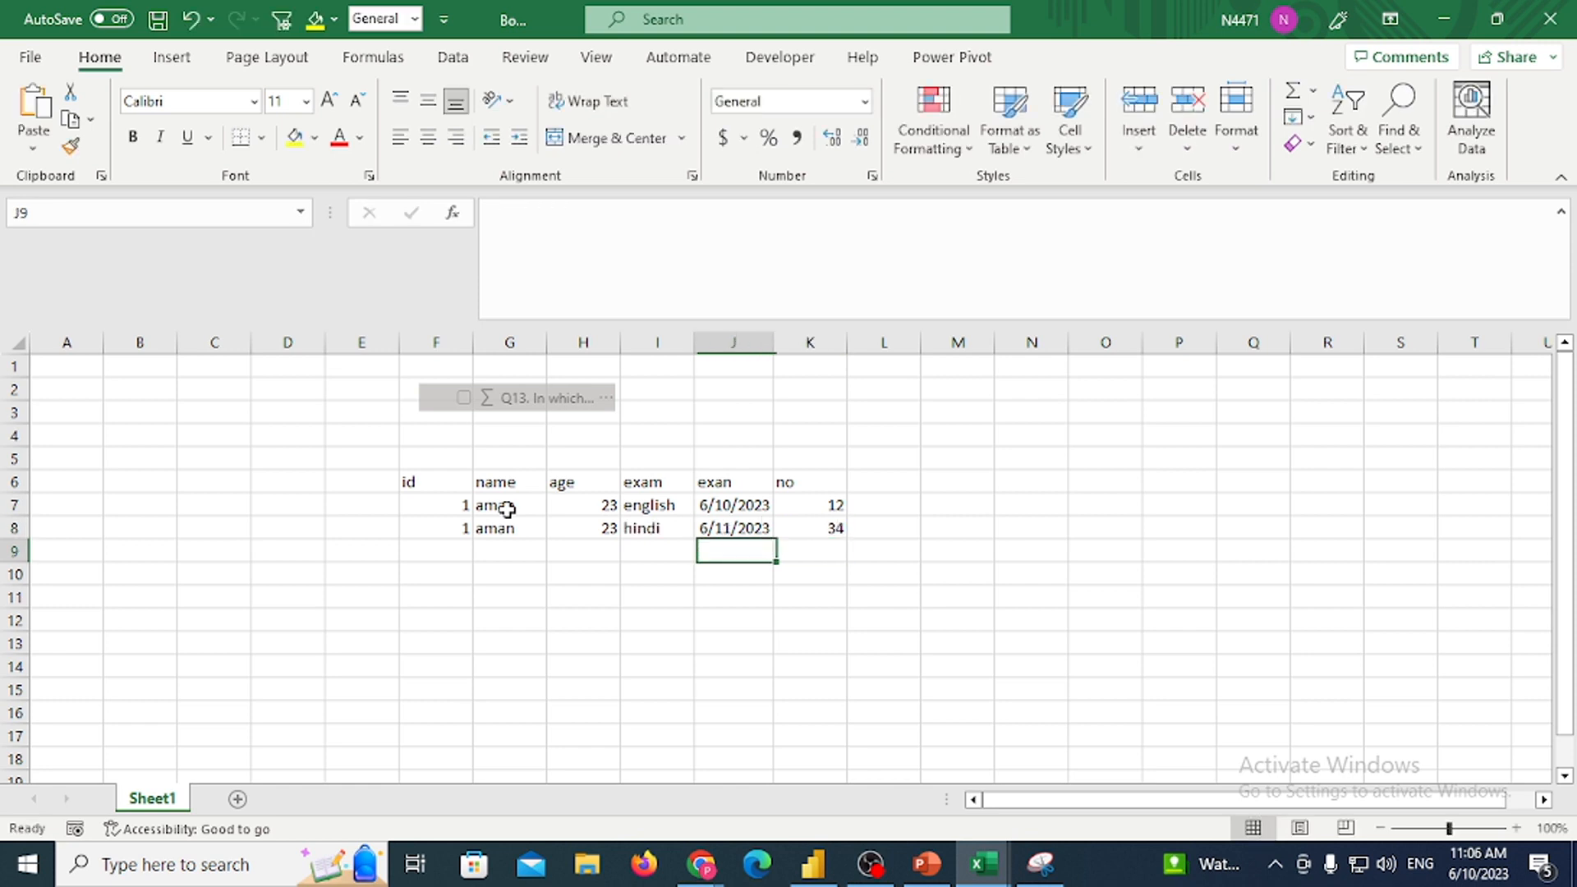
Start a third record in row 9 with id 2, a different student's first name, and age 45
key("Left")
key("Left")
key("Left")
key("Left")
type("2")
key("Tab")
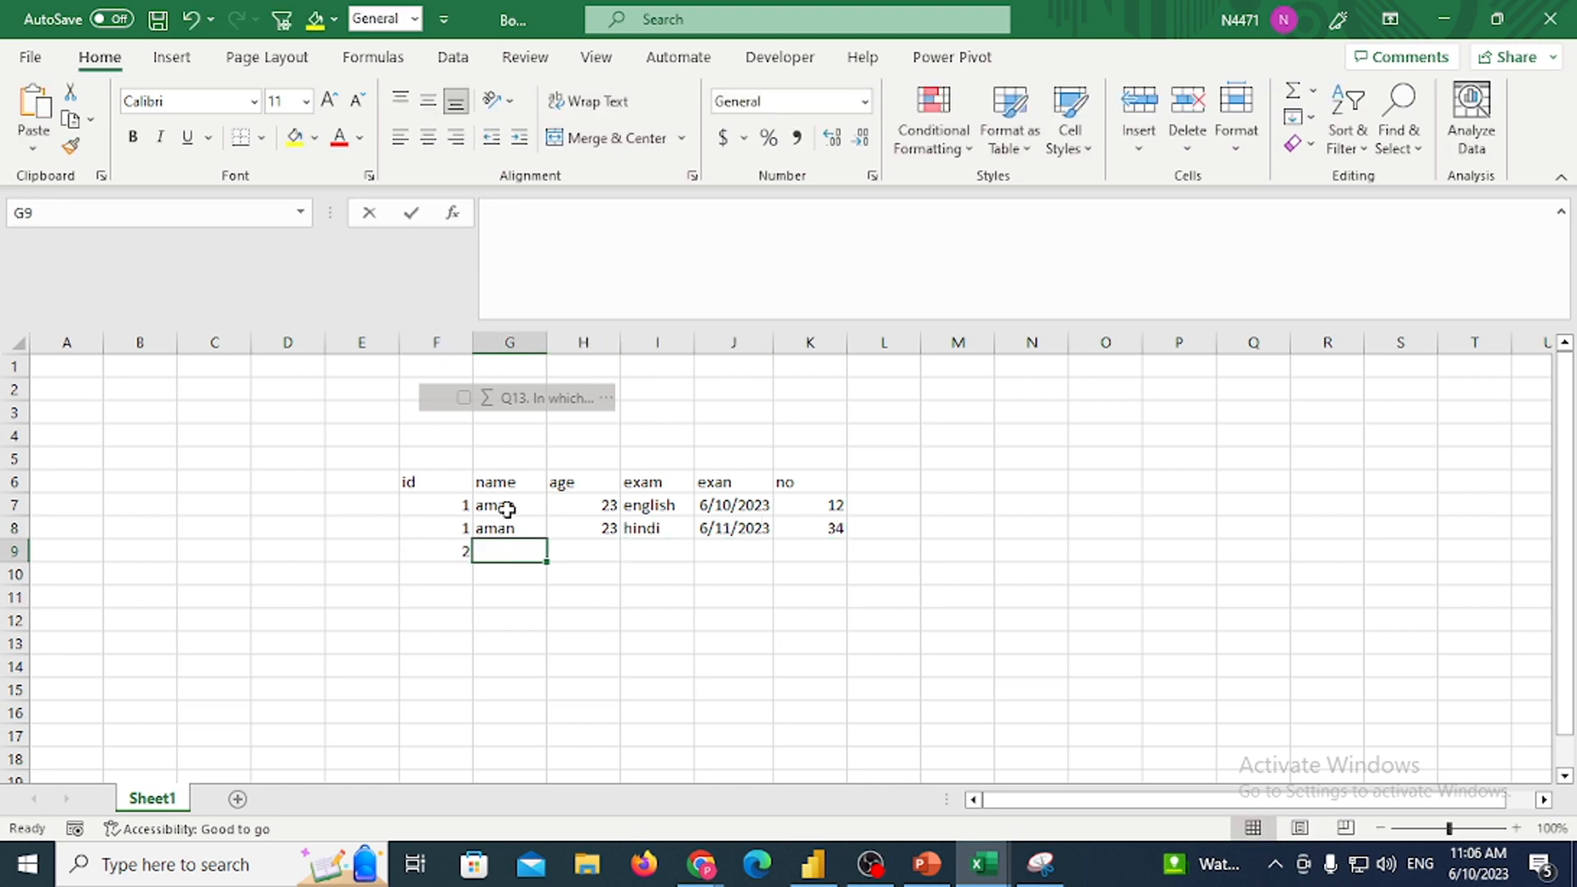
type("ajay")
key("Tab")
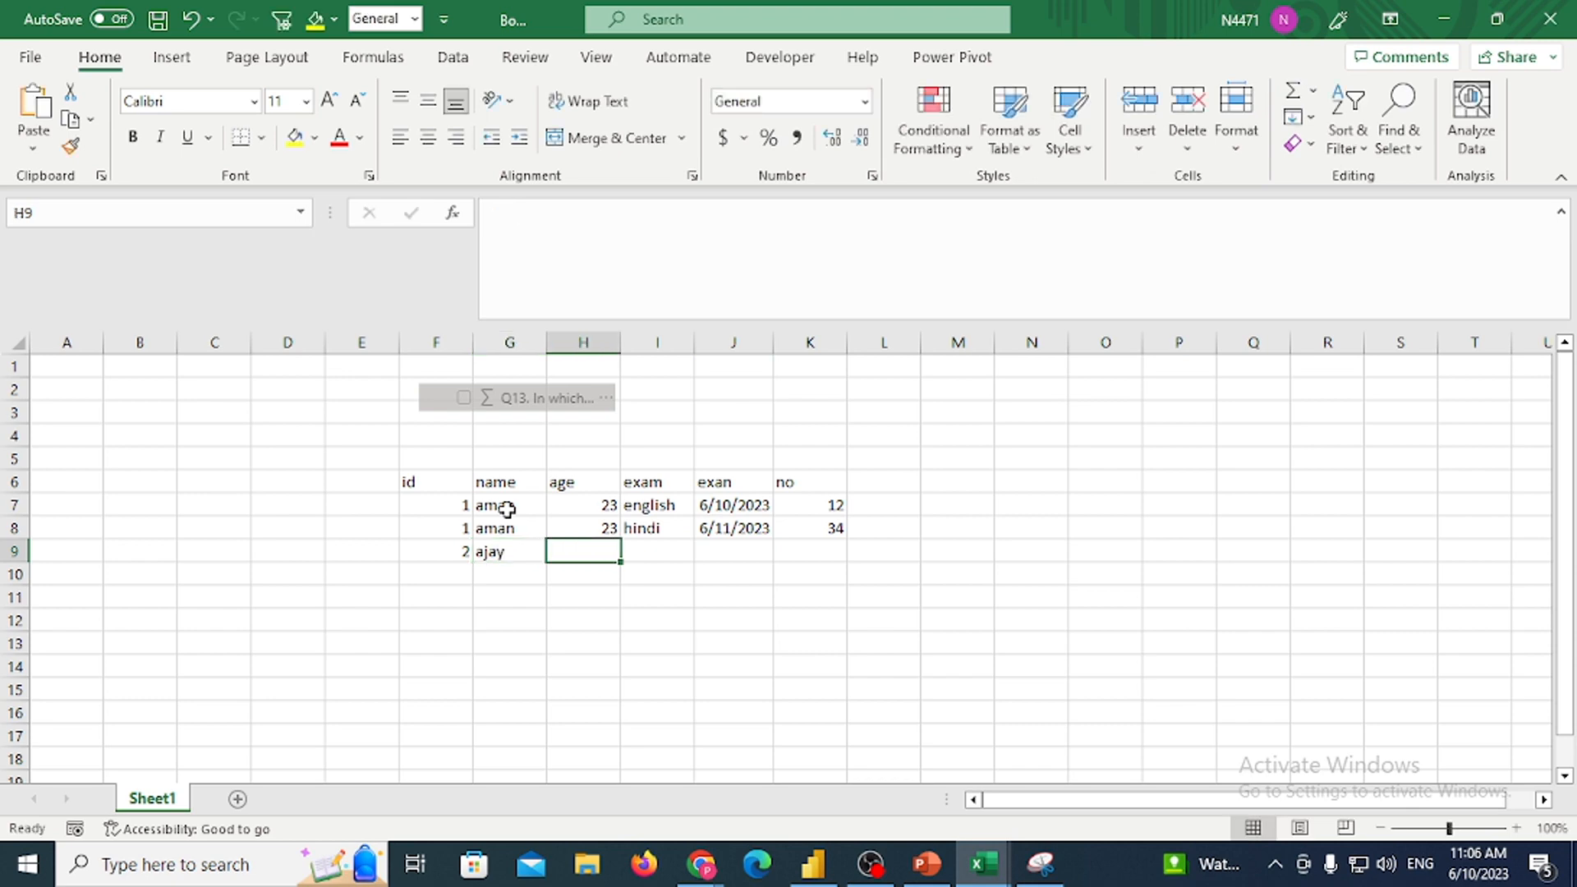
type("45")
key("Tab")
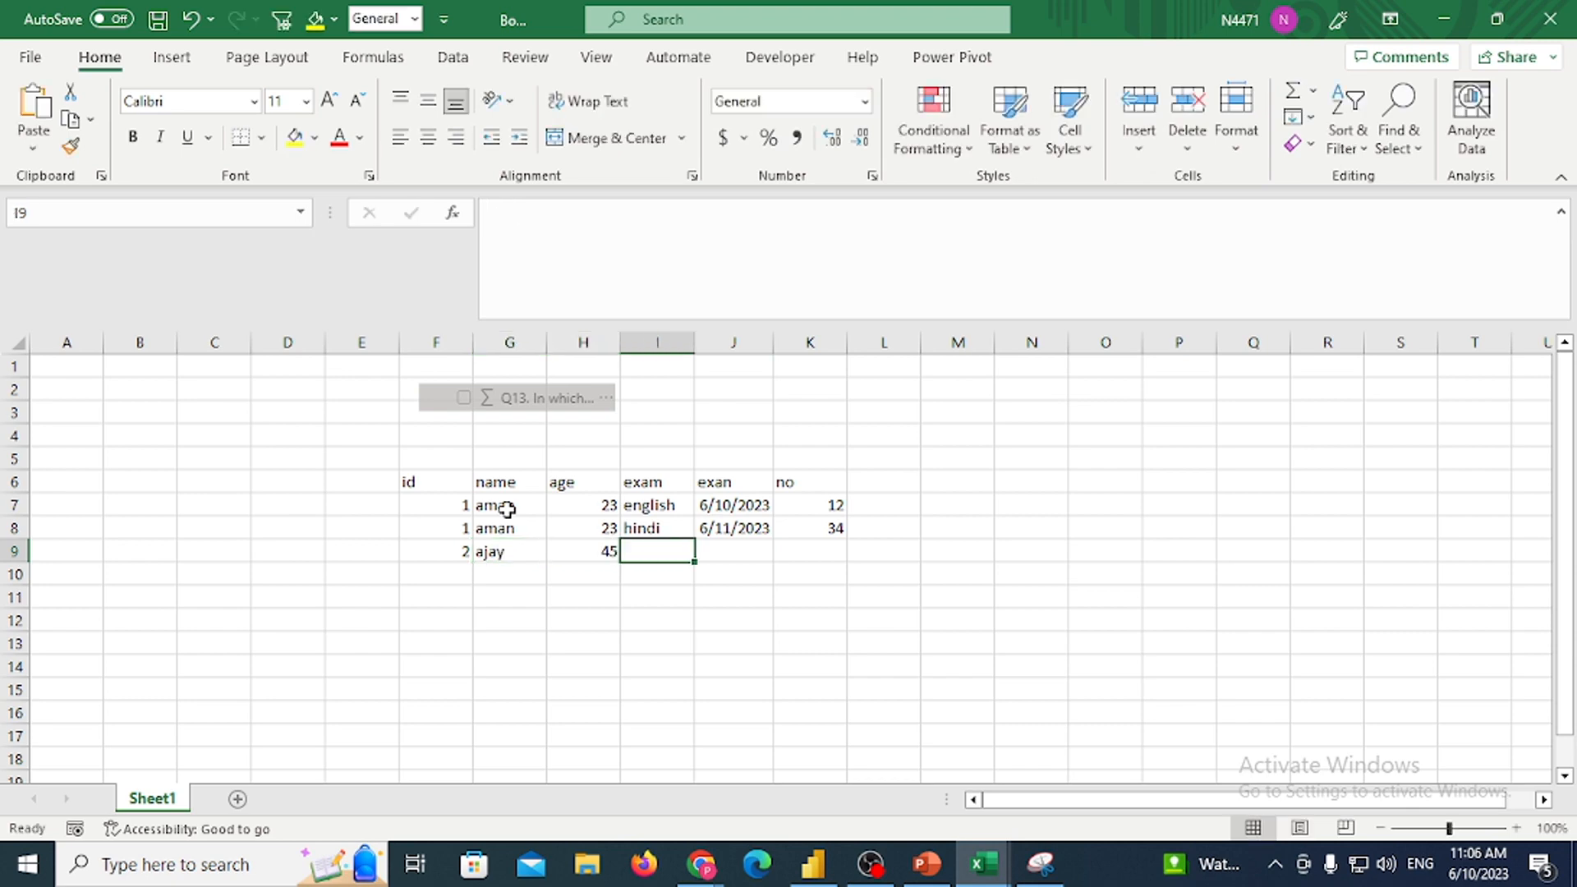
Complete the row 9 record by copying the exam and date from row 7 and entering 56 as the number
key("Up")
key("Up")
key("shift+Right")
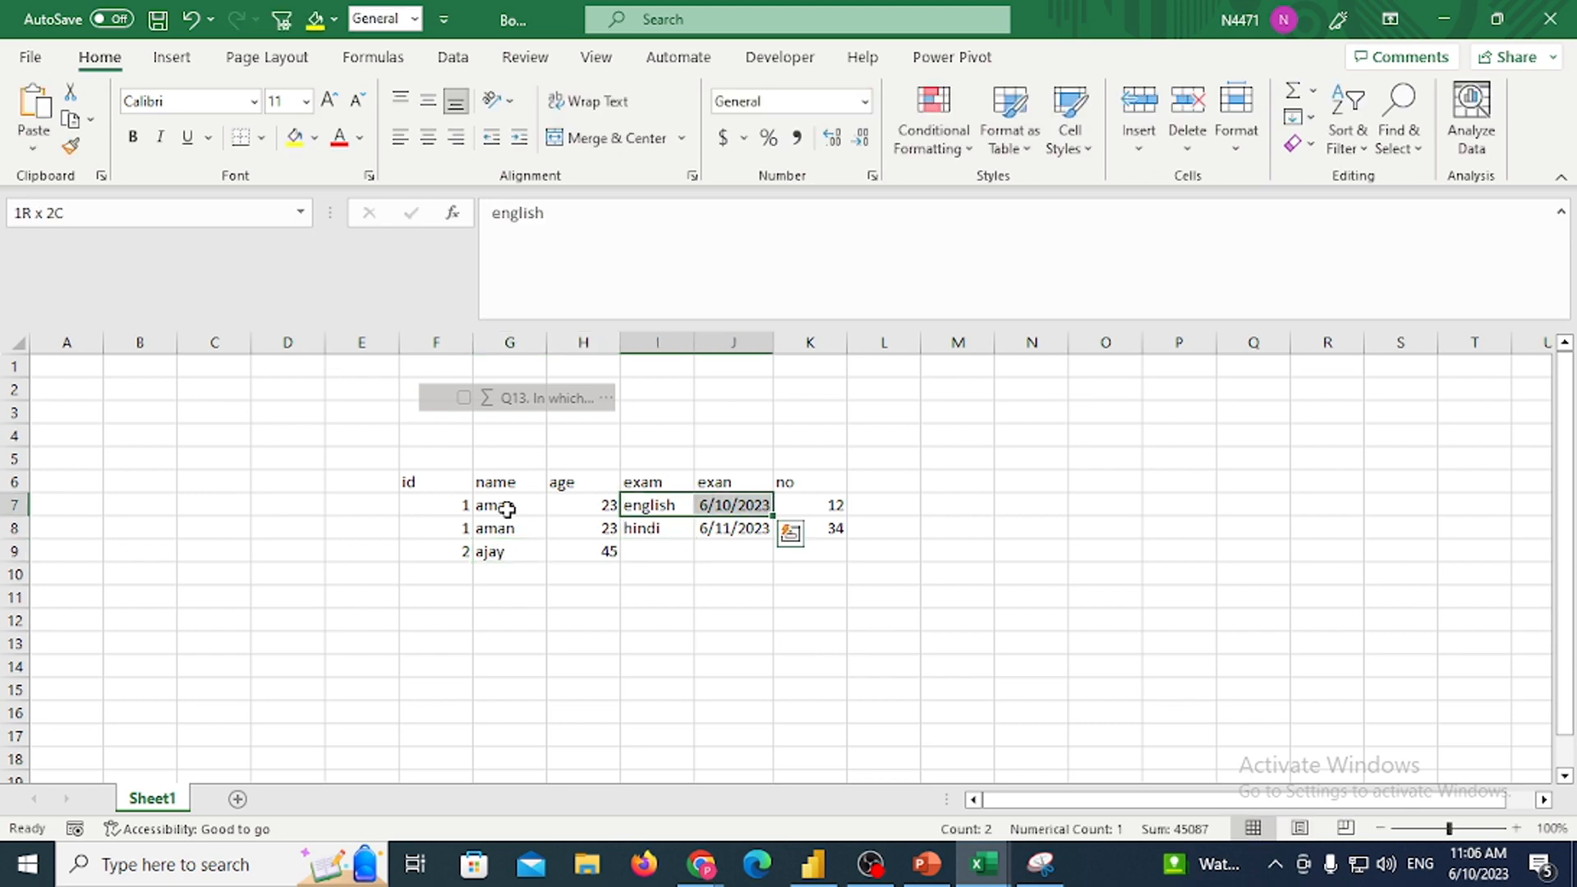
key("ctrl+c")
key("Down")
key("Down")
key("ctrl+v")
key("Right")
key("Right")
type("56")
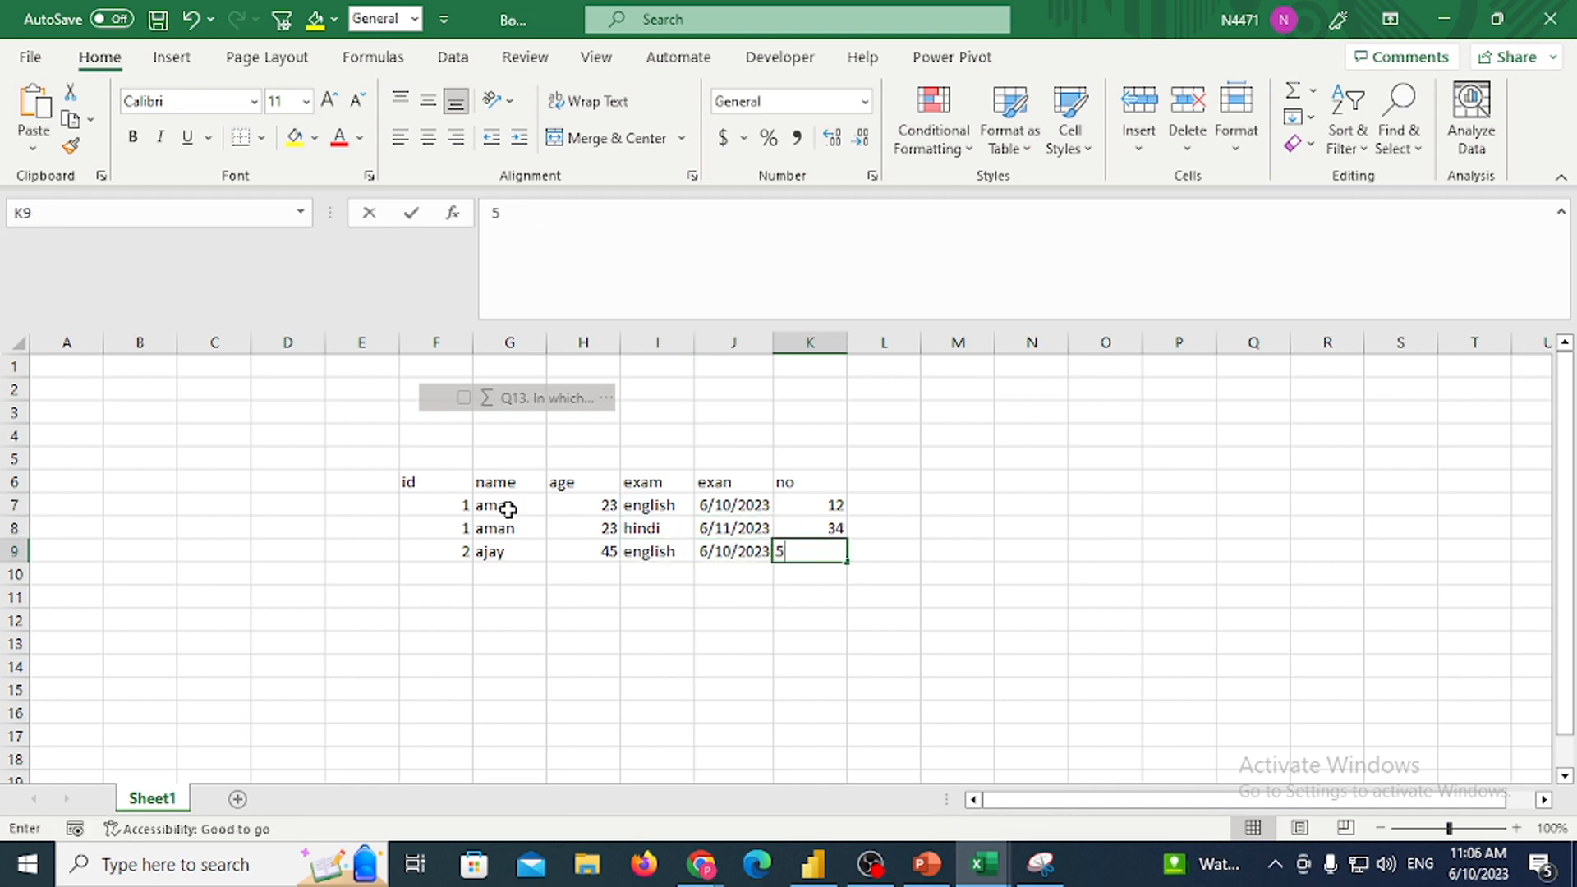
Clear the id heading and its values from F6:F9, and return to cell A1
key("Left")
key("Left")
key("Left")
key("Left")
key("Left")
key("Up")
key("Up")
key("Up")
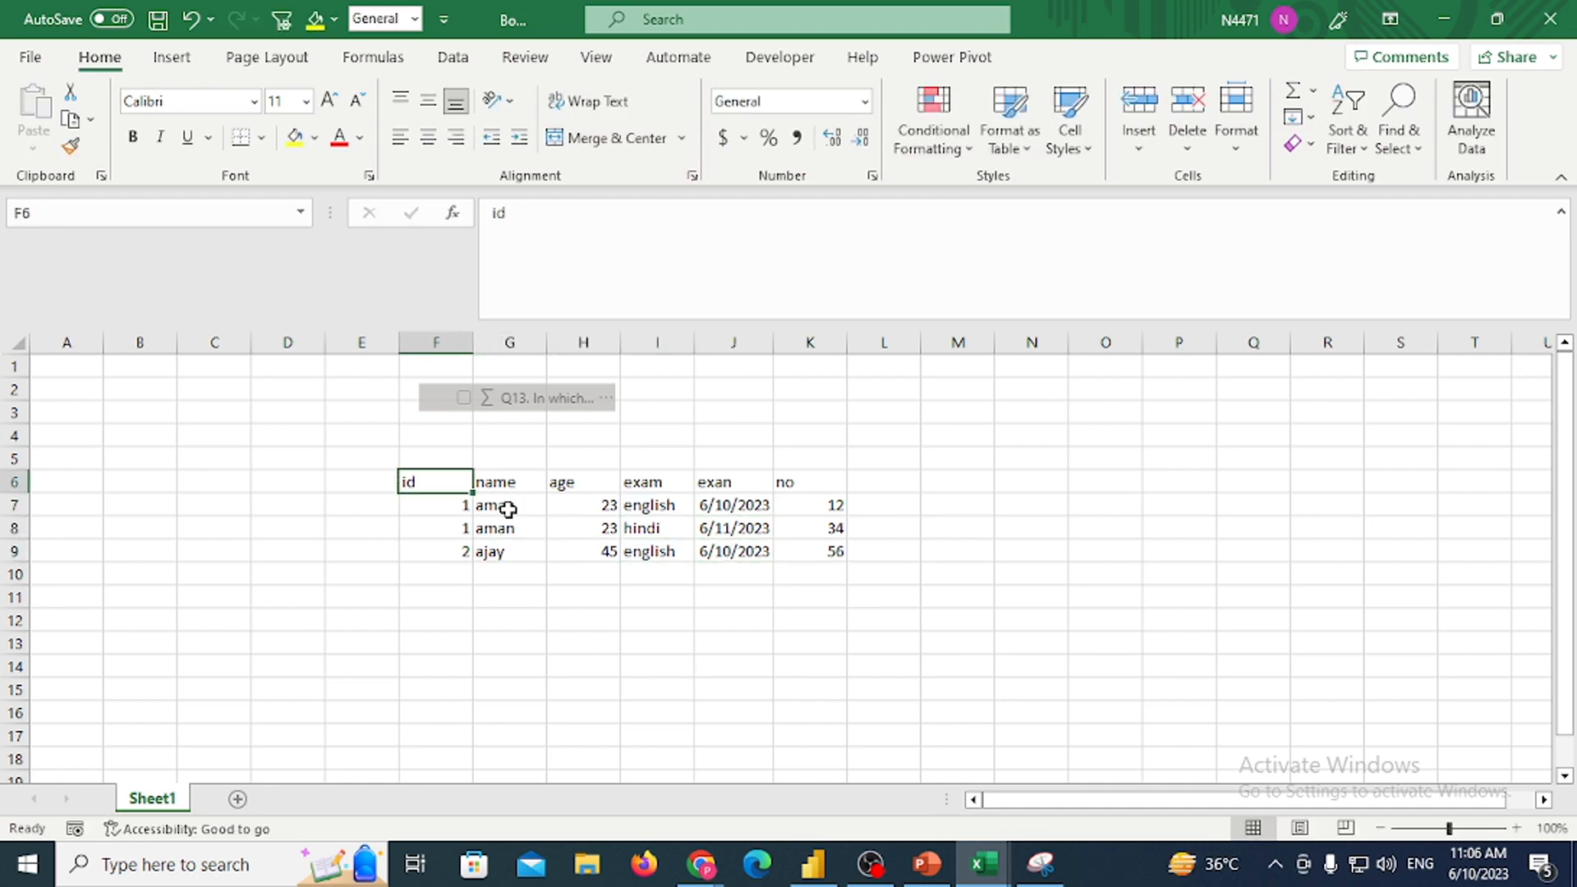
key("ctrl+shift+Down")
key("ctrl+Down")
key("ctrl+Down")
key("ctrl+Right")
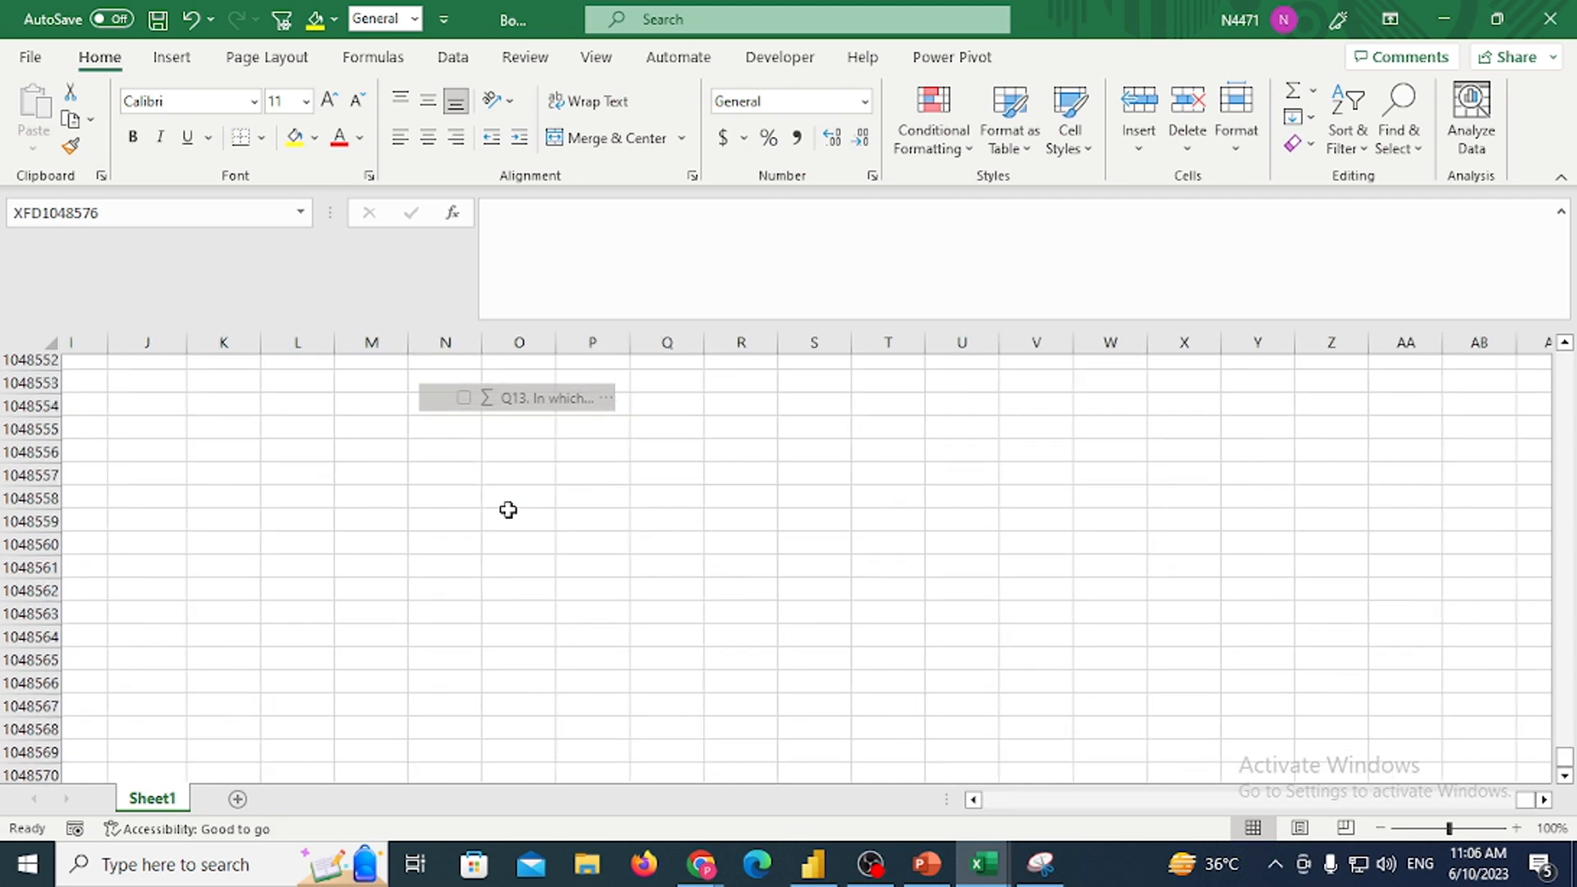
key("ctrl+Up")
key("ctrl+Home")
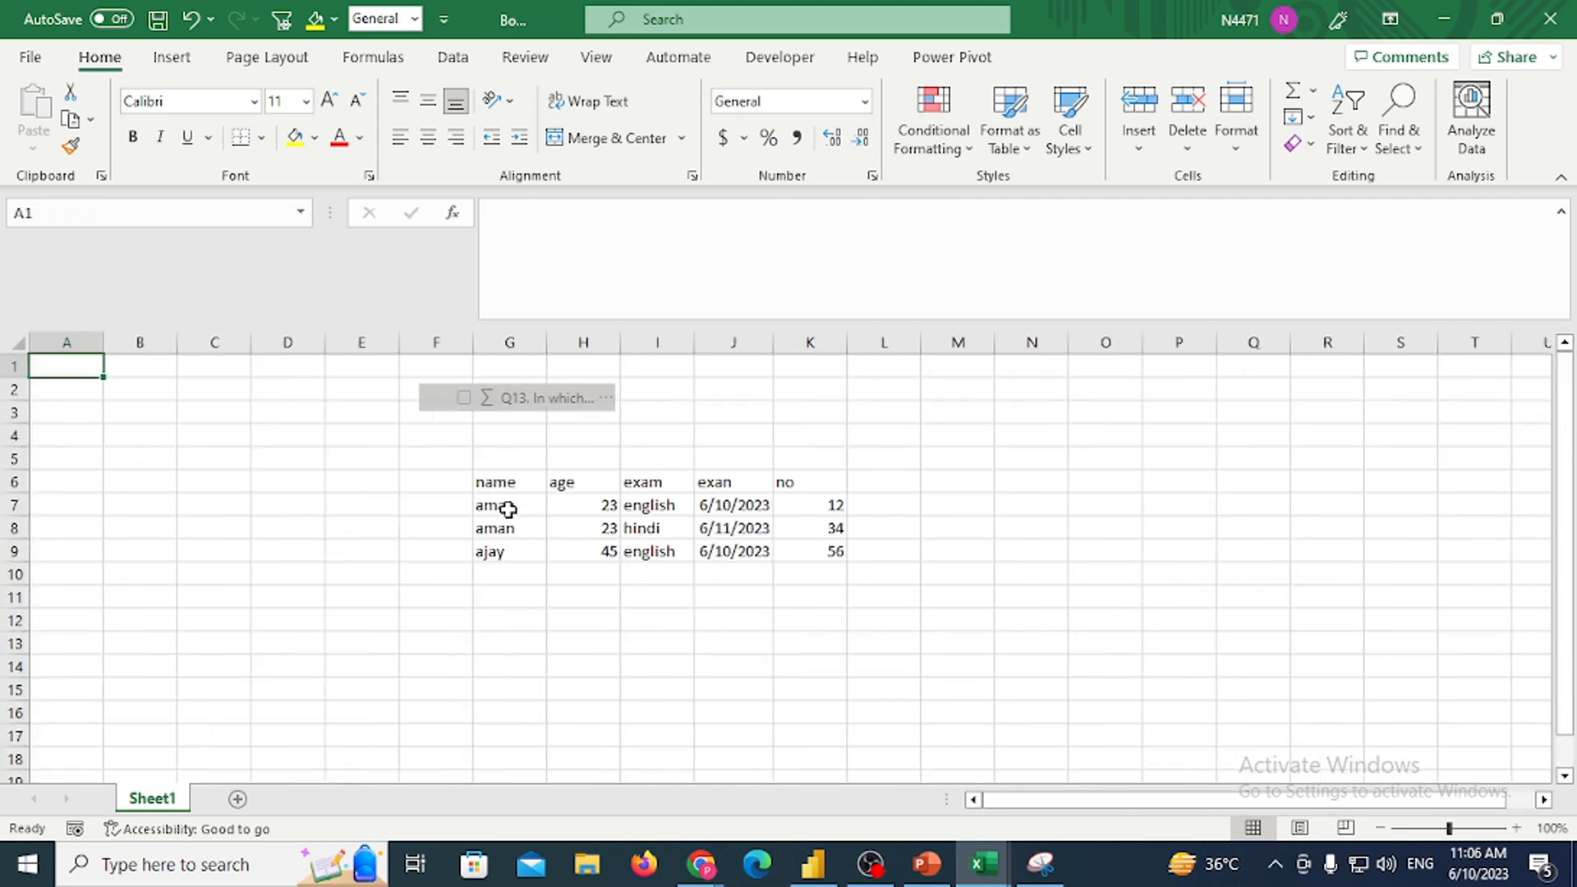
Fill the repeated student's name and age cells in G7:H8 with yellow
left_click_drag(511, 491, 795, 552)
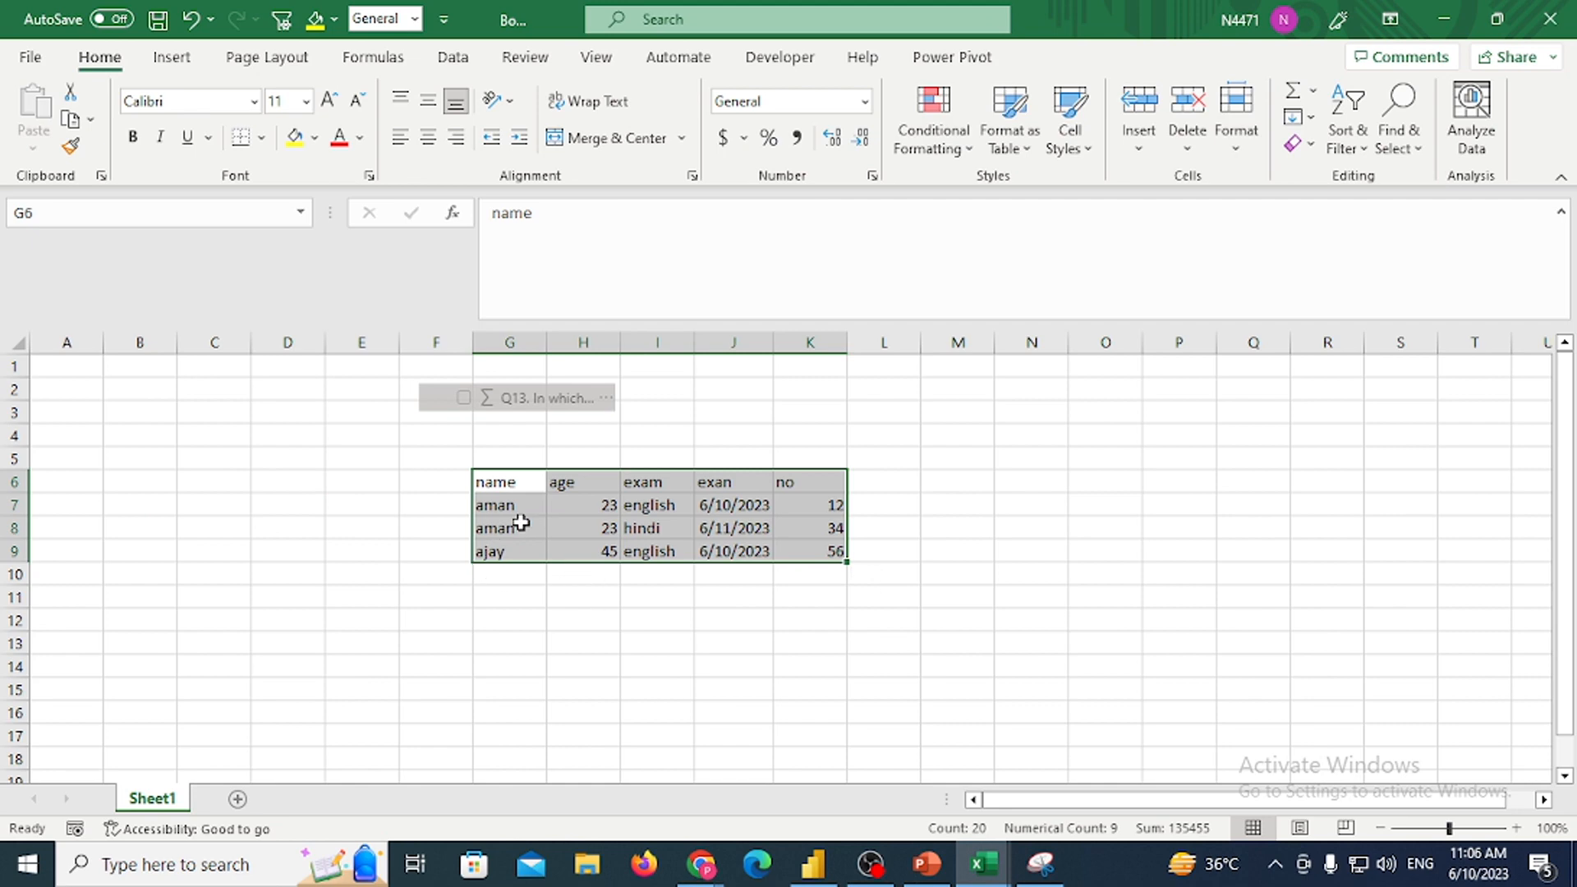
left_click_drag(513, 507, 793, 519)
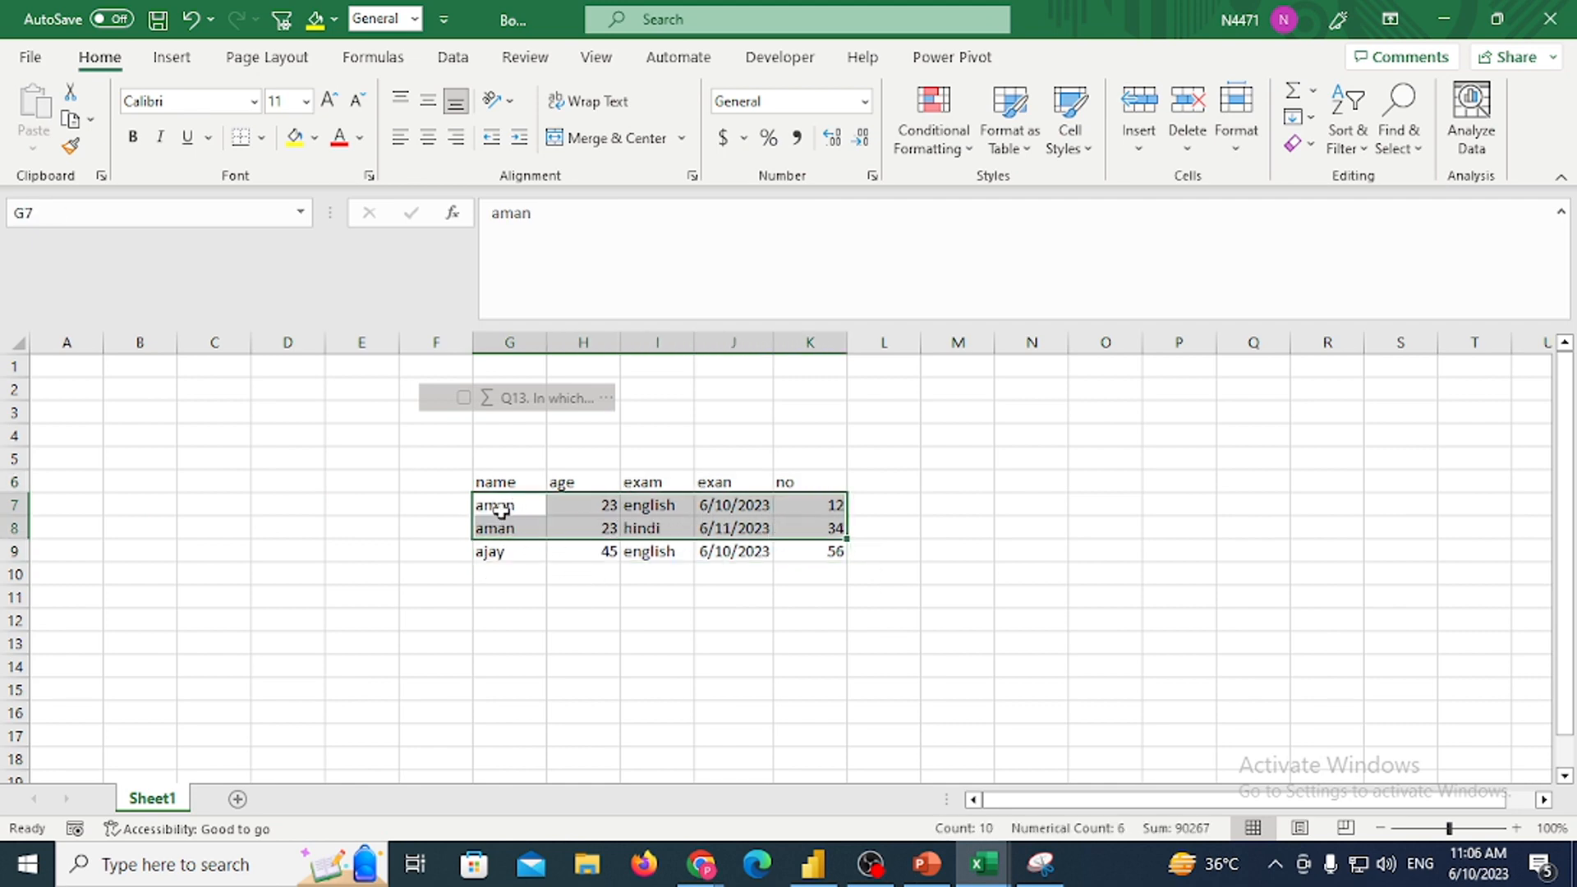
left_click_drag(501, 510, 504, 529)
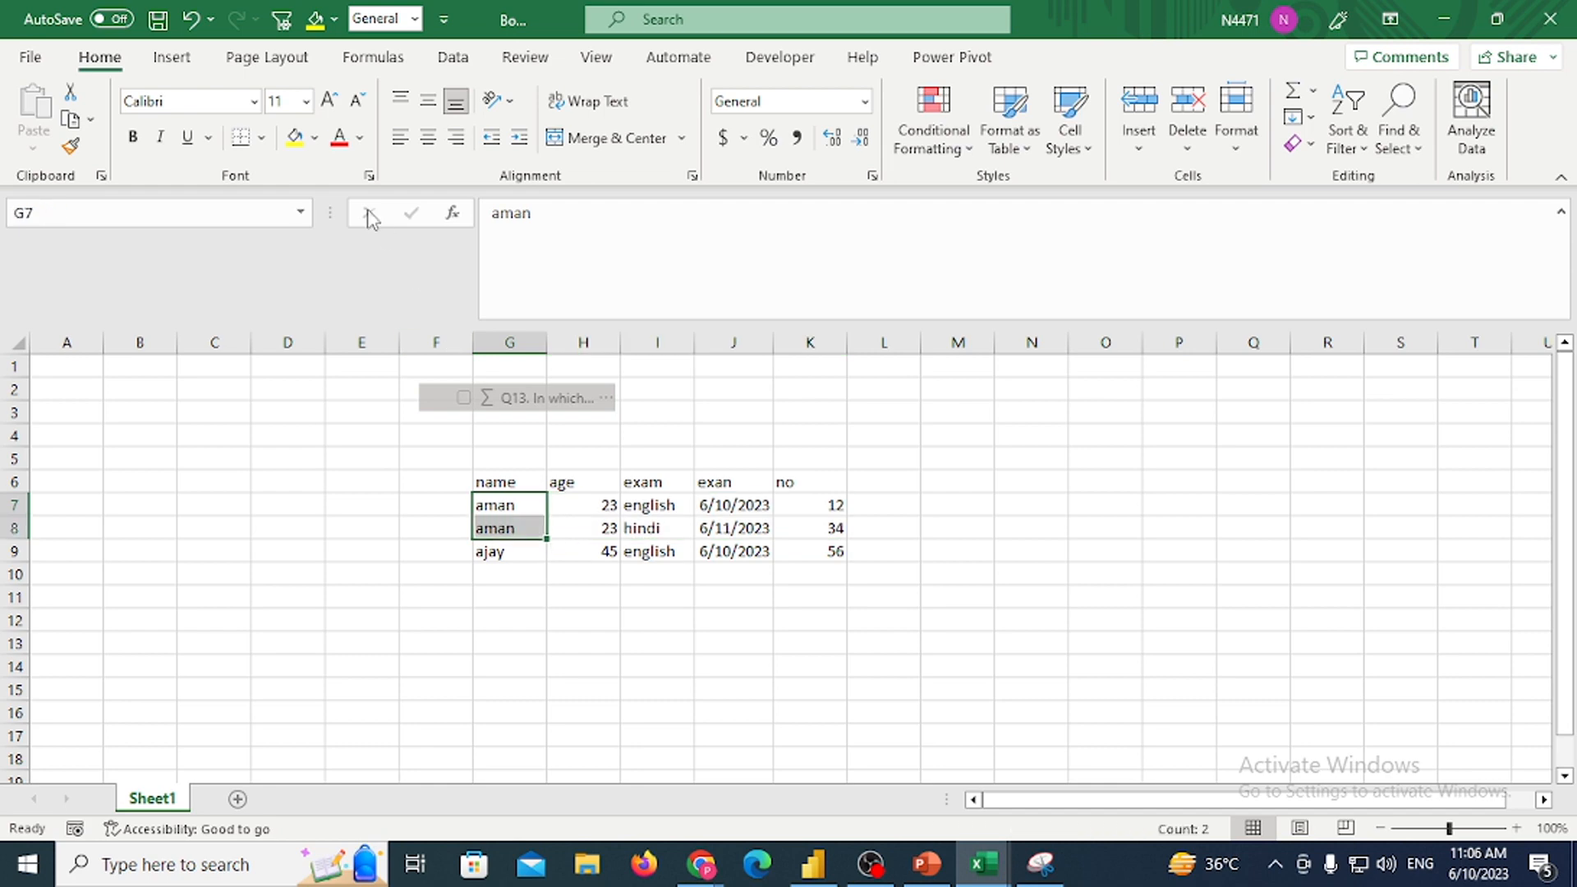
left_click(294, 138)
mouse_move(602, 510)
left_mouse_down()
mouse_move(588, 504)
mouse_move(583, 524)
mouse_move(544, 504)
mouse_move(581, 523)
left_mouse_up()
left_click(294, 138)
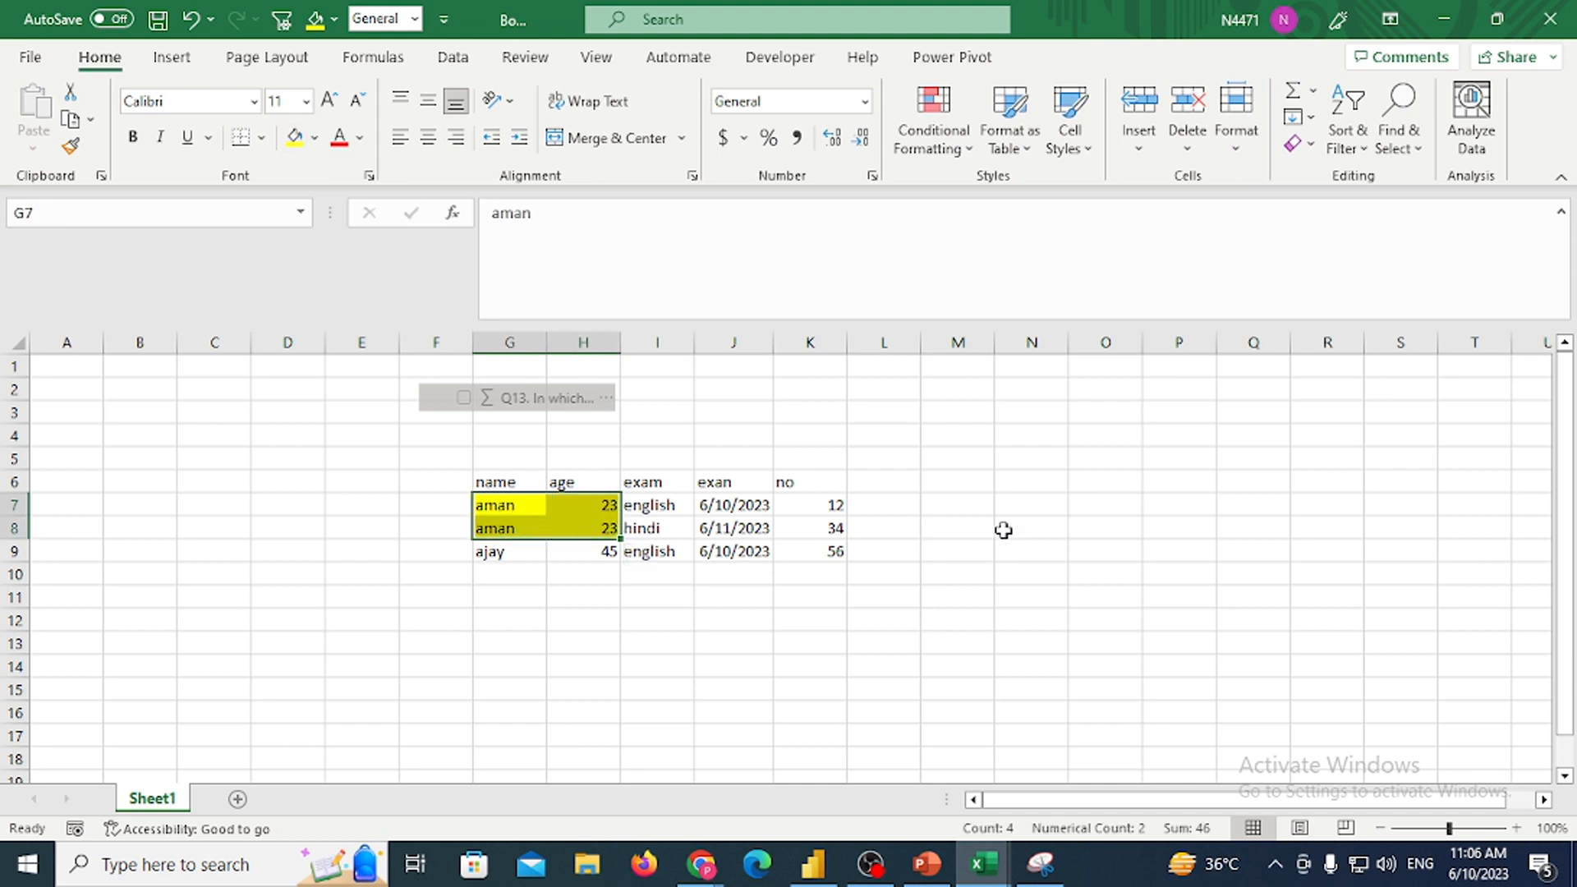
left_click(1044, 510)
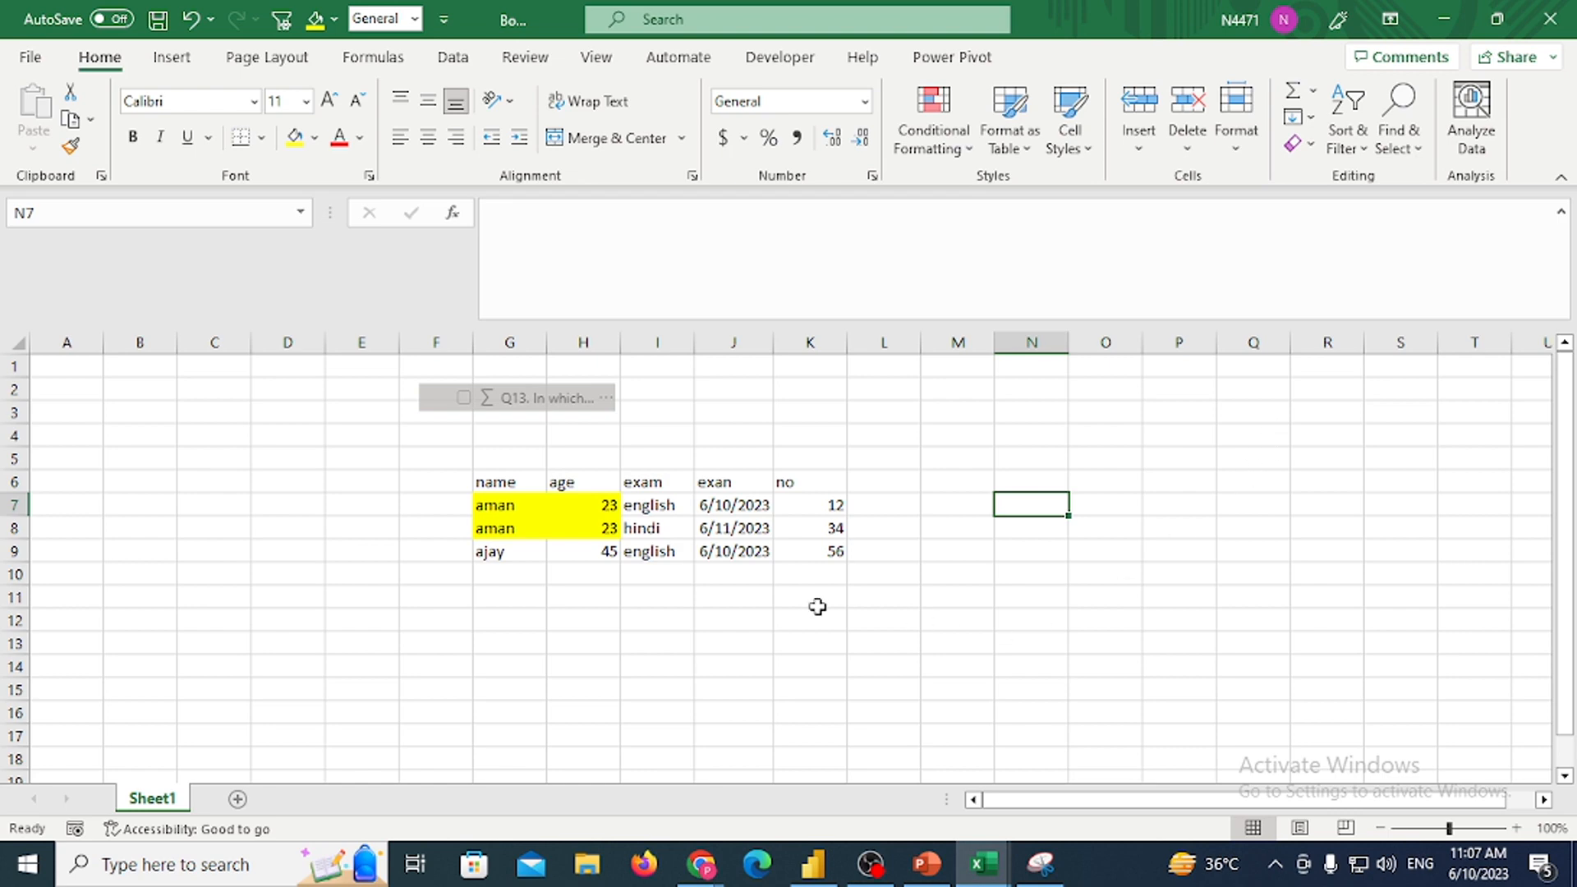
Append kr to the student name in both G7 and G8
left_click(527, 507)
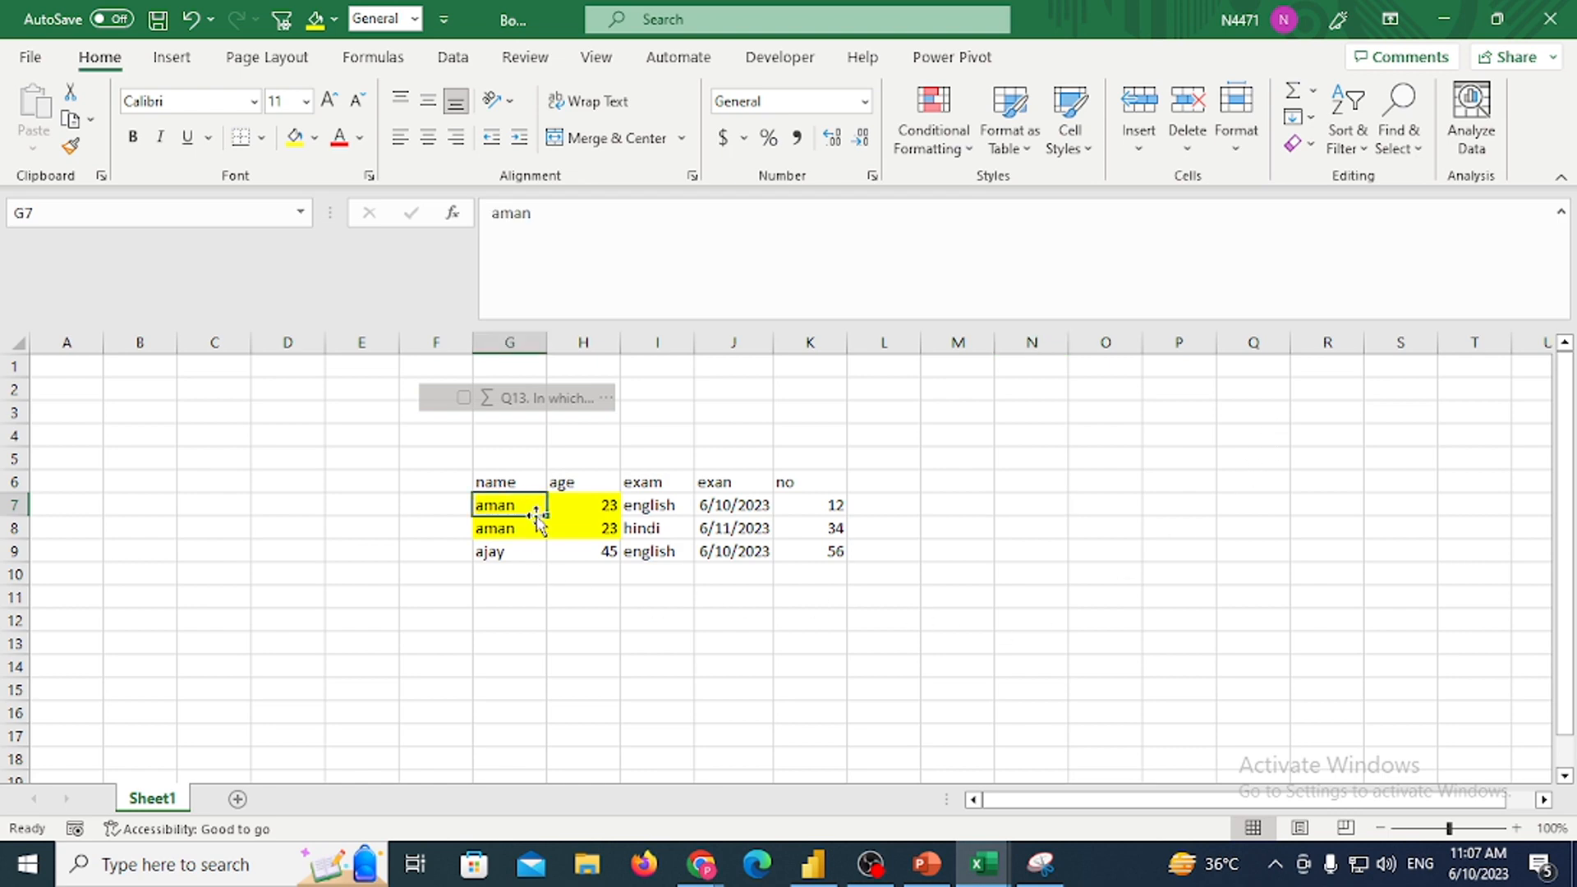
left_click(533, 531)
left_click(521, 504)
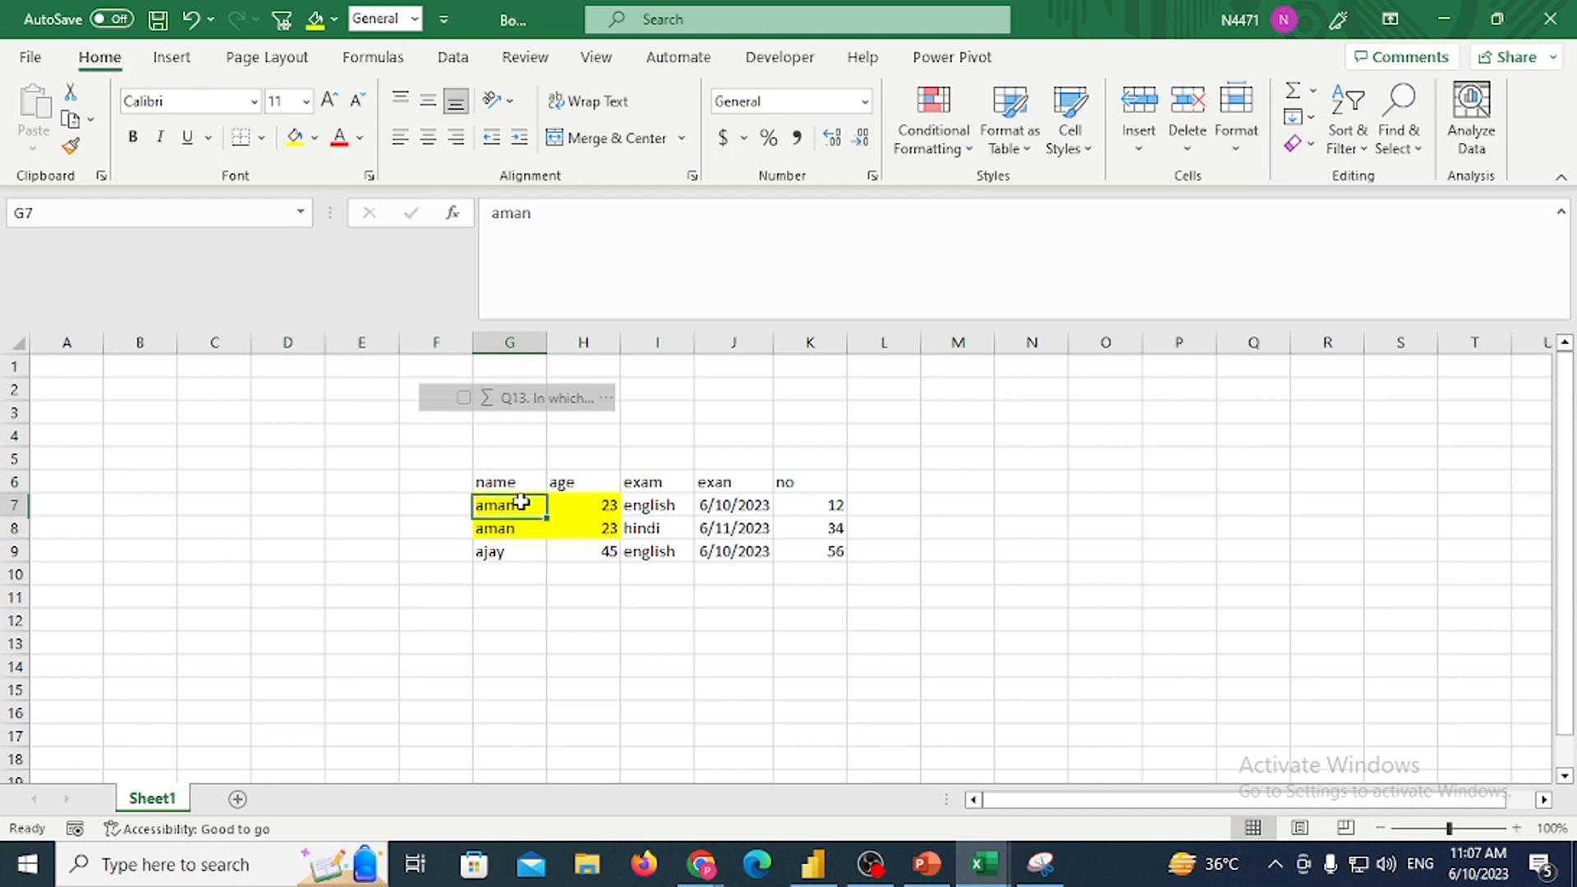
left_click(521, 532)
double_click(518, 502)
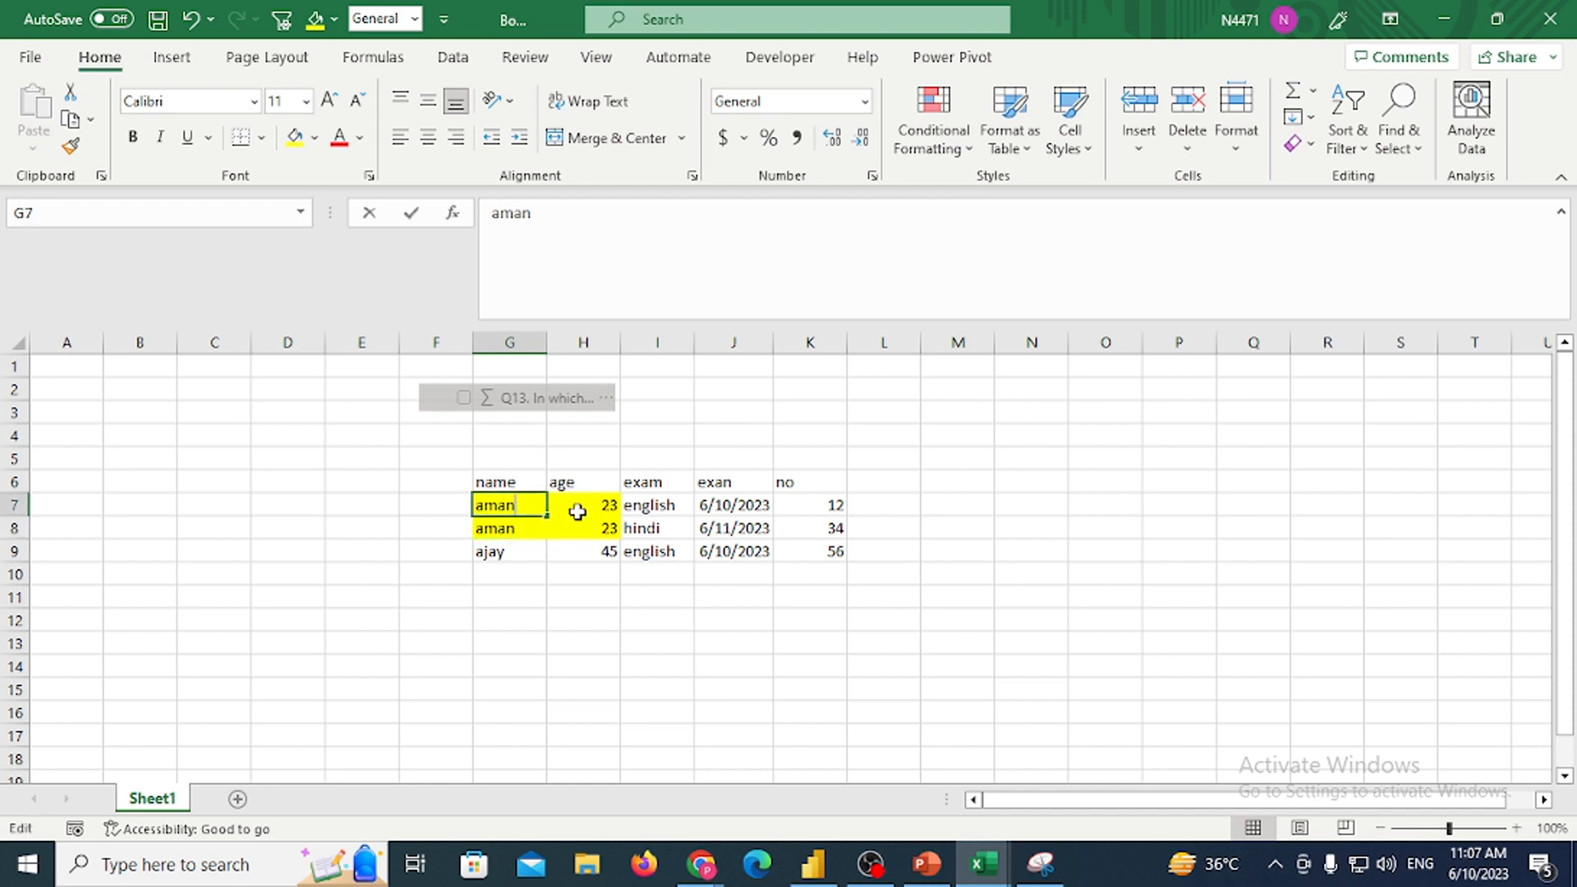
type("kr")
key("Tab")
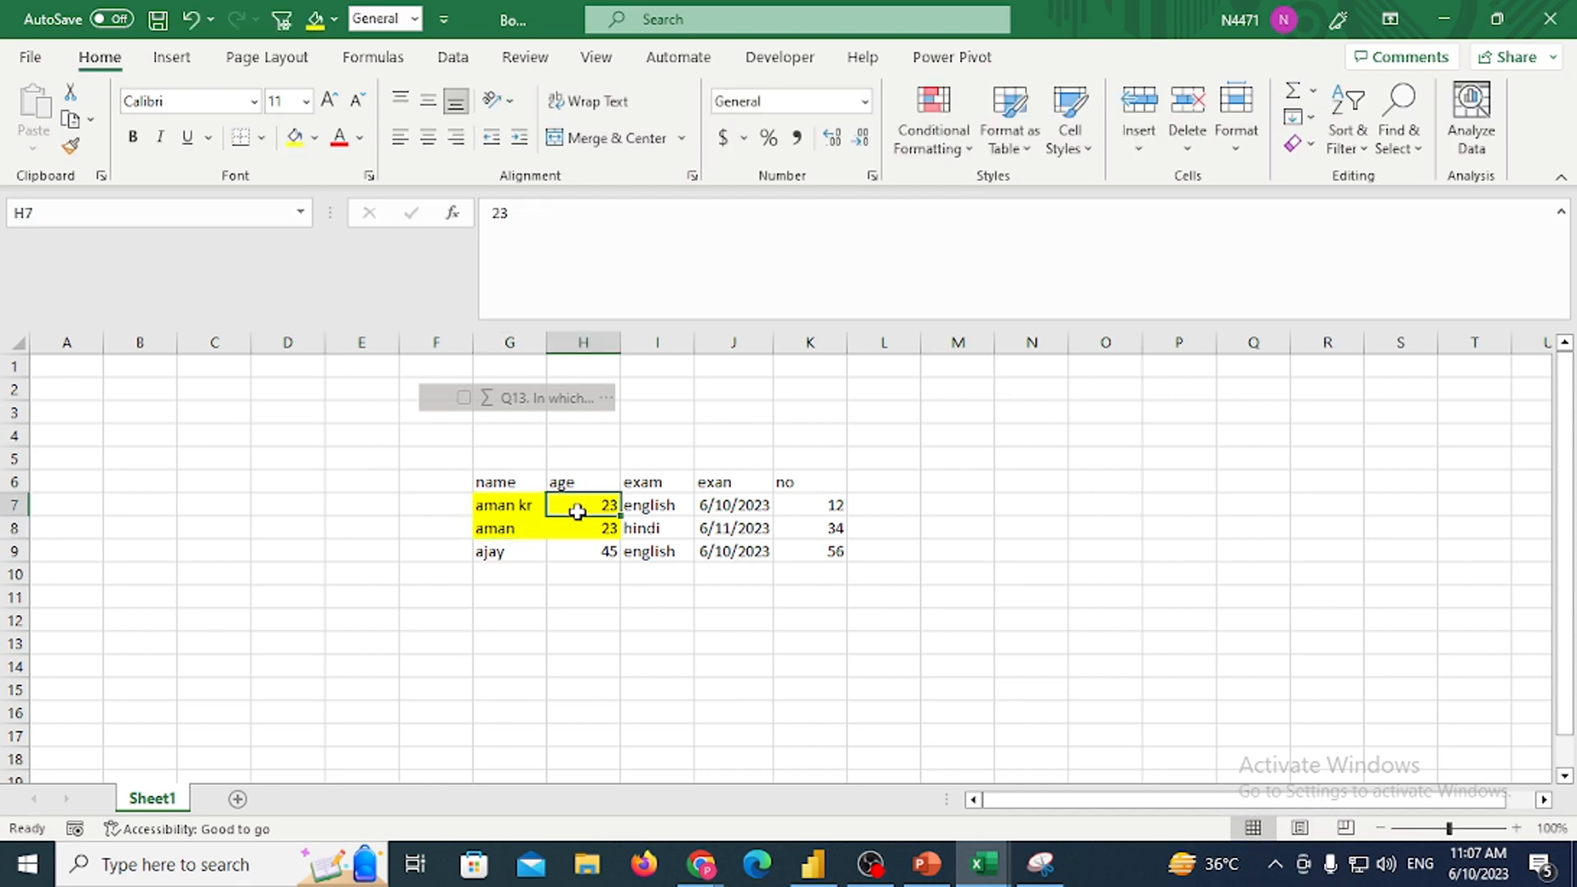
key("Return")
key("Up")
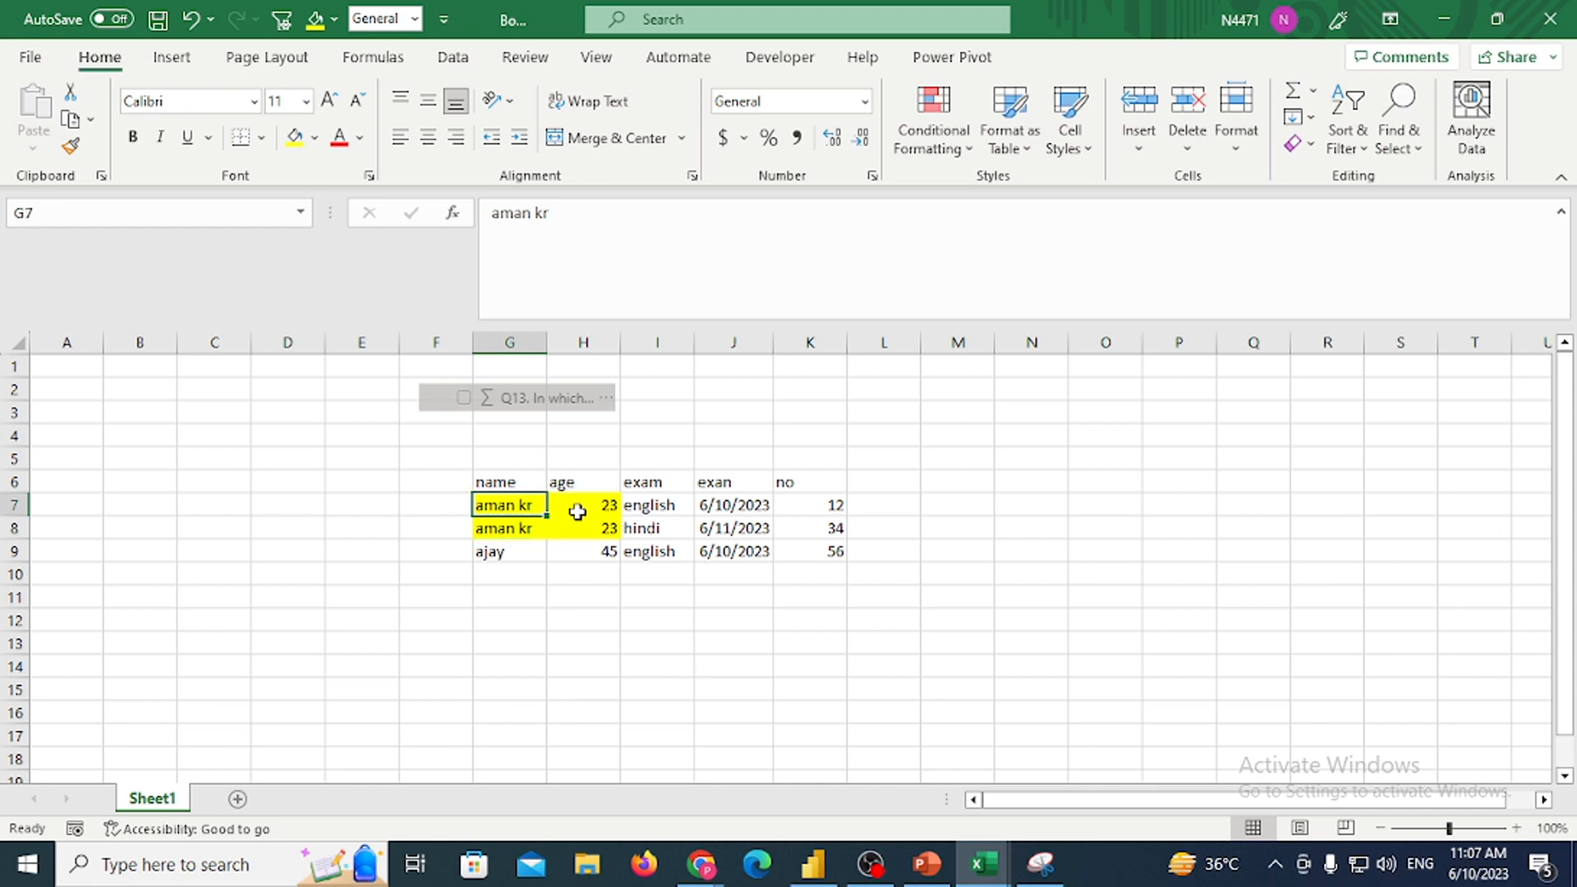
Examine the repeated name and age values against the rest of the exam table in G6:K9
key("shift+Down")
key("shift+Right")
key("Down")
key("Down")
key("Down")
key("Down")
key("Down")
key("Down")
key("Down")
key("Down")
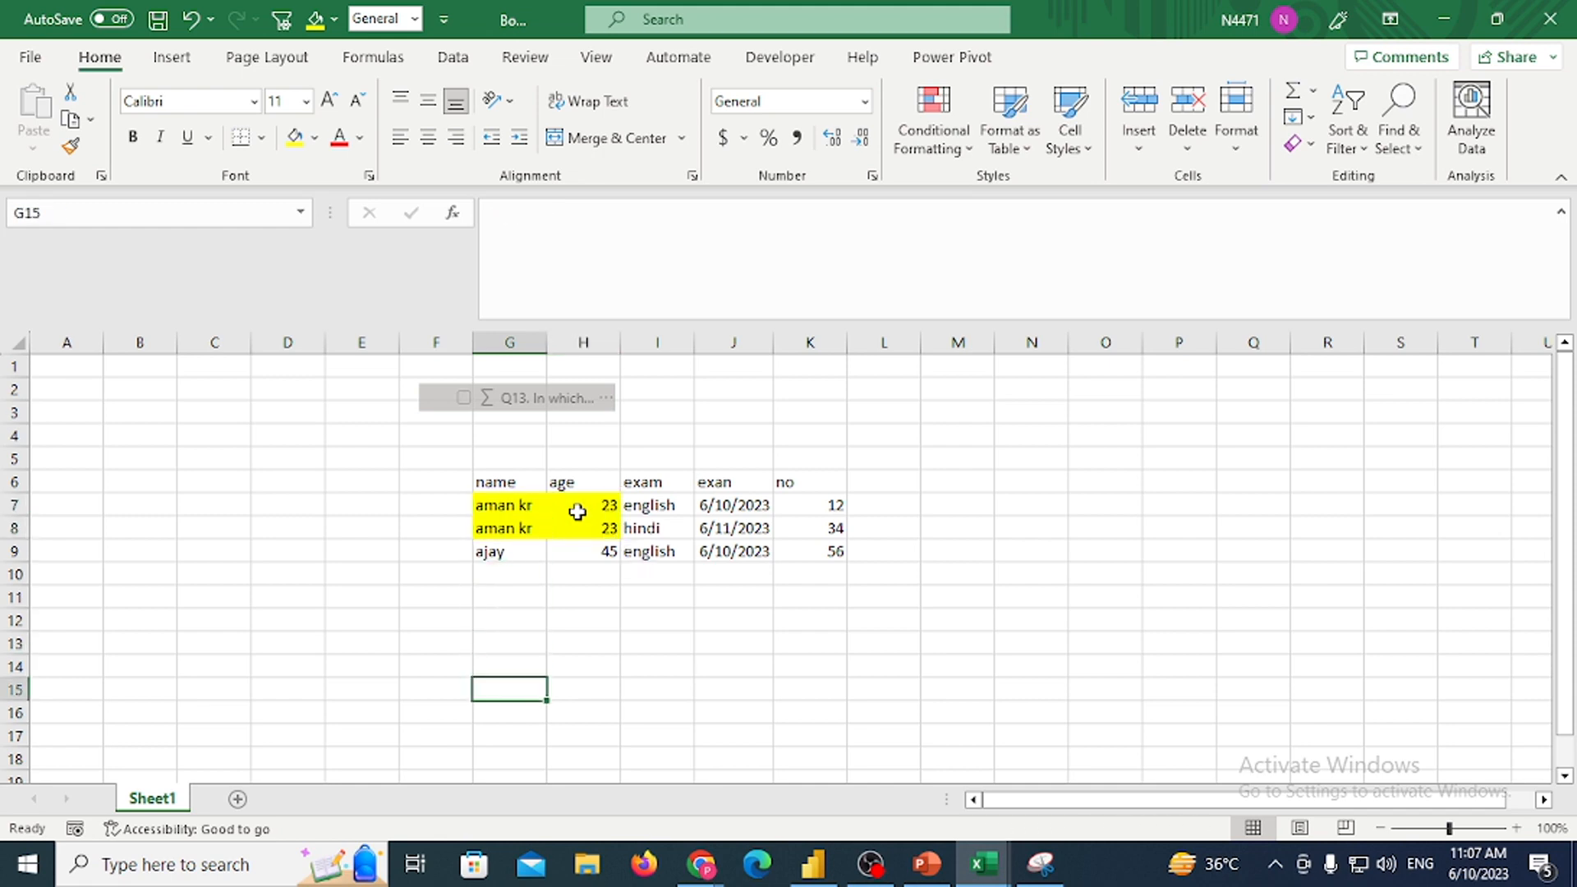
key("Up")
key("Up")
key("Up")
key("Up")
key("Up")
key("Up")
key("Up")
key("Up")
key("Up")
key("Down")
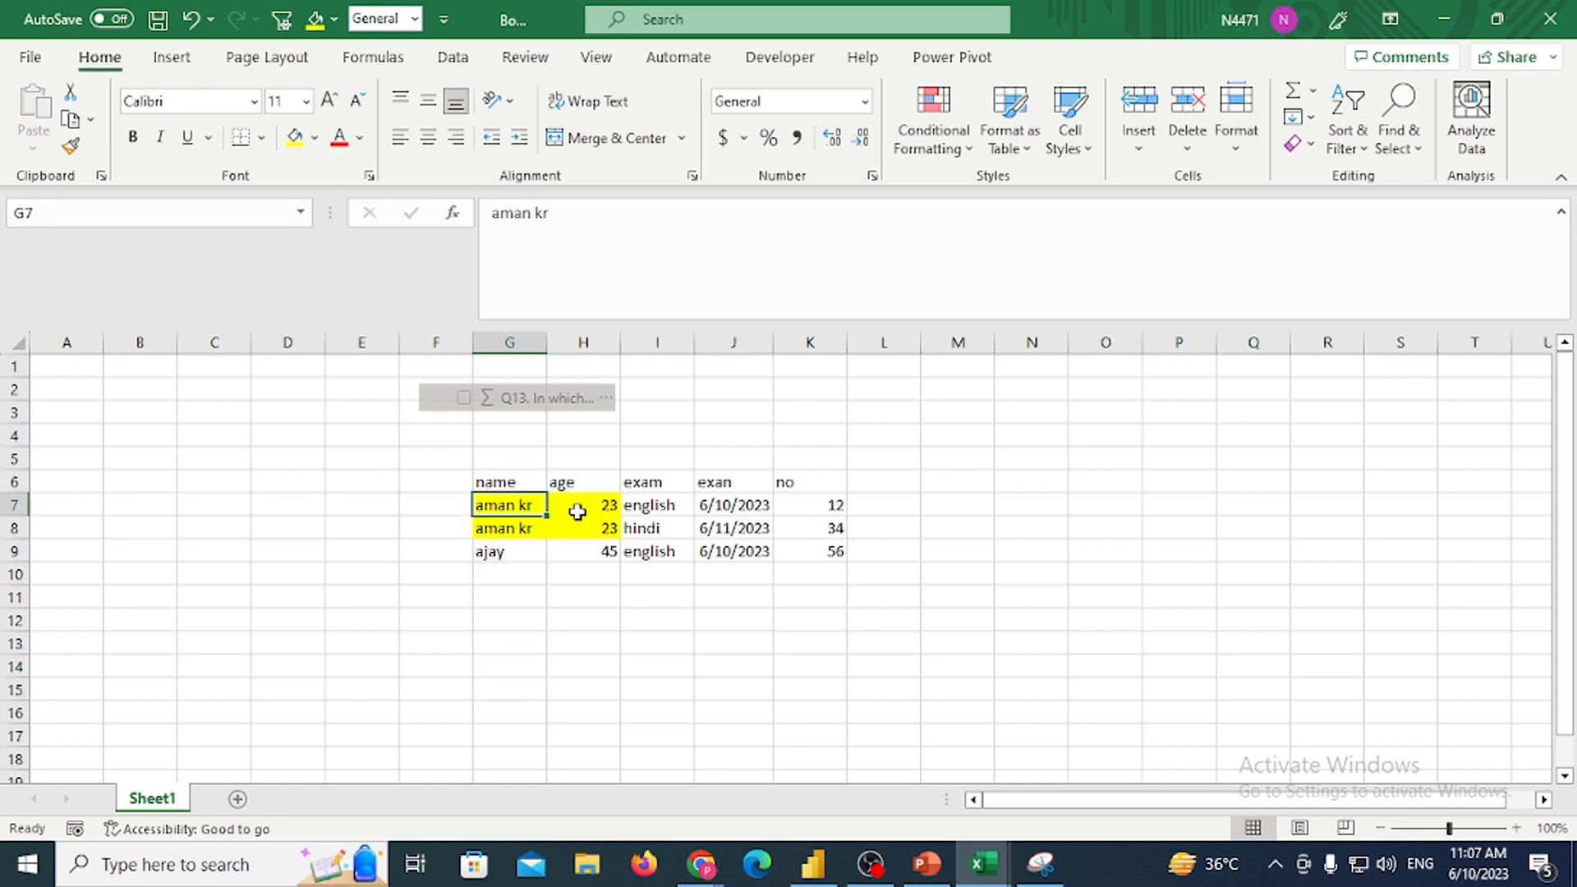
key("Up")
key("shift+Right")
key("shift+Right")
key("shift+Right")
key("shift+Down")
key("shift+Down")
key("shift+Down")
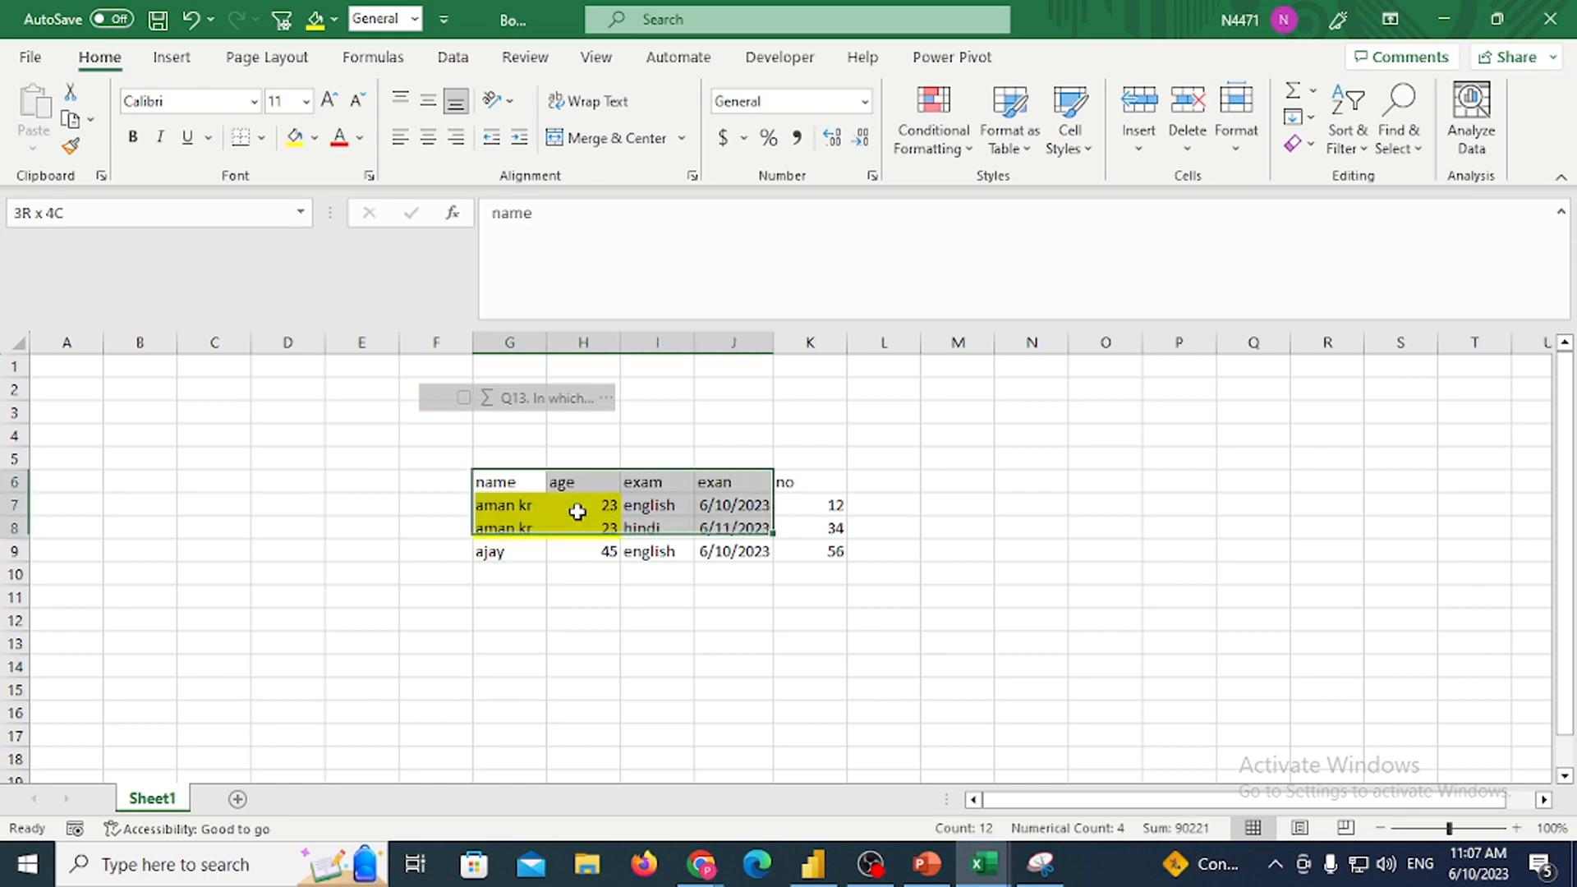
key("shift+Right")
key("shift+Left")
key("shift+Left")
key("shift+Left")
key("shift+Left")
key("shift+Up")
key("shift+Up")
key("shift+Up")
key("Down")
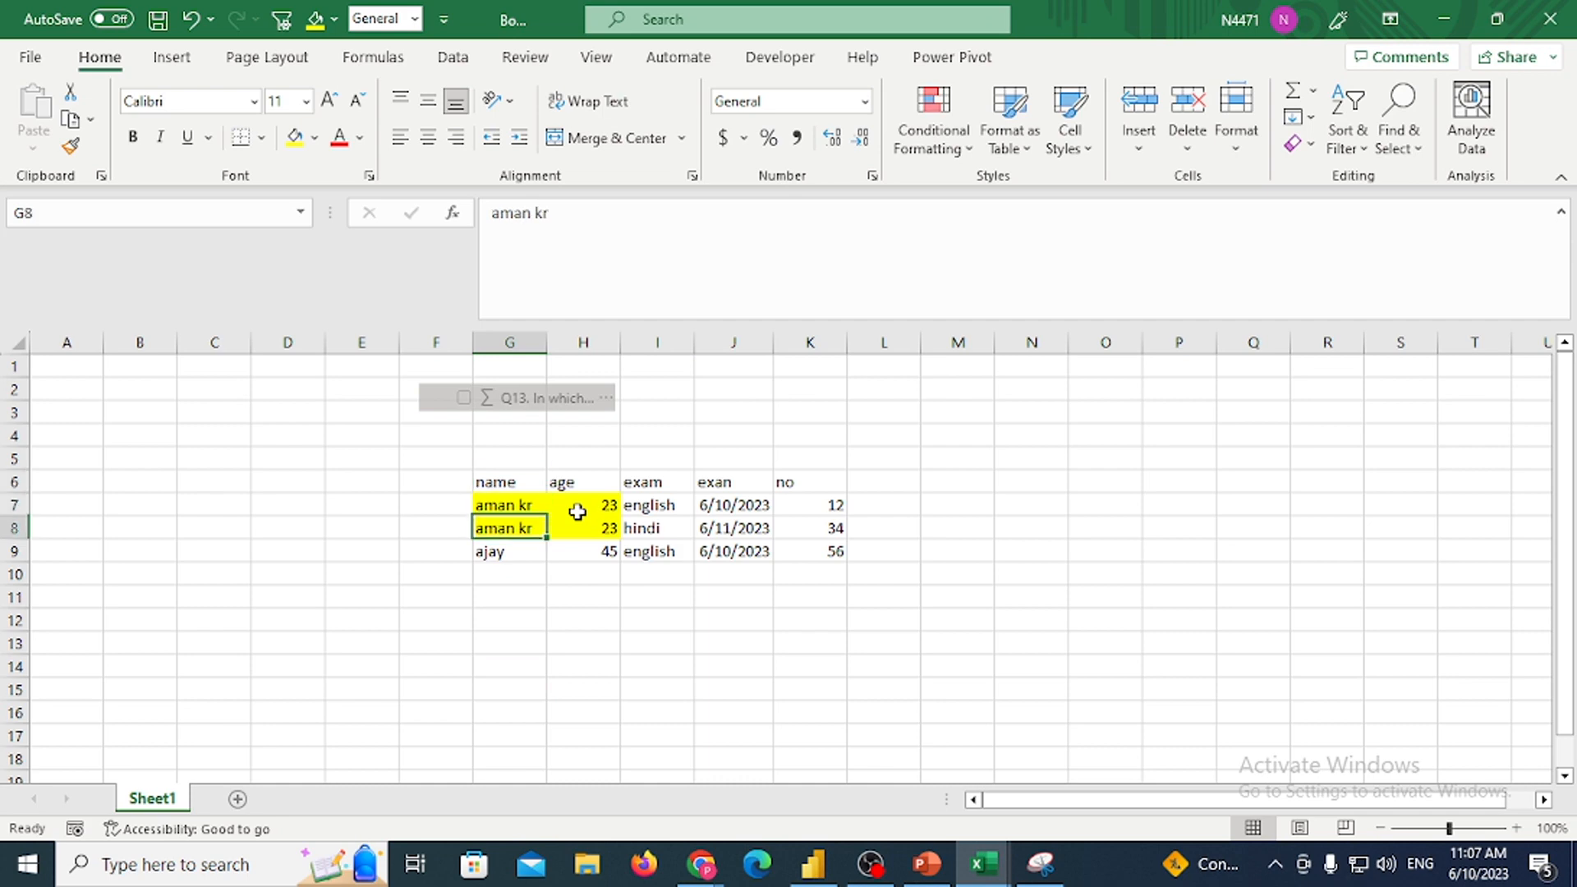
key("Up")
key("shift+Right")
key("shift+Down")
key("shift+Down")
key("shift+Down")
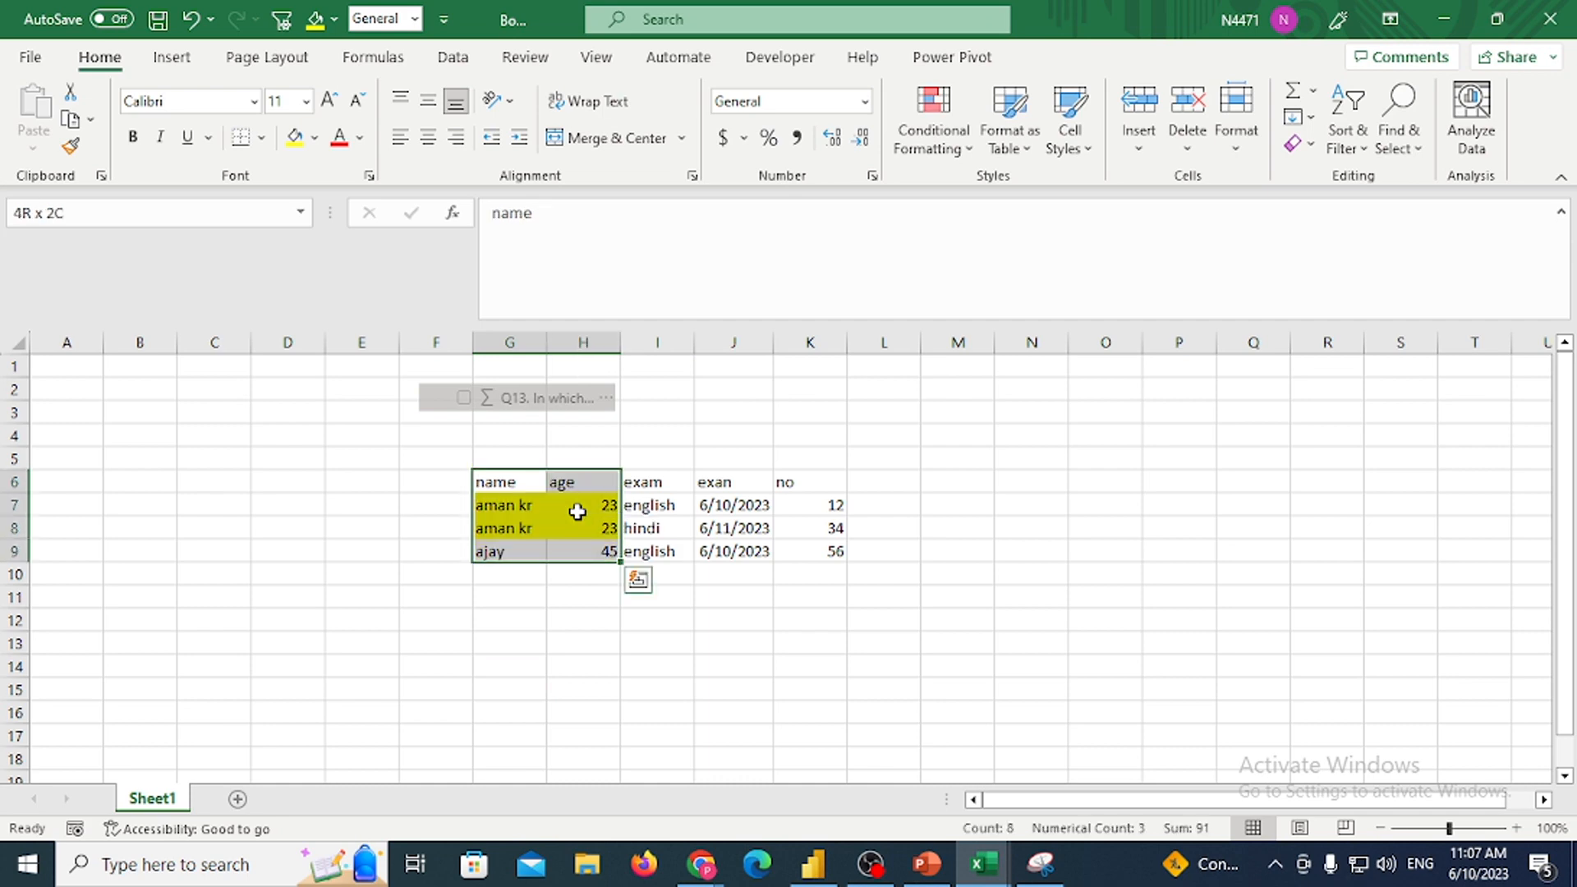
Set up student table headings in row 12, with id in C12 and the name and age headings copied into D12:E12
key("Left")
key("Left")
key("Right")
key("Right")
key("shift+Right")
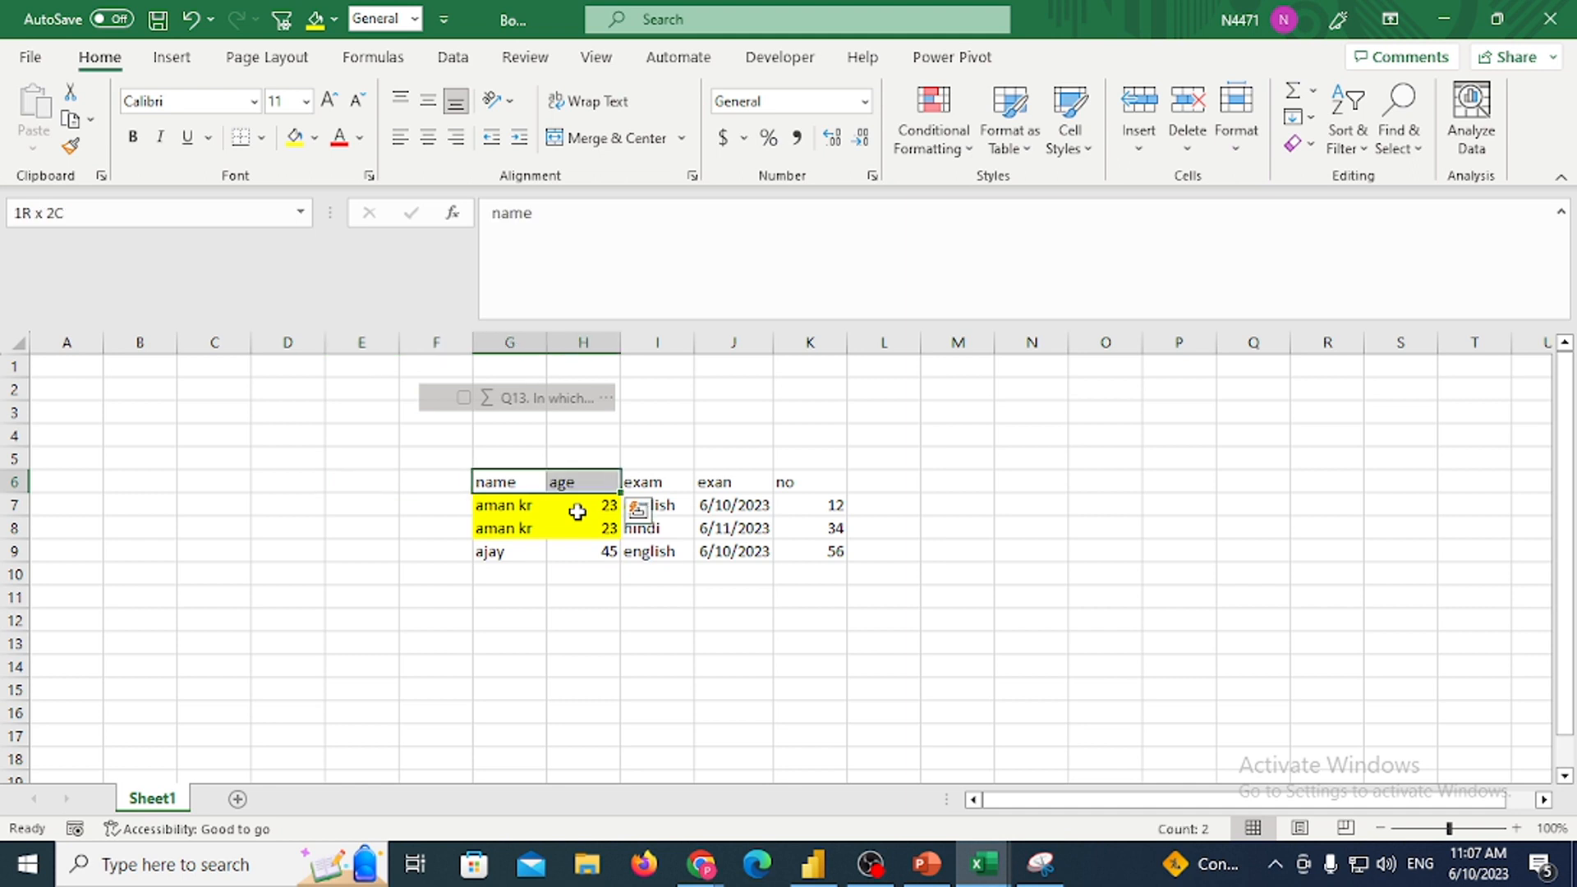
key("ctrl+c")
key("Left")
key("Left")
key("Left")
key("Down")
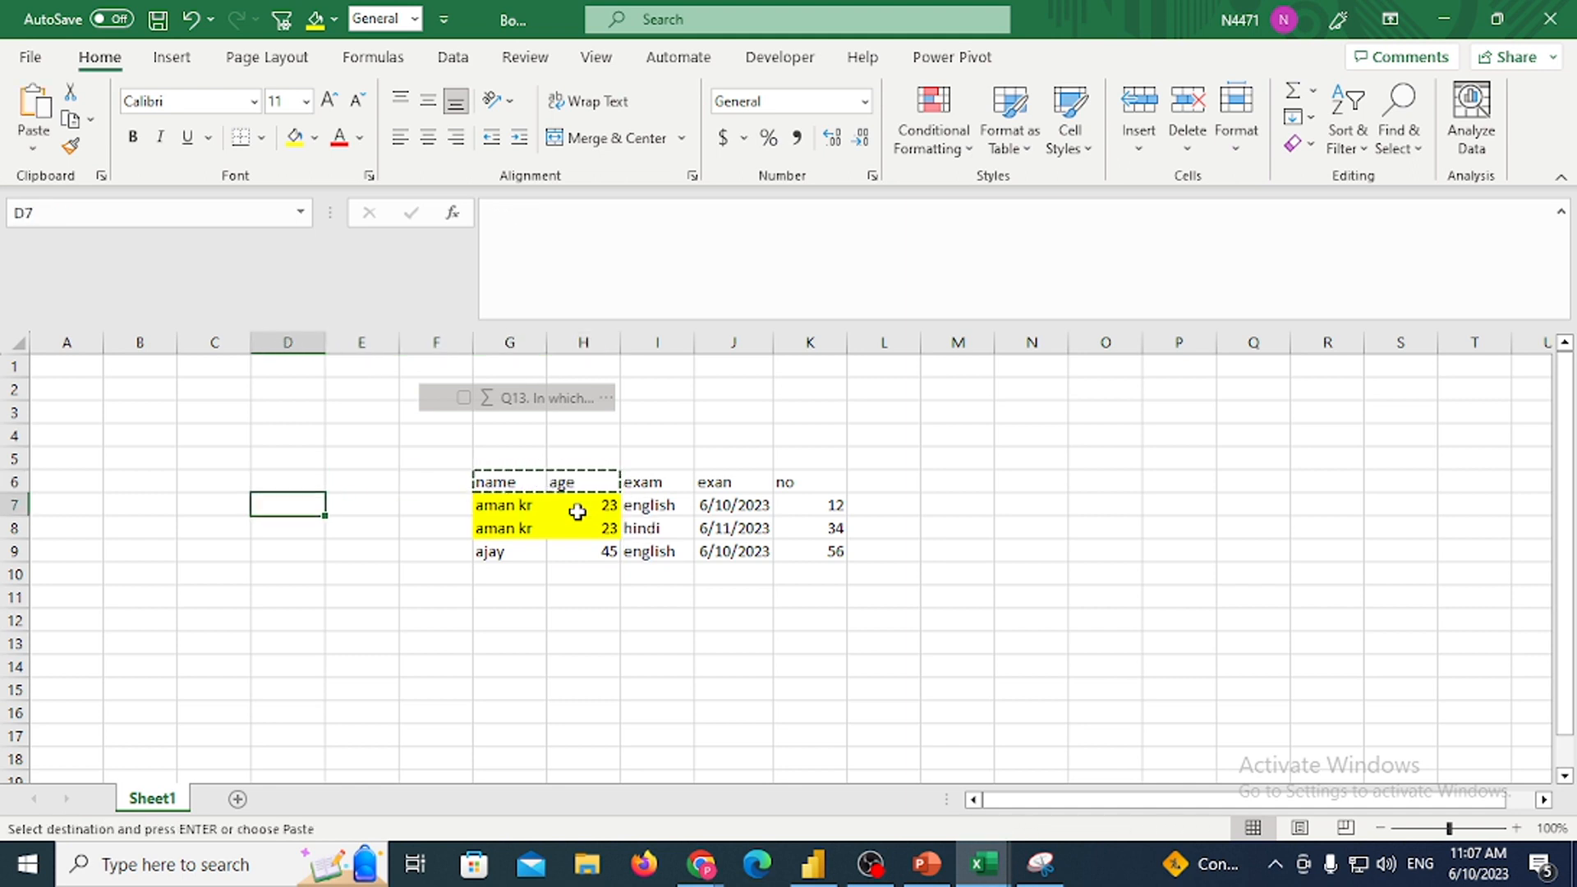
key("Down")
key("Down")
key("Down")
key("Down")
key("Down")
key("ctrl+v")
key("Left")
key("Escape")
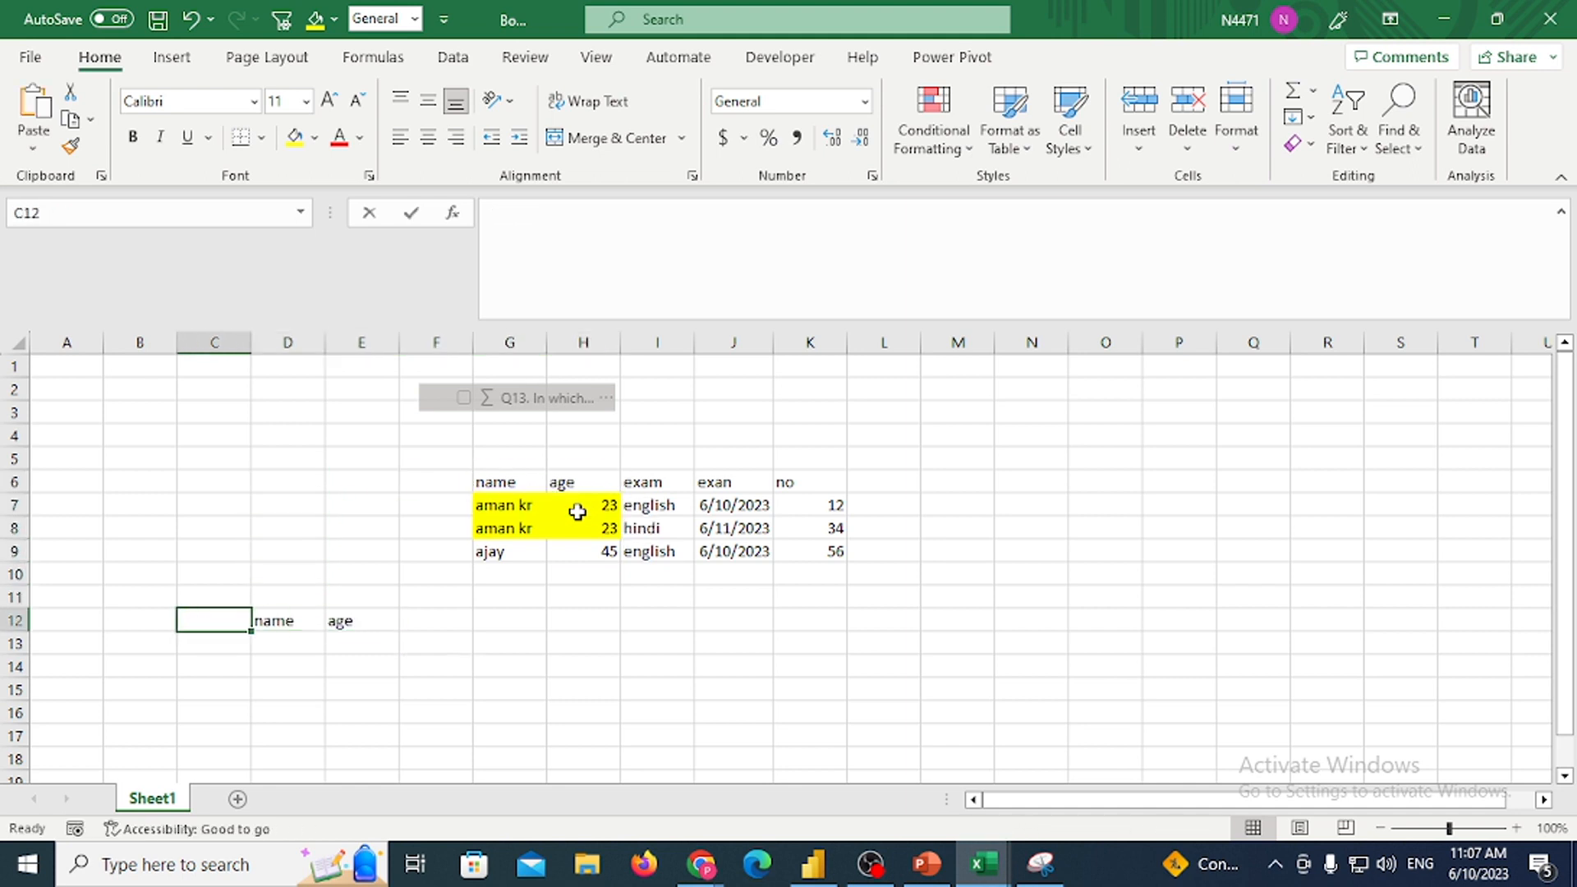
type("id")
Set up a separate exam table in H12:K12 with the headings id, eman, emandate and no
key("Right")
key("Right")
key("Right")
key("Right")
key("Right")
key("Right")
key("Right")
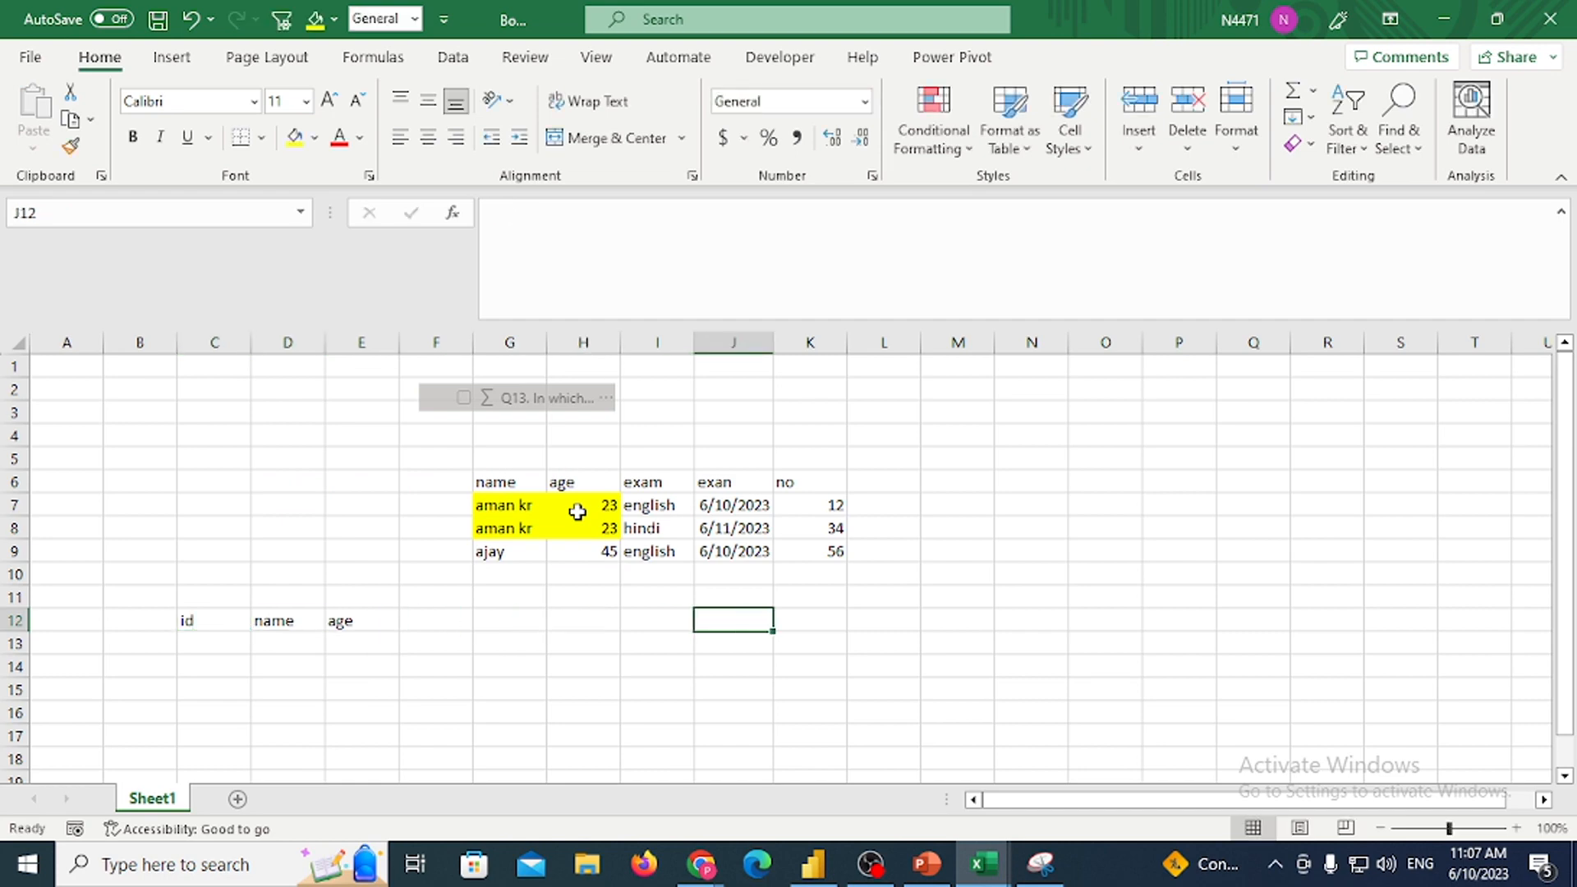
key("Left")
key("Left")
type("id")
key("Right")
type("e")
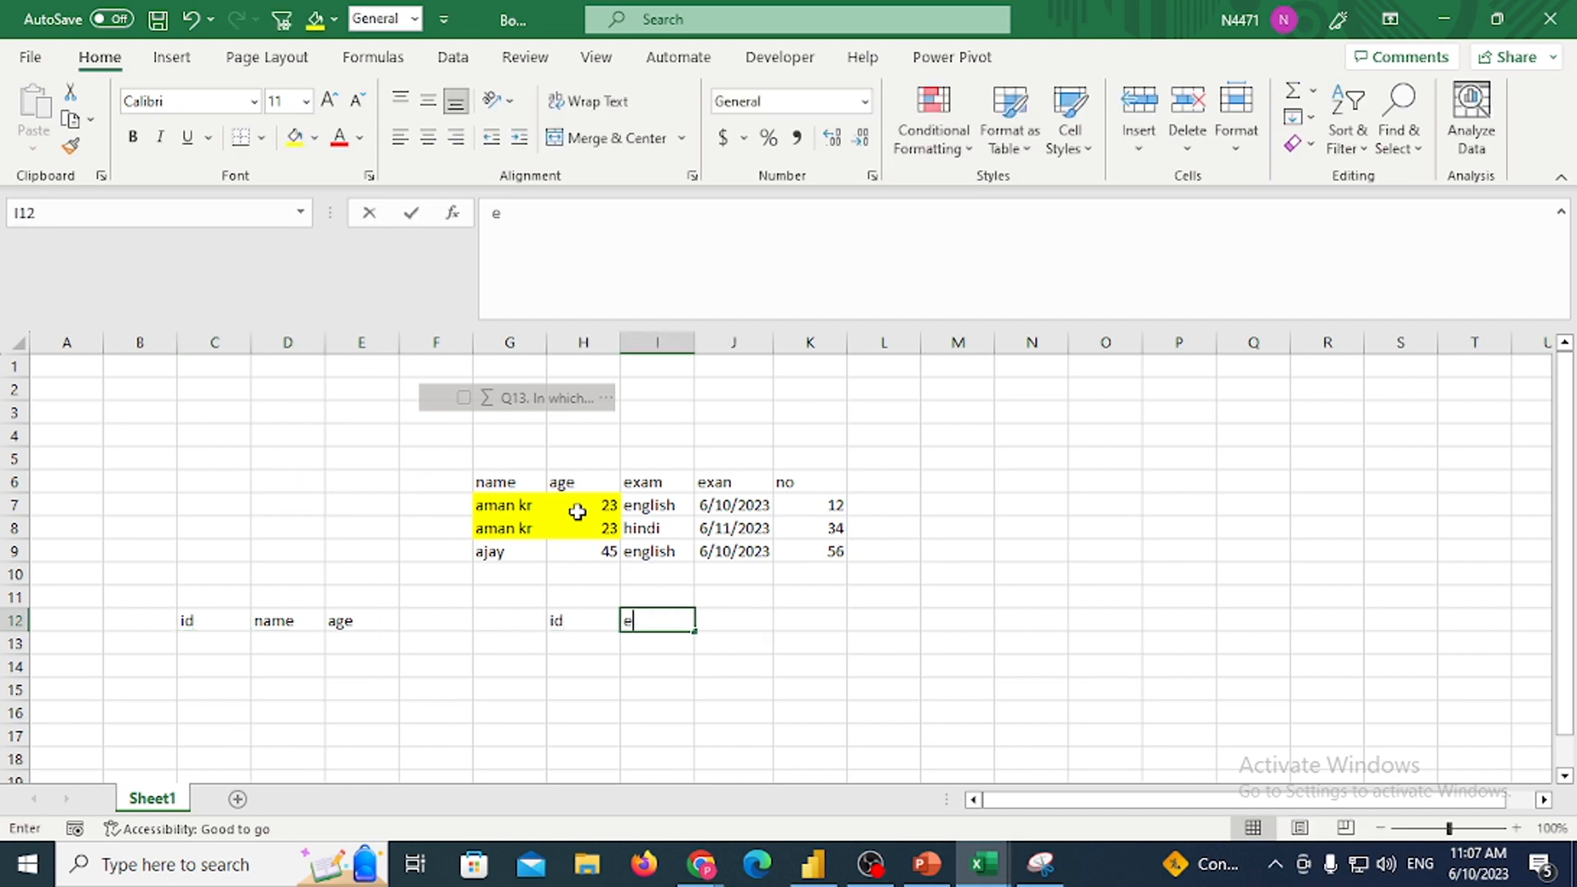
type("man")
key("Right")
type("em")
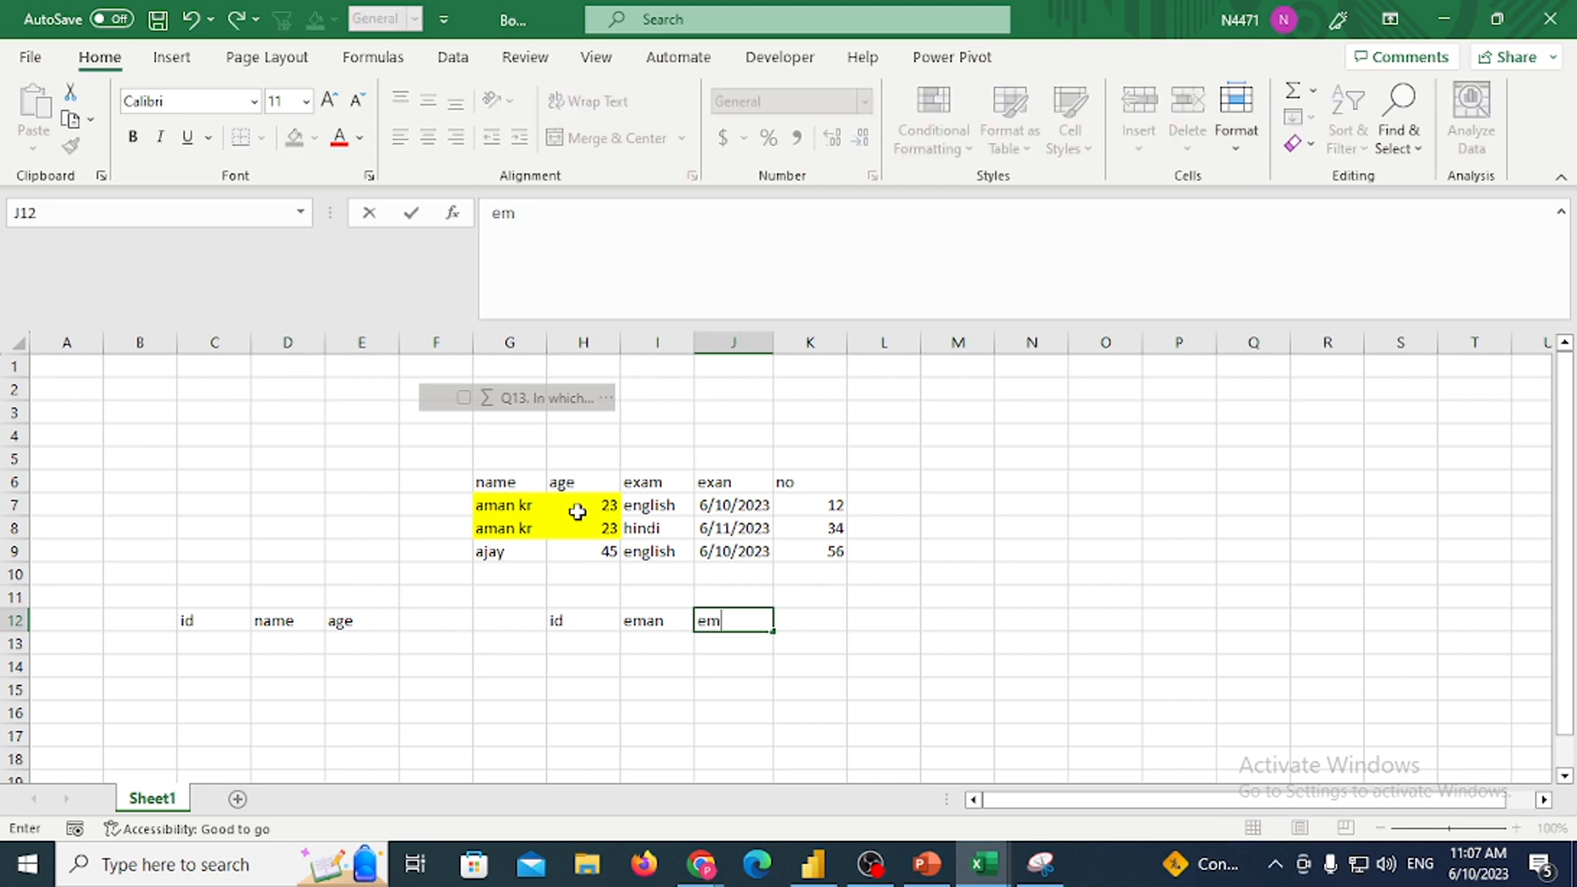
type("andate")
key("Right")
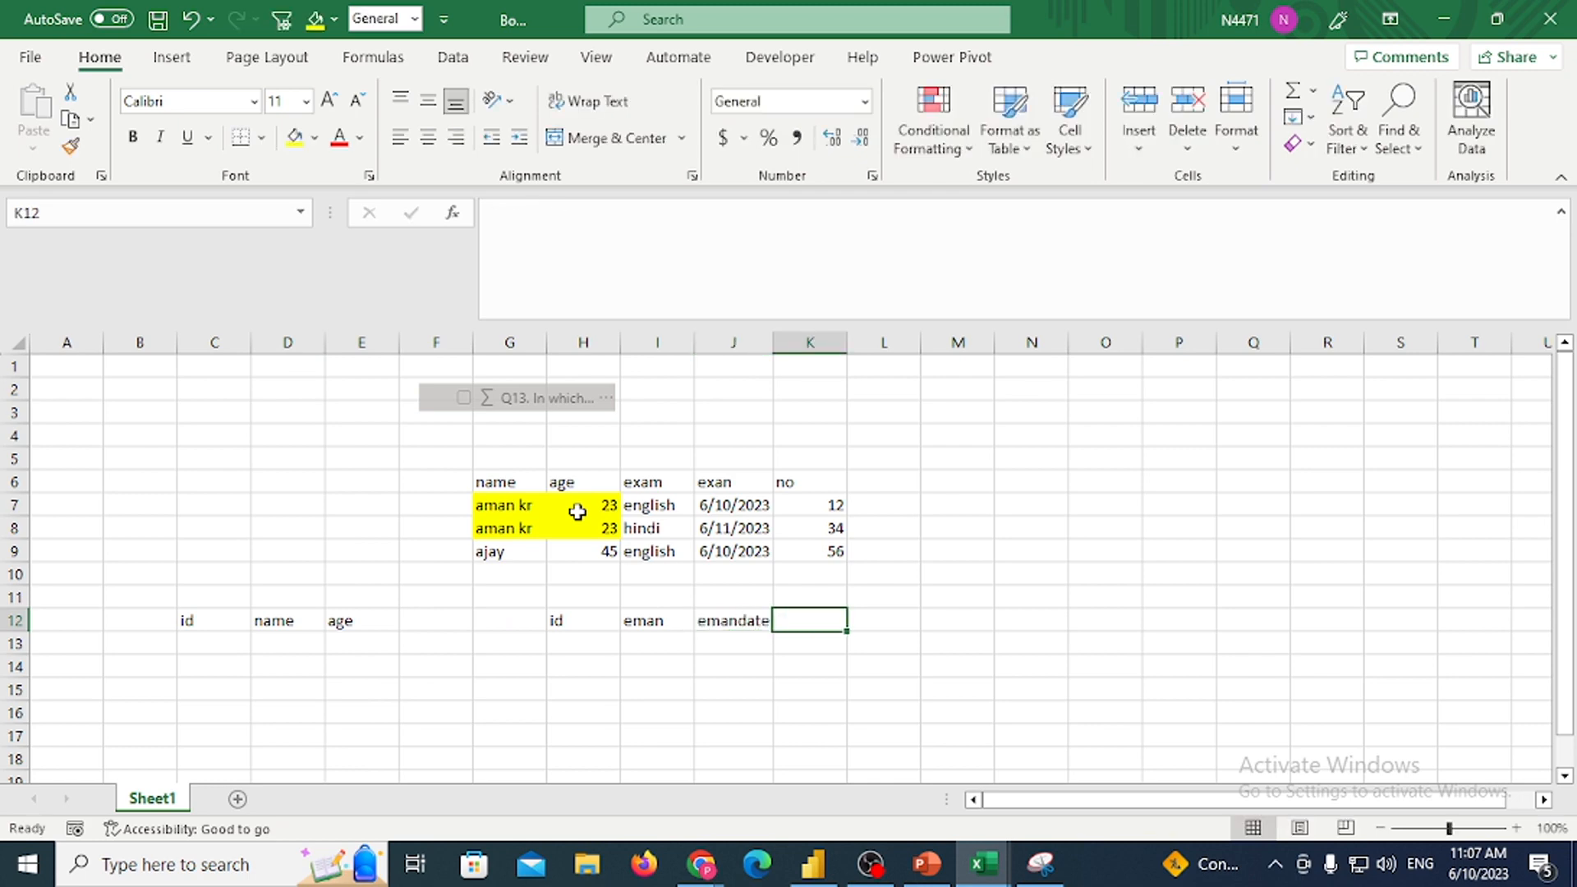
type("no")
key("Right")
Copy the name and age from G7:H7 into D13:E13 of the student table and give that record id 1
key("Left")
key("Left")
key("Left")
key("Up")
key("Up")
key("Up")
key("Up")
key("Up")
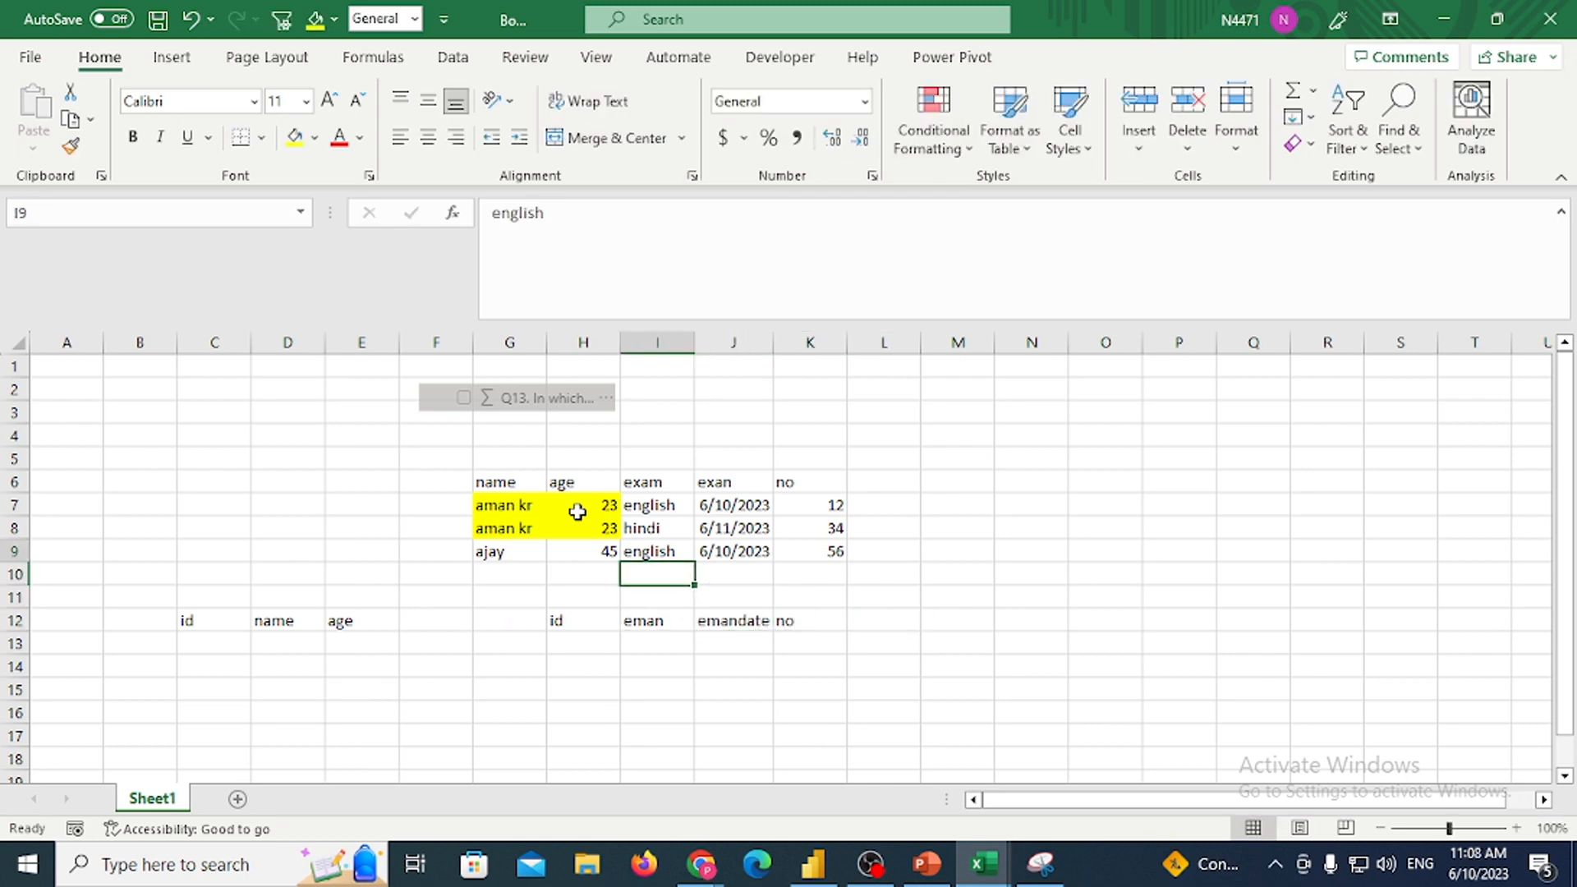
key("Left")
key("Left")
key("shift+Right")
key("ctrl+c")
key("Down")
key("Down")
key("Down")
key("Down")
key("Down")
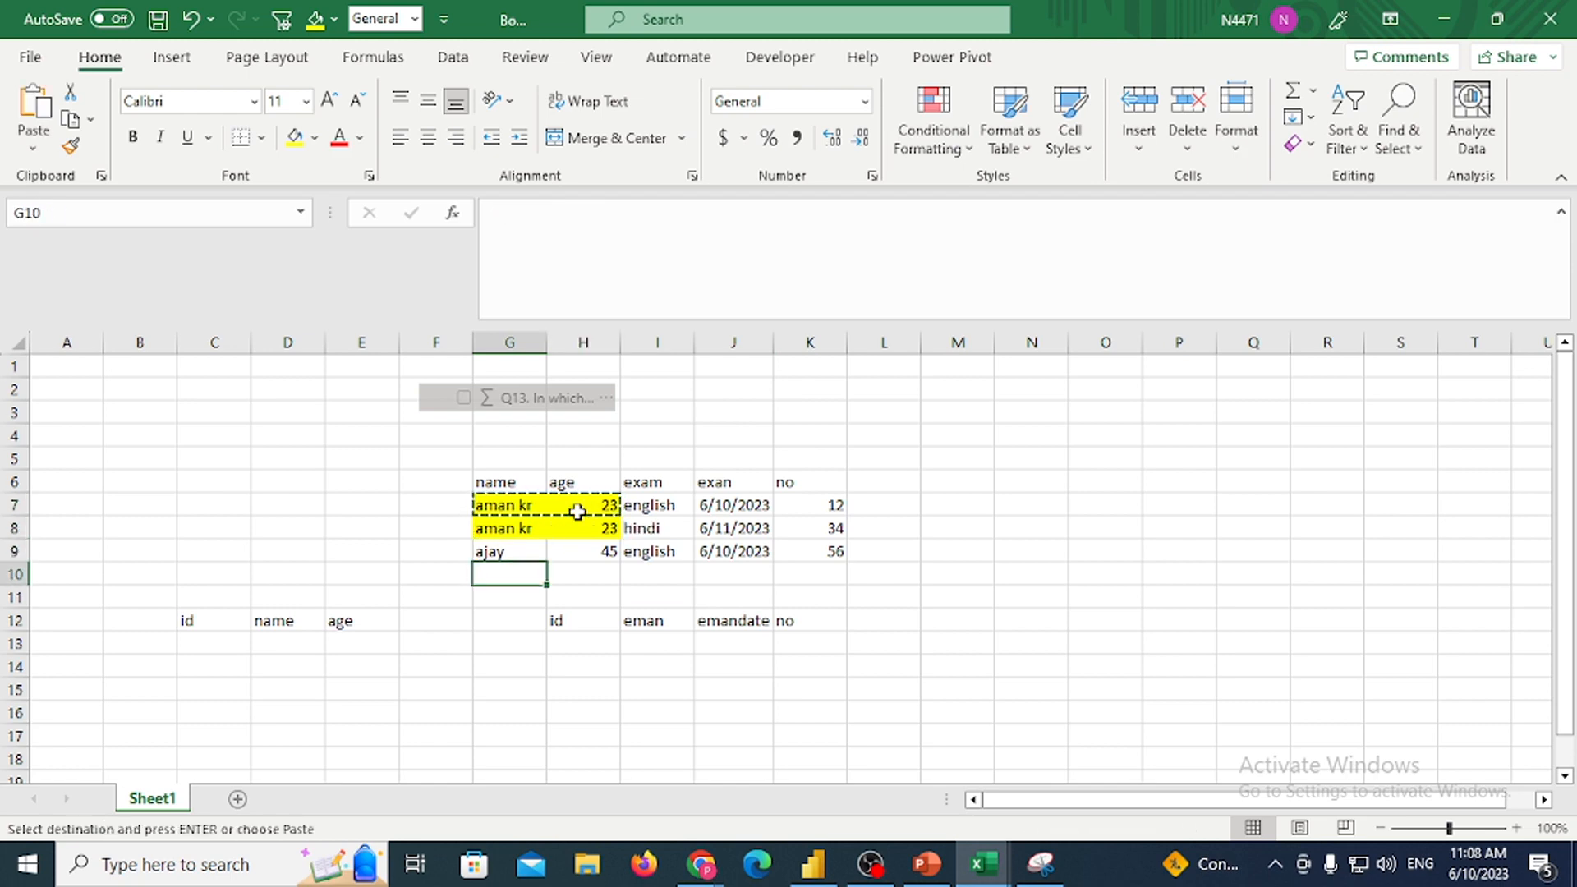
key("Left")
key("Left")
key("Left")
key("Down")
key("ctrl+v")
key("Left")
type("1")
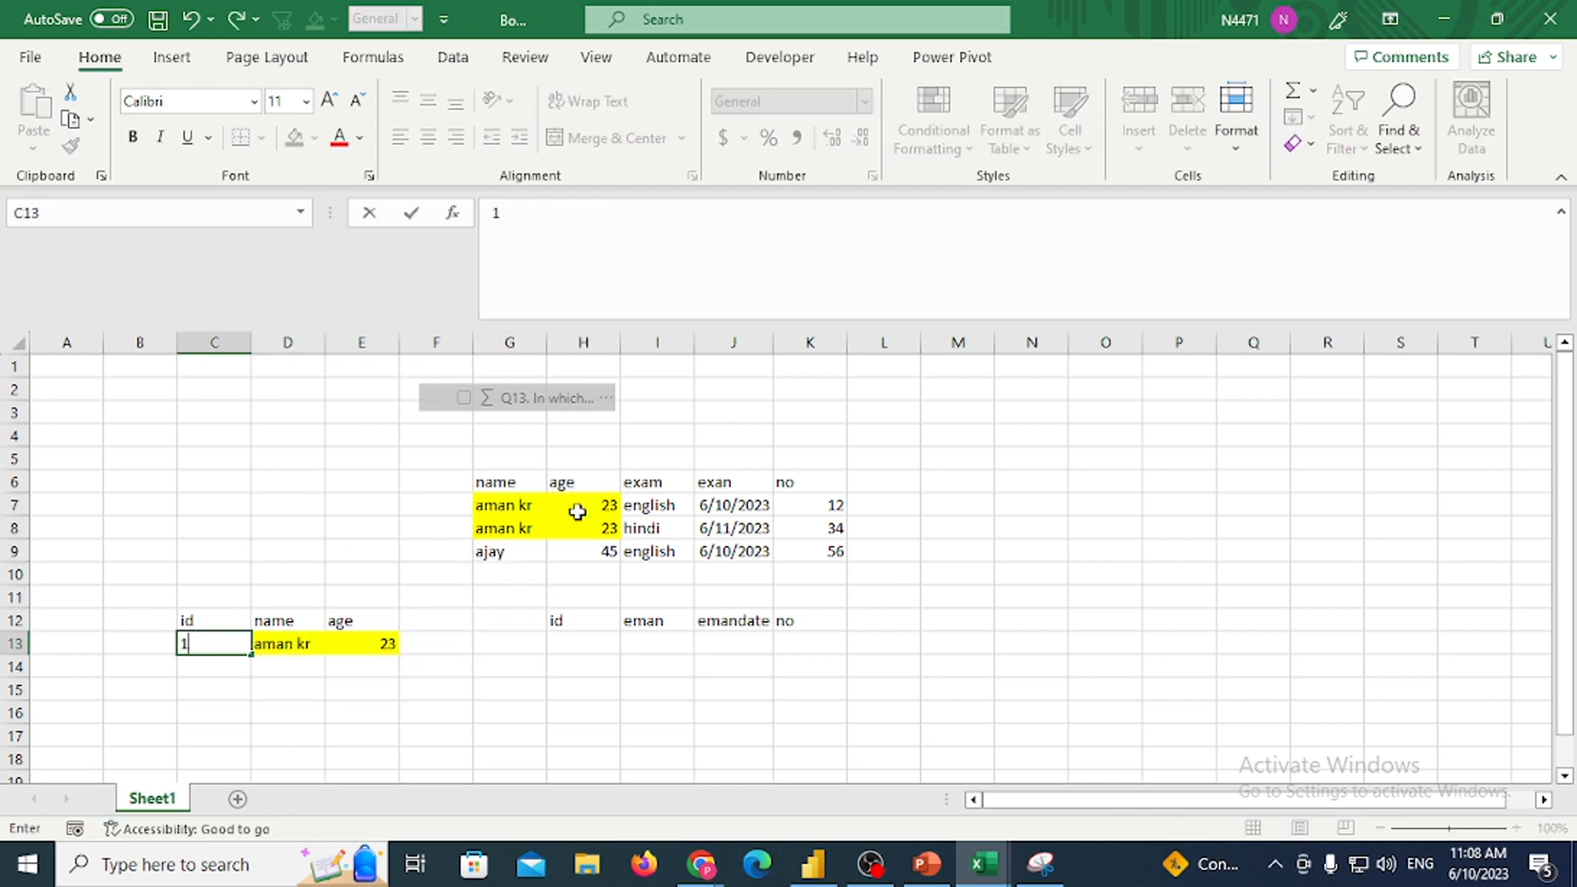
Add a second student record with id 2 in C14 and the name and age copied from G9:H9 into D14:E14
key("Return")
type("2")
key("Right")
key("Up")
key("Up")
key("Up")
key("Up")
key("Up")
key("Right")
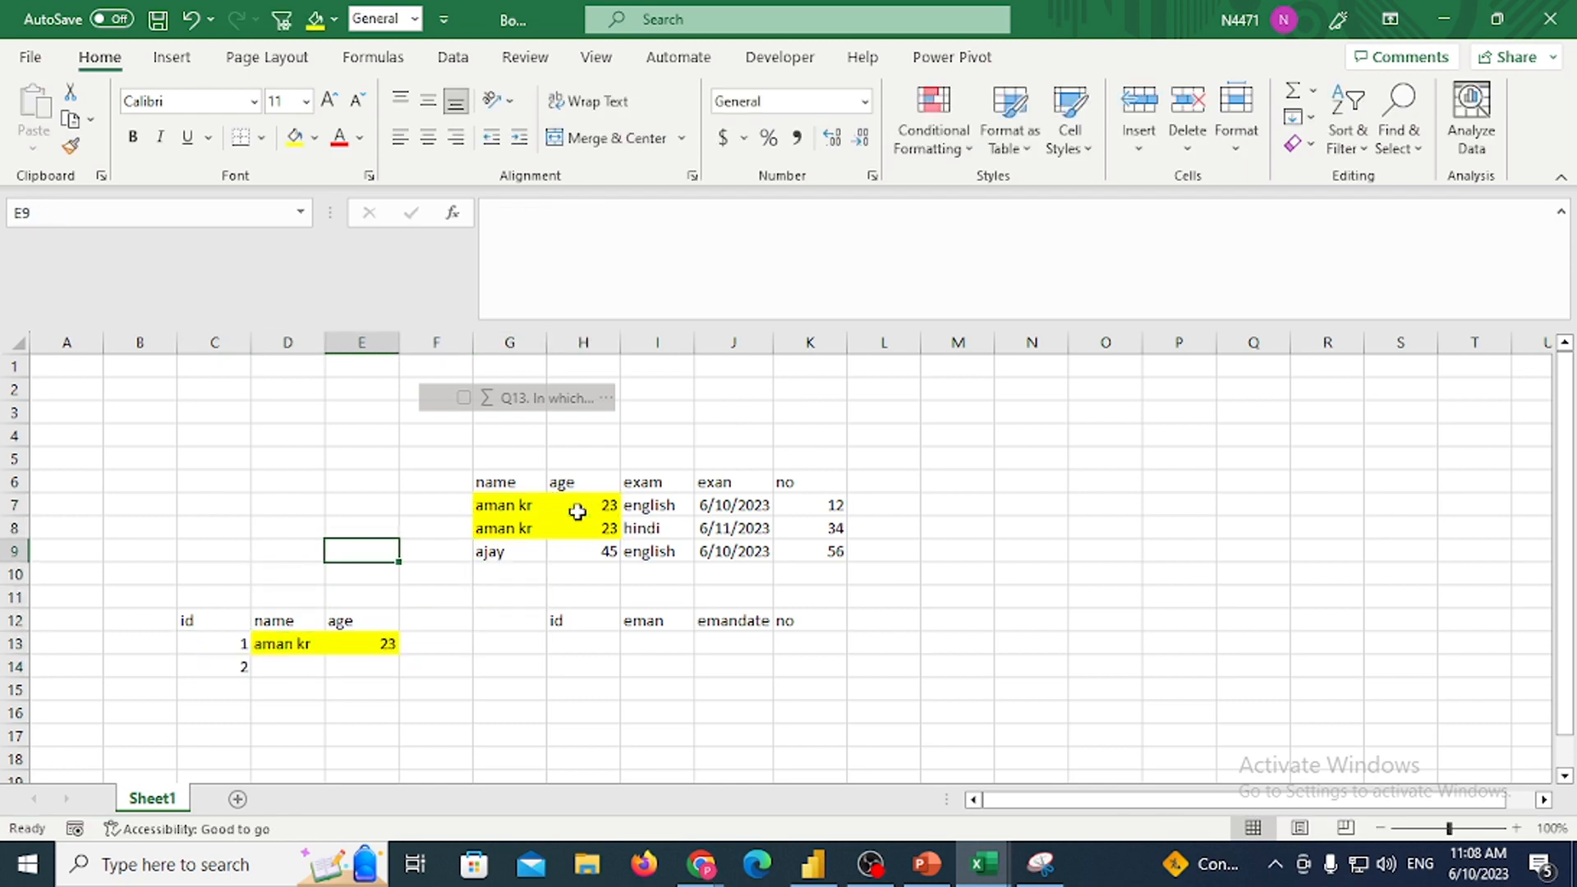
key("Right")
key("Right")
key("shift+Right")
key("ctrl+c")
key("Down")
key("Down")
key("Down")
key("Down")
key("Down")
key("Down")
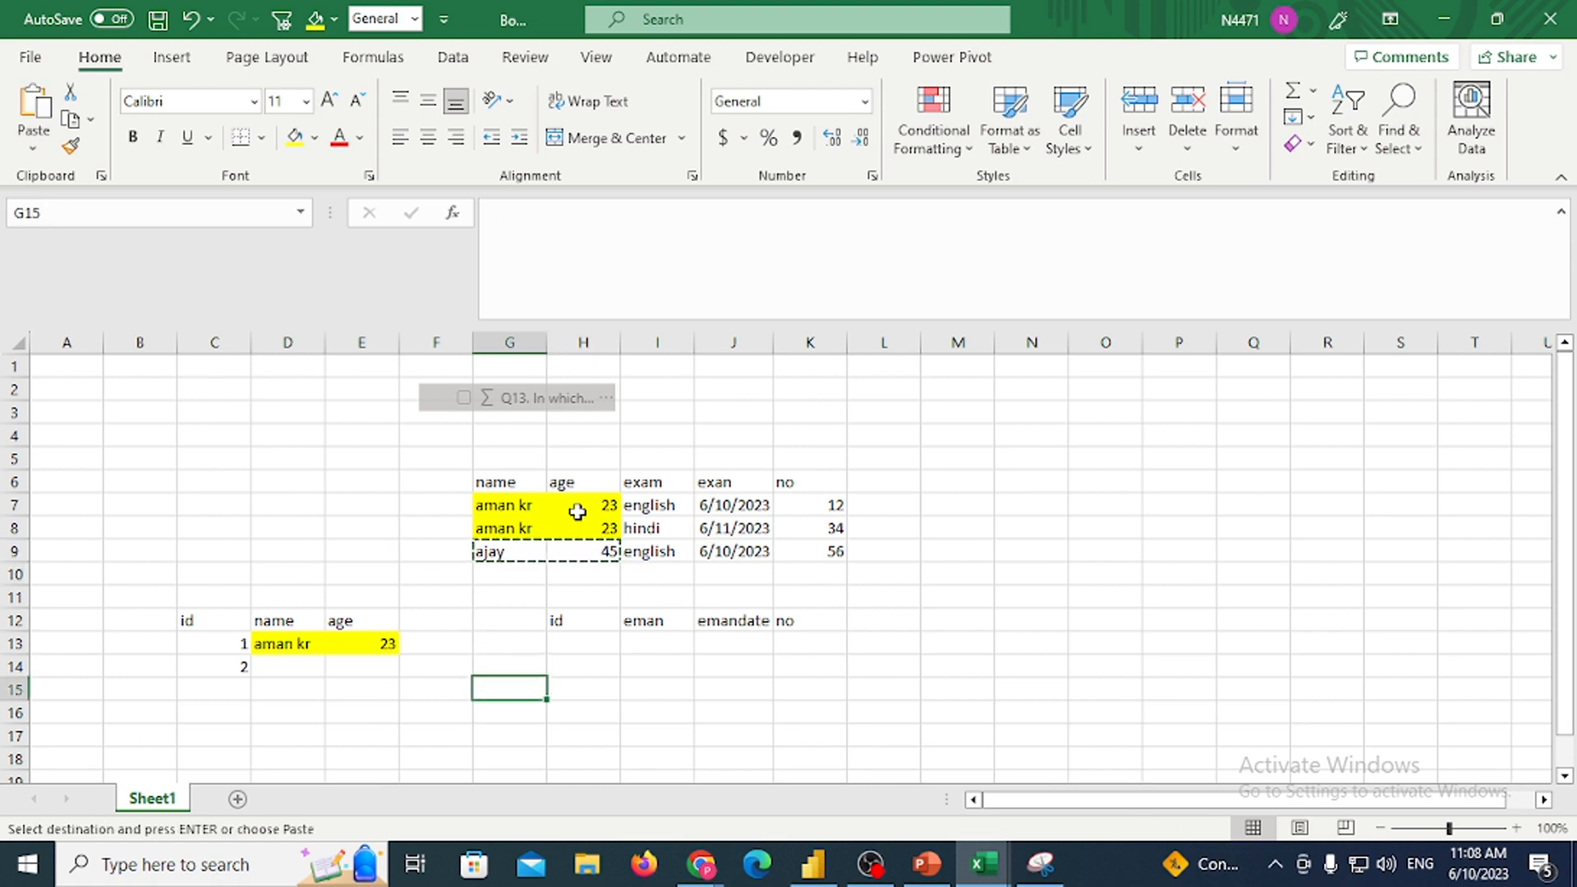
key("Left")
key("Left")
key("Left")
key("Up")
key("ctrl+v")
Copy the exam details from I7:K7 into I13:K13 of the exam table and give that record id 1
key("Right")
key("Right")
key("Right")
key("Right")
key("Right")
key("Right")
key("Right")
key("Up")
key("Up")
key("Up")
key("Up")
key("Up")
key("Up")
key("Up")
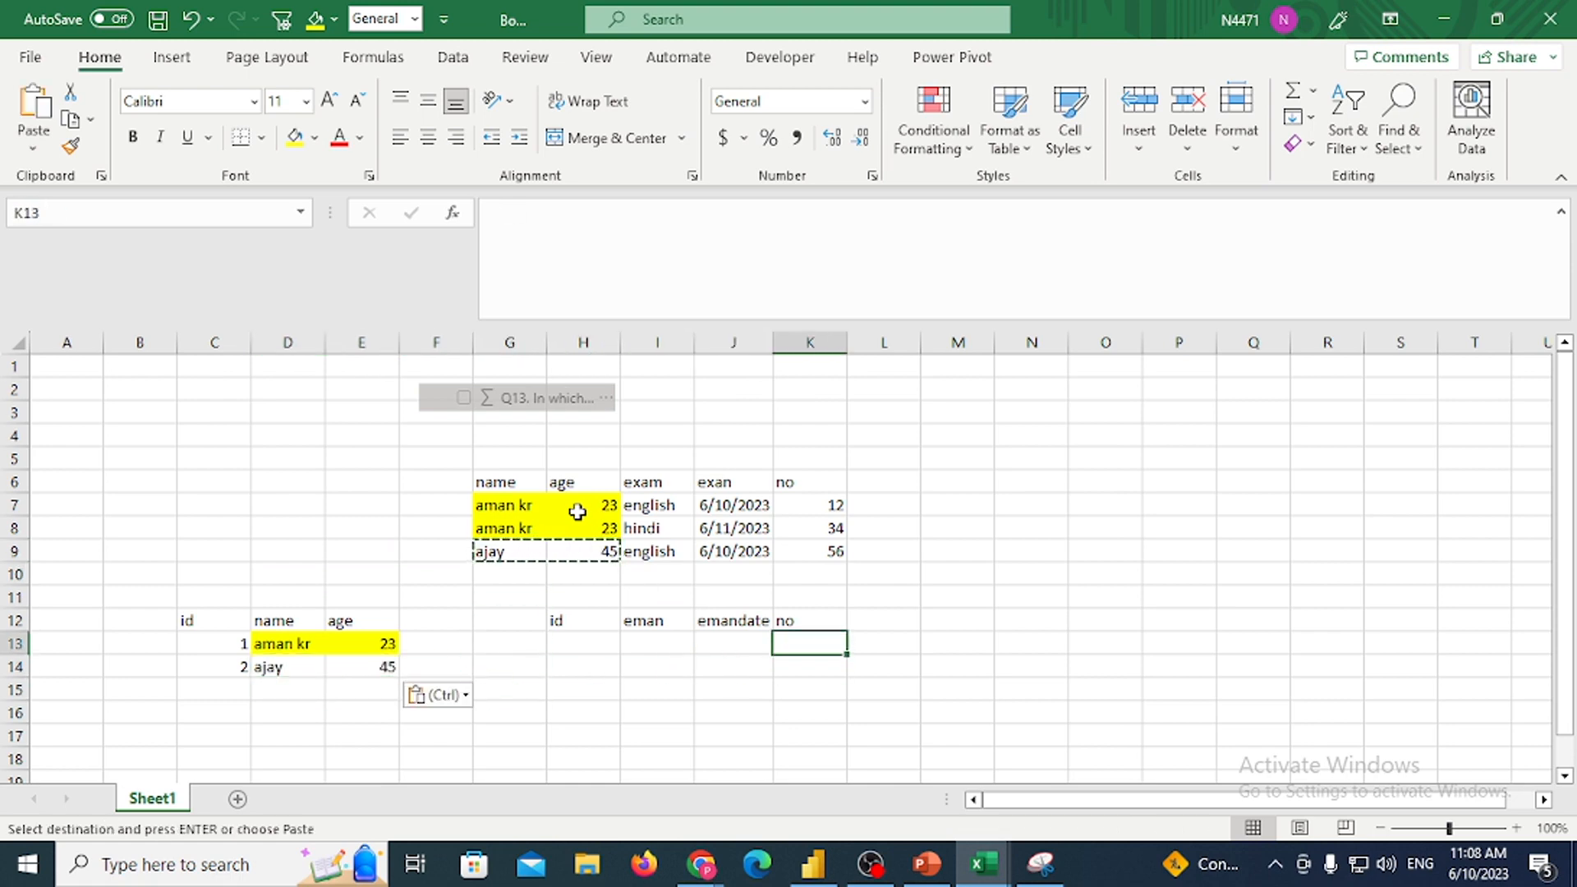
key("shift+Left")
key("shift+Left")
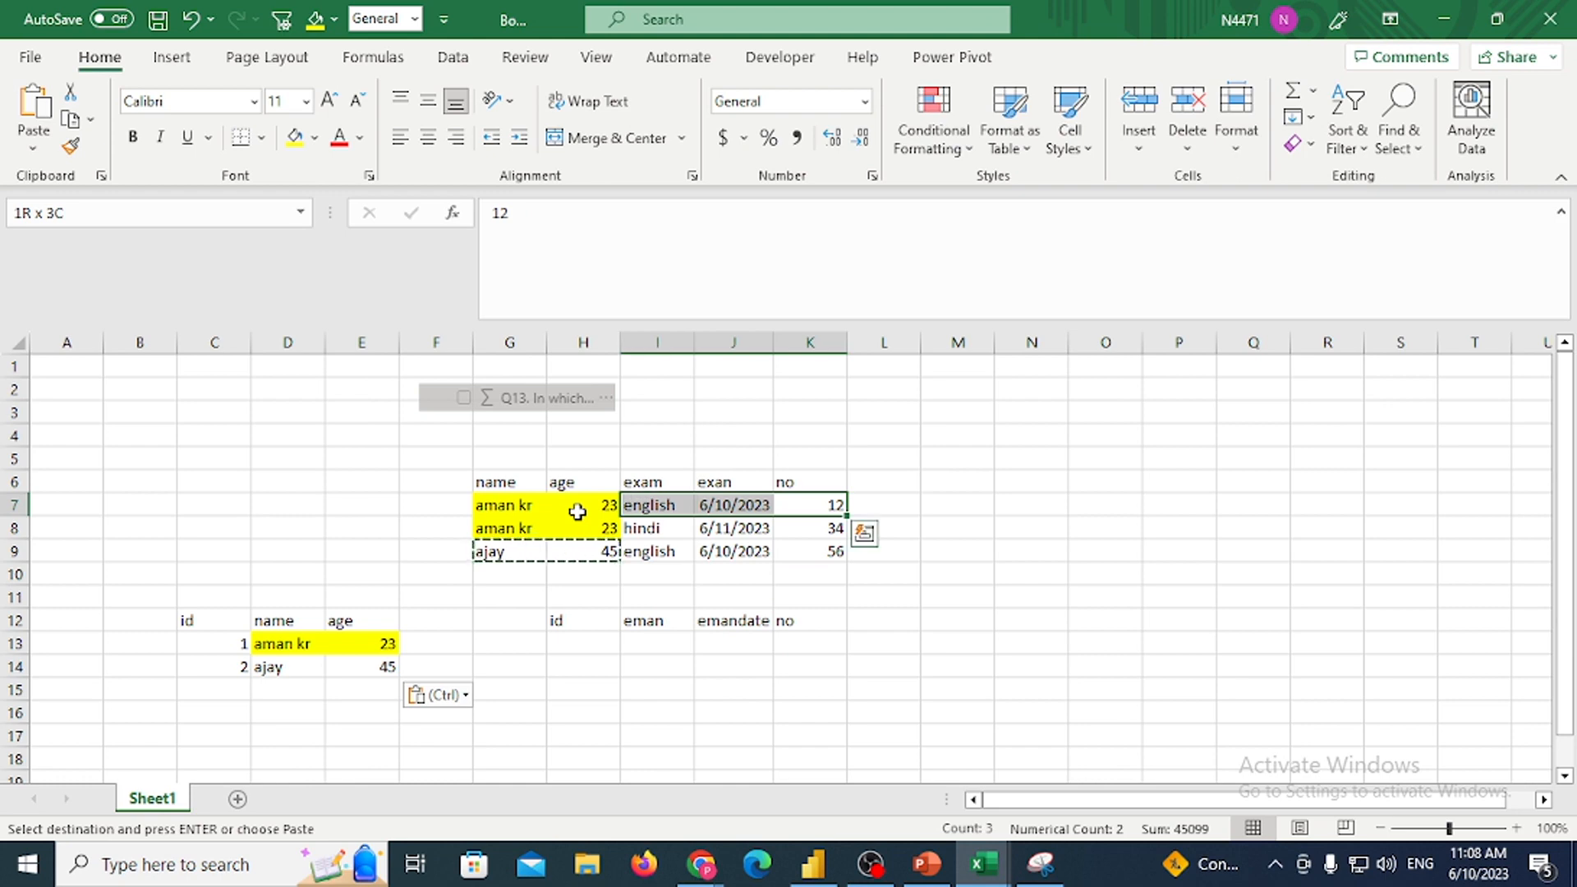
key("ctrl+c")
key("Down")
key("Down")
key("Down")
key("Down")
key("Down")
key("Down")
key("Left")
key("Left")
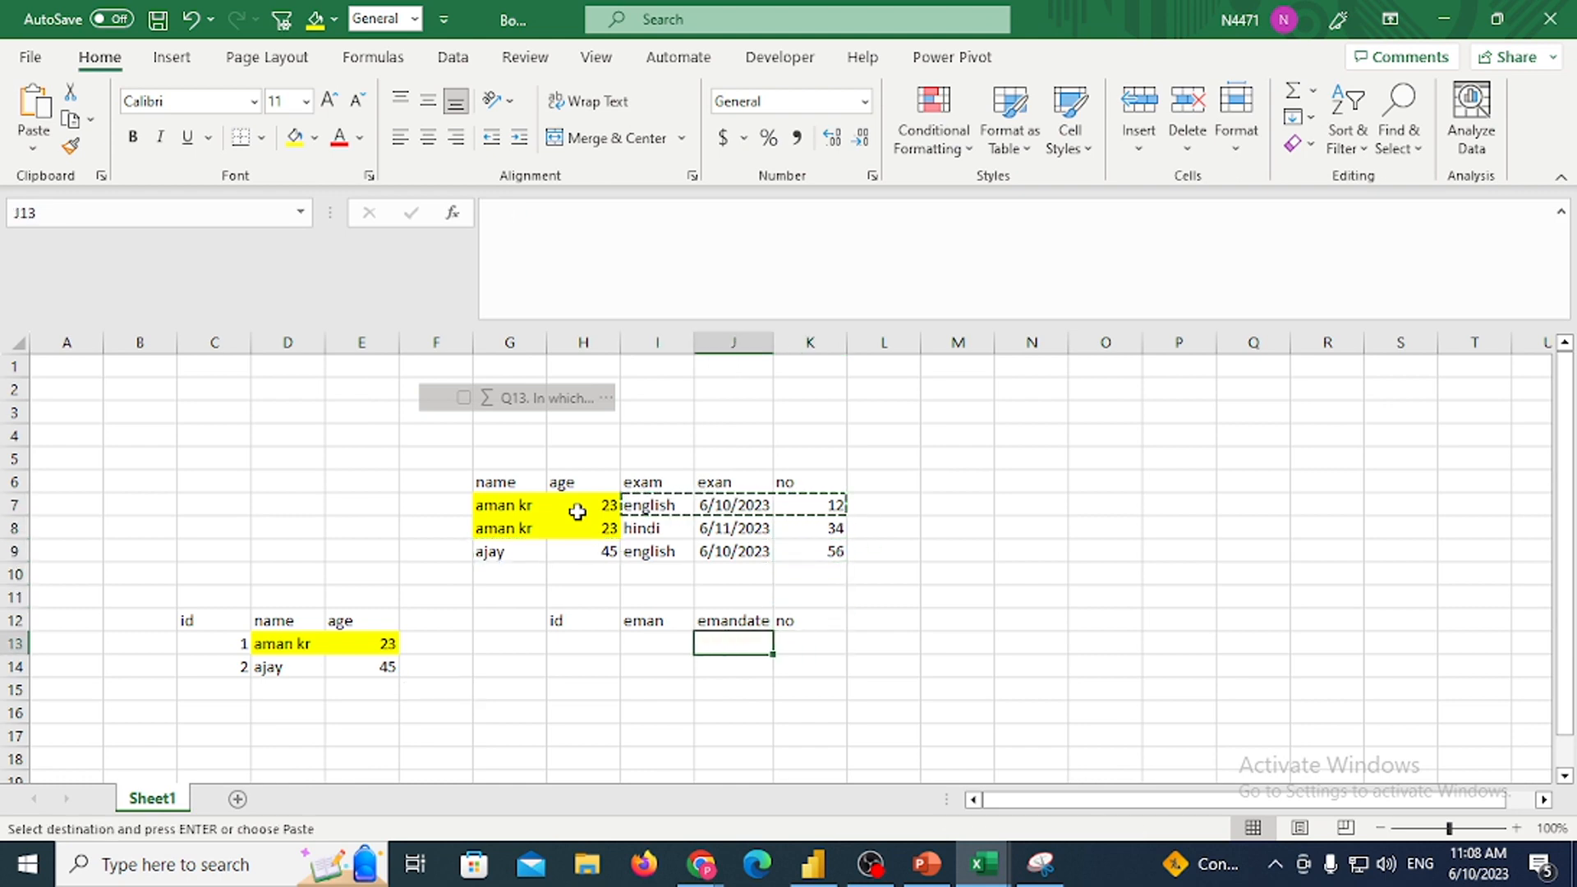
key("ctrl+v")
key("ctrl+z")
key("ctrl+v")
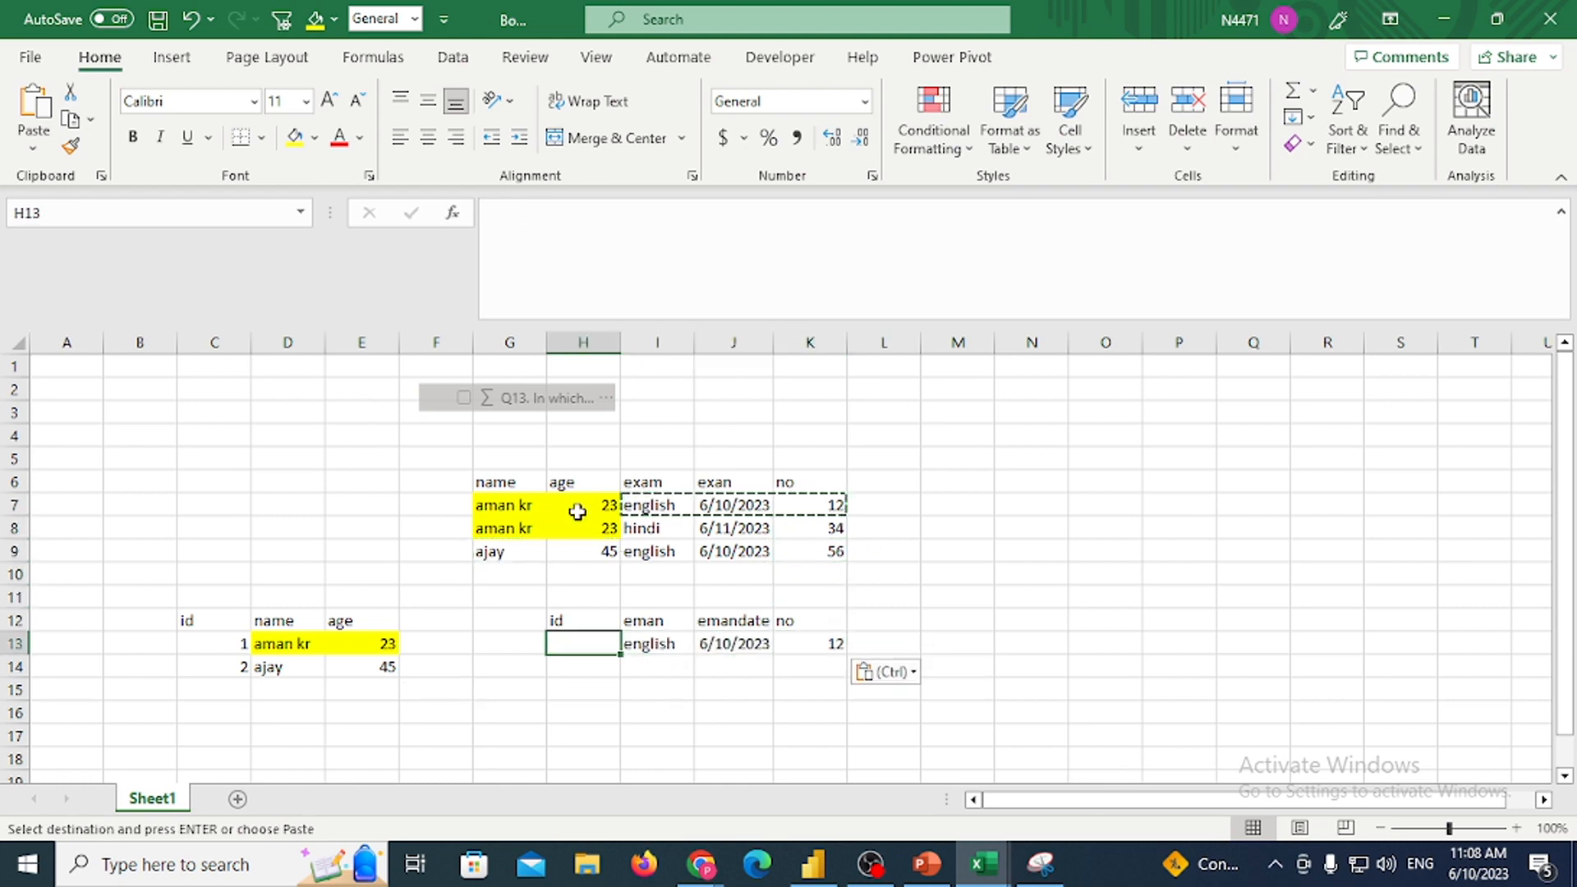
key("Left")
type("1")
key("Return")
Add a second exam record with id 1 in H14 and the hindi exam details copied from I8:K8 into I14:K14
type("1")
key("Up")
key("Right")
key("Up")
key("Up")
key("Up")
key("Up")
key("Up")
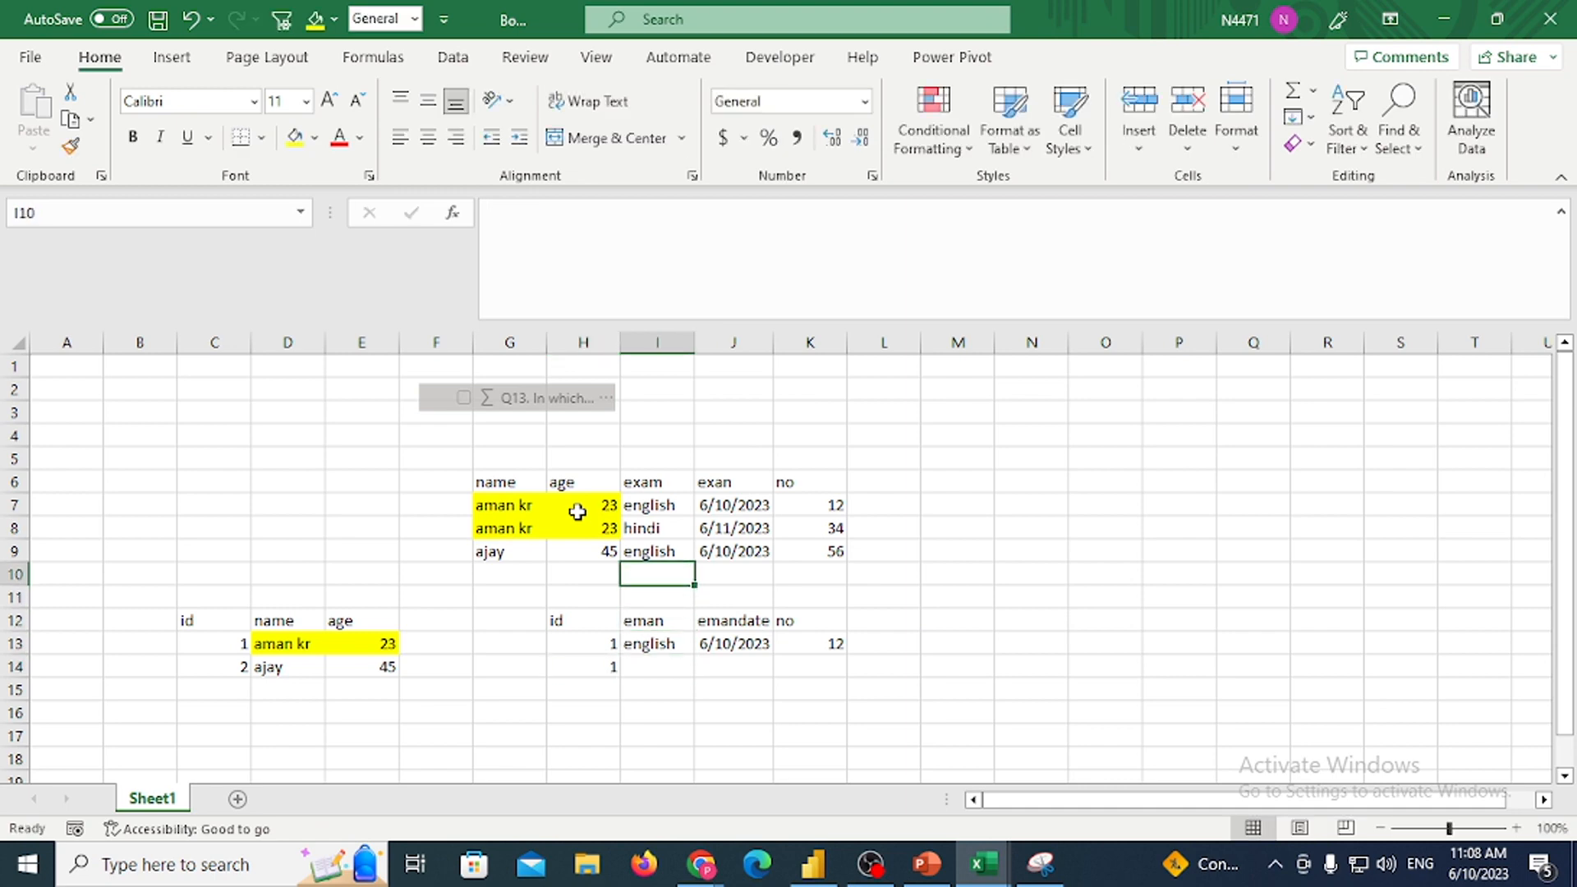
key("shift+Right")
key("shift+Right")
key("ctrl+c")
key("Down")
key("Down")
key("Down")
key("Down")
key("Down")
key("Down")
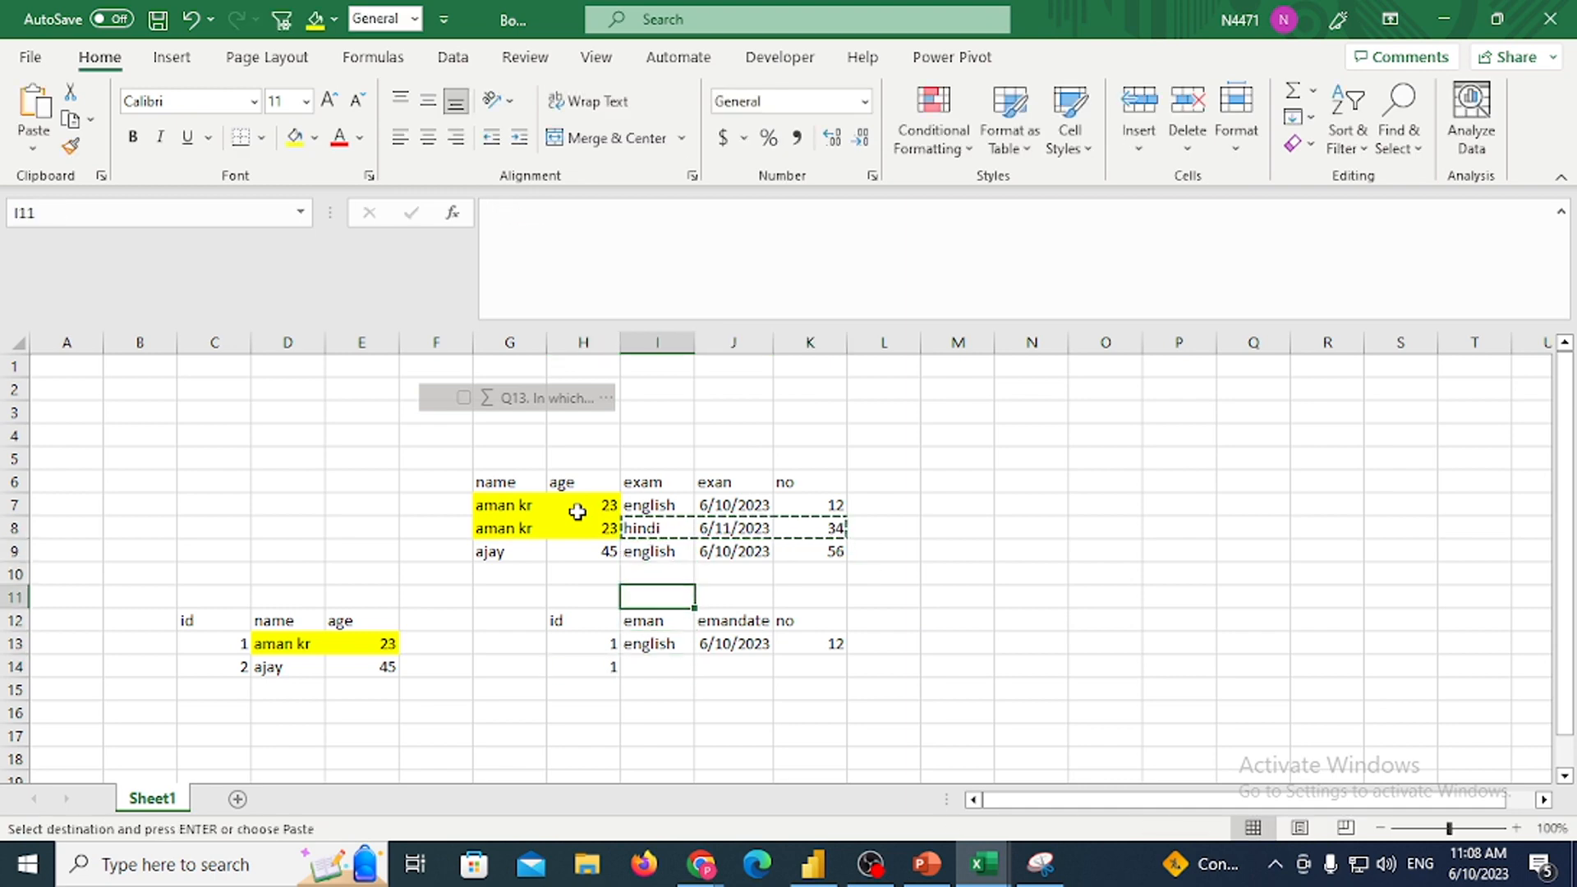
key("ctrl+v")
Copy the exam details from I9:K9 into I15:K15 of the exam table and give that record id 2
key("Up")
key("Up")
key("Up")
key("Up")
key("Up")
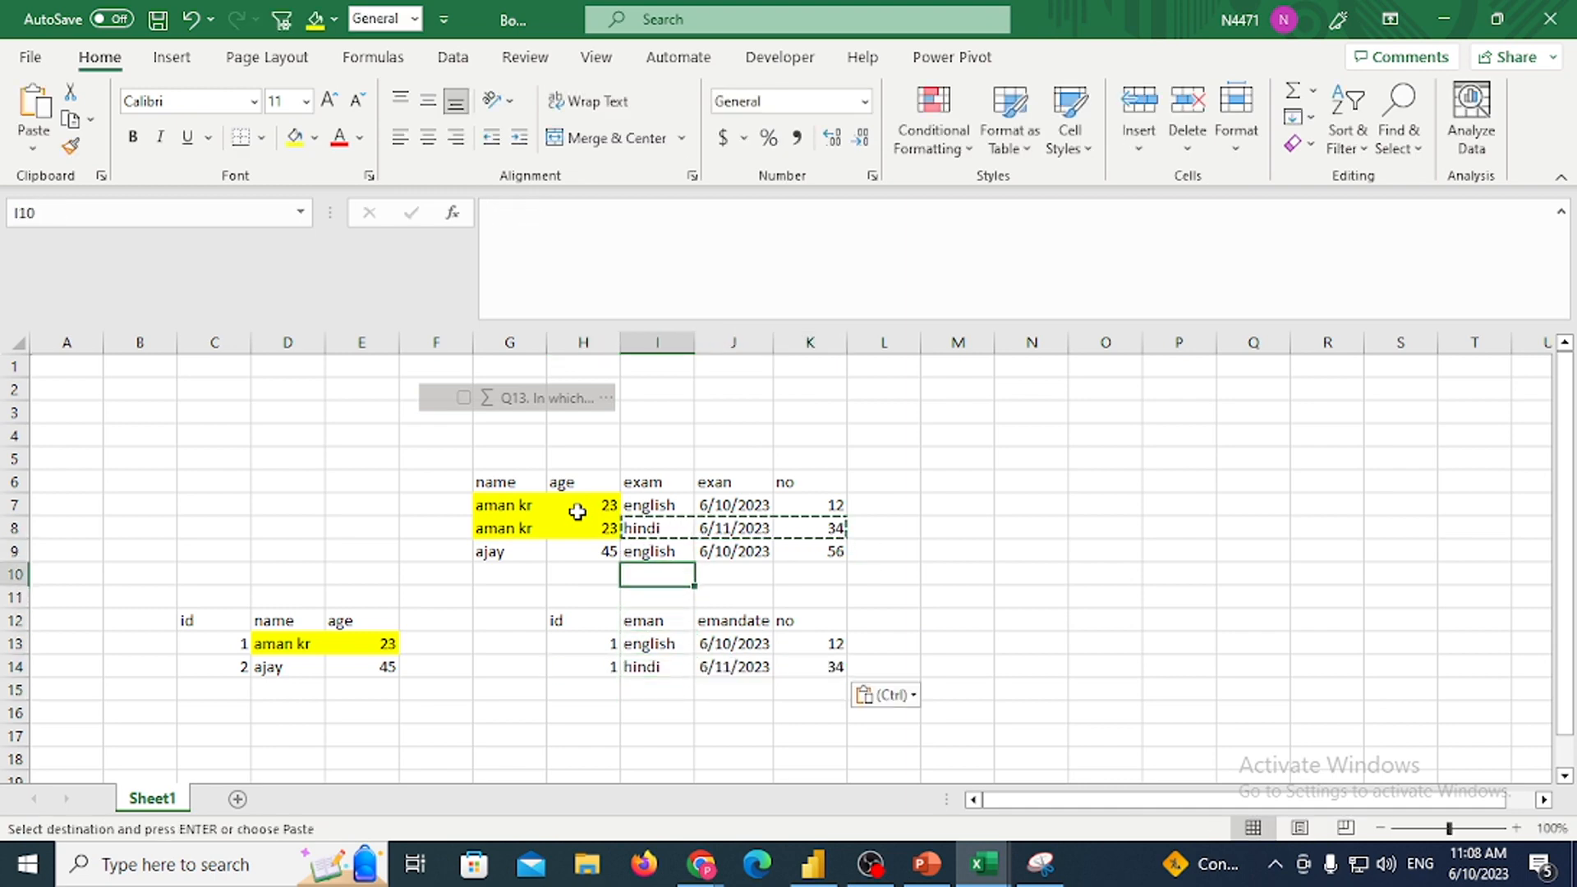
key("shift+Right")
key("shift+Right")
key("ctrl+c")
key("Down")
key("Down")
key("Down")
key("Down")
key("Down")
key("Down")
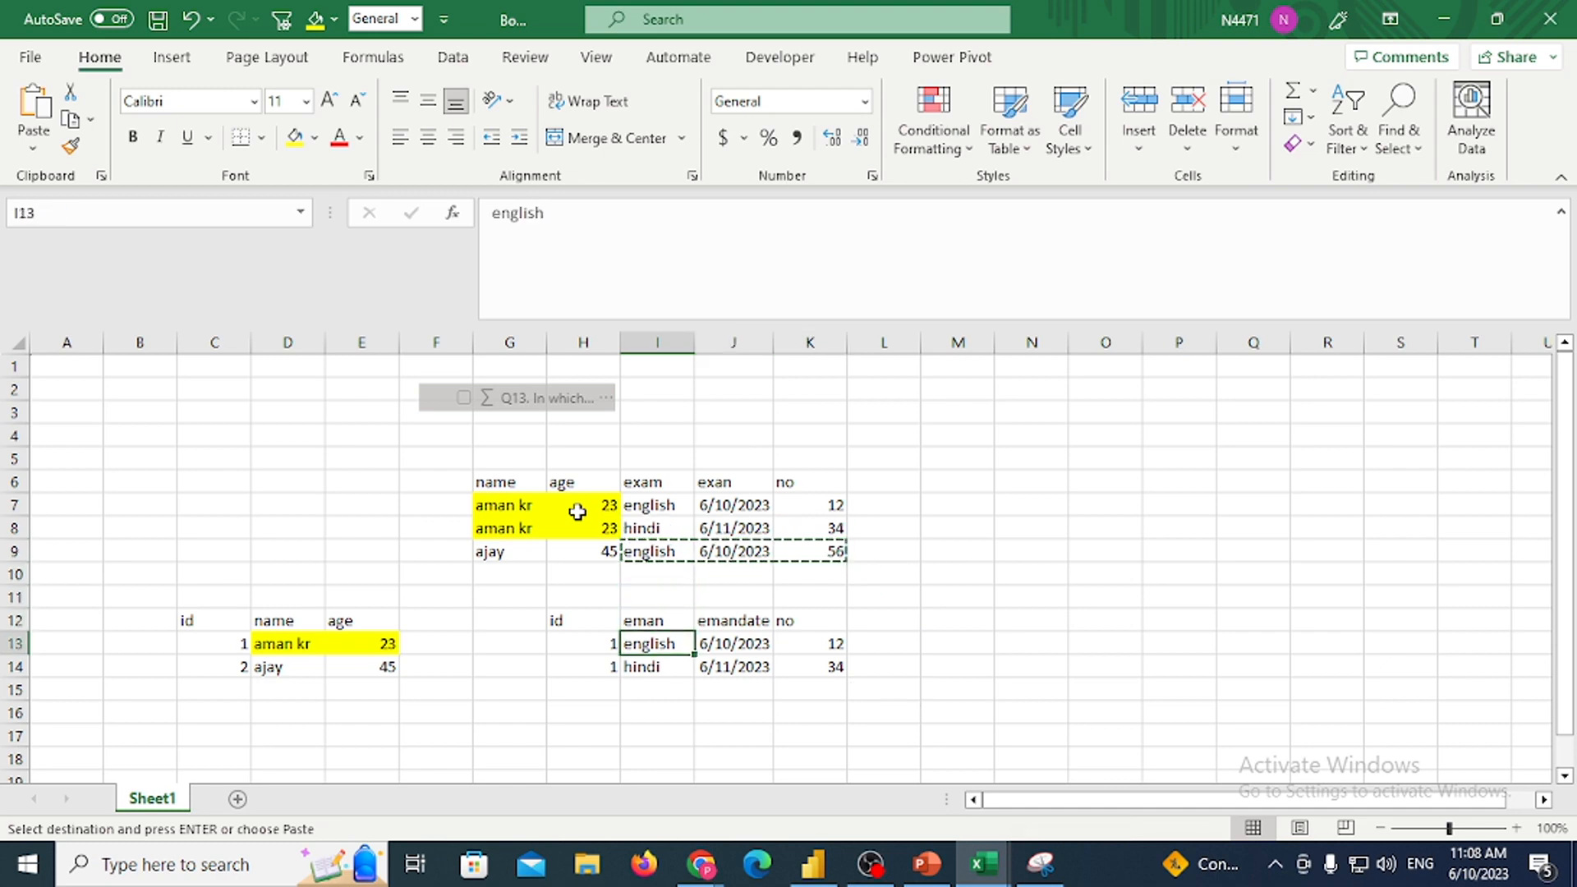
key("ctrl+v")
key("Left")
type("2")
key("Tab")
Shorten the names in G7 and G8 of the original exam table to the first name only
key("Left")
key("Left")
key("Left")
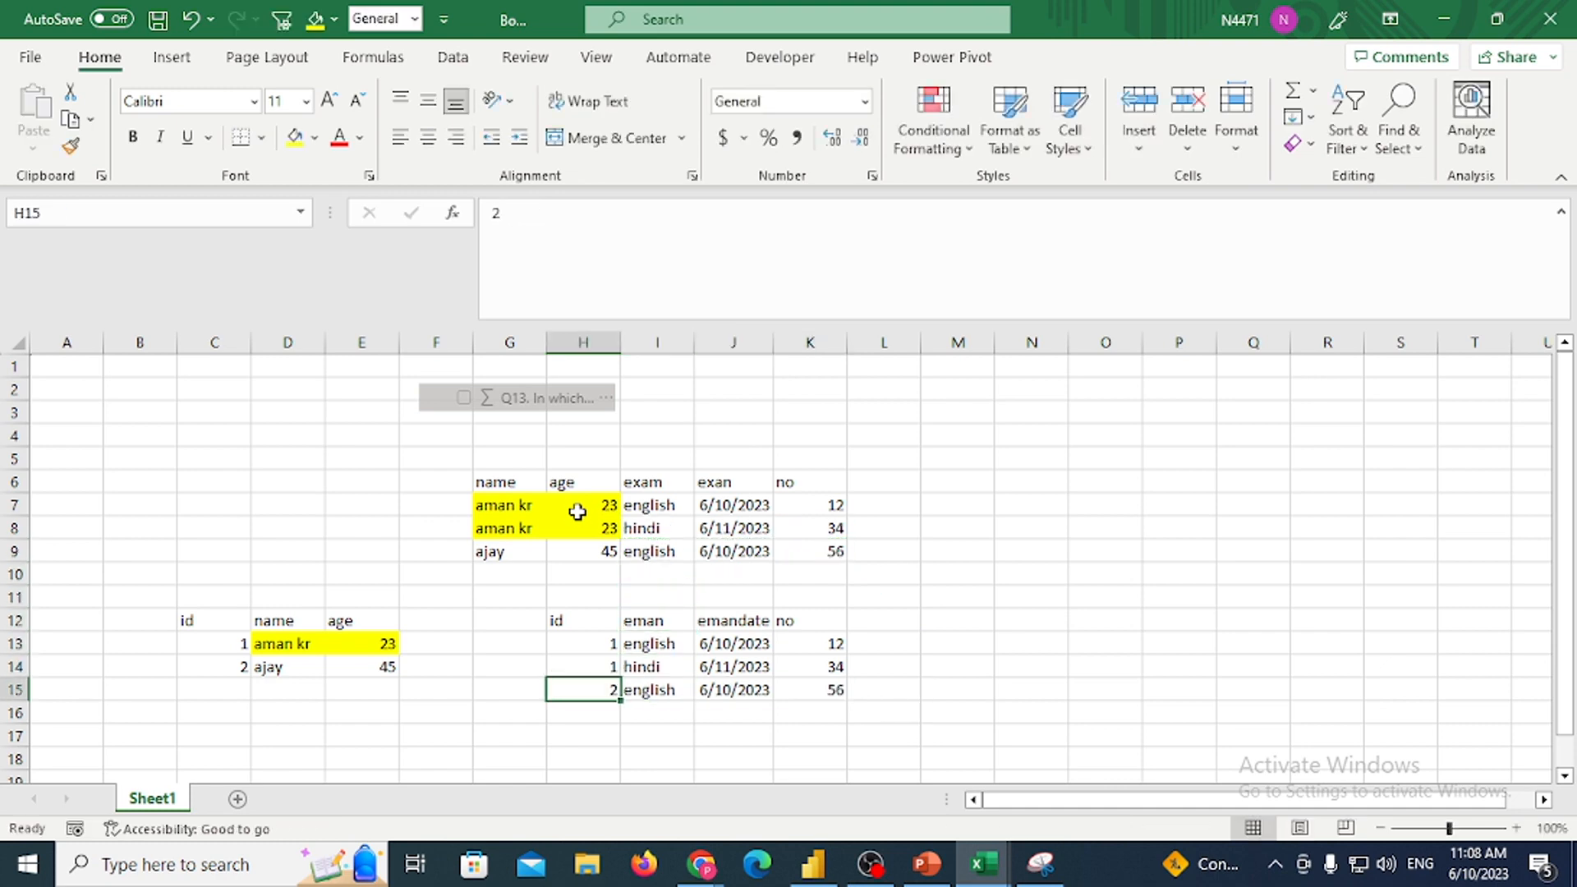
key("Up")
key("Up")
key("Up")
key("Up")
key("Up")
key("Up")
key("Up")
key("Up")
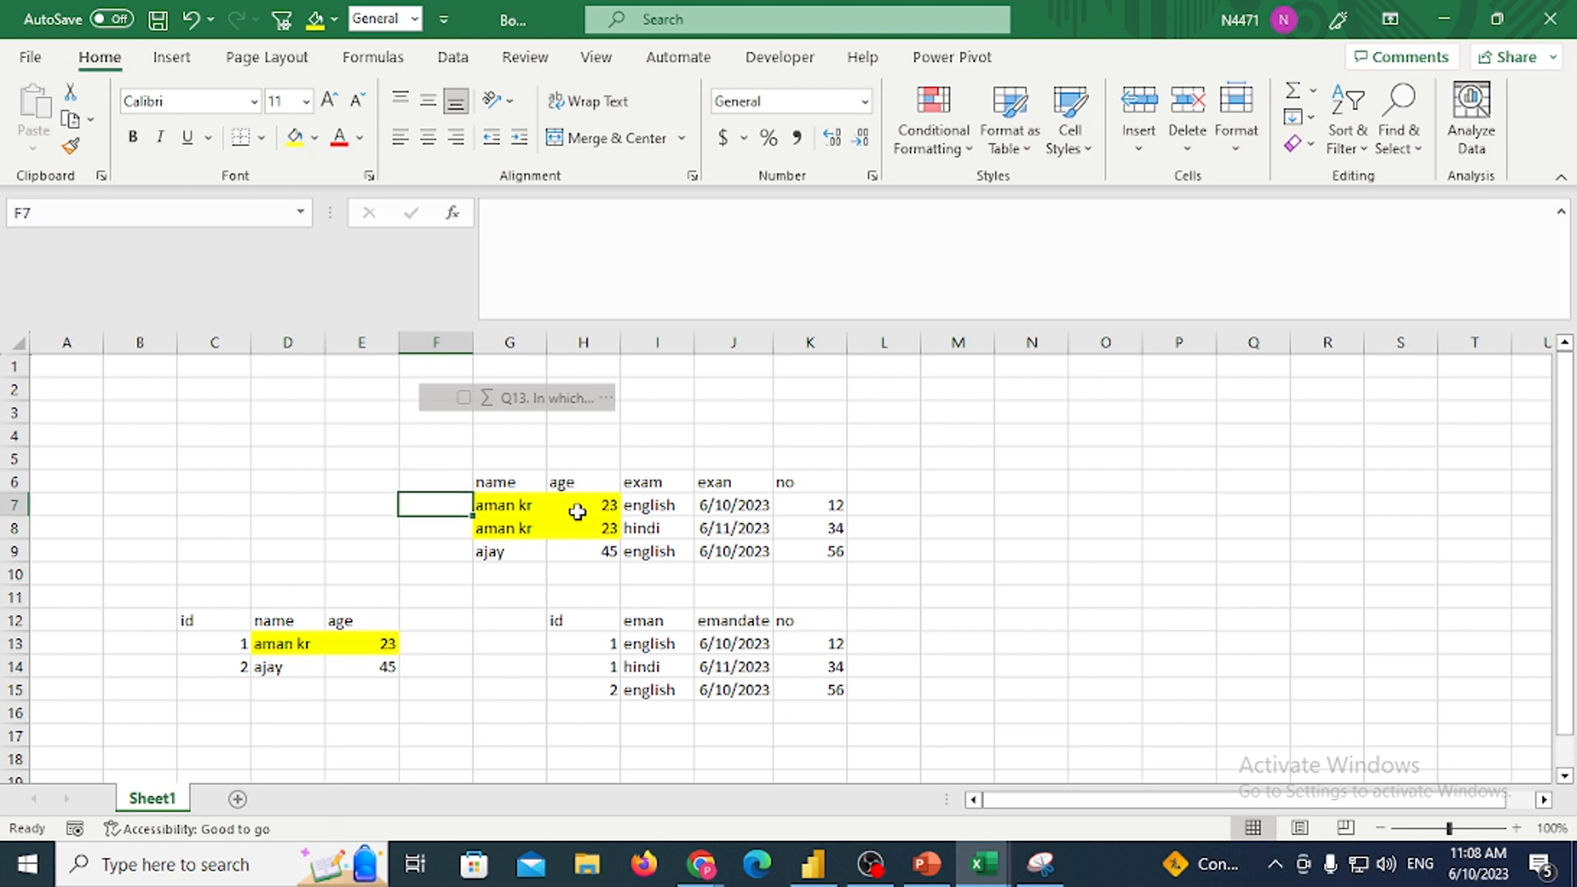
key("Right")
key("F2")
key("BackSpace")
key("BackSpace")
key("BackSpace")
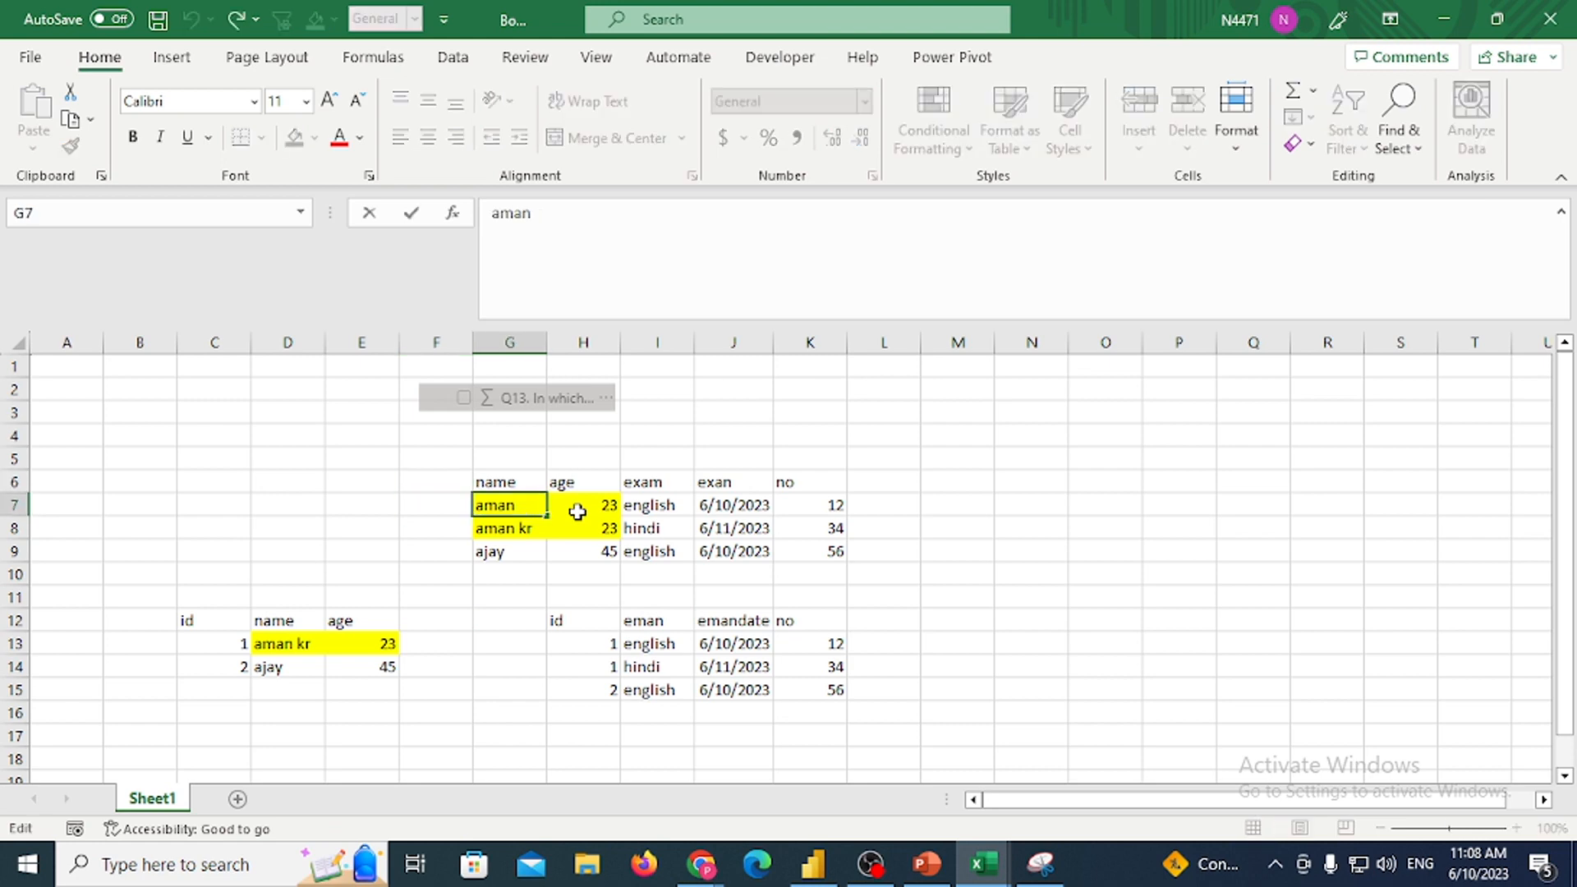
key("Return")
key("F2")
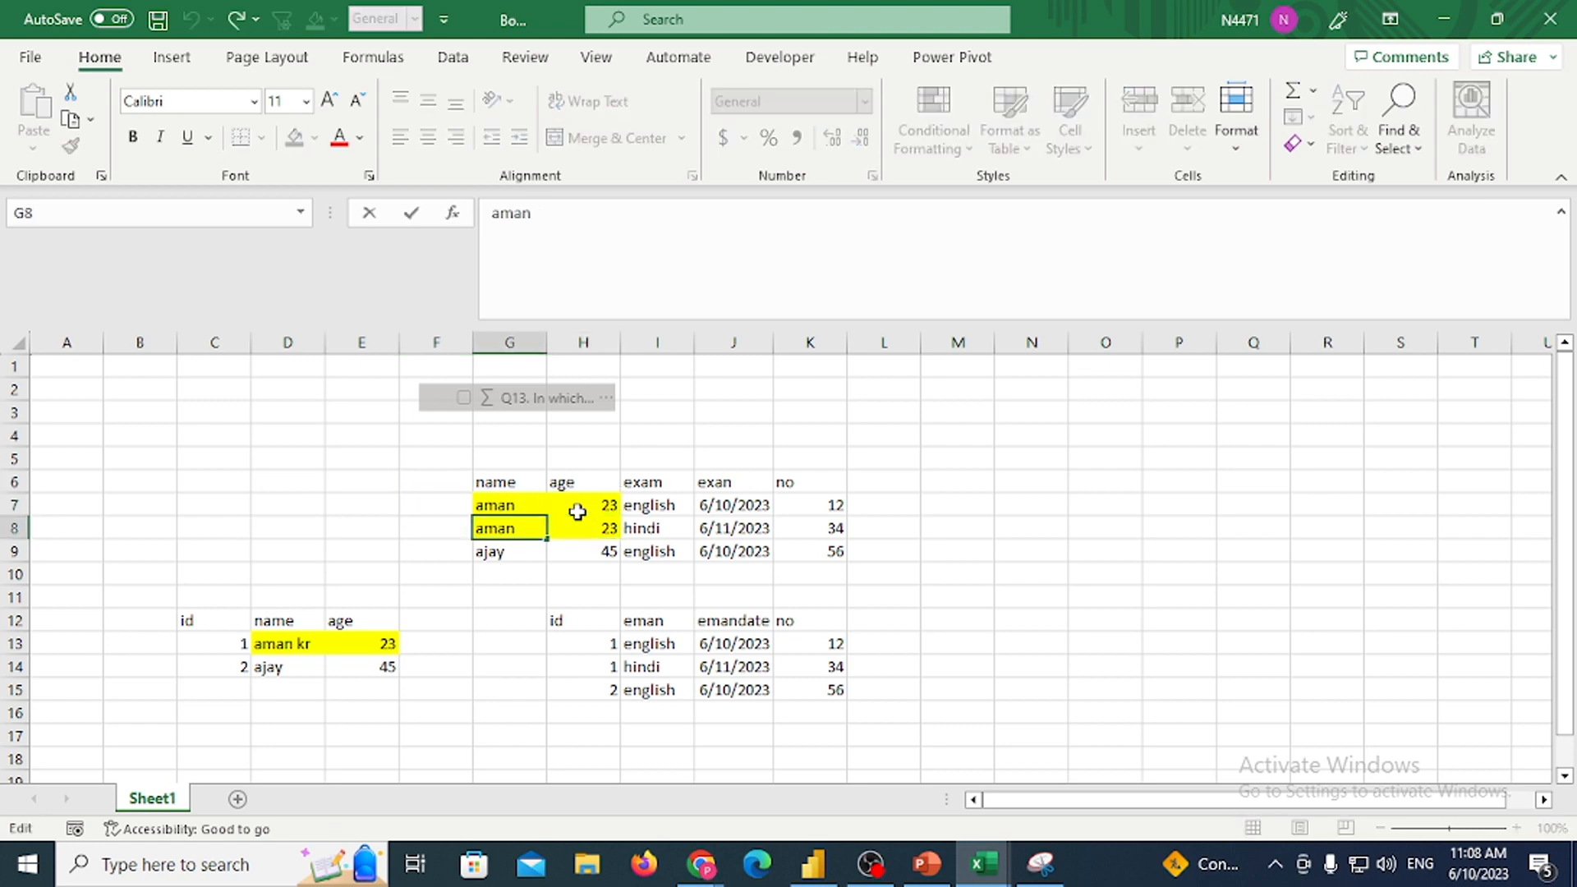
key("Tab")
Number the two records with the same name 1 and 2 in F7:F8 beside the original table
key("Left")
key("Up")
key("Left")
type("1")
key("Return")
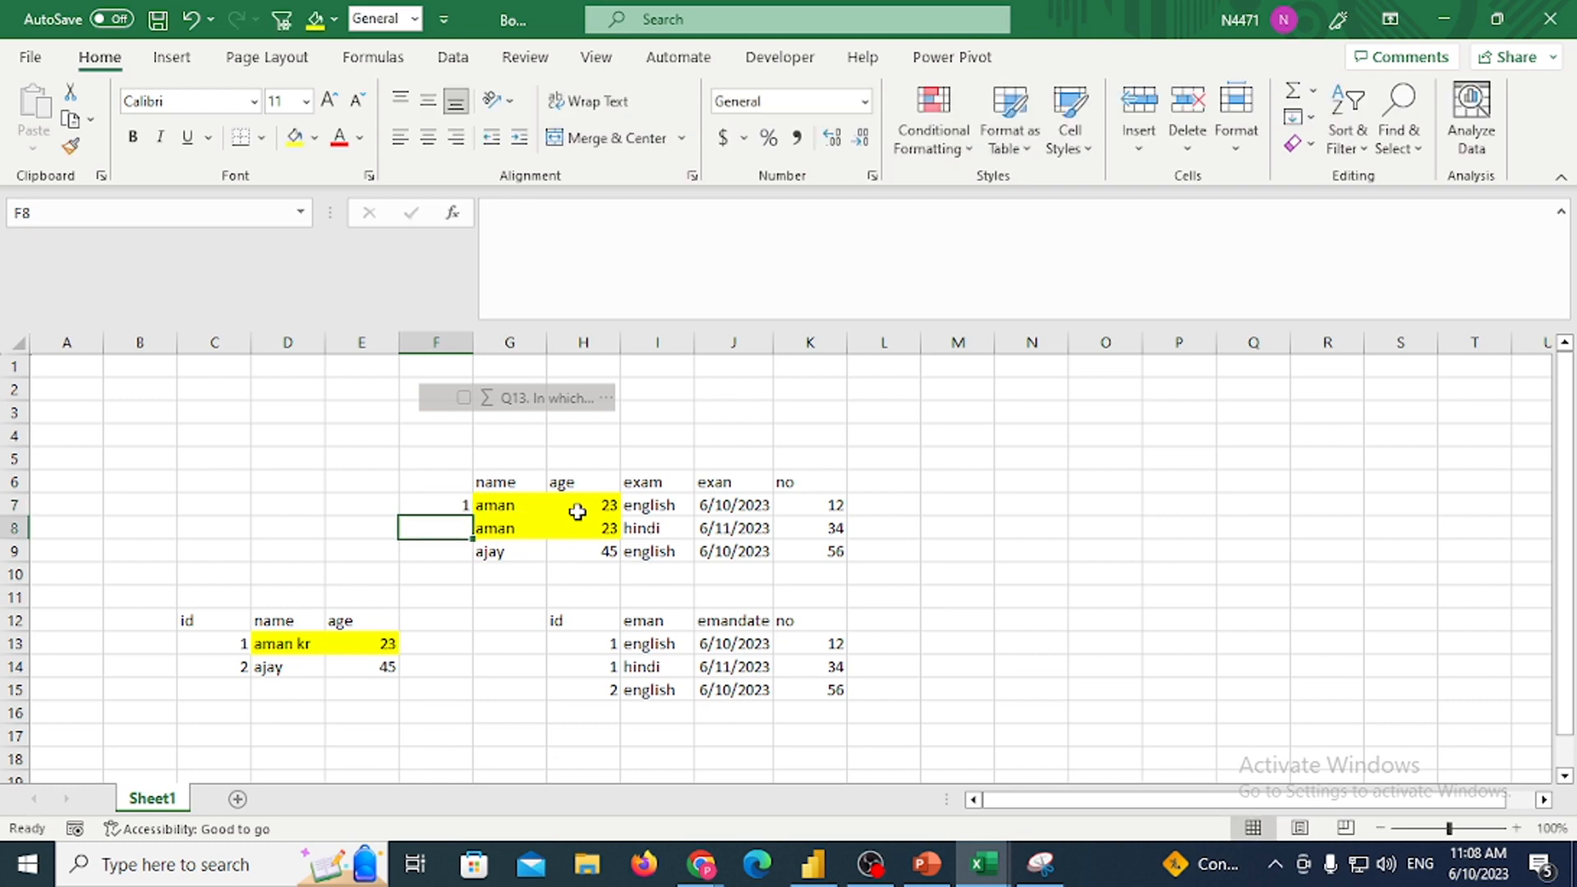
key("Right")
key("Up")
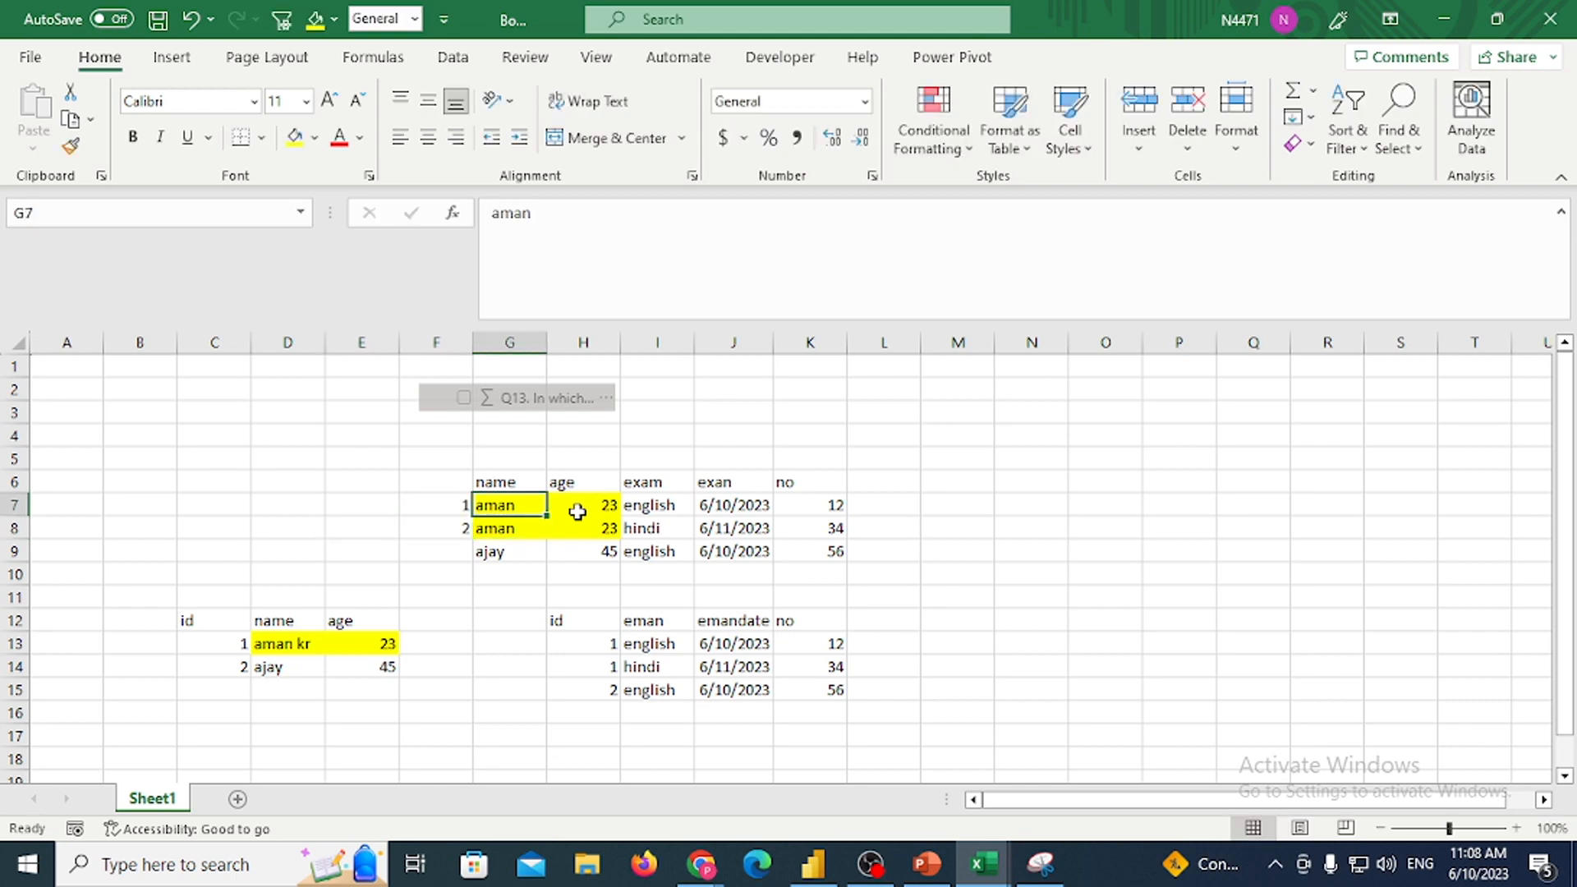
Clear the record numbers from F7:F8
key("Left")
key("shift+Down")
key("shift+Right")
key("Right")
key("Left")
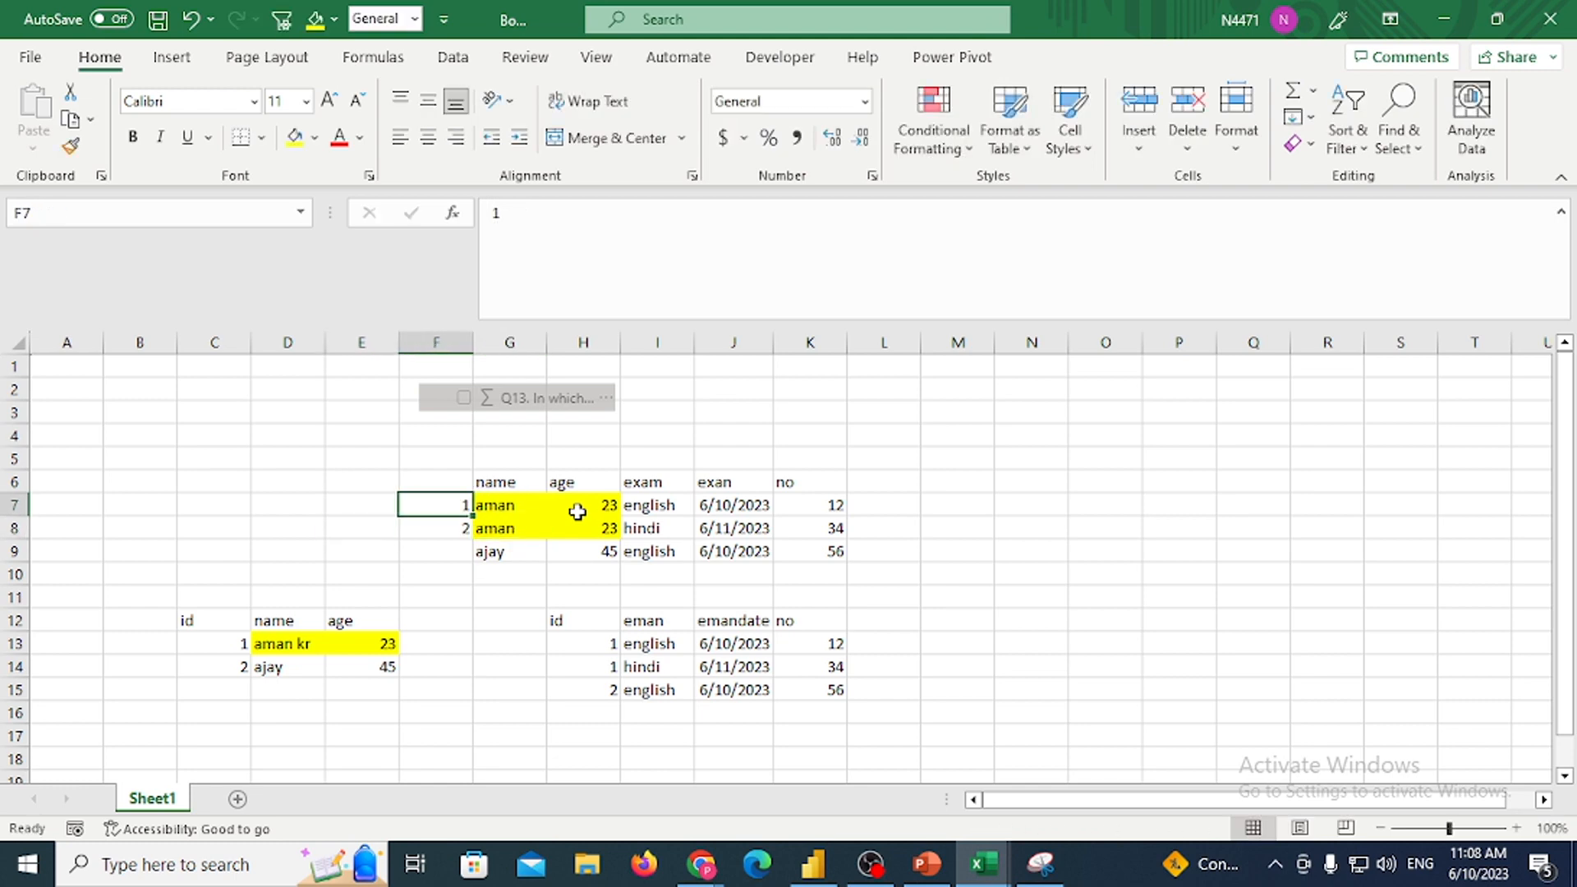
key("shift+Down")
key("Delete")
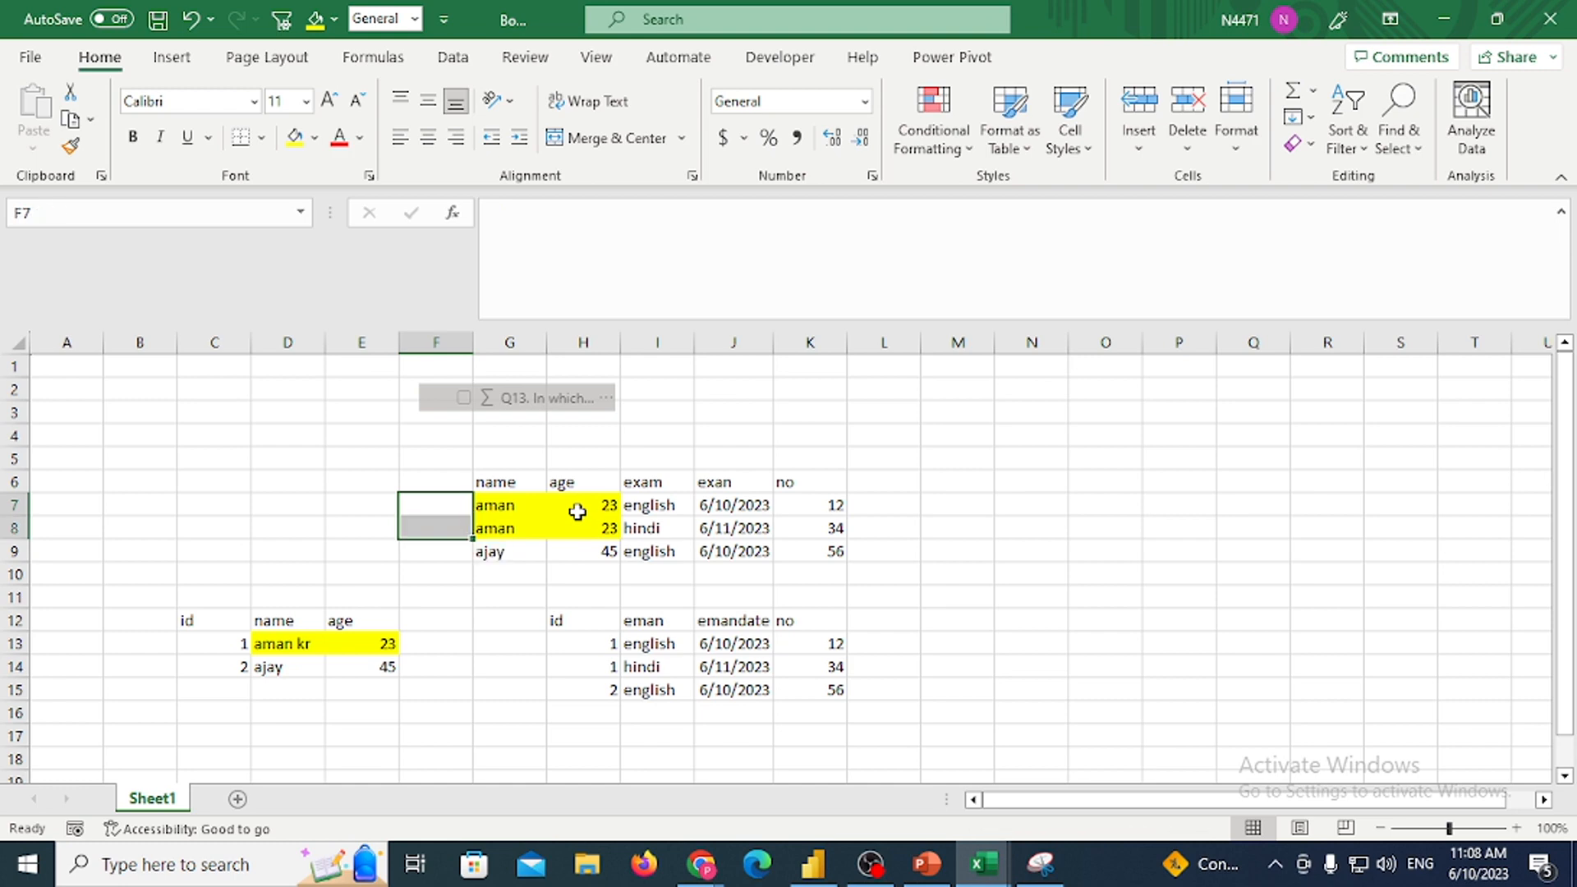
Enter 1 in P7, replace it with 100, and empty the cell again
key("Right")
key("Right")
key("Right")
key("Right")
key("Right")
key("Right")
key("Right")
key("Right")
key("Right")
key("Right")
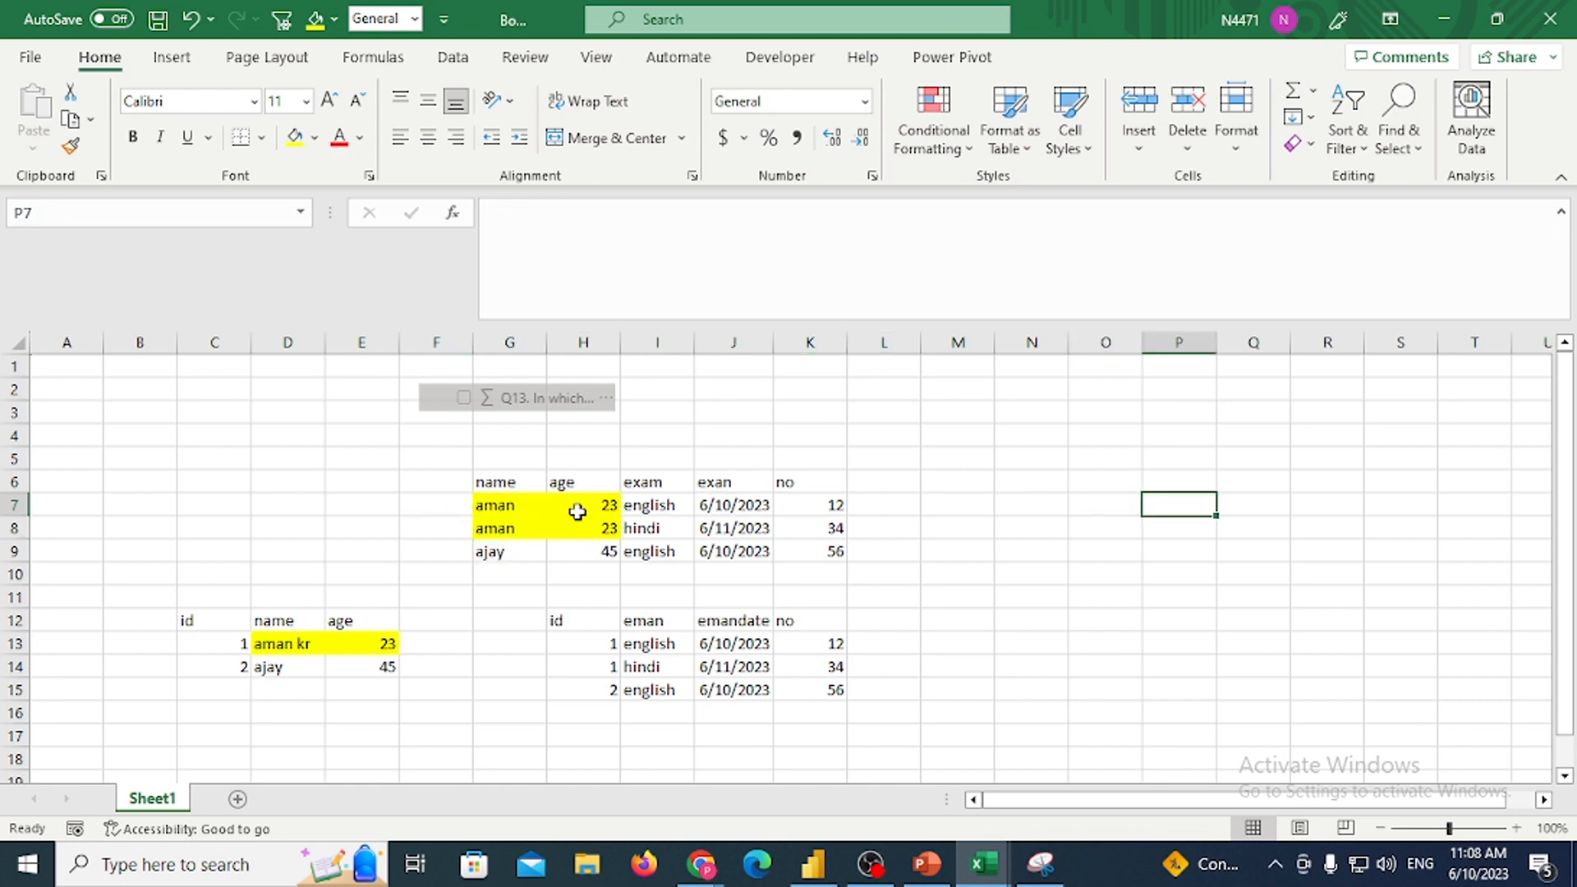
type("1")
key("Return")
key("Up")
key("Delete")
type("100")
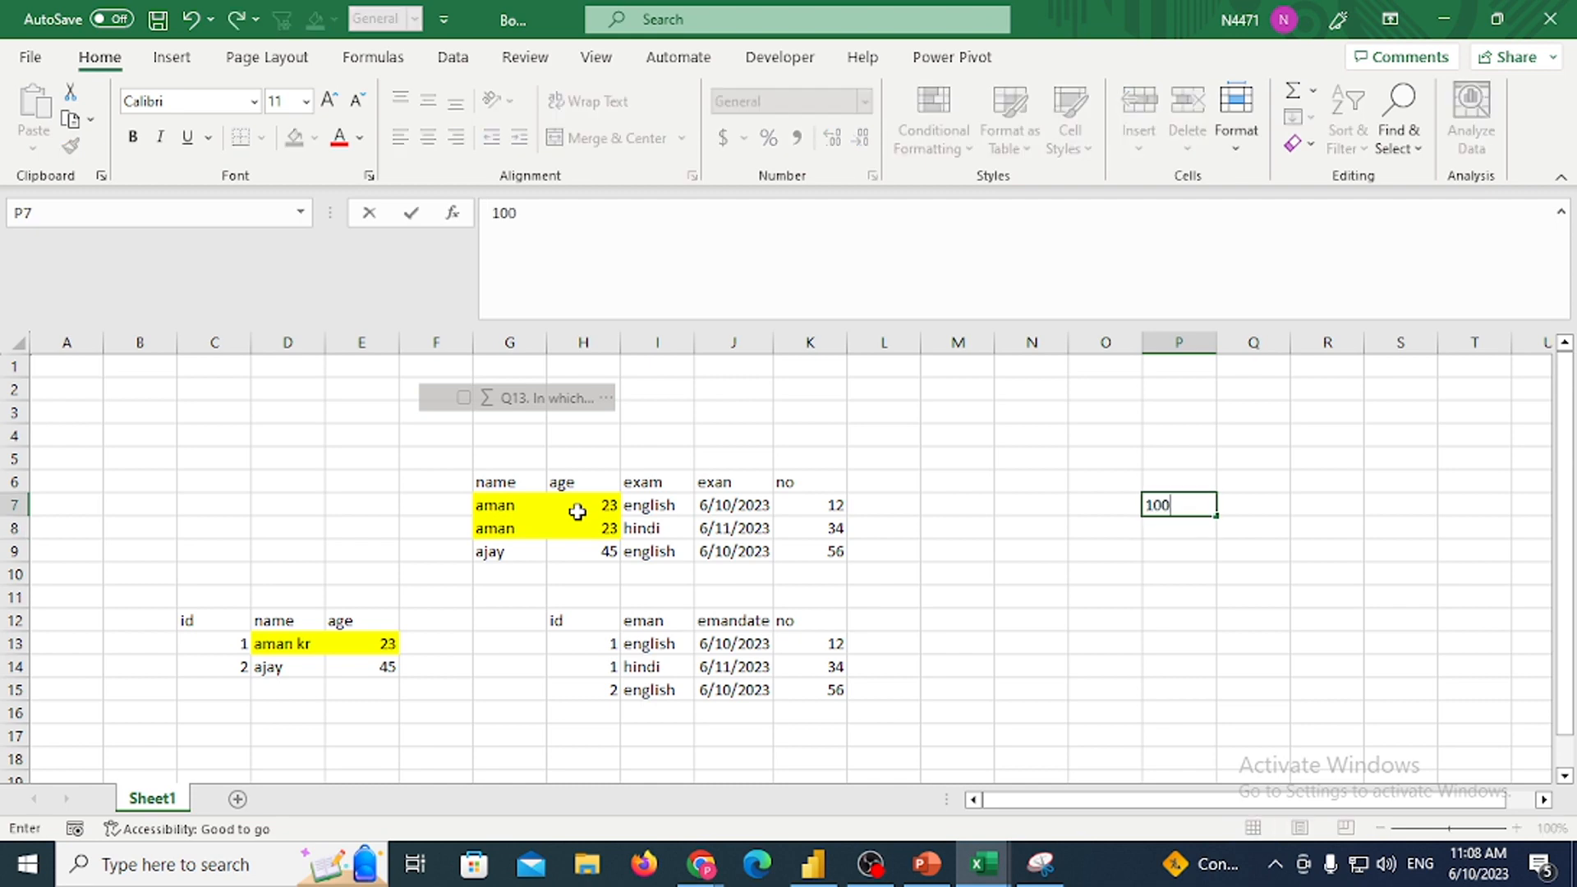
key("Right")
key("Left")
key("Left")
key("Left")
key("Left")
key("Left")
key("Left")
key("Left")
key("Left")
key("Left")
key("Left")
key("Left")
key("Left")
key("Left")
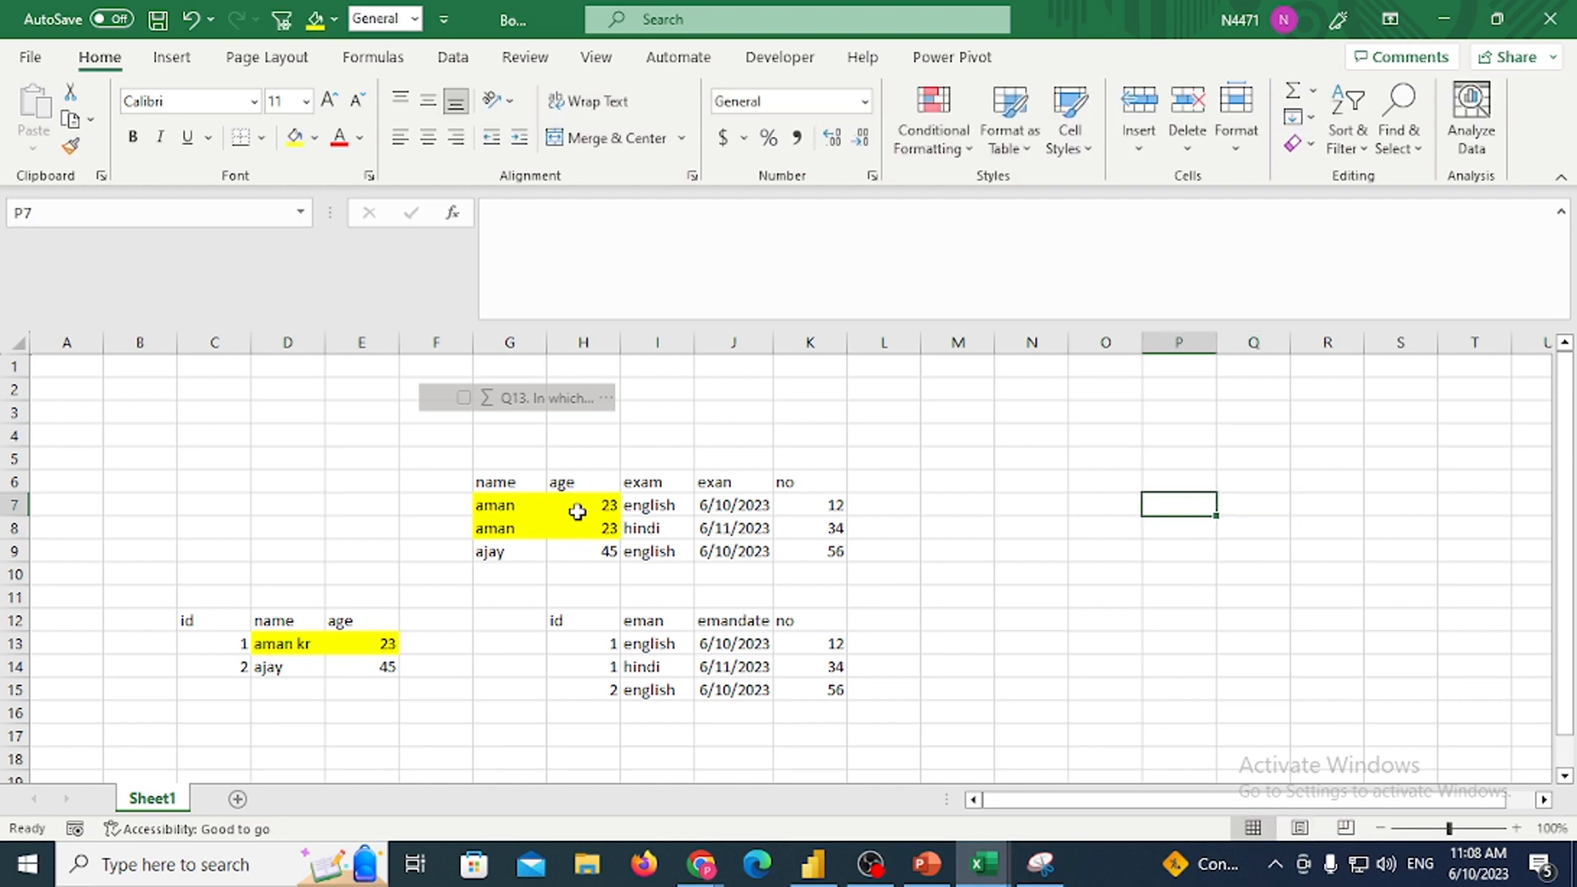
key("Down")
key("Down")
key("Down")
key("Down")
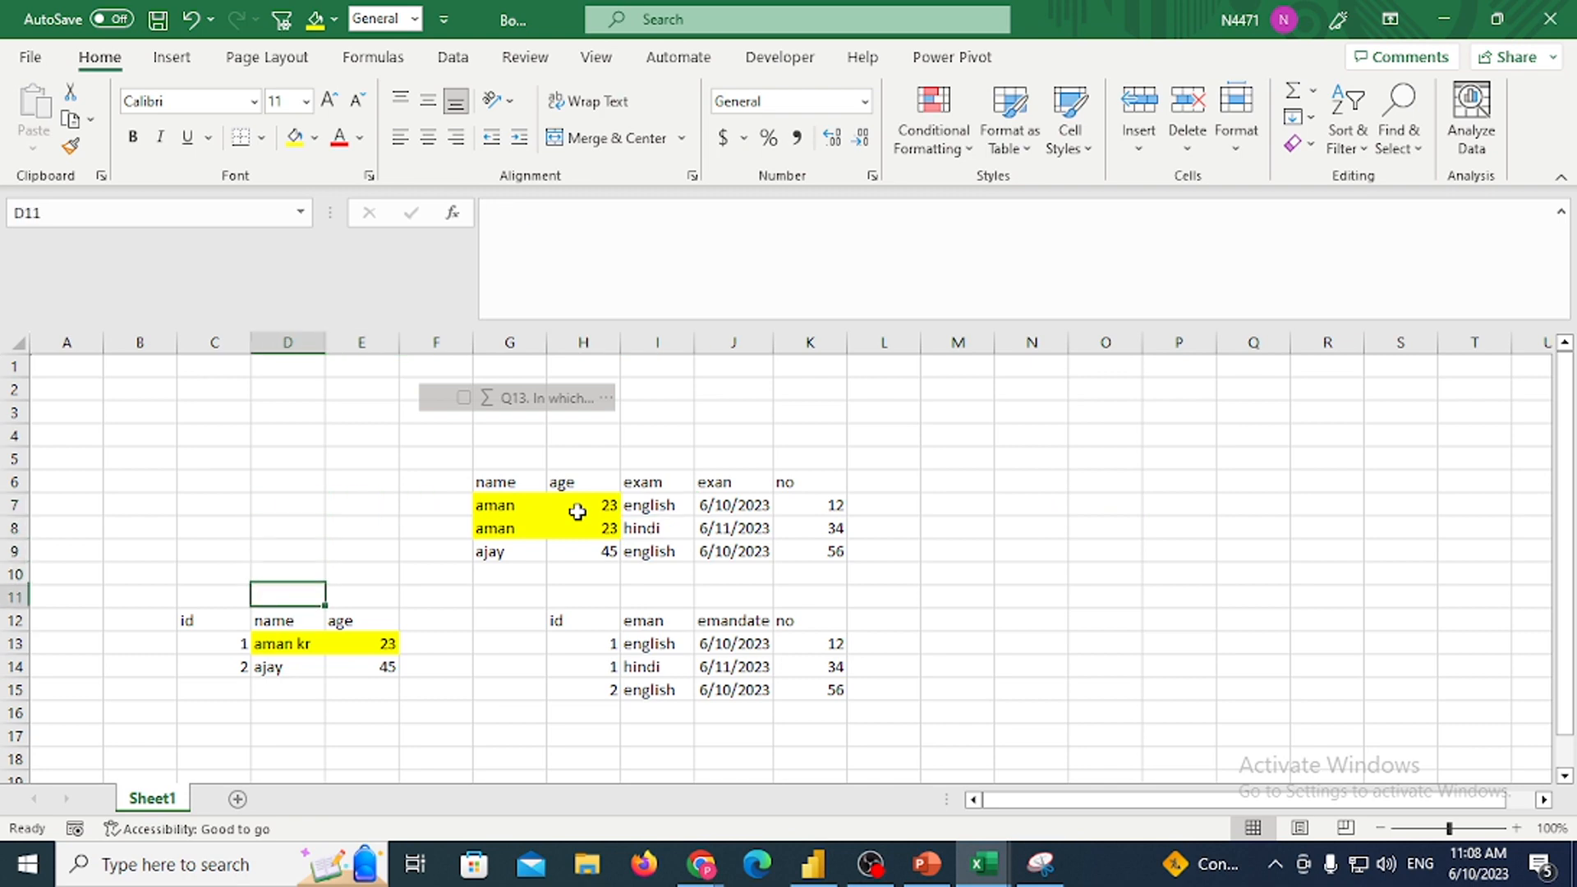
Review the student table from its id, name and age headings down, and go across to the exam table
key("Down")
key("Left")
key("shift+Right")
key("shift+Down")
key("shift+Down")
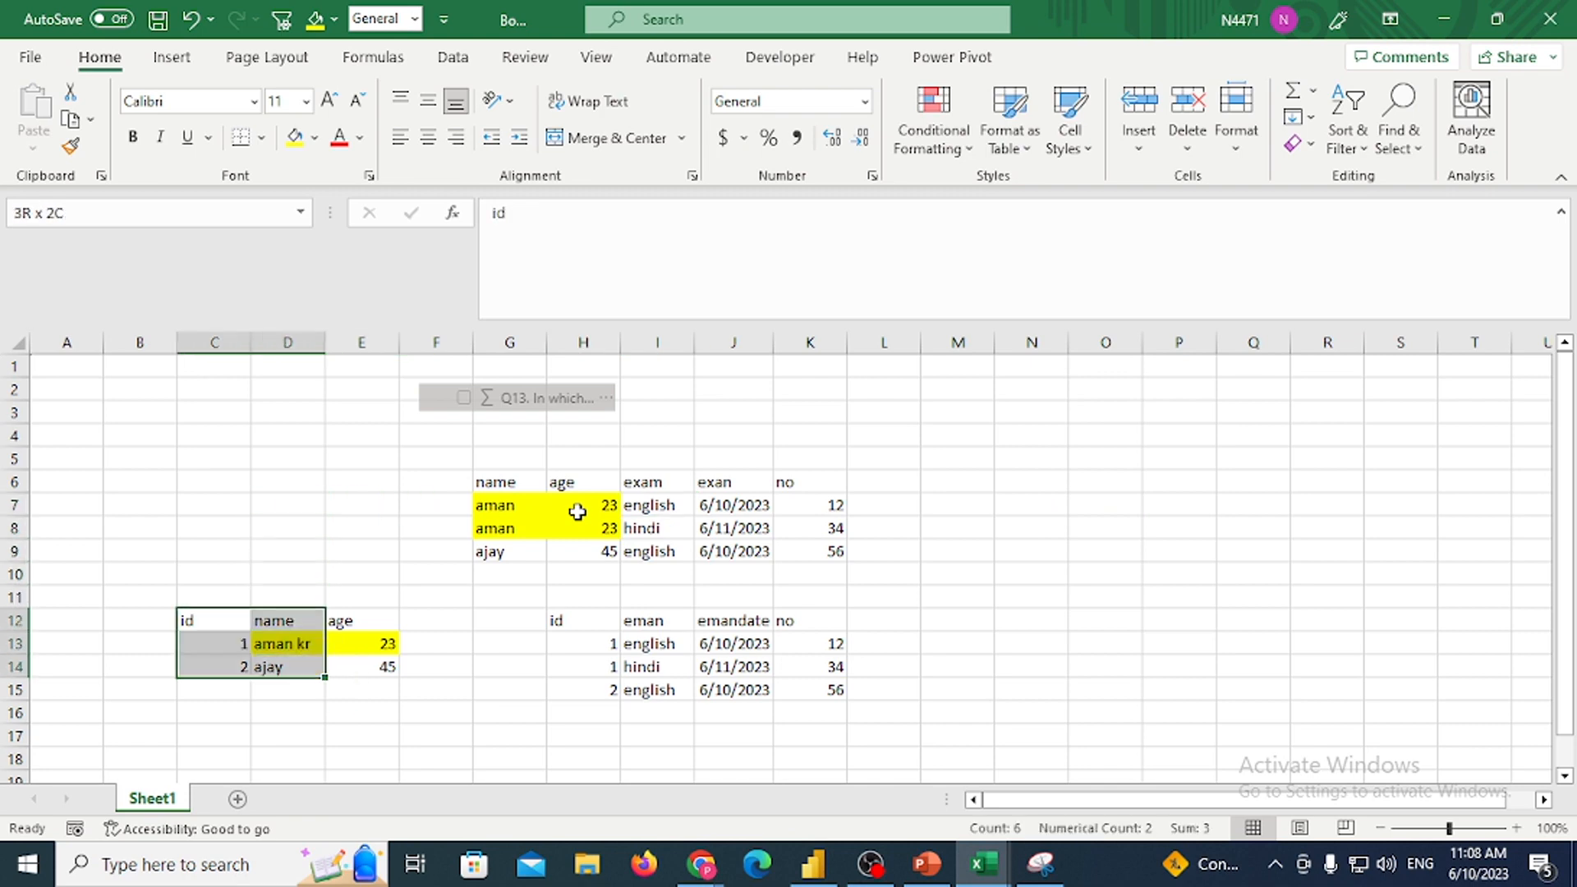
key("shift+Right")
key("Right")
key("Right")
key("Right")
key("Right")
key("Right")
key("Right")
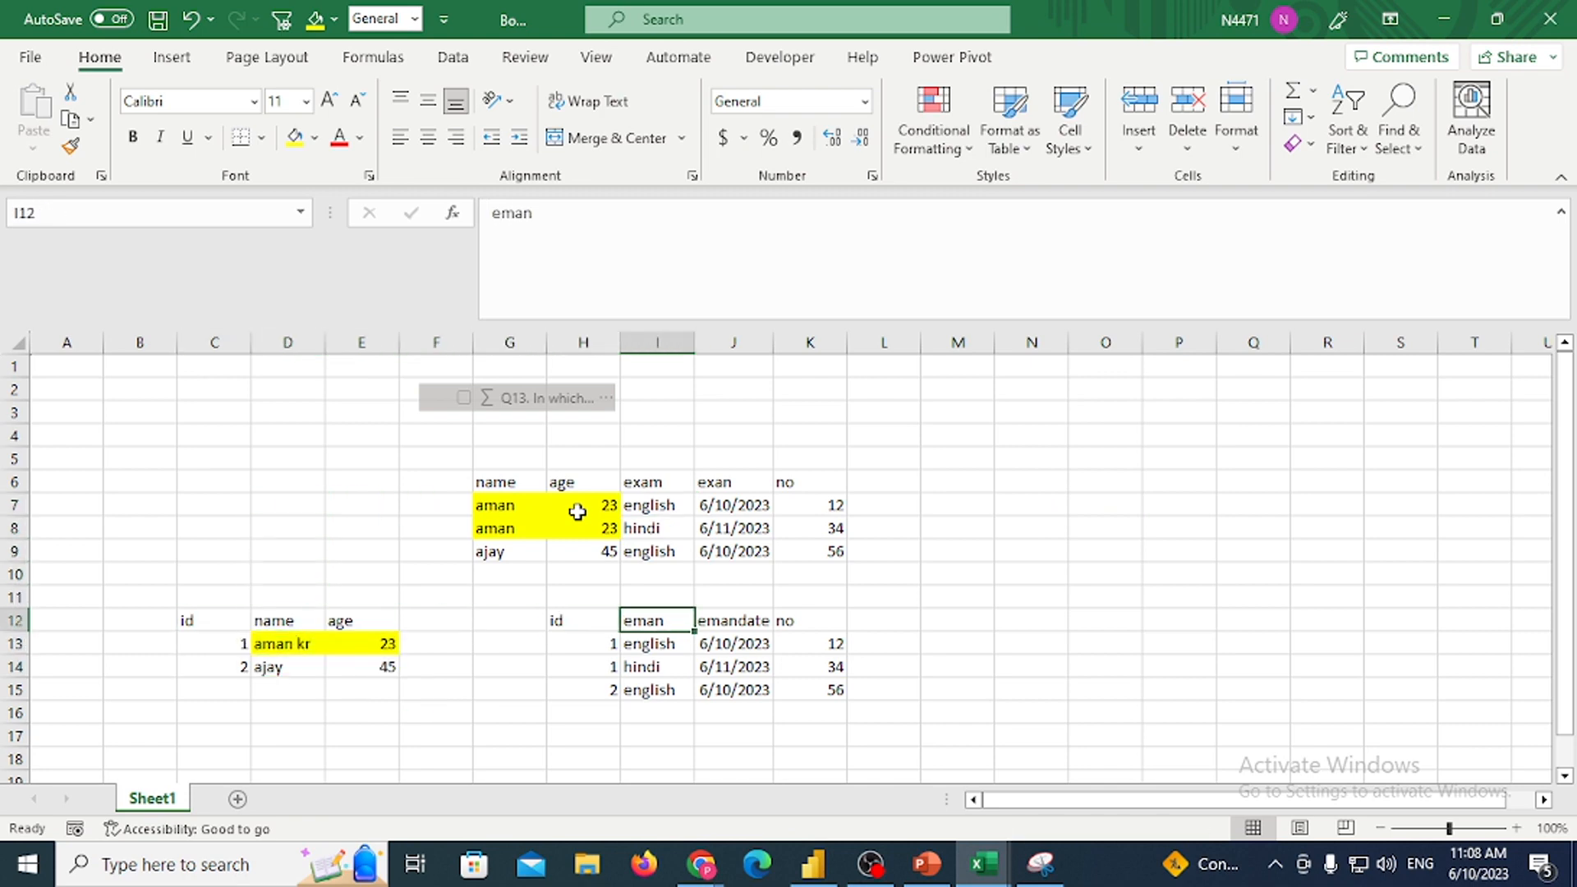
Shorten the name in D13 of the student table to the first name only
key("Left")
key("Left")
key("Left")
key("Left")
key("Left")
key("Down")
key("F2")
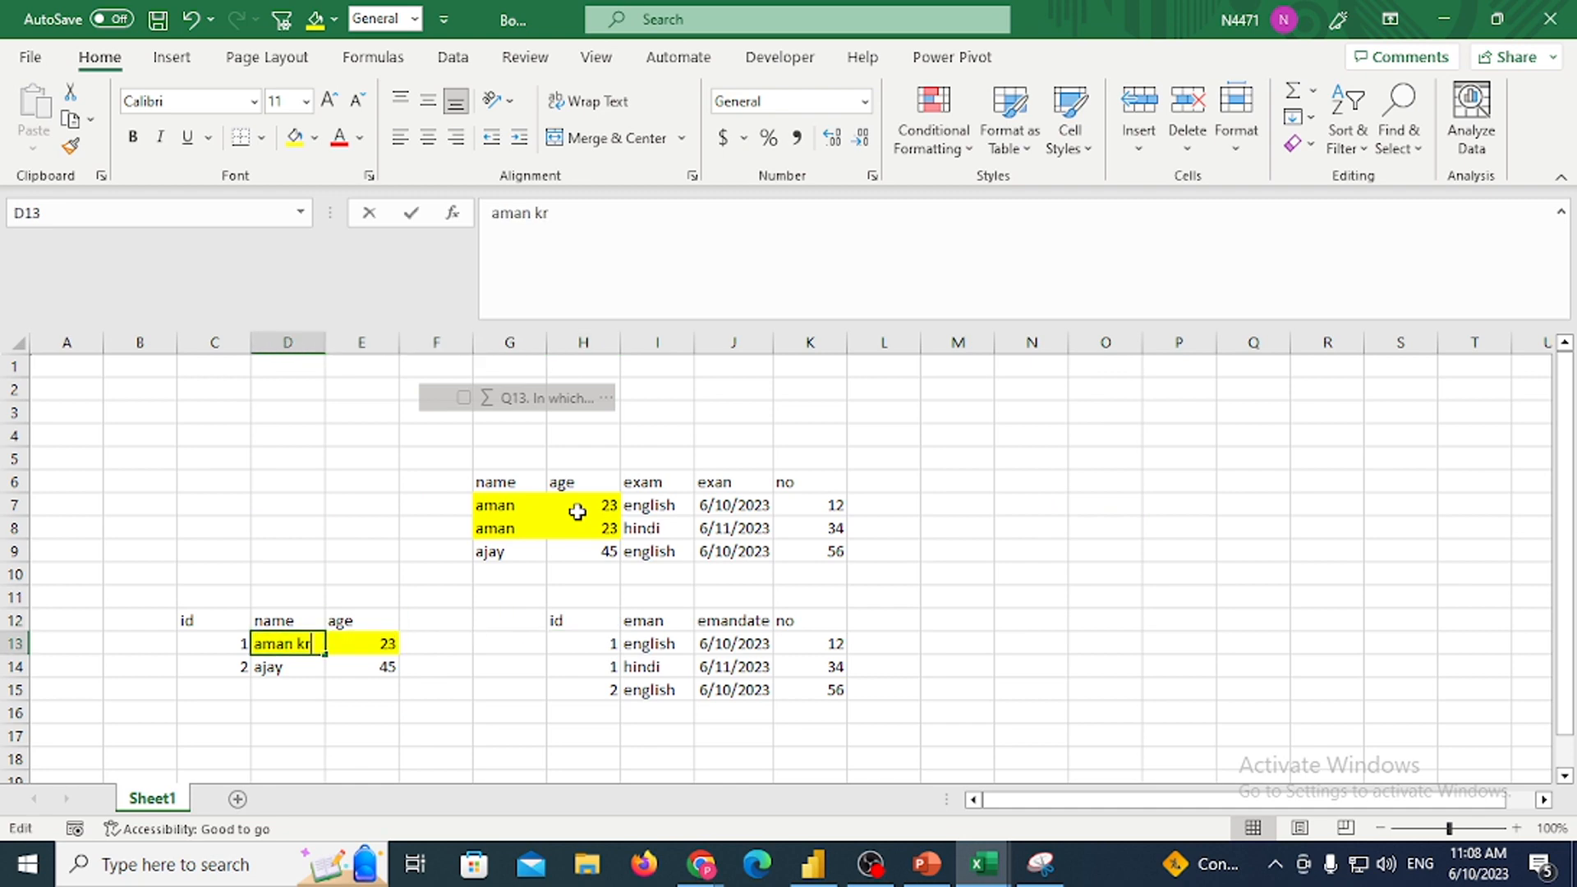
key("BackSpace")
key("BackSpace")
key("BackSpace")
key("Tab")
Trace id 1 from the student table to the exam table and compare it with the repeated highlighted records in the original table
key("Left")
key("Left")
key("Left")
key("Left")
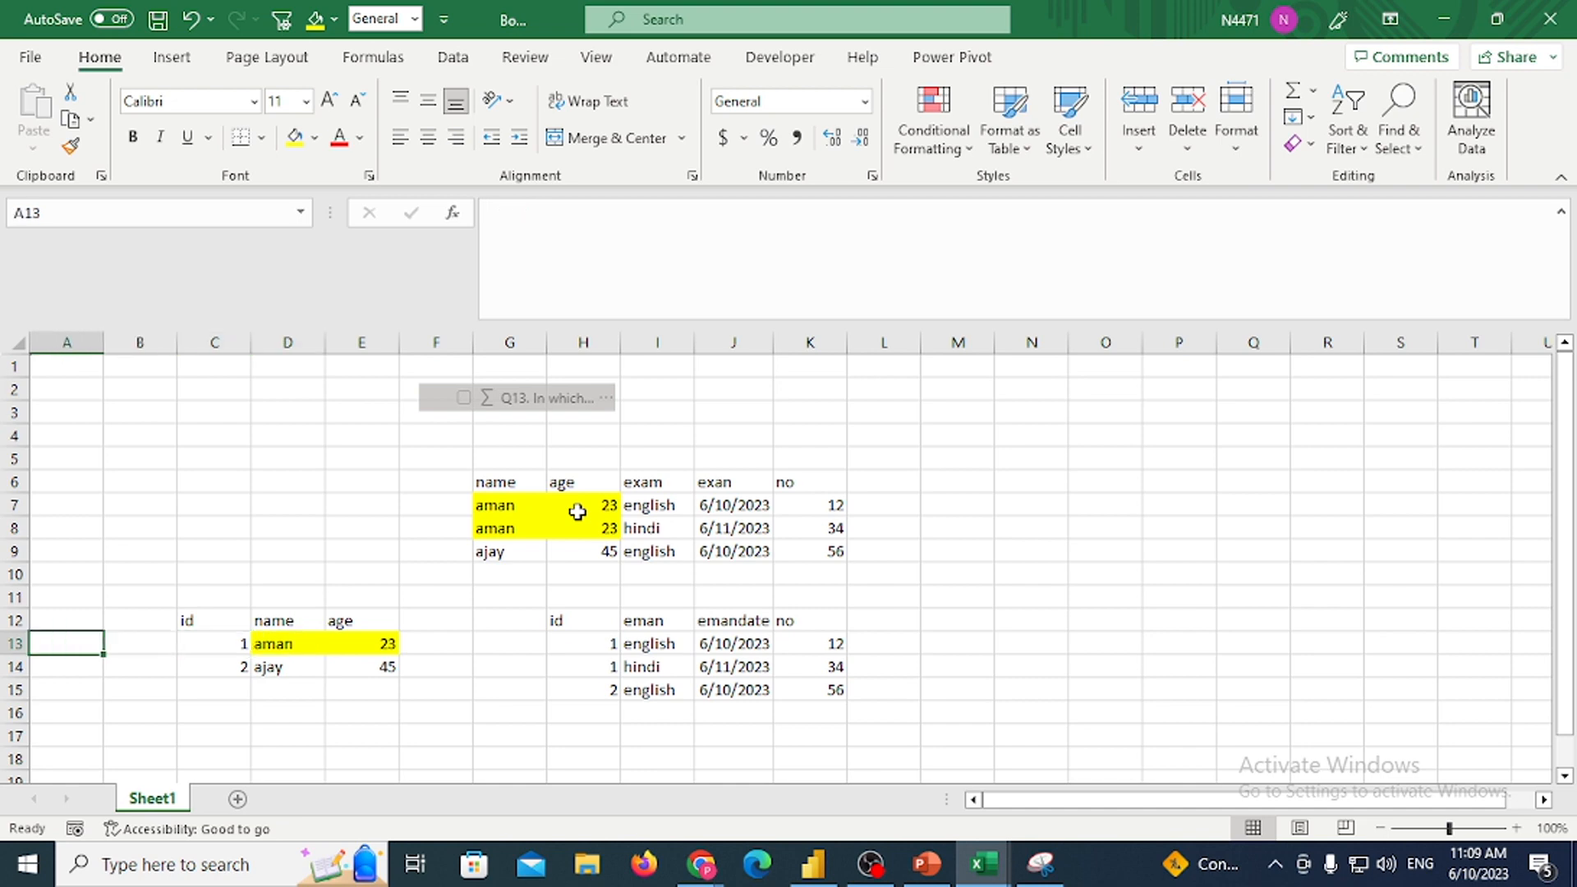
key("Right")
key("Right")
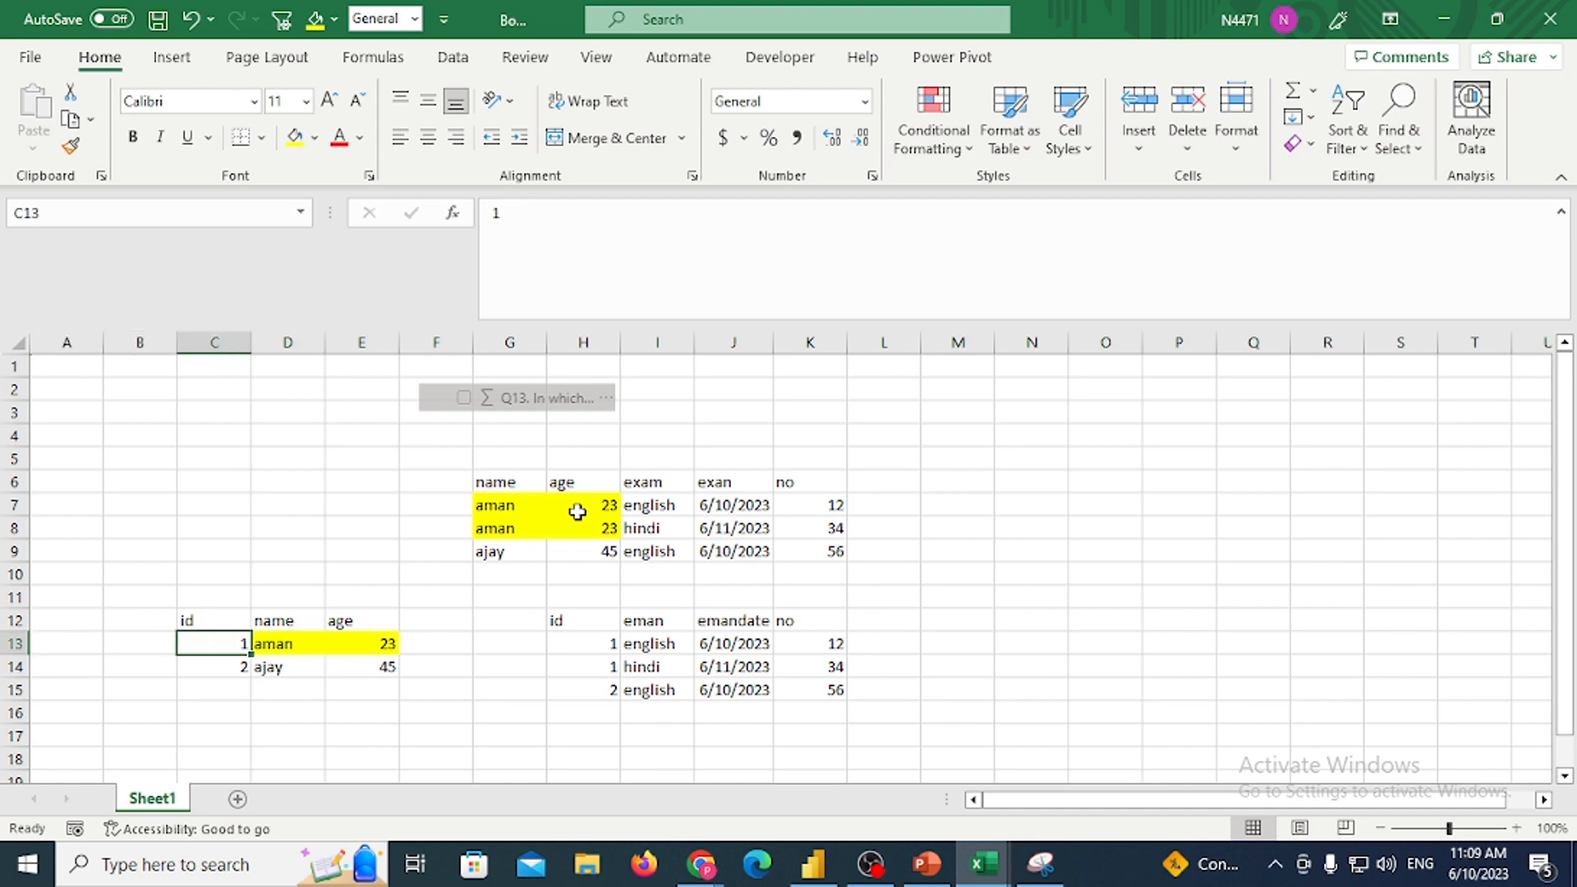
key("shift+Right")
key("shift+Right")
key("Right")
key("Right")
key("Right")
key("Right")
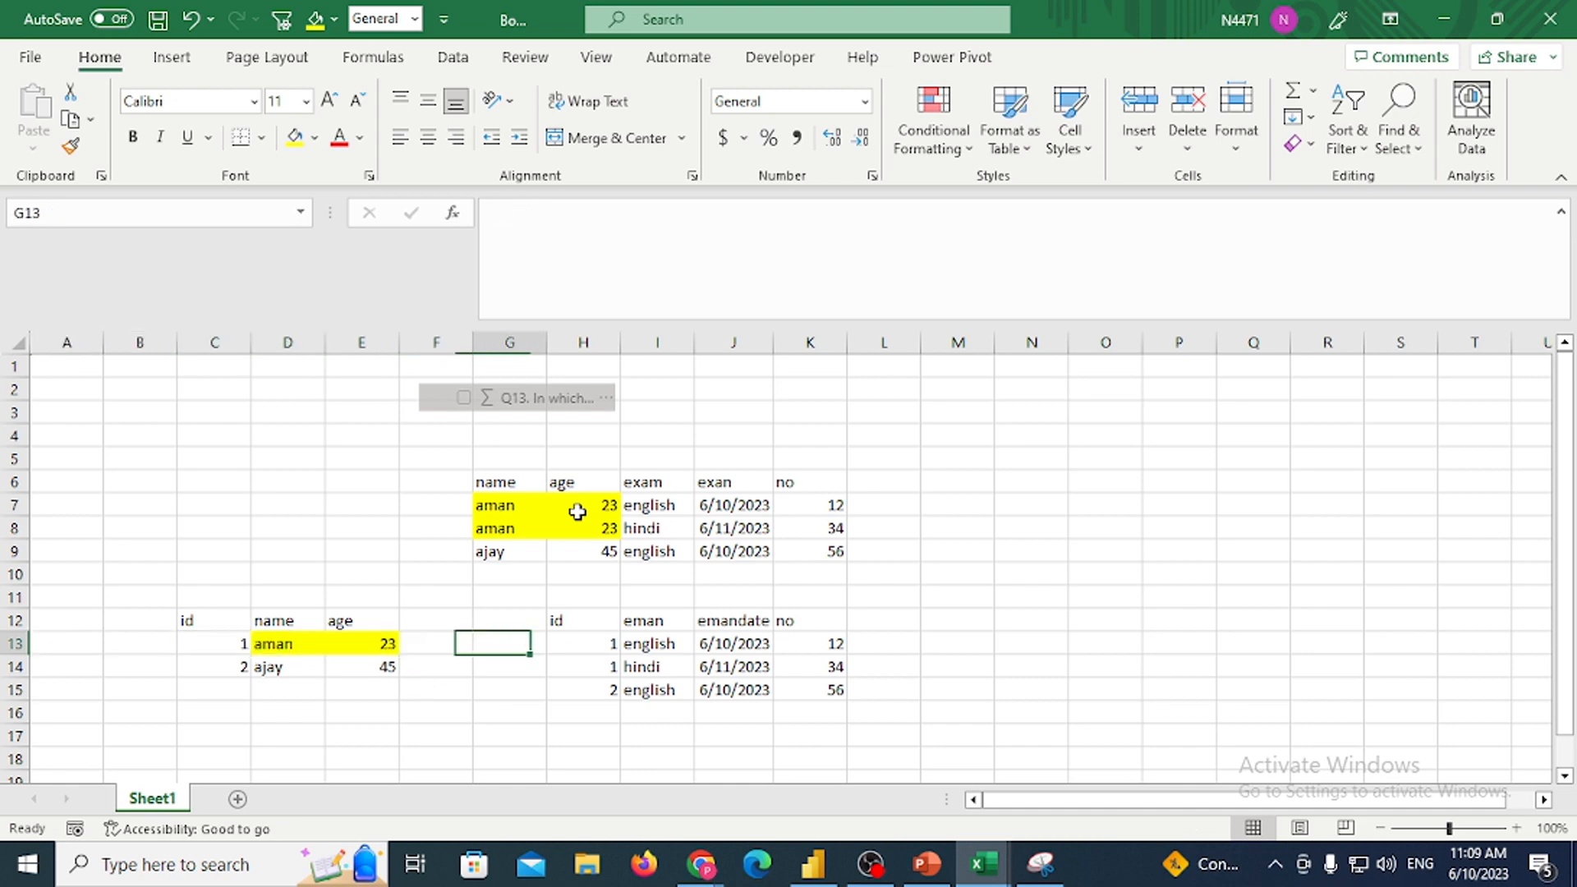
key("Right")
key("shift+Down")
key("Up")
key("Down")
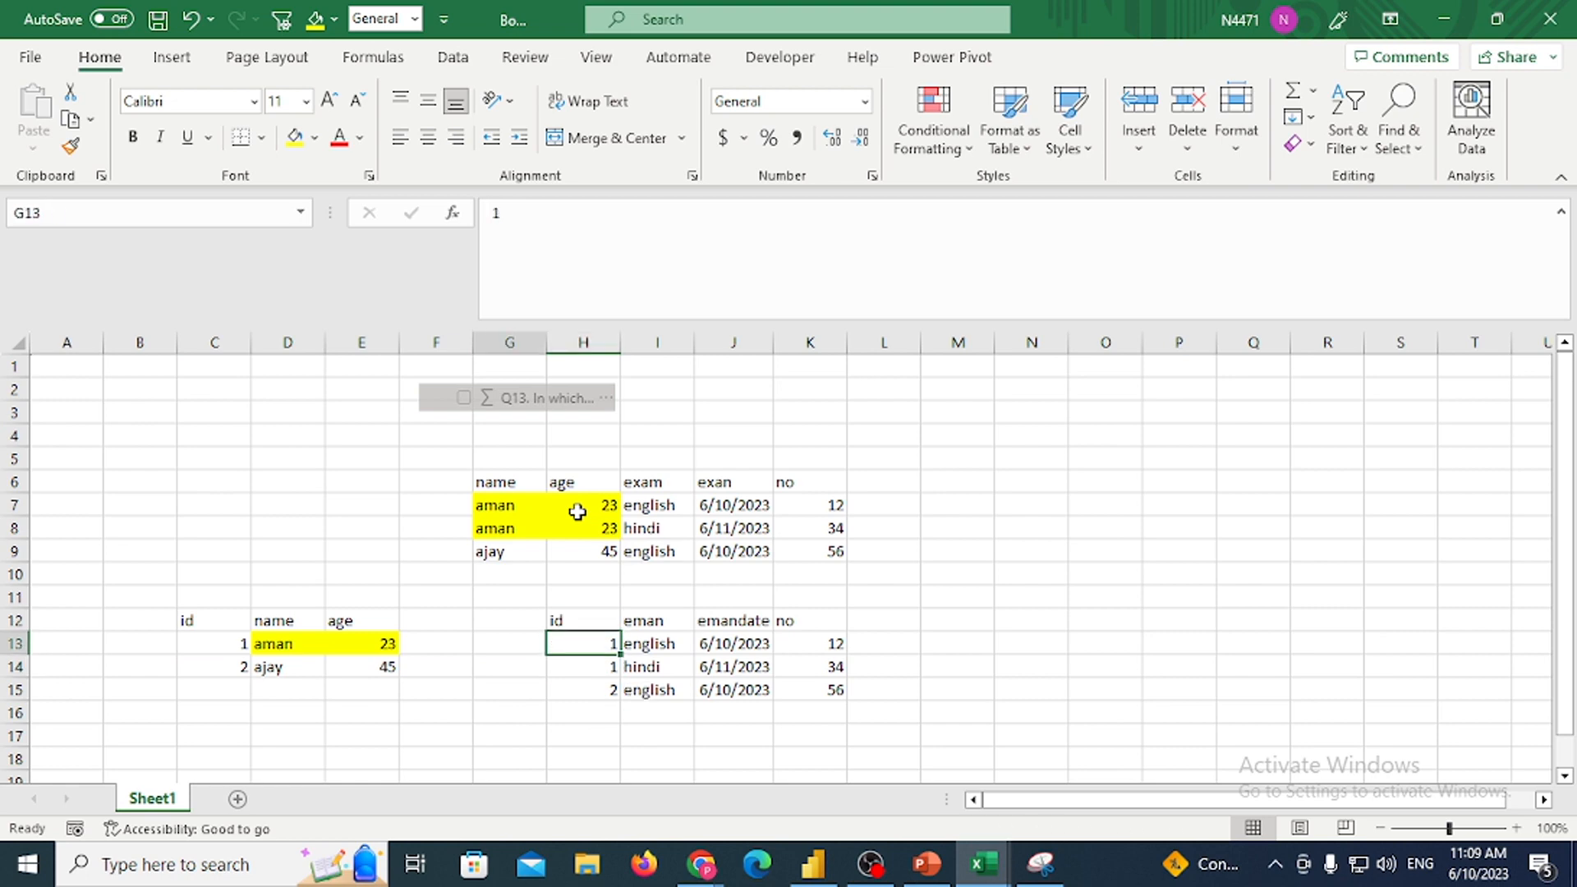
key("Left")
key("Left")
key("Left")
key("Left")
key("Left")
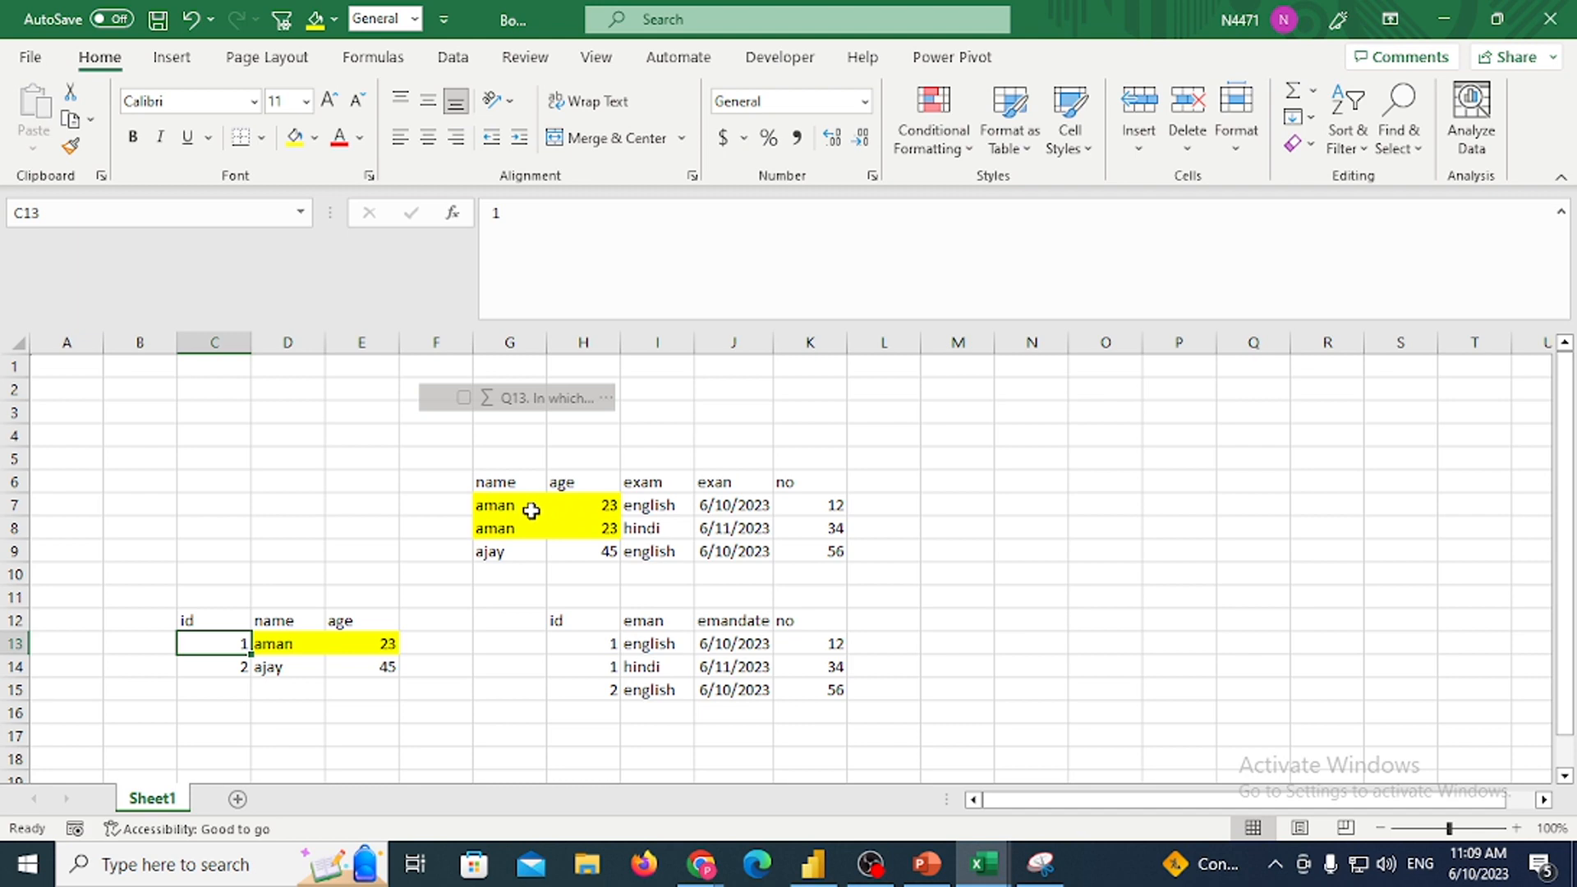
left_click_drag(528, 510, 575, 526)
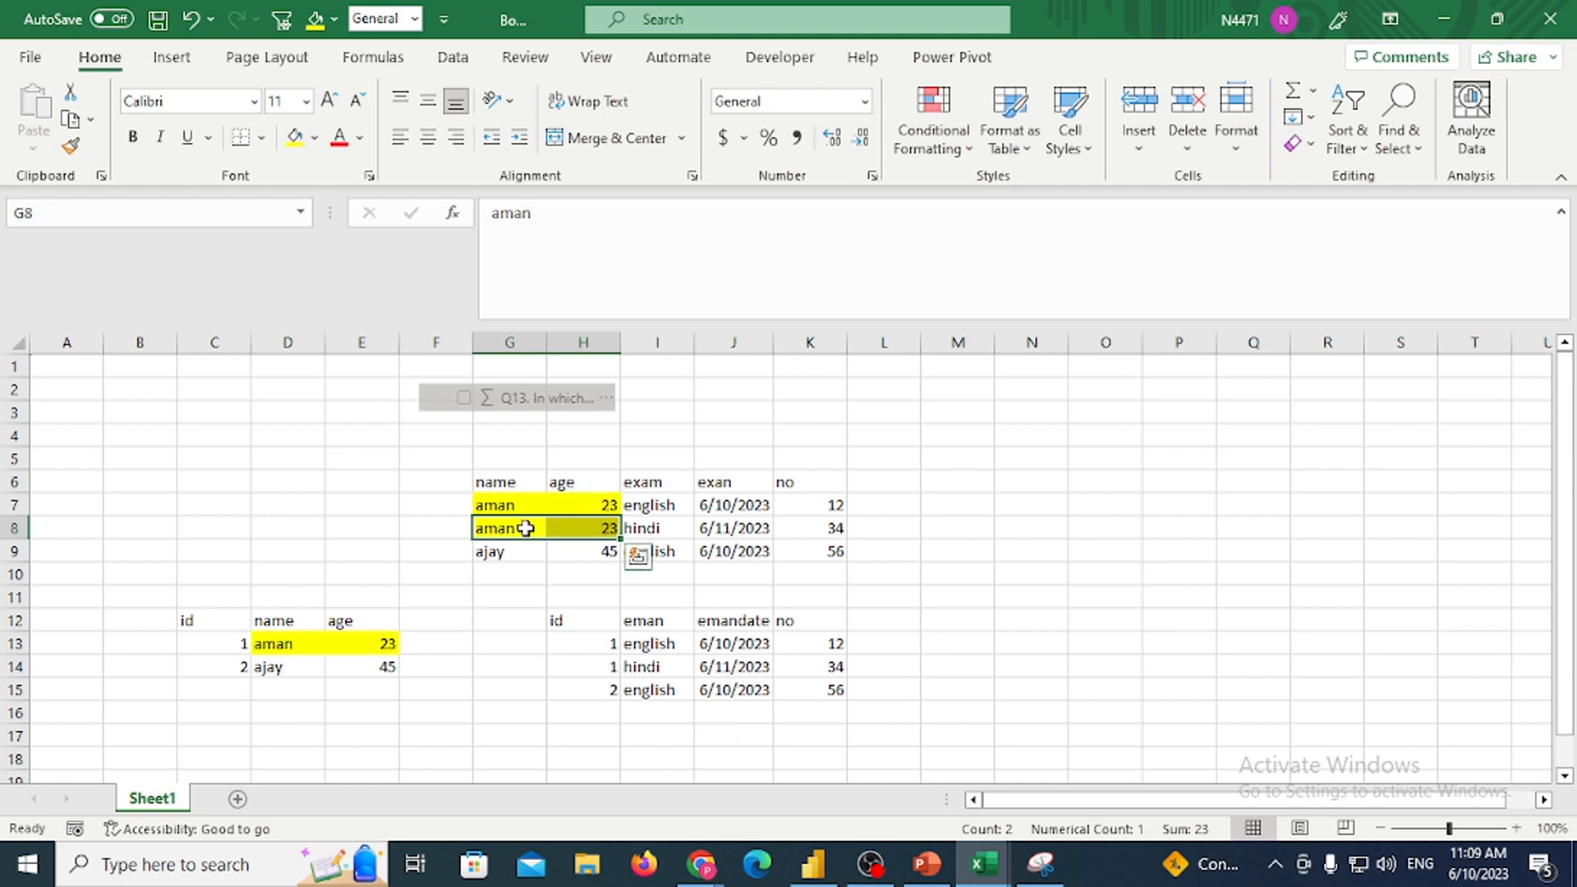
left_click_drag(523, 503, 529, 434)
left_click_drag(523, 529, 518, 597)
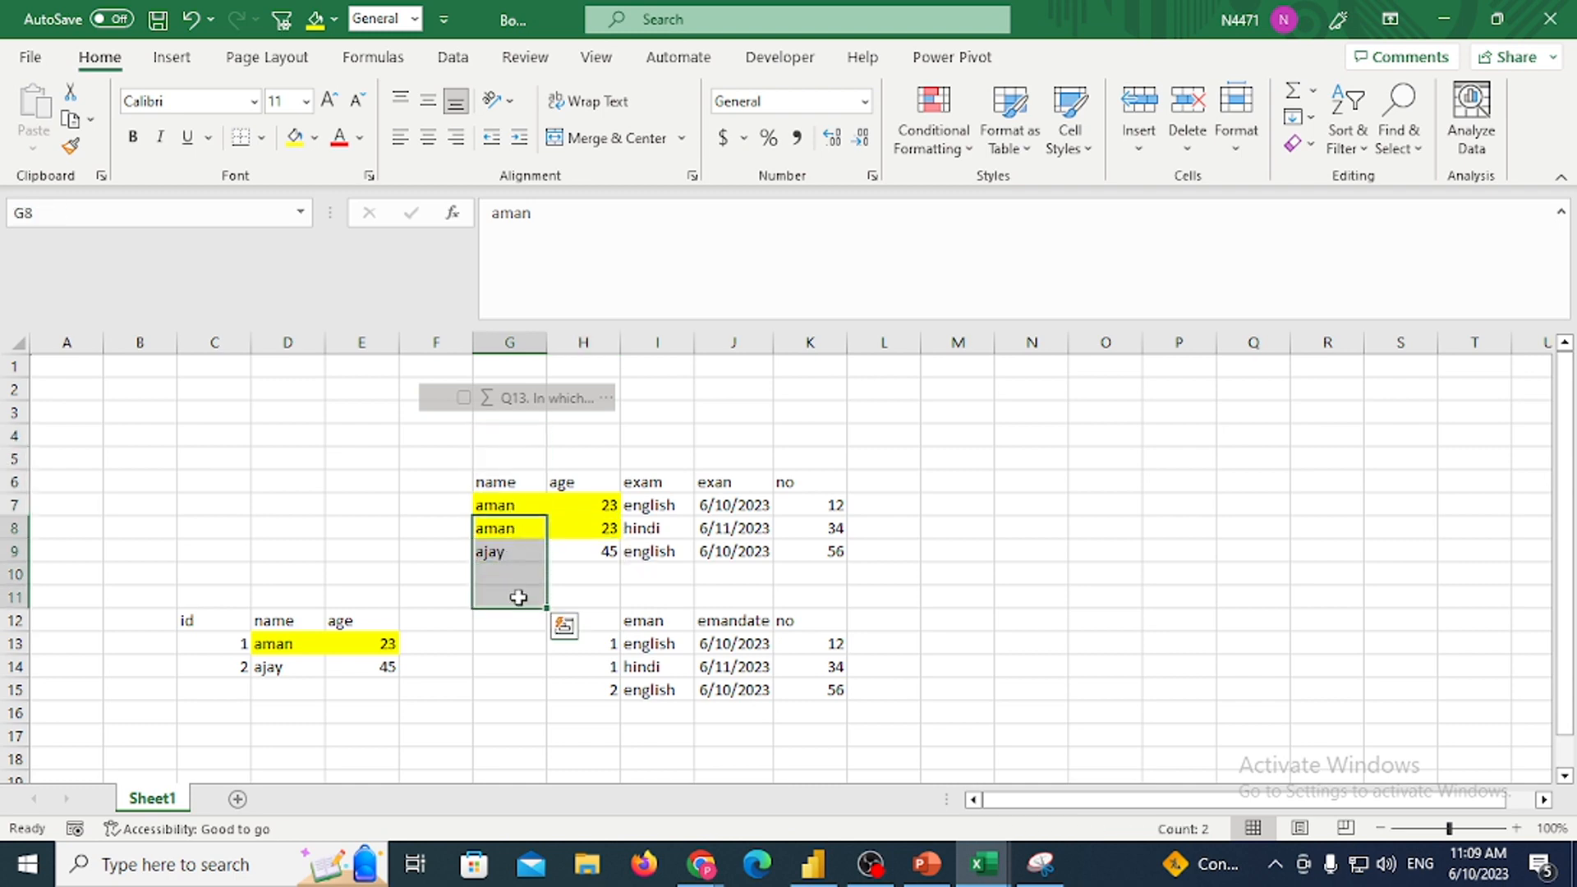
left_click(517, 534)
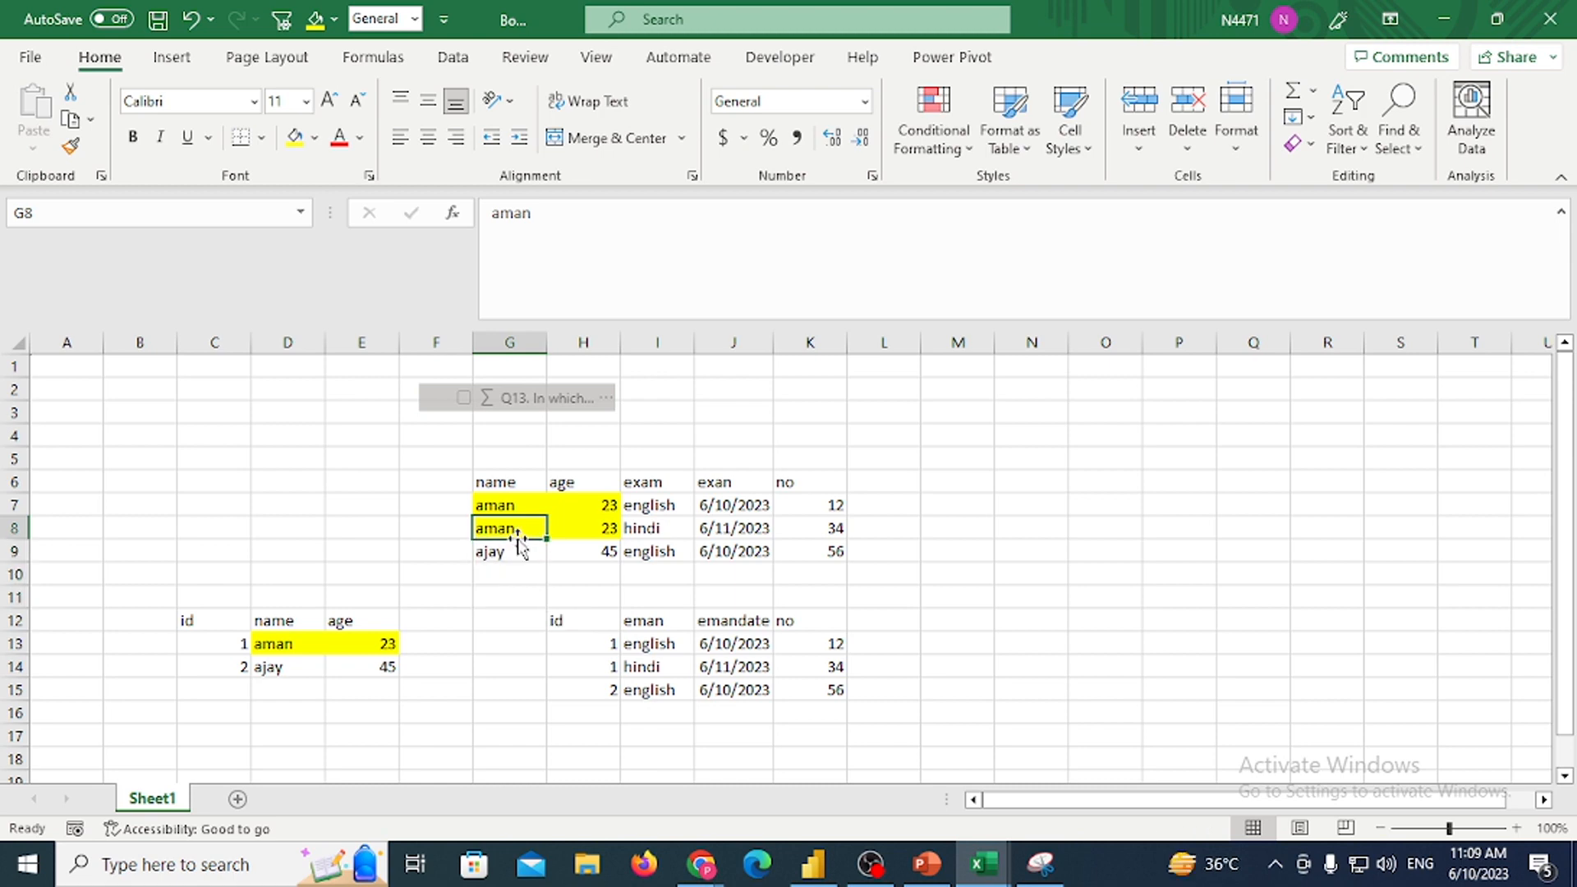
Enter ACID in N8 and clear the cell again
key("Right")
key("Right")
key("Right")
key("Right")
key("Right")
key("Right")
key("Right")
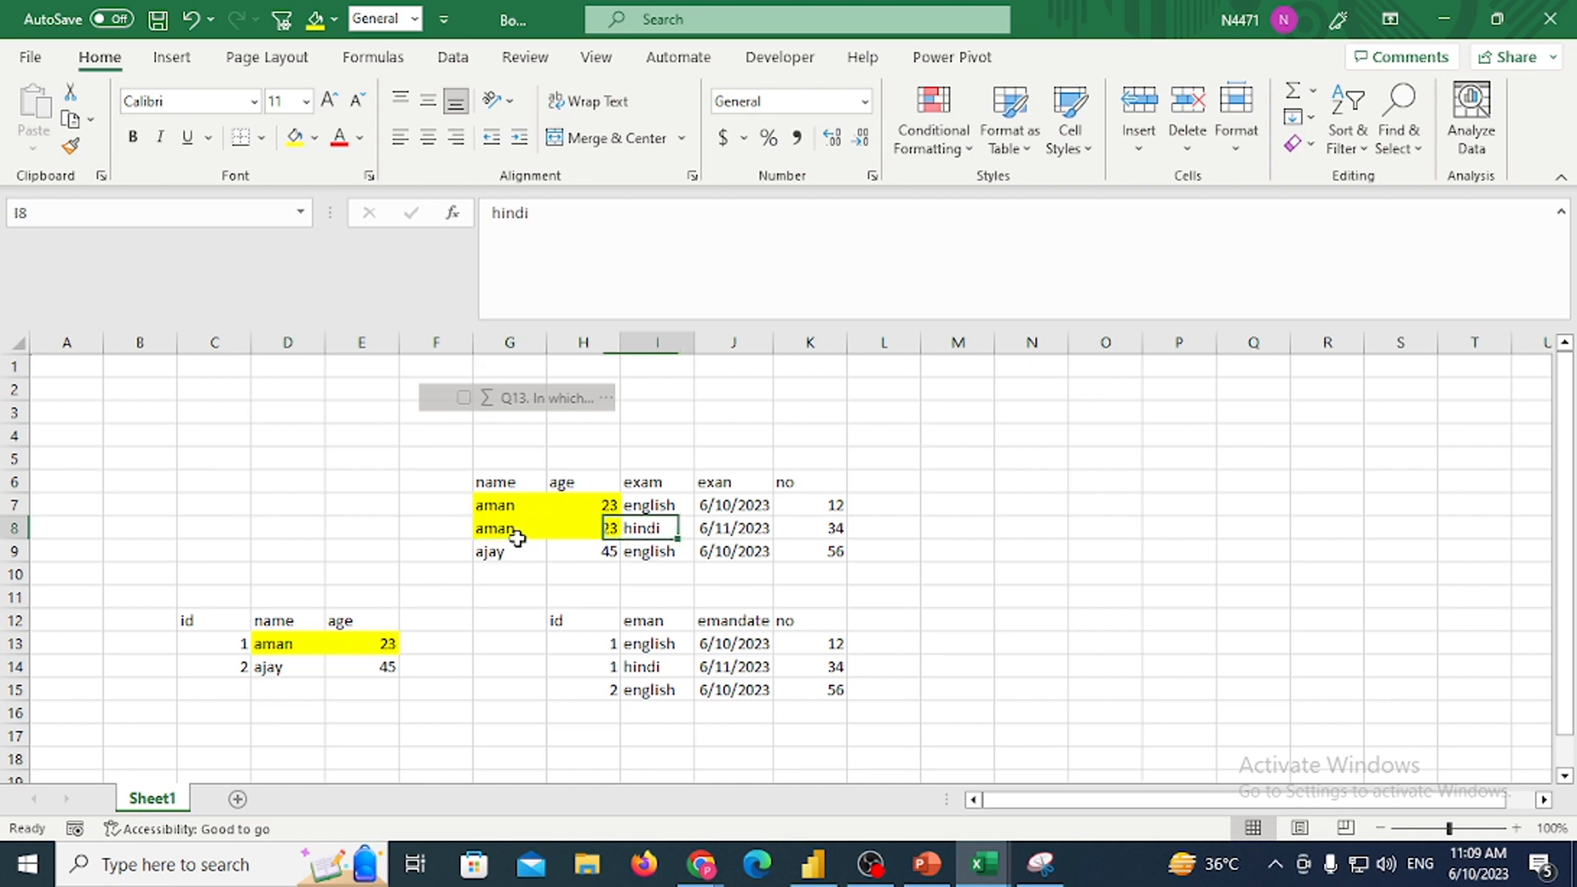
type("ACID")
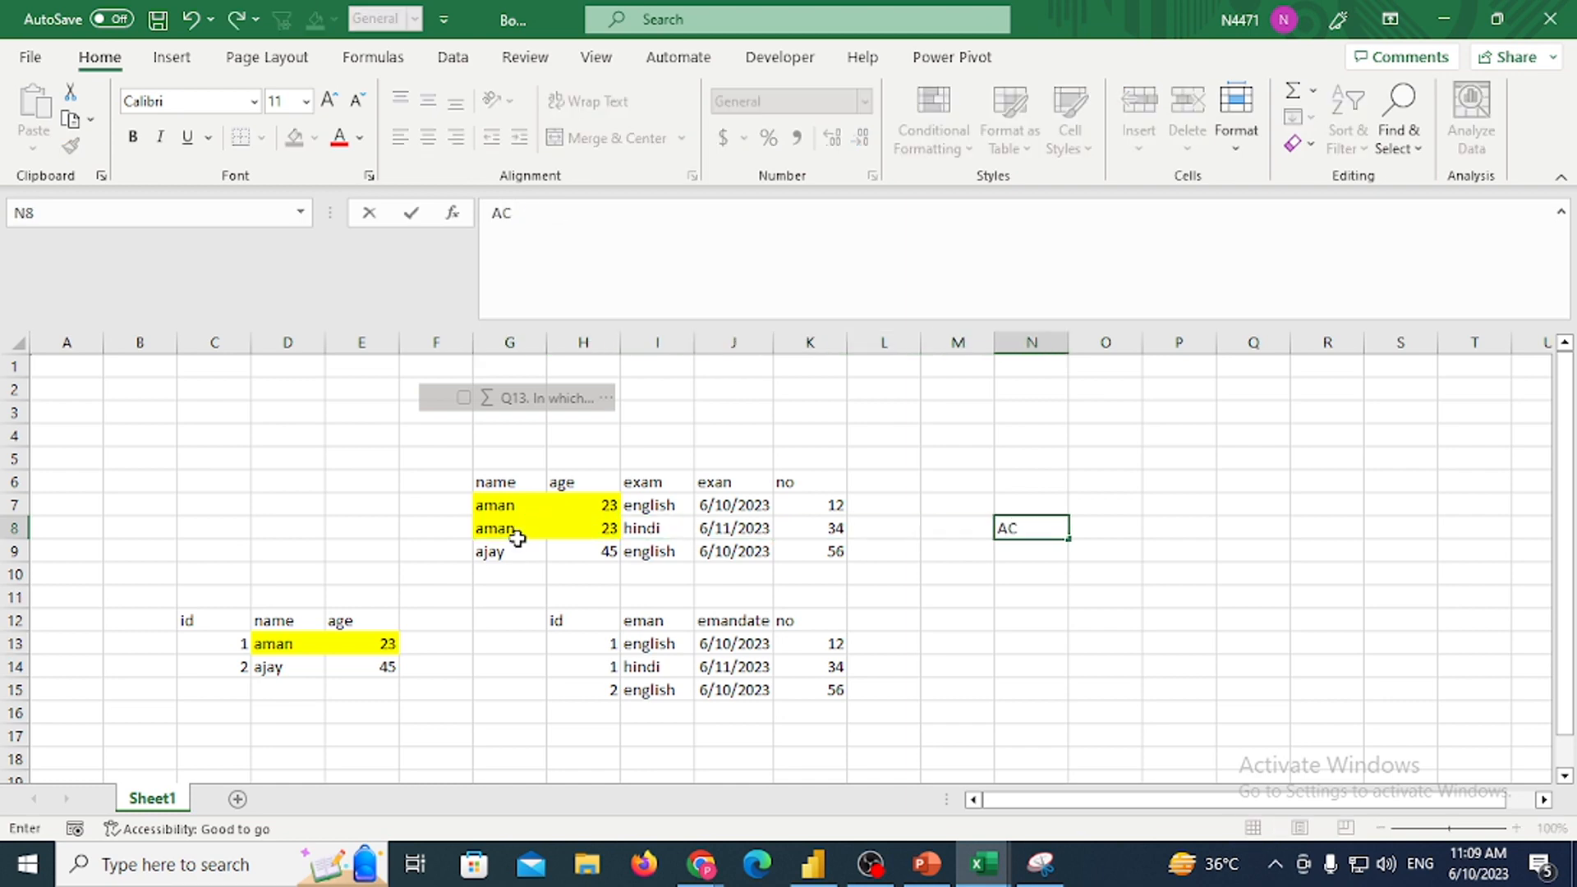
key("Tab")
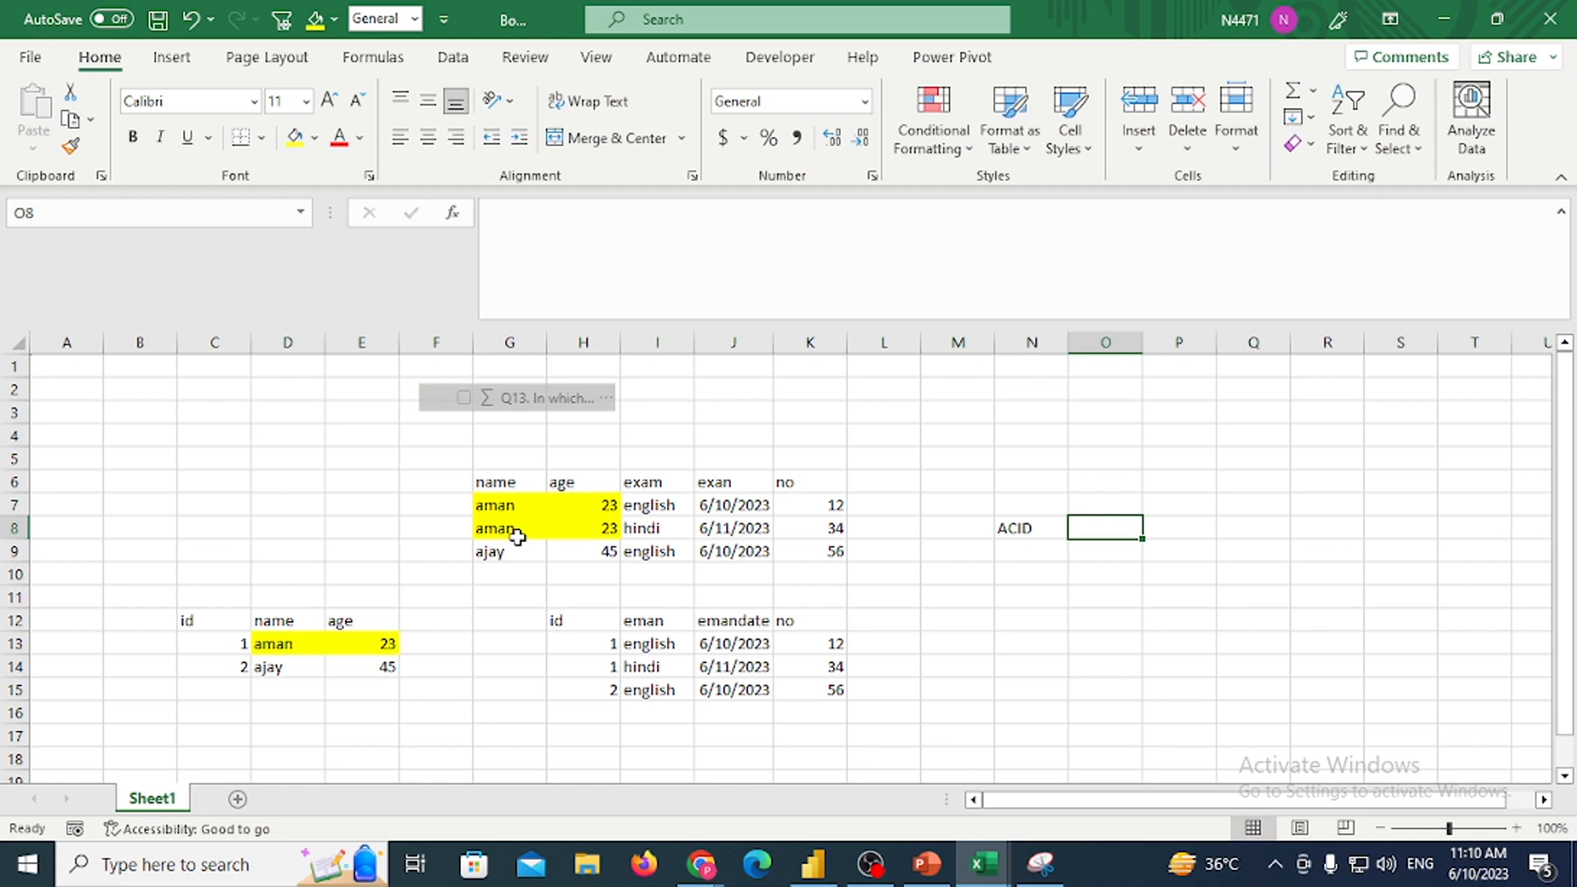
left_click(1044, 536)
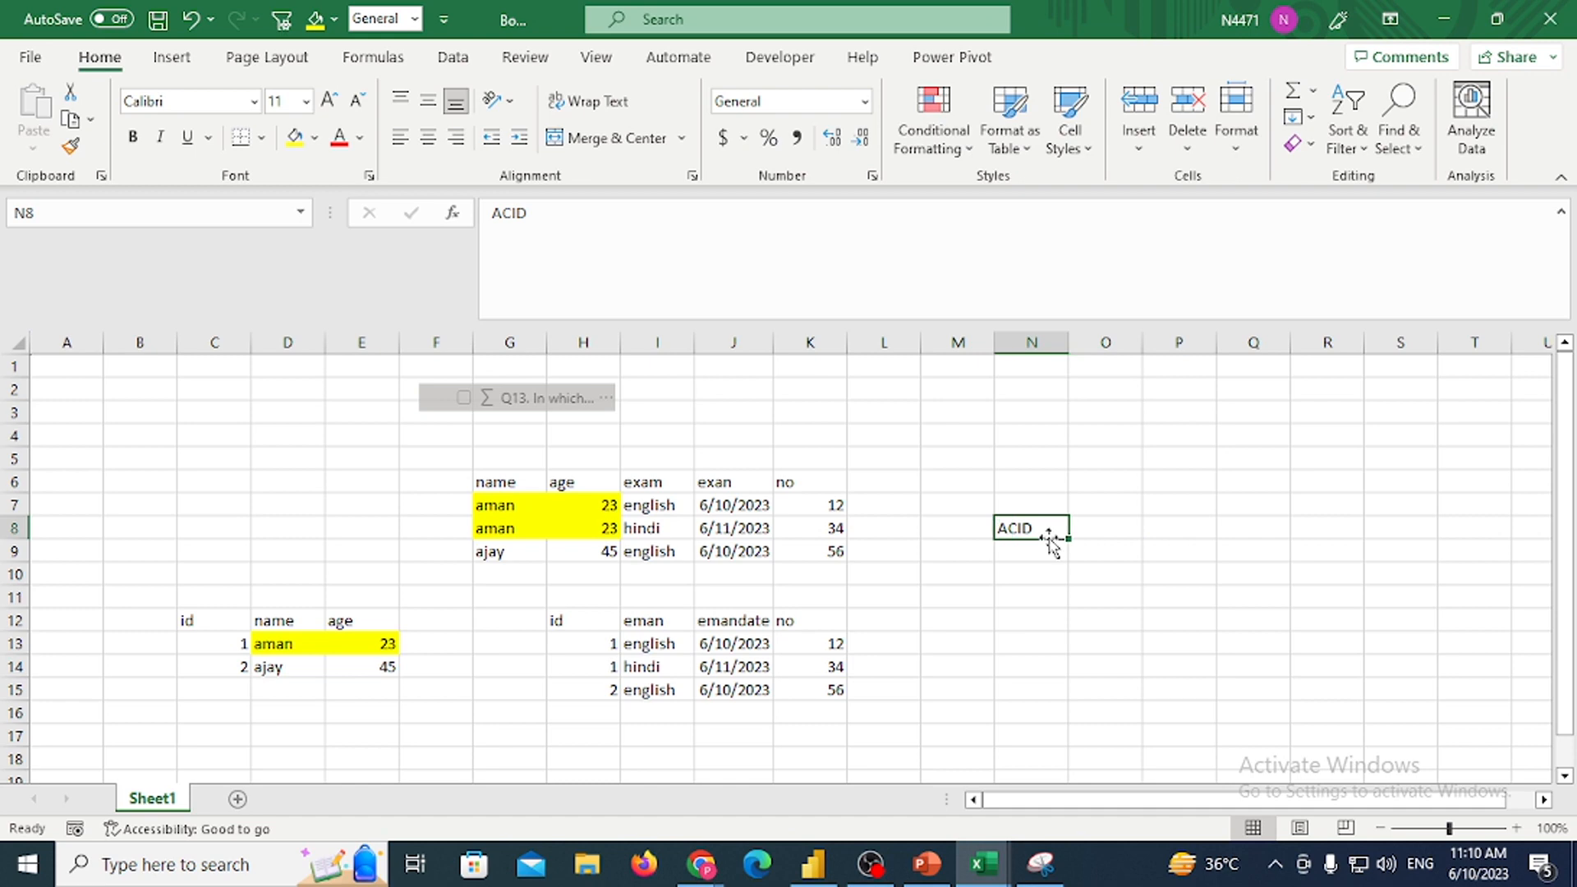
key("Delete")
List 1 ncf, 2 ncf and 3 ncf down cells N8:N10
key("Left")
key("Left")
key("Right")
key("Right")
type("1")
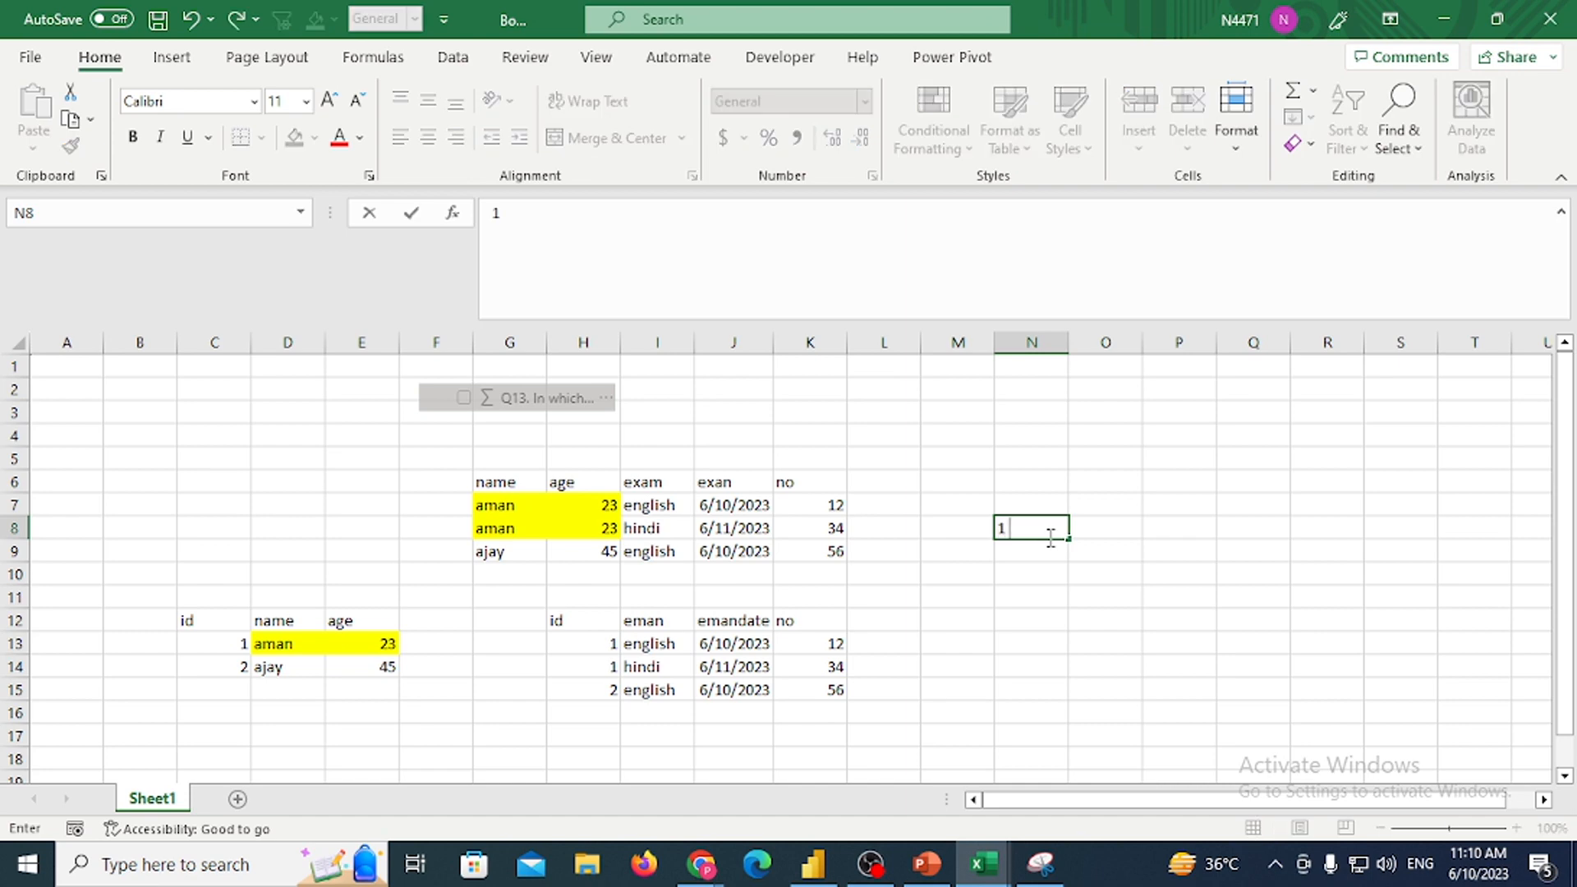
type(" ncf")
key("Tab")
left_click(1052, 549)
type("2")
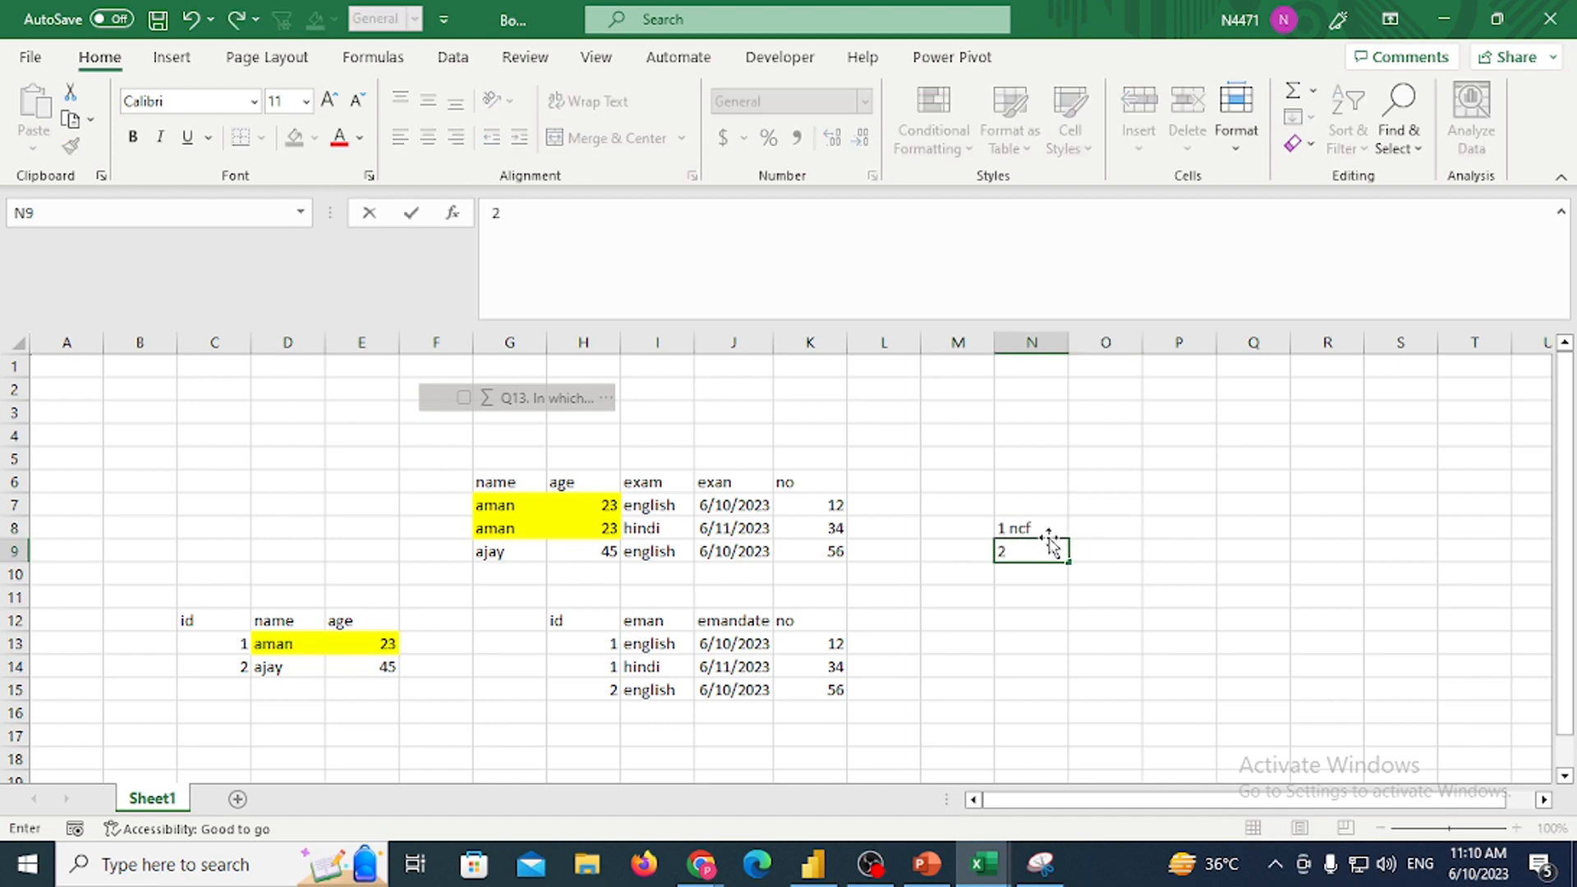
type(" ncf")
key("Return")
type("3 ncf")
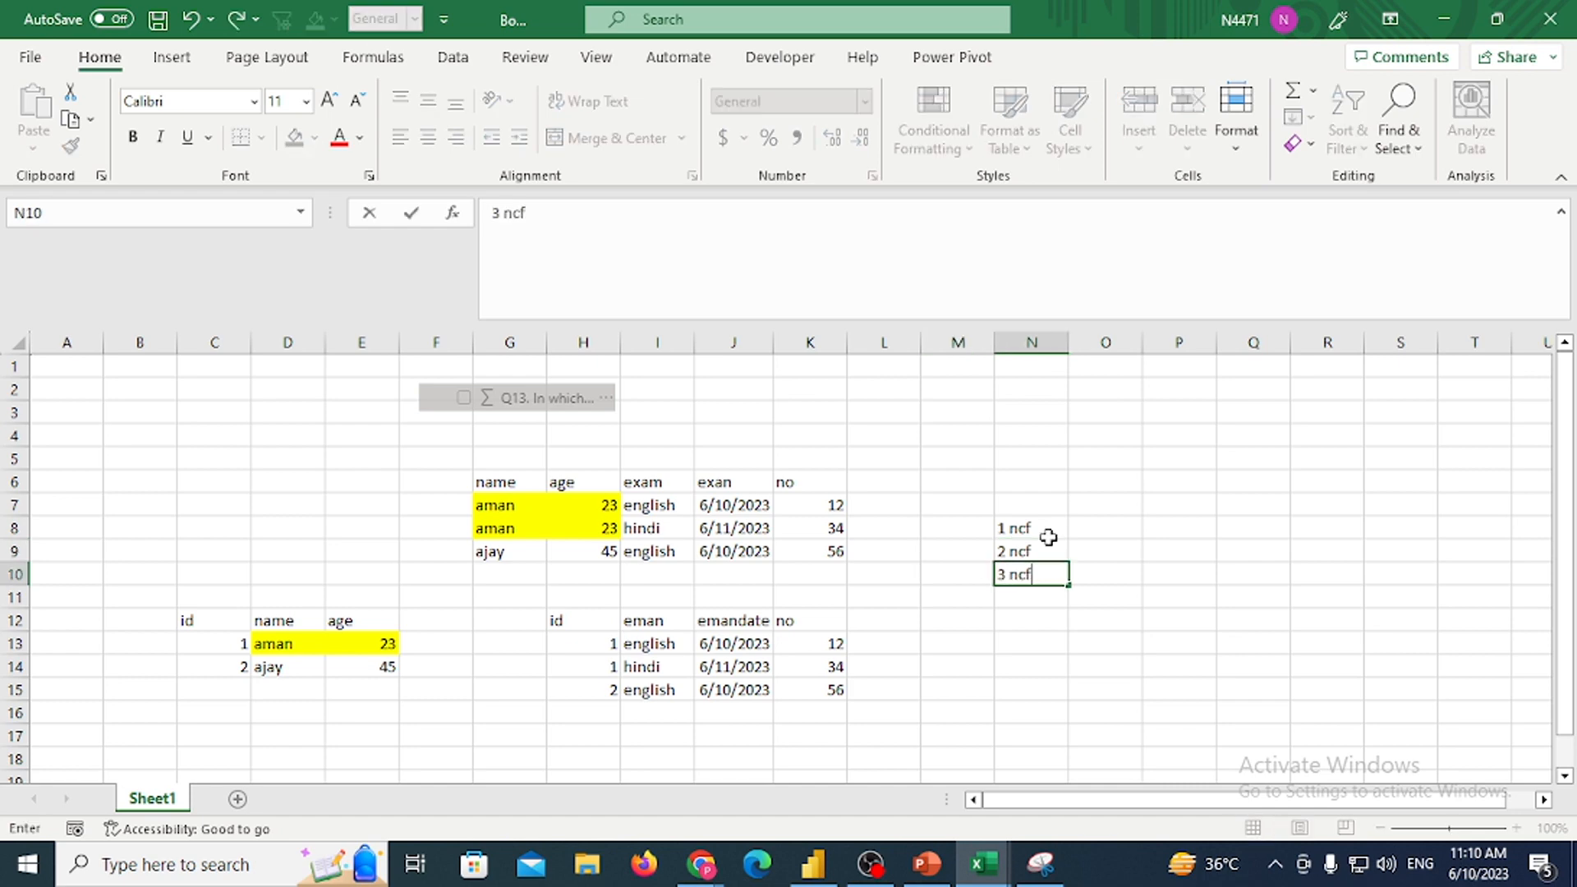
key("Return")
Continue the list with bcnf, 4 ncf and 5 ncf in N11:N13
type("bcnf")
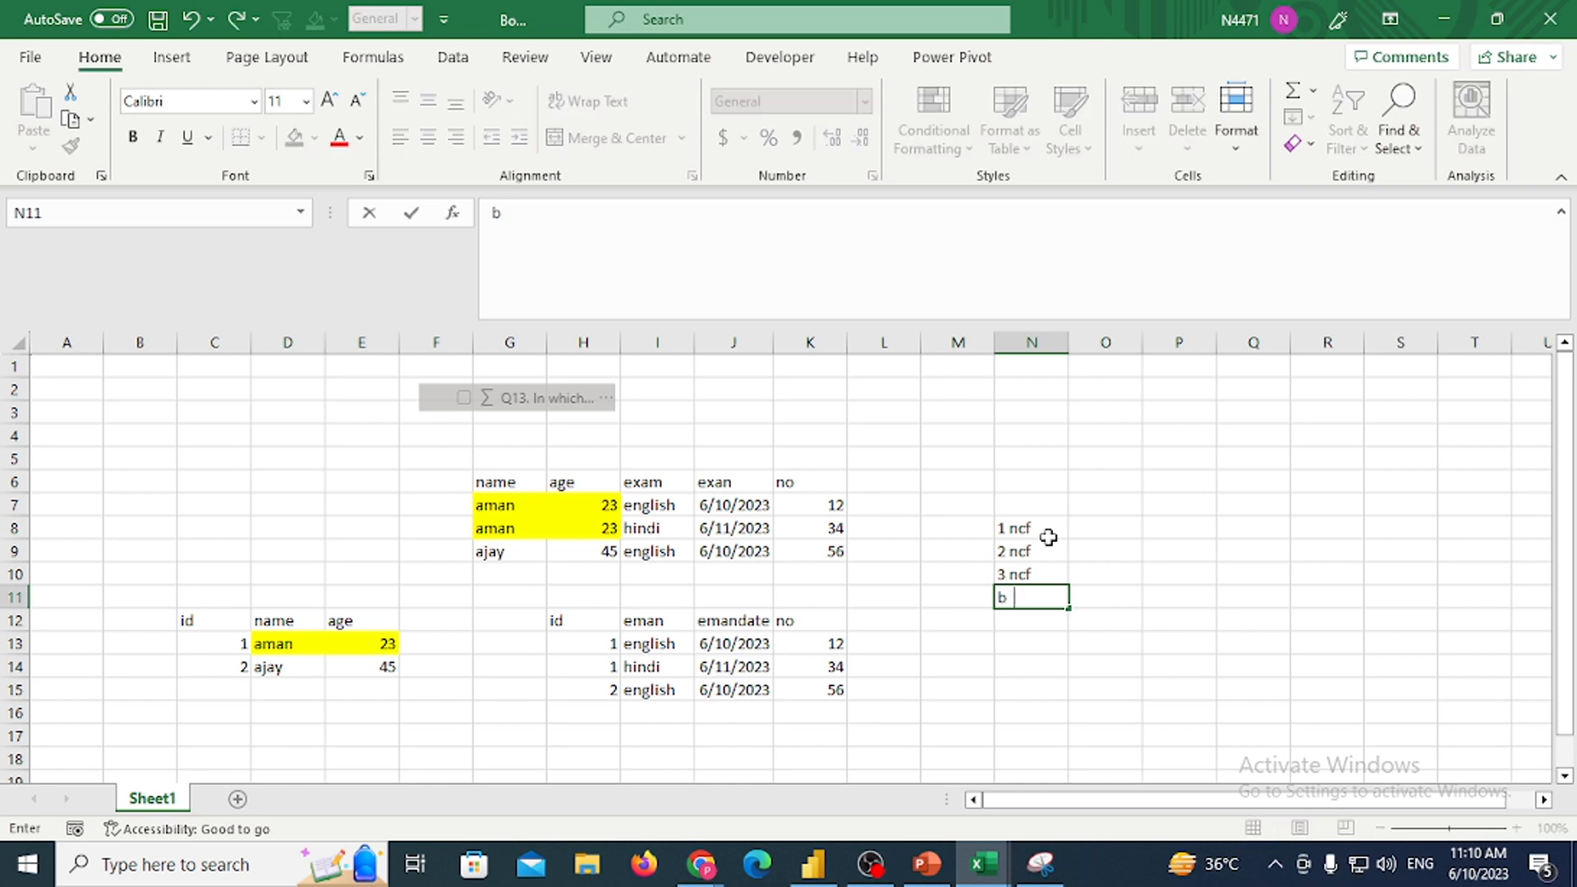
key("Return")
type("4 n")
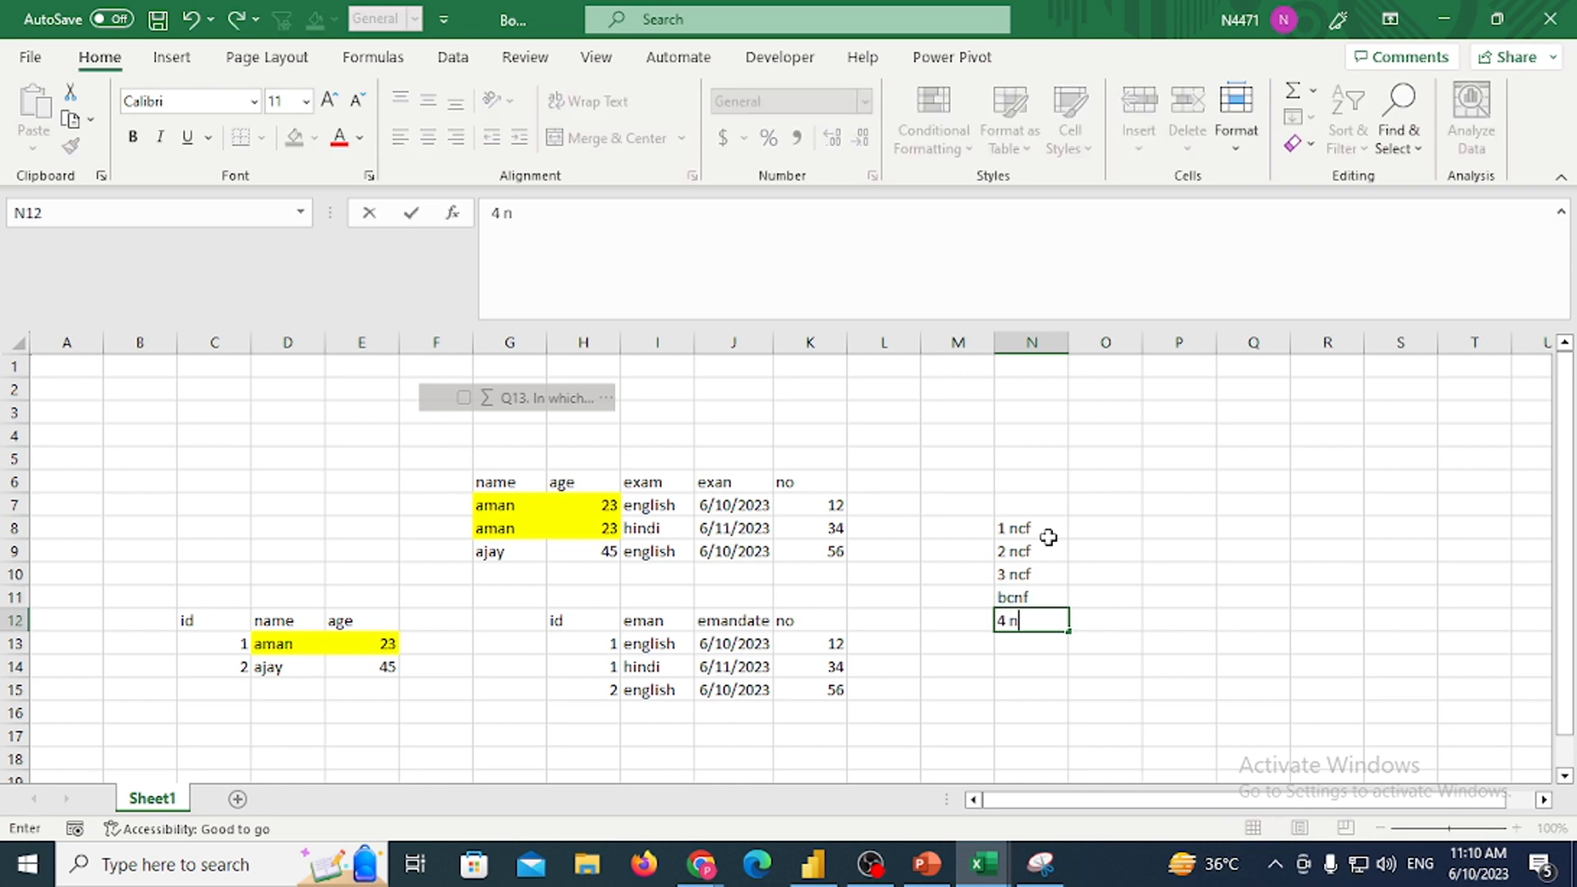
key("BackSpace")
type("ncg")
key("BackSpace")
type("f")
key("Tab")
key("Return")
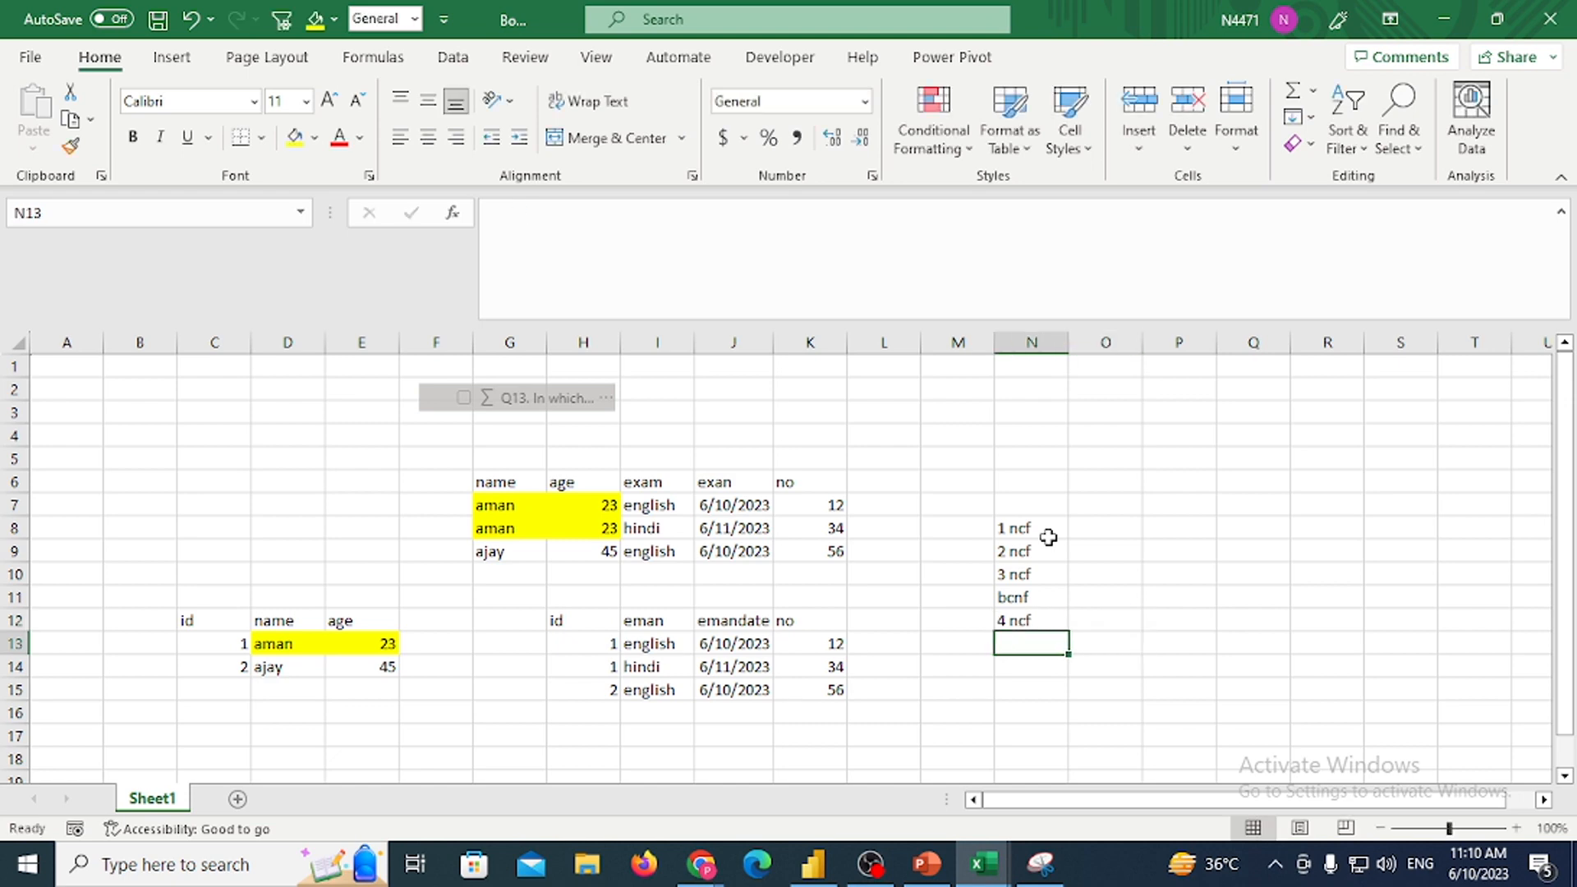
type("5 n")
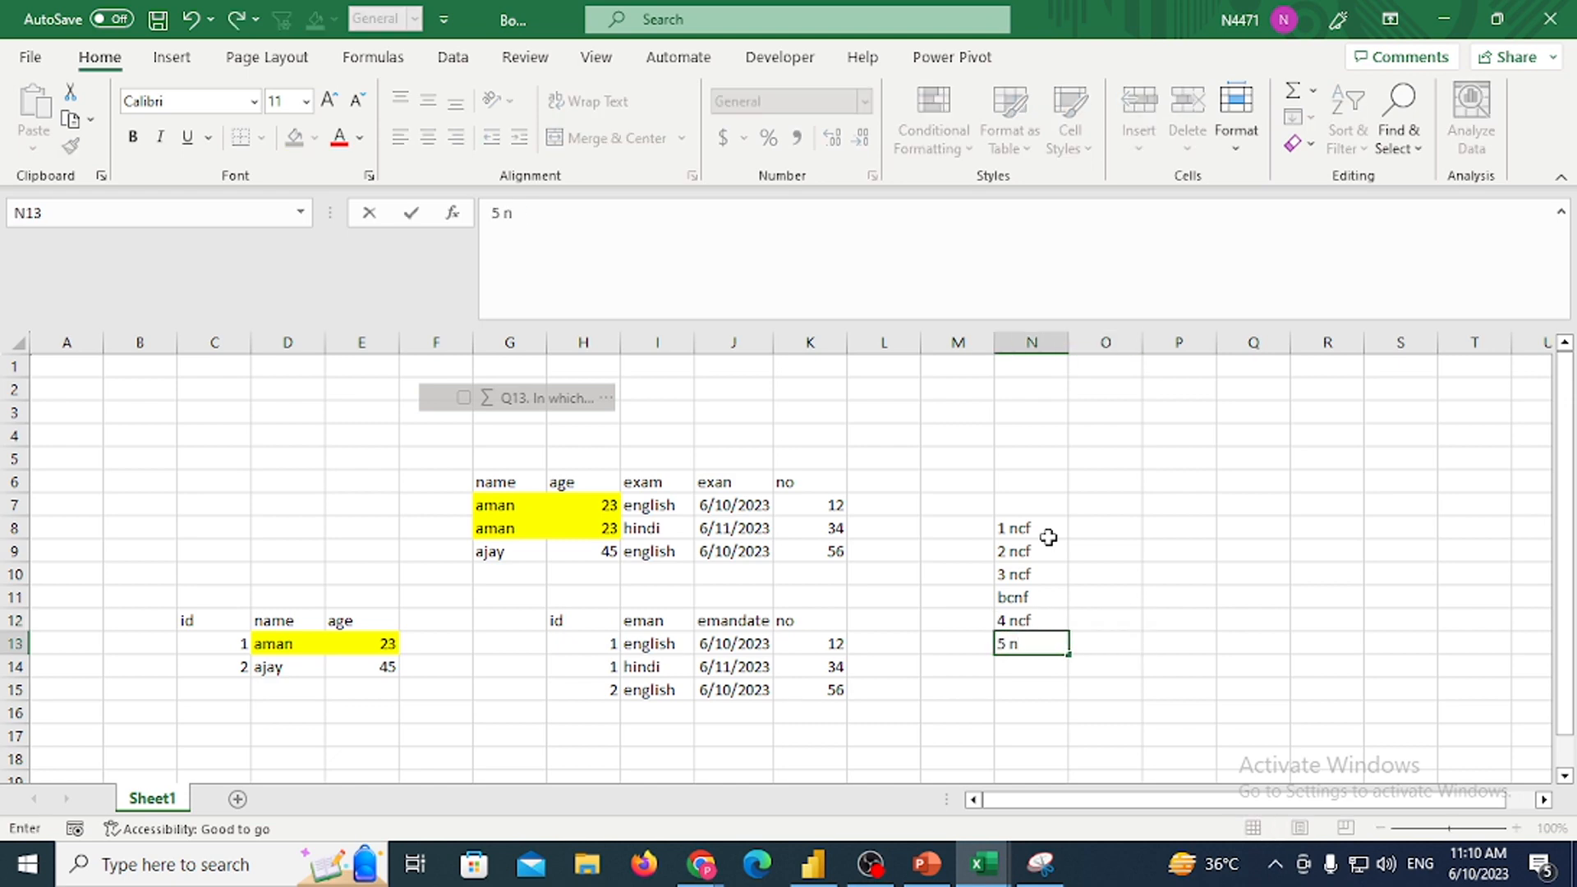
type("cf")
key("Tab")
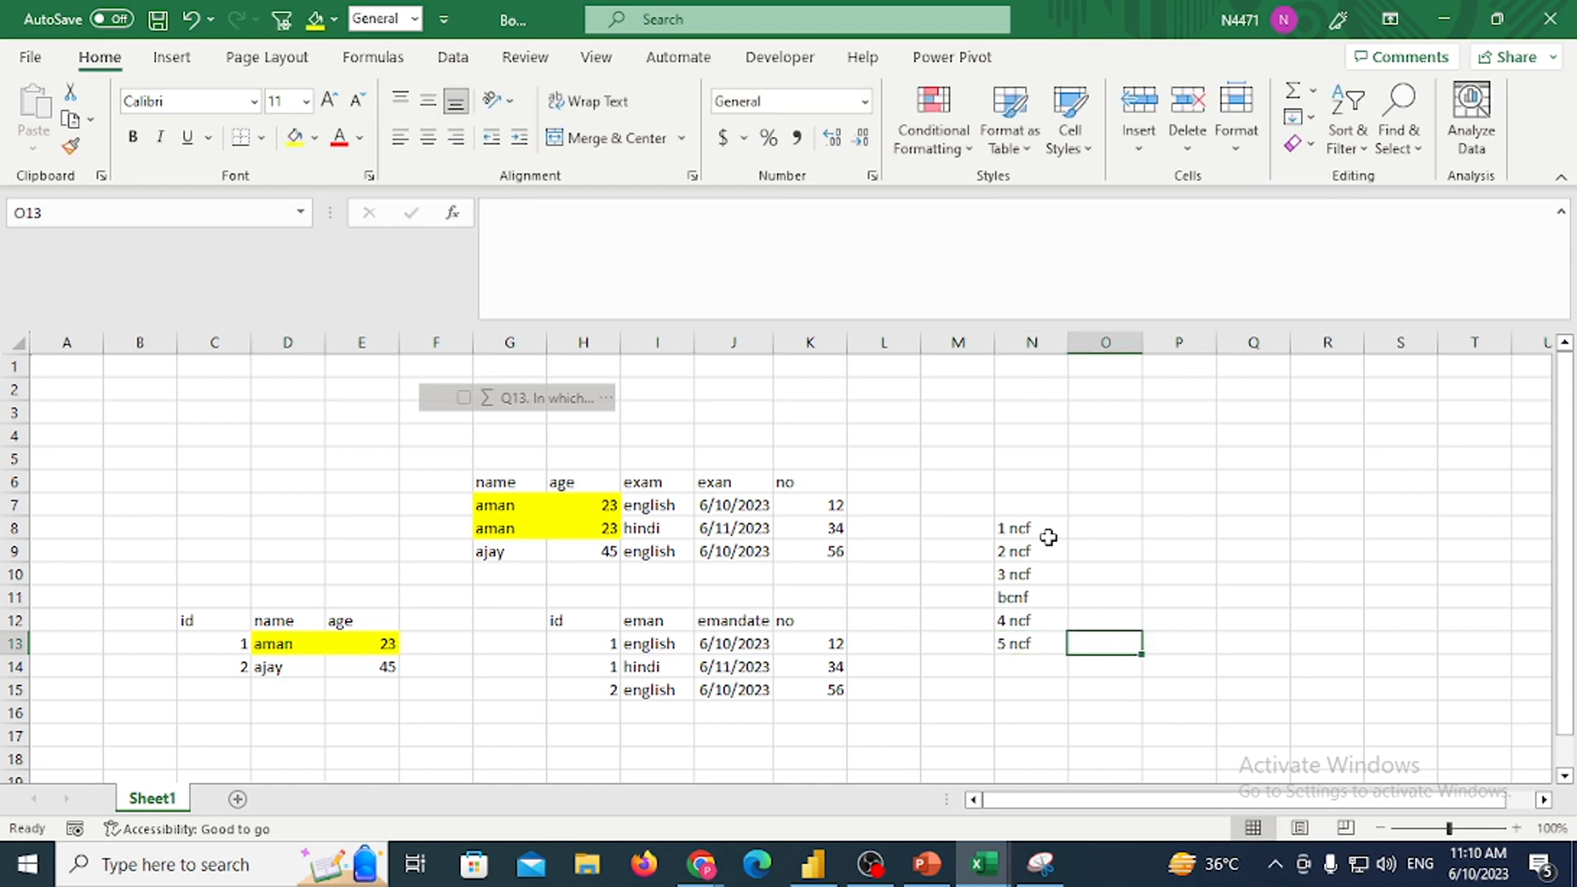
key("Left")
key("Left")
key("Left")
key("Left")
key("Left")
key("Left")
key("Left")
key("Left")
key("Left")
key("Left")
key("Left")
key("Right")
key("Right")
key("Right")
key("Right")
key("Right")
key("Right")
key("Right")
key("Right")
key("Right")
key("Right")
key("Right")
key("Right")
key("Right")
key("Right")
key("Right")
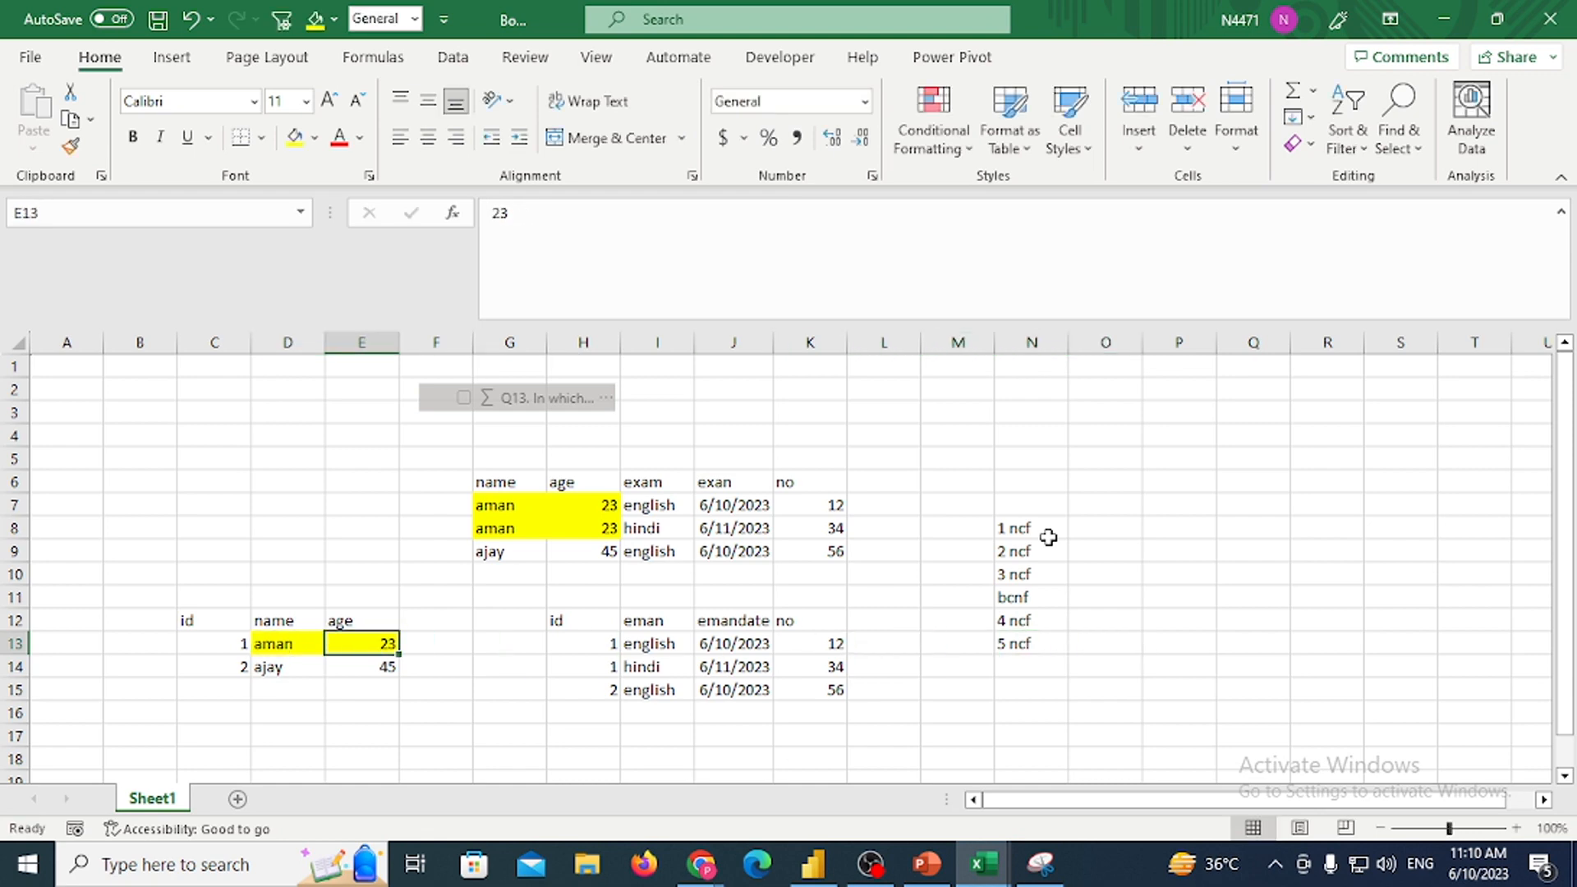
Enter OLTP in O15 and clear the cell again
key("Left")
key("Left")
key("Left")
key("Down")
key("Down")
key("Left")
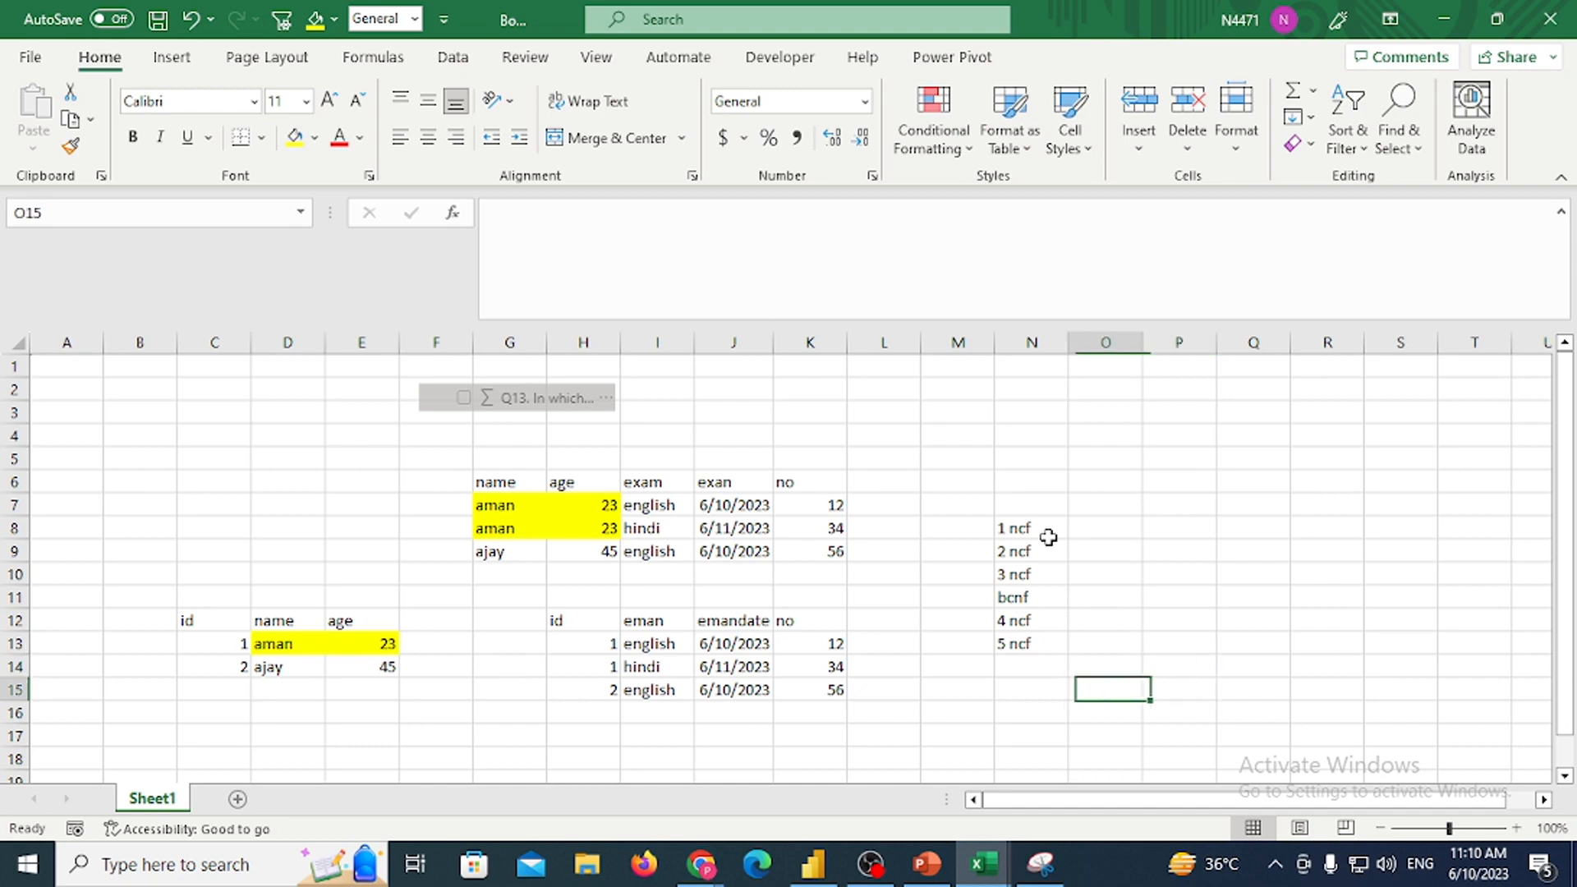
type("OLTP")
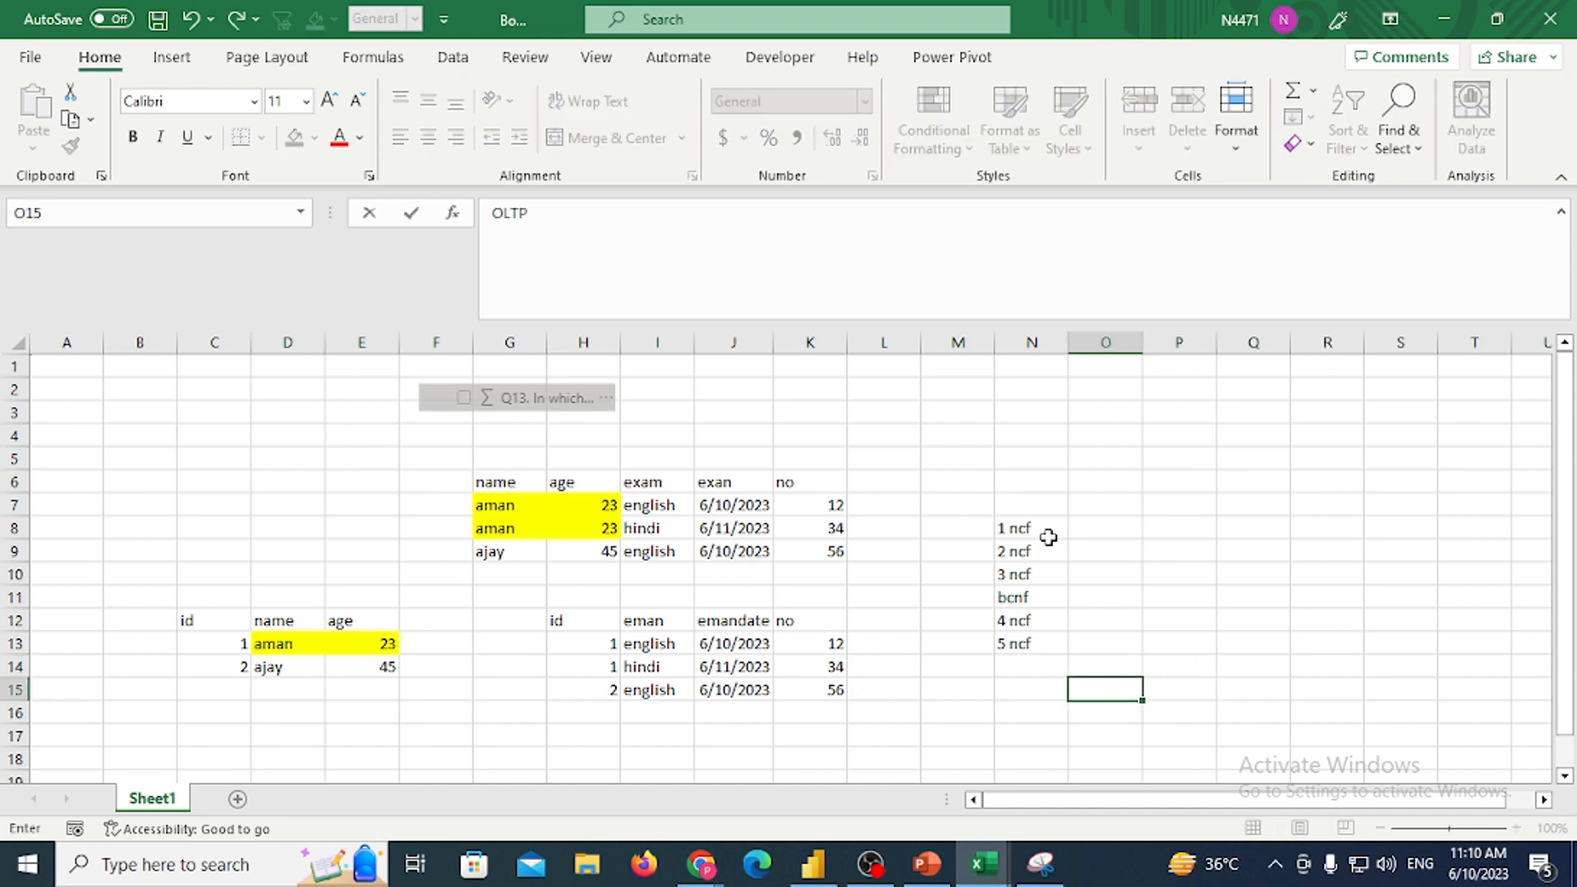
key("Tab")
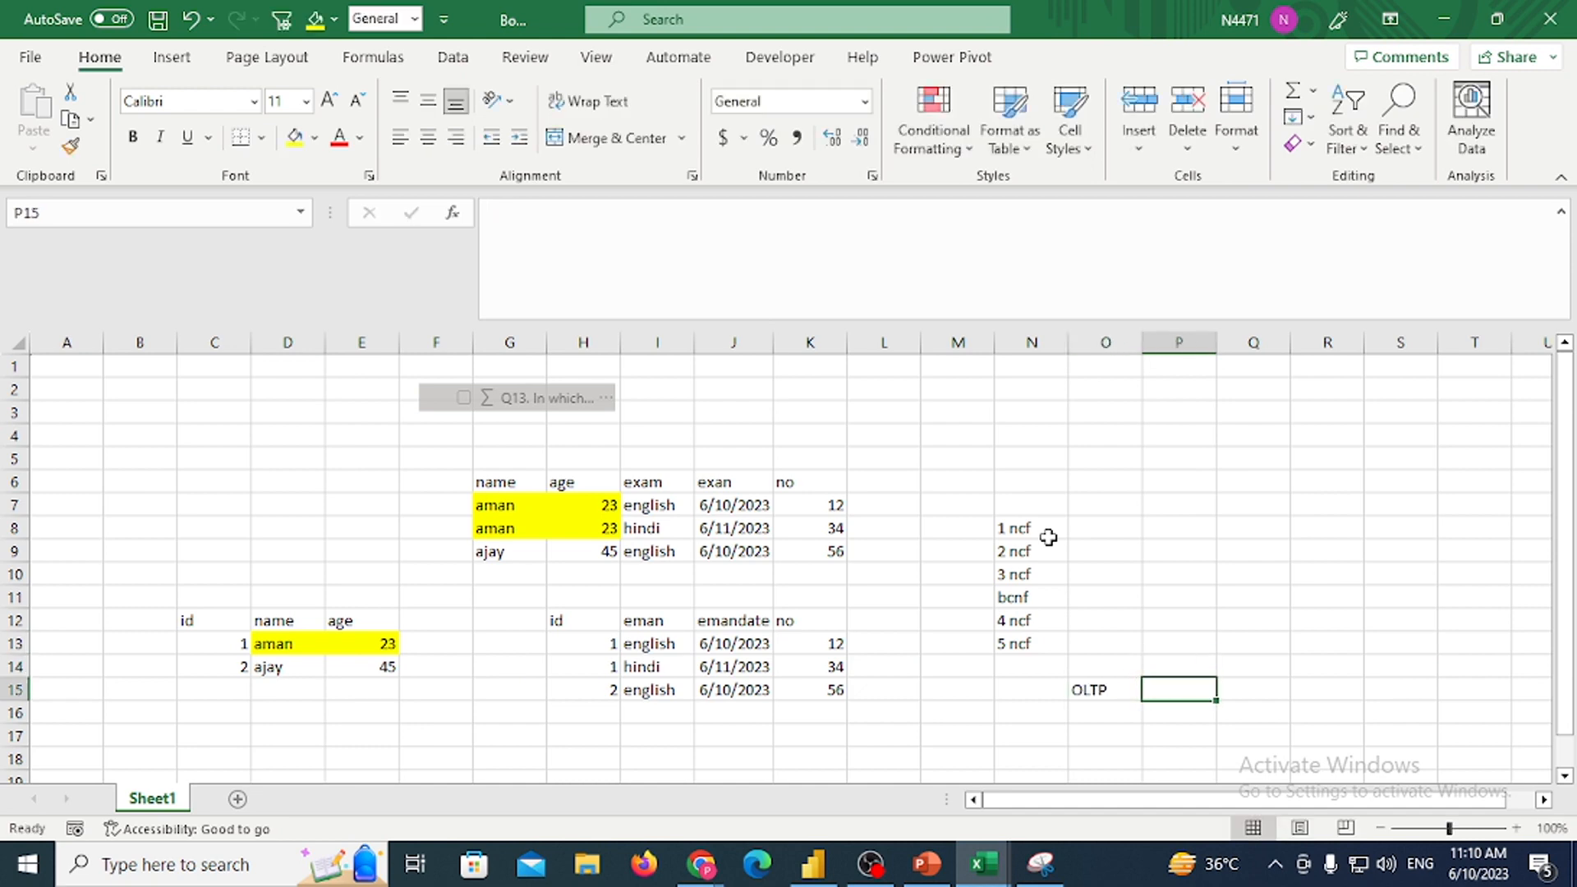
key("Left")
key("Left")
key("Right")
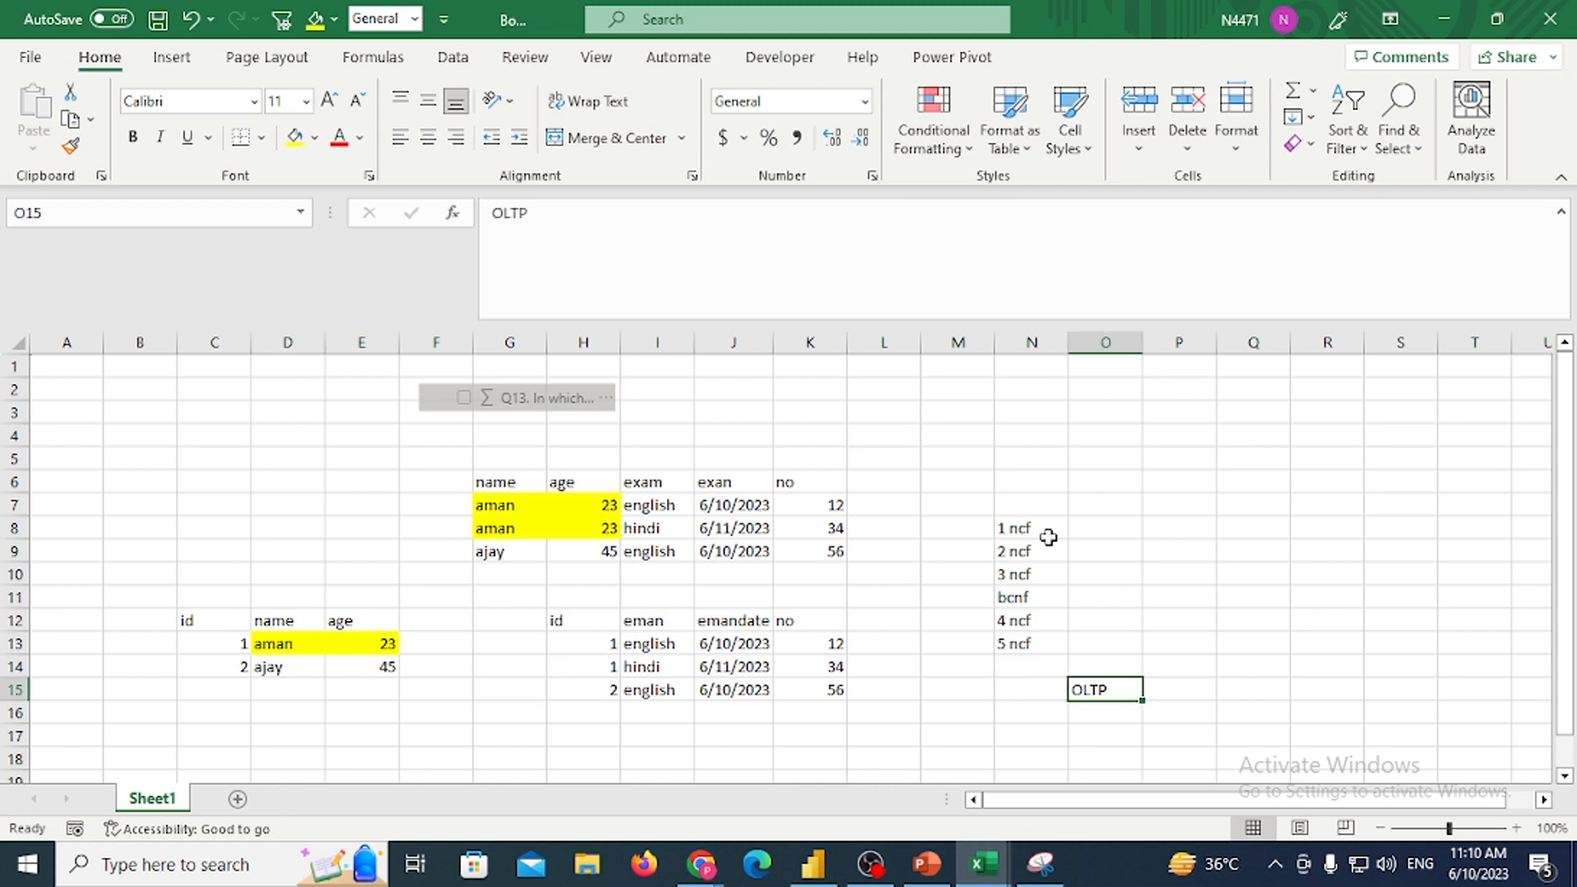
key("Delete")
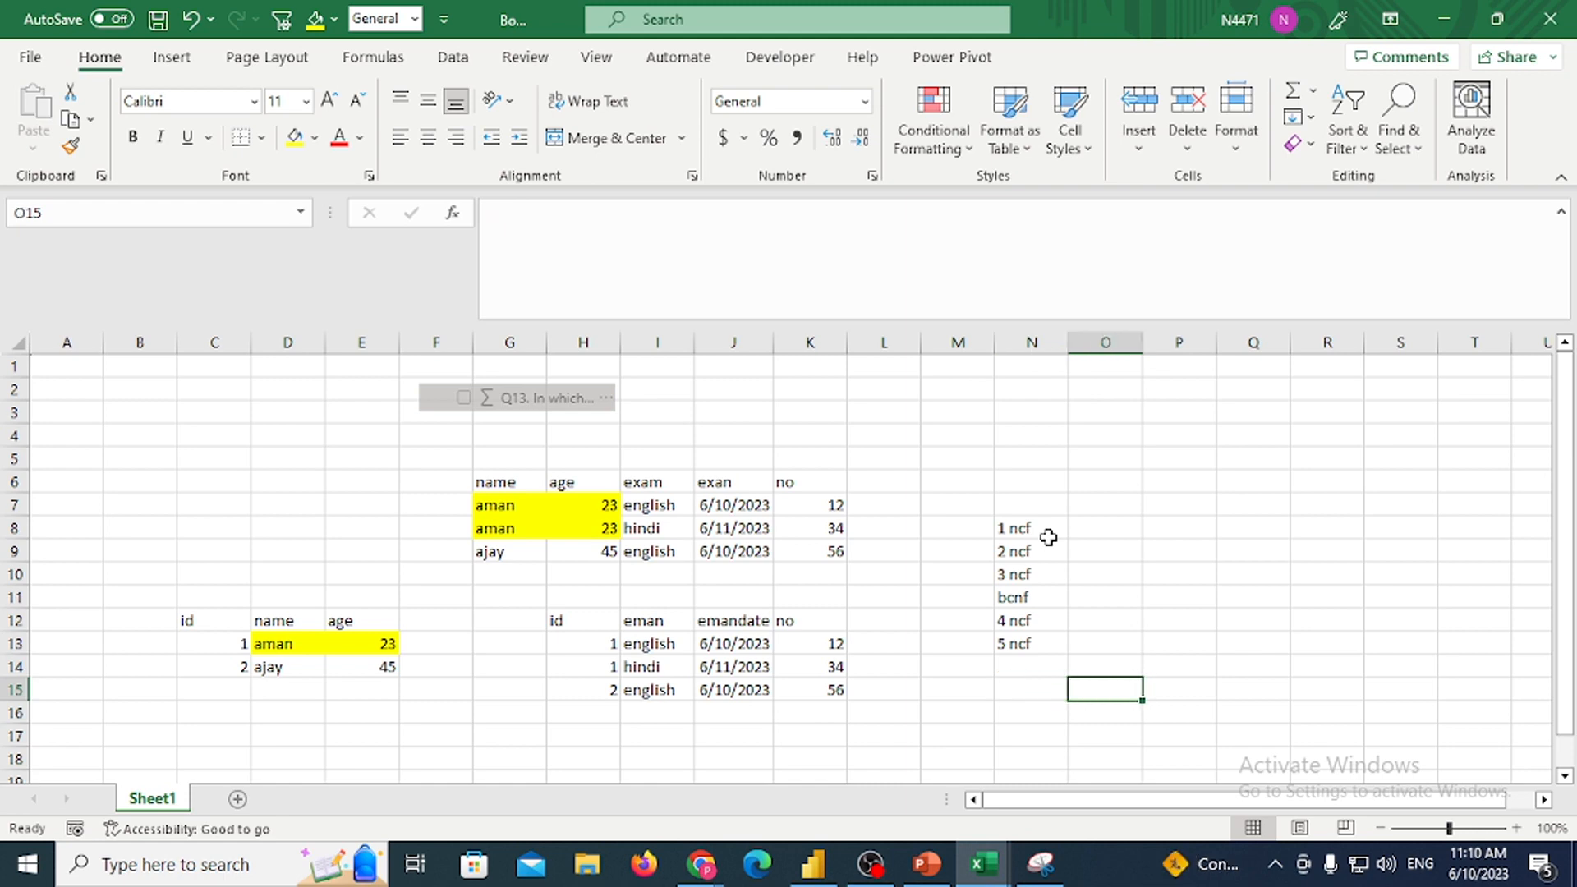
Enter REPORT in N15 and ONLINE in P15
key("Left")
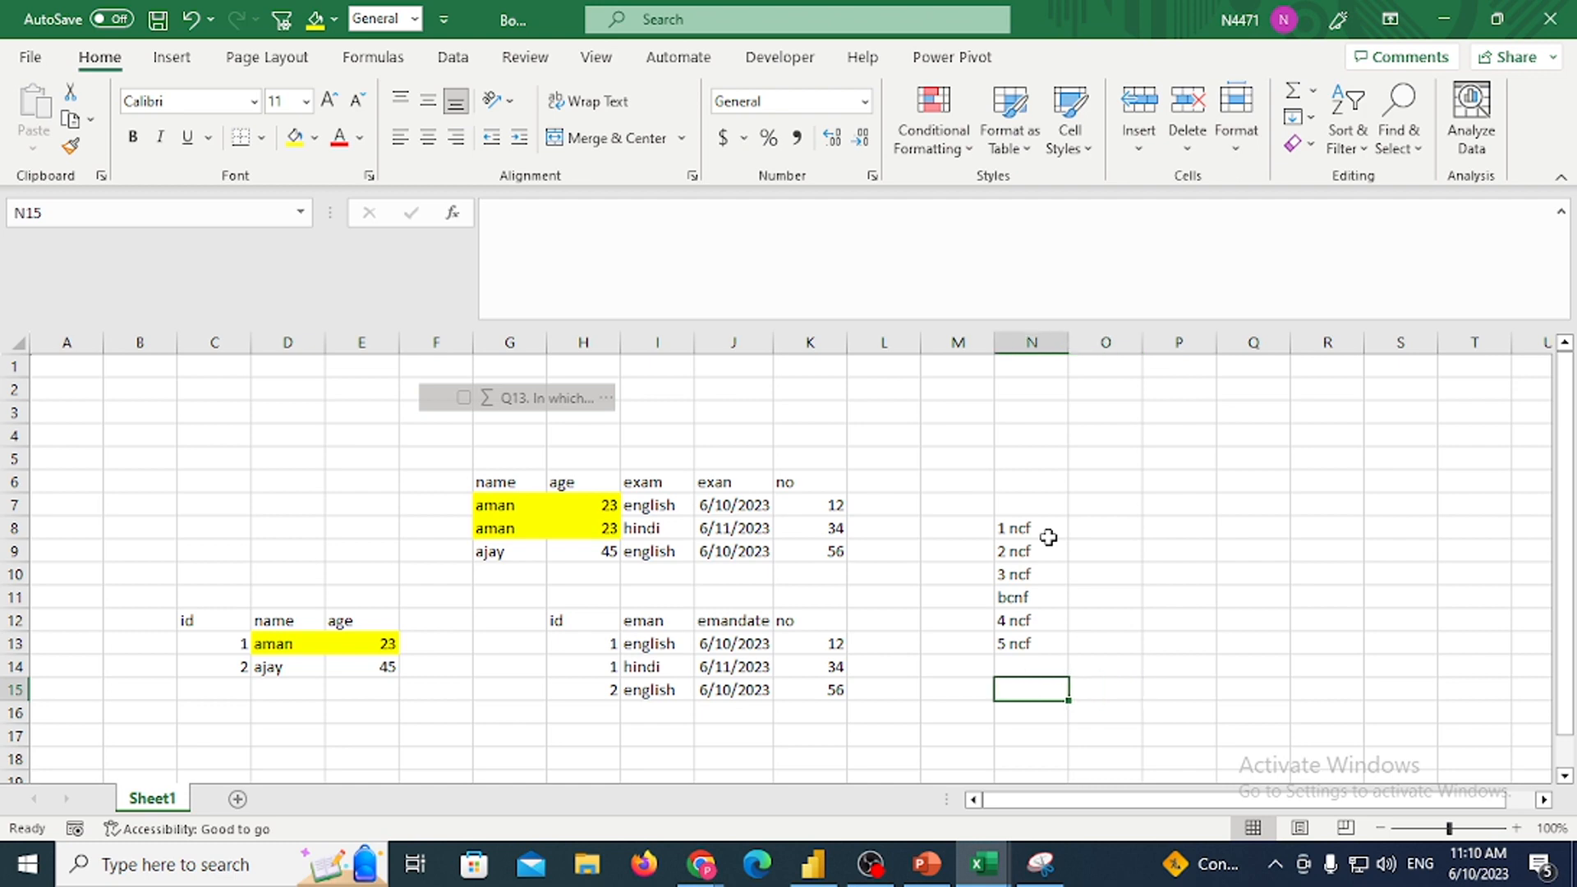
type("REPORT")
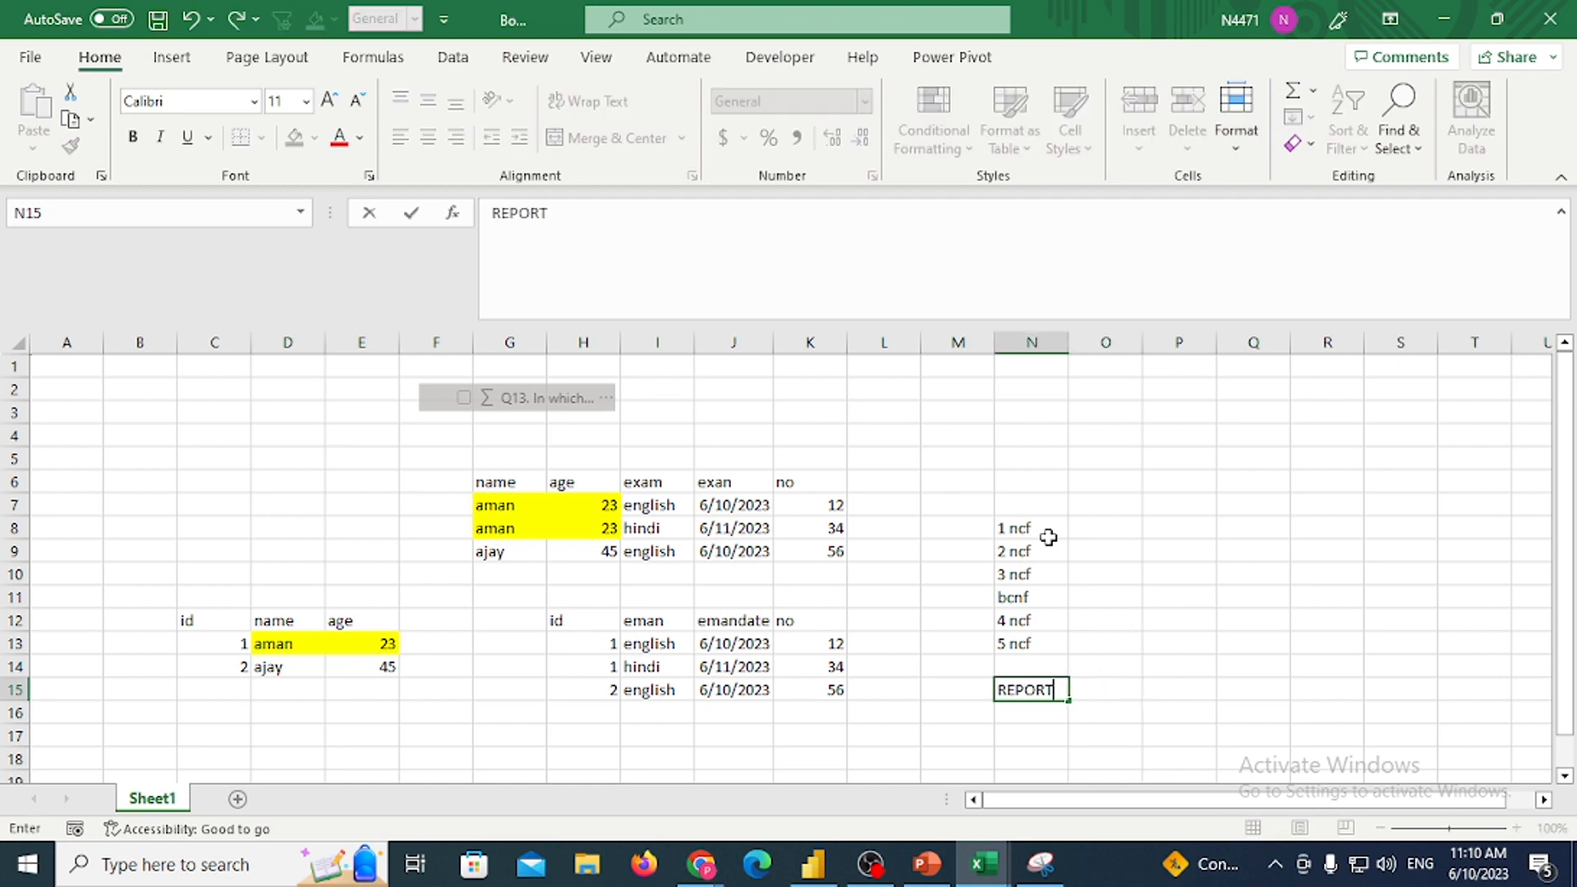
key("Right")
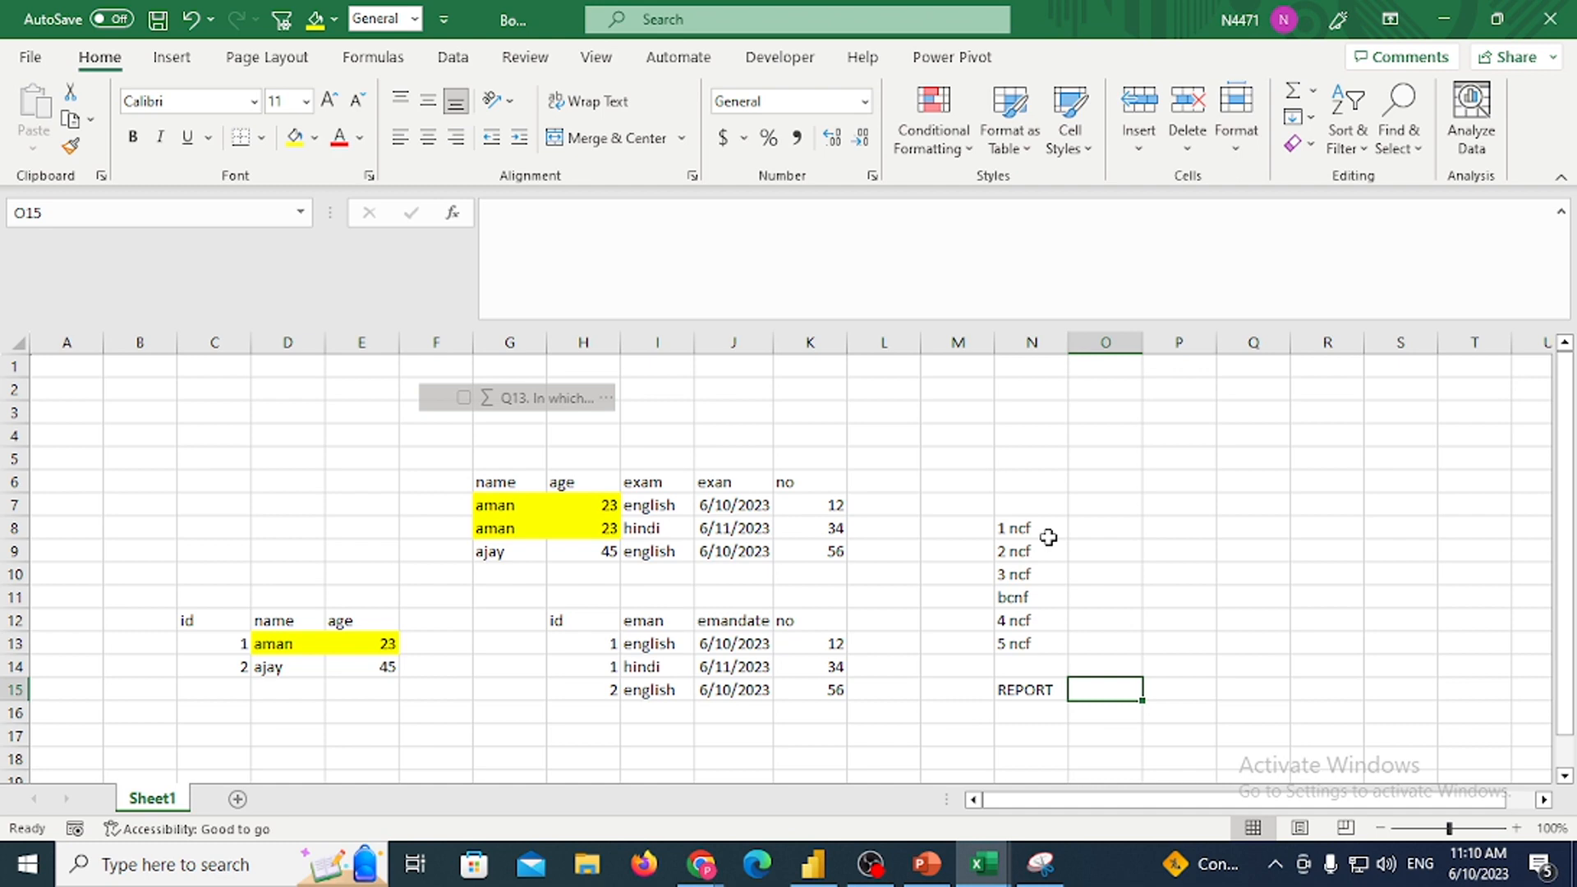
key("Left")
key("Right")
key("Right")
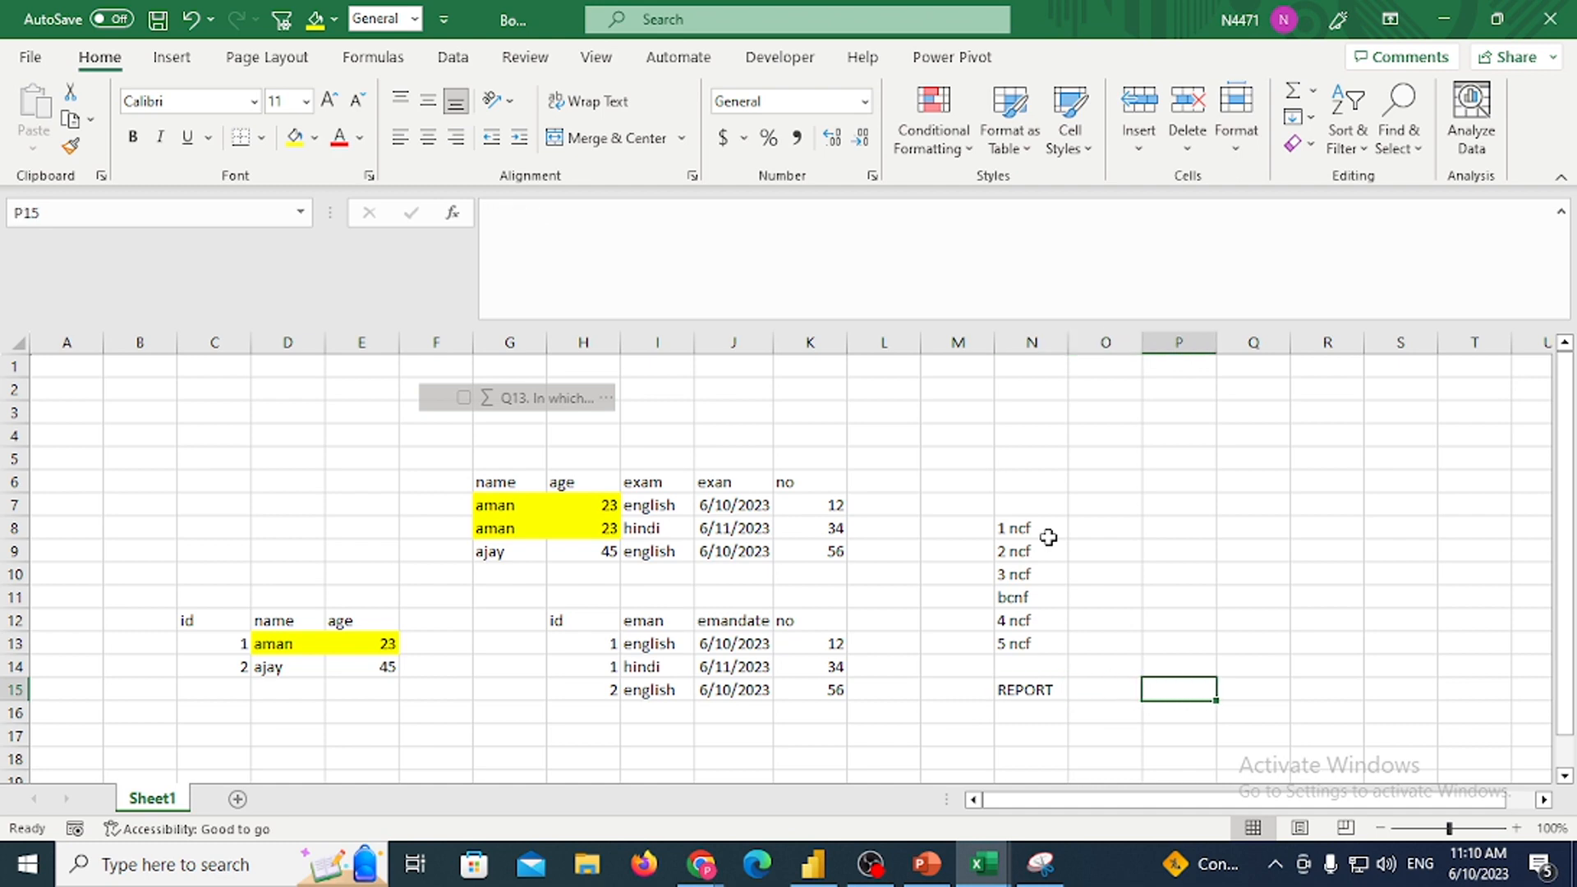
type("ONLINE")
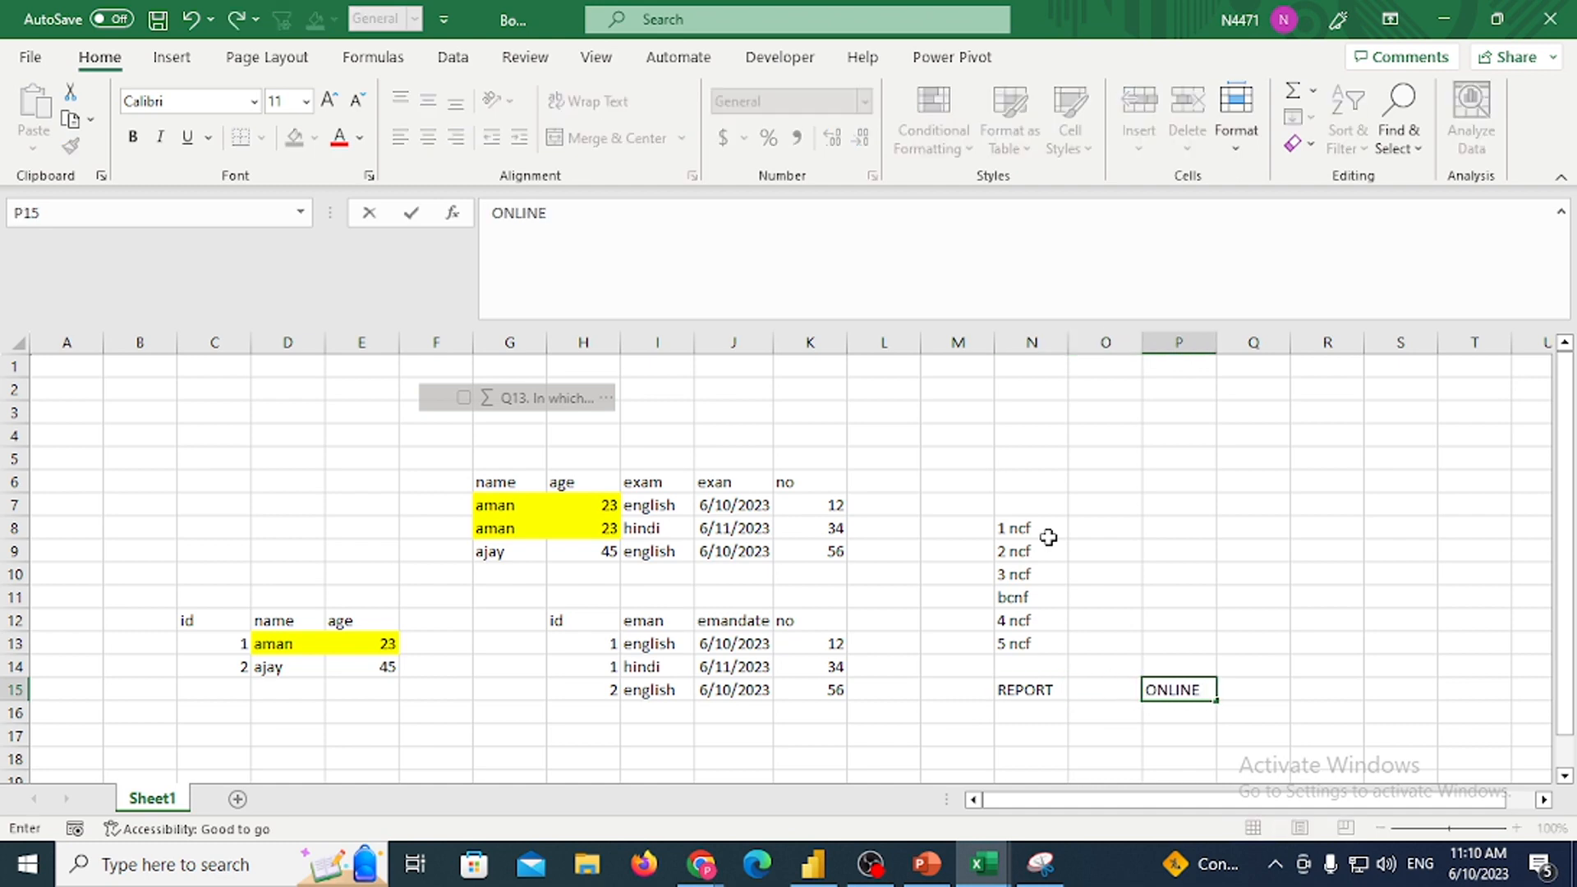
key("Right")
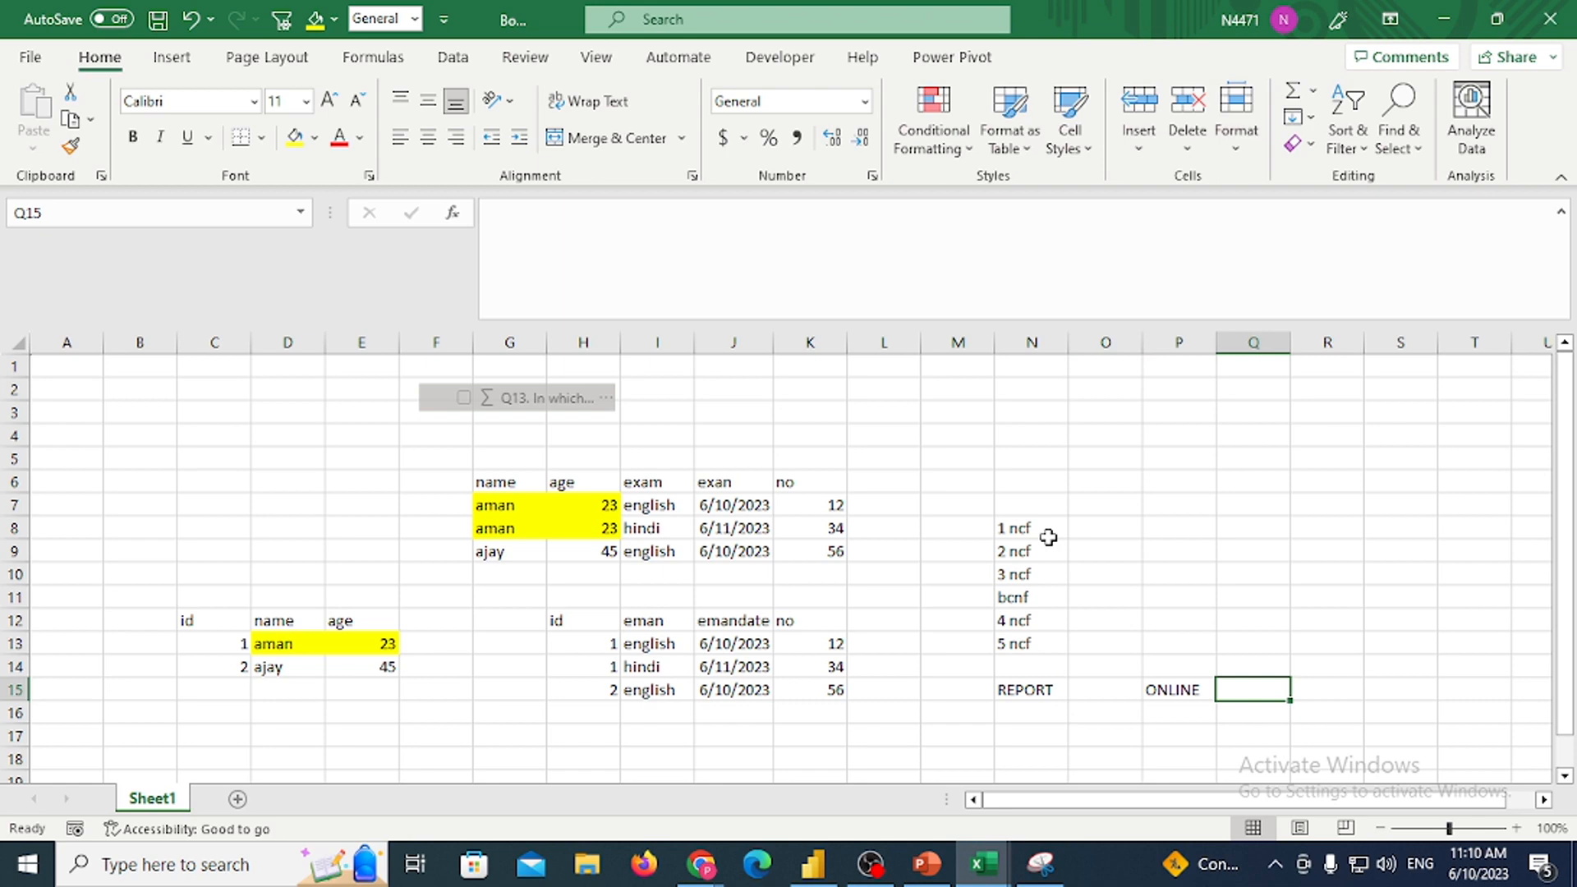
Review the REPORT and ONLINE labels in row 15
key("Left")
key("Left")
key("Left")
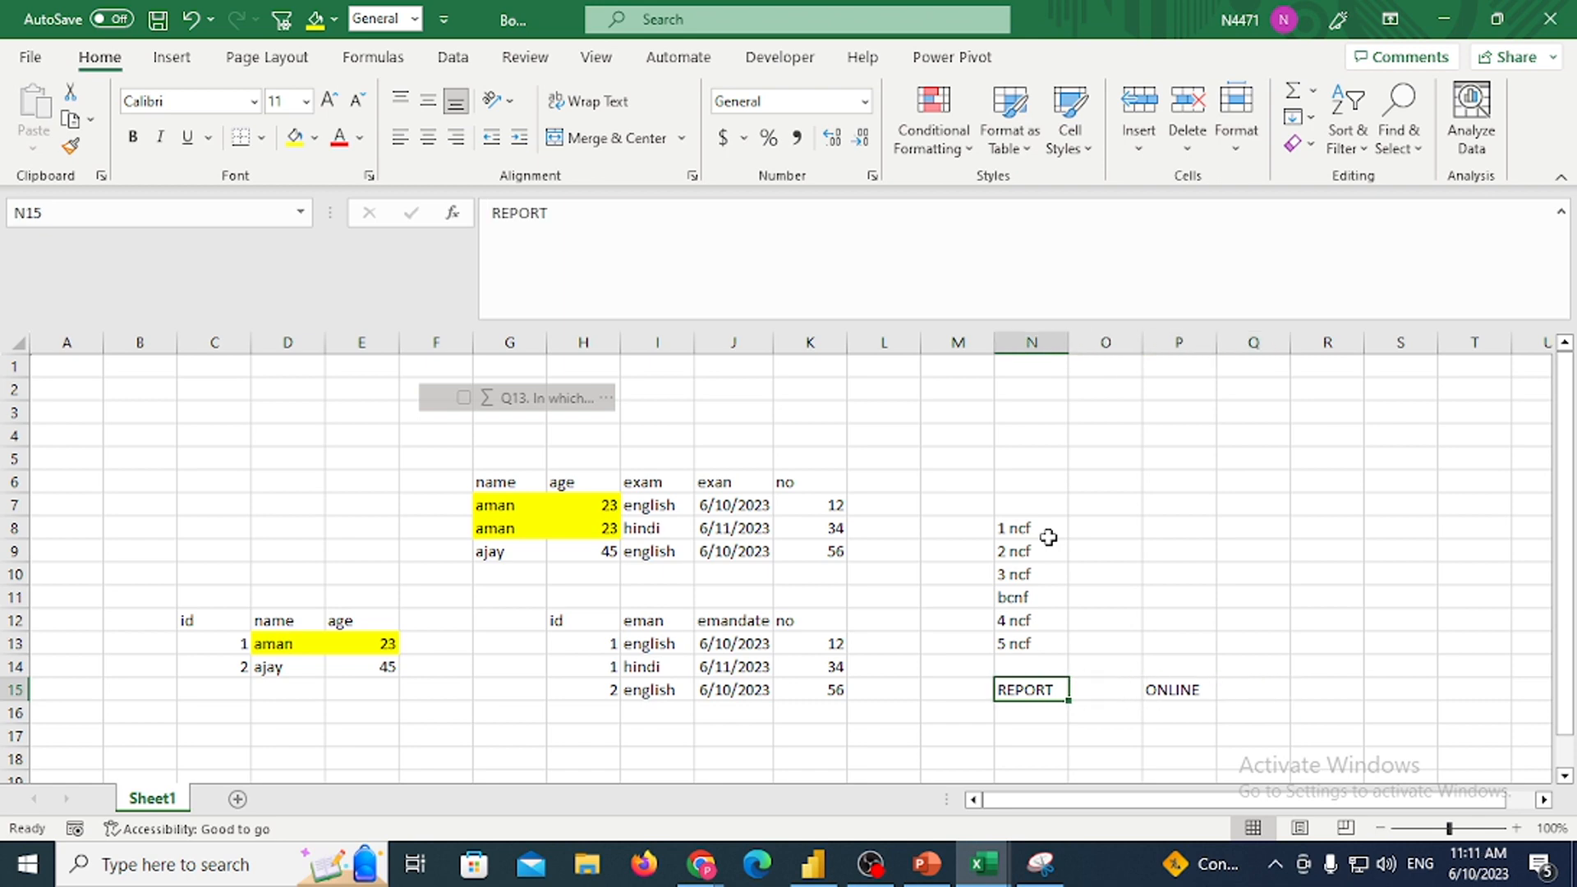
key("Right")
key("Right")
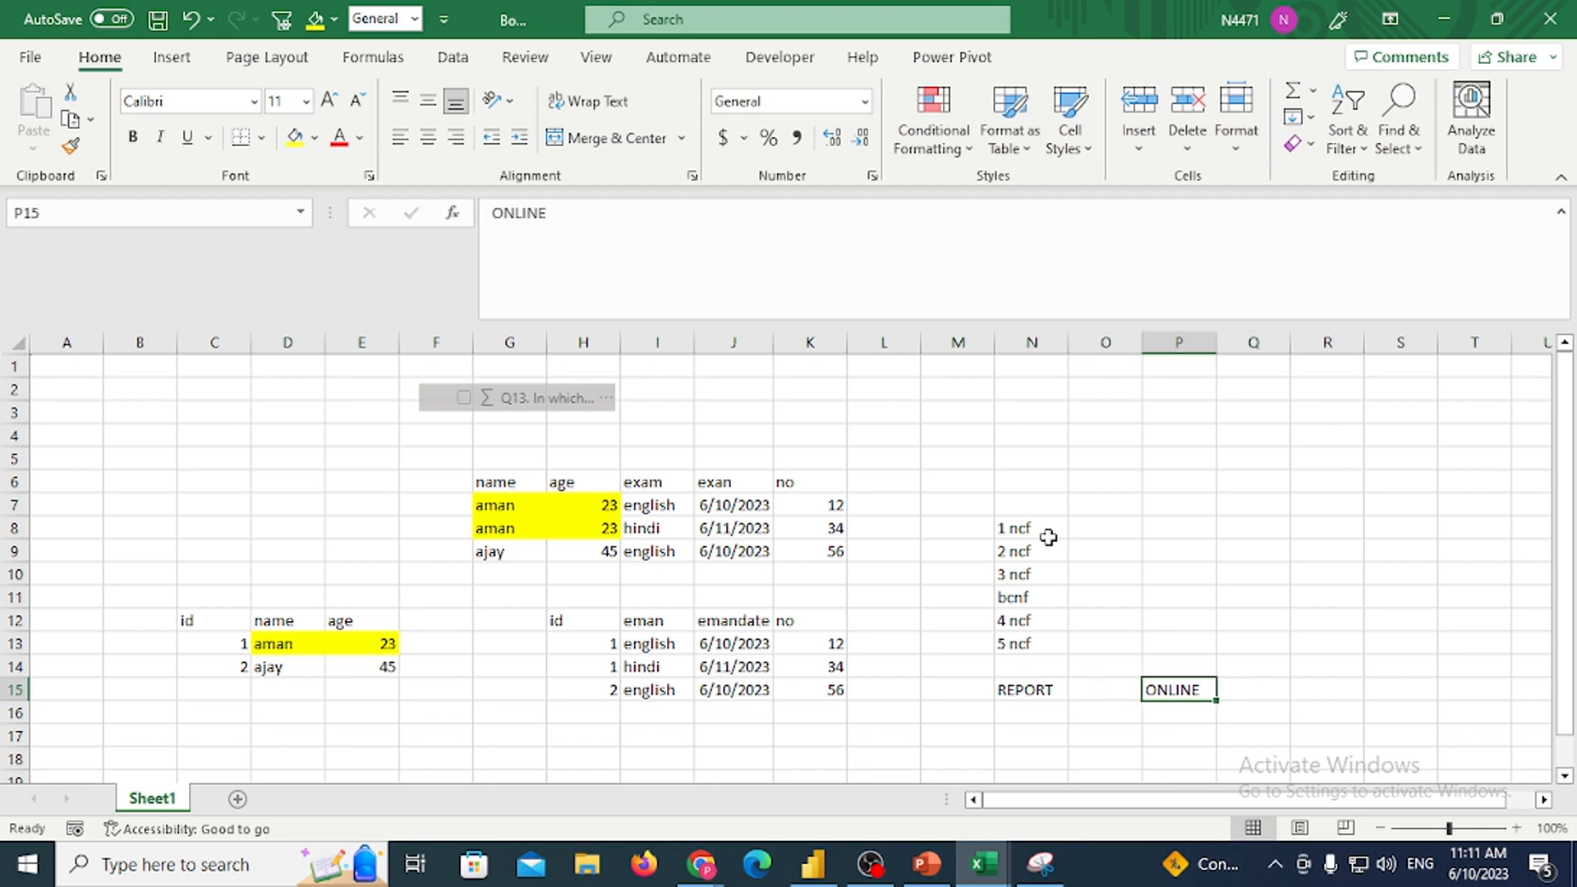
key("Left")
key("Left")
key("Left")
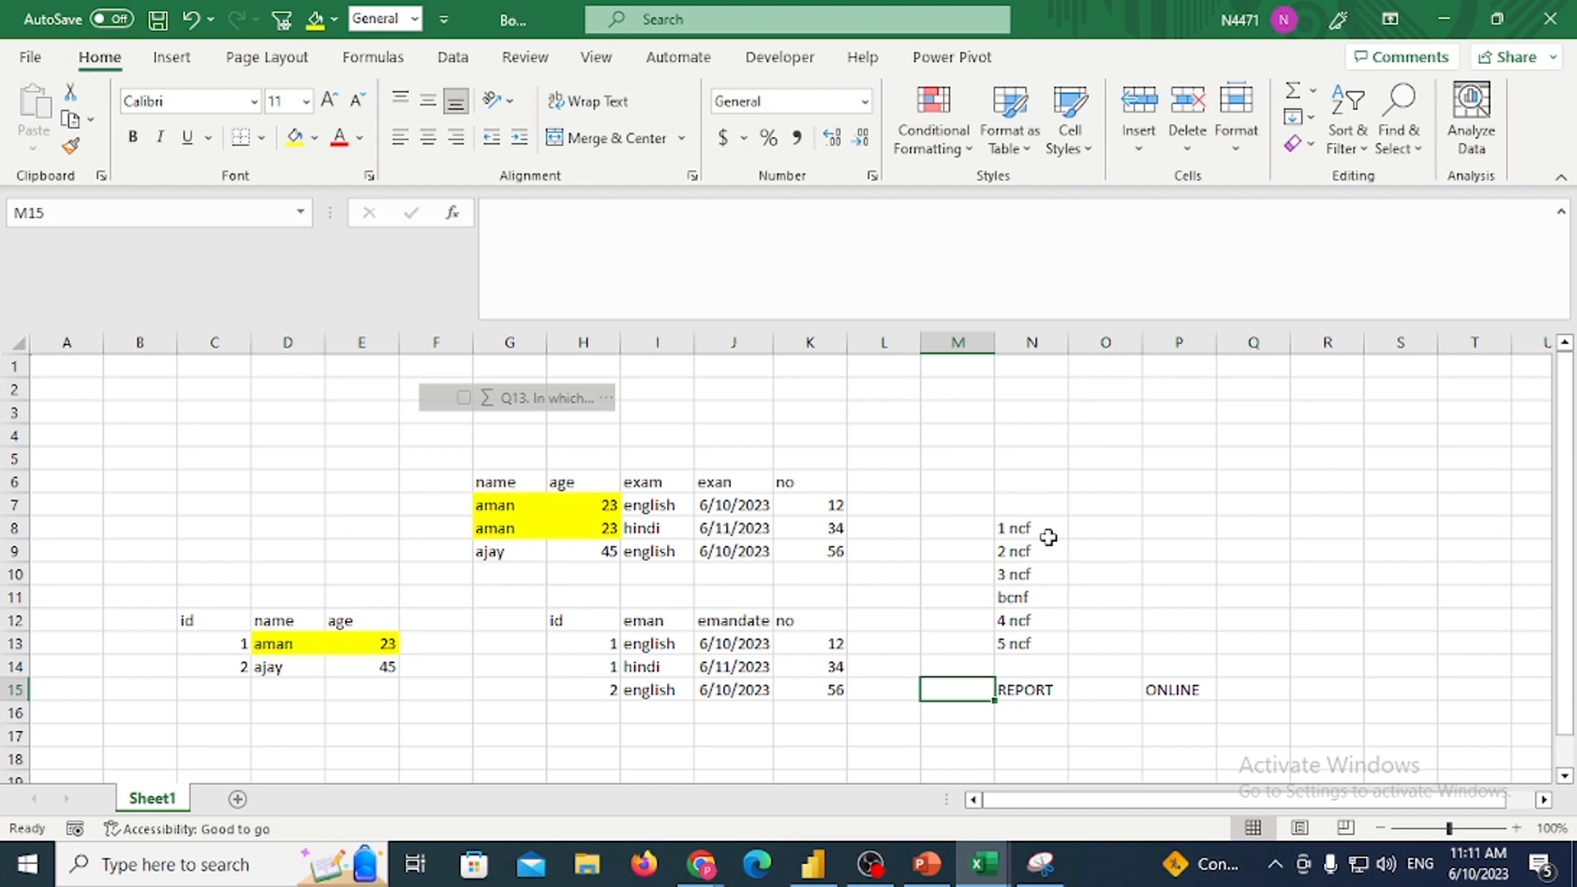
key("Right")
key("Right")
key("Right")
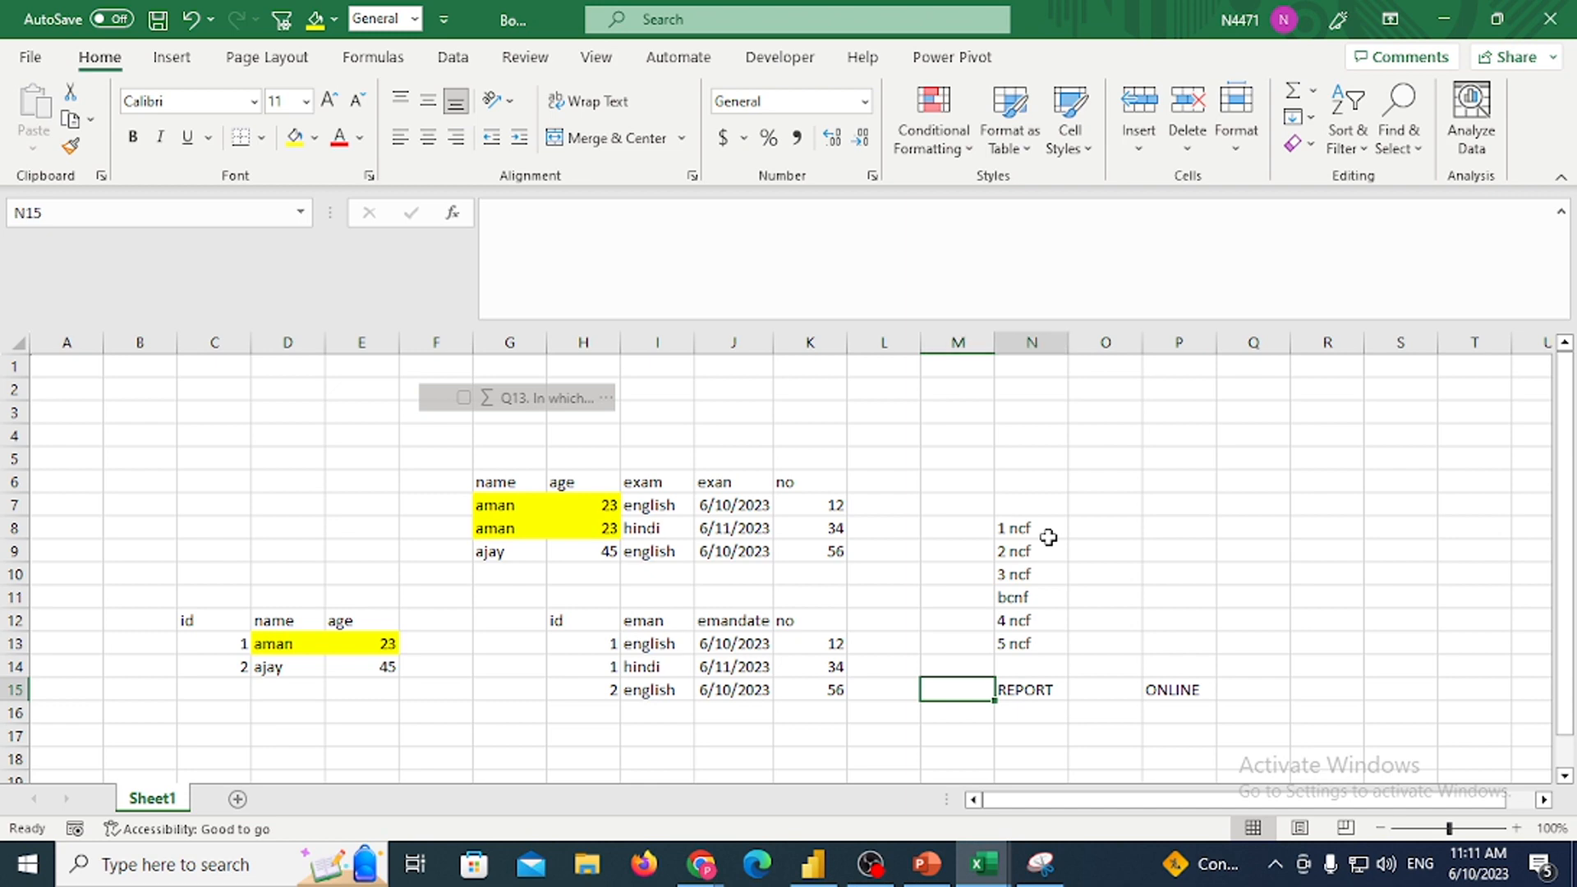
Enter LOTS OF RECORD in P14 and clear the cell again
key("Up")
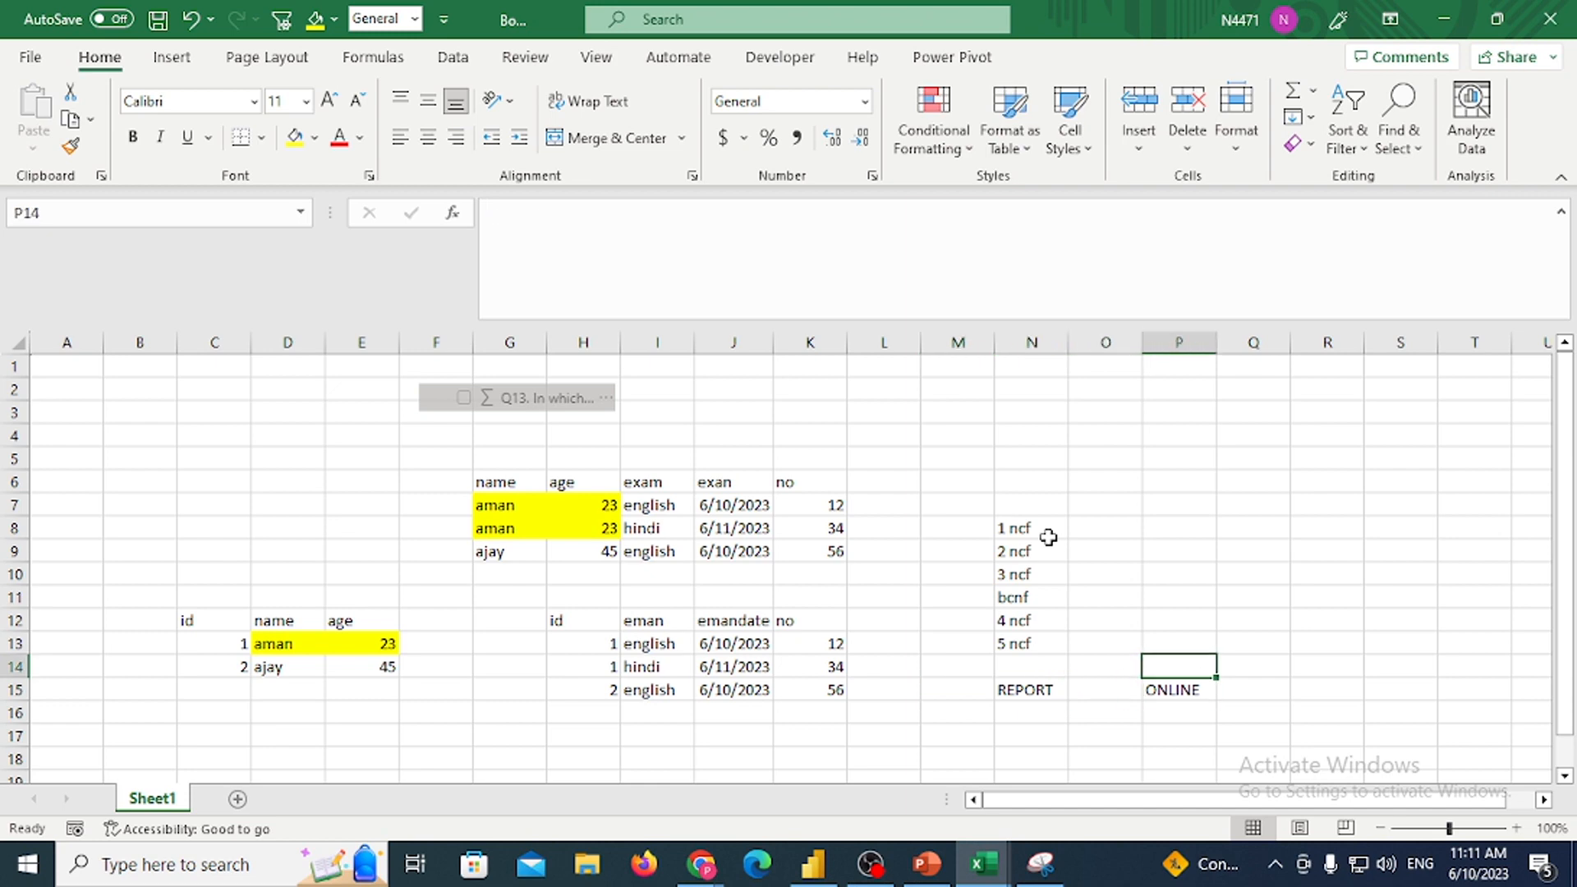
key("Down")
key("Up")
type("L")
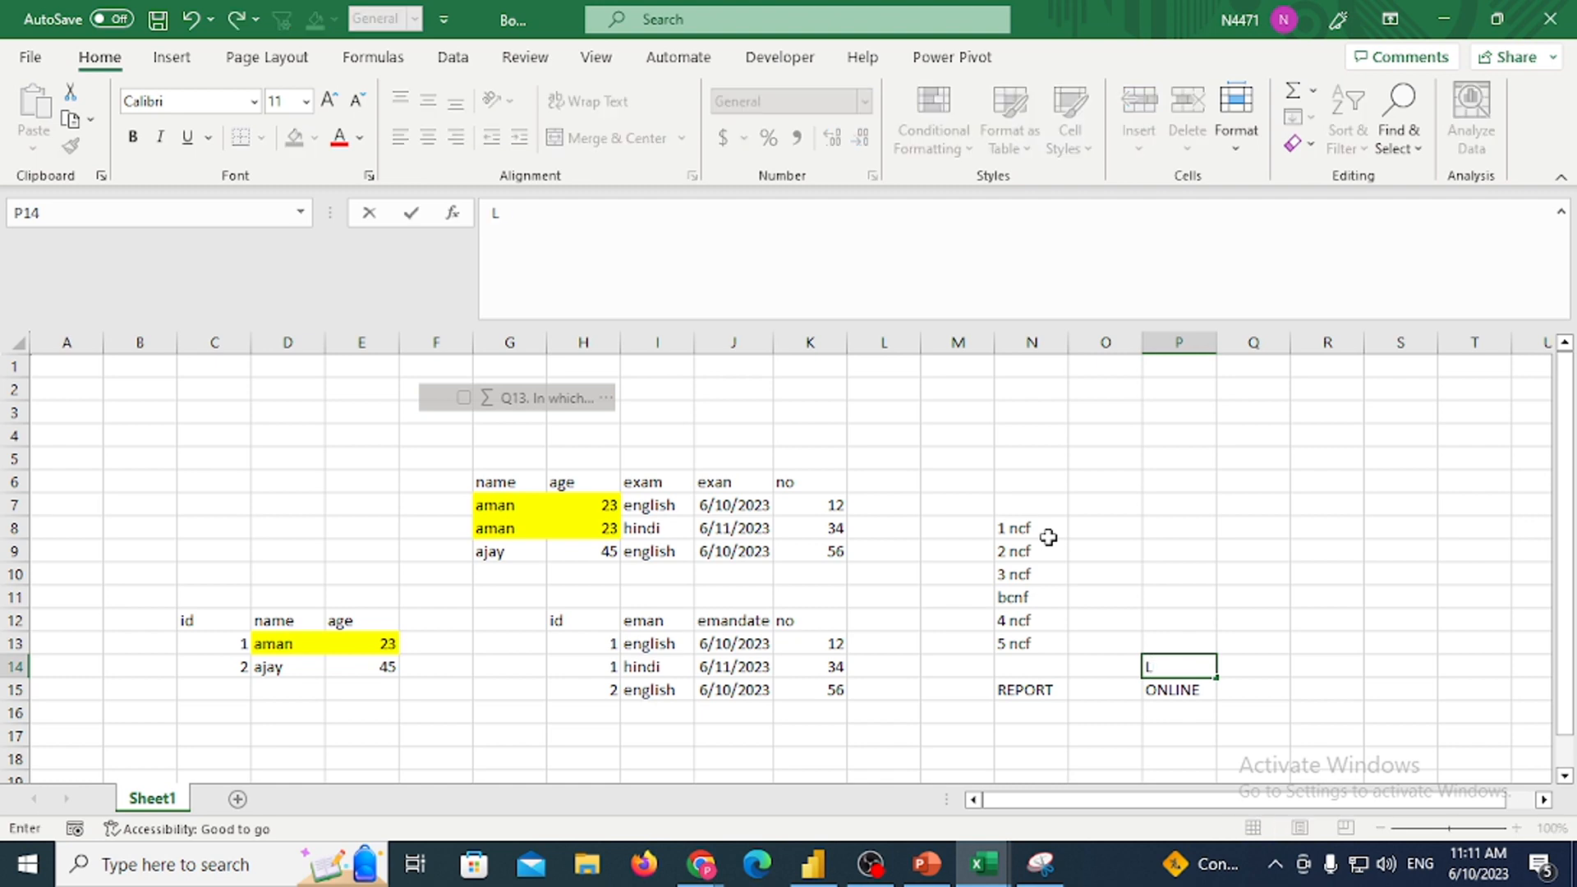
type("OTS OF RECORD")
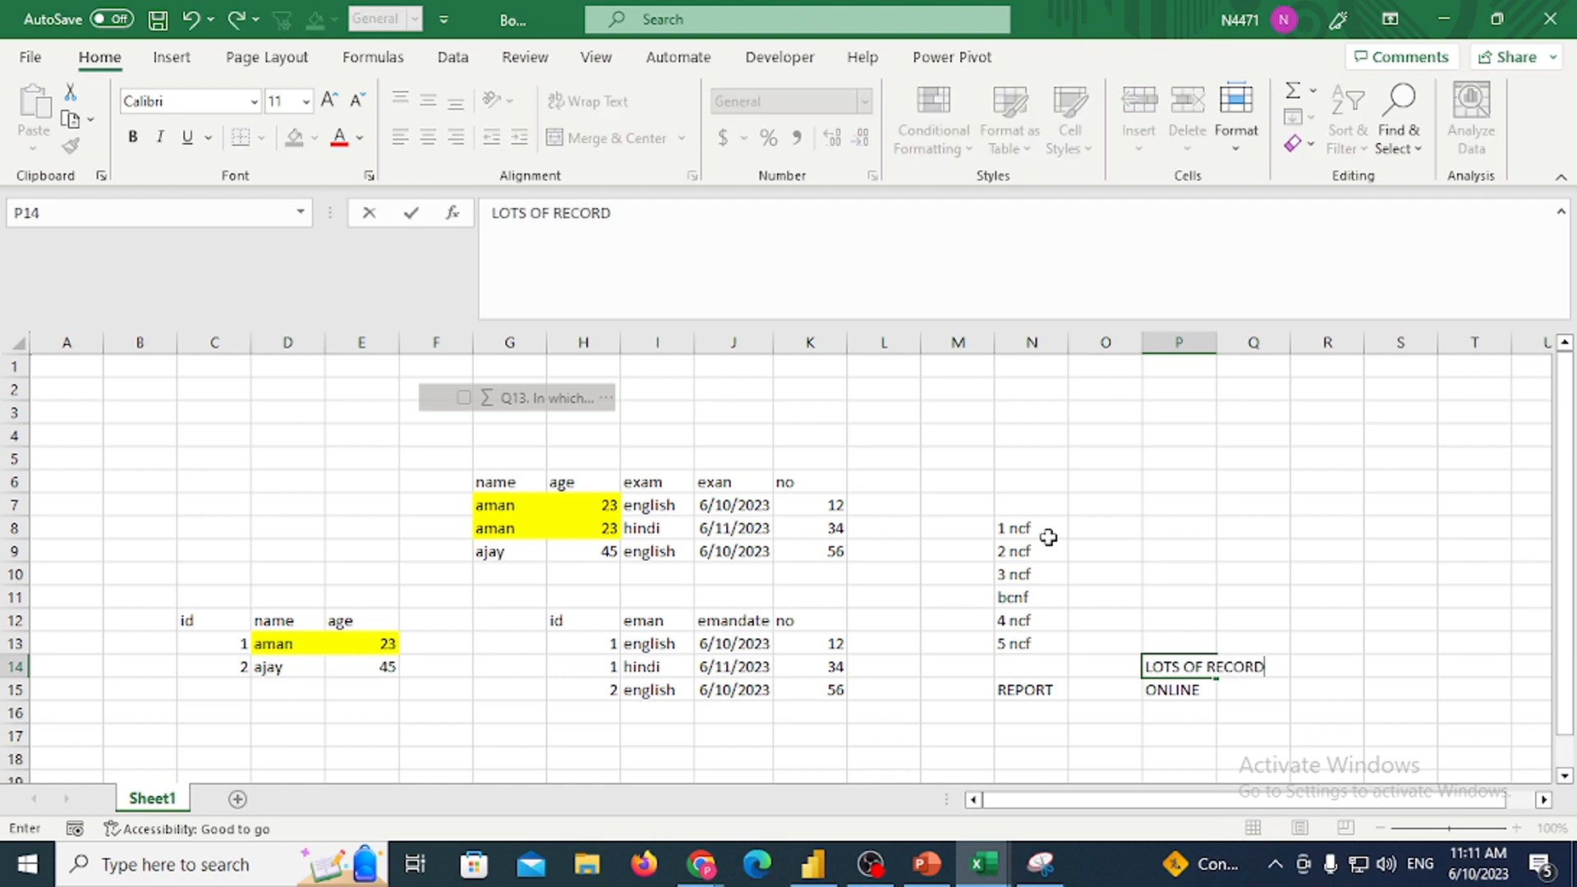
key("Tab")
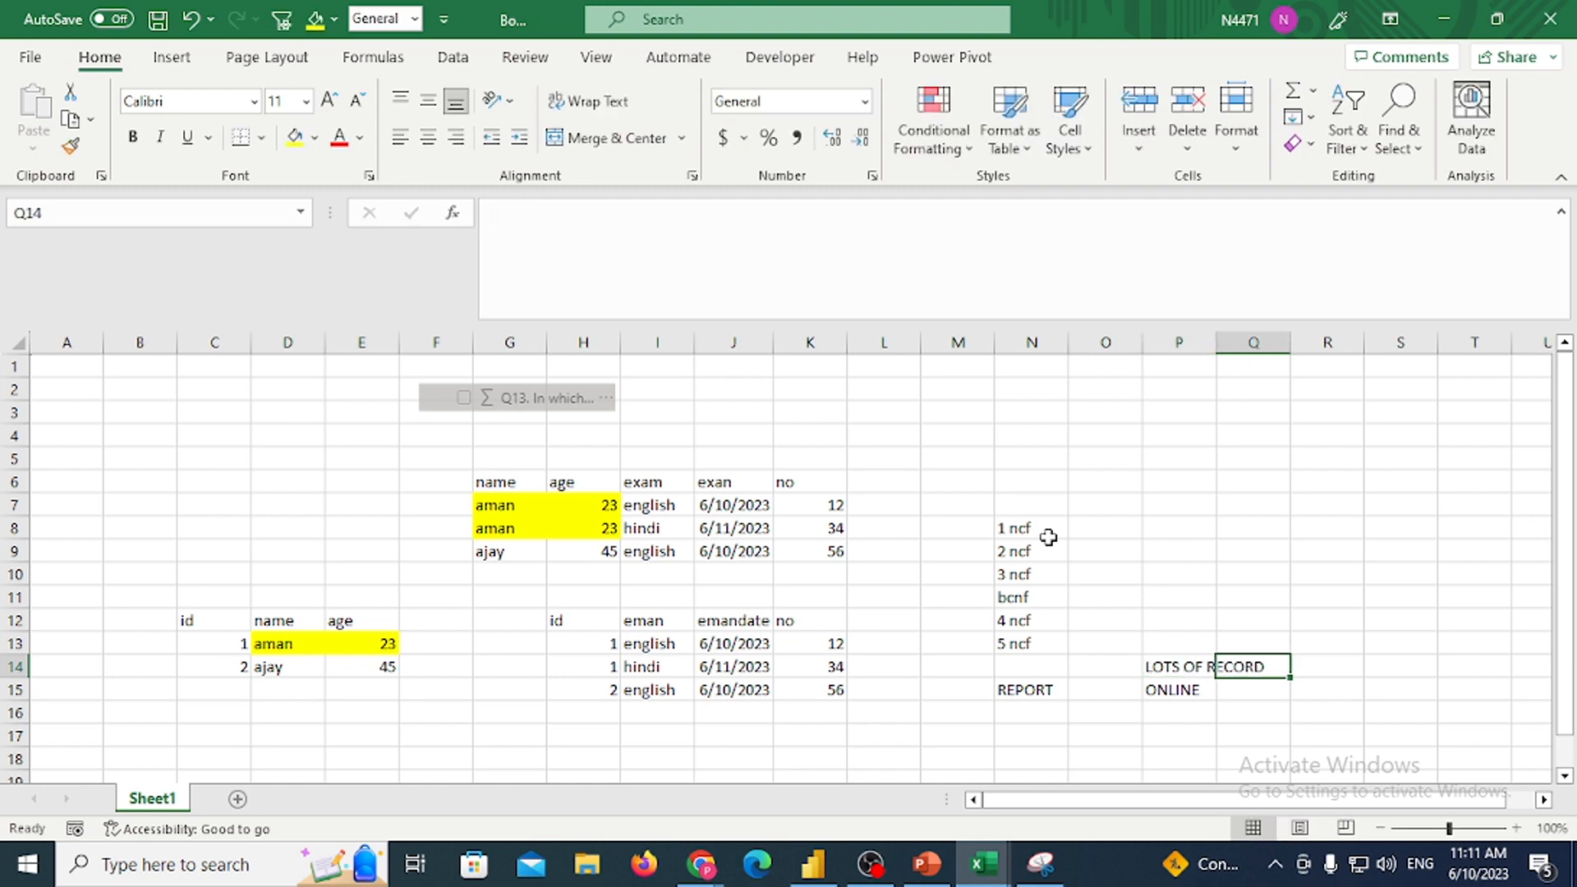
key("Up")
key("Left")
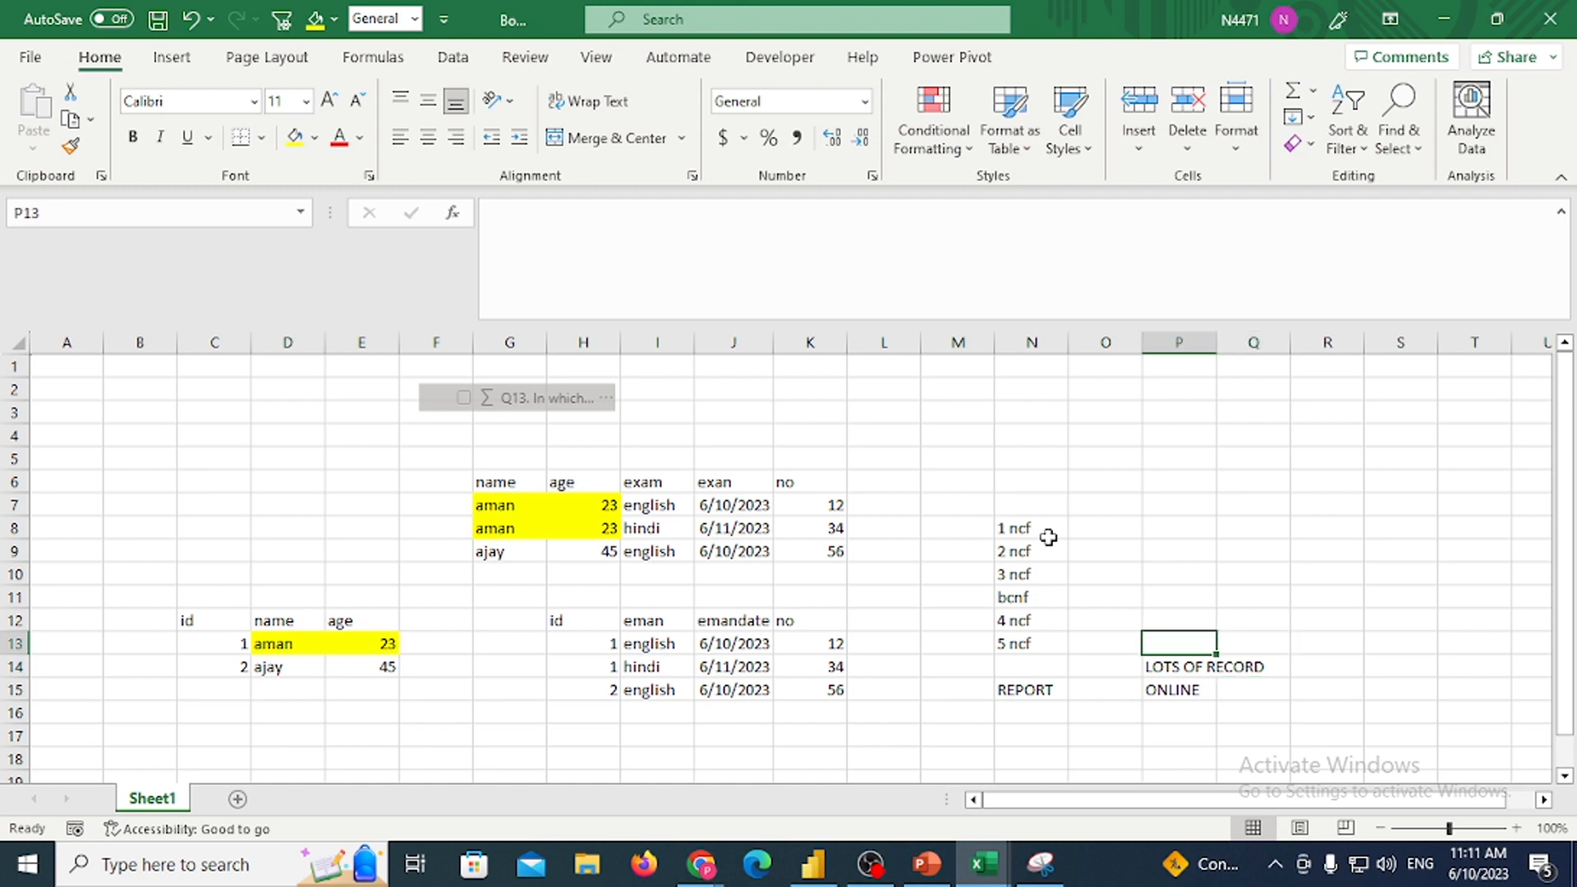
key("Down")
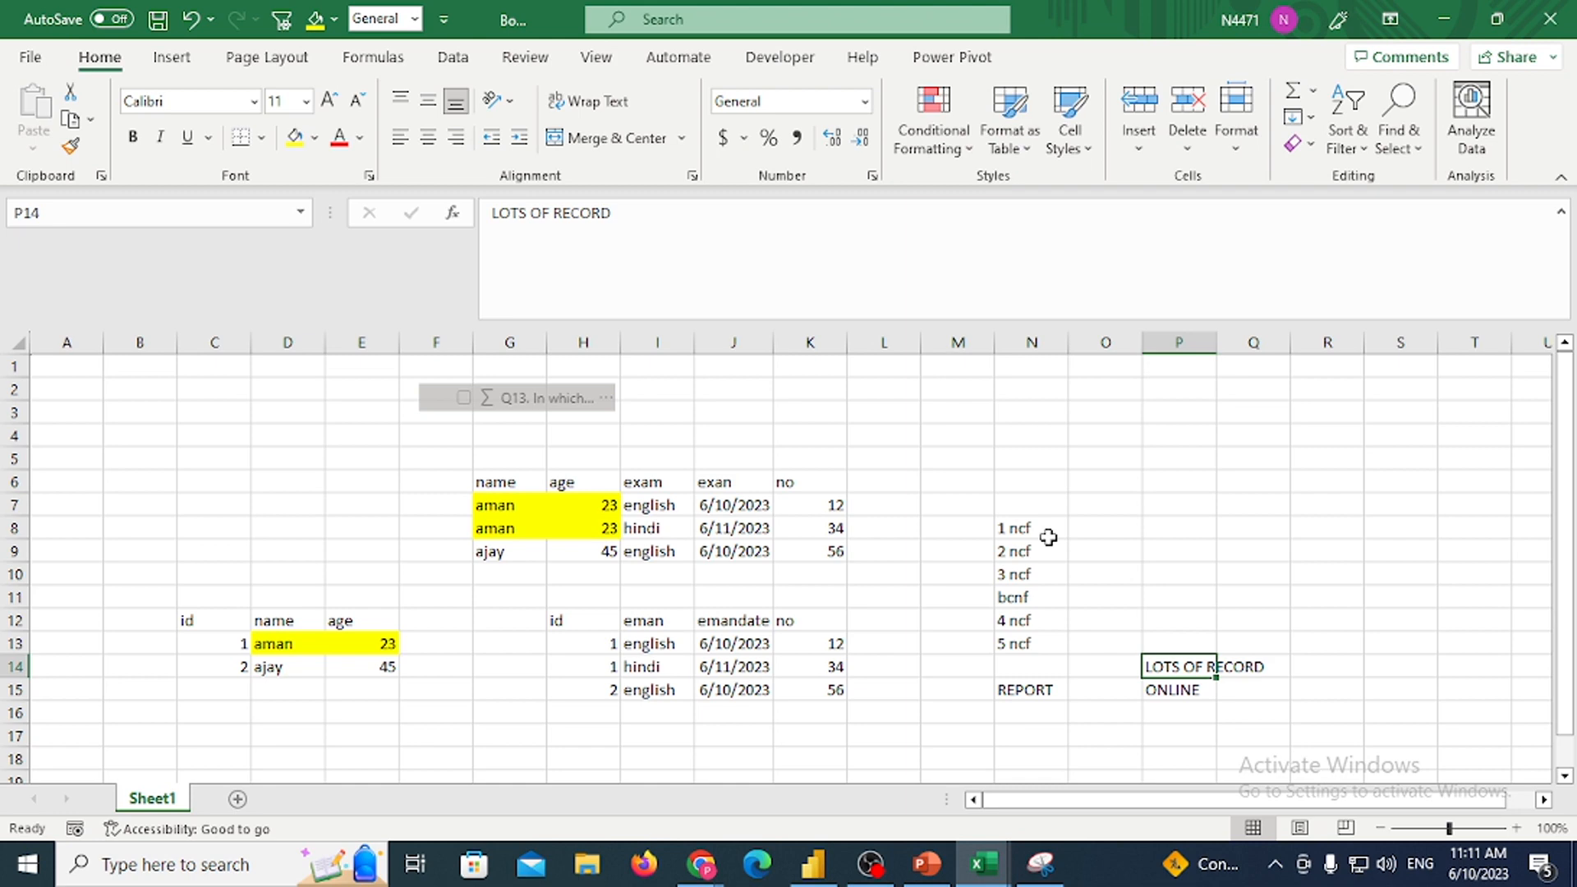
key("Delete")
Enter DATAWARE HOUSE in P16, below ONLINE
key("Left")
key("Left")
key("Down")
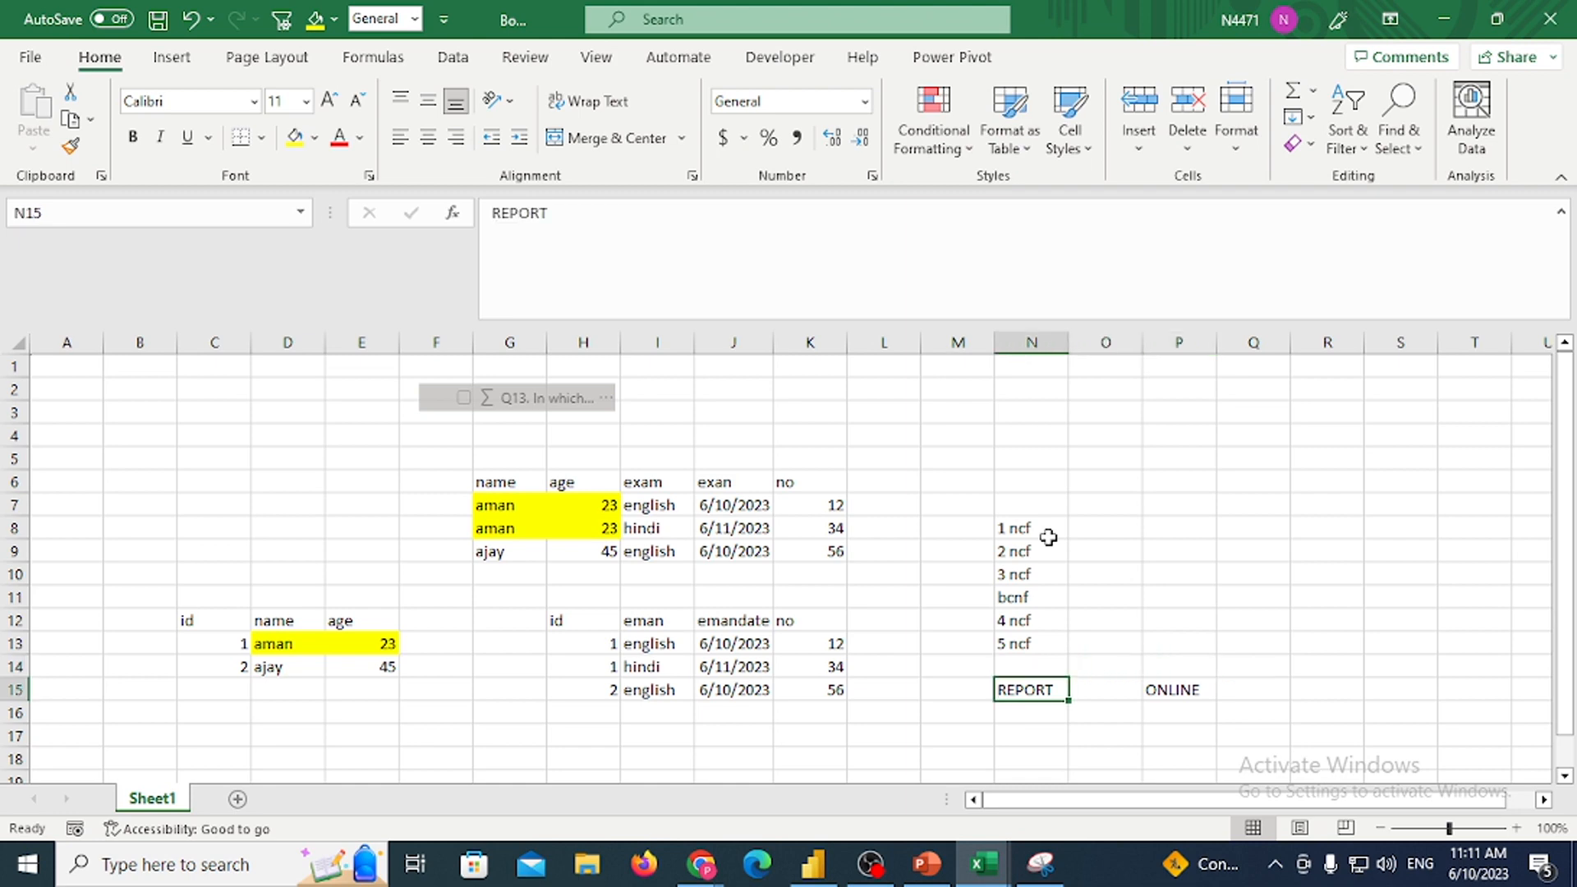
key("Down")
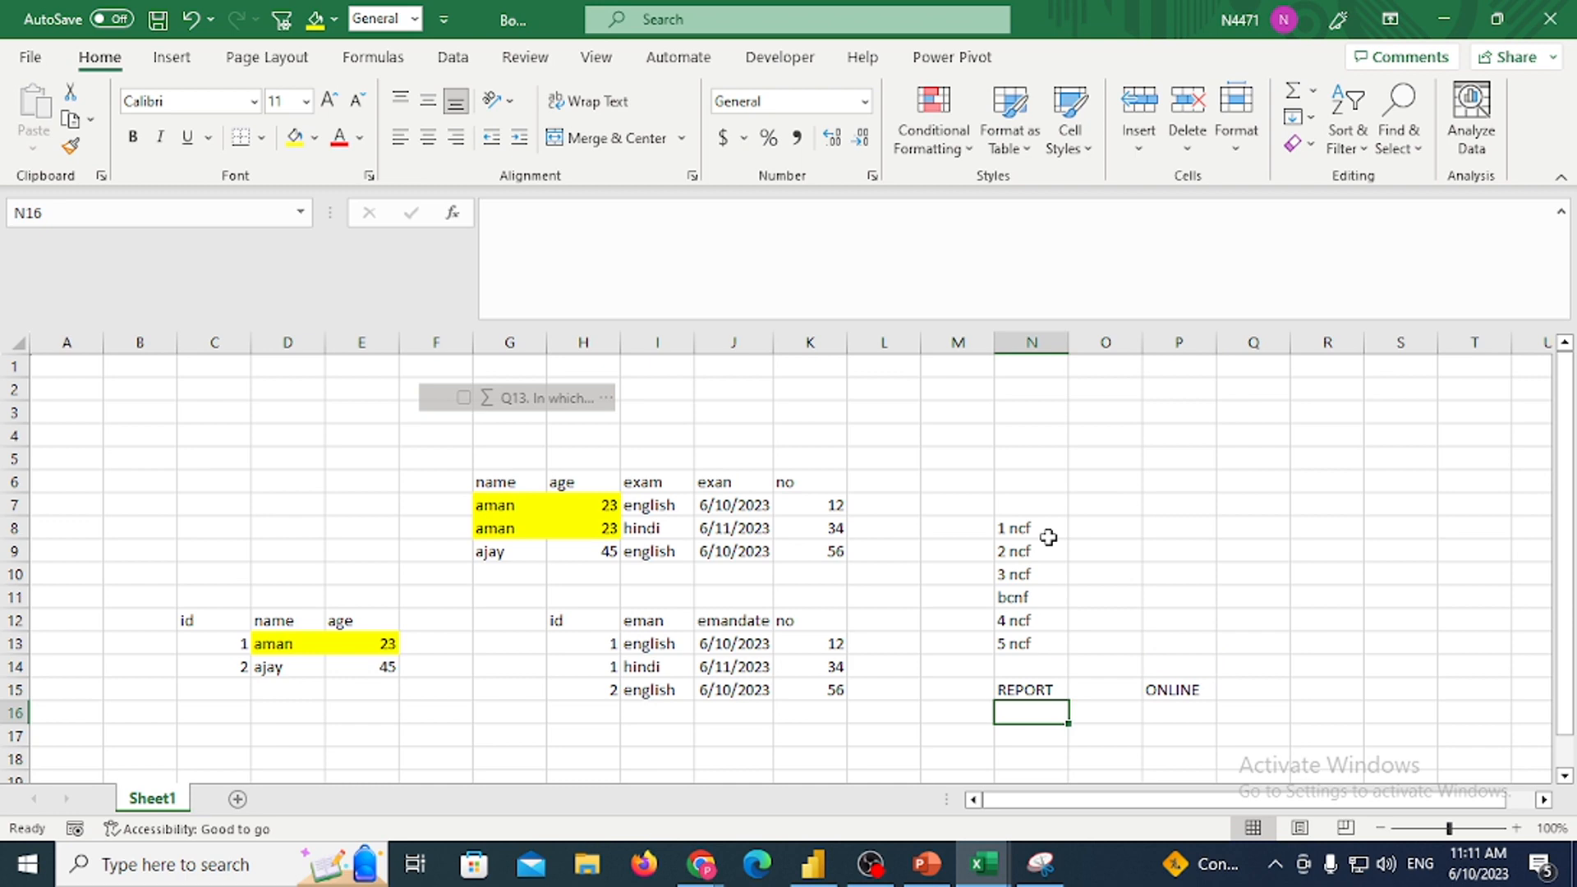
key("Right")
key("Right")
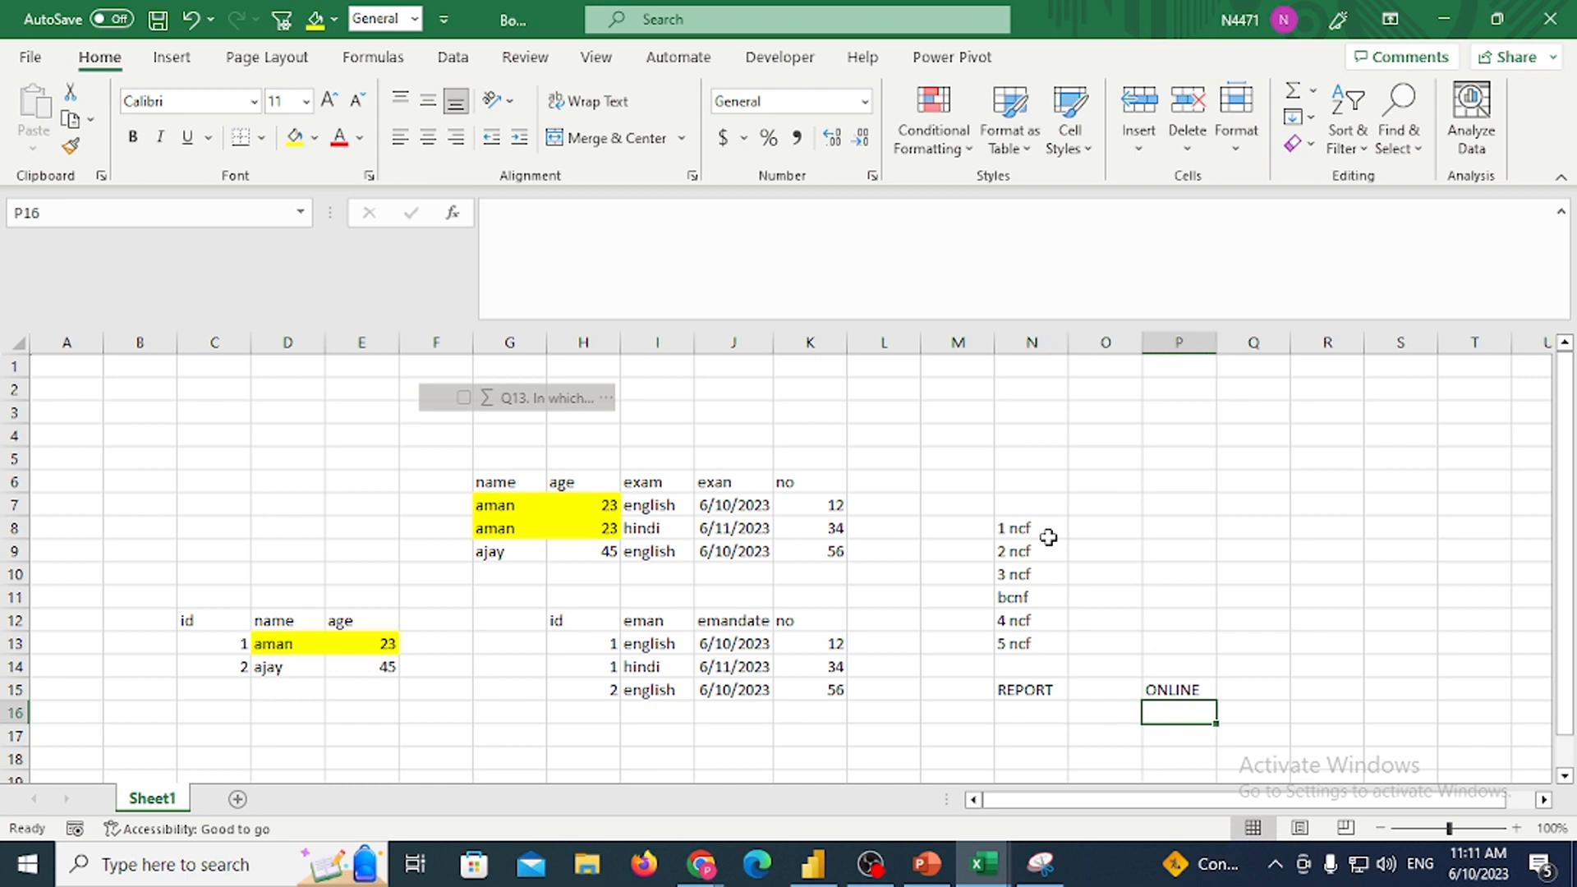
type("DATAWARE ")
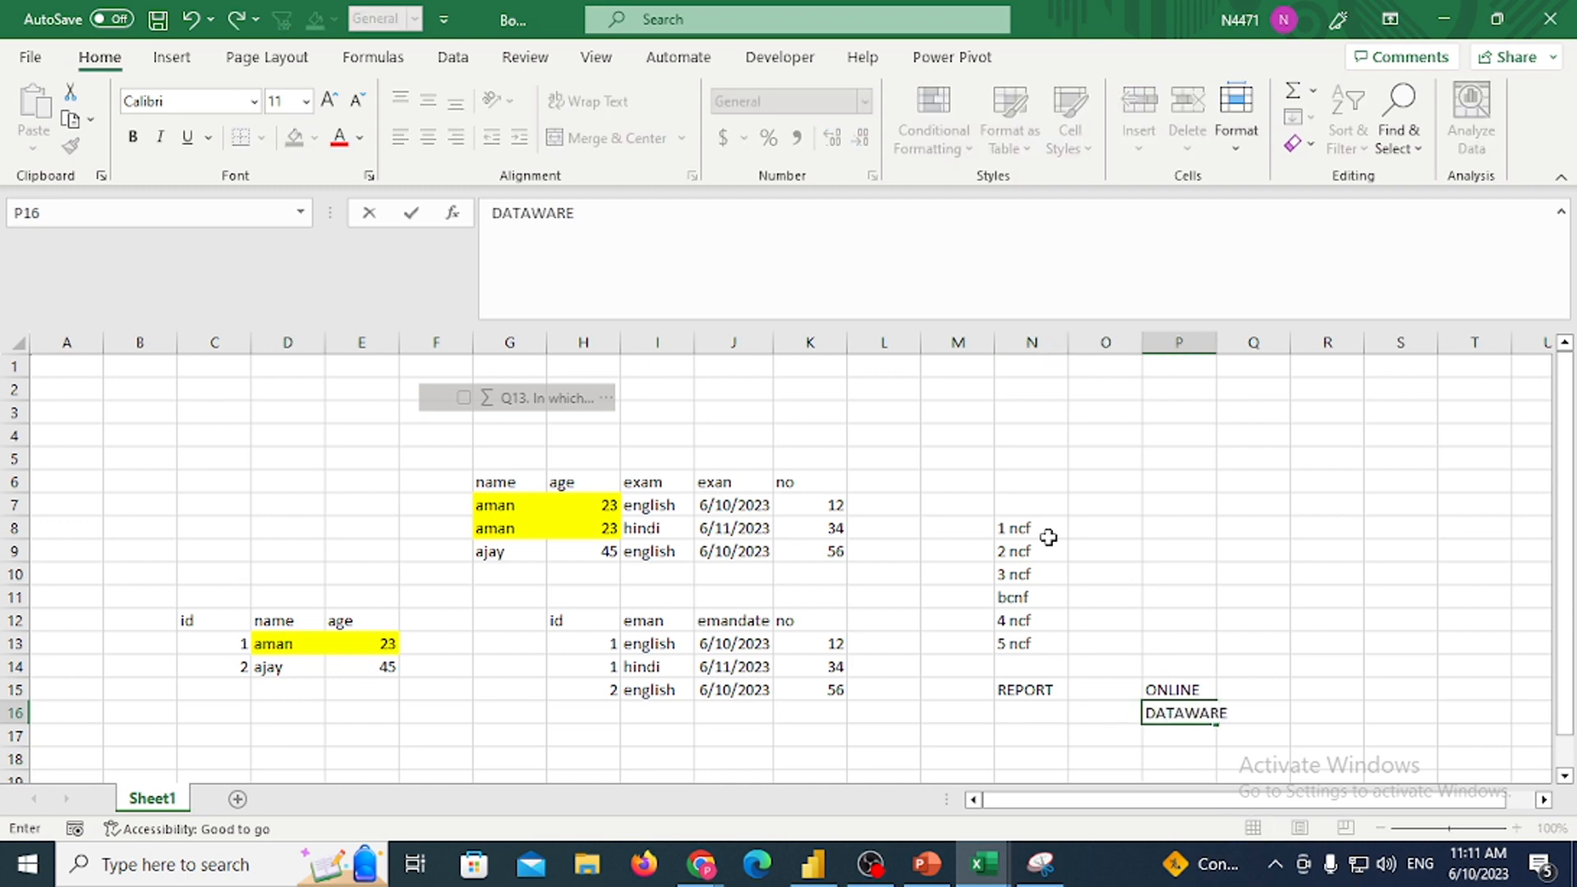
type("HOUS")
type("E")
key("Right")
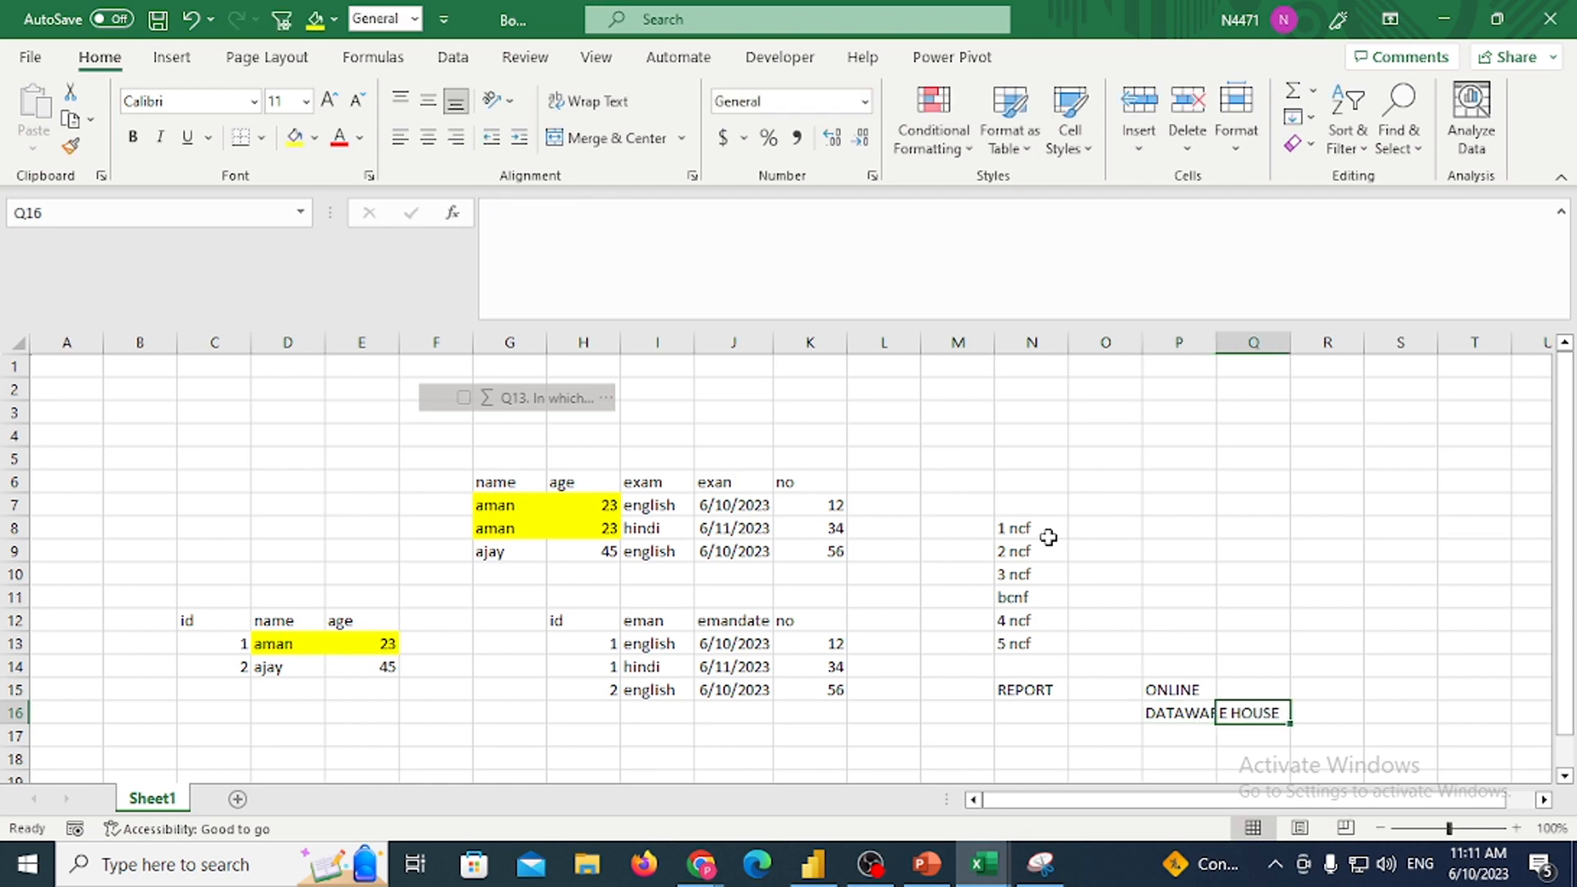
Enter OFFLINE in R16, beside the DATAWARE HOUSE label
key("Left")
key("Right")
key("Right")
key("Right")
key("Left")
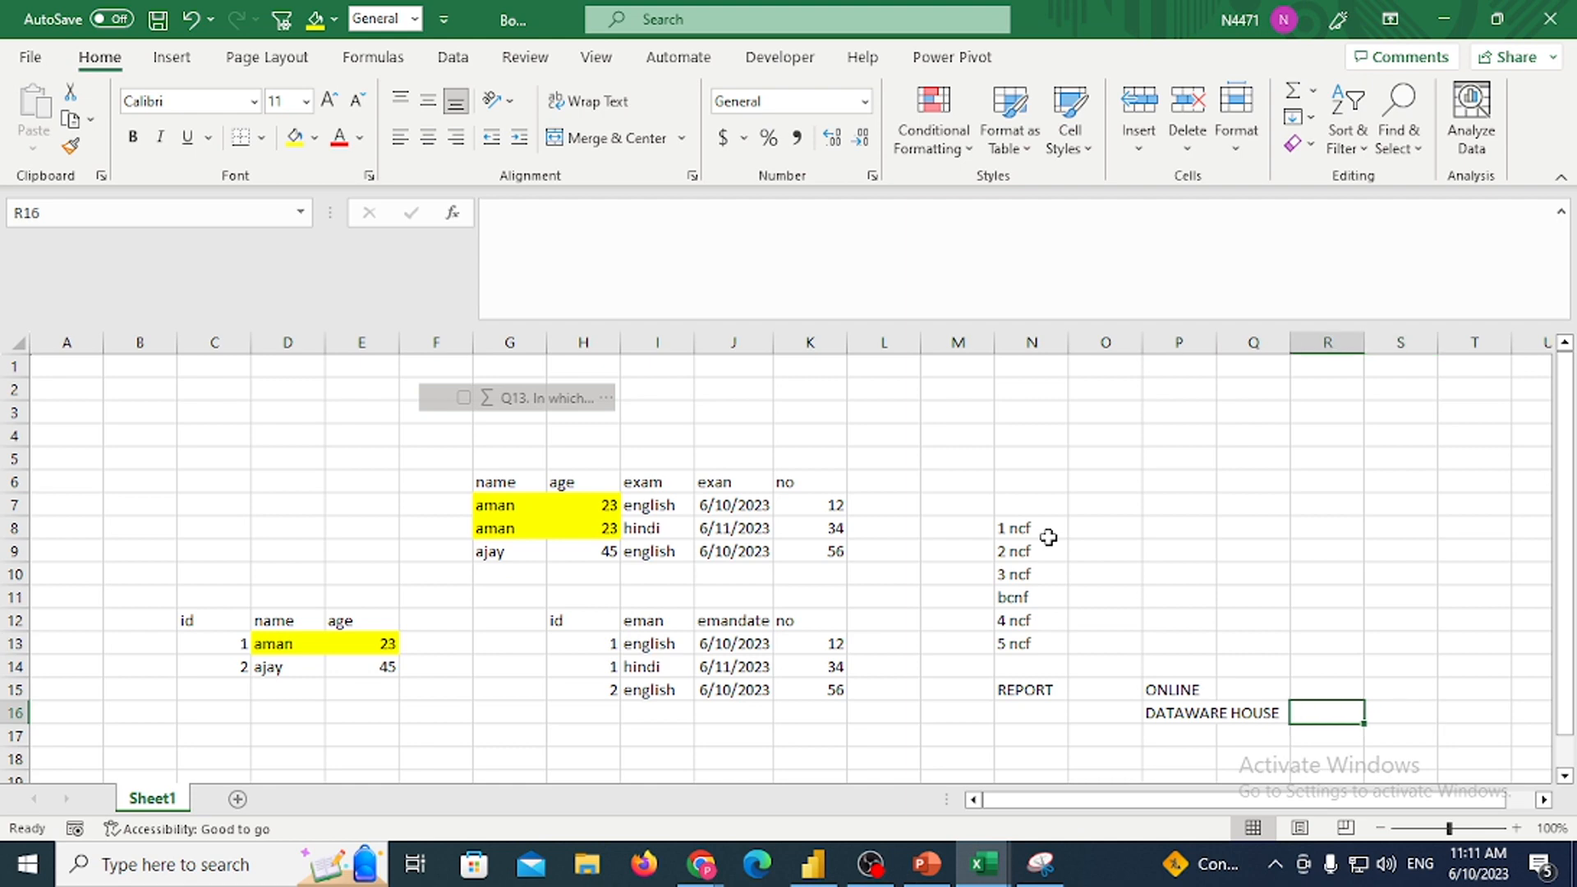
type("OFFLIN")
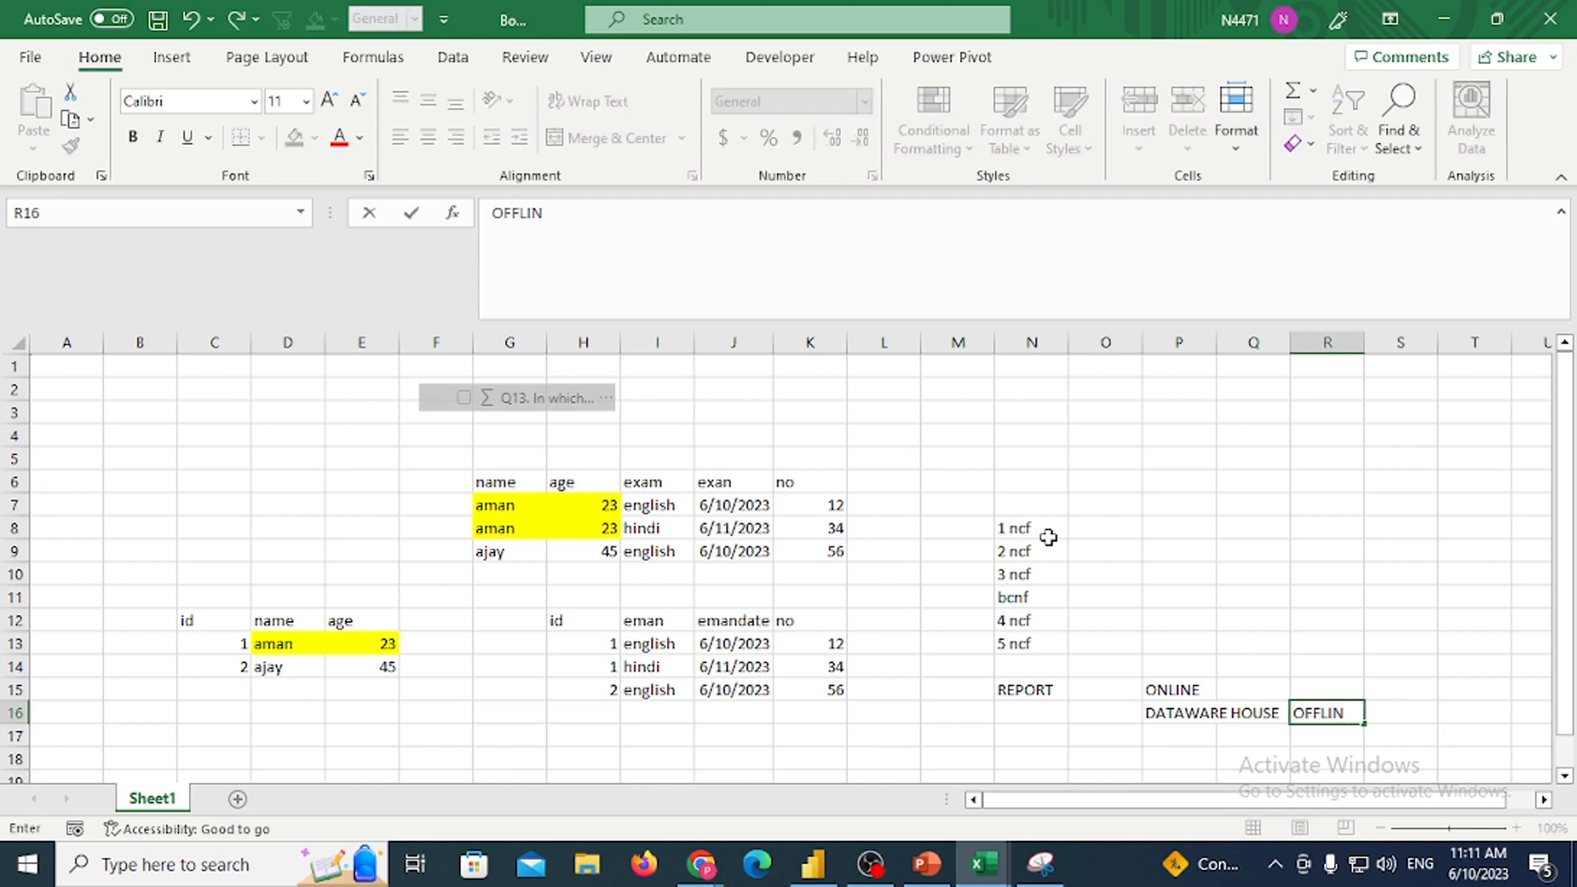
type("E")
key("Right")
key("Down")
key("Left")
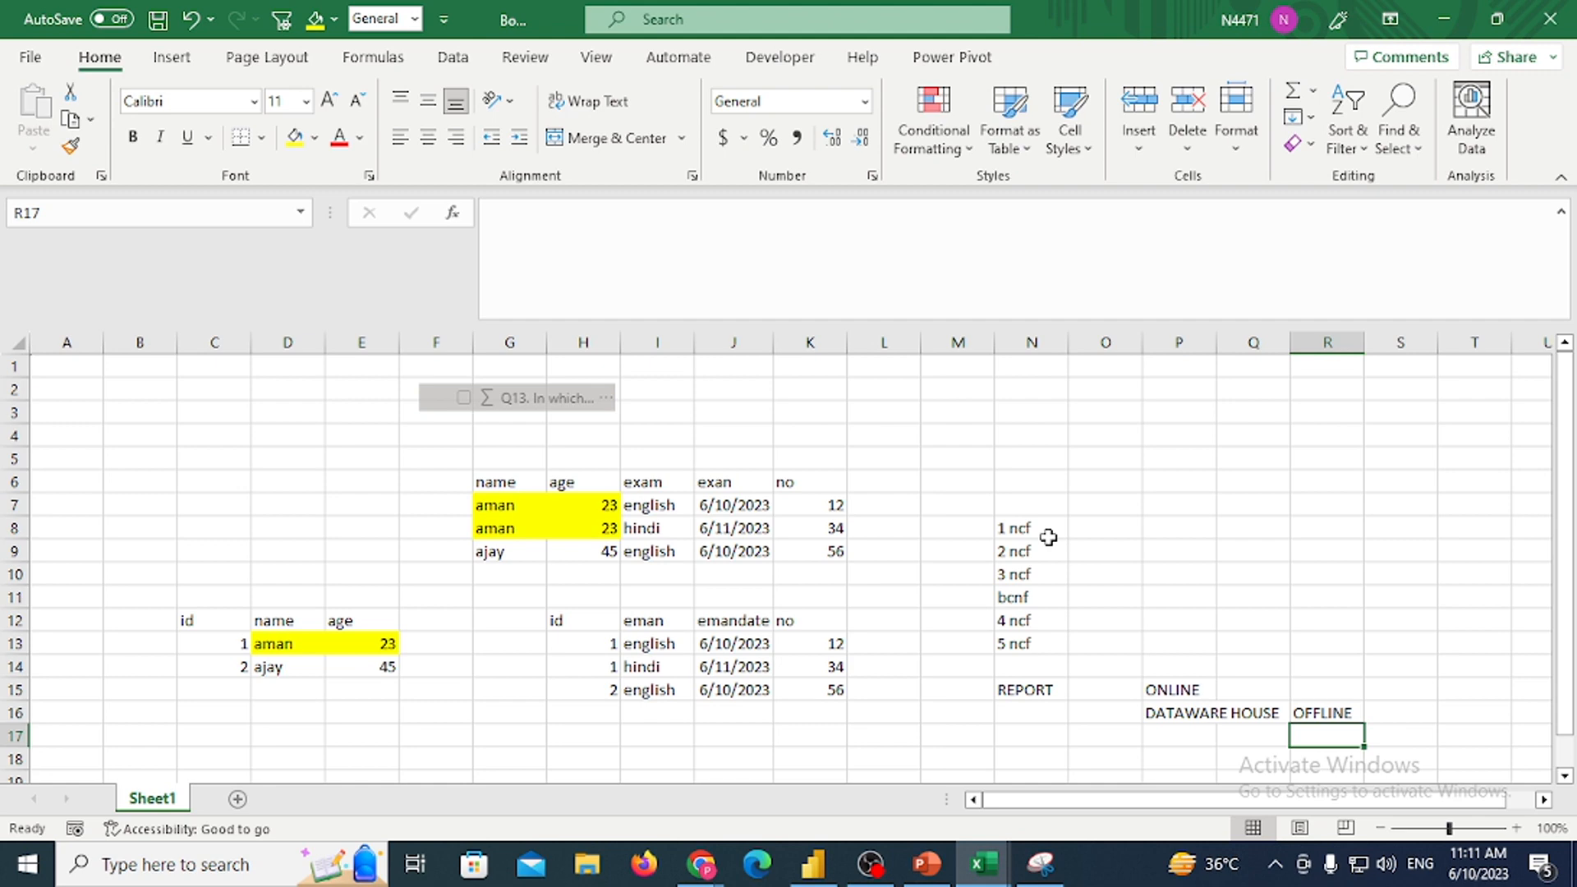
key("Up")
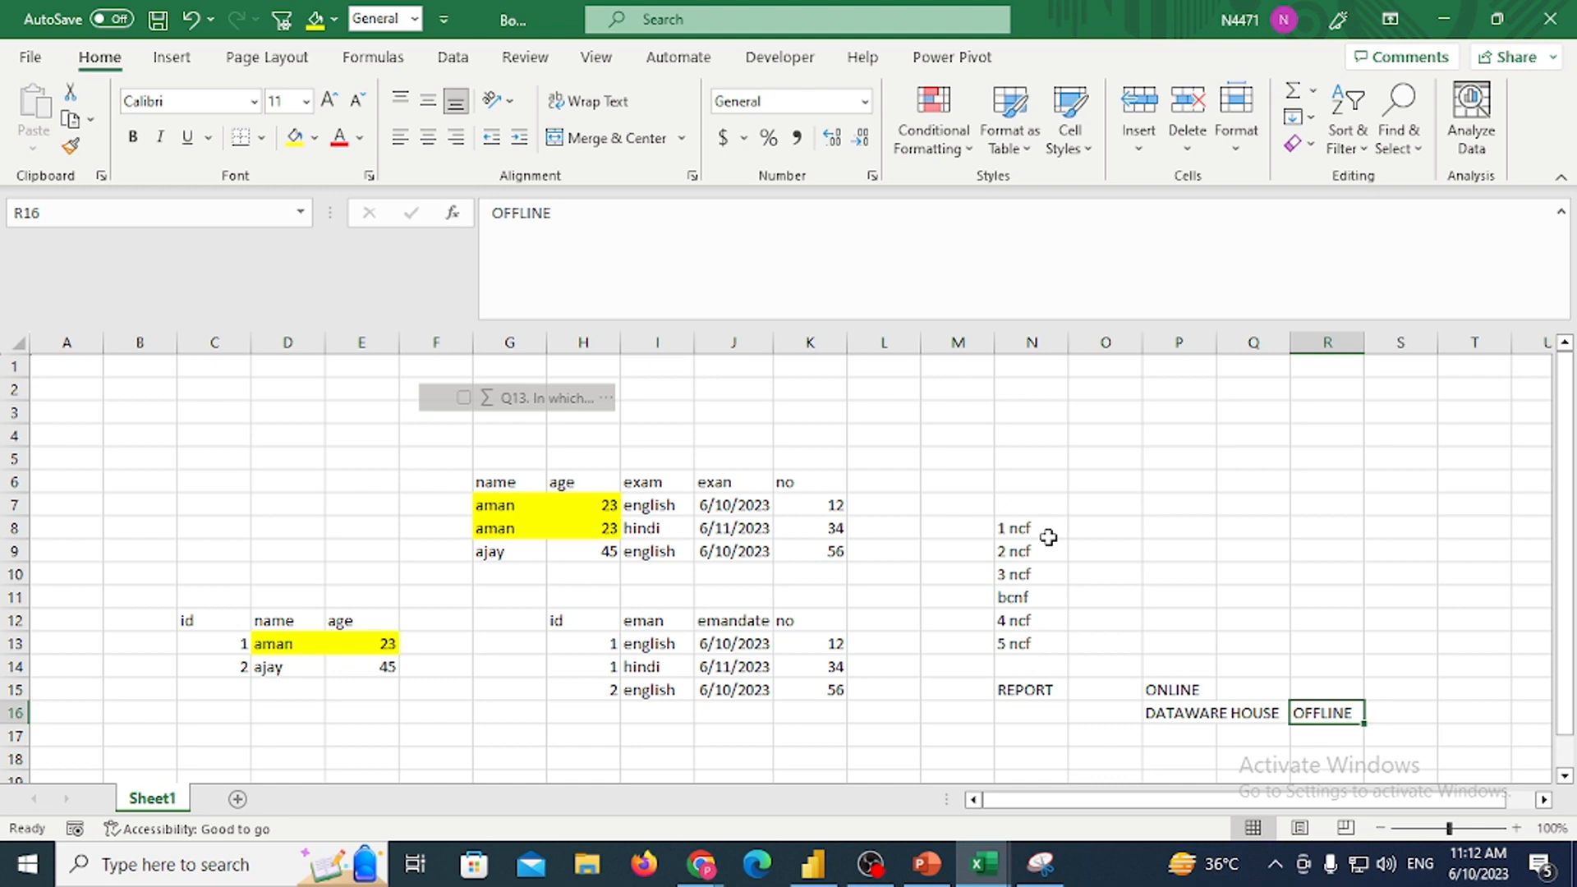
key("Up")
key("Up")
key("Up")
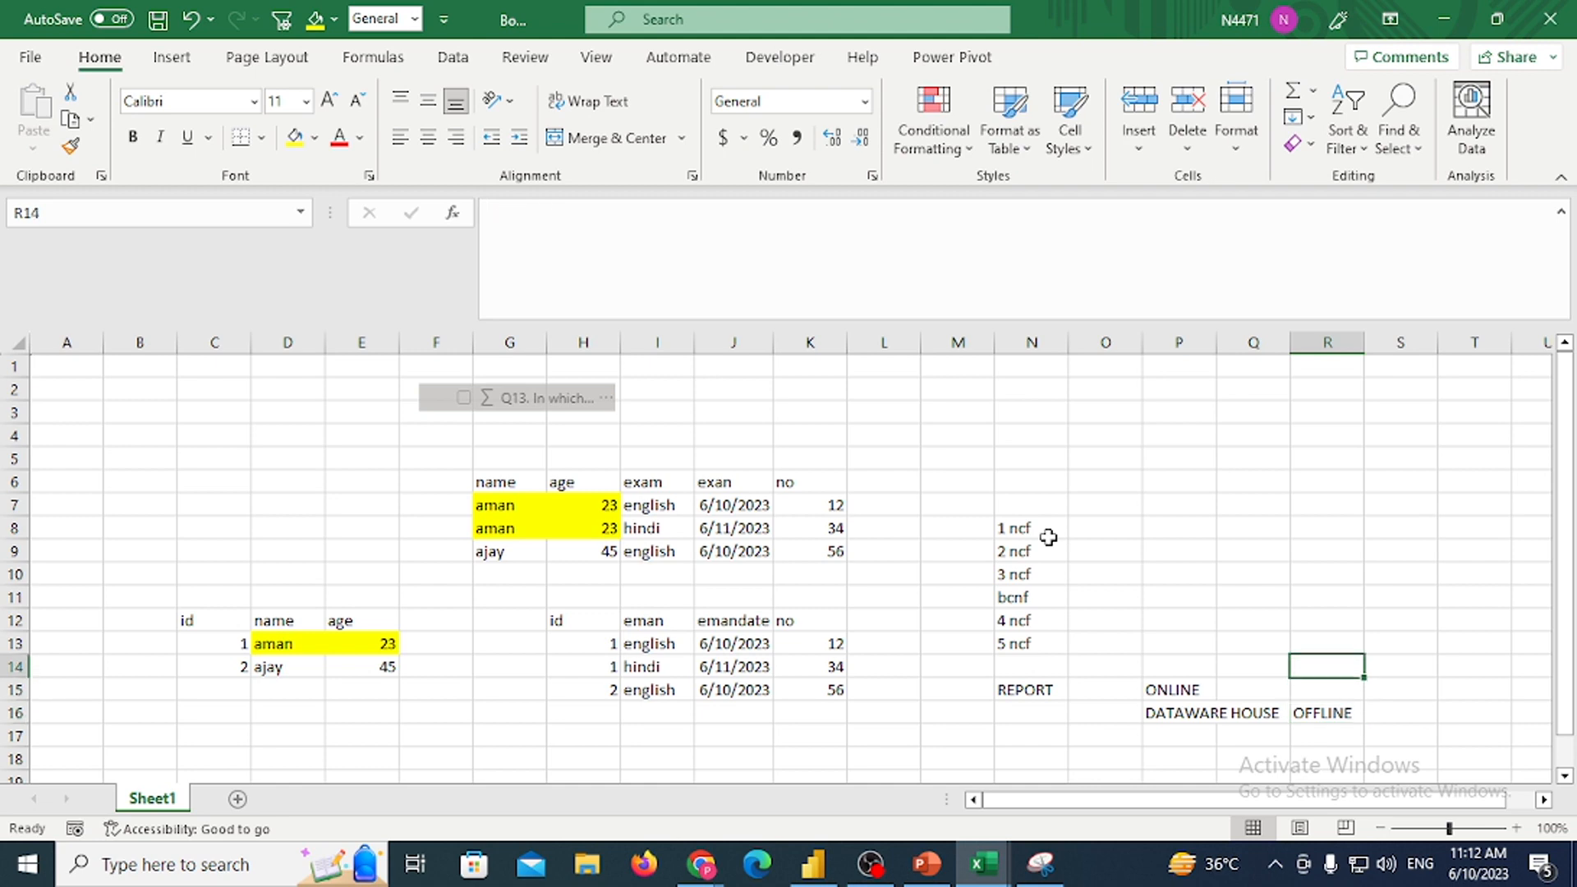
key("shift+Up")
key("shift+Up")
key("shift+Up")
key("shift+Up")
key("shift+Up")
key("shift+Up")
key("shift+Up")
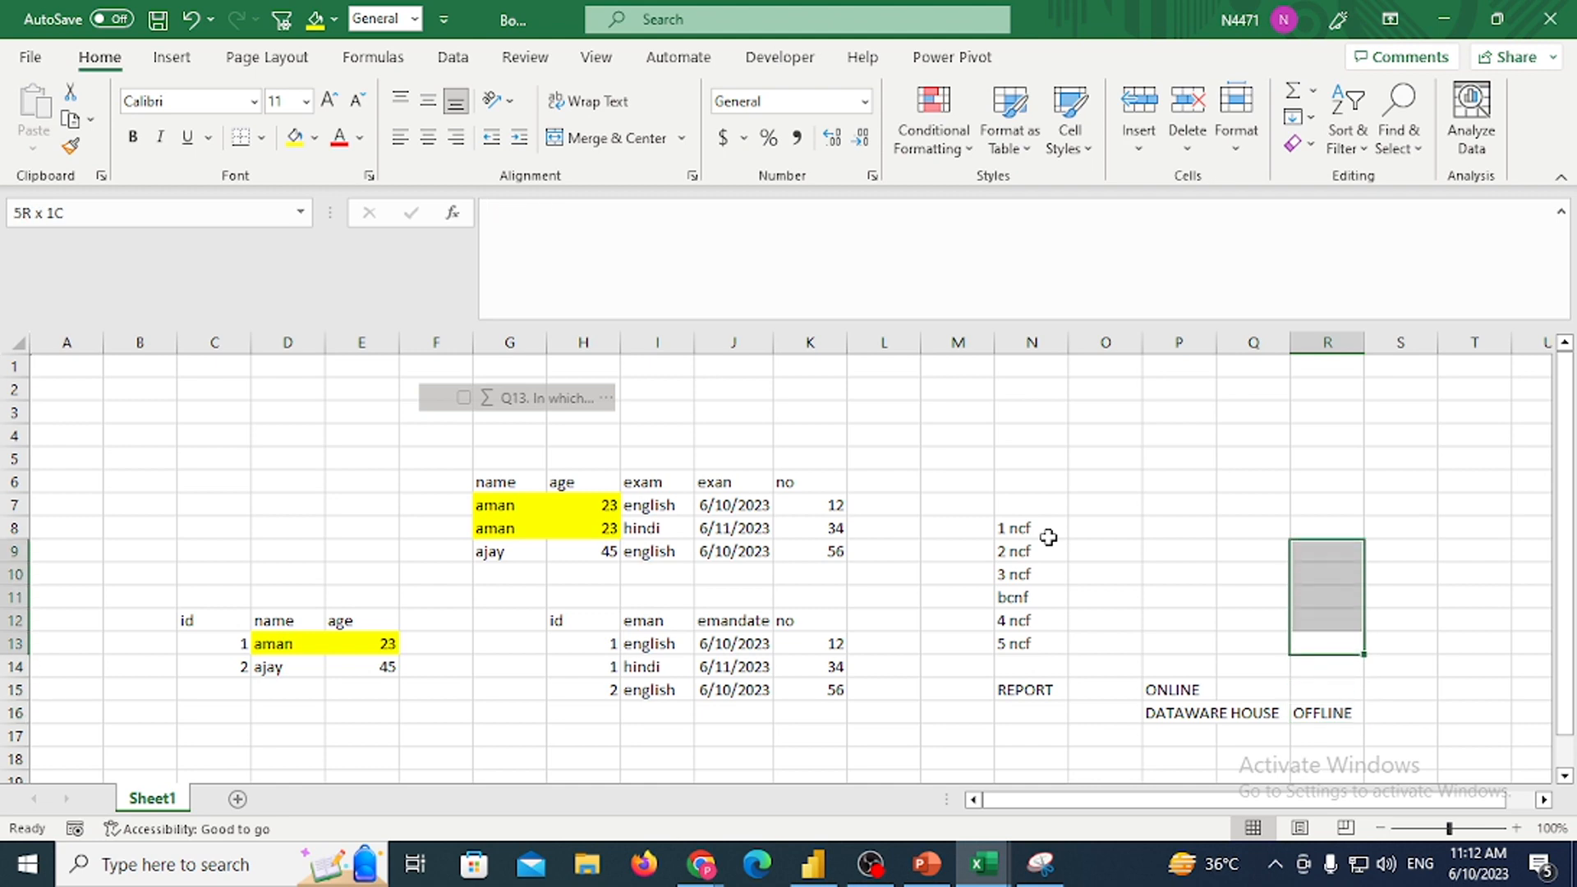
Enter 12-2 in R14 and clear the cell again
key("Down")
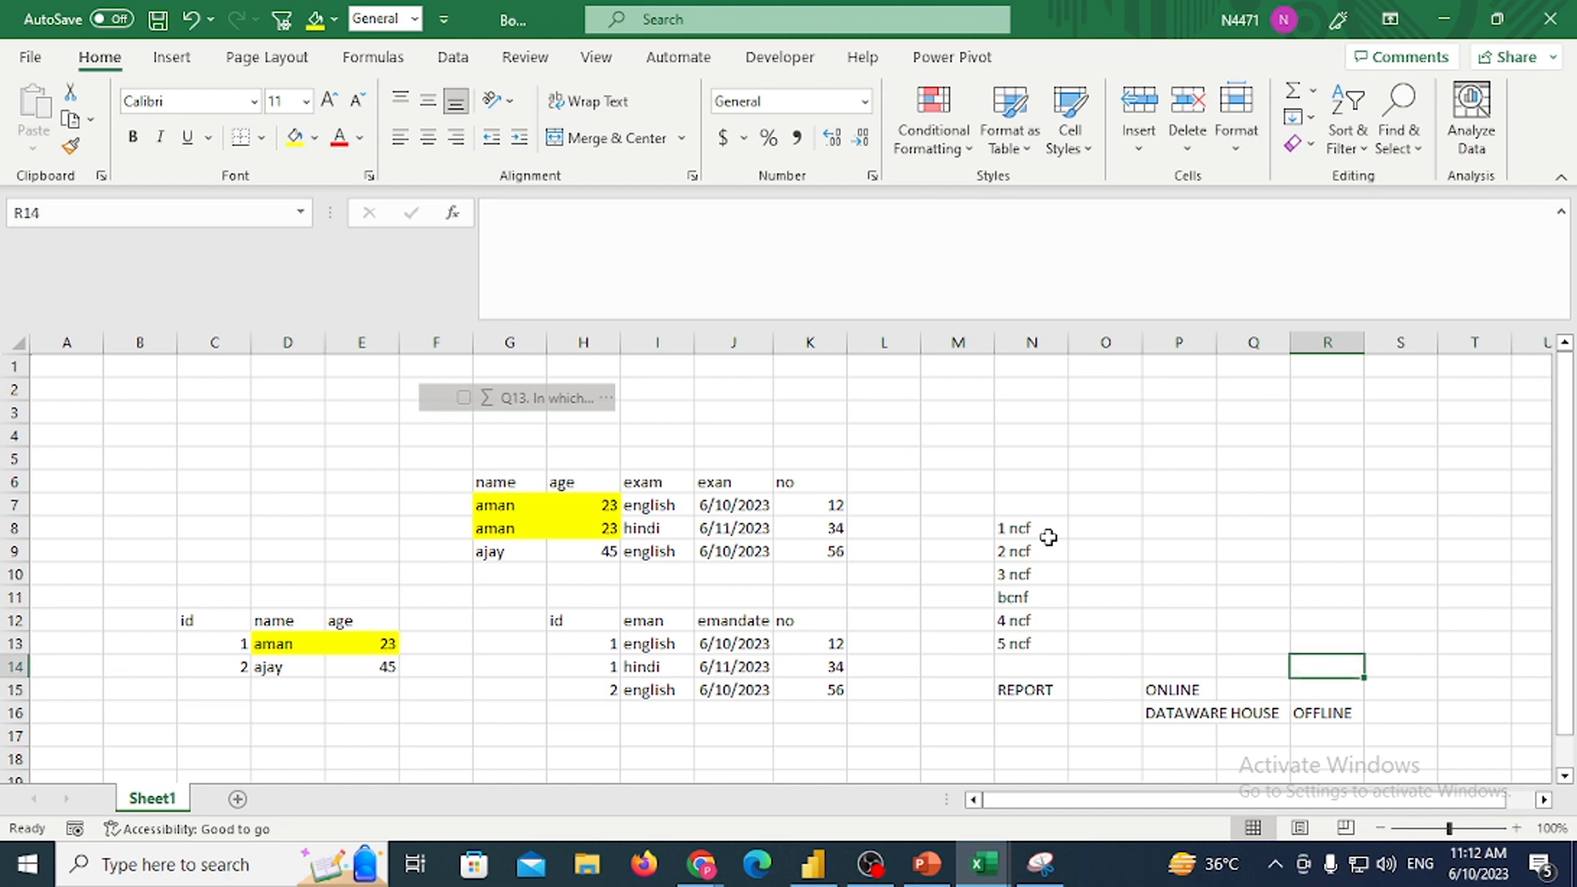
type("1")
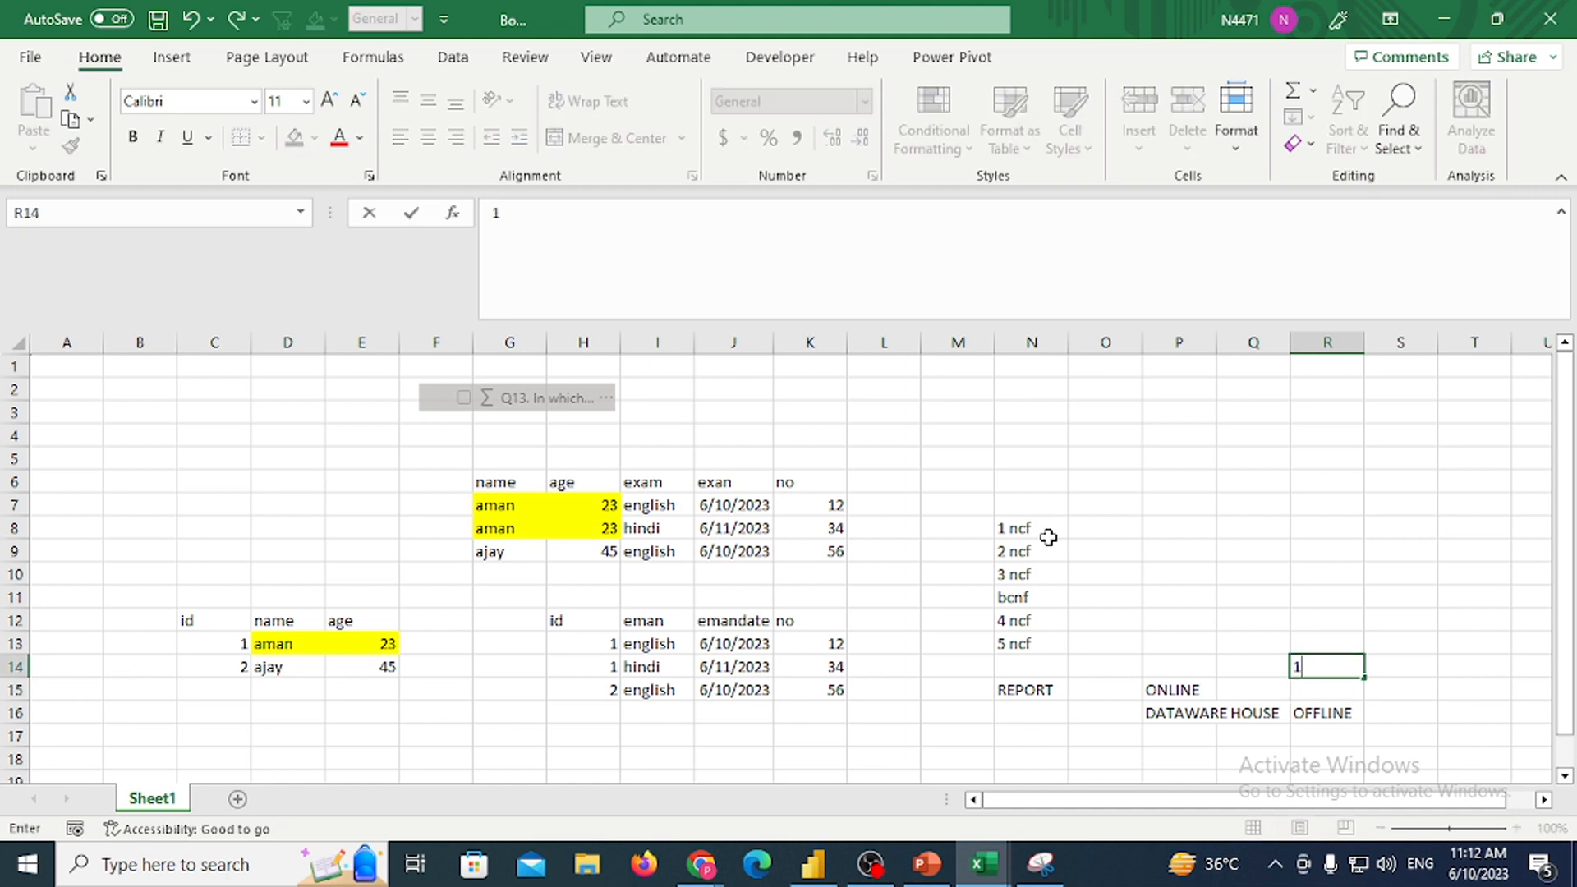
type("2-2")
key("Right")
key("Left")
key("Left")
key("Right")
key("Left")
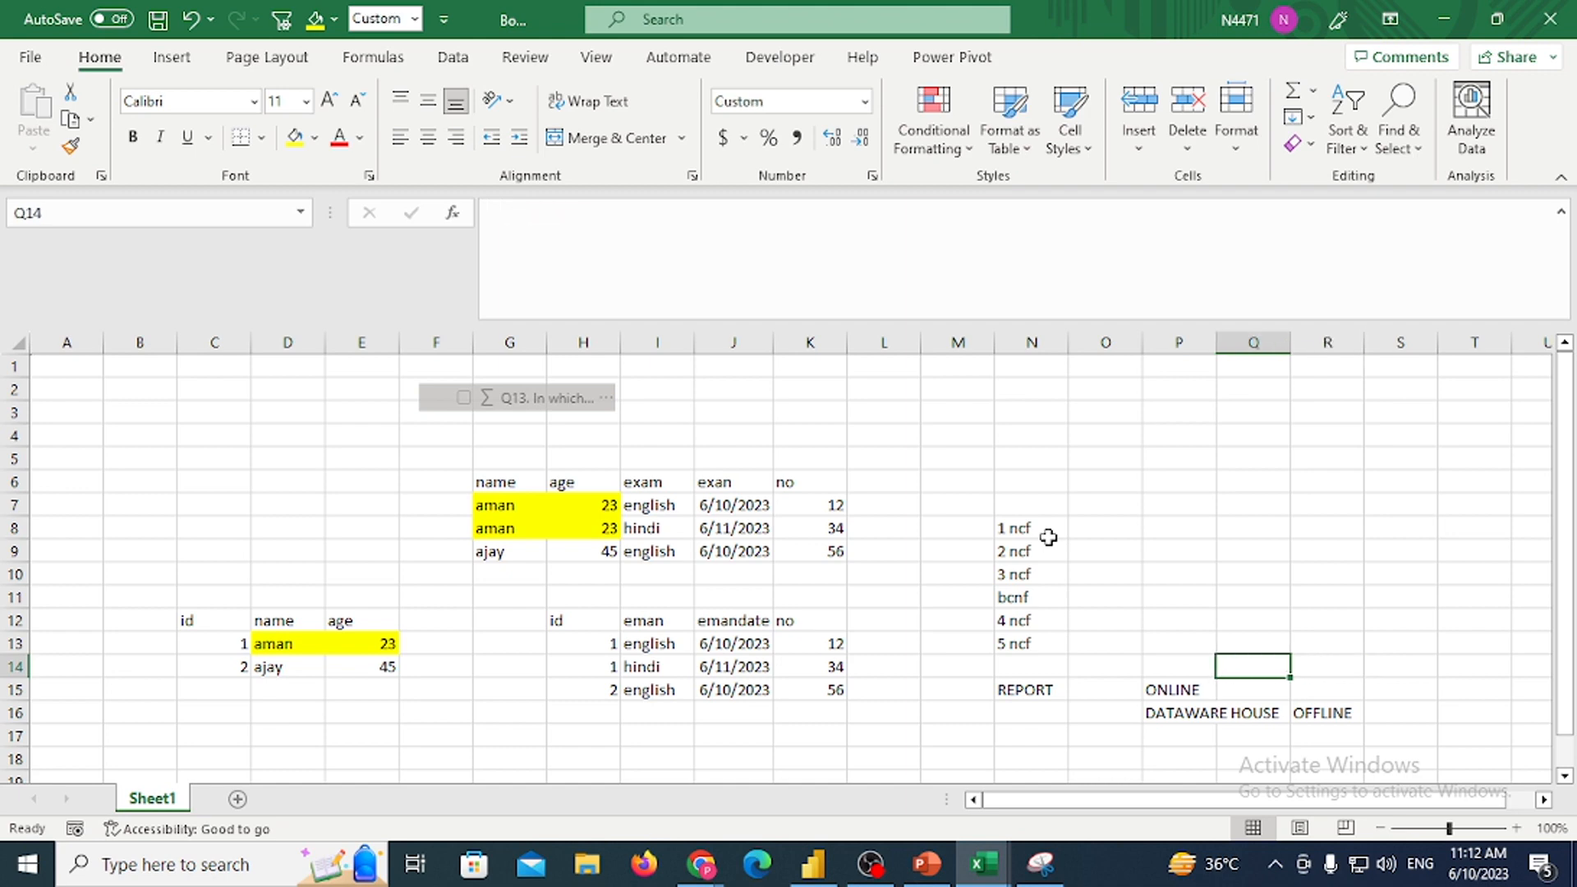
Highlight the DATAWARE HOUSE and OFFLINE notes in P16:R16, and the REPORT and ONLINE notes in M15:P15
key("Left")
key("Down")
key("Down")
key("Down")
key("Up")
key("Left")
key("Left")
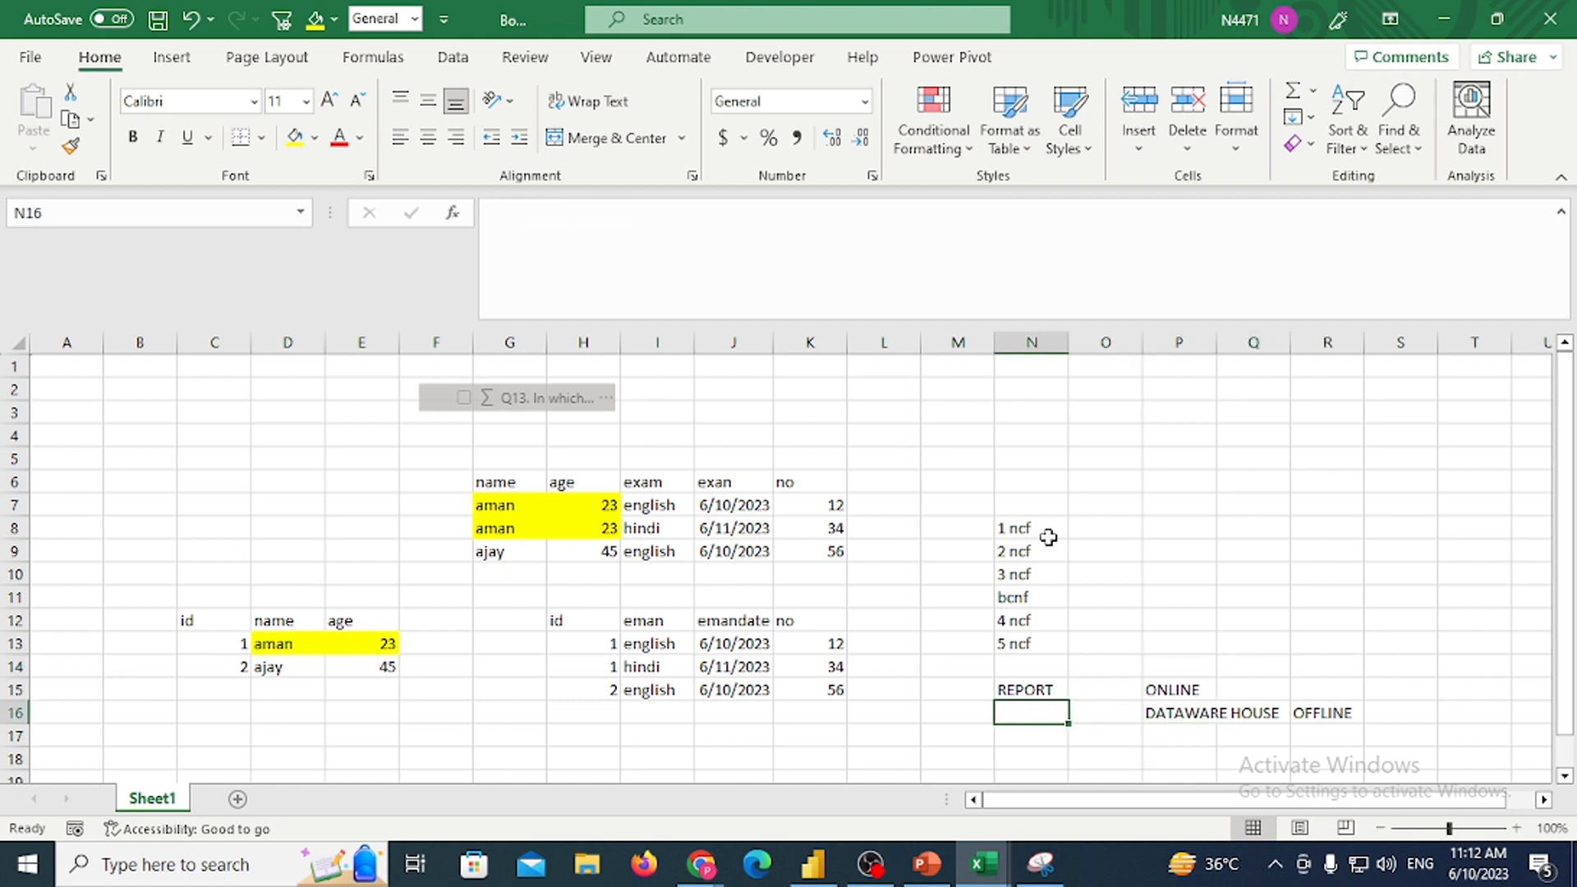
key("Right")
key("Right")
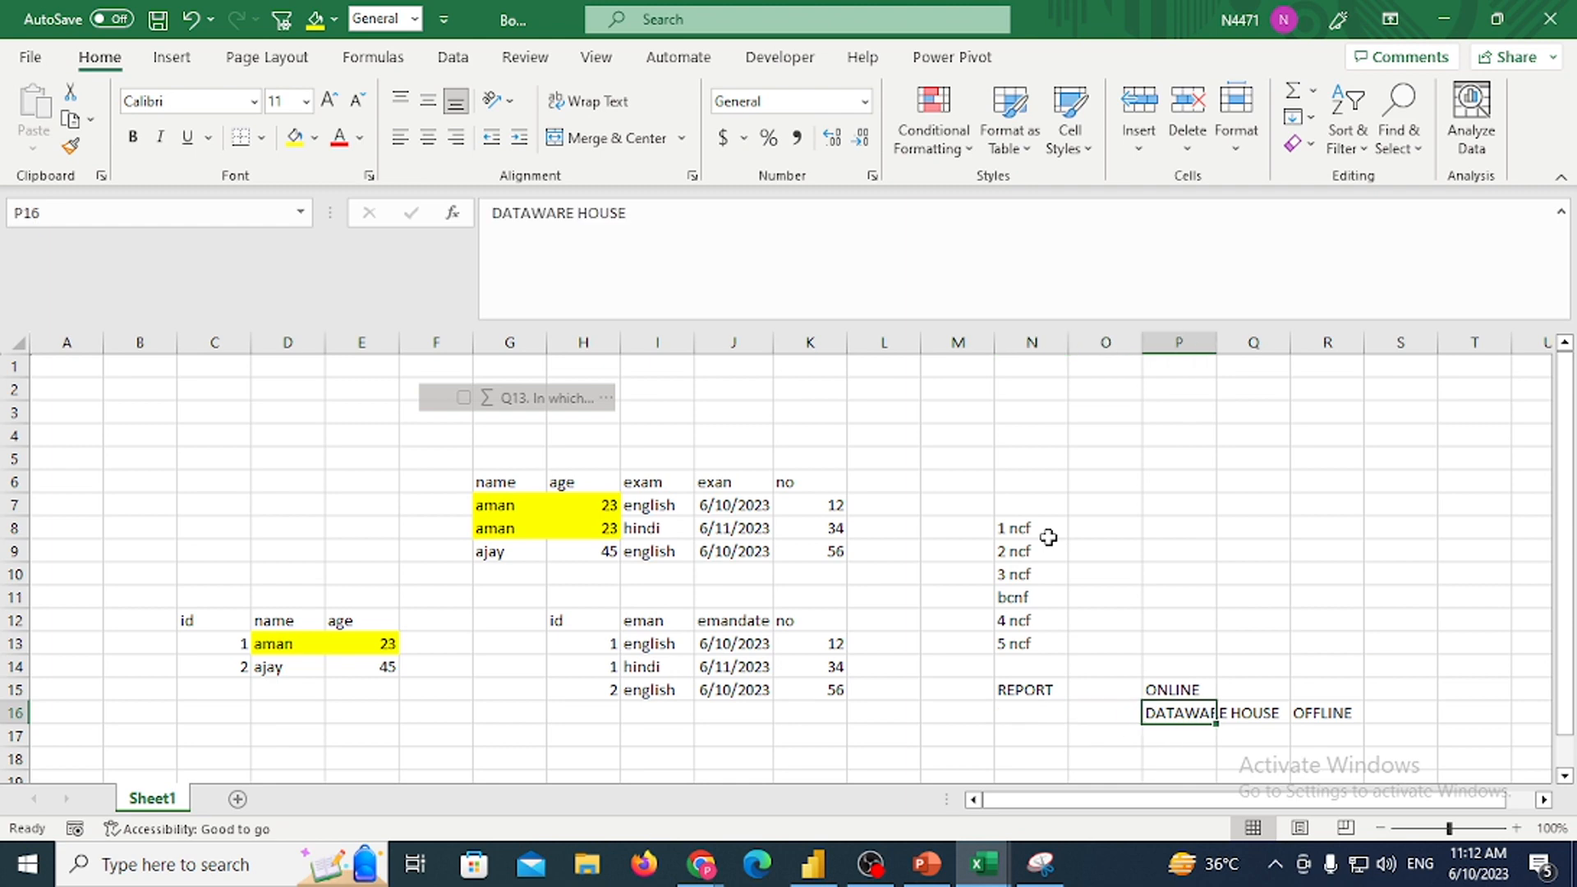
key("shift+Right")
key("shift+Right")
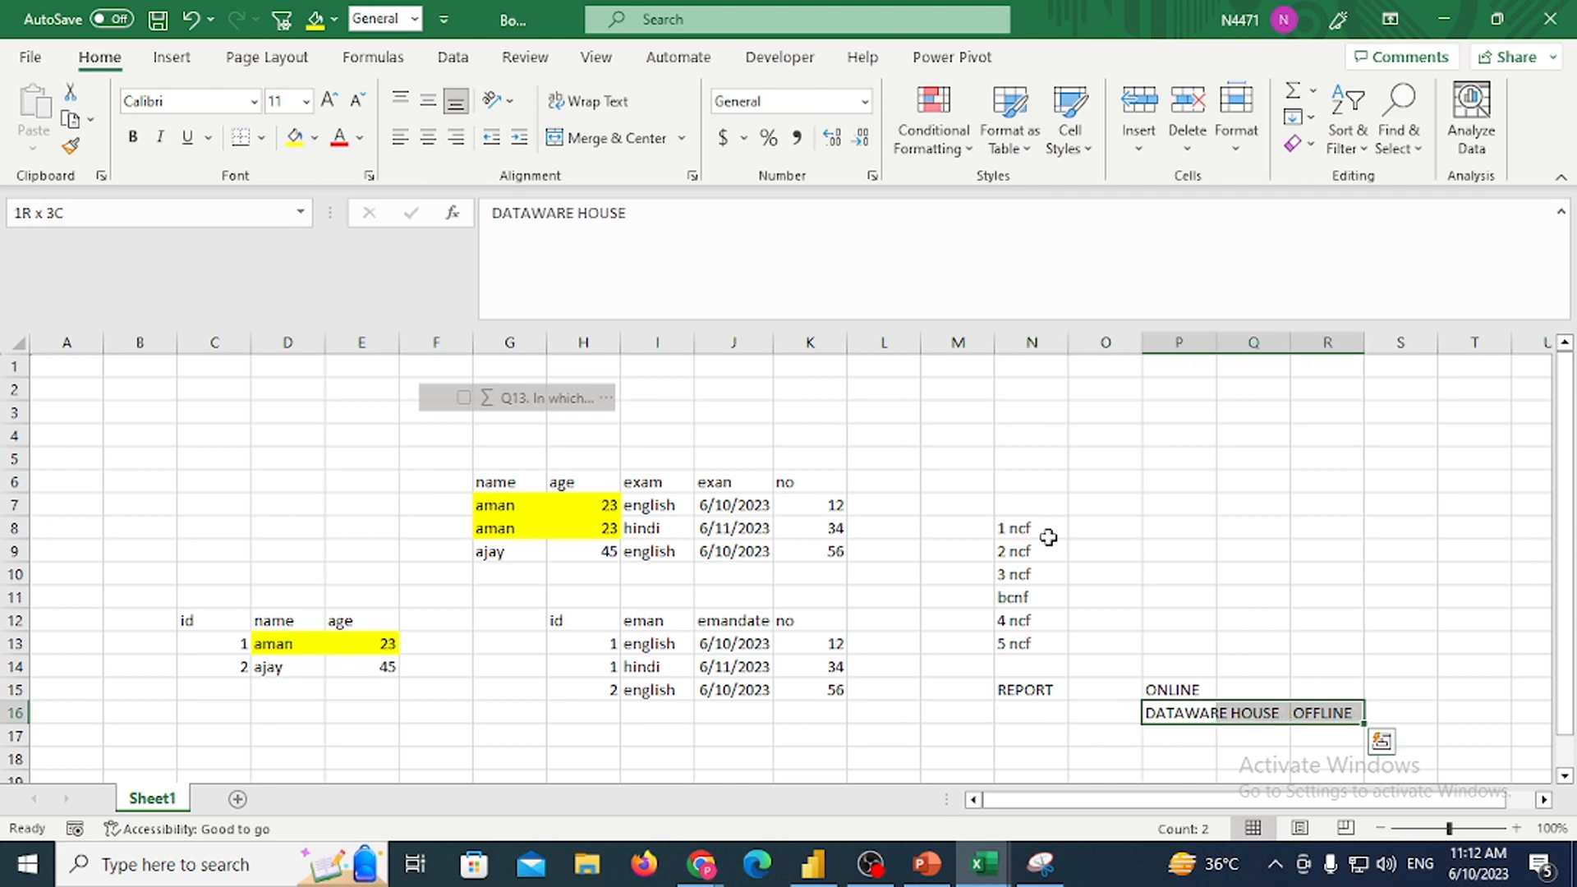
key("Up")
key("shift+Left")
key("shift+Left")
key("shift+Left")
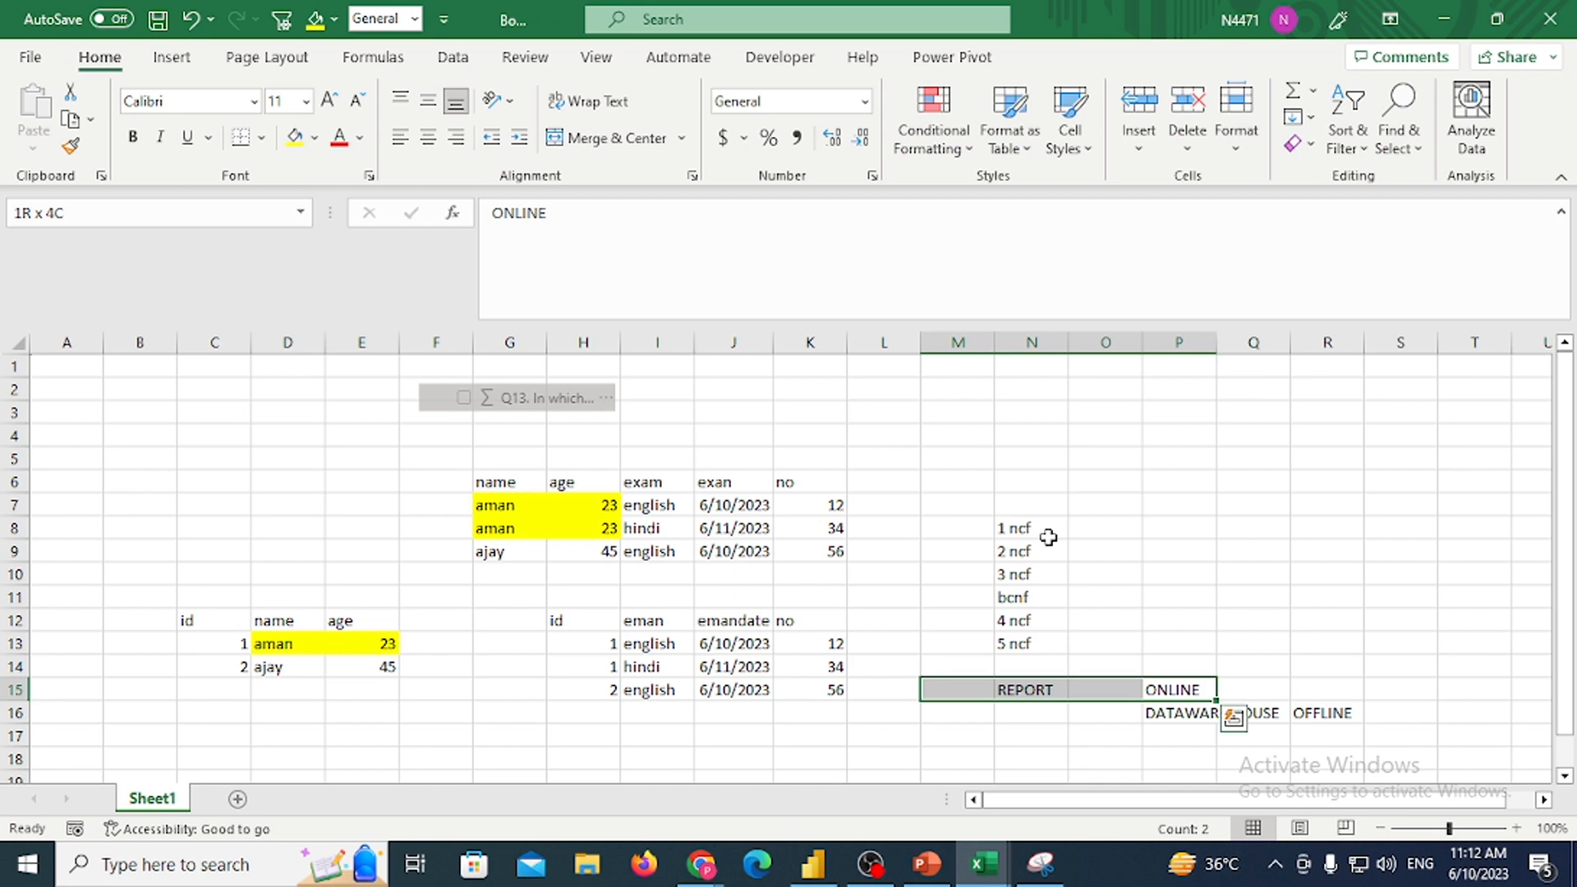
Highlight the combined name, age and exam table in G6:K9
key("Down")
key("Left")
key("Left")
key("Left")
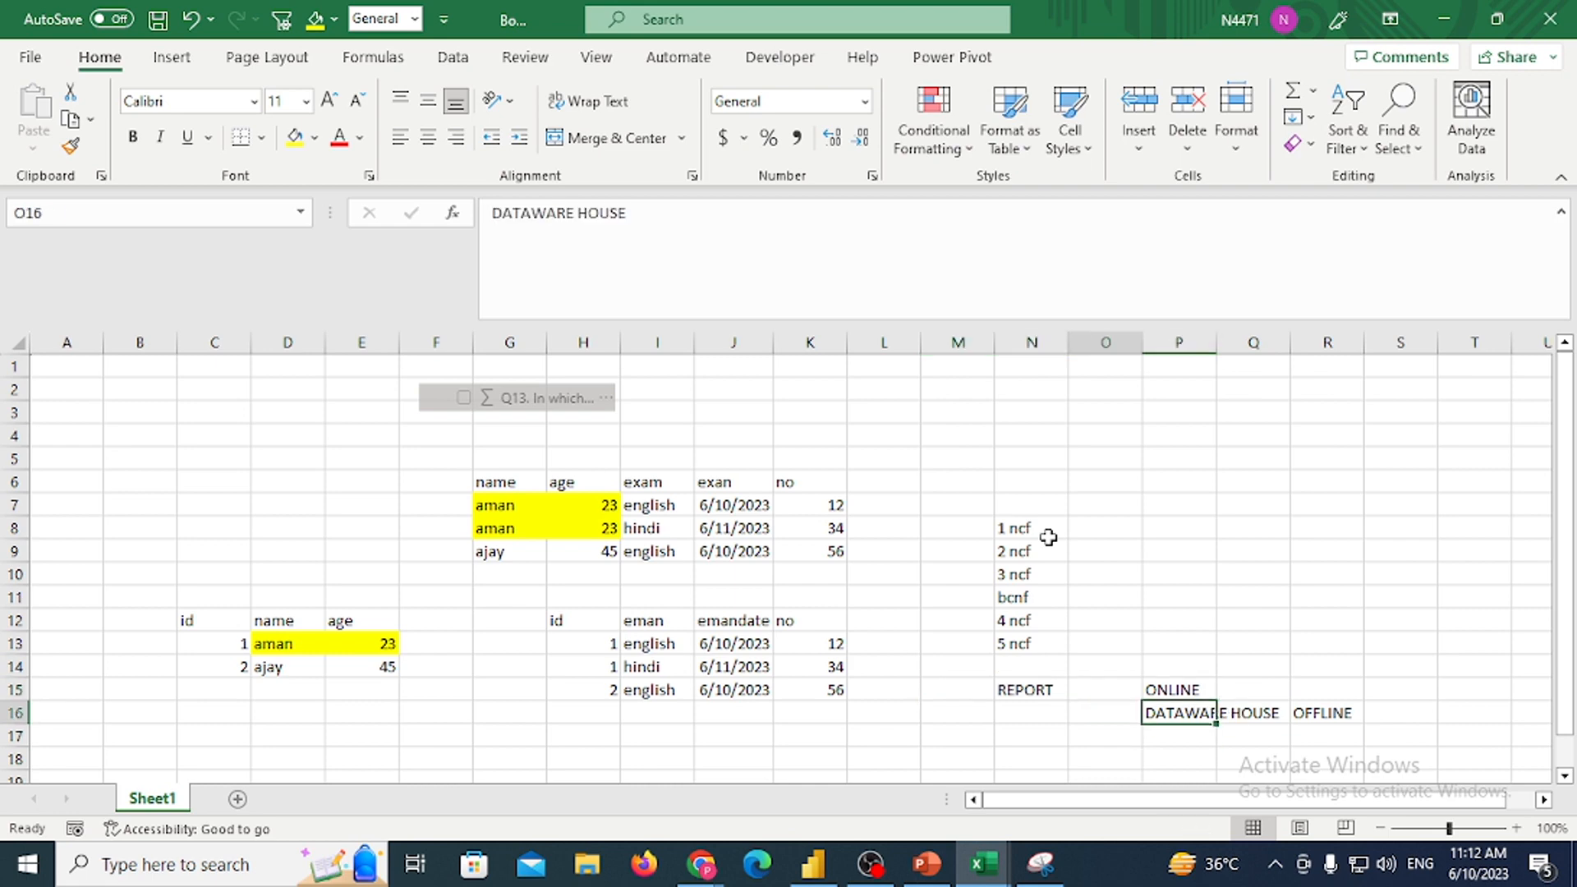
key("Left")
key("Left")
key("Up")
key("Up")
key("Up")
key("Up")
key("Up")
key("Up")
key("Up")
key("Up")
key("Up")
key("Up")
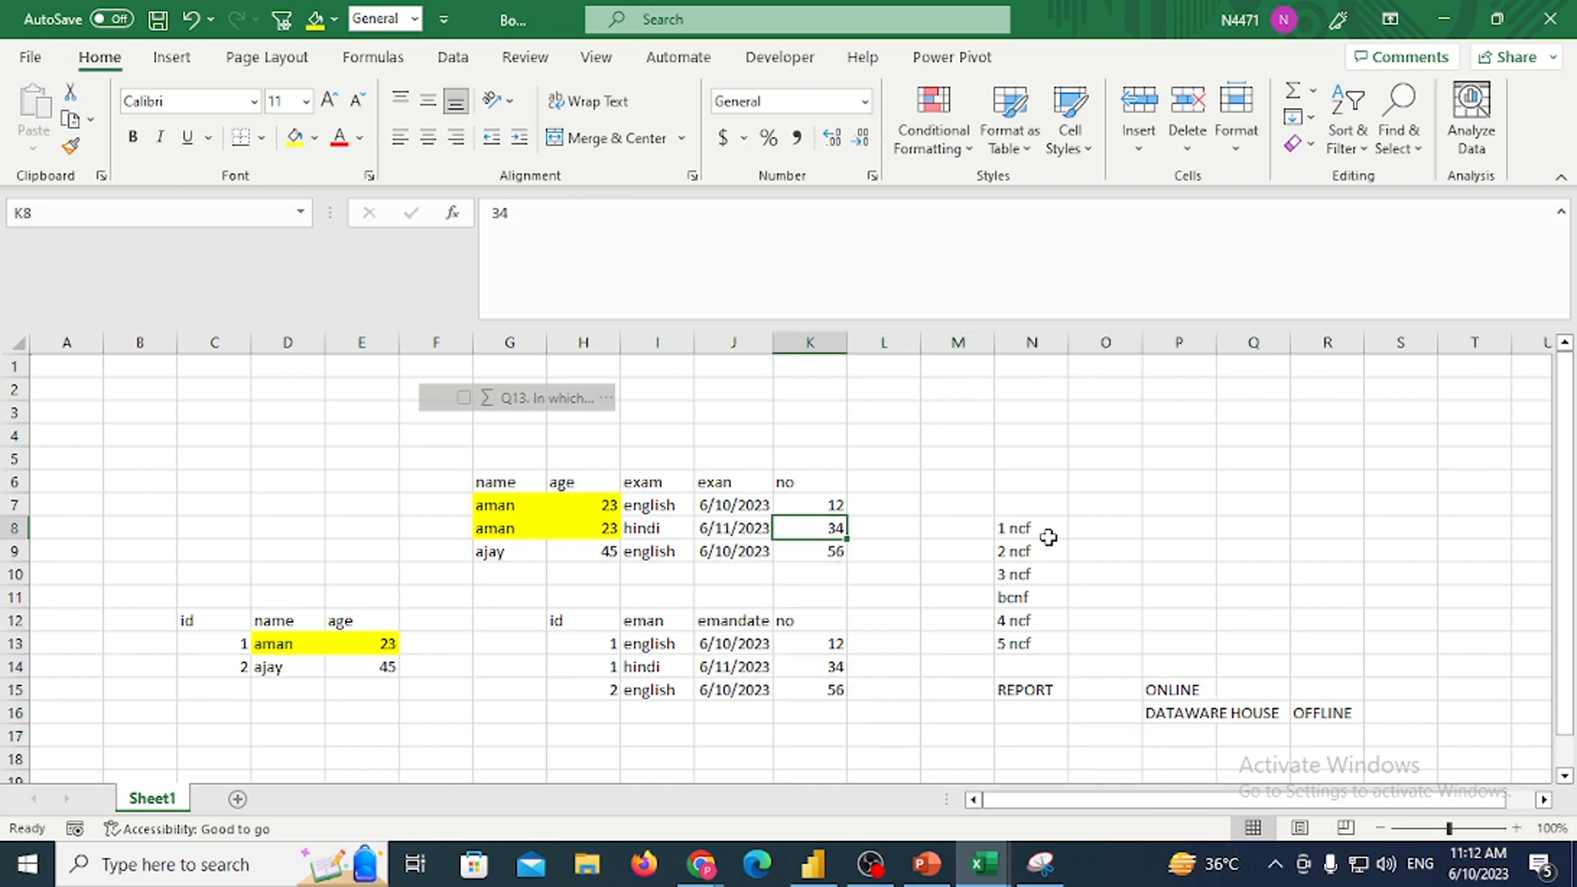
key("shift+Down")
key("shift+Down")
key("shift+Down")
key("shift+Left")
key("shift+Left")
key("shift+Left")
key("shift+Left")
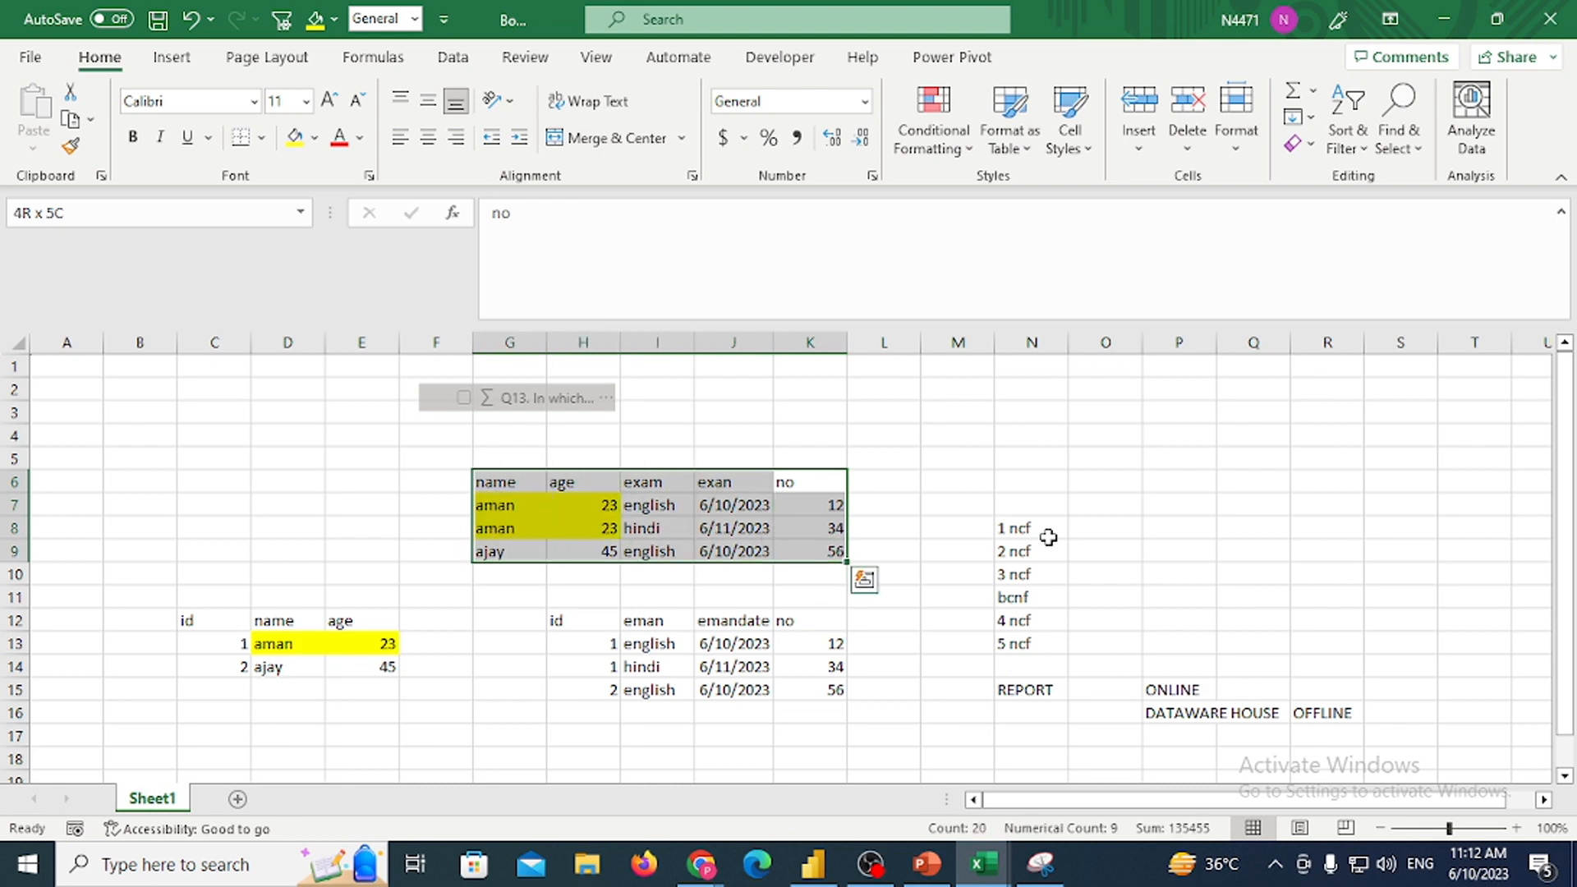
Compare the id-linked exam table with the ncf list and the ONLINE and DATAWARE HOUSE notes
key("Down")
key("Down")
key("Down")
key("Down")
key("Down")
key("Down")
key("Left")
key("Left")
key("Left")
key("Left")
key("Left")
key("Left")
key("Left")
key("Left")
key("Left")
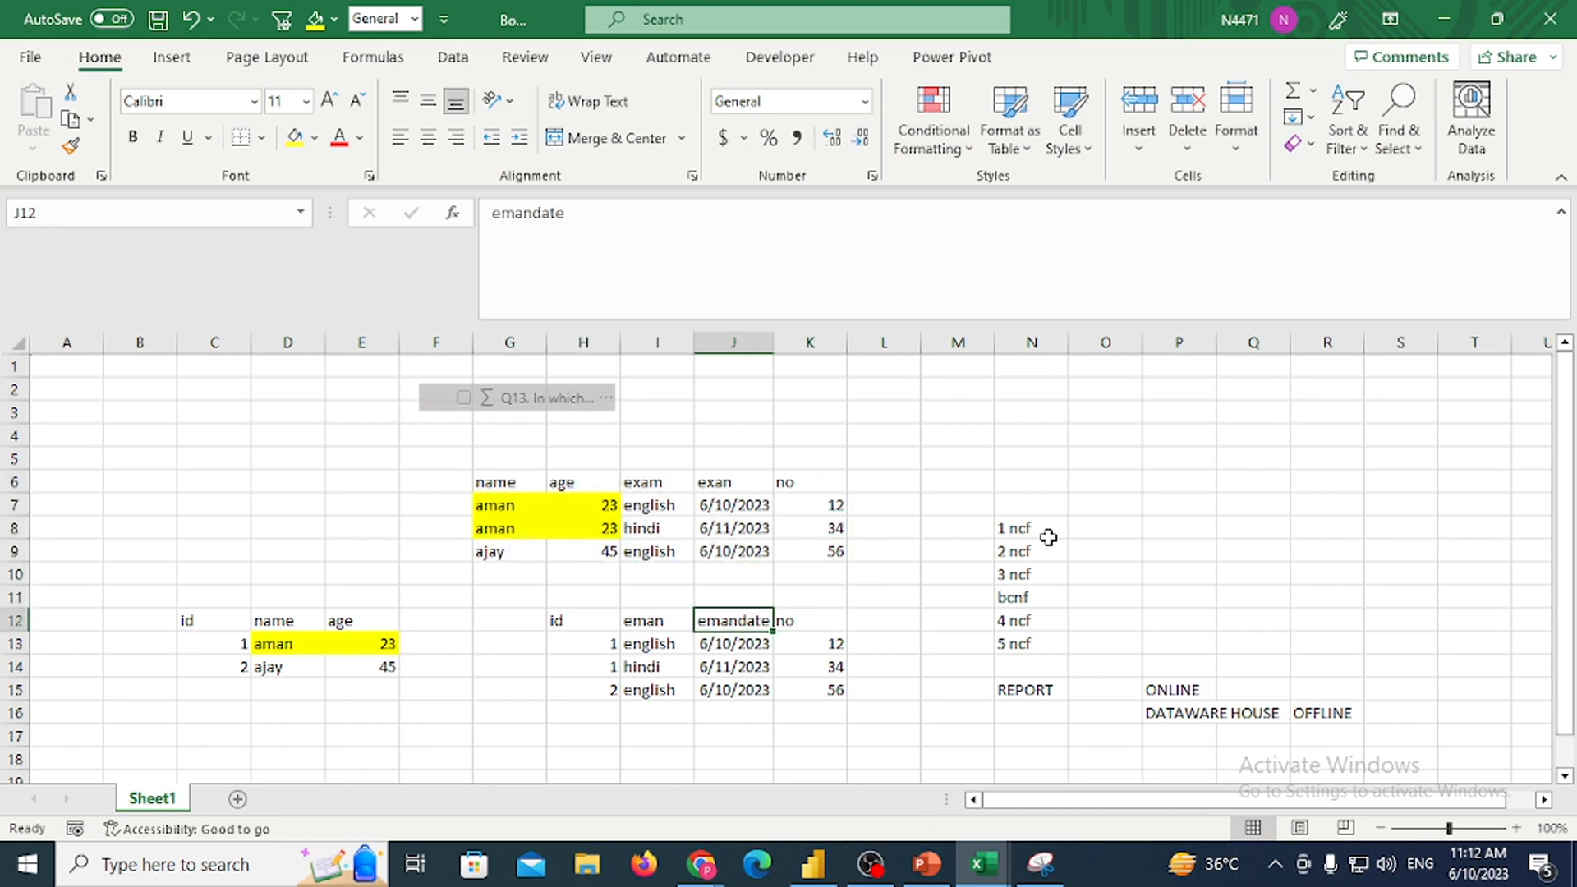
key("Right")
key("Right")
key("Right")
key("Right")
key("Right")
key("Right")
key("Right")
key("Right")
key("Right")
key("Right")
key("Right")
key("Right")
key("Down")
key("Down")
key("Down")
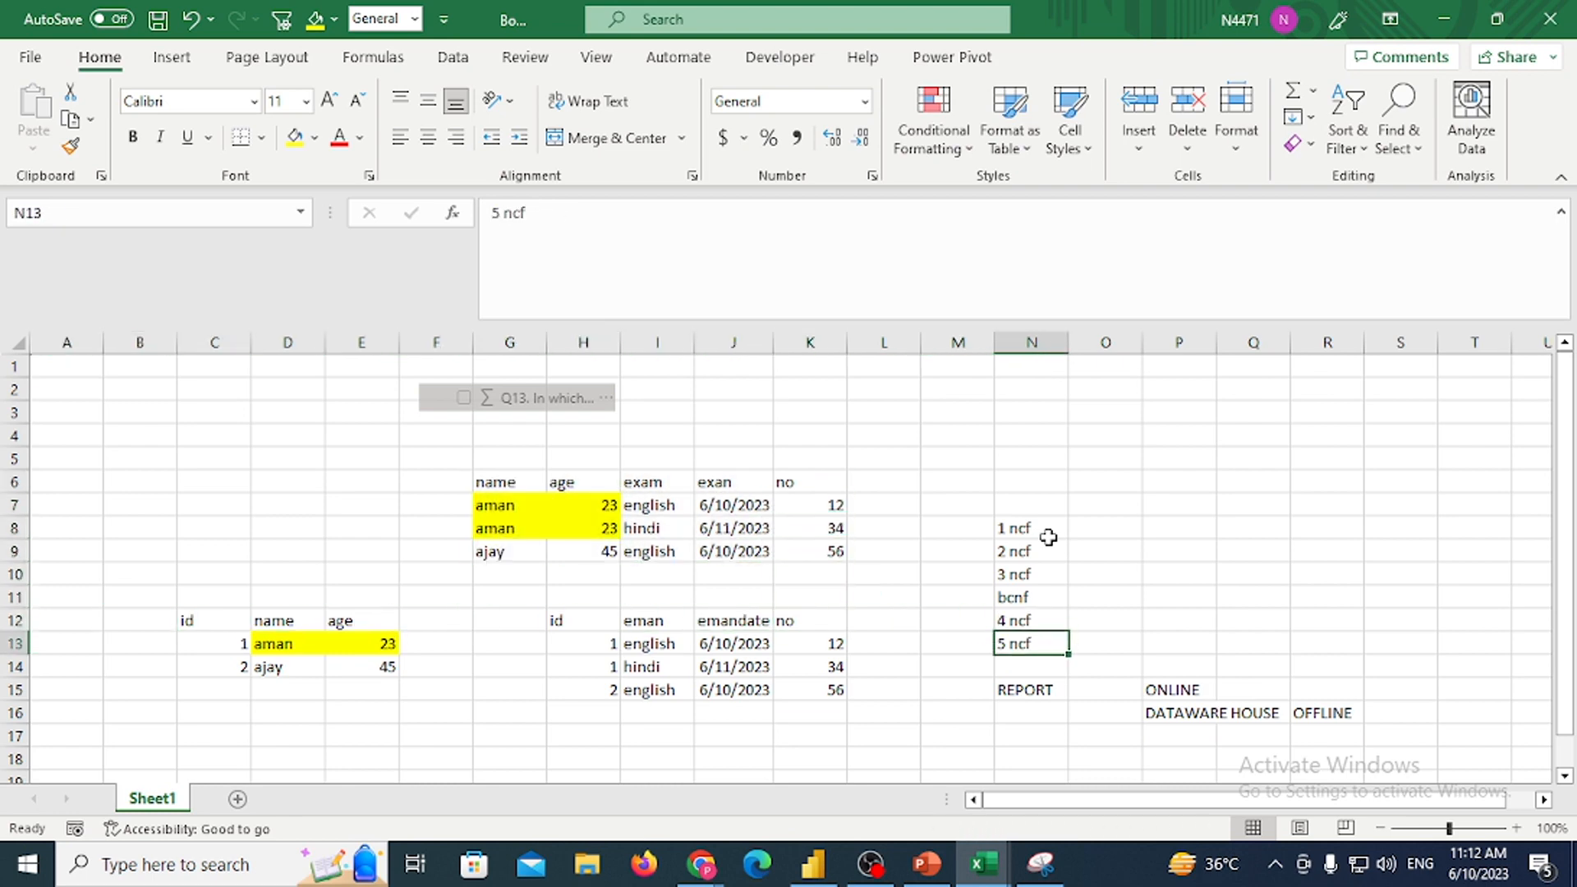
key("Right")
key("Right")
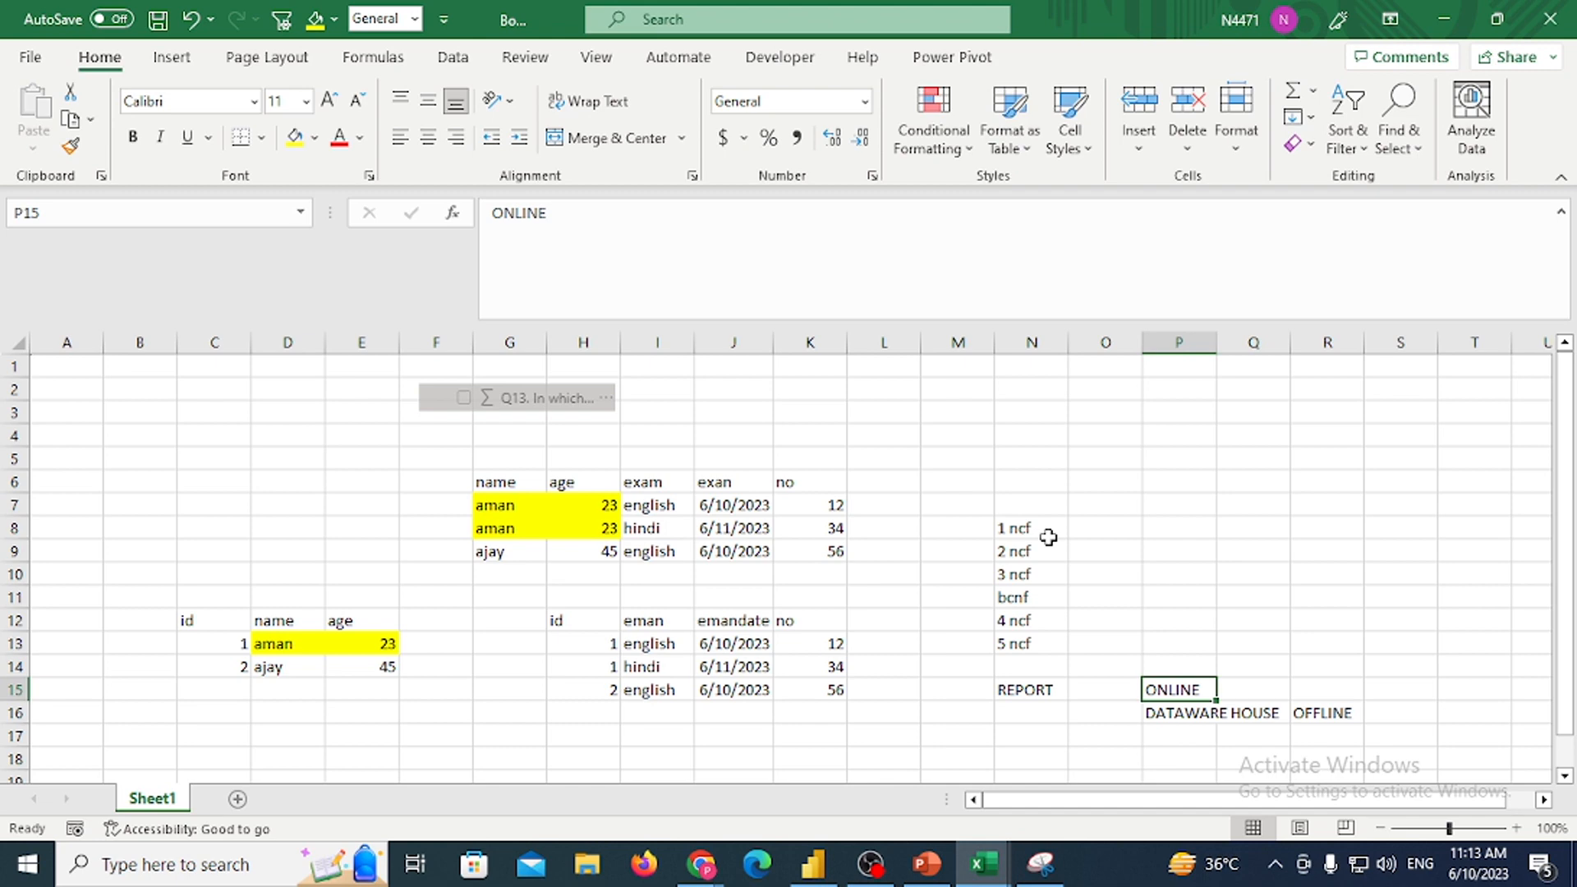
key("Down")
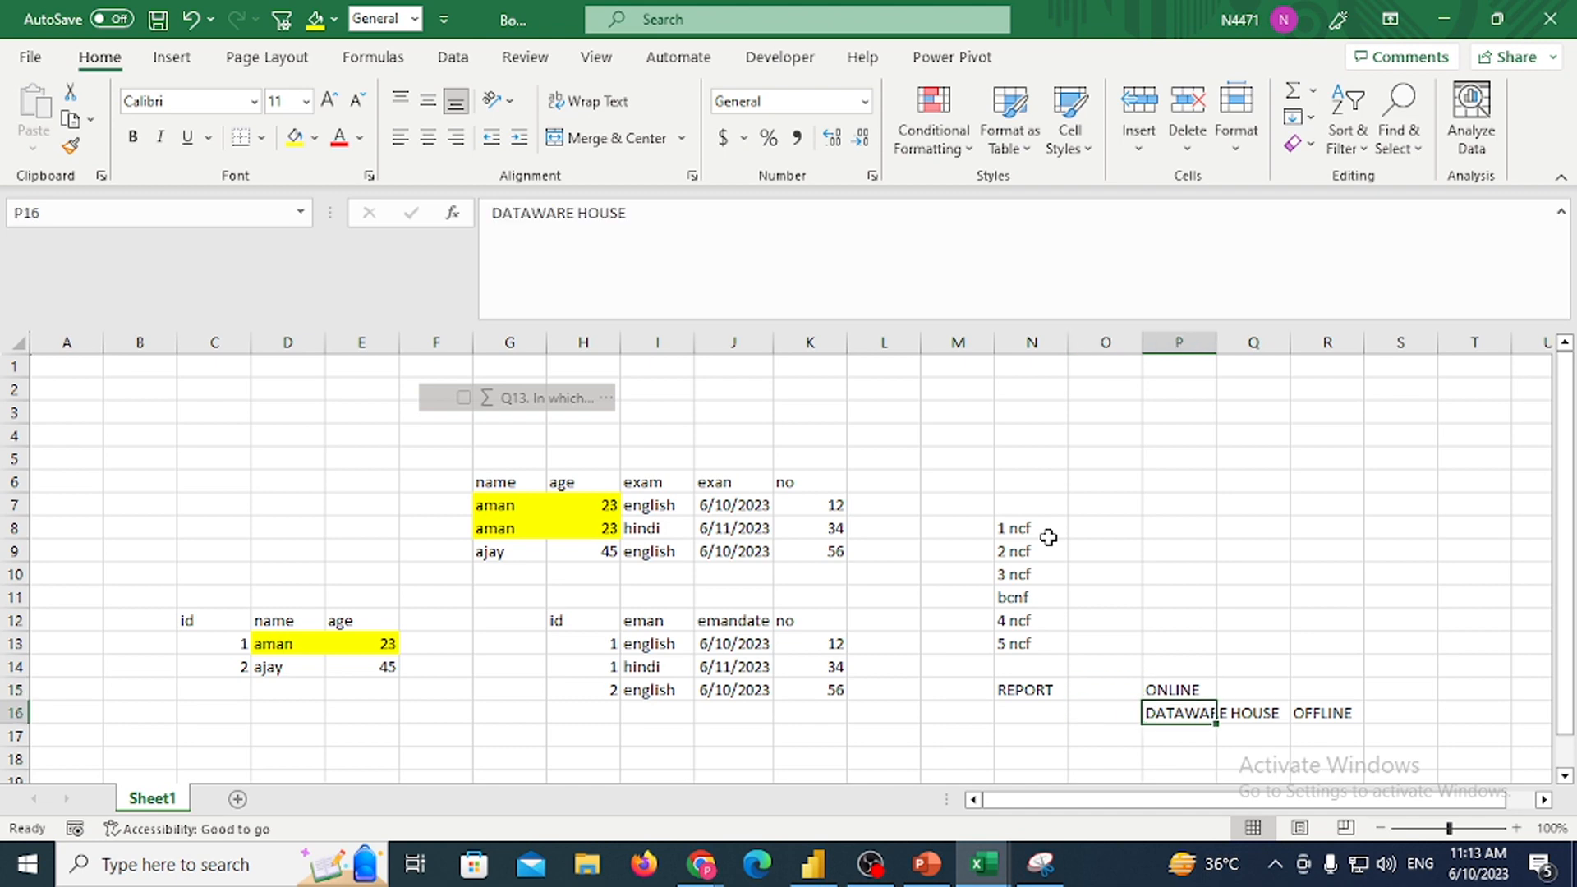
Review the REPORT and ONLINE notes along row 15, across to the exam table
key("Left")
key("Left")
key("Up")
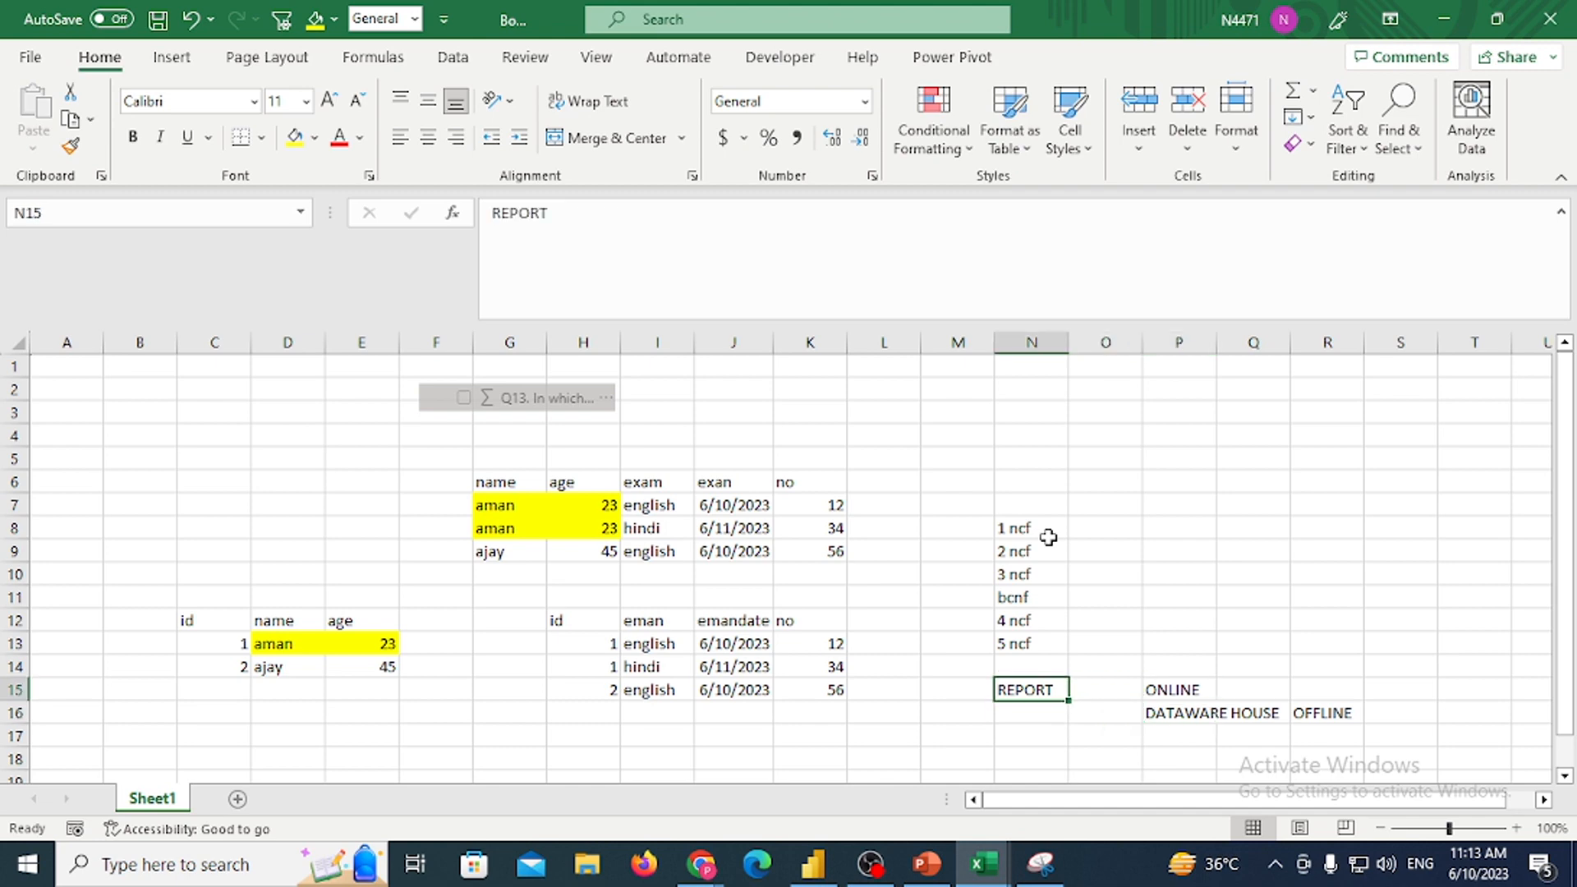
key("Right")
key("Right")
key("Right")
key("Right")
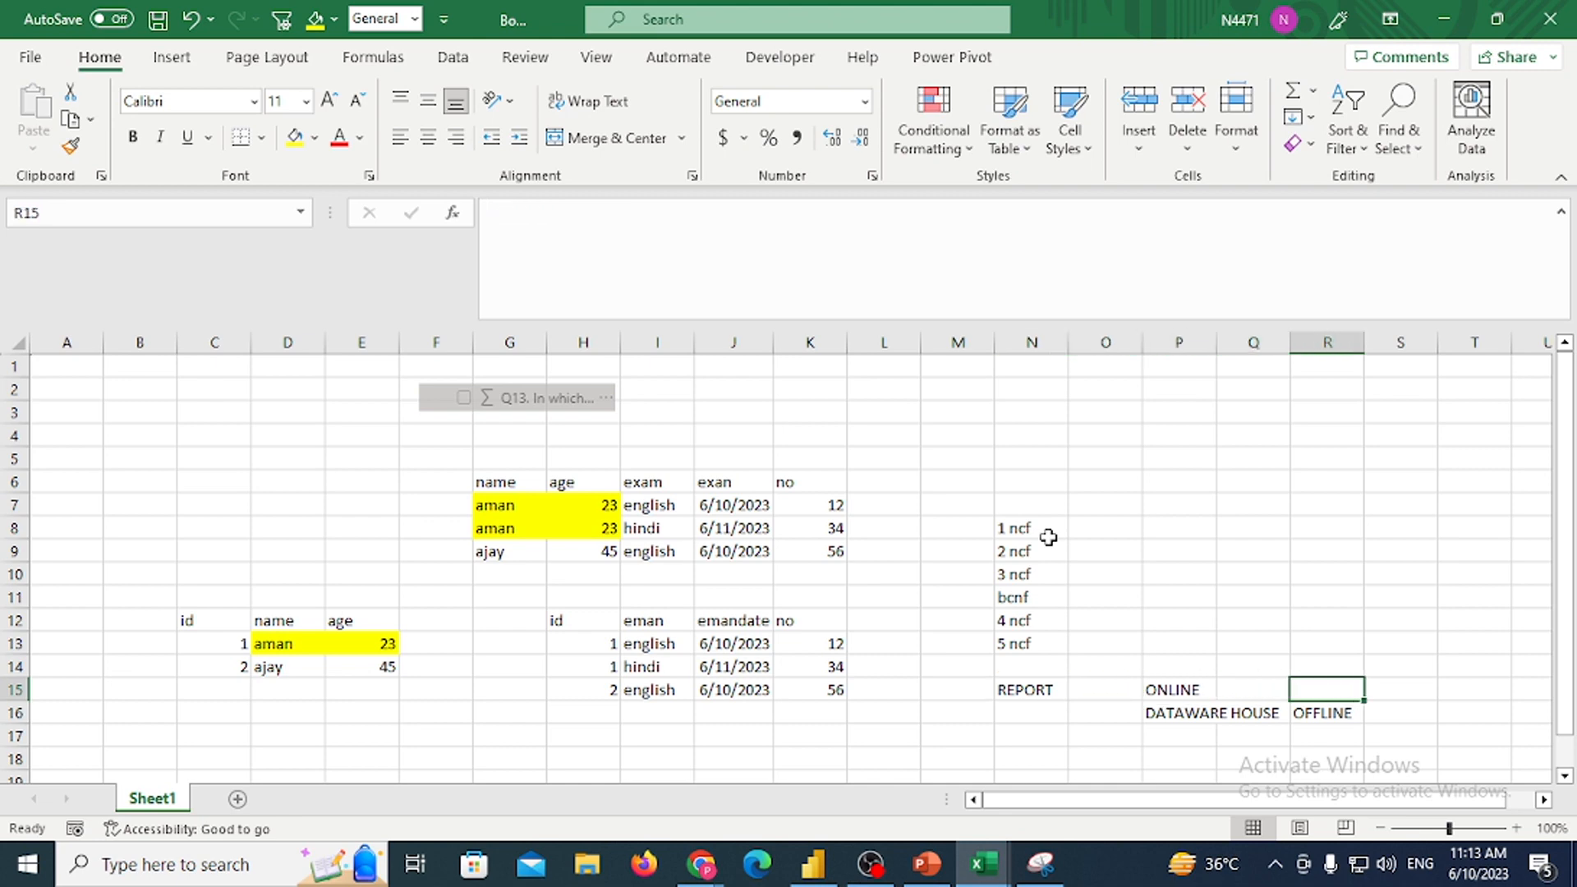
key("Left")
key("Left")
key("Left")
key("Left")
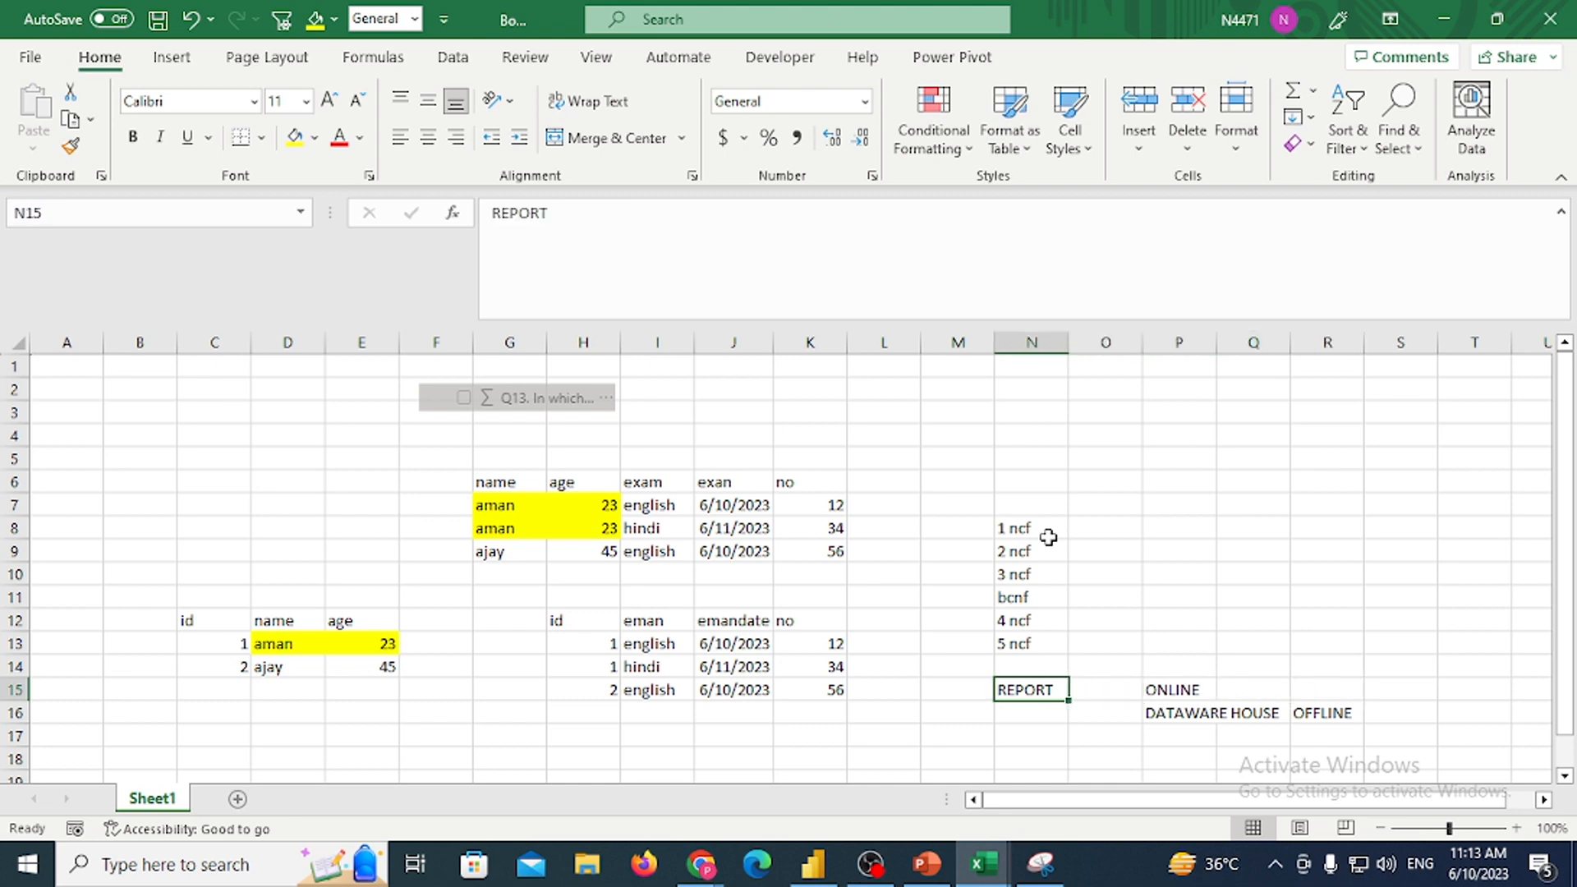
key("Right")
key("Right")
key("Left")
key("Left")
key("Left")
key("Left")
key("Left")
key("Left")
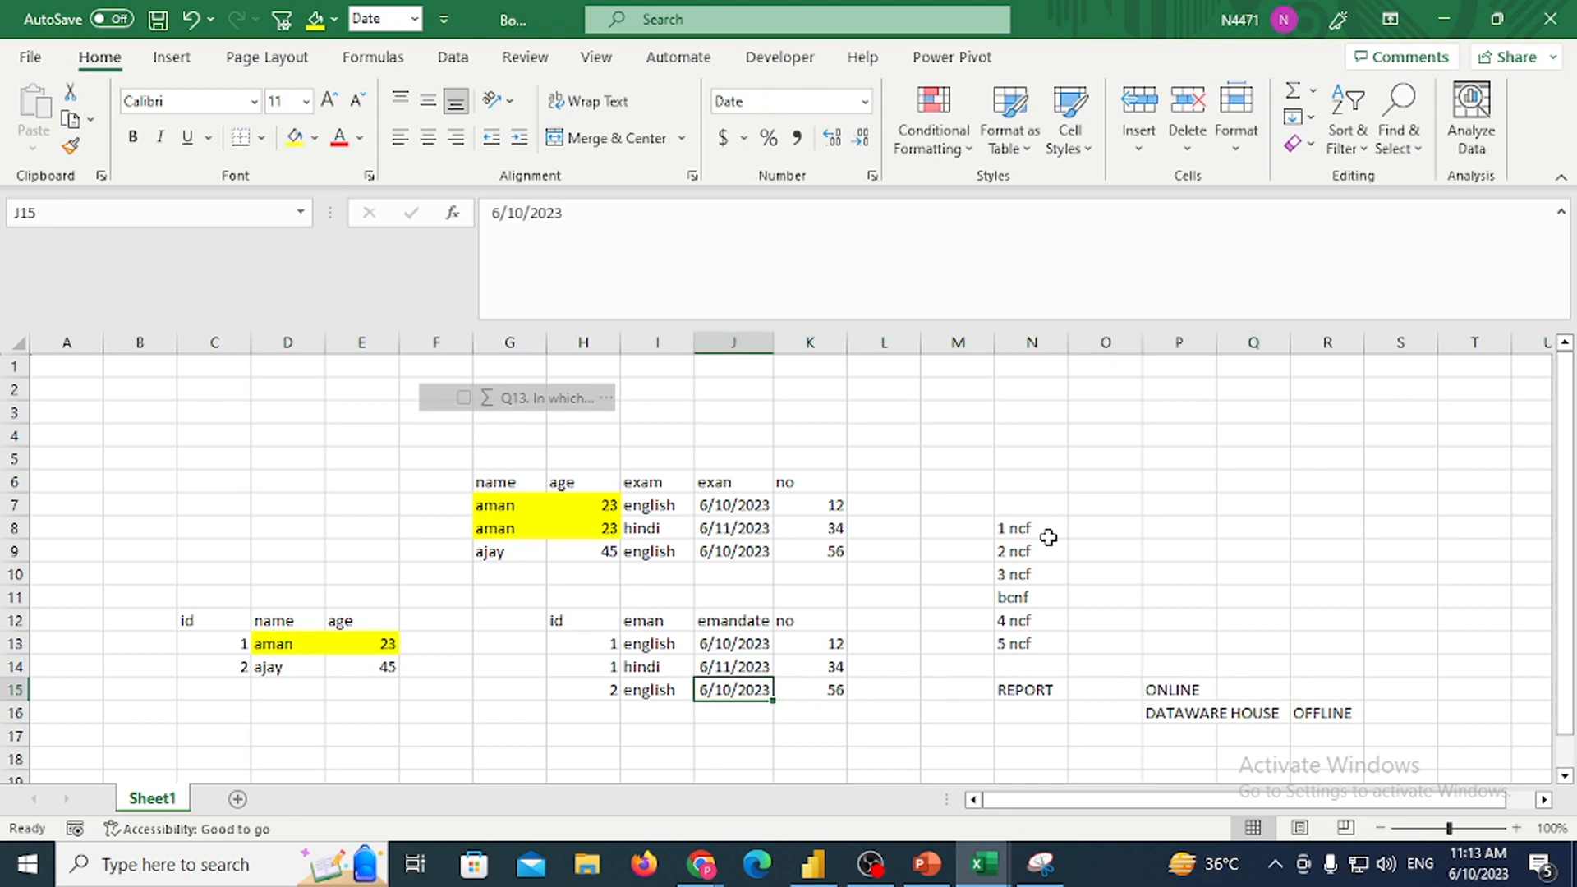
key("Up")
key("Up")
key("Up")
key("Up")
key("Up")
key("Up")
key("Up")
key("Up")
key("Up")
key("Up")
key("Up")
key("Up")
key("Up")
key("Up")
key("Left")
key("Left")
key("Left")
key("Left")
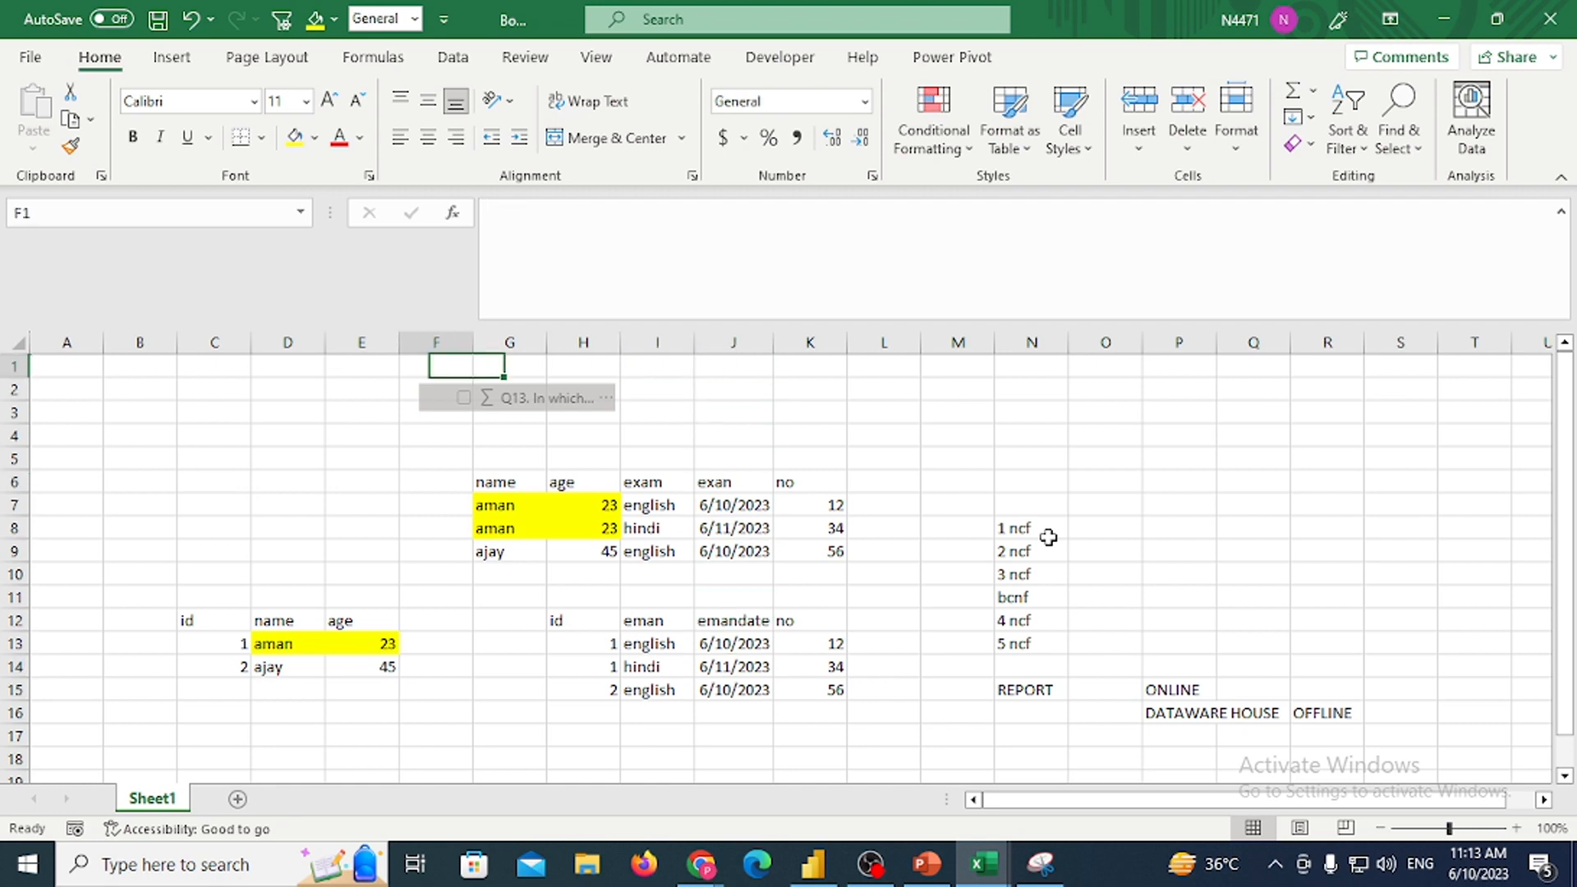
key("Left")
key("Left")
key("Left")
key("Left")
key("Left")
key("Down")
key("Down")
key("Down")
key("Down")
key("Down")
key("Down")
key("Down")
key("Down")
key("Down")
key("Down")
key("Down")
key("Down")
key("Right")
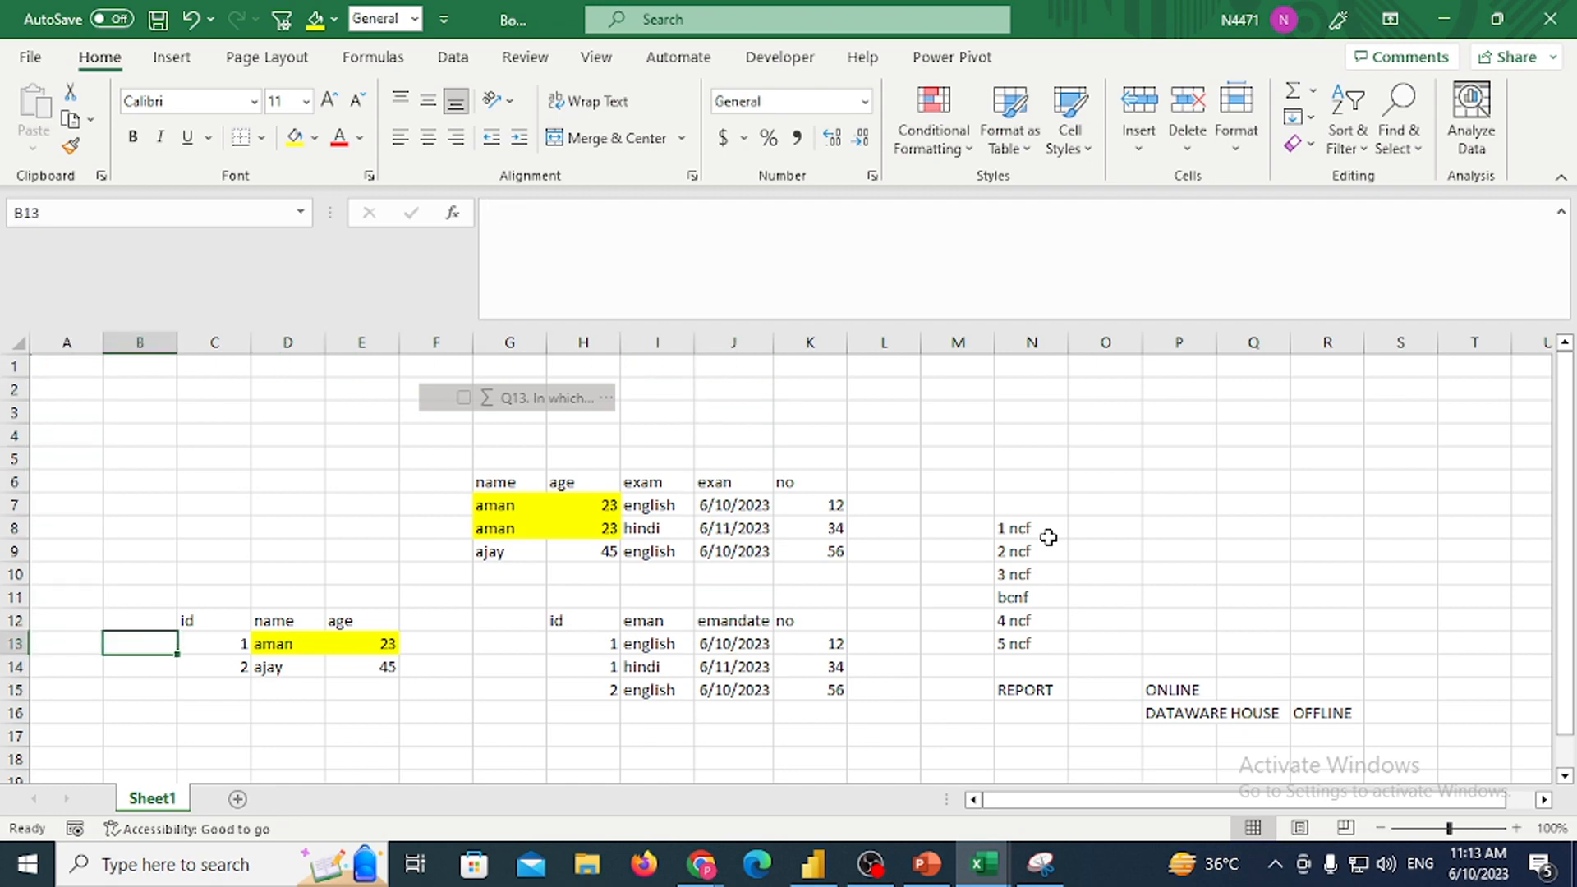
Delete the DATAWARE HOUSE note from P16
key("Right")
key("Right")
key("Right")
key("Right")
key("Right")
key("Right")
key("Right")
key("Right")
key("Right")
key("Right")
key("Right")
key("Right")
key("Down")
key("Down")
key("Right")
key("Down")
key("Right")
key("Delete")
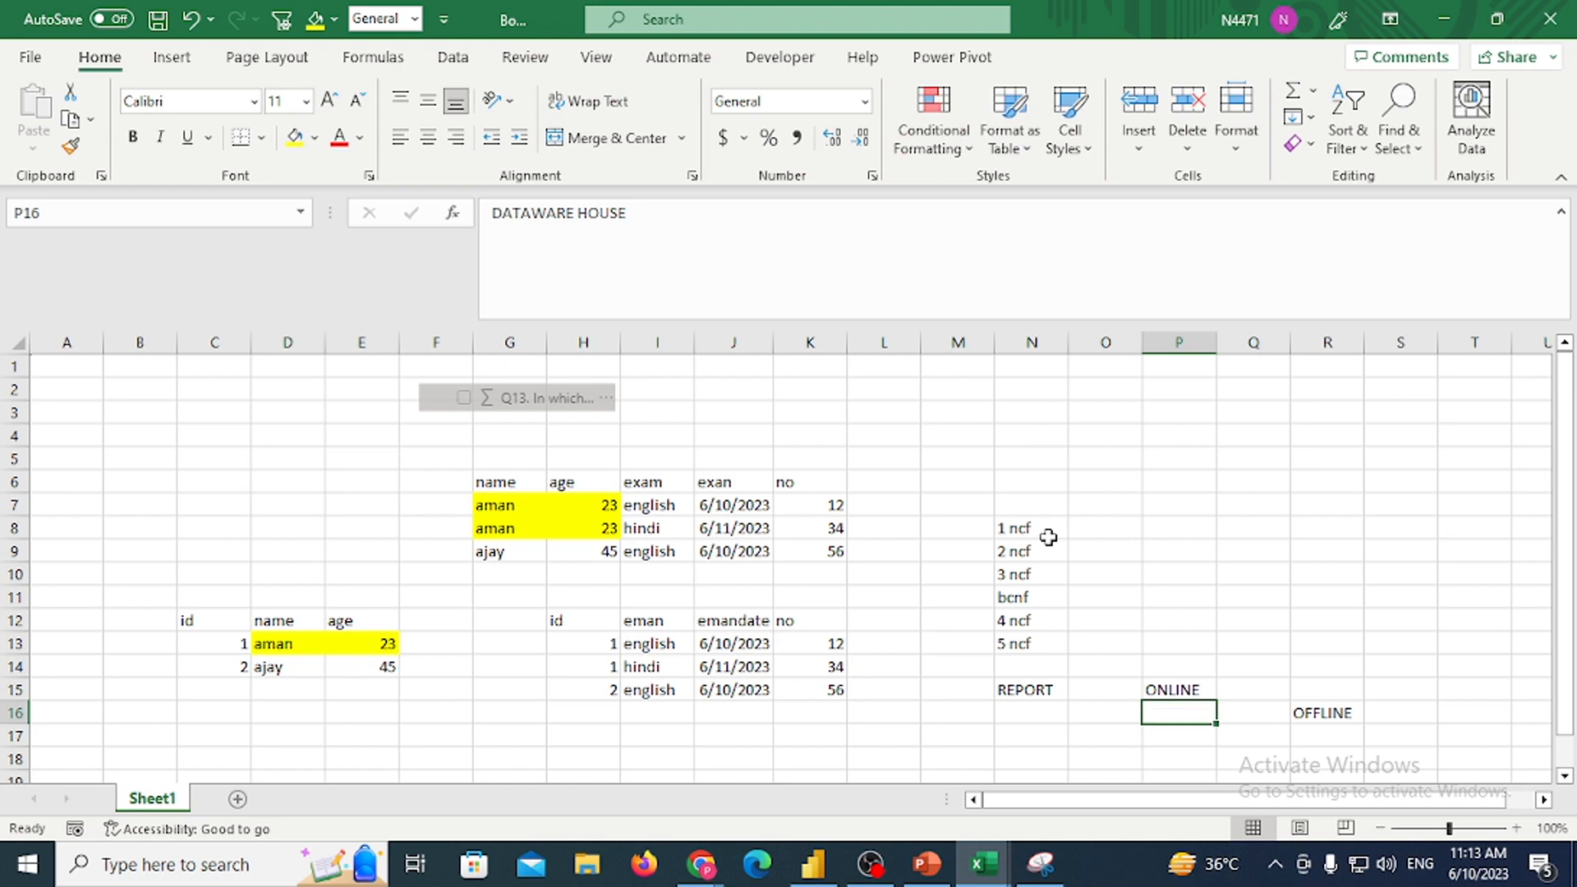
List the relationship types 1 TO 1, 1 TO M and M TO M in A7:A9
key("Up")
key("Left")
key("shift+Left")
key("Left")
key("Left")
key("Left")
key("Left")
key("Left")
key("Left")
key("Left")
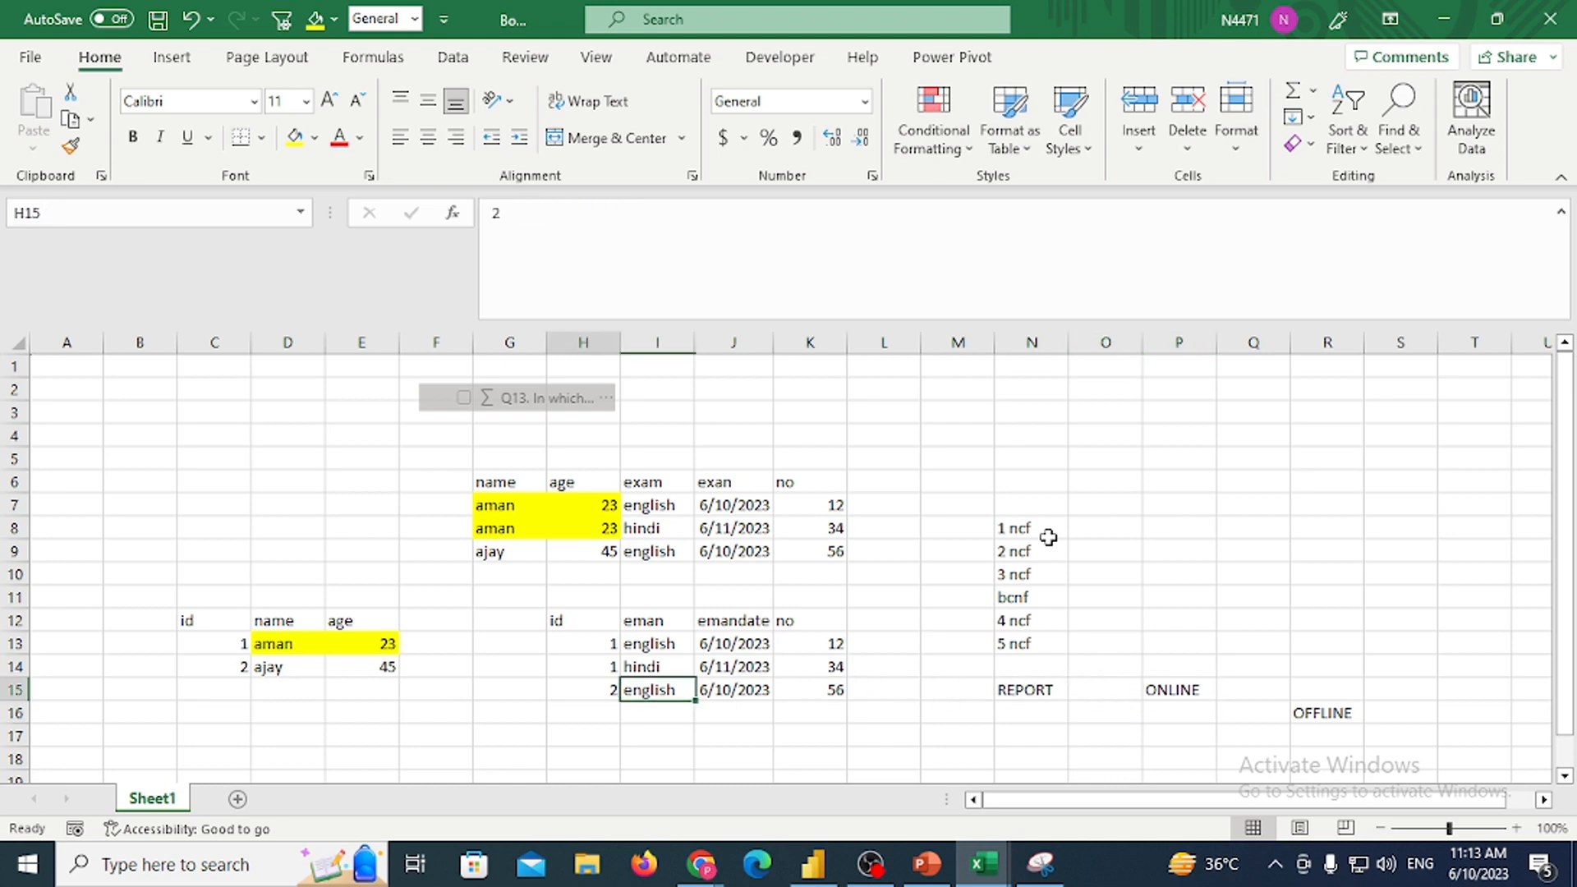
key("Home")
key("Up")
key("Up")
key("Up")
key("Up")
key("Up")
key("Up")
key("Up")
key("Up")
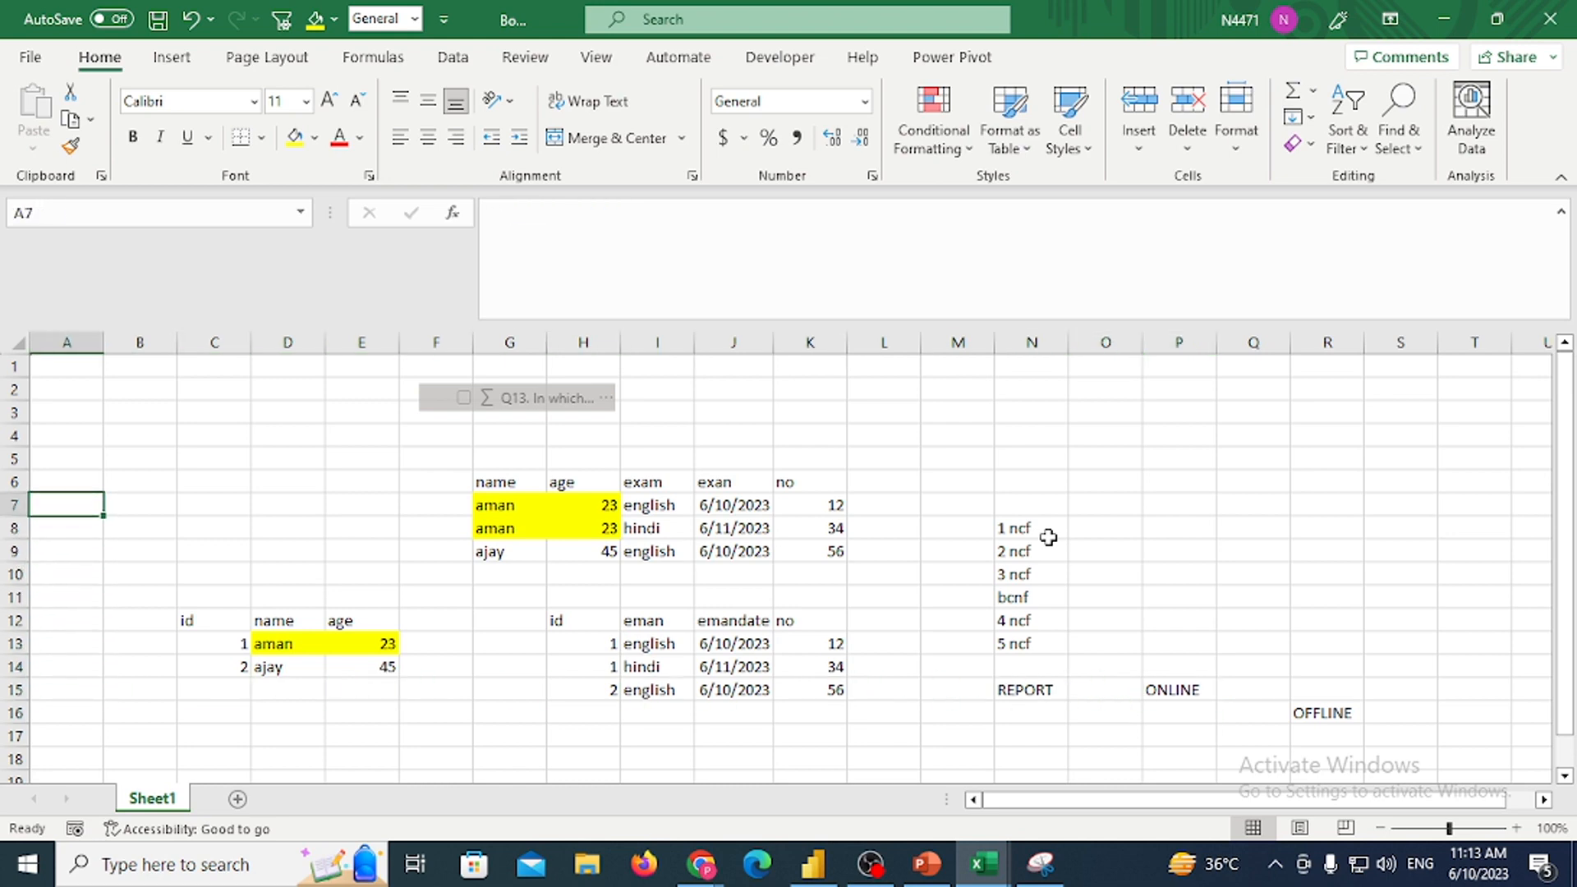
type("1 Y")
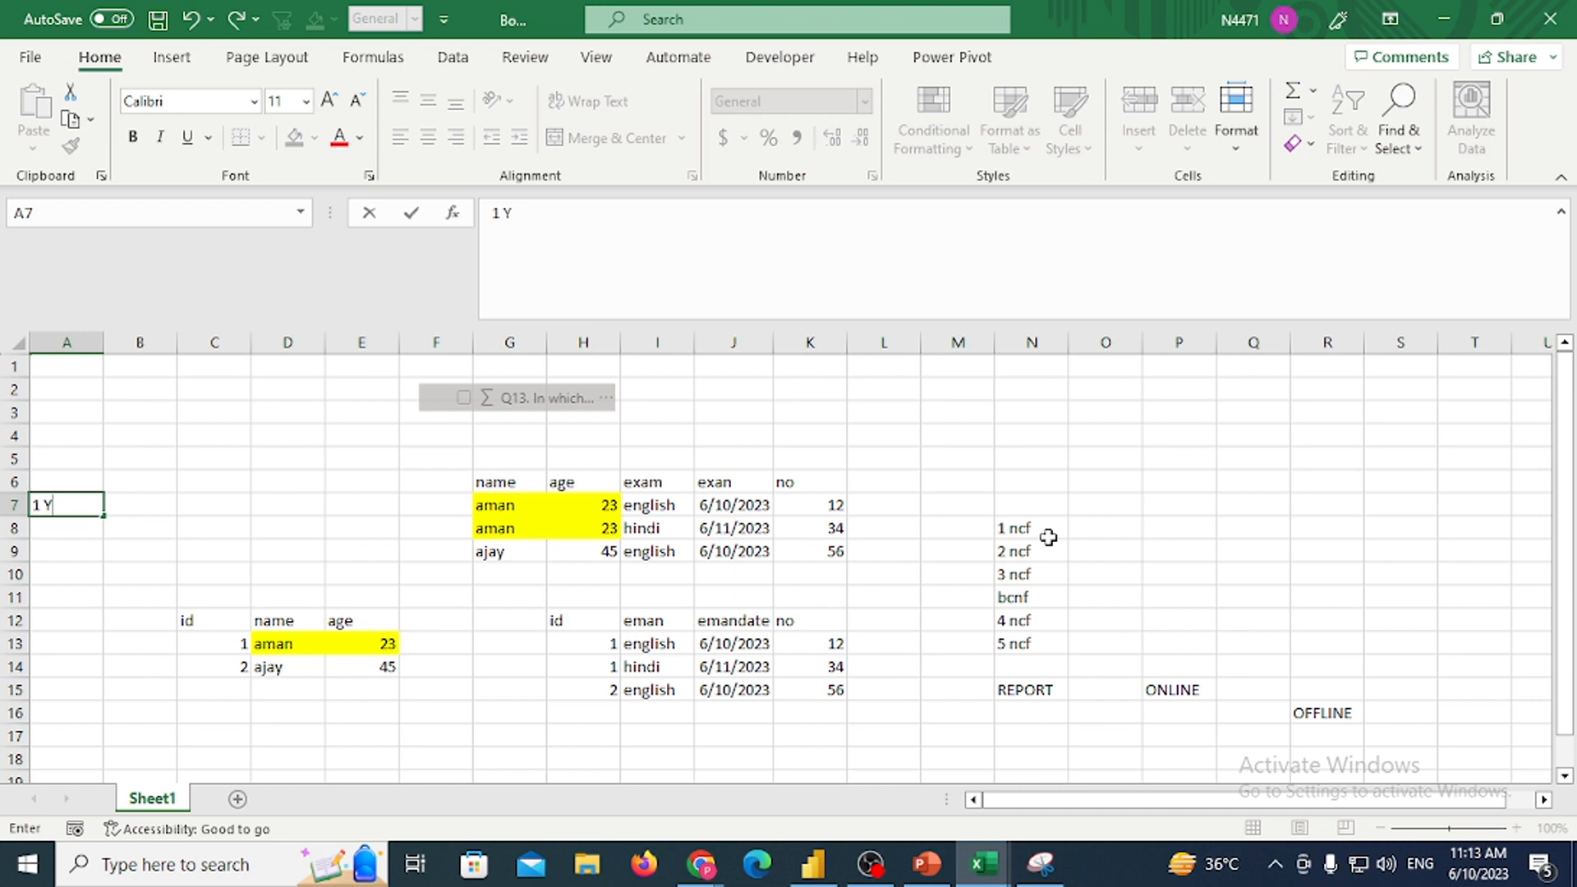
key("BackSpace")
key("BackSpace")
type("TO 1")
key("Return")
type("1 TO M")
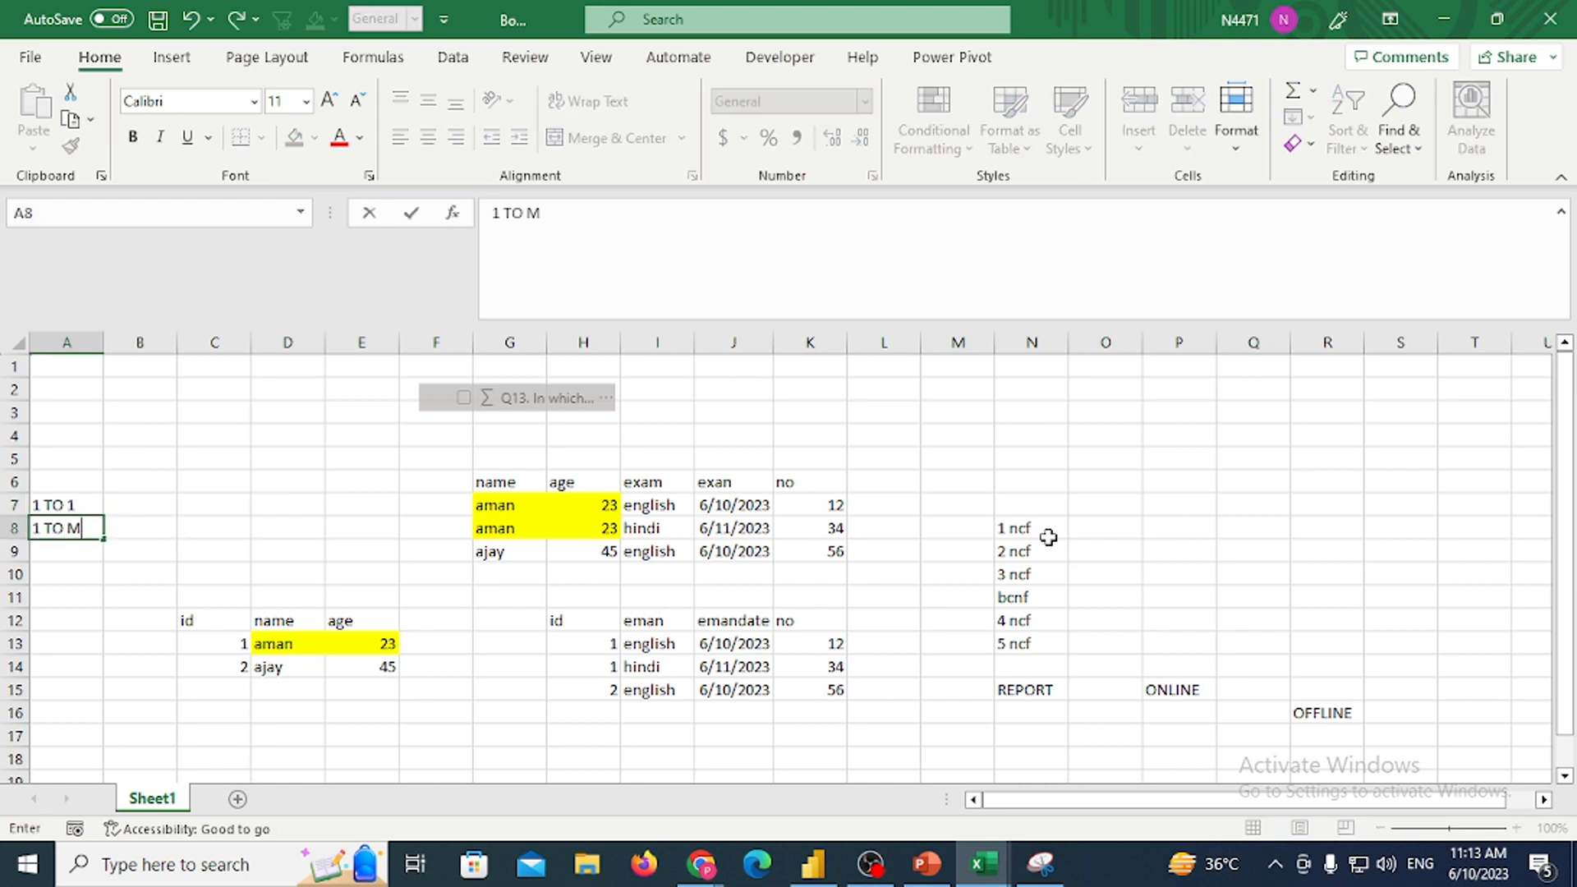
key("Tab")
key("Return")
type("M TO M")
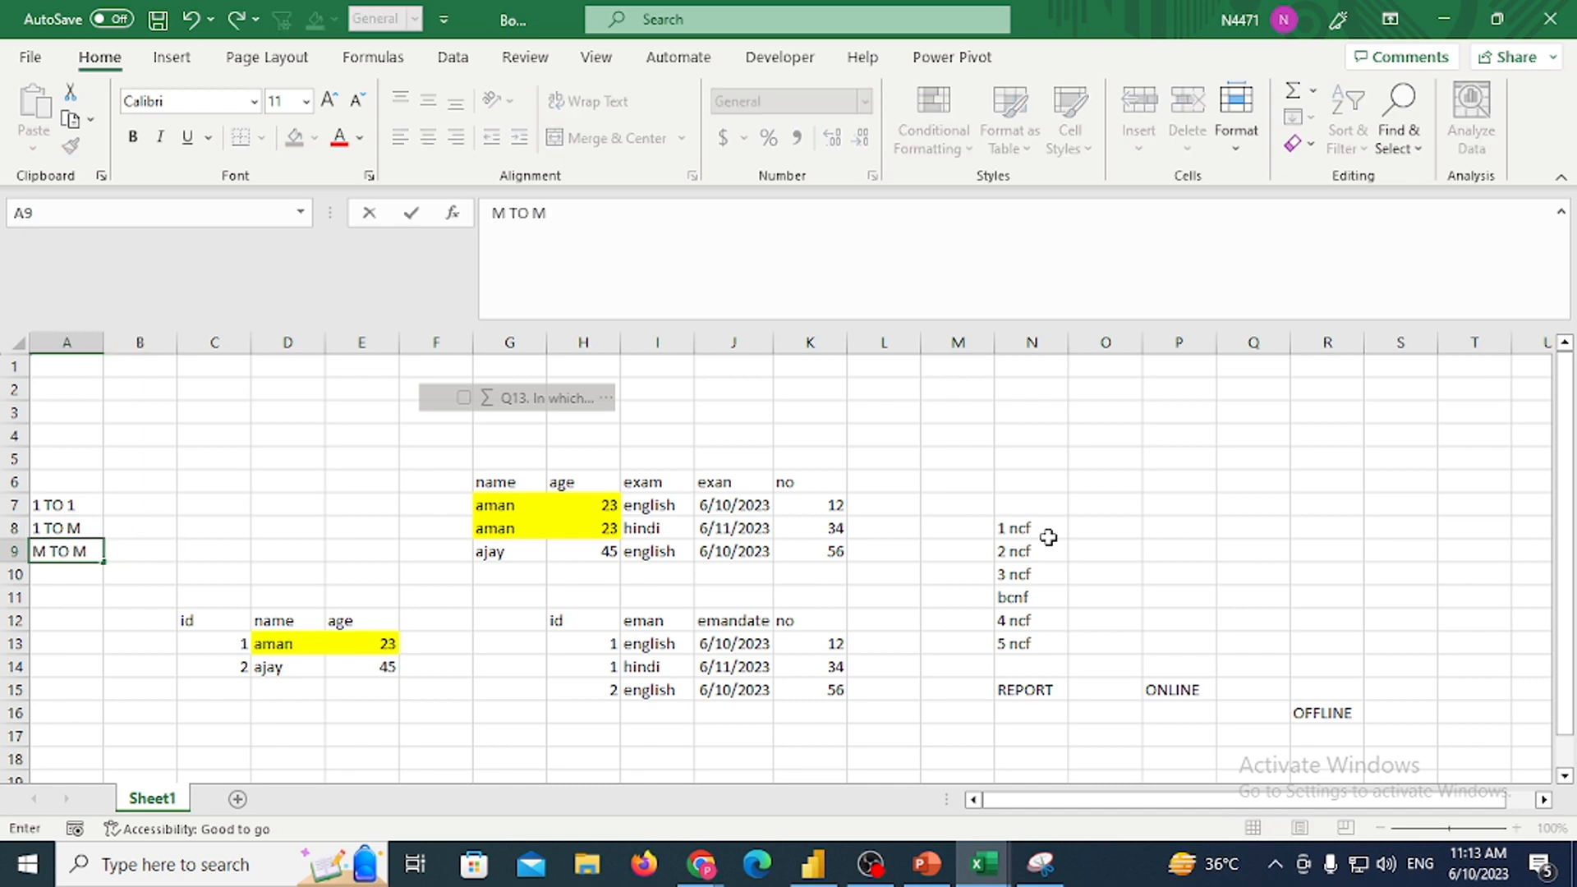
key("Tab")
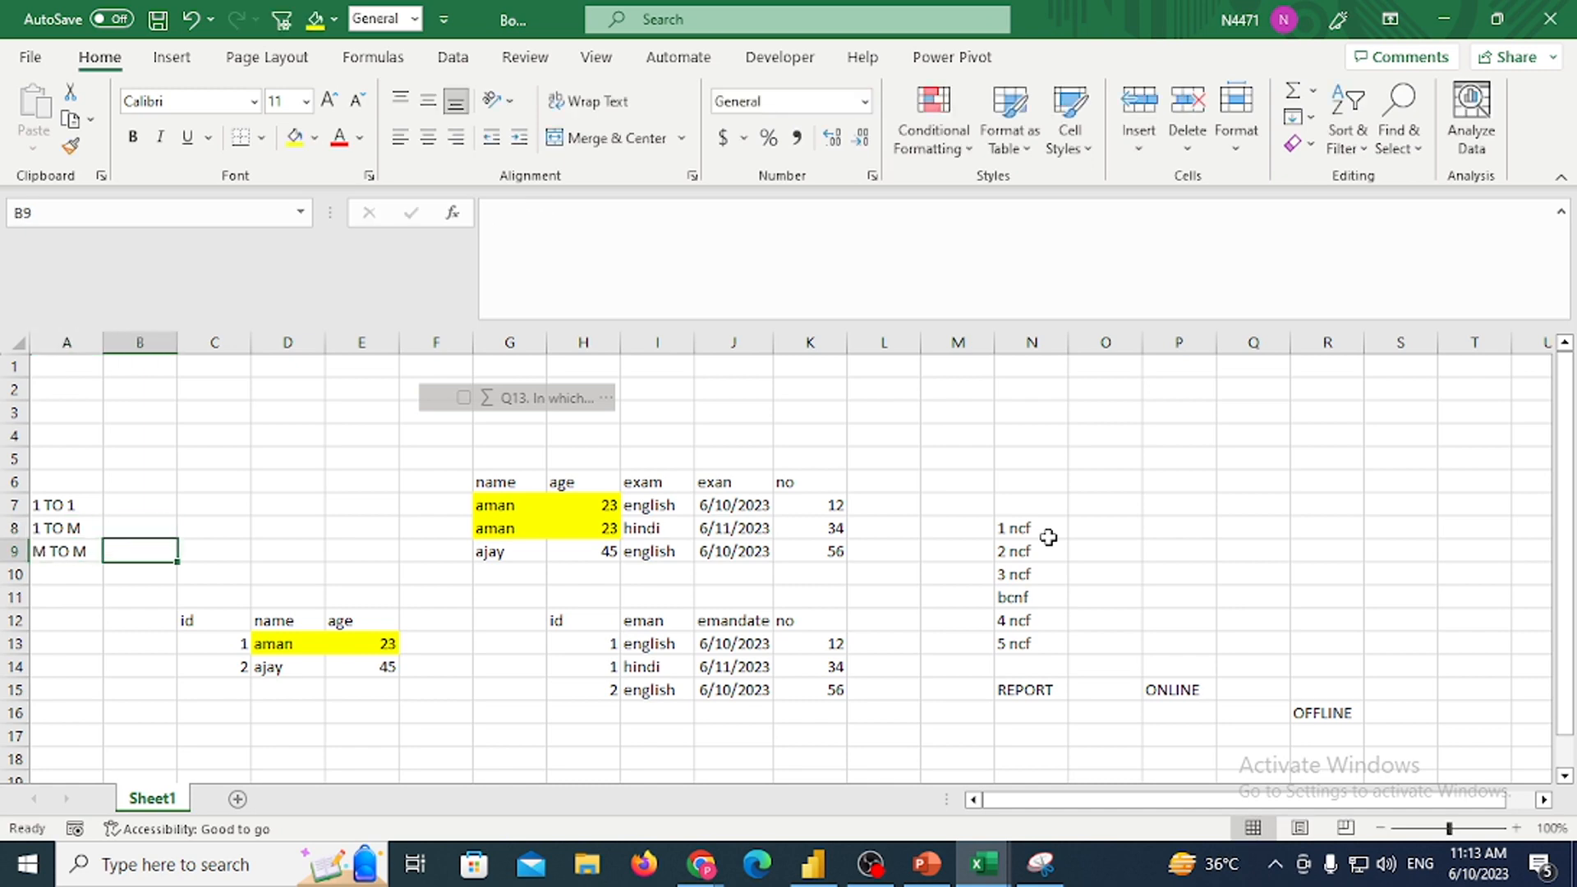
Enter POWER BI in B9 beside the M TO M entry and highlight both cells
key("Left")
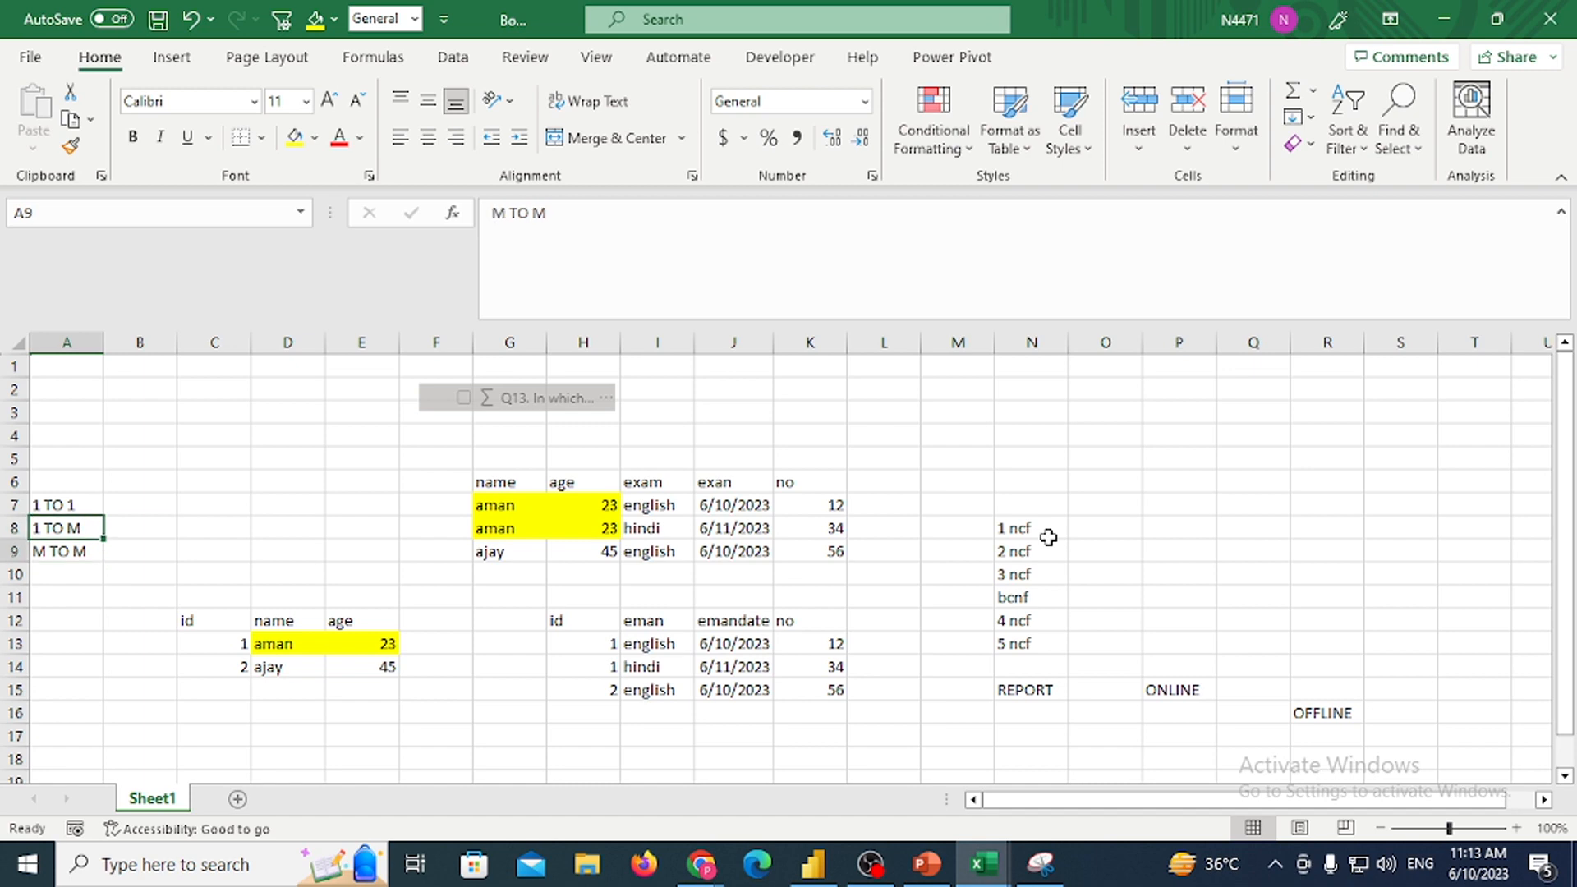
key("Right")
type("TI")
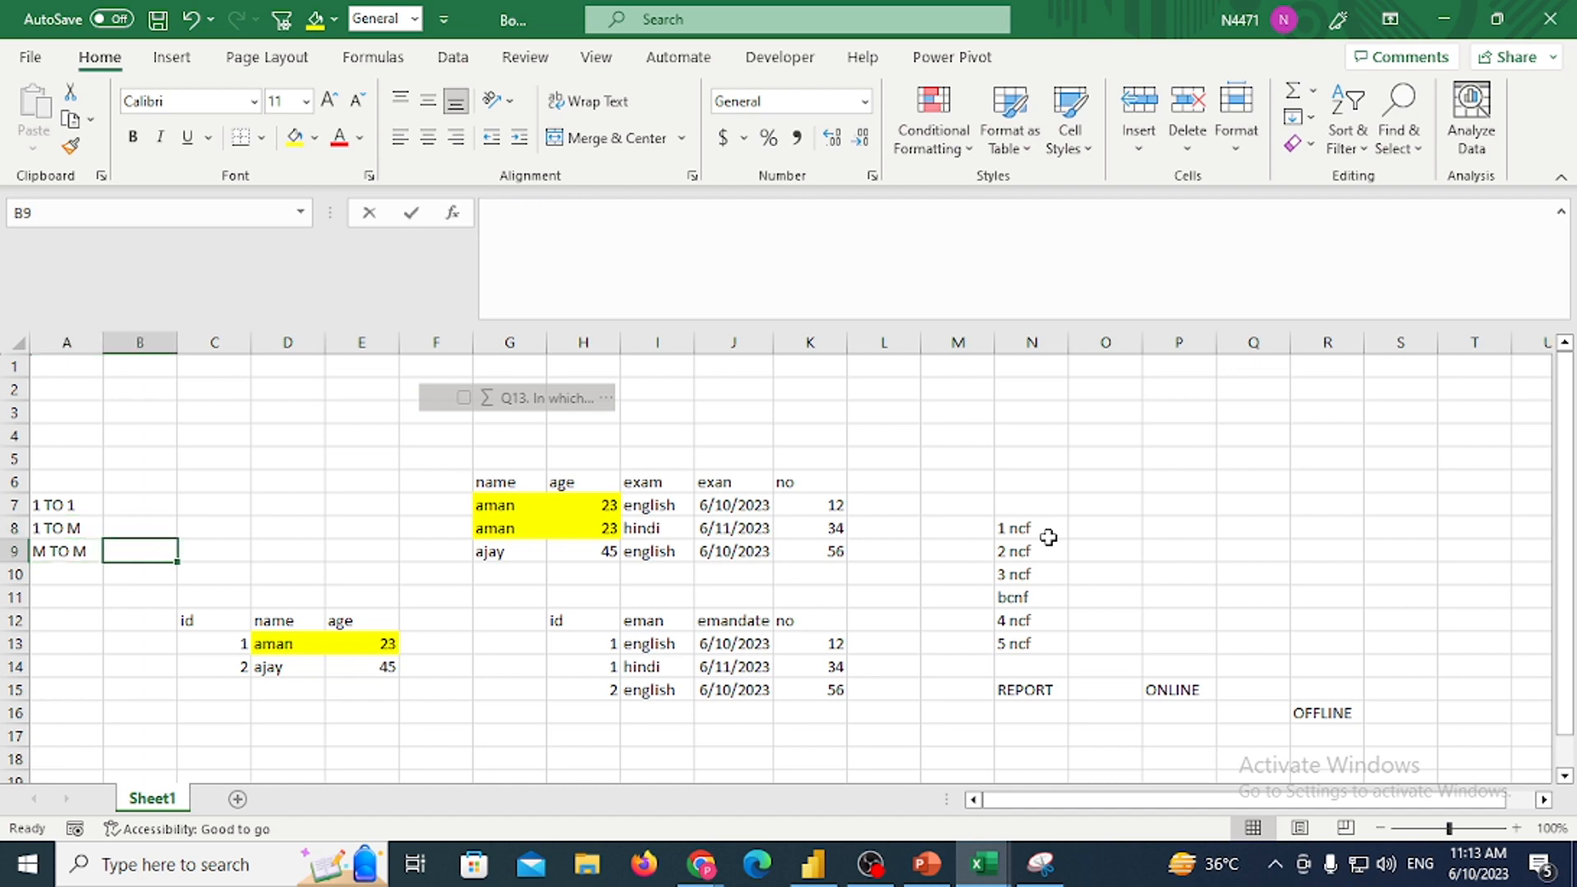
key("BackSpace")
key("BackSpace")
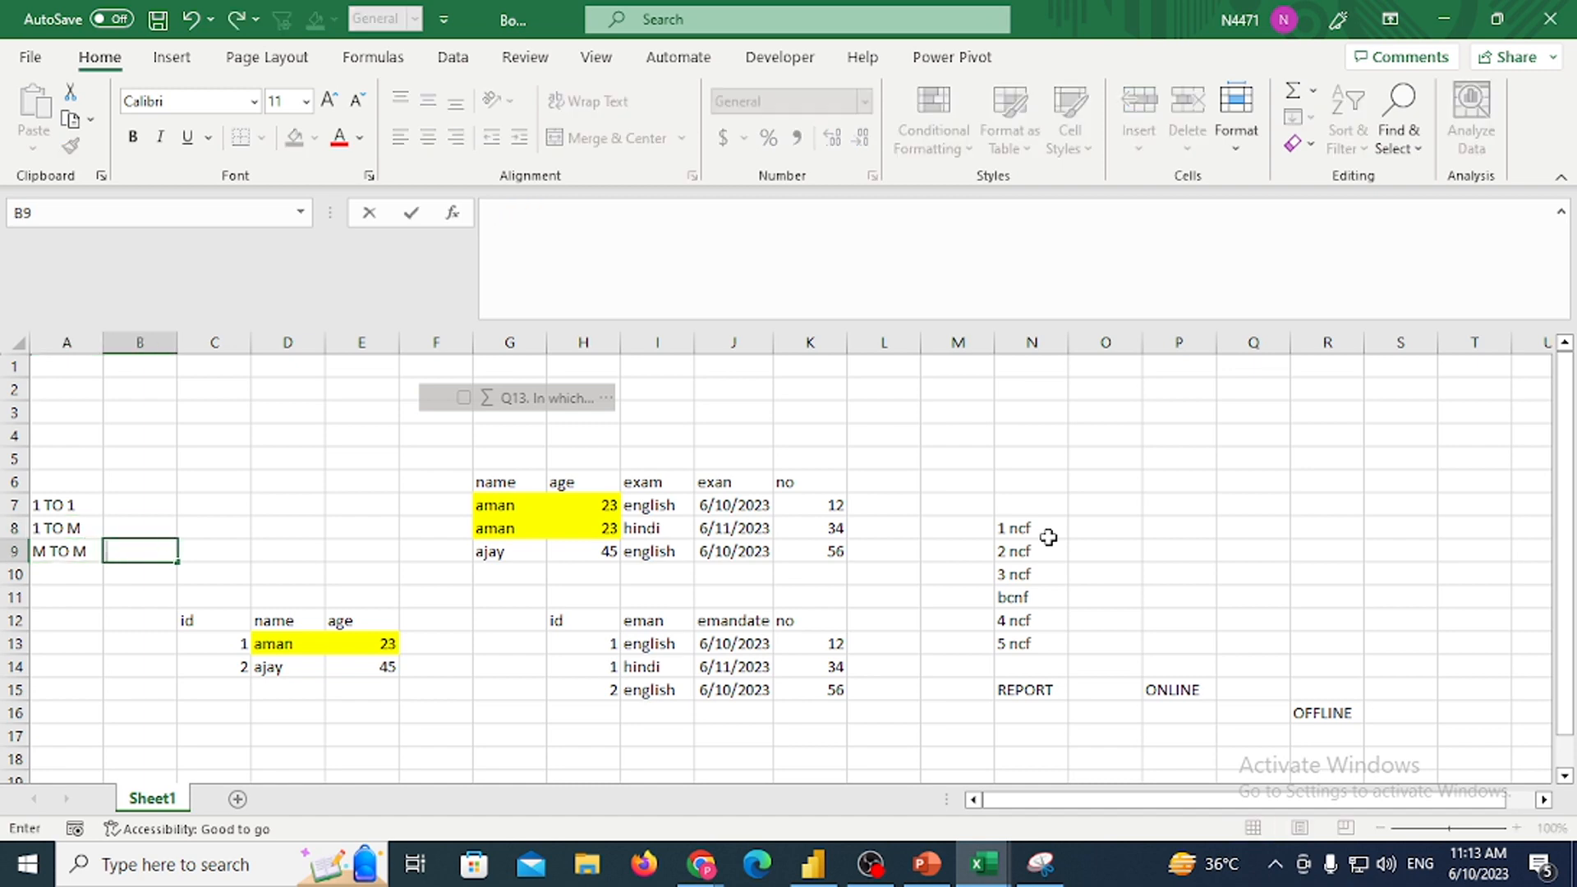
key("Escape")
type("P")
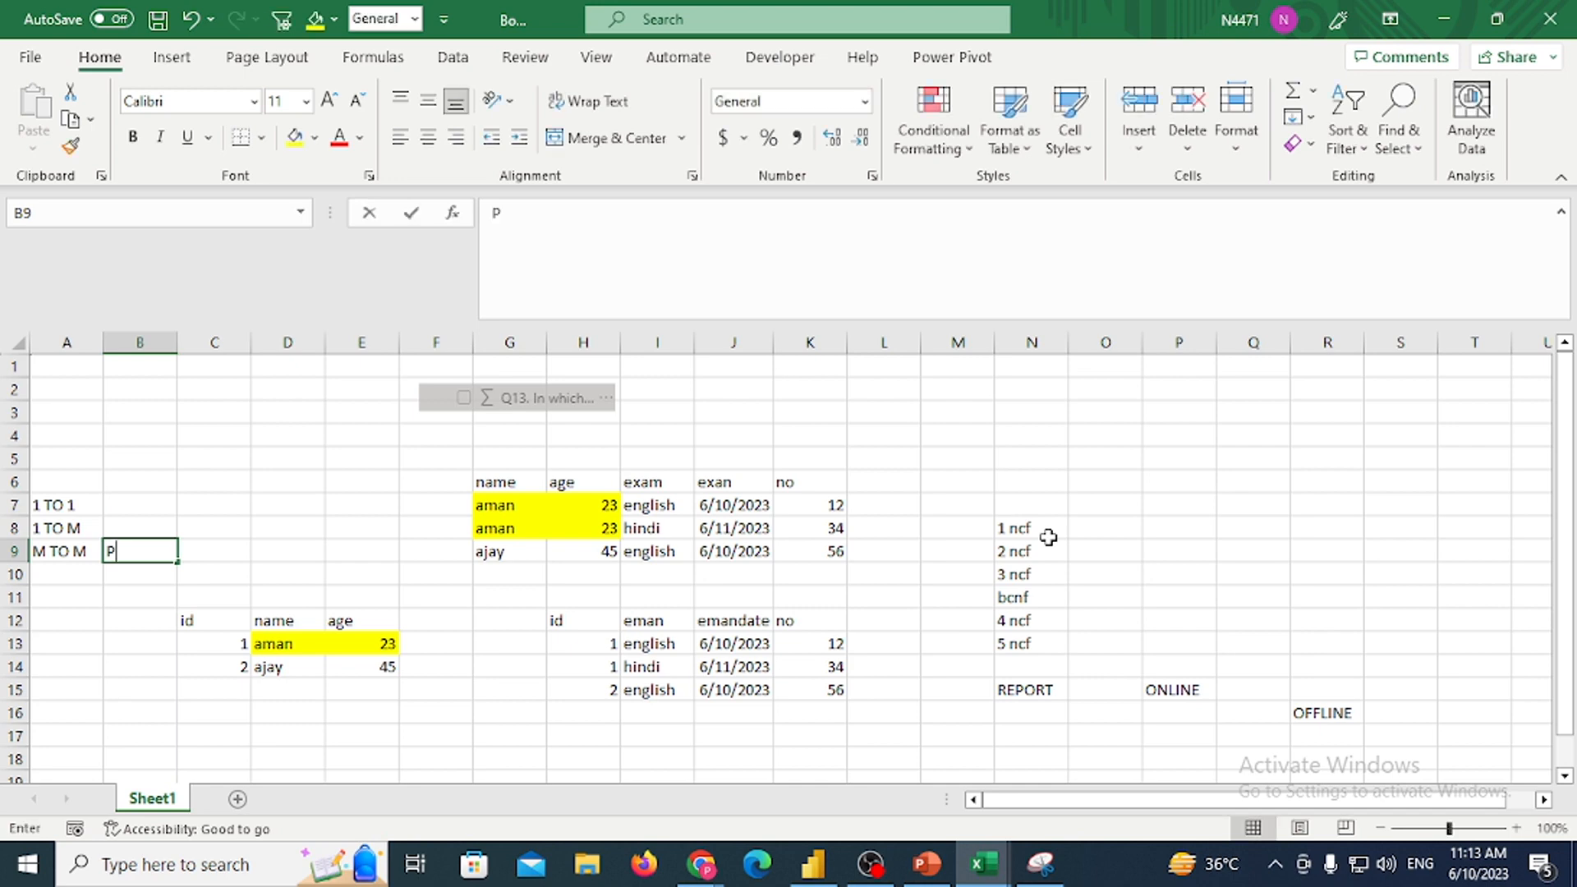
type("OWER BI")
key("Tab")
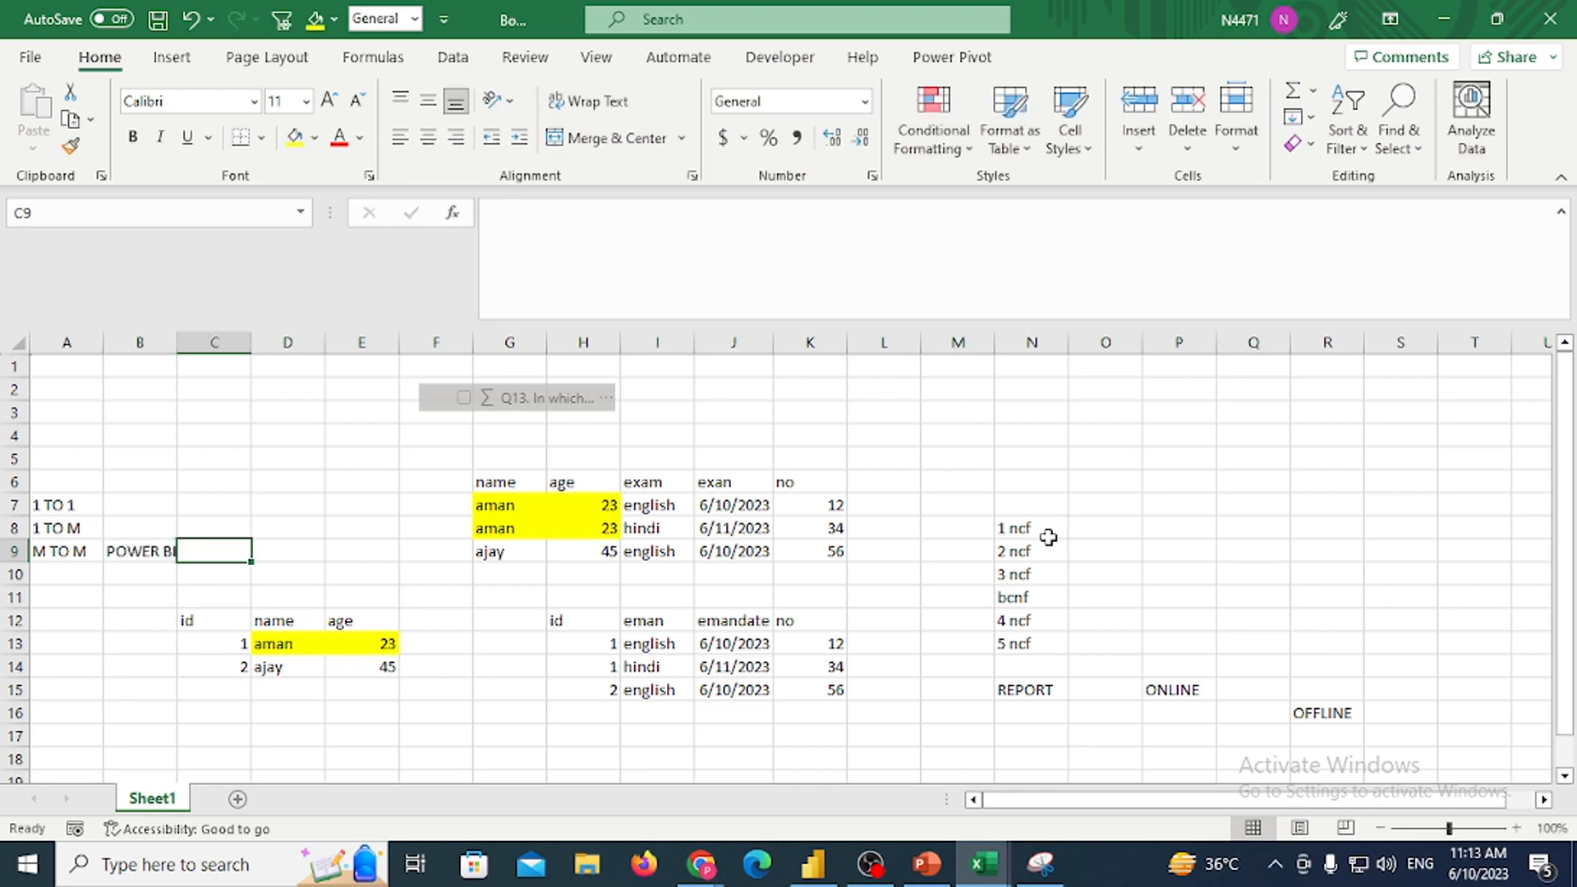
key("Left")
key("shift+Left")
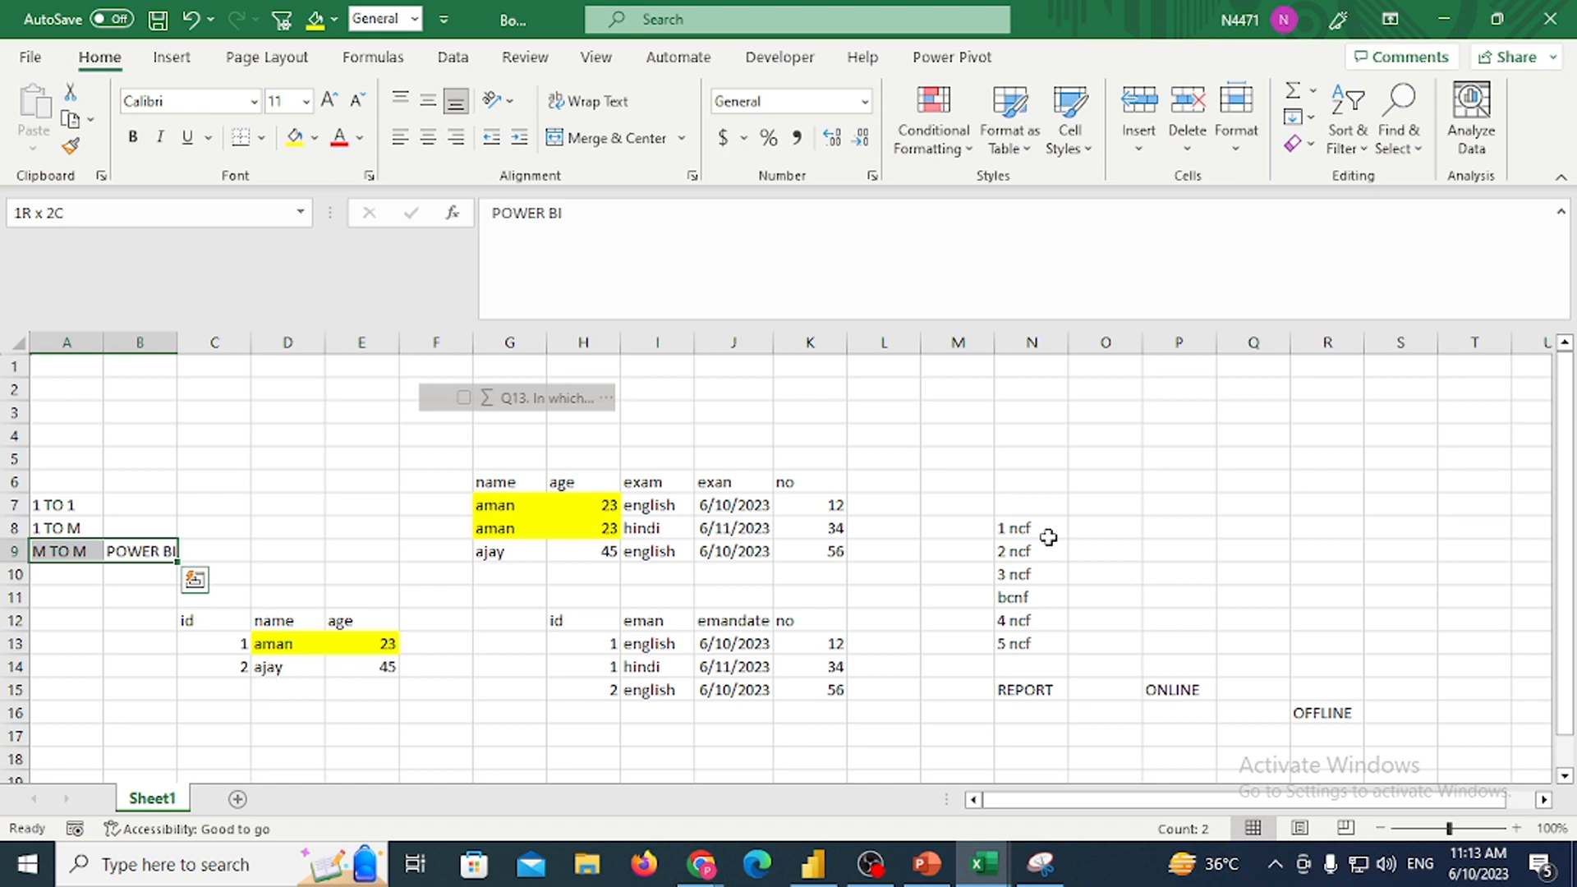
Highlight the id, name and age table in C12:E14, the exam table in H12:K15, and the first record's id and name
key("Up")
key("Left")
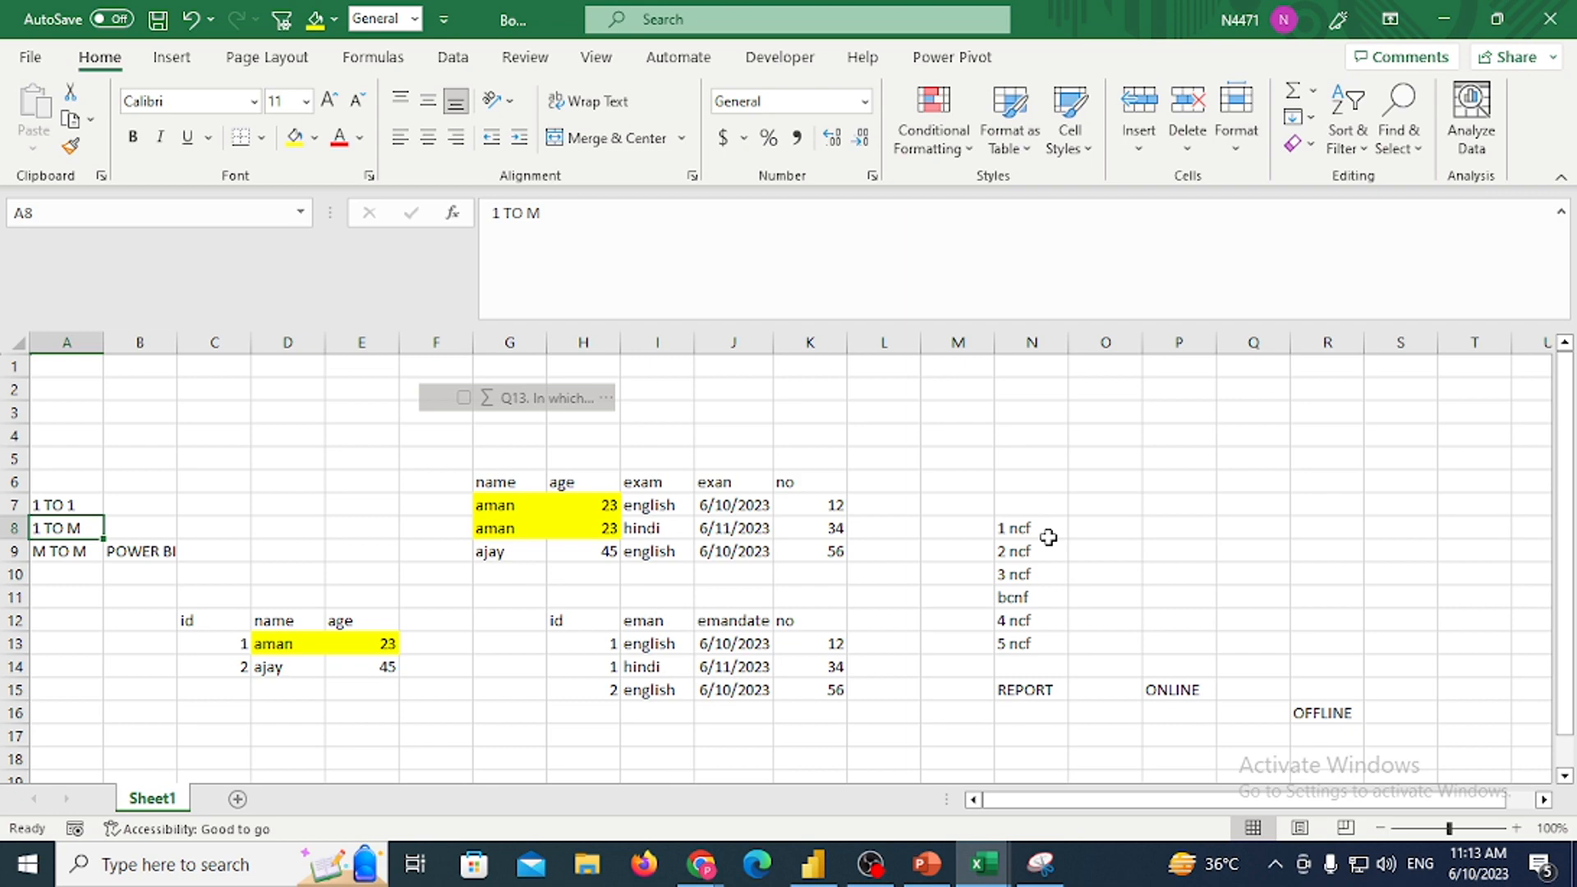
left_click_drag(211, 616, 408, 686)
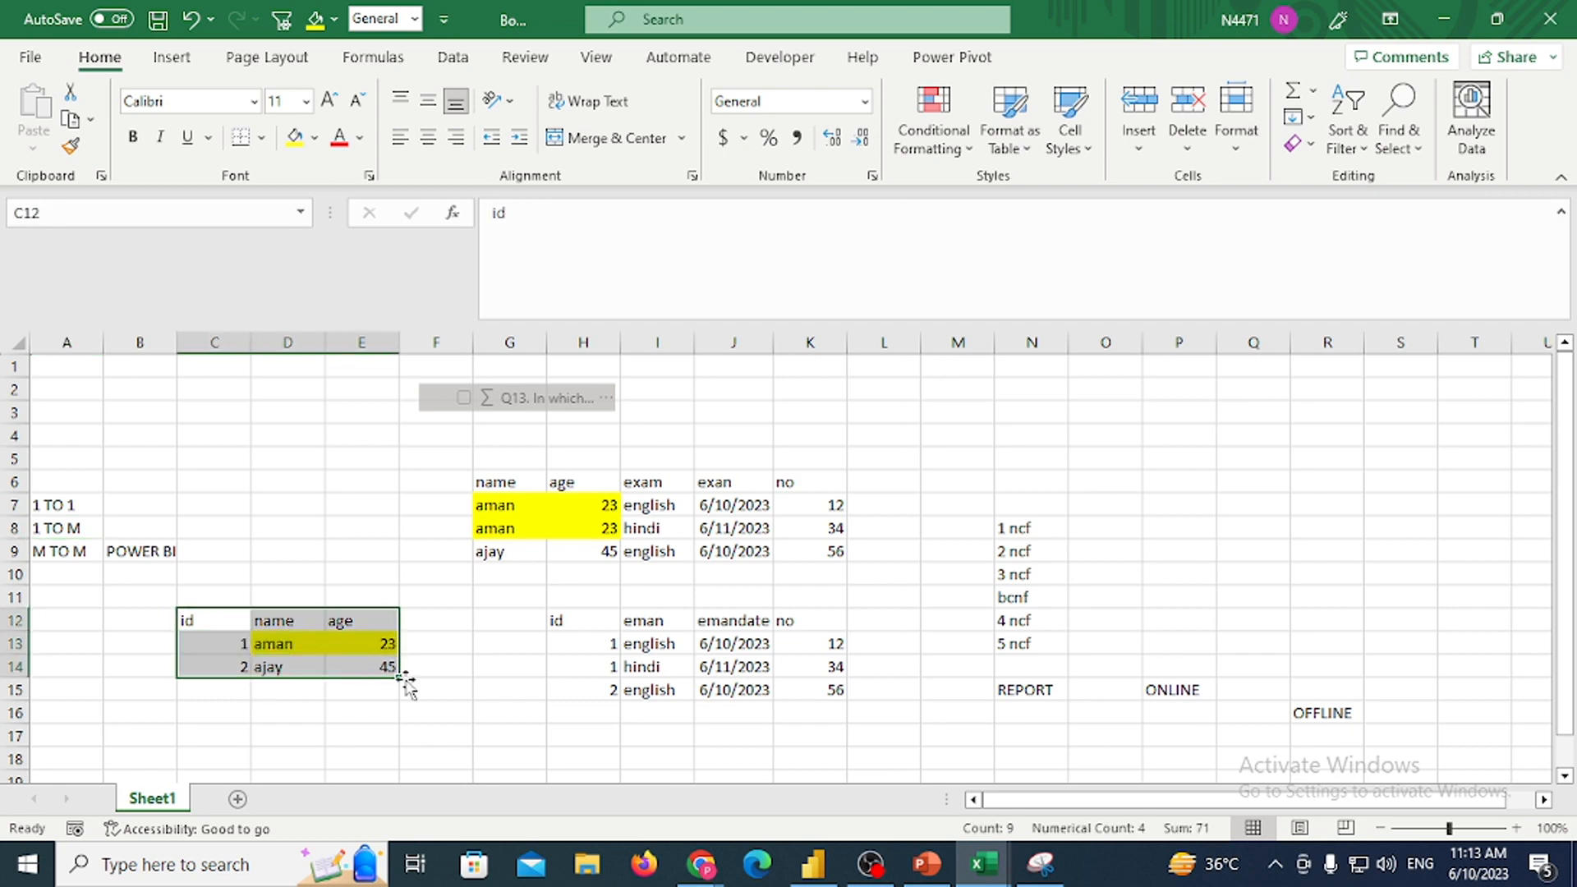
left_click_drag(597, 623, 800, 688)
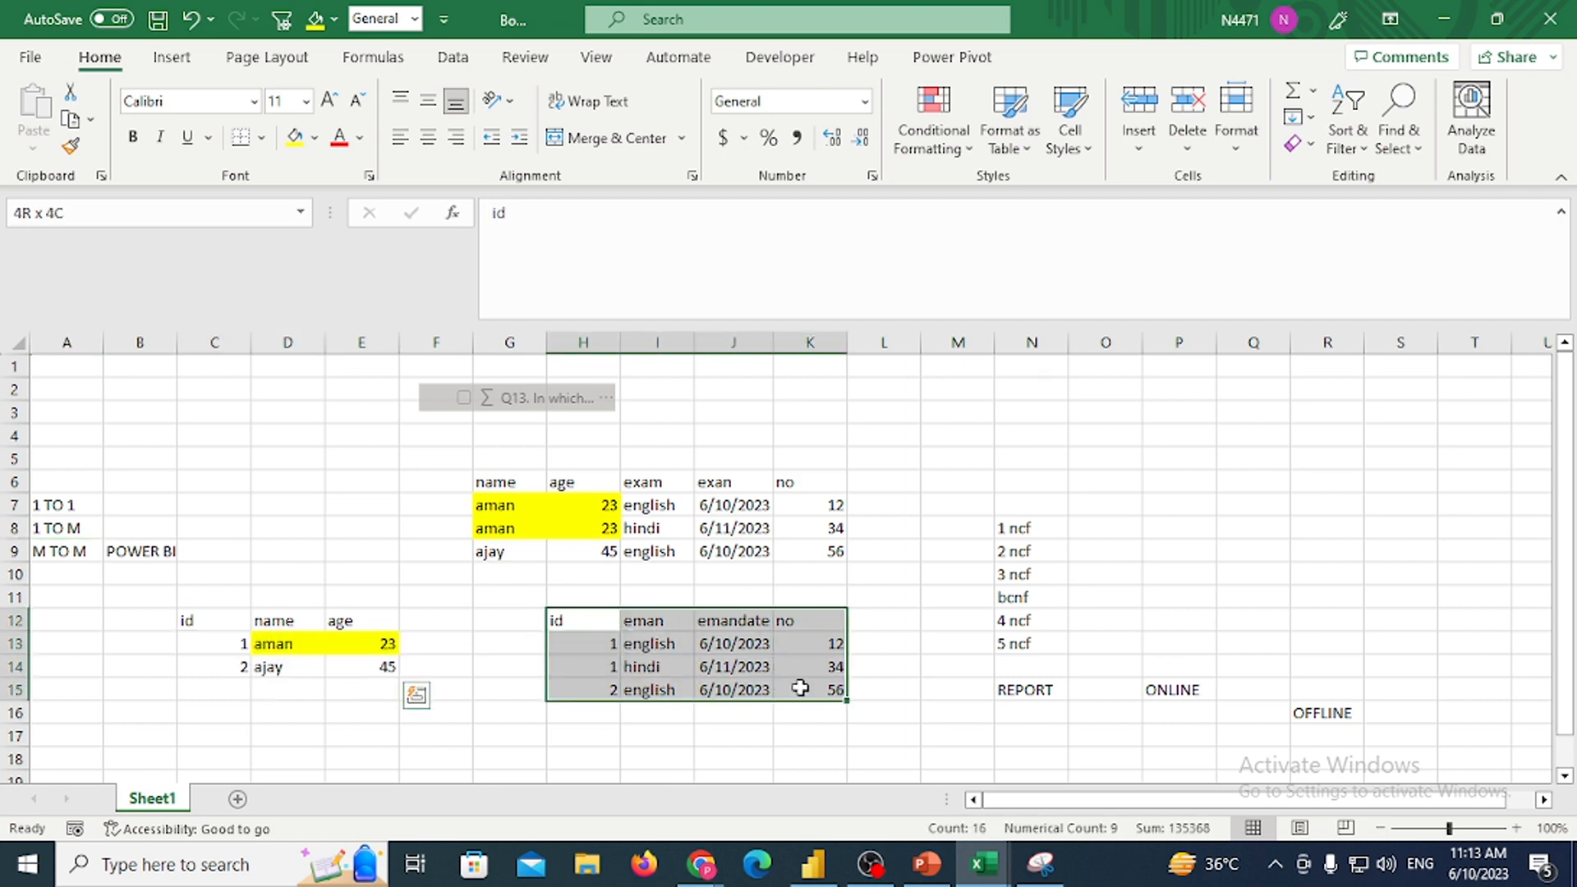
left_click_drag(236, 637, 255, 633)
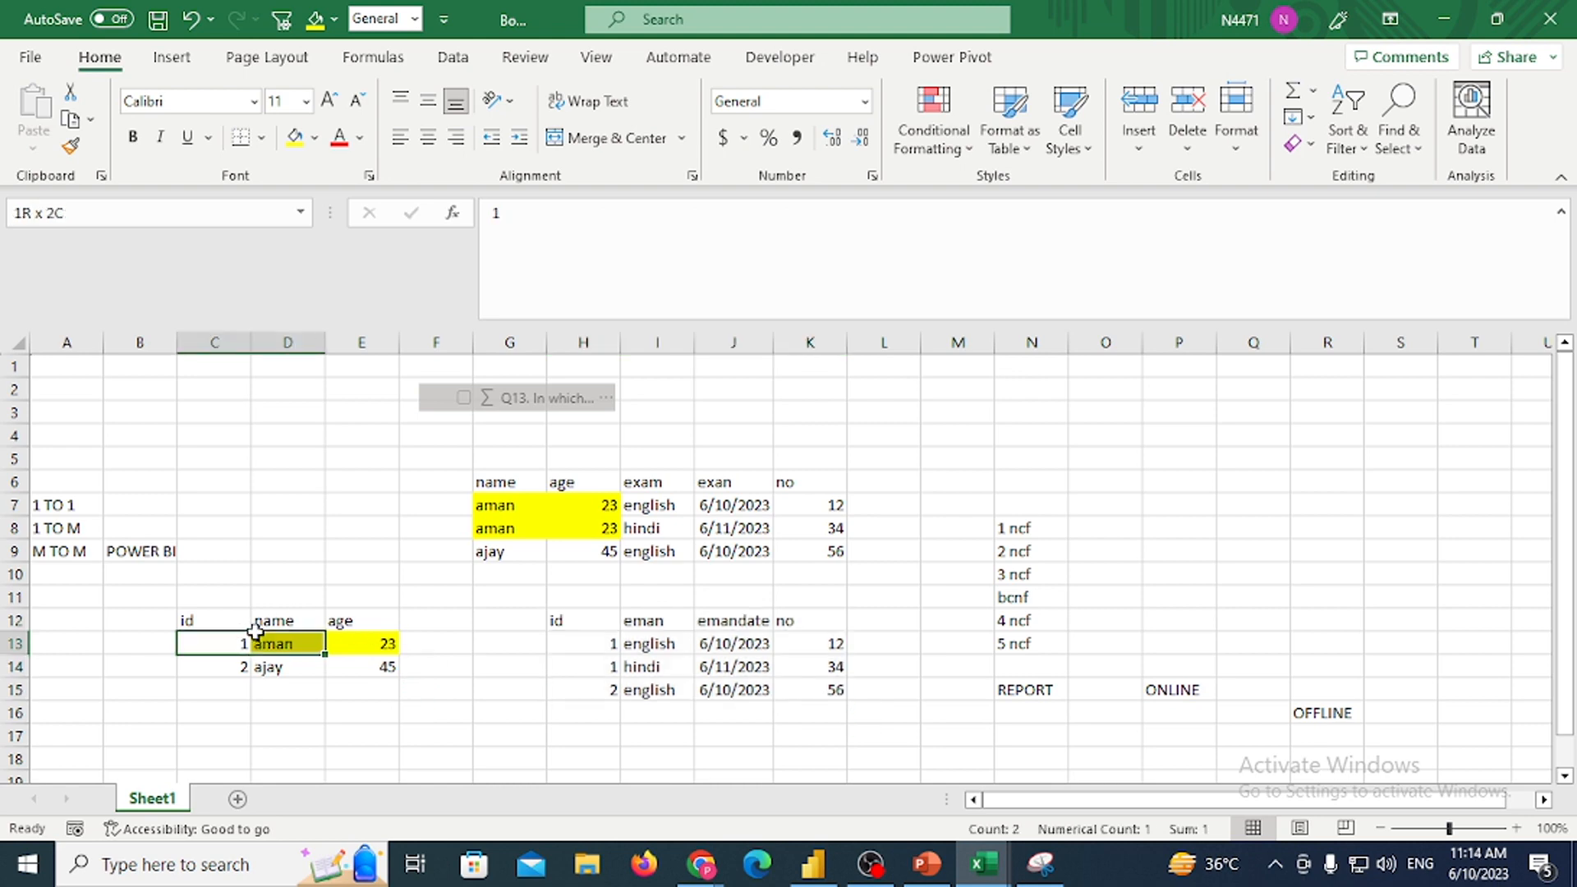
Enter the relationship label 1 TO M in F18 below the two id-linked tables
left_click(456, 749)
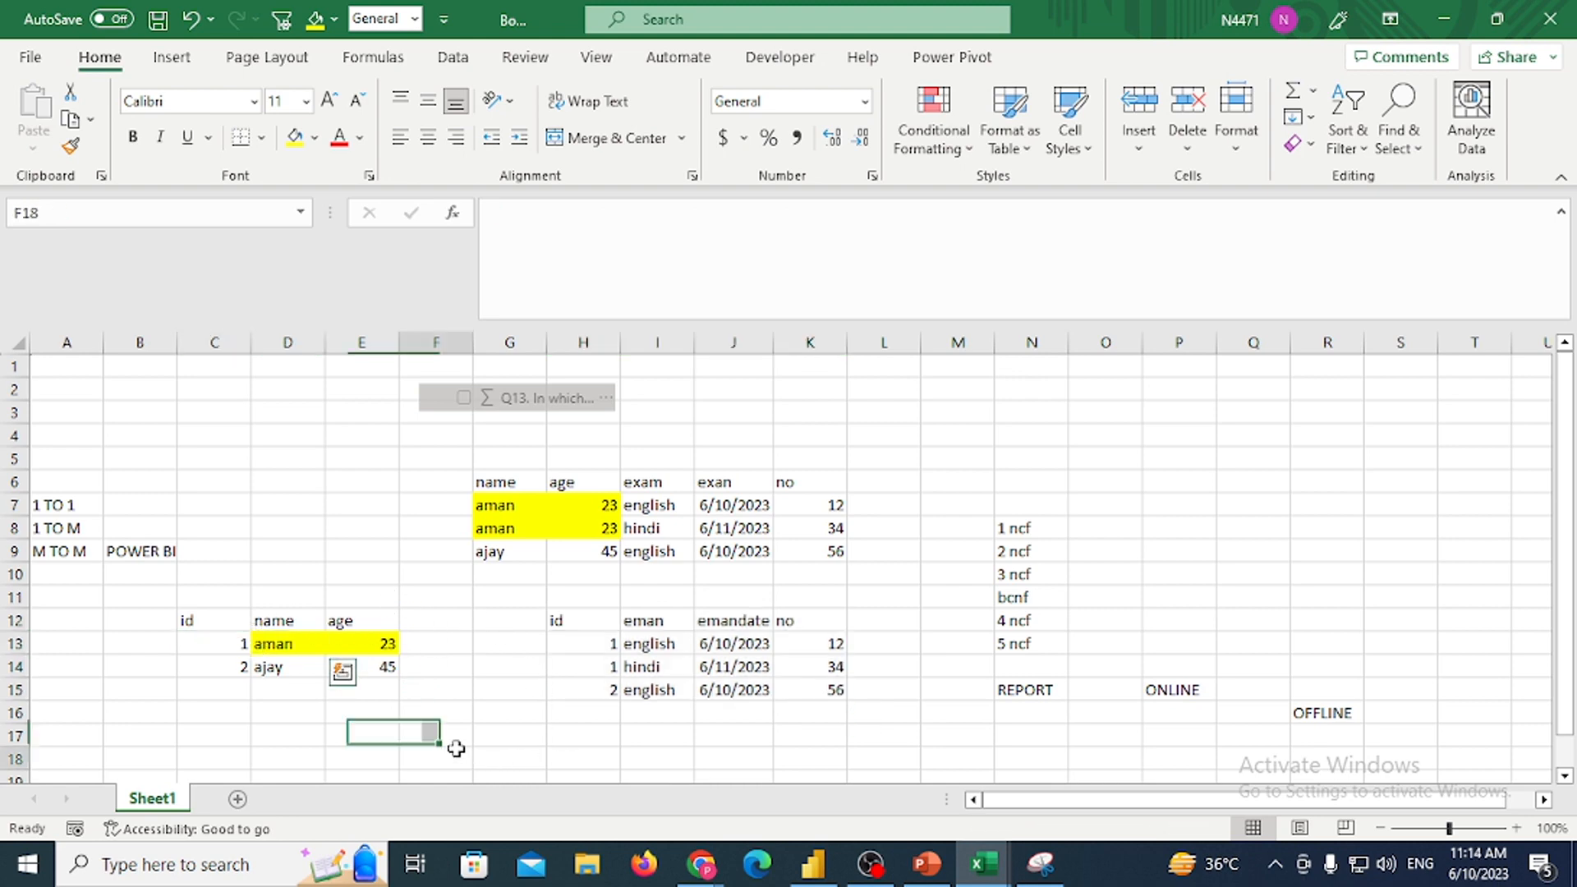
type("1 TO")
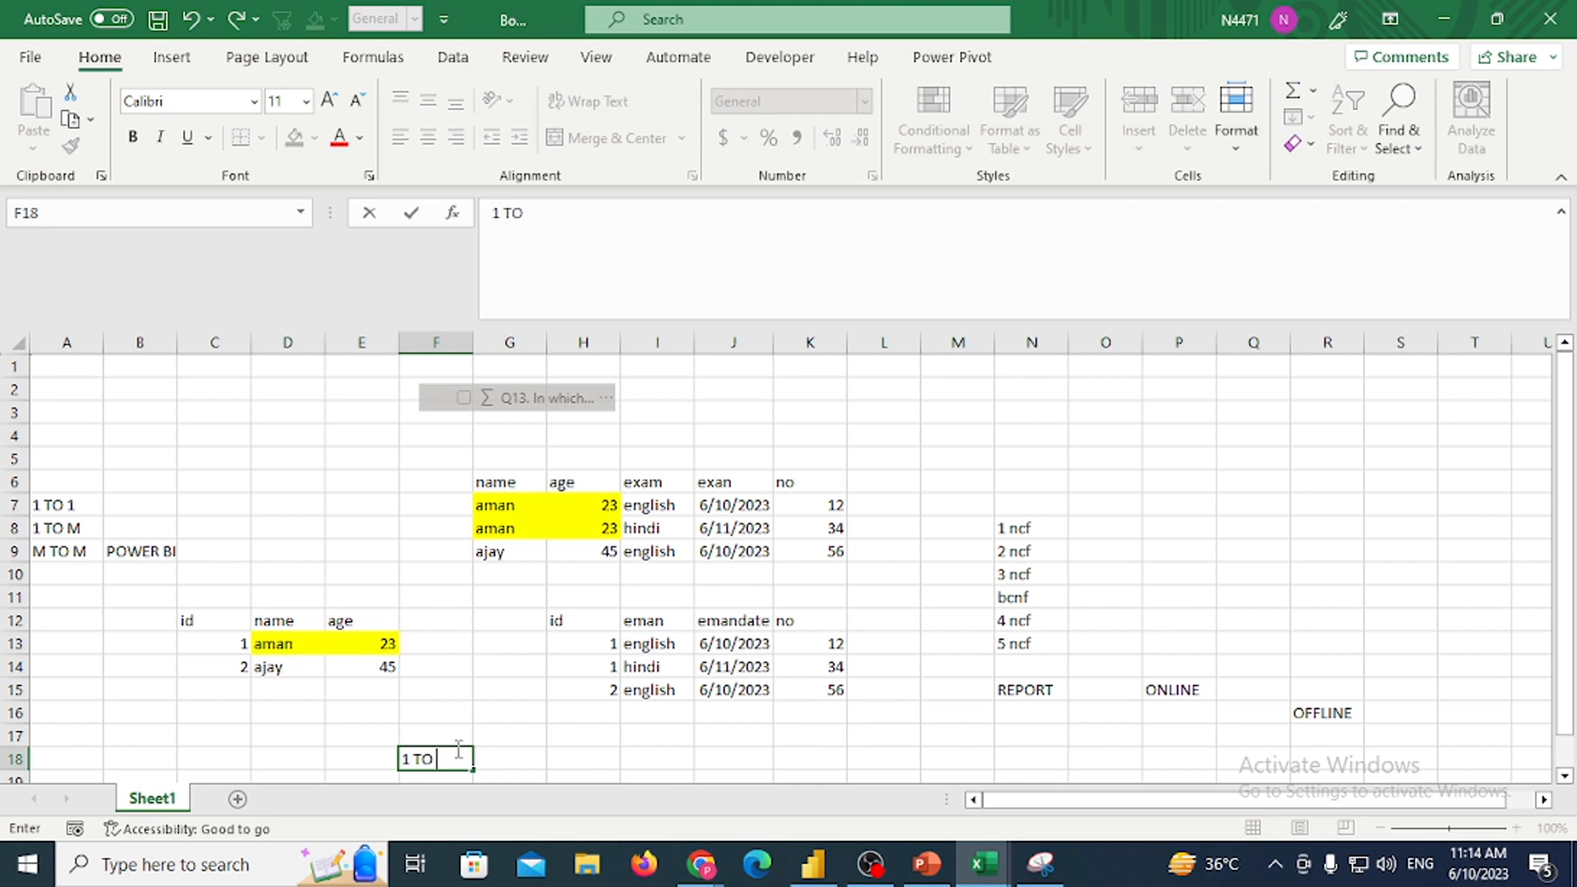
type(" M")
key("Tab")
left_click(456, 749)
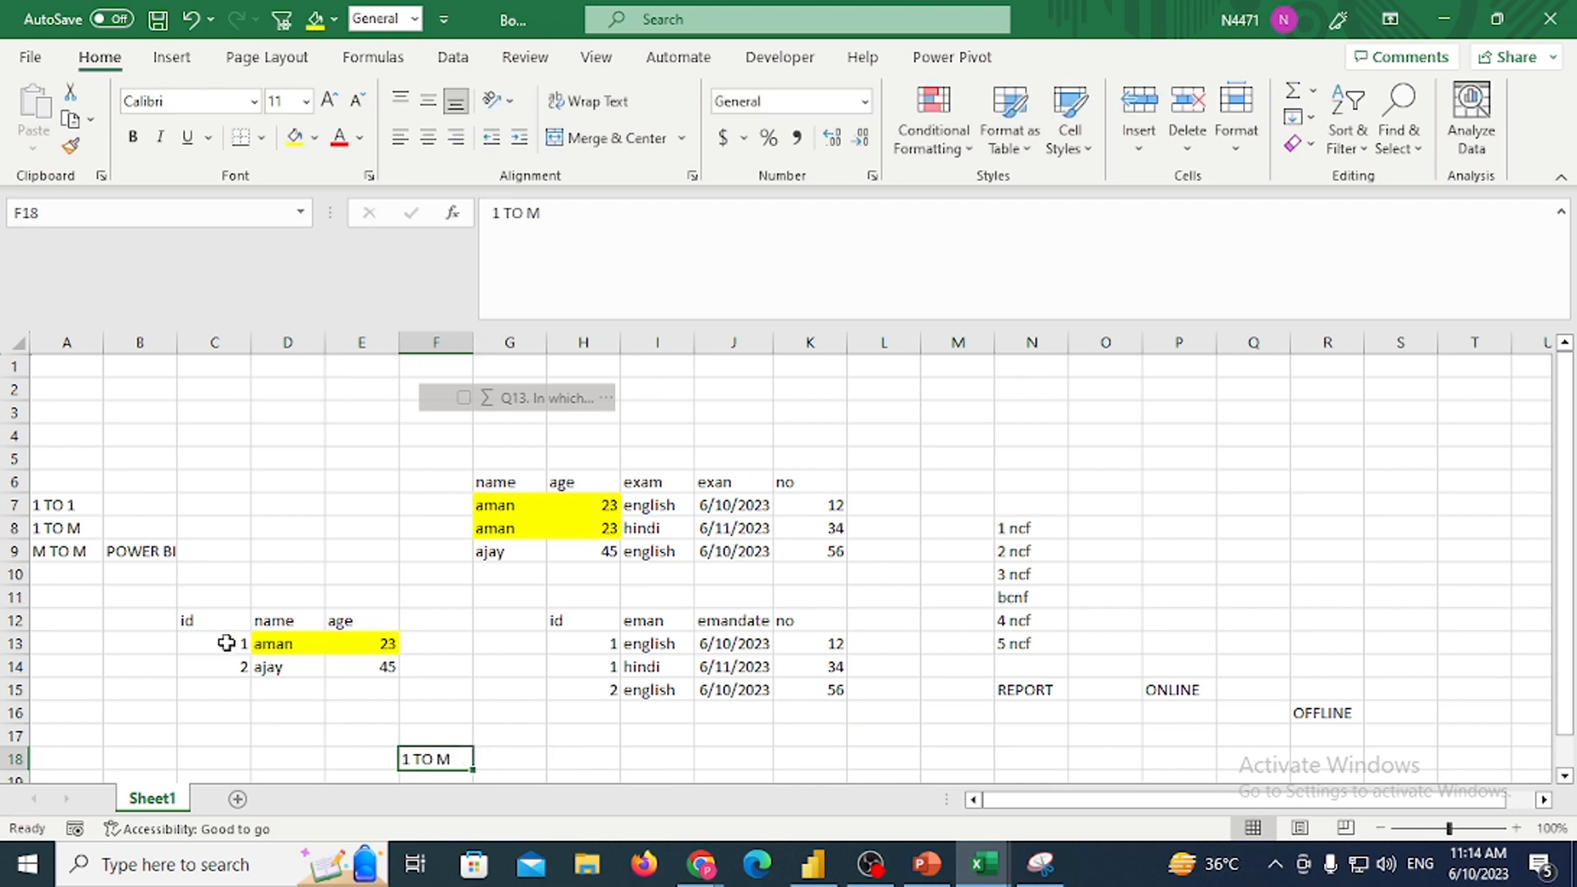
Highlight the records of the id, name and age table, including its first name and second id
left_click_drag(230, 643, 378, 649)
left_click(297, 644)
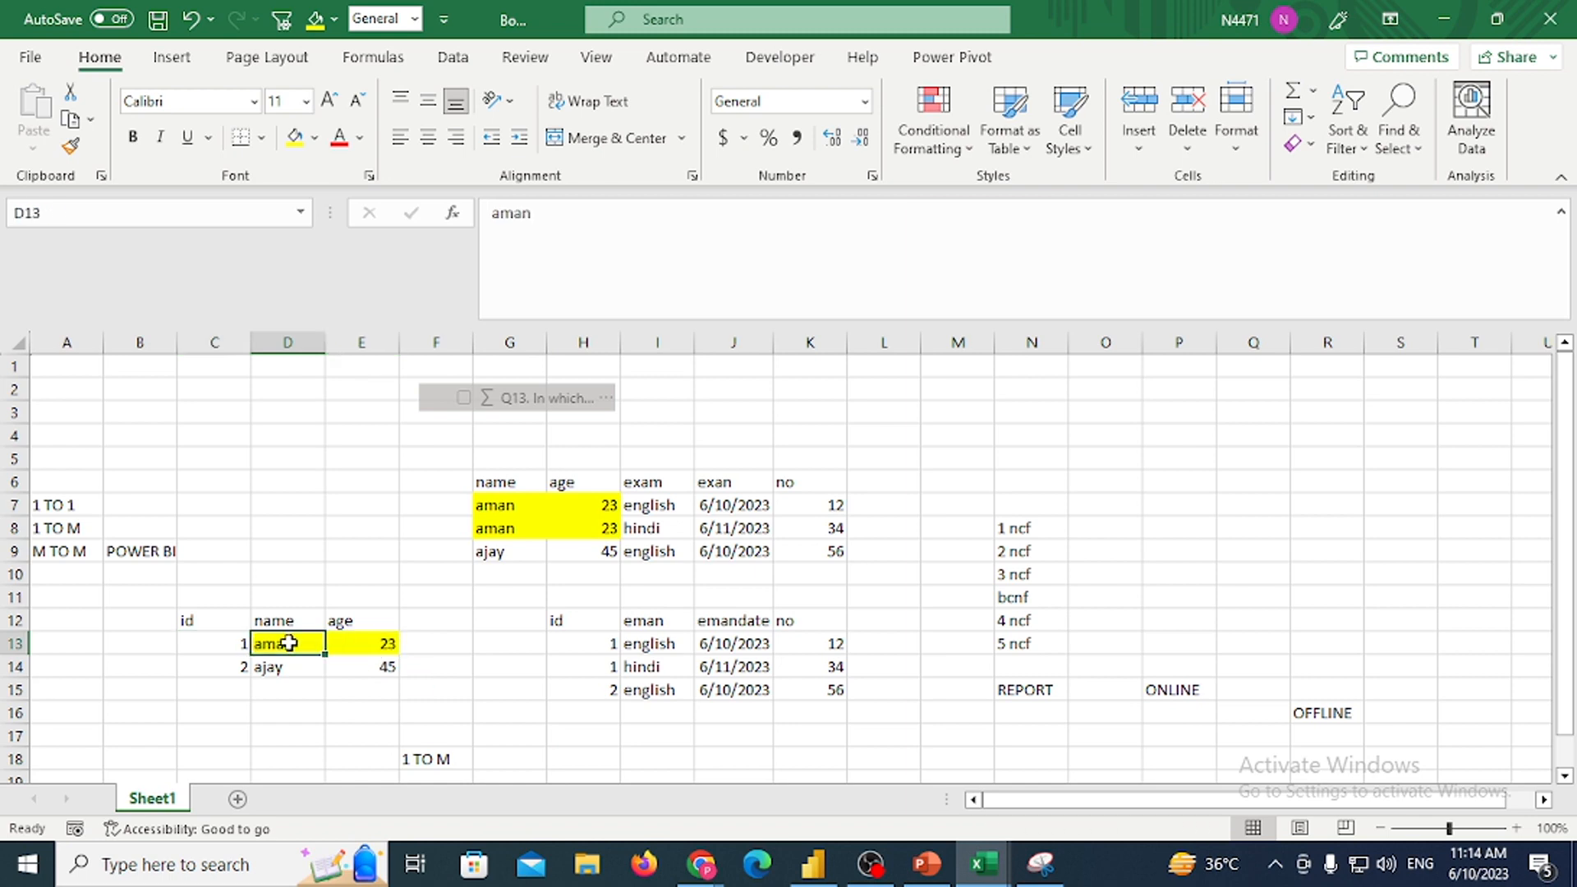
left_click_drag(217, 644, 366, 715)
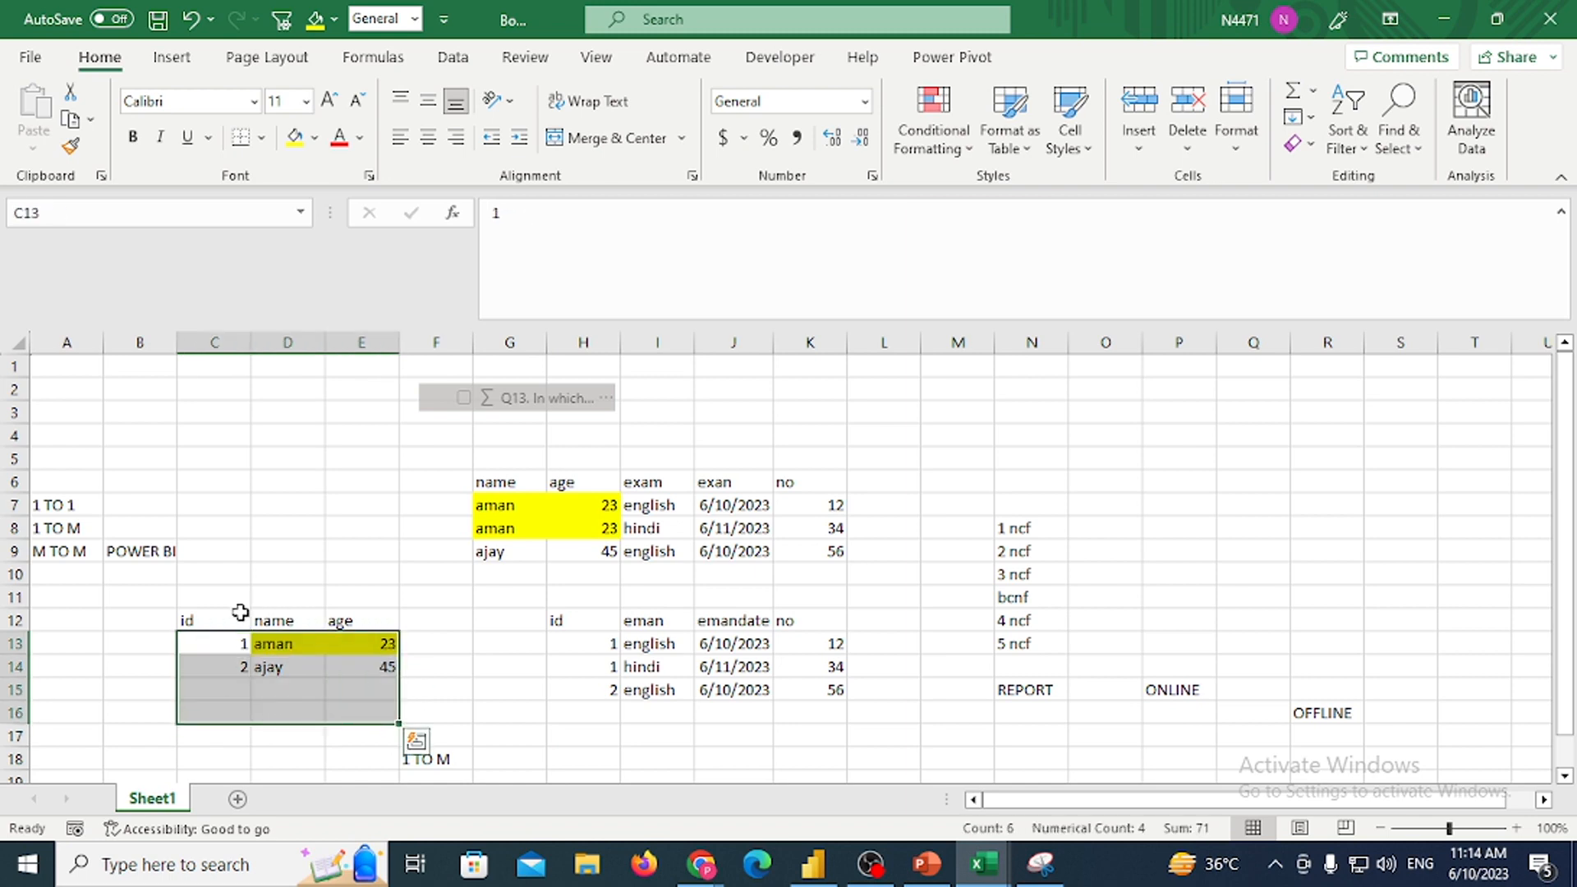
left_click(219, 656)
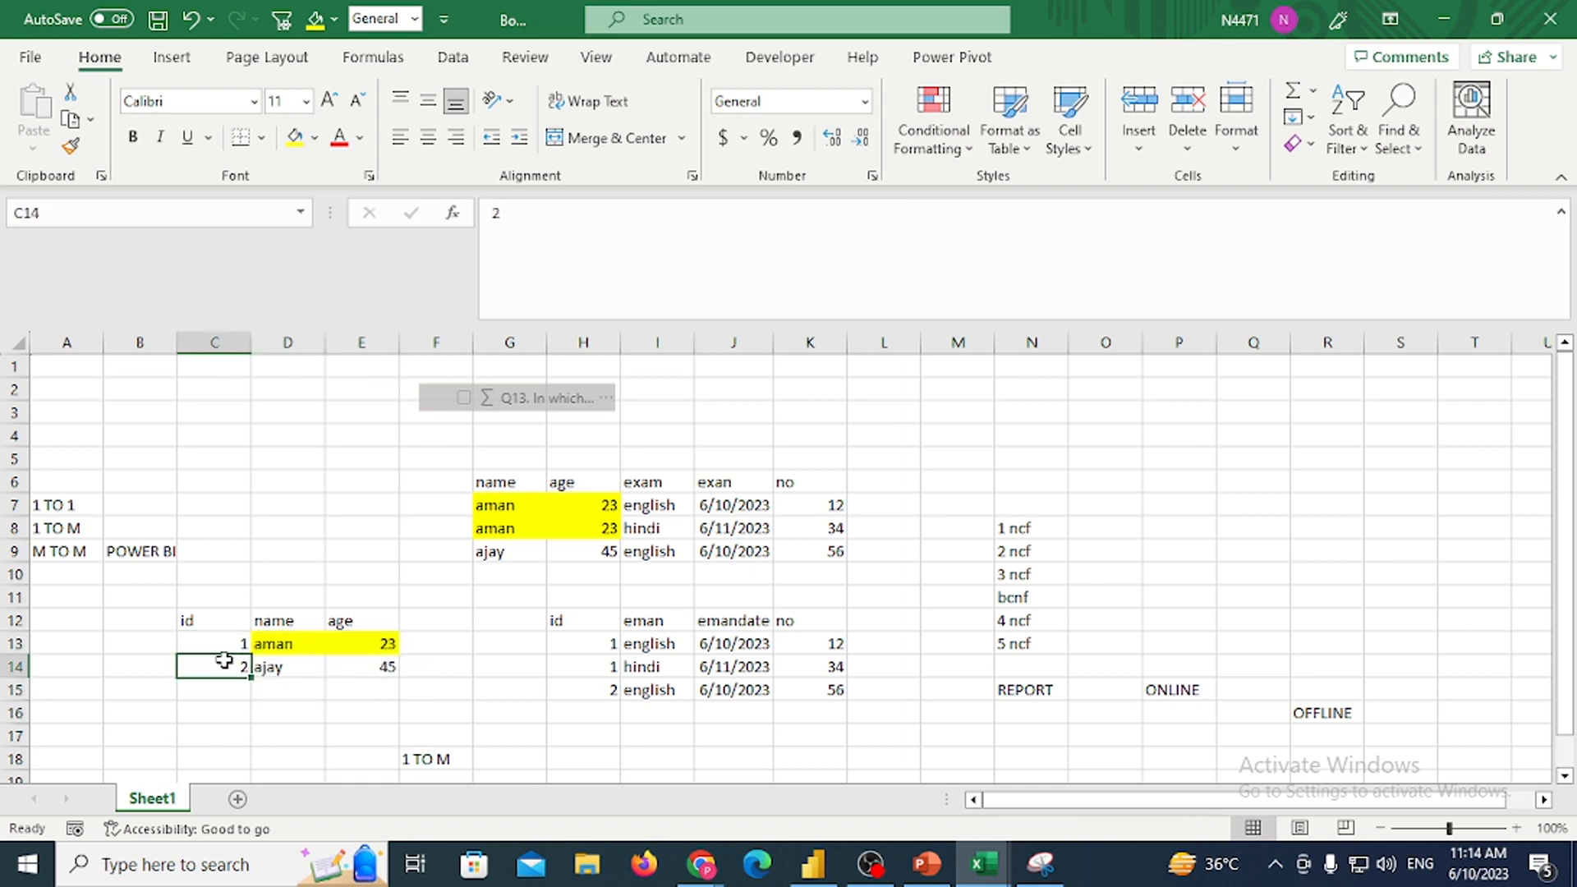
Add a third record in C15:E15 with id 3, the first record's name in capitals and age 21, and compare it with the first record
left_click(236, 700)
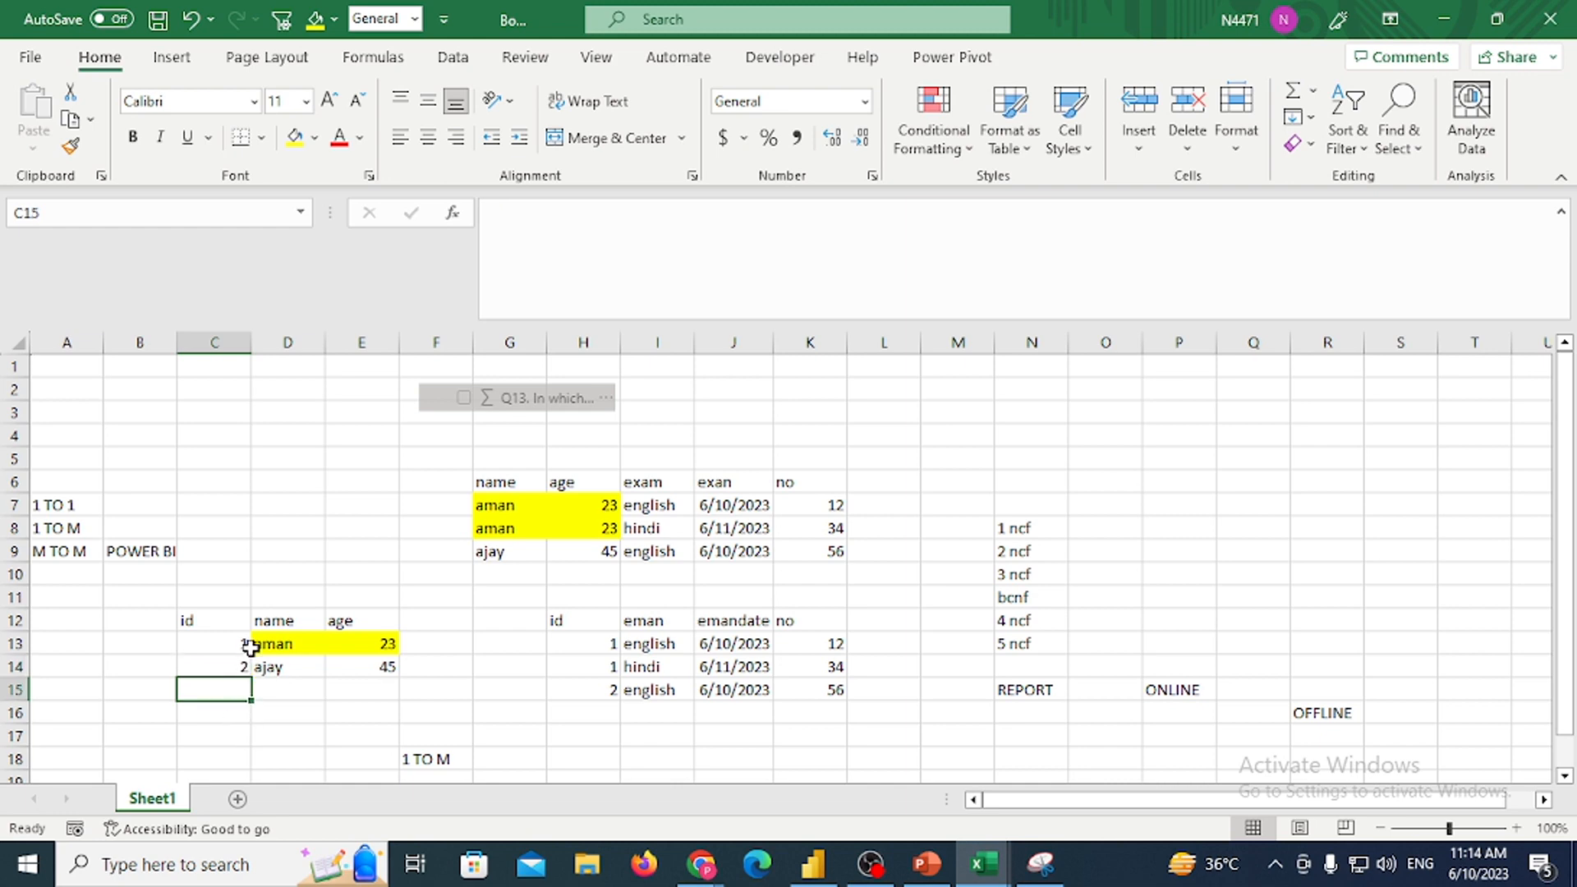
type("3")
key("Tab")
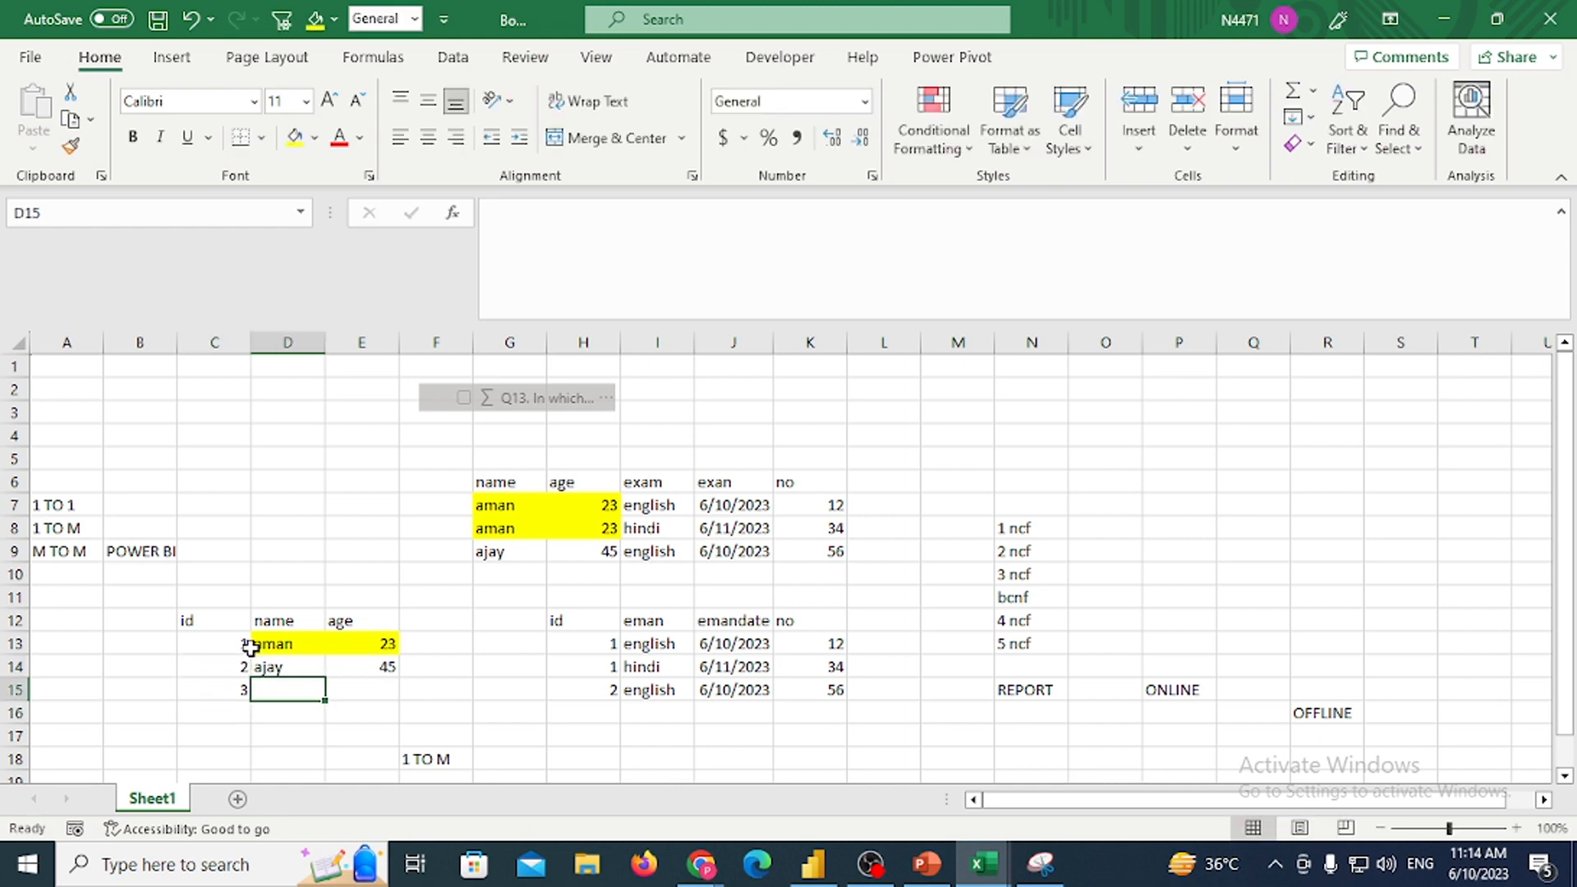
type("AMAN")
key("Tab")
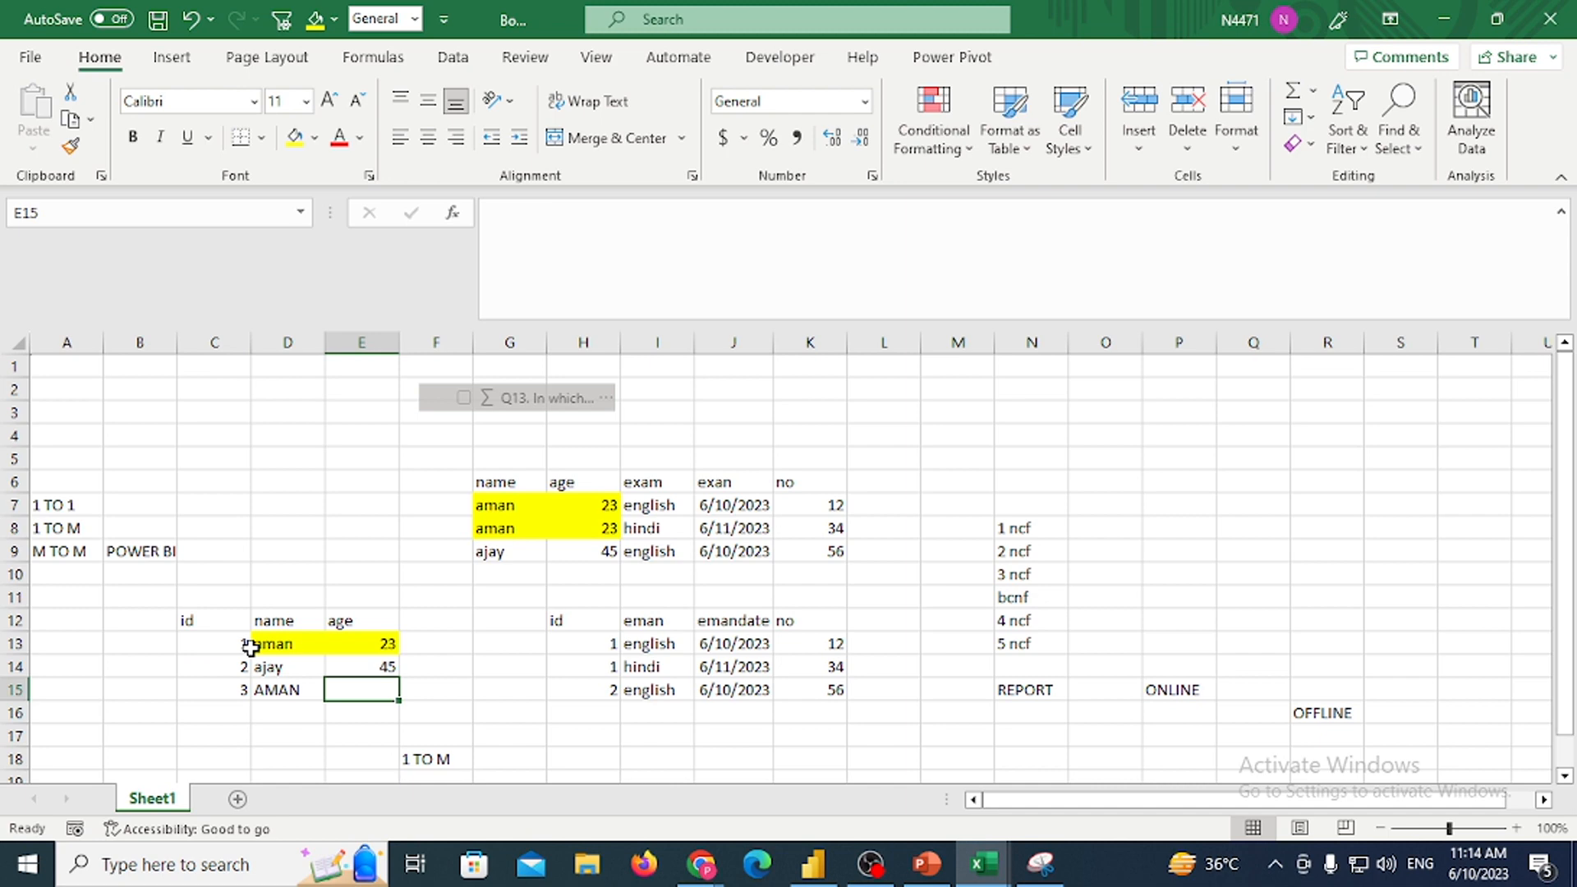
type("21")
key("Left")
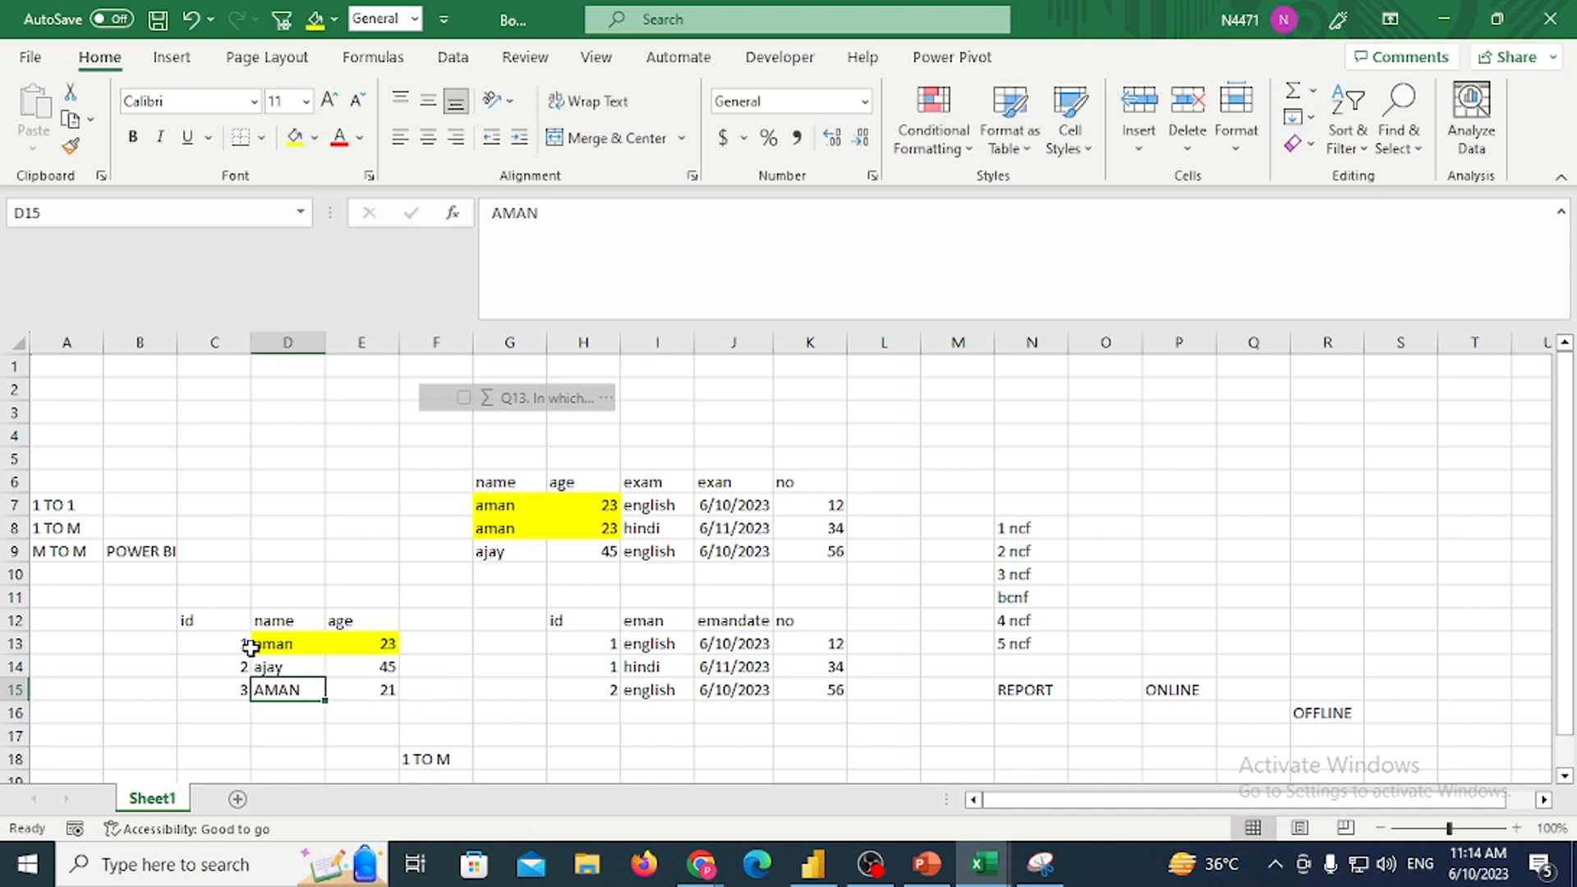
left_click(252, 650)
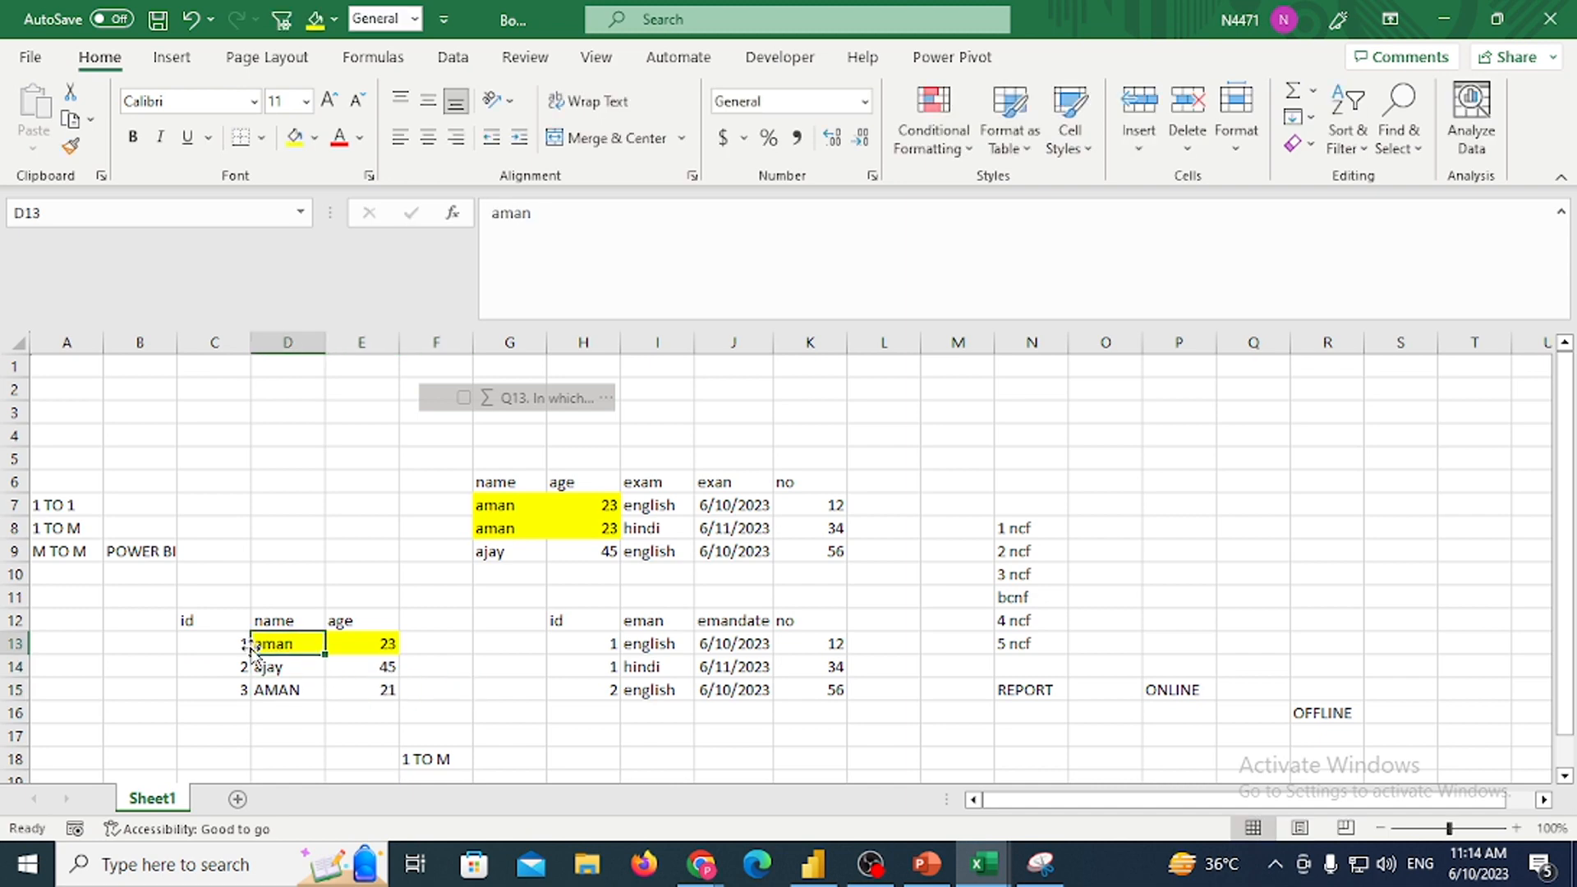
left_click(250, 649)
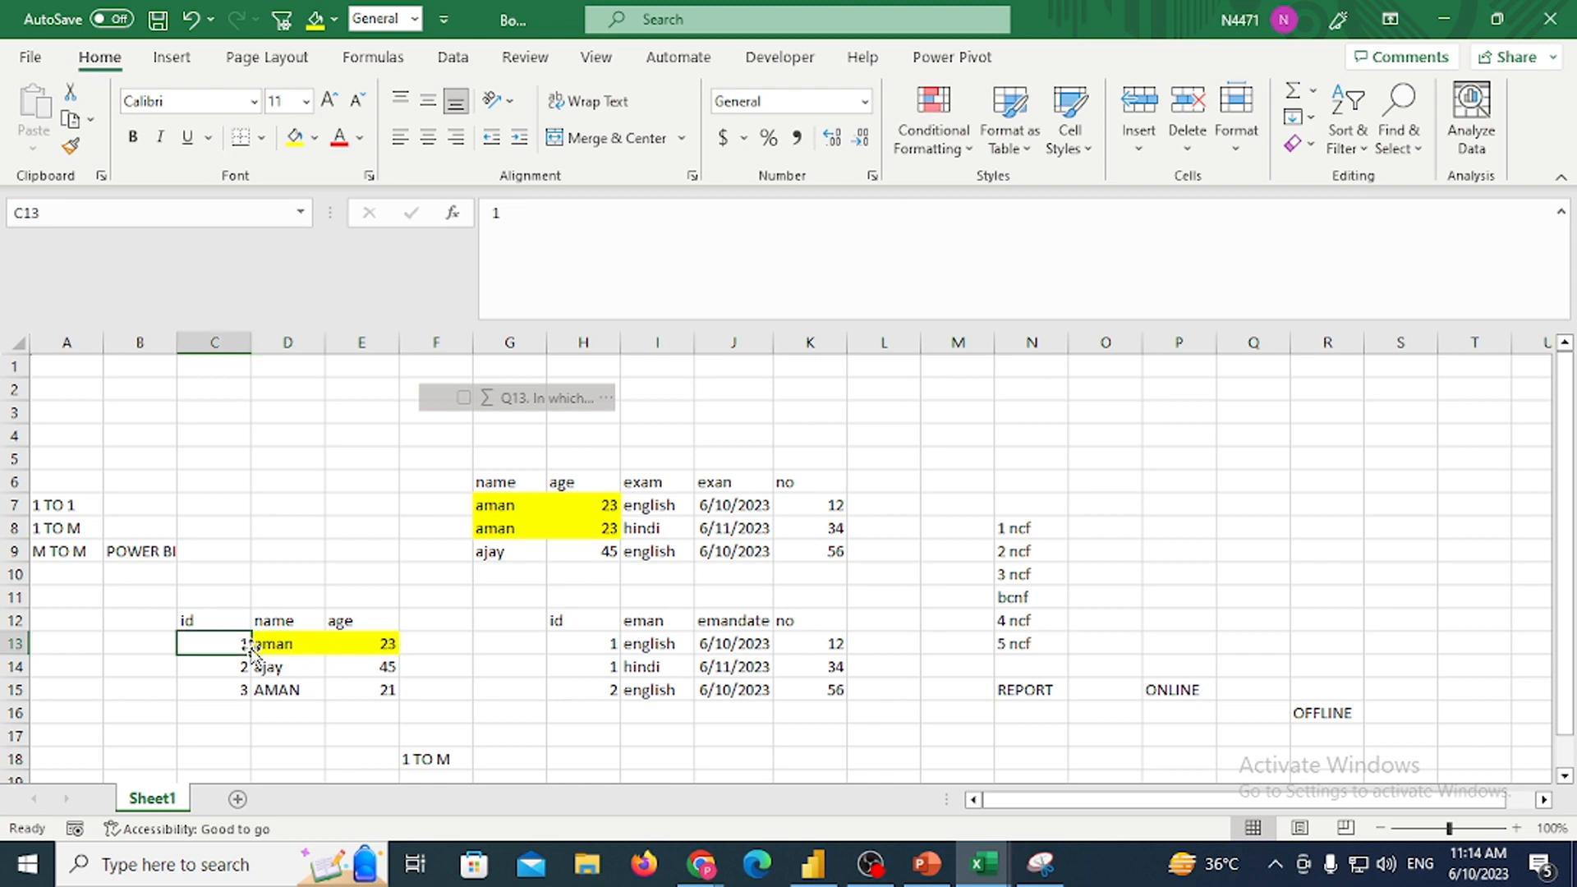
Compare the first and third records' id, name and age values in C13:E15
key("Down")
key("Down")
key("Right")
key("Left")
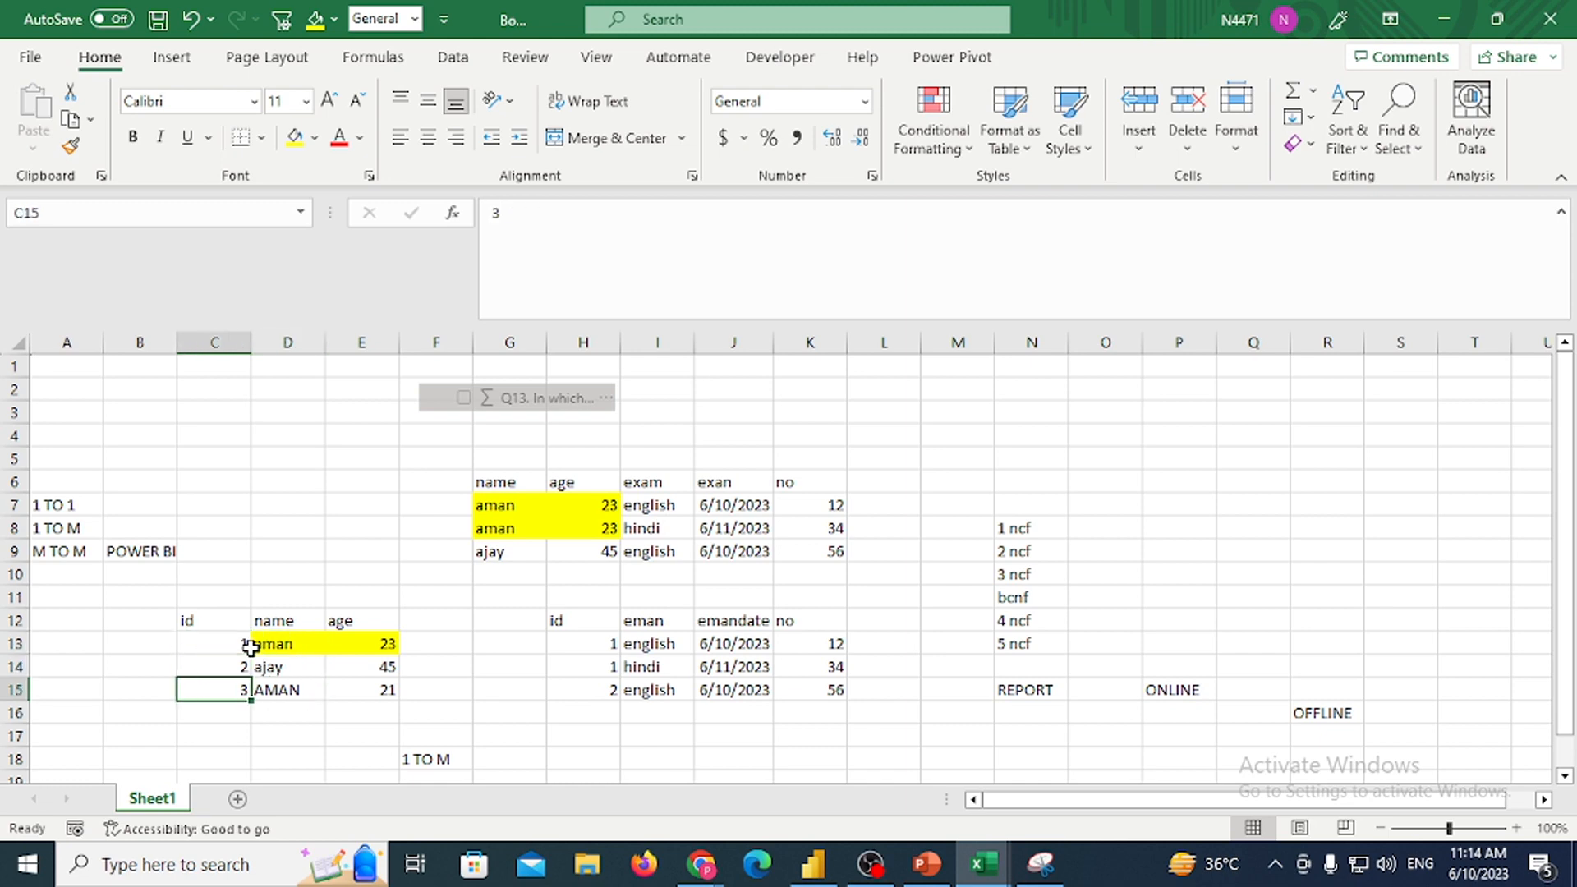
left_click(250, 648)
key("Right")
key("Right")
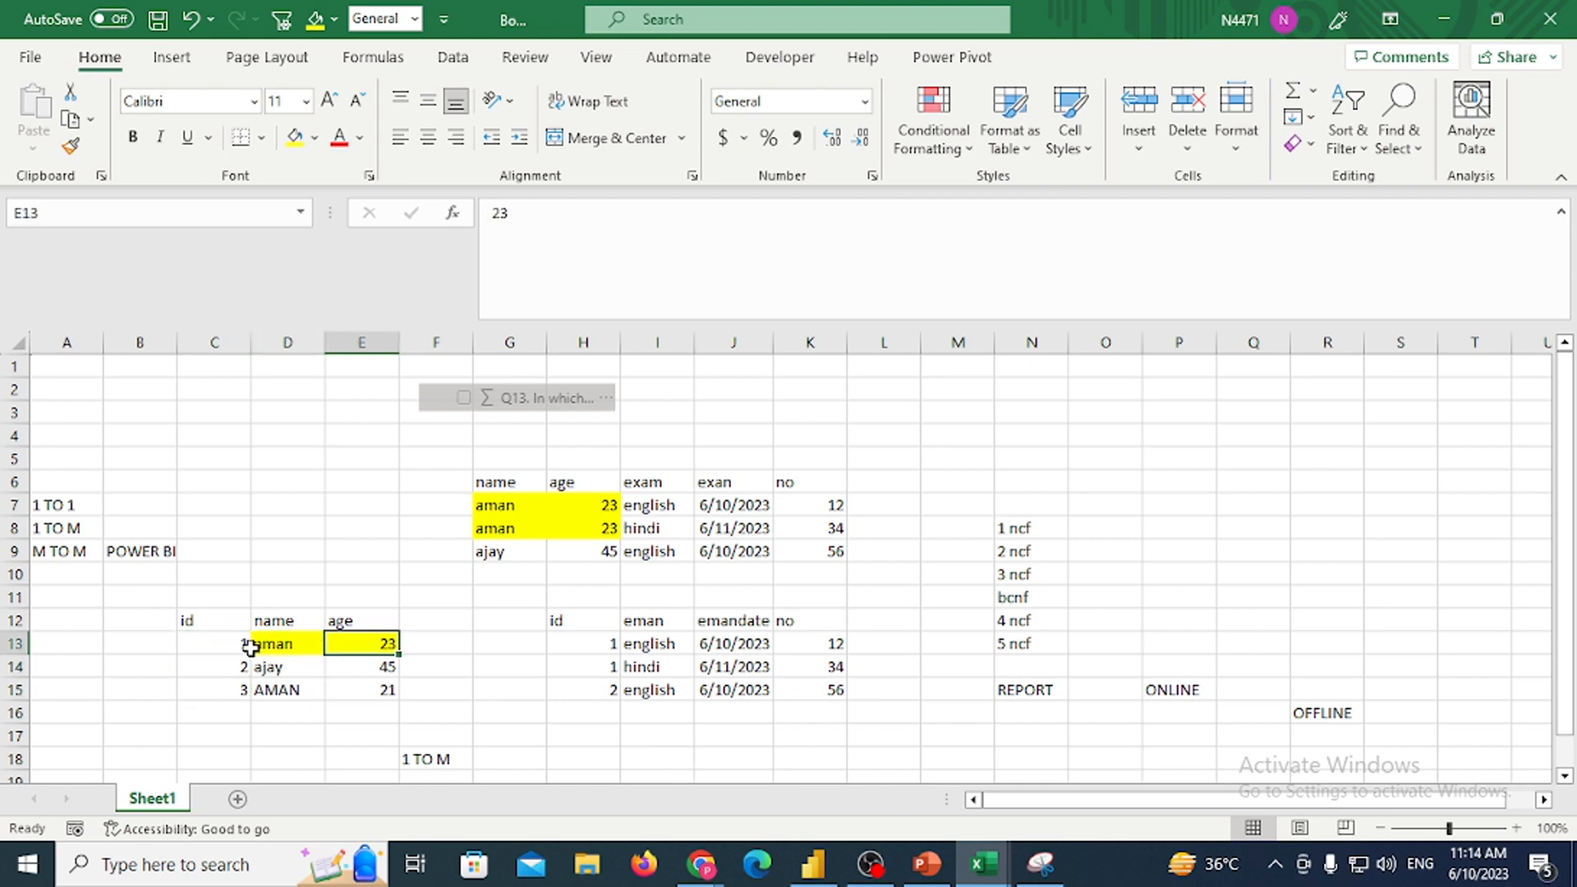
key("Down")
key("Down")
key("Down")
key("Down")
key("Down")
key("Up")
key("Up")
key("Up")
key("Up")
key("Up")
key("Left")
key("Left")
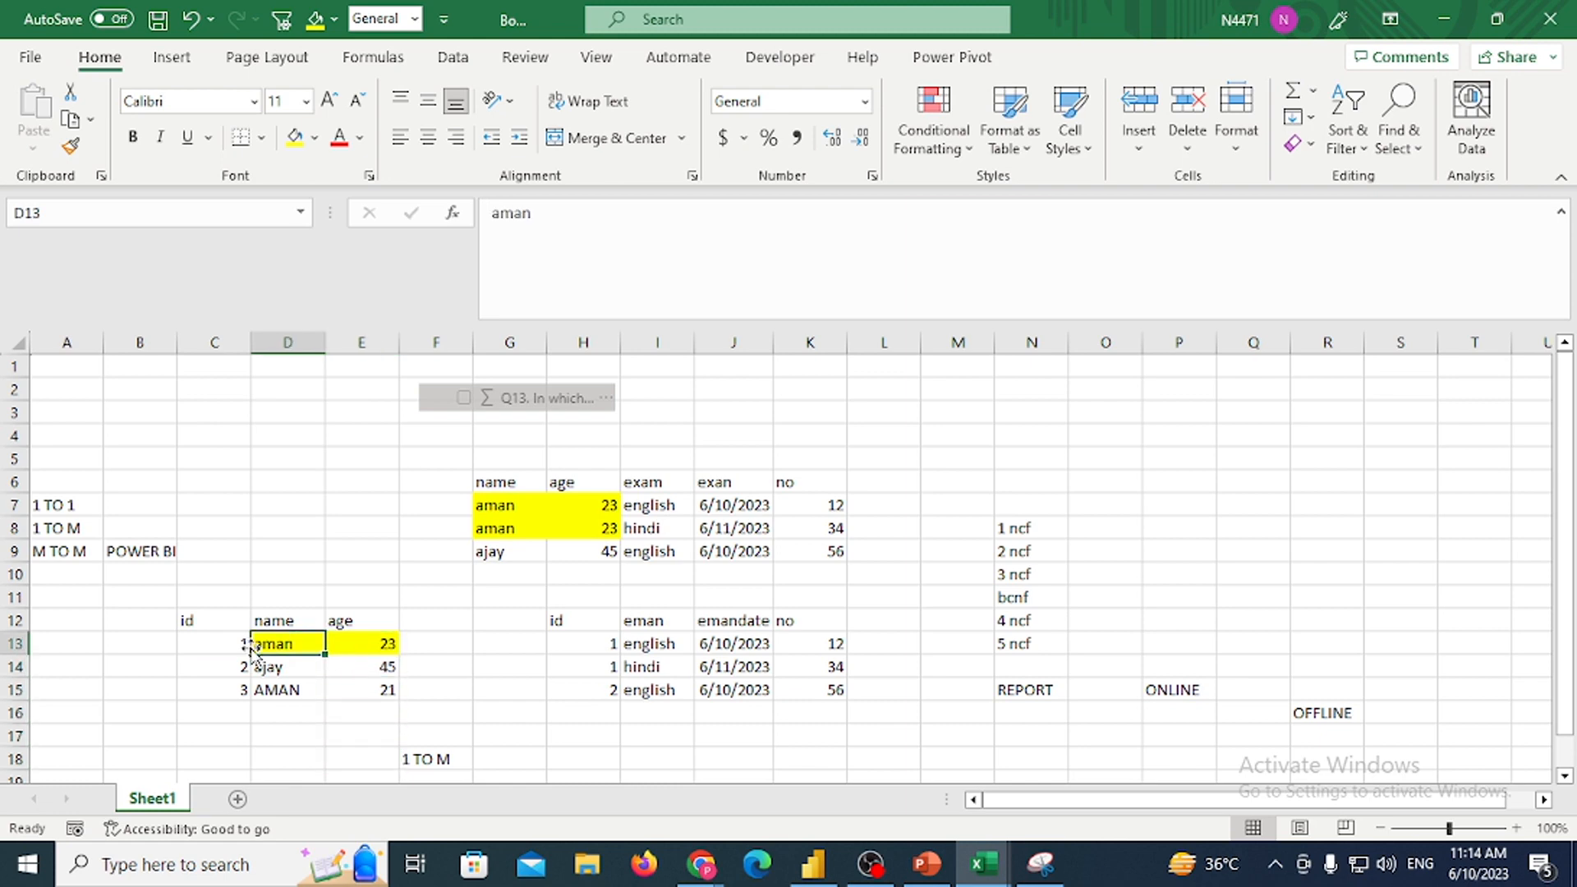
Trace the first person's record across to the two exam rows with id 1 in H13:K14
key("shift+Right")
key("shift+Right")
key("Right")
key("Right")
key("Right")
key("Right")
key("Right")
key("shift+Down")
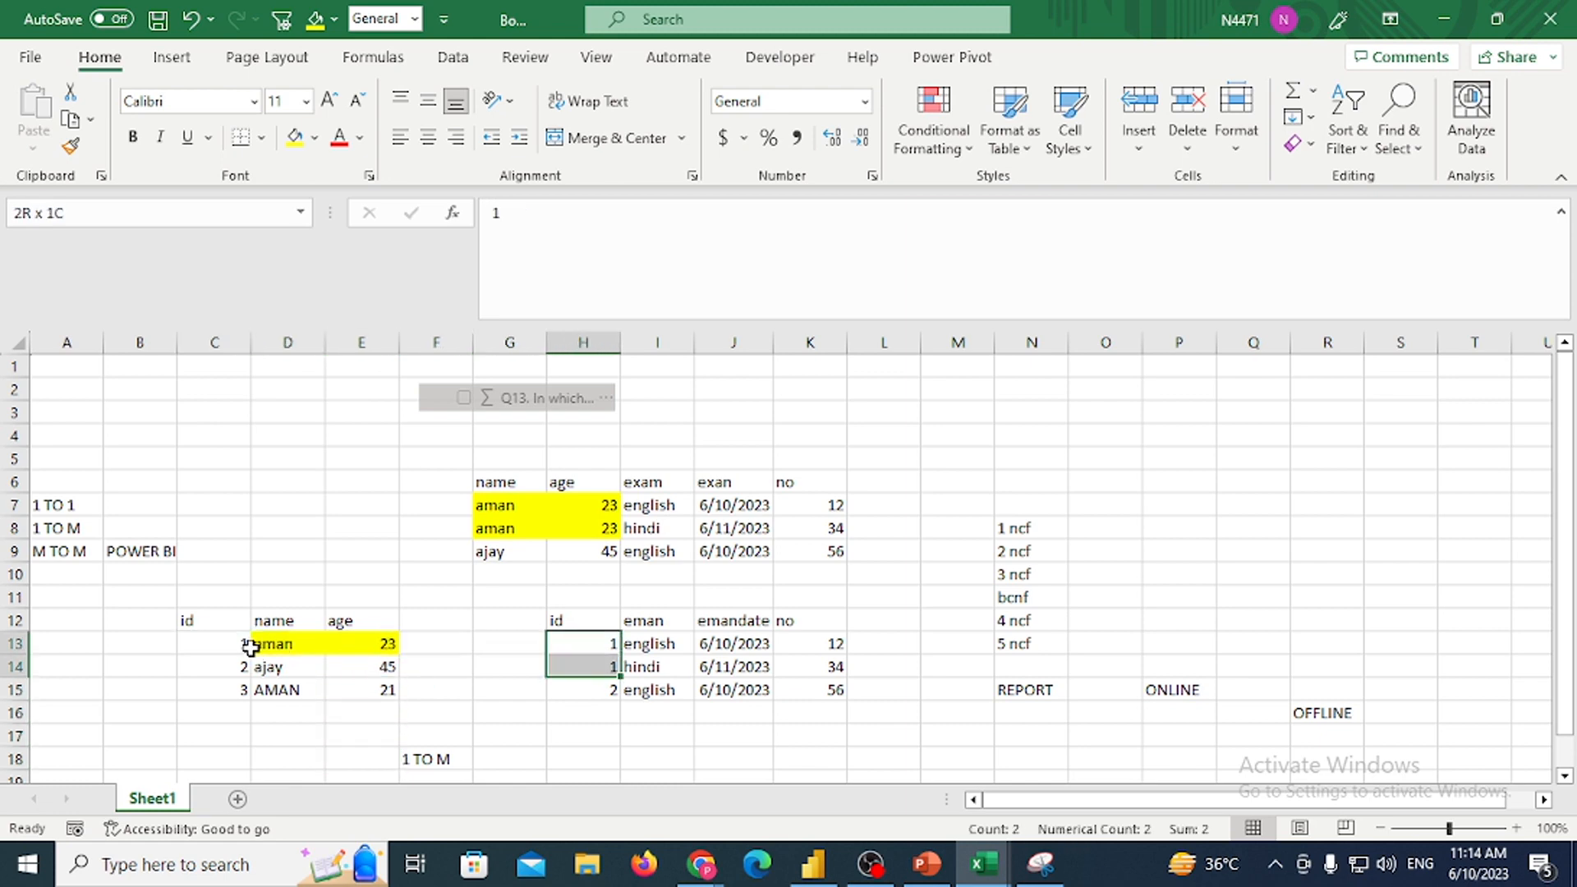
key("shift+Right")
key("shift+Right")
key("shift+Right")
key("Left")
key("Left")
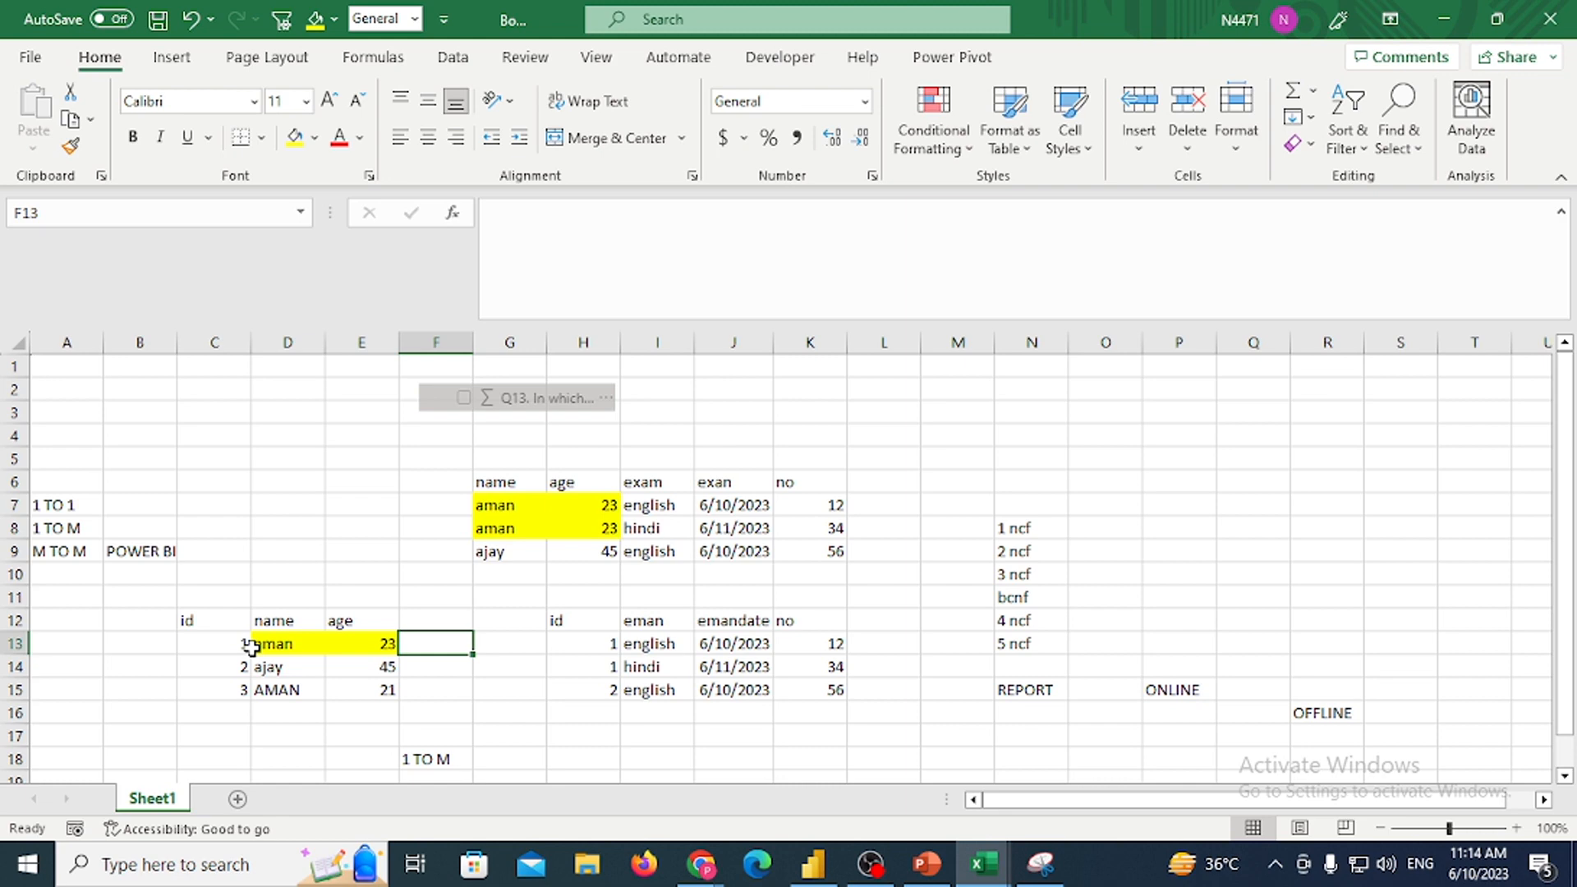
Highlight the person table in C12:E15, its first record, and the matching id 1 exam rows in H13:K14
left_click_drag(218, 624, 373, 684)
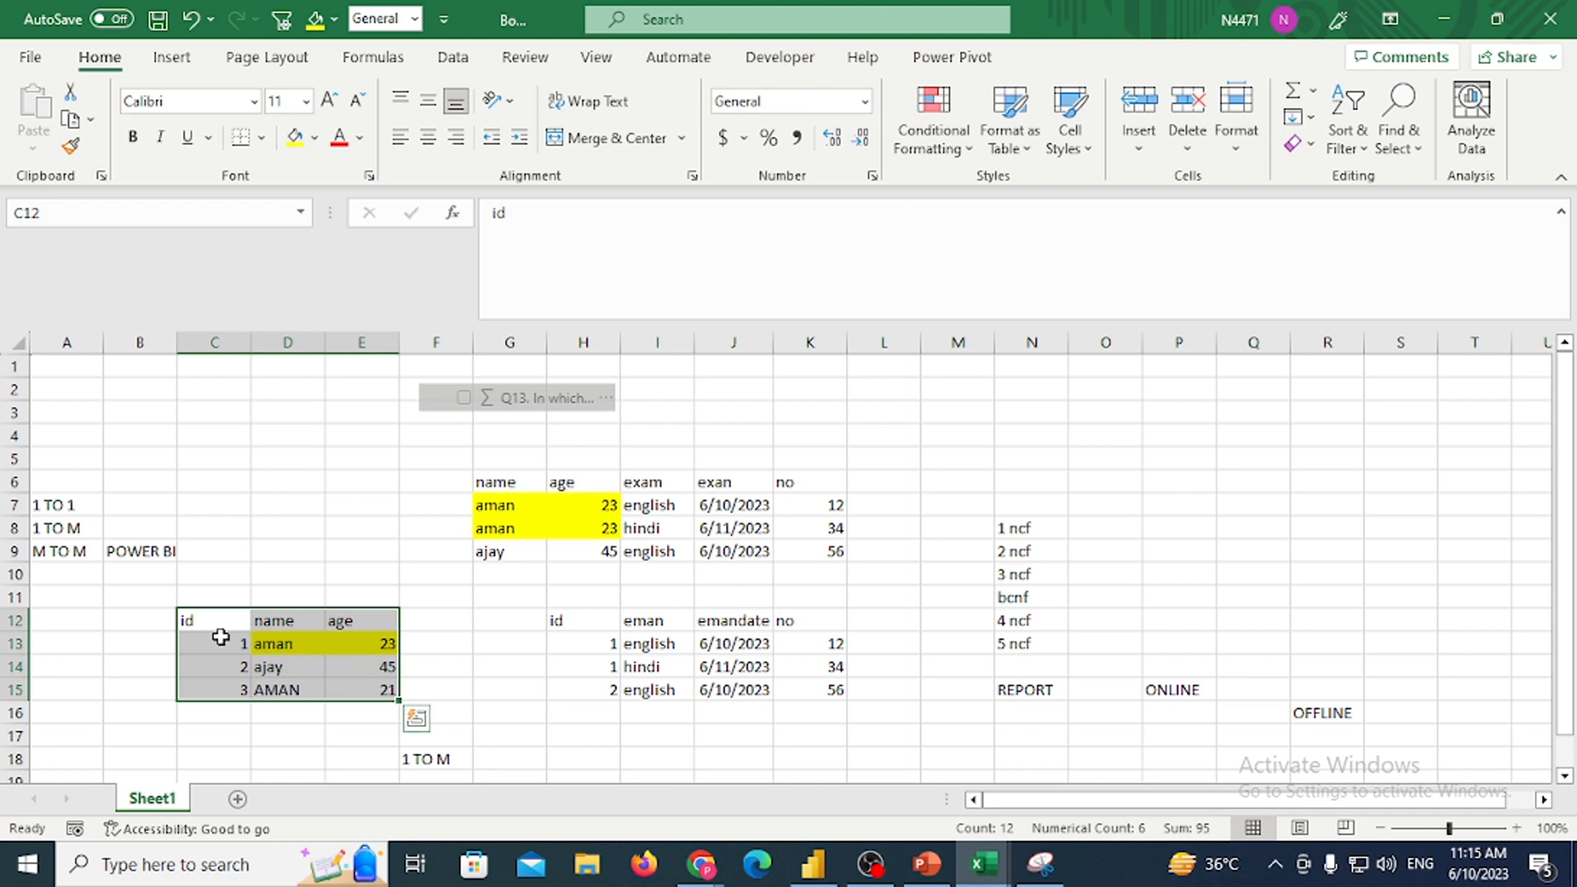
left_click_drag(219, 641, 394, 642)
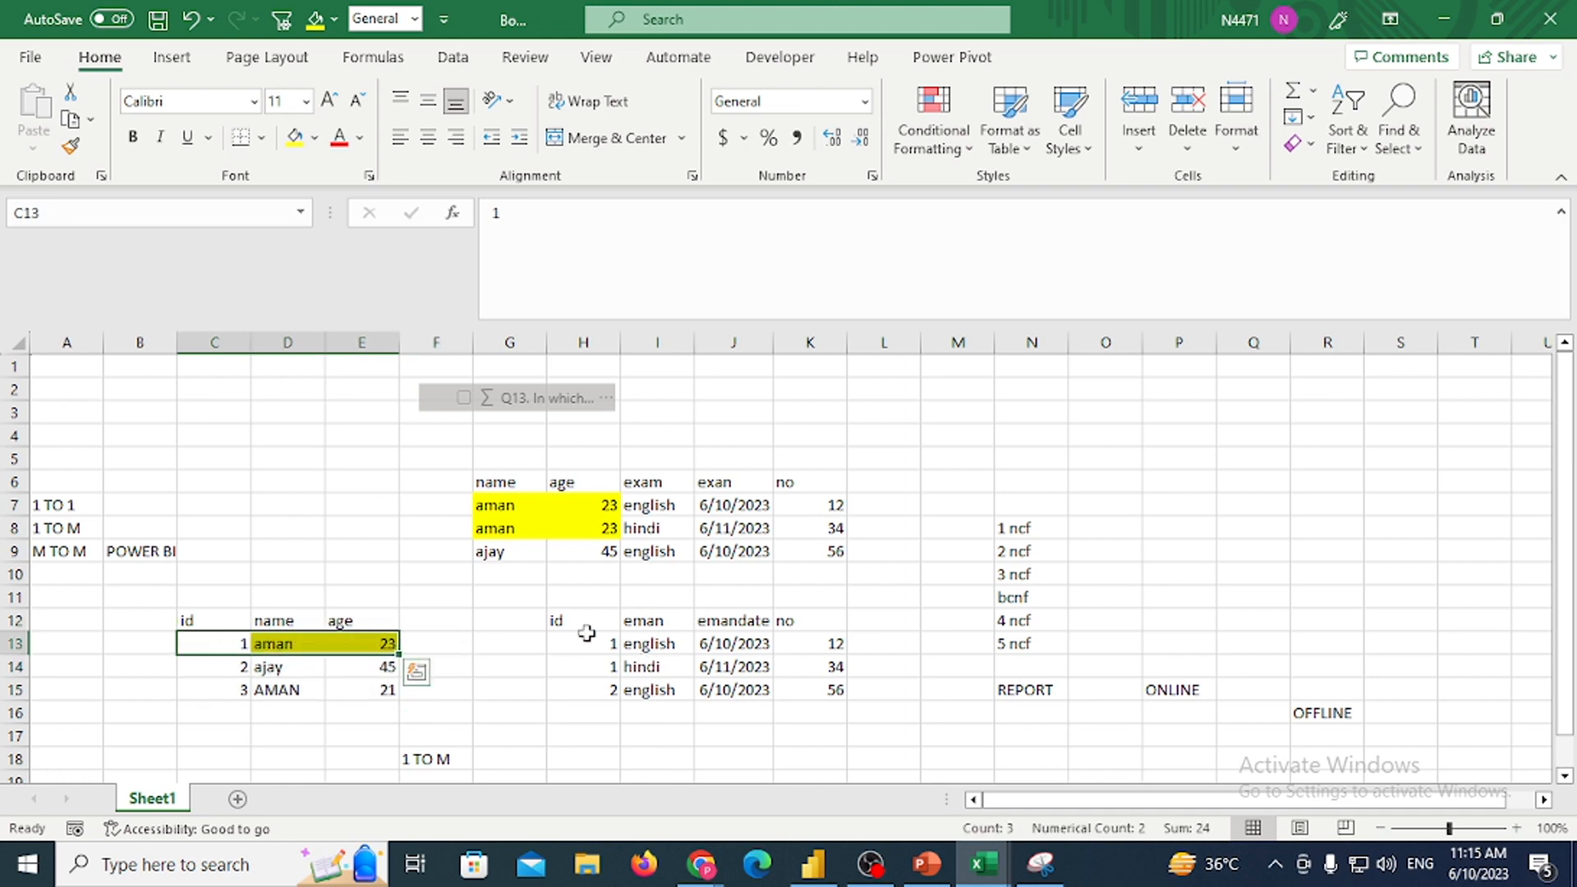
left_click(579, 646)
key("shift+Right")
key("shift+Right")
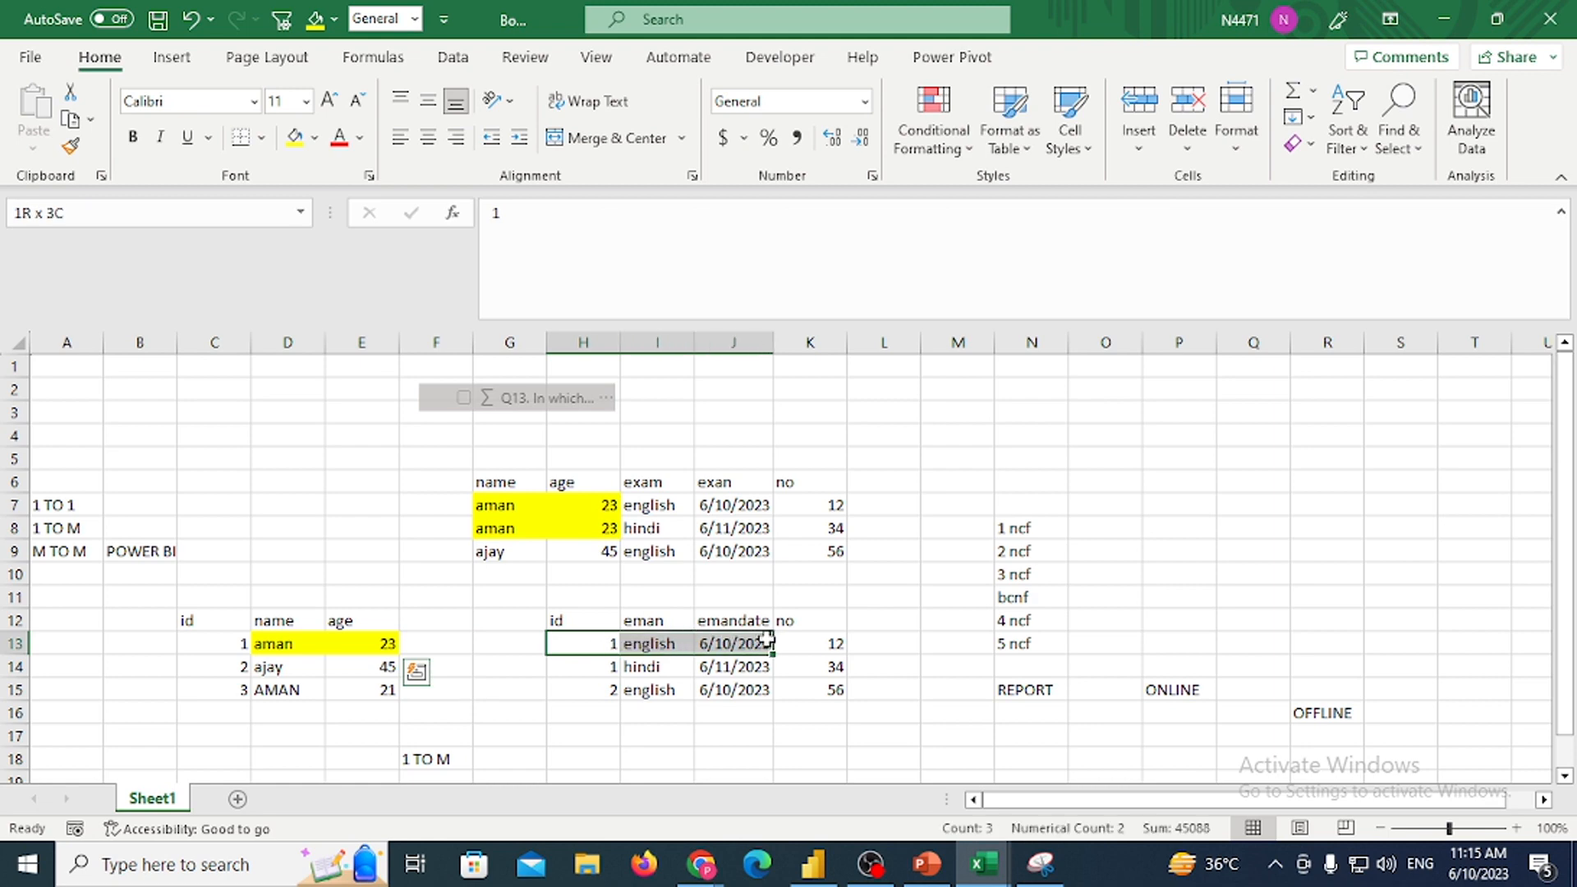
left_click_drag(573, 646, 811, 670)
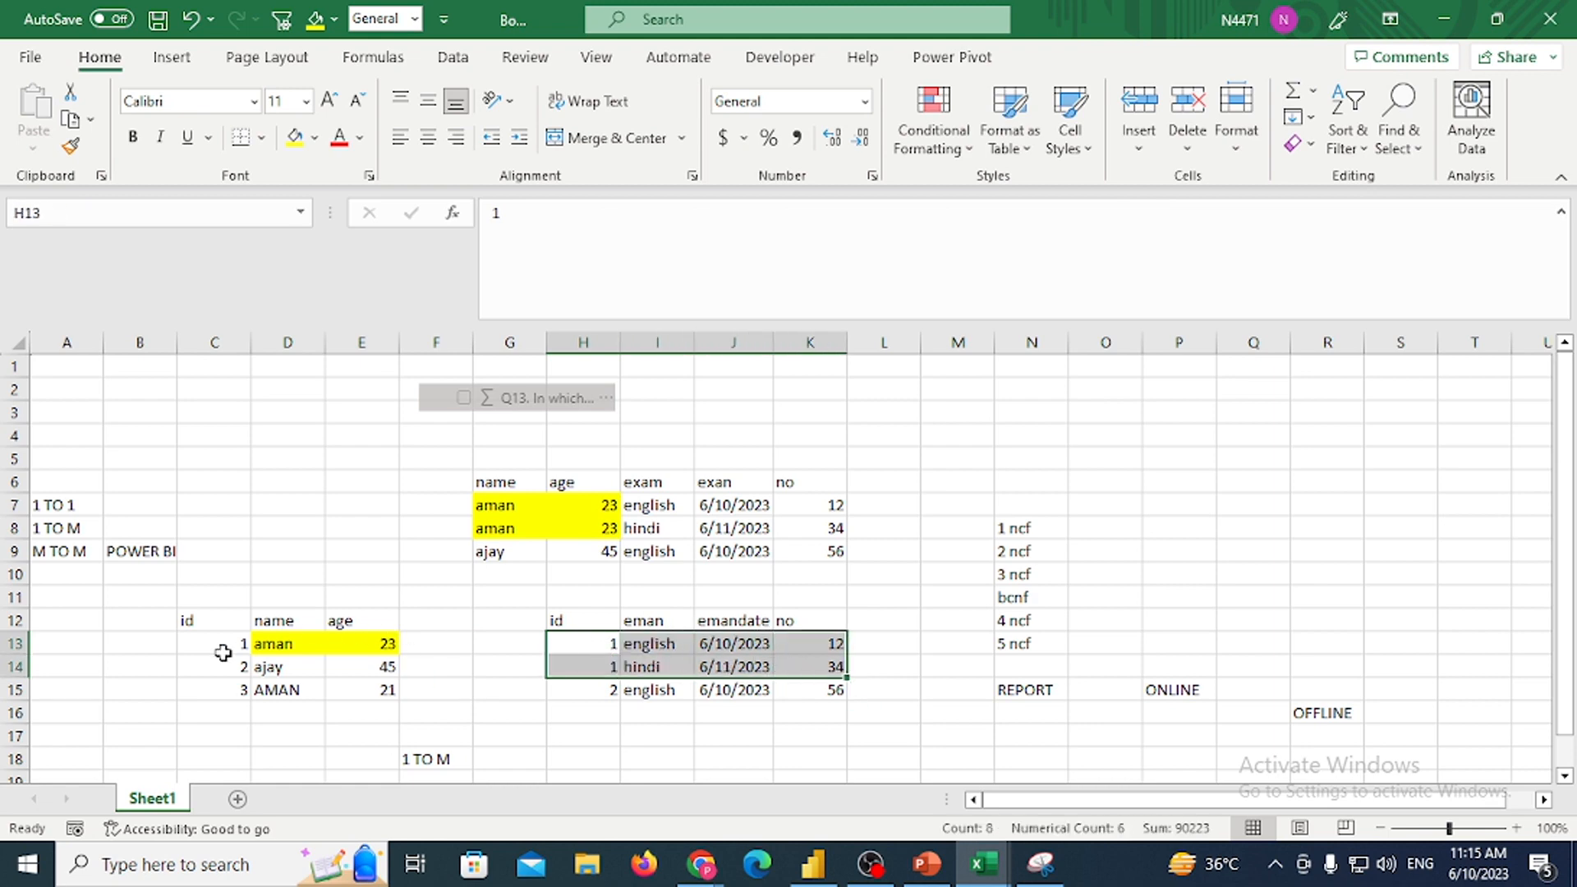
left_click_drag(222, 652, 362, 660)
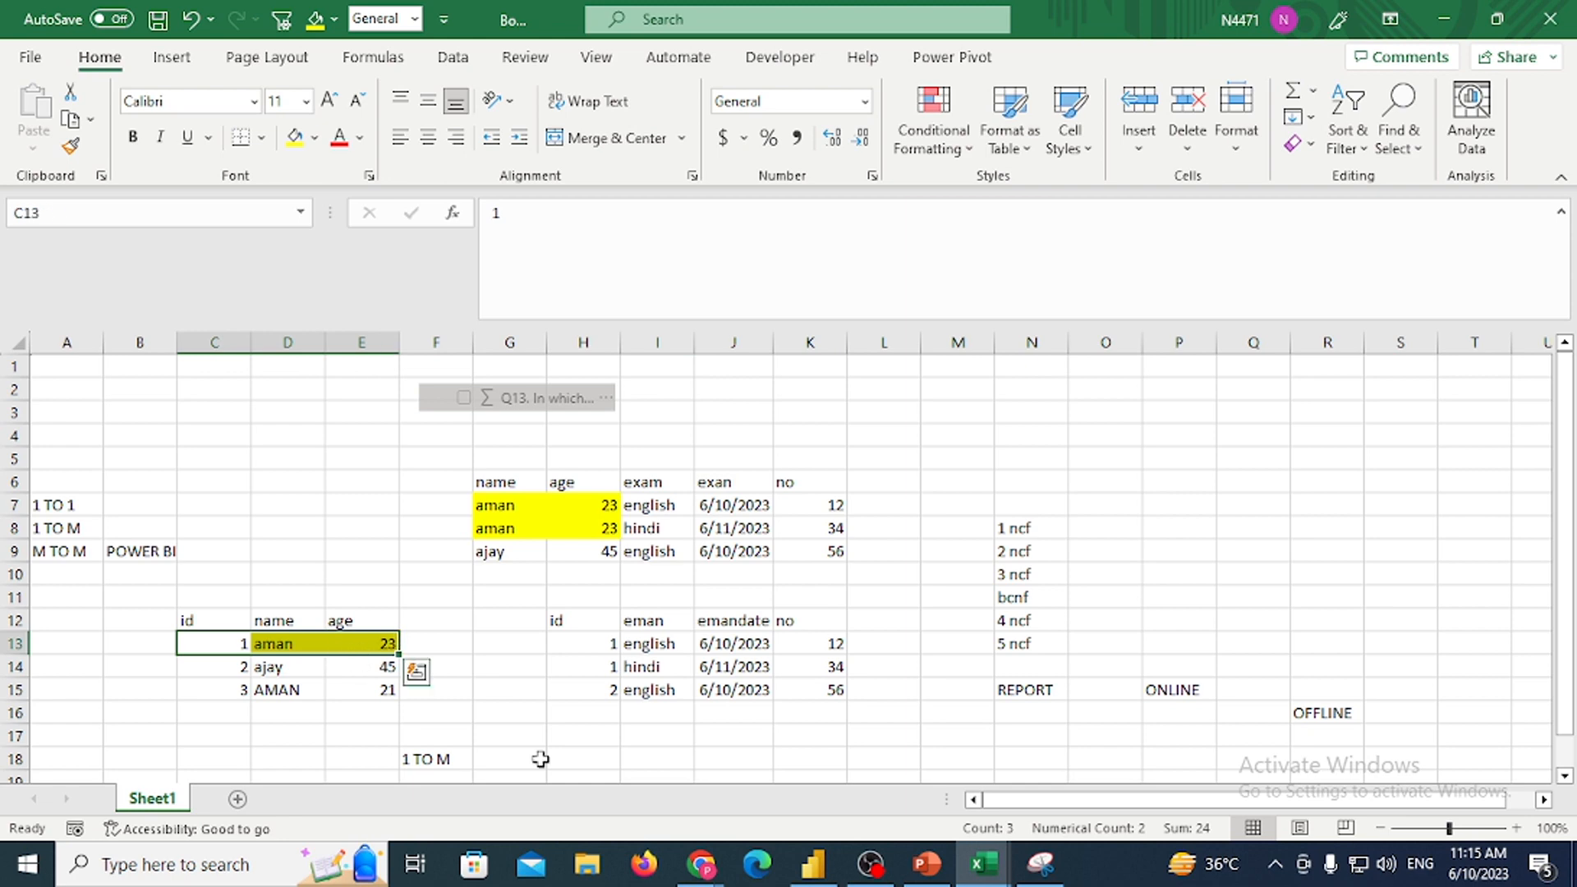
left_click(363, 694)
left_click(418, 733)
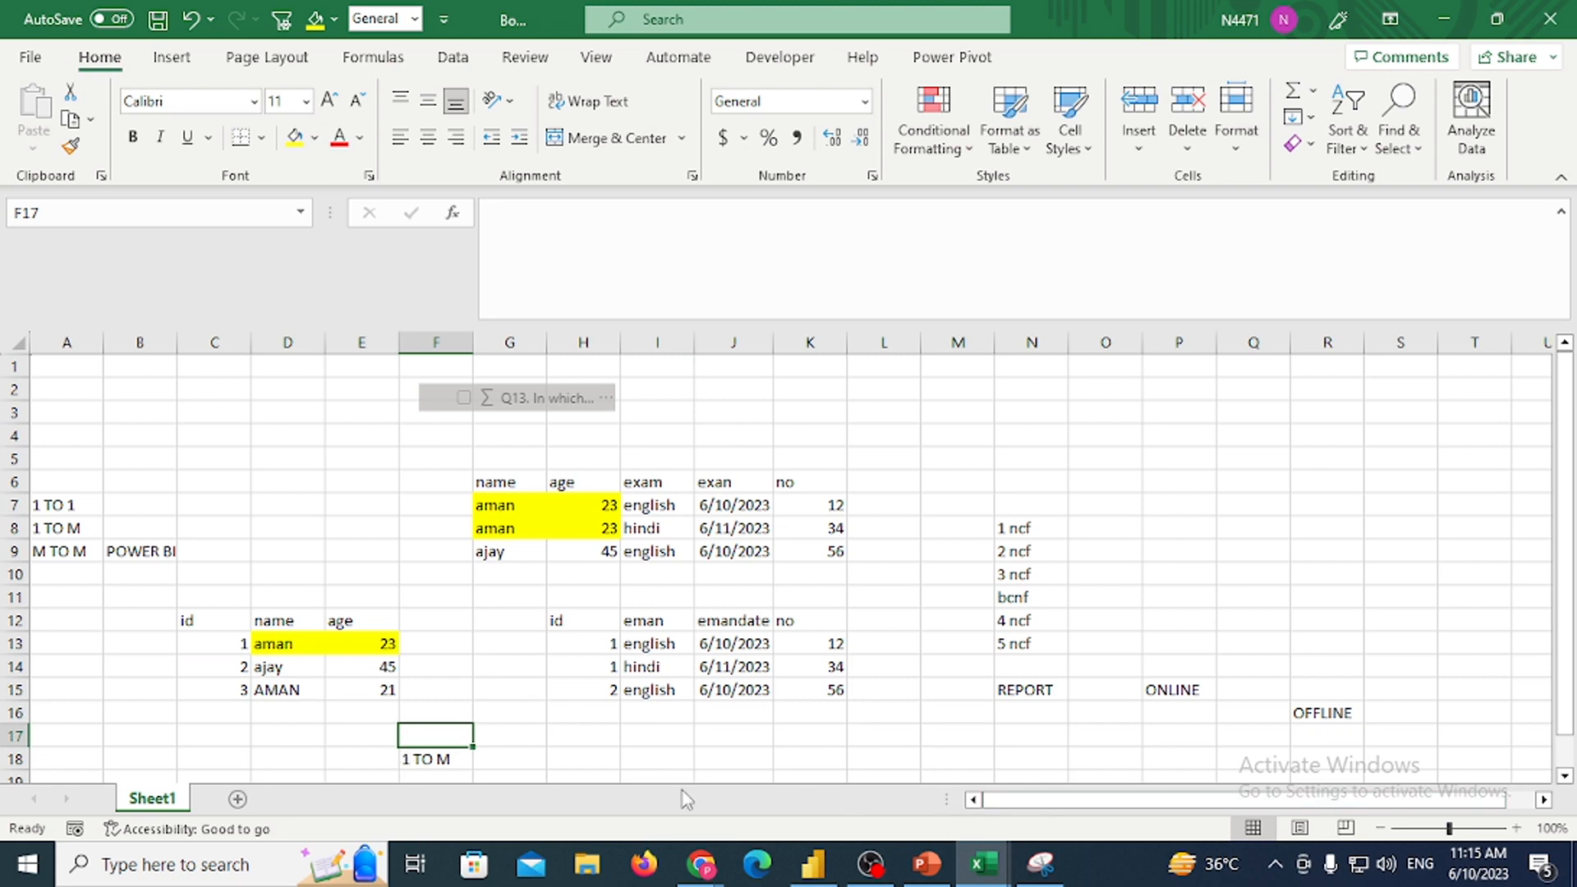
Add a new worksheet and copy the id, name and age table from Sheet1 into it, starting at C6
left_click(237, 798)
left_click(156, 799)
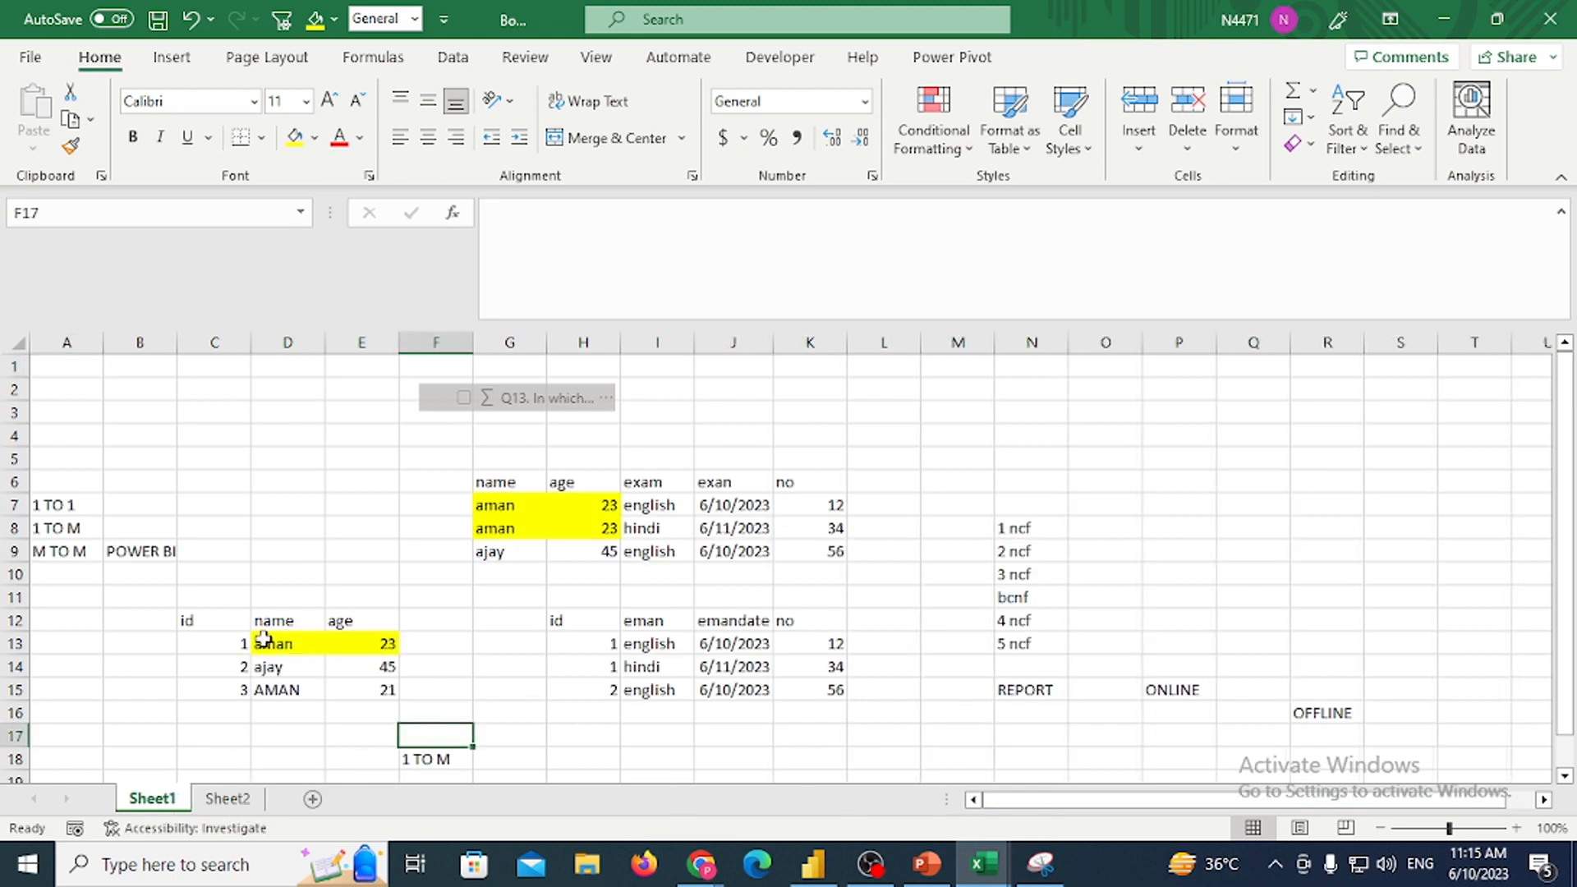
left_click_drag(195, 626, 384, 686)
key("ctrl+c")
left_click(228, 799)
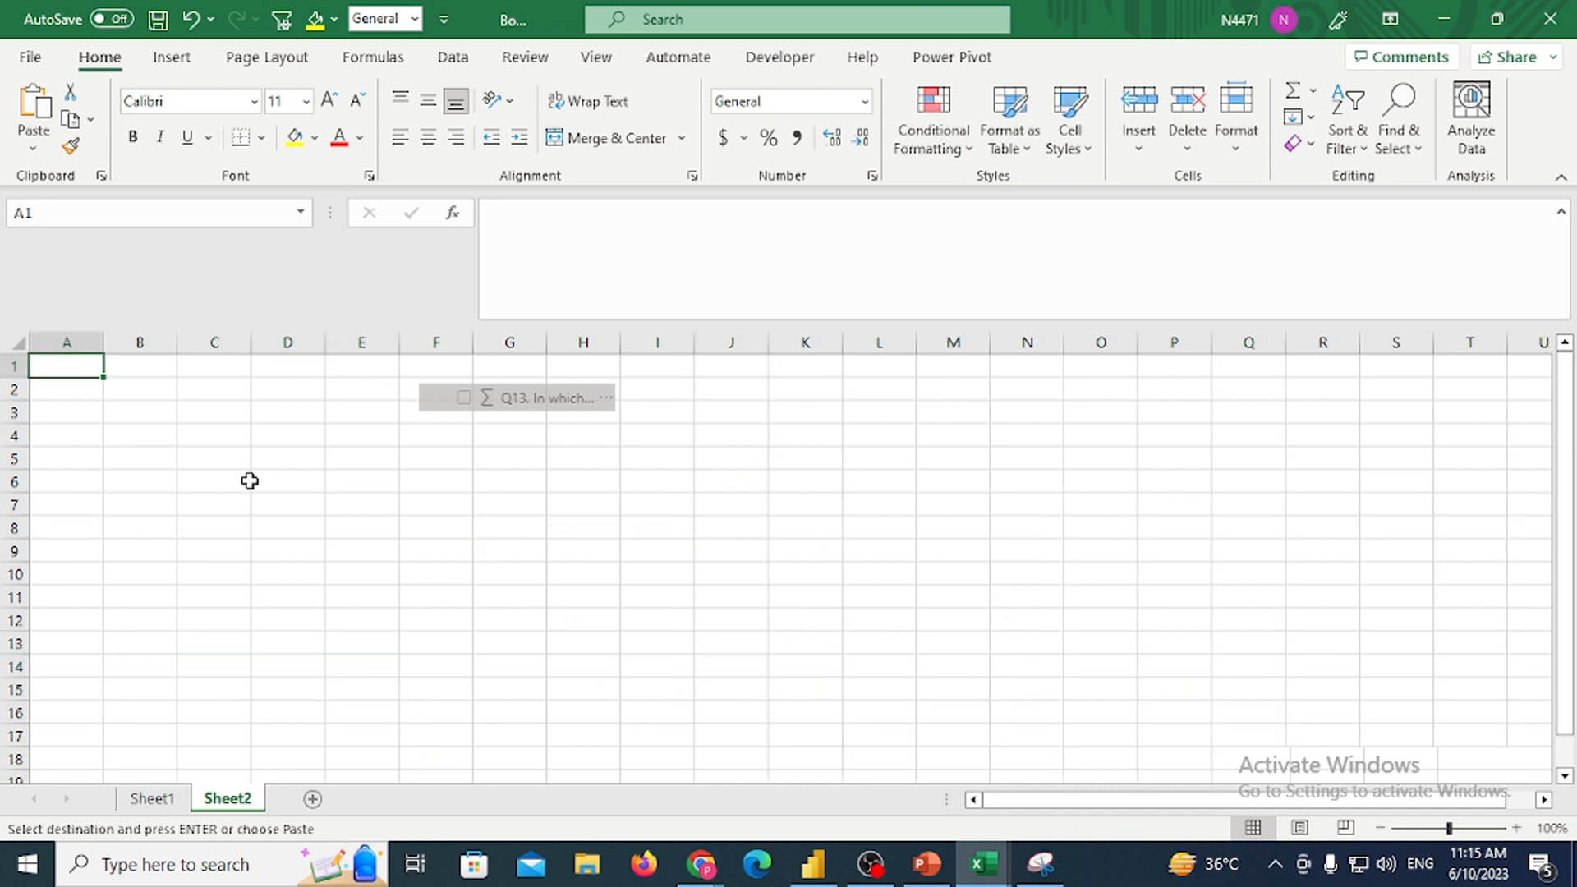
left_click(250, 480)
key("ctrl+v")
Copy the exam table's header and first record, H12:K13 on Sheet1, to H6 on Sheet2
left_click(152, 798)
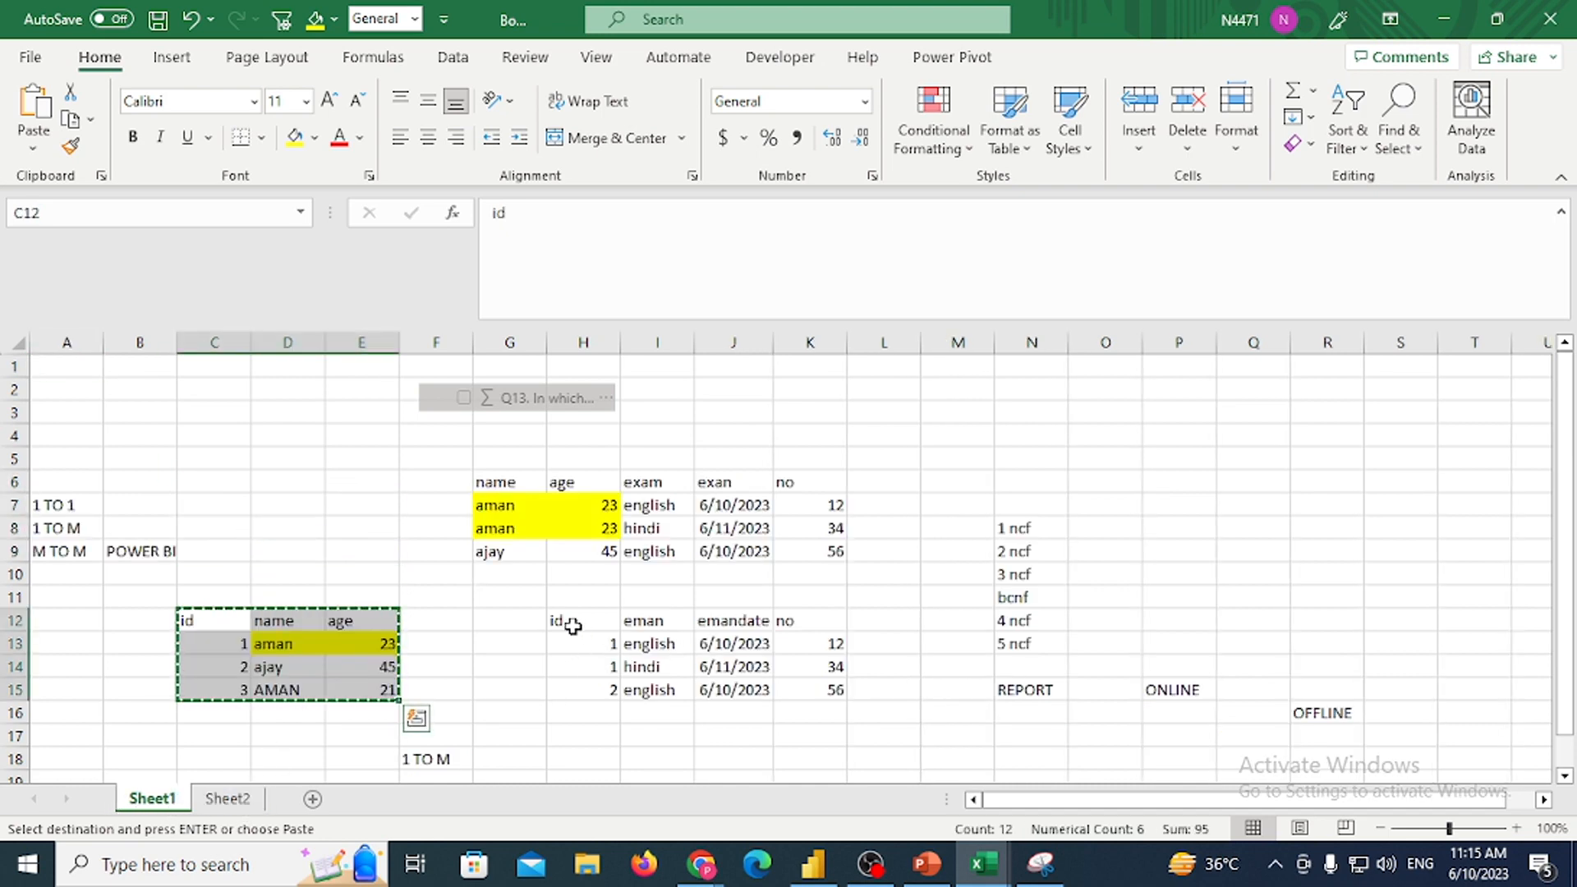
left_click_drag(573, 625, 809, 642)
key("ctrl+c")
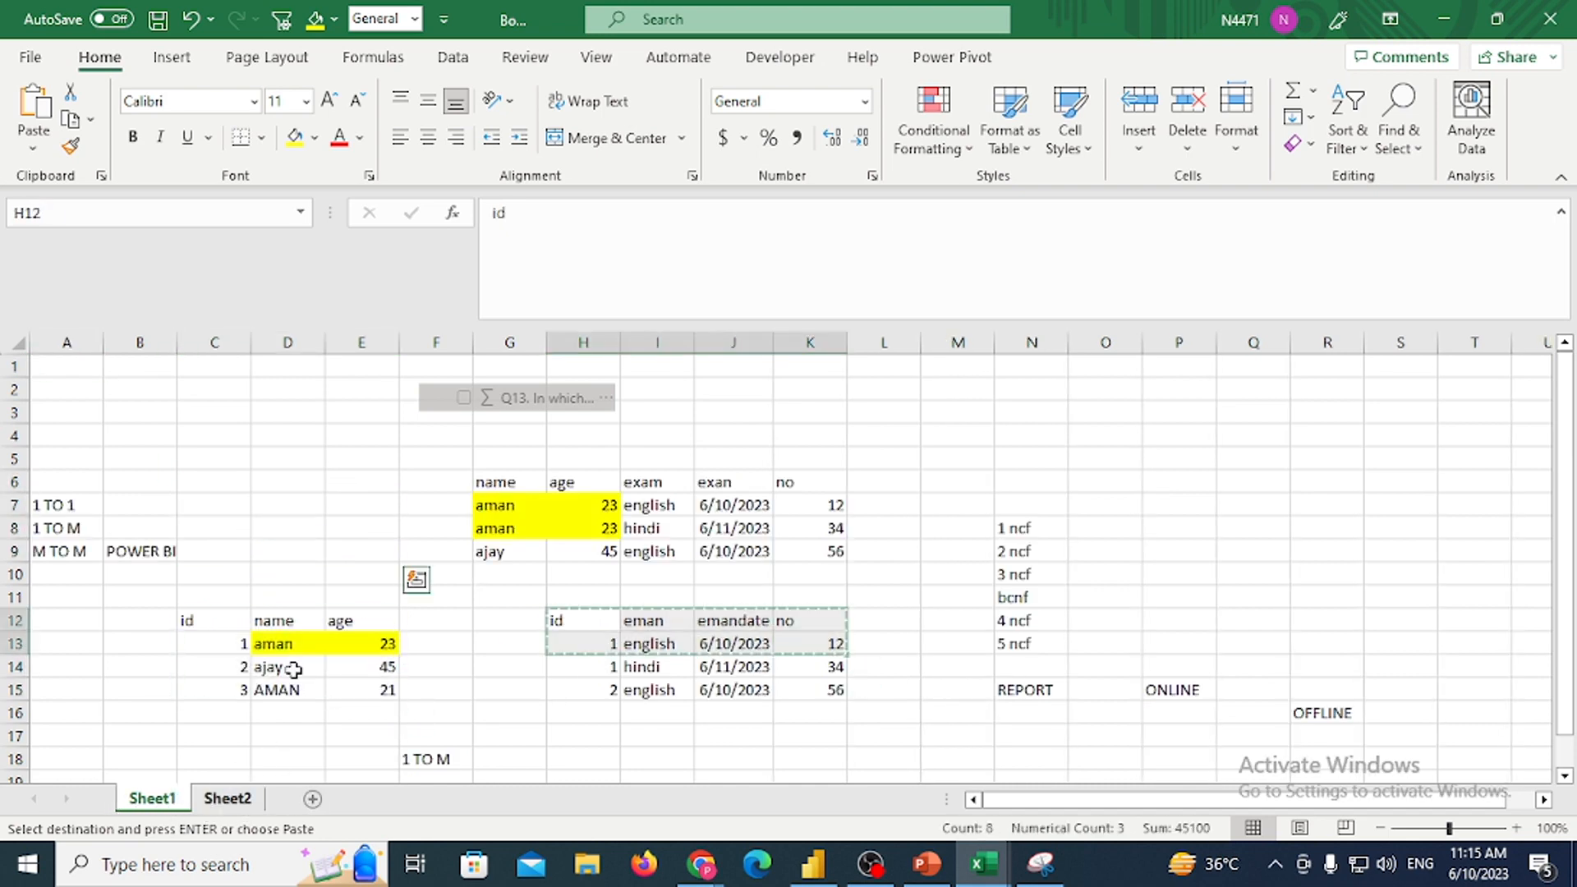
left_click(227, 798)
left_click(553, 482)
key("ctrl+v")
Add exam rows with ids 2 and 3 in H8:K9, filling the remaining columns down from the first exam record
left_click(575, 528)
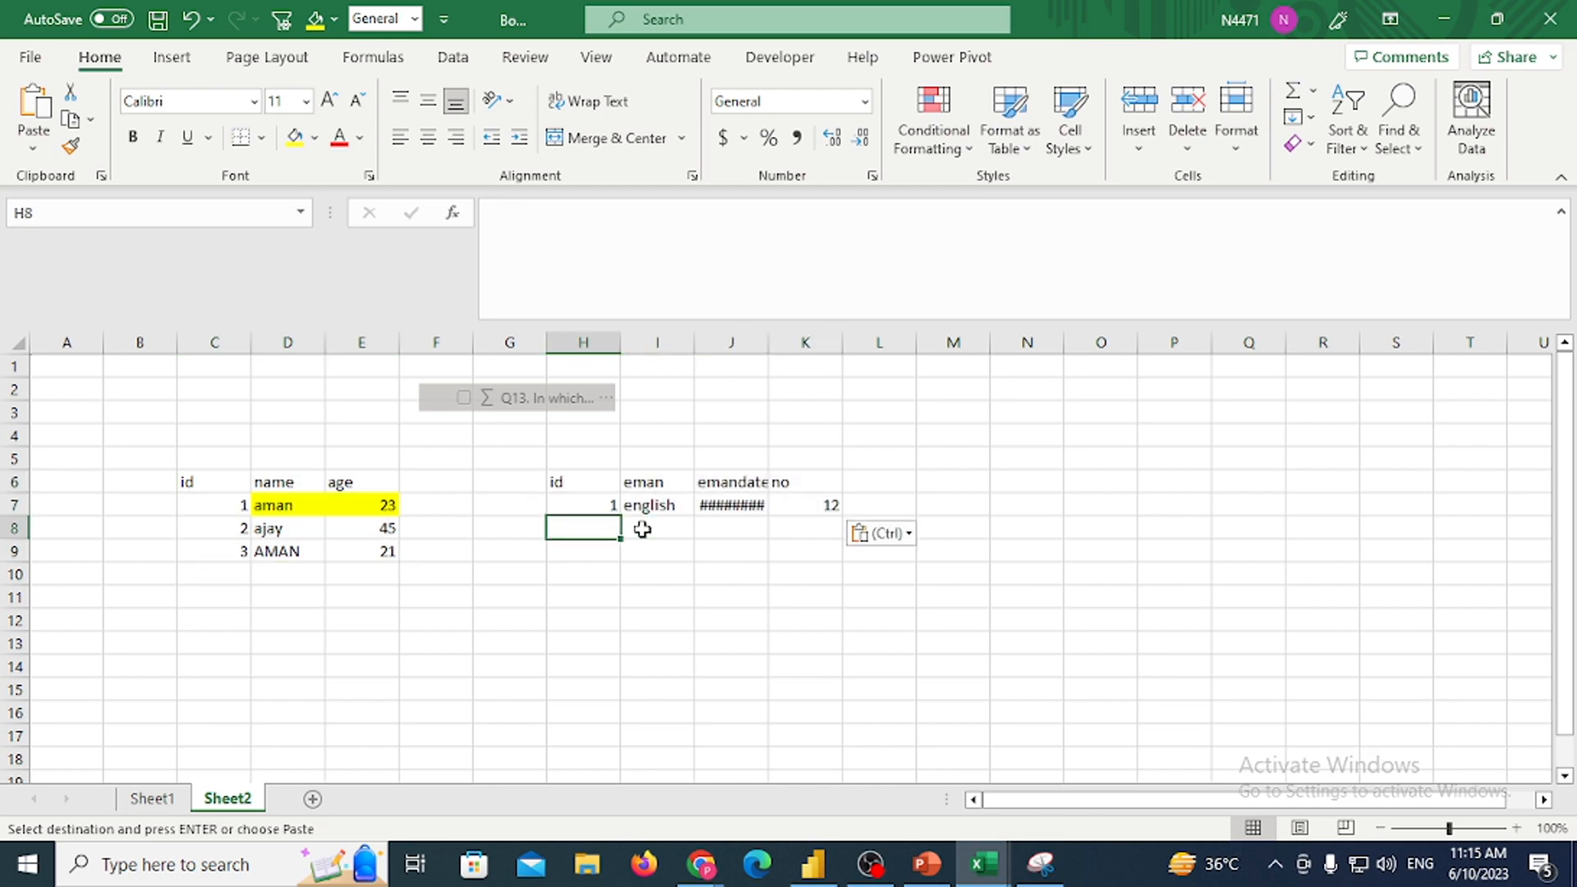
type("2")
key("Tab")
key("shift+Right")
key("shift+Right")
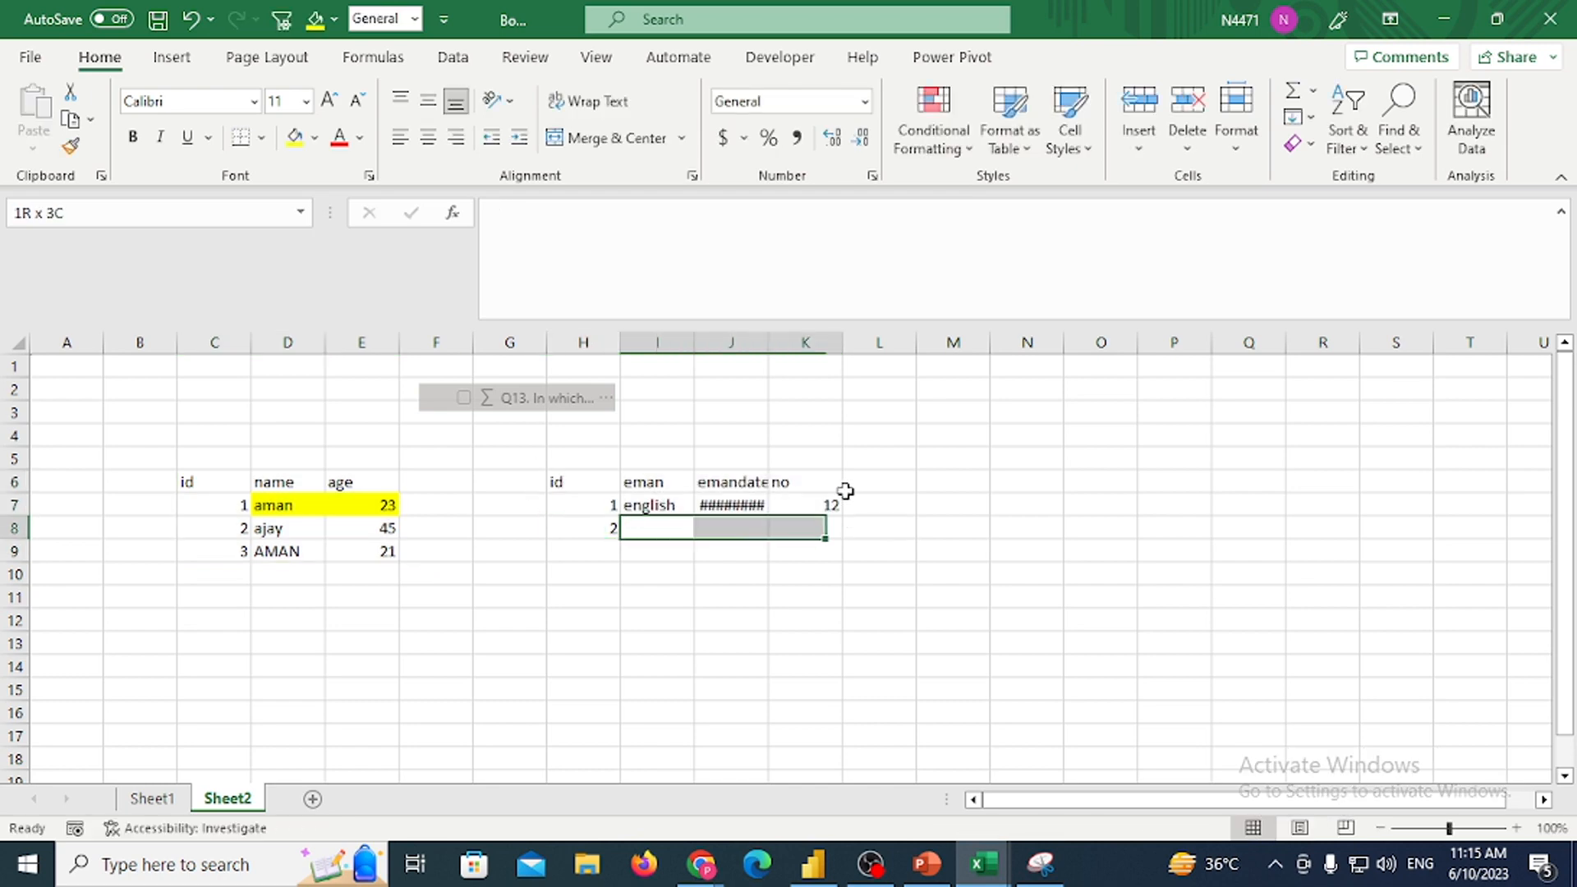
key("ctrl+d")
key("Down")
key("Left")
type("3")
key("Tab")
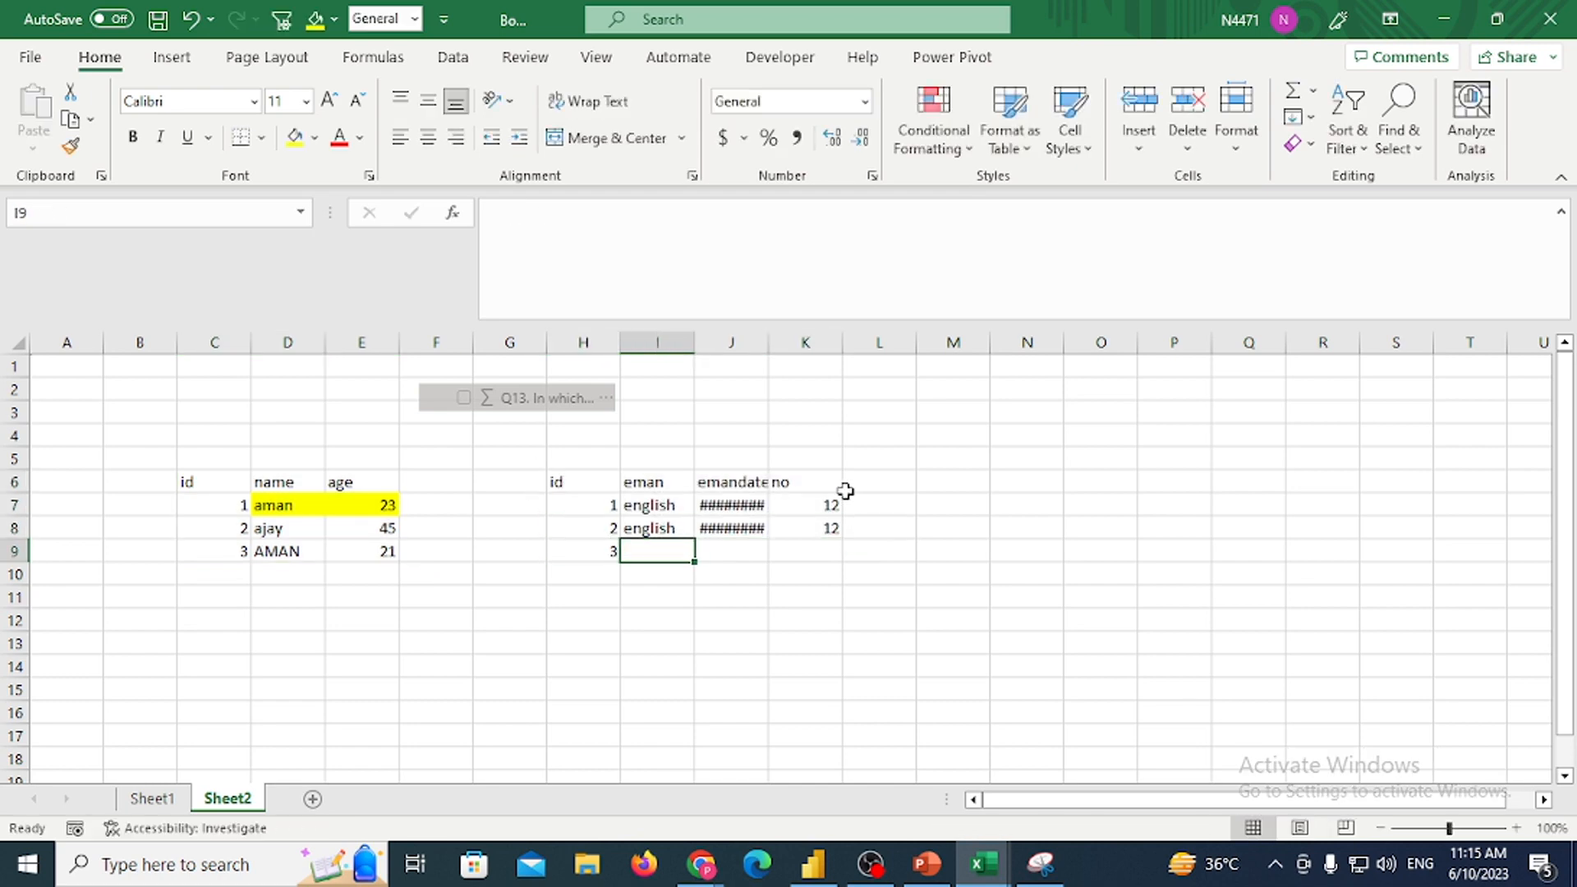
key("shift+Right")
key("shift+Right")
key("ctrl+d")
Compare the person records with ids 1 and 2 with their matching exam rows in H7:K7 and H8:K8
key("Left")
key("Left")
key("Left")
key("Left")
key("Left")
key("Up")
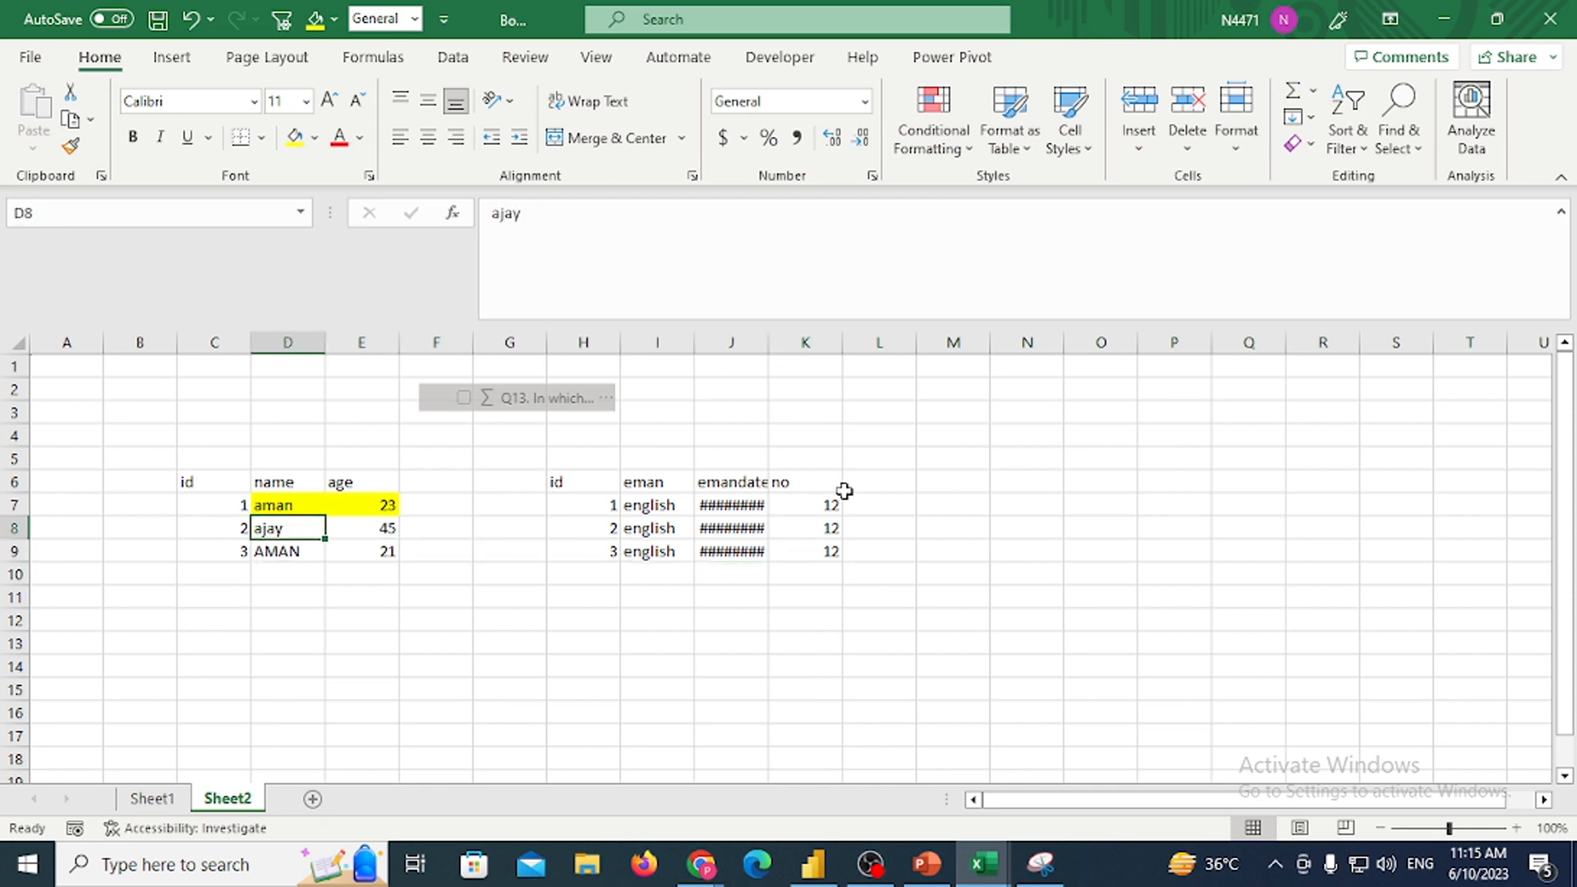
key("Up")
key("Right")
key("Left")
key("Left")
key("shift+Right")
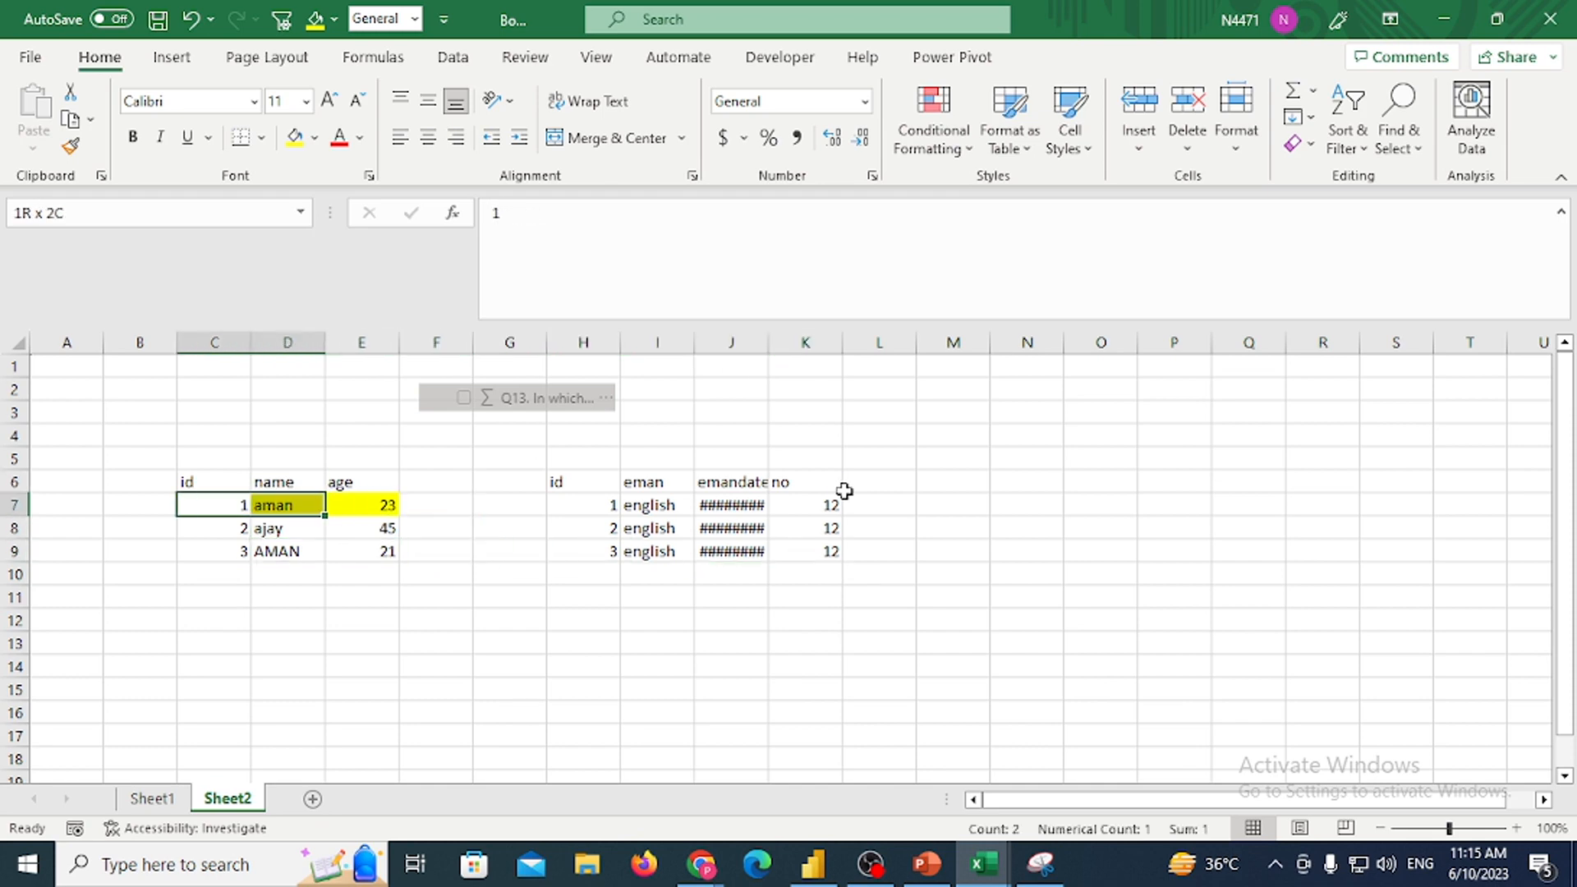
key("shift+Right")
key("shift+Left")
key("Right")
key("Right")
key("Right")
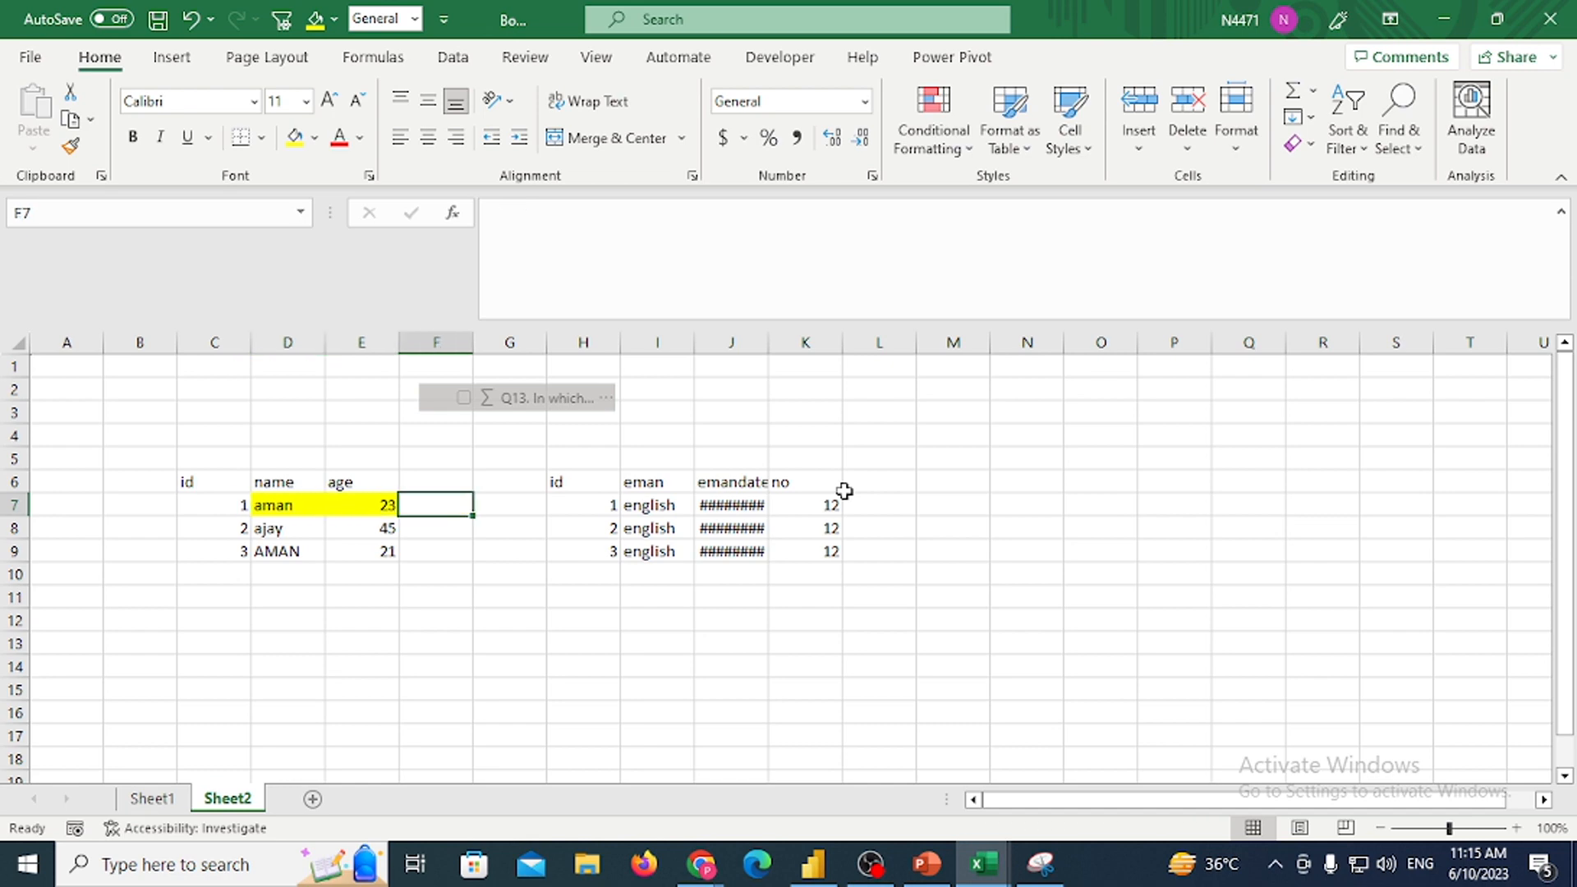
key("Left")
key("Left")
key("Left")
left_click_drag(604, 505, 838, 510)
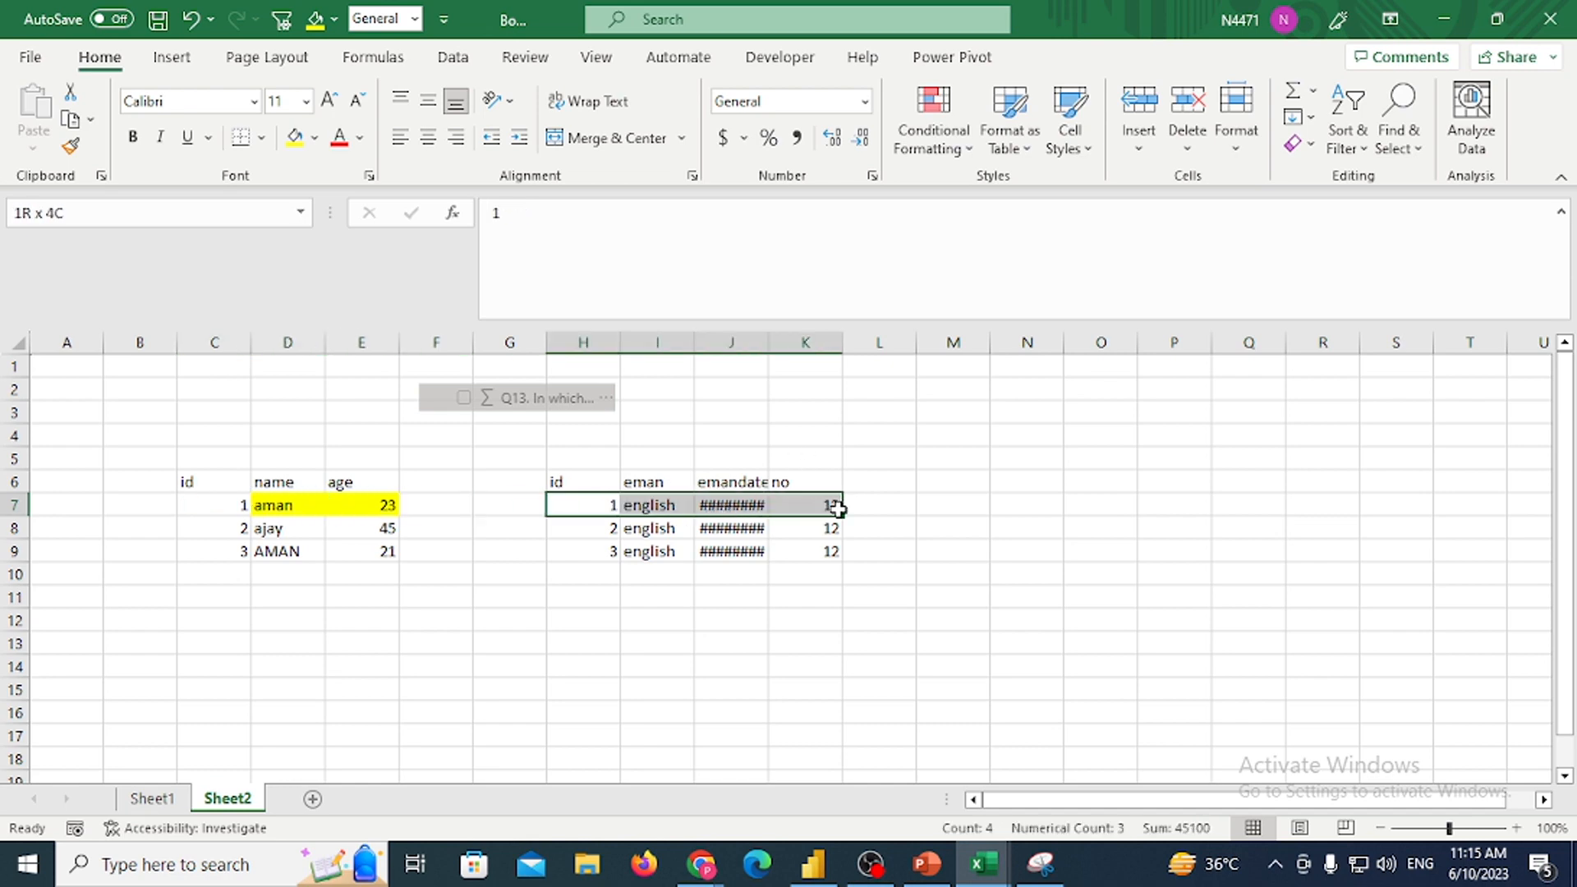
left_click(236, 526)
left_click_drag(583, 534, 796, 528)
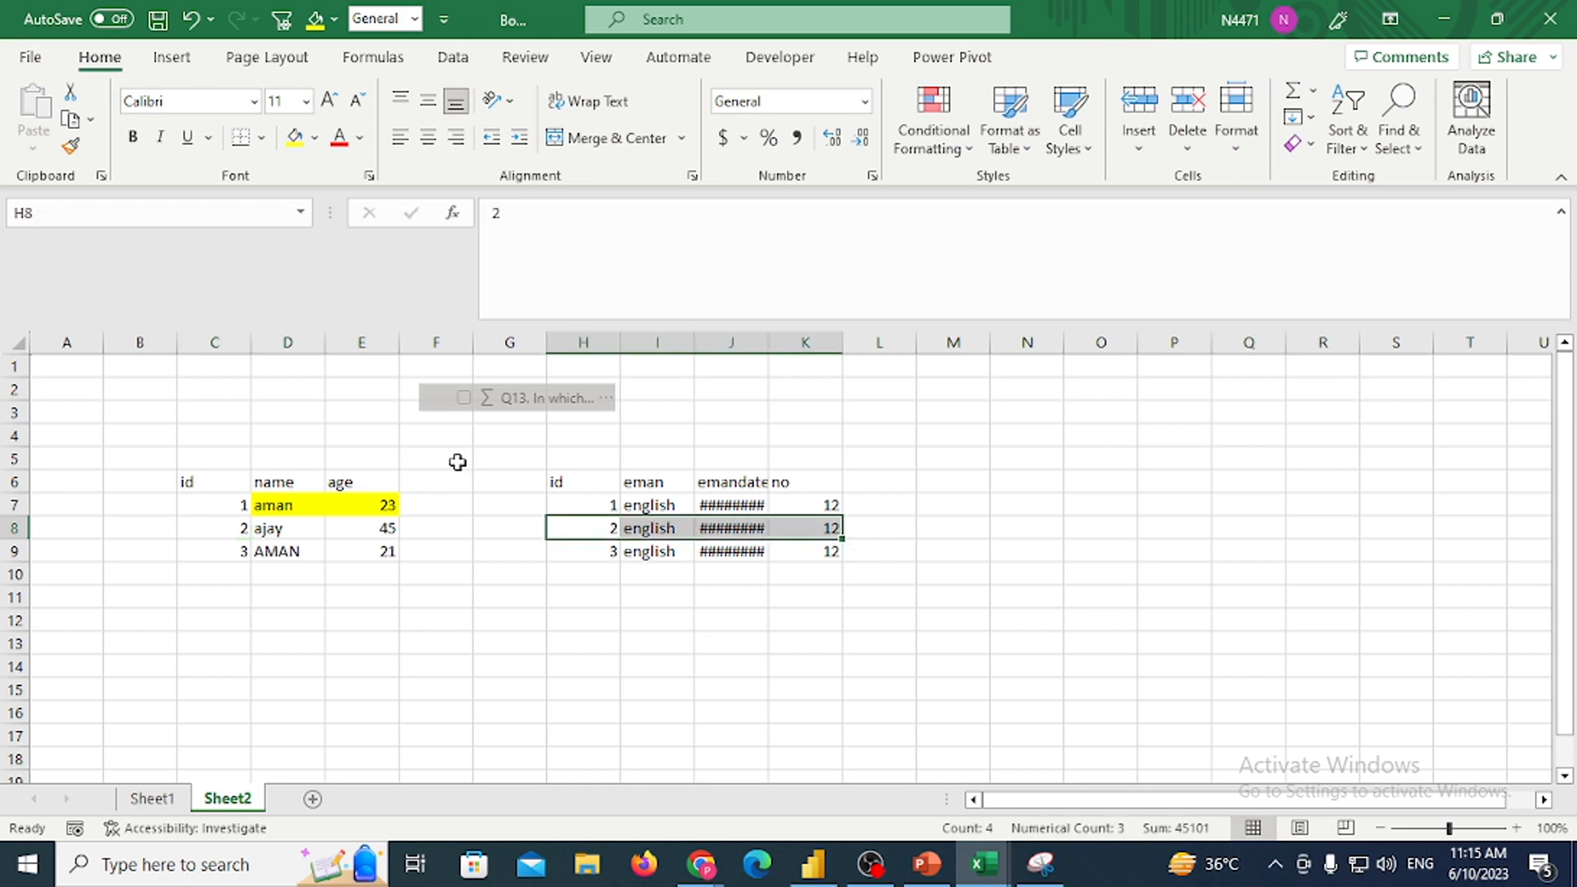
Enter the relationship label 1 TO 1 in F5 between the two Sheet2 tables
left_click(454, 454)
type("1 TO 1")
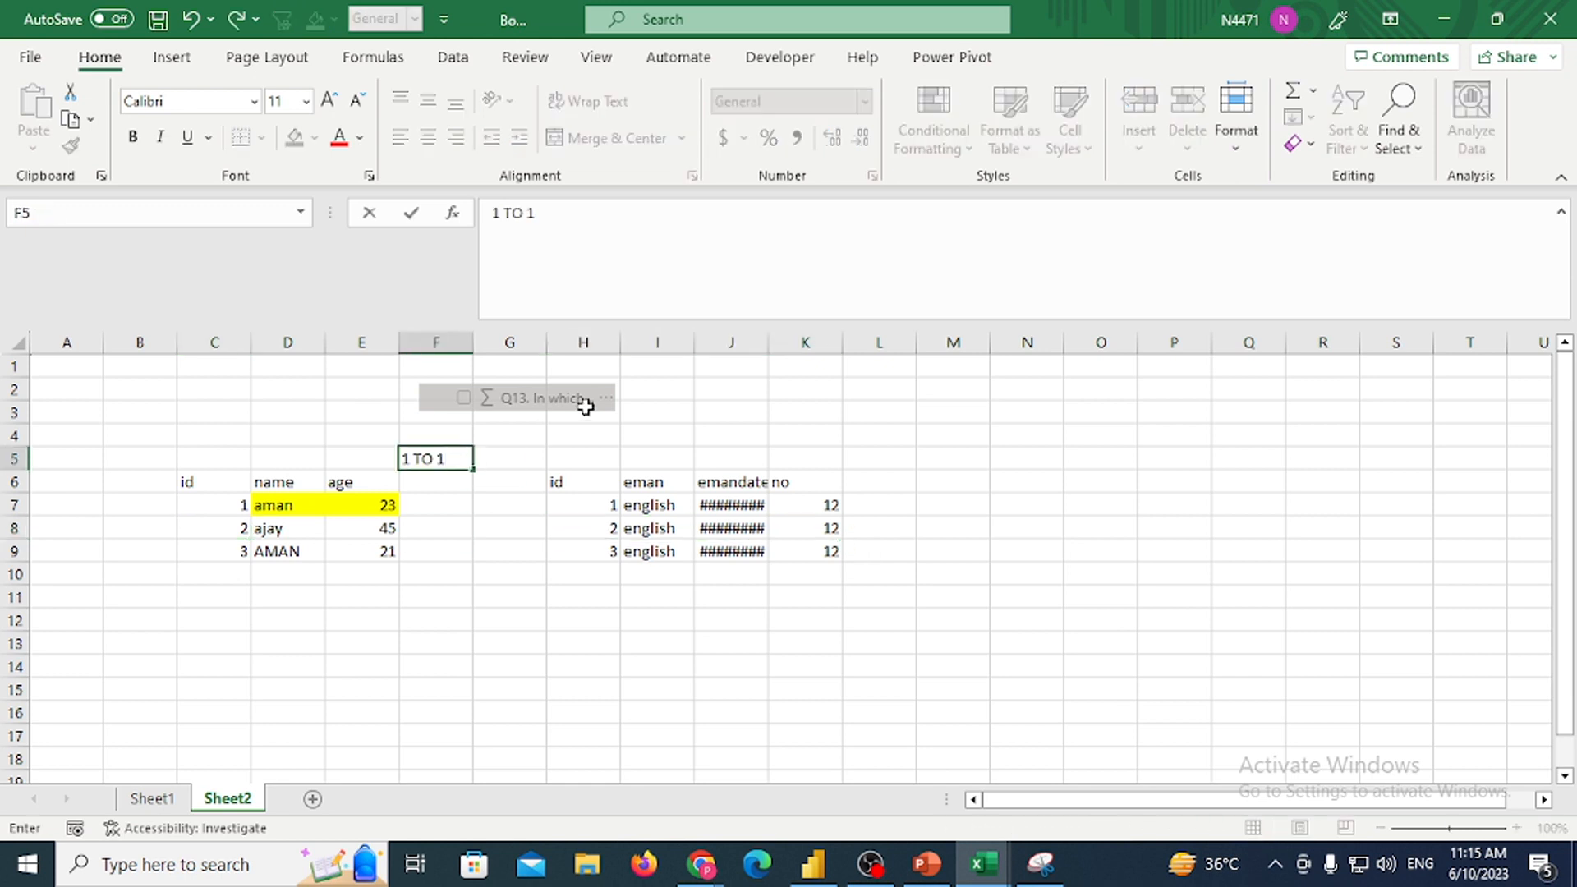
key("Tab")
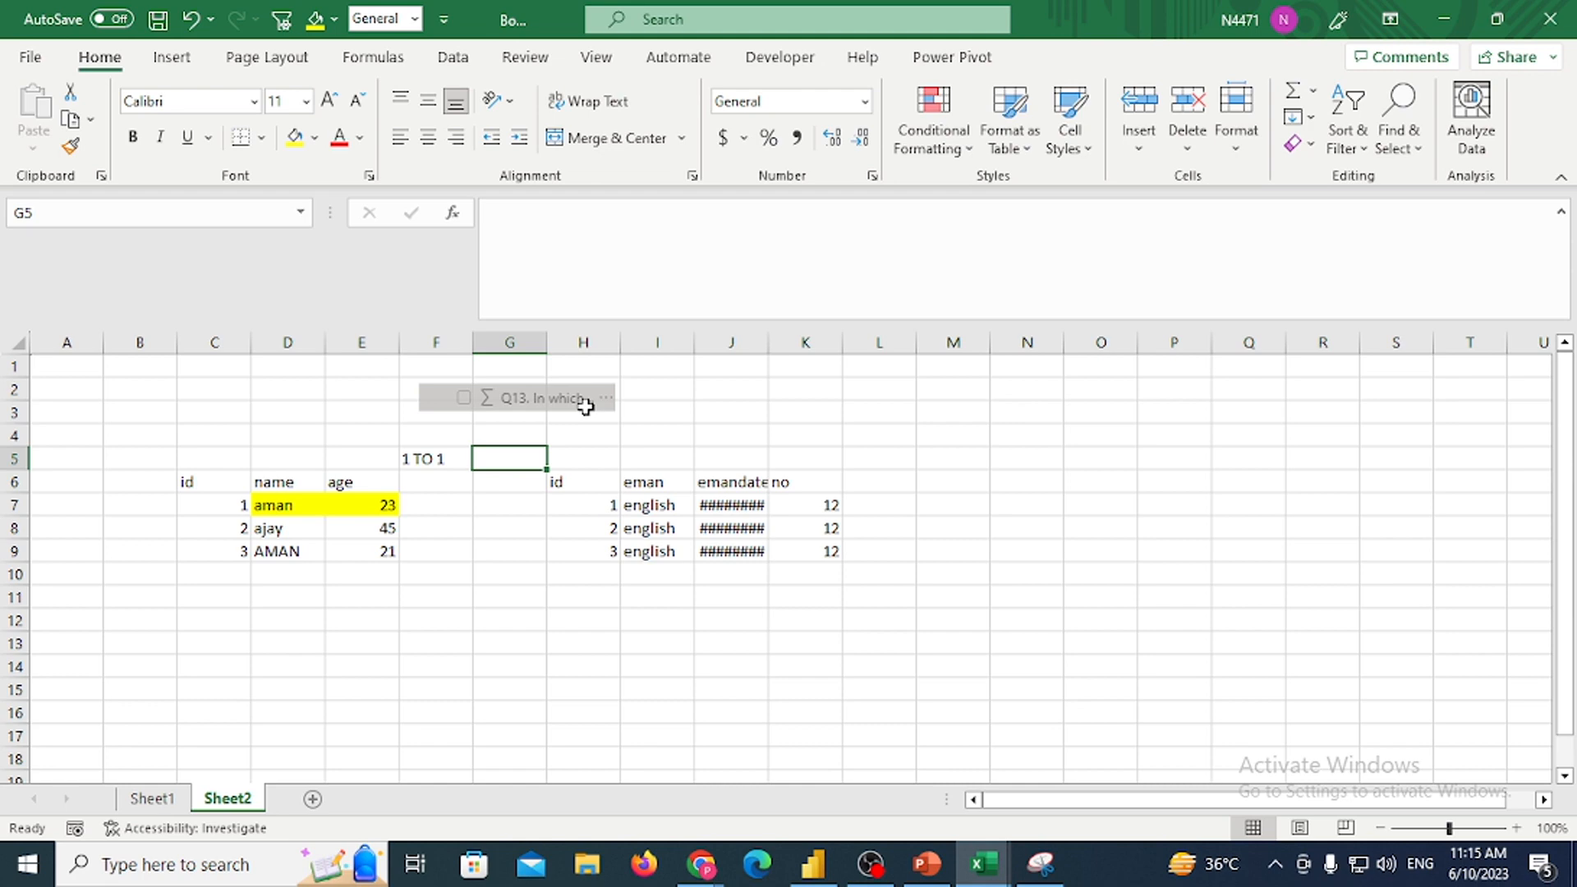
Open the AdventureWorks_Customers file from the desktop's Excel Training folder, inside AdventureWorks+CSV+Files
left_click(588, 865)
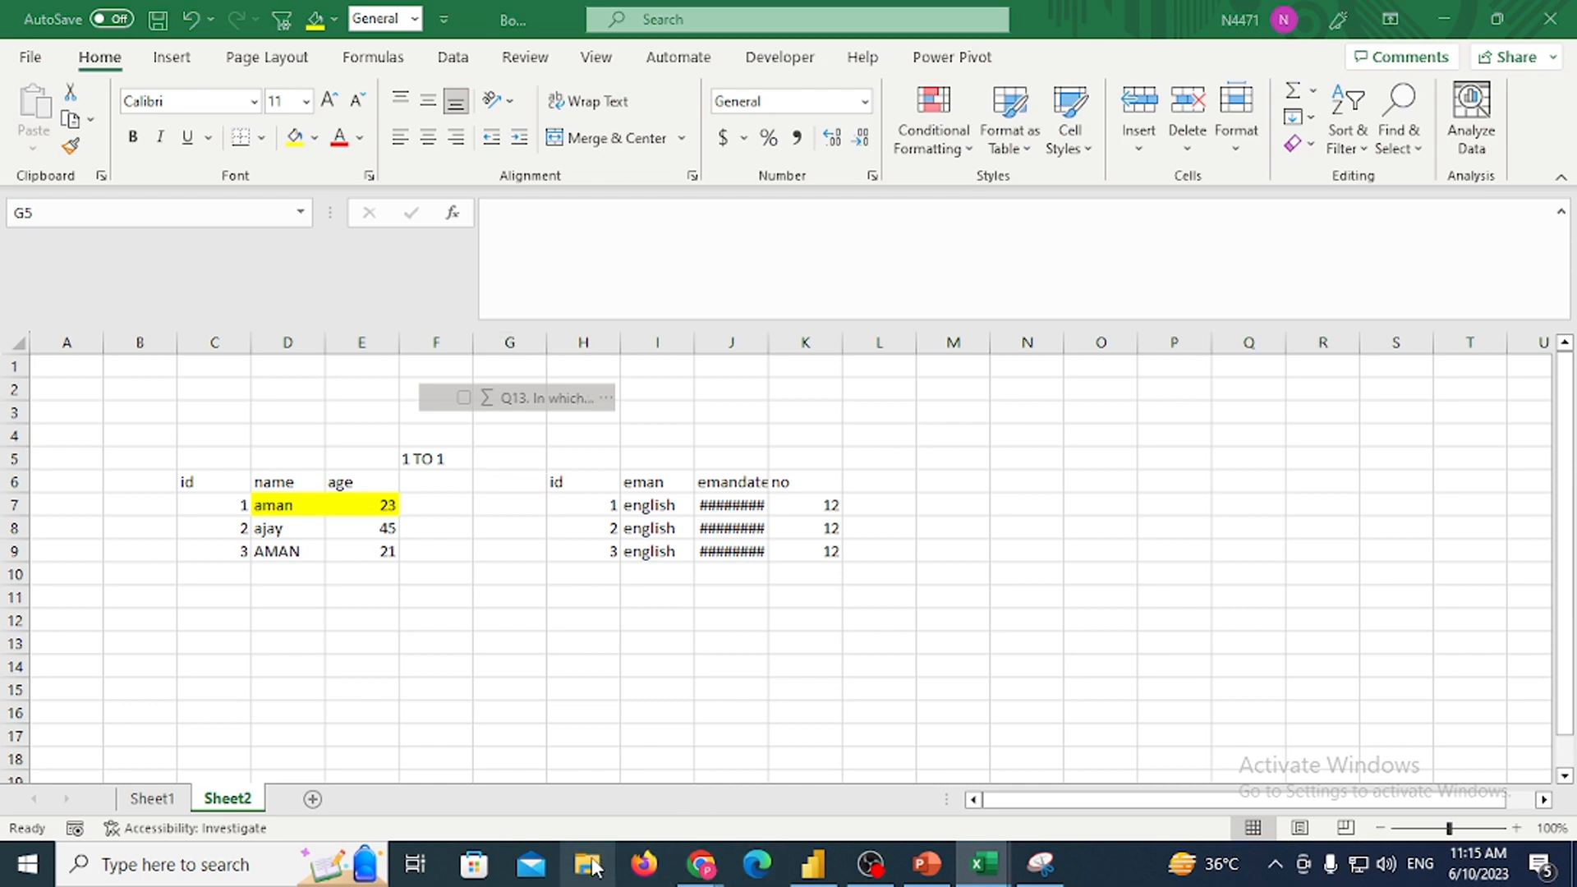
key("super+d")
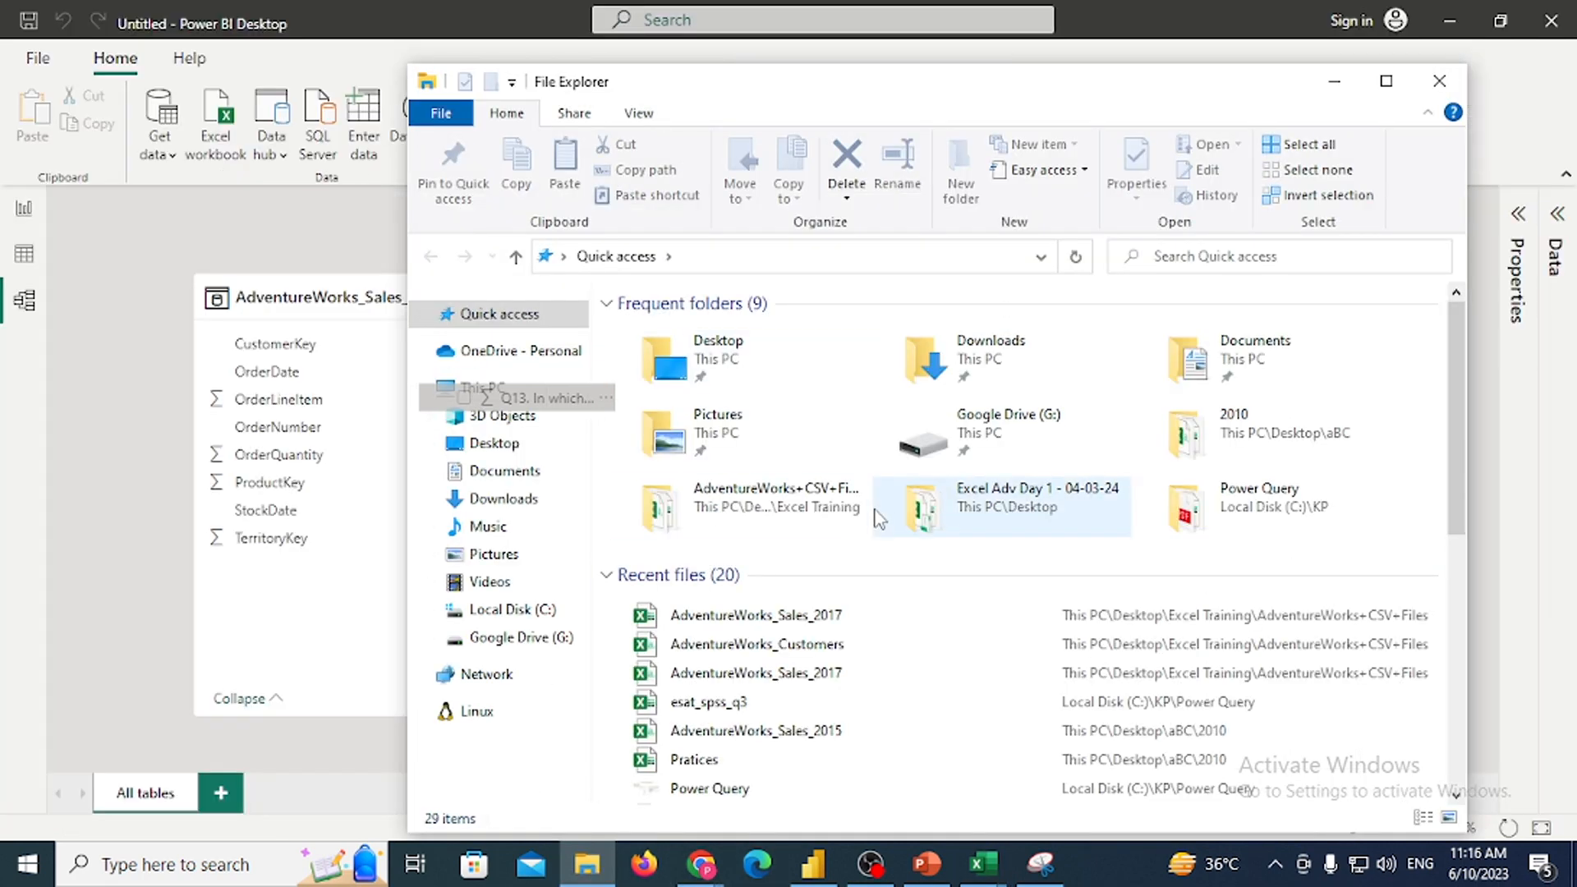
double_click(1515, 69)
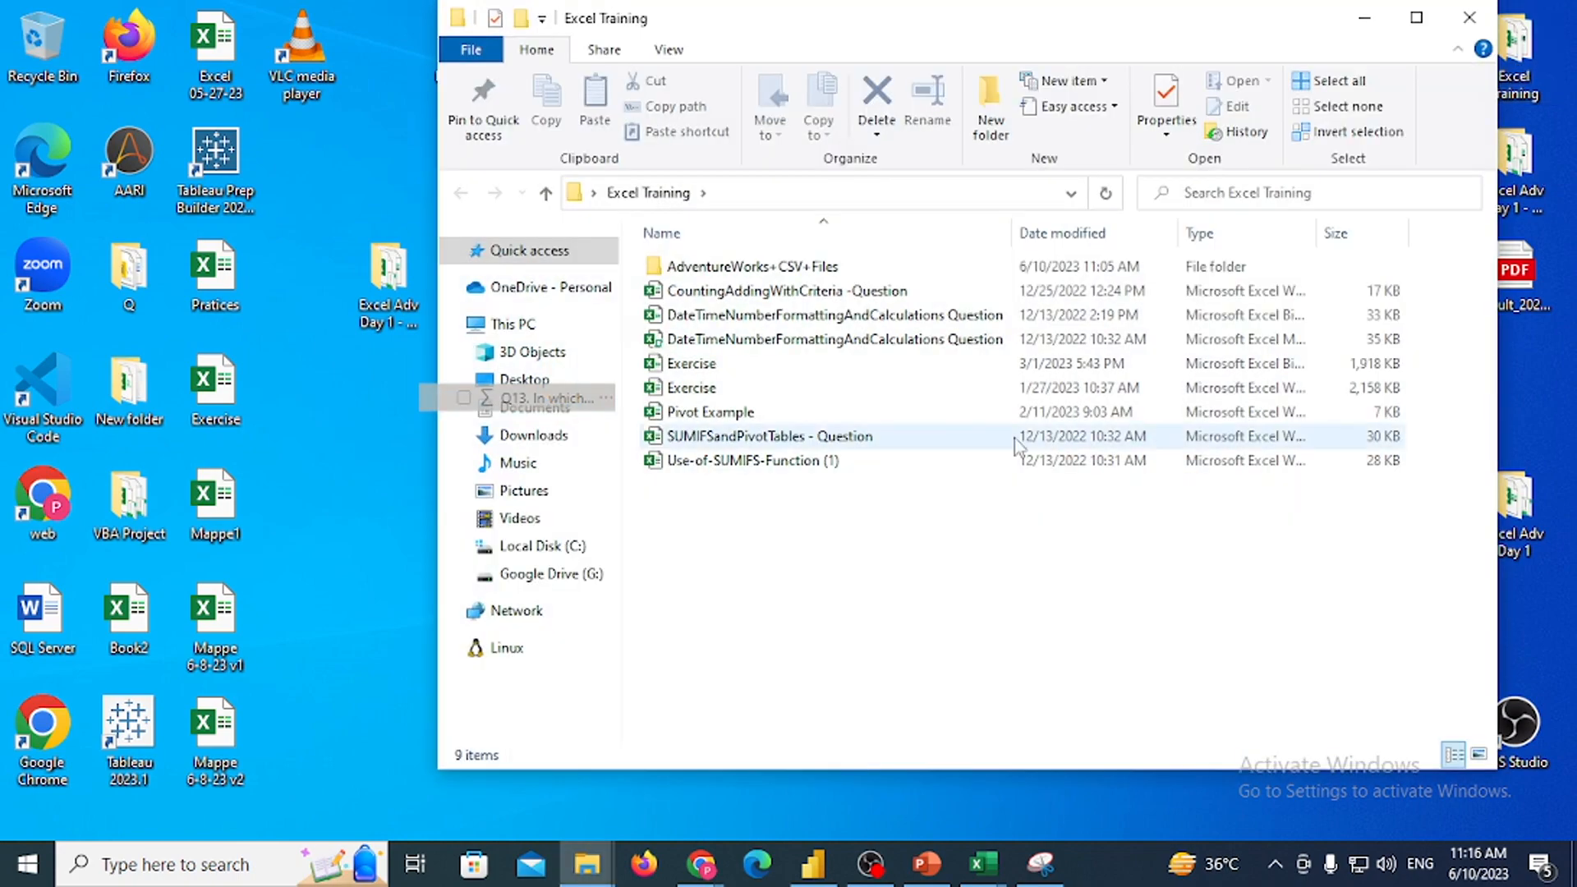
left_click(807, 293)
double_click(801, 265)
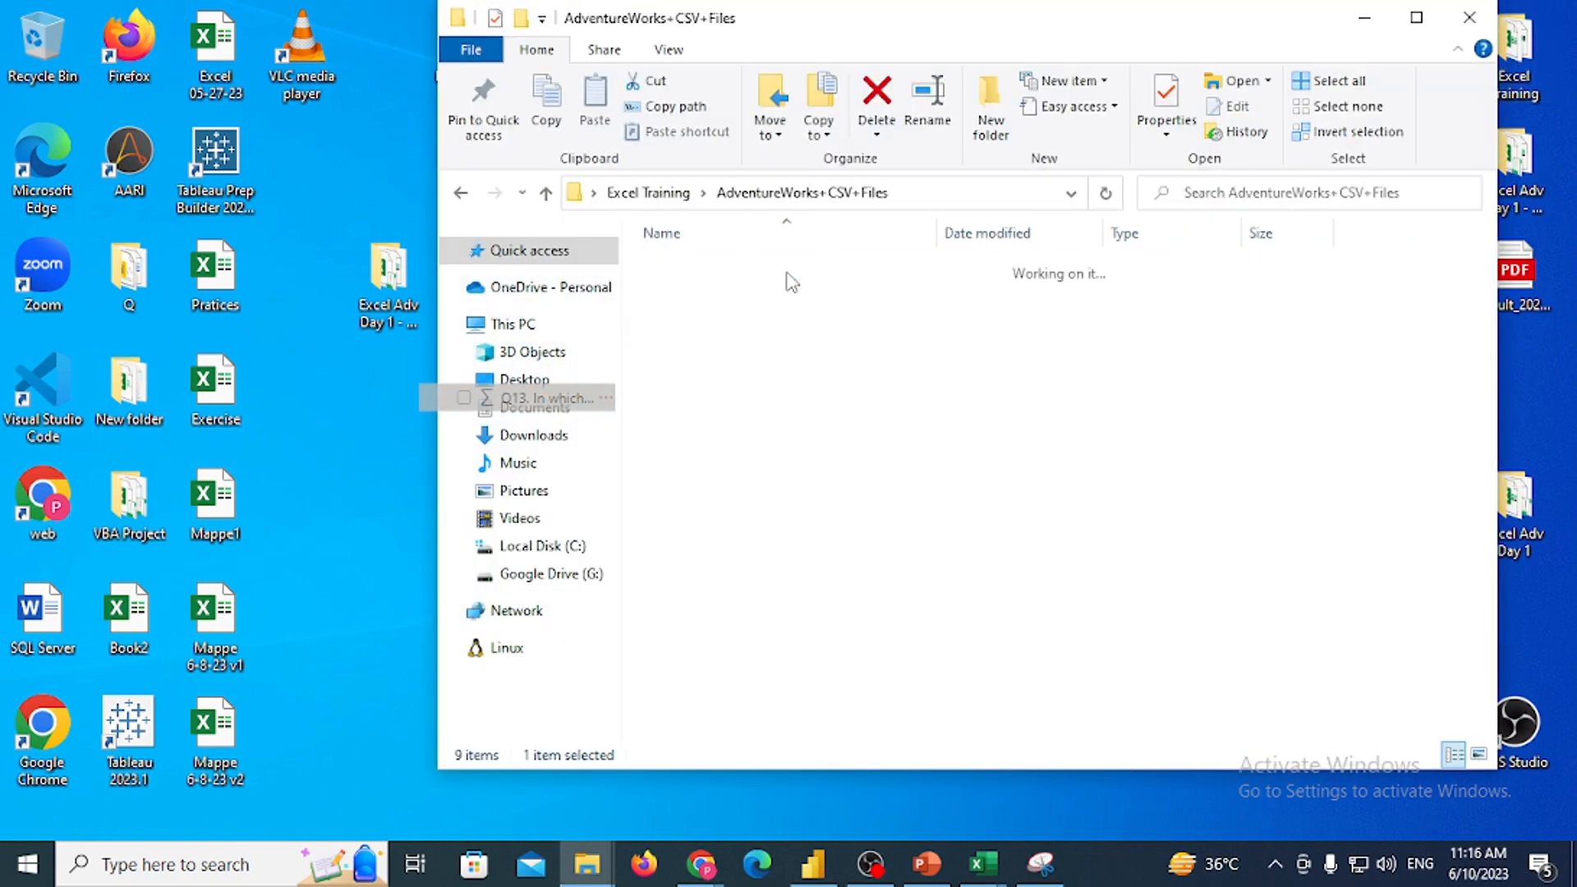
left_click(863, 344)
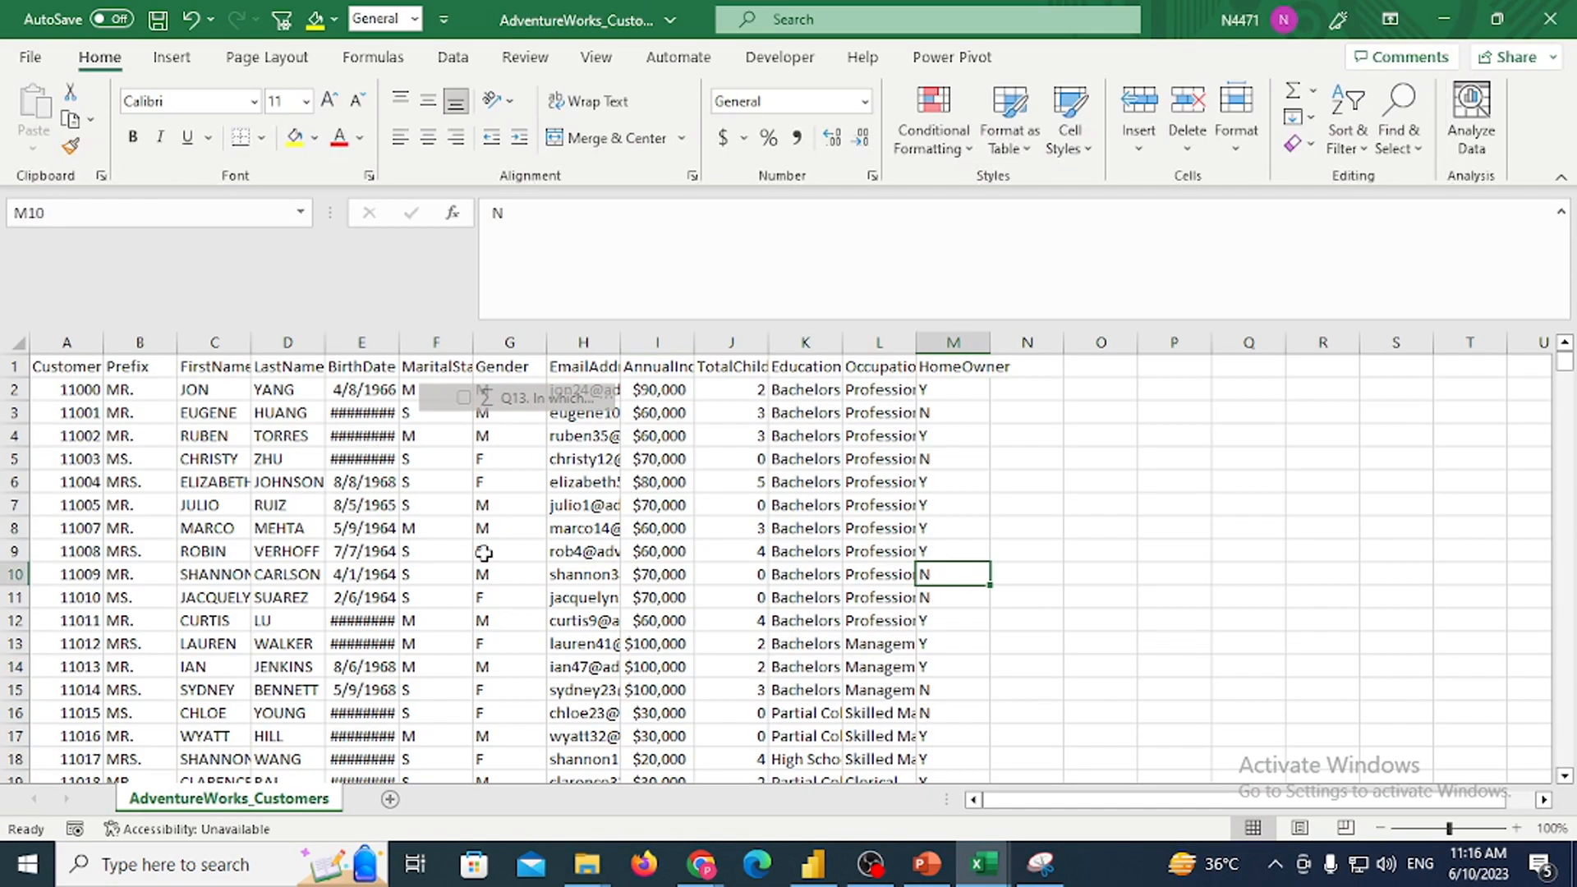
Select the FirstName column and turn on filters for the customer table's header row
left_click(485, 552)
left_click(197, 387)
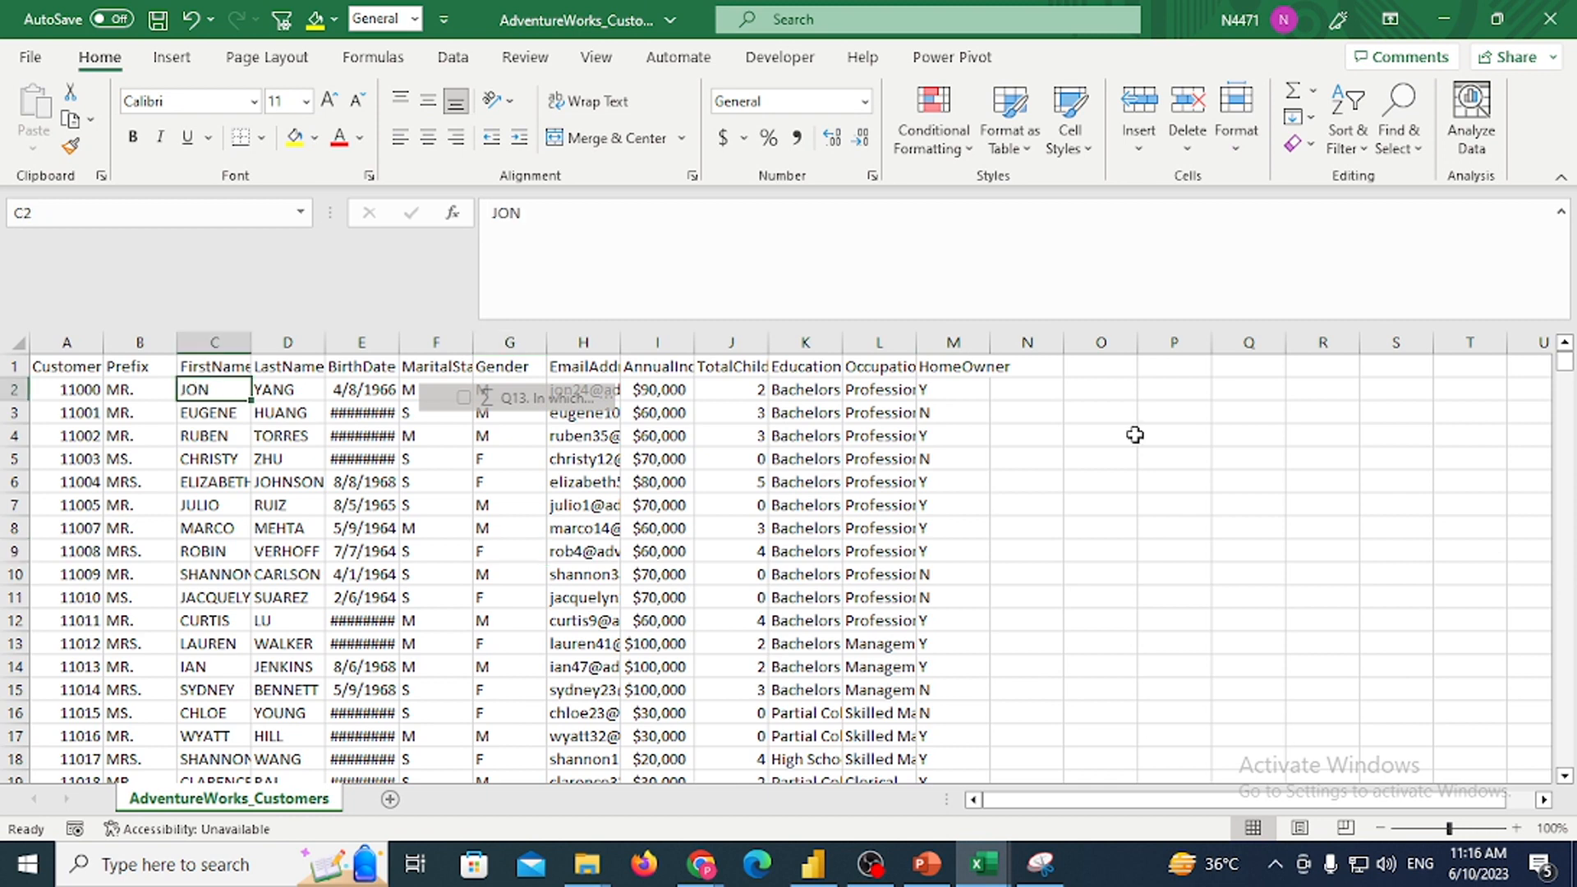
key("ctrl+space")
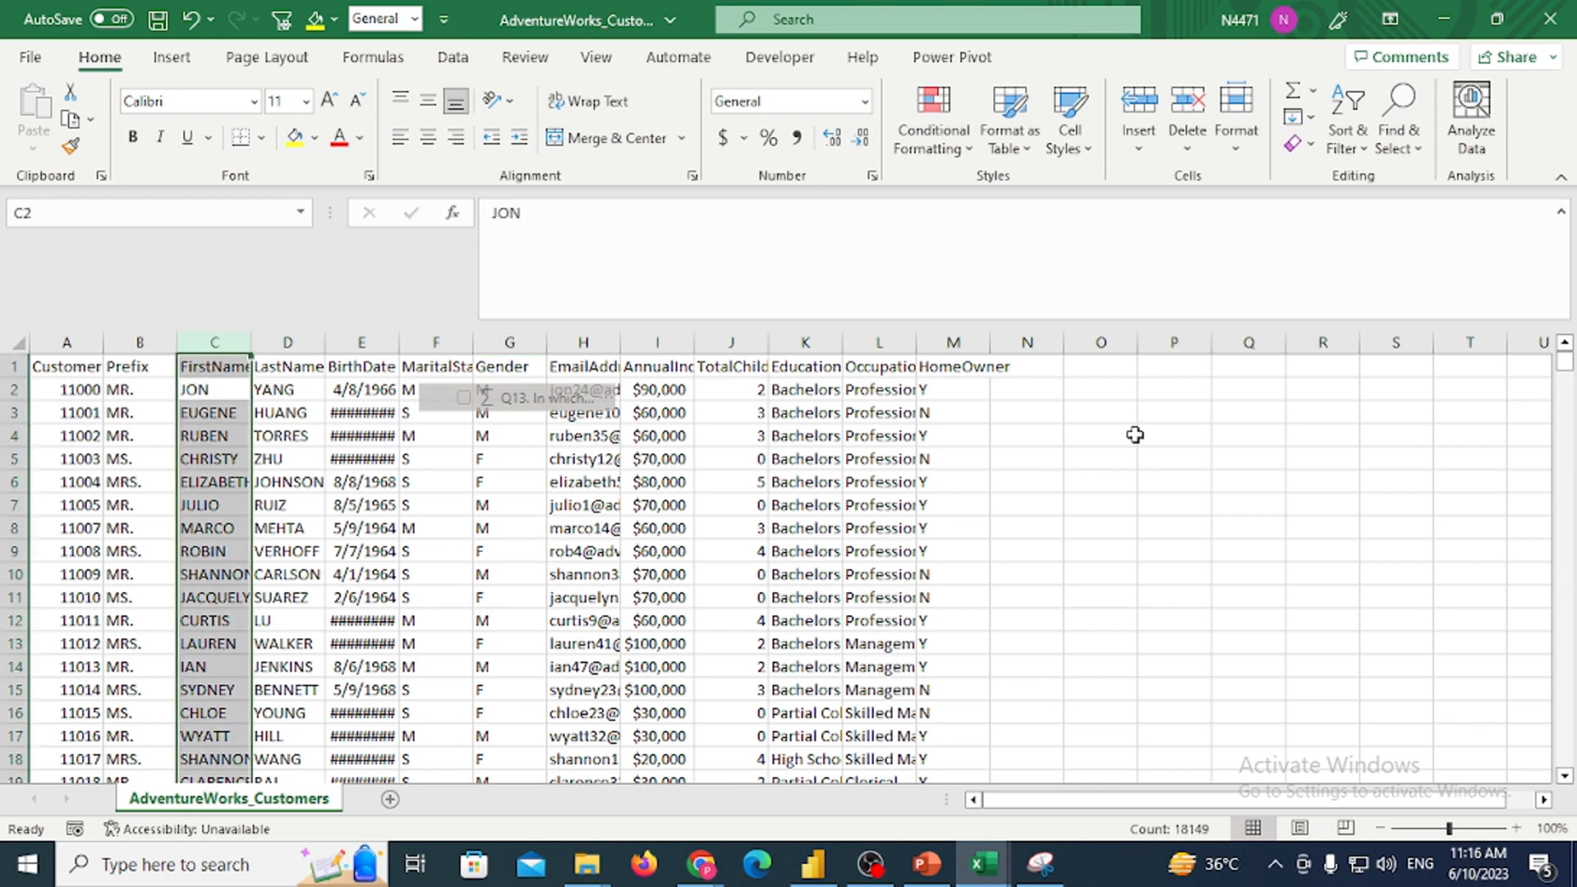
key("alt+a")
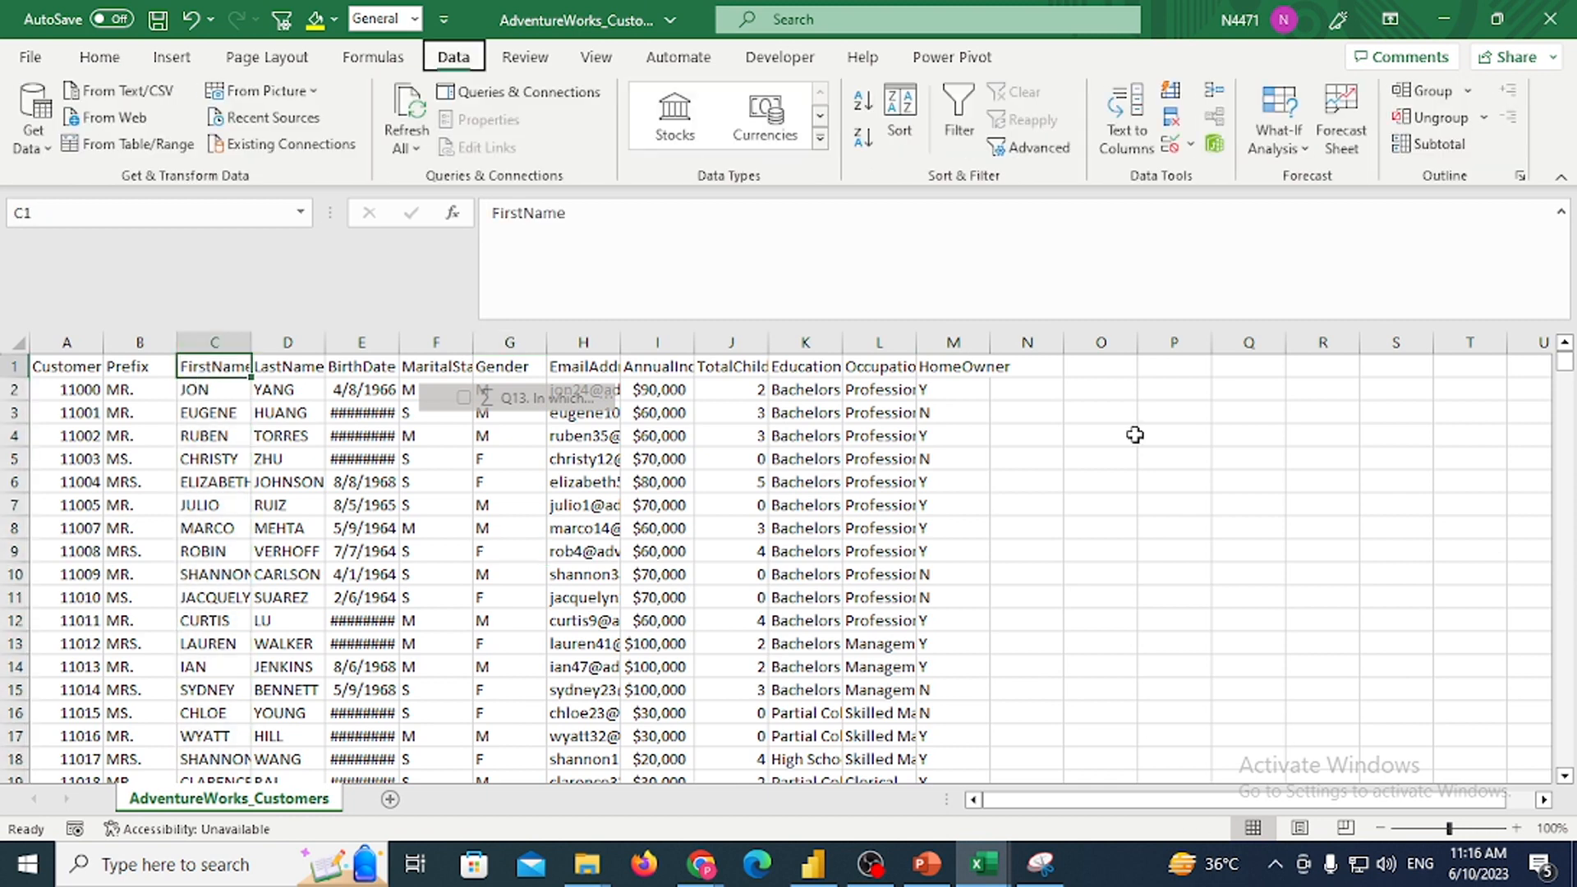
key("t")
Look through the customers' first names down the FirstName column to about row 25
key("Down")
key("Down")
key("Down")
key("Down")
key("Down")
key("Down")
key("Down")
key("Down")
key("Down")
key("Down")
key("Down")
key("Down")
key("Down")
key("Down")
key("Down")
key("Down")
key("Down")
key("Down")
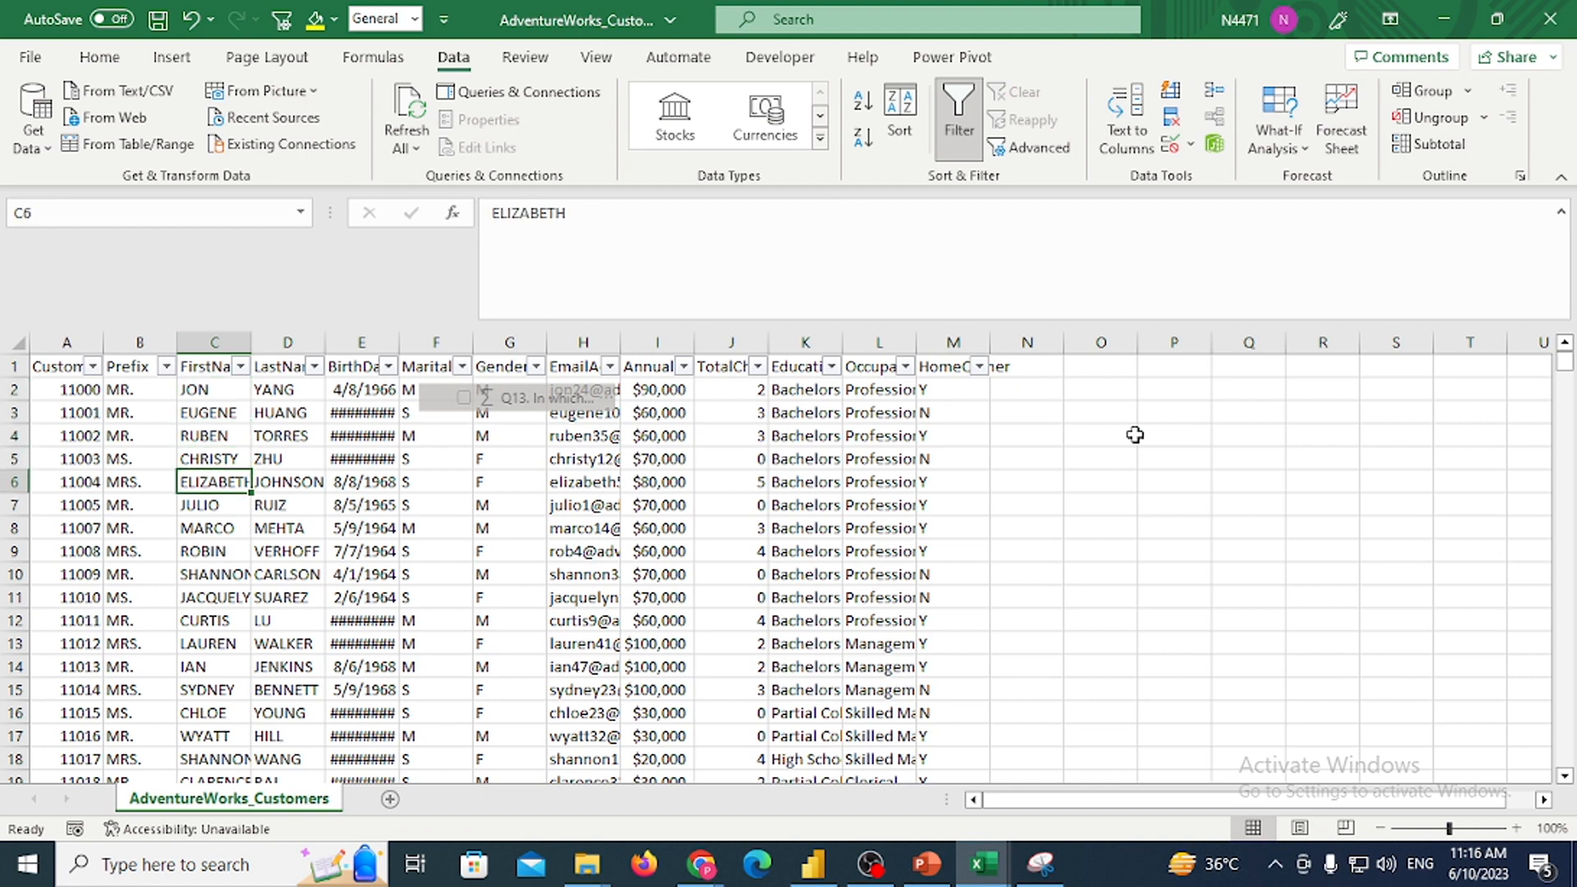
key("Down")
key("Down")
key("Down")
key("Down")
key("Down")
key("Down")
key("Up")
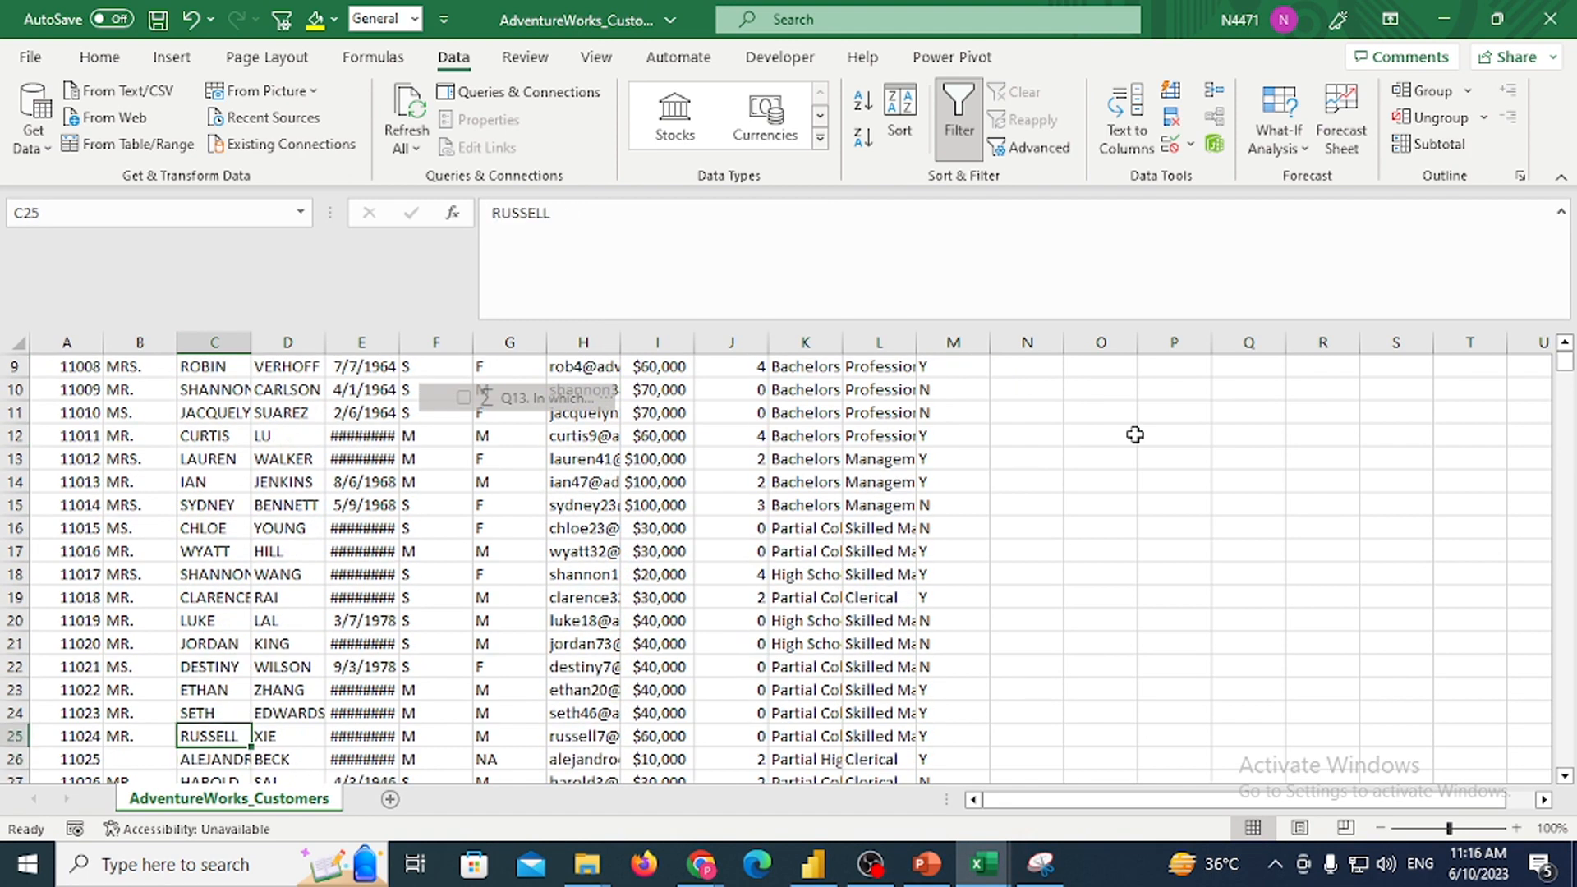
Check the CustomerKey filter list and turn off the filters on the customer table's header row
key("ctrl+Up")
key("ctrl+Left")
key("alt+a")
key("t")
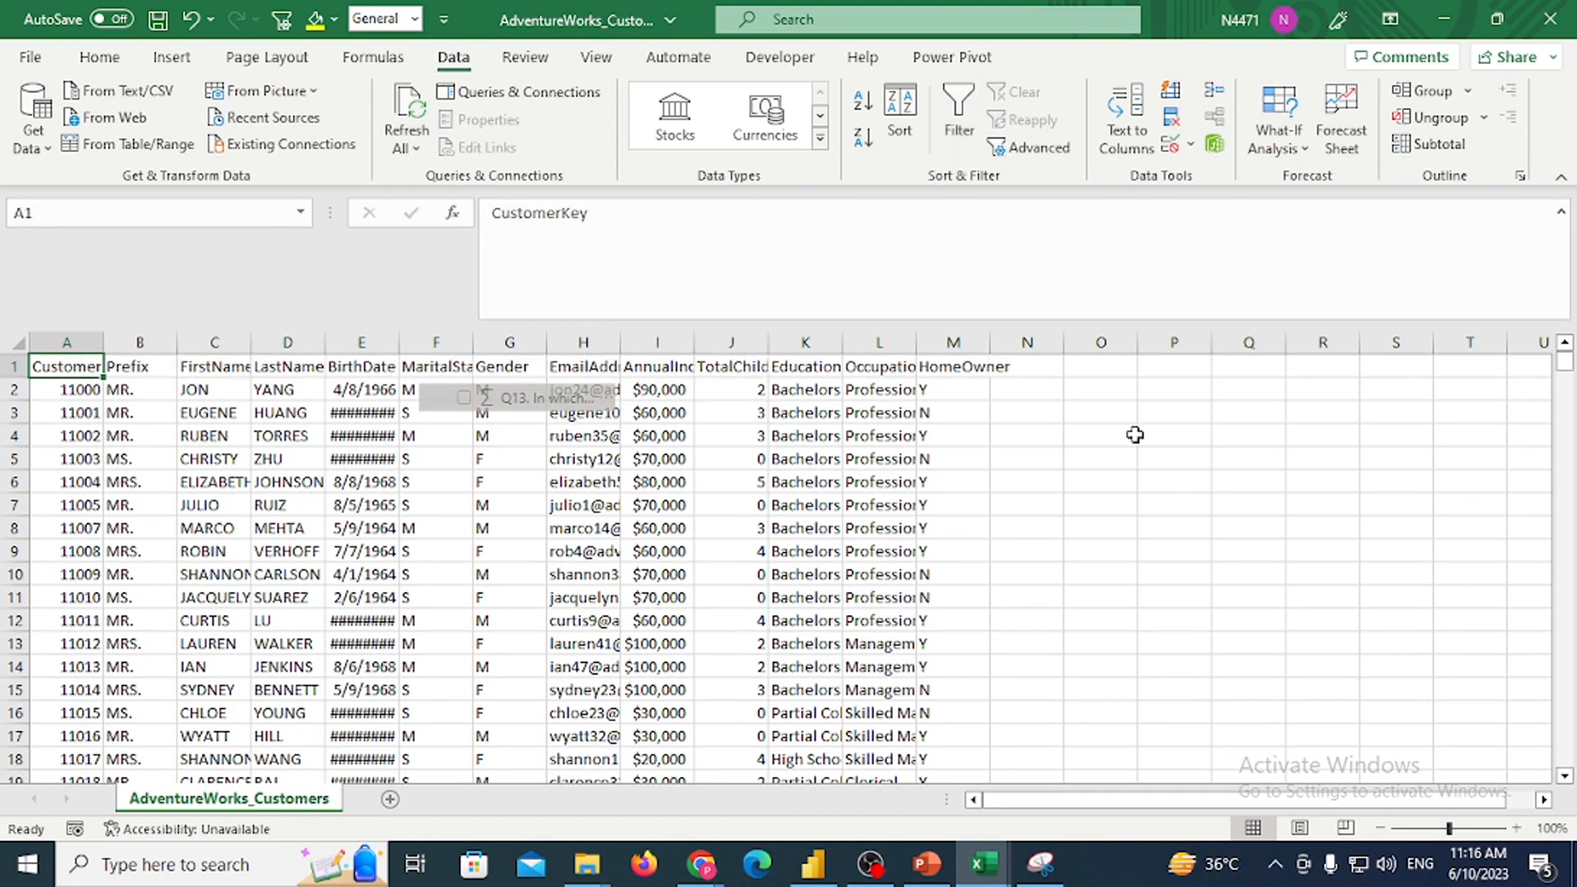
key("ctrl+shift+l")
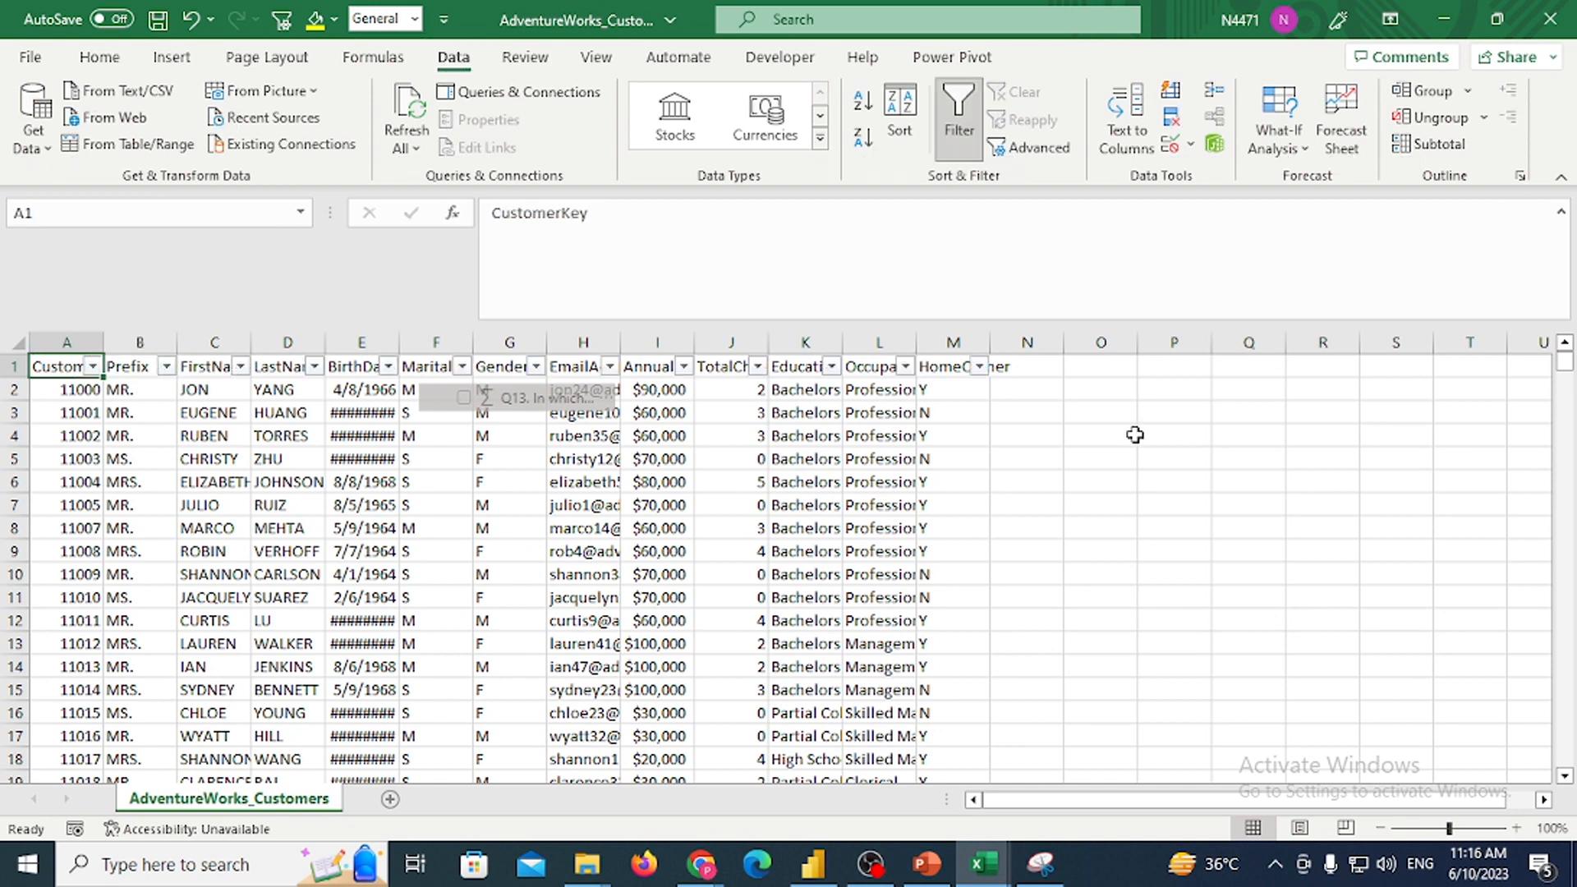
key("alt+Down")
key("Escape")
key("ctrl+shift+l")
key("Down")
key("Up")
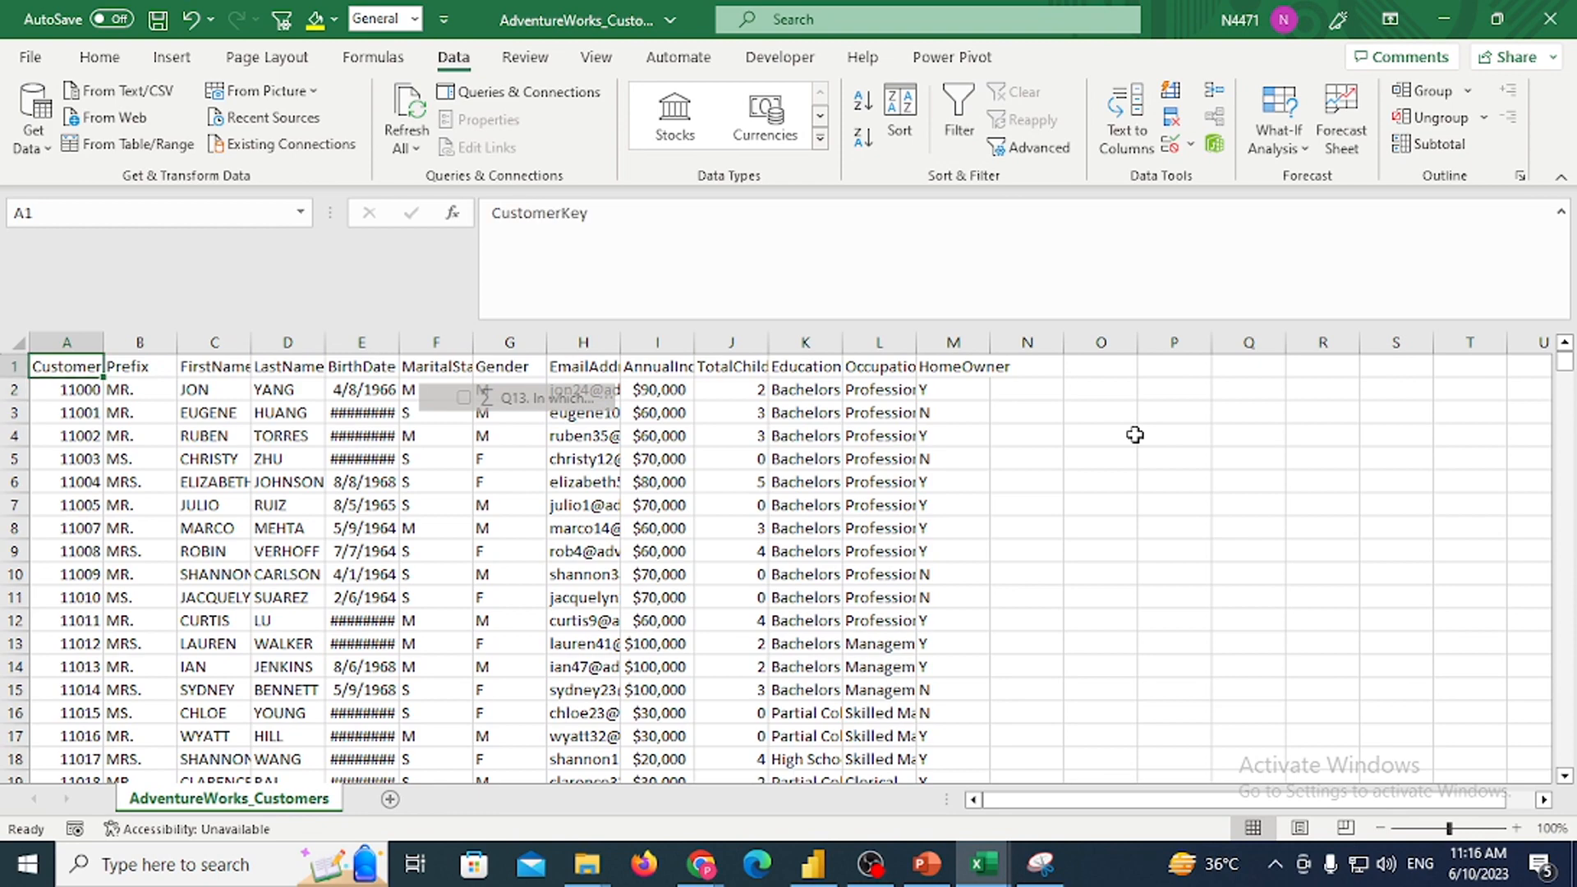
Enter the formula =COUNTIFS(A:A,A2) in N2 to count how often the first customer key occurs in column A
key("ctrl+Down")
key("ctrl+Up")
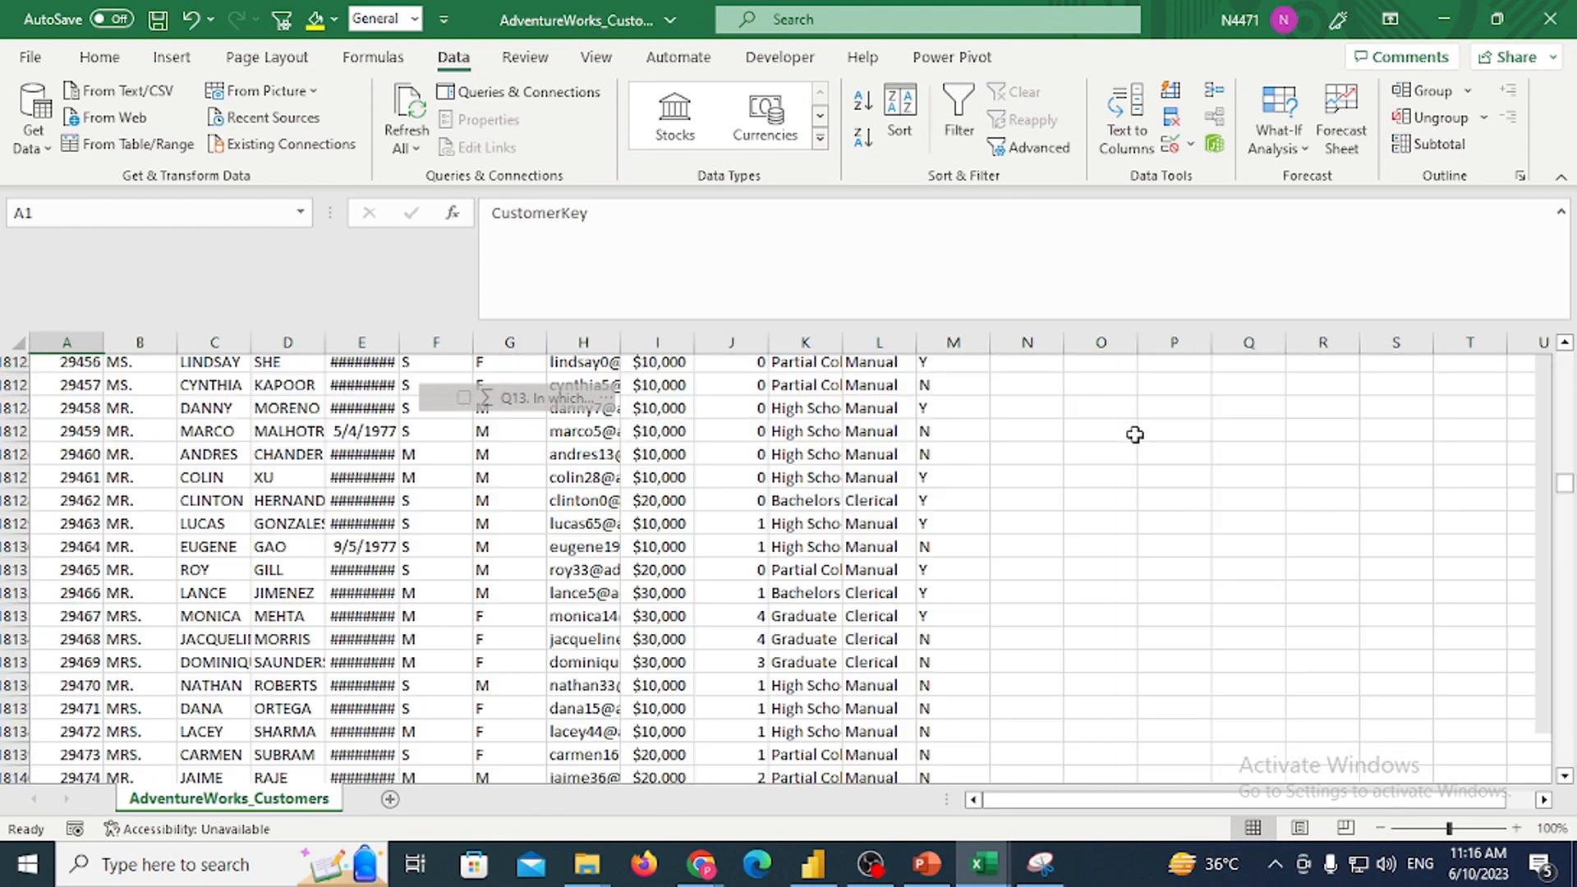
key("Right")
key("ctrl+Right")
key("Right")
key("Down")
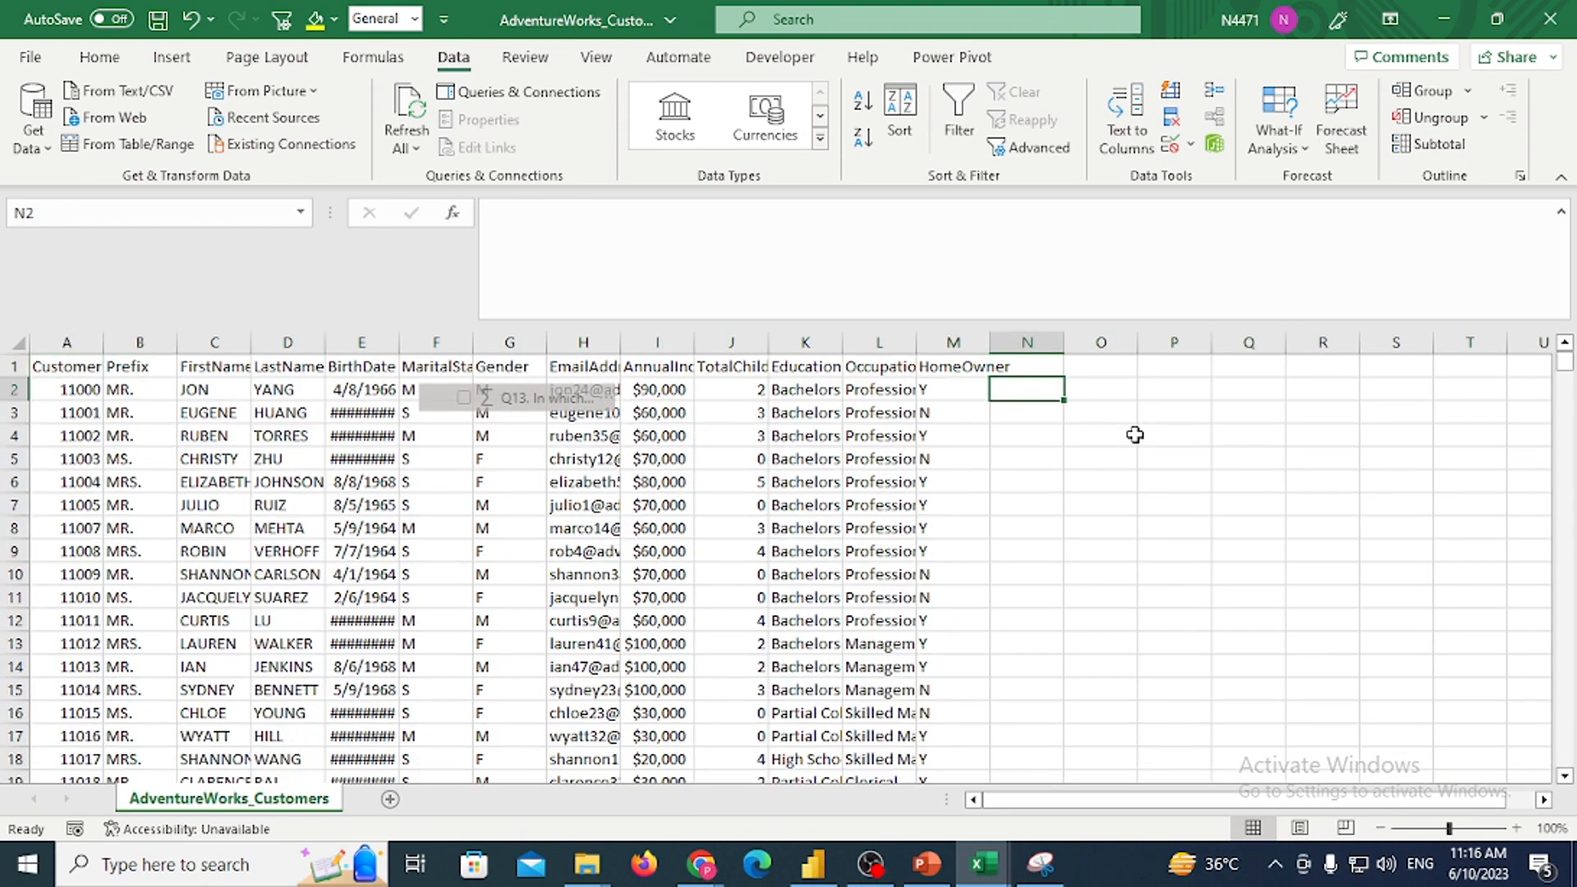
type("=COUT")
key("BackSpace")
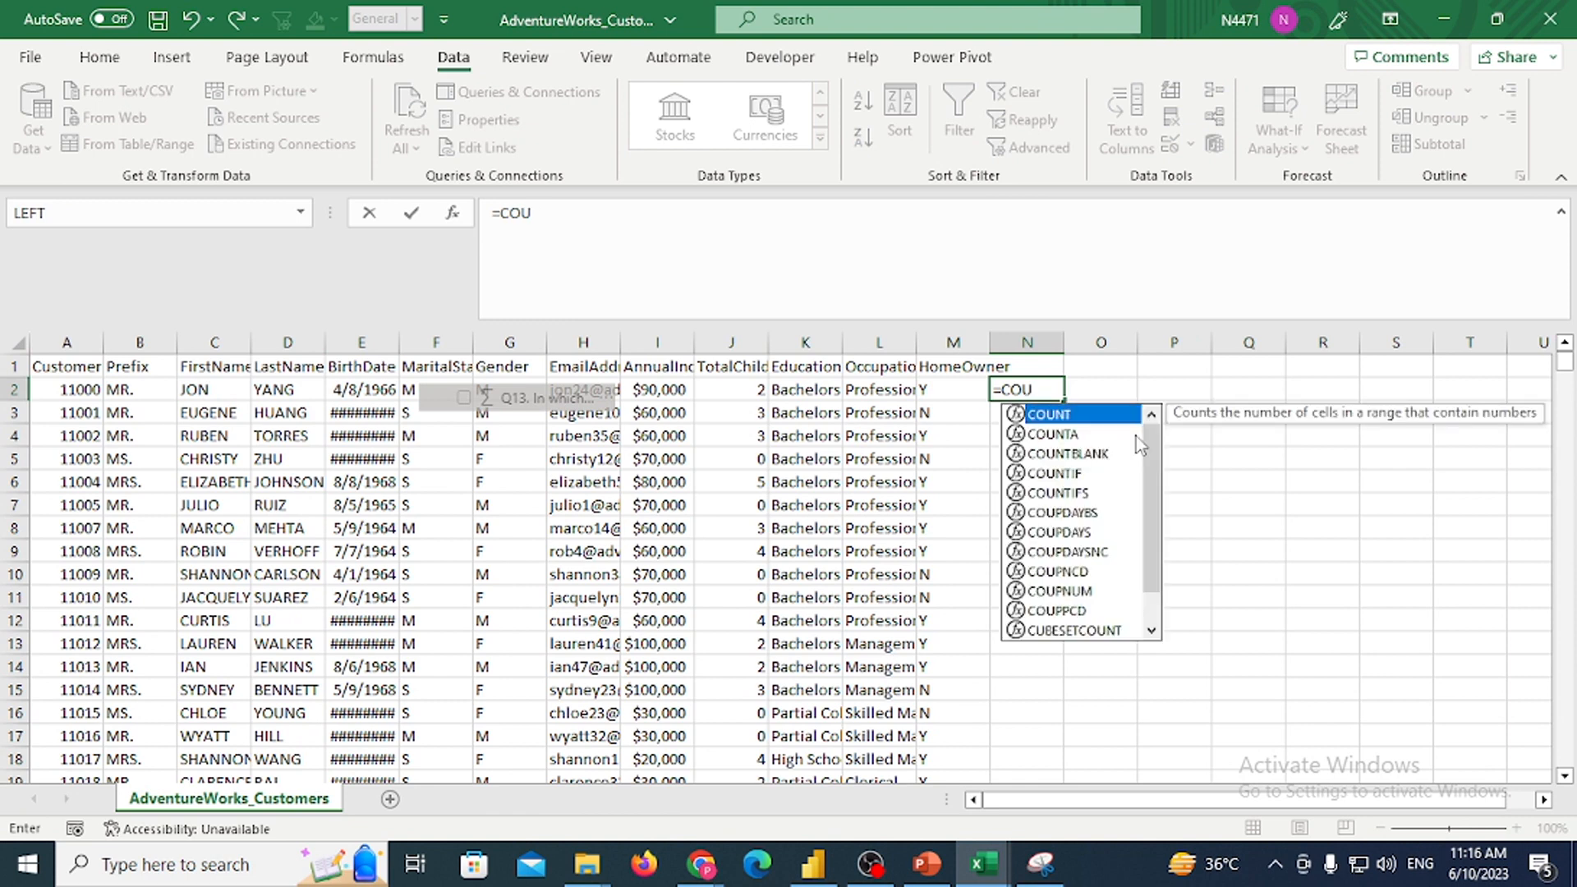
type("TIF")
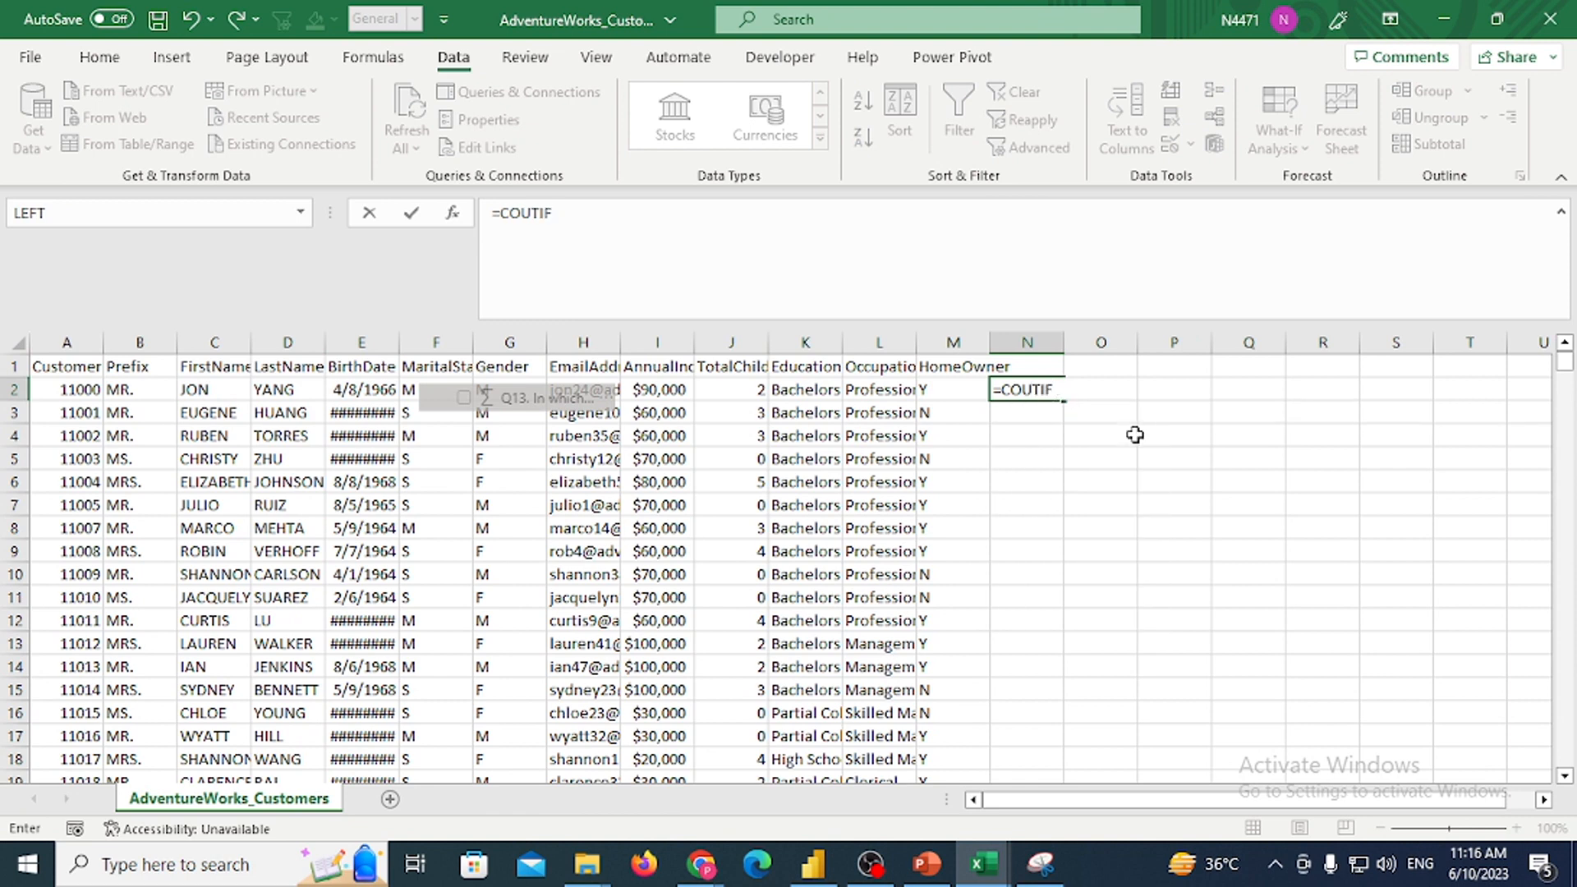
key("BackSpace")
key("BackSpace")
key("BackSpace")
type("NTIFS(")
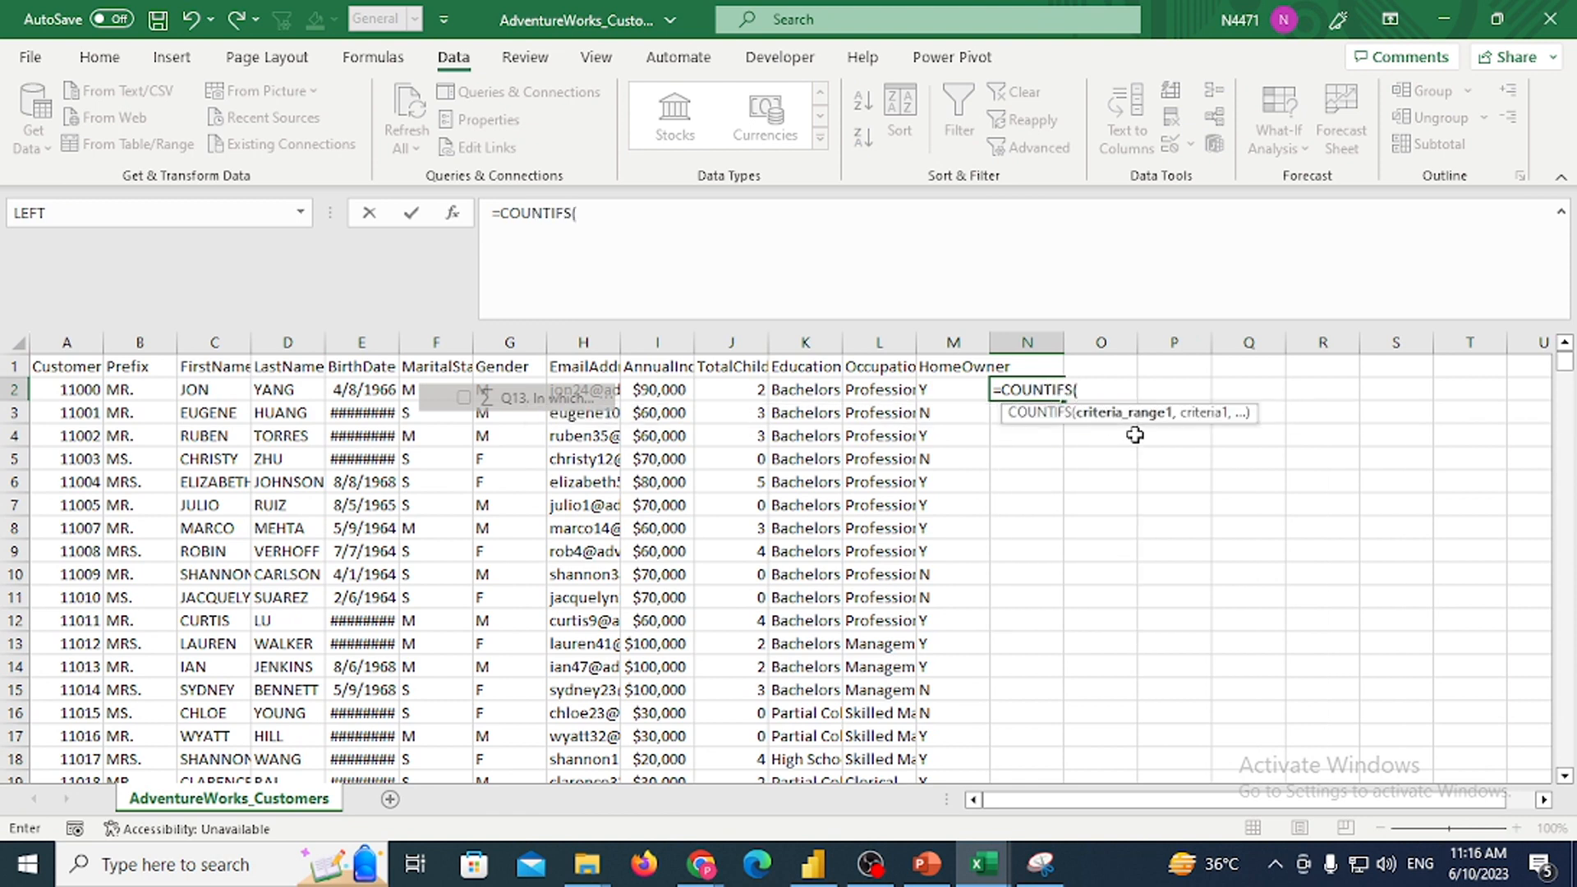
key("ctrl+Left")
key("ctrl+Left")
key("ctrl+space")
type(",")
key("ctrl+Left")
key("ctrl+Left")
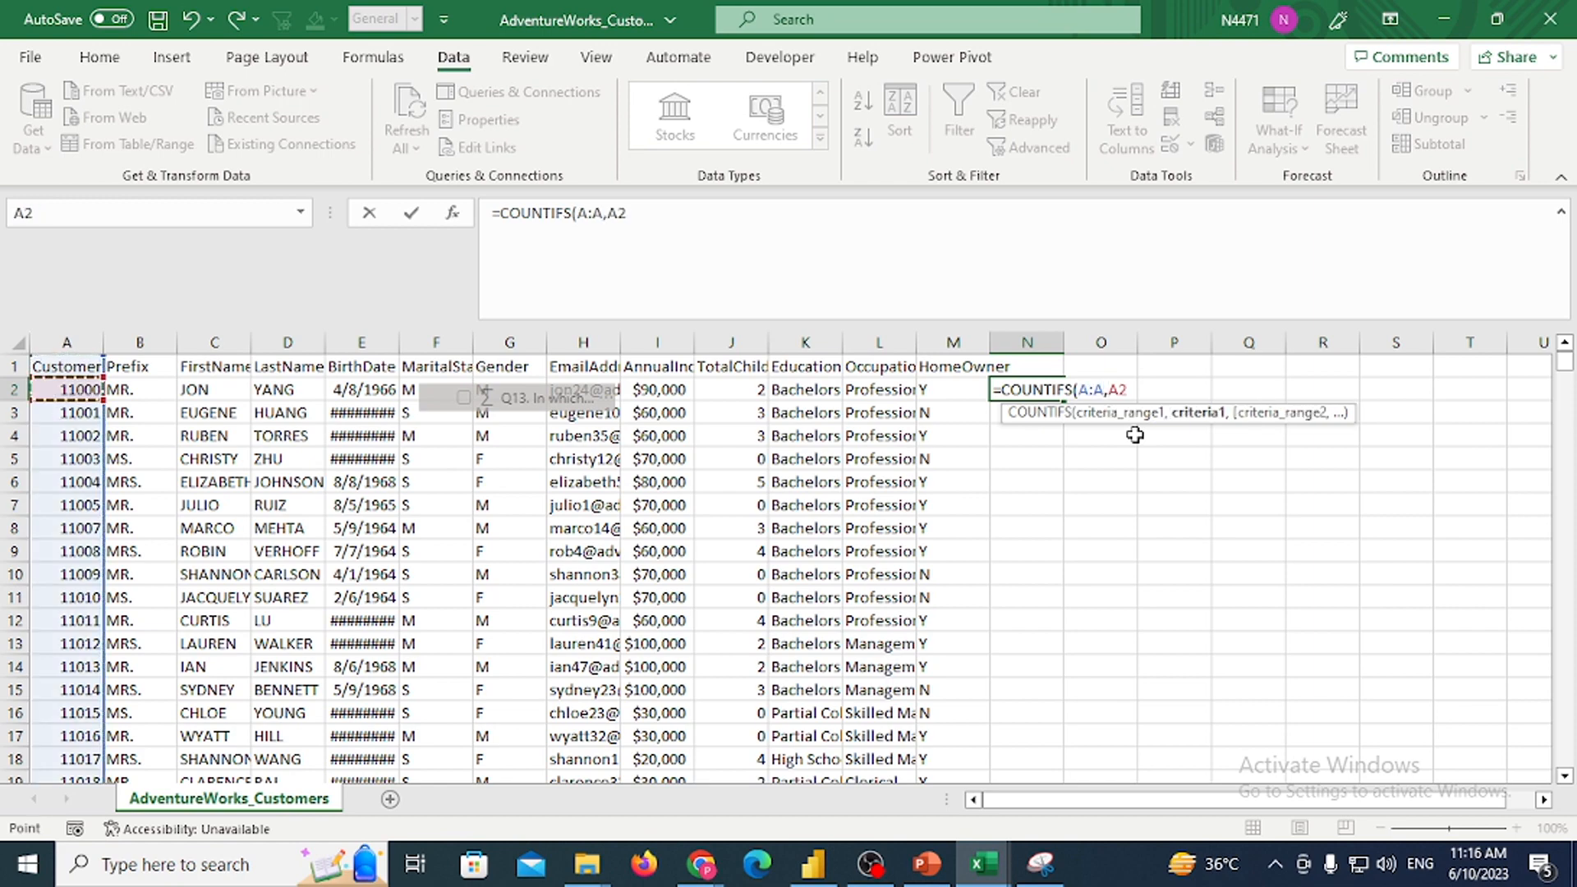
key("ctrl+Return")
Fill the COUNTIFS formula in column N down to the last customer row, 18149
key("Left")
key("ctrl+Down")
key("Right")
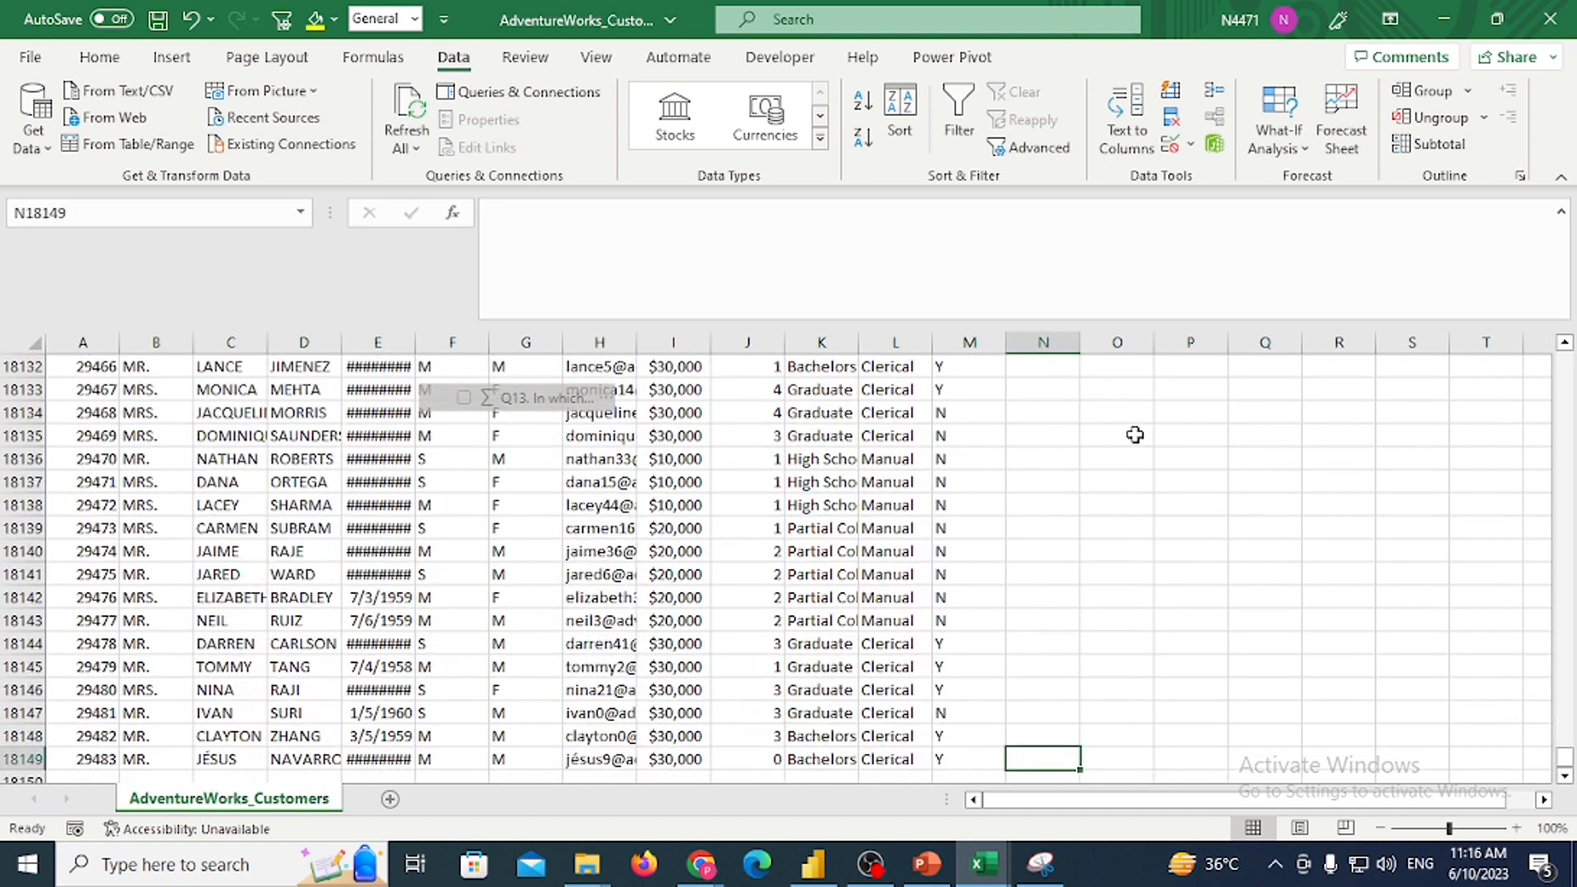
key("ctrl+shift+Up")
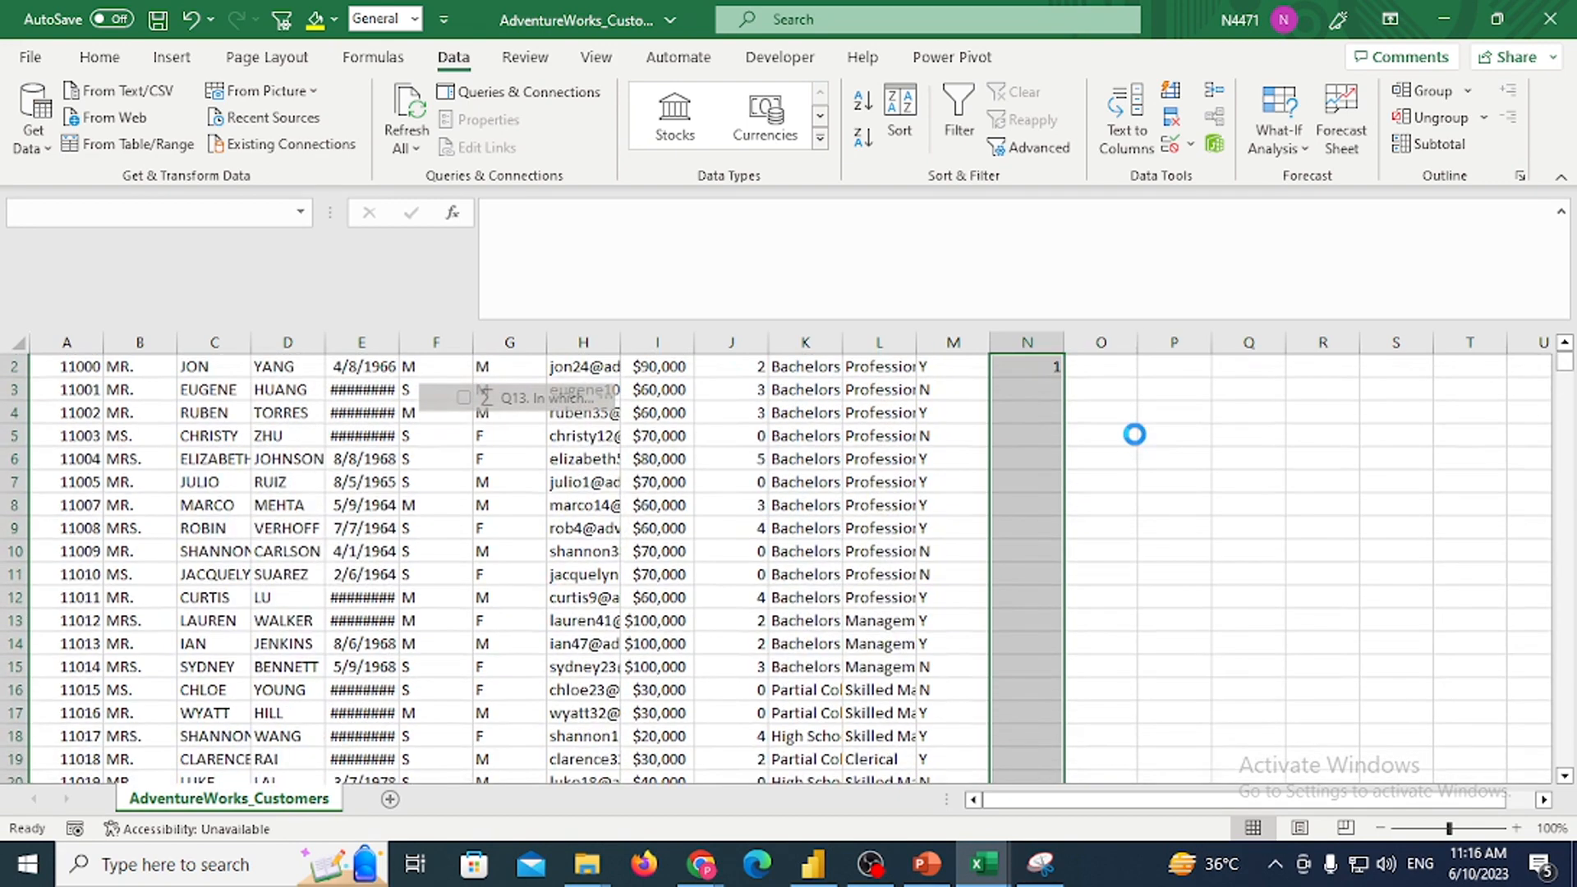
key("ctrl+d")
key("ctrl+Up")
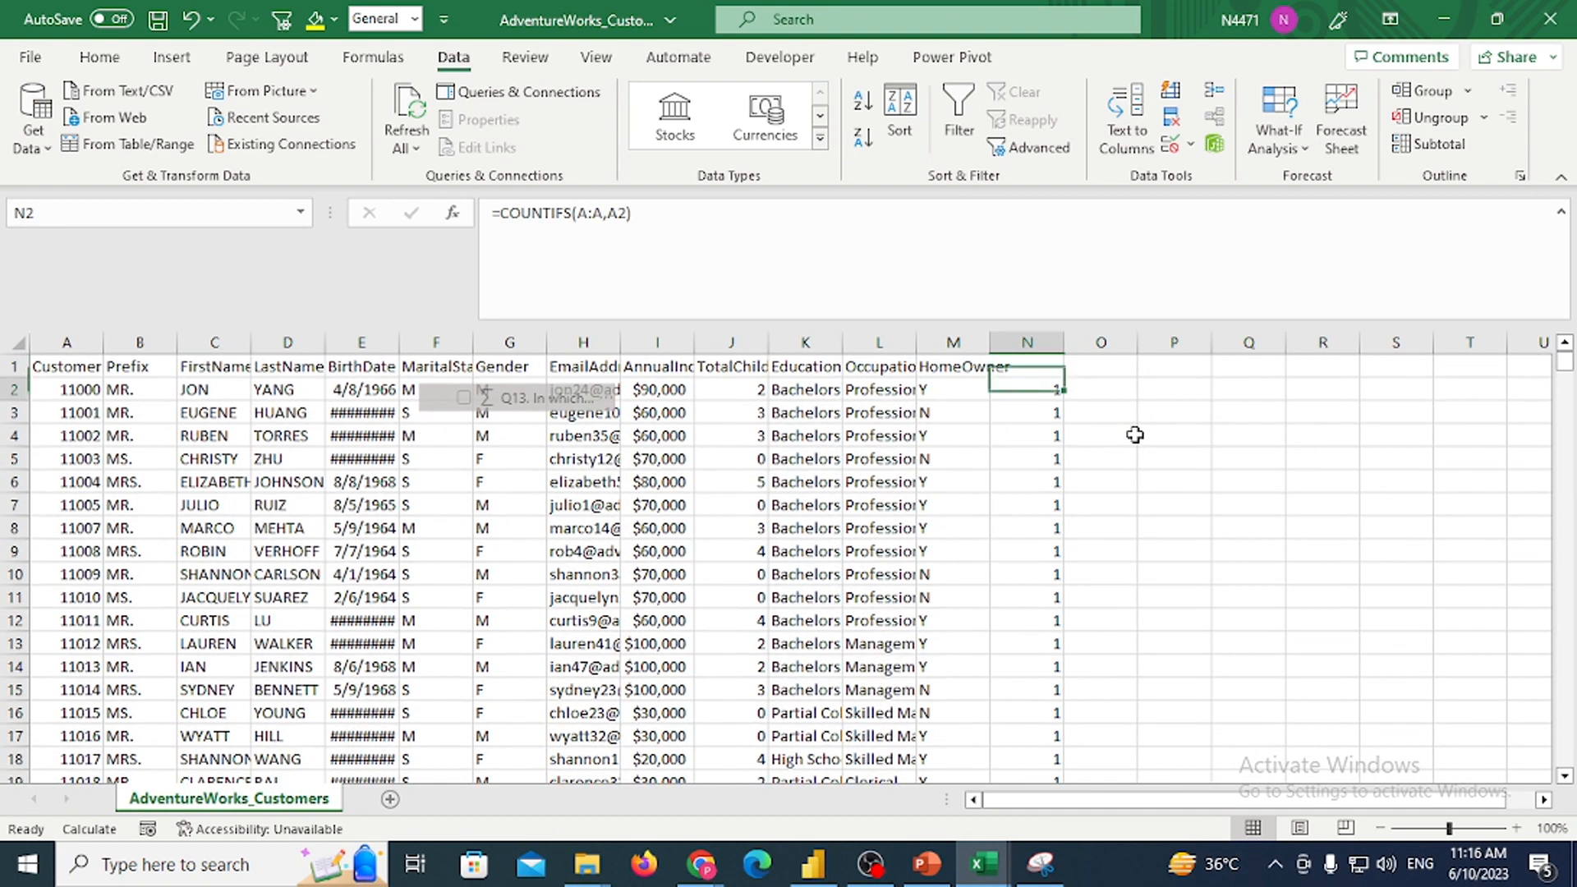
Copy the first customer key from A2 and use Find to look for it in the CustomerKey column
key("Left")
key("Left")
key("Left")
key("Left")
key("Left")
key("Left")
key("Left")
key("Left")
key("Left")
key("Home")
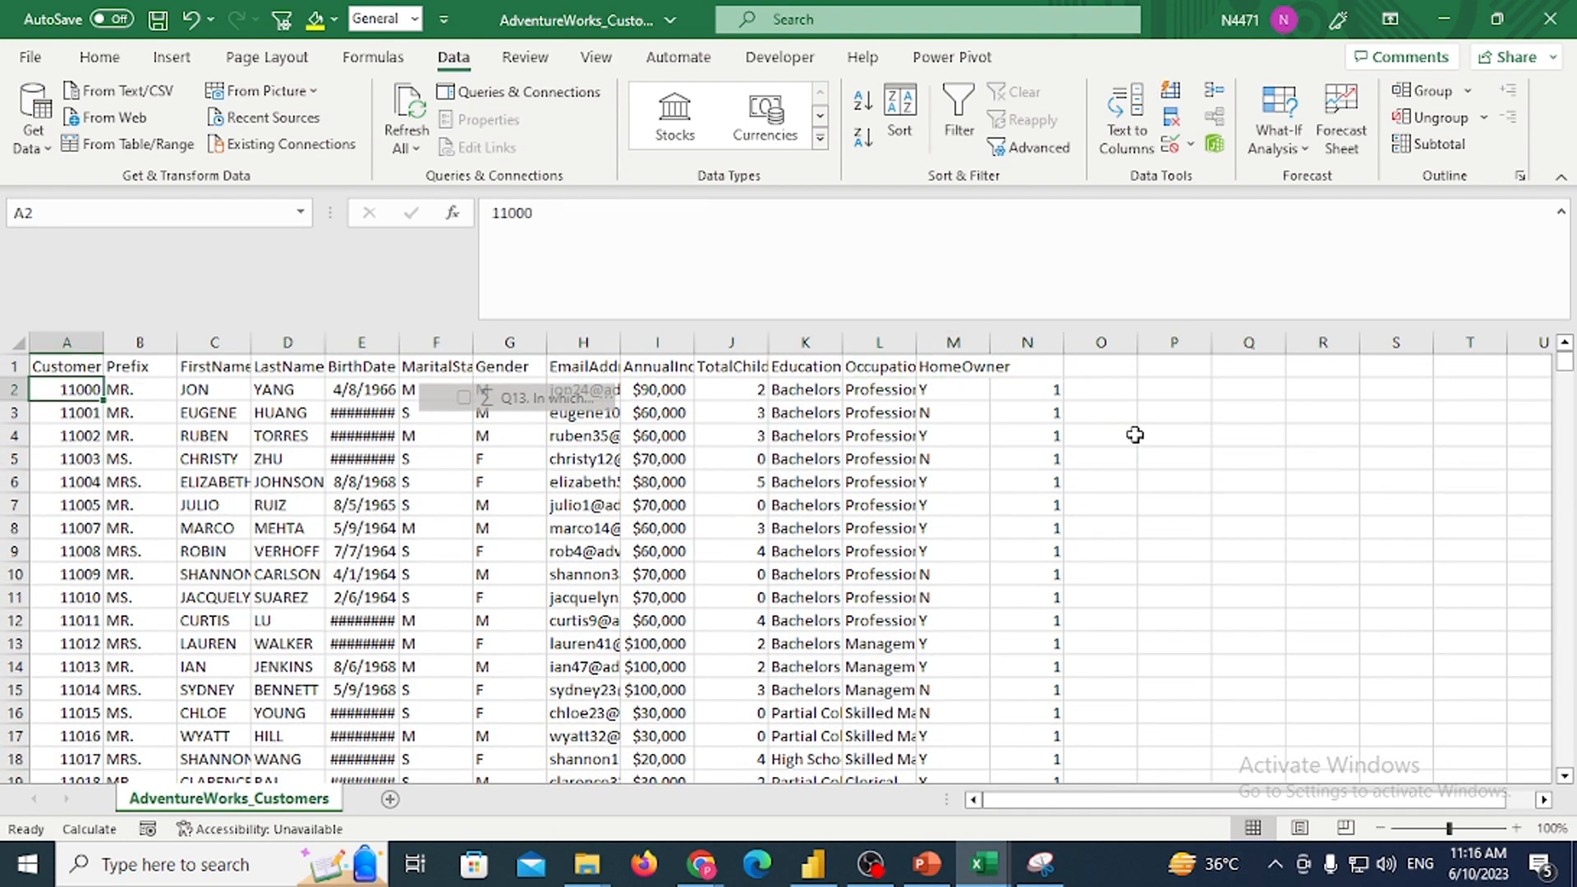
key("ctrl+c")
key("ctrl+space")
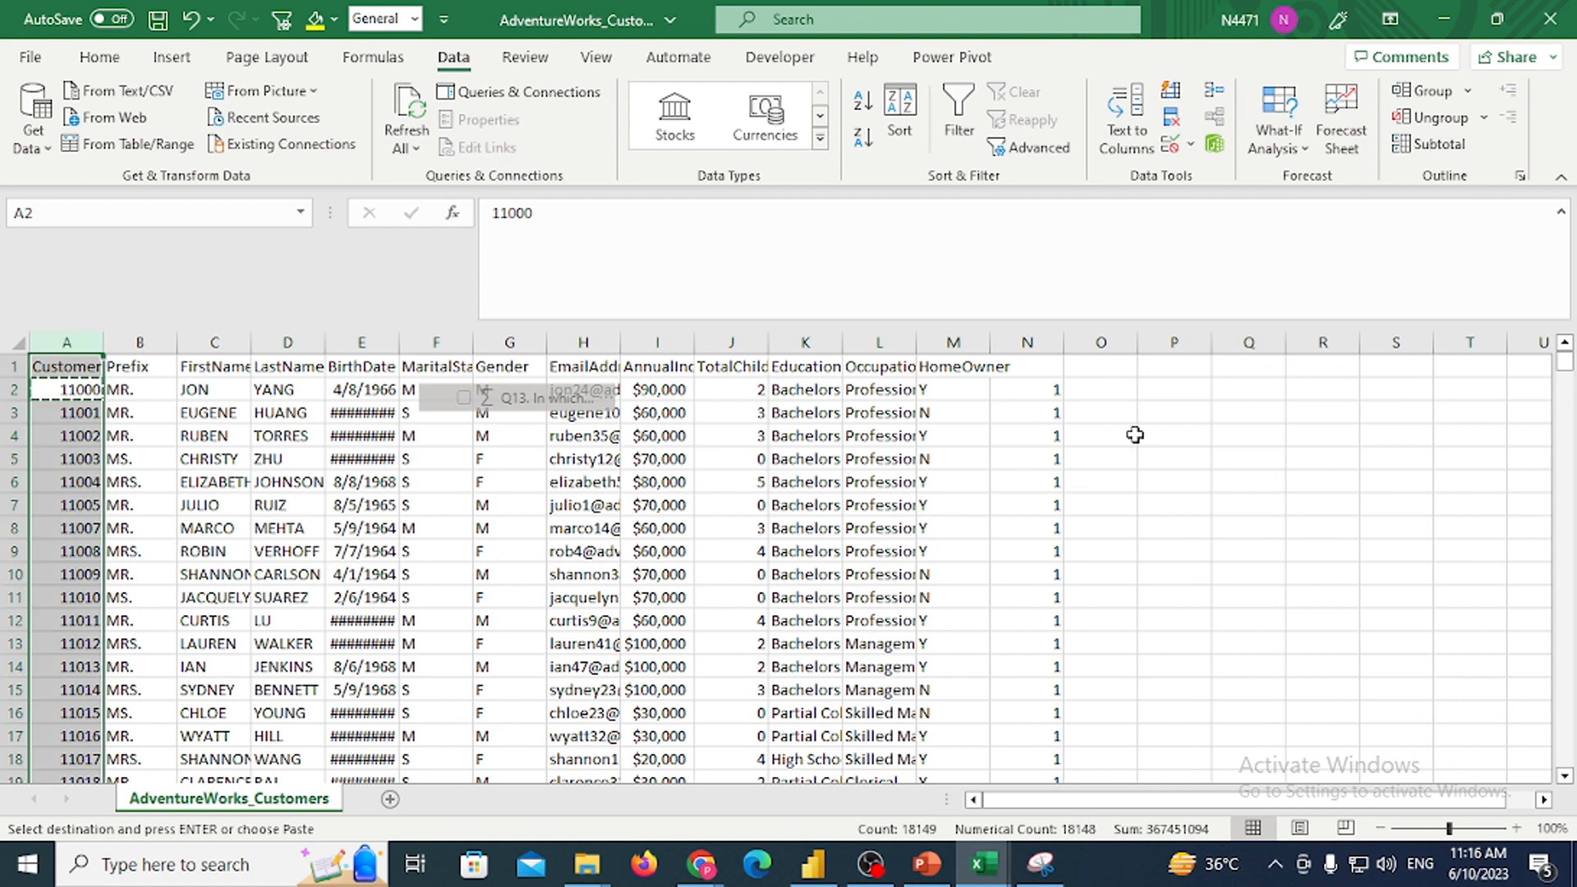
key("ctrl+f")
key("ctrl+v")
key("Escape")
key("Escape")
key("ctrl+Home")
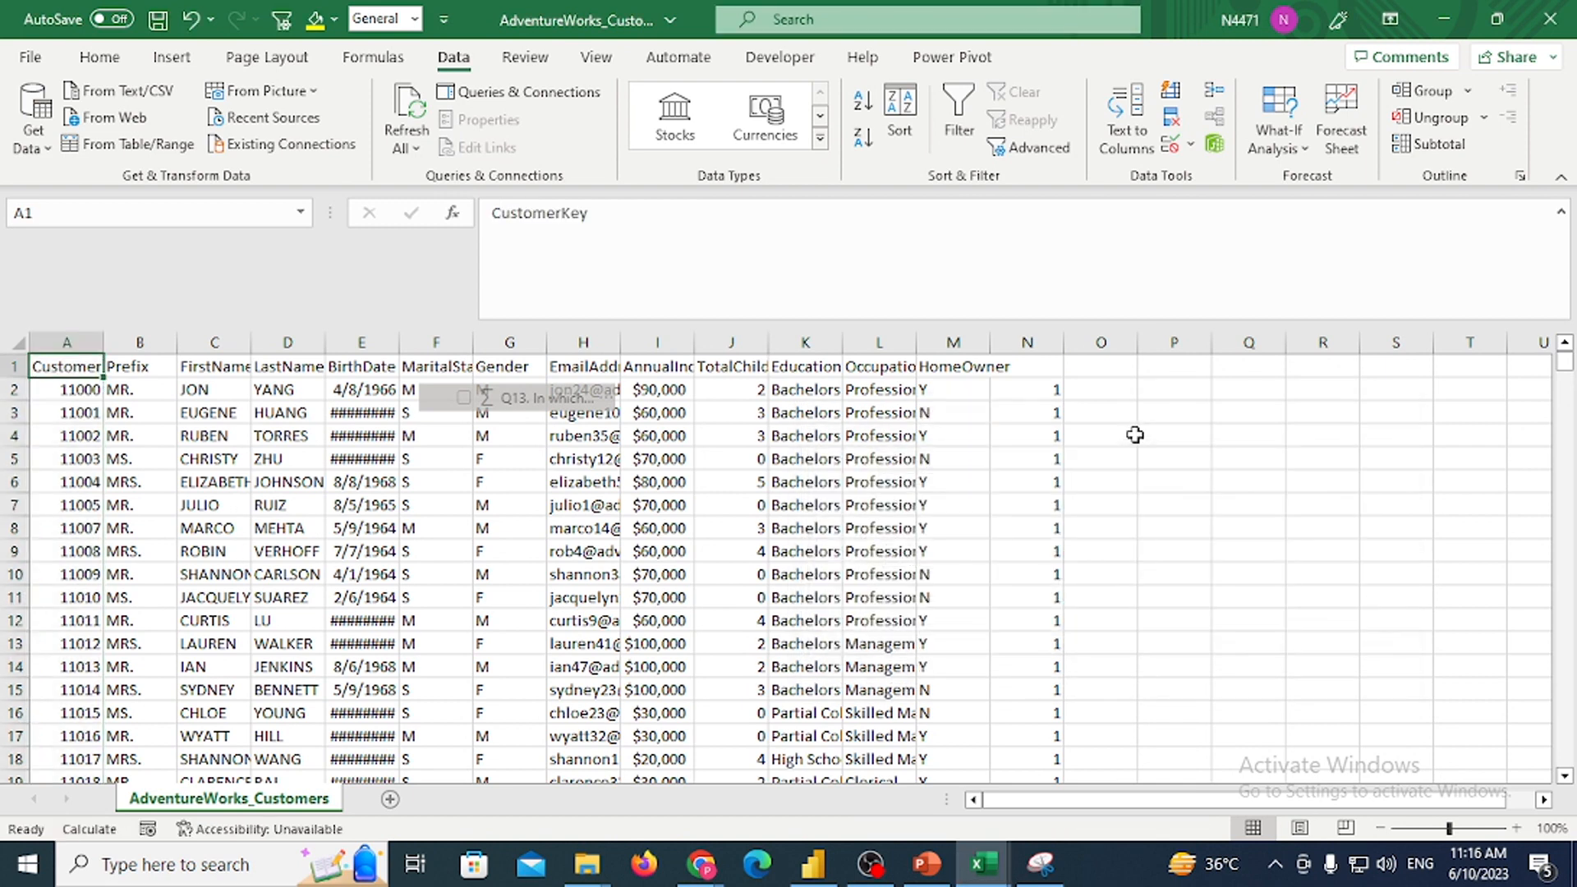
Turn on filters for the customer table's header row, including the count column N
key("Right")
key("ctrl+Right")
key("Right")
key("Right")
key("alt")
key("a")
key("t")
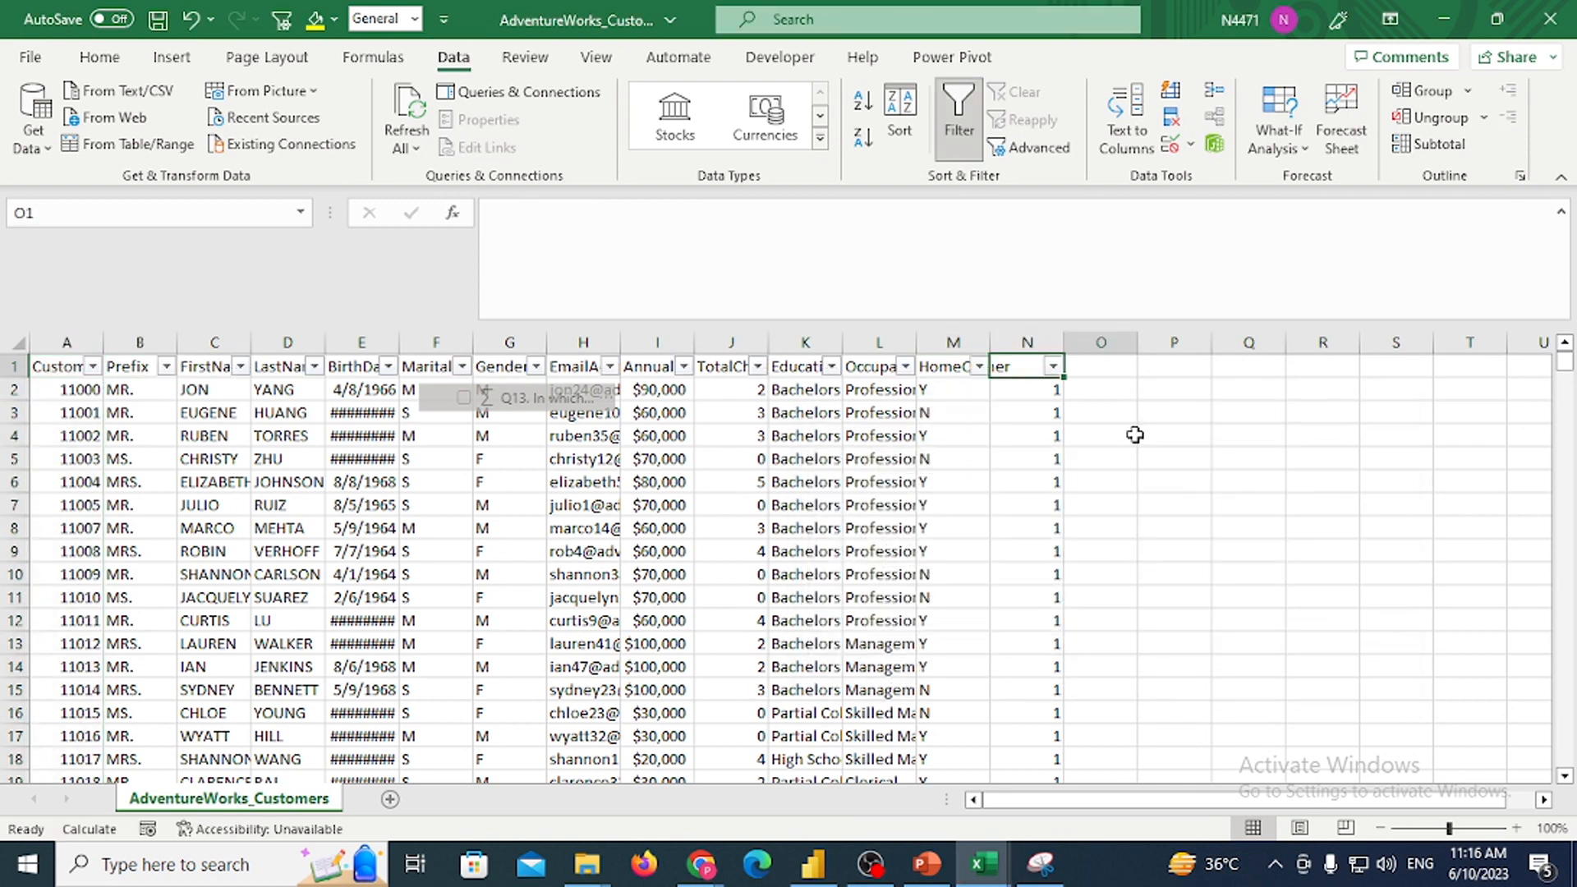
Examine the filter list of column N for any count other than 1
key("Left")
key("alt+Down")
key("Down")
key("Down")
key("Down")
key("Escape")
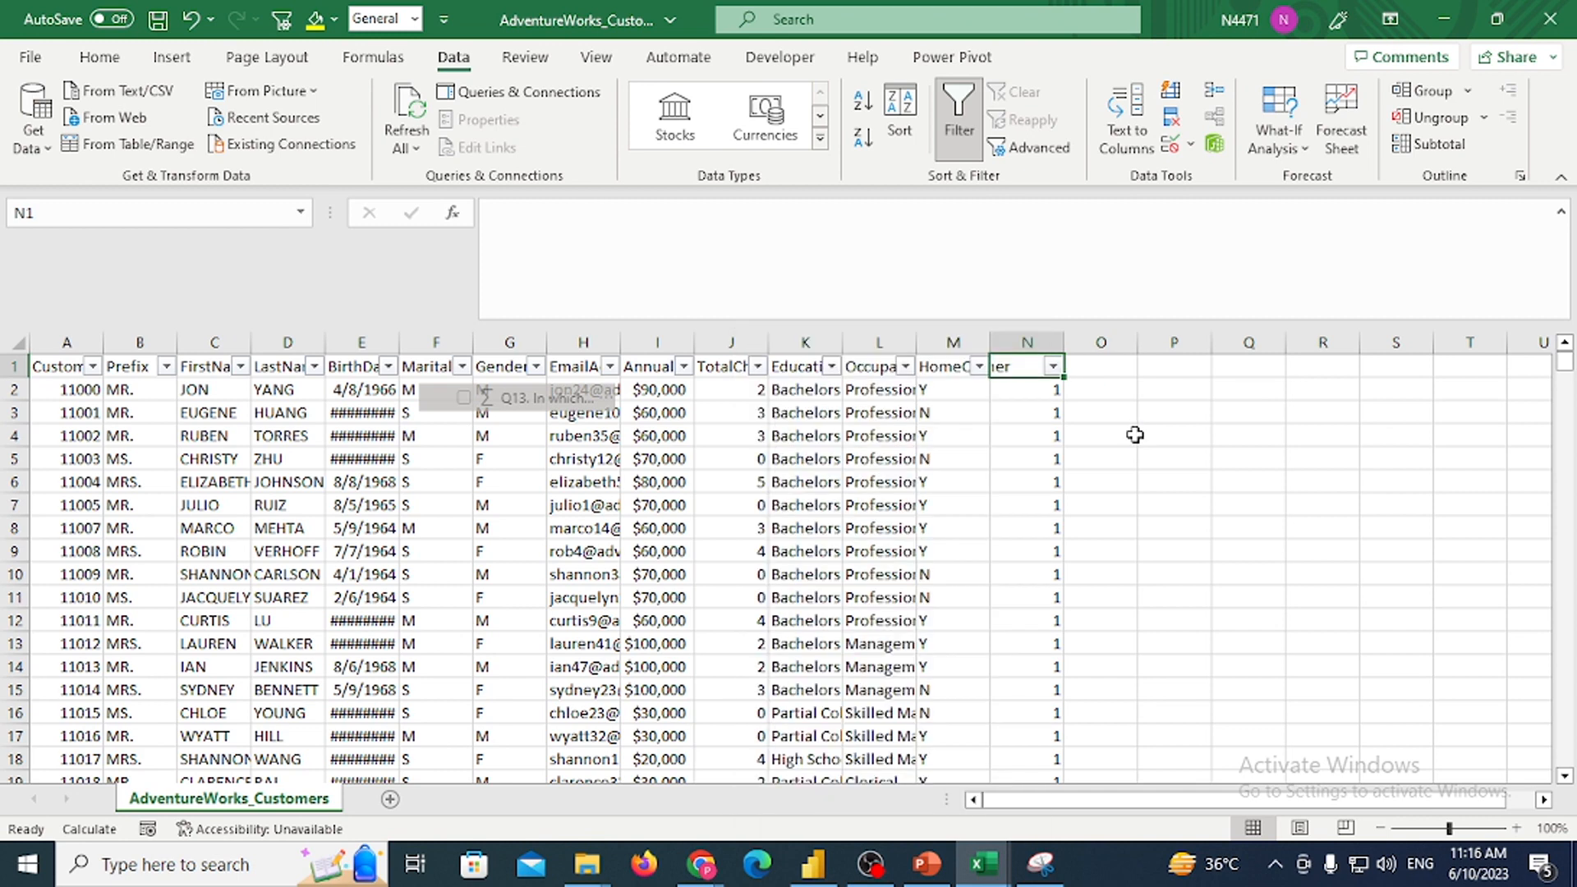
Clear all the COUNTIFS results from column N of the customer table
key("ctrl+shift+Down")
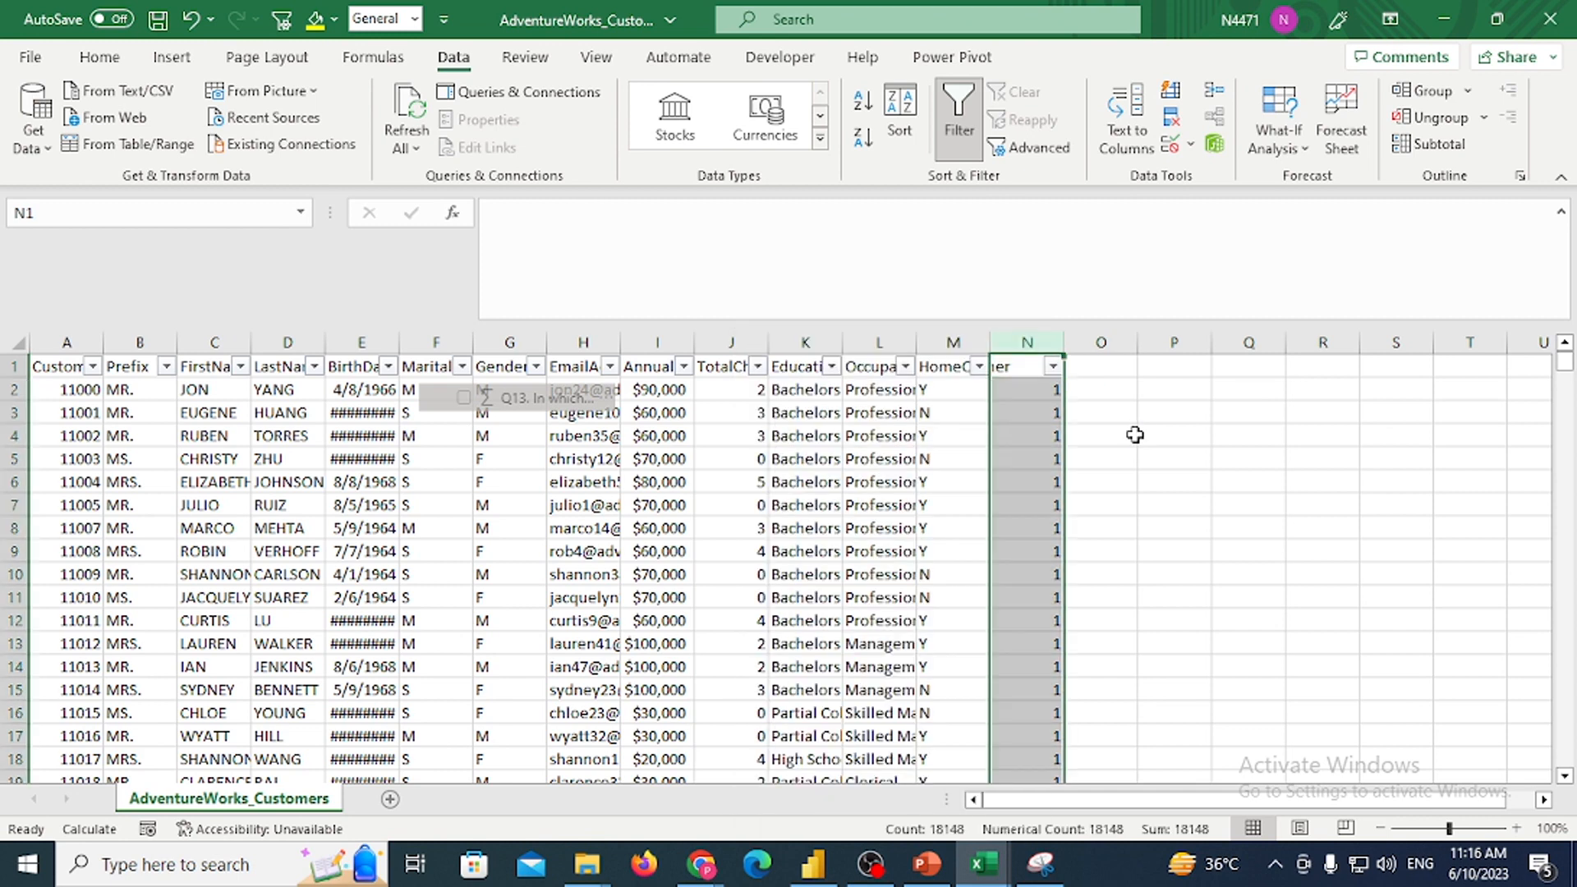
key("ctrl+c")
key("Escape")
Open the AdventureWorks_Sales_2017 Excel workbook from the AdventureWorks+CSV+Files folder
key("alt+Tab")
key("alt+Tab")
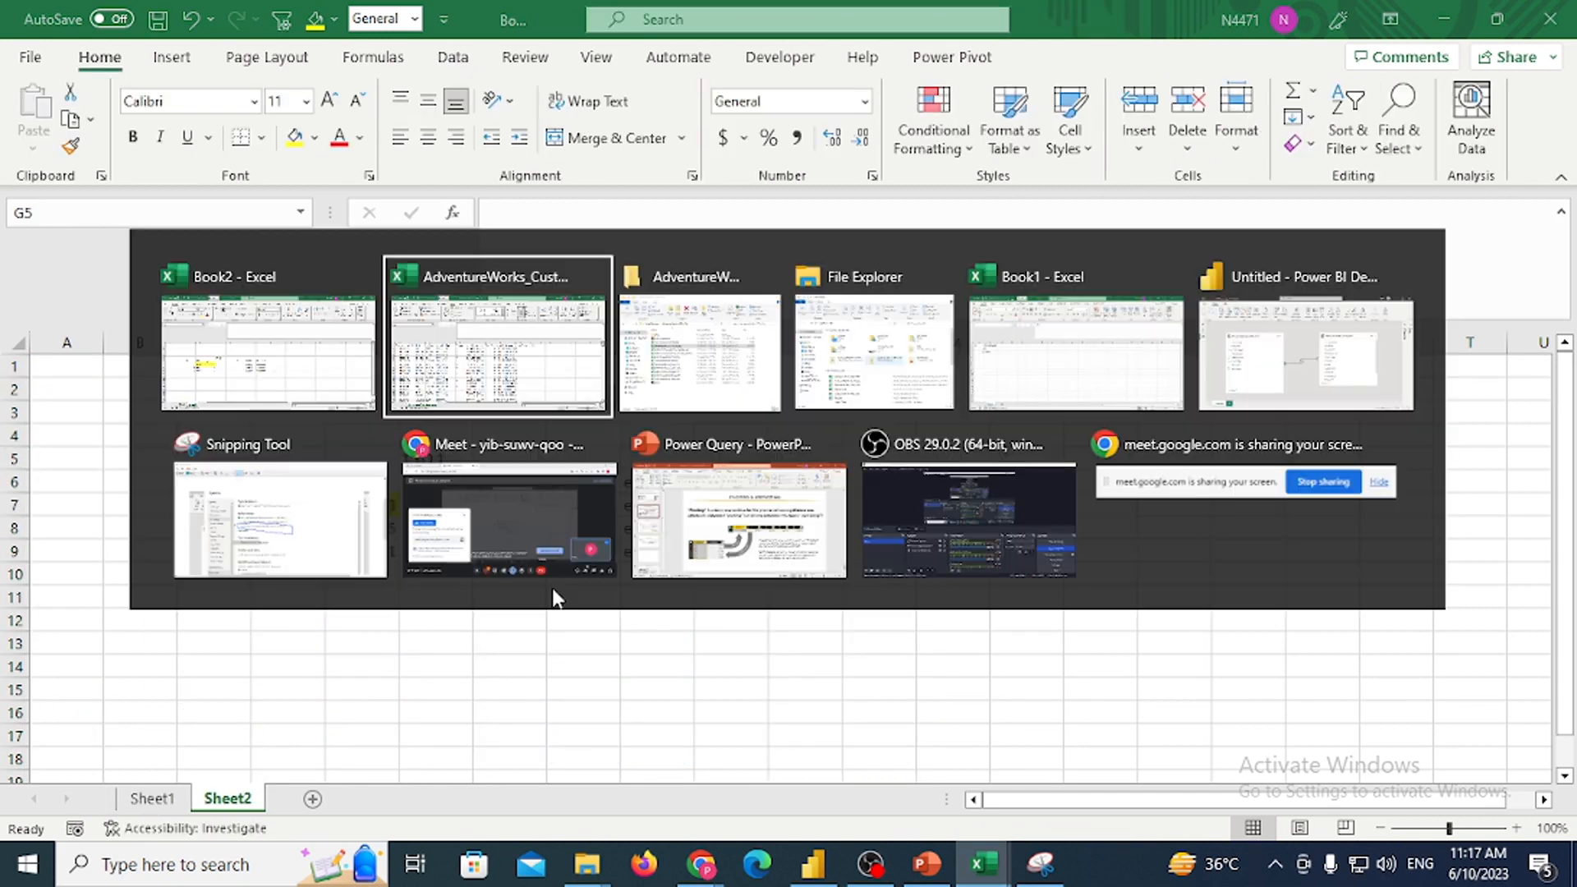
key("alt+Tab")
left_click(772, 541)
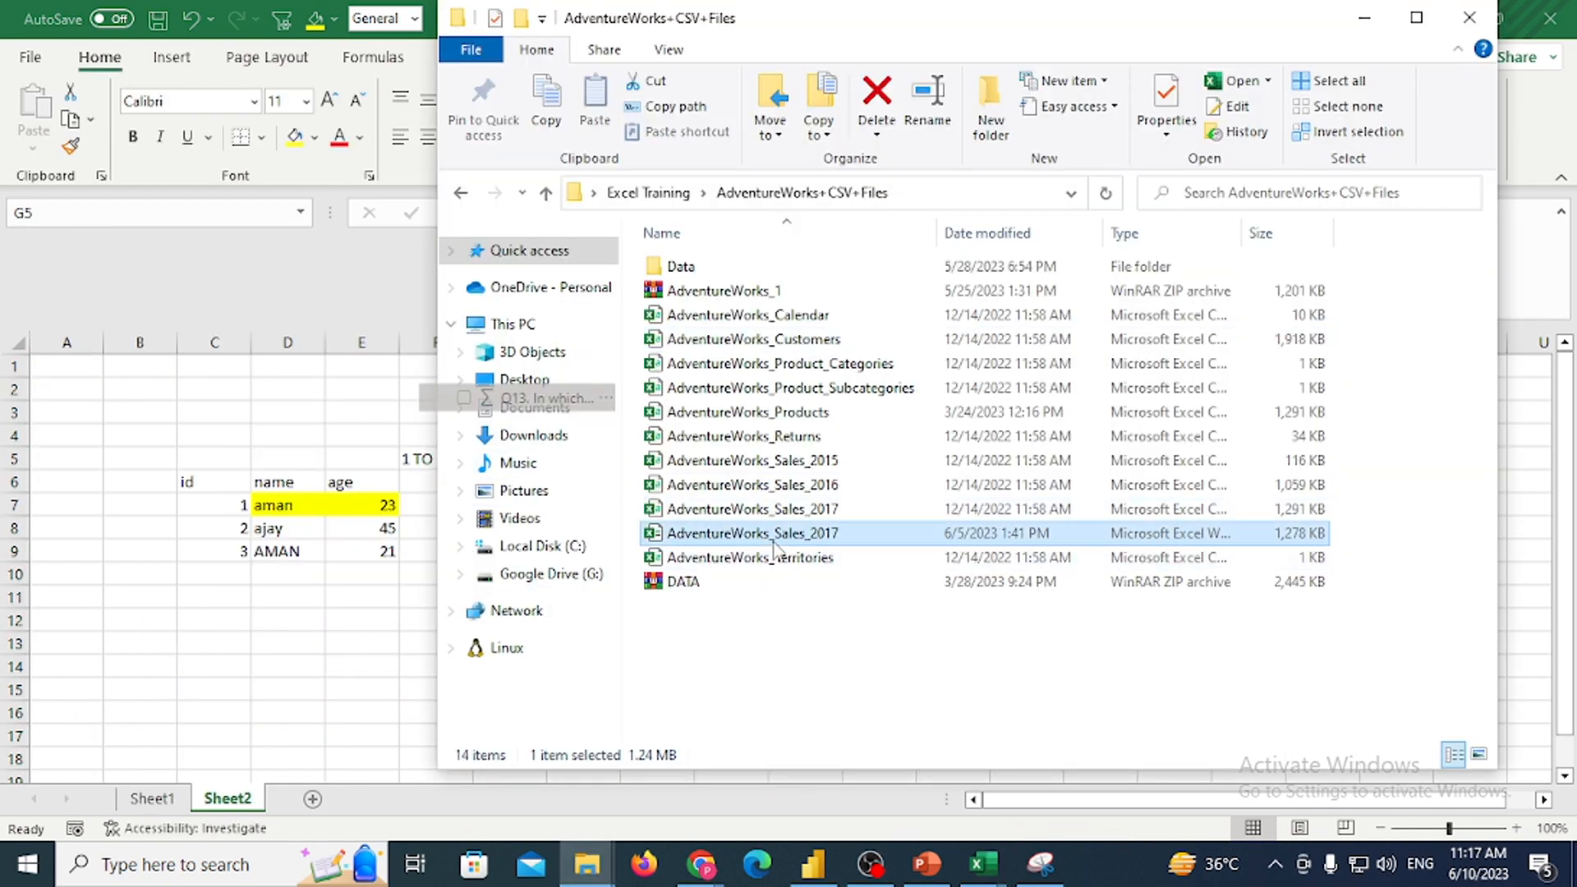
key("alt+Tab")
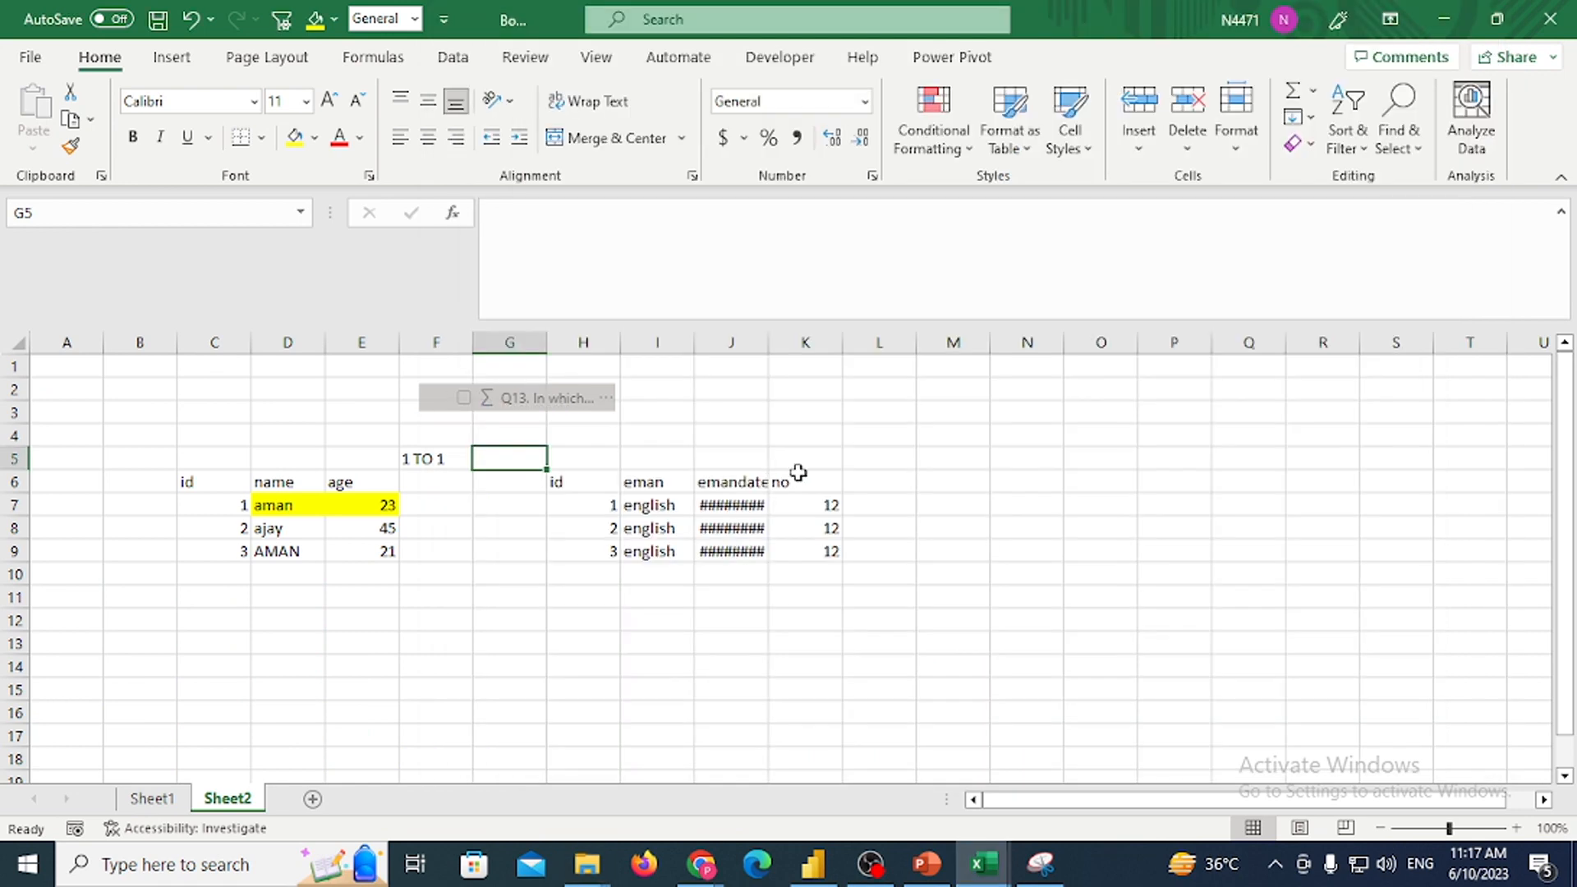
left_click(825, 507)
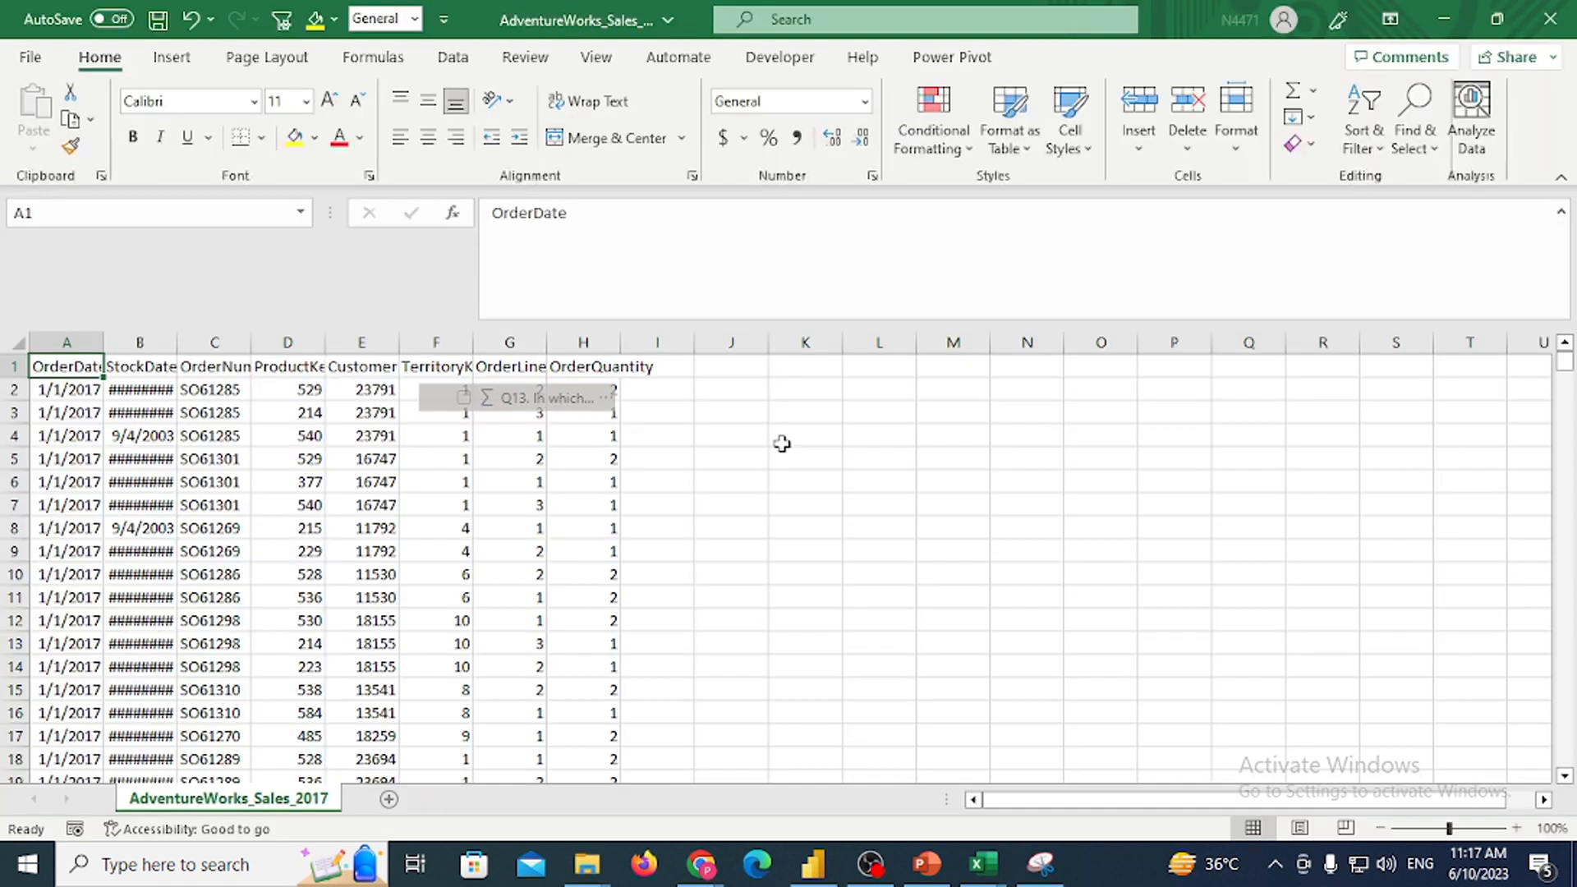
Copy the first customer key from E2 and search the sales table's CustomerKey column for it
left_click(361, 396)
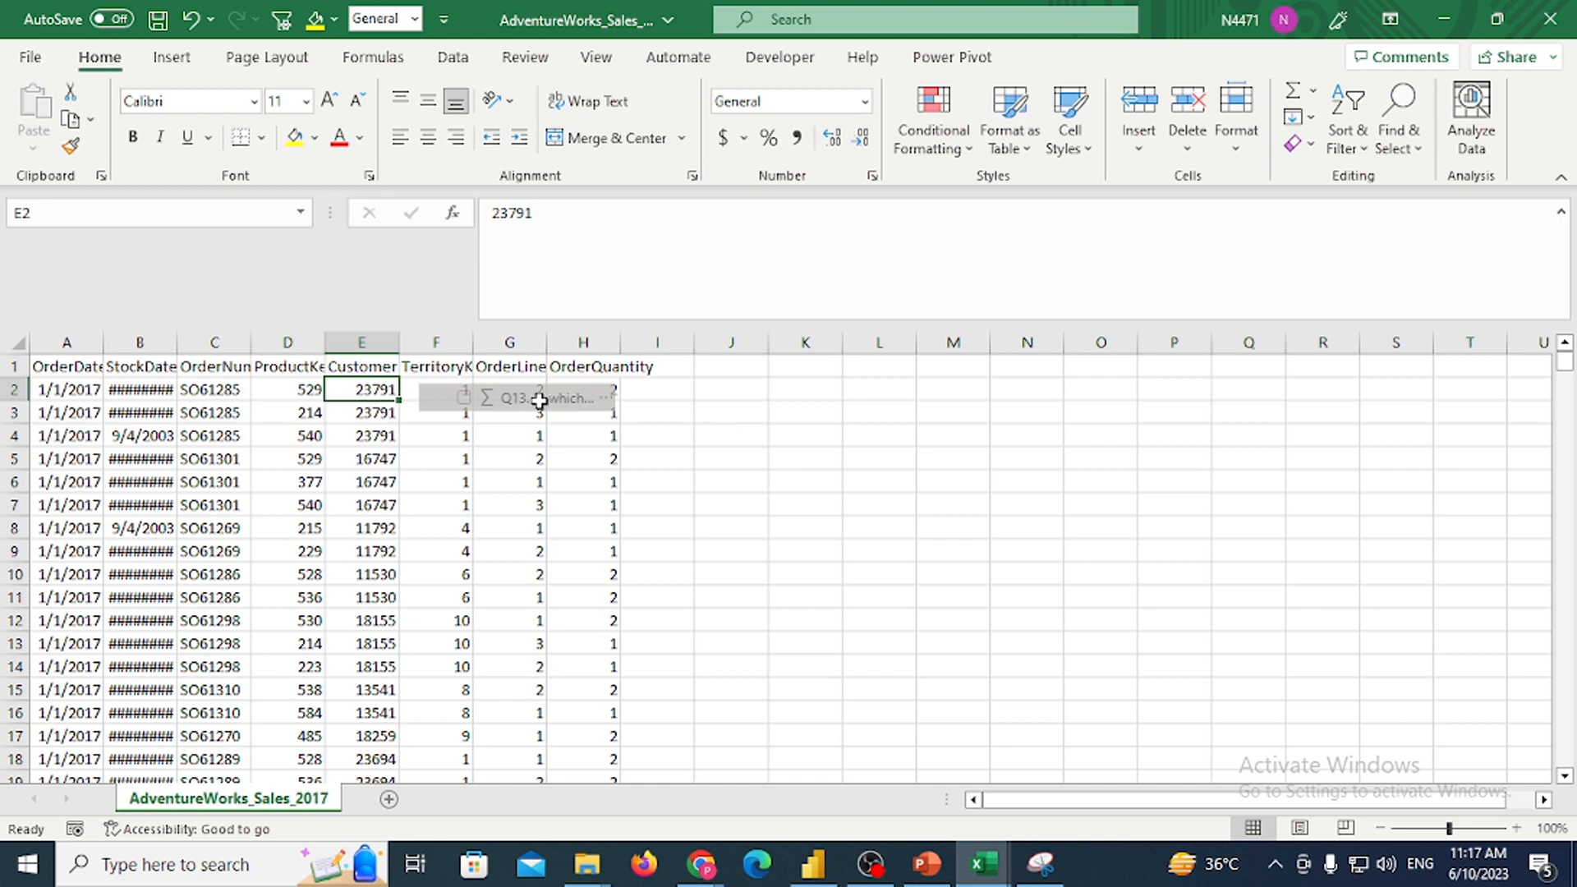
key("ctrl+c")
key("ctrl+space")
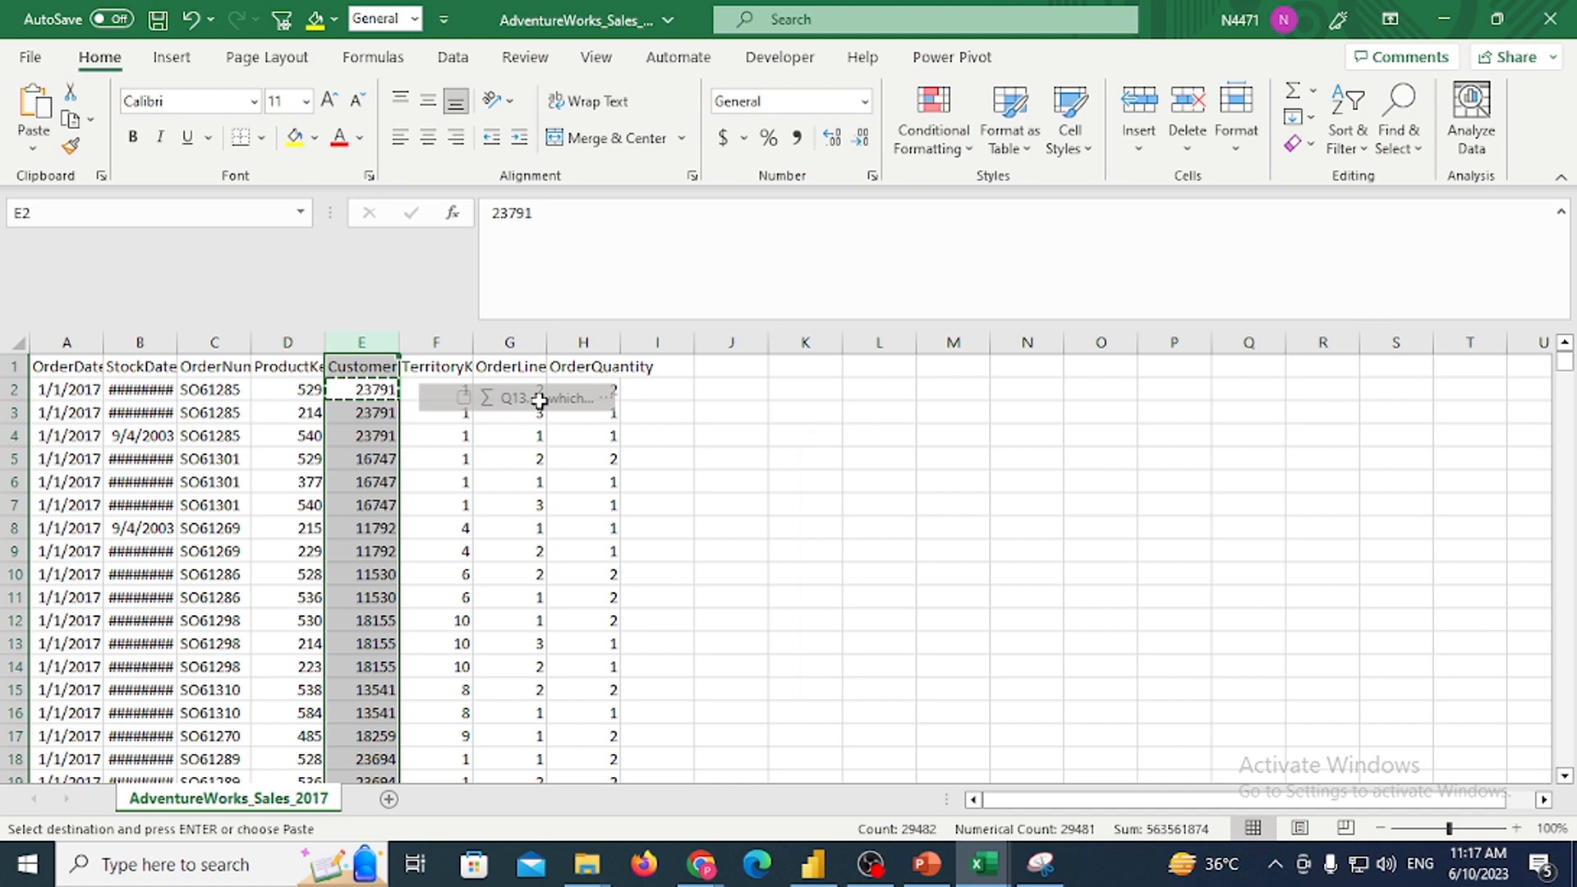
key("ctrl+f")
key("ctrl+v")
key("Return")
key("Escape")
key("Up")
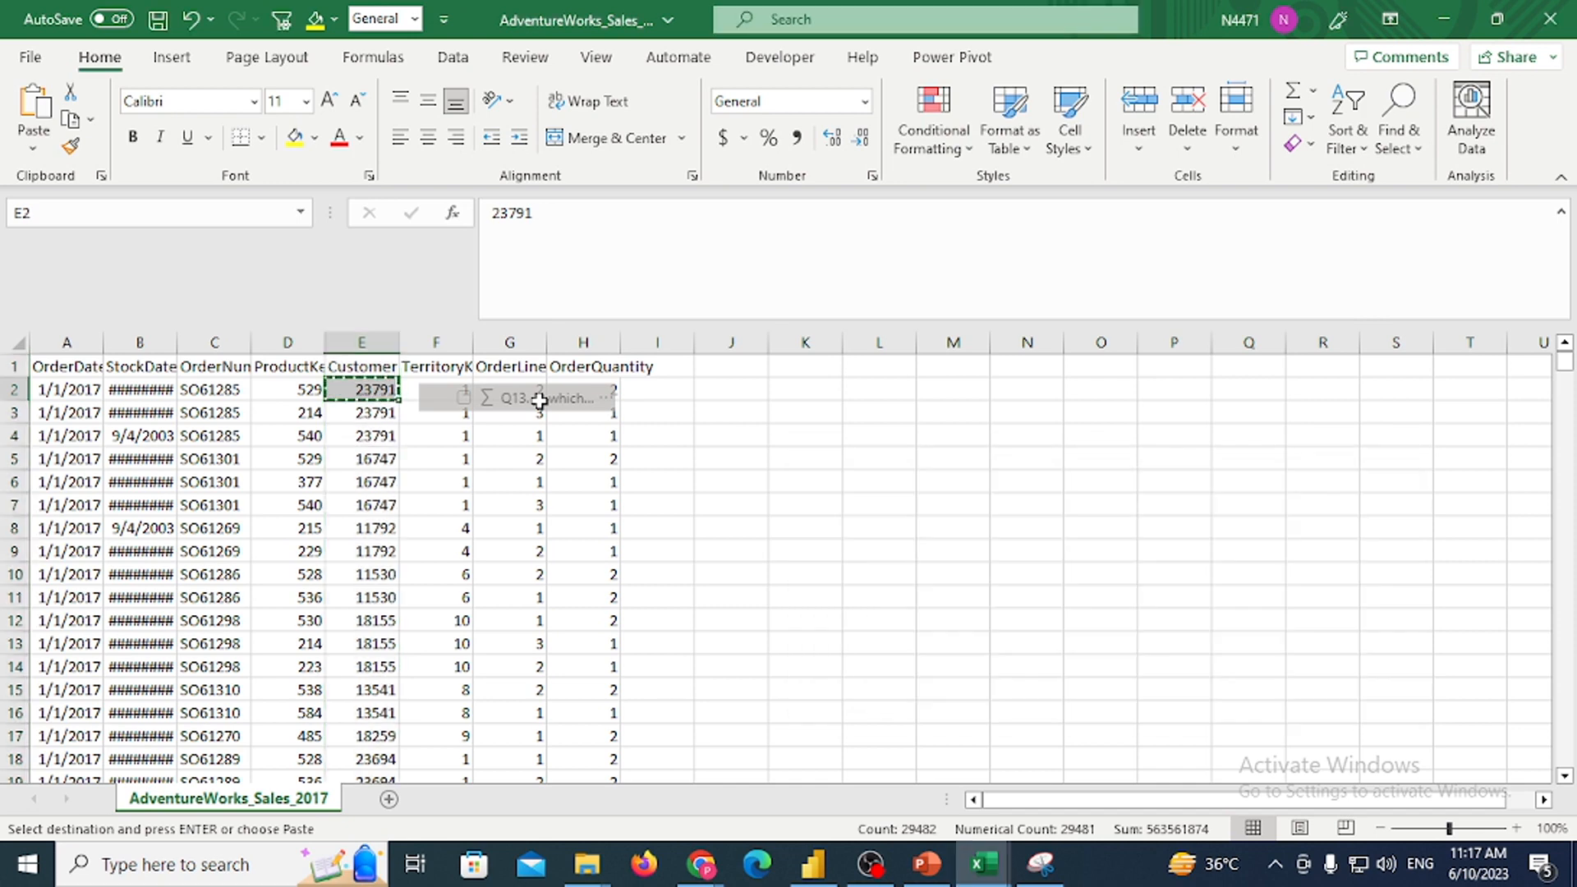
key("Escape")
Highlight the repeated customer key in cells E2:E4 of the sales table with a yellow fill
key("shift+Down")
key("shift+Down")
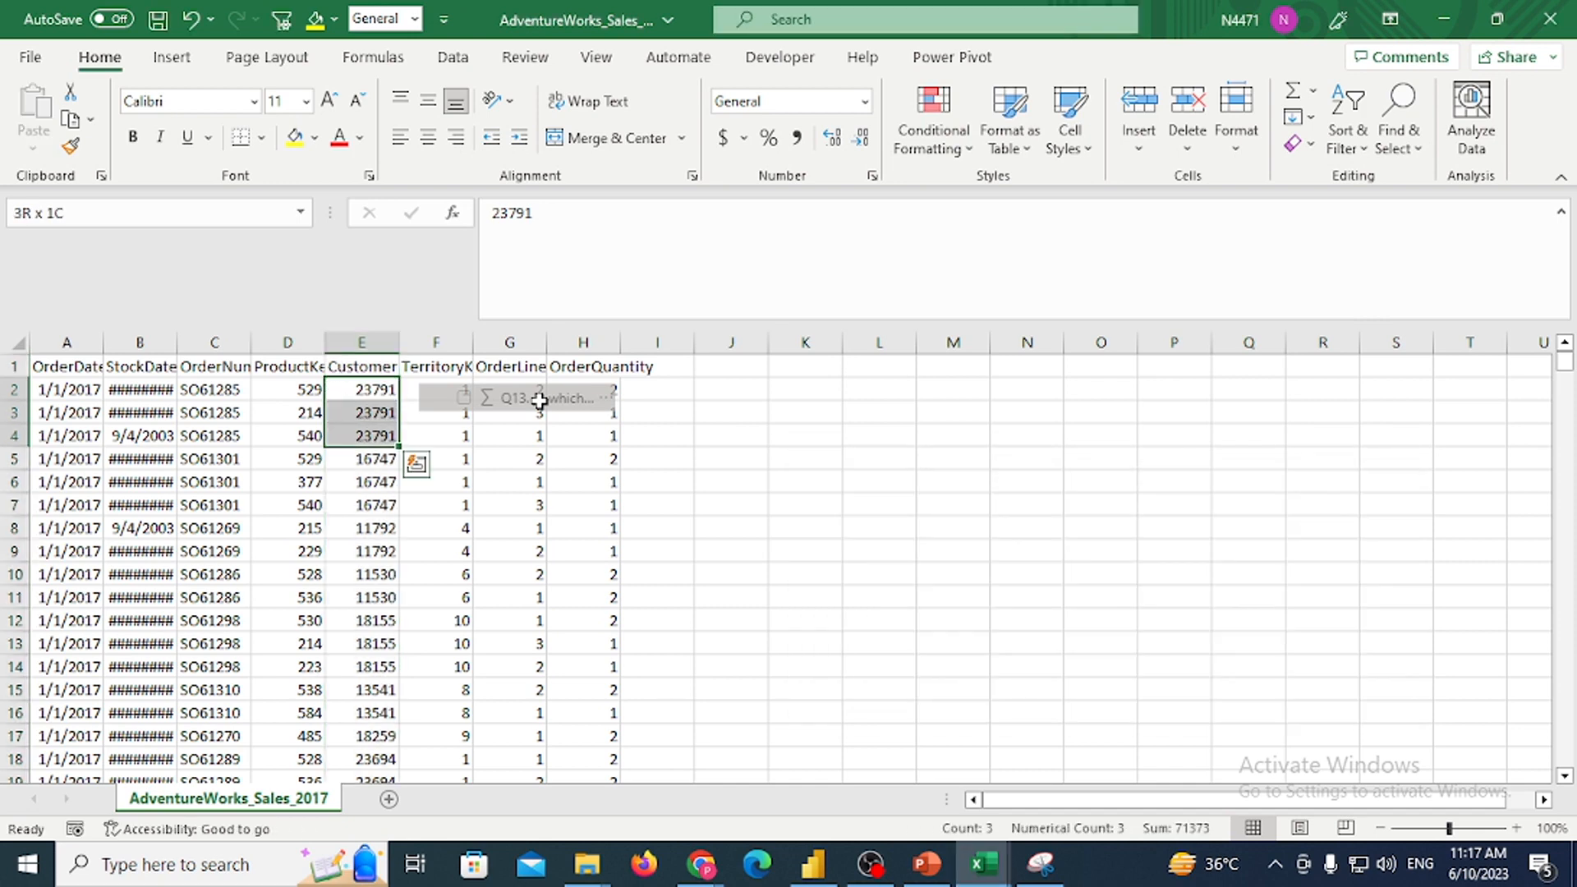
left_click(295, 139)
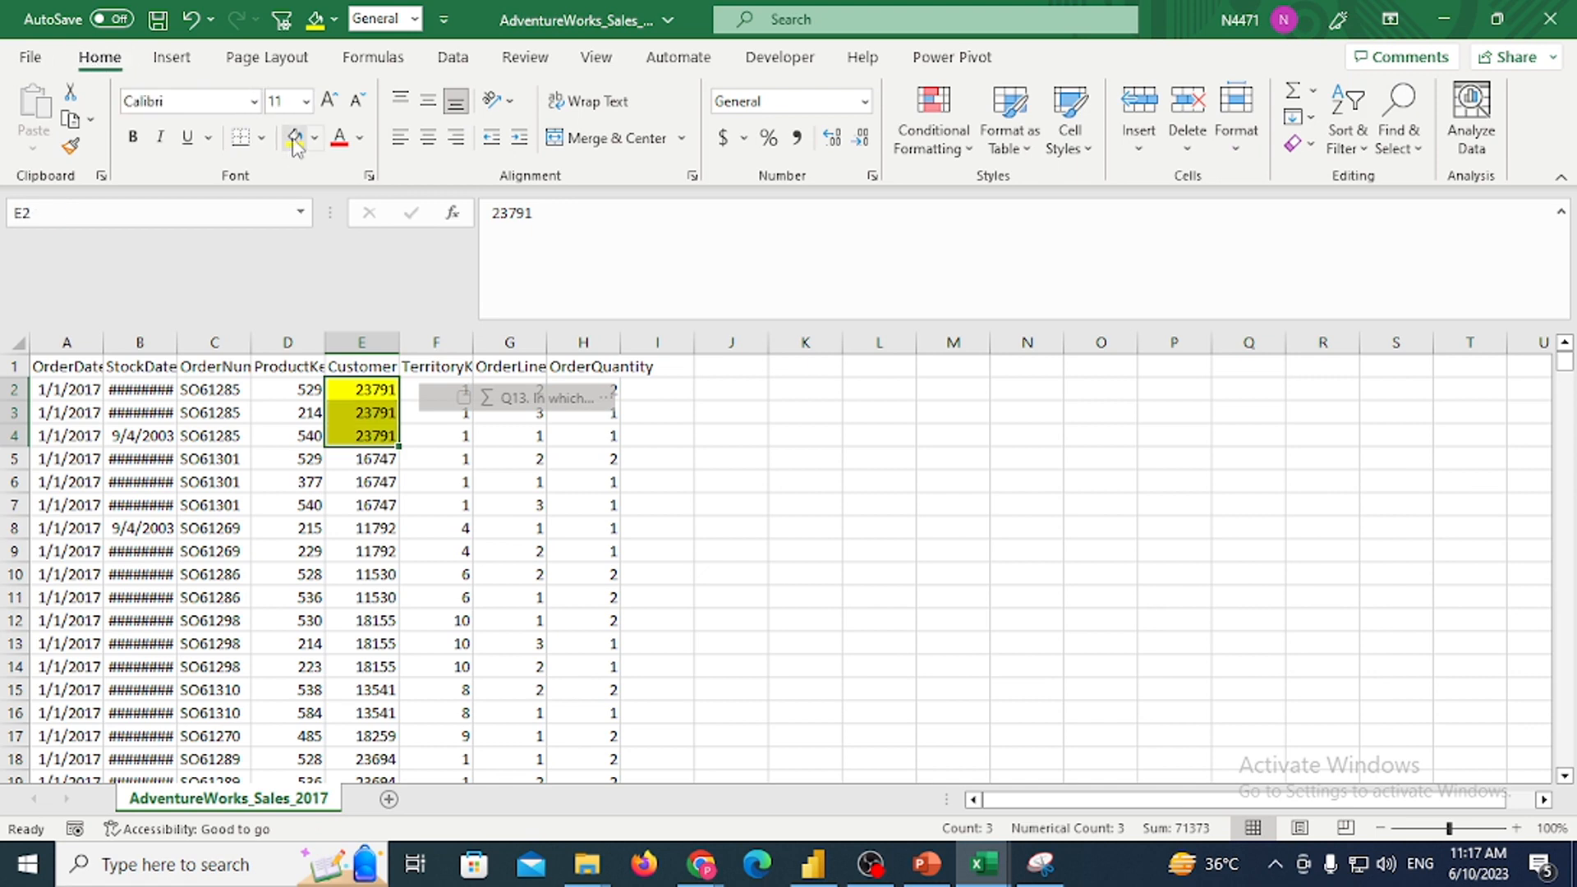
left_click_drag(375, 388, 373, 439)
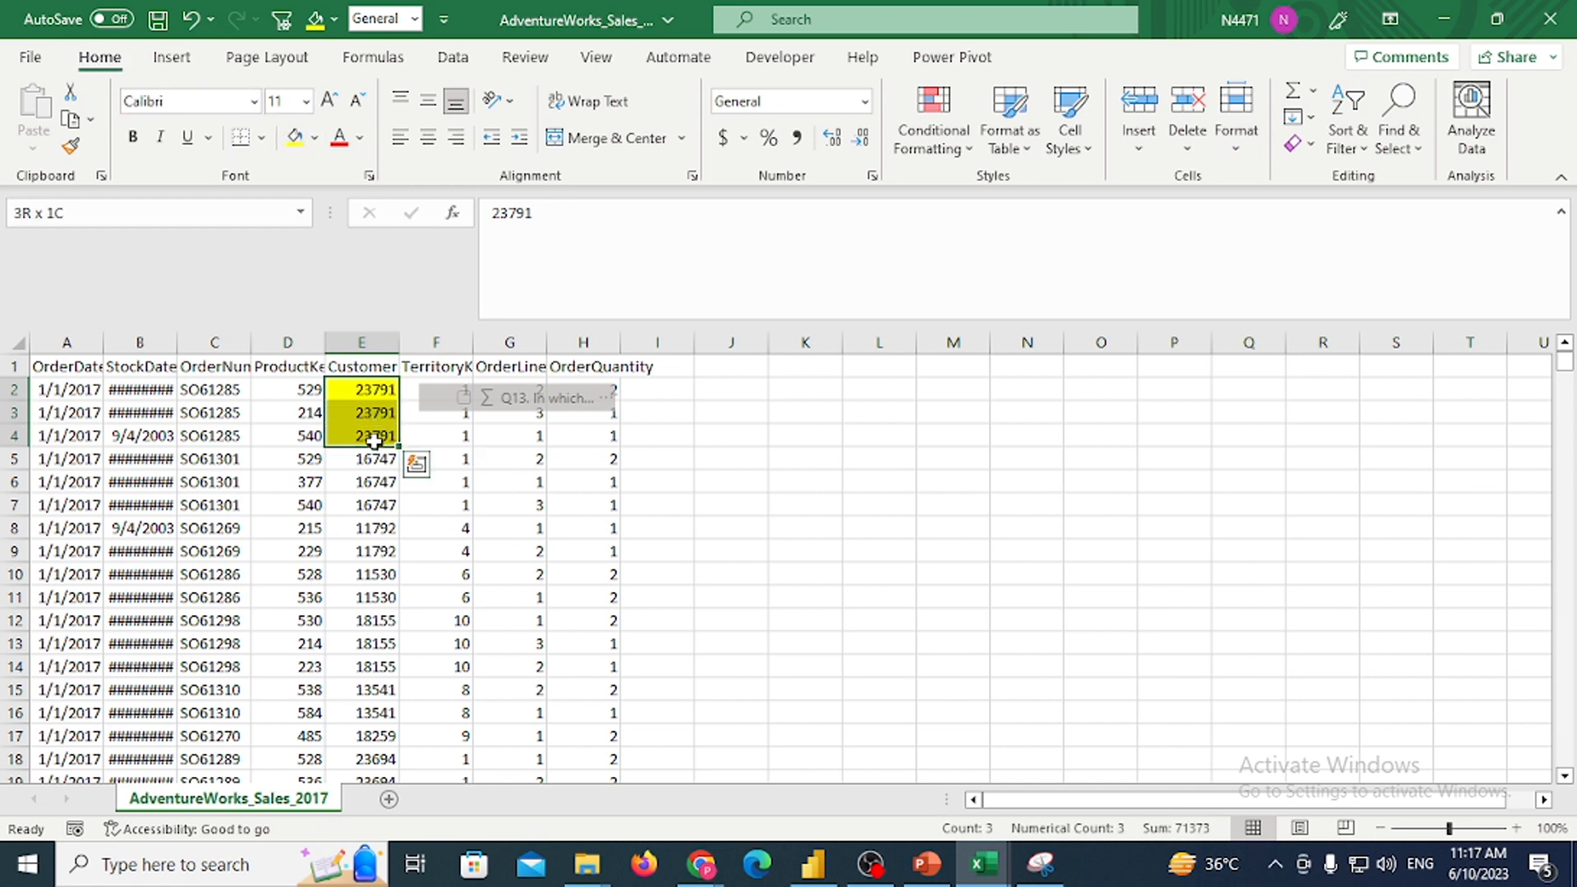
Switch to the AdventureWorks_Customers workbook and select the first customer key in A2
key("alt+Tab")
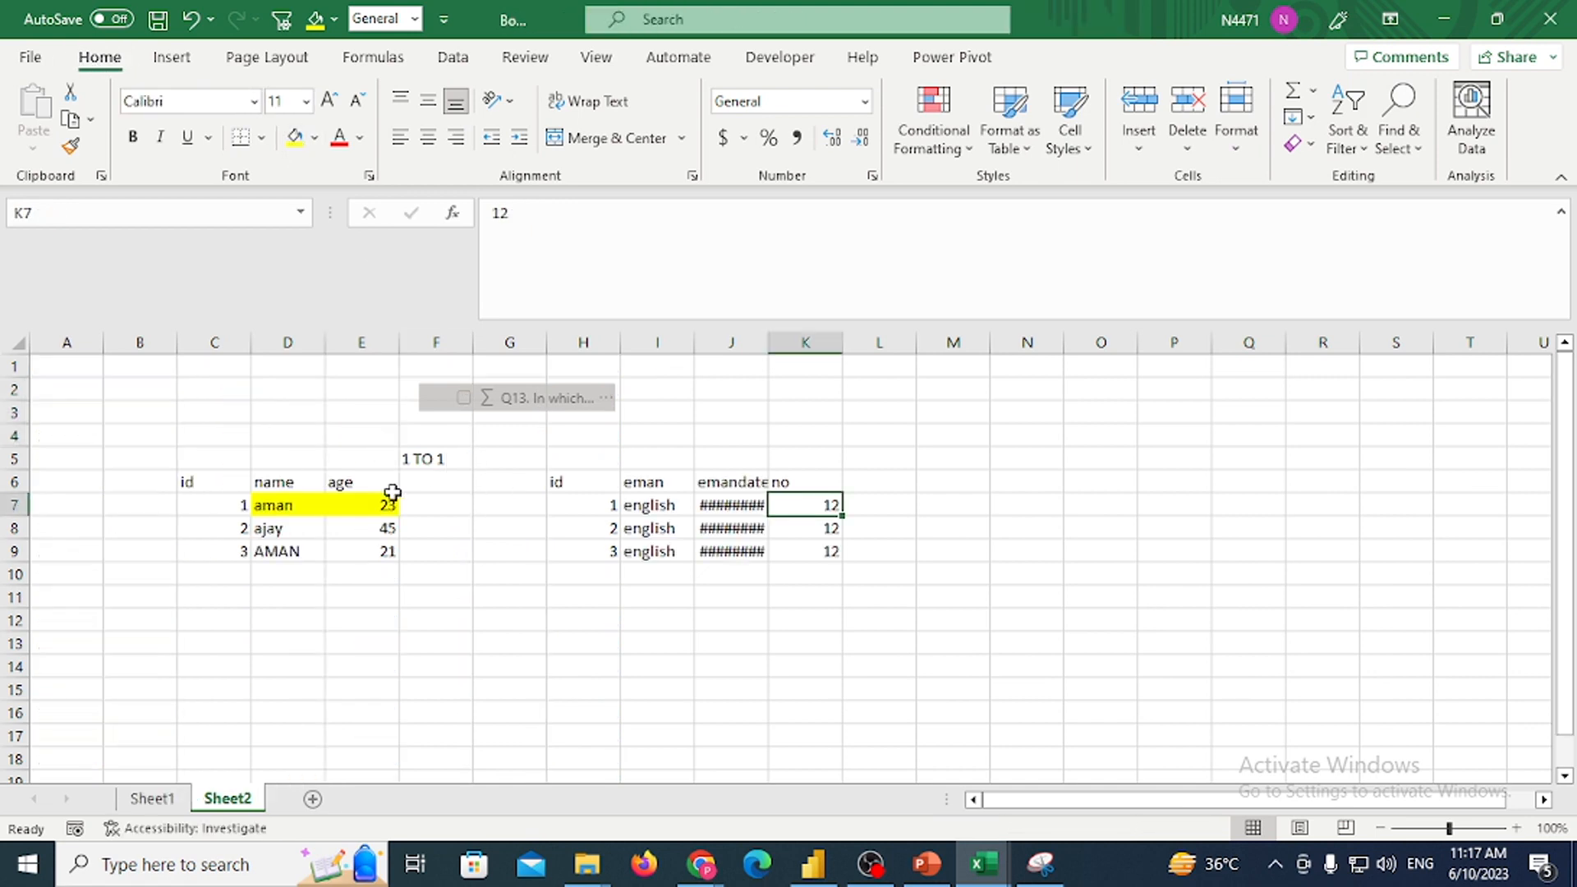
left_click(990, 873)
left_click(1290, 813)
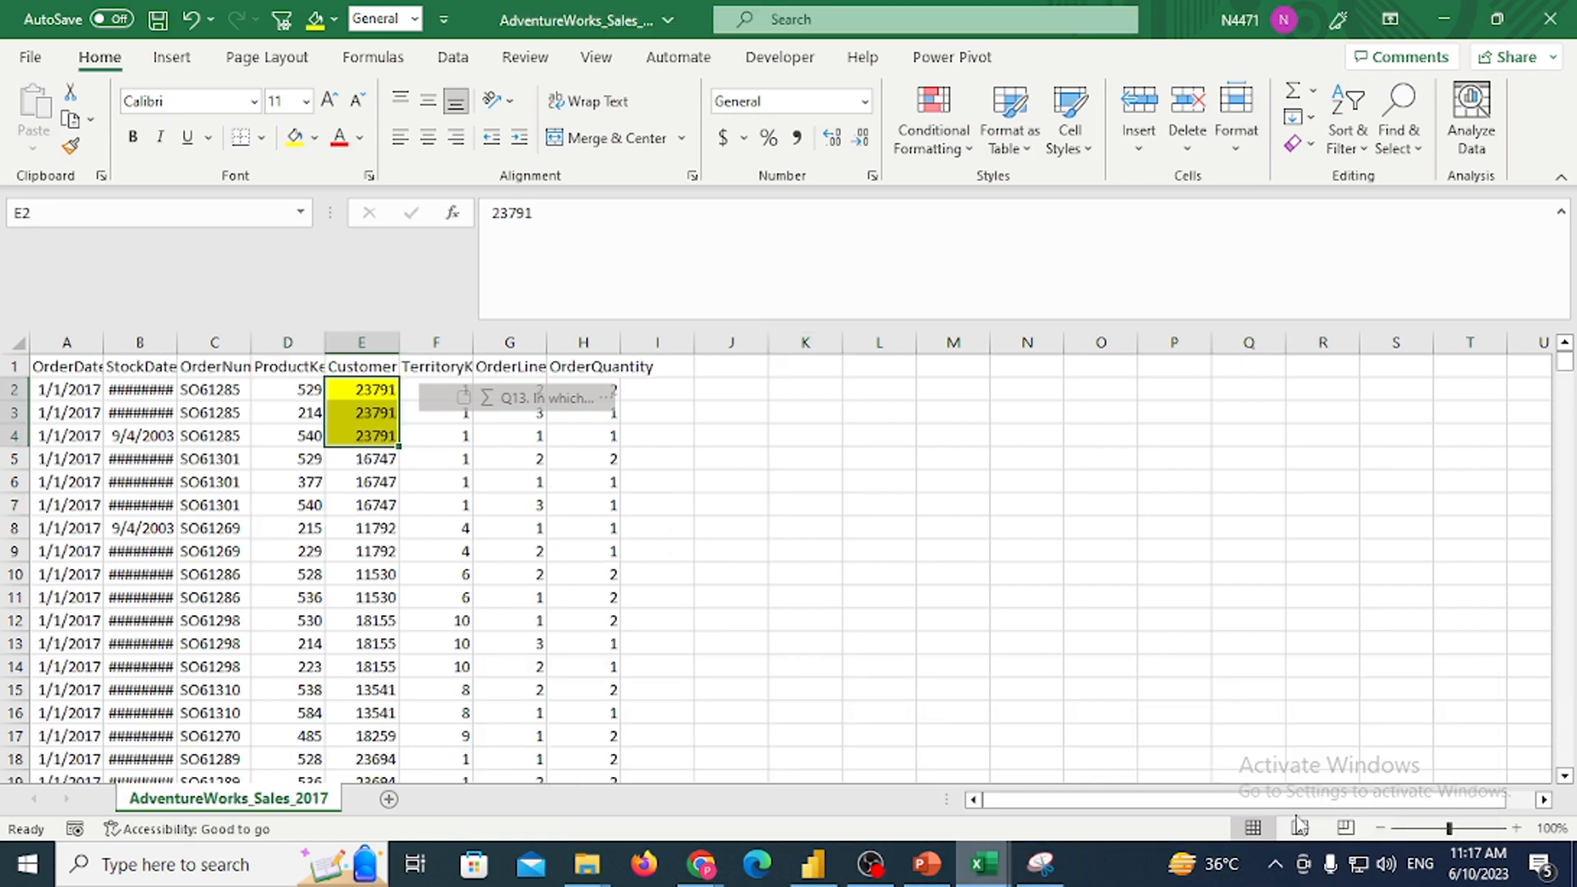
left_click(990, 873)
left_click(1136, 808)
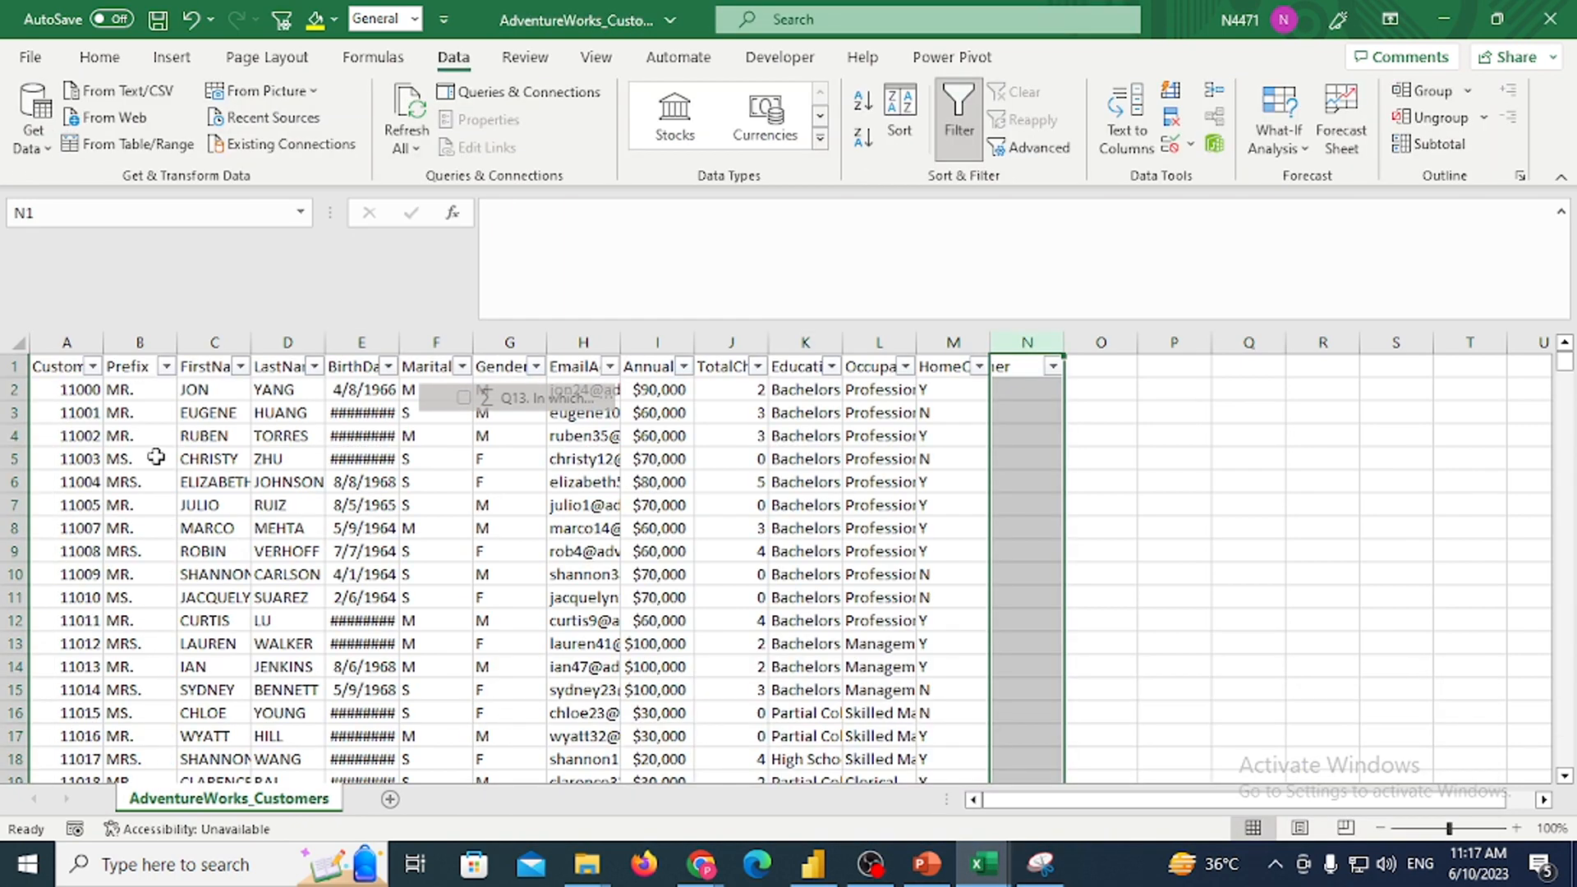
left_click(82, 390)
Filter the customer table's CustomerKey column by the highlighted key copied from E2 of the sales workbook
key("alt+Tab")
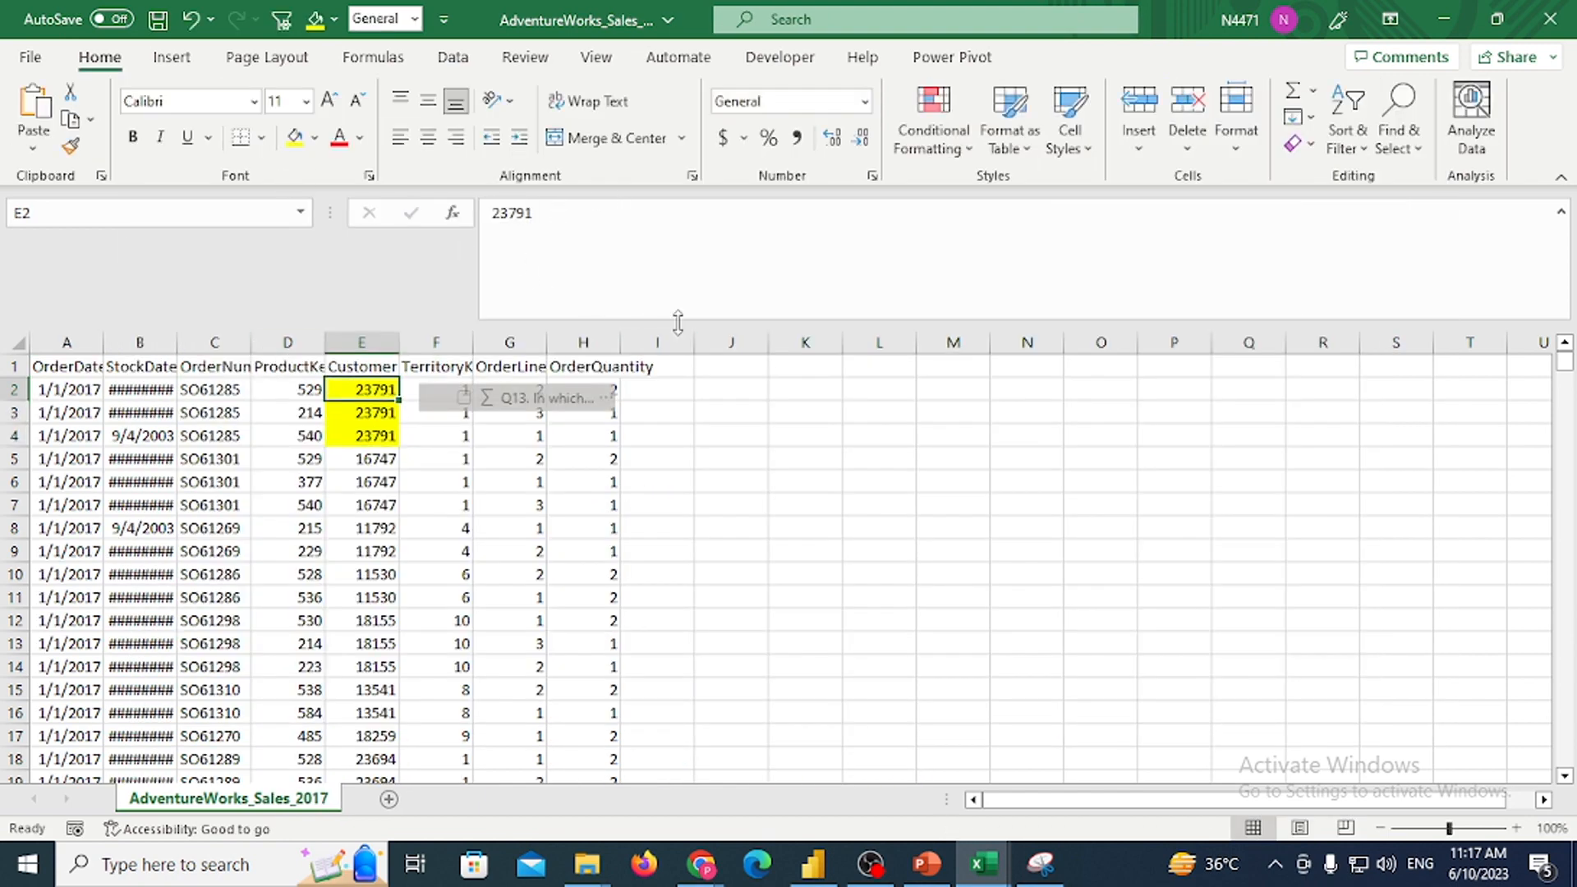
key("alt+Tab")
left_click(93, 367)
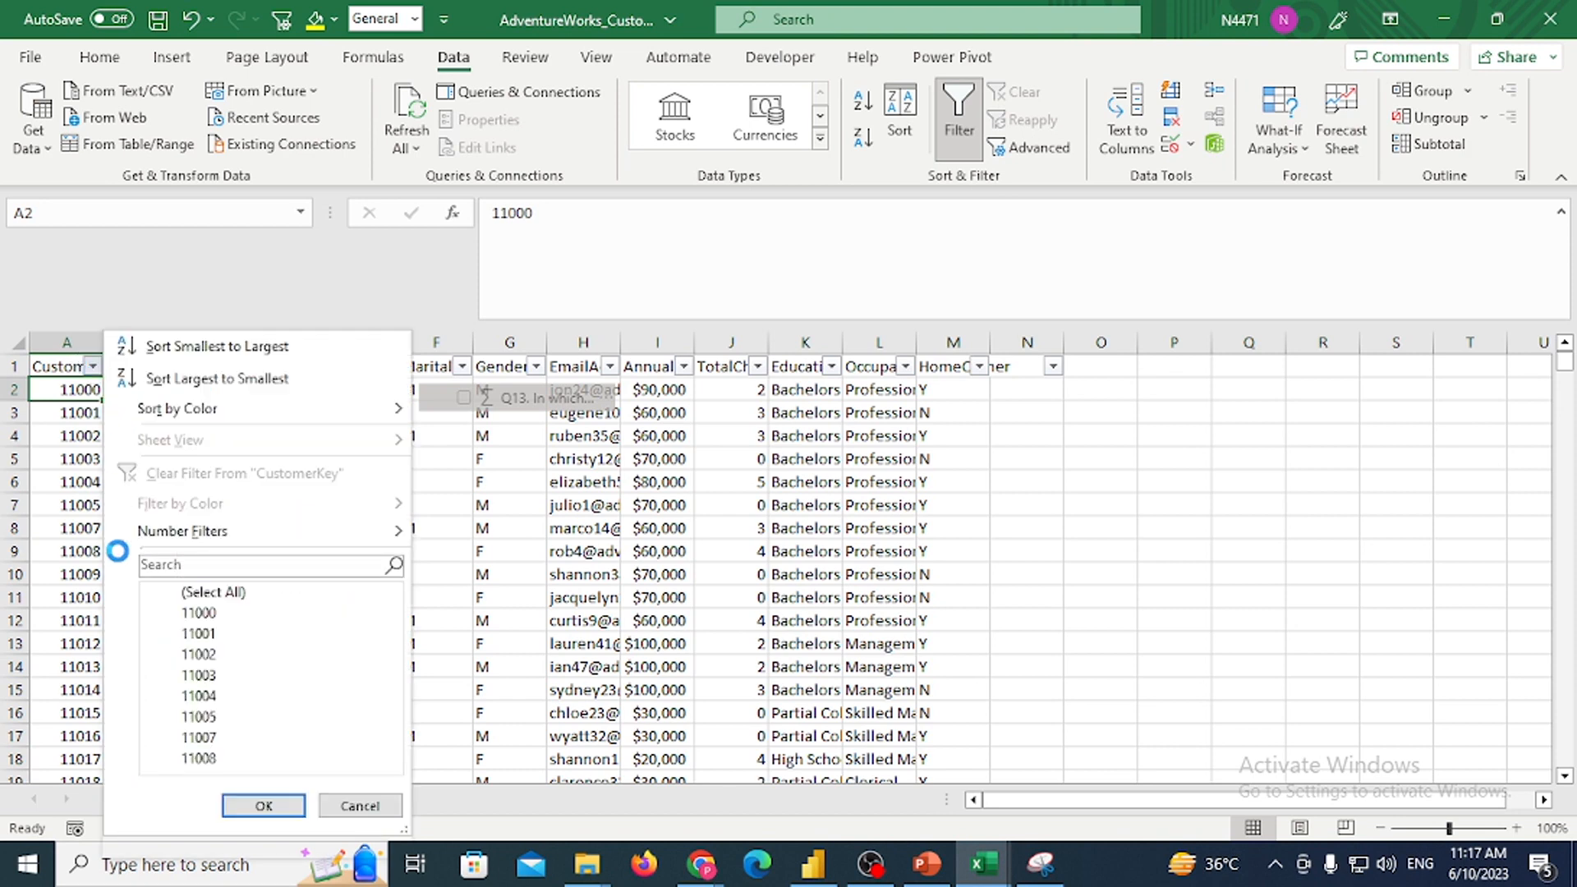
key("ctrl+v")
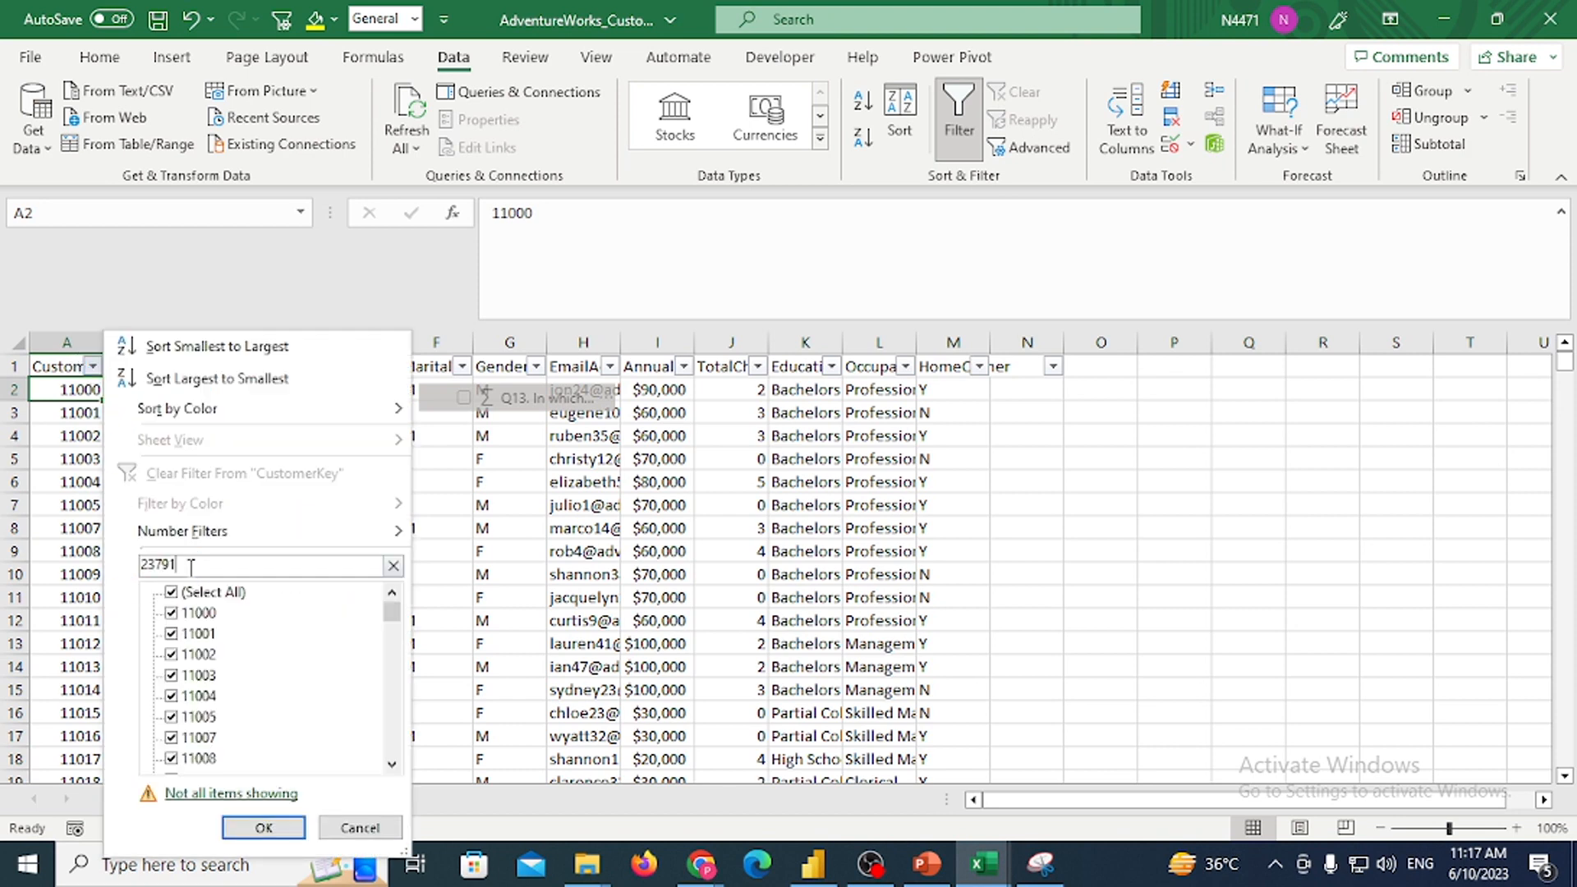
left_click(263, 827)
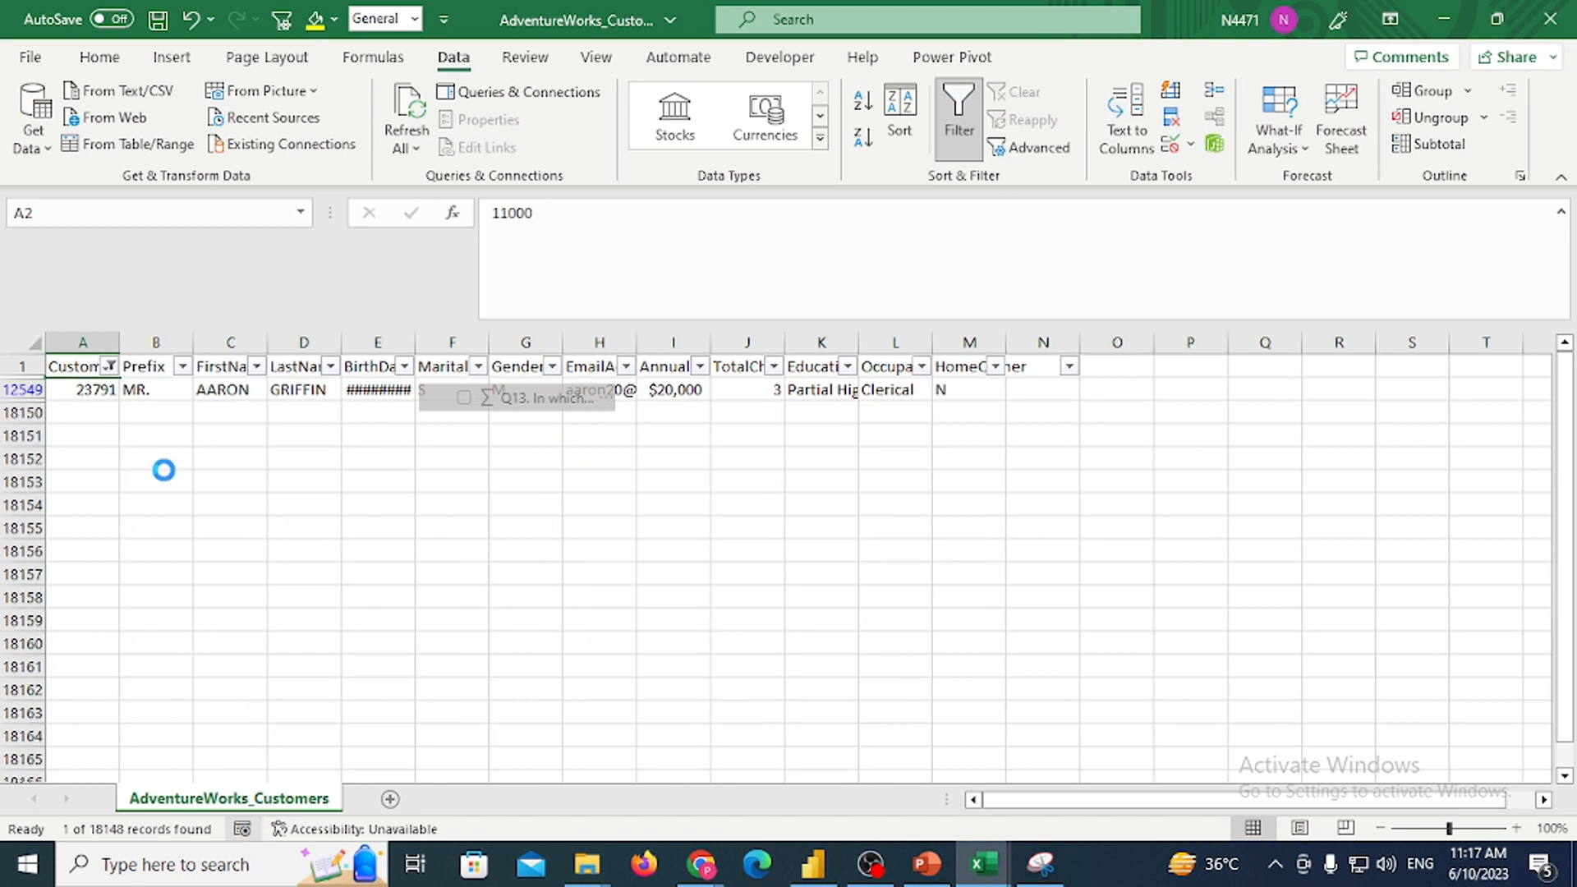
Select the filtered customer's row, switch to the sales workbook and enter the relationship note "1 : M" in cell L4
left_click(24, 391)
key("alt+Tab")
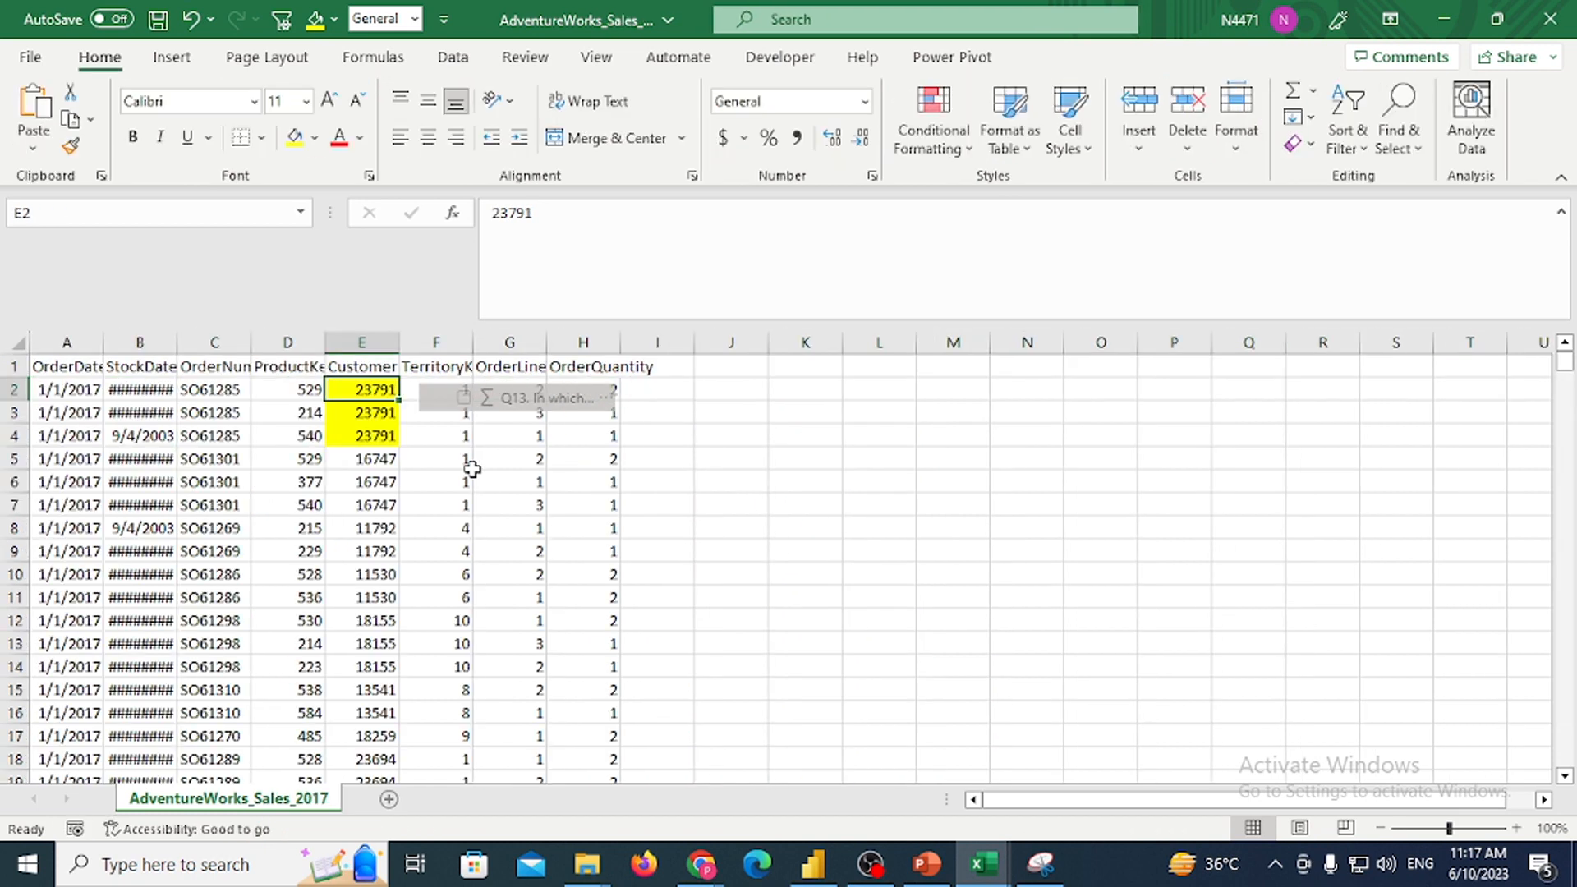
left_click(901, 433)
type("1")
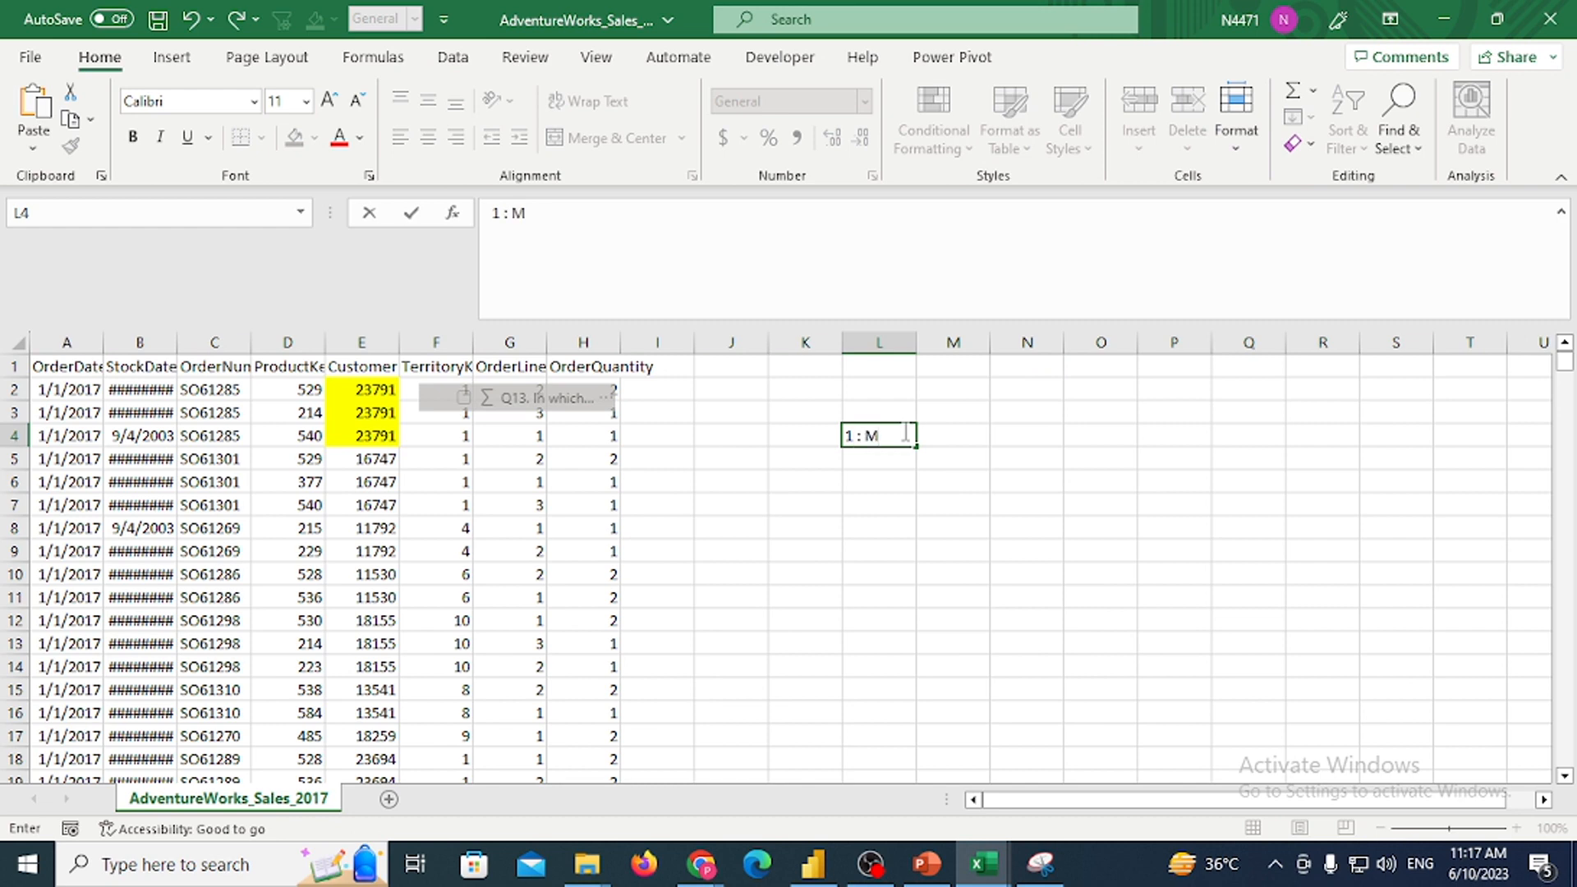
type(" : M")
key("Tab")
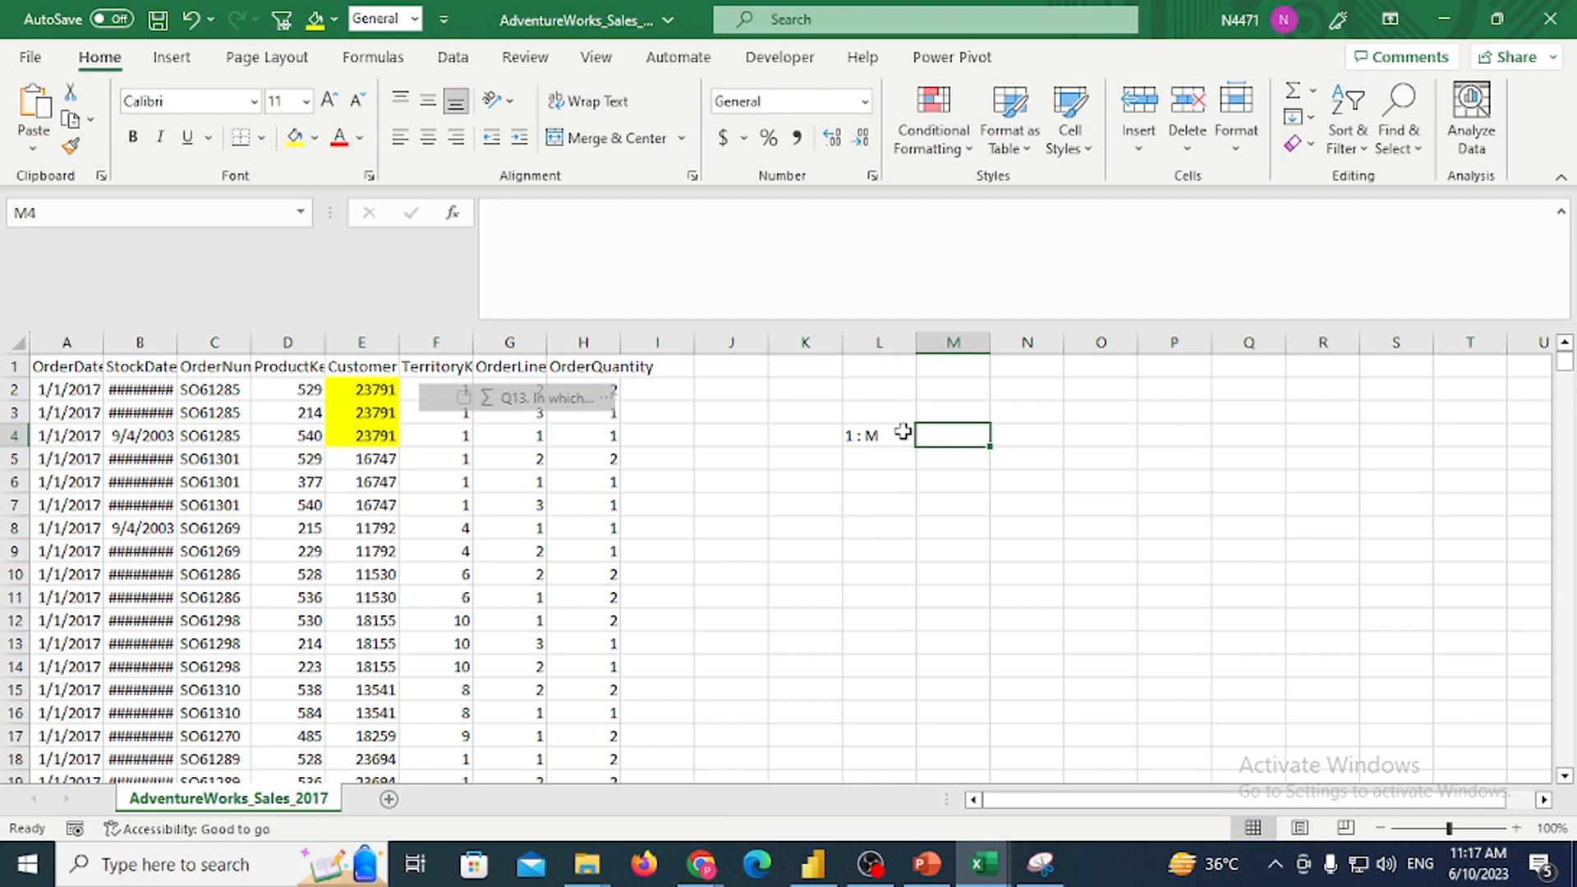
Enter the relationship note "M : M" in cell L5, directly below the one-to-many note
key("Down")
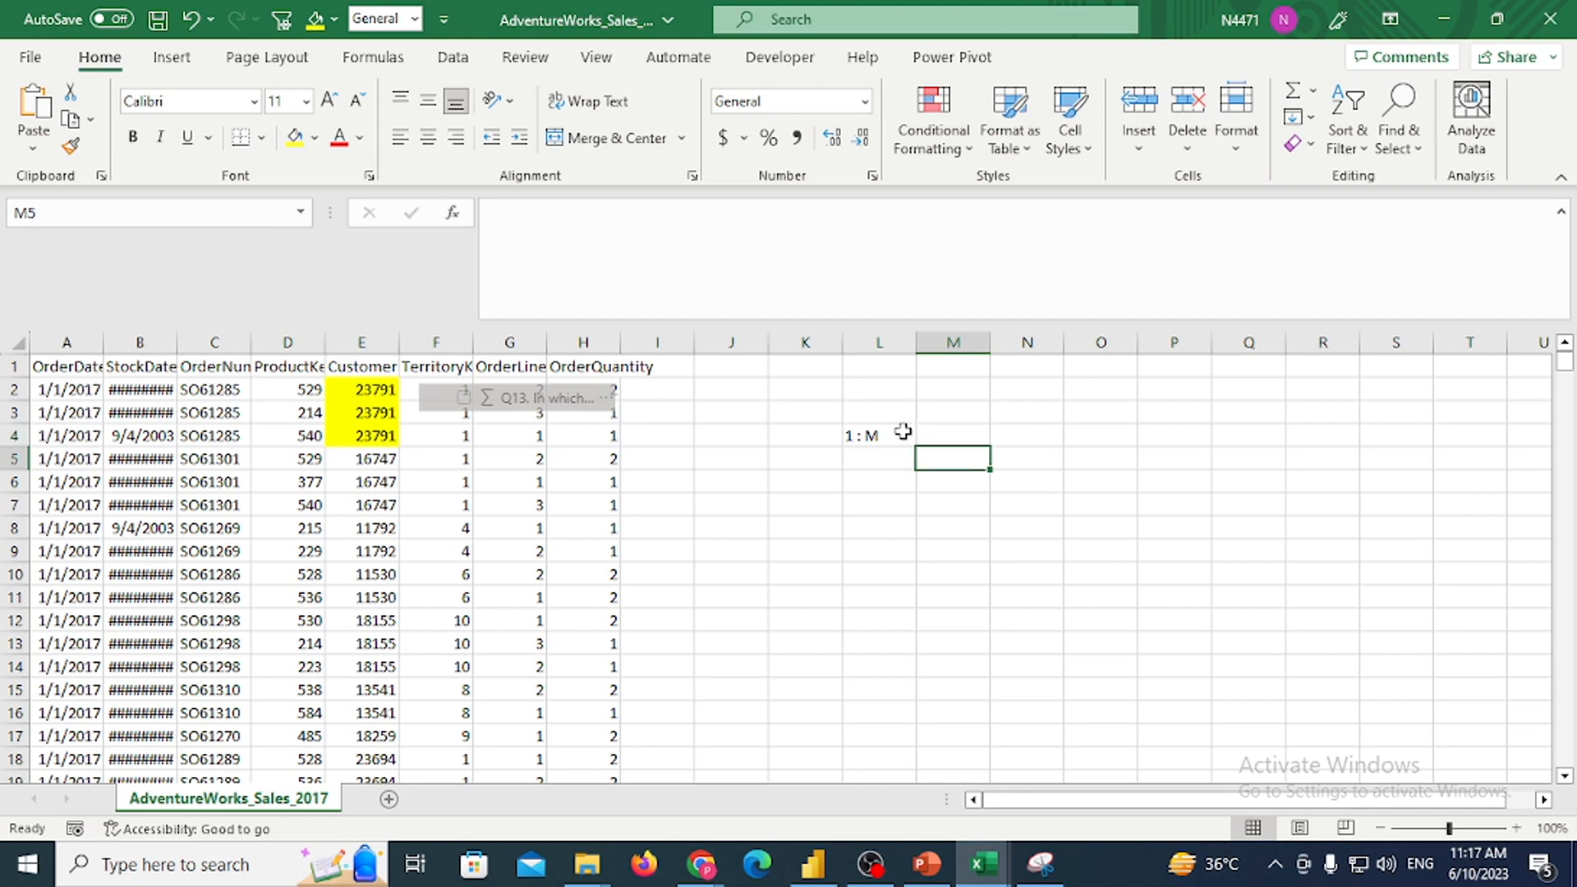
key("Left")
type("M : ")
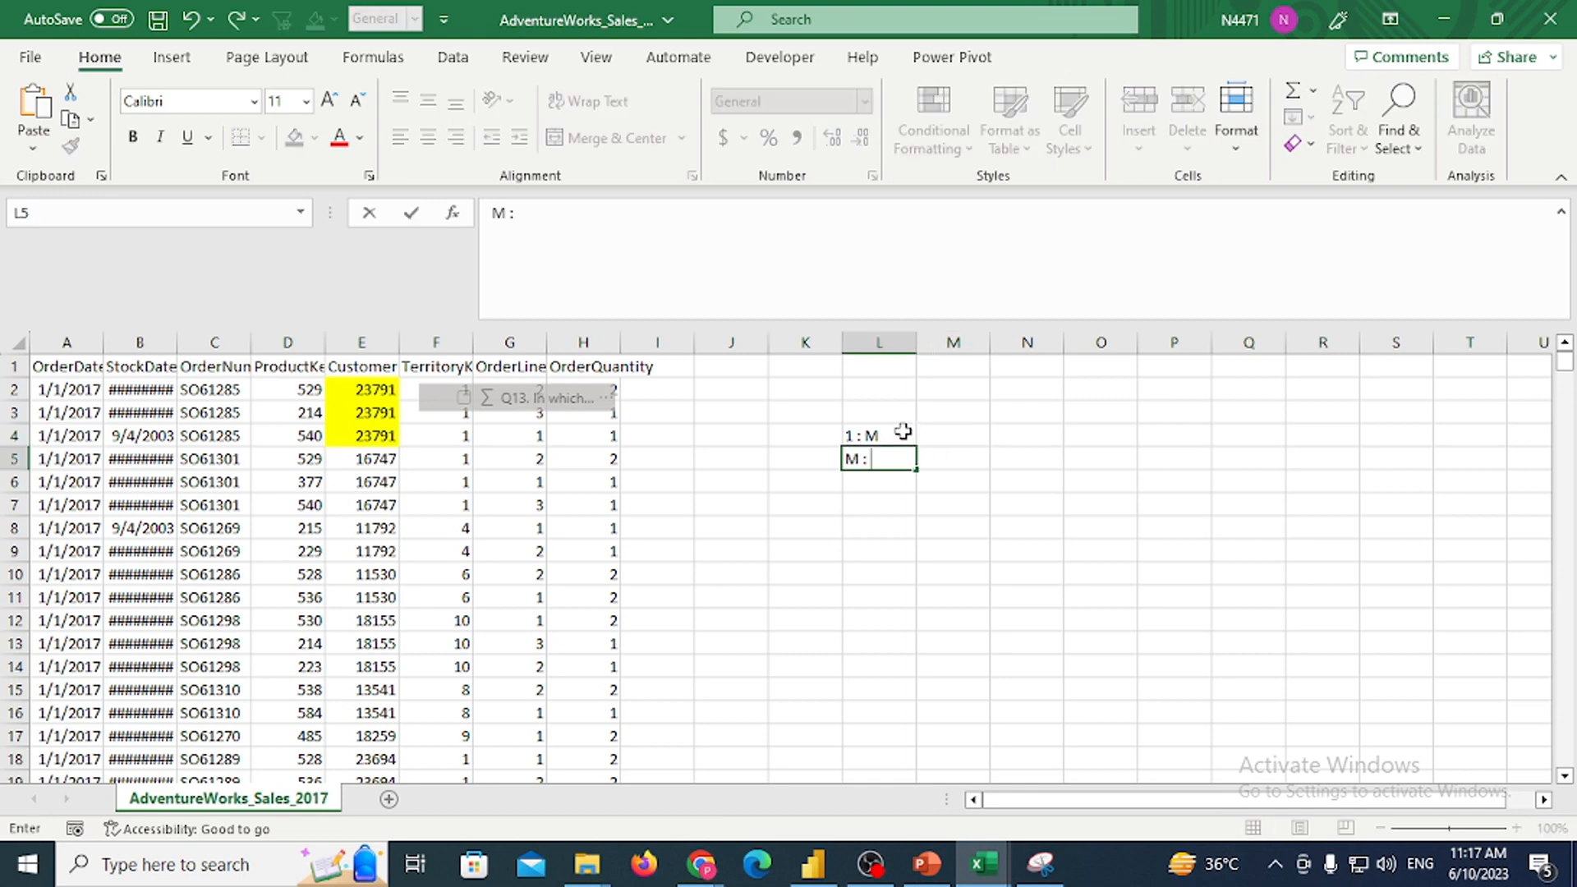
type("M")
key("Tab")
Clear the relationship notes from cells L4:L5 and go back to column A of the sales table
key("Left")
key("Up")
key("shift+Down")
key("Delete")
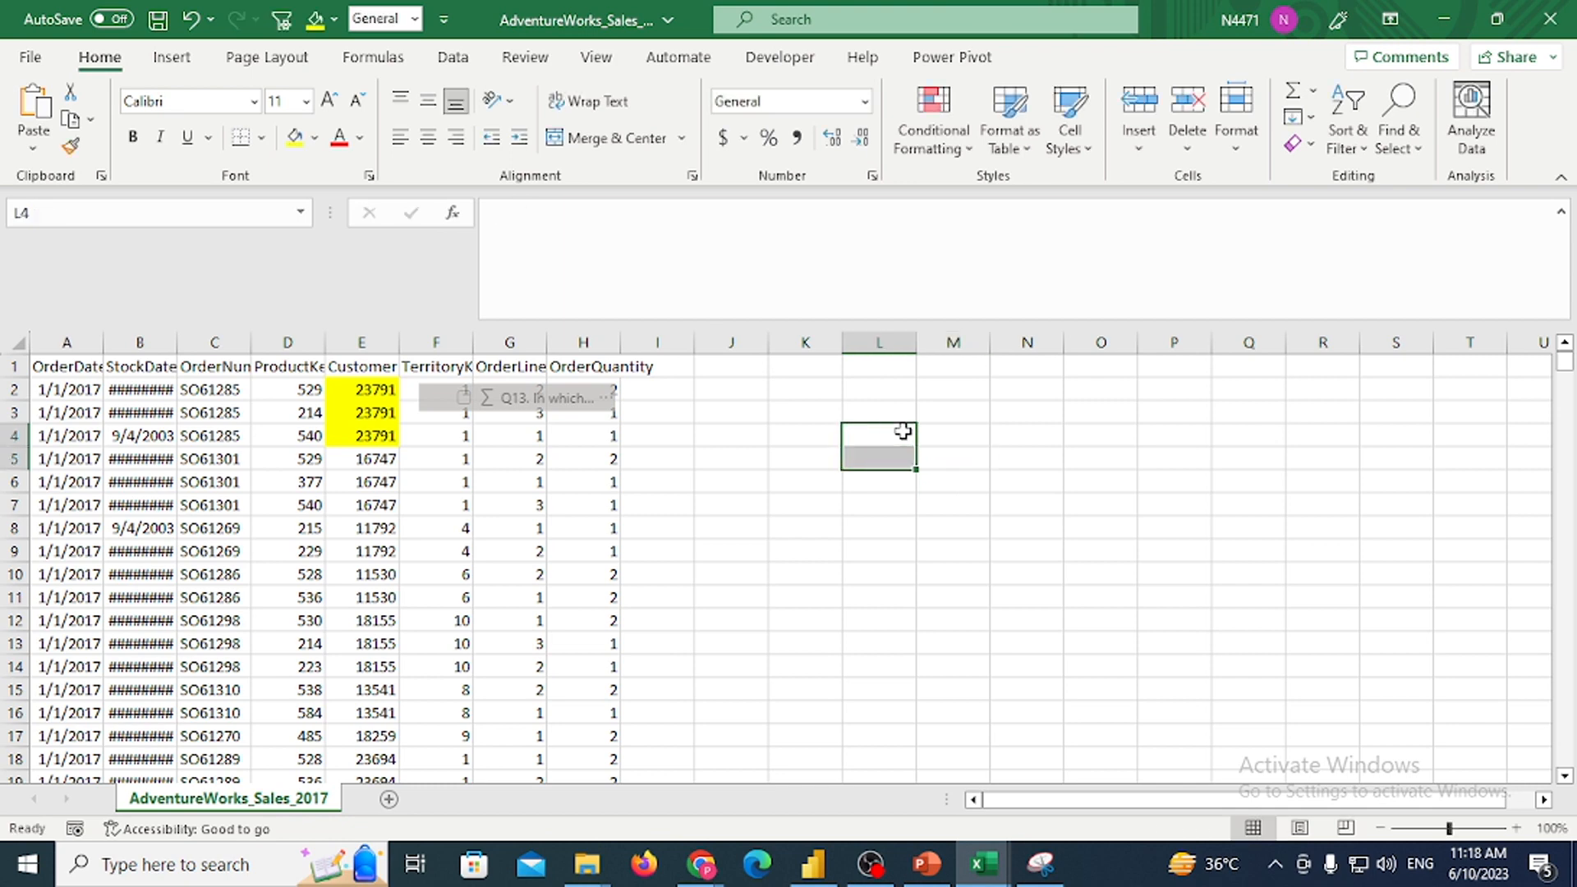
key("ctrl+Left")
key("ctrl+Left")
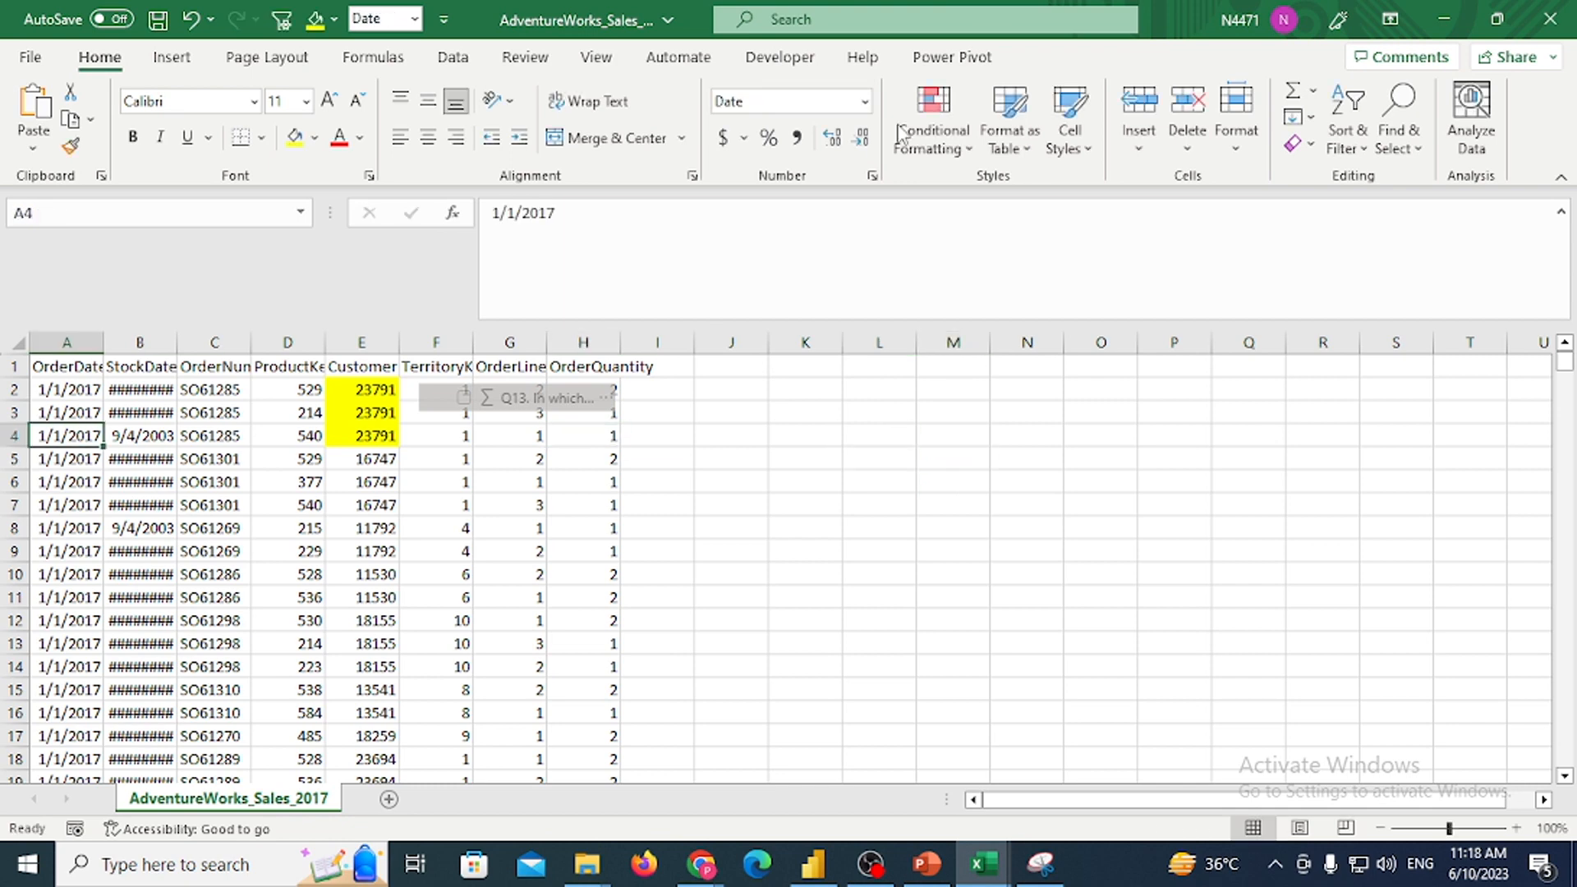
Restore down the AdventureWorks_Sales_2017 workbook window and close the workbook
left_click(1497, 19)
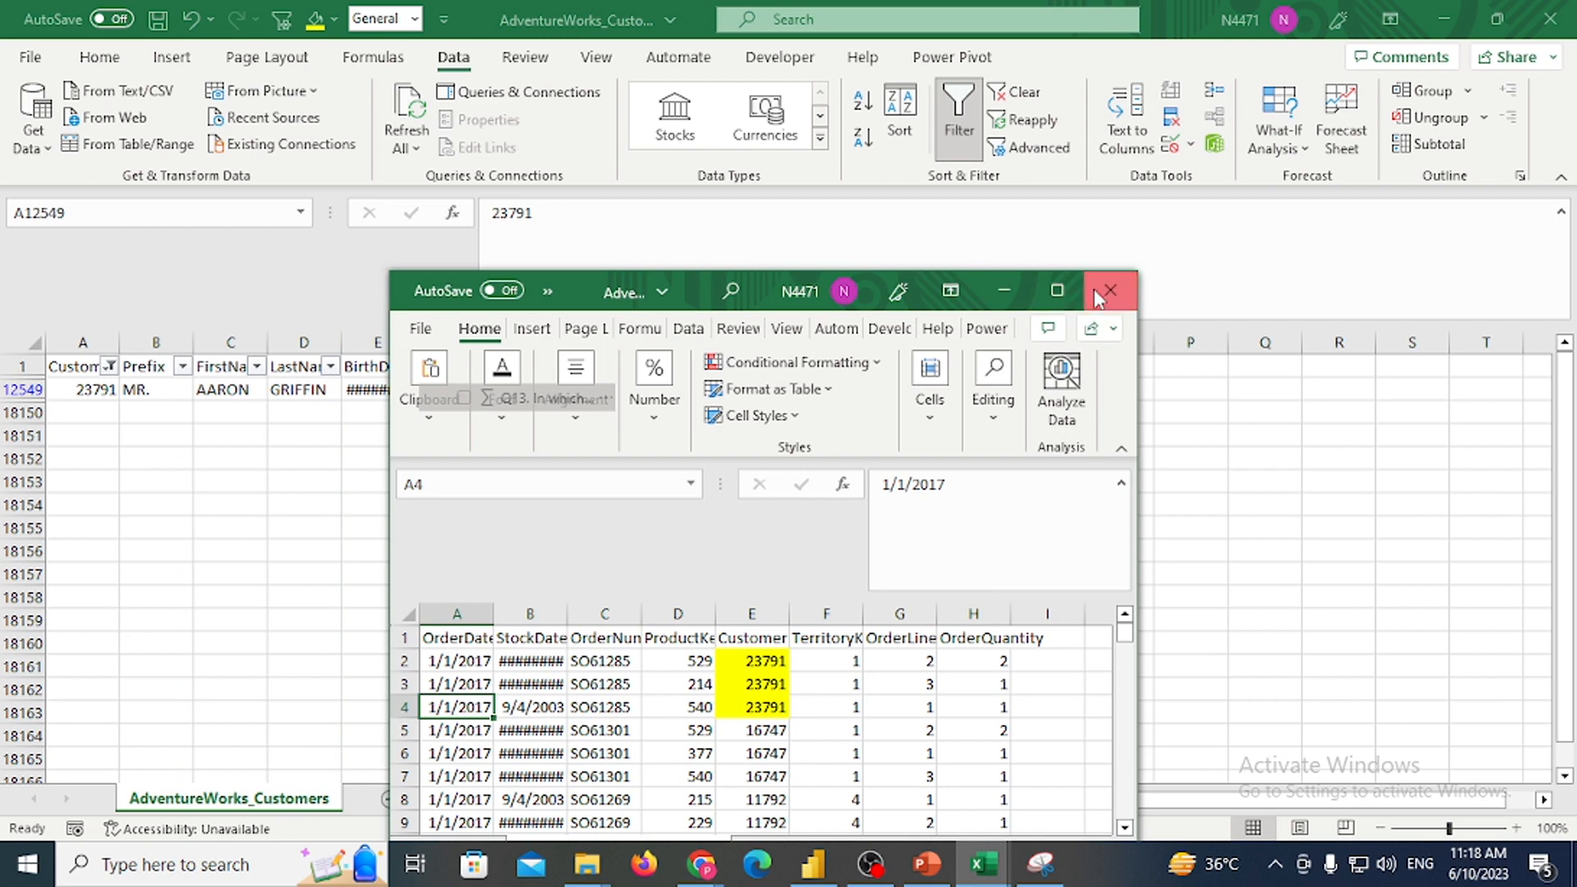
left_click(1098, 296)
left_click(920, 461)
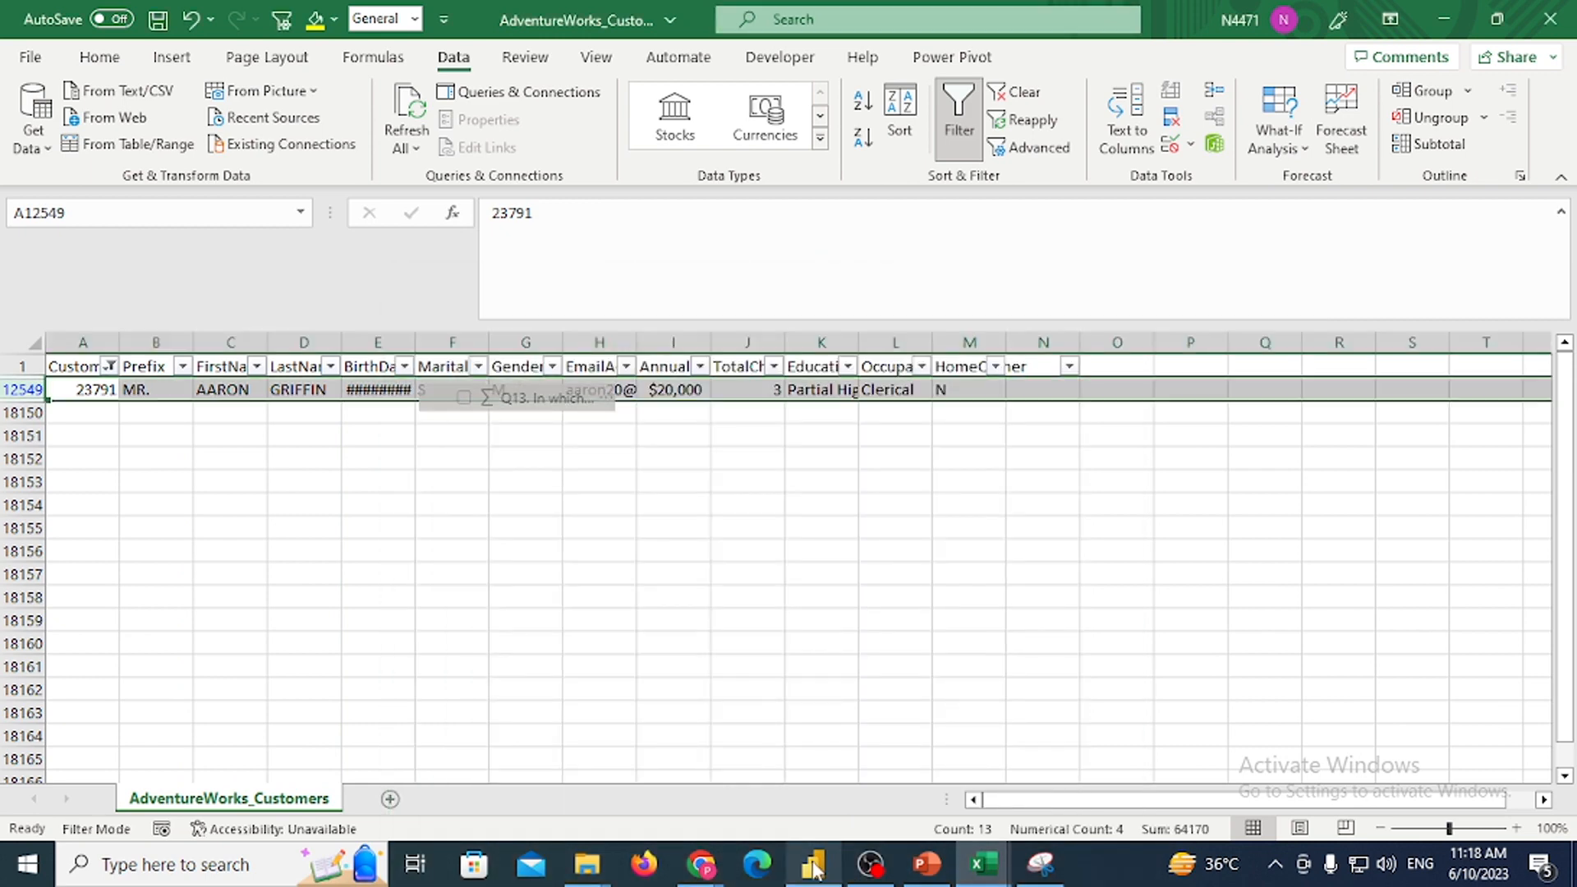
Switch to Power BI Desktop, show the report page and expand the AdventureWorks_Sales_2017 table's field list
left_click(813, 864)
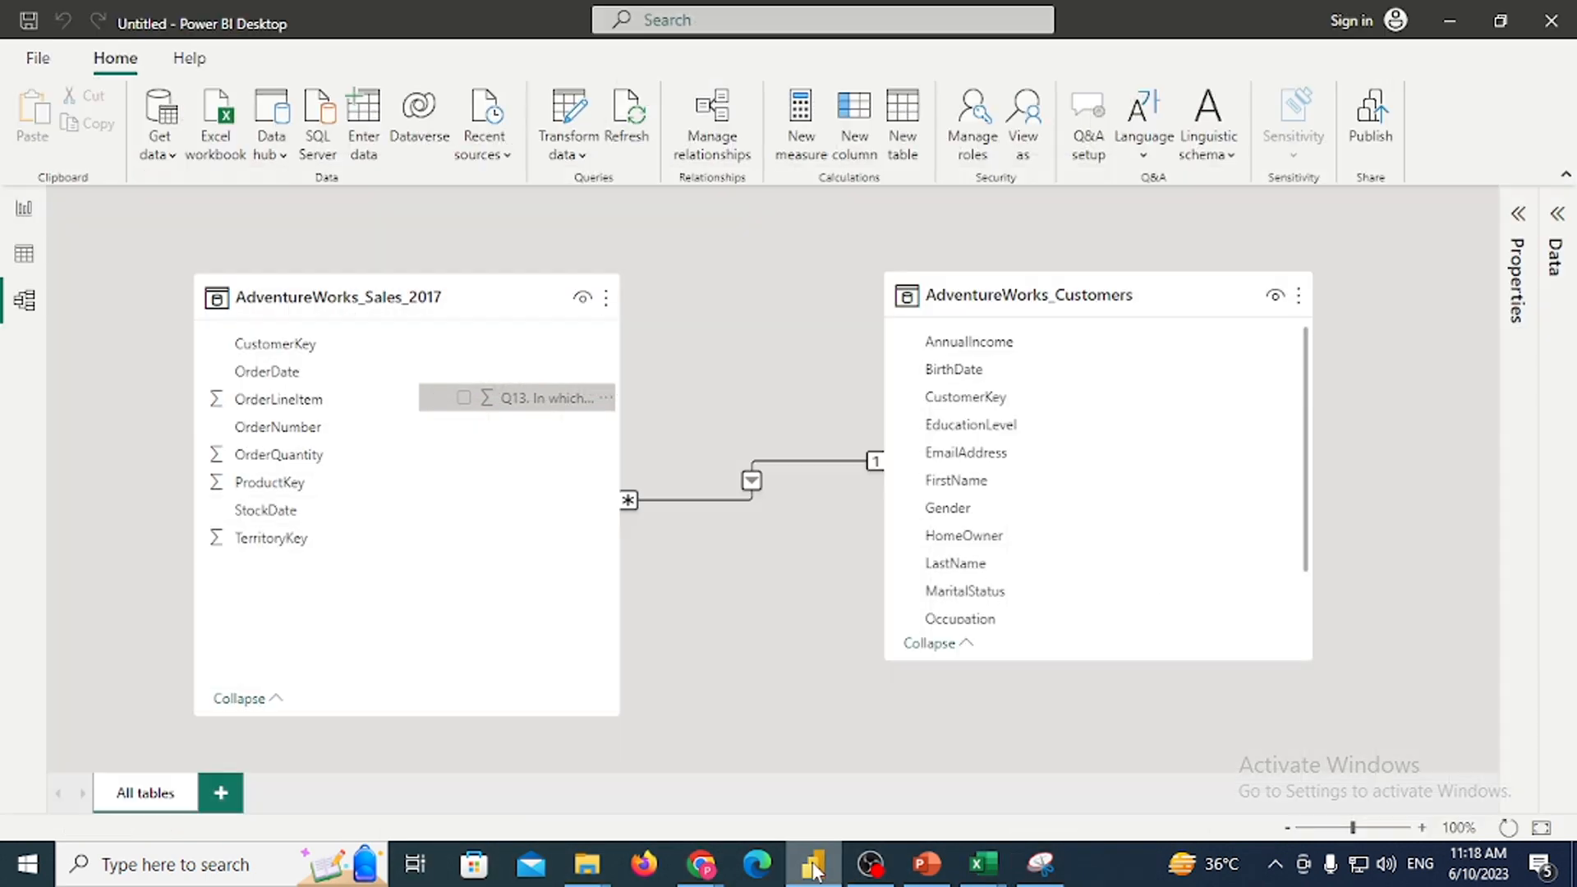
left_click(24, 210)
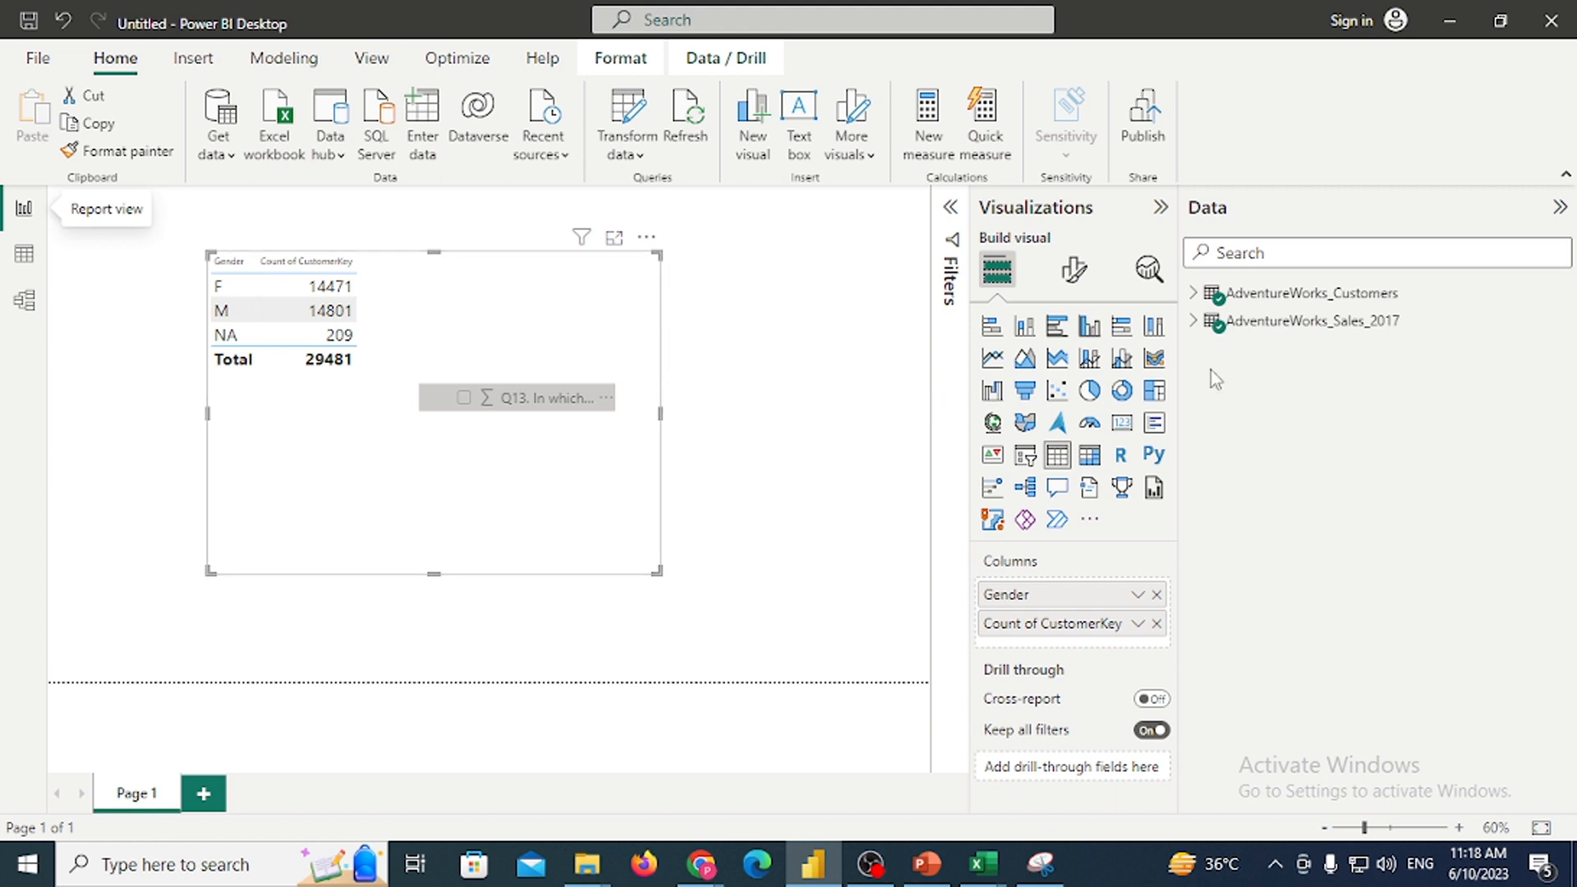
left_click(1218, 321)
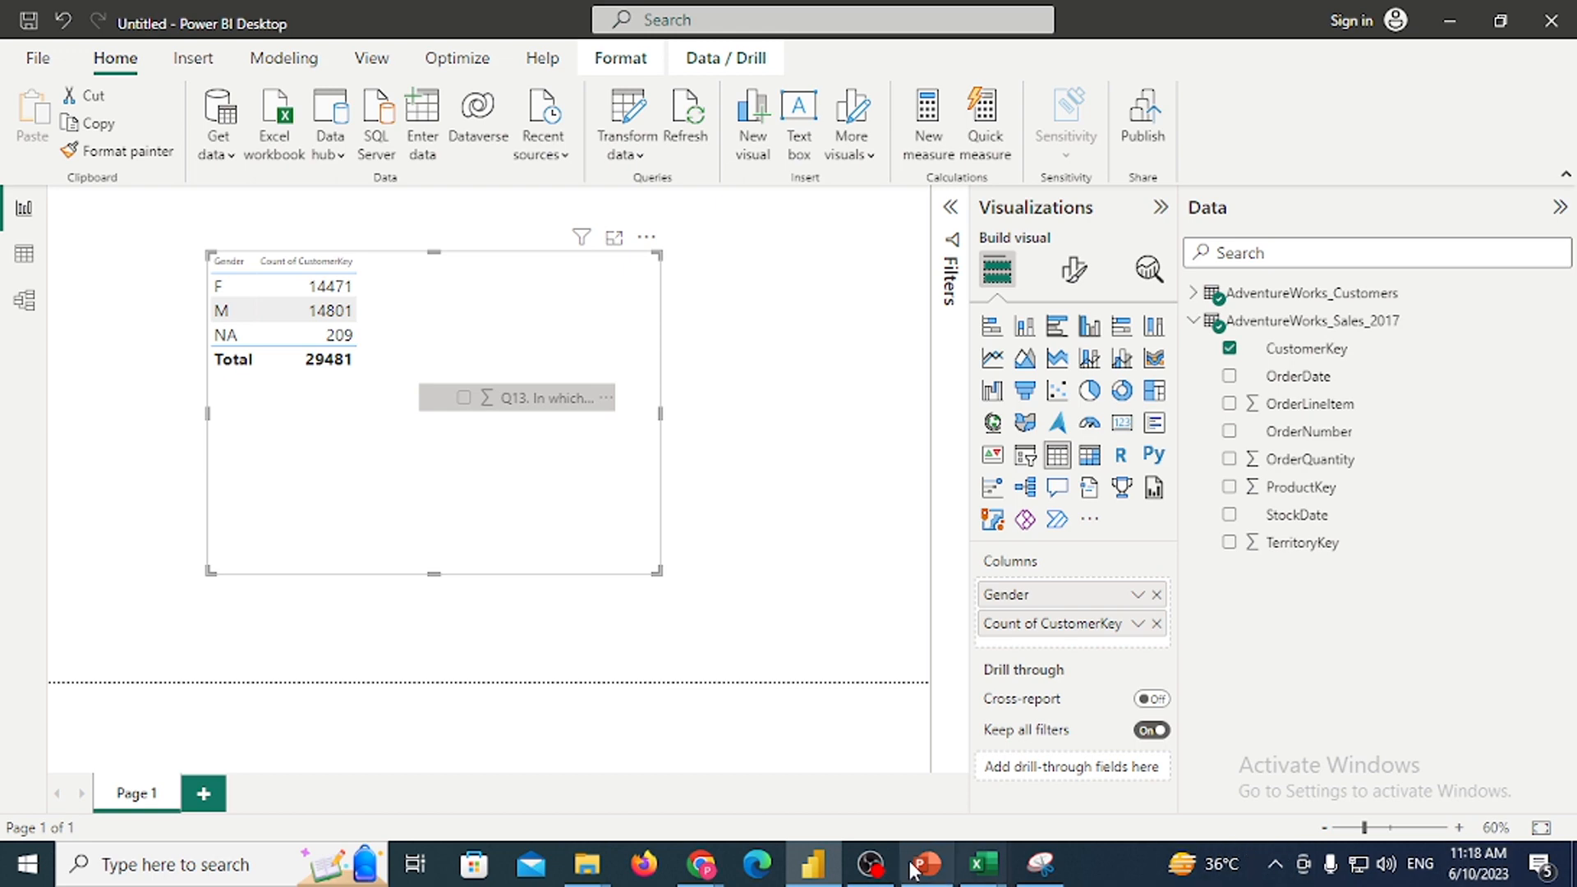
Switch to OBS Studio and check the recording controls
left_click(872, 871)
left_click(1446, 626)
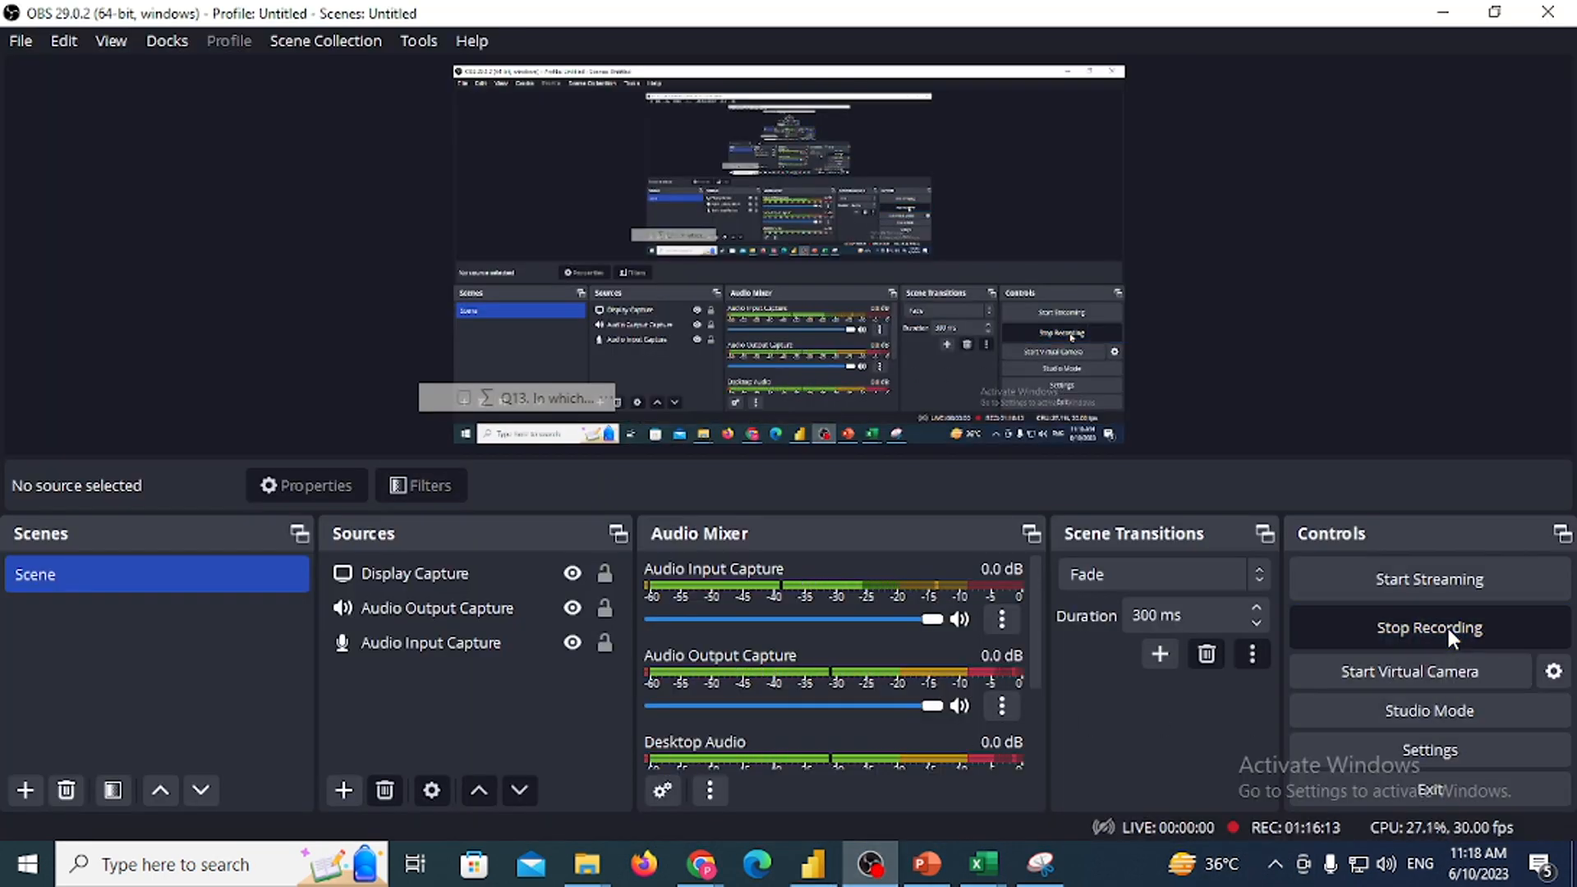
mouse_move(936, 878)
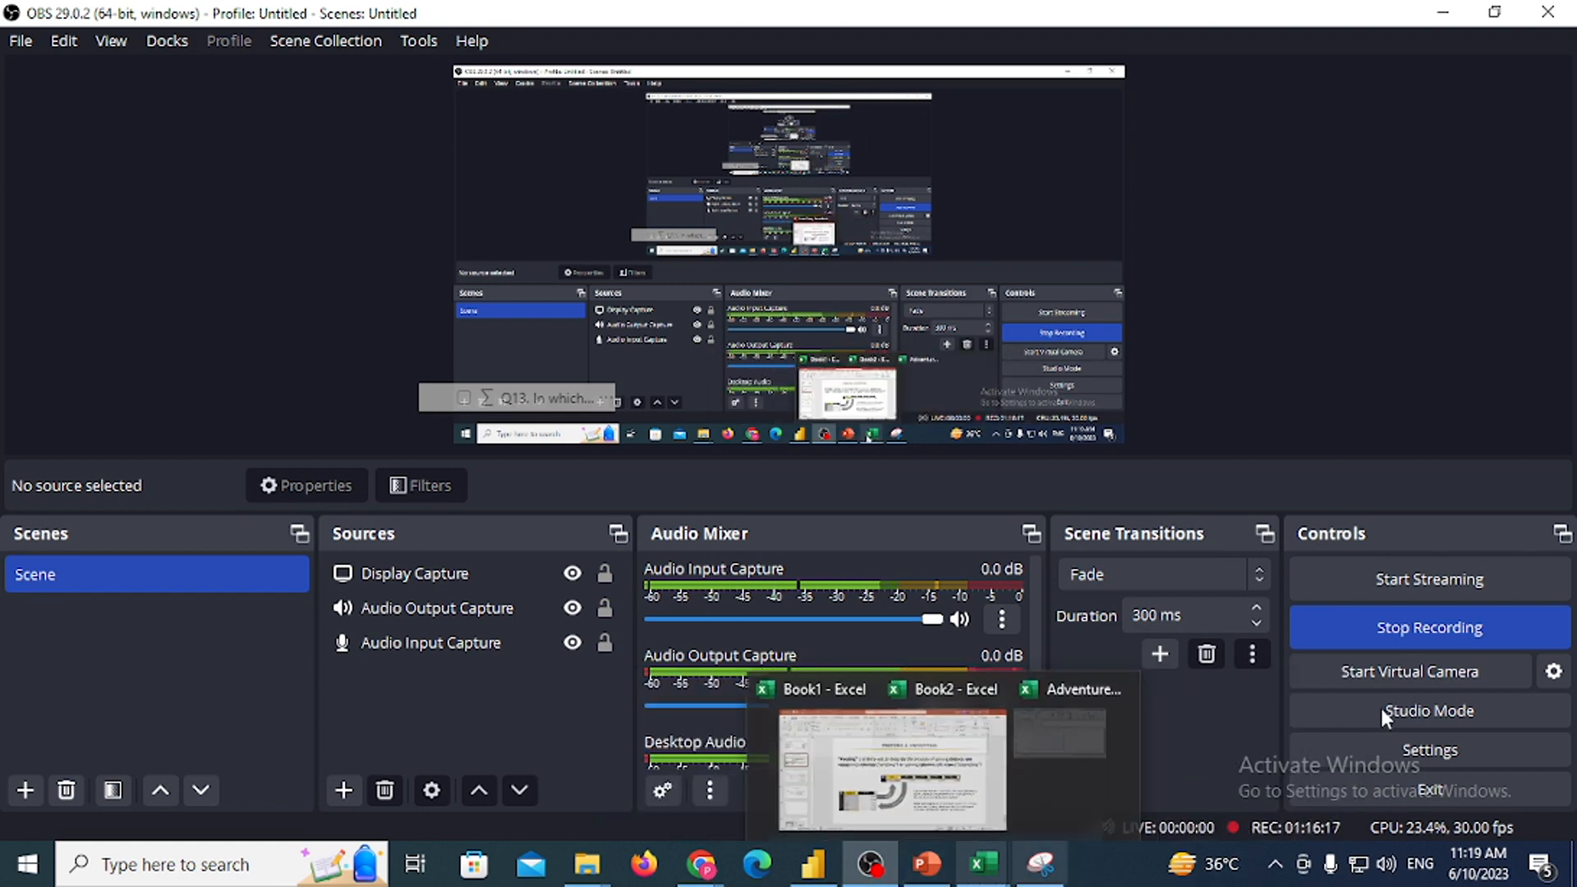
Switch to Chrome, look through the recent WhatsApp chats one after another and return to the Google Meet call
mouse_move(701, 864)
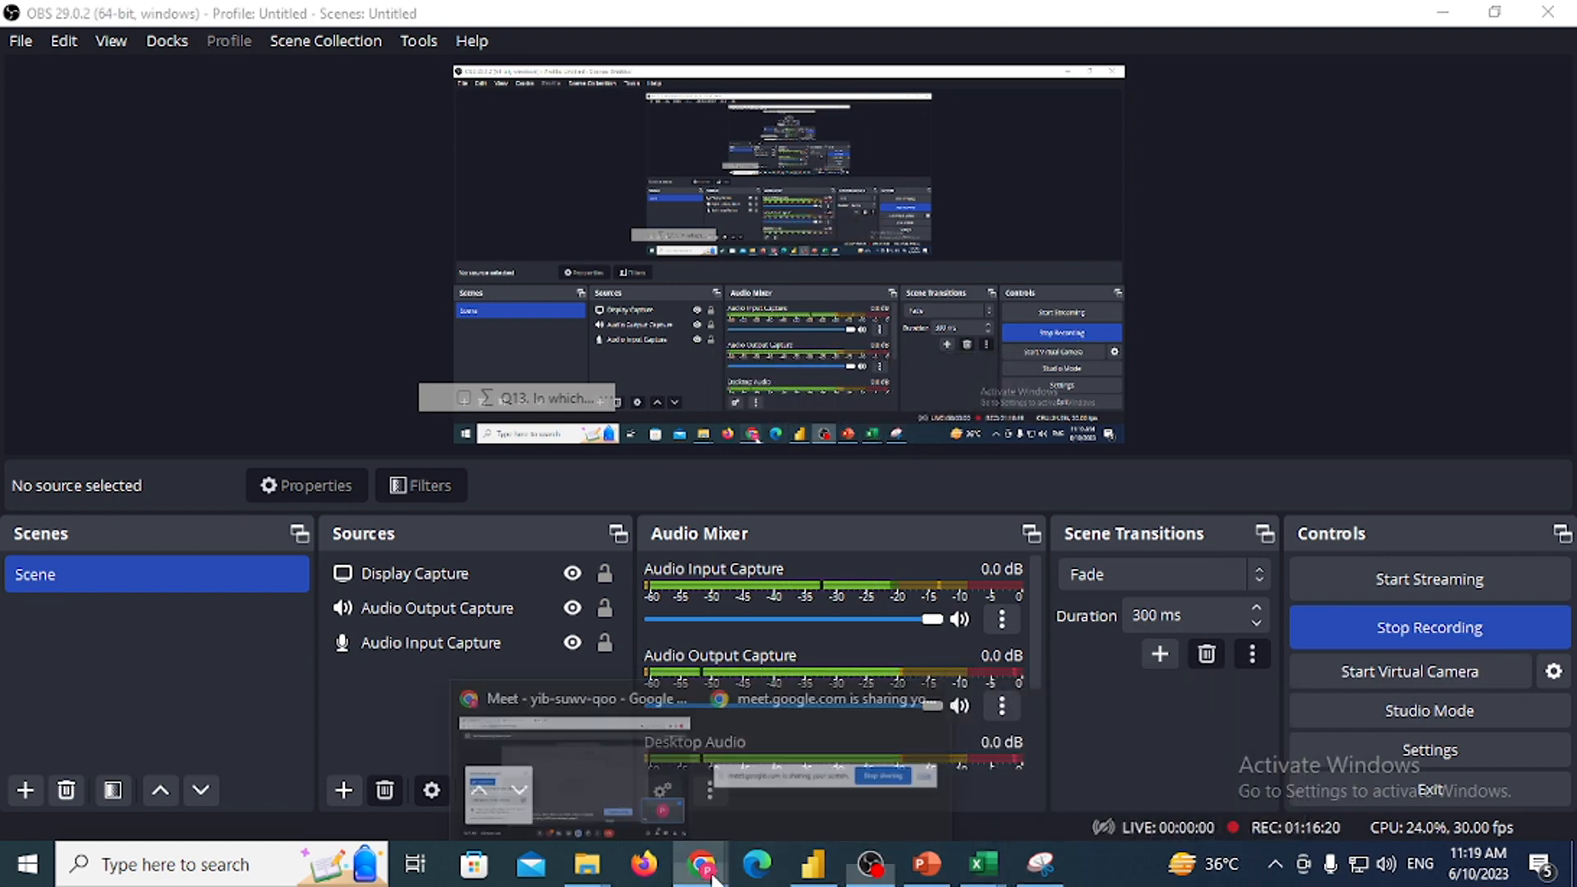
left_click(485, 718)
left_click(74, 16)
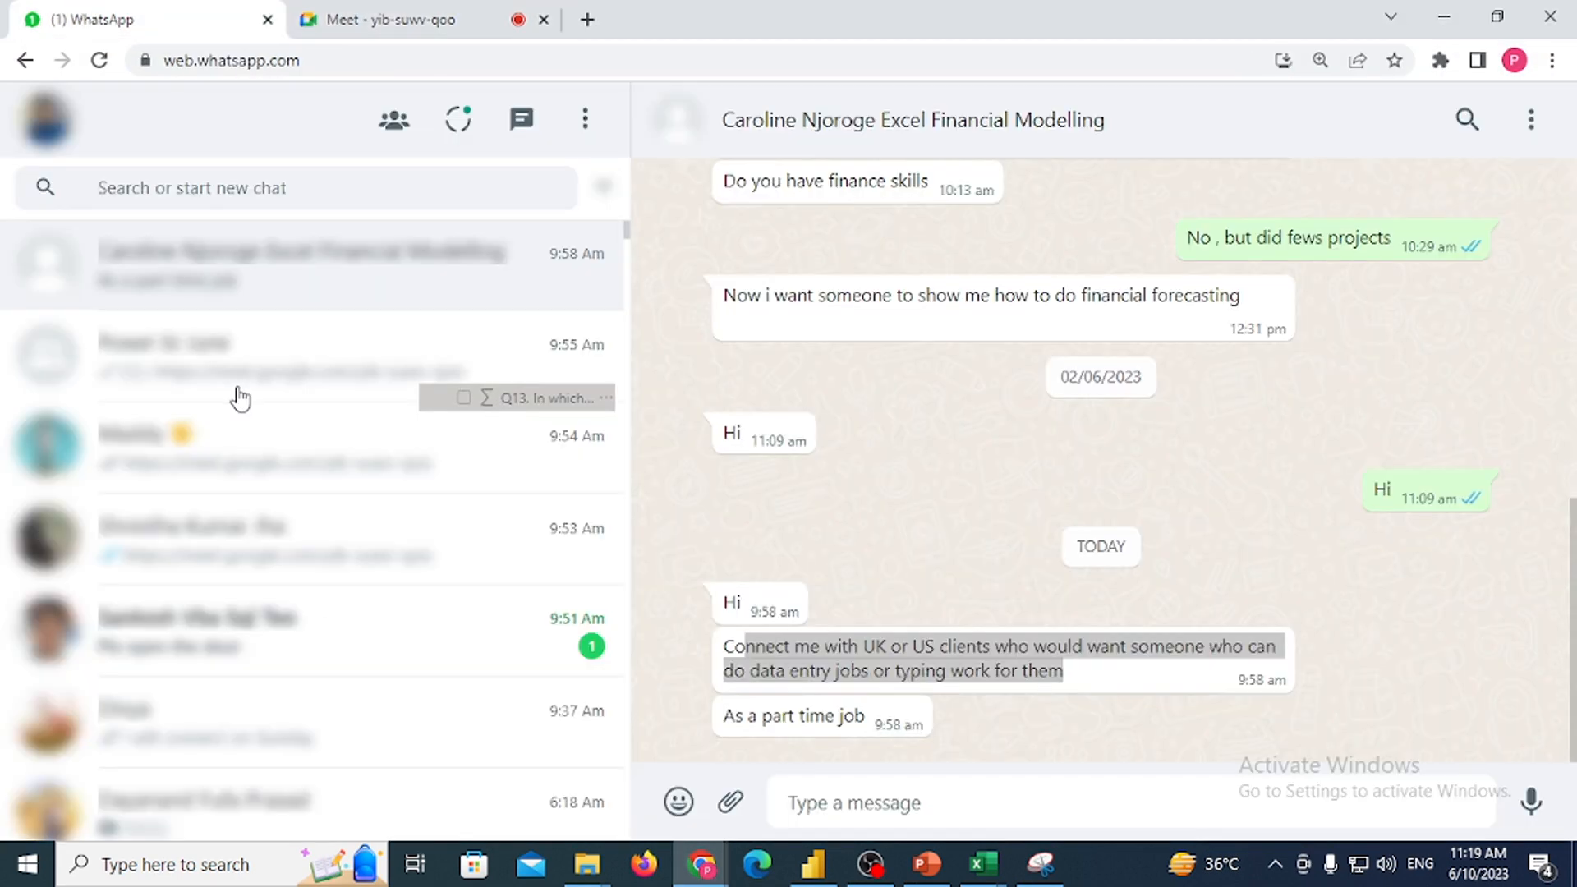
left_click(247, 296)
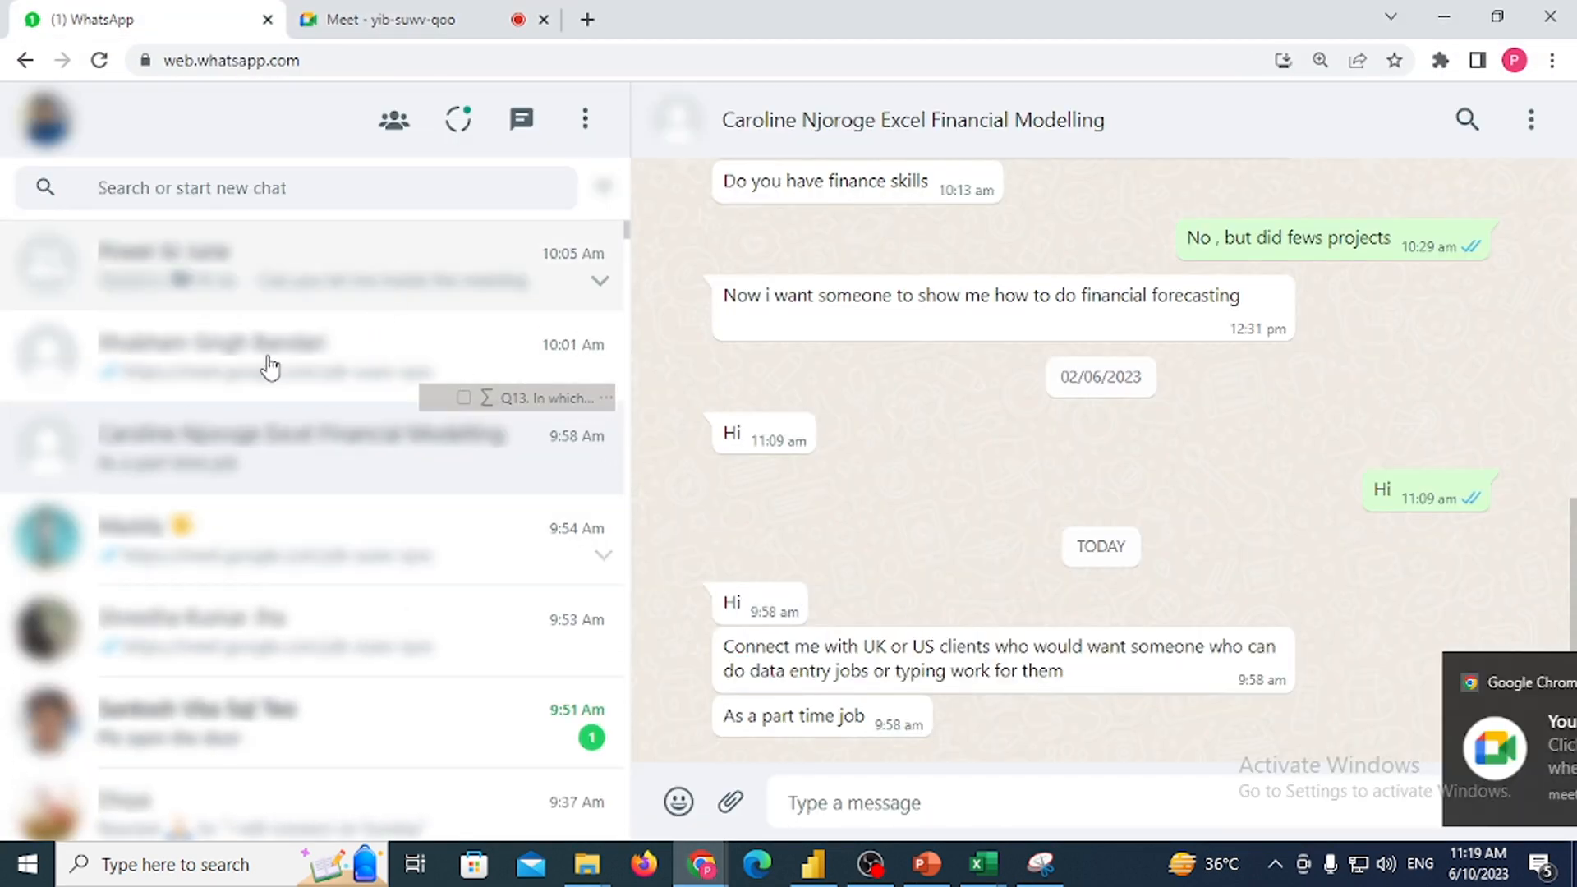
left_click(290, 384)
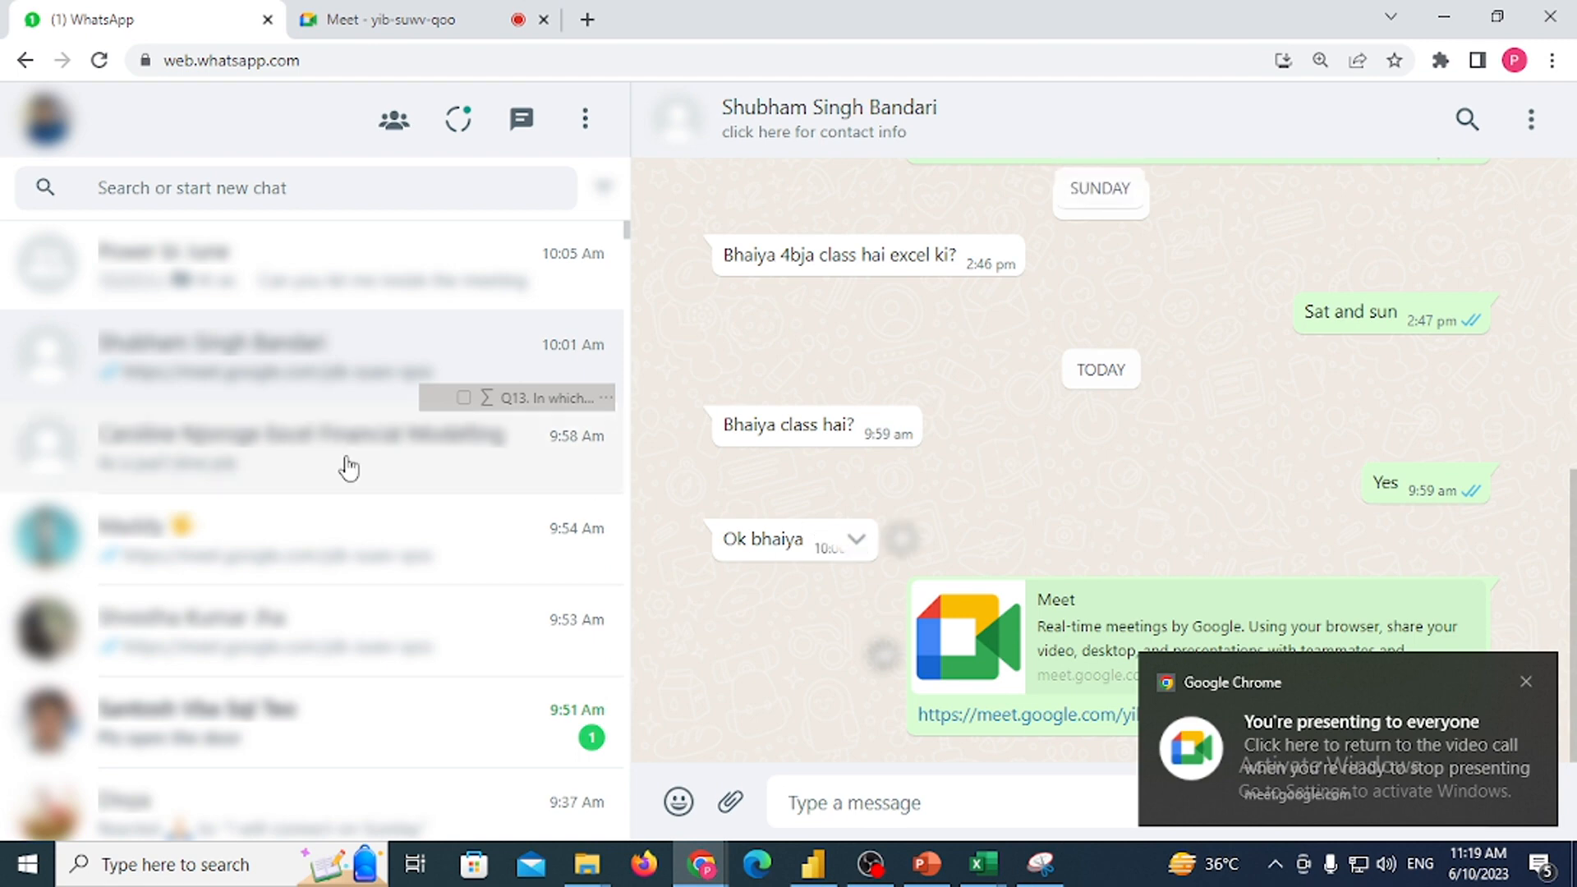
left_click(306, 458)
left_click(301, 567)
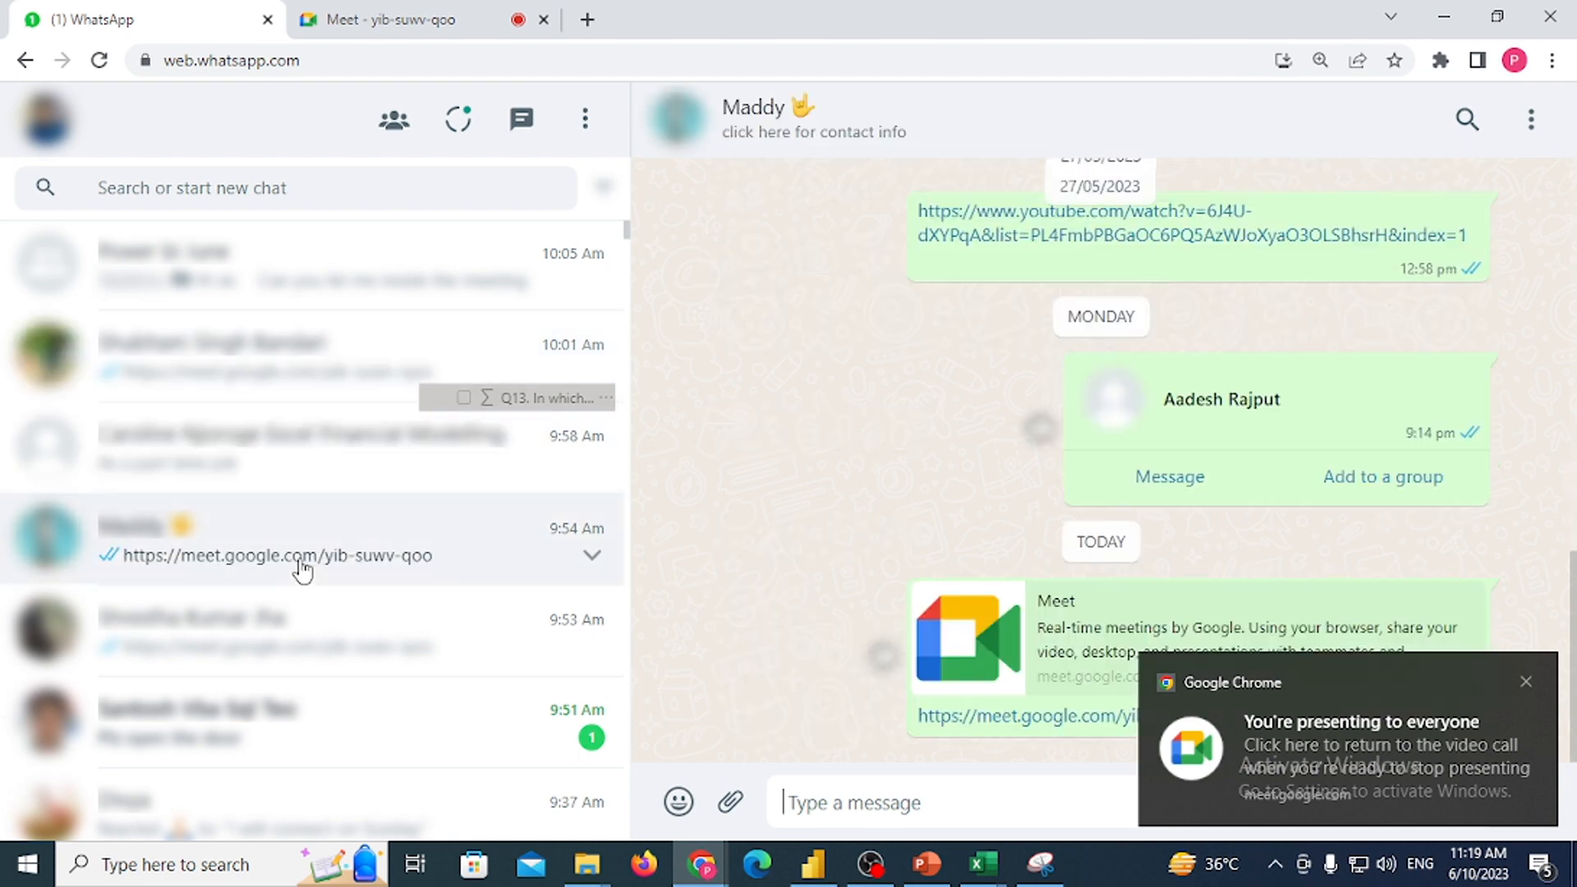
left_click(293, 645)
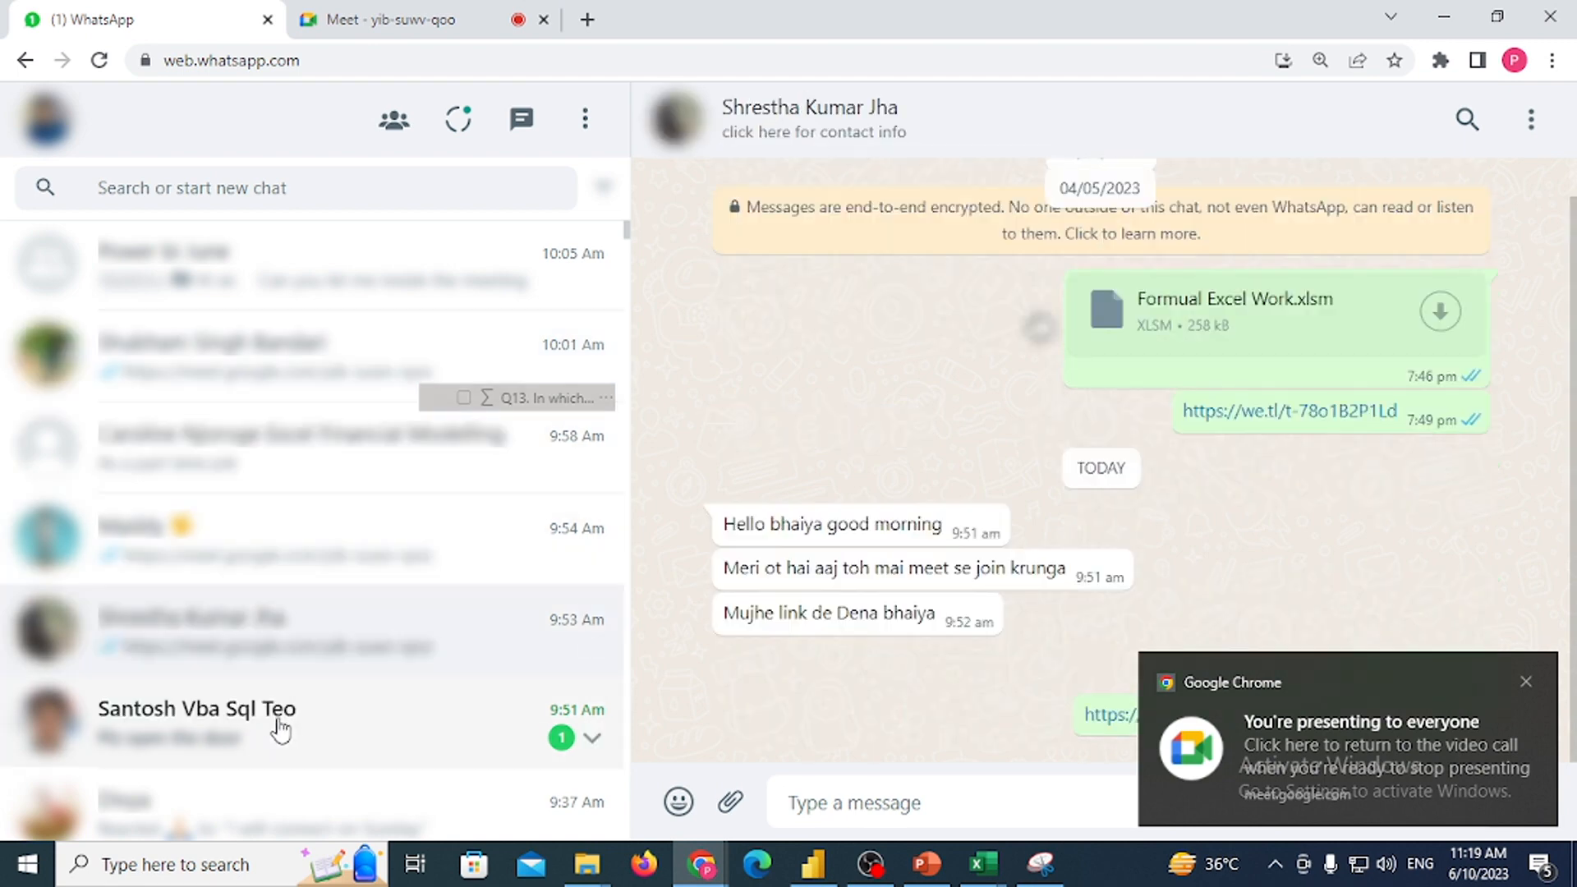
left_click(279, 729)
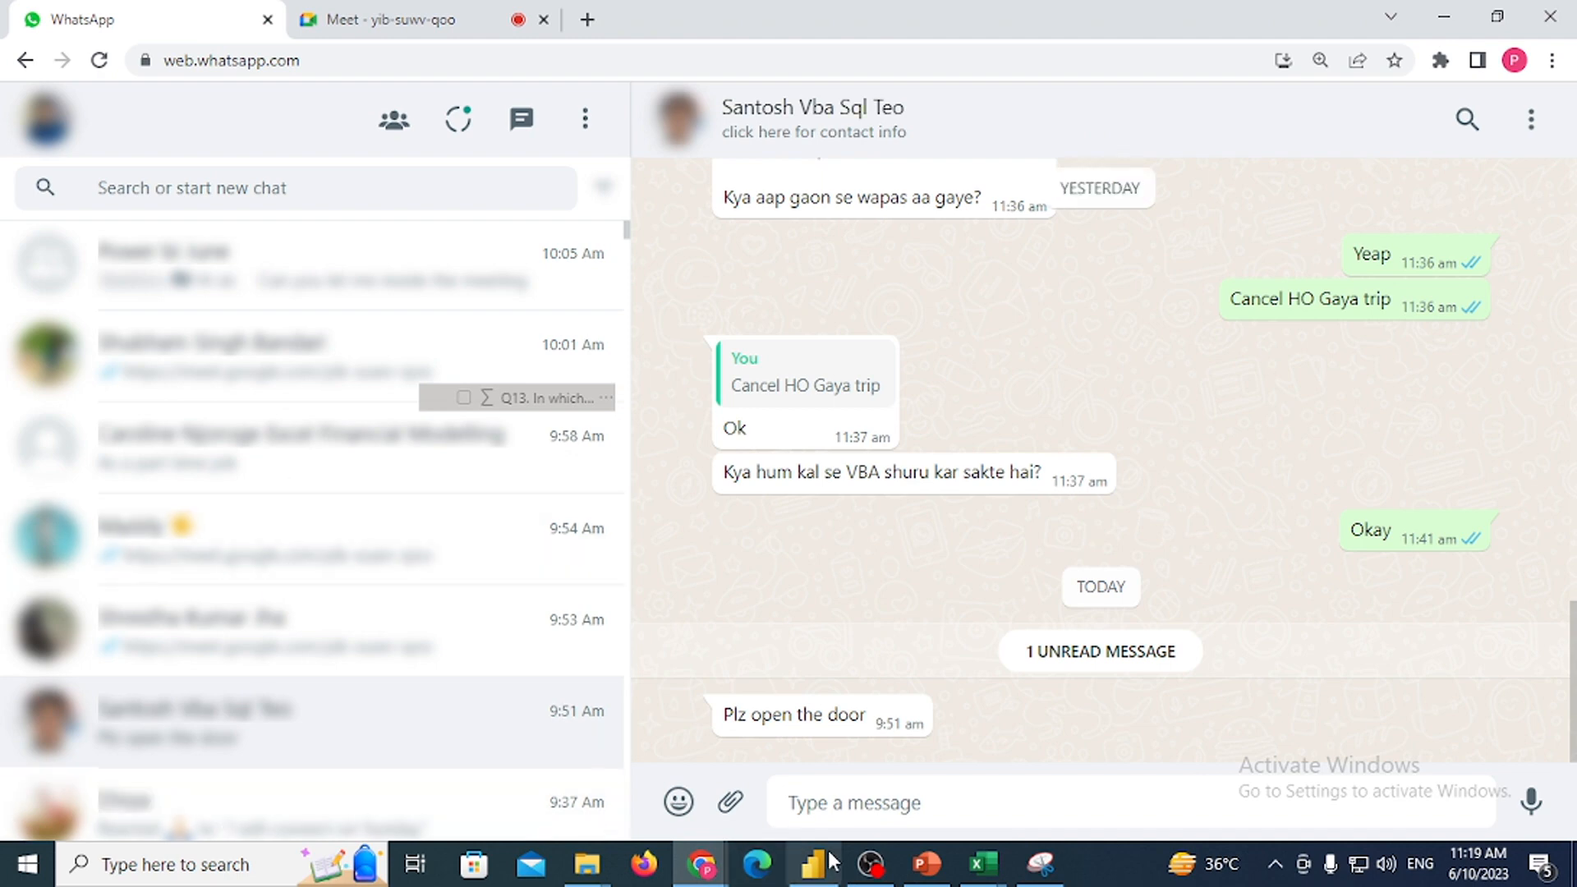
key("ctrl+Tab")
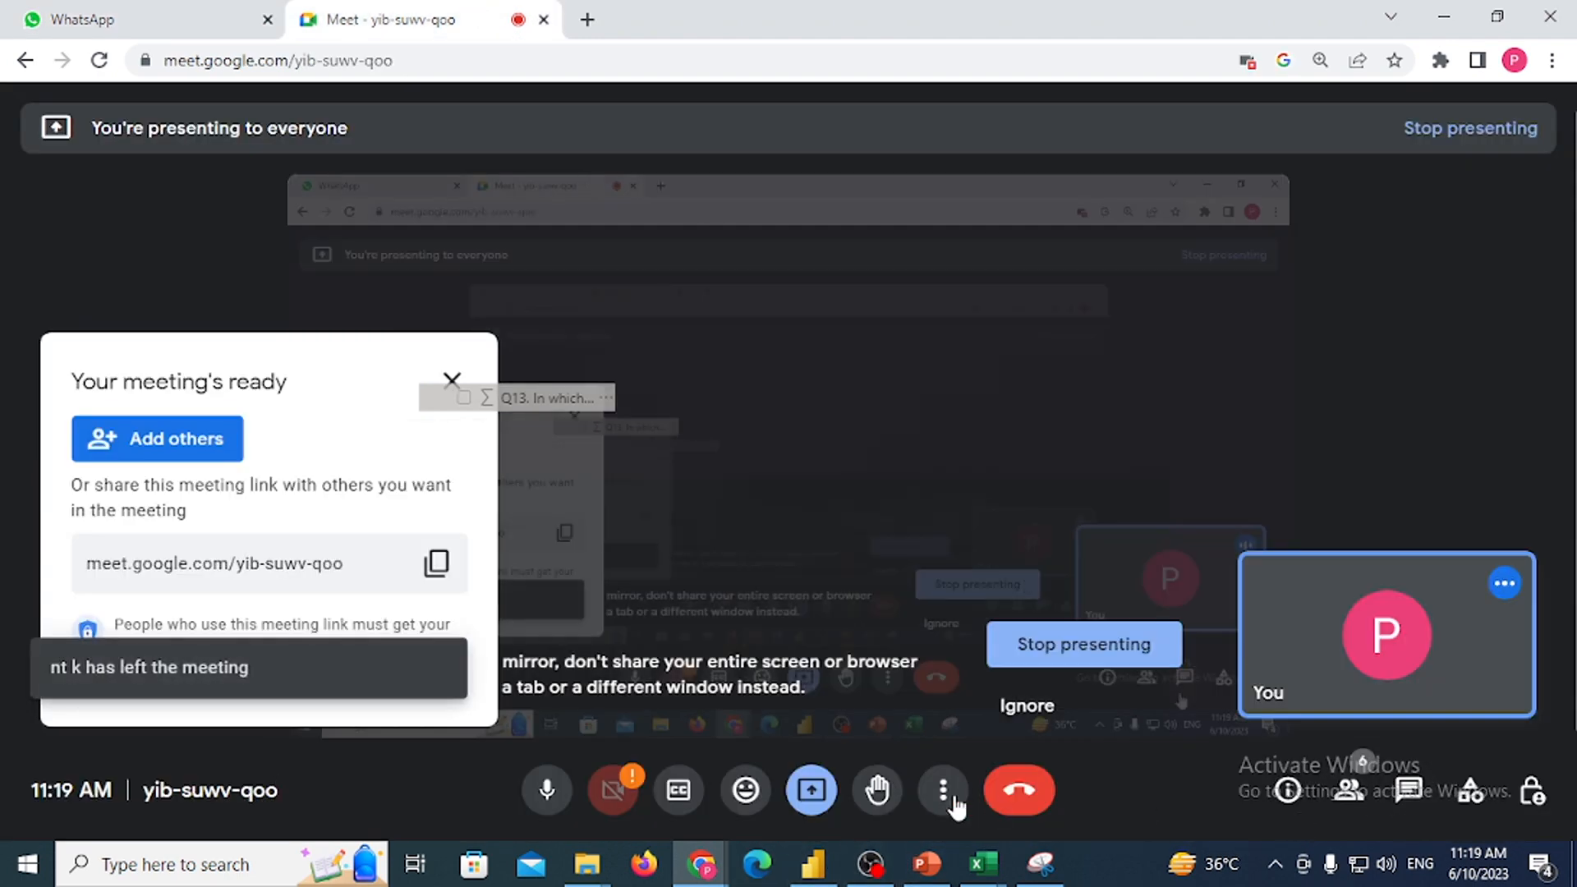